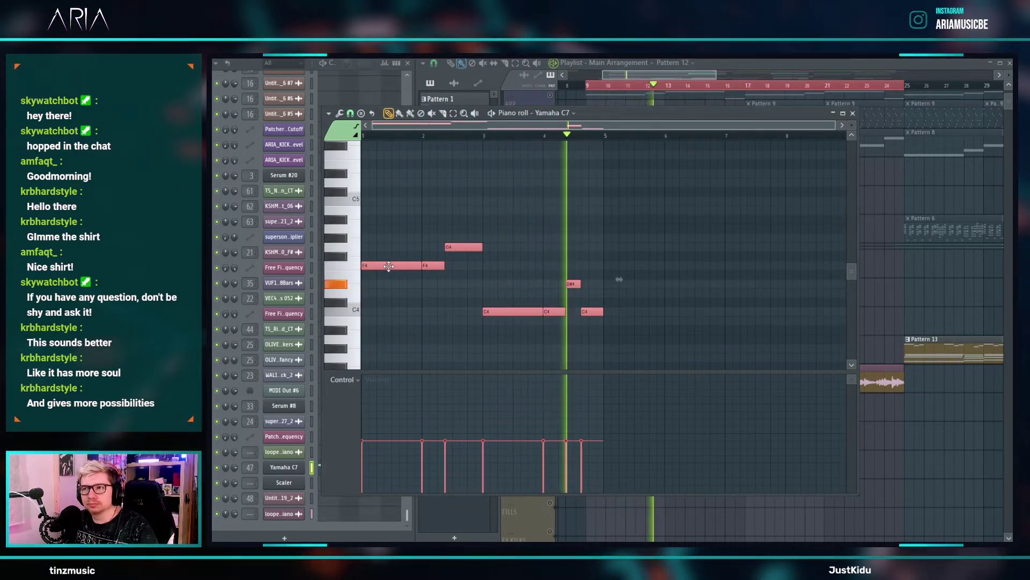
# - Duplicate the four-bar note phrase into bars 5 to 8 of the Yamaha C7 piano roll and play it
pyautogui.press('space')
pyautogui.moveTo(691, 333)
pyautogui.keyDown('ctrl'); pyautogui.mouseDown()
pyautogui.moveTo(388, 241)
pyautogui.moveTo(536, 268)
pyautogui.moveTo(626, 267)
pyautogui.moveTo(634, 257)
pyautogui.mouseUp(); pyautogui.keyUp('ctrl')
pyautogui.keyDown('ctrl'); pyautogui.scroll(-2, 634, 258); pyautogui.keyUp('ctrl')
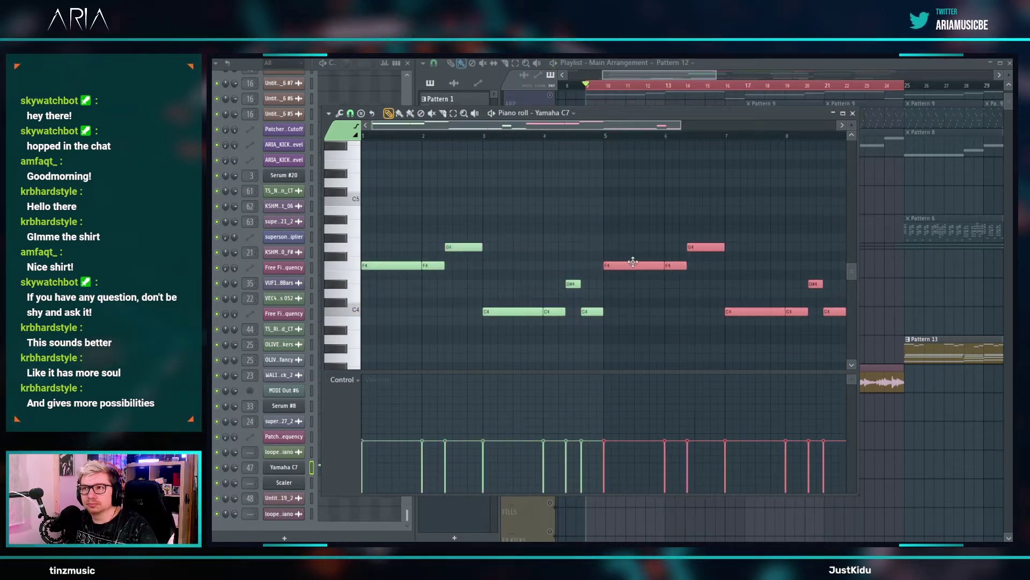
pyautogui.press('space')
# - Delete the last C4 note in bar 8 and lengthen the final D#4 note to the end of the bar
pyautogui.moveTo(751, 328); pyautogui.dragTo(370, 214)
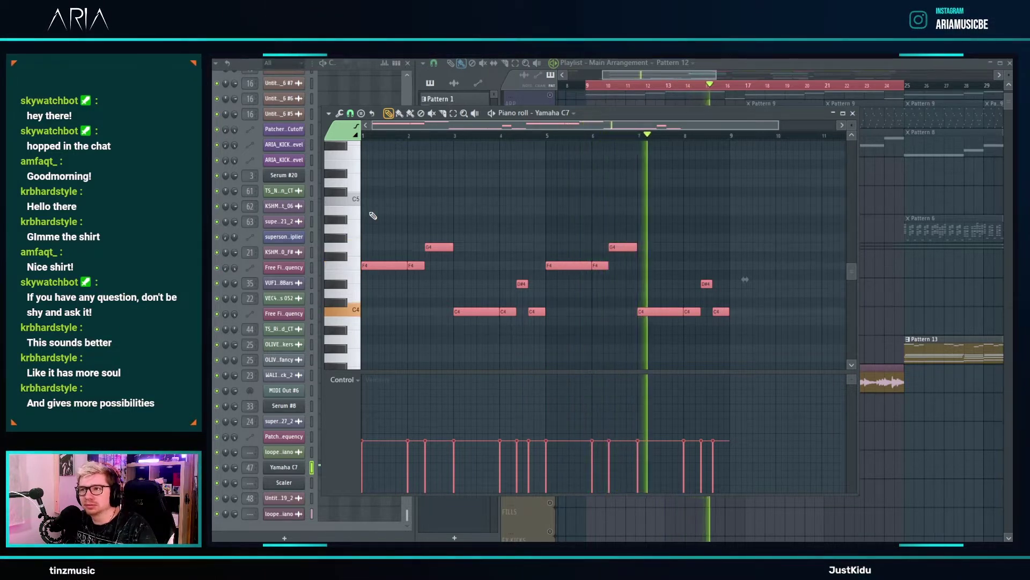
pyautogui.rightClick(720, 312)
pyautogui.moveTo(711, 284); pyautogui.dragTo(729, 283)
pyautogui.press('space')
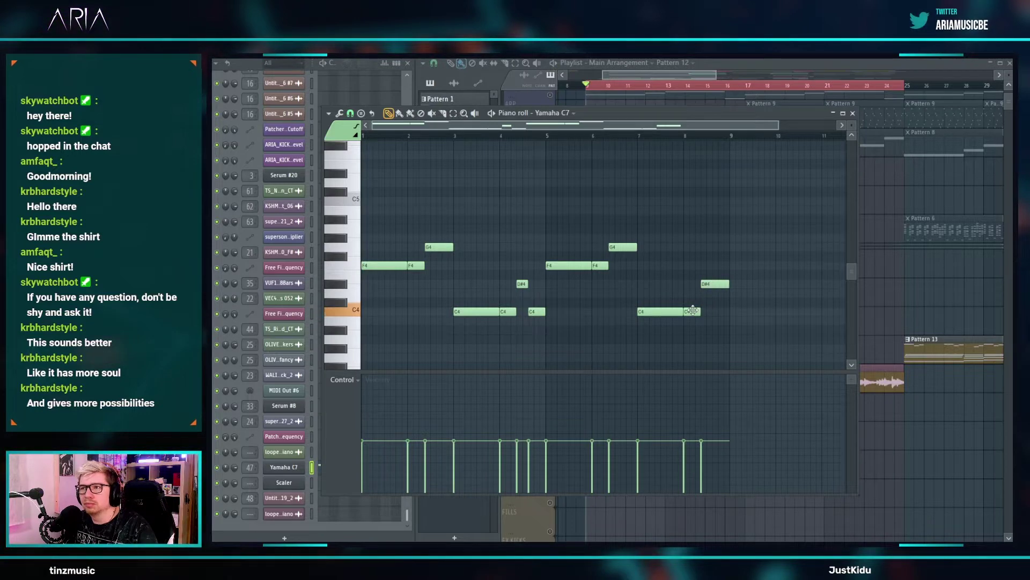
# - Check the last chord change against the arrangement and replace the final D#4 note with a G3 lasting to the end of bar 8
pyautogui.rightClick(901, 304)
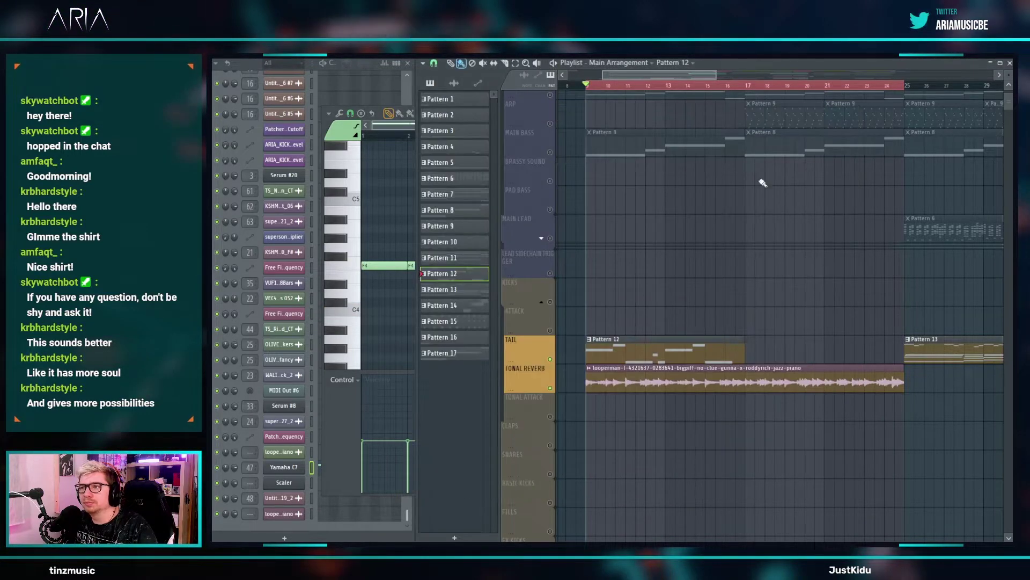
pyautogui.scroll(4, 735, 269)
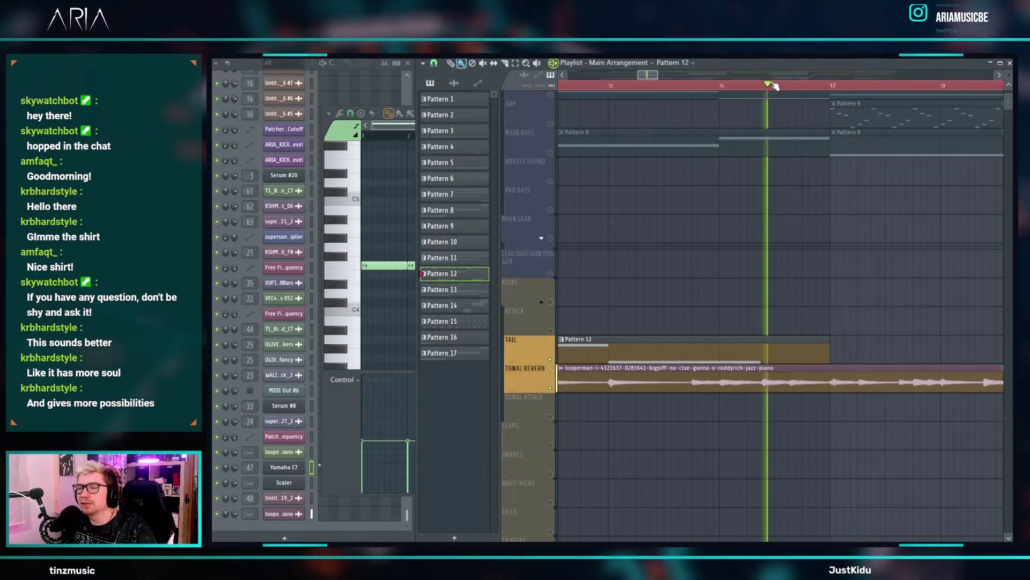
pyautogui.press('space')
pyautogui.rightClick(405, 195)
pyautogui.press('space')
pyautogui.press('space')
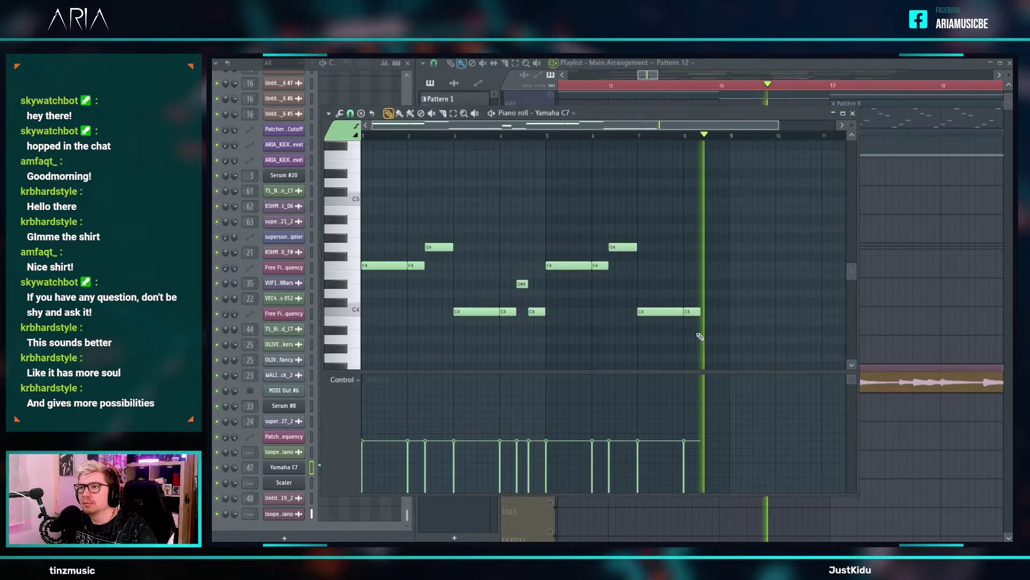
pyautogui.click(699, 347)
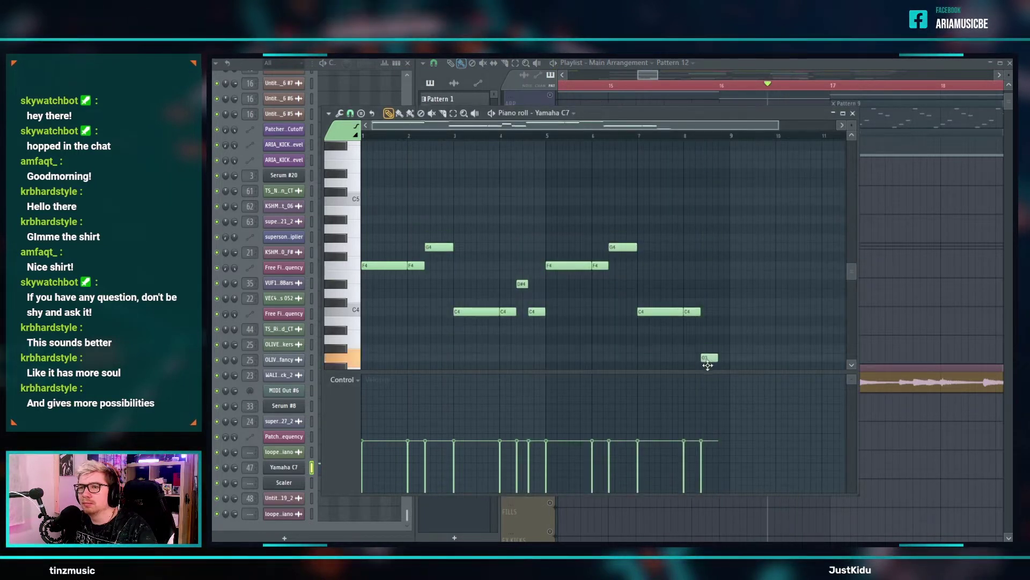
pyautogui.press('space')
pyautogui.moveTo(717, 358); pyautogui.dragTo(729, 358)
pyautogui.press('space')
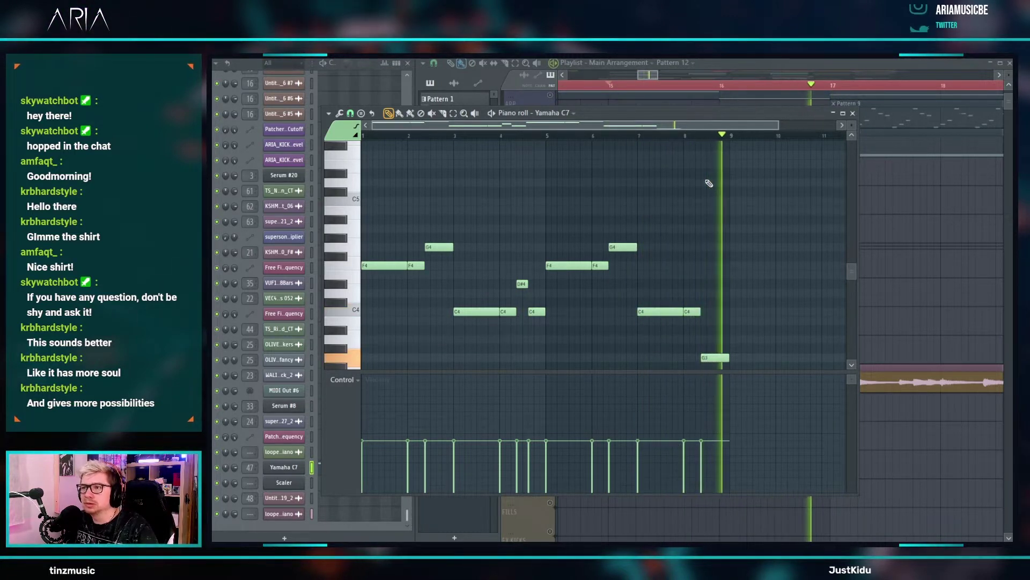
# - Check the Pattern 12 clip in the playlist and play its bass line on its own in the piano roll
pyautogui.press('F5')
pyautogui.scroll(-3, 811, 305)
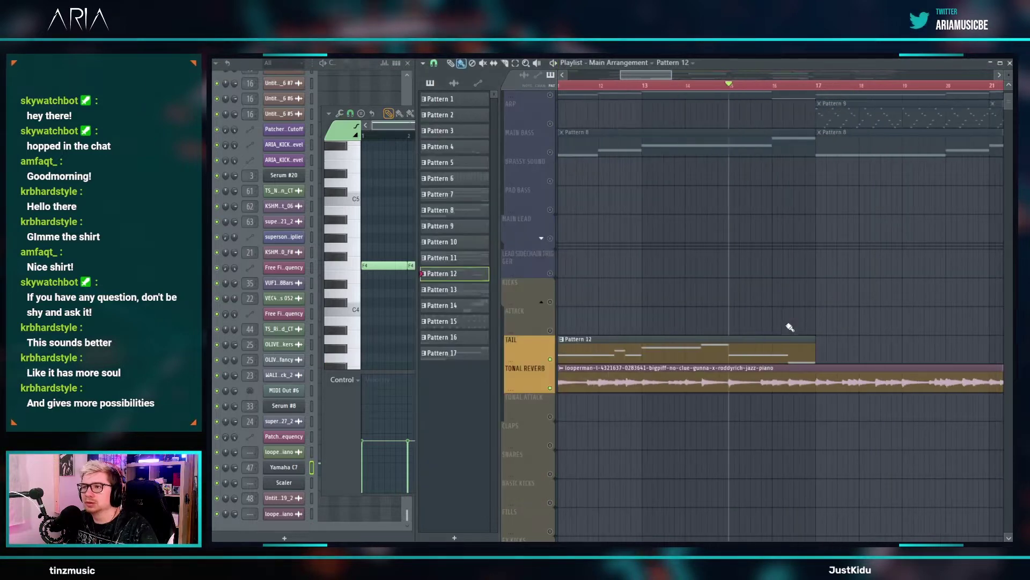
pyautogui.press('F7')
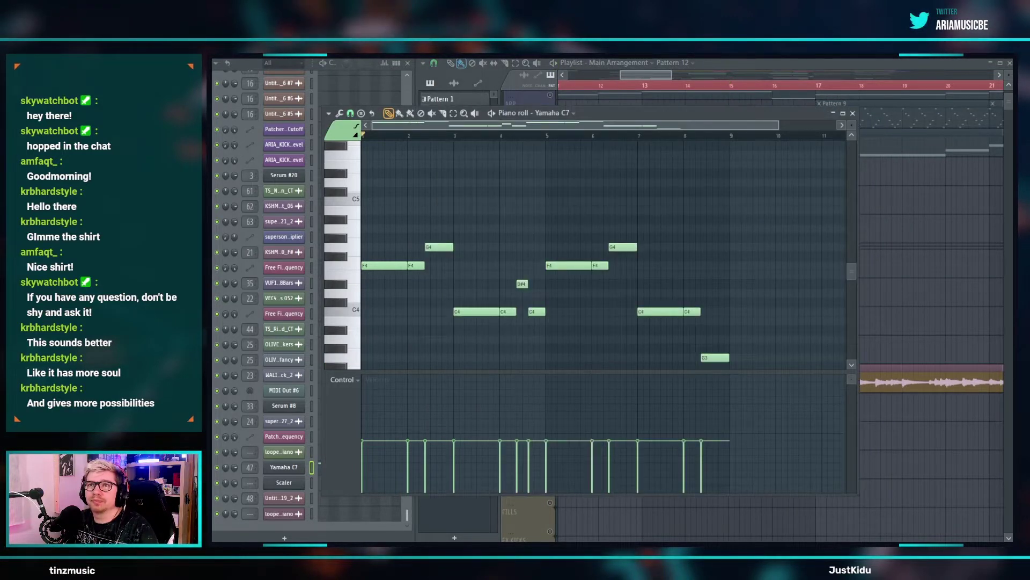
pyautogui.press('space')
pyautogui.scroll(-1, 465, 219)
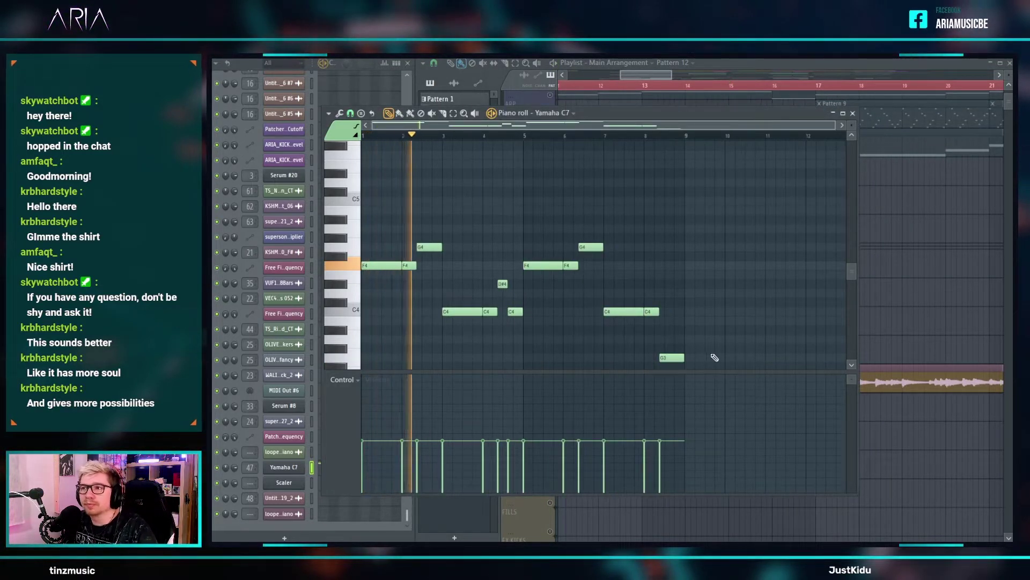
pyautogui.scroll(-2, 715, 357)
# - Copy all the notes up a fifth so the new line starts on C5, and play the result
pyautogui.moveTo(700, 352); pyautogui.dragTo(375, 186)
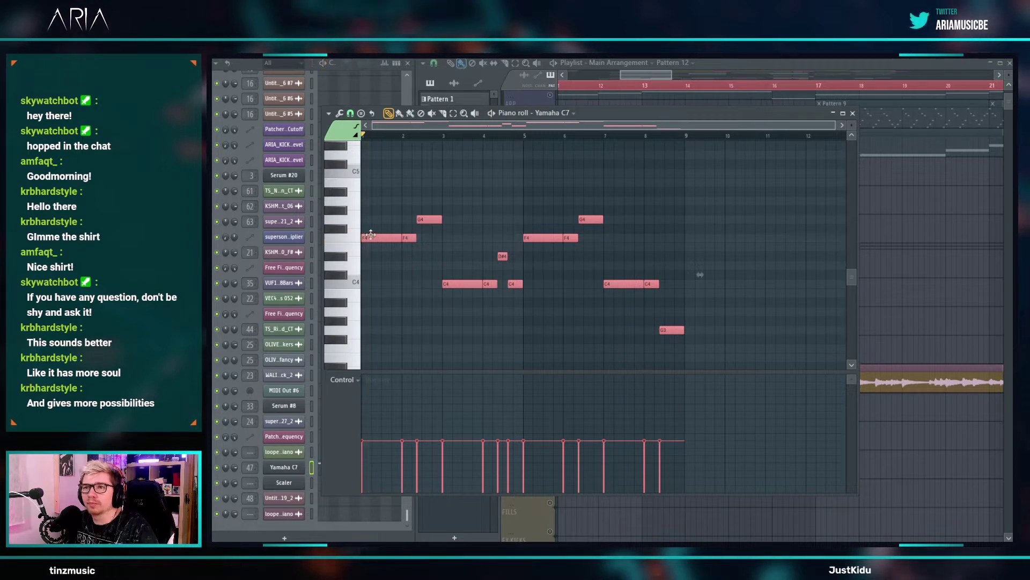
pyautogui.keyDown('shift'); pyautogui.moveTo(370, 235); pyautogui.dragTo(362, 162); pyautogui.keyUp('shift')
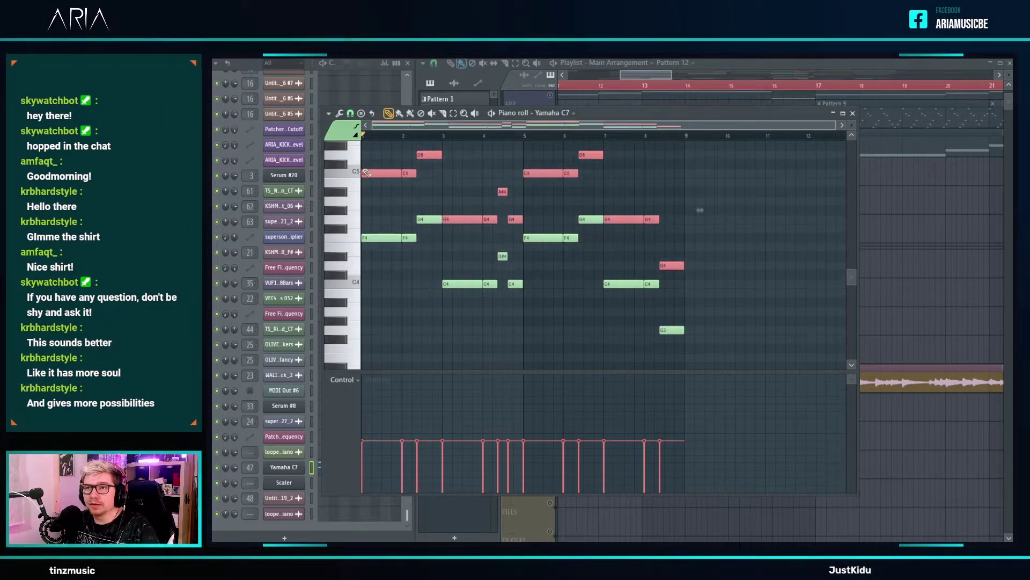
pyautogui.scroll(2, 430, 239)
pyautogui.press('space')
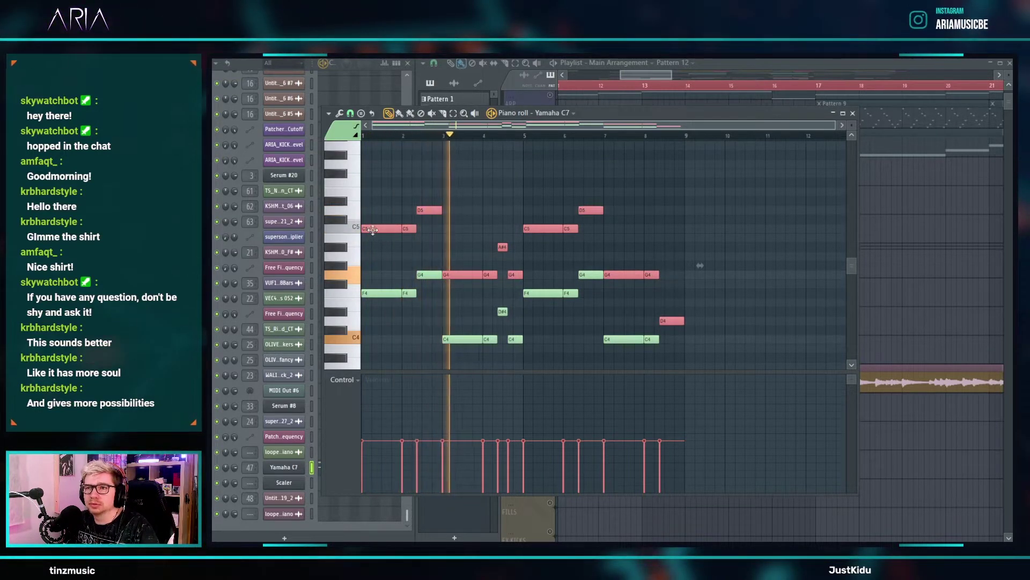
# - Copy the upper line down four semitones so a third line starts on G#4, play the chords, and clear the selection
pyautogui.keyDown('shift'); pyautogui.moveTo(373, 230); pyautogui.dragTo(358, 265); pyautogui.keyUp('shift')
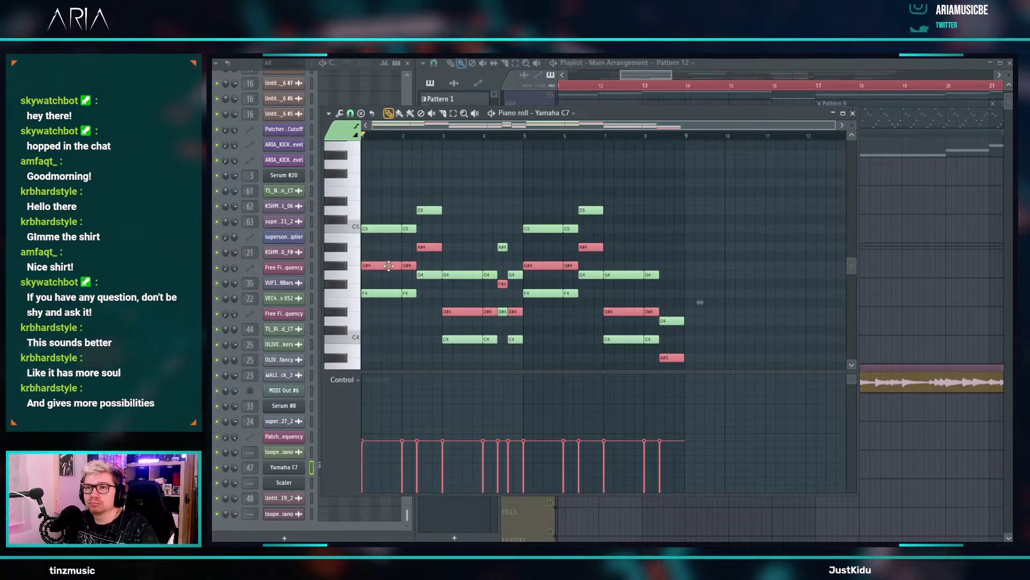
pyautogui.press('space')
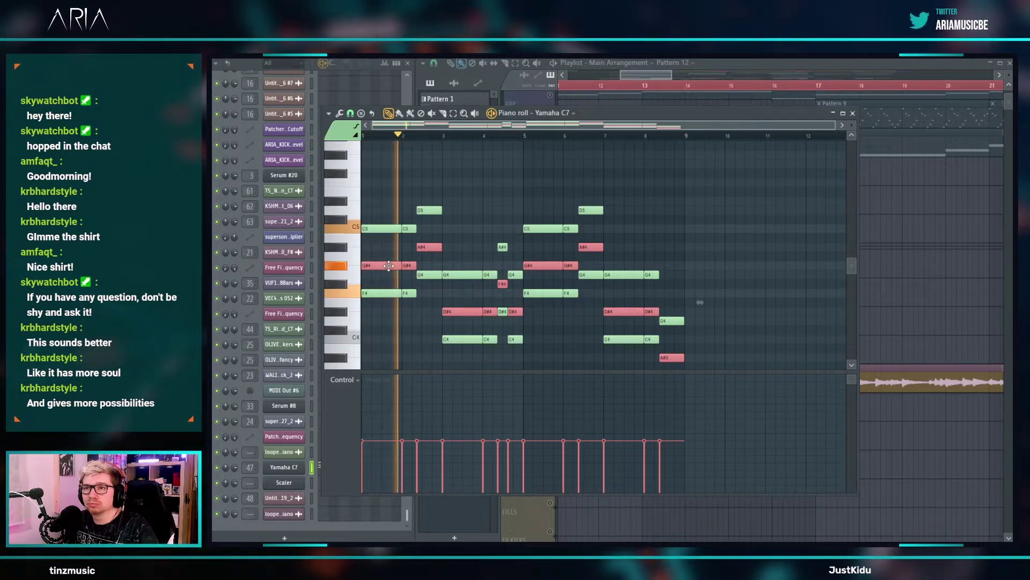
pyautogui.keyDown('ctrl'); pyautogui.click(392, 258); pyautogui.keyUp('ctrl')
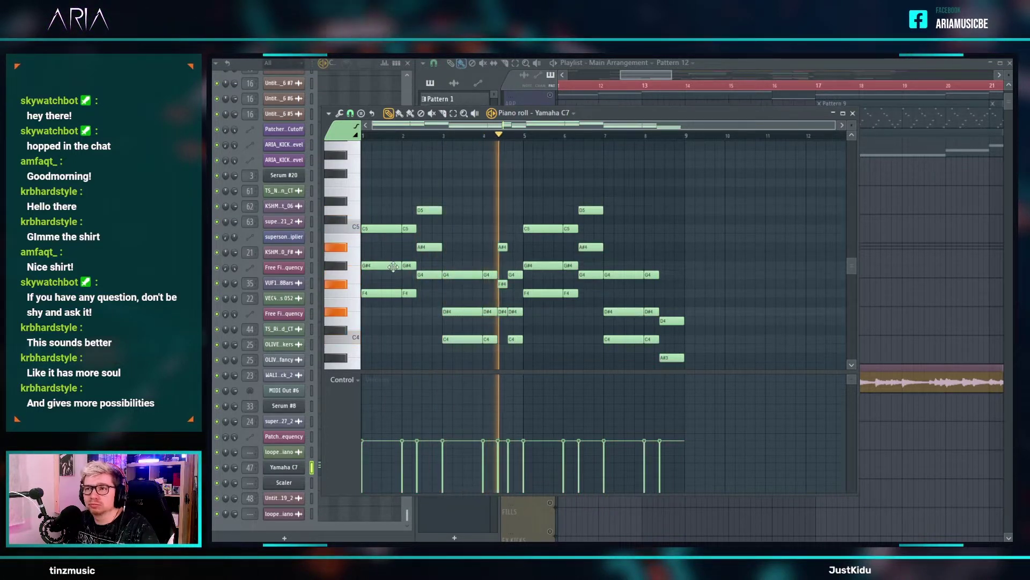
# - Raise the short F#4 note in bar 4 to G4 and play the chords with the corrected note
pyautogui.moveTo(501, 286); pyautogui.dragTo(501, 275)
pyautogui.press('space')
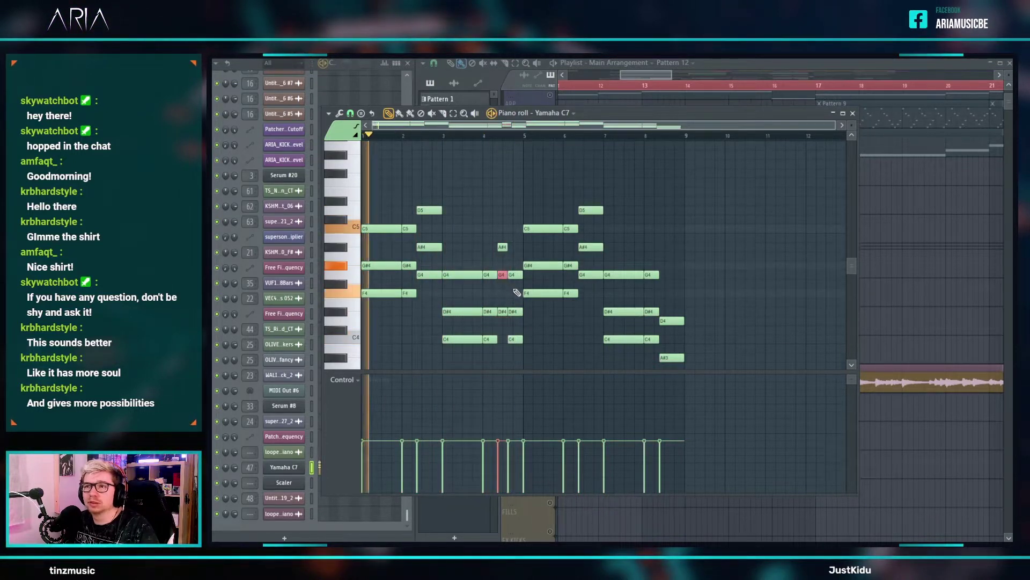
pyautogui.keyDown('ctrl'); pyautogui.moveTo(456, 310); pyautogui.dragTo(500, 323); pyautogui.keyUp('ctrl')
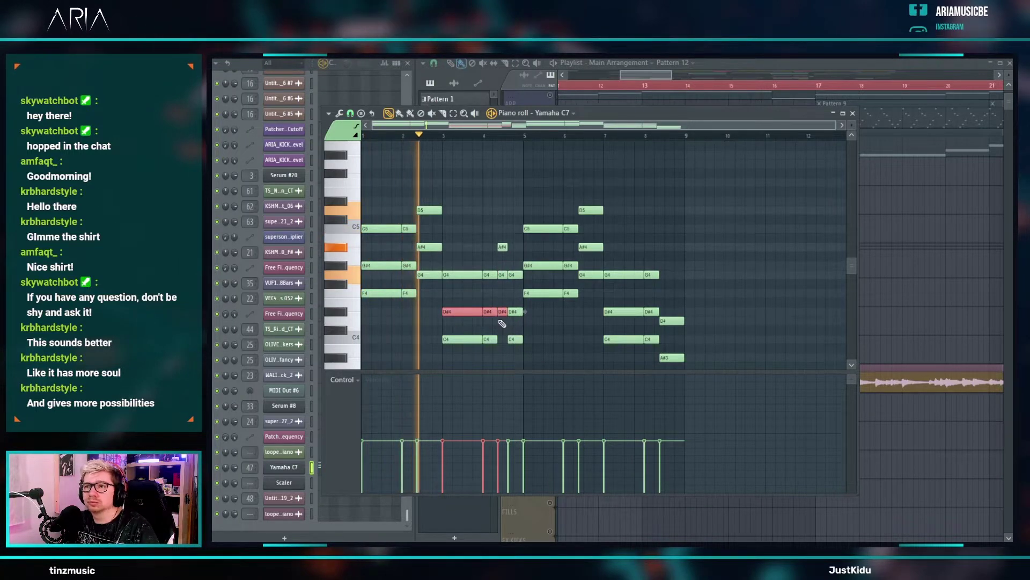
pyautogui.press('Up')
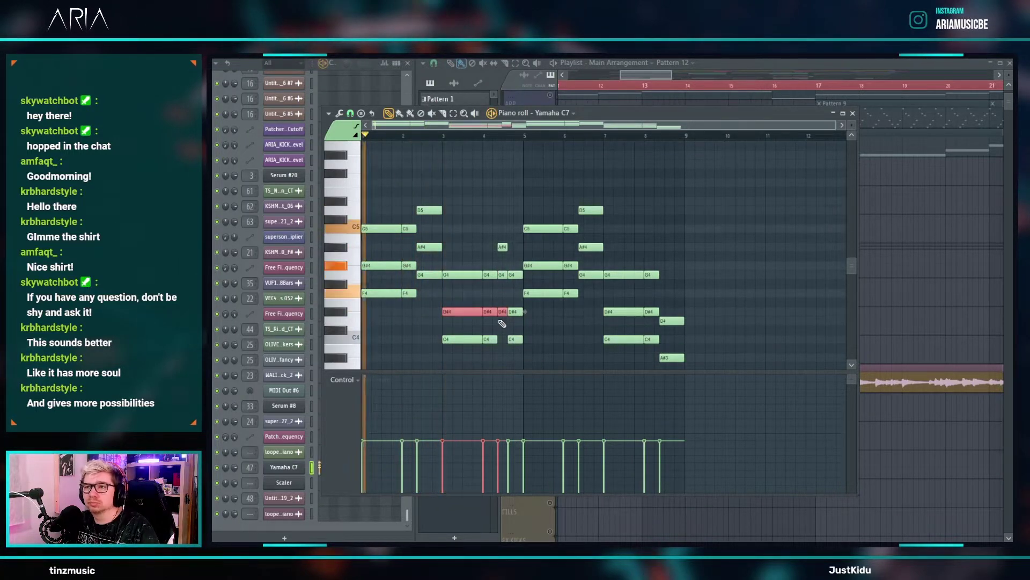
# - Play Pattern 12 together with the piano audio loop from bar 9 of the playlist
pyautogui.rightClick(913, 274)
pyautogui.keyDown('ctrl'); pyautogui.scroll(-3, 798, 177); pyautogui.keyUp('ctrl')
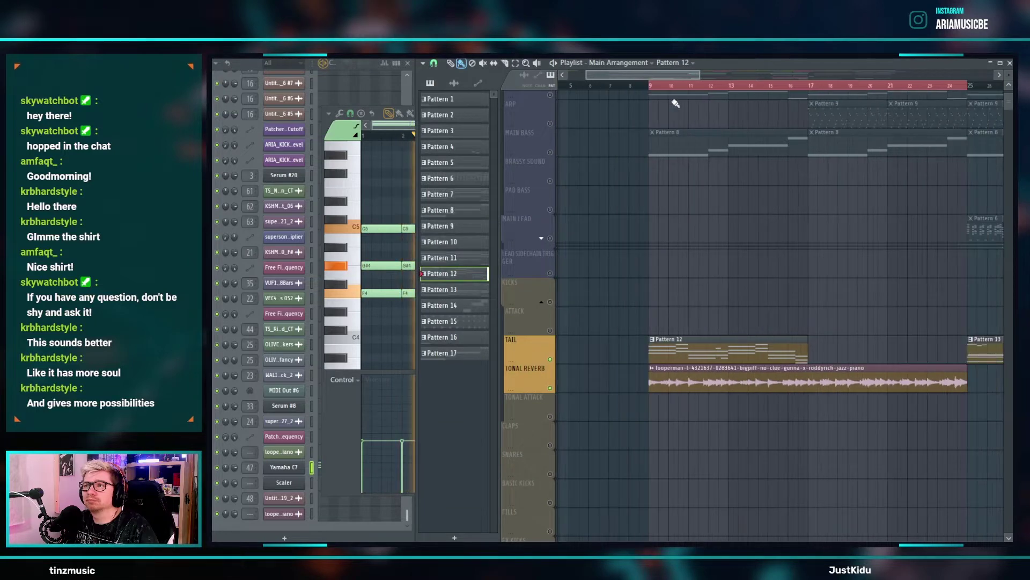
pyautogui.press('space')
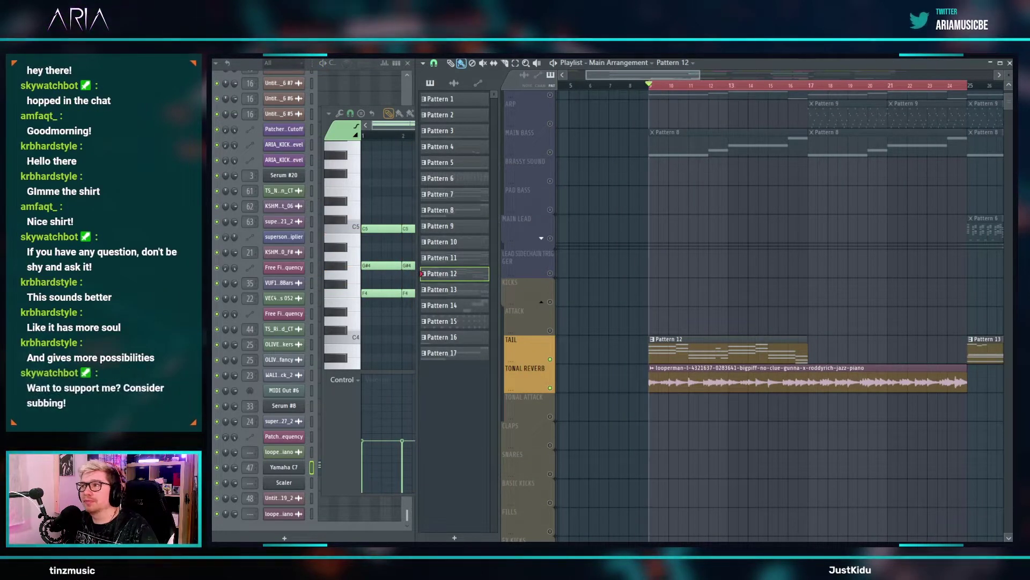
pyautogui.press('space')
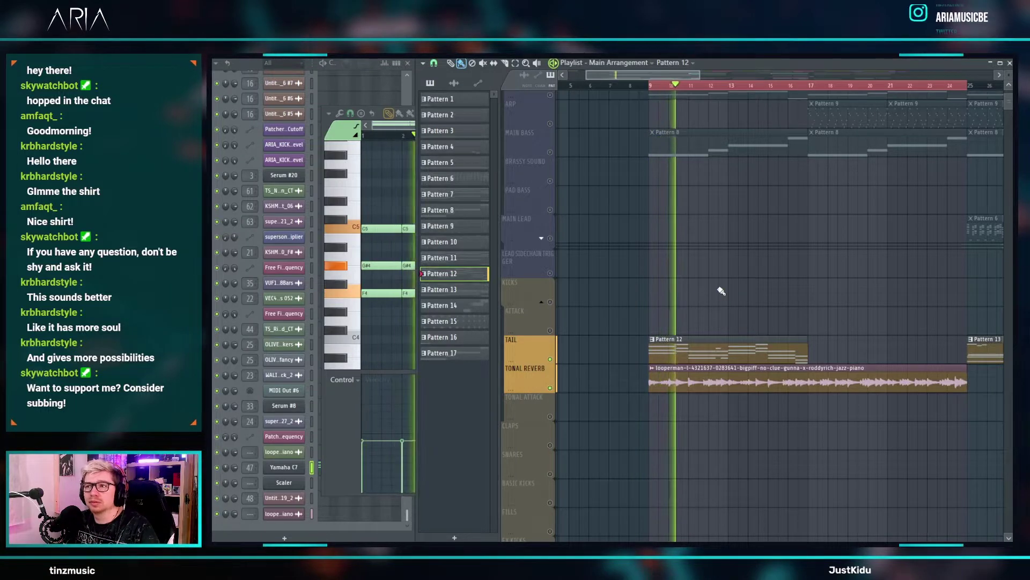
pyautogui.press('space')
# - Raise the A#4 note in the second half of bar 2 to C5 and play the chord in the arrangement
pyautogui.click(382, 254)
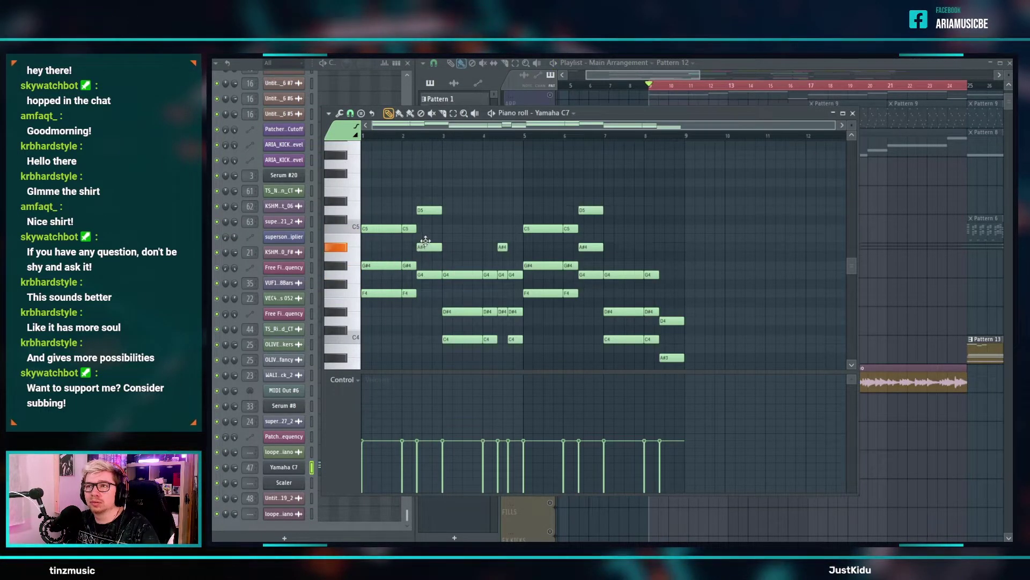
pyautogui.moveTo(426, 235); pyautogui.dragTo(427, 227)
pyautogui.press('space')
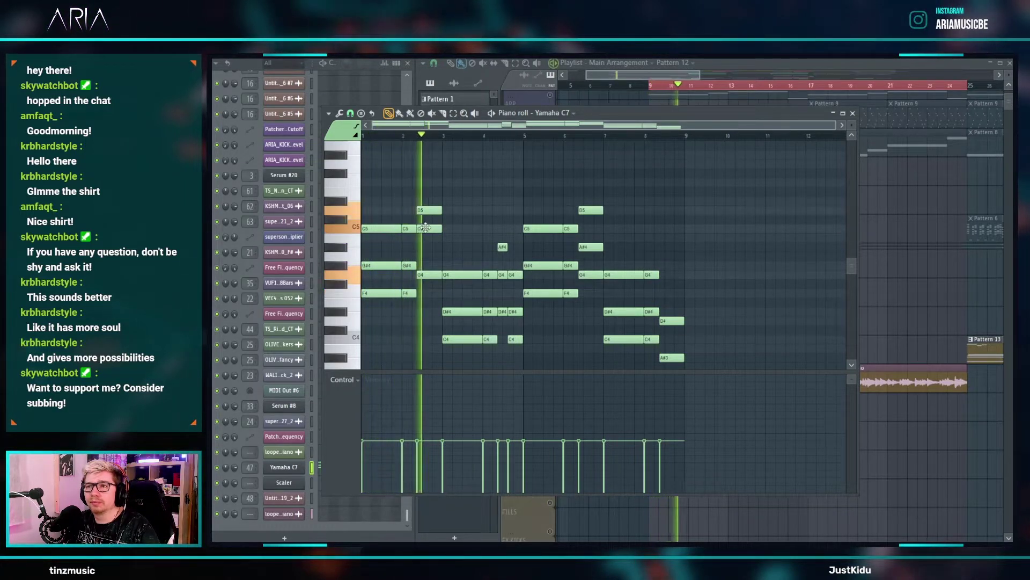
pyautogui.press('space')
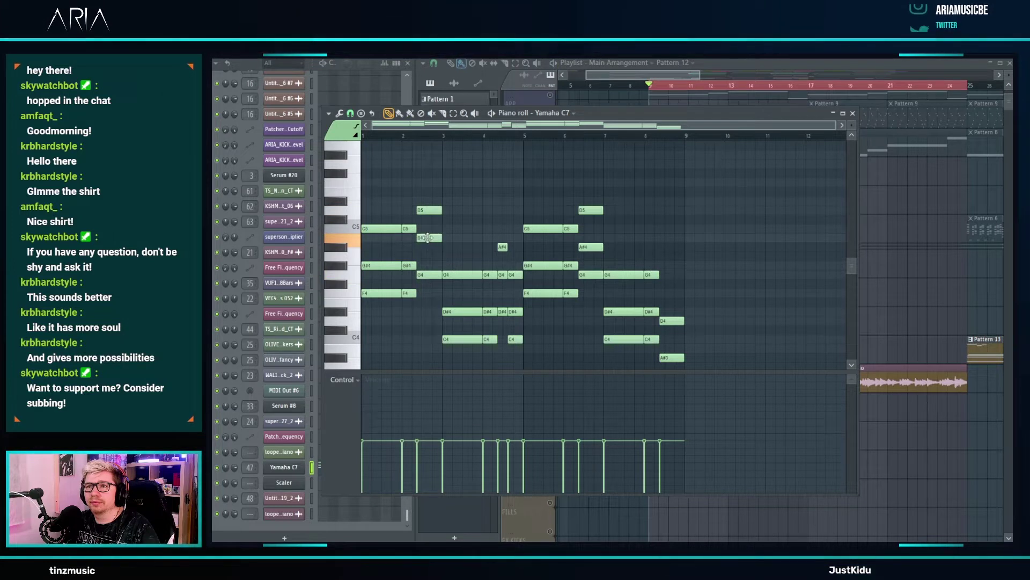
# - Try the second chord in bar 2 with A#4 and a C#5 top note, and restore the D5 and C5 notes
pyautogui.moveTo(425, 241); pyautogui.dragTo(427, 256)
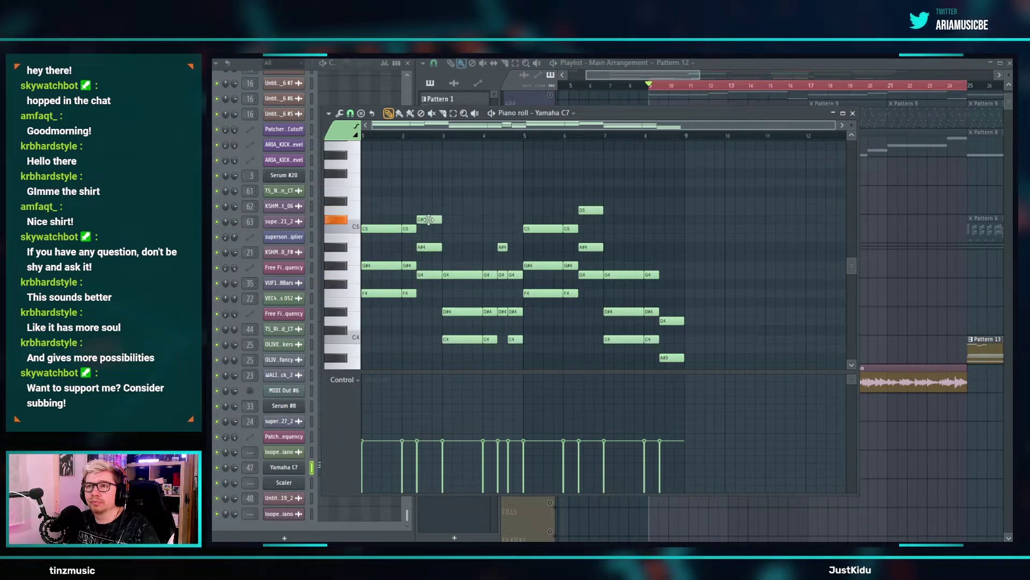
pyautogui.press('space')
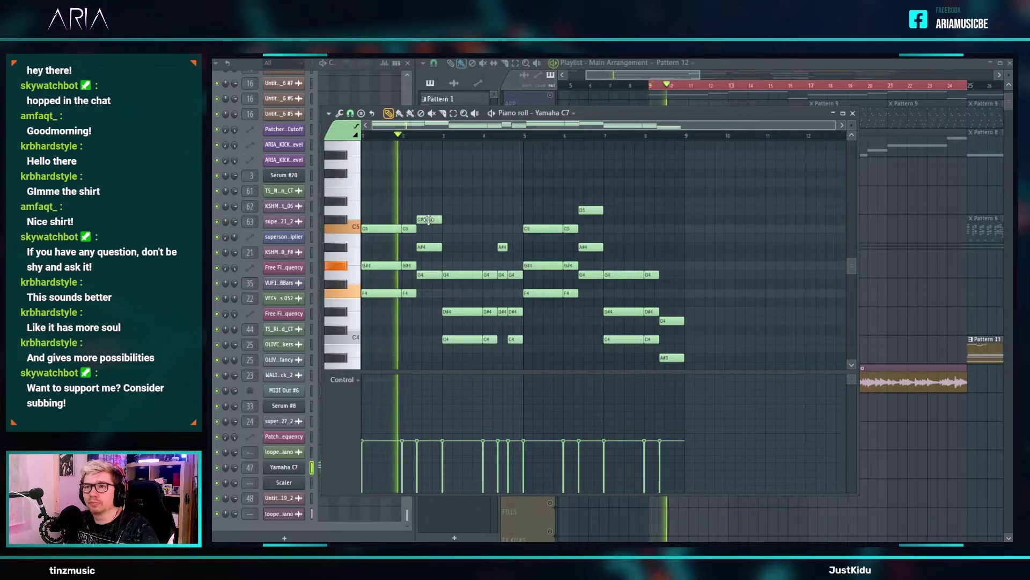
pyautogui.press('space')
pyautogui.moveTo(429, 219); pyautogui.dragTo(429, 210)
pyautogui.press('space')
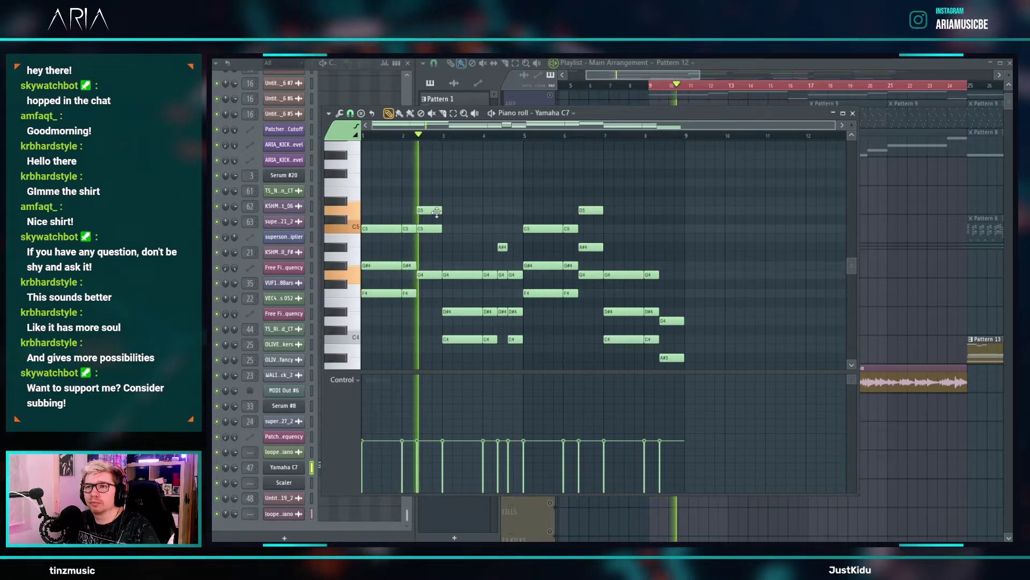
# - Move the D5 note in the second half of bar 2 down an octave to D4 and play it
pyautogui.press('space')
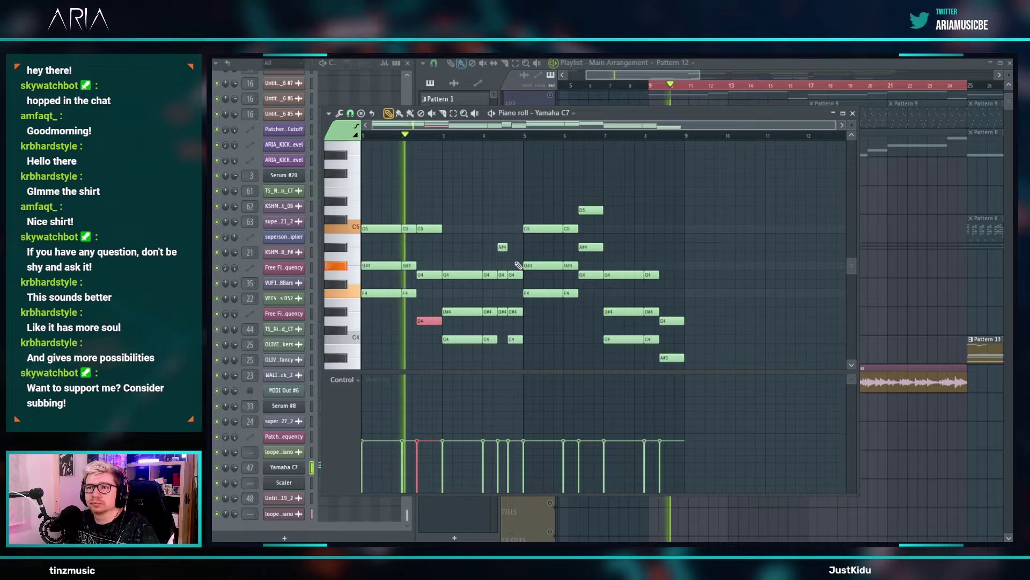
pyautogui.press('space')
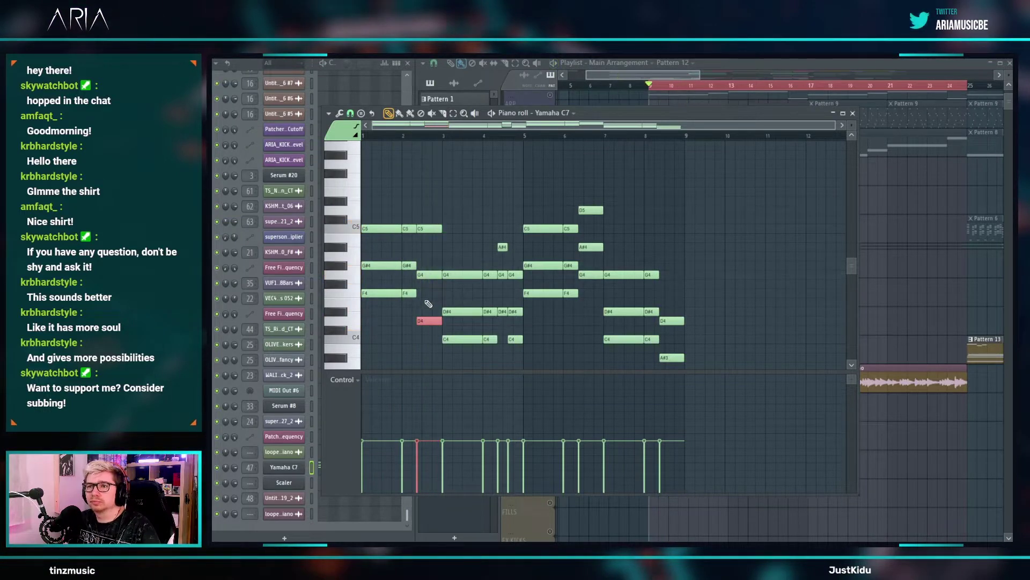
# - Solo the Tonal Reverb track in the playlist and play the piano audio loop by itself
pyautogui.click(893, 370)
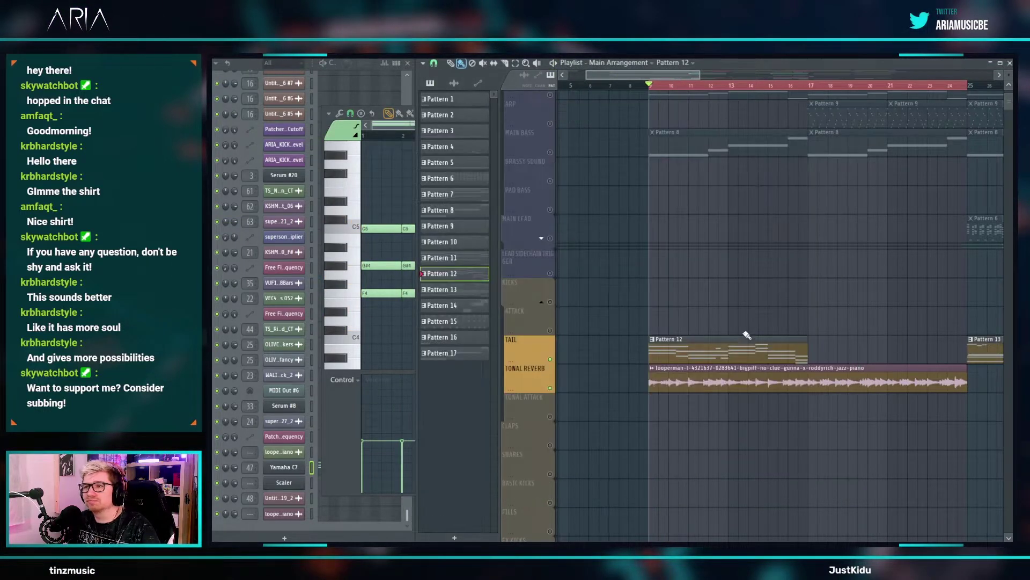
pyautogui.click(408, 177)
pyautogui.click(231, 452)
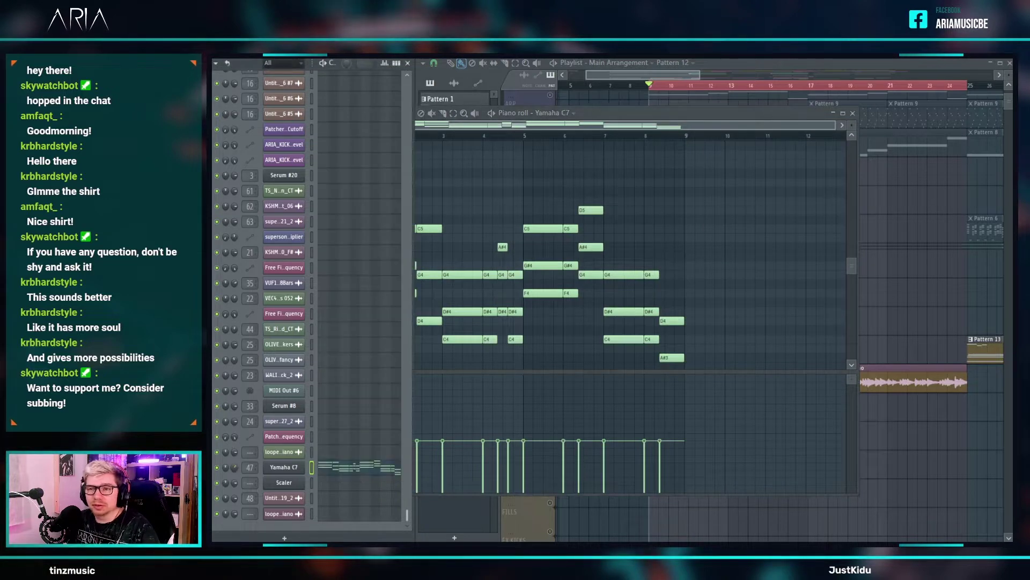
pyautogui.click(875, 456)
pyautogui.click(556, 389)
pyautogui.press('space')
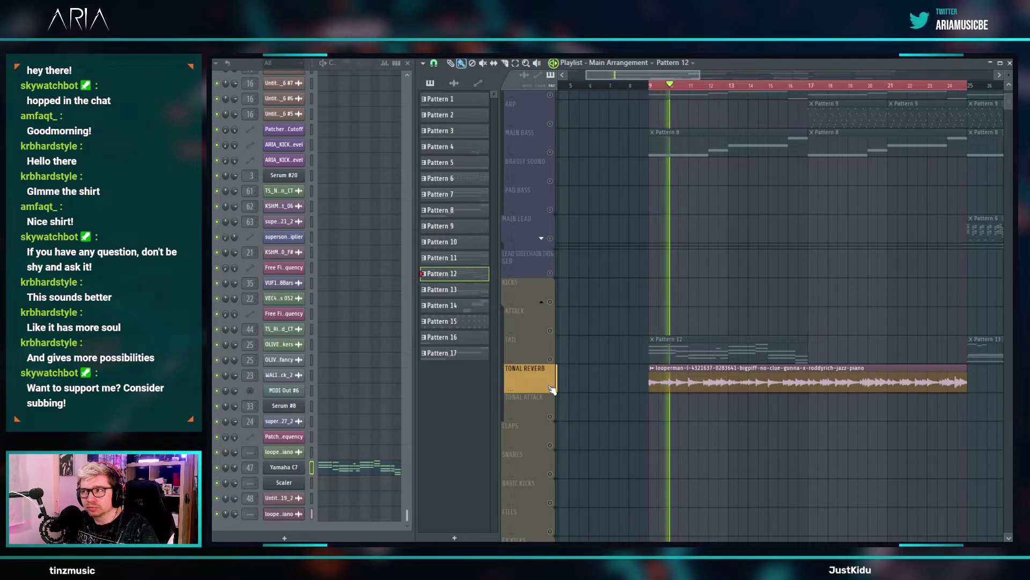
# - Raise the D4 note in the second half of bar 2 of the Yamaha C7 notes to D5 and play the pattern
pyautogui.click(327, 470)
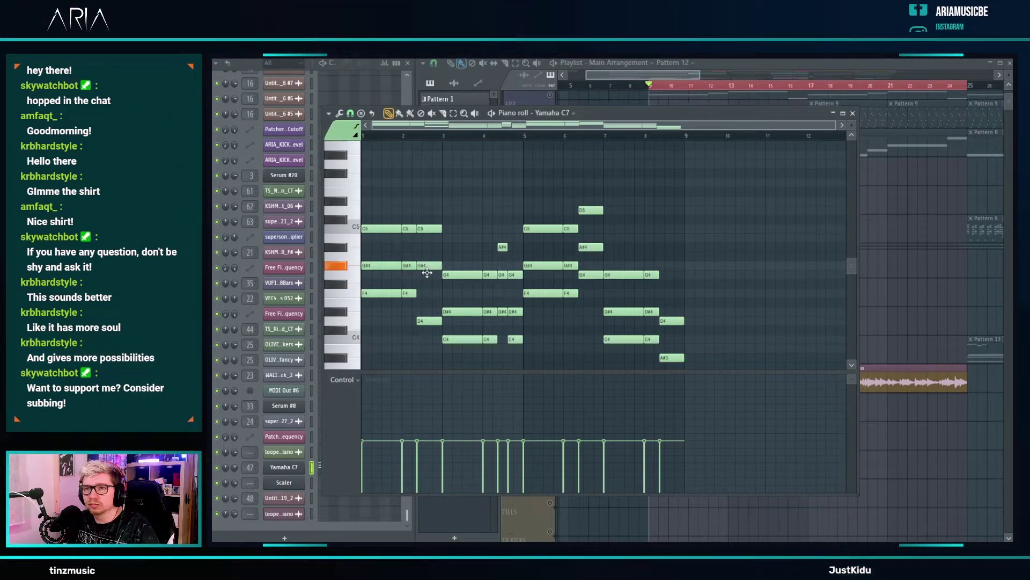
pyautogui.moveTo(435, 320); pyautogui.dragTo(427, 218)
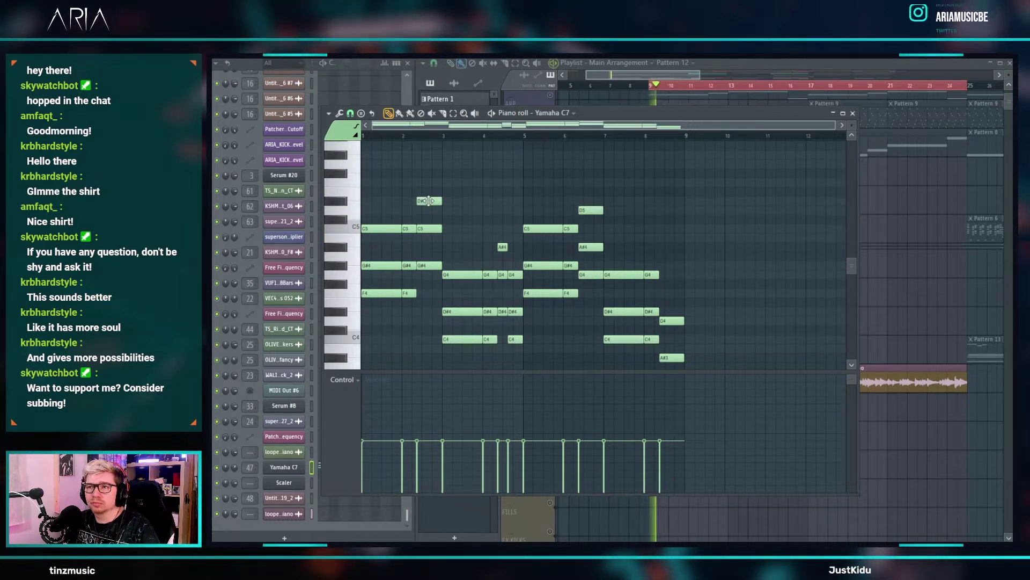
pyautogui.press('space')
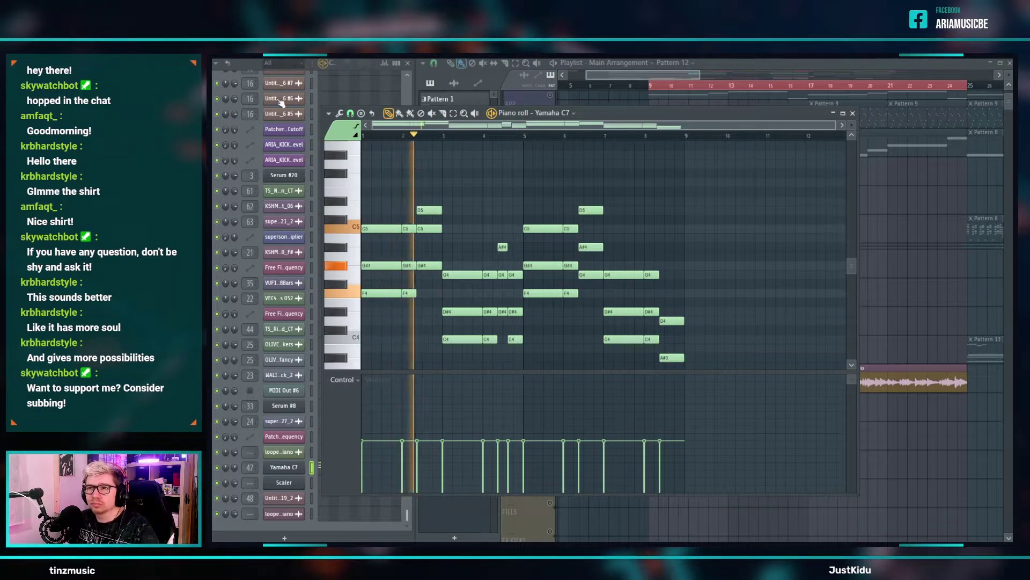
pyautogui.press('space')
# - Try the second chord in bar 2 with D#5 and A#4 instead of D5 and C5, play it and delete the chord
pyautogui.moveTo(433, 210); pyautogui.dragTo(433, 202)
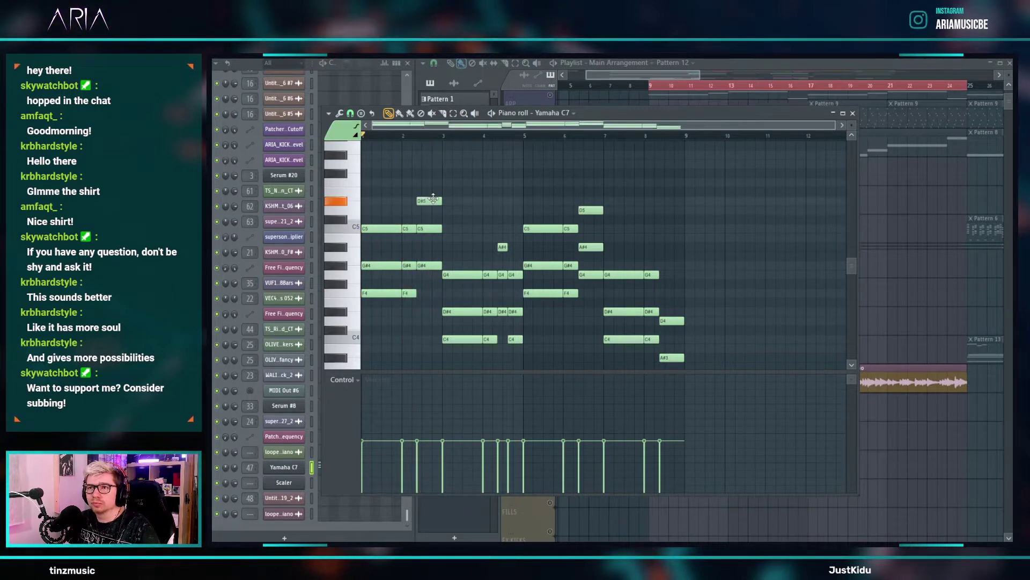
pyautogui.press('space')
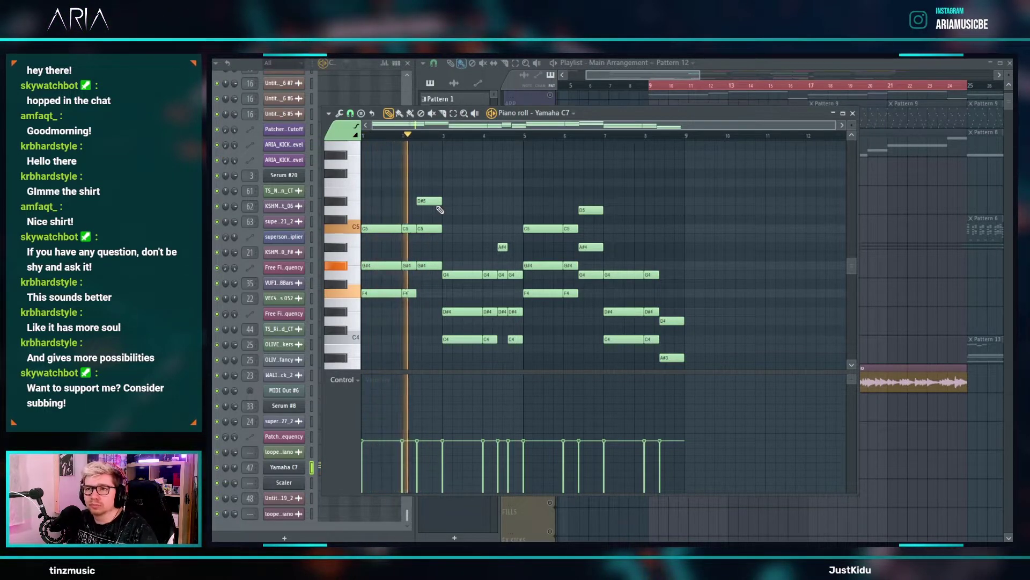
pyautogui.moveTo(432, 231); pyautogui.dragTo(429, 248)
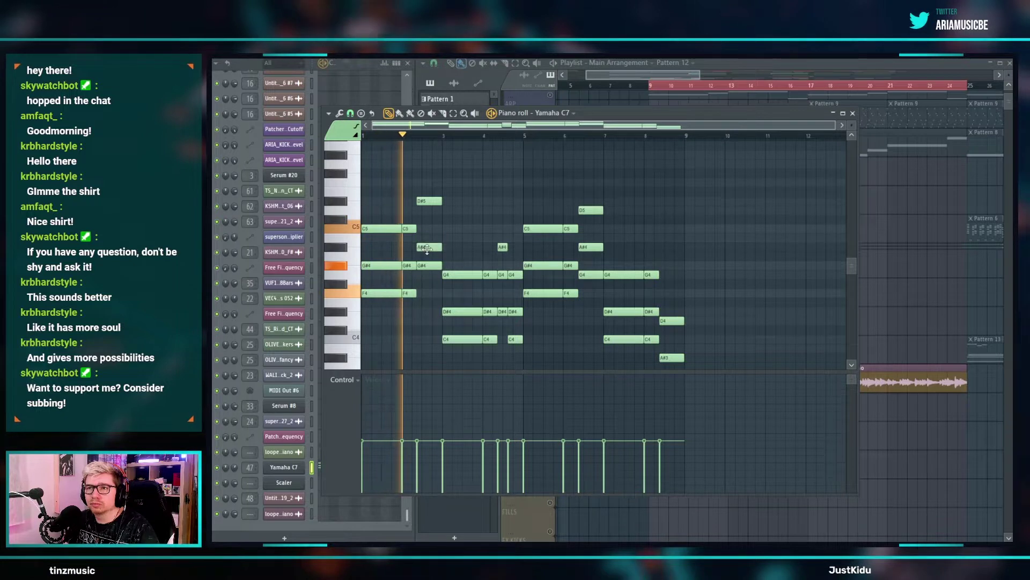
pyautogui.press('space')
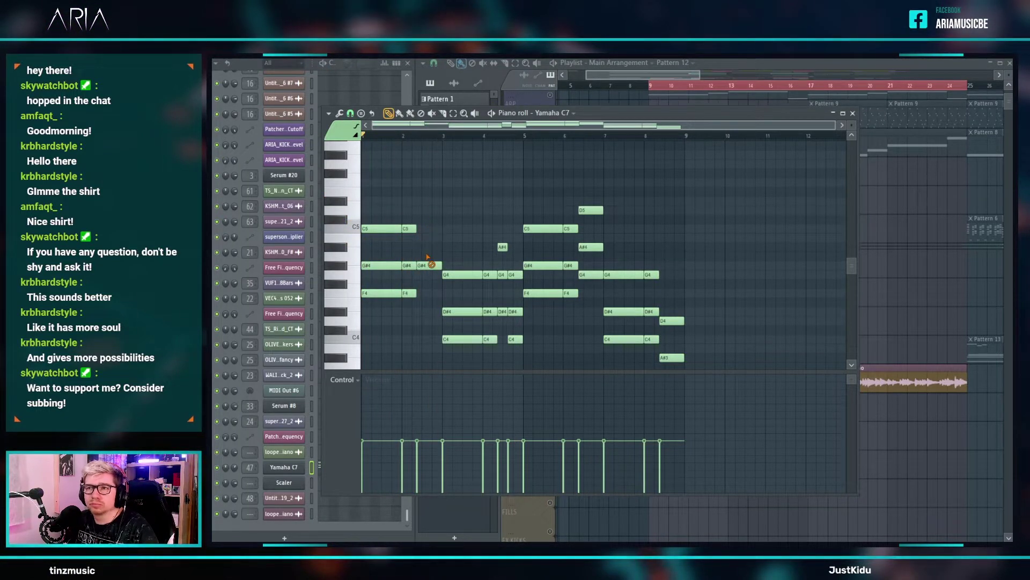
# - Loop the last part of bar 9 in the playlist and play the piano audio there
pyautogui.click(928, 465)
pyautogui.keyDown('ctrl'); pyautogui.scroll(10, 667, 349); pyautogui.keyUp('ctrl')
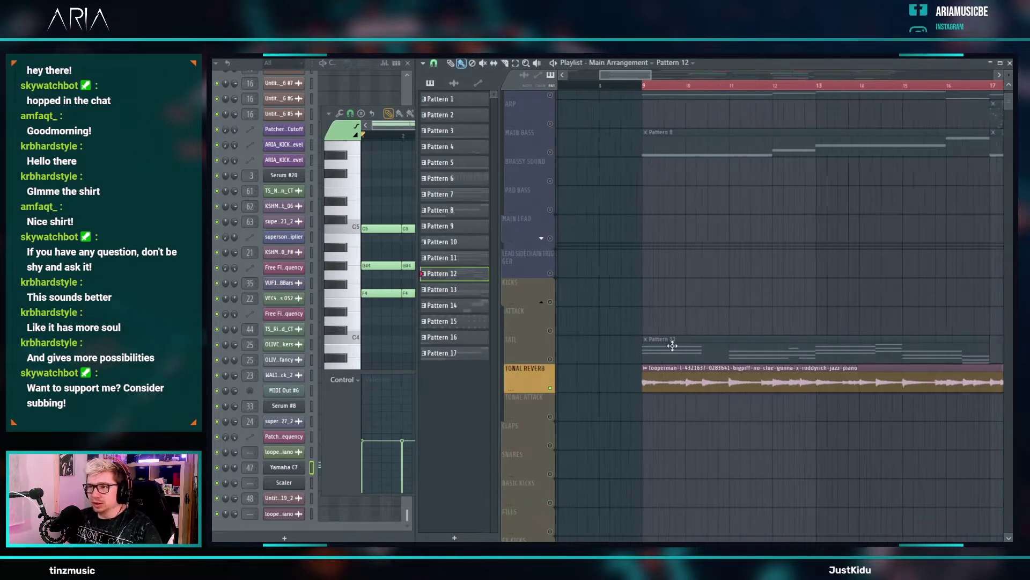
pyautogui.click(746, 88)
pyautogui.moveTo(707, 89); pyautogui.dragTo(781, 97)
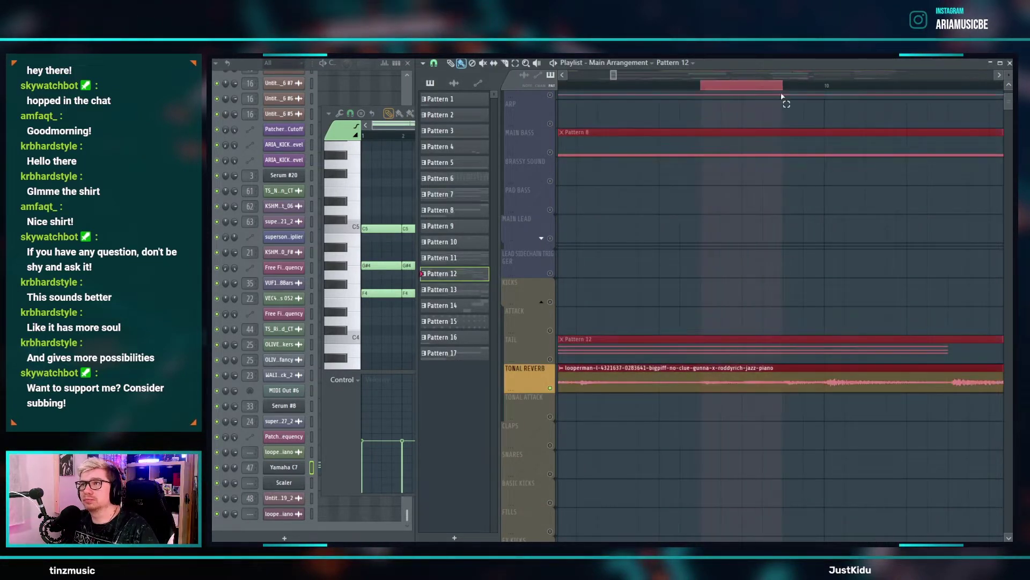
pyautogui.press('space')
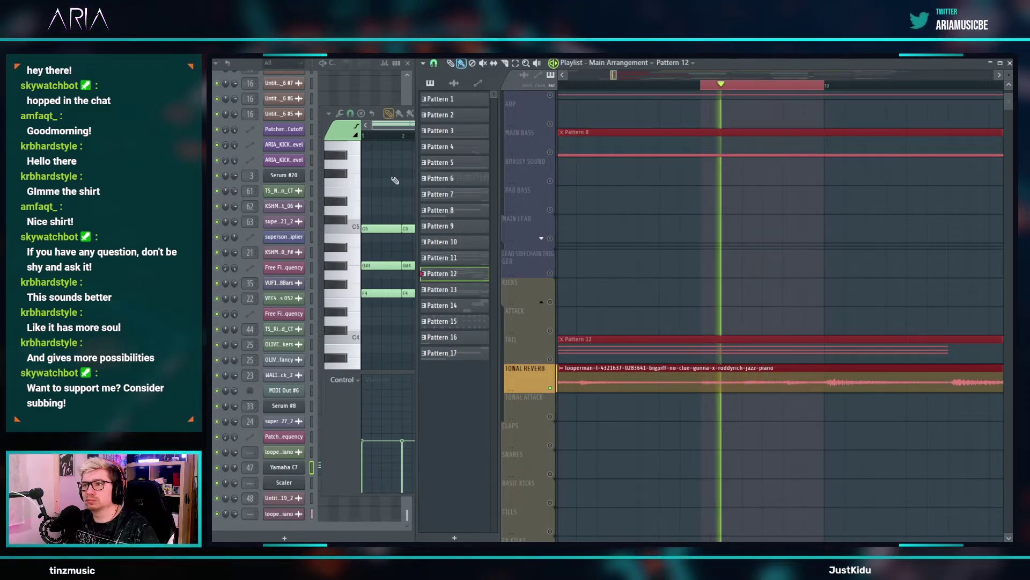
pyautogui.click(396, 181)
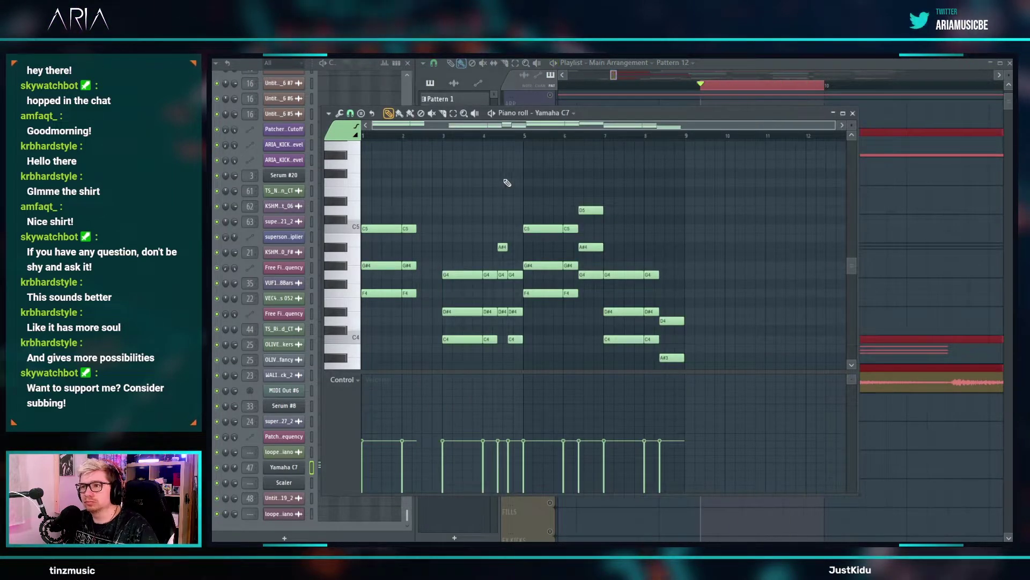
# - Set the playlist loop from the second audio chord in bar 10 up to bar 11 and play that section
pyautogui.click(927, 269)
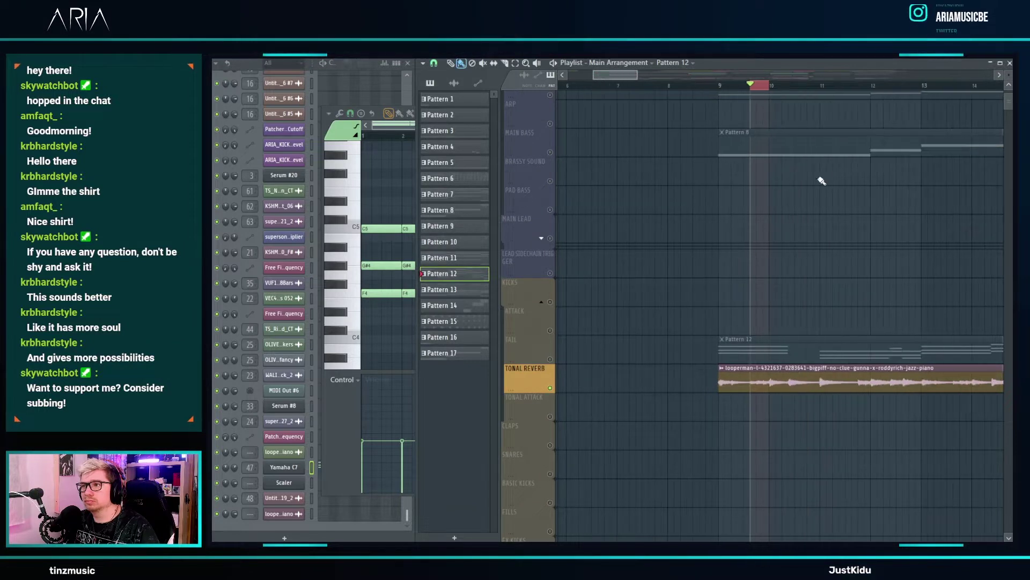
pyautogui.scroll(3, 817, 168)
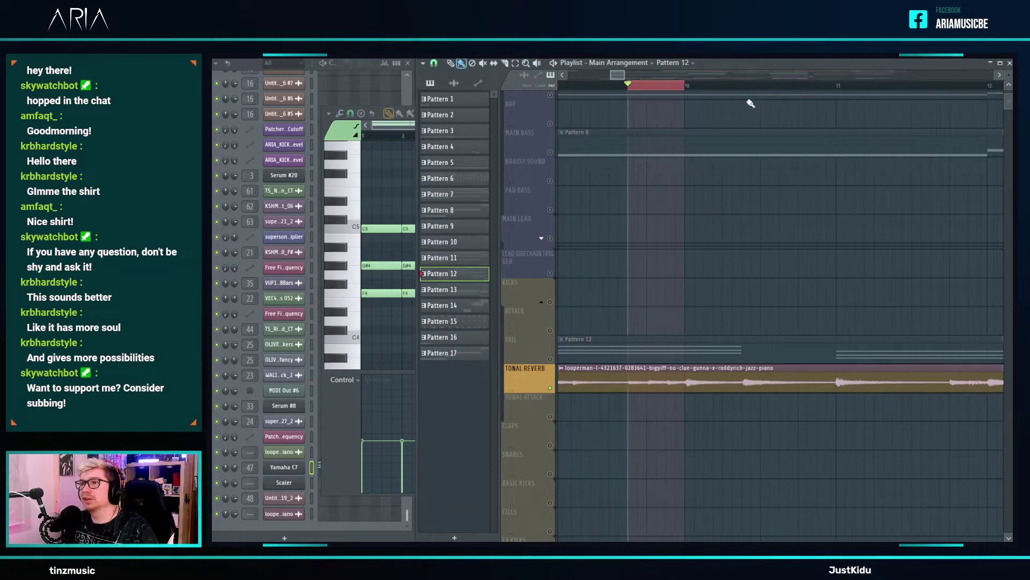
pyautogui.moveTo(743, 91); pyautogui.dragTo(835, 87)
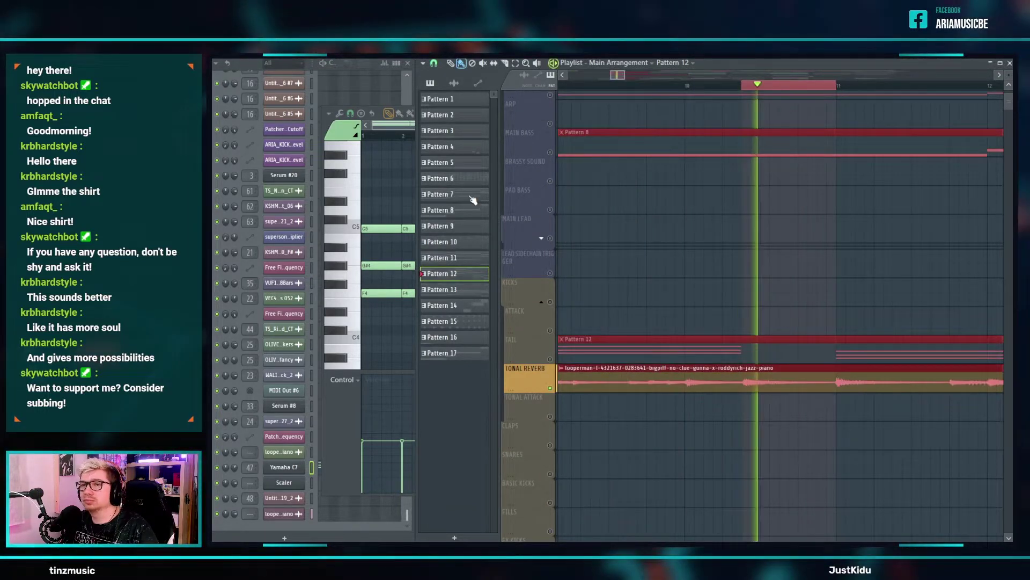
# - Add G4 and B4 notes to the second half of bar 2 while listening to the loop, removing the trial C5 note
pyautogui.click(403, 203)
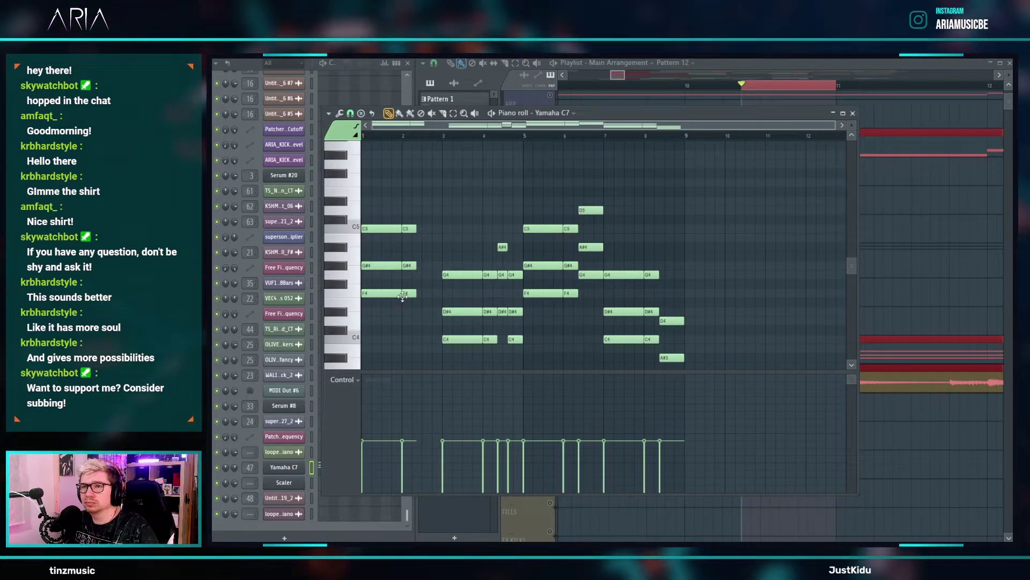
pyautogui.click(413, 275)
pyautogui.scroll(4, 411, 276)
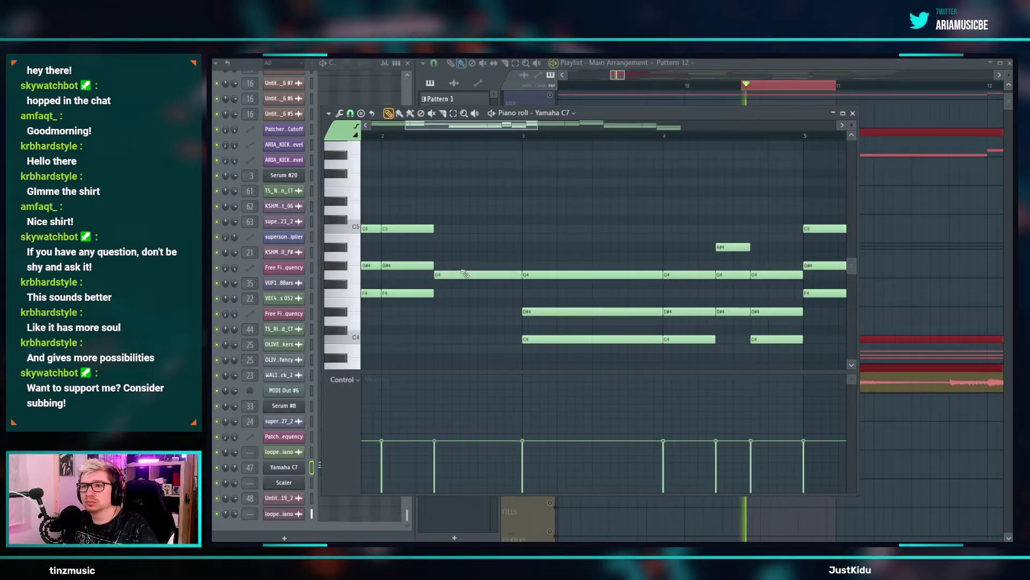
pyautogui.click(434, 246)
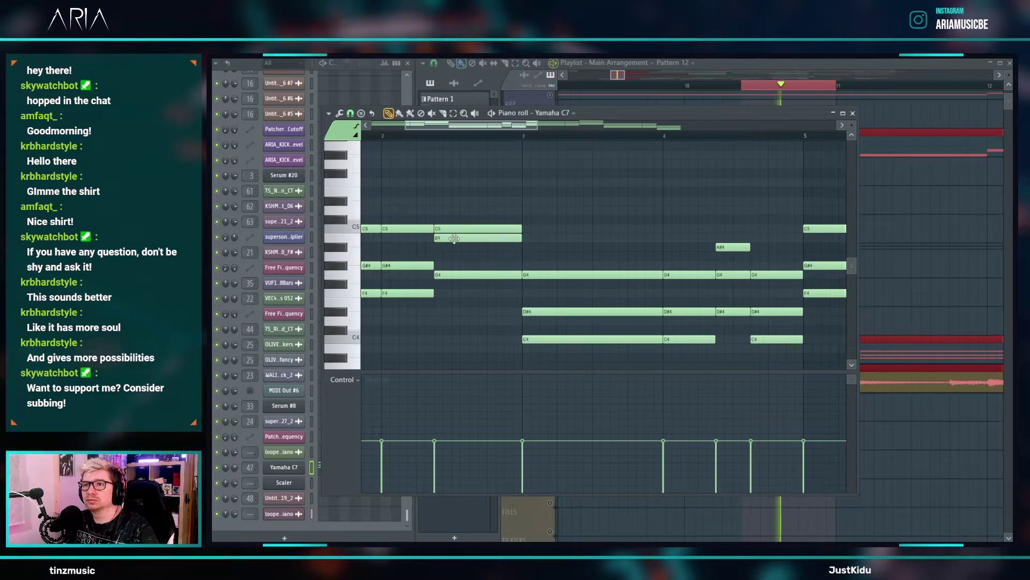
pyautogui.scroll(-2, 542, 229)
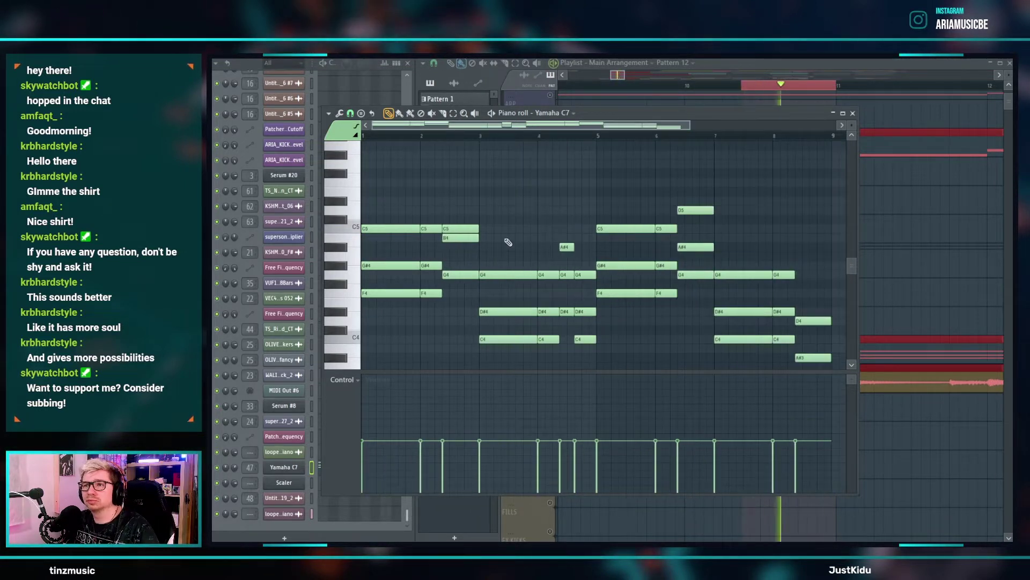
pyautogui.rightClick(466, 231)
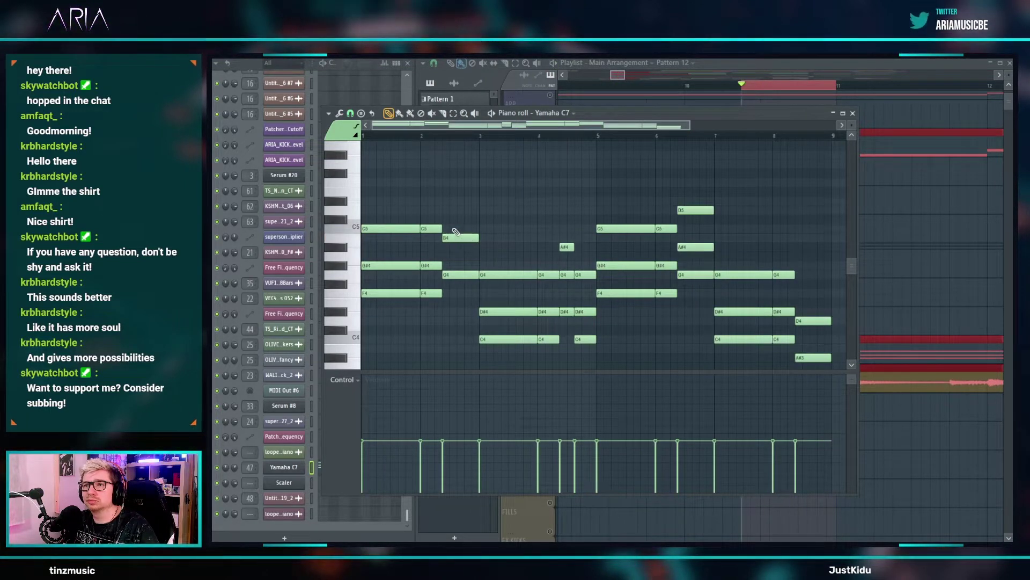
# - Add an F5 note above B4 in the second half of bar 2 and lower it an octave to F4
pyautogui.moveTo(439, 204); pyautogui.dragTo(443, 178)
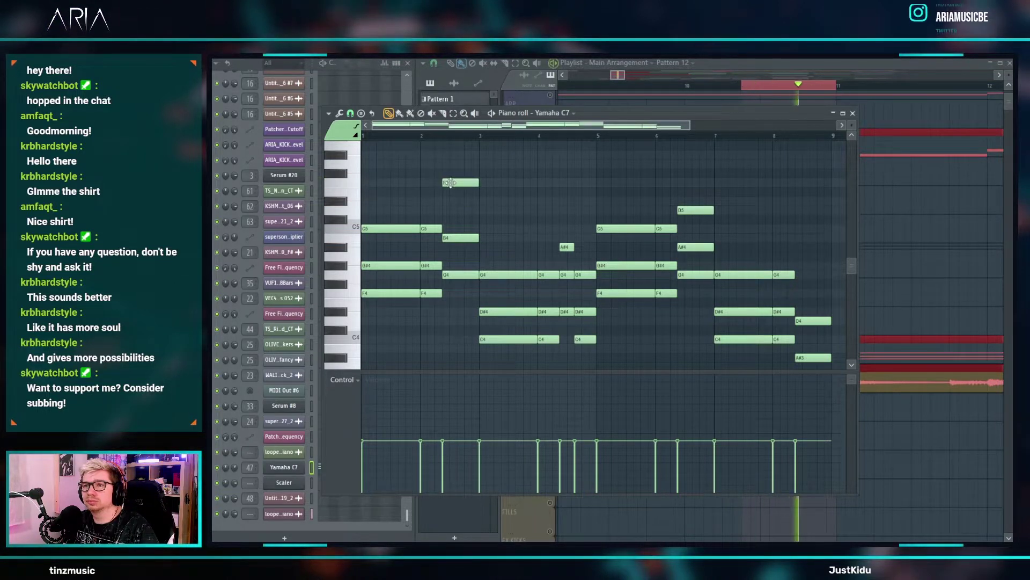
pyautogui.keyDown('ctrl'); pyautogui.click(472, 185); pyautogui.keyUp('ctrl')
pyautogui.hotkey('ctrl', 'Down')
pyautogui.press('space')
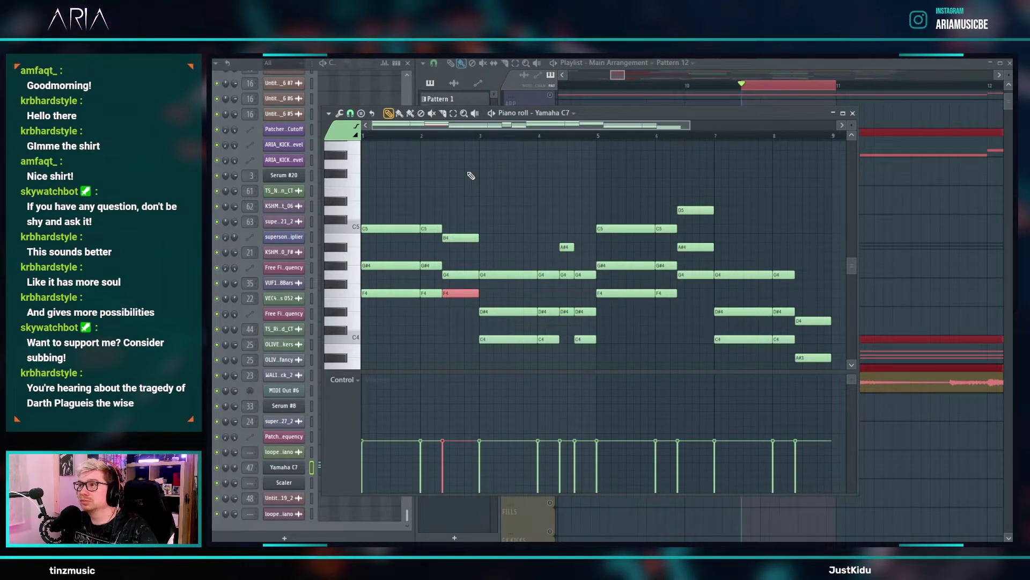
# - Play the pattern with the new chord and raise its F4 note back an octave to F5
pyautogui.keyDown('ctrl'); pyautogui.scroll(-3, 445, 174); pyautogui.keyUp('ctrl')
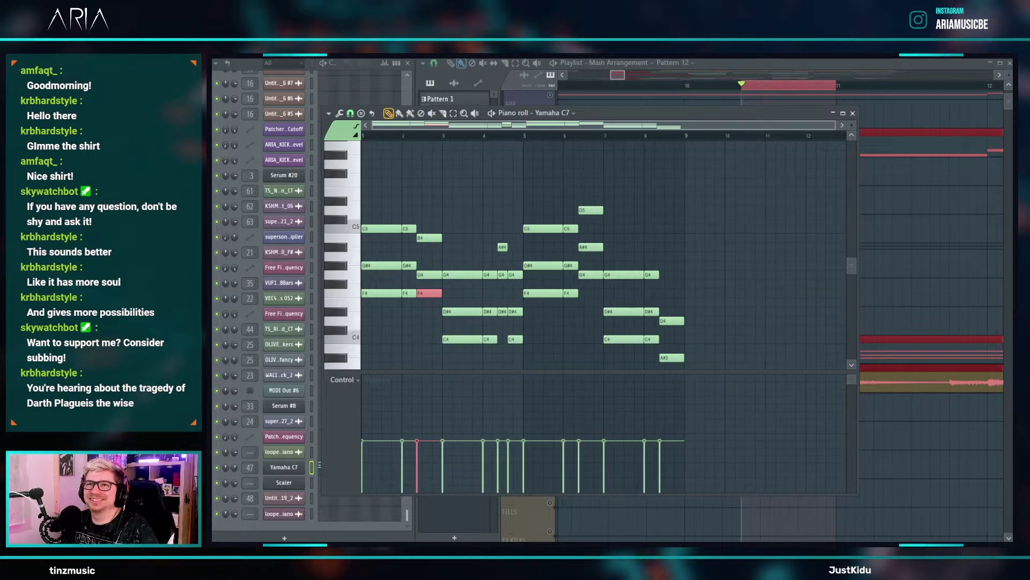
pyautogui.press('space')
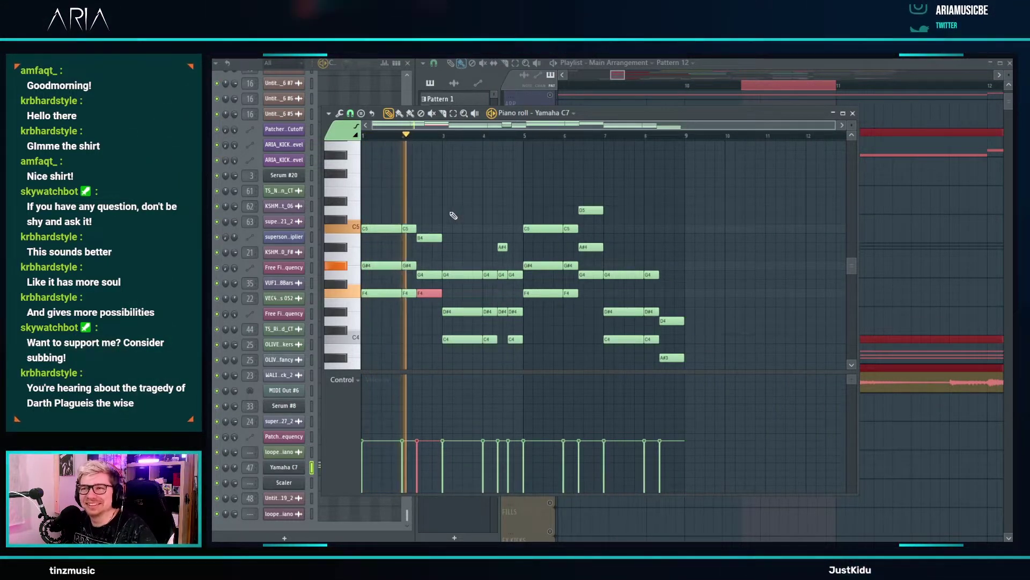
pyautogui.press('space')
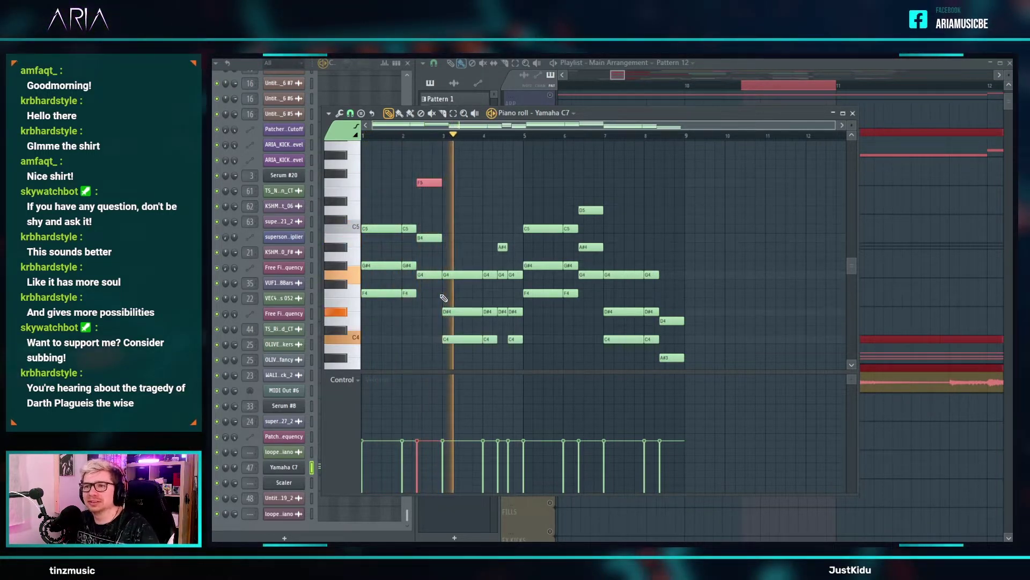
pyautogui.press('space')
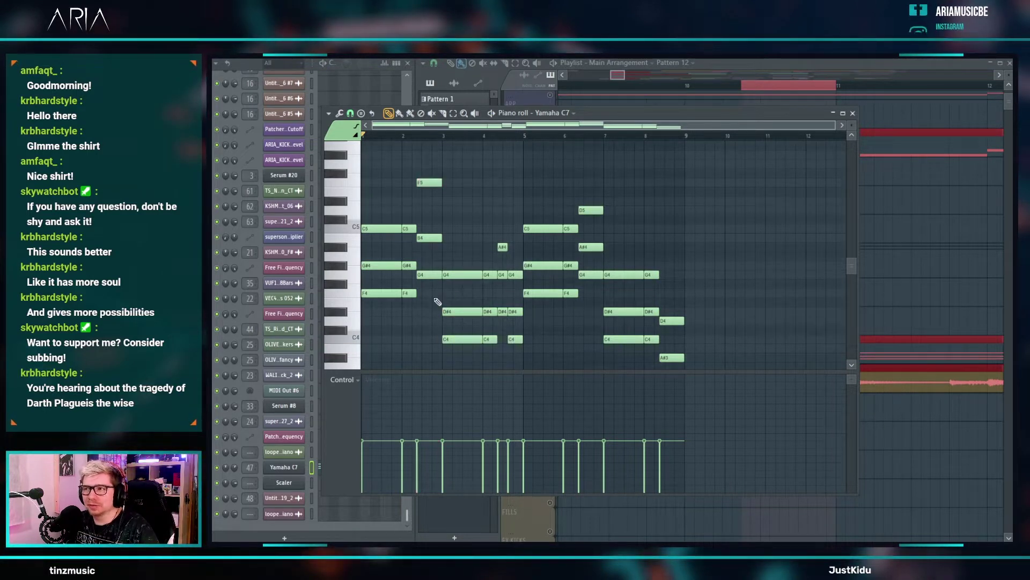
# - Play the looped audio section, try out pitches on the keyboard and add a C4 note under the second chord in bar 2
pyautogui.press('space')
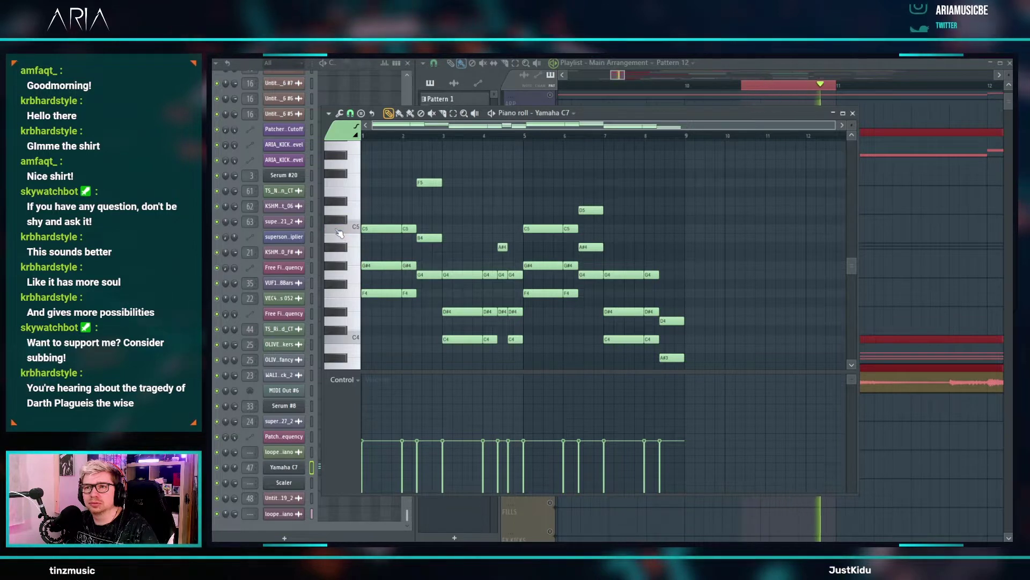
pyautogui.click(341, 203)
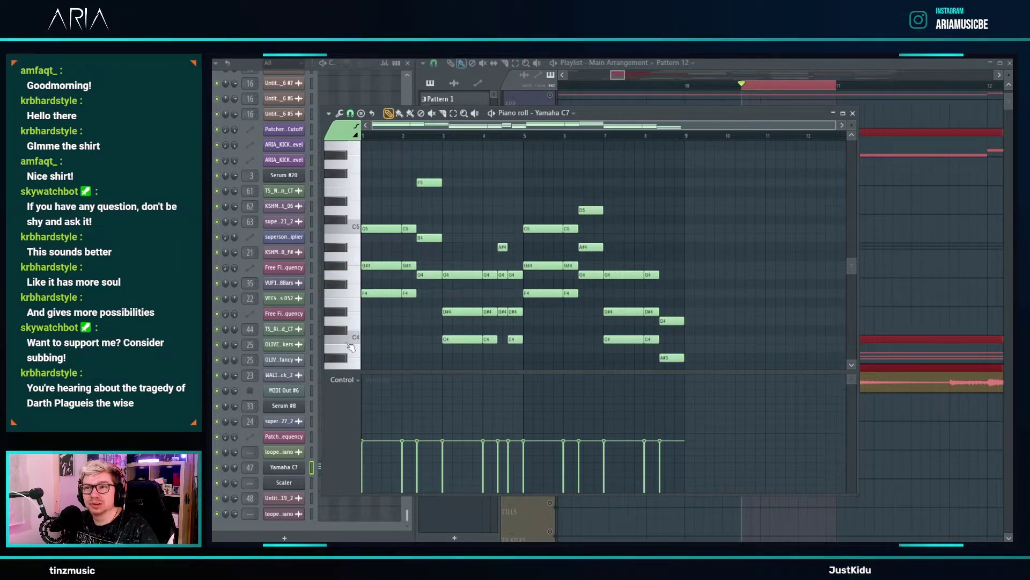
pyautogui.scroll(4, 414, 343)
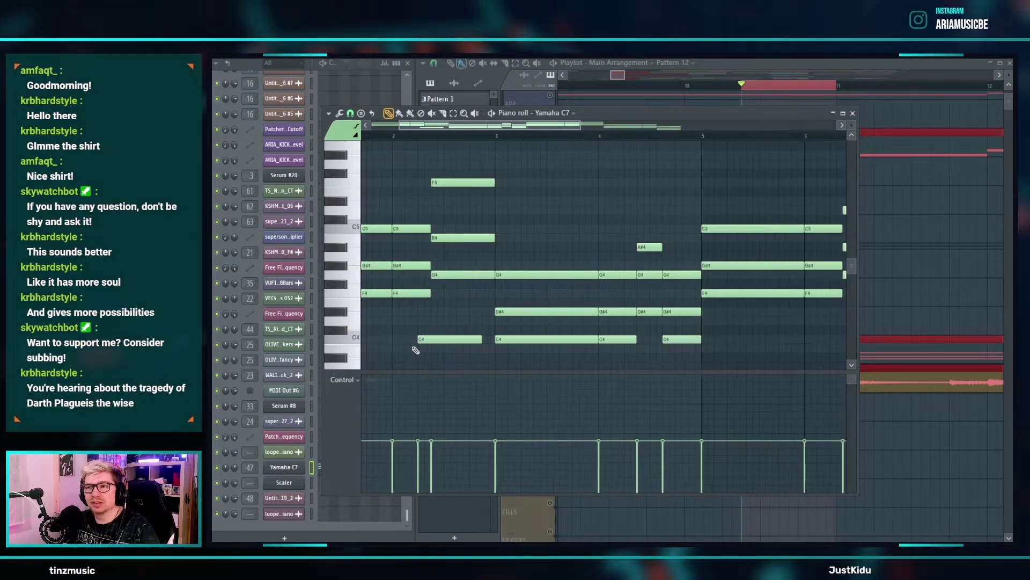
pyautogui.scroll(-4, 433, 342)
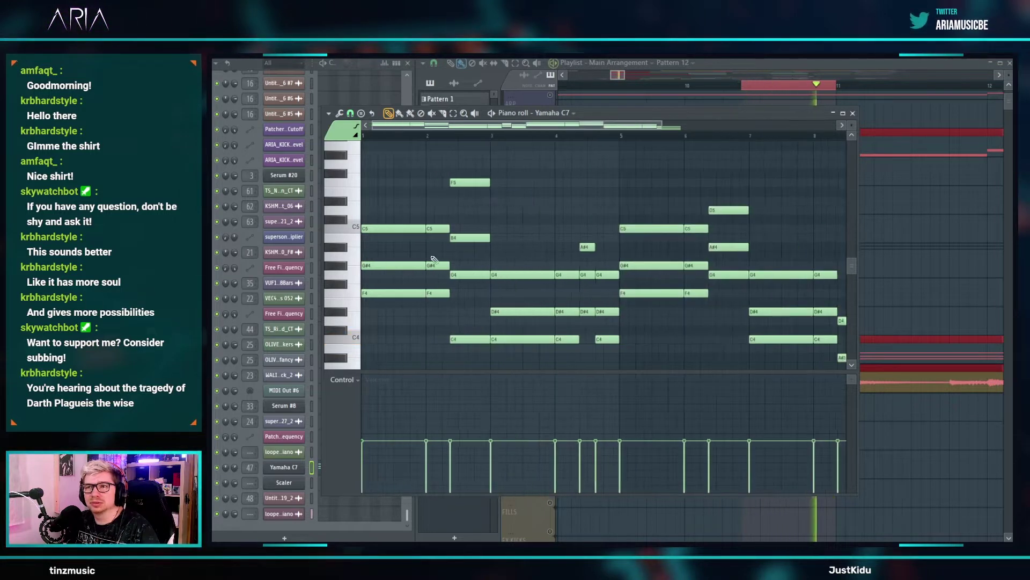
# - Play the pattern, raise the C4 note in the second half of bar 2 to D4, and play it again
pyautogui.press('space')
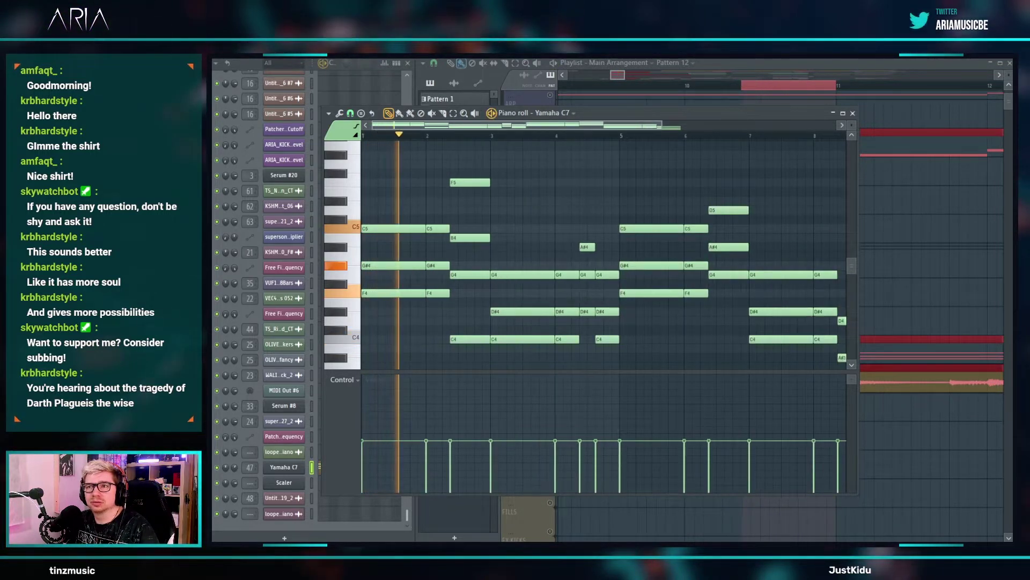
pyautogui.press('space')
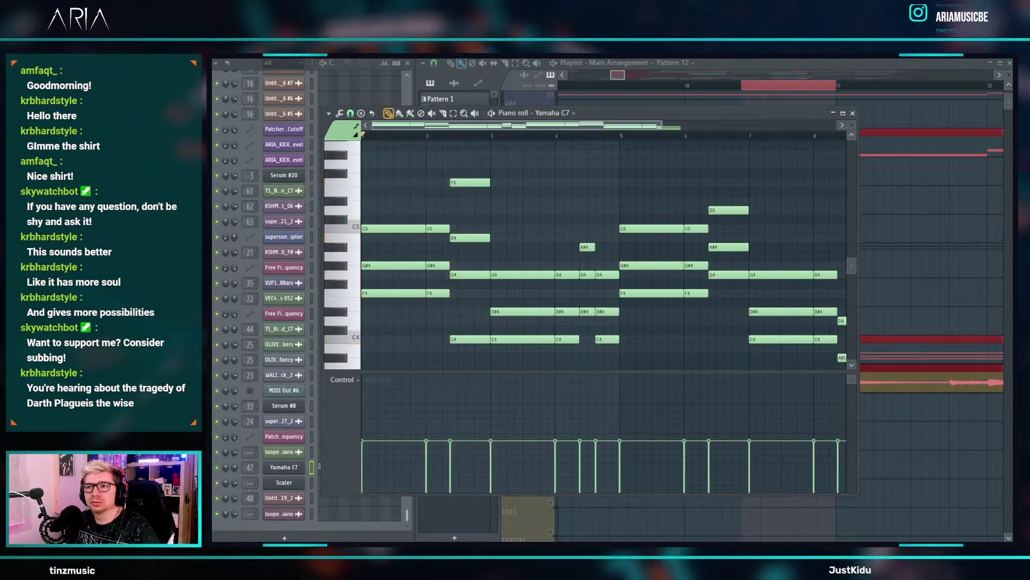
pyautogui.moveTo(471, 329); pyautogui.dragTo(470, 321)
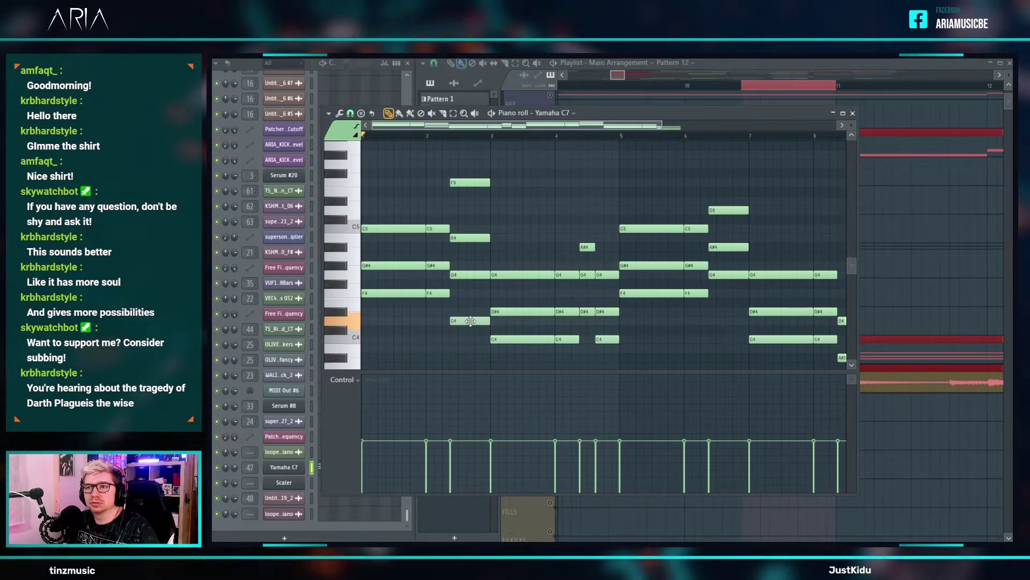
pyautogui.press('space')
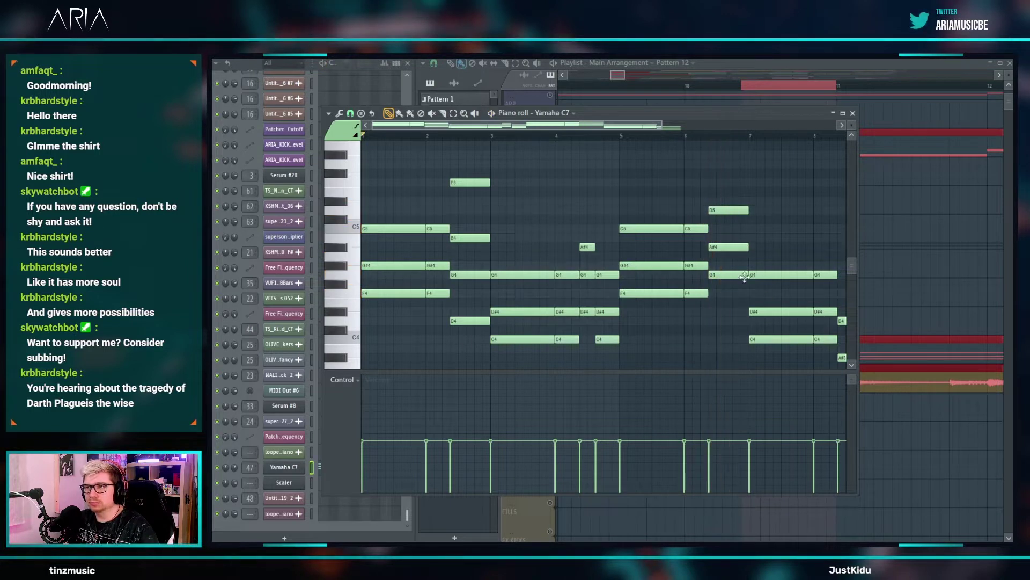
# - Replace the chord in the second half of bar 6 with a copy of bar 2's F5, B4, G4, D4 chord and return to the playlist
pyautogui.moveTo(468, 182); pyautogui.dragTo(725, 186)
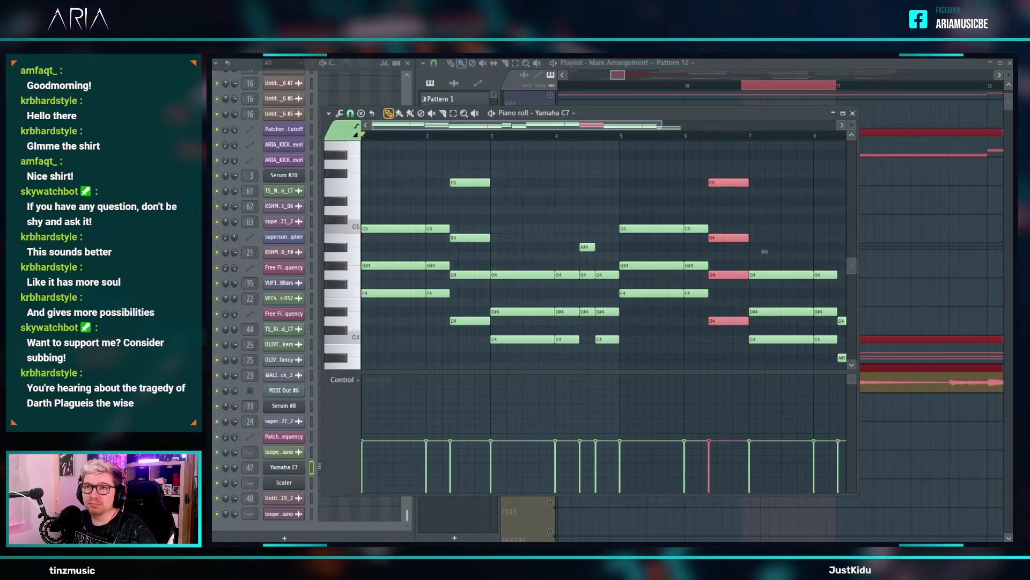
pyautogui.click(929, 249)
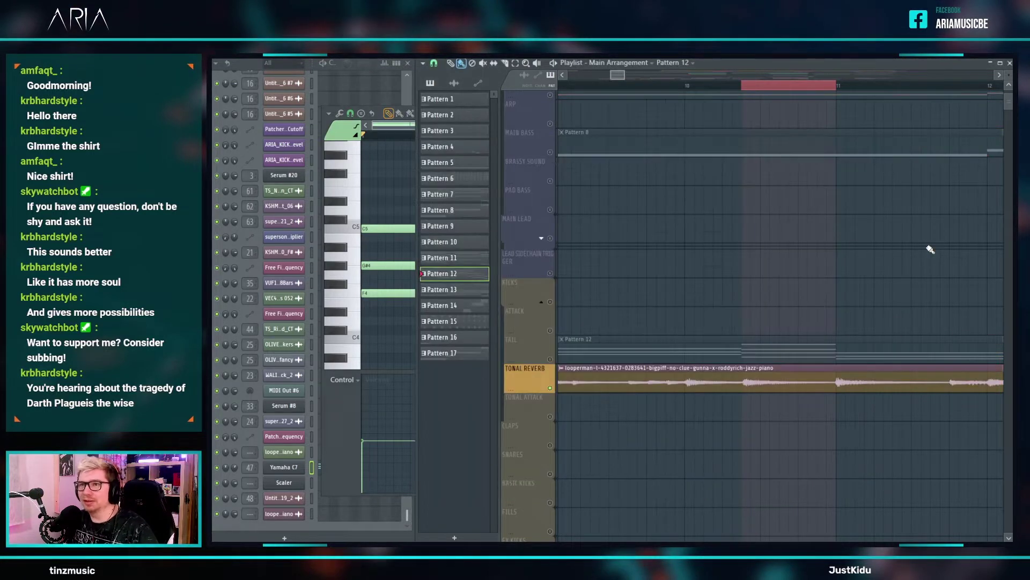
# - Return to the Yamaha C7 notes and try a D#5 note above the first chord in bar 1
pyautogui.scroll(-3, 698, 293)
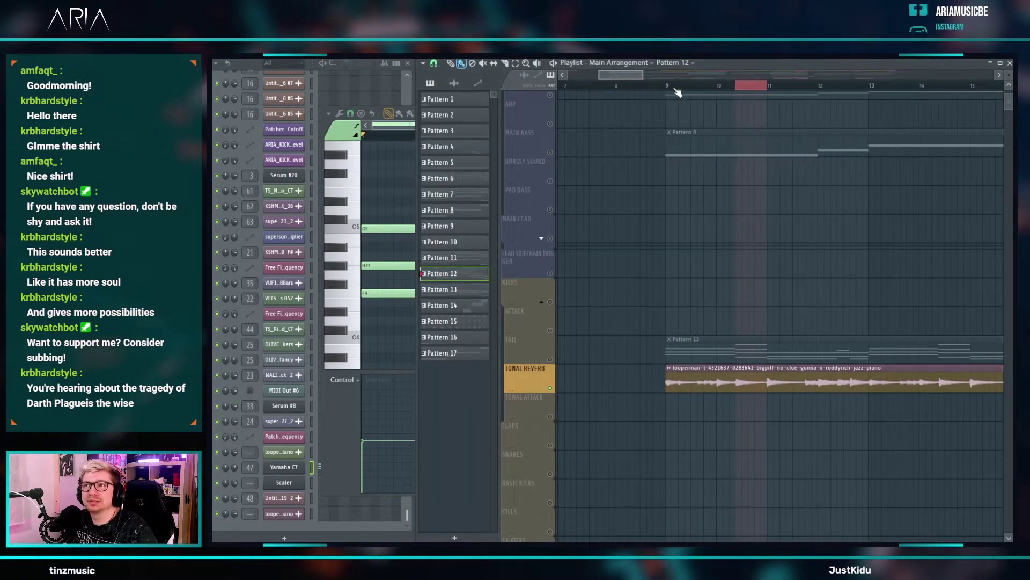
pyautogui.press('F7')
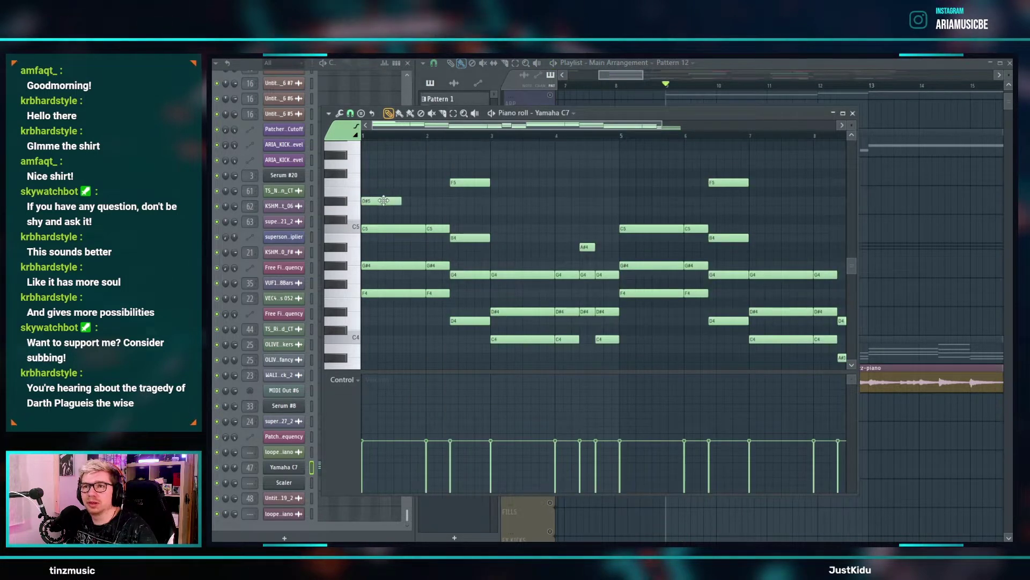
pyautogui.click(390, 202)
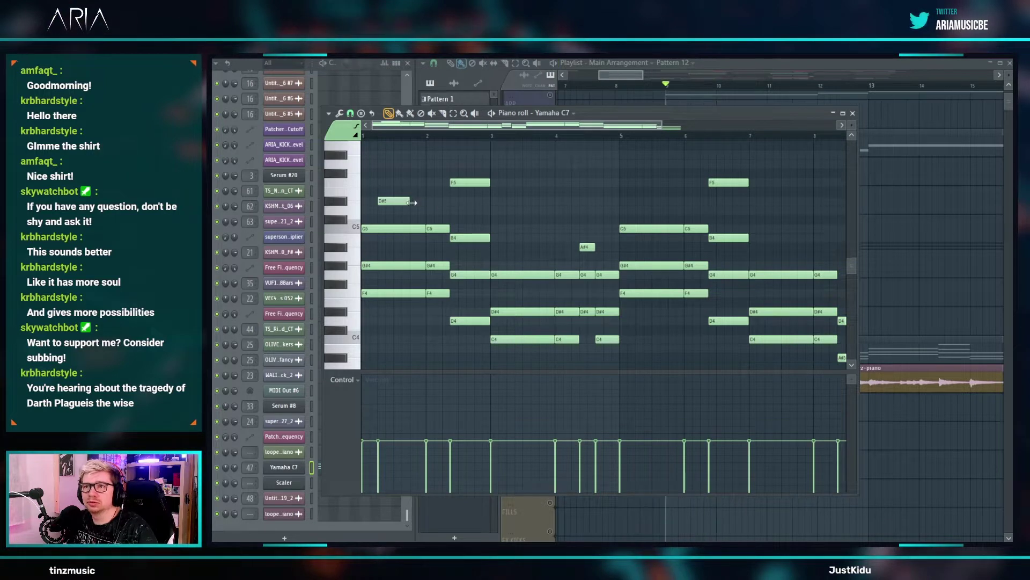
pyautogui.keyDown('ctrl'); pyautogui.scroll(2, 409, 202); pyautogui.keyUp('ctrl')
pyautogui.rightClick(408, 205)
pyautogui.keyDown('ctrl'); pyautogui.scroll(-4, 427, 203); pyautogui.keyUp('ctrl')
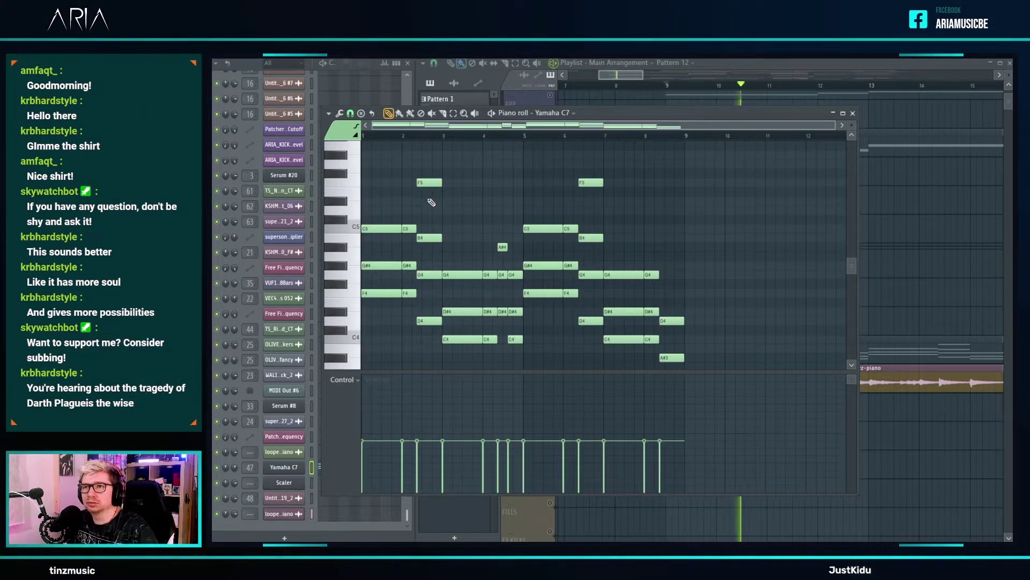
# - Delete the F5 notes in bars 2 and 6, unmute the TAIL track and play the pattern alongside the audio loop
pyautogui.rightClick(430, 186)
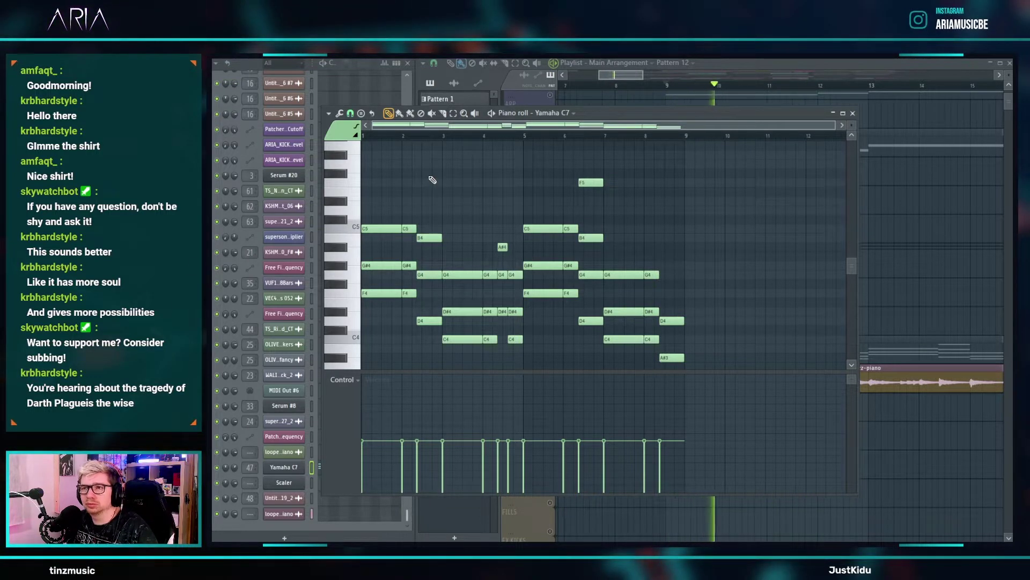
pyautogui.rightClick(908, 275)
pyautogui.press('space')
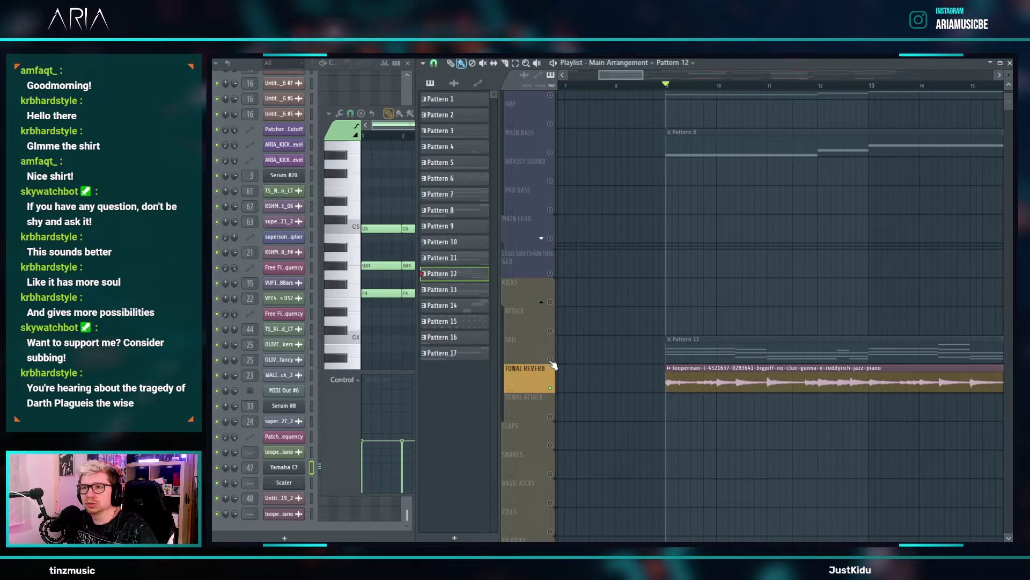
pyautogui.click(550, 359)
pyautogui.press('space')
pyautogui.rightClick(405, 325)
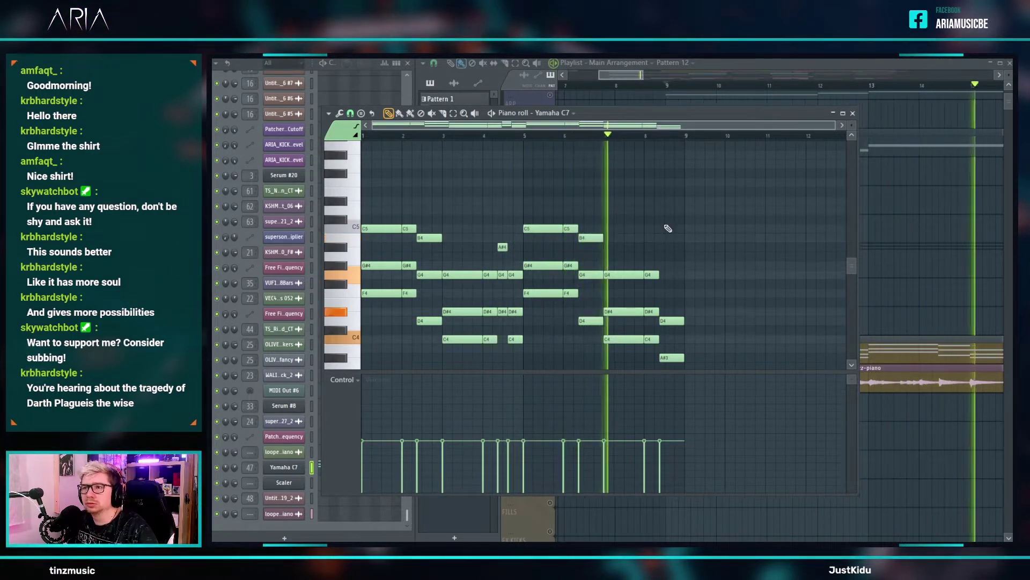
# - Raise the D4 notes in bars 2 and 6 an octave to D5
pyautogui.moveTo(416, 316); pyautogui.dragTo(604, 325)
pyautogui.hotkey('ctrl', 'Up')
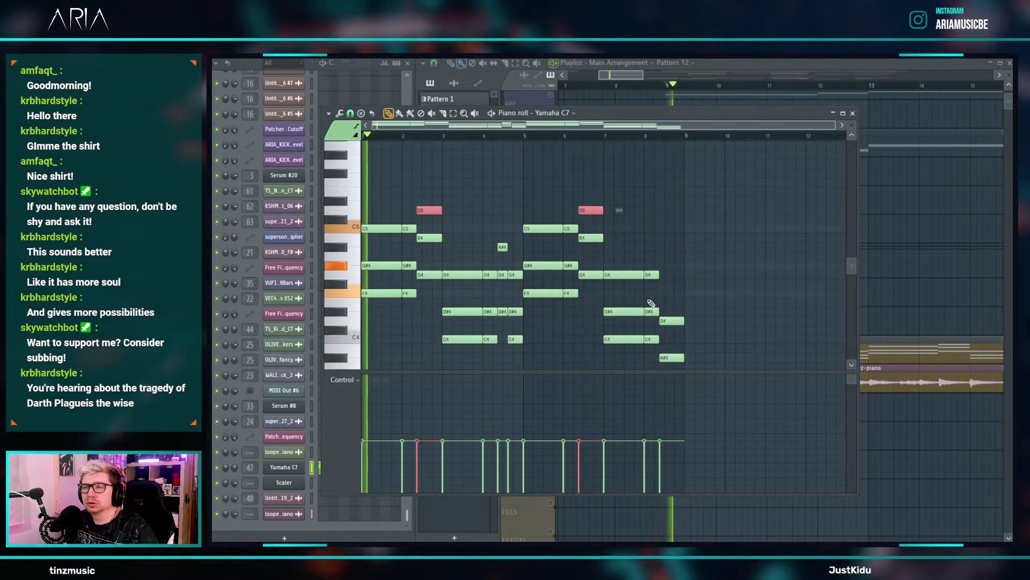
# - Try raising the last chord's A#3 note in bar 8 to B3 while the pattern plays
pyautogui.scroll(-3, 666, 301)
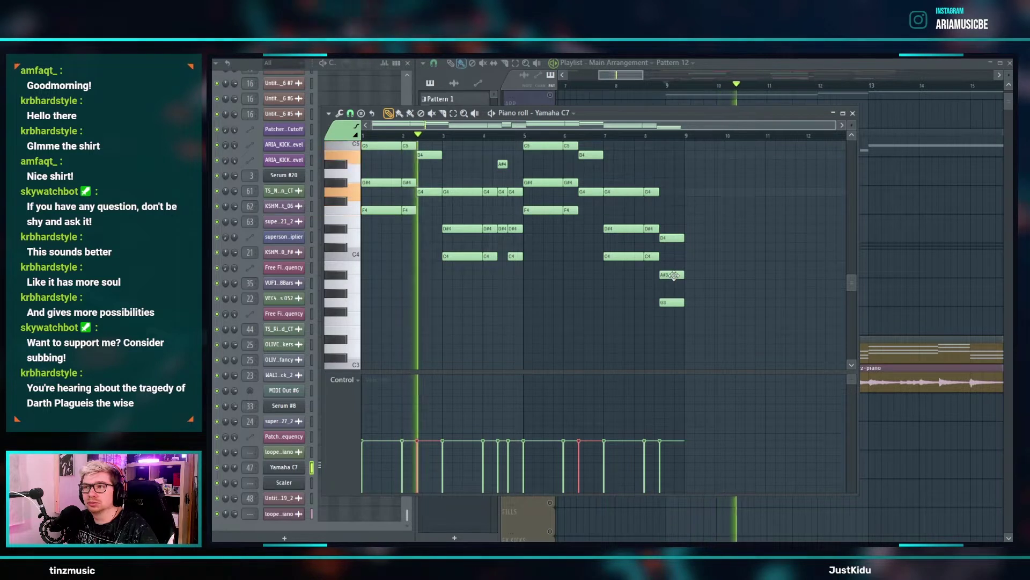
pyautogui.moveTo(672, 275); pyautogui.dragTo(675, 265)
pyautogui.scroll(3, 674, 271)
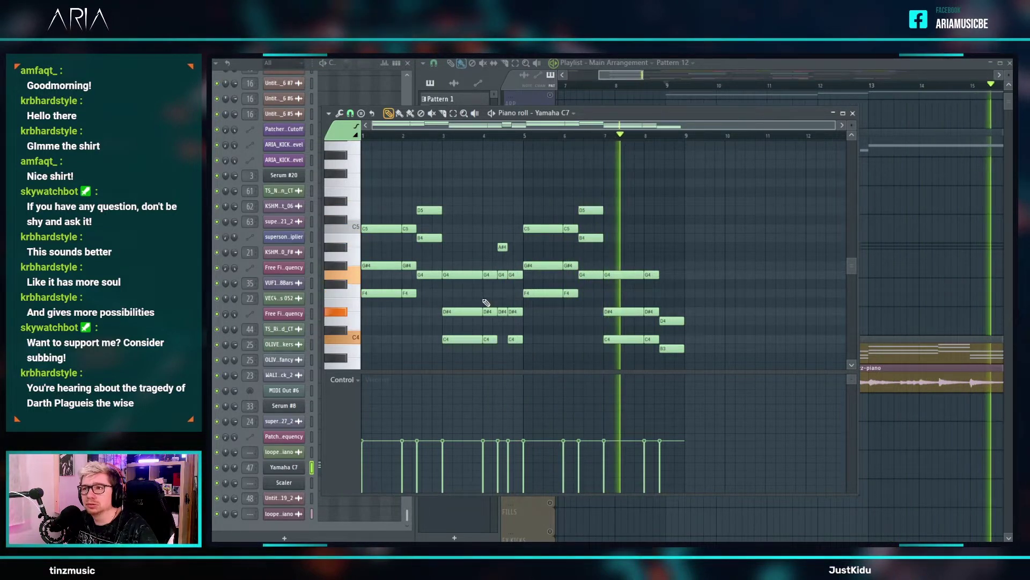
pyautogui.scroll(-1, 486, 302)
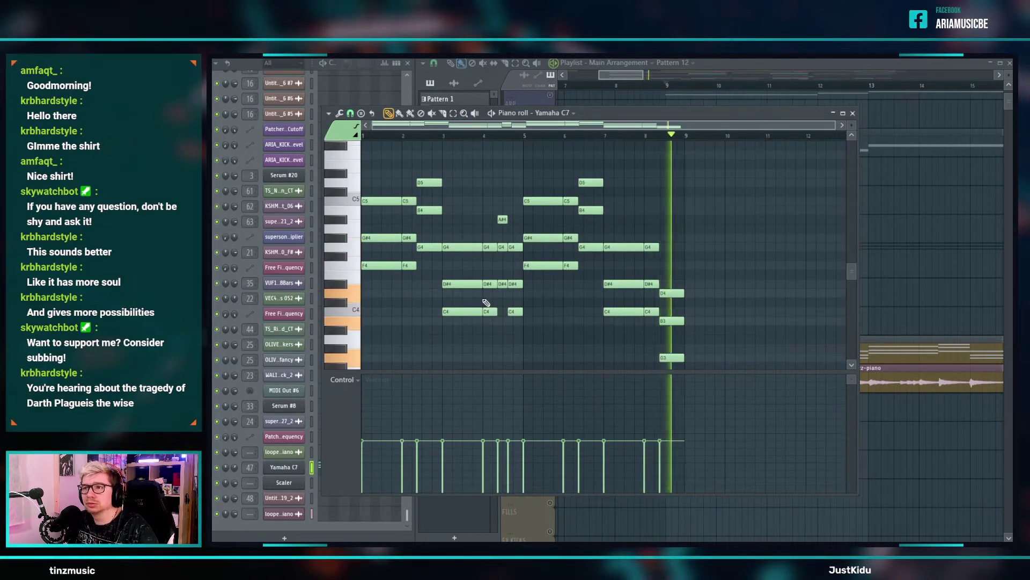
pyautogui.scroll(-2, 693, 304)
pyautogui.click(673, 302)
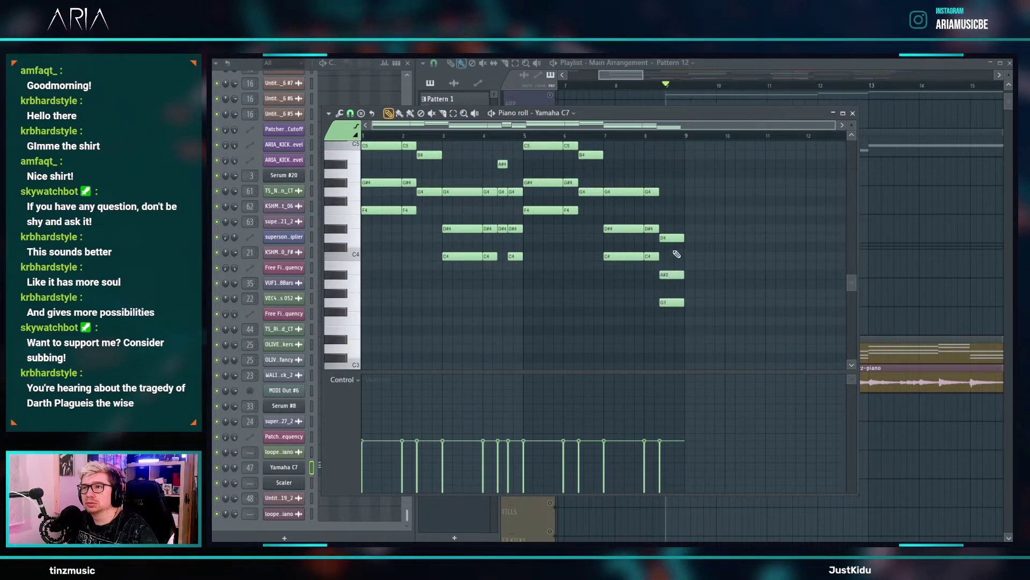
# - Replace the D4 and A#3 notes of the last chord in bar 8 with B3 and D4 above the G3
pyautogui.rightClick(672, 237)
pyautogui.rightClick(671, 275)
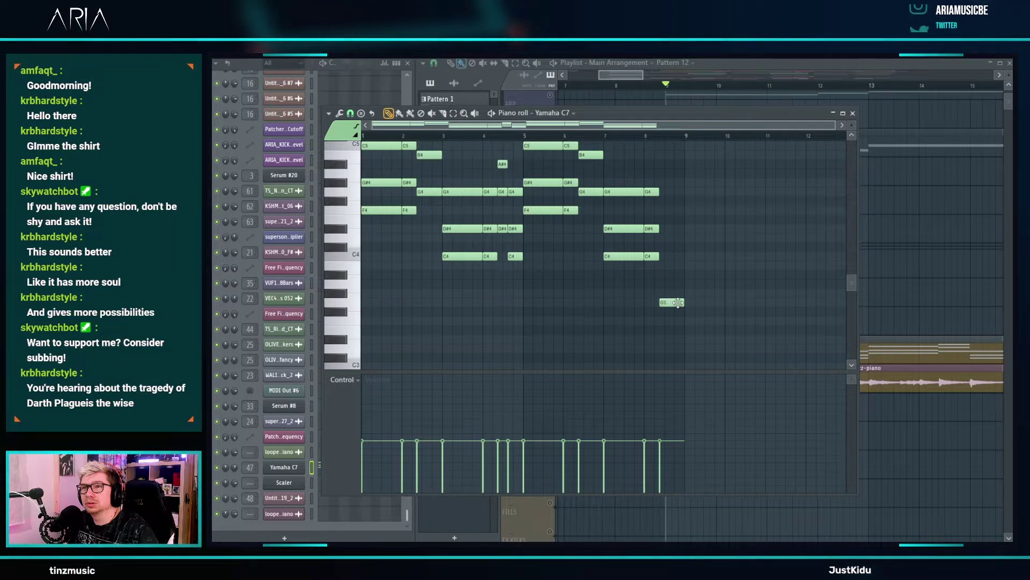
pyautogui.scroll(1, 678, 303)
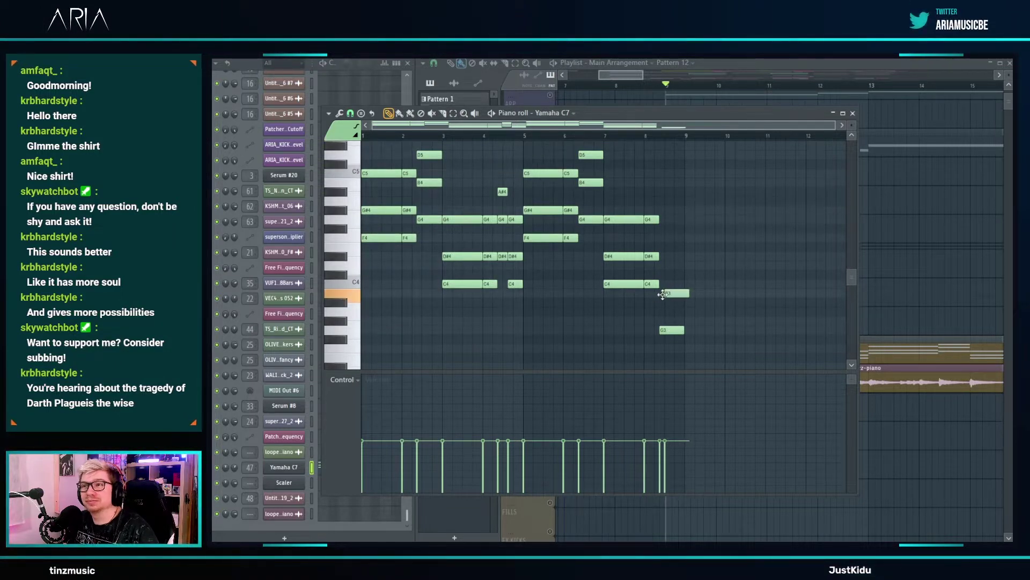
pyautogui.rightClick(661, 295)
pyautogui.scroll(2, 662, 296)
pyautogui.click(662, 295)
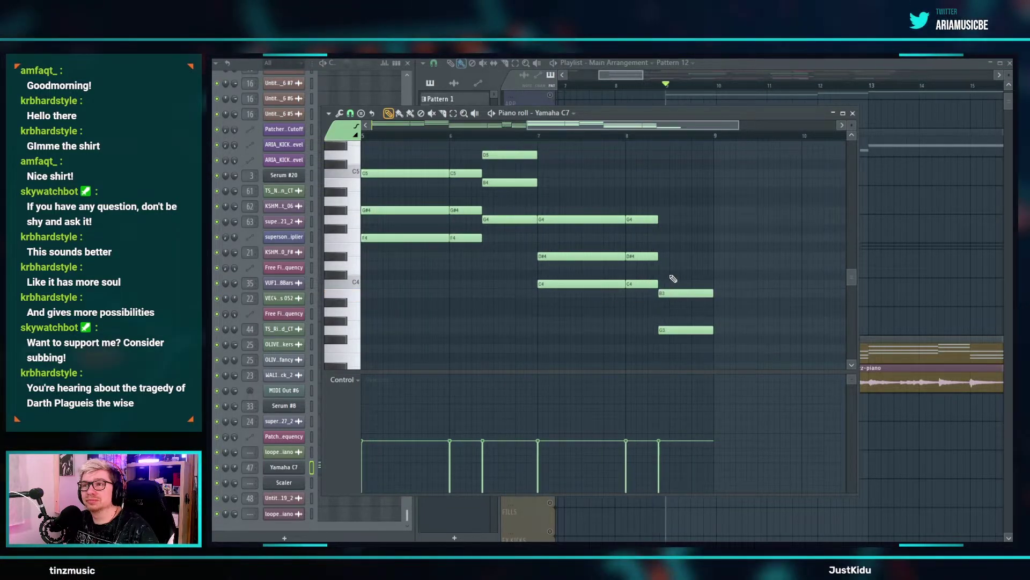
pyautogui.scroll(-2, 669, 276)
pyautogui.scroll(1, 672, 278)
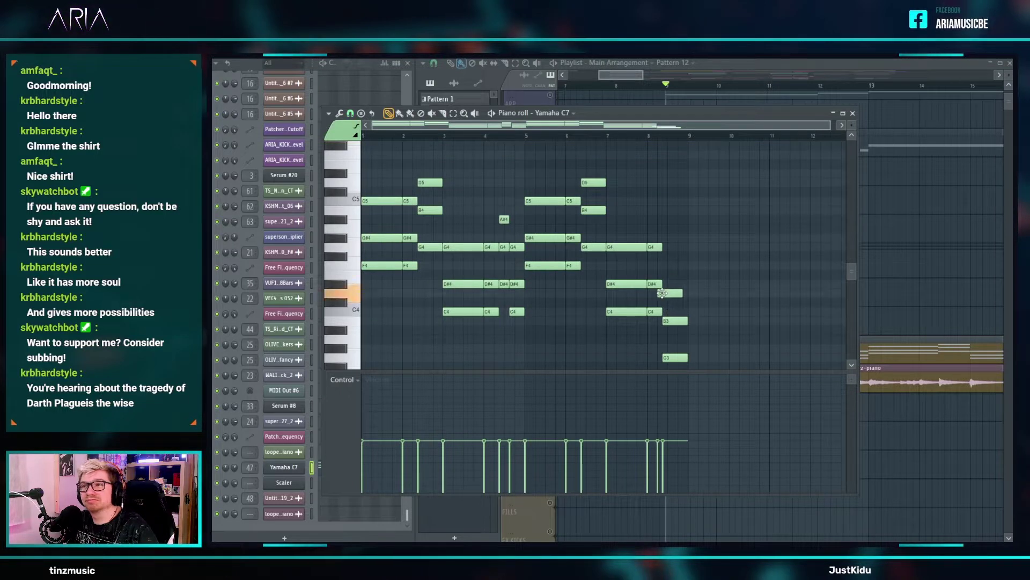
pyautogui.click(675, 293)
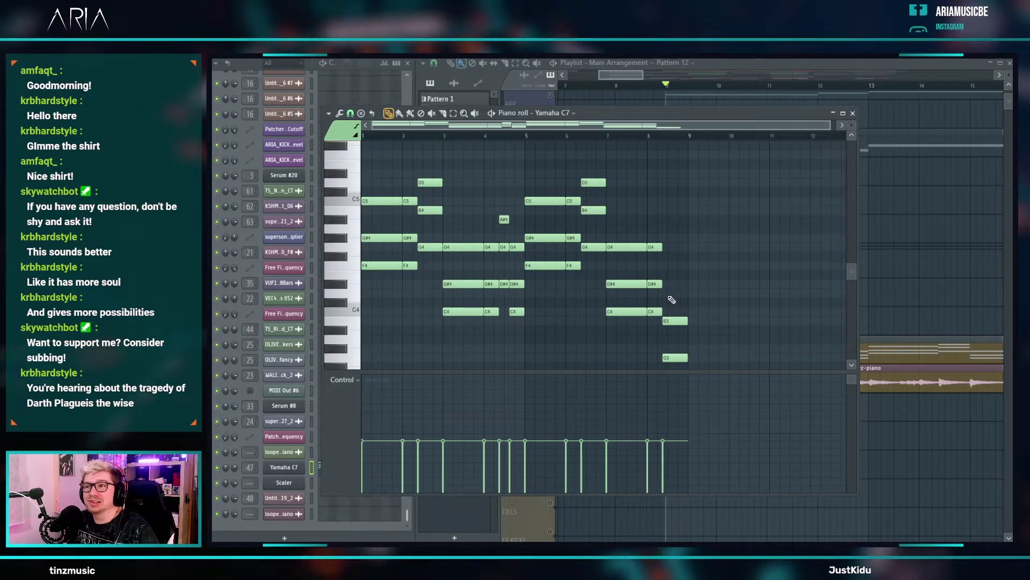
pyautogui.scroll(3, 667, 299)
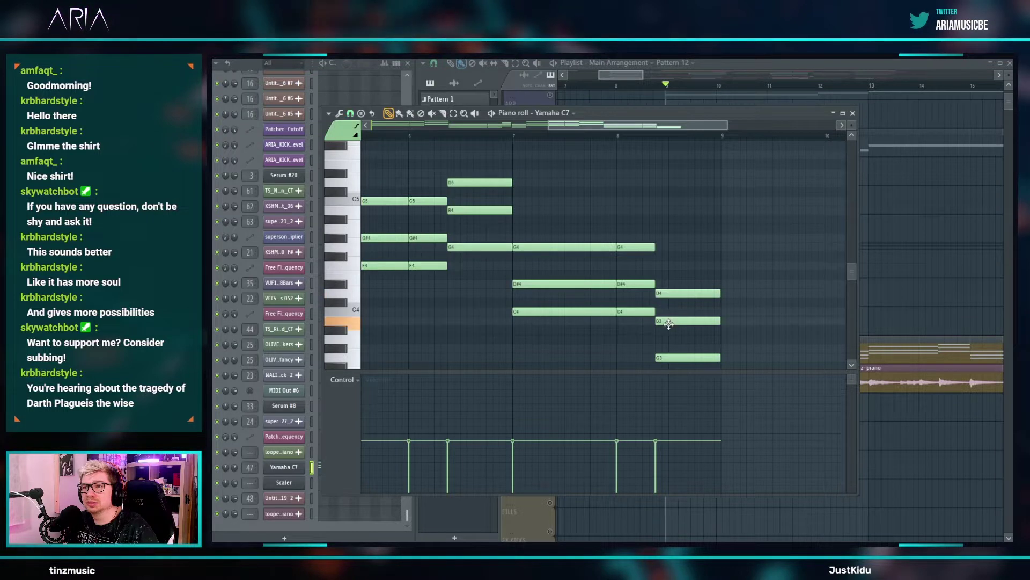
# - Try A#3 instead of B3 in the last chord during playback, and delete all three notes of that chord
pyautogui.moveTo(667, 321); pyautogui.dragTo(667, 331)
pyautogui.scroll(-3, 667, 332)
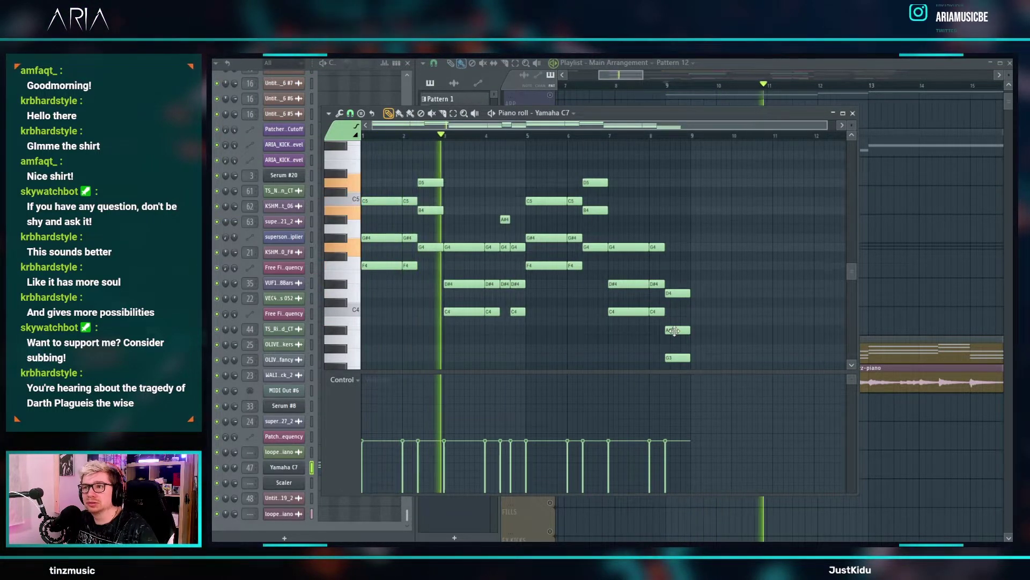
pyautogui.rightClick(678, 293)
pyautogui.rightClick(679, 330)
pyautogui.rightClick(681, 358)
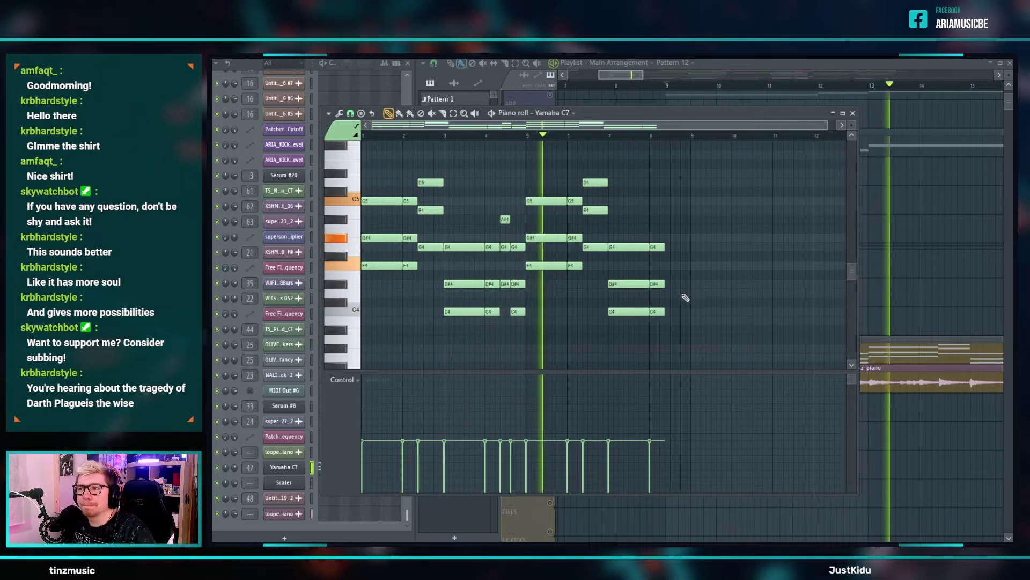
# - Build a new last chord in bar 8 from G3, C4 and D#4 notes
pyautogui.click(670, 358)
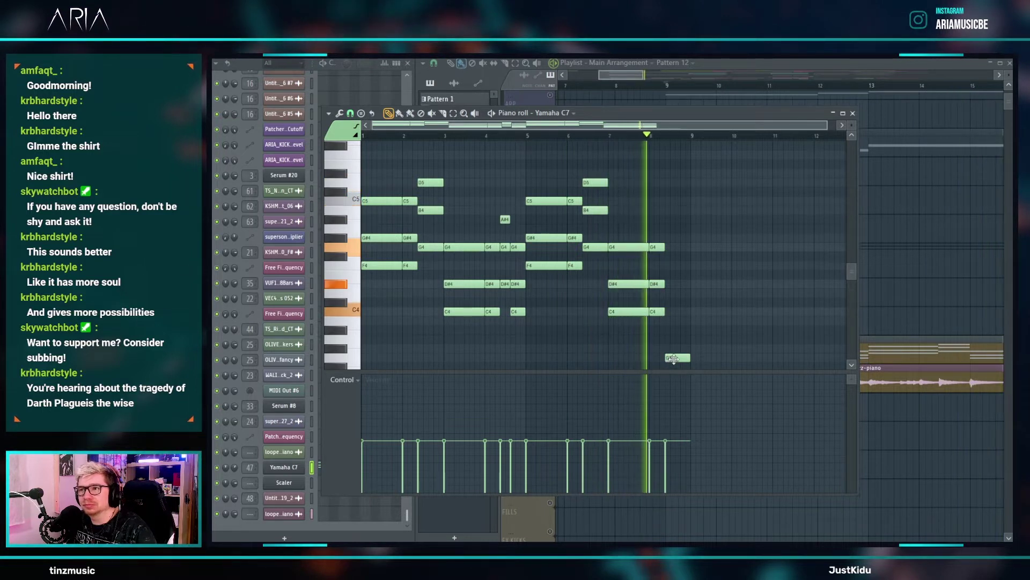
pyautogui.moveTo(673, 358); pyautogui.dragTo(674, 349)
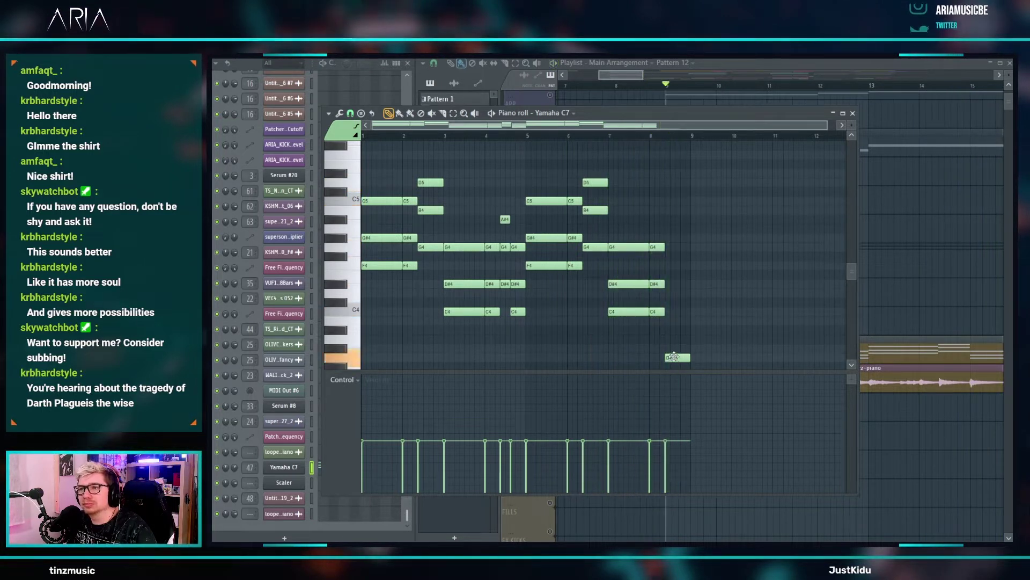
pyautogui.click(672, 311)
pyautogui.keyDown('ctrl'); pyautogui.scroll(4, 666, 313); pyautogui.keyUp('ctrl')
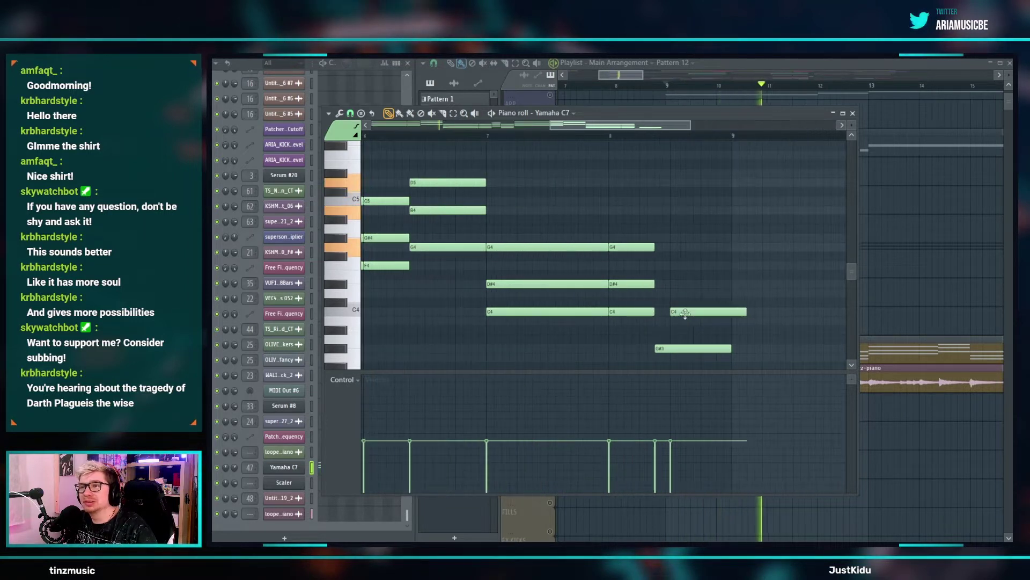
pyautogui.keyDown('shift'); pyautogui.moveTo(673, 314); pyautogui.dragTo(678, 286); pyautogui.keyUp('shift')
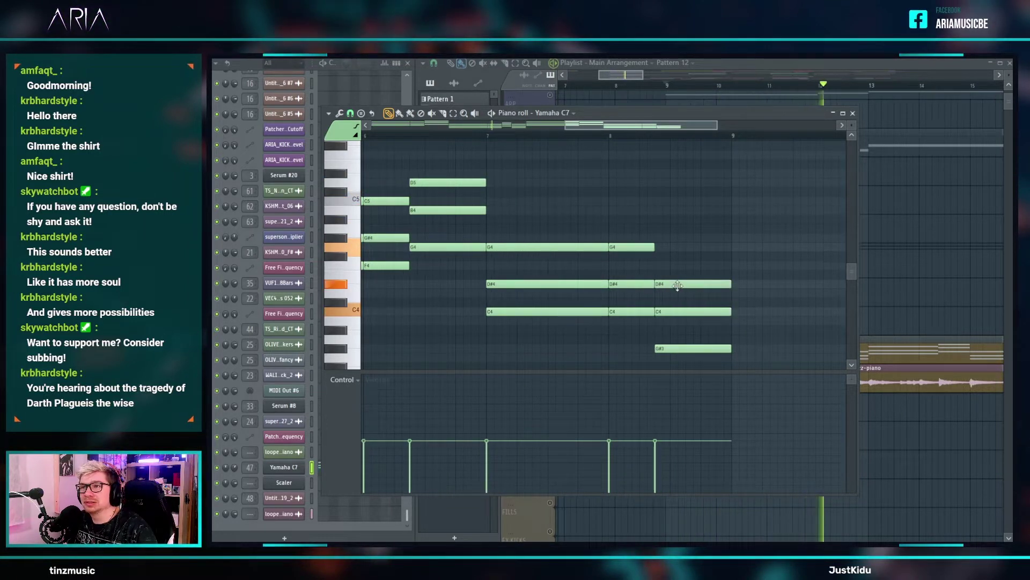
pyautogui.keyDown('ctrl'); pyautogui.scroll(-4, 691, 306); pyautogui.keyUp('ctrl')
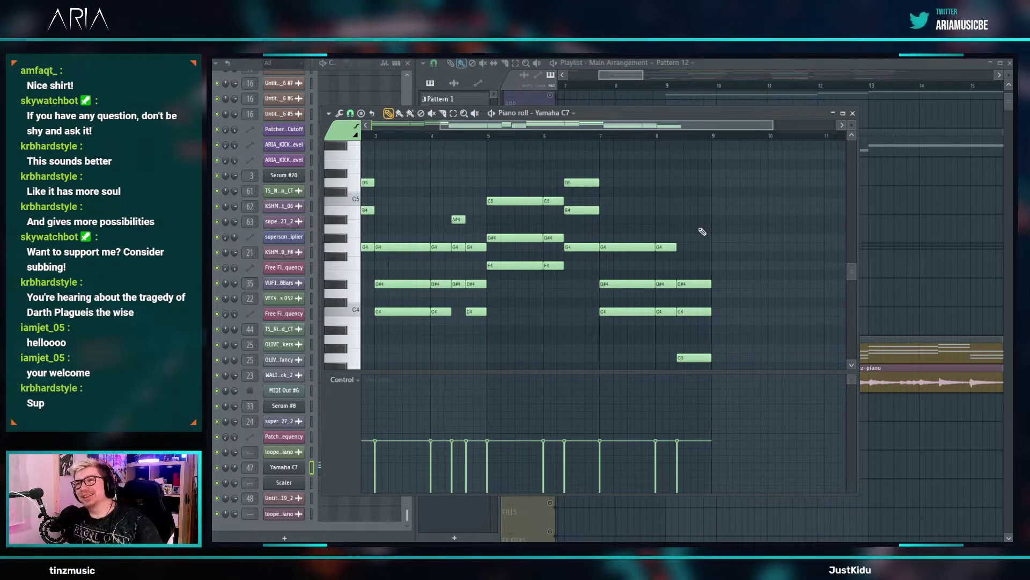
pyautogui.scroll(-2, 706, 222)
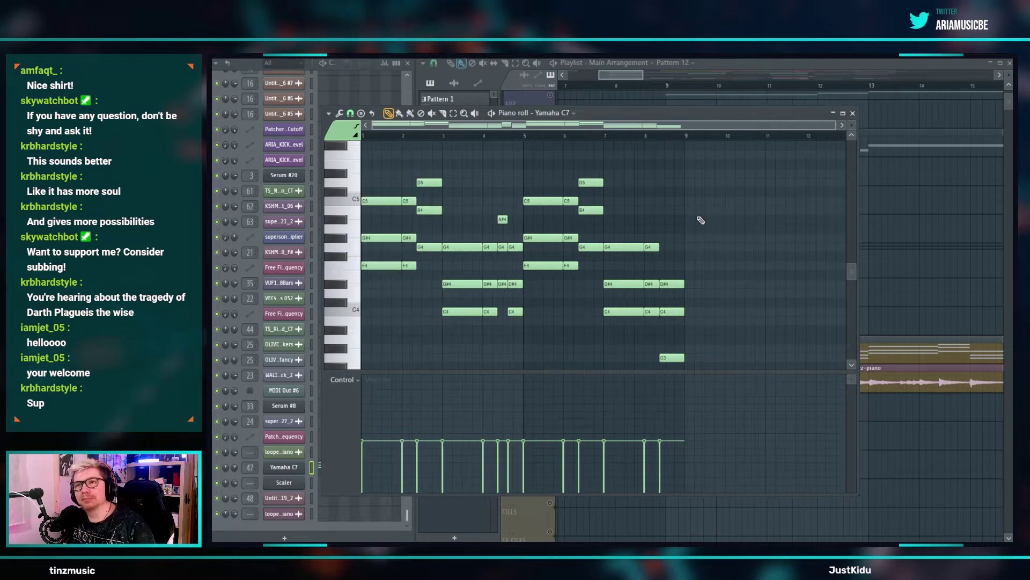
# - Play the arrangement and add an F3 bass note spanning all of bar 1 under the first chord
pyautogui.click(720, 63)
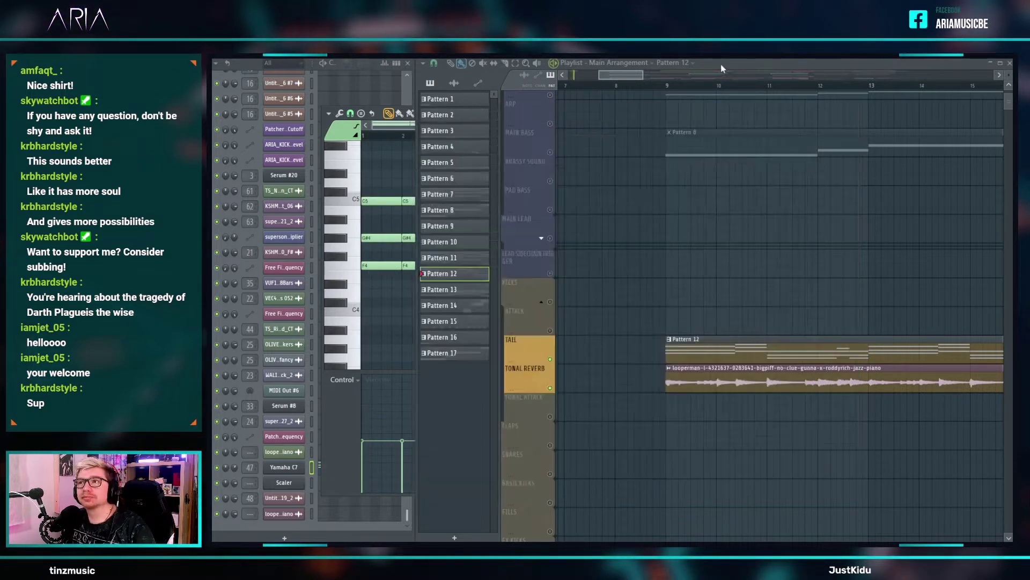
pyautogui.press('space')
pyautogui.rightClick(395, 315)
pyautogui.scroll(2, 405, 285)
pyautogui.scroll(-2, 404, 285)
pyautogui.scroll(-3, 404, 289)
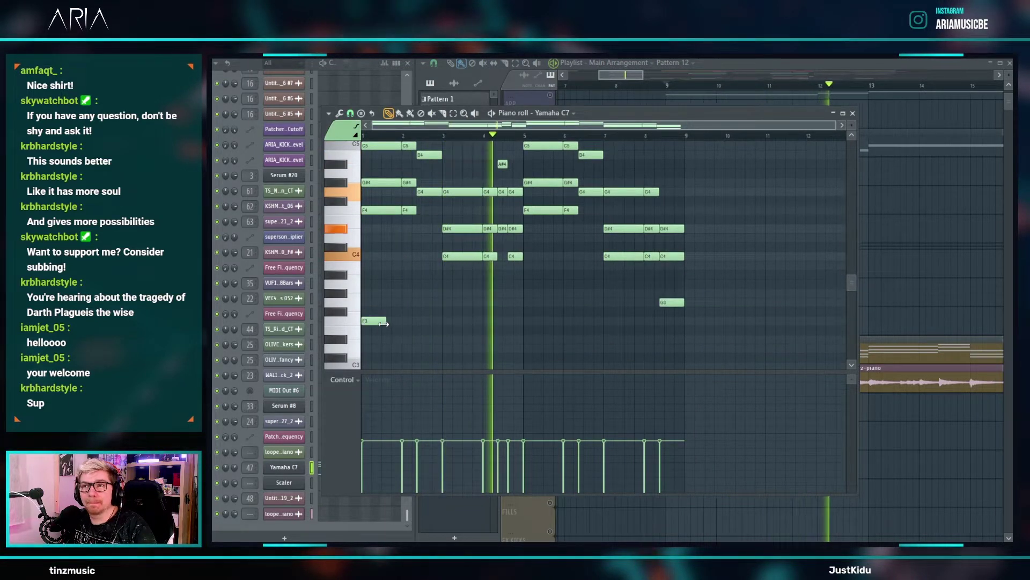
pyautogui.scroll(3, 401, 334)
pyautogui.moveTo(426, 321); pyautogui.dragTo(442, 321)
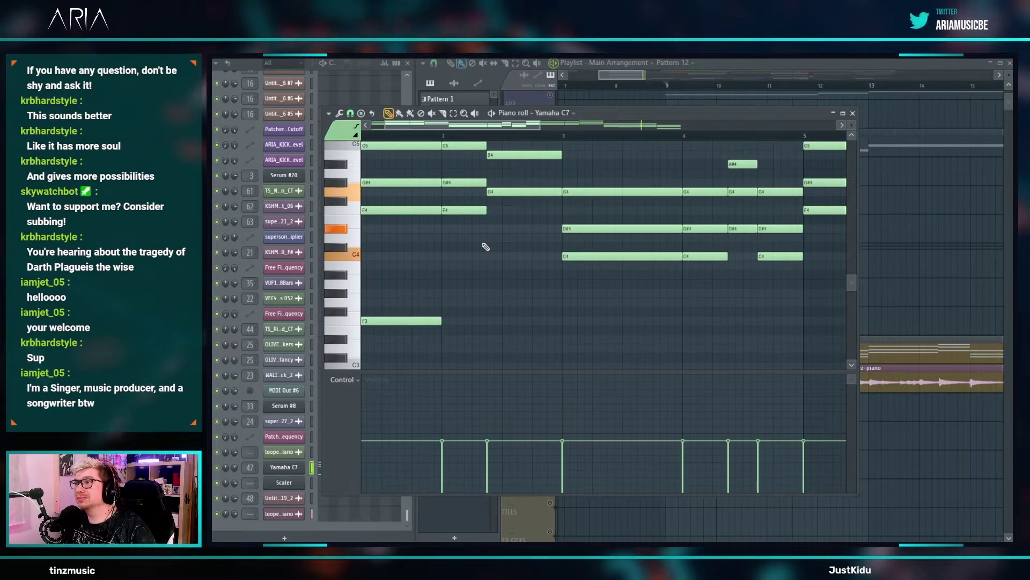
# - Try a G3 bass note at the start of bar 2 and a C3 note under the bar's second chord
pyautogui.press('space')
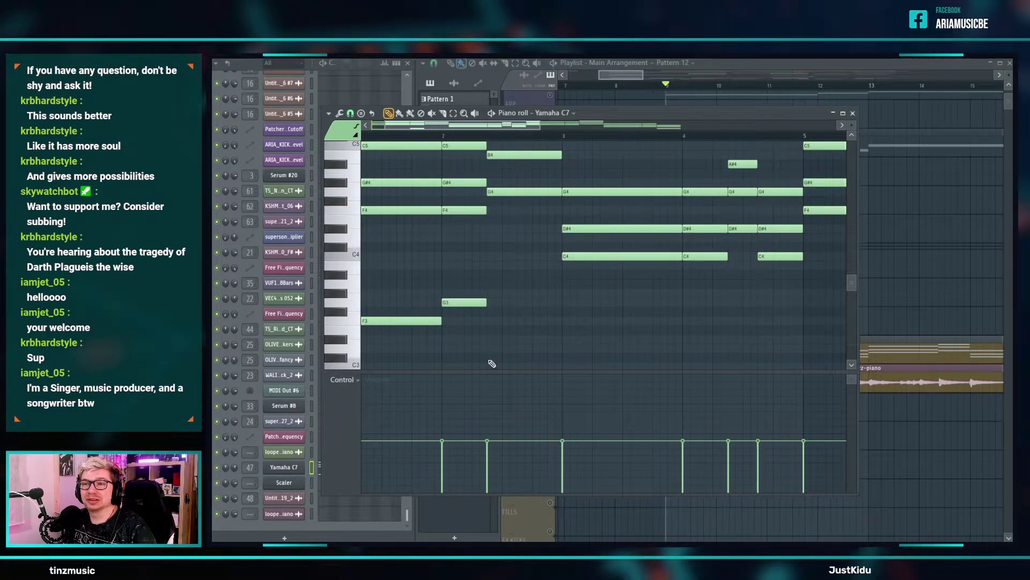
pyautogui.scroll(-3, 495, 356)
pyautogui.click(517, 257)
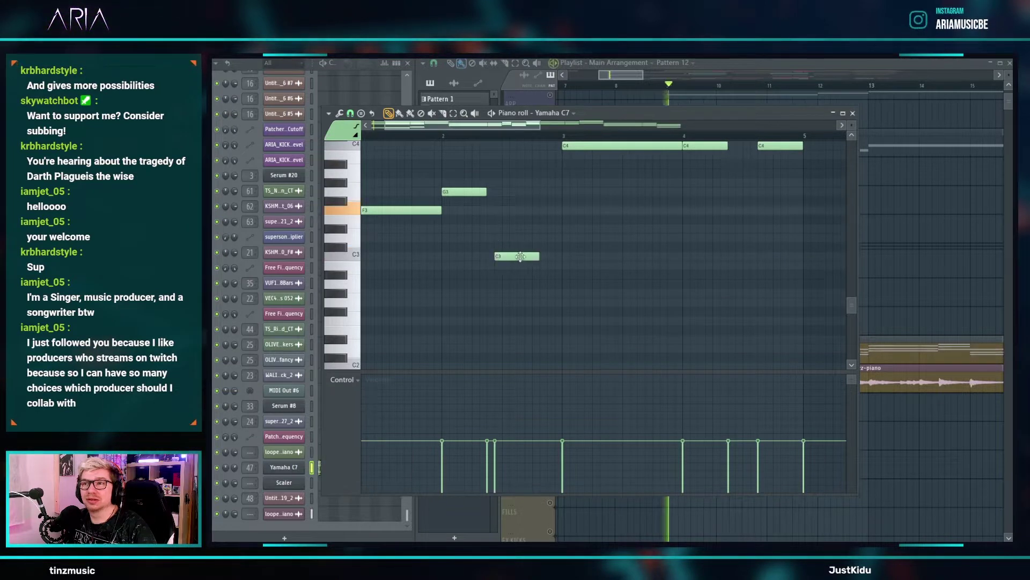
pyautogui.moveTo(527, 256); pyautogui.dragTo(561, 260)
pyautogui.press('space')
pyautogui.scroll(2, 483, 241)
pyautogui.rightClick(467, 246)
pyautogui.rightClick(521, 312)
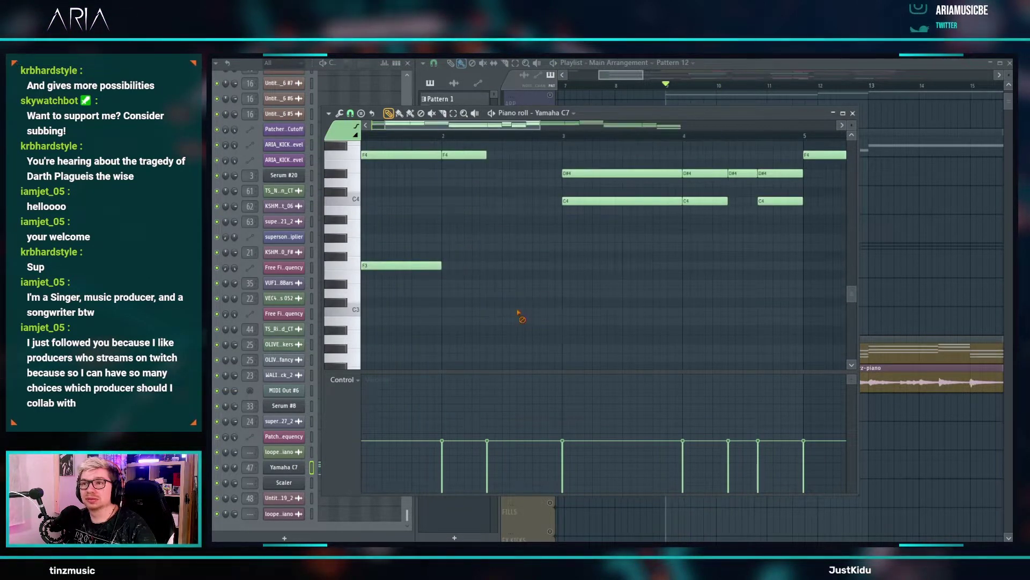
# - Fill bar 2's bass line with an F3 note in the first half and a G3 note in the second half
pyautogui.click(505, 242)
pyautogui.moveTo(514, 240); pyautogui.dragTo(533, 256)
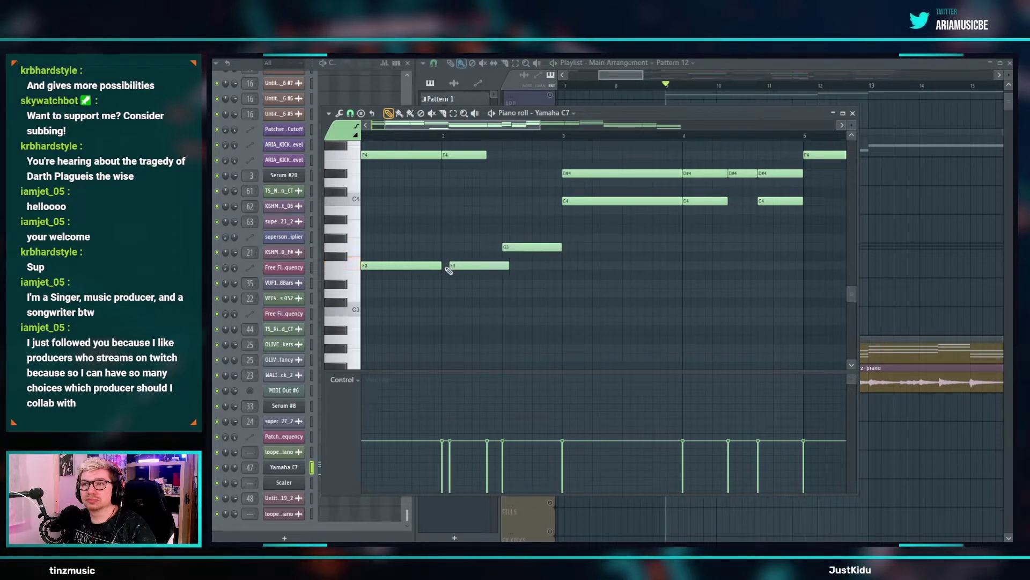
pyautogui.keyDown('ctrl'); pyautogui.scroll(-3, 479, 267); pyautogui.keyUp('ctrl')
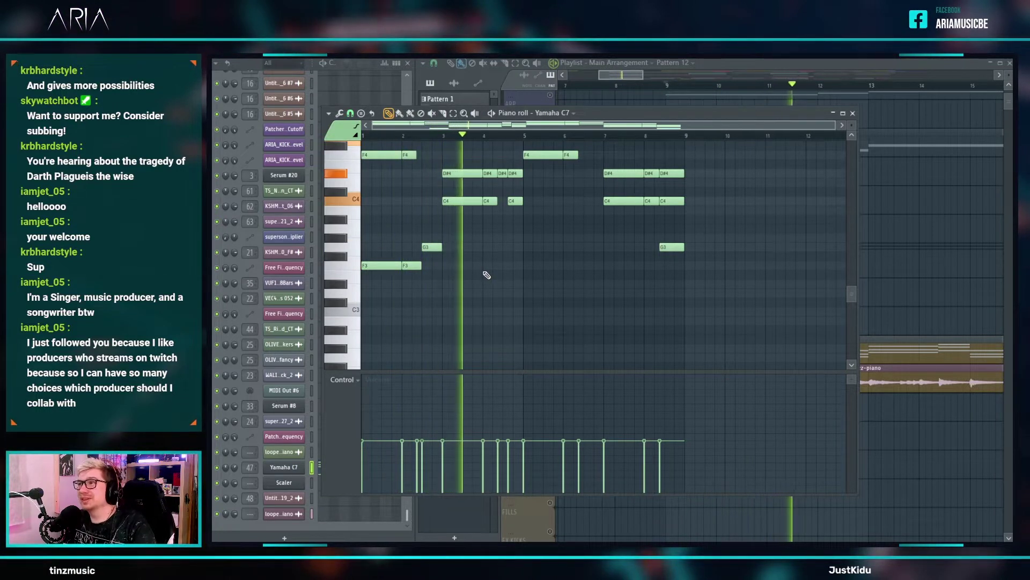
# - Add a C3 bass note from the start of bar 3 and play the pattern from the beginning
pyautogui.press('space')
pyautogui.moveTo(443, 295); pyautogui.dragTo(482, 311)
pyautogui.press('space')
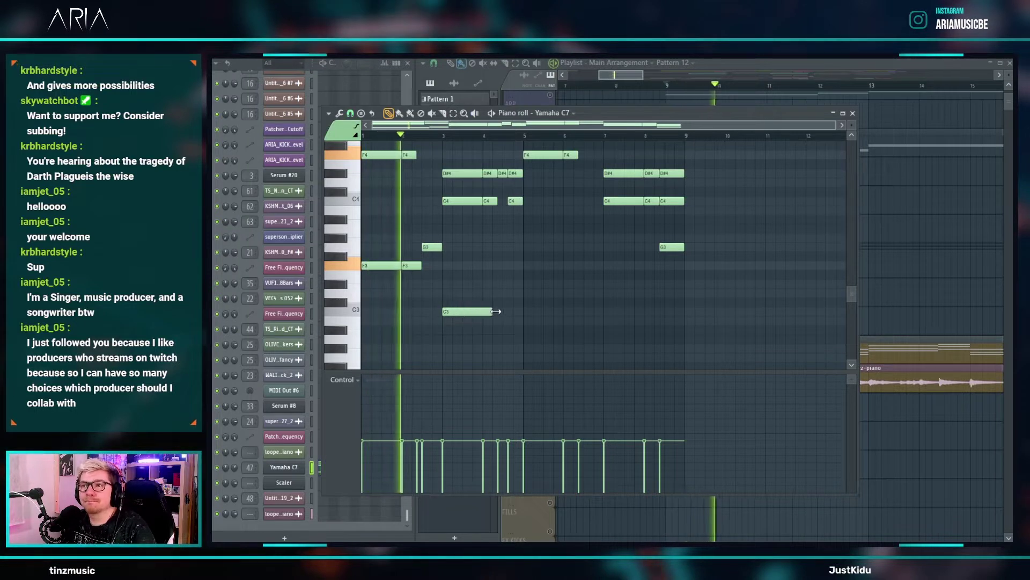
# - Complete bar 4's bass line with a C3 note, a short D#3 note and a closing C3 note matching the chord rhythm
pyautogui.click(490, 312)
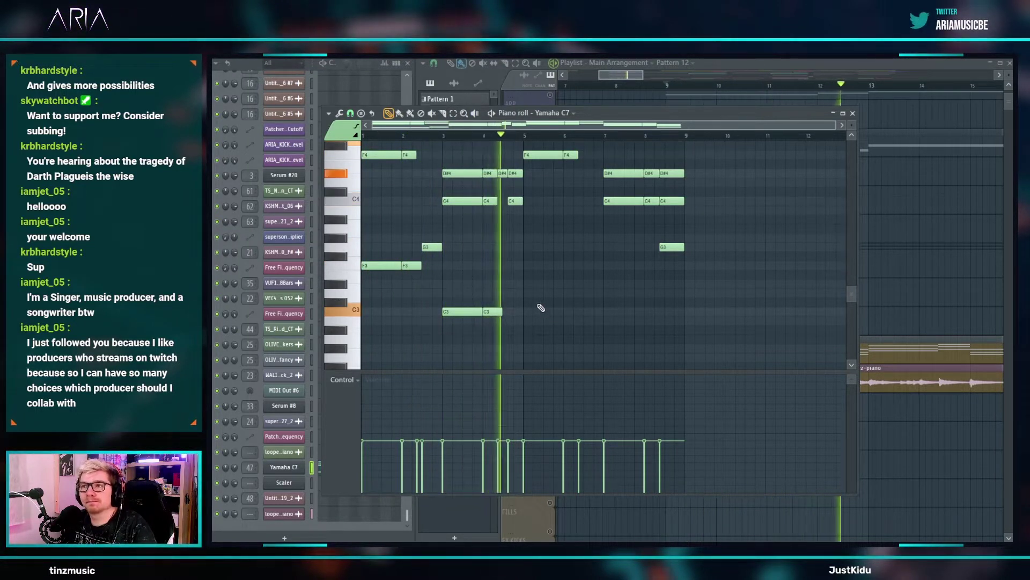
pyautogui.press('space')
pyautogui.keyDown('ctrl'); pyautogui.scroll(3, 505, 299); pyautogui.keyUp('ctrl')
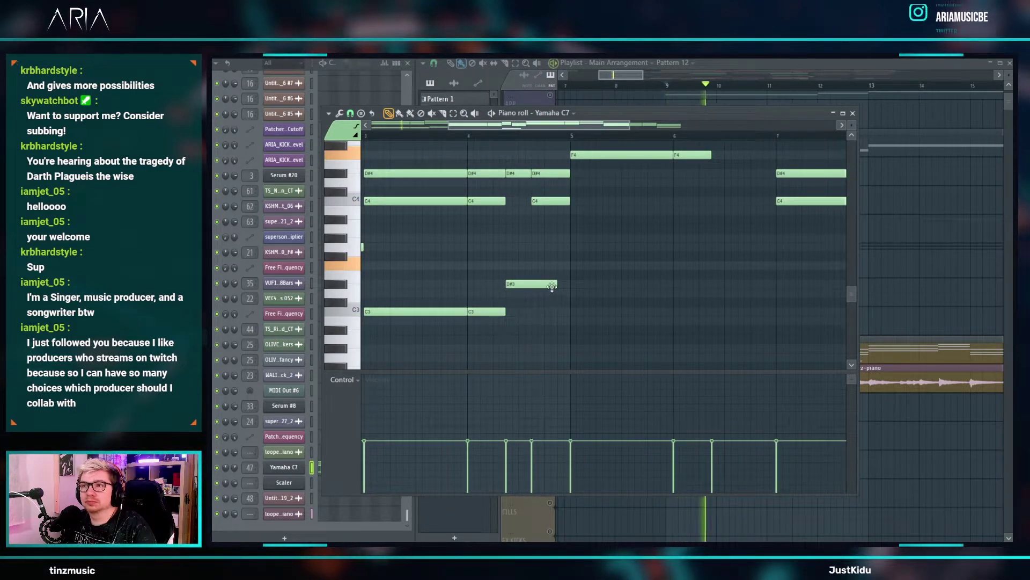
pyautogui.press('space')
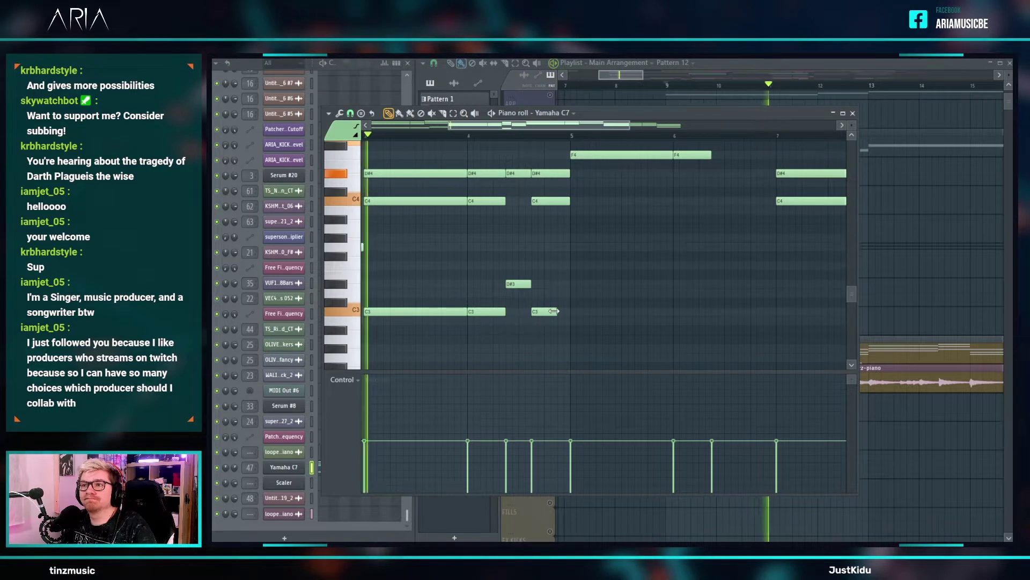
pyautogui.keyDown('ctrl'); pyautogui.scroll(-4, 534, 290); pyautogui.keyUp('ctrl')
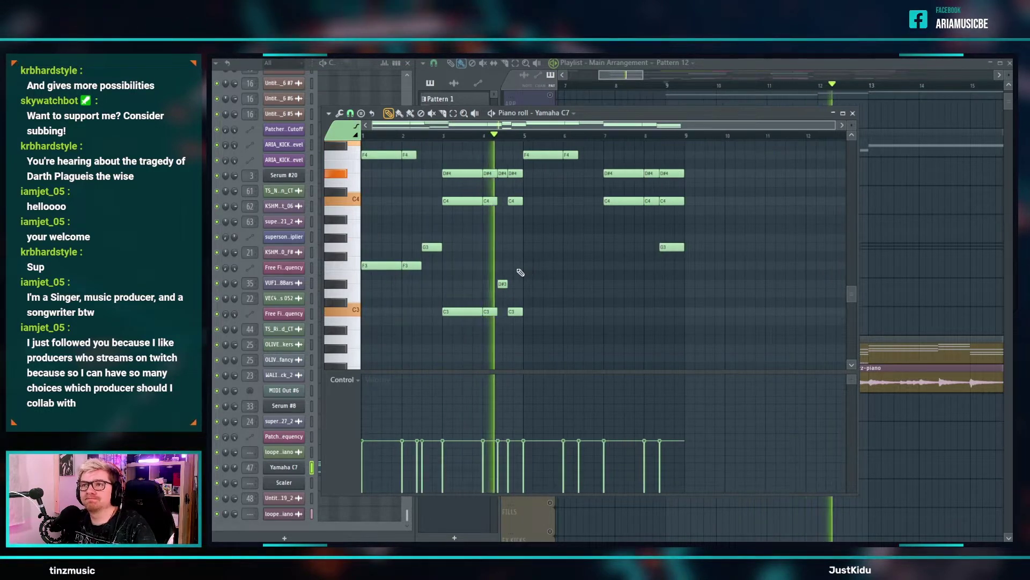
pyautogui.press('space')
# - Duplicate the bass line of bars 1 to 4 into bars 5 to 8
pyautogui.keyDown('ctrl'); pyautogui.moveTo(552, 333); pyautogui.dragTo(534, 261); pyautogui.keyUp('ctrl')
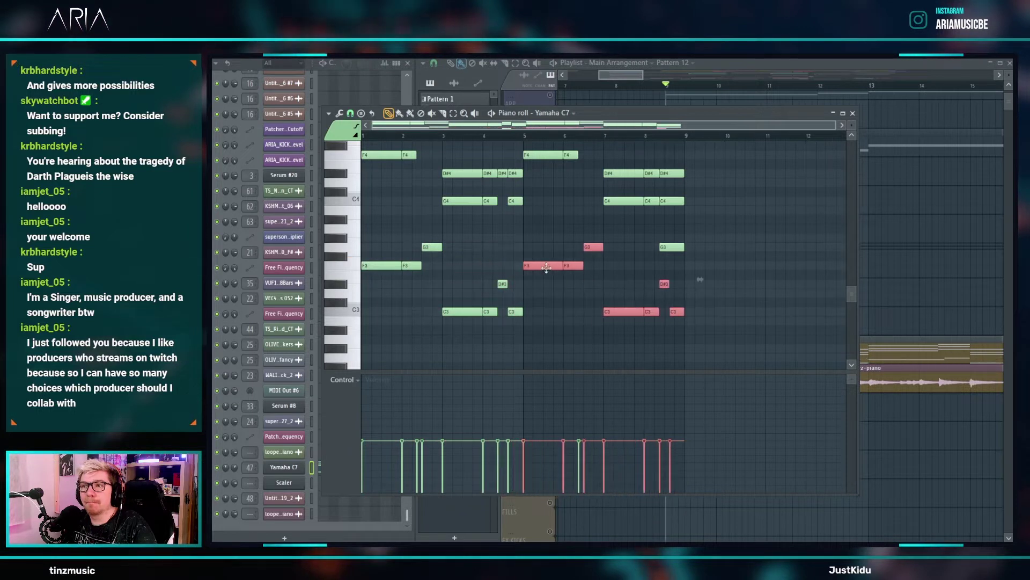
pyautogui.press('space')
pyautogui.hotkey('ctrl', 'd')
# - Replace the last D#3 and C3 bass notes in bar 8 with one G2 note under the final chord
pyautogui.rightClick(664, 284)
pyautogui.rightClick(677, 312)
pyautogui.click(666, 329)
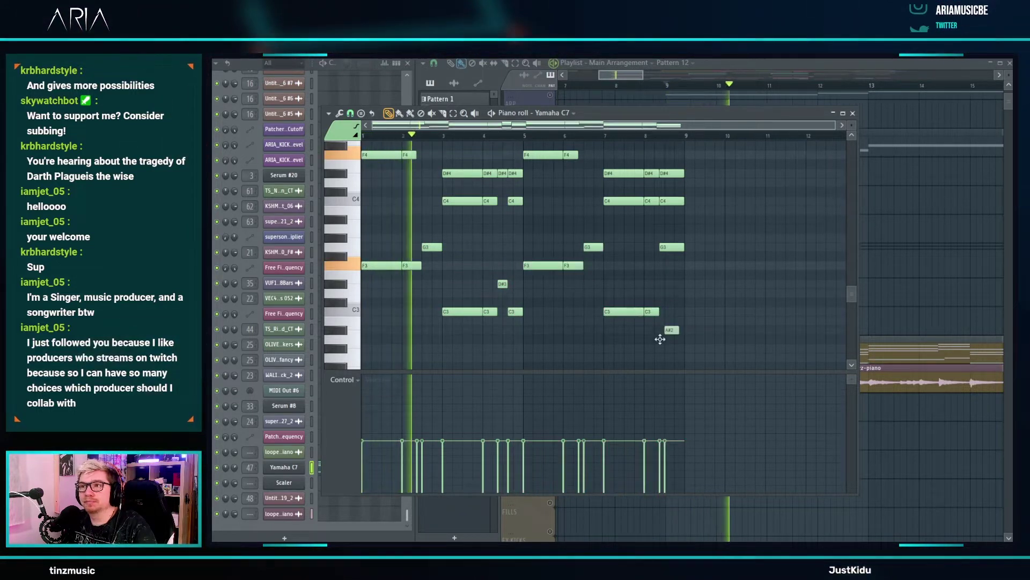
pyautogui.keyDown('ctrl'); pyautogui.scroll(3, 670, 344); pyautogui.keyUp('ctrl')
pyautogui.moveTo(656, 341); pyautogui.dragTo(724, 359)
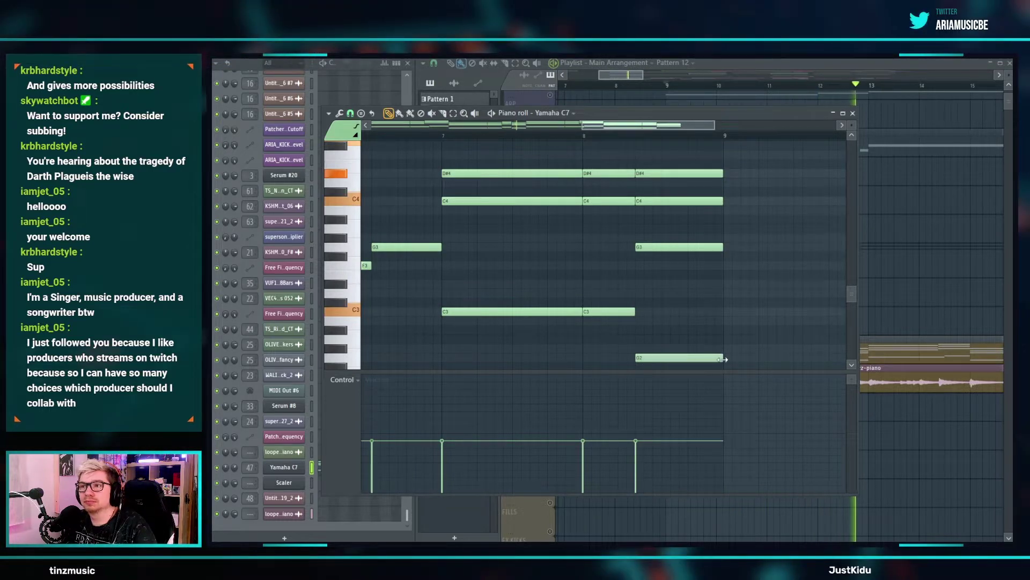
pyautogui.keyDown('ctrl'); pyautogui.scroll(-3, 706, 316); pyautogui.keyUp('ctrl')
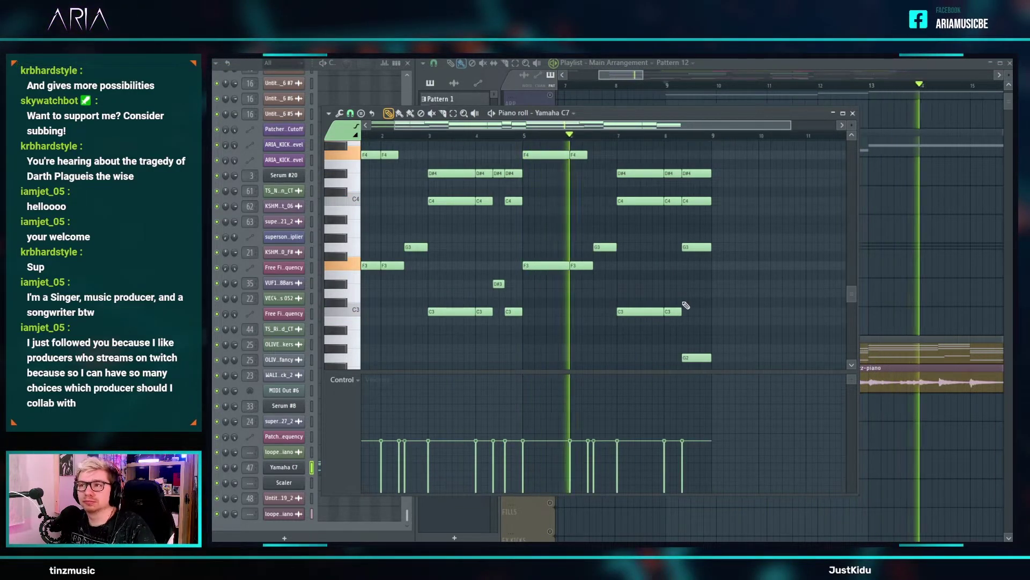
# - Add a D#5 melody note above the first chord, starting on beat 2 of bar 1
pyautogui.scroll(6, 548, 234)
pyautogui.keyDown('ctrl'); pyautogui.scroll(-1, 573, 238); pyautogui.keyUp('ctrl')
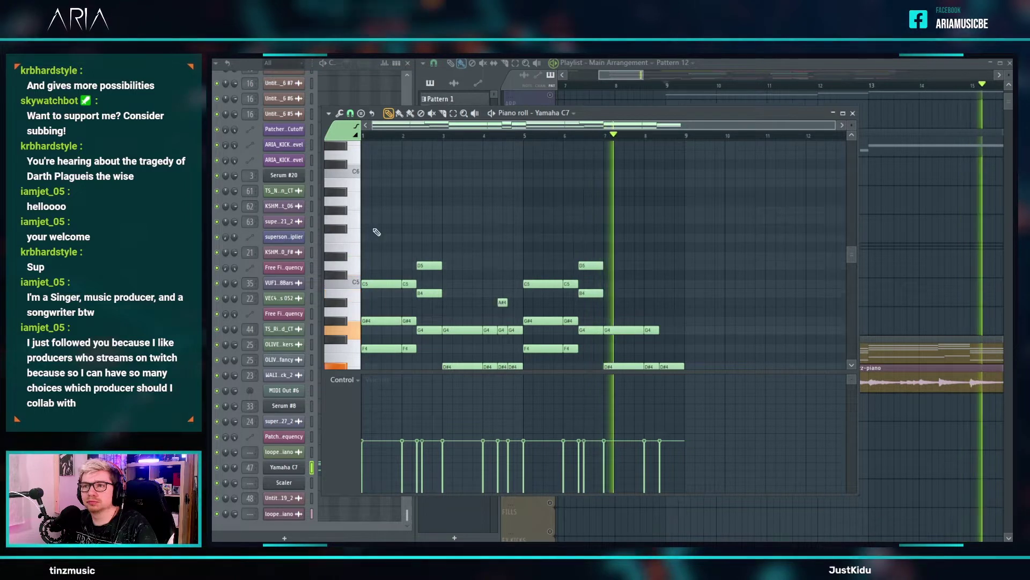
pyautogui.keyDown('ctrl'); pyautogui.scroll(3, 343, 244); pyautogui.keyUp('ctrl')
pyautogui.scroll(2, 337, 245)
pyautogui.click(407, 238)
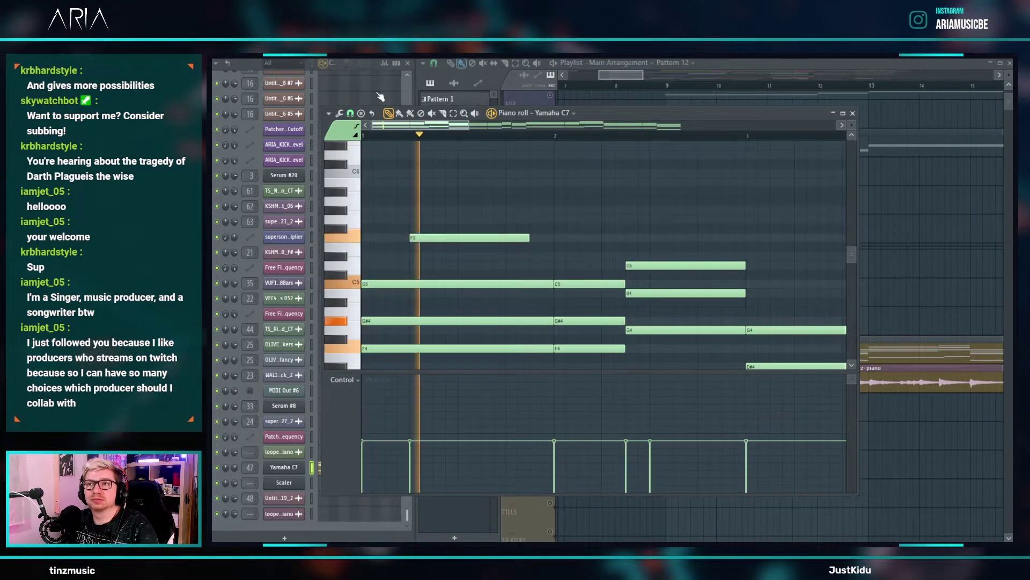
pyautogui.moveTo(529, 238); pyautogui.dragTo(514, 239)
pyautogui.moveTo(426, 248); pyautogui.dragTo(427, 266)
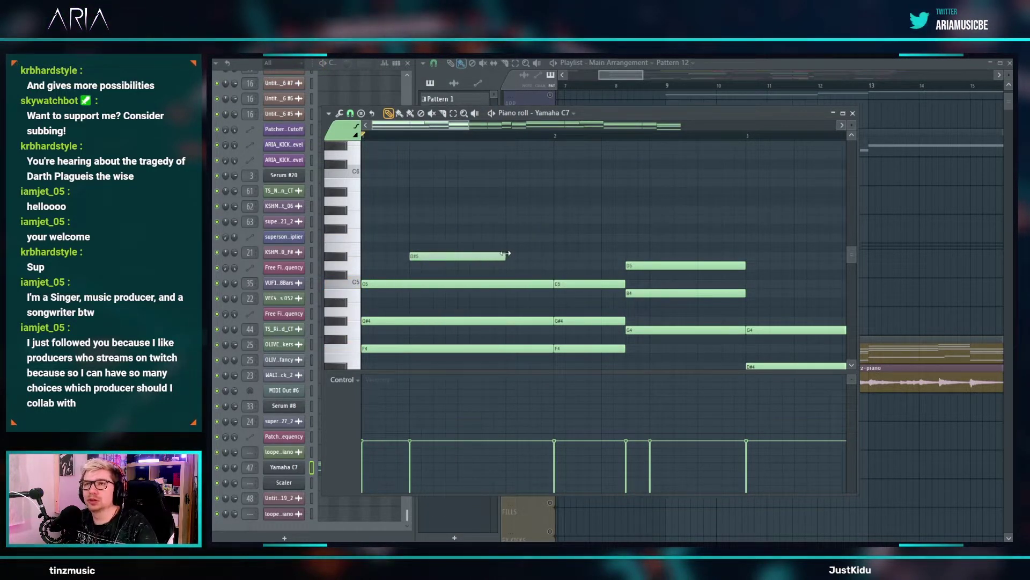
pyautogui.rightClick(484, 257)
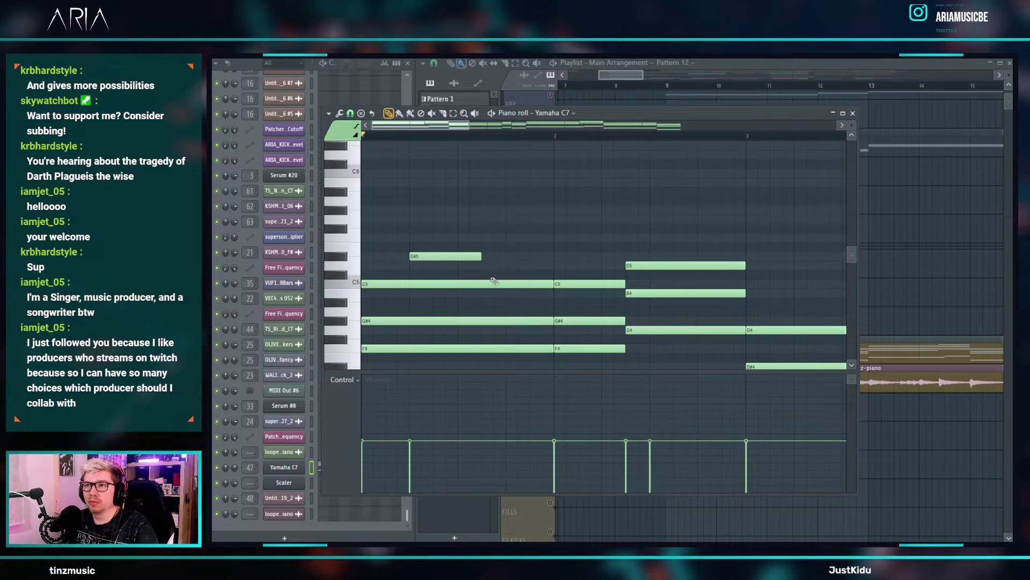
# - Add a short G4 melody note right after bar 1's D#5 note and play the pattern to check it
pyautogui.moveTo(497, 310); pyautogui.dragTo(481, 333)
pyautogui.moveTo(585, 338); pyautogui.dragTo(553, 306)
pyautogui.rightClick(594, 314)
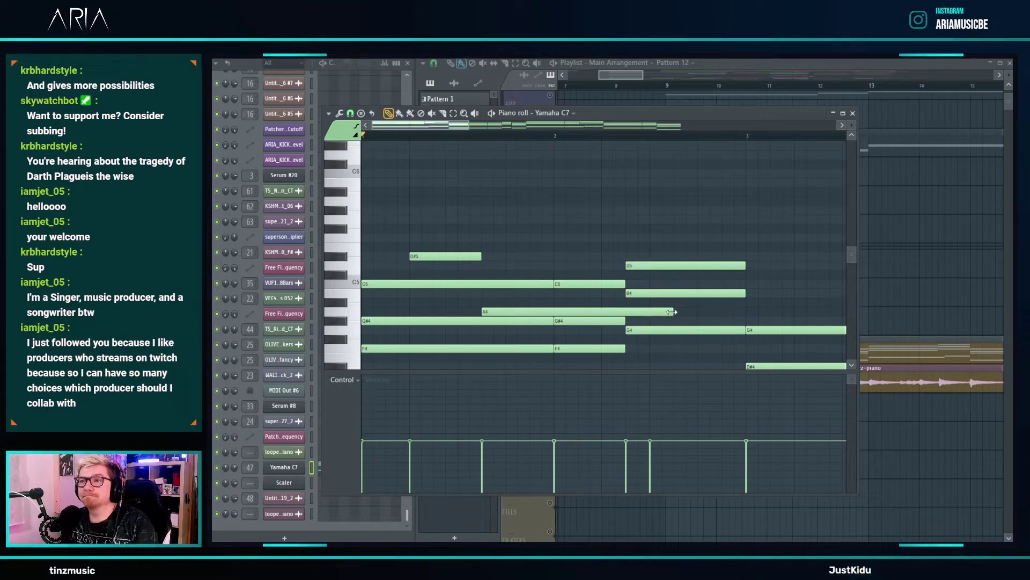
pyautogui.moveTo(665, 313); pyautogui.dragTo(507, 328)
pyautogui.press('space')
pyautogui.scroll(-2, 536, 331)
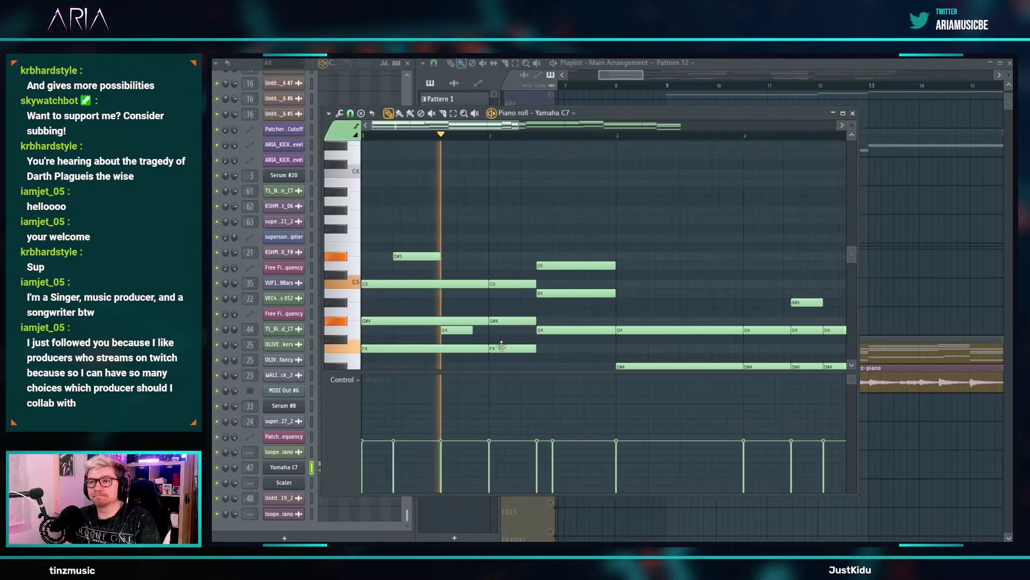
pyautogui.press('space')
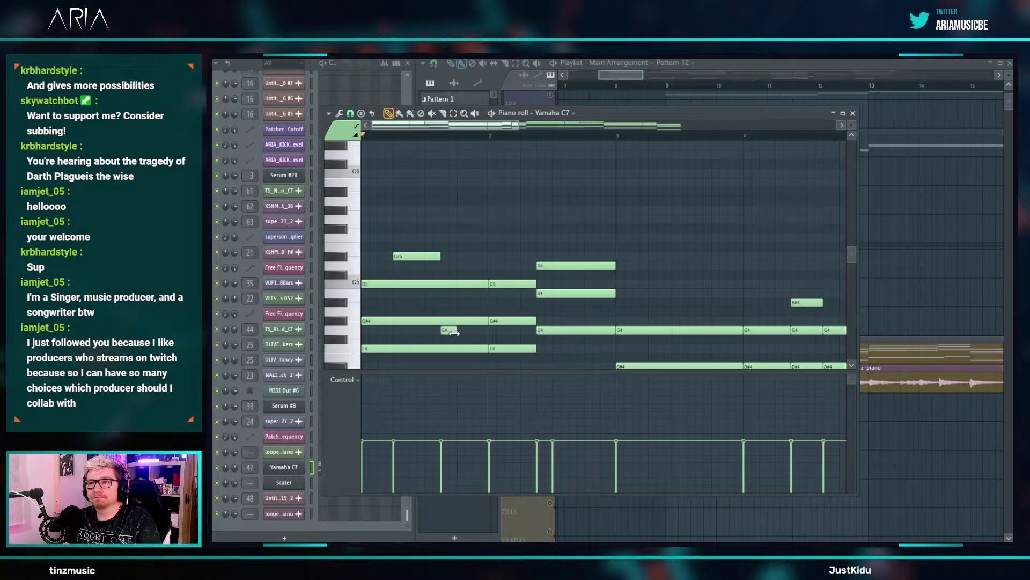
# - Add a short C5 melody note after bar 1's G4 note and shorten the first chord's C5 note to leave a gap
pyautogui.click(459, 311)
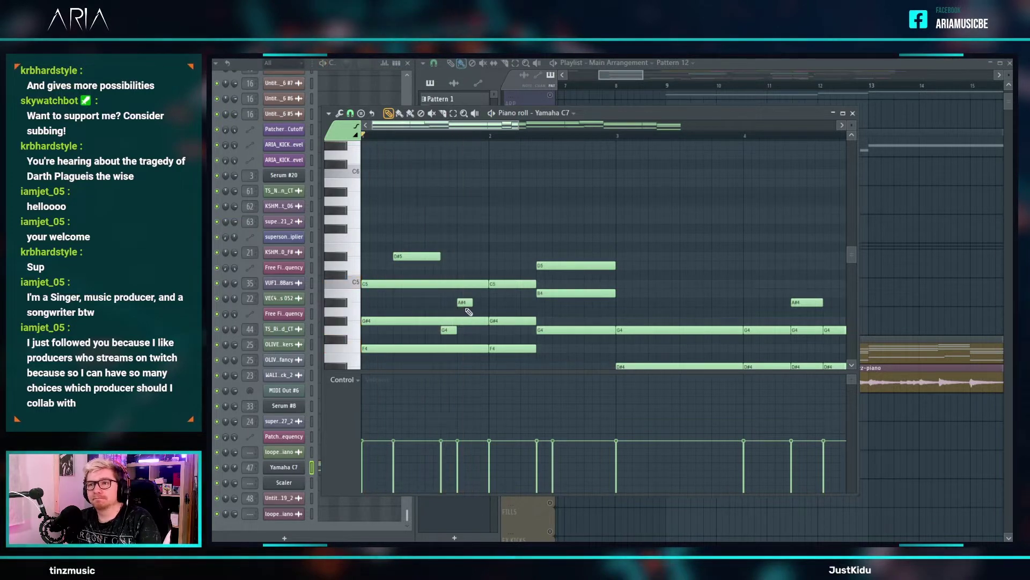
pyautogui.moveTo(463, 300); pyautogui.dragTo(464, 292)
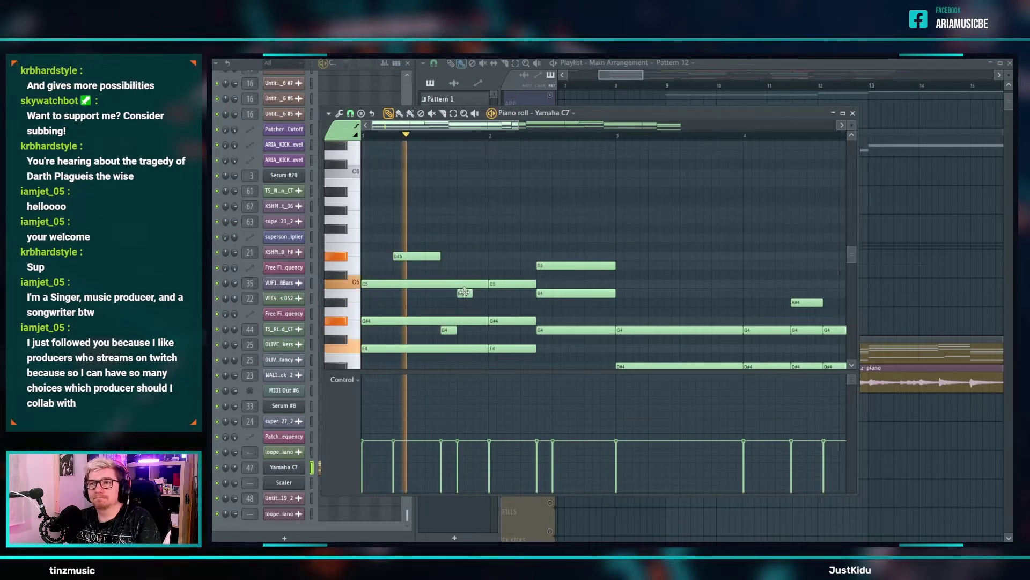
pyautogui.press('space')
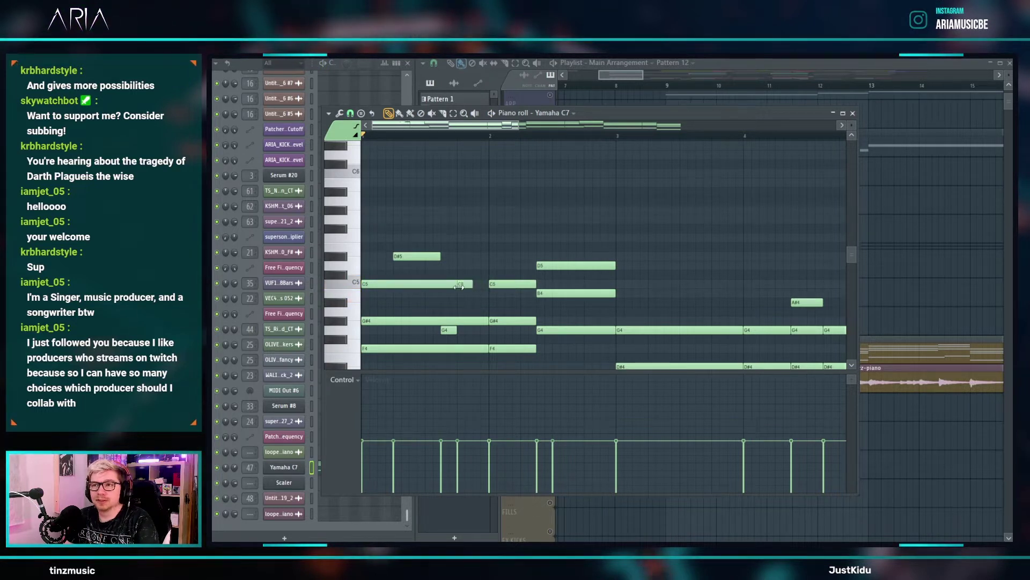
pyautogui.press('space')
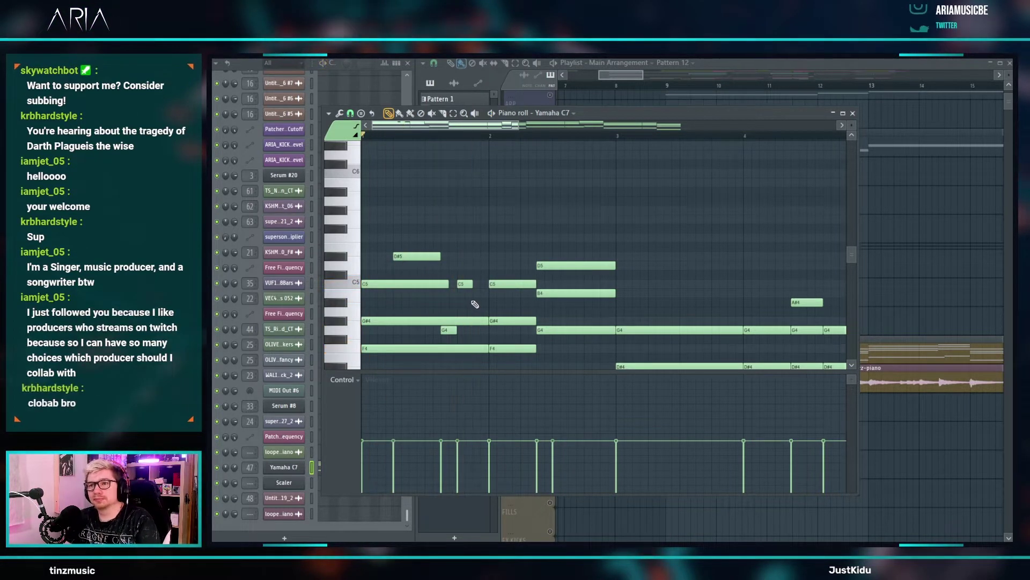
# - Add a short D#5 note at the end of bar 1 and an F5 note over bar 2's first chord
pyautogui.click(474, 256)
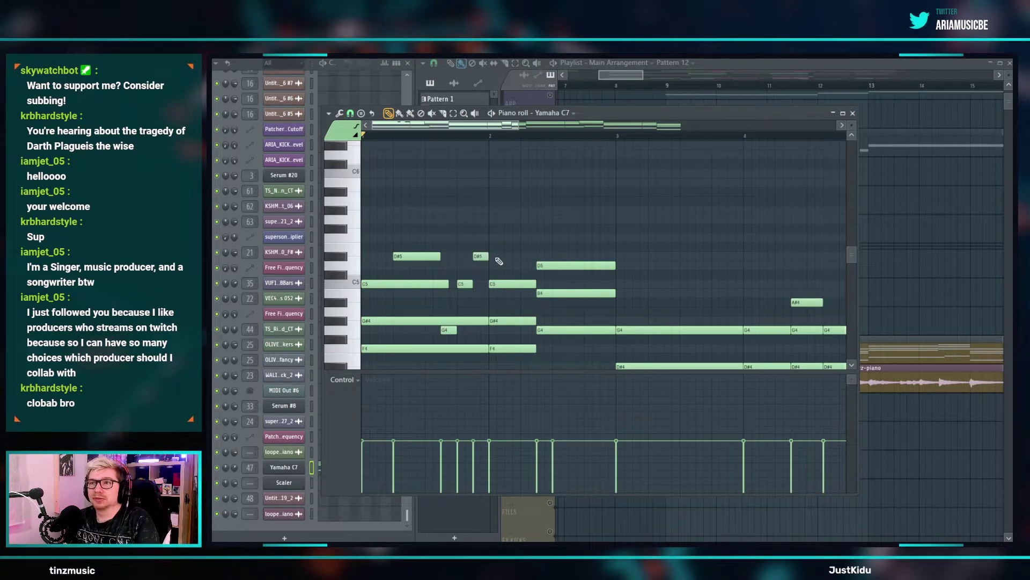
pyautogui.click(496, 238)
pyautogui.press('space')
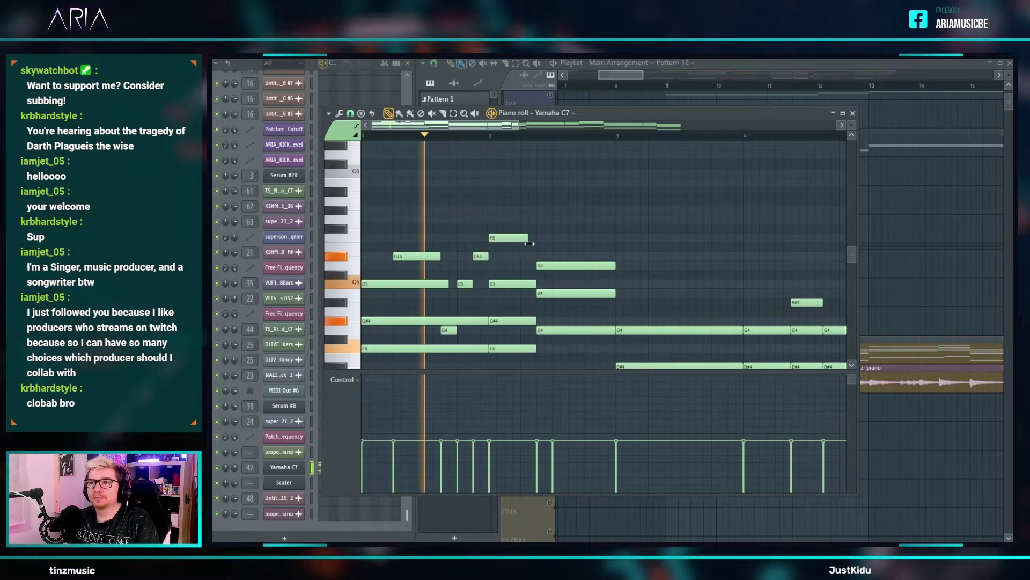
pyautogui.press('space')
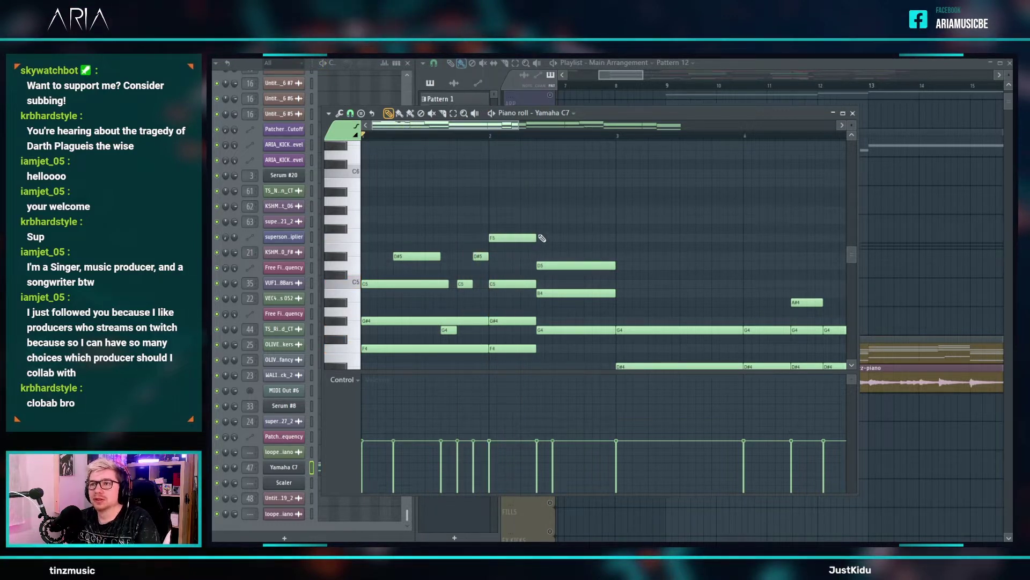
# - Add a G5 melody note over bar 2's second chord, followed by an F5 note filling the rest of the bar
pyautogui.click(538, 228)
pyautogui.press('space')
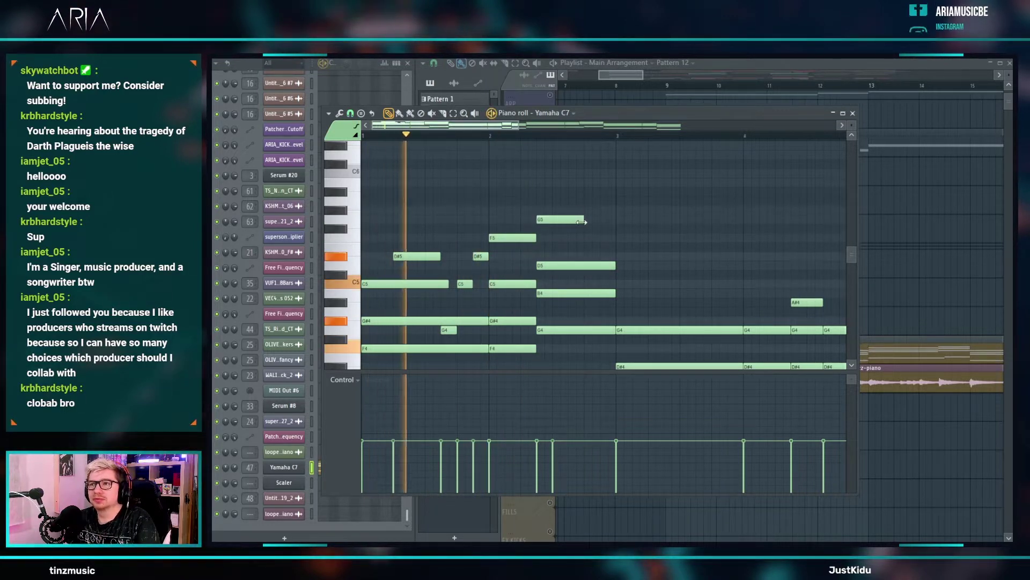
pyautogui.moveTo(582, 219); pyautogui.dragTo(615, 220)
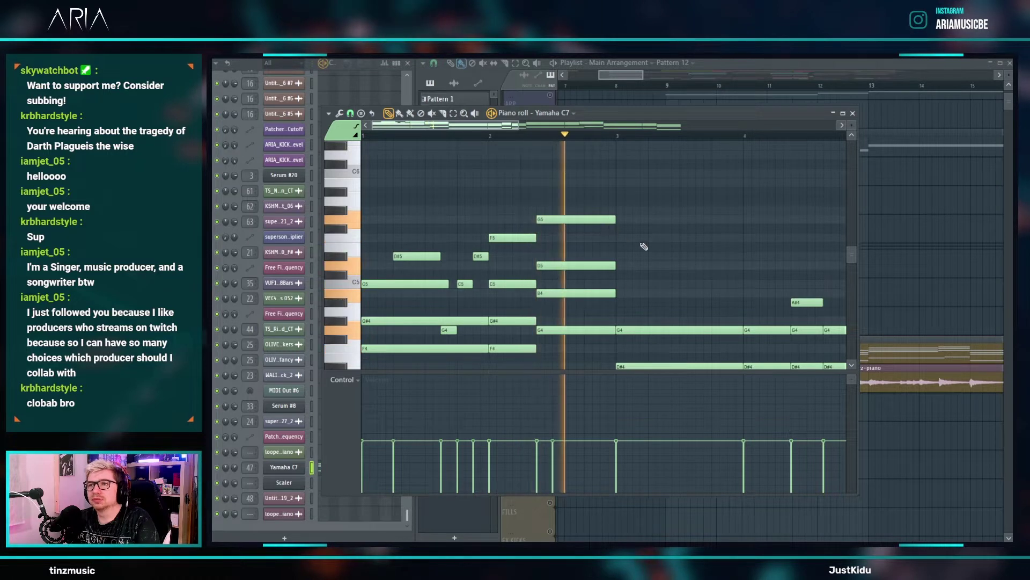
pyautogui.press('space')
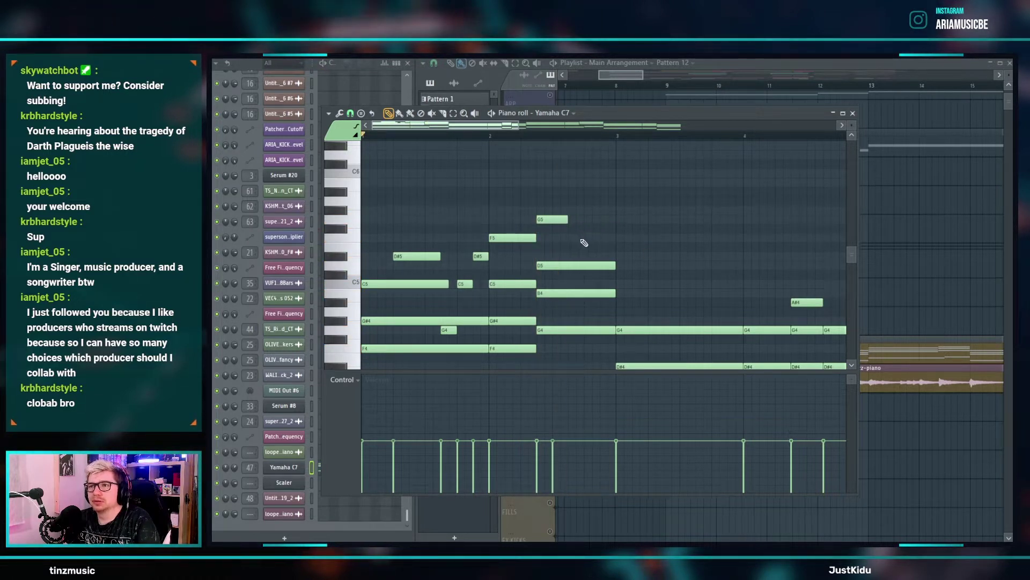
pyautogui.press('space')
pyautogui.moveTo(568, 219); pyautogui.dragTo(578, 220)
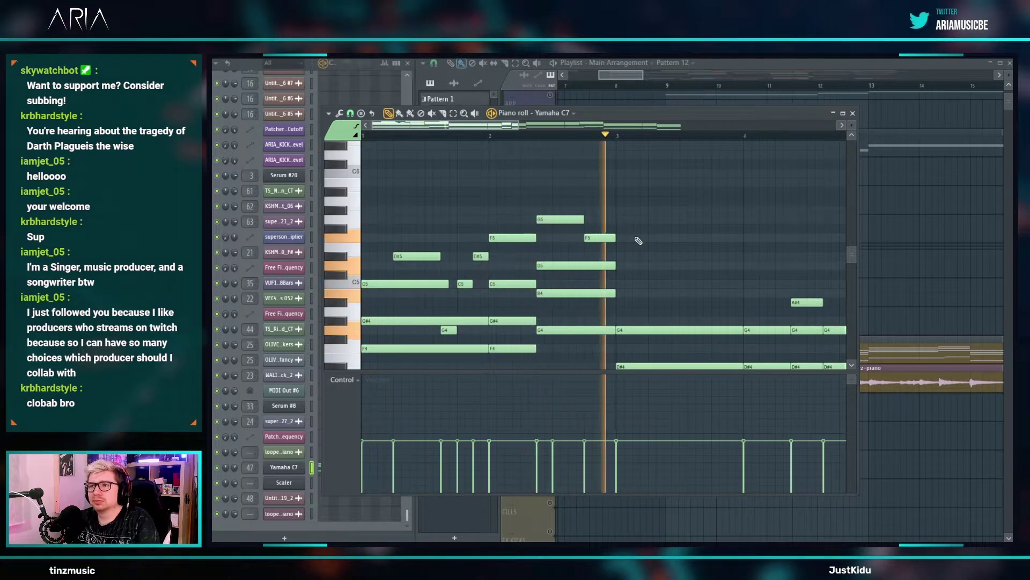
pyautogui.press('space')
# - Add a D#5 melody note spanning the first half of bar 3 and play the pattern
pyautogui.click(617, 249)
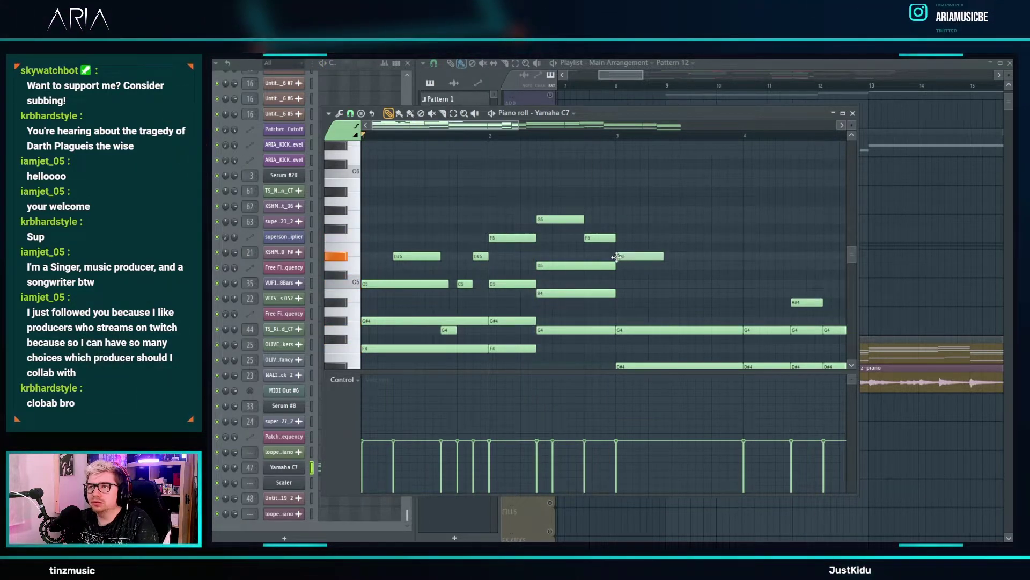
pyautogui.press('space')
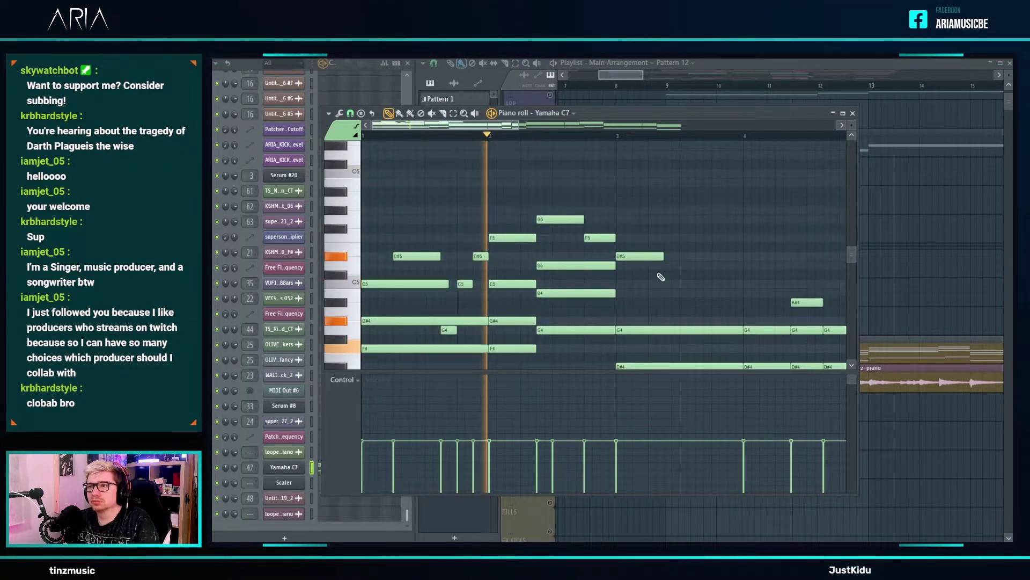
pyautogui.scroll(-3, 660, 277)
pyautogui.press('space')
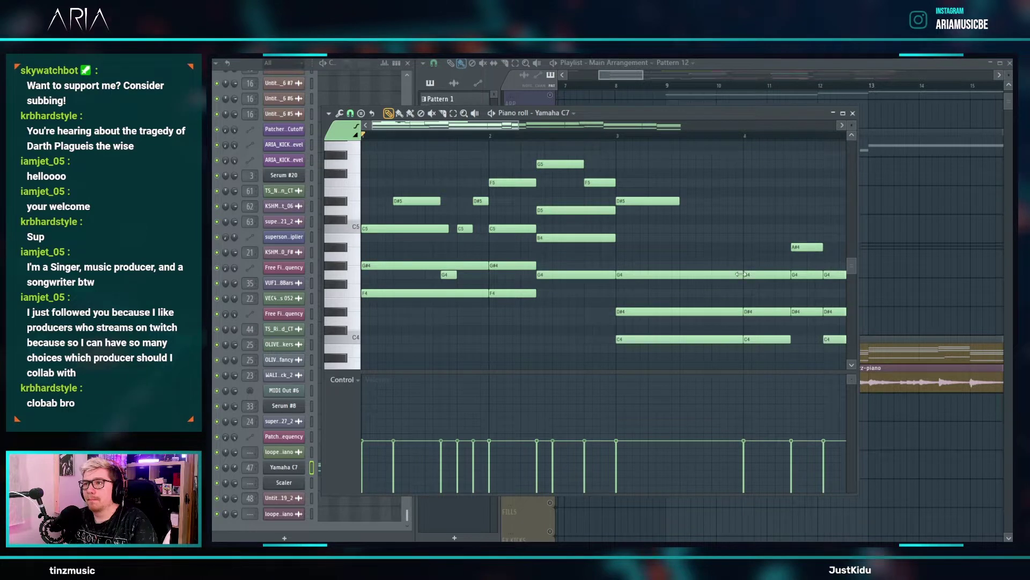
# - Shorten bar 3's long G4 chord note and add a short G4, A#4, C5 melody run leading into bar 4
pyautogui.moveTo(741, 274); pyautogui.dragTo(694, 279)
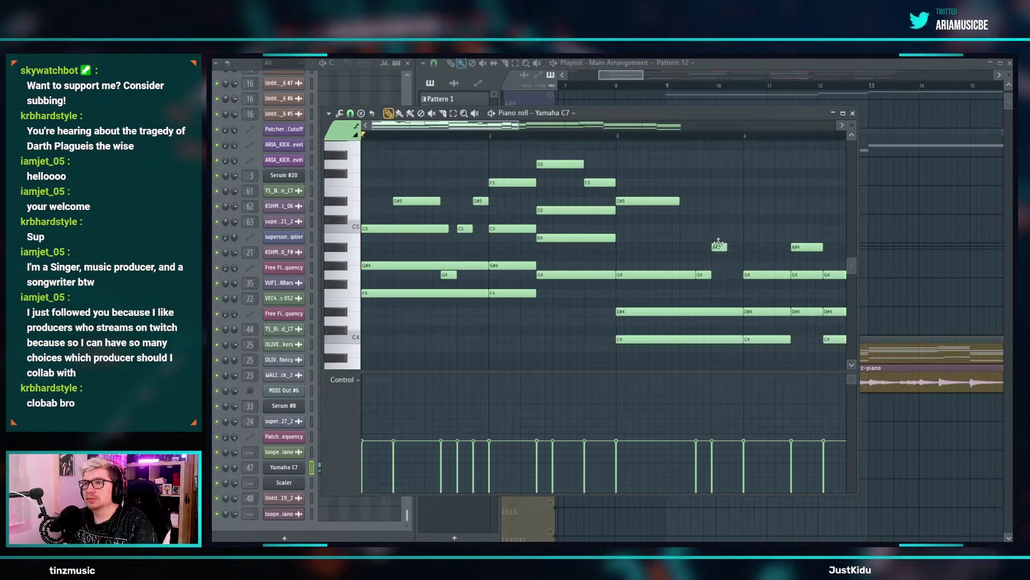
pyautogui.press('space')
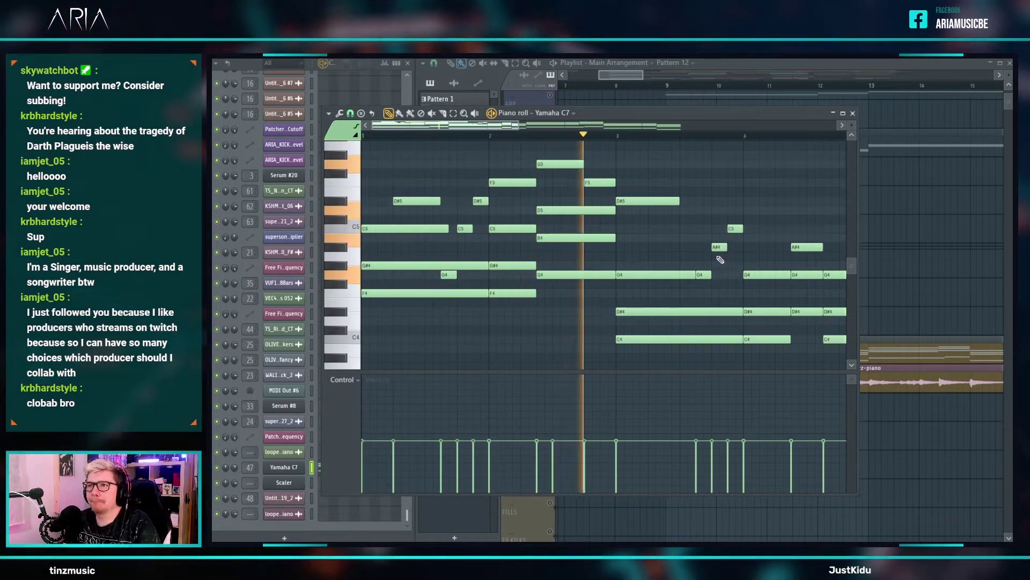
# - Add D#5 and D5 melody notes one after the other in bar 4 and play the pattern
pyautogui.press('space')
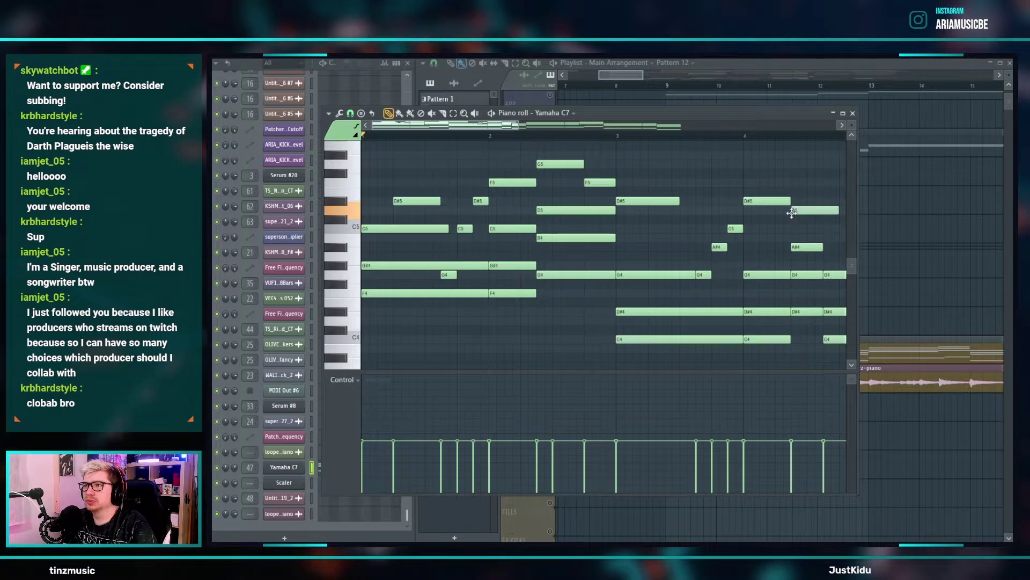
pyautogui.scroll(-1, 736, 223)
pyautogui.press('space')
pyautogui.scroll(3, 726, 229)
pyautogui.scroll(-2, 724, 227)
pyautogui.scroll(-1, 725, 227)
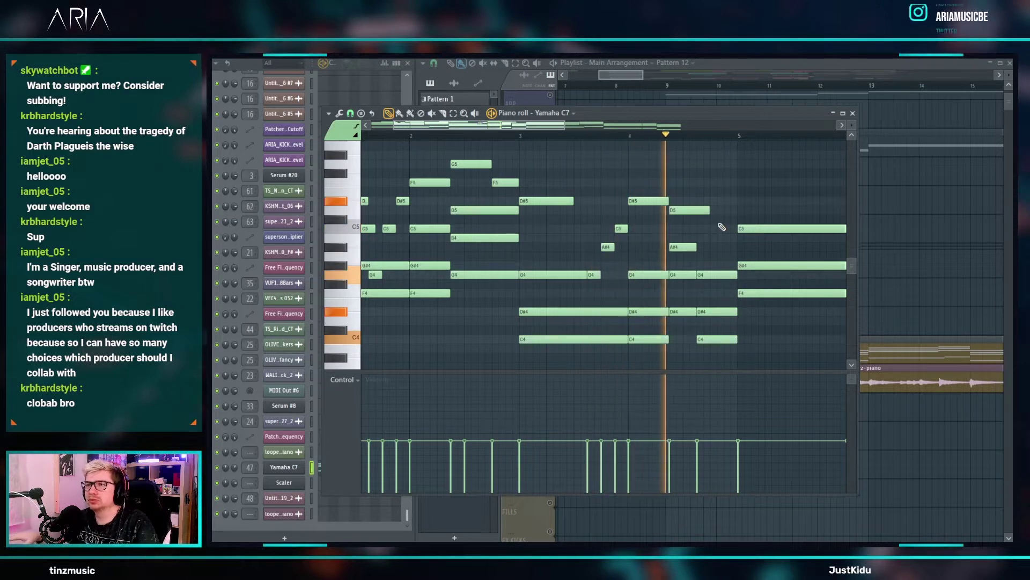
# - Finish bar 4's melody with a short C5 note after the D5 note and play the pattern from the start
pyautogui.press('space')
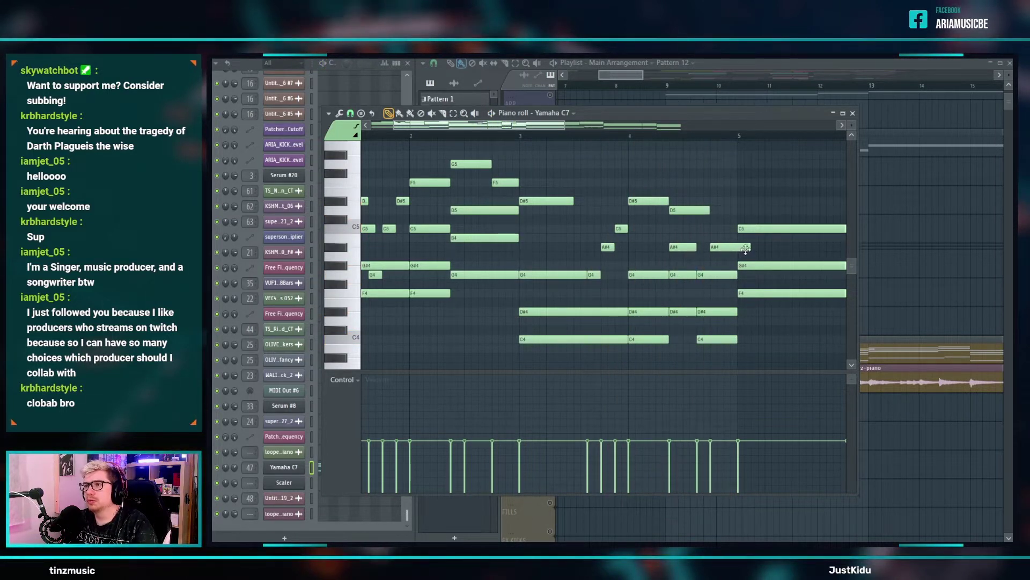
pyautogui.press('space')
pyautogui.keyDown('ctrl'); pyautogui.scroll(-3, 751, 228); pyautogui.keyUp('ctrl')
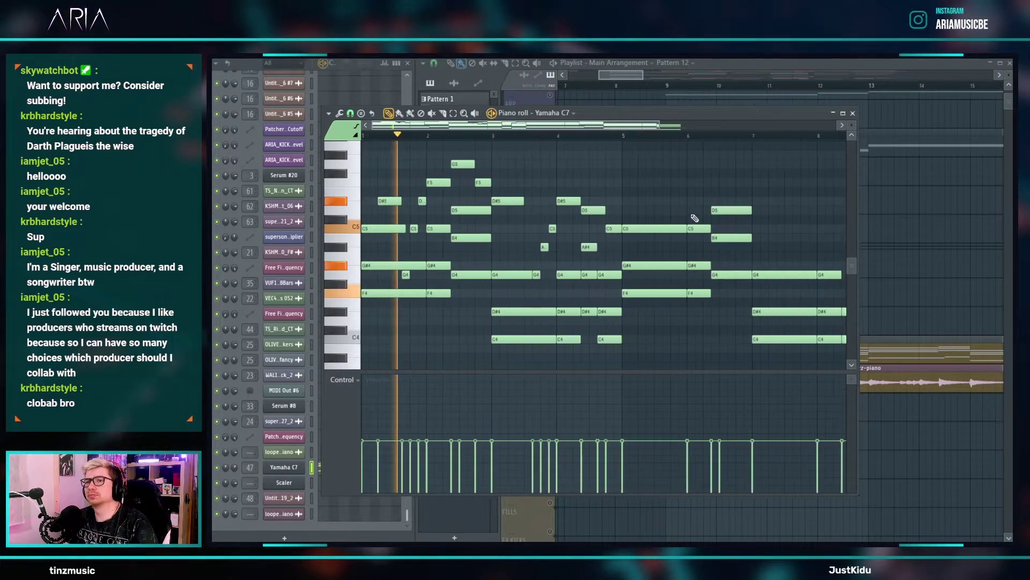
# - Add a D#5 melody note from the start of bar 5, spanning about the first half of the bar, and play the pattern
pyautogui.click(643, 201)
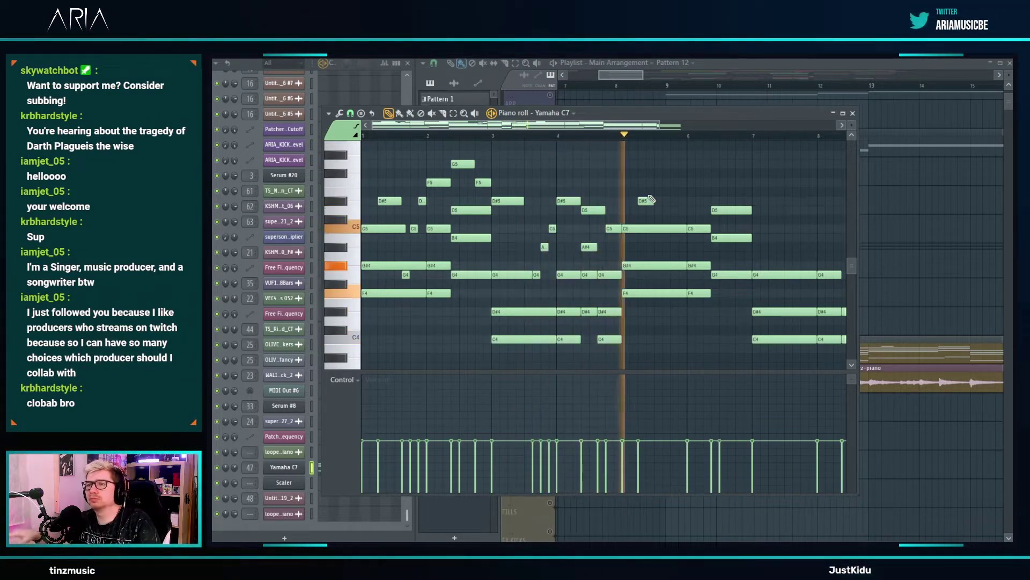
pyautogui.press('space')
pyautogui.scroll(2, 637, 218)
pyautogui.scroll(1, 637, 218)
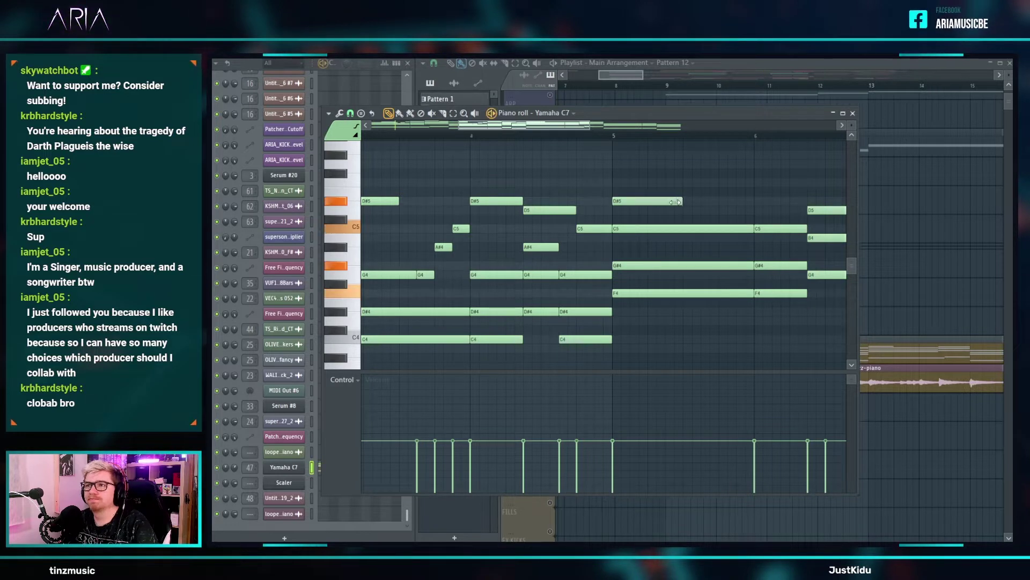
pyautogui.scroll(-2, 672, 201)
pyautogui.press('space')
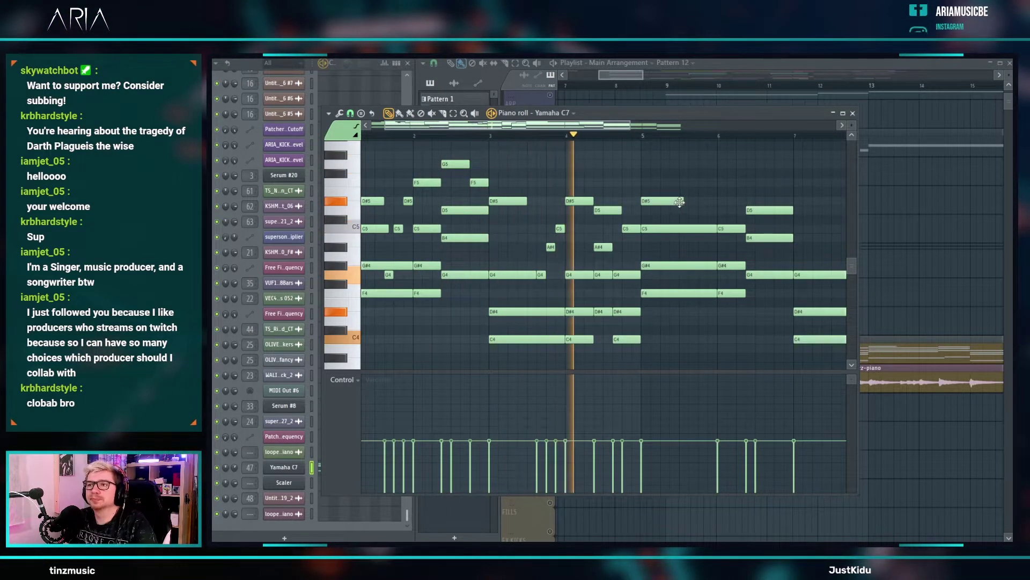
pyautogui.scroll(2, 676, 202)
pyautogui.moveTo(691, 201); pyautogui.dragTo(682, 202)
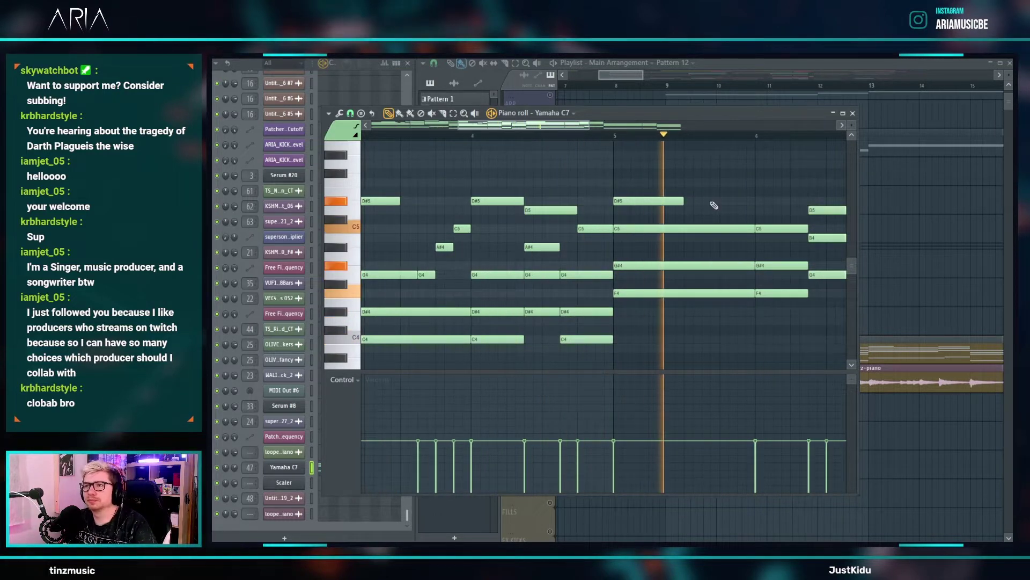
pyautogui.press('space')
# - Add a short G4, C5, D#5 melody run at the end of bar 5, splitting the long C5 note, and play the pattern
pyautogui.scroll(-3, 505, 249)
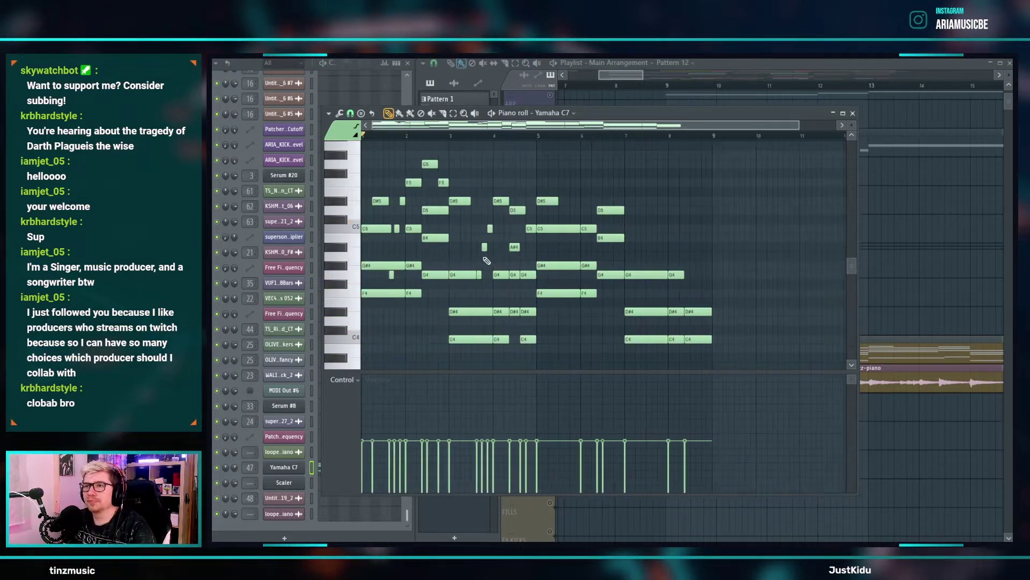
pyautogui.click(566, 274)
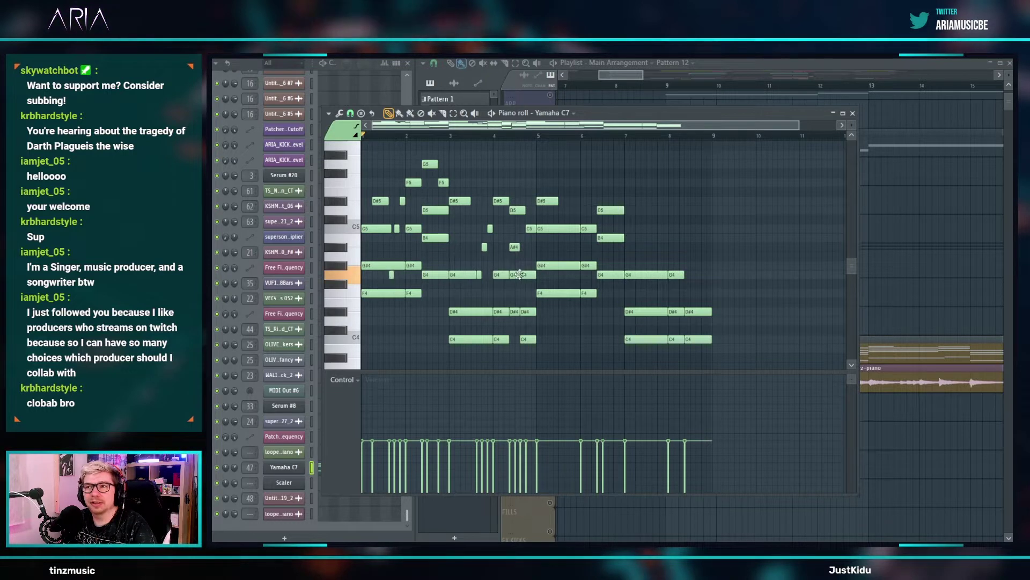
pyautogui.scroll(3, 559, 274)
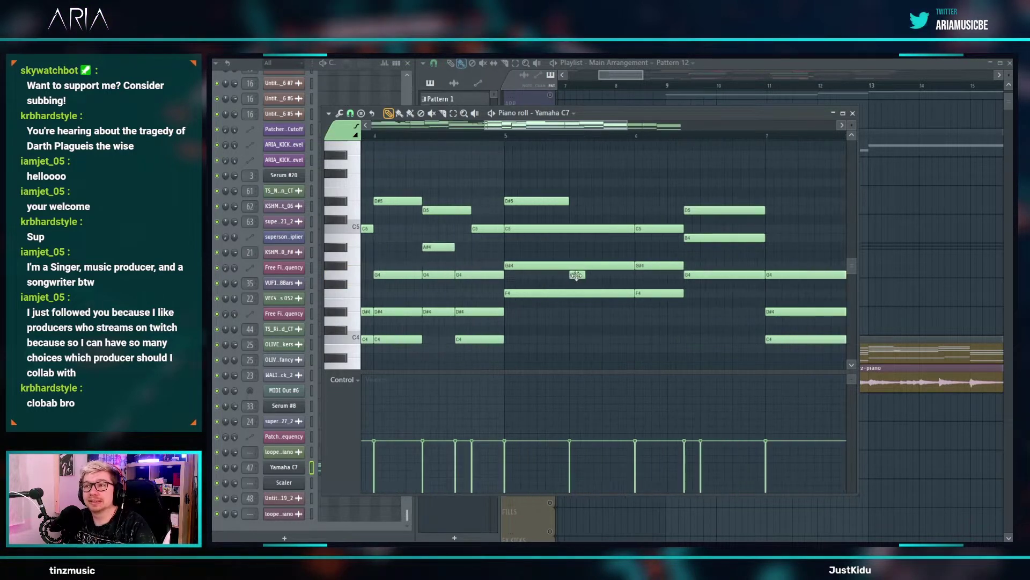
pyautogui.scroll(-2, 593, 274)
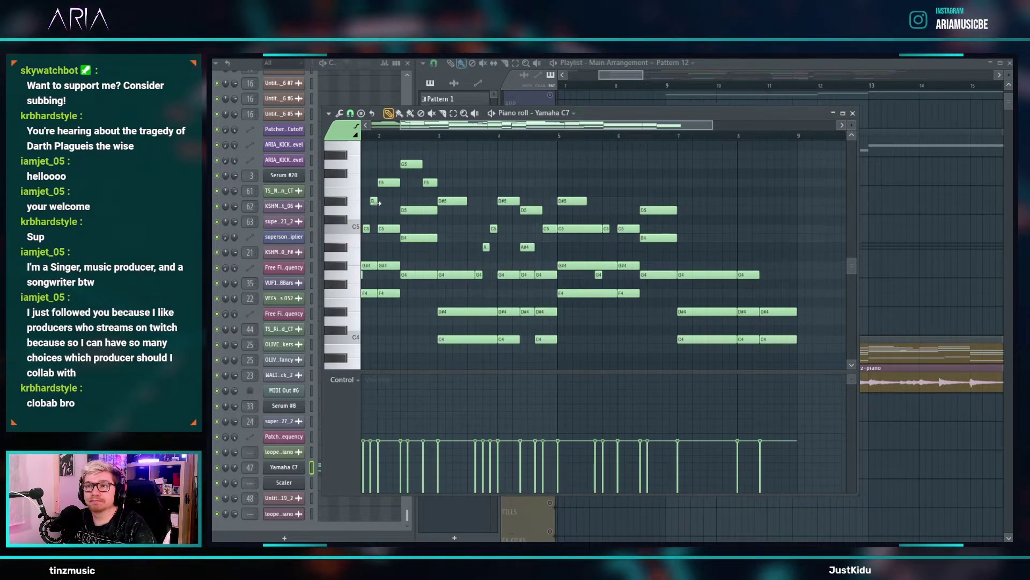
pyautogui.keyDown('ctrl'); pyautogui.scroll(-2, 594, 196); pyautogui.keyUp('ctrl')
pyautogui.press('space')
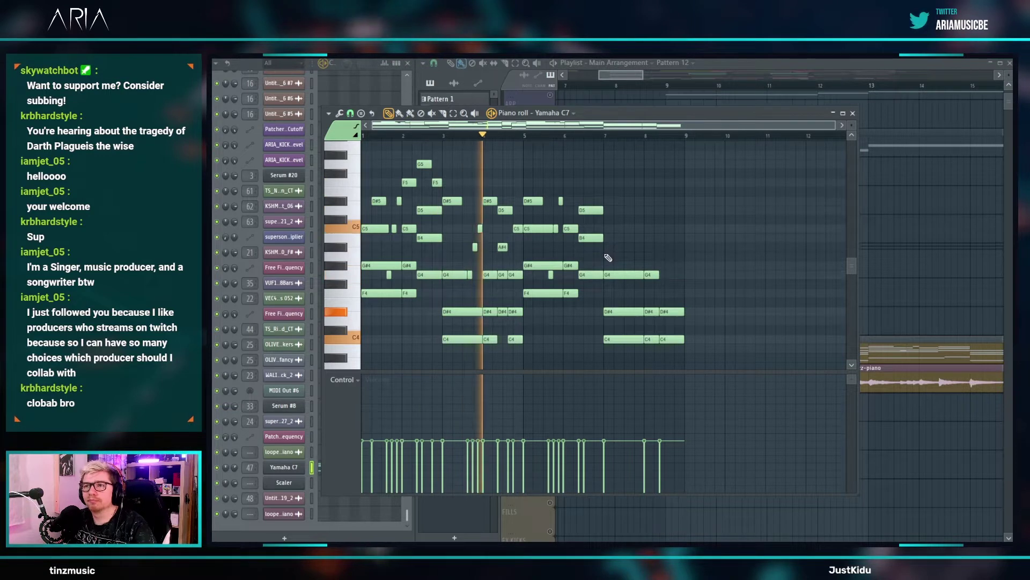
pyautogui.keyDown('ctrl'); pyautogui.scroll(2, 547, 231); pyautogui.keyUp('ctrl')
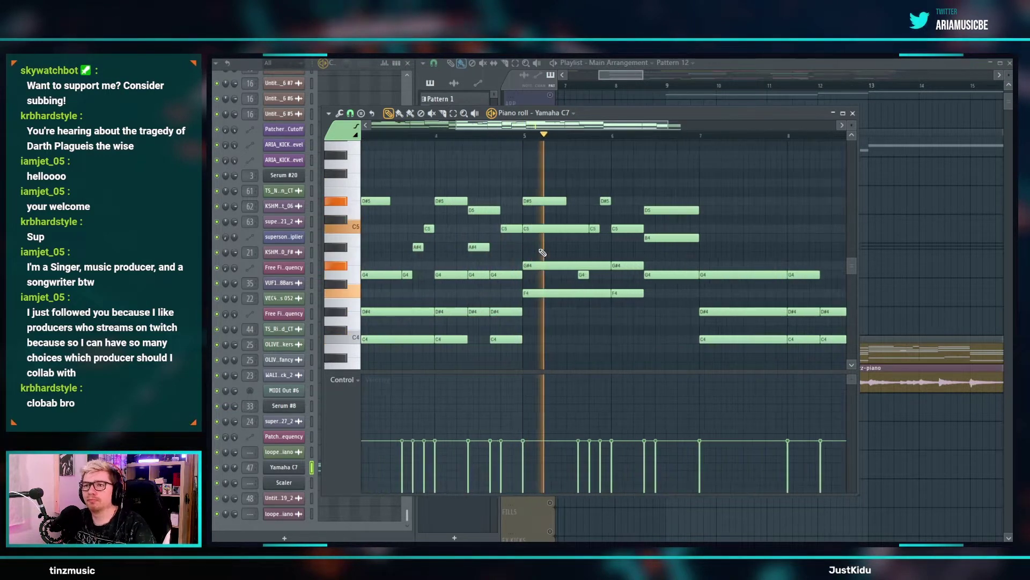
pyautogui.press('space')
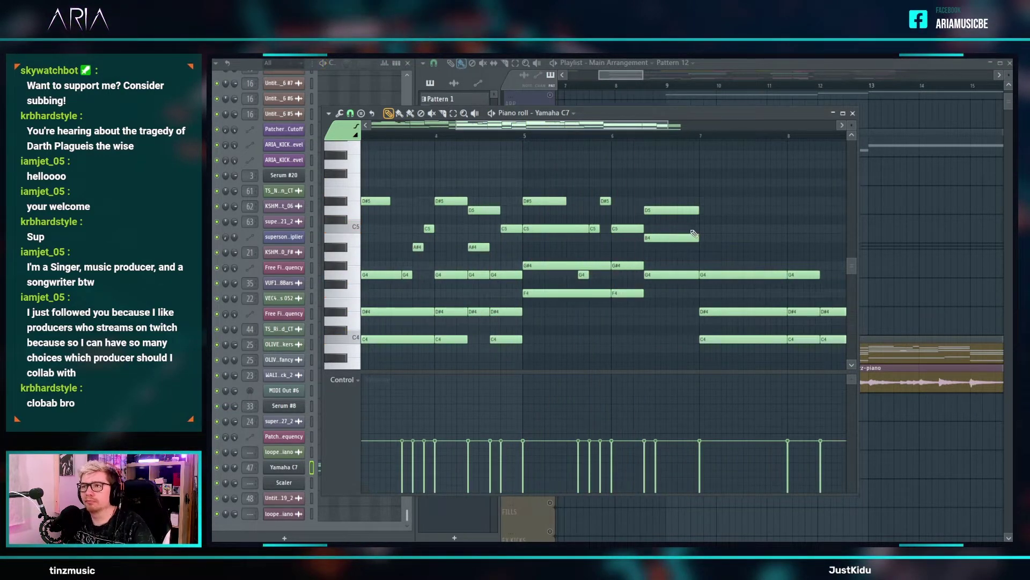
# - Add a G5 melody note over the chord in the second half of bar 6 and play the pattern
pyautogui.keyDown('ctrl'); pyautogui.scroll(3, 665, 236); pyautogui.keyUp('ctrl')
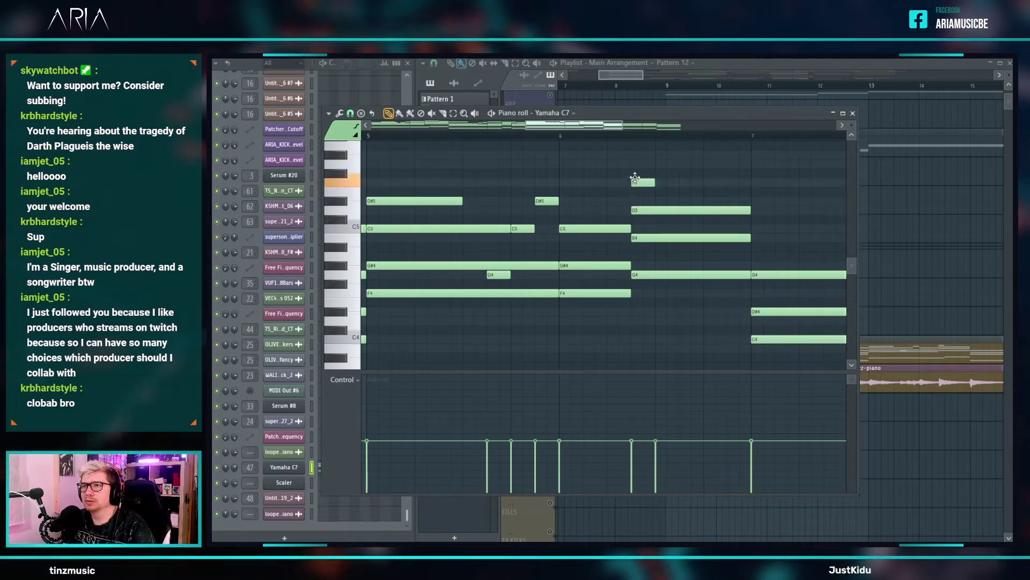
pyautogui.press('space')
pyautogui.moveTo(634, 170); pyautogui.dragTo(747, 170)
pyautogui.keyDown('ctrl'); pyautogui.scroll(-2, 783, 209); pyautogui.keyUp('ctrl')
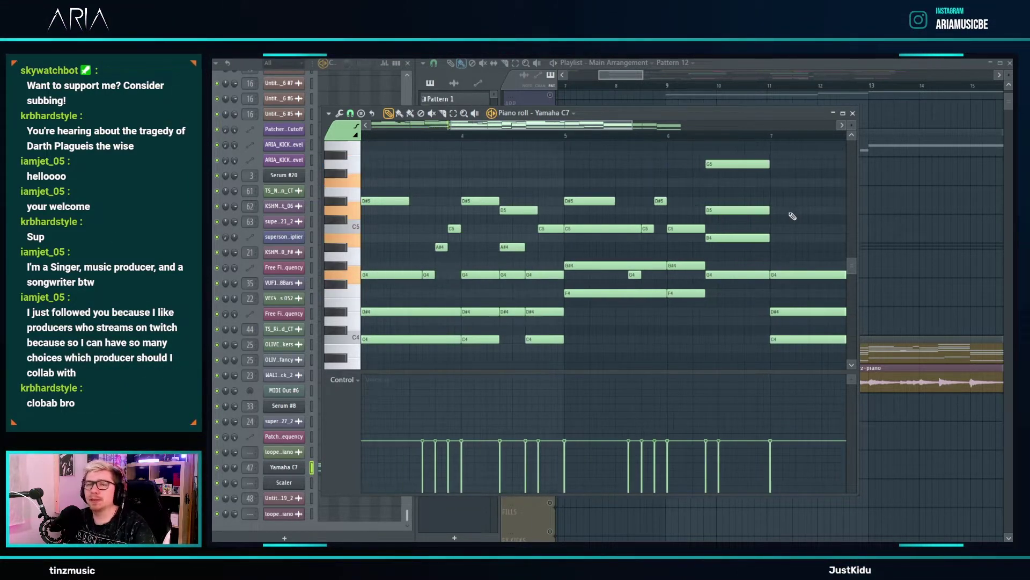
pyautogui.keyDown('ctrl'); pyautogui.scroll(-2, 793, 216); pyautogui.keyUp('ctrl')
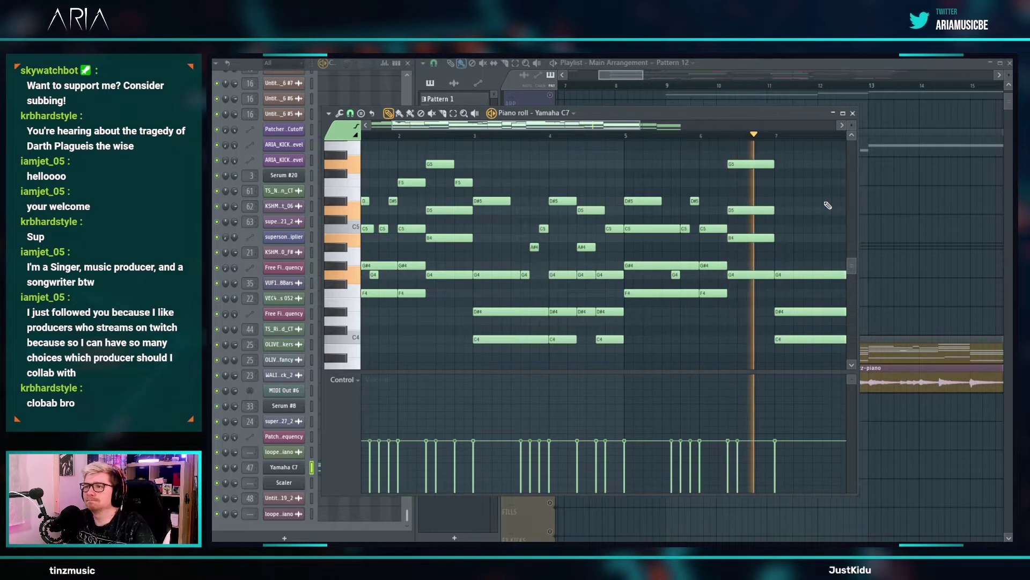
pyautogui.press('space')
# - Shorten bar 6's G5 note and place a short F5 melody note directly after it, then play the pattern
pyautogui.scroll(2, 784, 201)
pyautogui.keyDown('ctrl'); pyautogui.scroll(3, 762, 218); pyautogui.keyUp('ctrl')
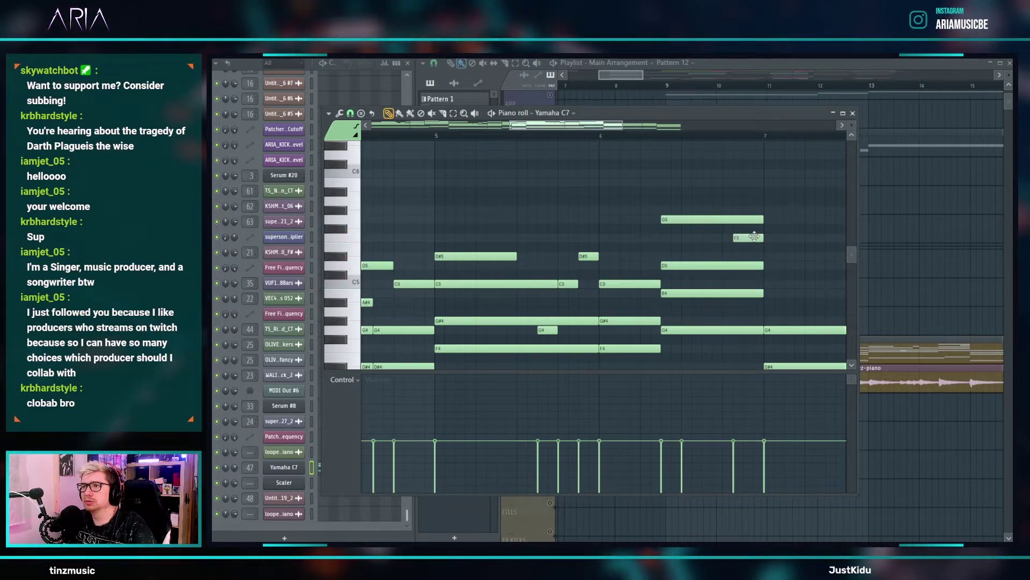
pyautogui.press('space')
pyautogui.keyDown('ctrl'); pyautogui.scroll(-3, 760, 236); pyautogui.keyUp('ctrl')
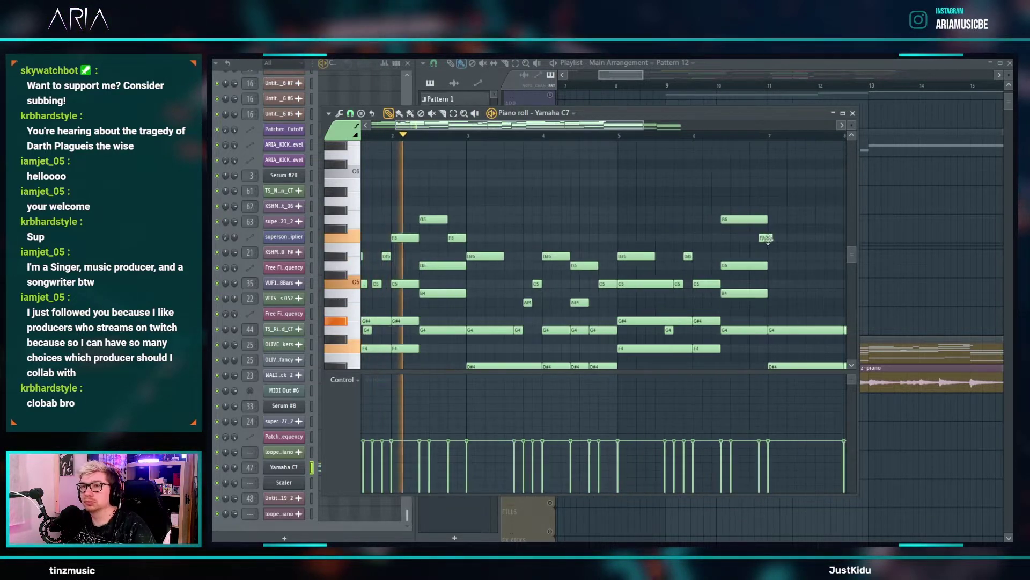
pyautogui.moveTo(767, 237); pyautogui.dragTo(750, 222)
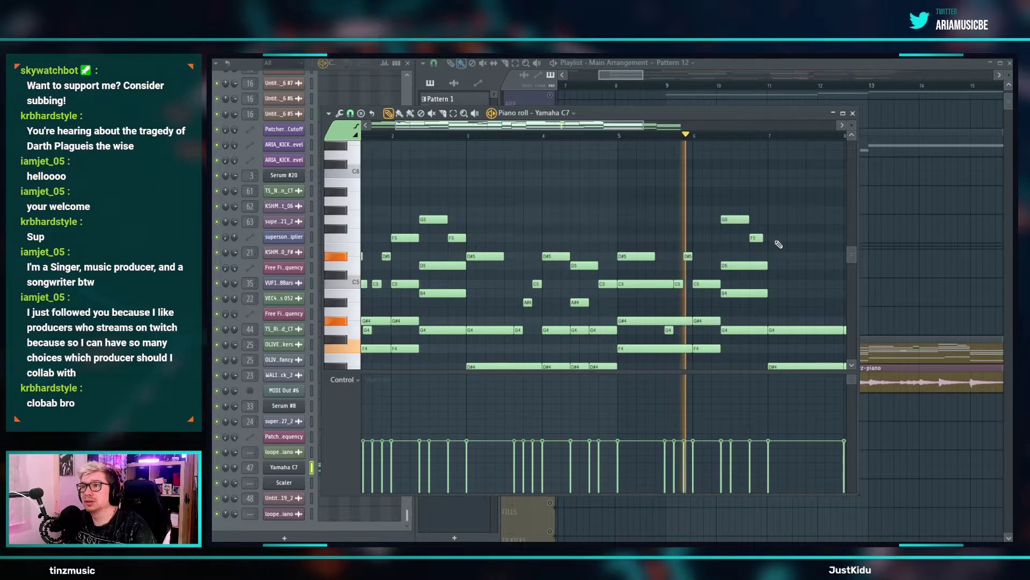
# - Extend bar 6's F5 note to the barline and add a long D#5 melody note from bar 7, setting playback to start there
pyautogui.keyDown('ctrl'); pyautogui.scroll(3, 765, 237); pyautogui.keyUp('ctrl')
pyautogui.keyDown('ctrl'); pyautogui.scroll(-3, 765, 240); pyautogui.keyUp('ctrl')
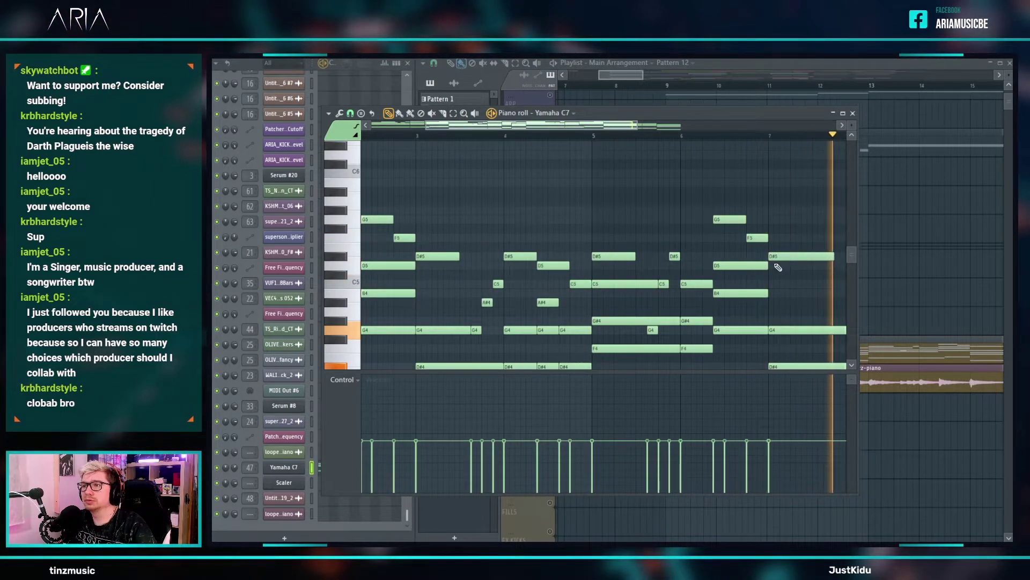
pyautogui.keyDown('ctrl'); pyautogui.scroll(-3, 651, 262); pyautogui.keyUp('ctrl')
pyautogui.keyDown('ctrl'); pyautogui.scroll(3, 660, 260); pyautogui.keyUp('ctrl')
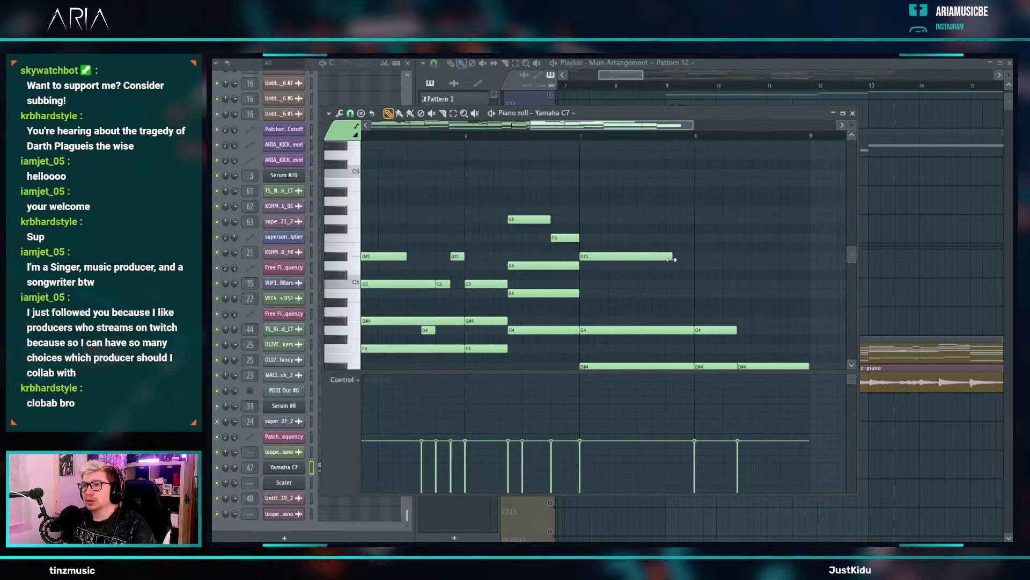
pyautogui.scroll(-5, 693, 264)
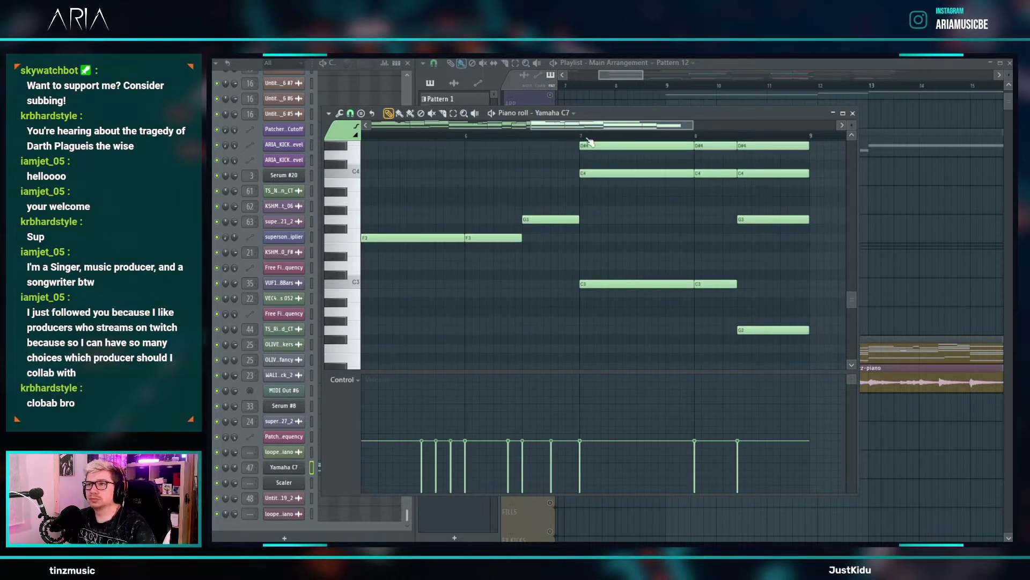
pyautogui.press('space')
pyautogui.scroll(6, 706, 229)
pyautogui.press('space')
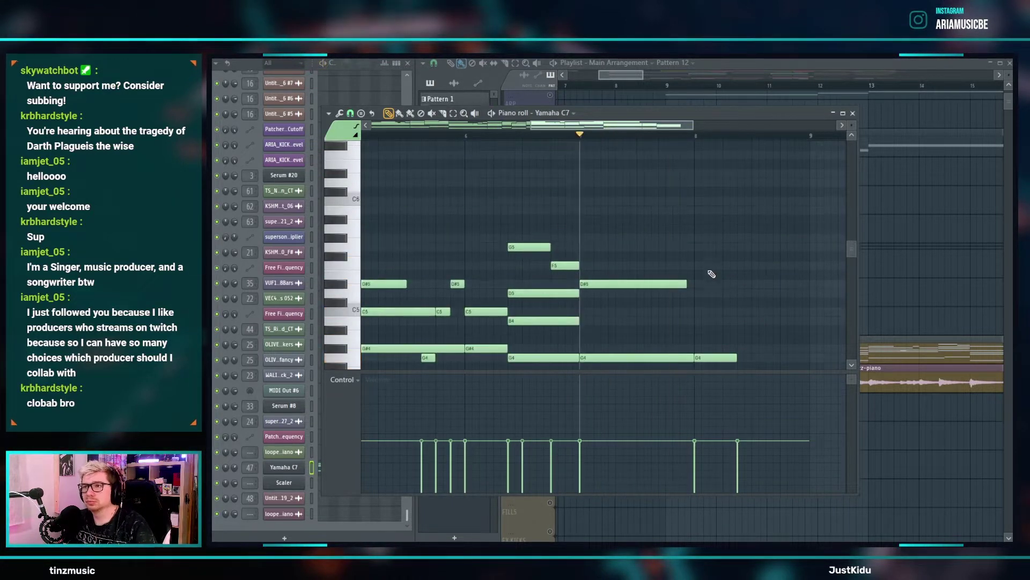
# - Shorten bar 7's D#5 melody and upper chord notes and copy bar 3's G4, A#4, C5 run to the end of bar 7
pyautogui.scroll(-2, 697, 255)
pyautogui.keyDown('ctrl'); pyautogui.scroll(-4, 497, 242); pyautogui.keyUp('ctrl')
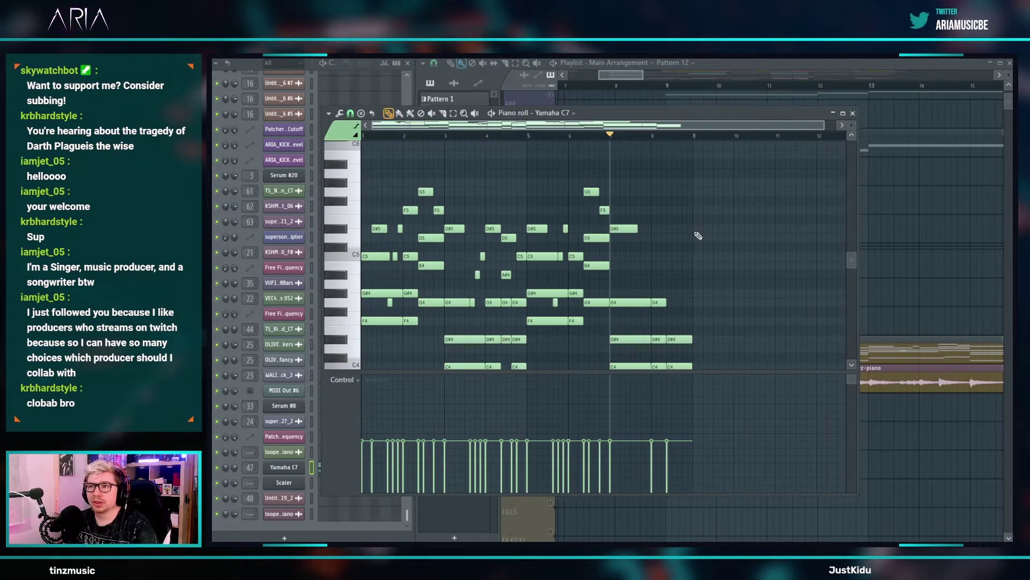
pyautogui.scroll(-2, 497, 242)
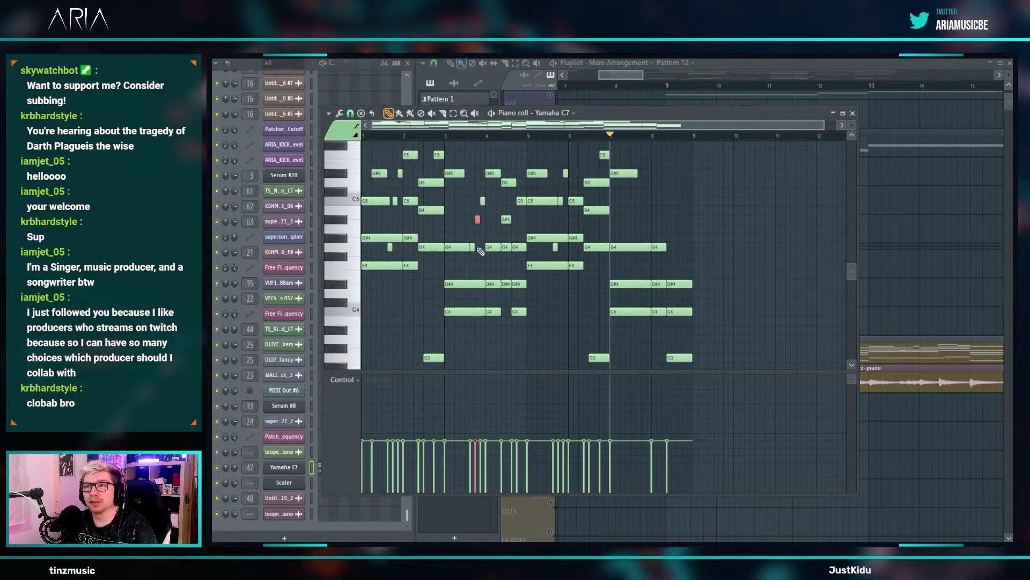
pyautogui.moveTo(474, 258); pyautogui.dragTo(489, 177)
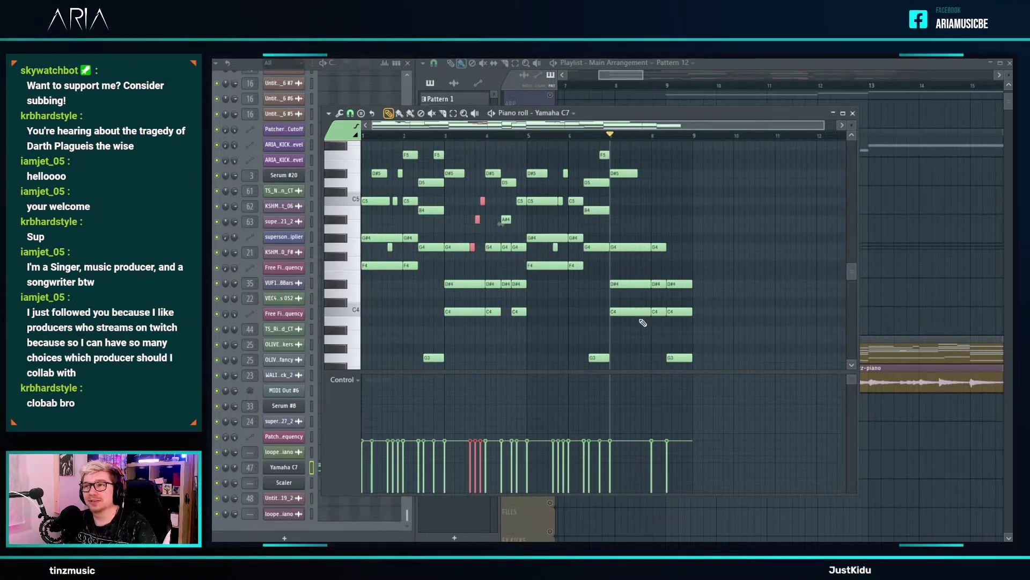
pyautogui.moveTo(651, 247); pyautogui.dragTo(630, 247)
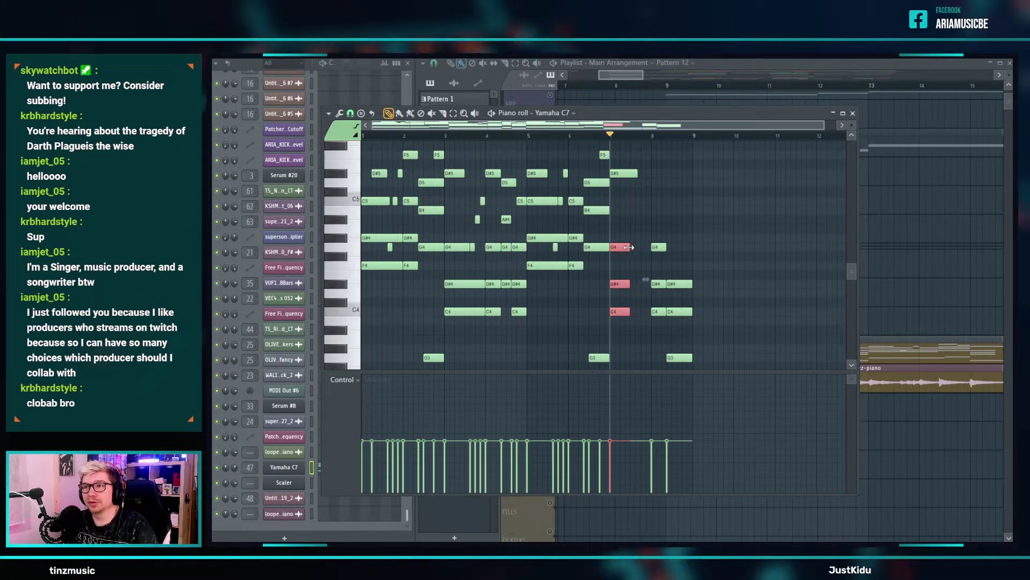
pyautogui.scroll(2, 472, 259)
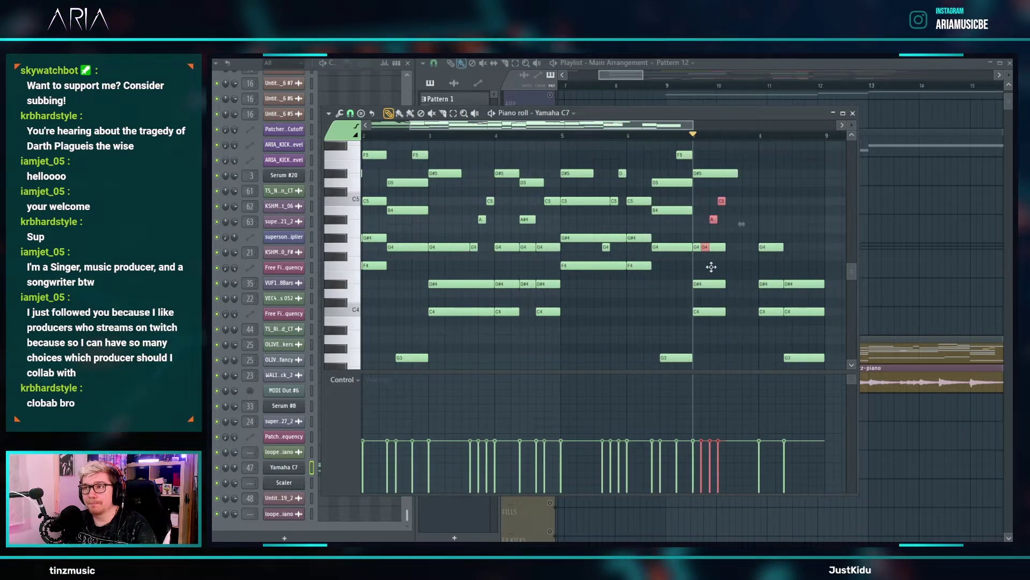
pyautogui.moveTo(707, 268); pyautogui.dragTo(735, 263)
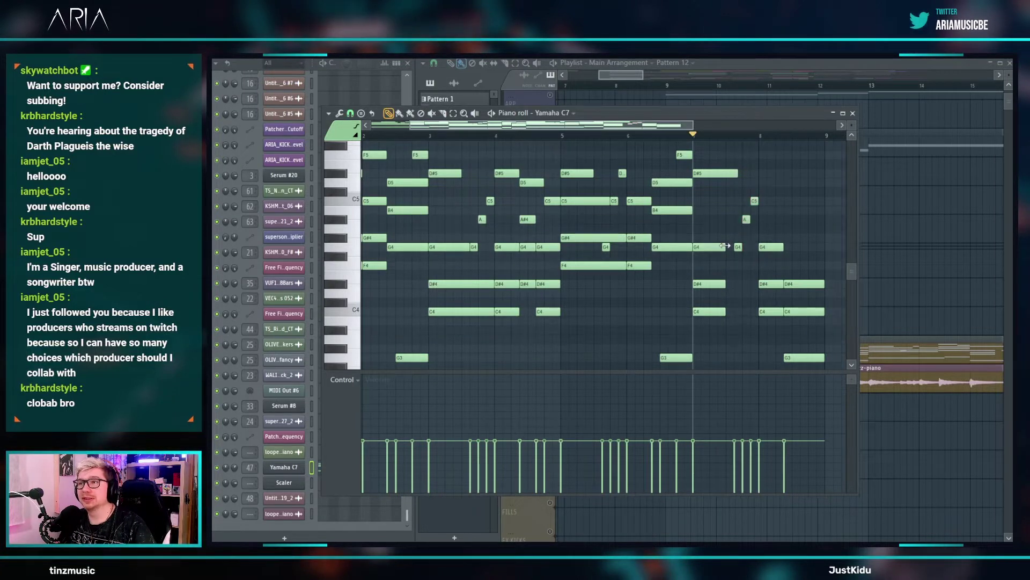
# - Resize bar 7's G4, D#4, C4 chord and C3 bass notes to end where the run starts, and play from bar 7
pyautogui.moveTo(728, 313); pyautogui.dragTo(734, 313)
pyautogui.scroll(-3, 727, 314)
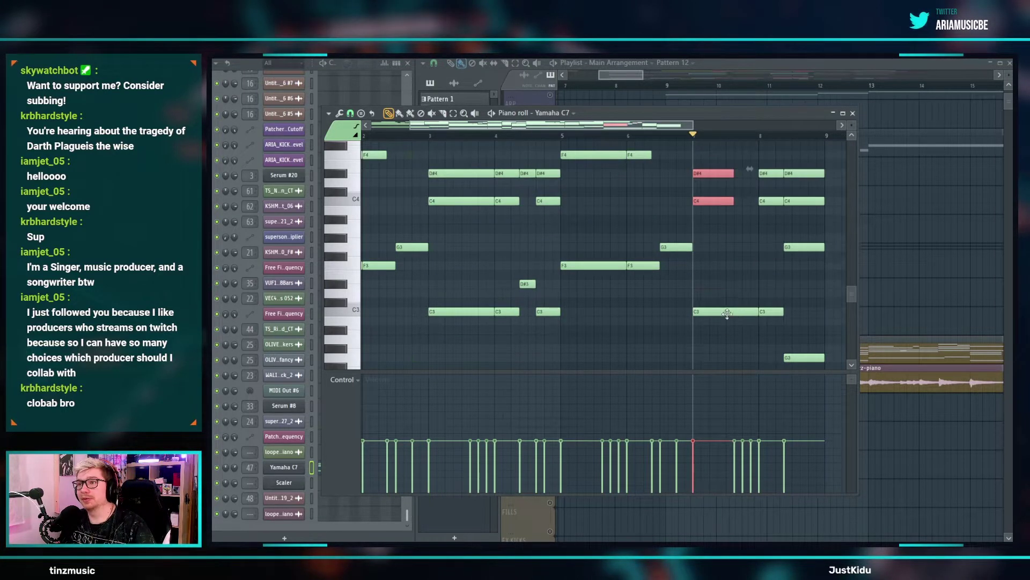
pyautogui.press('space')
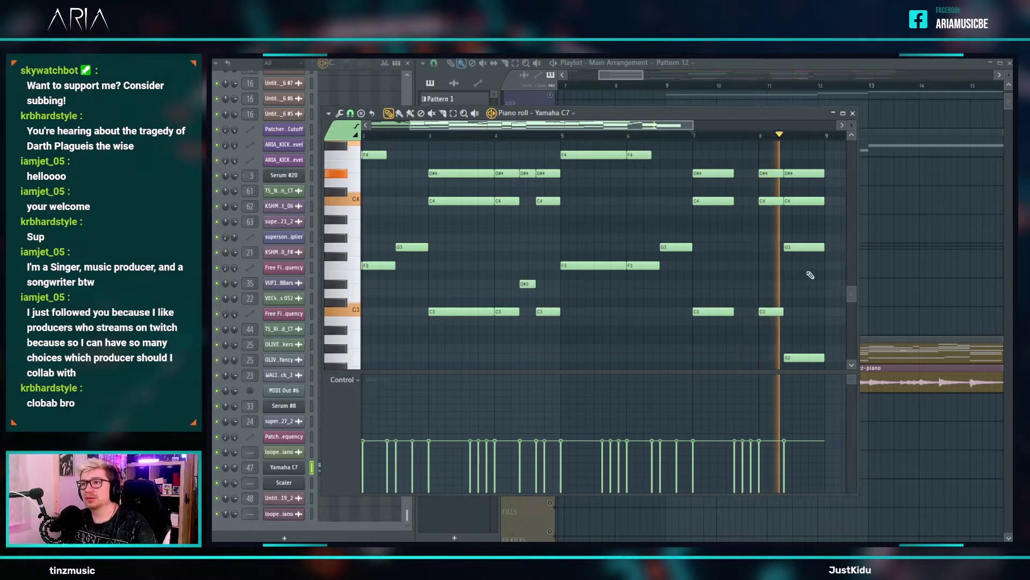
pyautogui.press('space')
# - Lower bar 8's final chord notes from D#4 to D4 and C4 to A#3, and play from bar 7
pyautogui.scroll(2, 805, 290)
pyautogui.click(801, 329)
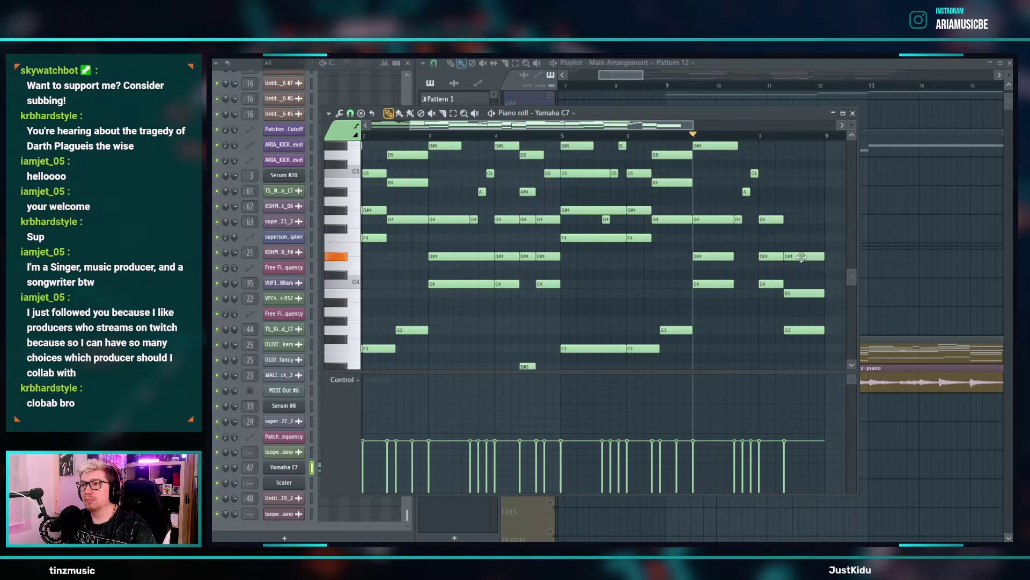
pyautogui.moveTo(800, 257); pyautogui.dragTo(802, 275)
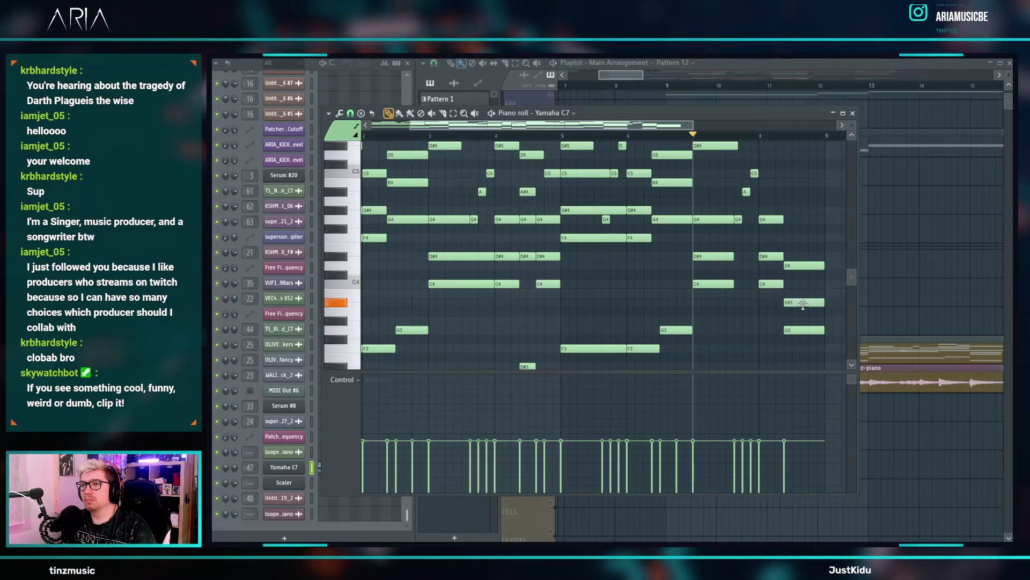
pyautogui.press('space')
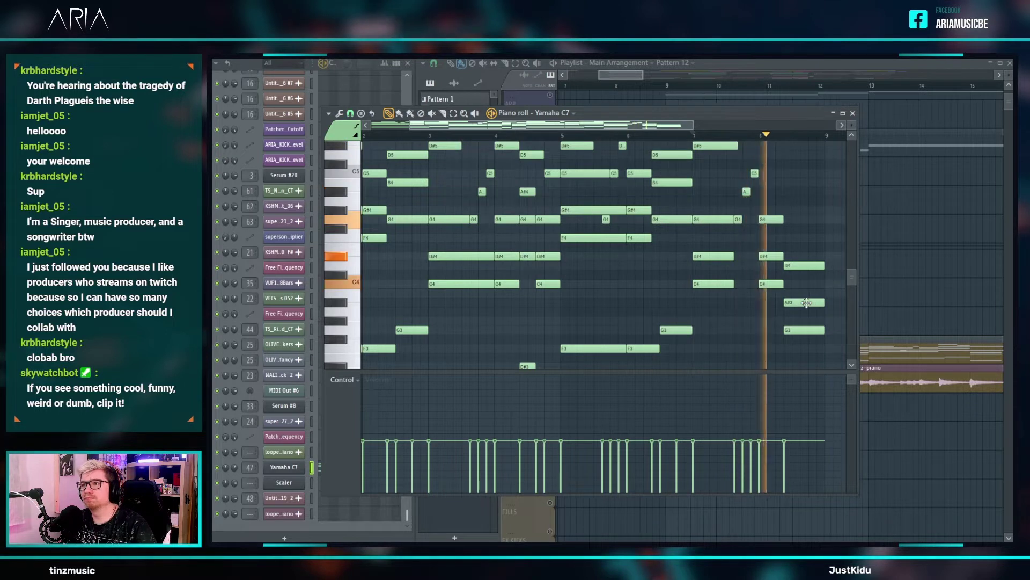
pyautogui.press('space')
pyautogui.press('space')
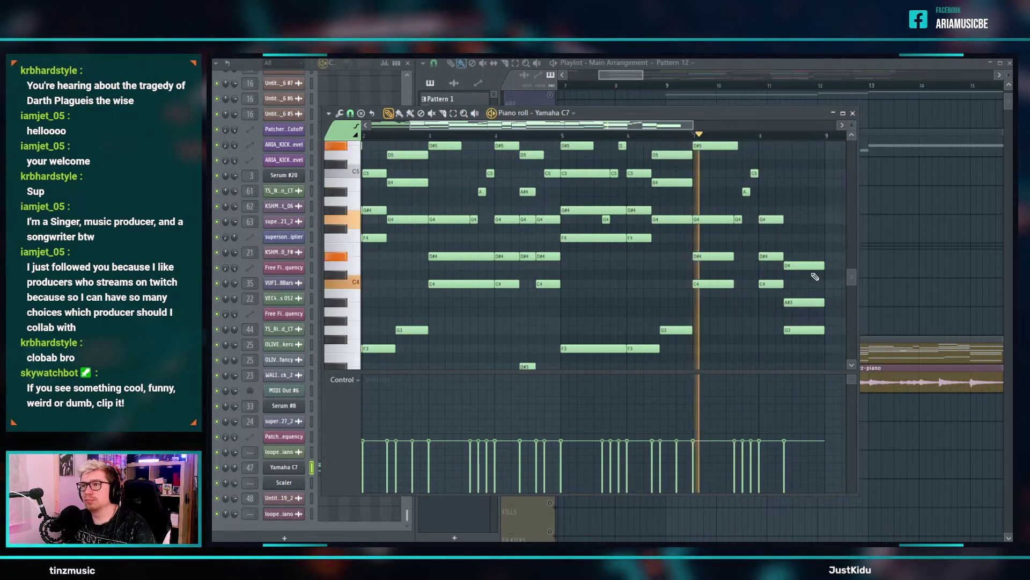
# - Add D5 and C5 melody notes over bar 8's final chord, and play the pattern
pyautogui.scroll(4, 788, 251)
pyautogui.press('space')
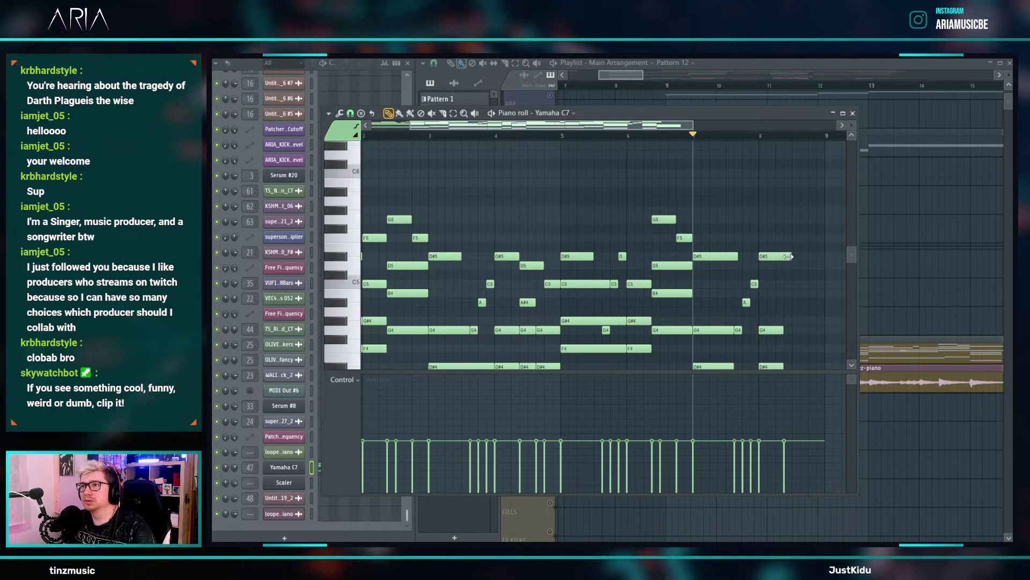
pyautogui.click(799, 285)
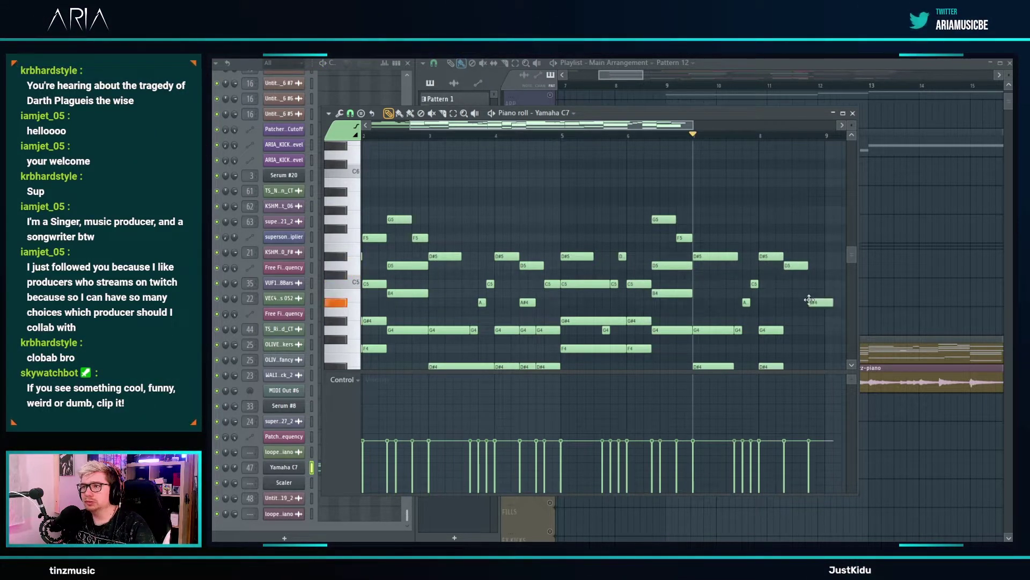
pyautogui.press('space')
pyautogui.moveTo(811, 282); pyautogui.dragTo(825, 283)
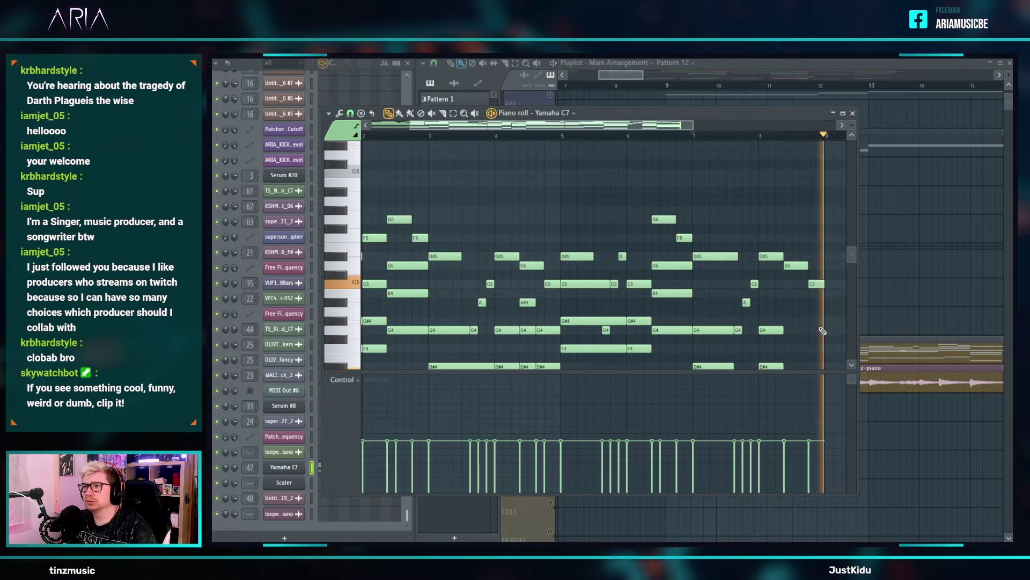
pyautogui.scroll(-2, 757, 293)
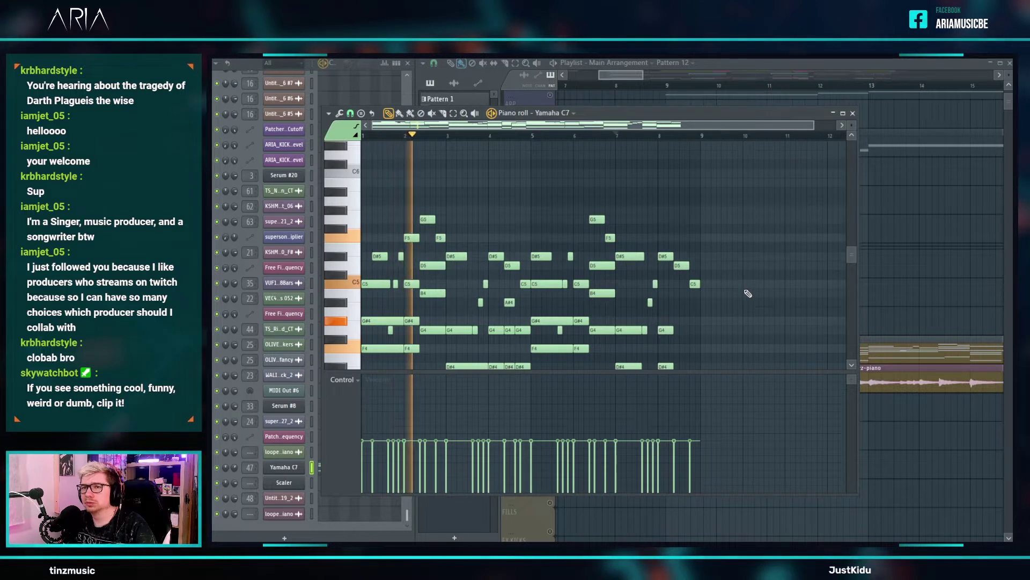
pyautogui.scroll(-2, 748, 294)
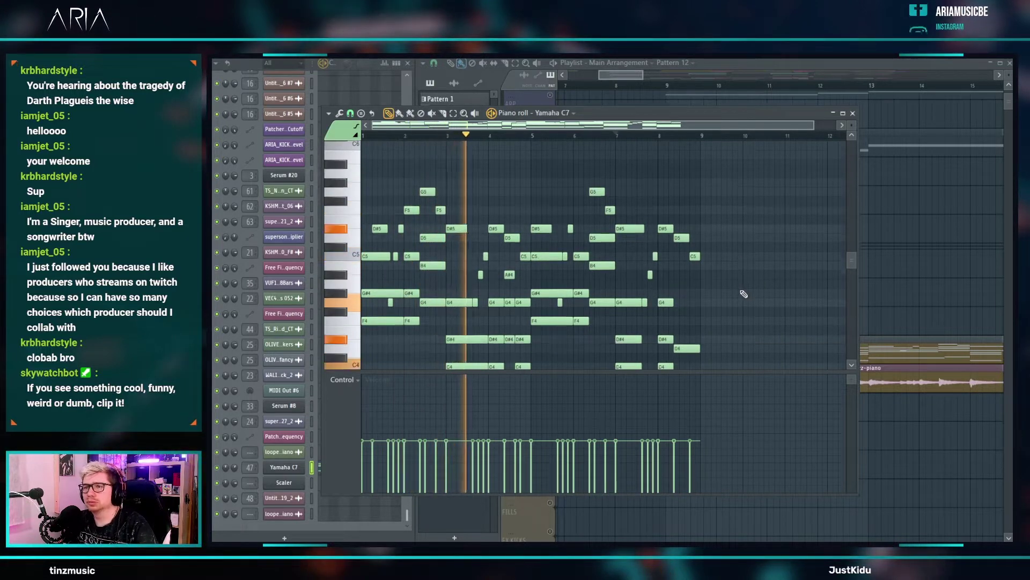
pyautogui.scroll(-2, 735, 294)
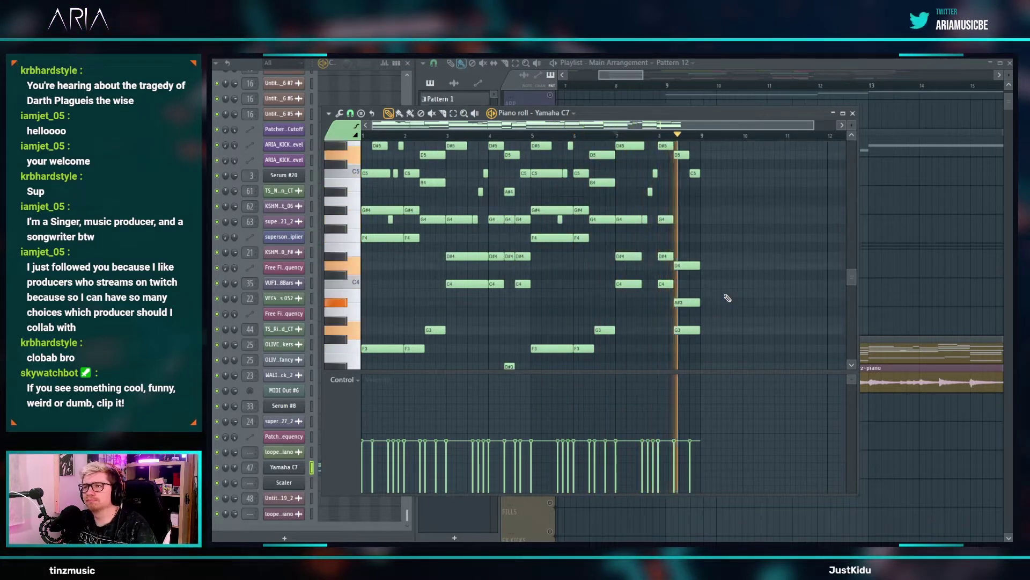
# - Remove G3 and D4 from bar 8's final chord, add a D#3 bass note of the same length, and play from bar 7
pyautogui.press('space')
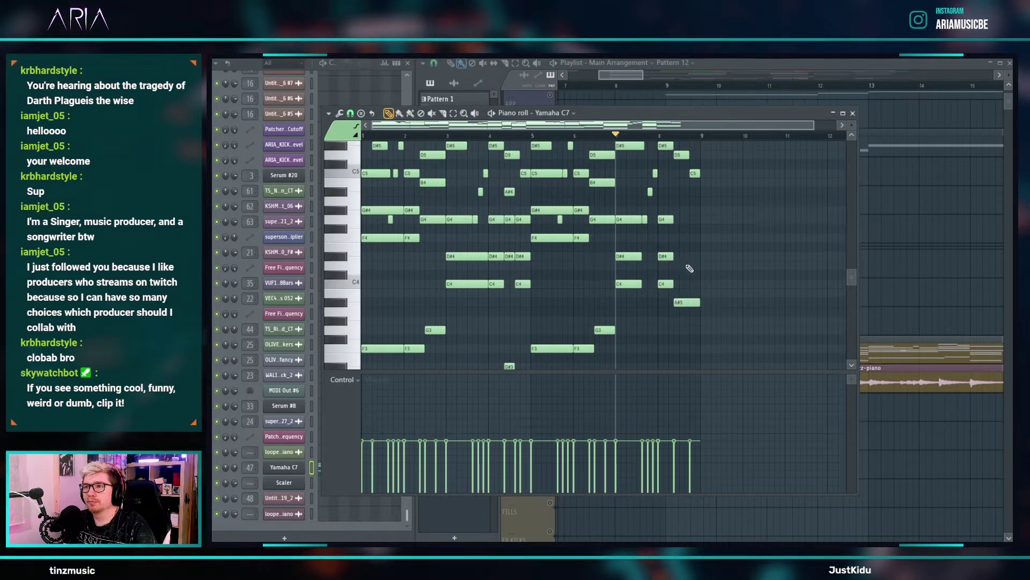
pyautogui.scroll(-5, 689, 265)
pyautogui.moveTo(685, 304); pyautogui.dragTo(690, 231)
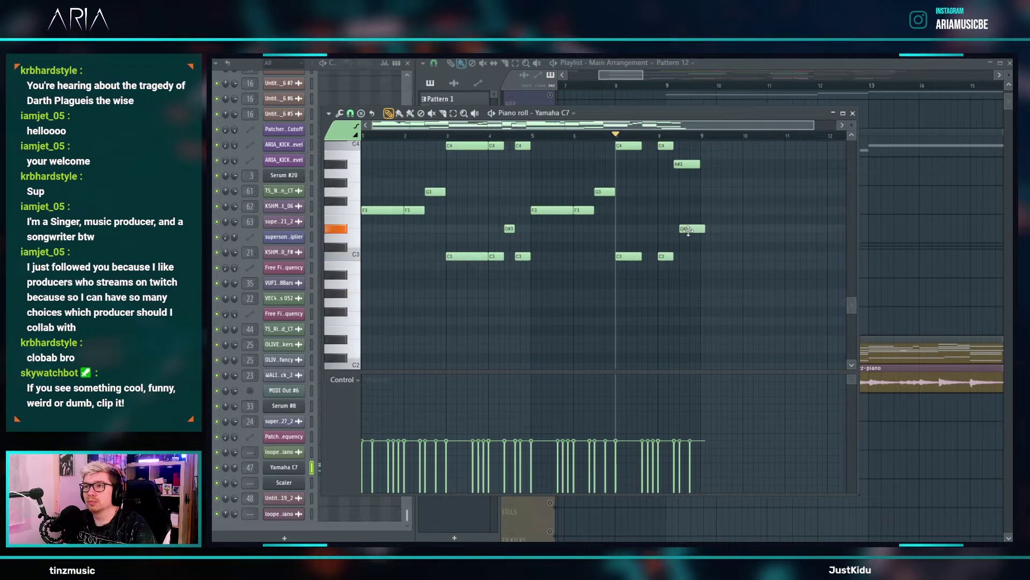
pyautogui.press('space')
pyautogui.scroll(4, 687, 247)
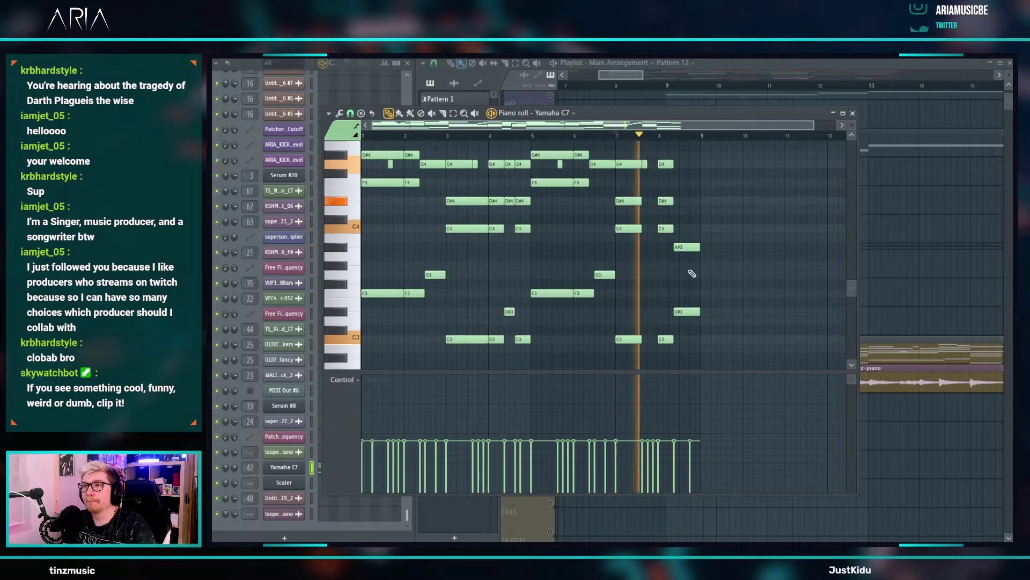
# - Add D#4 and G4 to bar 8's final chord at the same length as its A#3, and play from bar 7
pyautogui.press('space')
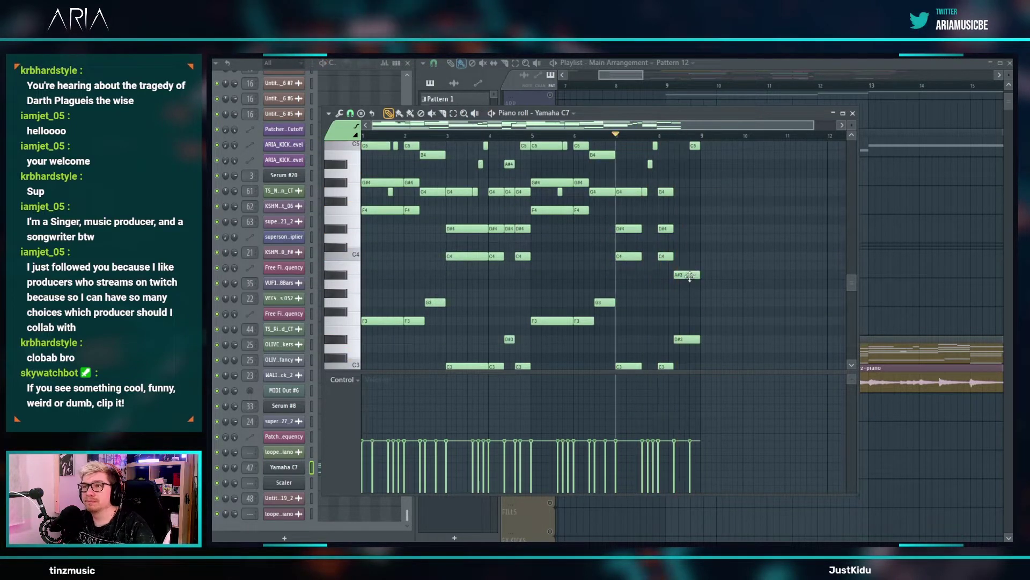
pyautogui.scroll(3, 693, 275)
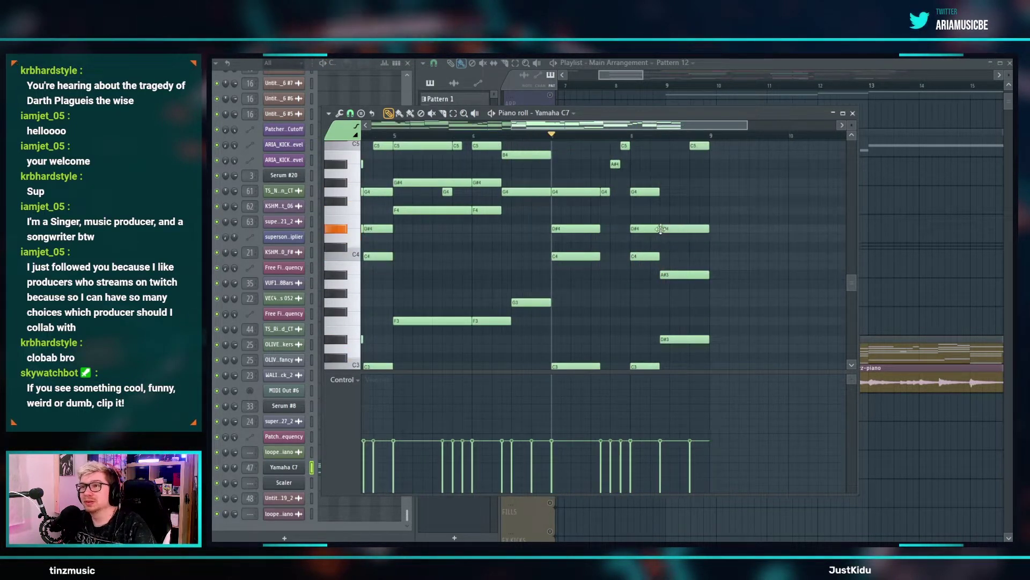
pyautogui.press('space')
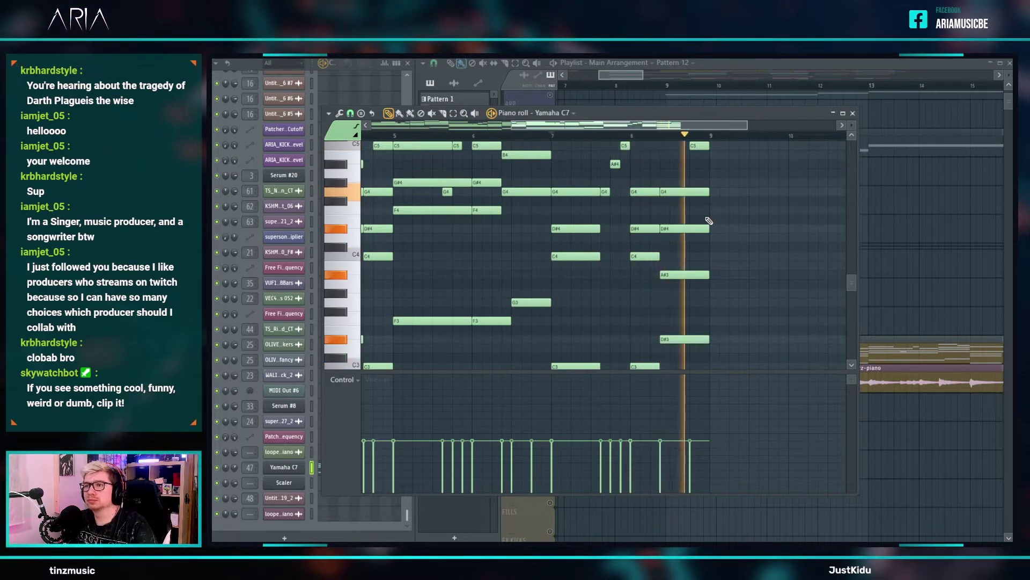
# - Listen to the whole eight-bar loop and examine its melody, chords and bass notes
pyautogui.scroll(1, 732, 249)
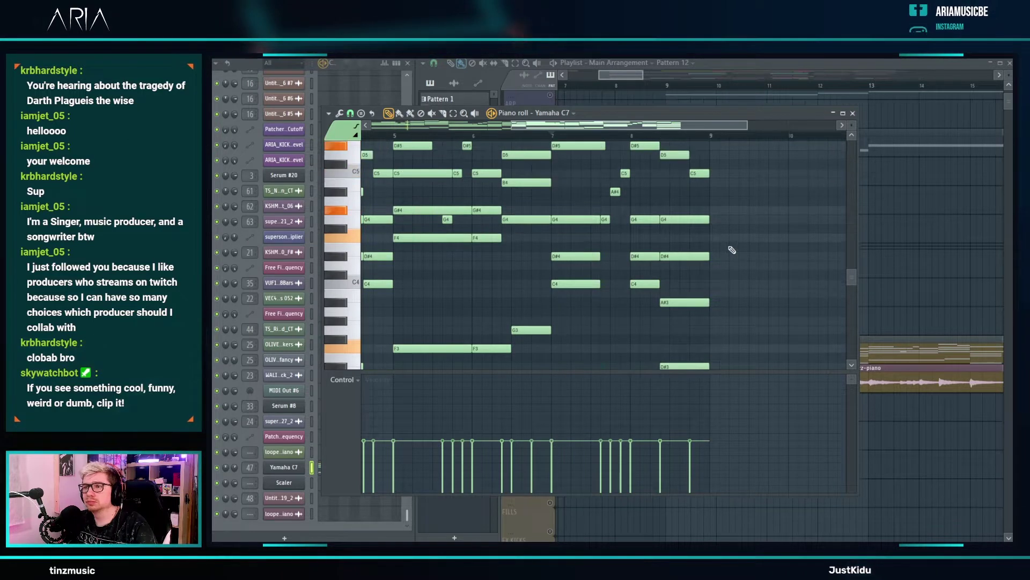
pyautogui.scroll(-2, 732, 249)
pyautogui.scroll(-2, 732, 250)
pyautogui.scroll(-3, 732, 250)
pyautogui.scroll(3, 732, 250)
pyautogui.scroll(3, 732, 250)
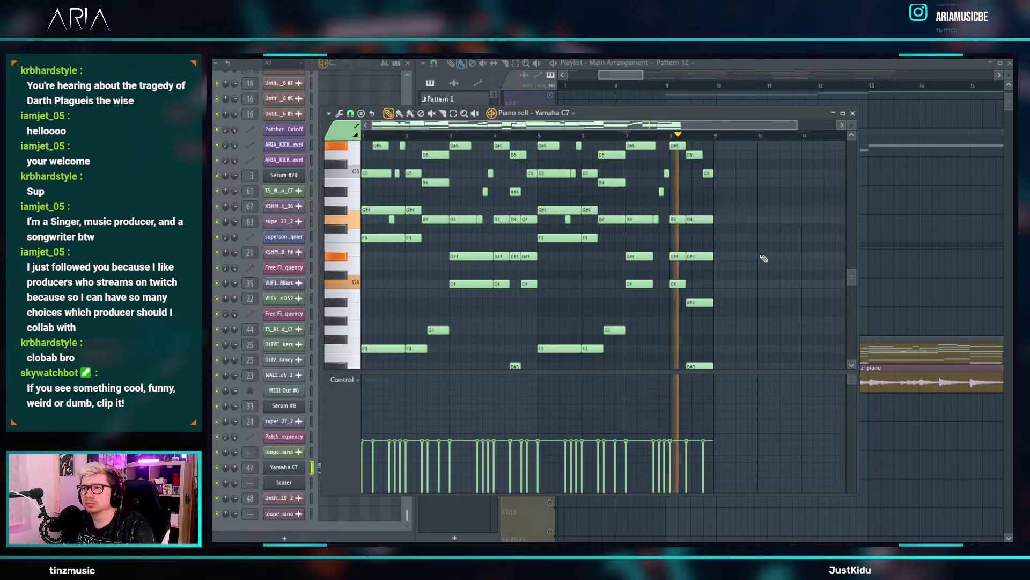
pyautogui.scroll(4, 757, 253)
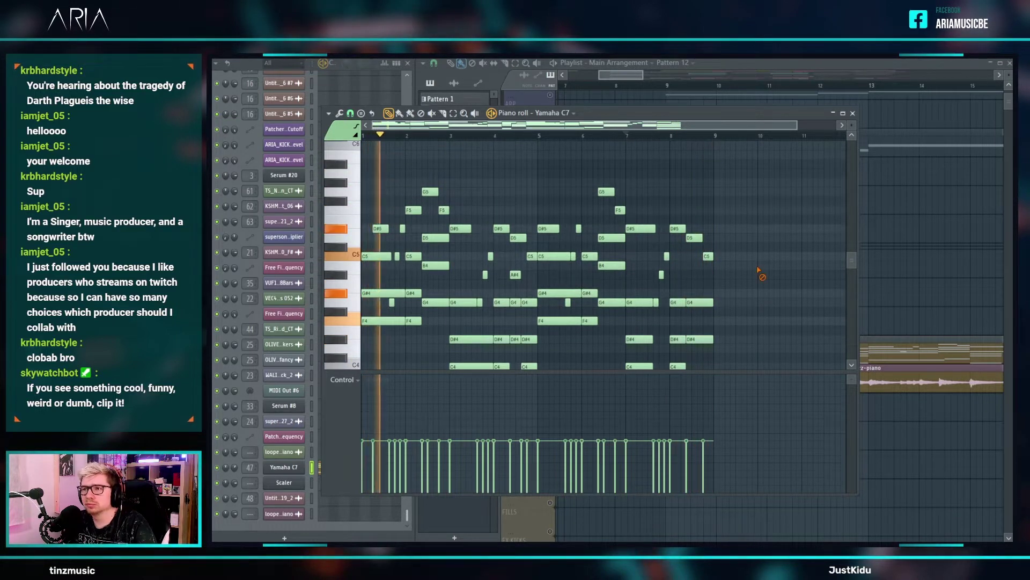
pyautogui.scroll(-4, 763, 269)
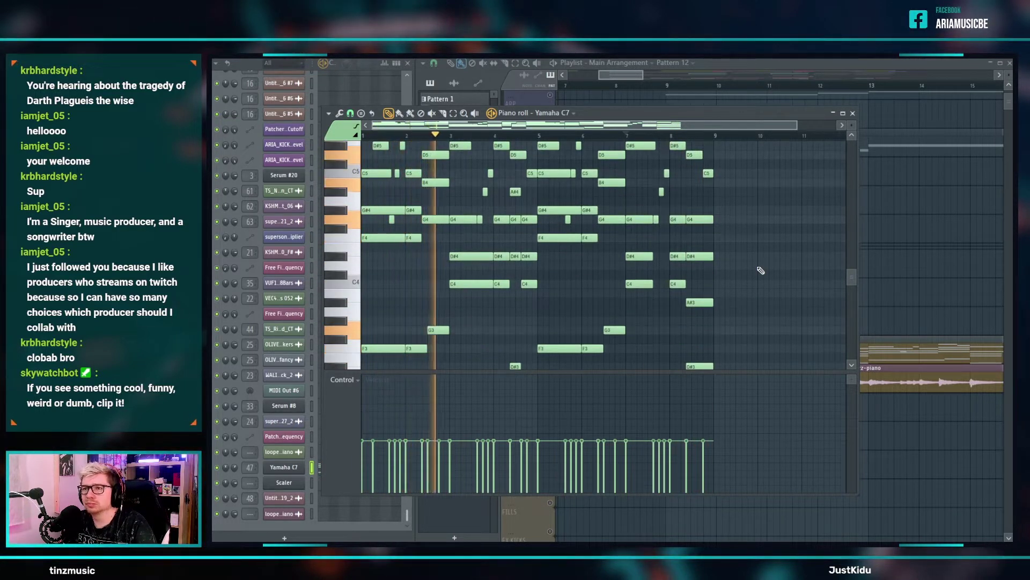
pyautogui.press('space')
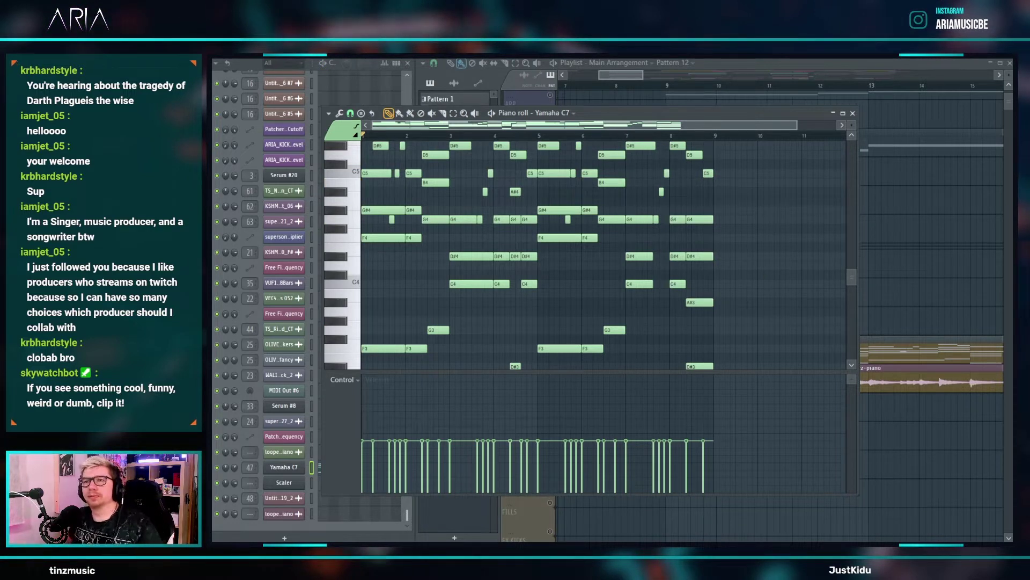
pyautogui.scroll(-2, 379, 232)
pyautogui.scroll(3, 375, 232)
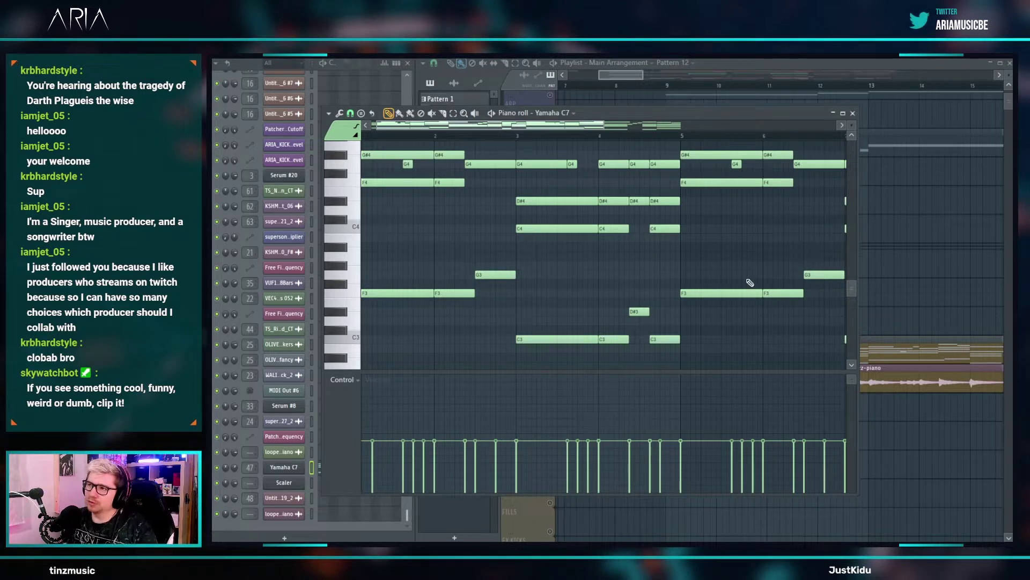
# - Open Pattern 15 in the Yamaha C7 piano roll to show its C6, E6, G6 chords
pyautogui.click(886, 260)
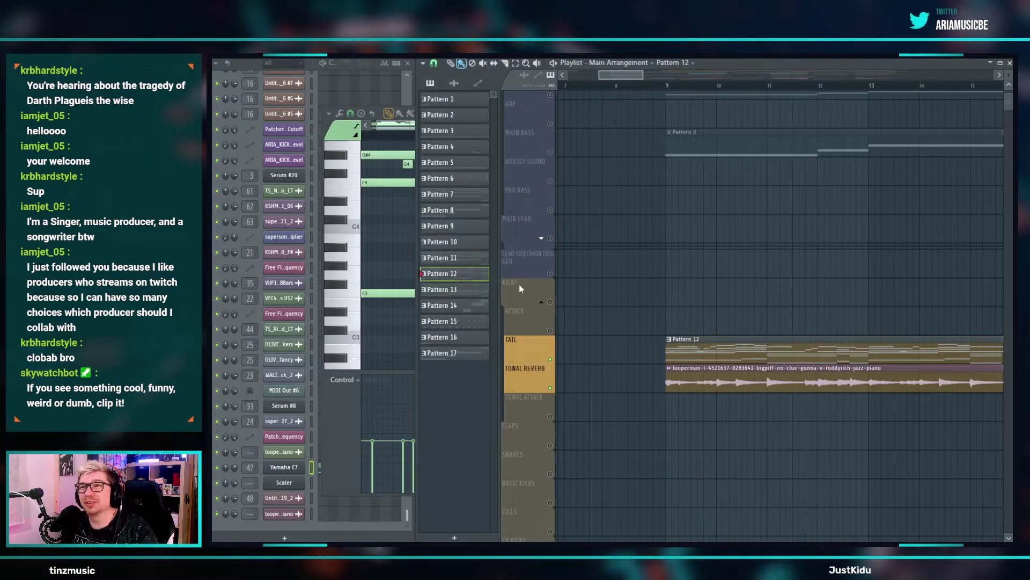
pyautogui.click(463, 296)
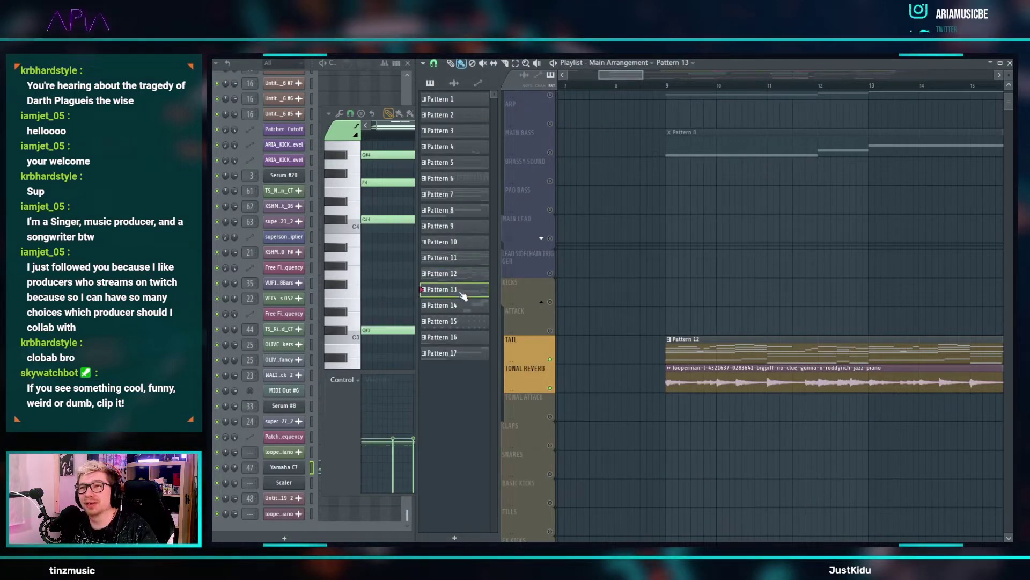
pyautogui.click(472, 326)
pyautogui.click(408, 207)
pyautogui.scroll(6, 426, 240)
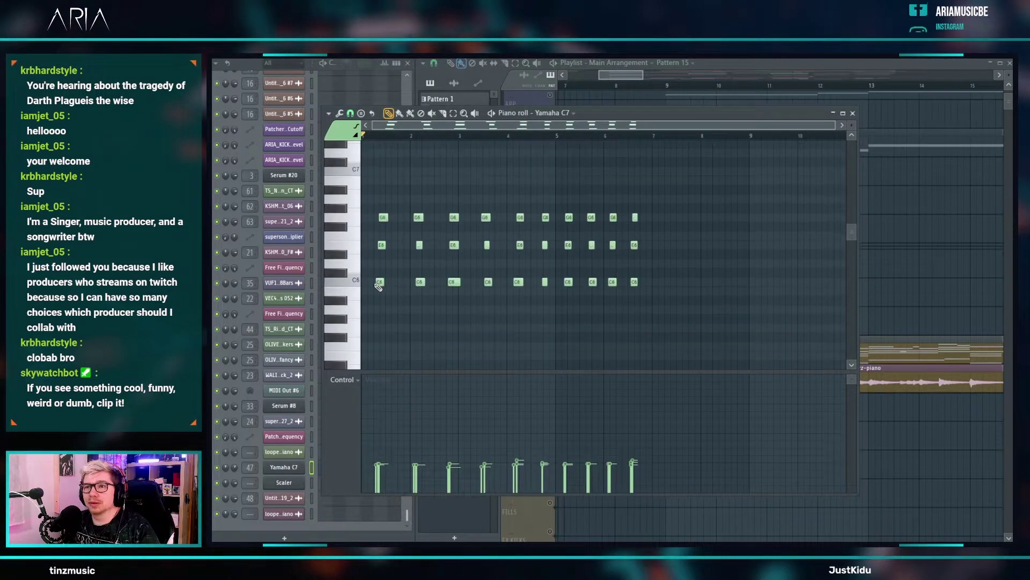
# - Play Pattern 15 and examine the staggered timing and lengths of its chord notes
pyautogui.scroll(4, 380, 283)
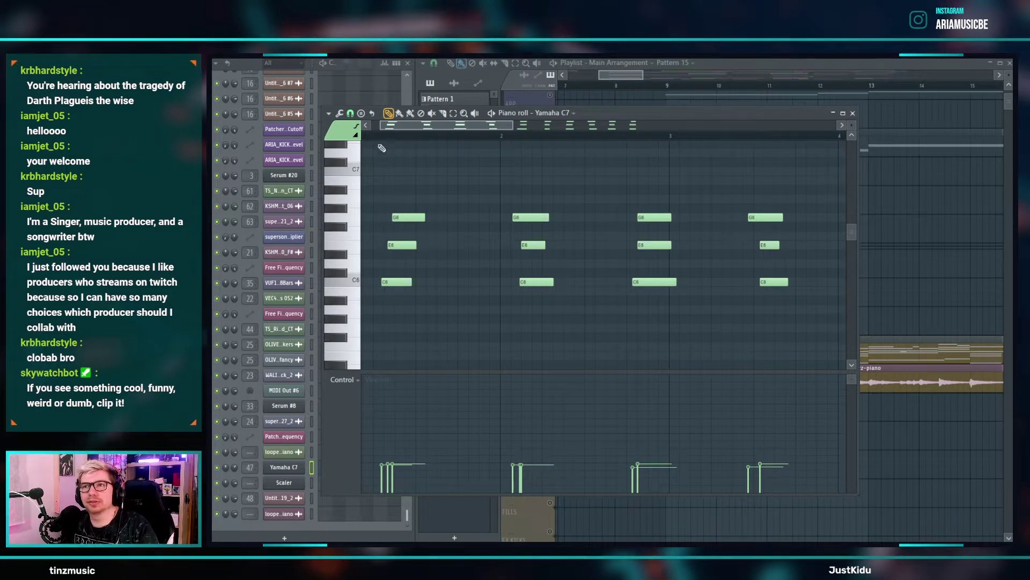
pyautogui.press('space')
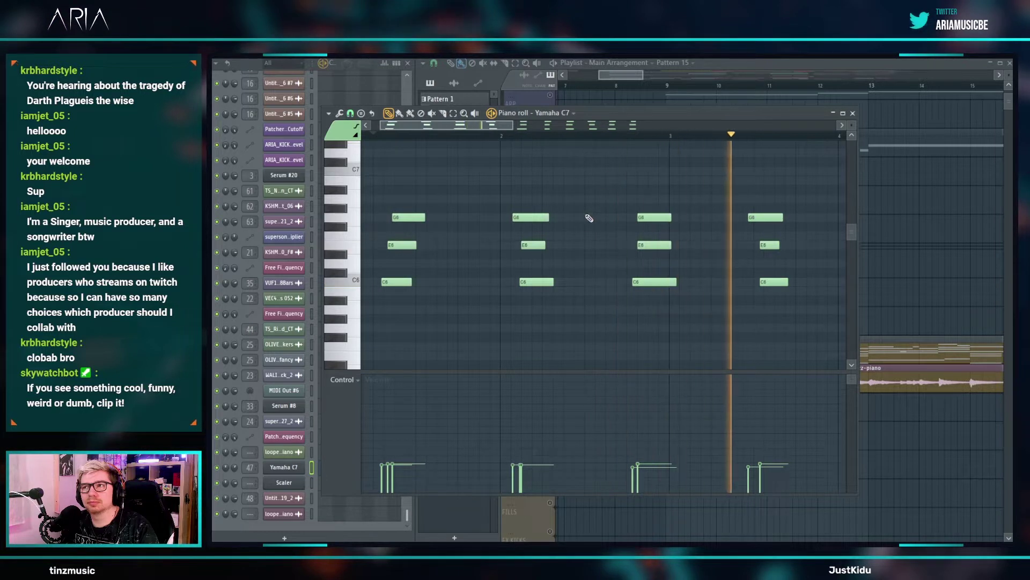
pyautogui.scroll(-2, 506, 229)
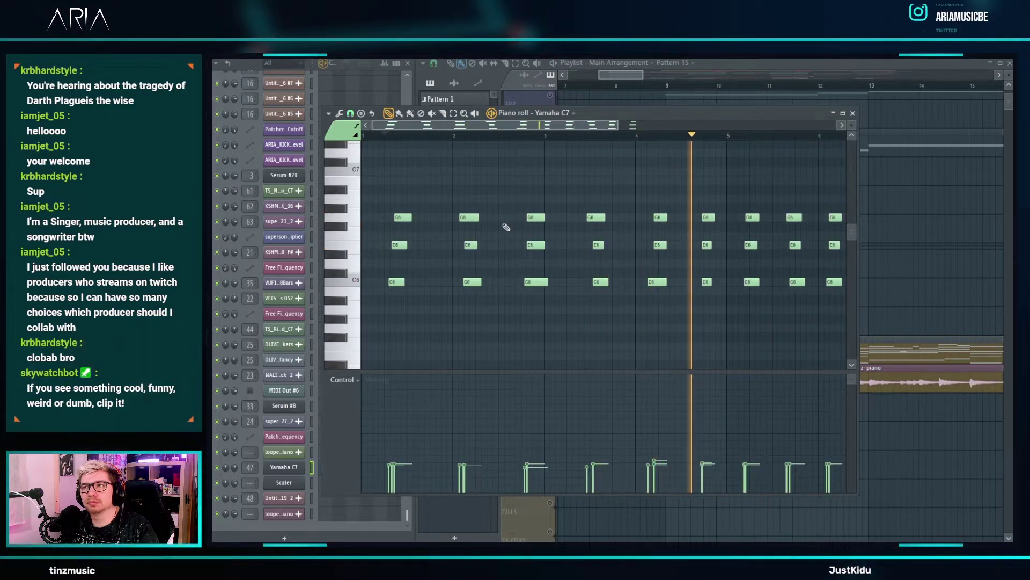
pyautogui.press('space')
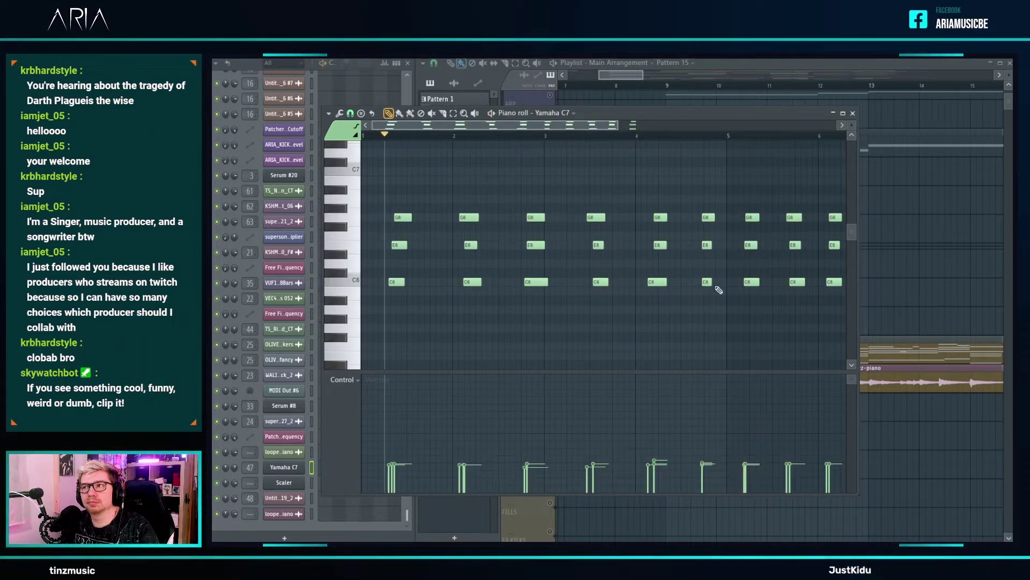
# - Copy one of Pattern 15's staggered C6, E6, G6 chords and reopen Pattern 12's piano roll
pyautogui.moveTo(750, 209); pyautogui.dragTo(749, 209)
pyautogui.moveTo(806, 295); pyautogui.dragTo(795, 213)
pyautogui.click(635, 78)
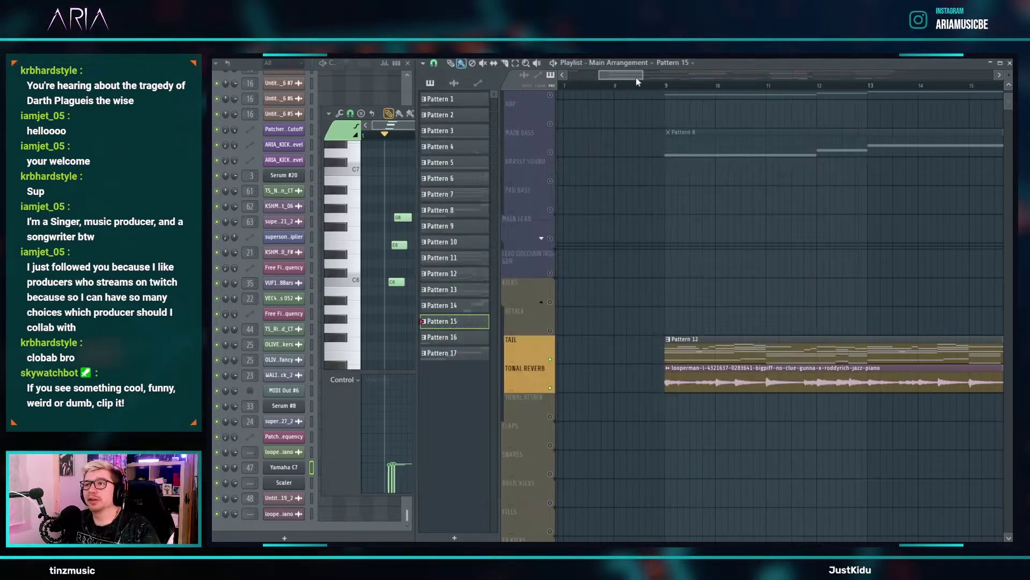
pyautogui.doubleClick(705, 346)
pyautogui.scroll(-3, 510, 313)
pyautogui.scroll(-5, 440, 308)
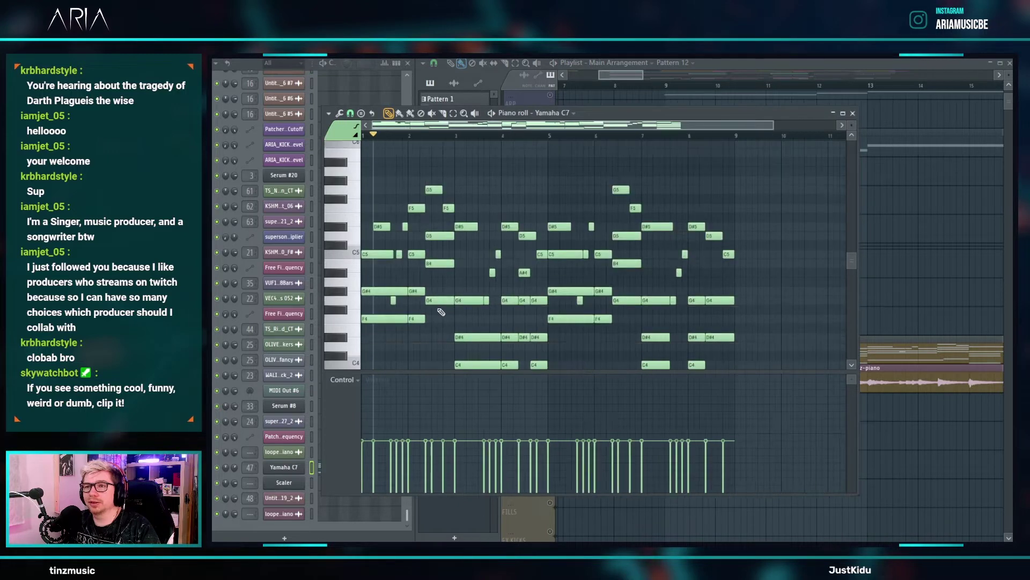
# - Paste the copied chord into Pattern 12 as G4, E4, C4 and move it to the start of bar 1
pyautogui.scroll(5, 365, 255)
pyautogui.scroll(-2, 337, 262)
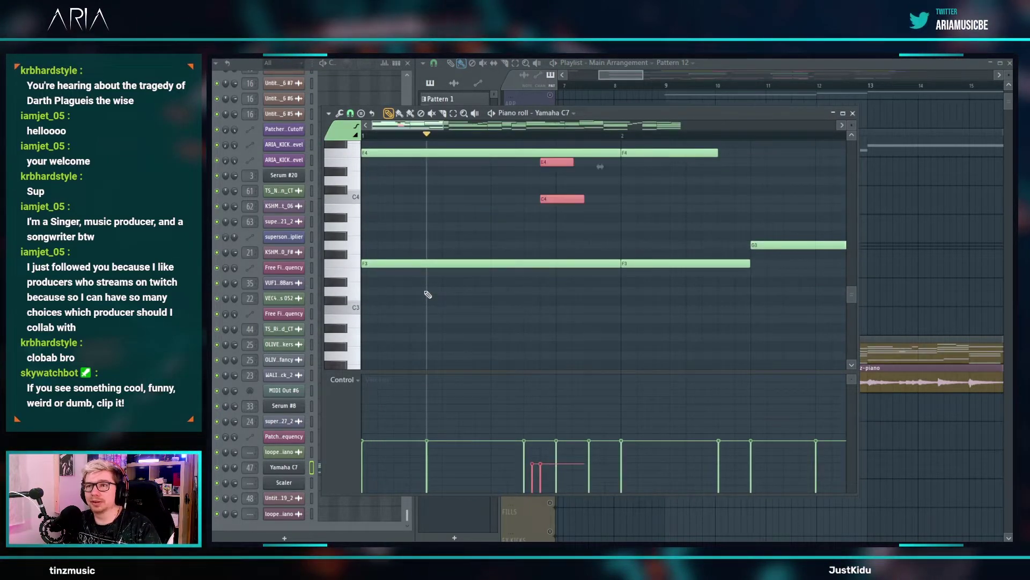
pyautogui.scroll(5, 427, 294)
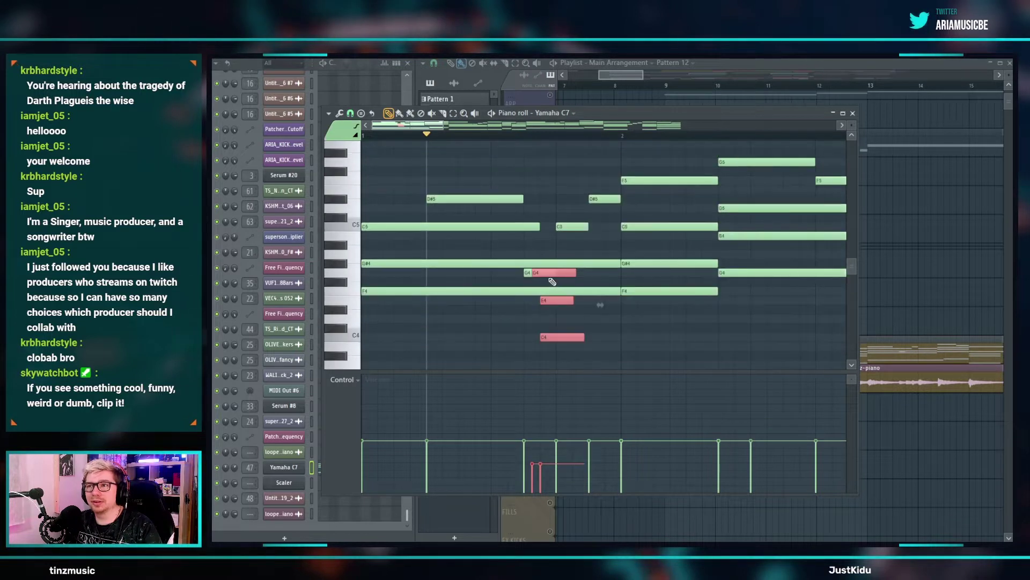
pyautogui.moveTo(545, 274); pyautogui.dragTo(379, 265)
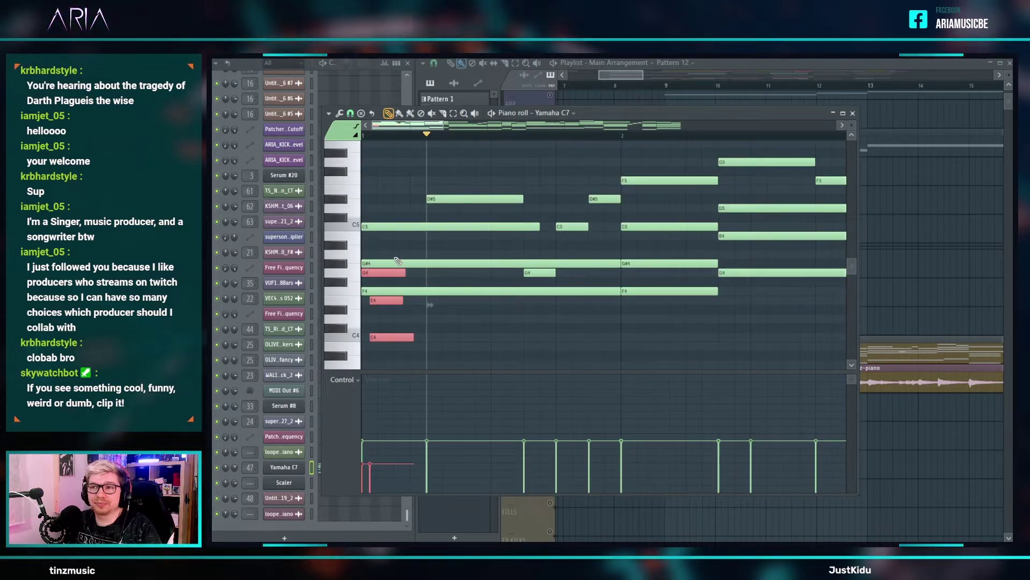
# - Replace bar 1's long C5, G#4 and F4 notes with the pasted chord by raising its G4, E4 and C4 to those pitches
pyautogui.moveTo(389, 251); pyautogui.dragTo(385, 225)
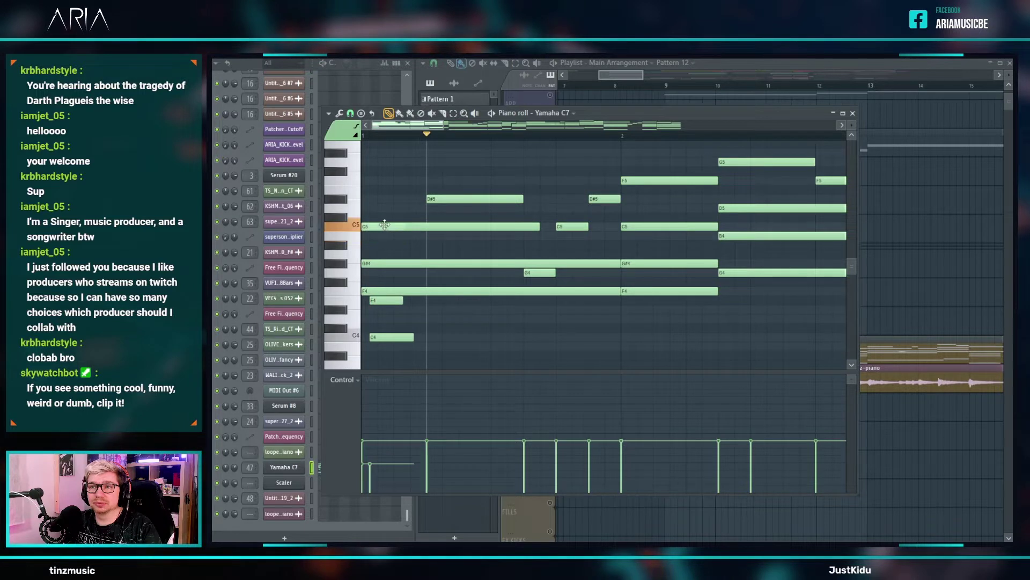
pyautogui.rightClick(392, 263)
pyautogui.moveTo(383, 299); pyautogui.dragTo(382, 267)
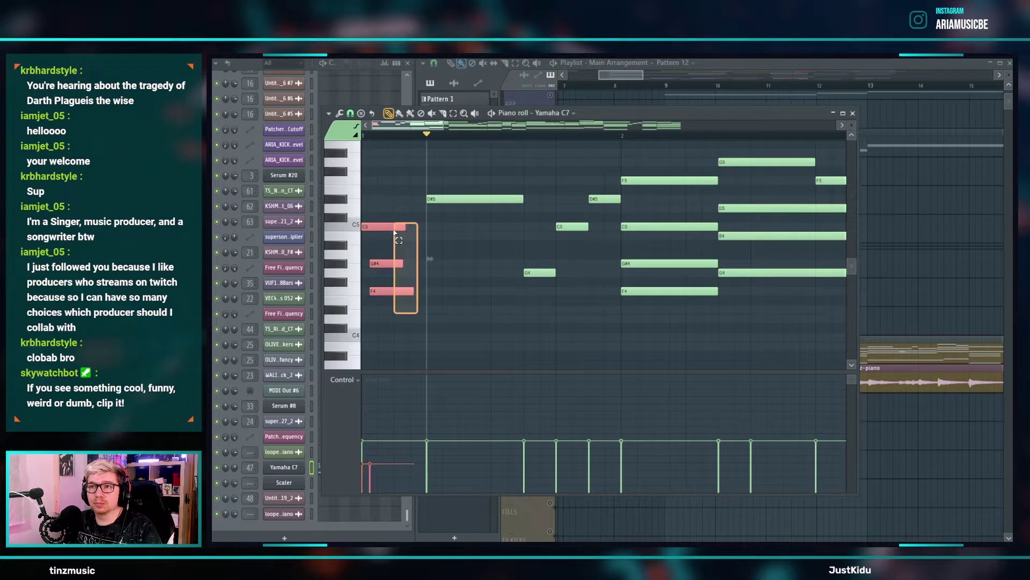
# - Lengthen bar 1's C5, G#4 and F4 chord notes to staggered ends late in the bar and raise their velocity close to the other notes
pyautogui.moveTo(395, 232); pyautogui.dragTo(546, 244)
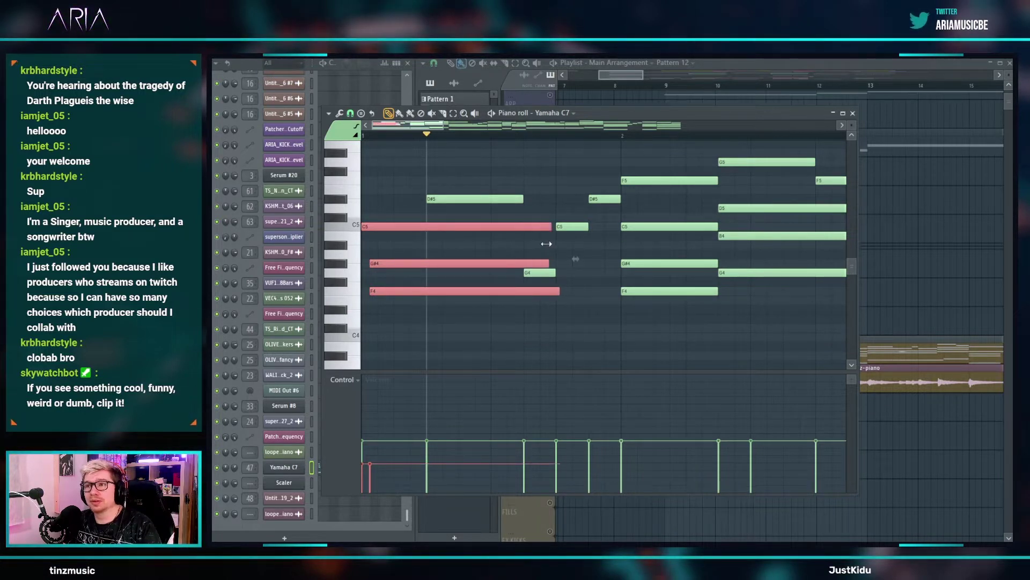
pyautogui.click(565, 287)
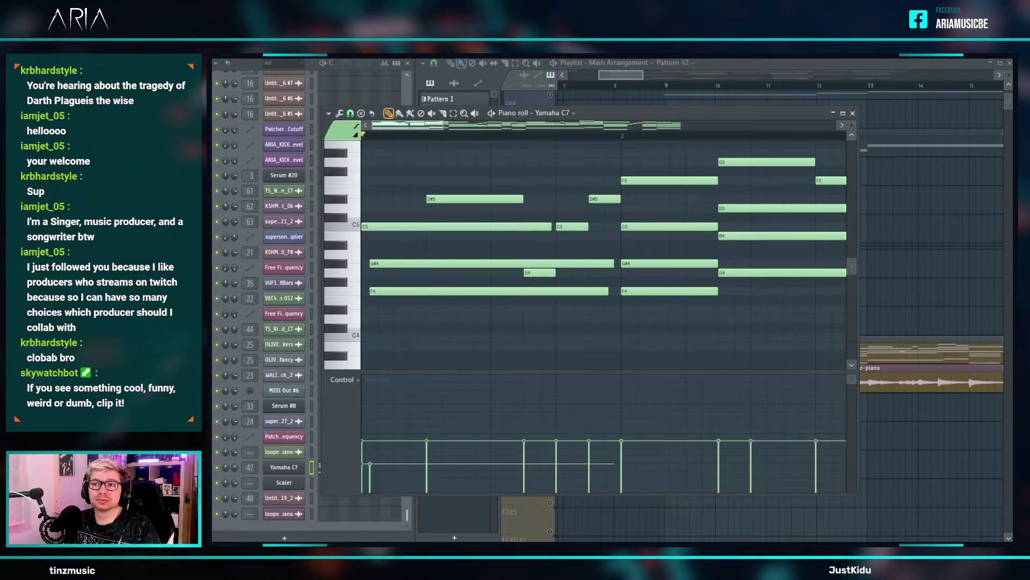
pyautogui.moveTo(444, 324); pyautogui.dragTo(374, 226)
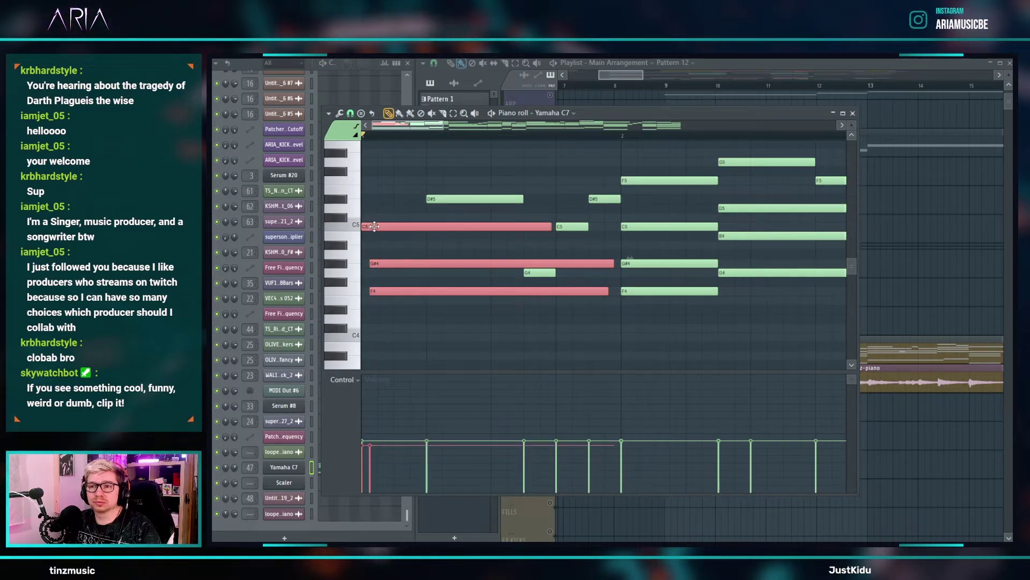
pyautogui.click(644, 313)
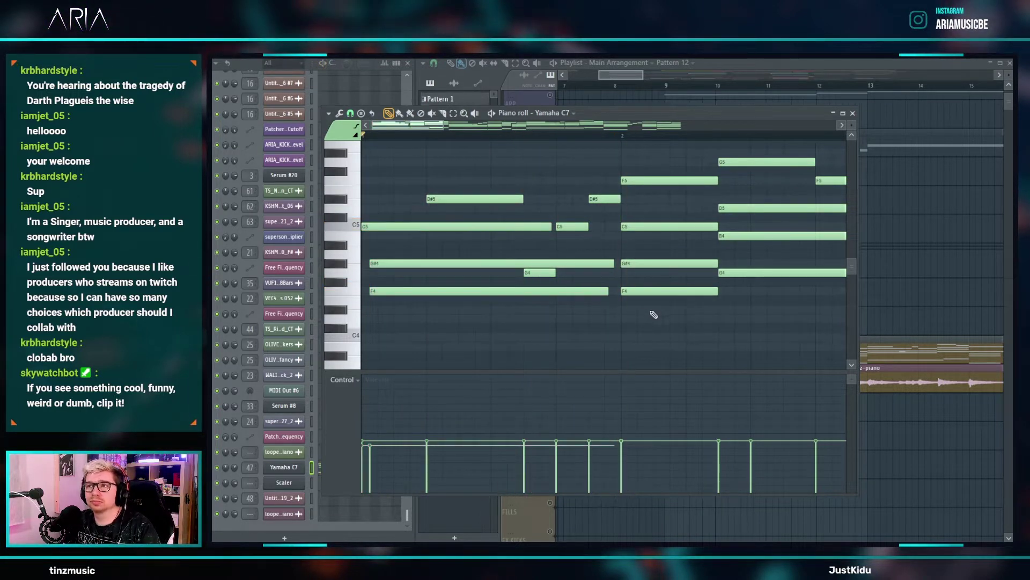
# - Start the G#4 and C5 of bar 2's first chord slightly late and play back the staggered timing
pyautogui.moveTo(636, 263); pyautogui.dragTo(639, 263)
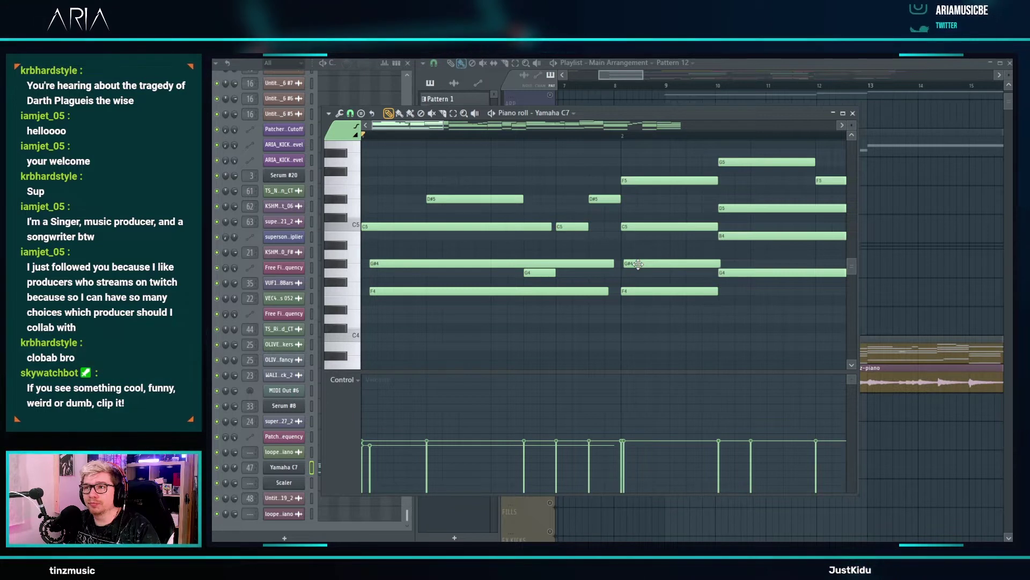
pyautogui.moveTo(639, 226); pyautogui.dragTo(640, 226)
pyautogui.press('space')
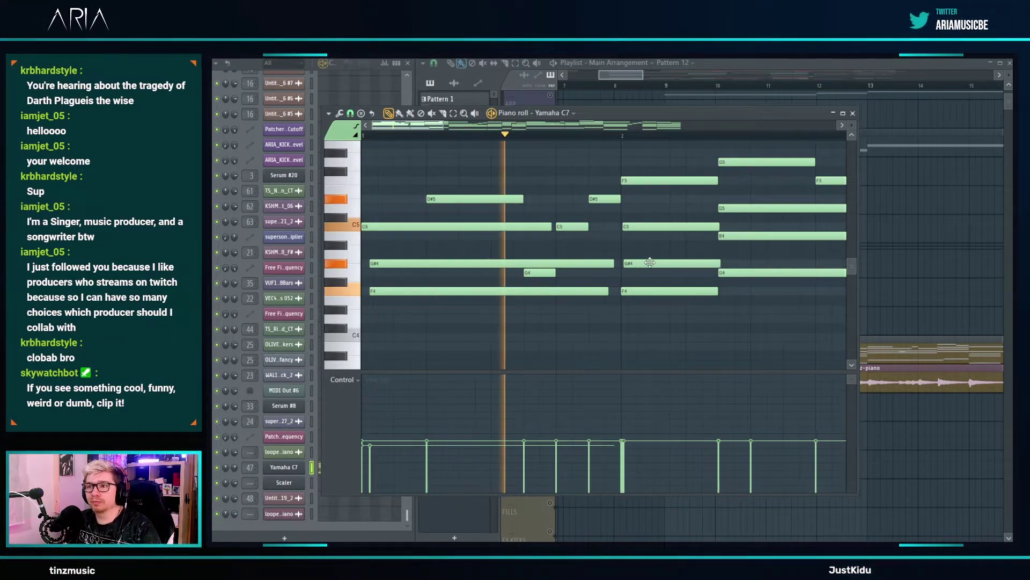
pyautogui.press('space')
# - Start the B4 and G4 of bar 2's second chord slightly late and play back the result
pyautogui.scroll(-1, 635, 248)
pyautogui.keyDown('ctrl'); pyautogui.click(729, 268); pyautogui.keyUp('ctrl')
pyautogui.moveTo(729, 268); pyautogui.dragTo(700, 203)
pyautogui.rightClick(700, 222)
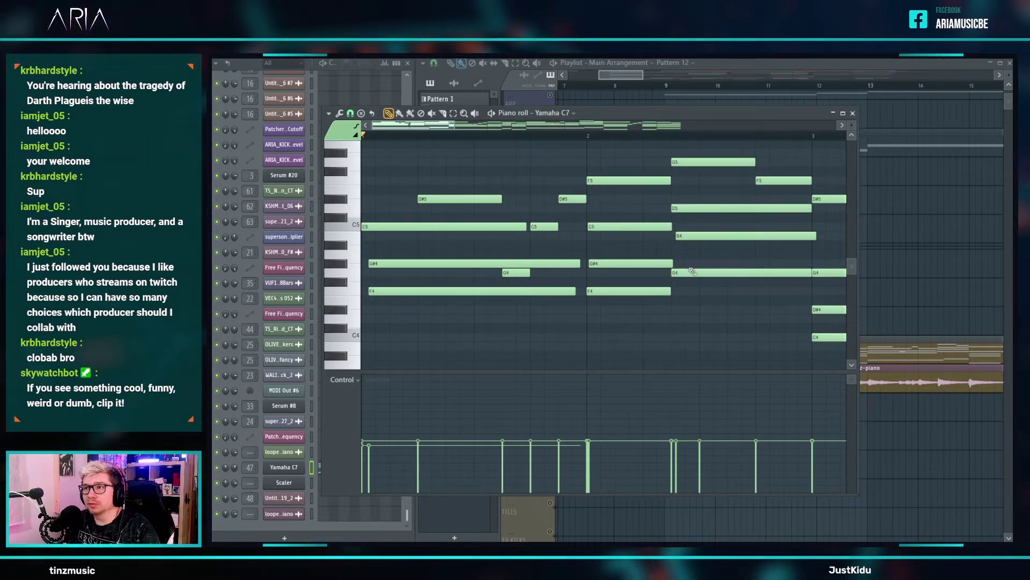
pyautogui.moveTo(685, 272); pyautogui.dragTo(688, 272)
pyautogui.press('space')
pyautogui.scroll(-2, 688, 272)
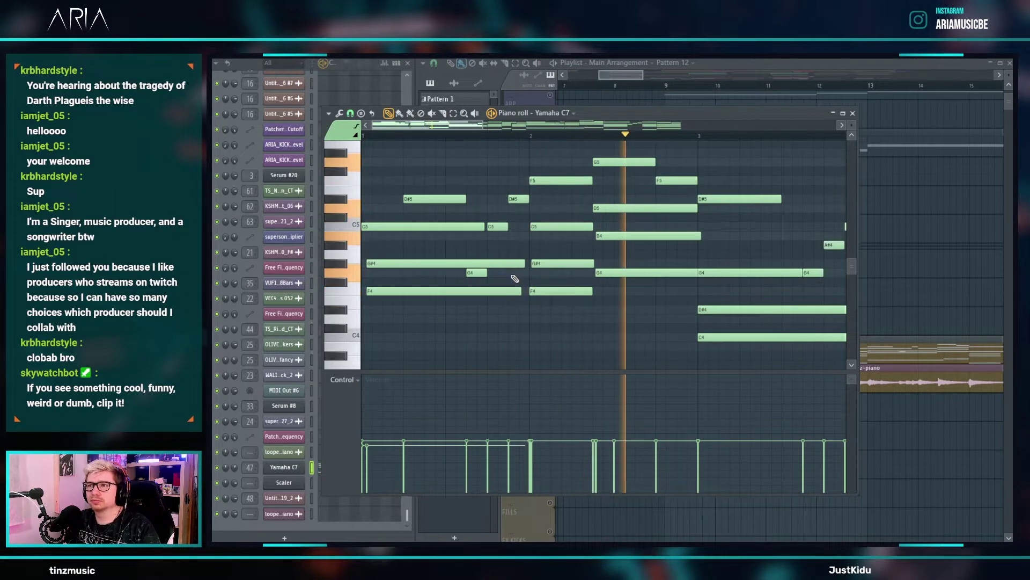
pyautogui.press('space')
# - Start bar 3's D#4 slightly late and shorten bar 2's held G4 and B4 so they end before bar 3
pyautogui.moveTo(753, 351); pyautogui.dragTo(739, 275)
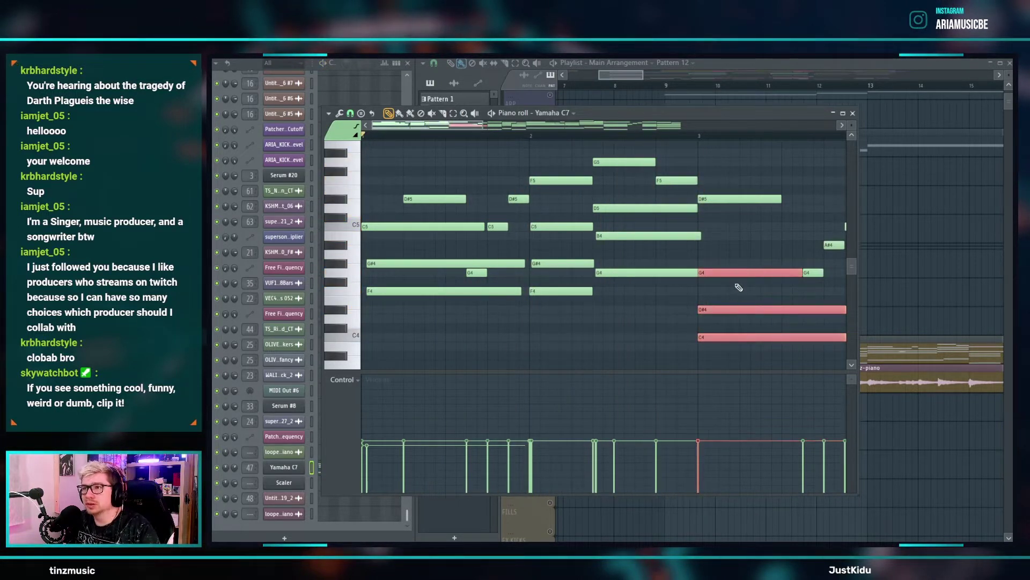
pyautogui.scroll(4, 753, 305)
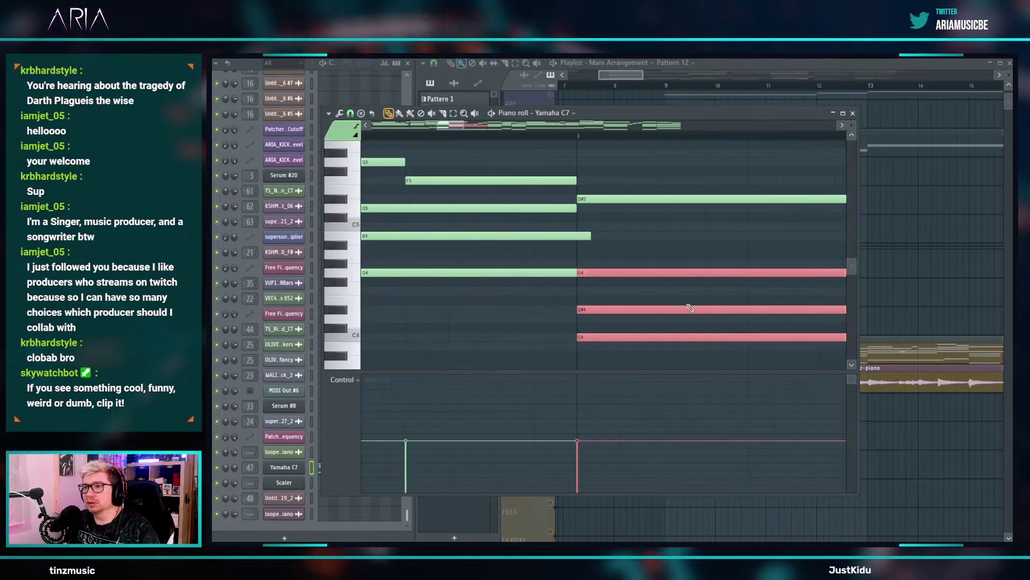
pyautogui.keyDown('ctrl'); pyautogui.click(638, 333); pyautogui.keyUp('ctrl')
pyautogui.moveTo(567, 275)
pyautogui.mouseDown()
pyautogui.moveTo(559, 290)
pyautogui.moveTo(587, 288)
pyautogui.moveTo(563, 276)
pyautogui.moveTo(565, 266)
pyautogui.mouseUp()
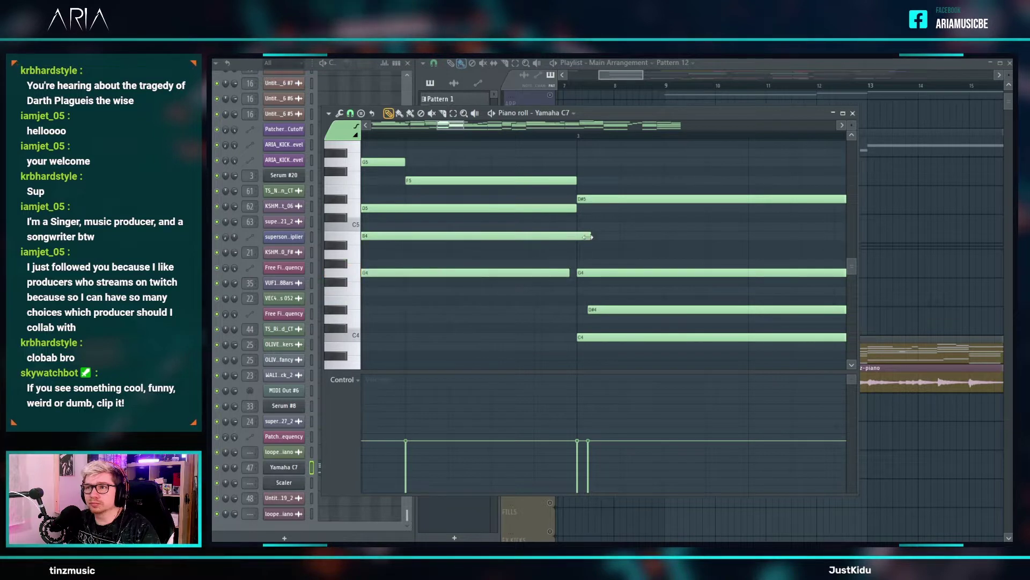
pyautogui.scroll(-4, 571, 244)
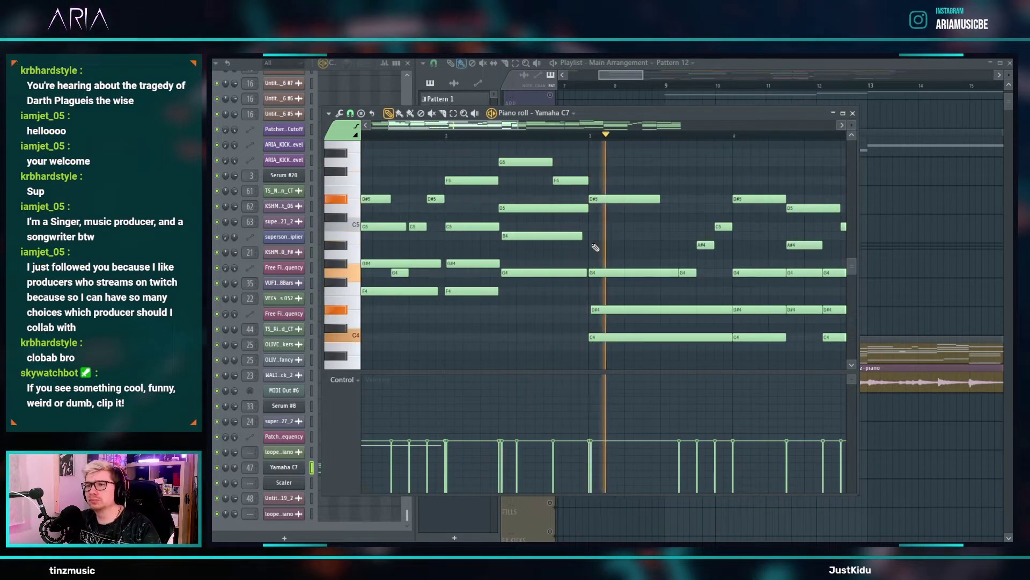
pyautogui.press('space')
# - Shorten bar 3's long D#4 so it ends just before bar 4, and play back the change
pyautogui.scroll(3, 588, 292)
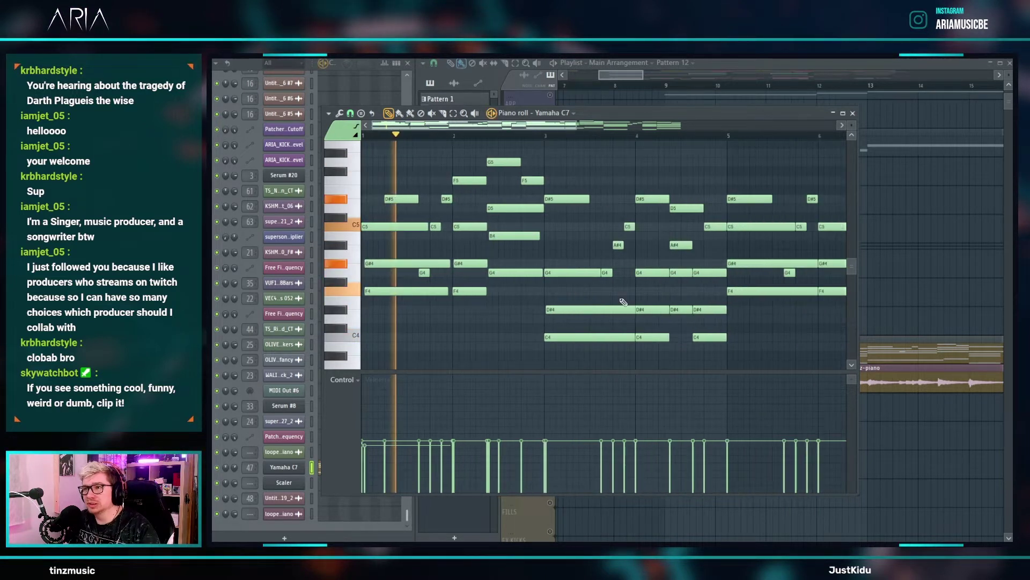
pyautogui.moveTo(612, 291); pyautogui.dragTo(581, 310)
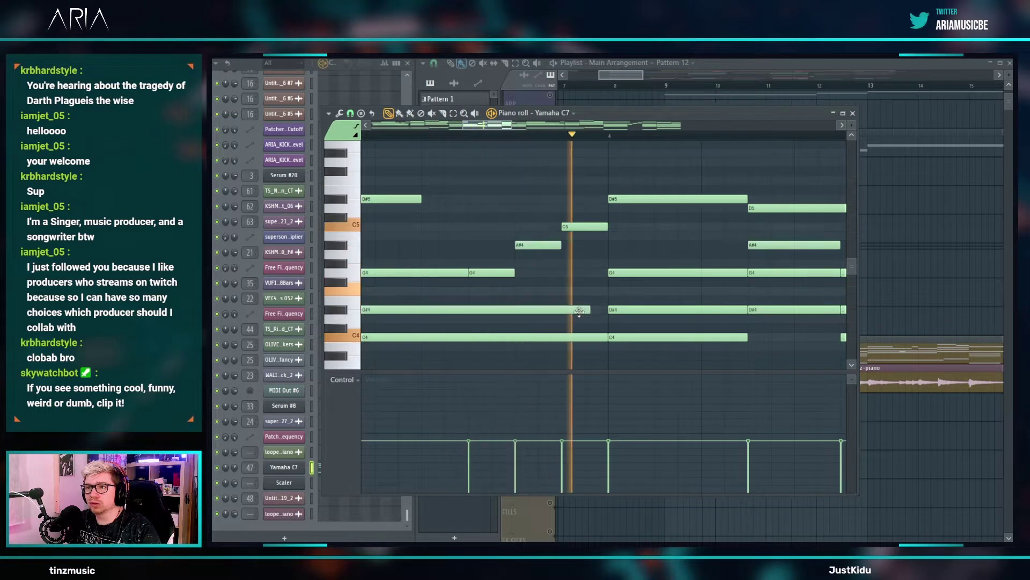
pyautogui.press('space')
pyautogui.press('space')
pyautogui.scroll(-3, 587, 307)
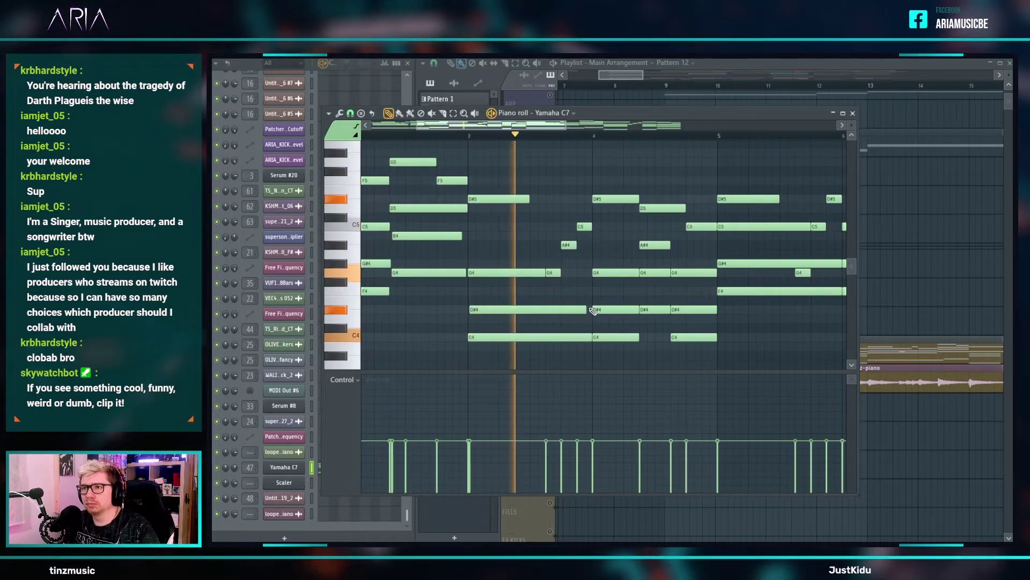
# - Stagger bar 4's first chord by starting its G4 slightly early and its D#4 slightly late, and play it back
pyautogui.scroll(4, 601, 305)
pyautogui.moveTo(631, 358); pyautogui.dragTo(621, 269)
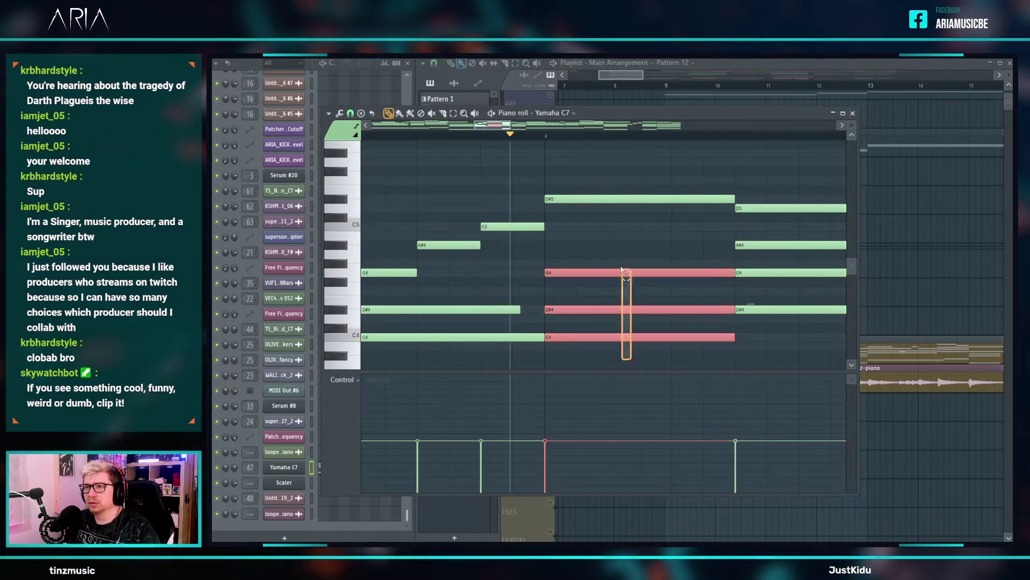
pyautogui.click(606, 303)
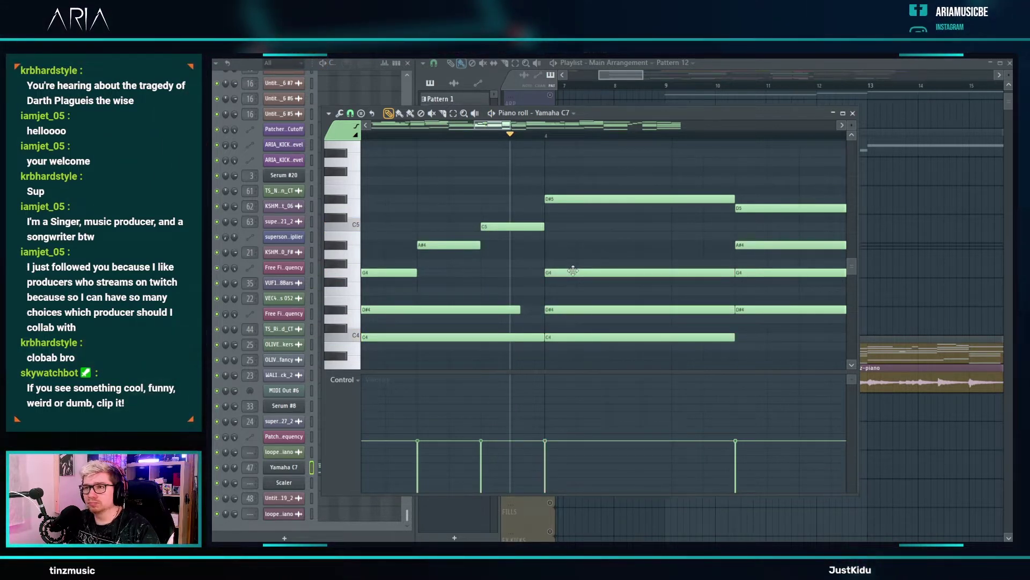
pyautogui.moveTo(573, 270); pyautogui.dragTo(567, 271)
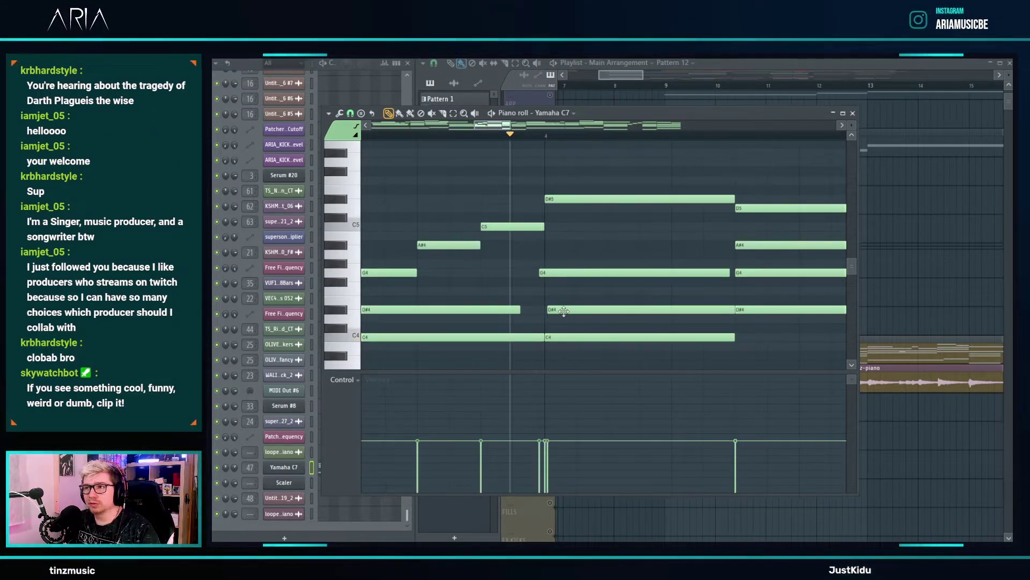
pyautogui.press('space')
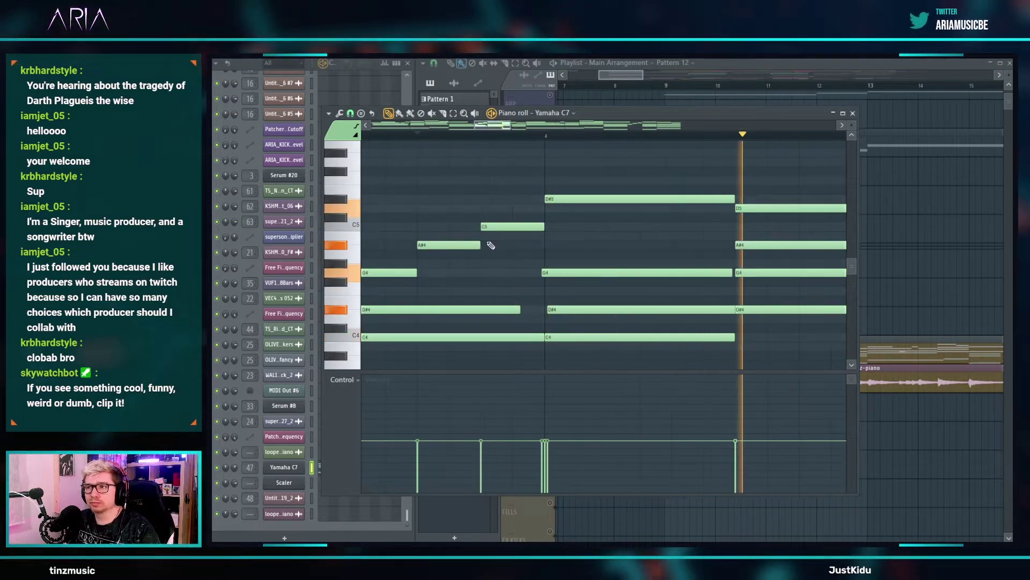
# - Start the G4 of bar 4's second chord and the G4 and C4 of its third chord slightly late, checking by playback
pyautogui.keyDown('ctrl'); pyautogui.scroll(3, 595, 273); pyautogui.keyUp('ctrl')
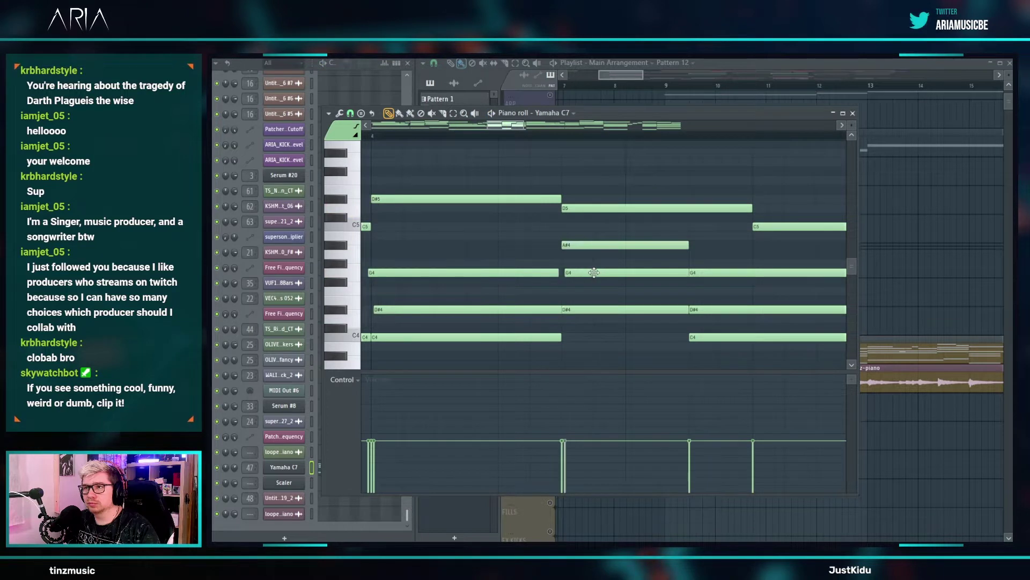
pyautogui.moveTo(594, 273); pyautogui.dragTo(597, 273)
pyautogui.press('space')
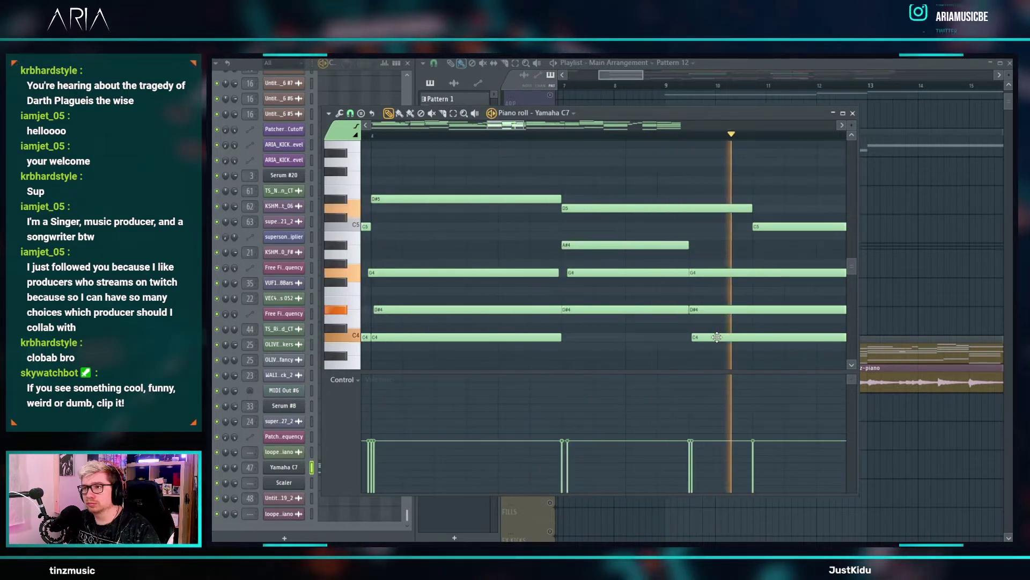
pyautogui.keyDown('shift'); pyautogui.scroll(3, 717, 337); pyautogui.keyUp('shift')
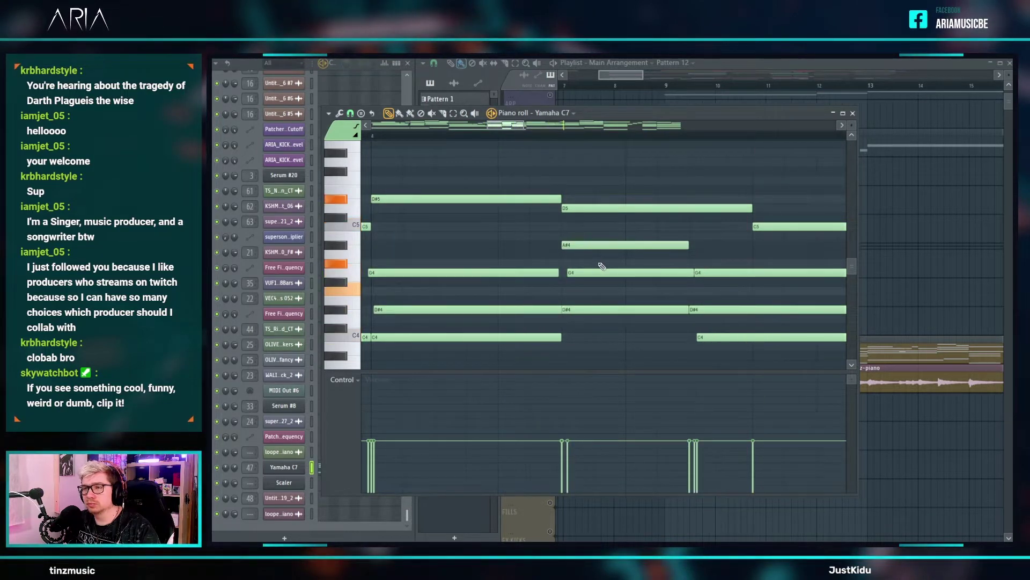
pyautogui.keyDown('ctrl'); pyautogui.scroll(-3, 601, 266); pyautogui.keyUp('ctrl')
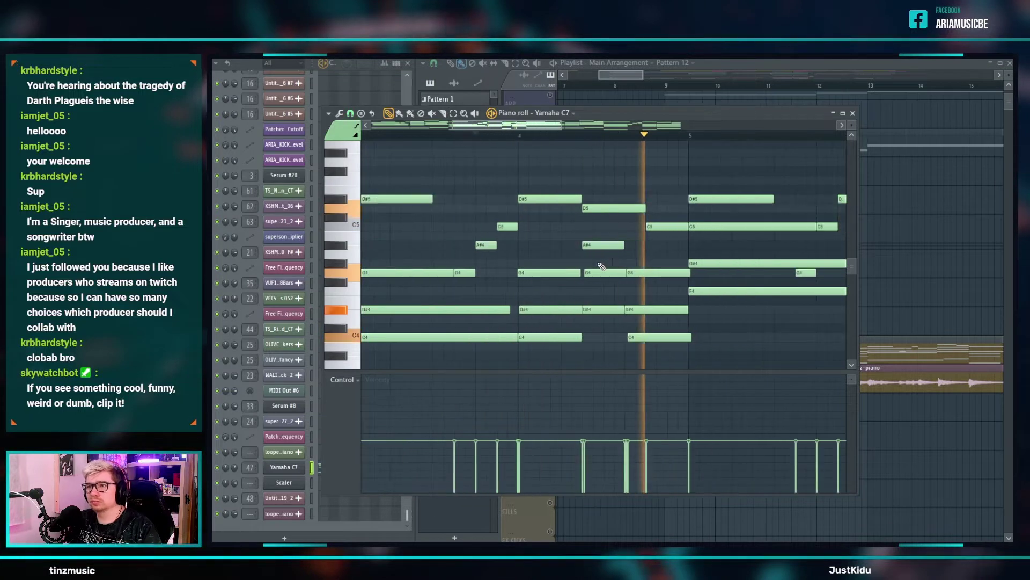
pyautogui.keyDown('ctrl'); pyautogui.scroll(-3, 638, 269); pyautogui.keyUp('ctrl')
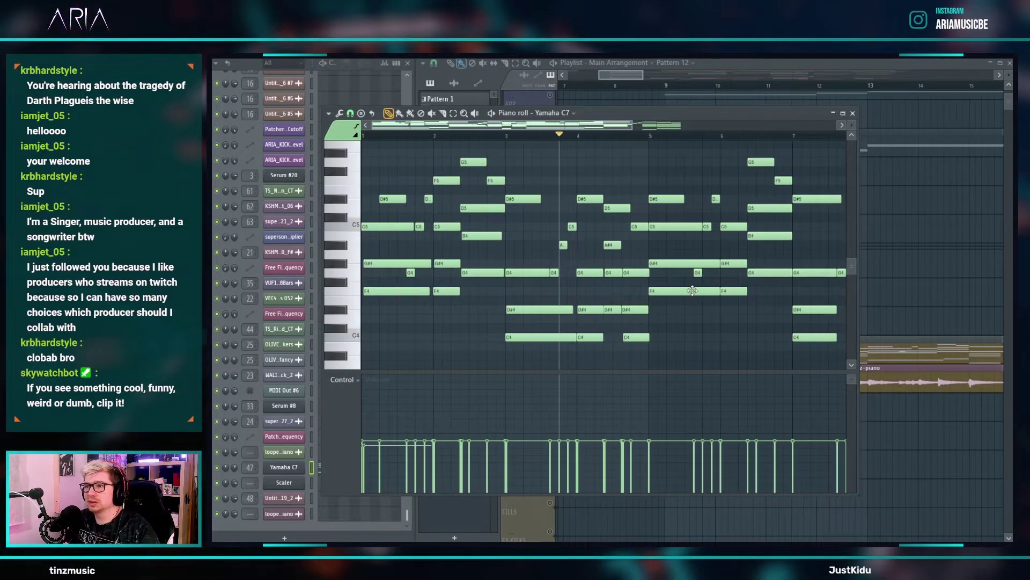
# - Stagger the opening chords of bars 5 and 6 by delaying bar 5's G#4 and C5 and bar 6's G#4 and F4 slightly
pyautogui.keyDown('ctrl'); pyautogui.scroll(4, 693, 291); pyautogui.keyUp('ctrl')
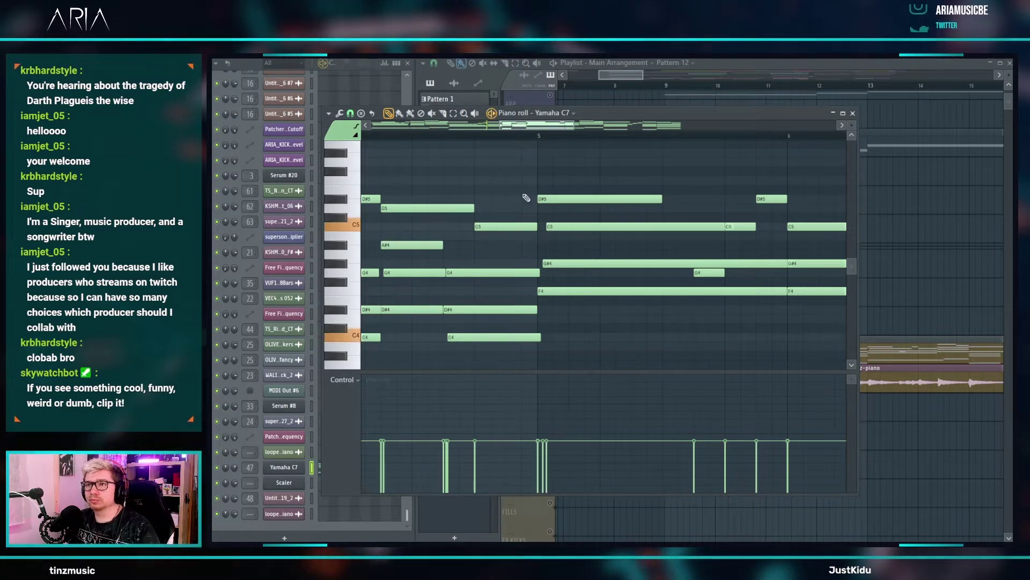
pyautogui.keyDown('ctrl'); pyautogui.scroll(-2, 515, 227); pyautogui.keyUp('ctrl')
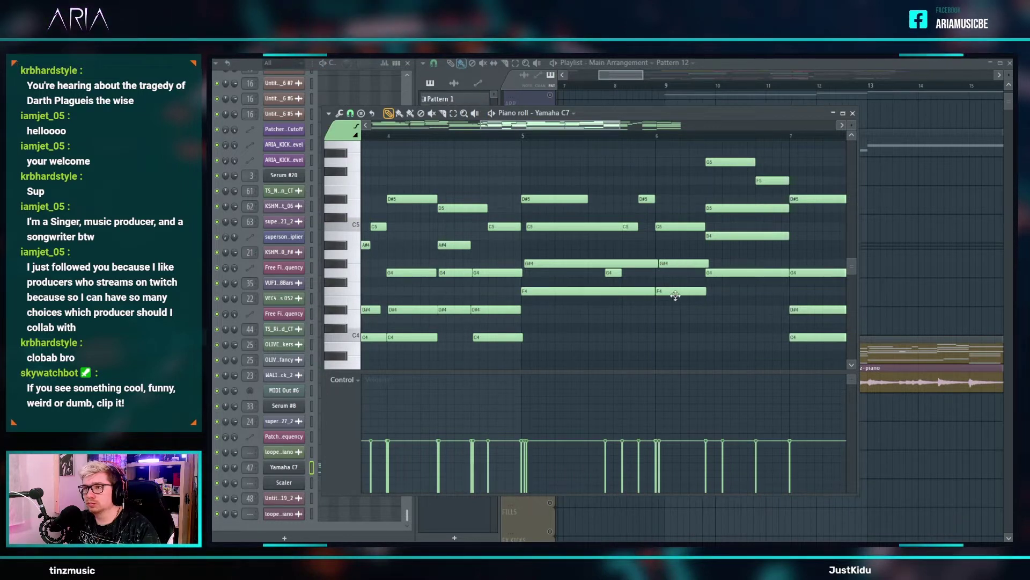
pyautogui.press('space')
pyautogui.keyDown('ctrl'); pyautogui.scroll(-2, 587, 274); pyautogui.keyUp('ctrl')
pyautogui.keyDown('ctrl'); pyautogui.scroll(3, 671, 227); pyautogui.keyUp('ctrl')
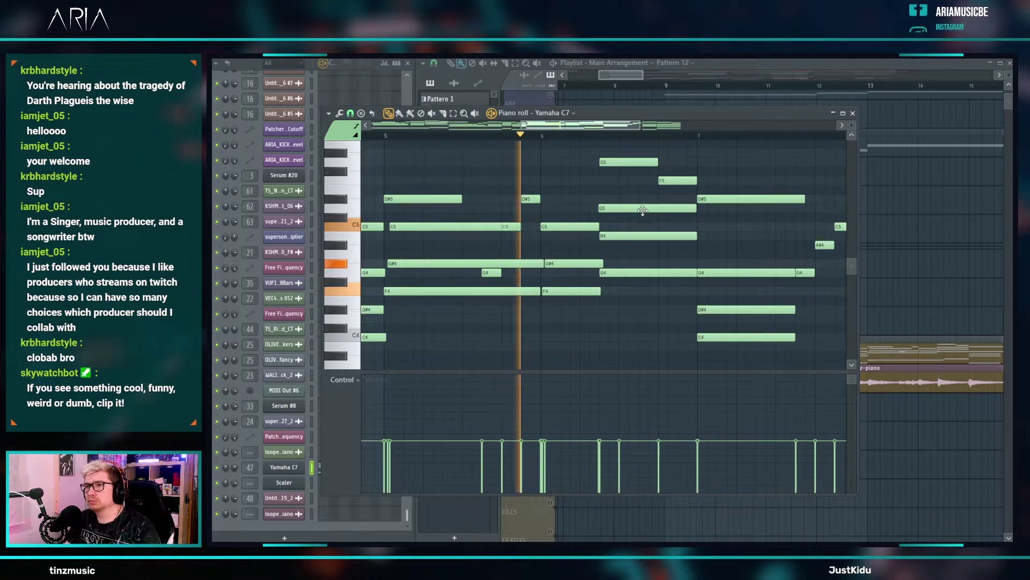
# - Start the B4 of bar 6's second chord and bar 7's D#4 and C4 slightly late, listening to the timing
pyautogui.press('space')
pyautogui.moveTo(633, 233); pyautogui.dragTo(635, 233)
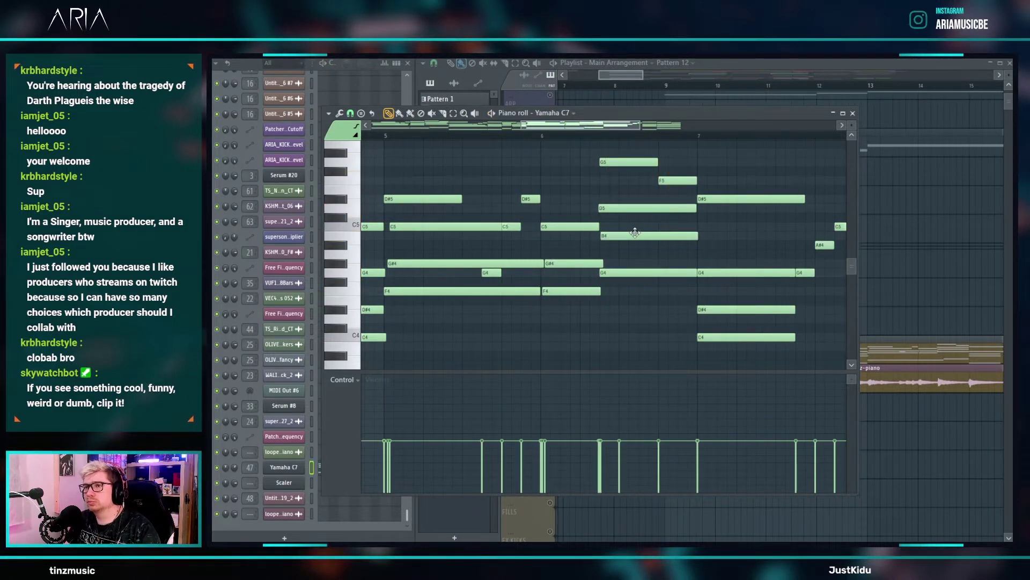
pyautogui.keyDown('ctrl'); pyautogui.scroll(1, 737, 295); pyautogui.keyUp('ctrl')
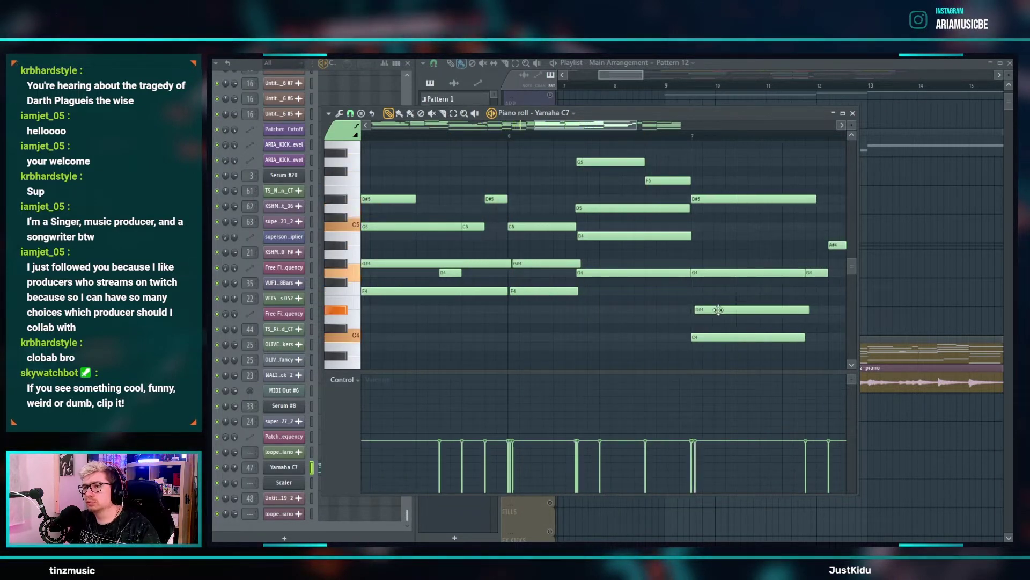
pyautogui.press('space')
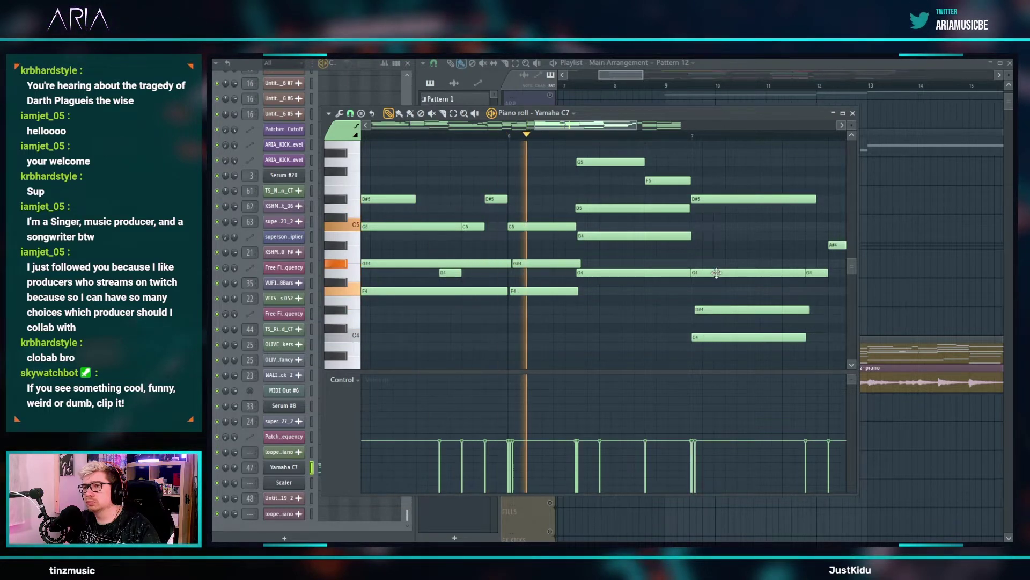
# - Stagger bar 8's chords by starting the D#4 of the first chord and the G4 and D#4 of the second slightly late
pyautogui.keyDown('ctrl'); pyautogui.scroll(-2, 643, 248); pyautogui.keyUp('ctrl')
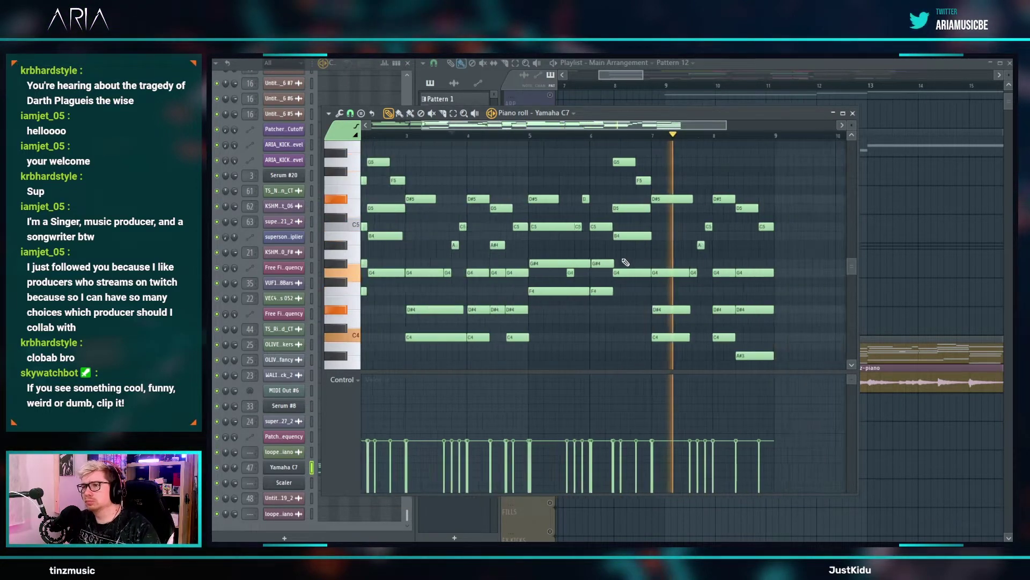
pyautogui.keyDown('ctrl'); pyautogui.scroll(1, 768, 313); pyautogui.keyUp('ctrl')
pyautogui.keyDown('ctrl'); pyautogui.scroll(1, 592, 287); pyautogui.keyUp('ctrl')
pyautogui.scroll(-5, 584, 286)
pyautogui.press('space')
pyautogui.scroll(4, 584, 285)
pyautogui.scroll(-1, 666, 276)
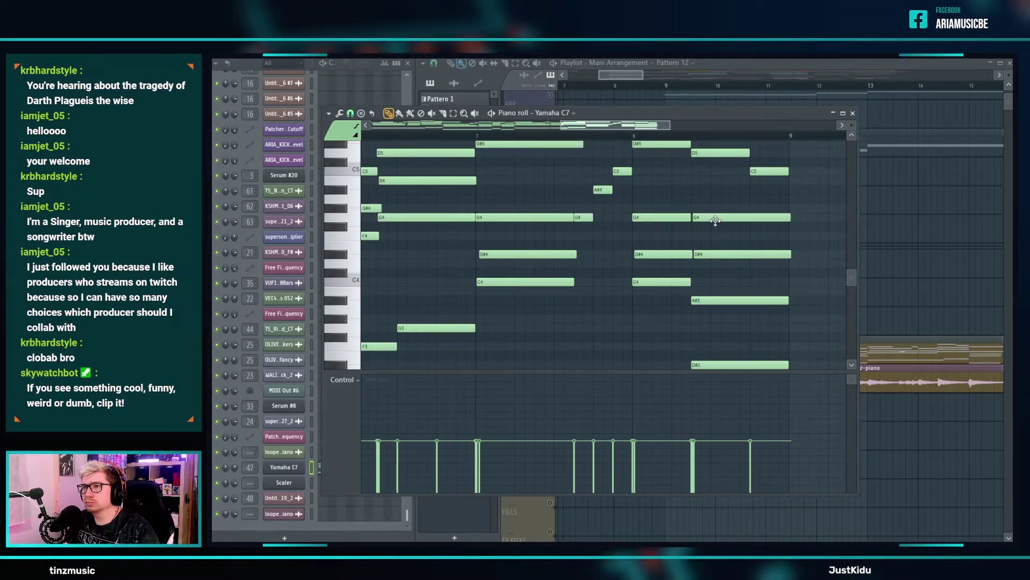
# - Play back bars 5 to 8 and examine the low bass notes beneath the staggered chords
pyautogui.press('space')
pyautogui.keyDown('ctrl'); pyautogui.scroll(-2, 655, 276); pyautogui.keyUp('ctrl')
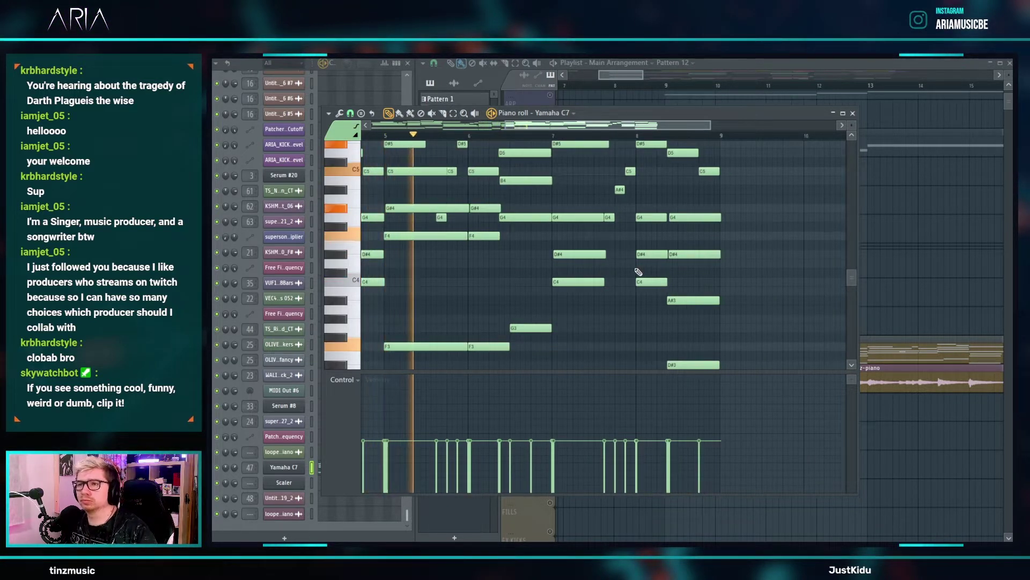
pyautogui.scroll(-4, 633, 273)
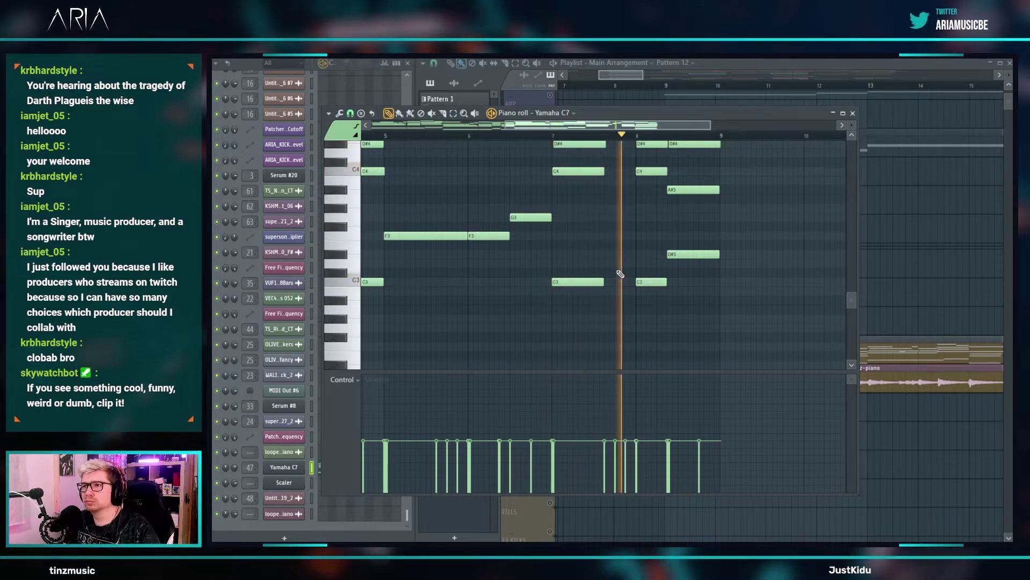
pyautogui.press('space')
pyautogui.scroll(6, 726, 170)
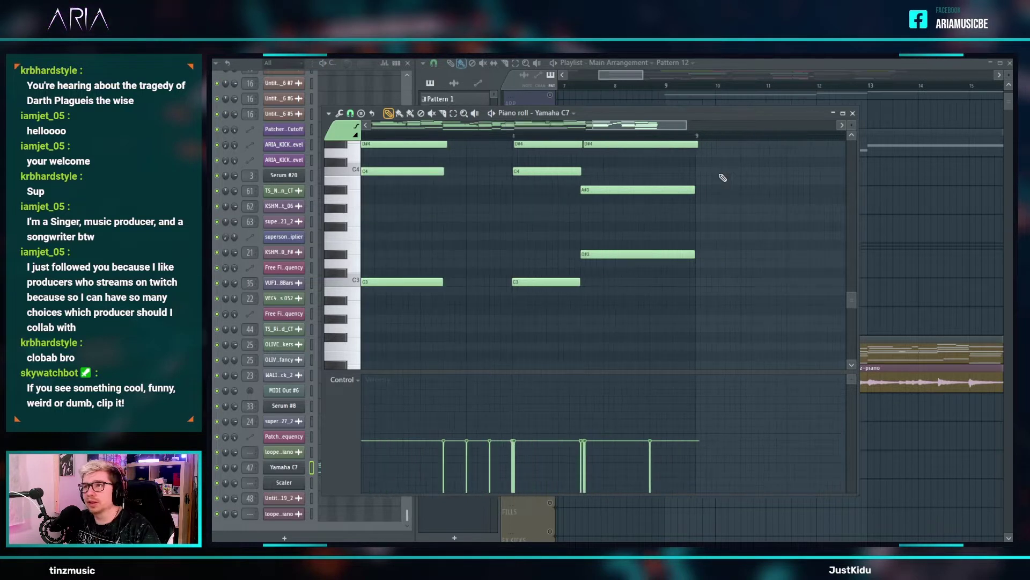
# - Shorten the last G4 and D#4 of bar 8 together so both end at the start of bar 9
pyautogui.scroll(4, 684, 236)
pyautogui.moveTo(677, 275); pyautogui.dragTo(670, 216)
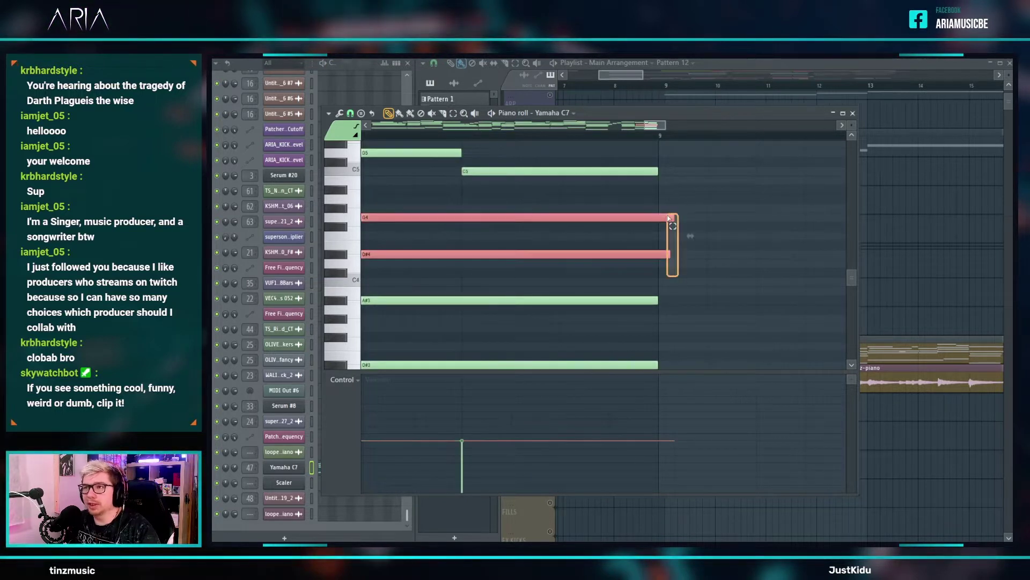
pyautogui.scroll(-5, 659, 227)
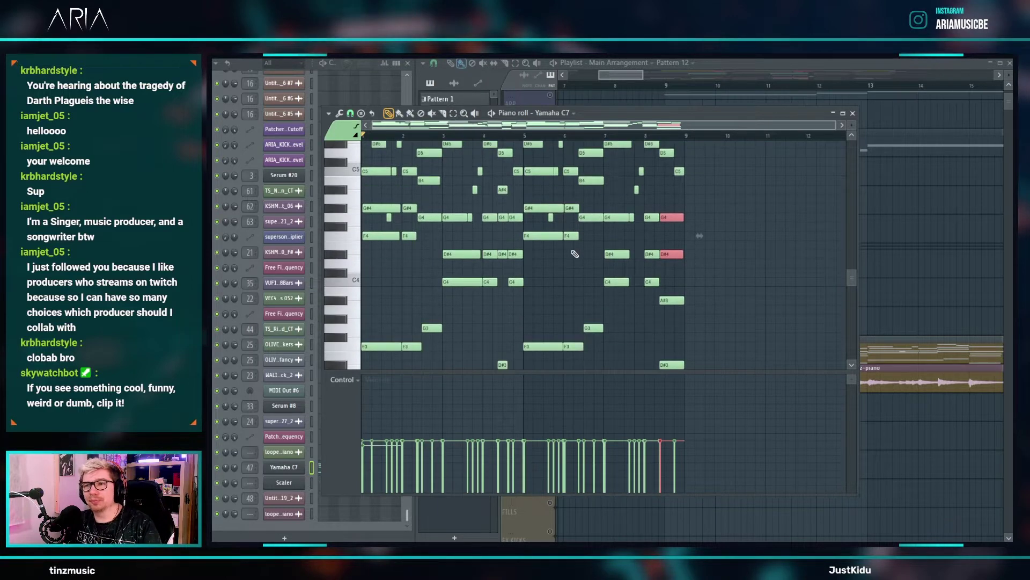
# - Select all notes and randomise only their velocity slightly, with the Randomizer's pan and pitch variation removed
pyautogui.hotkey('ctrl', 'a')
pyautogui.click(340, 114)
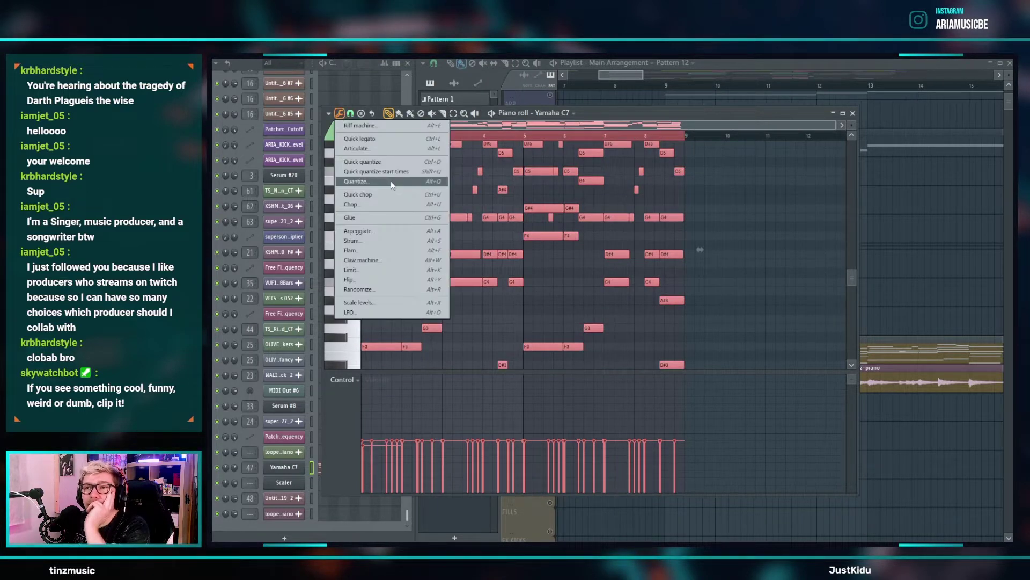
pyautogui.click(387, 291)
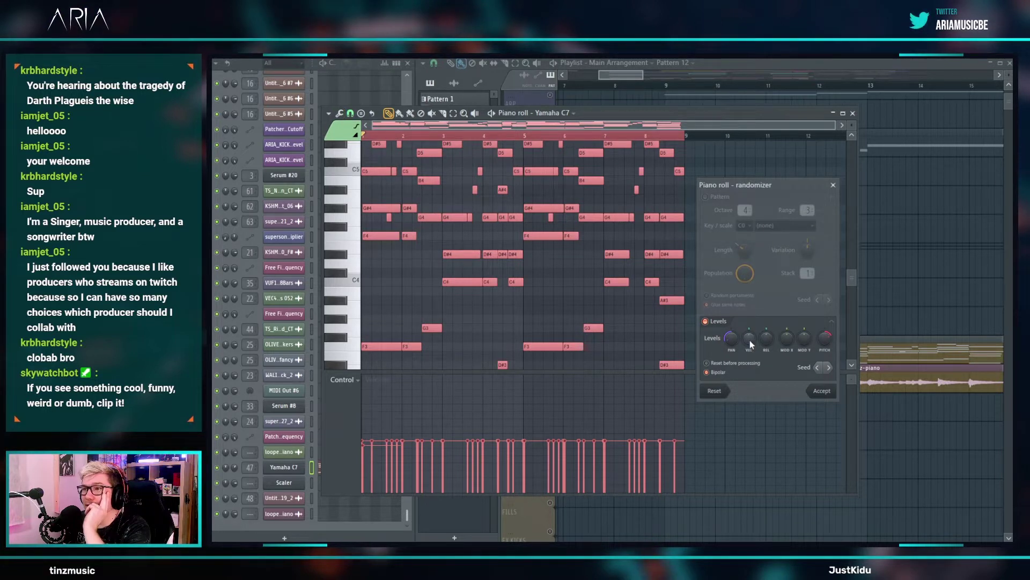
pyautogui.moveTo(738, 336)
pyautogui.mouseDown()
pyautogui.moveTo(738, 373)
pyautogui.moveTo(752, 330)
pyautogui.mouseUp()
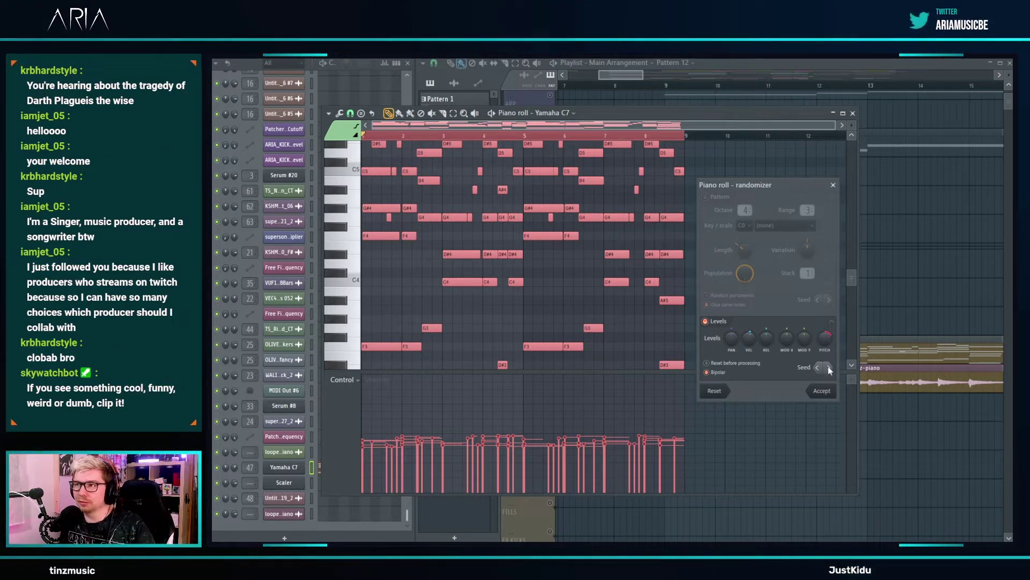
pyautogui.click(821, 391)
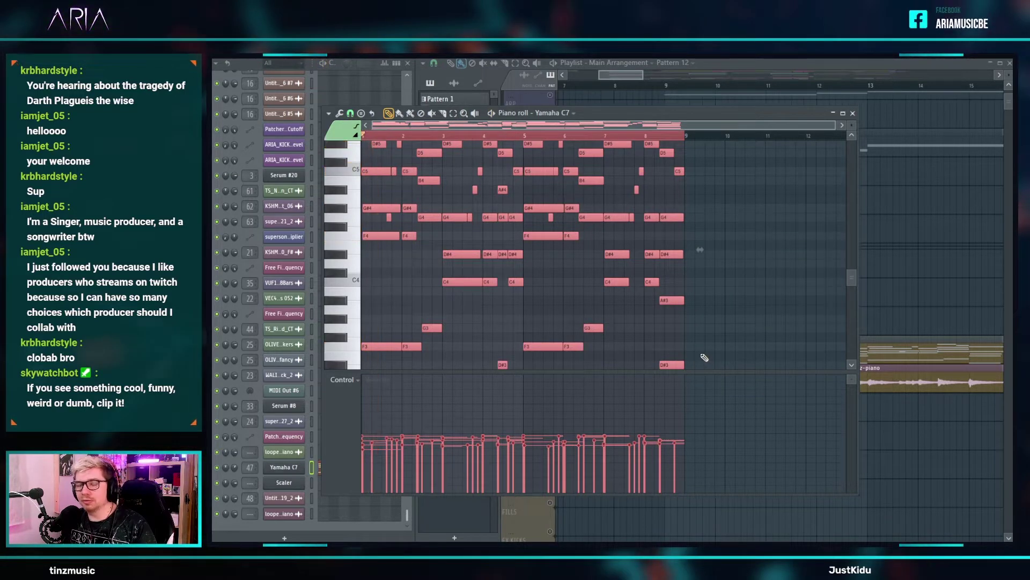
pyautogui.click(340, 114)
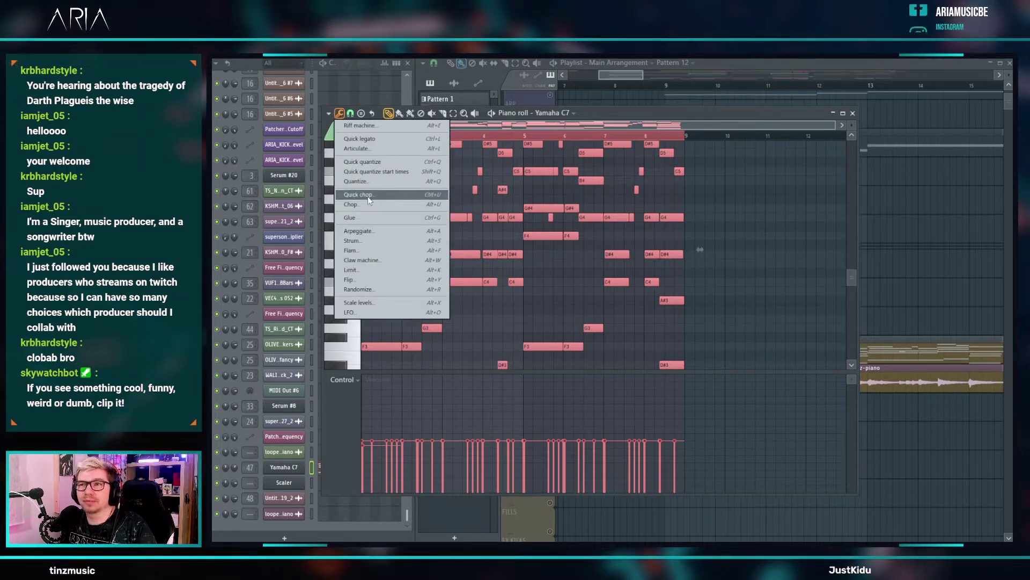
pyautogui.click(386, 290)
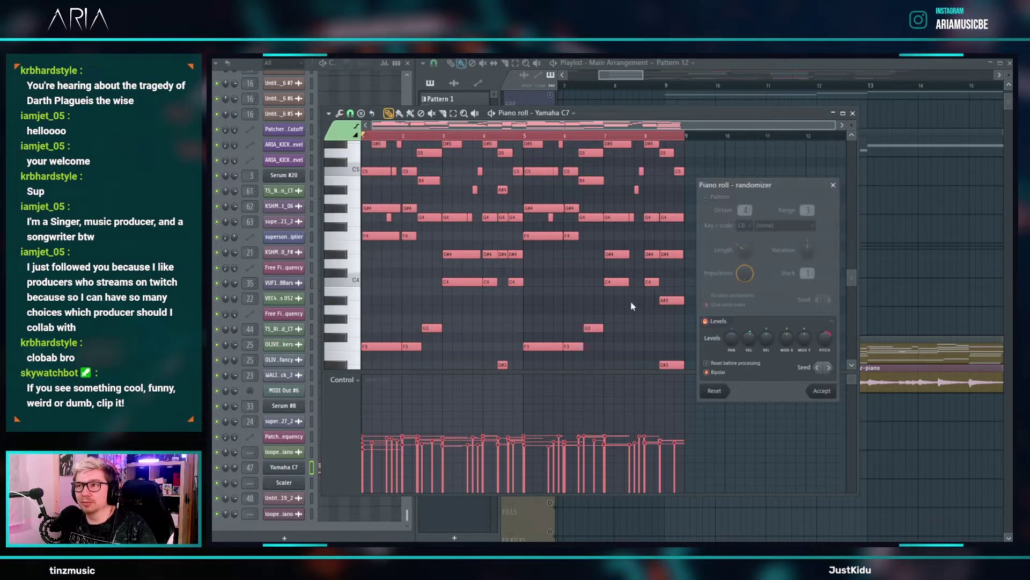
pyautogui.moveTo(826, 344); pyautogui.dragTo(831, 370)
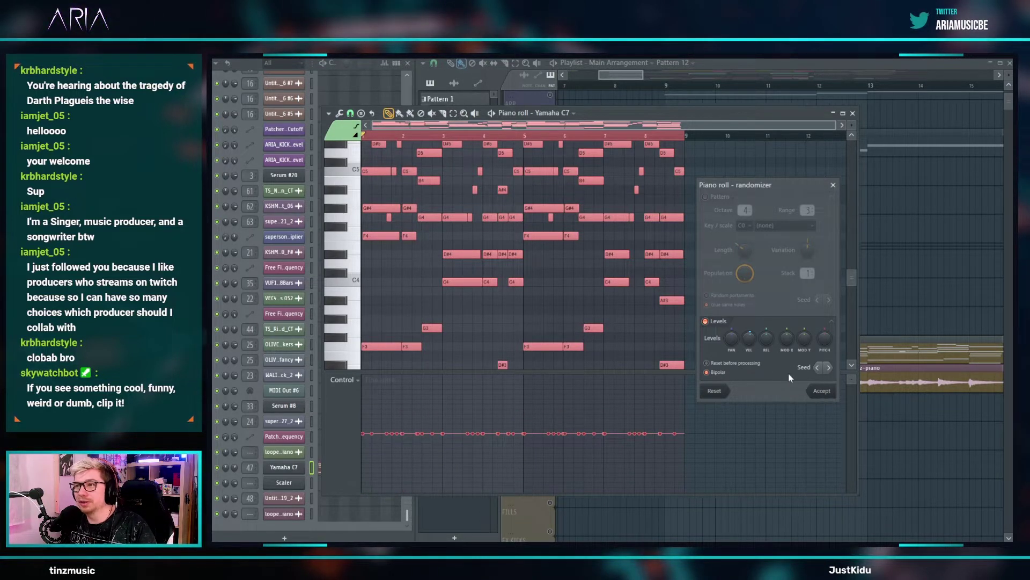
pyautogui.moveTo(760, 344); pyautogui.dragTo(760, 327)
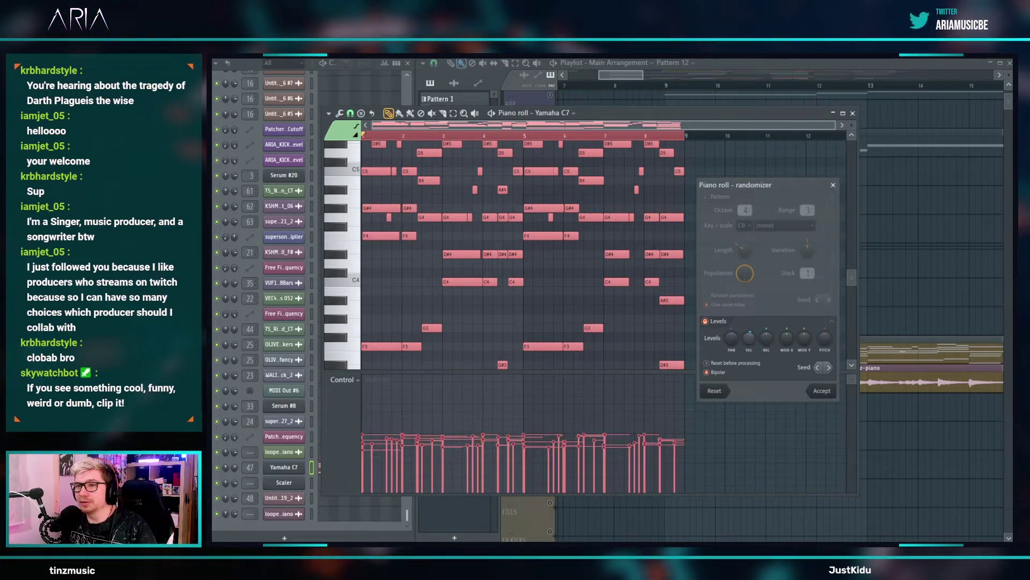
pyautogui.click(822, 392)
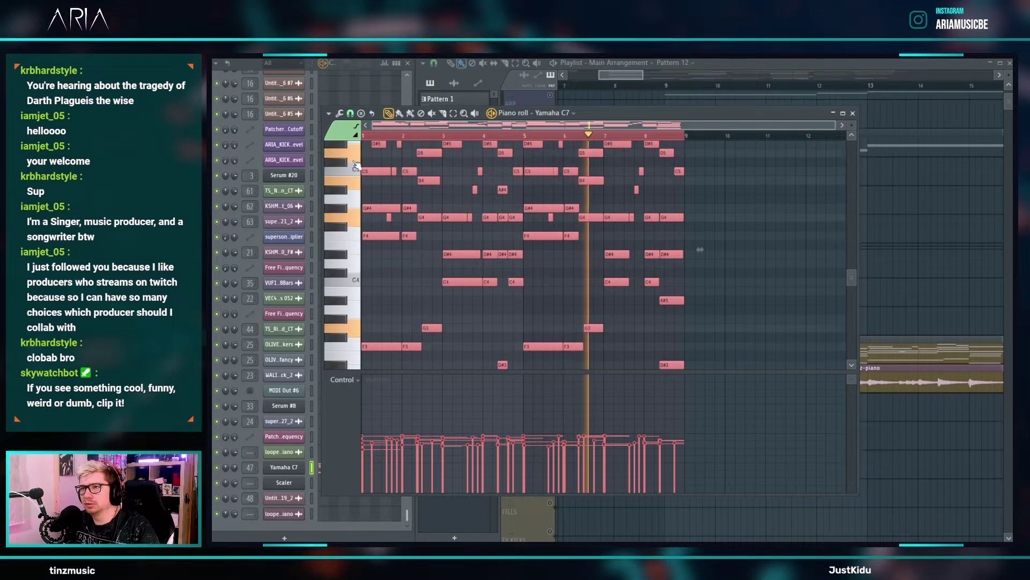
# - Randomise the velocity of all notes once more with a wider variation and play back the result
pyautogui.click(339, 113)
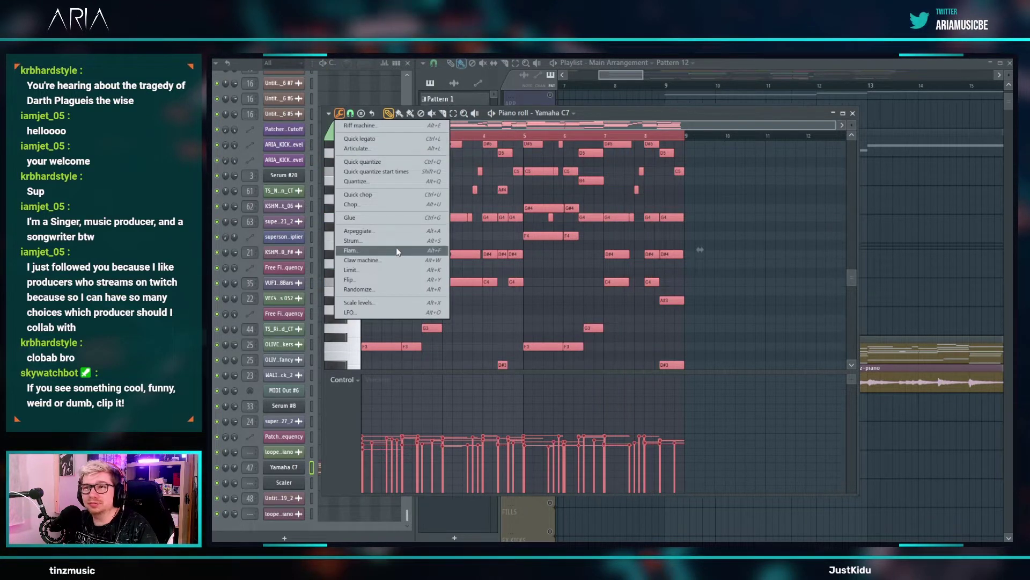
pyautogui.click(377, 289)
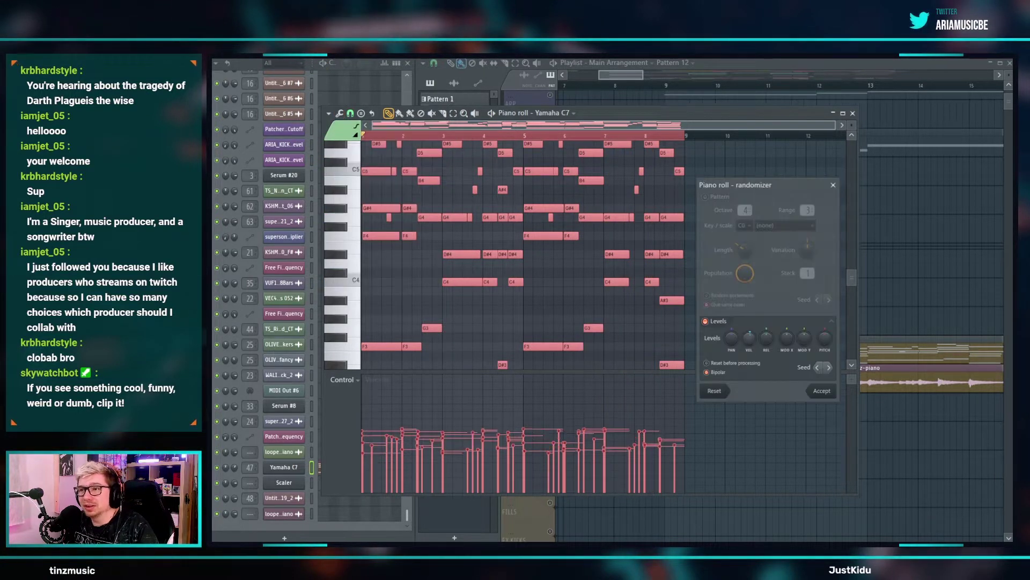
pyautogui.moveTo(749, 337); pyautogui.dragTo(750, 330)
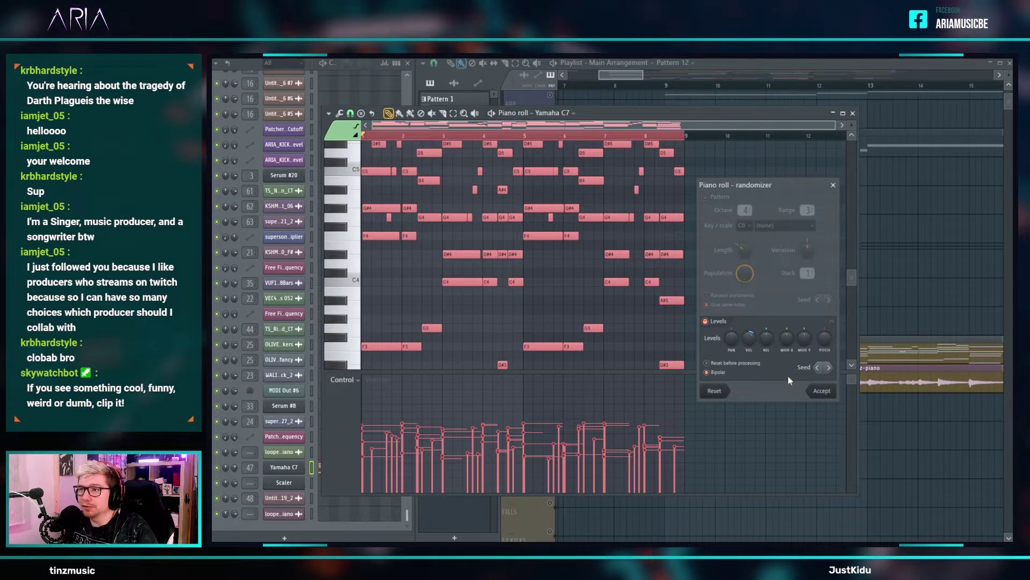
pyautogui.click(830, 397)
pyautogui.press('space')
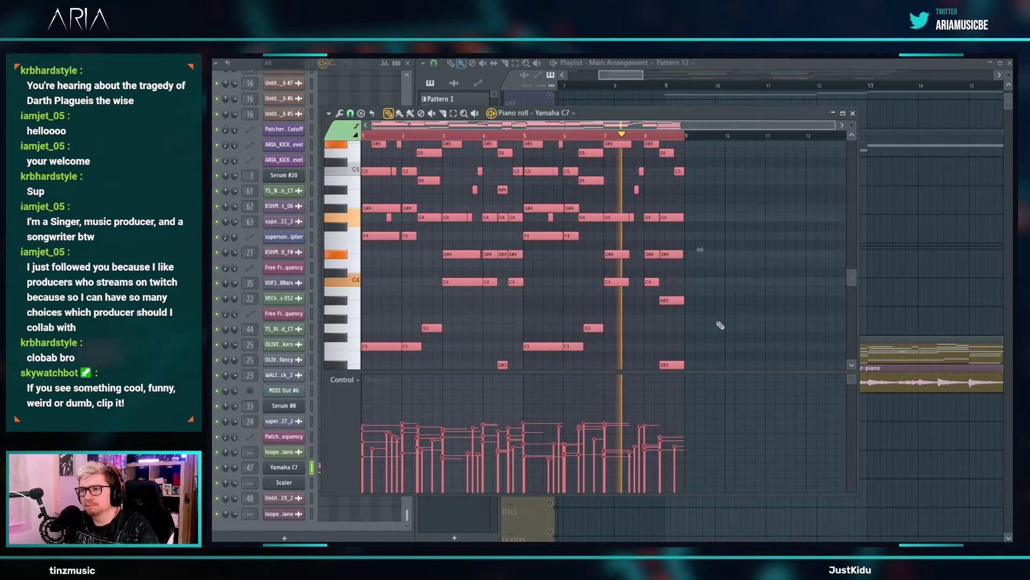
# - Try a subtler velocity randomisation on all notes while the loop plays, and stop playback
pyautogui.click(340, 114)
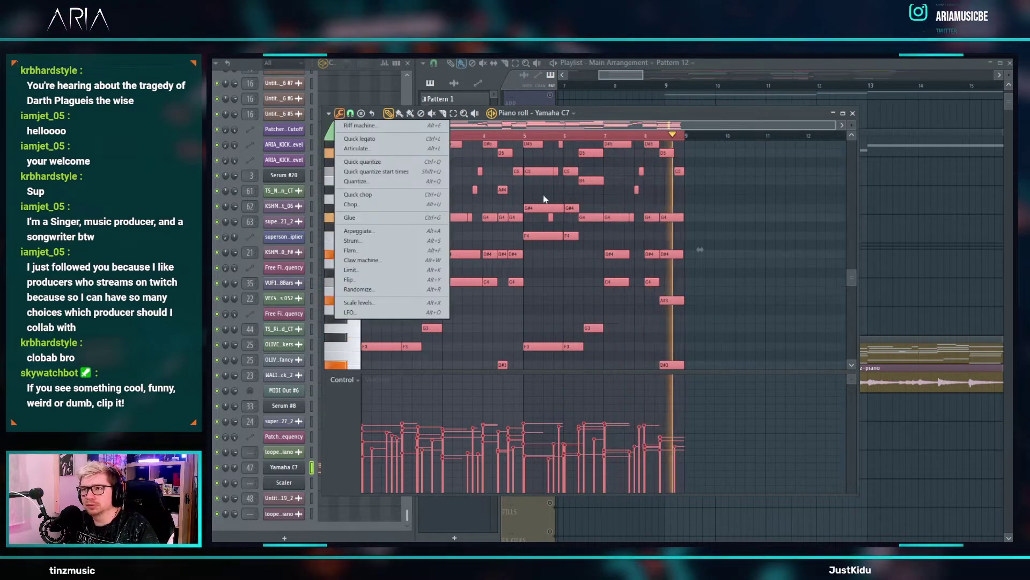
pyautogui.click(378, 289)
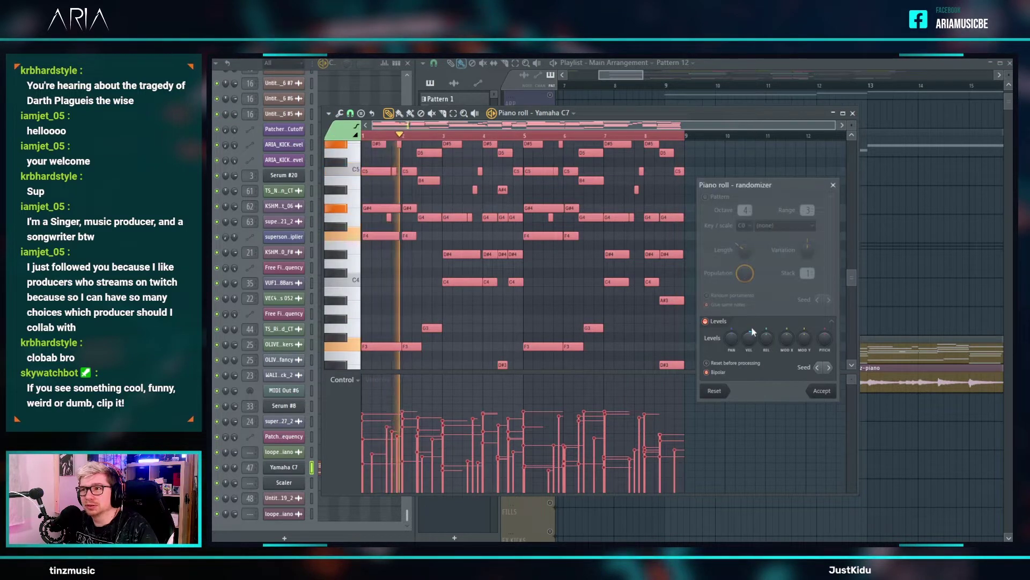
pyautogui.moveTo(748, 338); pyautogui.dragTo(749, 357)
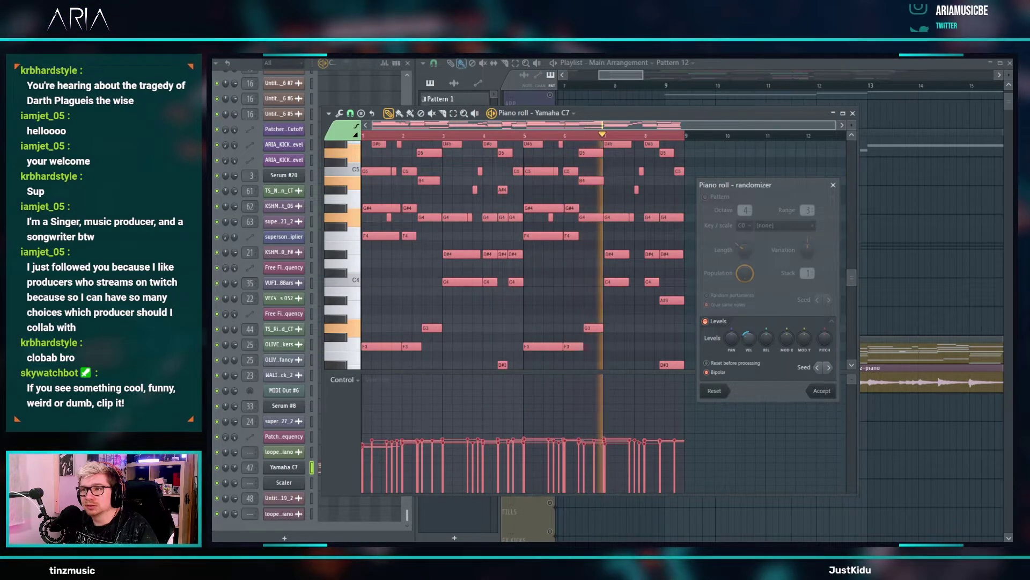
pyautogui.moveTo(751, 340); pyautogui.dragTo(751, 334)
pyautogui.click(821, 391)
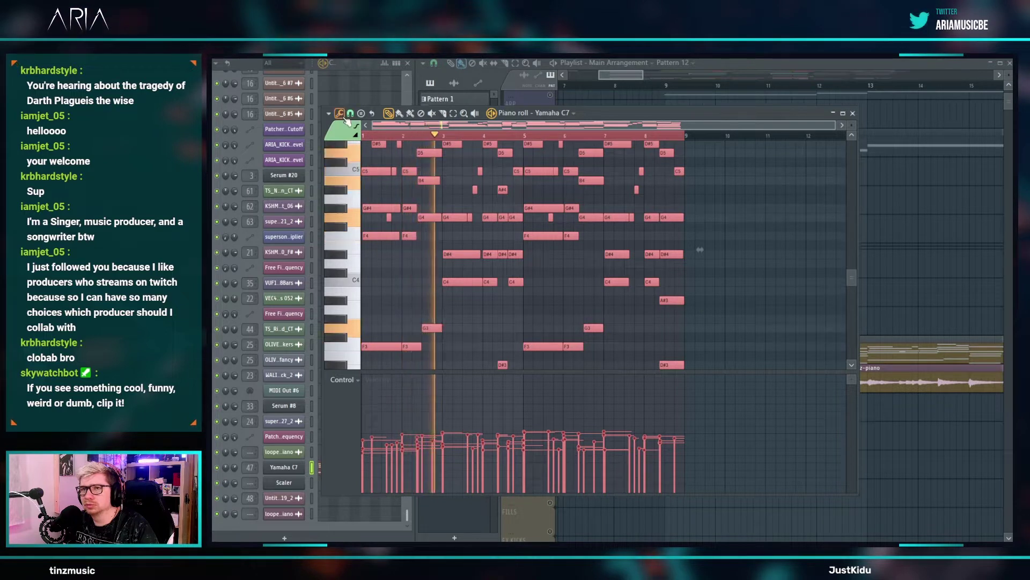
pyautogui.press('space')
# - Level all note velocities at one moderately high value and randomise them slightly around it
pyautogui.moveTo(693, 381)
pyautogui.mouseDown()
pyautogui.moveTo(347, 385)
pyautogui.moveTo(296, 364)
pyautogui.moveTo(435, 261)
pyautogui.mouseUp()
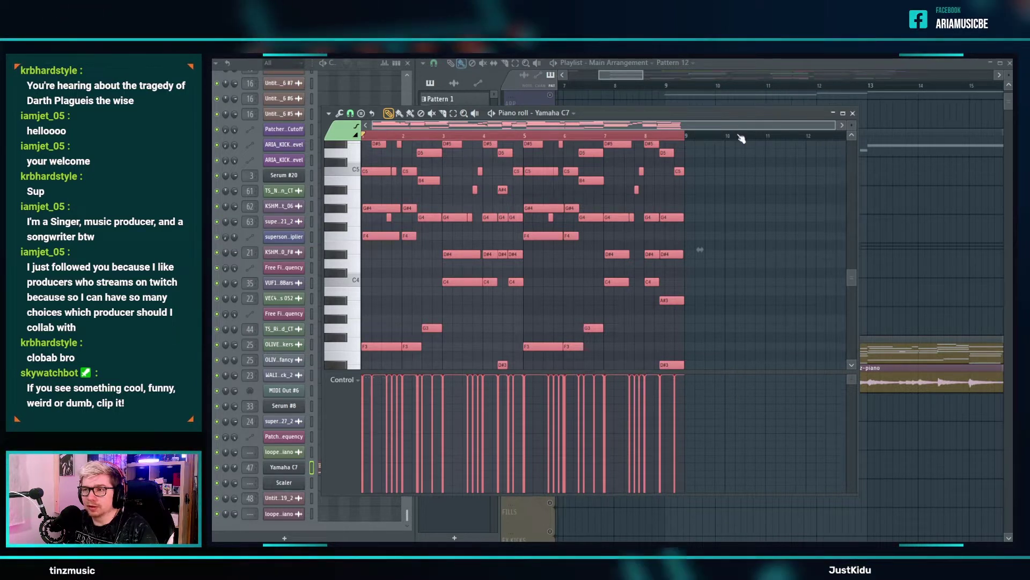
pyautogui.scroll(-8, 698, 280)
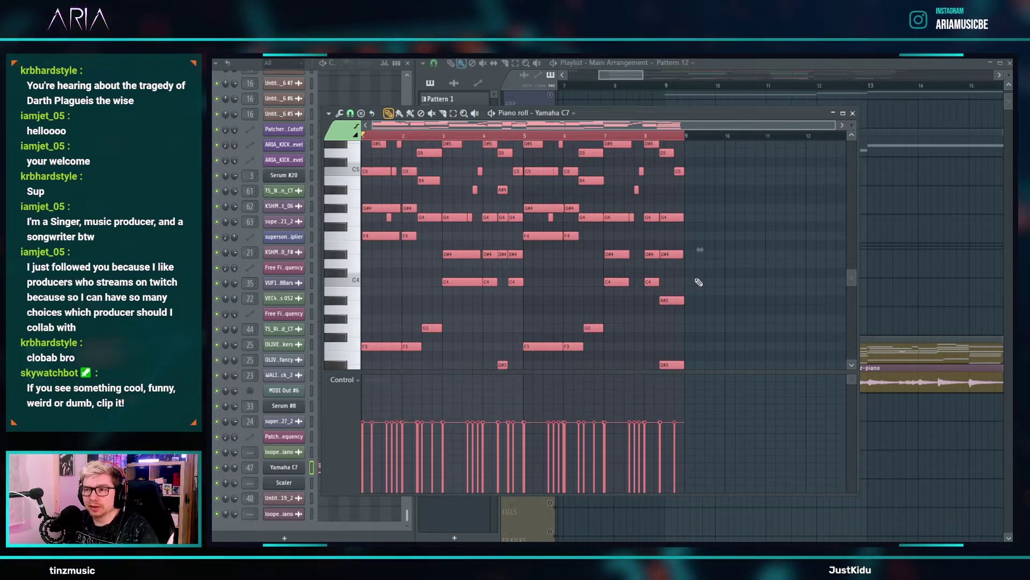
pyautogui.click(340, 113)
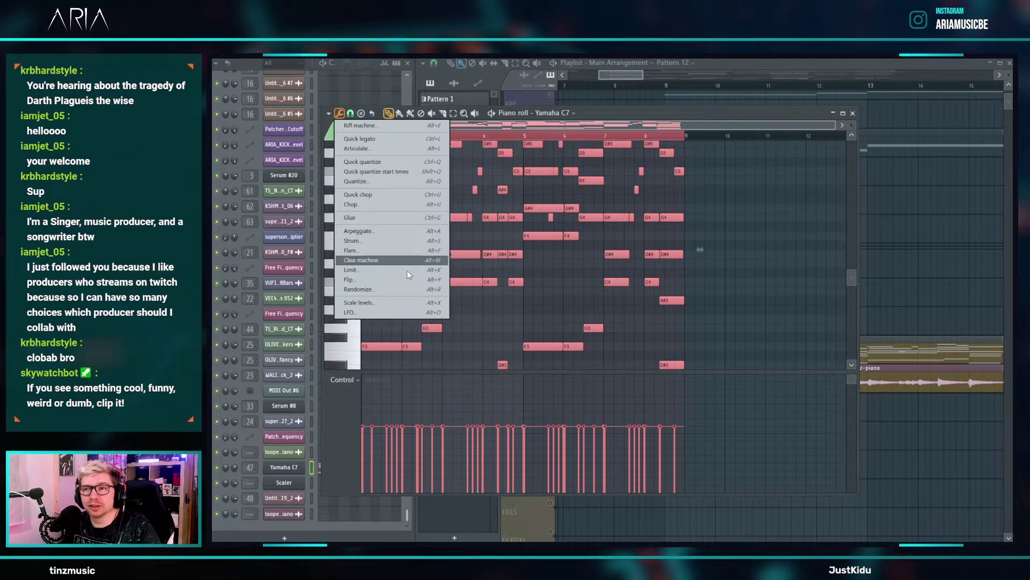
pyautogui.click(407, 286)
pyautogui.moveTo(756, 341); pyautogui.dragTo(756, 361)
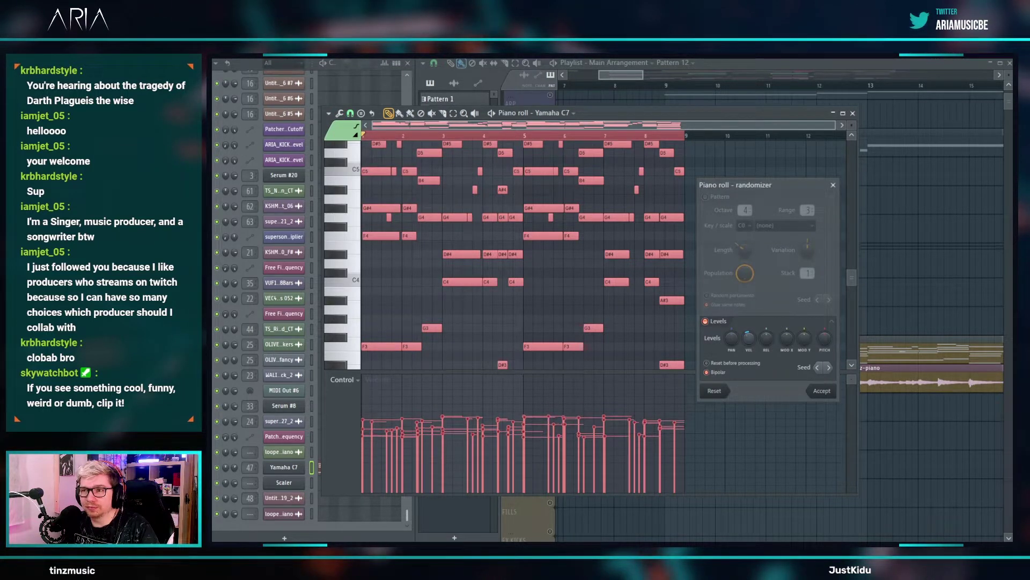
pyautogui.click(822, 391)
# - Lower the velocities of all selected notes together while playing the loop, and clear the selection
pyautogui.press('space')
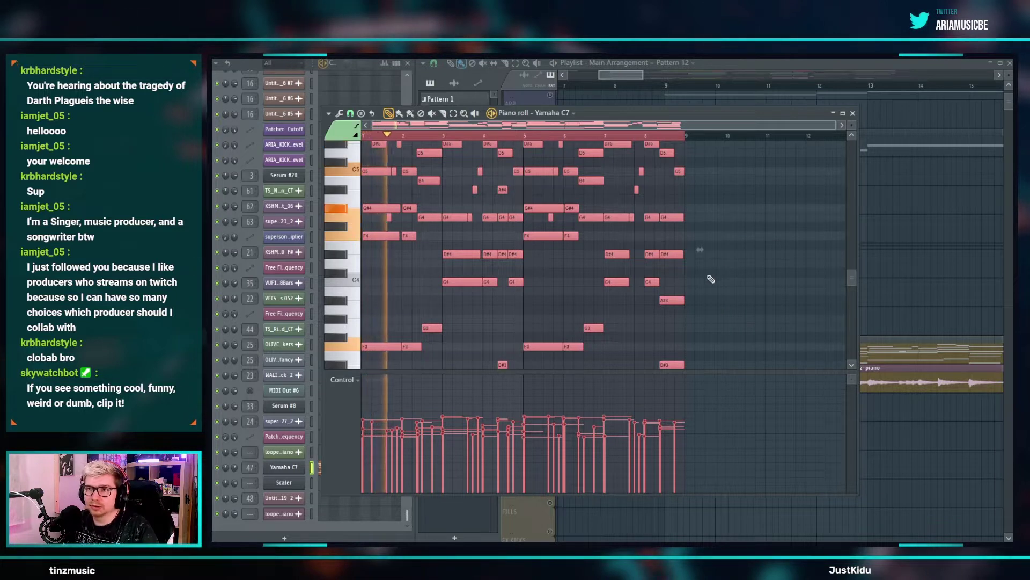
pyautogui.scroll(-3, 716, 272)
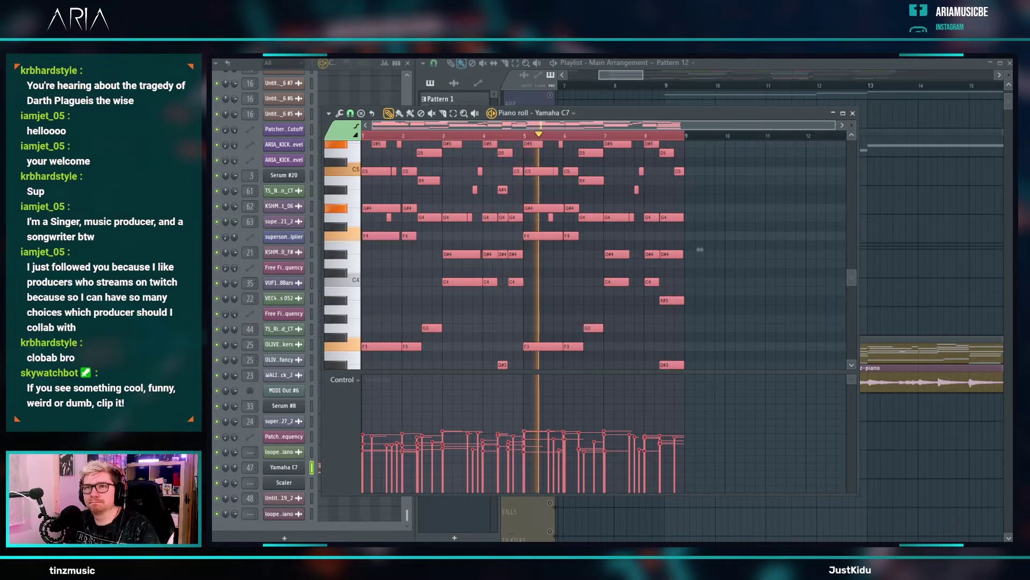
pyautogui.press('space')
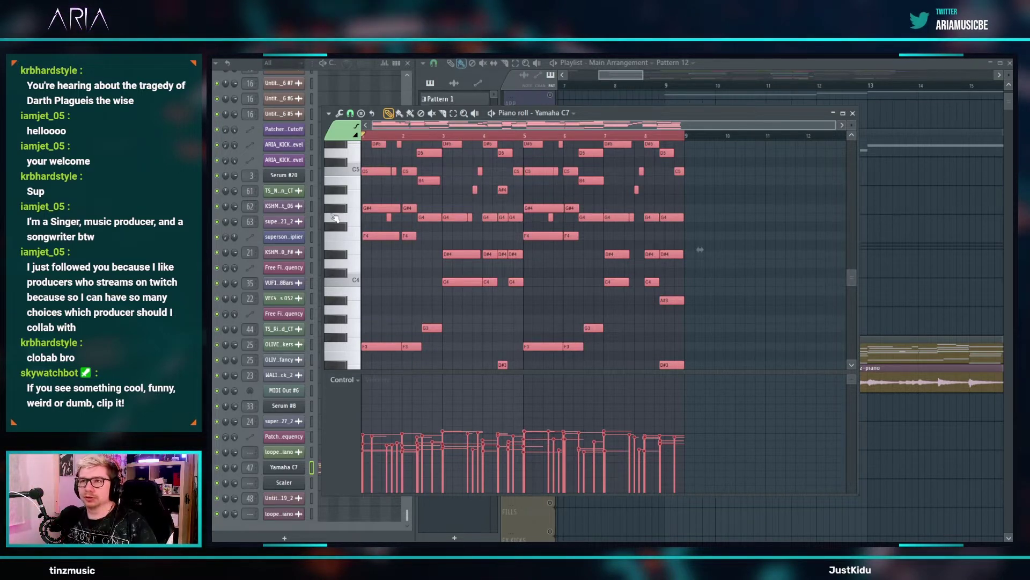
pyautogui.click(403, 259)
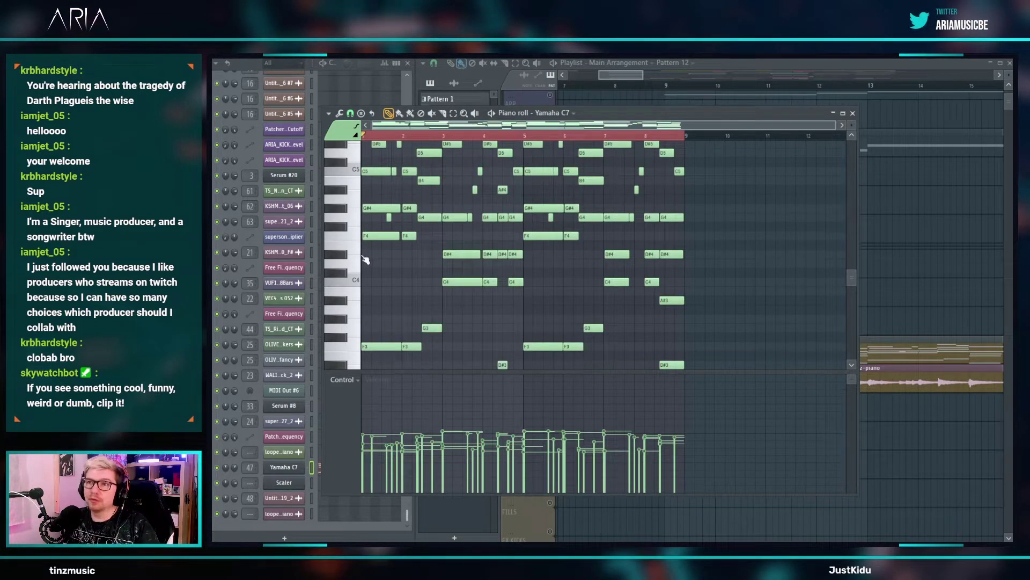
# - Examine the staggered chords and the varied note velocities across bars 1 to 8
pyautogui.scroll(5, 365, 259)
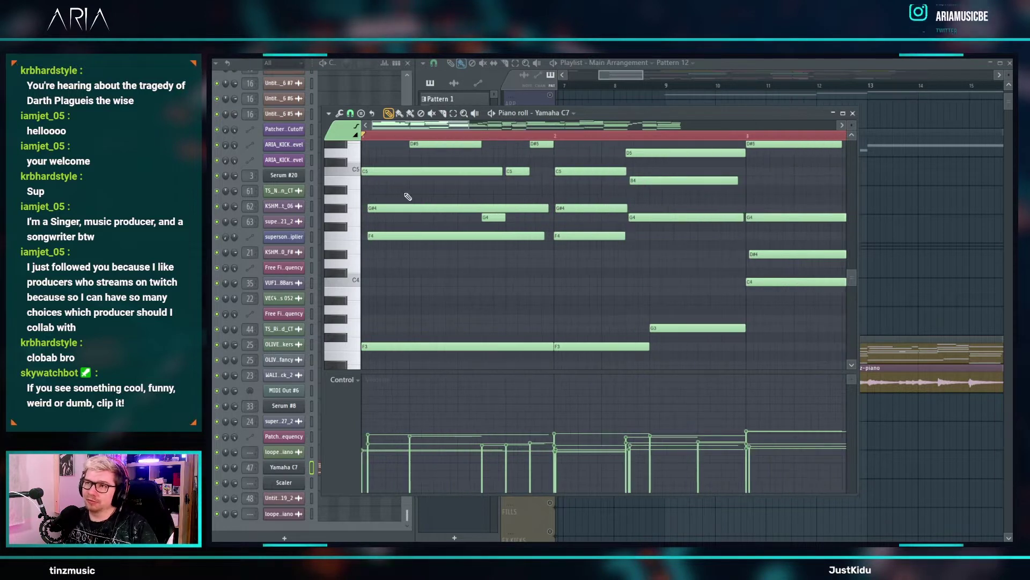
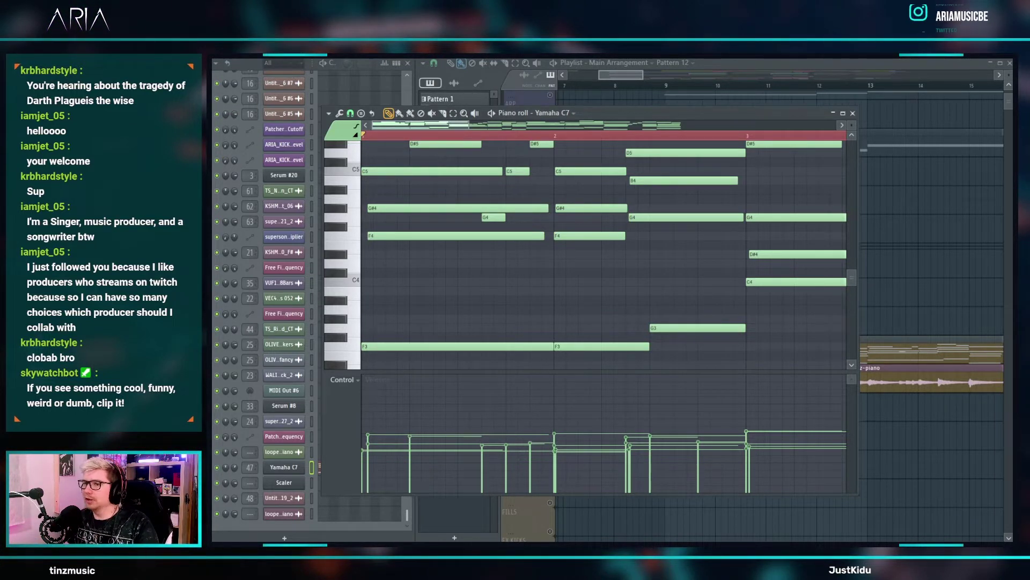
pyautogui.scroll(3, 469, 238)
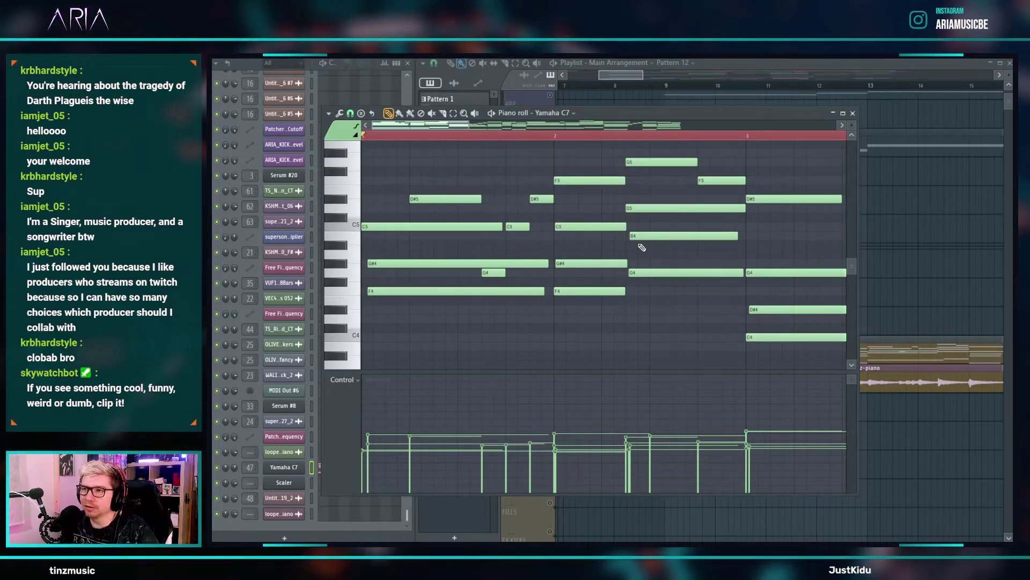
pyautogui.scroll(-5, 480, 222)
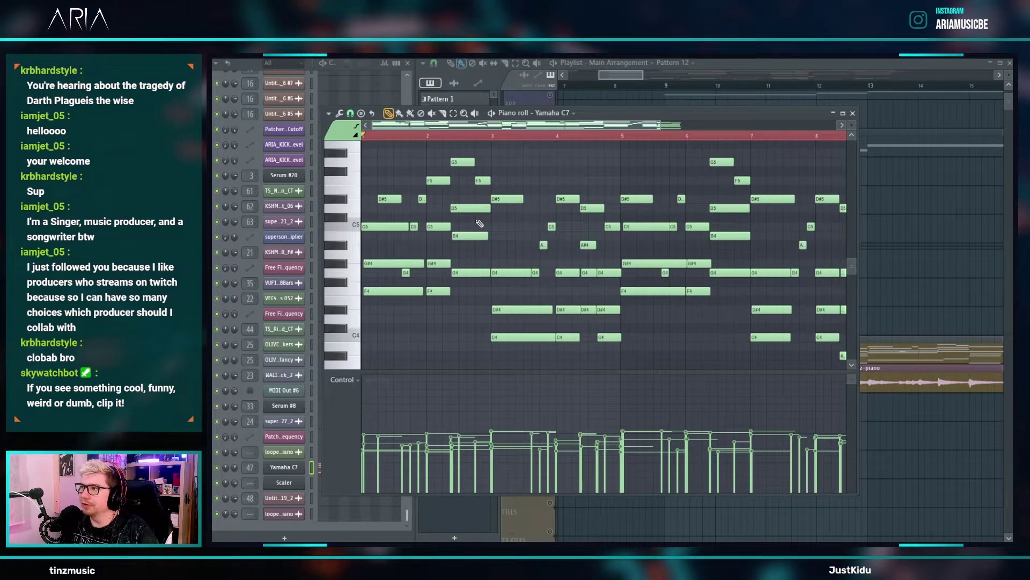
pyautogui.scroll(-4, 480, 223)
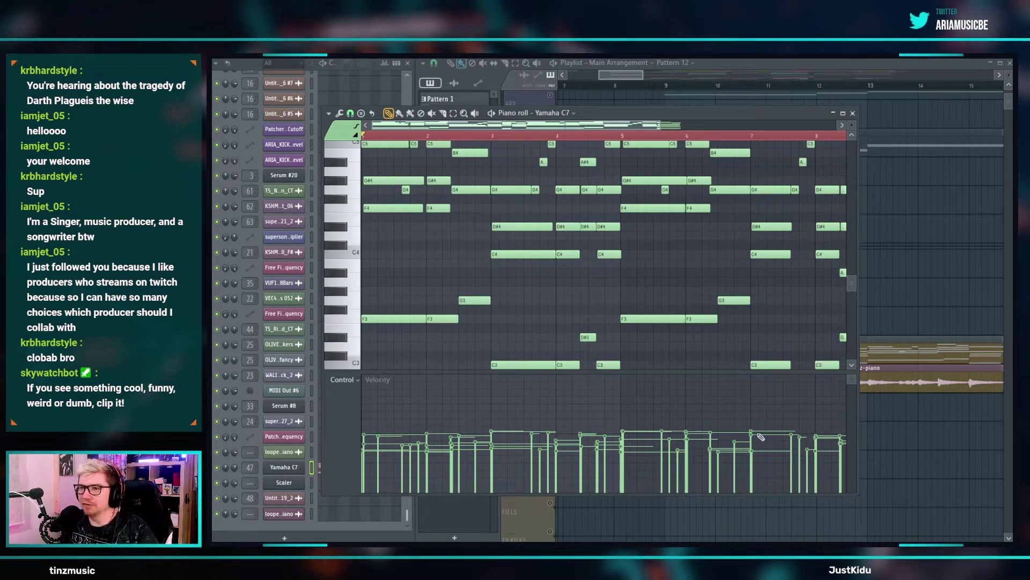
pyautogui.scroll(-3, 545, 241)
pyautogui.scroll(4, 541, 239)
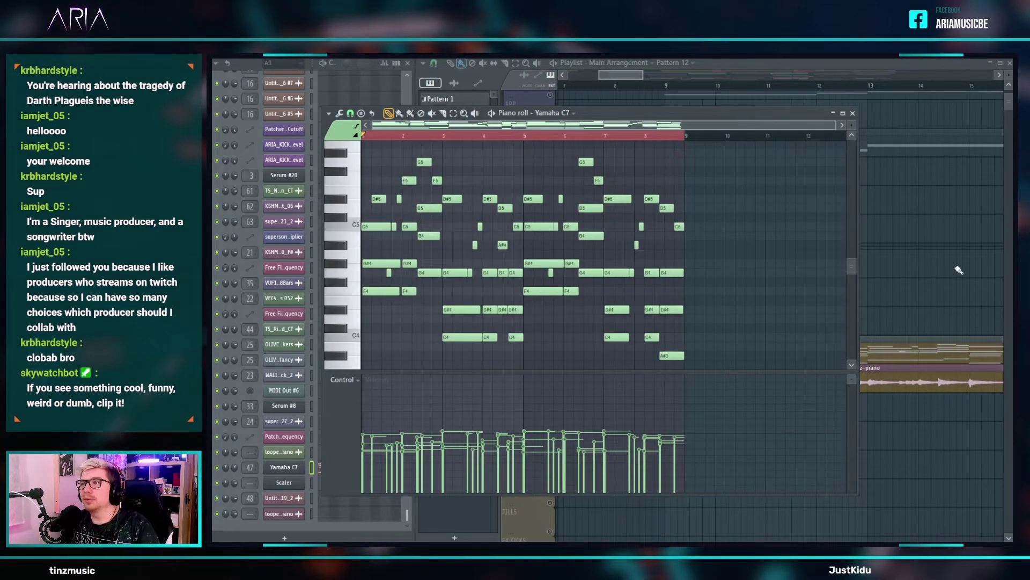
# - In the playlist, undo the deletion of the jazz piano audio clip and place a second Pattern 12 clip at bar 17
pyautogui.click(959, 269)
pyautogui.scroll(-1, 656, 281)
pyautogui.scroll(-5, 657, 301)
pyautogui.rightClick(653, 379)
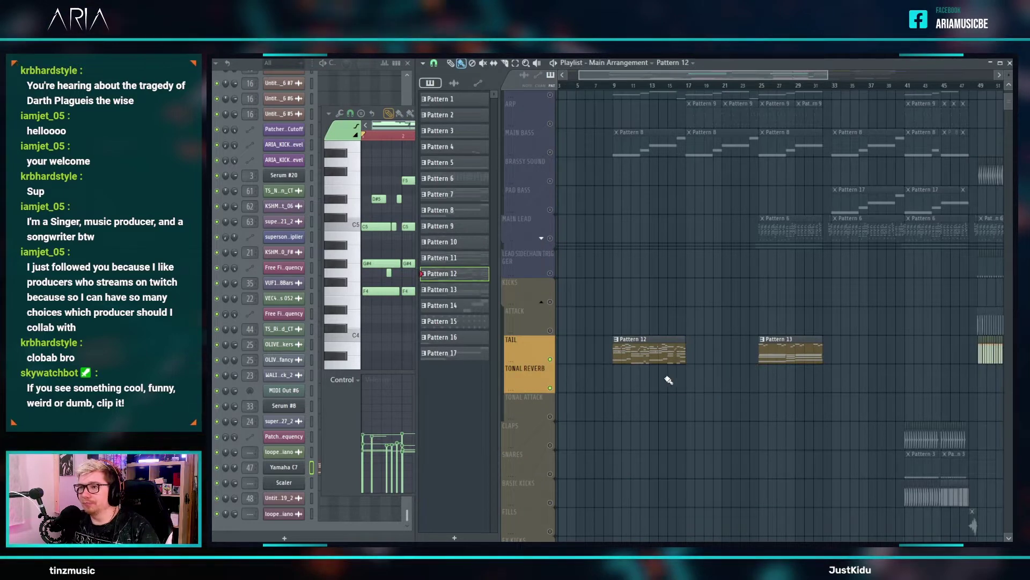
pyautogui.hotkey('ctrl', 'z')
pyautogui.scroll(3, 653, 380)
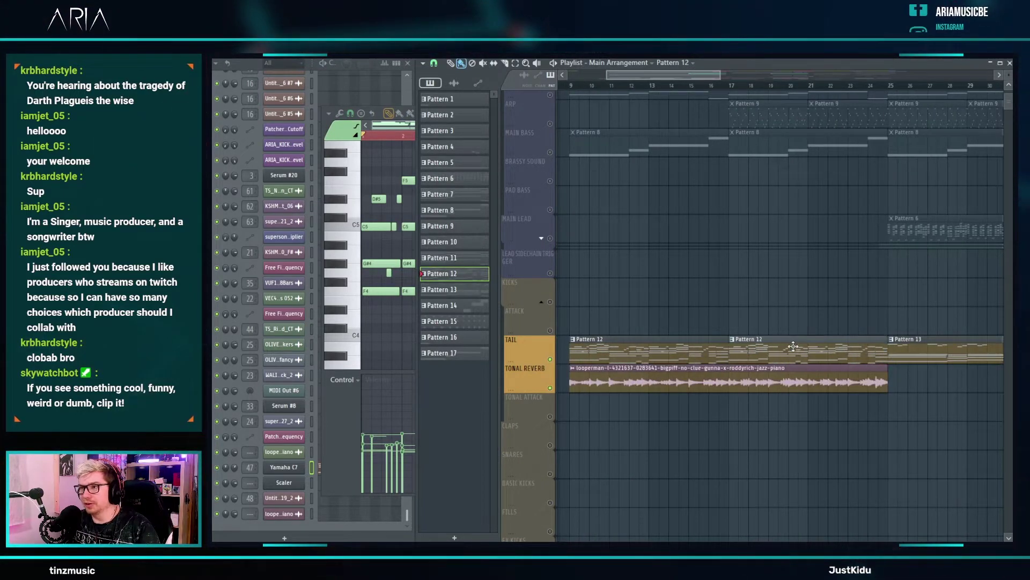
# - Solo the original jazz piano audio track and listen to it from bar 17 and from around bar 10
pyautogui.click(729, 81)
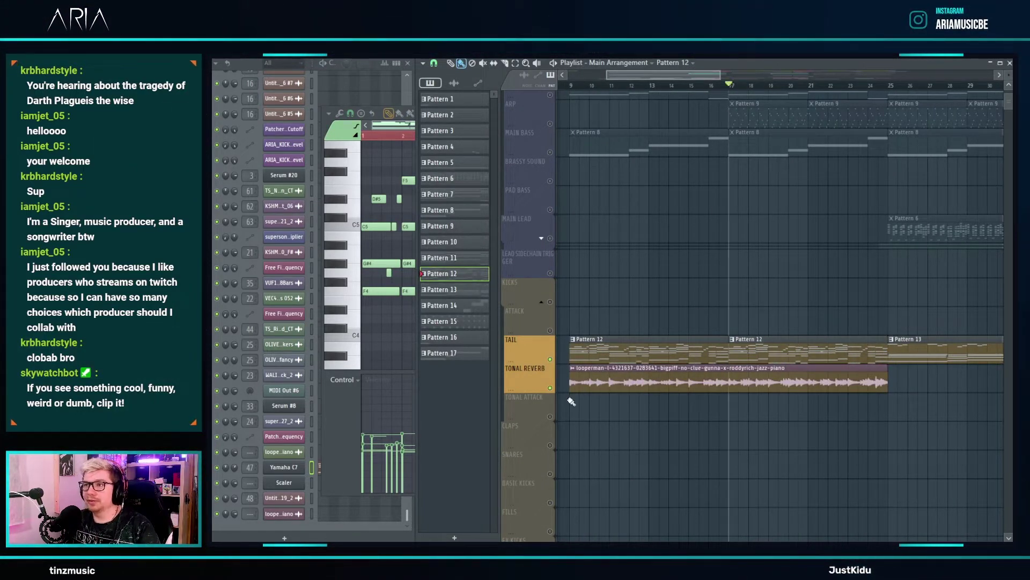
pyautogui.click(552, 388)
pyautogui.press('space')
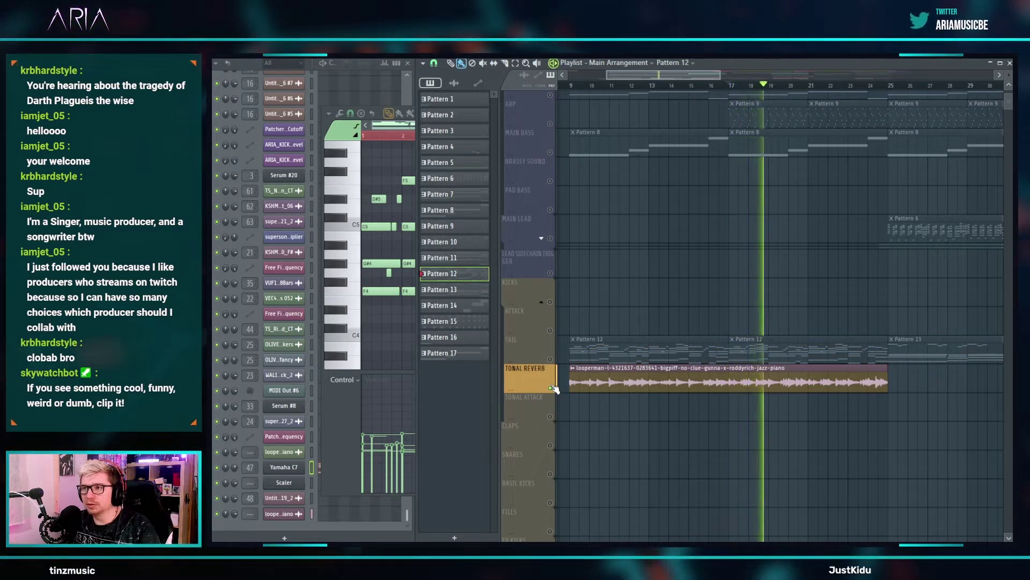
pyautogui.press('space')
pyautogui.click(605, 94)
pyautogui.press('space')
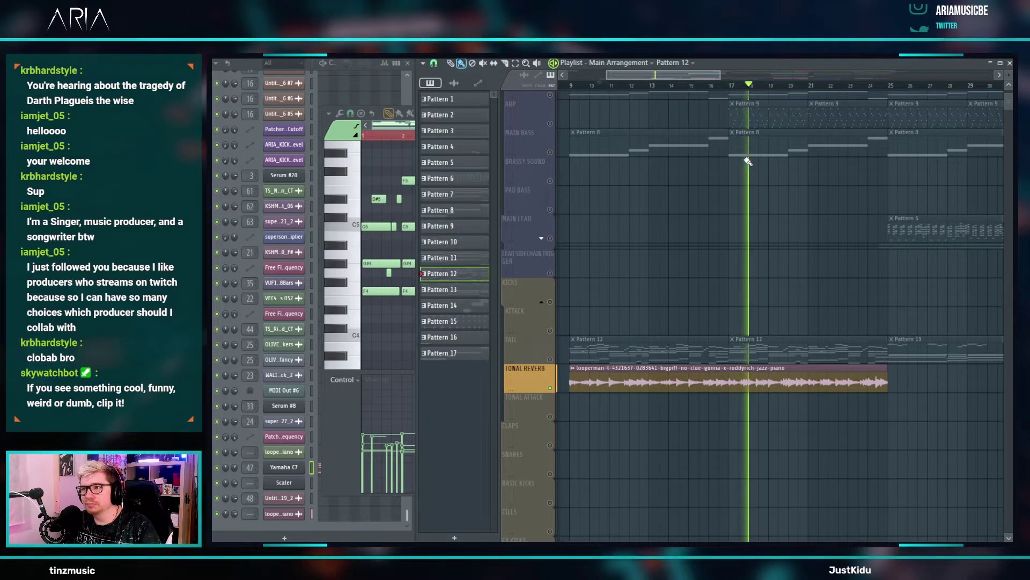
pyautogui.press('space')
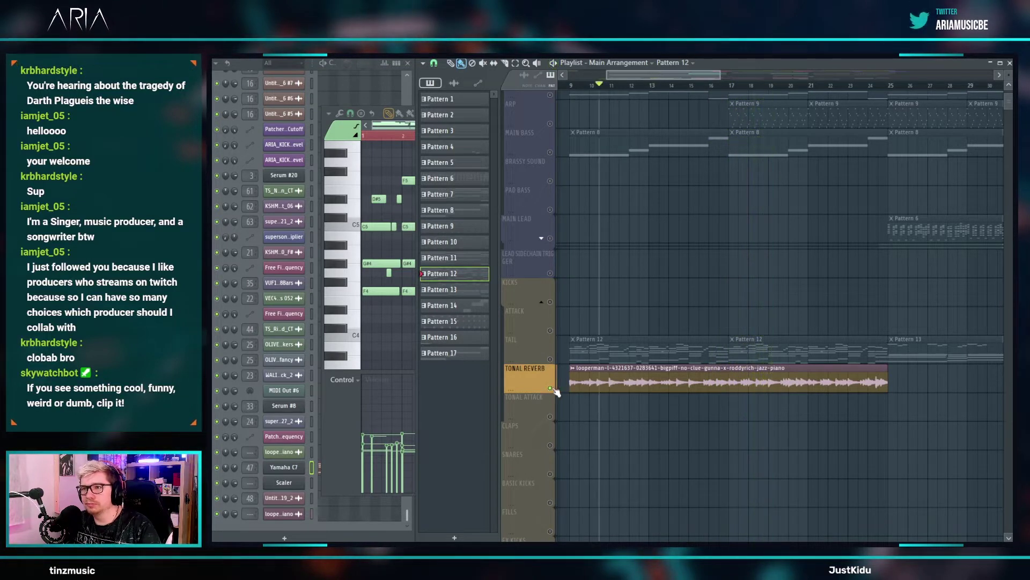
# - Solo the TAIL track and turn the second Pattern 12 clip at bar 17 into a unique pattern
pyautogui.click(557, 360)
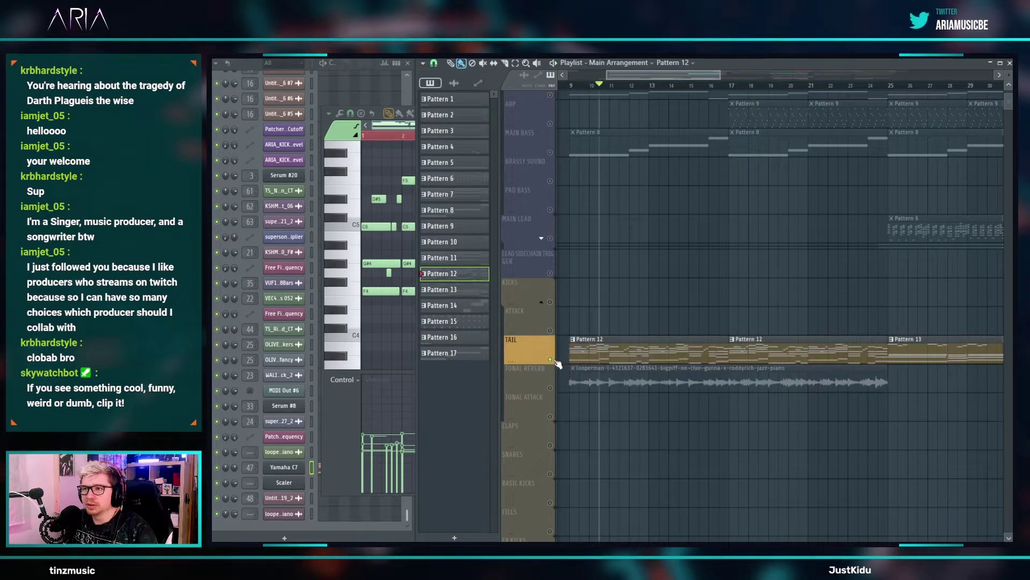
pyautogui.click(733, 340)
pyautogui.click(751, 410)
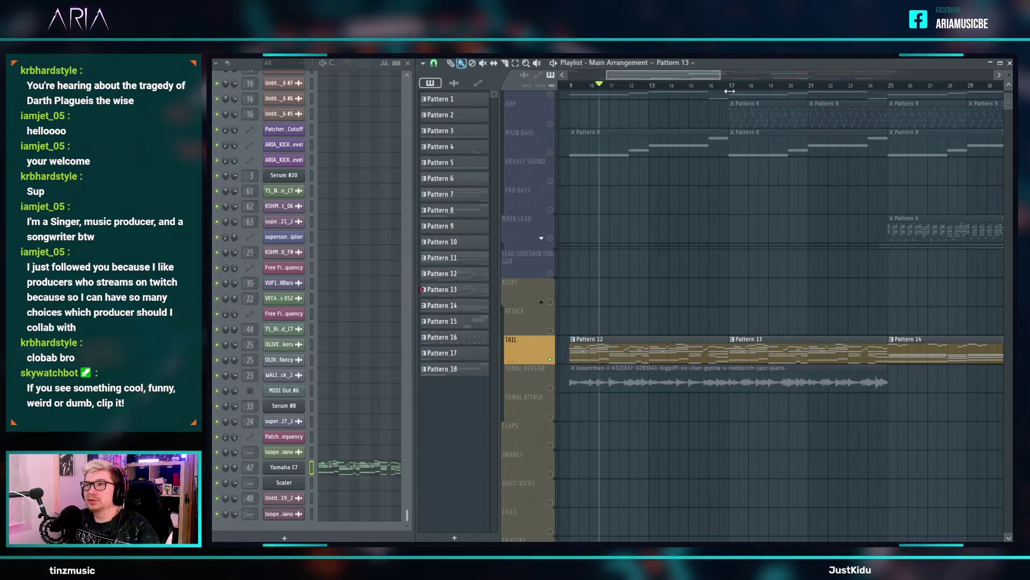
# - Open the new pattern's Yamaha C7 notes and add a D#6 an octave above the first D#5 in bar 1, auditioning it
pyautogui.doubleClick(773, 344)
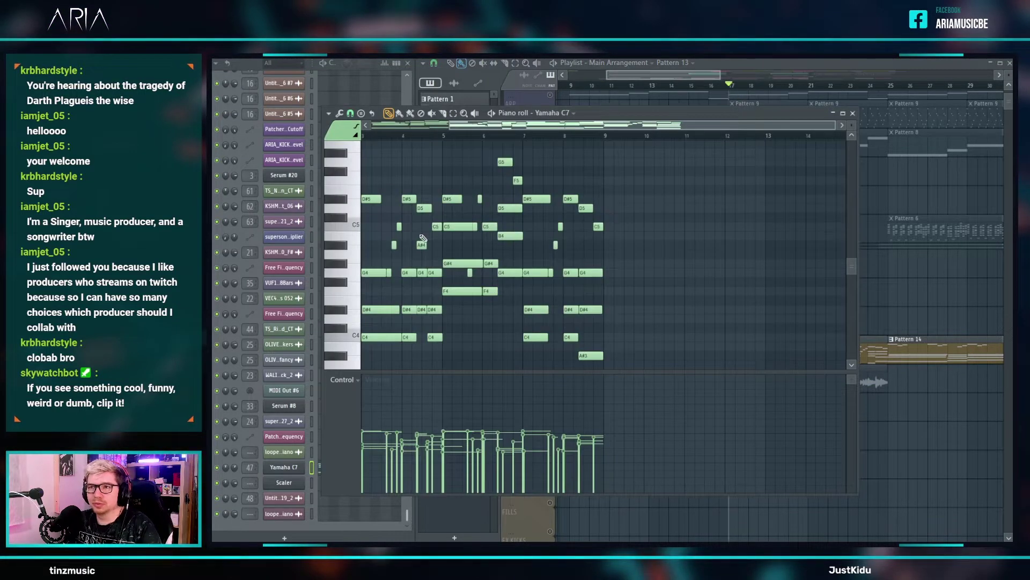
pyautogui.scroll(3, 360, 289)
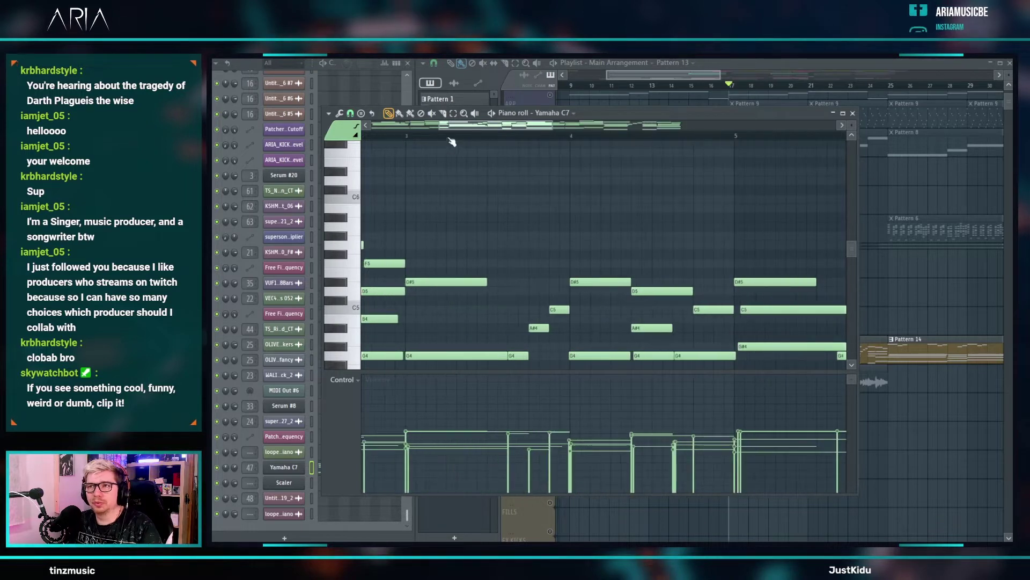
pyautogui.moveTo(464, 126); pyautogui.dragTo(328, 144)
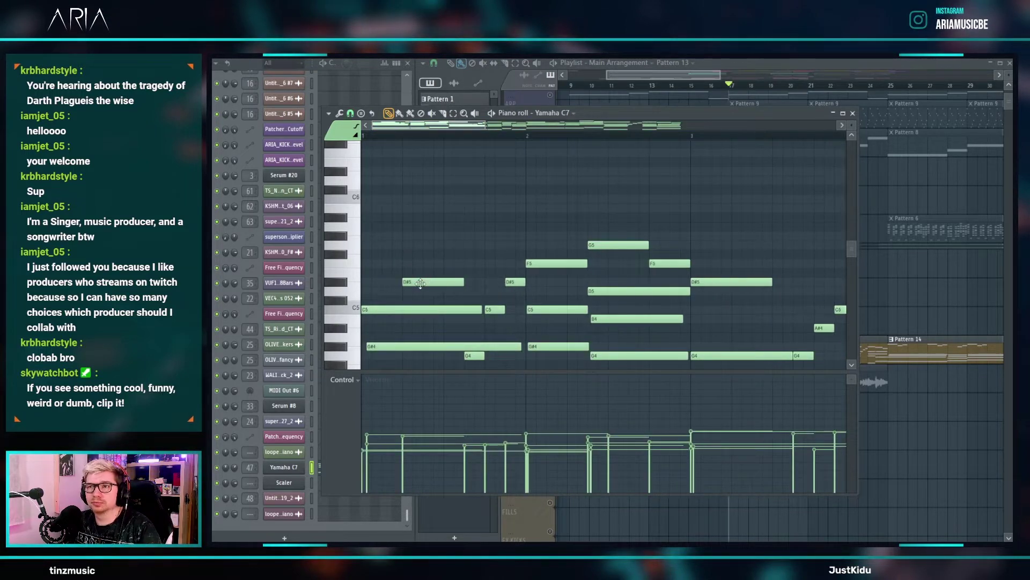
pyautogui.click(406, 172)
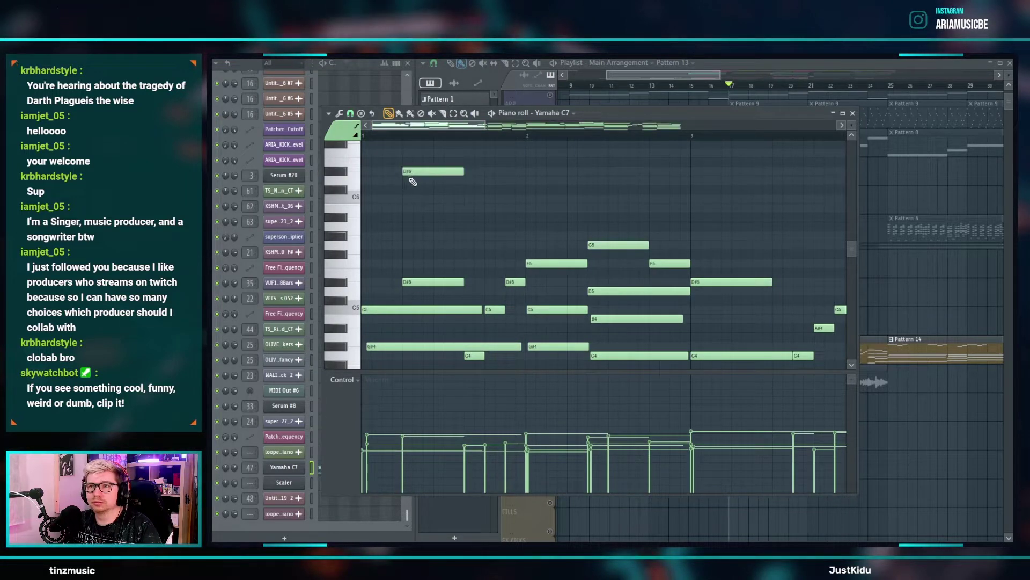
pyautogui.scroll(2, 411, 207)
pyautogui.click(416, 226)
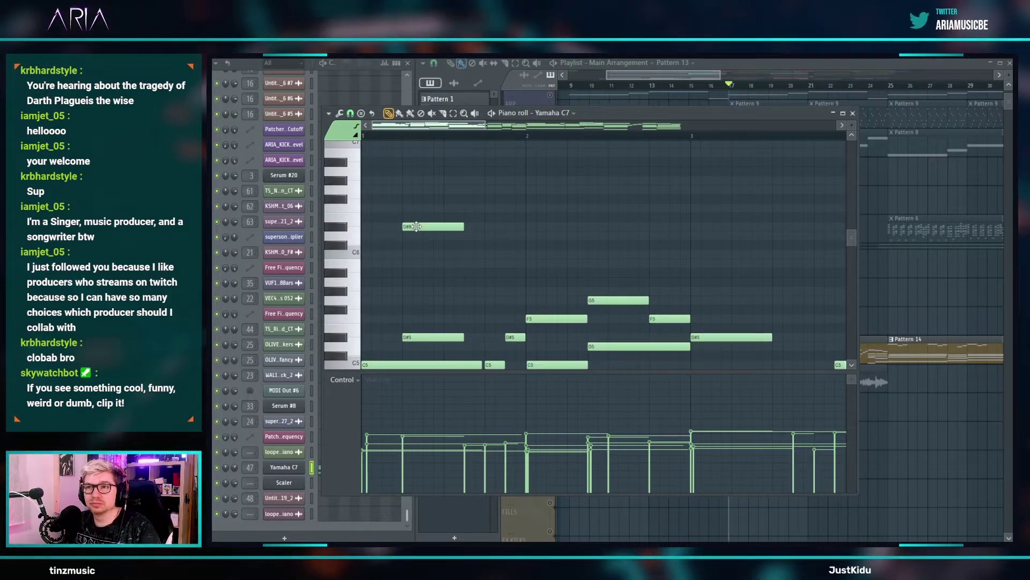
pyautogui.press('space')
pyautogui.press('space')
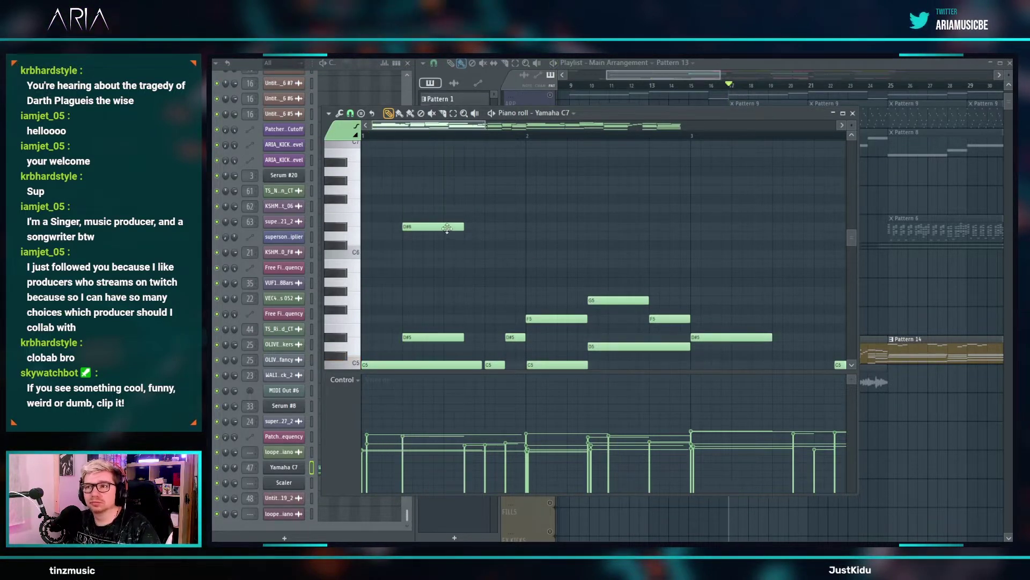
# - Continue the high melody through the end of bar 1 with short G5, C6 and D6 notes, and play it back
pyautogui.scroll(3, 424, 228)
pyautogui.click(562, 263)
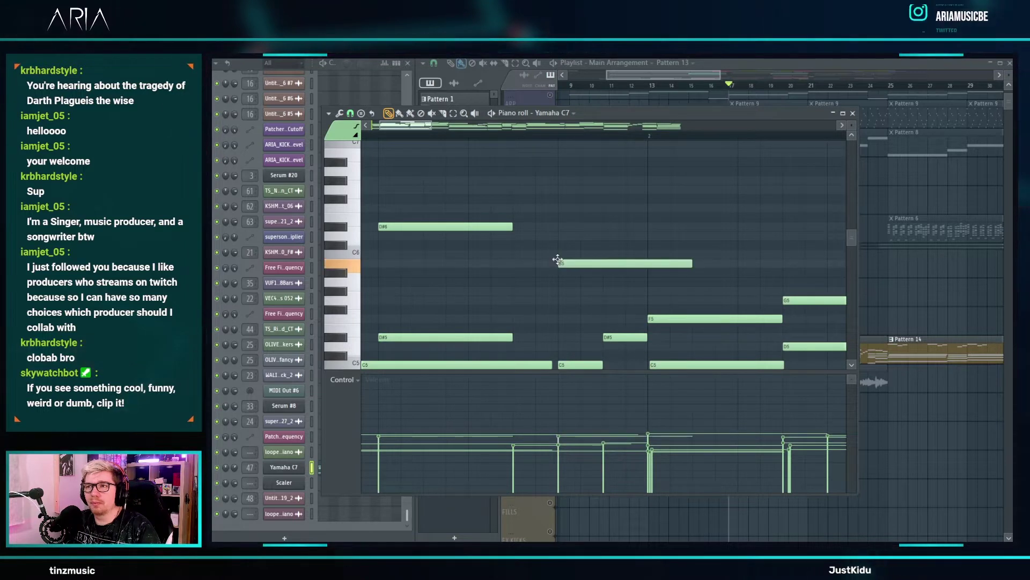
pyautogui.rightClick(589, 263)
pyautogui.scroll(-3, 517, 168)
pyautogui.moveTo(517, 207); pyautogui.dragTo(517, 219)
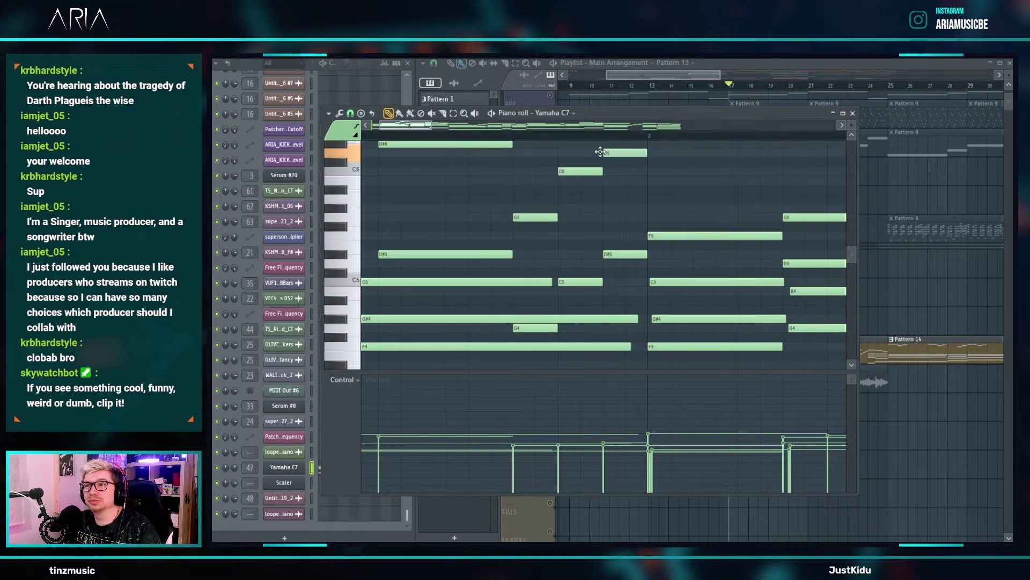
pyautogui.scroll(1, 617, 183)
pyautogui.press('space')
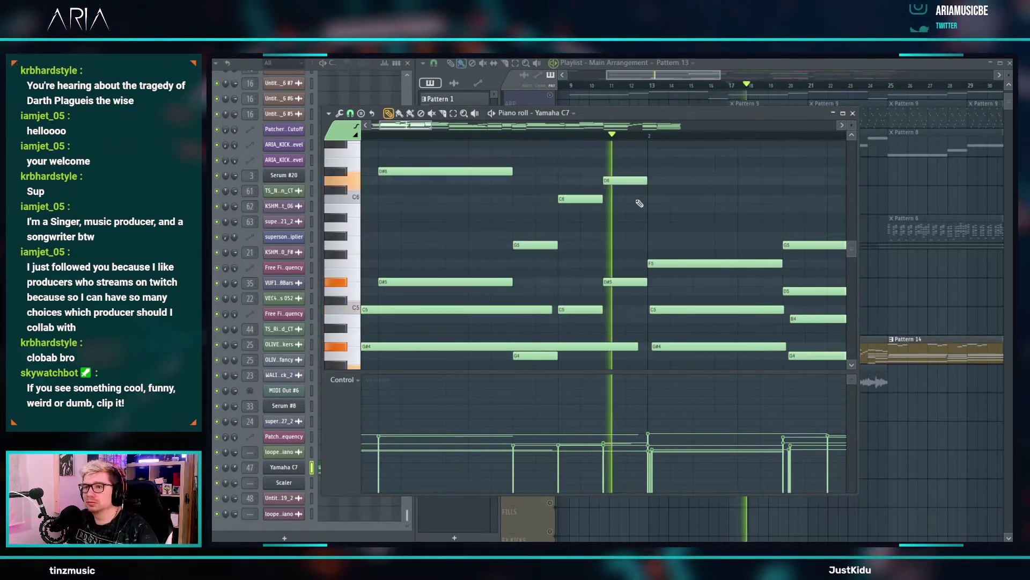
pyautogui.press('space')
# - Raise the last high melody note of bar 1 to D#6 and play the phrase
pyautogui.scroll(2, 630, 235)
pyautogui.moveTo(624, 227); pyautogui.dragTo(623, 218)
pyautogui.press('space')
pyautogui.scroll(2, 682, 269)
pyautogui.press('space')
# - Add an F6 and a C6 to the high melody in the middle of bar 2, auditioning the phrase
pyautogui.scroll(-2, 588, 266)
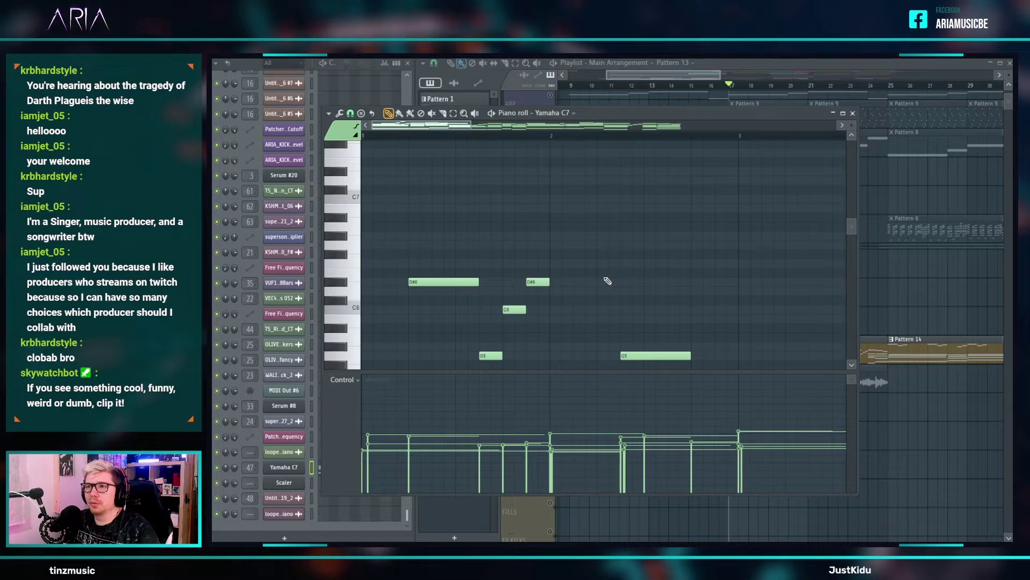
pyautogui.click(631, 264)
pyautogui.press('space')
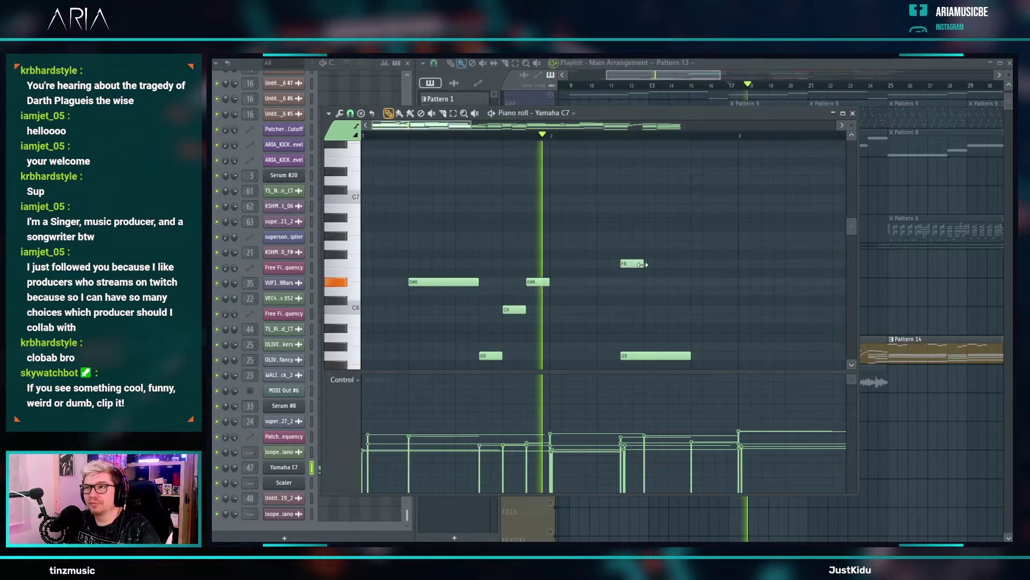
pyautogui.press('space')
pyautogui.scroll(3, 666, 273)
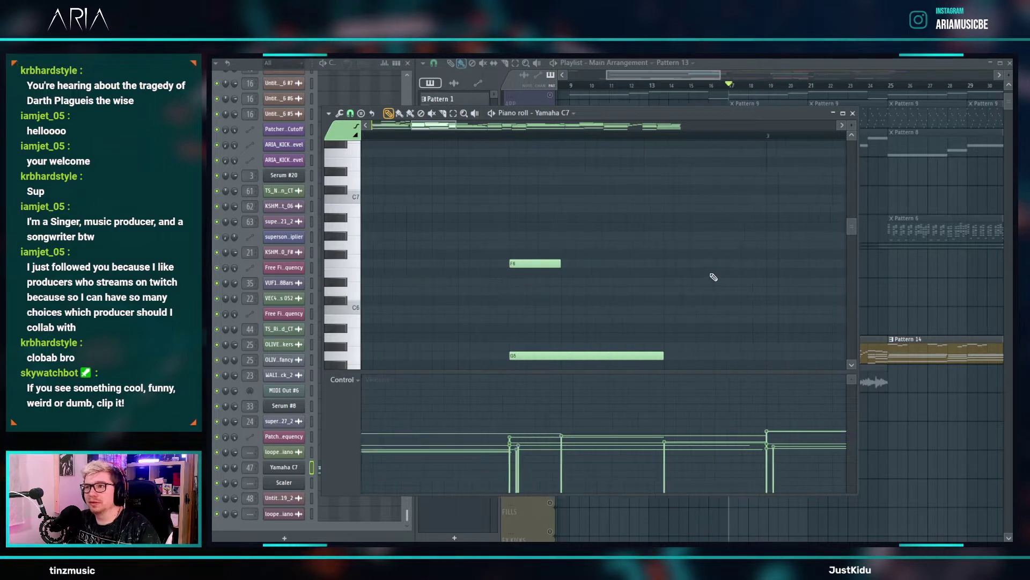
pyautogui.click(599, 317)
pyautogui.rightClick(595, 320)
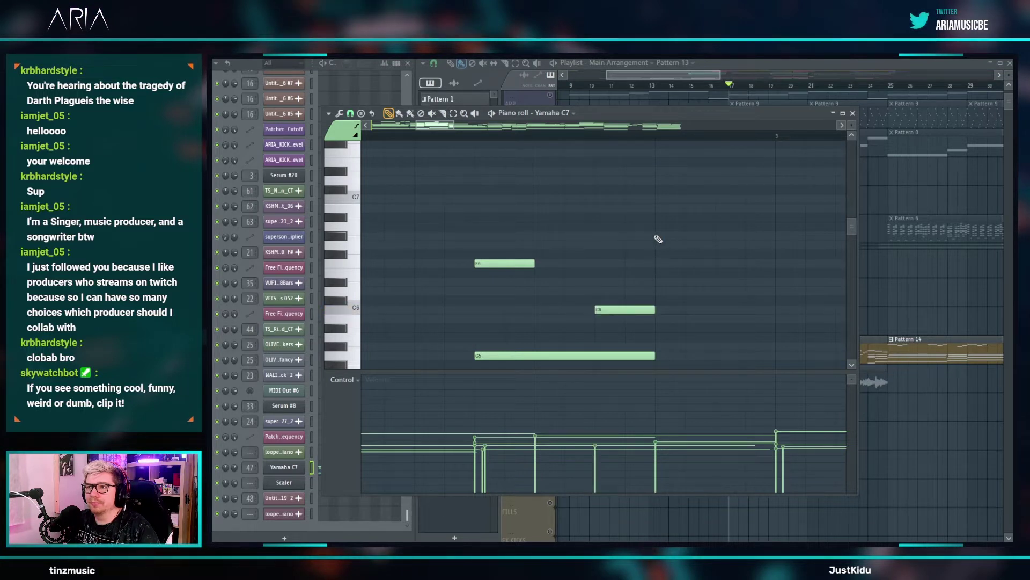
# - Finish bar 2 with short G6 and C6 notes followed by a longer F6, and play it back
pyautogui.moveTo(702, 236); pyautogui.dragTo(699, 250)
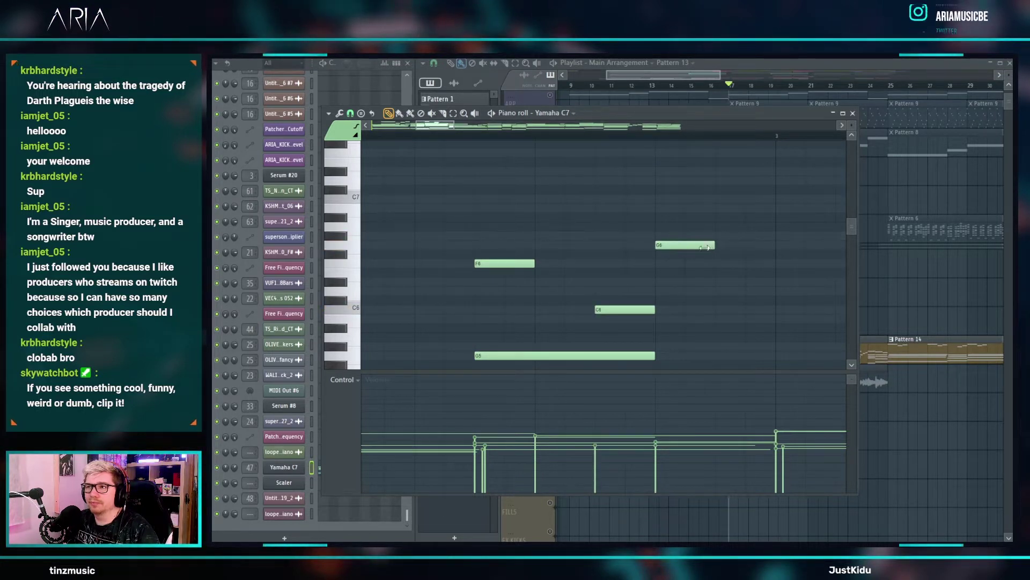
pyautogui.click(688, 311)
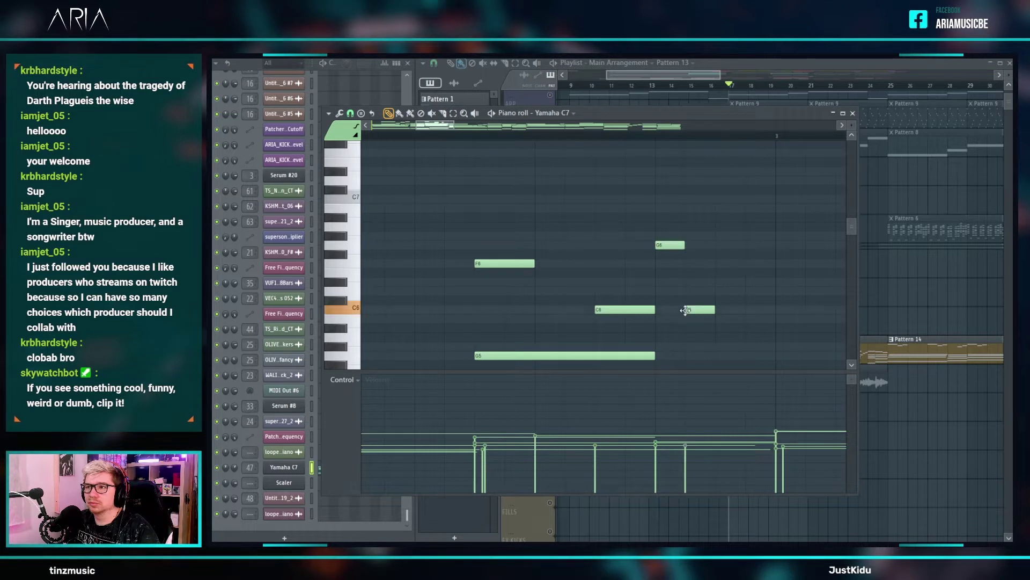
pyautogui.click(722, 263)
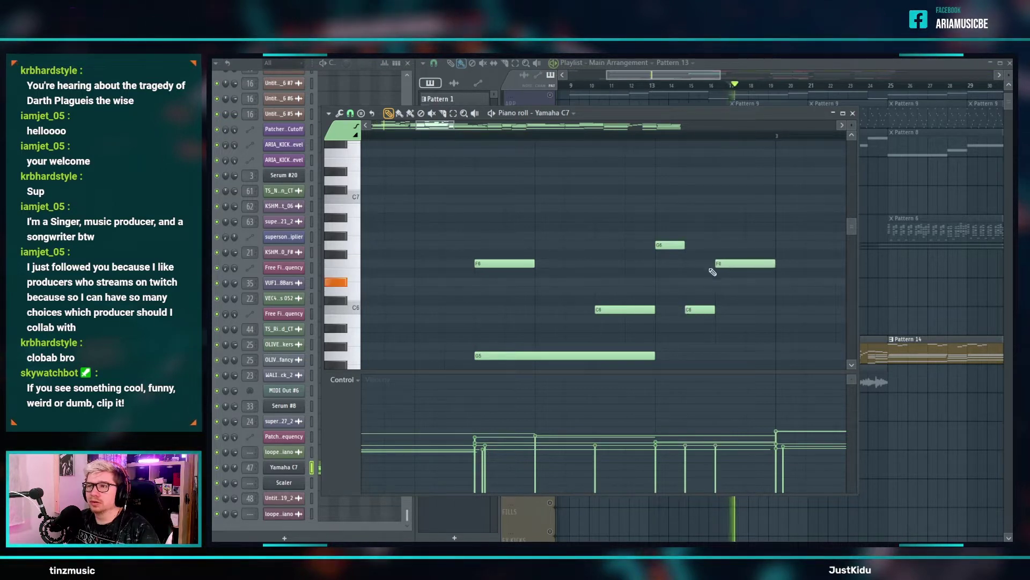
pyautogui.scroll(-3, 663, 270)
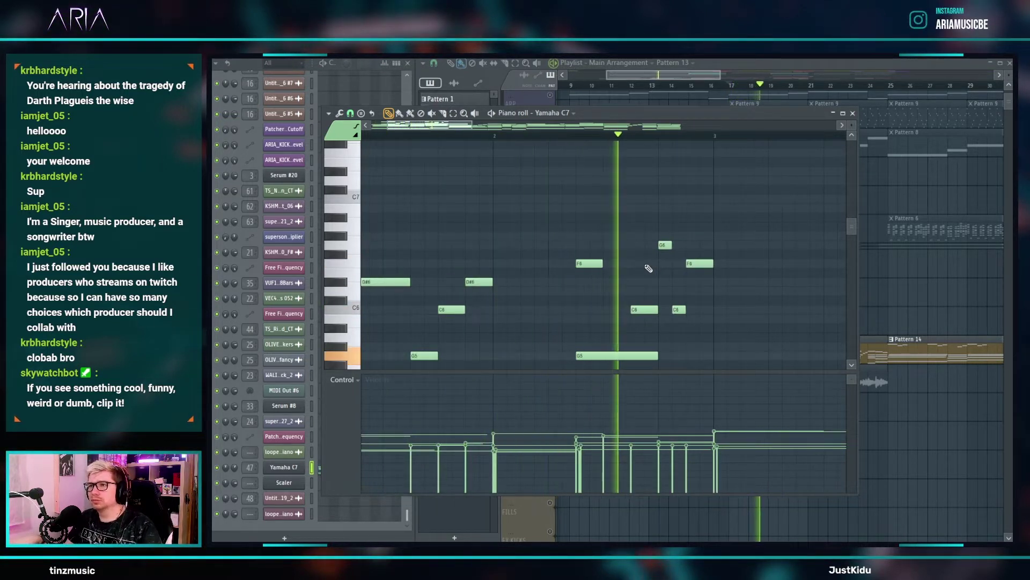
pyautogui.press('space')
# - Insert tiny D6 and D#6 grace notes before the last F6 of bar 2, and start and end that F6 to fit
pyautogui.scroll(3, 671, 298)
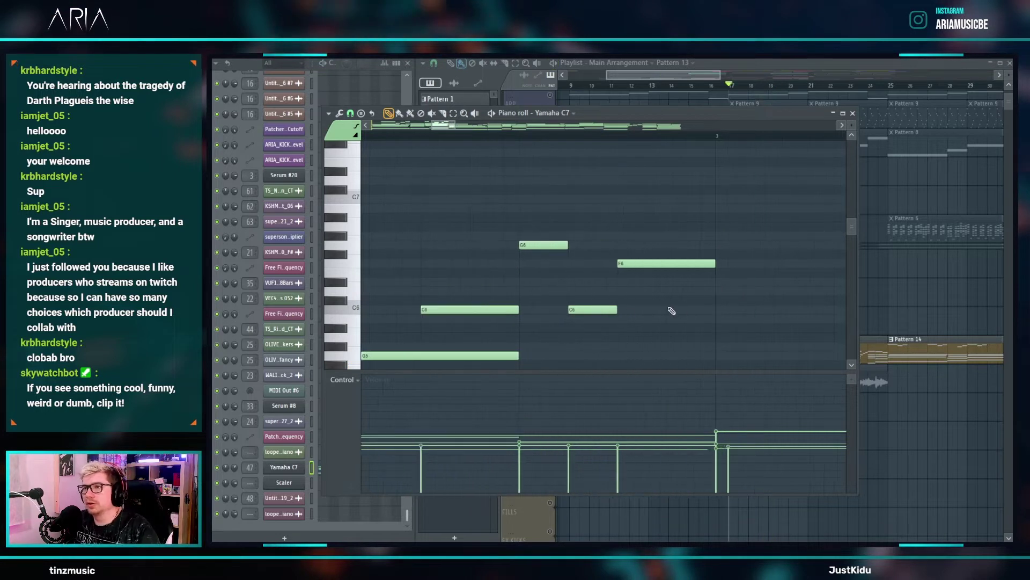
pyautogui.click(624, 293)
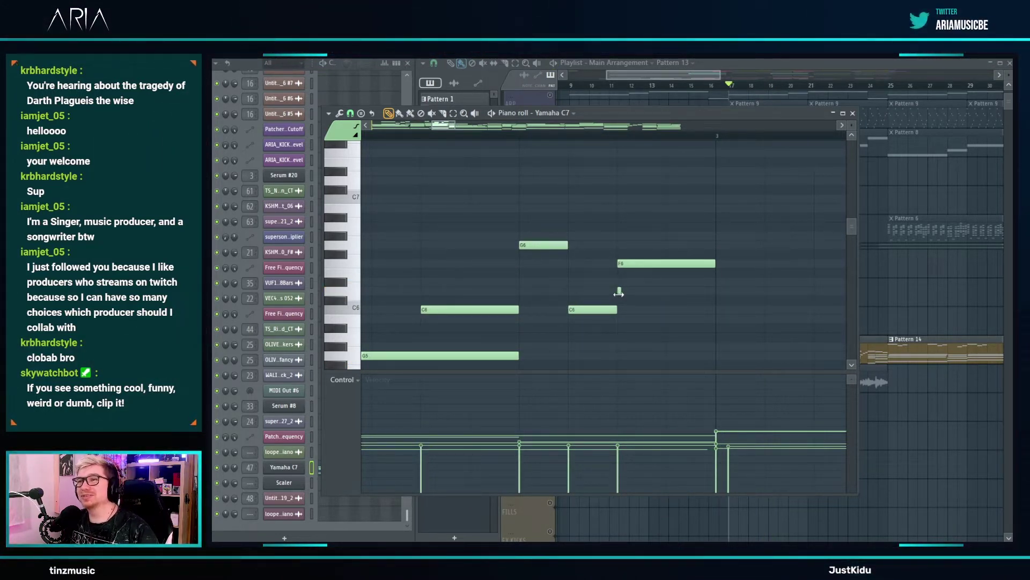
pyautogui.moveTo(630, 265); pyautogui.dragTo(638, 266)
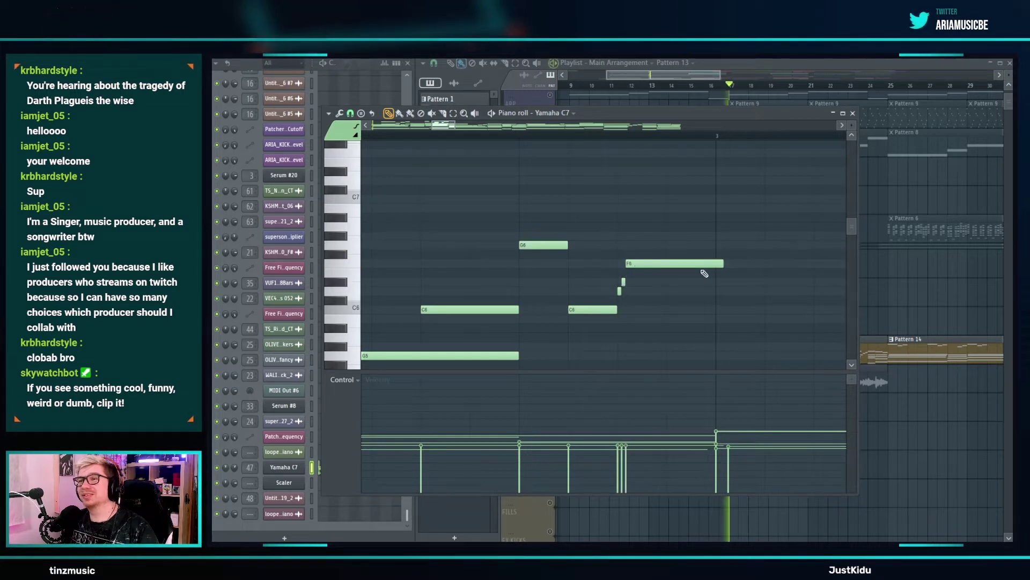
pyautogui.press('space')
pyautogui.moveTo(723, 265); pyautogui.dragTo(712, 267)
pyautogui.scroll(-1, 712, 266)
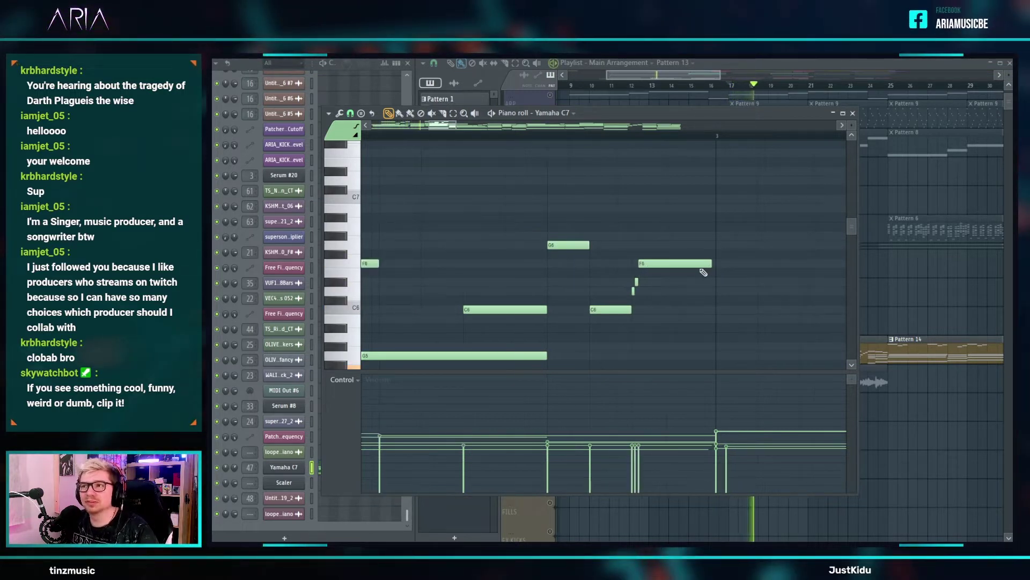
pyautogui.press('space')
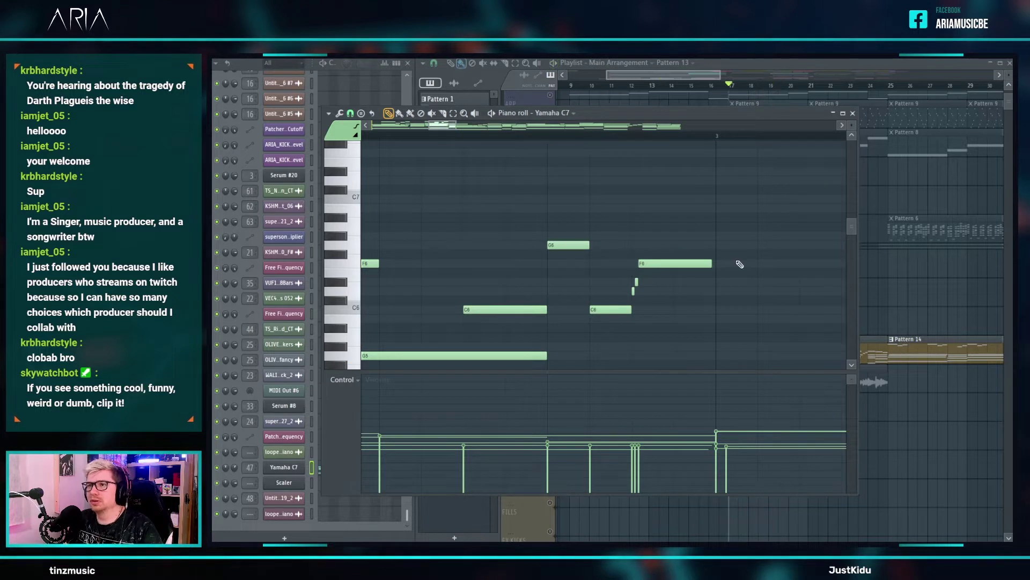
# - Space out and lengthen the D6 and D#6 grace notes, starting the following F6 slightly later, and play the result
pyautogui.scroll(1, 713, 266)
pyautogui.moveTo(621, 290); pyautogui.dragTo(623, 283)
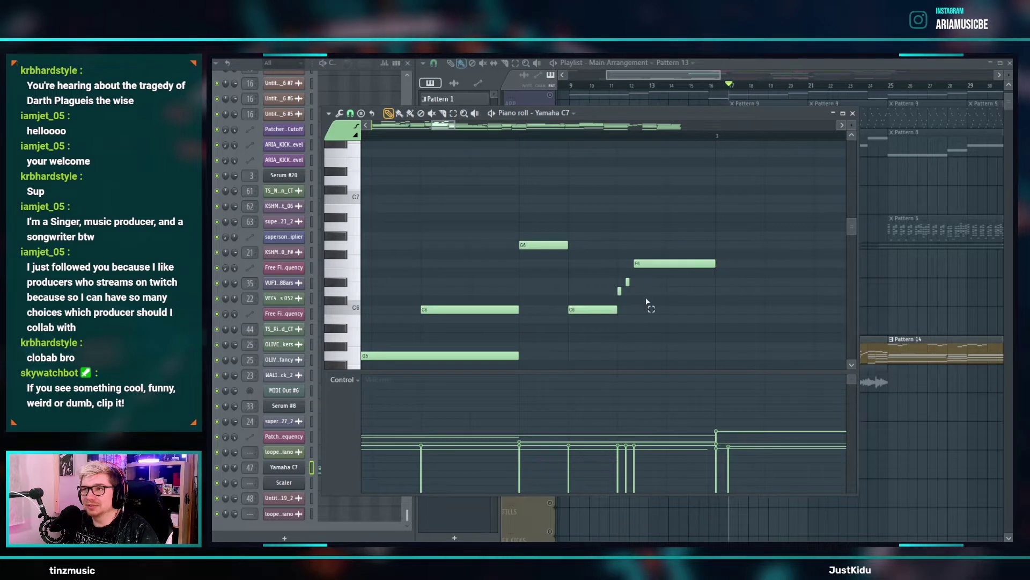
pyautogui.moveTo(629, 282); pyautogui.dragTo(634, 281)
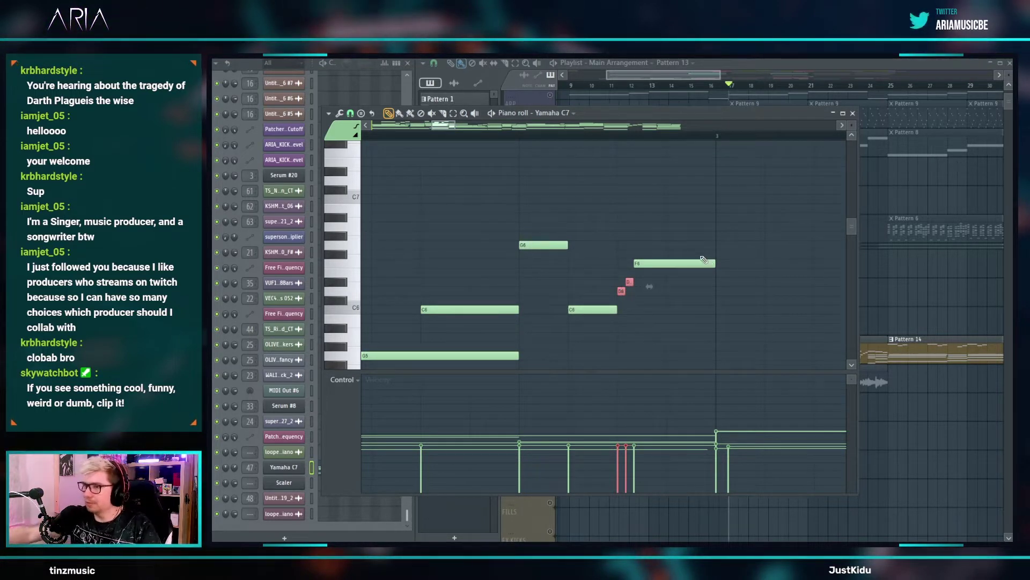
pyautogui.scroll(-2, 704, 260)
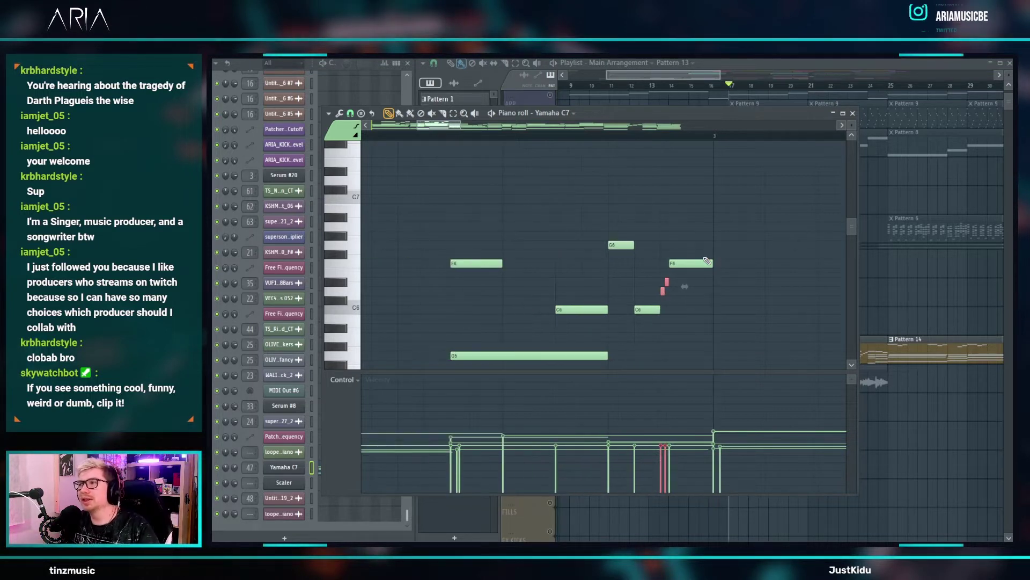
pyautogui.press('space')
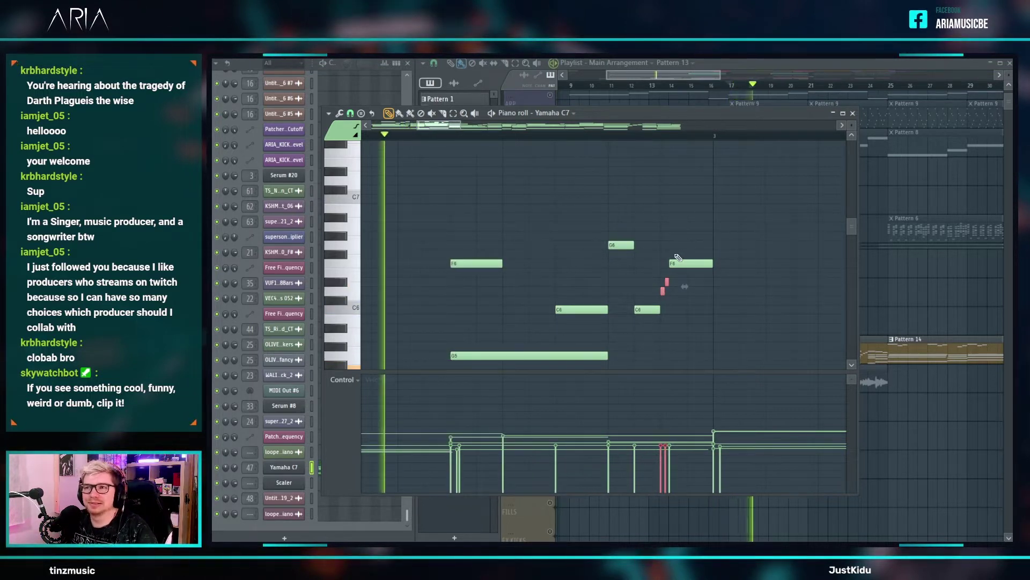
pyautogui.press('space')
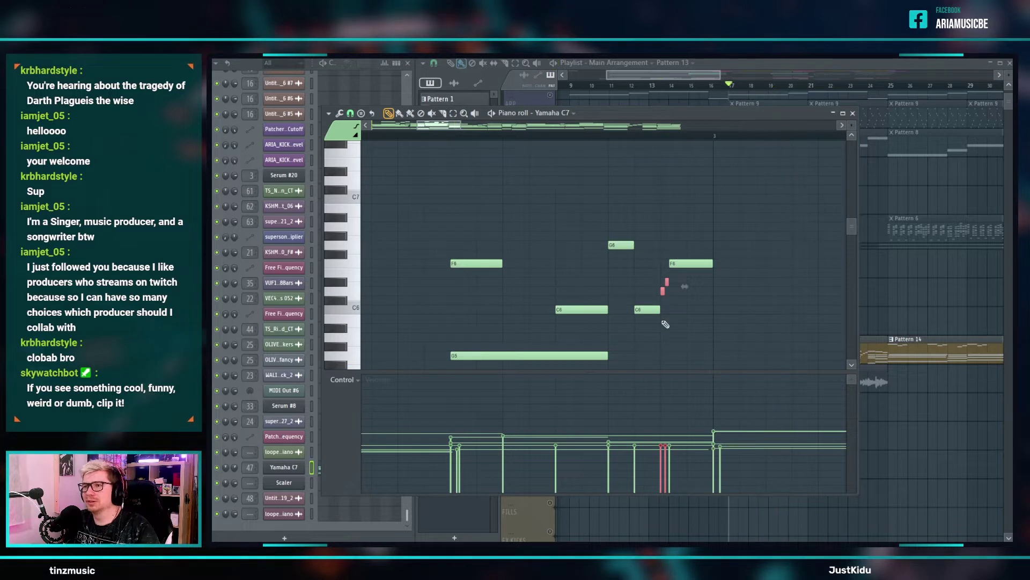
# - Delete the D6 grace note in bar 2 and shift the D#6 grace note slightly earlier
pyautogui.rightClick(663, 325)
pyautogui.scroll(3, 680, 297)
pyautogui.rightClick(652, 291)
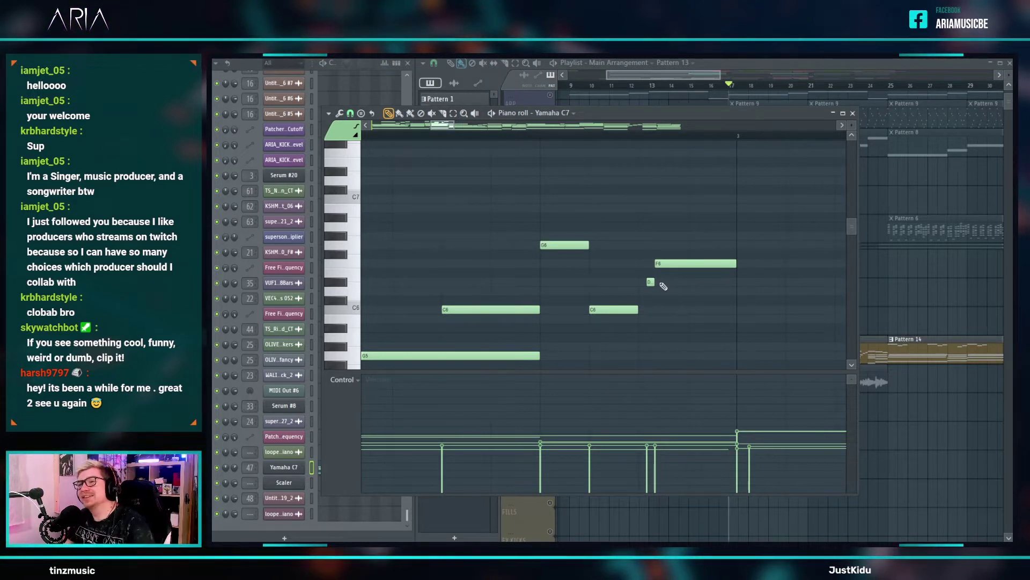
pyautogui.moveTo(650, 283); pyautogui.dragTo(647, 284)
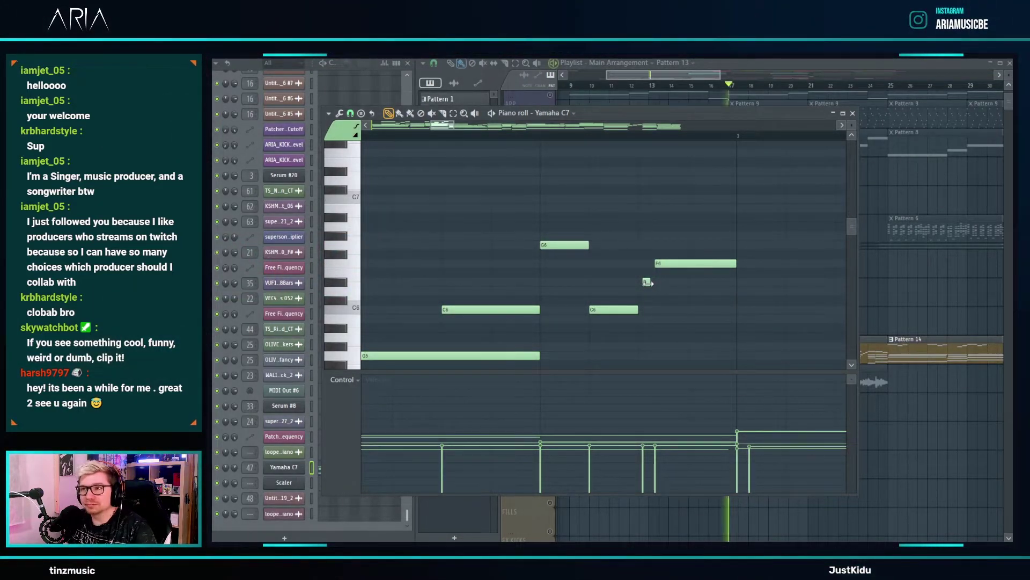
# - Play the phrase and place a D#6 note at the start of bar 3
pyautogui.press('space')
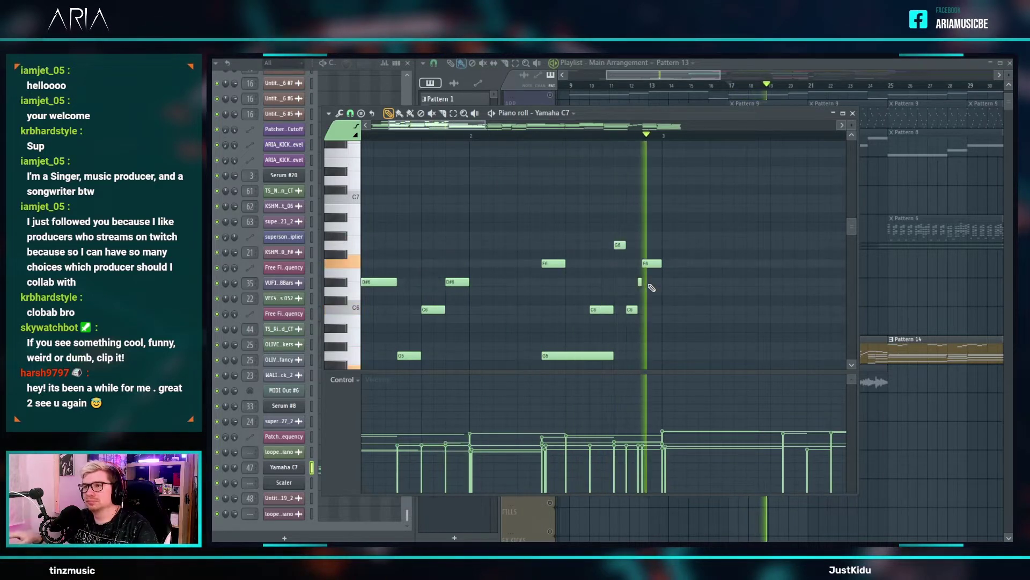
pyautogui.press('space')
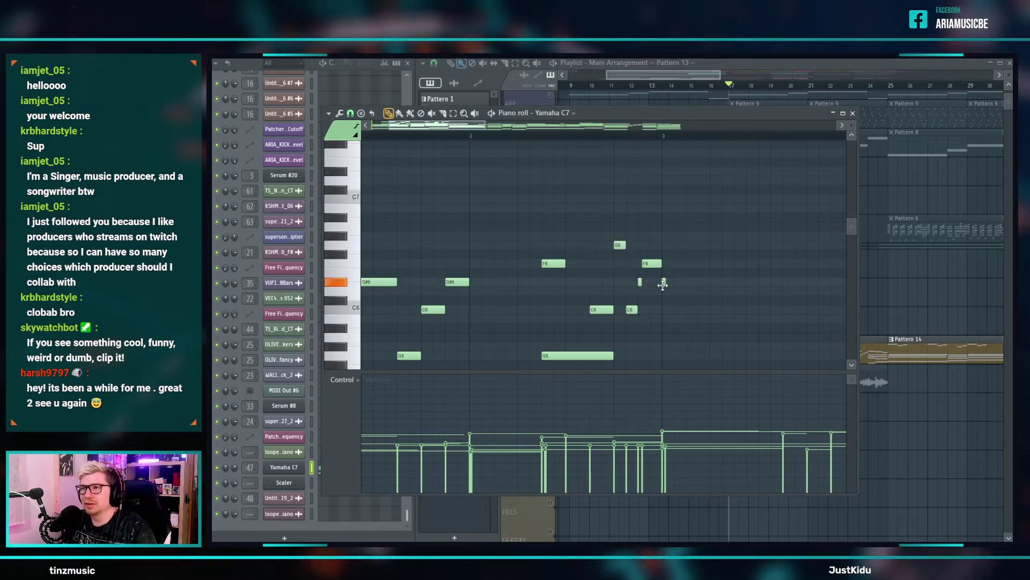
pyautogui.rightClick(664, 282)
pyautogui.press('space')
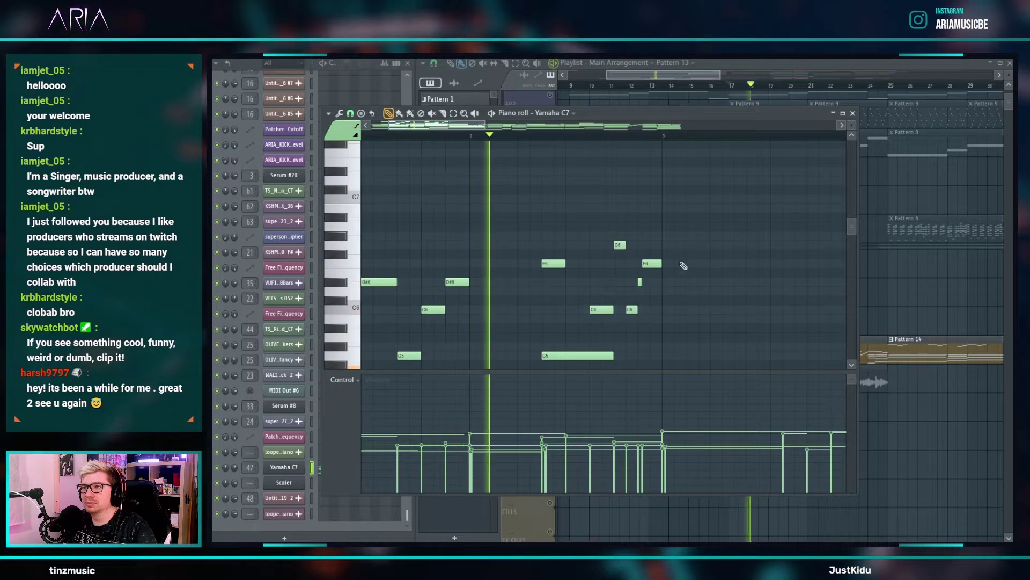
pyautogui.click(664, 281)
pyautogui.press('space')
pyautogui.scroll(3, 639, 284)
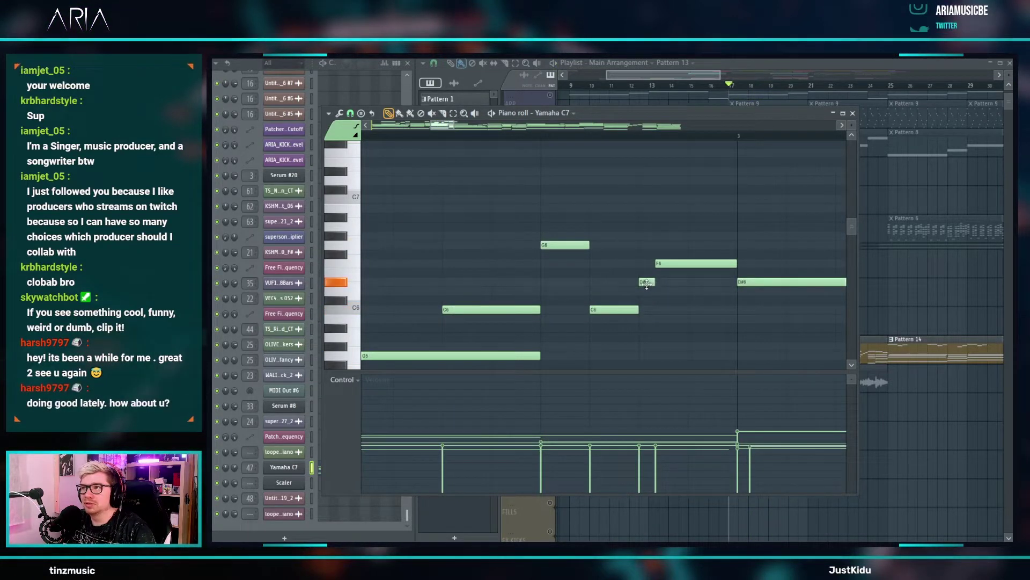
# - Lower the grace note before the last F6 of bar 2 to D6, shorten it, and replay the phrase
pyautogui.moveTo(646, 284); pyautogui.dragTo(647, 298)
pyautogui.press('space')
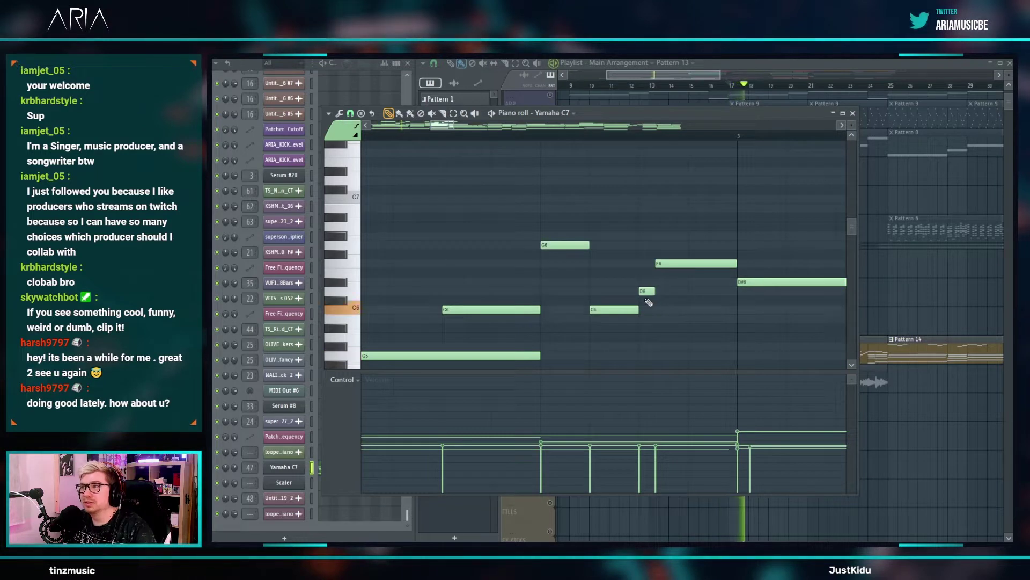
pyautogui.press('space')
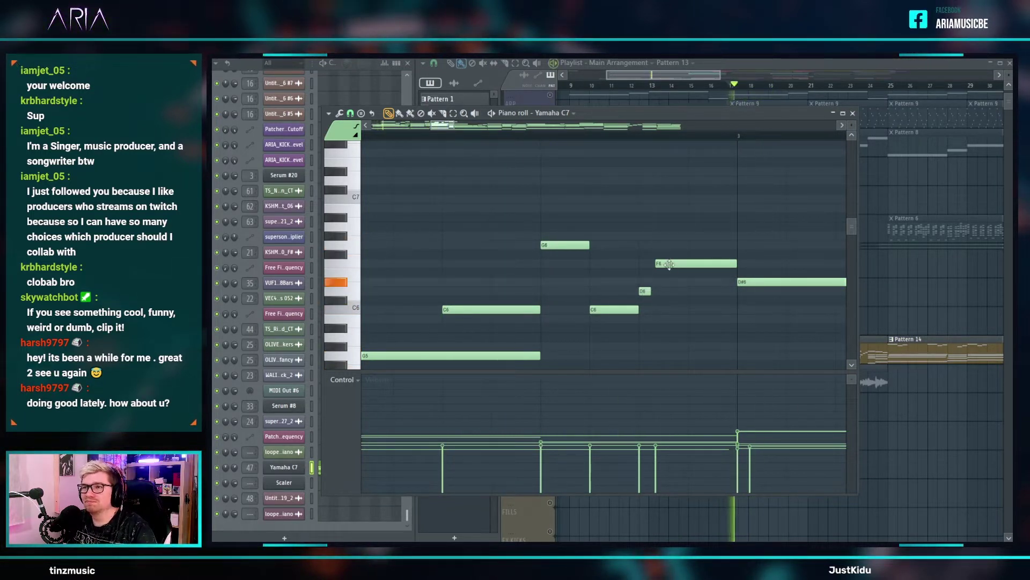
pyautogui.press('space')
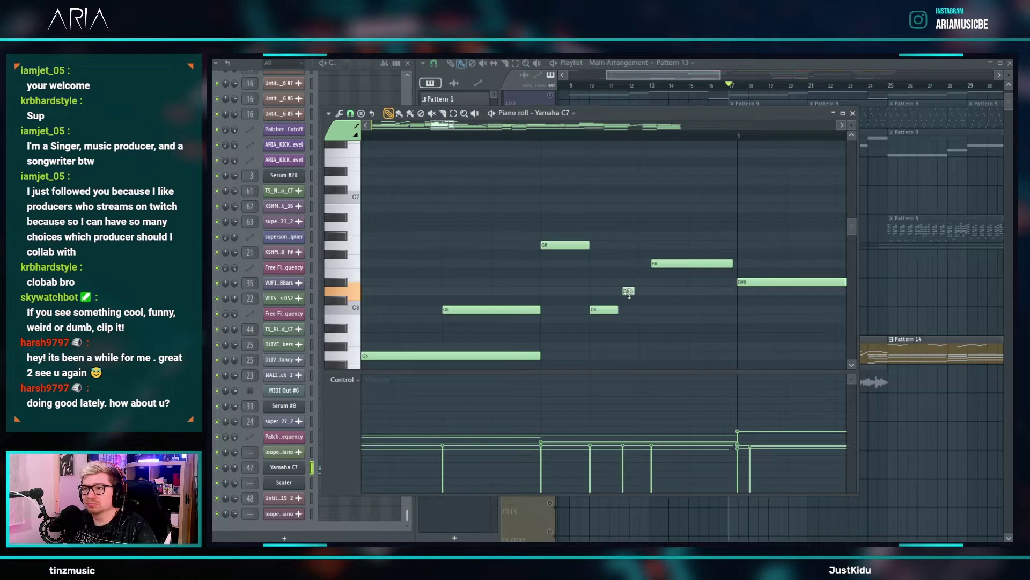
# - Start bar 2's last F6 and its grace note earlier, raise the grace note to D#6, and shorten the preceding C6
pyautogui.moveTo(665, 265); pyautogui.dragTo(653, 266)
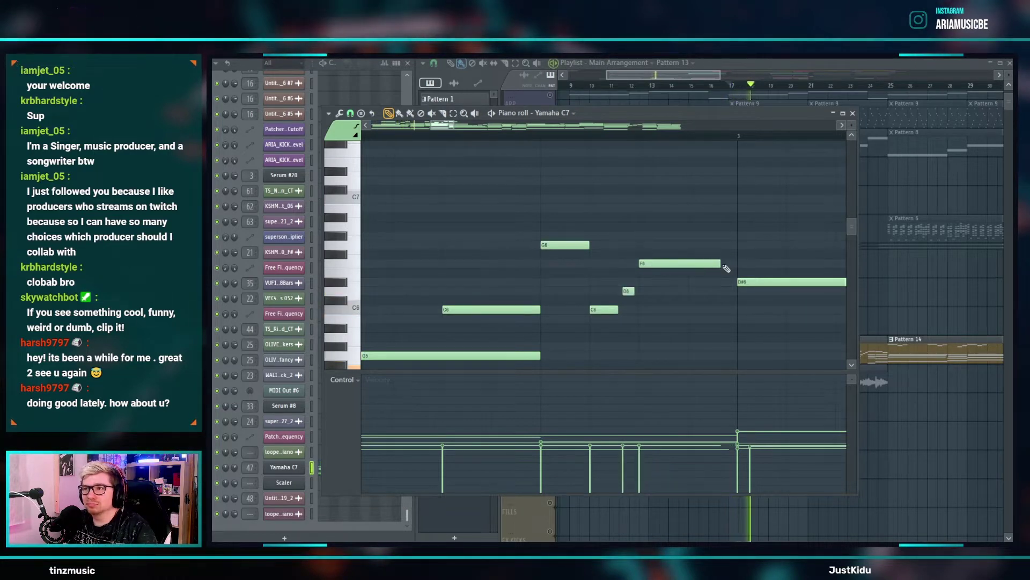
pyautogui.moveTo(728, 264); pyautogui.dragTo(733, 265)
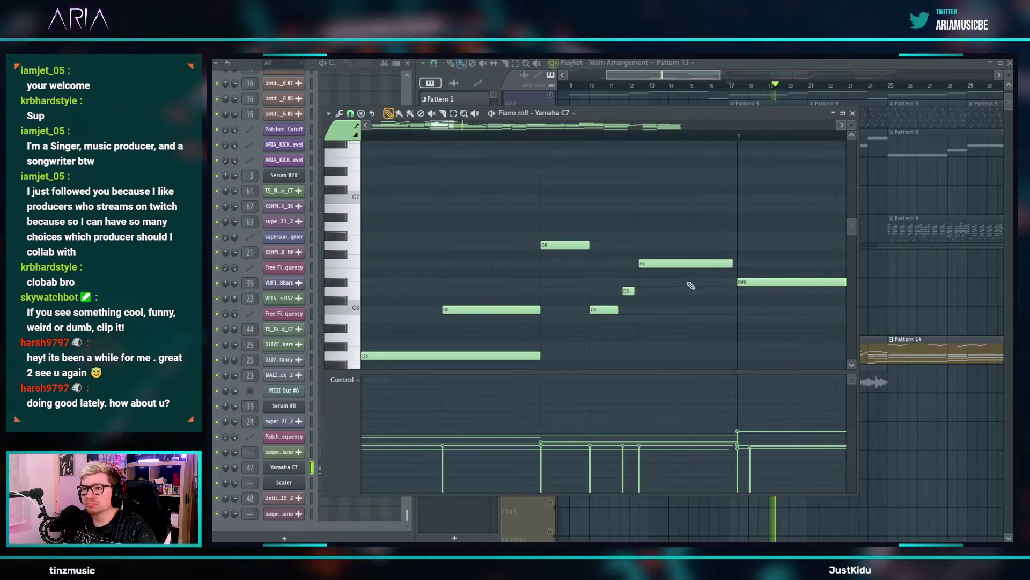
pyautogui.moveTo(628, 291); pyautogui.dragTo(598, 310)
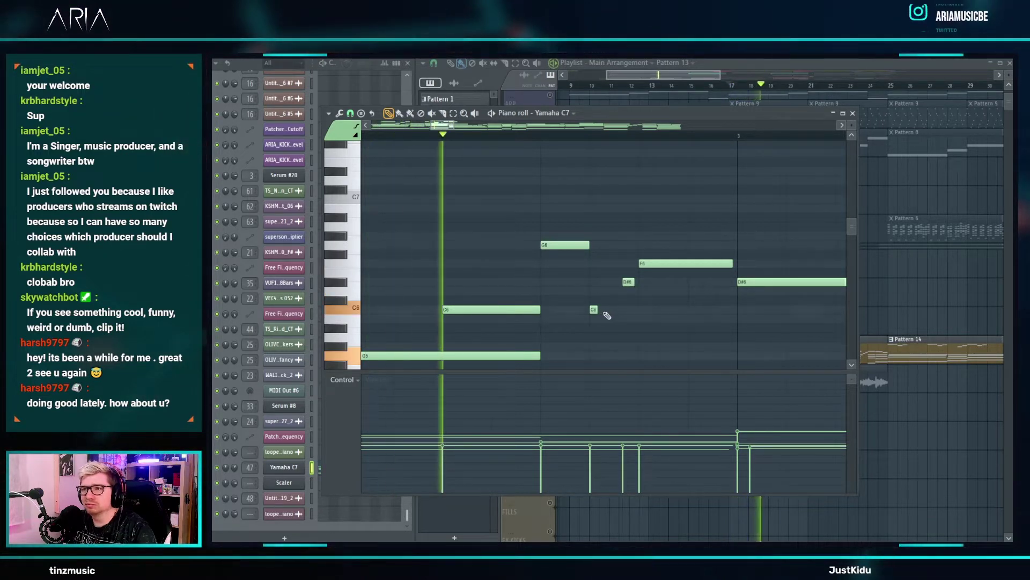
pyautogui.press('space')
# - Try an A#5 note late in bar 3, play it, and replace it with a G#5
pyautogui.scroll(-5, 584, 279)
pyautogui.scroll(-1, 680, 288)
pyautogui.scroll(-1, 611, 289)
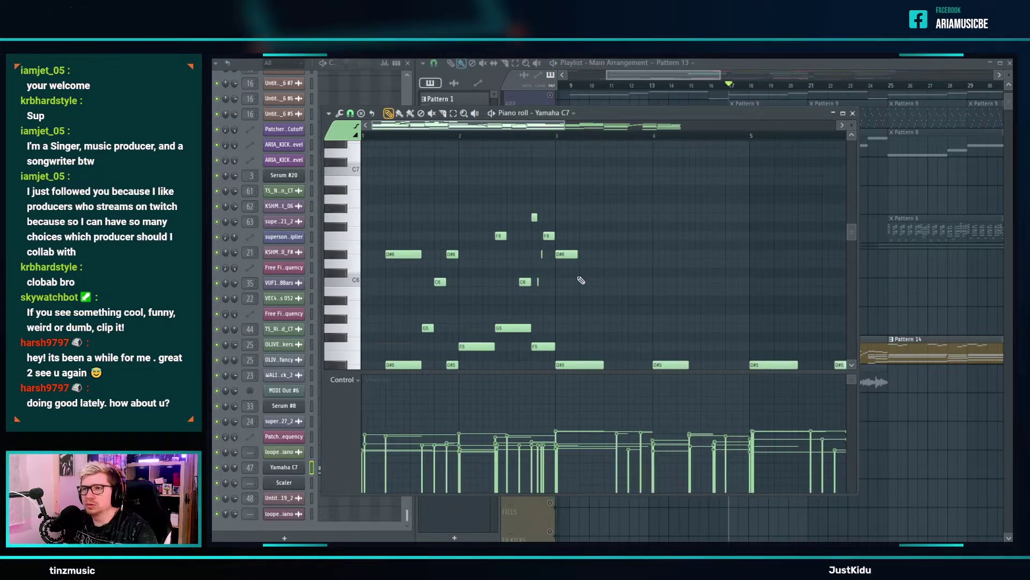
pyautogui.scroll(3, 595, 278)
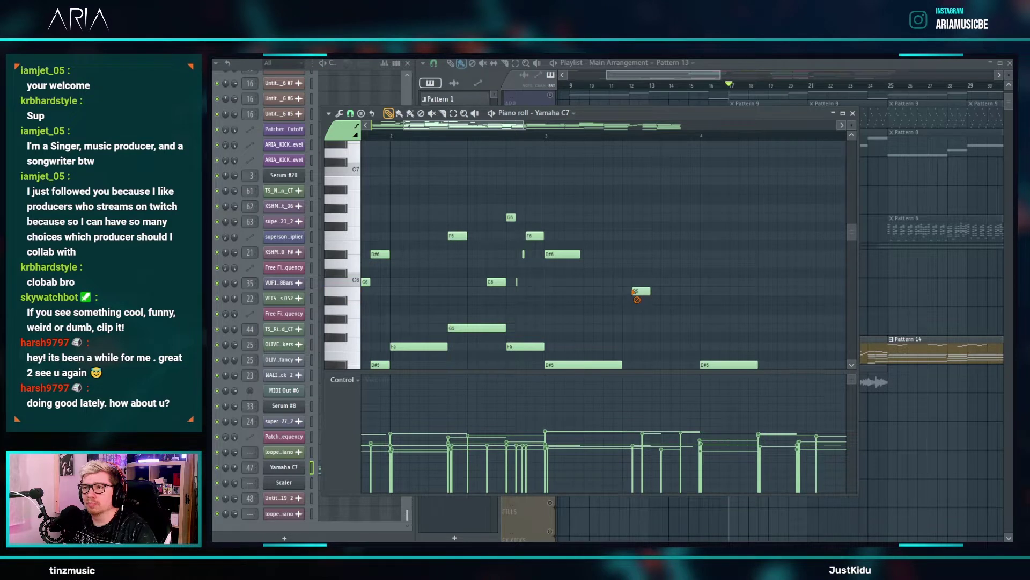
pyautogui.moveTo(644, 290); pyautogui.dragTo(643, 302)
pyautogui.scroll(-5, 646, 302)
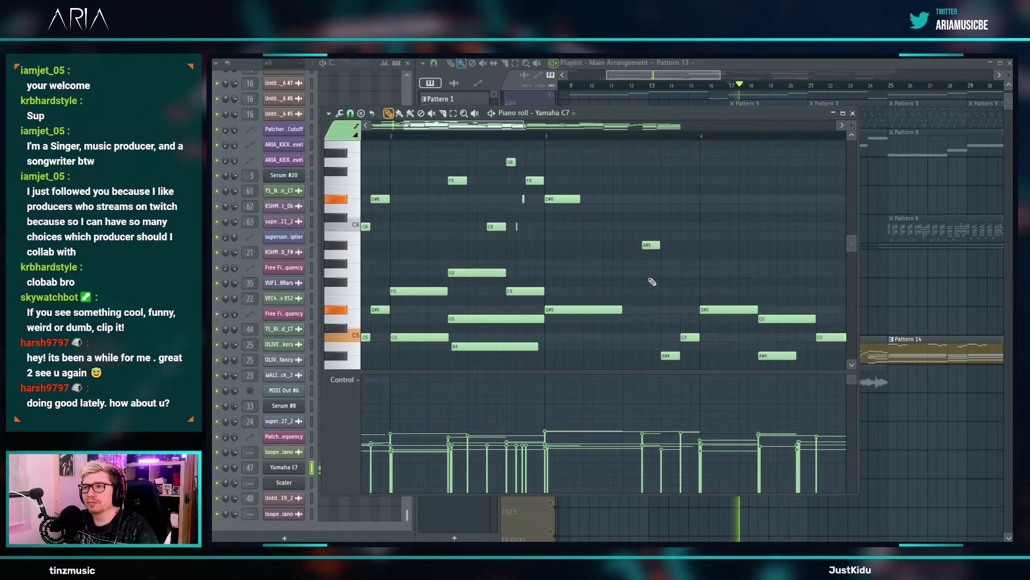
pyautogui.scroll(2, 657, 303)
pyautogui.rightClick(651, 219)
pyautogui.click(644, 227)
pyautogui.press('space')
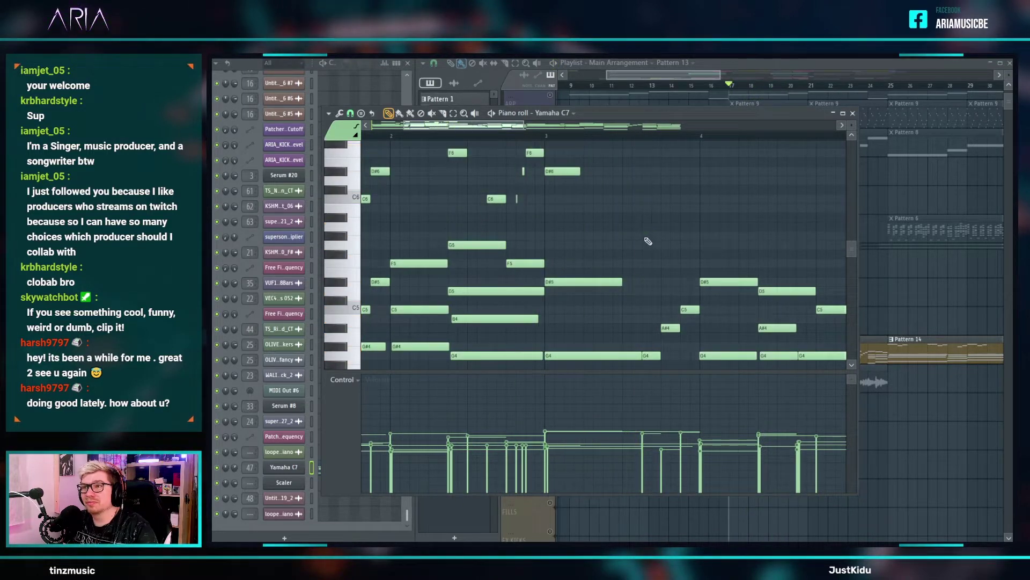
# - Add a second short note late in bar 3, adjust the pair to G5 and A#5, and play the result
pyautogui.scroll(3, 666, 228)
pyautogui.click(671, 254)
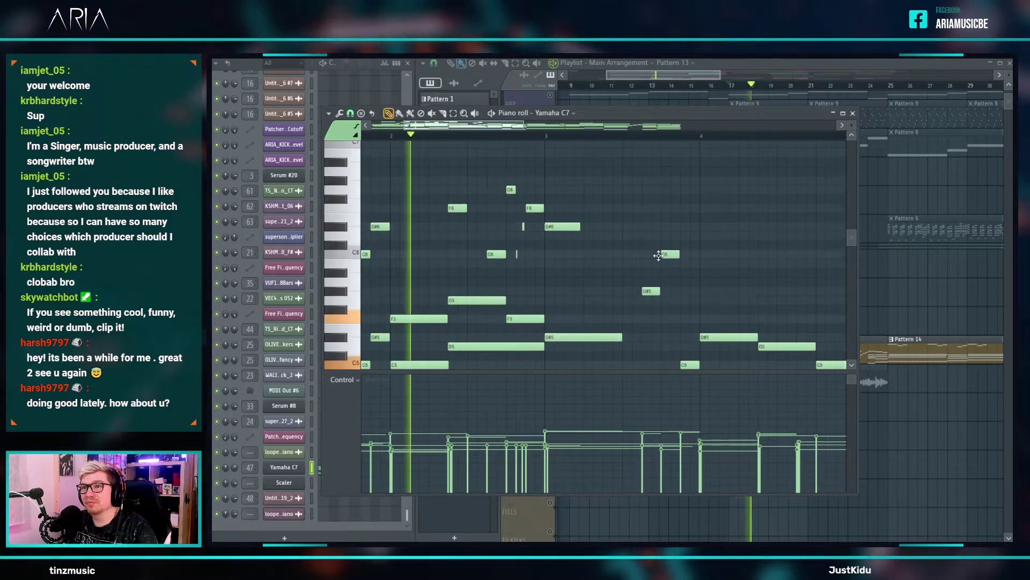
pyautogui.moveTo(675, 253); pyautogui.dragTo(675, 262)
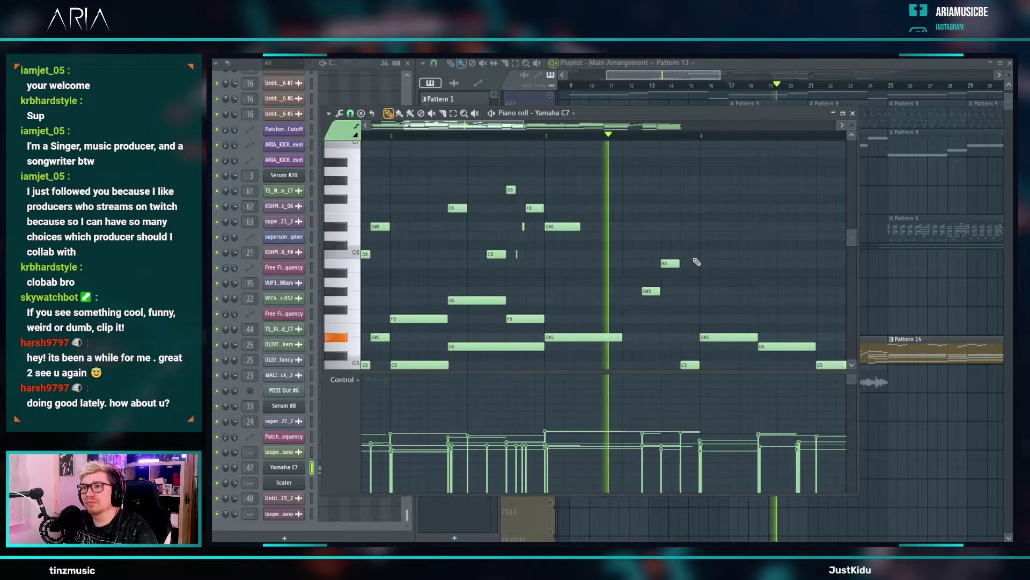
pyautogui.press('space')
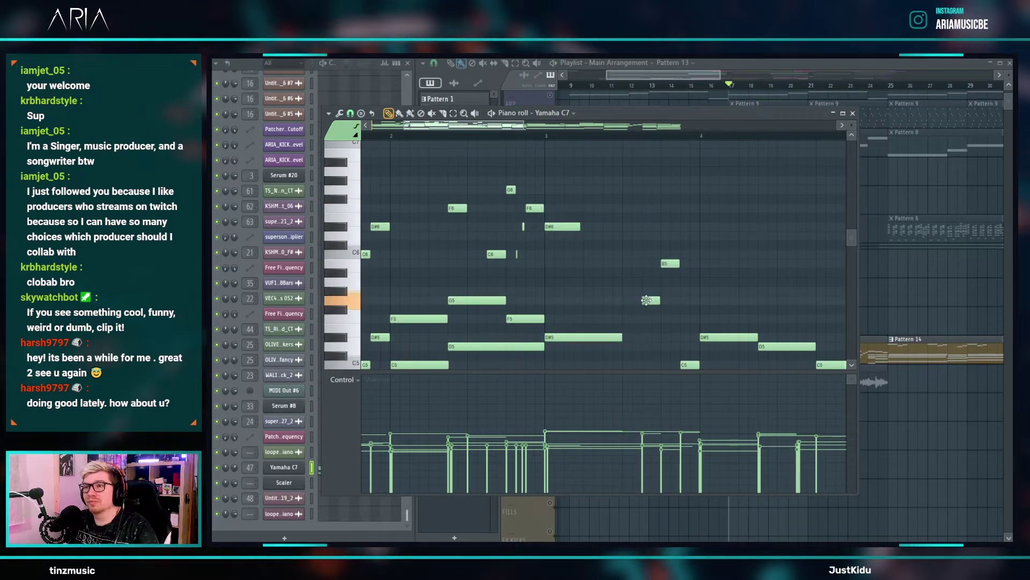
pyautogui.press('space')
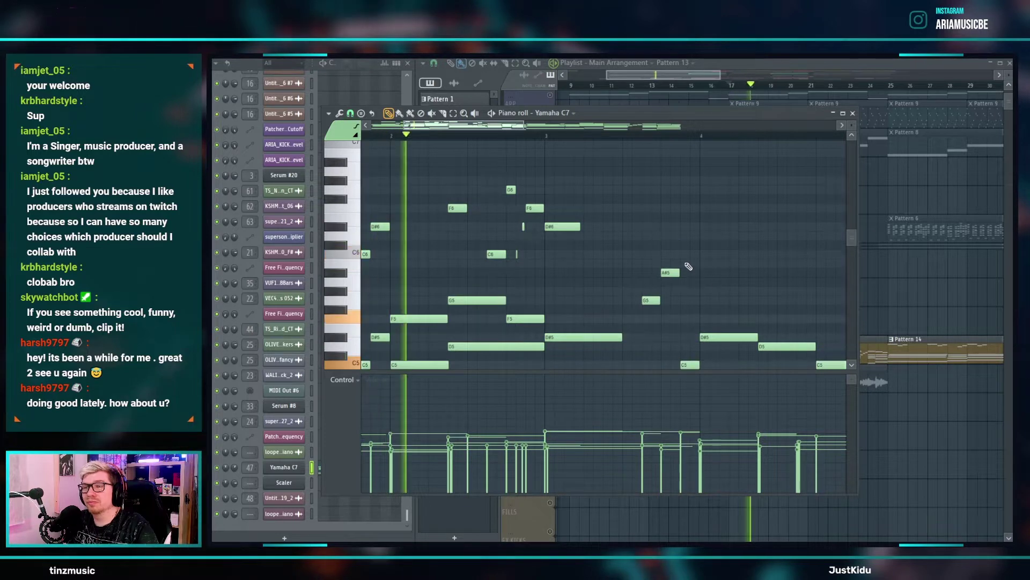
pyautogui.scroll(-2, 689, 271)
pyautogui.scroll(2, 687, 263)
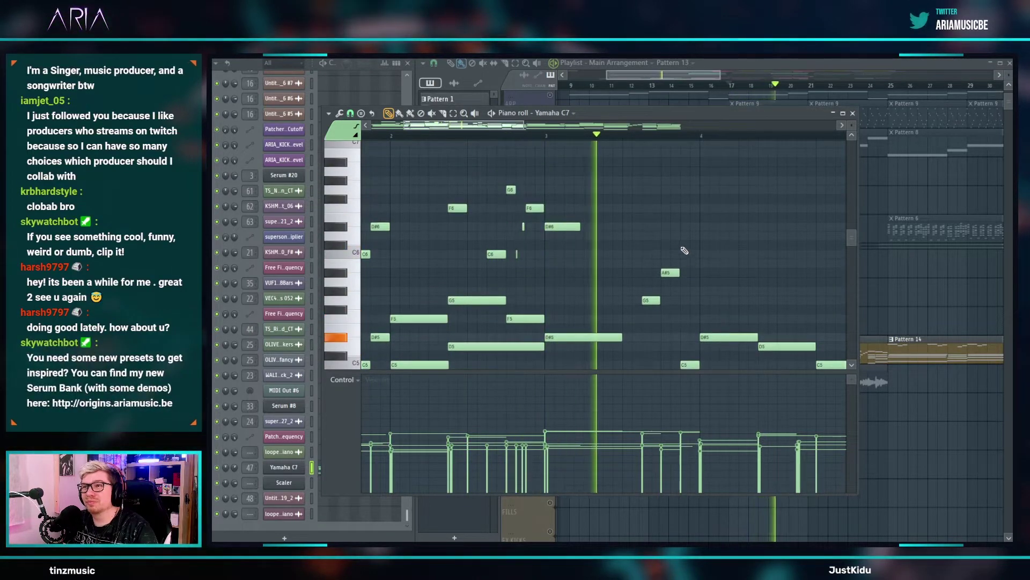
# - Continue the rising line with a C6 at the end of bar 3 and an A#6 starting bar 4, and play it
pyautogui.press('space')
pyautogui.click(691, 254)
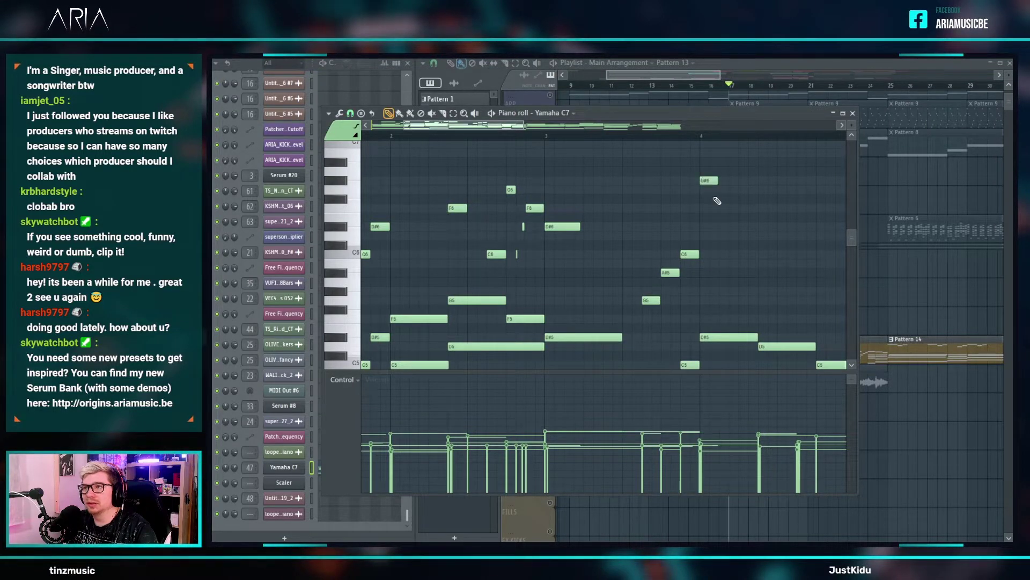
pyautogui.scroll(4, 716, 195)
pyautogui.rightClick(709, 181)
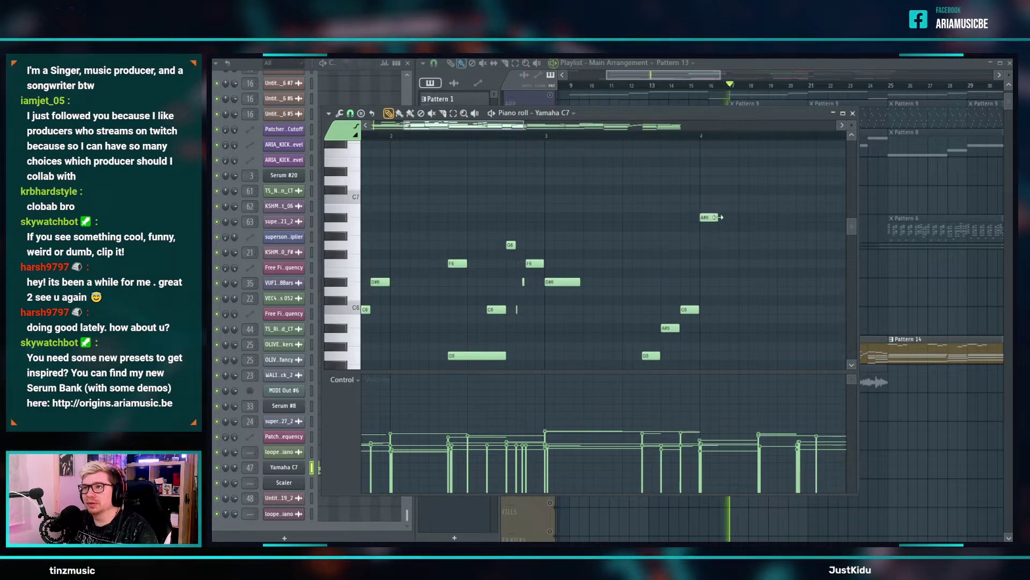
pyautogui.scroll(-2, 697, 273)
pyautogui.press('space')
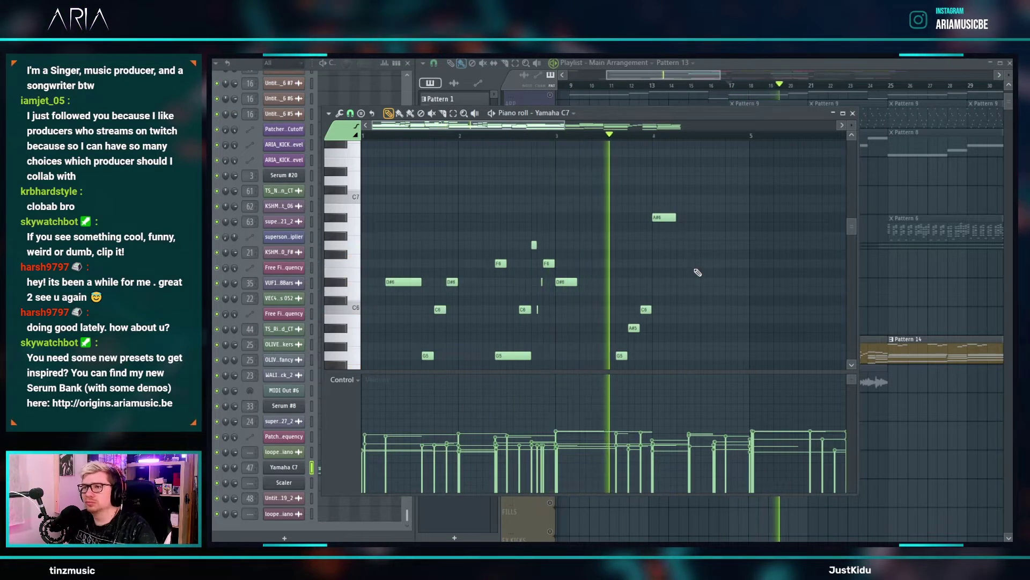
# - Shorten the A#6 at the start of bar 4, follow it with a short G#6, and replay the melody
pyautogui.scroll(3, 693, 254)
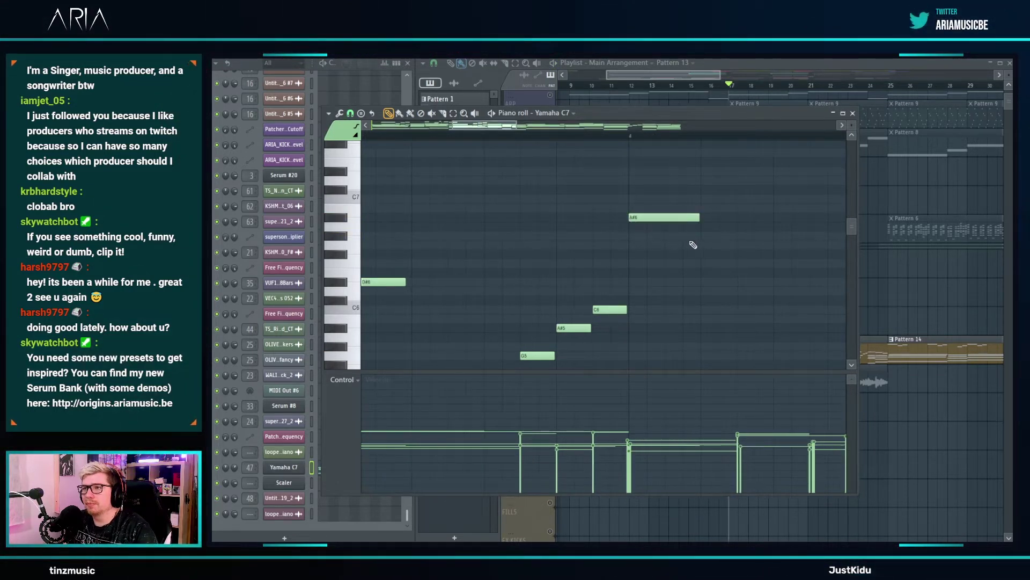
pyautogui.moveTo(700, 219); pyautogui.dragTo(664, 219)
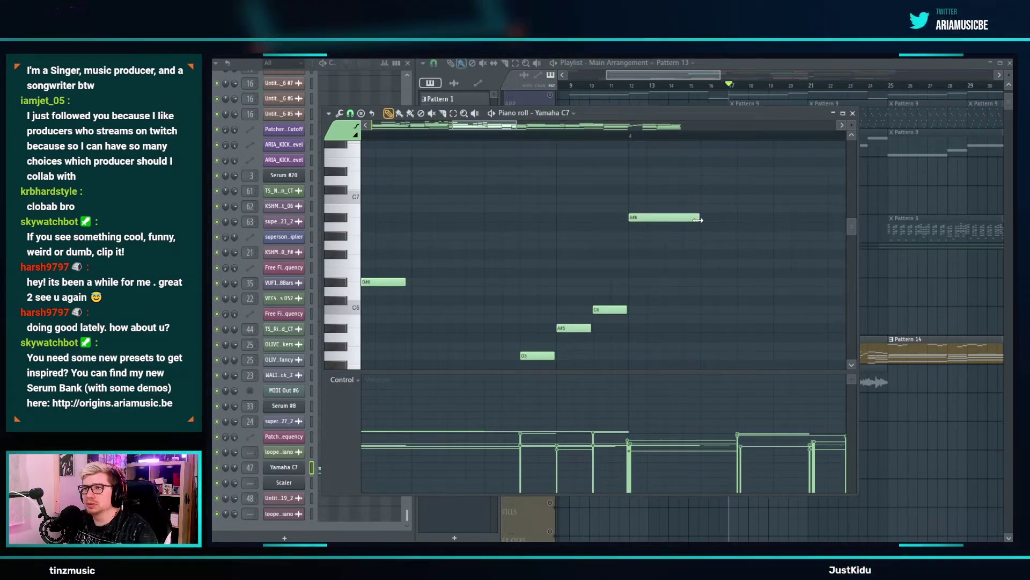
pyautogui.click(666, 234)
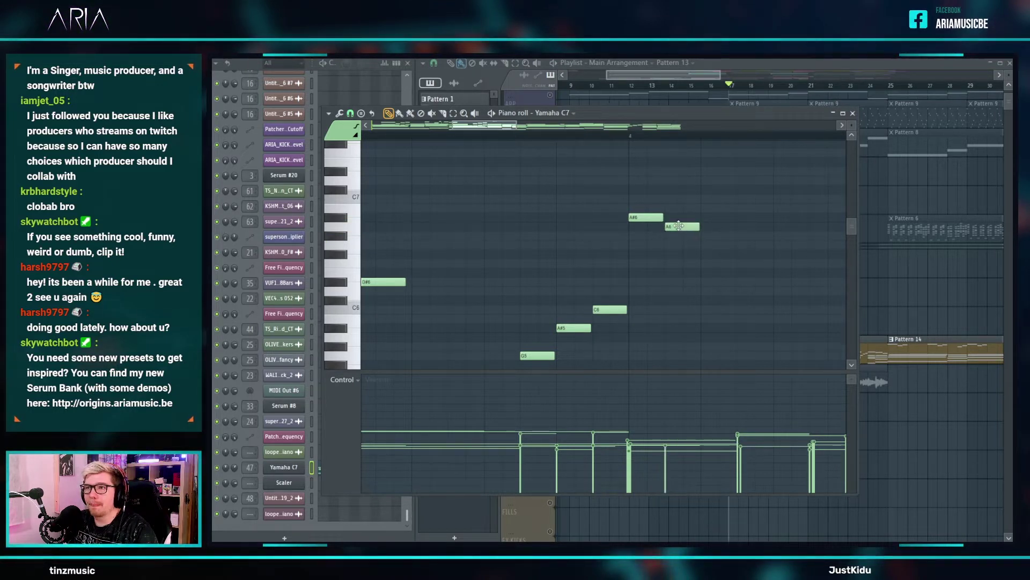
pyautogui.rightClick(674, 227)
pyautogui.click(666, 235)
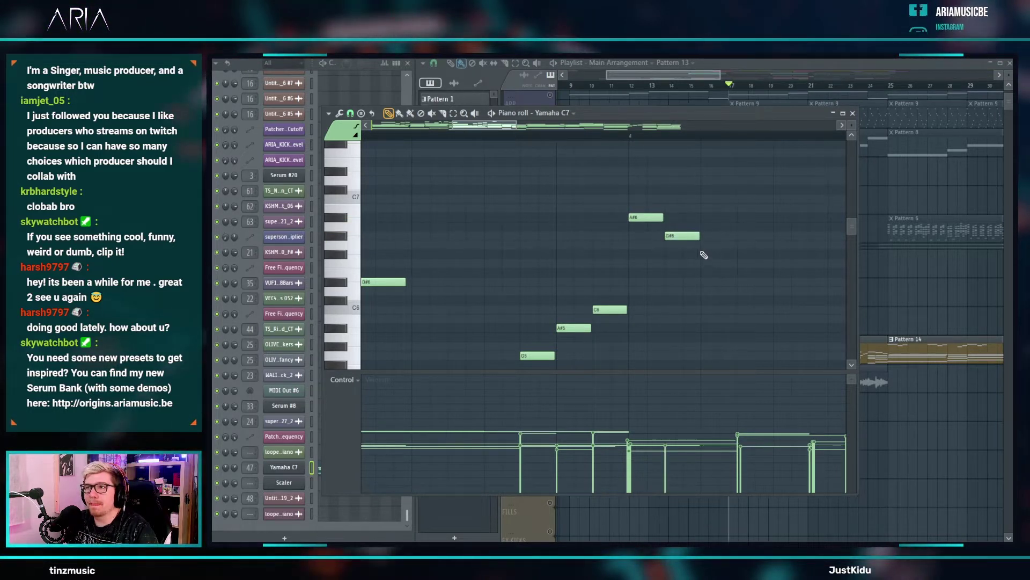
pyautogui.press('space')
pyautogui.scroll(-3, 647, 265)
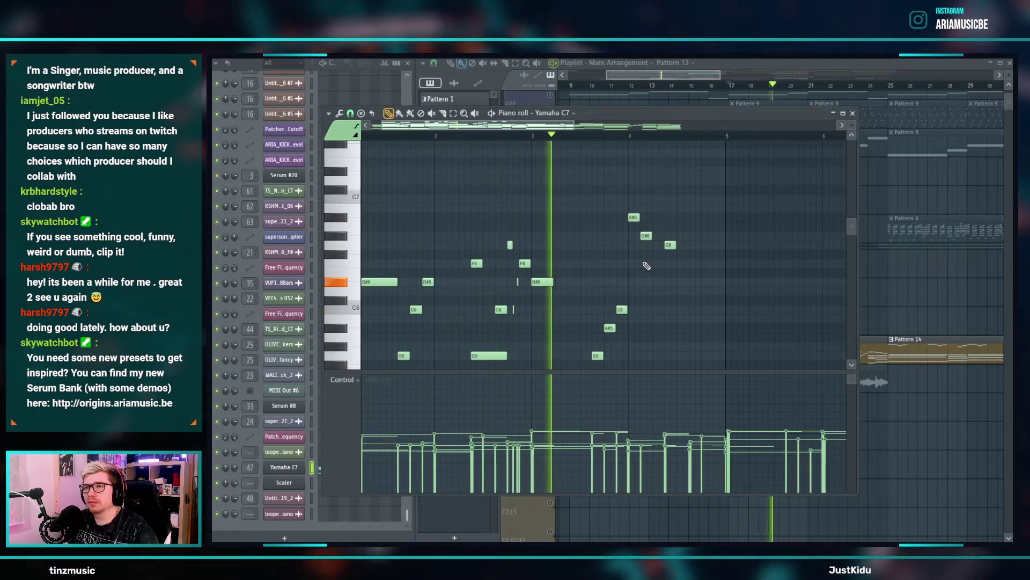
# - Add a lengthened D#6 after the G6 in bar 4 and a longer C6 at the start of bar 5
pyautogui.press('space')
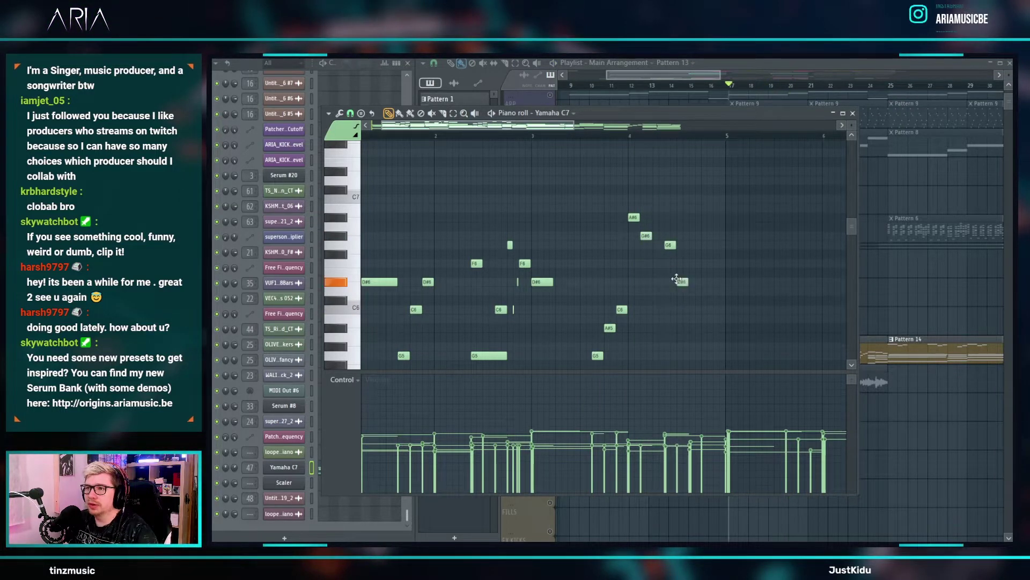
pyautogui.click(683, 281)
pyautogui.press('space')
pyautogui.moveTo(691, 284); pyautogui.dragTo(704, 284)
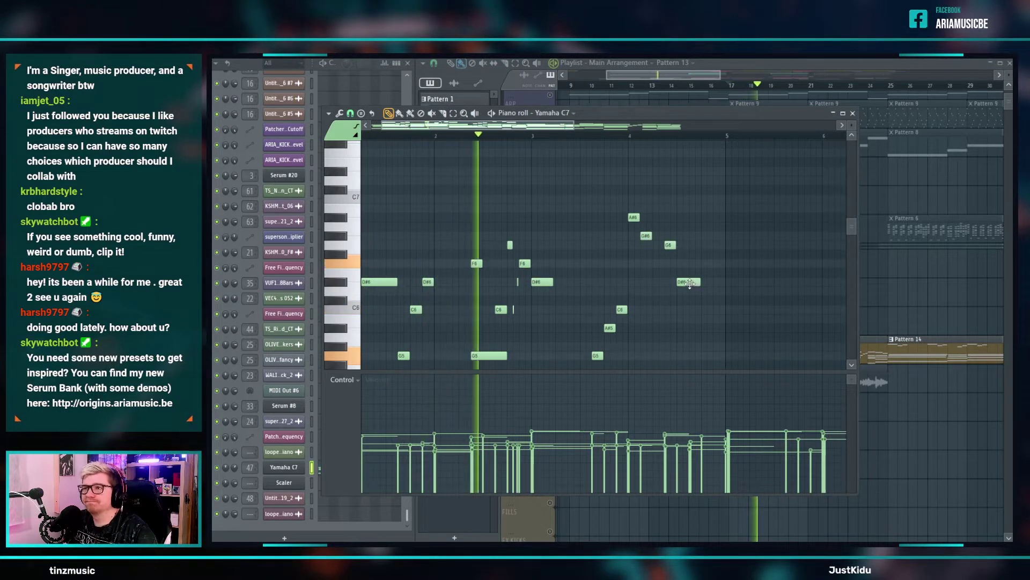
pyautogui.click(727, 308)
pyautogui.moveTo(746, 310); pyautogui.dragTo(774, 311)
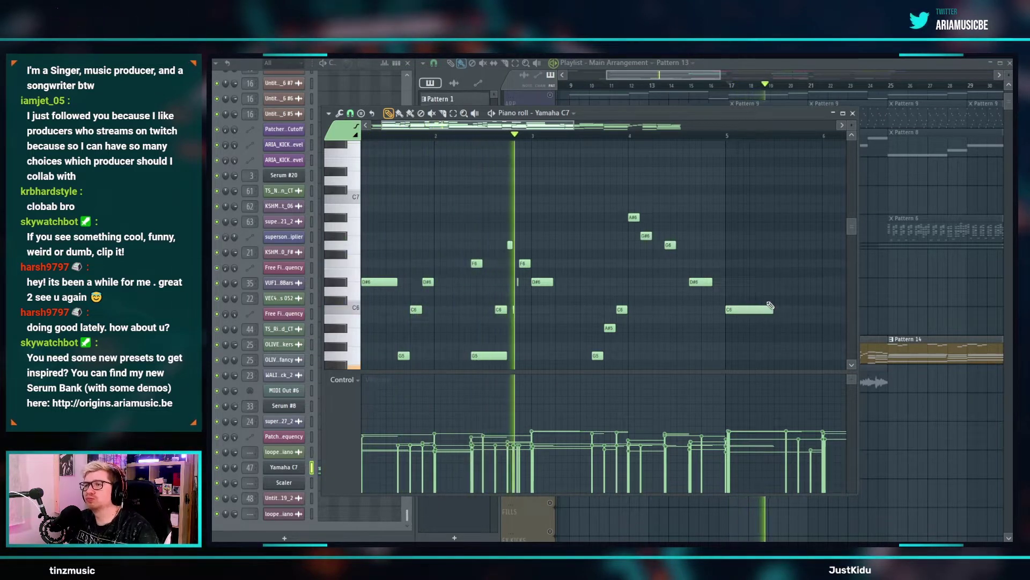
# - Copy the short G5, C6 and D#6 notes of bar 1 into the second half of bar 5 and play the melody
pyautogui.scroll(-2, 752, 297)
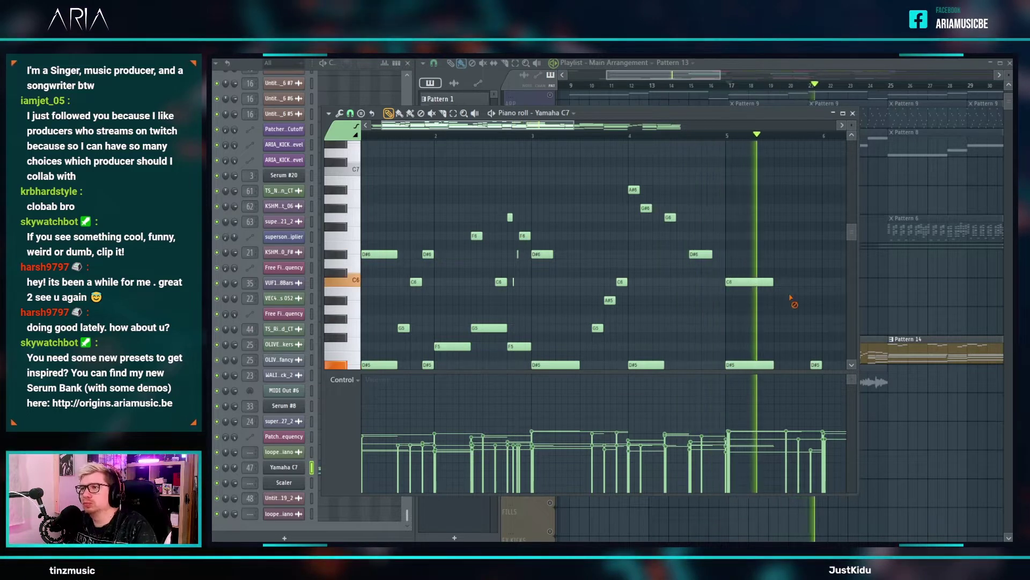
pyautogui.press('space')
pyautogui.moveTo(440, 225); pyautogui.dragTo(756, 327)
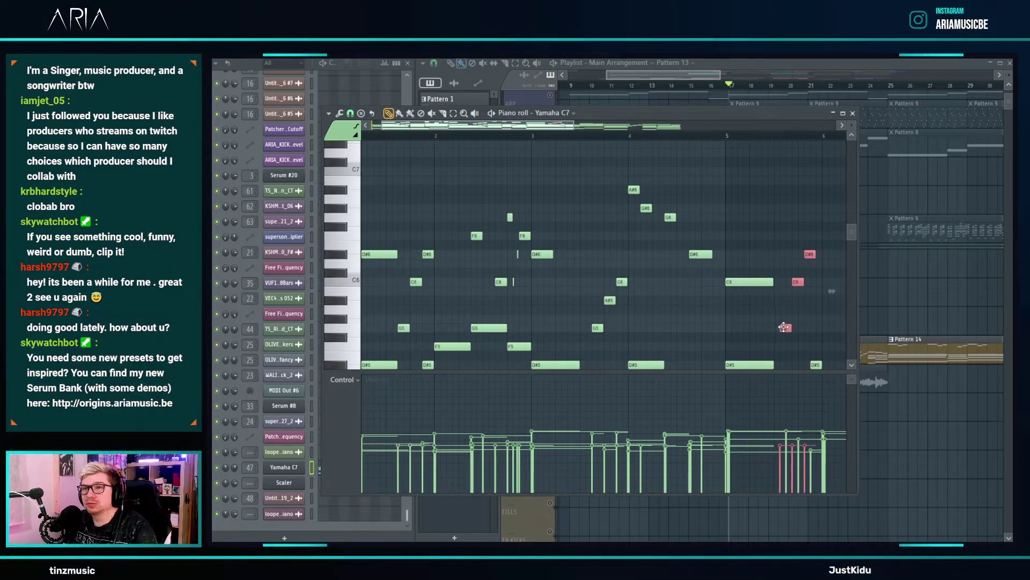
pyautogui.press('space')
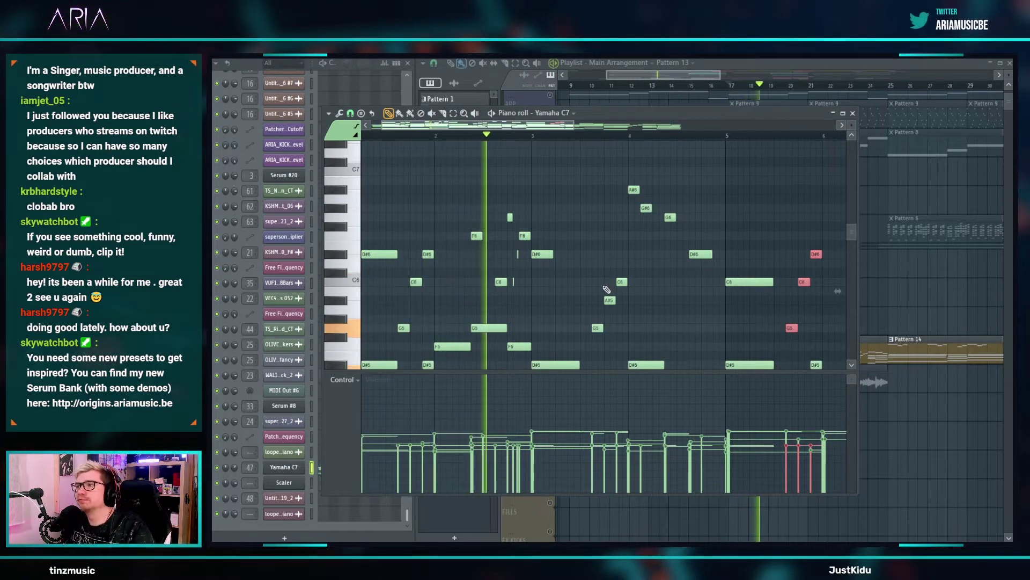
pyautogui.press('space')
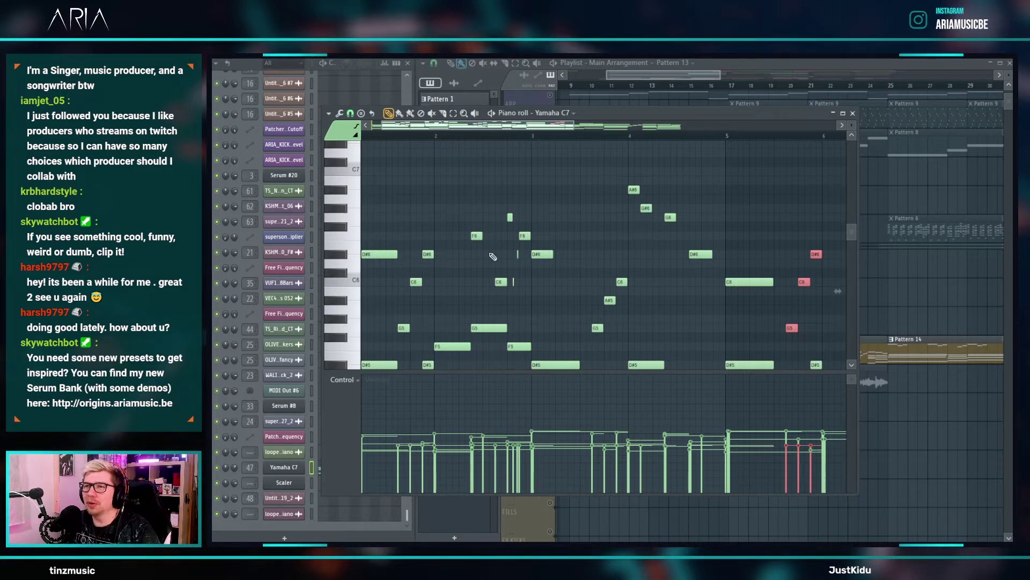
# - Copy the high melody phrase spanning bar 2 and the start of bar 3 into bars 6 and 7, and play it
pyautogui.moveTo(581, 309); pyautogui.dragTo(454, 176)
pyautogui.scroll(-2, 458, 251)
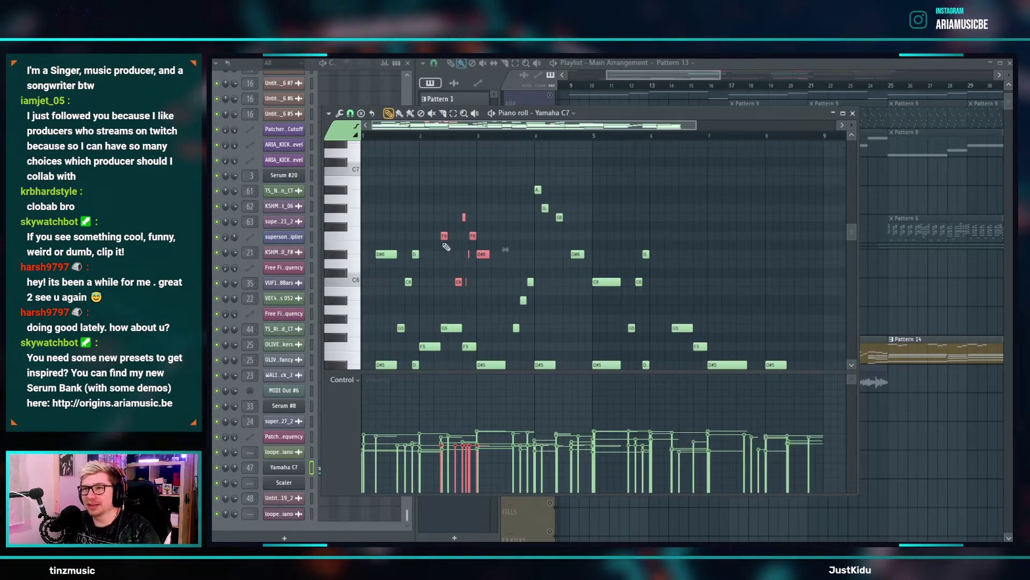
pyautogui.moveTo(443, 236); pyautogui.dragTo(674, 240)
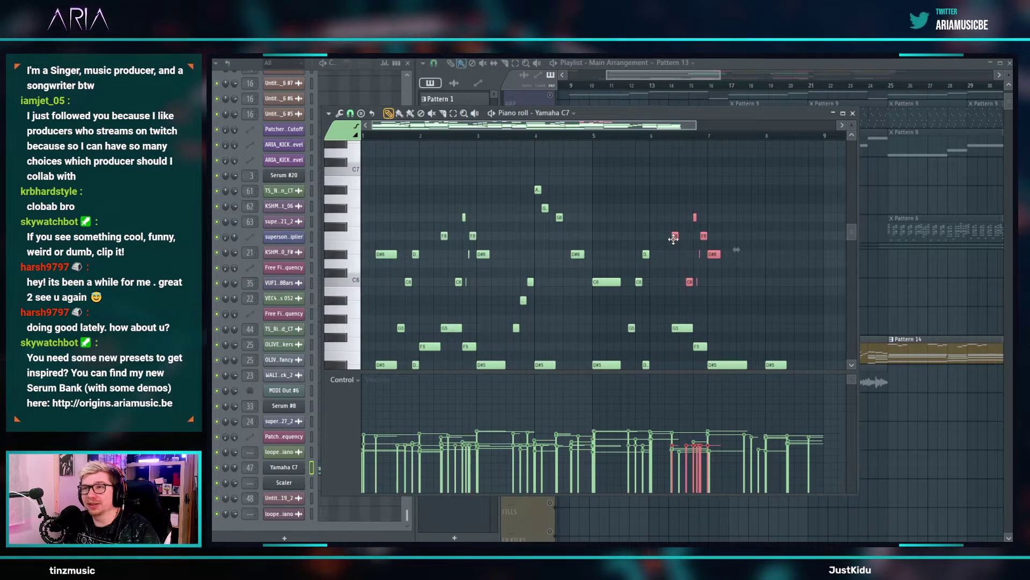
pyautogui.click(581, 136)
pyautogui.press('space')
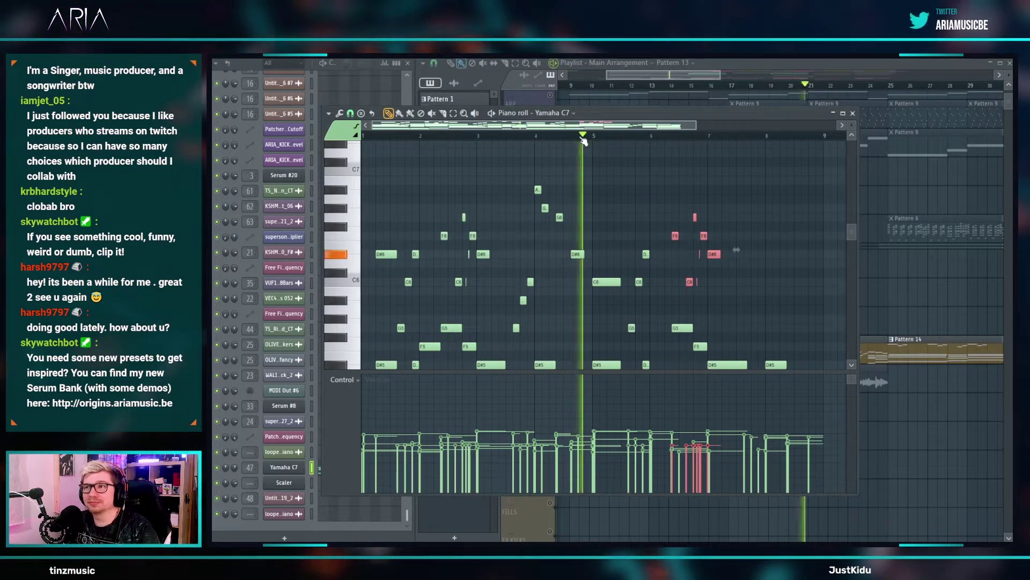
pyautogui.rightClick(739, 275)
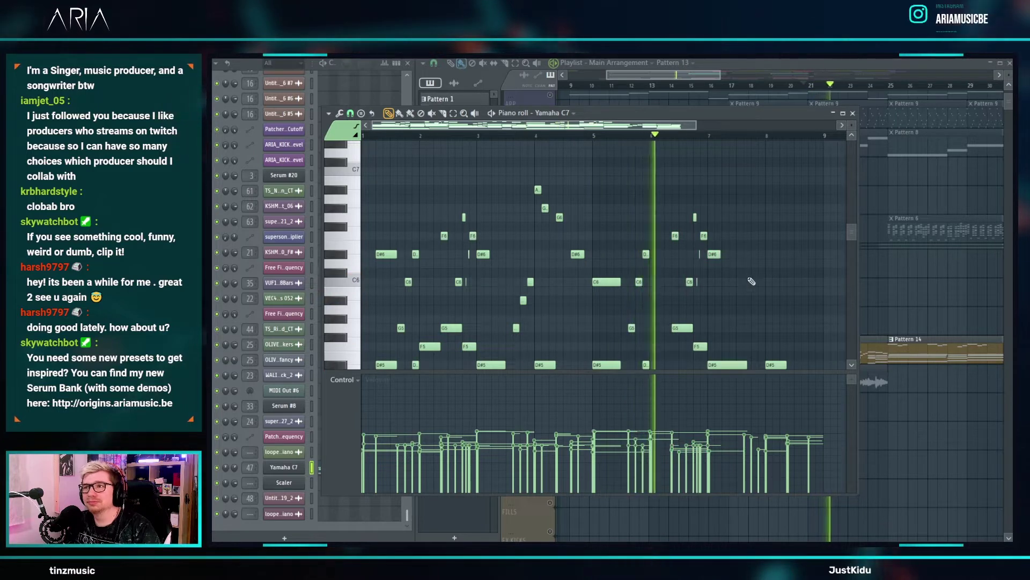
pyautogui.press('space')
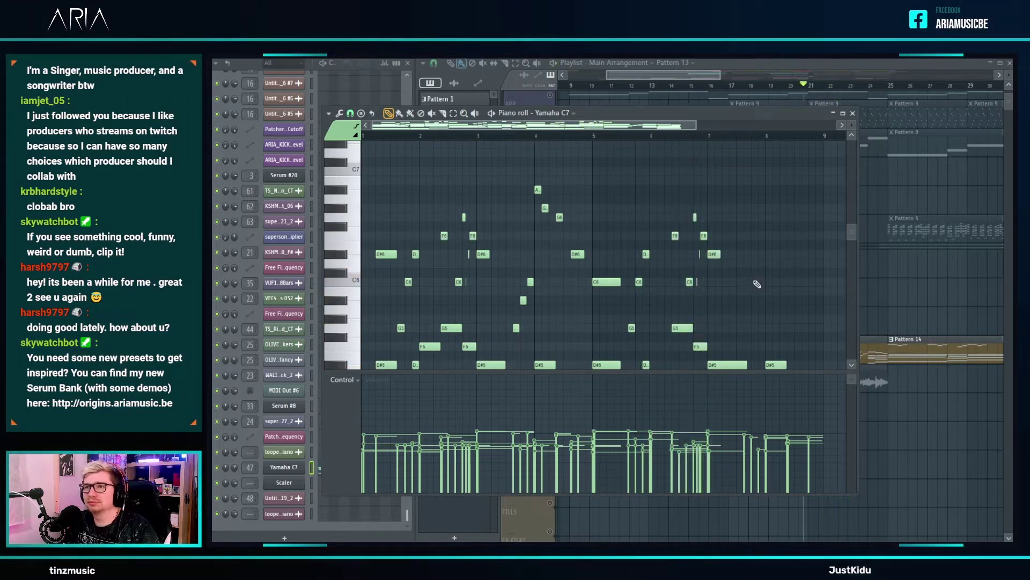
# - Solo the Tonal Reverb track and listen to the original jazz piano loop as a reference
pyautogui.scroll(4, 728, 285)
pyautogui.scroll(-3, 728, 285)
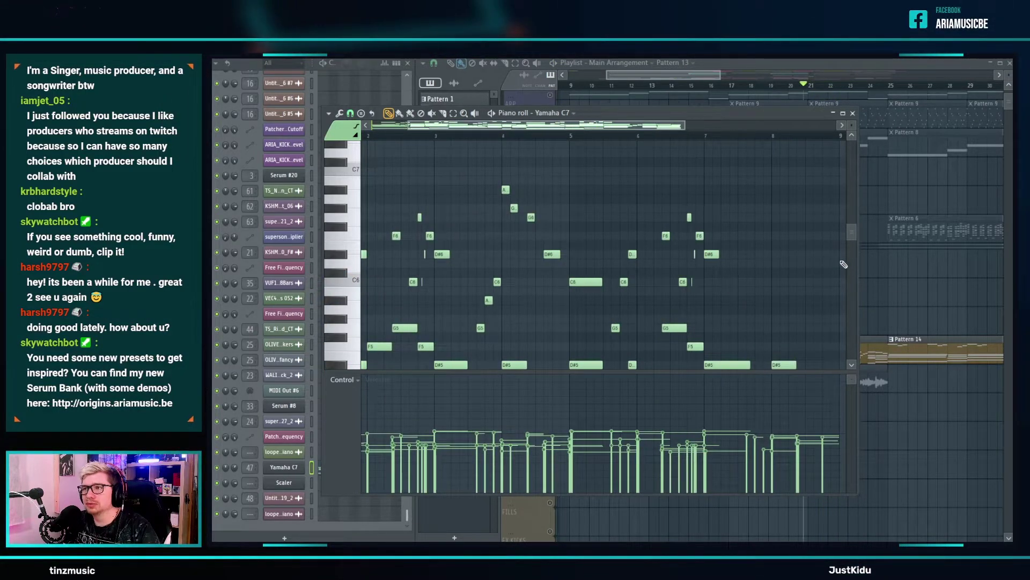
pyautogui.press('F5')
pyautogui.rightClick(550, 388)
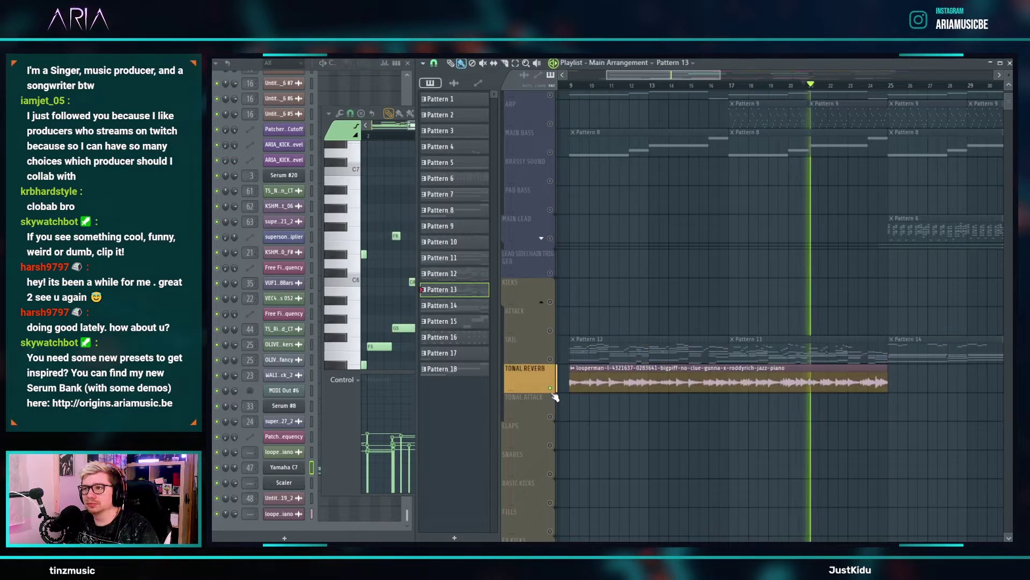
pyautogui.press('F7')
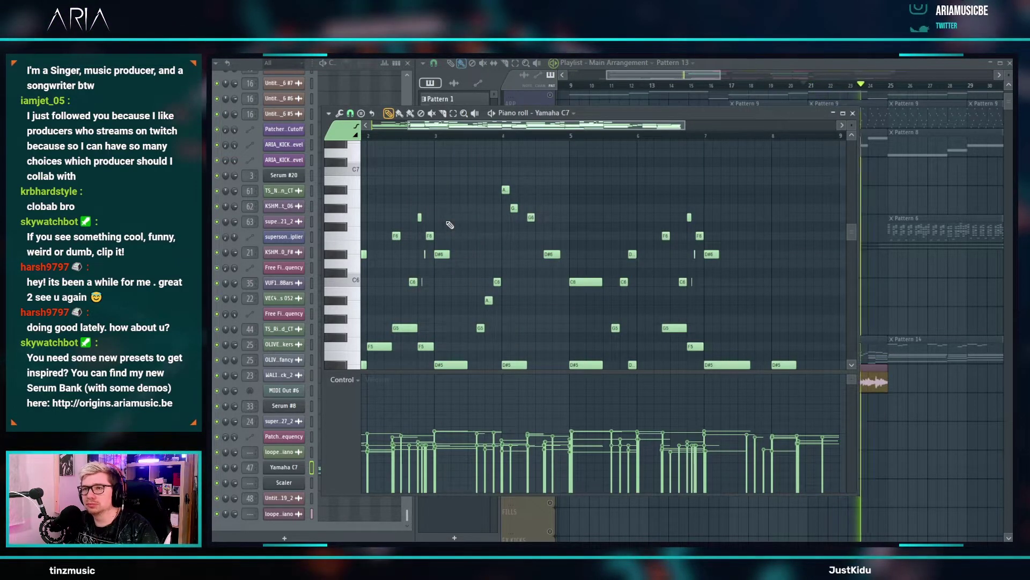
pyautogui.press('space')
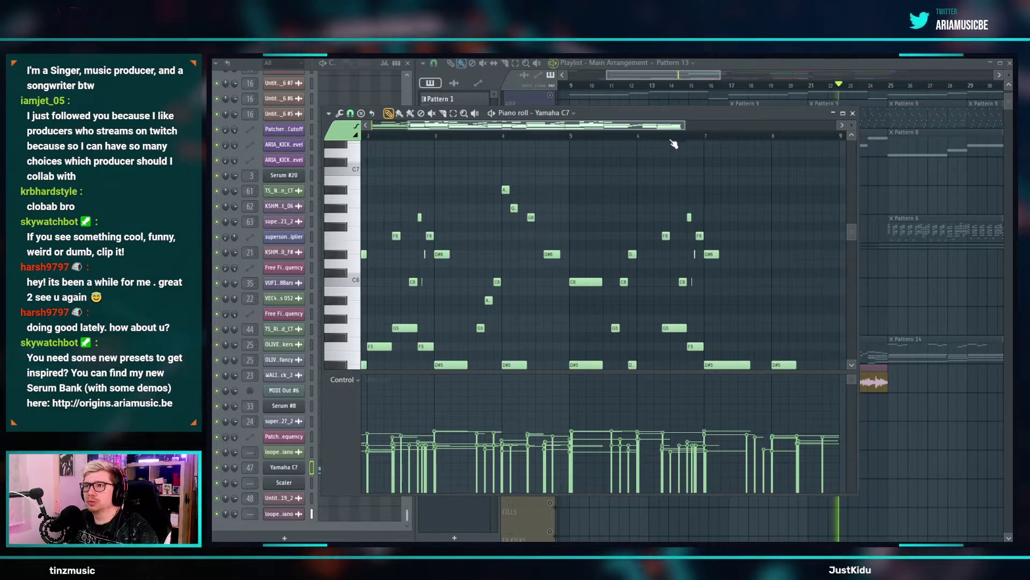
# - Unmute the Tail track so the piano part plays together with the original loop, and resume playback
pyautogui.press('F5')
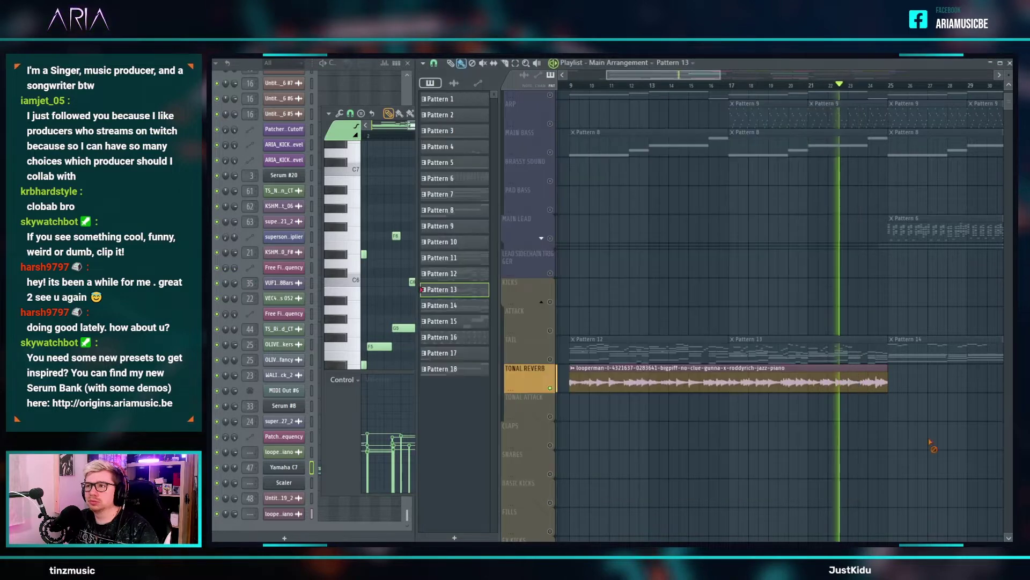
pyautogui.press('space')
pyautogui.click(549, 359)
pyautogui.click(395, 183)
pyautogui.press('space')
# - Add short D#6, C6 and D#6 notes at the end of bar 7 and a lengthened A#5 starting bar 8, and play them
pyautogui.keyDown('ctrl'); pyautogui.scroll(5, 740, 273); pyautogui.keyUp('ctrl')
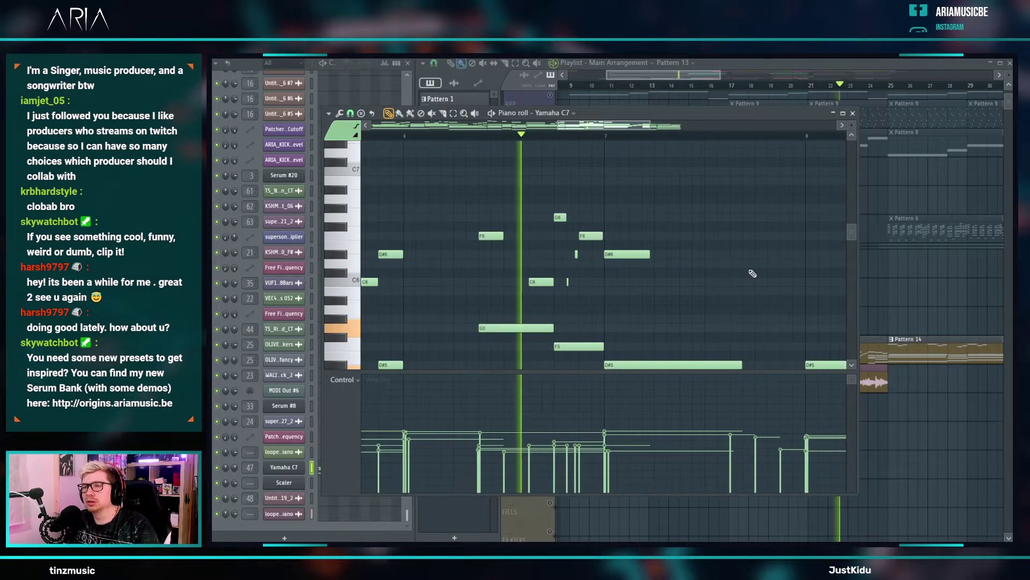
pyautogui.press('space')
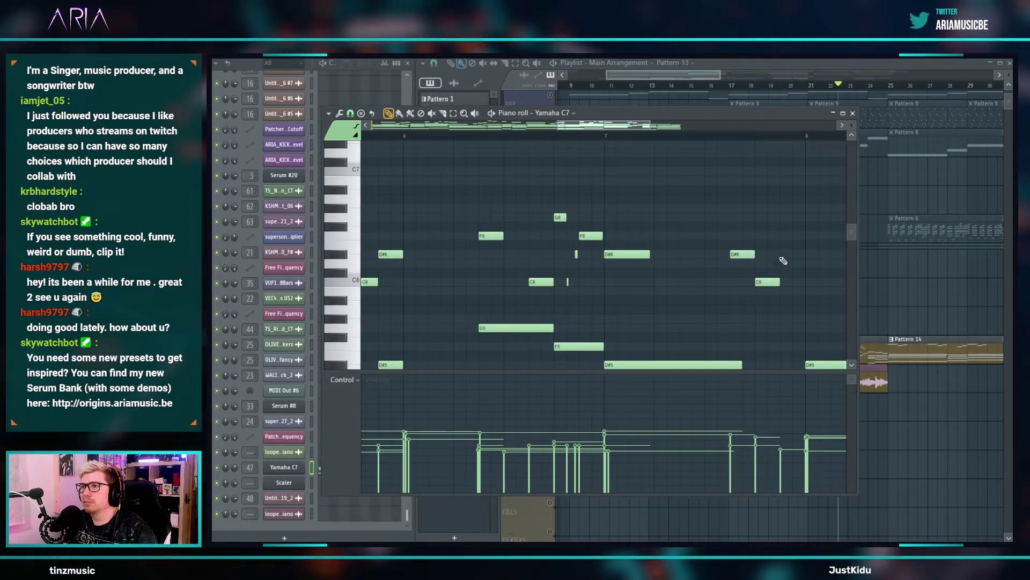
pyautogui.press('space')
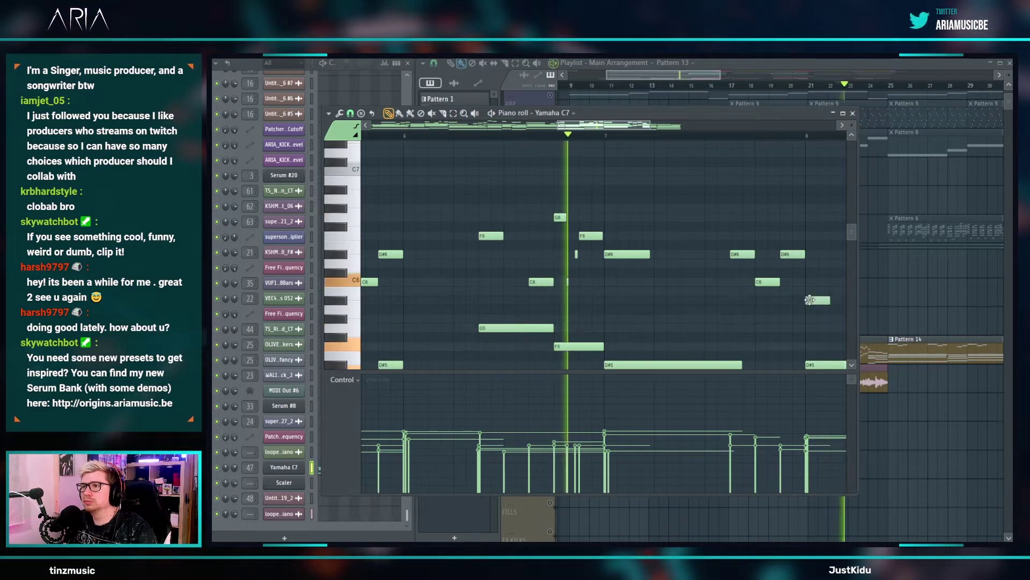
pyautogui.press('space')
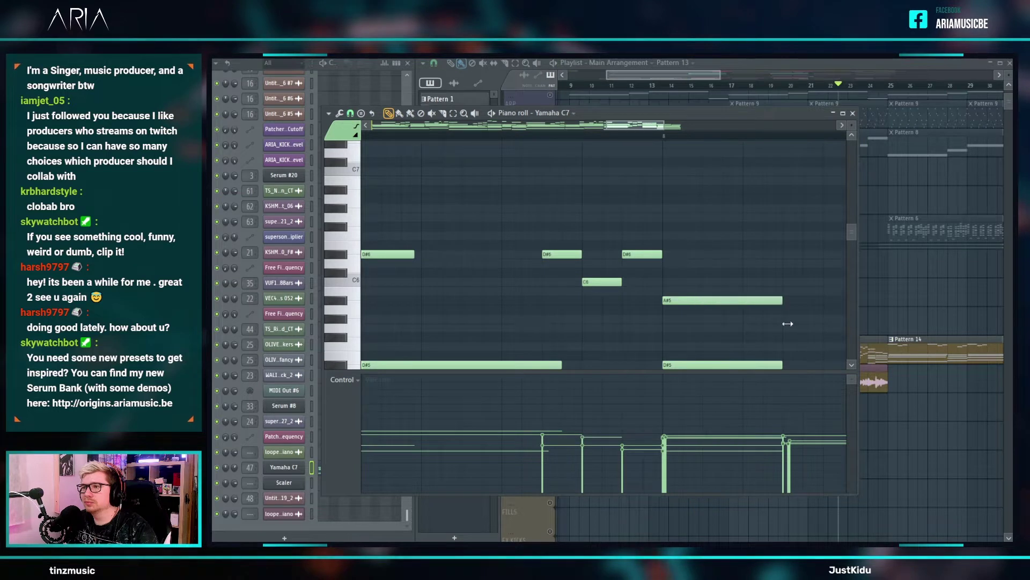
pyautogui.press('space')
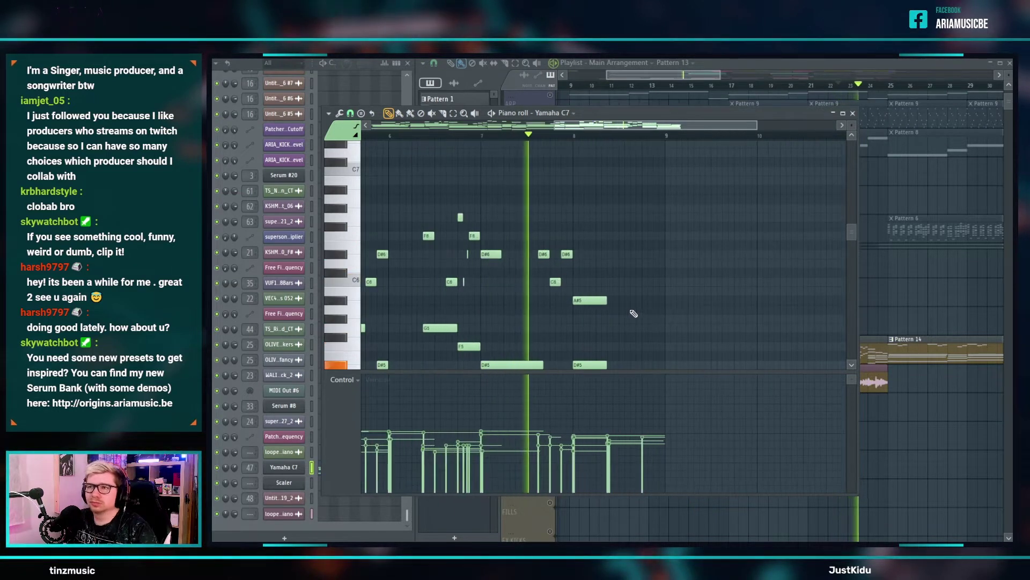
pyautogui.press('space')
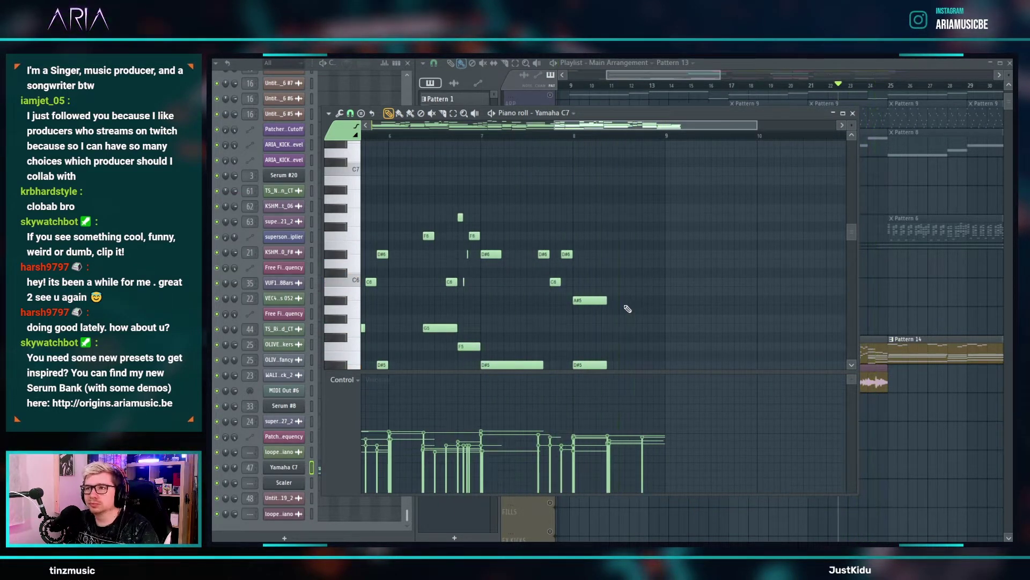
# - Complete bar 8 with a C6 followed by a D6 that stops at bar 9, and play the ending
pyautogui.scroll(3, 617, 298)
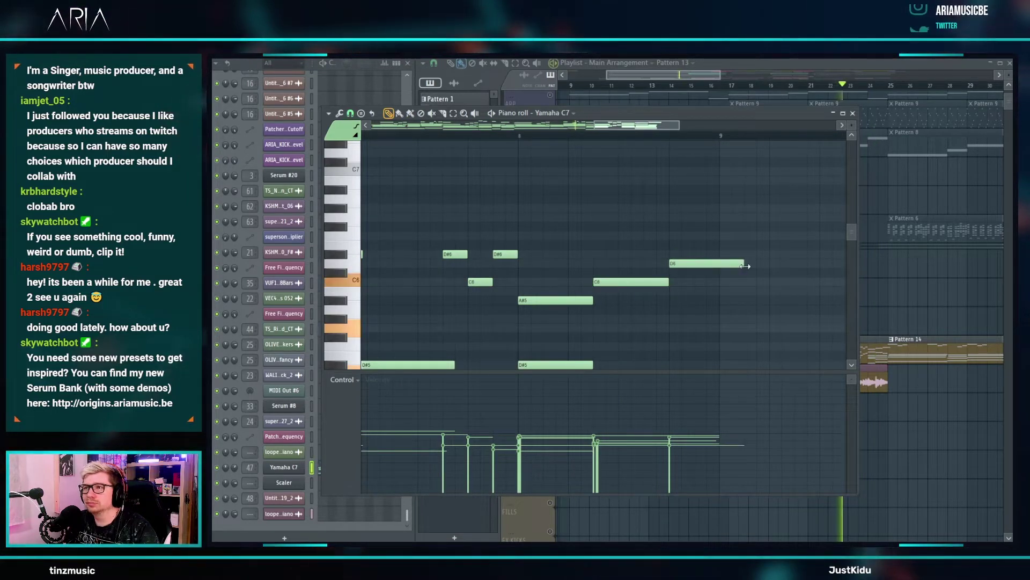
pyautogui.press('space')
pyautogui.scroll(-3, 625, 281)
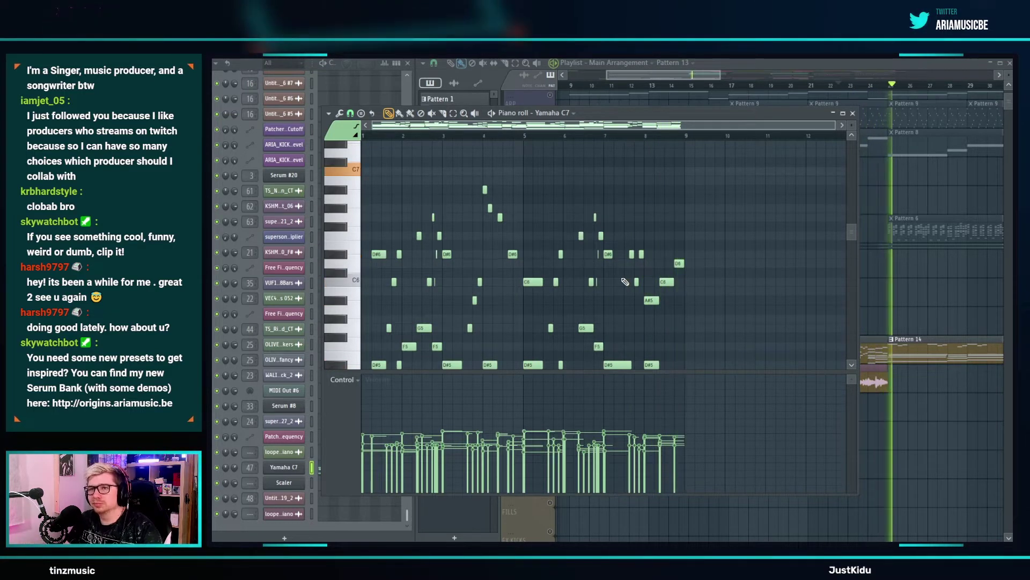
pyautogui.press('space')
# - Delete the Pattern 14 clip at bar 25 and loop playback over bars 9 to 24 to hear Patterns 12 and 13
pyautogui.rightClick(947, 361)
pyautogui.press('space')
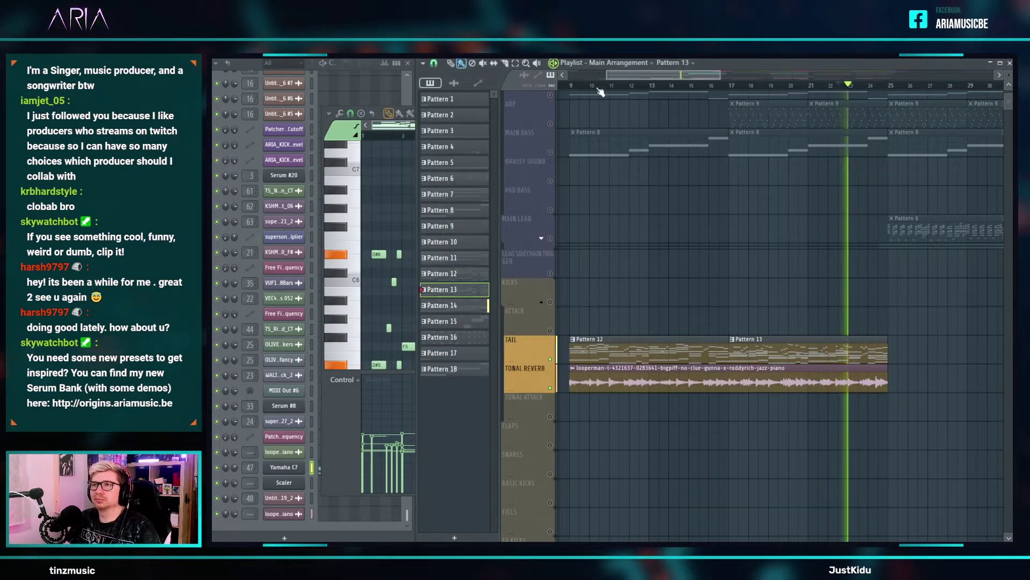
pyautogui.moveTo(575, 89); pyautogui.dragTo(888, 87)
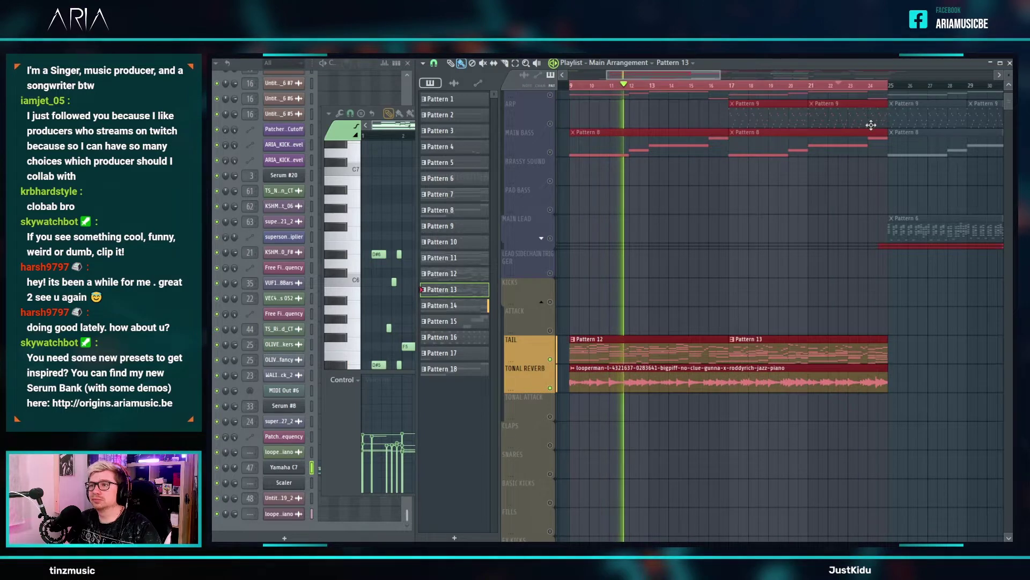
pyautogui.rightClick(832, 278)
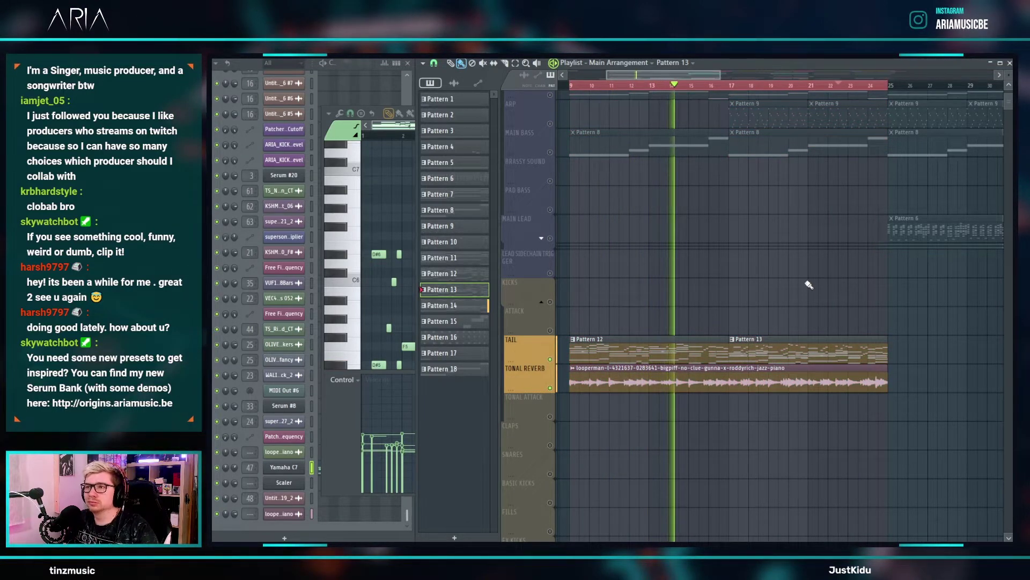
pyautogui.click(386, 243)
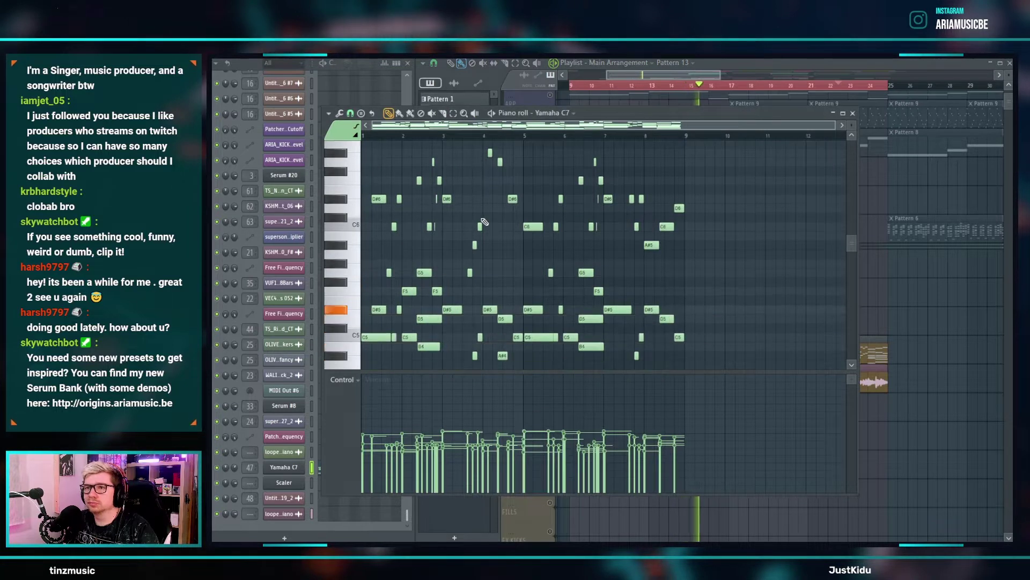
pyautogui.scroll(-5, 485, 222)
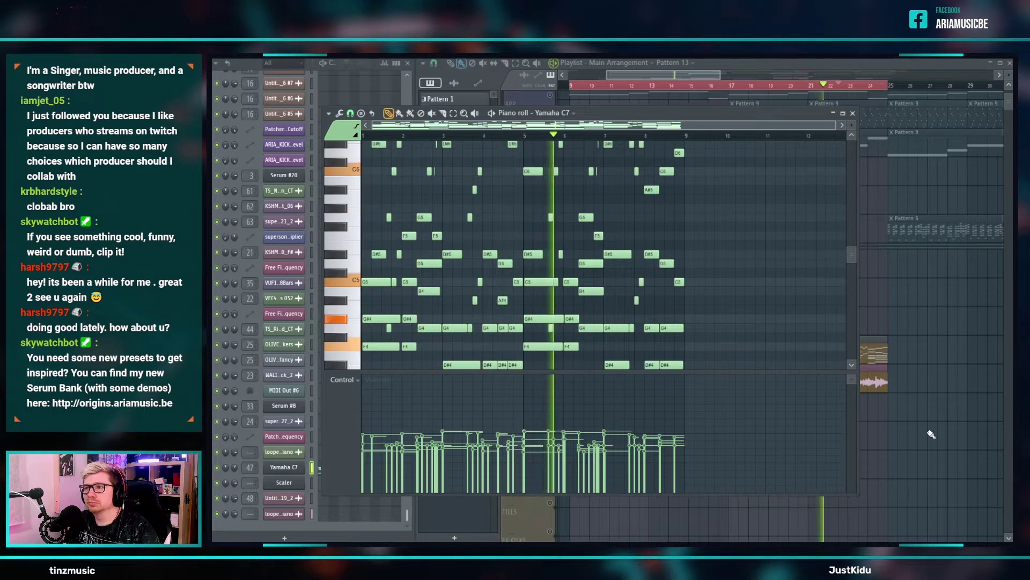
# - Mute the Tonal Reverb track and lower the velocity of the C5, G#4 and F4 notes at the start of bar 2
pyautogui.click(905, 423)
pyautogui.press('F7')
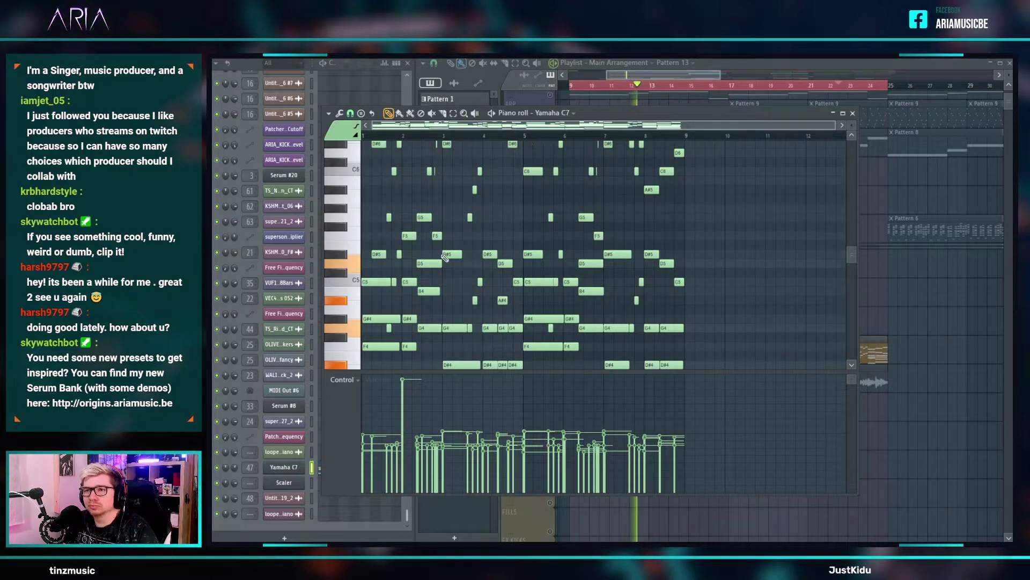
pyautogui.keyDown('ctrl'); pyautogui.scroll(5, 397, 318); pyautogui.keyUp('ctrl')
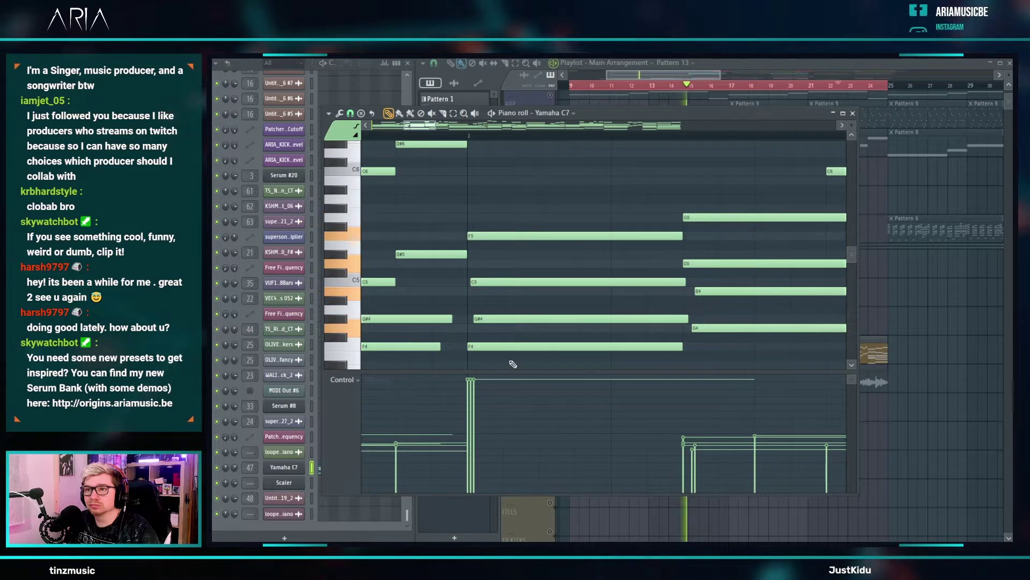
pyautogui.scroll(-2, 498, 346)
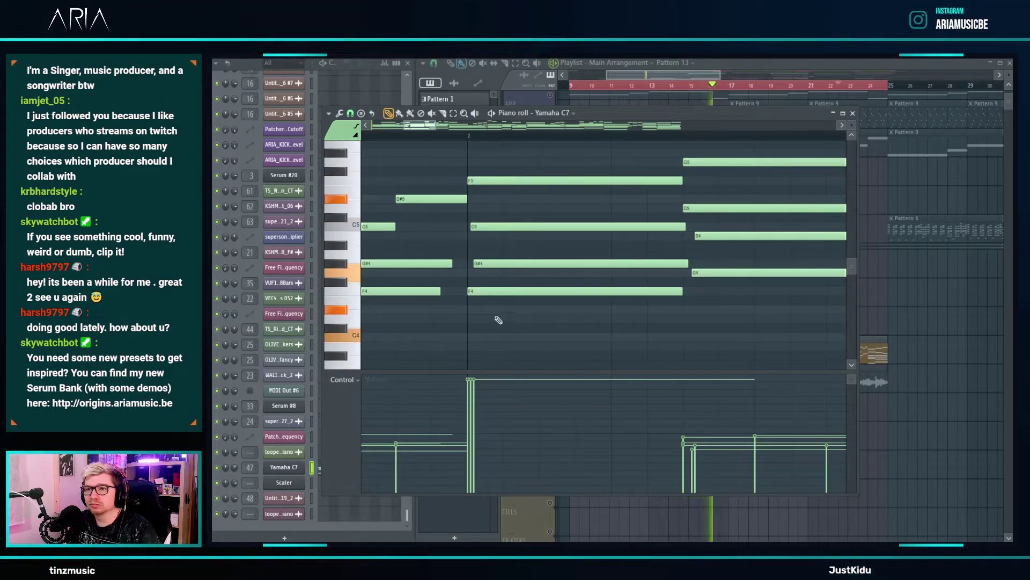
pyautogui.moveTo(515, 322); pyautogui.dragTo(497, 218)
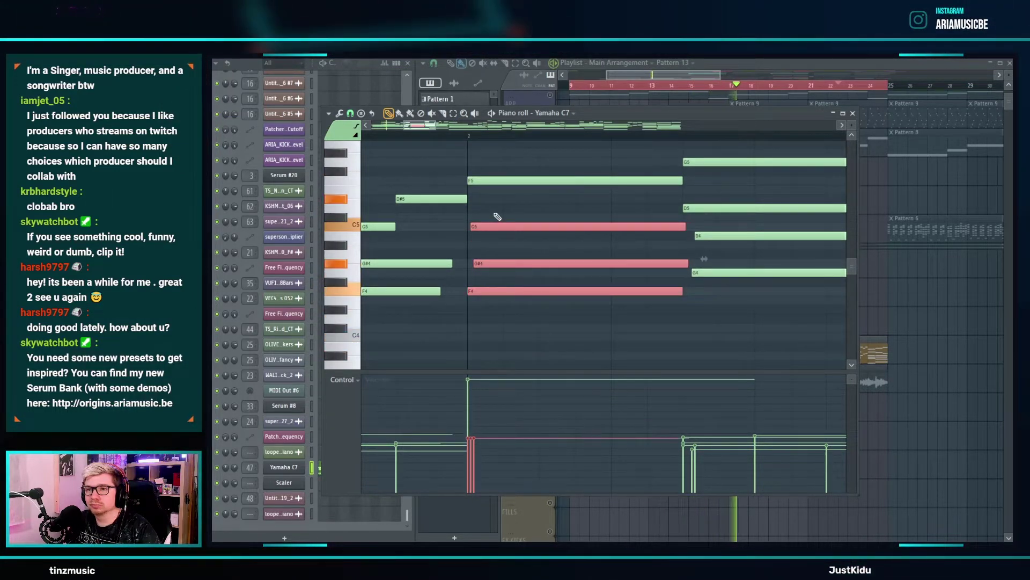
# - Lower the velocities of the F5 and F3 notes at the start of bar 2 to match the rest of the chord
pyautogui.scroll(2, 498, 218)
pyautogui.click(496, 238)
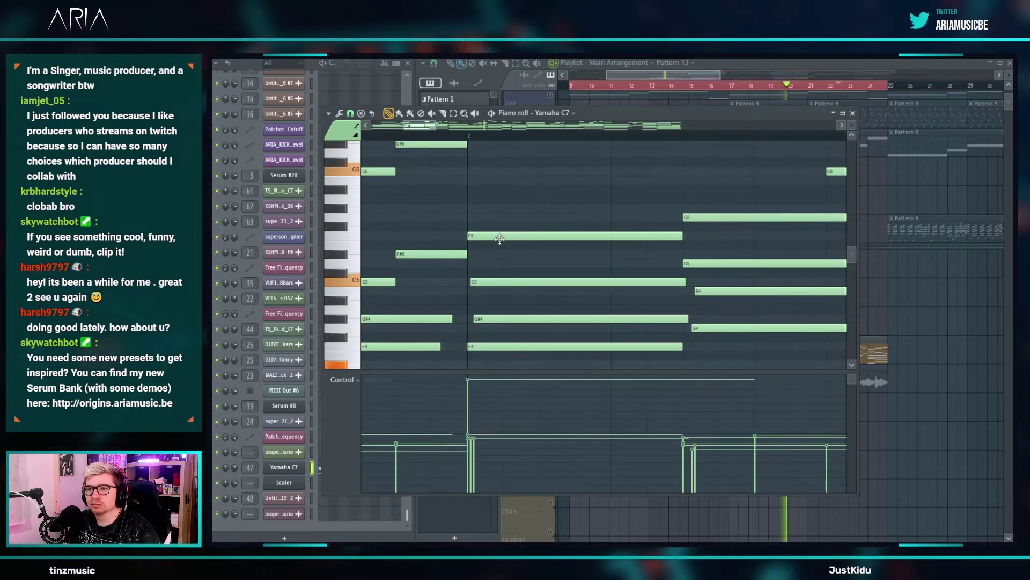
pyautogui.scroll(-1, 500, 238)
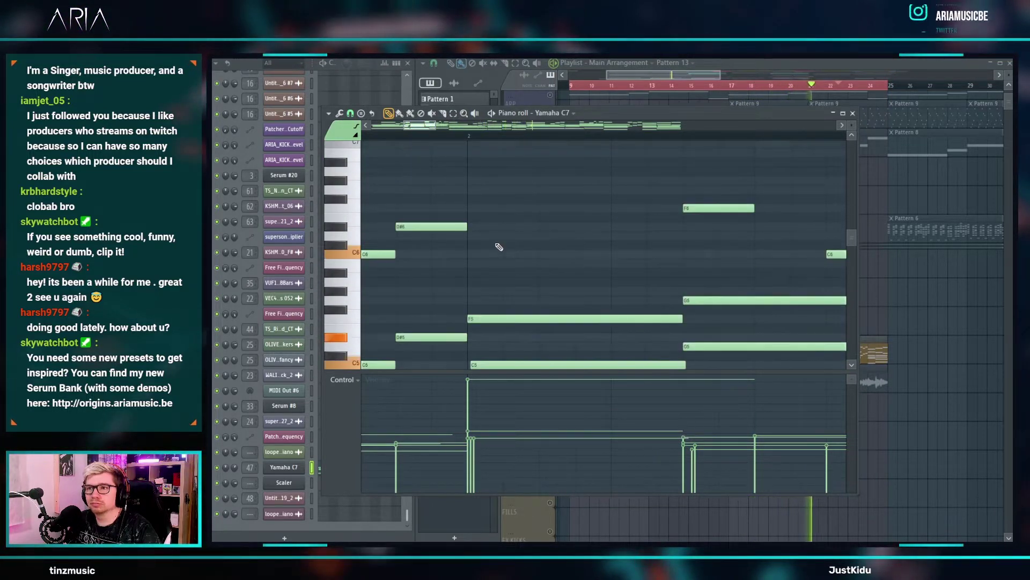
pyautogui.moveTo(497, 218)
pyautogui.mouseDown()
pyautogui.moveTo(497, 230)
pyautogui.moveTo(495, 202)
pyautogui.moveTo(494, 215)
pyautogui.mouseUp()
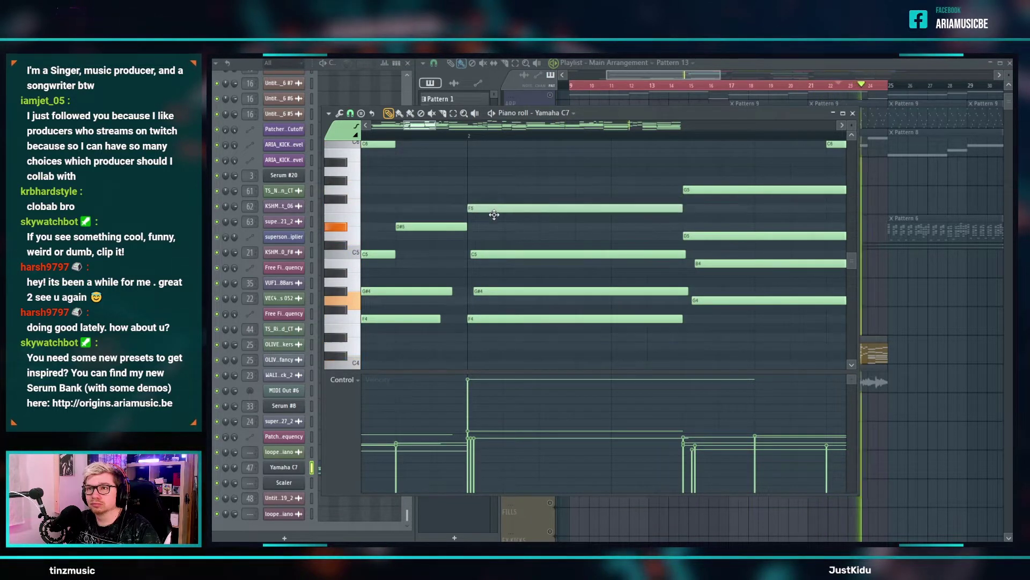
pyautogui.scroll(-3, 500, 290)
pyautogui.scroll(-1, 501, 312)
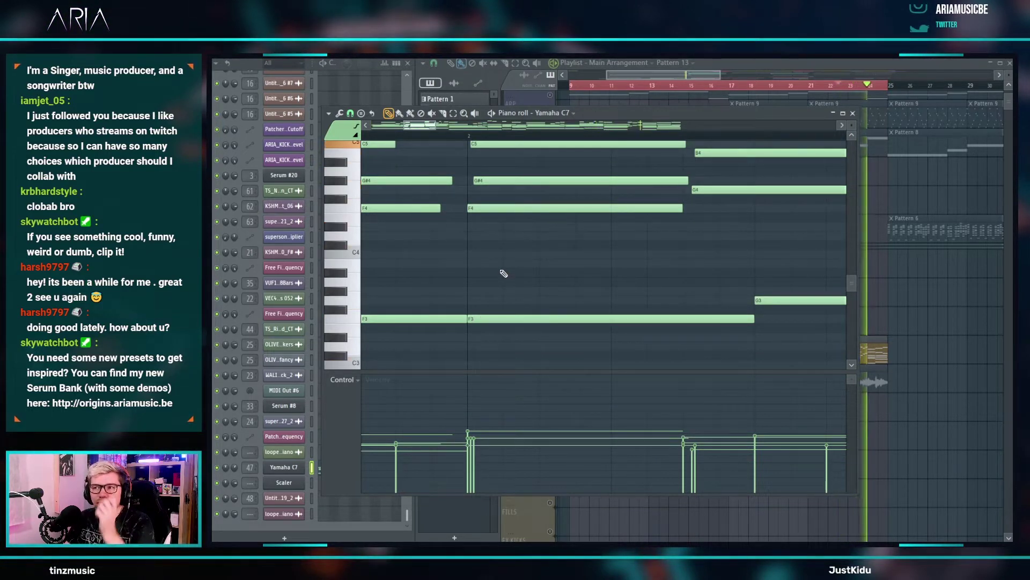
# - Select and copy the bass notes from G3 down to C3 across all eight bars of the Yamaha C7 part in Pattern 13
pyautogui.scroll(-5, 503, 256)
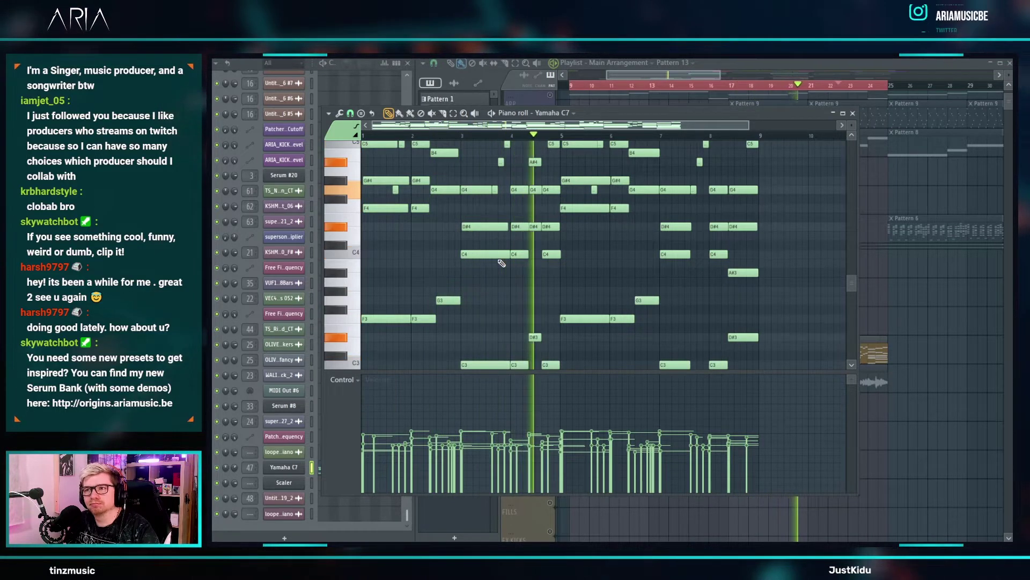
pyautogui.click(936, 360)
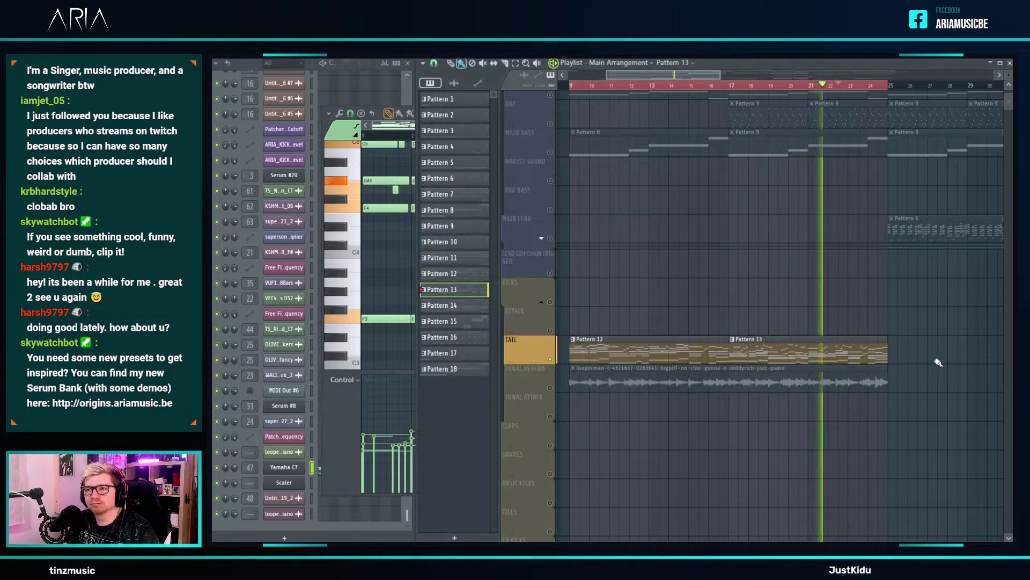
pyautogui.click(401, 281)
pyautogui.scroll(-1, 401, 281)
pyautogui.scroll(-1, 401, 281)
pyautogui.scroll(-1, 429, 288)
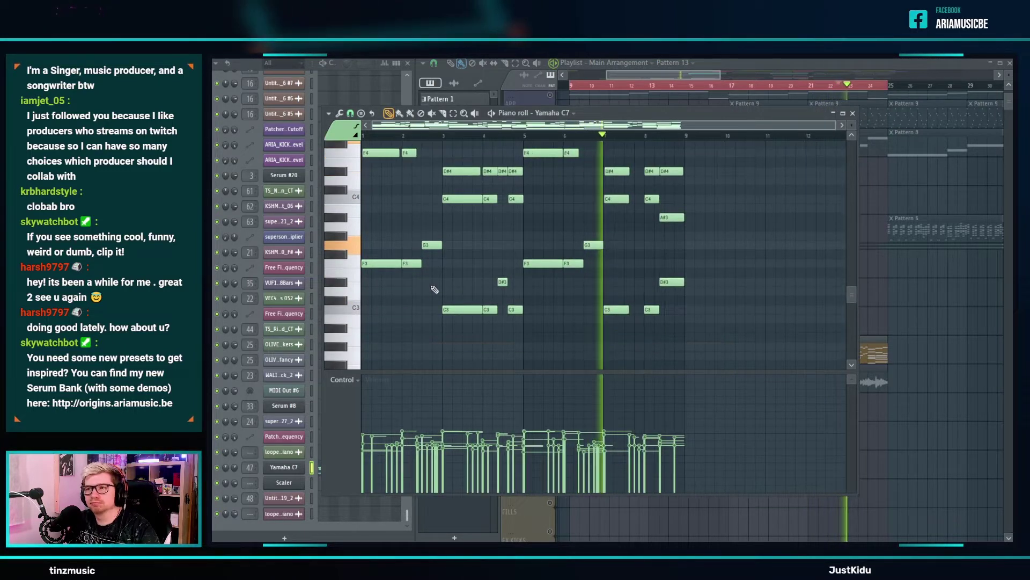
pyautogui.moveTo(709, 348); pyautogui.dragTo(364, 236)
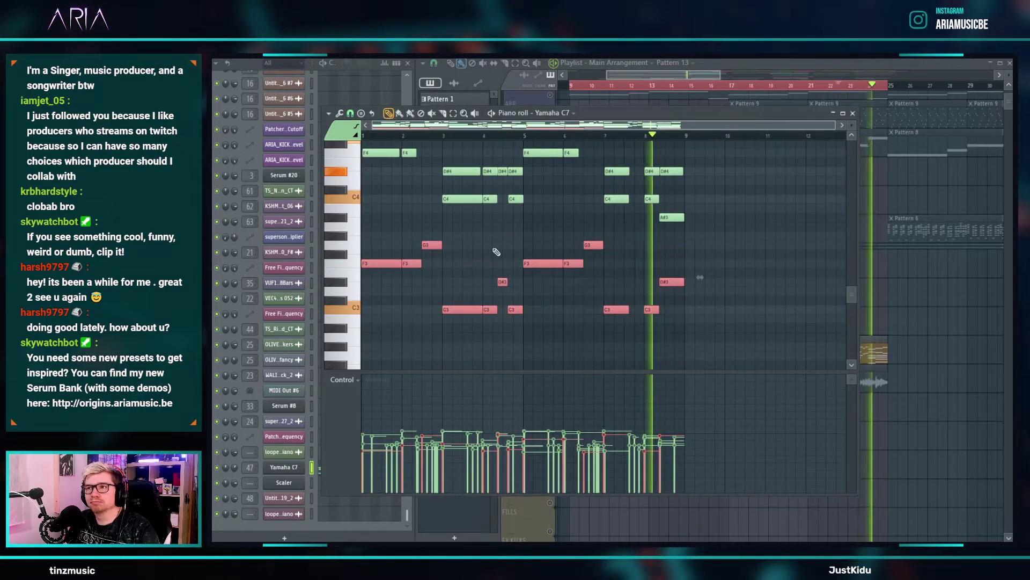
# - Stop playback, place a copy of the Pattern 8 clip on the Attack track at bar 9, and make it unique
pyautogui.press('space')
pyautogui.press('F5')
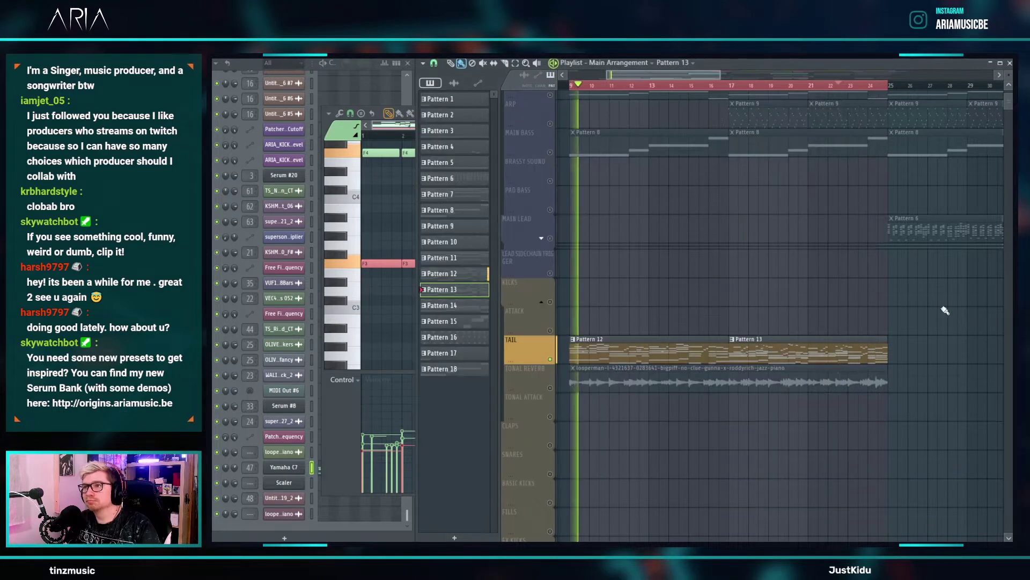
pyautogui.click(606, 147)
pyautogui.click(550, 330)
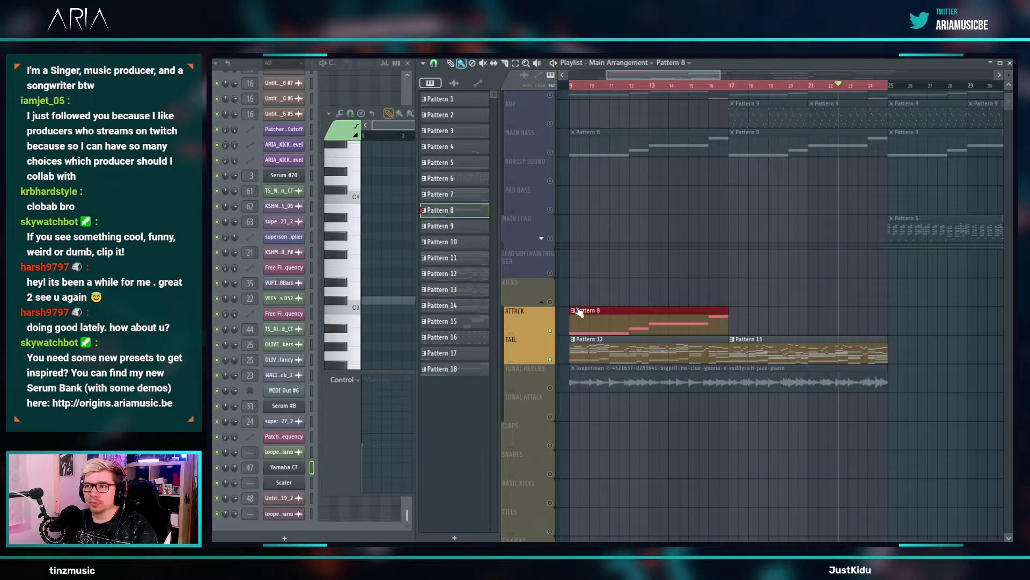
pyautogui.click(575, 311)
pyautogui.click(613, 379)
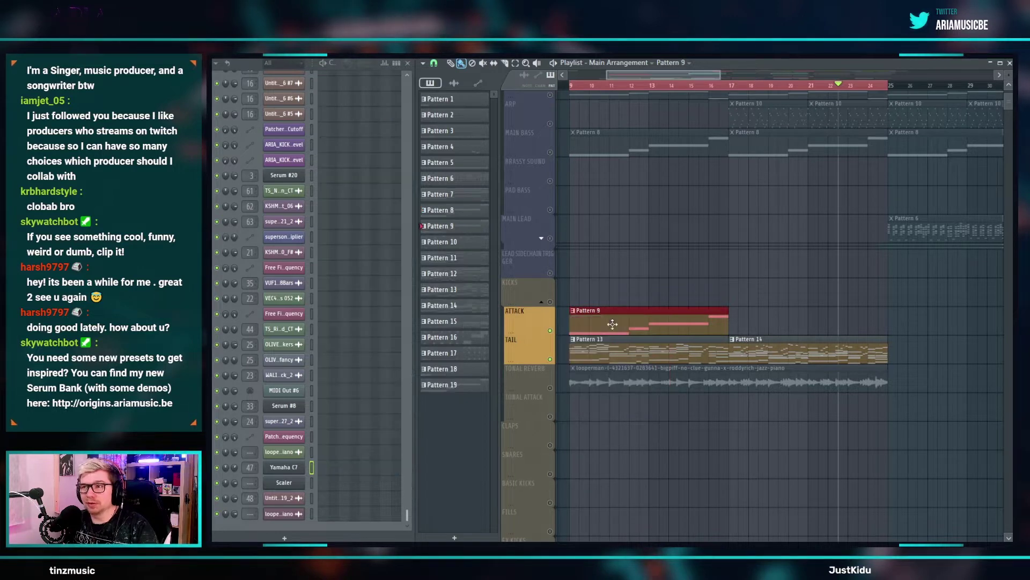
# - Replace the Saw Pad notes in the unique pattern with the copied piano bass line and apply Quick legato to them
pyautogui.hotkey('ctrl', 'v')
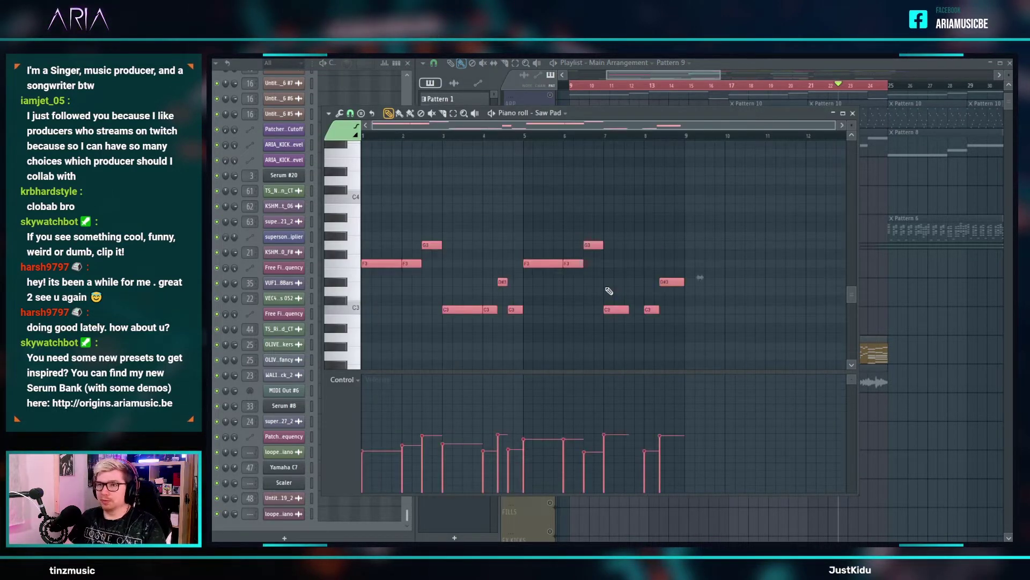
pyautogui.rightClick(707, 250)
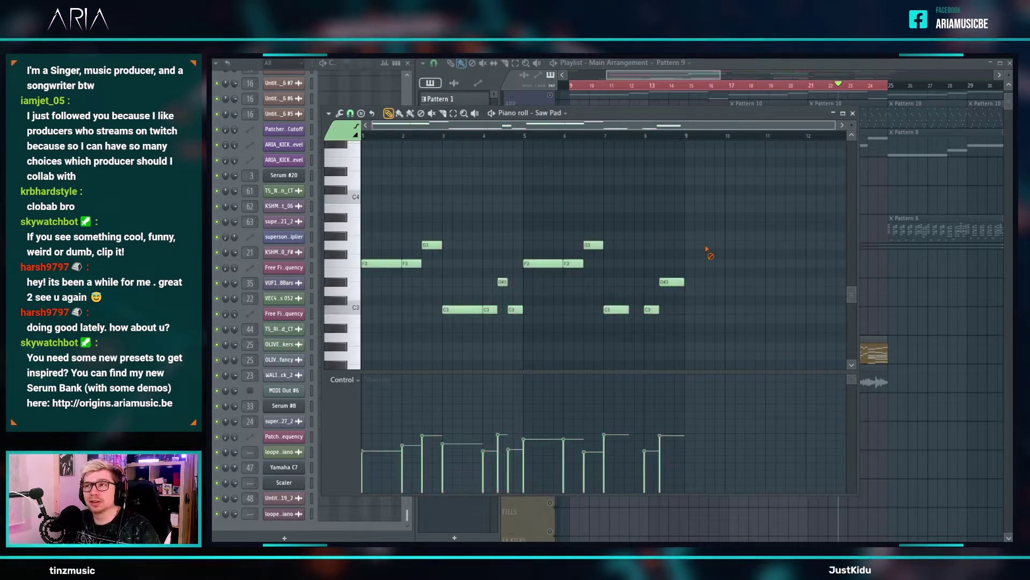
pyautogui.click(340, 114)
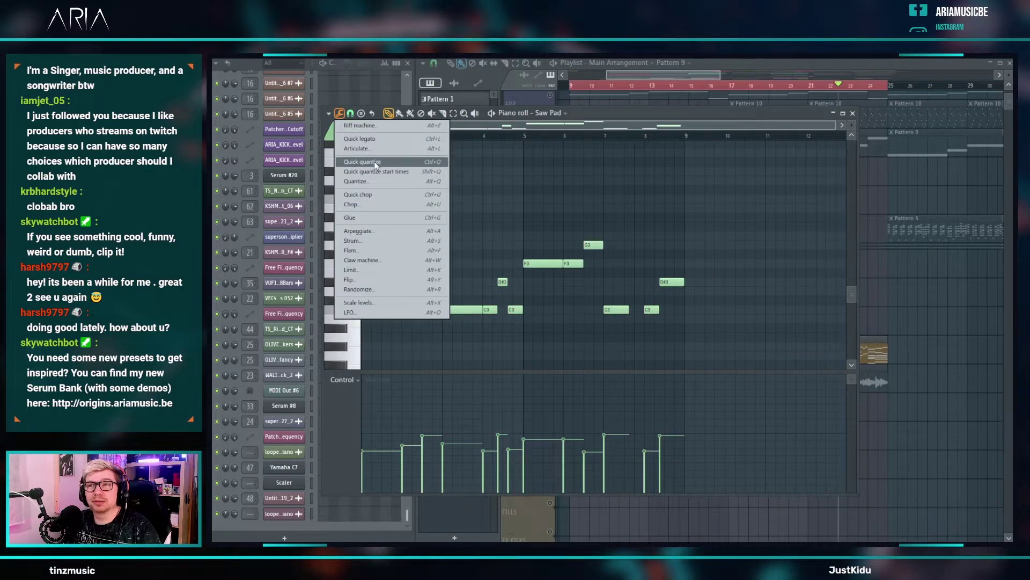
pyautogui.click(374, 138)
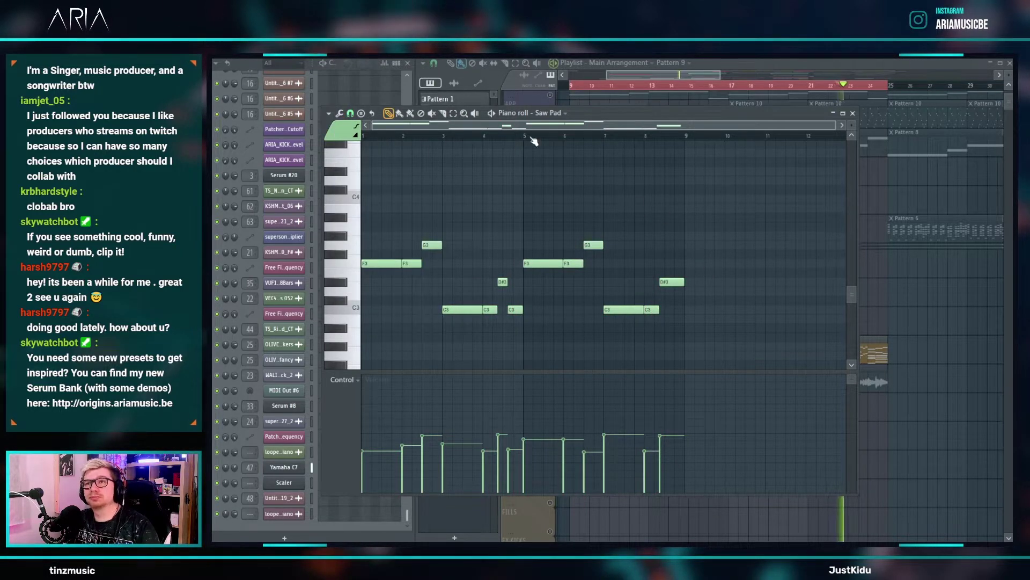
pyautogui.click(933, 317)
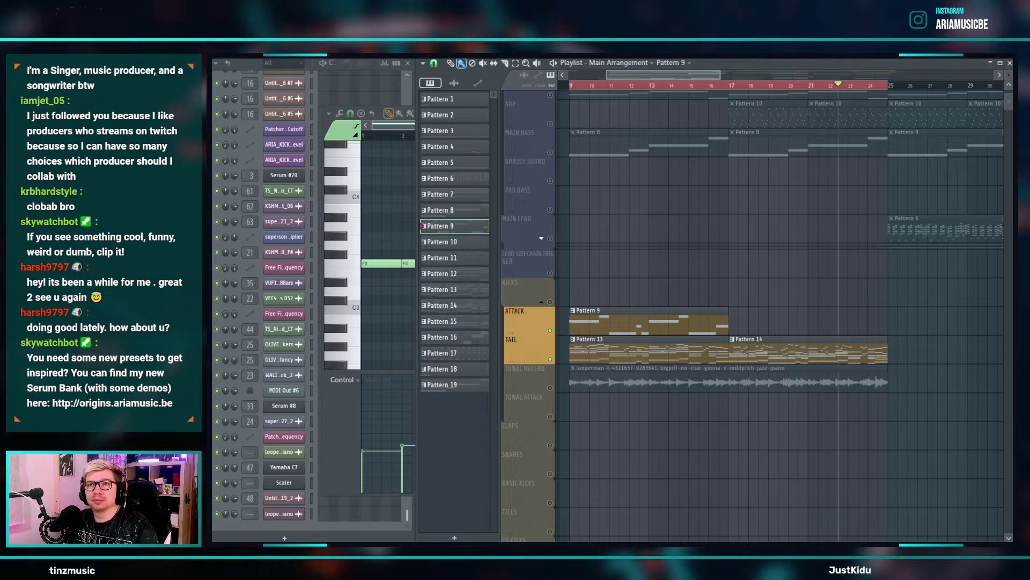
# - Play the arrangement and place another Pattern 9 clip at bar 17 on the Attack track
pyautogui.press('space')
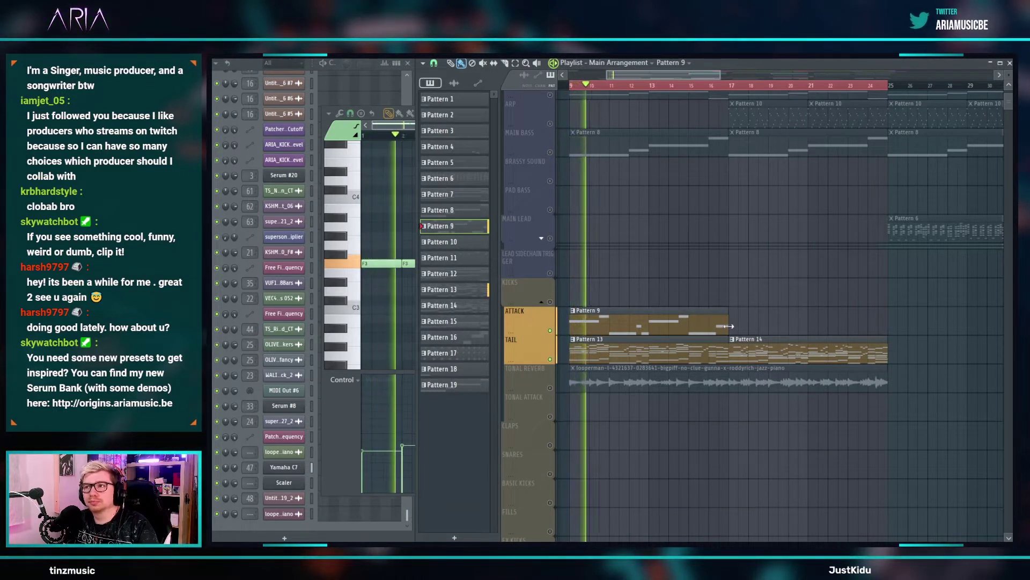
pyautogui.click(734, 328)
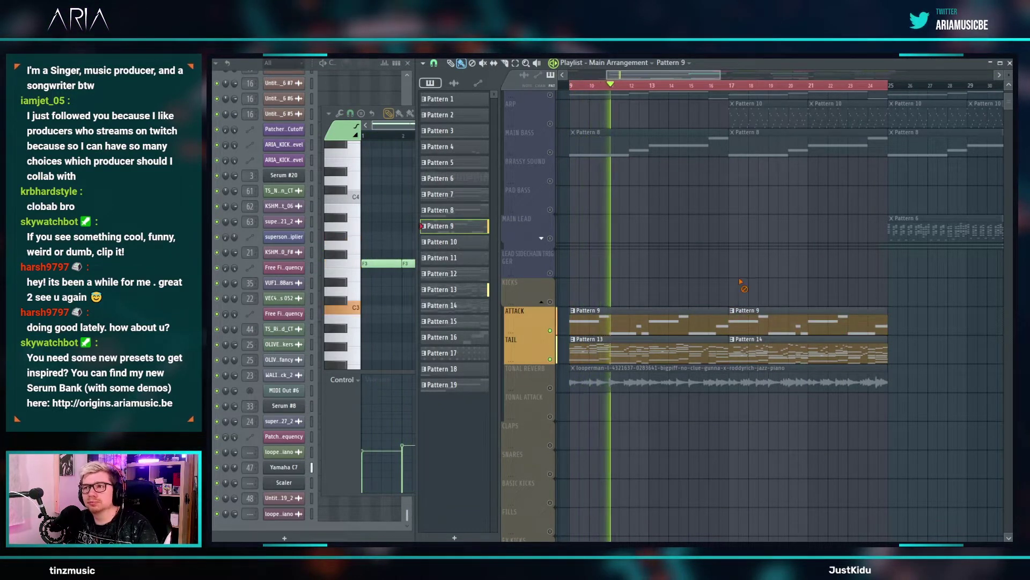
# - Even out the velocities of all Saw Pad notes to one raised level in Pattern 9's piano roll
pyautogui.press('F7')
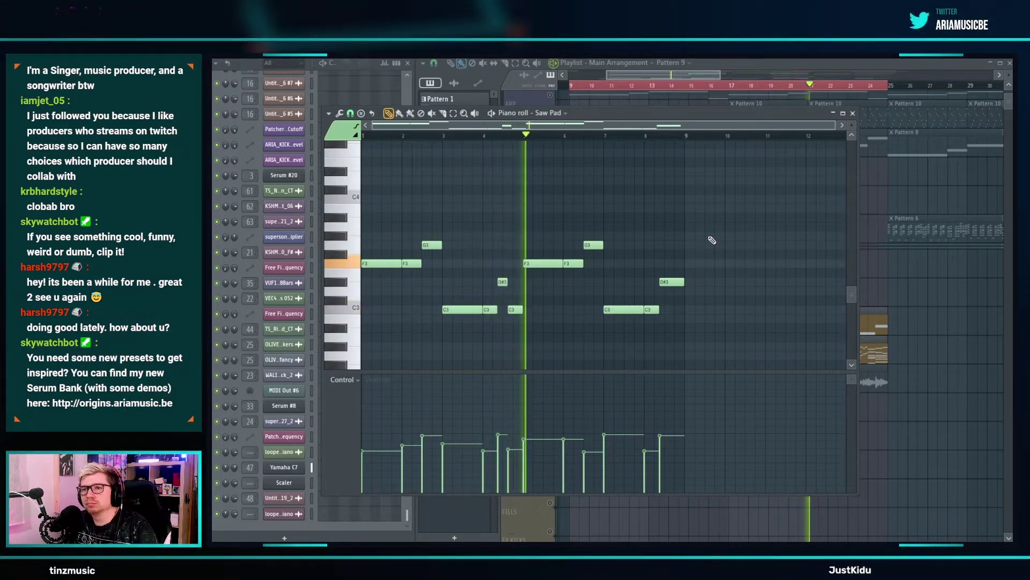
pyautogui.hotkey('ctrl', 'a')
pyautogui.scroll(8, 712, 240)
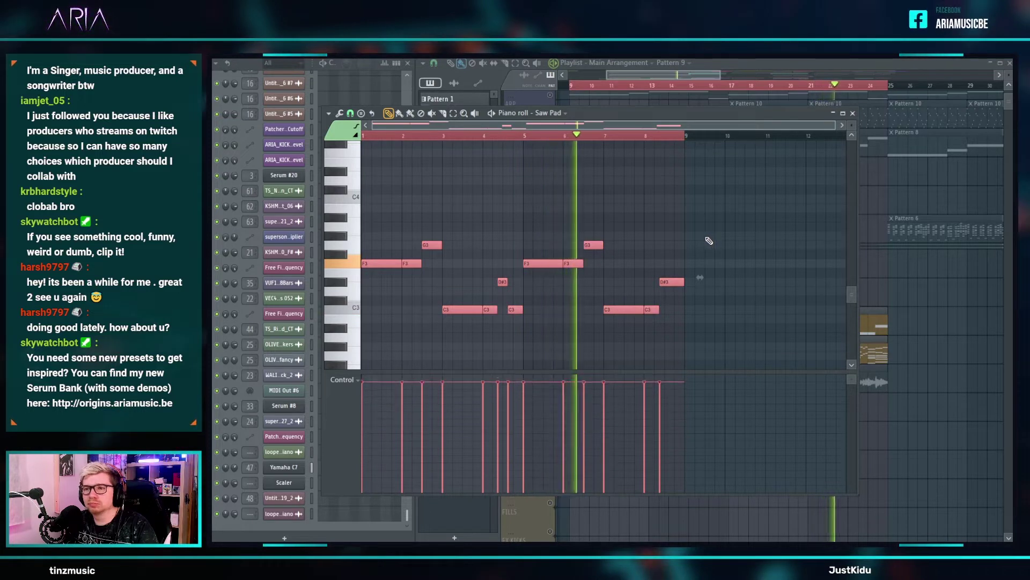
pyautogui.scroll(-5, 708, 240)
pyautogui.scroll(2, 708, 241)
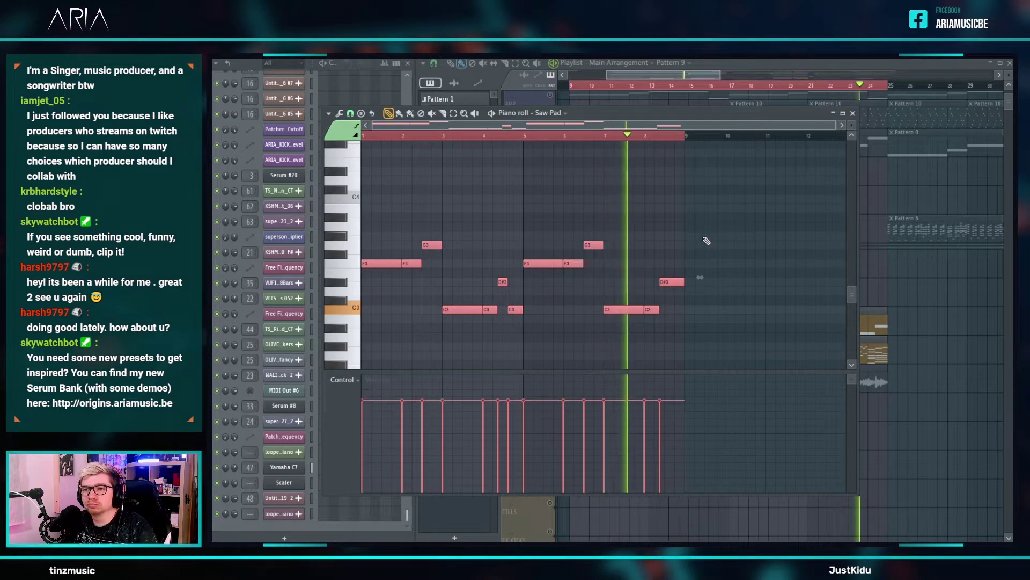
pyautogui.hotkey('ctrl', 'd')
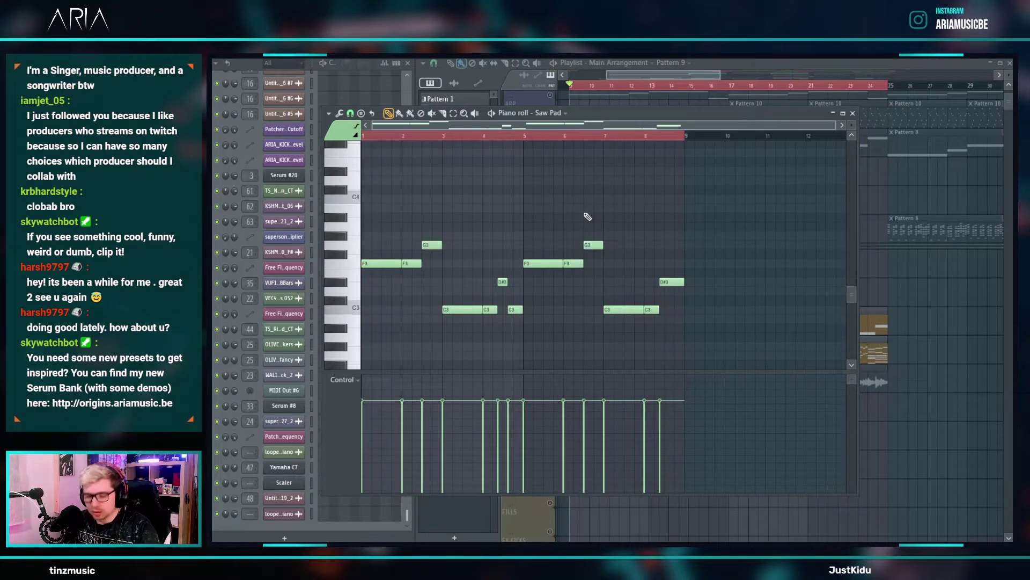
# - Move all the notes from the Saw Pad channel to the Saw Pad #2 channel at bar 1
pyautogui.hotkey('ctrl', 'x')
pyautogui.click(248, 62)
pyautogui.scroll(15, 386, 245)
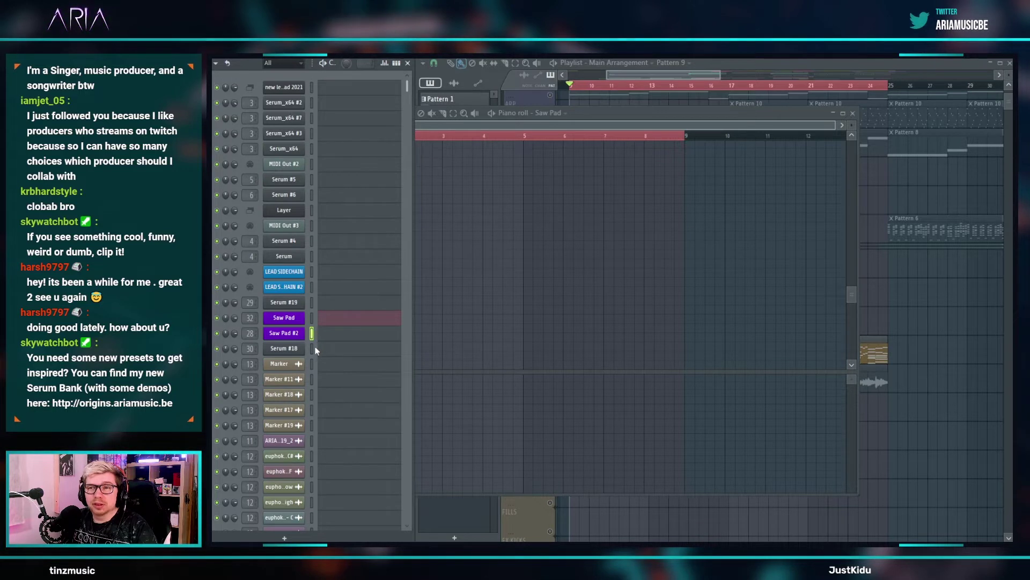
pyautogui.click(342, 336)
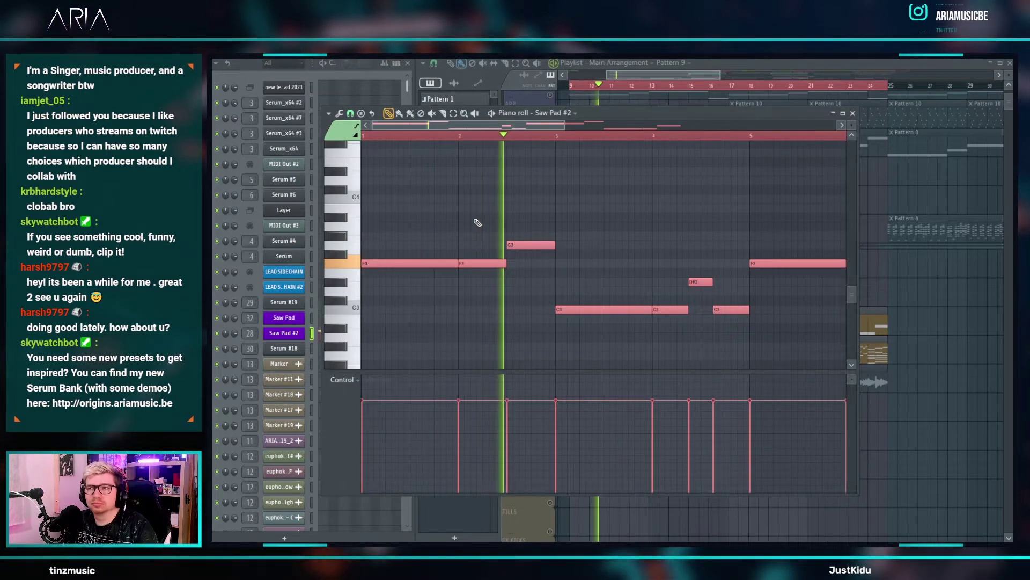
pyautogui.hotkey('ctrl', 'd')
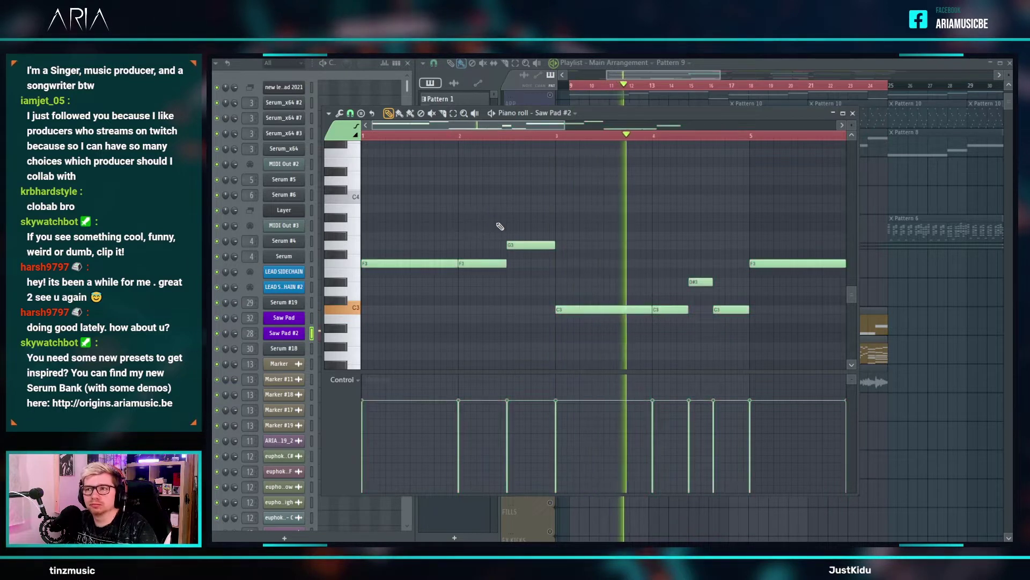
# - Start both G3 notes an eighth of a bar earlier, shortening the F3 note before each to match
pyautogui.moveTo(507, 262)
pyautogui.mouseDown()
pyautogui.moveTo(494, 263)
pyautogui.moveTo(507, 247)
pyautogui.mouseUp()
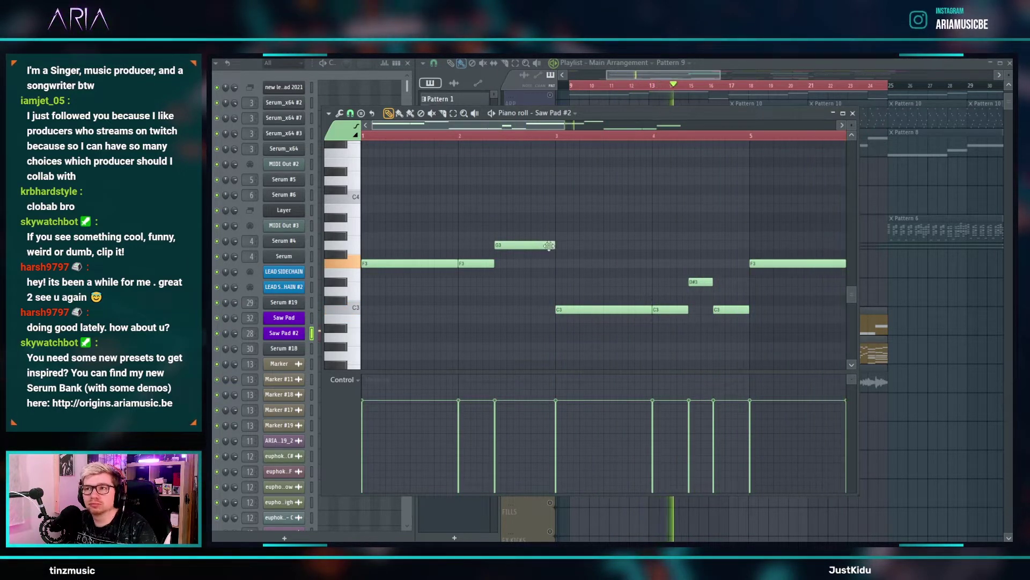
pyautogui.scroll(-3, 550, 245)
pyautogui.moveTo(623, 263); pyautogui.dragTo(646, 246)
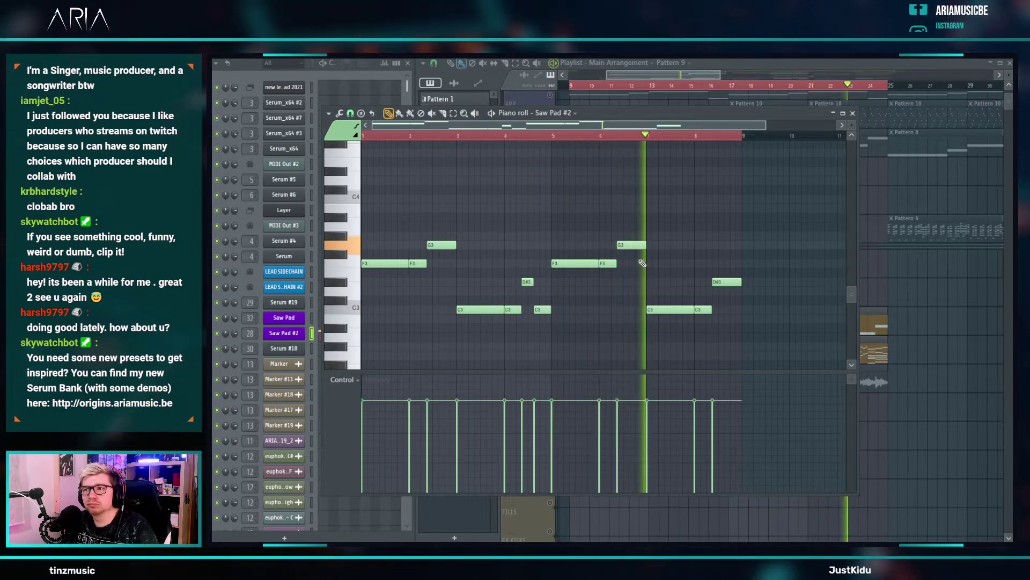
pyautogui.press('space')
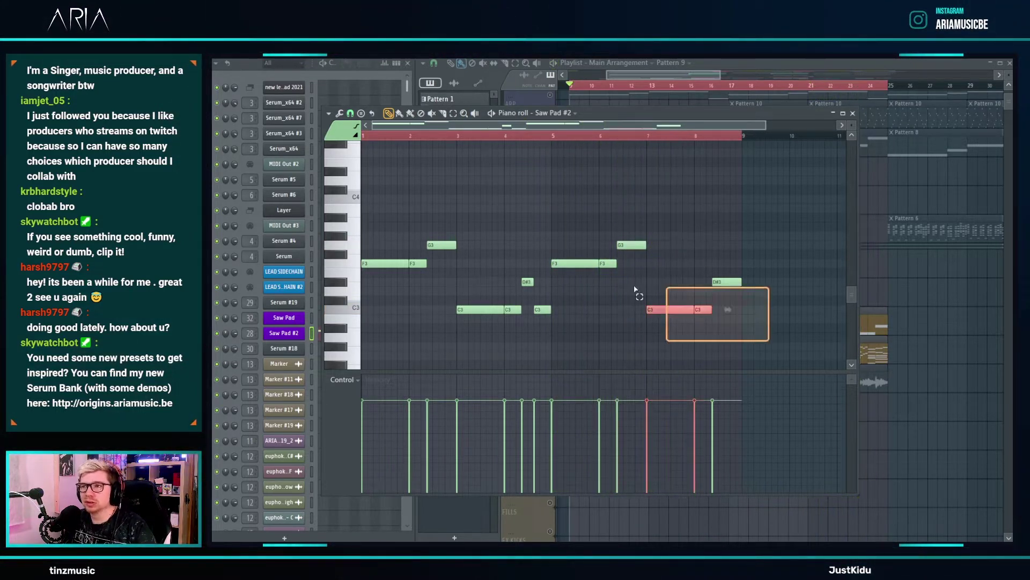
# - Cut all the notes from Saw Pad #2 and paste them back into the same channel at bar 1
pyautogui.moveTo(738, 321); pyautogui.dragTo(391, 204)
pyautogui.press('Delete')
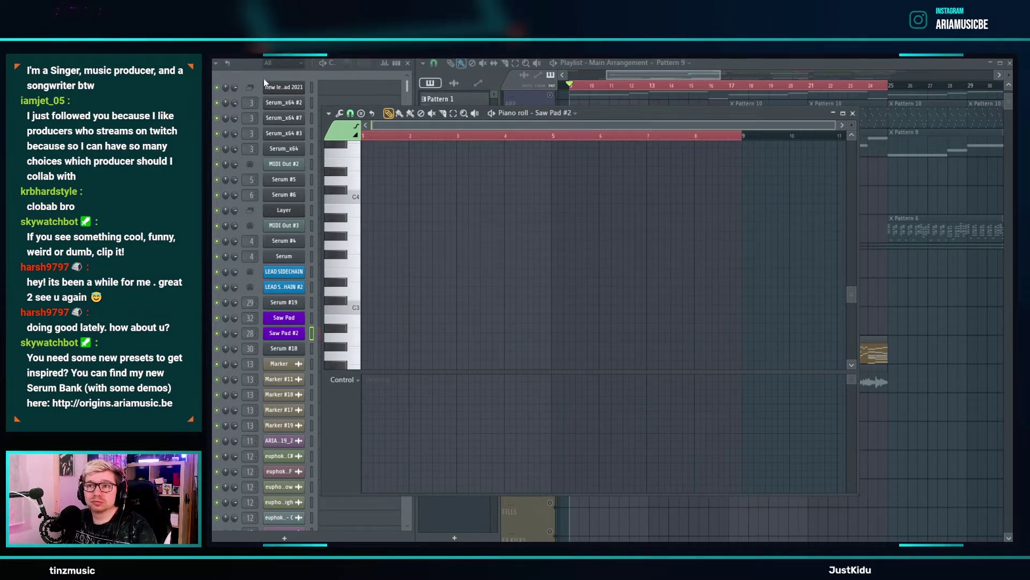
pyautogui.click(263, 78)
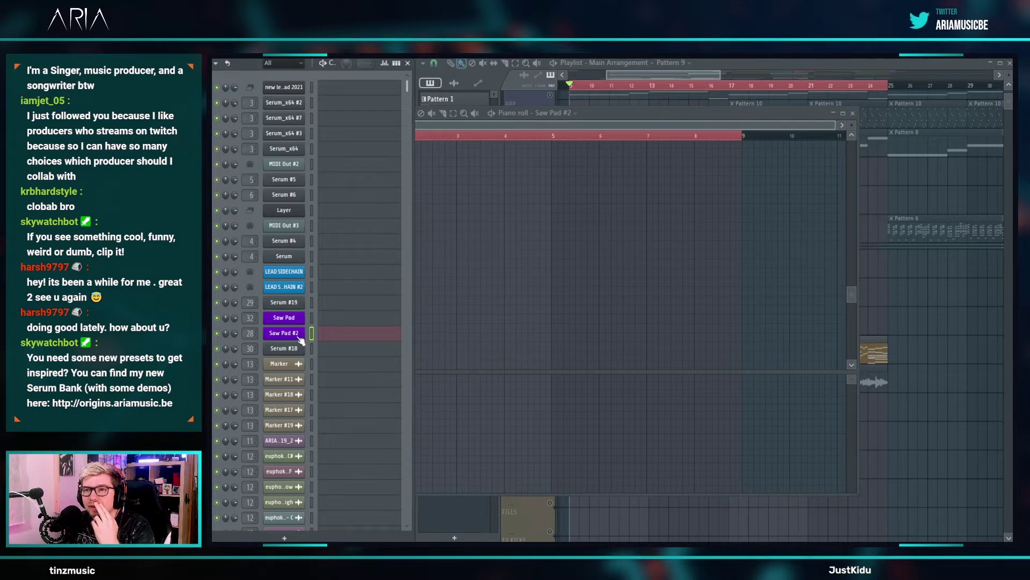
pyautogui.click(336, 340)
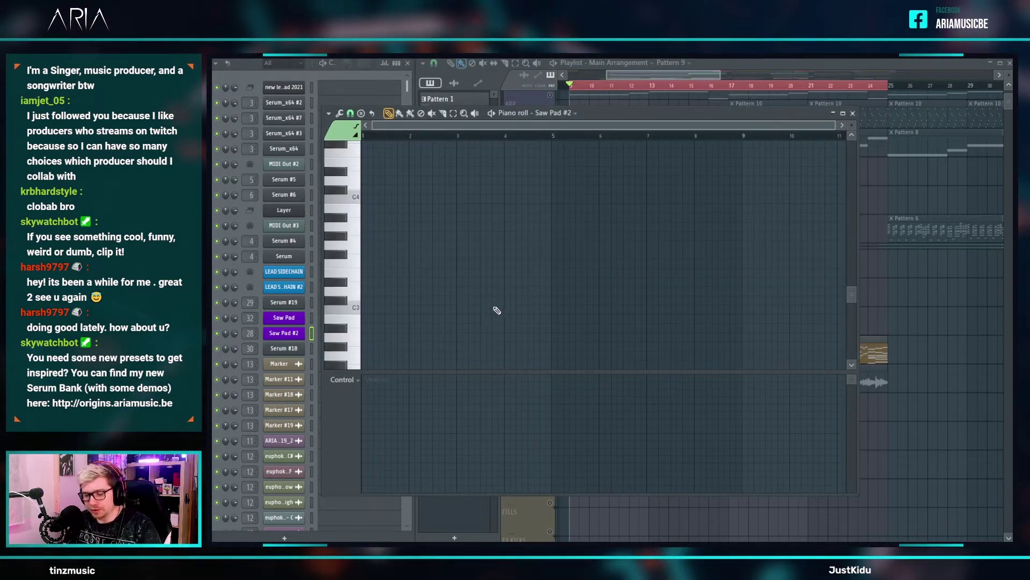
pyautogui.hotkey('ctrl', 'v')
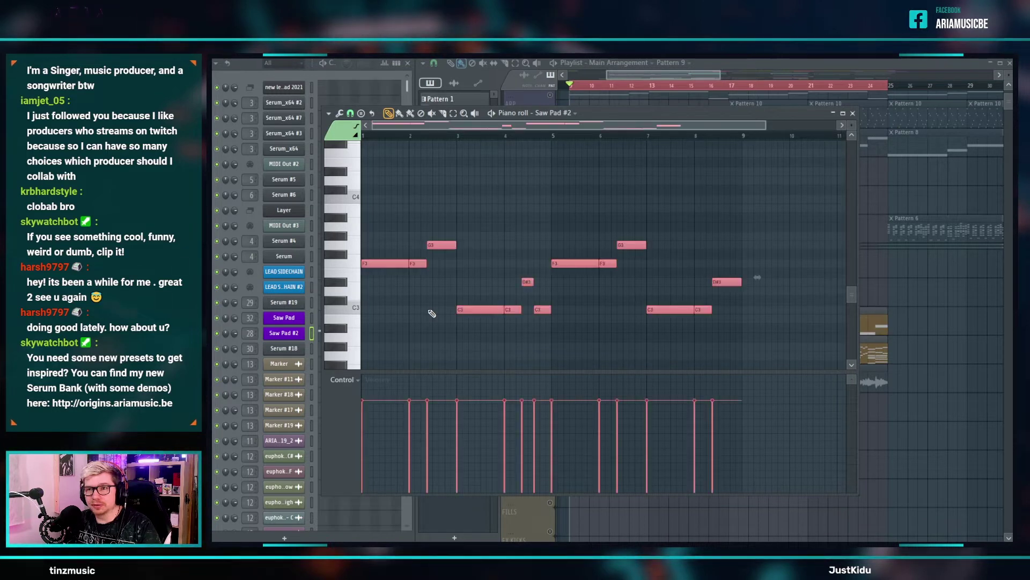
# - Try chopping all the Saw Pad #2 notes with the chopper's default settings
pyautogui.click(340, 113)
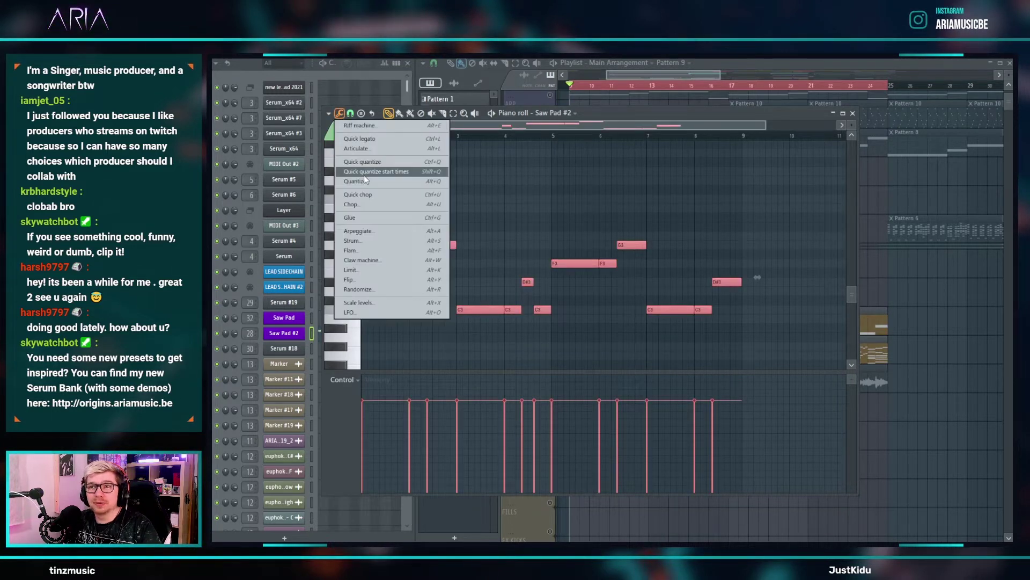
pyautogui.click(374, 201)
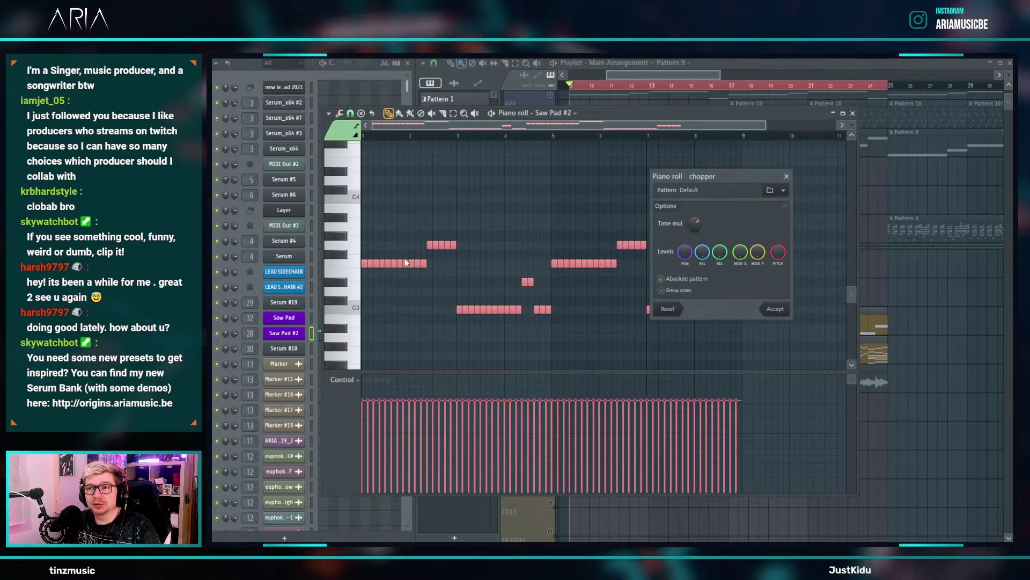
pyautogui.press('Return')
pyautogui.hotkey('ctrl', 'd')
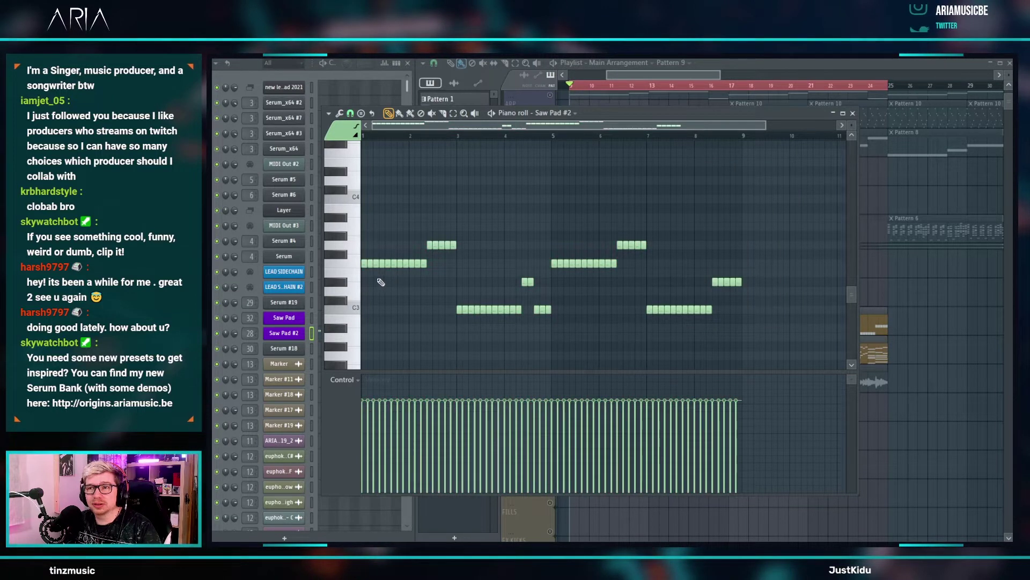
pyautogui.hotkey('ctrl', 'a')
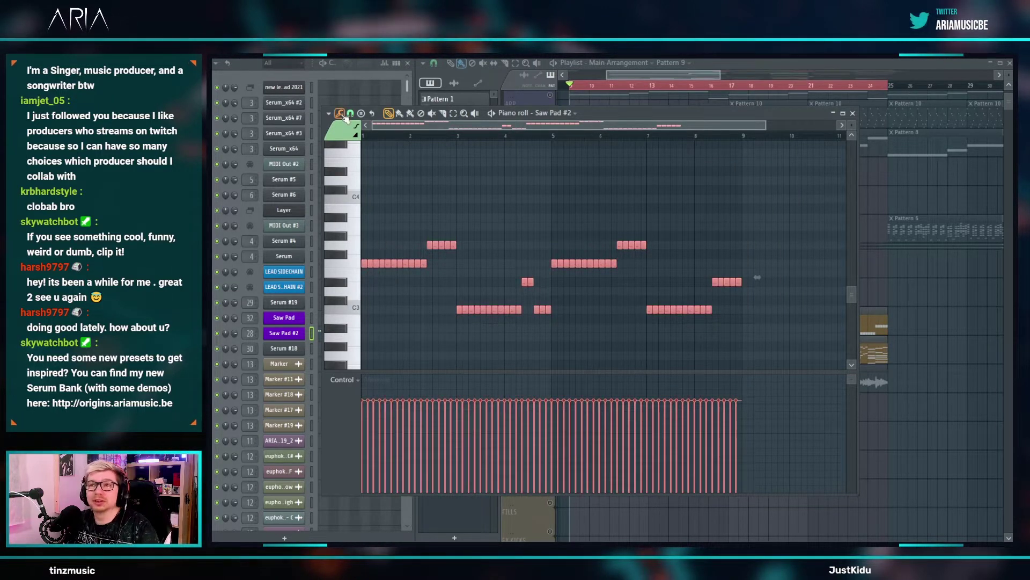
pyautogui.hotkey('ctrl', 'd')
# - Chop all the Saw Pad #2 notes into quarter-bar pieces by adjusting the chopper's time multiplier
pyautogui.hotkey('ctrl', 'a')
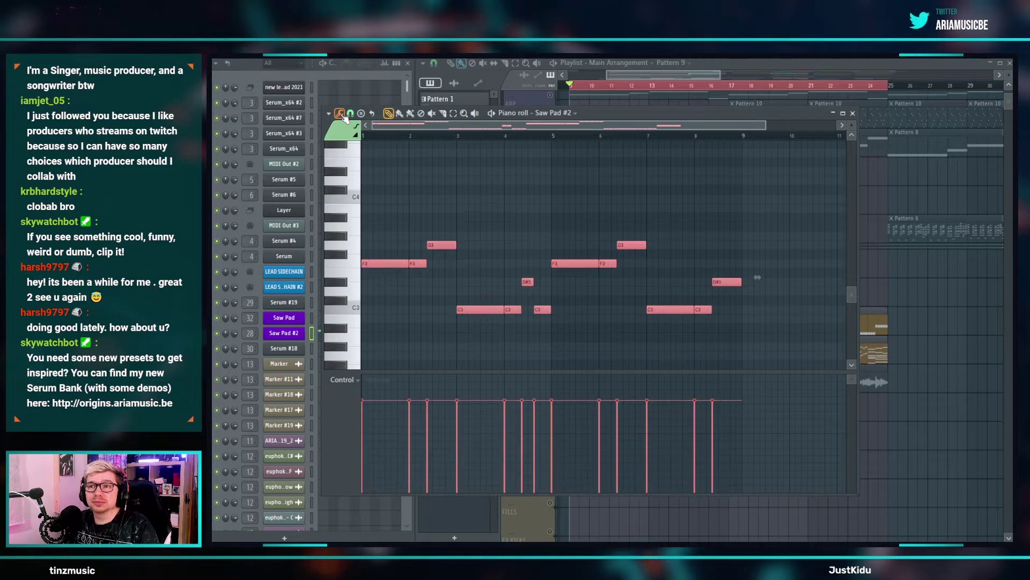
pyautogui.click(340, 113)
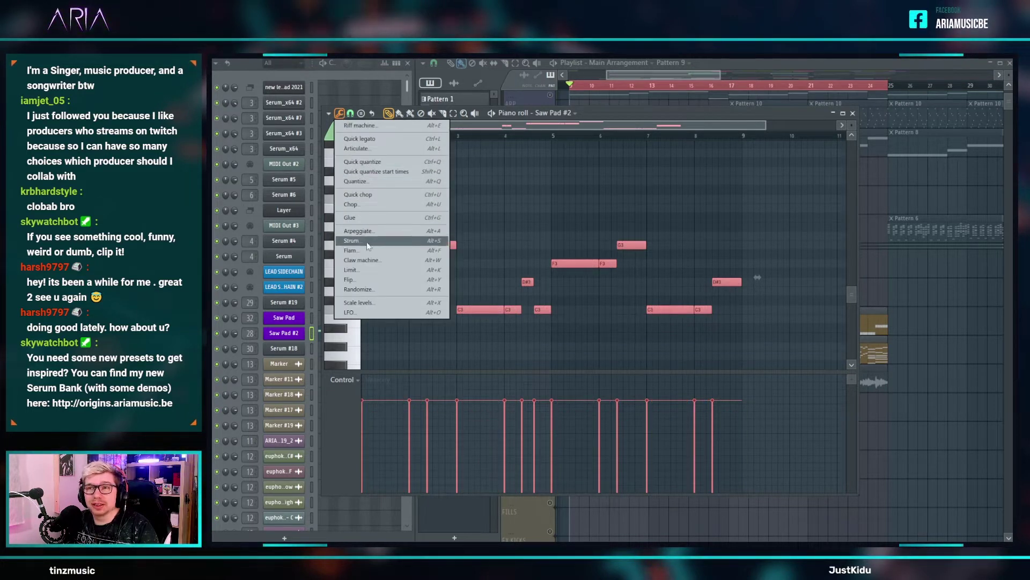
pyautogui.click(357, 204)
pyautogui.moveTo(695, 223); pyautogui.dragTo(701, 228)
pyautogui.click(776, 310)
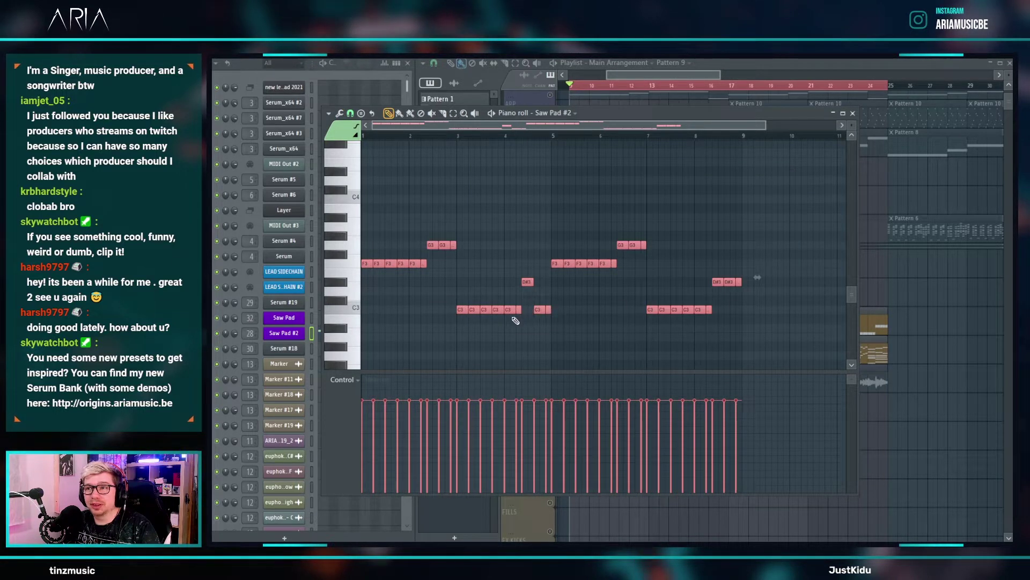
# - Shorten the chopped notes throughout the phrase to an eighth of a bar, leaving an equal gap after each
pyautogui.moveTo(425, 285); pyautogui.dragTo(361, 232)
pyautogui.moveTo(418, 263); pyautogui.dragTo(412, 263)
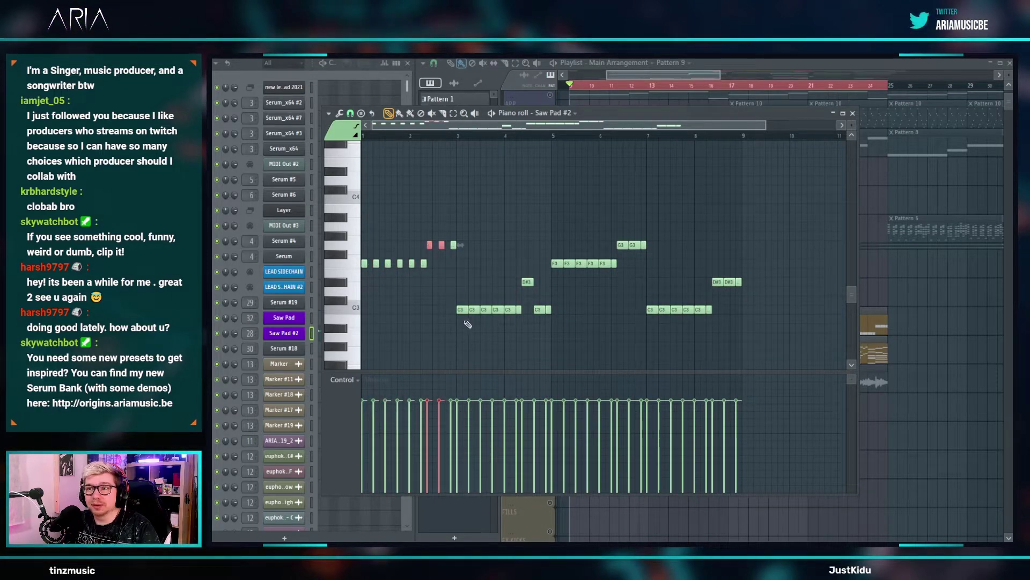
pyautogui.moveTo(516, 309); pyautogui.dragTo(539, 310)
pyautogui.moveTo(607, 267); pyautogui.dragTo(556, 265)
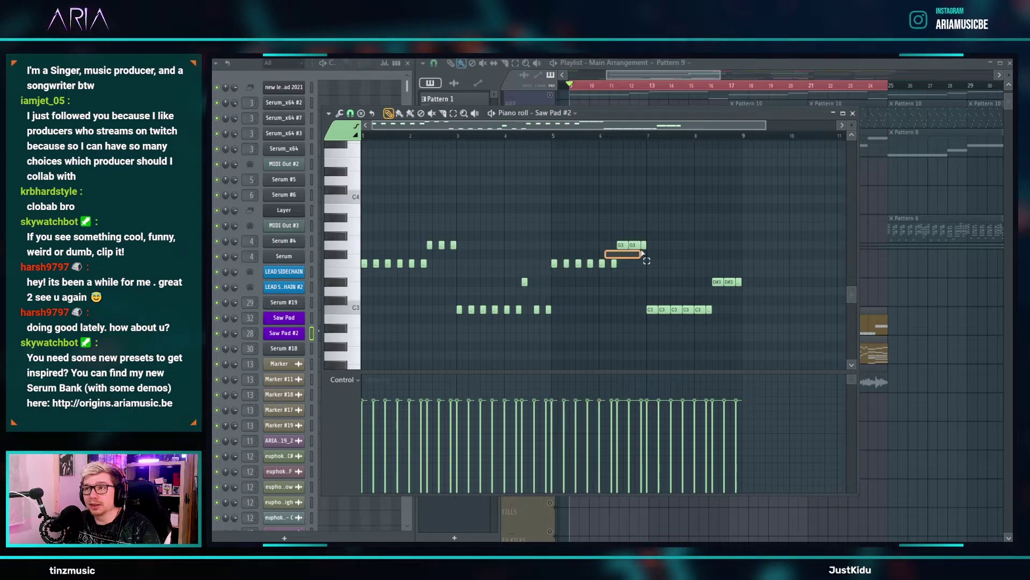
pyautogui.moveTo(647, 307); pyautogui.dragTo(698, 309)
pyautogui.moveTo(712, 273)
pyautogui.mouseDown()
pyautogui.moveTo(735, 291)
pyautogui.moveTo(726, 282)
pyautogui.mouseUp()
# - Duplicate all the notes into the gaps, an eighth of a bar after the originals, and raise the copies one octave
pyautogui.moveTo(751, 343); pyautogui.dragTo(357, 176)
pyautogui.keyDown('shift'); pyautogui.moveTo(363, 263); pyautogui.dragTo(369, 263); pyautogui.keyUp('shift')
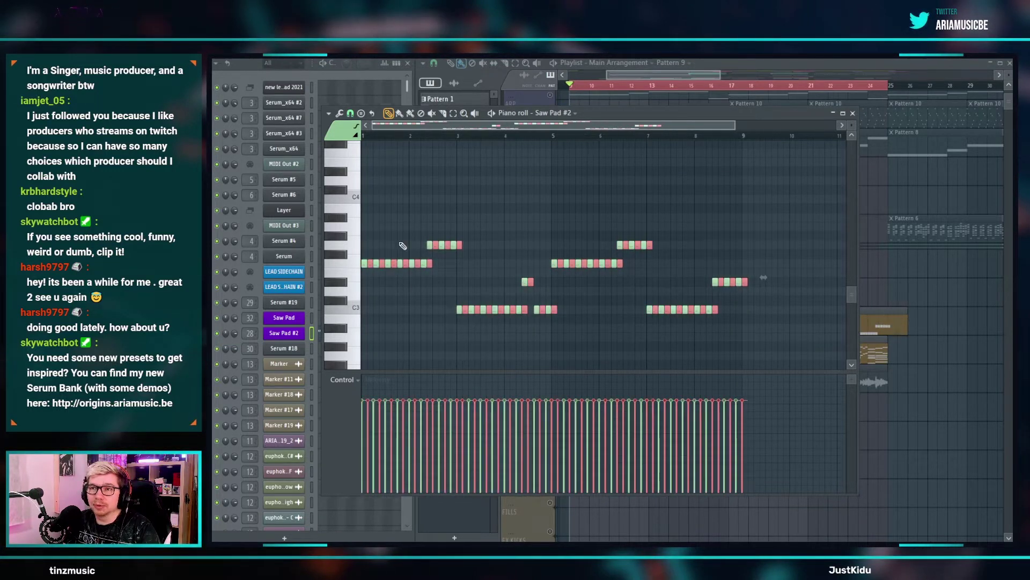
pyautogui.hotkey('ctrl', 'Up')
# - Play back the alternating octave pattern and inspect the transition from the F to the G notes in bar 2
pyautogui.press('space')
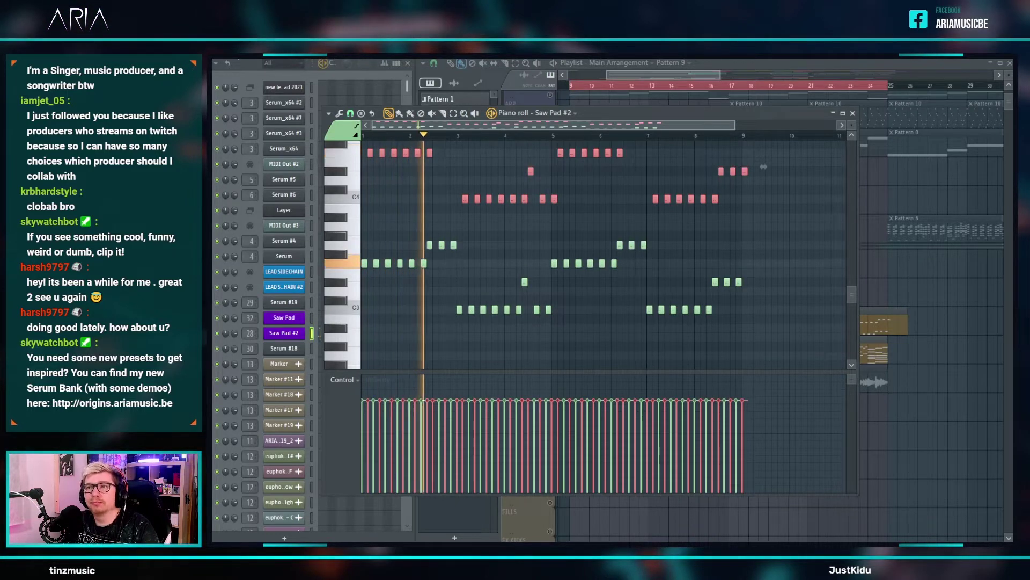
pyautogui.keyDown('ctrl'); pyautogui.scroll(5, 434, 236); pyautogui.keyUp('ctrl')
pyautogui.scroll(2, 497, 292)
pyautogui.scroll(-1, 492, 283)
pyautogui.rightClick(500, 208)
pyautogui.press('space')
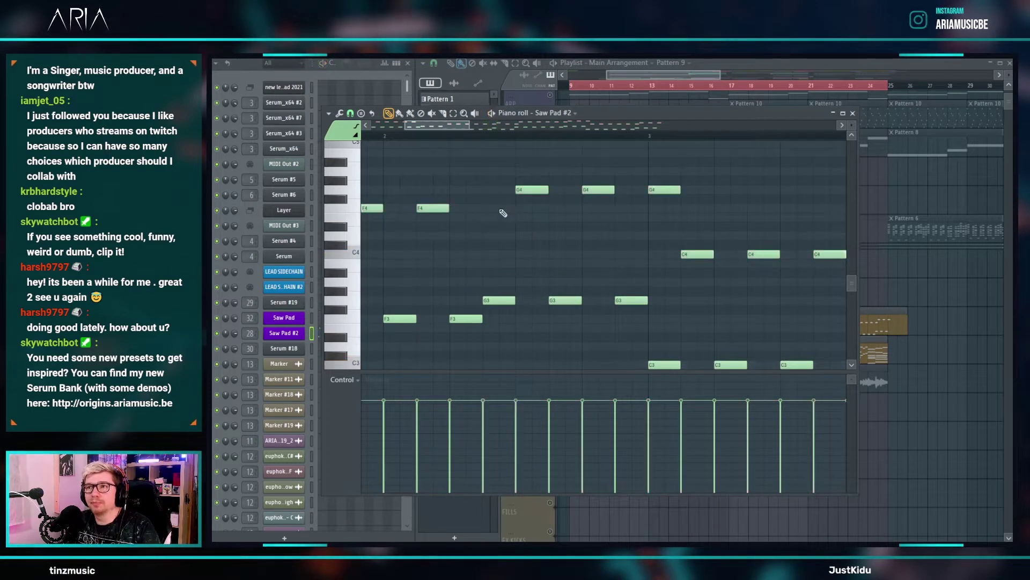
# - Swap the octaves of the G notes before bar 3 so the run starts on G4, removing the overlapping last one
pyautogui.keyDown('ctrl'); pyautogui.scroll(-2, 505, 214); pyautogui.keyUp('ctrl')
pyautogui.press('space')
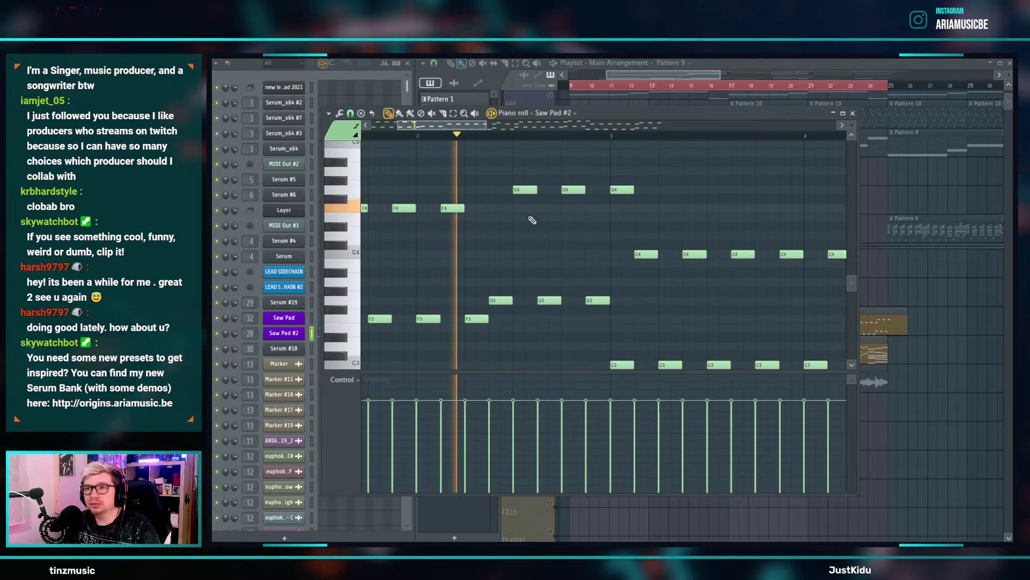
pyautogui.press('space')
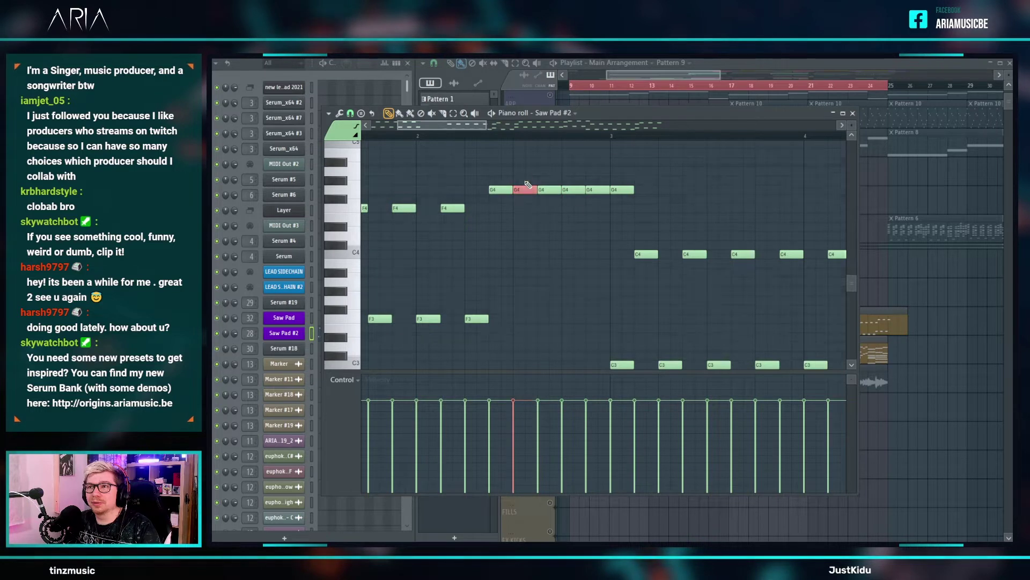
pyautogui.hotkey('ctrl', 'Down')
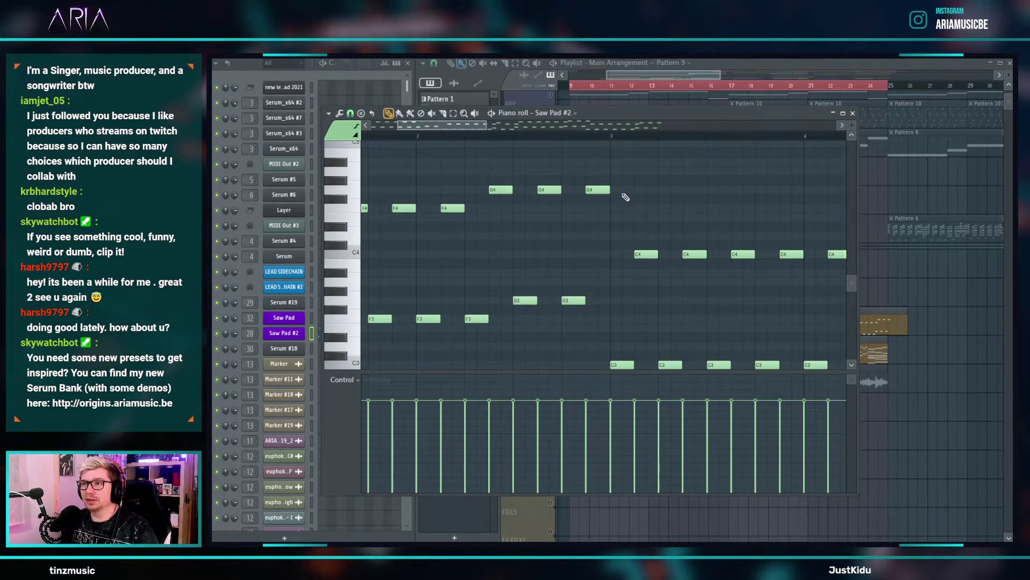
# - Remove the C4 note overlapping the D# pair in bar 4 and raise the first D# to D#4
pyautogui.scroll(-3, 604, 244)
pyautogui.scroll(4, 646, 331)
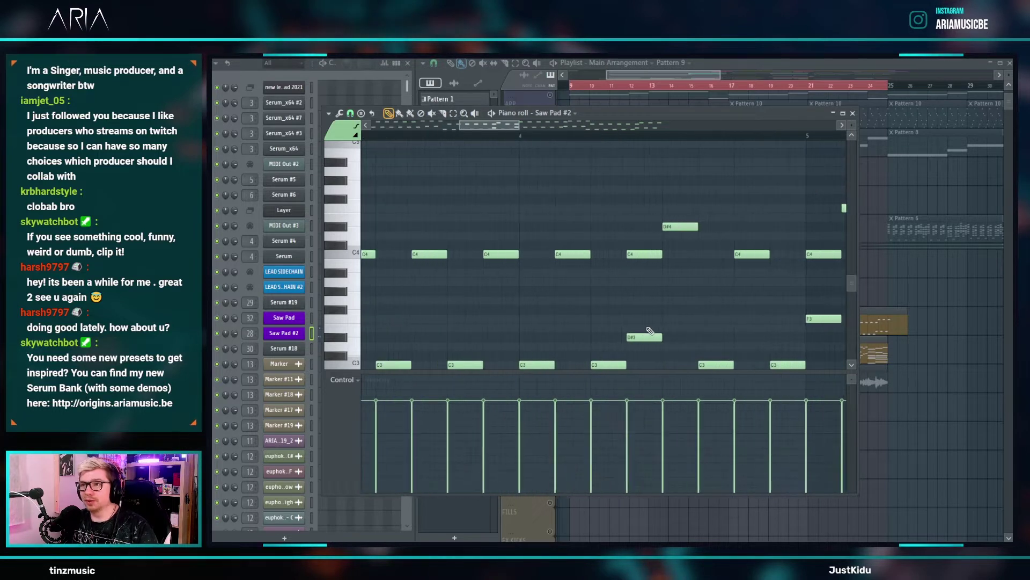
pyautogui.hotkey('ctrl', 'Up')
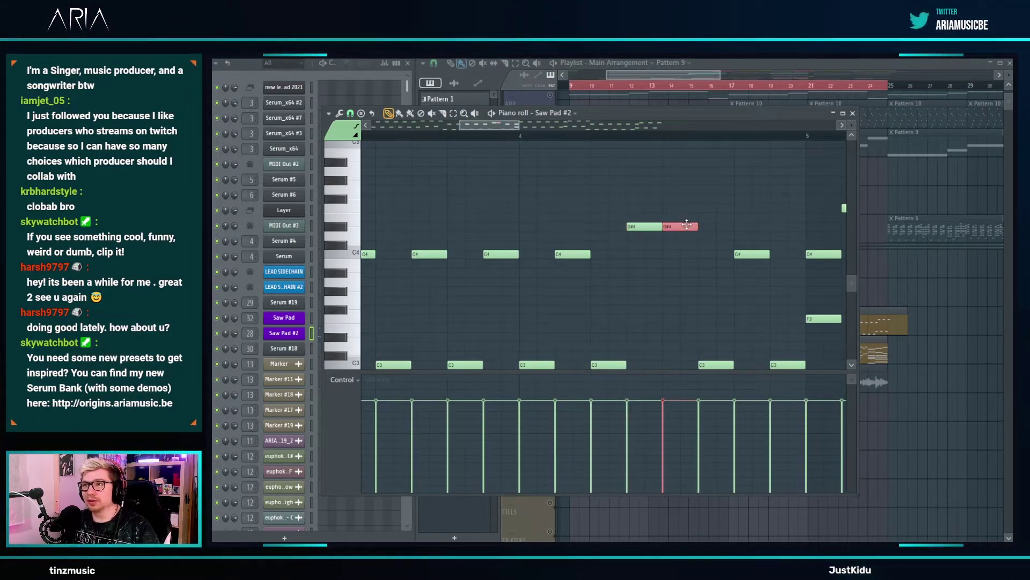
# - Lower the second D# of bar 4 to D#3 and swap the octaves of the C notes that follow it
pyautogui.scroll(-2, 762, 285)
pyautogui.moveTo(726, 331); pyautogui.dragTo(685, 299)
pyautogui.hotkey('ctrl', 'Up')
pyautogui.keyDown('ctrl'); pyautogui.click(767, 209); pyautogui.keyUp('ctrl')
pyautogui.click(768, 200)
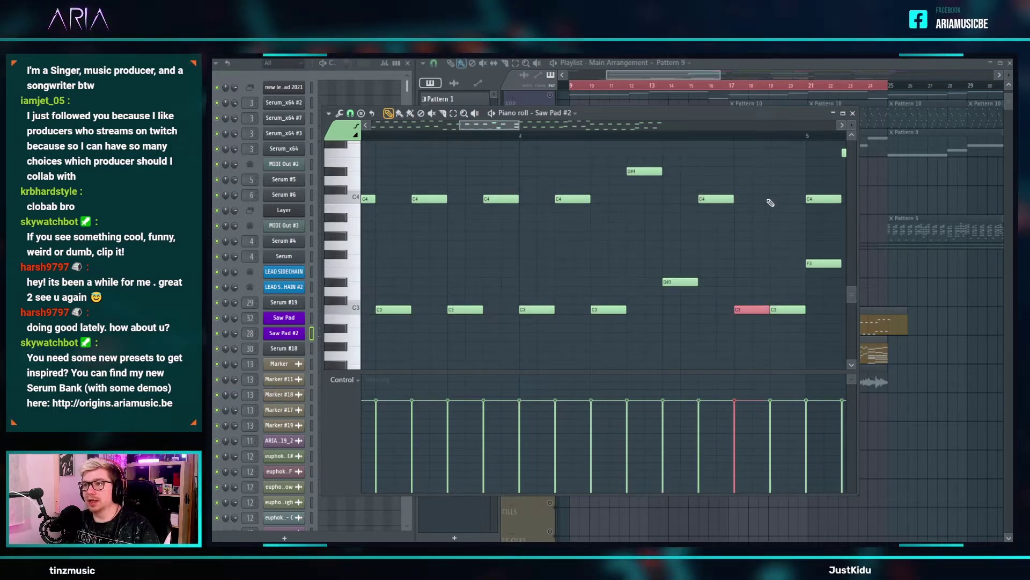
pyautogui.keyDown('ctrl'); pyautogui.scroll(-3, 722, 208); pyautogui.keyUp('ctrl')
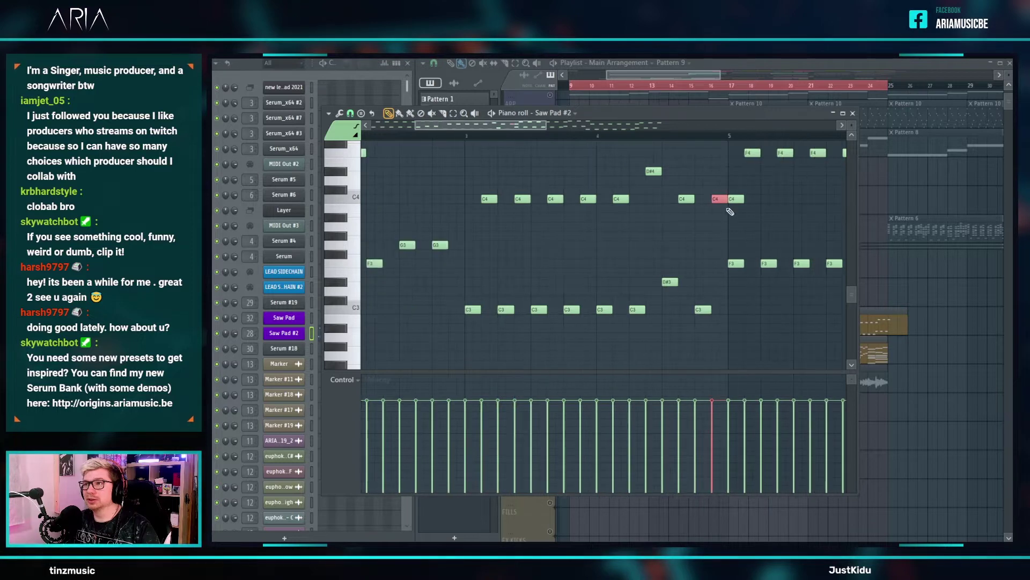
# - Delete the C4 note overlapping the first F note of bar 5 and play back the pattern from the start
pyautogui.rightClick(739, 202)
pyautogui.press('space')
pyautogui.keyDown('ctrl'); pyautogui.scroll(-4, 616, 216); pyautogui.keyUp('ctrl')
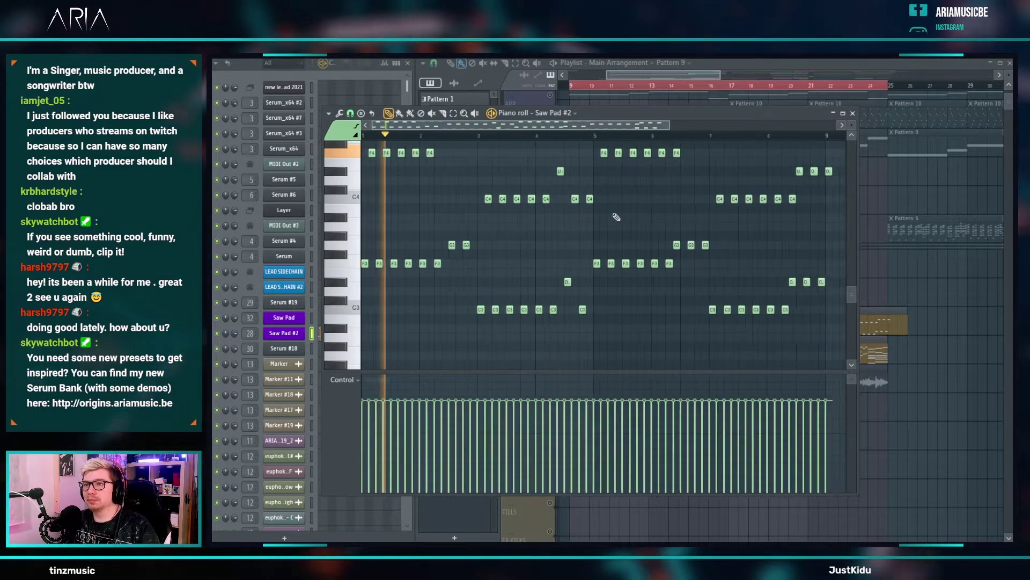
pyautogui.scroll(2, 602, 252)
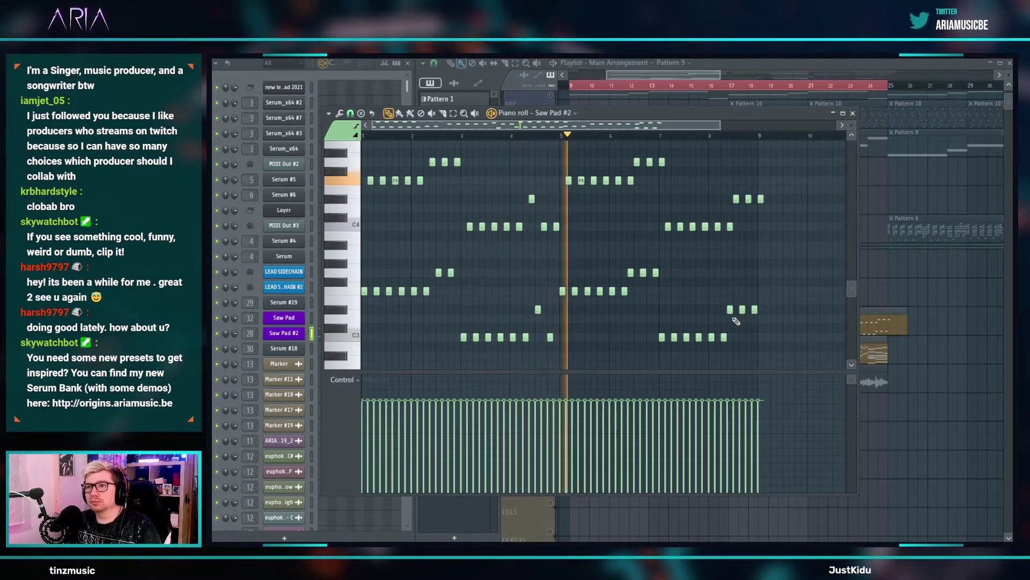
pyautogui.scroll(1, 773, 334)
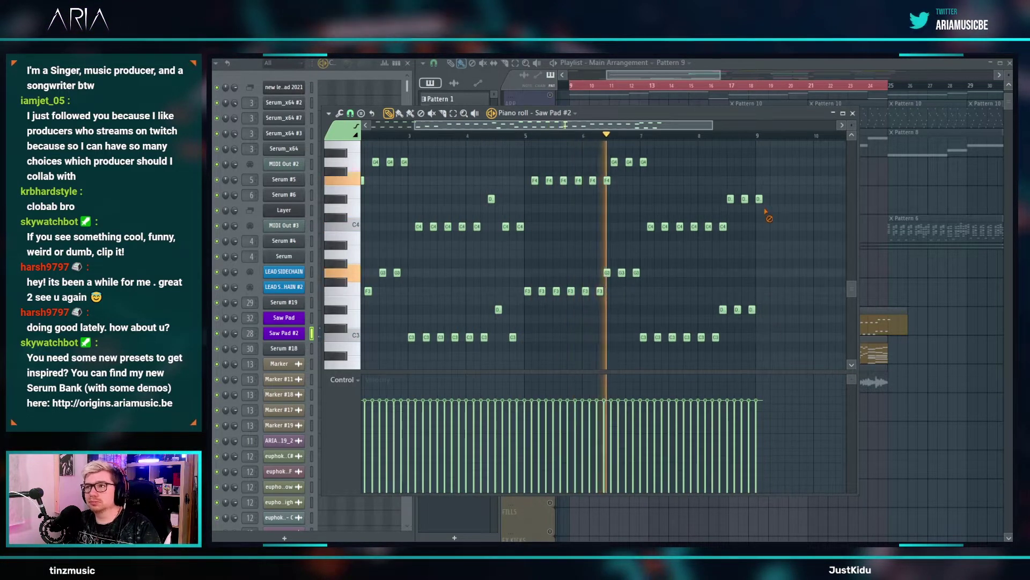
# - Replace all notes from bar 5 onward with a duplicate of the first four bars
pyautogui.press('space')
pyautogui.scroll(-1, 782, 319)
pyautogui.moveTo(789, 332); pyautogui.dragTo(530, 131)
pyautogui.scroll(-2, 543, 129)
pyautogui.press('Delete')
pyautogui.scroll(-2, 545, 129)
pyautogui.scroll(-3, 628, 186)
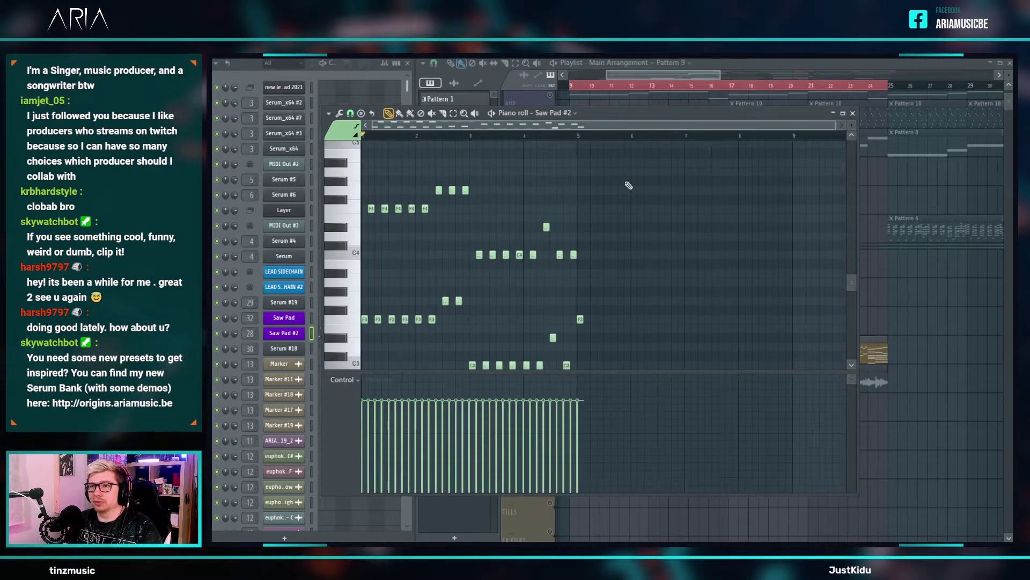
pyautogui.hotkey('ctrl', 'a')
pyautogui.scroll(2, 383, 256)
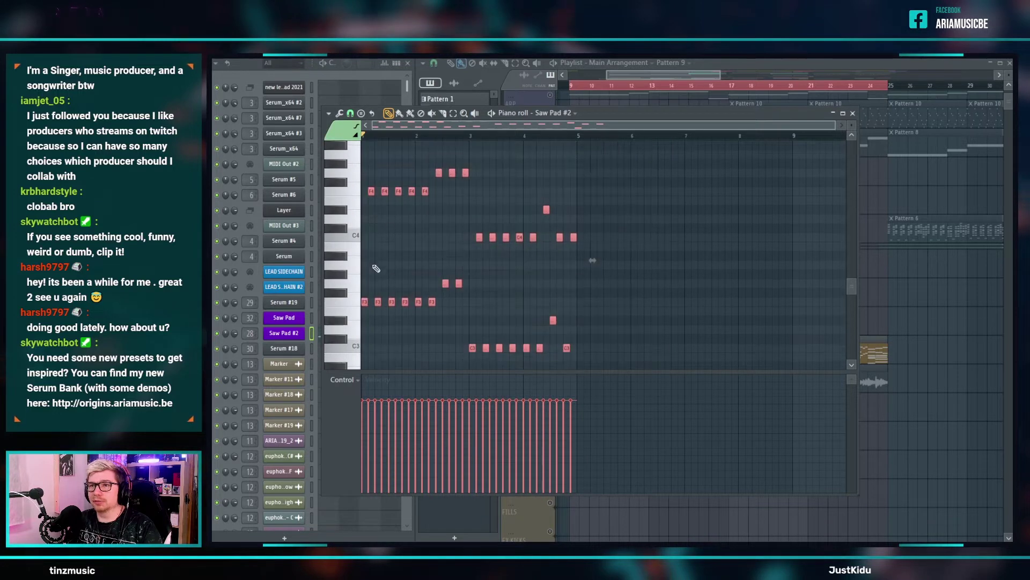
pyautogui.hotkey('ctrl', 'b')
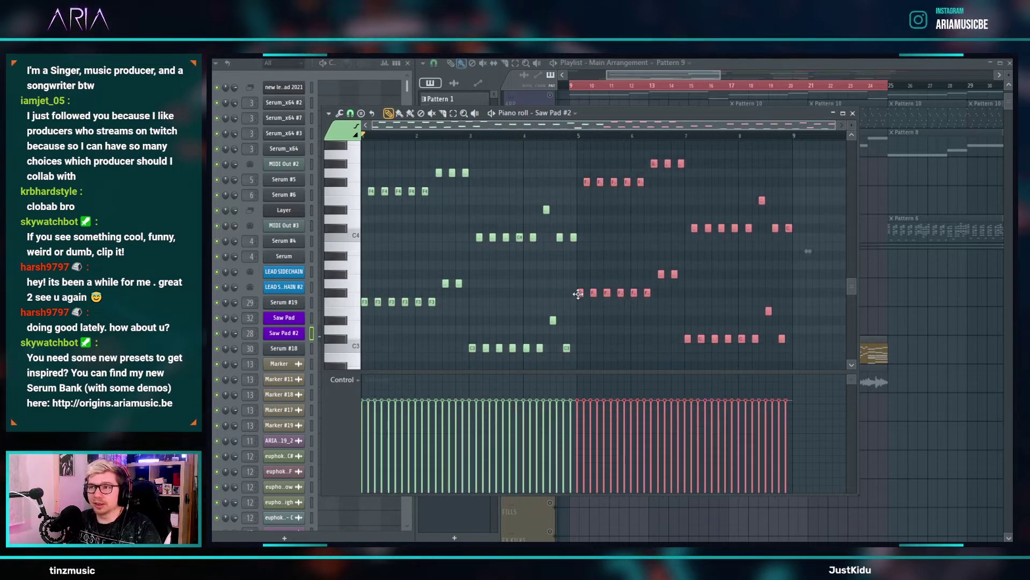
# - Replace the C notes closing bar 8 with alternating D#4 and D#3 notes and play back the part
pyautogui.scroll(-1, 663, 299)
pyautogui.scroll(-1, 663, 299)
pyautogui.moveTo(804, 314); pyautogui.dragTo(776, 171)
pyautogui.press('Delete')
pyautogui.scroll(3, 778, 177)
pyautogui.moveTo(777, 287); pyautogui.dragTo(738, 155)
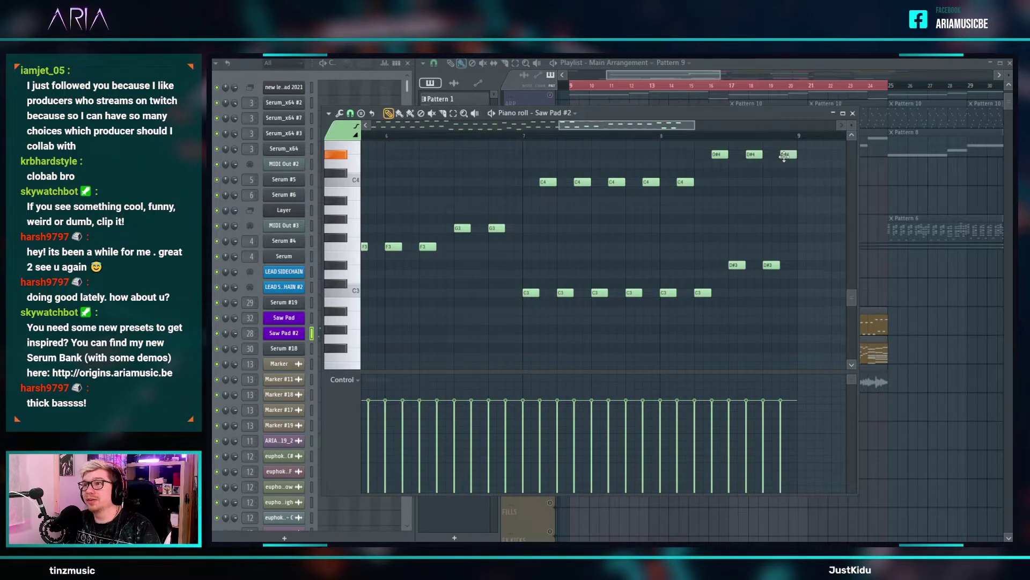
pyautogui.scroll(-3, 777, 183)
pyautogui.press('space')
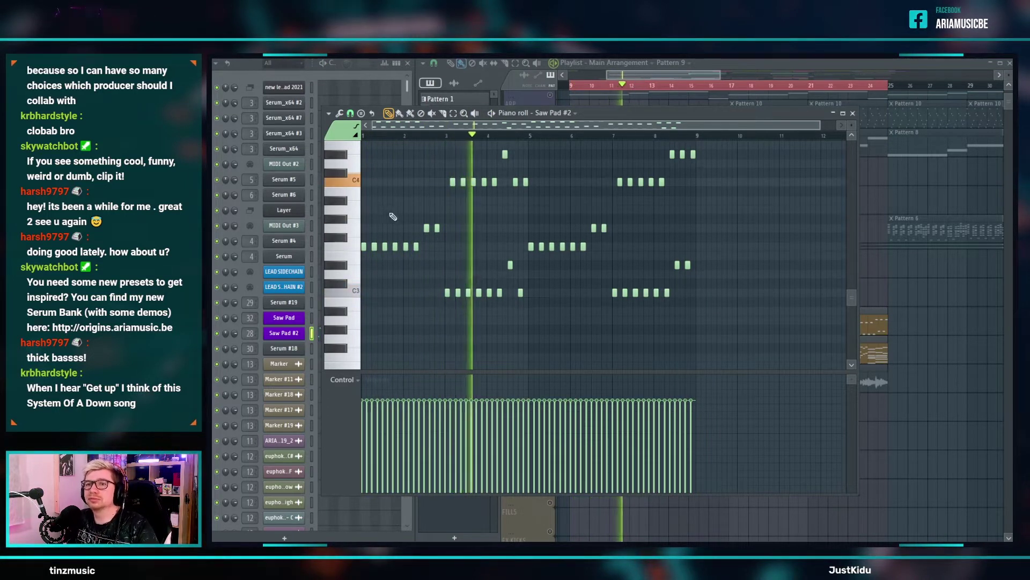
# - In the Saw Pad #2 synth, adjust oscillator B's unison detune to about 0.11 and raise its pitch by 7 semitones
pyautogui.click(292, 333)
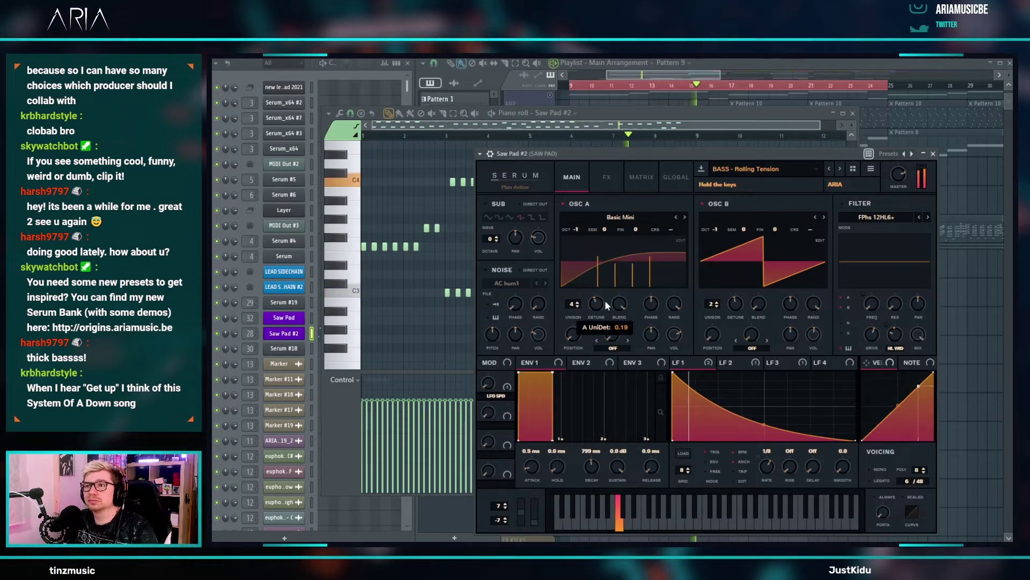
pyautogui.moveTo(733, 303)
pyautogui.mouseDown()
pyautogui.moveTo(739, 294)
pyautogui.moveTo(734, 310)
pyautogui.mouseUp()
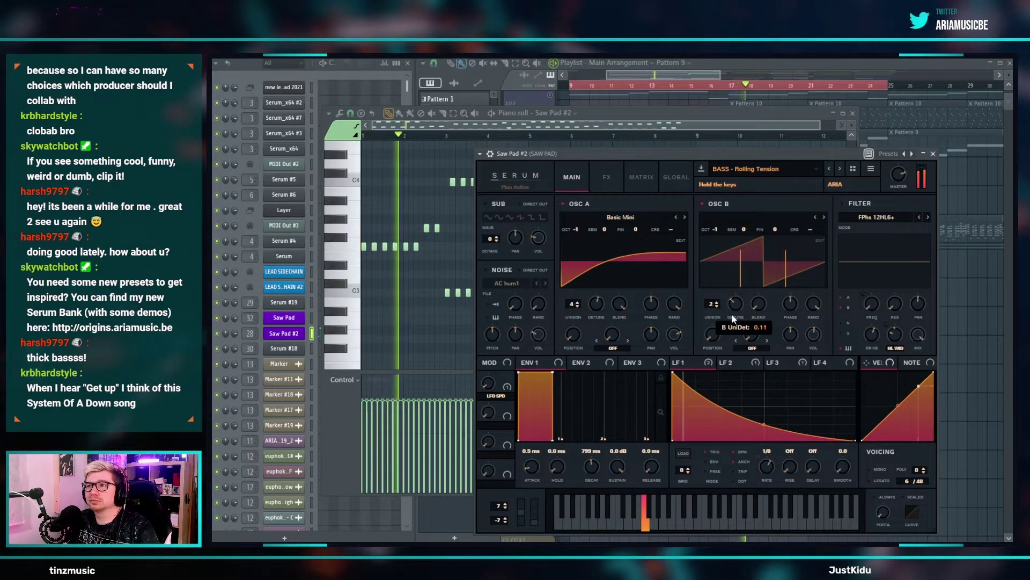
pyautogui.moveTo(739, 227); pyautogui.dragTo(754, 198)
pyautogui.press('l')
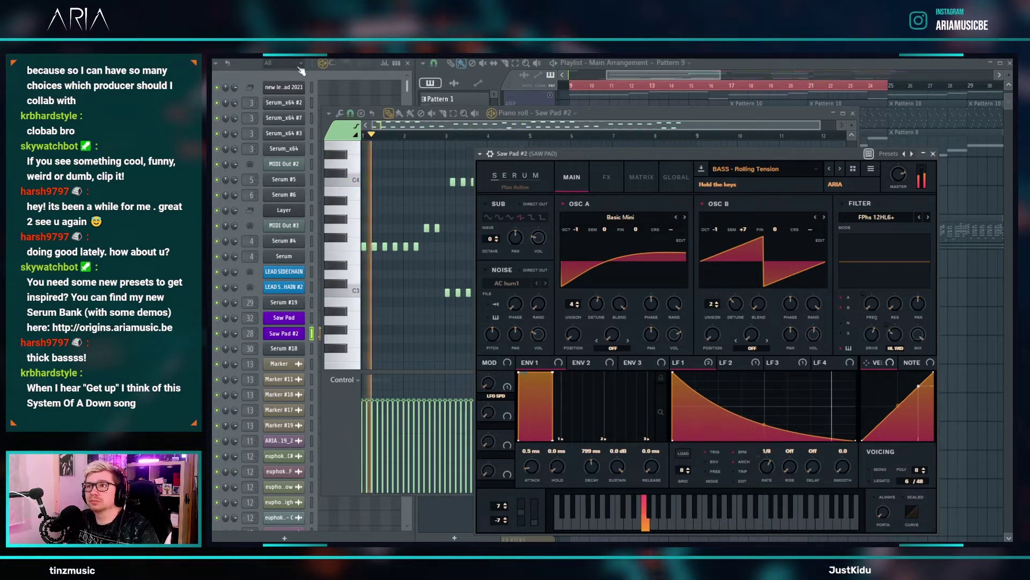
# - Try the pattern one octave higher, return it to its original octave, and reset oscillator B's semitone offset to 0
pyautogui.rightClick(439, 215)
pyautogui.hotkey('ctrl', 'Up')
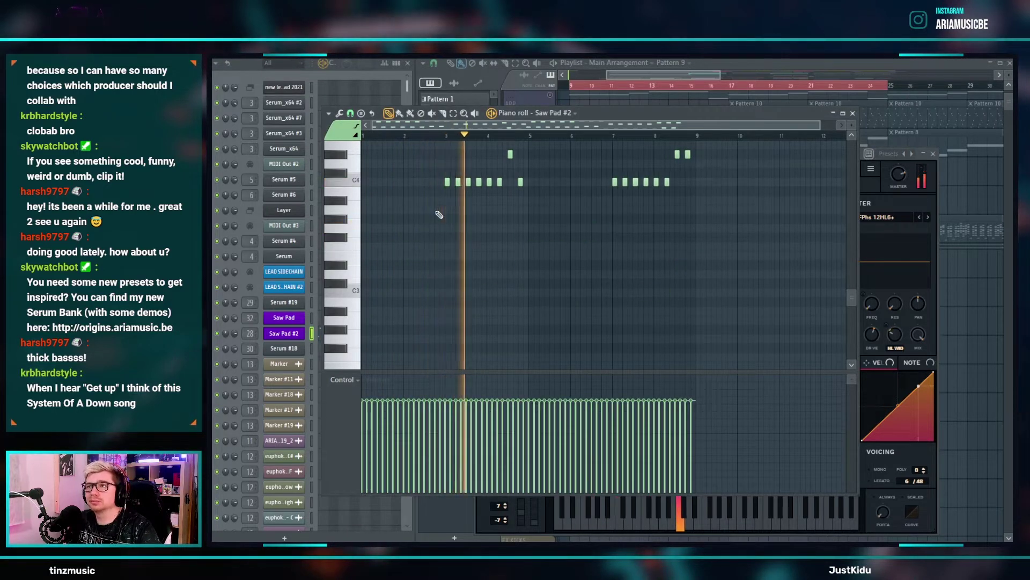
pyautogui.hotkey('ctrl', 'Down')
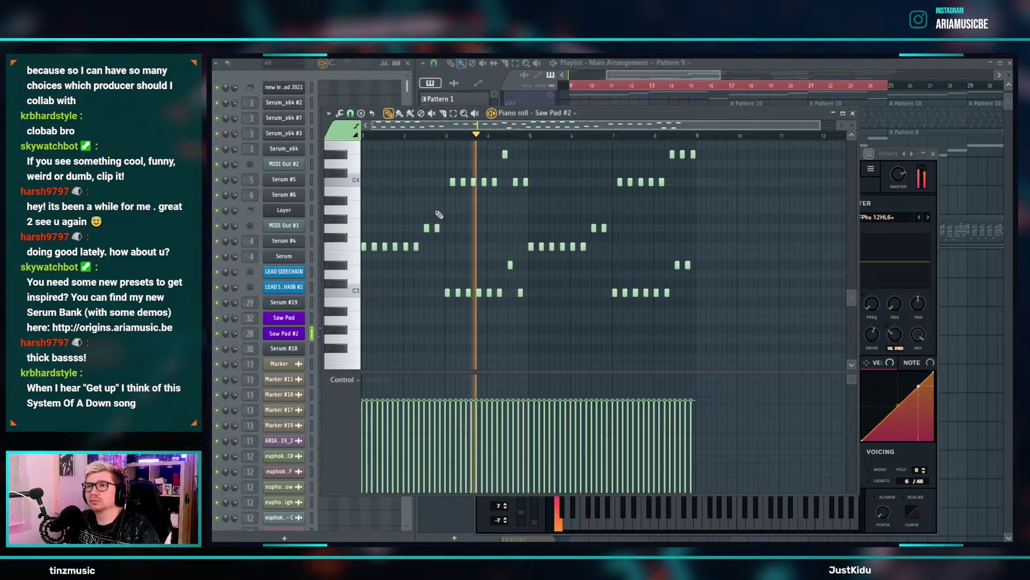
pyautogui.click(886, 170)
pyautogui.moveTo(743, 229); pyautogui.dragTo(746, 265)
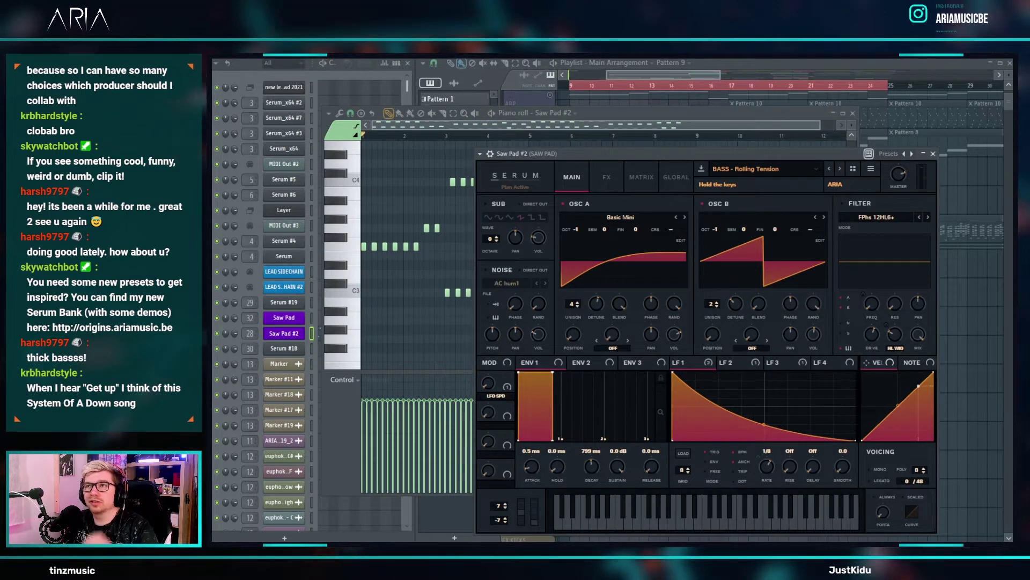
# - Load the Bass - Synthwave rolling preset from Aria - Origins Serum Bank, play it, and switch off its noise oscillator
pyautogui.click(724, 169)
pyautogui.moveTo(742, 198)
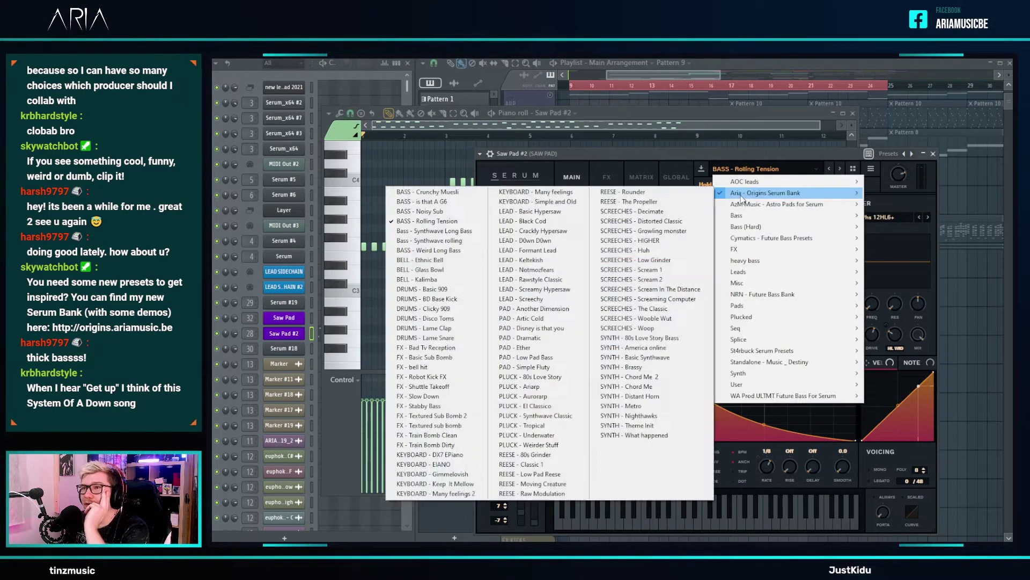
pyautogui.click(466, 242)
pyautogui.press('space')
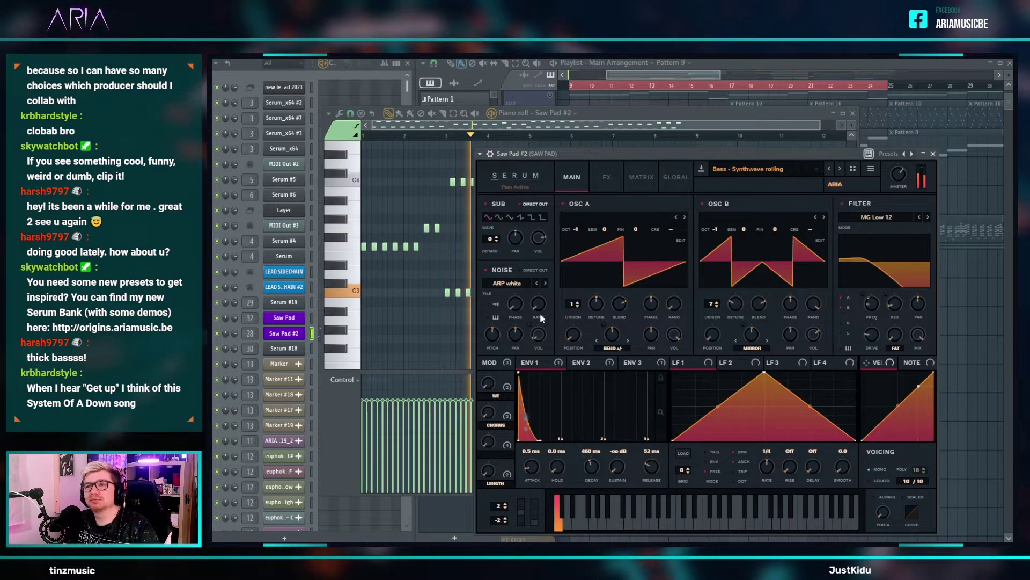
pyautogui.click(487, 269)
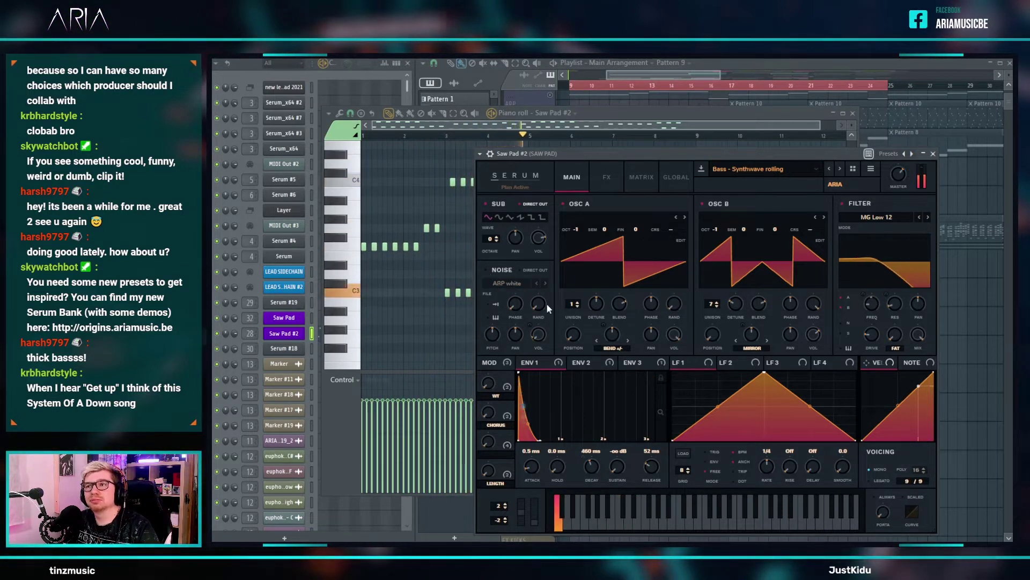
# - Try oscillator B at +7 semitones during playback and return its semitone offset to 0
pyautogui.moveTo(746, 228); pyautogui.dragTo(757, 202)
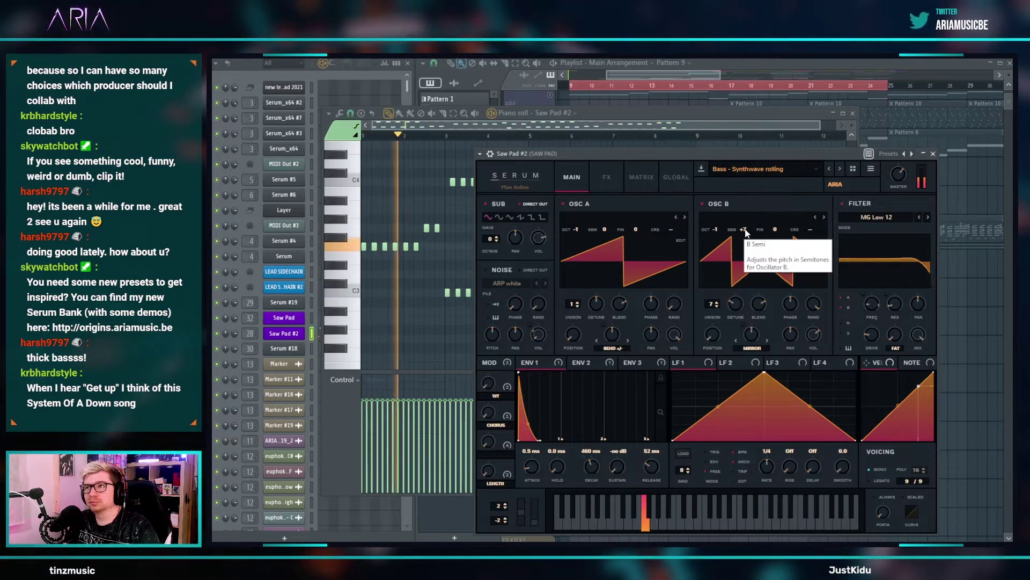
pyautogui.moveTo(717, 227); pyautogui.dragTo(744, 267)
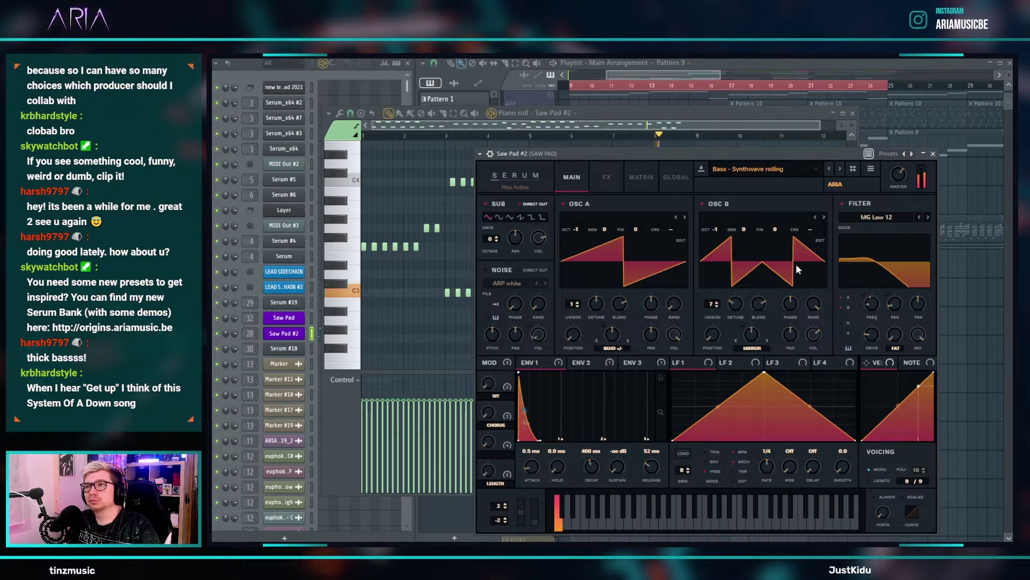
pyautogui.moveTo(903, 181)
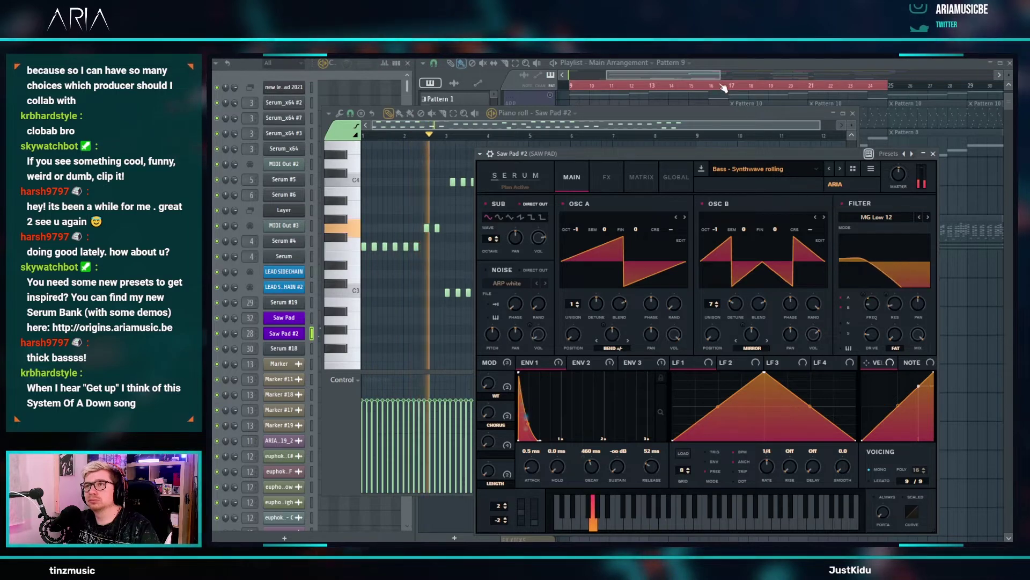
# - Play the arrangement and switch off the Reverb effect in the Saw Pad #2 synth
pyautogui.click(692, 76)
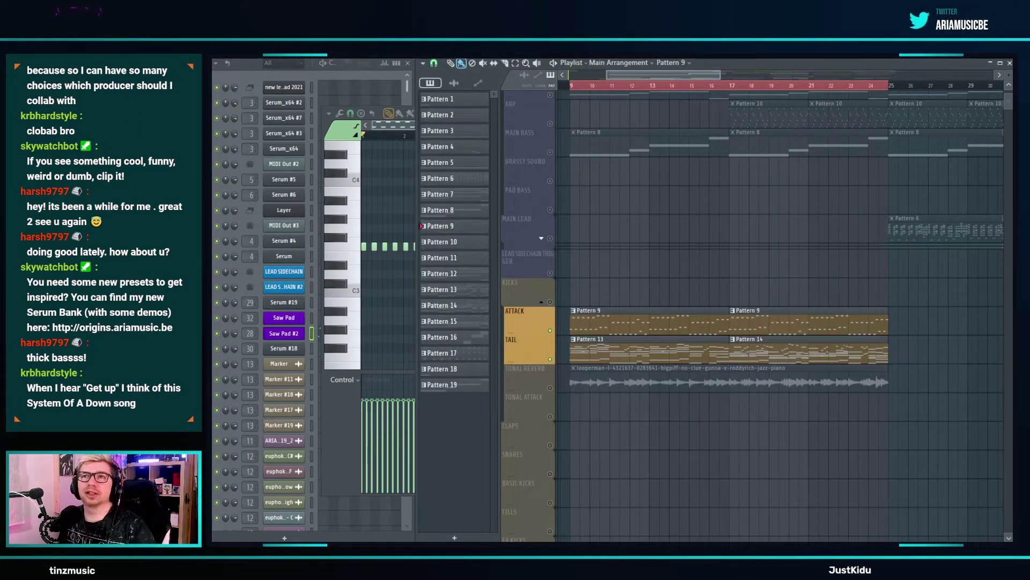
pyautogui.press('space')
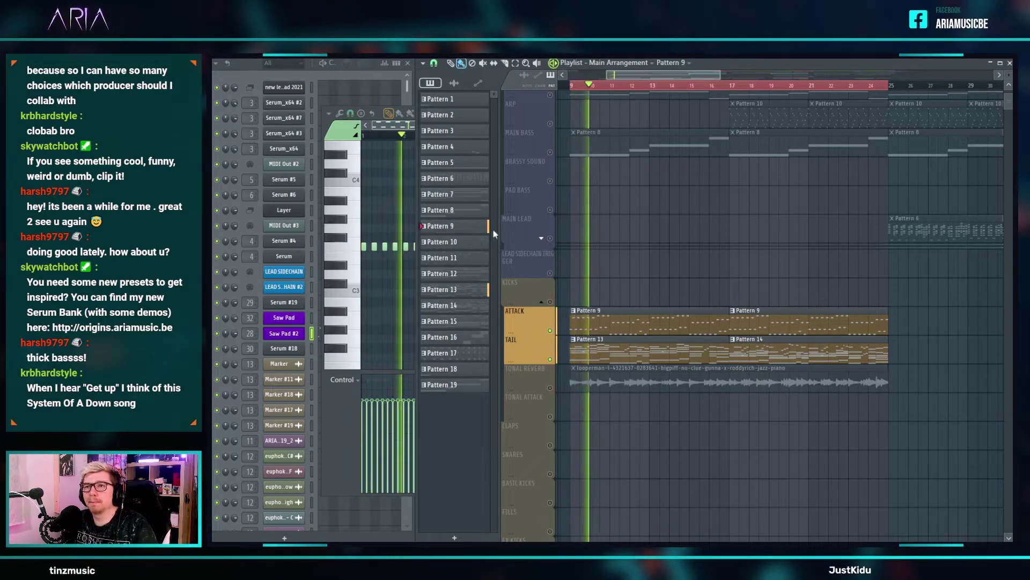
pyautogui.click(284, 333)
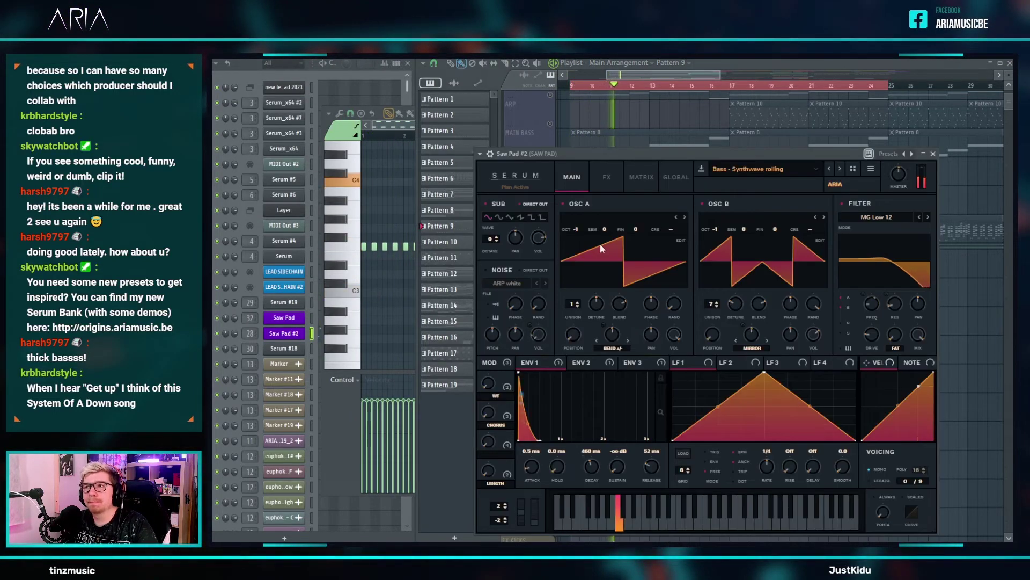
pyautogui.click(605, 186)
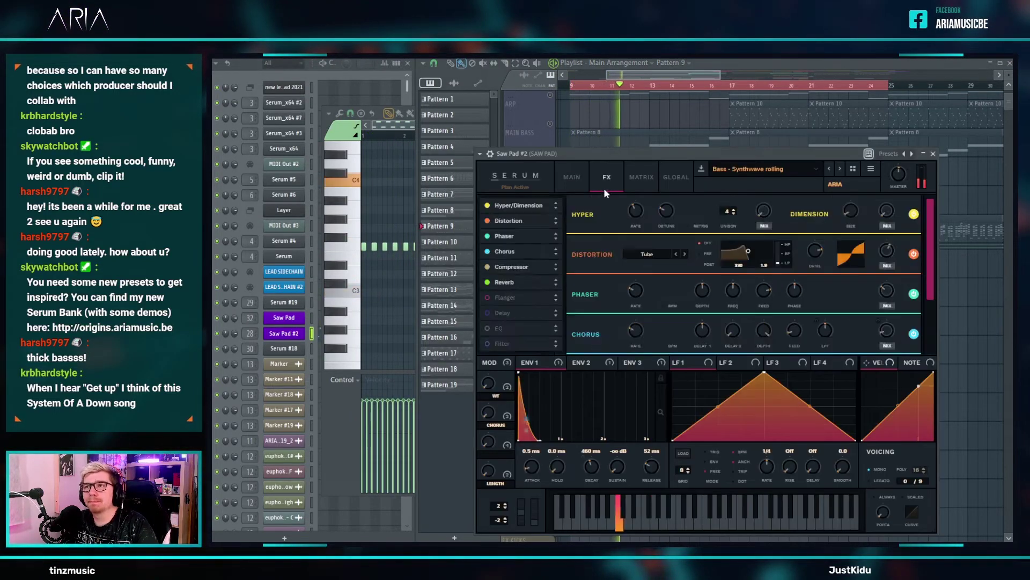
pyautogui.click(491, 266)
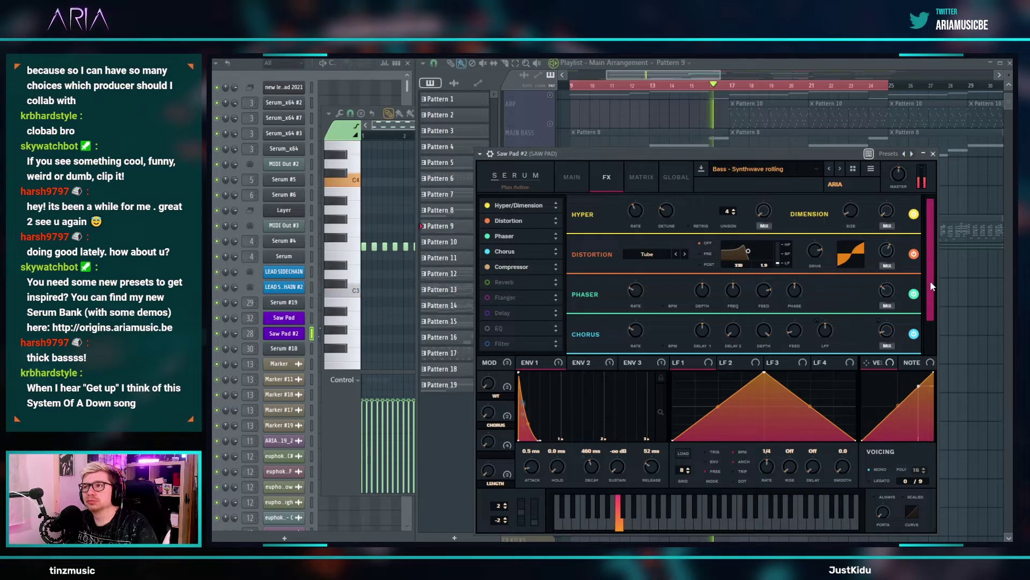
# - Adjust the compressor's multiband levels in the Saw Pad #2 effects and raise oscillator B's unison detune
pyautogui.moveTo(929, 280); pyautogui.dragTo(924, 332)
pyautogui.moveTo(833, 329); pyautogui.dragTo(789, 325)
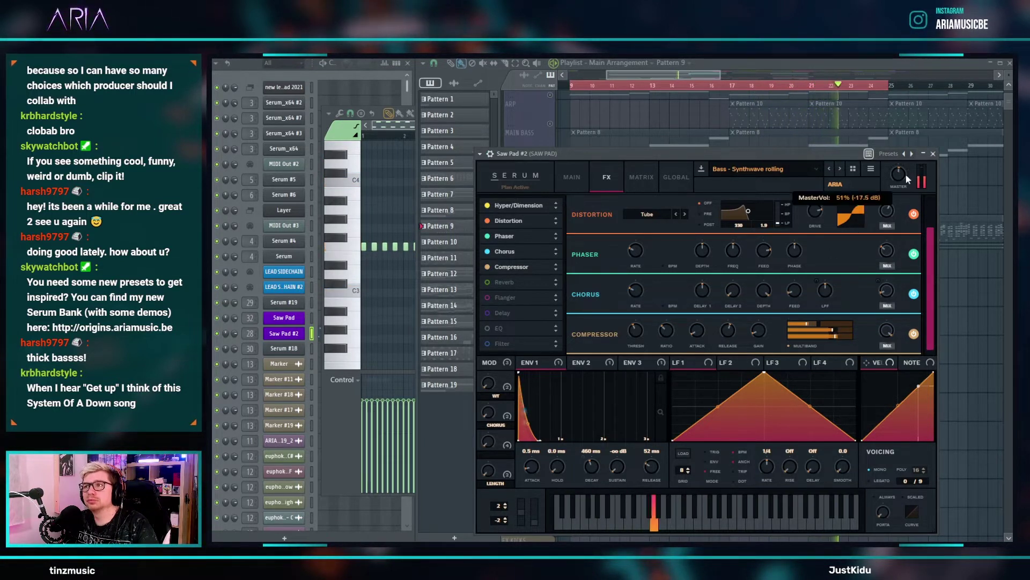
pyautogui.click(574, 178)
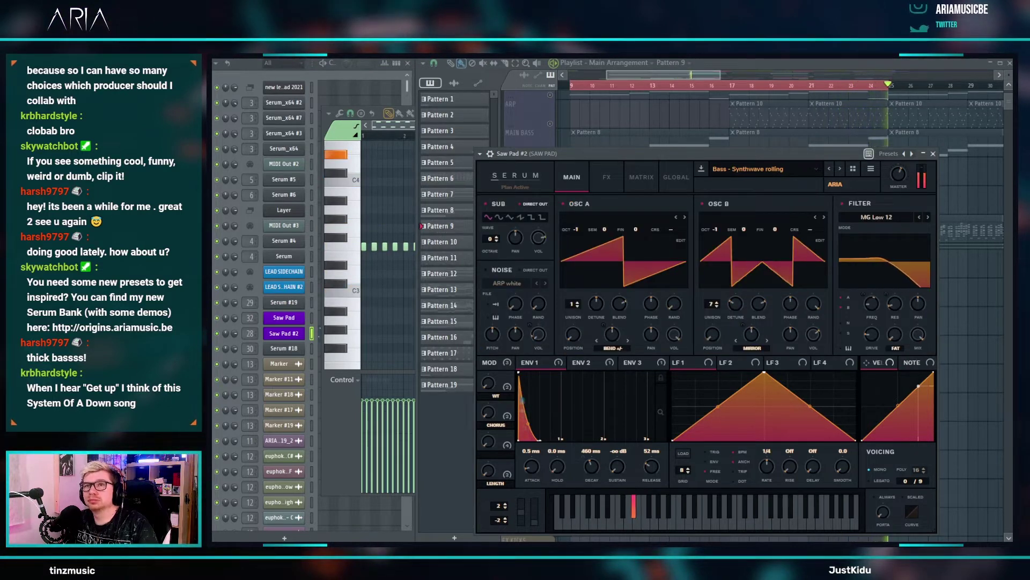
pyautogui.moveTo(744, 304); pyautogui.dragTo(752, 291)
# - Play back the arrangement to hear the Pattern 9 bass together with Patterns 13 and 14
pyautogui.press('space')
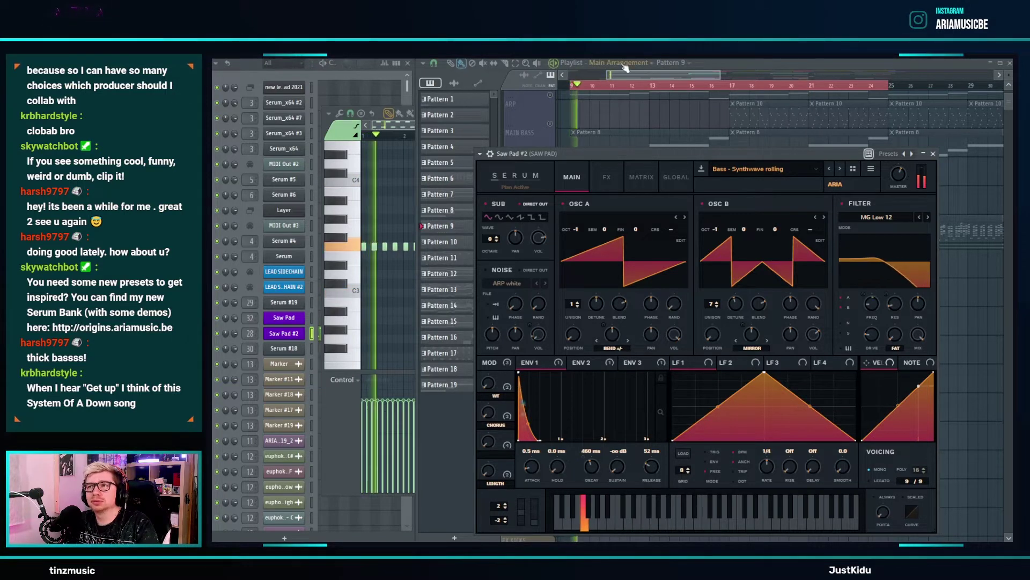
pyautogui.click(670, 76)
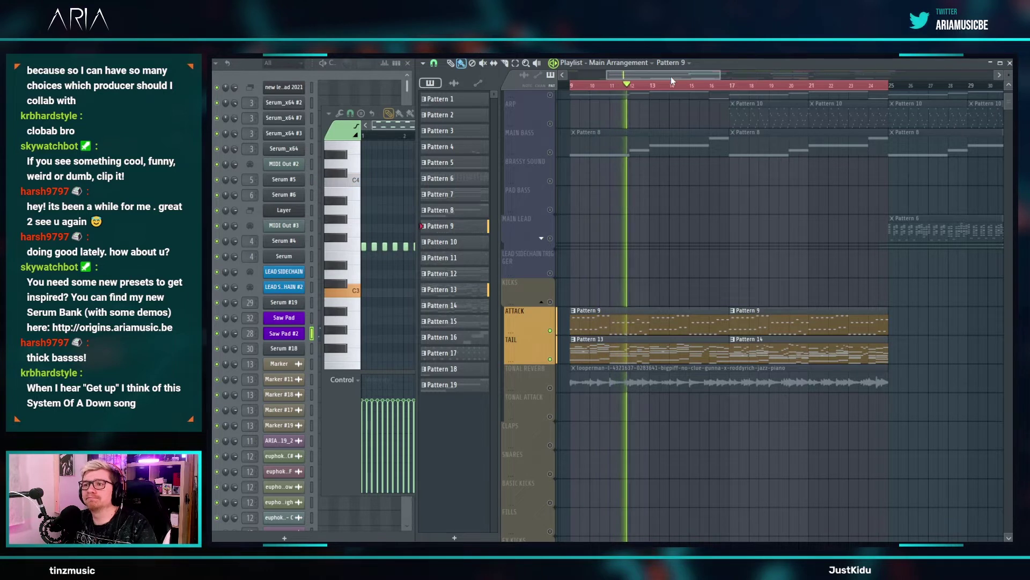
pyautogui.scroll(2, 682, 250)
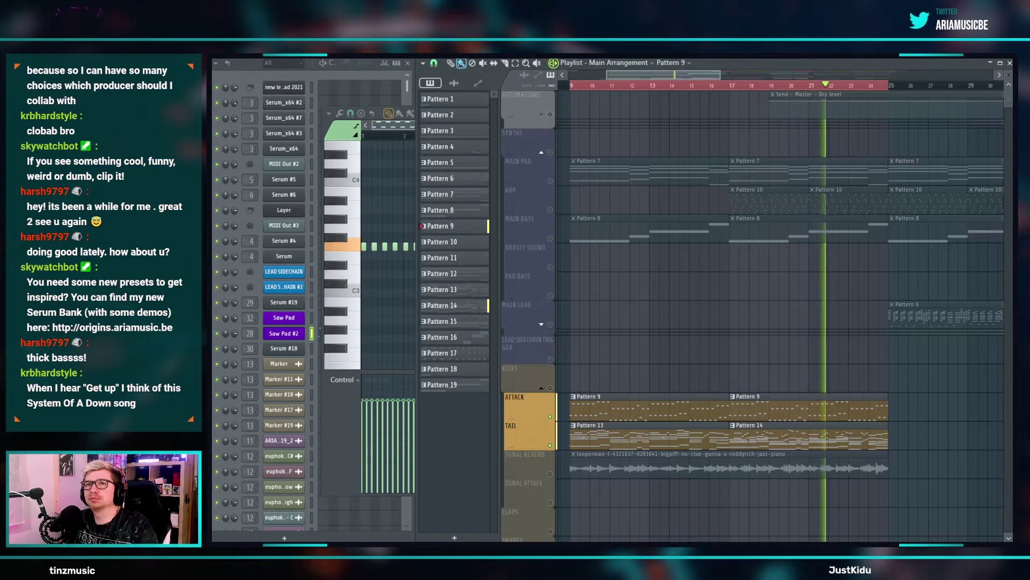
pyautogui.press('space')
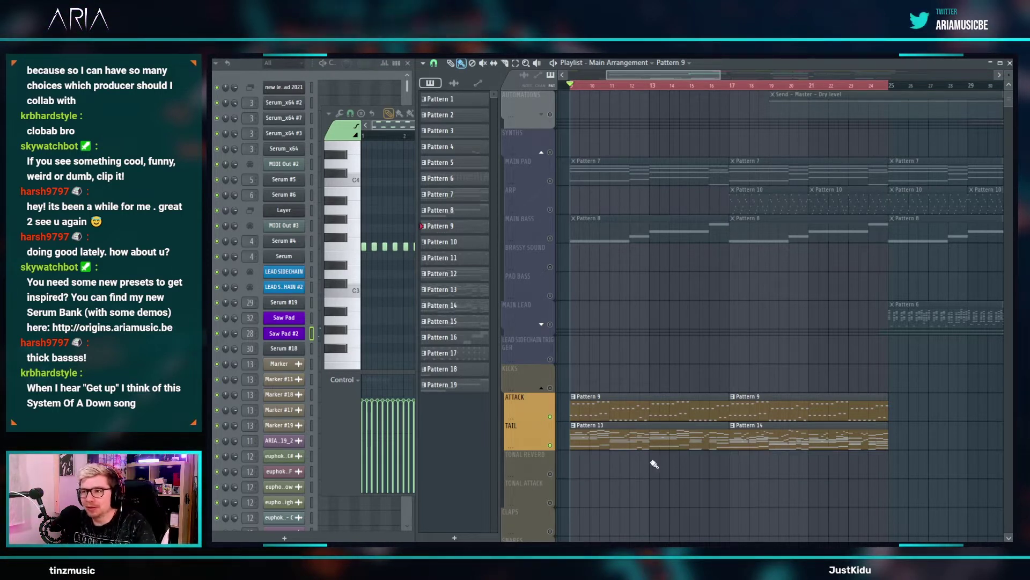
# - Place a unique copy of Pattern 13 at bar 9 on the Tonal Reverb track and solo that track
pyautogui.click(574, 457)
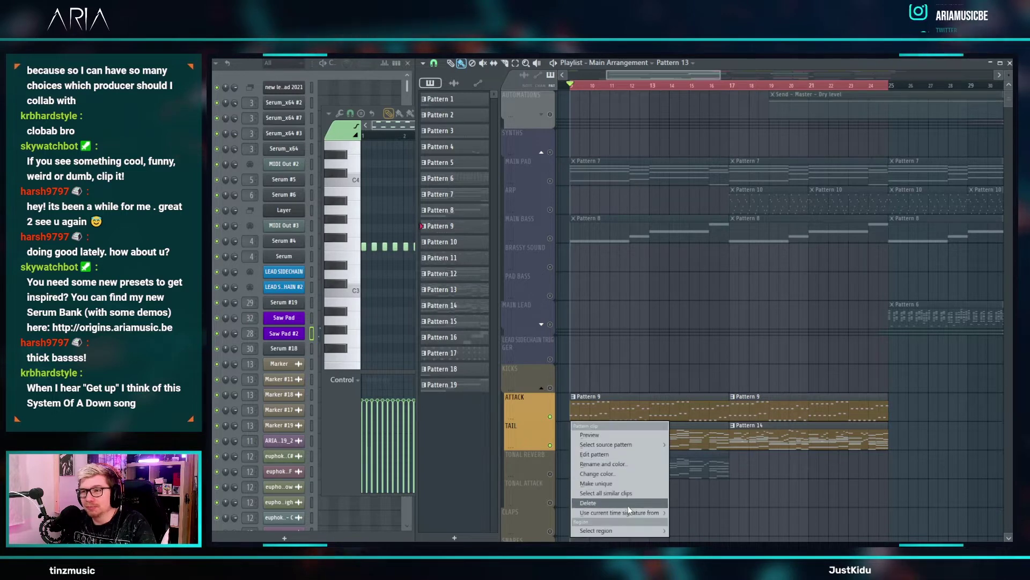
pyautogui.click(625, 494)
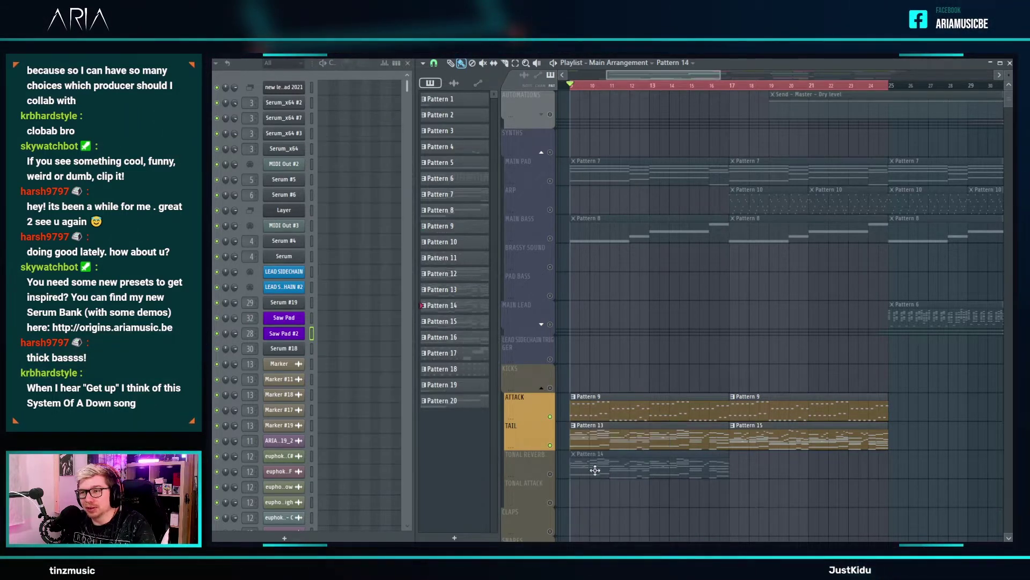
pyautogui.rightClick(550, 474)
# - Apply the claw machine to the Pattern 14 piano notes with Trash every set to 3/4 and play back the result
pyautogui.doubleClick(596, 468)
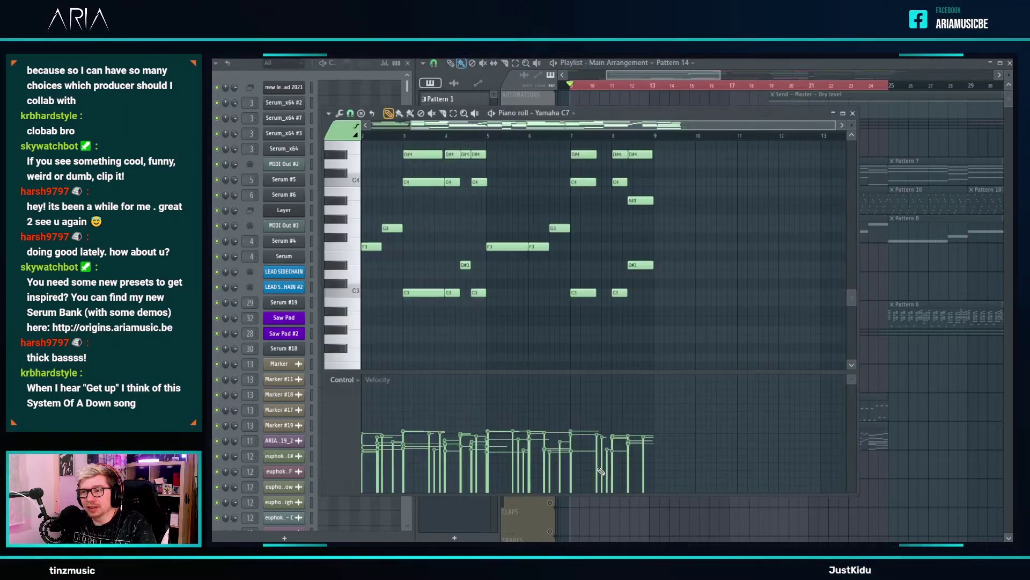
pyautogui.click(339, 113)
pyautogui.click(371, 260)
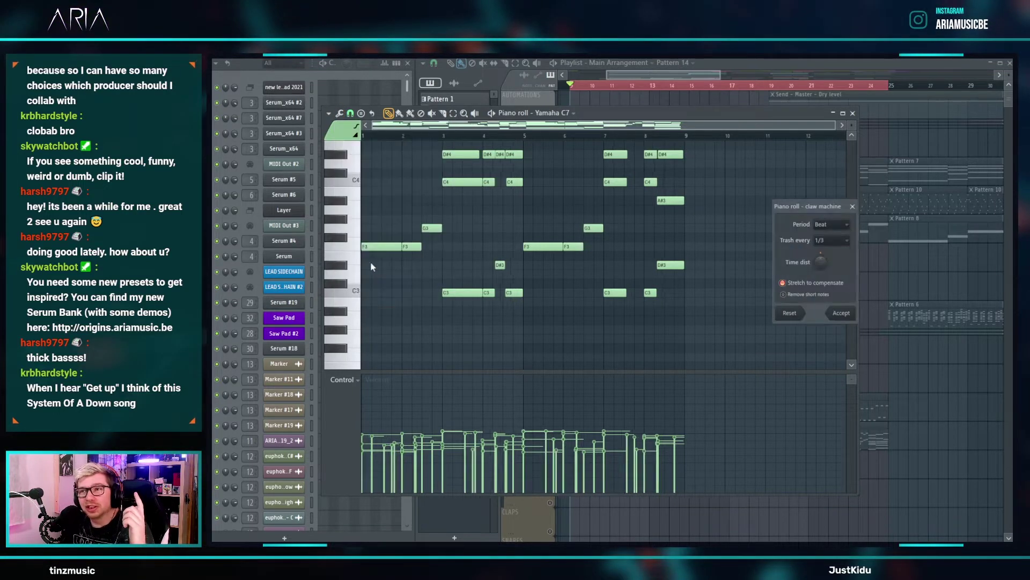
pyautogui.click(836, 249)
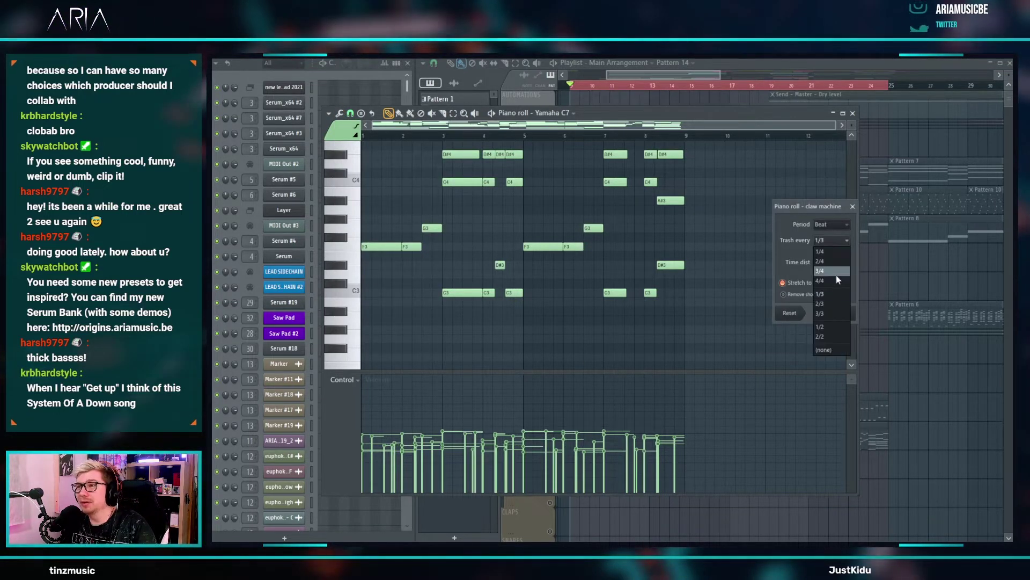
pyautogui.click(836, 275)
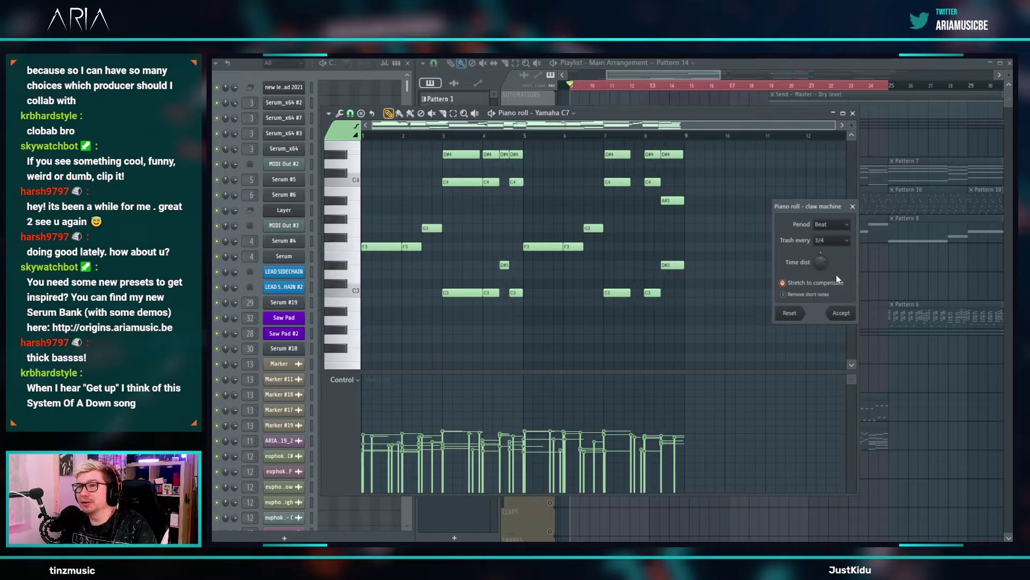
pyautogui.click(841, 315)
pyautogui.scroll(4, 409, 262)
pyautogui.keyDown('ctrl'); pyautogui.scroll(5, 363, 260); pyautogui.keyUp('ctrl')
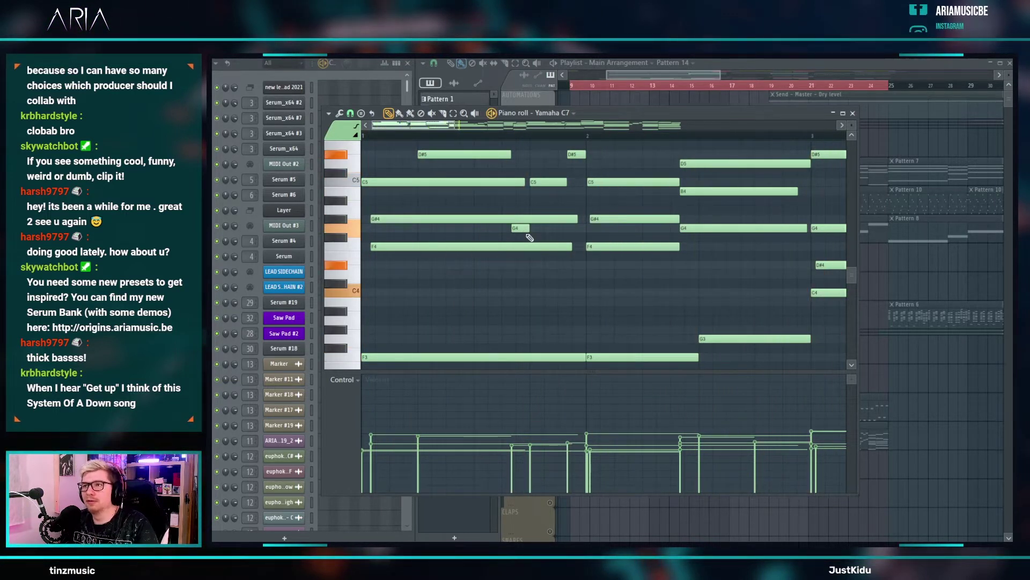
pyautogui.keyDown('ctrl'); pyautogui.scroll(-2, 614, 250); pyautogui.keyUp('ctrl')
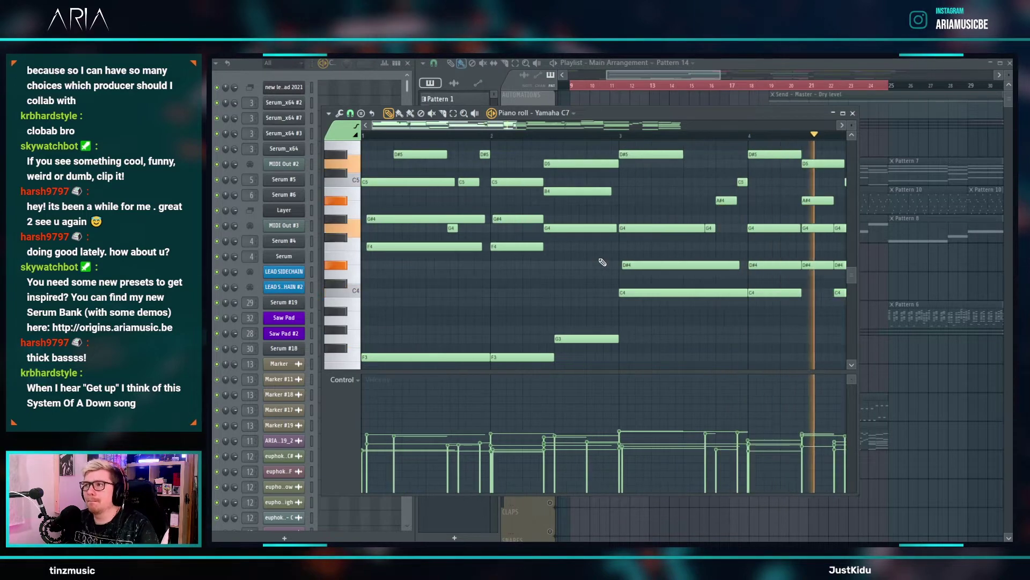
pyautogui.keyDown('ctrl'); pyautogui.scroll(-2, 603, 261); pyautogui.keyUp('ctrl')
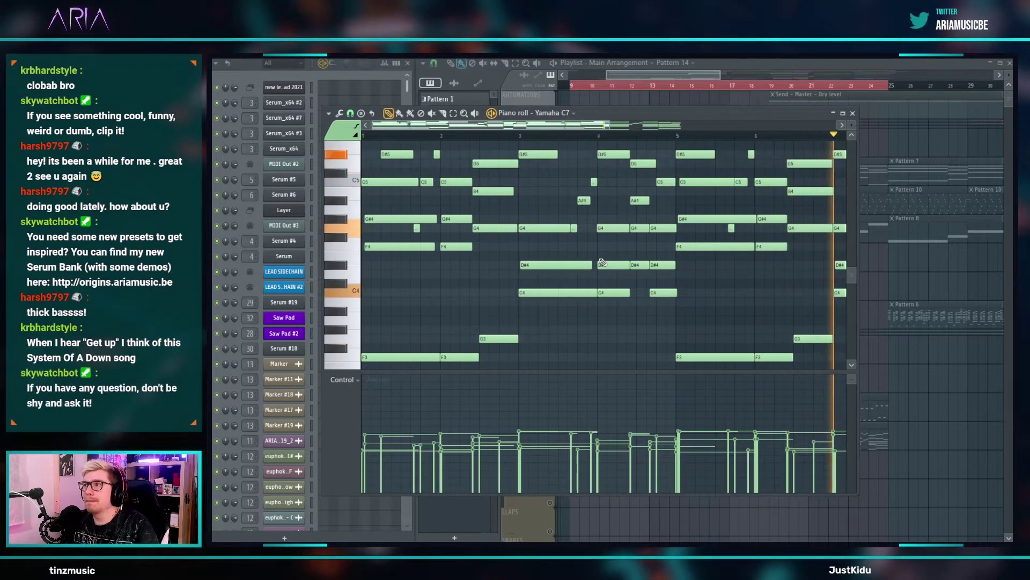
pyautogui.keyDown('ctrl'); pyautogui.scroll(-2, 603, 262); pyautogui.keyUp('ctrl')
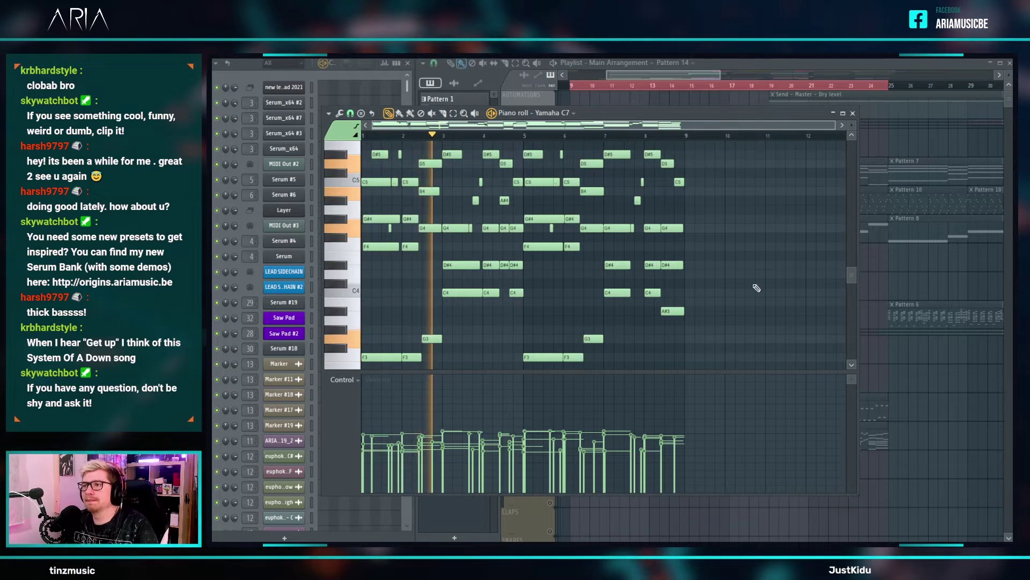
pyautogui.click(911, 400)
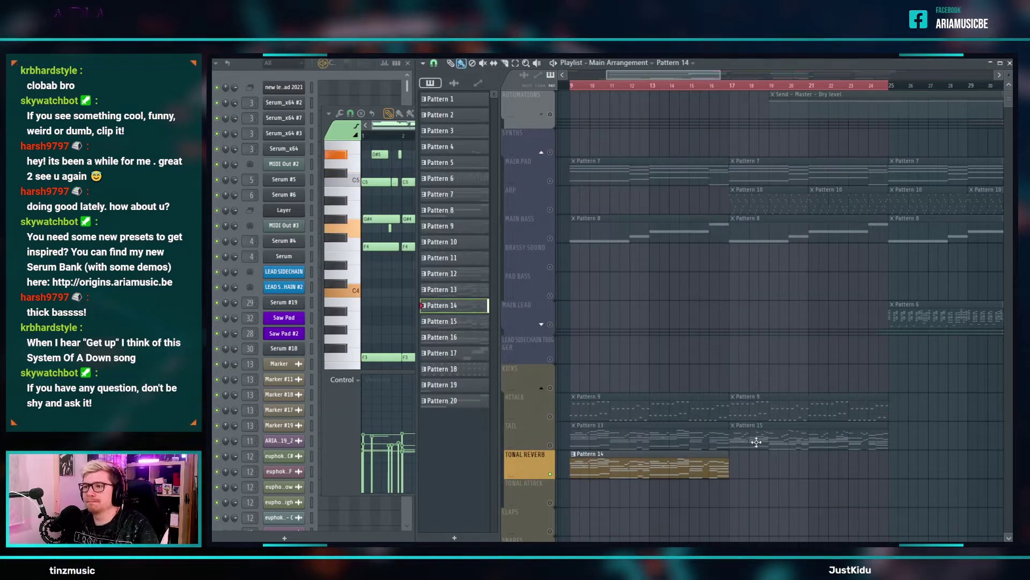
# - Place a unique copy of Pattern 15 at bar 17 on the Tonal Reverb track
pyautogui.keyDown('shift'); pyautogui.moveTo(757, 442); pyautogui.dragTo(755, 481); pyautogui.keyUp('shift')
pyautogui.rightClick(739, 462)
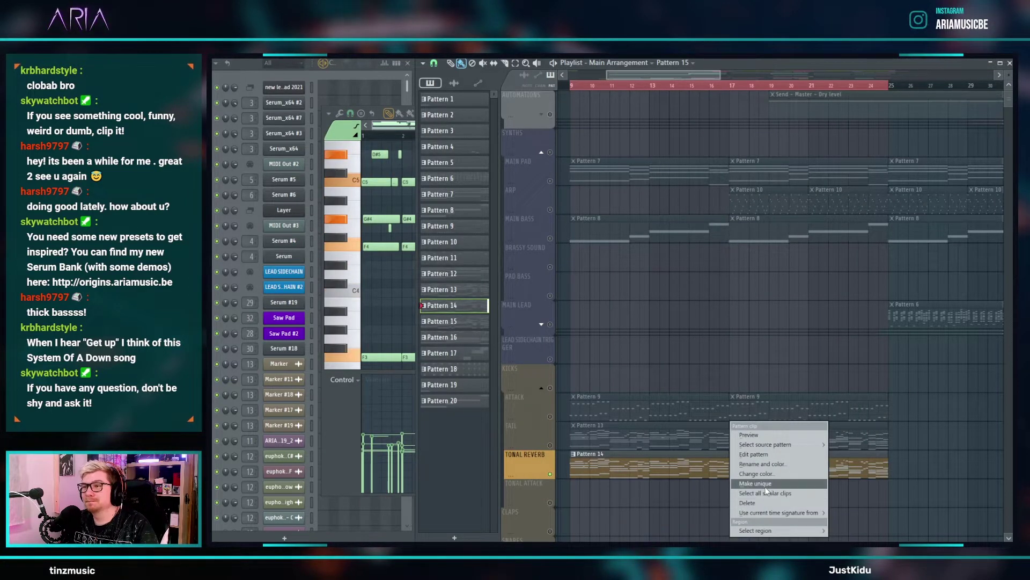
pyautogui.click(766, 485)
# - Apply the claw machine with Trash every 3/4 to the notes of the new Pattern 16 and play them
pyautogui.doubleClick(782, 468)
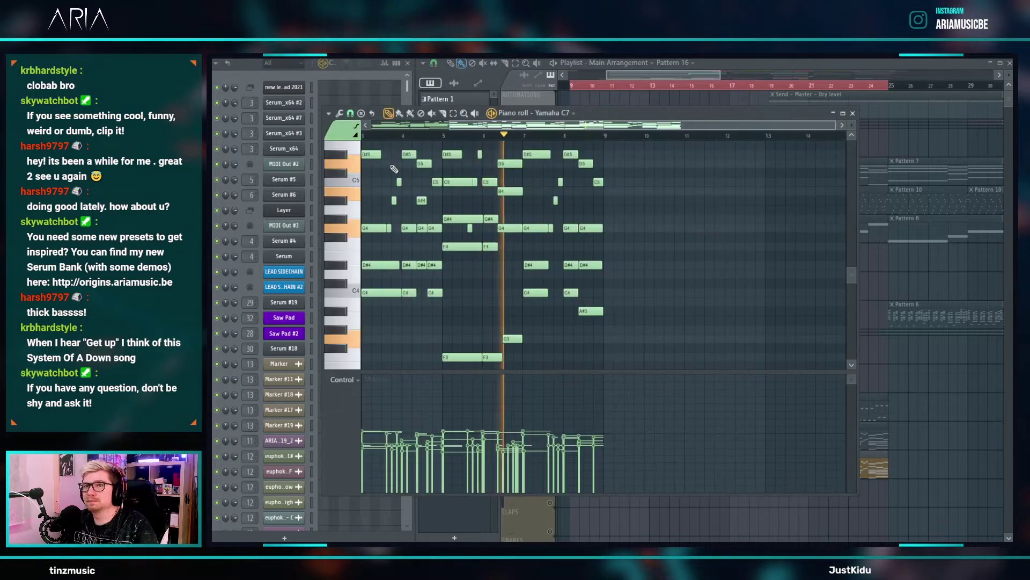
pyautogui.click(339, 113)
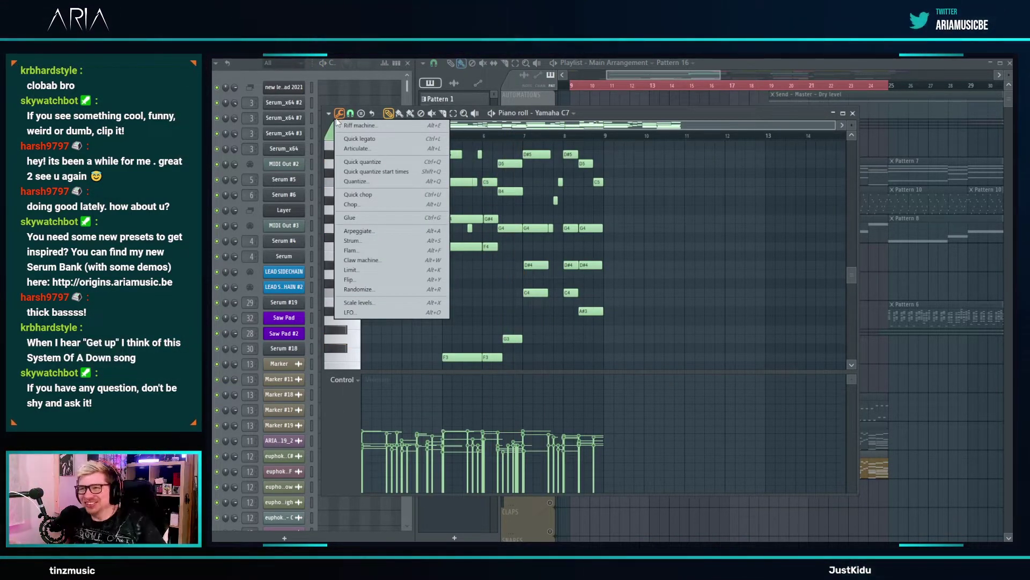
pyautogui.click(394, 260)
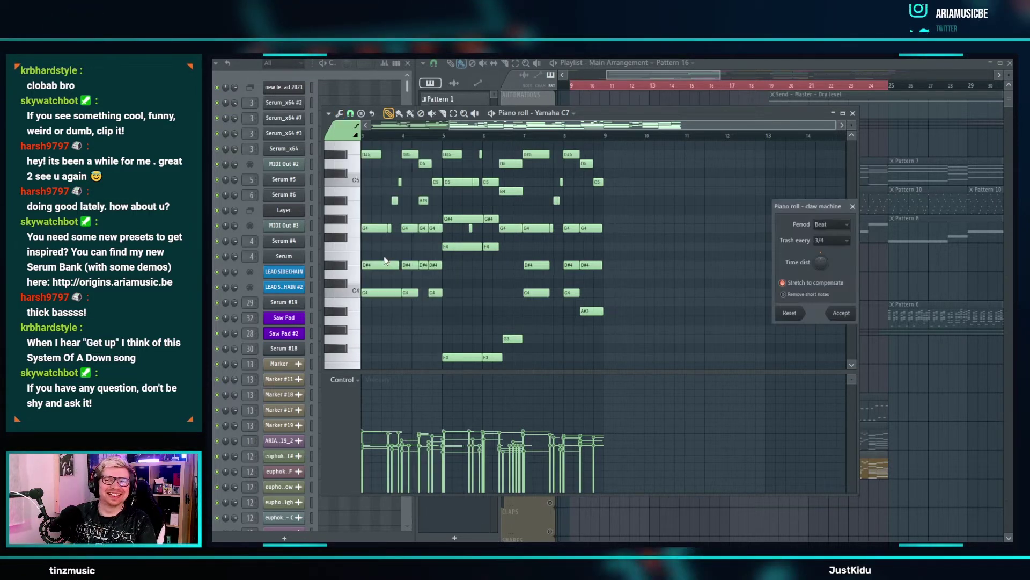
pyautogui.click(844, 313)
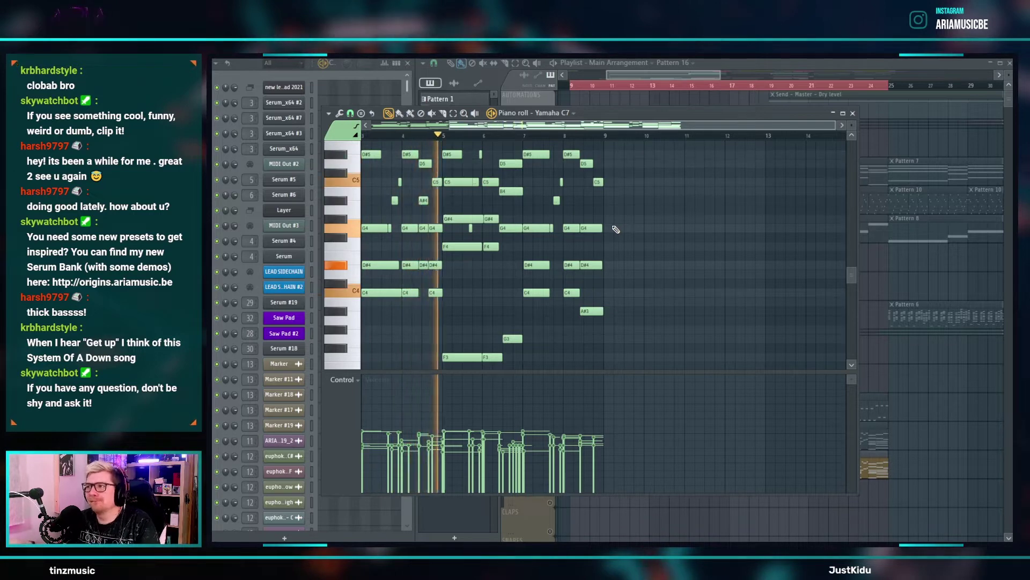
pyautogui.click(945, 398)
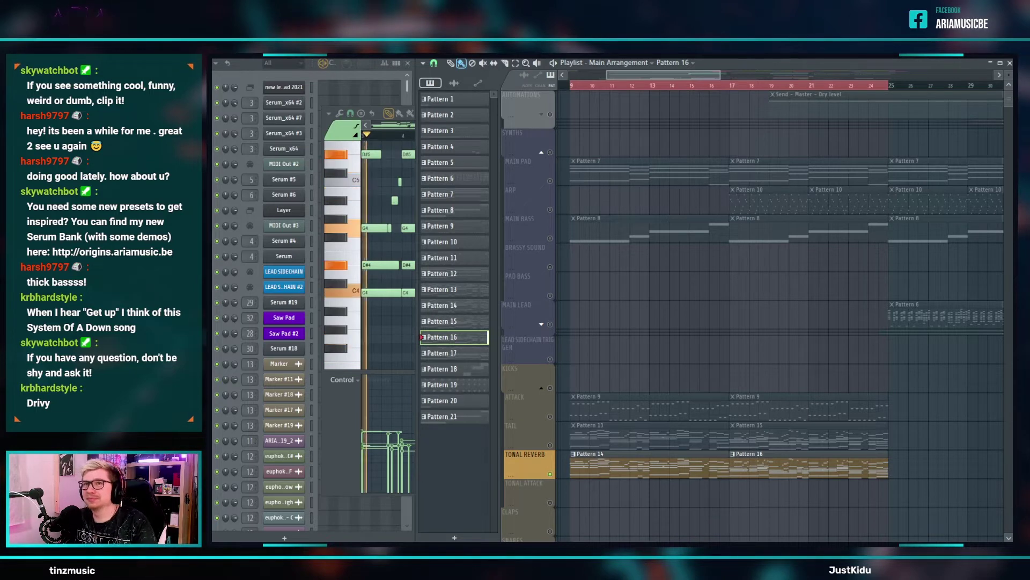
# - Place a unique copy of the Pattern 9 bass at bar 9 on the Tonal Attack track
pyautogui.scroll(2, 568, 428)
pyautogui.scroll(1, 568, 427)
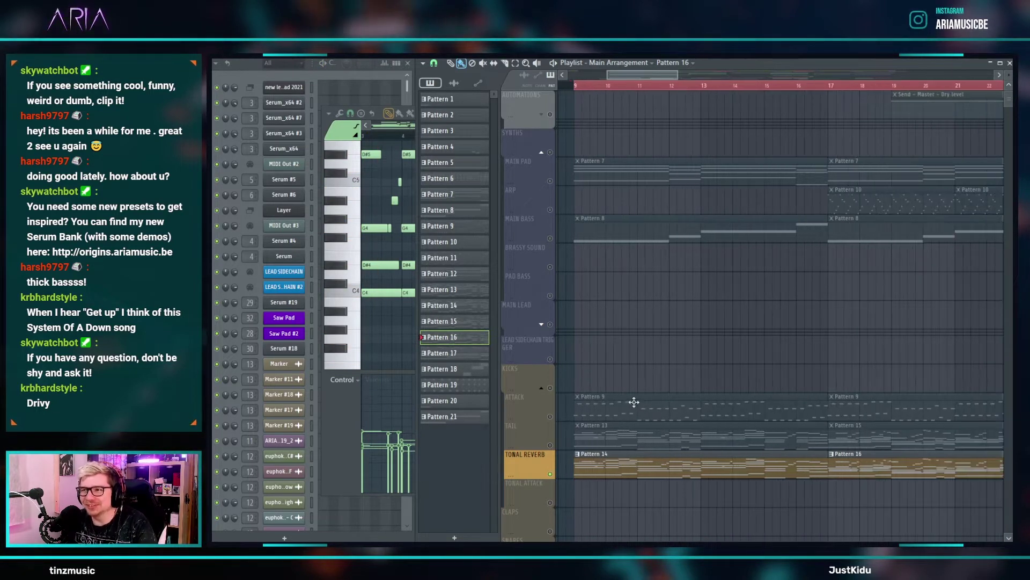
pyautogui.click(580, 485)
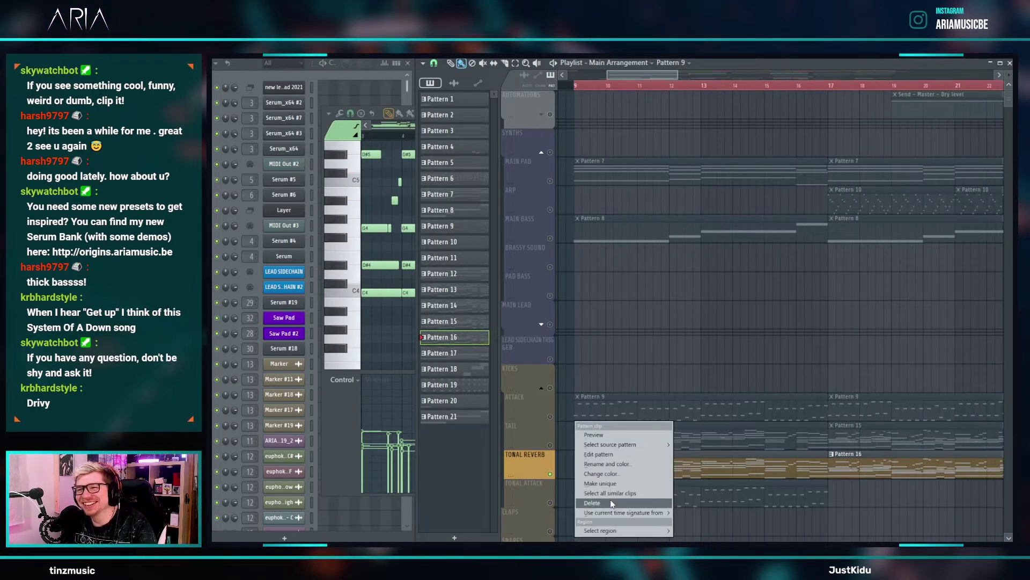
pyautogui.click(615, 483)
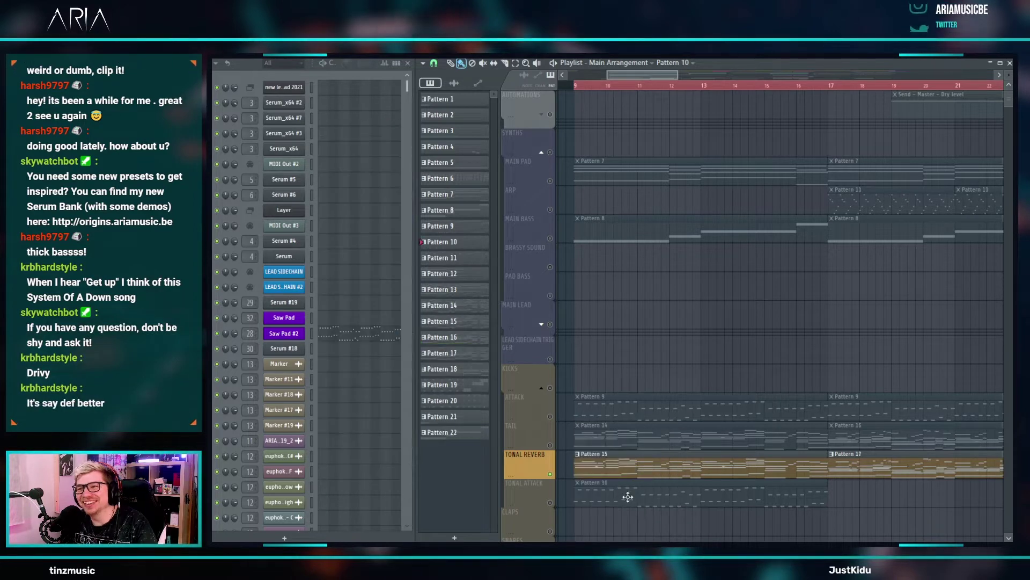
# - Apply the claw machine with Trash every 3/4 to the Saw Pad #2 notes in Pattern 10
pyautogui.doubleClick(627, 497)
pyautogui.click(339, 113)
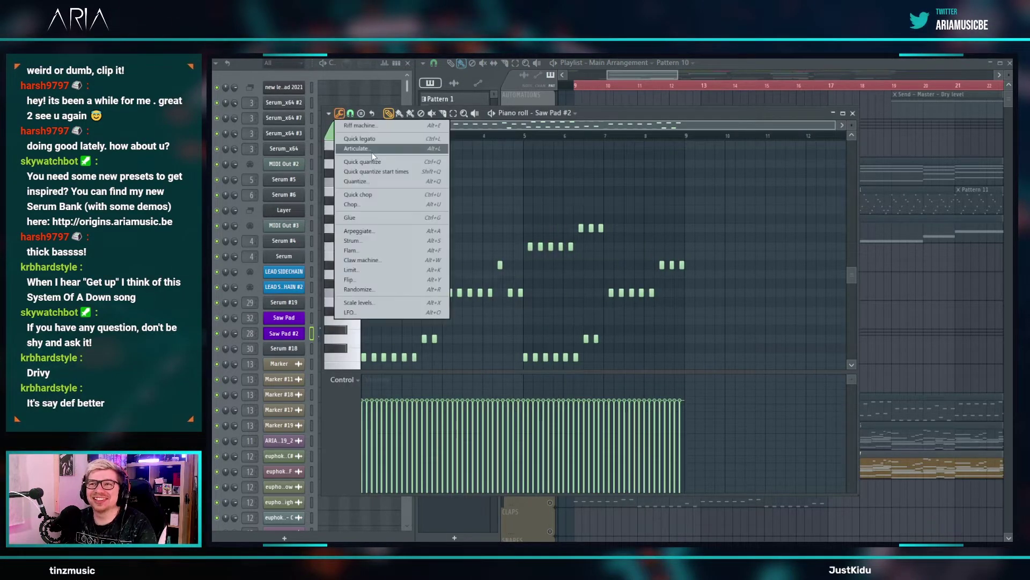
pyautogui.click(388, 280)
pyautogui.press('Escape')
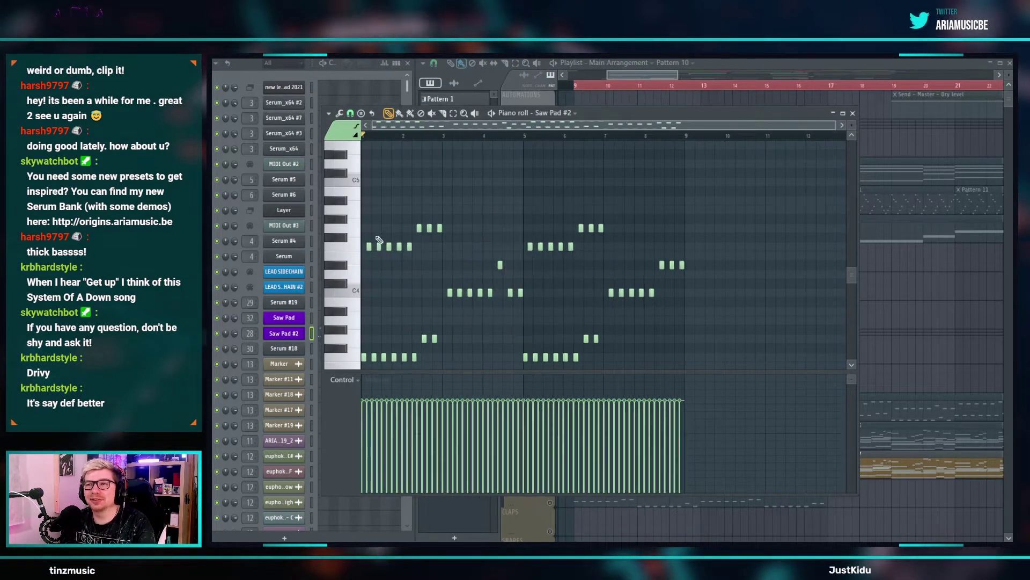
pyautogui.click(338, 113)
pyautogui.click(377, 260)
pyautogui.click(840, 313)
pyautogui.click(915, 382)
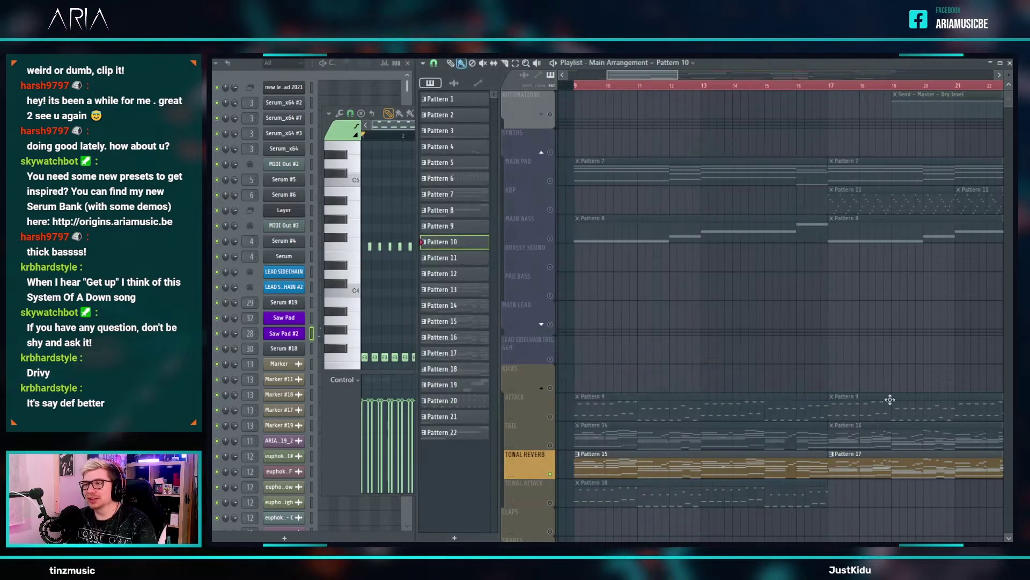
# - Repeat Pattern 10 at bar 17 on the Tonal Attack track and play it soloed together with the Tonal Reverb track
pyautogui.click(550, 502)
pyautogui.press('space')
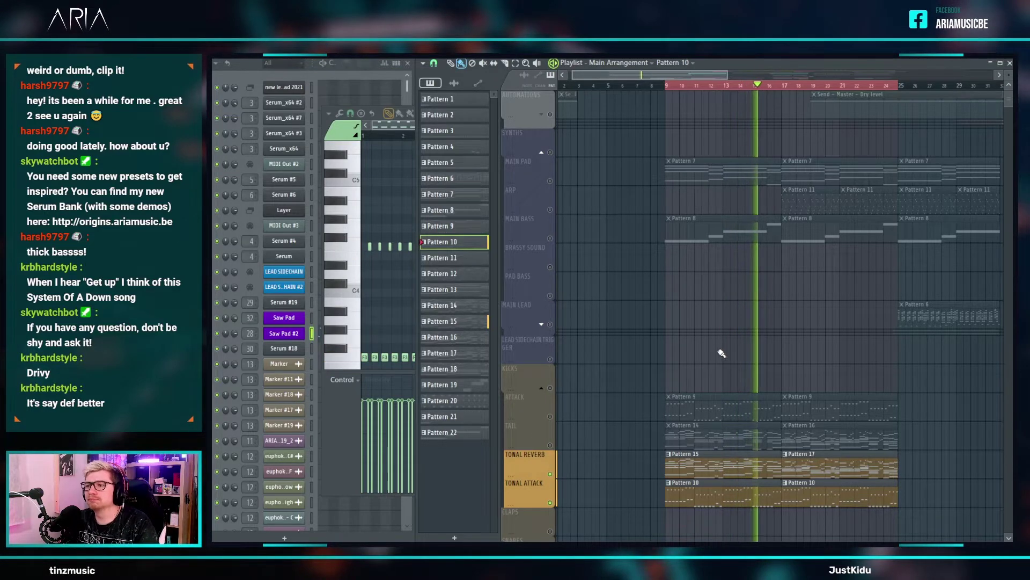
pyautogui.scroll(-2, 712, 353)
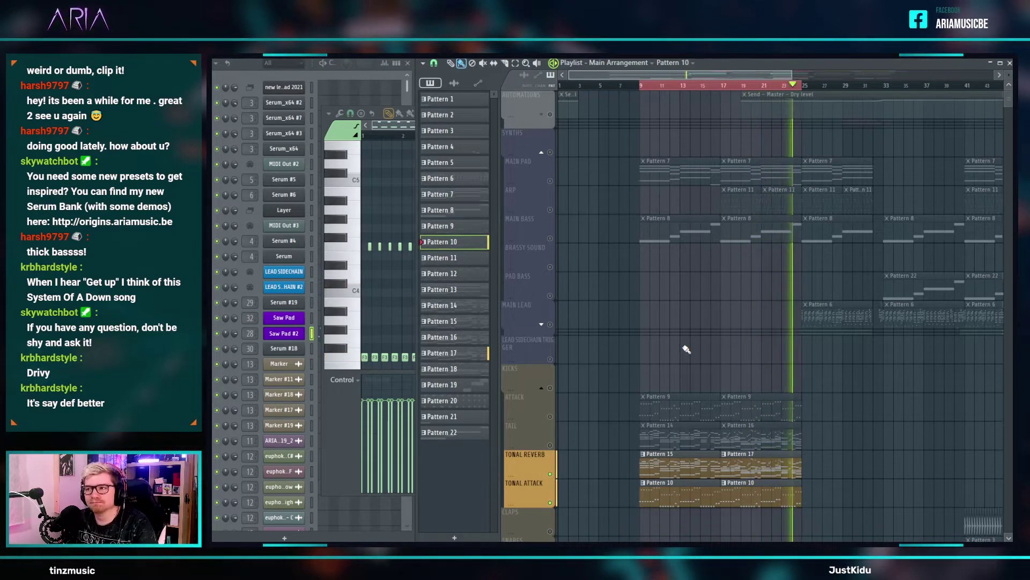
pyautogui.press('space')
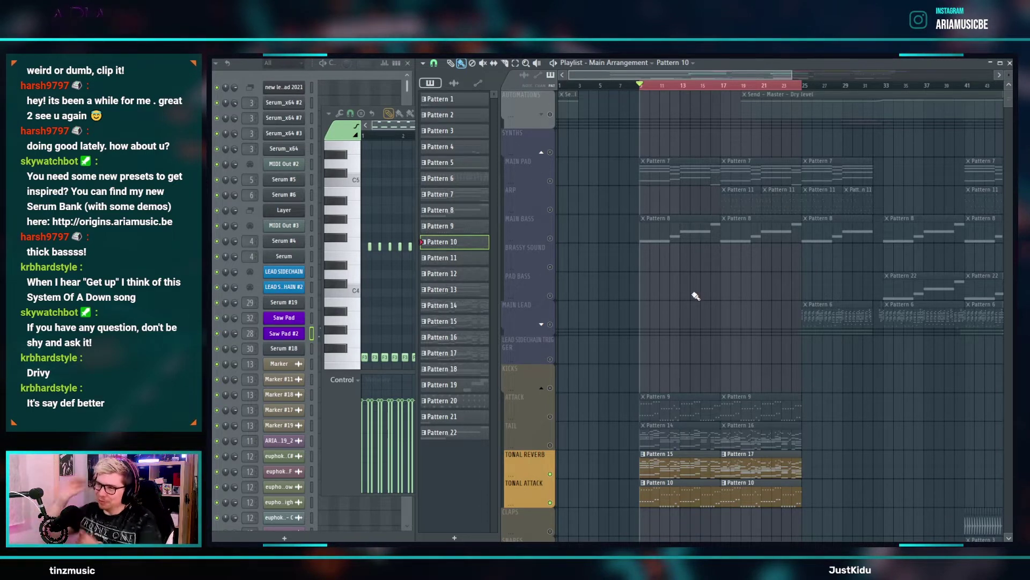
# - Compare both versions by playing the Attack and Tail tracks soloed against the Tonal Reverb and Tonal Attack tracks
pyautogui.keyDown('ctrl'); pyautogui.click(550, 416); pyautogui.keyUp('ctrl')
pyautogui.click(550, 444)
pyautogui.press('space')
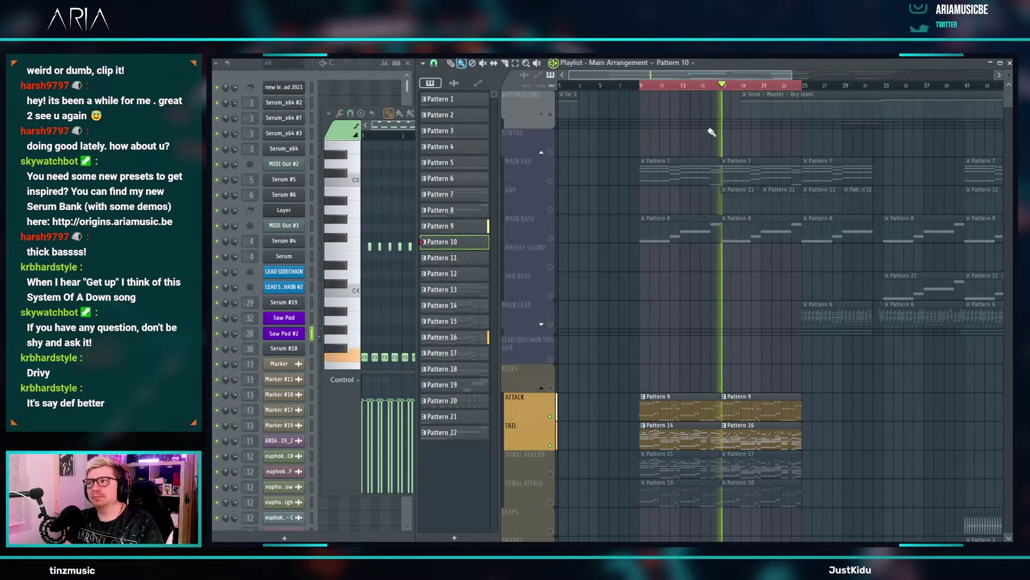
pyautogui.rightClick(550, 474)
pyautogui.rightClick(551, 503)
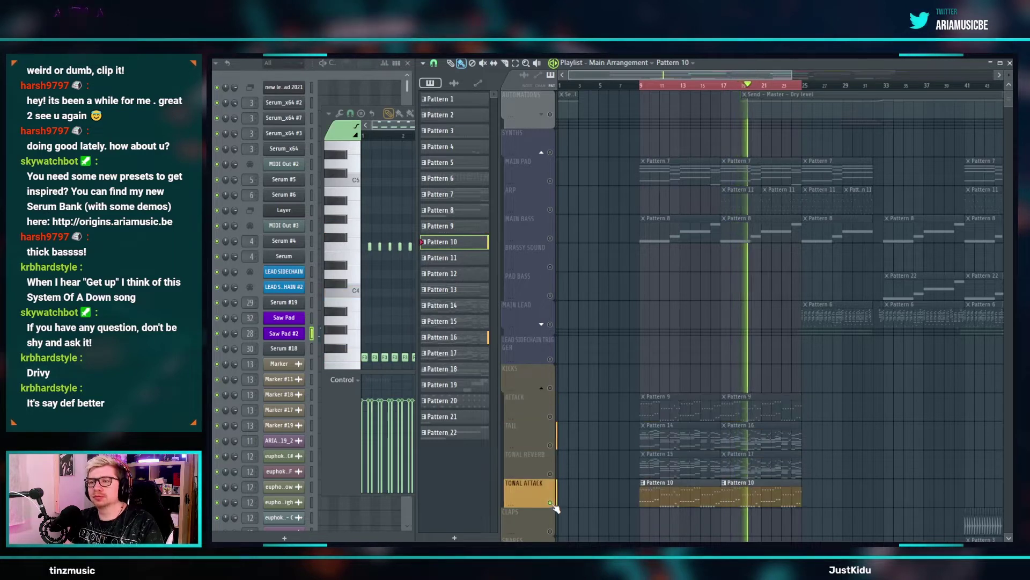
pyautogui.click(550, 474)
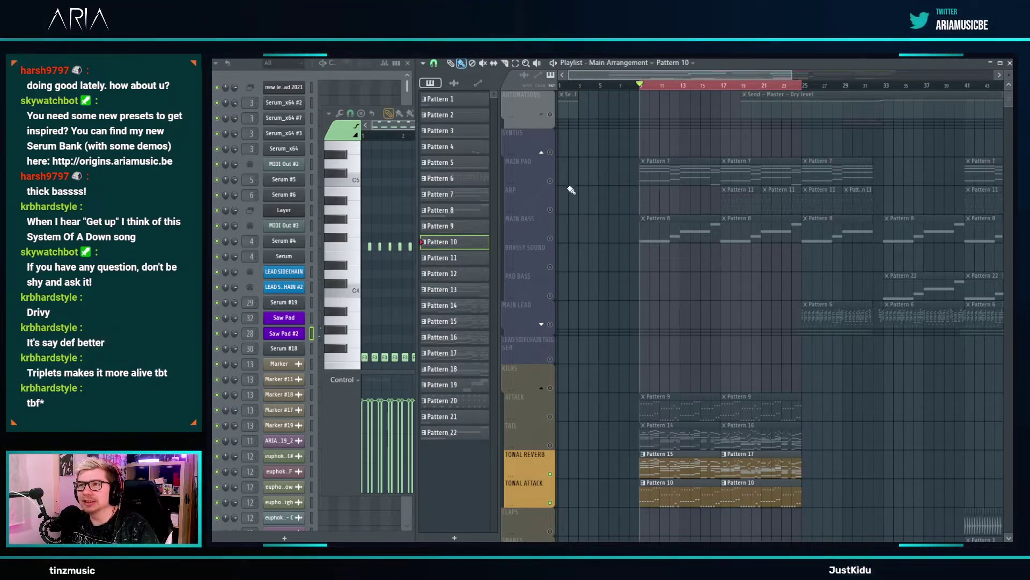
# - Add the Main Pad track to the solo and delete the Pattern 9, 14 and 16 clips from the Attack and Tail tracks
pyautogui.click(552, 182)
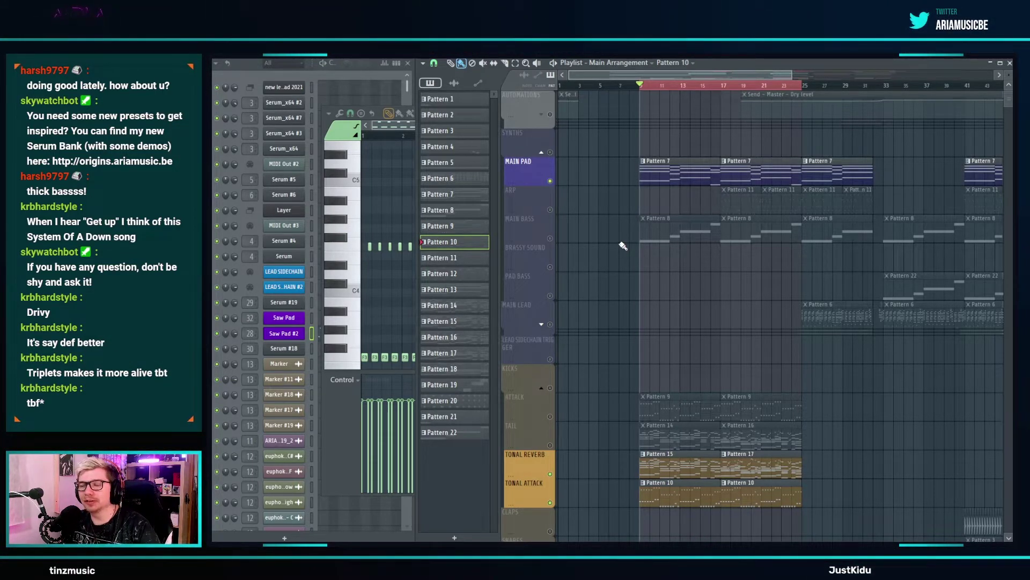
pyautogui.rightClick(778, 408)
pyautogui.rightClick(697, 408)
pyautogui.rightClick(777, 435)
pyautogui.rightClick(697, 436)
# - Move the Pattern 15, 17 and 10 clips up four tracks and unsolo all tracks
pyautogui.moveTo(842, 510); pyautogui.dragTo(619, 435)
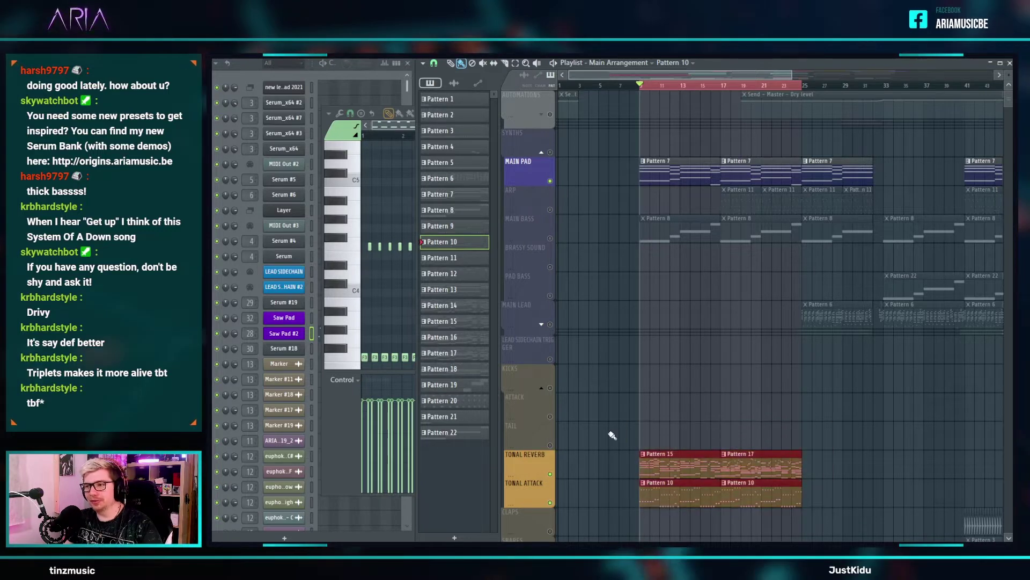
pyautogui.hotkey('shift', 'Up')
pyautogui.hotkey('shift', 'Up')
pyautogui.hotkey('shift', 'Up')
pyautogui.hotkey('shift', 'Up')
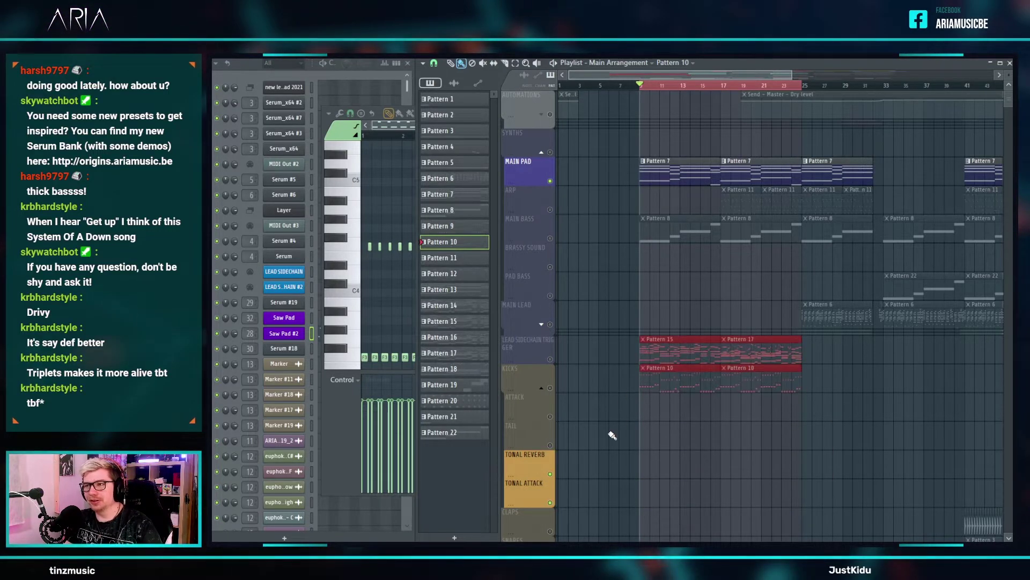
pyautogui.rightClick(550, 388)
pyautogui.rightClick(550, 388)
pyautogui.rightClick(670, 444)
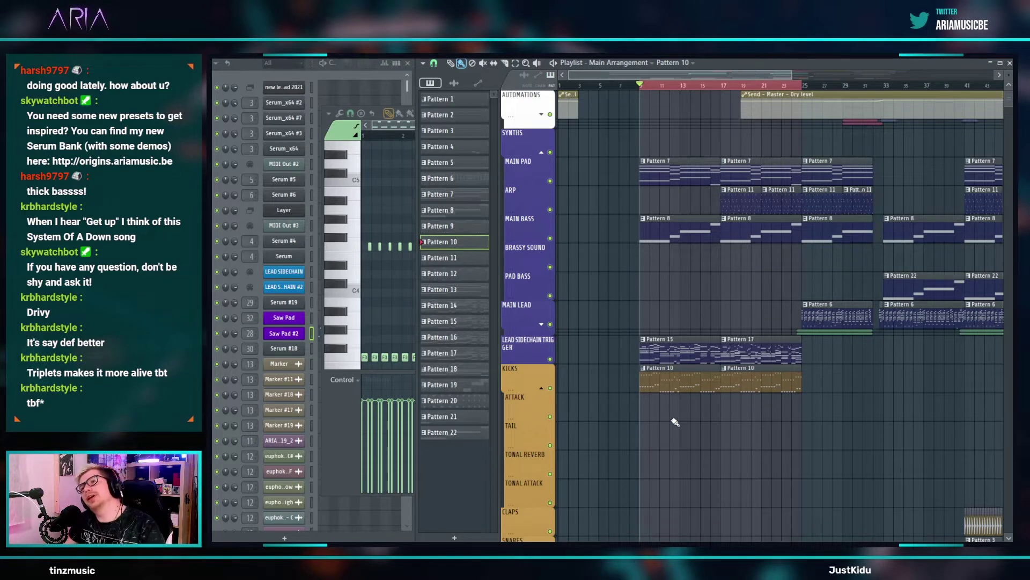
# - Examine the notes of Pattern 7 on the Main Pad track and of the Pattern 15 piano part
pyautogui.doubleClick(685, 182)
pyautogui.click(893, 458)
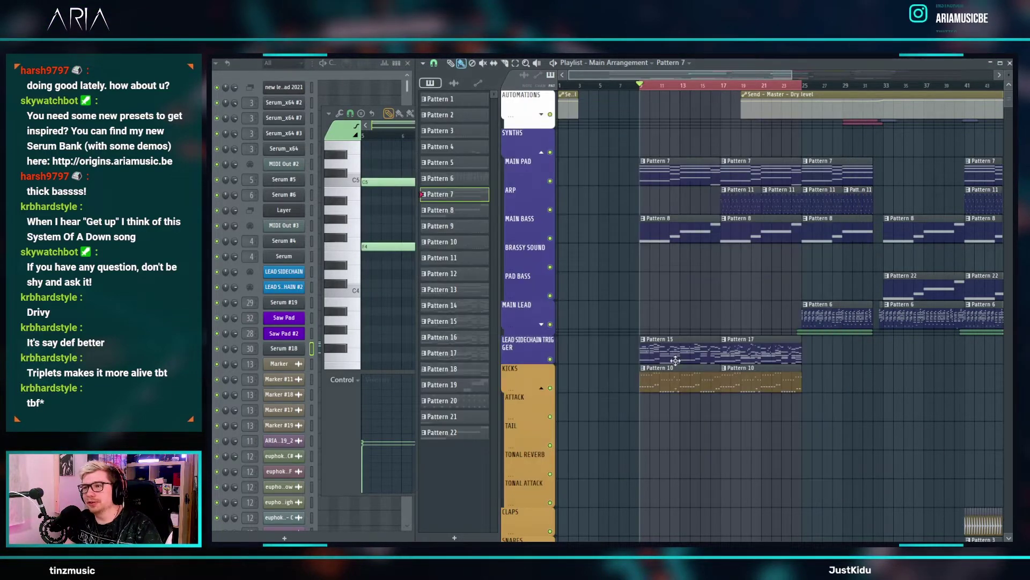
pyautogui.doubleClick(677, 360)
pyautogui.hscroll(-3, 550, 281)
pyautogui.scroll(1, 546, 278)
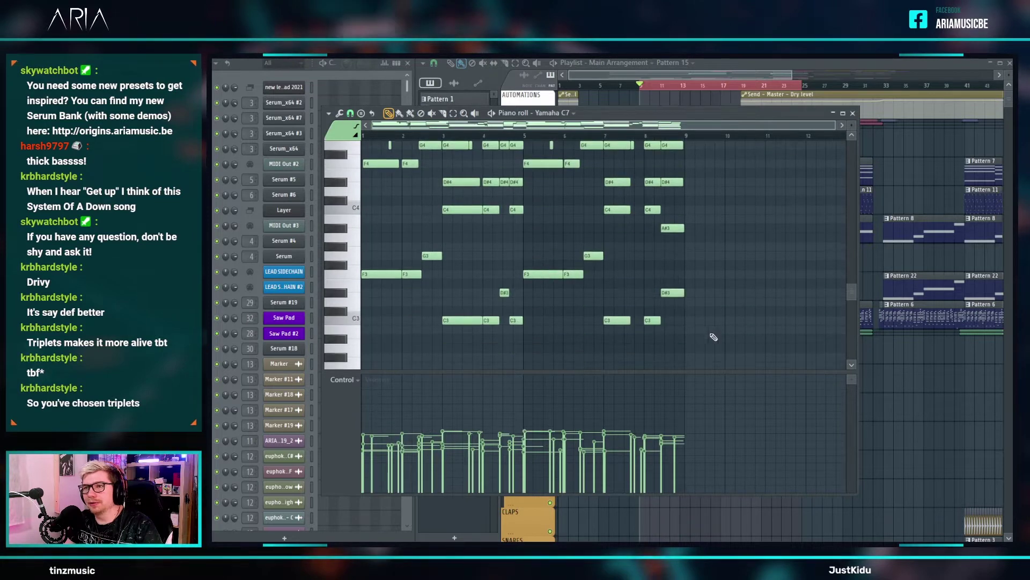
pyautogui.click(911, 414)
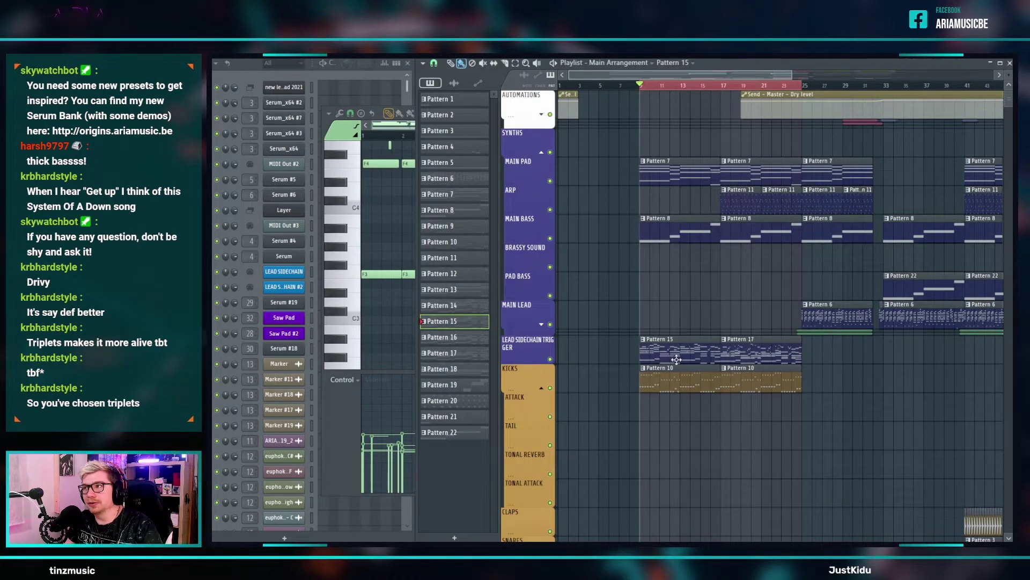
# - Check the notes of Patterns 15 and 8, and delete the first two Pattern 8 clips from the Main Bass track
pyautogui.doubleClick(647, 343)
pyautogui.moveTo(747, 353); pyautogui.dragTo(250, 200)
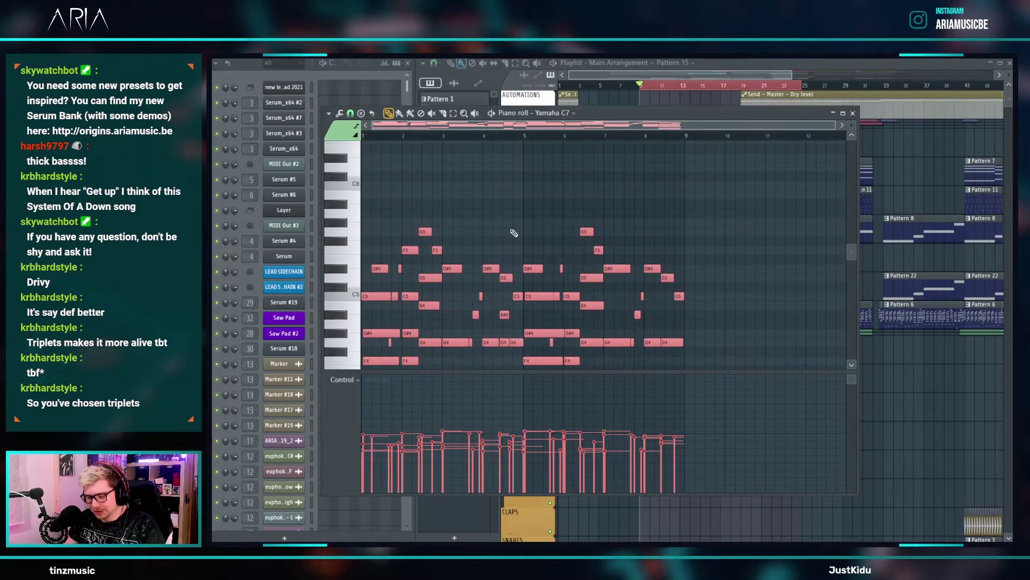
pyautogui.click(661, 78)
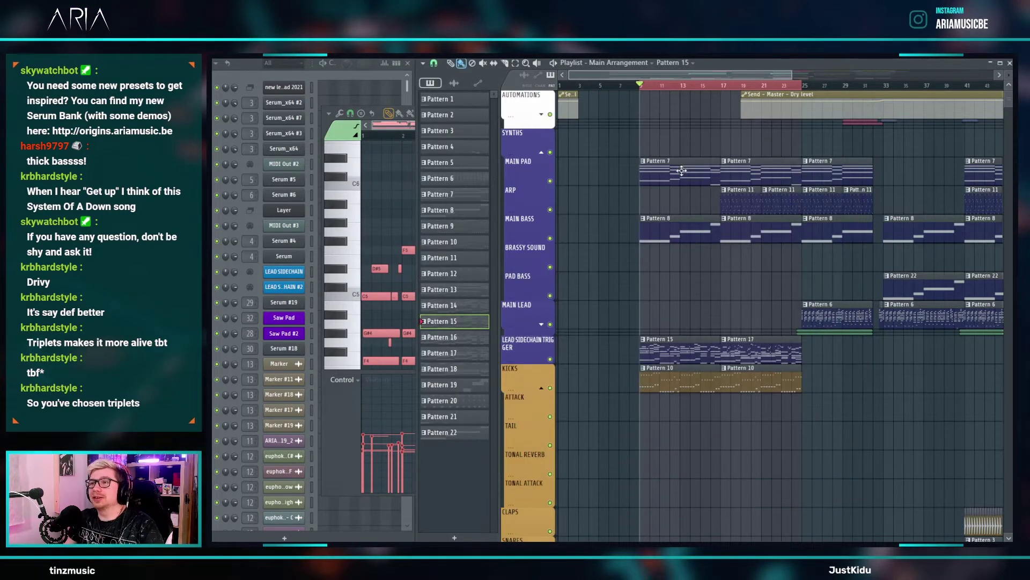
pyautogui.doubleClick(679, 236)
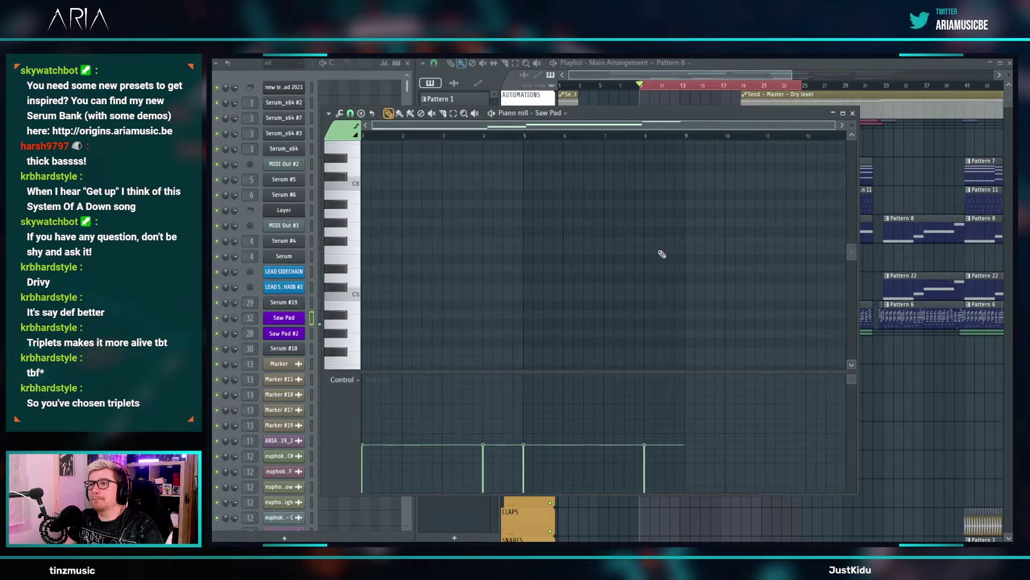
pyautogui.rightClick(902, 368)
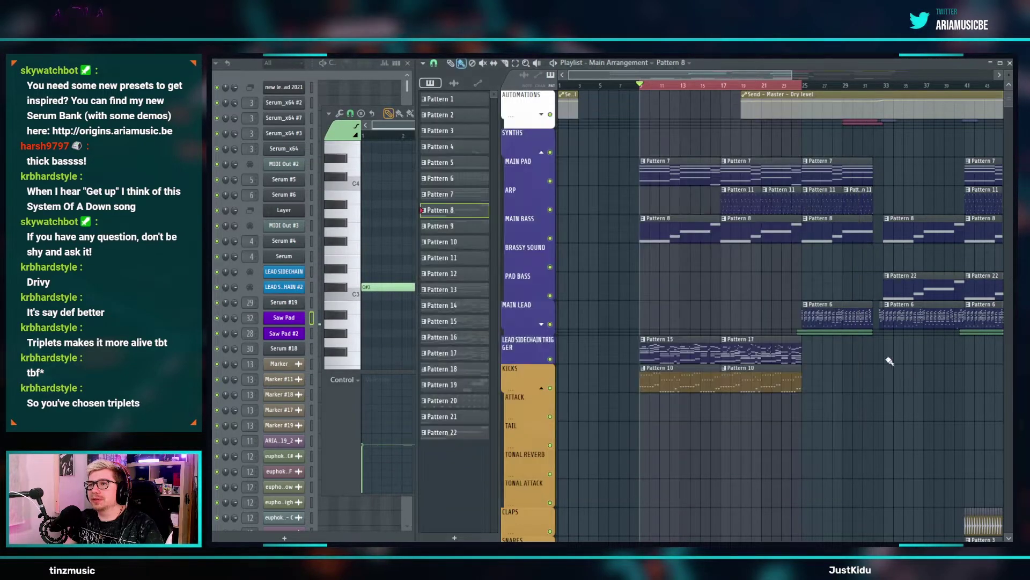
pyautogui.rightClick(682, 236)
pyautogui.rightClick(748, 234)
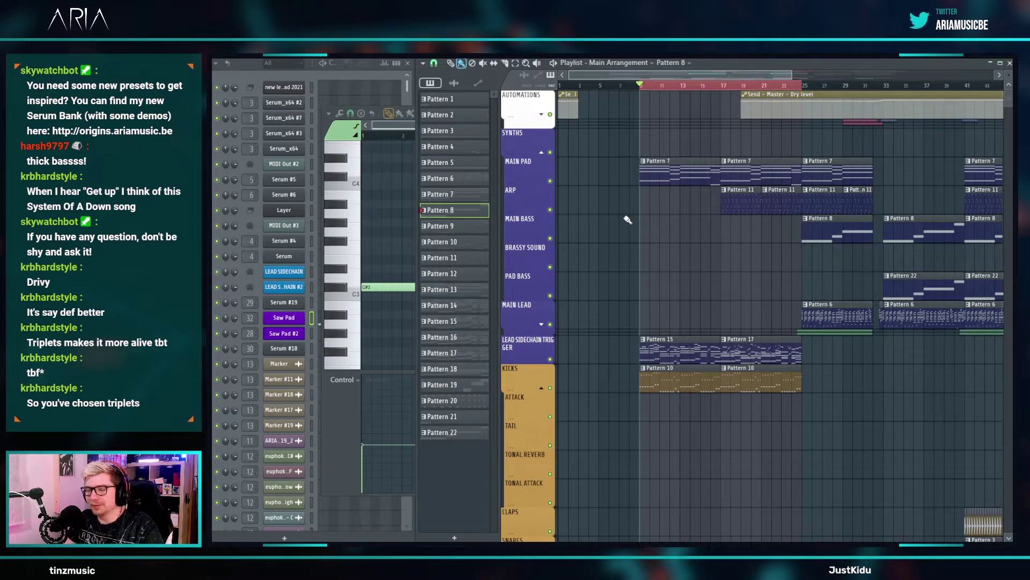
# - Open Pattern 7 from the Main Pad track and bring up its Serum #18 synth
pyautogui.doubleClick(663, 176)
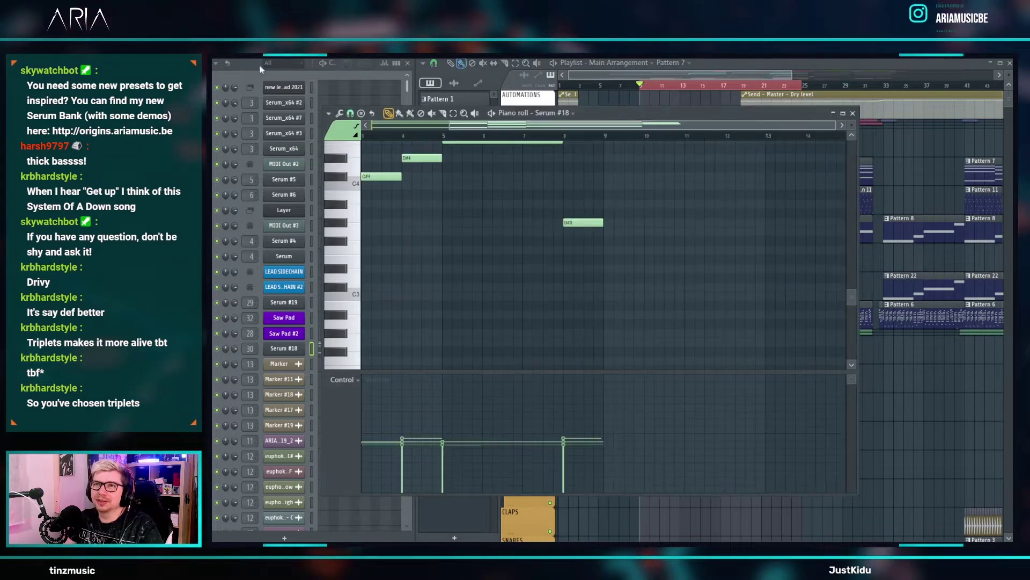
pyautogui.click(253, 74)
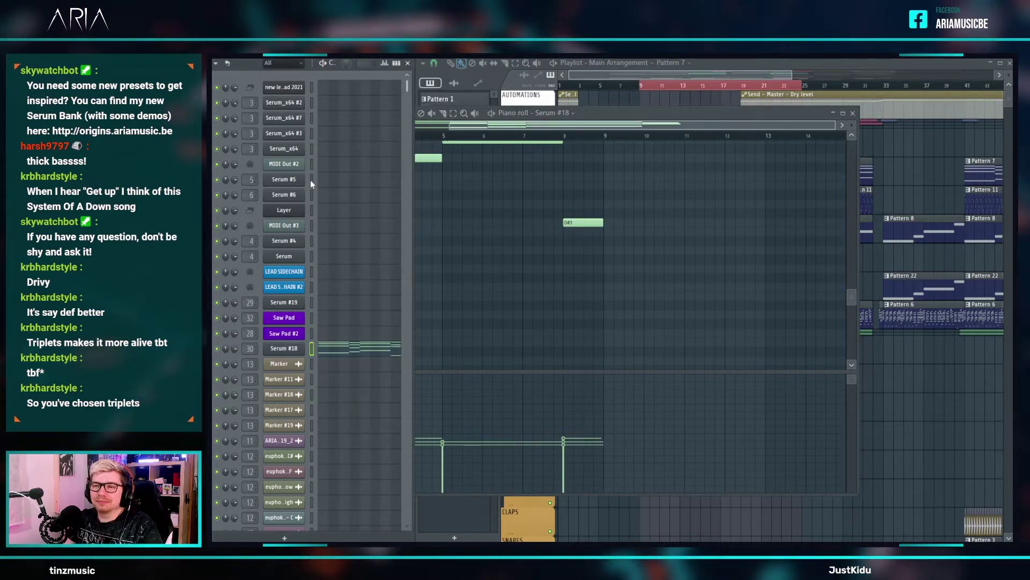
pyautogui.click(293, 352)
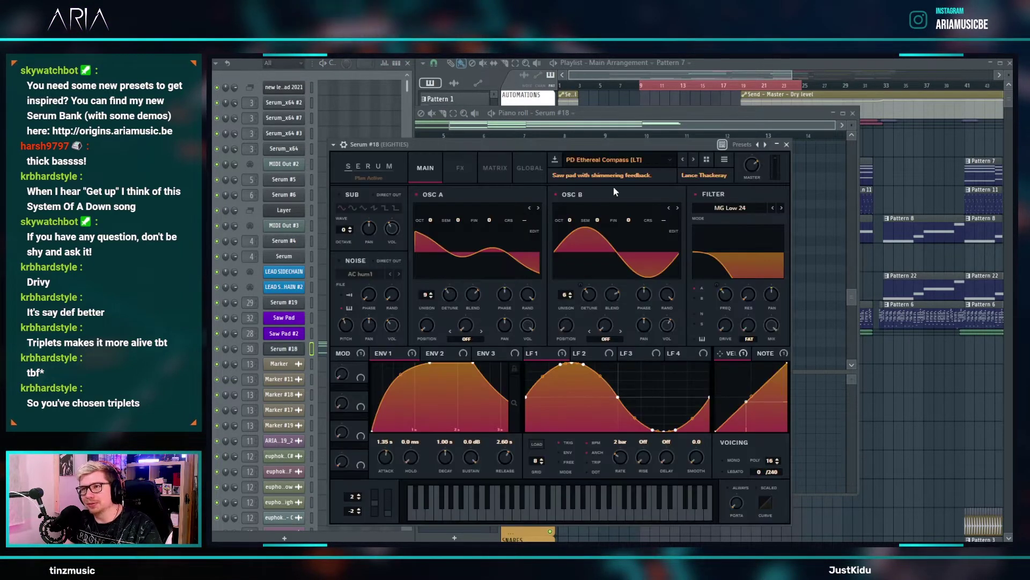
# - Try the User presets Flying Fuck, formant base and cutoffed lead formant tremolo in Serum #18
pyautogui.click(645, 158)
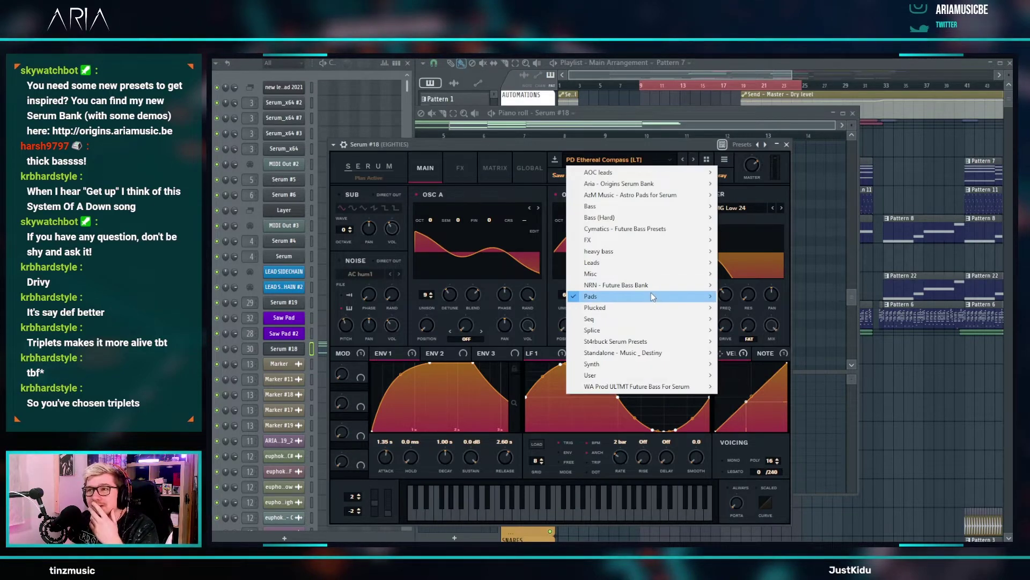
pyautogui.moveTo(643, 185)
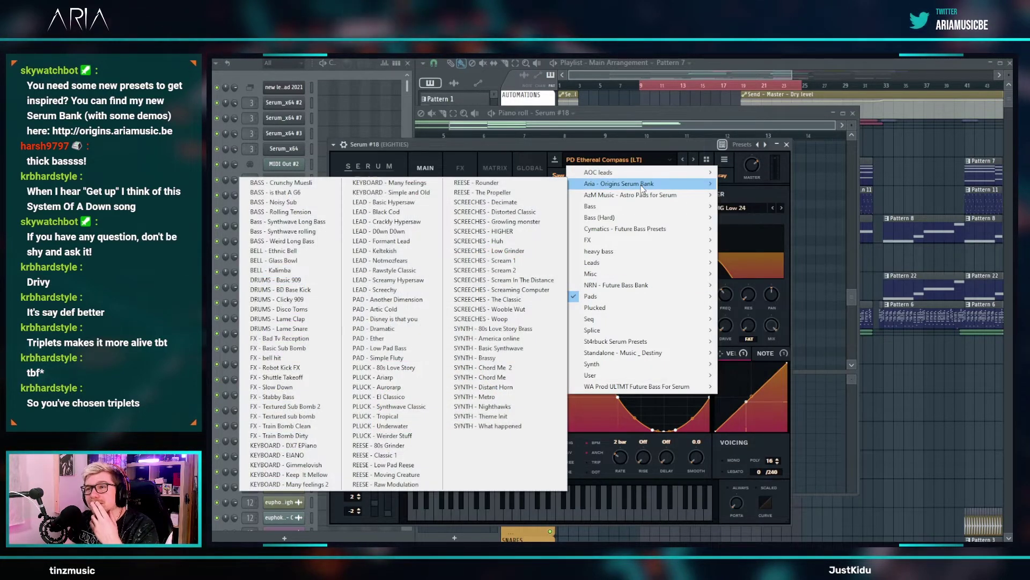
pyautogui.moveTo(611, 380)
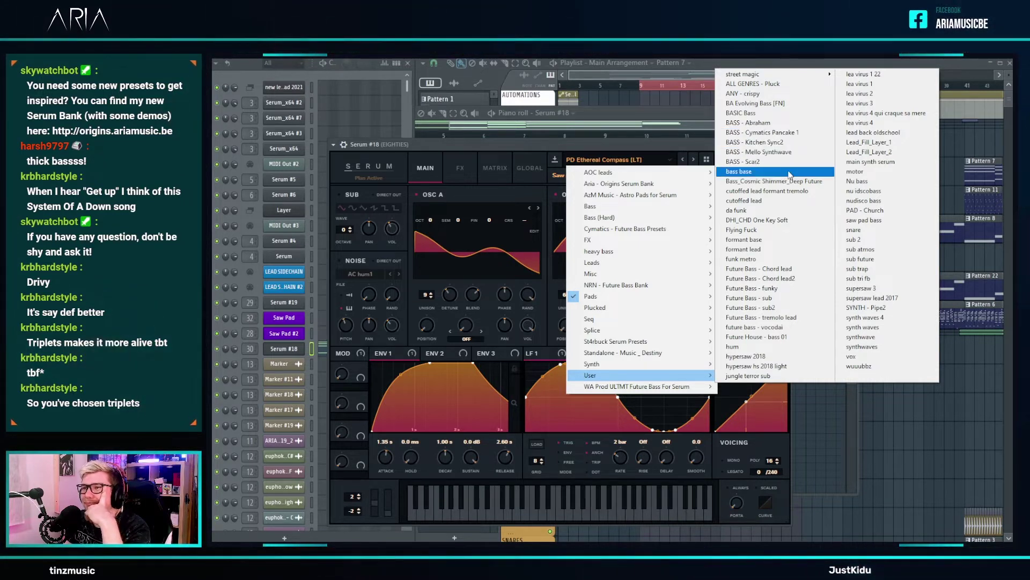
pyautogui.click(777, 232)
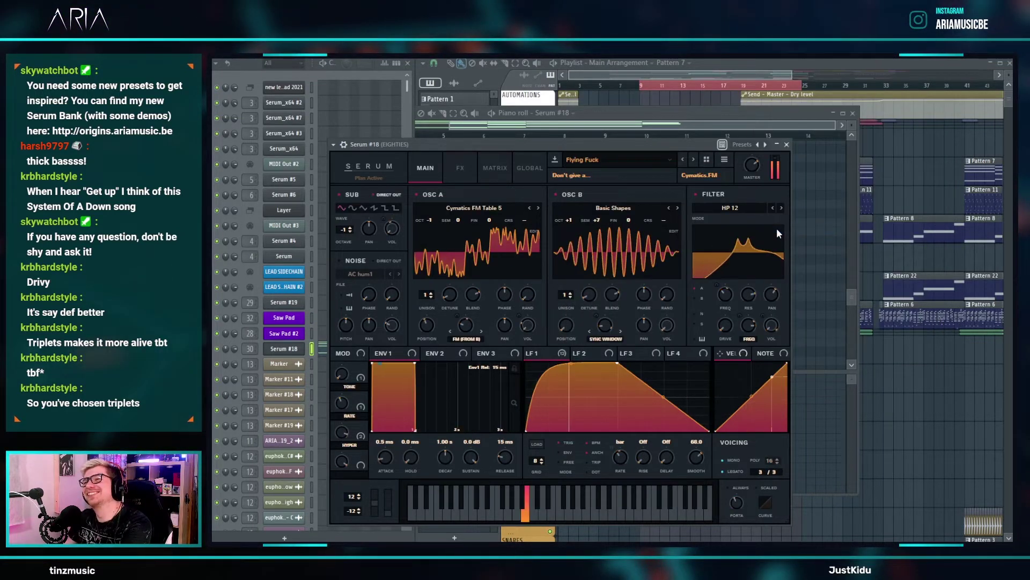
pyautogui.click(694, 160)
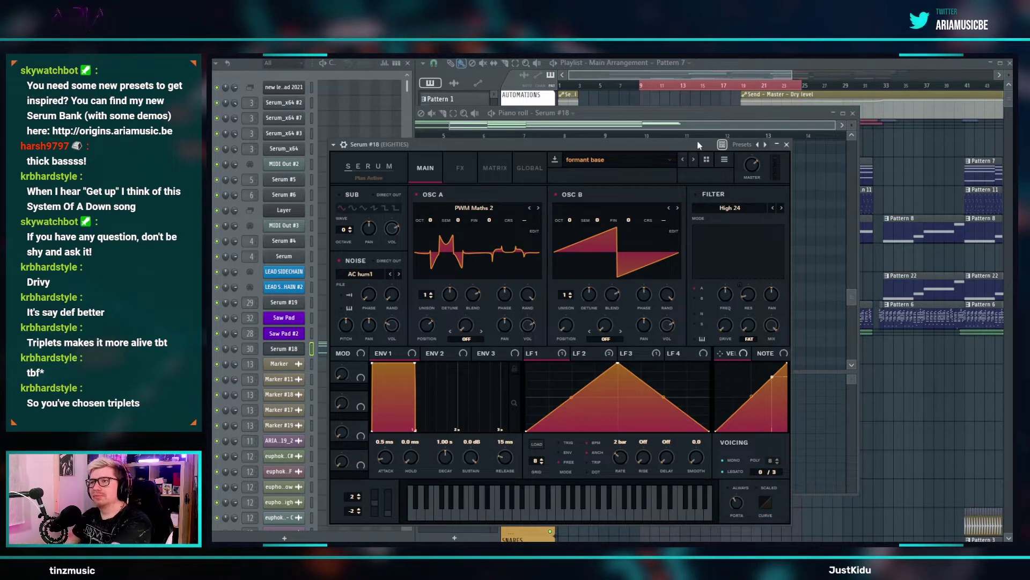
pyautogui.click(699, 195)
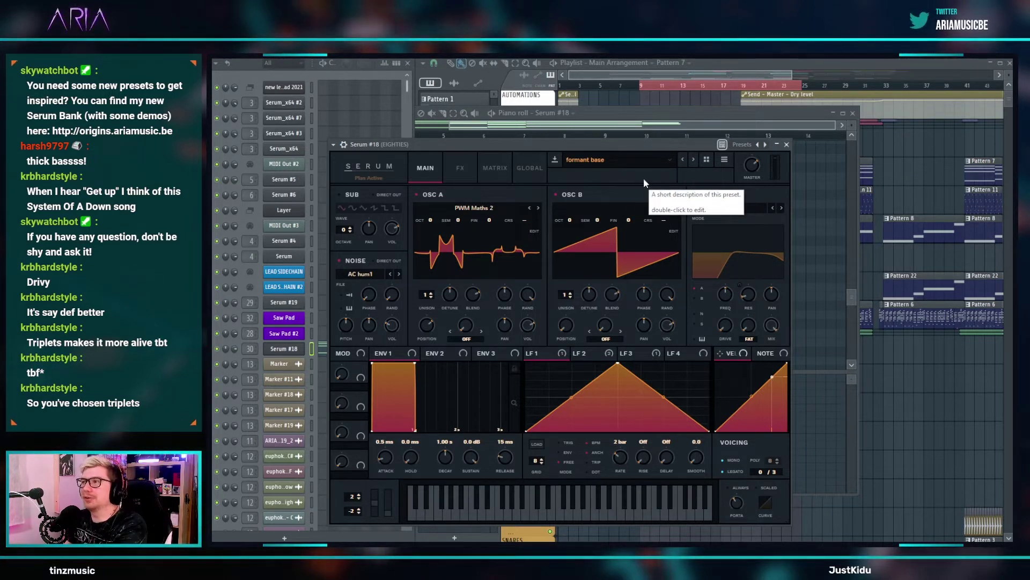
pyautogui.click(647, 160)
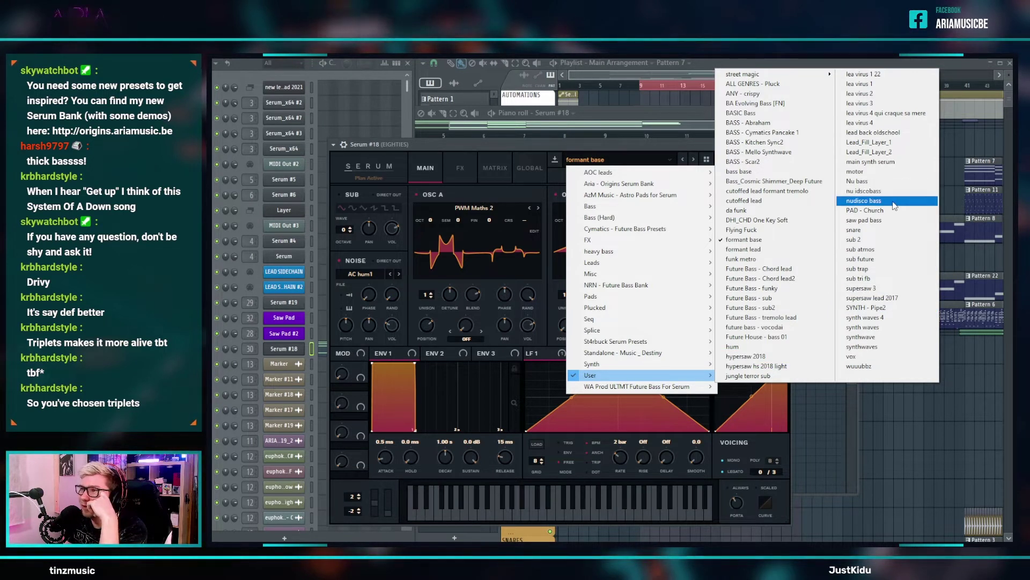
pyautogui.click(778, 191)
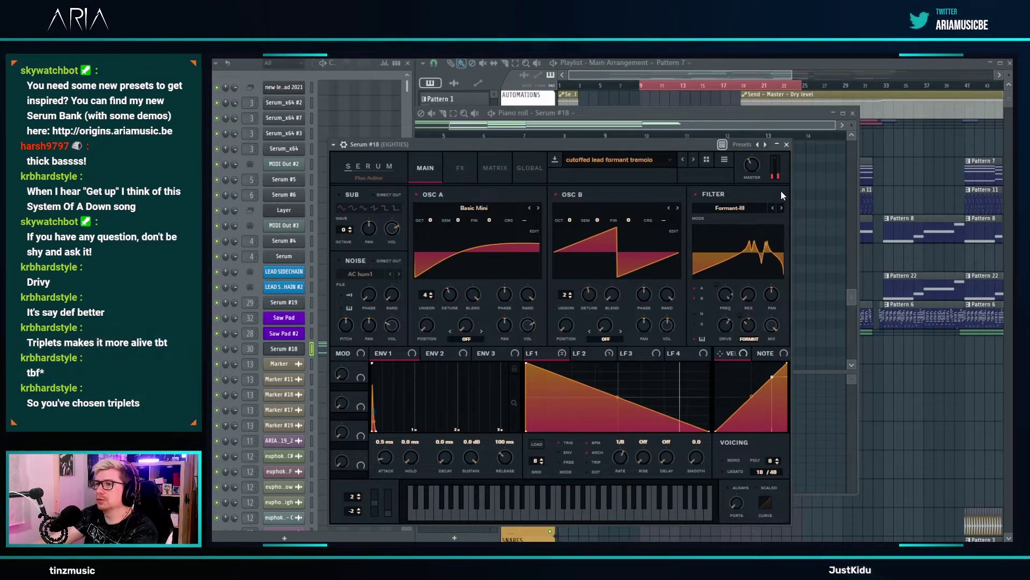
# - Audition the pad presets of the Aria - Origins Serum Bank from PAD - Simple Fluty back to PAD - Another Dimension, keeping the latter
pyautogui.click(626, 160)
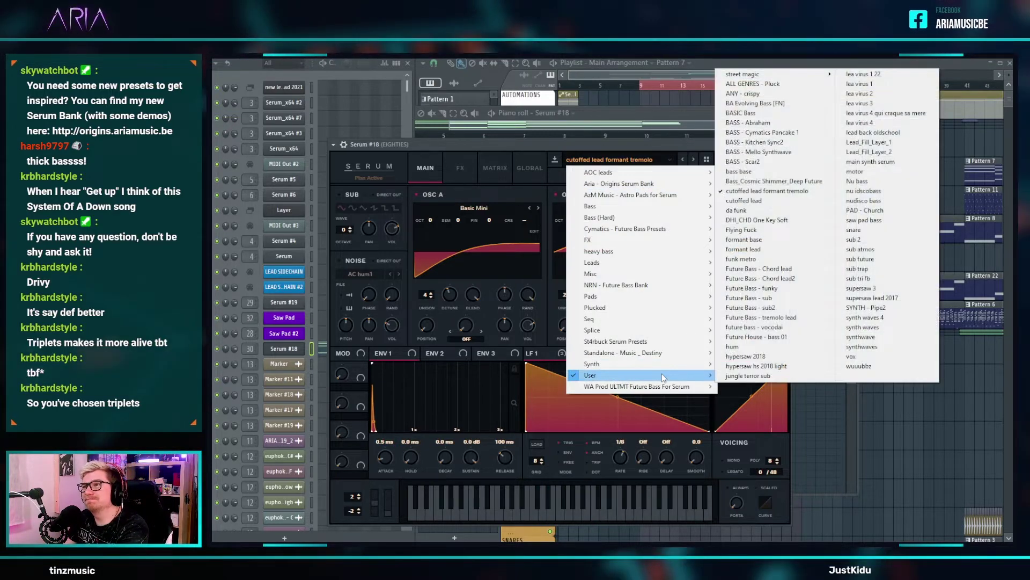
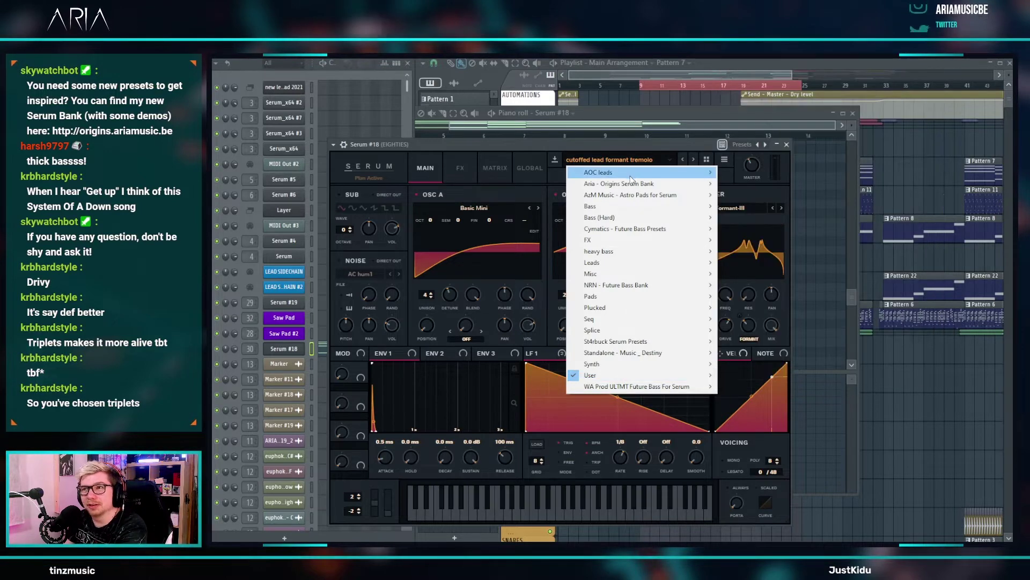
pyautogui.moveTo(629, 188)
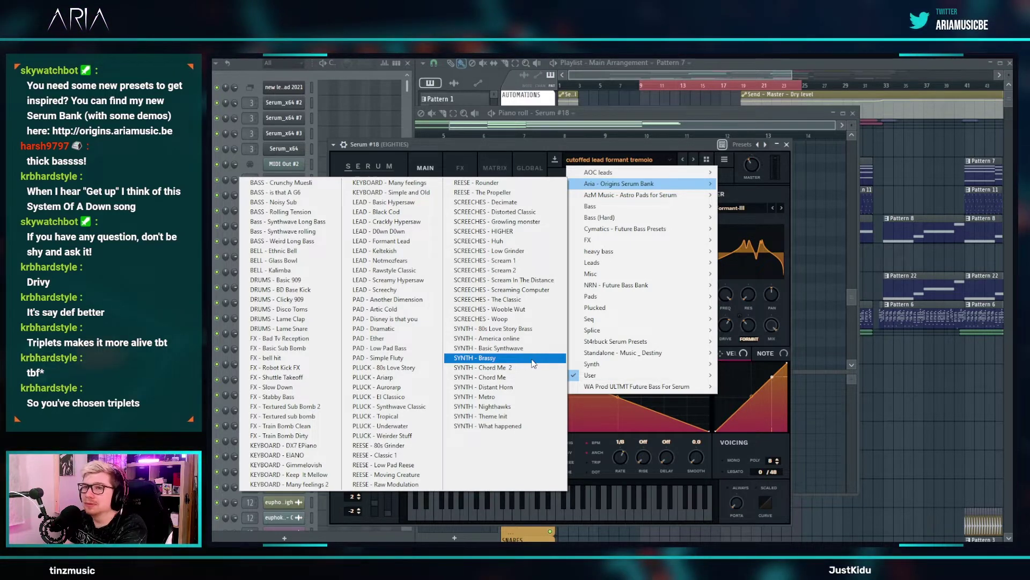
pyautogui.click(397, 358)
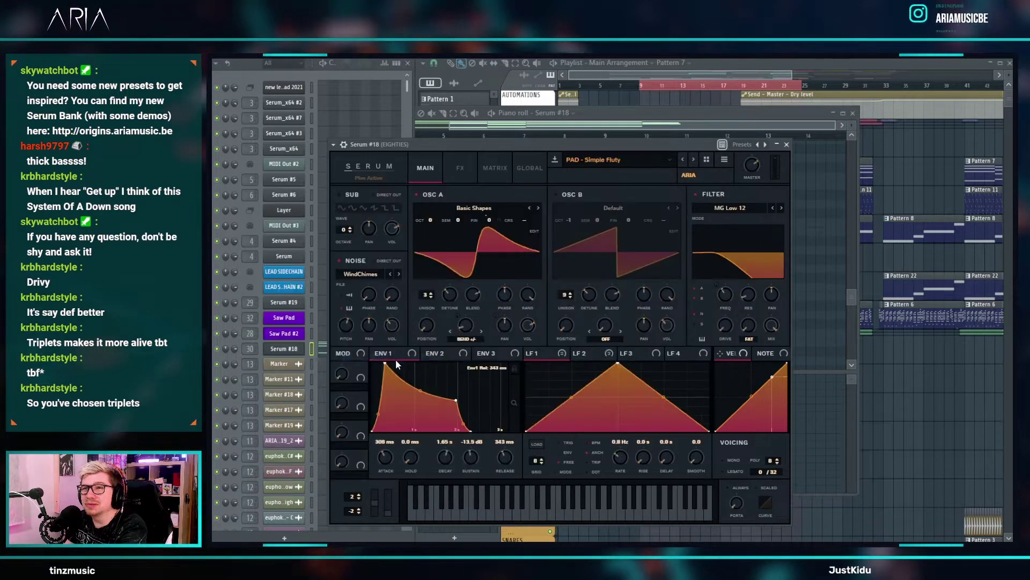
pyautogui.click(683, 160)
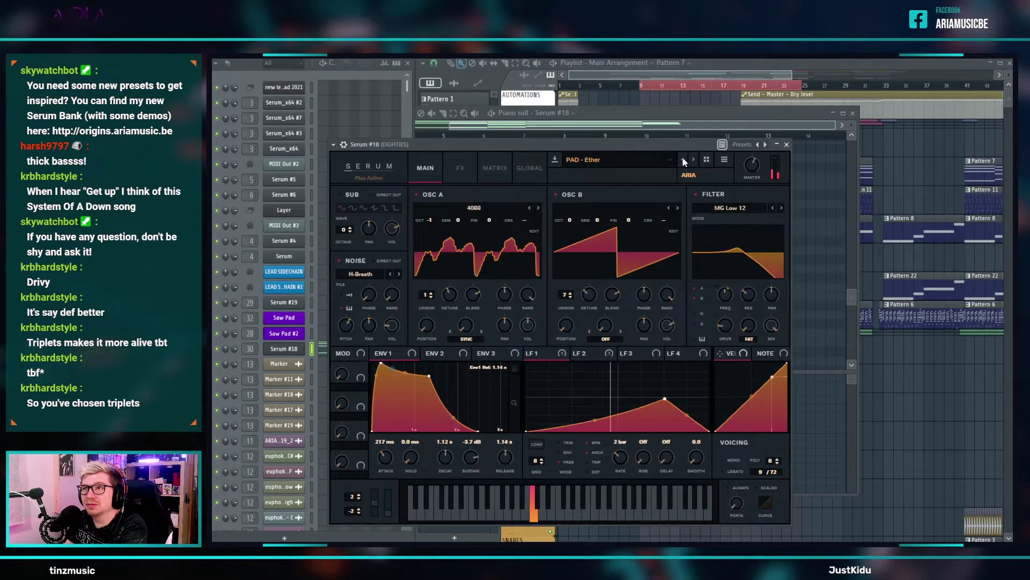
pyautogui.click(683, 160)
pyautogui.click(684, 160)
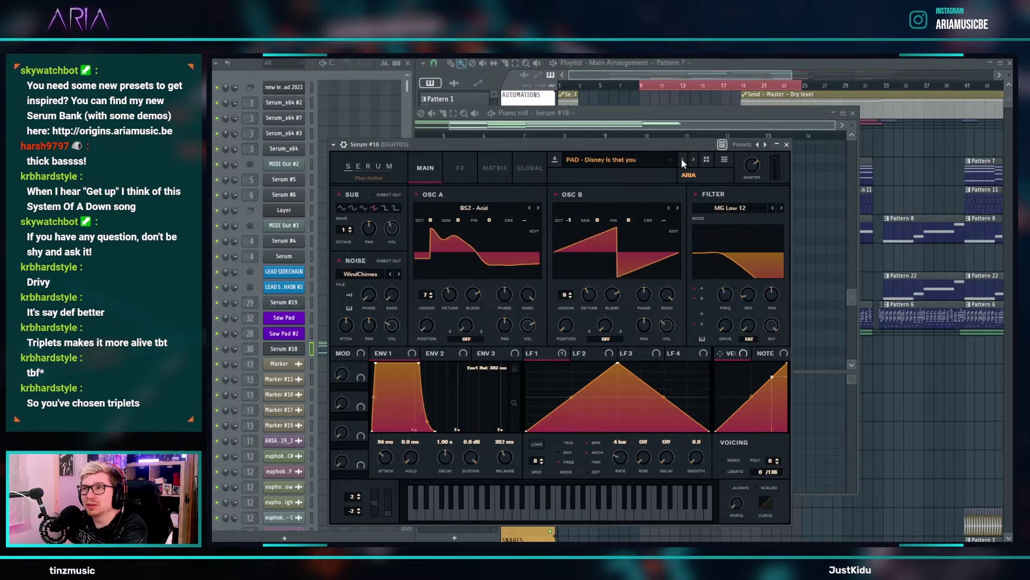
pyautogui.click(683, 160)
pyautogui.click(683, 160)
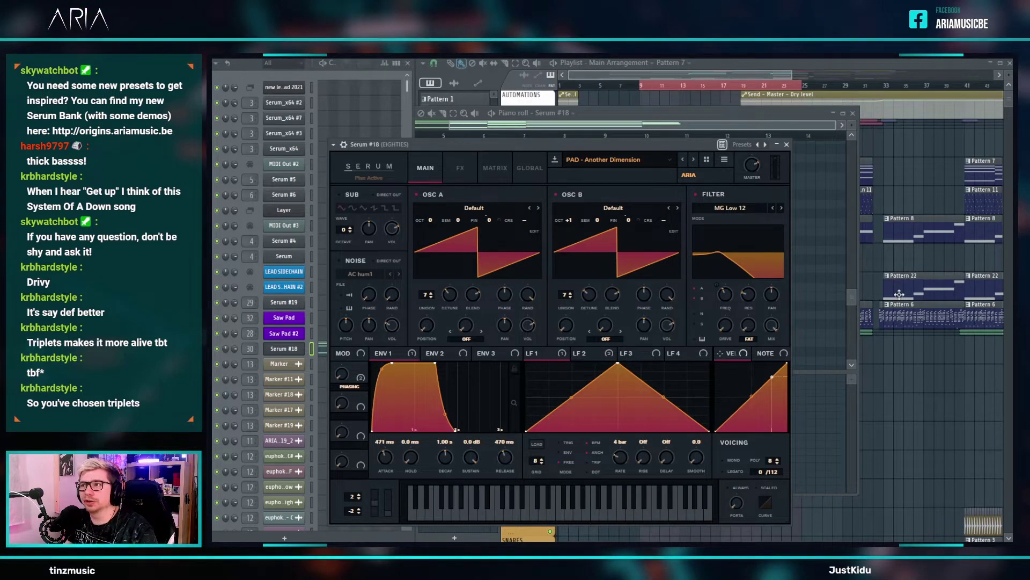
# - Copy all notes of Pattern 15 and replace the chord notes in Pattern 7 with them
pyautogui.rightClick(887, 368)
pyautogui.doubleClick(678, 353)
pyautogui.moveTo(732, 327); pyautogui.dragTo(349, 193)
pyautogui.click(681, 87)
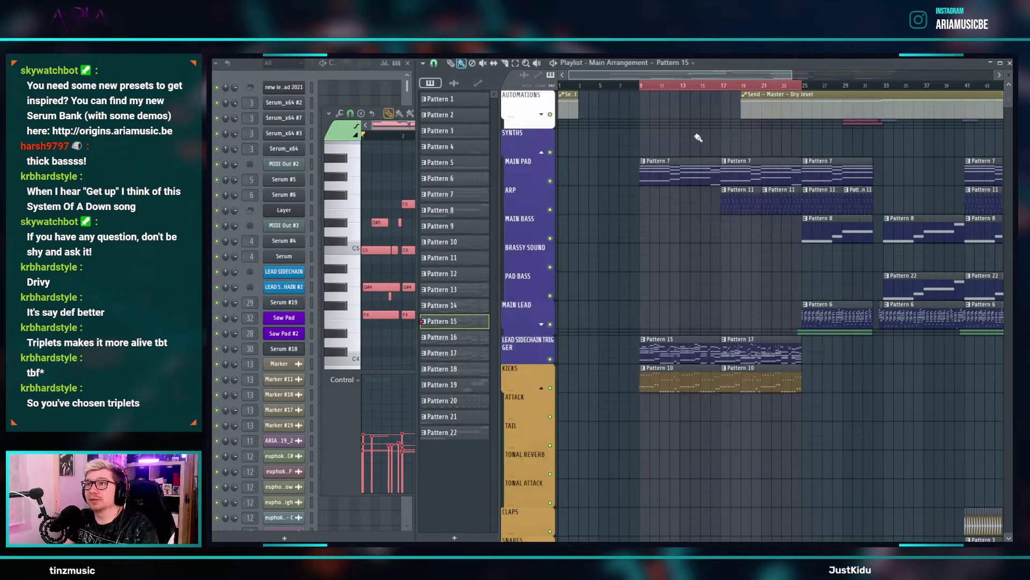
pyautogui.press('F7')
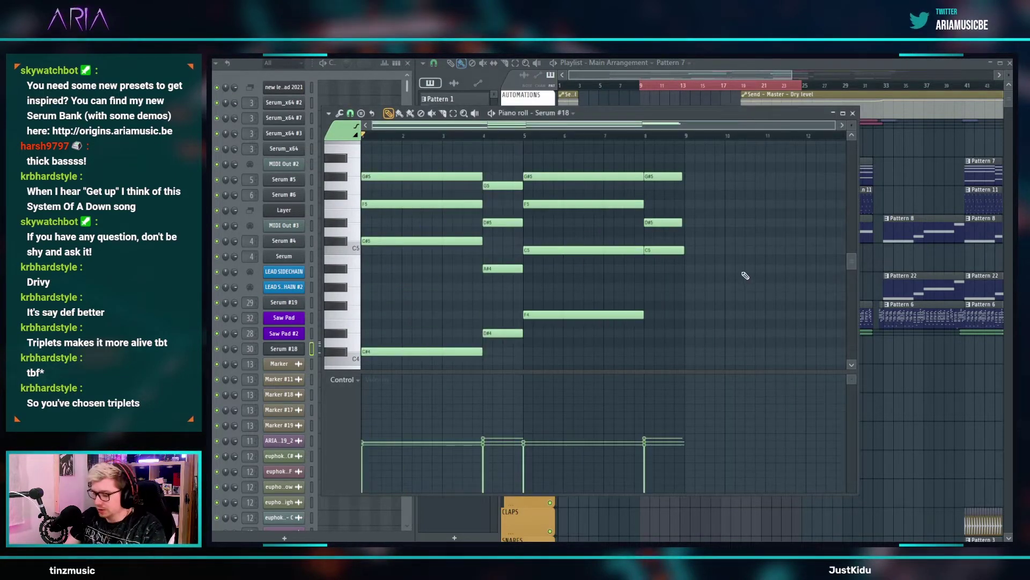
pyautogui.scroll(4, 368, 241)
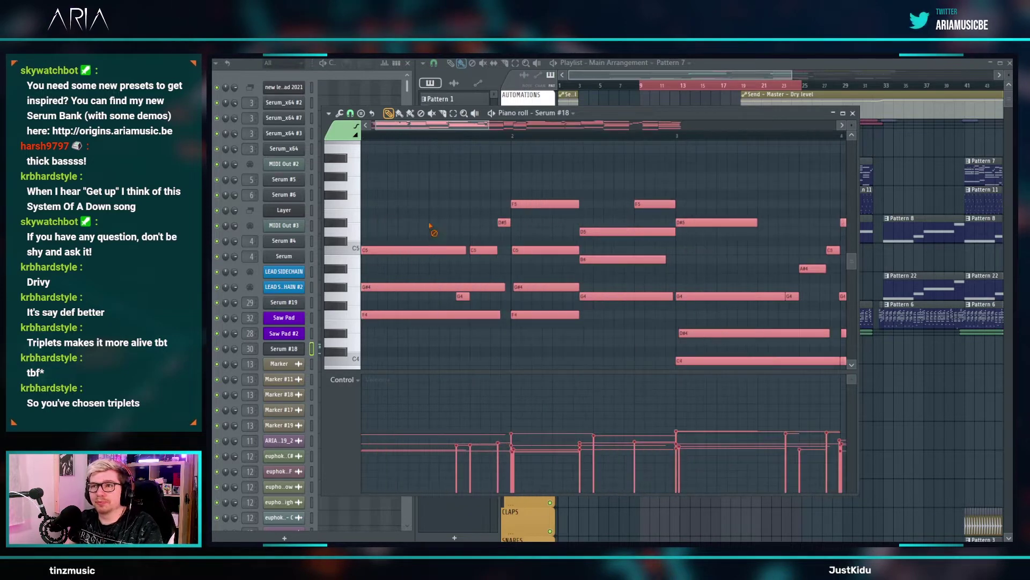
# - Delete the short passing notes and the F5 notes from the first four bars of Pattern 7, playing it meanwhile
pyautogui.rightClick(502, 225)
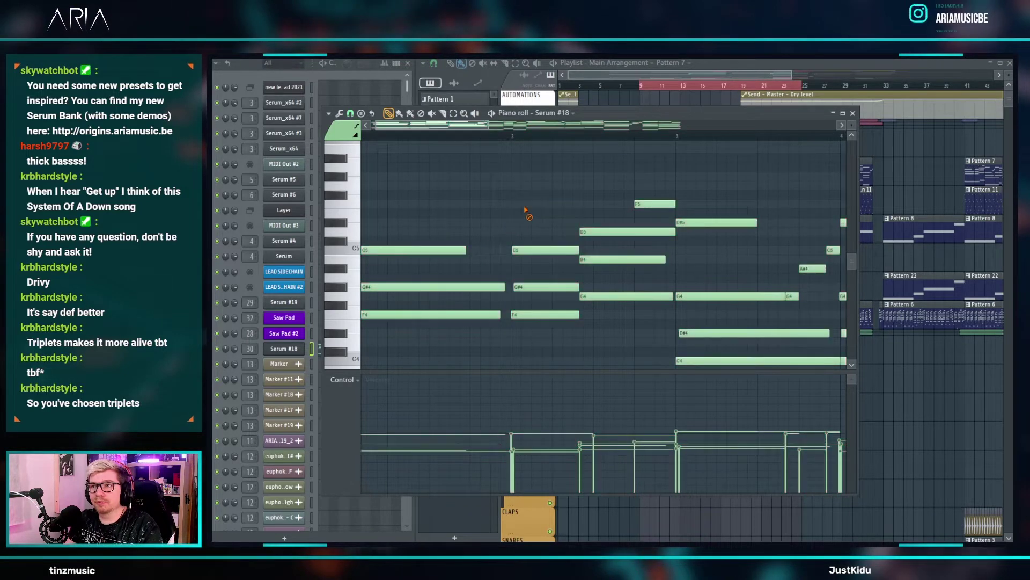
pyautogui.rightClick(527, 205)
pyautogui.scroll(-3, 644, 215)
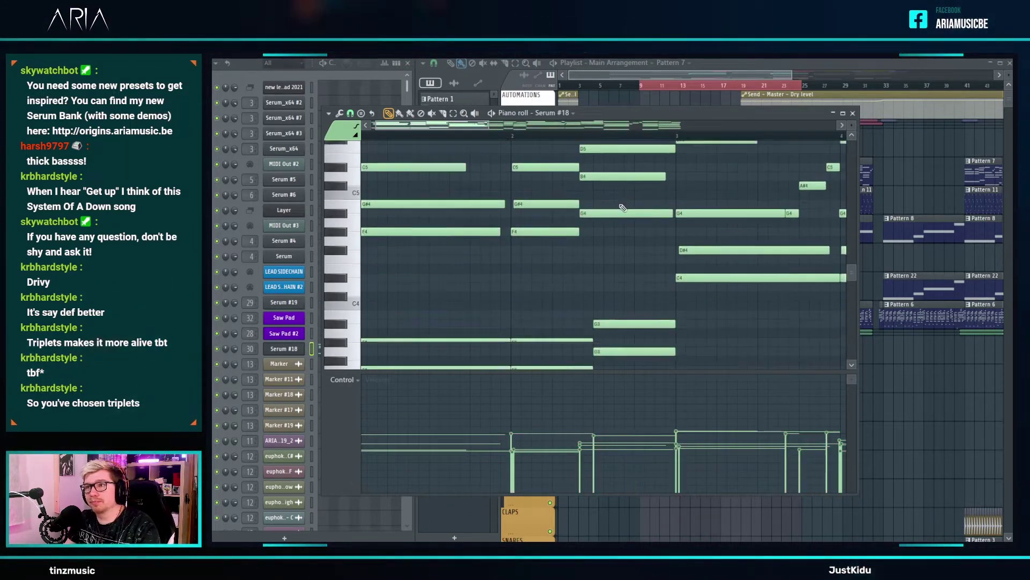
pyautogui.press('space')
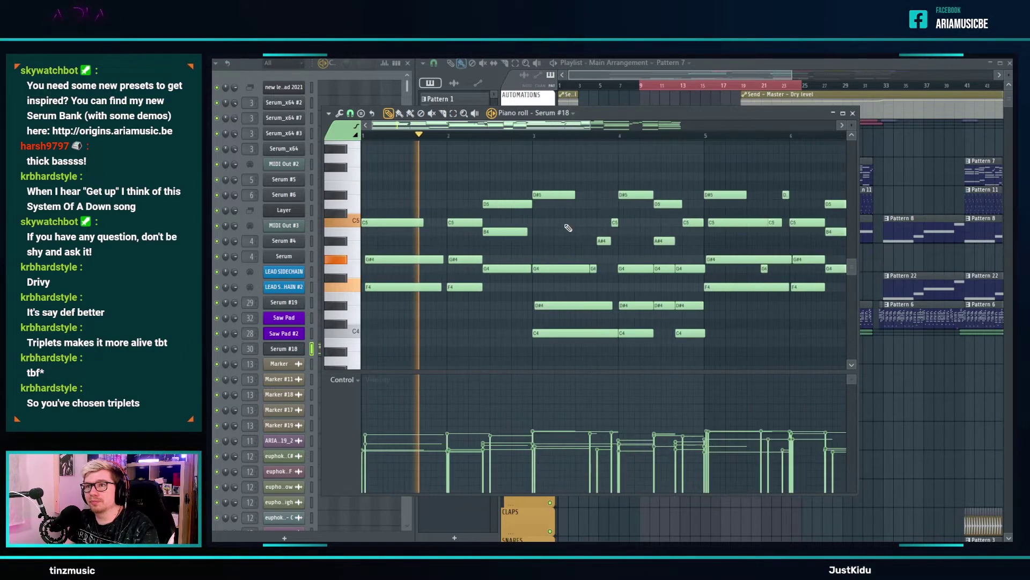
pyautogui.rightClick(537, 268)
pyautogui.rightClick(569, 240)
pyautogui.rightClick(605, 223)
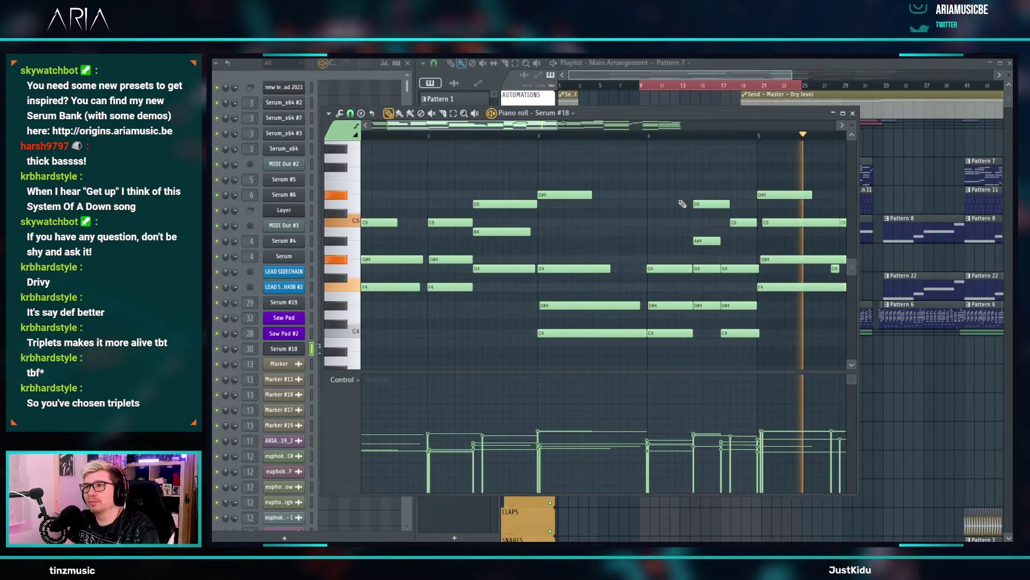
# - Delete the short passing notes and the high F5 from bars 5 to 8 of Pattern 7
pyautogui.scroll(-2, 626, 219)
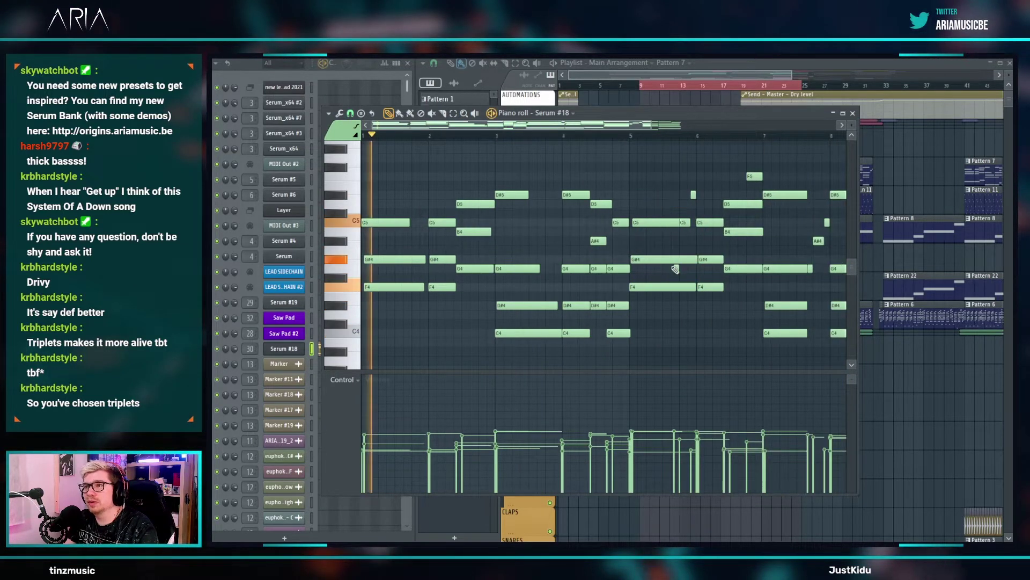
pyautogui.scroll(4, 672, 263)
pyautogui.scroll(-4, 642, 209)
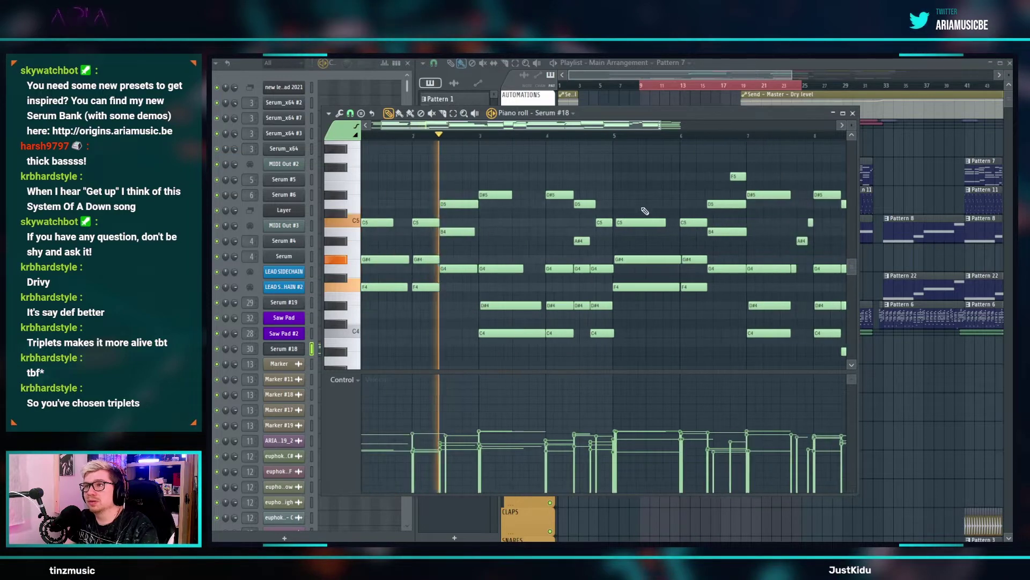
pyautogui.scroll(5, 744, 198)
pyautogui.scroll(-2, 587, 184)
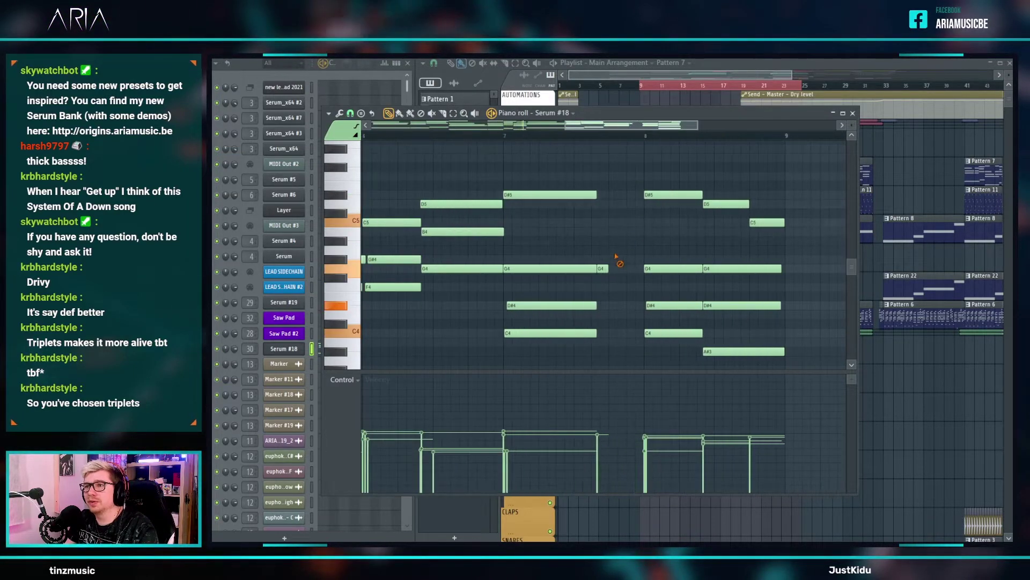
# - Select all notes of Pattern 7 and apply Quick quantize start times to them
pyautogui.scroll(-5, 617, 257)
pyautogui.scroll(-4, 649, 224)
pyautogui.hotkey('ctrl', 'a')
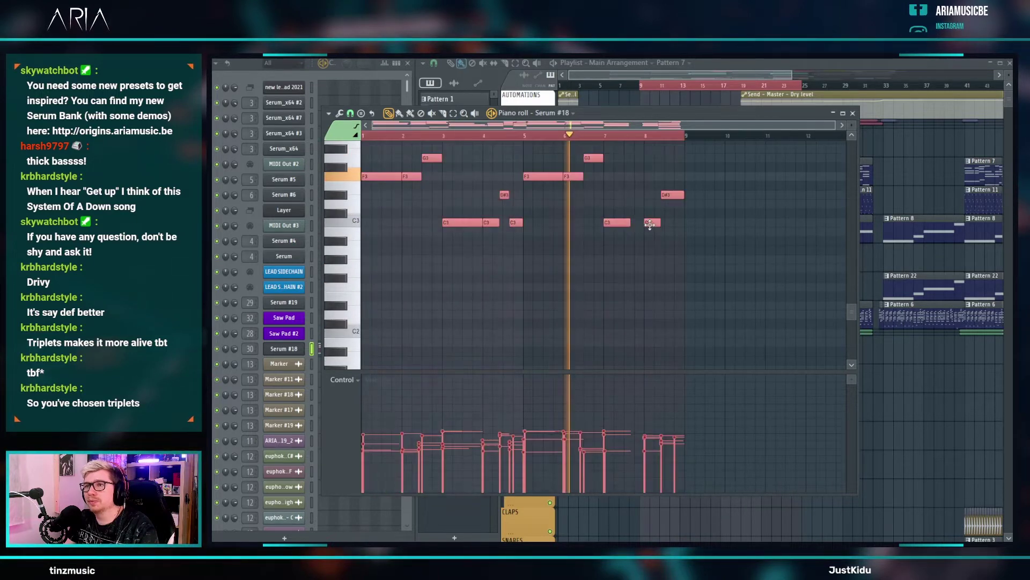
pyautogui.click(340, 113)
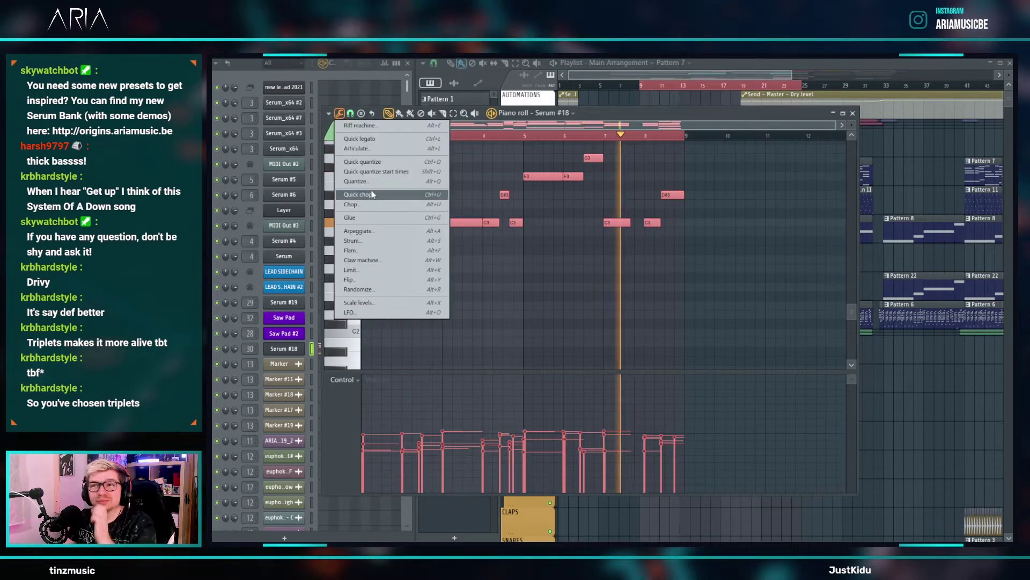
pyautogui.click(385, 172)
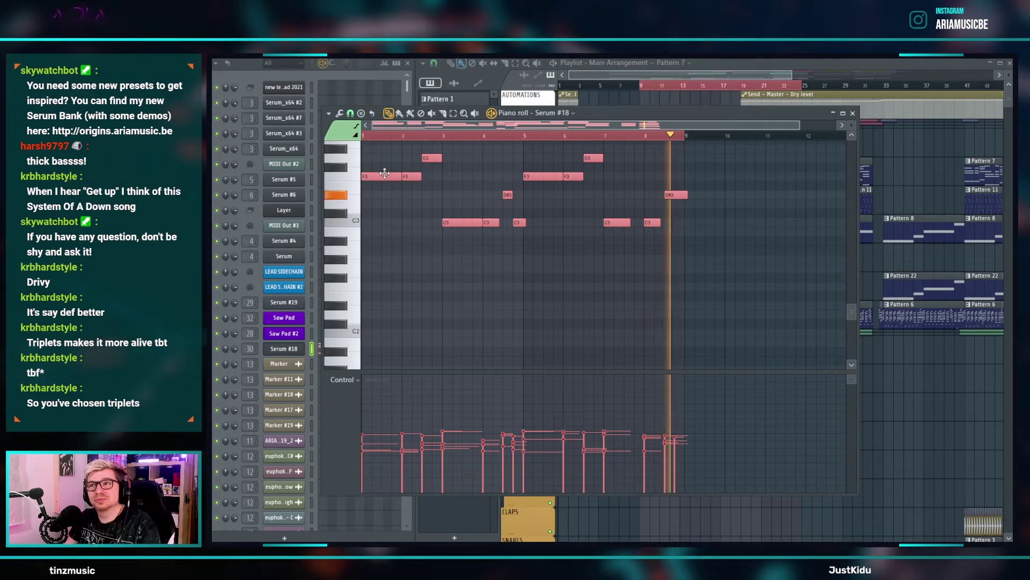
# - Shorten the chord at the start of bar 2 and move the following G4-B4-D5 chord with its bass note about half a beat earlier
pyautogui.scroll(-1, 686, 204)
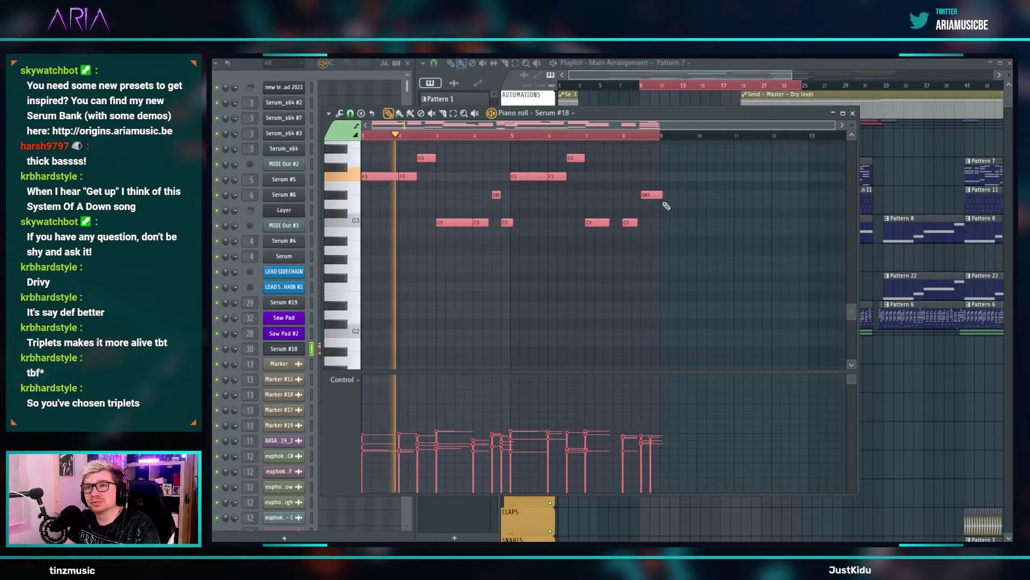
pyautogui.scroll(5, 563, 206)
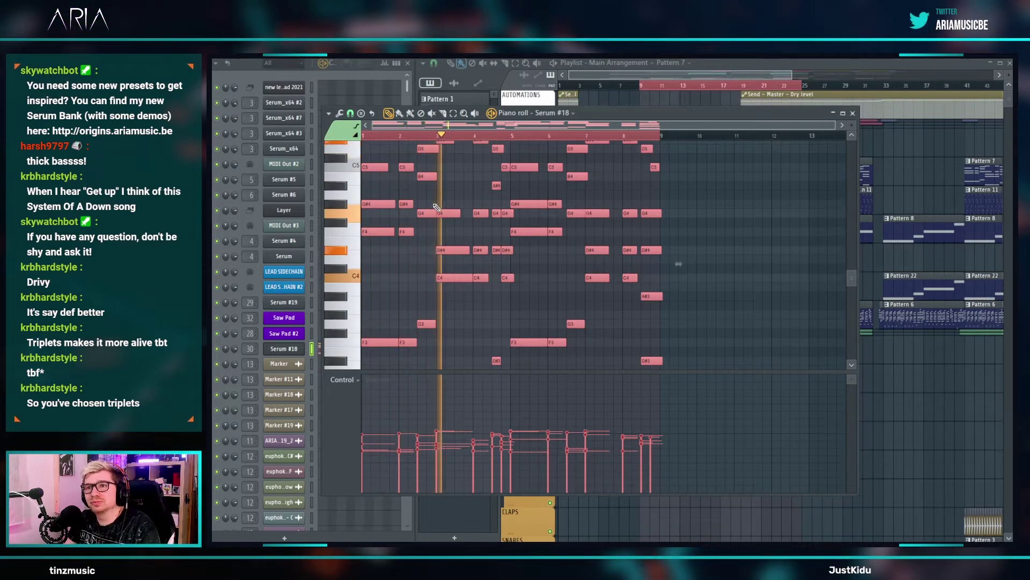
pyautogui.scroll(4, 393, 284)
pyautogui.hotkey('ctrl', 'd')
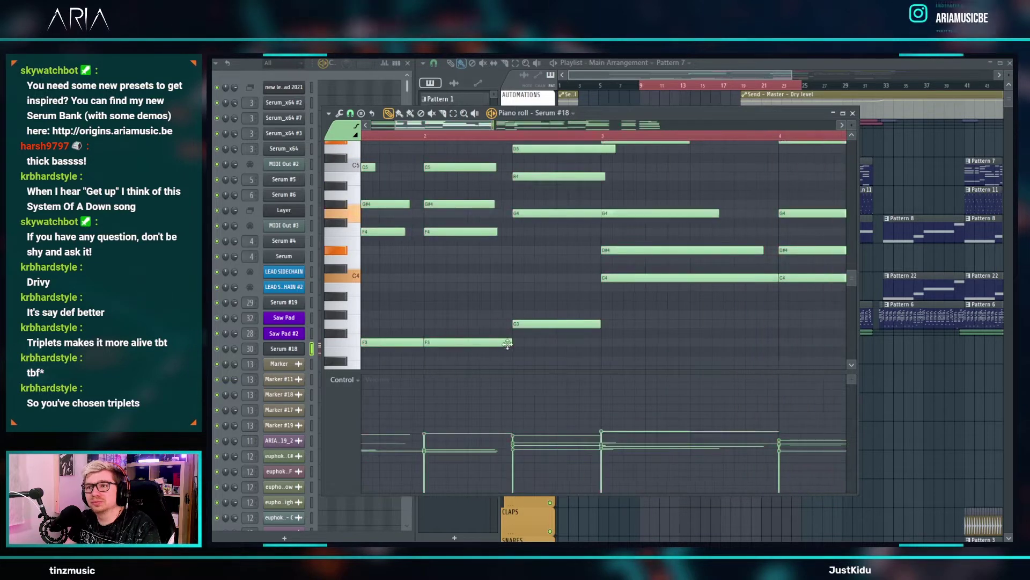
pyautogui.moveTo(485, 359); pyautogui.dragTo(474, 168)
pyautogui.moveTo(553, 352); pyautogui.dragTo(519, 144)
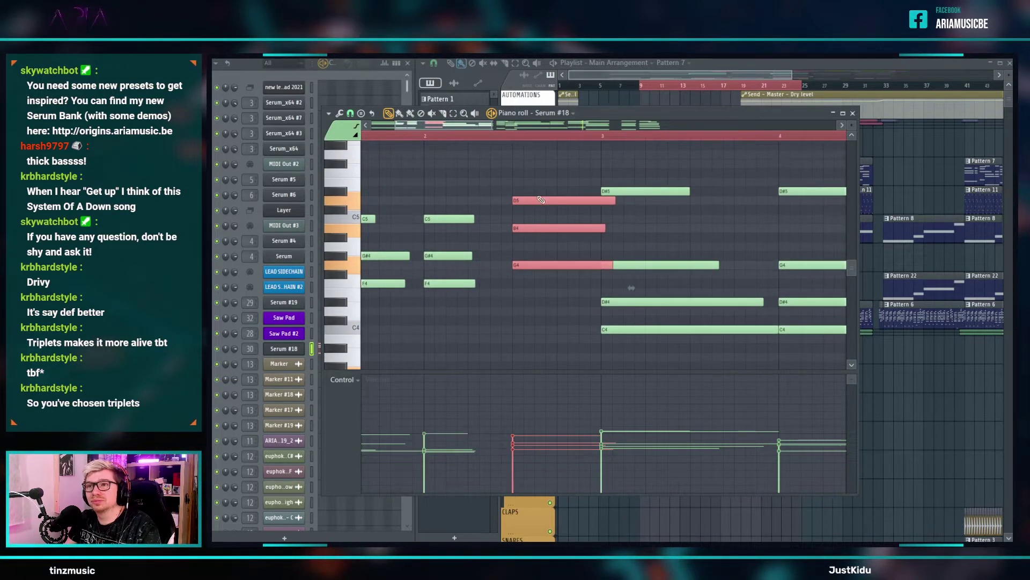
pyautogui.scroll(-3, 516, 218)
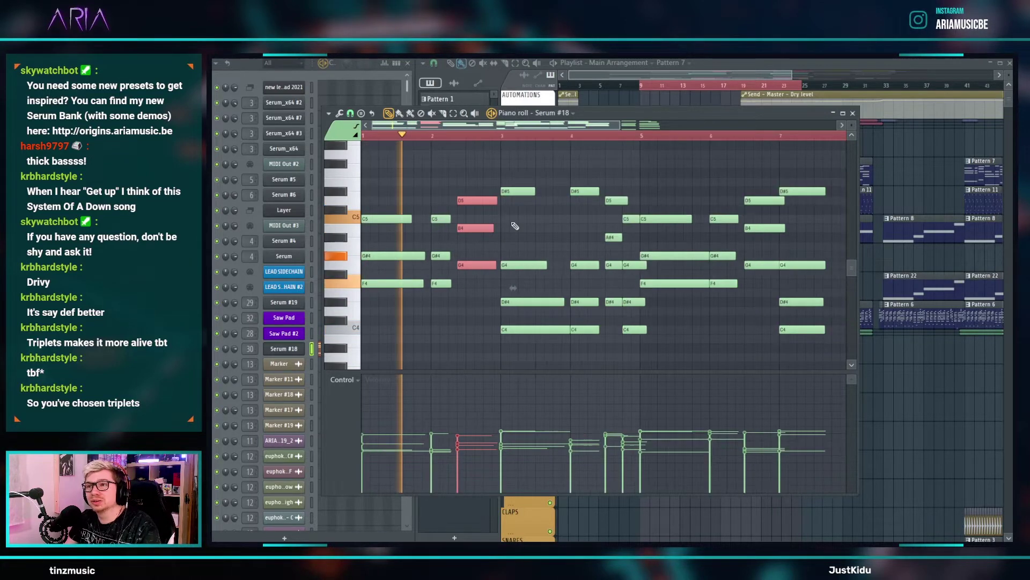
# - Shorten the first chord of bar 4 and move the second chord of that bar about half a beat earlier
pyautogui.scroll(-3, 514, 217)
pyautogui.scroll(4, 587, 262)
pyautogui.scroll(3, 587, 322)
pyautogui.scroll(2, 587, 340)
pyautogui.scroll(-4, 594, 317)
pyautogui.moveTo(597, 335); pyautogui.dragTo(567, 144)
pyautogui.scroll(3, 612, 223)
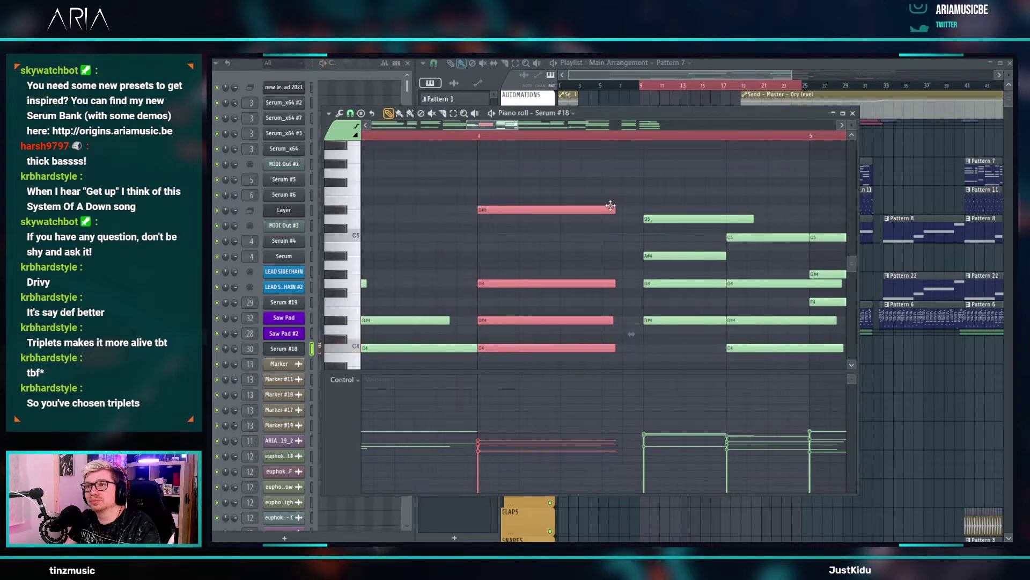
pyautogui.scroll(-3, 622, 236)
pyautogui.scroll(-5, 622, 252)
pyautogui.moveTo(621, 269); pyautogui.dragTo(607, 143)
pyautogui.scroll(-1, 617, 208)
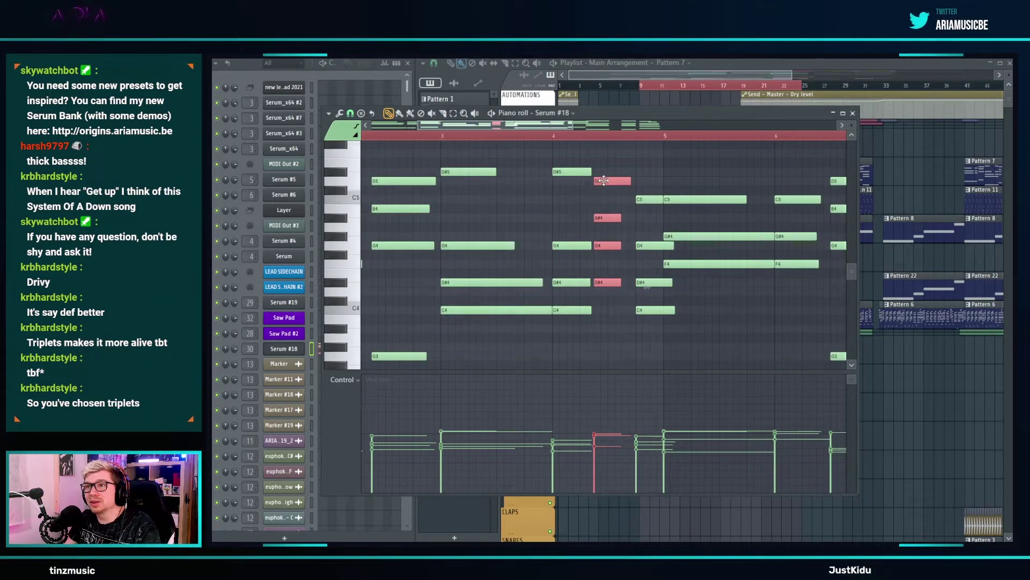
pyautogui.press('space')
pyautogui.scroll(-2, 586, 217)
pyautogui.scroll(3, 587, 236)
pyautogui.scroll(-2, 585, 290)
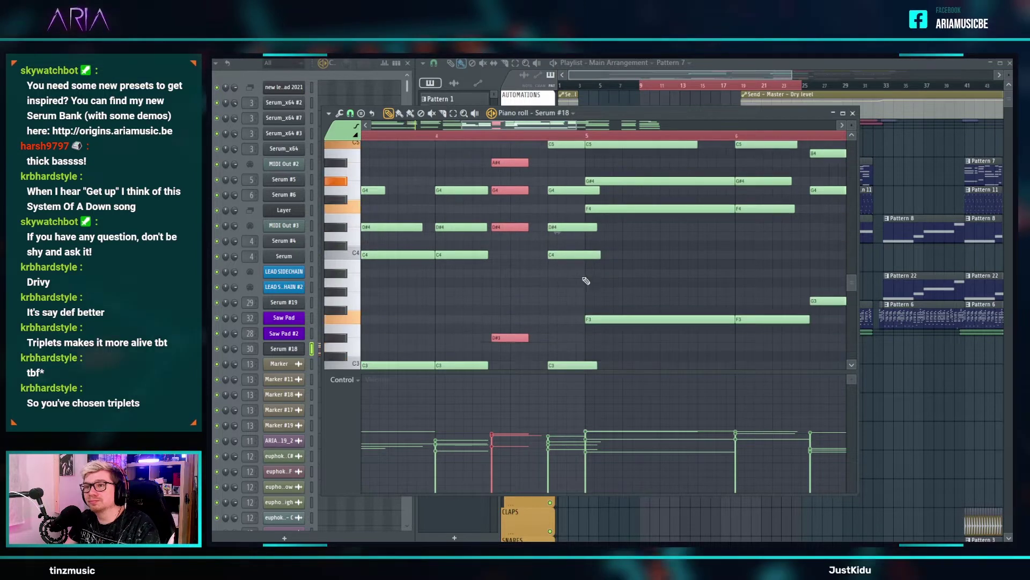
# - Shorten the last chord of bar 4 so that all its notes end before bar 5
pyautogui.moveTo(574, 371); pyautogui.dragTo(559, 116)
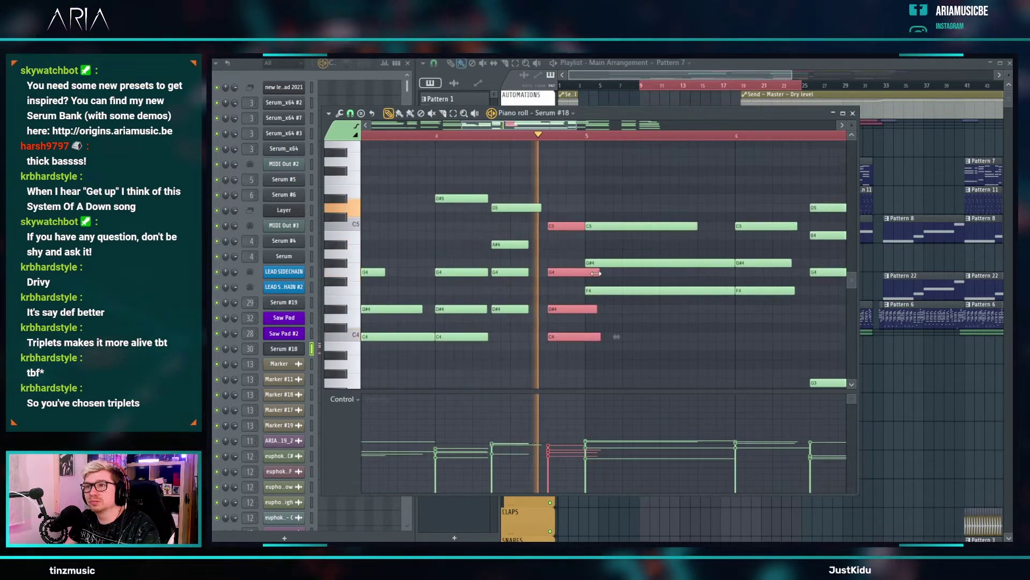
pyautogui.moveTo(596, 276); pyautogui.dragTo(578, 276)
pyautogui.scroll(-5, 639, 279)
pyautogui.scroll(-4, 667, 274)
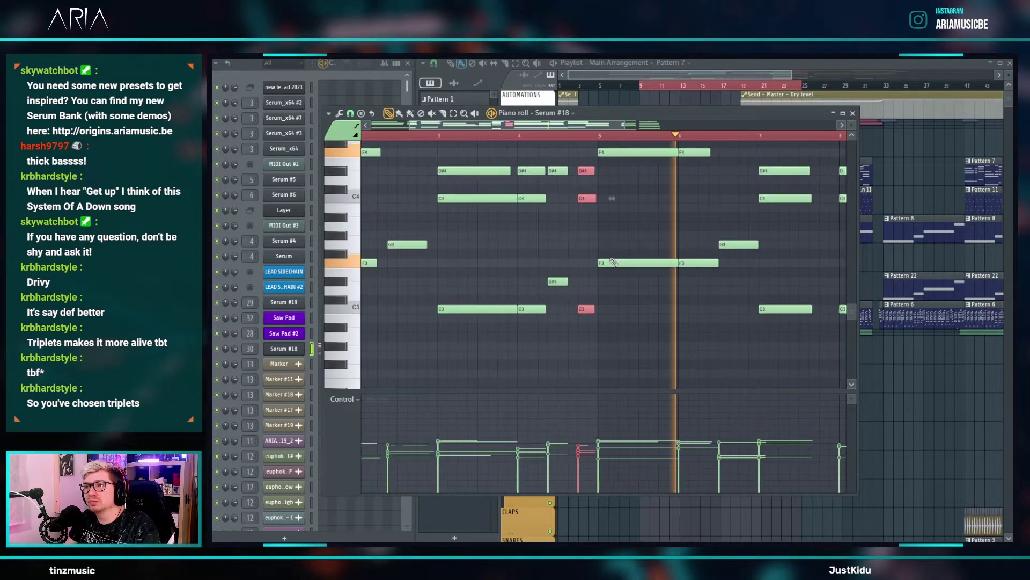
# - Shorten the chord at the start of bar 6 and move the following G4-B4-D5 chord about half a beat earlier
pyautogui.scroll(7, 667, 274)
pyautogui.press('space')
pyautogui.moveTo(643, 373); pyautogui.dragTo(620, 148)
pyautogui.moveTo(662, 348); pyautogui.dragTo(639, 352)
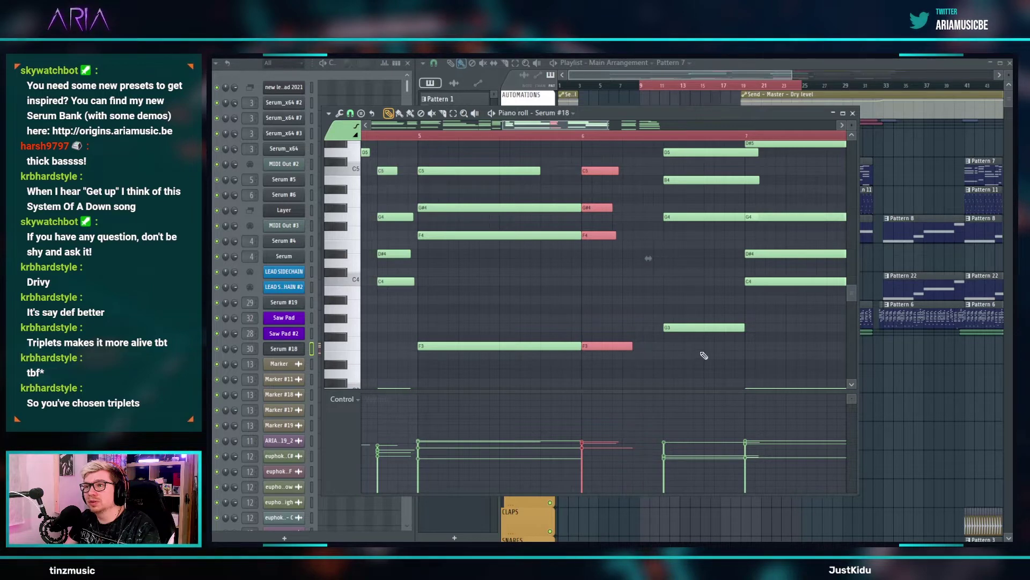
pyautogui.moveTo(701, 354); pyautogui.dragTo(681, 205)
pyautogui.press('space')
# - Shorten the first chord of bar 8 and move the closing chord with its D5 and C5 melody notes about half a beat earlier
pyautogui.scroll(-4, 607, 242)
pyautogui.scroll(-5, 659, 295)
pyautogui.scroll(2, 659, 295)
pyautogui.scroll(1, 692, 319)
pyautogui.scroll(-1, 708, 337)
pyautogui.moveTo(705, 333); pyautogui.dragTo(682, 142)
pyautogui.scroll(2, 700, 237)
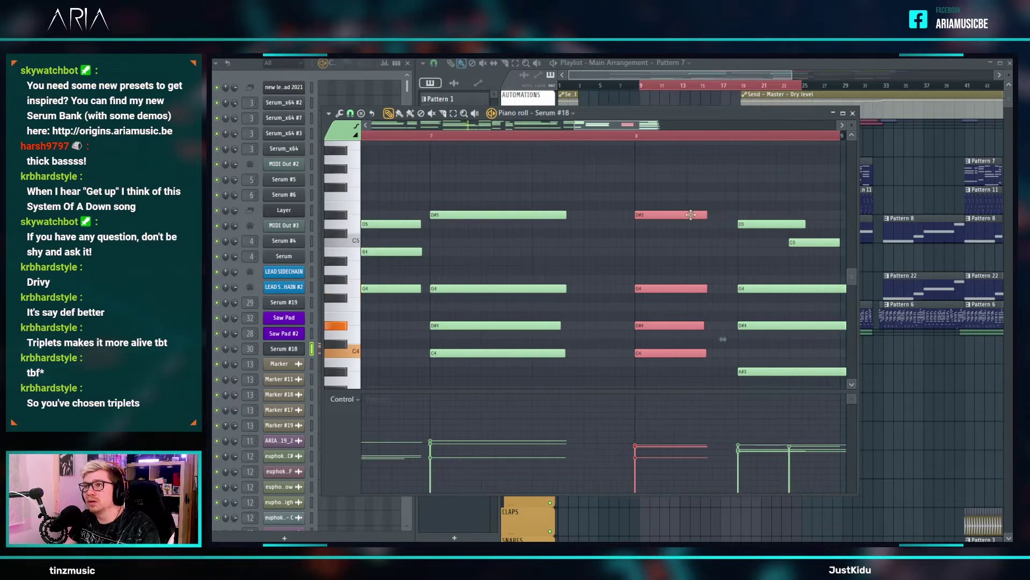
pyautogui.scroll(-2, 705, 214)
pyautogui.scroll(-2, 644, 268)
pyautogui.moveTo(695, 337); pyautogui.dragTo(649, 161)
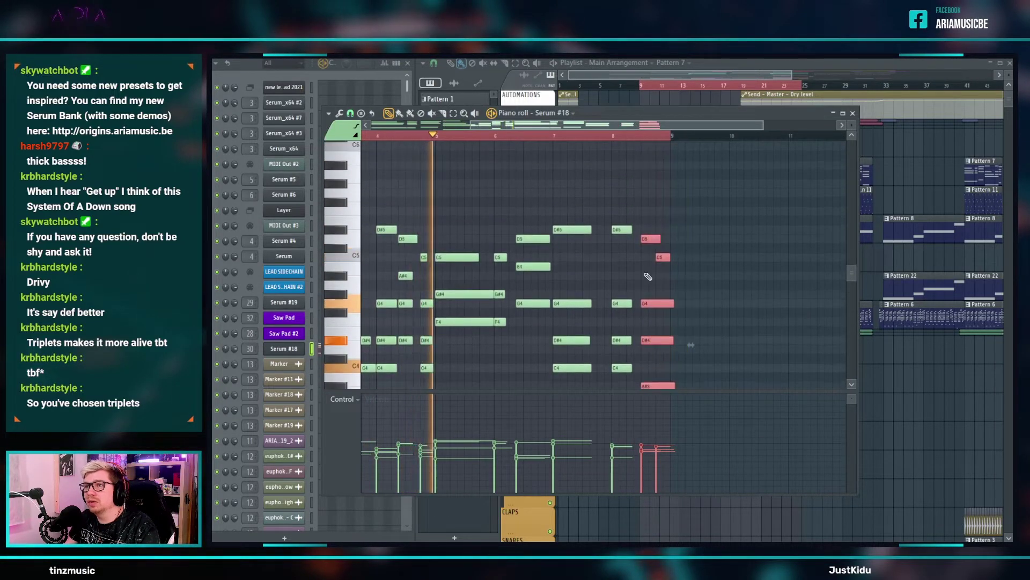
pyautogui.keyDown('ctrl'); pyautogui.scroll(3, 648, 276); pyautogui.keyUp('ctrl')
pyautogui.hotkey('ctrl', 'd')
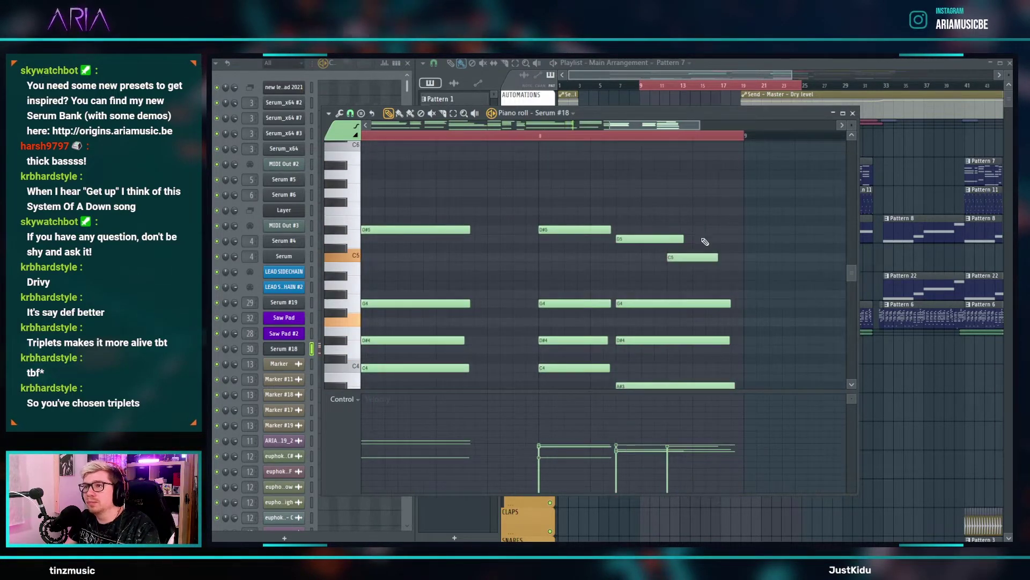
# - Set the piano roll snap to 1/3 beat and move the G4-B4-D5 chord in bar 2 slightly later onto the triplet grid
pyautogui.keyDown('ctrl'); pyautogui.scroll(-2, 705, 236); pyautogui.keyUp('ctrl')
pyautogui.keyDown('ctrl'); pyautogui.scroll(-2, 705, 230); pyautogui.keyUp('ctrl')
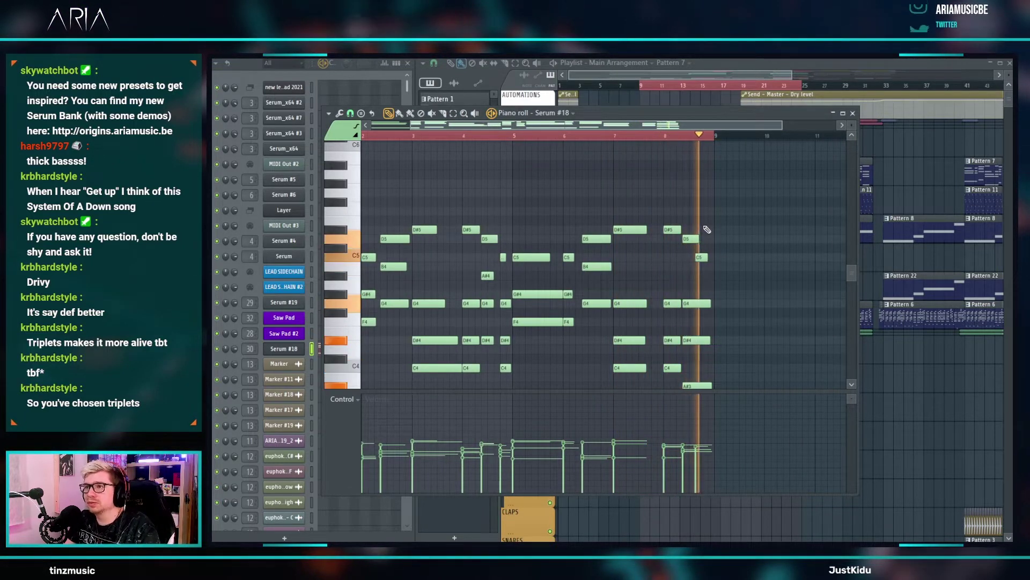
pyautogui.keyDown('ctrl'); pyautogui.scroll(5, 702, 258); pyautogui.keyUp('ctrl')
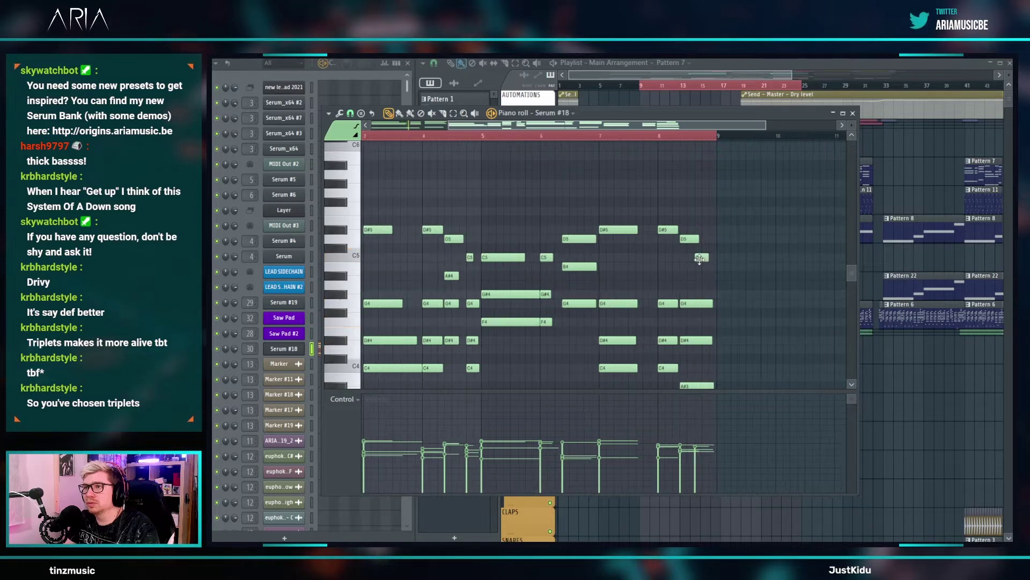
pyautogui.keyDown('ctrl'); pyautogui.scroll(-5, 703, 259); pyautogui.keyUp('ctrl')
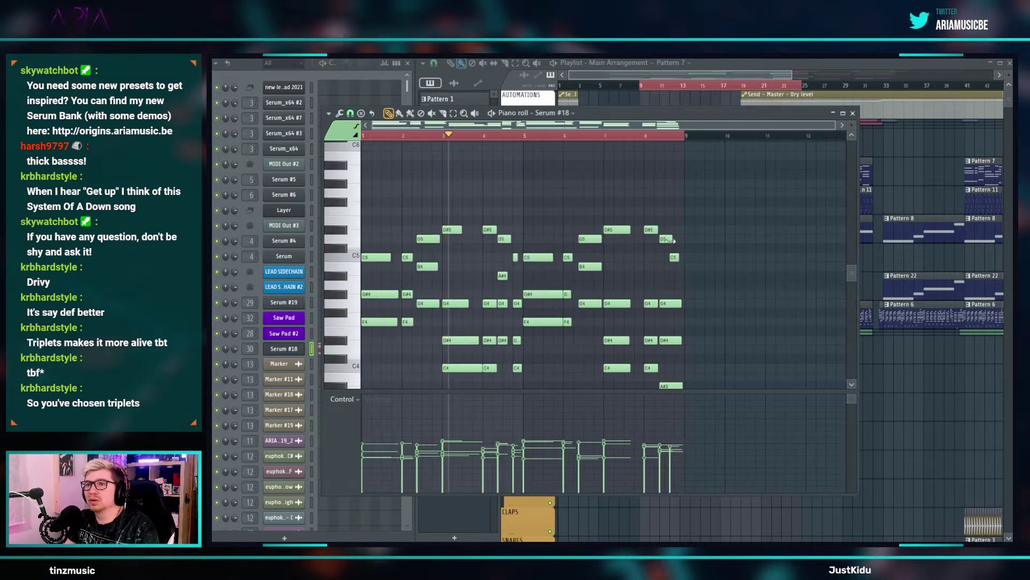
pyautogui.click(339, 114)
pyautogui.click(349, 113)
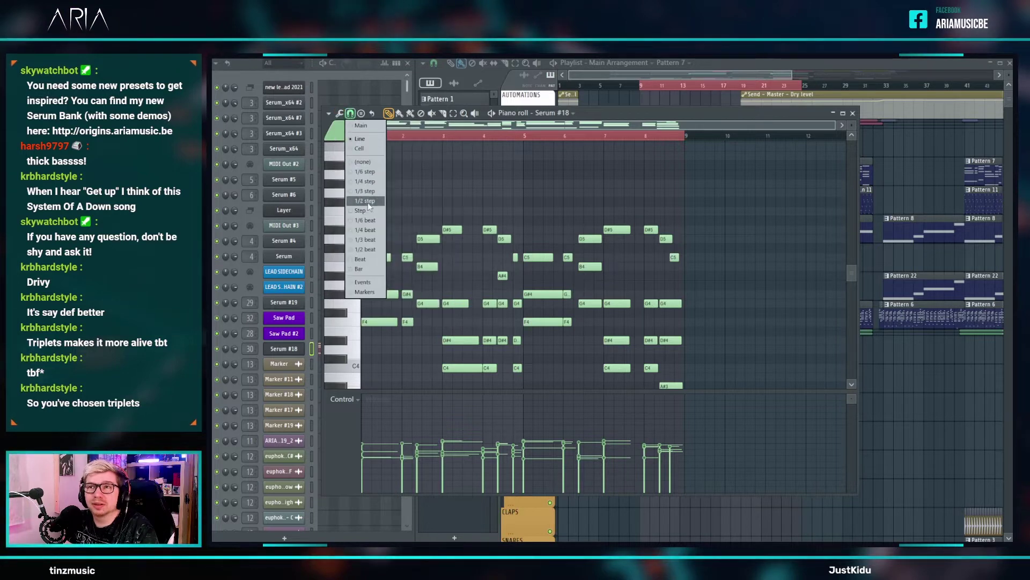
pyautogui.click(367, 240)
pyautogui.keyDown('ctrl'); pyautogui.scroll(5, 398, 287); pyautogui.keyUp('ctrl')
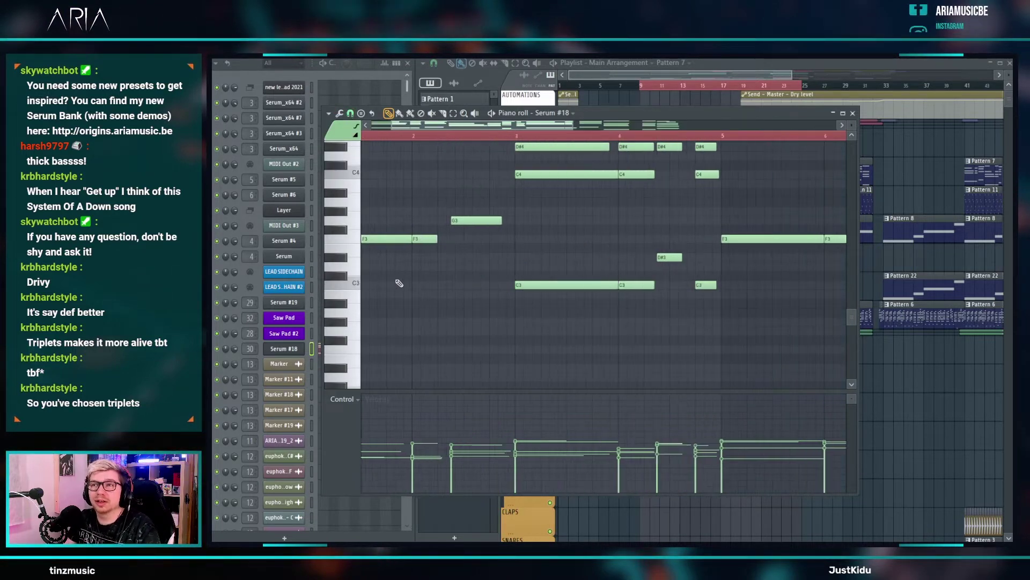
pyautogui.scroll(4, 544, 246)
pyautogui.keyDown('ctrl'); pyautogui.scroll(3, 544, 247); pyautogui.keyUp('ctrl')
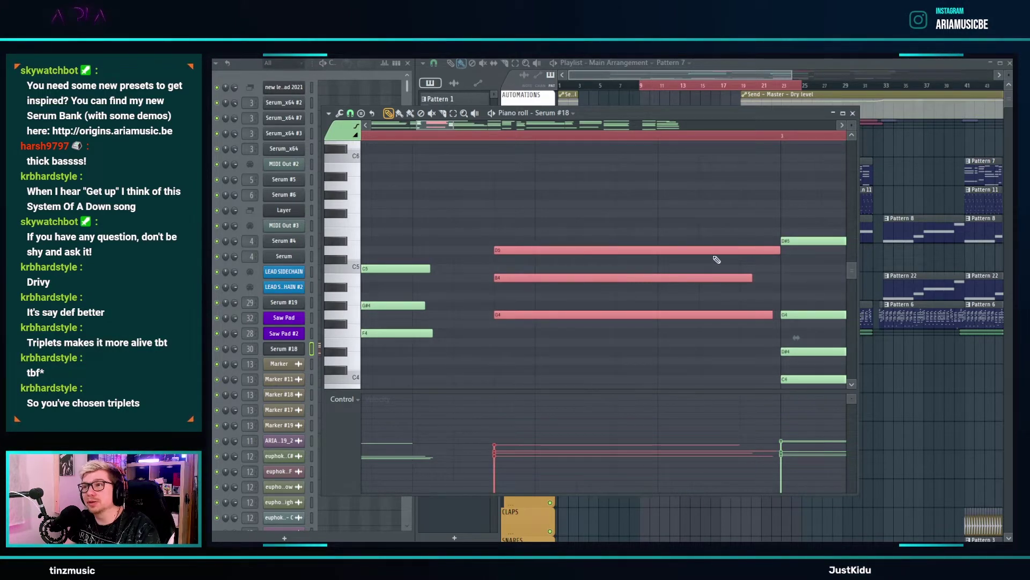
pyautogui.keyDown('ctrl'); pyautogui.scroll(-6, 510, 271); pyautogui.keyUp('ctrl')
# - Move the second chord of bar 4, including its bass note, slightly later onto the triplet grid
pyautogui.scroll(-4, 566, 295)
pyautogui.keyDown('ctrl'); pyautogui.moveTo(591, 368); pyautogui.dragTo(601, 99); pyautogui.keyUp('ctrl')
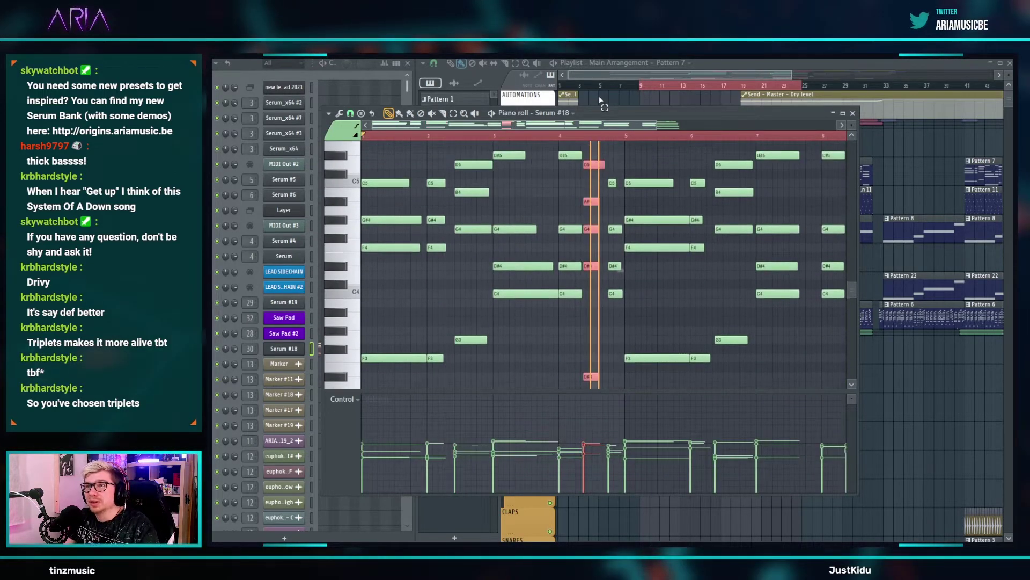
pyautogui.scroll(3, 604, 246)
pyautogui.keyDown('ctrl'); pyautogui.scroll(5, 616, 242); pyautogui.keyUp('ctrl')
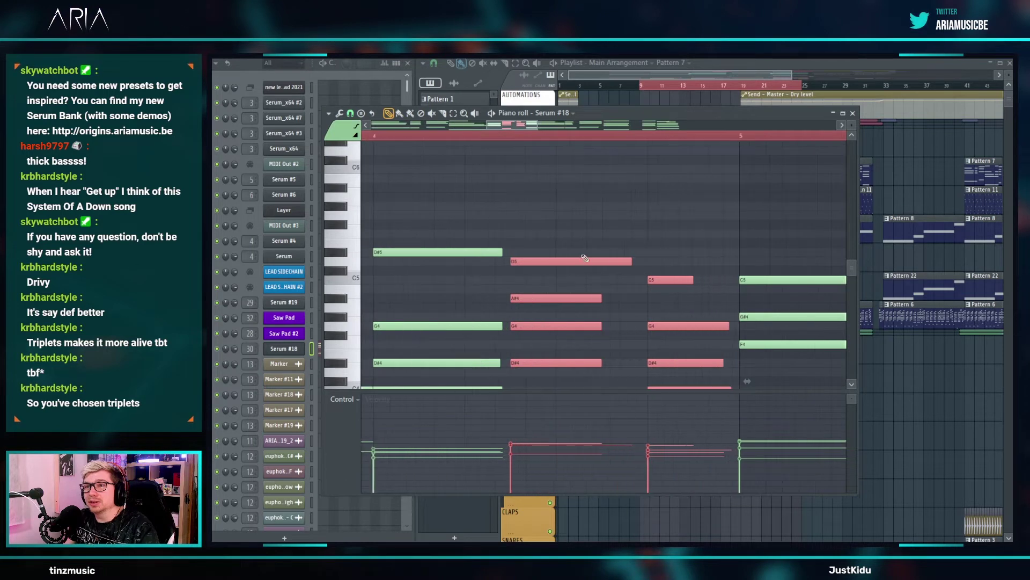
pyautogui.scroll(-2, 596, 258)
pyautogui.scroll(-6, 597, 259)
pyautogui.scroll(3, 644, 322)
pyautogui.keyDown('ctrl'); pyautogui.moveTo(592, 359); pyautogui.dragTo(541, 141); pyautogui.keyUp('ctrl')
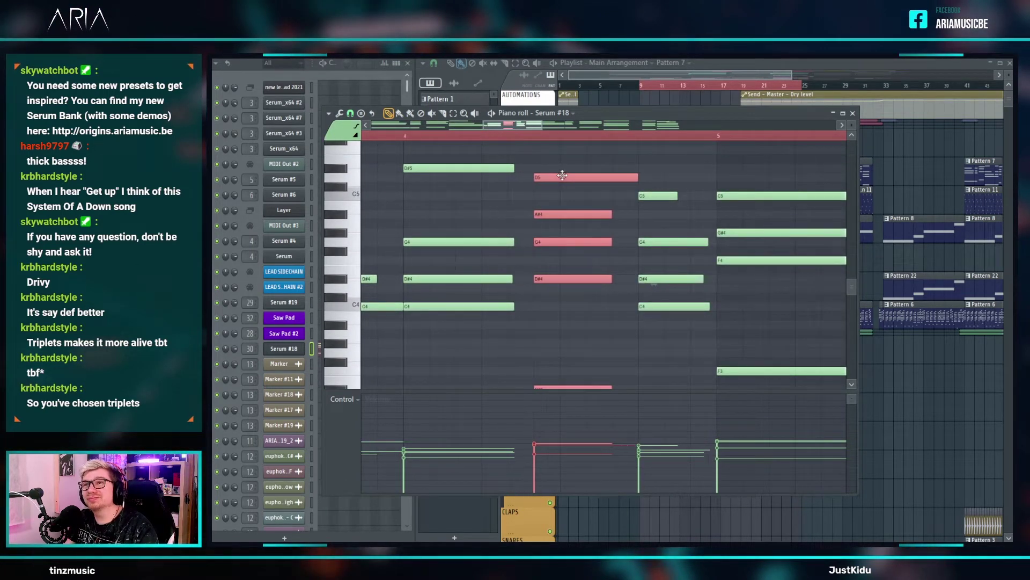
# - Move the G4-B4-D5 chord in bar 6 slightly later onto the triplet grid
pyautogui.keyDown('ctrl'); pyautogui.scroll(-5, 537, 225); pyautogui.keyUp('ctrl')
pyautogui.keyDown('ctrl'); pyautogui.scroll(4, 635, 299); pyautogui.keyUp('ctrl')
pyautogui.keyDown('ctrl'); pyautogui.moveTo(565, 384); pyautogui.dragTo(532, 141); pyautogui.keyUp('ctrl')
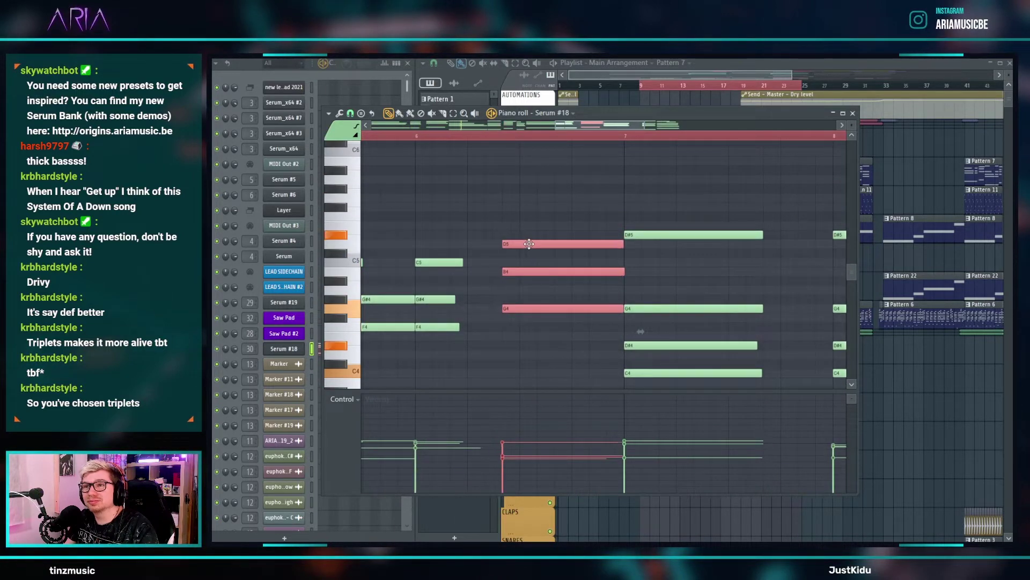
pyautogui.keyDown('ctrl'); pyautogui.scroll(3, 529, 243); pyautogui.keyUp('ctrl')
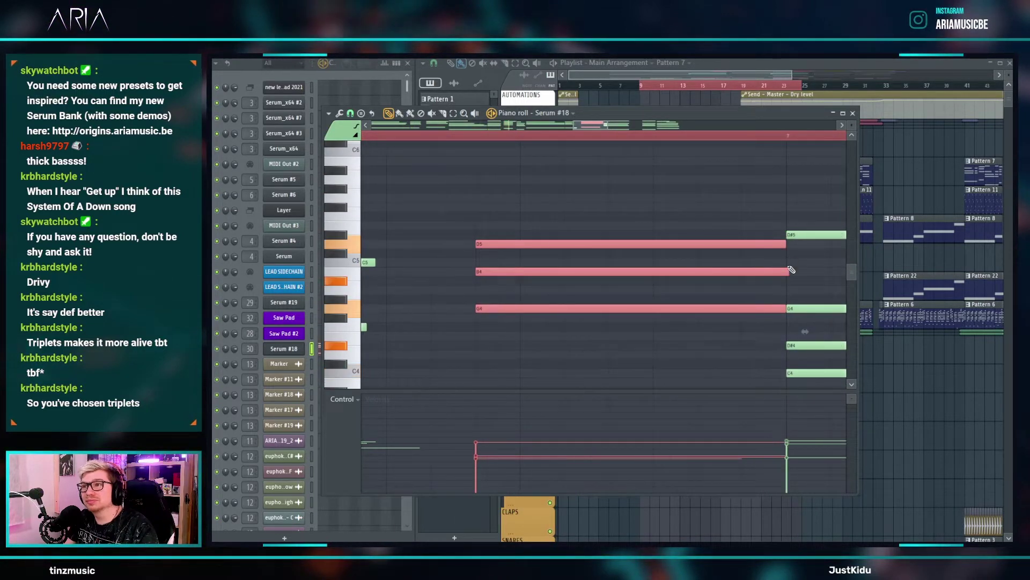
# - Move the closing chord of bar 8 with its D5 and C5 notes slightly later onto the triplet grid
pyautogui.keyDown('ctrl'); pyautogui.scroll(-7, 623, 276); pyautogui.keyUp('ctrl')
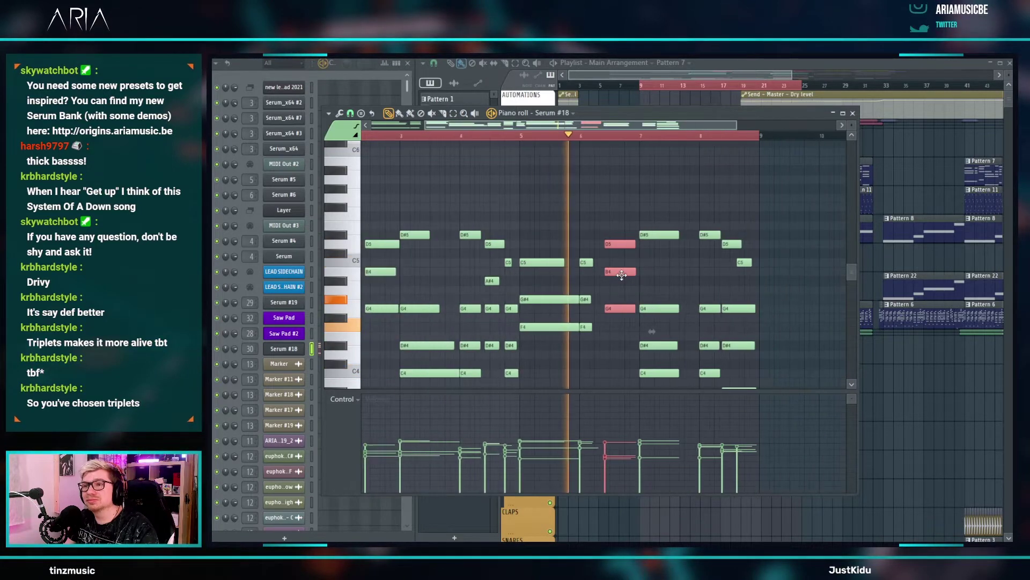
pyautogui.scroll(-4, 658, 281)
pyautogui.keyDown('ctrl'); pyautogui.scroll(6, 714, 322); pyautogui.keyUp('ctrl')
pyautogui.keyDown('ctrl'); pyautogui.moveTo(739, 315); pyautogui.dragTo(707, 60); pyautogui.keyUp('ctrl')
pyautogui.moveTo(707, 270); pyautogui.dragTo(719, 271)
pyautogui.moveTo(774, 291); pyautogui.dragTo(776, 292)
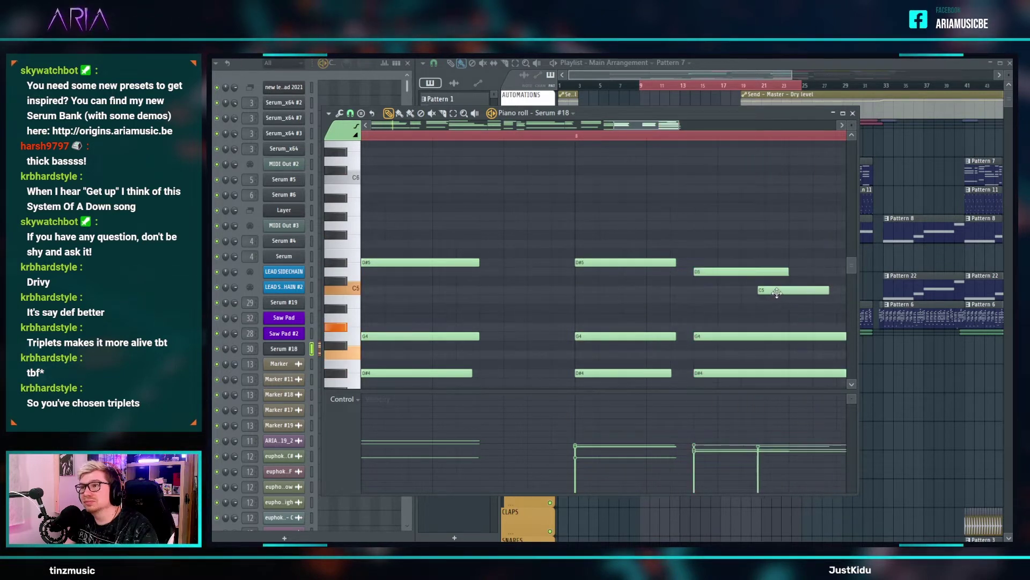
pyautogui.keyDown('ctrl'); pyautogui.scroll(-5, 610, 283); pyautogui.keyUp('ctrl')
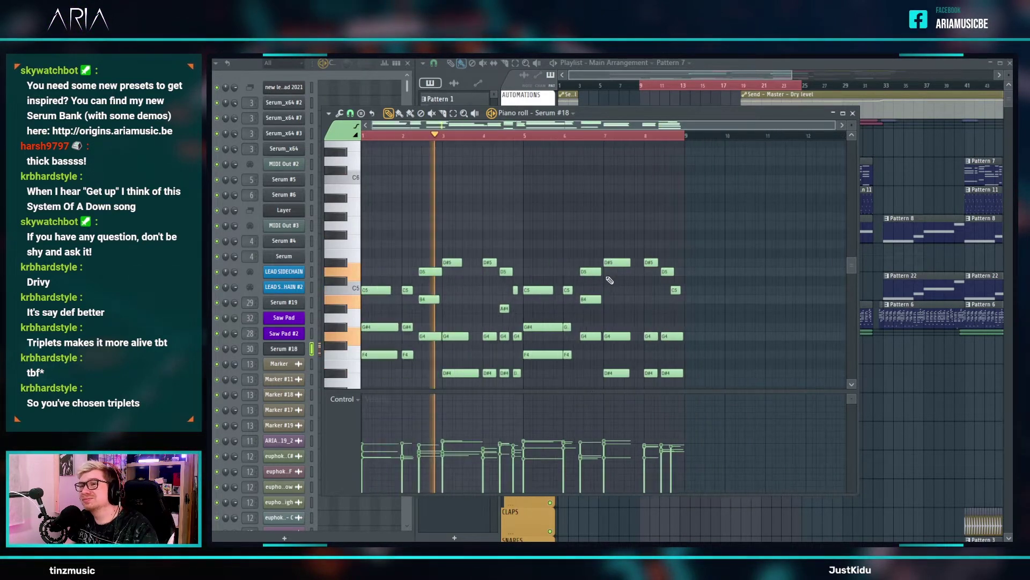
# - Apply Quick legato to all notes of Pattern 7, listen to the result and deselect the notes
pyautogui.hotkey('ctrl', 'a')
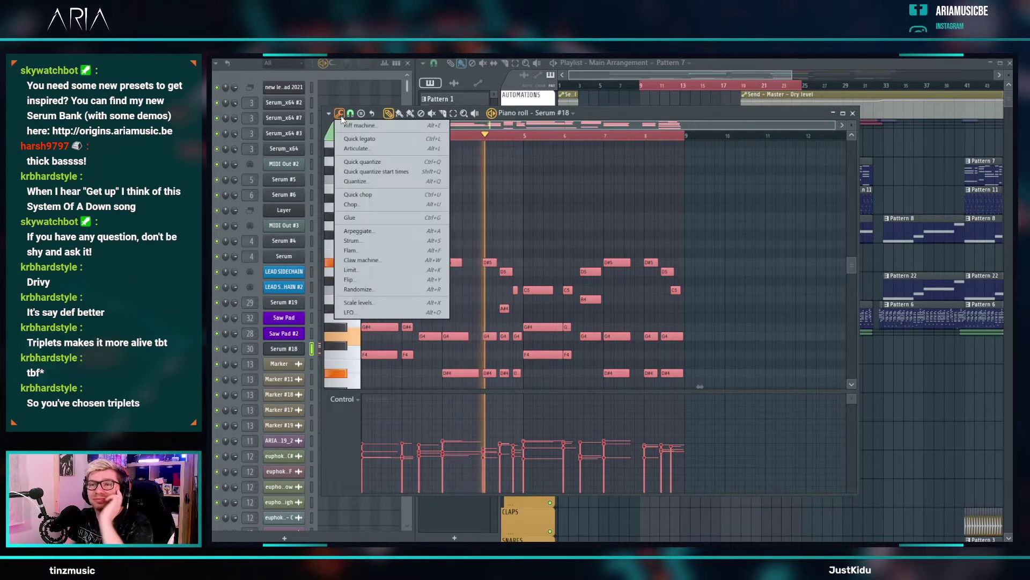
pyautogui.click(339, 112)
pyautogui.click(379, 140)
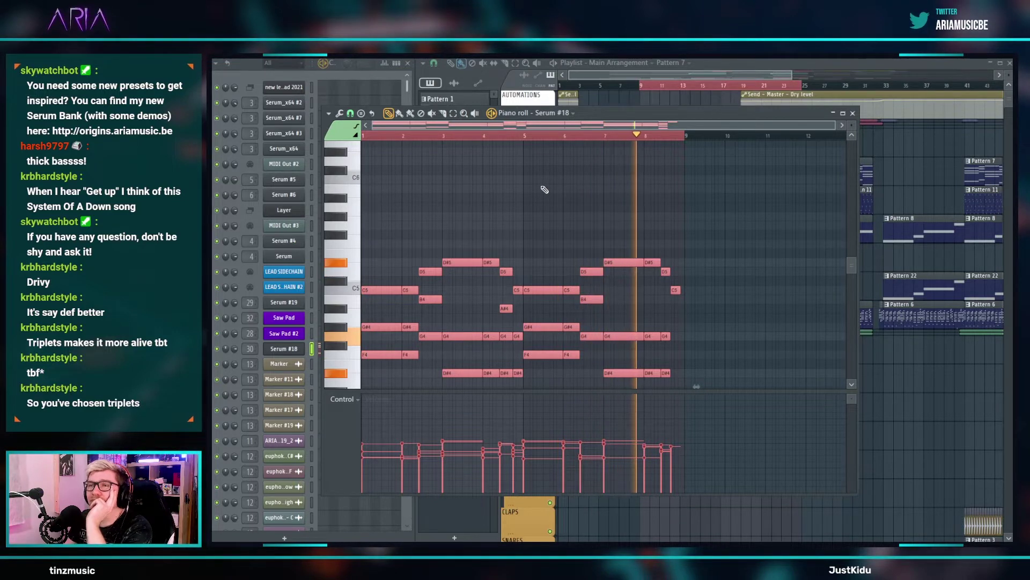
pyautogui.press('space')
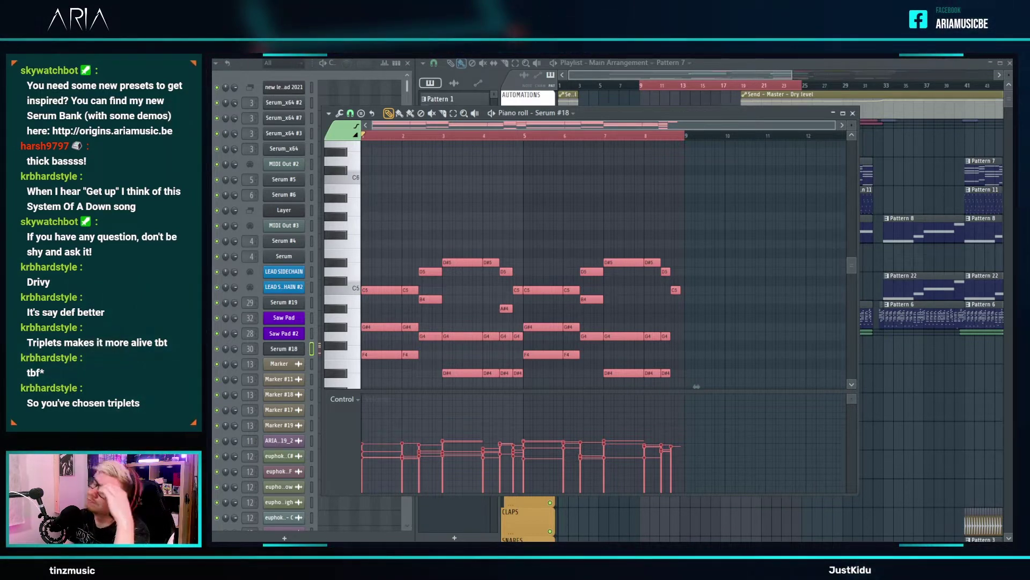
pyautogui.keyDown('ctrl'); pyautogui.click(703, 267); pyautogui.keyUp('ctrl')
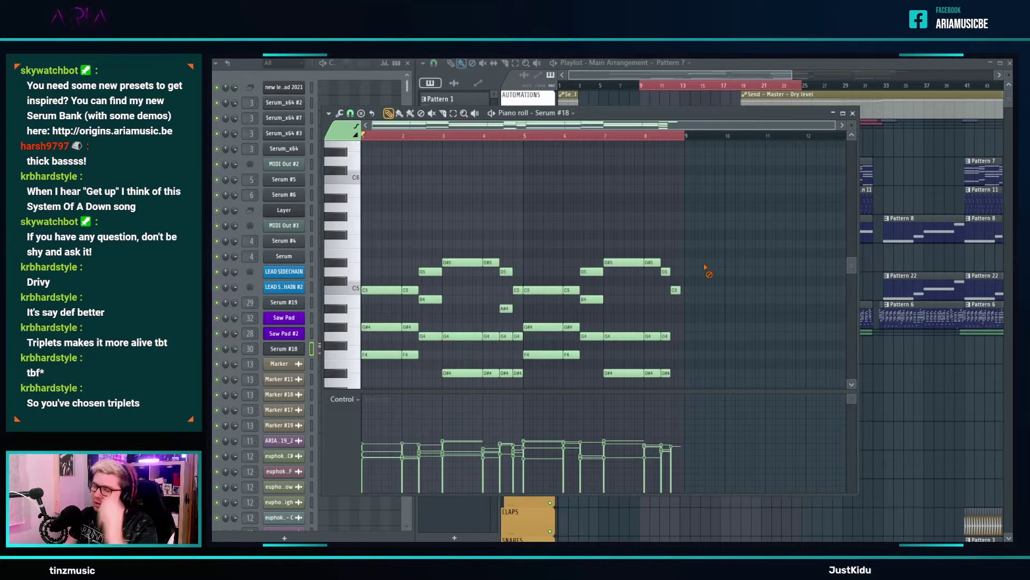
# - Undo the last voicing change to Pattern 7's chords and play the looped arrangement section to hear them
pyautogui.hotkey('ctrl', 'z')
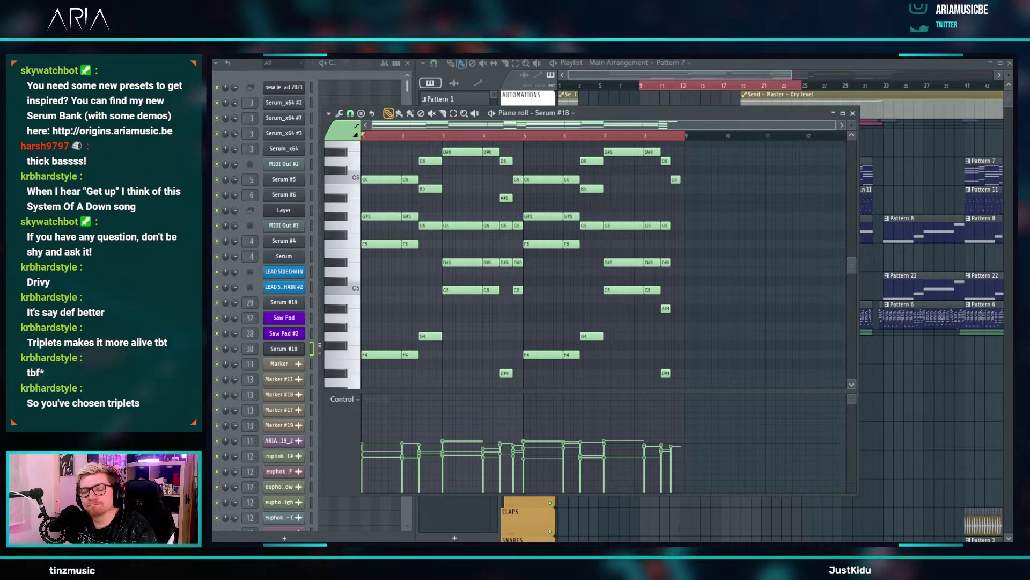
pyautogui.click(685, 72)
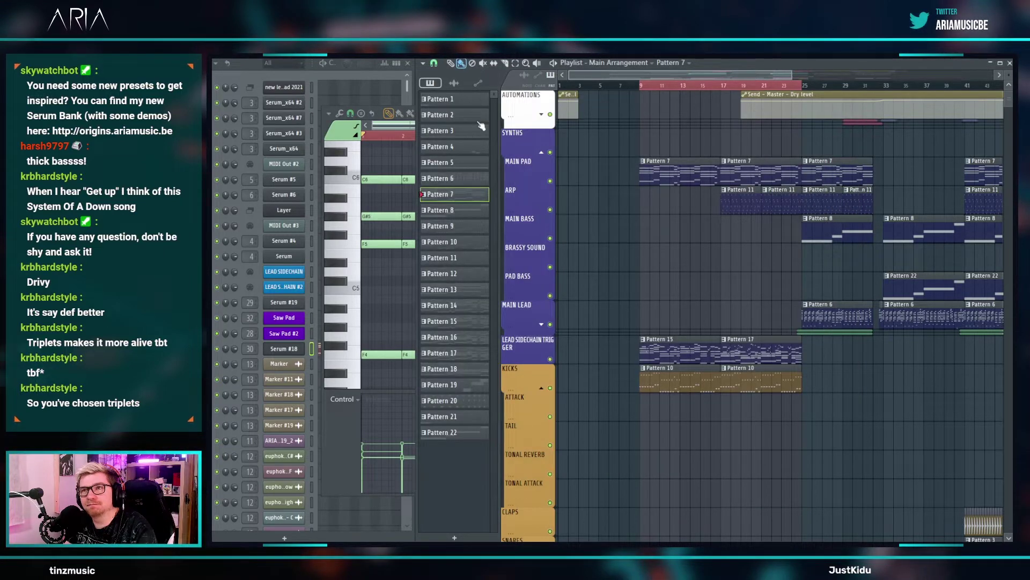
pyautogui.press('space')
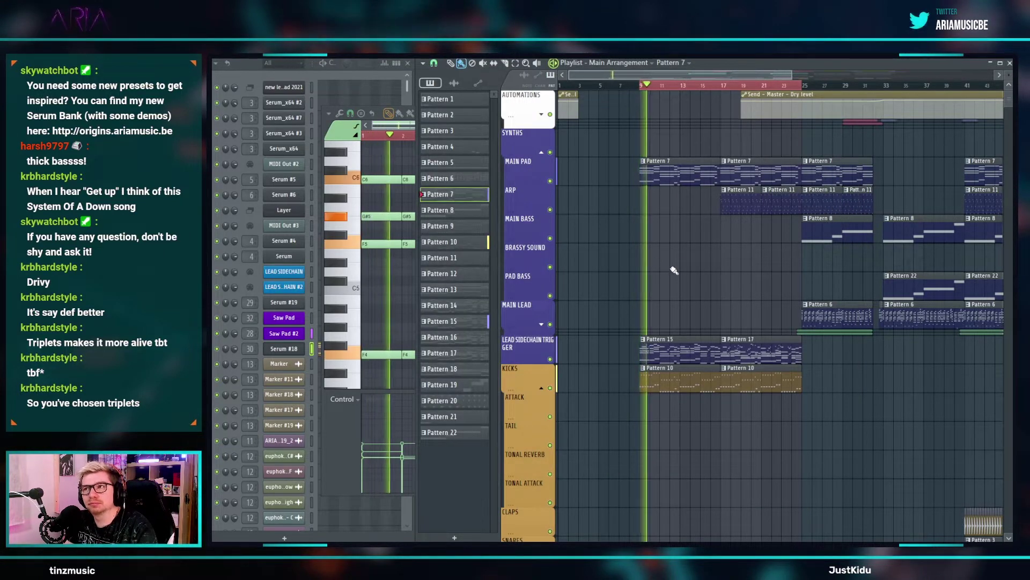
pyautogui.click(399, 293)
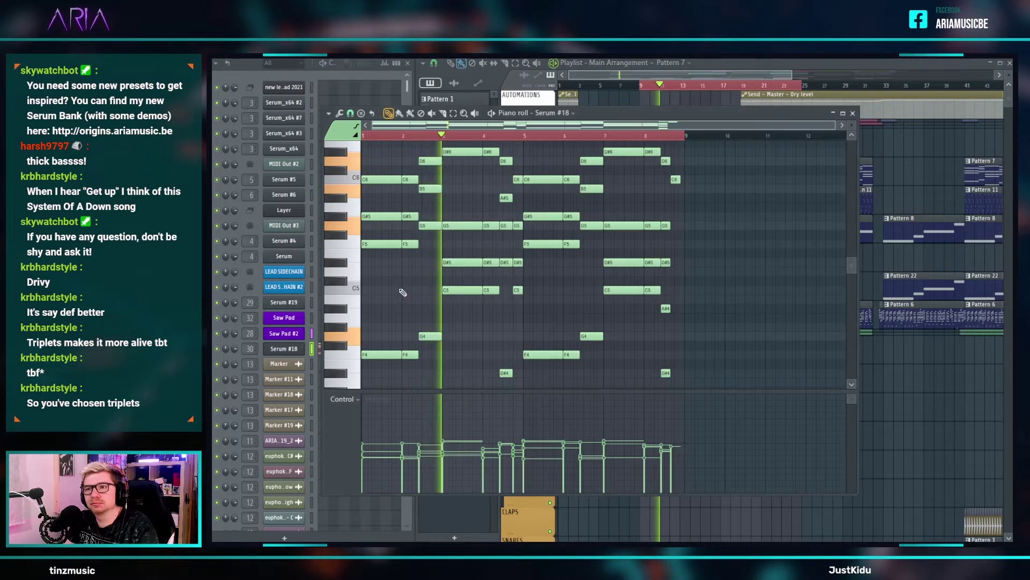
# - Open the Serum #18 pad instrument during playback to check its sound, and stop the arrangement
pyautogui.moveTo(325, 118); pyautogui.dragTo(416, 117)
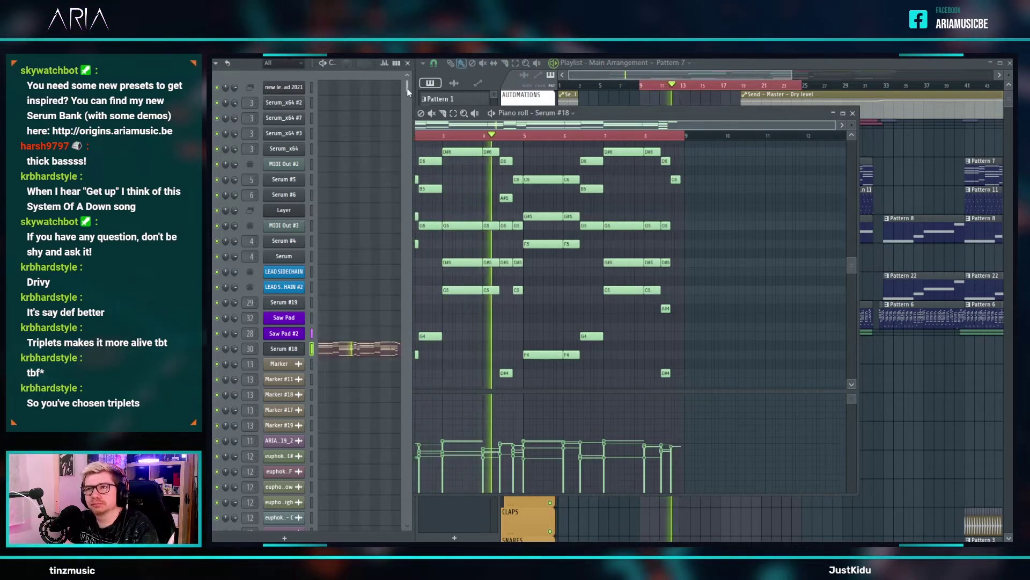
pyautogui.click(283, 349)
pyautogui.moveTo(751, 184); pyautogui.dragTo(754, 184)
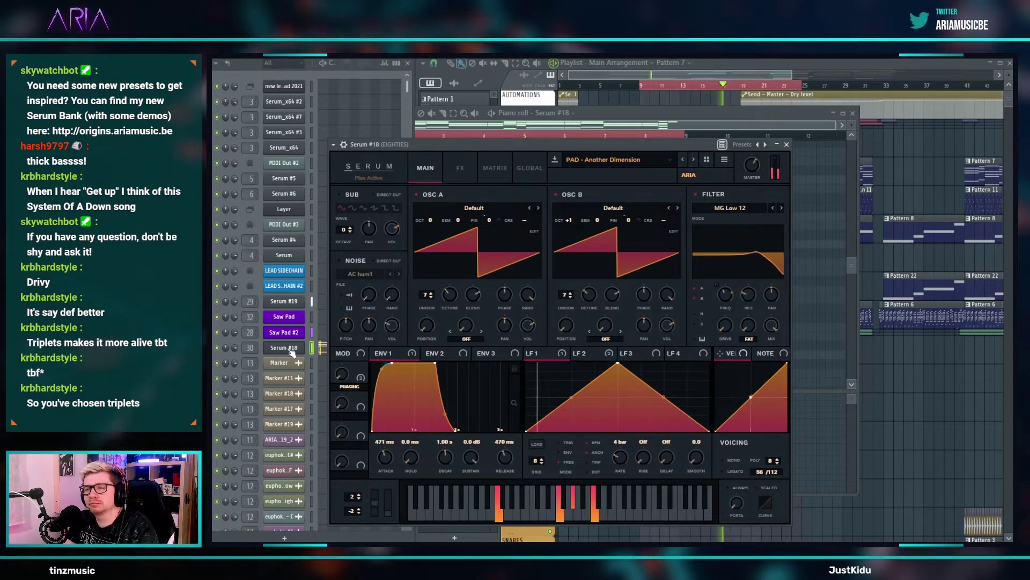
pyautogui.press('space')
# - Open the arp's Pattern 11 from the playlist and delete all its notes
pyautogui.press('F5')
pyautogui.scroll(4, 735, 276)
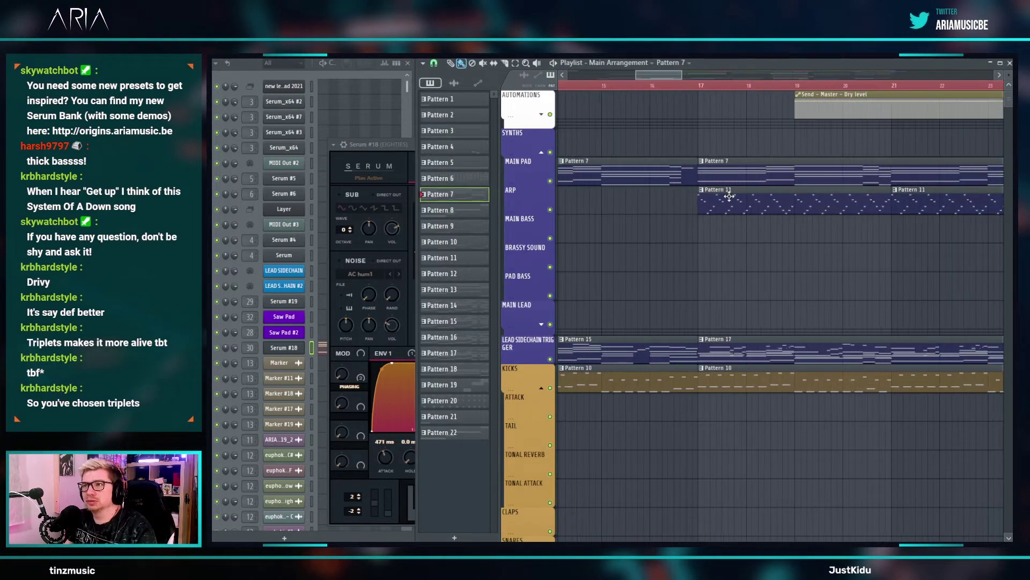
pyautogui.doubleClick(729, 196)
pyautogui.scroll(2, 562, 260)
pyautogui.hotkey('ctrl', 'a')
pyautogui.press('Delete')
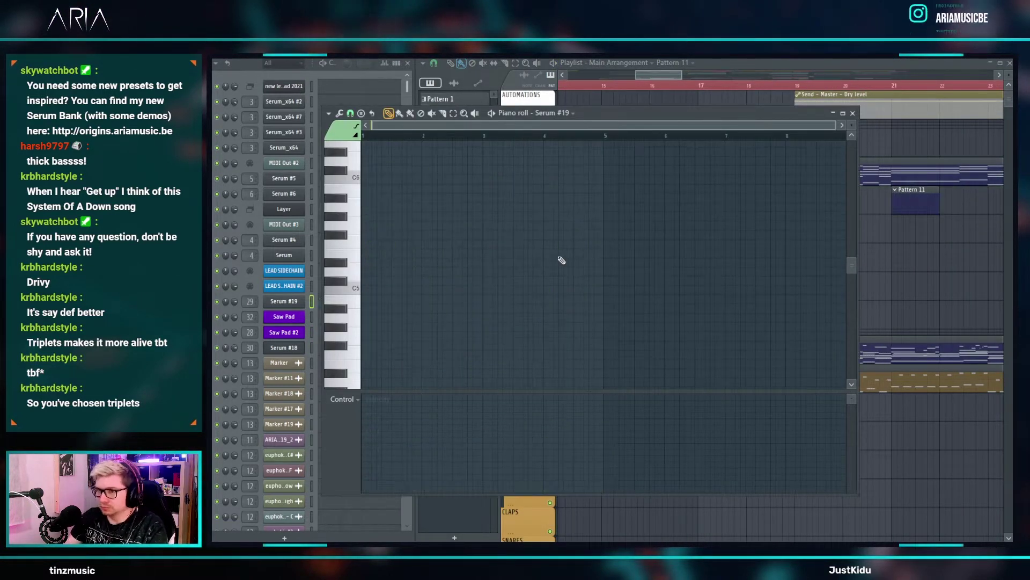
# - Copy Pattern 7's Serum #18 chord notes into the Scaler channel's piano roll
pyautogui.press('F5')
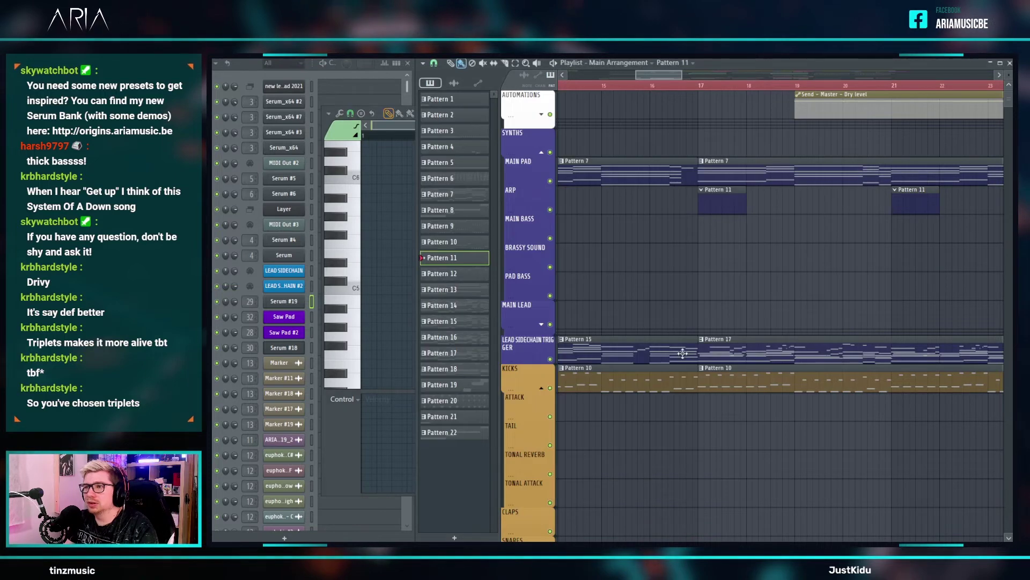
pyautogui.scroll(-4, 683, 351)
pyautogui.doubleClick(730, 172)
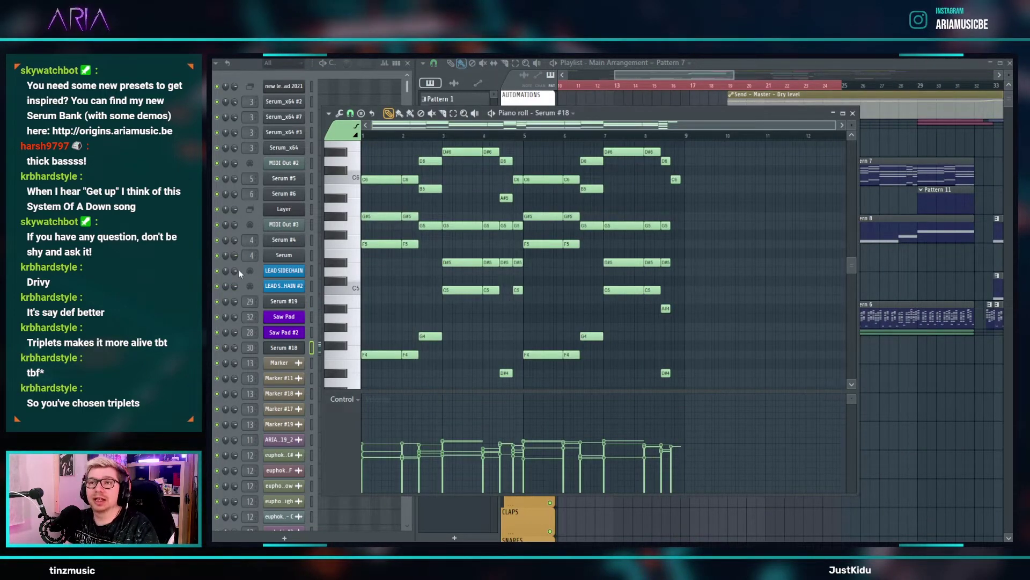
pyautogui.click(244, 539)
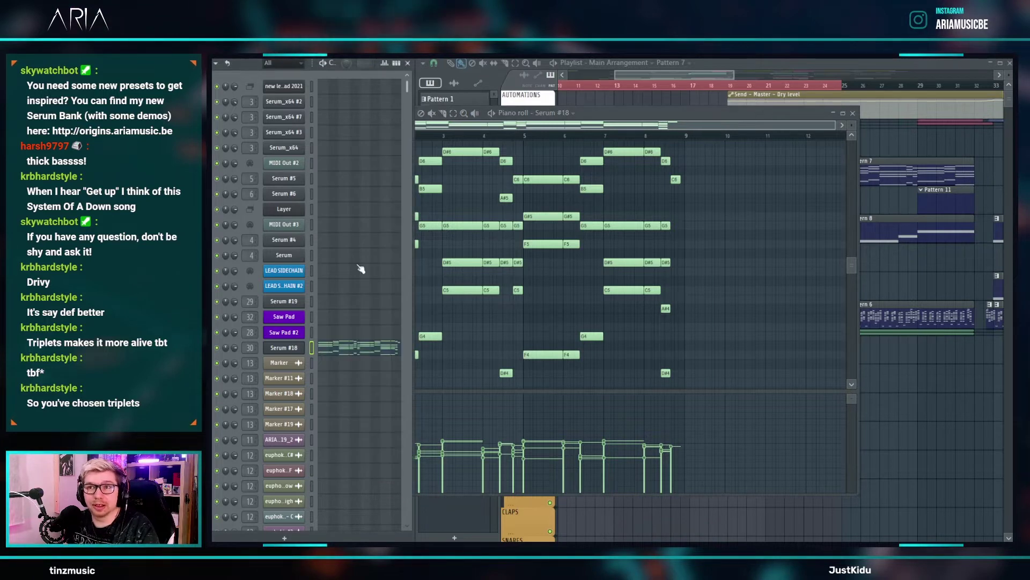
pyautogui.scroll(-15, 319, 261)
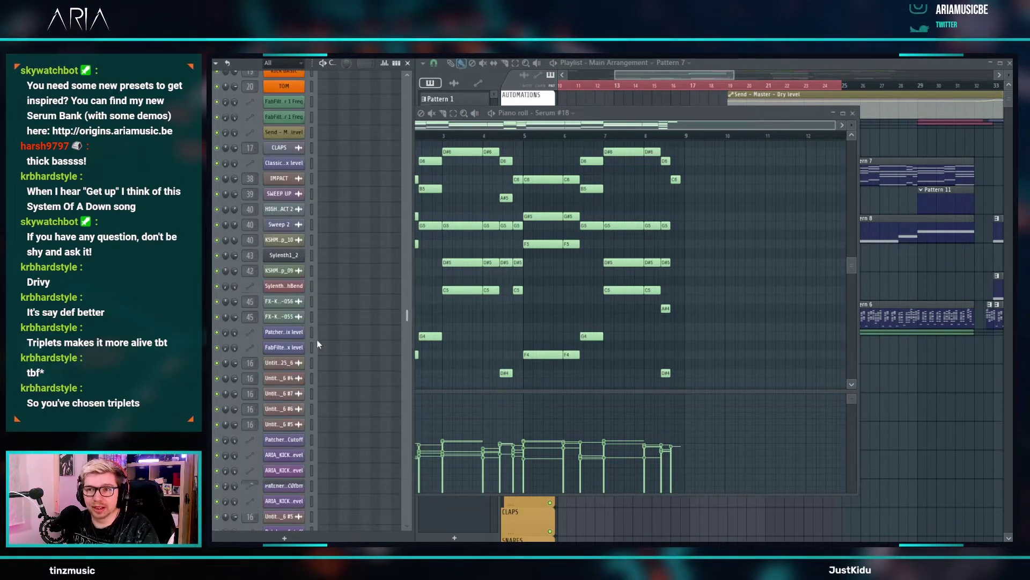
pyautogui.click(335, 490)
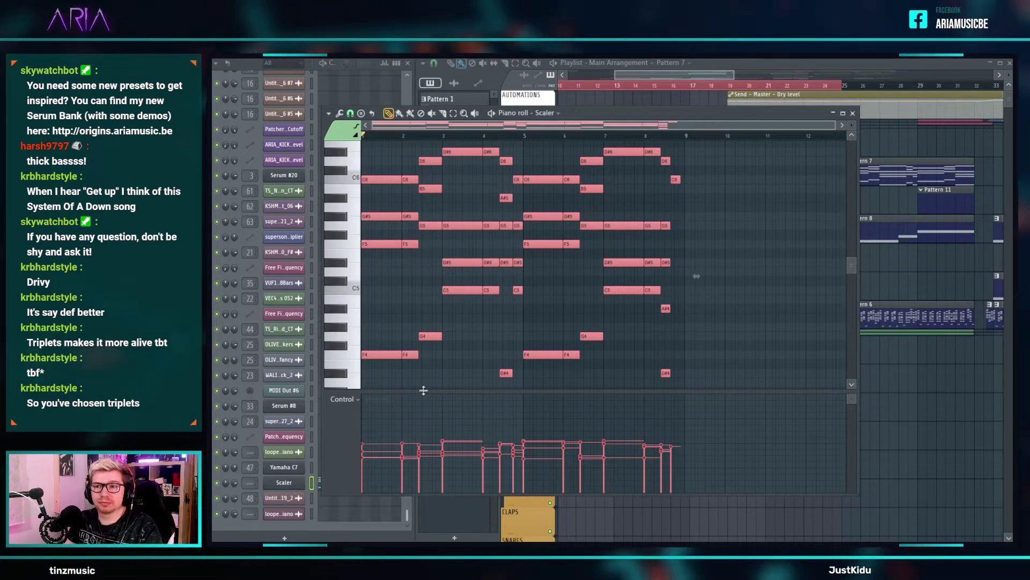
# - Clear Scaler's previously detected chords, run detection on the Pattern 7 chords and look through the detected scales
pyautogui.click(293, 485)
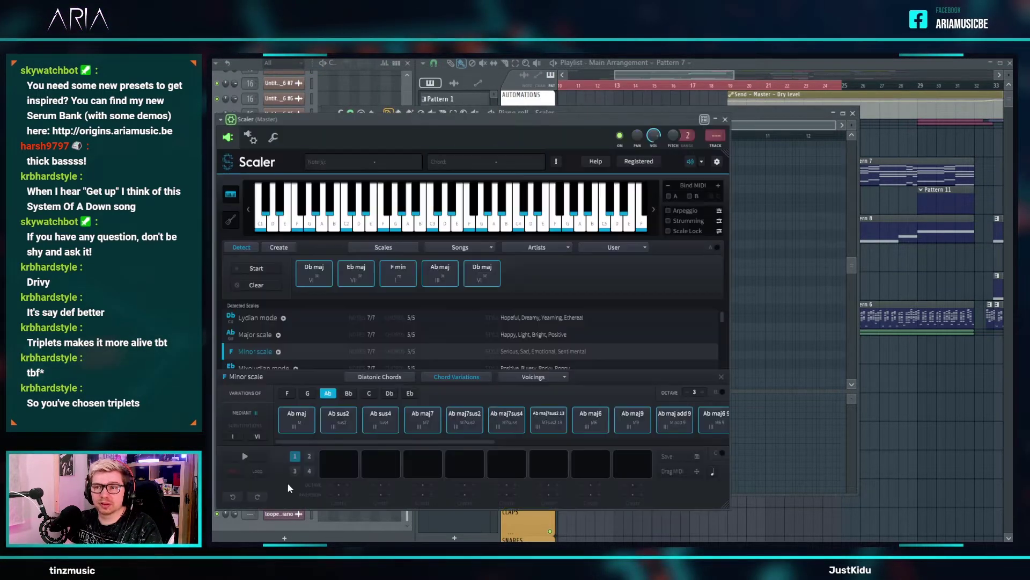
pyautogui.click(251, 285)
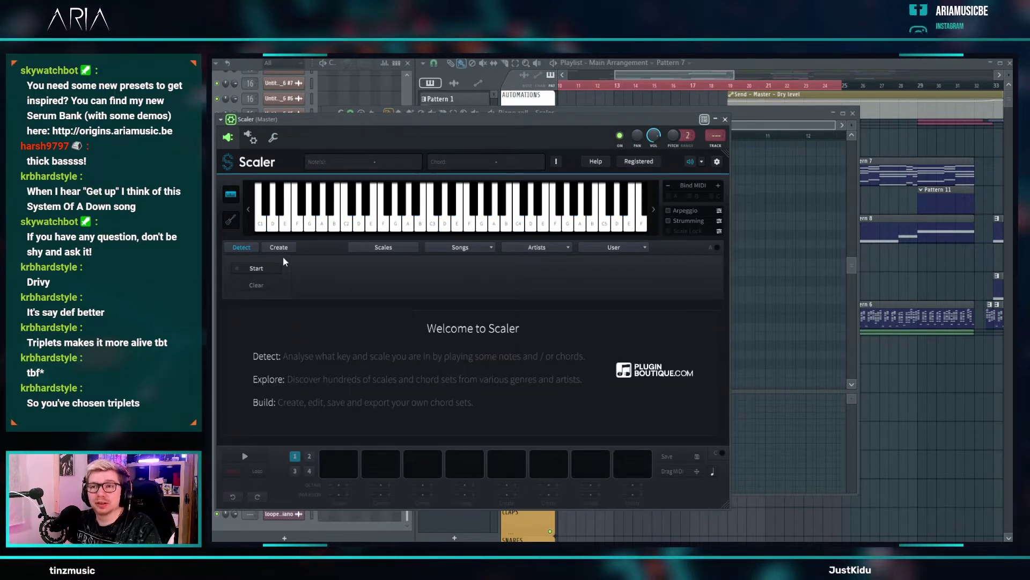
pyautogui.click(260, 269)
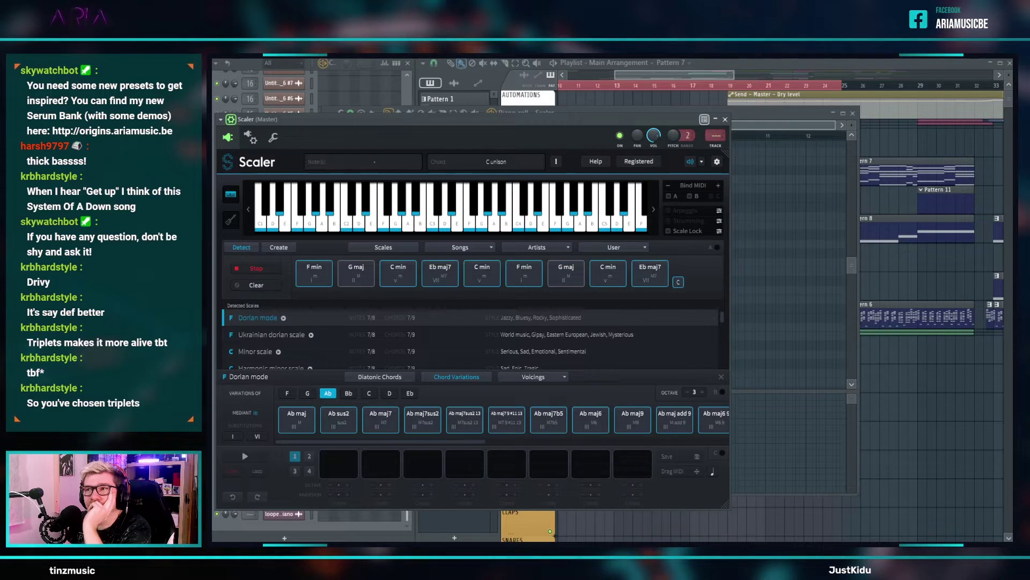
pyautogui.scroll(-5, 442, 345)
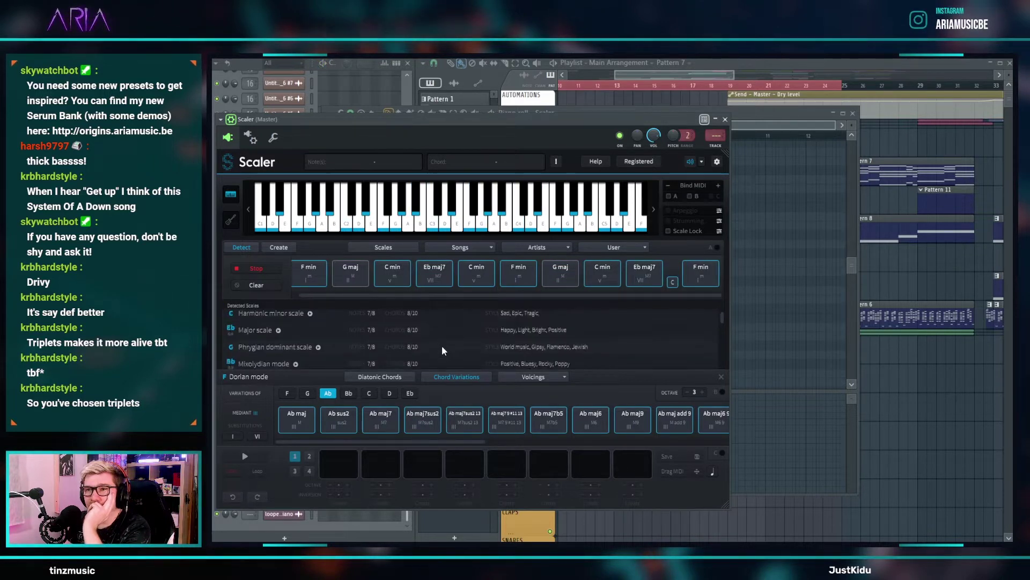
pyautogui.scroll(5, 436, 349)
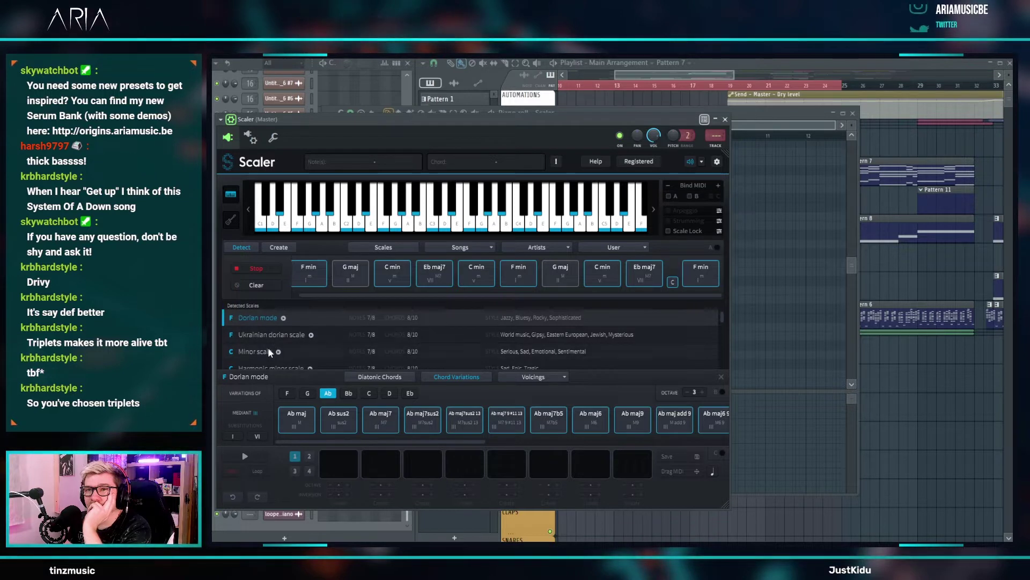
# - Select the C Minor scale in Scaler and audition the Ab chord variations from Ab maj to Ab maj add 9
pyautogui.click(259, 351)
pyautogui.click(299, 423)
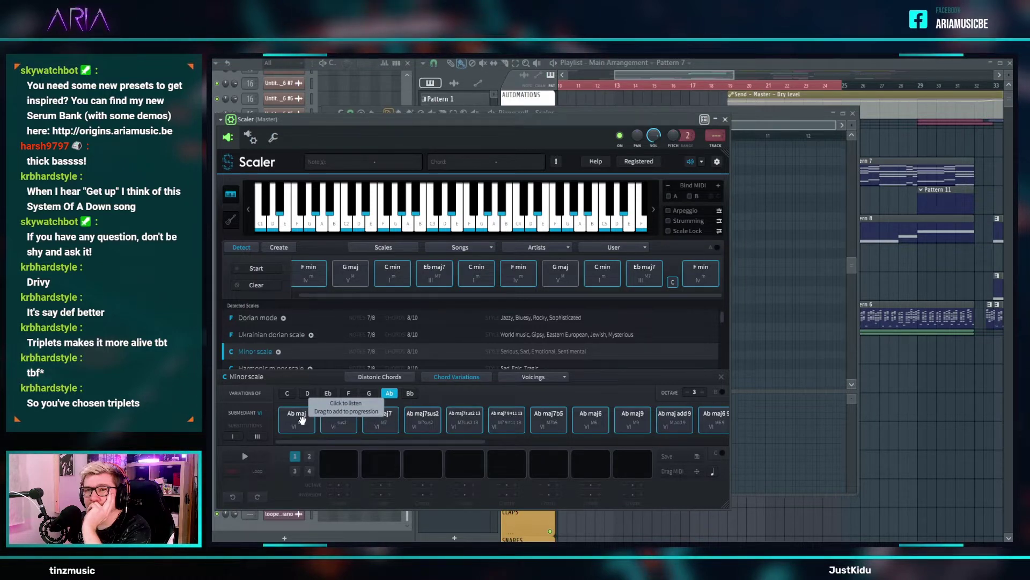
pyautogui.click(332, 421)
pyautogui.click(381, 421)
pyautogui.click(424, 421)
pyautogui.click(465, 421)
pyautogui.click(506, 421)
pyautogui.click(548, 421)
pyautogui.click(595, 419)
pyautogui.click(634, 421)
pyautogui.click(684, 422)
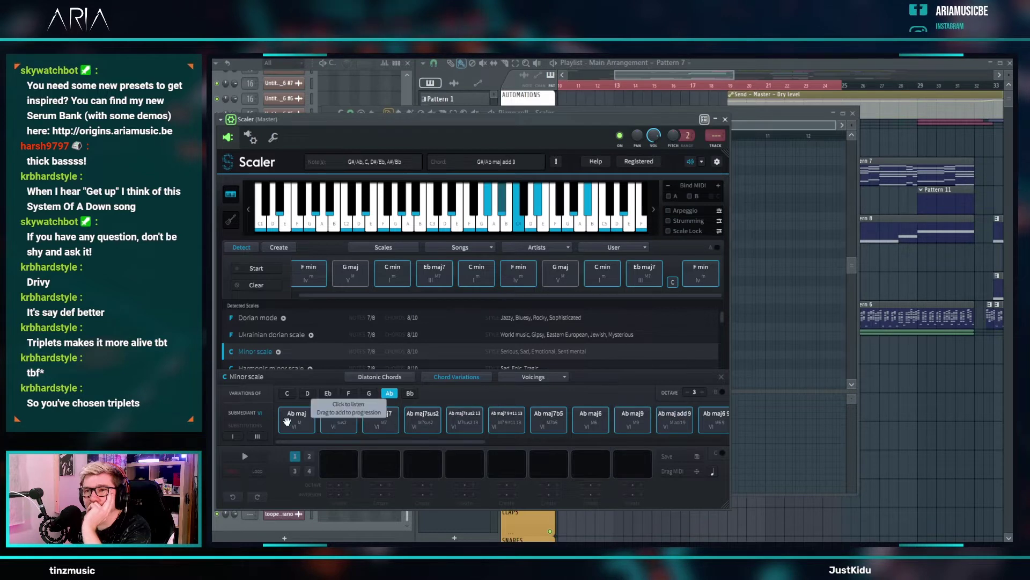
pyautogui.click(287, 421)
# - Switch the chord variations to C and audition the C min chord
pyautogui.click(287, 393)
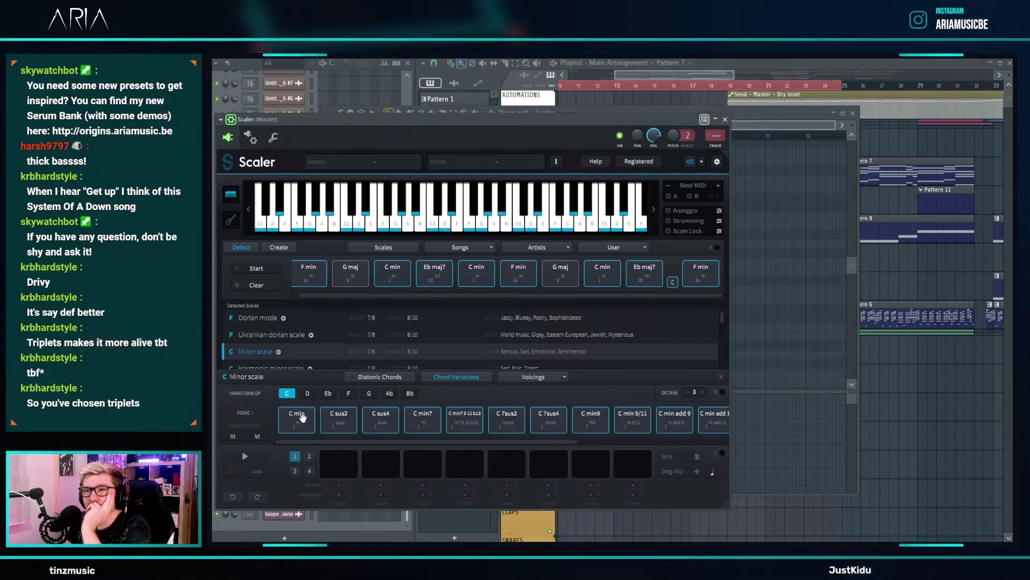
pyautogui.click(300, 419)
pyautogui.click(299, 422)
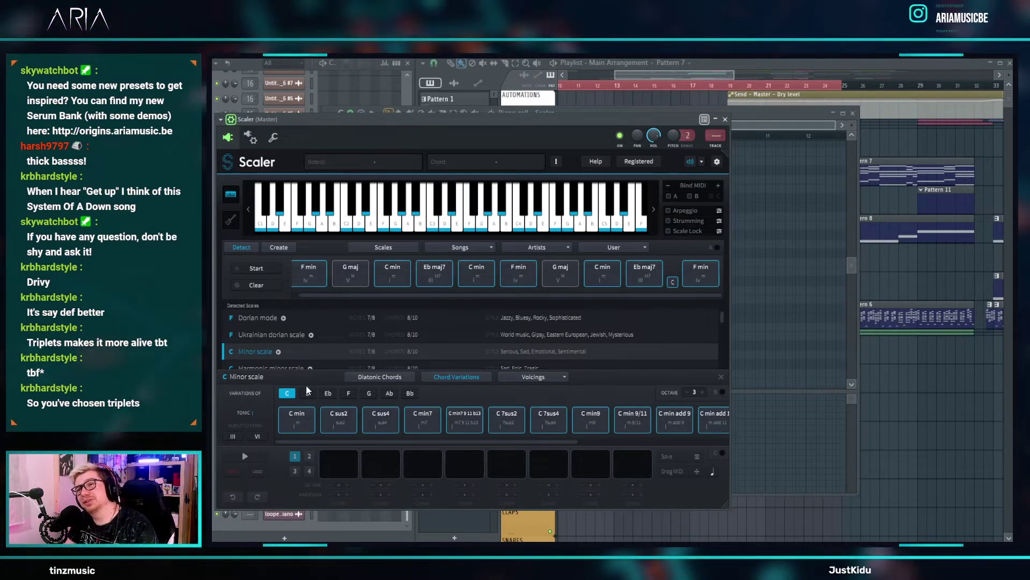
# - Select the F Dorian mode among the detected scales and audition the F min tonic chord
pyautogui.click(252, 319)
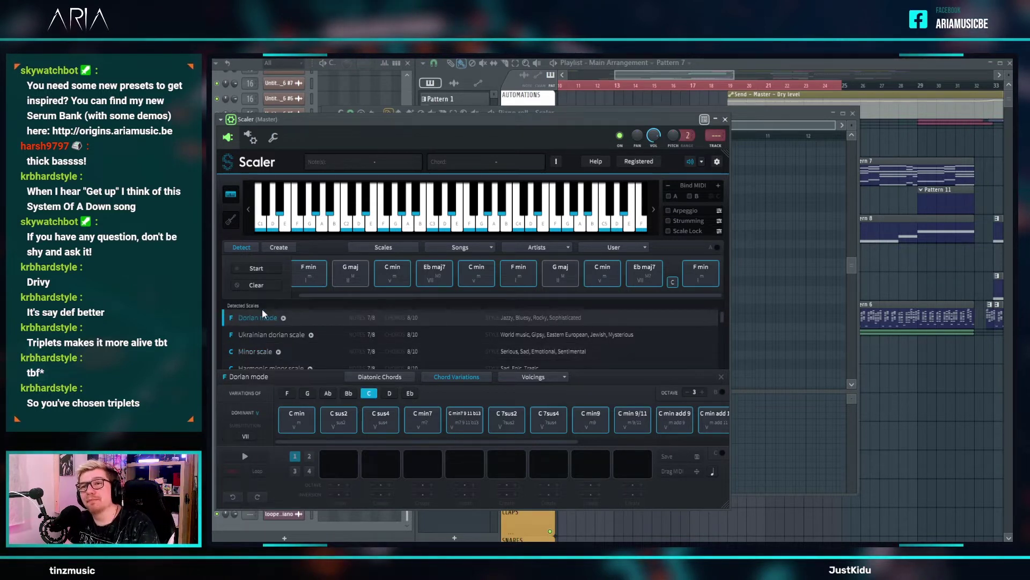
pyautogui.click(288, 392)
pyautogui.click(304, 426)
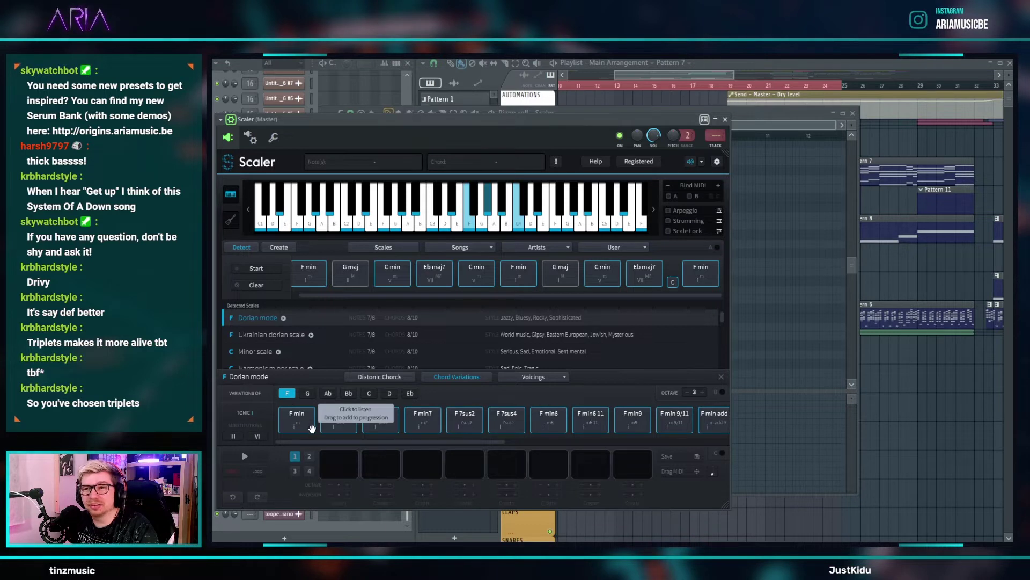
pyautogui.click(303, 427)
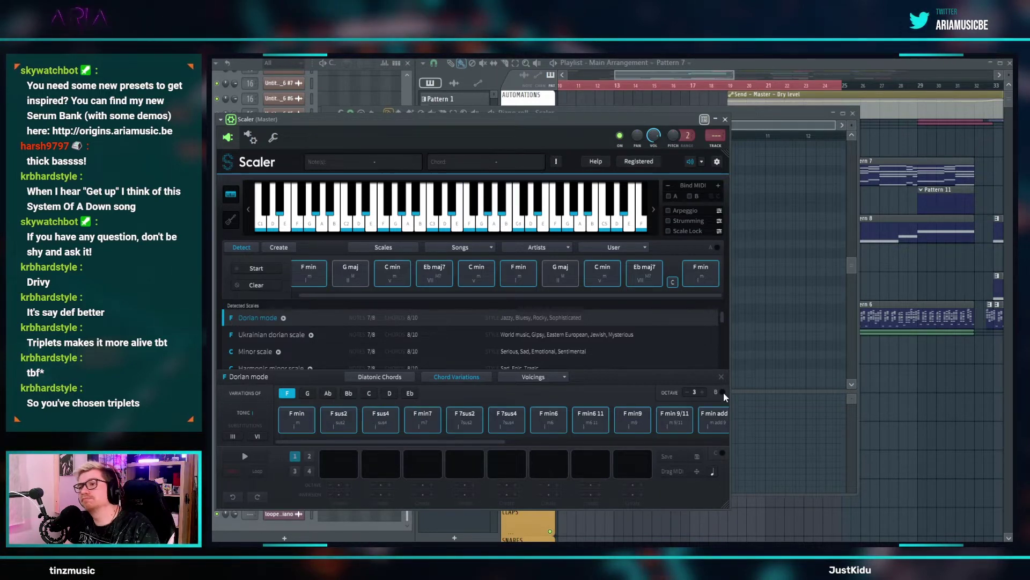
# - Check the arrangement in the playlist and audition the detected F min, G maj and C min chords in Scaler
pyautogui.click(920, 405)
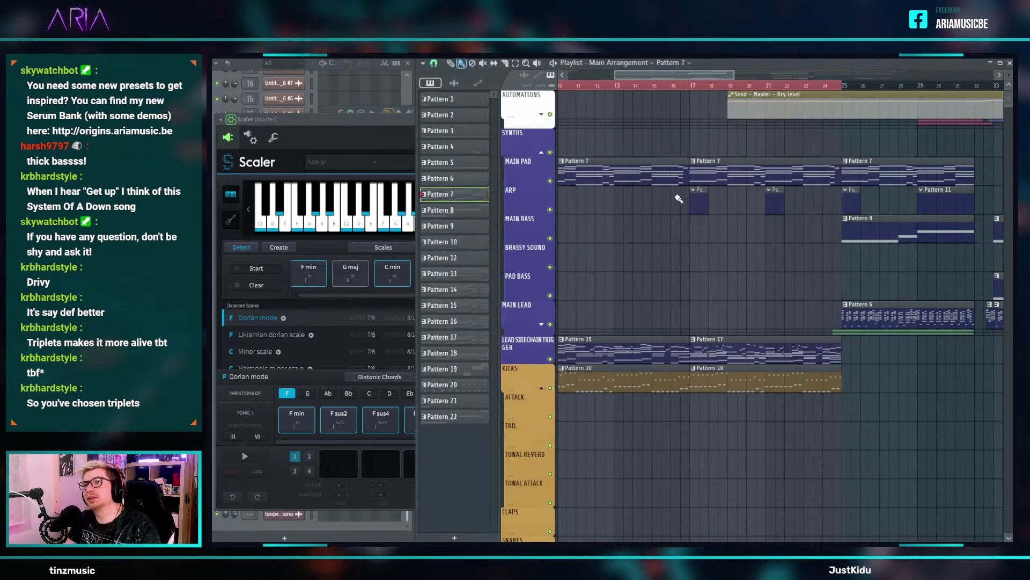
pyautogui.scroll(-2, 679, 199)
pyautogui.click(322, 280)
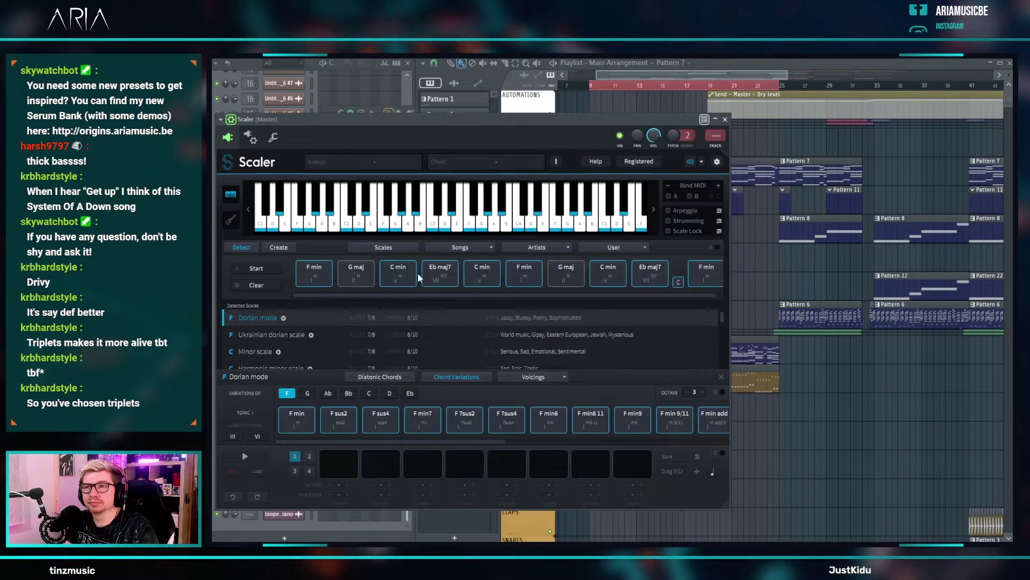
pyautogui.click(346, 269)
pyautogui.click(397, 270)
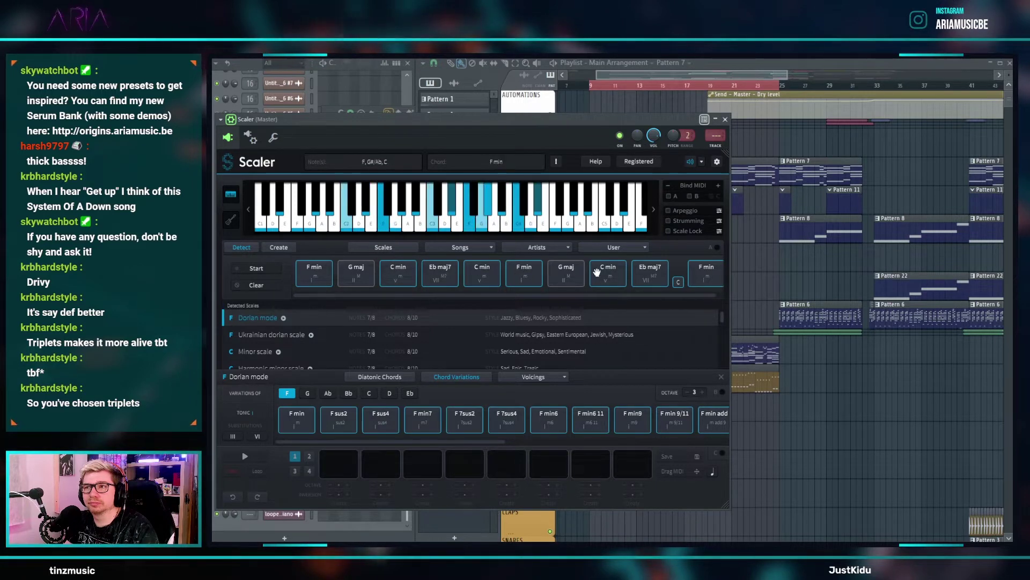
# - Pick Pattern 11 from the ARP track in the playlist and open the Serum #19 channel's piano roll
pyautogui.rightClick(862, 371)
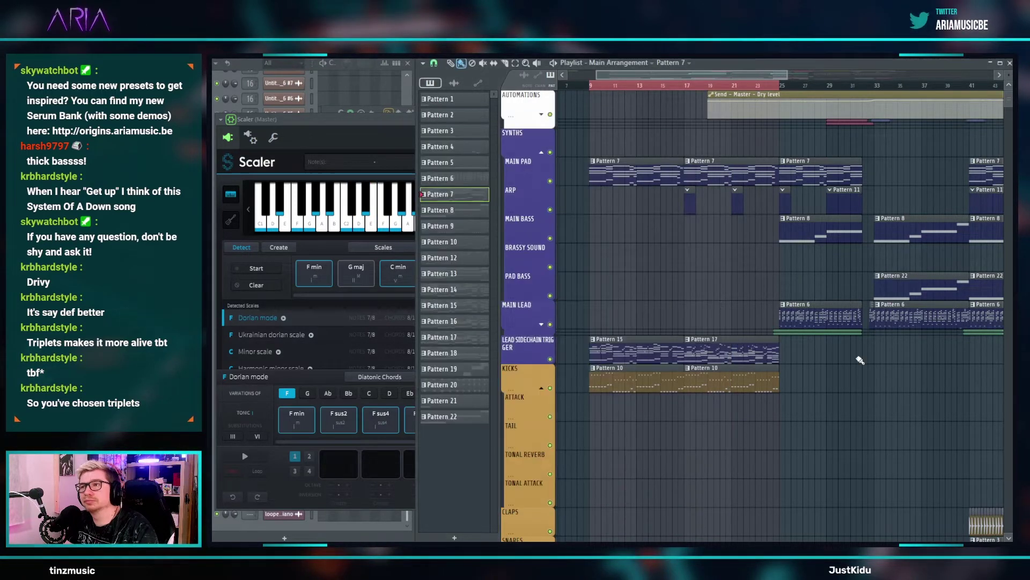
pyautogui.scroll(-2, 789, 253)
pyautogui.scroll(3, 677, 212)
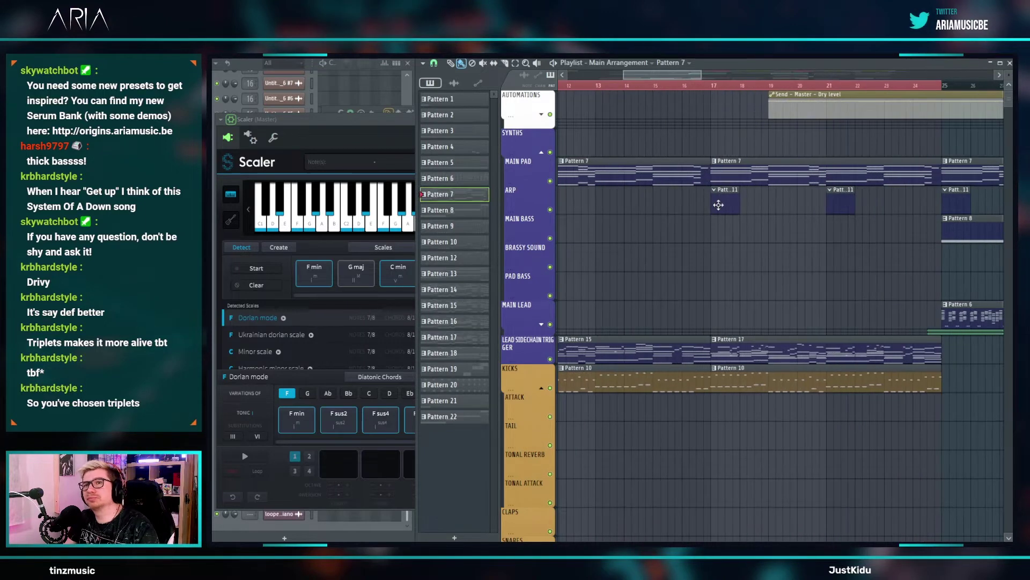
pyautogui.click(720, 202)
pyautogui.scroll(15, 402, 169)
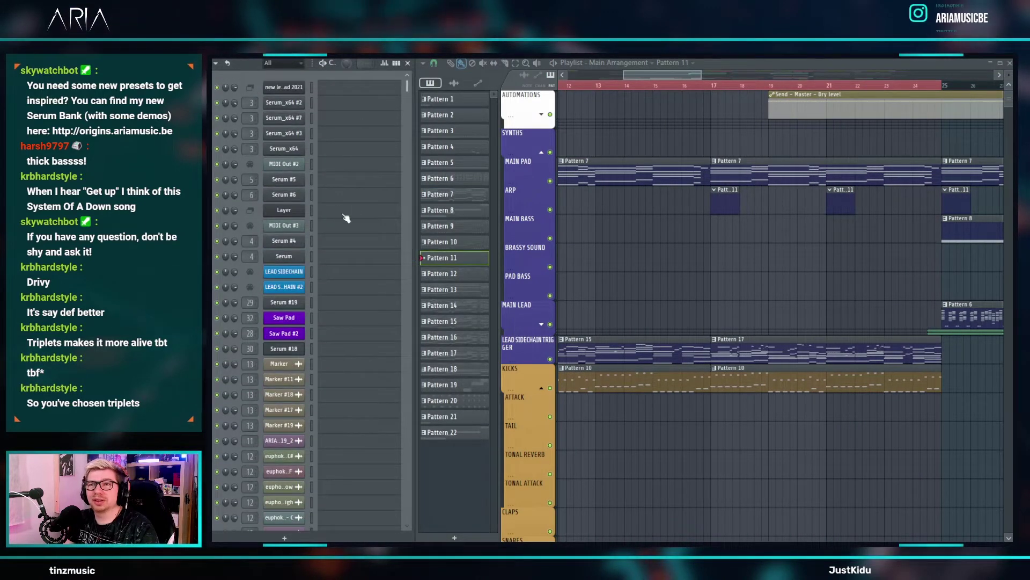
pyautogui.click(312, 180)
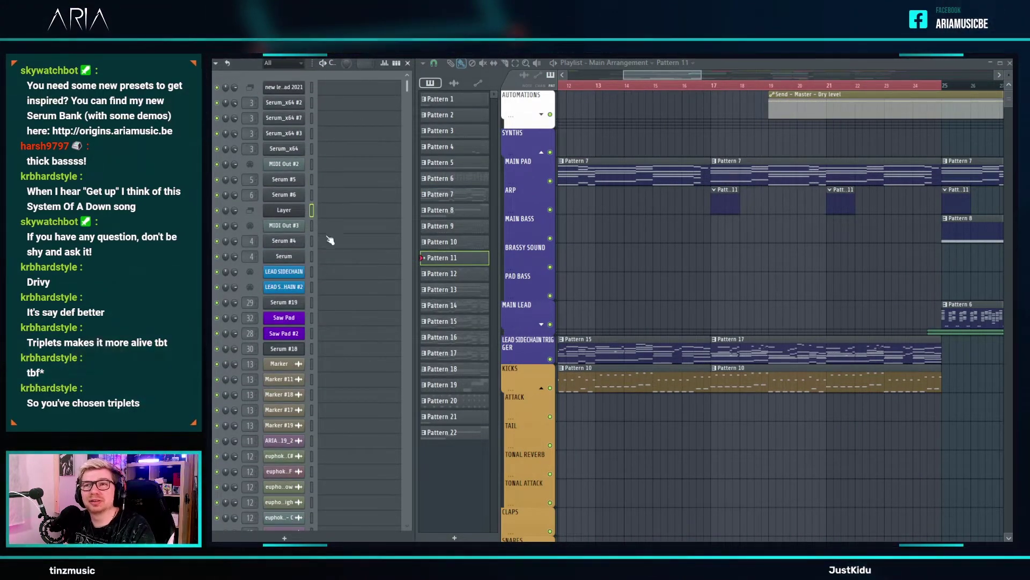
pyautogui.click(312, 304)
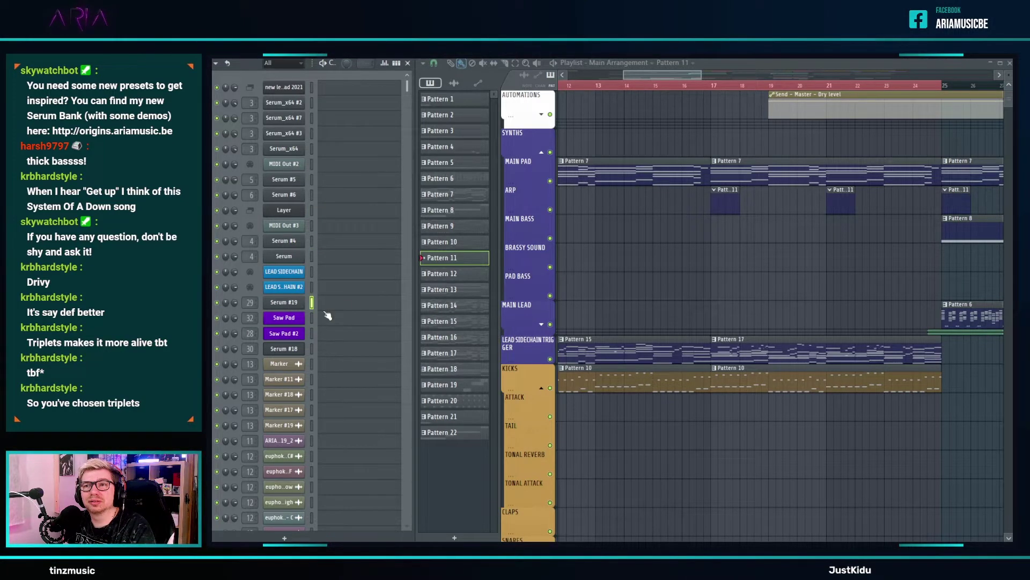
pyautogui.press('F7')
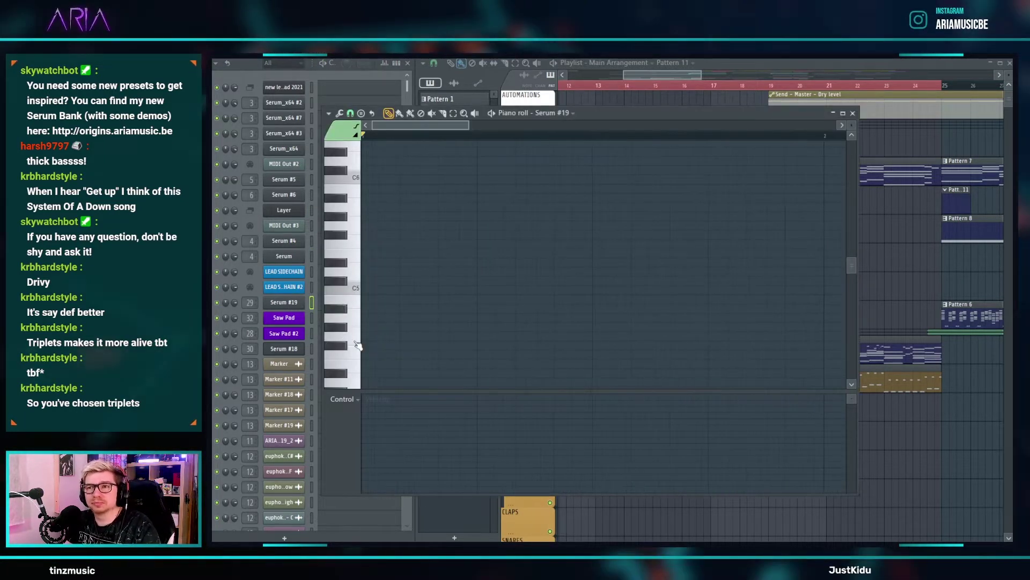
# - Stack short F5, G#5, C6, D#6 and F6 notes at the start of bar 1
pyautogui.click(373, 346)
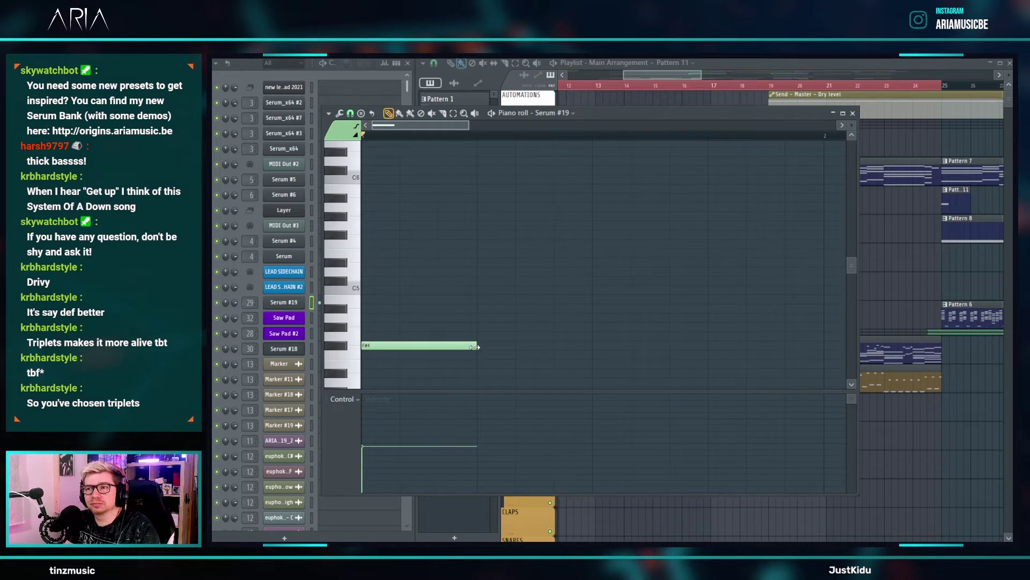
pyautogui.moveTo(377, 347); pyautogui.dragTo(353, 238)
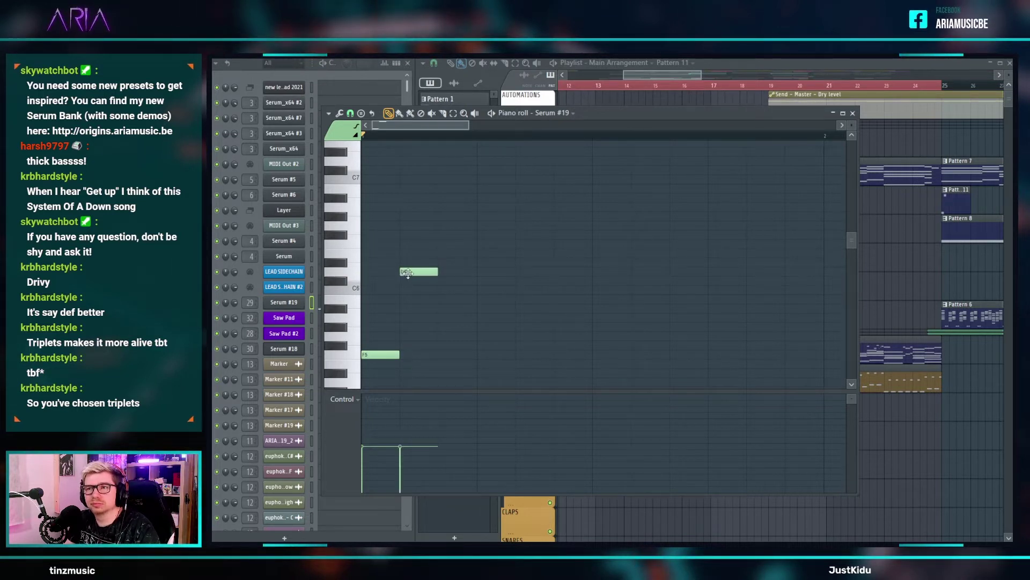
pyautogui.keyDown('shift'); pyautogui.moveTo(375, 356); pyautogui.dragTo(373, 324); pyautogui.keyUp('shift')
pyautogui.moveTo(374, 299); pyautogui.dragTo(375, 289)
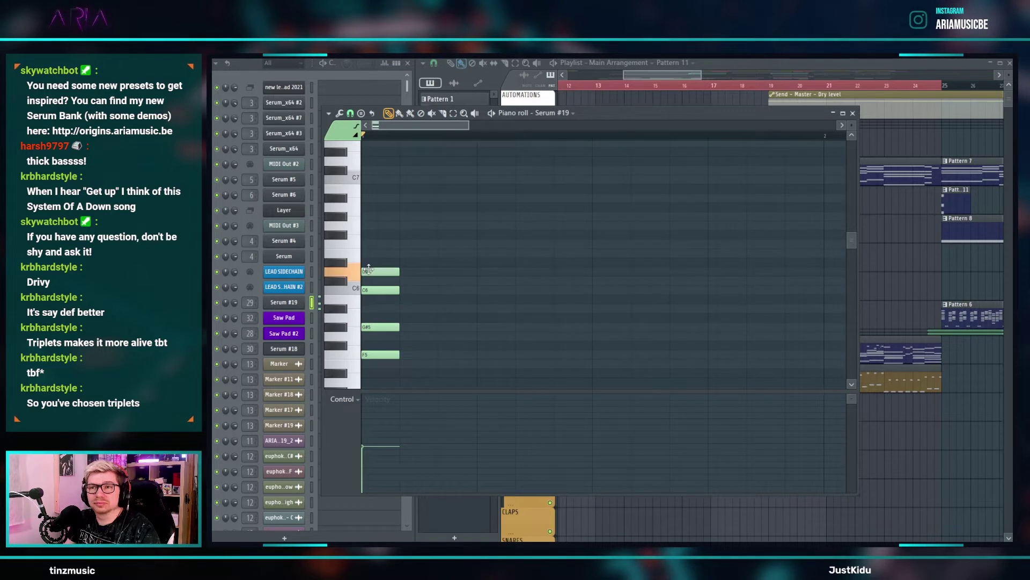
pyautogui.moveTo(368, 265); pyautogui.dragTo(368, 235)
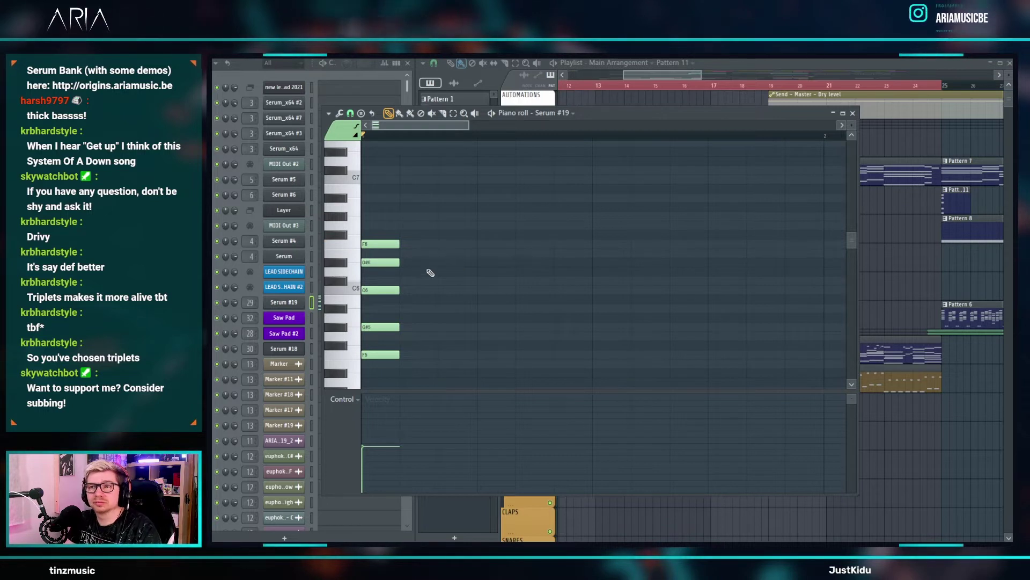
# - Spread the stacked notes into a rising triplet-feel sequence of F5, D#6, C6, G#6 and F6
pyautogui.moveTo(402, 289); pyautogui.dragTo(401, 289)
pyautogui.moveTo(380, 243); pyautogui.dragTo(456, 243)
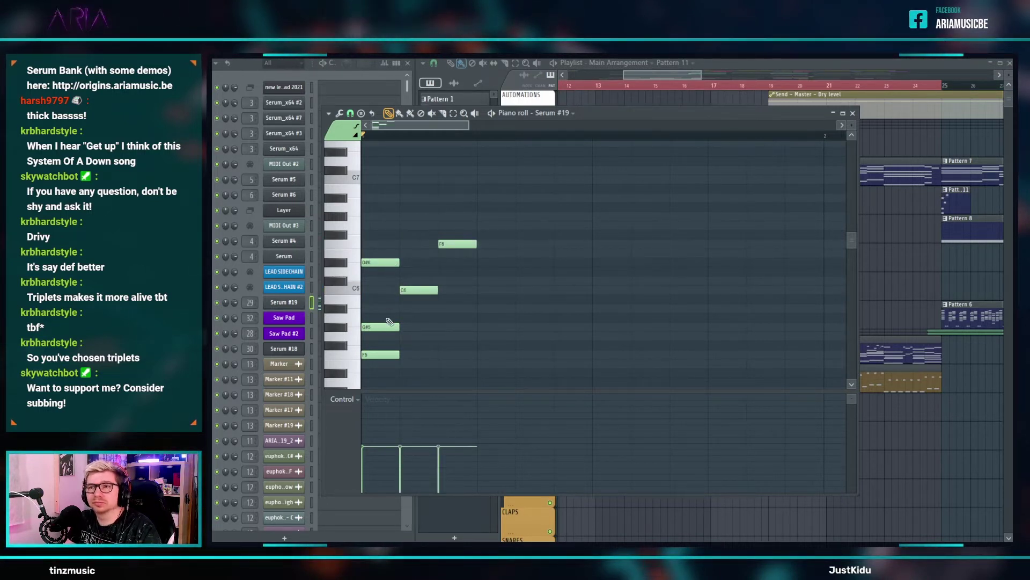
pyautogui.moveTo(388, 264); pyautogui.dragTo(411, 263)
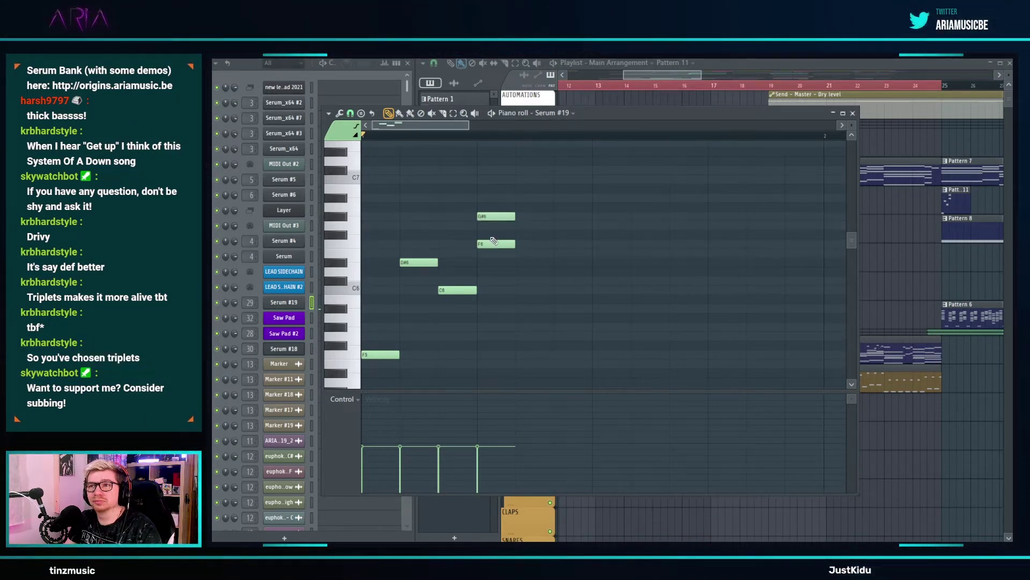
pyautogui.hotkey('ctrl', 'z')
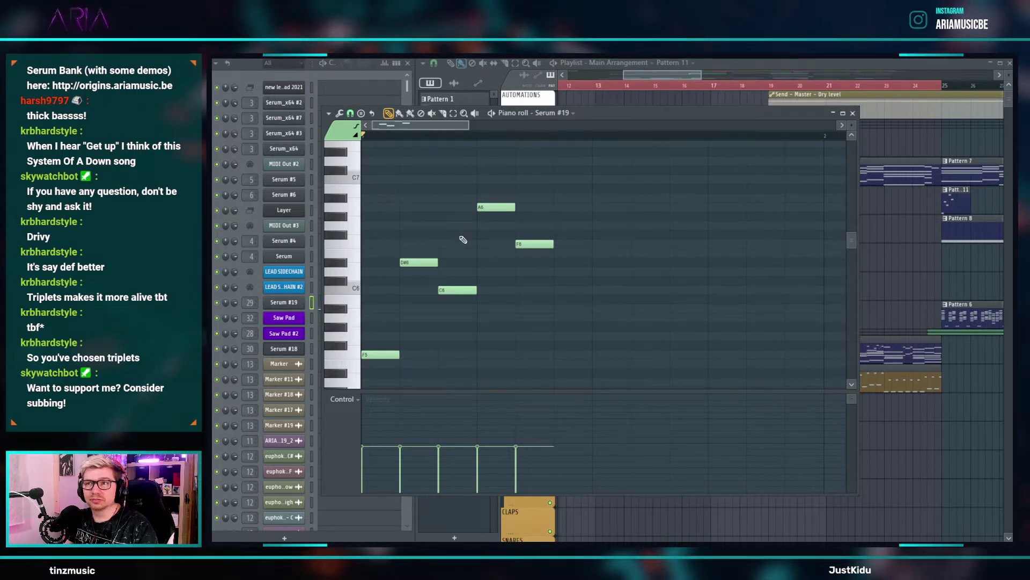
pyautogui.moveTo(481, 206); pyautogui.dragTo(481, 216)
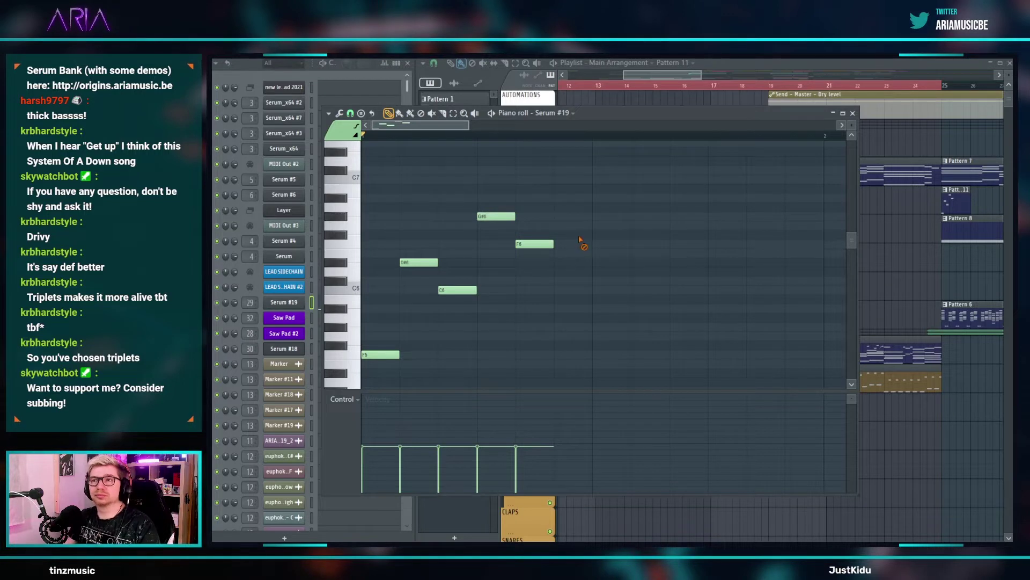
# - Rework the sequence into a six-note phrase of F5, C6, F5, G#6, F6 and C6
pyautogui.moveTo(422, 262); pyautogui.dragTo(422, 253)
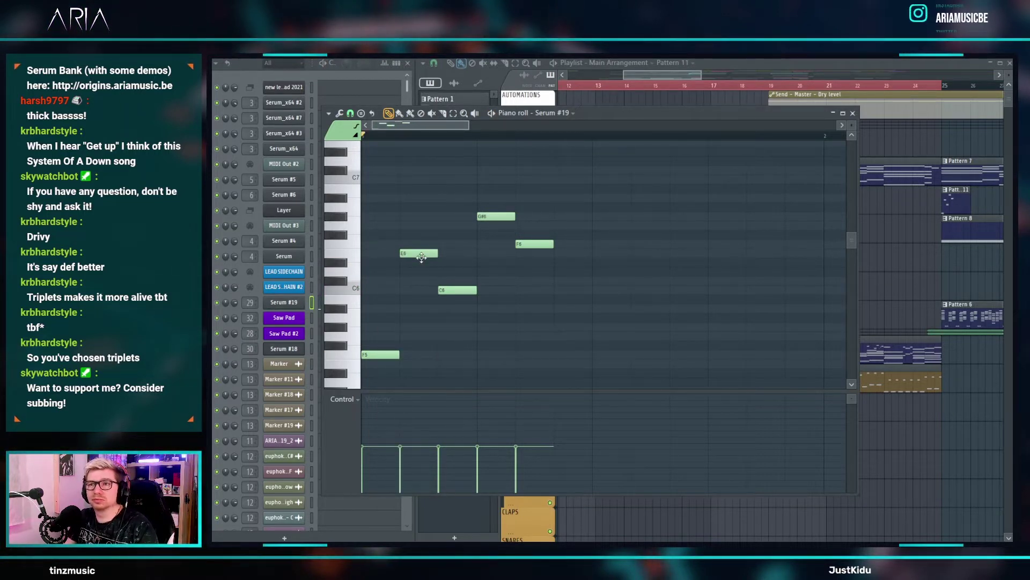
pyautogui.rightClick(422, 255)
pyautogui.rightClick(410, 274)
pyautogui.click(404, 281)
pyautogui.rightClick(407, 283)
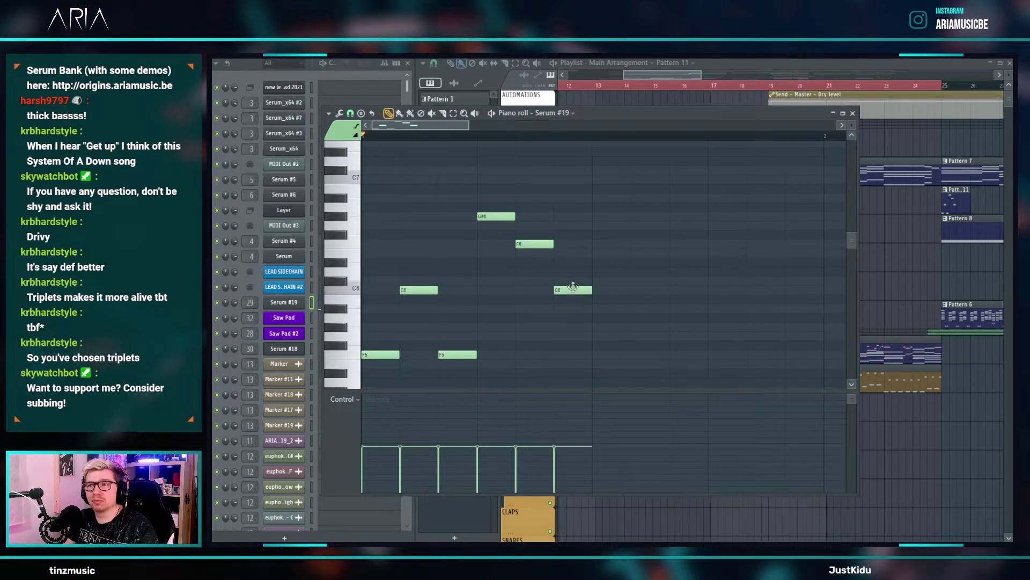
# - Repeat the six-note phrase to fill bar 1, shorten its notes and play the pattern
pyautogui.scroll(-3, 573, 286)
pyautogui.moveTo(510, 369); pyautogui.dragTo(362, 175)
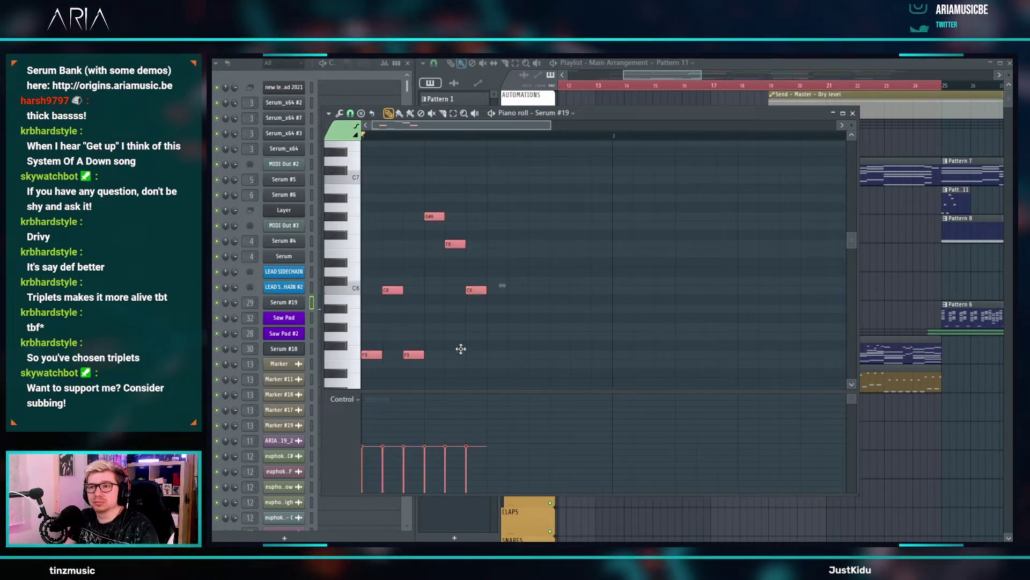
pyautogui.hotkey('ctrl', 'b')
pyautogui.press('space')
pyautogui.hotkey('ctrl', 'd')
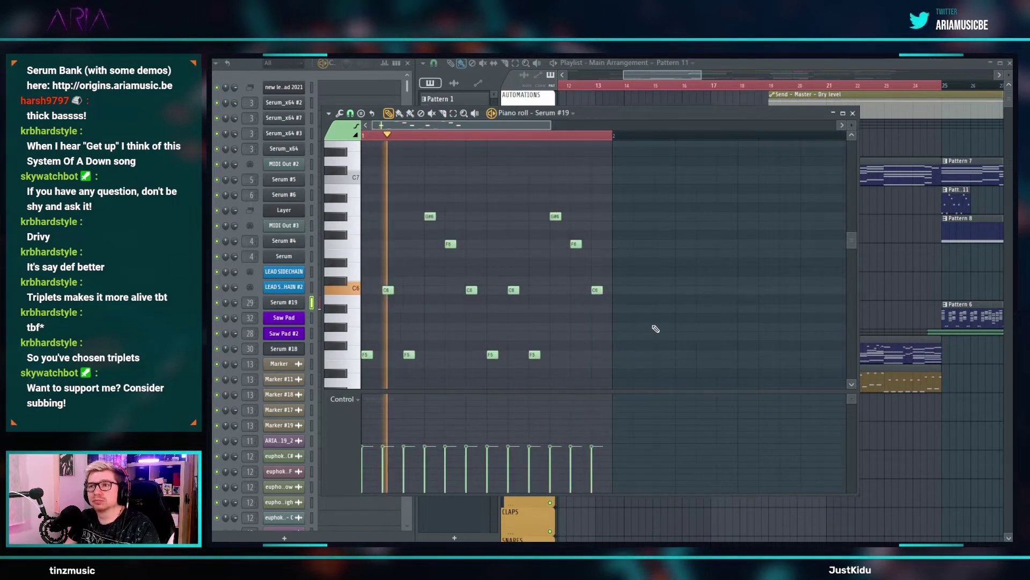
# - Fill the ARP track with back-to-back Pattern 11 clips from bar 17 to bar 25 and play the arrangement
pyautogui.click(664, 81)
pyautogui.moveTo(757, 211); pyautogui.dragTo(725, 210)
pyautogui.moveTo(725, 210); pyautogui.dragTo(928, 202)
pyautogui.keyDown('ctrl'); pyautogui.click(920, 211); pyautogui.keyUp('ctrl')
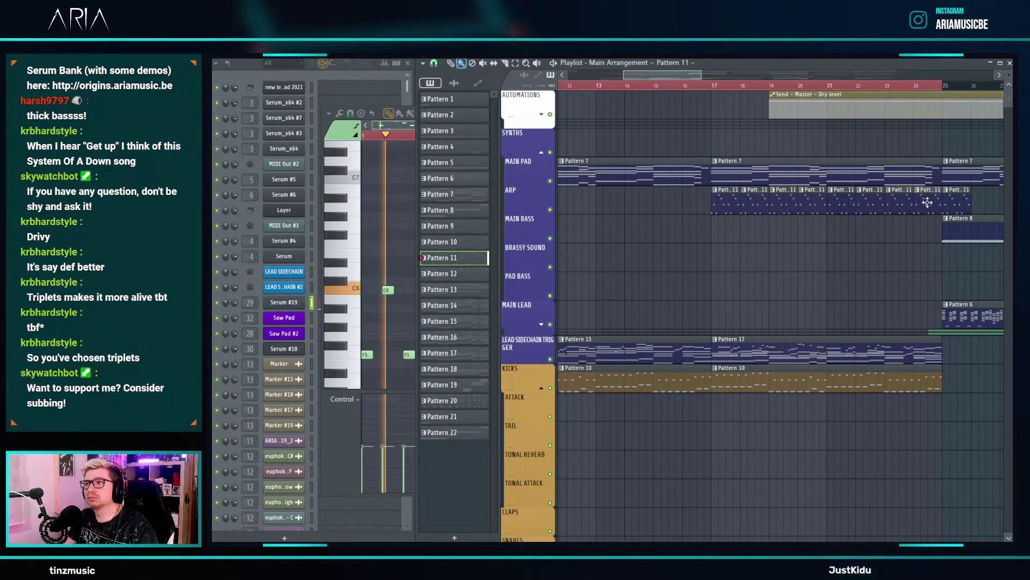
pyautogui.scroll(-3, 701, 195)
pyautogui.click(654, 85)
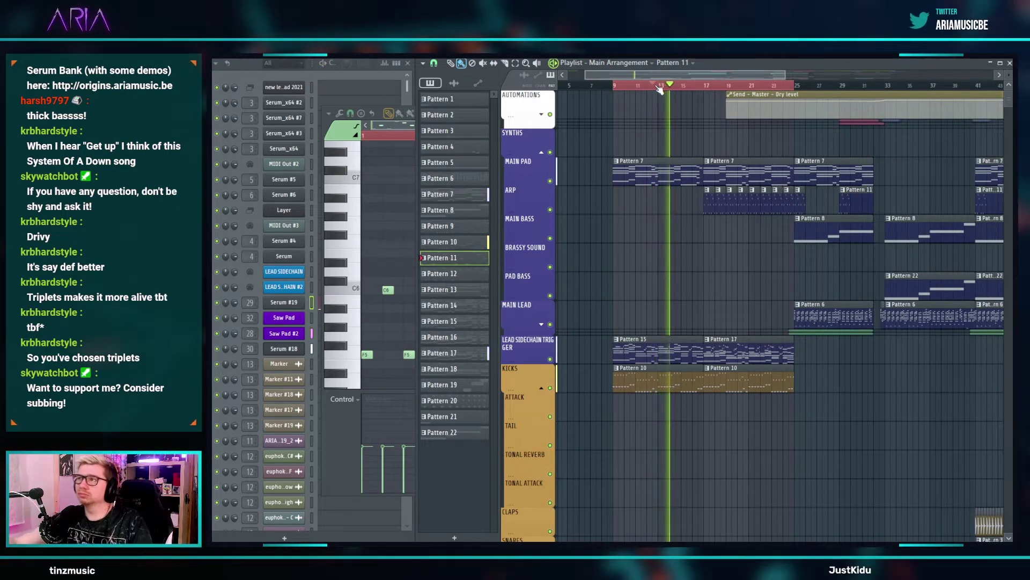
# - Transpose all the Serum #19 arp notes up one octave and deselect them
pyautogui.click(415, 227)
pyautogui.hotkey('ctrl', 'a')
pyautogui.scroll(3, 416, 236)
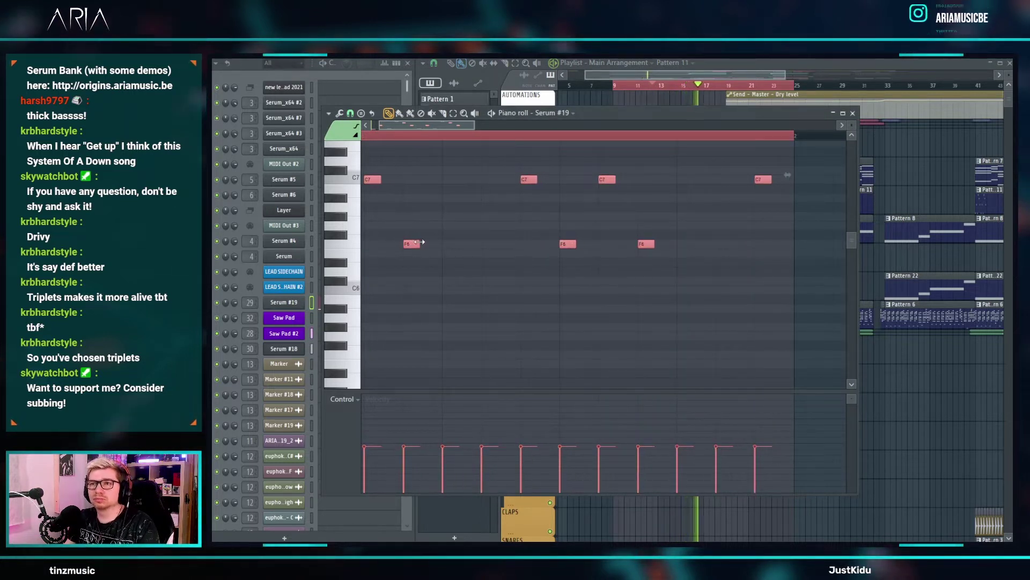
pyautogui.scroll(-3, 437, 242)
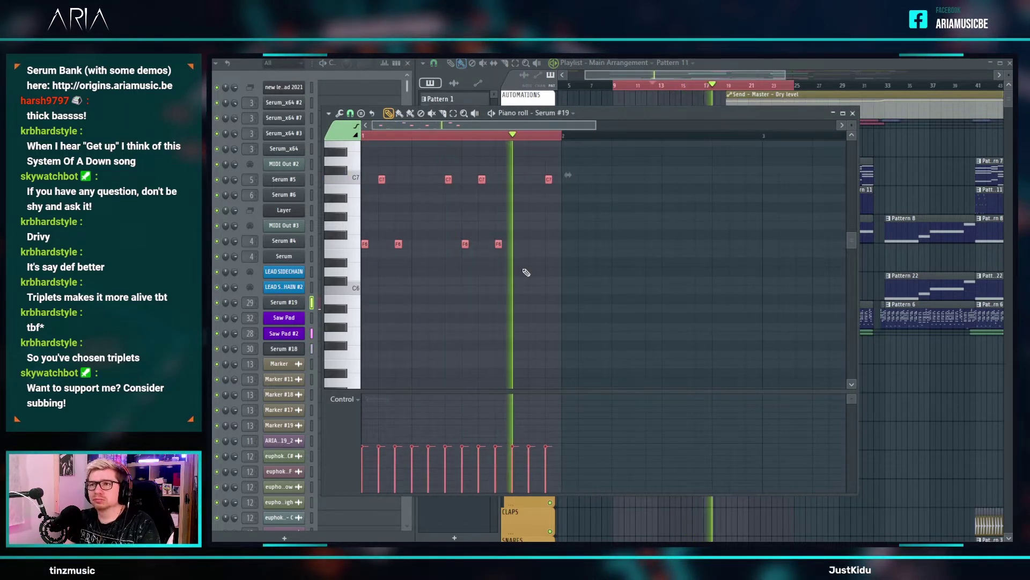
pyautogui.hotkey('ctrl', 'd')
pyautogui.scroll(4, 626, 268)
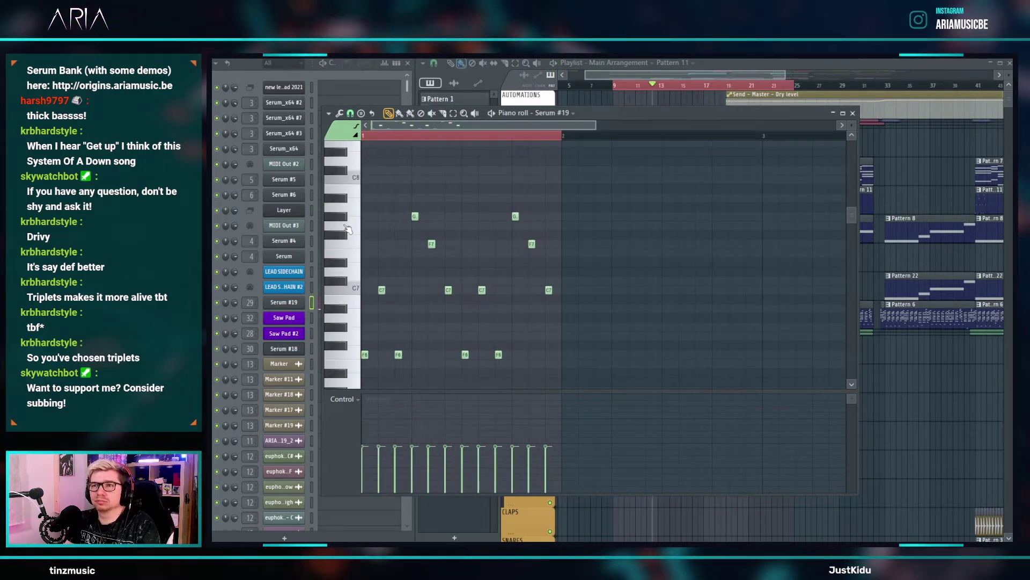
# - Lower the two F7 notes of the arp to D#7 and listen to the result
pyautogui.keyDown('ctrl'); pyautogui.click(349, 244); pyautogui.keyUp('ctrl')
pyautogui.press('Down')
pyautogui.press('Down')
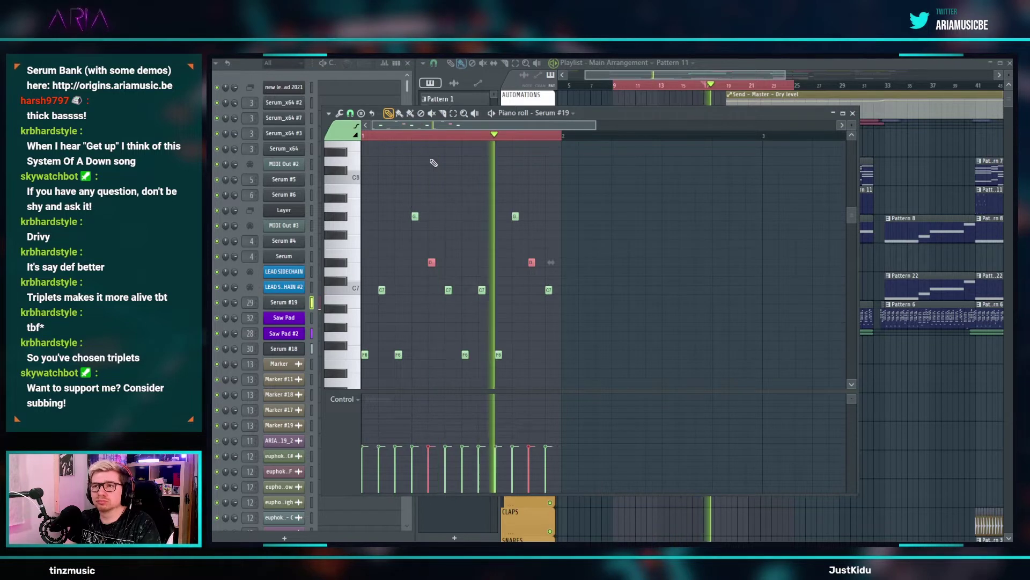
pyautogui.keyDown('ctrl'); pyautogui.click(600, 309); pyautogui.keyUp('ctrl')
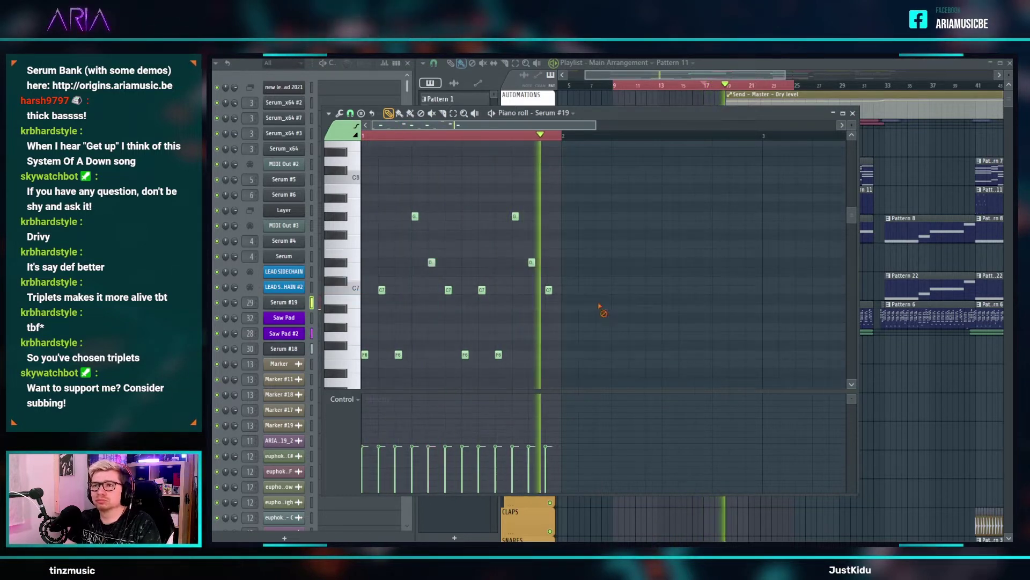
pyautogui.press('space')
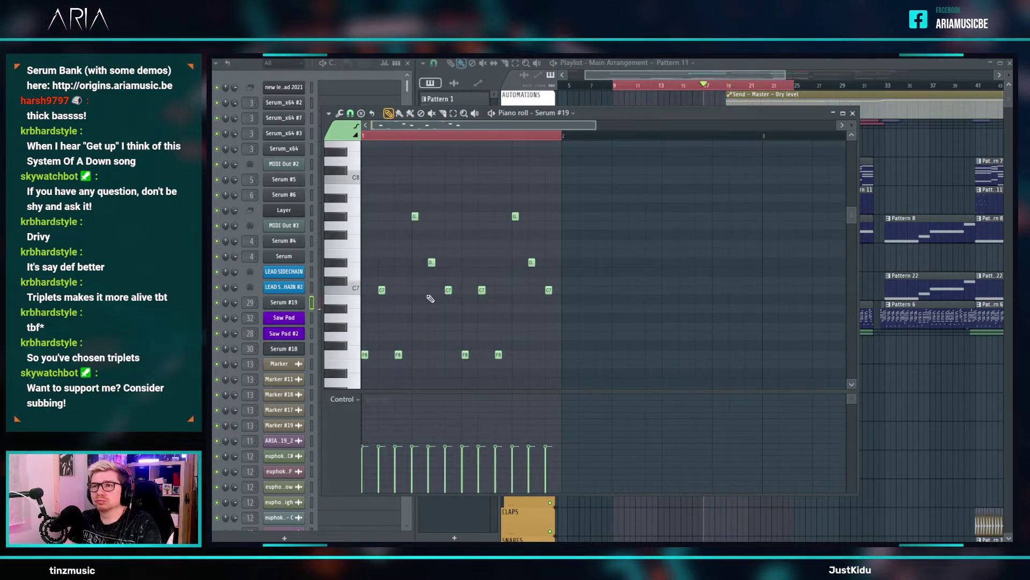
# - Lower the sixth and last notes of the arp from C7 to G#6
pyautogui.rightClick(447, 291)
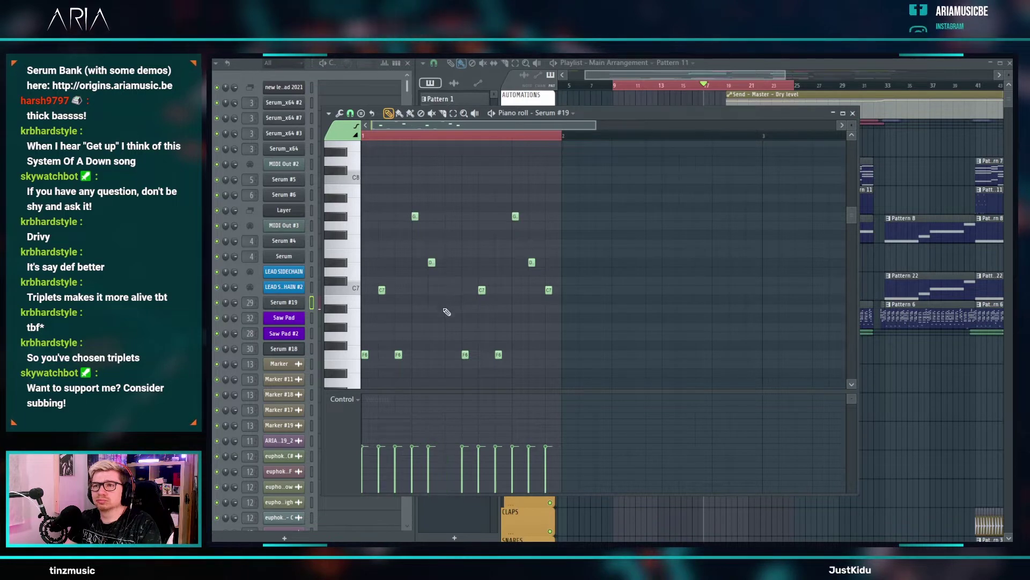
pyautogui.press('space')
pyautogui.press('space')
pyautogui.keyDown('ctrl'); pyautogui.moveTo(613, 321); pyautogui.dragTo(448, 310); pyautogui.keyUp('ctrl')
pyautogui.hotkey('shift', 'Down')
pyautogui.press('space')
pyautogui.hotkey('shift', 'Down')
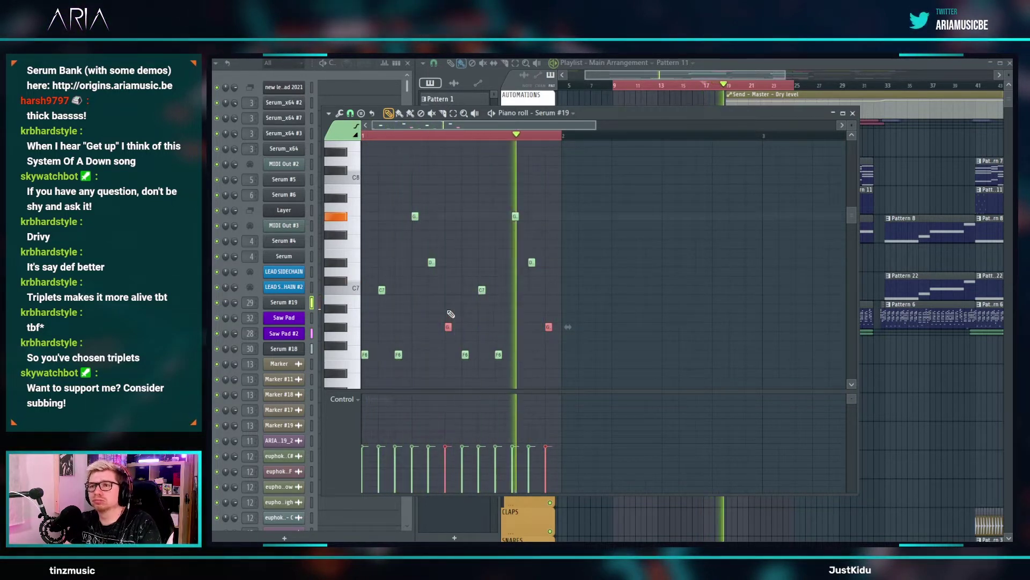
# - Compare the sixth and last arp notes at G6 and G#6 during playback, leaving them on G#6
pyautogui.press('Down')
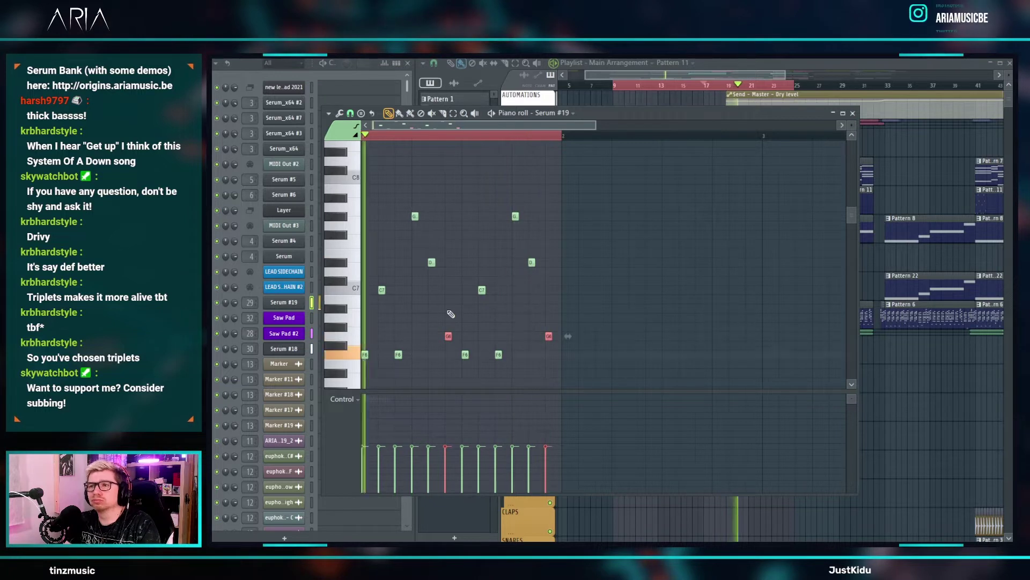
pyautogui.press('Up')
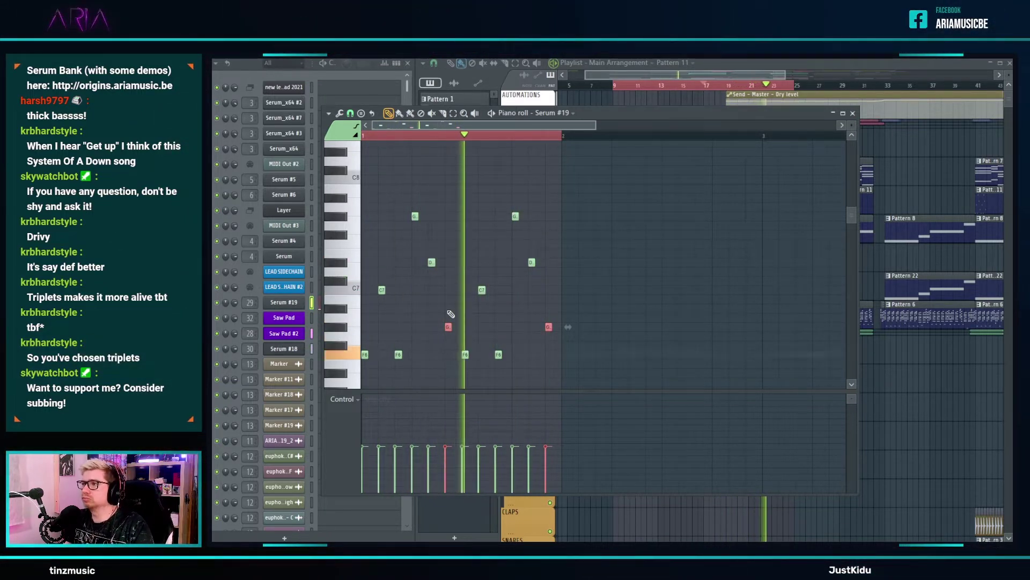
pyautogui.press('Down')
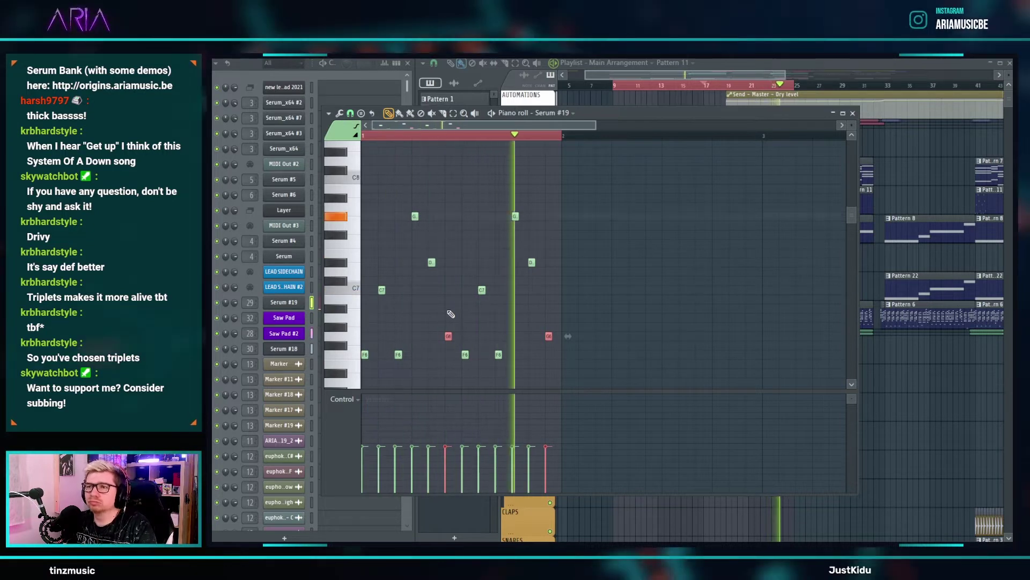
pyautogui.press('Up')
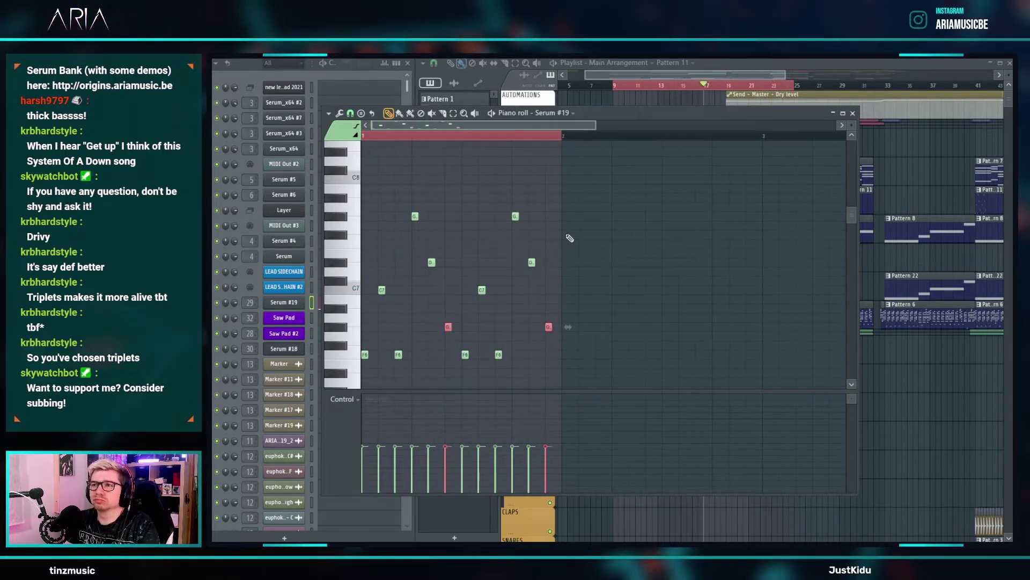
# - Raise the two D#7 notes of the arp to F7 and listen to the phrase
pyautogui.moveTo(565, 271); pyautogui.dragTo(355, 240)
pyautogui.press('Up')
pyautogui.press('Up')
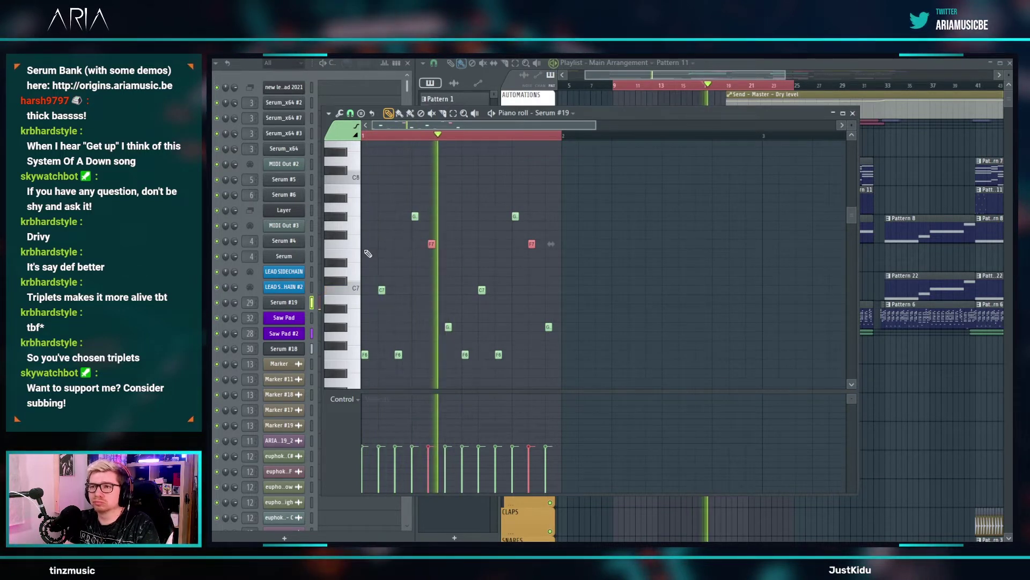
pyautogui.moveTo(566, 338); pyautogui.dragTo(448, 321)
# - Duplicate the arp phrase end to end until the triplet pattern fills four bars
pyautogui.moveTo(593, 359); pyautogui.dragTo(361, 184)
pyautogui.press('space')
pyautogui.scroll(-2, 438, 295)
pyautogui.keyDown('shift'); pyautogui.moveTo(381, 358); pyautogui.dragTo(493, 342); pyautogui.keyUp('shift')
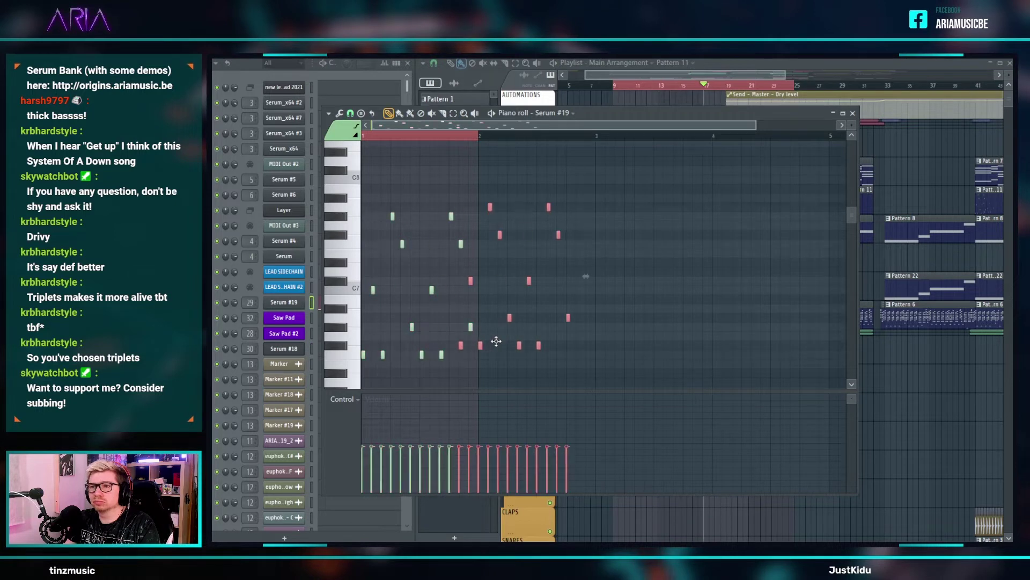
pyautogui.keyDown('ctrl'); pyautogui.moveTo(607, 368); pyautogui.dragTo(363, 184); pyautogui.keyUp('ctrl')
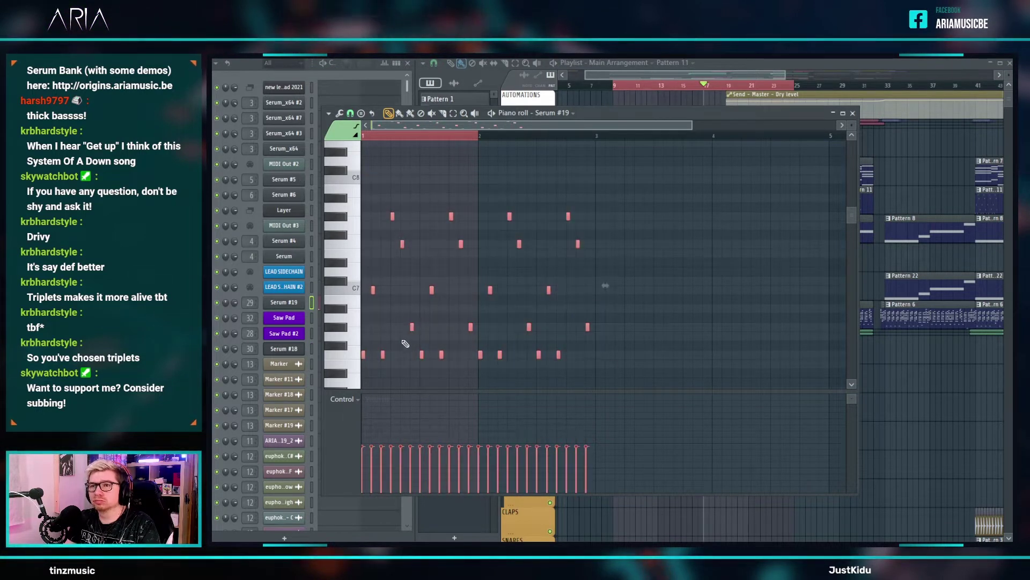
pyautogui.keyDown('shift'); pyautogui.moveTo(384, 354); pyautogui.dragTo(621, 360); pyautogui.keyUp('shift')
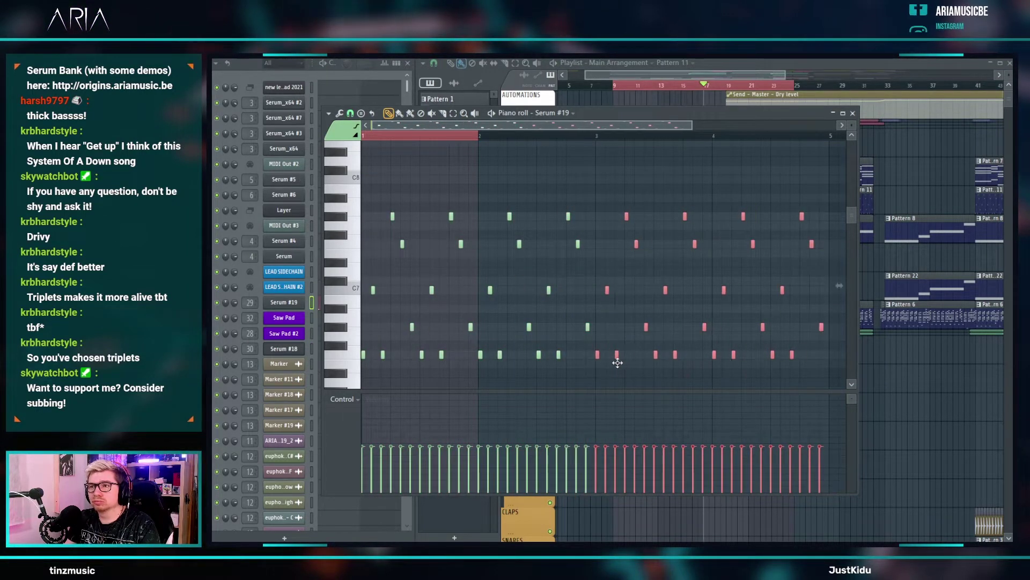
# - Lower the last four G#6 notes of the arp to G6 and lengthen all its notes
pyautogui.keyDown('ctrl'); pyautogui.scroll(-2, 625, 338); pyautogui.keyUp('ctrl')
pyautogui.hotkey('ctrl', 'd')
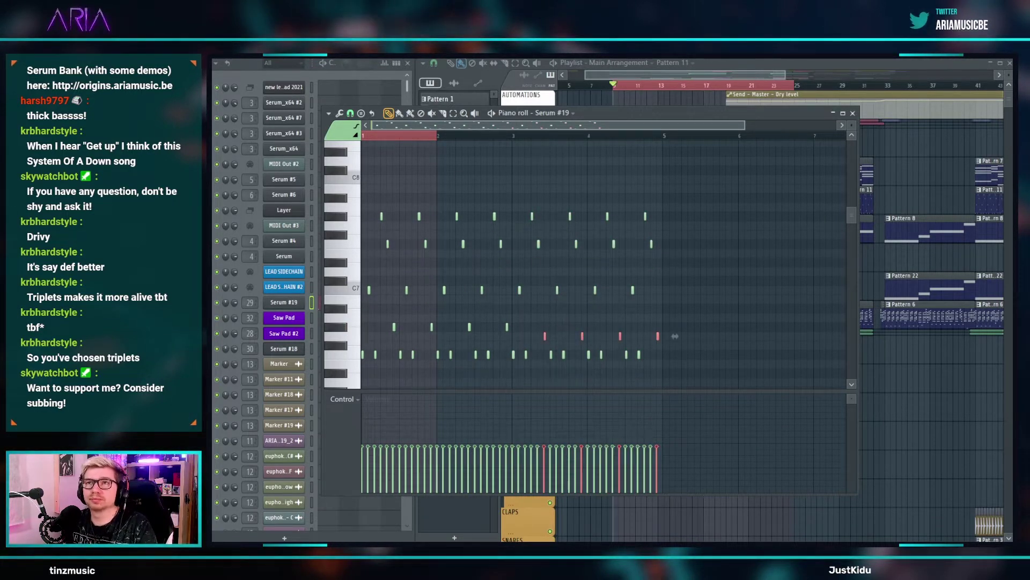
pyautogui.hotkey('ctrl', 'a')
pyautogui.scroll(4, 378, 359)
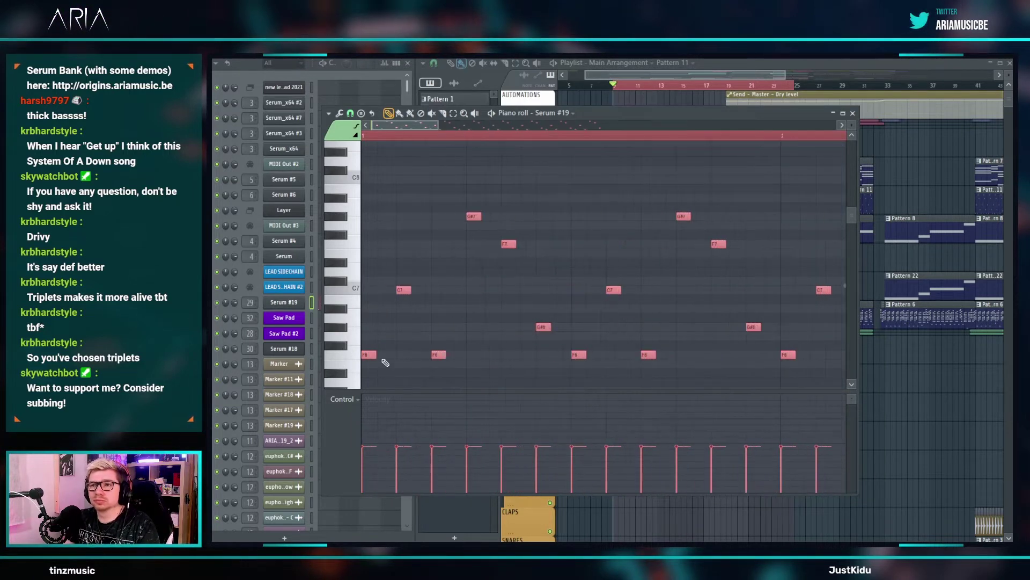
pyautogui.scroll(-4, 390, 355)
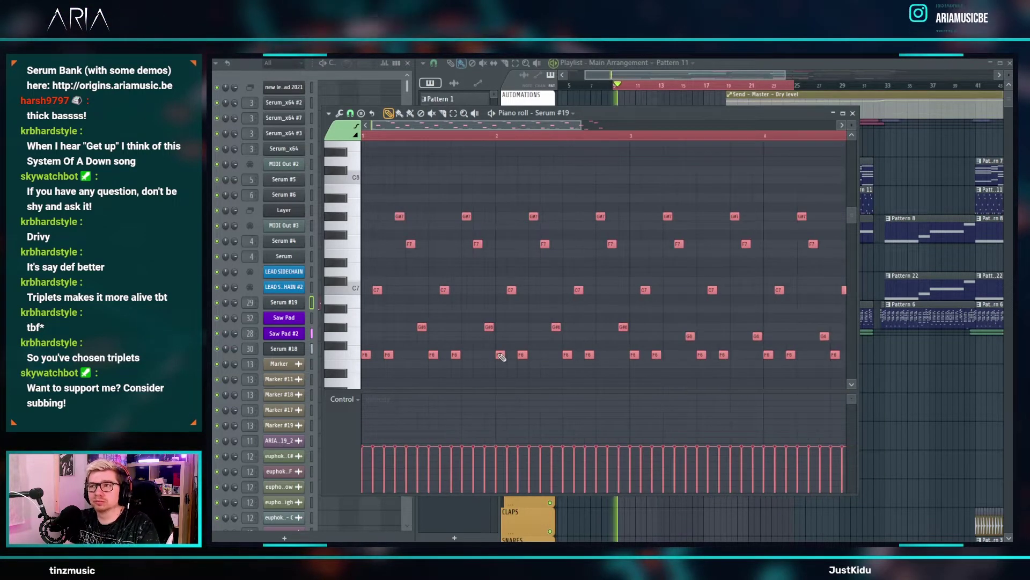
# - Arrange Pattern 11 on the ARP track as four back-to-back four-bar clips starting at bar 17
pyautogui.click(870, 204)
pyautogui.moveTo(870, 204)
pyautogui.mouseDown()
pyautogui.moveTo(752, 205)
pyautogui.moveTo(846, 202)
pyautogui.mouseUp()
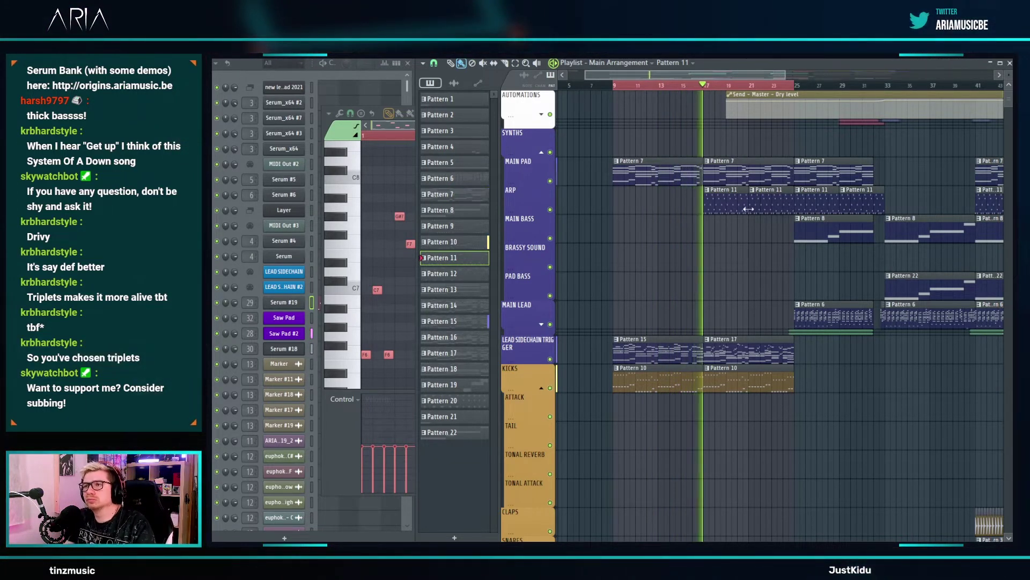
pyautogui.click(366, 264)
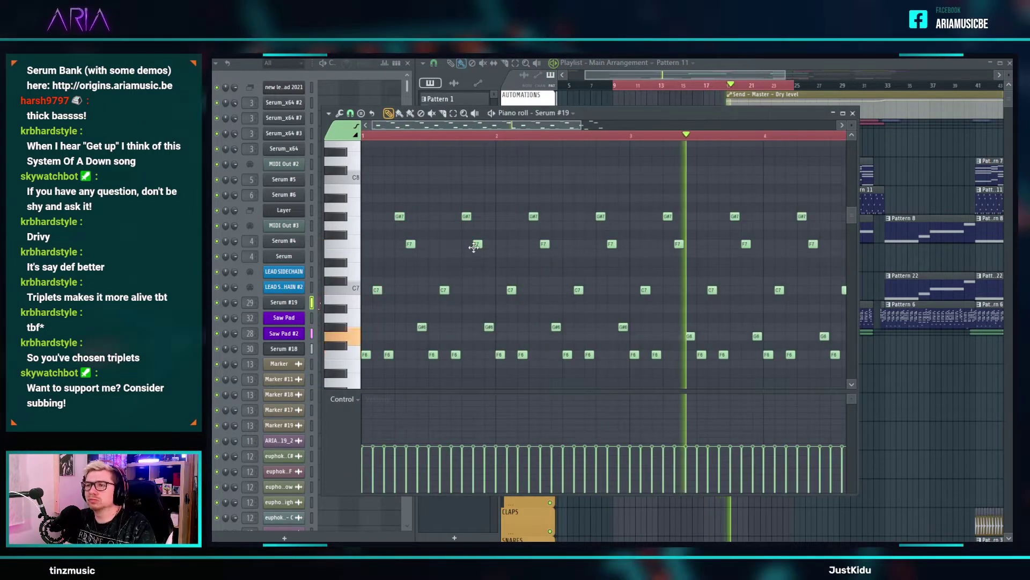
# - Lower the last four G#7 notes of the arp to G7
pyautogui.press('space')
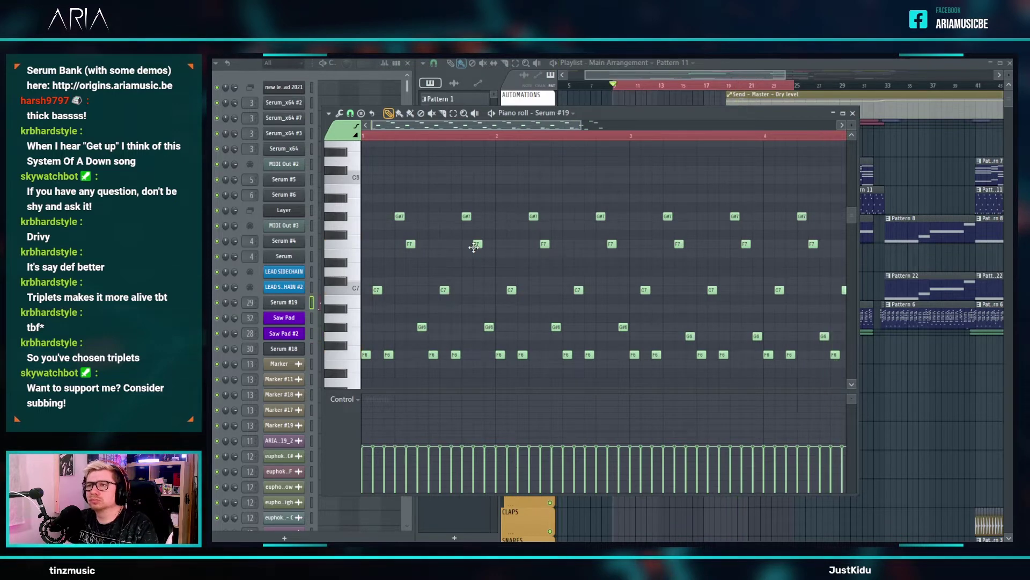
pyautogui.scroll(-3, 500, 257)
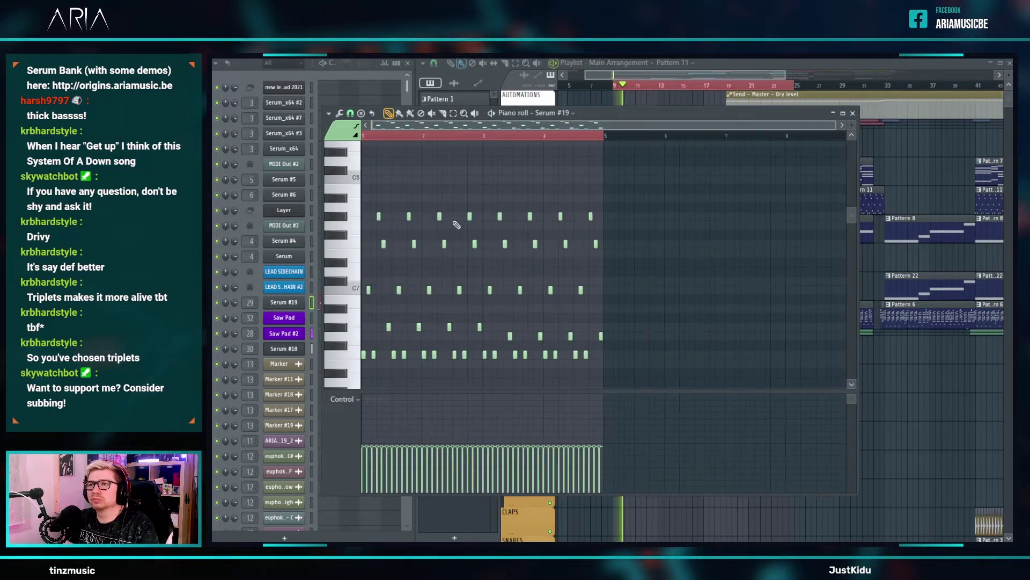
pyautogui.click(472, 137)
pyautogui.scroll(4, 468, 144)
pyautogui.press('space')
pyautogui.scroll(-2, 553, 238)
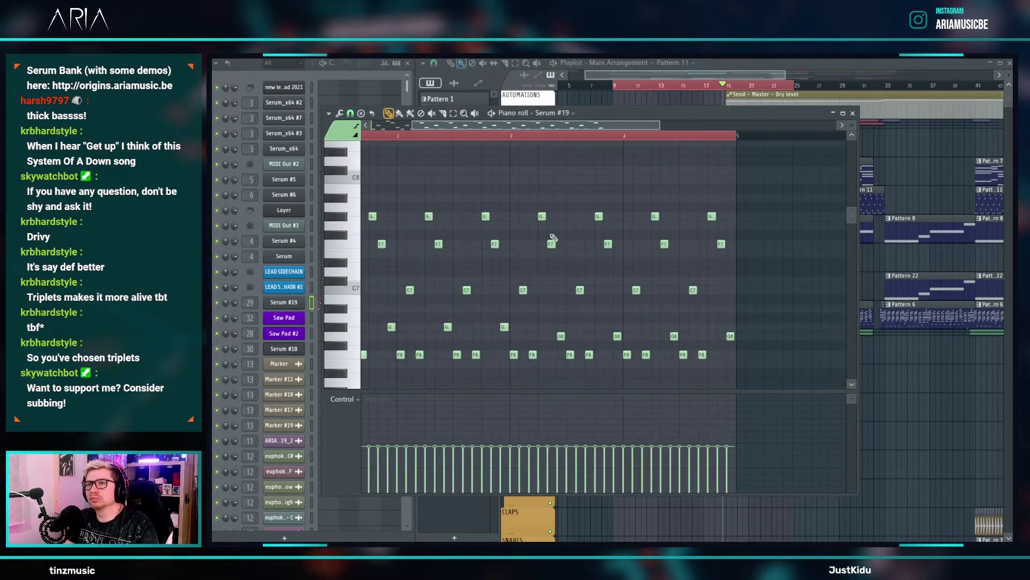
pyautogui.moveTo(738, 228); pyautogui.dragTo(541, 214)
pyautogui.hotkey('shift', 'Down')
# - Lower the last four F7 notes of the arp to D#7 and listen to the change
pyautogui.press('space')
pyautogui.keyDown('ctrl'); pyautogui.click(756, 260); pyautogui.keyUp('ctrl')
pyautogui.moveTo(747, 254); pyautogui.dragTo(545, 233)
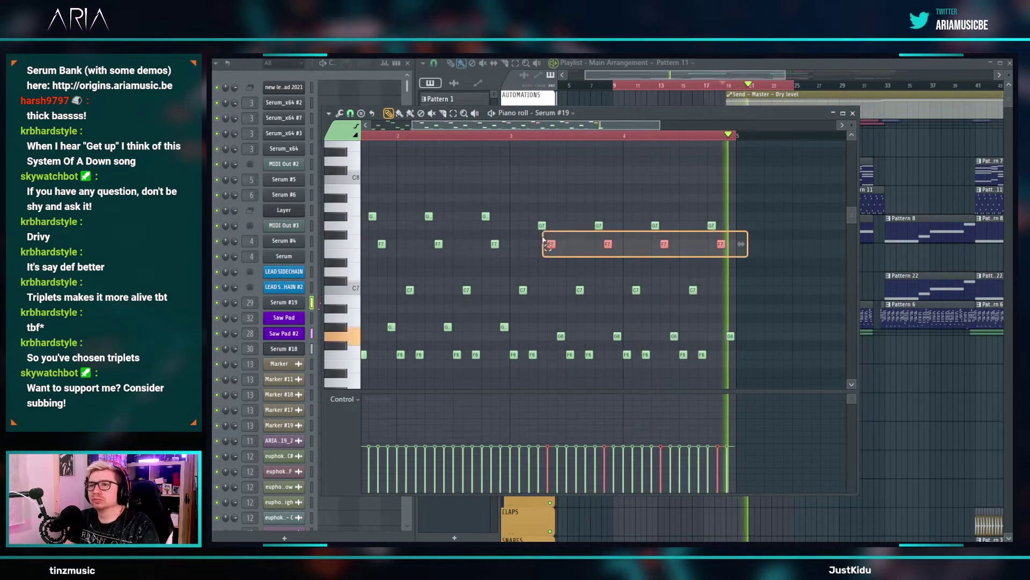
pyautogui.press('Down')
pyautogui.press('Down')
pyautogui.scroll(-3, 633, 247)
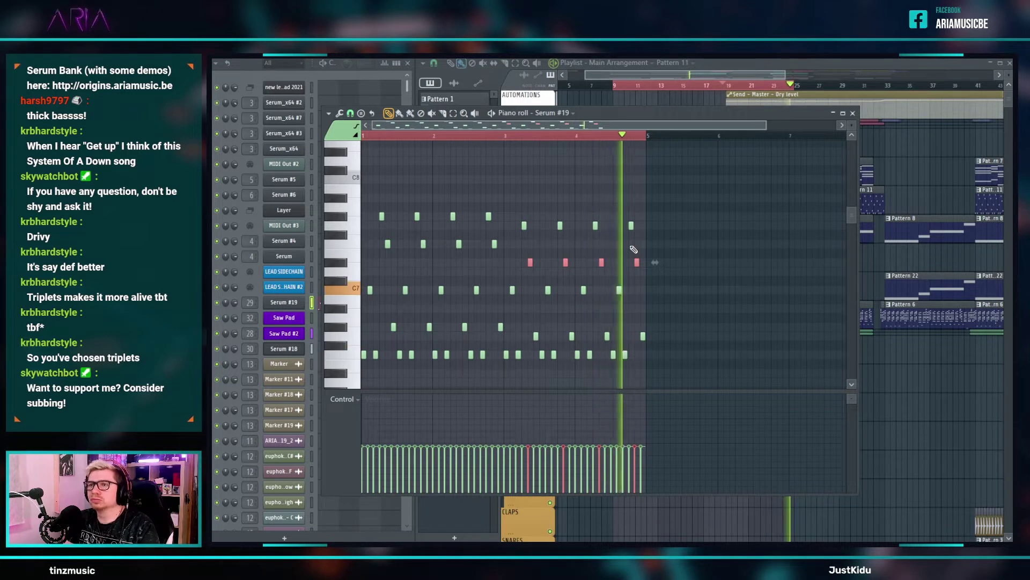
pyautogui.press('space')
# - Lower the eight F6 notes in the second half of the arp to C6 and listen to the result
pyautogui.moveTo(661, 376); pyautogui.dragTo(500, 346)
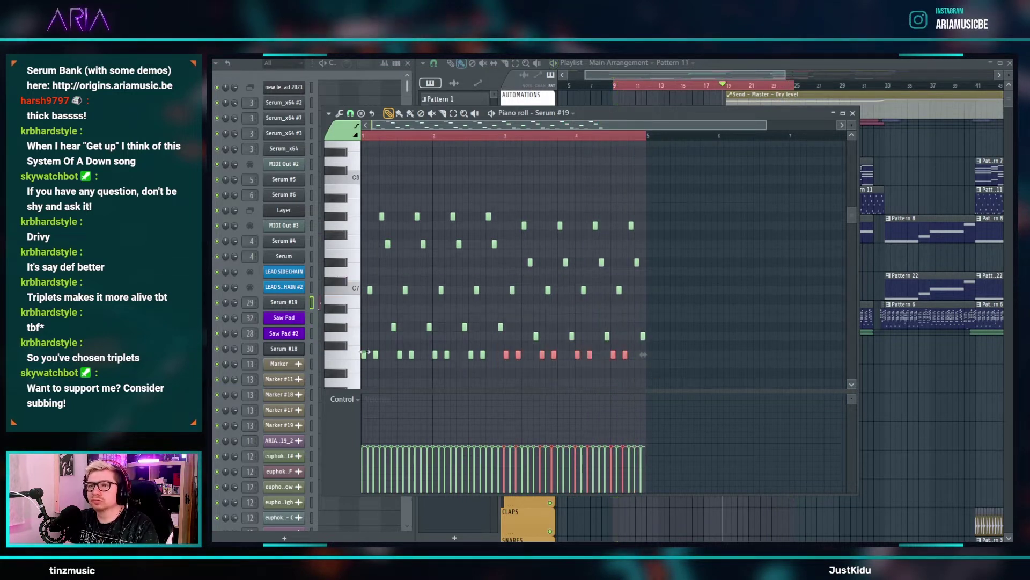
pyautogui.scroll(-1, 359, 372)
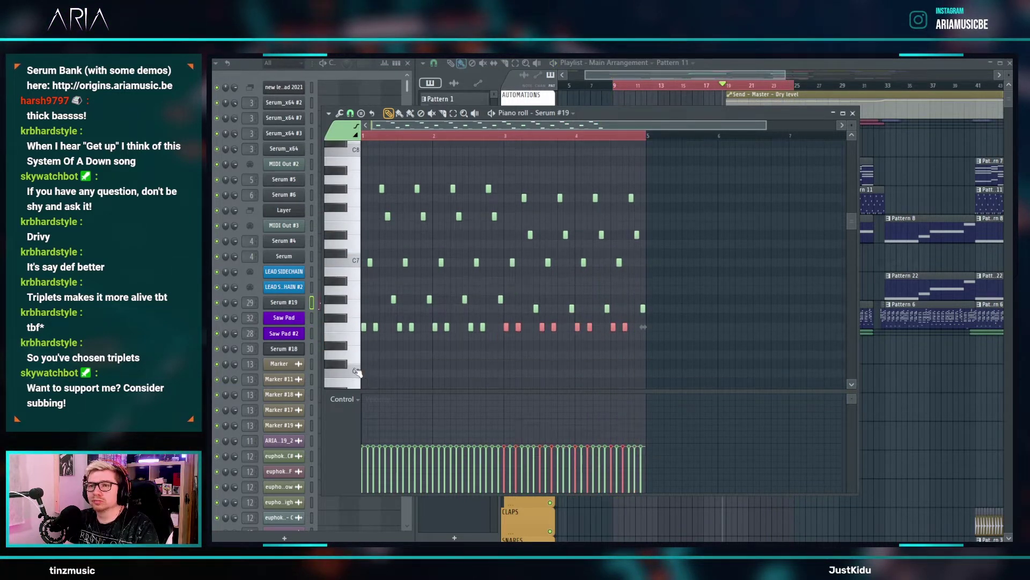
pyautogui.press('Down')
pyautogui.press('Down')
pyautogui.press('Down')
pyautogui.press('Down')
pyautogui.press('Down')
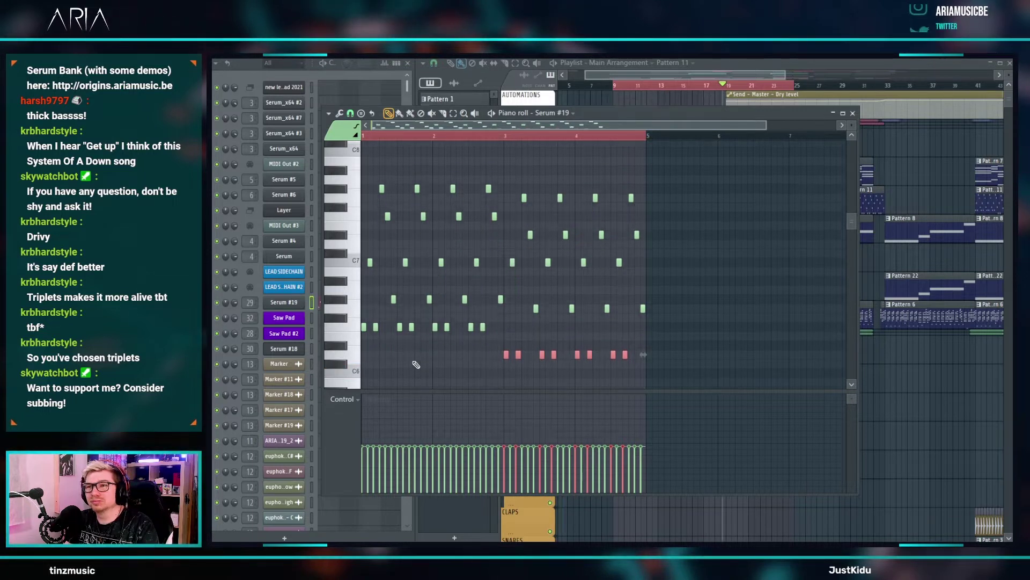
pyautogui.press('space')
pyautogui.scroll(-1, 525, 333)
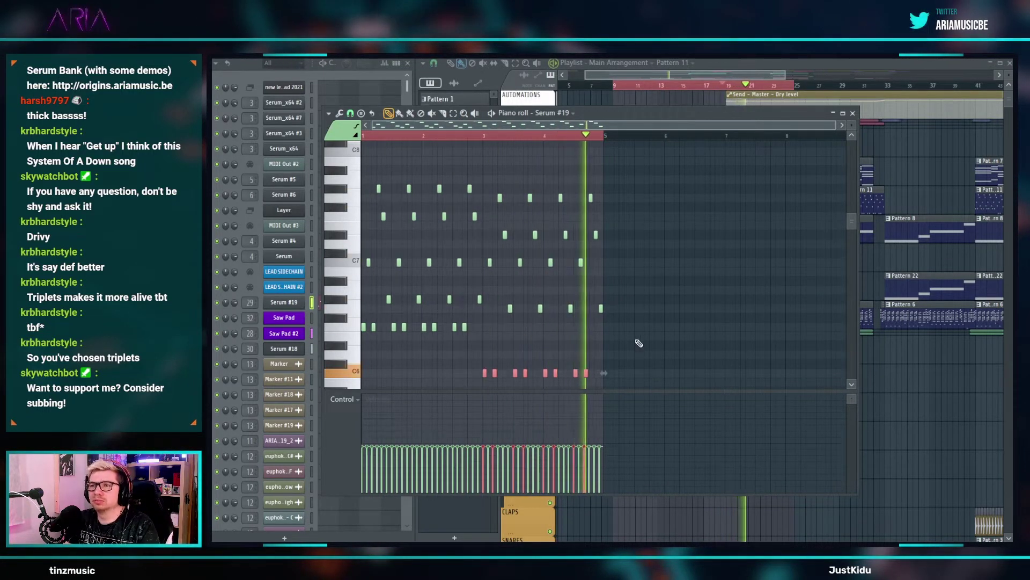
# - Shorten all the arp notes slightly and transpose them down one octave
pyautogui.hotkey('ctrl', 'd')
pyautogui.hotkey('ctrl', 'a')
pyautogui.scroll(4, 539, 309)
pyautogui.moveTo(537, 308); pyautogui.dragTo(532, 308)
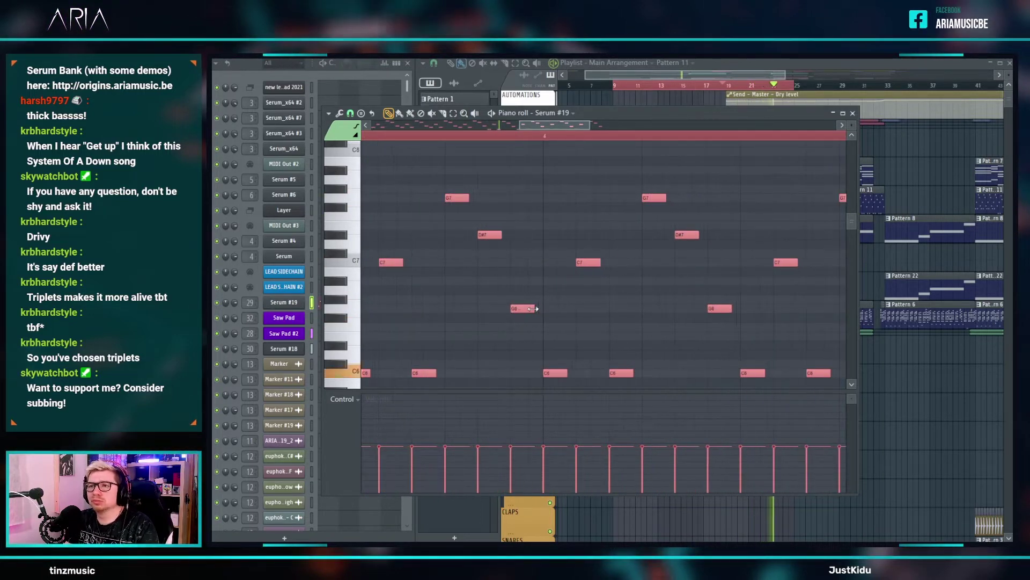
pyautogui.hotkey('ctrl', 'Down')
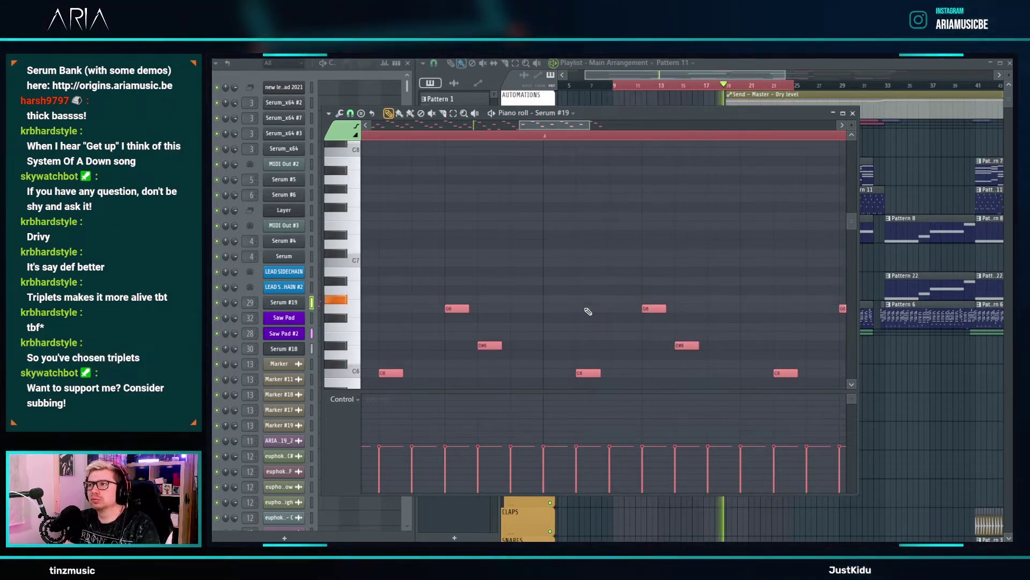
# - Copy the clap clips from bar 41 to bar 17 on the CLAPS track
pyautogui.rightClick(932, 451)
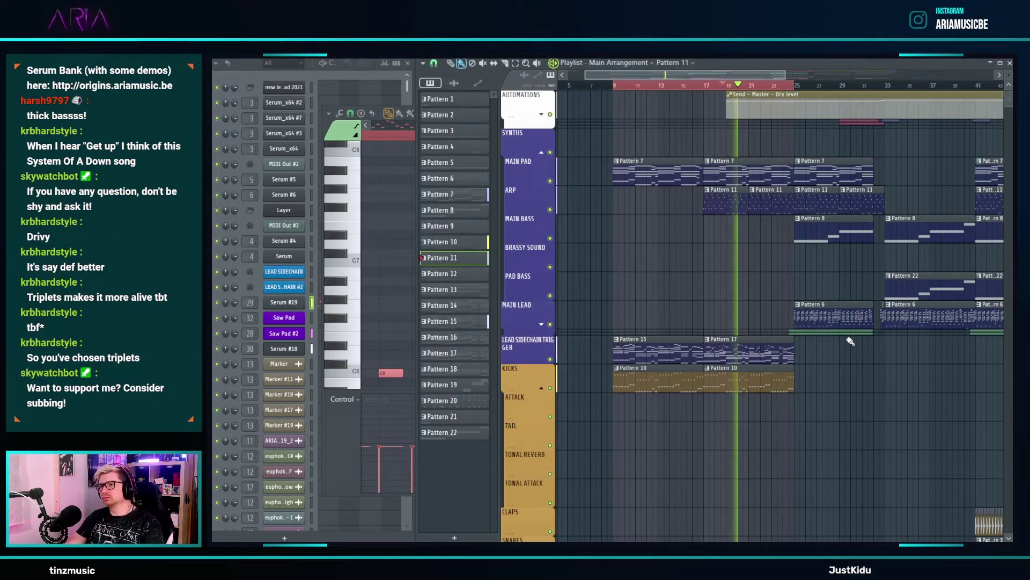
pyautogui.scroll(-2, 853, 347)
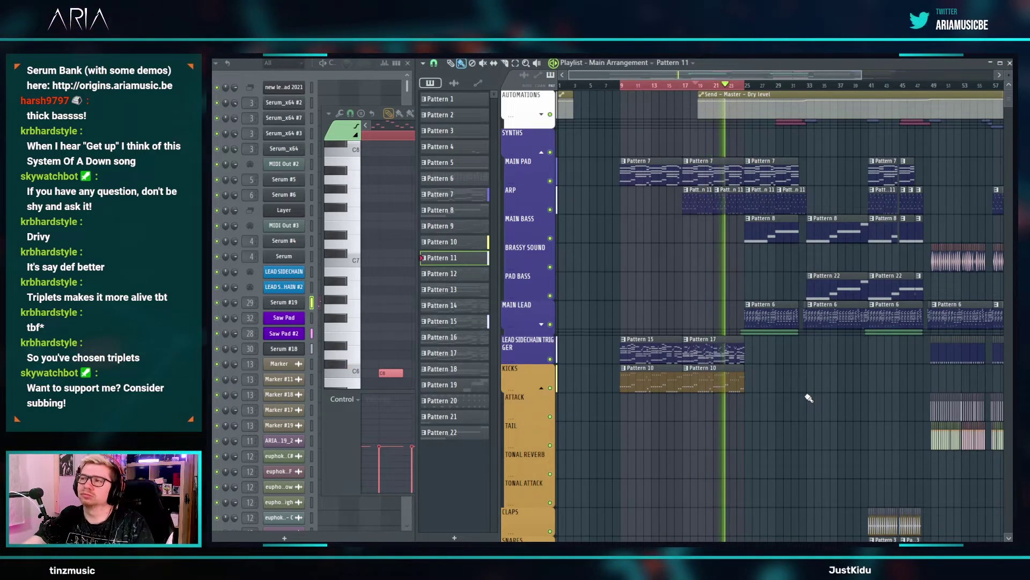
pyautogui.scroll(-3, 778, 343)
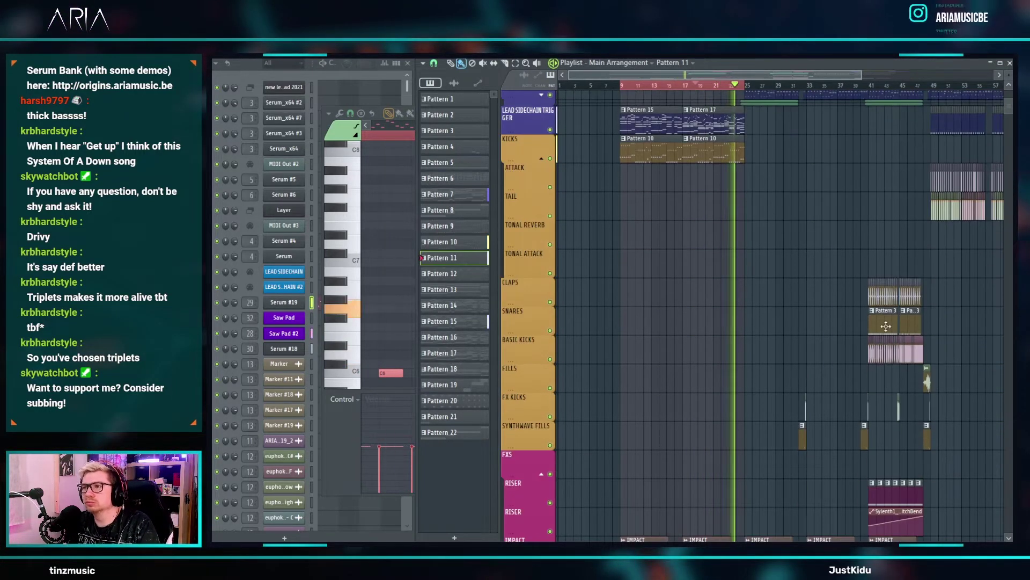
pyautogui.moveTo(952, 292); pyautogui.dragTo(677, 295)
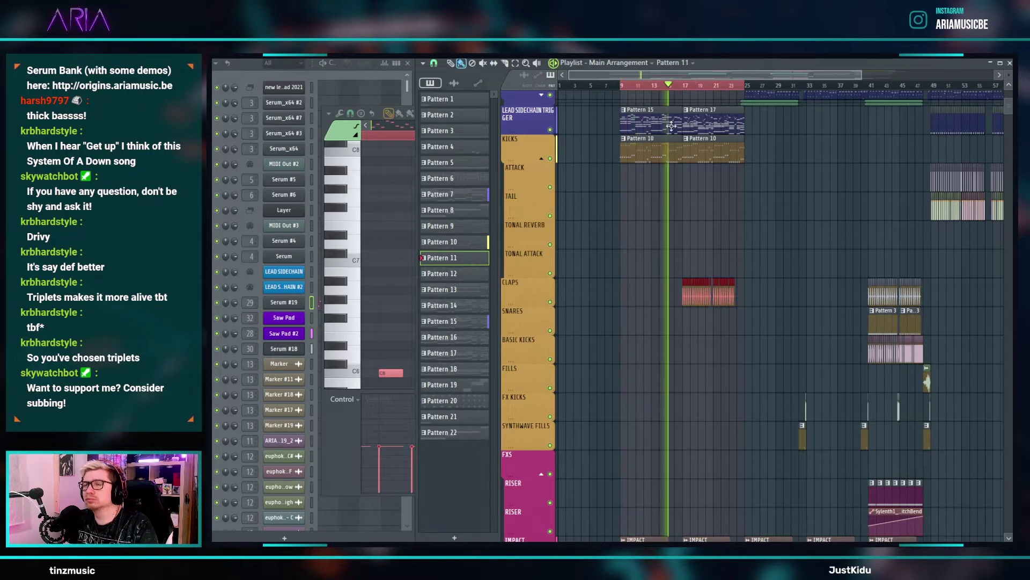
# - Add four more claps at the end of the copied row to extend it into bar 24
pyautogui.scroll(5, 674, 88)
pyautogui.scroll(-2, 695, 200)
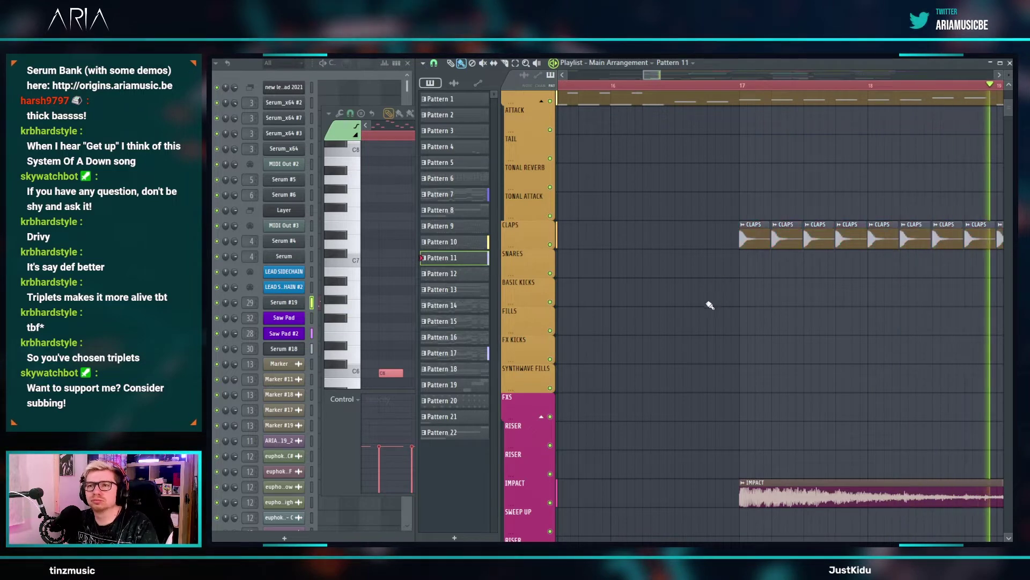
pyautogui.scroll(10, 703, 310)
pyautogui.keyDown('ctrl'); pyautogui.scroll(-5, 693, 295); pyautogui.keyUp('ctrl')
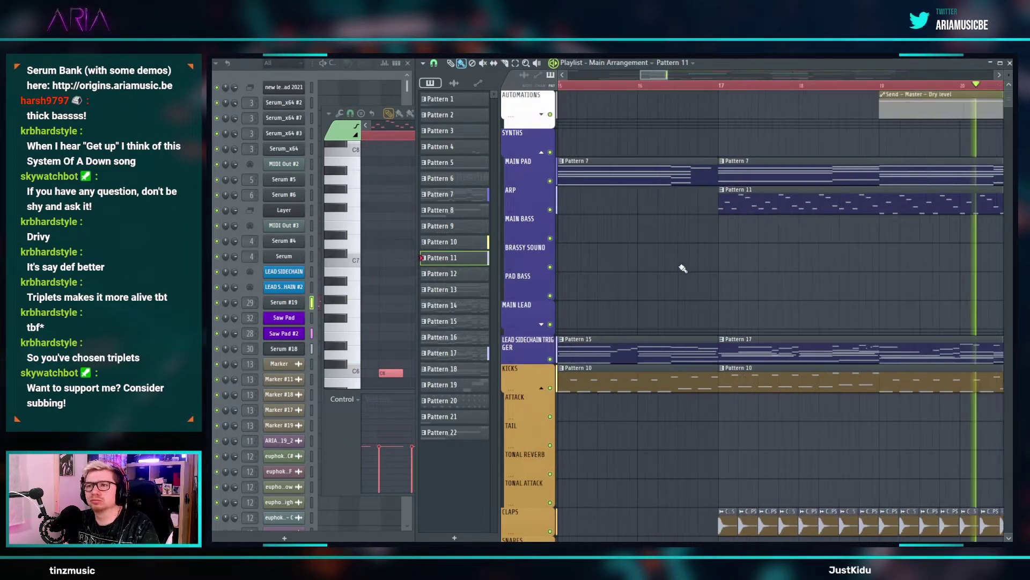
pyautogui.scroll(-3, 679, 276)
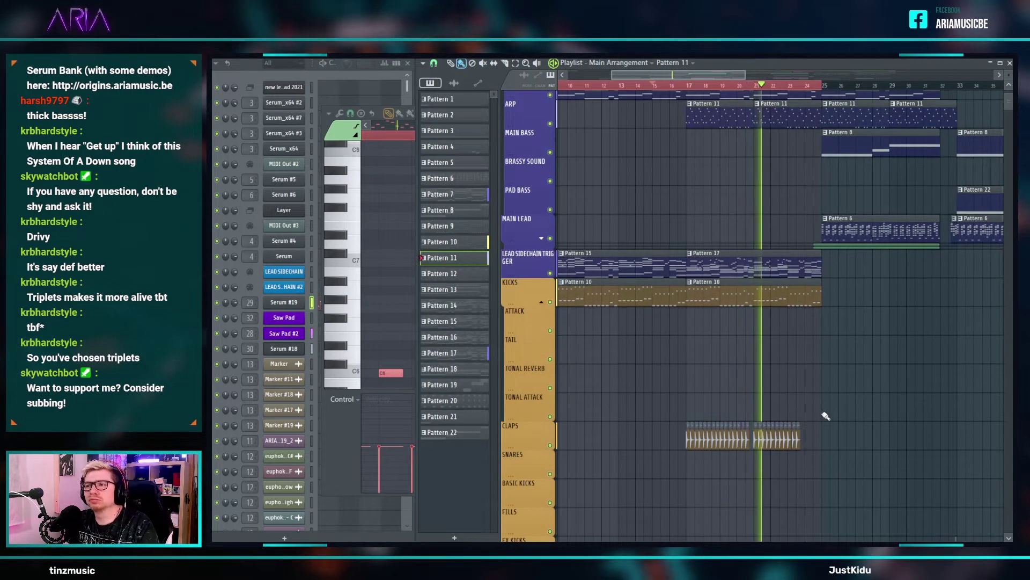
pyautogui.keyDown('ctrl'); pyautogui.scroll(5, 823, 416); pyautogui.keyUp('ctrl')
pyautogui.click(603, 438)
pyautogui.click(617, 437)
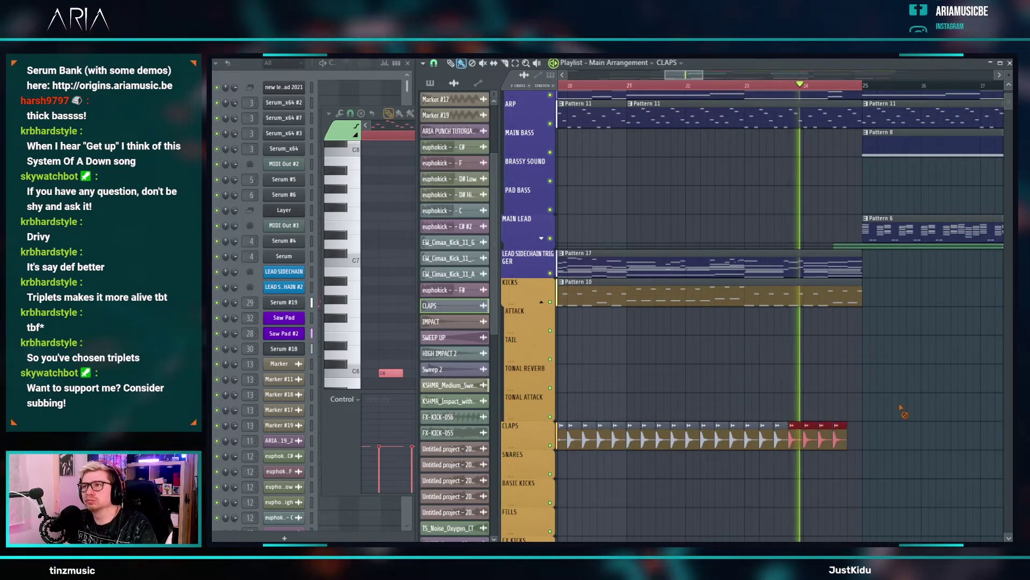
# - Open the first Pattern 7 clip on the MAIN PAD track and bring up its Serum #18 synth
pyautogui.scroll(3, 762, 382)
pyautogui.keyDown('ctrl'); pyautogui.scroll(-2, 763, 382); pyautogui.keyUp('ctrl')
pyautogui.keyDown('ctrl'); pyautogui.scroll(-5, 759, 384); pyautogui.keyUp('ctrl')
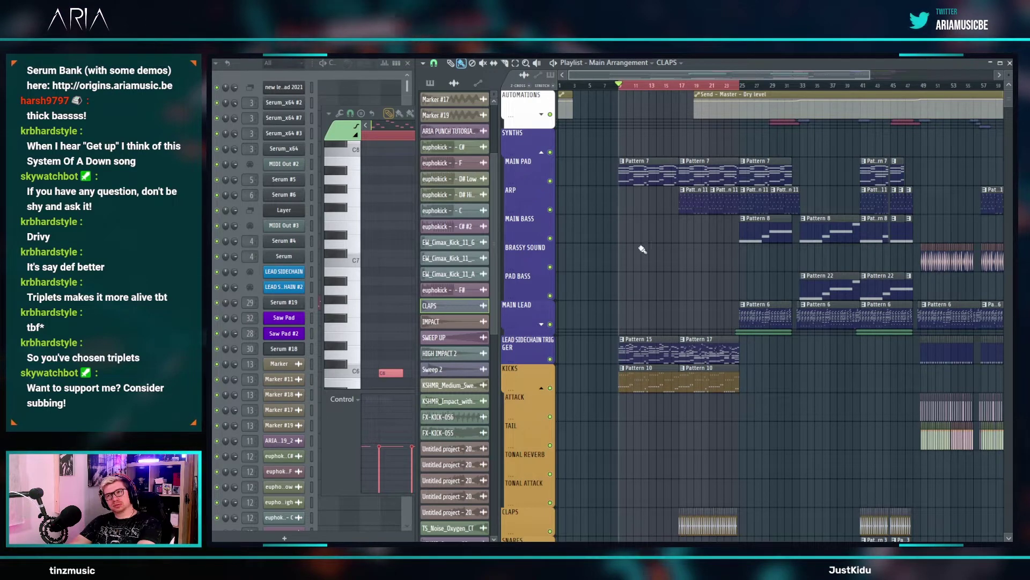
pyautogui.doubleClick(629, 180)
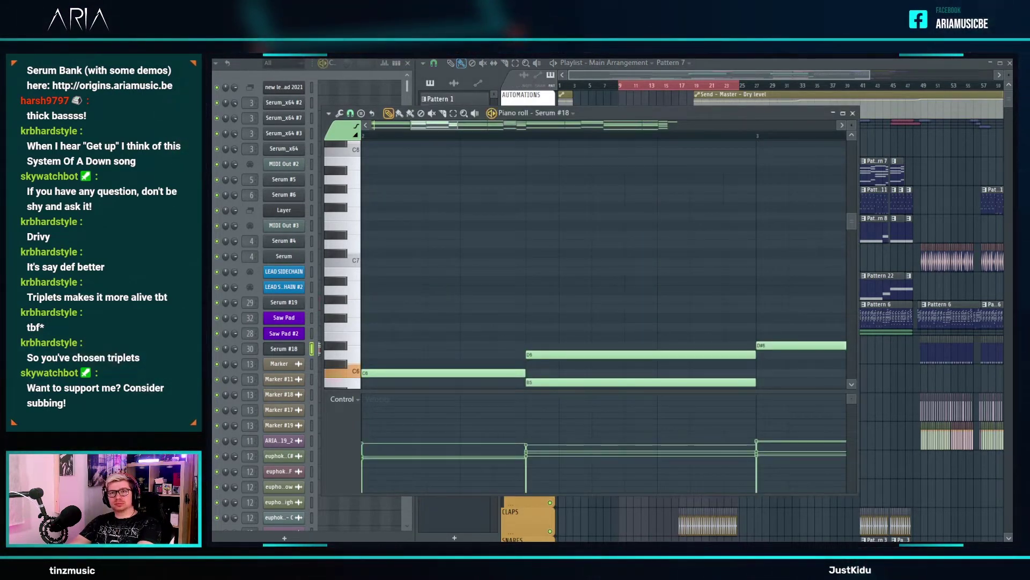
pyautogui.rightClick(285, 349)
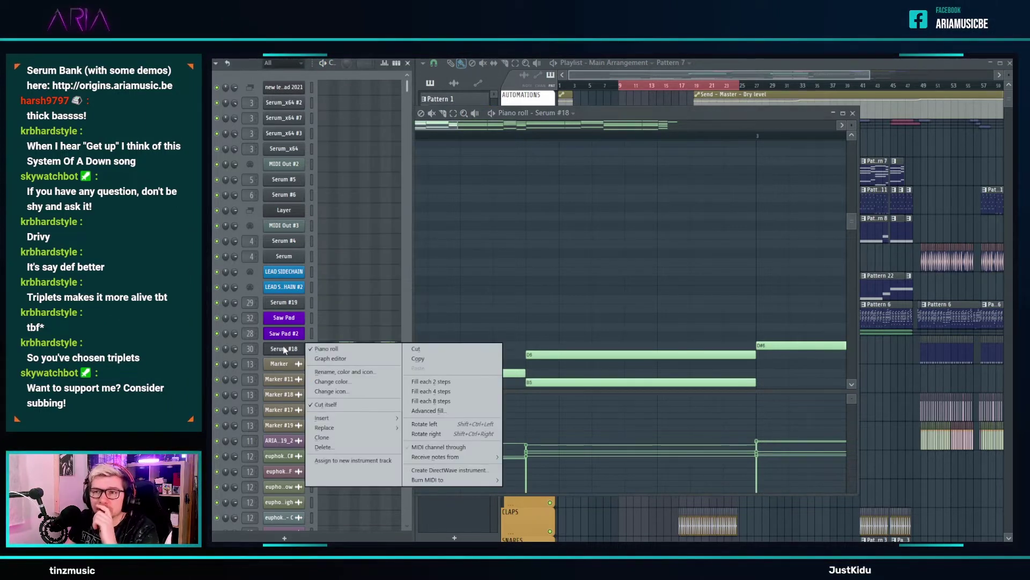
pyautogui.click(278, 349)
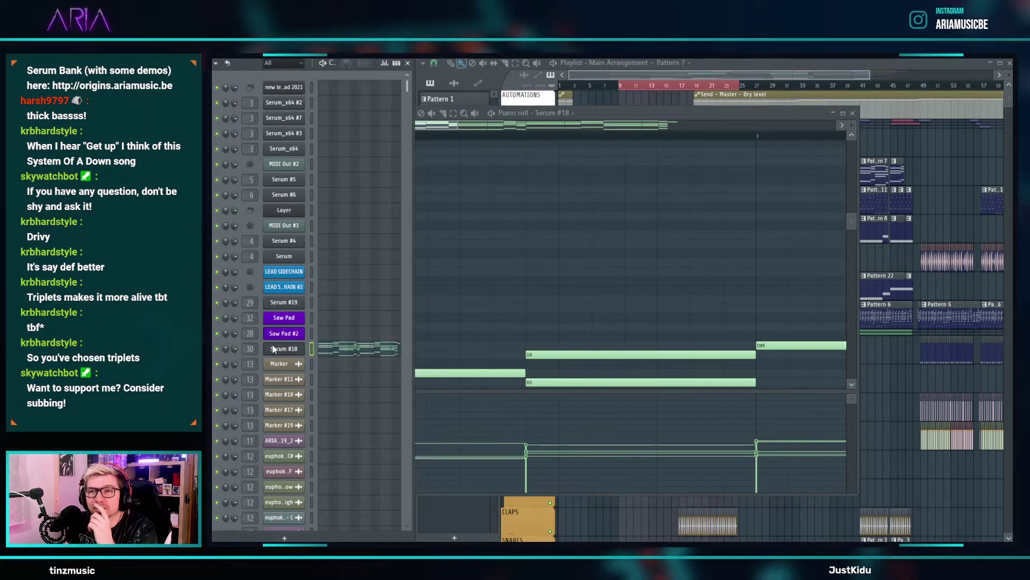
pyautogui.click(278, 349)
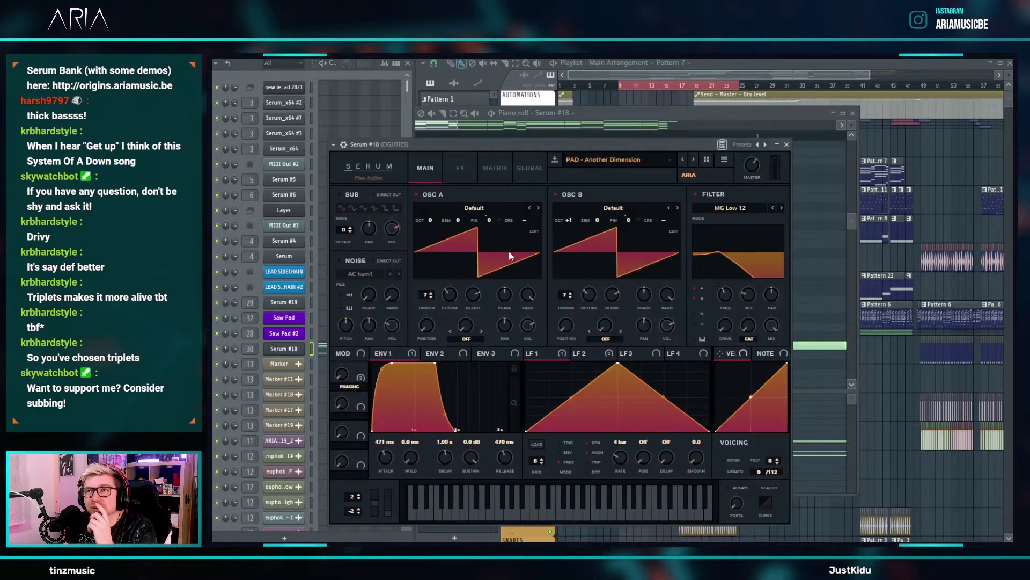
# - Load KEYBOARD - DX7 EPiano from Aria - Origins Serum Bank on Serum #18, and switch to the following preset, KEYBOARD - EIANO
pyautogui.click(620, 161)
pyautogui.moveTo(611, 188)
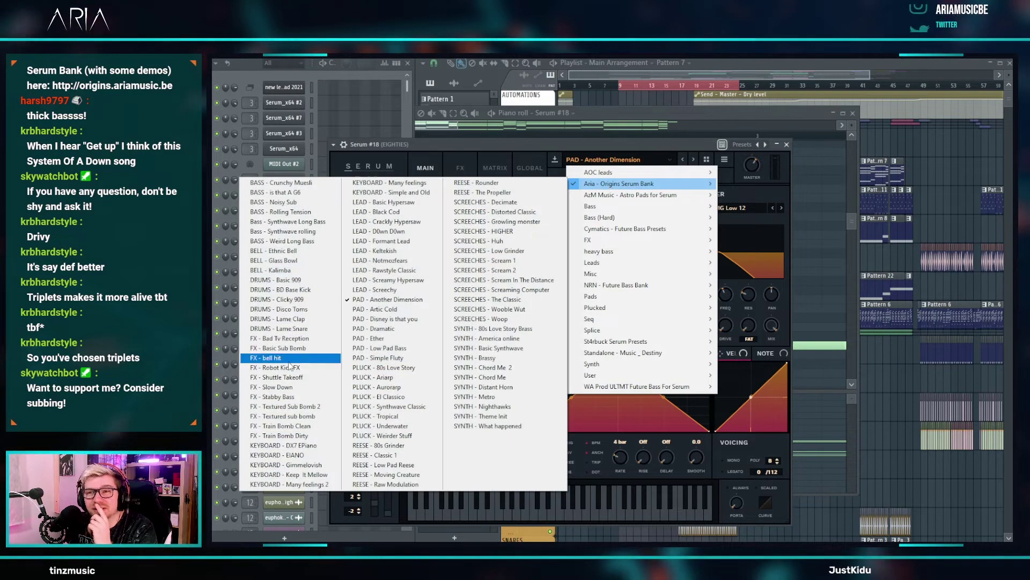
pyautogui.click(290, 445)
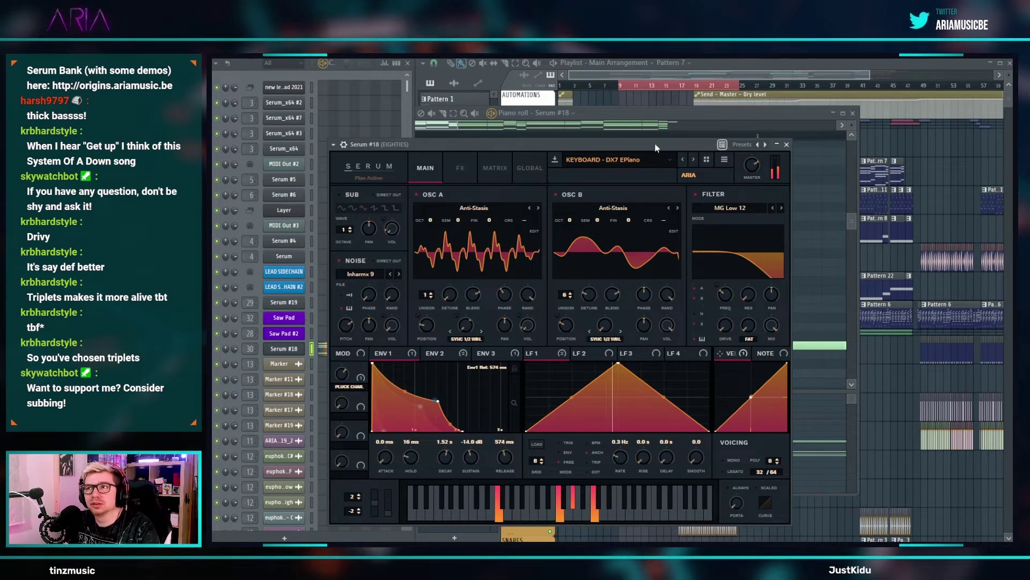
pyautogui.click(694, 160)
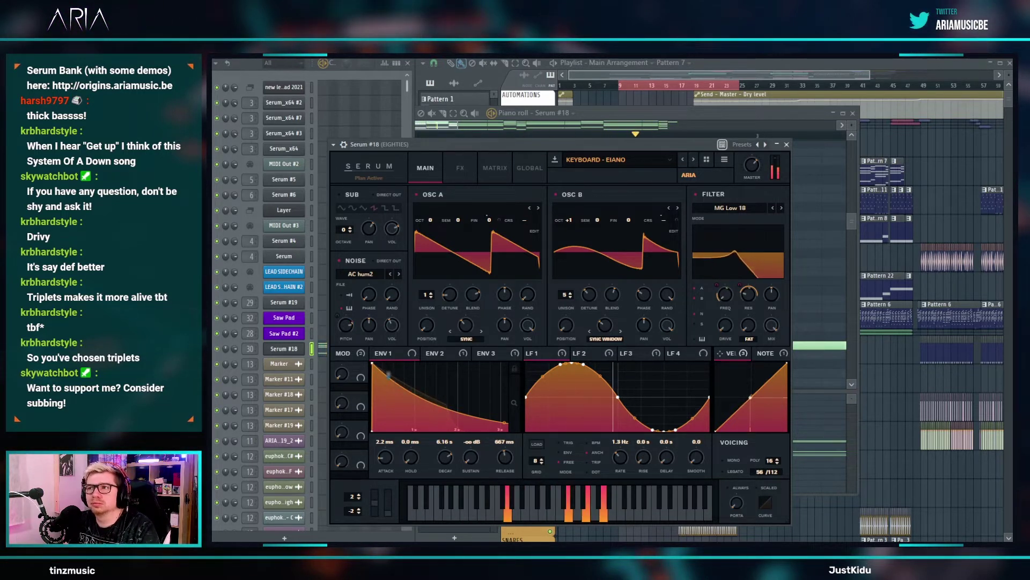
# - Audition KEYBOARD - Keep It Mellow on Serum #18 while the arrangement plays, and switch to the KEYBOARD - Gimmelovish preset
pyautogui.click(639, 76)
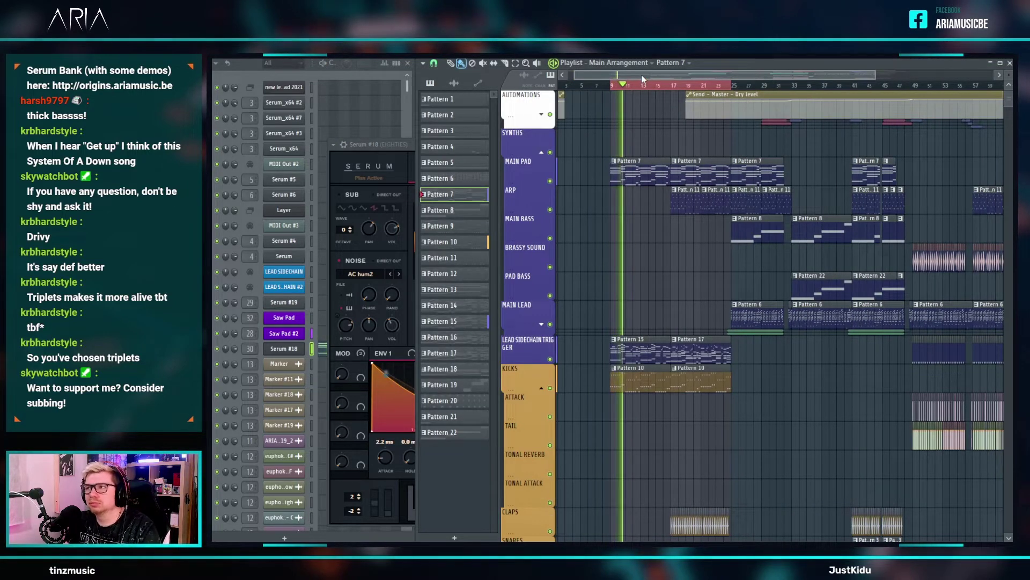
pyautogui.click(401, 147)
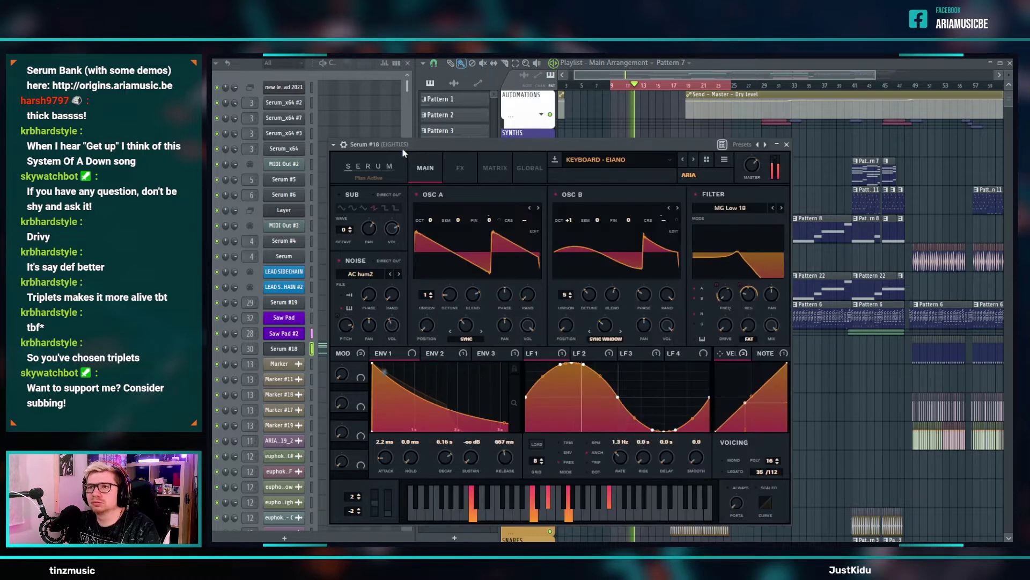
pyautogui.click(693, 160)
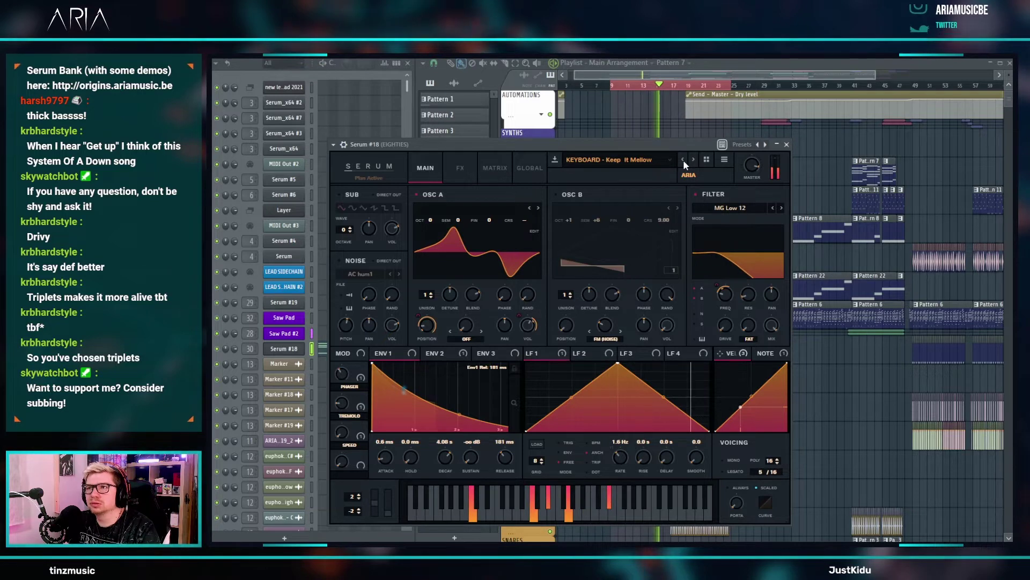
pyautogui.click(684, 160)
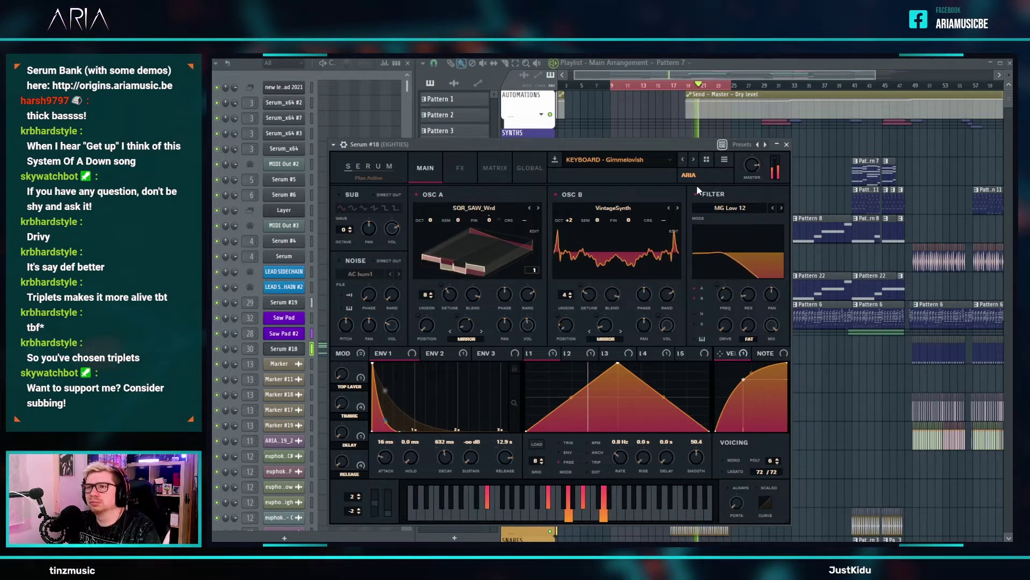
# - Examine the section from bar 17 to 25 in the playlist and the notes of the Pattern 6 lead clip
pyautogui.rightClick(856, 402)
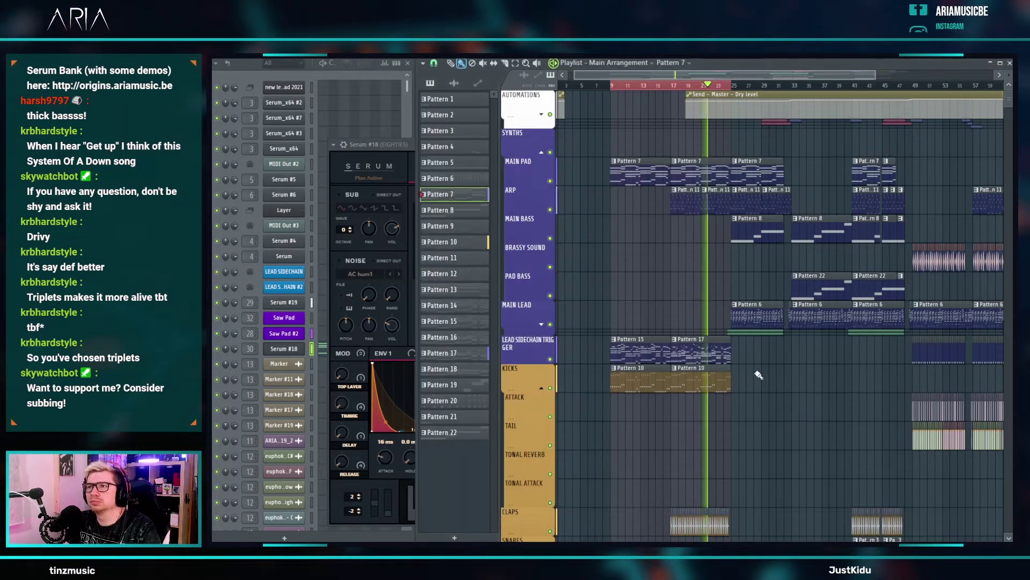
pyautogui.scroll(3, 766, 365)
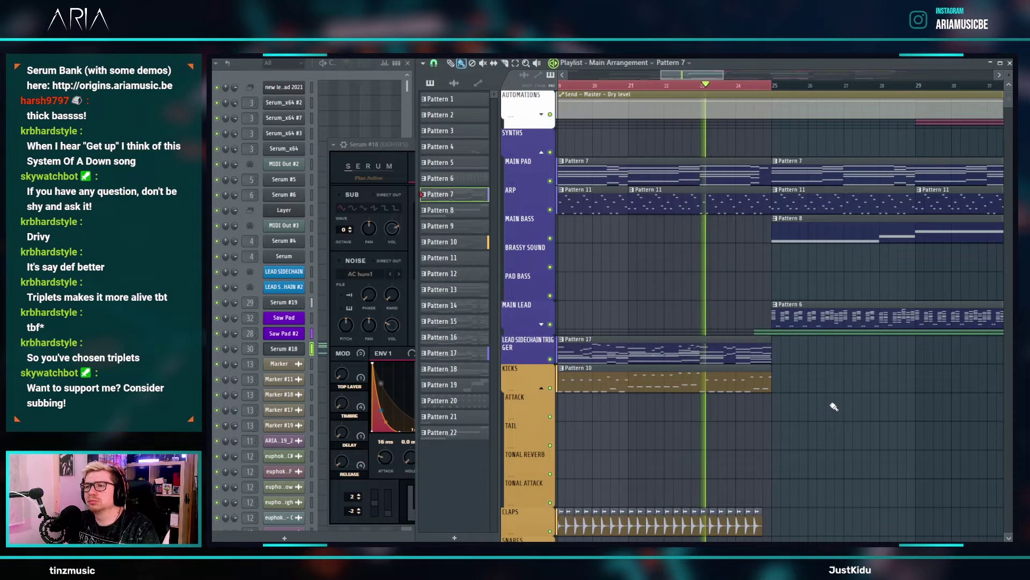
pyautogui.scroll(-1, 821, 391)
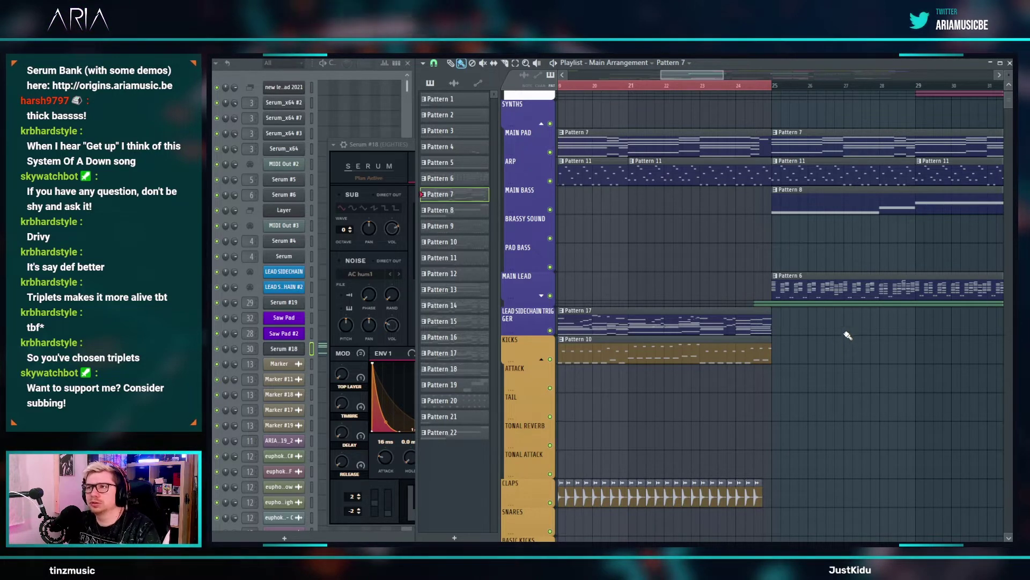
pyautogui.scroll(-4, 727, 251)
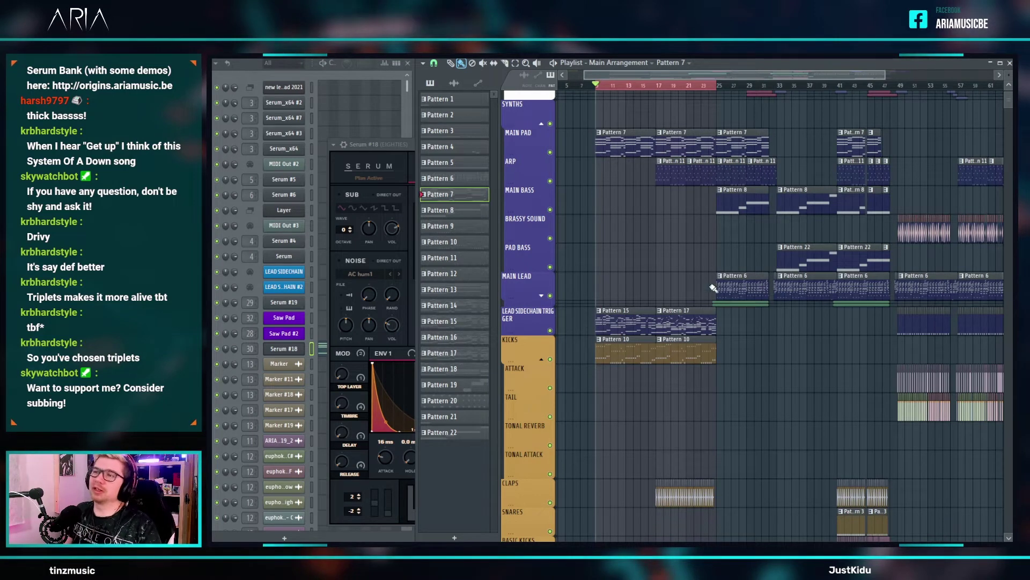
pyautogui.scroll(4, 716, 278)
pyautogui.doubleClick(765, 292)
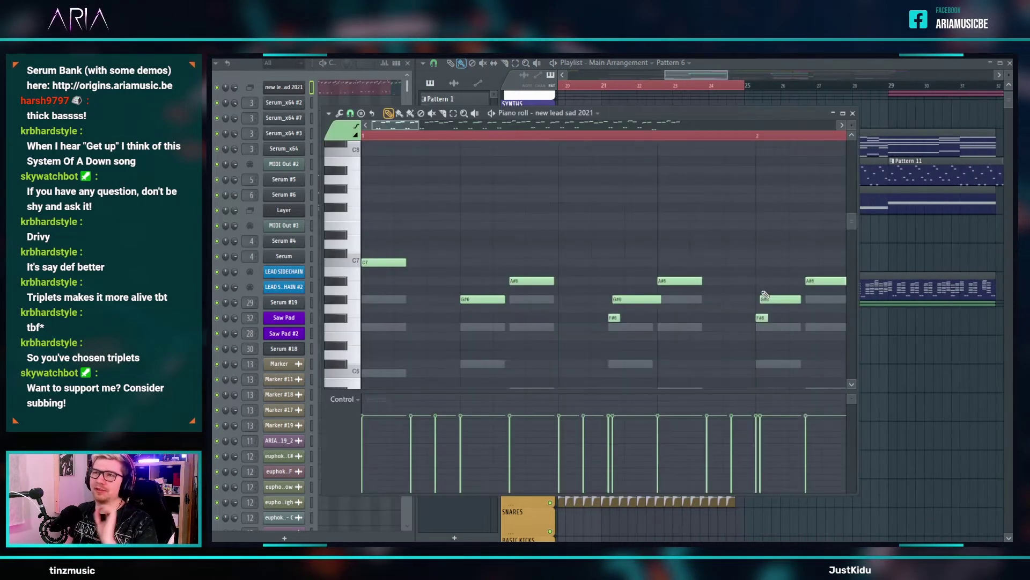
pyautogui.rightClick(880, 349)
pyautogui.scroll(-4, 725, 252)
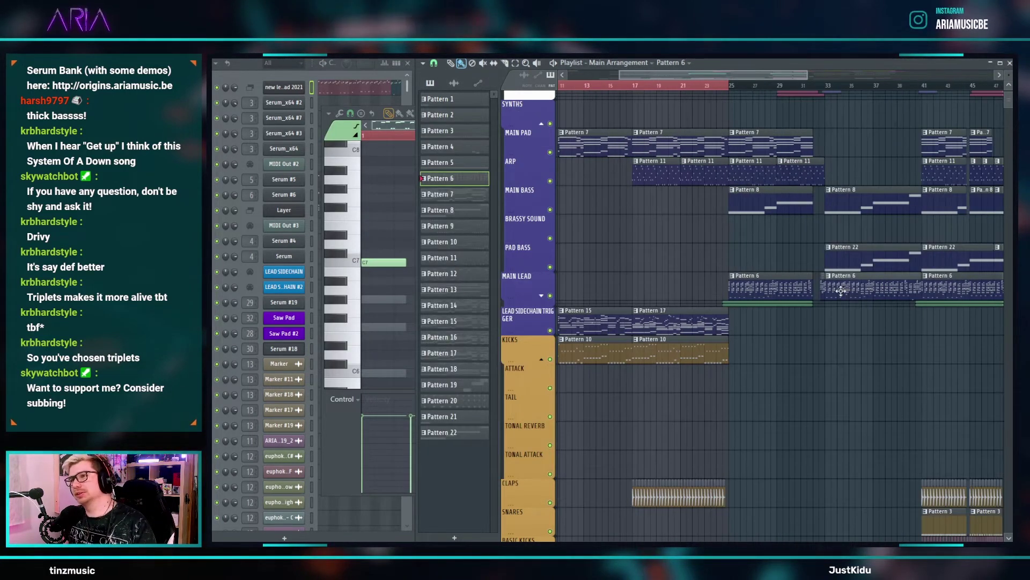
# - Clear the Pattern 6 notes from the Serum #5, Serum #6 and Layer channels
pyautogui.doubleClick(841, 290)
pyautogui.click(277, 74)
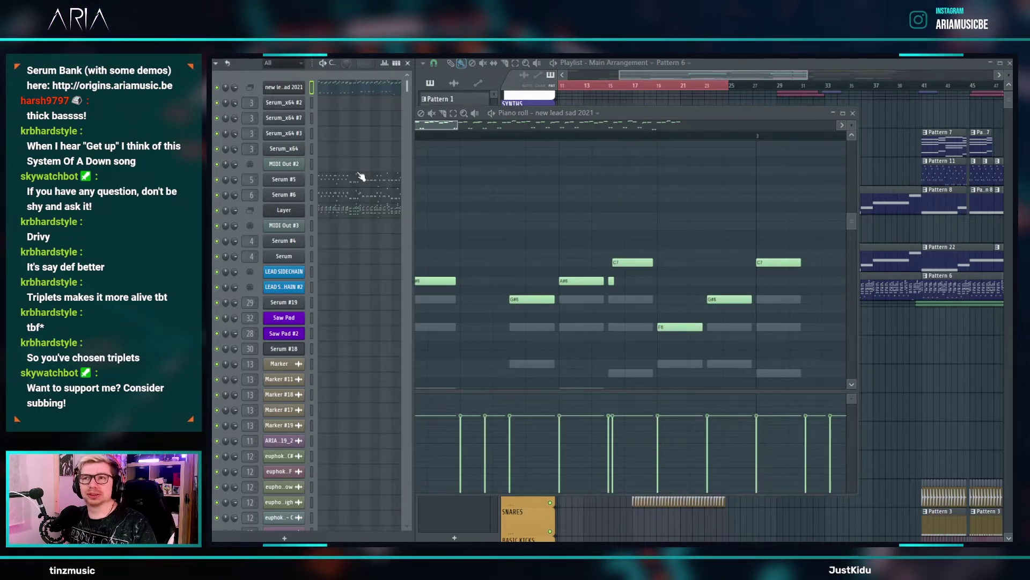
pyautogui.click(362, 179)
pyautogui.hotkey('ctrl', 'x')
pyautogui.click(311, 194)
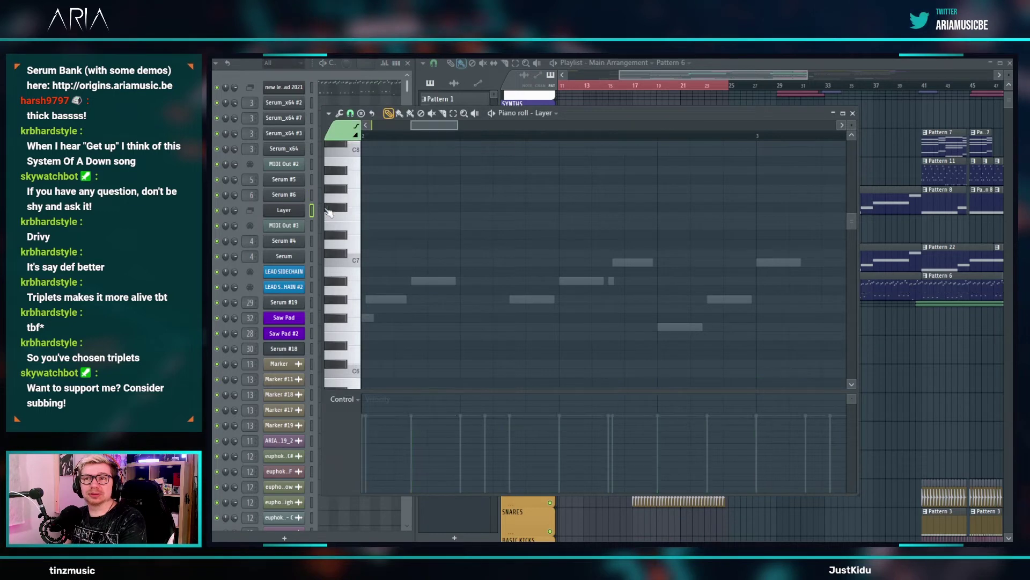
# - Copy all the Pattern 7 chord notes from Serum #18 into the Layer channel of Pattern 6
pyautogui.click(687, 66)
pyautogui.scroll(-3, 659, 310)
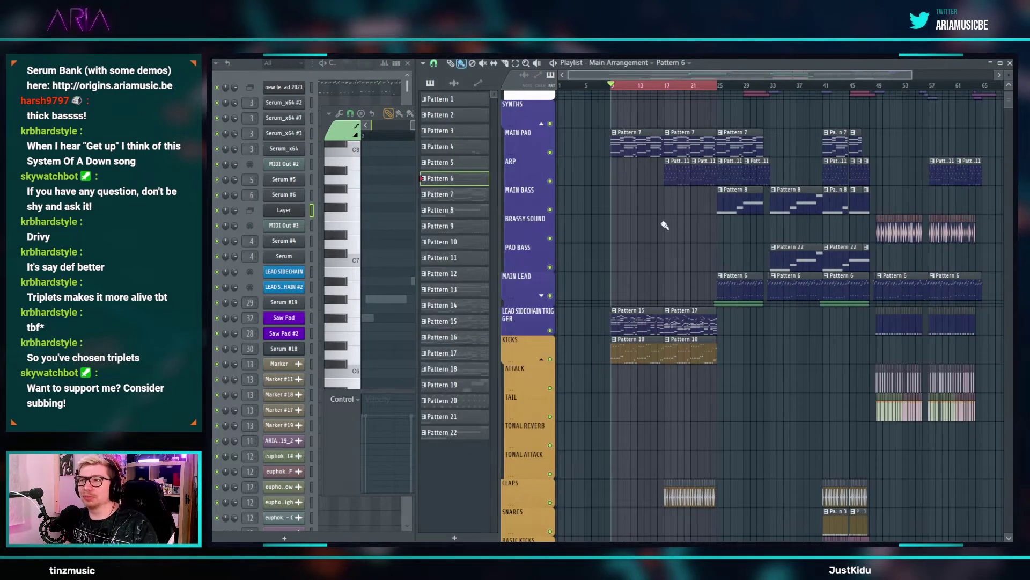
pyautogui.doubleClick(672, 146)
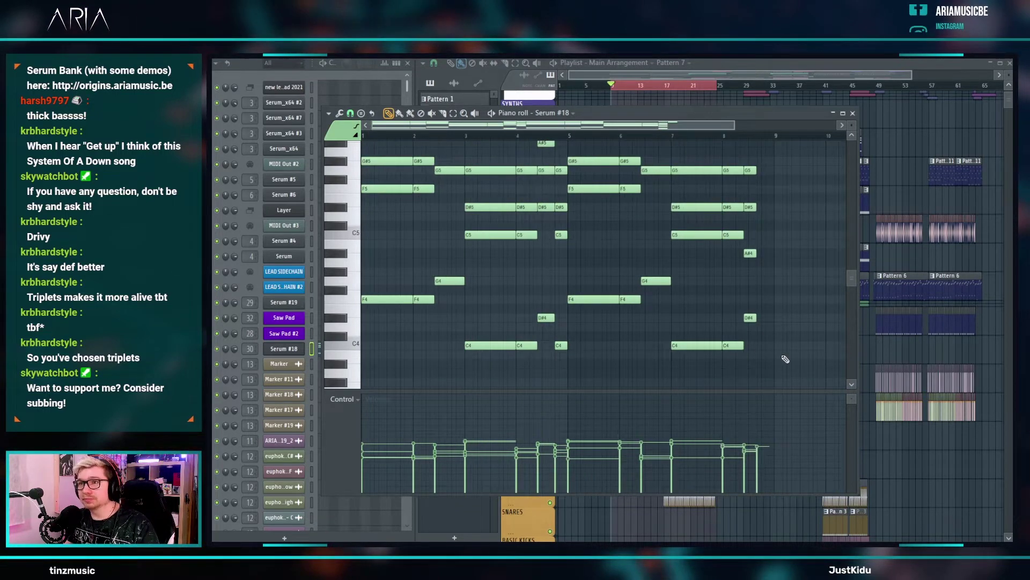
pyautogui.scroll(3, 773, 349)
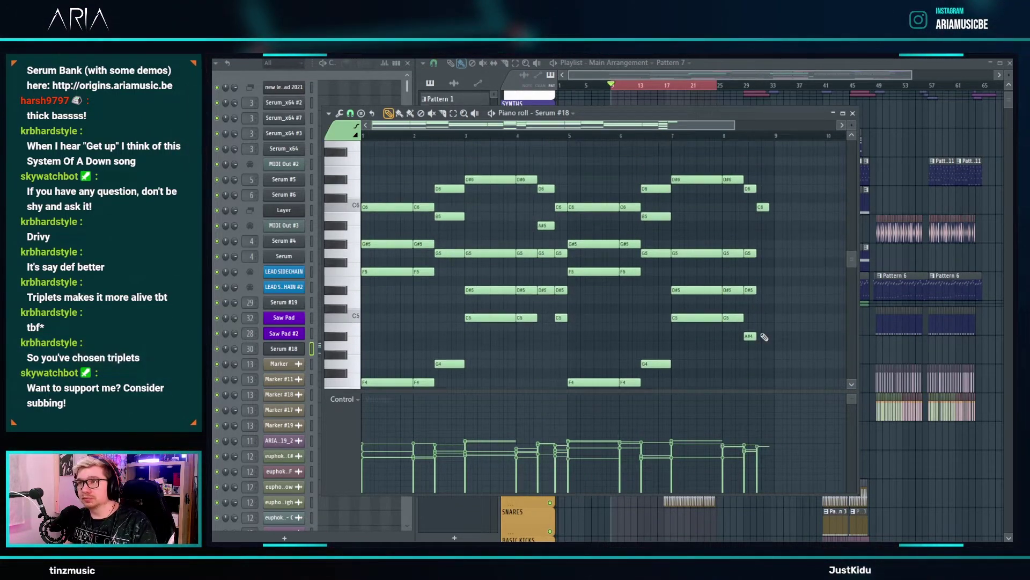
pyautogui.hotkey('ctrl', 'a')
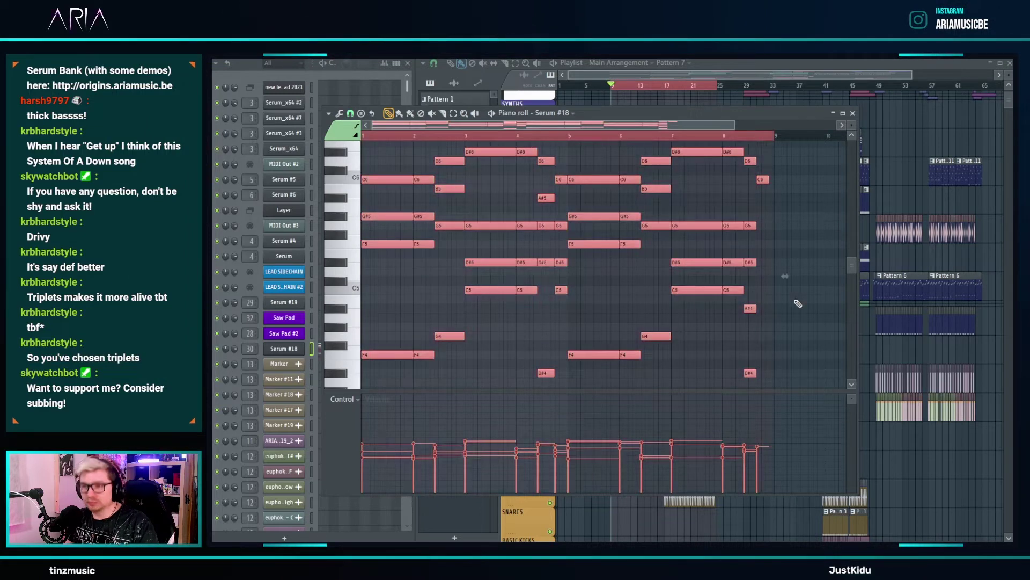
pyautogui.click(905, 139)
pyautogui.scroll(3, 727, 269)
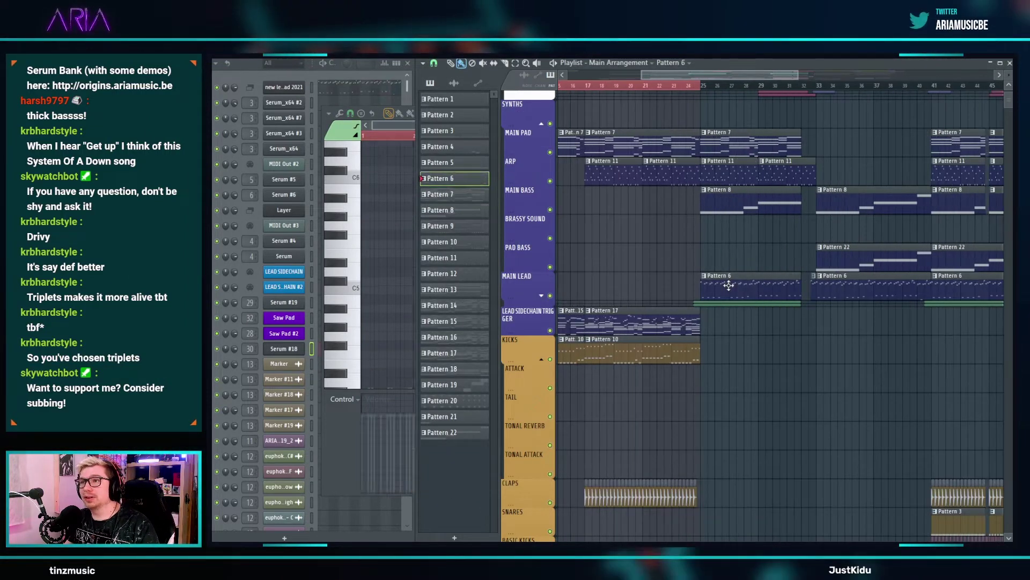
pyautogui.doubleClick(729, 285)
pyautogui.click(312, 209)
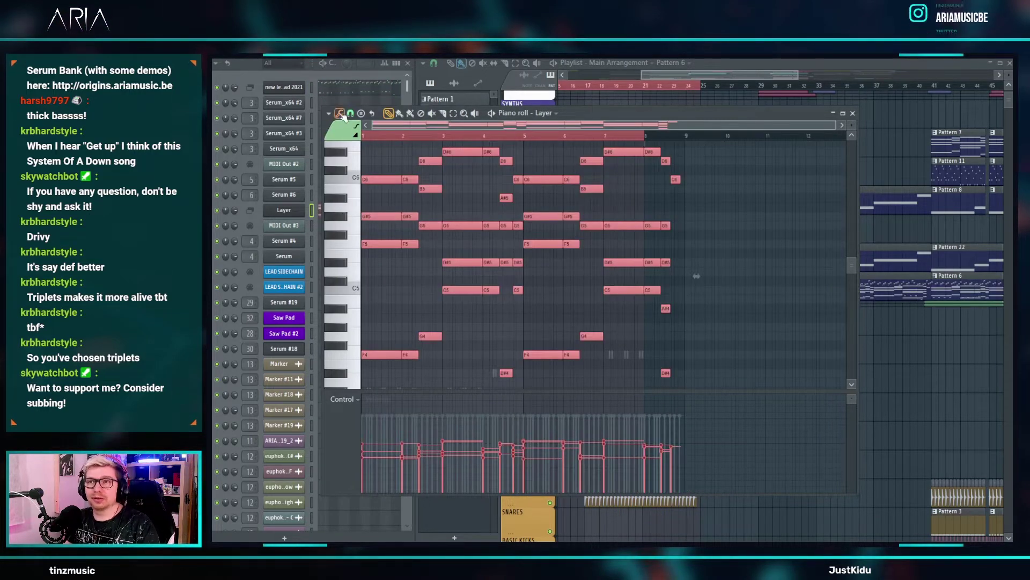
pyautogui.hotkey('ctrl', 'd')
# - Remove the high D6 and C6 notes at the end of the Layer chords and lengthen the last chord to bar 9
pyautogui.scroll(3, 722, 298)
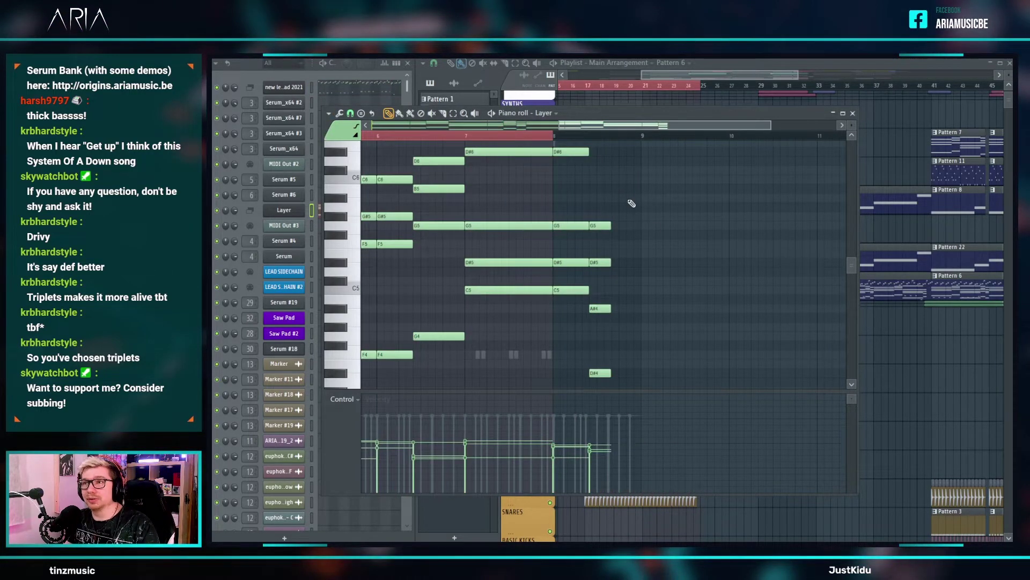
pyautogui.keyDown('ctrl'); pyautogui.scroll(-3, 617, 212); pyautogui.keyUp('ctrl')
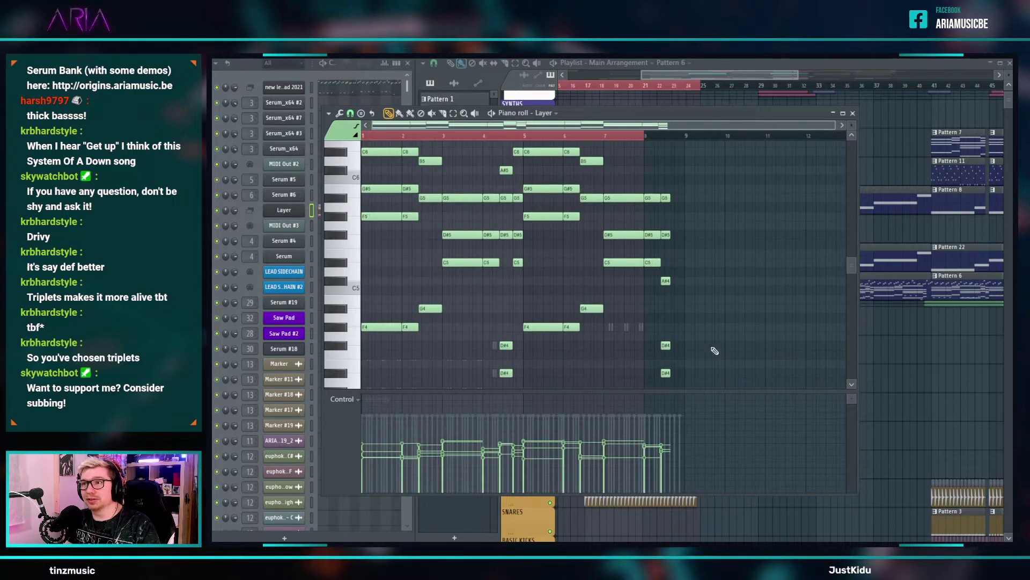
pyautogui.keyDown('ctrl'); pyautogui.moveTo(696, 377); pyautogui.dragTo(664, 194); pyautogui.keyUp('ctrl')
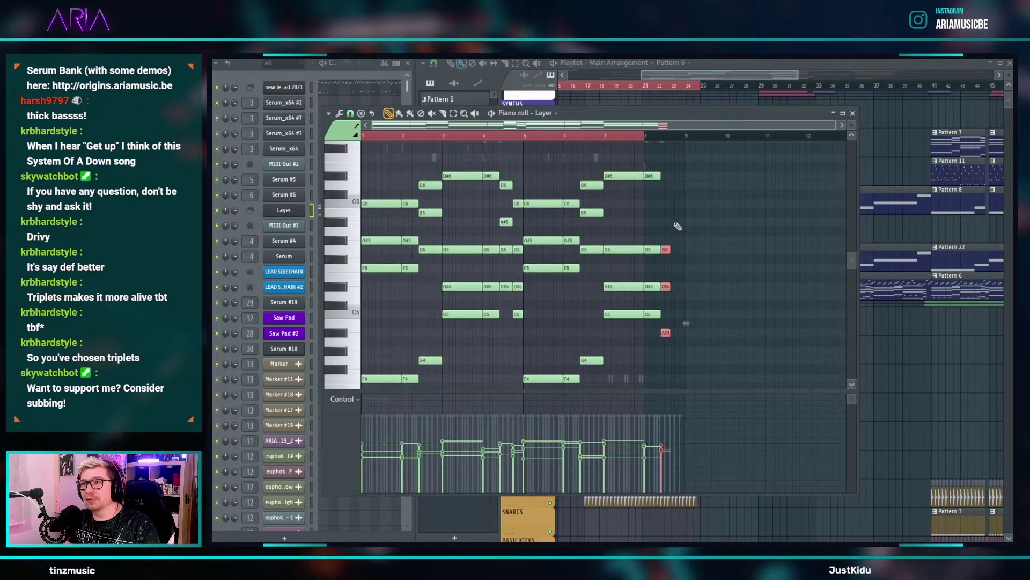
pyautogui.keyDown('ctrl'); pyautogui.scroll(3, 681, 287); pyautogui.keyUp('ctrl')
pyautogui.keyDown('ctrl'); pyautogui.scroll(-3, 725, 278); pyautogui.keyUp('ctrl')
pyautogui.scroll(5, 397, 220)
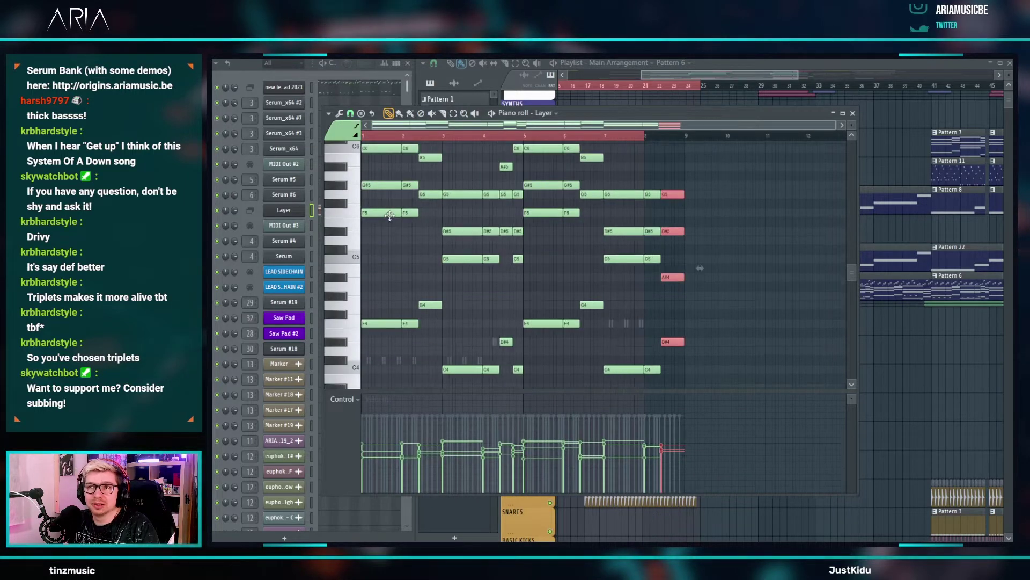
# - Delete the high D#6, D6 and C6 notes above the Layer chords in bars 3 and 4, and play the pattern
pyautogui.scroll(-3, 464, 260)
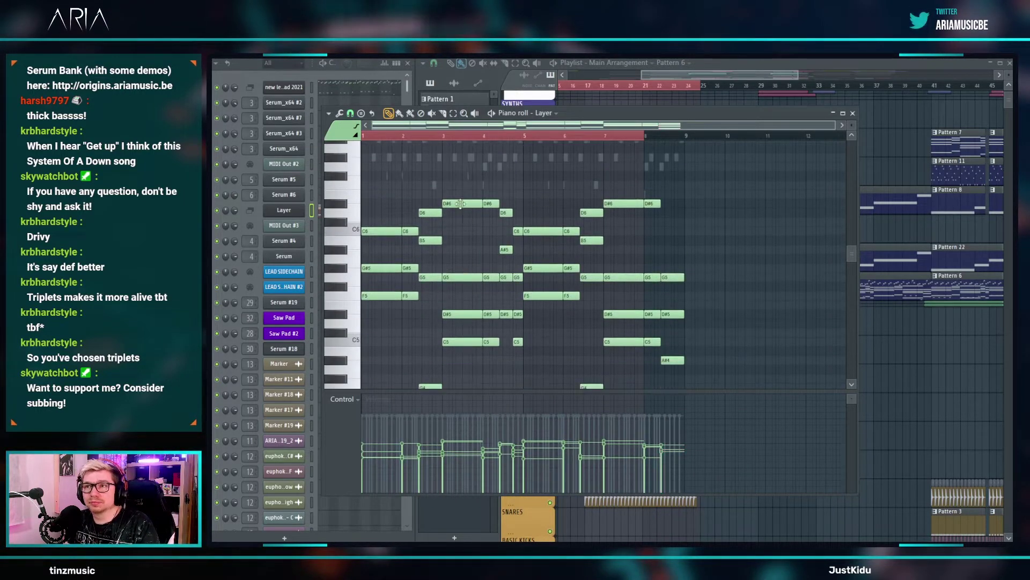
pyautogui.scroll(-3, 506, 217)
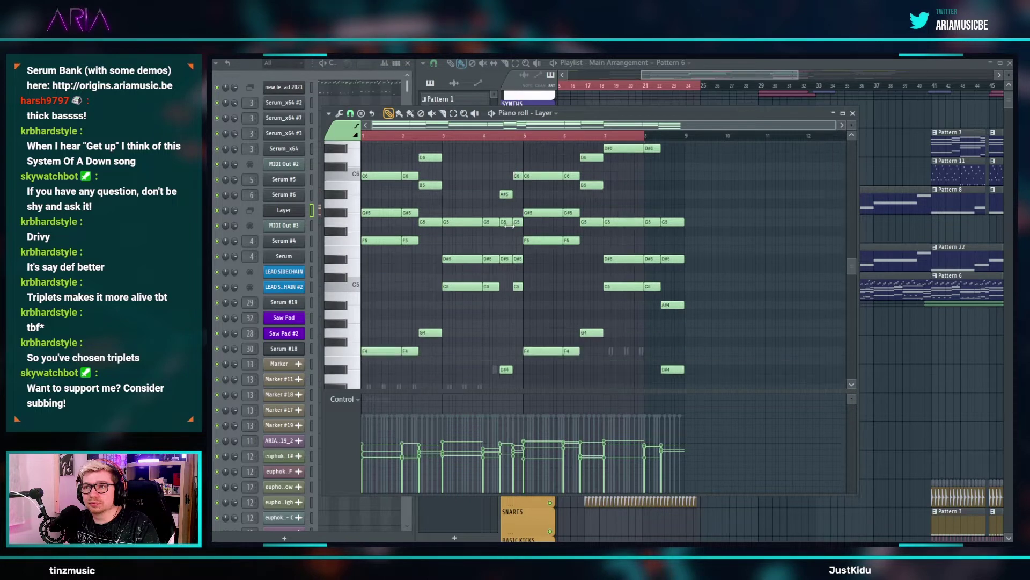
pyautogui.scroll(2, 536, 283)
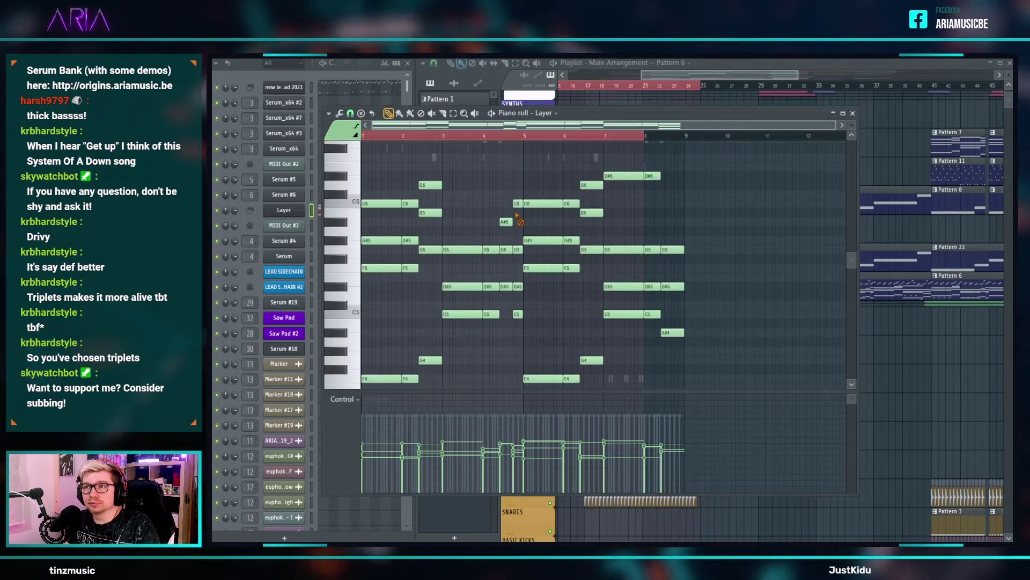
pyautogui.press('space')
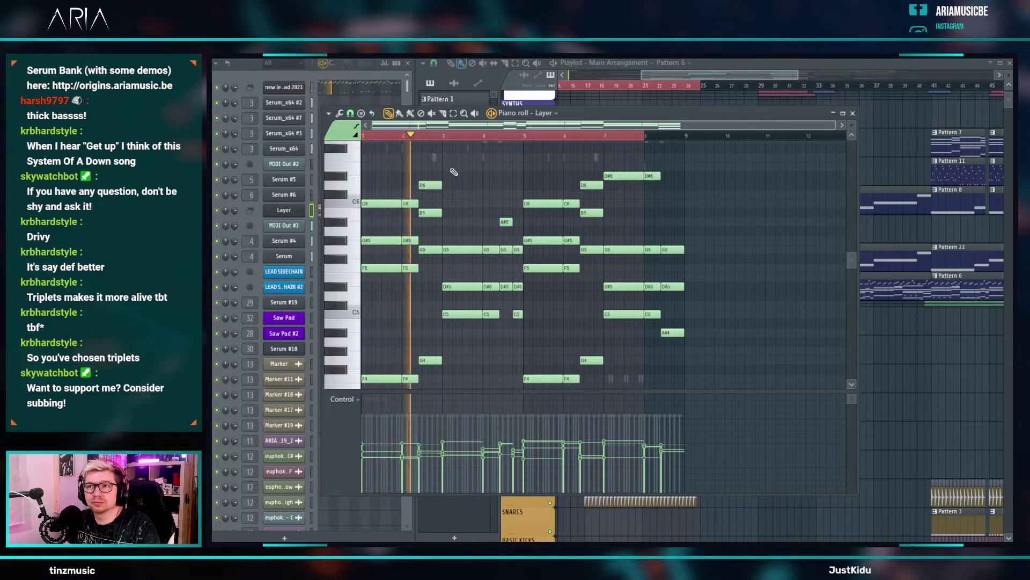
# - Delete all Pattern 6 notes of the new lead sad 2021 channel and return to the Layer channel's notes
pyautogui.click(346, 93)
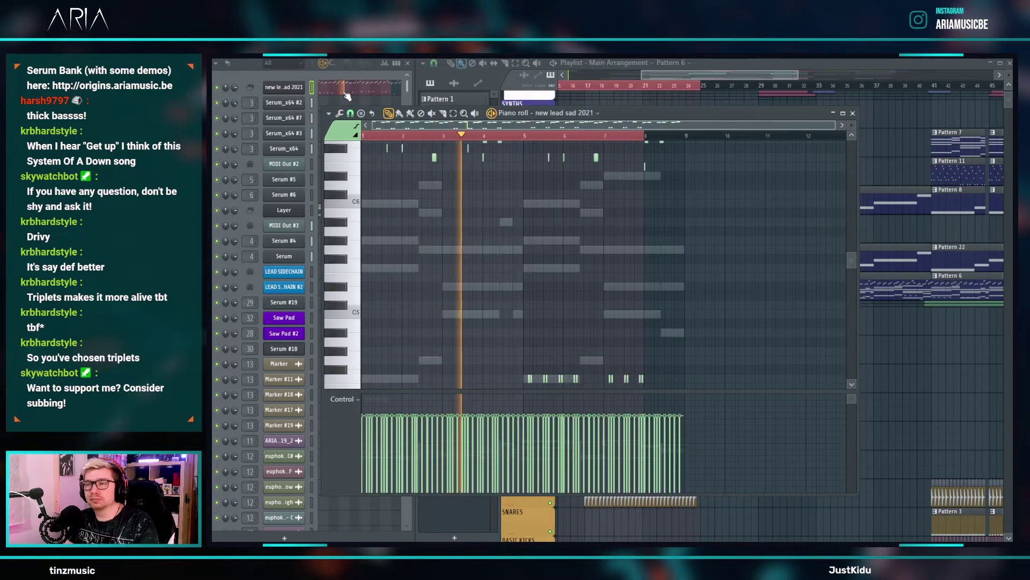
pyautogui.press('Delete')
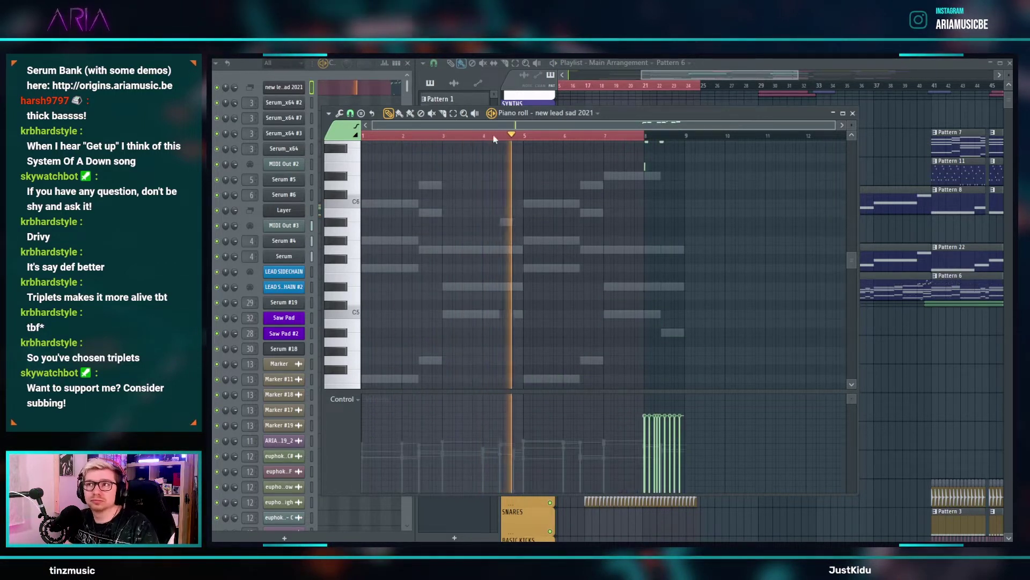
pyautogui.hotkey('ctrl', 'a')
pyautogui.press('Delete')
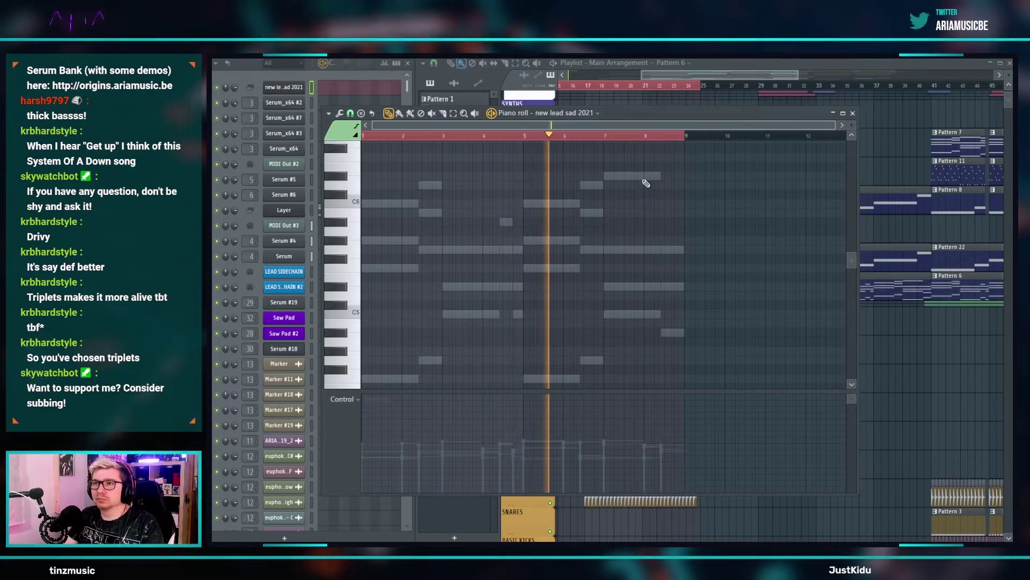
pyautogui.rightClick(532, 206)
pyautogui.rightClick(532, 205)
pyautogui.scroll(1, 654, 227)
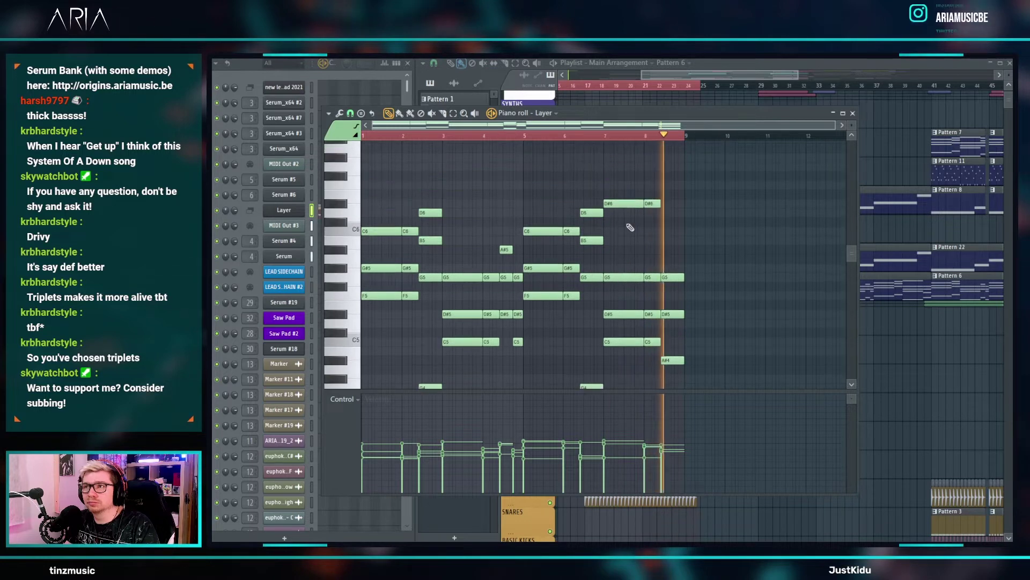
pyautogui.scroll(-3, 617, 221)
pyautogui.hotkey('ctrl', 'a')
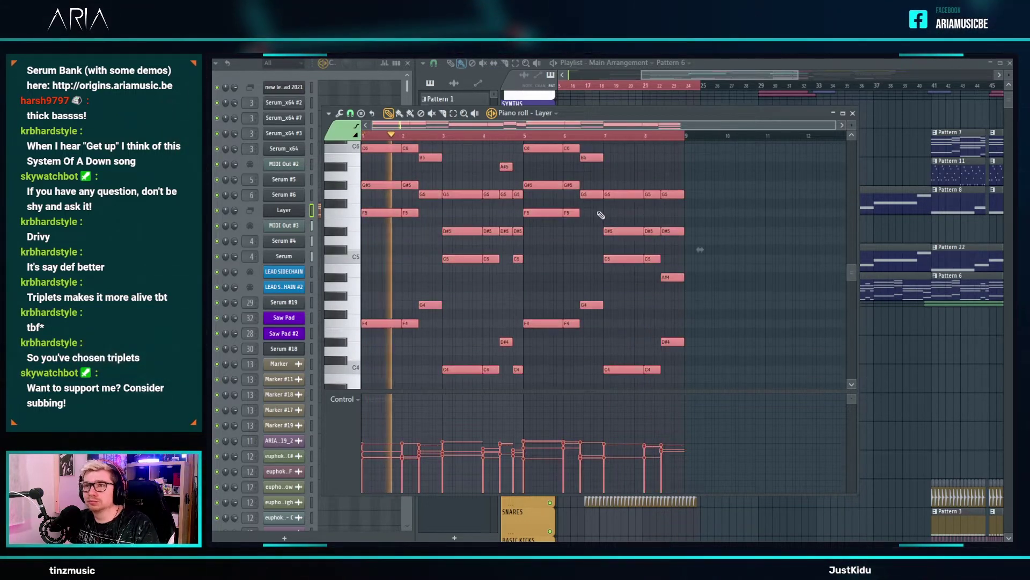
pyautogui.click(339, 113)
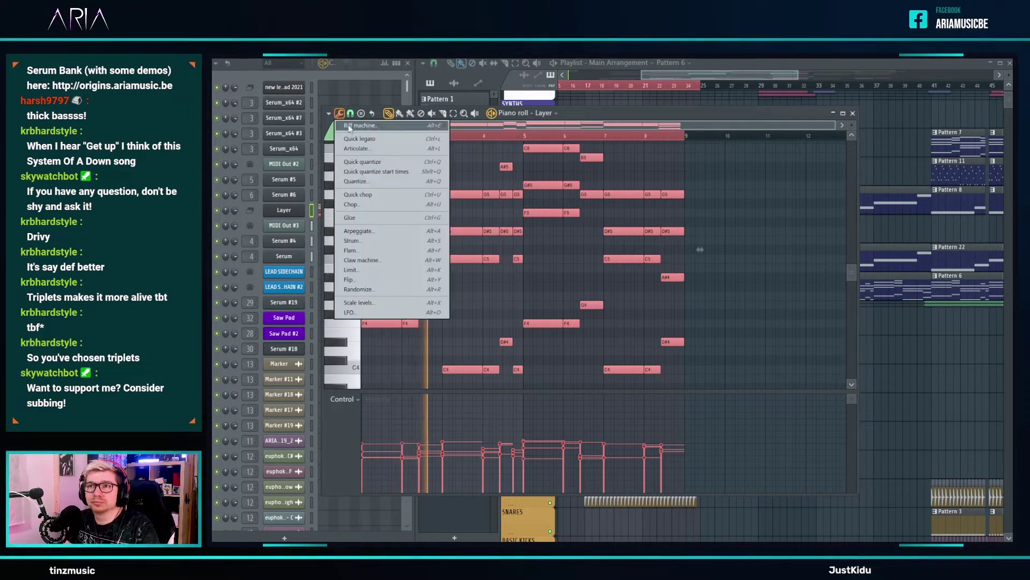
pyautogui.click(374, 203)
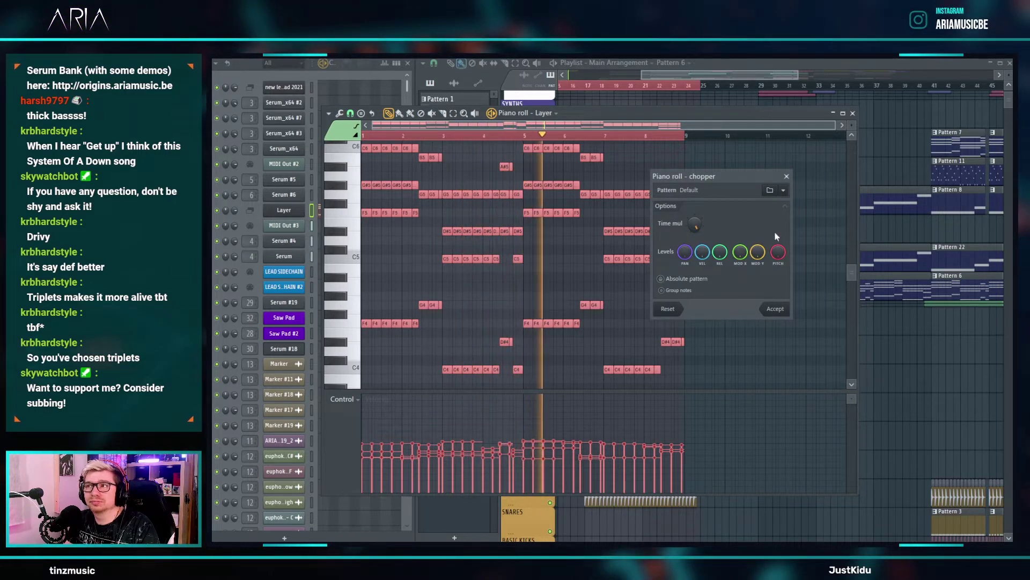
pyautogui.click(786, 176)
# - Delete the repeated C6, G#5, F5 and F4 chord notes at bar 2 of the Layer channel
pyautogui.scroll(3, 371, 239)
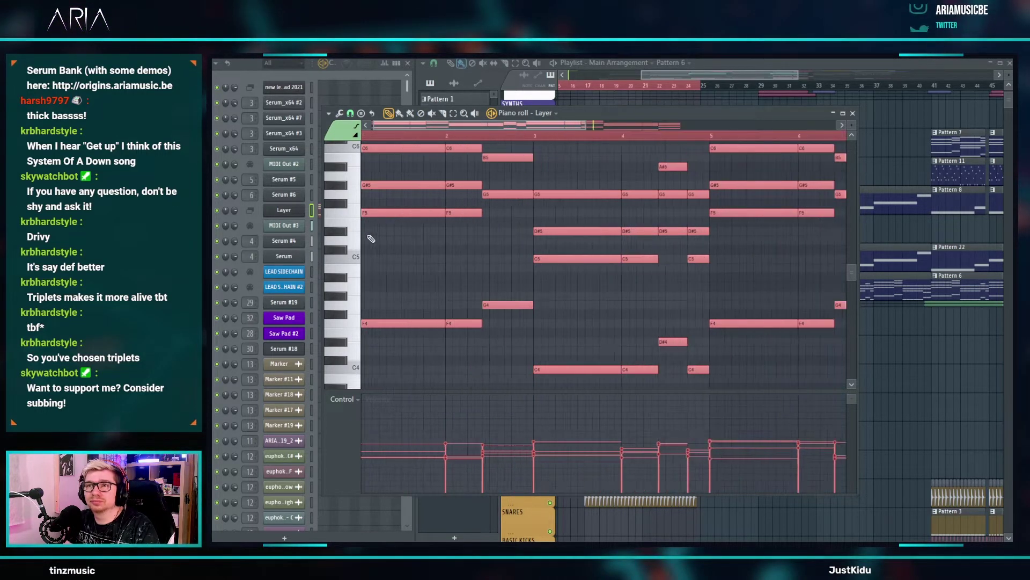
pyautogui.scroll(1, 371, 238)
pyautogui.scroll(2, 462, 299)
pyautogui.rightClick(459, 198)
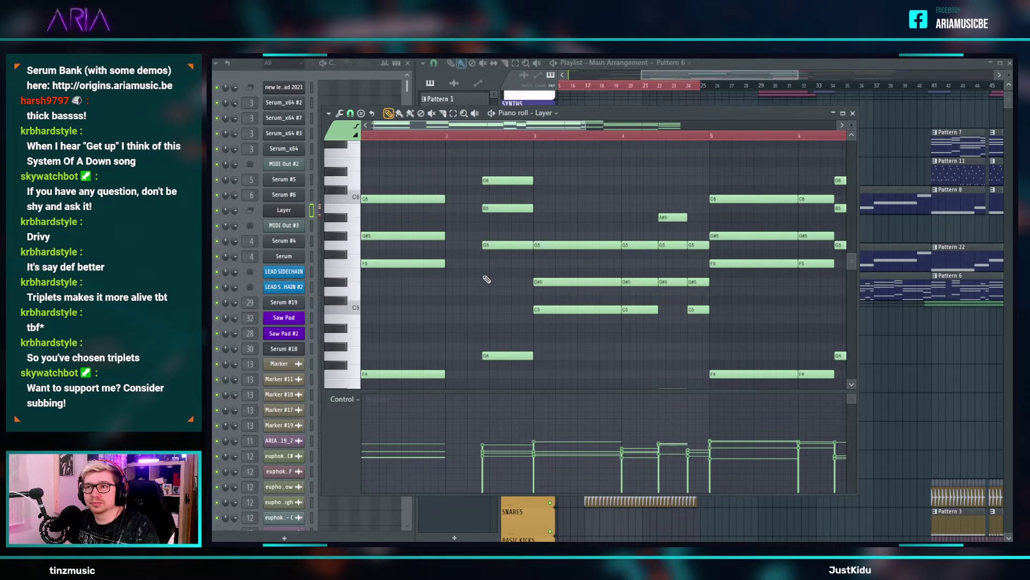
# - Select all notes of the Layer channel and apply Quick legato to close the gaps between chords
pyautogui.scroll(2, 503, 368)
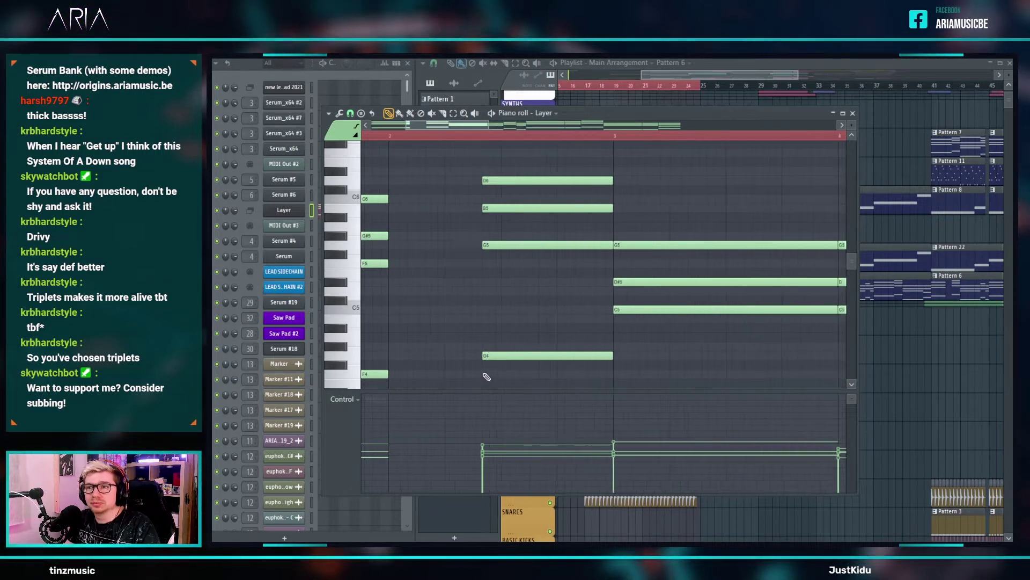
pyautogui.scroll(-3, 518, 332)
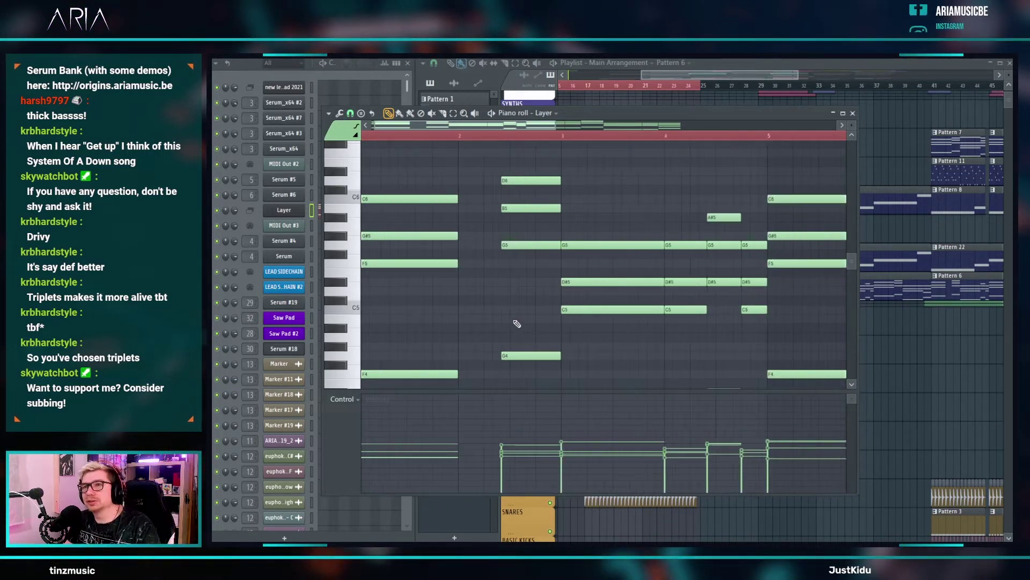
pyautogui.scroll(-2, 596, 303)
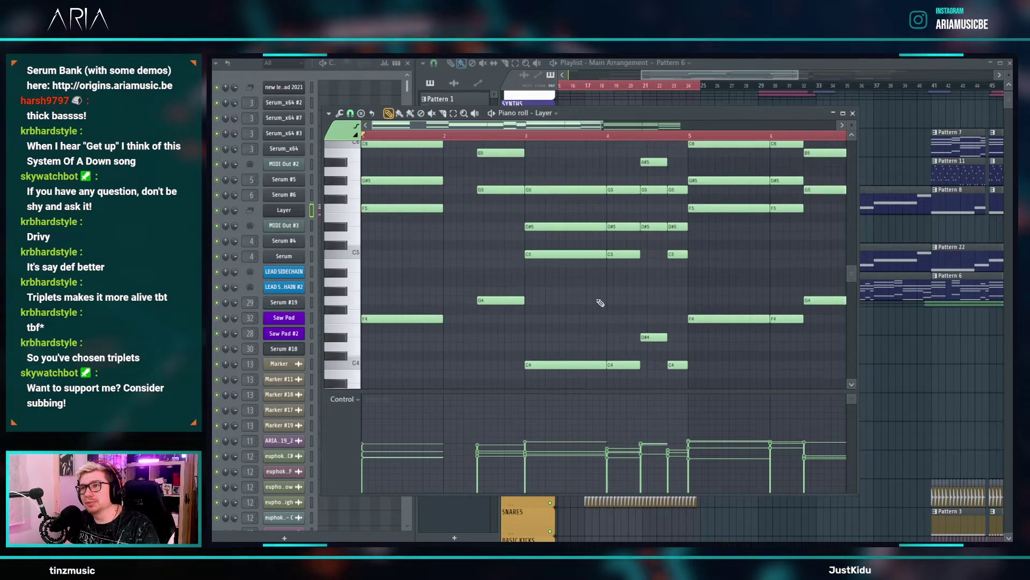
pyautogui.scroll(-1, 604, 307)
pyautogui.scroll(2, 603, 289)
pyautogui.hotkey('ctrl', 'a')
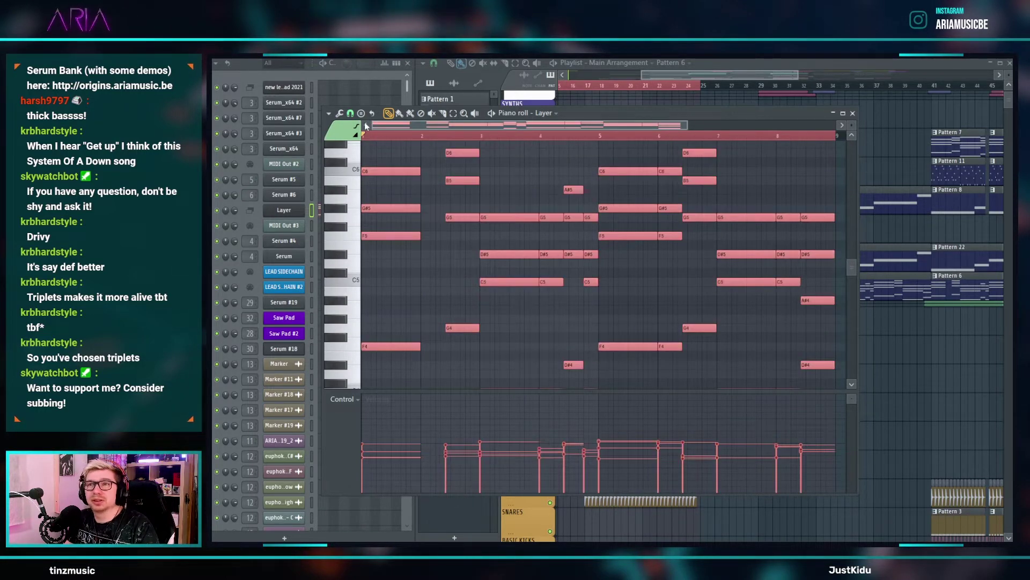
pyautogui.click(339, 113)
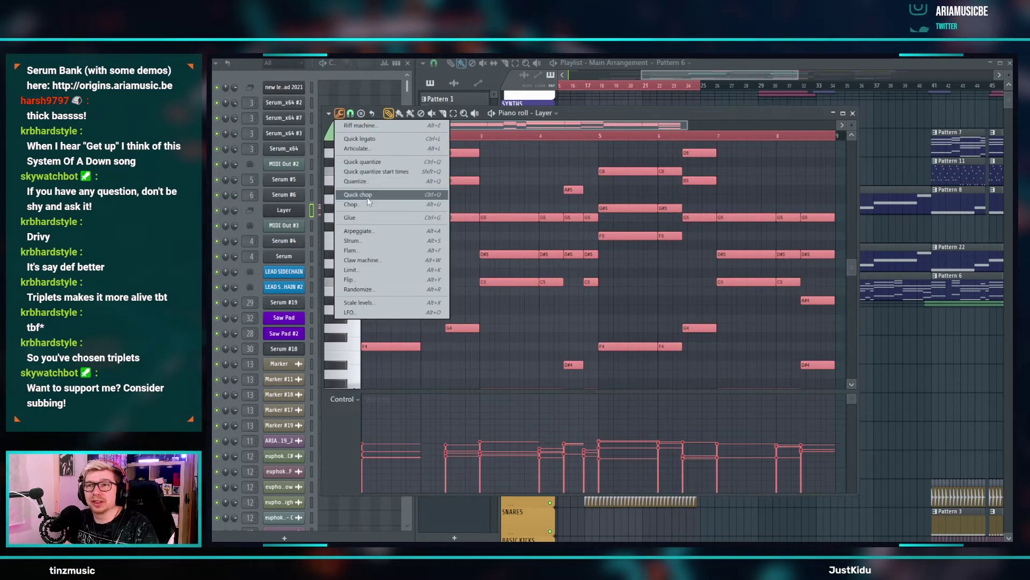
pyautogui.click(373, 140)
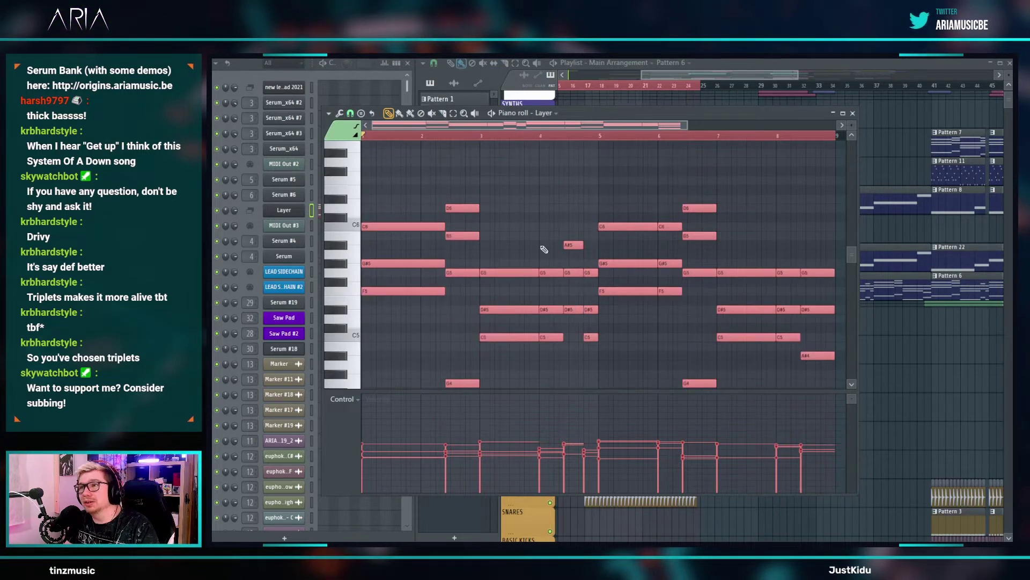
# - Chop all the selected Layer notes into one-beat pieces
pyautogui.scroll(-2, 406, 139)
pyautogui.click(339, 114)
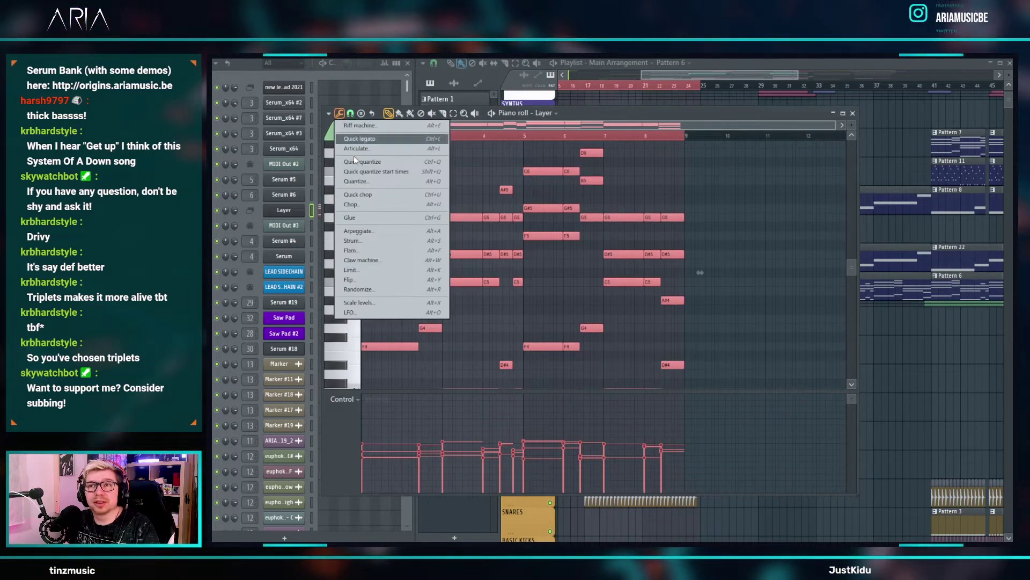
pyautogui.click(376, 205)
pyautogui.click(776, 309)
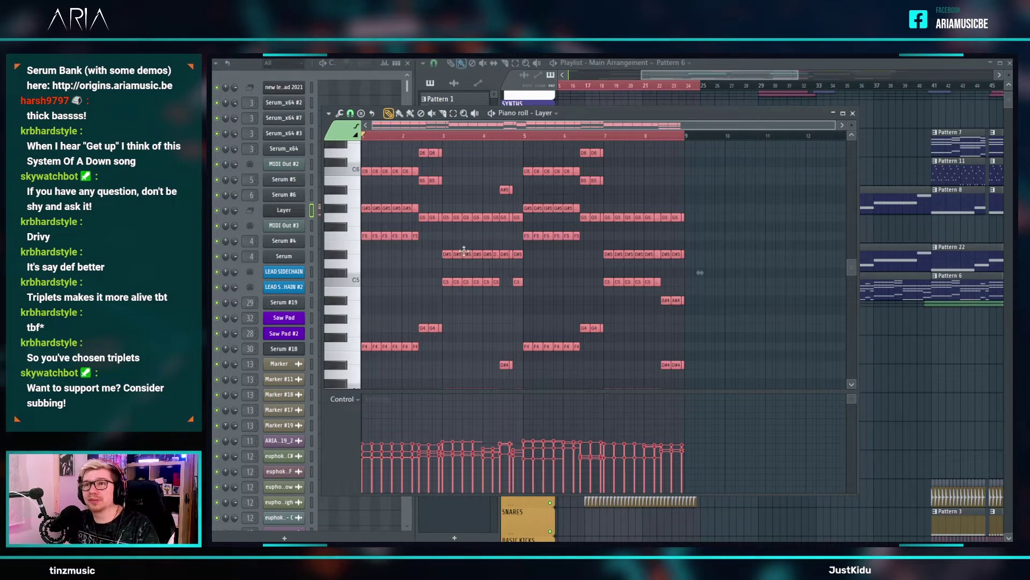
# - Shorten the opening C6, G#5, F5 and F4 chord pieces to two thirds of a beat and copy them into the gaps
pyautogui.scroll(4, 530, 283)
pyautogui.scroll(-2, 529, 283)
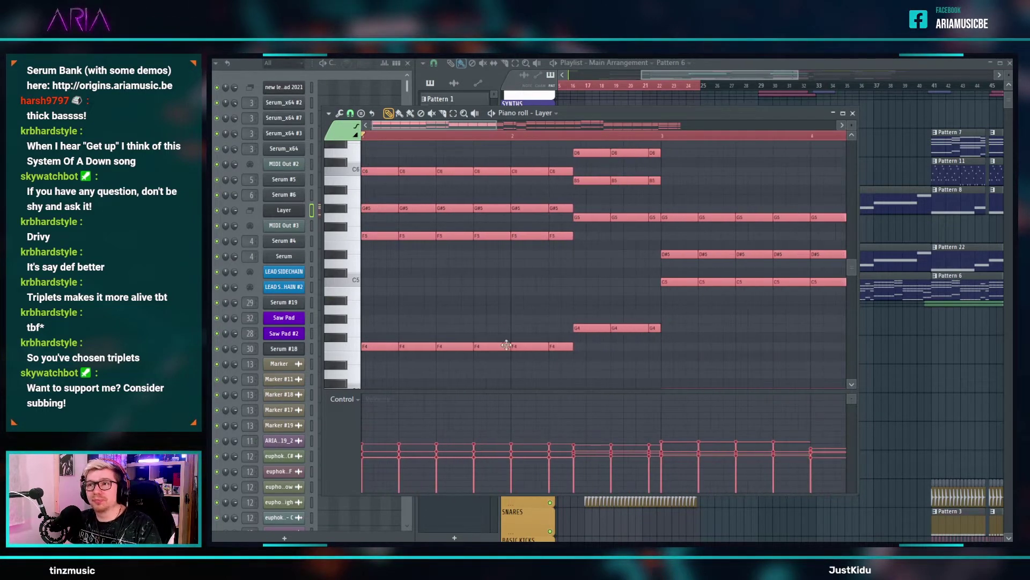
pyautogui.moveTo(526, 364); pyautogui.dragTo(285, 122)
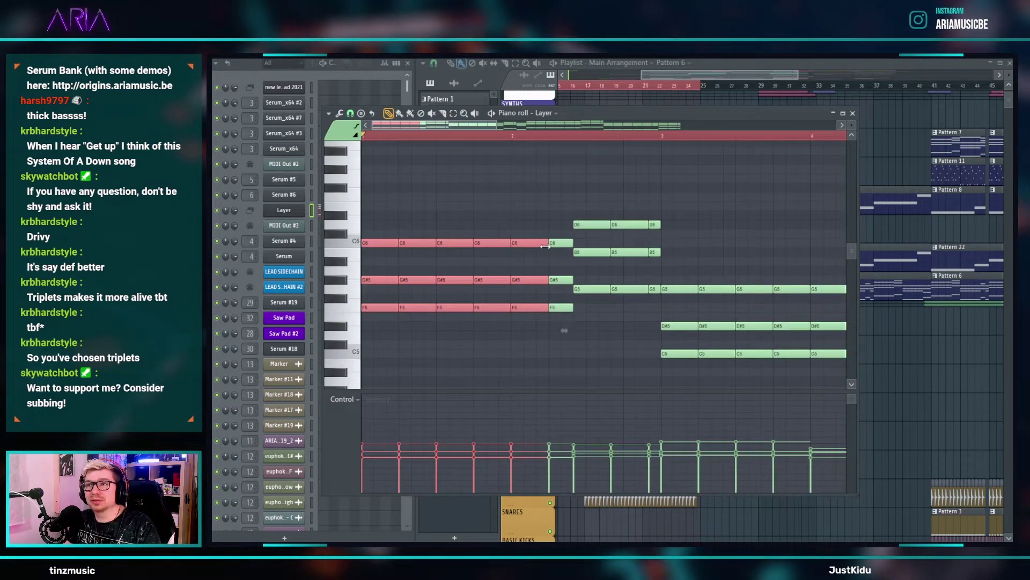
pyautogui.moveTo(370, 245); pyautogui.dragTo(401, 249)
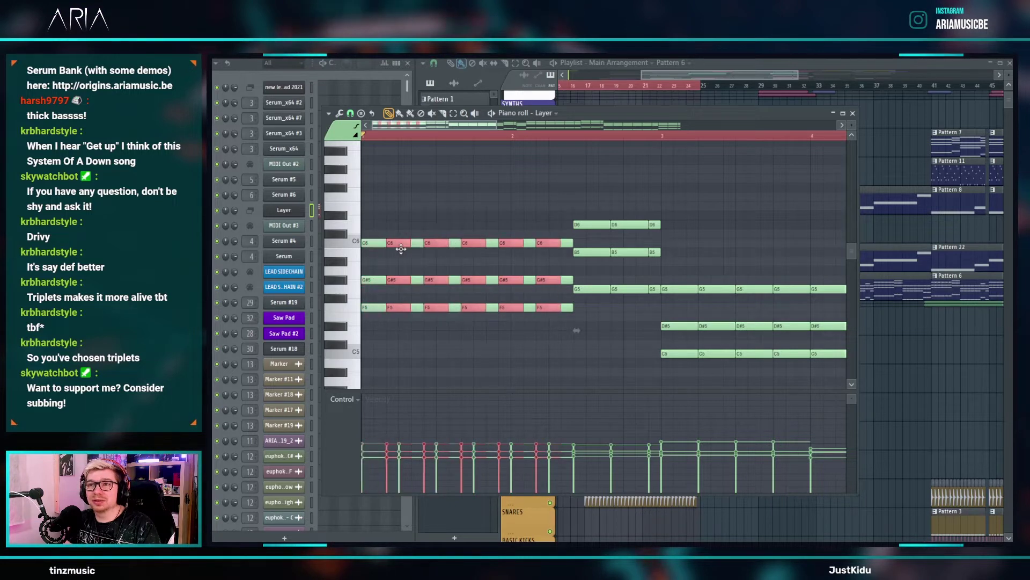
# - Rework the D6, B5, G5 and G4 chord before bar 3 into the same long-short triplet rhythm with shortened copies
pyautogui.scroll(-4, 467, 269)
pyautogui.scroll(3, 568, 290)
pyautogui.scroll(2, 623, 386)
pyautogui.moveTo(620, 386); pyautogui.dragTo(564, 192)
pyautogui.moveTo(580, 391); pyautogui.dragTo(567, 198)
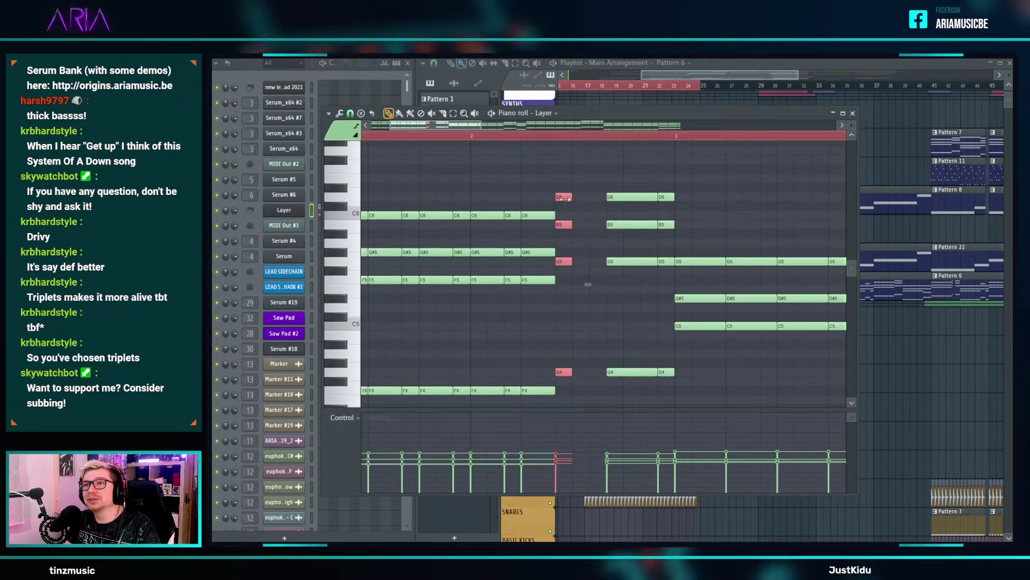
pyautogui.moveTo(564, 374); pyautogui.dragTo(583, 374)
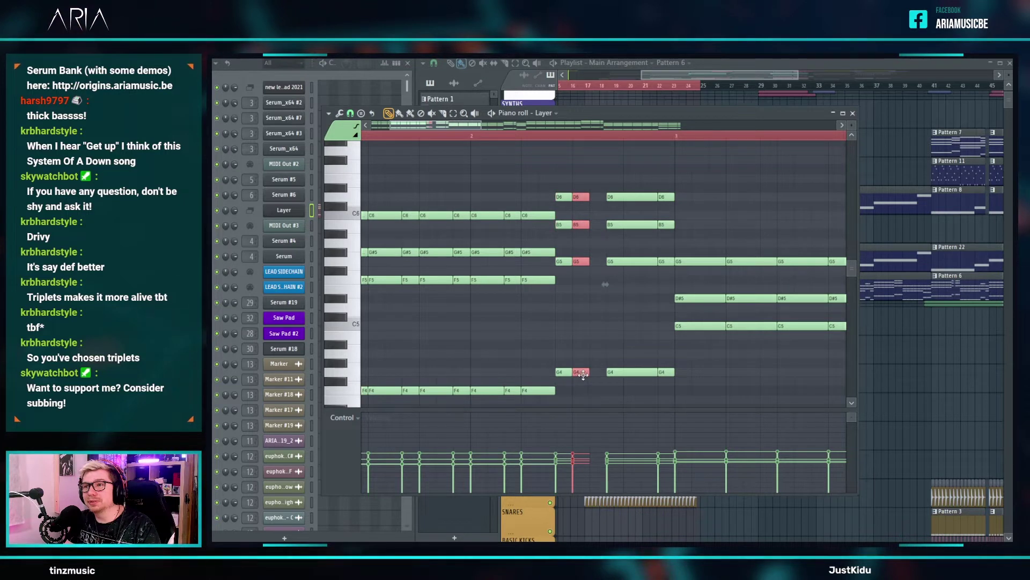
pyautogui.moveTo(628, 321); pyautogui.dragTo(619, 186)
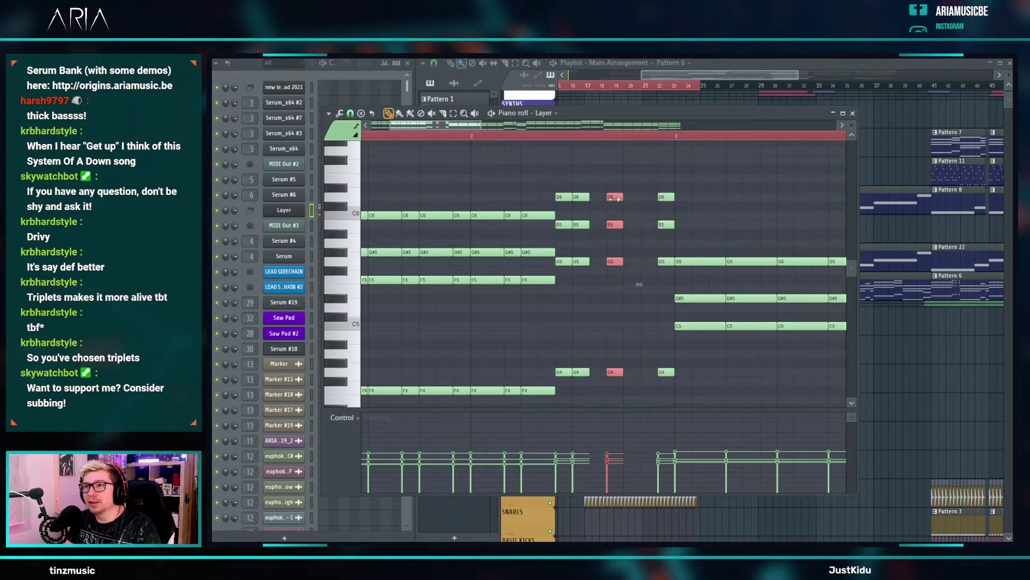
pyautogui.moveTo(571, 383); pyautogui.dragTo(593, 173)
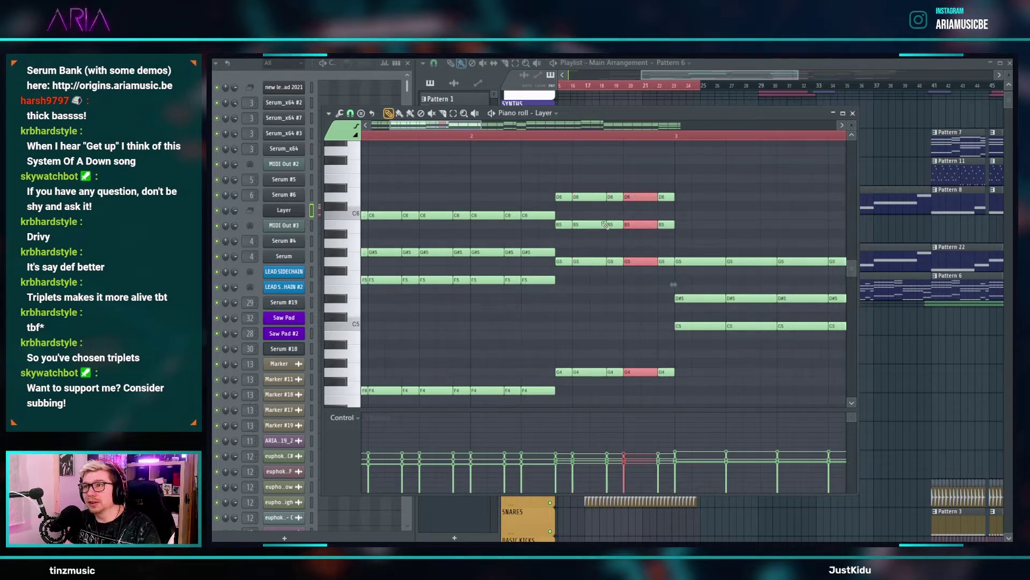
# - Fill the G5, D#5, C5 and C4 chords from bar 3 into bar 4 with copies in the triplet rhythm
pyautogui.scroll(-3, 629, 225)
pyautogui.scroll(-3, 619, 315)
pyautogui.moveTo(609, 355); pyautogui.dragTo(586, 288)
pyautogui.moveTo(711, 353); pyautogui.dragTo(599, 190)
pyautogui.scroll(2, 599, 183)
pyautogui.moveTo(715, 222); pyautogui.dragTo(720, 224)
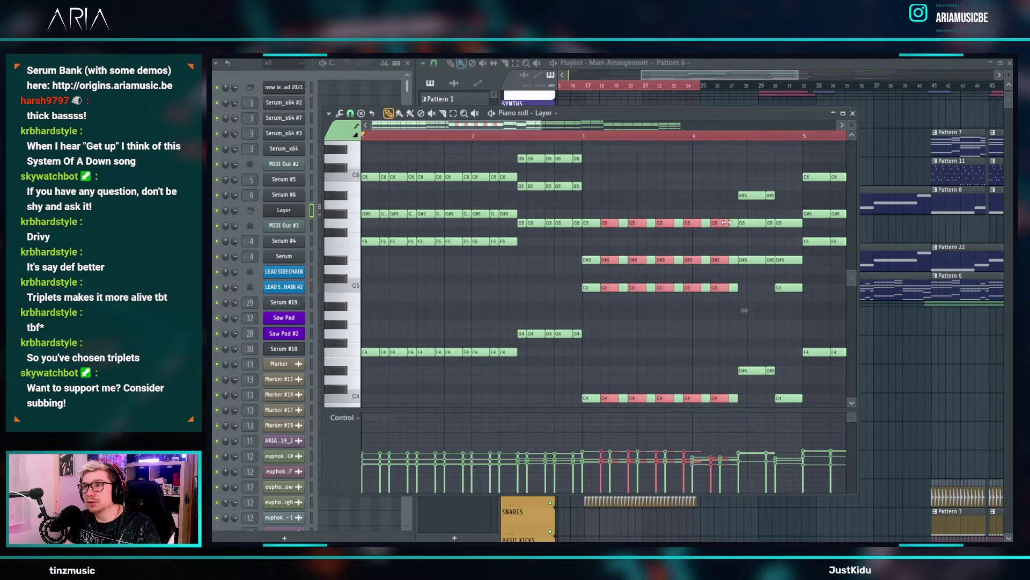
# - Split the A#5 chord and the closing C5 chord before bar 5 into the long-short triplet rhythm
pyautogui.scroll(3, 777, 293)
pyautogui.moveTo(759, 385); pyautogui.dragTo(747, 359)
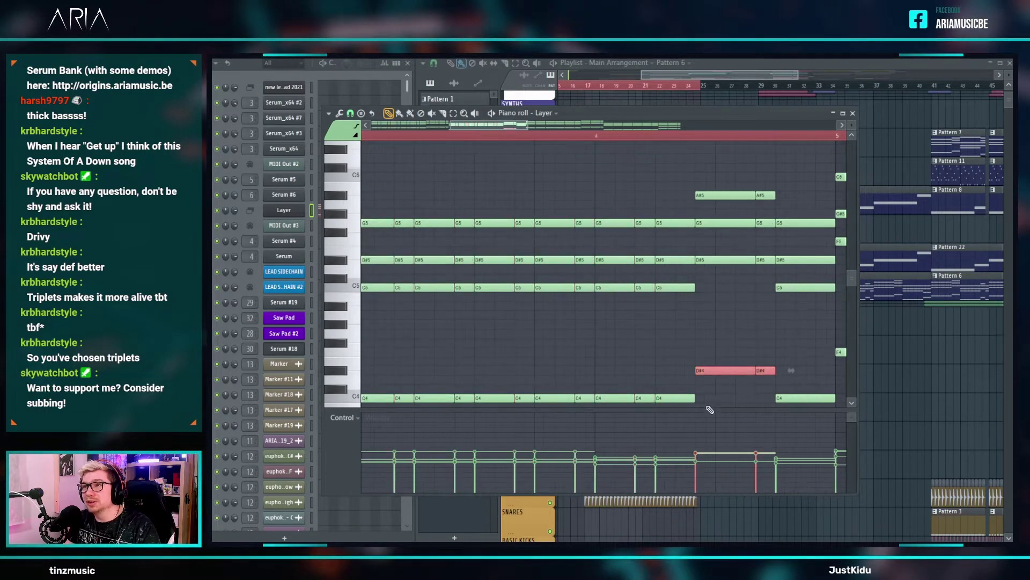
pyautogui.moveTo(727, 401); pyautogui.dragTo(723, 174)
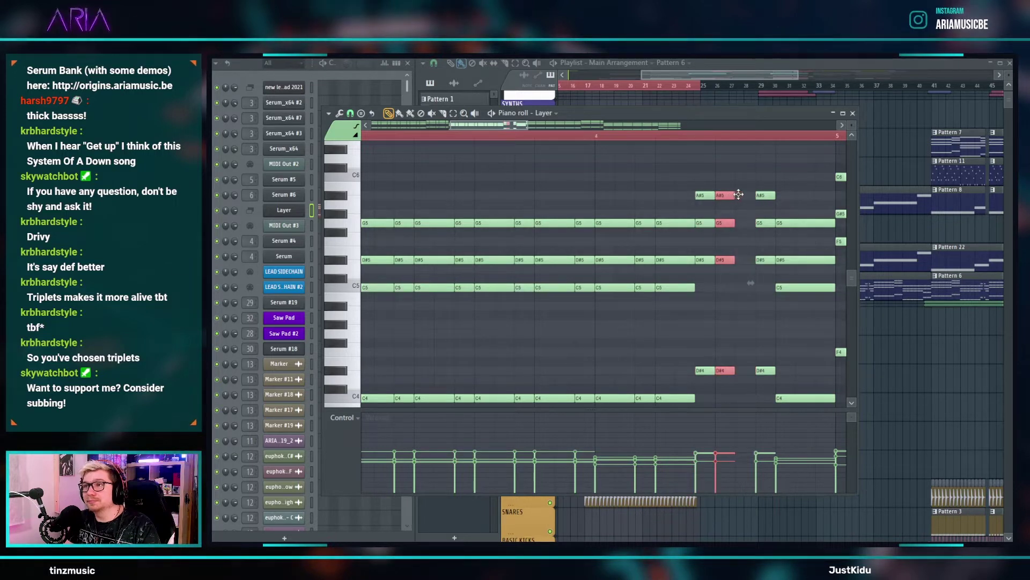
pyautogui.scroll(-3, 750, 195)
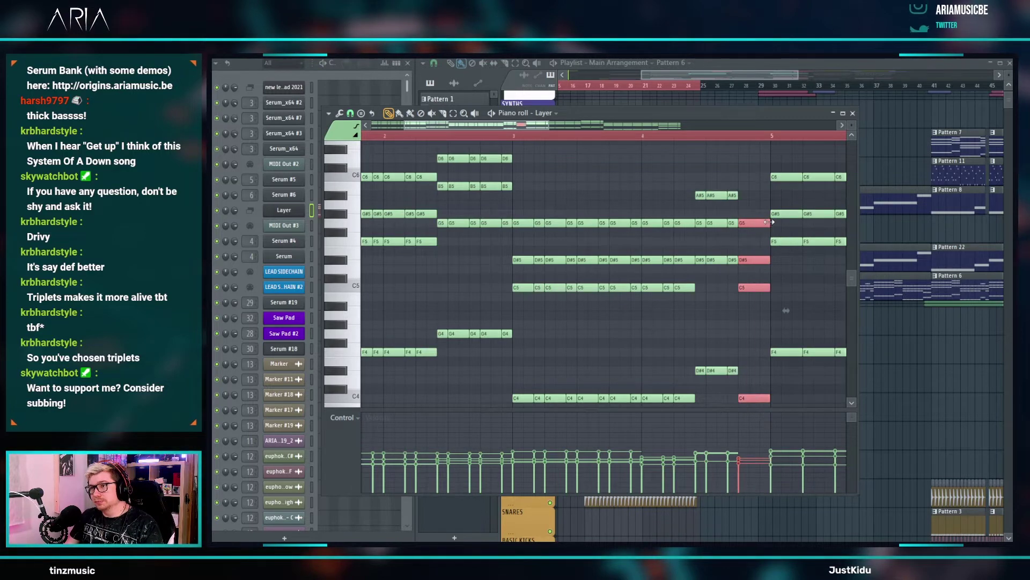
pyautogui.moveTo(770, 221); pyautogui.dragTo(759, 222)
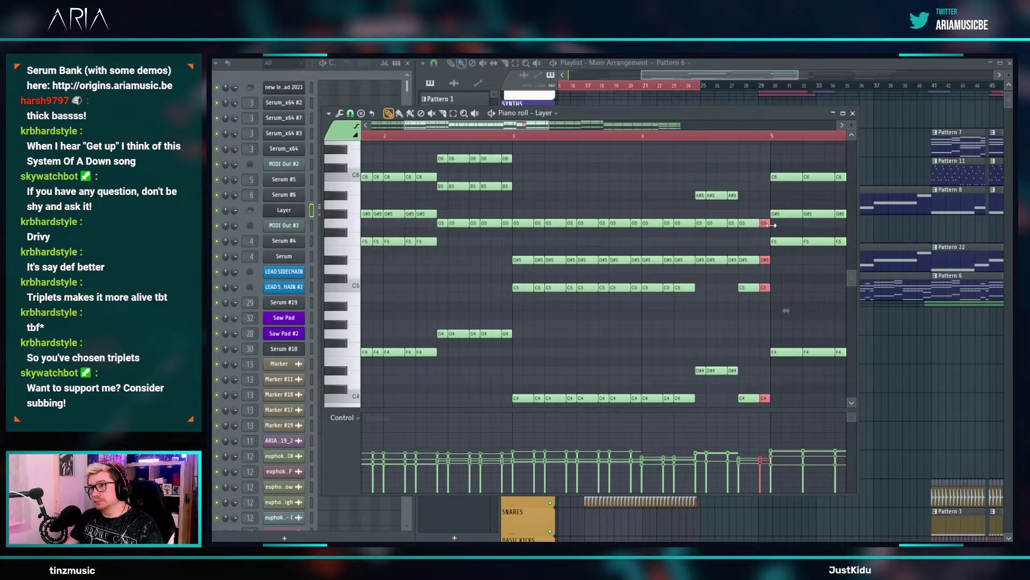
# - Play the pattern, delete the Layer notes from bar 5 onward and replace them with a duplicate of bars 1 to 4
pyautogui.scroll(-3, 558, 239)
pyautogui.press('space')
pyautogui.scroll(-2, 533, 264)
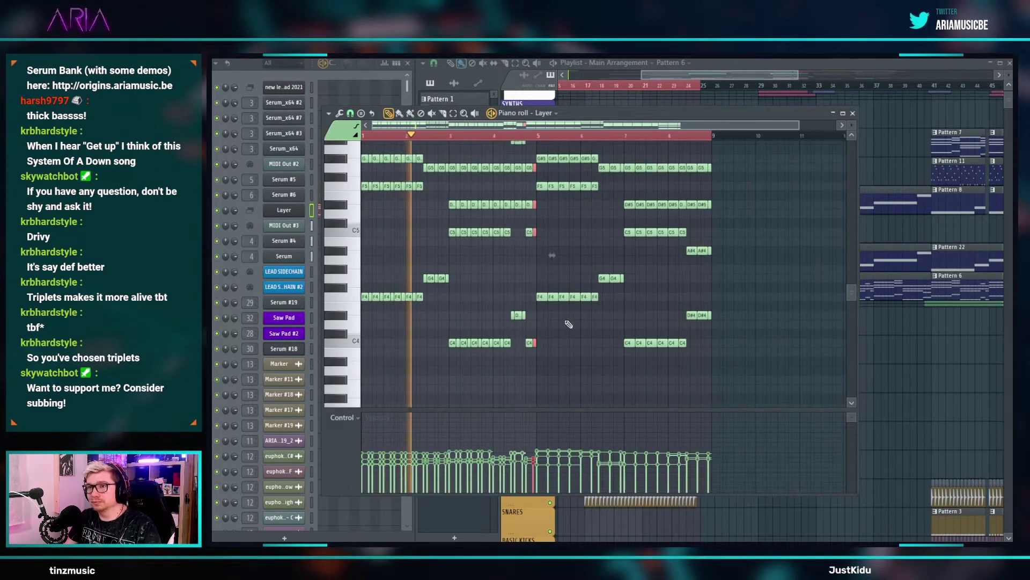
pyautogui.scroll(1, 575, 329)
pyautogui.moveTo(733, 383); pyautogui.dragTo(544, 135)
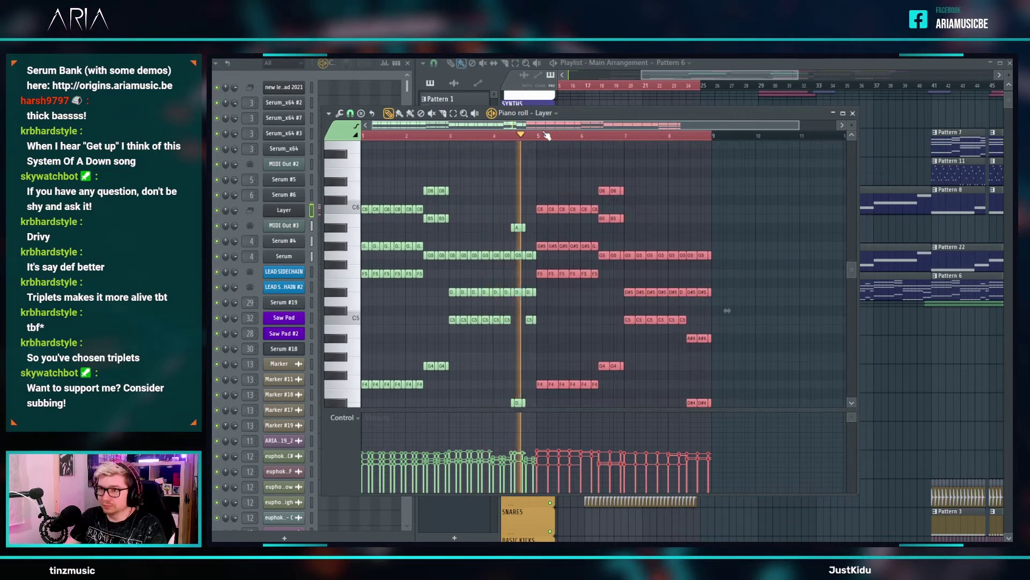
pyautogui.press('Delete')
pyautogui.hotkey('ctrl', 'a')
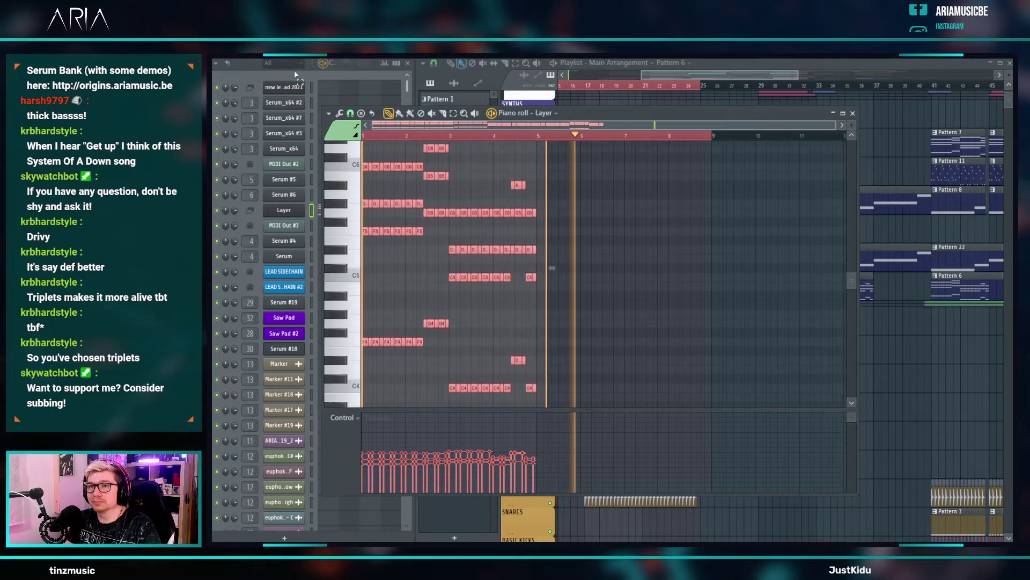
pyautogui.scroll(1, 393, 234)
pyautogui.hotkey('ctrl', 'b')
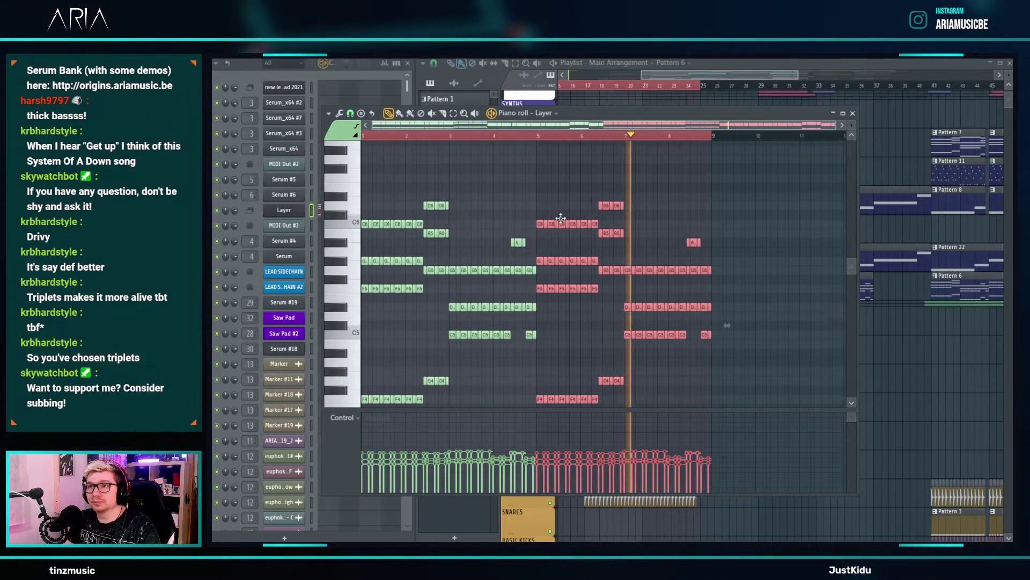
# - Replace the final C5 chord hits before bar 9 with copies of the preceding A#5, G5, D#5 and D#4 chord
pyautogui.scroll(4, 701, 262)
pyautogui.moveTo(781, 381); pyautogui.dragTo(703, 267)
pyautogui.scroll(-4, 762, 336)
pyautogui.moveTo(757, 367); pyautogui.dragTo(698, 144)
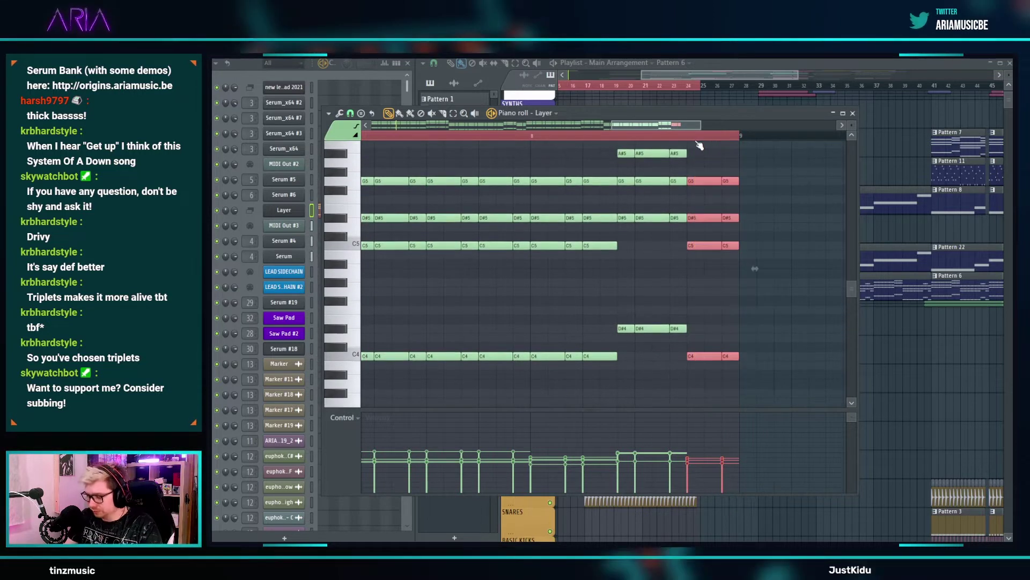
pyautogui.press('Delete')
pyautogui.scroll(3, 703, 354)
pyautogui.moveTo(700, 396); pyautogui.dragTo(704, 206)
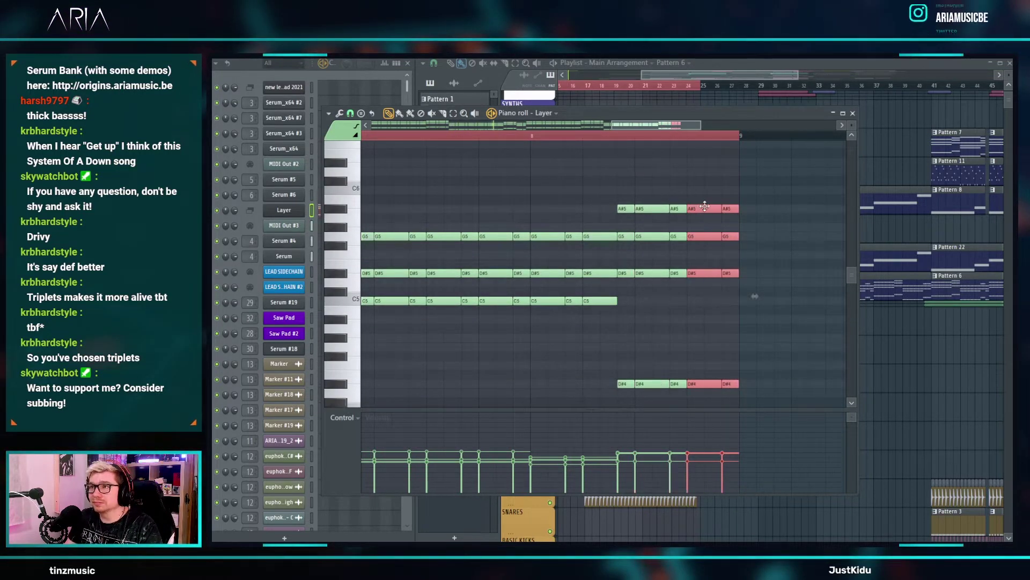
pyautogui.scroll(-3, 702, 214)
# - Select all Layer notes and raise their velocities to one even, high level just below the maximum
pyautogui.hotkey('ctrl', 'a')
pyautogui.keyDown('ctrl'); pyautogui.scroll(-2, 698, 219); pyautogui.keyUp('ctrl')
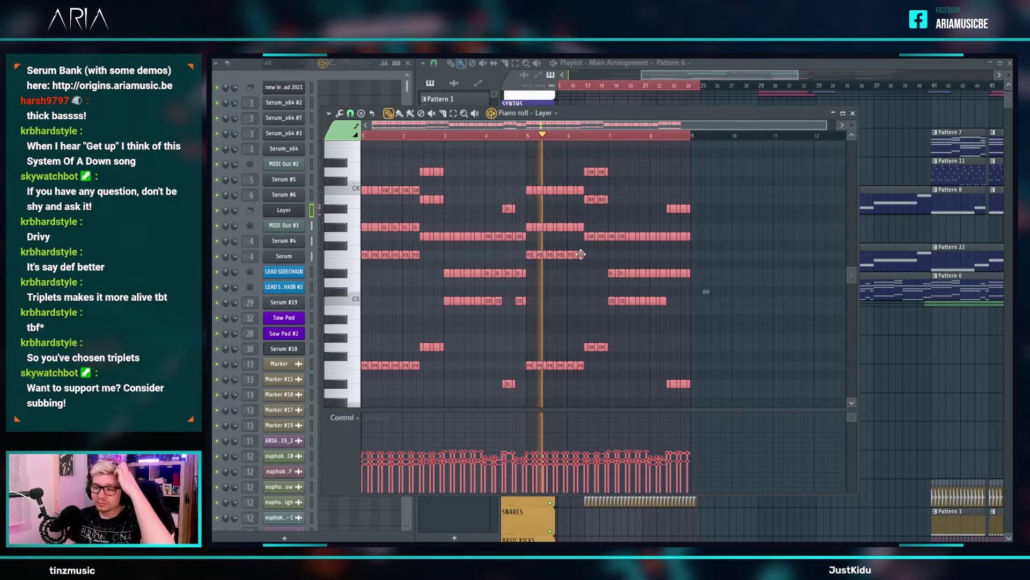
pyautogui.keyDown('alt'); pyautogui.scroll(6, 577, 256); pyautogui.keyUp('alt')
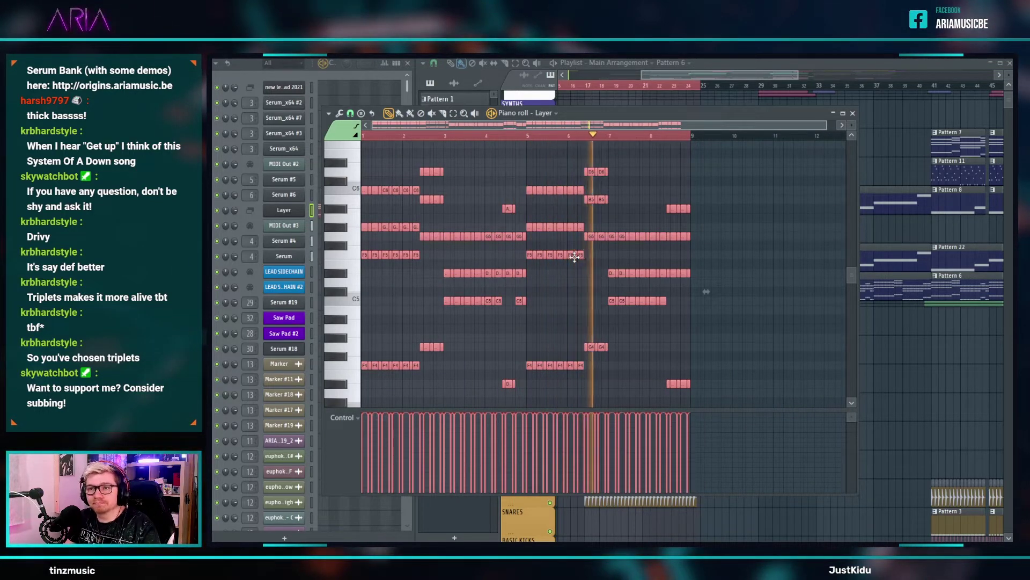
pyautogui.keyDown('alt'); pyautogui.scroll(-3, 574, 258); pyautogui.keyUp('alt')
# - Open FabFilter Volcano 2 on mixer Insert 4 and set the Filter 1 frequency to 1321.5 Hz while previewing the song
pyautogui.click(302, 96)
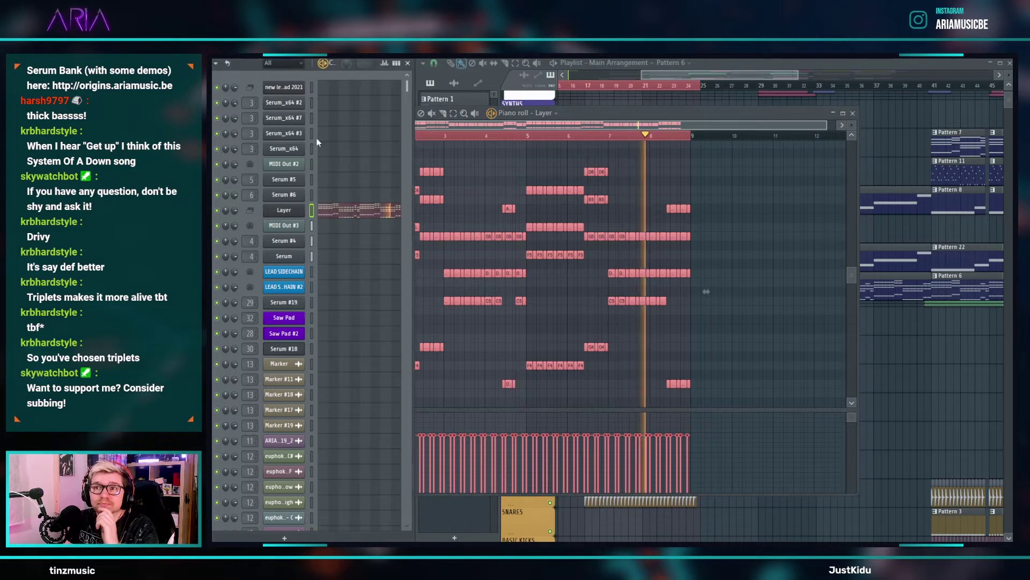
pyautogui.press('F9')
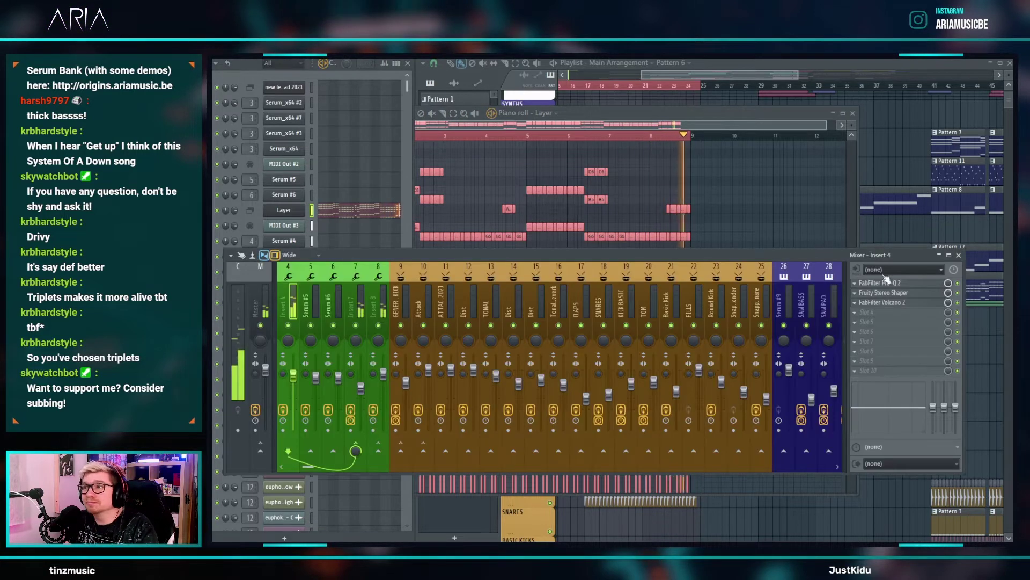
pyautogui.click(893, 303)
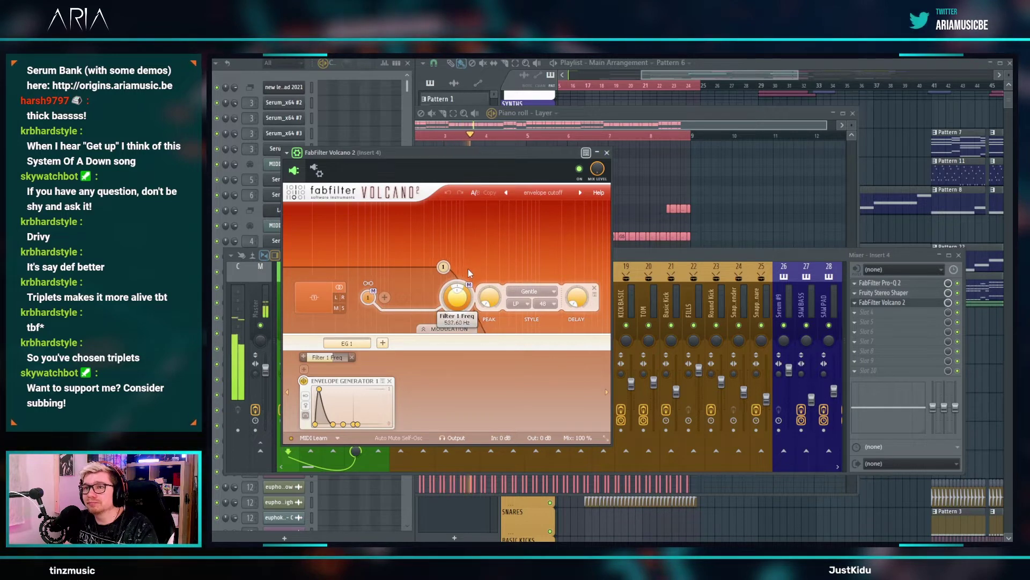
pyautogui.click(691, 83)
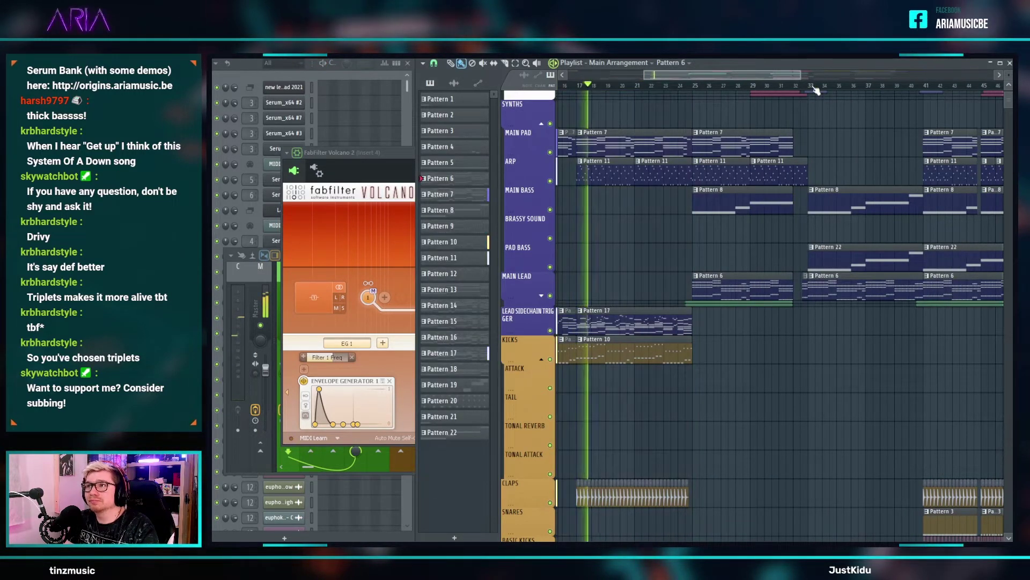
pyautogui.click(815, 93)
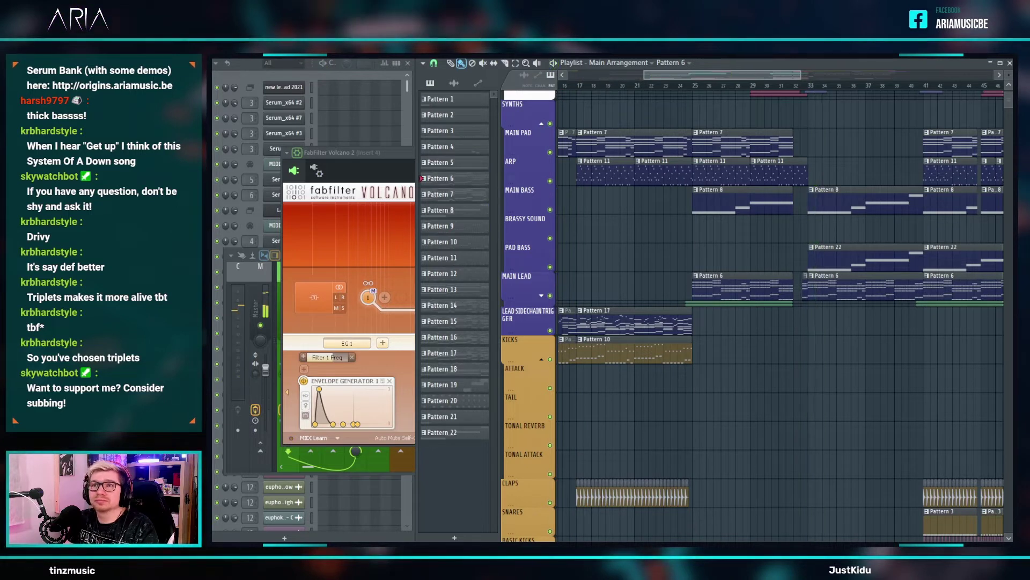
pyautogui.click(378, 160)
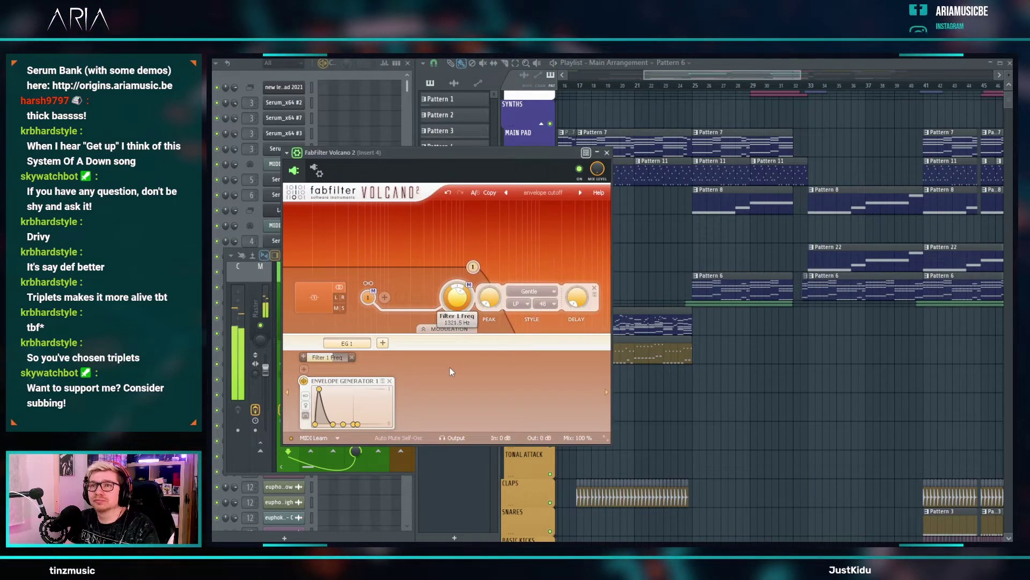
pyautogui.click(293, 79)
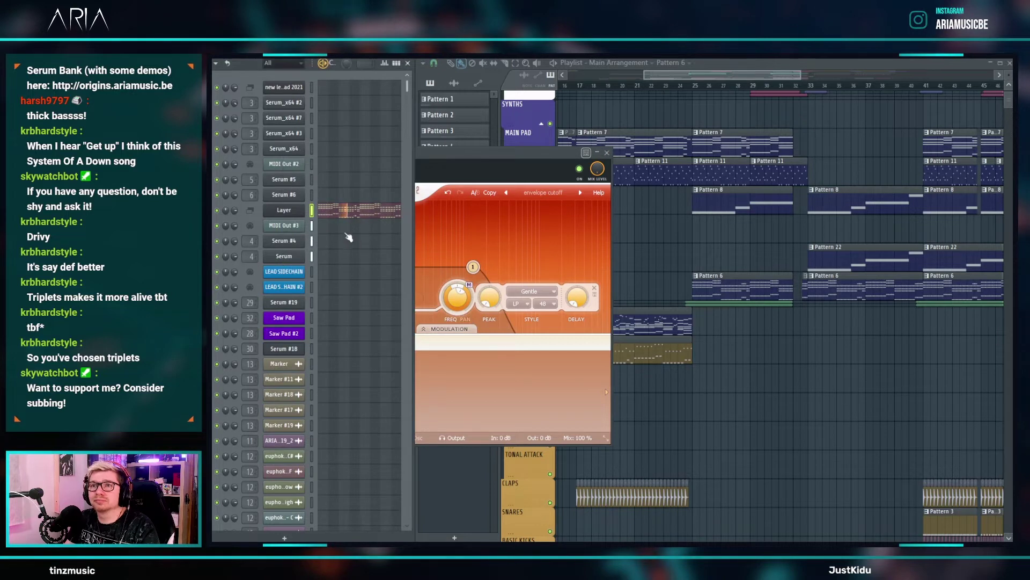
# - Open the Layer piano roll and raise the C5 notes in bars 3 to 4 and 7 to 8 by one octave
pyautogui.click(339, 215)
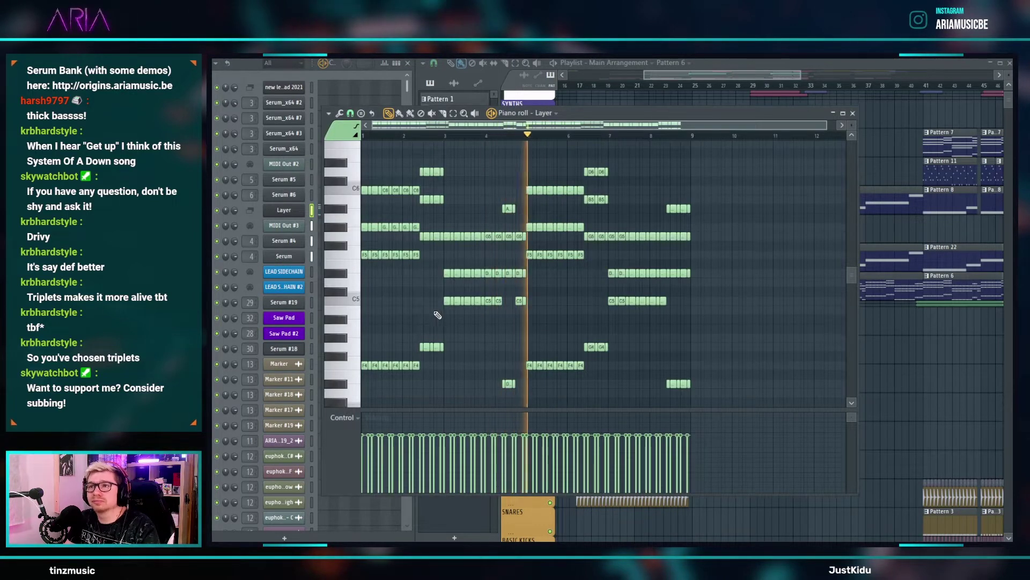
pyautogui.moveTo(443, 311); pyautogui.dragTo(528, 306)
pyautogui.hotkey('ctrl', 'Up')
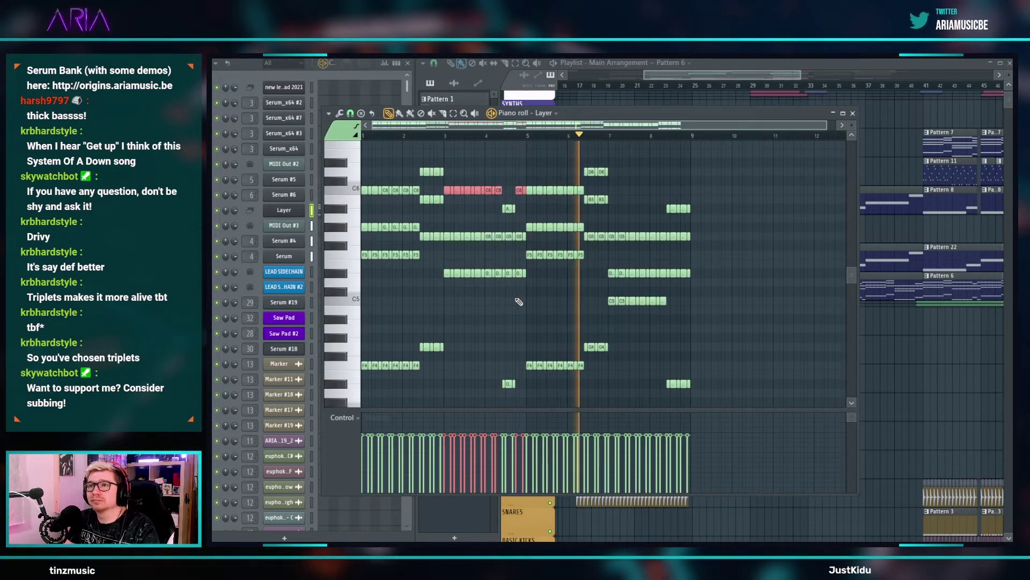
pyautogui.press('space')
pyautogui.moveTo(607, 301); pyautogui.dragTo(682, 304)
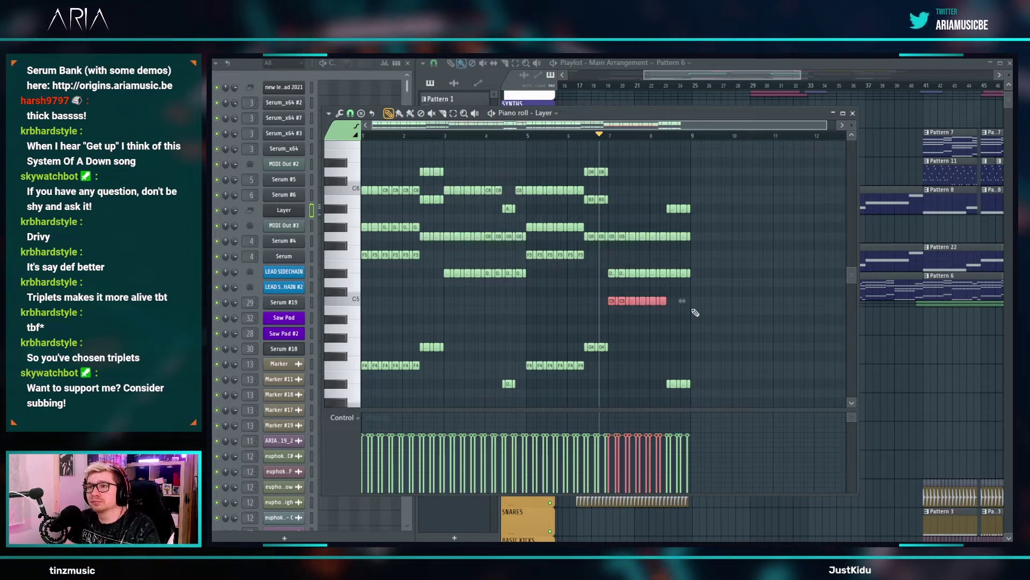
pyautogui.hotkey('ctrl', 'Up')
pyautogui.press('space')
pyautogui.press('space')
# - Lower the D6 notes in bars 2 and 6 of the Layer chords by one octave and listen through the pattern
pyautogui.moveTo(463, 177); pyautogui.dragTo(417, 171)
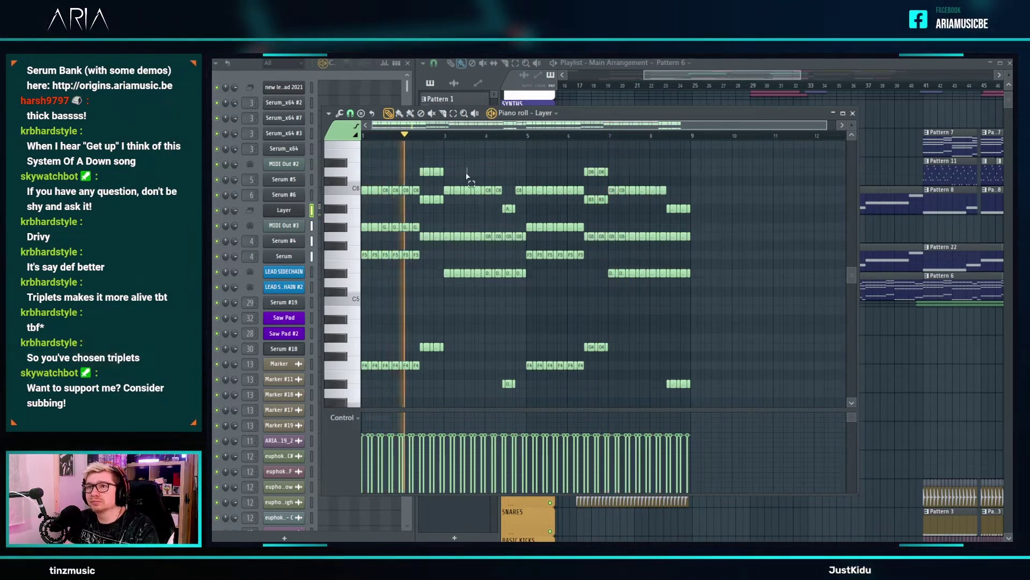
pyautogui.hotkey('ctrl', 'Down')
pyautogui.press('space')
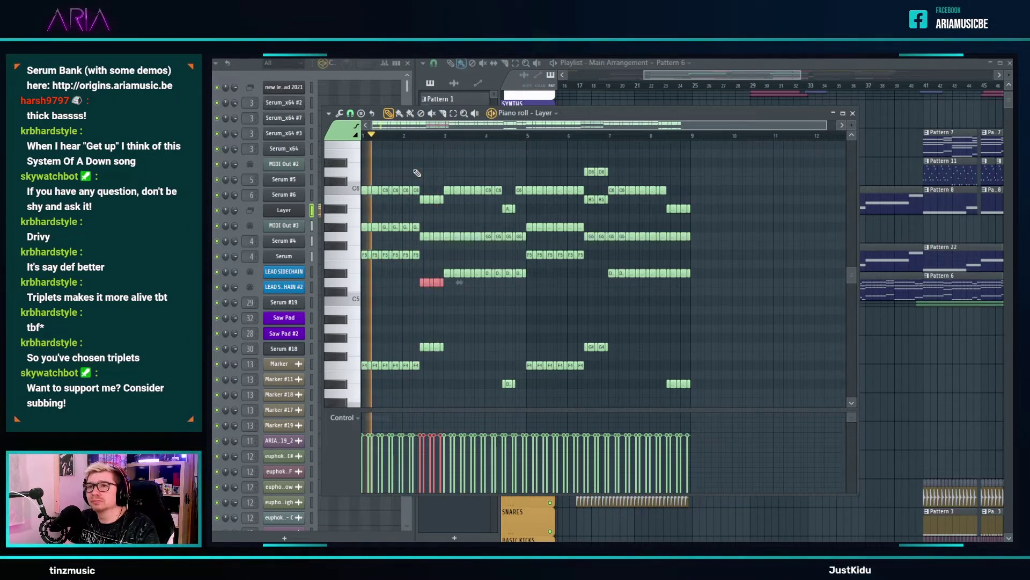
pyautogui.moveTo(620, 184); pyautogui.dragTo(570, 160)
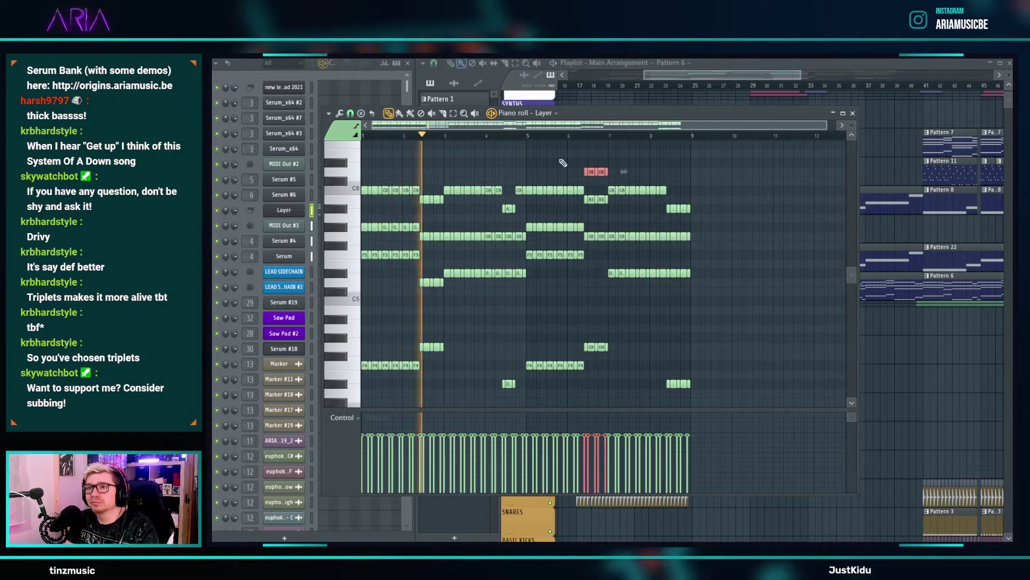
pyautogui.hotkey('ctrl', 'Down')
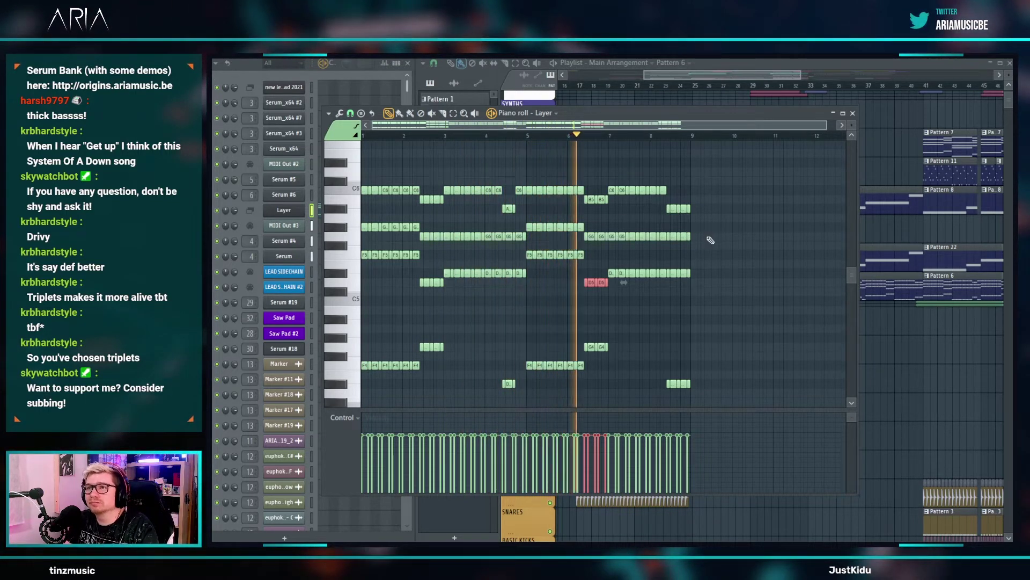
pyautogui.hotkey('ctrl', 'd')
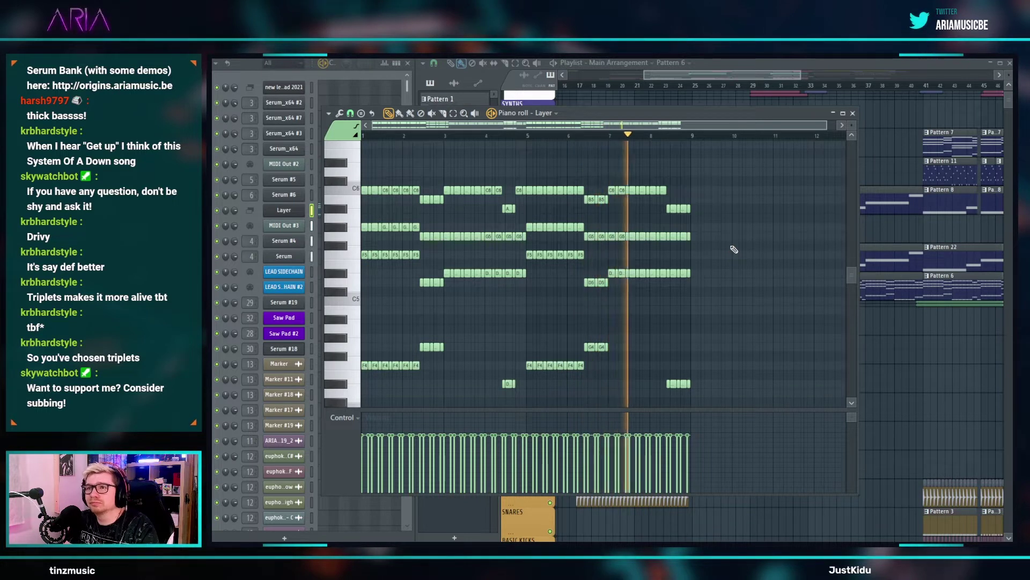
pyautogui.scroll(-3, 733, 247)
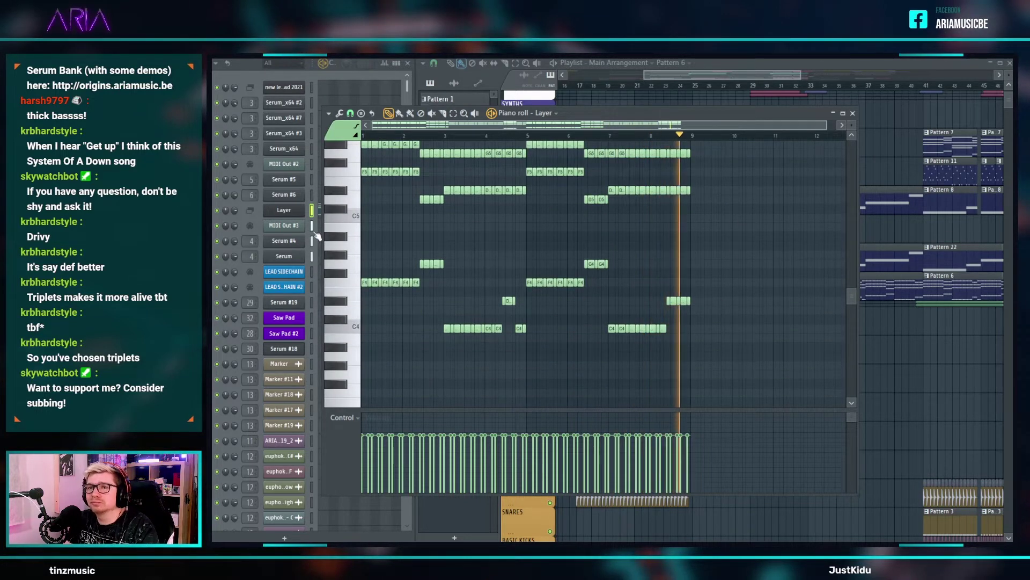
# - Open the new lead sad 2021 channel's Pattern 6 piano roll and check the earlier sections of the Playlist
pyautogui.click(311, 87)
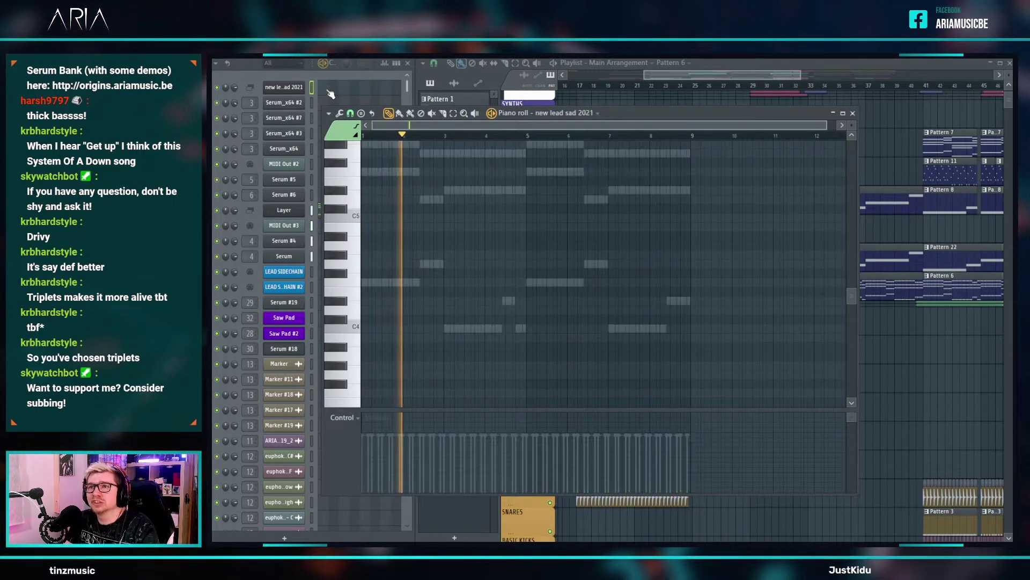
pyautogui.click(328, 90)
pyautogui.click(331, 102)
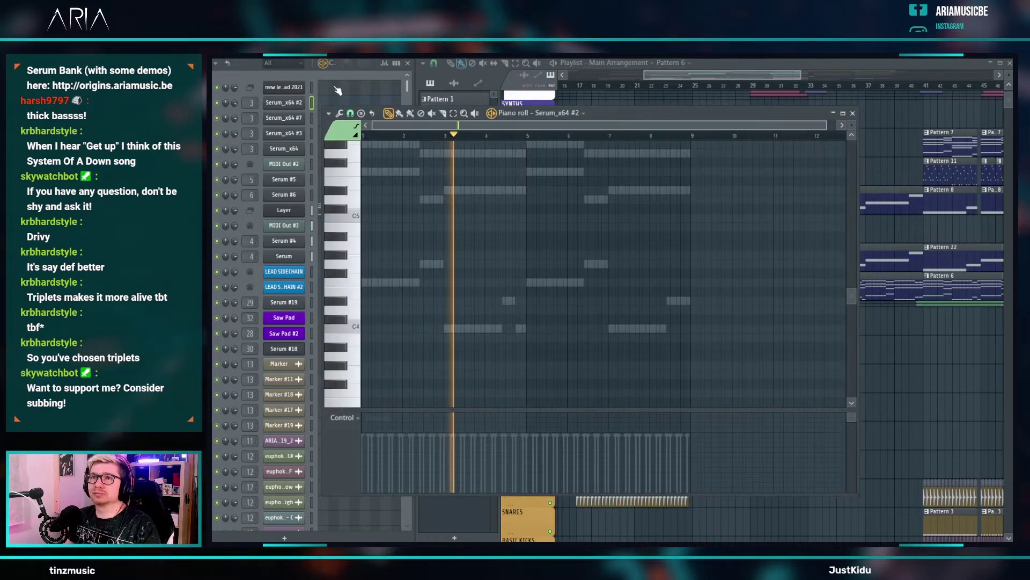
pyautogui.moveTo(714, 75); pyautogui.dragTo(681, 76)
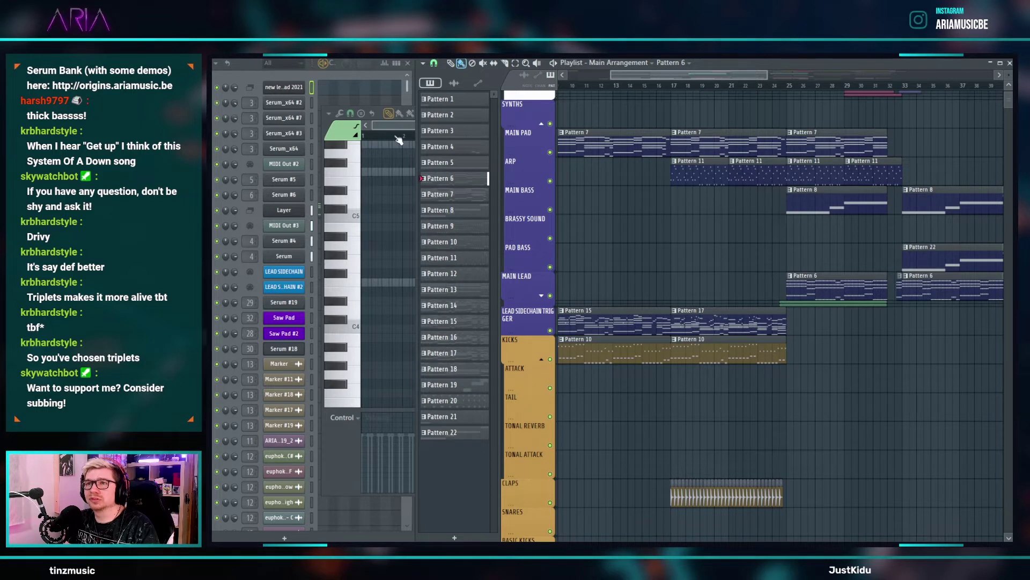
pyautogui.moveTo(689, 81); pyautogui.dragTo(675, 81)
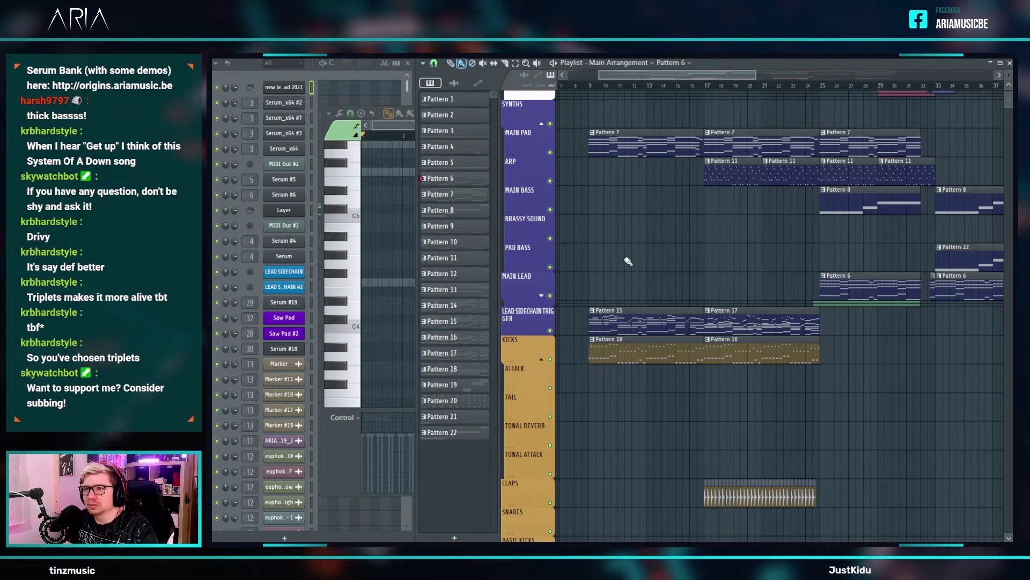
pyautogui.click(354, 222)
# - Draw an F3 note, a short F4 and a longer C6 in sequence at the start of bar 1
pyautogui.scroll(3, 364, 222)
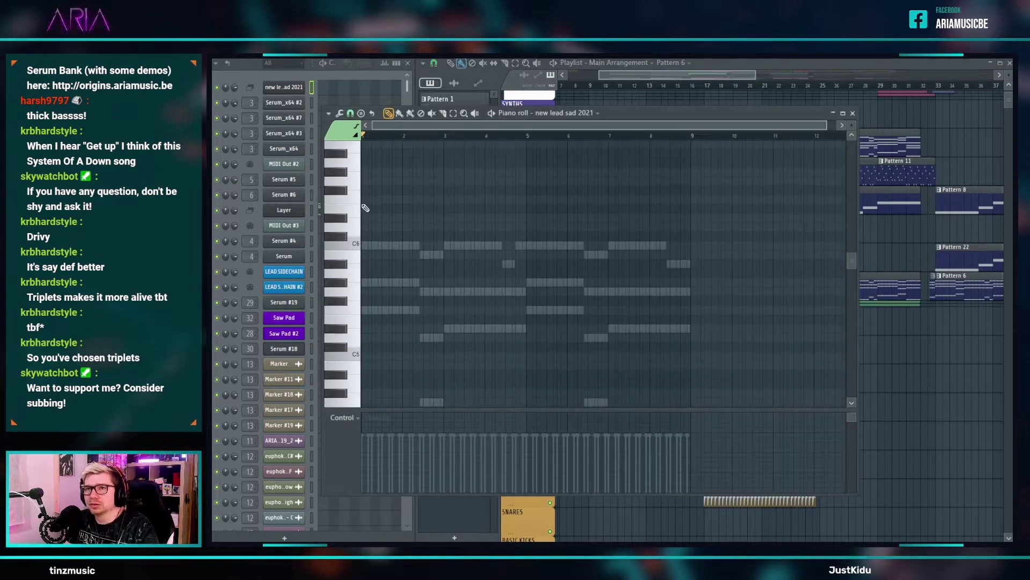
pyautogui.scroll(5, 349, 275)
pyautogui.click(379, 312)
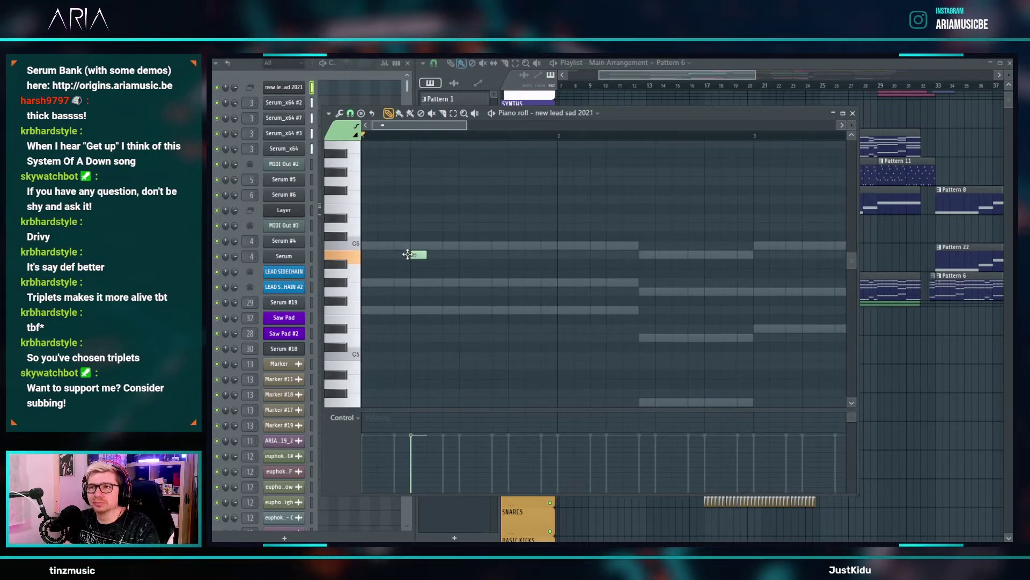
pyautogui.scroll(-3, 392, 328)
pyautogui.click(382, 337)
pyautogui.moveTo(408, 337); pyautogui.dragTo(361, 210)
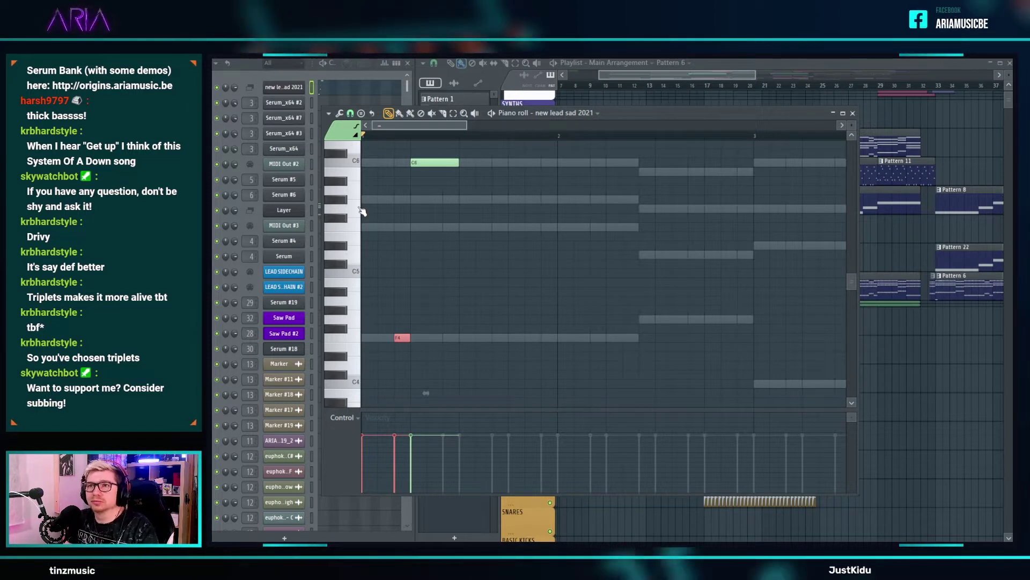
# - Play the new lead, raise its C6 note to D#6 and shorten it to match the F3 note's length
pyautogui.press('space')
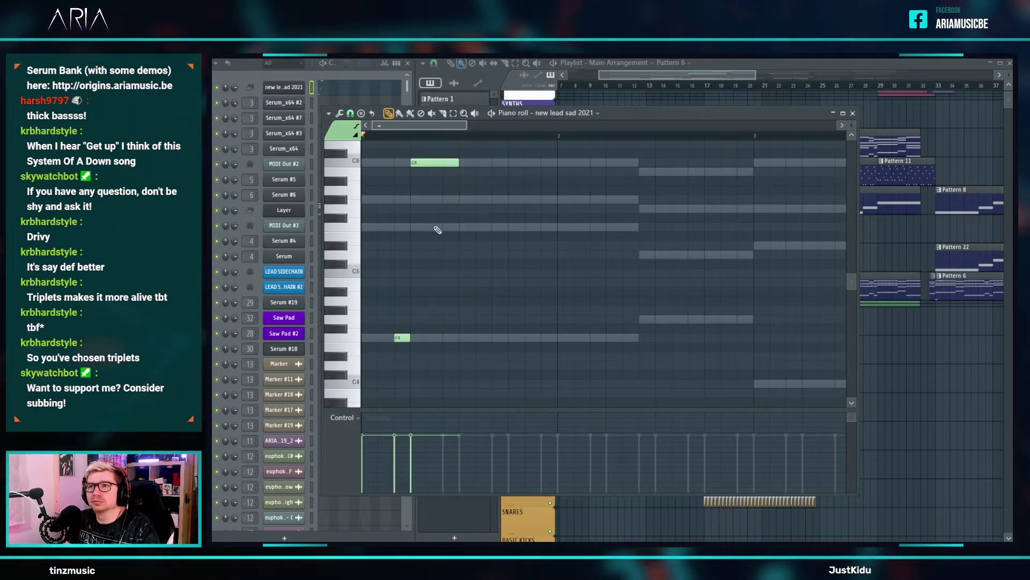
pyautogui.scroll(3, 437, 231)
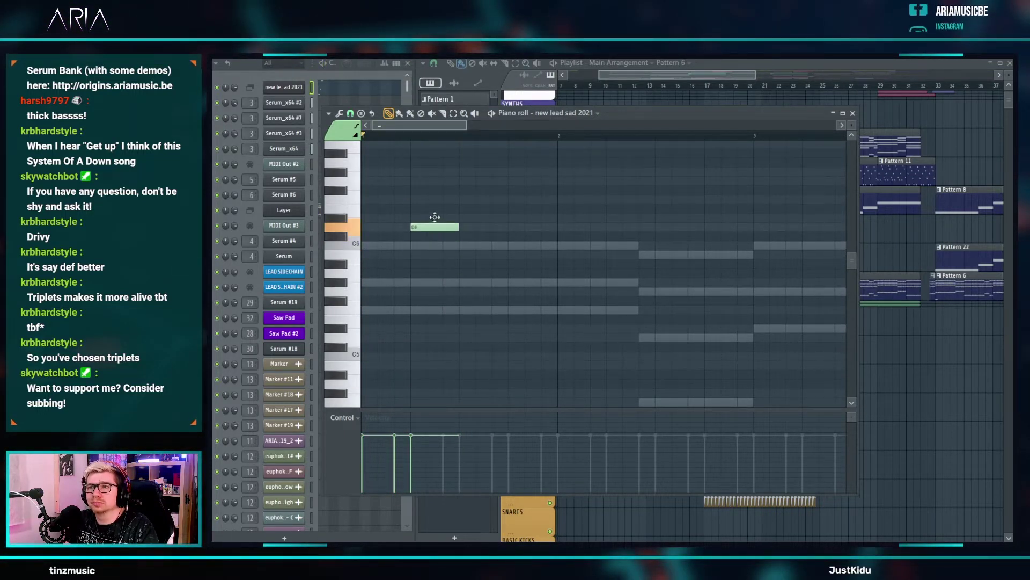
pyautogui.moveTo(435, 217); pyautogui.dragTo(435, 217)
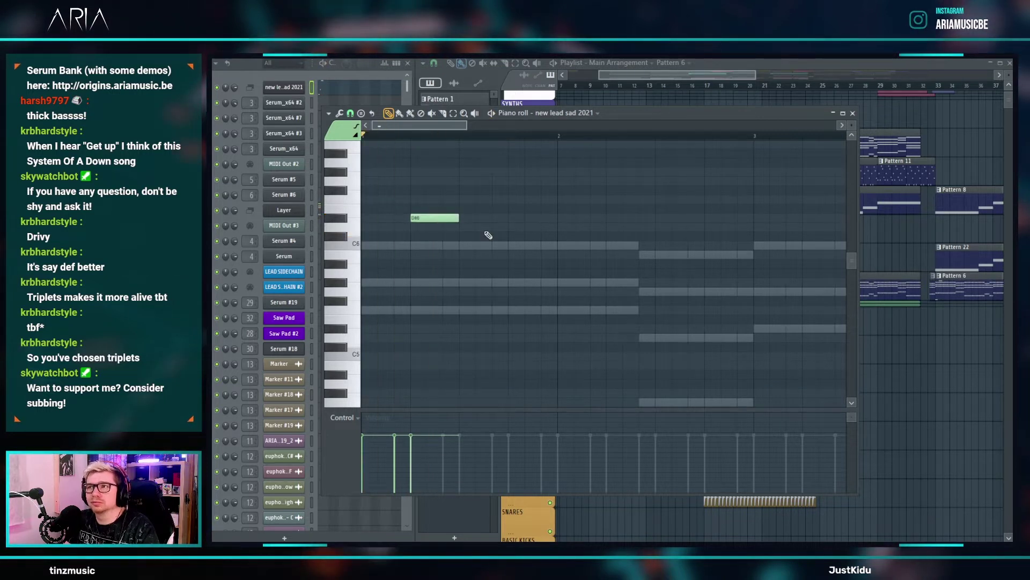
pyautogui.scroll(-6, 435, 242)
pyautogui.scroll(5, 434, 242)
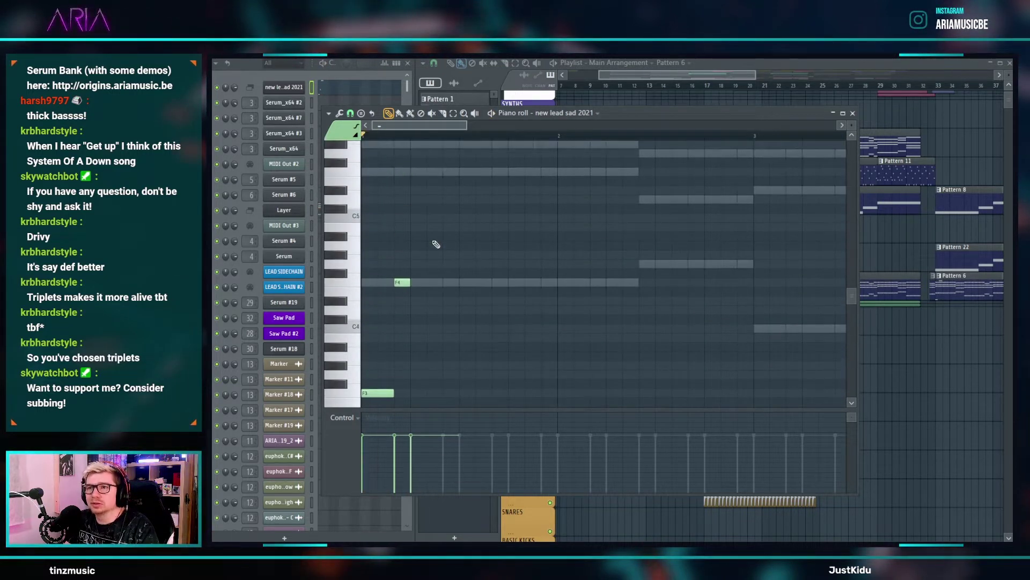
pyautogui.scroll(-2, 451, 262)
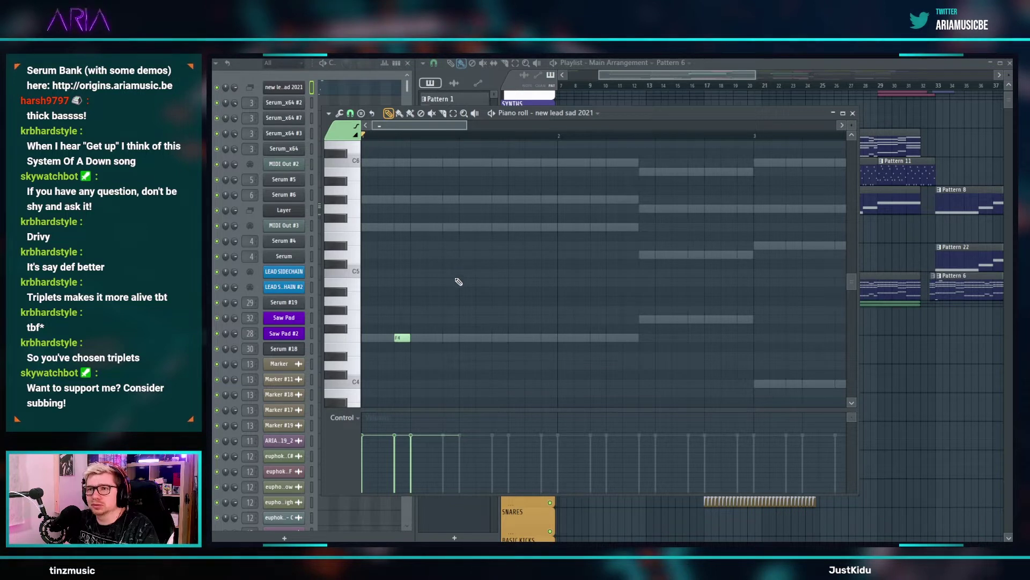
pyautogui.scroll(1, 459, 236)
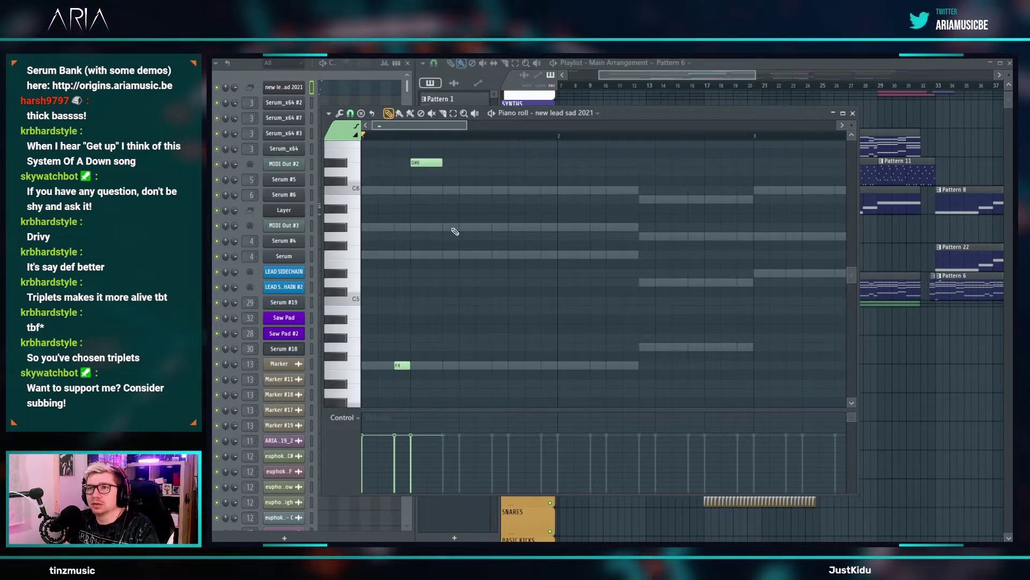
# - Continue the bar 1 lead with F4, F3 and C6 notes, preview it and raise the D#6 note to F6
pyautogui.scroll(-3, 456, 366)
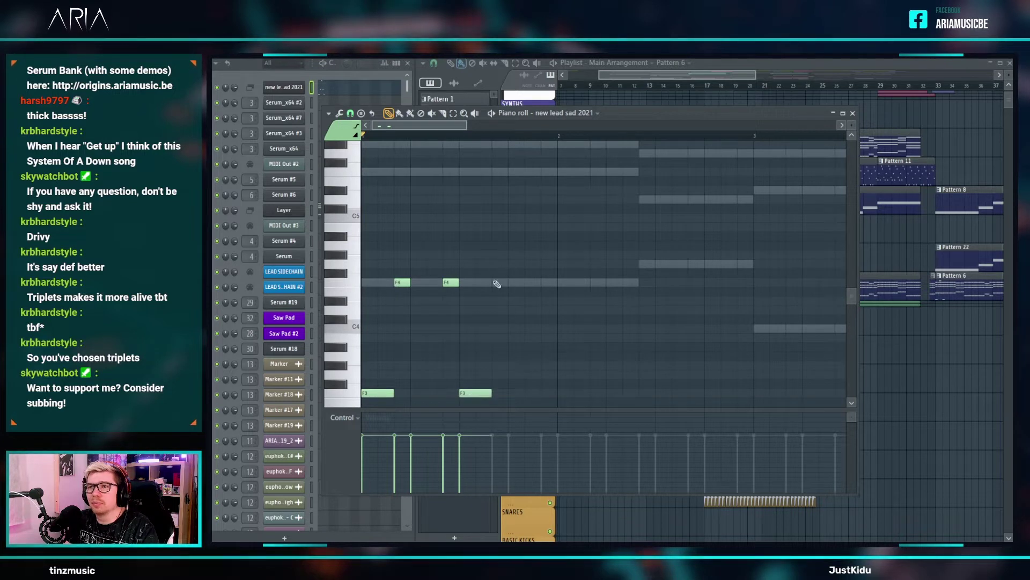
pyautogui.scroll(4, 497, 280)
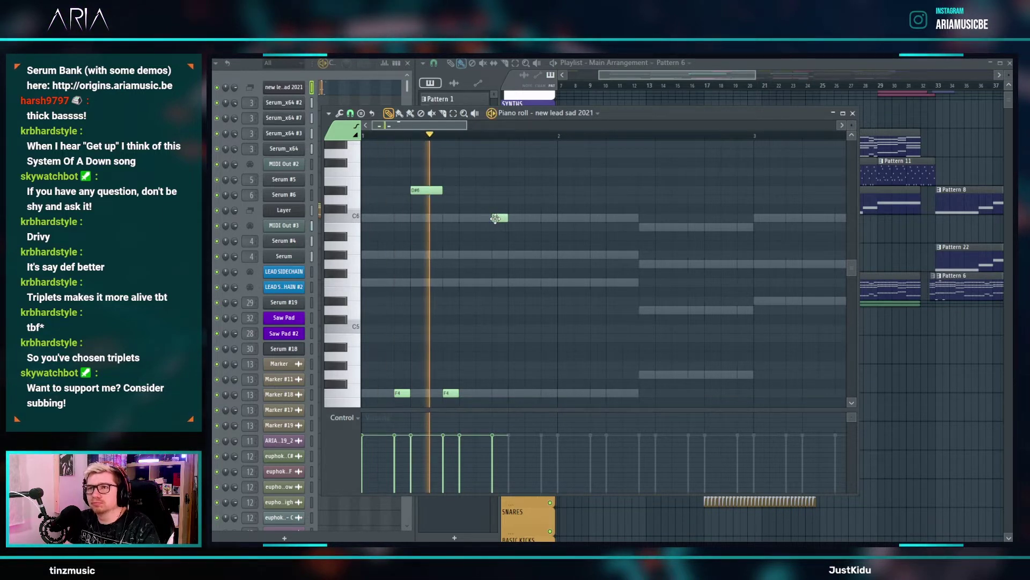
pyautogui.press('space')
pyautogui.scroll(2, 426, 206)
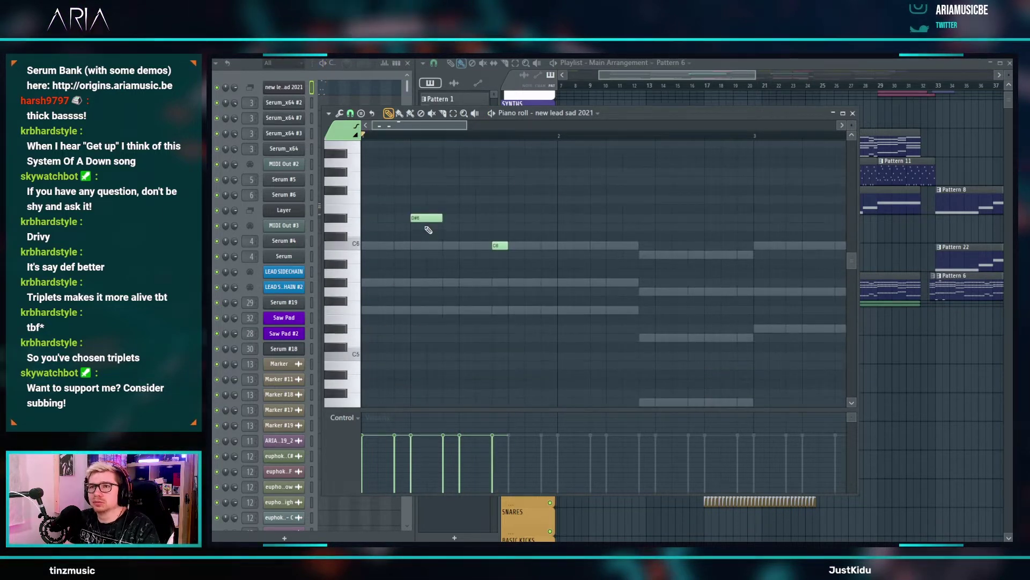
pyautogui.moveTo(426, 218); pyautogui.dragTo(426, 206)
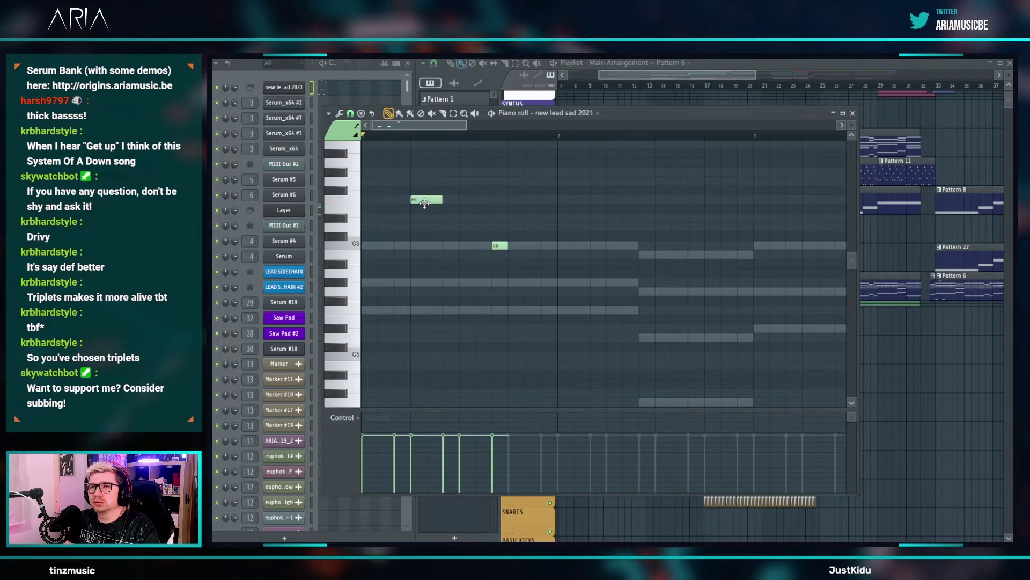
# - Open Pattern 15's Yamaha C7 piano roll and select the melody notes from bar 1 up to the G5 in bar 2
pyautogui.click(907, 368)
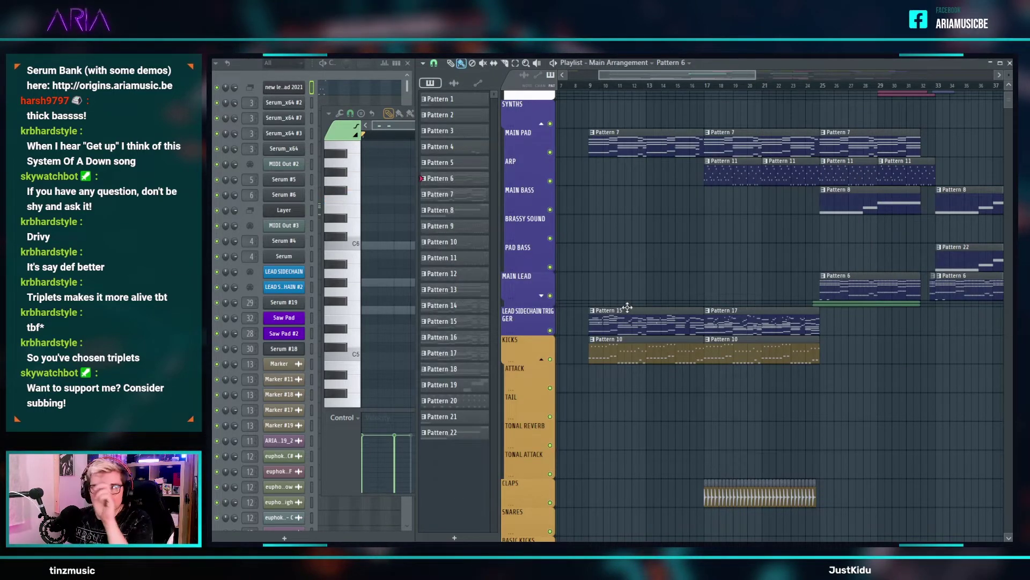
pyautogui.doubleClick(620, 331)
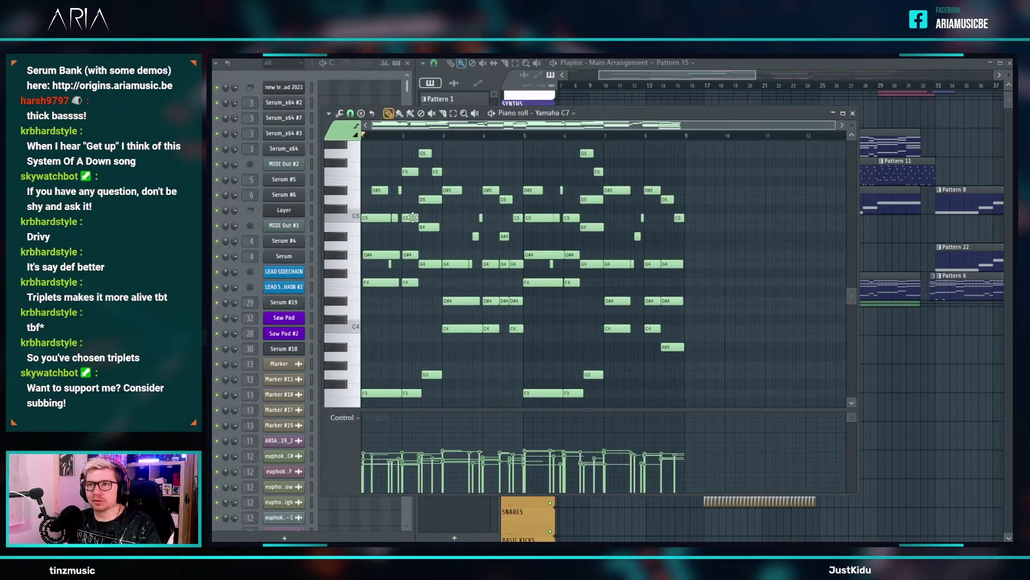
pyautogui.scroll(3, 375, 206)
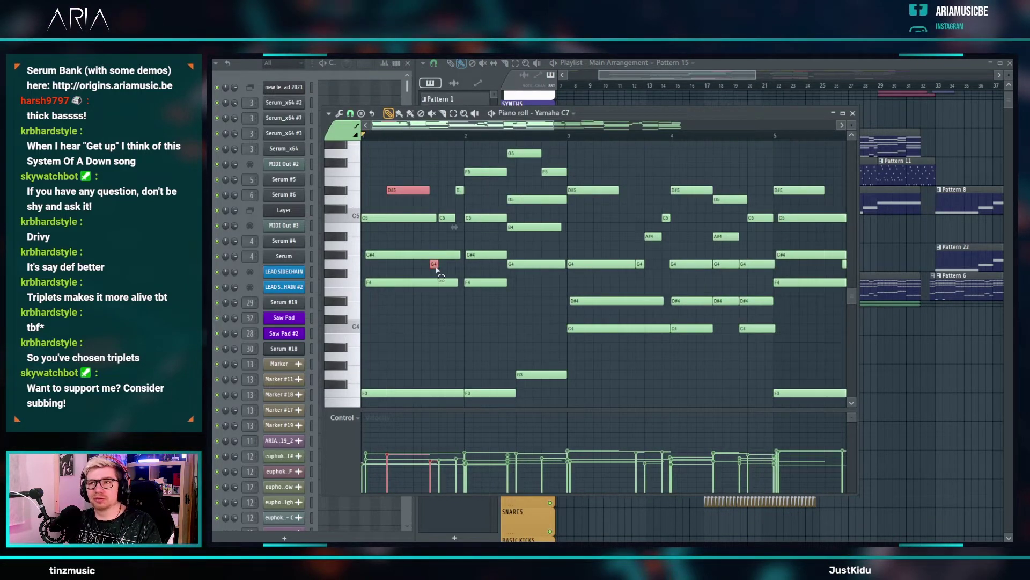
pyautogui.keyDown('ctrl'); pyautogui.keyDown('shift'); pyautogui.click(460, 190); pyautogui.keyUp('shift'); pyautogui.keyUp('ctrl')
pyautogui.keyDown('ctrl'); pyautogui.keyDown('shift'); pyautogui.click(491, 171); pyautogui.keyUp('shift'); pyautogui.keyUp('ctrl')
pyautogui.keyDown('ctrl'); pyautogui.keyDown('shift'); pyautogui.click(524, 154); pyautogui.keyUp('shift'); pyautogui.keyUp('ctrl')
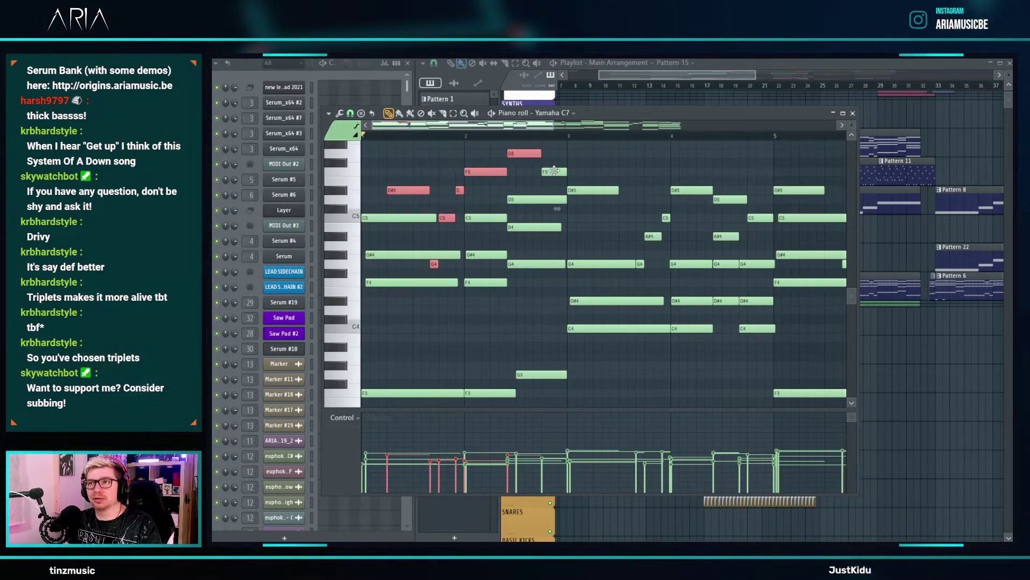
# - Extend the selection with the piano's upper melody notes from the F5 in bar 2 through the final C5 in bar 8
pyautogui.keyDown('ctrl'); pyautogui.click(594, 189); pyautogui.keyUp('ctrl')
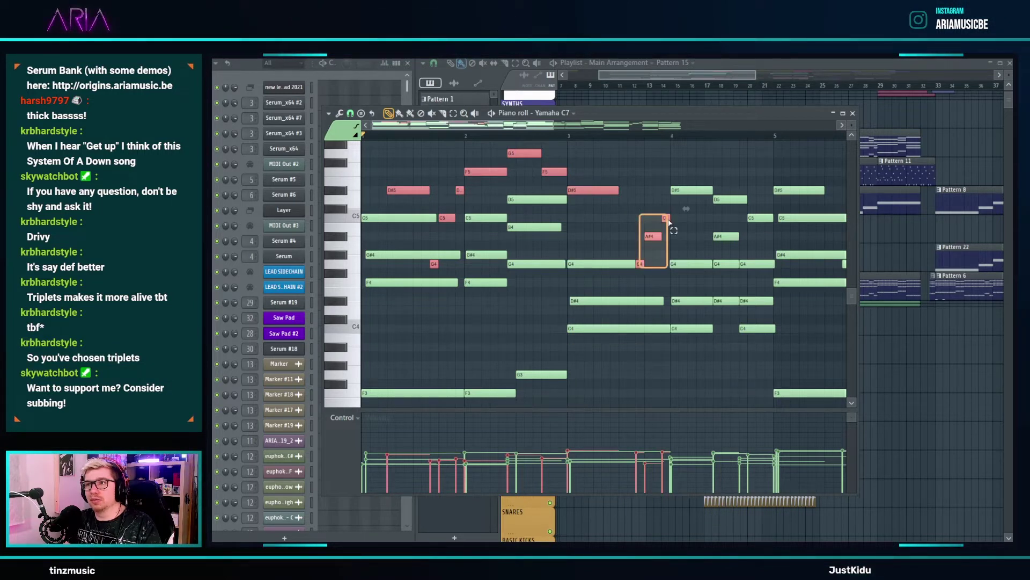
pyautogui.keyDown('ctrl'); pyautogui.keyDown('shift'); pyautogui.click(725, 199); pyautogui.keyUp('shift'); pyautogui.keyUp('ctrl')
pyautogui.keyDown('ctrl'); pyautogui.keyDown('shift'); pyautogui.click(756, 218); pyautogui.keyUp('shift'); pyautogui.keyUp('ctrl')
pyautogui.hotkey('shift', 'Right')
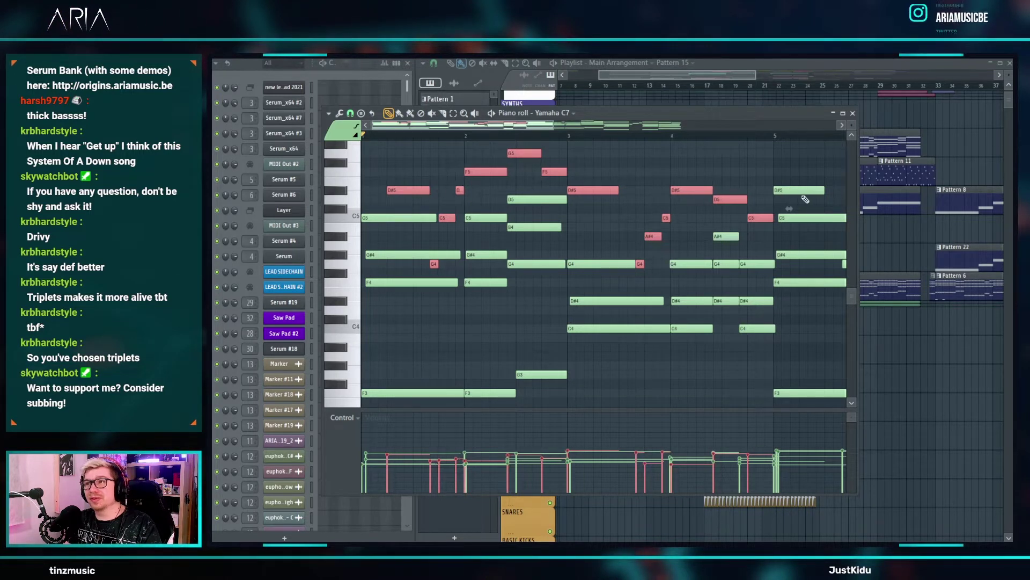
pyautogui.scroll(-2, 571, 216)
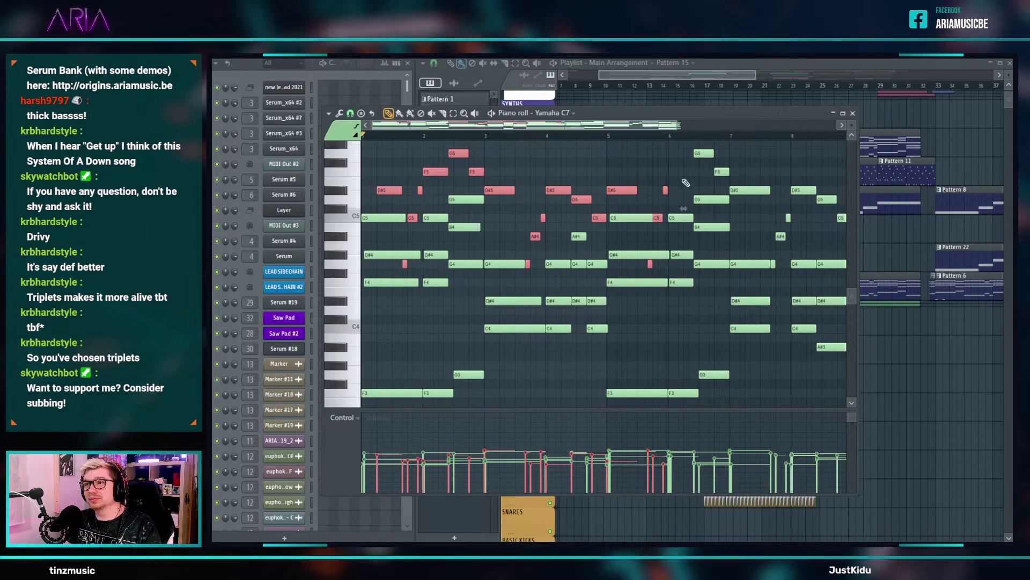
pyautogui.scroll(-2, 678, 192)
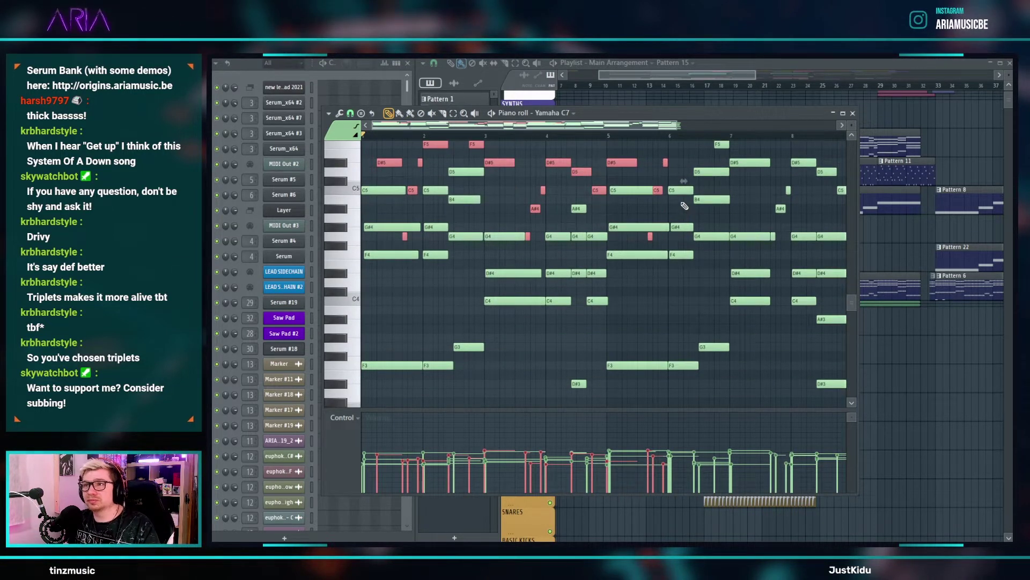
pyautogui.scroll(4, 693, 214)
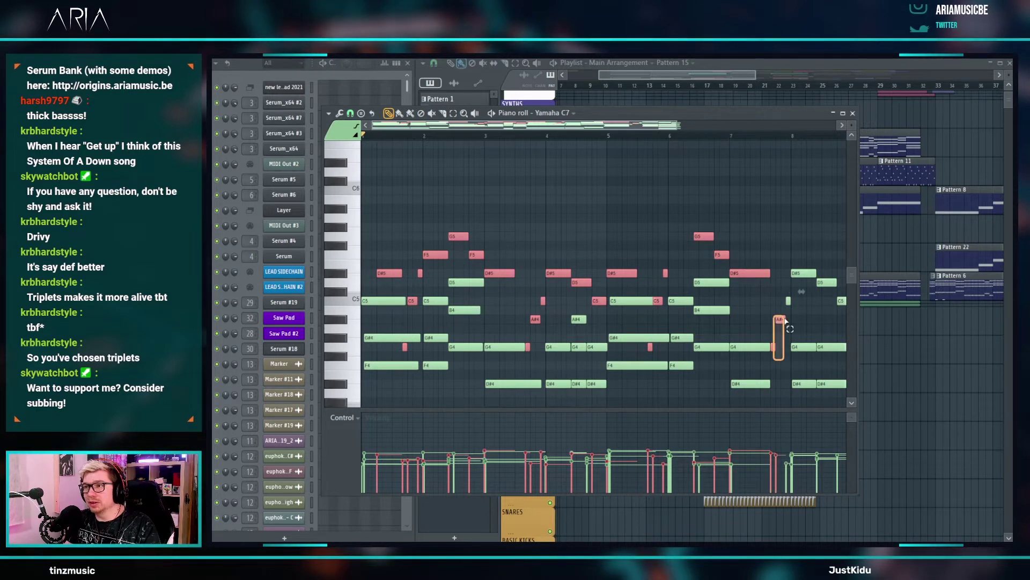
pyautogui.scroll(-1, 678, 303)
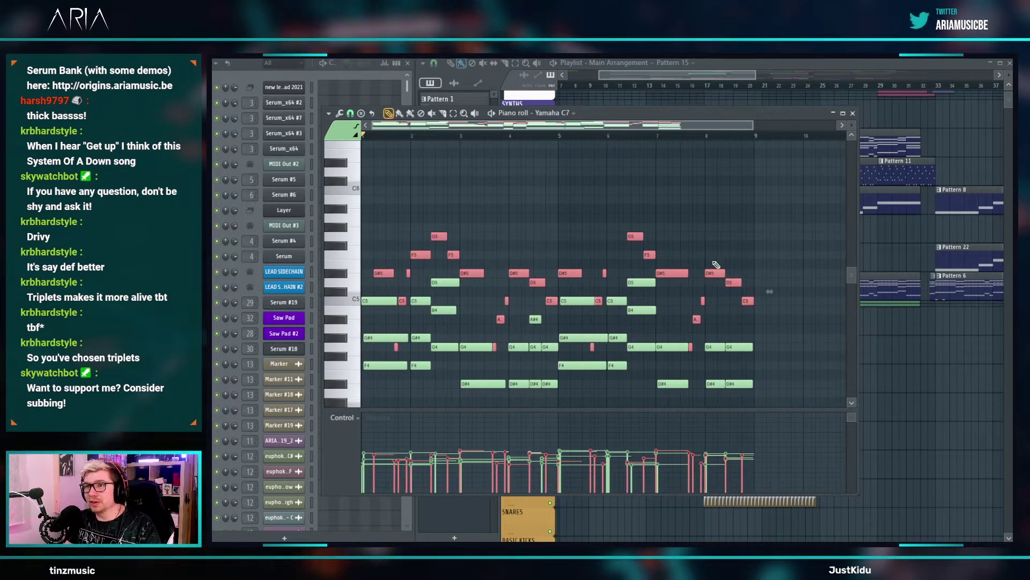
# - Copy the selected melody into the new lead sad 2021 piano roll of Pattern 6
pyautogui.click(889, 168)
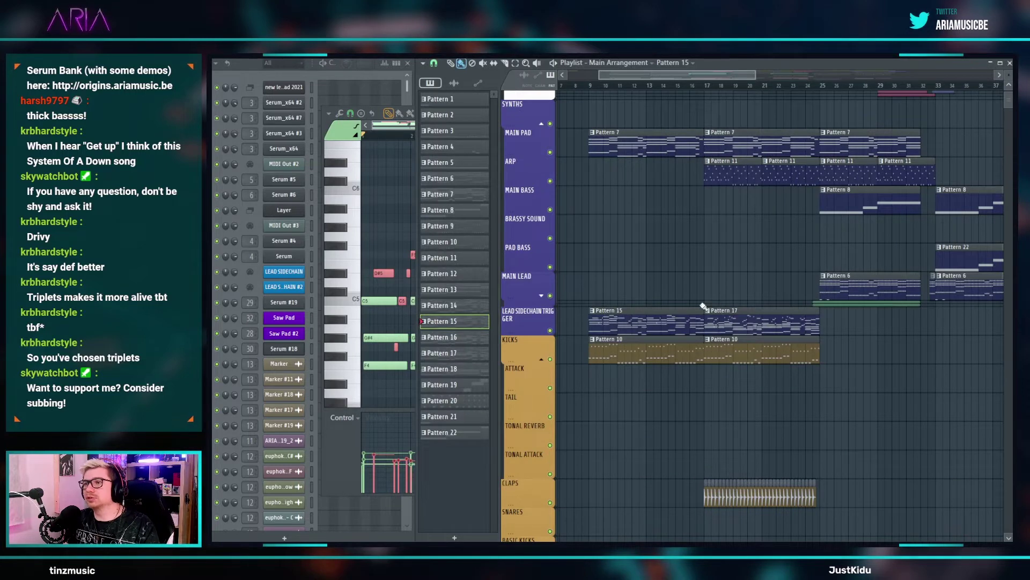
pyautogui.doubleClick(850, 286)
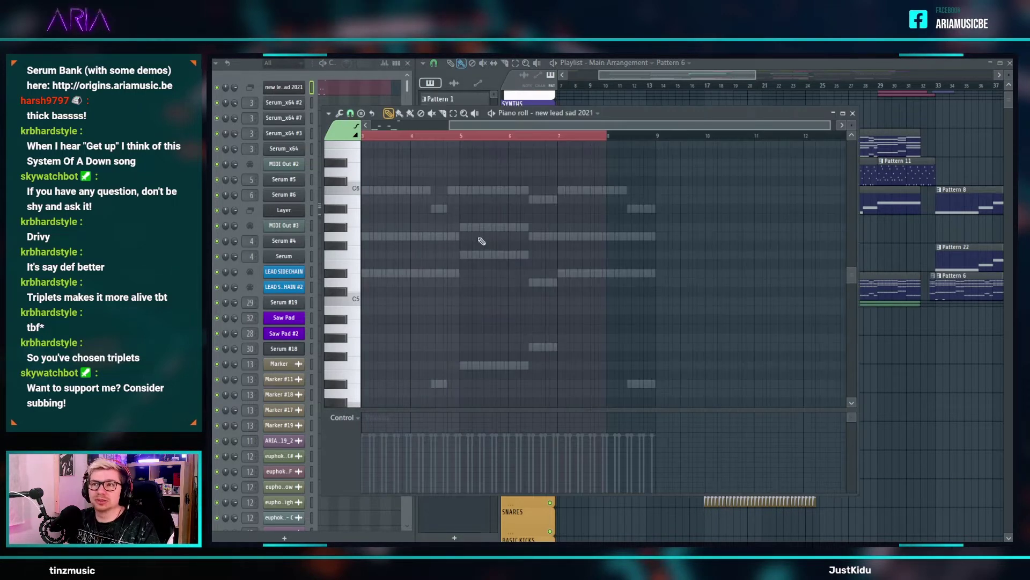
pyautogui.scroll(-2, 446, 242)
pyautogui.scroll(2, 376, 215)
pyautogui.scroll(-3, 356, 253)
pyautogui.hotkey('ctrl', 'v')
pyautogui.scroll(4, 368, 264)
pyautogui.scroll(1, 350, 273)
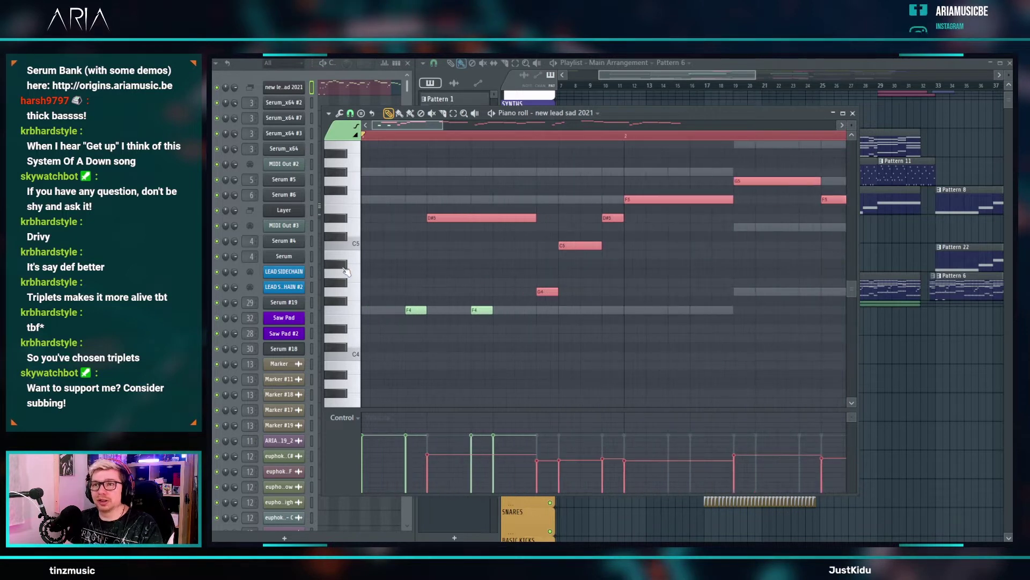
# - Raise the pasted melody by one octave, keep its first D#6 note and clear the selection
pyautogui.press('space')
pyautogui.hotkey('ctrl', 'Up')
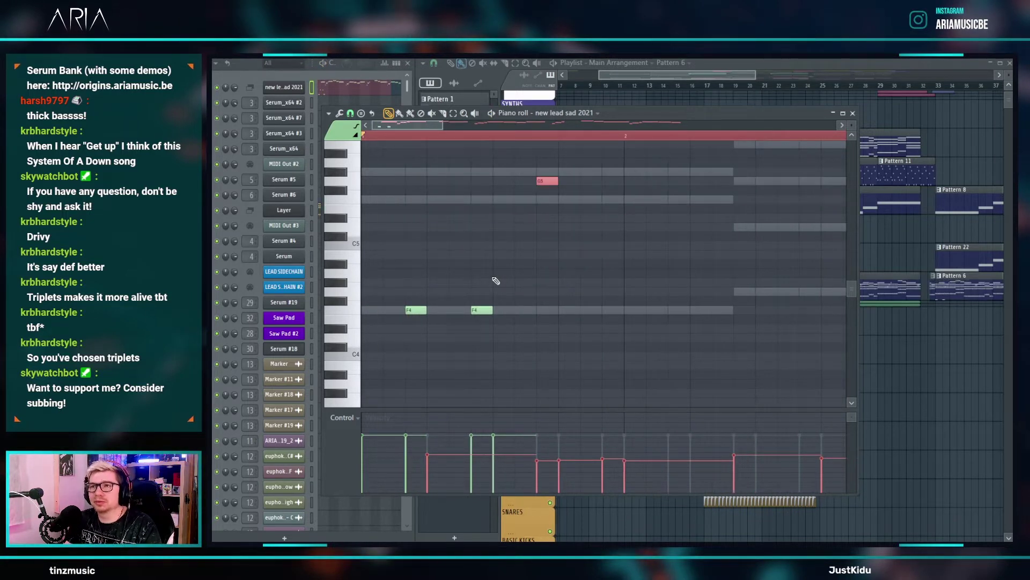
pyautogui.scroll(4, 495, 277)
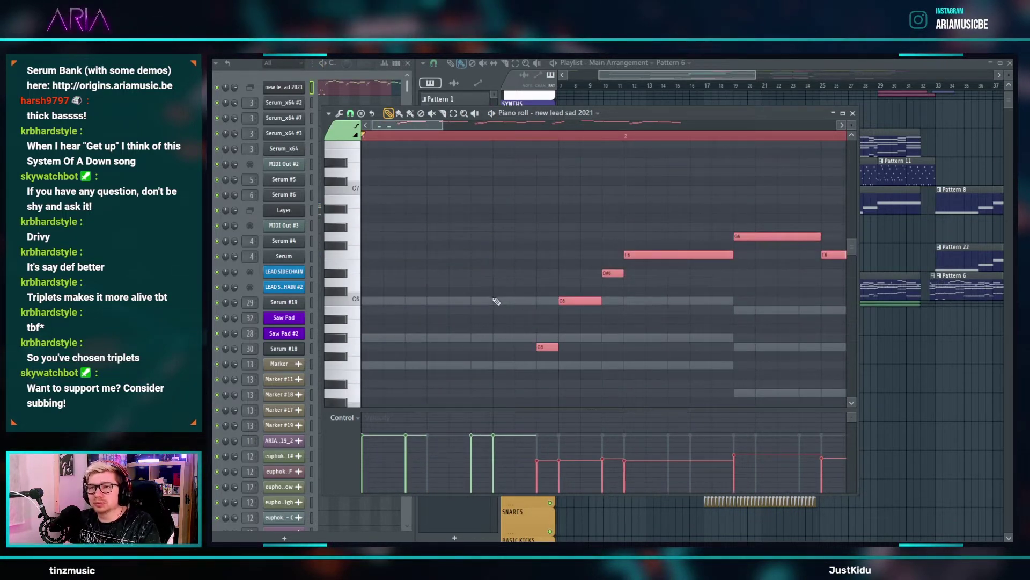
pyautogui.hotkey('ctrl', 'z')
pyautogui.hotkey('ctrl', 'd')
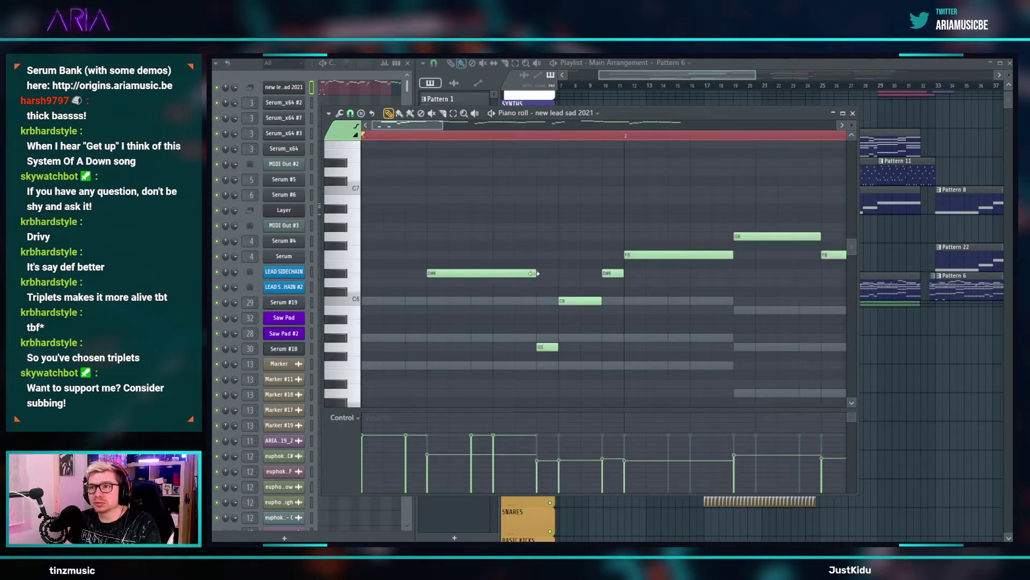
# - Shorten the first D#6 note to the length of the F3 note and preview the start of the lead
pyautogui.scroll(-2, 483, 273)
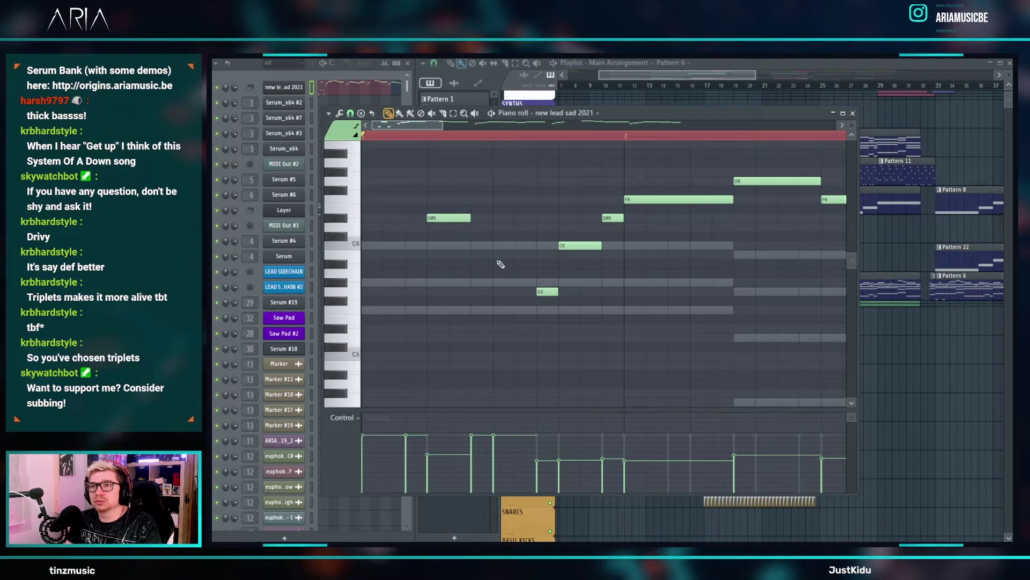
pyautogui.scroll(-5, 499, 263)
pyautogui.press('space')
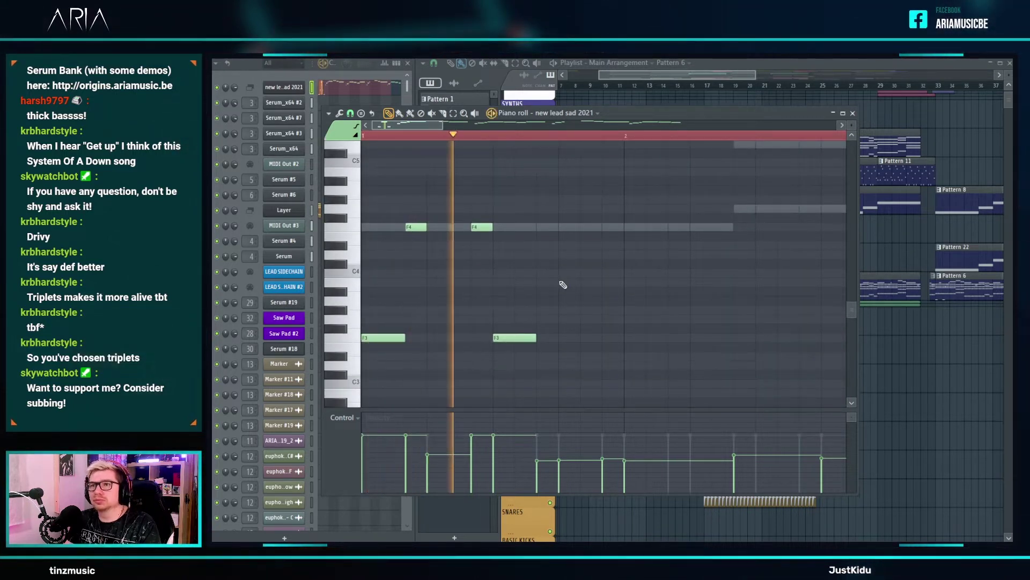
pyautogui.press('space')
# - Shorten the F6 at the start of bar 2 and fill the gap after it with a short F3 and a longer F4
pyautogui.scroll(7, 564, 287)
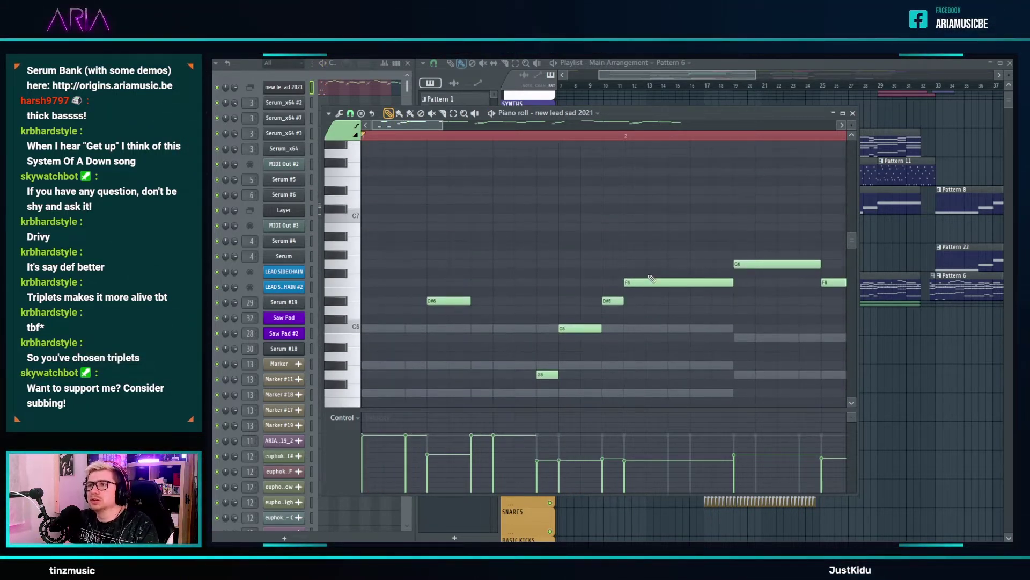
pyautogui.scroll(-2, 652, 276)
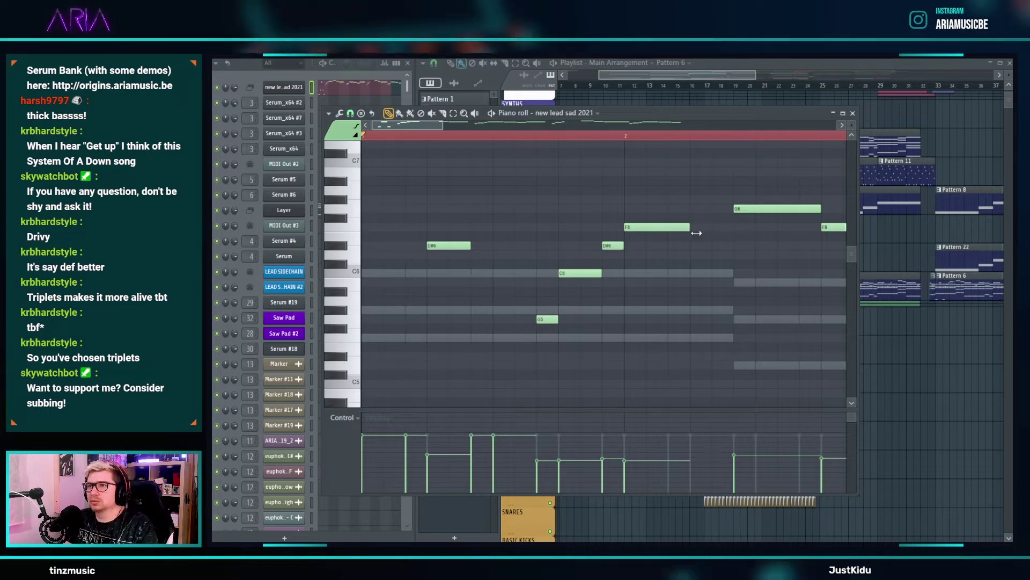
pyautogui.scroll(-4, 671, 343)
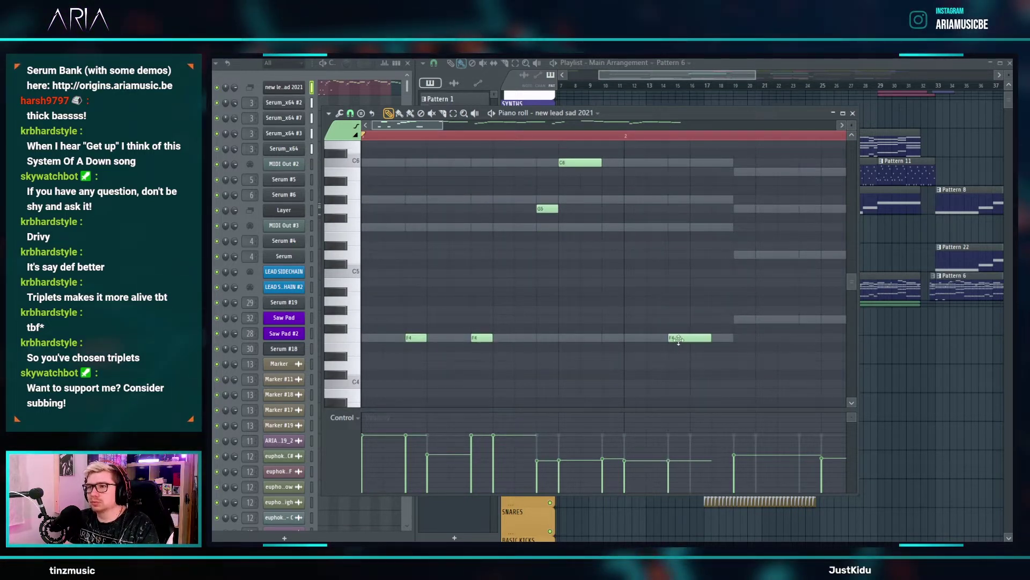
pyautogui.moveTo(684, 339); pyautogui.dragTo(733, 339)
pyautogui.scroll(-3, 714, 359)
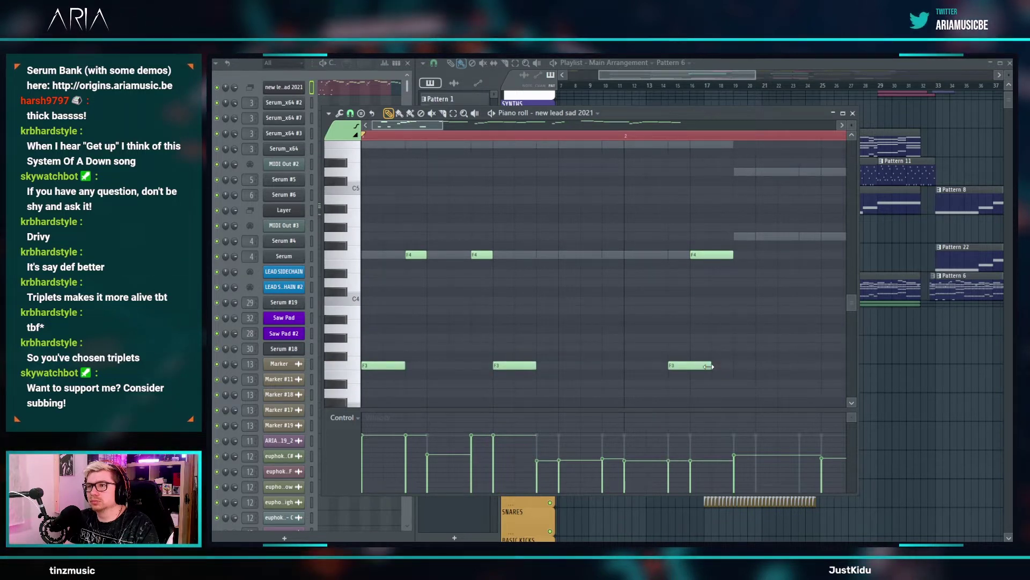
# - Preview the edited lead, shorten the G6 note in bar 2 and insert another note right after it
pyautogui.press('space')
pyautogui.scroll(-1, 674, 298)
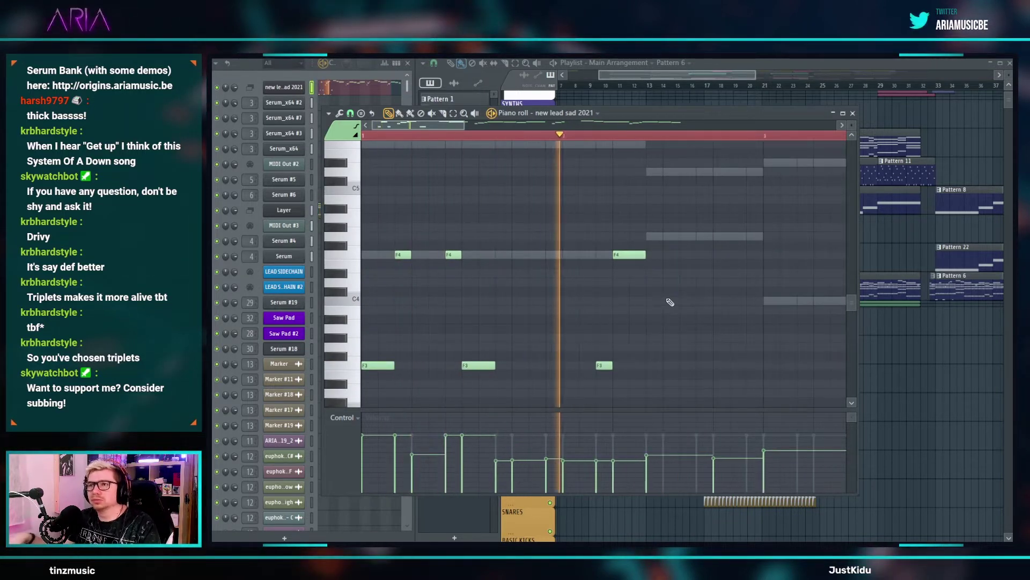
pyautogui.press('space')
pyautogui.scroll(6, 697, 304)
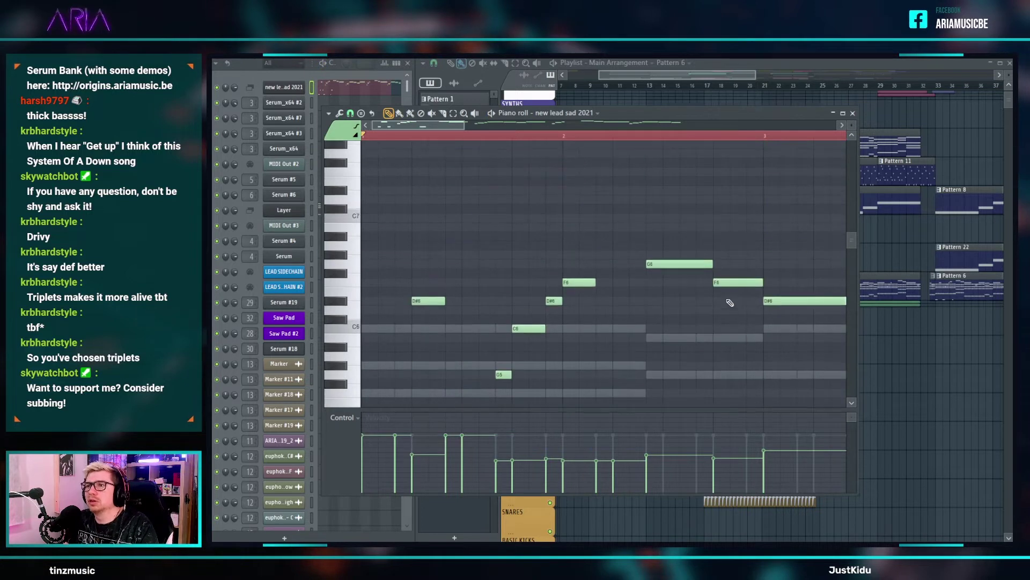
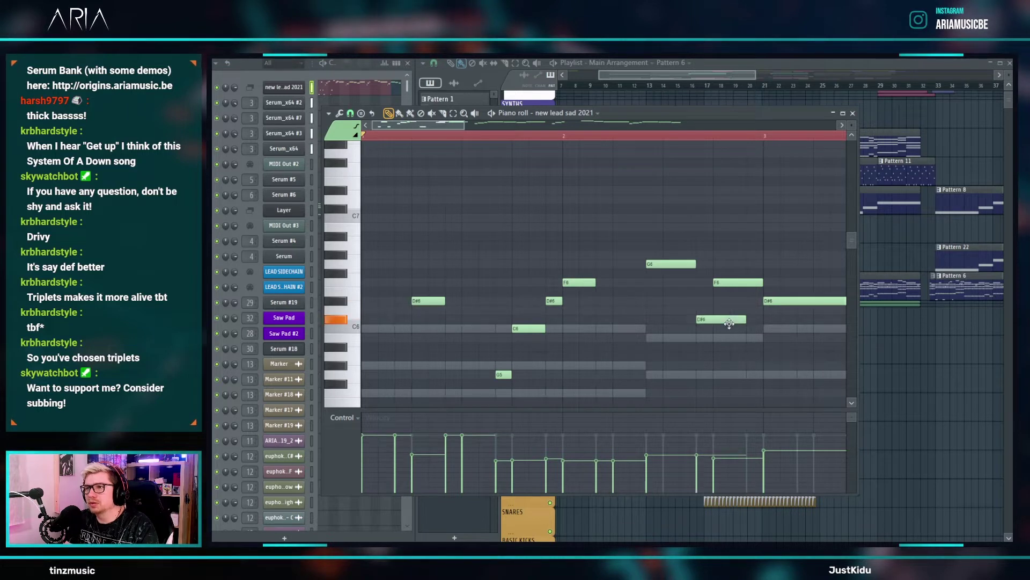
# - Place a short C6 note between the G6 and the second F6 in bar 2 and play back the melody
pyautogui.moveTo(730, 323); pyautogui.dragTo(728, 332)
pyautogui.press('space')
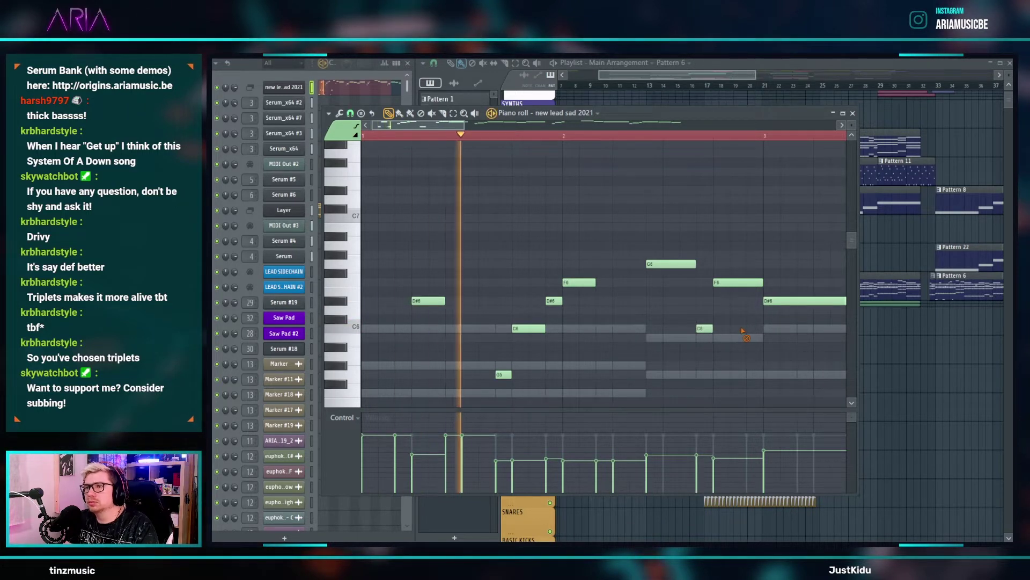
pyautogui.scroll(-5, 738, 326)
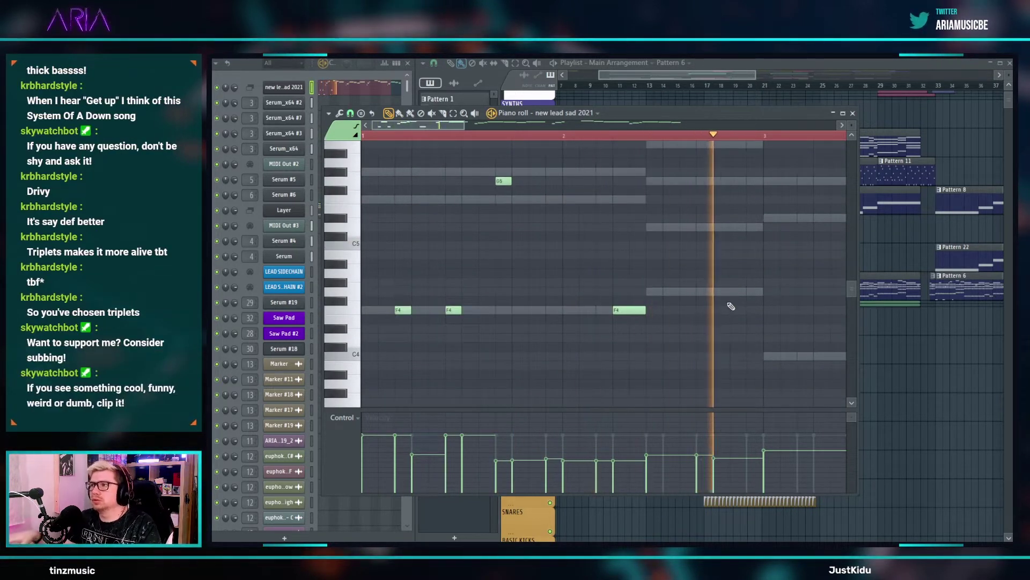
pyautogui.press('space')
pyautogui.scroll(5, 700, 279)
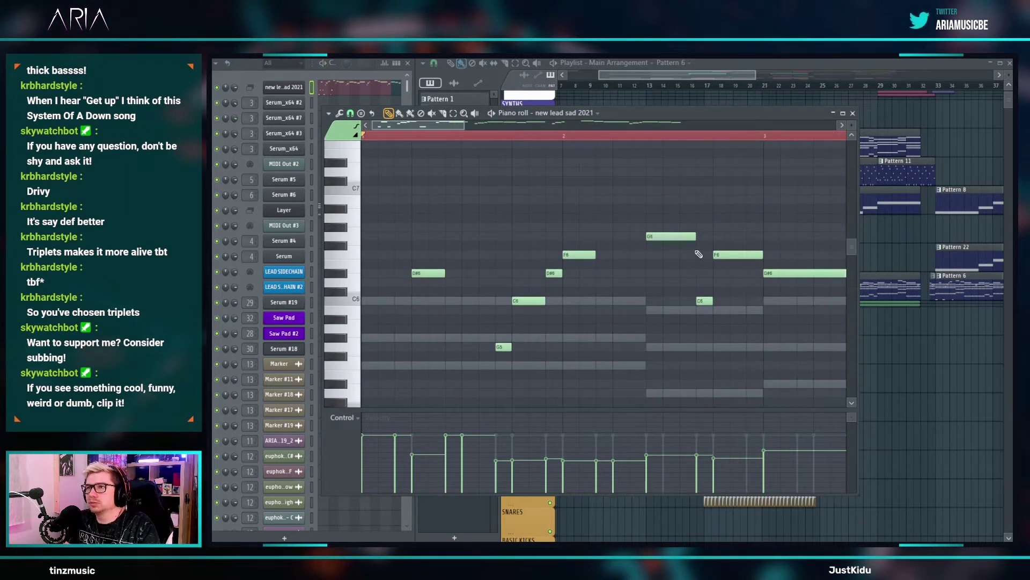
# - Shorten the G6 in bar 2, fill the gap after it with a short G4, and play the pattern
pyautogui.scroll(-5, 676, 241)
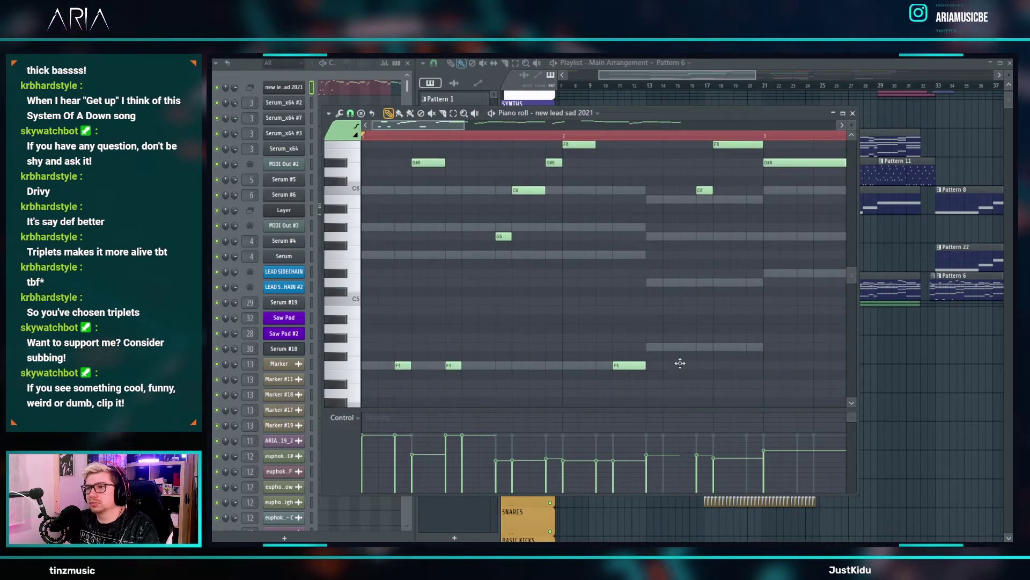
pyautogui.click(686, 346)
pyautogui.press('space')
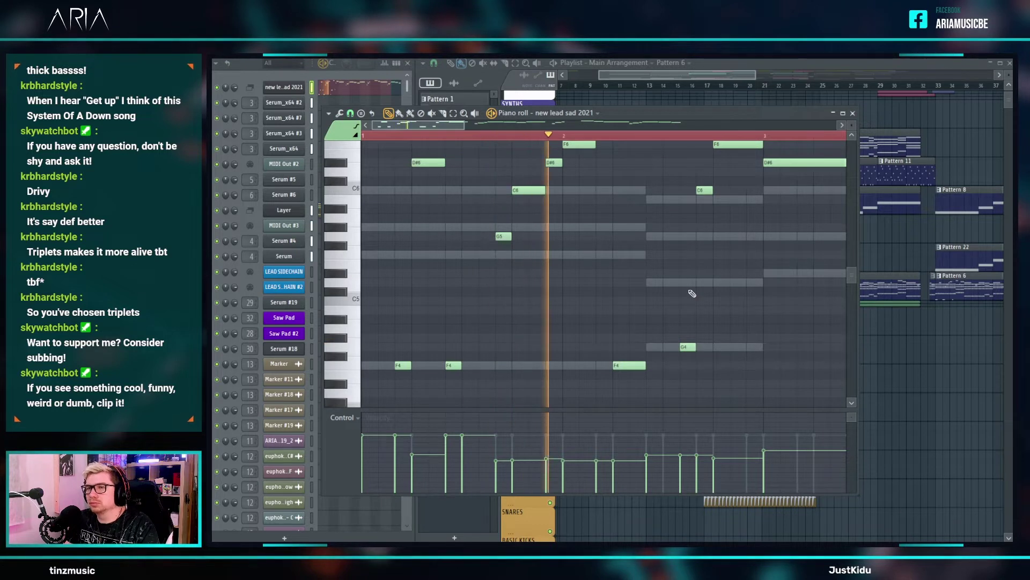
pyautogui.press('space')
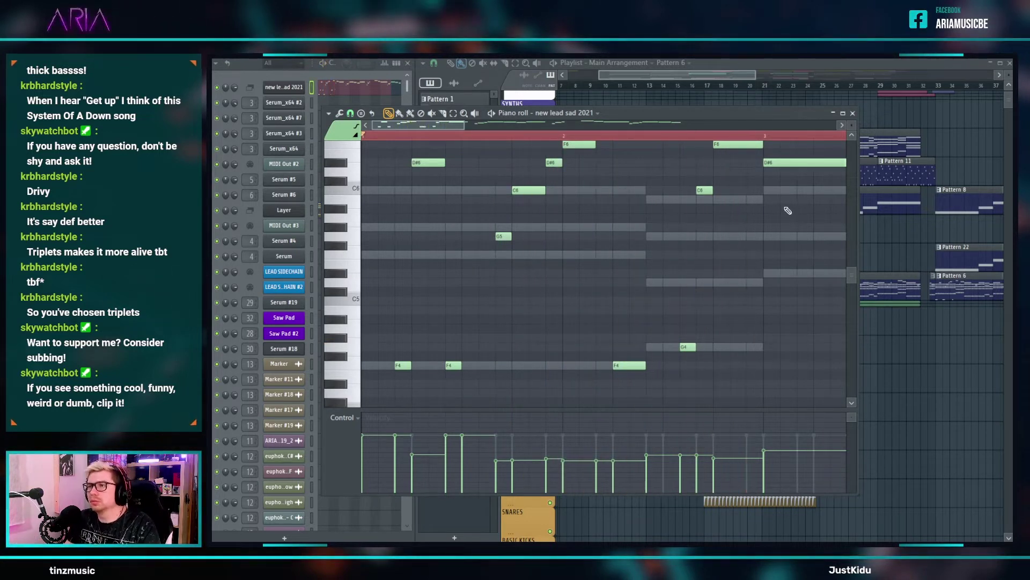
# - Shorten the second F6 in bar 2 and add a short G4 at the end of the bar, checking it in playback
pyautogui.moveTo(762, 144); pyautogui.dragTo(745, 146)
pyautogui.click(754, 348)
pyautogui.press('space')
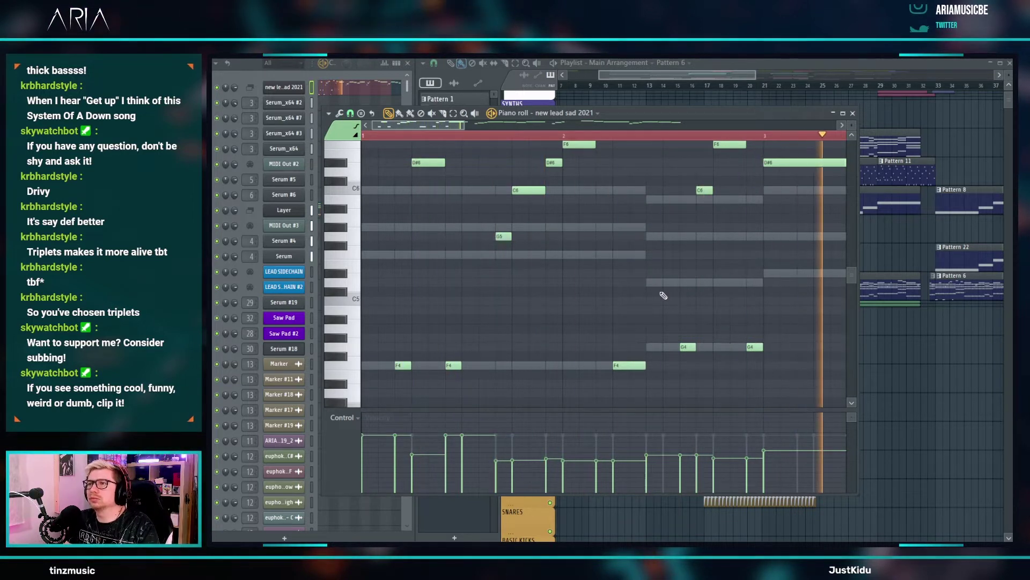
pyautogui.scroll(-1, 702, 320)
pyautogui.press('space')
# - Shorten the D#6 at the start of bar 3 and add a short C4 directly after it
pyautogui.scroll(3, 667, 203)
pyautogui.moveTo(723, 274); pyautogui.dragTo(673, 279)
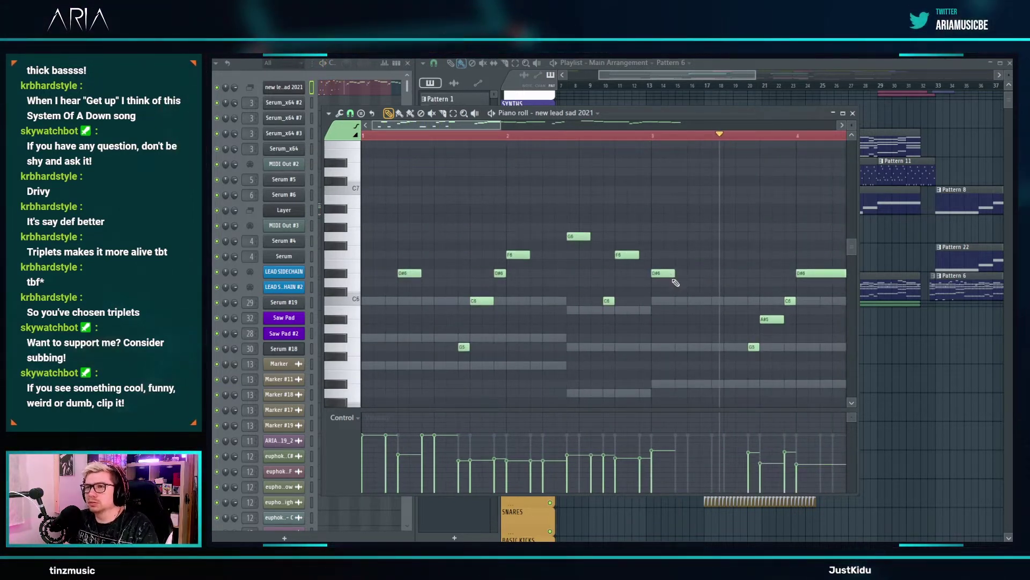
pyautogui.scroll(-2, 679, 287)
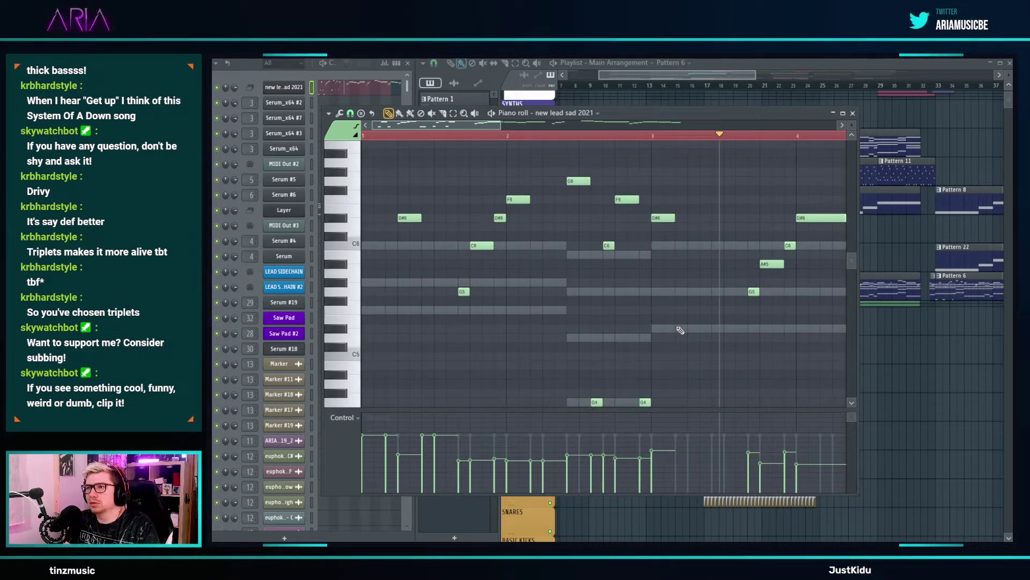
pyautogui.rightClick(684, 328)
pyautogui.scroll(-3, 690, 333)
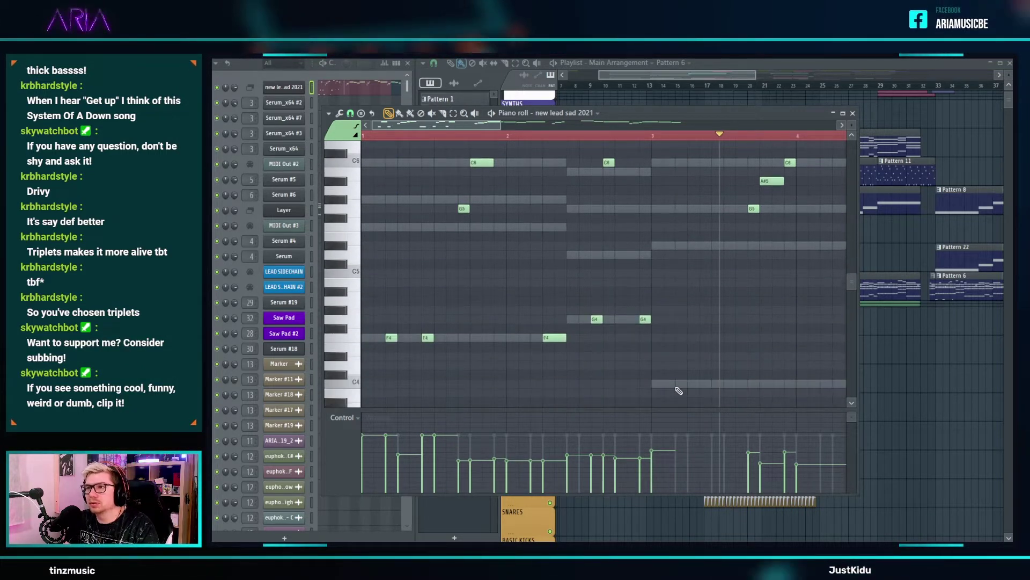
pyautogui.click(681, 384)
# - Add a C3 note, twice as long as the preceding C4, right after it in bar 3 and play the pattern
pyautogui.moveTo(695, 384)
pyautogui.mouseDown()
pyautogui.moveTo(693, 394)
pyautogui.moveTo(685, 354)
pyautogui.moveTo(686, 383)
pyautogui.mouseUp()
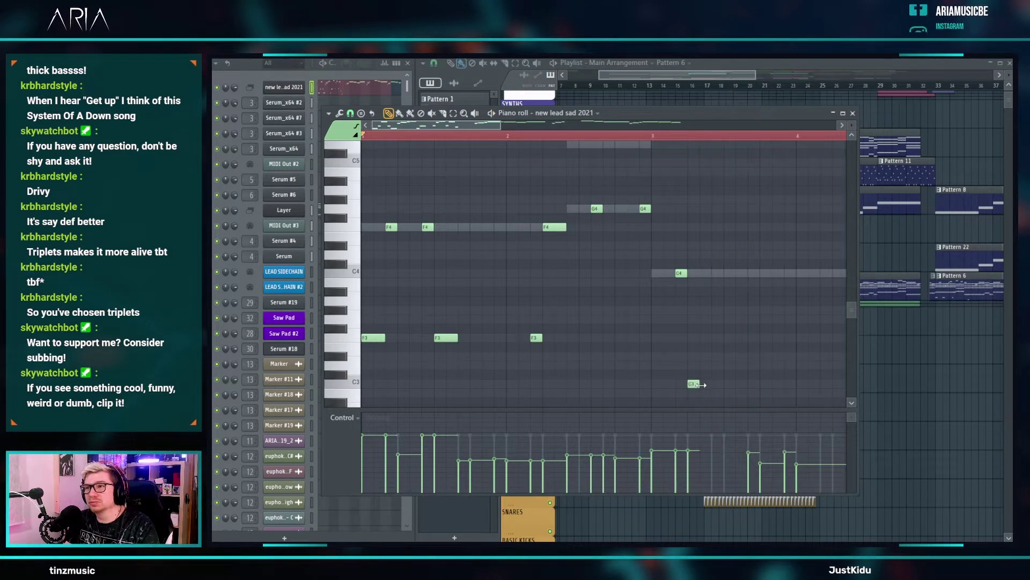
pyautogui.press('space')
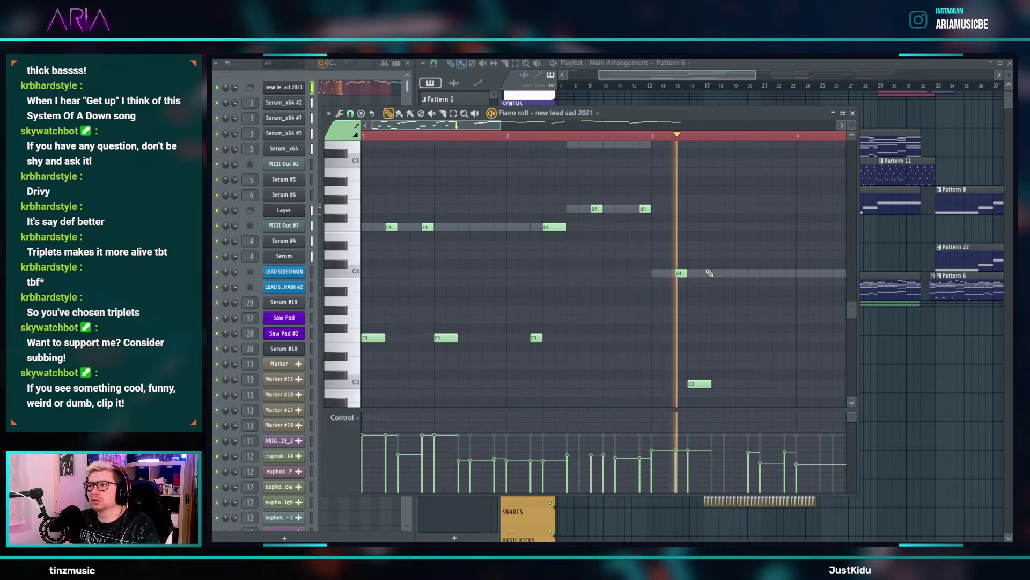
pyautogui.press('space')
# - Continue bar 3 with a short G5 after the C3 and a C4 filling the gap before the existing G5, checking playback
pyautogui.scroll(6, 698, 279)
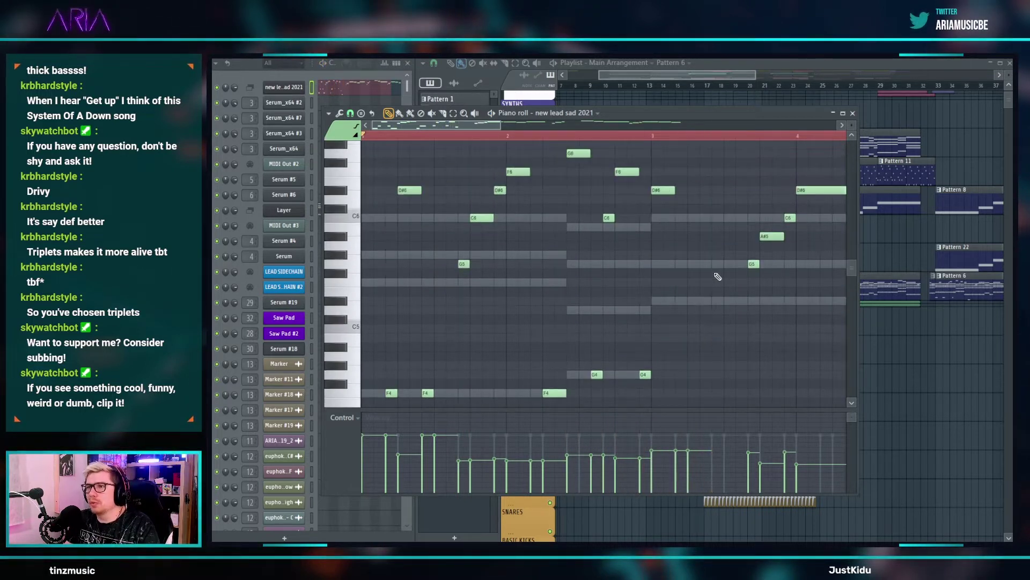
pyautogui.press('space')
pyautogui.rightClick(730, 300)
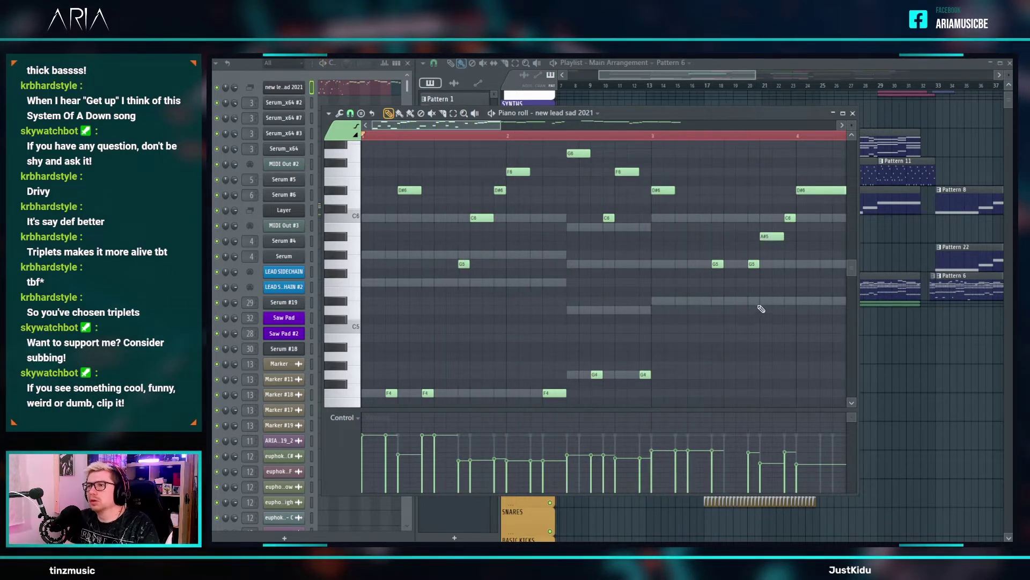
pyautogui.scroll(-5, 761, 308)
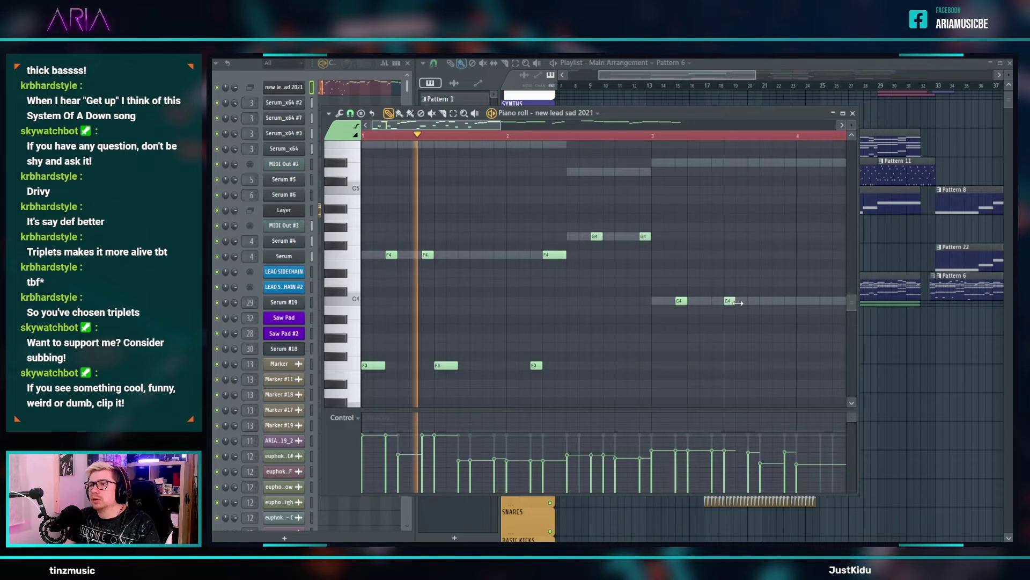
pyautogui.scroll(4, 743, 304)
pyautogui.keyDown('ctrl'); pyautogui.scroll(-1, 710, 250); pyautogui.keyUp('ctrl')
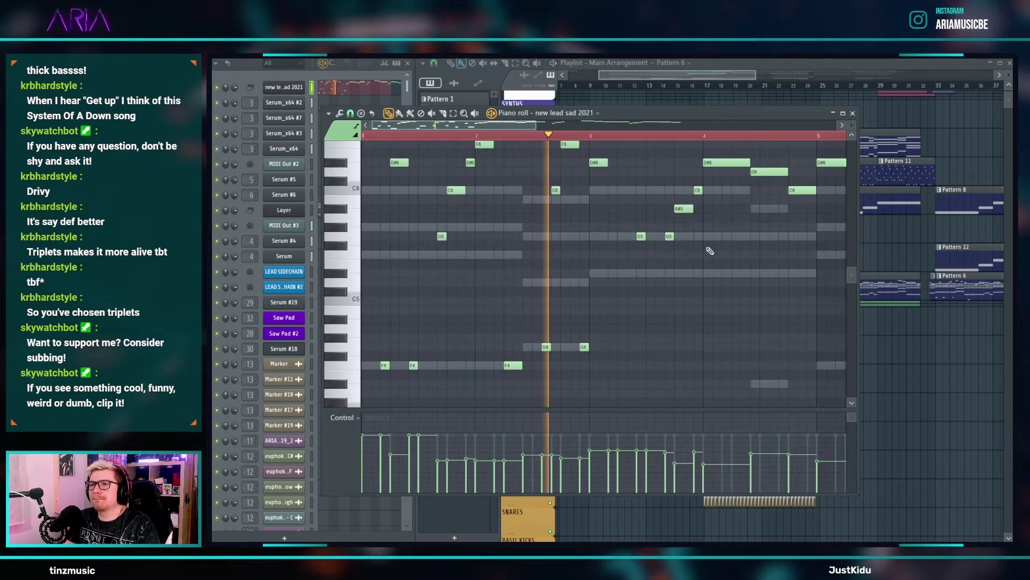
pyautogui.press('space')
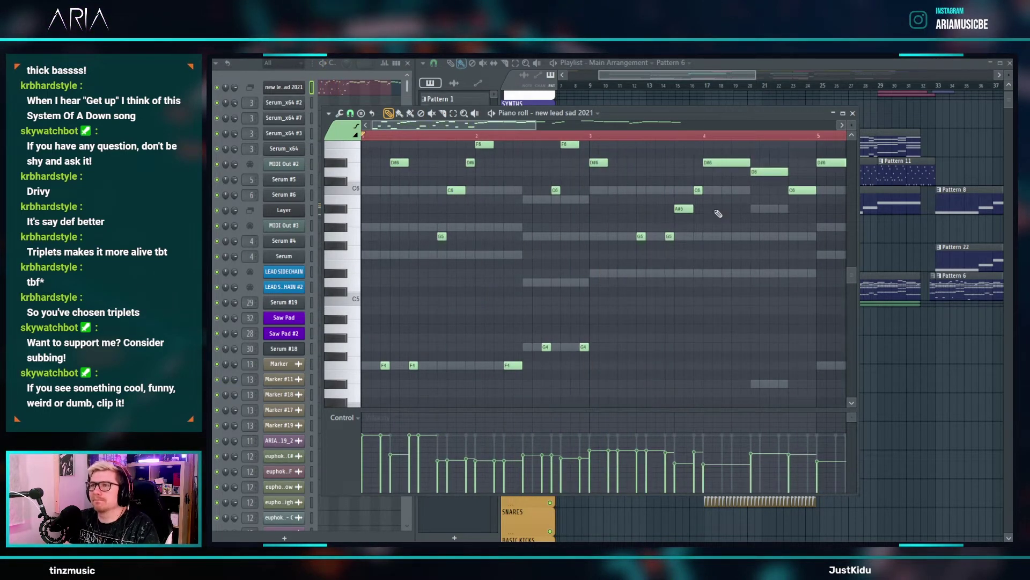
# - Shorten the D#6 at the start of bar 4 and place a C4 directly after it
pyautogui.scroll(2, 719, 217)
pyautogui.keyDown('ctrl'); pyautogui.scroll(2, 727, 226); pyautogui.keyUp('ctrl')
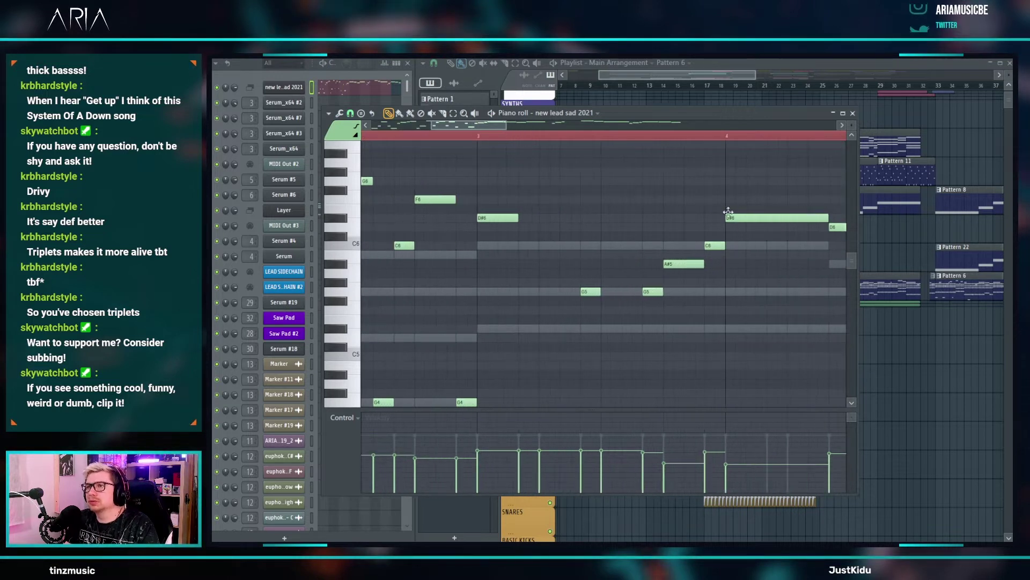
pyautogui.press('space')
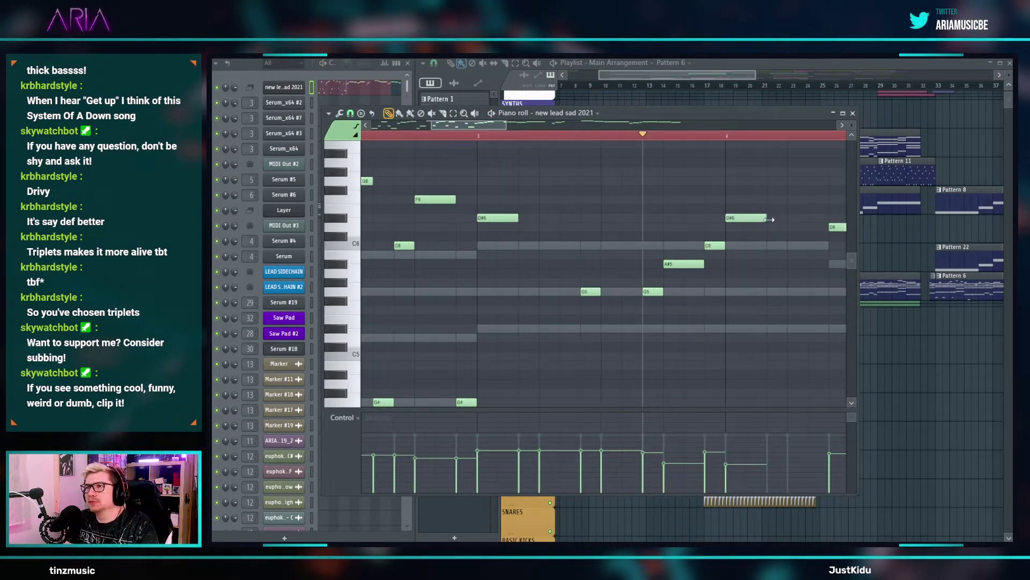
pyautogui.scroll(-3, 769, 219)
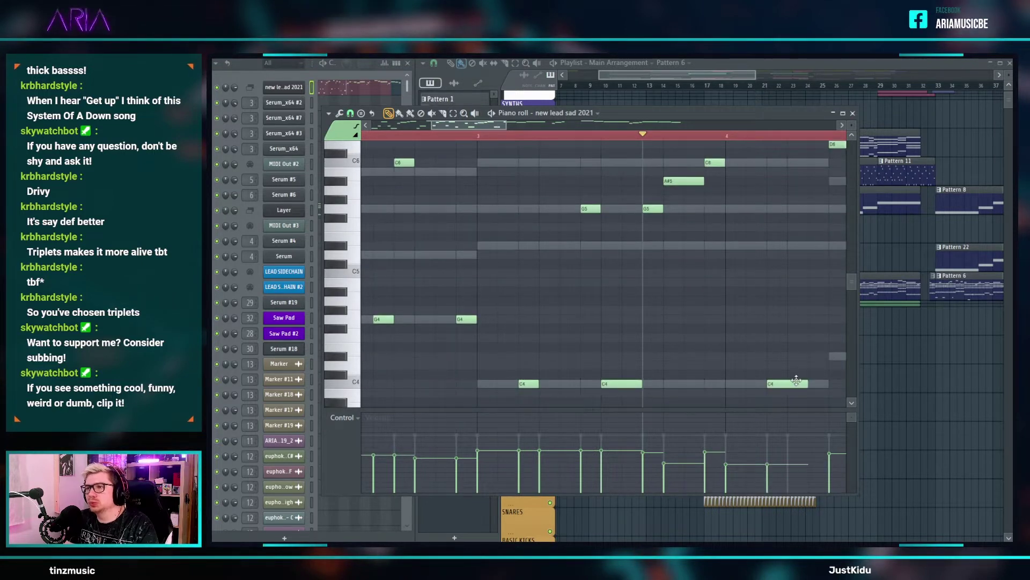
# - Trim the new C4 in bar 4, add a C3 note right after it, and play the passage
pyautogui.scroll(-4, 789, 386)
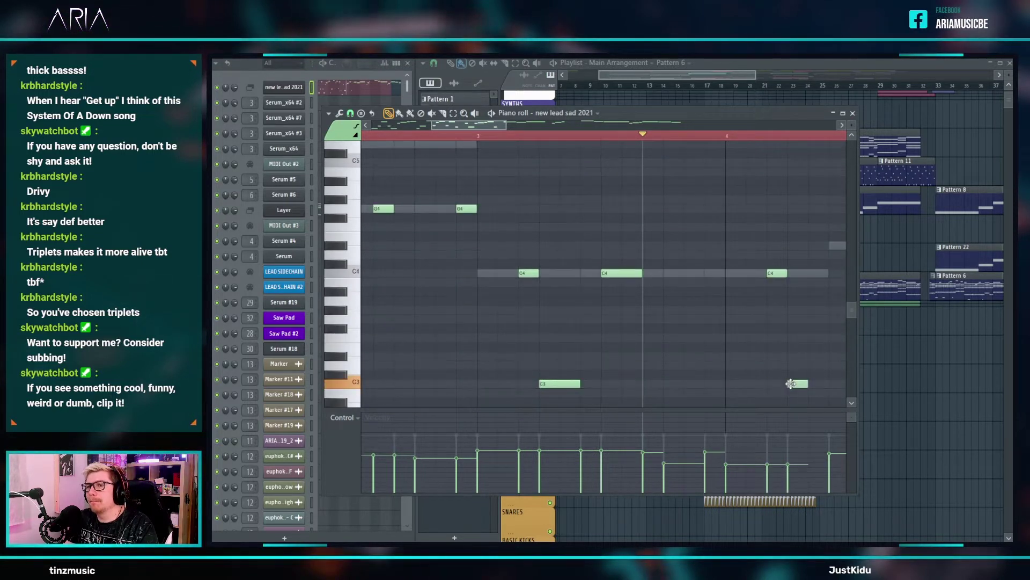
pyautogui.scroll(-3, 621, 336)
pyautogui.press('space')
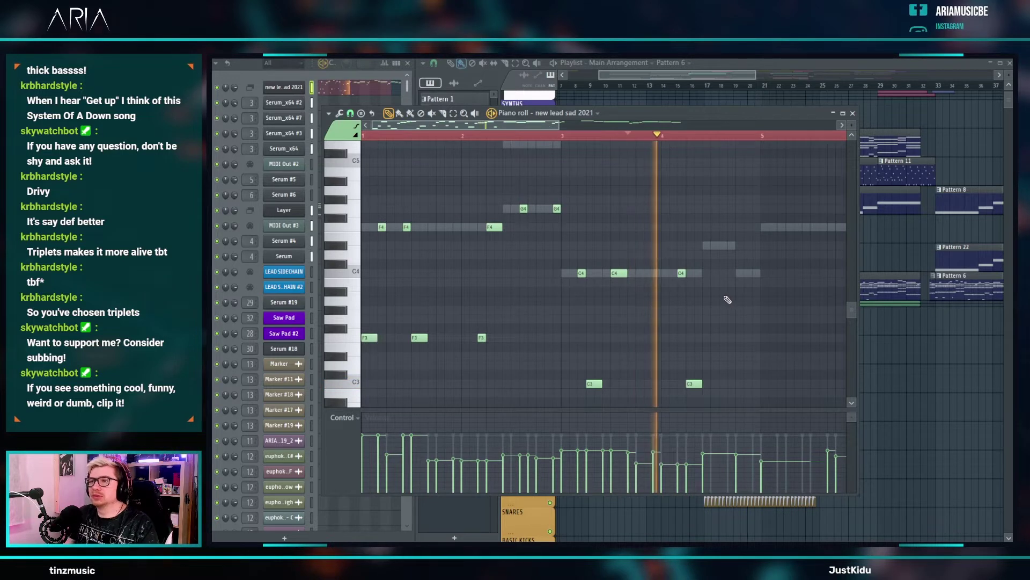
pyautogui.scroll(3, 724, 299)
pyautogui.press('space')
# - Shorten the D6 in bar 4 and add a short G5 just before the bar's last note
pyautogui.scroll(8, 710, 301)
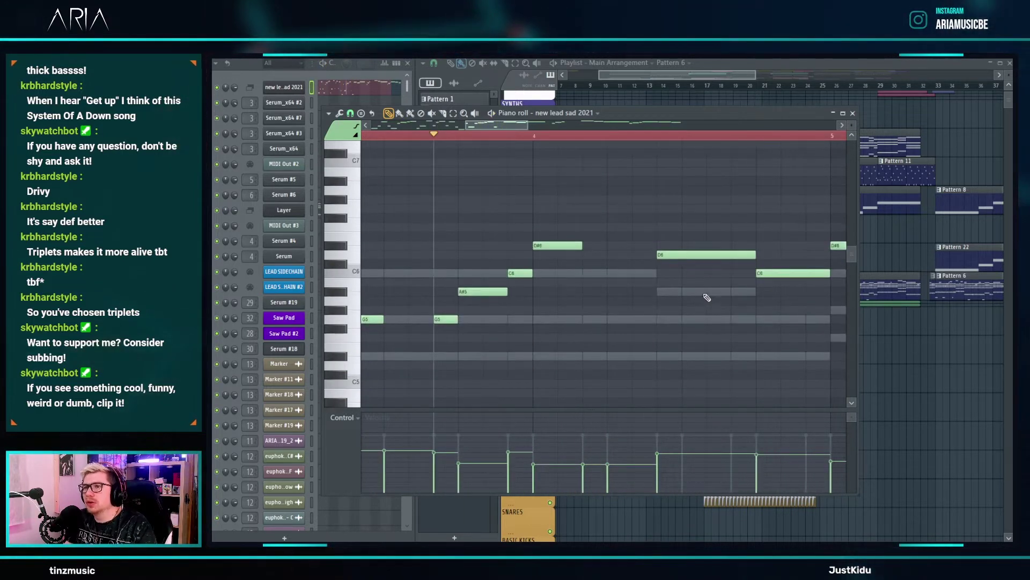
pyautogui.moveTo(754, 255); pyautogui.dragTo(736, 256)
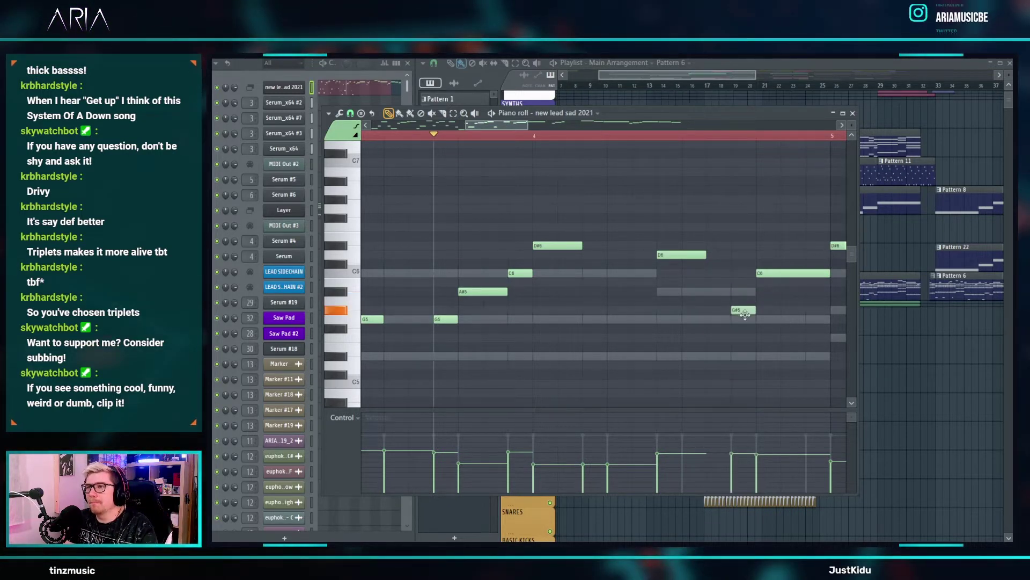
pyautogui.moveTo(745, 320); pyautogui.dragTo(821, 299)
# - Try the last note of bar 4 at A#5 and play the passage
pyautogui.click(759, 291)
pyautogui.press('space')
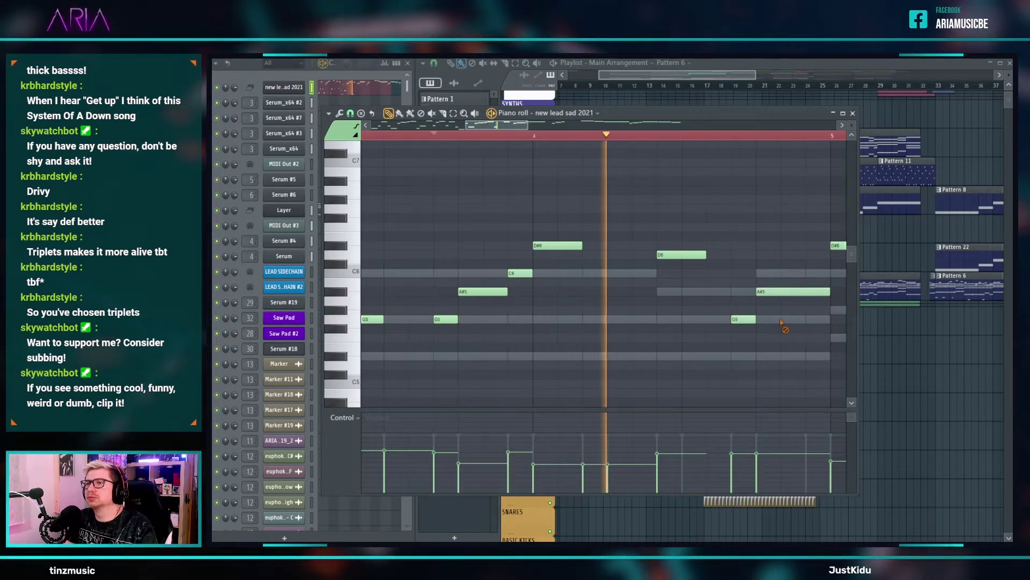
# - Add a short low D#3 note in bar 4 between the D6 and the short G5
pyautogui.scroll(-3, 808, 336)
pyautogui.scroll(-8, 769, 289)
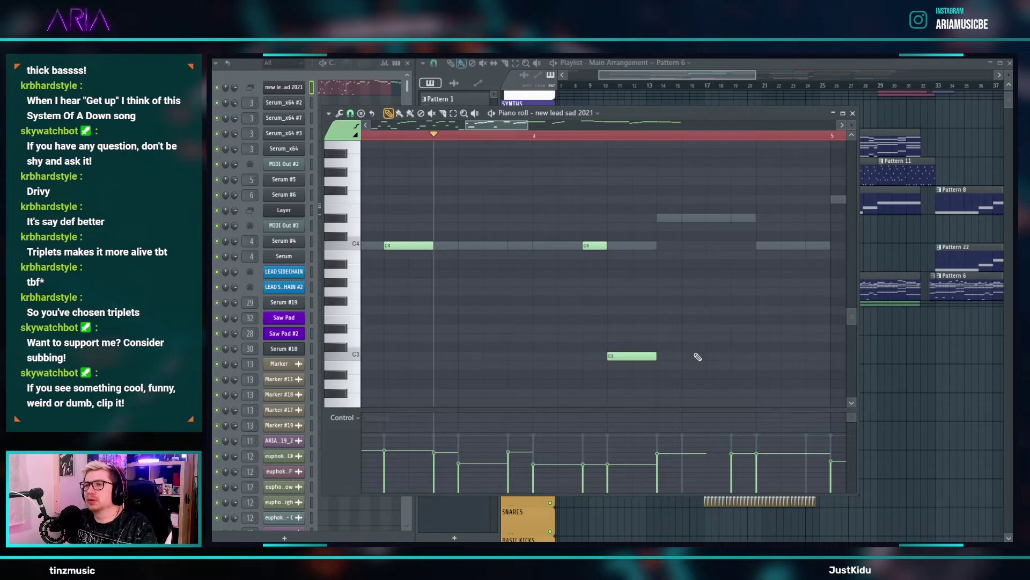
pyautogui.moveTo(727, 357); pyautogui.dragTo(726, 218)
pyautogui.rightClick(719, 218)
# - Raise the last note of bar 4 to C6 while the pattern plays
pyautogui.scroll(5, 731, 212)
pyautogui.scroll(4, 731, 211)
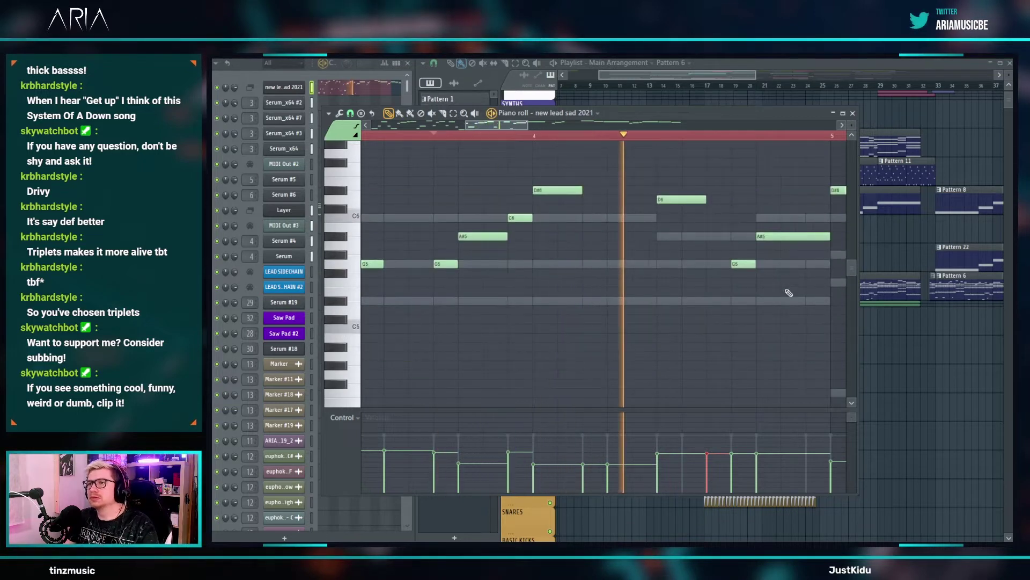
pyautogui.moveTo(778, 236); pyautogui.dragTo(776, 218)
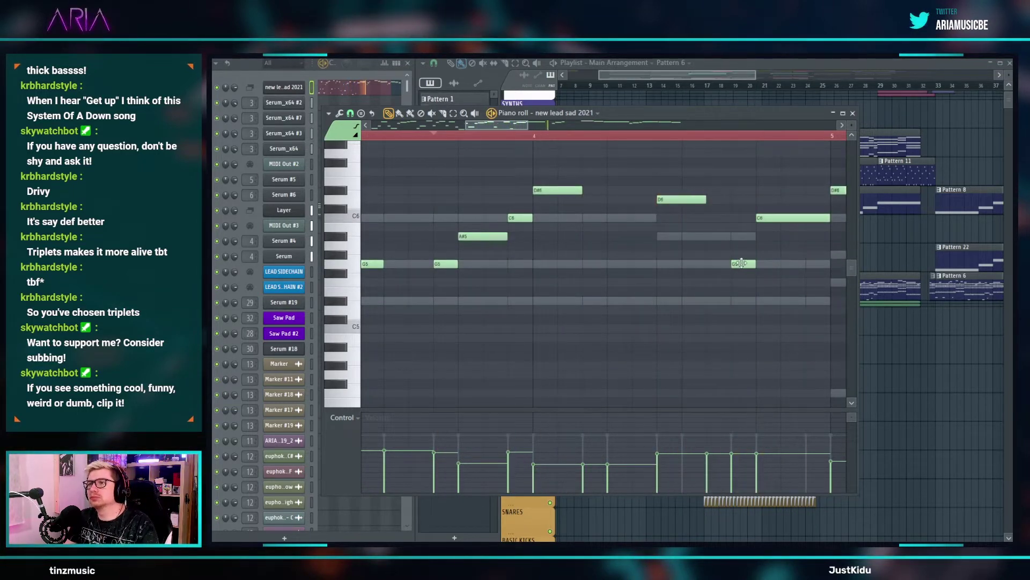
# - Select all notes from bar 5 onward and delete them
pyautogui.scroll(-5, 613, 256)
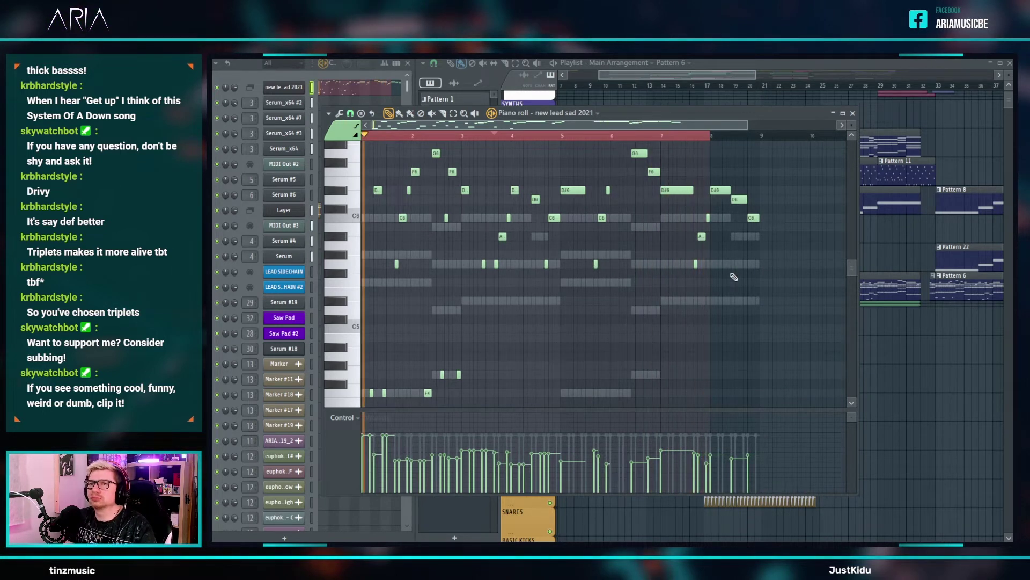
pyautogui.moveTo(777, 292); pyautogui.dragTo(579, 140)
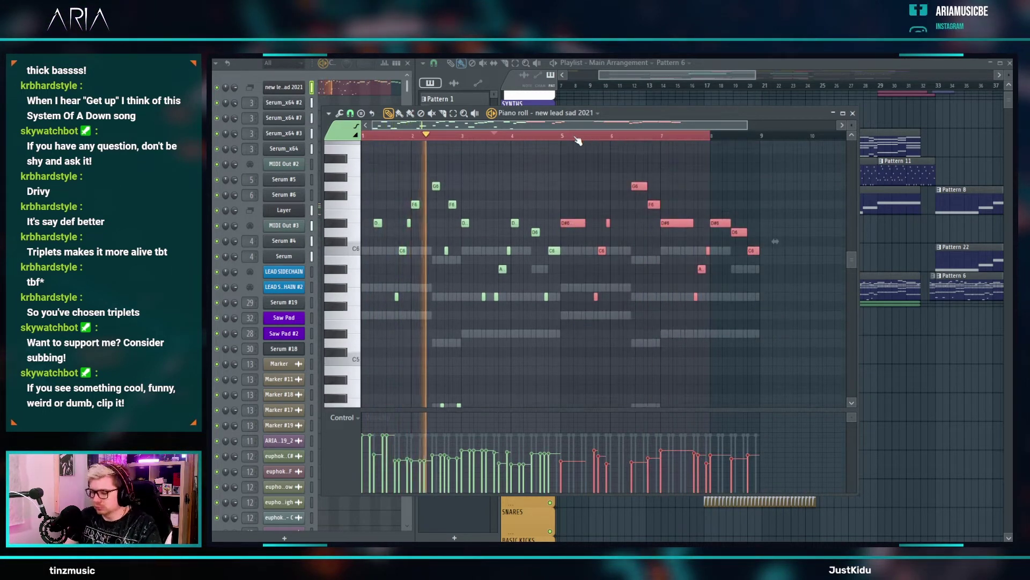
pyautogui.press('Delete')
# - Duplicate the entire reworked four-bar melody into bars 5 to 8
pyautogui.hotkey('ctrl', 'a')
pyautogui.hotkey('ctrl', 'b')
pyautogui.moveTo(573, 237); pyautogui.dragTo(578, 237)
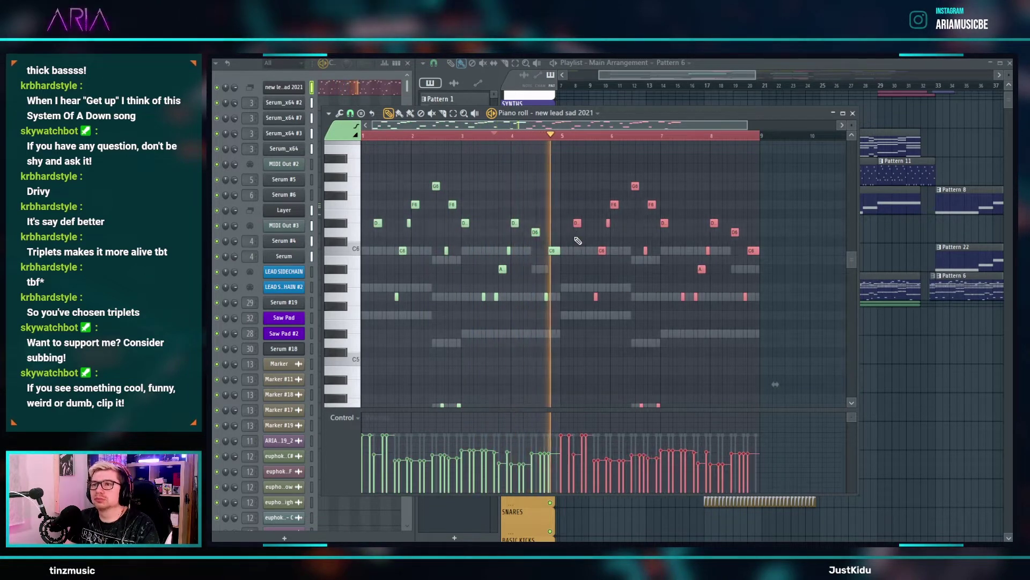
# - Deselect the duplicated notes, stop playback, and move the first D#6 in bar 5 to the start of the bar
pyautogui.scroll(-5, 579, 242)
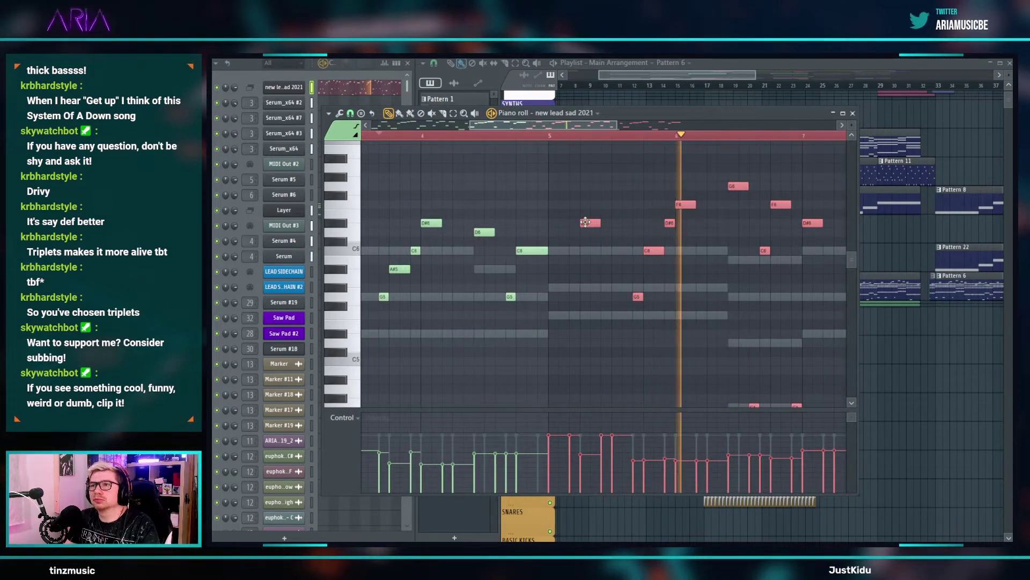
pyautogui.scroll(4, 583, 243)
pyautogui.scroll(5, 582, 243)
pyautogui.hotkey('ctrl', 'd')
pyautogui.press('space')
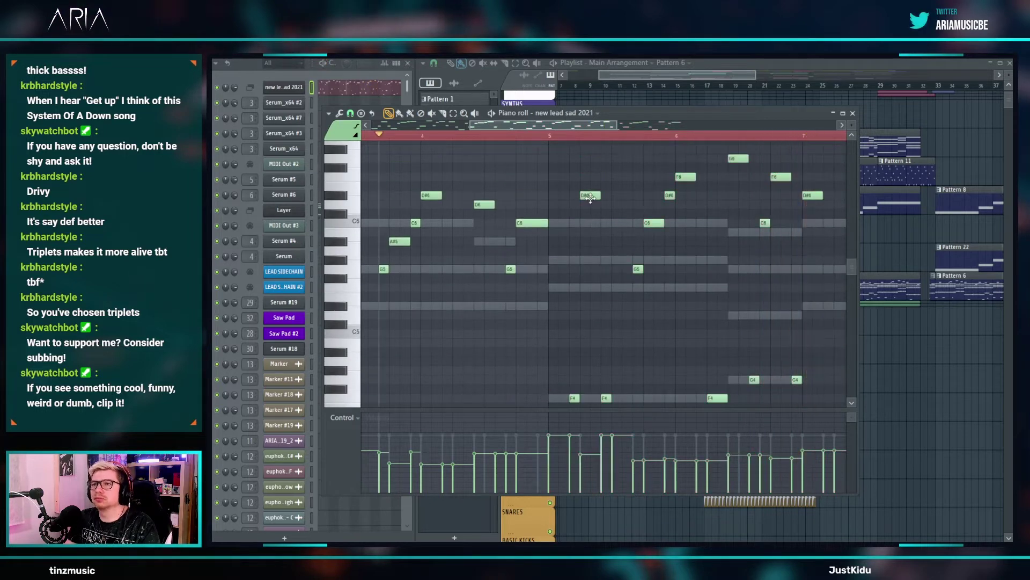
pyautogui.scroll(-5, 578, 338)
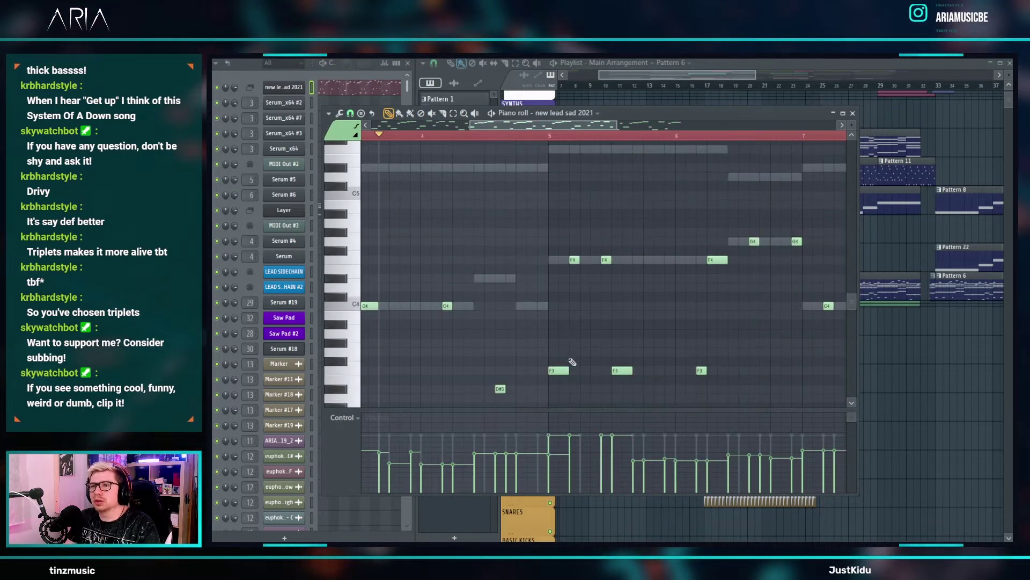
pyautogui.scroll(4, 589, 370)
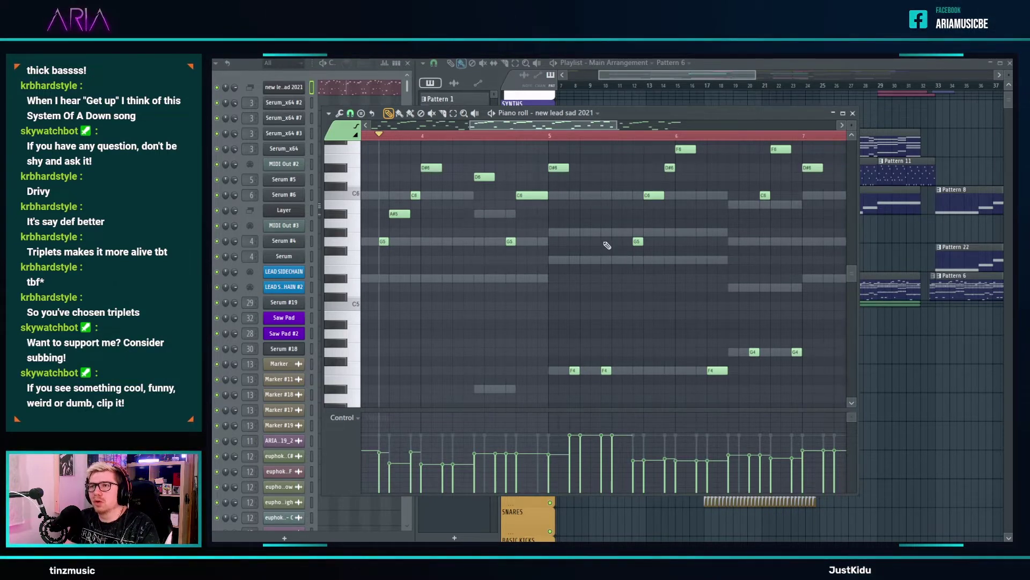
# - Replace the second F4 in bar 5 with a G5 while the pattern plays
pyautogui.press('space')
pyautogui.scroll(-2, 607, 290)
pyautogui.rightClick(606, 314)
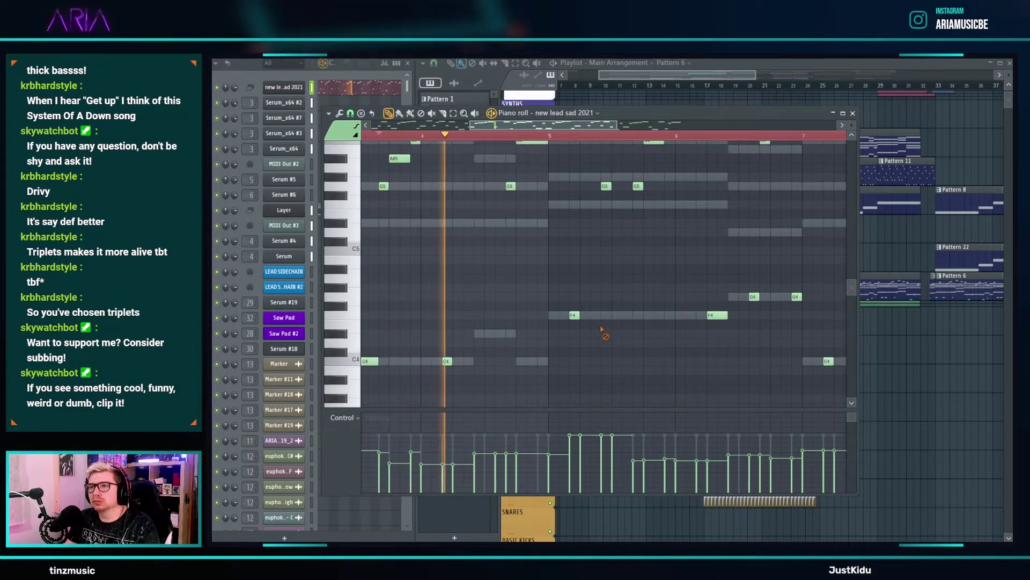
pyautogui.scroll(2, 609, 299)
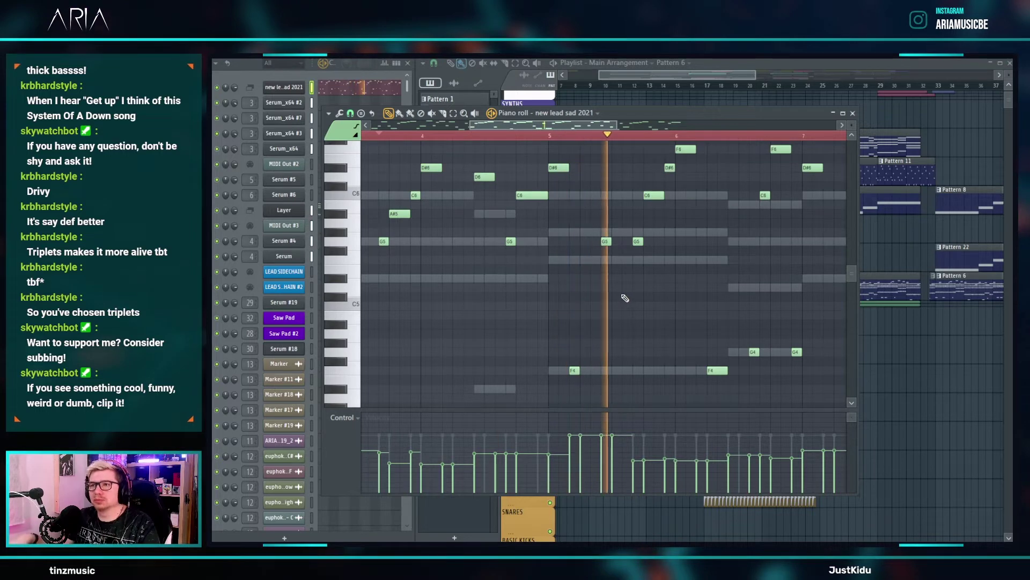
# - Select all notes of the lead melody, lengthen them slightly together, and restart playback
pyautogui.keyDown('ctrl'); pyautogui.scroll(-3, 628, 287); pyautogui.keyUp('ctrl')
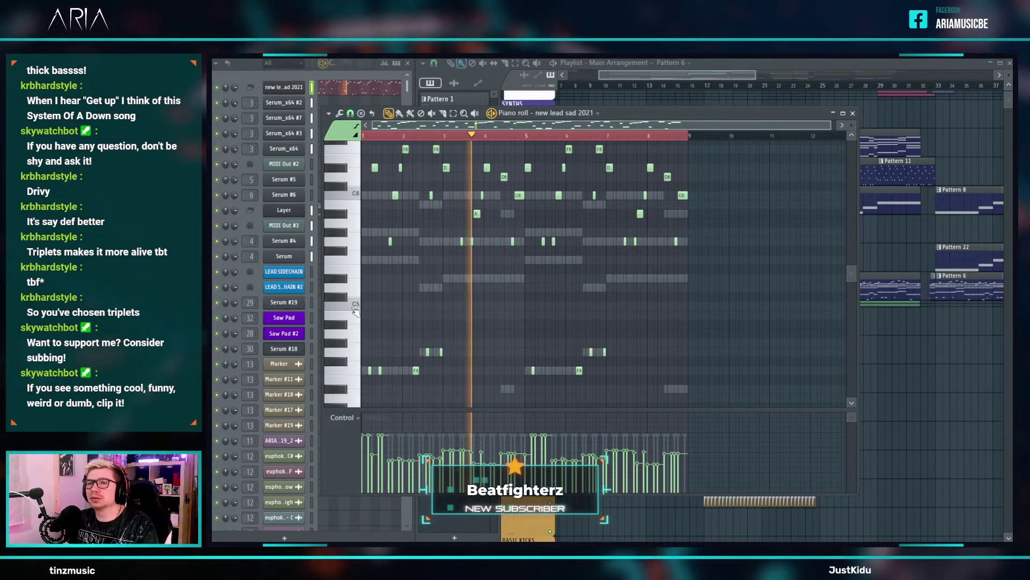
pyautogui.hotkey('ctrl', 'a')
pyautogui.scroll(5, 372, 307)
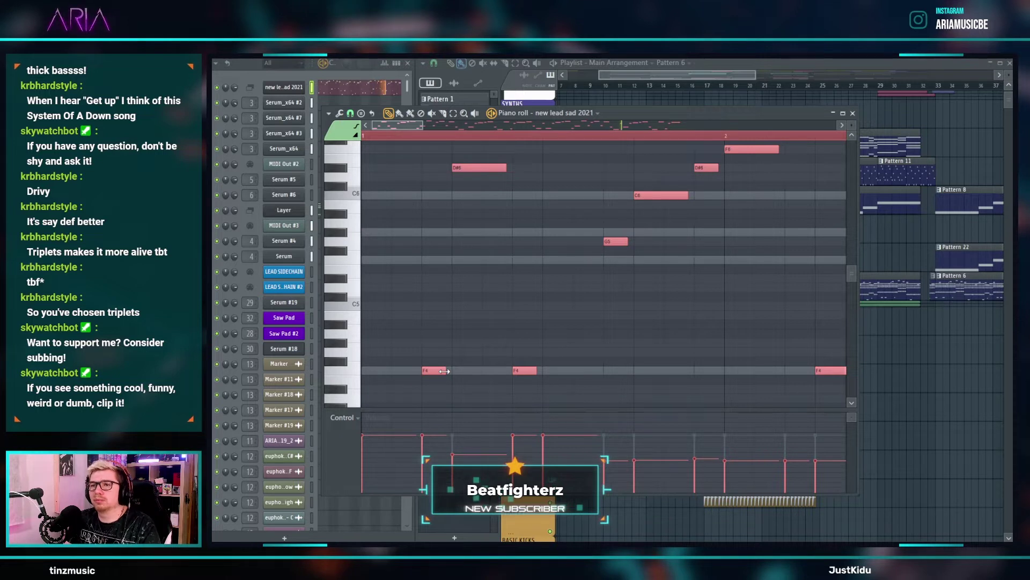
pyautogui.moveTo(444, 370); pyautogui.dragTo(446, 370)
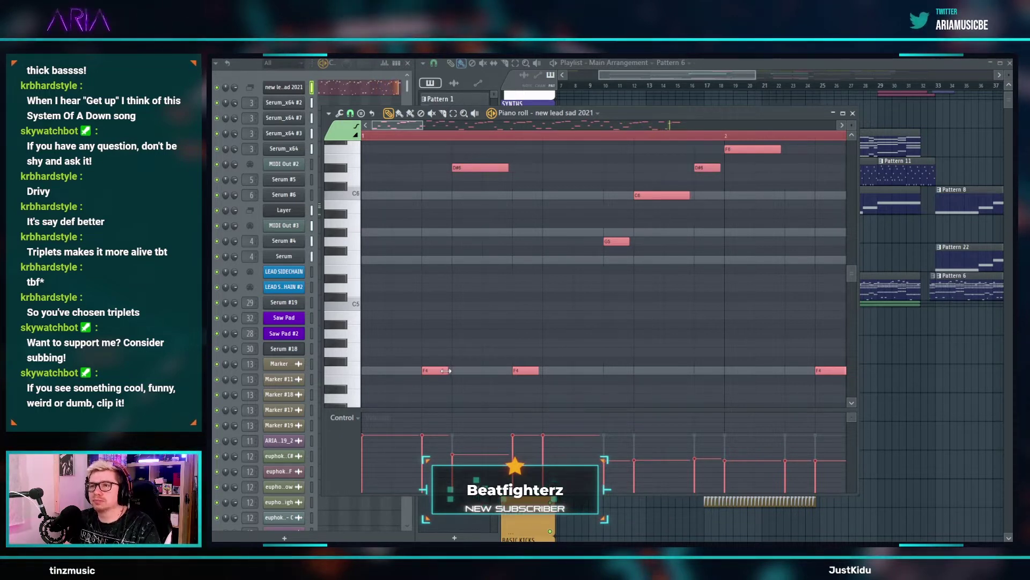
pyautogui.press('space')
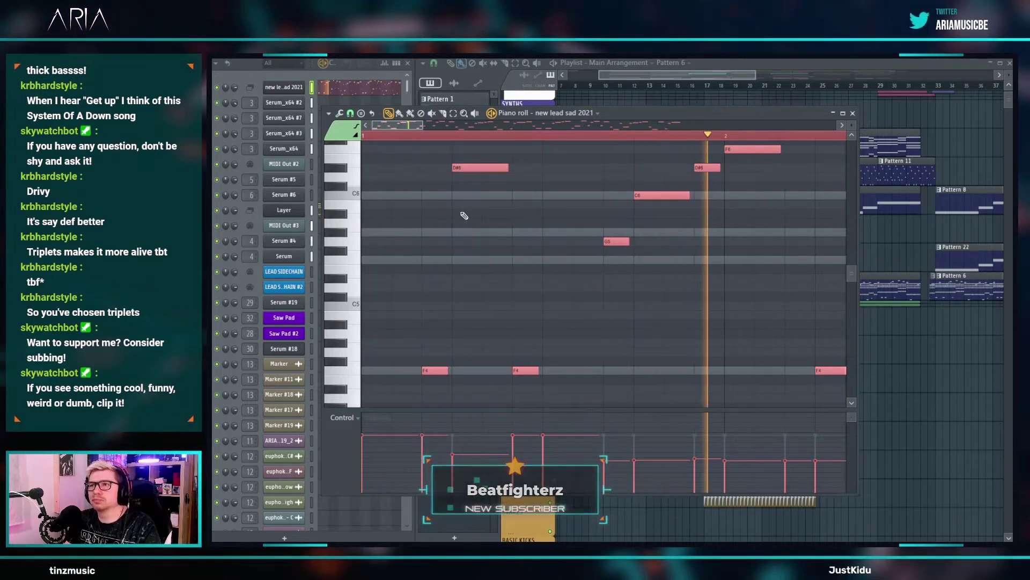
pyautogui.click(282, 151)
pyautogui.click(709, 153)
pyautogui.moveTo(703, 176)
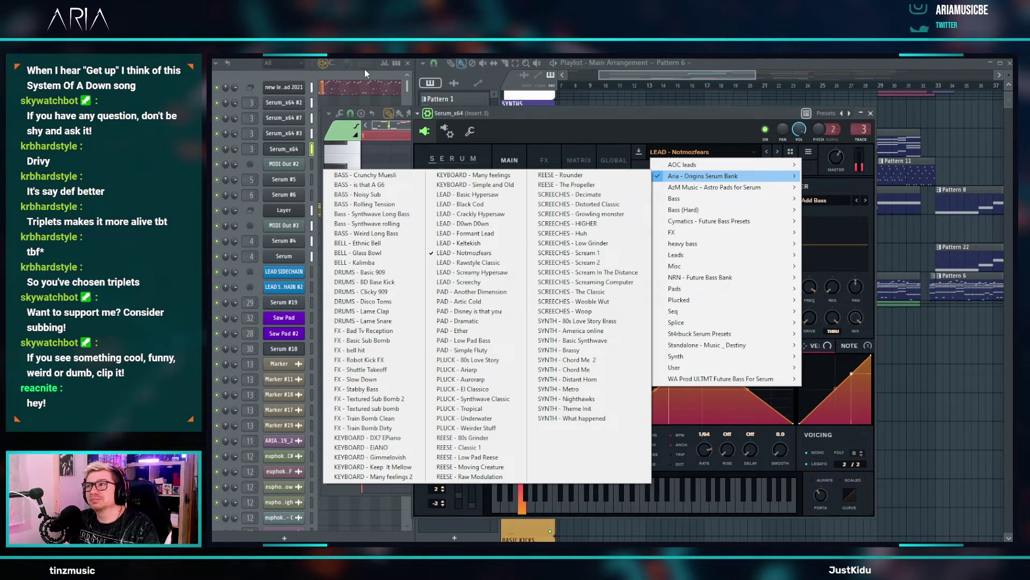
pyautogui.press('space')
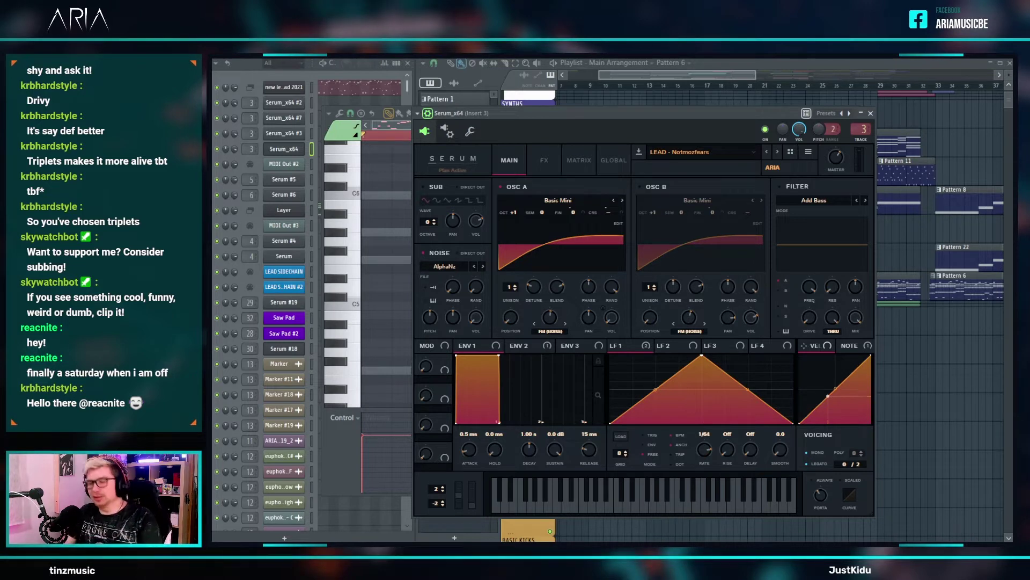
pyautogui.rightClick(946, 366)
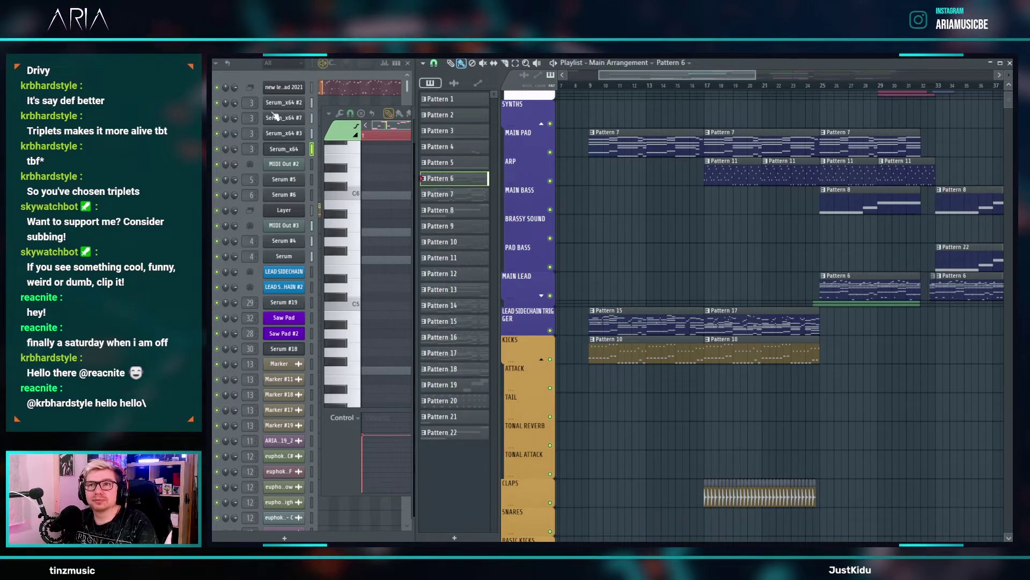
# - Load the LEAD - Formant Lead preset from the Aria - Origins Serum Bank into the Serum_x64 channel
pyautogui.click(217, 149)
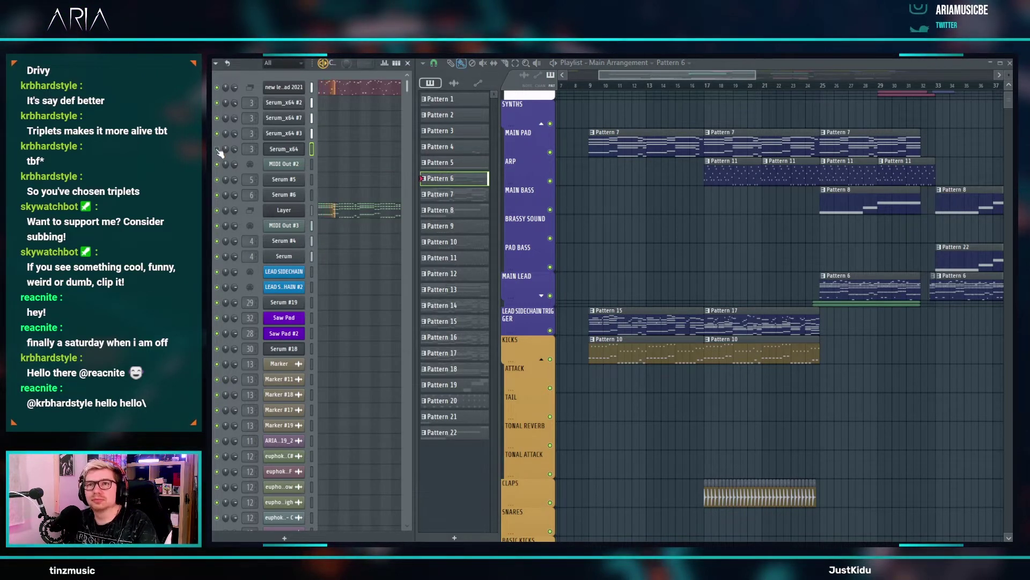
pyautogui.click(271, 154)
pyautogui.click(684, 155)
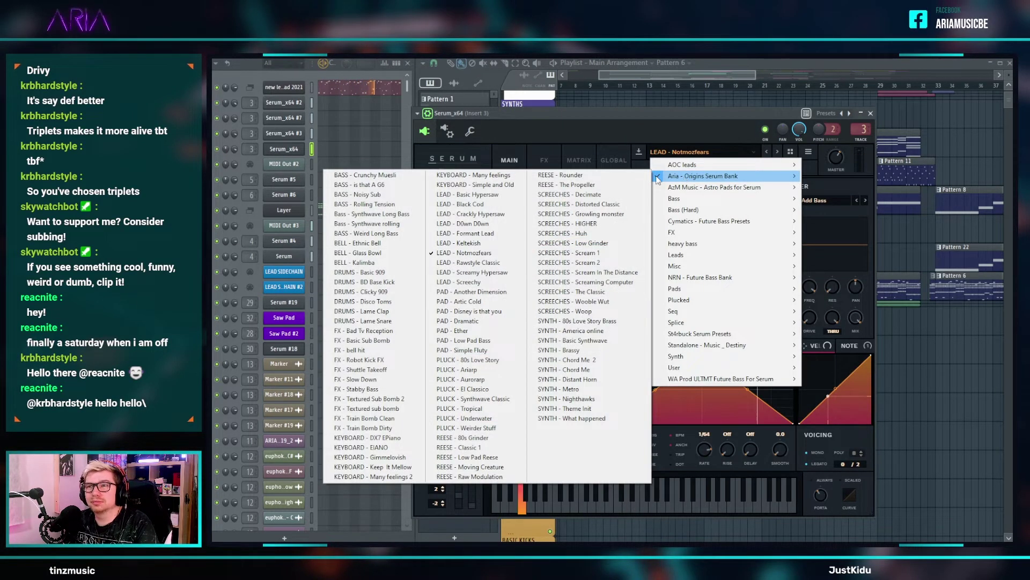
pyautogui.click(472, 233)
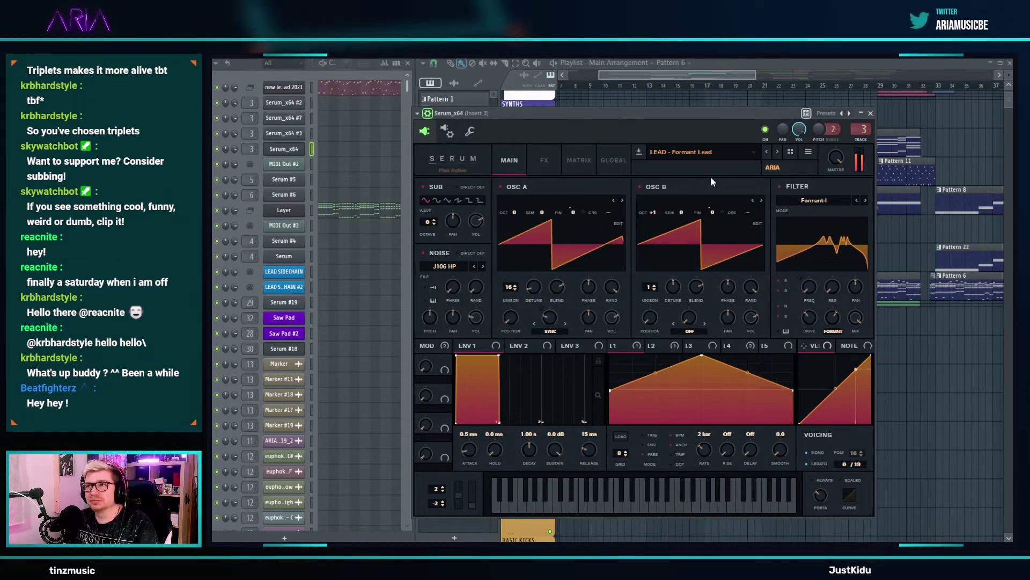
# - Disable the Reverb and Delay effects of the Formant Lead preset and play the pattern
pyautogui.click(544, 159)
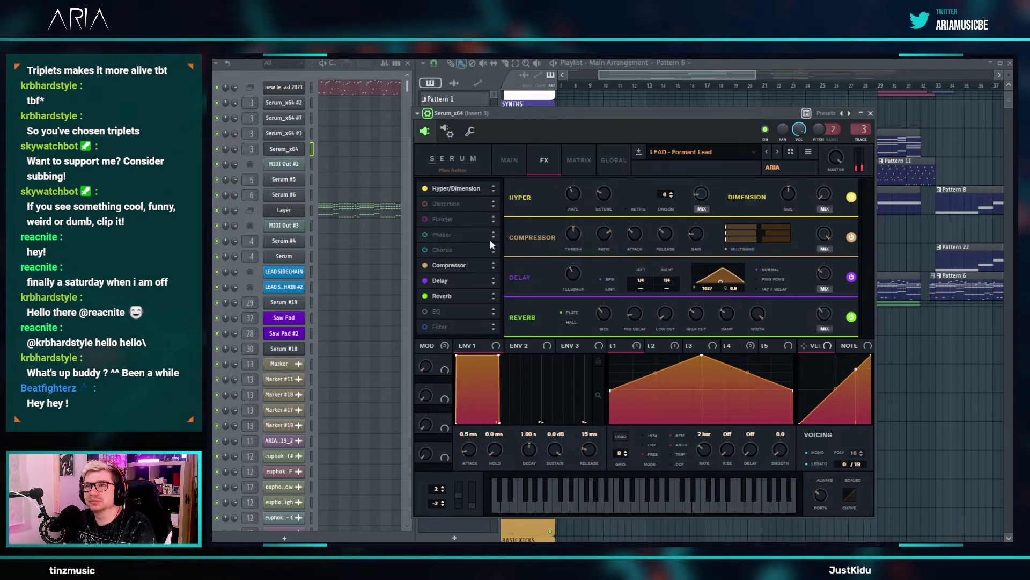
pyautogui.click(429, 296)
pyautogui.click(427, 281)
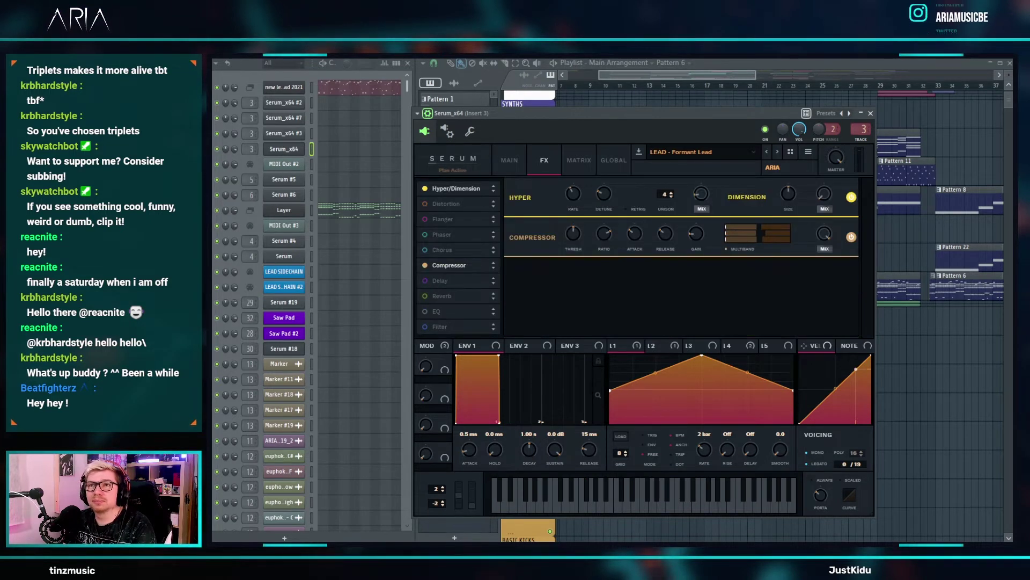
pyautogui.press('space')
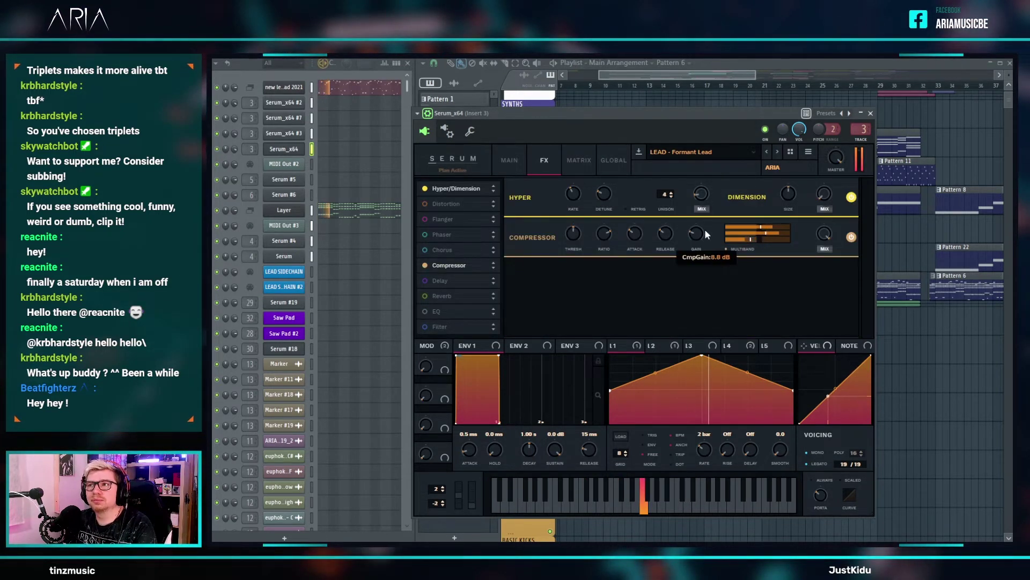
# - Set the Serum_x64 channel's root note to C5
pyautogui.click(509, 161)
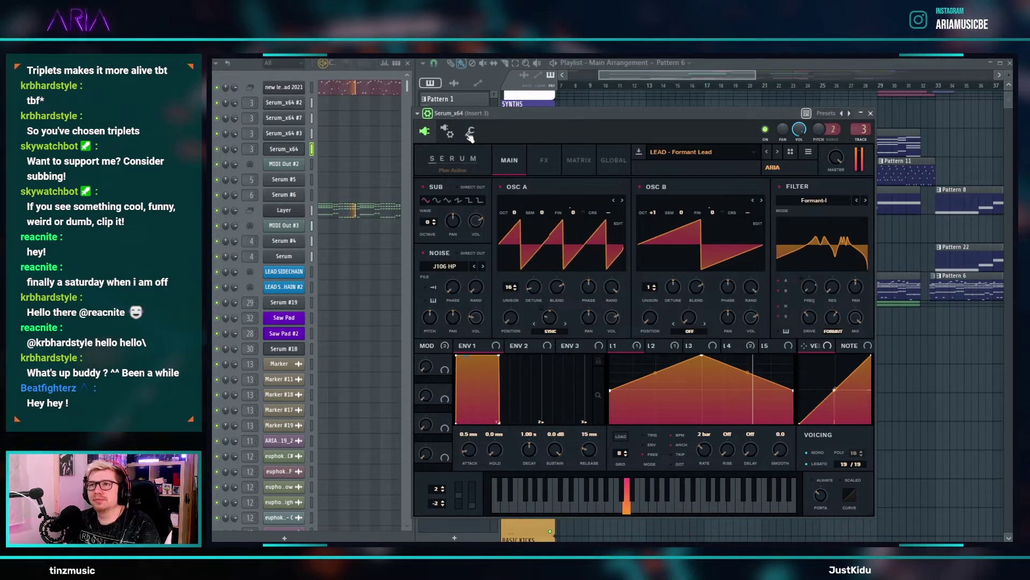
pyautogui.click(470, 133)
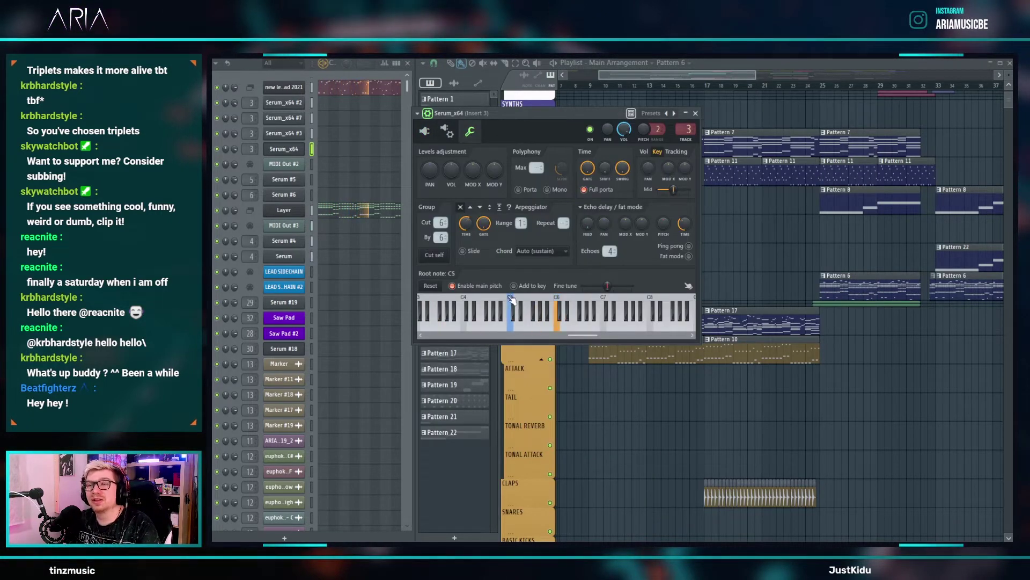
pyautogui.click(425, 131)
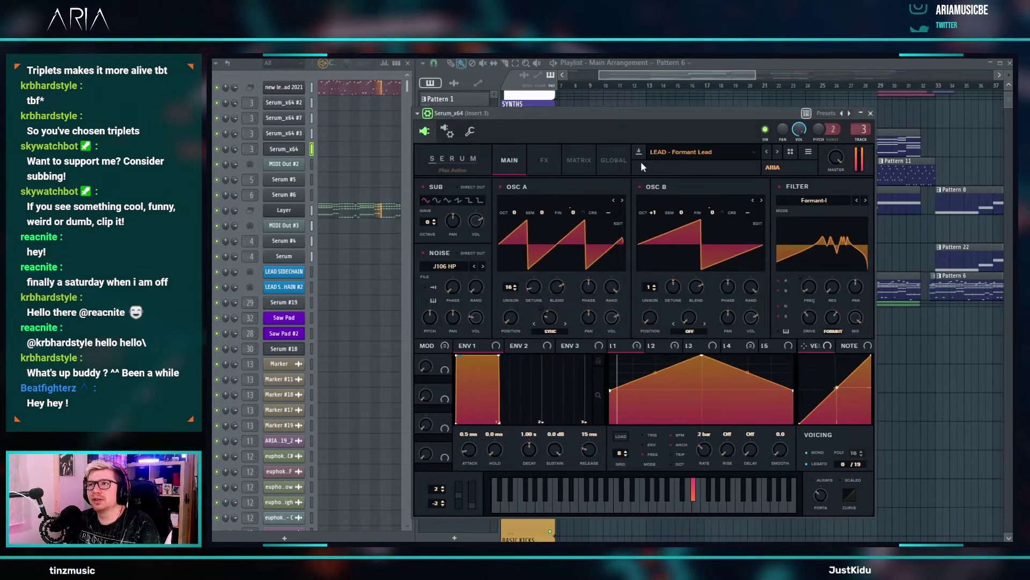
# - Switch off the Formant Lead preset's filter and turn down Serum's master volume
pyautogui.click(779, 186)
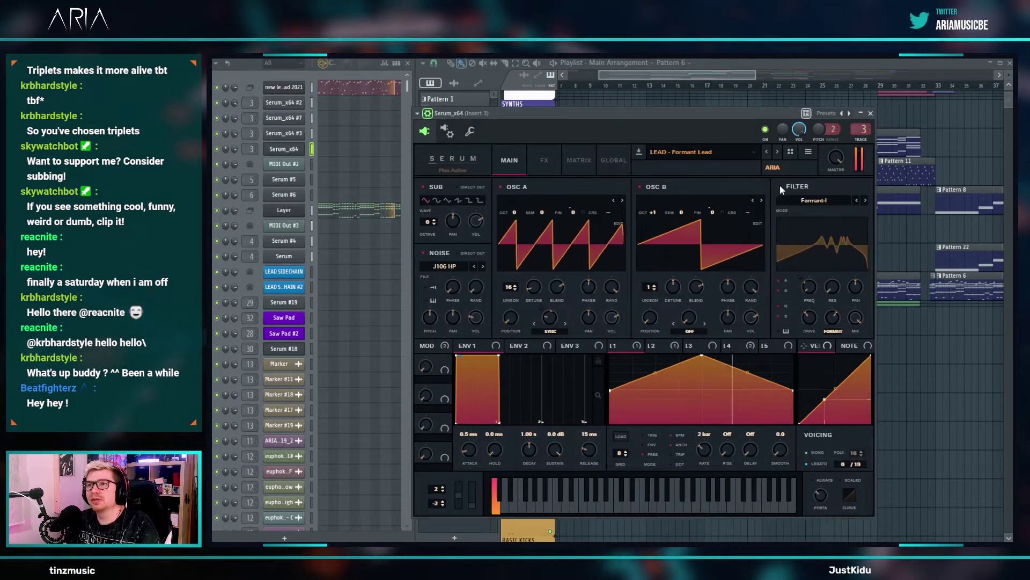
pyautogui.moveTo(836, 157); pyautogui.dragTo(837, 191)
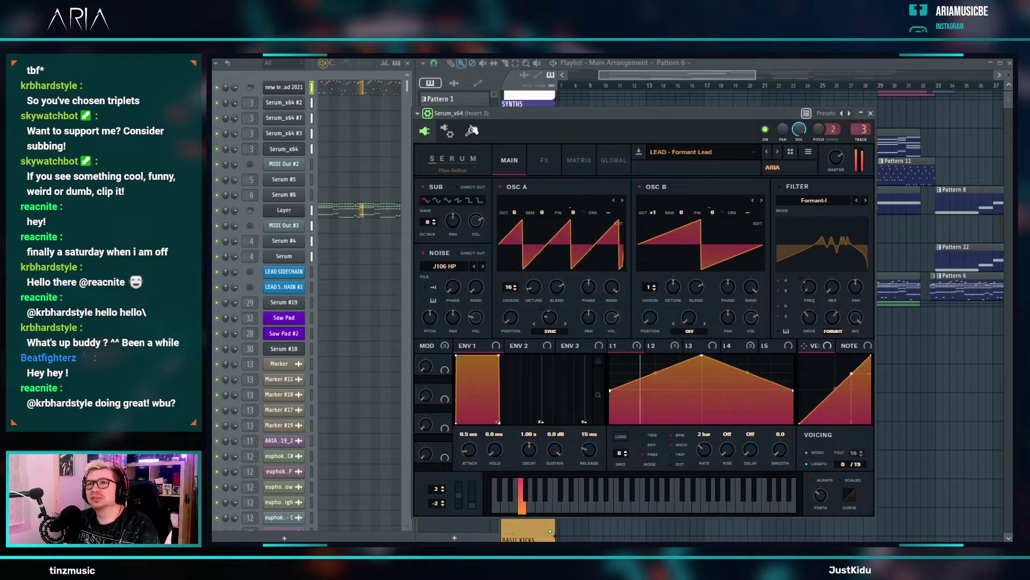
# - Set the Serum_x64 channel's root note to C6 and isolate the channel from the other lead layers
pyautogui.click(469, 131)
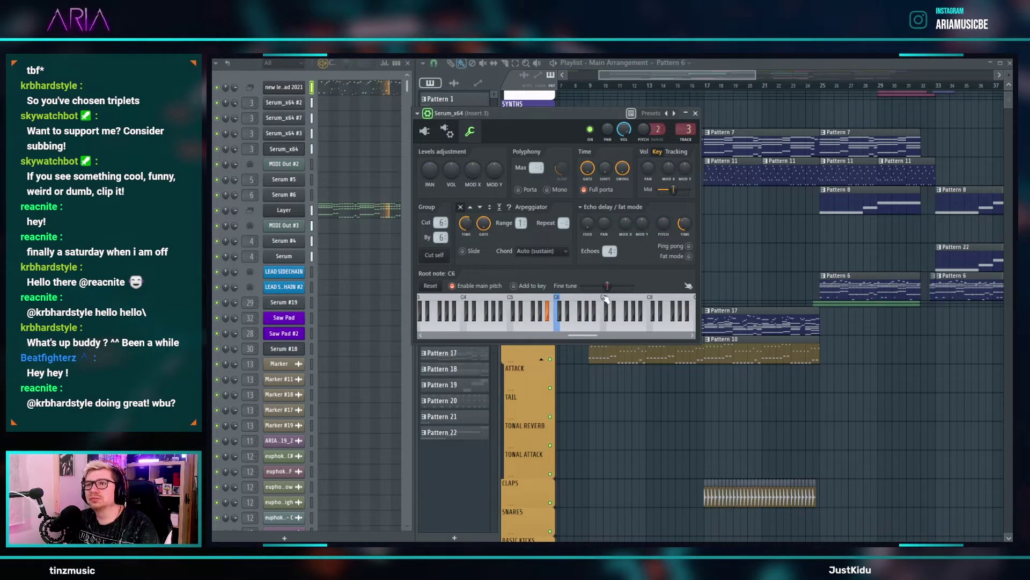
pyautogui.click(425, 131)
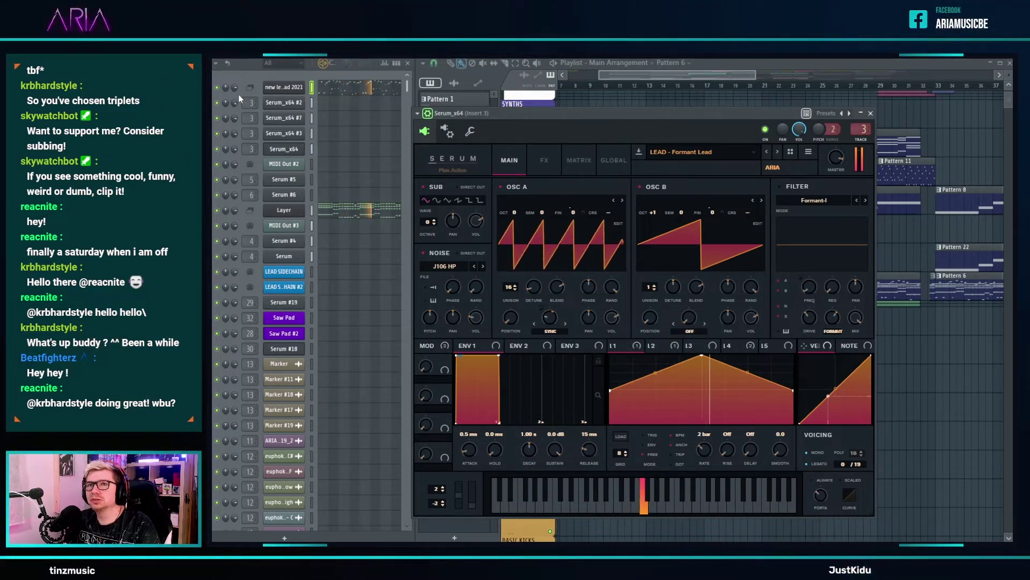
pyautogui.click(218, 149)
pyautogui.click(218, 149)
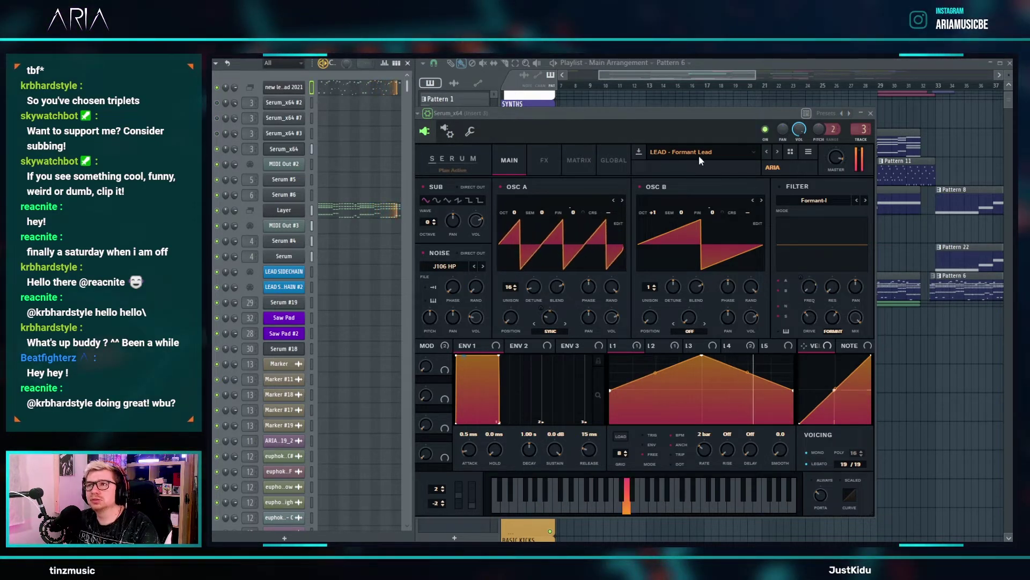
# - Compare the sound without the compressor and lower its multiband high band to about 60
pyautogui.click(544, 160)
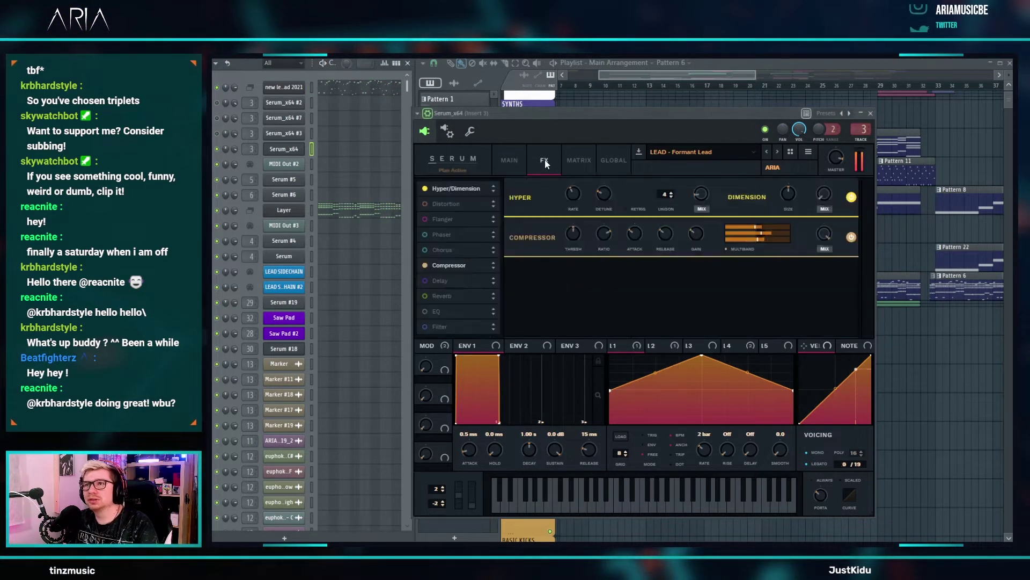
pyautogui.click(852, 237)
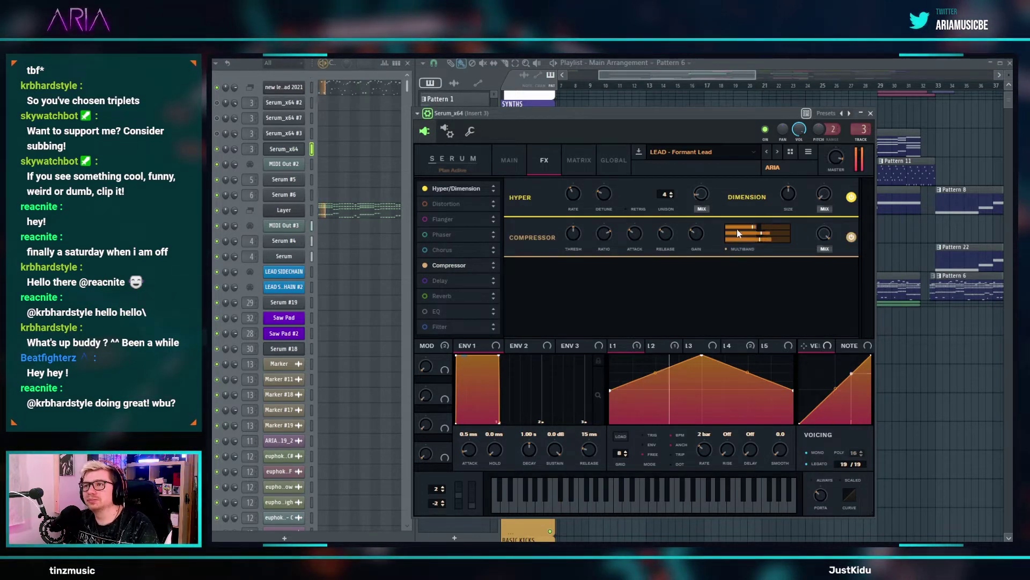
pyautogui.moveTo(754, 229); pyautogui.dragTo(740, 232)
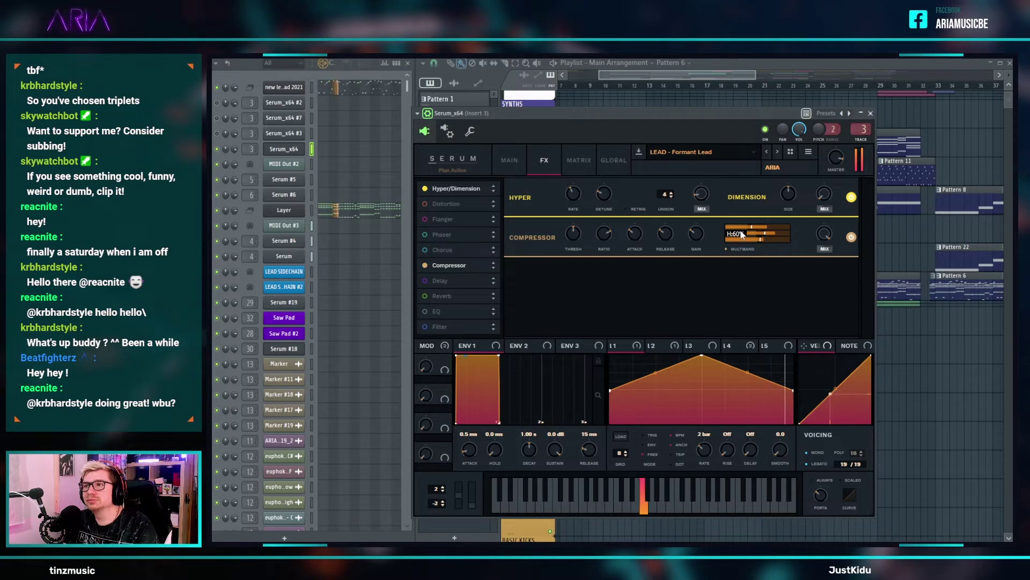
# - Load the formant base preset into Serum_x64 and readjust the channel's root note
pyautogui.click(725, 154)
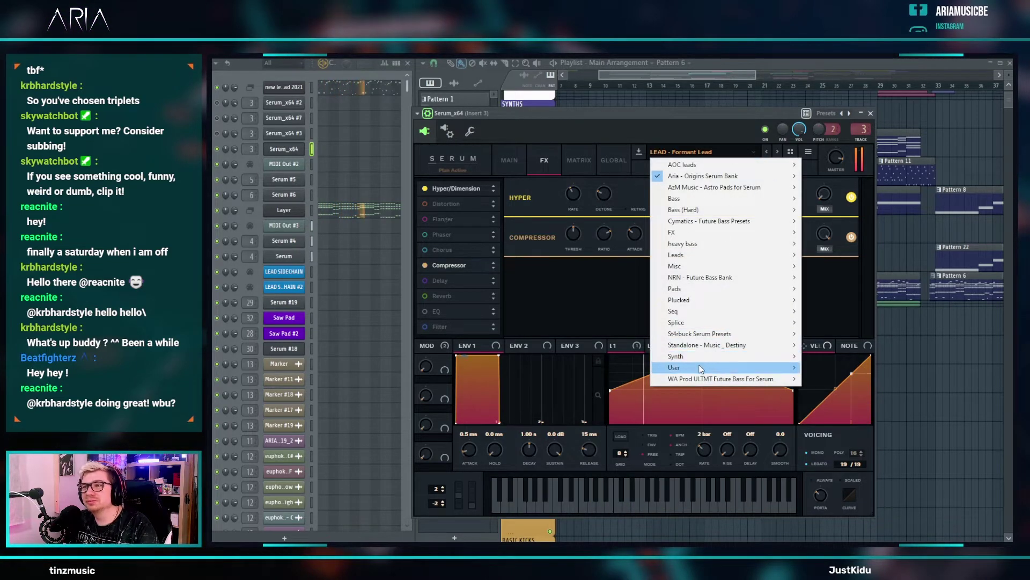
pyautogui.moveTo(656, 359)
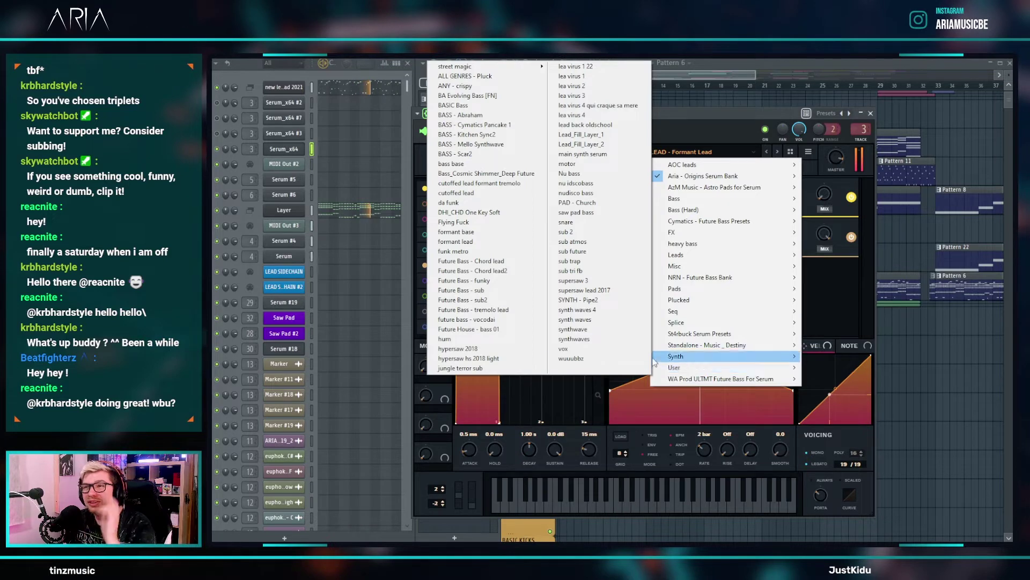
pyautogui.click(506, 235)
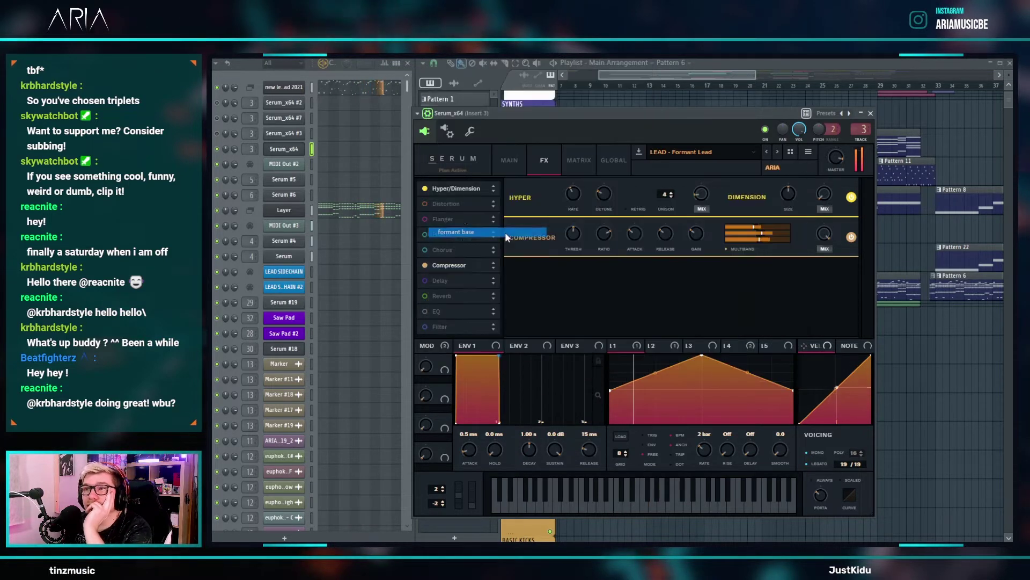
pyautogui.click(516, 155)
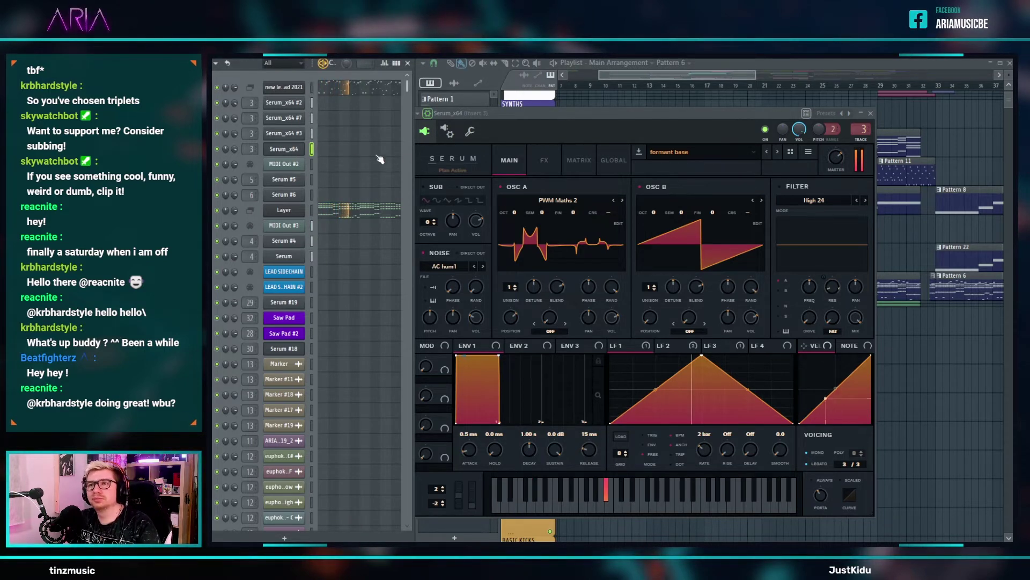
pyautogui.click(470, 131)
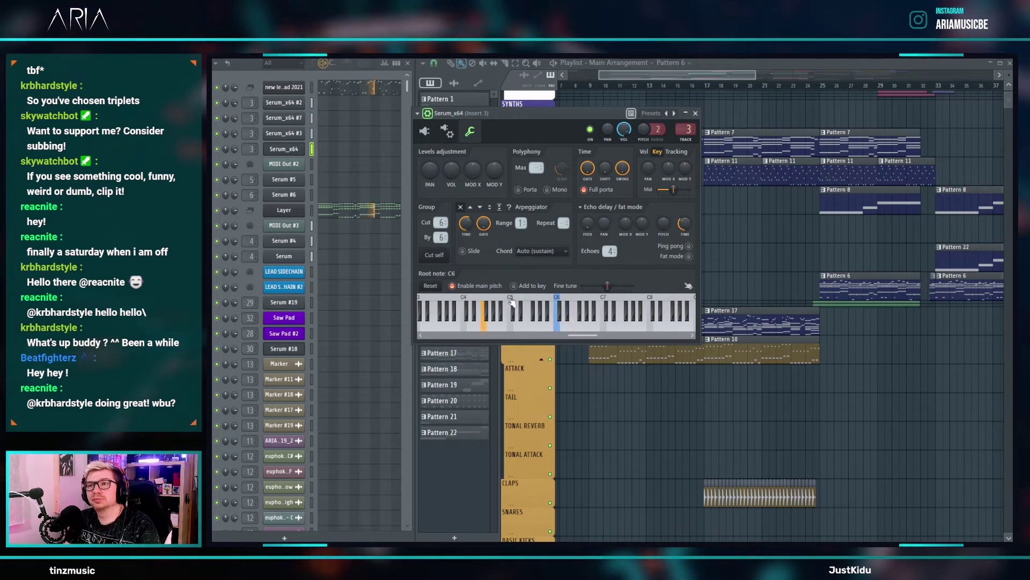
pyautogui.click(424, 131)
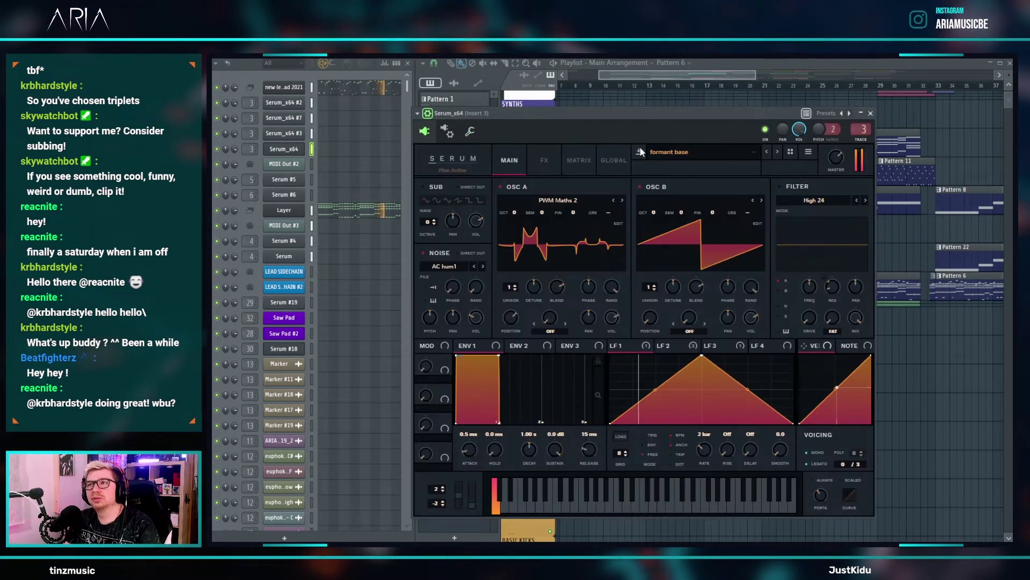
# - Audition the following Serum presets one after another up to Future Bass - funky
pyautogui.click(777, 151)
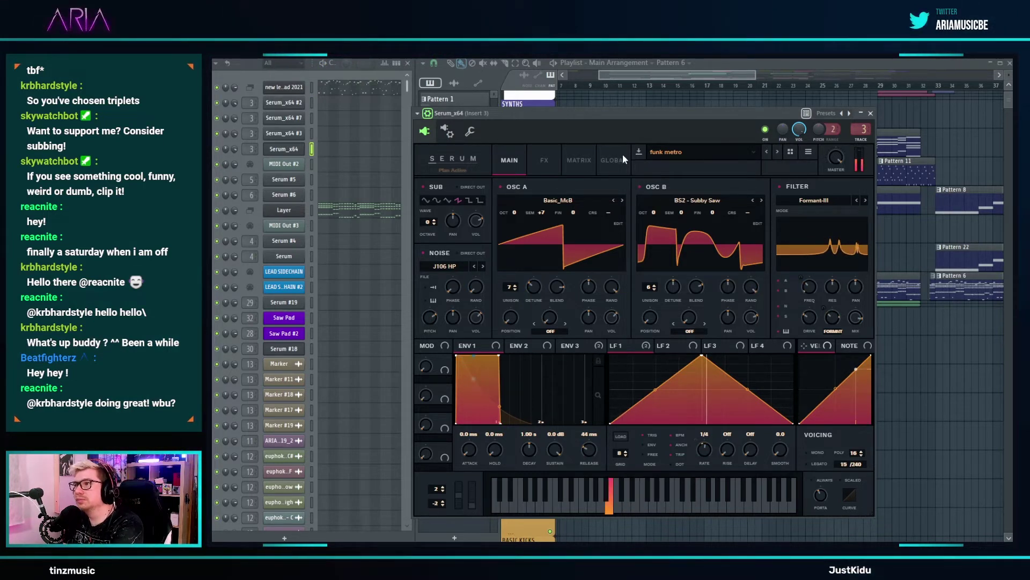
pyautogui.click(778, 151)
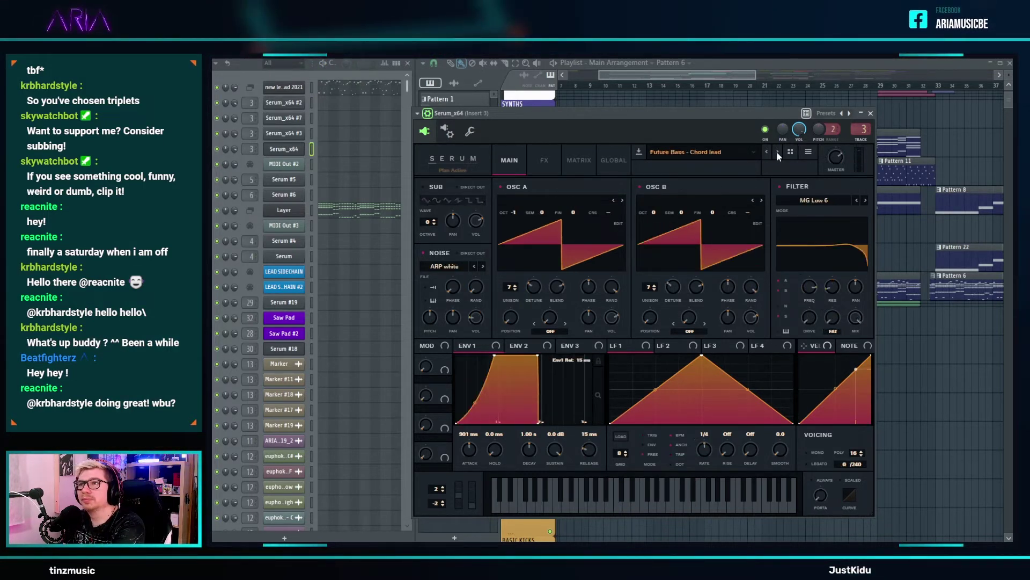
pyautogui.click(777, 151)
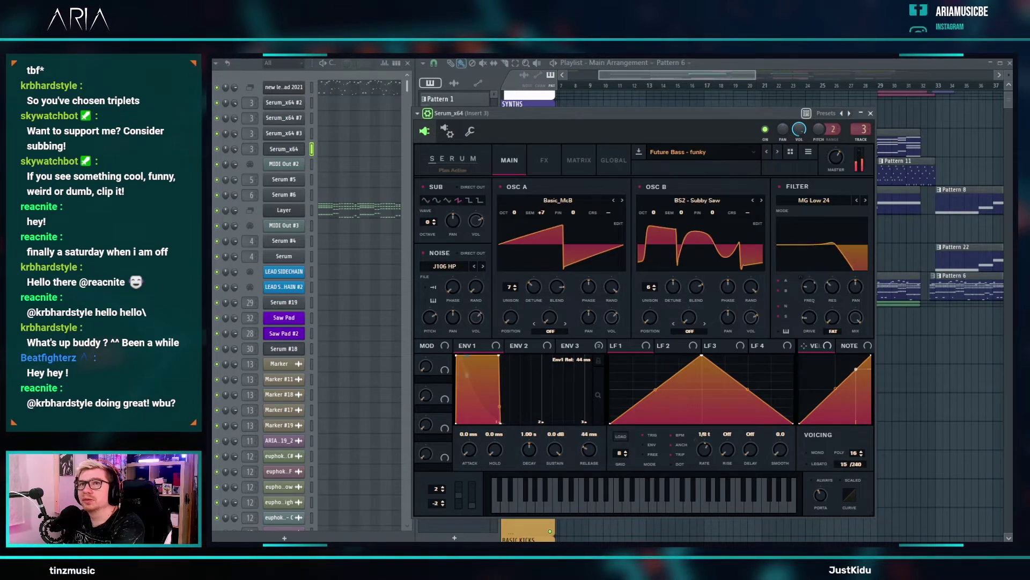
# - Raise the master volume to about 71%, and audition the following user presets one after another up to lead back oldschool
pyautogui.moveTo(842, 152); pyautogui.dragTo(842, 143)
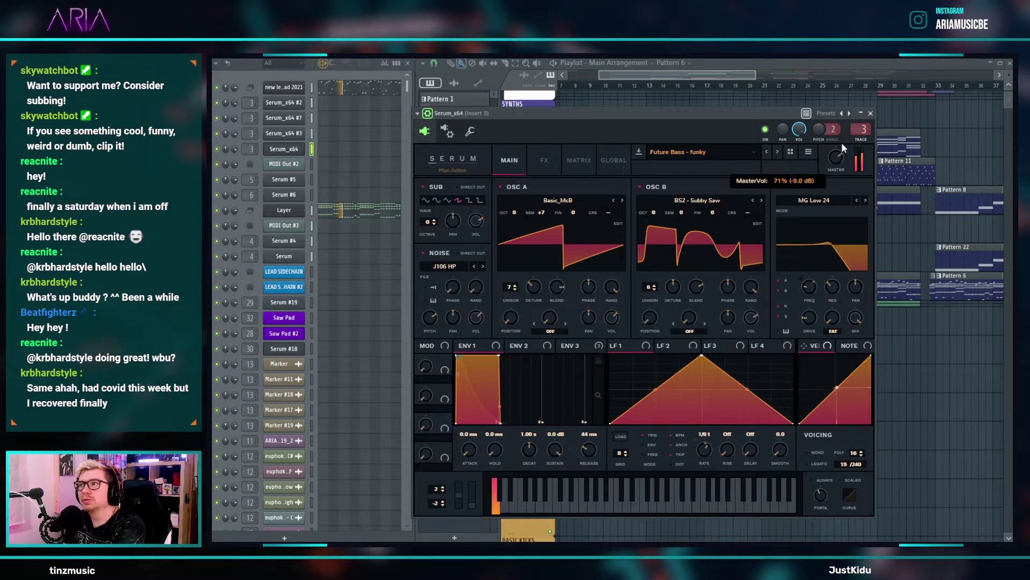
pyautogui.click(778, 152)
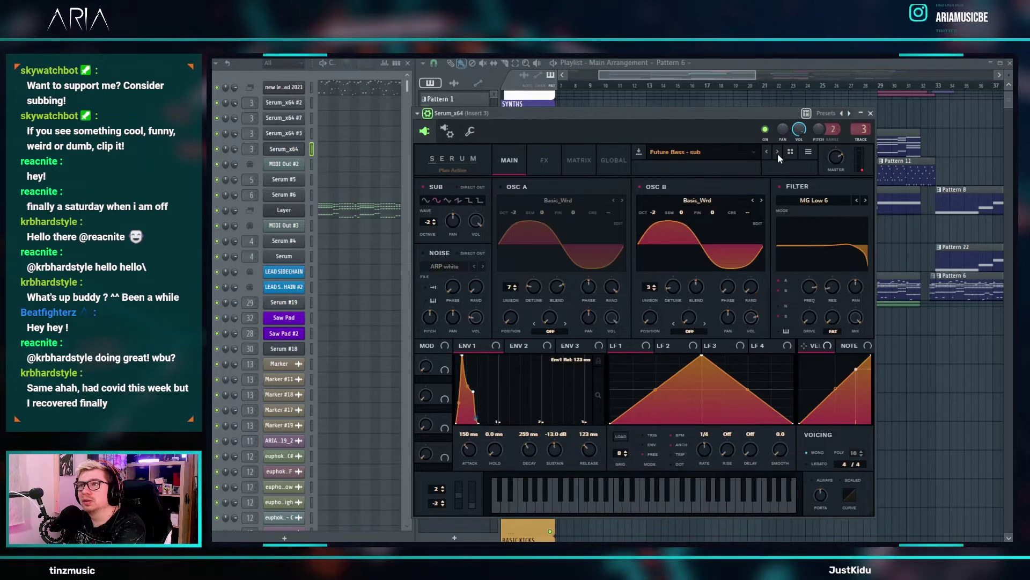
pyautogui.click(778, 152)
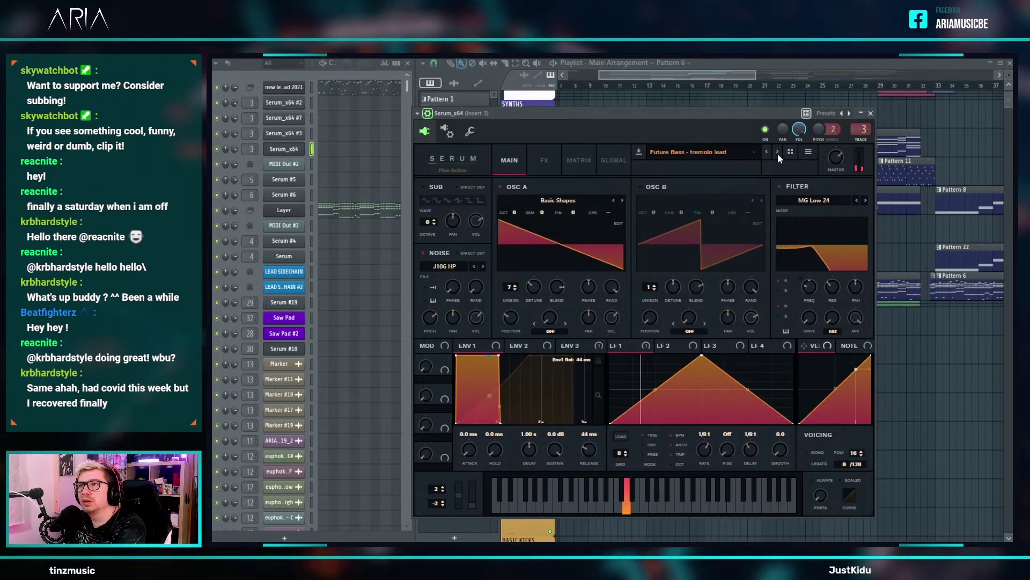
pyautogui.click(778, 153)
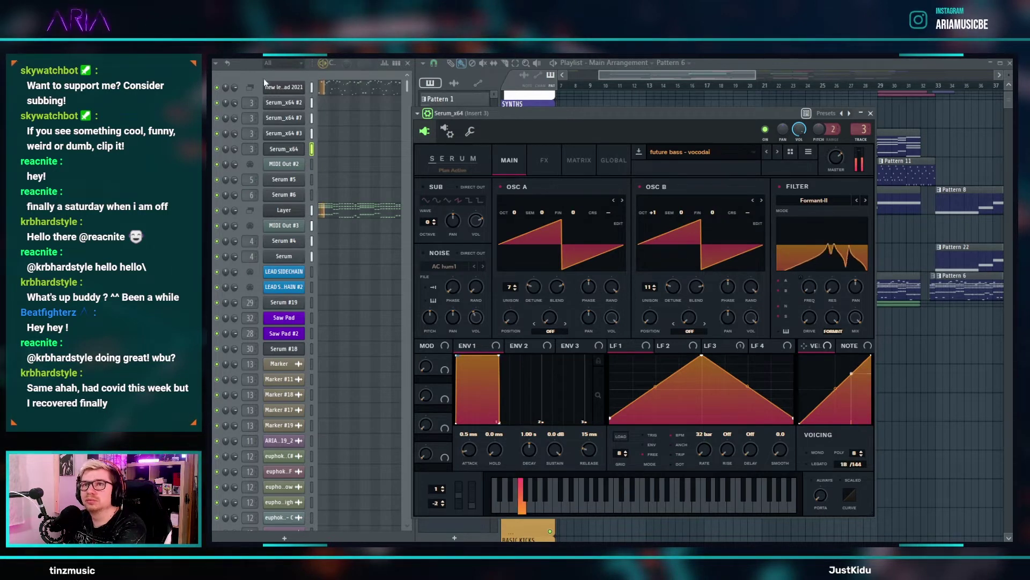
pyautogui.click(777, 153)
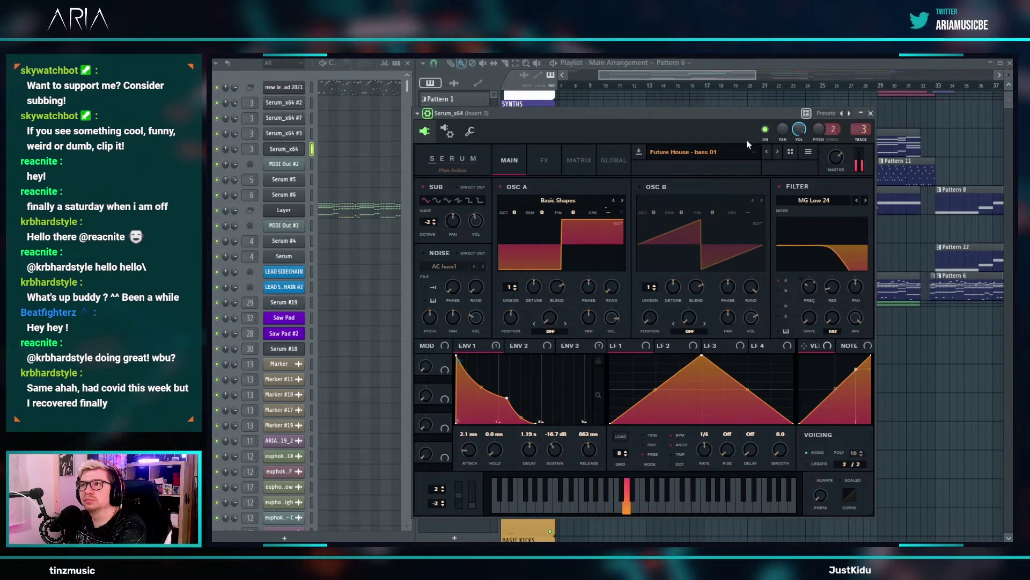
pyautogui.click(777, 153)
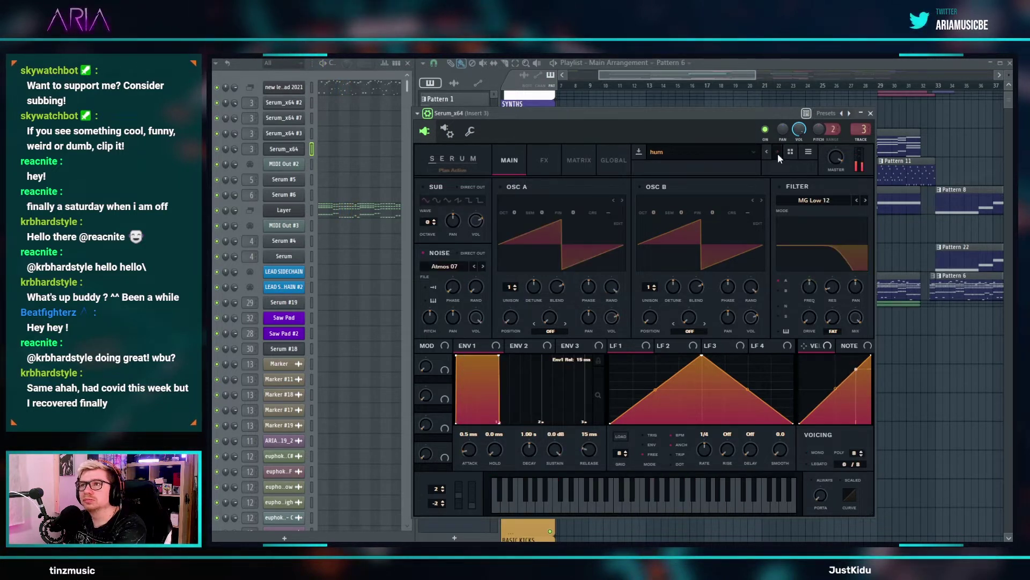
pyautogui.click(778, 153)
pyautogui.click(777, 153)
pyautogui.click(777, 153)
pyautogui.click(778, 153)
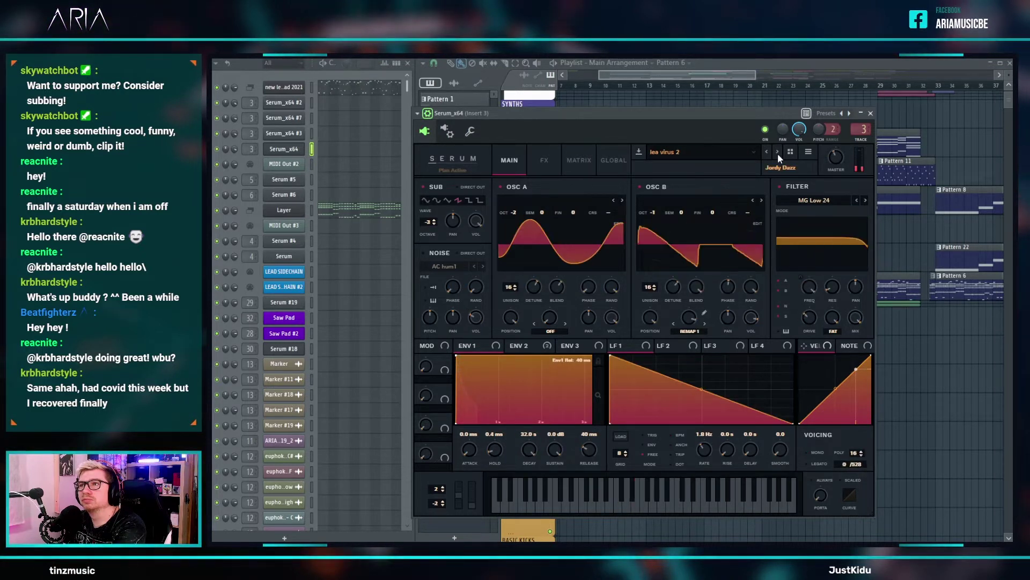
pyautogui.click(777, 153)
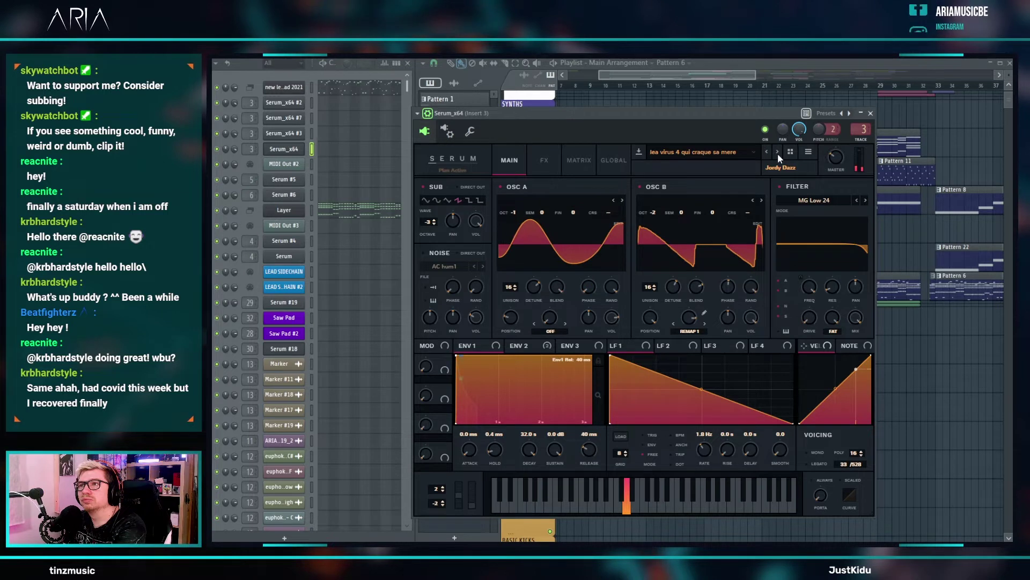
pyautogui.click(778, 153)
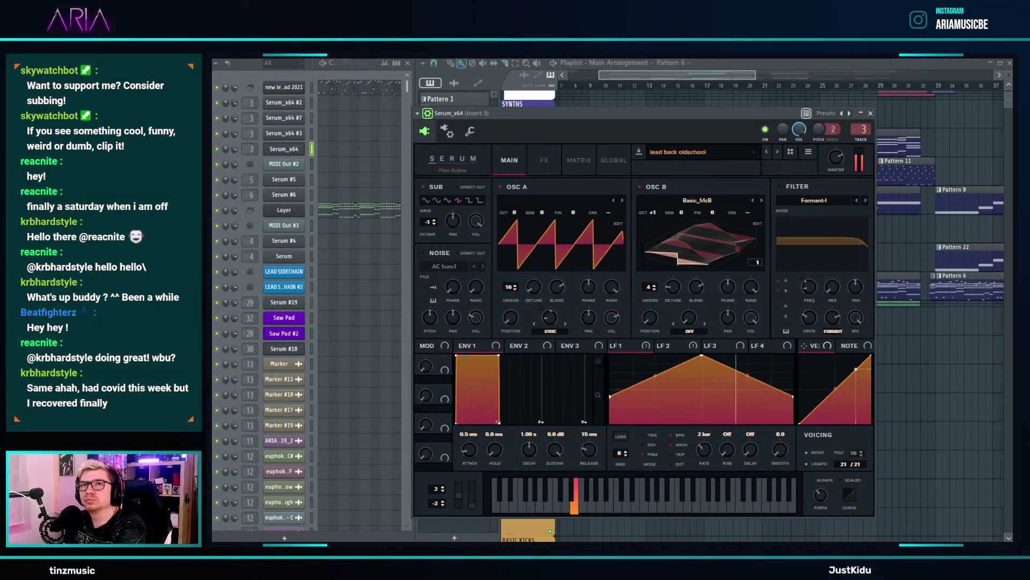
# - Check the effects of the lead back oldschool preset, adjust its master volume and switch off its sub oscillator
pyautogui.click(549, 156)
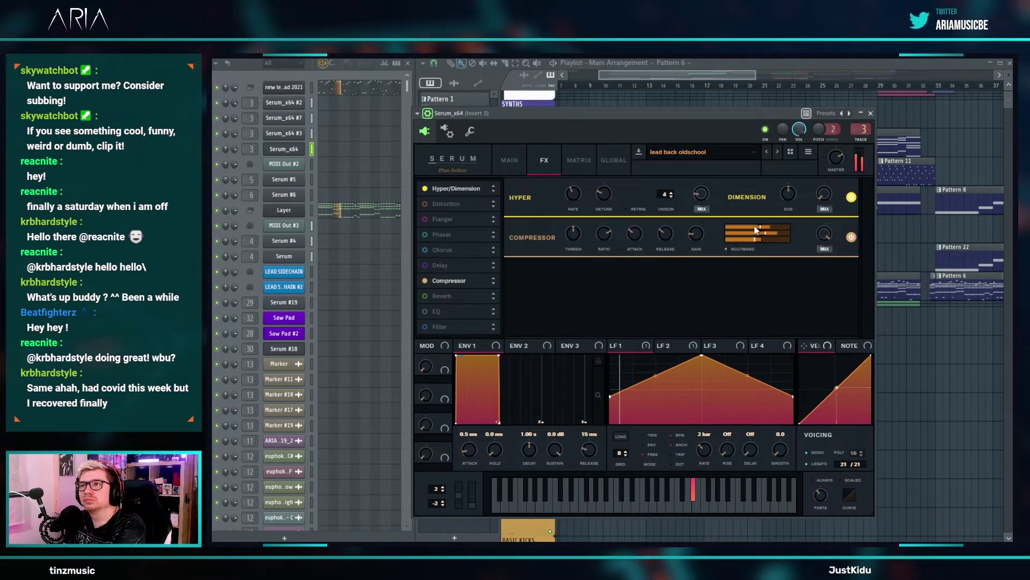
pyautogui.click(514, 167)
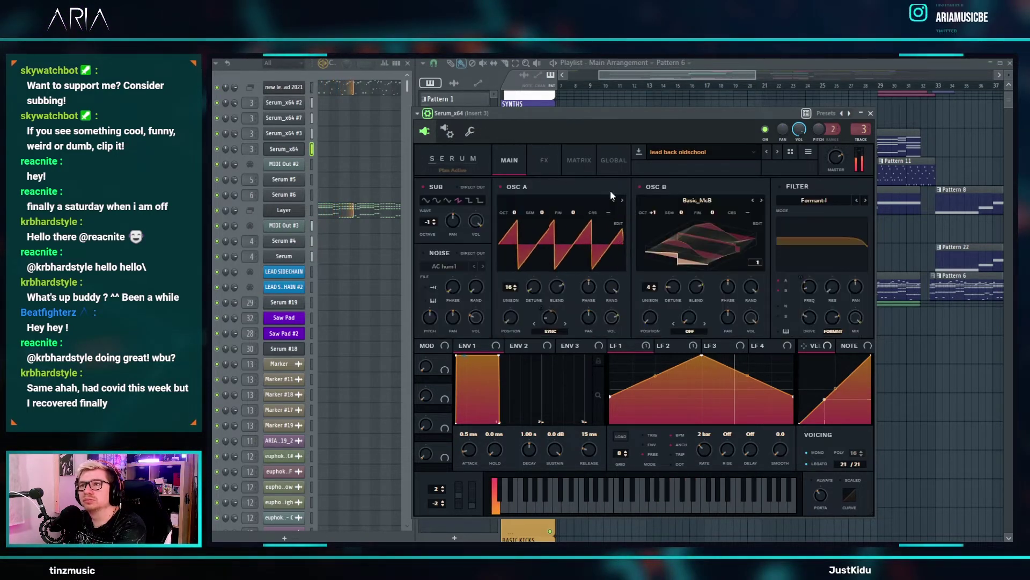
pyautogui.moveTo(652, 213); pyautogui.dragTo(653, 220)
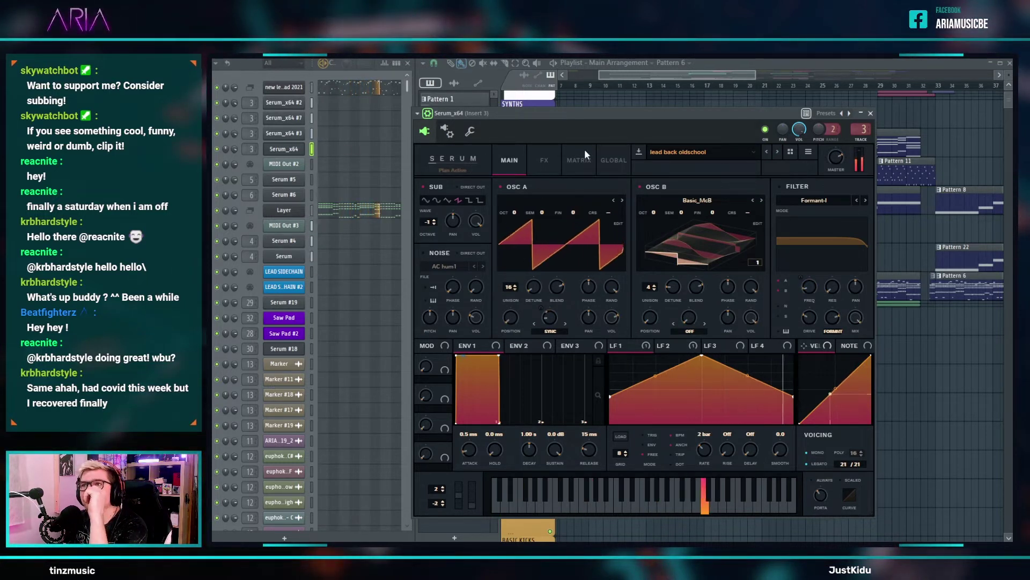
pyautogui.moveTo(844, 124); pyautogui.dragTo(838, 146)
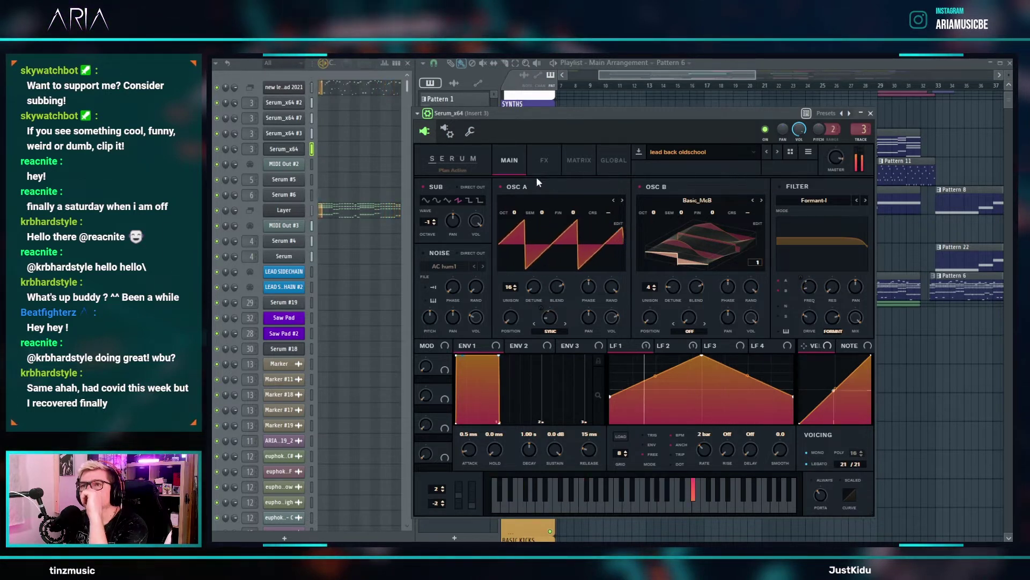
pyautogui.click(424, 187)
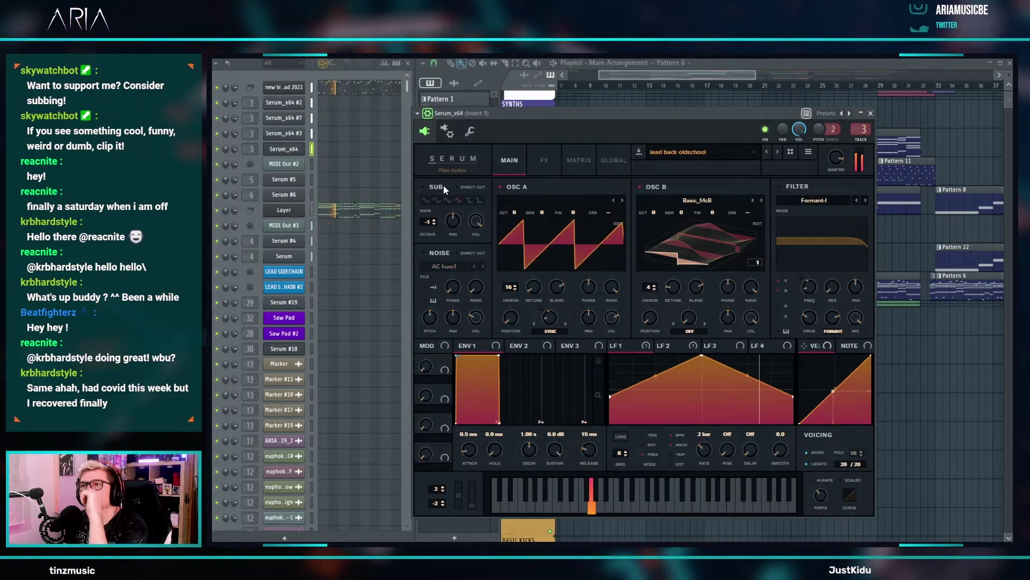
# - Load the LEAD - Black Cod preset from the Aria - Origins Serum Bank into Serum_x64
pyautogui.click(778, 152)
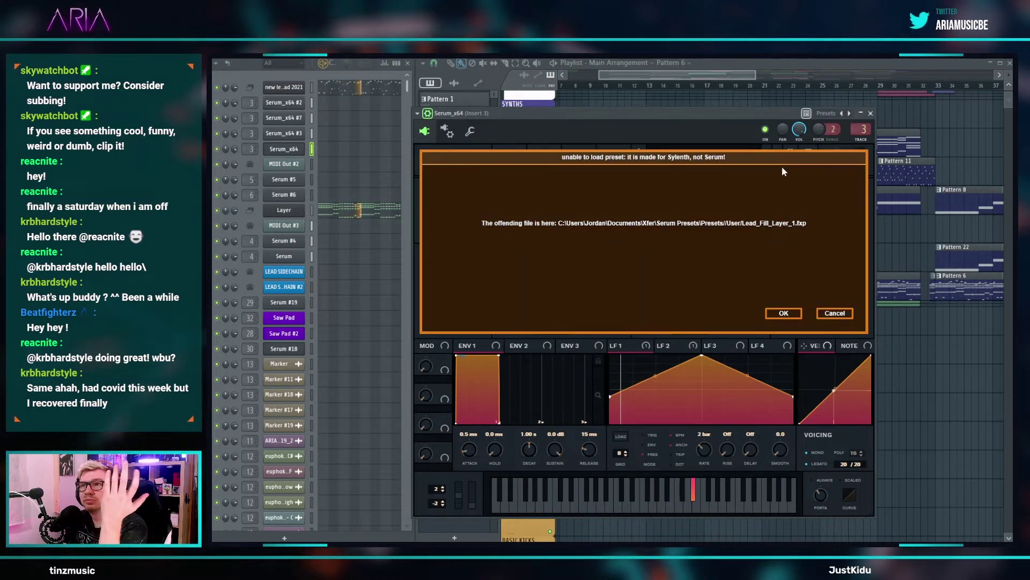
pyautogui.click(835, 314)
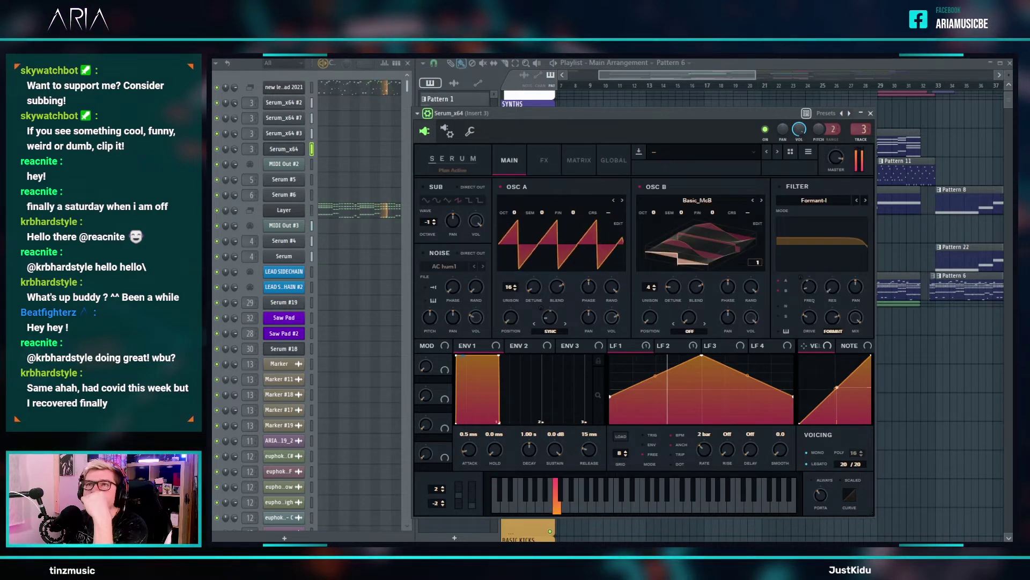
pyautogui.click(682, 153)
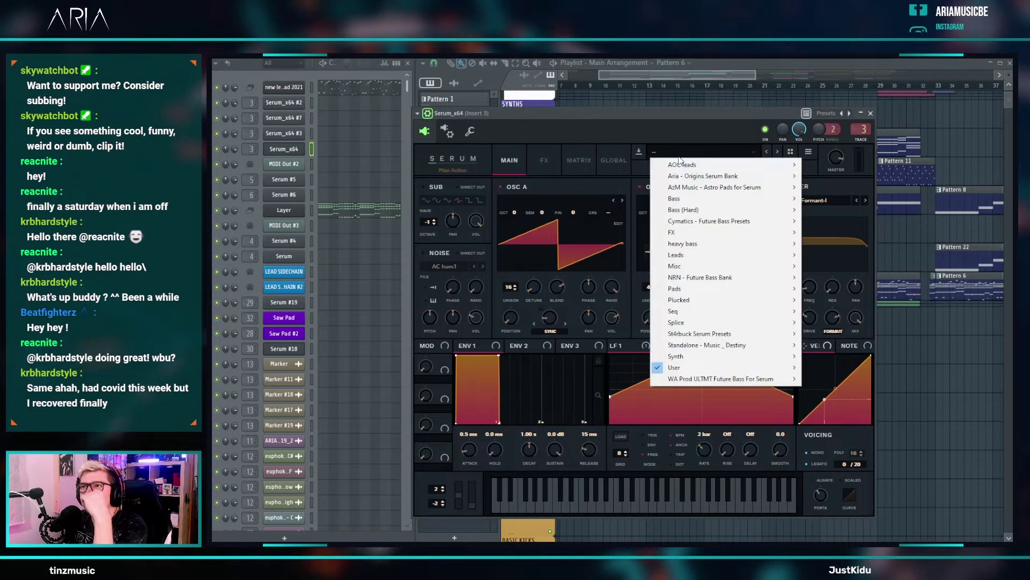
pyautogui.moveTo(700, 168)
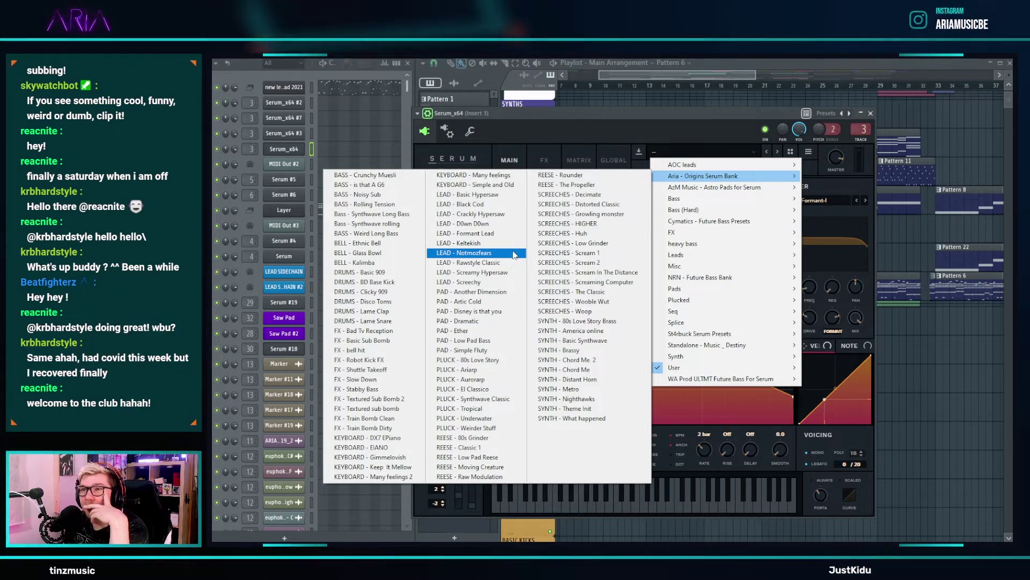
pyautogui.click(501, 204)
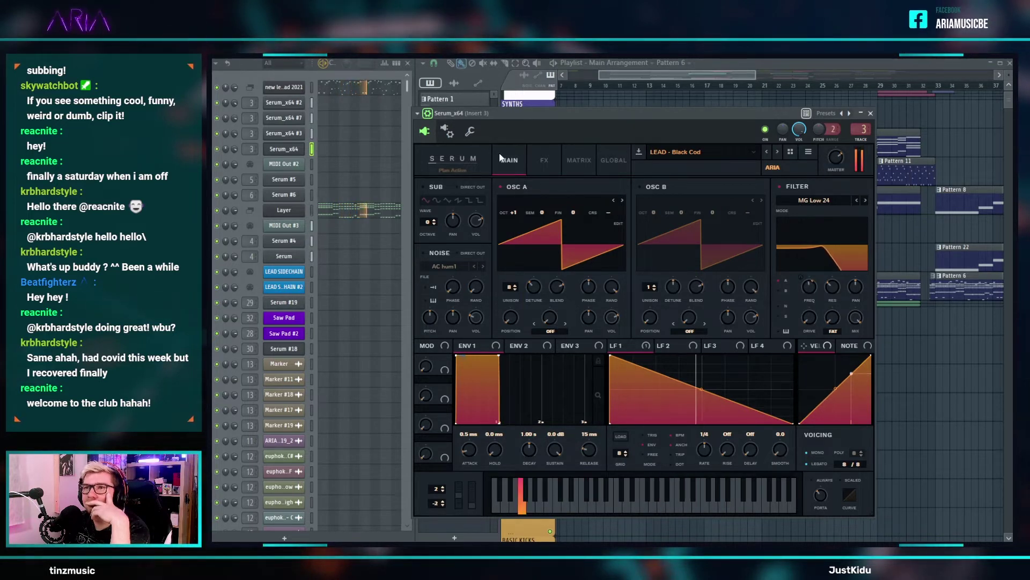
# - Mute the Layer channel and audition the bank's following lead presets, settling on LEAD - Keltekish
pyautogui.click(219, 210)
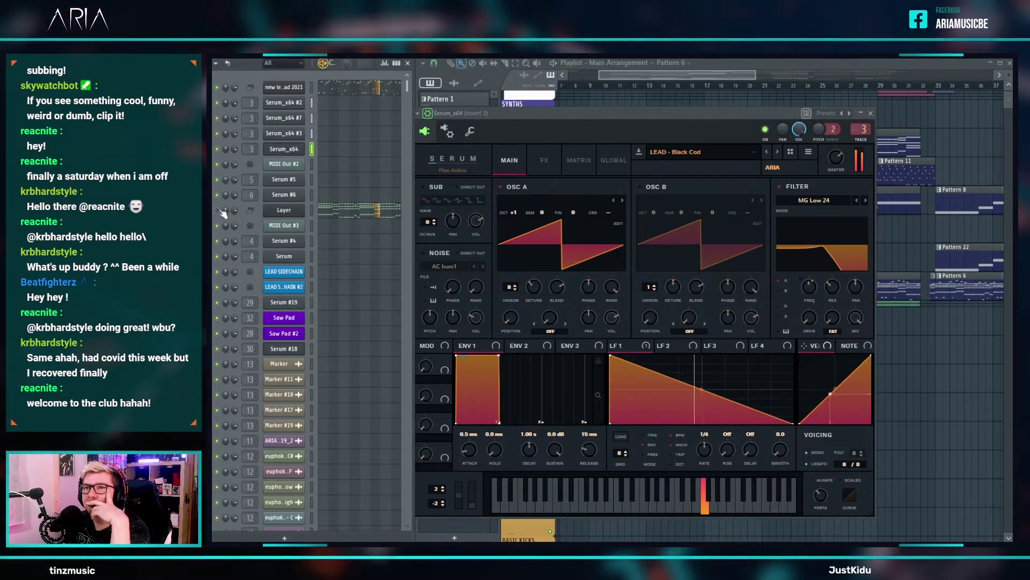
pyautogui.click(287, 150)
pyautogui.click(287, 150)
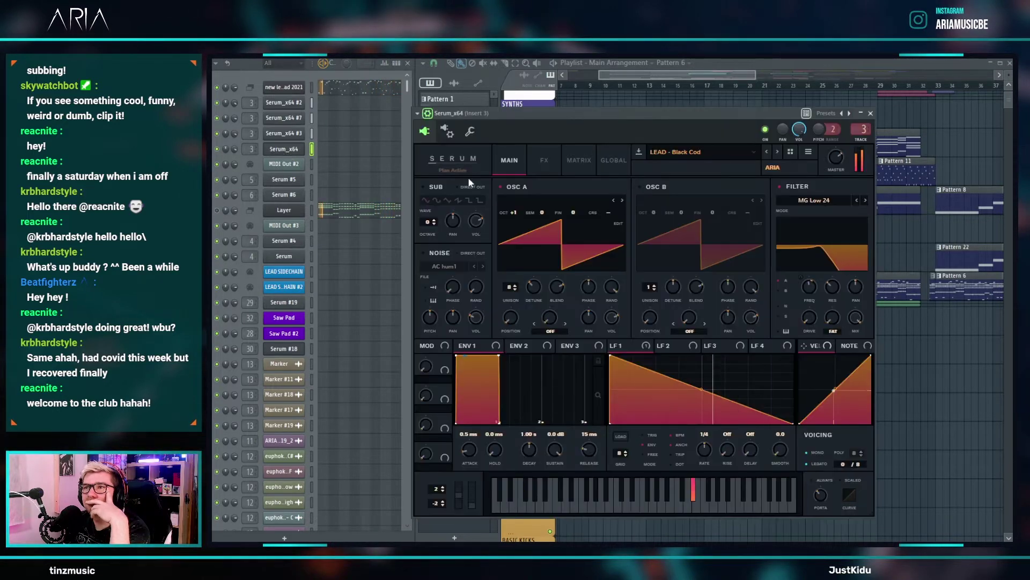
pyautogui.click(779, 153)
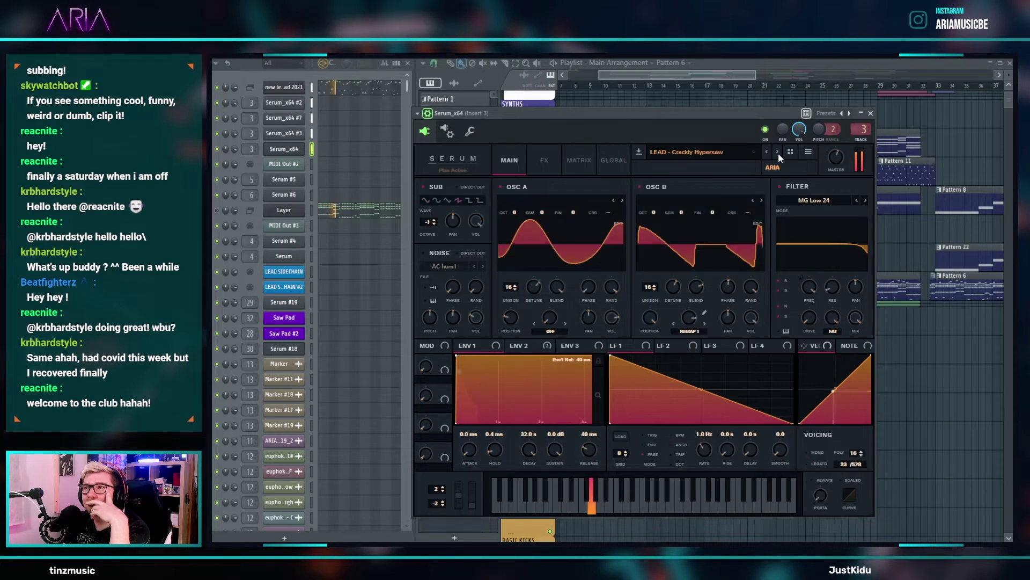
pyautogui.click(778, 153)
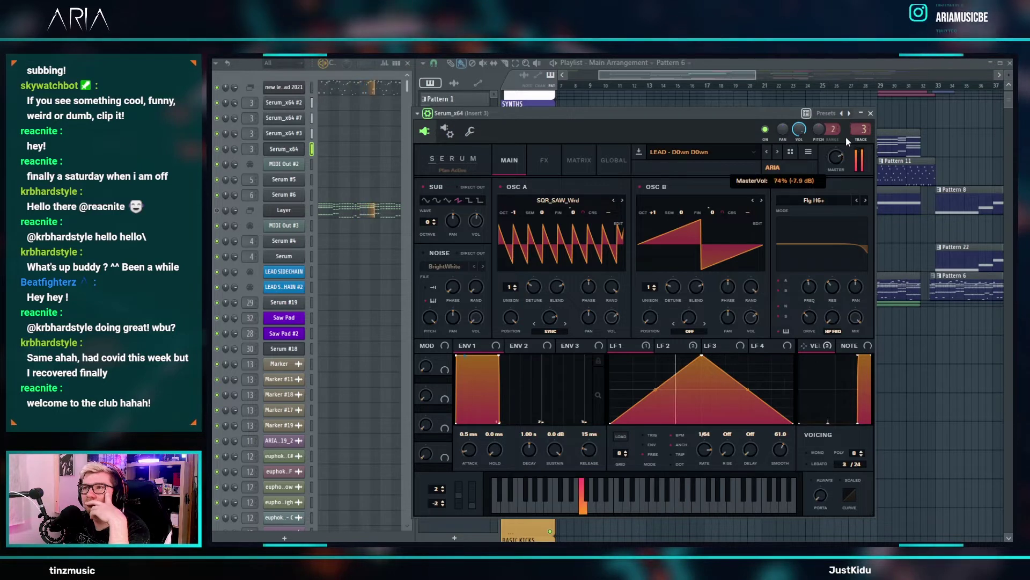
pyautogui.click(778, 153)
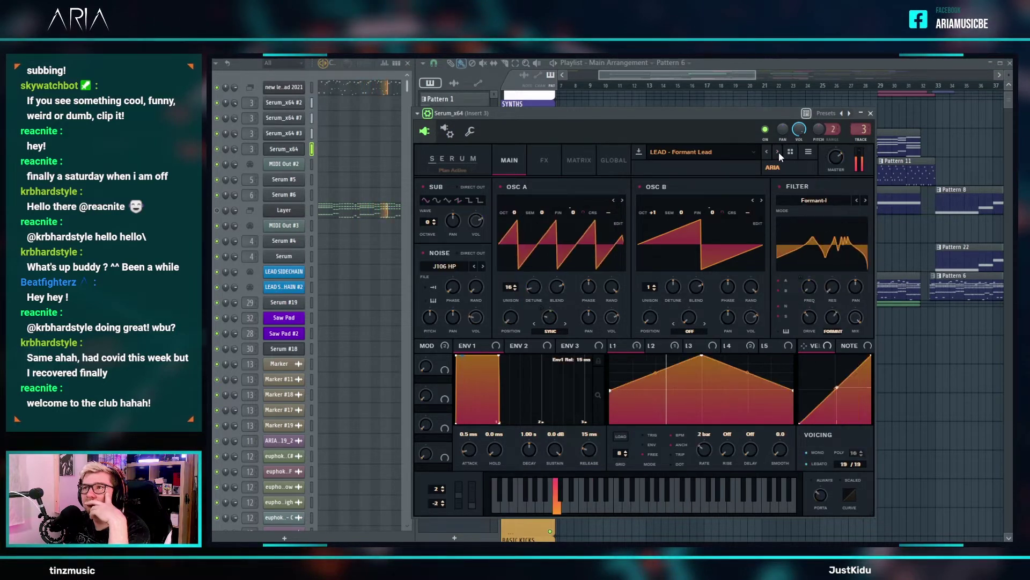
pyautogui.click(777, 151)
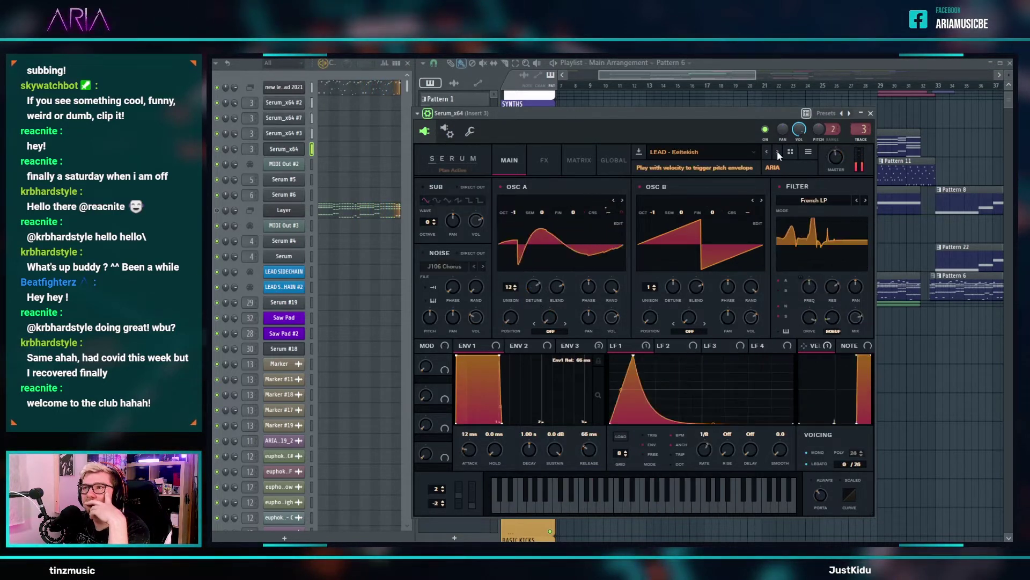
pyautogui.click(778, 151)
pyautogui.click(768, 153)
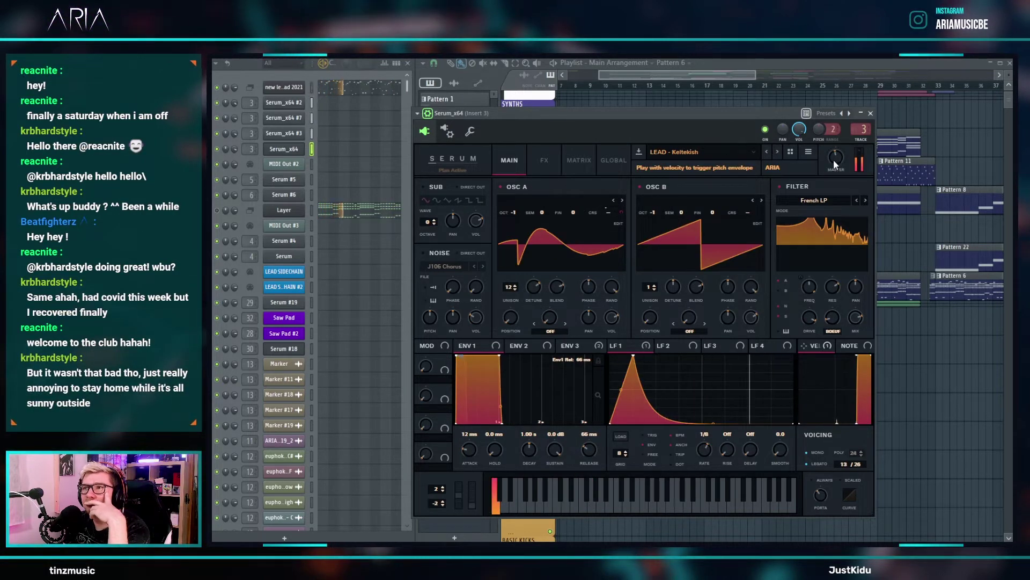
# - Unmute the Layer channel and listen to the Serum_x64 lead together with it
pyautogui.moveTo(838, 164)
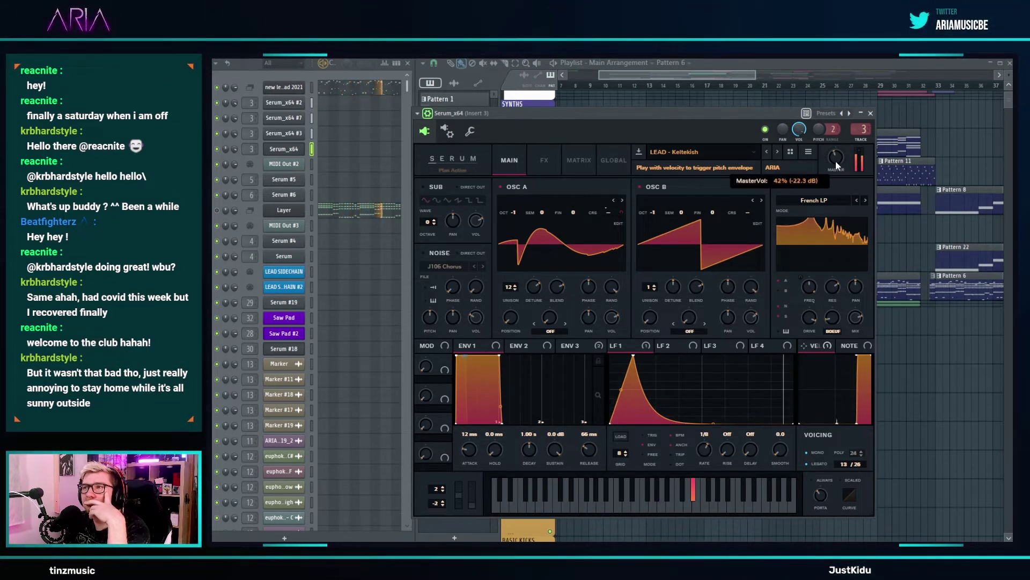
pyautogui.click(217, 210)
pyautogui.press('space')
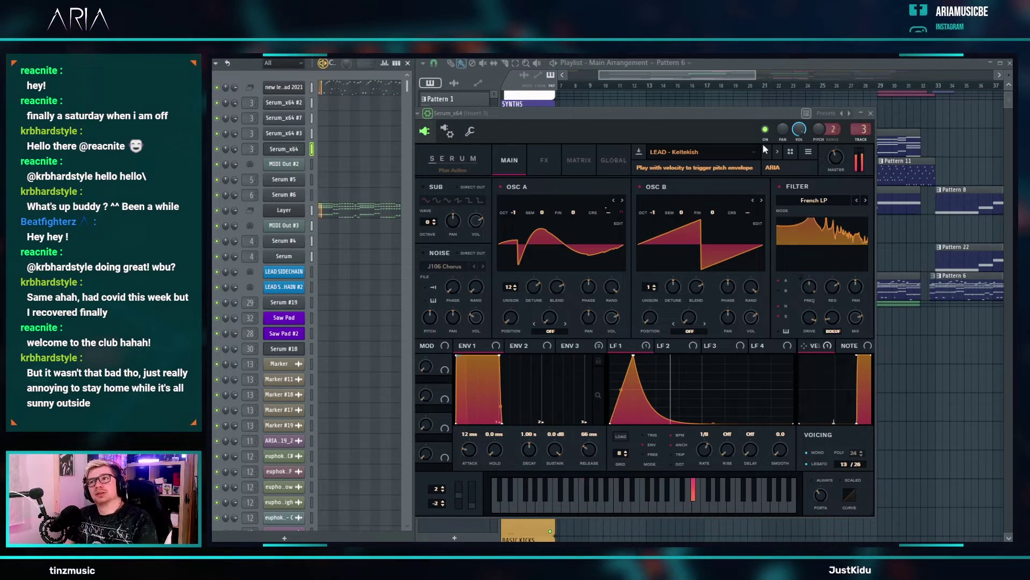
# - Try the LEAD - Notmozfears preset with its reverb switched off, and return to LEAD - Keltekish
pyautogui.click(777, 153)
pyautogui.click(543, 160)
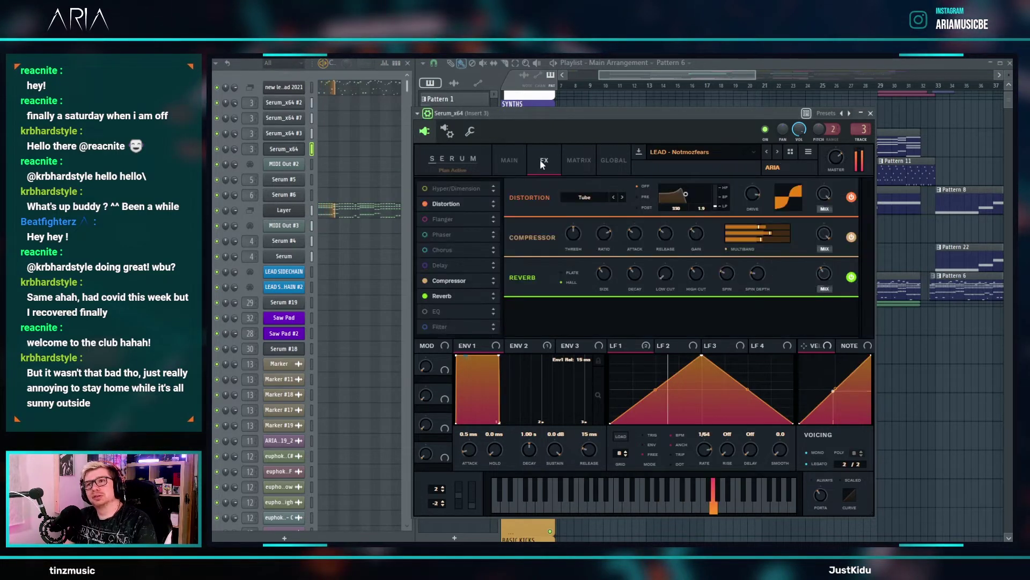
pyautogui.click(427, 295)
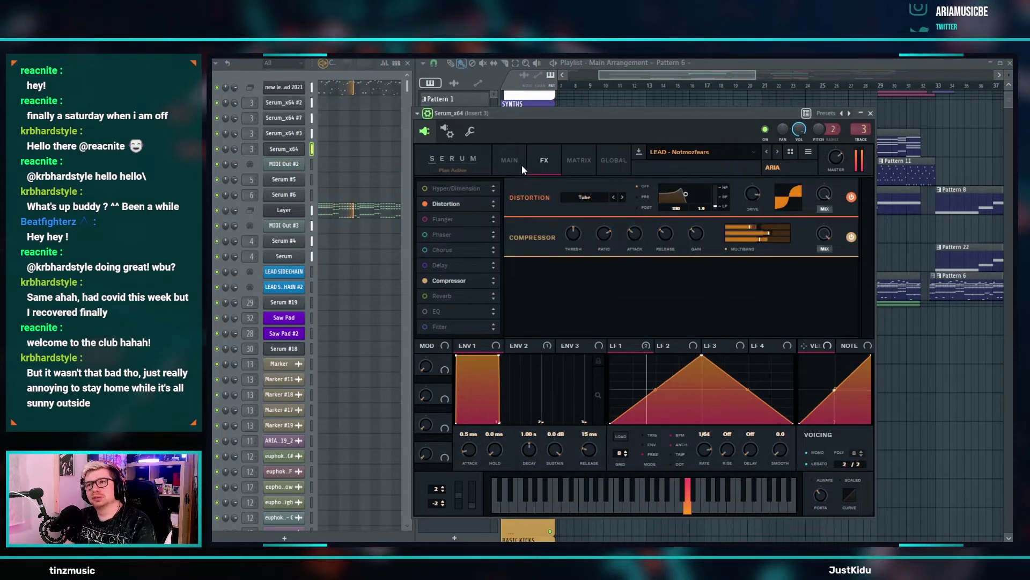
pyautogui.click(767, 152)
# - Switch off the chorus effect in the LEAD - Keltekish preset and return to the oscillator view
pyautogui.click(426, 296)
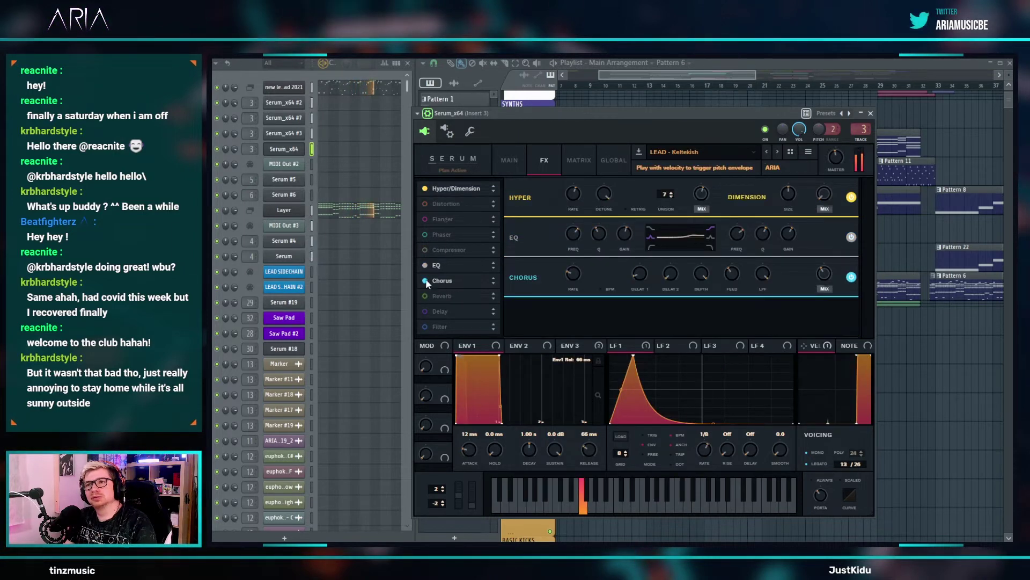
pyautogui.click(510, 160)
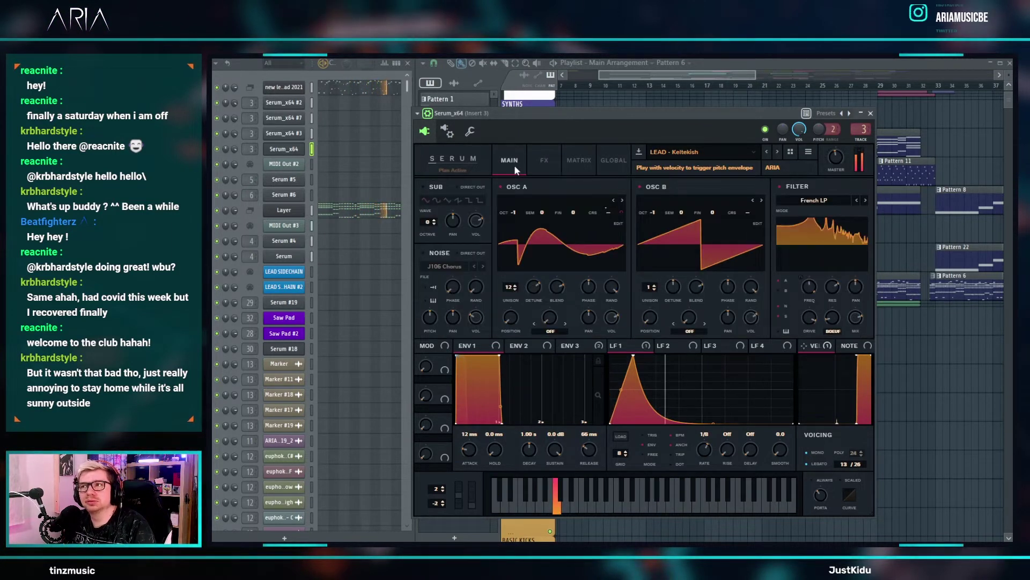
pyautogui.click(544, 160)
pyautogui.click(426, 281)
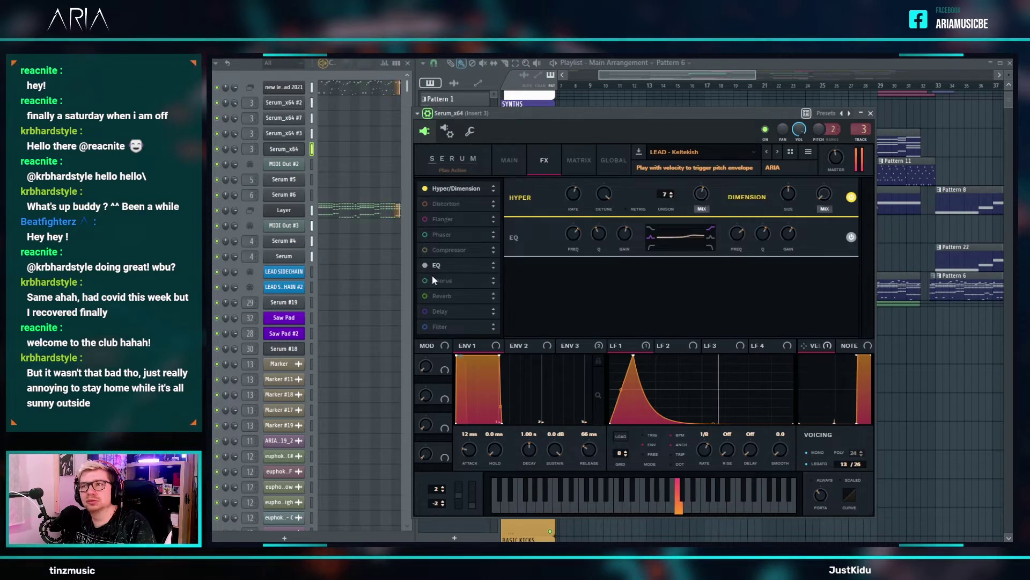
pyautogui.click(513, 159)
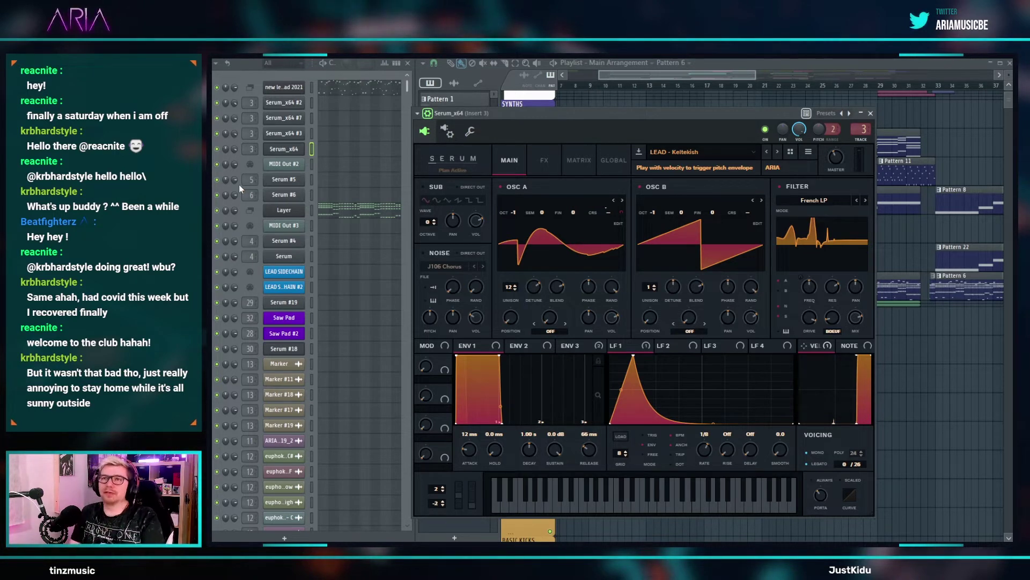
# - Check the new lead sad 2021 notes in the piano roll and play Pattern 6 with the mixer displayed
pyautogui.click(336, 89)
pyautogui.click(334, 88)
pyautogui.click(333, 88)
pyautogui.keyDown('ctrl'); pyautogui.scroll(-2, 514, 229); pyautogui.keyUp('ctrl')
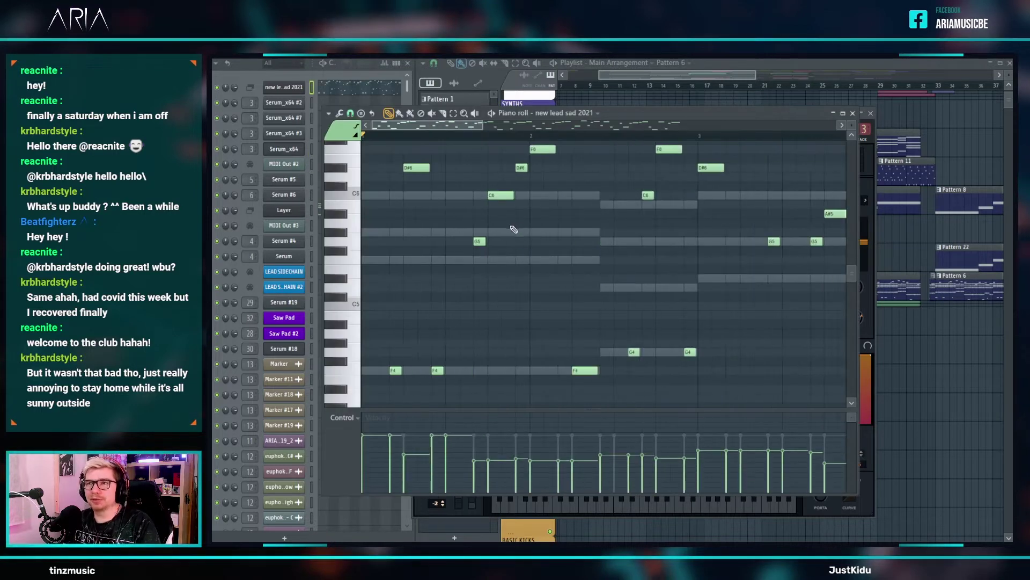
pyautogui.click(218, 211)
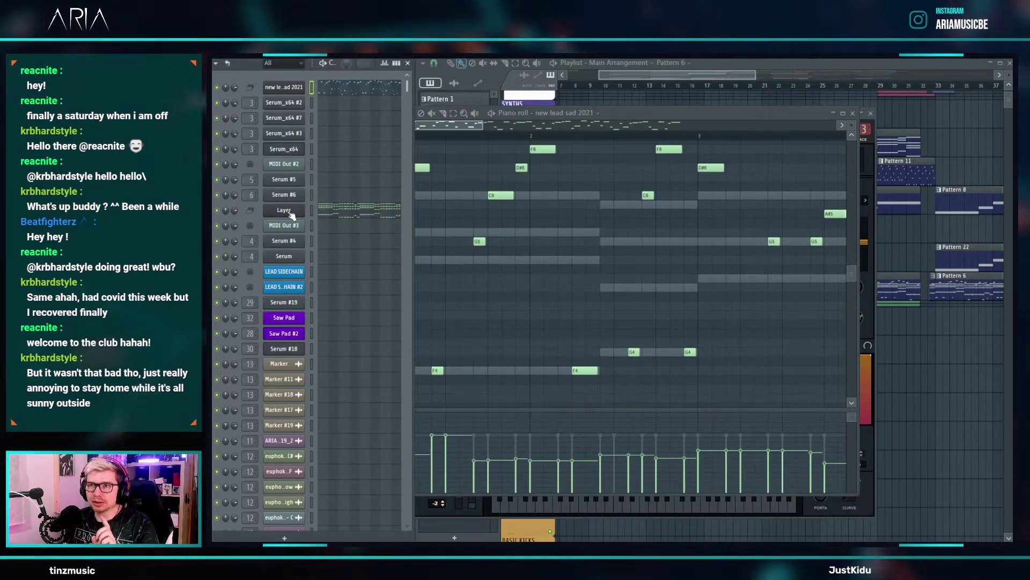
pyautogui.click(714, 74)
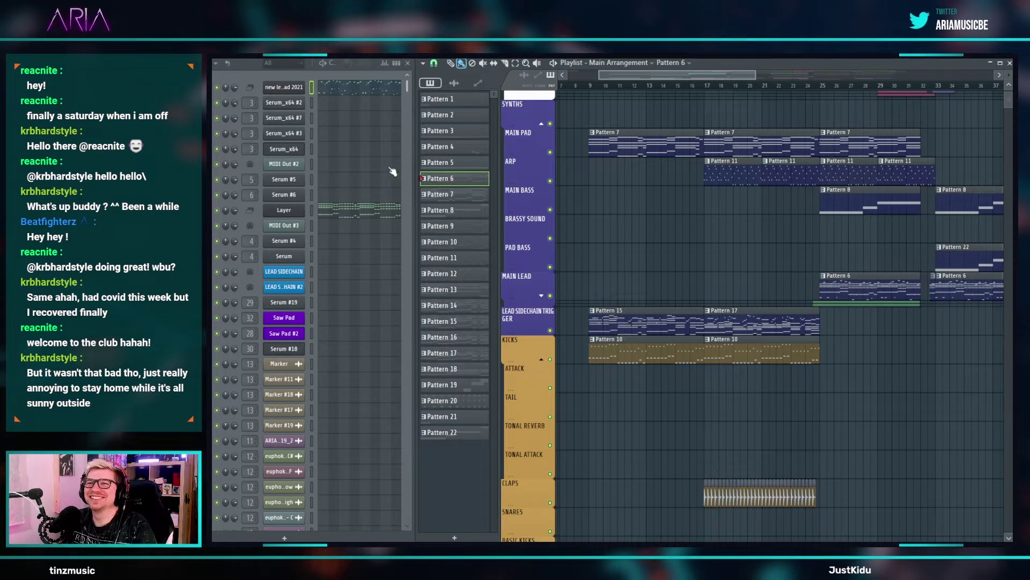
pyautogui.press('space')
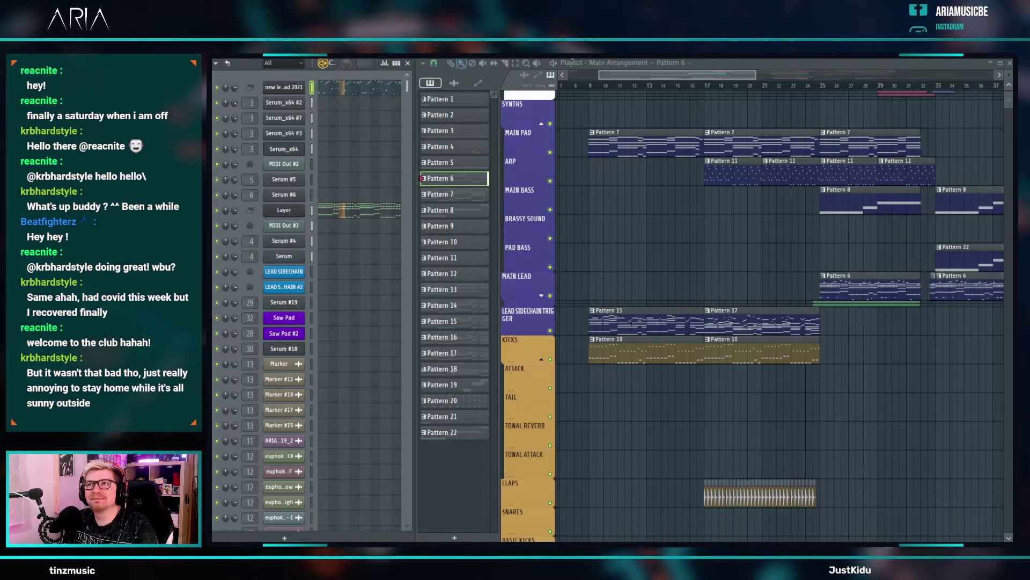
pyautogui.press('F9')
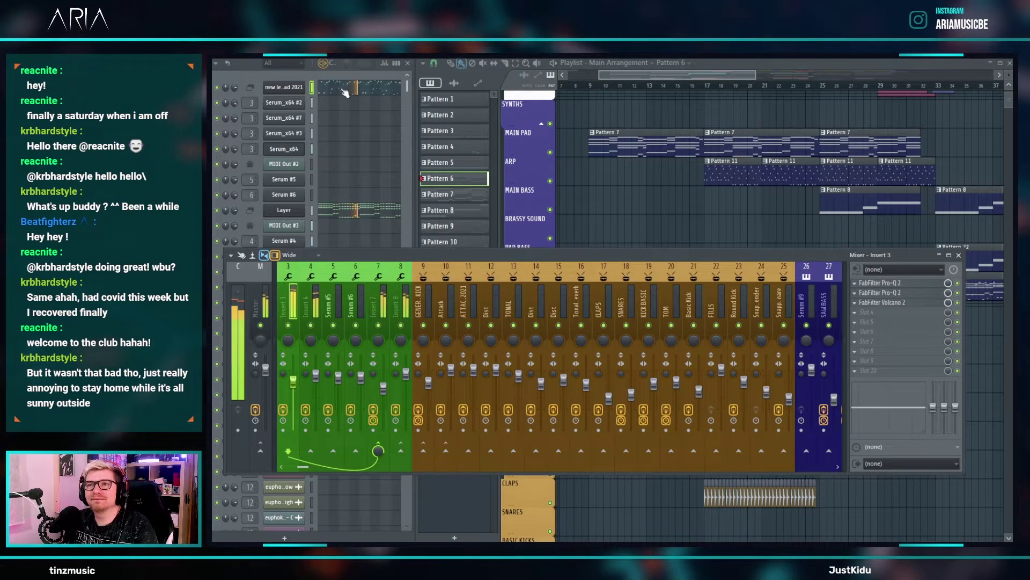
# - Select the low notes below C5 across all eight bars of new lead sad 2021 and transpose them down one octave
pyautogui.press('F7')
pyautogui.scroll(1, 451, 375)
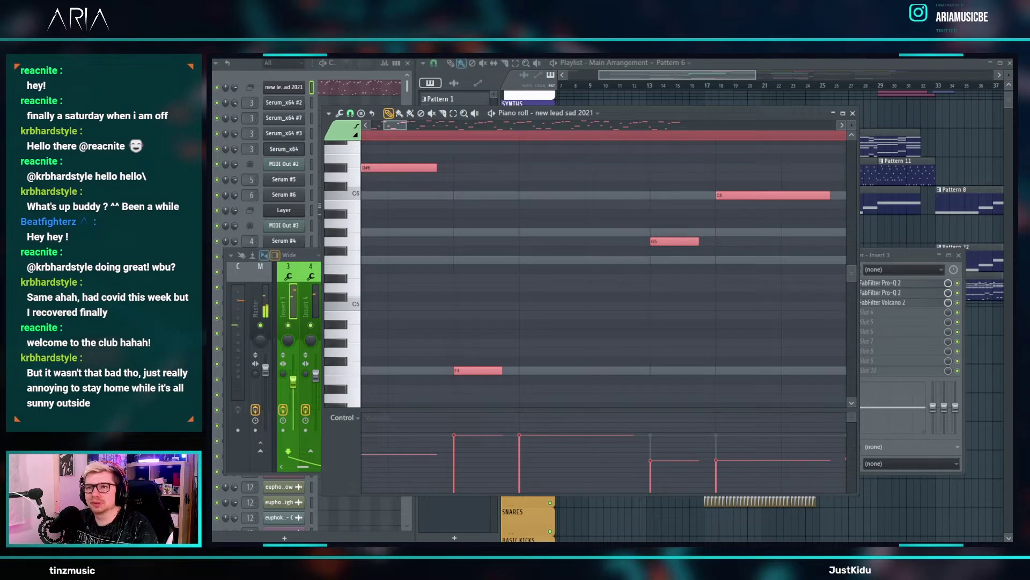
pyautogui.press('space')
pyautogui.scroll(-5, 533, 203)
pyautogui.scroll(-5, 404, 268)
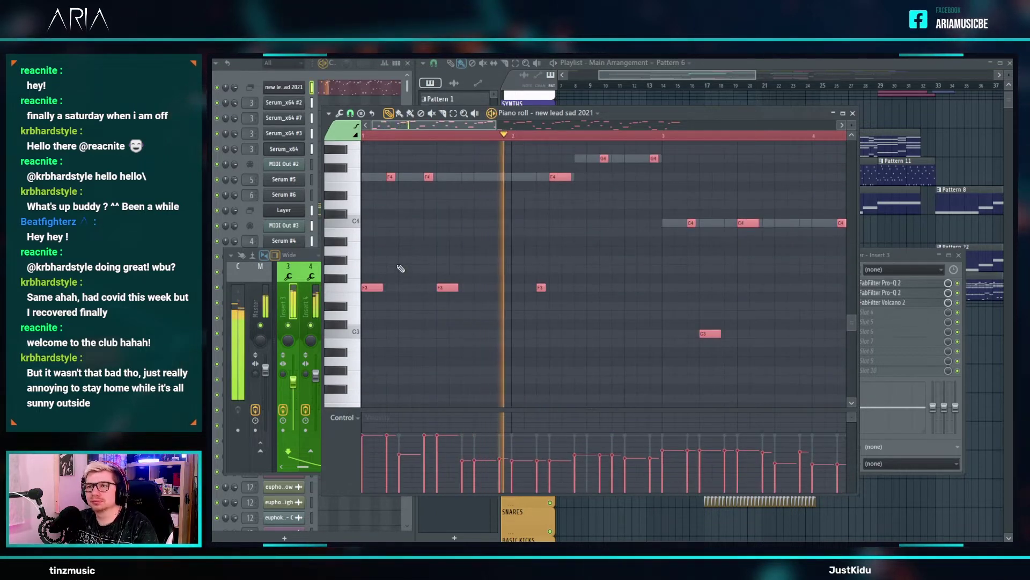
pyautogui.scroll(-3, 400, 269)
pyautogui.scroll(3, 585, 309)
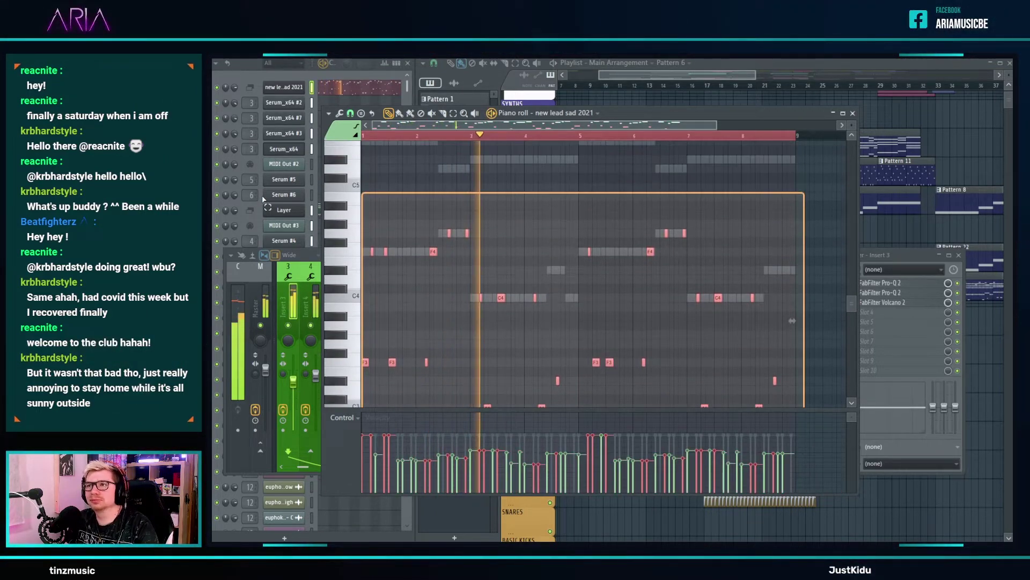
pyautogui.hotkey('ctrl', 'Down')
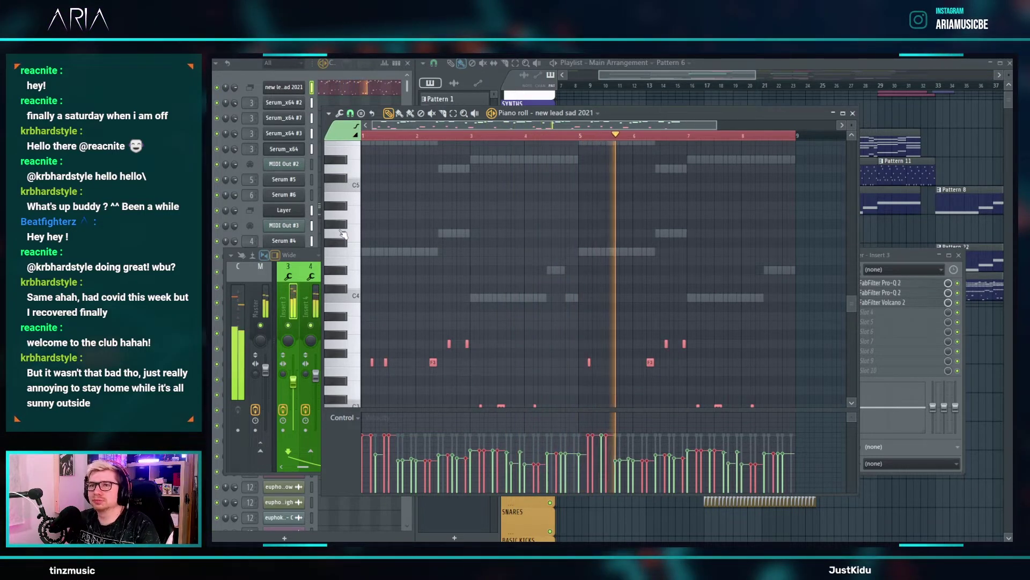
# - Select all notes of the melody, level their velocities to one uniform value and clear the selection
pyautogui.scroll(4, 342, 233)
pyautogui.scroll(1, 342, 234)
pyautogui.hotkey('ctrl', 'a')
pyautogui.scroll(6, 559, 239)
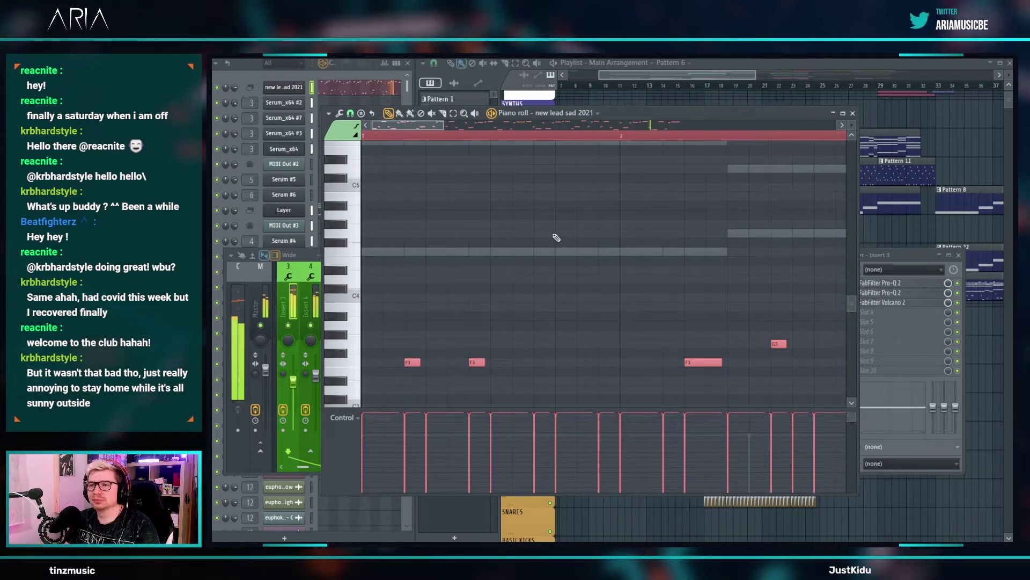
pyautogui.scroll(-2, 556, 238)
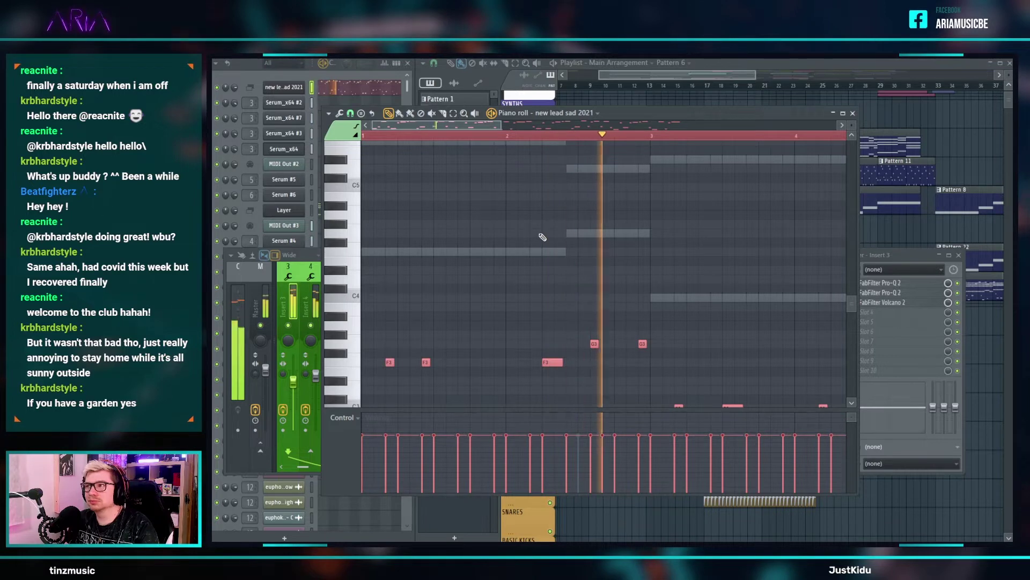
pyautogui.hotkey('ctrl', 'd')
# - Play the lead melody and examine its upper notes across the eight bars
pyautogui.scroll(5, 521, 244)
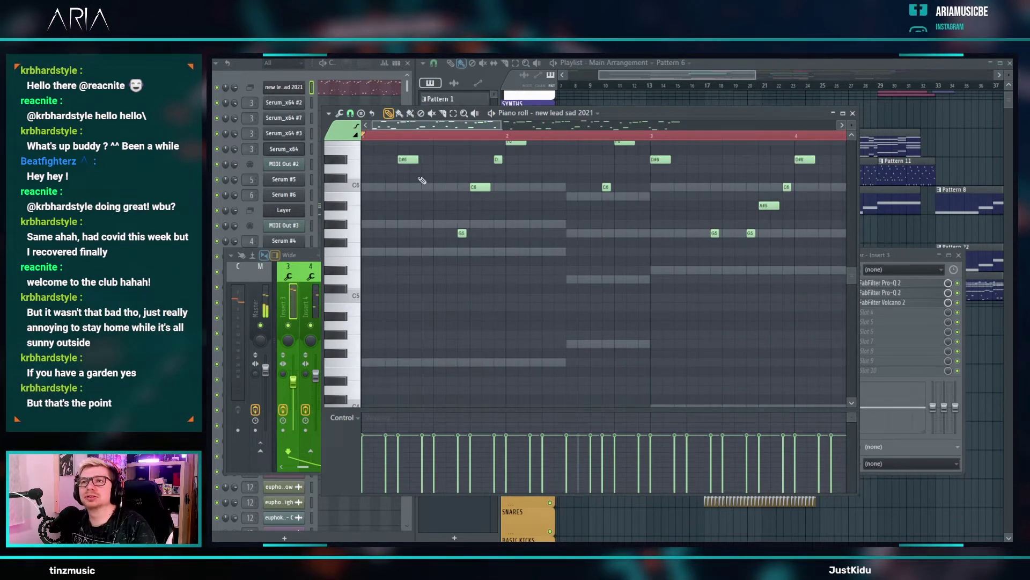
pyautogui.press('space')
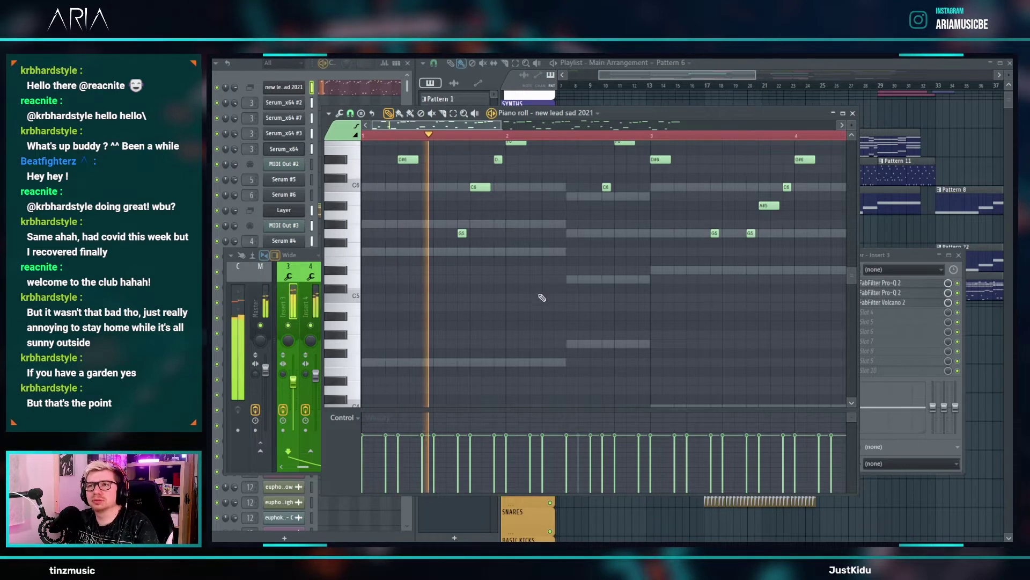
pyautogui.scroll(6, 558, 325)
pyautogui.press('space')
pyautogui.keyDown('ctrl'); pyautogui.scroll(3, 559, 322); pyautogui.keyUp('ctrl')
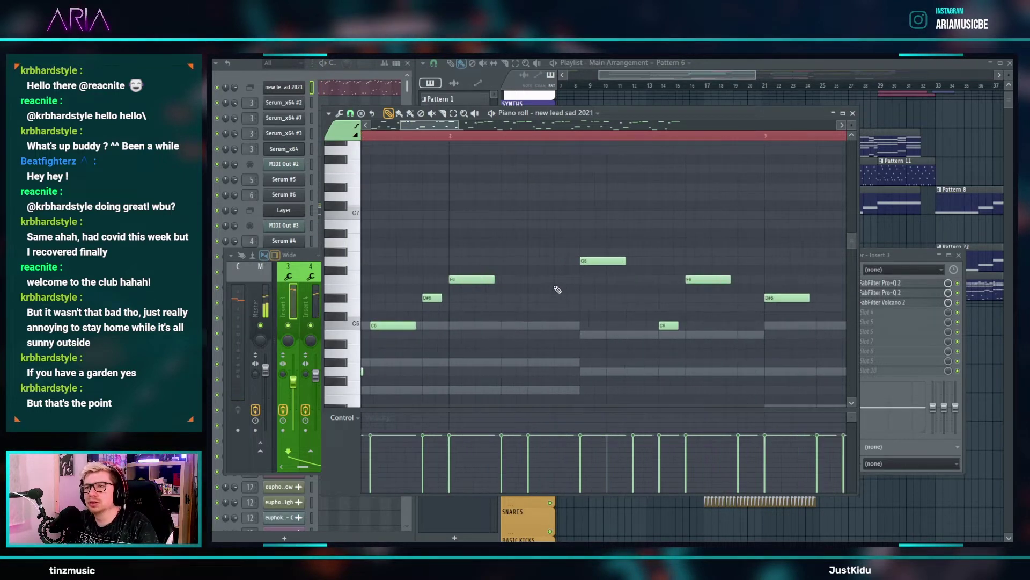
pyautogui.keyDown('ctrl'); pyautogui.scroll(4, 558, 304); pyautogui.keyUp('ctrl')
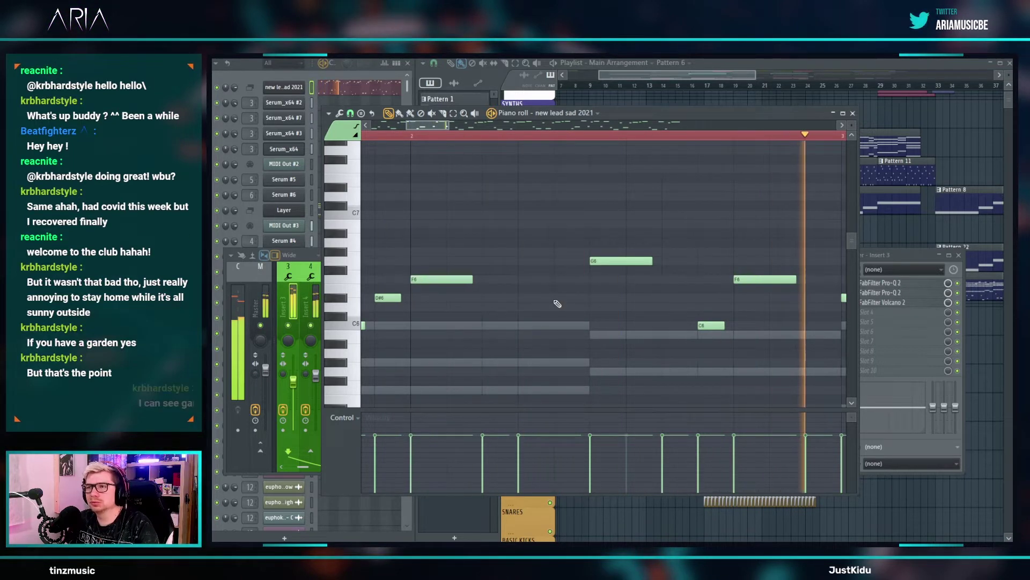
pyautogui.keyDown('ctrl'); pyautogui.scroll(-7, 557, 304); pyautogui.keyUp('ctrl')
pyautogui.keyDown('ctrl'); pyautogui.scroll(-7, 558, 304); pyautogui.keyUp('ctrl')
pyautogui.scroll(-3, 557, 304)
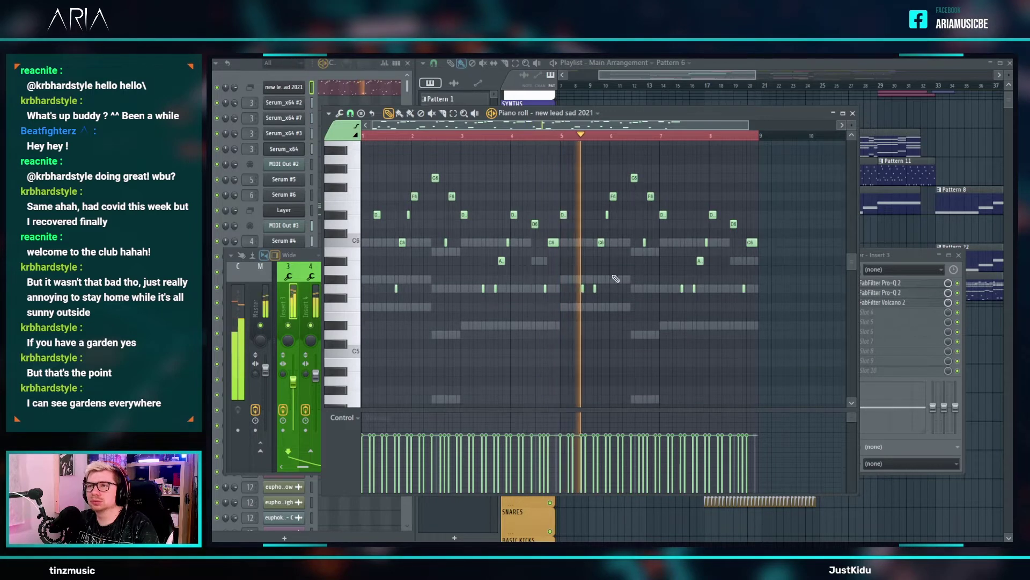
pyautogui.keyDown('ctrl'); pyautogui.scroll(10, 626, 272); pyautogui.keyUp('ctrl')
pyautogui.press('space')
pyautogui.keyDown('ctrl'); pyautogui.scroll(-4, 568, 230); pyautogui.keyUp('ctrl')
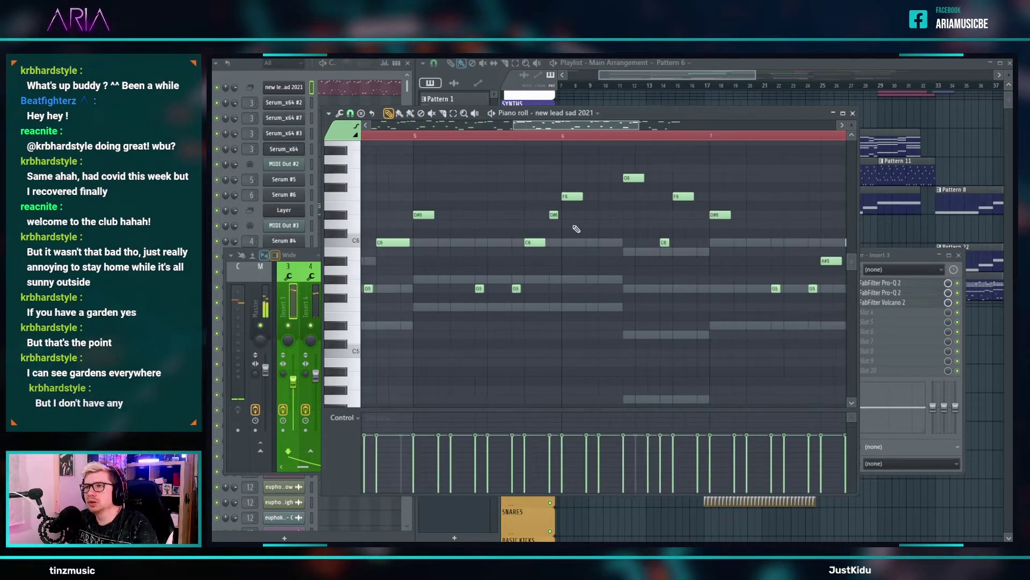
# - Add a short E6 note just before bar 7, between the F6 and D#6 notes, and play from bar 6
pyautogui.keyDown('ctrl'); pyautogui.scroll(6, 705, 226); pyautogui.keyUp('ctrl')
pyautogui.click(472, 136)
pyautogui.press('space')
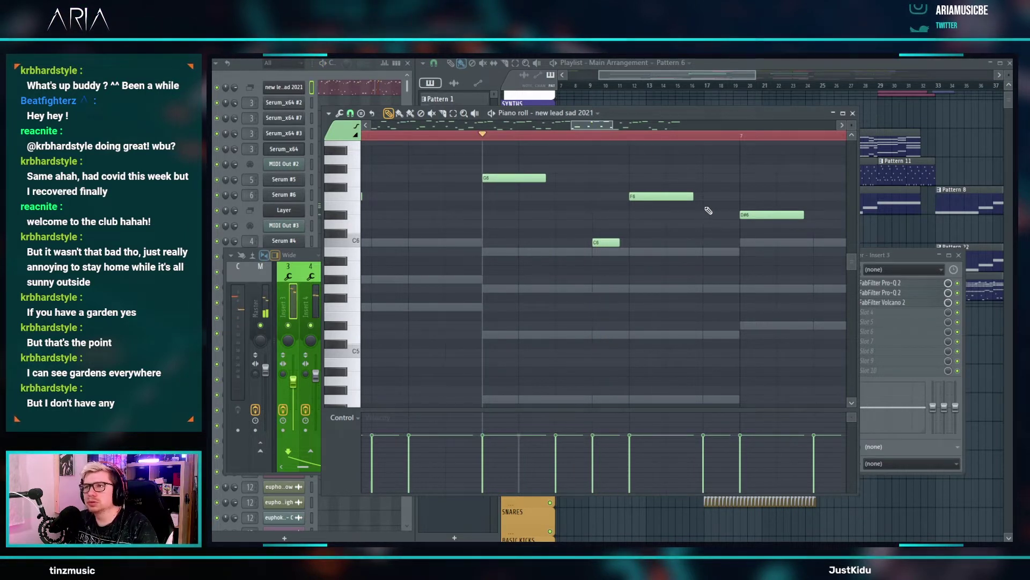
pyautogui.click(675, 196)
pyautogui.click(706, 206)
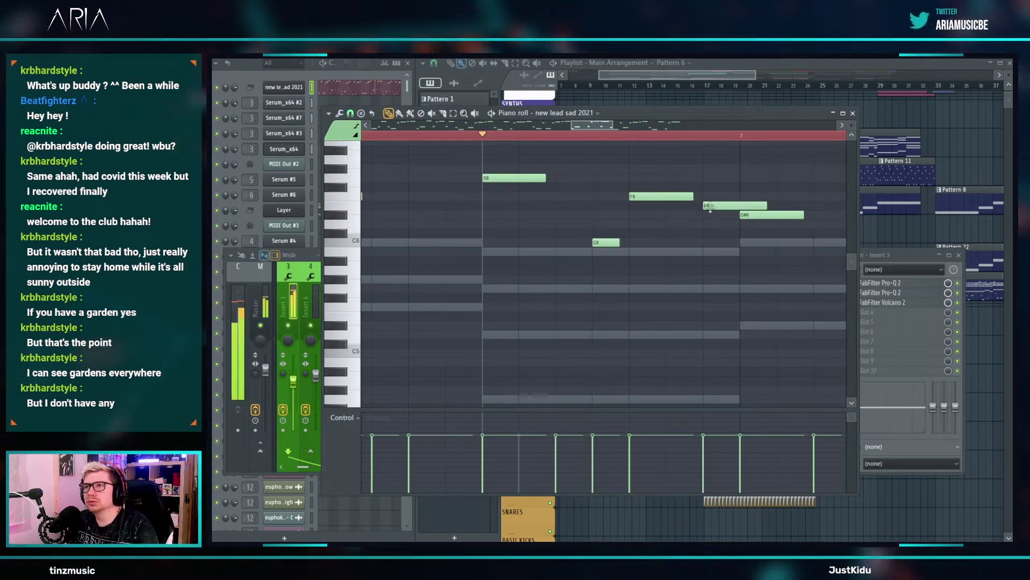
pyautogui.moveTo(757, 206); pyautogui.dragTo(721, 207)
pyautogui.press('space')
# - Delete the low G3 note beneath the short E6 and replay the passage into bar 7
pyautogui.scroll(-7, 695, 252)
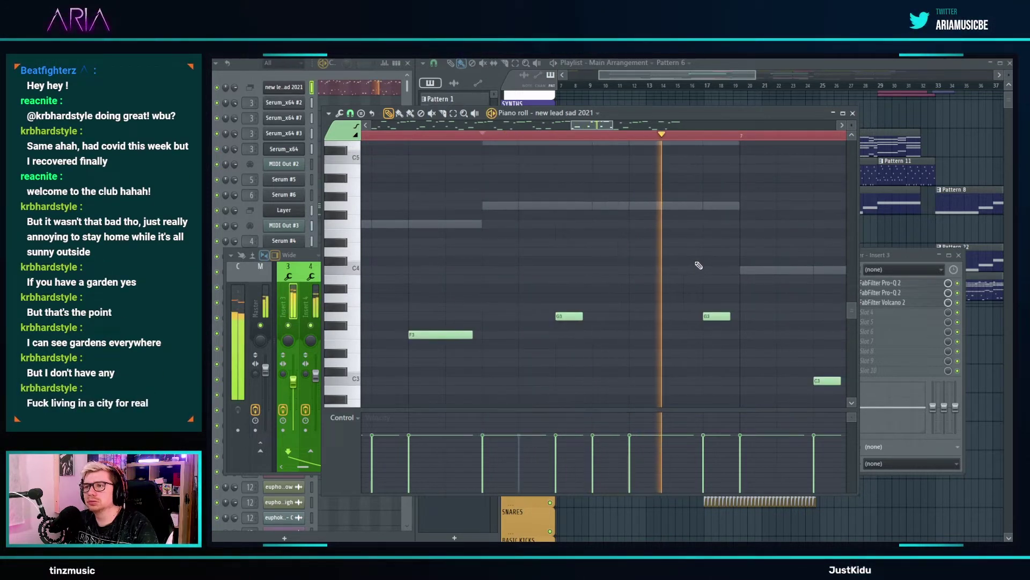
pyautogui.press('space')
pyautogui.rightClick(717, 317)
pyautogui.scroll(4, 726, 298)
pyautogui.scroll(3, 730, 292)
pyautogui.press('space')
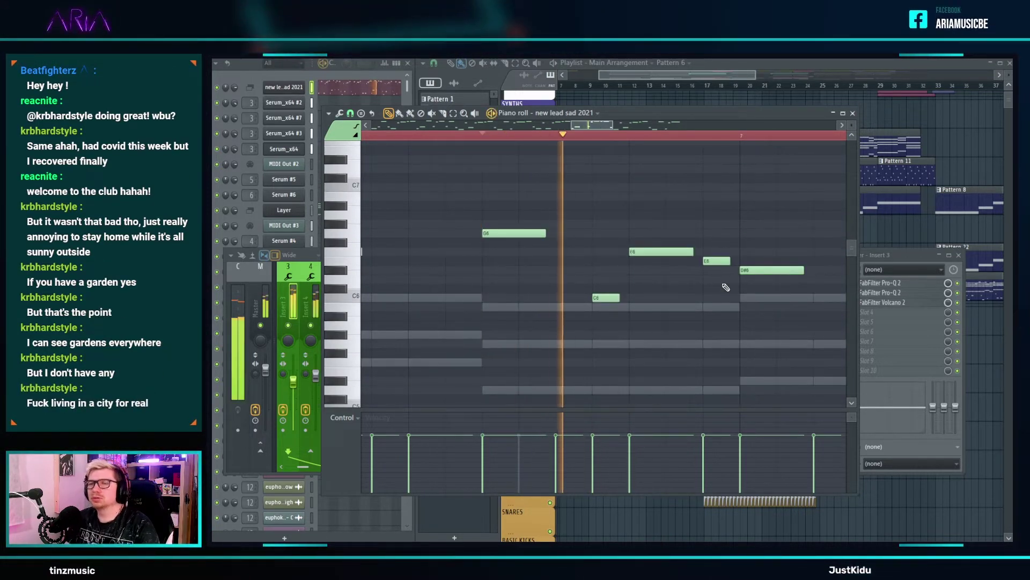
pyautogui.scroll(-5, 644, 257)
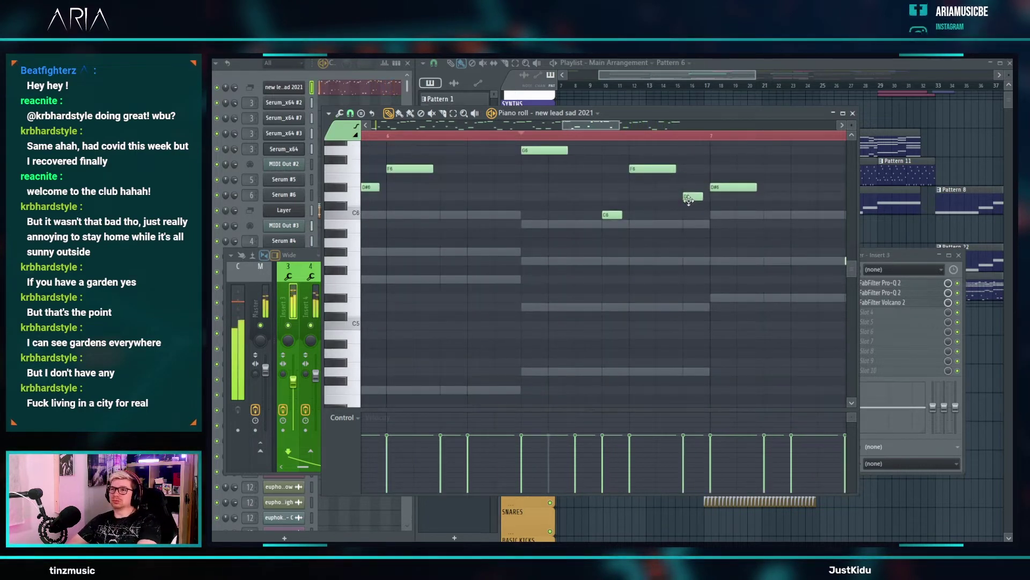
# - Remove the short E6 note before bar 7 and put the low G3 note back in its place
pyautogui.press('space')
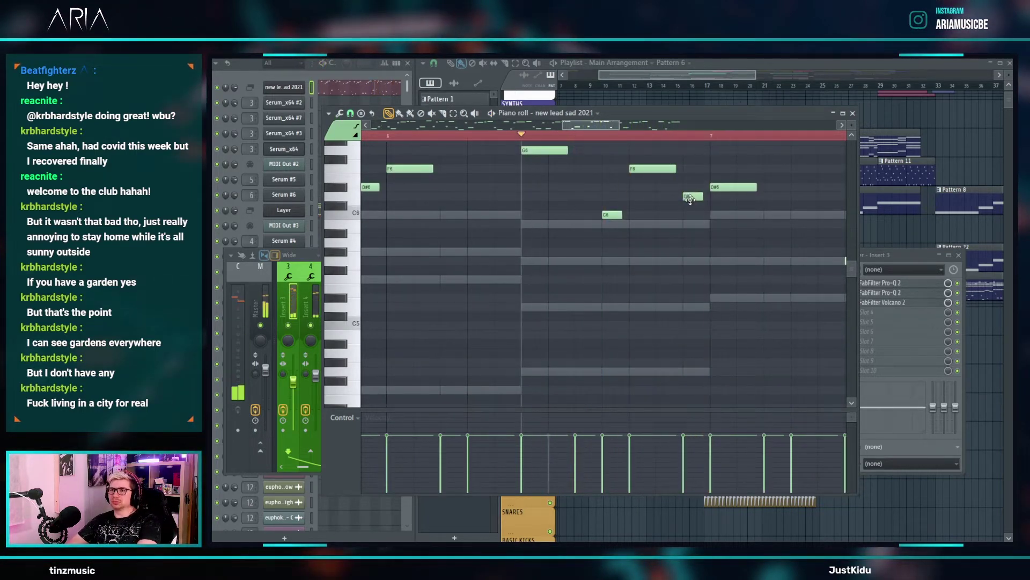
pyautogui.moveTo(691, 200); pyautogui.dragTo(694, 176)
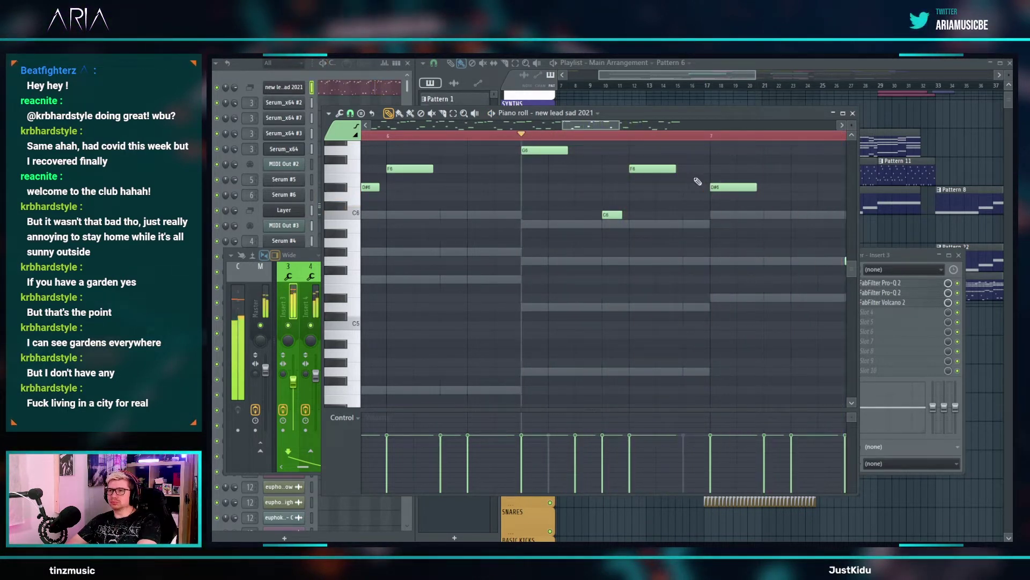
pyautogui.scroll(-6, 698, 181)
pyautogui.press('space')
pyautogui.scroll(-3, 655, 287)
pyautogui.scroll(6, 719, 274)
pyautogui.scroll(-2, 704, 279)
pyautogui.keyDown('ctrl'); pyautogui.scroll(-2, 694, 280); pyautogui.keyUp('ctrl')
pyautogui.keyDown('ctrl'); pyautogui.scroll(5, 745, 179); pyautogui.keyUp('ctrl')
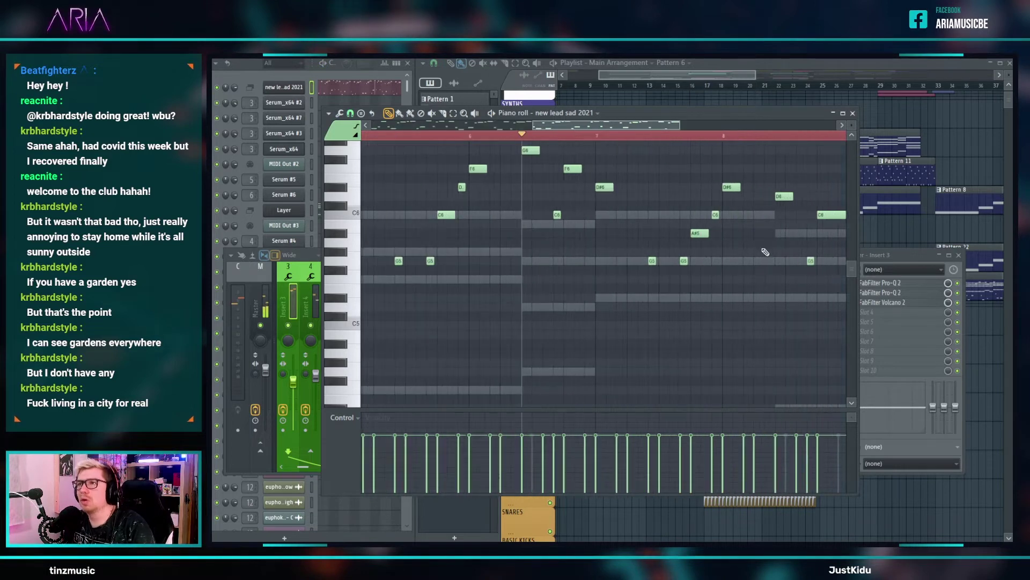
# - Rework the upper line of bar 8 into equally long D#6, F6, D6 and C6 notes, removing the G5 note
pyautogui.click(512, 137)
pyautogui.press('space')
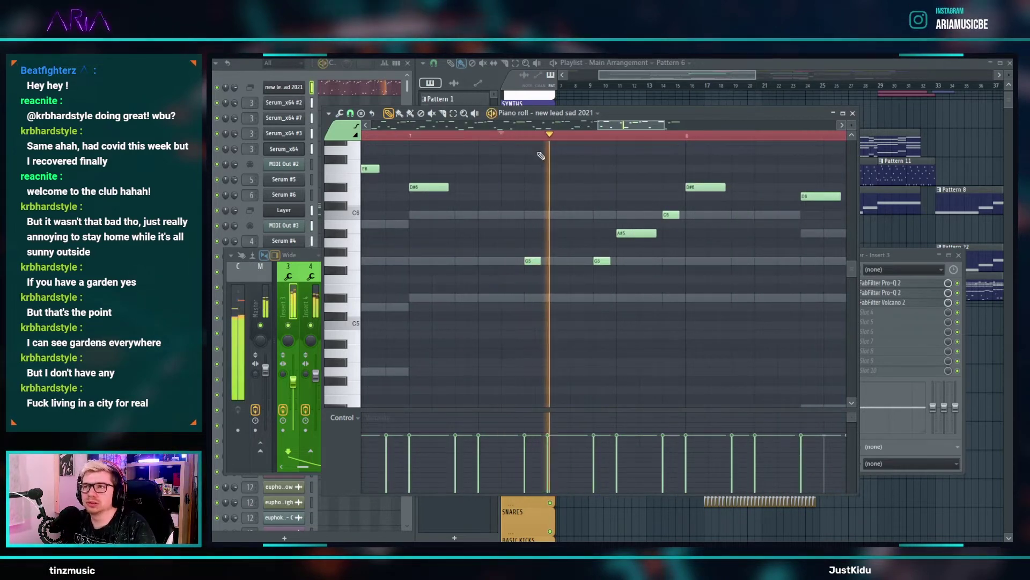
pyautogui.press('space')
pyautogui.scroll(3, 743, 231)
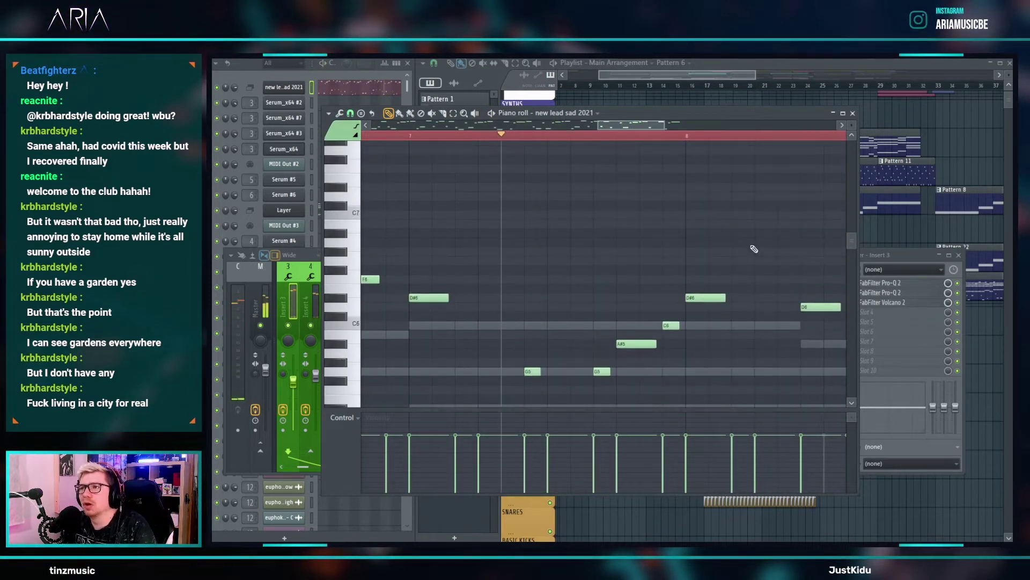
pyautogui.click(735, 299)
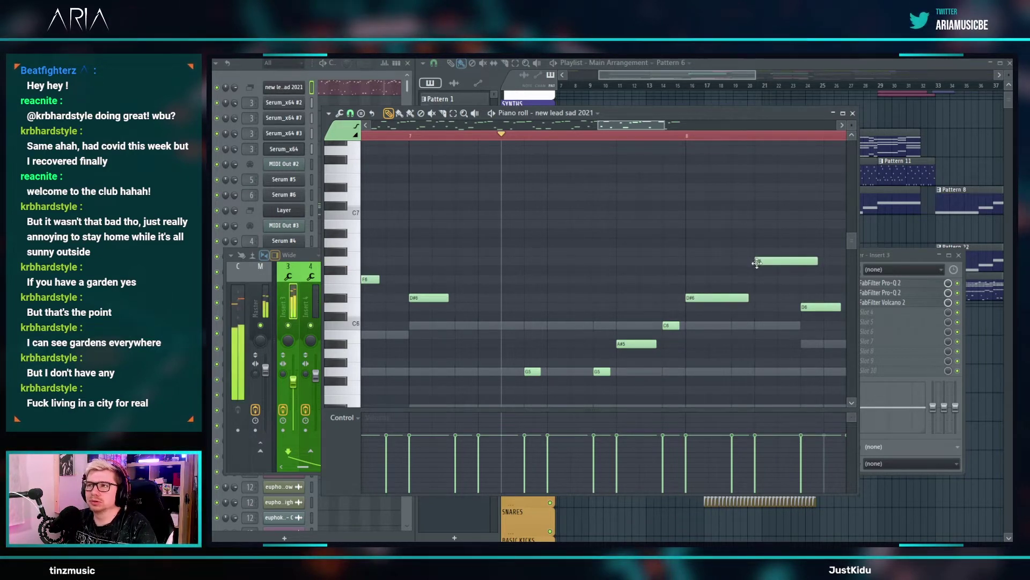
pyautogui.scroll(-3, 661, 289)
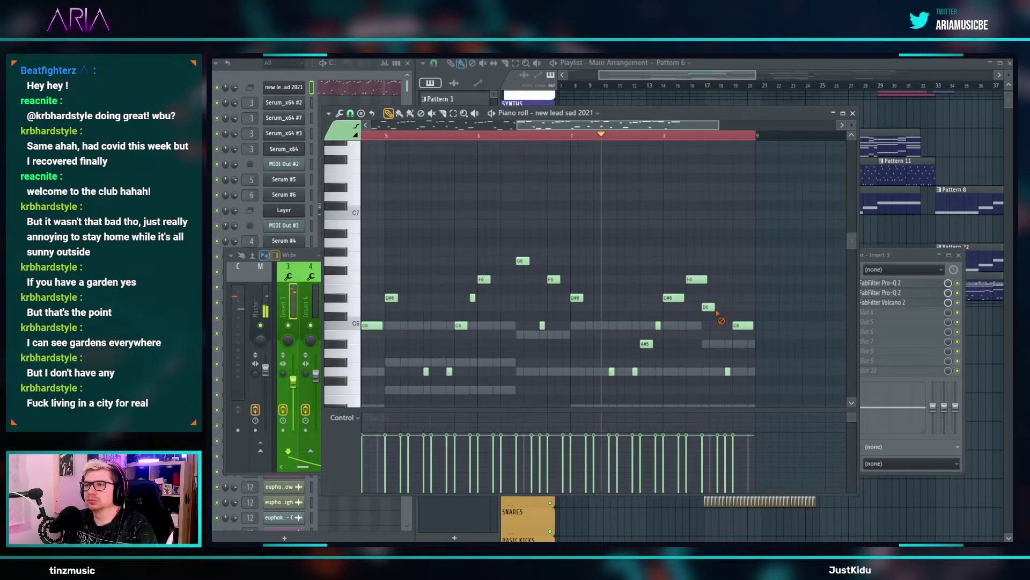
pyautogui.scroll(5, 708, 311)
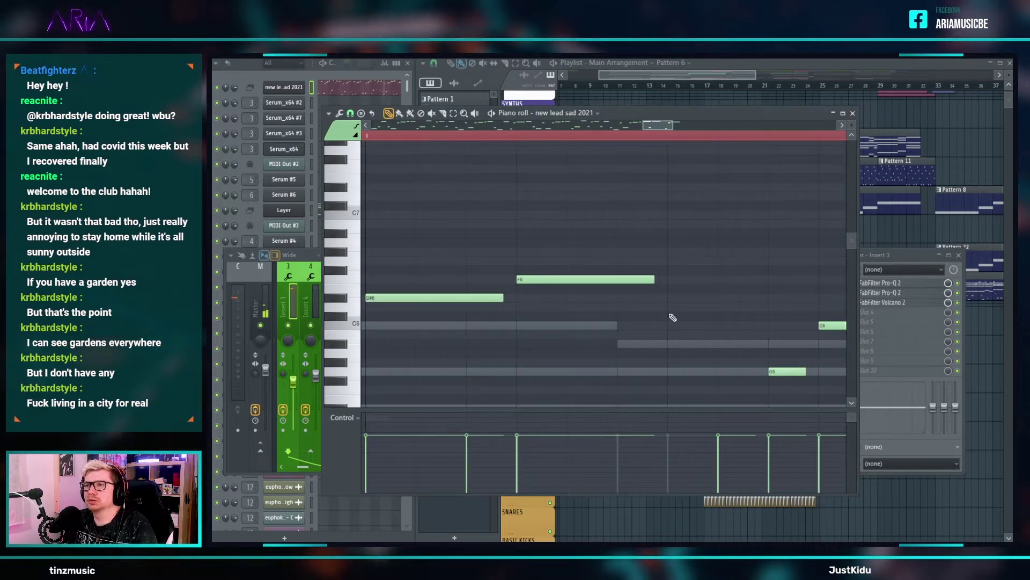
pyautogui.scroll(-4, 672, 307)
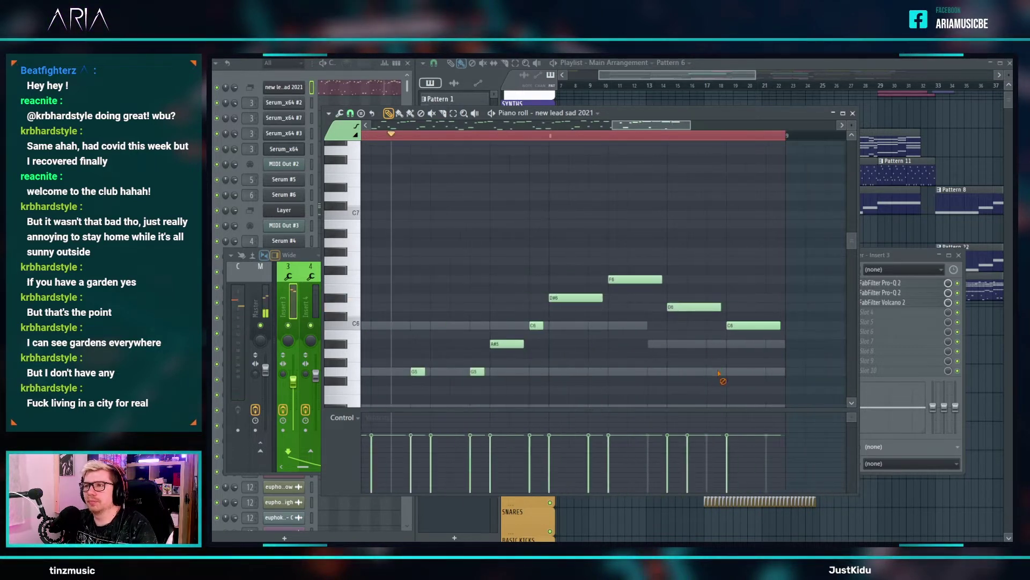
# - Raise the melody's last note in bar 8 to D#6 and play back the ending
pyautogui.press('space')
pyautogui.scroll(-4, 725, 293)
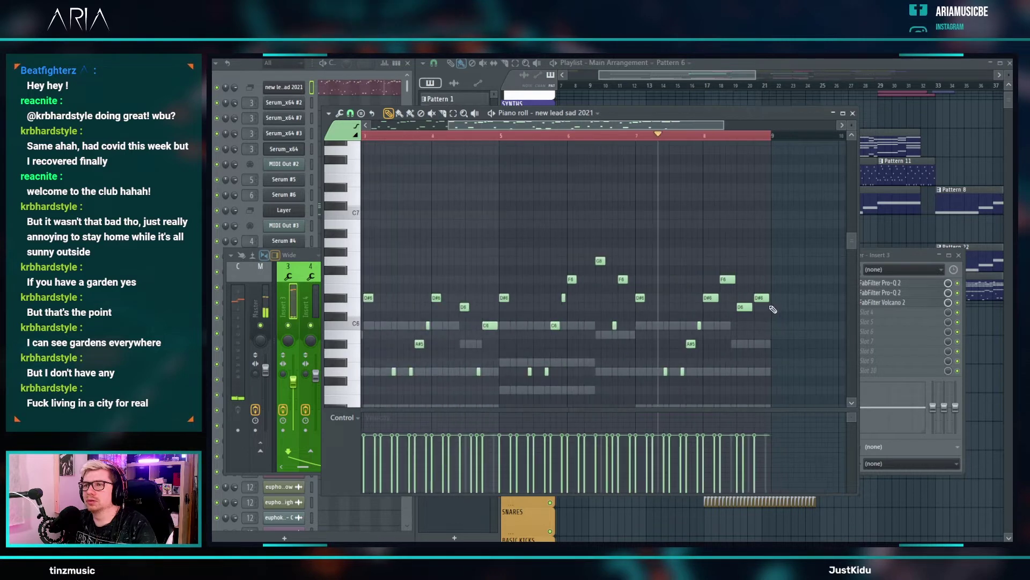
pyautogui.scroll(4, 671, 273)
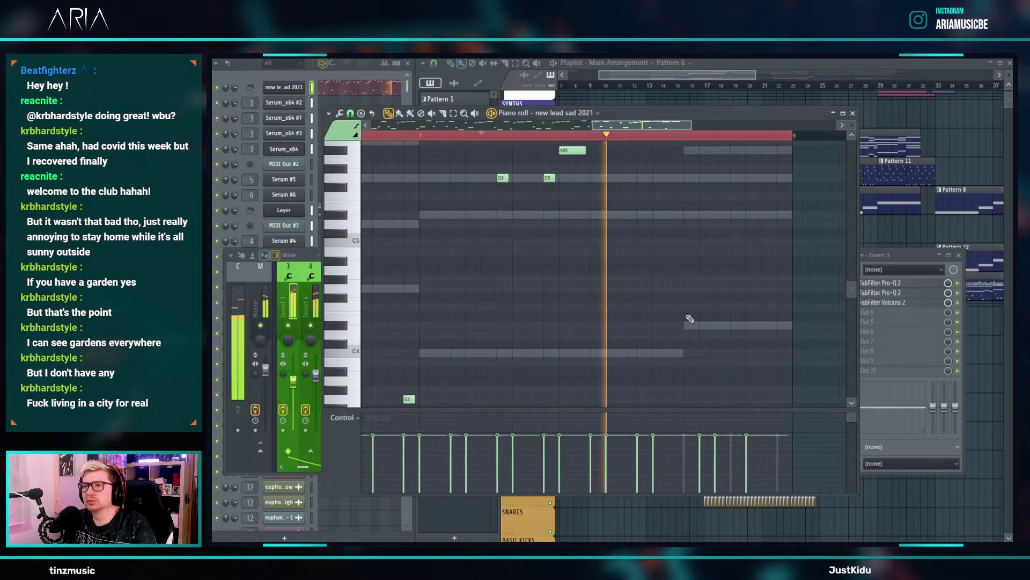
pyautogui.scroll(5, 659, 272)
# - Rework the low line of bar 8 into short C3 and D#2 notes and play back the ending
pyautogui.press('space')
pyautogui.moveTo(759, 382); pyautogui.dragTo(642, 252)
pyautogui.scroll(2, 644, 340)
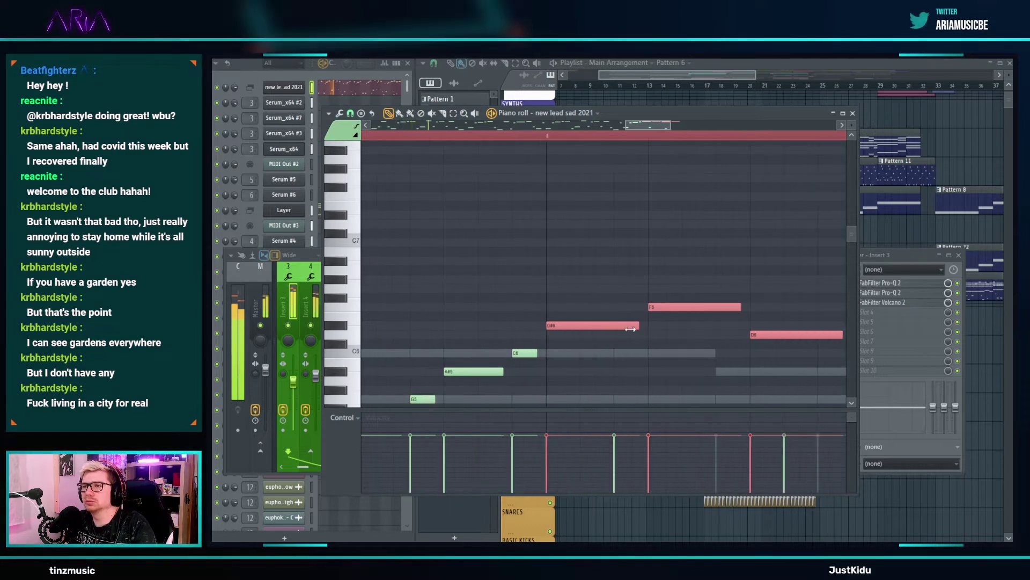
pyautogui.scroll(-10, 618, 329)
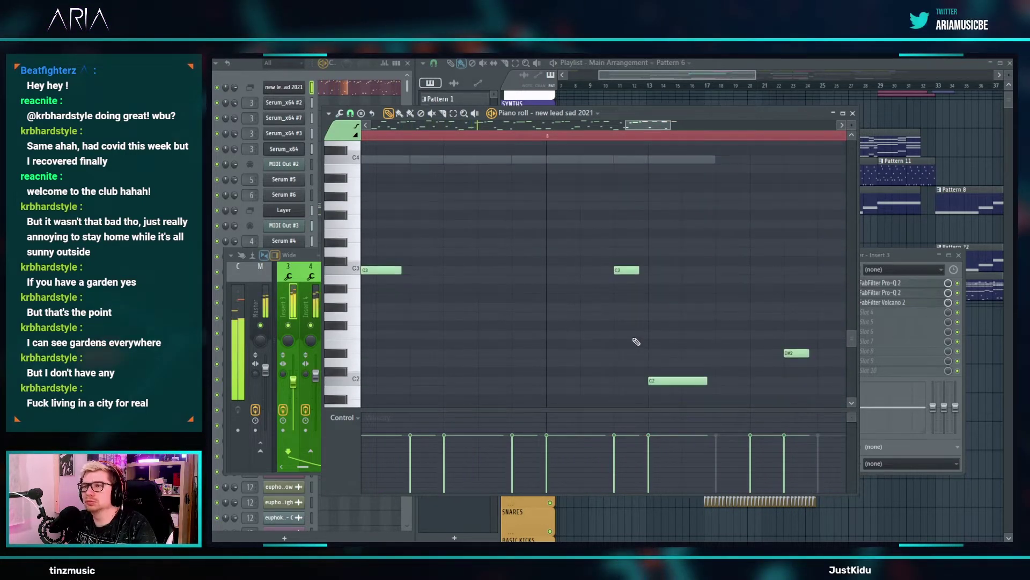
pyautogui.scroll(-3, 649, 352)
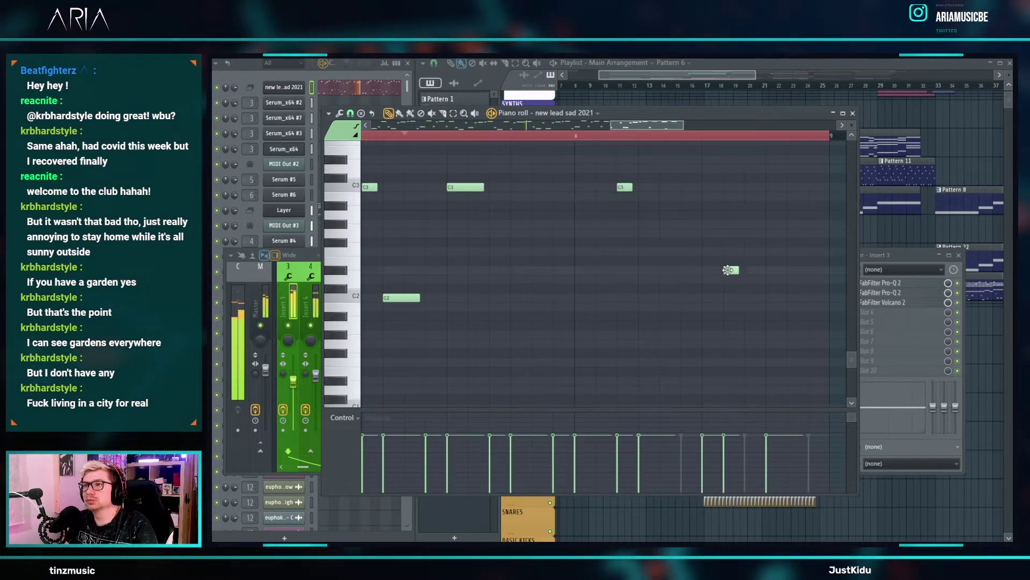
pyautogui.scroll(1, 683, 185)
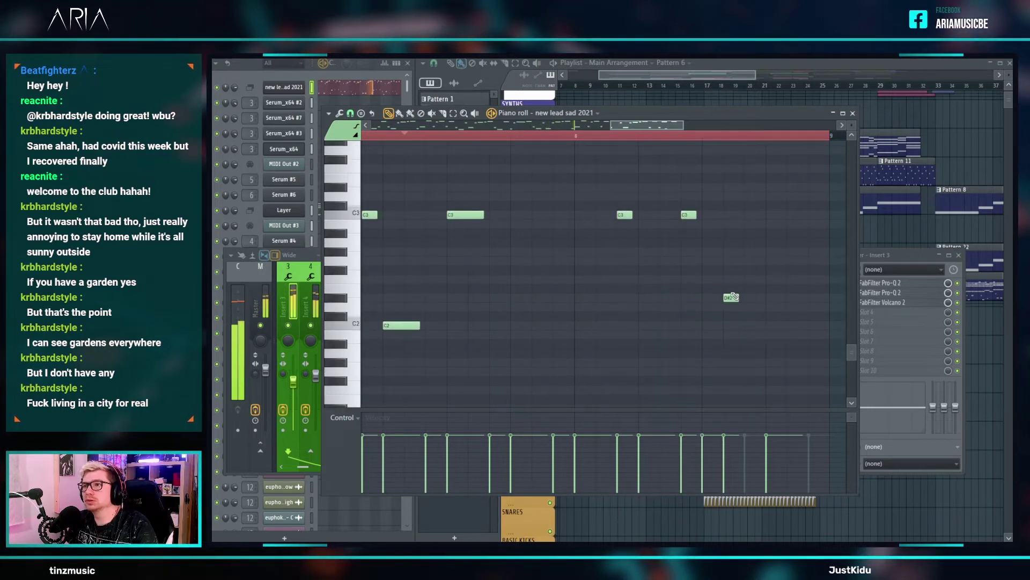
pyautogui.scroll(-3, 728, 294)
pyautogui.press('space')
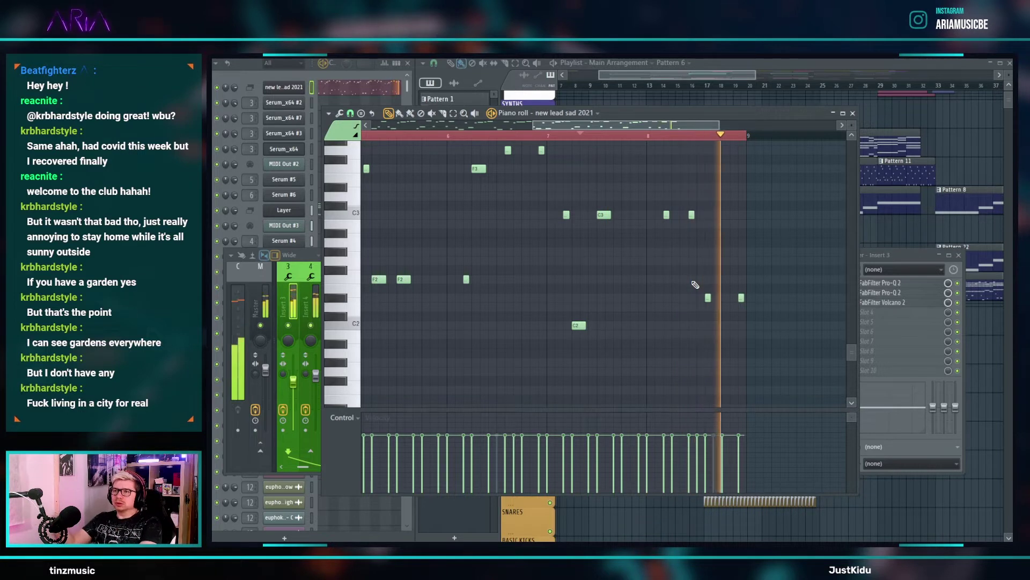
pyautogui.scroll(3, 706, 304)
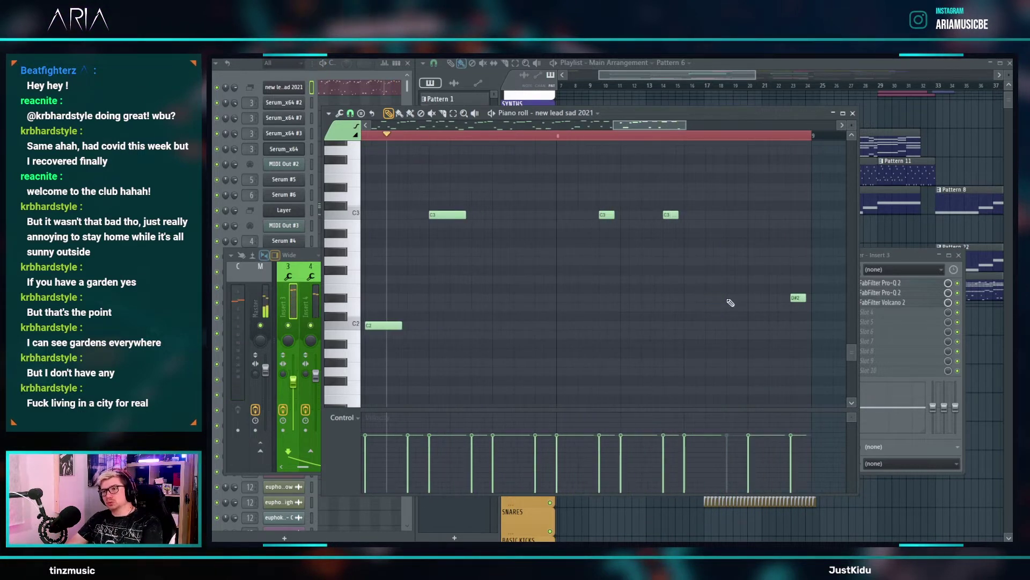
pyautogui.scroll(-3, 731, 298)
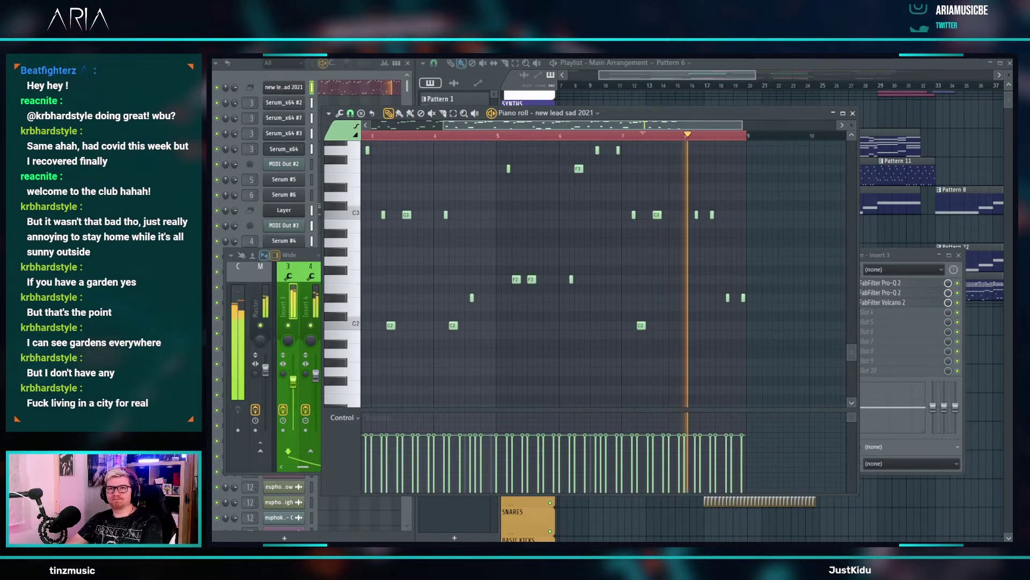
pyautogui.scroll(-2, 574, 231)
# - Move the Pattern 6 clip on the MAIN LEAD track from bar 25 to bar 17 and mute the Layer channel
pyautogui.click(669, 67)
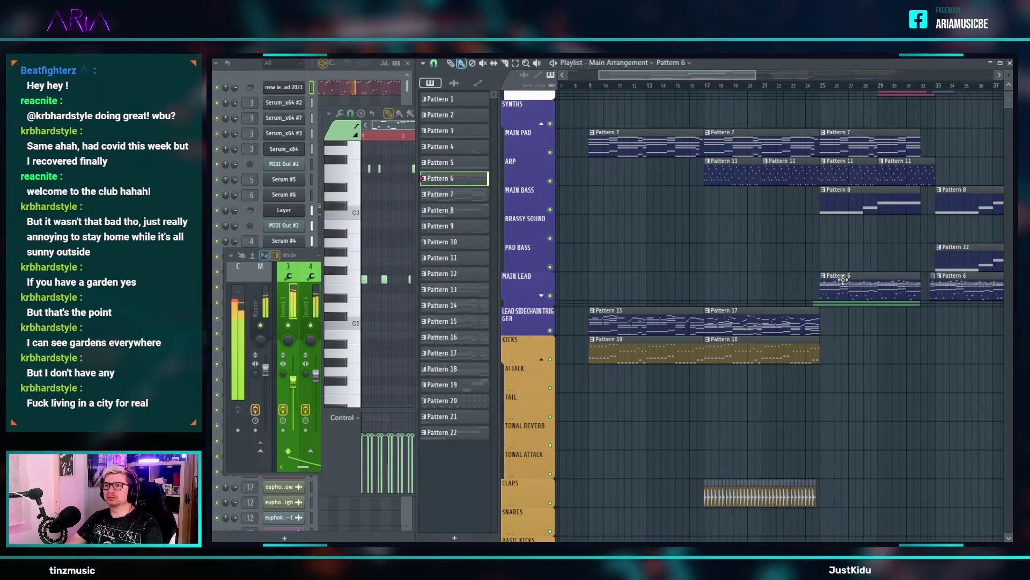
pyautogui.moveTo(843, 280); pyautogui.dragTo(740, 268)
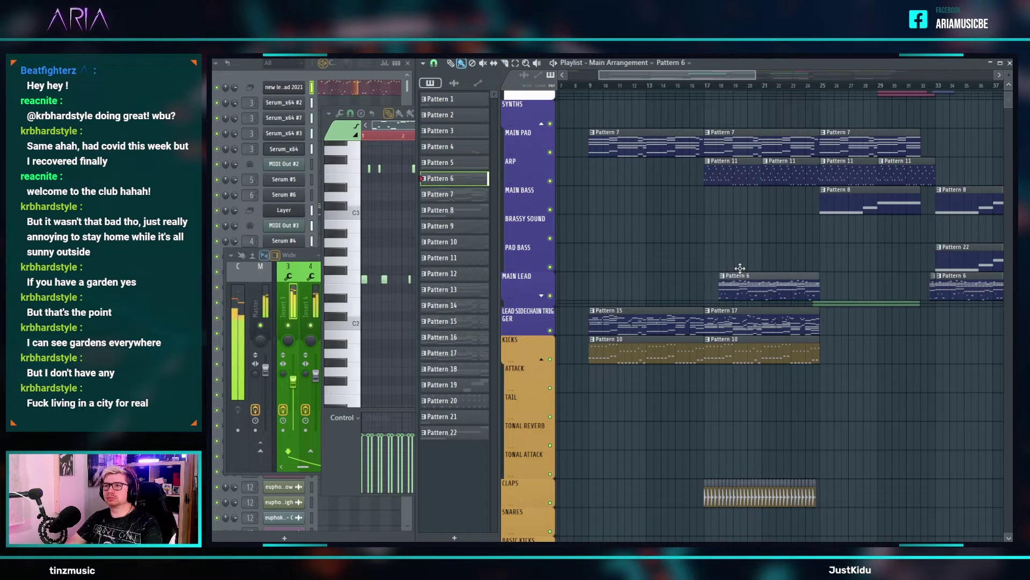
pyautogui.click(217, 209)
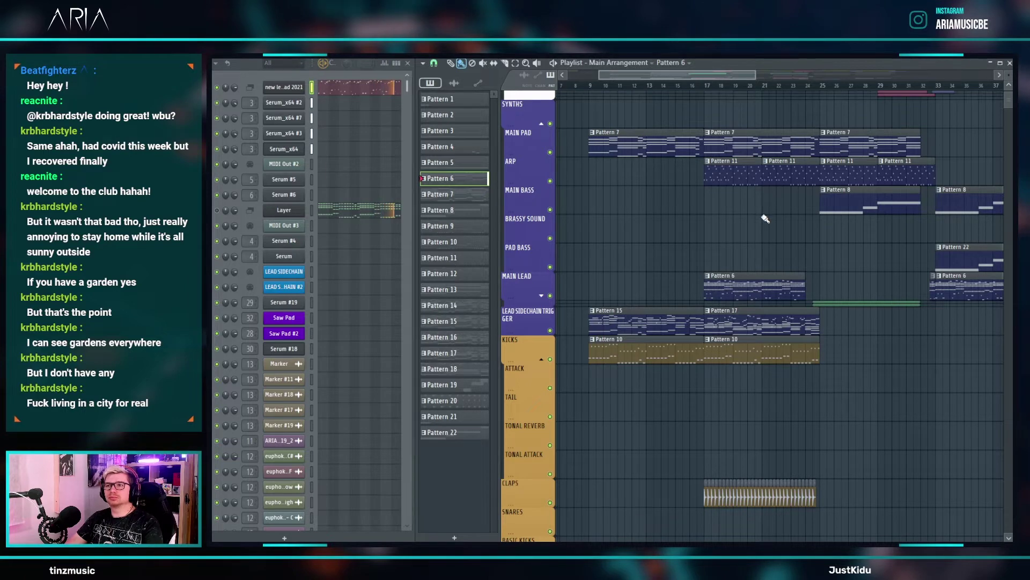
# - Play the arrangement from bar 14, and loop playback over bars 17 to 24
pyautogui.scroll(3, 698, 194)
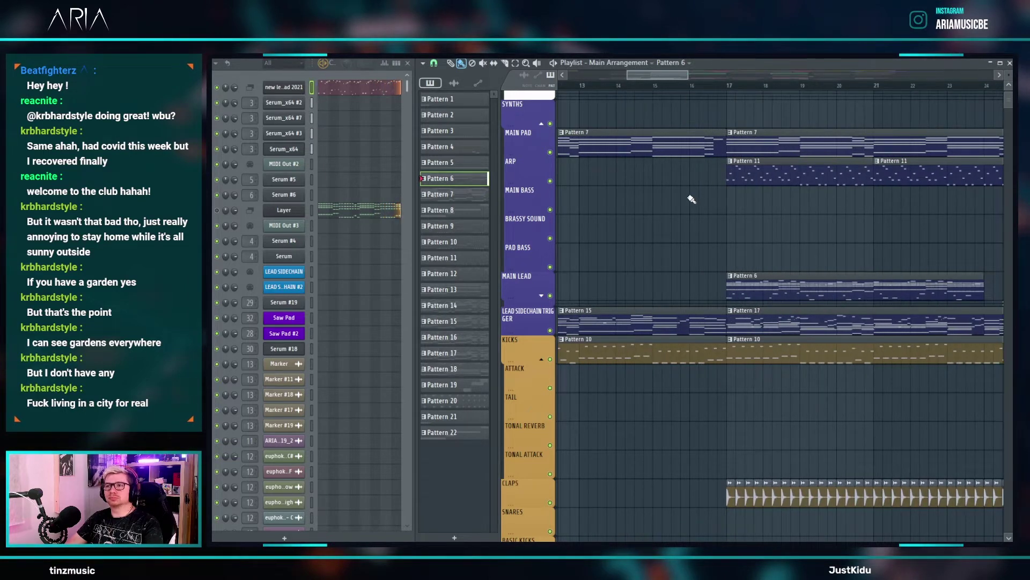
pyautogui.click(622, 88)
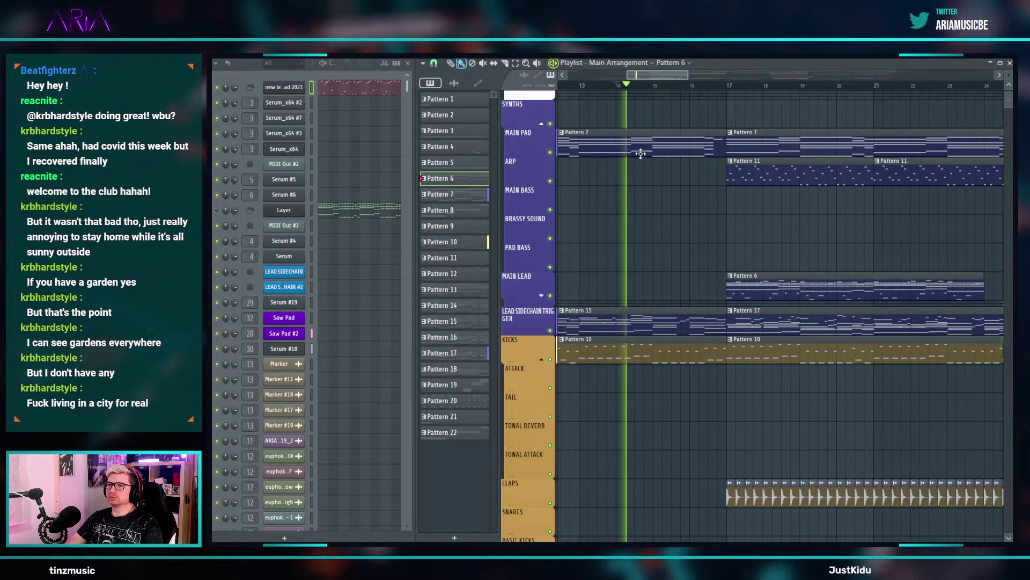
pyautogui.scroll(-3, 666, 301)
pyautogui.scroll(3, 697, 195)
pyautogui.moveTo(675, 87); pyautogui.dragTo(973, 105)
pyautogui.hotkey('ctrl', 'd')
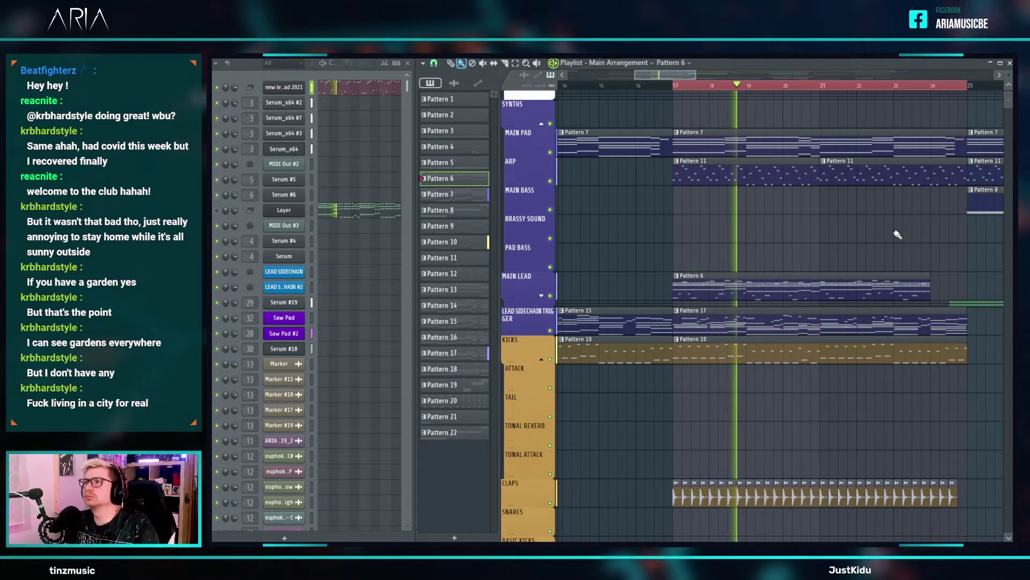
# - Replace the low G3 note just before bar 7 of new lead sad 2021 with a short D6 and replay the loop
pyautogui.click(357, 92)
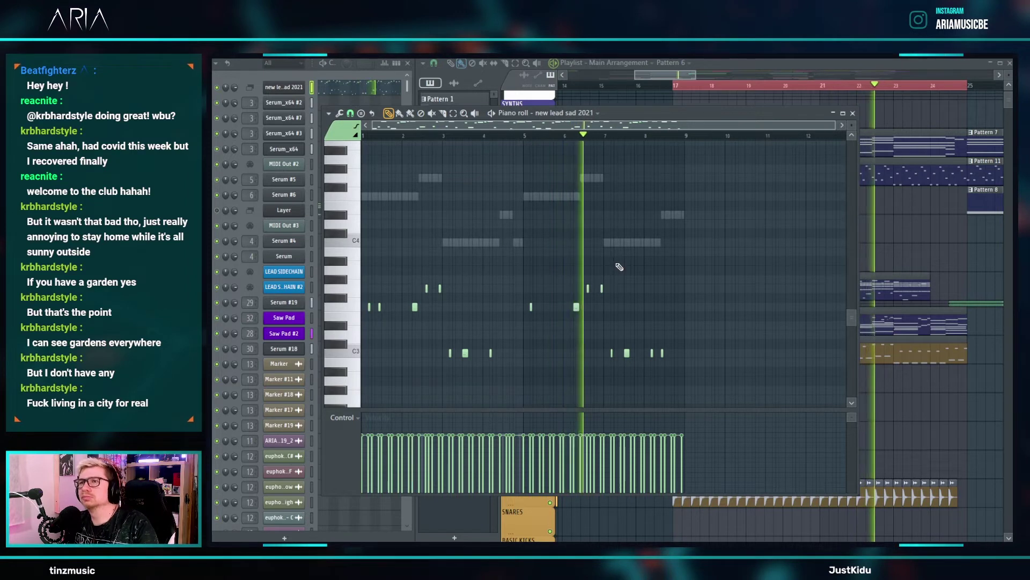
pyautogui.press('space')
pyautogui.scroll(6, 614, 218)
pyautogui.scroll(7, 615, 217)
pyautogui.scroll(9, 596, 301)
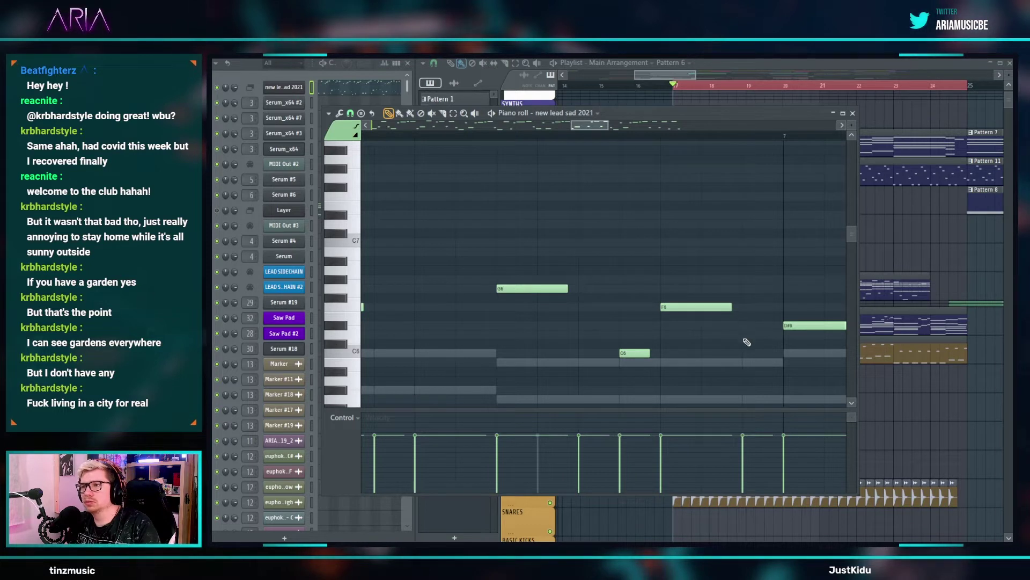
pyautogui.press('space')
pyautogui.scroll(-9, 740, 322)
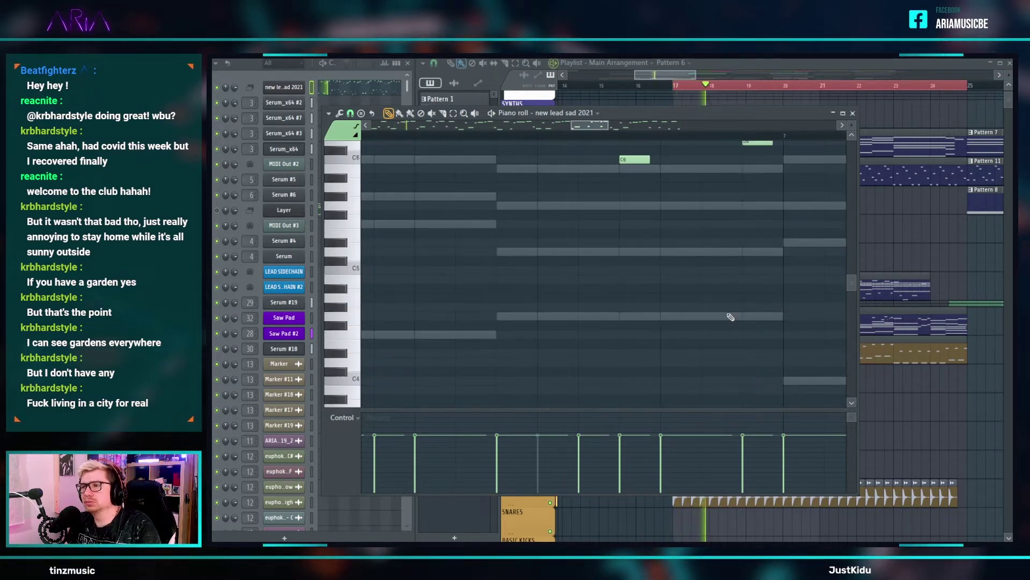
pyautogui.scroll(-8, 750, 249)
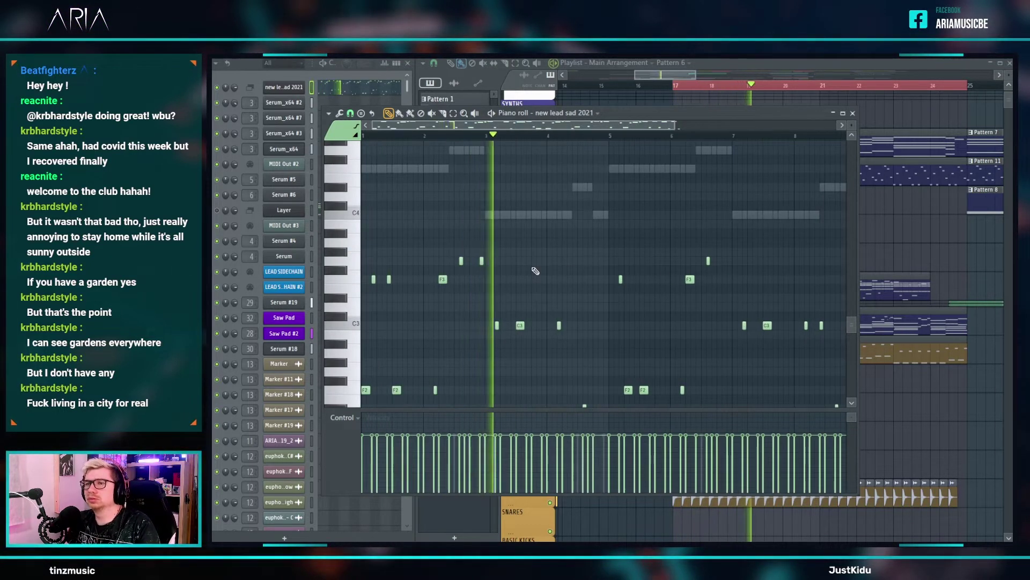
pyautogui.scroll(7, 515, 292)
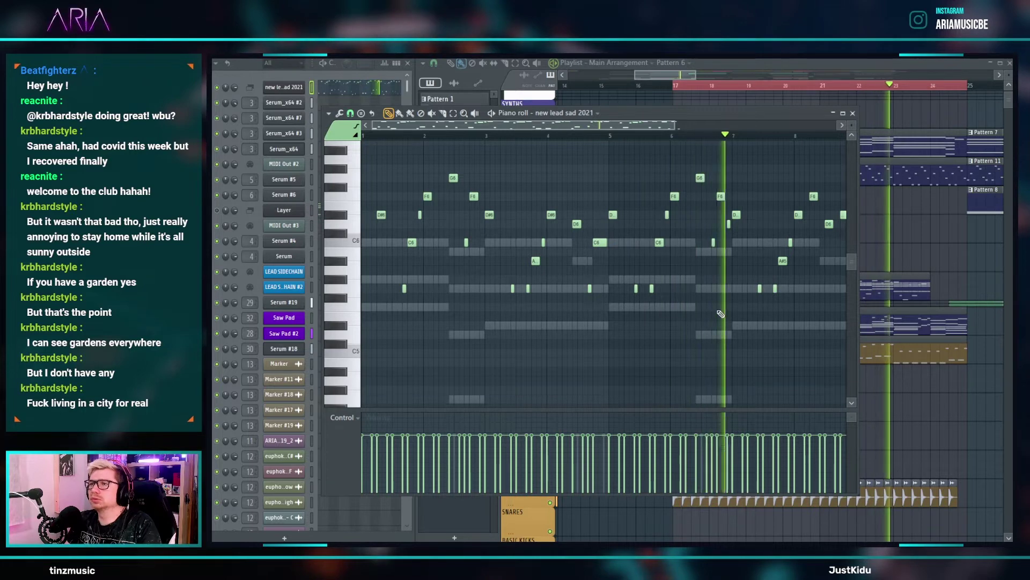
pyautogui.scroll(-2, 724, 311)
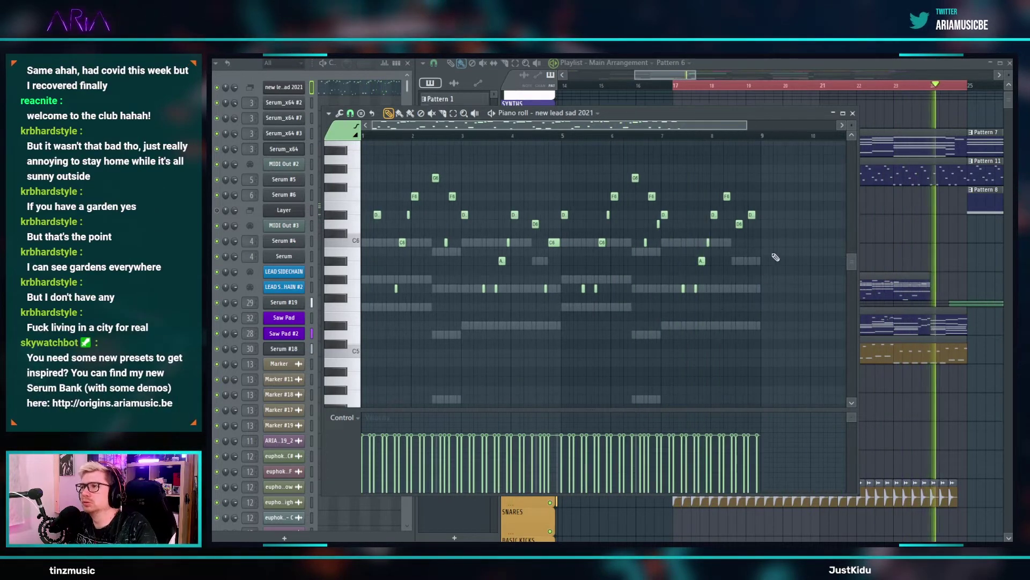
# - Lengthen the Pattern 6 clip on MAIN LEAD so it runs up to bar 25, and restart playback
pyautogui.scroll(6, 709, 269)
pyautogui.press('space')
pyautogui.scroll(1, 631, 254)
pyautogui.click(417, 136)
pyautogui.press('space')
pyautogui.click(986, 279)
pyautogui.press('space')
pyautogui.press('space')
pyautogui.press('space')
pyautogui.press('space')
# - Copy the thin green clip below MAIN LEAD at bar 25 to the section leading up to bar 17 and listen to the loop
pyautogui.scroll(-3, 922, 273)
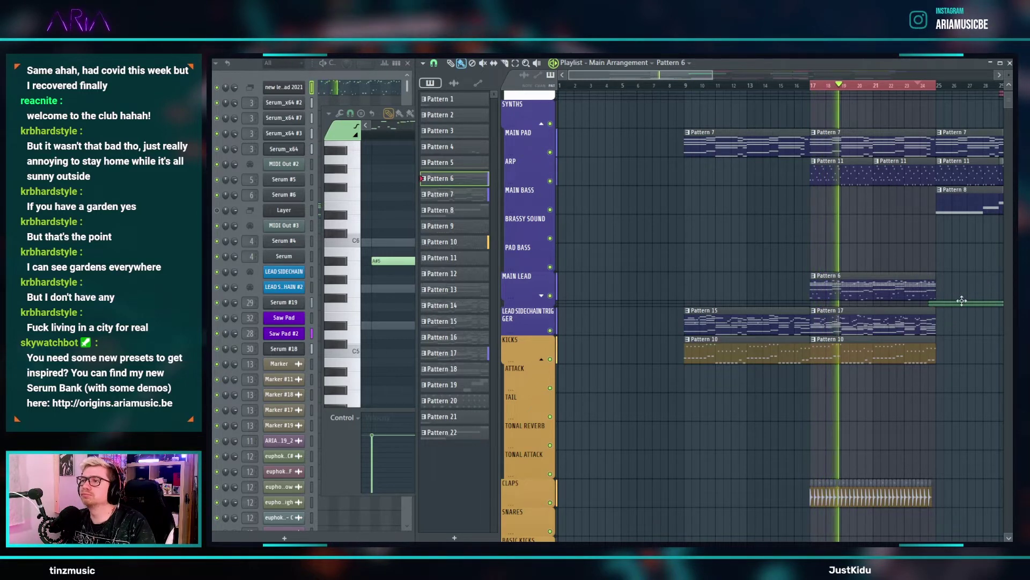
pyautogui.scroll(-1, 940, 305)
pyautogui.scroll(-1, 926, 301)
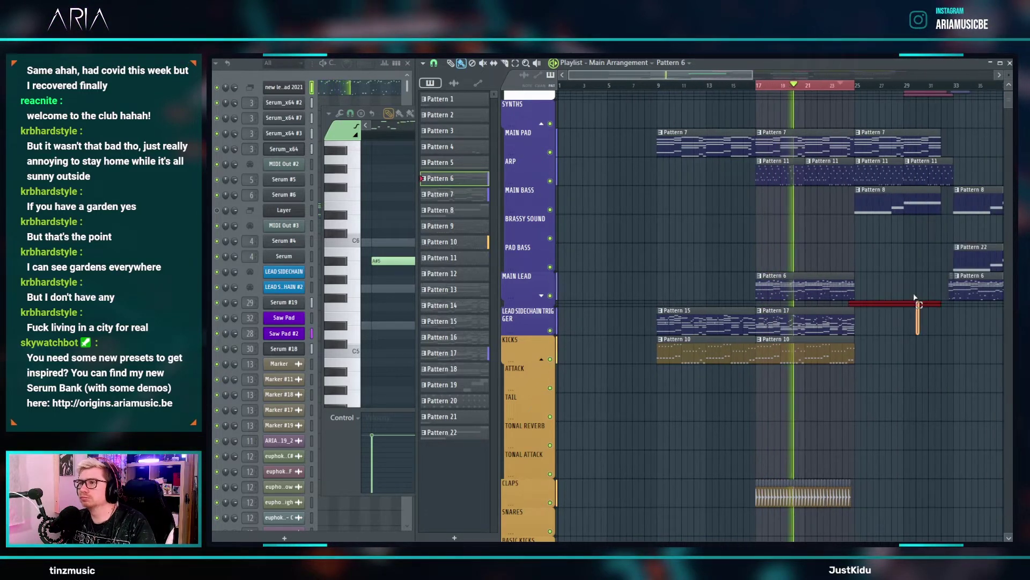
pyautogui.moveTo(900, 303)
pyautogui.mouseDown()
pyautogui.moveTo(711, 295)
pyautogui.moveTo(903, 303)
pyautogui.mouseUp()
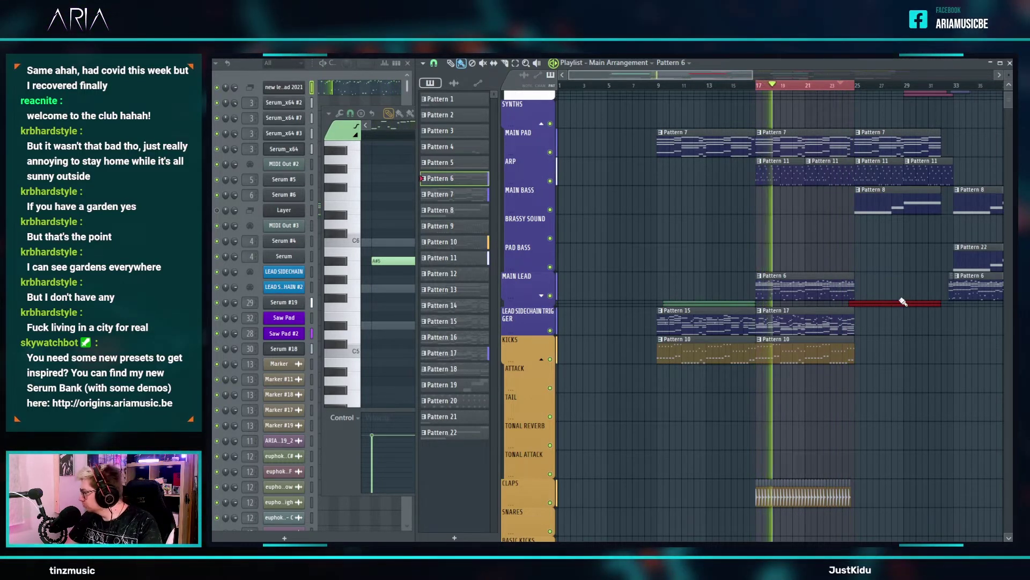
pyautogui.keyDown('ctrl'); pyautogui.click(782, 224); pyautogui.keyUp('ctrl')
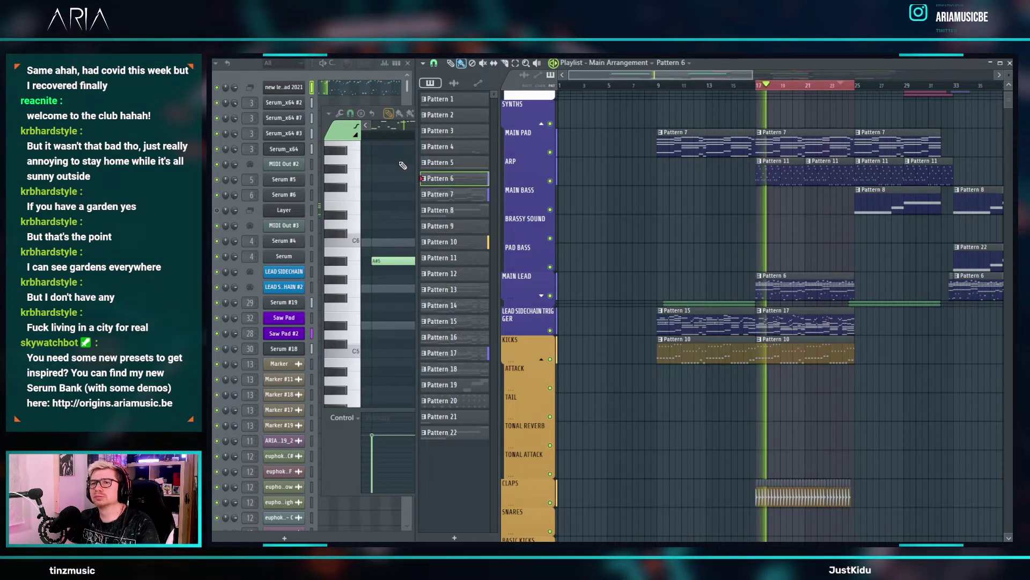
pyautogui.press('space')
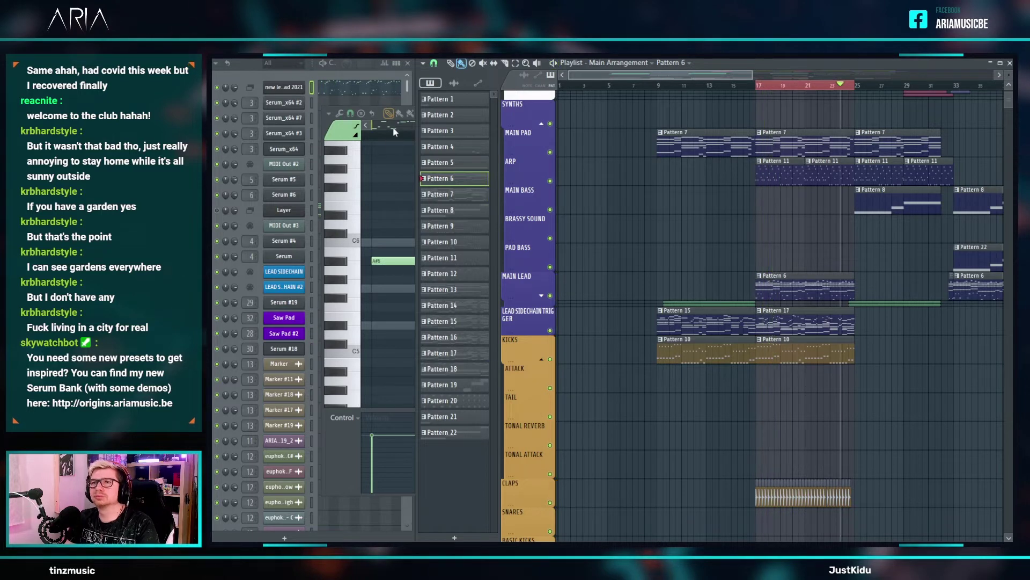
# - Return to the new lead sad 2021 piano roll and examine the melody's opening bars during playback
pyautogui.click(398, 188)
pyautogui.keyDown('ctrl'); pyautogui.scroll(-5, 522, 223); pyautogui.keyUp('ctrl')
pyautogui.keyDown('ctrl'); pyautogui.scroll(2, 547, 240); pyautogui.keyUp('ctrl')
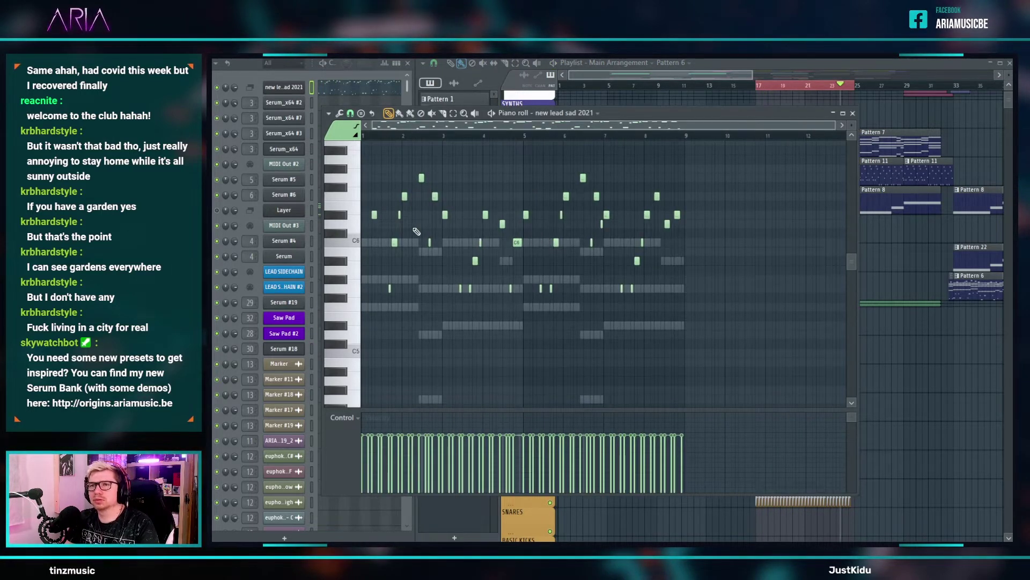
pyautogui.keyDown('ctrl'); pyautogui.scroll(6, 443, 253); pyautogui.keyUp('ctrl')
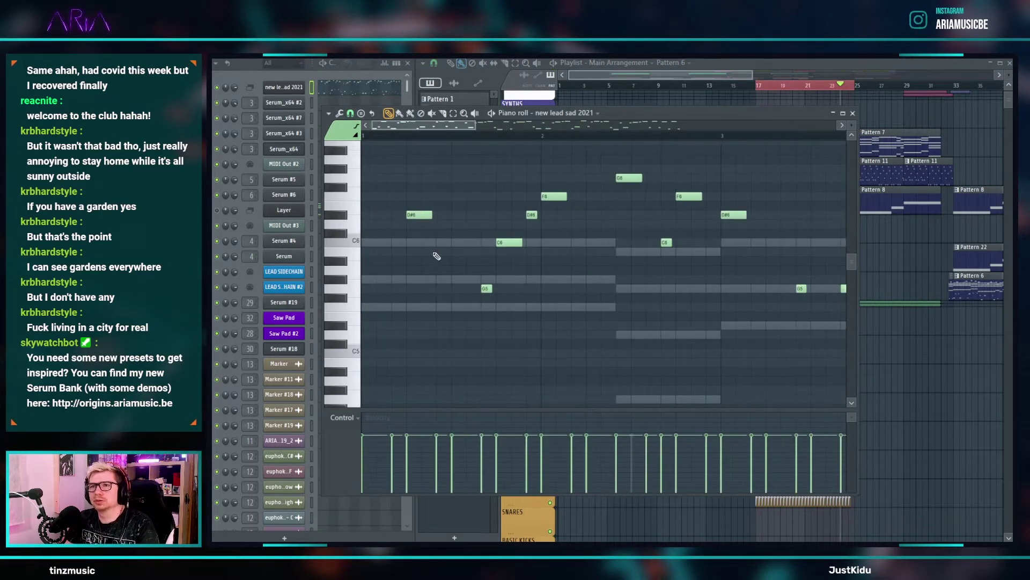
pyautogui.keyDown('ctrl'); pyautogui.scroll(-3, 434, 257); pyautogui.keyUp('ctrl')
pyautogui.press('space')
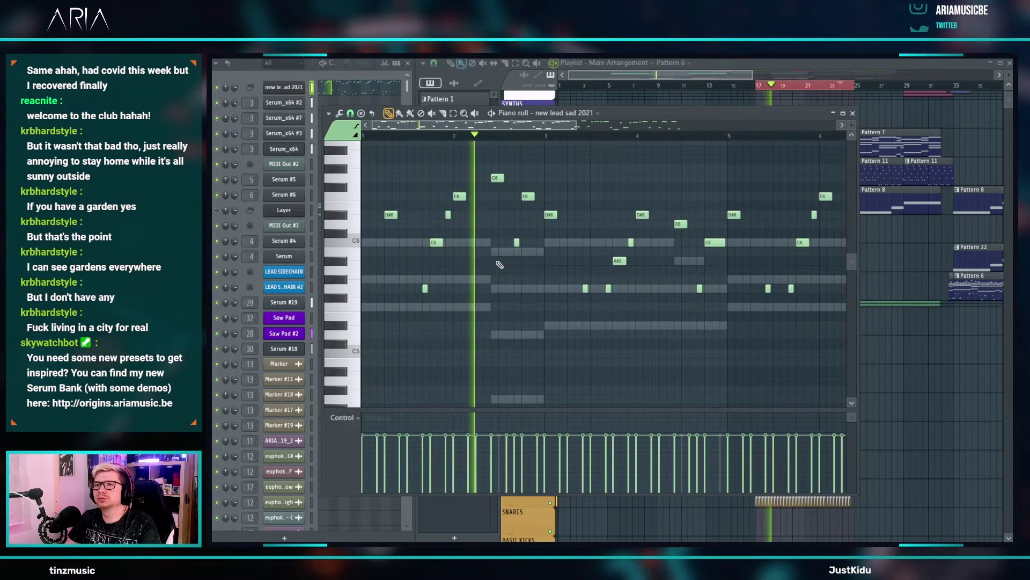
pyautogui.press('space')
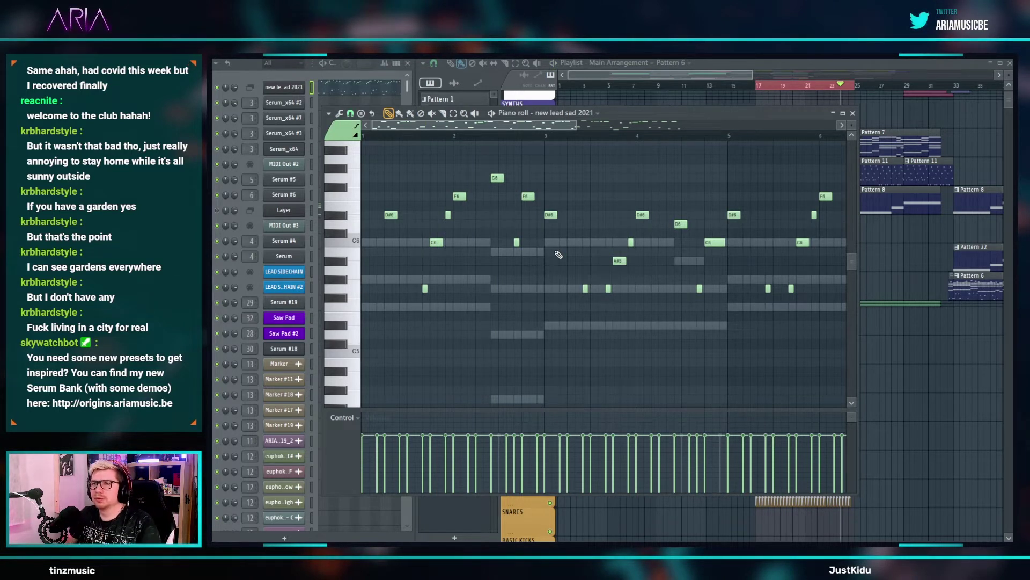
# - Change the note snapping and add very short alternating D#6 and F6 notes over the F6 before bar 3, then replay it
pyautogui.keyDown('ctrl'); pyautogui.scroll(4, 548, 214); pyautogui.keyUp('ctrl')
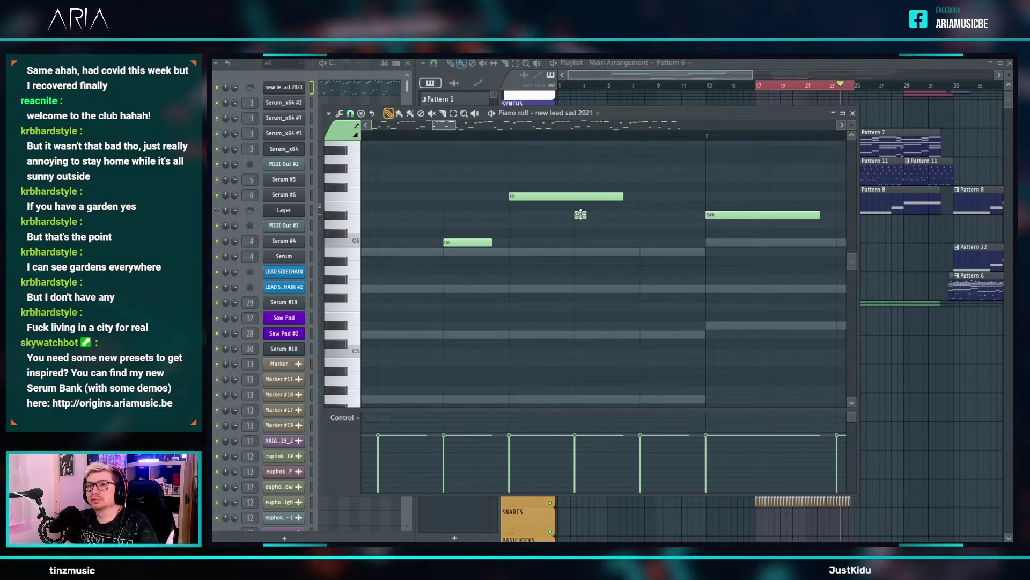
pyautogui.click(350, 114)
pyautogui.click(369, 191)
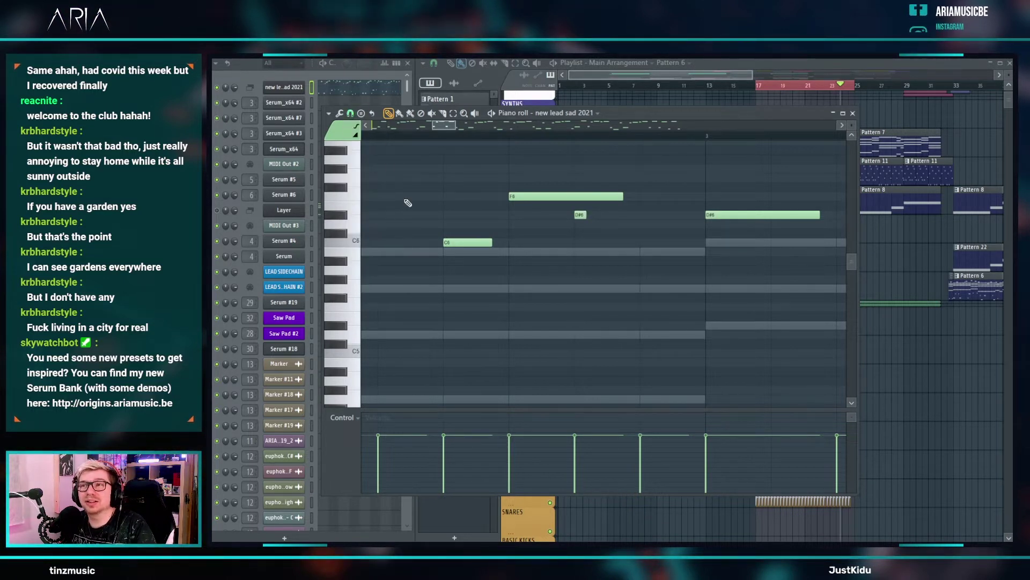
pyautogui.moveTo(552, 215); pyautogui.dragTo(548, 215)
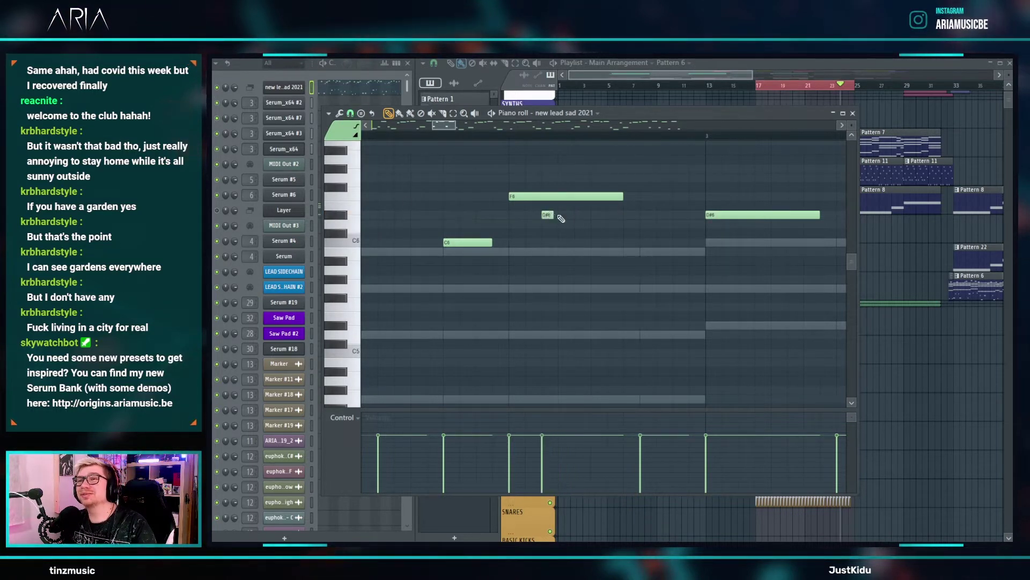
pyautogui.click(580, 214)
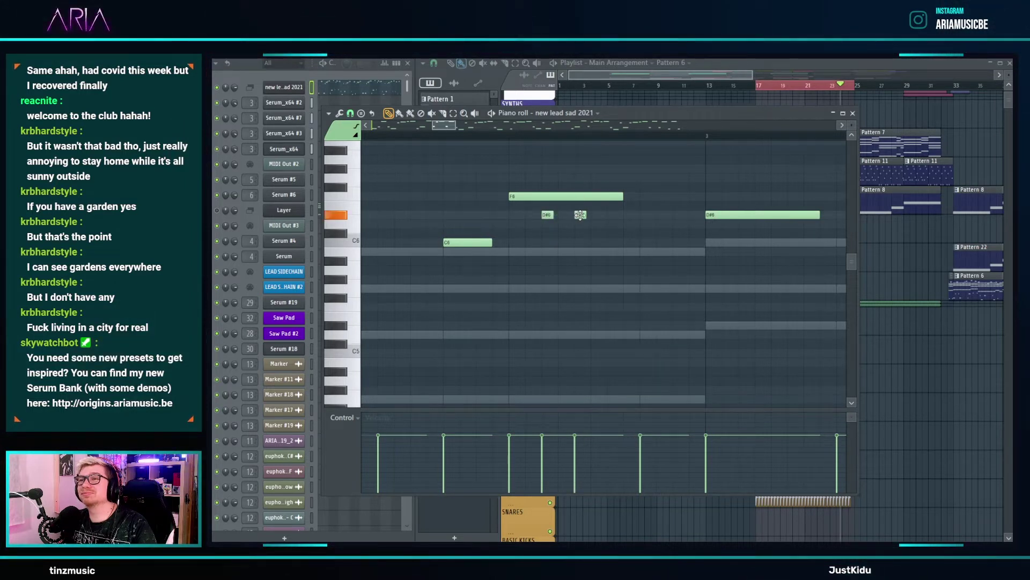
pyautogui.moveTo(580, 214); pyautogui.dragTo(581, 196)
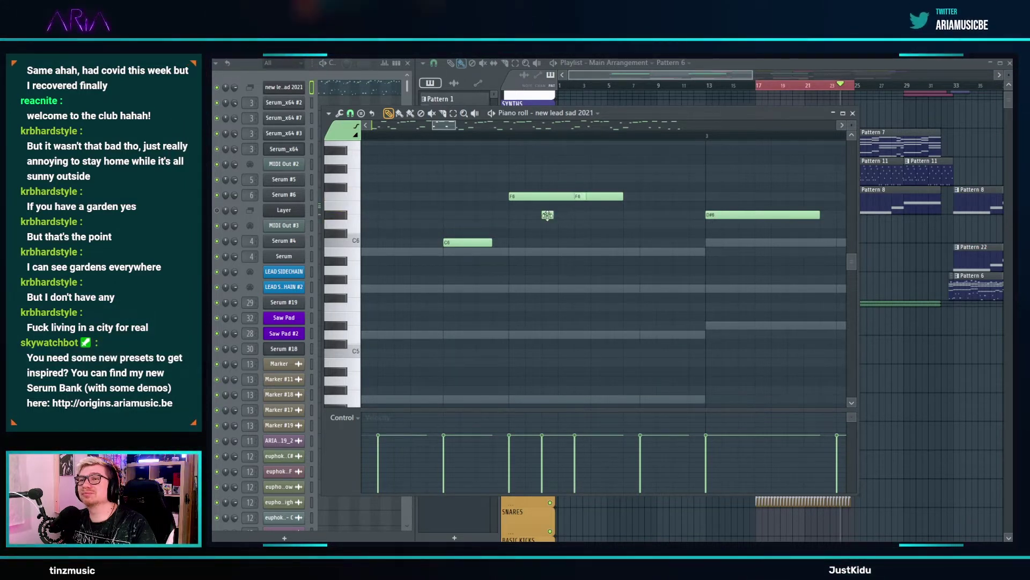
pyautogui.scroll(-3, 670, 247)
pyautogui.scroll(-2, 670, 246)
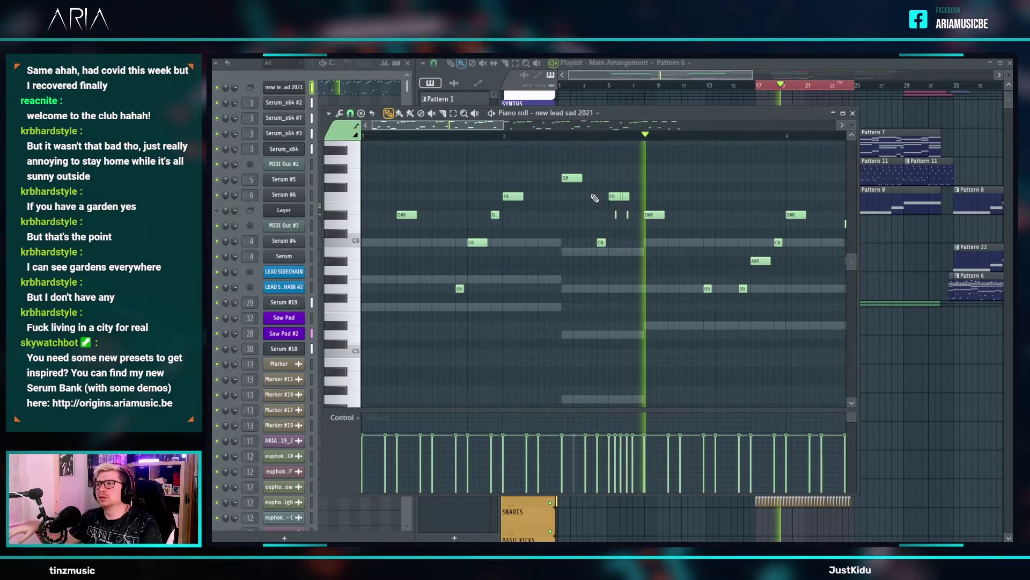
pyautogui.scroll(3, 590, 197)
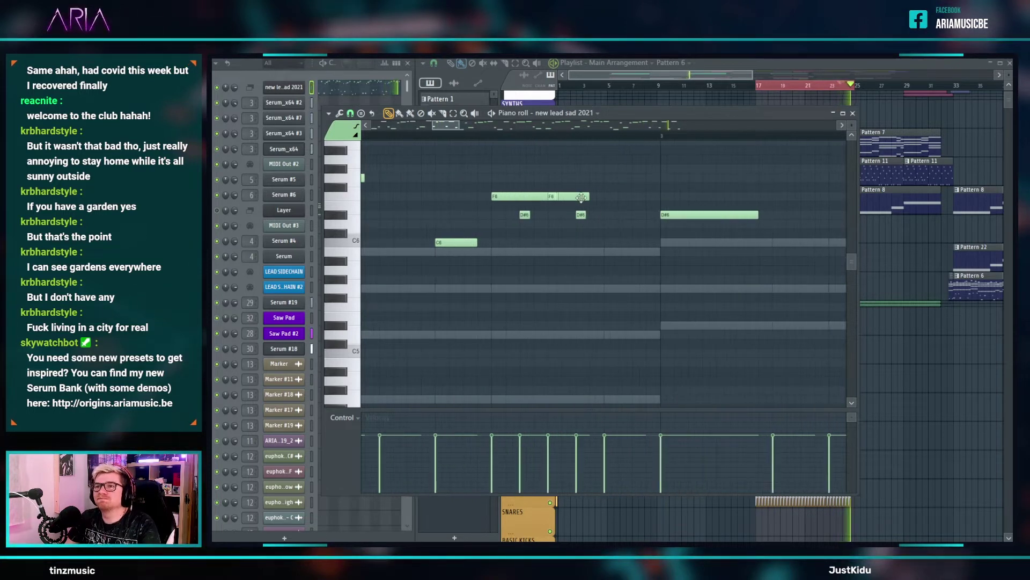
# - Merge the split F6 before bar 3 into one long note and check the Serum_x64 instrument during playback
pyautogui.moveTo(584, 197); pyautogui.dragTo(552, 215)
pyautogui.rightClick(552, 214)
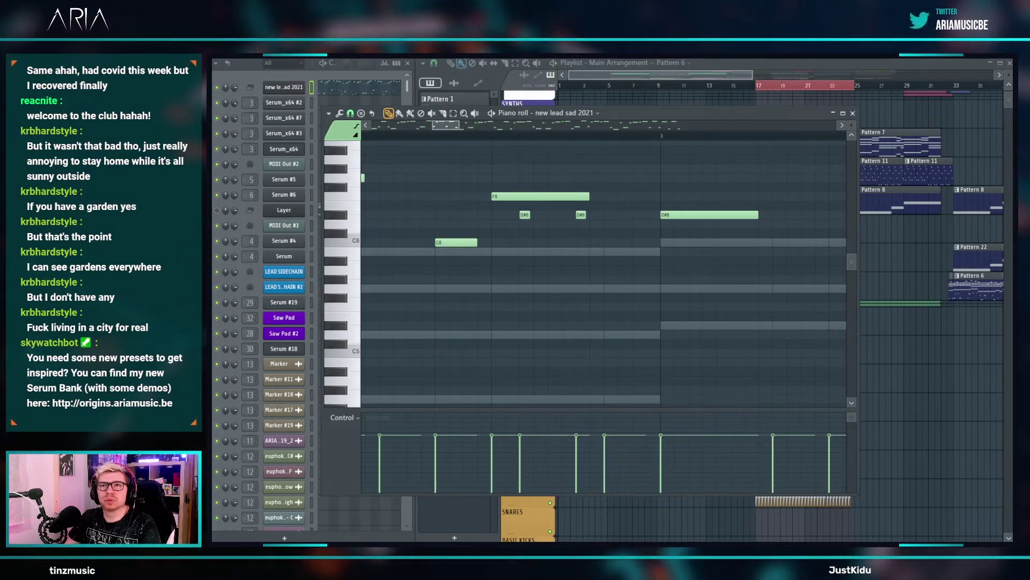
pyautogui.click(265, 72)
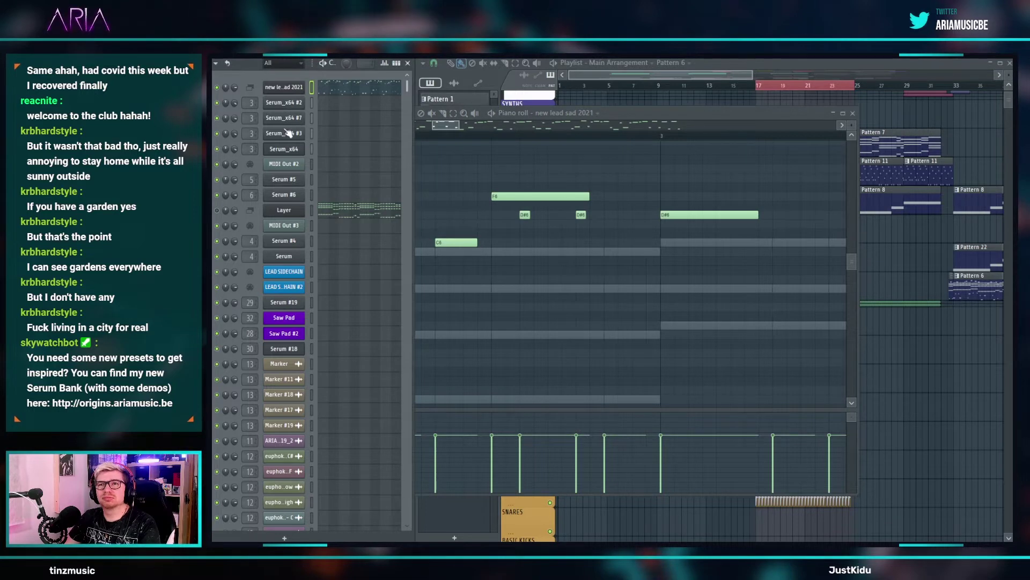
pyautogui.click(276, 150)
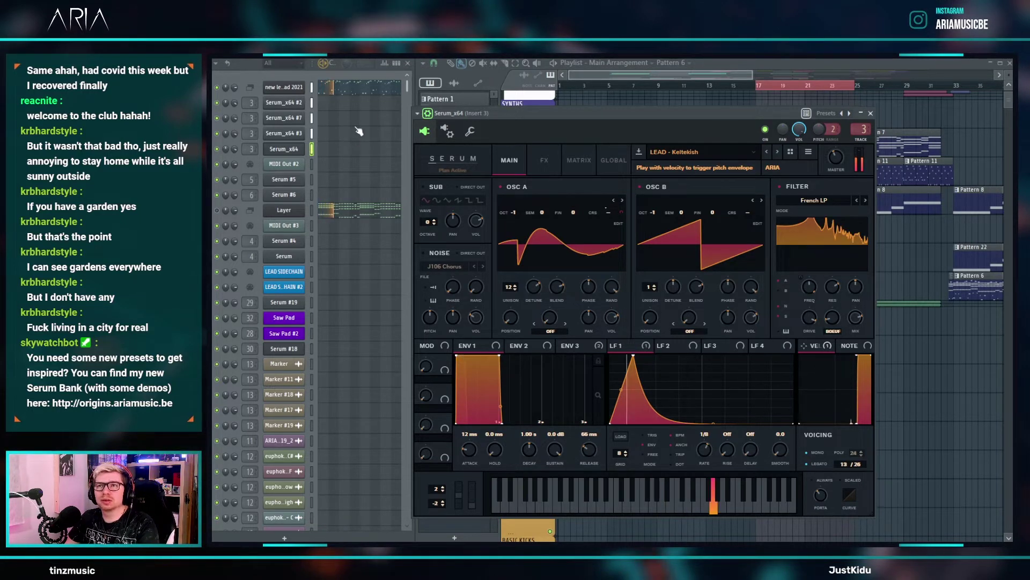
pyautogui.click(368, 90)
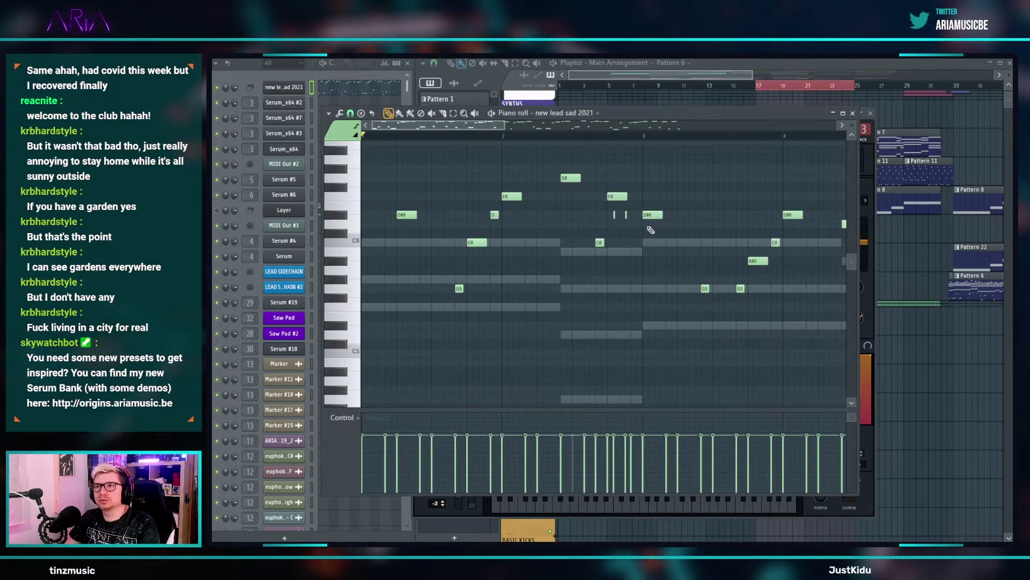
# - Keep a single short D#6 under the long F6 before bar 3 and reposition it near the F6's middle
pyautogui.scroll(3, 585, 225)
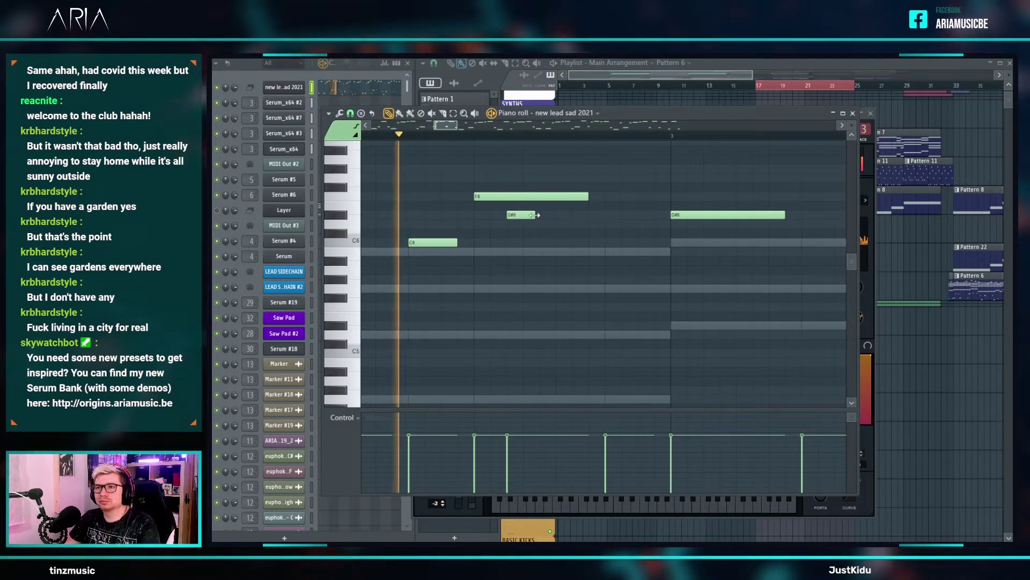
pyautogui.moveTo(525, 215); pyautogui.dragTo(557, 215)
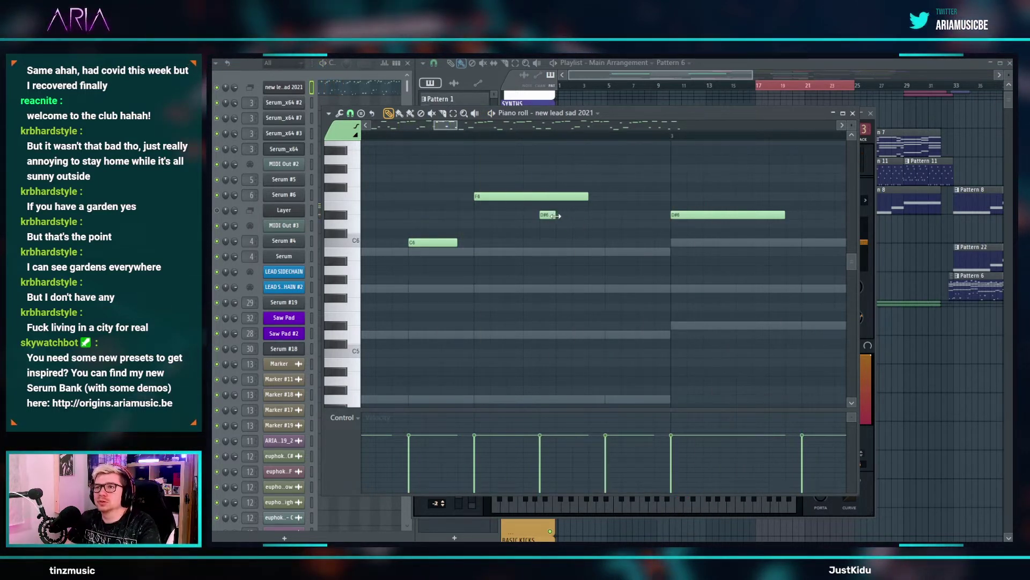
pyautogui.rightClick(579, 215)
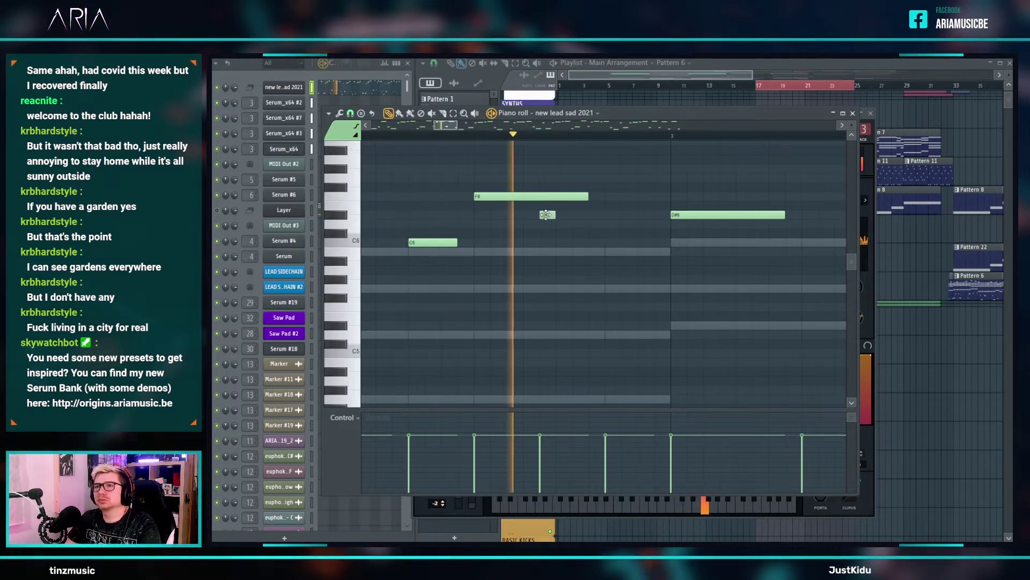
pyautogui.moveTo(546, 215); pyautogui.dragTo(530, 214)
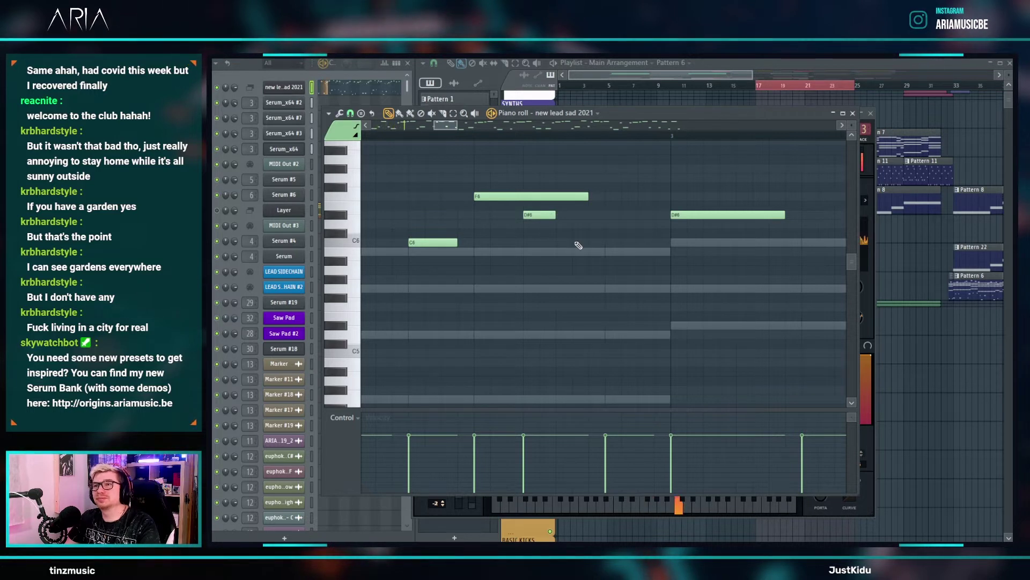
# - Try the short D#6 under the F6 one semitone higher, at E6, during playback
pyautogui.press('space')
pyautogui.moveTo(536, 217)
pyautogui.mouseDown()
pyautogui.moveTo(537, 241)
pyautogui.moveTo(537, 217)
pyautogui.mouseUp()
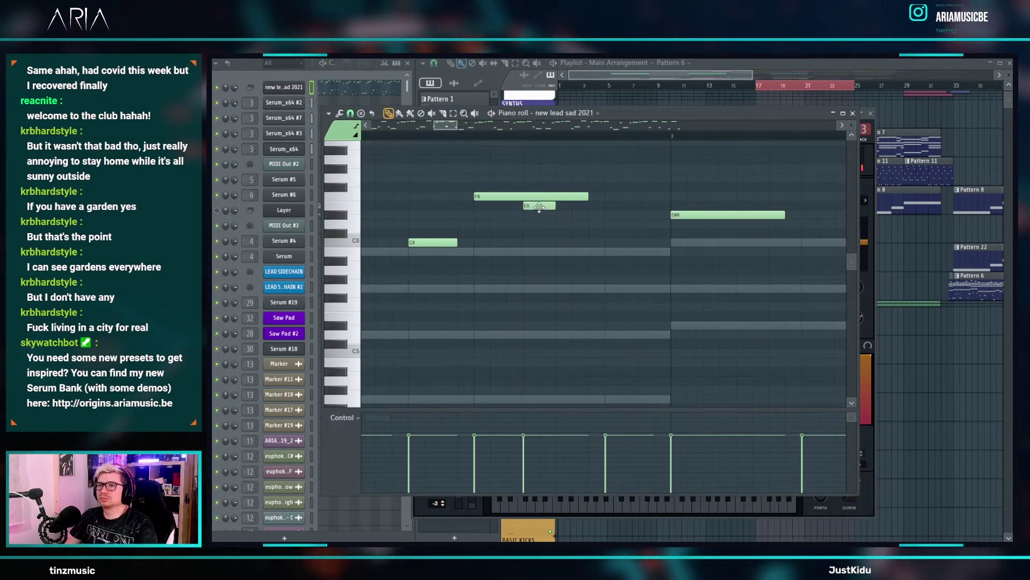
pyautogui.moveTo(539, 206); pyautogui.dragTo(538, 221)
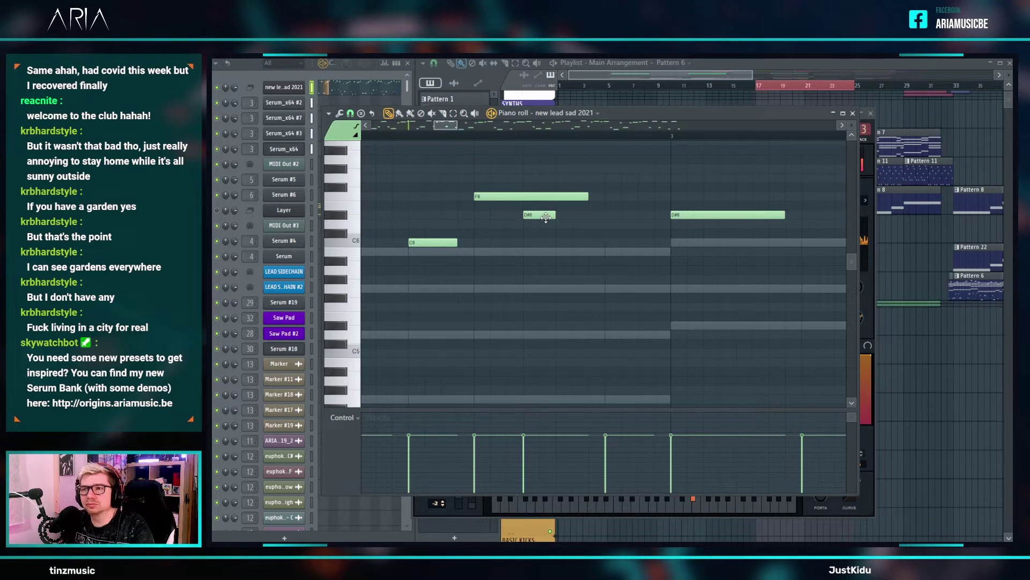
# - Mute the Serum_x64 channel and listen to the lead without it
pyautogui.click(310, 170)
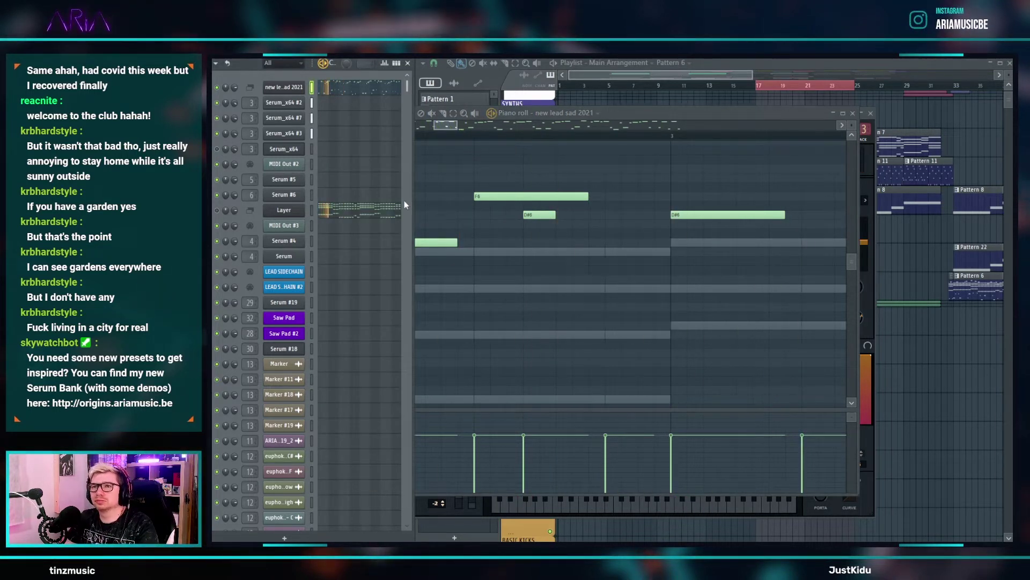
pyautogui.rightClick(515, 232)
pyautogui.press('space')
# - Try a longer portamento time in Serum_x64 #2 and enable its mono and legato voicing
pyautogui.click(295, 103)
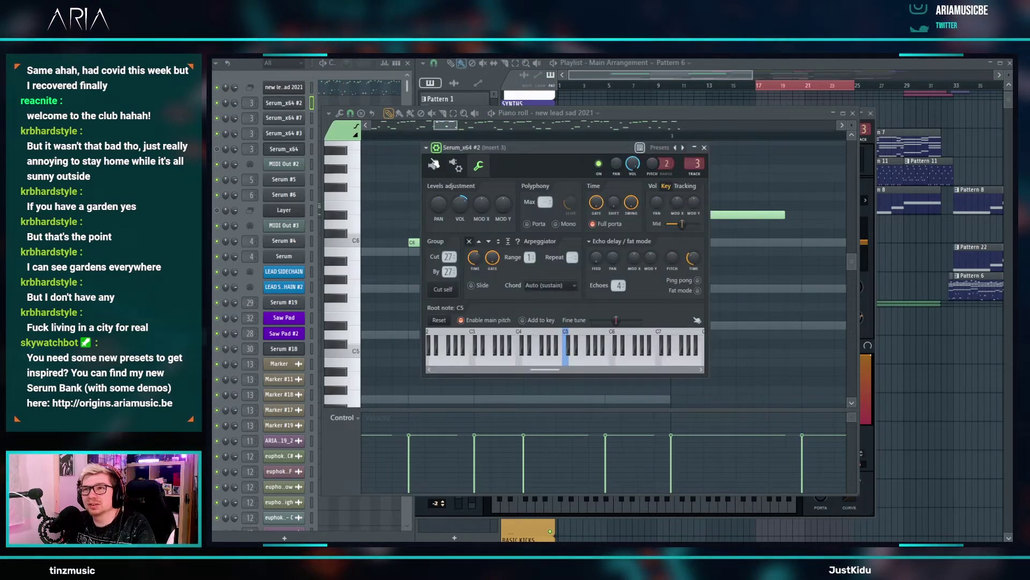
pyautogui.click(839, 515)
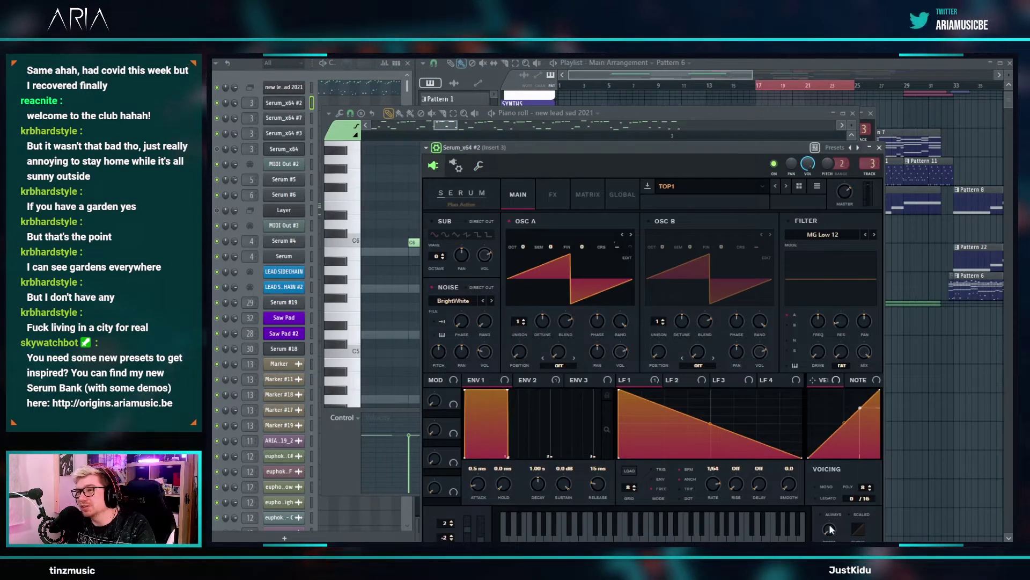
pyautogui.moveTo(830, 512); pyautogui.dragTo(833, 488)
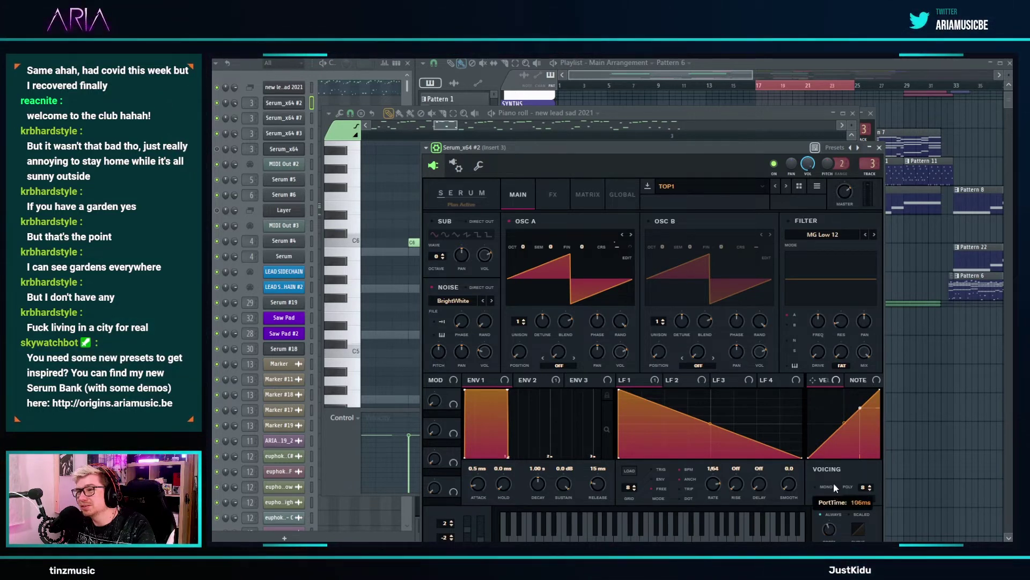
pyautogui.click(824, 513)
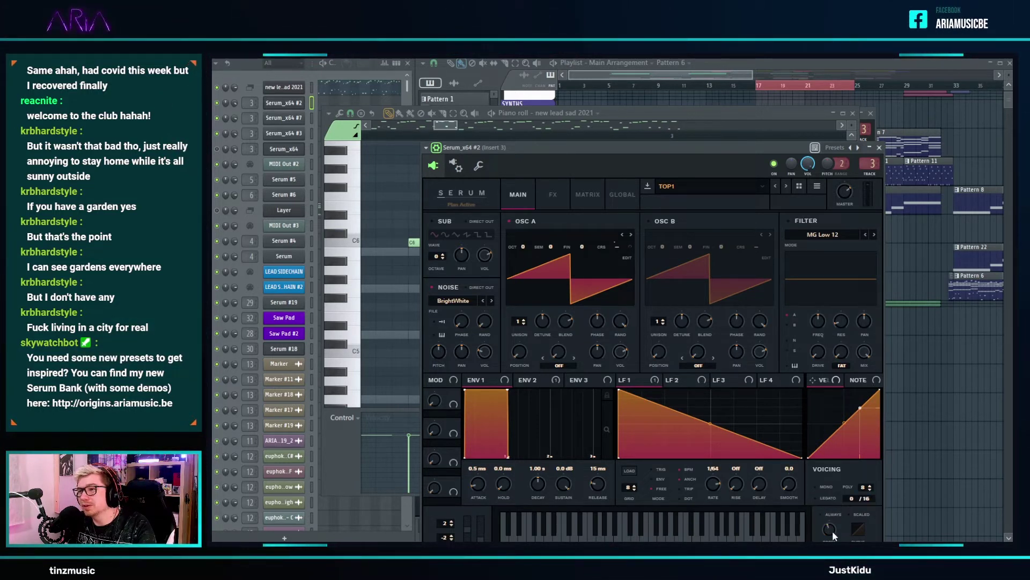
pyautogui.click(815, 498)
pyautogui.click(815, 486)
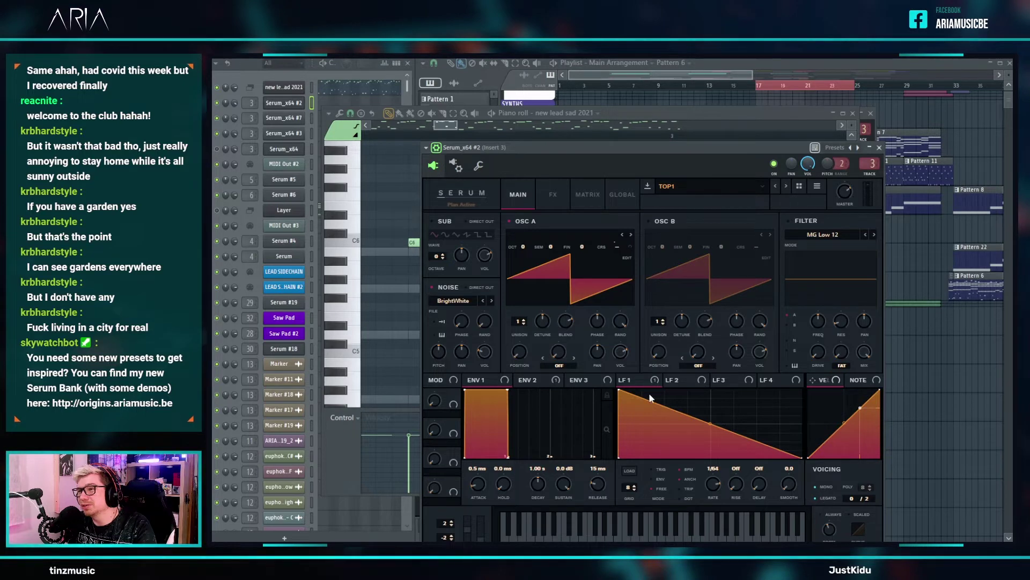
# - Enable mono voicing in Serum_x64 #7 and check its portamento time
pyautogui.click(280, 119)
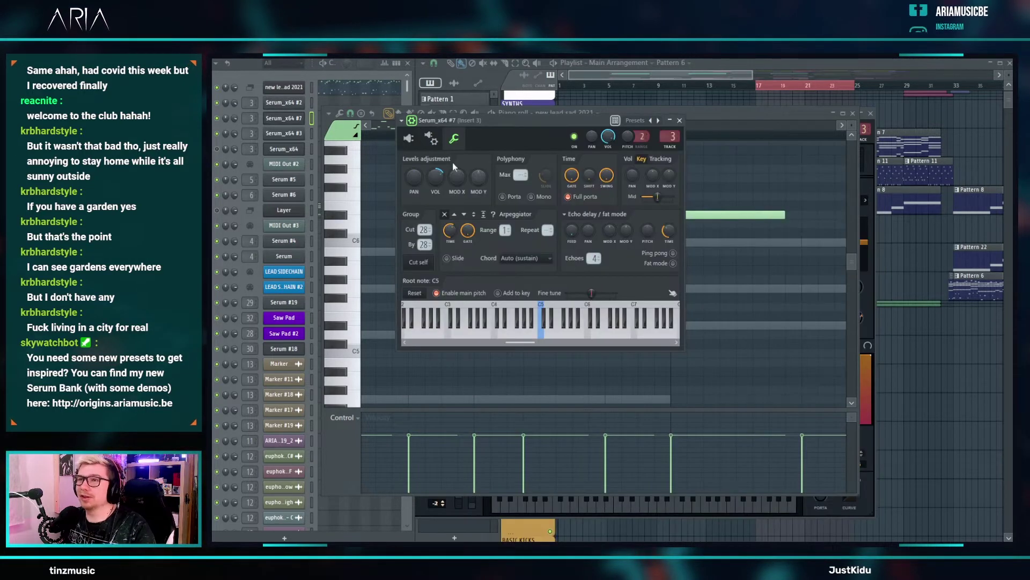
pyautogui.click(417, 140)
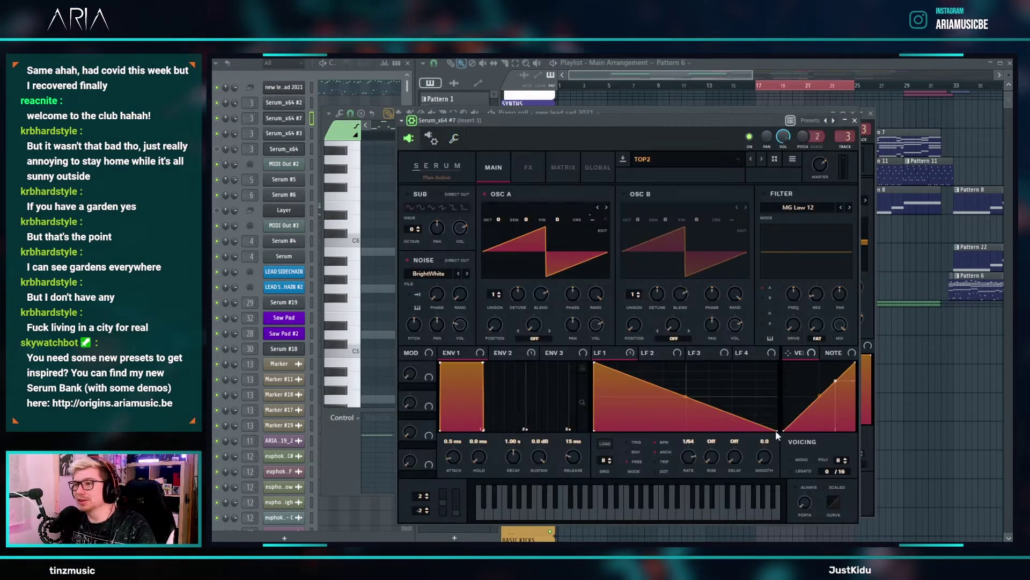
pyautogui.click(800, 459)
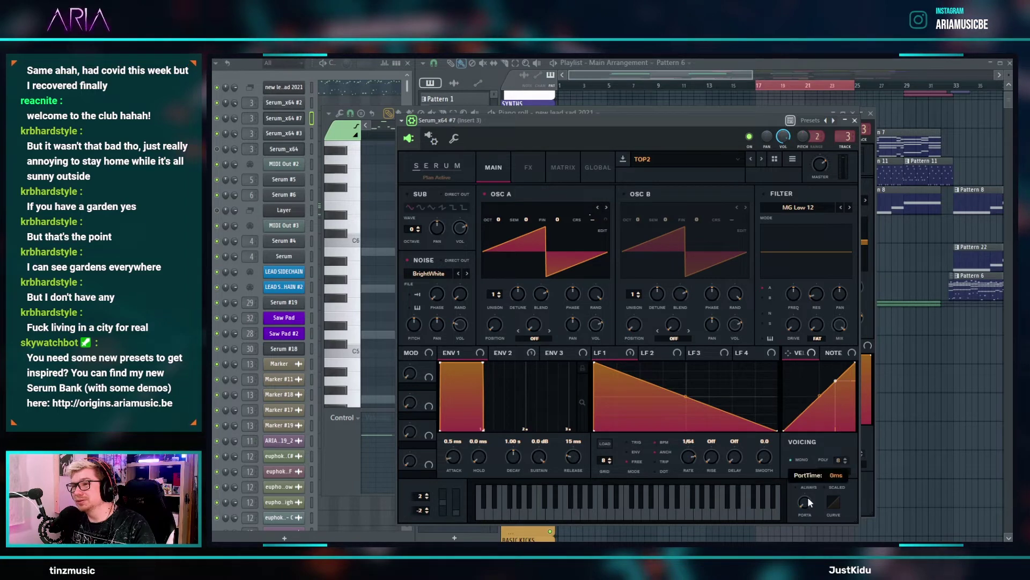
# - Enable mono and legato voicing in Serum_x64 #3 and move its window clear of the lower part of the piano roll
pyautogui.click(284, 133)
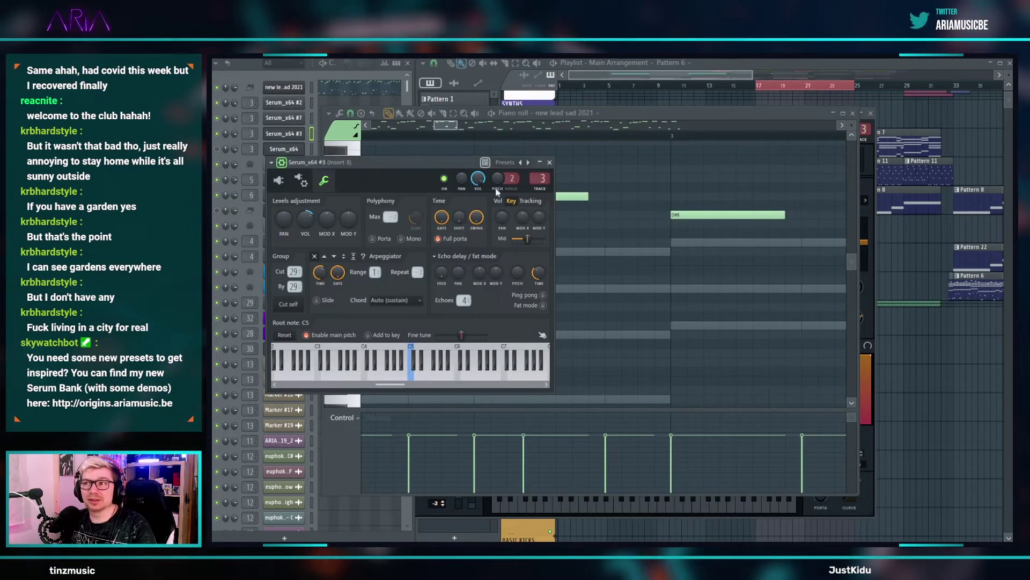
pyautogui.click(279, 180)
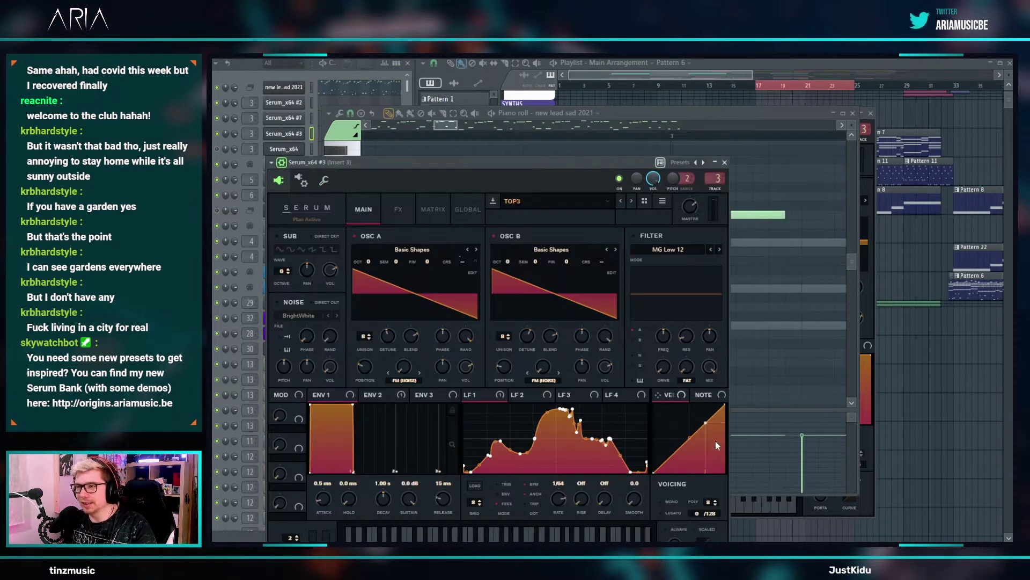
pyautogui.click(674, 512)
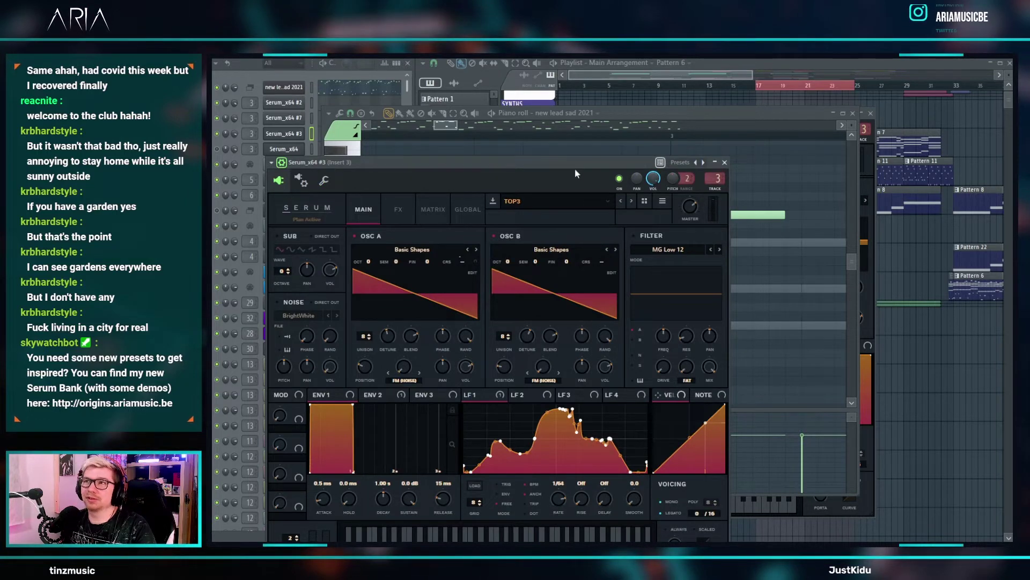
pyautogui.moveTo(574, 166); pyautogui.dragTo(607, 75)
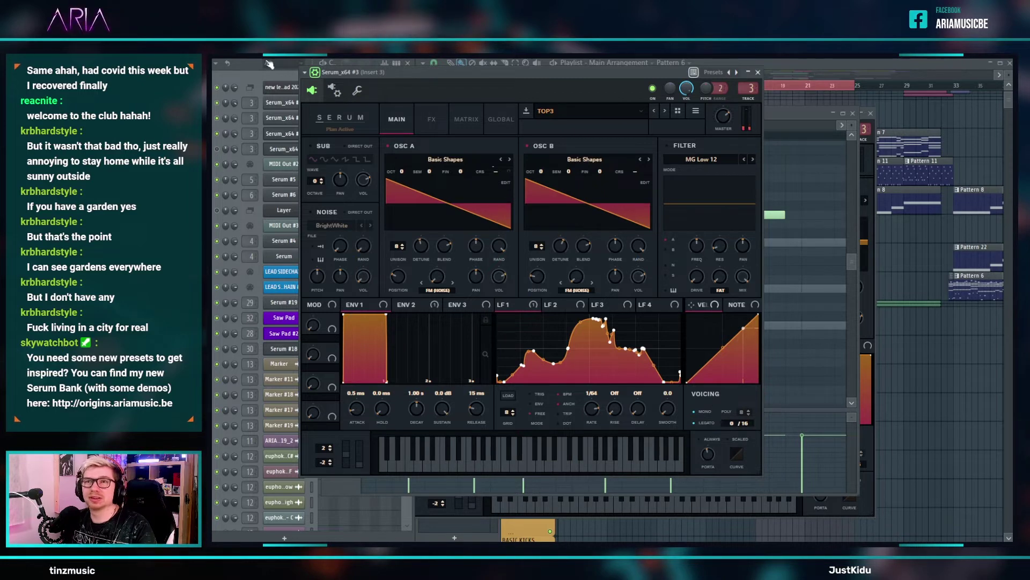
# - Replay the lead, then shorten the D#6 under the F6 before bar 3 and move it slightly earlier
pyautogui.press('space')
pyautogui.click(796, 312)
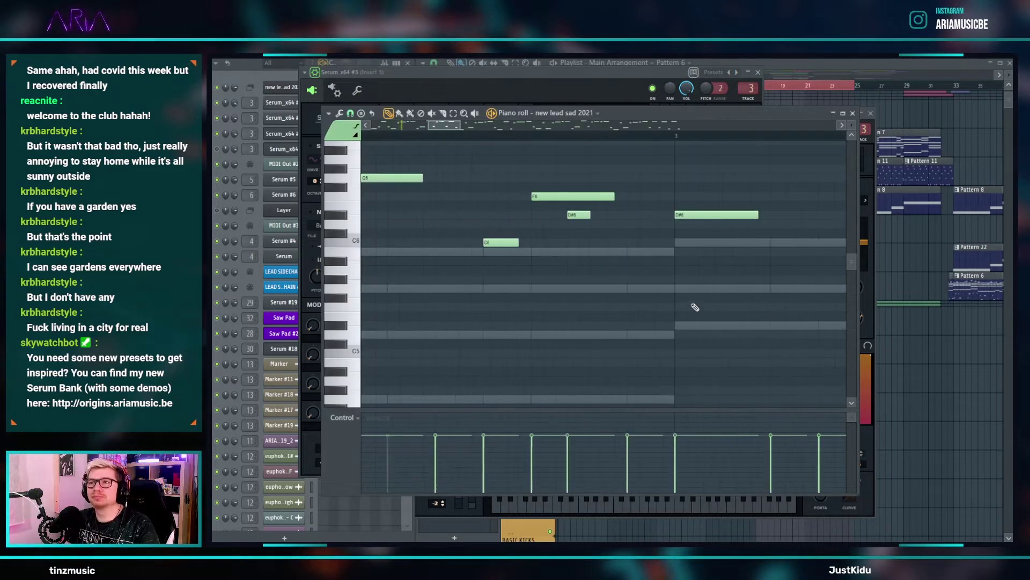
pyautogui.scroll(-3, 692, 306)
pyautogui.scroll(-2, 692, 307)
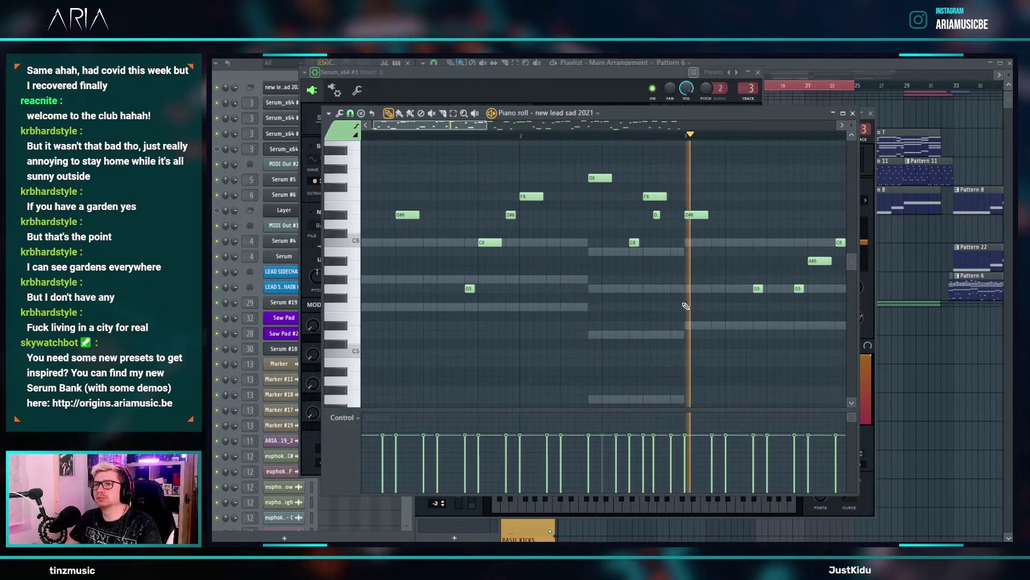
pyautogui.scroll(2, 697, 202)
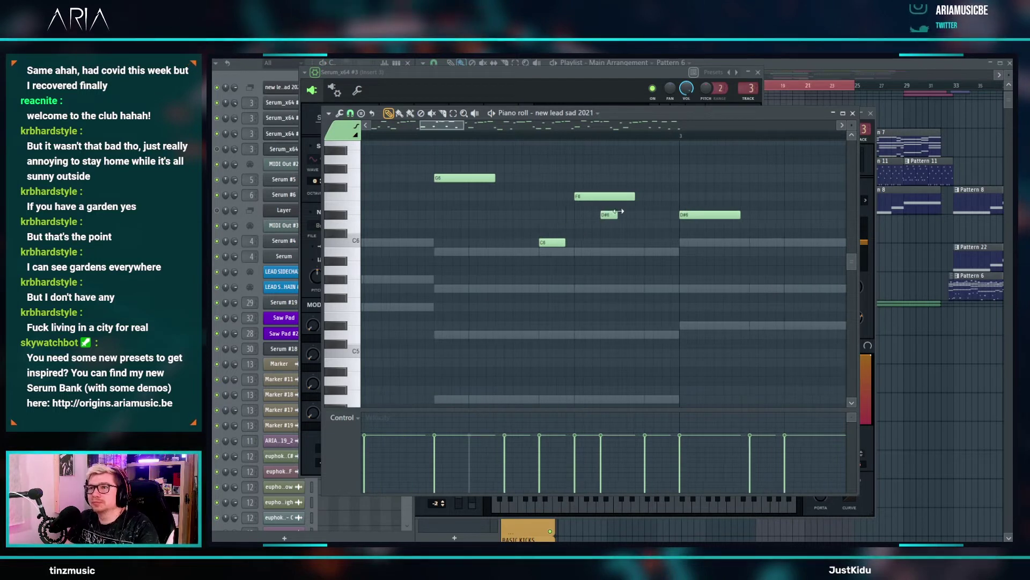
pyautogui.scroll(2, 606, 214)
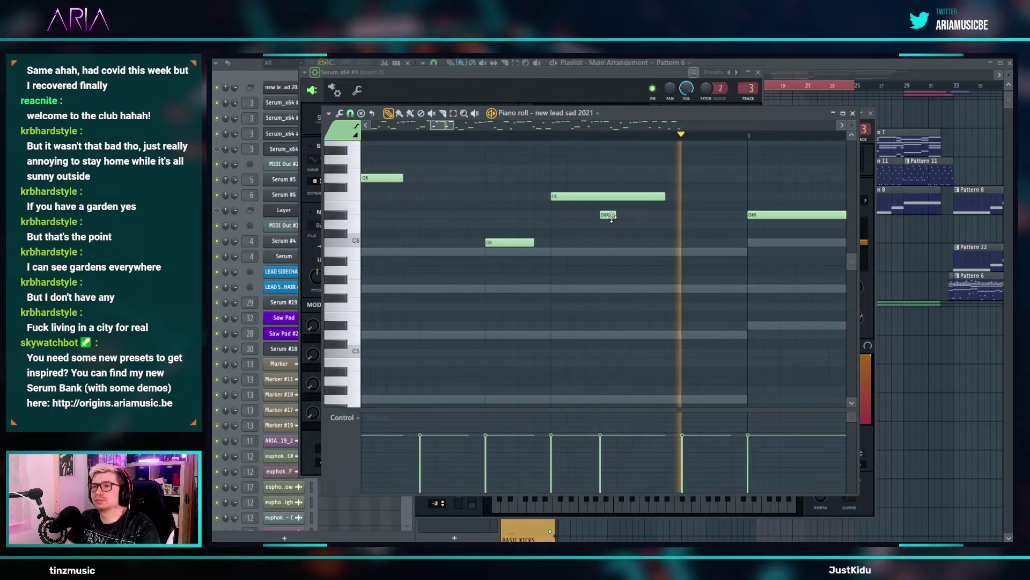
pyautogui.moveTo(611, 217); pyautogui.dragTo(595, 217)
pyautogui.press('space')
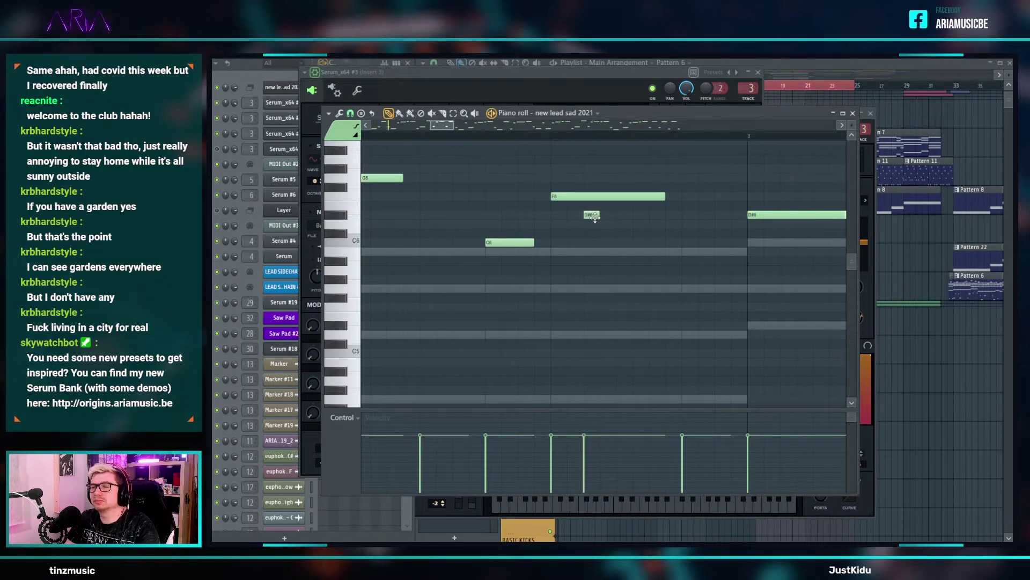
# - Add a second short D#6 under the end of the long F6 and replay the phrase
pyautogui.click(634, 216)
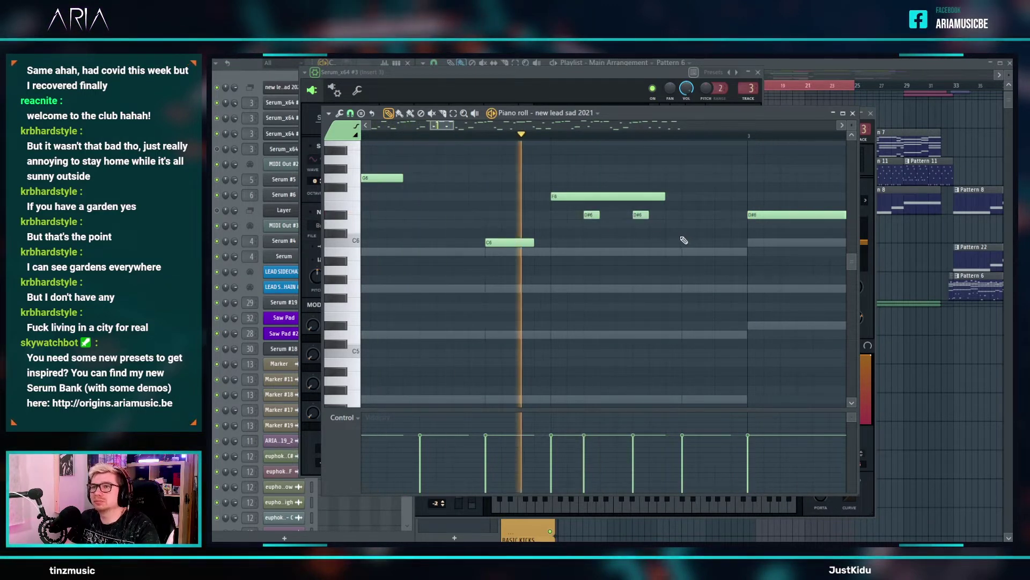
pyautogui.press('space')
pyautogui.rightClick(644, 215)
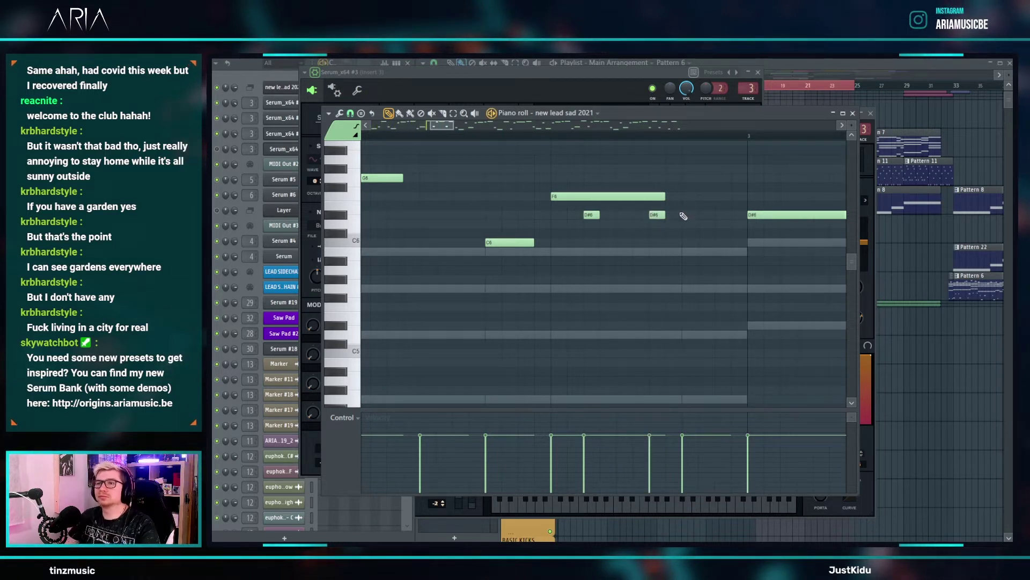
pyautogui.press('space')
pyautogui.press('space')
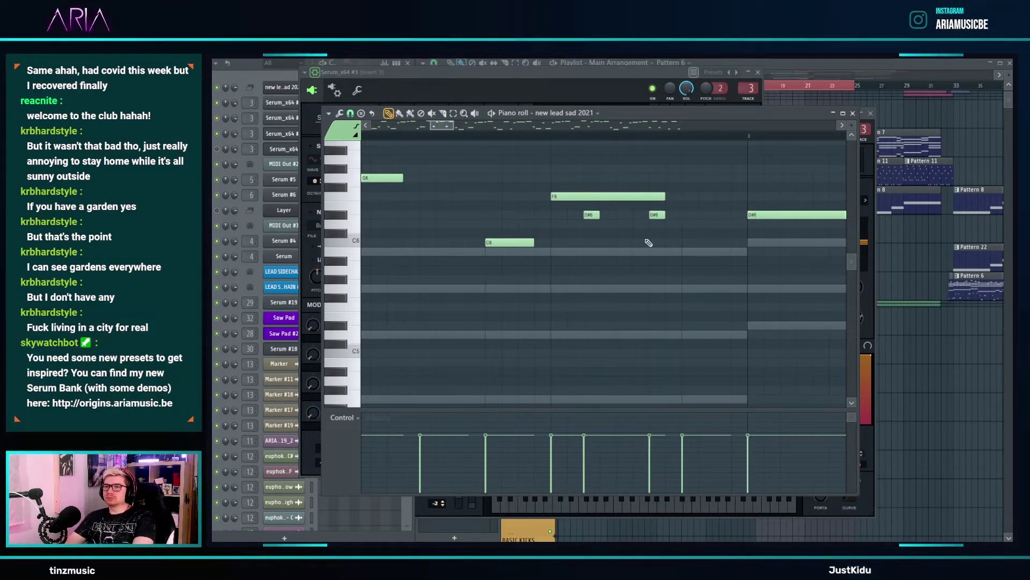
# - Change the piano roll's snap resolution and move the first short D#6 under the long F6 slightly earlier
pyautogui.click(349, 113)
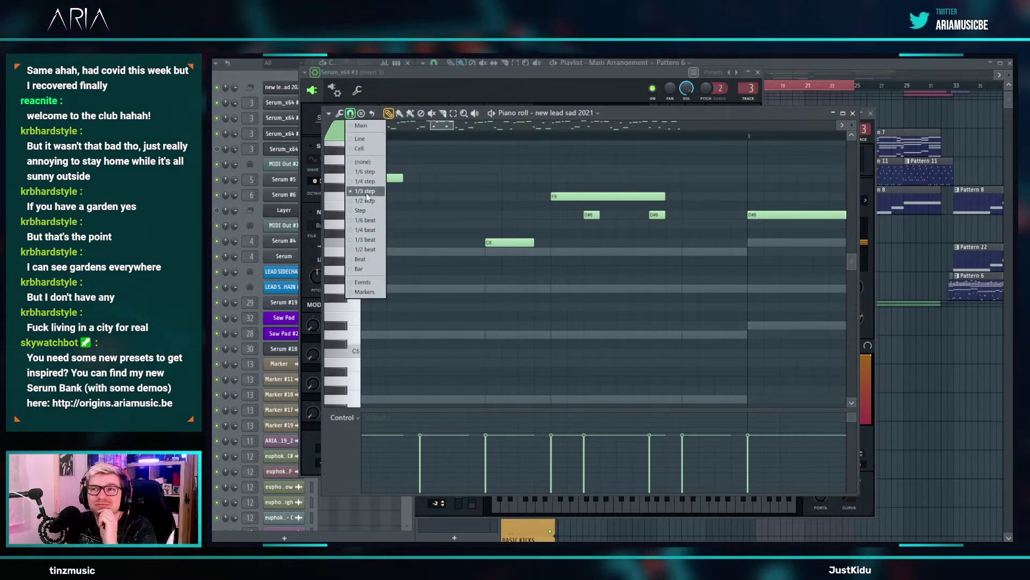
pyautogui.click(371, 230)
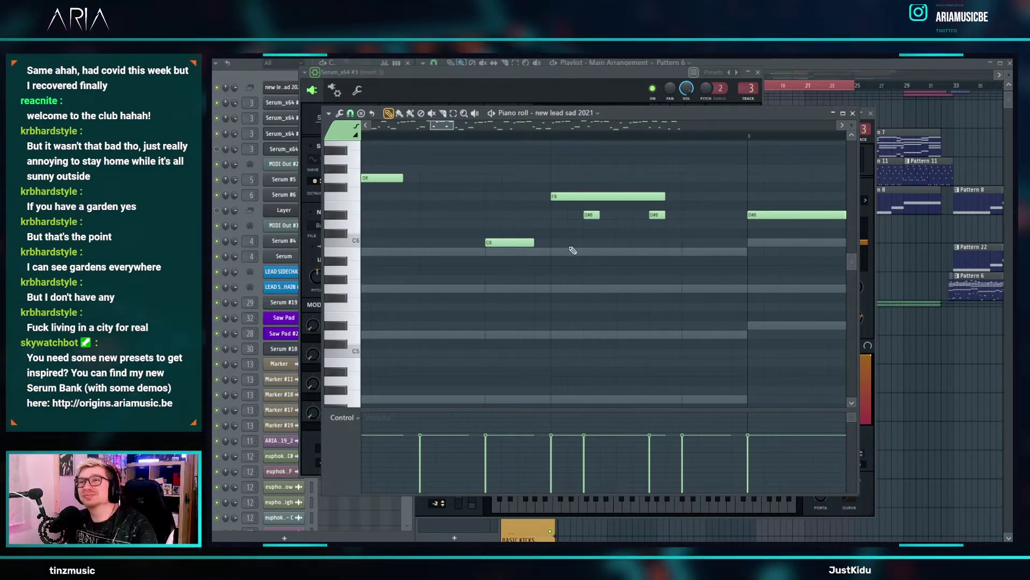
pyautogui.moveTo(589, 214); pyautogui.dragTo(586, 214)
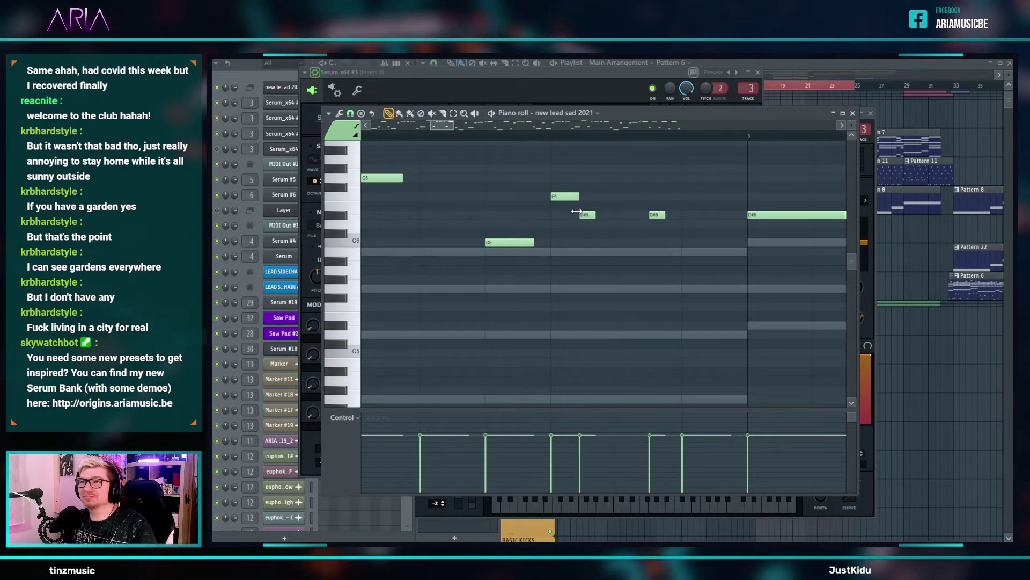
# - Try splitting the long F6 into two around the first D#6, lengthening the second F6 to meet the second D#6, and play the phrase
pyautogui.moveTo(567, 197); pyautogui.dragTo(775, 237)
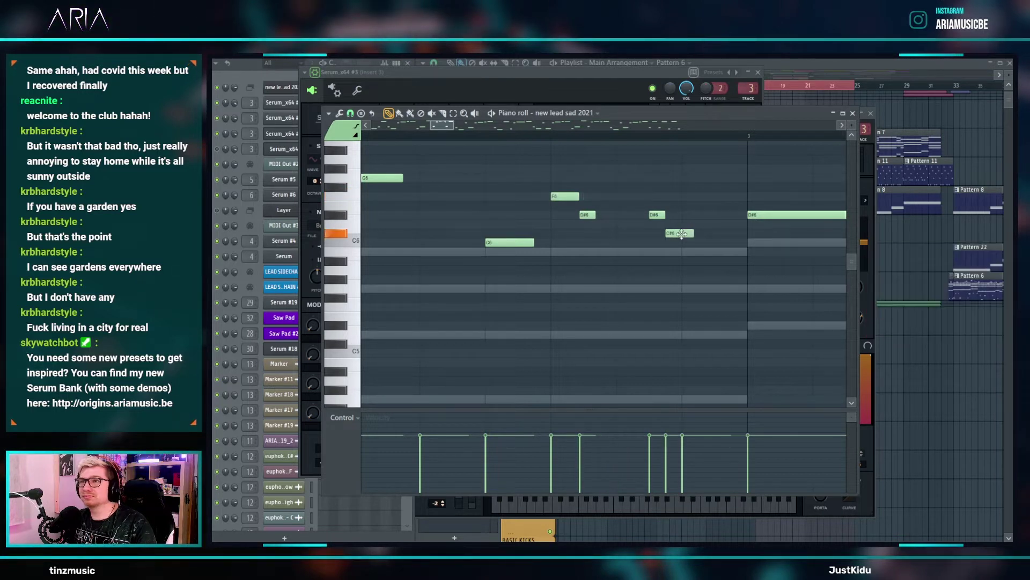
pyautogui.moveTo(682, 234); pyautogui.dragTo(628, 198)
pyautogui.press('space')
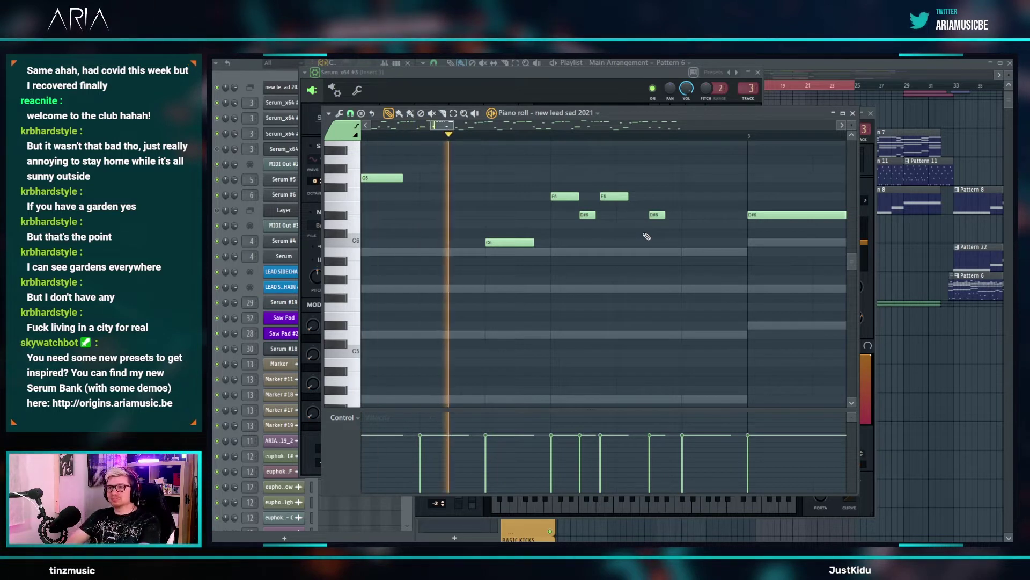
pyautogui.press('space')
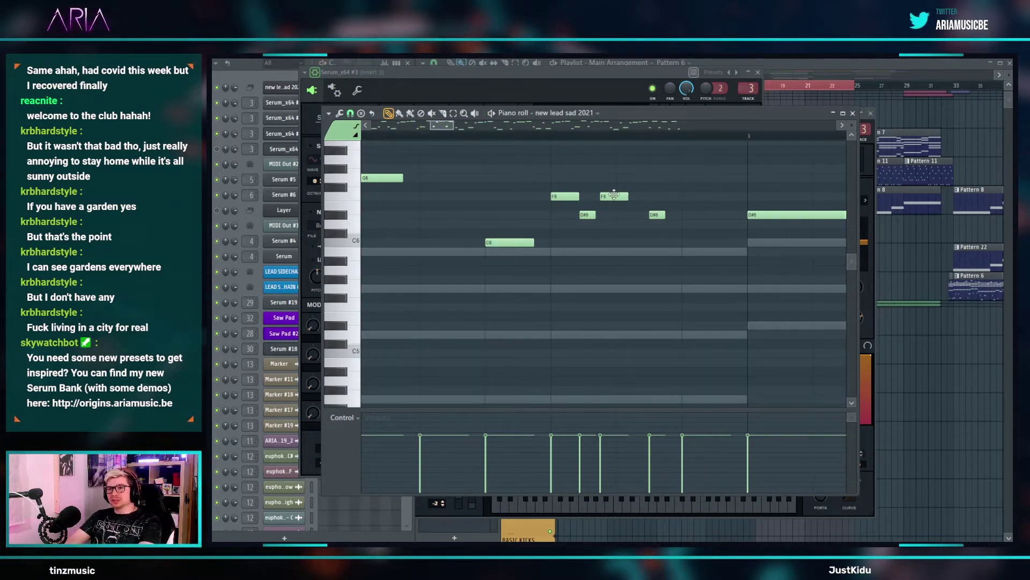
pyautogui.moveTo(624, 196); pyautogui.dragTo(644, 197)
pyautogui.press('space')
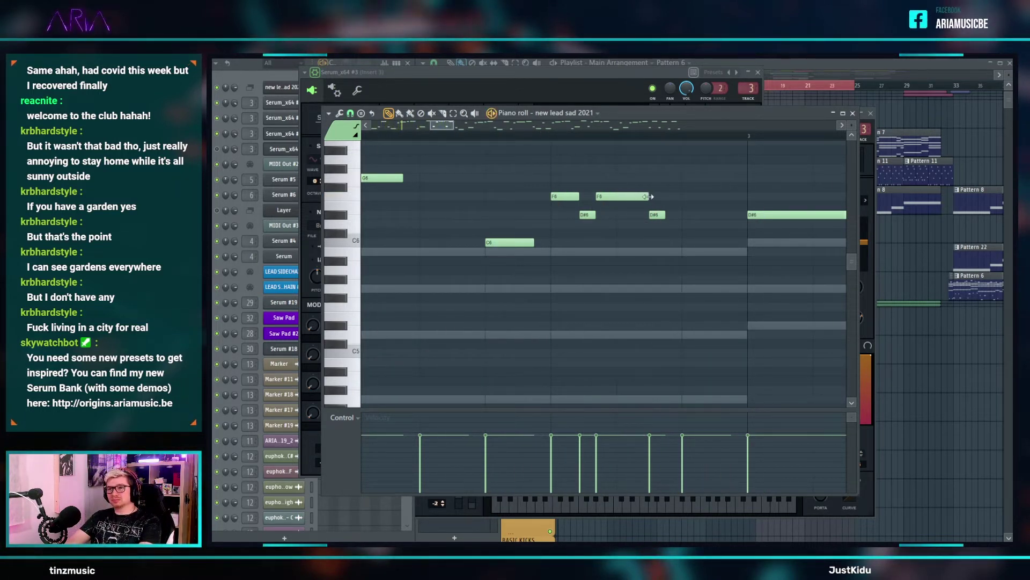
pyautogui.press('space')
# - Delete the second F6, extend the first F6 across the gap and remove the second short D#6, replaying the phrase
pyautogui.rightClick(601, 202)
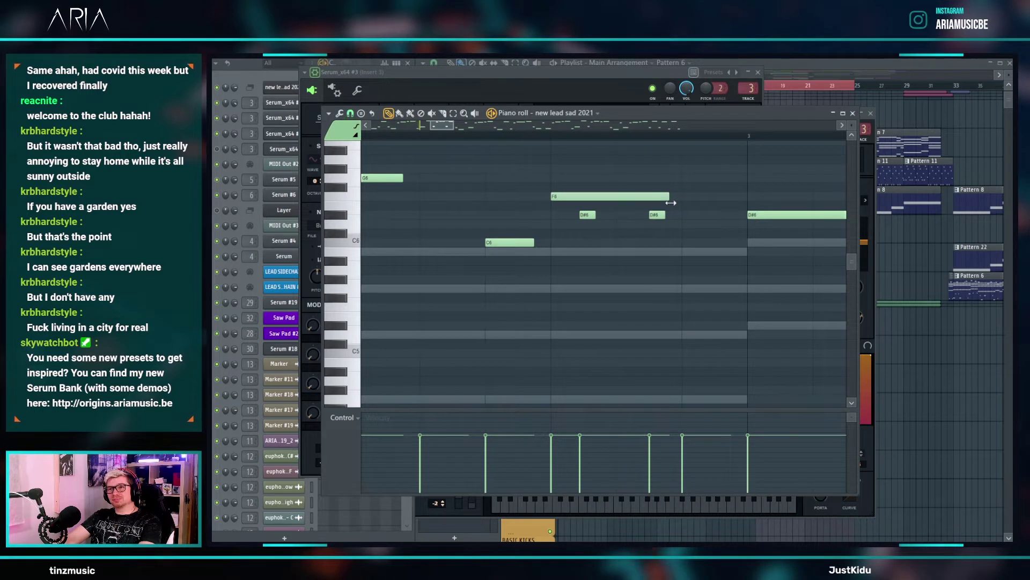
pyautogui.press('space')
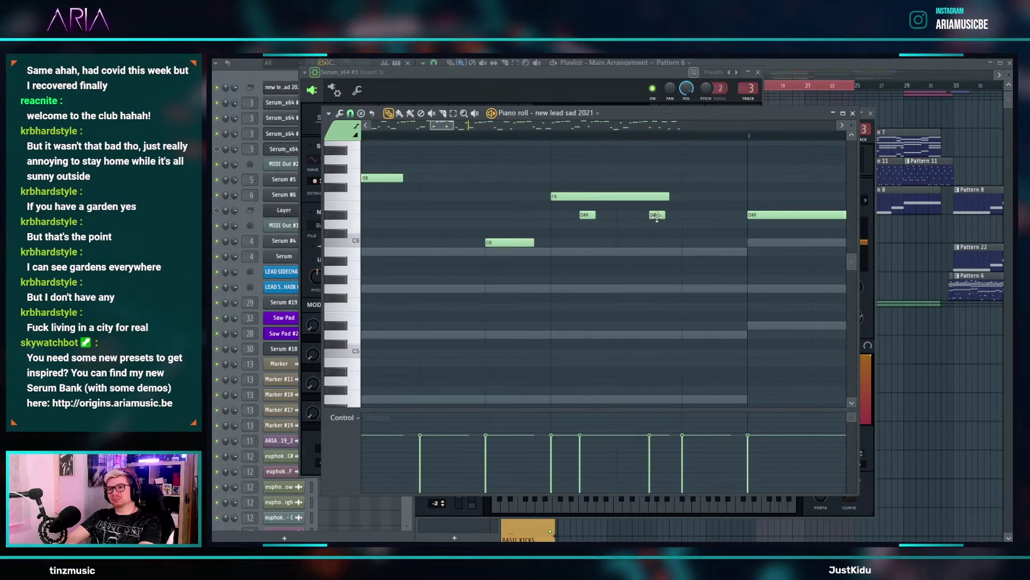
pyautogui.press('space')
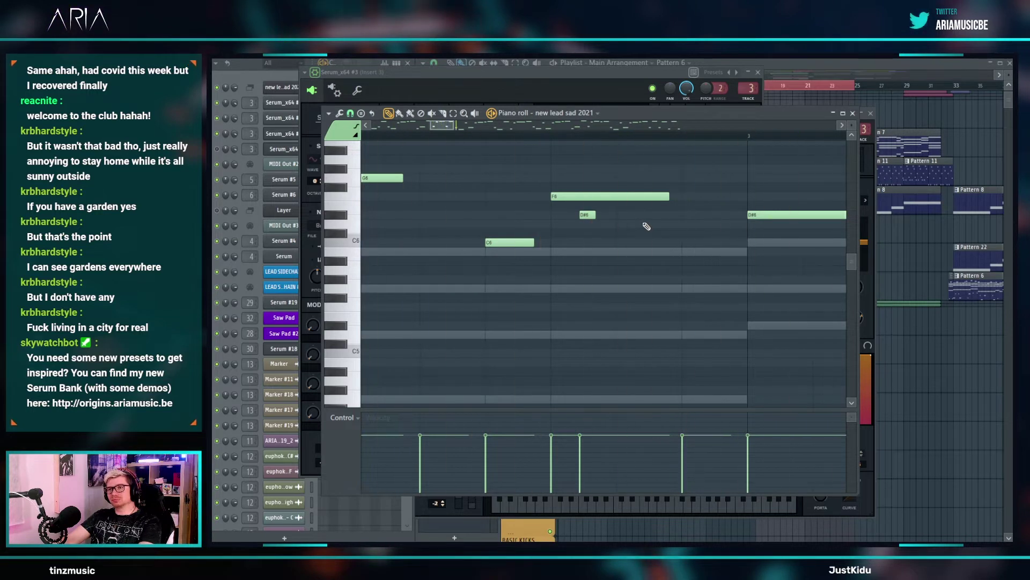
# - Open the Serum_x64 lead layer and look through its preset banks during playback
pyautogui.click(261, 156)
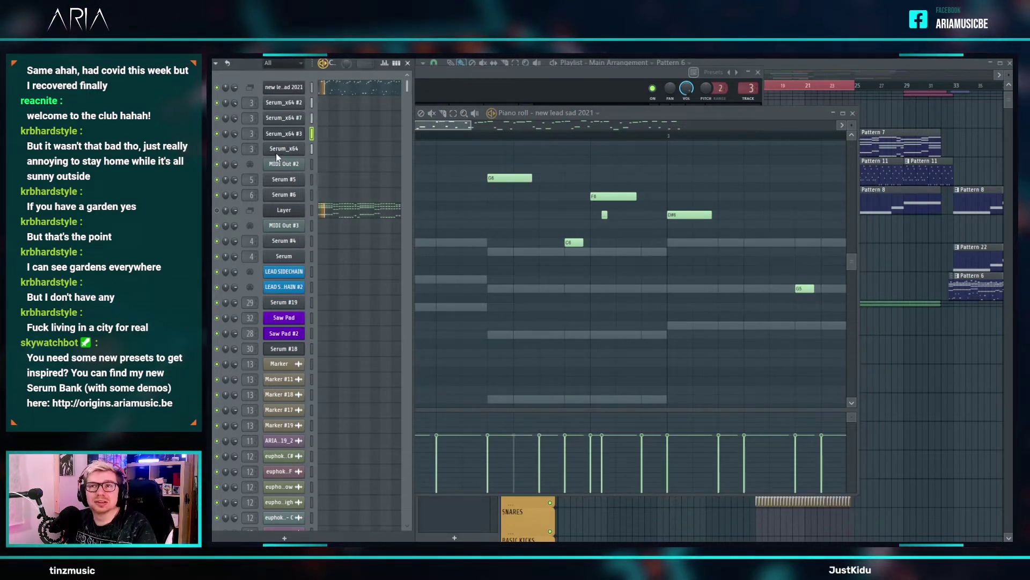
pyautogui.click(276, 153)
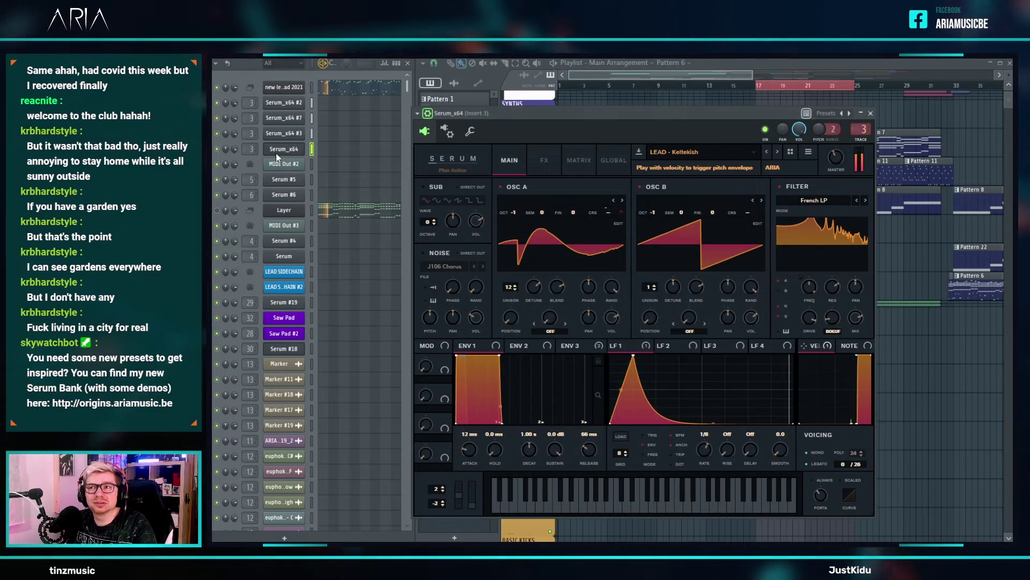
pyautogui.click(685, 153)
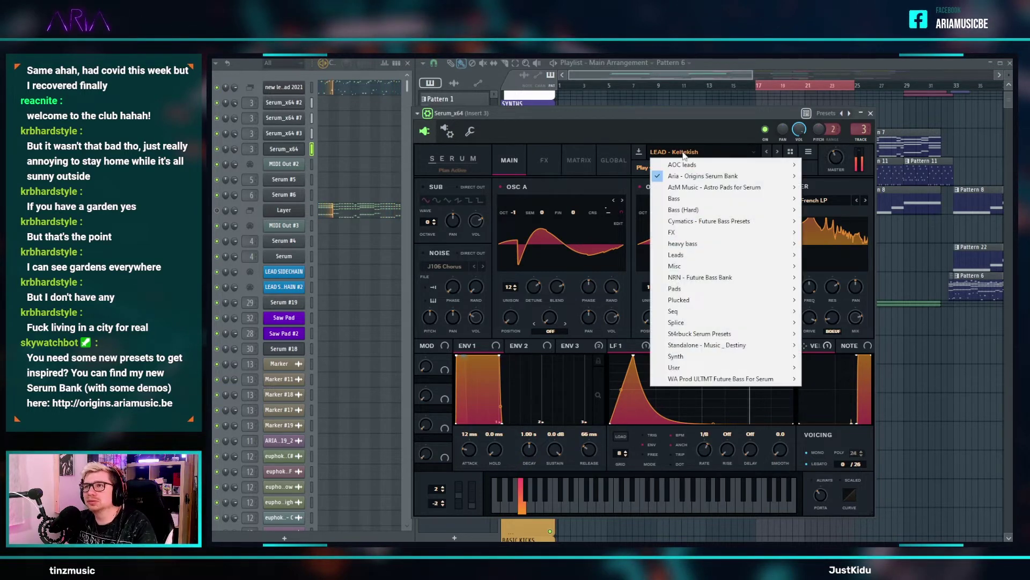
pyautogui.moveTo(703, 180)
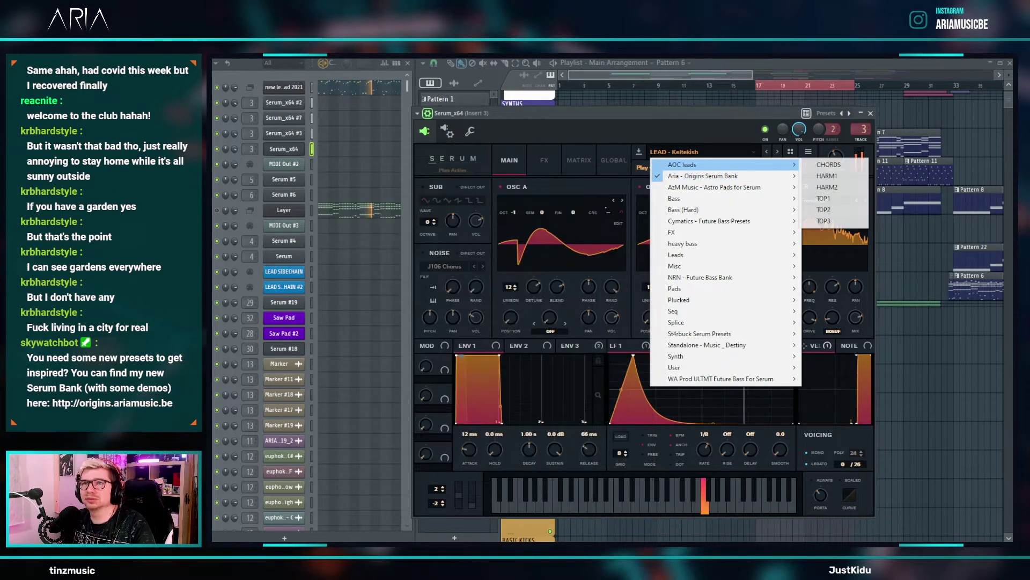
pyautogui.press('space')
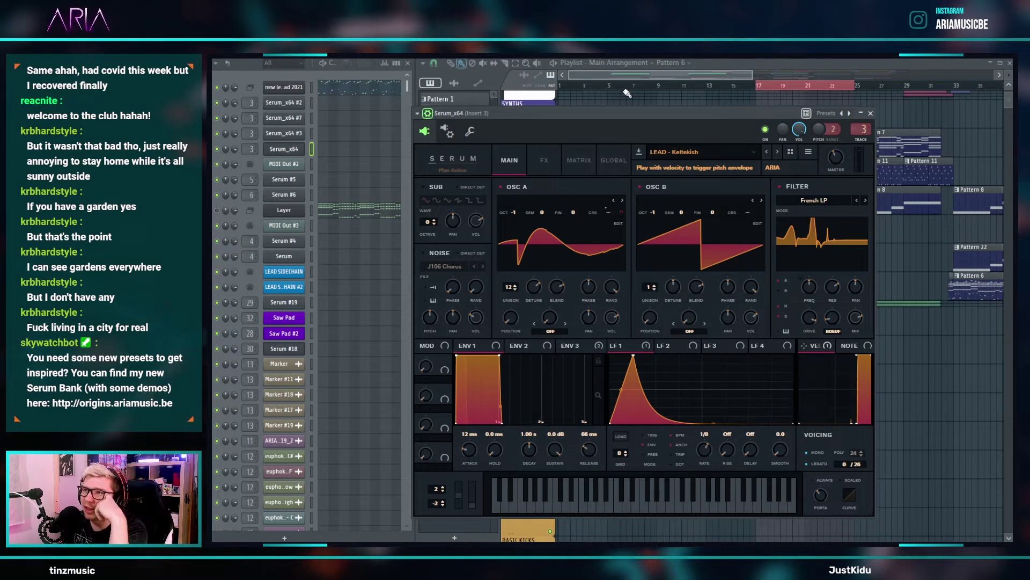
# - Initialise the Serum_x64 patch and load the SYNTH - Theme Init preset from the Aria - Origins Serum Bank
pyautogui.click(808, 155)
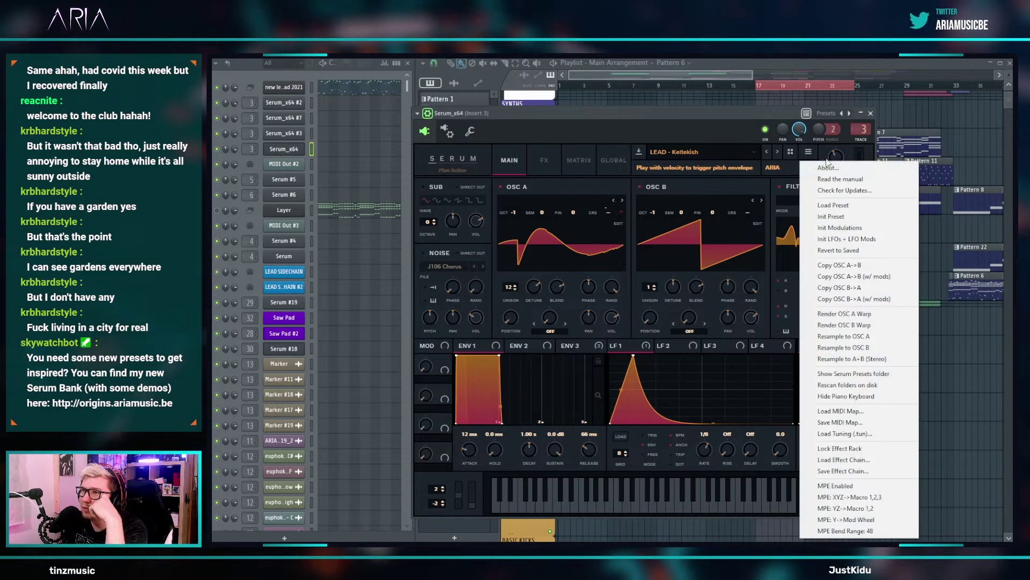
pyautogui.click(846, 212)
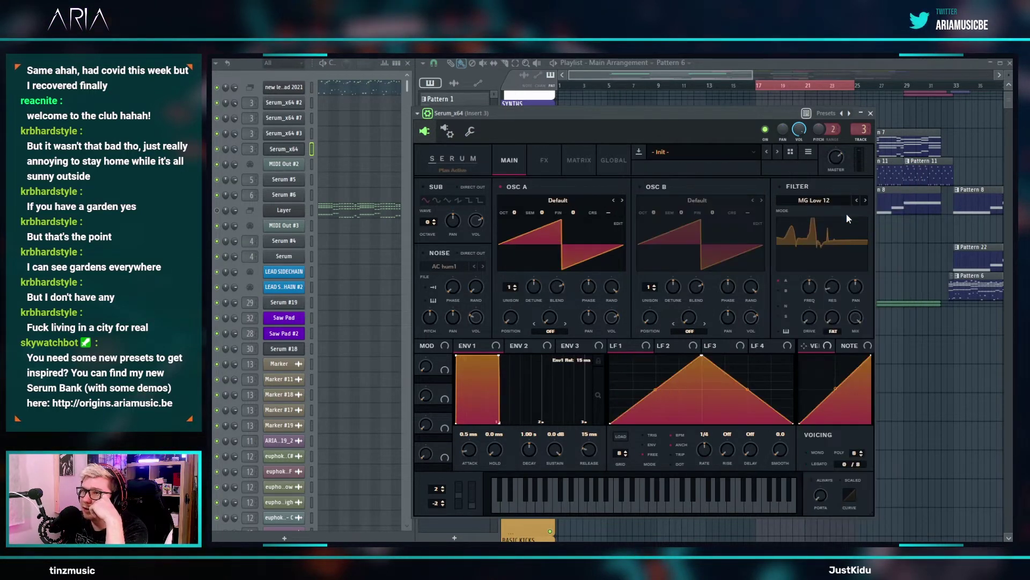
pyautogui.click(666, 151)
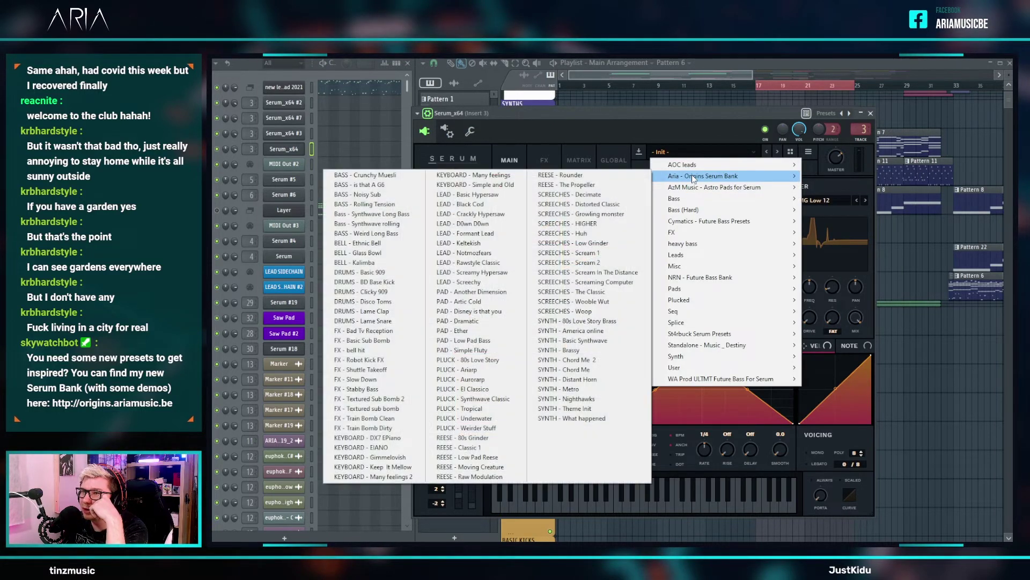
pyautogui.click(607, 408)
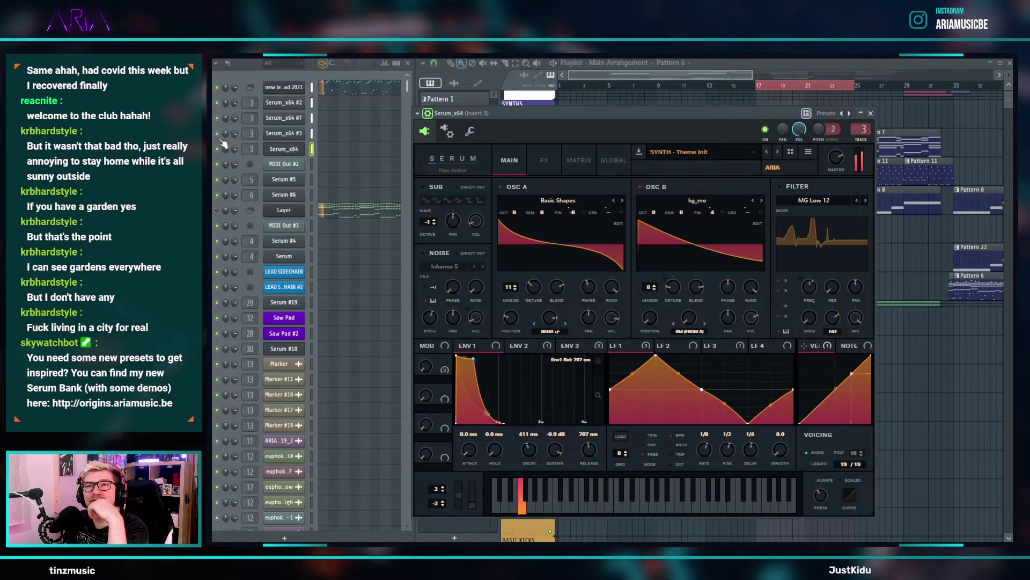
# - Mute the Serum_x64 #2, #7 and #3 layers and play the lead with only Serum_x64, shifting its window aside
pyautogui.press('space')
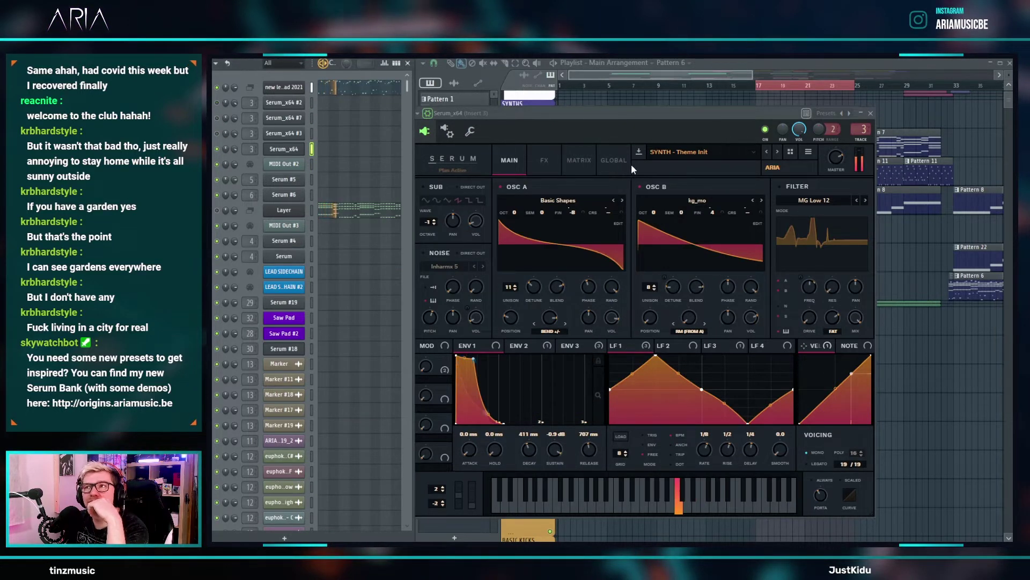
pyautogui.moveTo(675, 119); pyautogui.dragTo(705, 106)
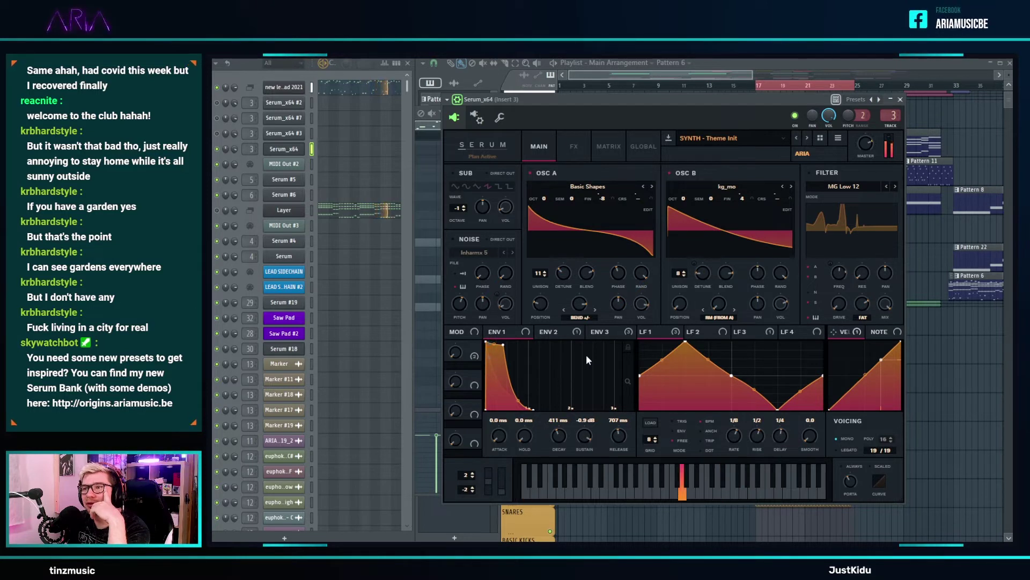
# - Shorten LFO 1's rise with its delay off, and lower oscillator A's detune and set its unison to 1 voice
pyautogui.moveTo(765, 443); pyautogui.dragTo(784, 507)
pyautogui.moveTo(762, 438); pyautogui.dragTo(762, 413)
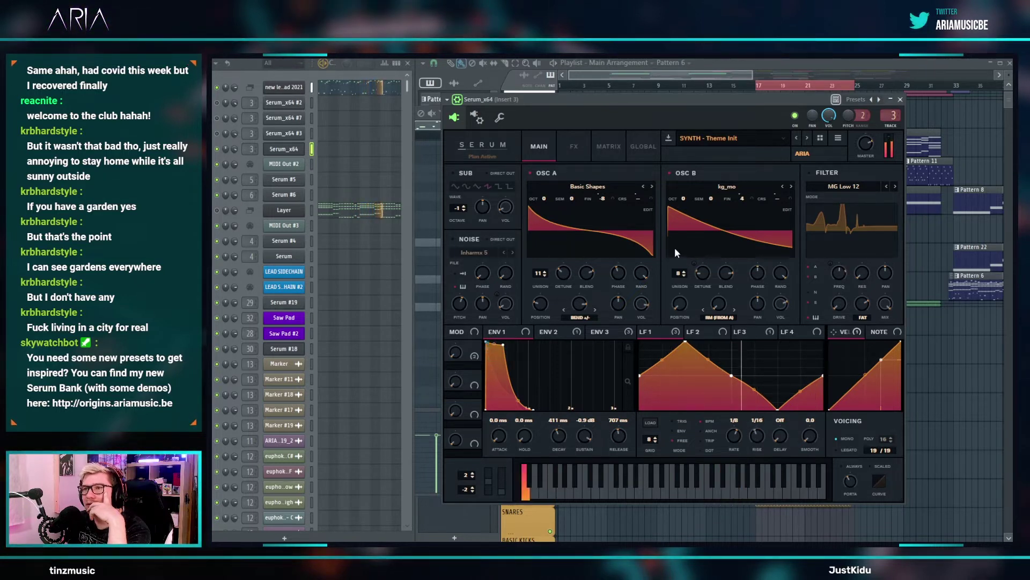
pyautogui.moveTo(563, 275); pyautogui.dragTo(564, 313)
pyautogui.moveTo(540, 276); pyautogui.dragTo(555, 341)
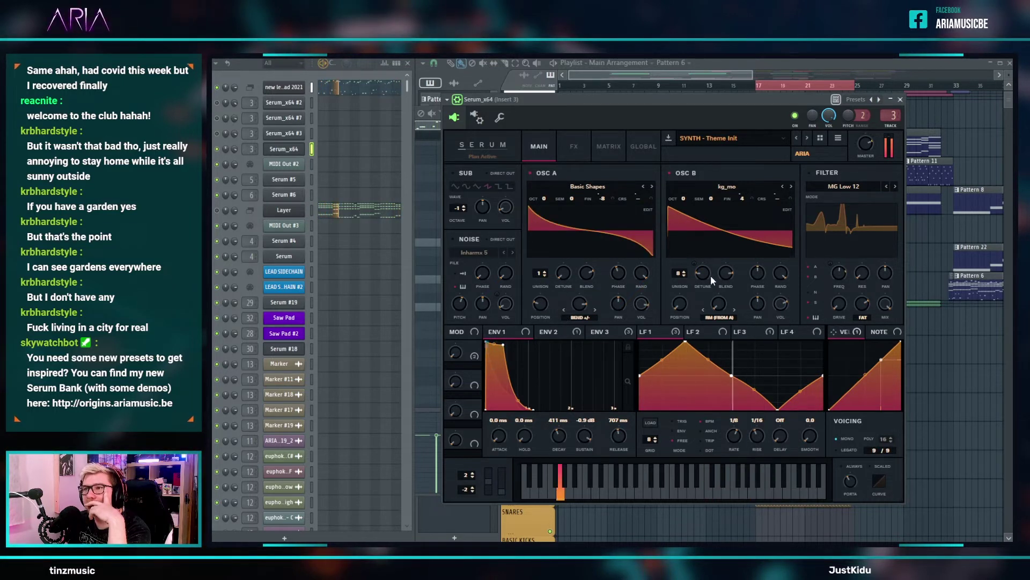
# - Disable the Reverb and Delay effects in Serum_x64, keeping only Chorus
pyautogui.click(578, 145)
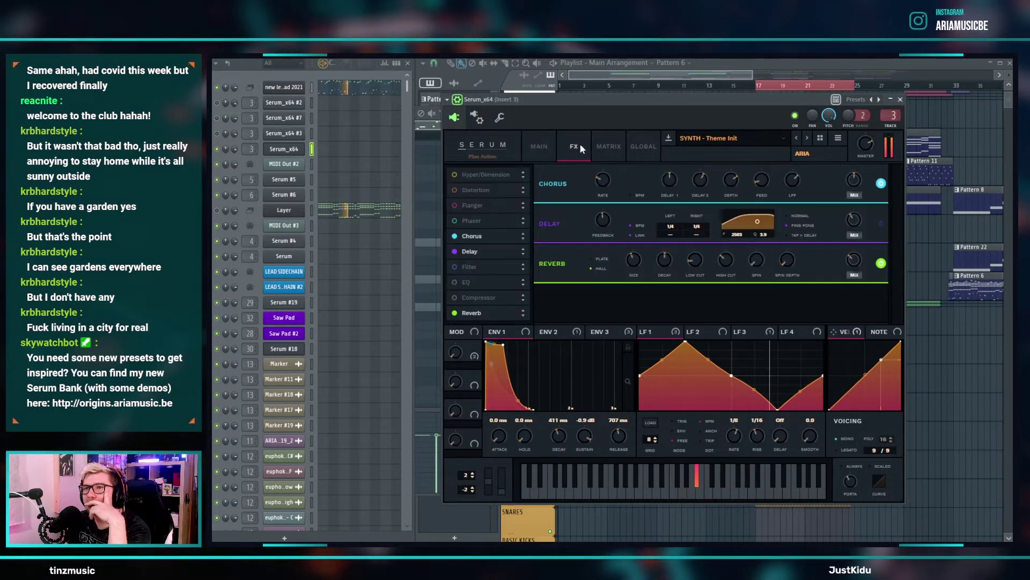
pyautogui.click(458, 311)
pyautogui.click(455, 250)
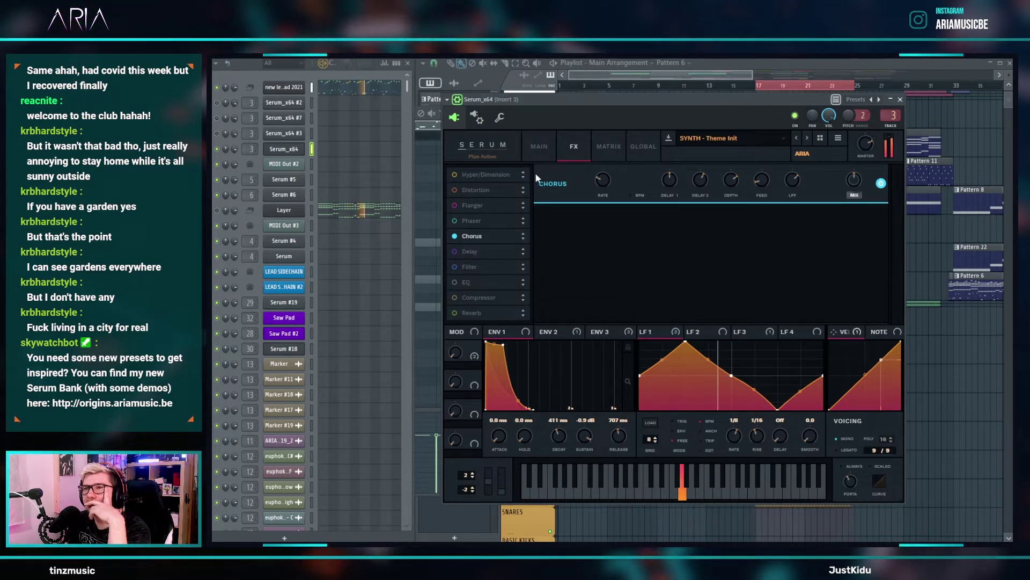
# - Reshape LFO 4 into a falling ramp and assign it to the fine tuning of oscillators A and B
pyautogui.click(544, 148)
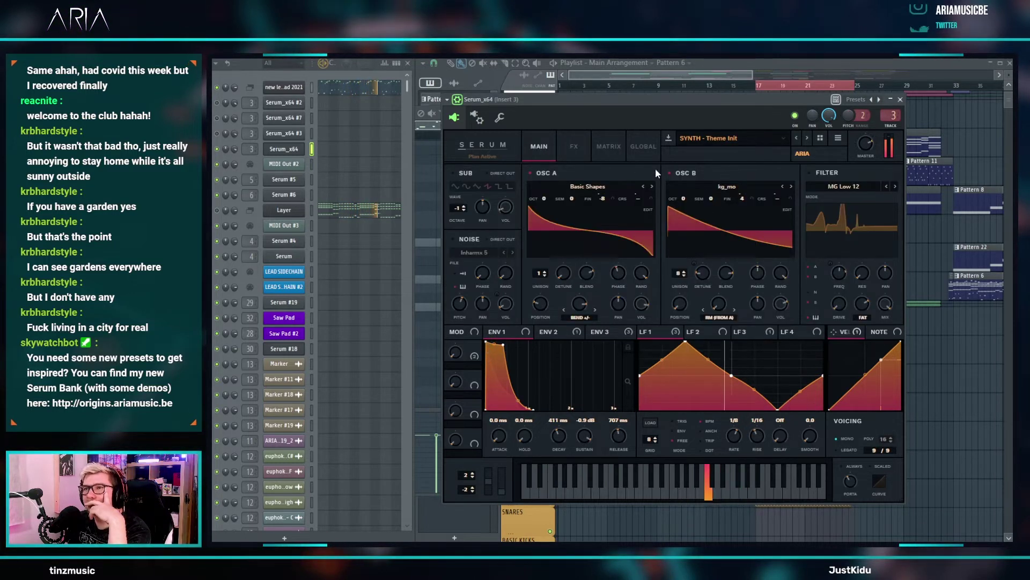
pyautogui.click(747, 331)
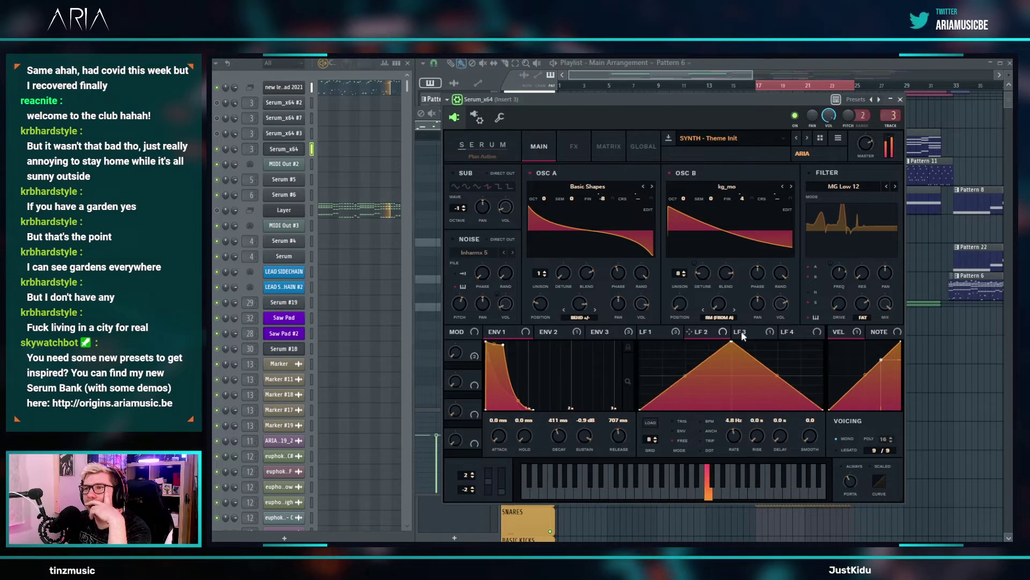
pyautogui.click(787, 331)
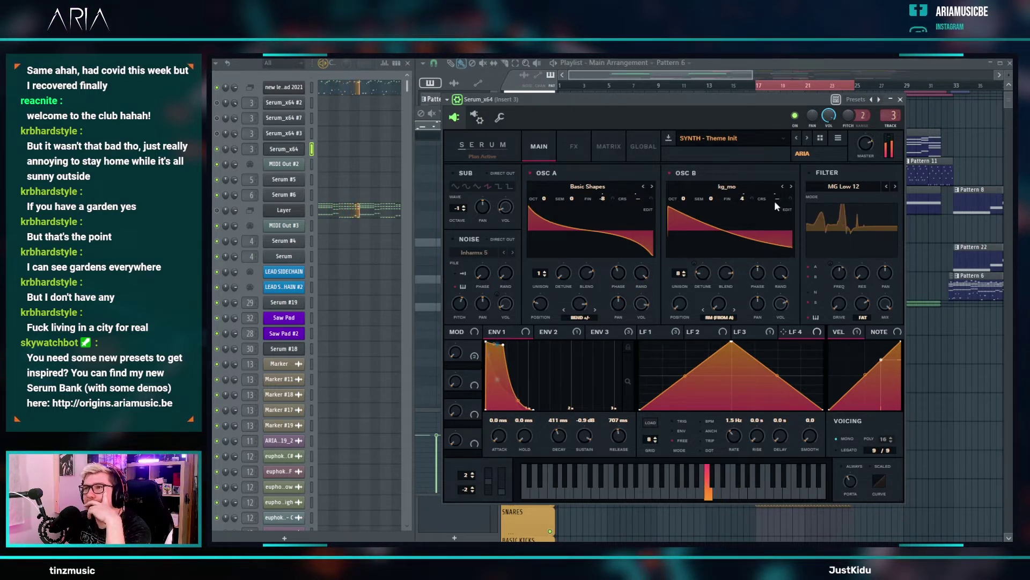
pyautogui.press('space')
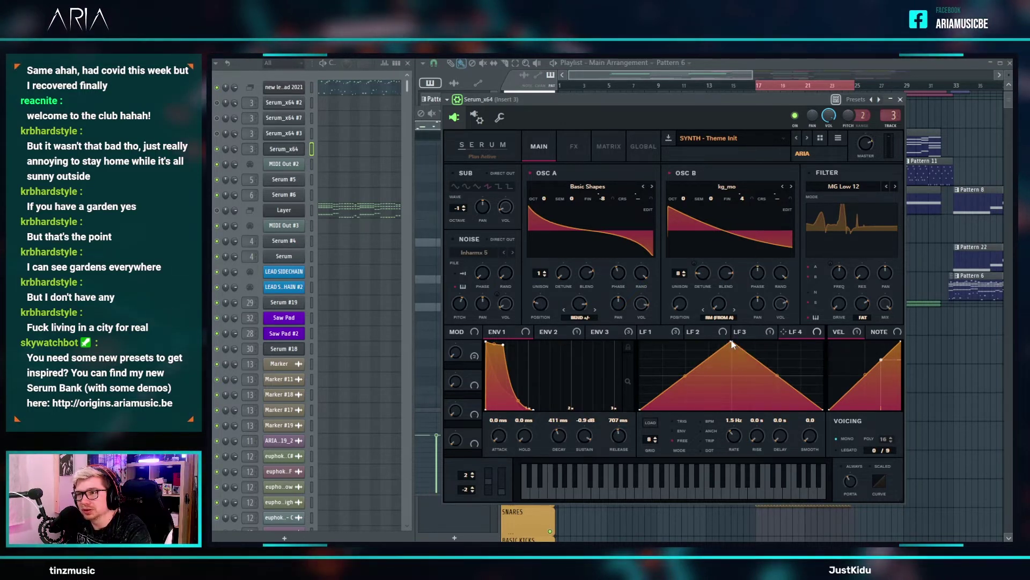
pyautogui.moveTo(732, 344); pyautogui.dragTo(640, 317)
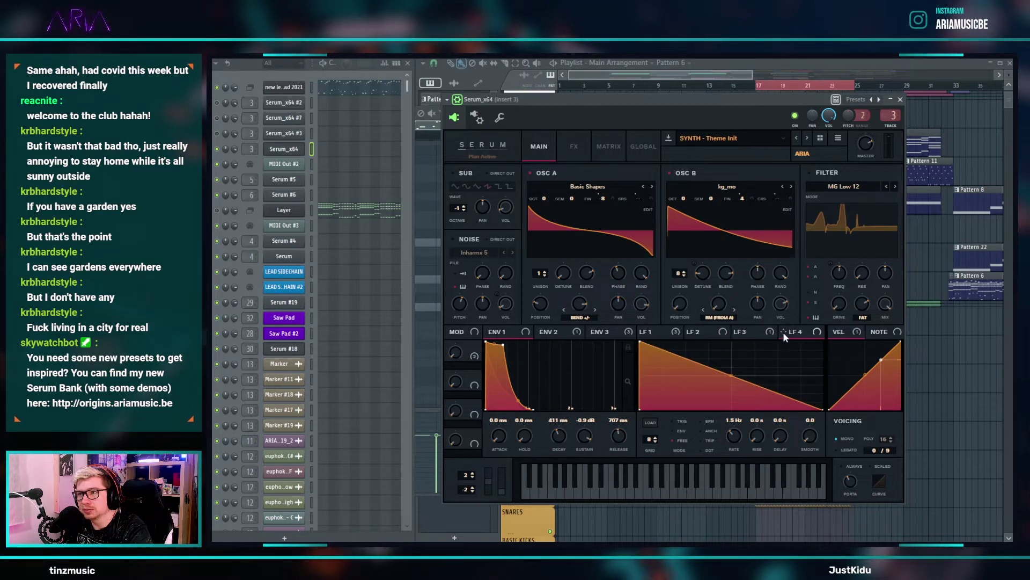
pyautogui.moveTo(783, 331); pyautogui.dragTo(598, 198)
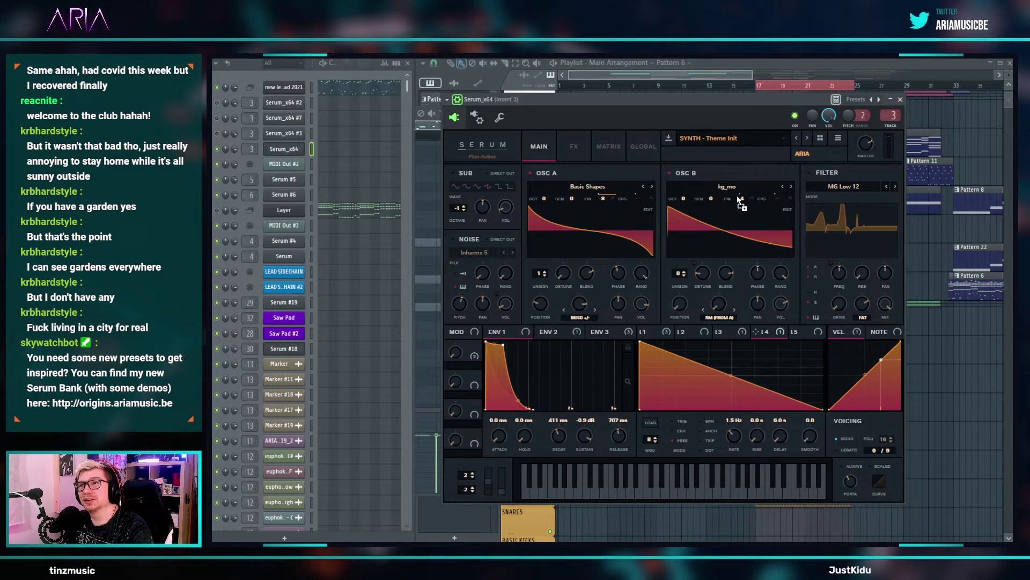
# - Lower the LFO 4 modulation amounts on A Fine and B Fine in the modulation matrix and replay the lead
pyautogui.click(608, 147)
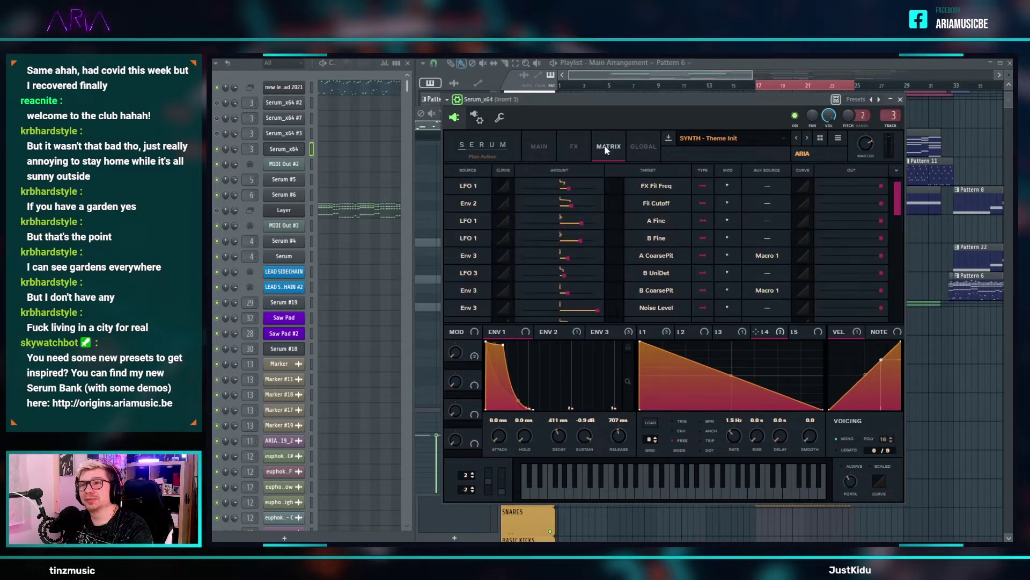
pyautogui.scroll(-5, 595, 236)
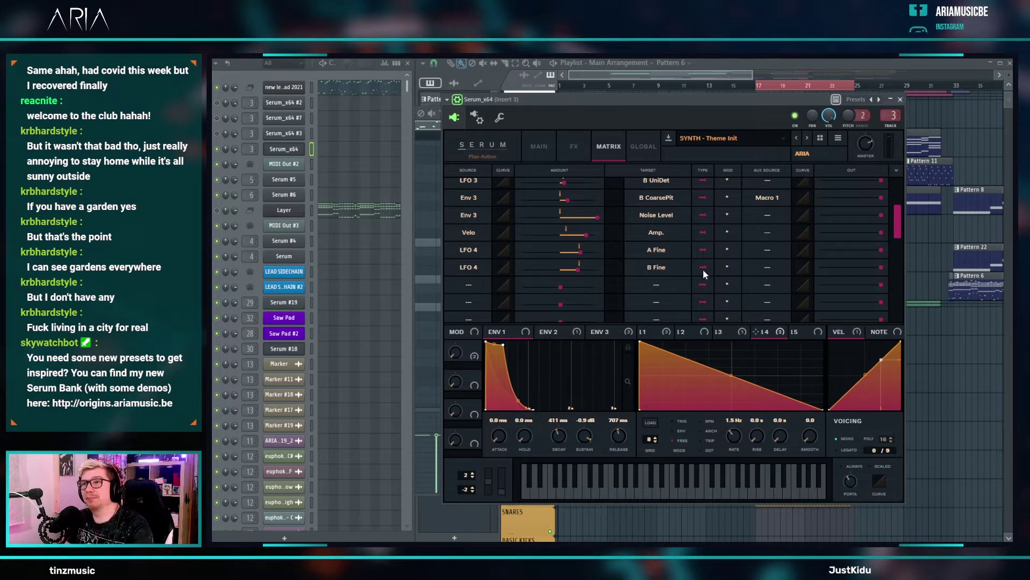
pyautogui.moveTo(581, 252); pyautogui.dragTo(570, 257)
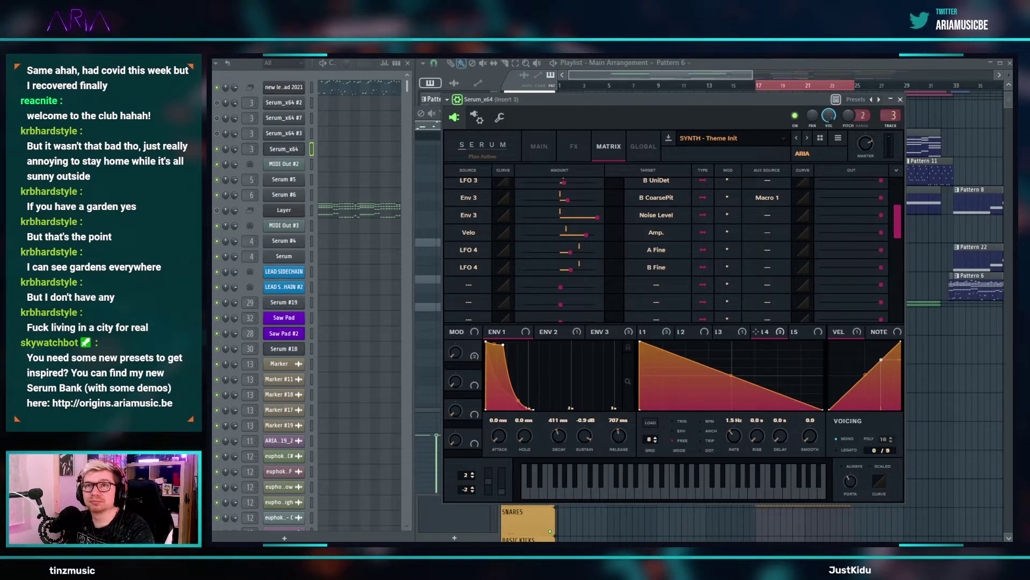
pyautogui.press('space')
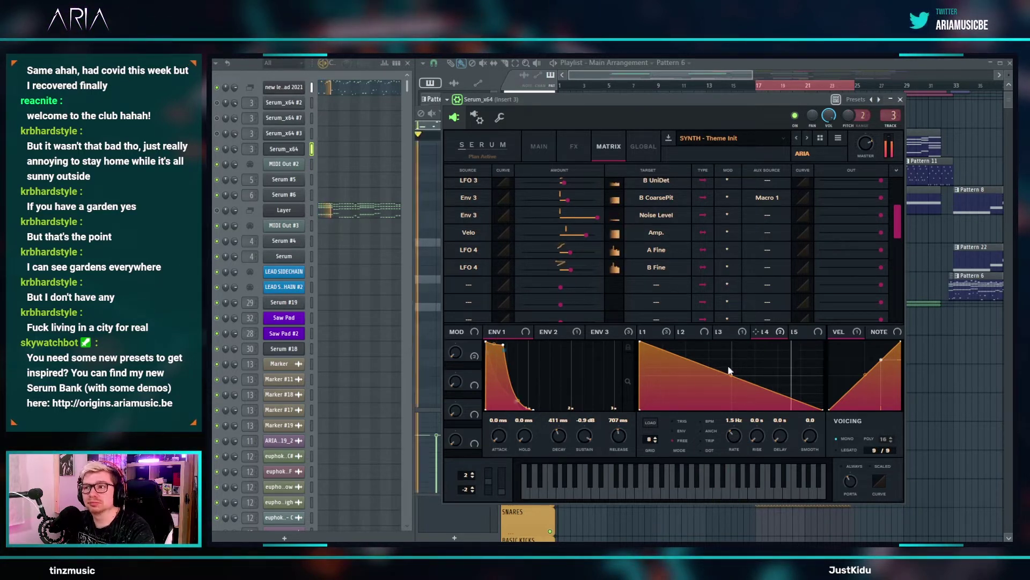
# - Sync LFO 4 to the tempo at a 1/64 rate and raise its modulation amounts on A Fine and B Fine
pyautogui.moveTo(740, 436); pyautogui.dragTo(750, 397)
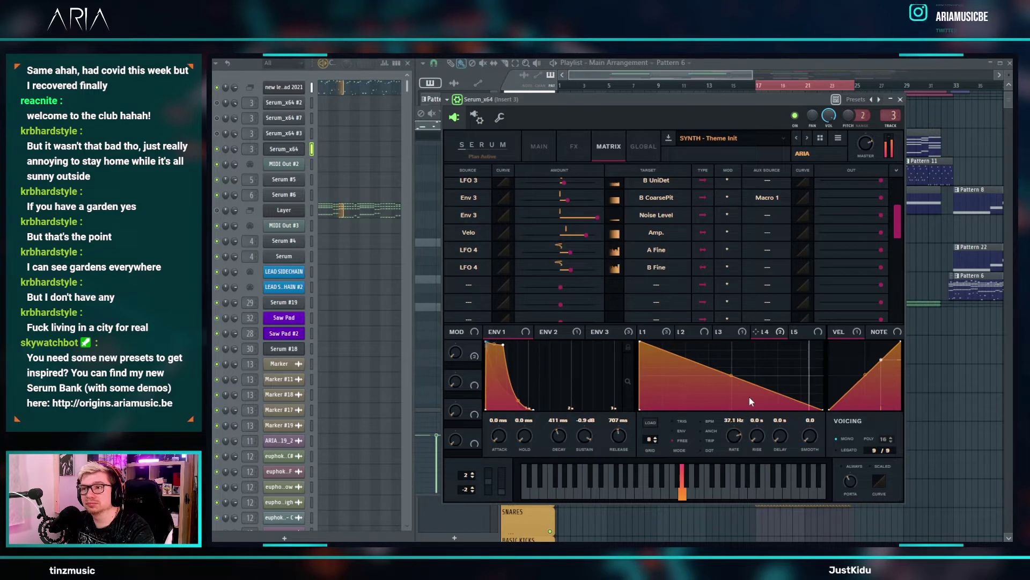
pyautogui.click(706, 423)
pyautogui.moveTo(733, 447); pyautogui.dragTo(737, 431)
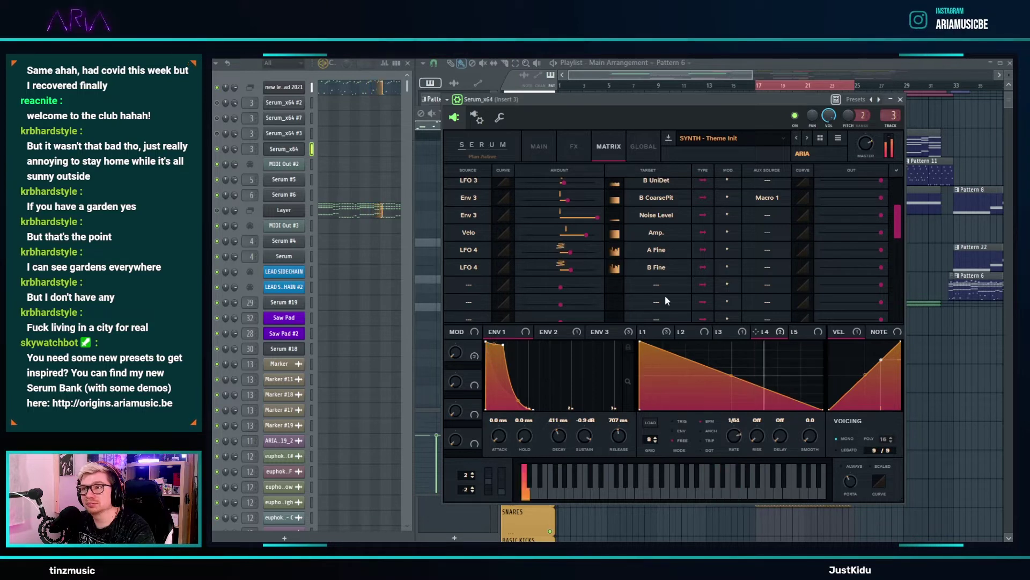
pyautogui.moveTo(570, 269)
pyautogui.mouseDown()
pyautogui.moveTo(597, 270)
pyautogui.moveTo(571, 251)
pyautogui.moveTo(623, 255)
pyautogui.moveTo(623, 274)
pyautogui.moveTo(601, 276)
pyautogui.moveTo(585, 252)
pyautogui.moveTo(584, 271)
pyautogui.moveTo(583, 254)
pyautogui.mouseUp()
# - Set LFO 1's rate to 1/8 and turn its rise off
pyautogui.click(540, 146)
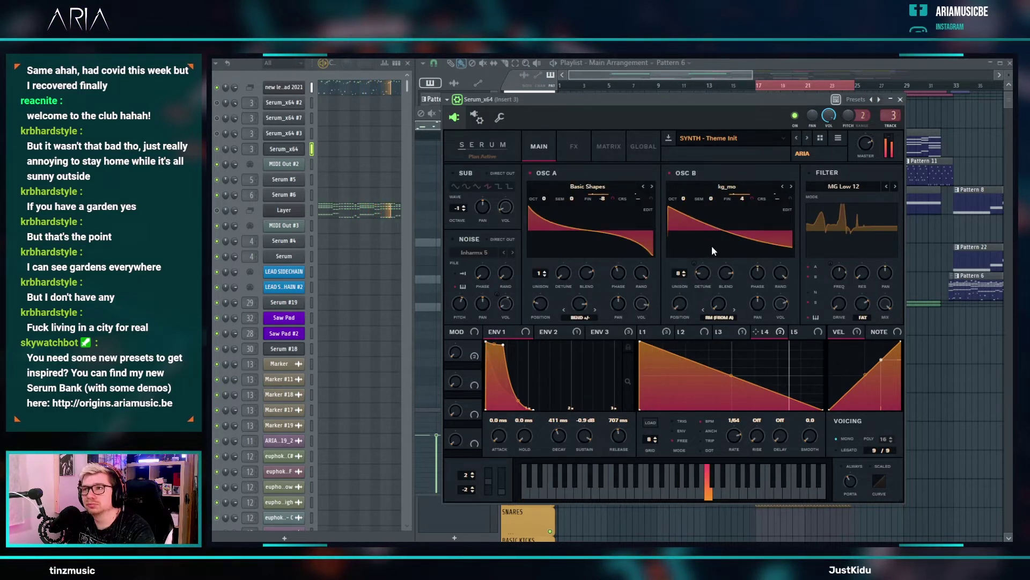
pyautogui.click(718, 332)
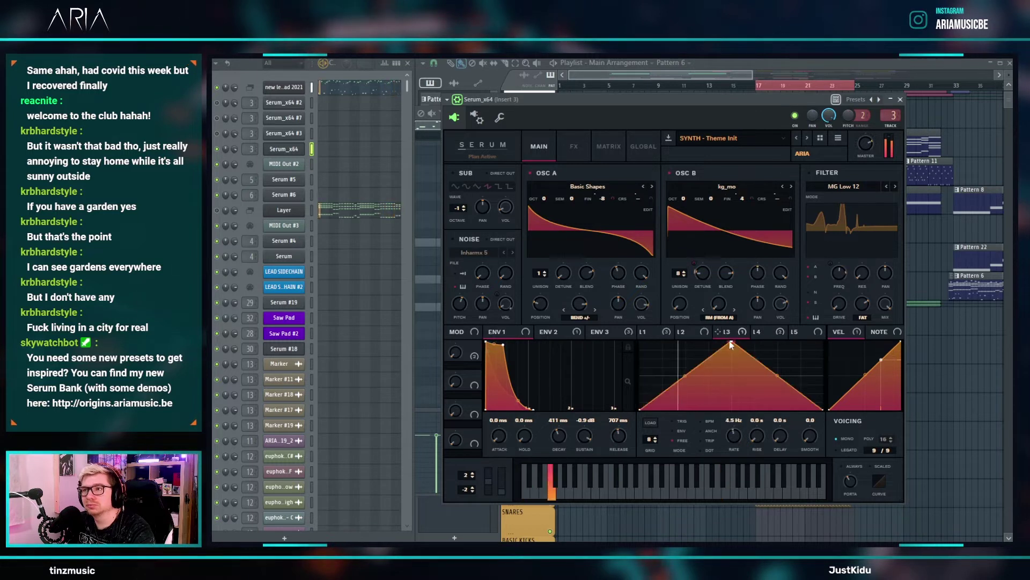
pyautogui.click(663, 332)
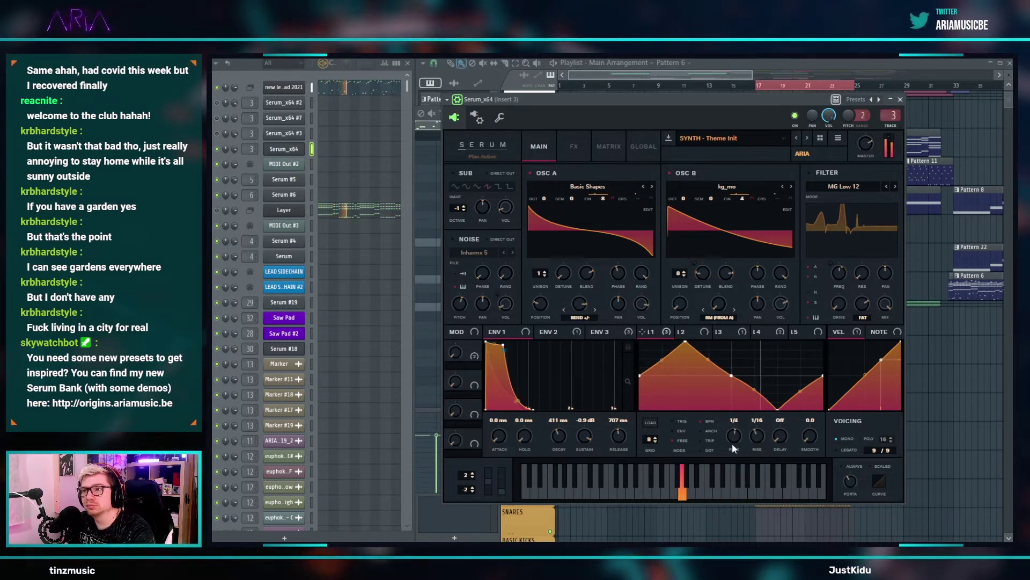
pyautogui.moveTo(755, 437); pyautogui.dragTo(757, 510)
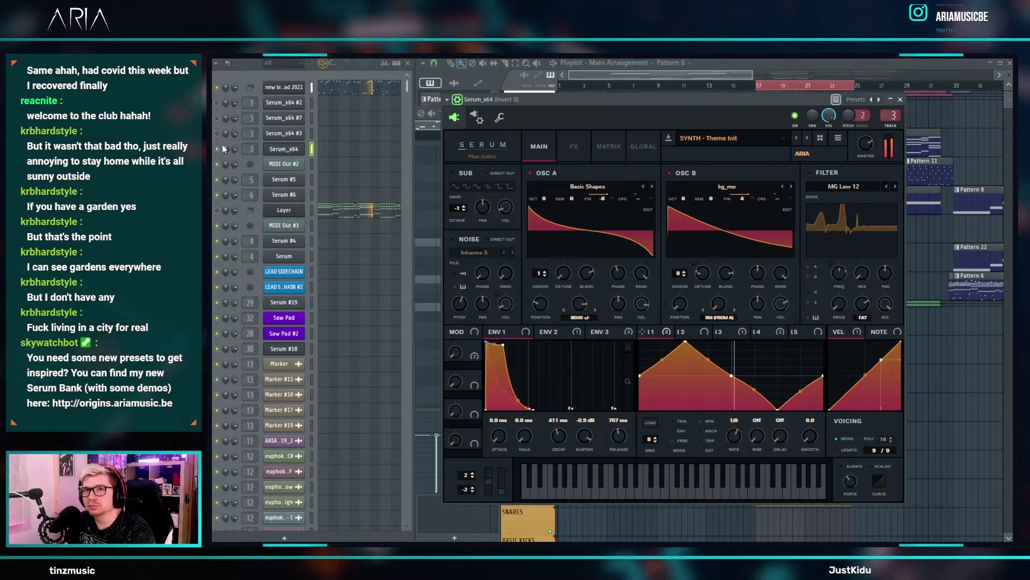
# - With the other Serum lead layers unmuted, raise Serum_x64's master volume and shorten Env 1's release to 57 ms
pyautogui.click(218, 103)
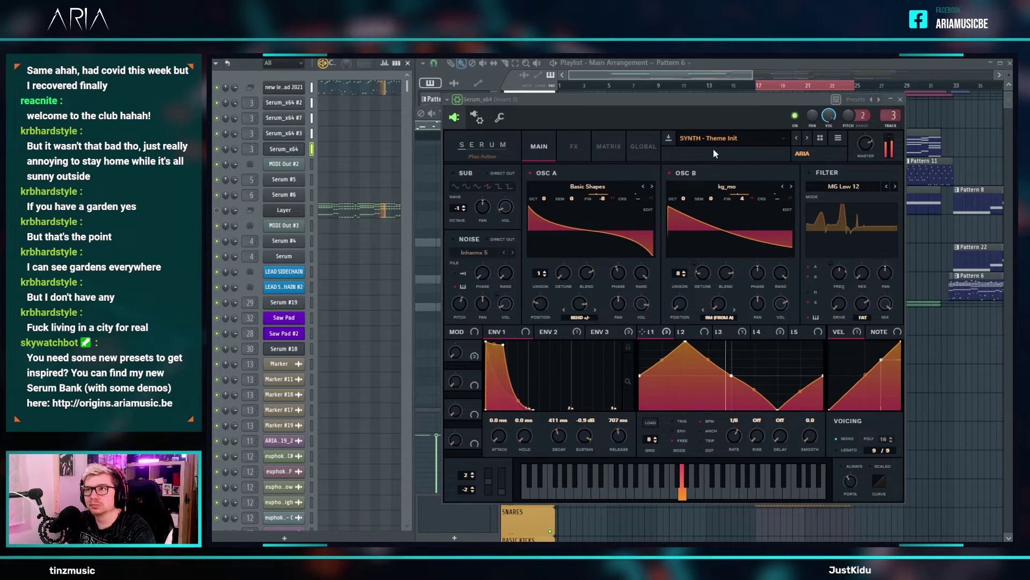
pyautogui.moveTo(867, 146); pyautogui.dragTo(872, 124)
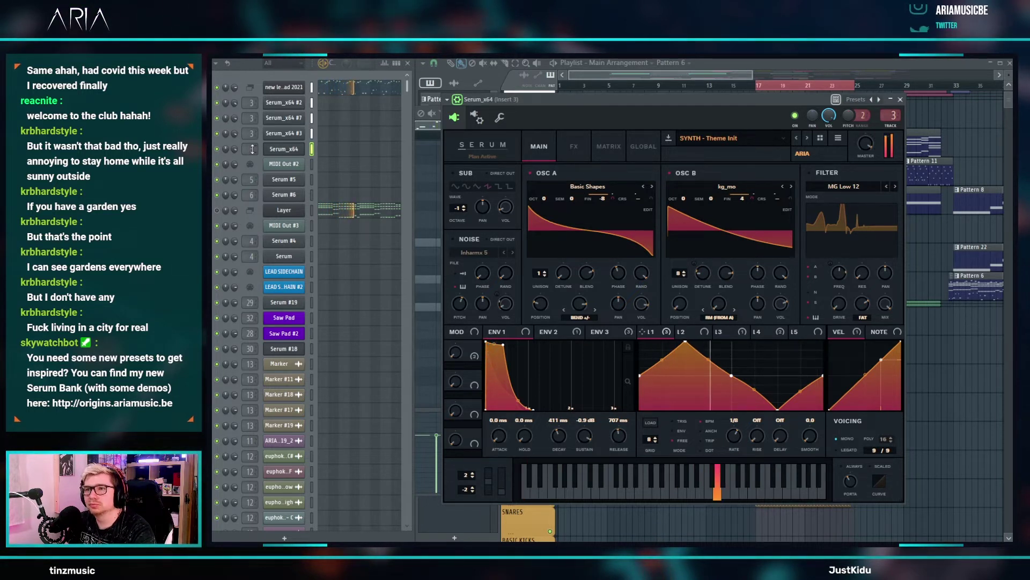
pyautogui.moveTo(620, 437); pyautogui.dragTo(617, 454)
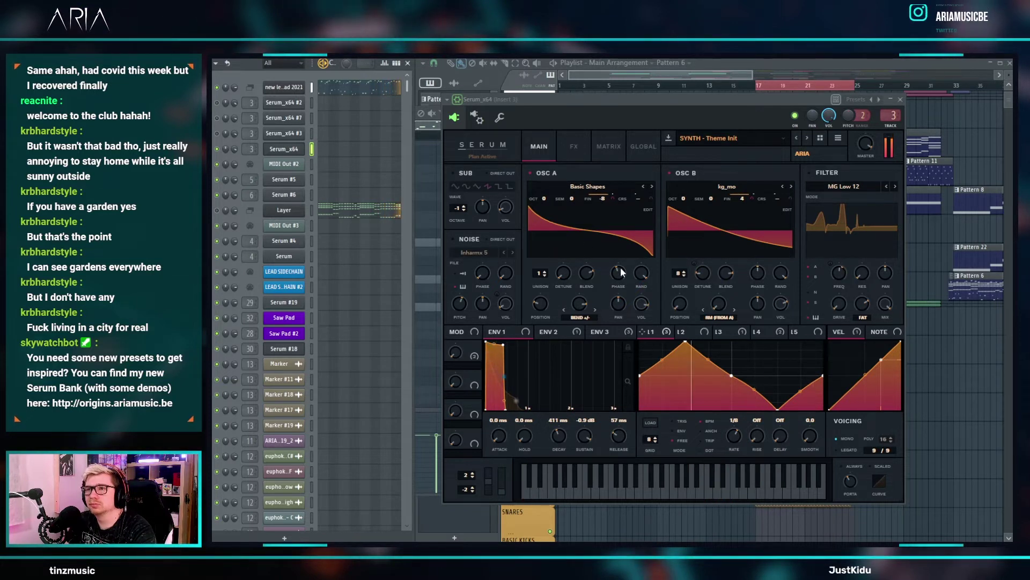
pyautogui.moveTo(683, 199); pyautogui.dragTo(687, 207)
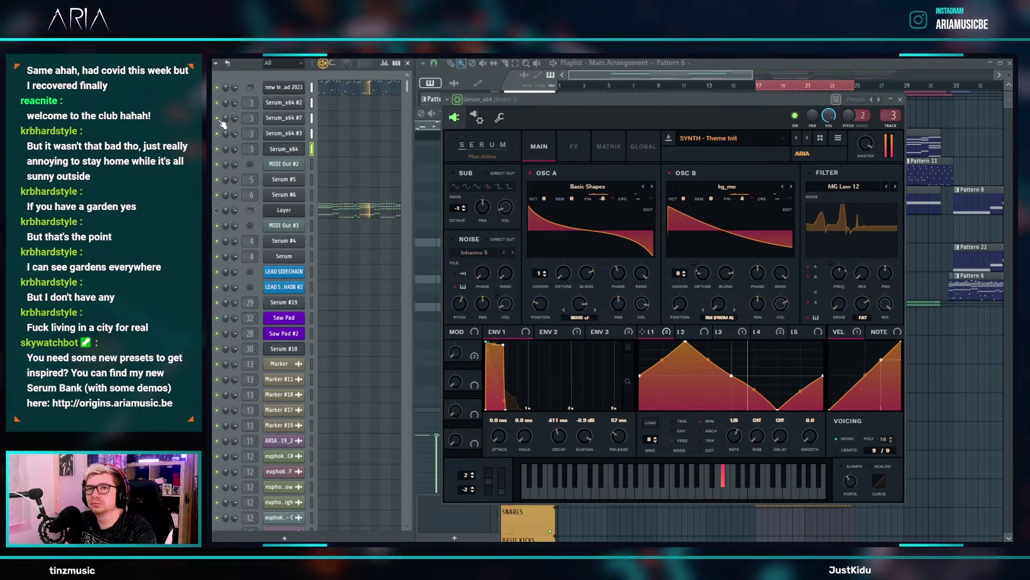
# - Play the selected arrangement section from bar 17 and turn on legato voicing in Serum_x64
pyautogui.moveTo(605, 78); pyautogui.dragTo(609, 78)
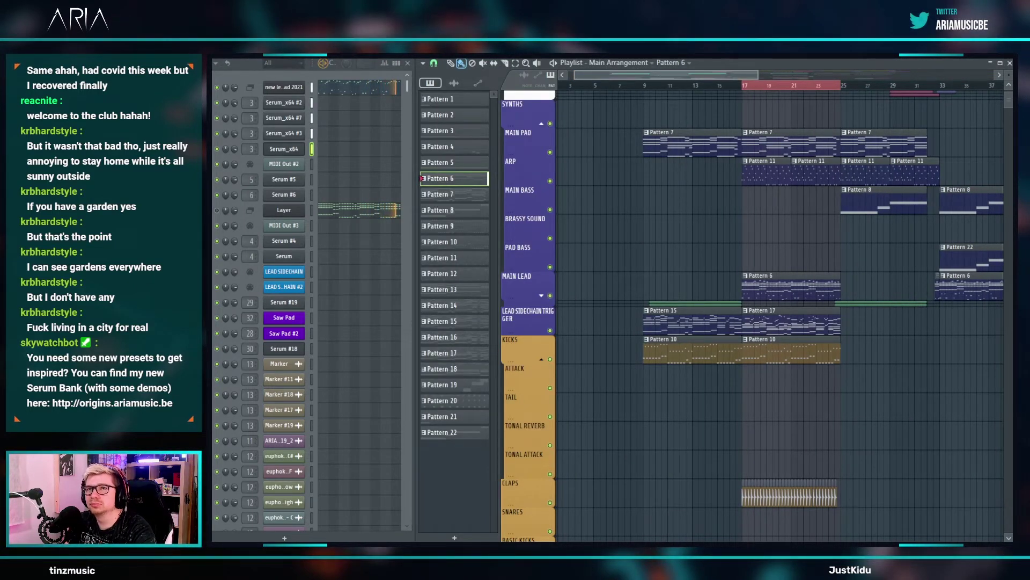
pyautogui.press('space')
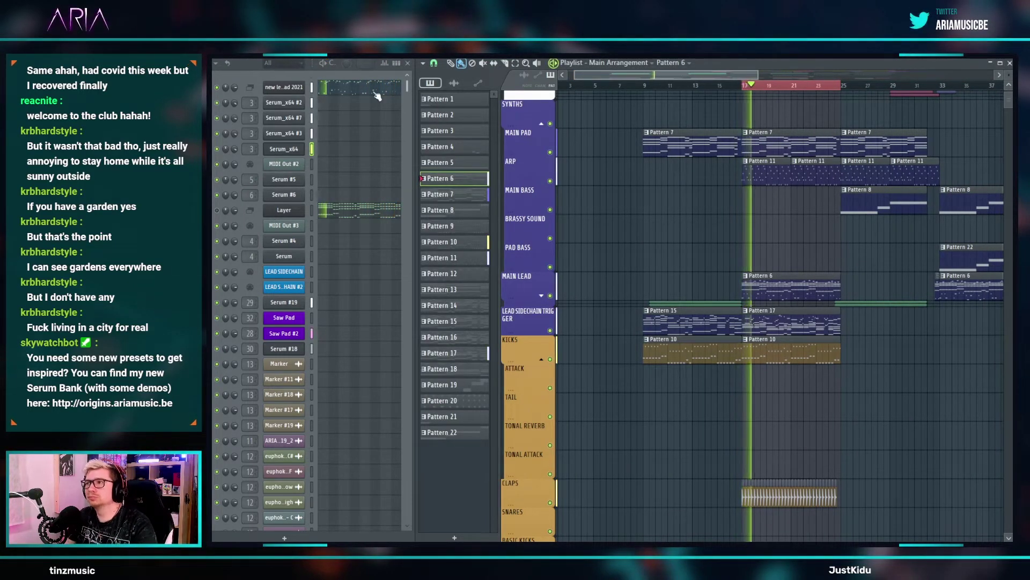
pyautogui.click(288, 150)
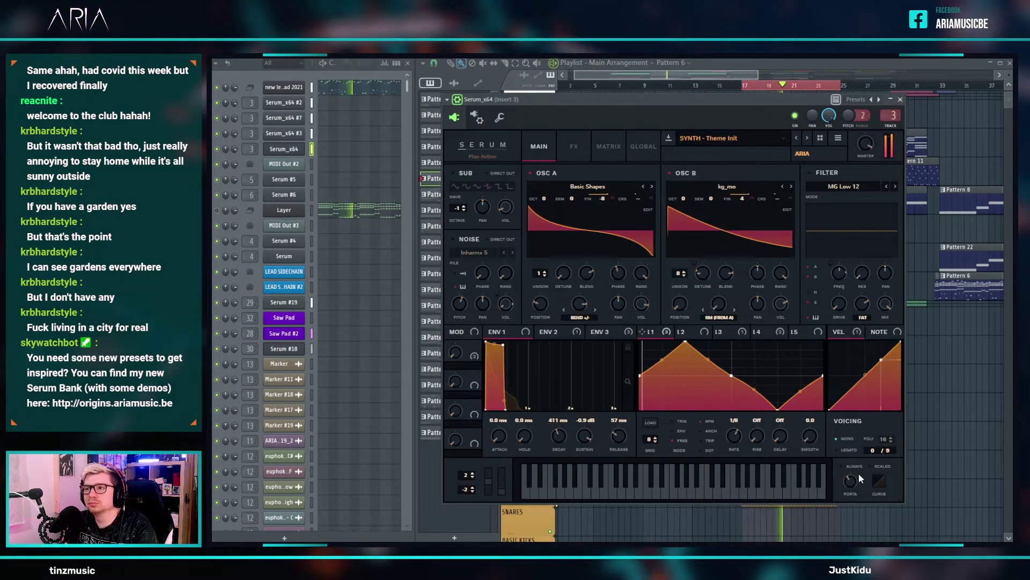
pyautogui.click(850, 451)
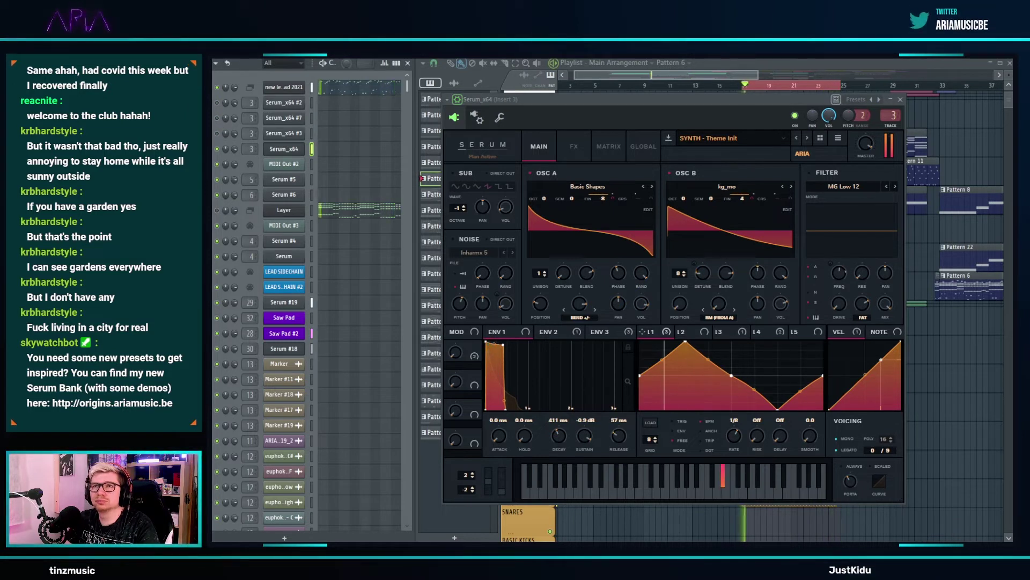
pyautogui.press('space')
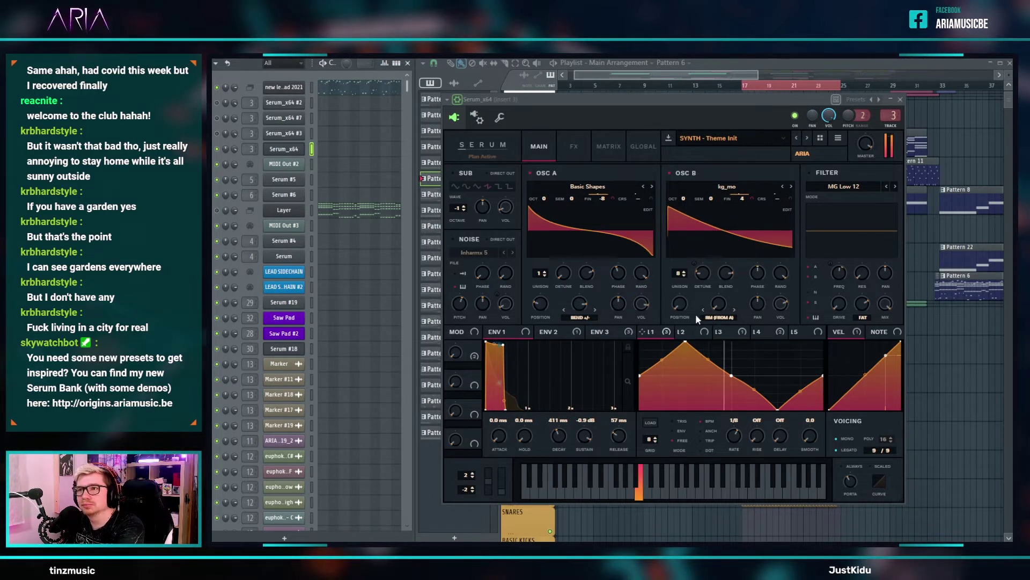
# - Reshape LFO 4 into a triangle at a 1/64 rate and raise its modulation amounts on A Fine and B Fine further
pyautogui.click(752, 333)
pyautogui.press('space')
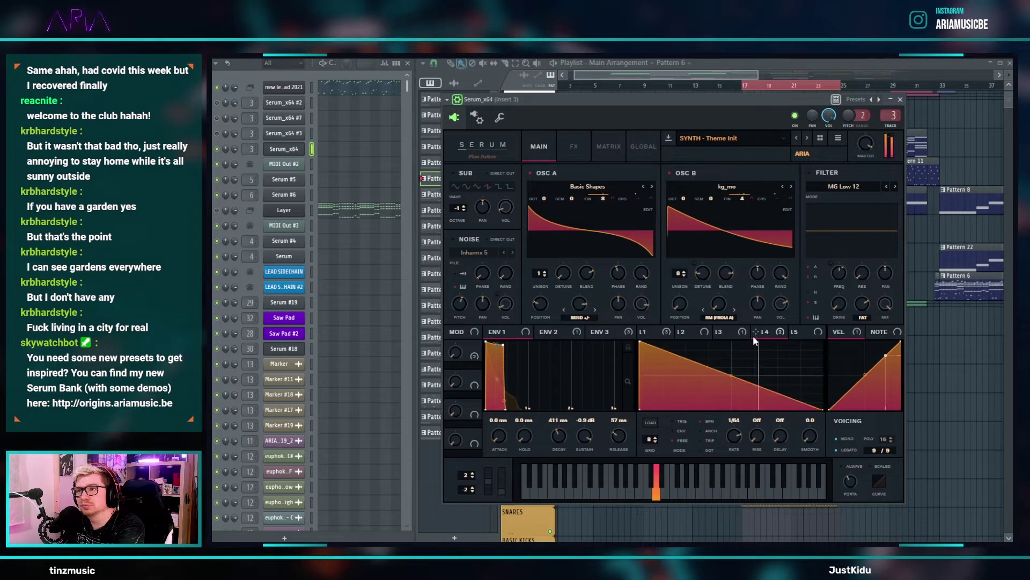
pyautogui.moveTo(739, 437)
pyautogui.mouseDown()
pyautogui.moveTo(735, 457)
pyautogui.moveTo(738, 434)
pyautogui.mouseUp()
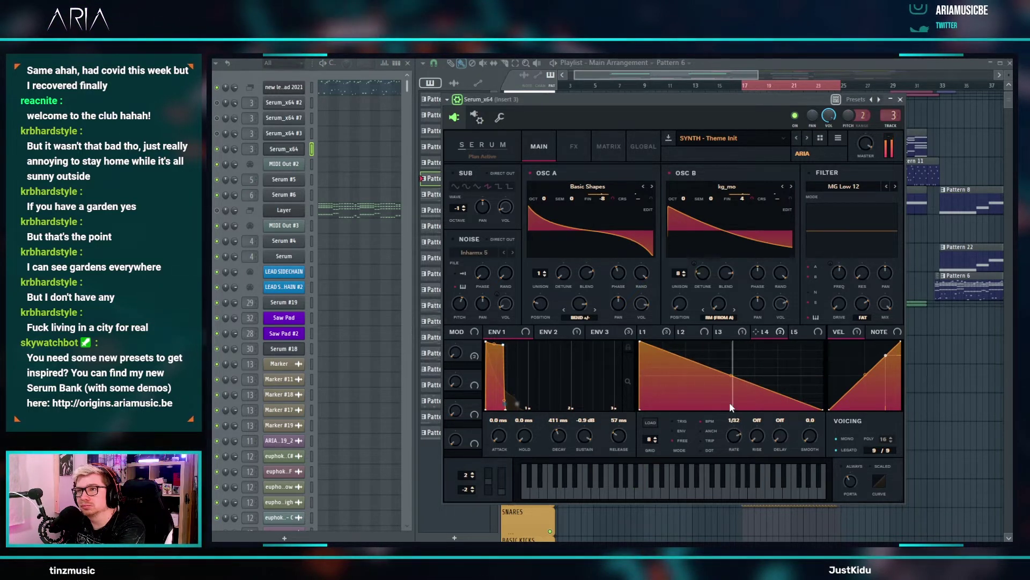
pyautogui.click(609, 146)
pyautogui.scroll(-5, 558, 252)
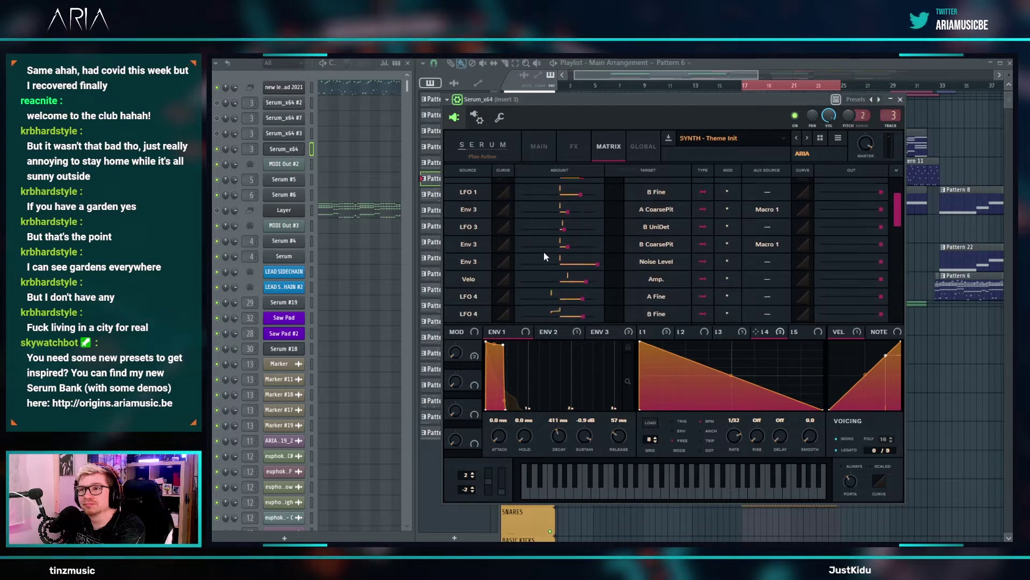
pyautogui.moveTo(583, 231); pyautogui.dragTo(676, 234)
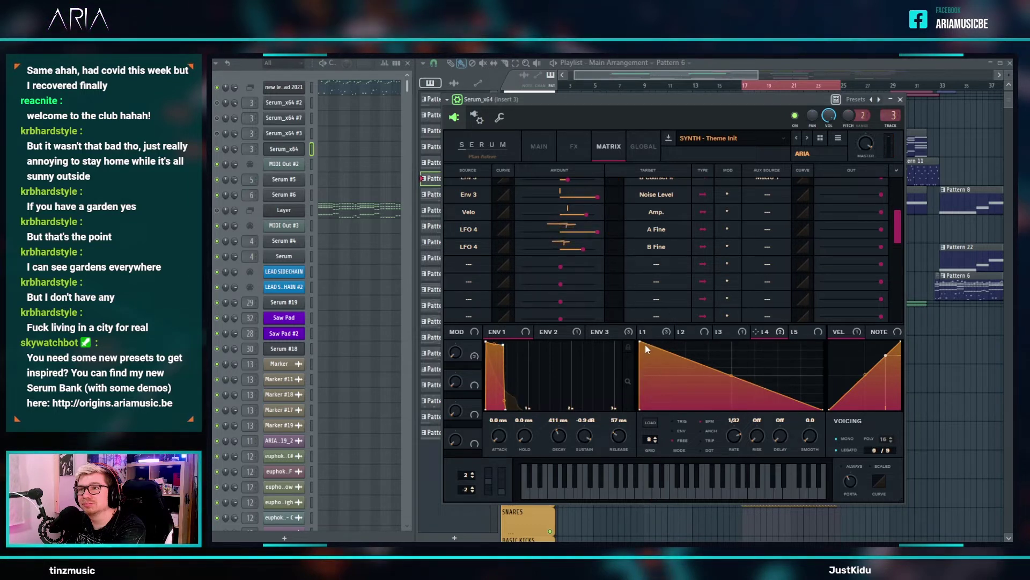
pyautogui.moveTo(642, 343); pyautogui.dragTo(719, 343)
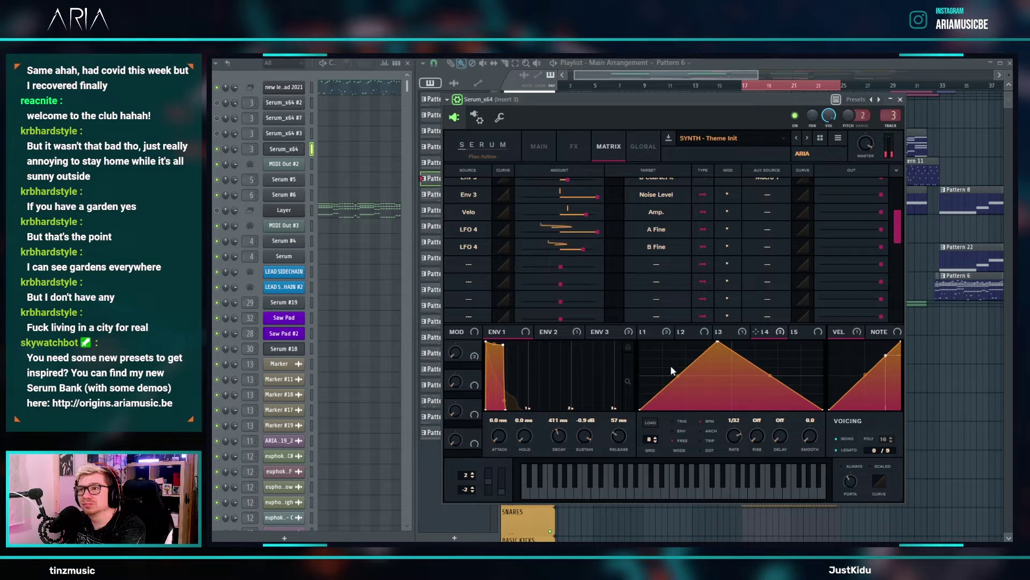
pyautogui.moveTo(733, 436); pyautogui.dragTo(736, 463)
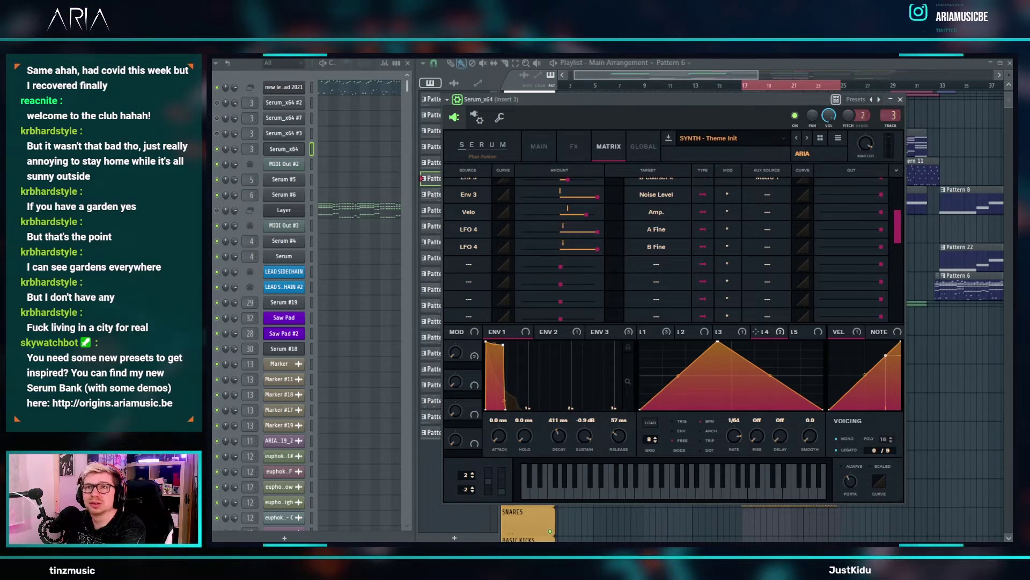
# - Set LFO 1's rise to 1/2 and oscillator B's unison to 7 voices
pyautogui.click(540, 147)
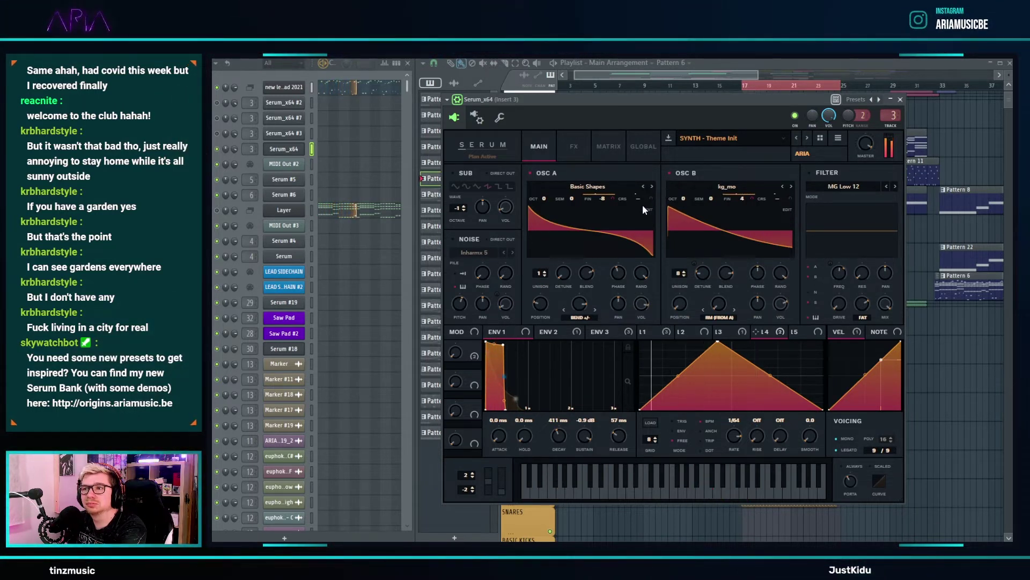
pyautogui.click(680, 333)
pyautogui.click(612, 331)
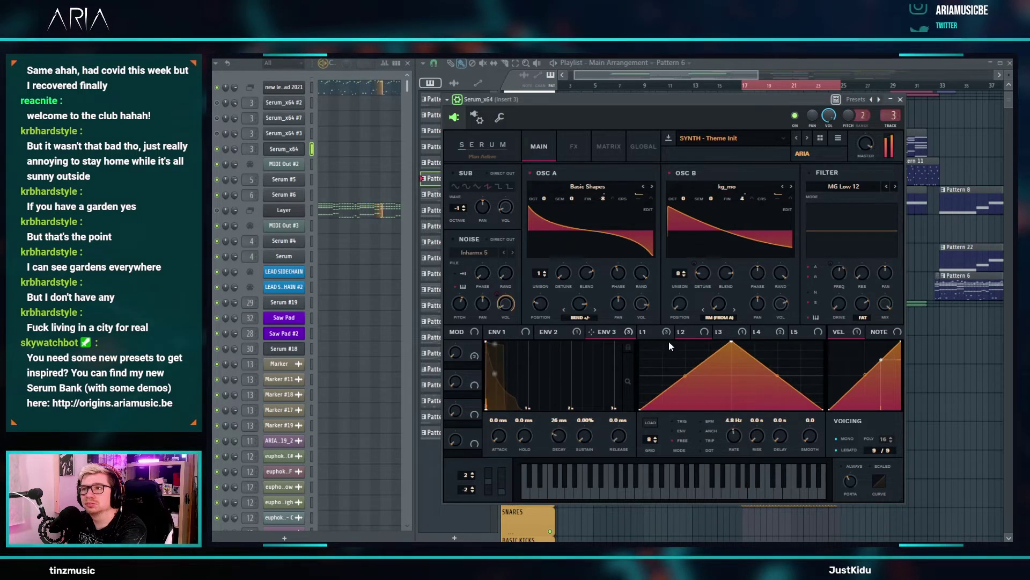
pyautogui.click(661, 331)
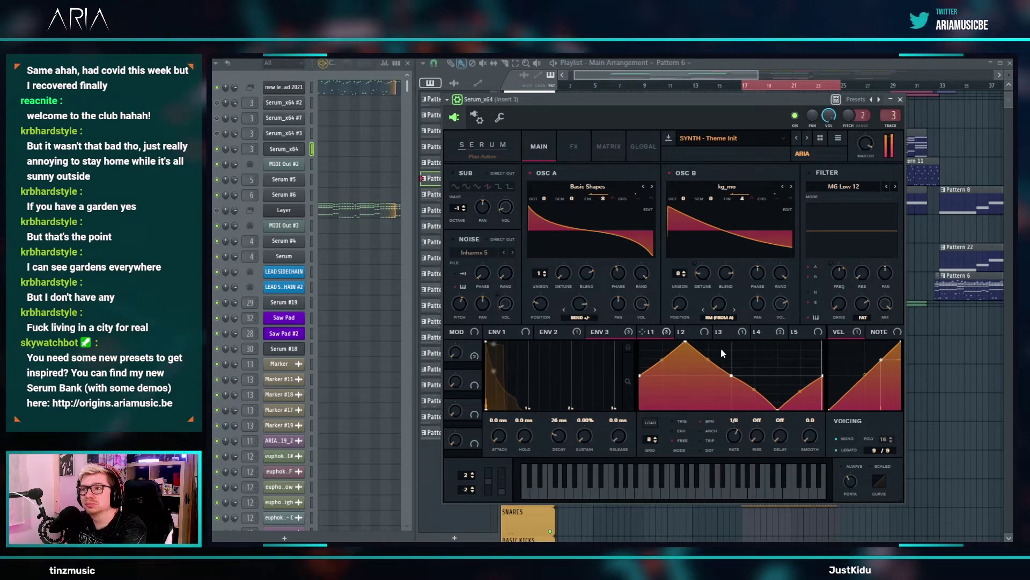
pyautogui.moveTo(755, 436); pyautogui.dragTo(770, 375)
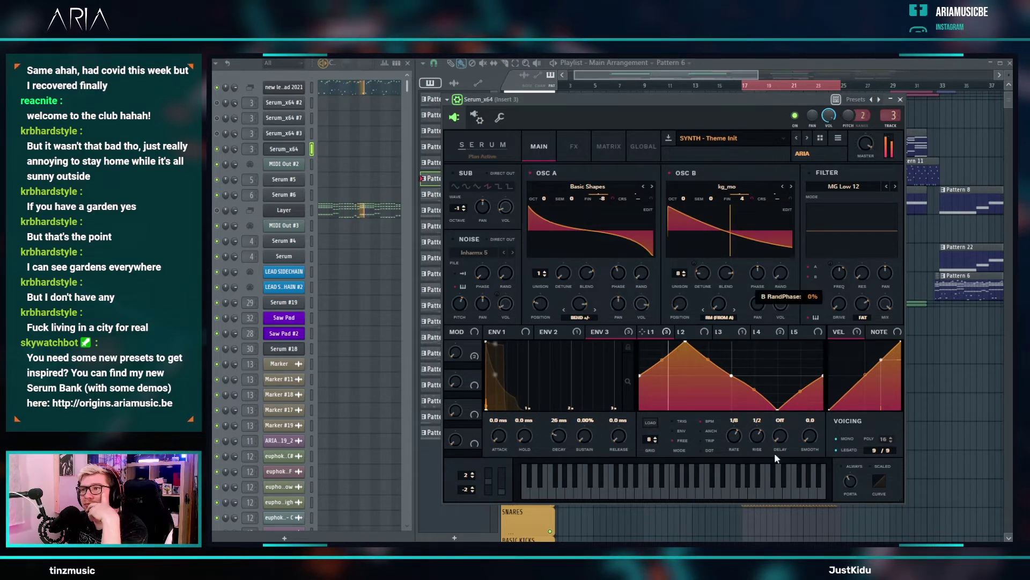
pyautogui.moveTo(678, 275)
pyautogui.mouseDown()
pyautogui.moveTo(675, 334)
pyautogui.moveTo(682, 286)
pyautogui.moveTo(694, 279)
pyautogui.mouseUp()
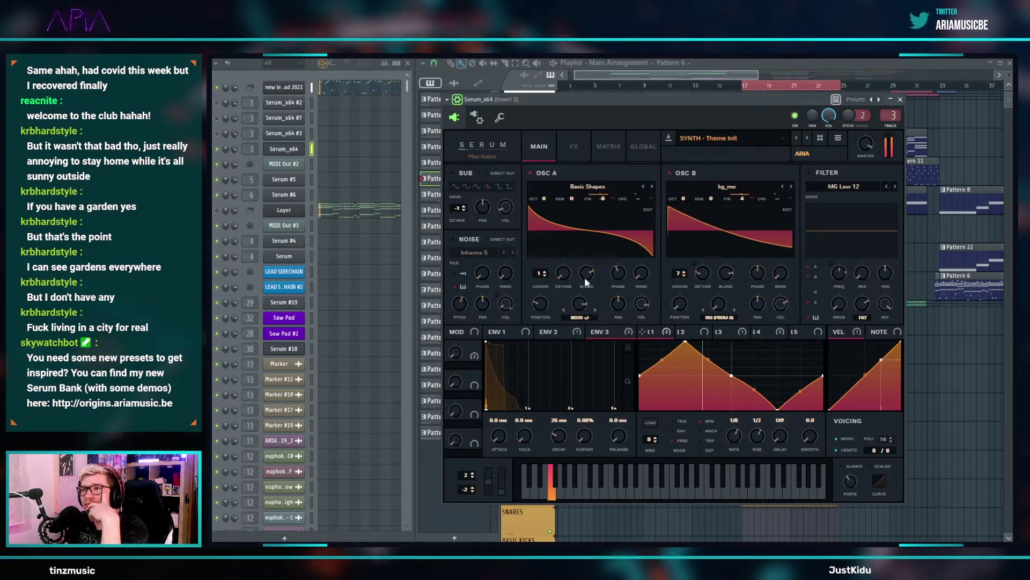
pyautogui.moveTo(586, 278); pyautogui.dragTo(589, 275)
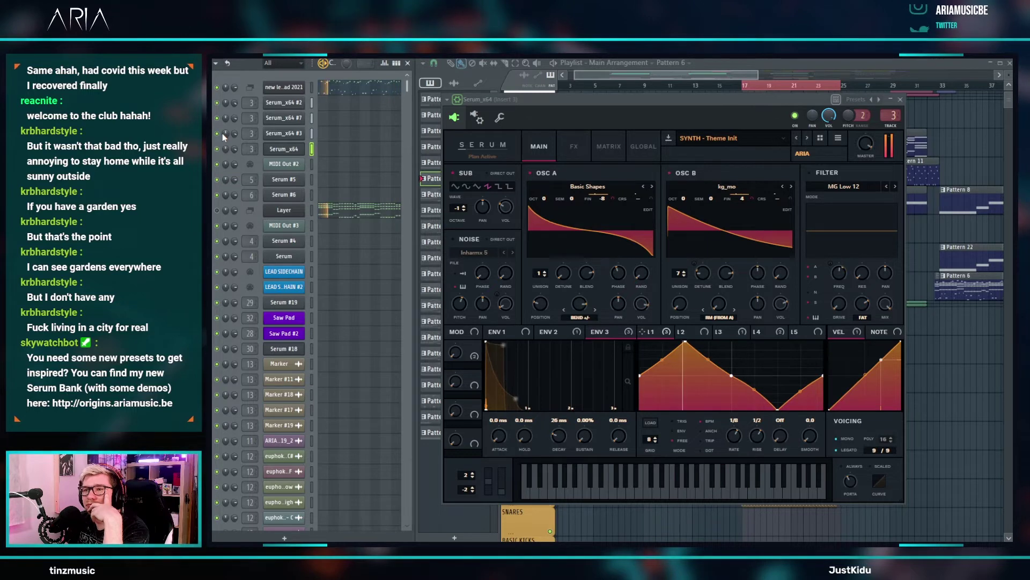
# - Play the arrangement from bar 9 and open the main pad's Pattern 7 notes and its Serum #18 synth
pyautogui.moveTo(739, 75); pyautogui.dragTo(749, 73)
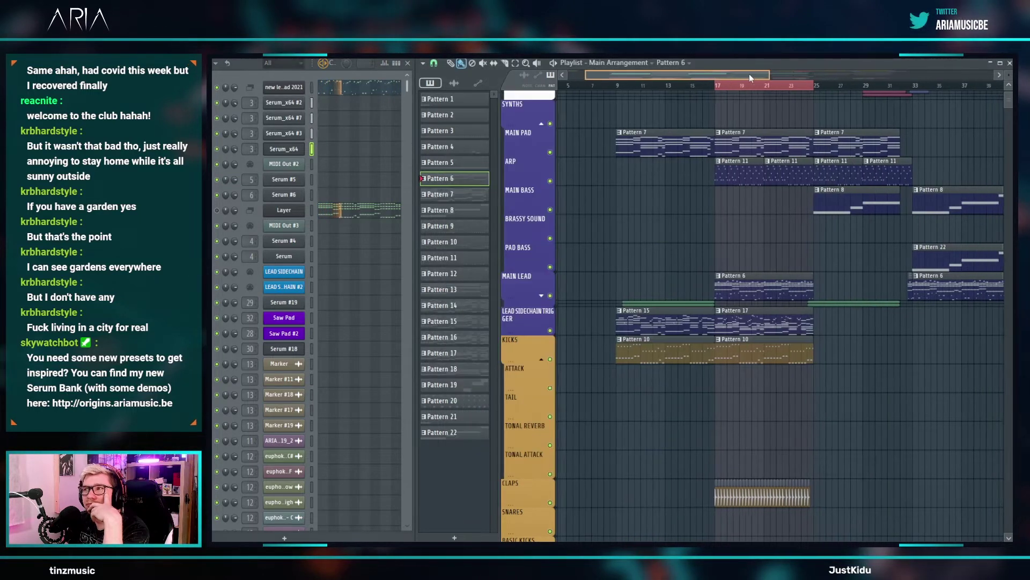
pyautogui.click(617, 88)
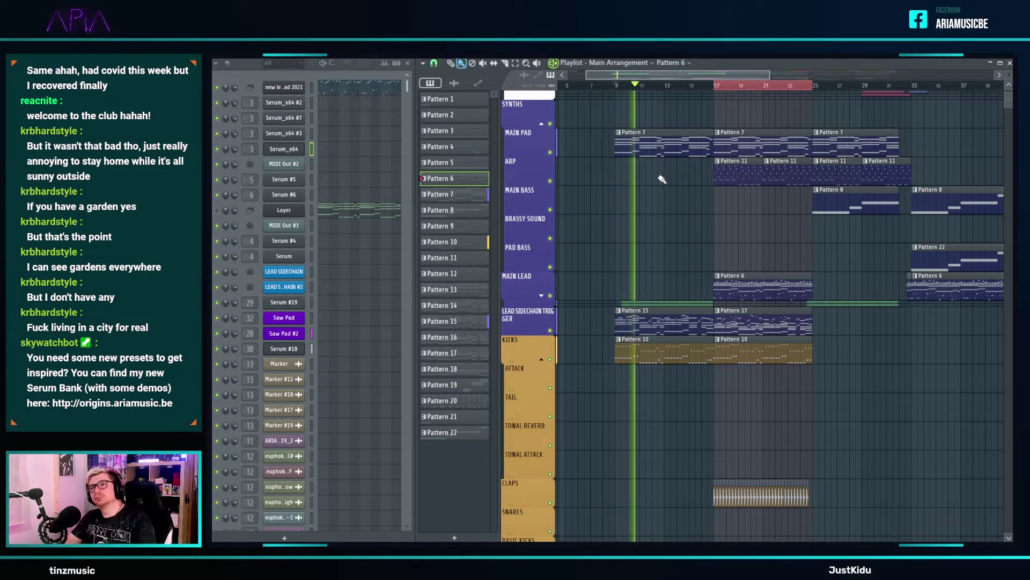
pyautogui.press('space')
pyautogui.doubleClick(622, 138)
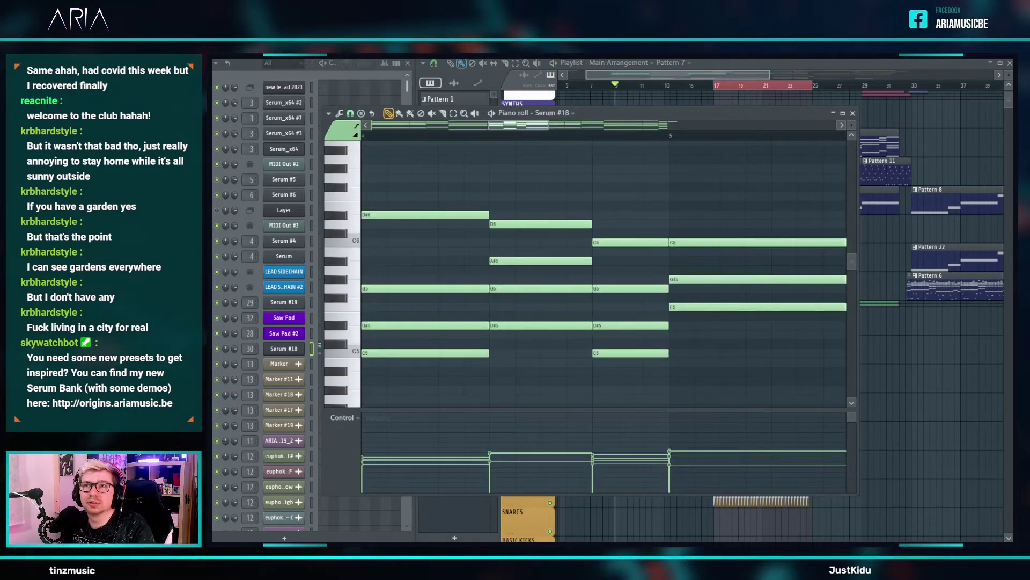
pyautogui.click(275, 78)
pyautogui.click(282, 350)
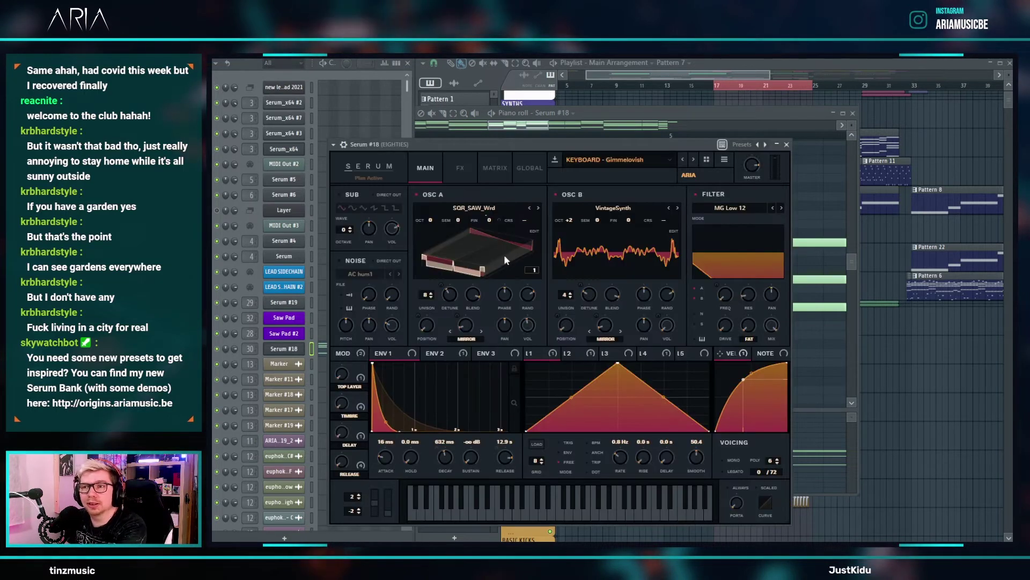
# - Lengthen the attack of Env 2 in Serum #18 to 122 ms and replay the pad
pyautogui.click(432, 355)
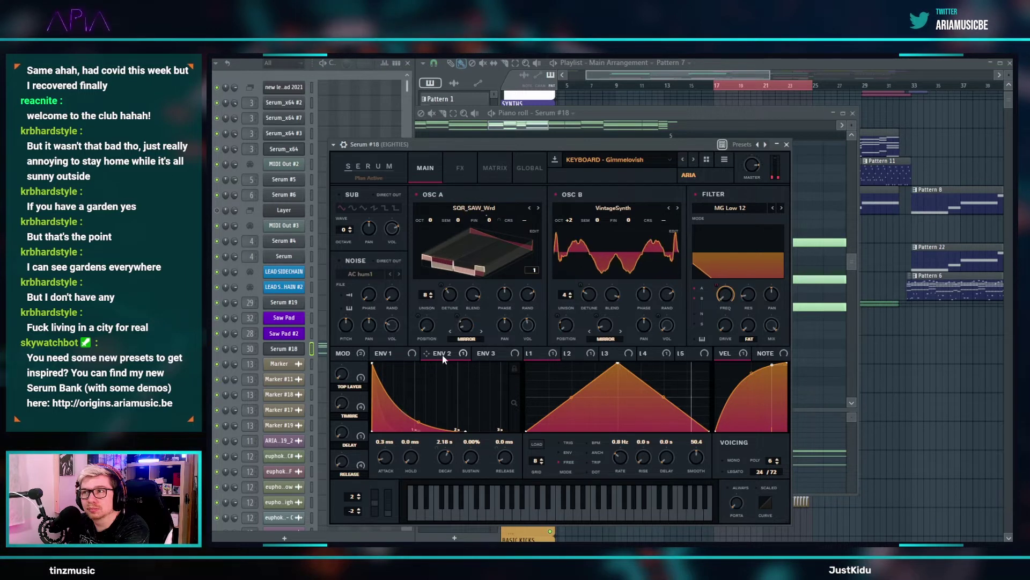
pyautogui.rightClick(717, 286)
pyautogui.click(725, 308)
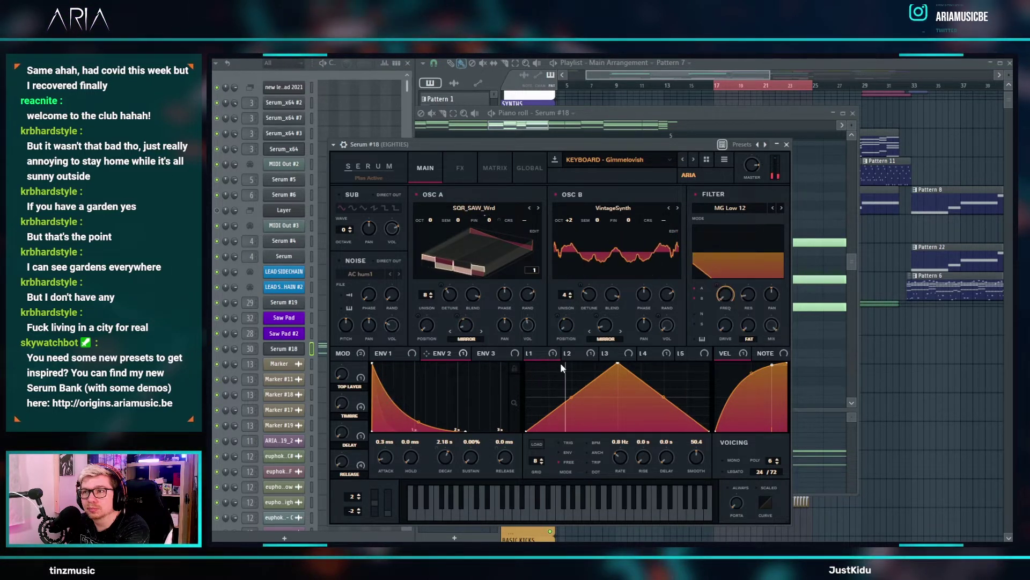
pyautogui.moveTo(397, 457); pyautogui.dragTo(396, 428)
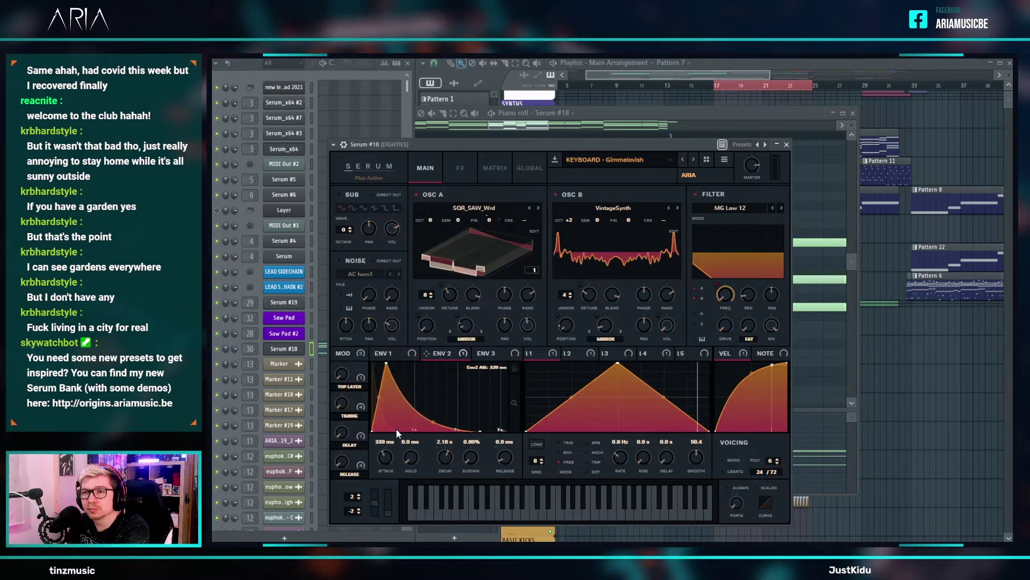
pyautogui.moveTo(390, 455); pyautogui.dragTo(390, 464)
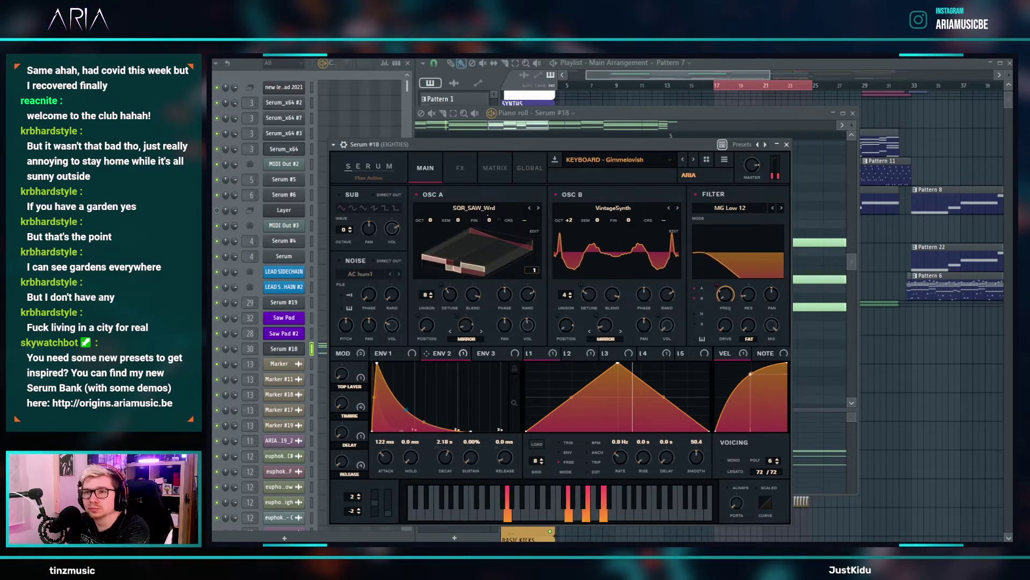
pyautogui.moveTo(407, 87); pyautogui.dragTo(406, 519)
pyautogui.click(378, 487)
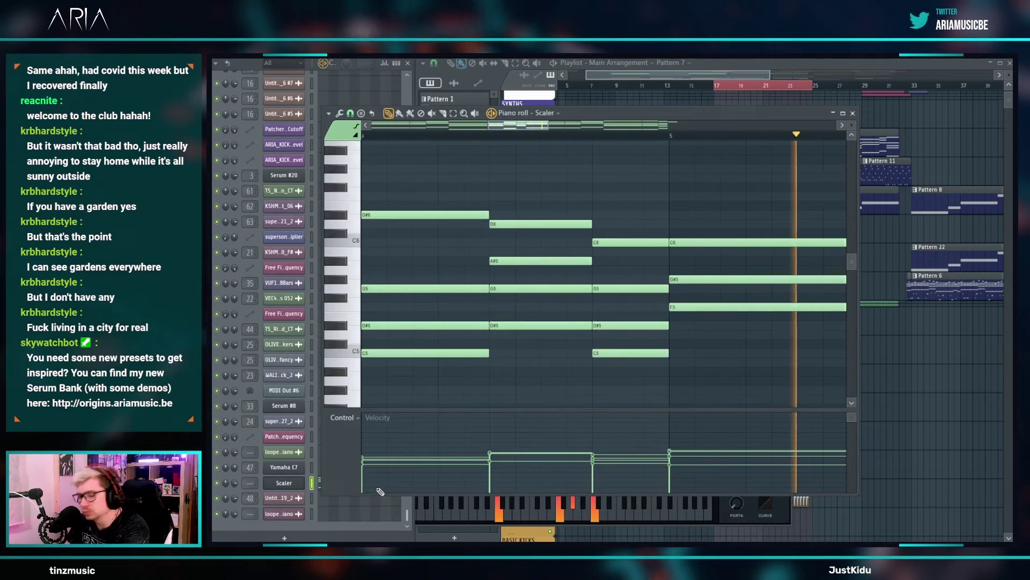
pyautogui.click(287, 122)
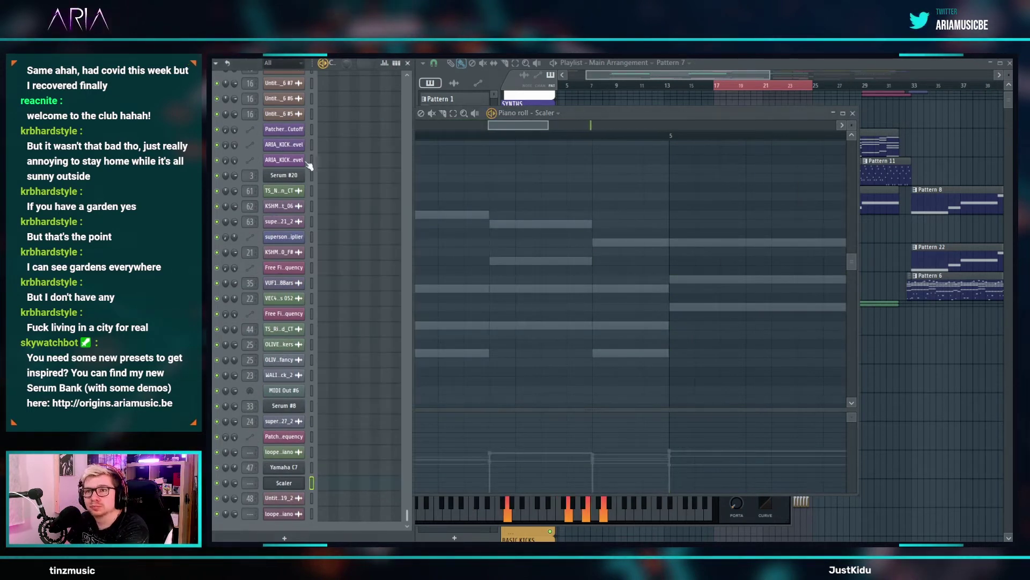
# - Set the attack of Env 2 in Serum #18 to 0.0 ms and raise its filter cutoff slightly
pyautogui.scroll(15, 366, 320)
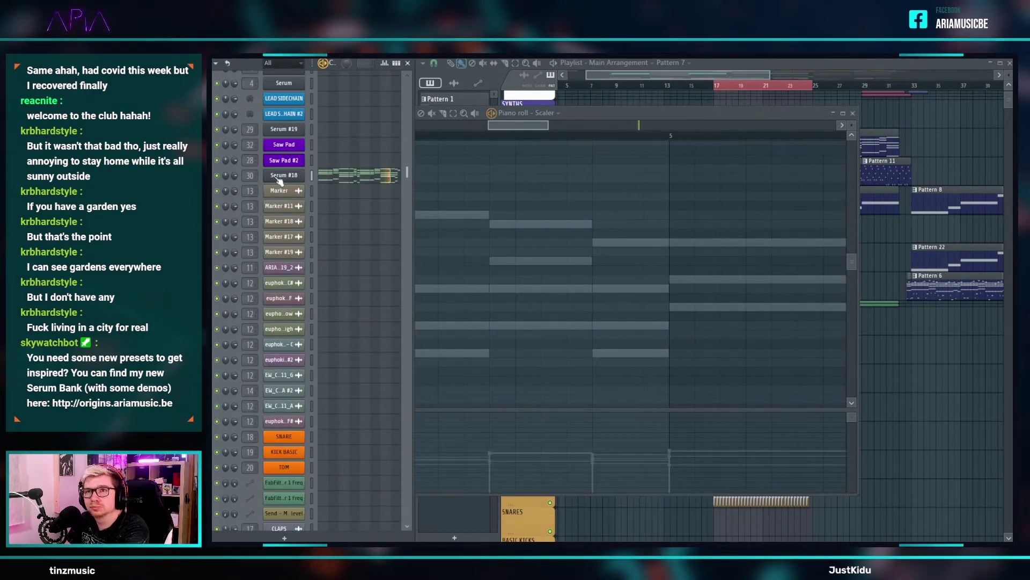
pyautogui.click(280, 176)
pyautogui.moveTo(385, 457); pyautogui.dragTo(390, 514)
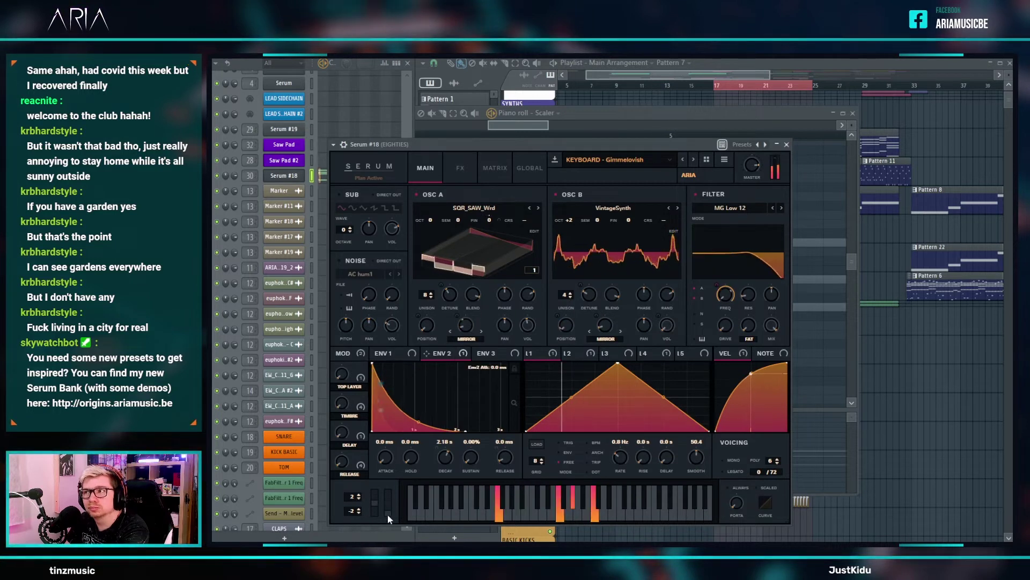
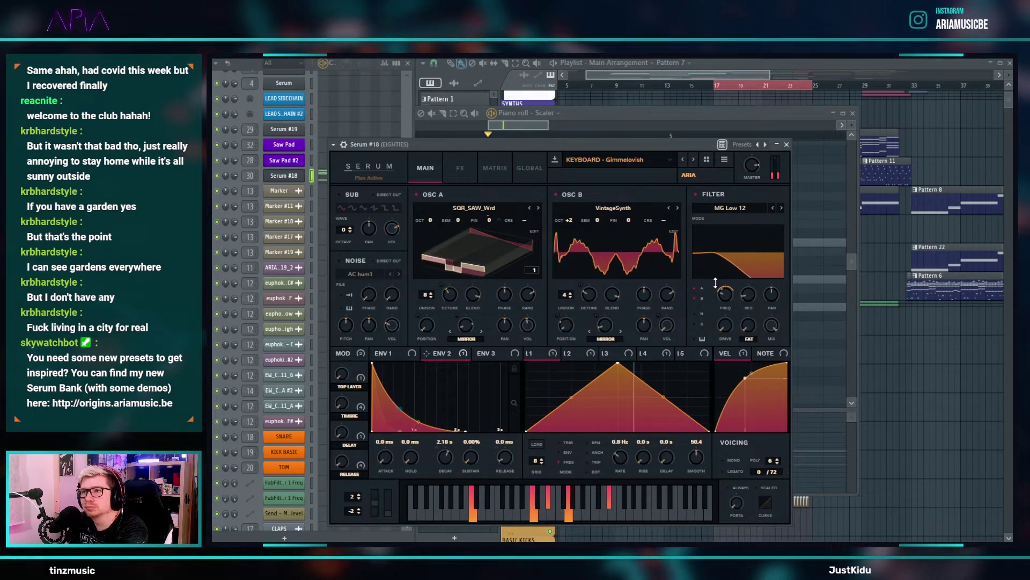
pyautogui.moveTo(719, 285); pyautogui.dragTo(722, 279)
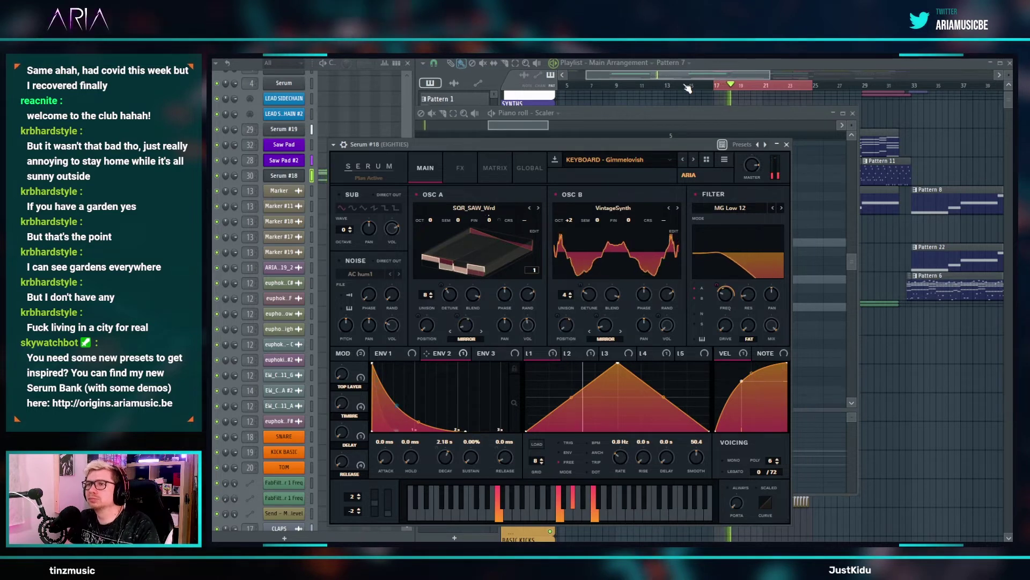
# - Play the arrangement from bar 17 and open the notes of new lead sad 2021 in the main lead's Pattern 6
pyautogui.moveTo(681, 78); pyautogui.dragTo(713, 76)
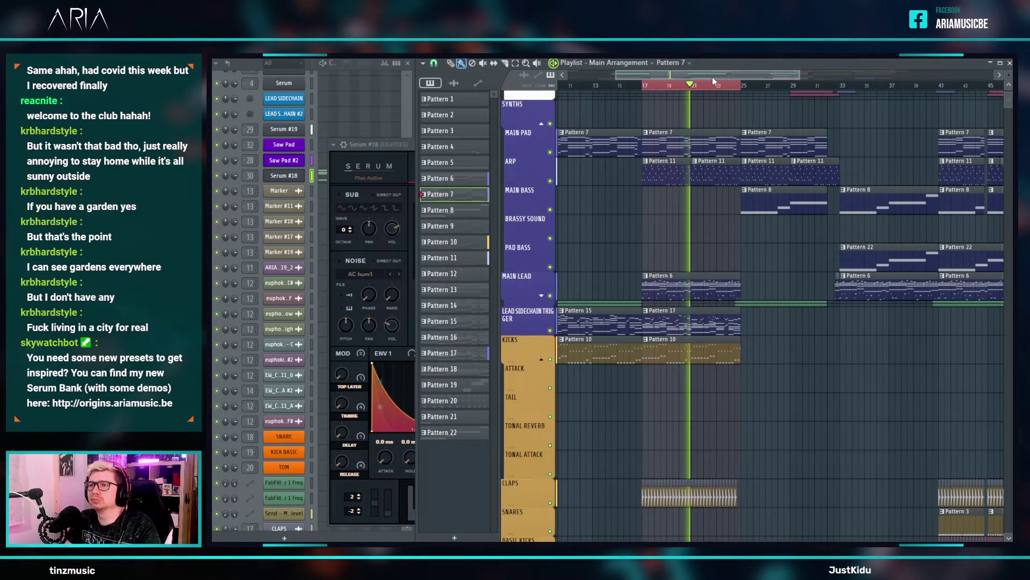
pyautogui.press('space')
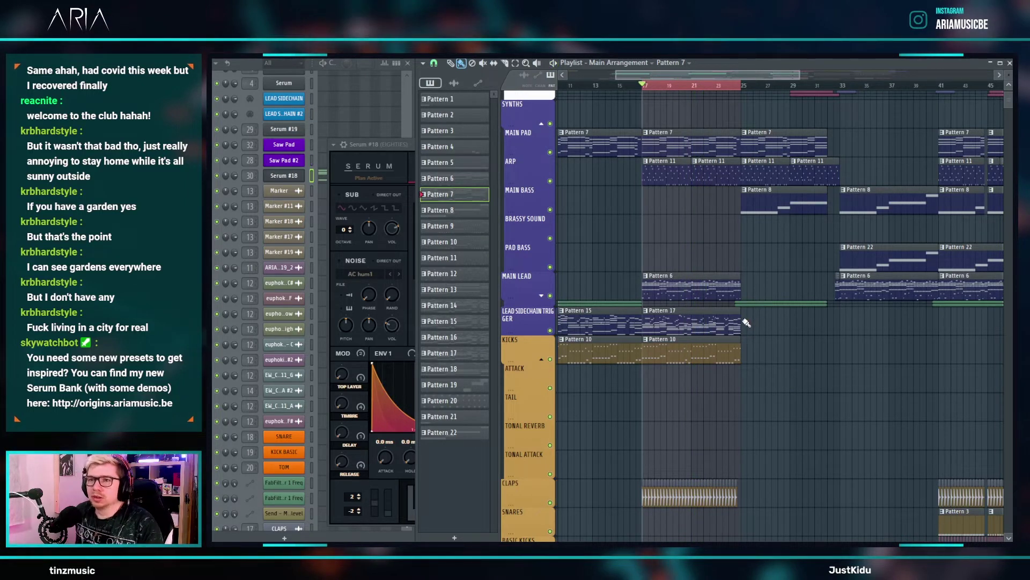
pyautogui.doubleClick(687, 293)
pyautogui.scroll(4, 406, 85)
pyautogui.click(385, 89)
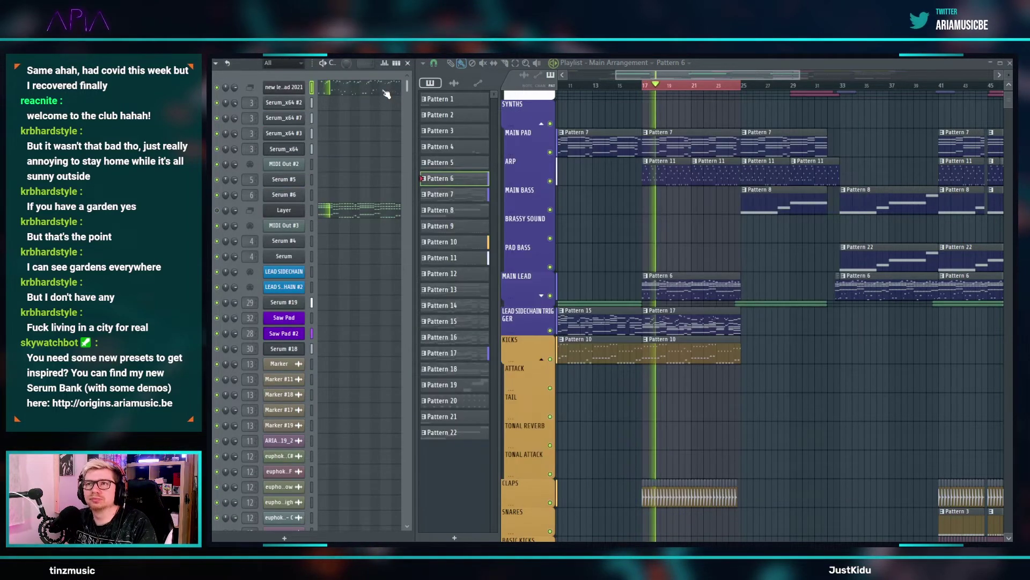
pyautogui.click(385, 89)
pyautogui.scroll(4, 558, 217)
pyautogui.scroll(-4, 550, 224)
pyautogui.scroll(-4, 556, 203)
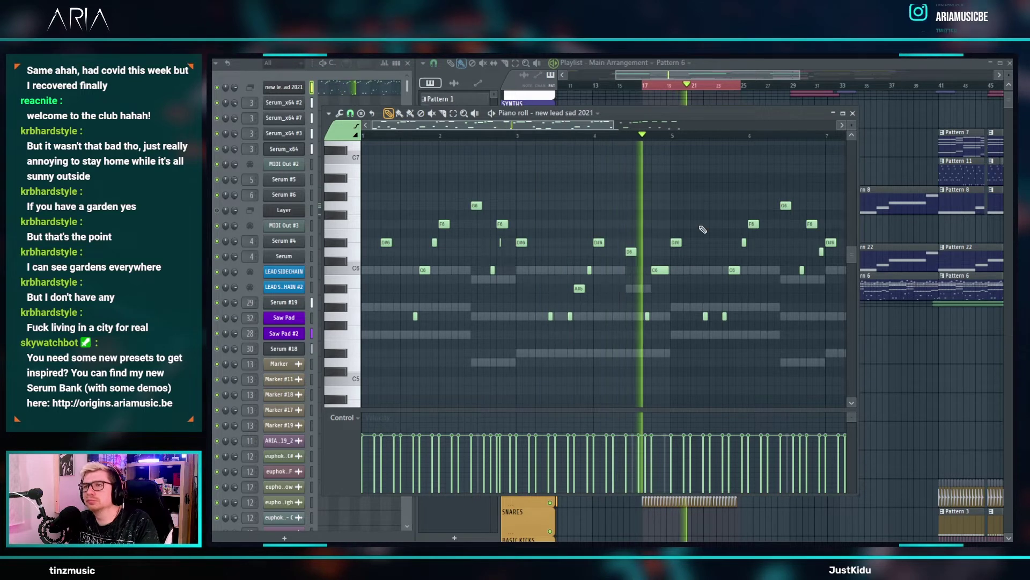
# - Try the short G5 note before bar 5 at F6 and the following C6 at C#6, restore both pitches and replay
pyautogui.scroll(3, 681, 275)
pyautogui.press('space')
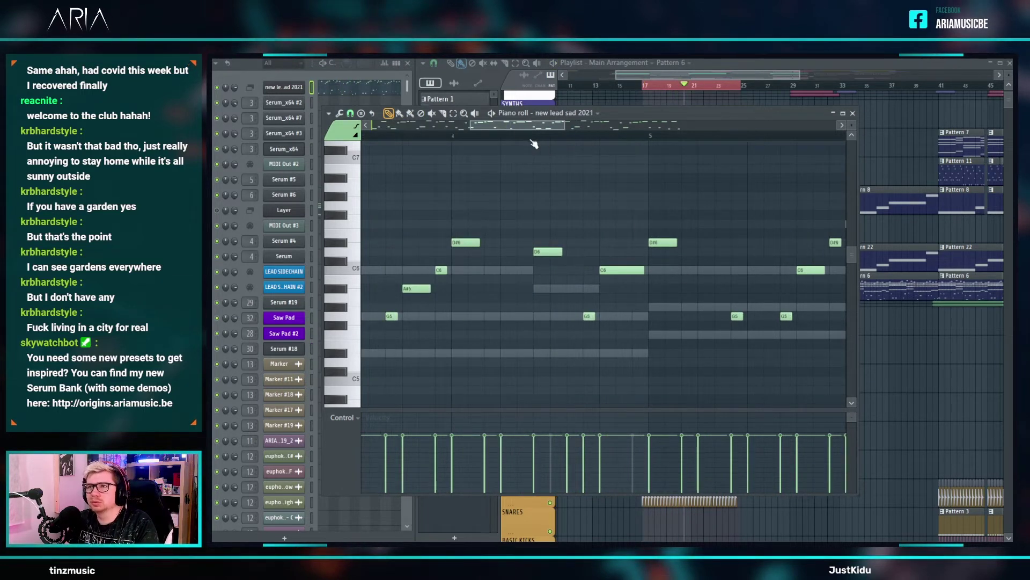
pyautogui.moveTo(588, 316); pyautogui.dragTo(584, 223)
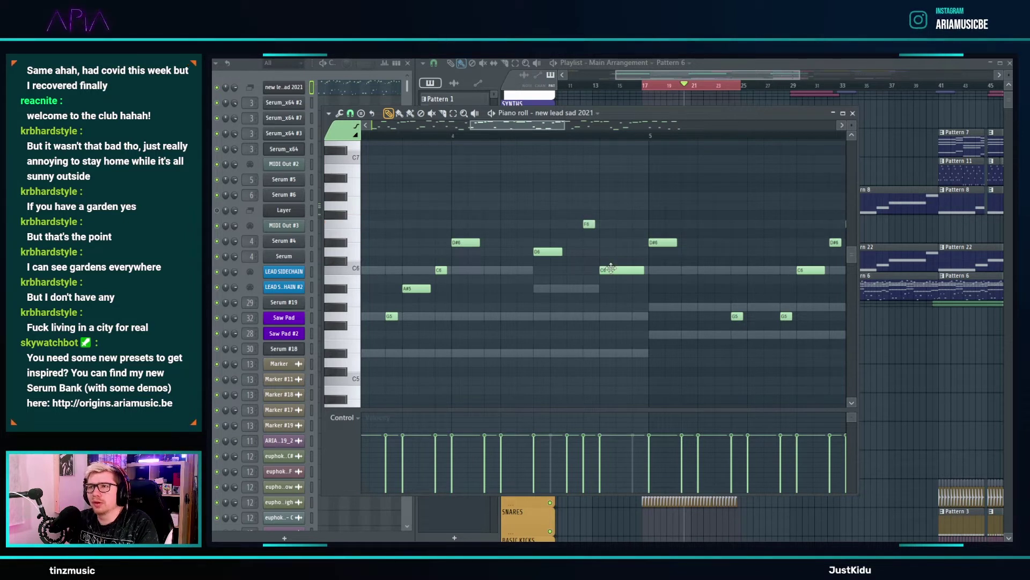
pyautogui.moveTo(611, 268)
pyautogui.mouseDown()
pyautogui.moveTo(612, 250)
pyautogui.moveTo(617, 271)
pyautogui.mouseUp()
pyautogui.press('space')
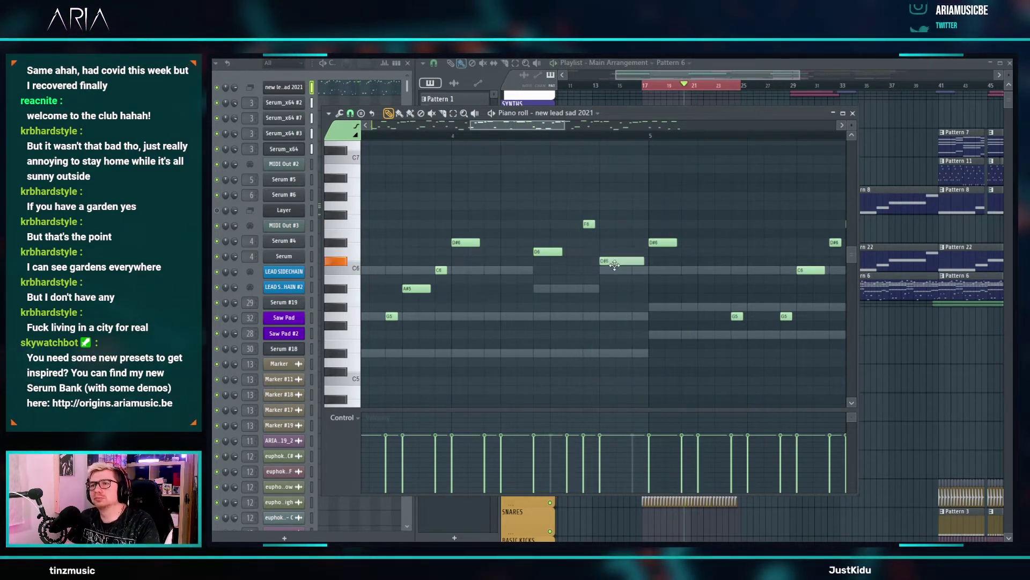
pyautogui.press('space')
pyautogui.moveTo(589, 224); pyautogui.dragTo(589, 290)
pyautogui.scroll(-2, 590, 289)
pyautogui.press('space')
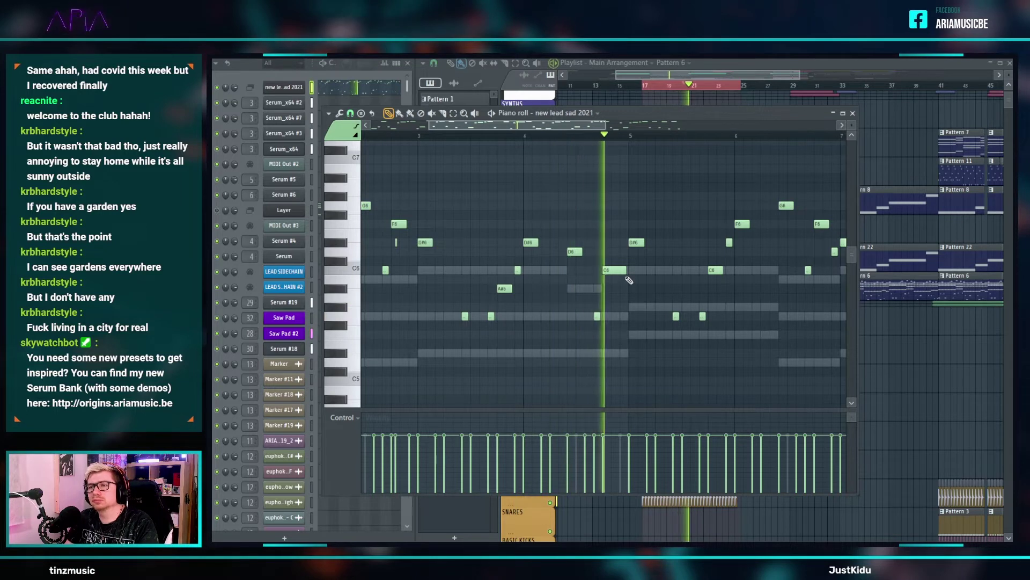
pyautogui.scroll(-3, 555, 272)
pyautogui.scroll(-1, 555, 272)
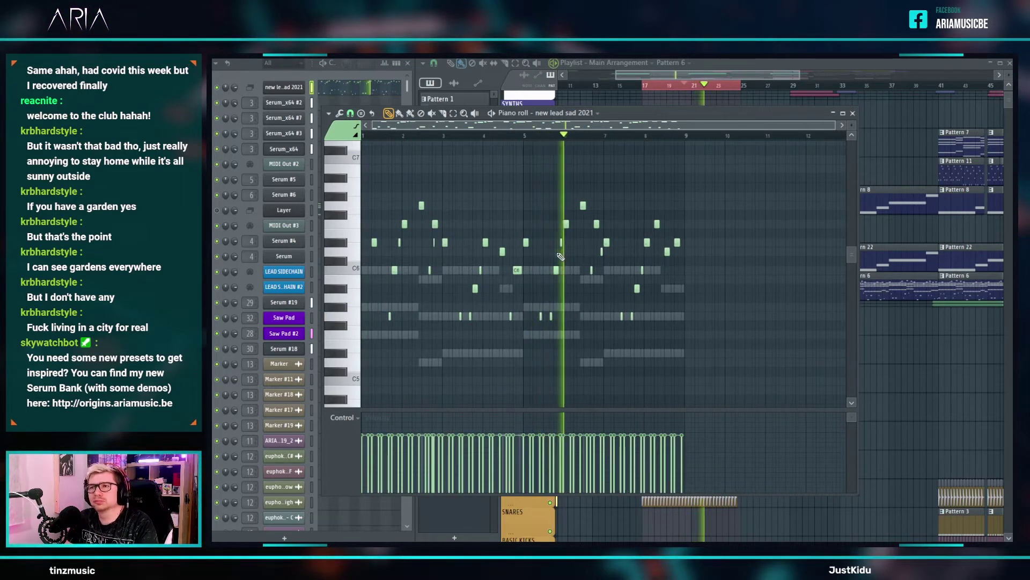
pyautogui.press('space')
# - Raise the short D6 note just before bar 7 to E6 and play the lead back
pyautogui.scroll(4, 594, 238)
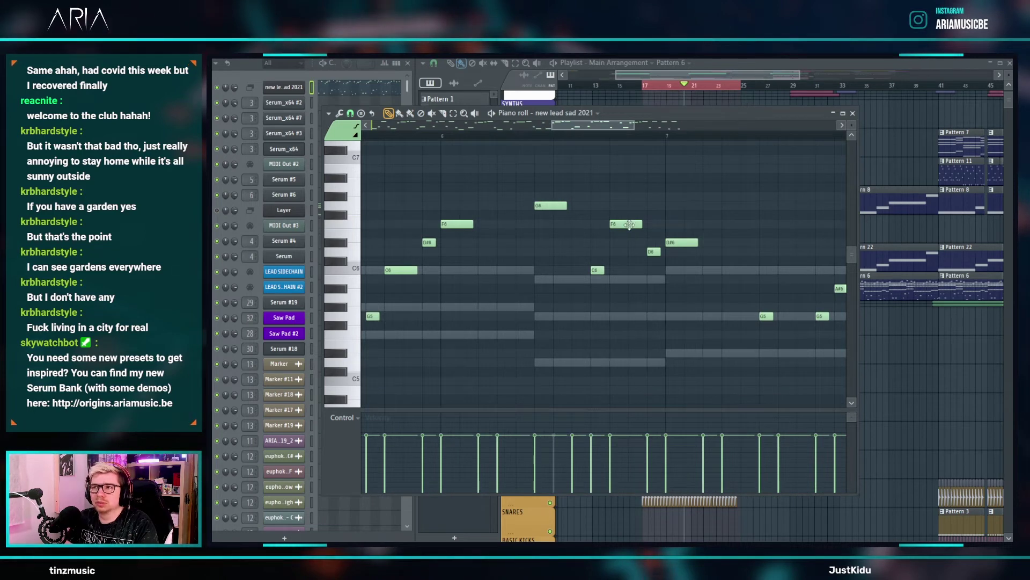
pyautogui.rightClick(657, 233)
pyautogui.click(596, 270)
pyautogui.moveTo(656, 224); pyautogui.dragTo(655, 234)
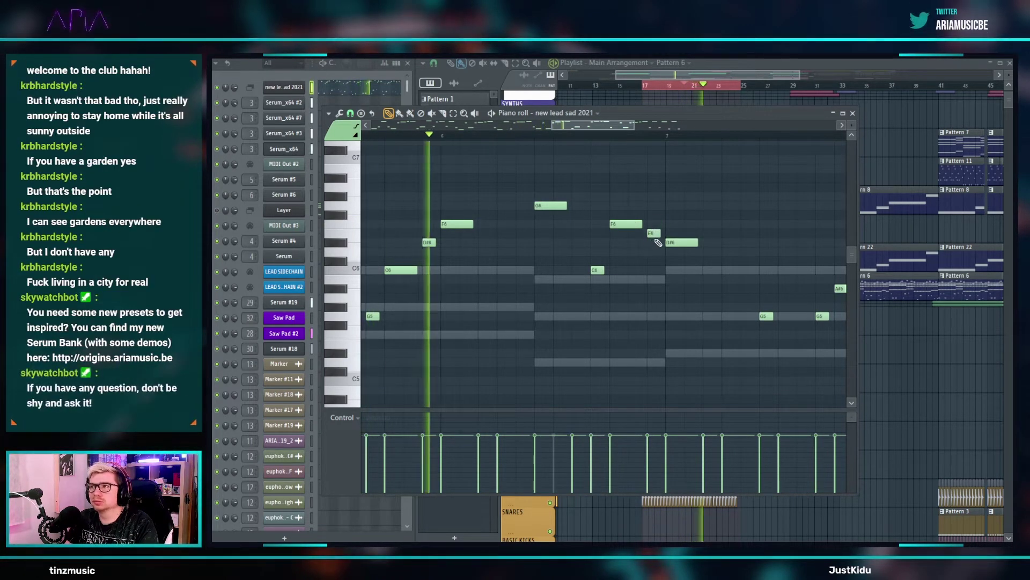
pyautogui.scroll(-3, 659, 242)
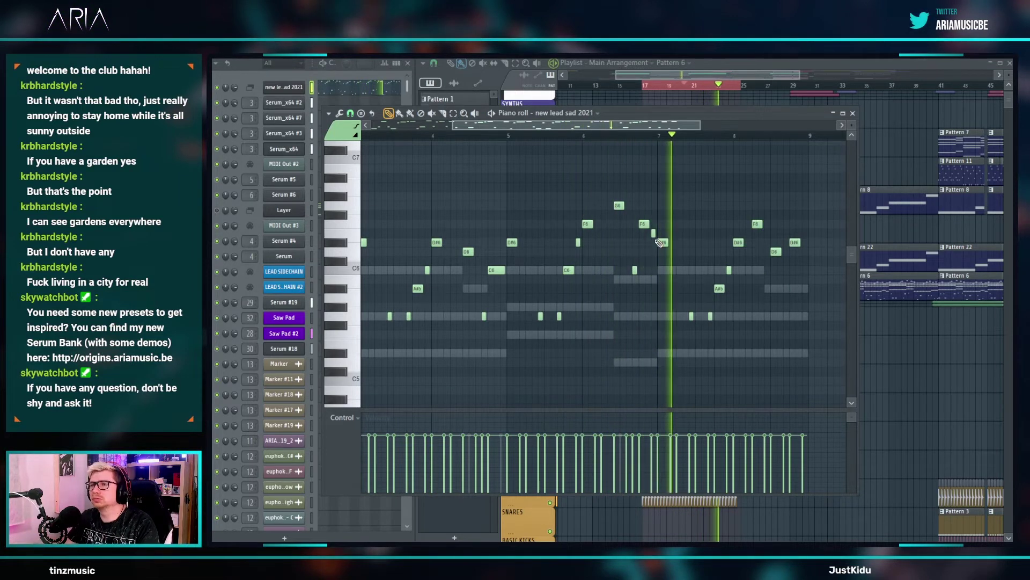
pyautogui.press('space')
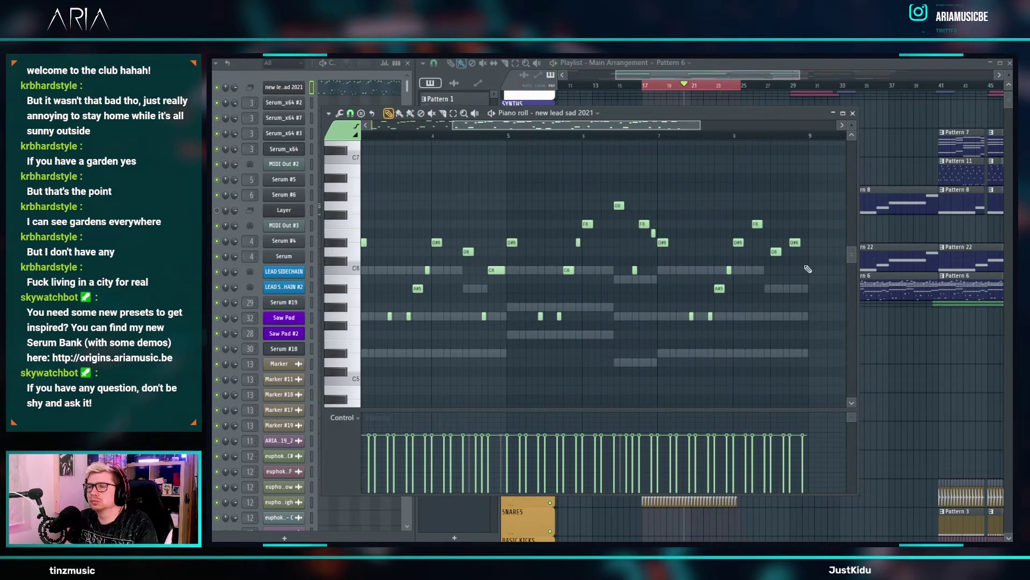
# - Lengthen the lead's final two notes after bar 8, D6 and D#6
pyautogui.scroll(-2, 793, 276)
pyautogui.scroll(5, 685, 237)
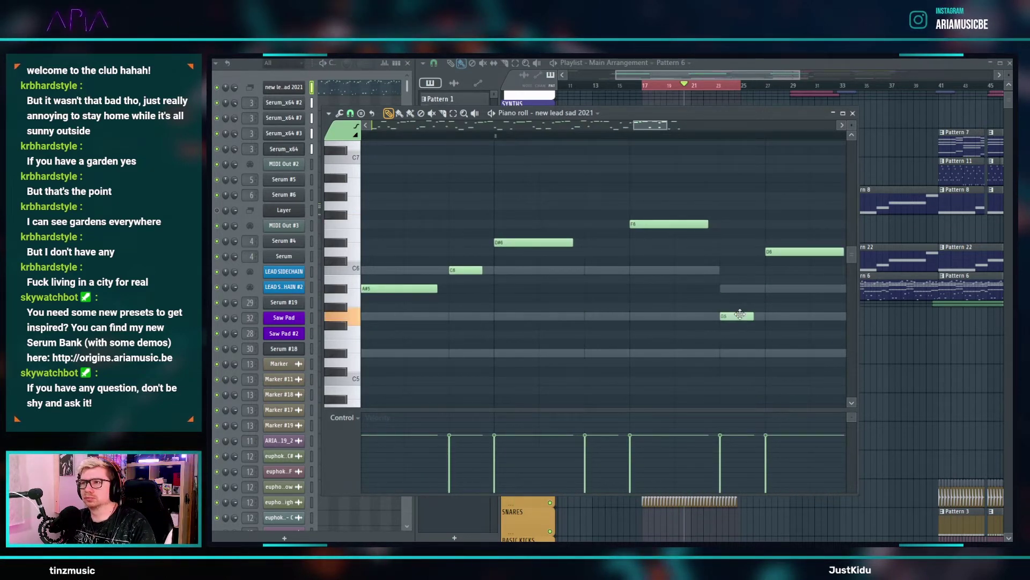
pyautogui.scroll(-4, 659, 284)
pyautogui.press('space')
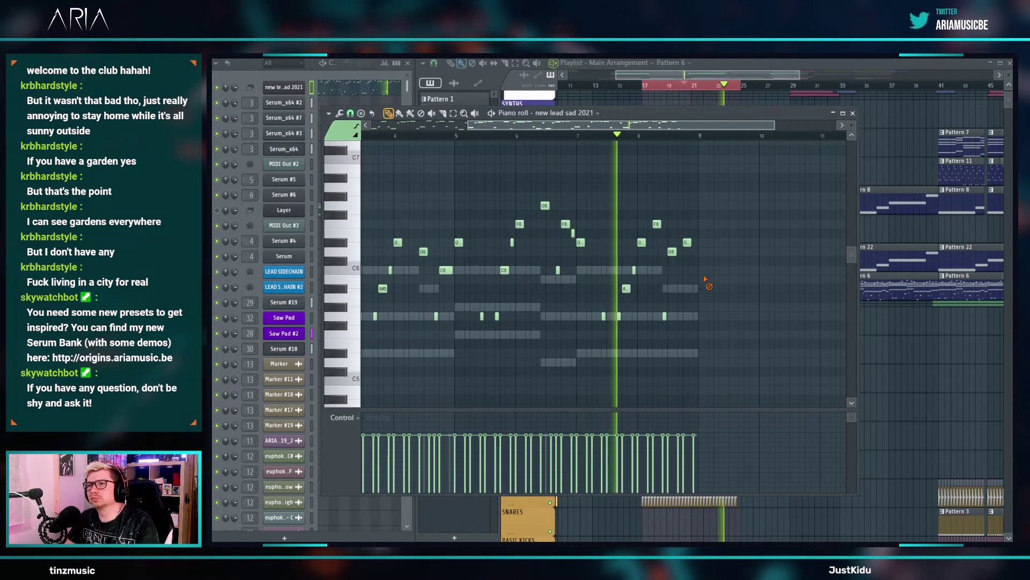
pyautogui.scroll(3, 652, 319)
pyautogui.scroll(-15, 653, 319)
pyautogui.press('space')
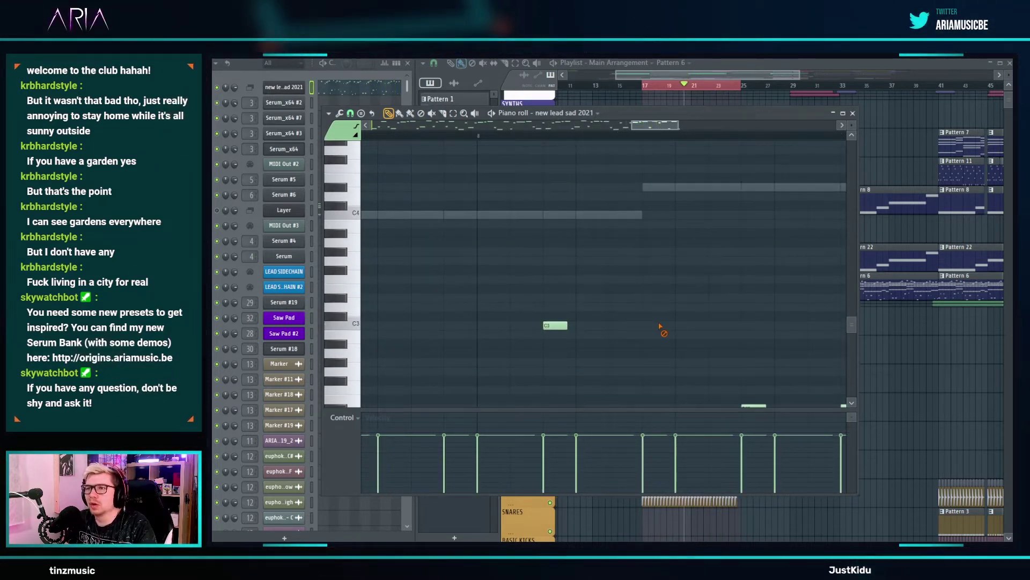
pyautogui.scroll(6, 714, 303)
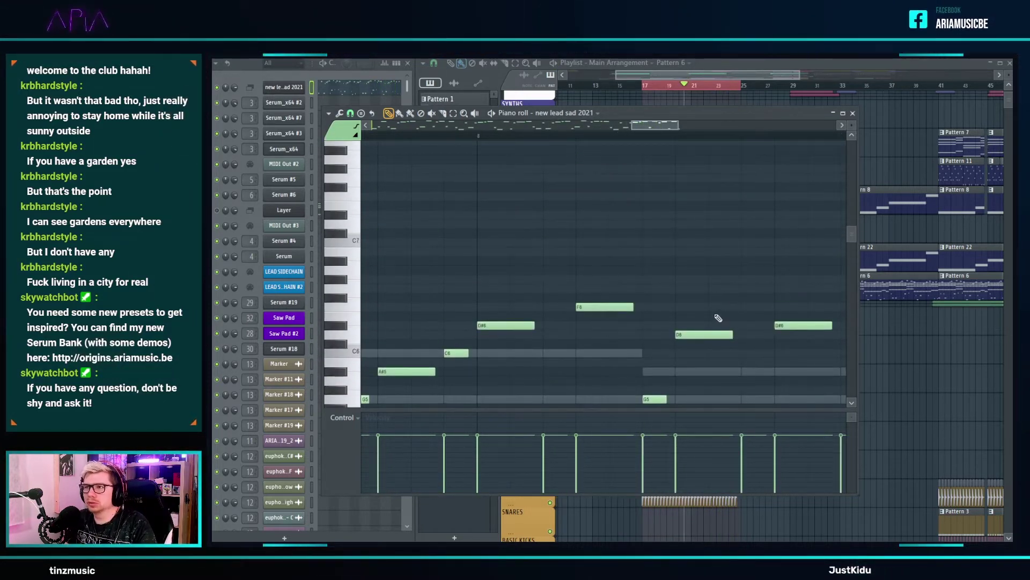
pyautogui.moveTo(805, 368); pyautogui.dragTo(718, 293)
pyautogui.press('space')
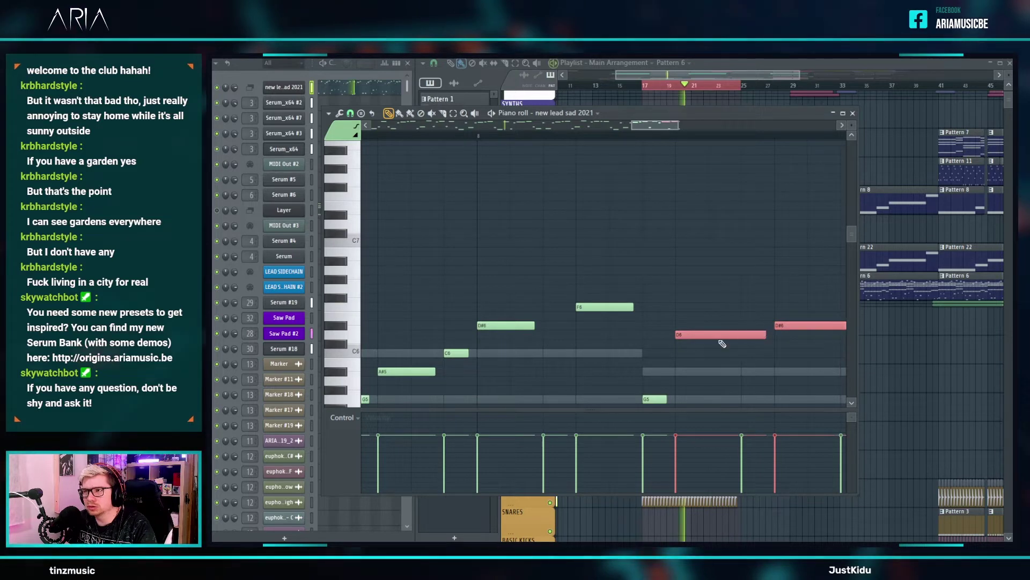
# - Delete the low D#2 notes beneath the lead's final two notes while the arrangement plays
pyautogui.scroll(-3, 687, 346)
pyautogui.scroll(-3, 687, 346)
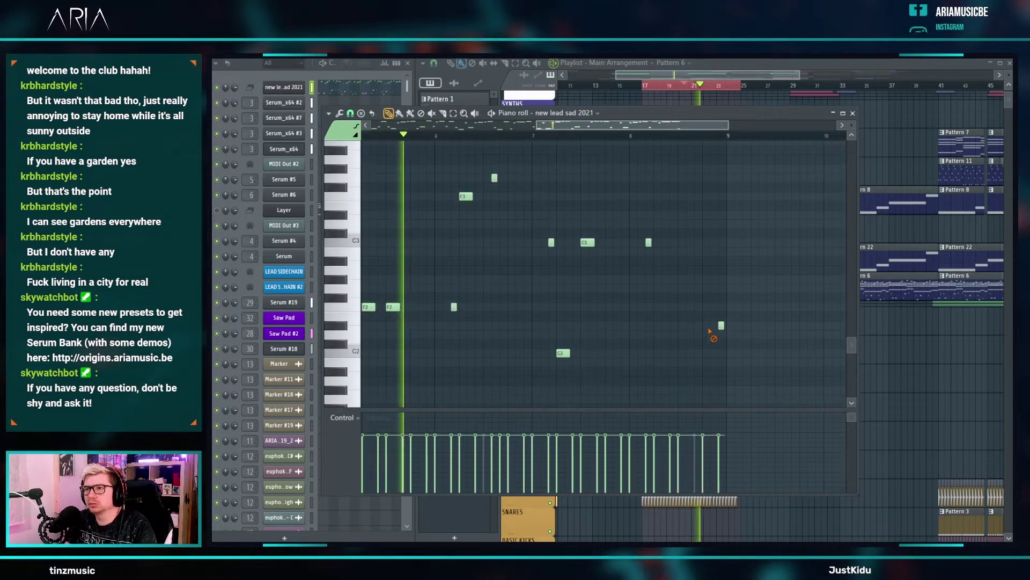
pyautogui.rightClick(904, 362)
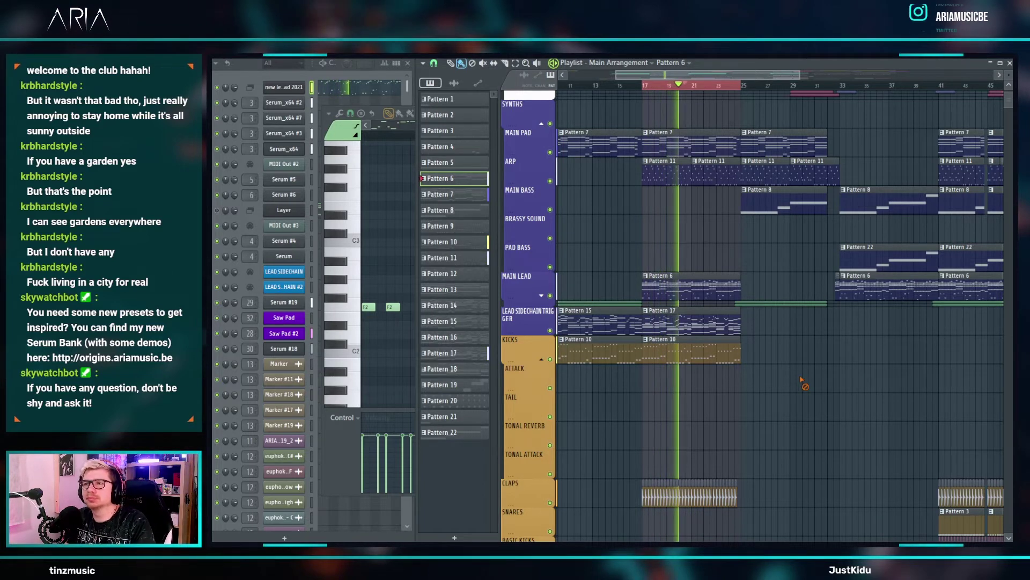
pyautogui.press('space')
# - Rework the bar 4 melody by adding an F6 after the D#6, shortening the D6 and adding a C6 after it
pyautogui.click(396, 226)
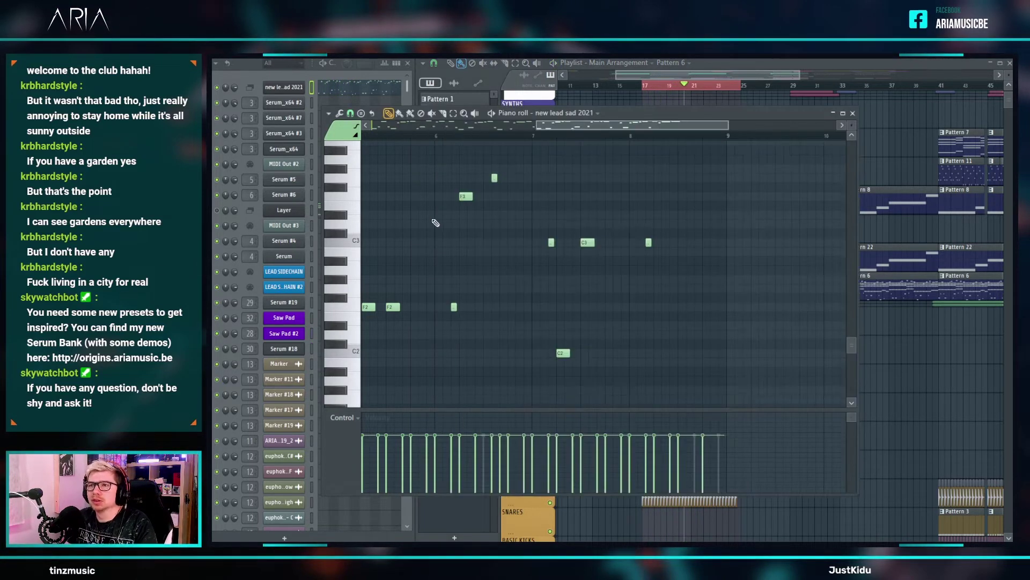
pyautogui.keyDown('ctrl'); pyautogui.scroll(-3, 583, 242); pyautogui.keyUp('ctrl')
pyautogui.scroll(10, 440, 241)
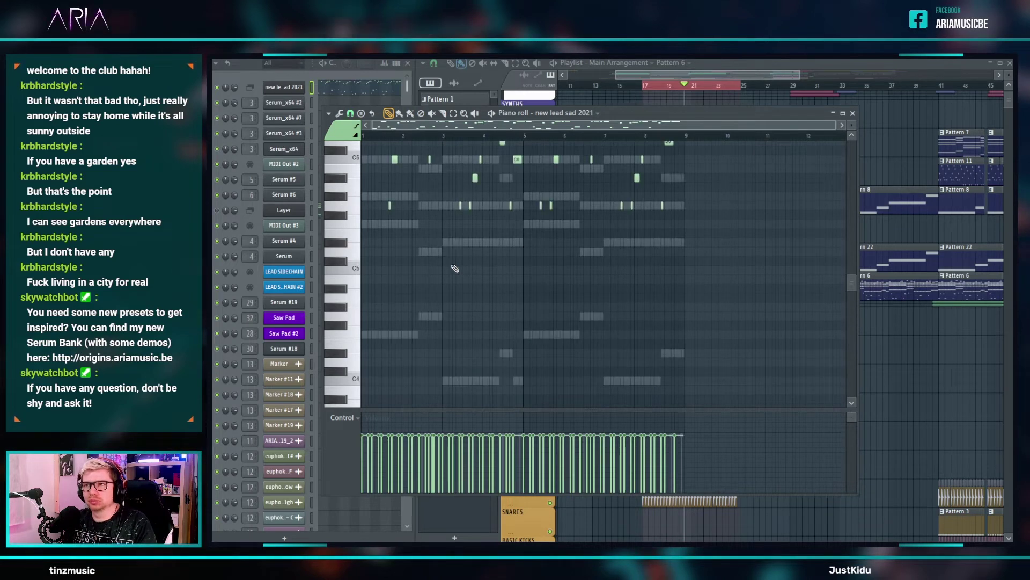
pyautogui.keyDown('ctrl'); pyautogui.scroll(3, 460, 281); pyautogui.keyUp('ctrl')
pyautogui.keyDown('ctrl'); pyautogui.scroll(2, 461, 281); pyautogui.keyUp('ctrl')
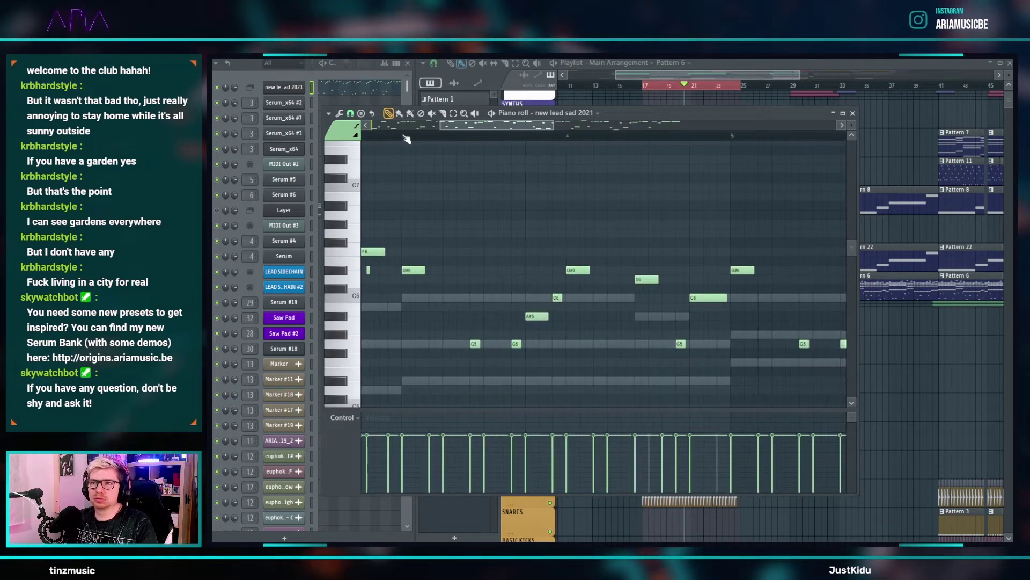
pyautogui.press('space')
pyautogui.keyDown('ctrl'); pyautogui.scroll(4, 609, 308); pyautogui.keyUp('ctrl')
pyautogui.moveTo(535, 278); pyautogui.dragTo(531, 253)
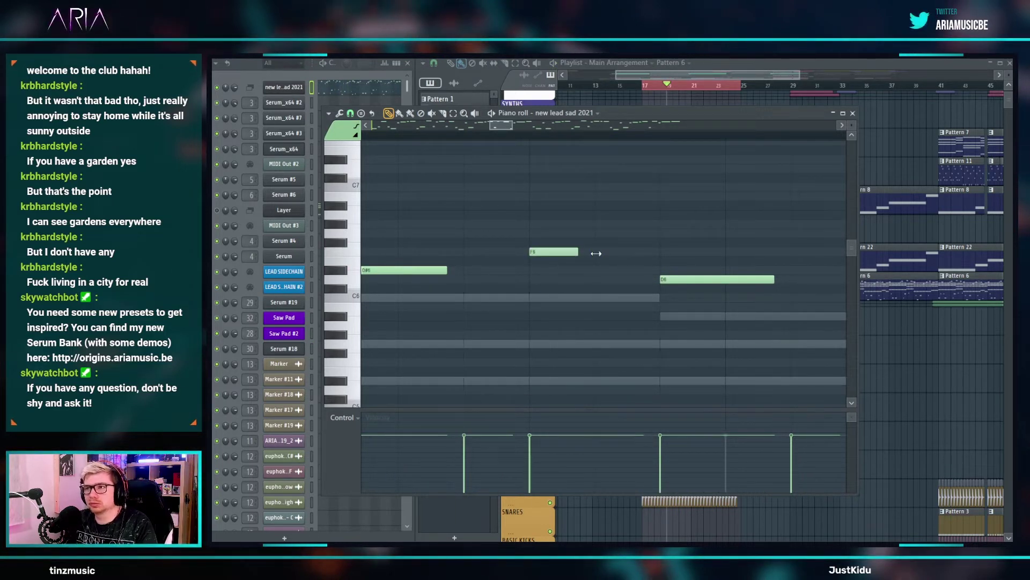
pyautogui.keyDown('ctrl'); pyautogui.scroll(-2, 639, 252); pyautogui.keyUp('ctrl')
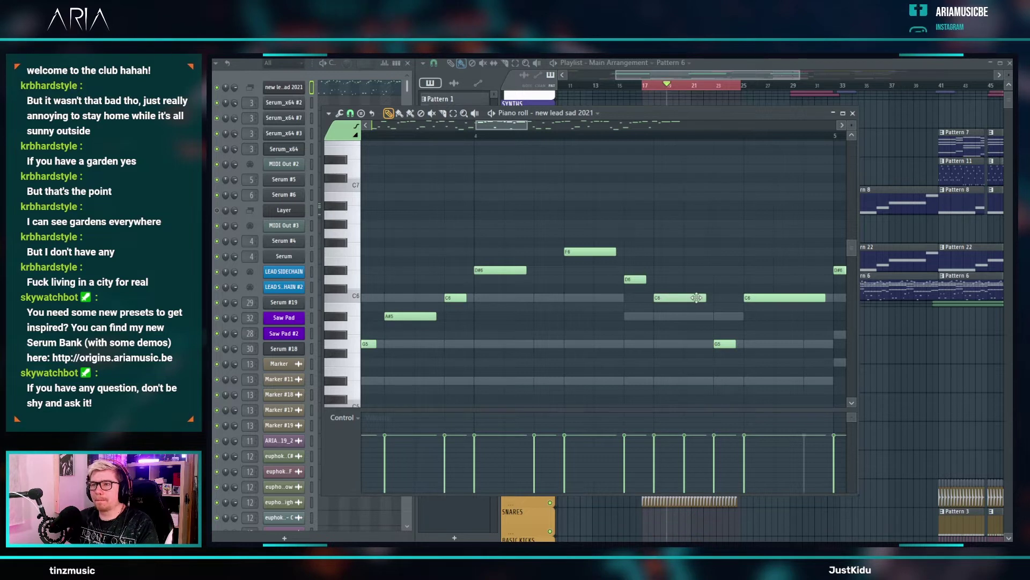
pyautogui.keyDown('ctrl'); pyautogui.scroll(-4, 675, 297); pyautogui.keyUp('ctrl')
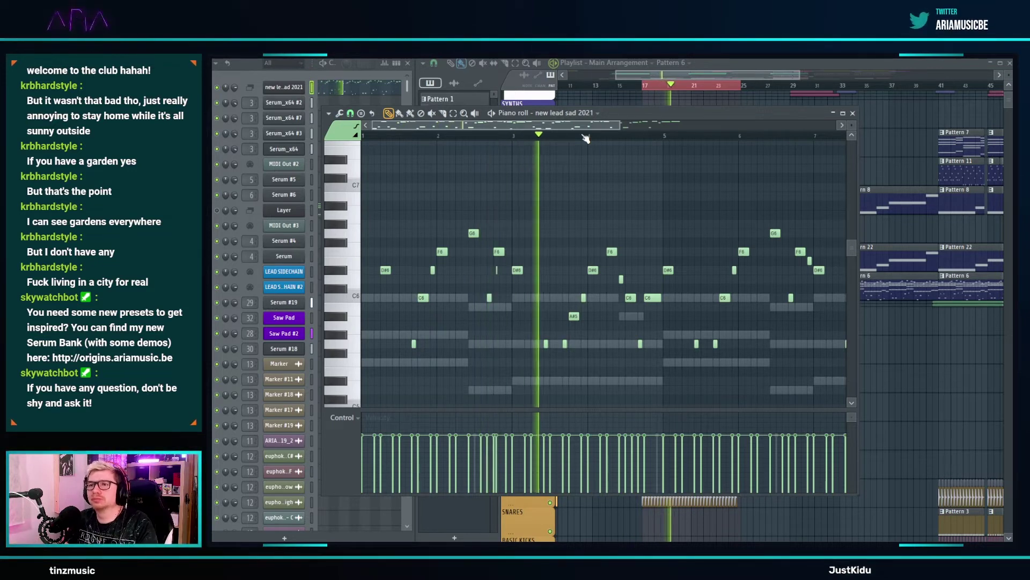
# - Examine the low notes beneath the reworked bar 4 phrase and replay the lead from bar 17
pyautogui.press('space')
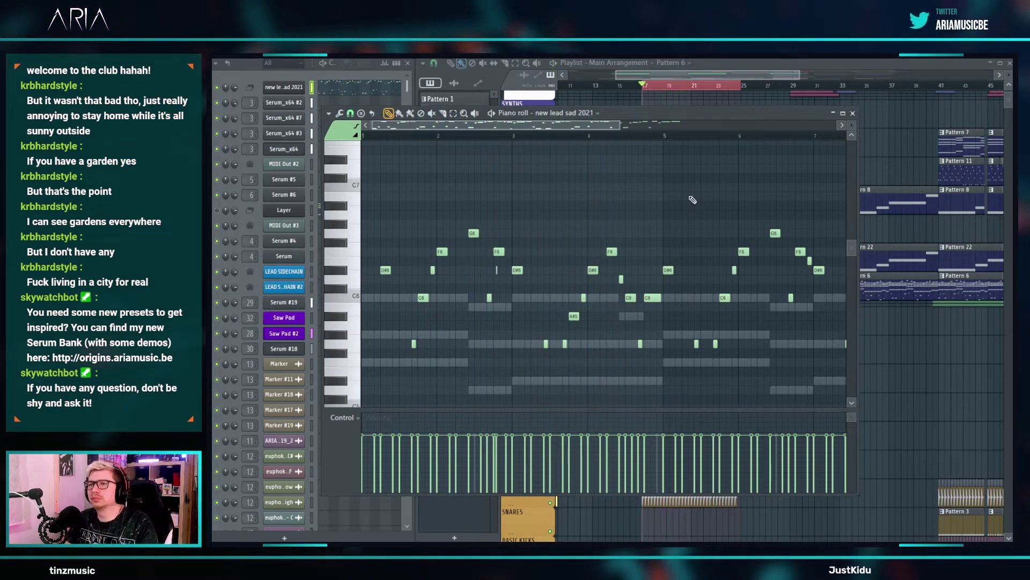
pyautogui.scroll(-10, 614, 322)
pyautogui.keyDown('ctrl'); pyautogui.scroll(3, 614, 322); pyautogui.keyUp('ctrl')
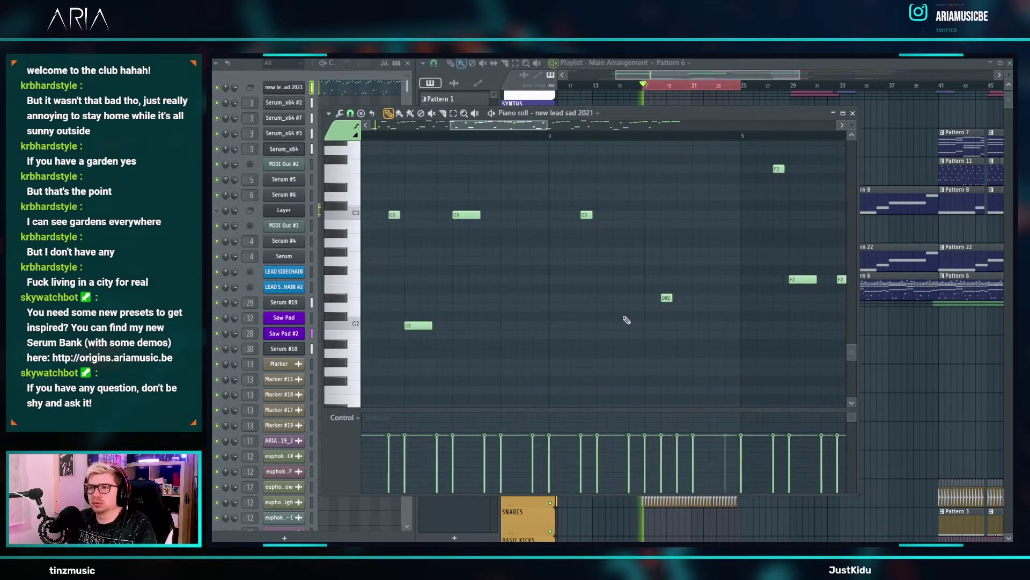
pyautogui.scroll(10, 623, 320)
pyautogui.press('space')
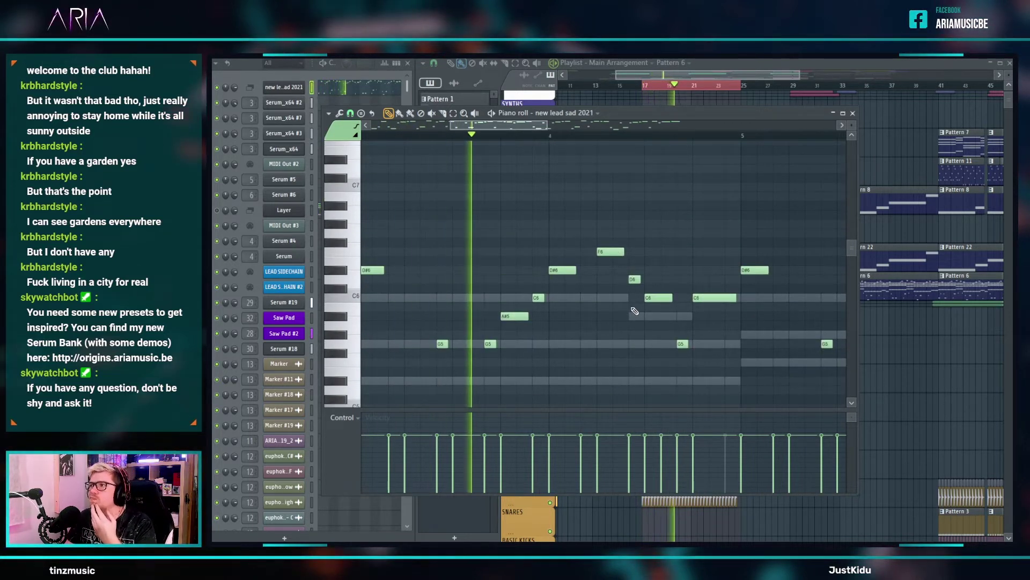
# - Try the short note after bar 4's F6 at A#5 and at E6, playing the phrase back
pyautogui.press('space')
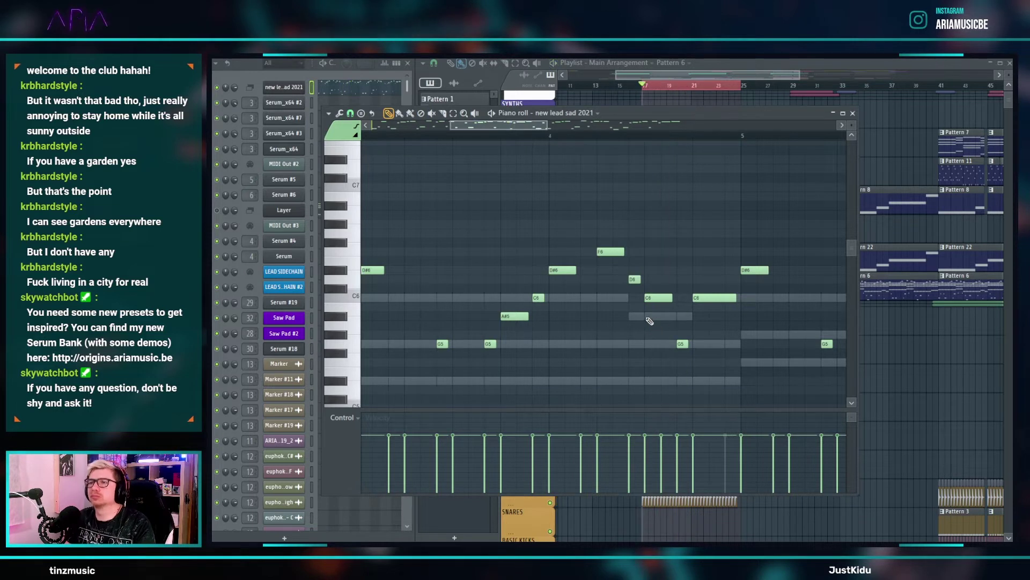
pyautogui.scroll(3, 637, 309)
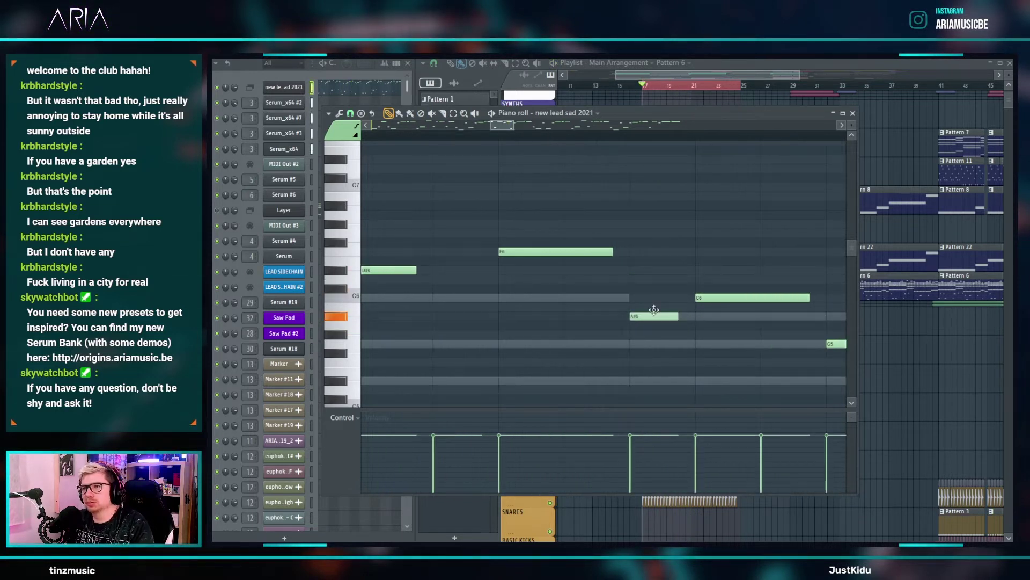
pyautogui.press('space')
pyautogui.scroll(-4, 657, 311)
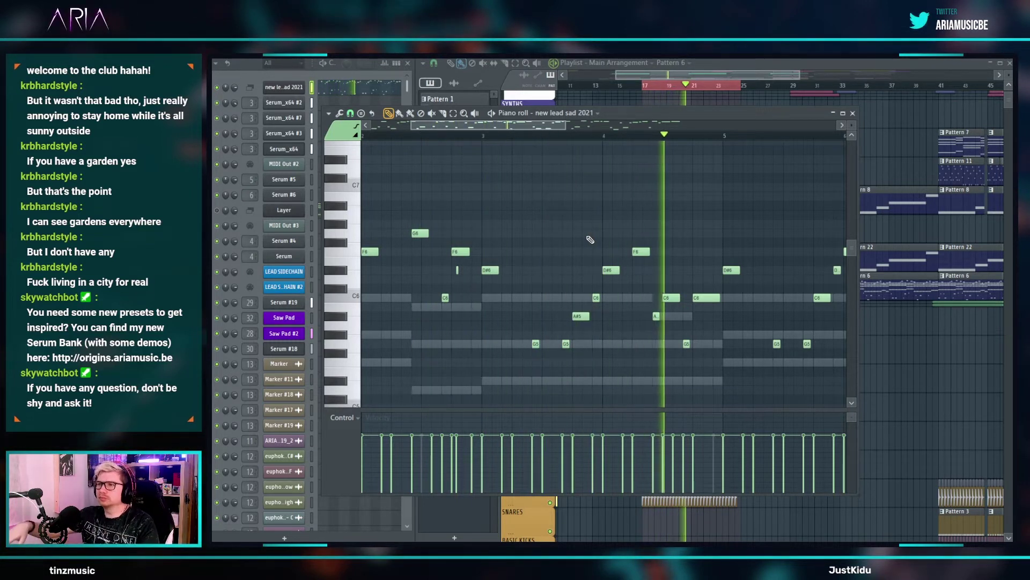
pyautogui.scroll(3, 742, 360)
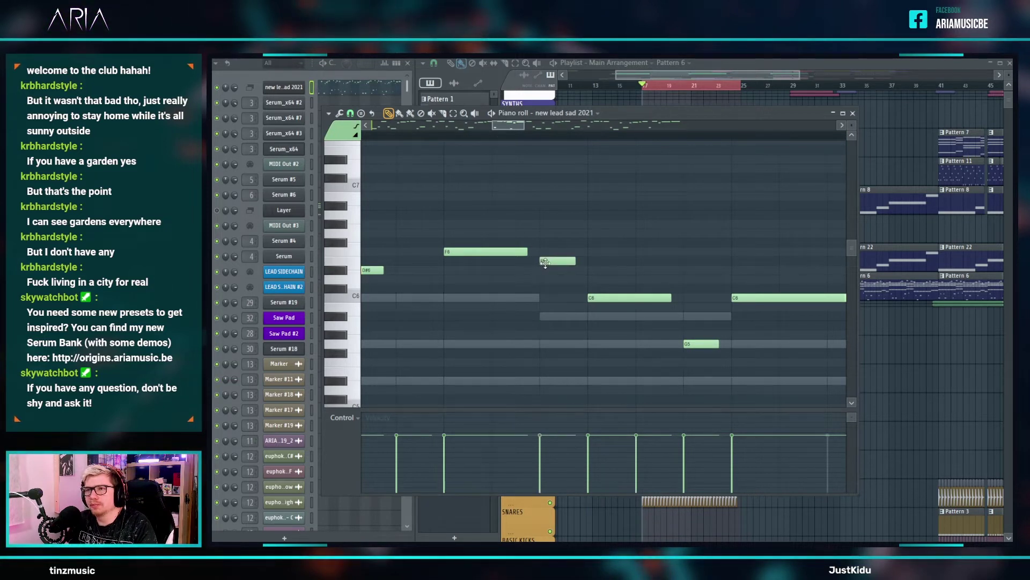
# - Set the two notes after bar 4's F6 to D#6 and D6, auditioning the phrase from bar 4
pyautogui.scroll(-2, 489, 145)
pyautogui.click(401, 137)
pyautogui.press('space')
pyautogui.press('space')
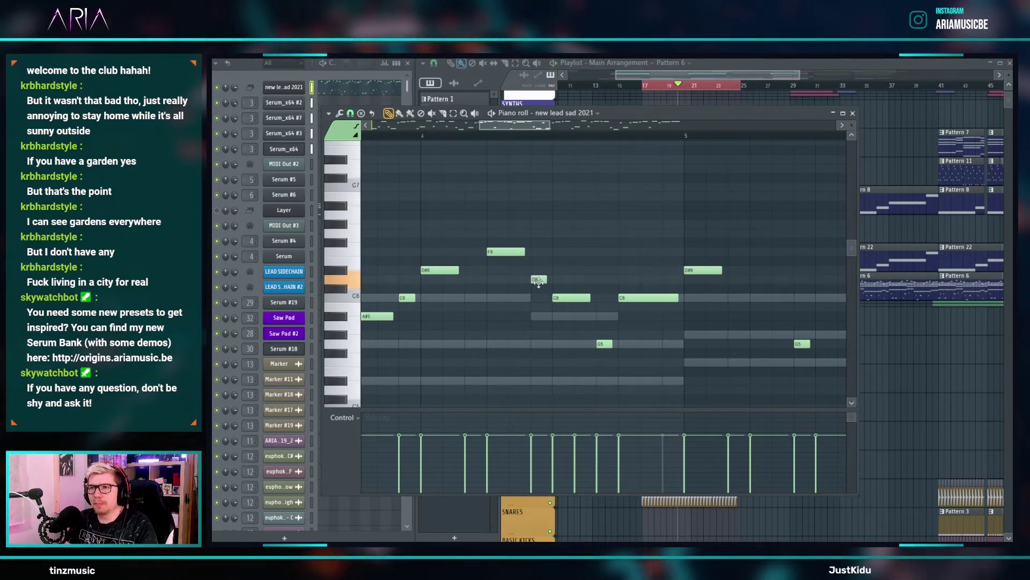
pyautogui.press('space')
pyautogui.press('space')
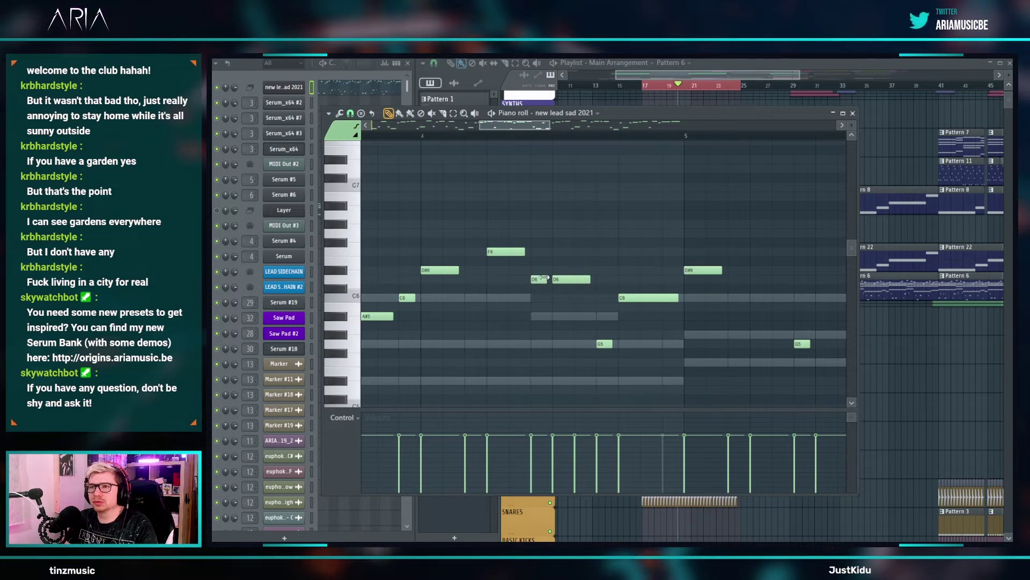
pyautogui.press('space')
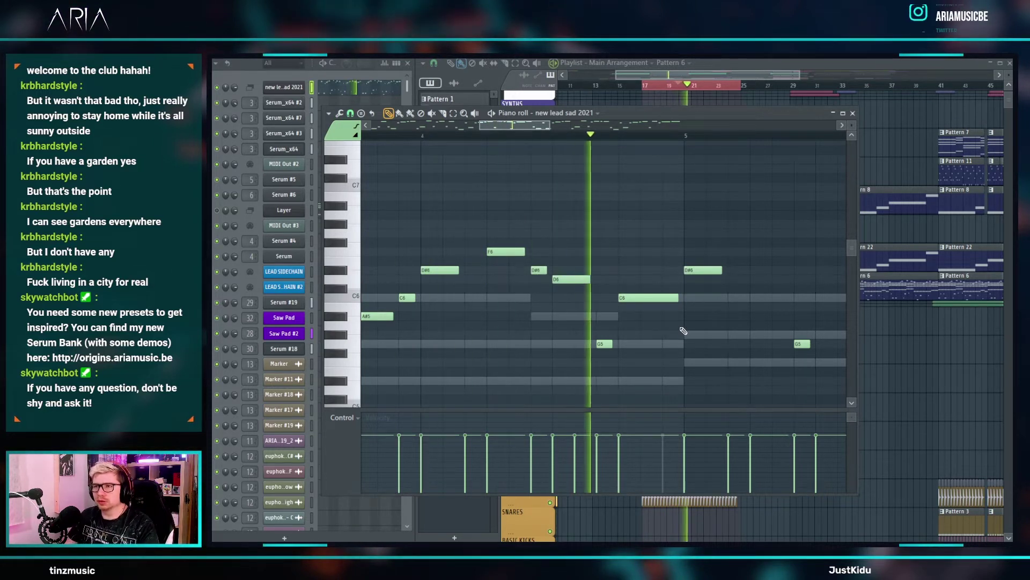
# - Shorten the D6 in bar 4 to match the preceding short D#6 and play the phrase back
pyautogui.scroll(-6, 623, 318)
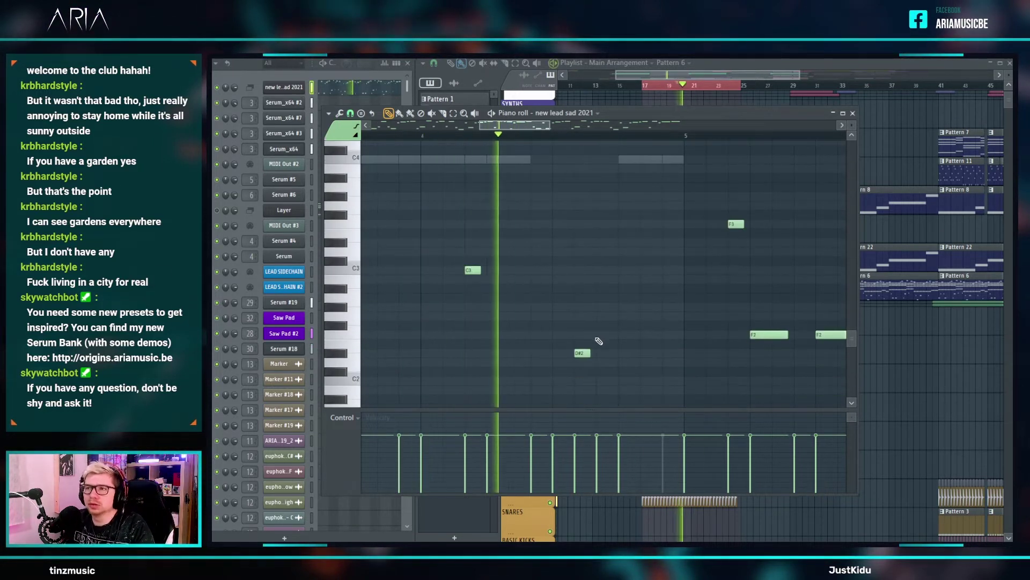
pyautogui.press('space')
pyautogui.scroll(5, 591, 300)
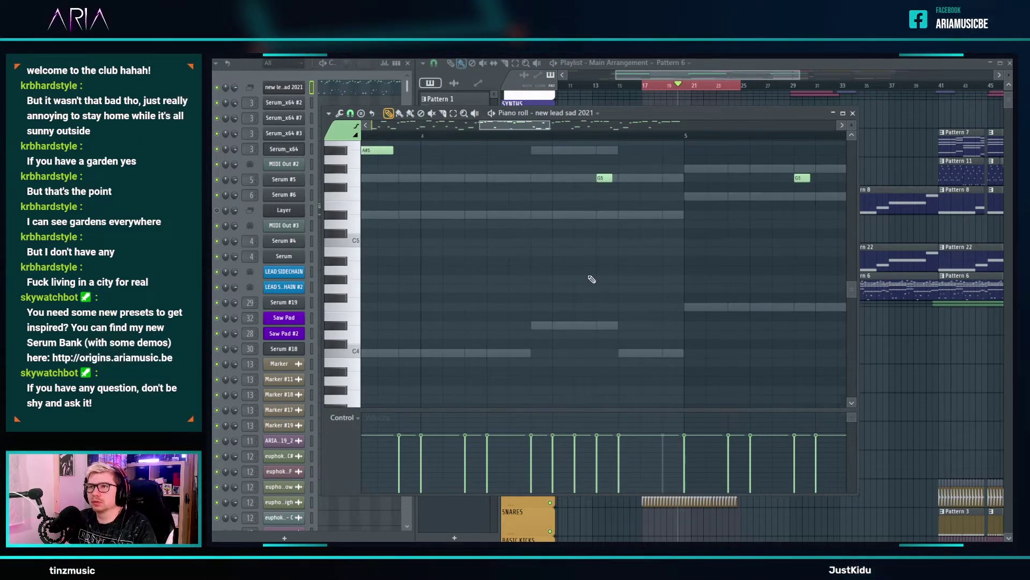
pyautogui.press('space')
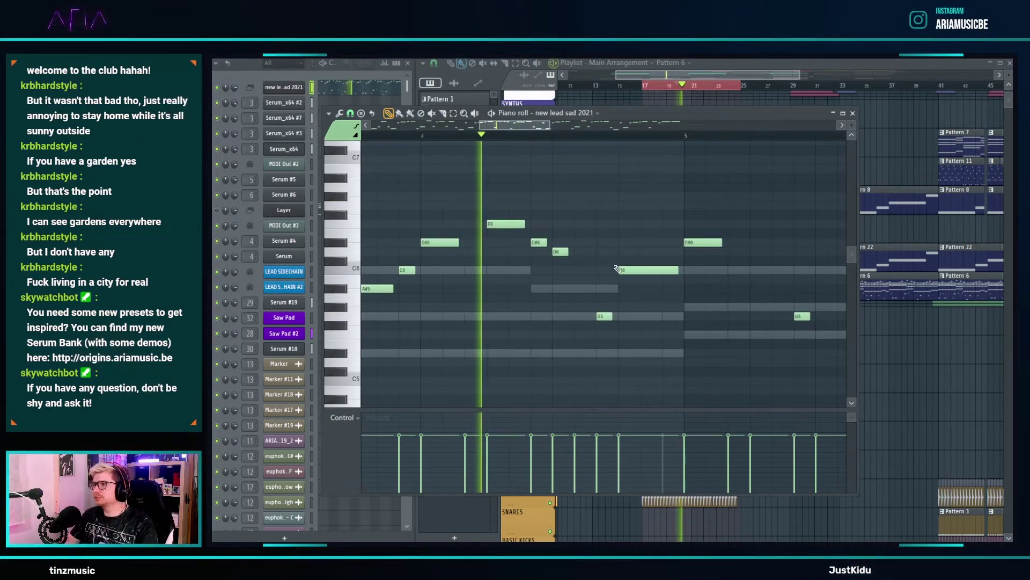
pyautogui.scroll(-3, 590, 257)
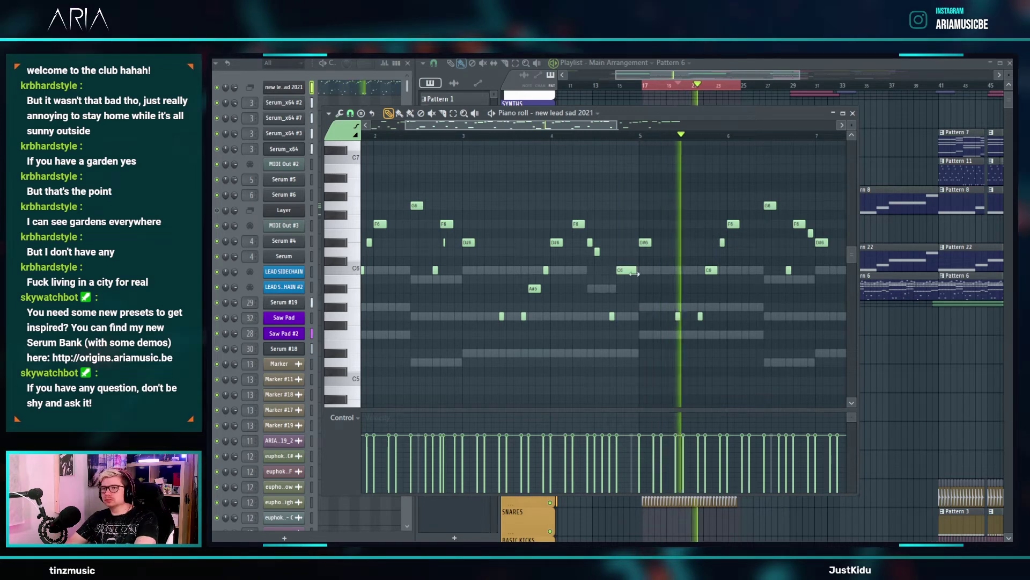
pyautogui.scroll(3, 607, 255)
pyautogui.scroll(-3, 620, 258)
pyautogui.press('space')
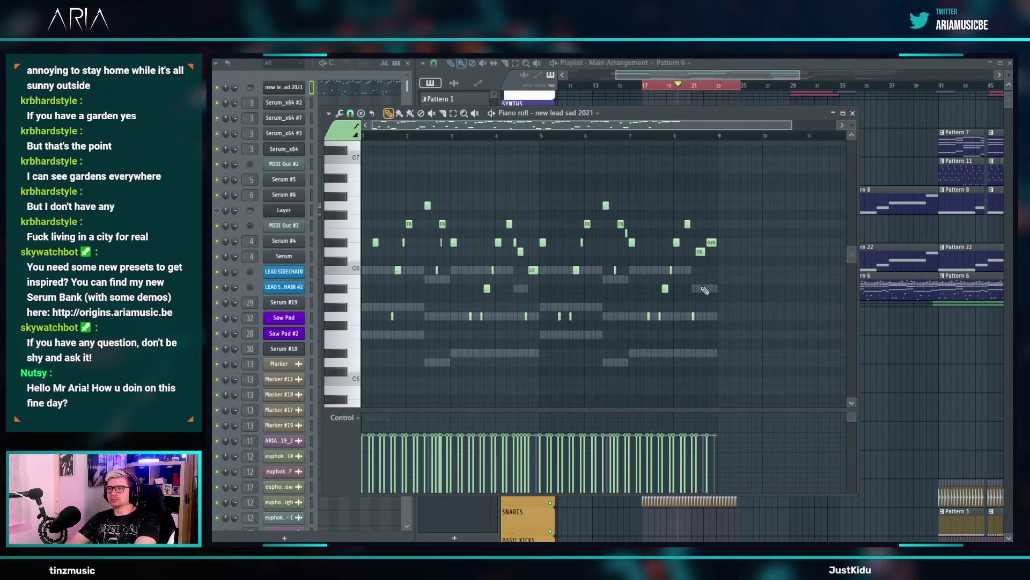
# - Replay the full lead melody from bar 17 to judge the revised notes
pyautogui.scroll(2, 644, 268)
pyautogui.scroll(-1, 687, 286)
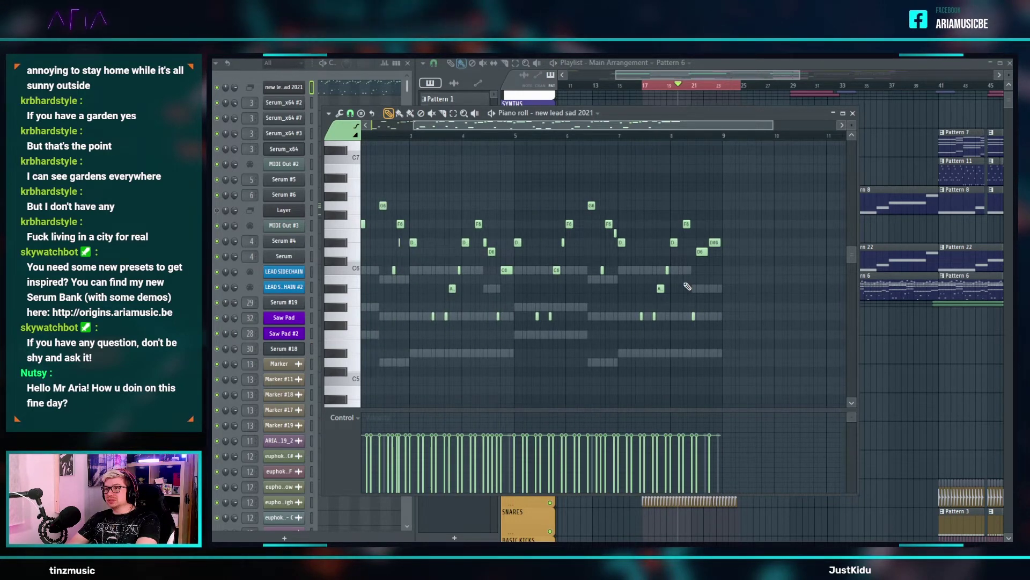
pyautogui.scroll(-1, 688, 287)
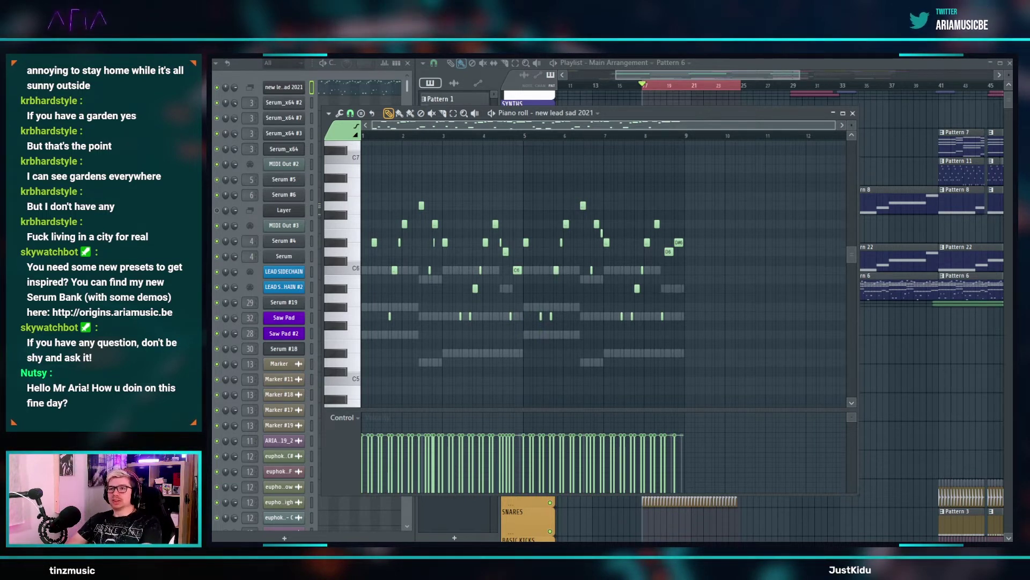
pyautogui.press('space')
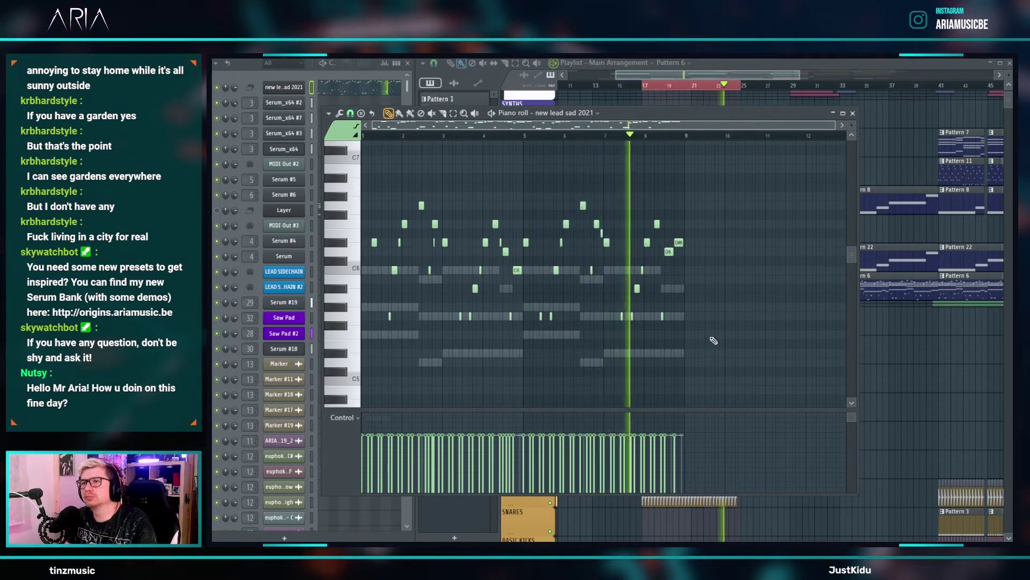
pyautogui.press('space')
# - Replace all notes of the Layer channel with a copy of the new lead sad 2021 notes
pyautogui.moveTo(749, 370); pyautogui.dragTo(368, 182)
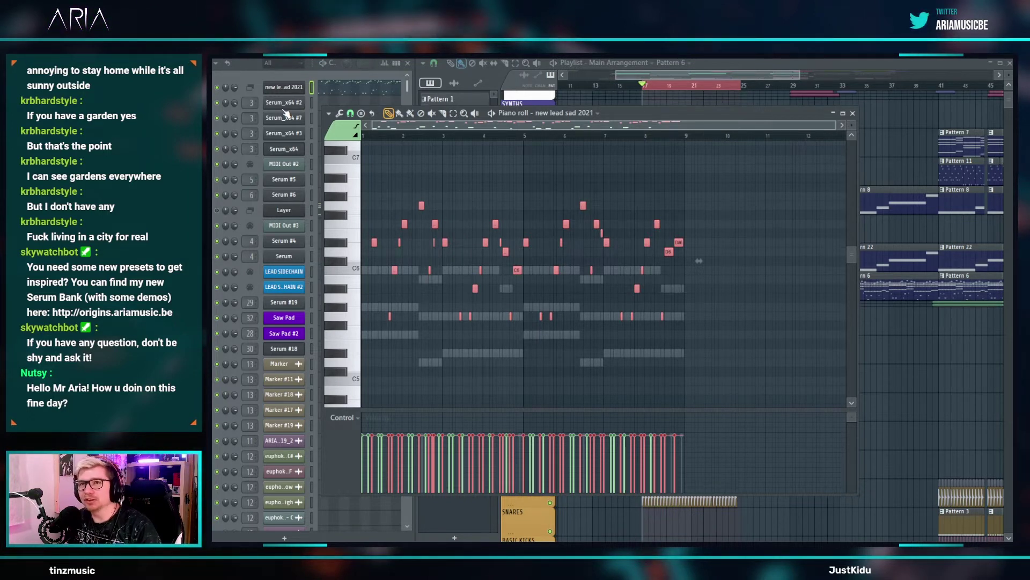
pyautogui.click(257, 72)
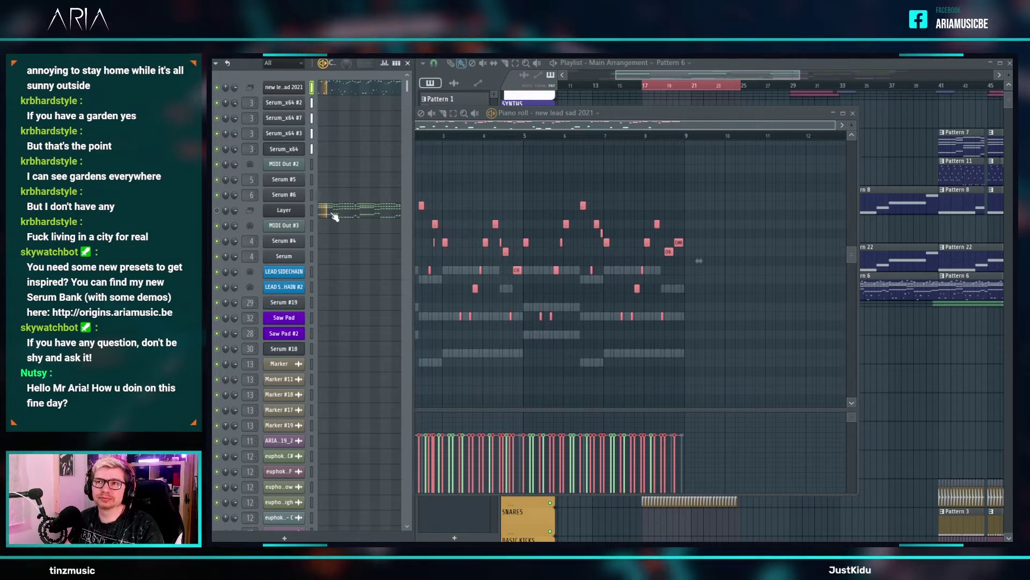
pyautogui.press('space')
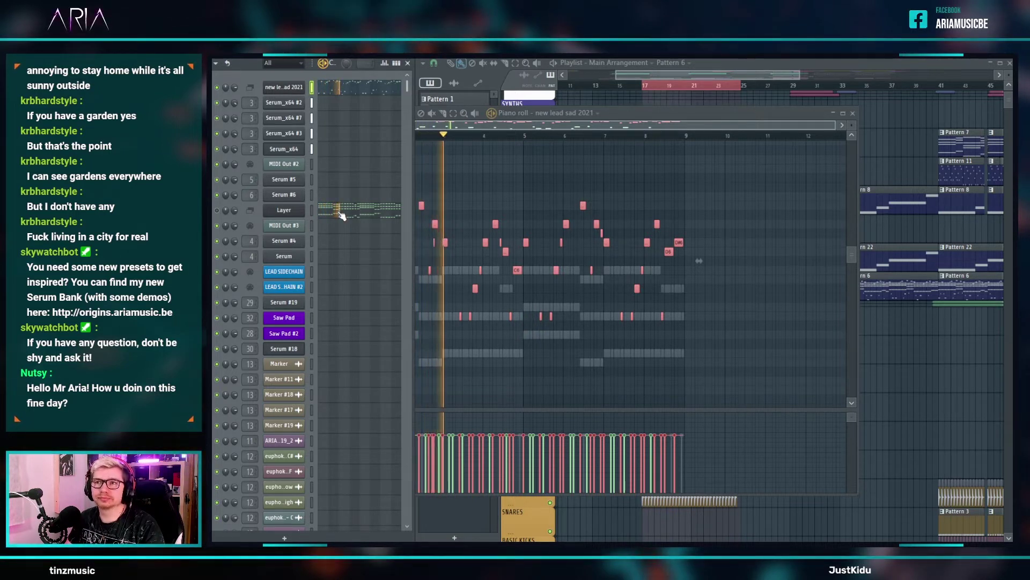
pyautogui.press('F7')
pyautogui.click(338, 91)
pyautogui.moveTo(683, 365); pyautogui.dragTo(369, 185)
pyautogui.click(312, 210)
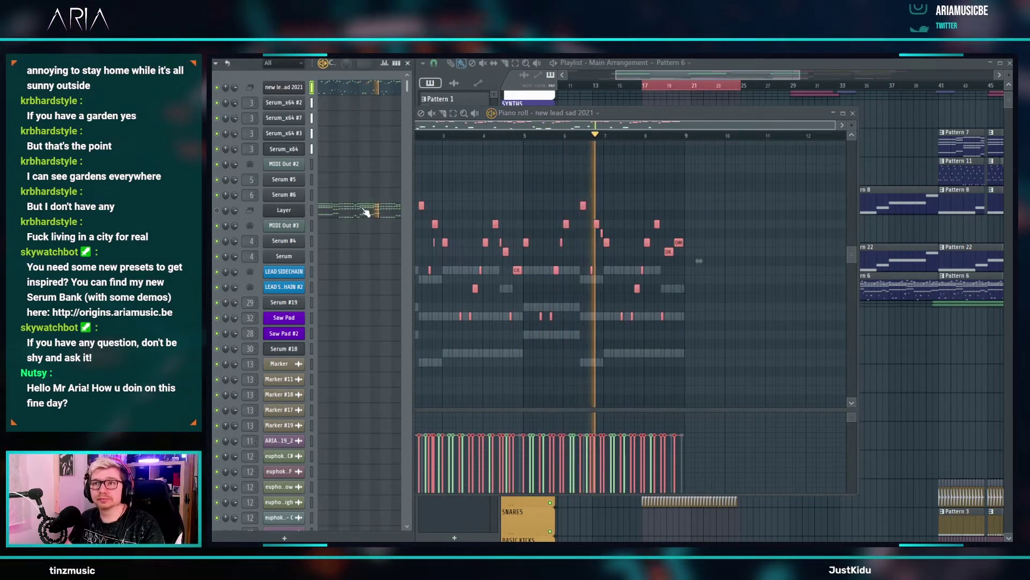
pyautogui.moveTo(717, 384); pyautogui.dragTo(355, 215)
pyautogui.press('Delete')
pyautogui.hotkey('ctrl', 'v')
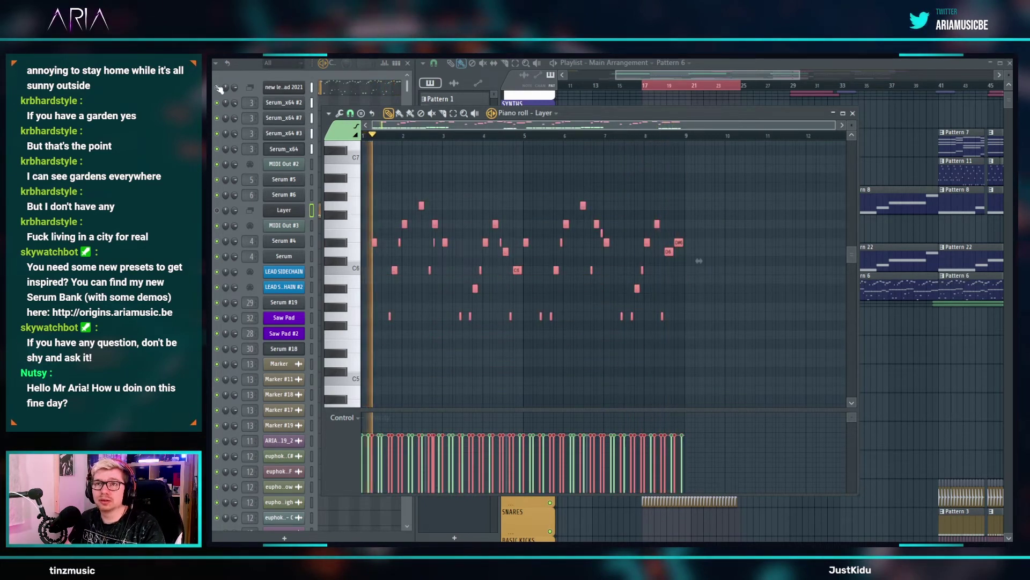
# - Mute the new lead sad 2021 channel and delete the very short D#6 under bar 2's second F6 in the Layer channel
pyautogui.click(233, 197)
pyautogui.press('space')
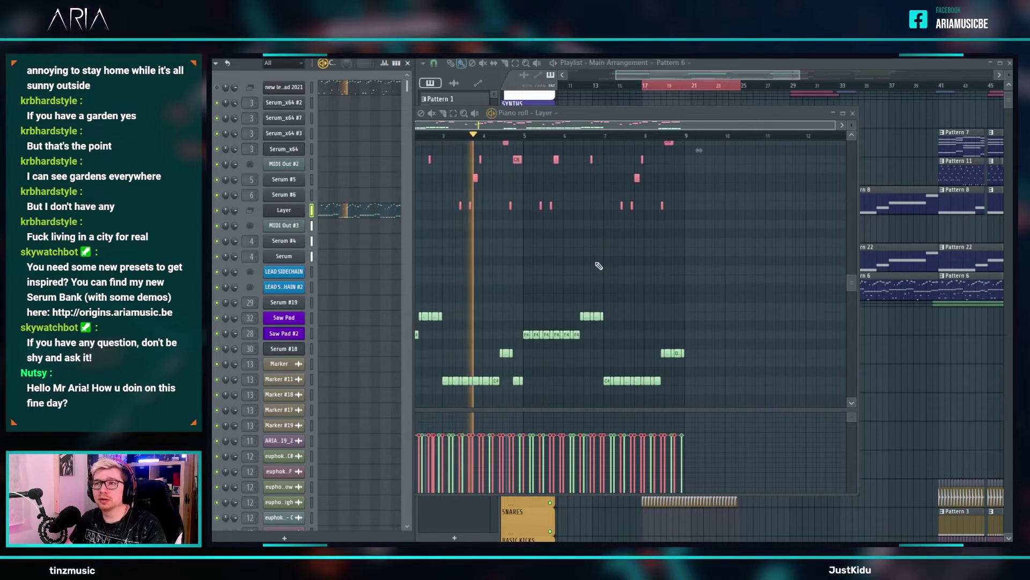
pyautogui.scroll(5, 431, 246)
pyautogui.rightClick(467, 243)
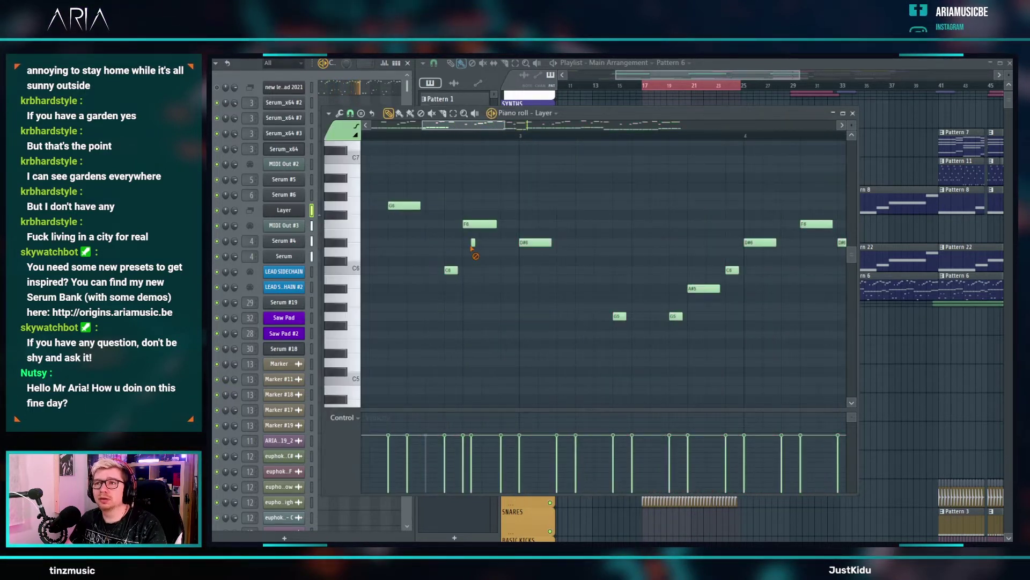
pyautogui.scroll(-5, 479, 246)
pyautogui.scroll(5, 568, 297)
pyautogui.scroll(-3, 568, 297)
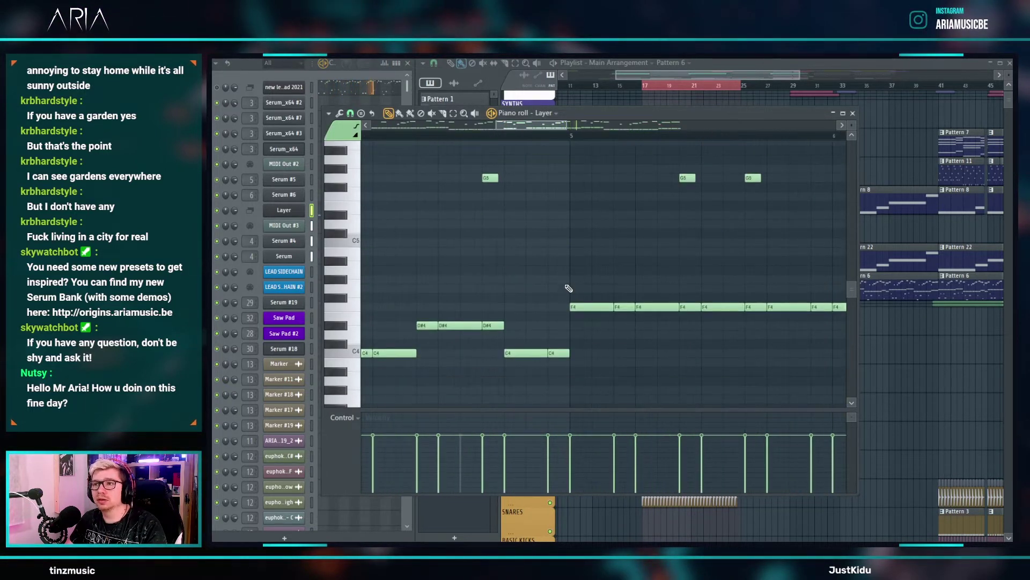
# - Delete all the low notes beneath the melody in the Layer channel, keeping only the upper line
pyautogui.scroll(-3, 573, 281)
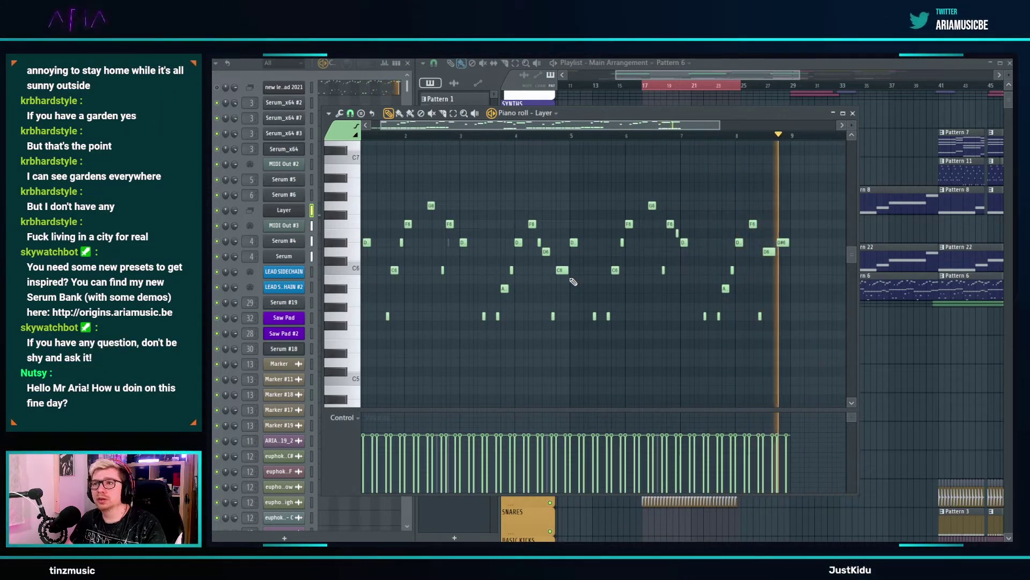
pyautogui.scroll(3, 794, 287)
pyautogui.scroll(-3, 794, 286)
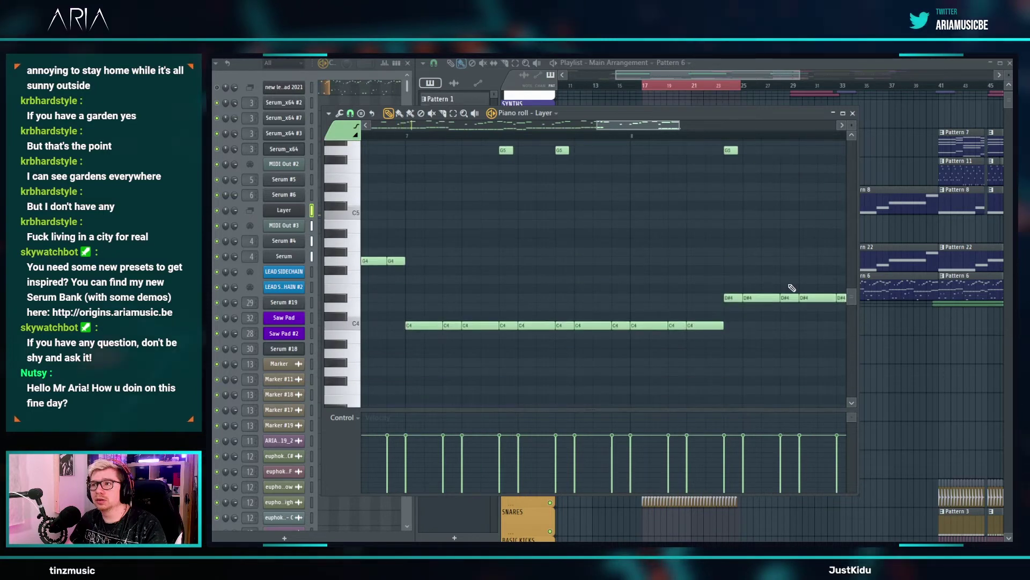
pyautogui.scroll(-2, 778, 288)
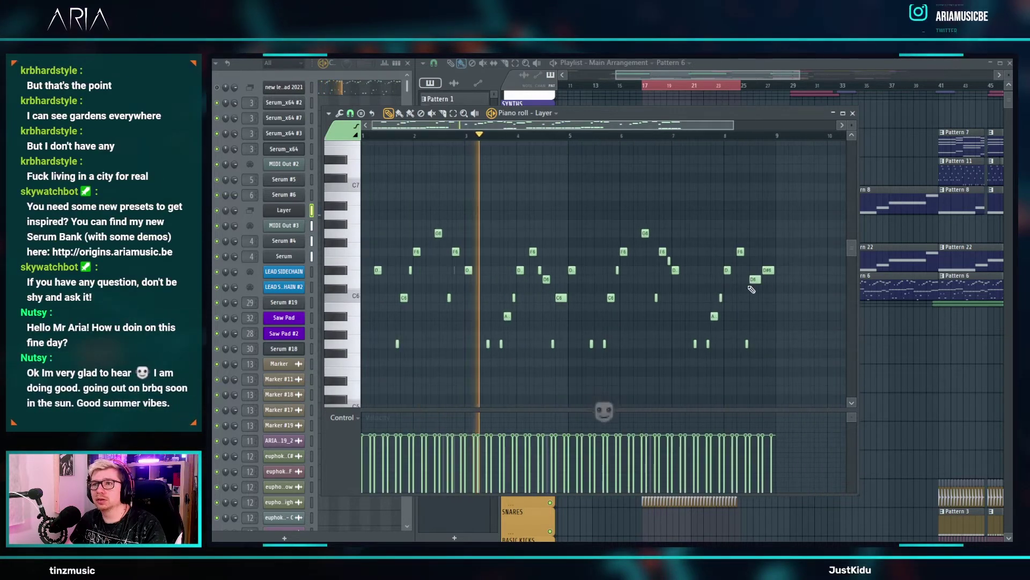
pyautogui.scroll(-10, 741, 293)
pyautogui.moveTo(816, 301); pyautogui.dragTo(278, 193)
pyautogui.press('Delete')
pyautogui.scroll(6, 344, 301)
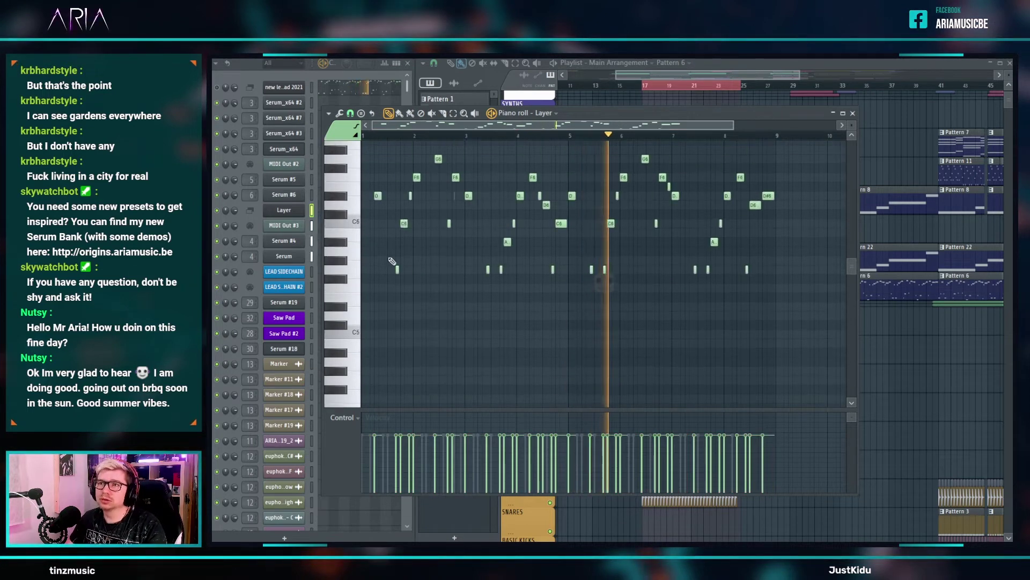
pyautogui.press('space')
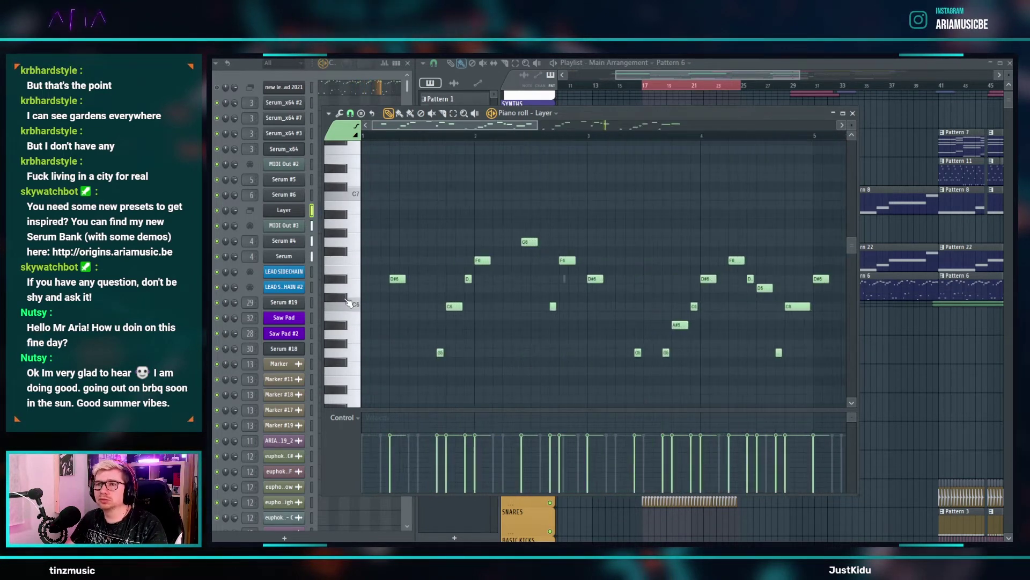
# - Open the Scaler channel's plugin window and arrange it beside the Layer piano roll
pyautogui.scroll(4, 408, 316)
pyautogui.scroll(-6, 465, 330)
pyautogui.scroll(6, 464, 330)
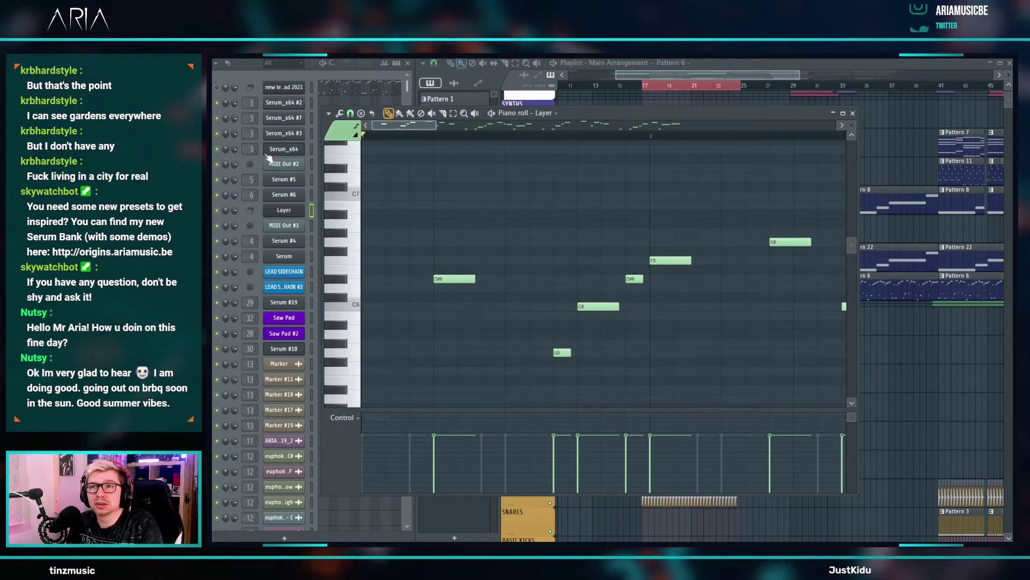
pyautogui.click(281, 63)
pyautogui.scroll(-3, 279, 303)
pyautogui.scroll(-10, 333, 332)
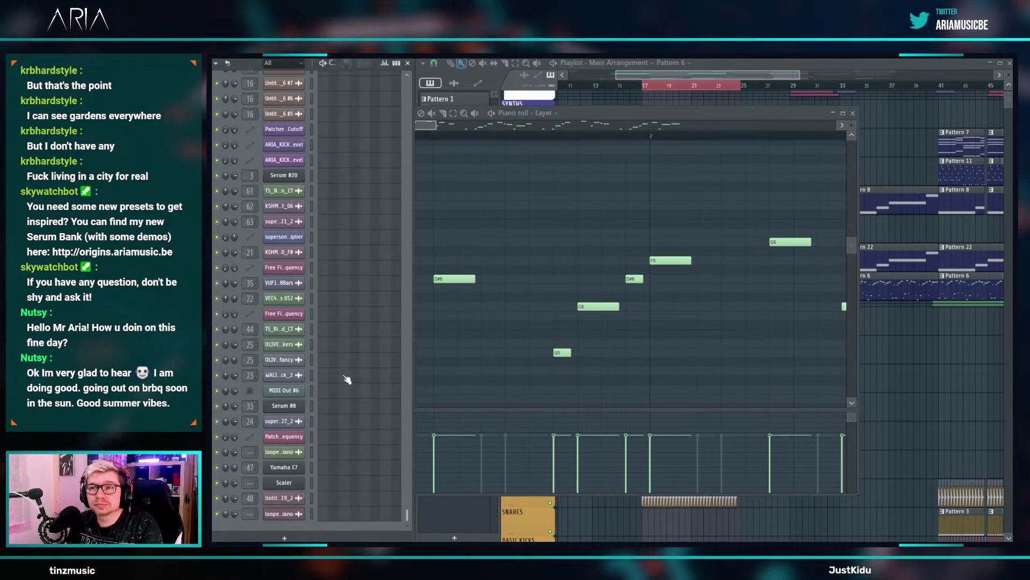
pyautogui.click(284, 482)
pyautogui.moveTo(464, 129); pyautogui.dragTo(793, 138)
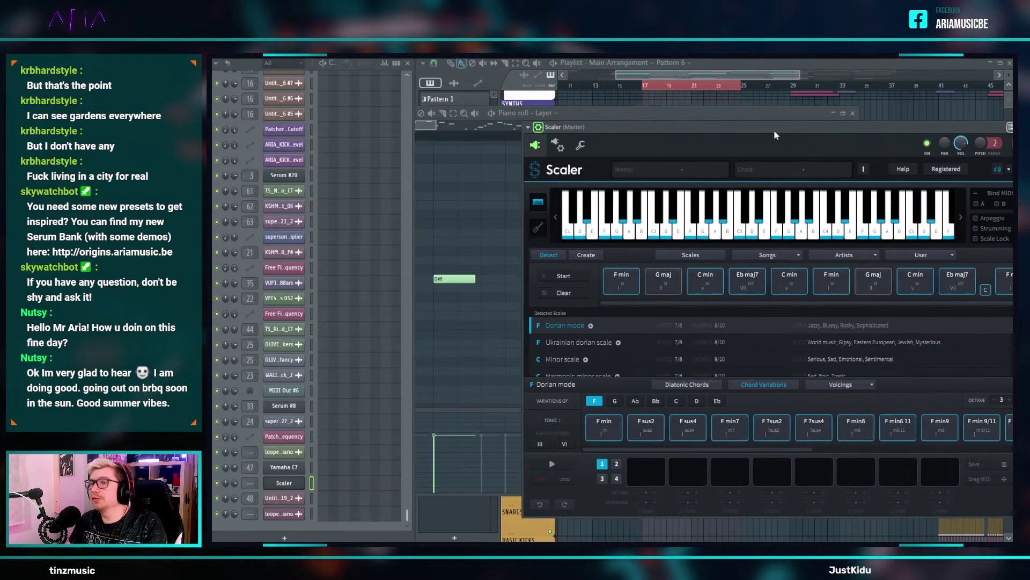
pyautogui.moveTo(607, 114); pyautogui.dragTo(552, 120)
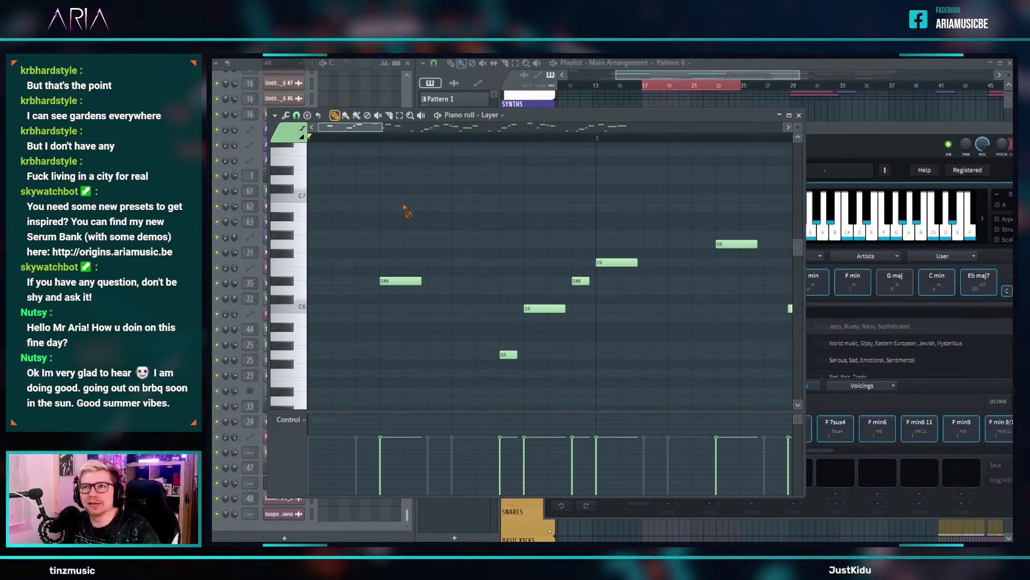
# - Detach the Scaler window and move it out of the main workspace
pyautogui.scroll(-3, 456, 210)
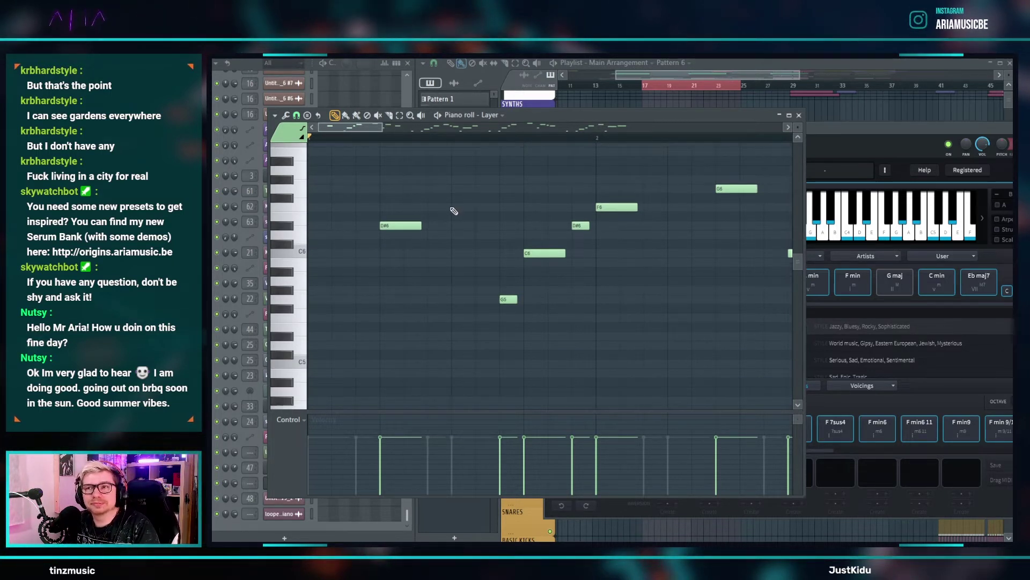
pyautogui.moveTo(858, 130); pyautogui.dragTo(887, 132)
pyautogui.click(578, 130)
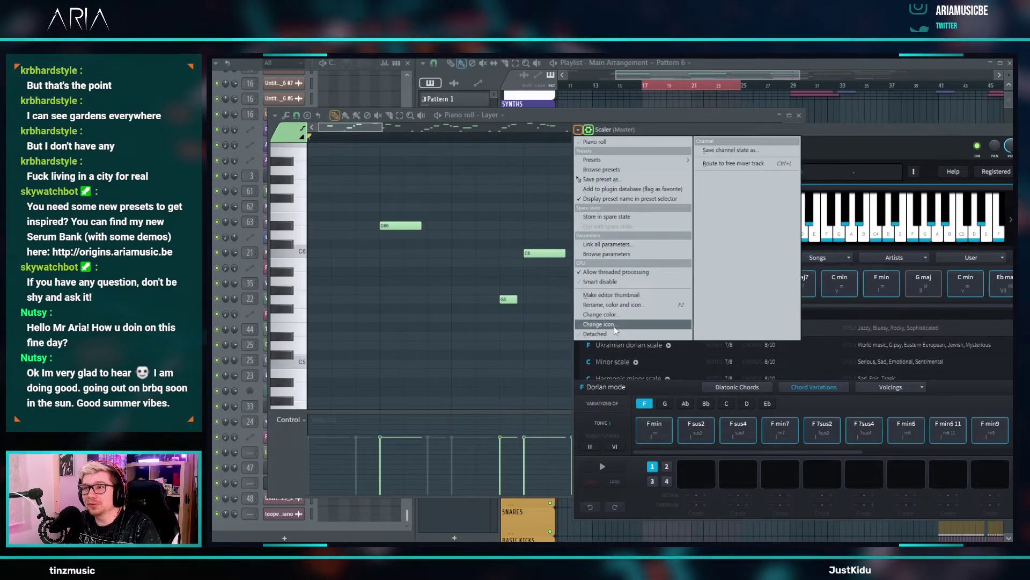
pyautogui.click(696, 314)
pyautogui.moveTo(769, 131); pyautogui.dragTo(1013, 91)
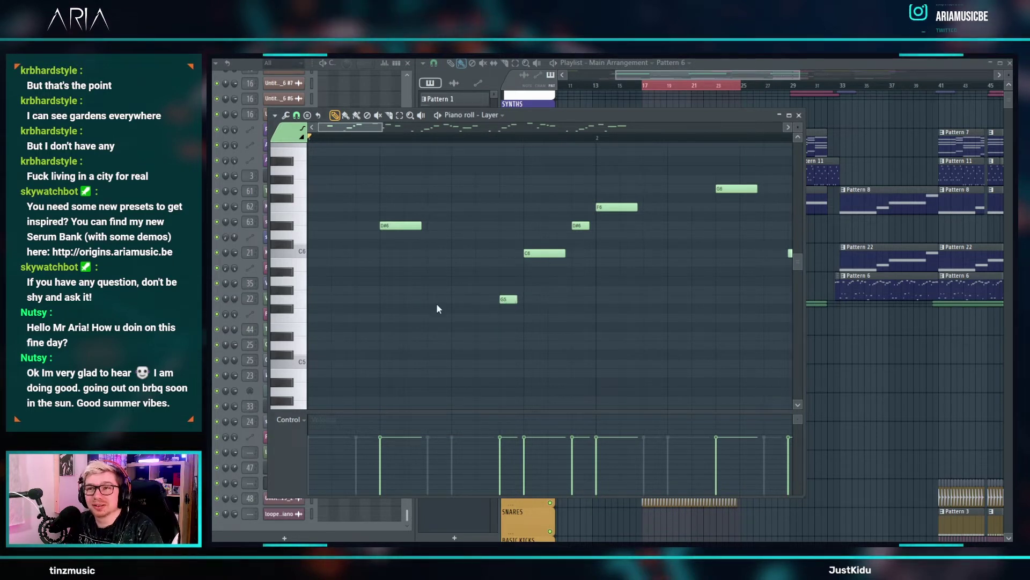
# - Create a new empty pattern and keep its default name
pyautogui.press('F4')
pyautogui.press('Escape')
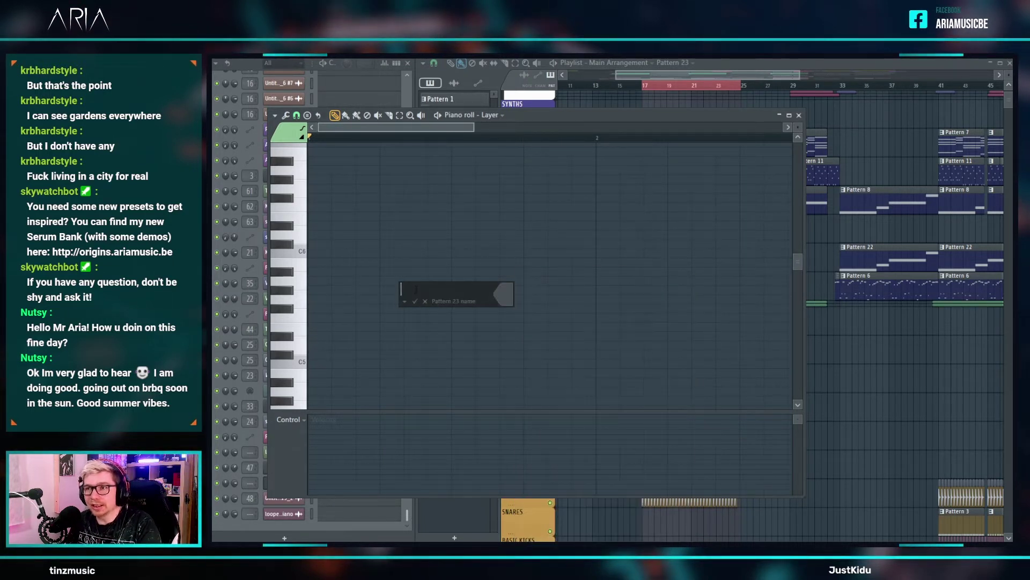
pyautogui.press('Return')
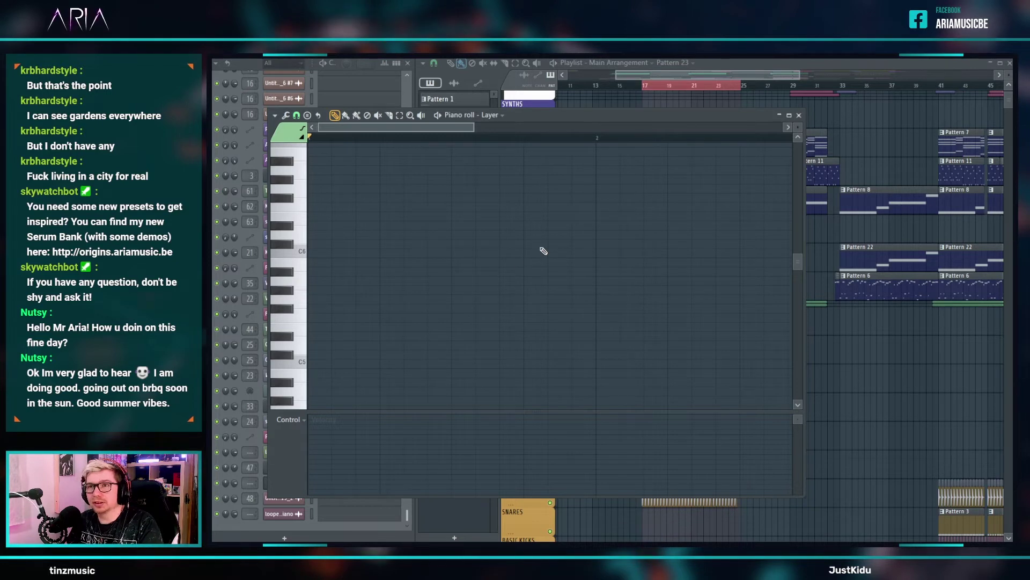
# - Reopen Pattern 6 from the main lead clip and bring up the Layer channel's piano roll
pyautogui.click(888, 293)
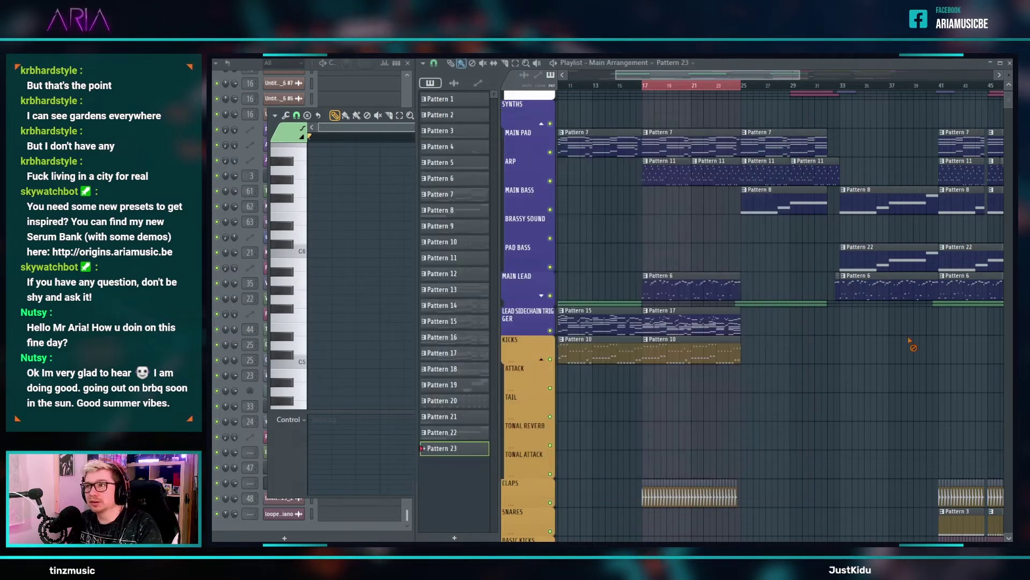
pyautogui.doubleClick(693, 297)
pyautogui.click(258, 66)
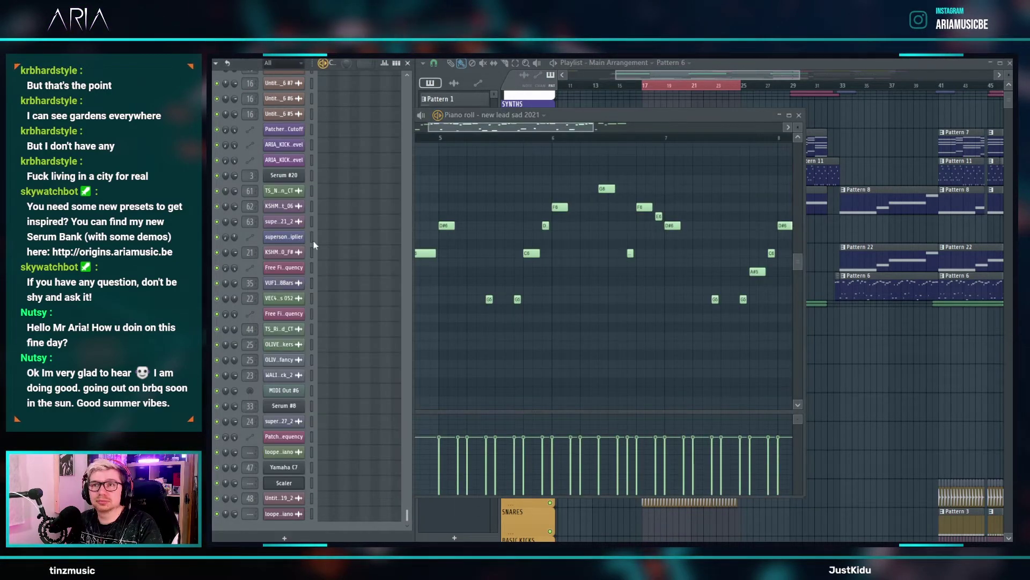
pyautogui.scroll(15, 349, 268)
pyautogui.click(346, 209)
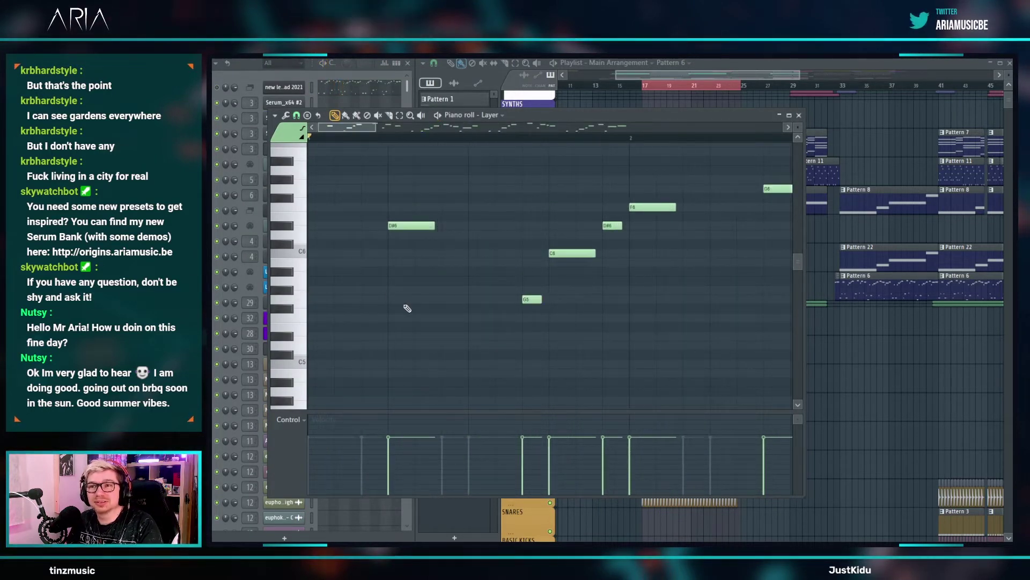
# - Add G#5 and C6 beneath the first D#6 in bar 1, matching its length, and play the pattern
pyautogui.click(387, 290)
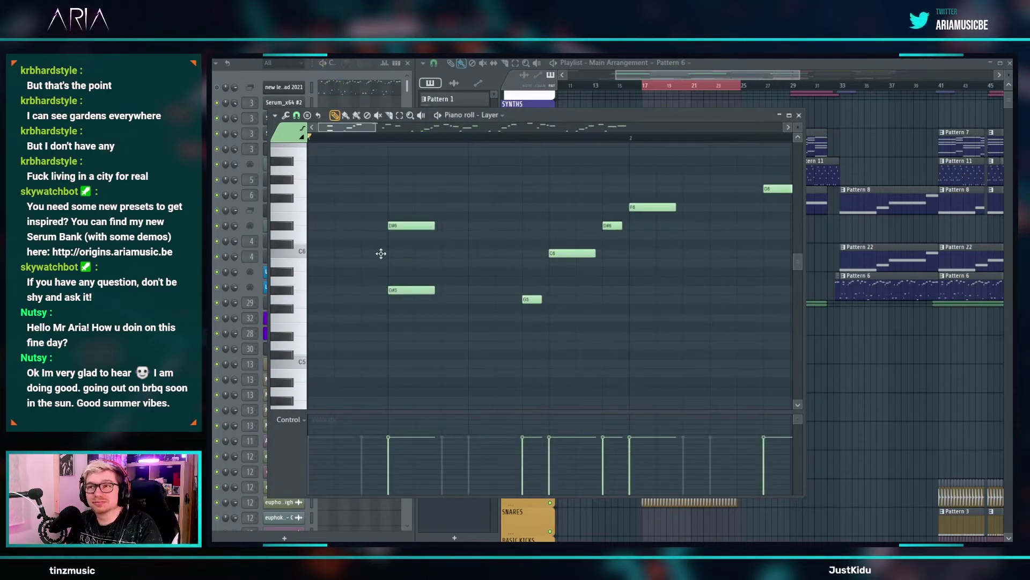
pyautogui.press('space')
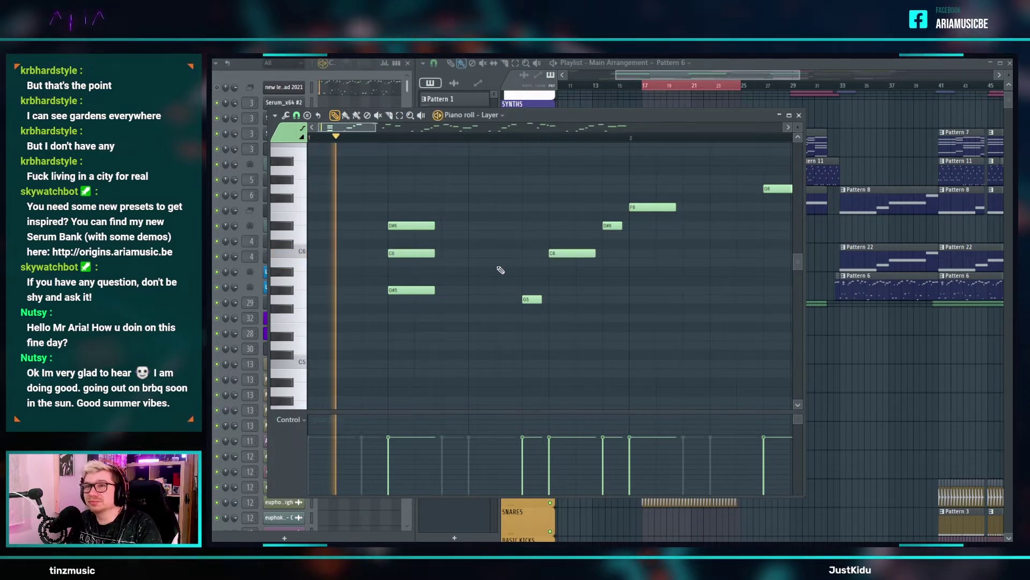
pyautogui.press('space')
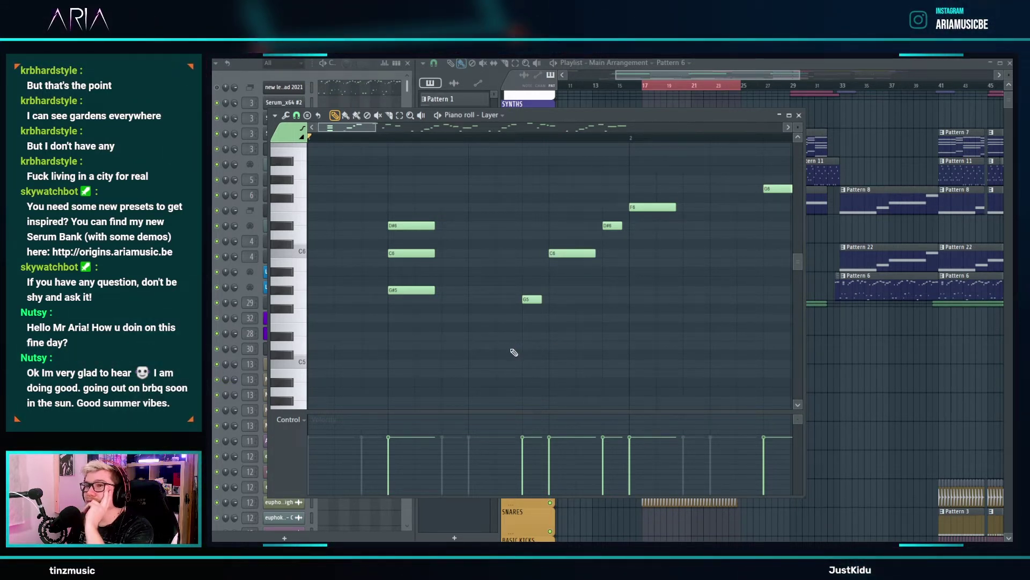
# - Add C5 and F5 beneath the G5 in bar 1, shortened to its length, and audition the chord
pyautogui.click(525, 364)
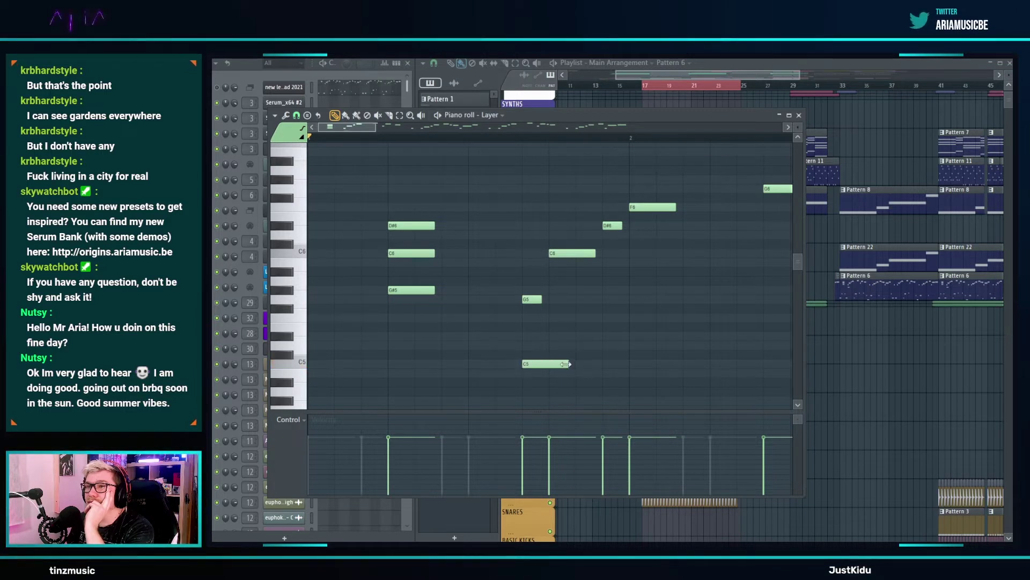
pyautogui.click(522, 326)
pyautogui.moveTo(524, 309); pyautogui.dragTo(526, 325)
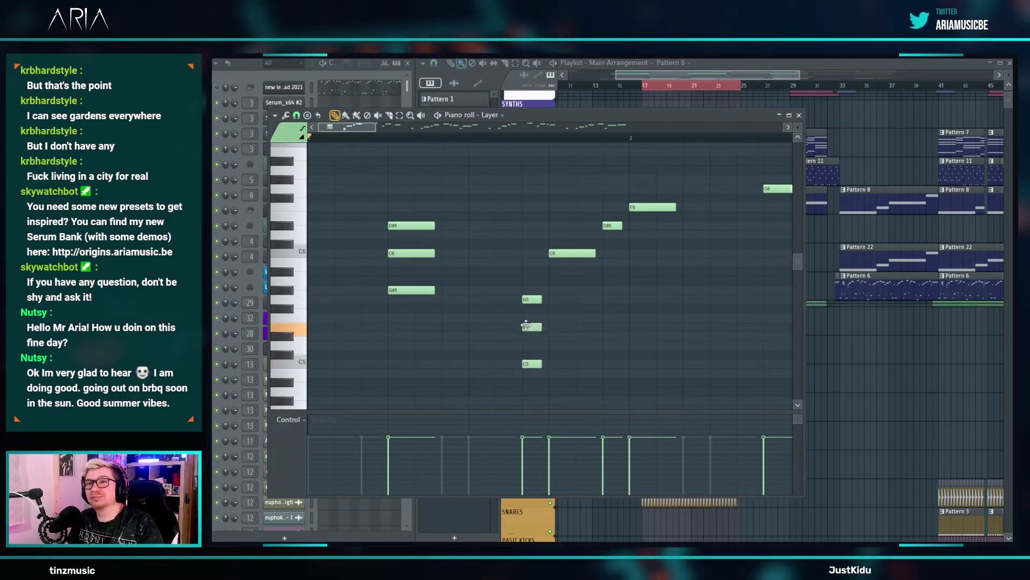
pyautogui.press('space')
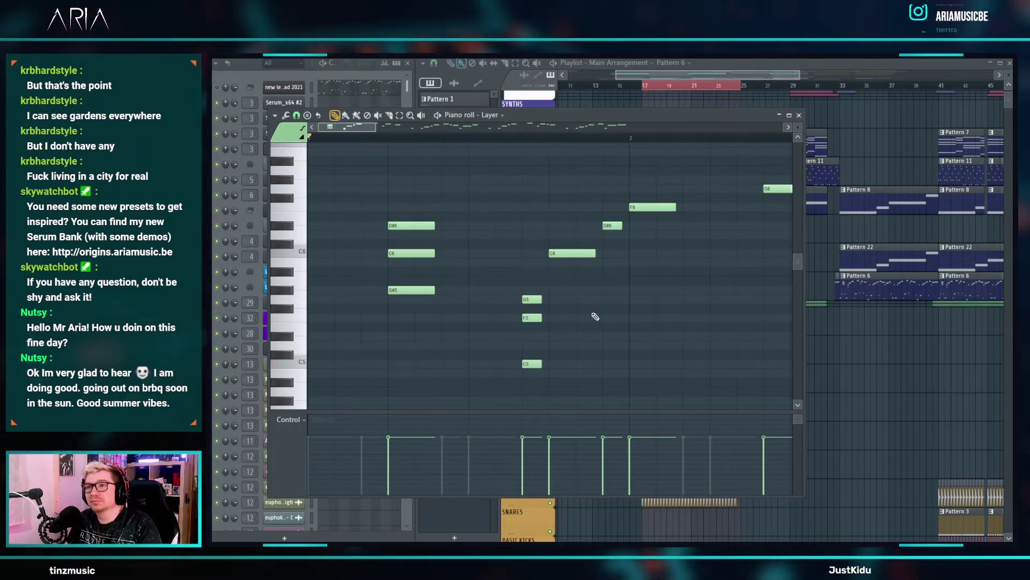
# - Add G#5 and F5 beneath bar 1's longer C6 melody note and listen to the harmony
pyautogui.click(553, 290)
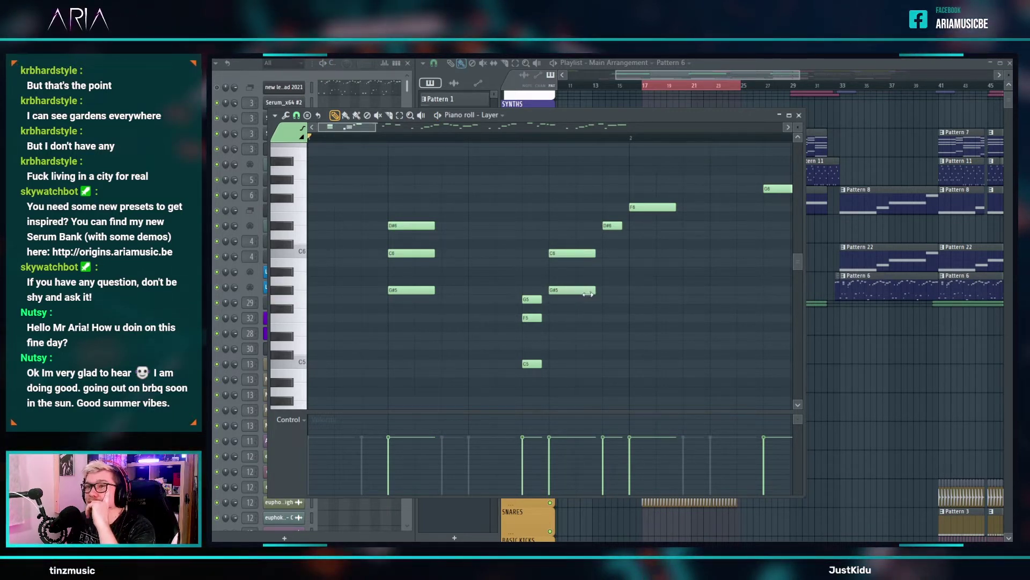
pyautogui.moveTo(612, 346); pyautogui.dragTo(585, 337)
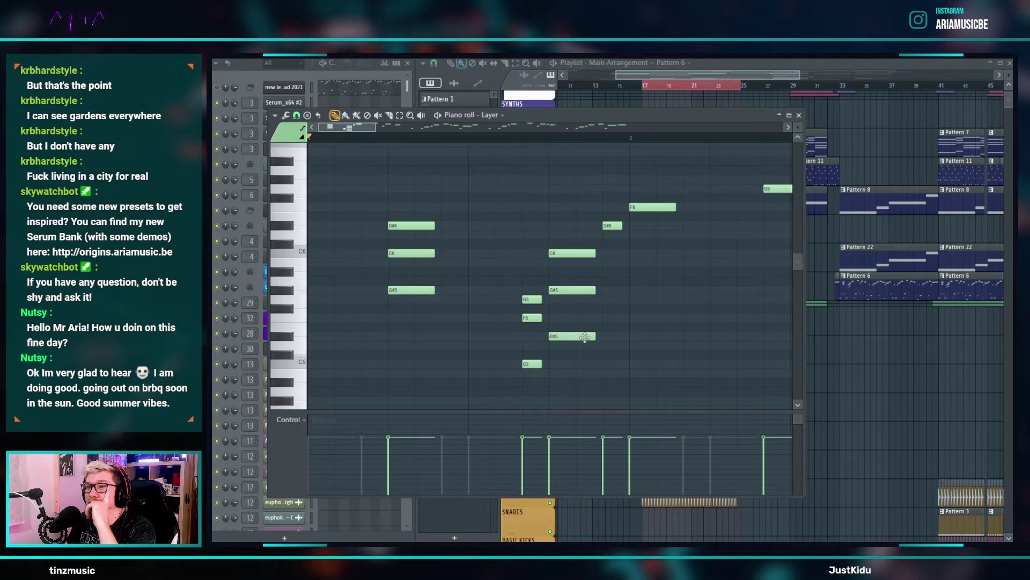
pyautogui.press('space')
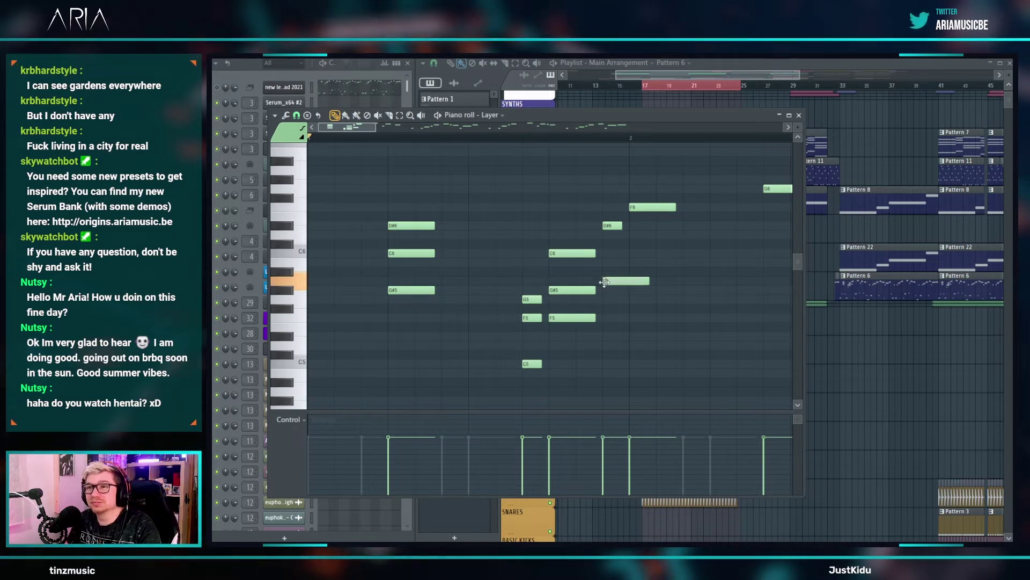
# - Add G#5 and C6 beneath the short D#6 ending bar 1 and beneath the first F6 in bar 2
pyautogui.press('space')
pyautogui.press('space')
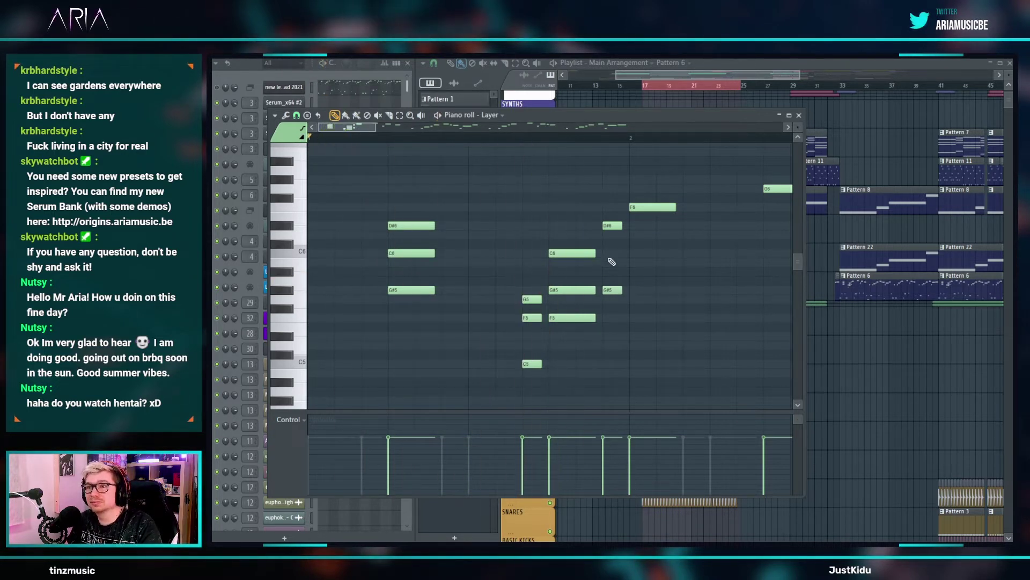
pyautogui.click(610, 253)
pyautogui.click(634, 253)
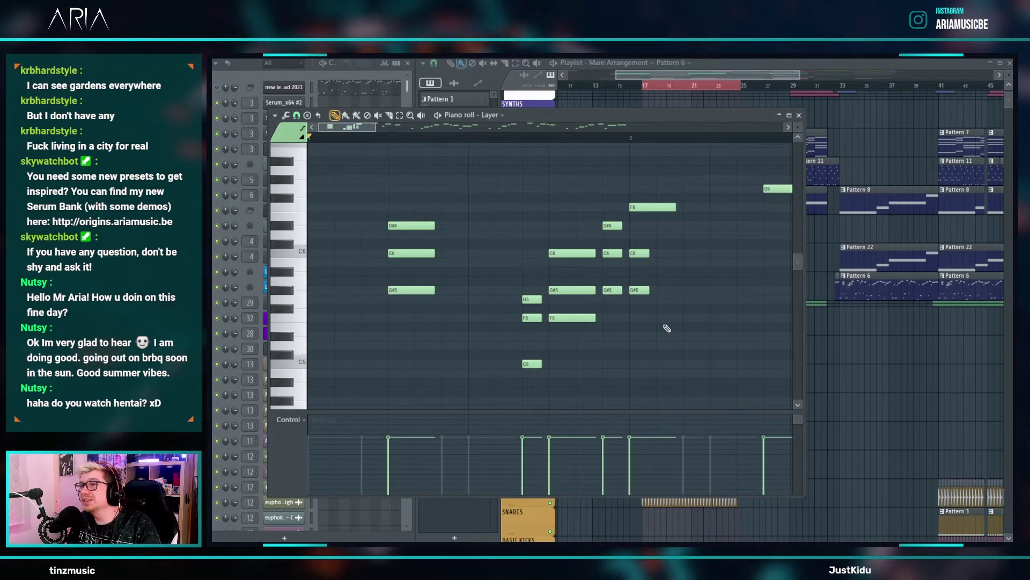
# - Lengthen the C6 and G#5 under bar 2's first F6 to match that note
pyautogui.press('space')
pyautogui.moveTo(654, 294); pyautogui.dragTo(642, 250)
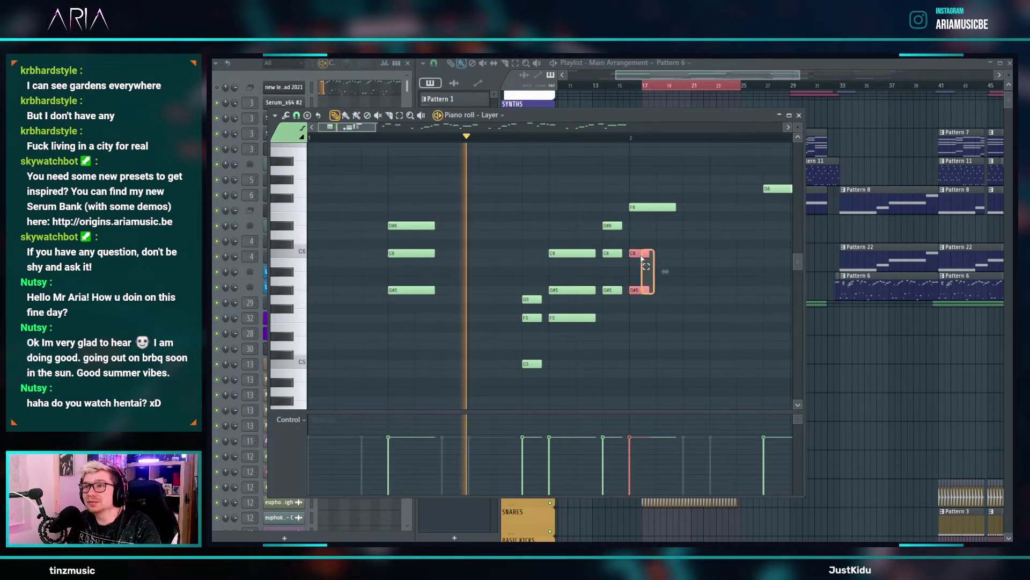
pyautogui.keyDown('ctrl'); pyautogui.scroll(-2, 517, 271); pyautogui.keyUp('ctrl')
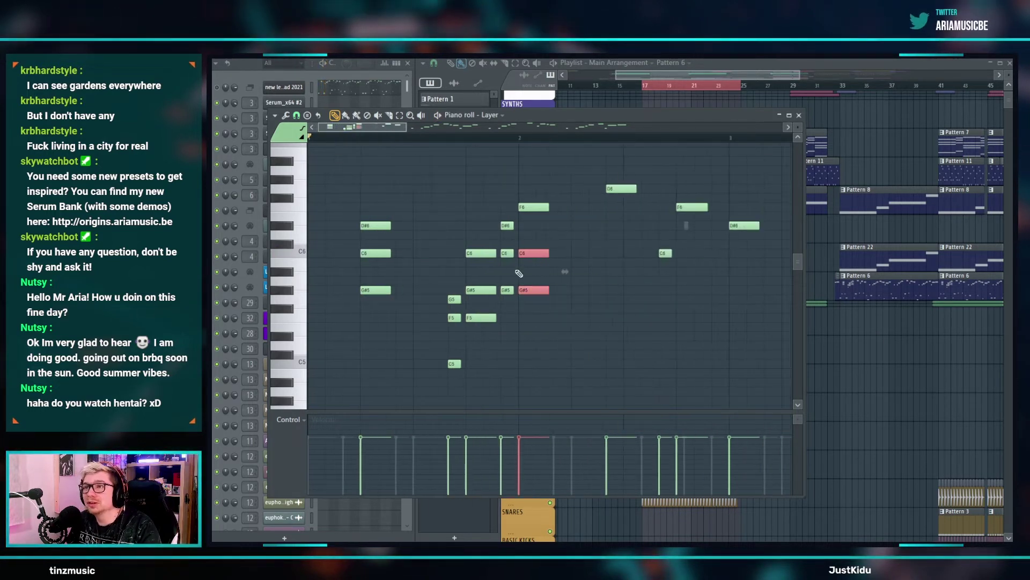
pyautogui.click(552, 278)
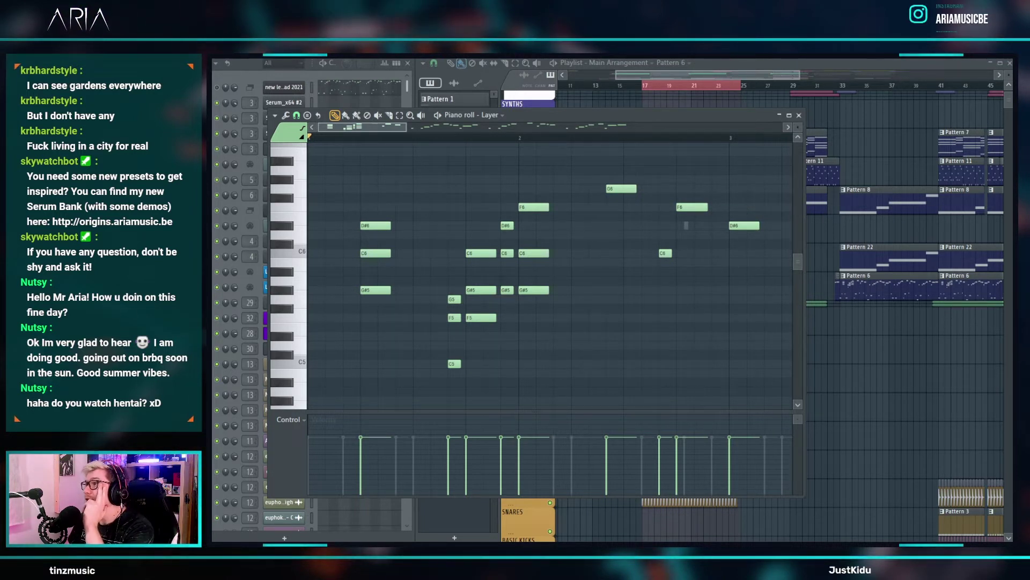
# - Copy the F5 and C5 chord notes under bar 2's G6, raise them an octave, match its length, and audition them
pyautogui.moveTo(461, 379); pyautogui.dragTo(615, 330)
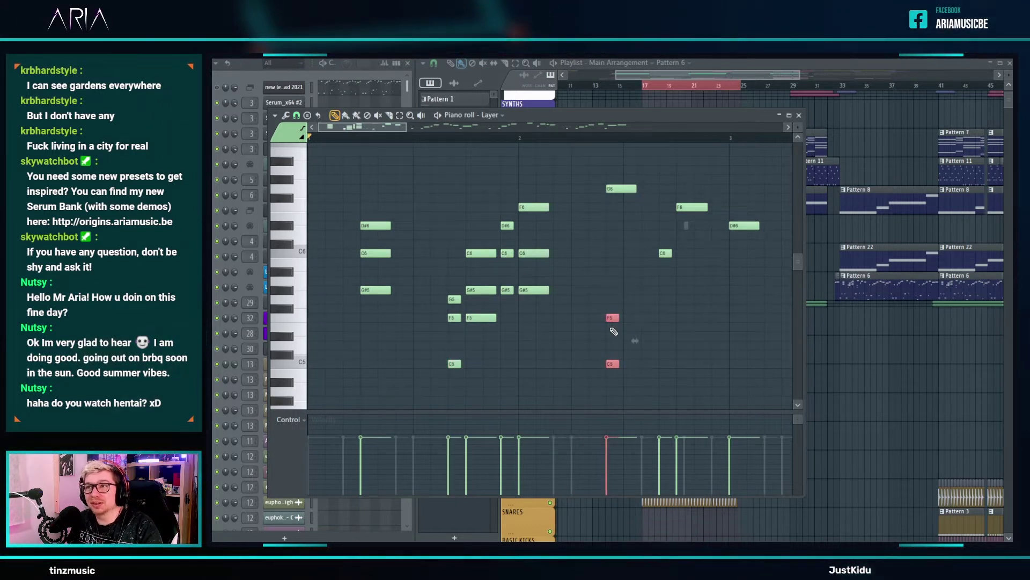
pyautogui.hotkey('ctrl', 'Up')
pyautogui.press('space')
pyautogui.keyDown('ctrl'); pyautogui.click(633, 293); pyautogui.keyUp('ctrl')
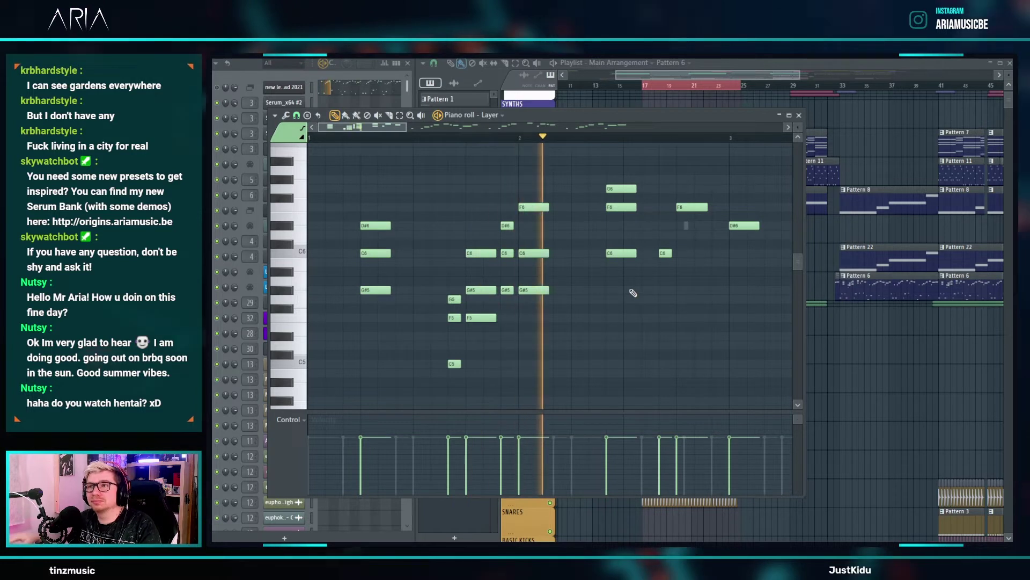
pyautogui.press('space')
pyautogui.moveTo(550, 312); pyautogui.dragTo(536, 250)
pyautogui.keyDown('ctrl'); pyautogui.click(579, 307); pyautogui.keyUp('ctrl')
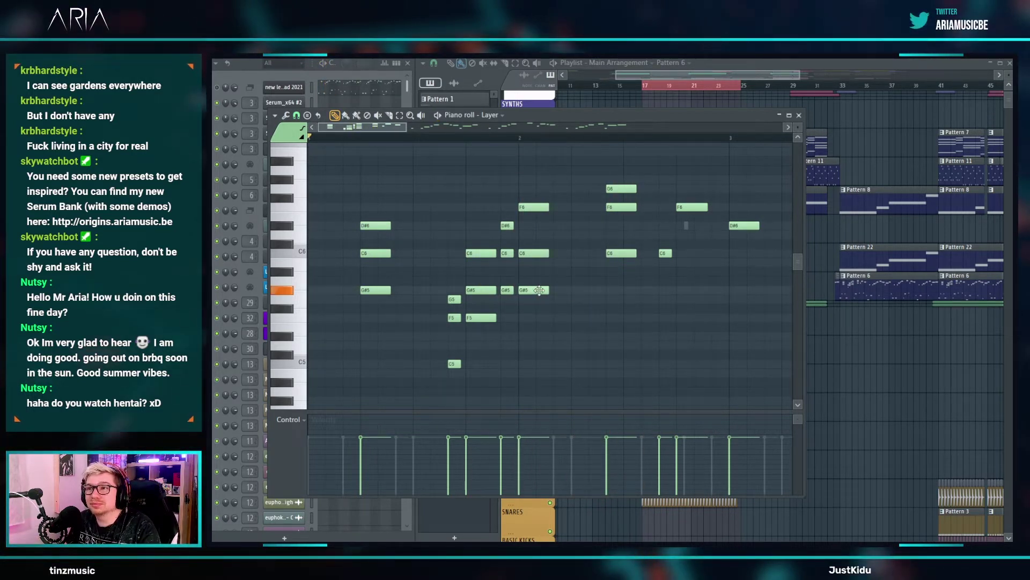
# - Compare with the low ghost notes, replace the notes under bar 2's G6 with D6 and B5, and play the result
pyautogui.scroll(-5, 687, 310)
pyautogui.scroll(5, 687, 310)
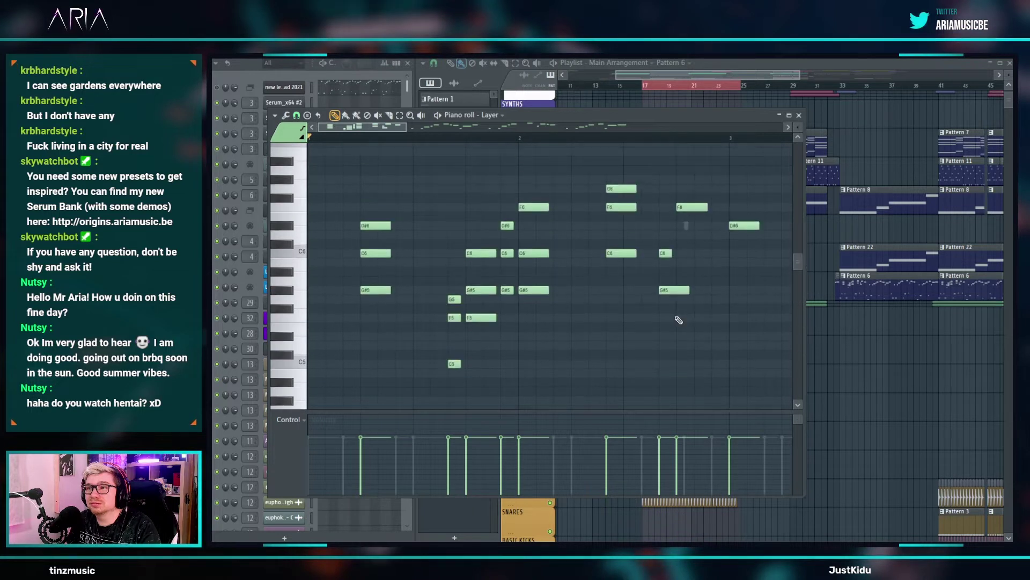
pyautogui.scroll(-7, 679, 321)
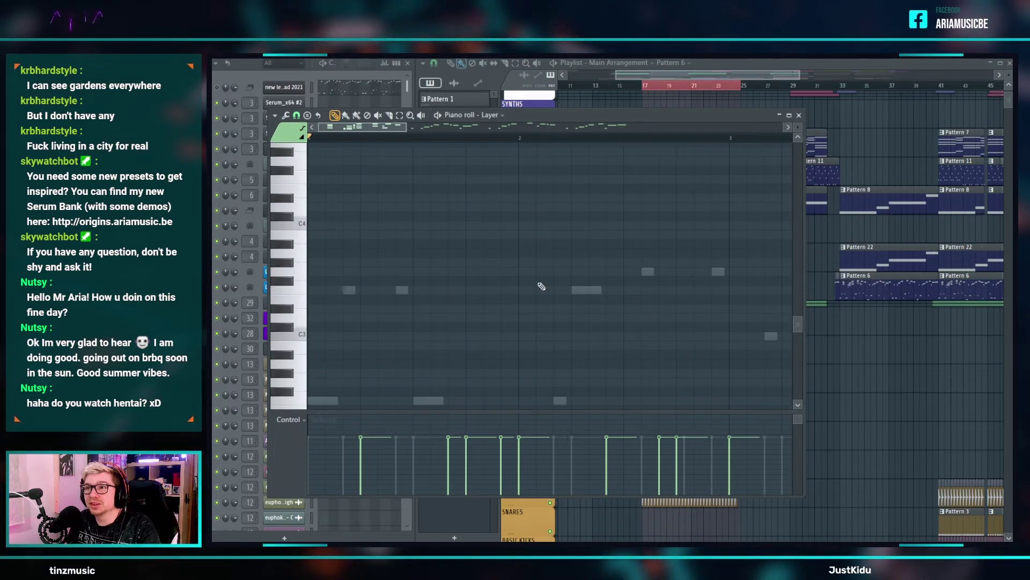
pyautogui.scroll(8, 347, 266)
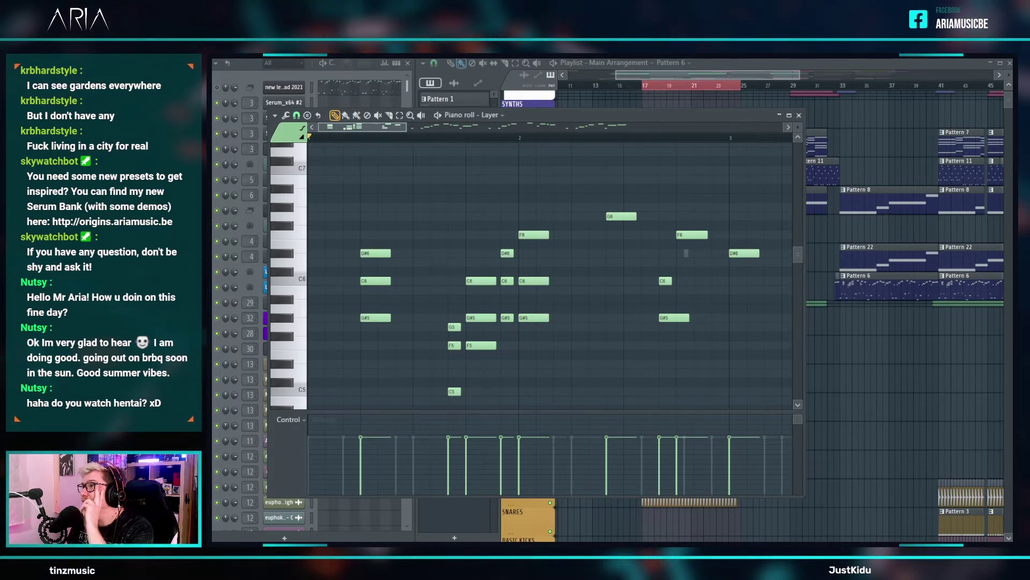
pyautogui.click(608, 281)
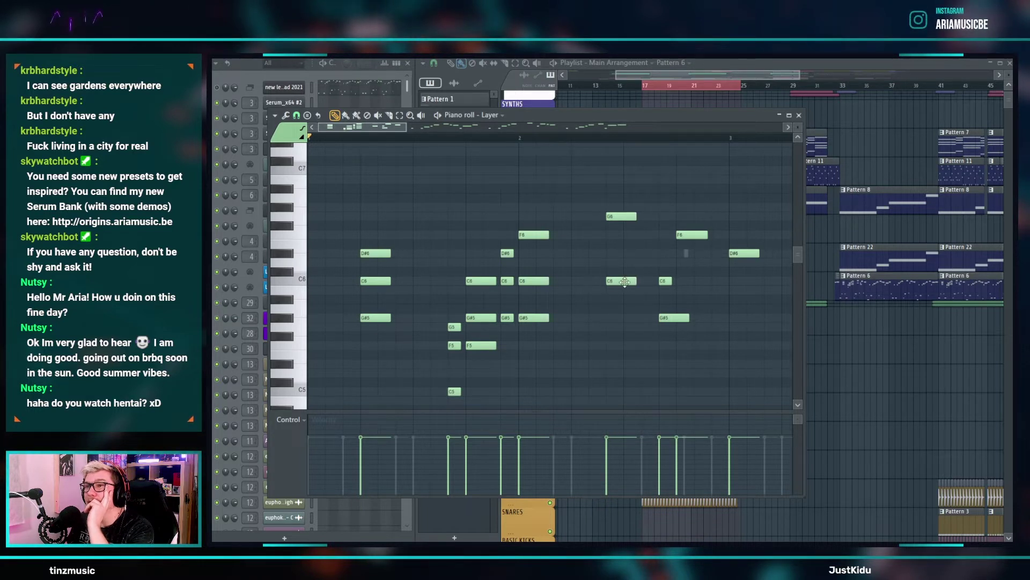
pyautogui.click(614, 246)
pyautogui.moveTo(613, 245); pyautogui.dragTo(630, 287)
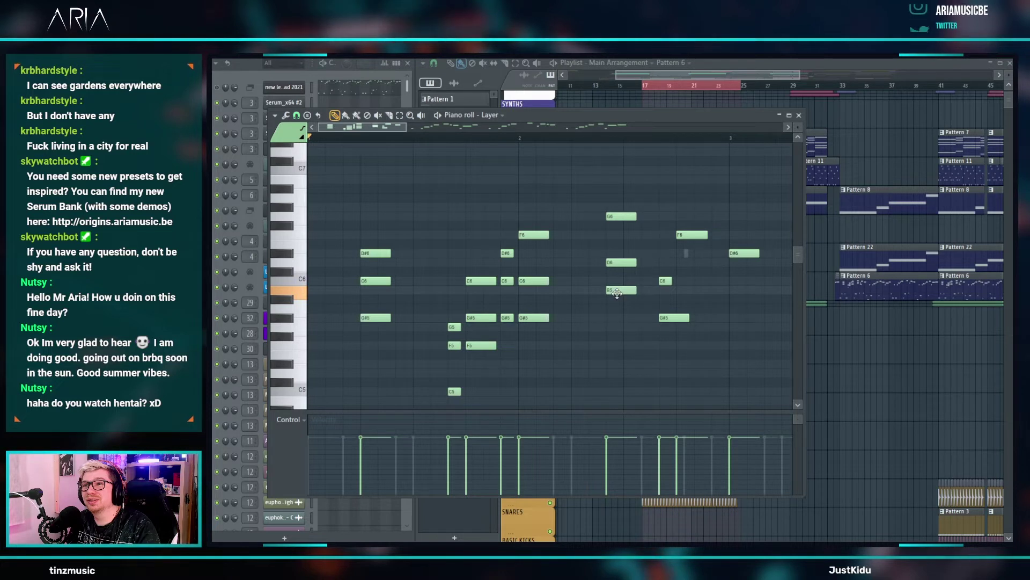
pyautogui.press('space')
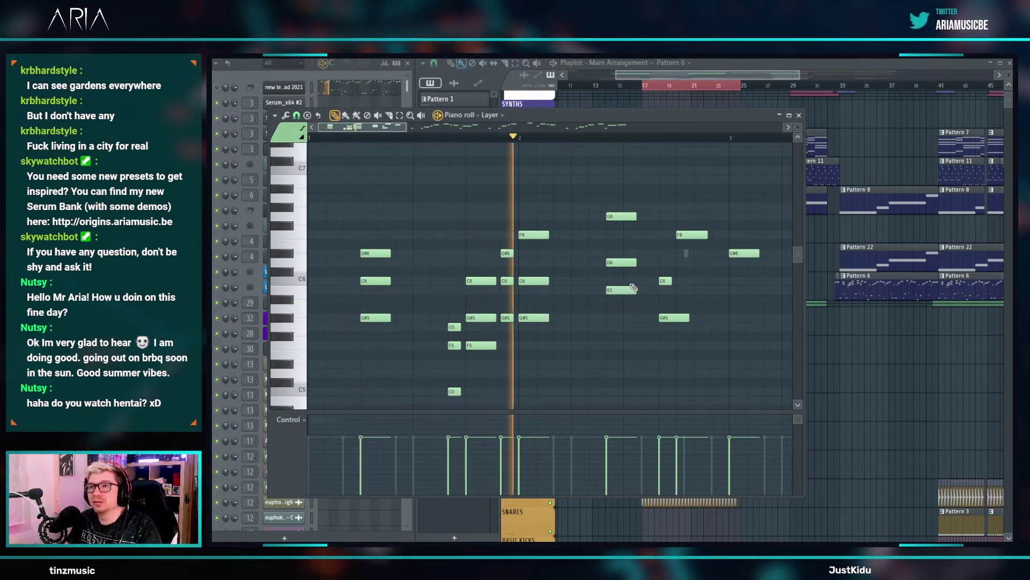
pyautogui.press('space')
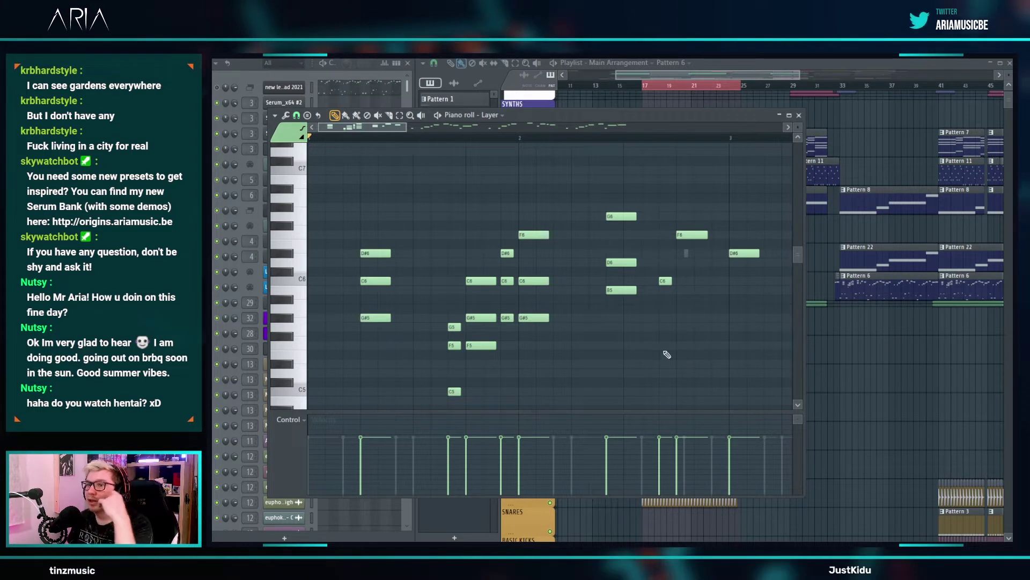
# - Place G5 and D5 beneath the short C6 in bar 2, matching its length, and play the pattern
pyautogui.moveTo(689, 335); pyautogui.dragTo(667, 322)
pyautogui.moveTo(661, 358); pyautogui.dragTo(663, 376)
pyautogui.press('space')
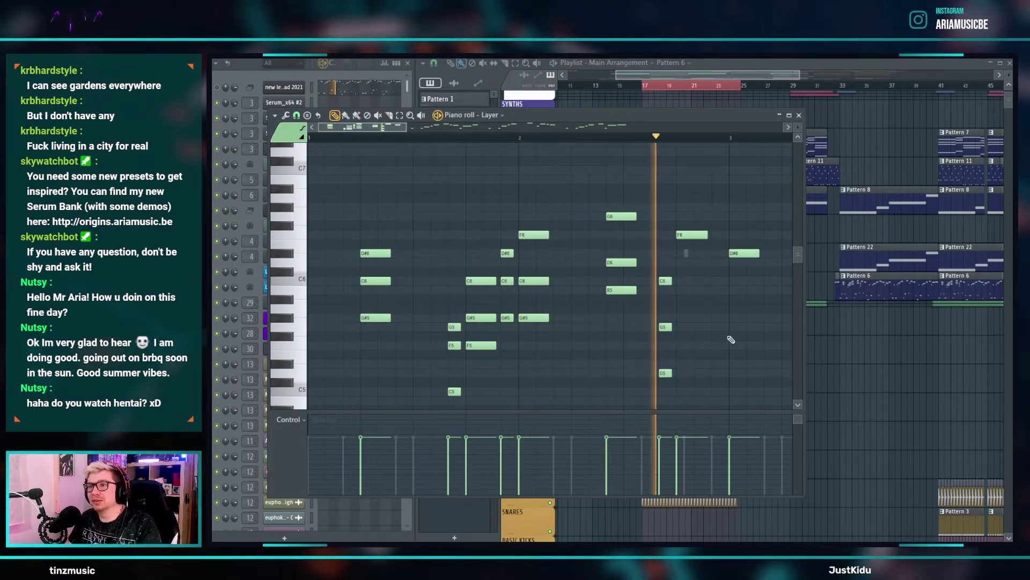
pyautogui.press('space')
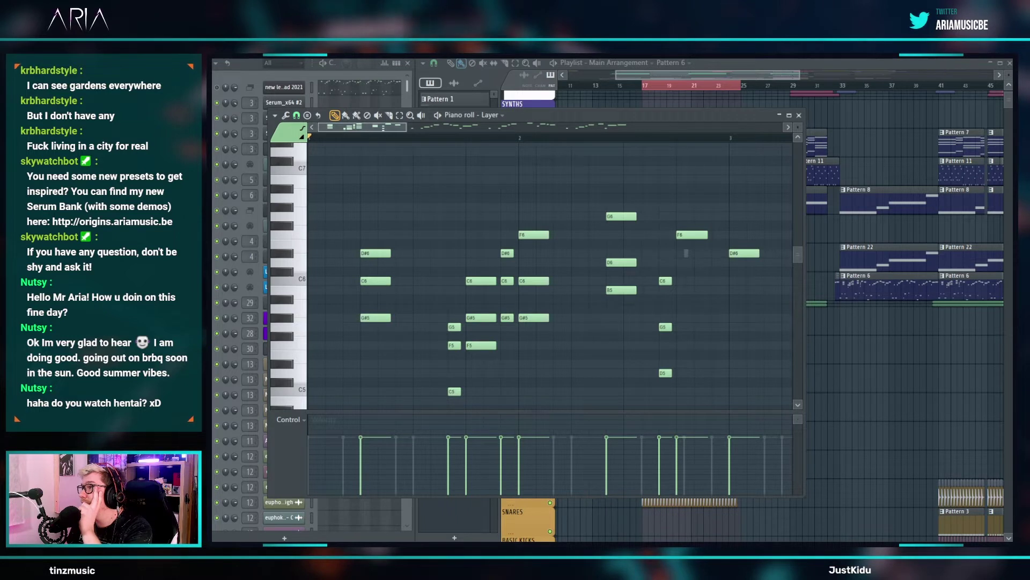
# - Add B5 and D6 beneath the second F6 in bar 2, matching its length, and play the harmony
pyautogui.click(681, 308)
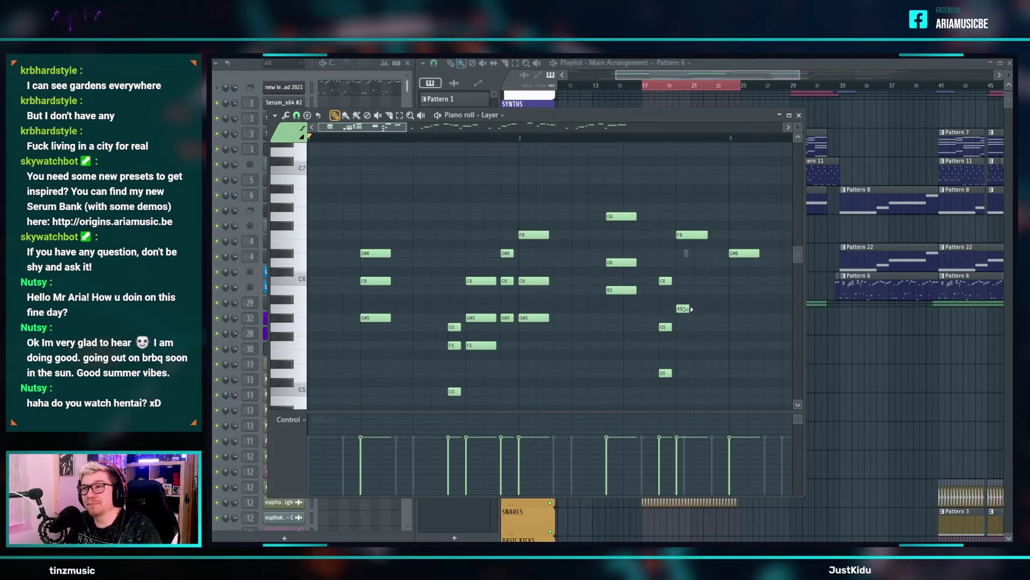
pyautogui.moveTo(692, 309); pyautogui.dragTo(693, 290)
pyautogui.click(682, 262)
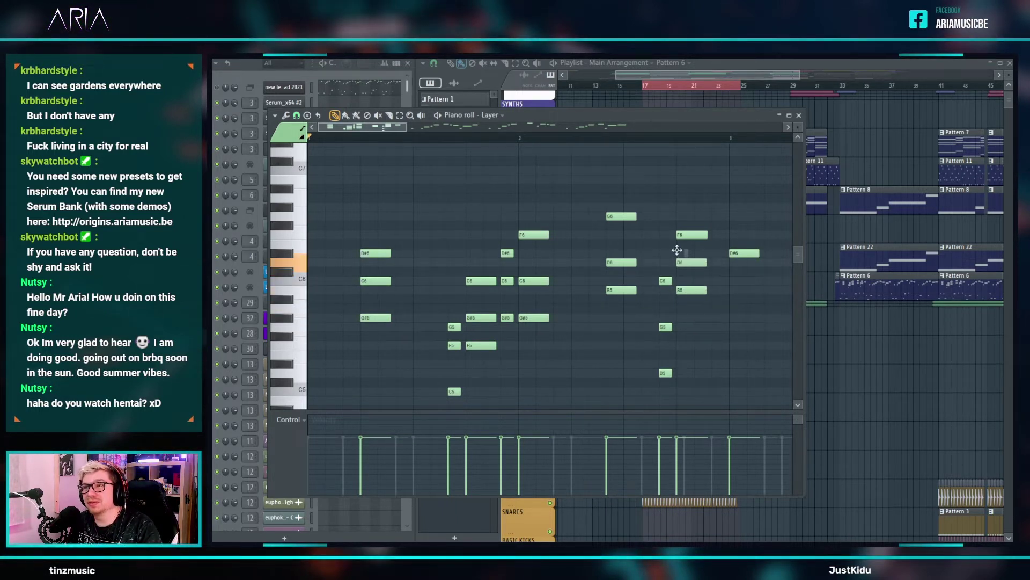
pyautogui.press('space')
pyautogui.keyDown('ctrl'); pyautogui.scroll(-2, 644, 279); pyautogui.keyUp('ctrl')
pyautogui.scroll(-5, 617, 272)
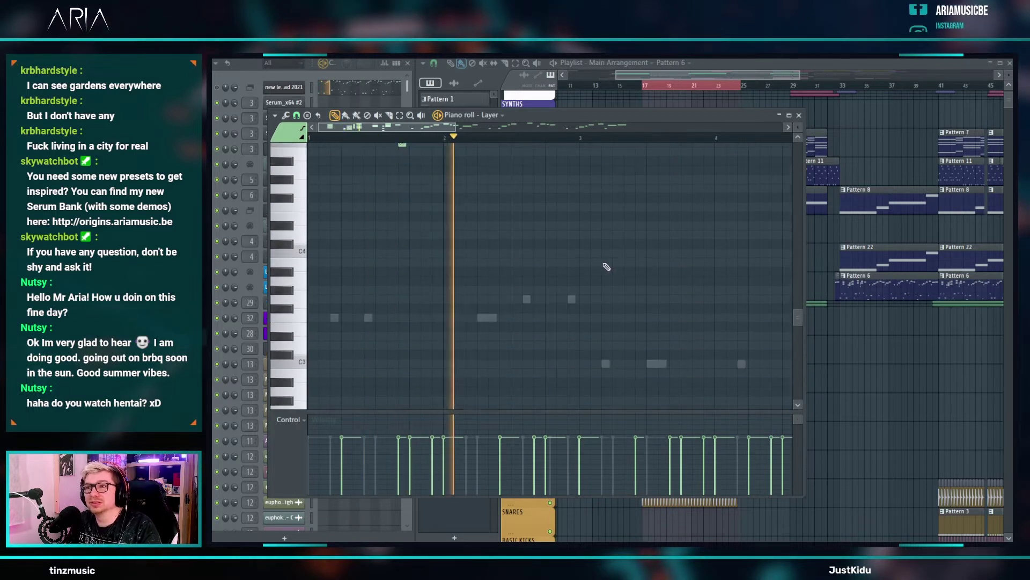
pyautogui.scroll(7, 600, 268)
pyautogui.press('space')
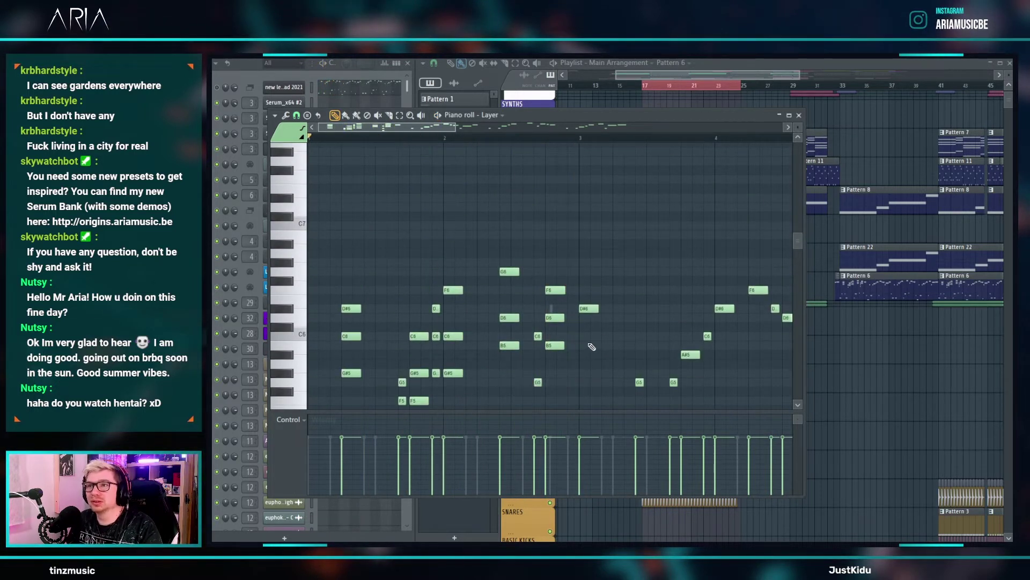
# - Check the low ghost notes, and add C6 and G5 beneath the D#6 at the start of bar 3, matching its length
pyautogui.scroll(-9, 681, 335)
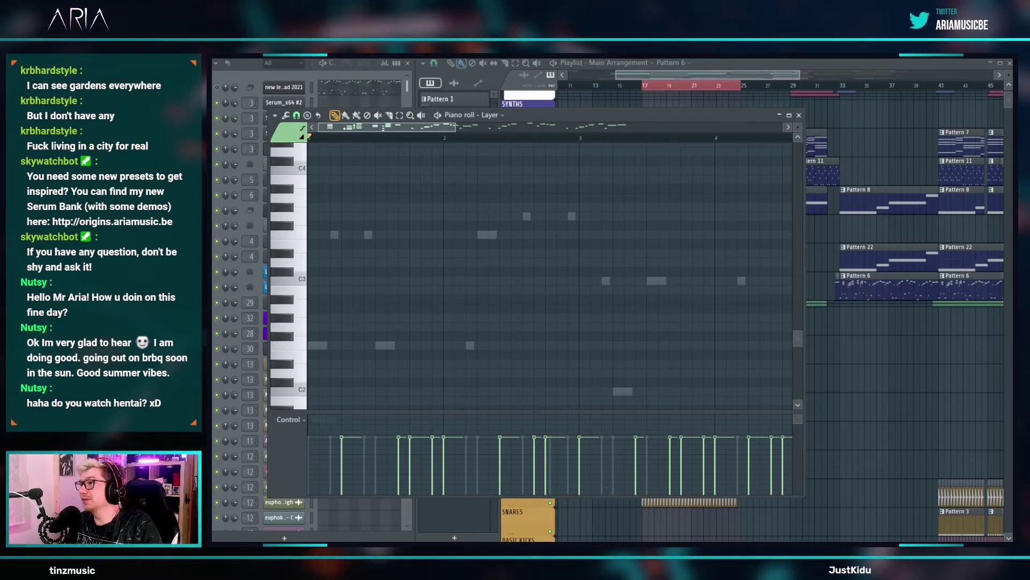
pyautogui.scroll(13, 617, 341)
pyautogui.scroll(-2, 617, 341)
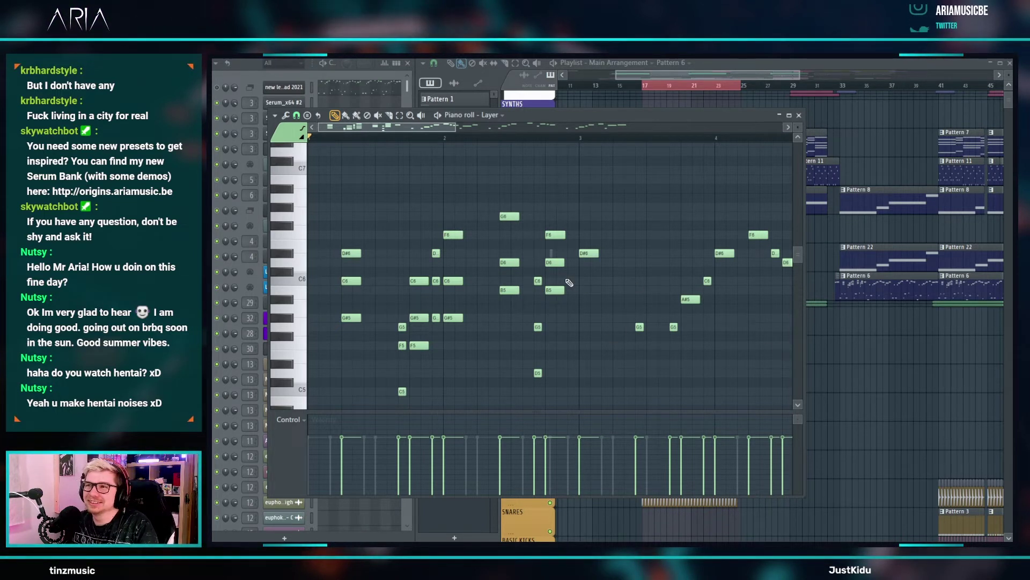
pyautogui.scroll(3, 569, 283)
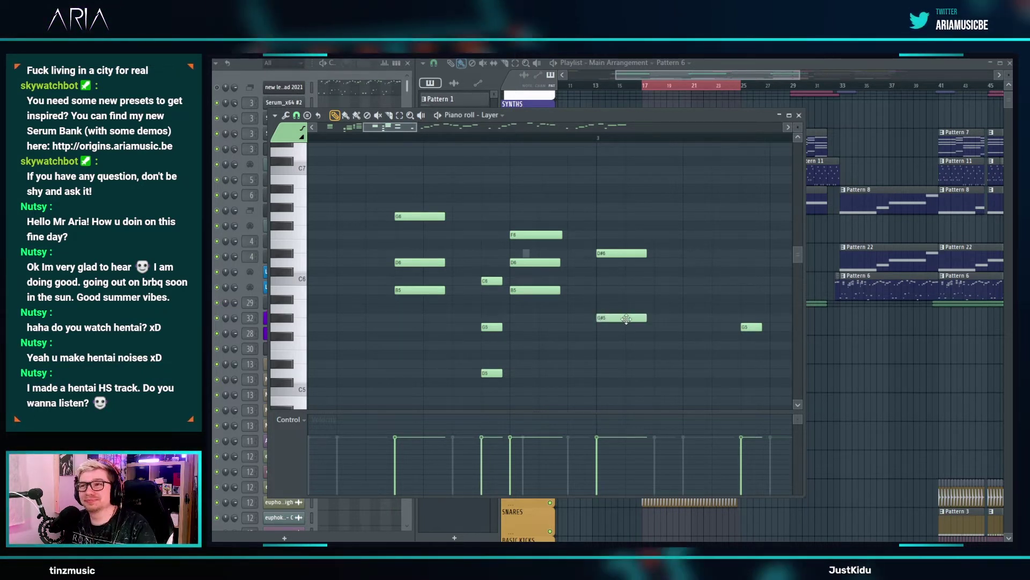
pyautogui.click(601, 317)
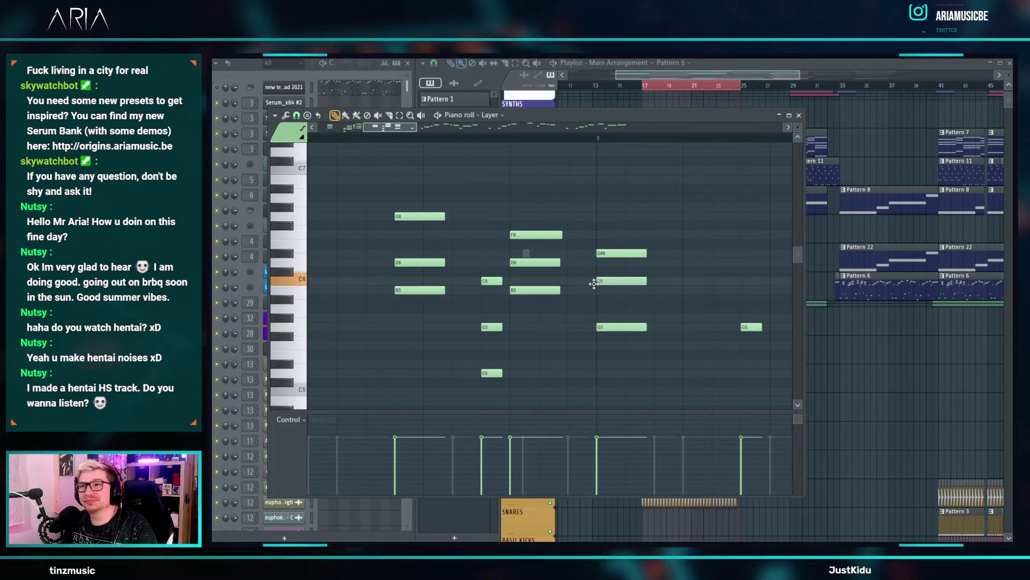
# - Play the pattern, add D#5 and C5 beneath bar 3's first short G5, and copy both notes under the second G5
pyautogui.keyDown('ctrl'); pyautogui.scroll(-3, 593, 283); pyautogui.keyUp('ctrl')
pyautogui.scroll(-2, 599, 286)
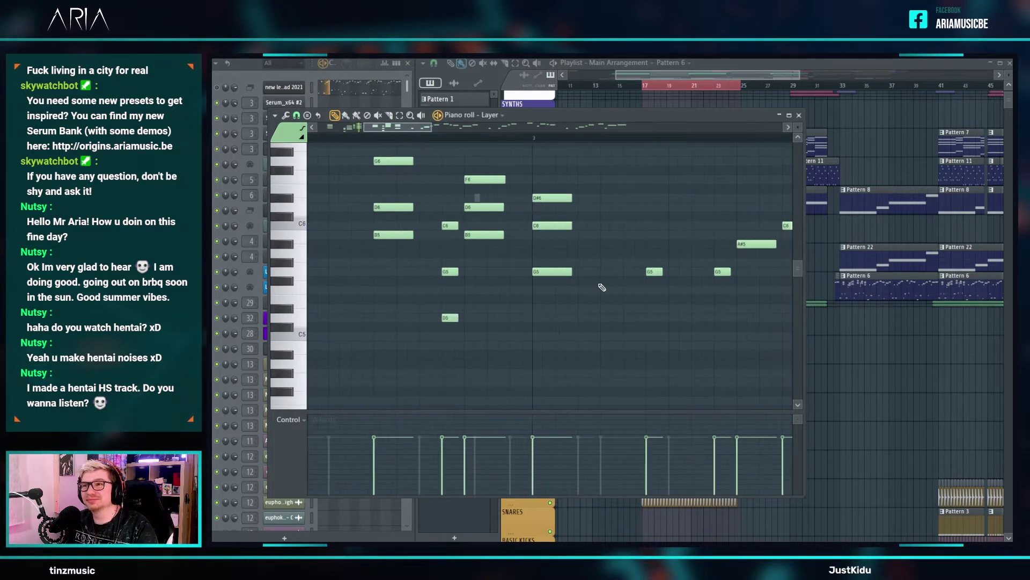
pyautogui.moveTo(618, 240)
pyautogui.keyDown('ctrl'); pyautogui.mouseDown()
pyautogui.moveTo(554, 188)
pyautogui.moveTo(698, 198)
pyautogui.moveTo(675, 198)
pyautogui.moveTo(678, 212)
pyautogui.mouseUp(); pyautogui.keyUp('ctrl')
pyautogui.press('space')
pyautogui.hotkey('ctrl', 'Down')
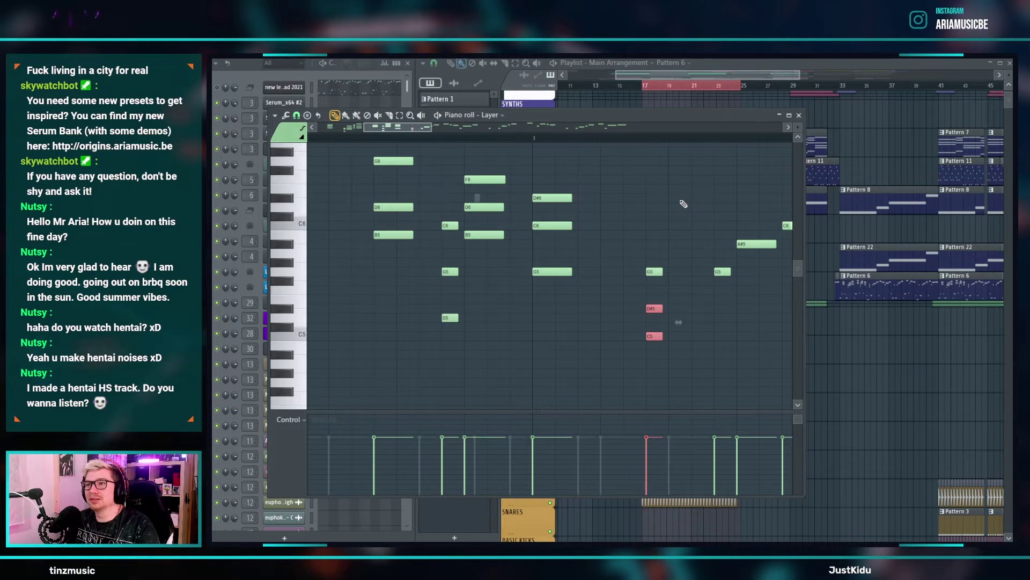
pyautogui.moveTo(651, 310); pyautogui.dragTo(697, 311)
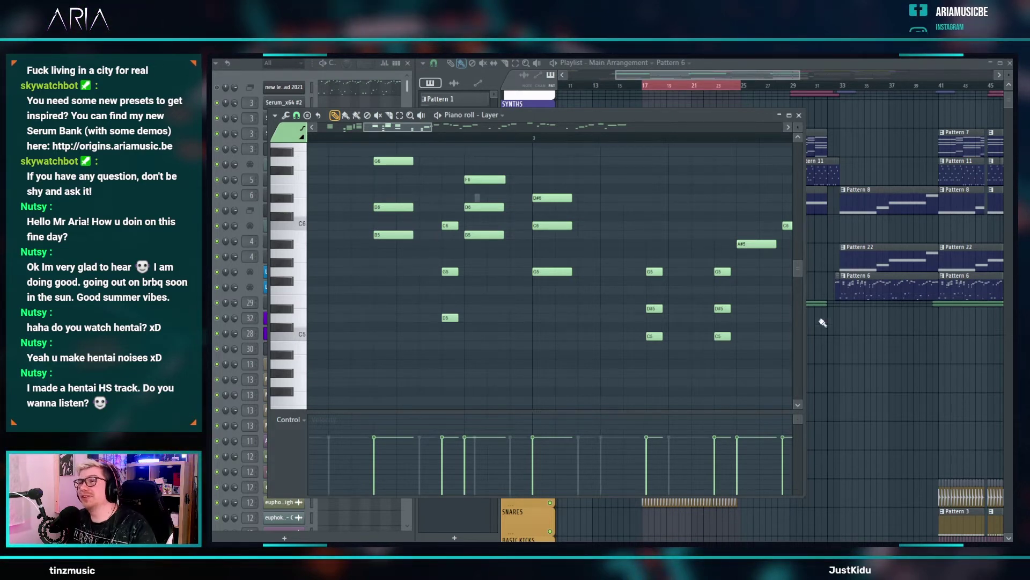
# - Place a D#5 harmony note beneath the A#5 in bar 3
pyautogui.click(746, 309)
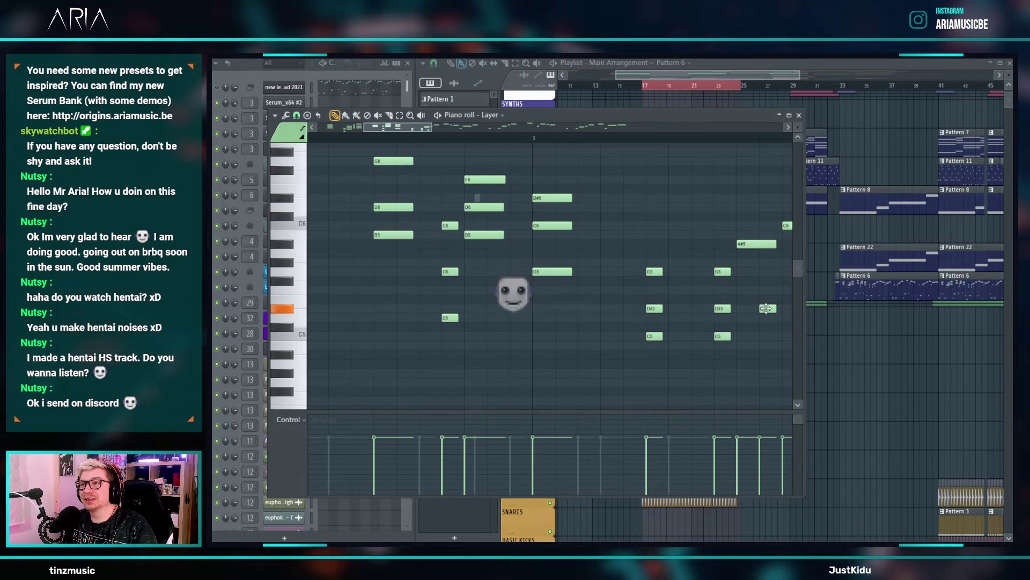
# - Place G5 and D#5 beneath the A#5 note late in bar 3, matching its length
pyautogui.moveTo(759, 290); pyautogui.dragTo(766, 269)
pyautogui.press('space')
pyautogui.scroll(-5, 552, 285)
pyautogui.scroll(5, 581, 297)
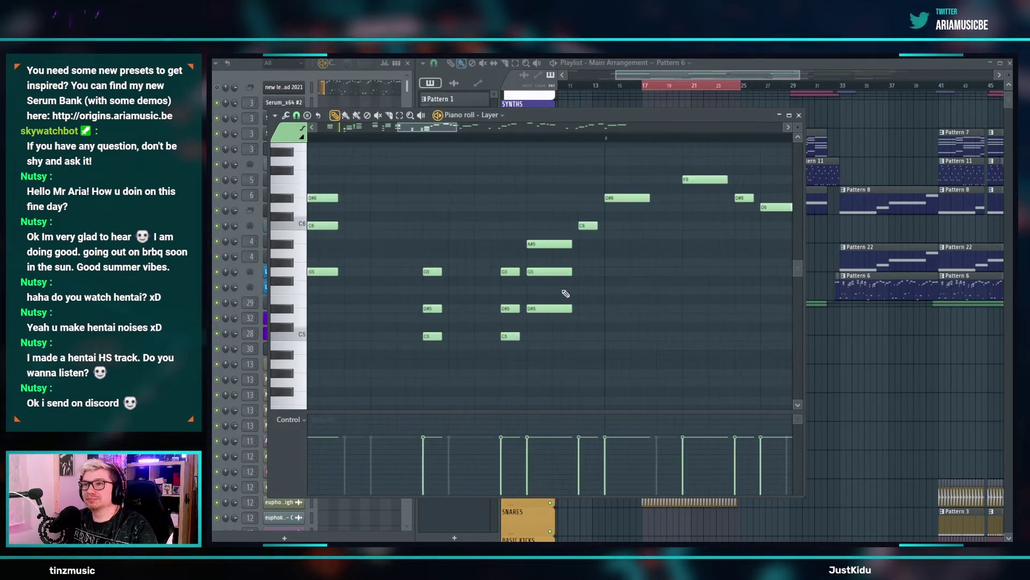
pyautogui.scroll(2, 553, 294)
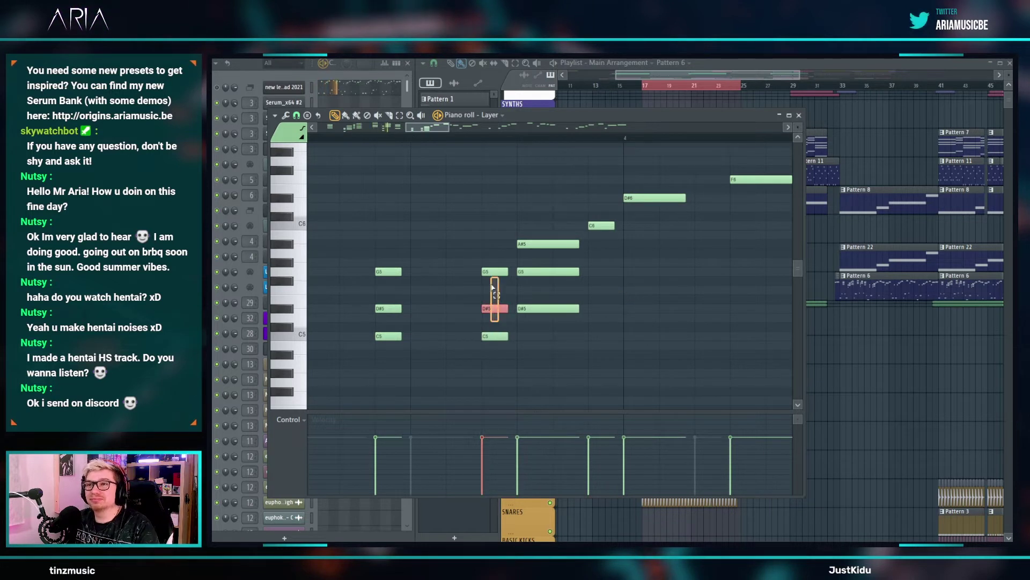
# - Duplicate the short G5 and D#5 notes beneath the C6 note just before bar 4, and deselect them
pyautogui.moveTo(492, 272); pyautogui.dragTo(593, 274)
pyautogui.press('space')
pyautogui.hotkey('ctrl', 'd')
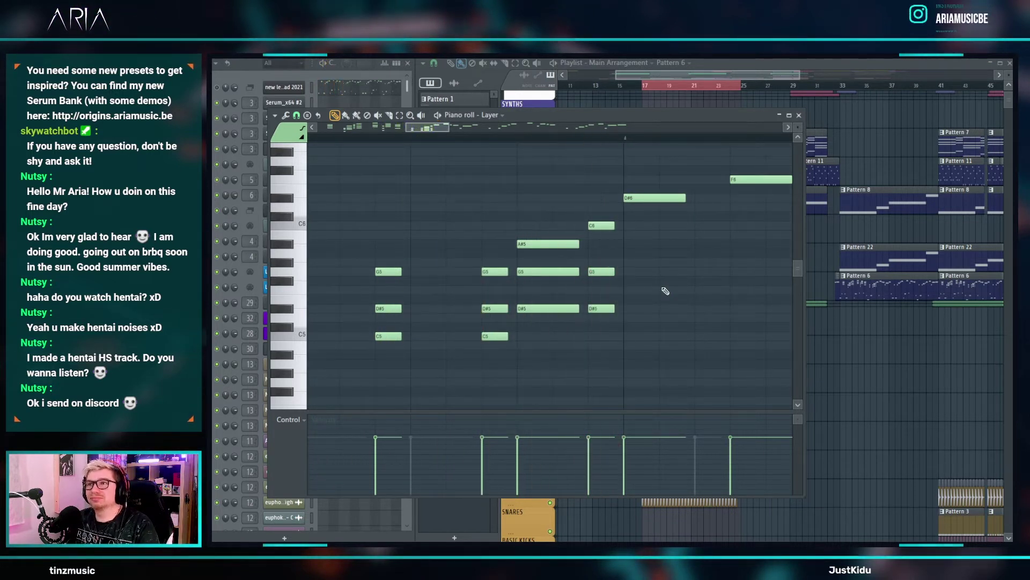
pyautogui.scroll(-7, 586, 286)
pyautogui.scroll(7, 586, 285)
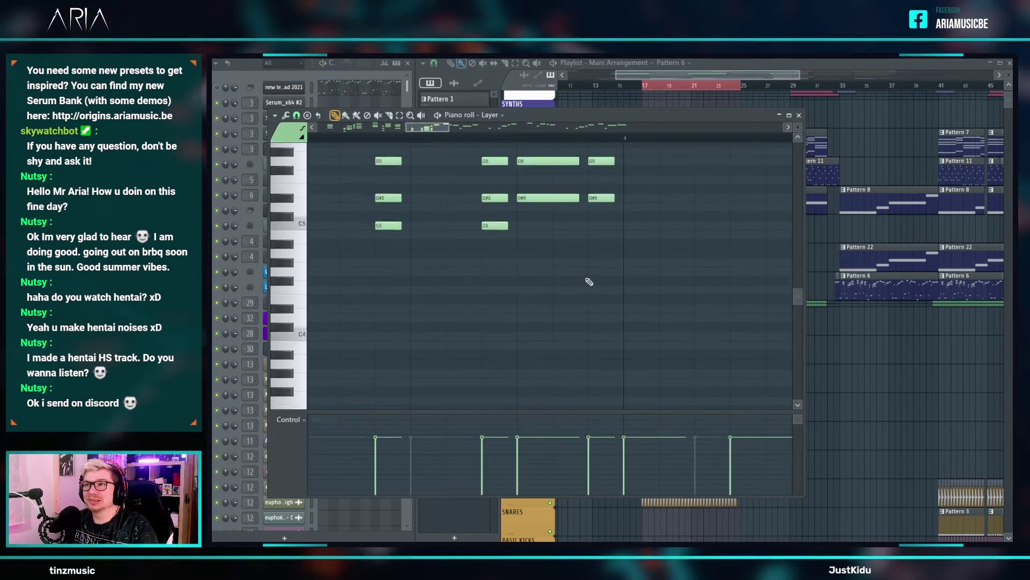
pyautogui.scroll(-3, 577, 289)
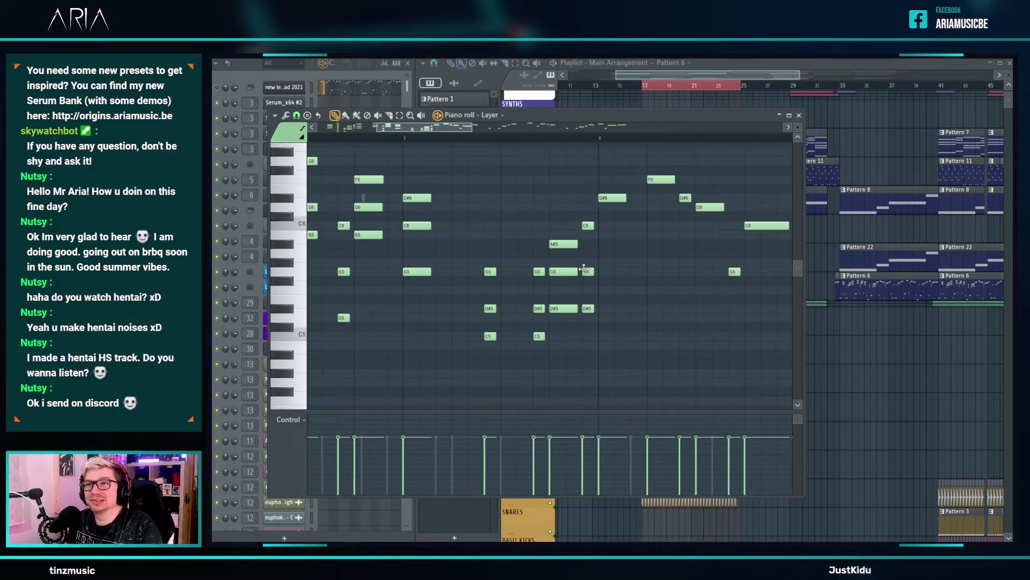
# - Add C6 and G5 harmony notes beneath the D#6 note at the start of bar 4 and play it back
pyautogui.moveTo(446, 303); pyautogui.dragTo(618, 226)
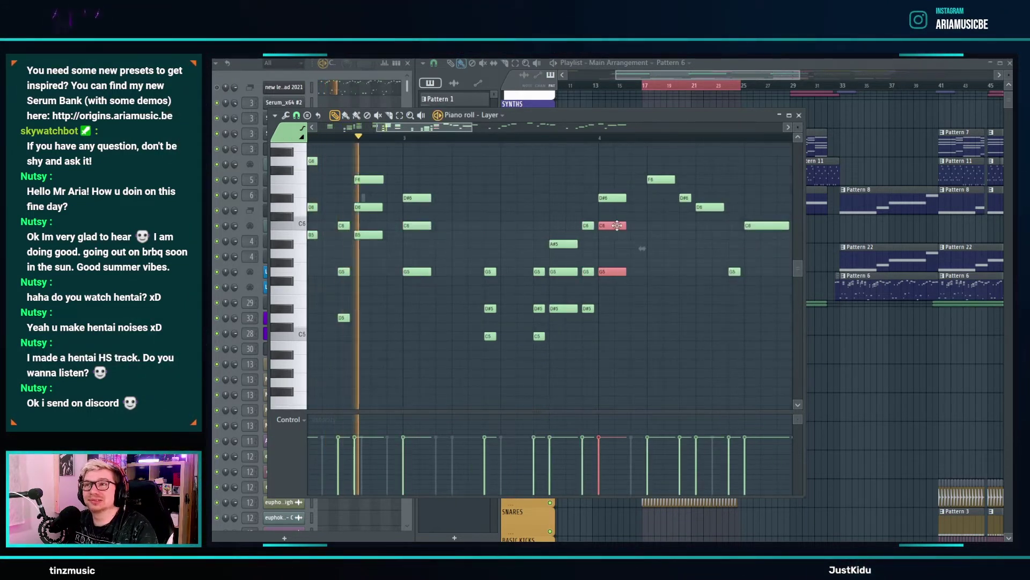
pyautogui.keyDown('ctrl'); pyautogui.click(677, 239); pyautogui.keyUp('ctrl')
pyautogui.scroll(3, 650, 253)
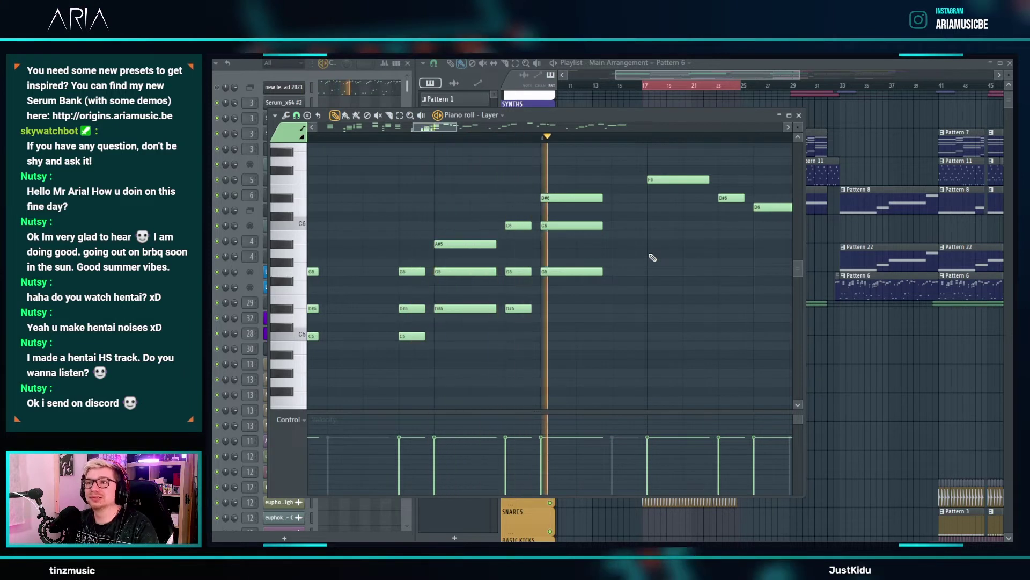
pyautogui.press('space')
pyautogui.scroll(-1, 658, 273)
pyautogui.scroll(2, 657, 273)
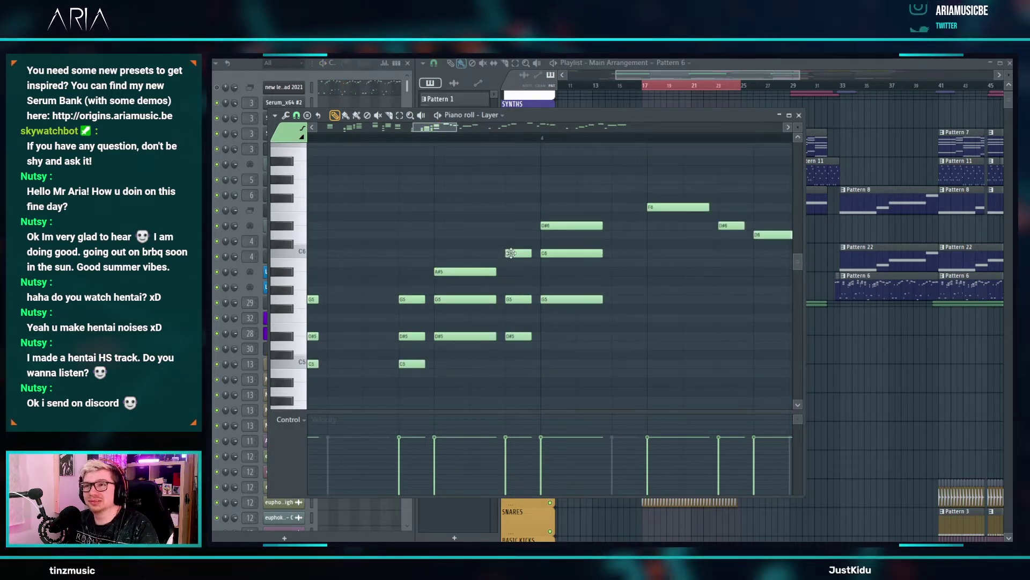
# - Play back the passage and add C6 and G5 beneath the F6 note in bar 4
pyautogui.scroll(-2, 617, 267)
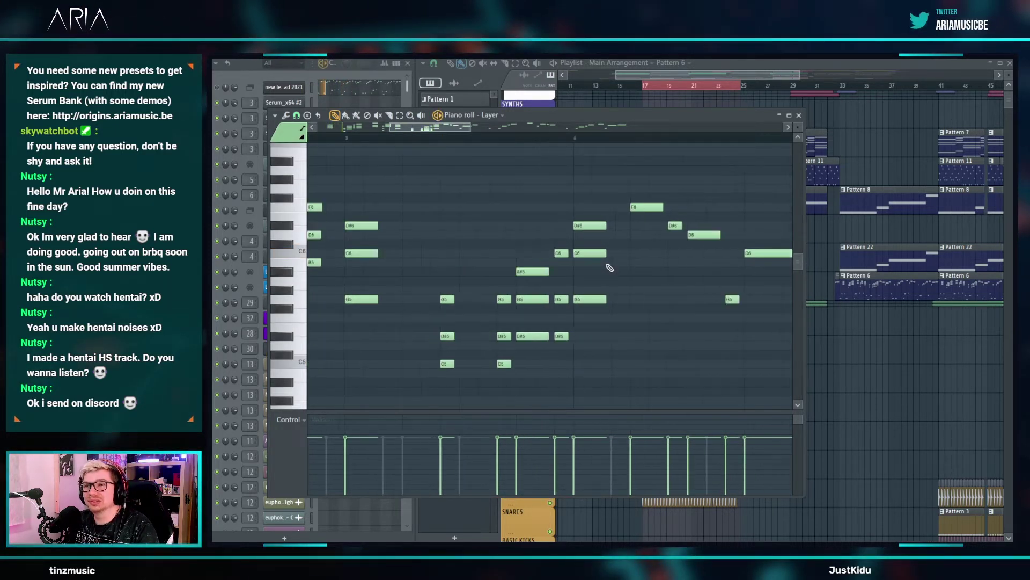
pyautogui.scroll(1, 637, 265)
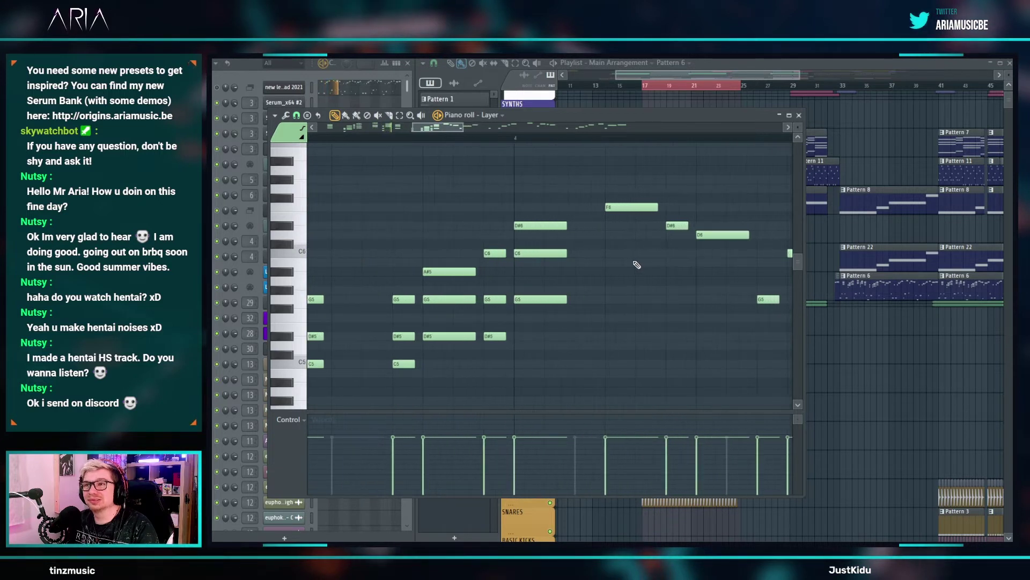
pyautogui.press('space')
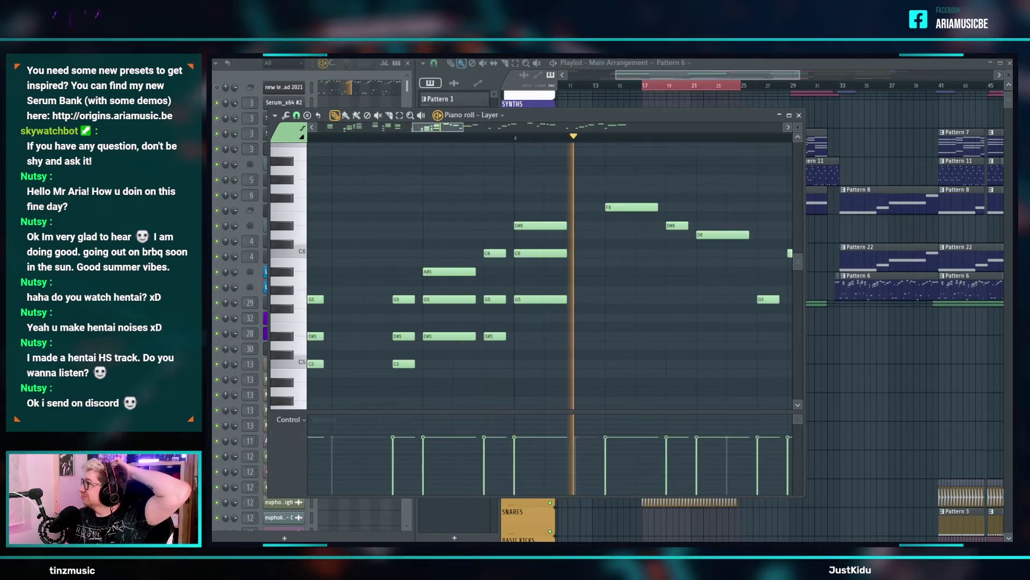
pyautogui.press('space')
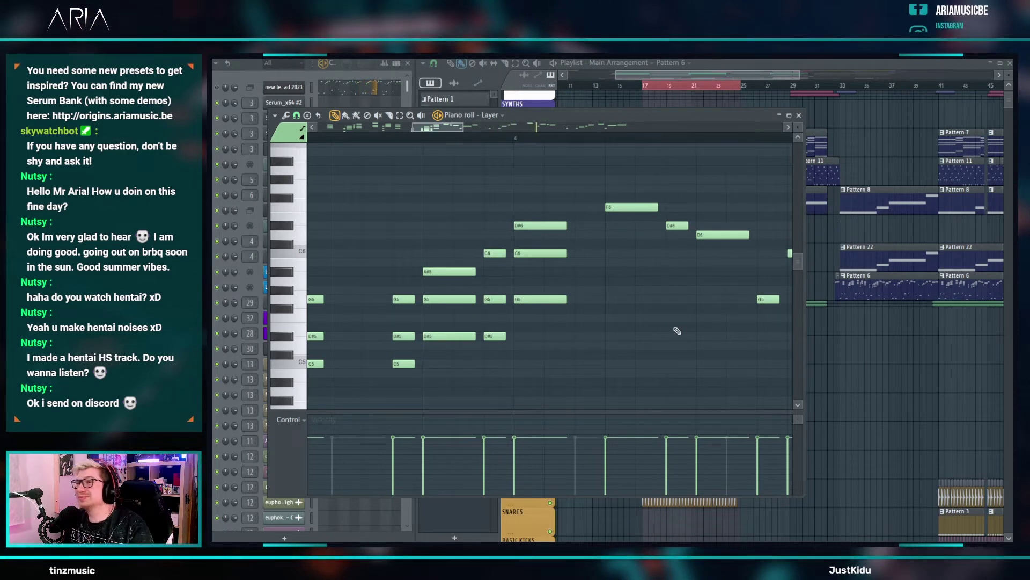
pyautogui.click(643, 254)
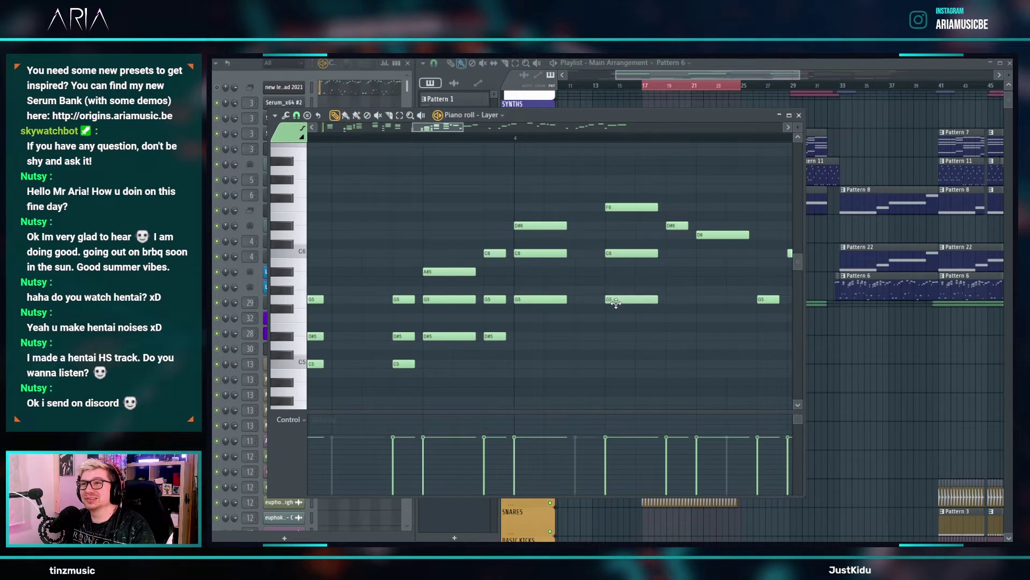
# - Copy the C6 and G5 pair beneath the short D#6 note in bar 4 and shorten it to match
pyautogui.moveTo(561, 331); pyautogui.dragTo(687, 257)
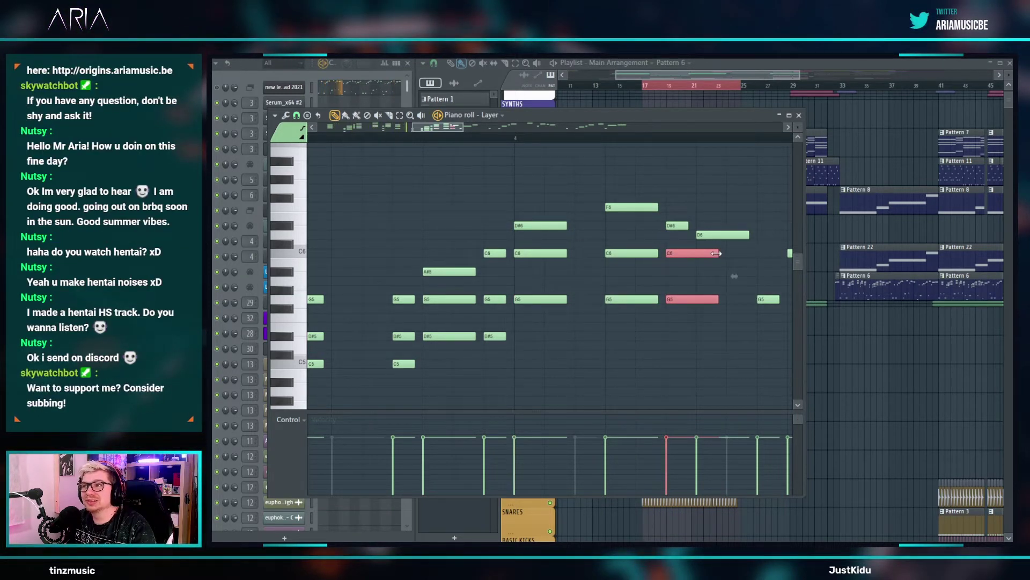
pyautogui.press('space')
pyautogui.moveTo(716, 253); pyautogui.dragTo(693, 263)
pyautogui.press('space')
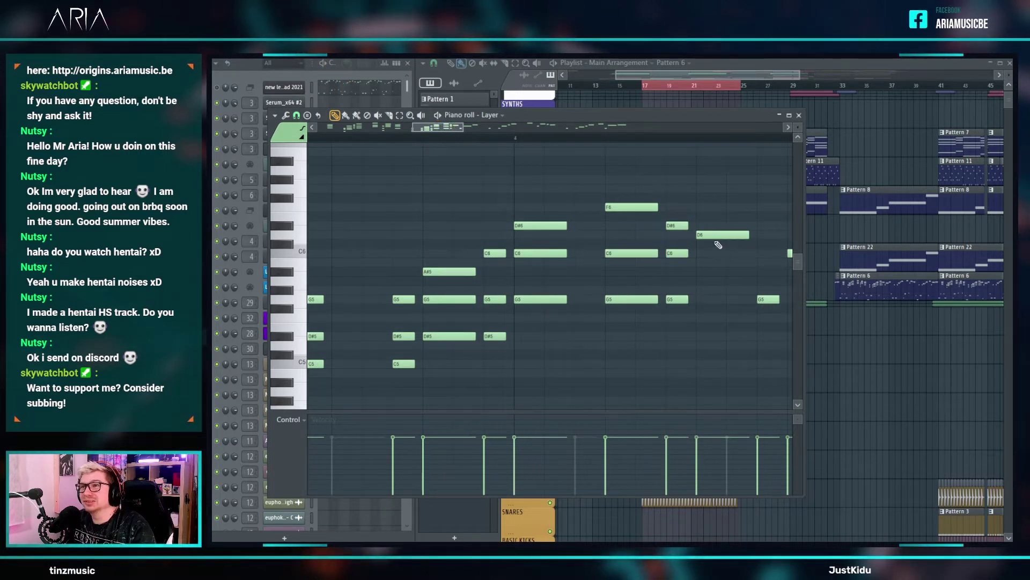
# - Add A#5 and G5 beneath the D6 note in bar 4 and play back the chord progression
pyautogui.scroll(-10, 719, 246)
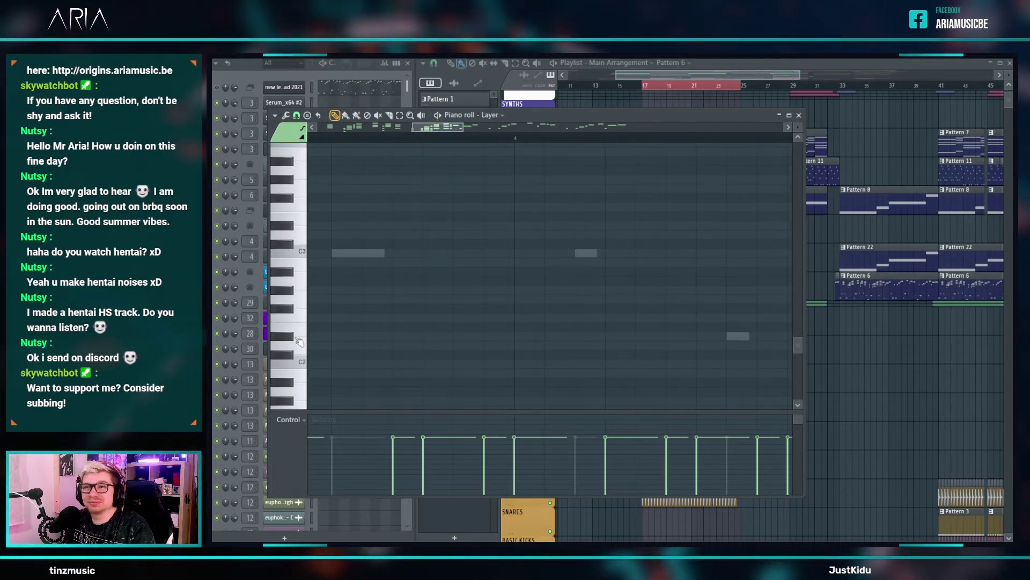
pyautogui.scroll(10, 651, 306)
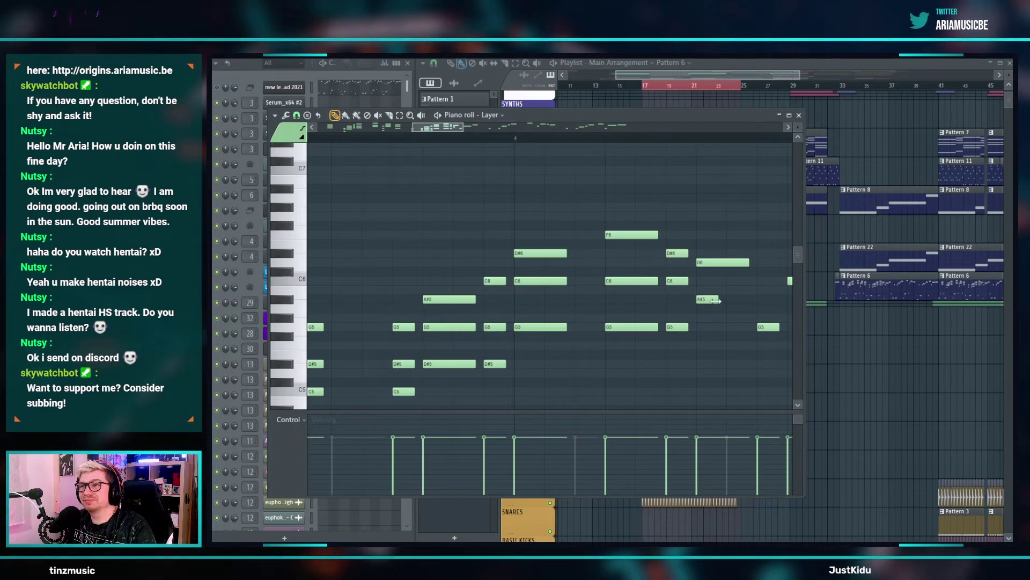
pyautogui.click(716, 299)
pyautogui.click(700, 336)
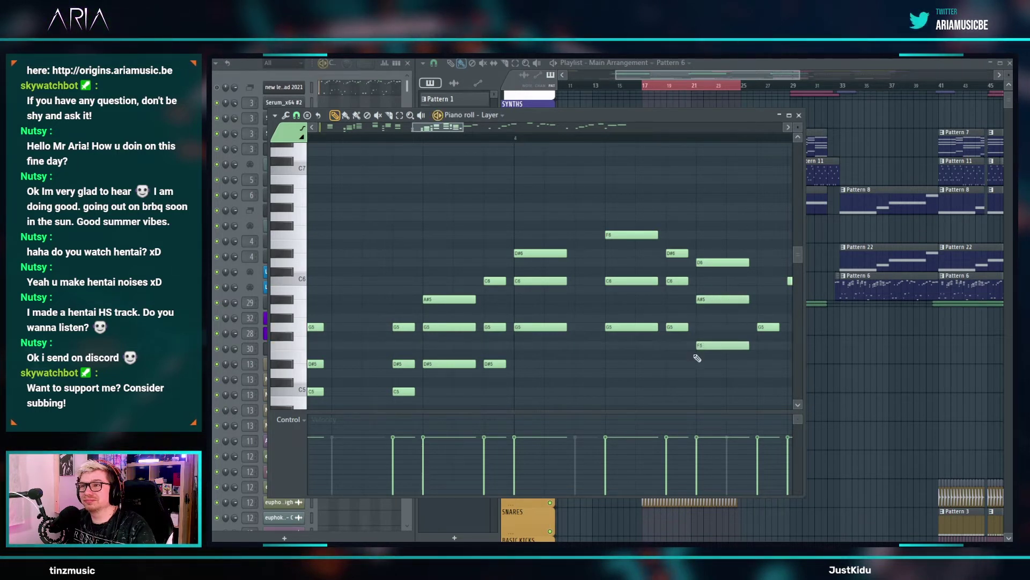
pyautogui.scroll(-5, 699, 328)
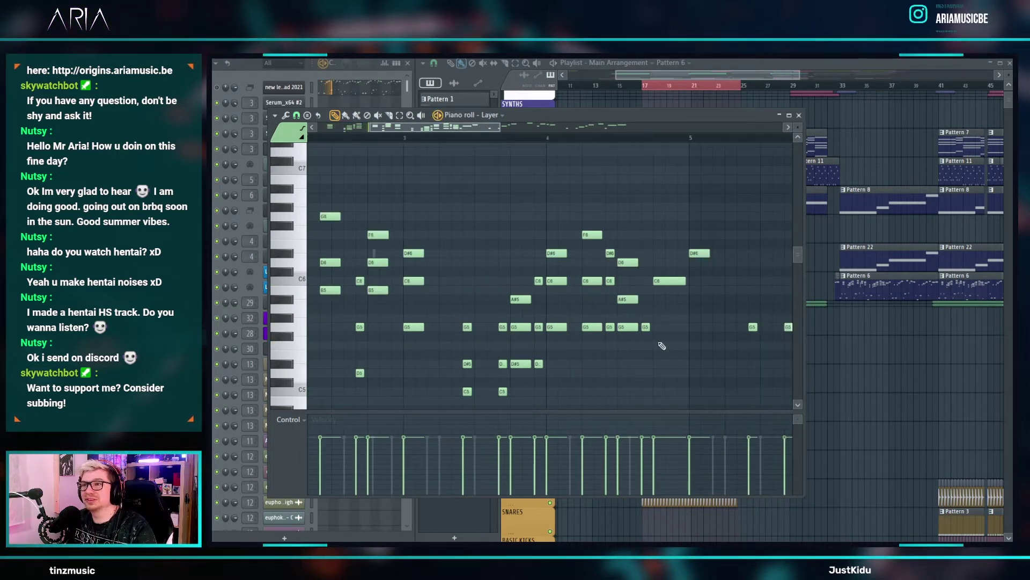
pyautogui.press('space')
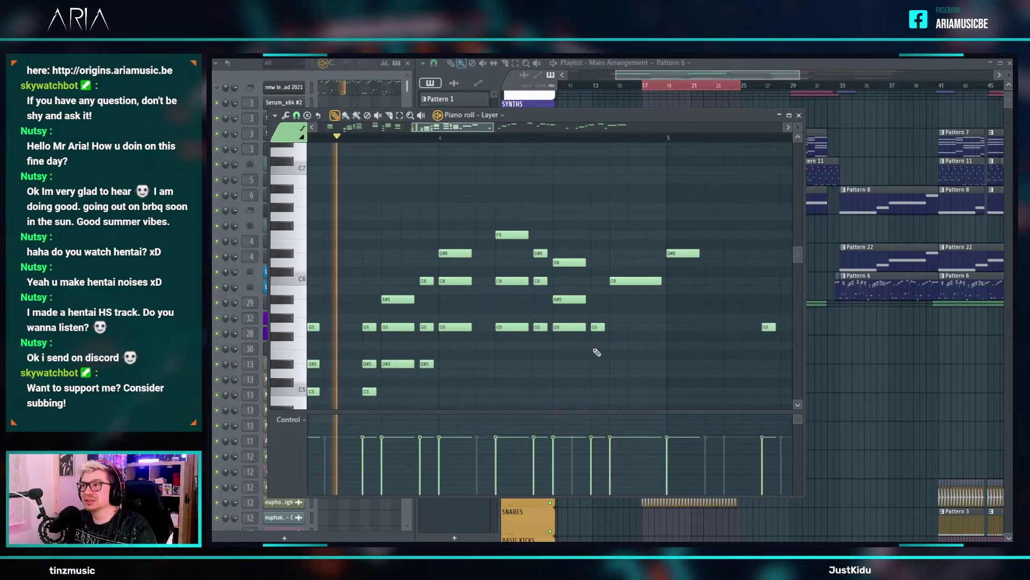
pyautogui.press('space')
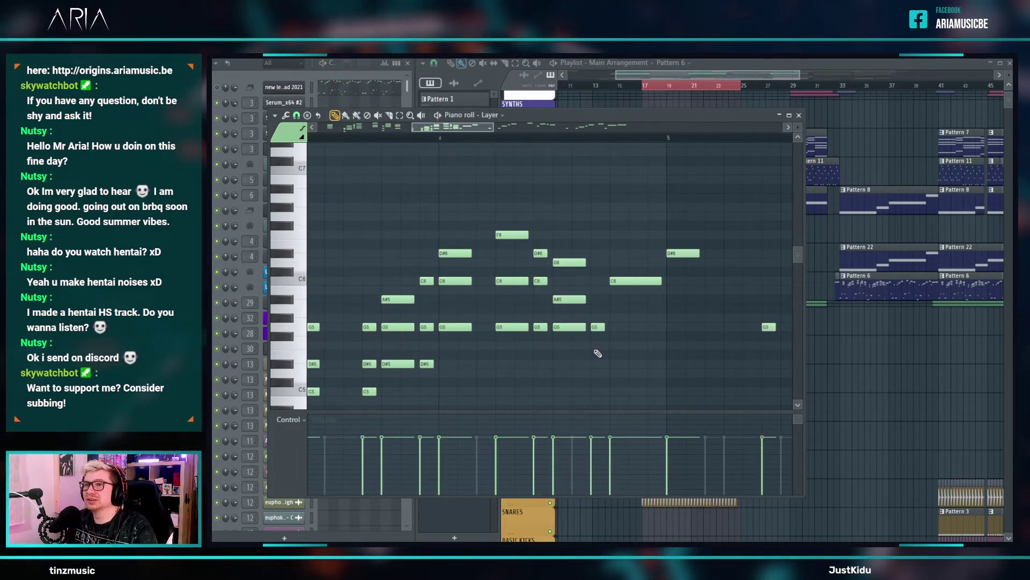
# - Add A#5 and C#6 around the short G5 late in bar 4, lower both by an octave, and play them back
pyautogui.scroll(-3, 595, 344)
pyautogui.click(593, 326)
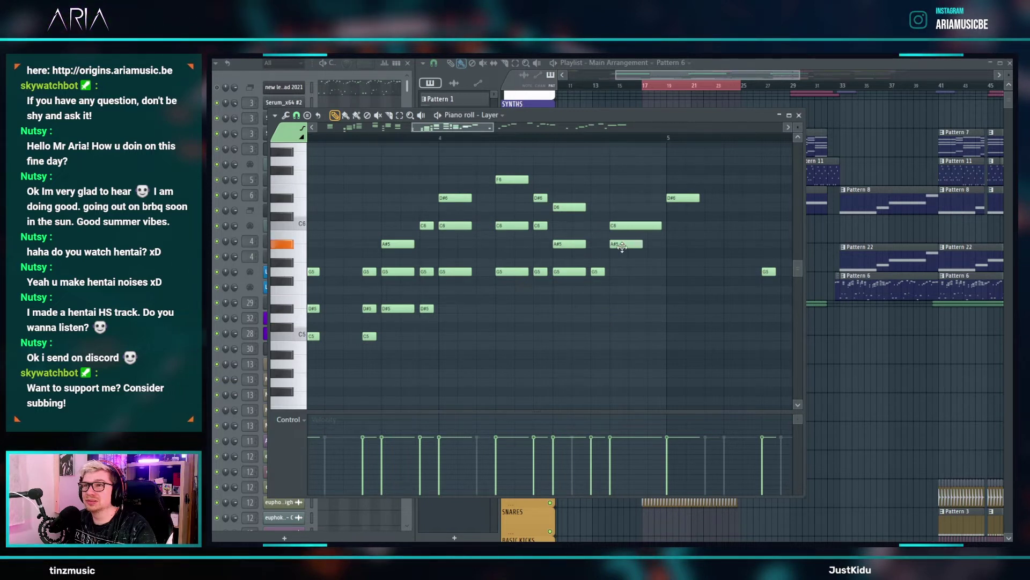
pyautogui.click(593, 243)
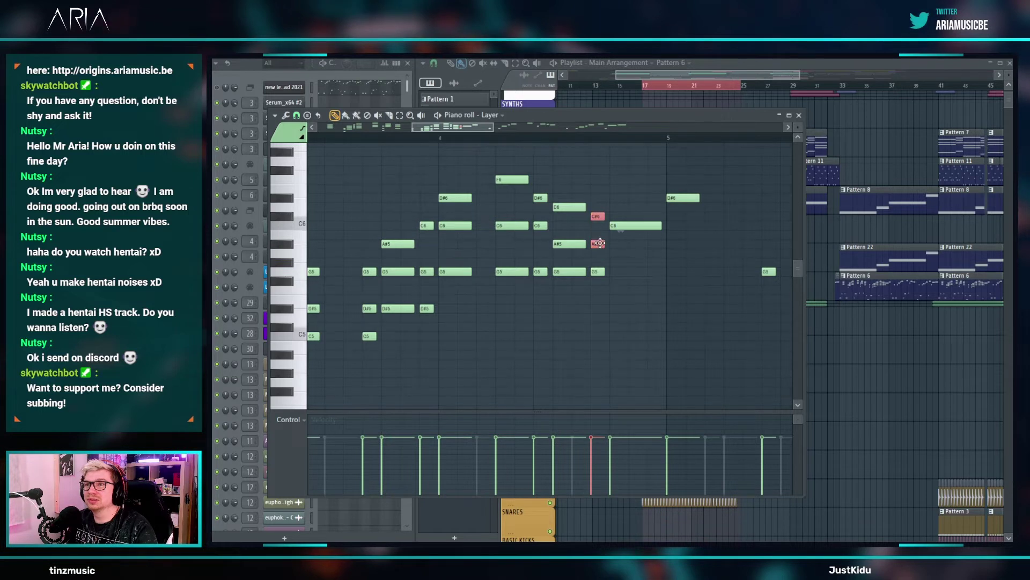
pyautogui.scroll(-5, 669, 275)
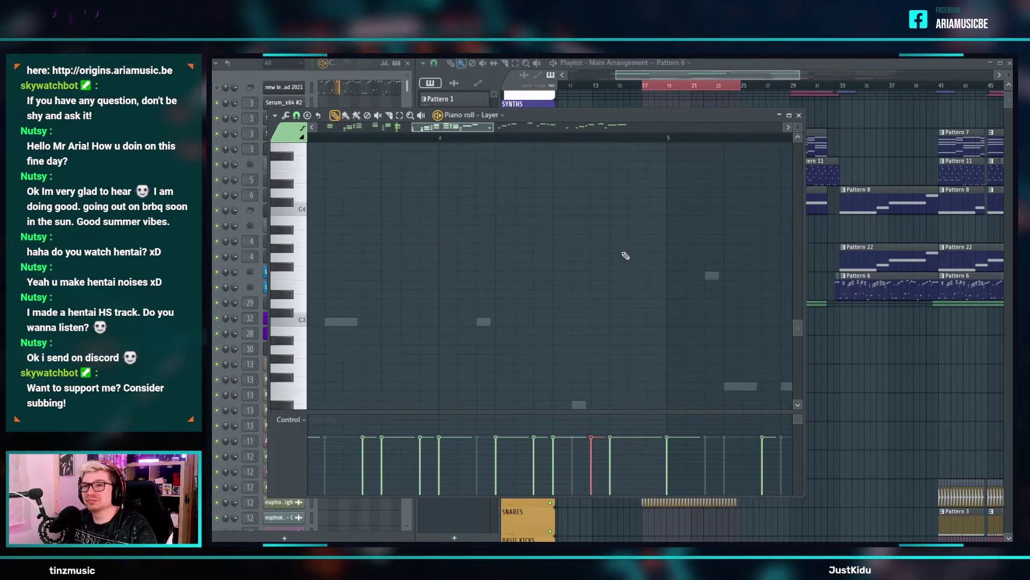
pyautogui.scroll(5, 625, 256)
pyautogui.keyDown('ctrl'); pyautogui.scroll(-3, 623, 256); pyautogui.keyUp('ctrl')
pyautogui.press('space')
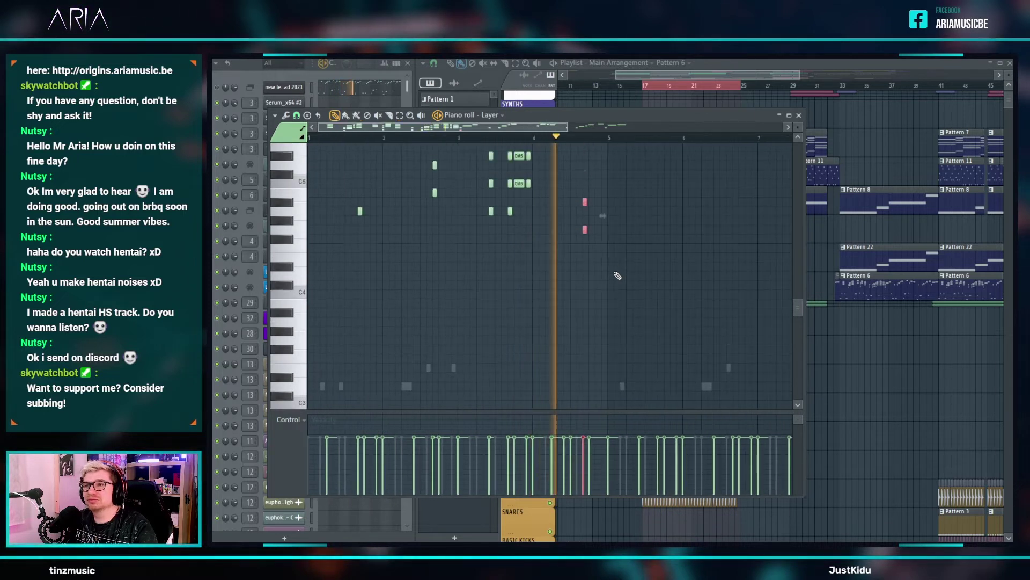
pyautogui.scroll(4, 615, 275)
pyautogui.press('space')
pyautogui.keyDown('ctrl'); pyautogui.scroll(3, 589, 280); pyautogui.keyUp('ctrl')
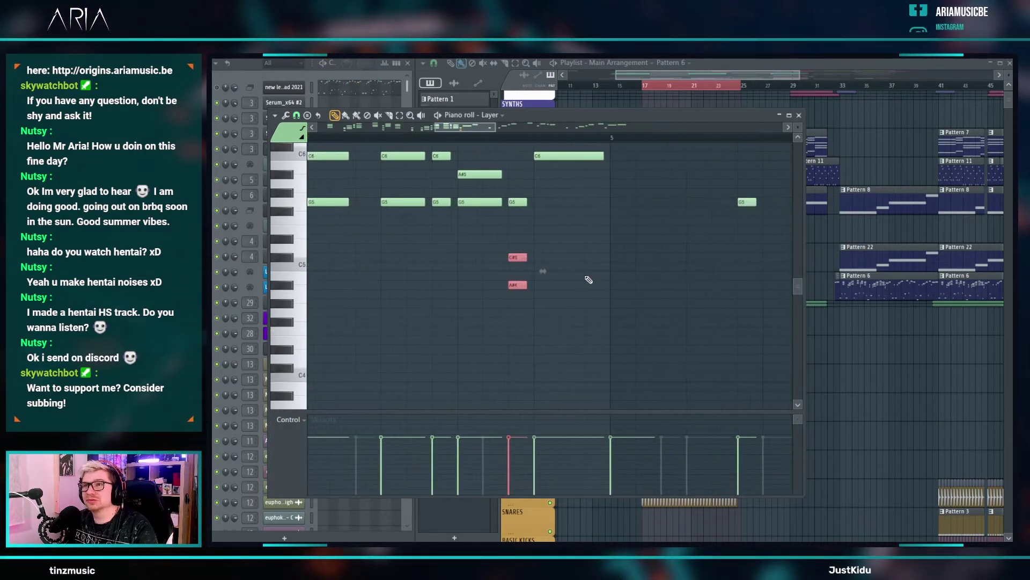
# - Add G5 and D#5 beneath the long C6 note at the end of bar 4 and play it back
pyautogui.scroll(3, 569, 271)
pyautogui.keyDown('shift'); pyautogui.moveTo(548, 267); pyautogui.dragTo(544, 194); pyautogui.keyUp('shift')
pyautogui.keyDown('ctrl'); pyautogui.moveTo(544, 191); pyautogui.dragTo(555, 250); pyautogui.keyUp('ctrl')
pyautogui.hotkey('ctrl', 'Down')
pyautogui.scroll(-1, 556, 263)
pyautogui.press('space')
pyautogui.scroll(-3, 554, 265)
pyautogui.press('space')
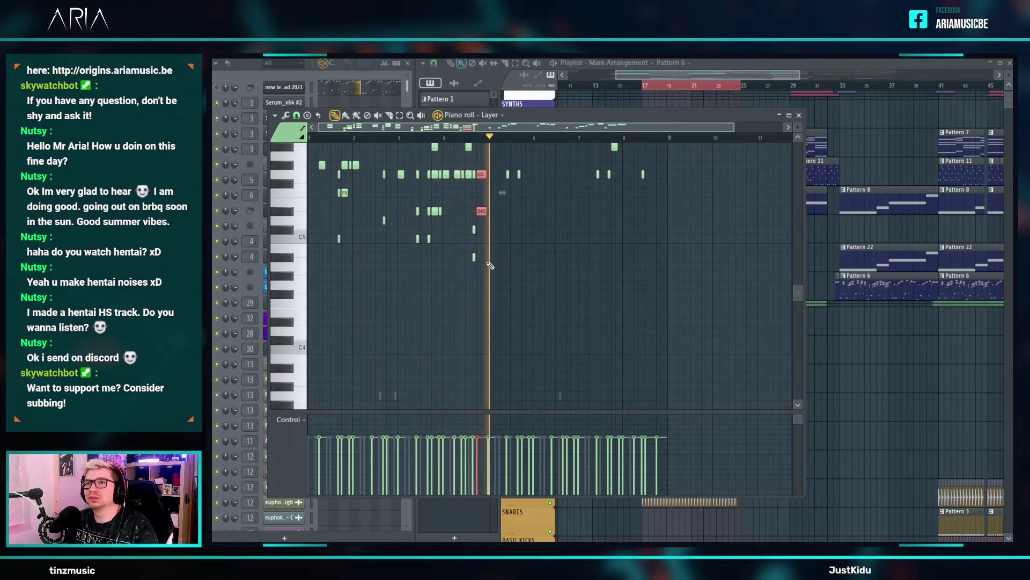
# - Copy C6 and G#5 from the opening chord to beneath the D#6 note at the start of bar 5
pyautogui.scroll(3, 322, 236)
pyautogui.keyDown('ctrl'); pyautogui.scroll(3, 321, 232); pyautogui.keyUp('ctrl')
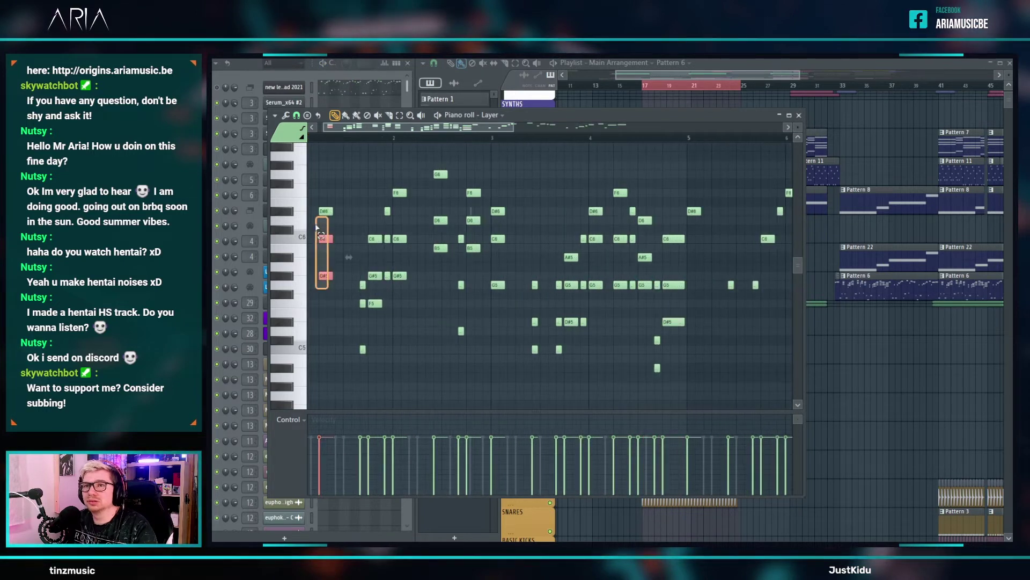
pyautogui.keyDown('ctrl'); pyautogui.scroll(-2, 322, 237); pyautogui.keyUp('ctrl')
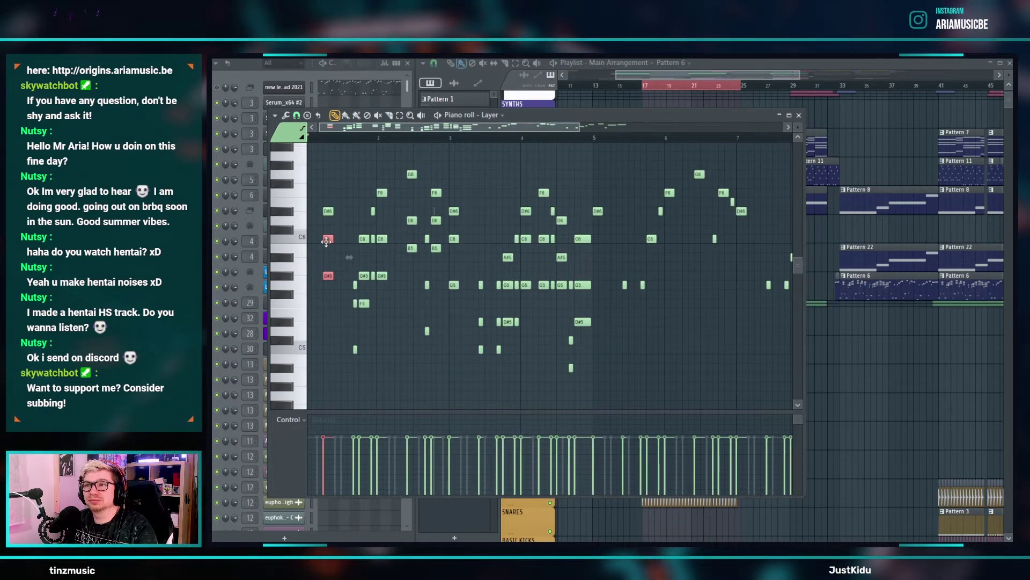
pyautogui.moveTo(326, 241); pyautogui.dragTo(594, 241)
# - Copy the opening phrase's harmonies into bar 5: F5 and C5 under both G5 notes, G#5 and F5 under C6, and C6 and G#5 under D#6
pyautogui.keyDown('ctrl'); pyautogui.moveTo(361, 381); pyautogui.dragTo(642, 304); pyautogui.keyUp('ctrl')
pyautogui.keyDown('ctrl'); pyautogui.moveTo(363, 314); pyautogui.dragTo(380, 229); pyautogui.keyUp('ctrl')
pyautogui.press('space')
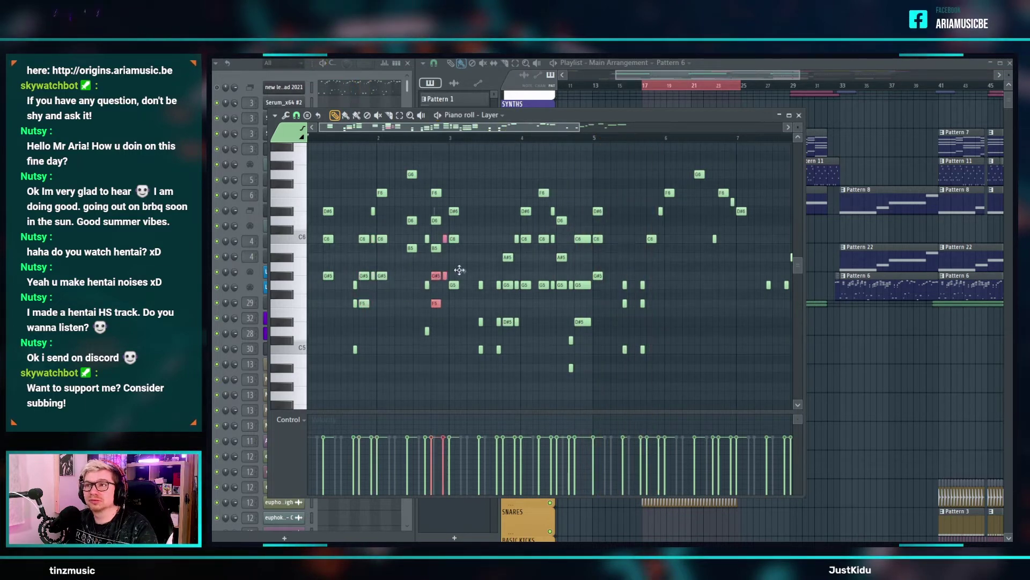
pyautogui.keyDown('shift'); pyautogui.moveTo(640, 278); pyautogui.dragTo(652, 277); pyautogui.keyUp('shift')
pyautogui.press('space')
pyautogui.scroll(3, 682, 286)
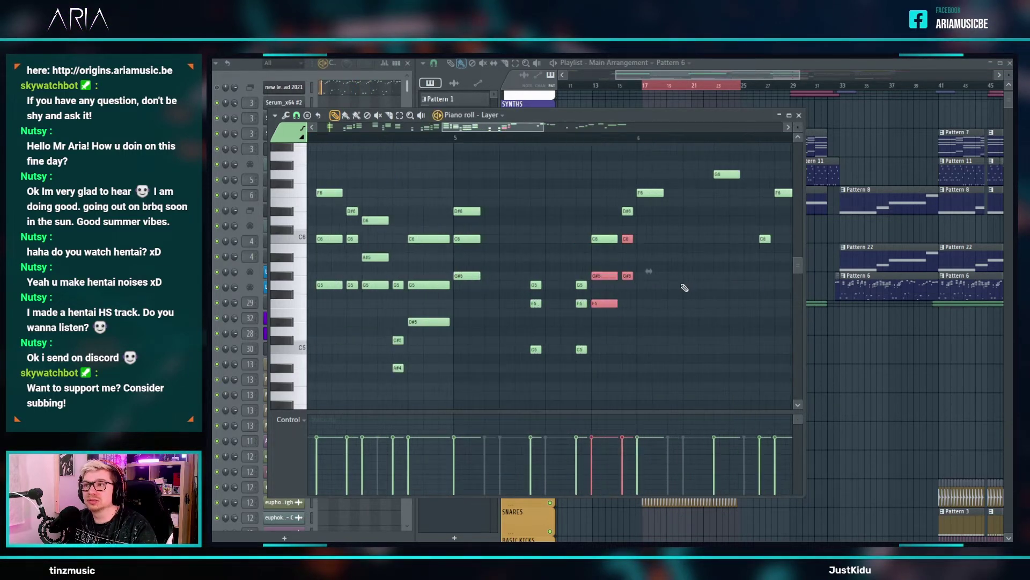
# - Copy C6 and G#5 beneath the F6 note at bar 6, and the remaining bar 2 harmonies beneath the matching bar 6 melody notes
pyautogui.scroll(-2, 681, 286)
pyautogui.scroll(-2, 681, 288)
pyautogui.keyDown('ctrl'); pyautogui.moveTo(389, 290); pyautogui.dragTo(656, 240); pyautogui.keyUp('ctrl')
pyautogui.keyDown('ctrl'); pyautogui.moveTo(404, 270); pyautogui.dragTo(406, 220); pyautogui.keyUp('ctrl')
pyautogui.keyDown('ctrl'); pyautogui.keyDown('shift'); pyautogui.moveTo(409, 353); pyautogui.dragTo(690, 221); pyautogui.keyUp('shift'); pyautogui.keyUp('ctrl')
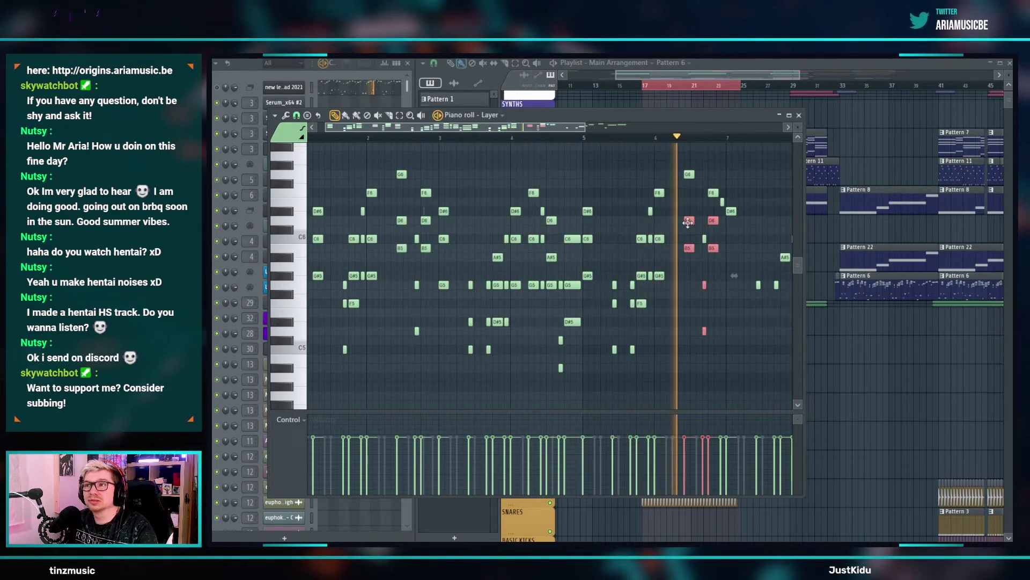
pyautogui.scroll(3, 722, 243)
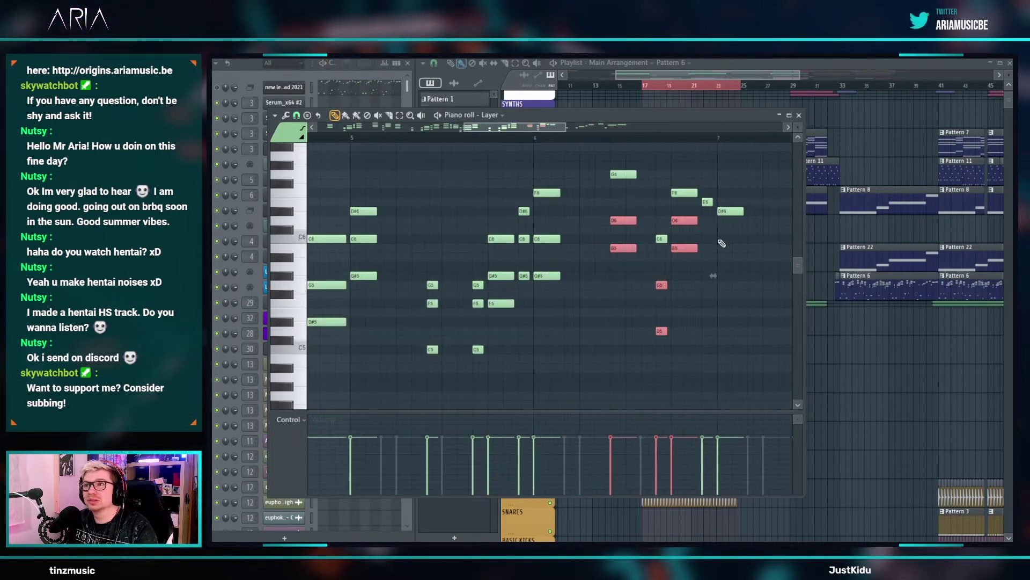
# - Add C6 and G#5 harmony notes beneath the short E6 note just before bar 7, matching its length
pyautogui.scroll(2, 720, 243)
pyautogui.keyDown('ctrl'); pyautogui.click(702, 286); pyautogui.keyUp('ctrl')
pyautogui.scroll(2, 702, 286)
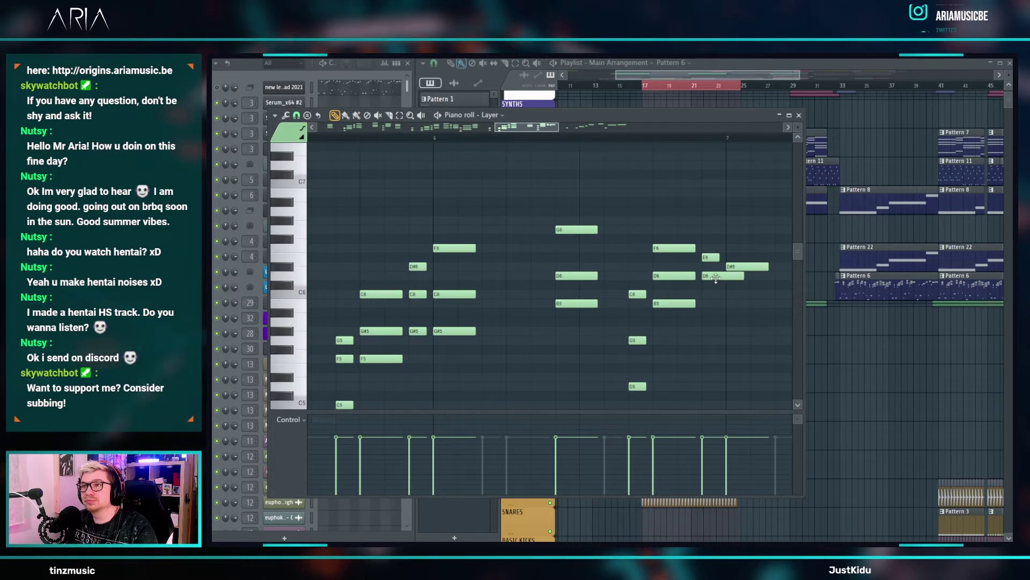
pyautogui.moveTo(742, 276); pyautogui.dragTo(718, 276)
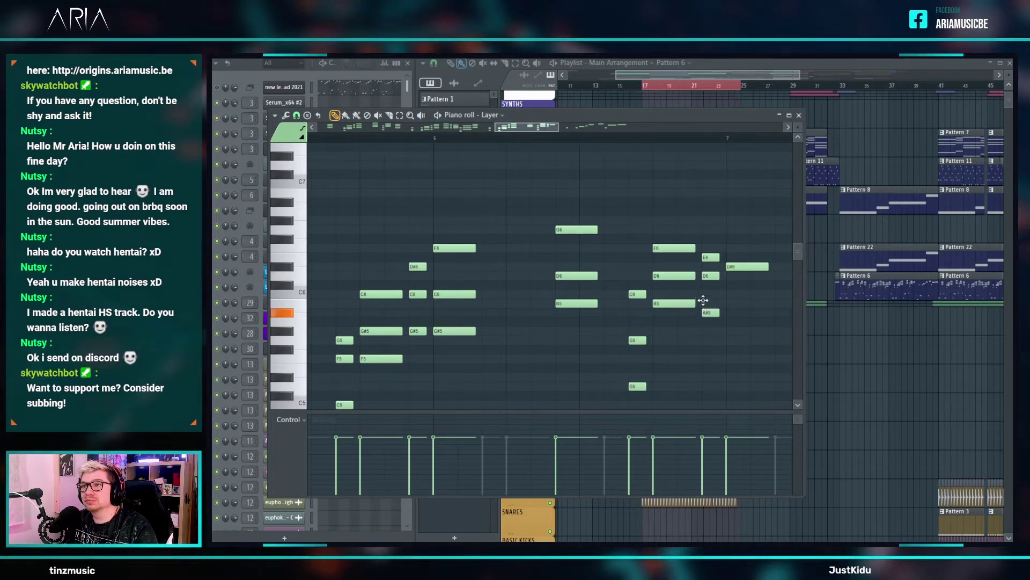
pyautogui.scroll(-3, 692, 268)
pyautogui.scroll(-2, 671, 214)
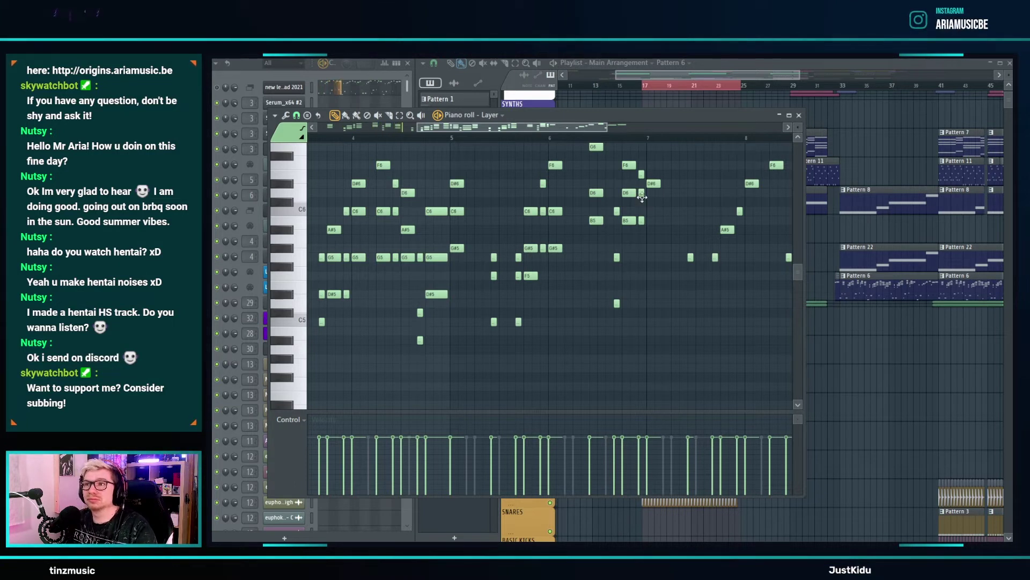
pyautogui.moveTo(640, 195); pyautogui.dragTo(640, 249)
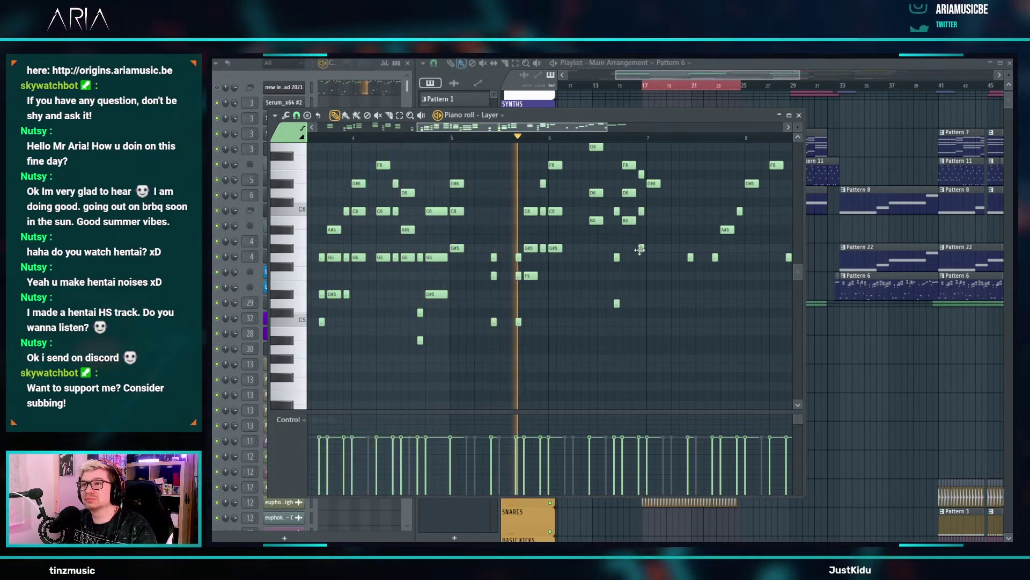
pyautogui.scroll(3, 665, 236)
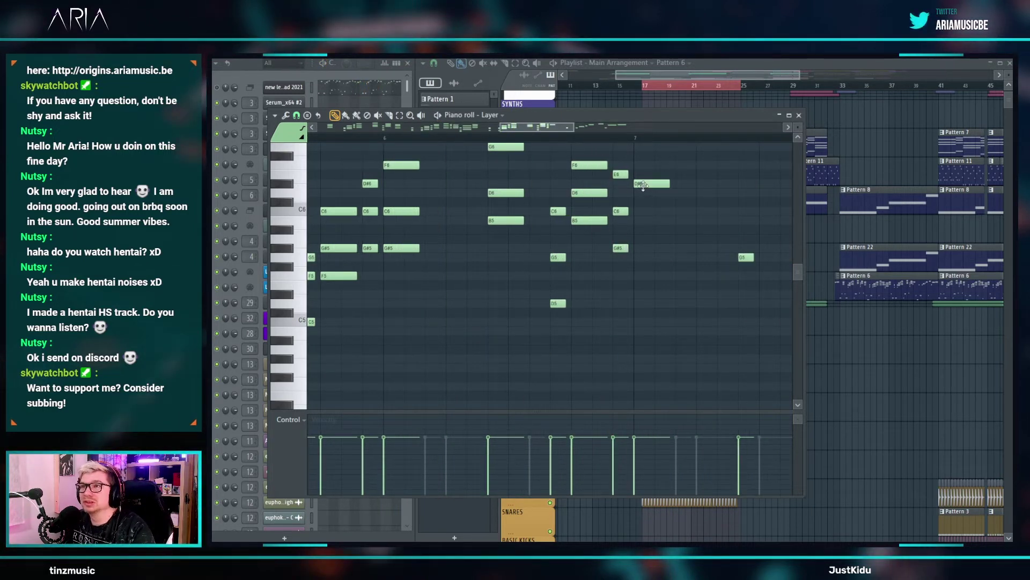
# - Copy C6 and G5 from the chord at the start of bar 4 to beneath the D#6 note opening bar 7
pyautogui.scroll(-2, 644, 253)
pyautogui.scroll(-3, 644, 252)
pyautogui.scroll(4, 444, 259)
pyautogui.moveTo(396, 325); pyautogui.dragTo(394, 264)
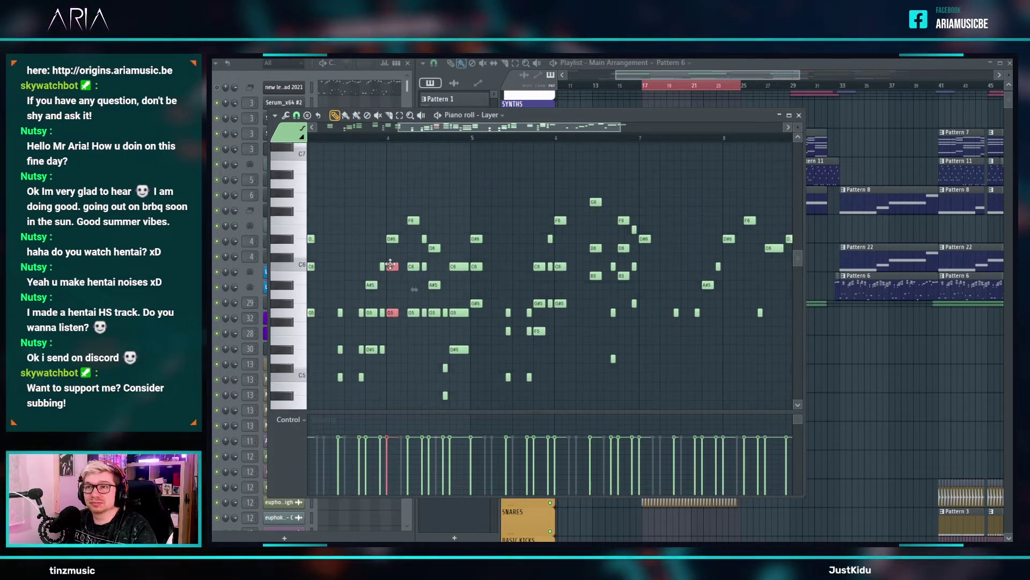
pyautogui.moveTo(592, 264); pyautogui.dragTo(641, 258)
pyautogui.scroll(-1, 510, 316)
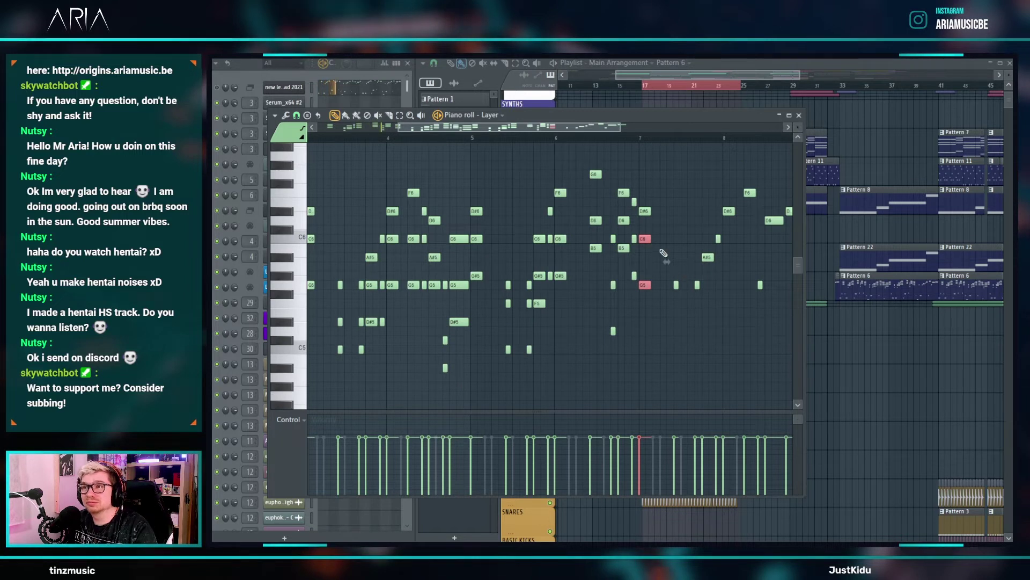
# - Copy the D#6 and C6 notes opening bar 7, lower them an octave, and place D#5 and C5 beneath both short G5 notes in bar 7
pyautogui.moveTo(648, 217); pyautogui.dragTo(659, 215)
pyautogui.press('space')
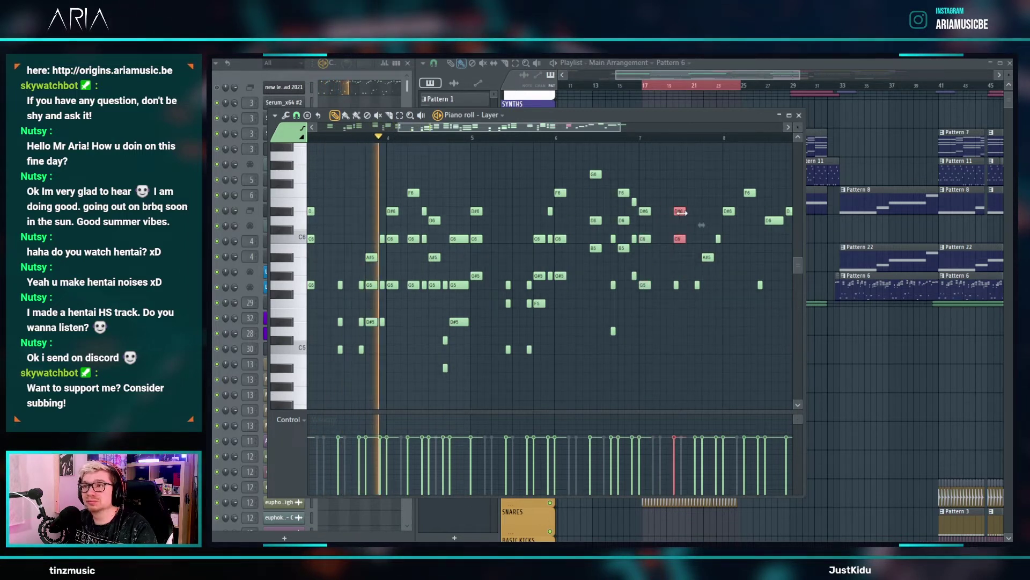
pyautogui.moveTo(684, 213); pyautogui.dragTo(677, 213)
pyautogui.hotkey('ctrl', 'Down')
pyautogui.scroll(2, 698, 317)
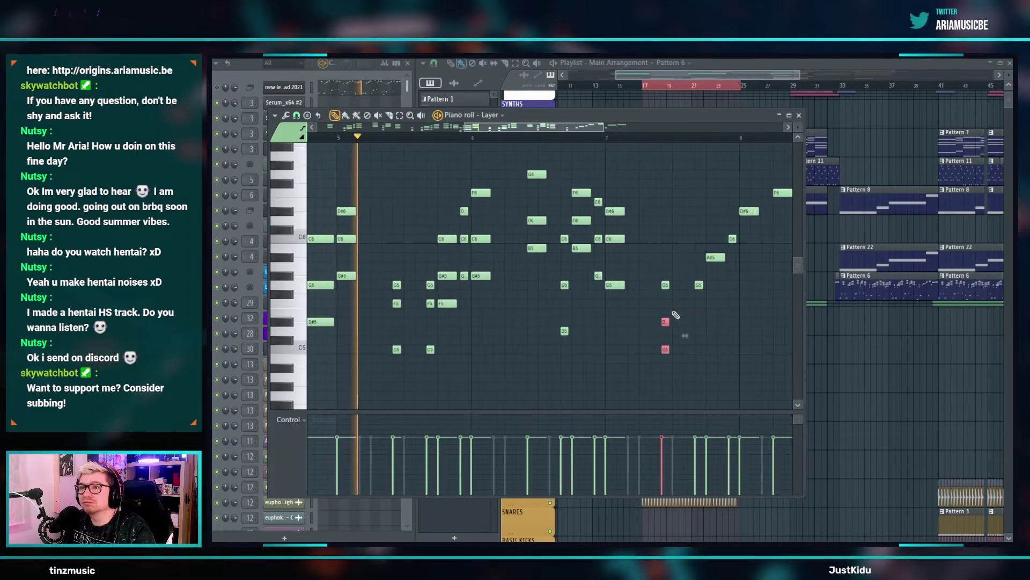
pyautogui.scroll(-3, 699, 316)
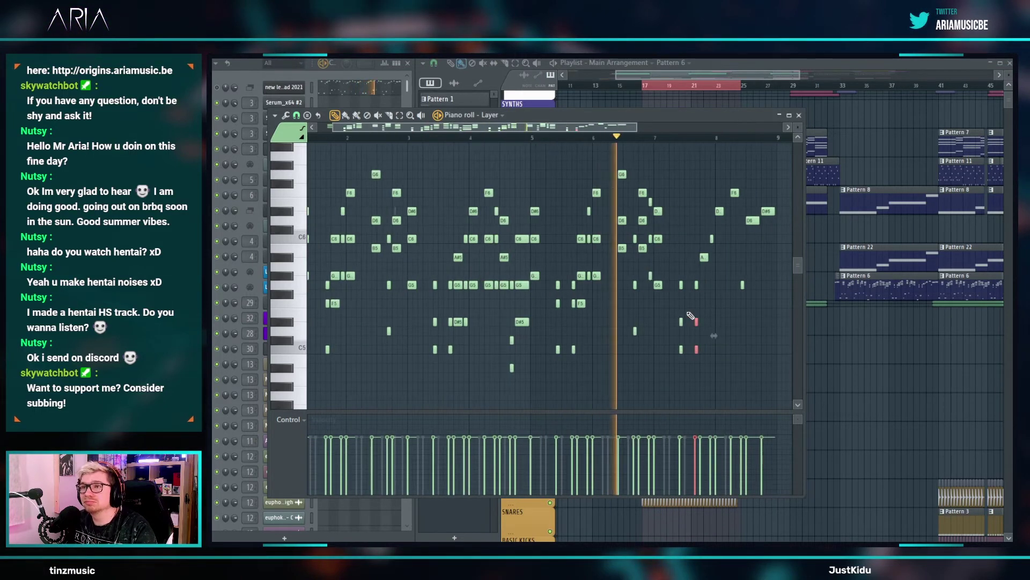
pyautogui.press('space')
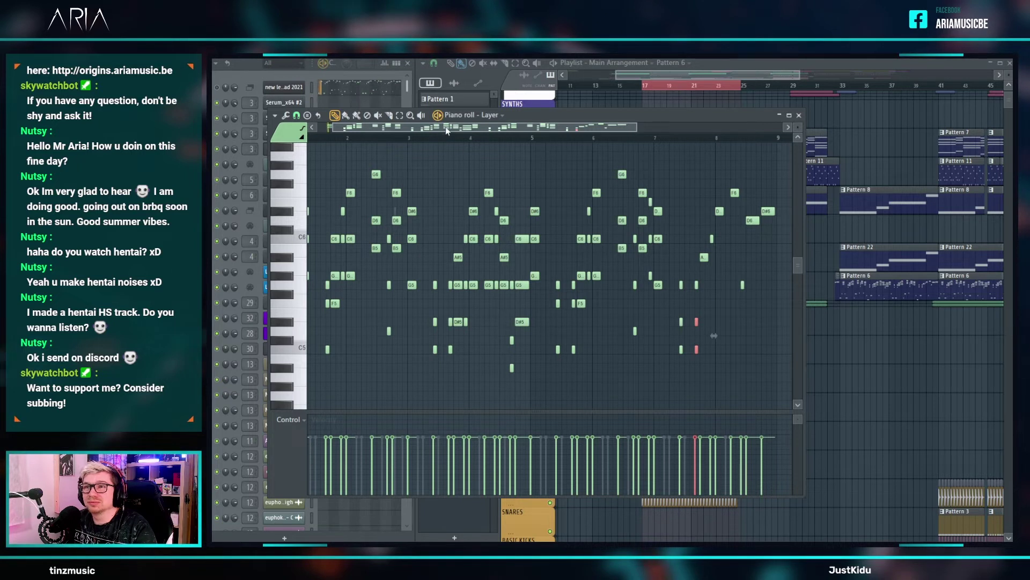
# - Copy bar 3's G5 and D#5 beneath the A#5 and C6 notes ending bar 7, and bar 4's C6 and G5 to the D#6 opening bar 8
pyautogui.click(428, 137)
pyautogui.press('space')
pyautogui.press('space')
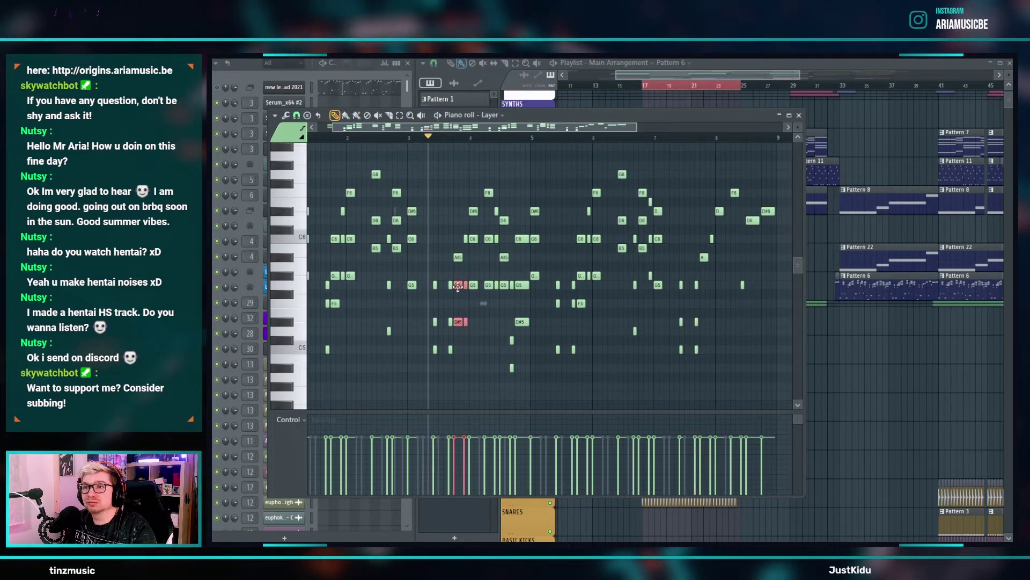
pyautogui.press('space')
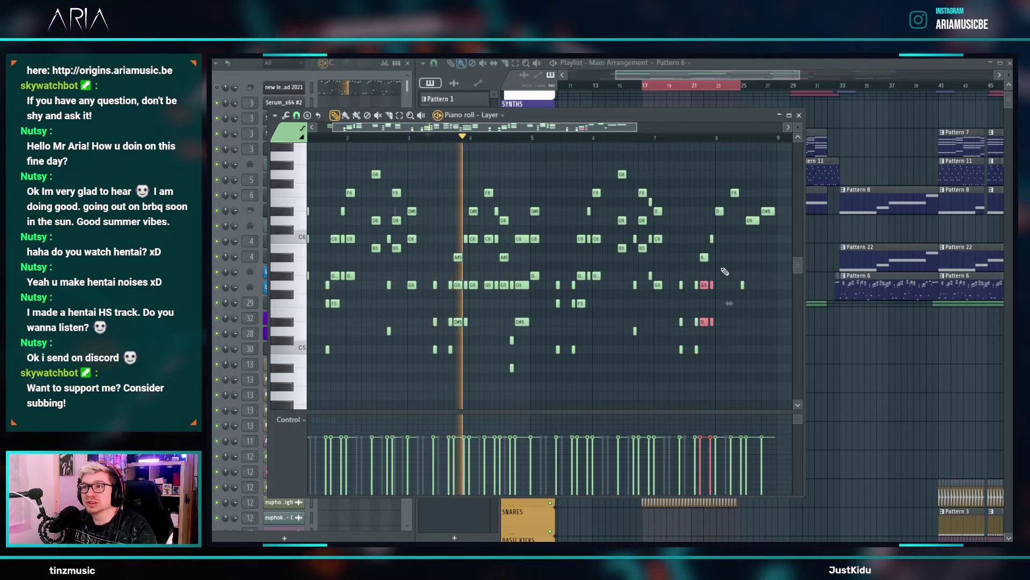
pyautogui.moveTo(481, 297); pyautogui.dragTo(727, 241)
# - Try G#4 and G4 as the lowest harmony under the short G5 note near the end of bar 4, playing the phrase back
pyautogui.scroll(6, 585, 352)
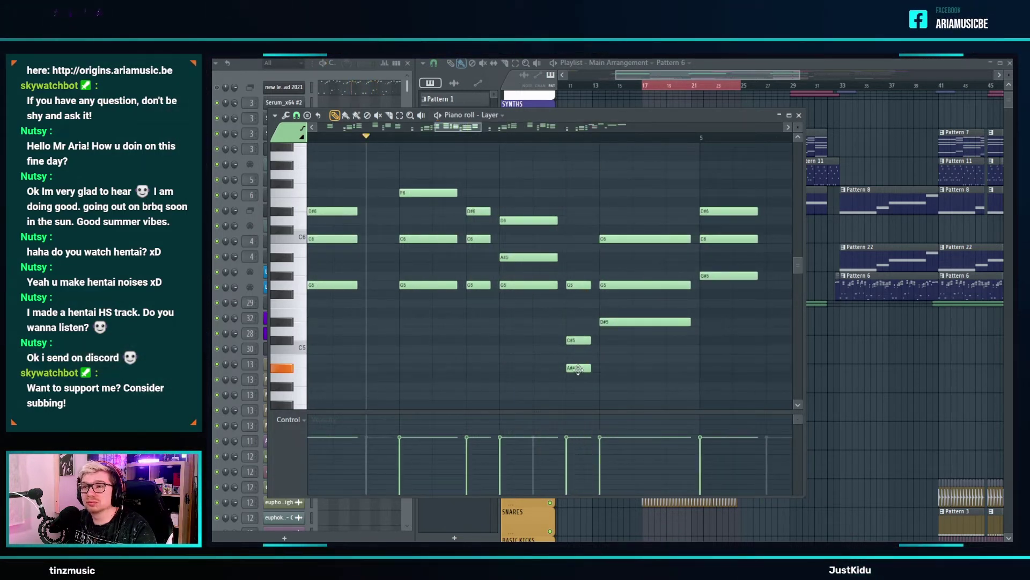
pyautogui.moveTo(575, 369); pyautogui.dragTo(575, 392)
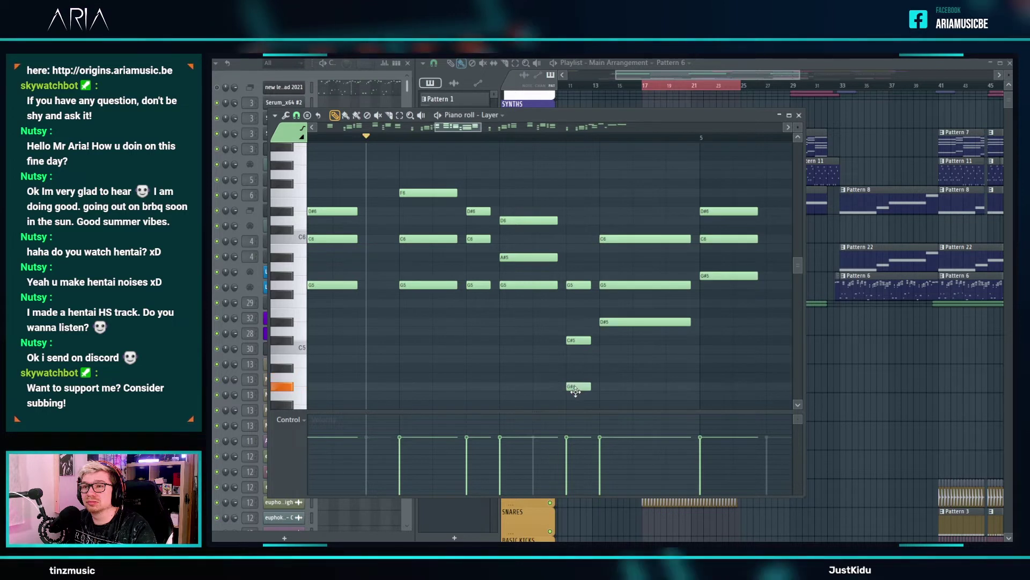
pyautogui.press('space')
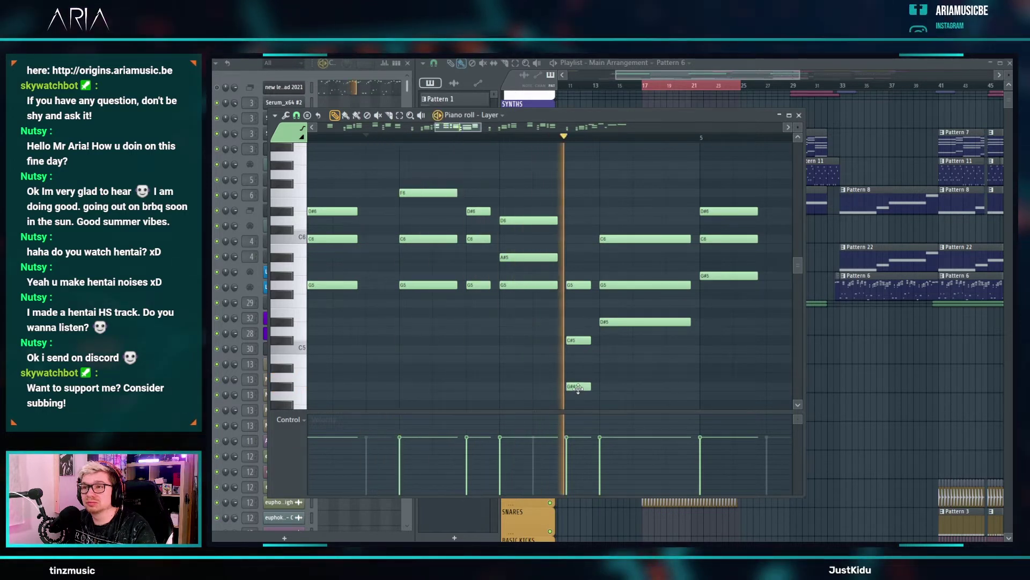
pyautogui.press('space')
pyautogui.moveTo(577, 389); pyautogui.dragTo(577, 395)
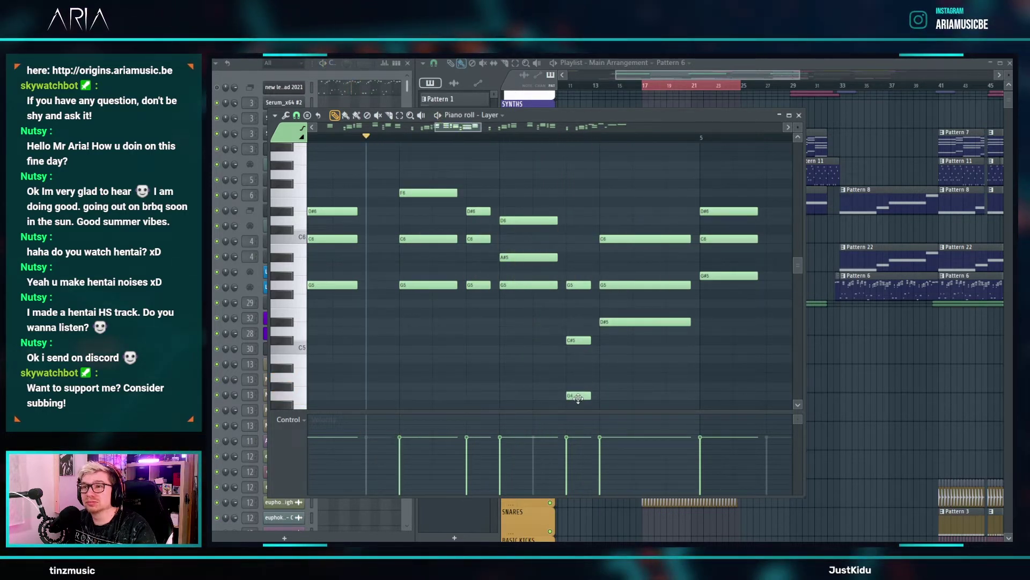
# - Replace the harmonies under the short G5 note in bar 4 with D5 and A#4, and listen to the following bars
pyautogui.rightClick(578, 339)
pyautogui.rightClick(580, 395)
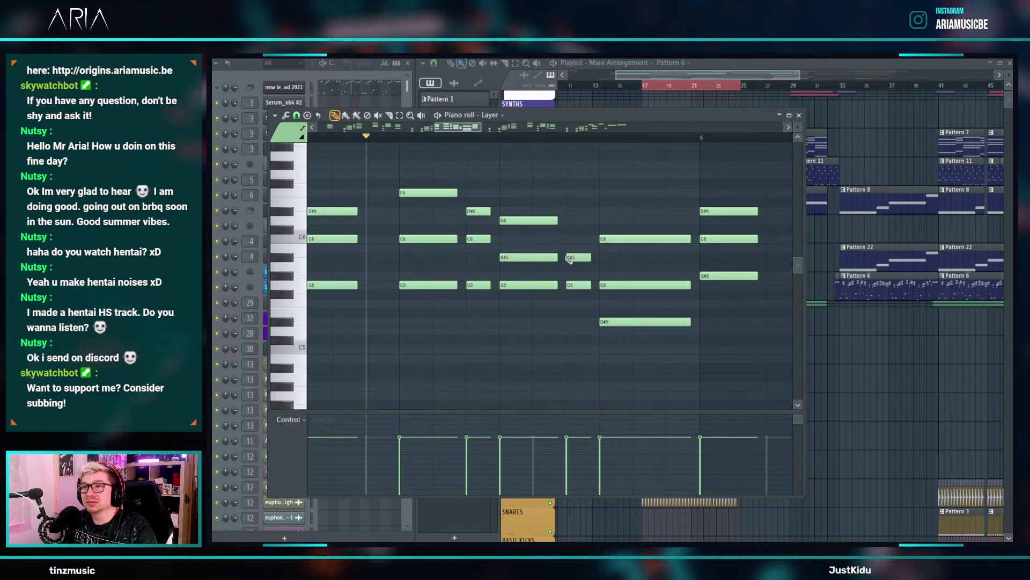
pyautogui.moveTo(573, 247)
pyautogui.mouseDown()
pyautogui.moveTo(577, 217)
pyautogui.moveTo(571, 267)
pyautogui.mouseUp()
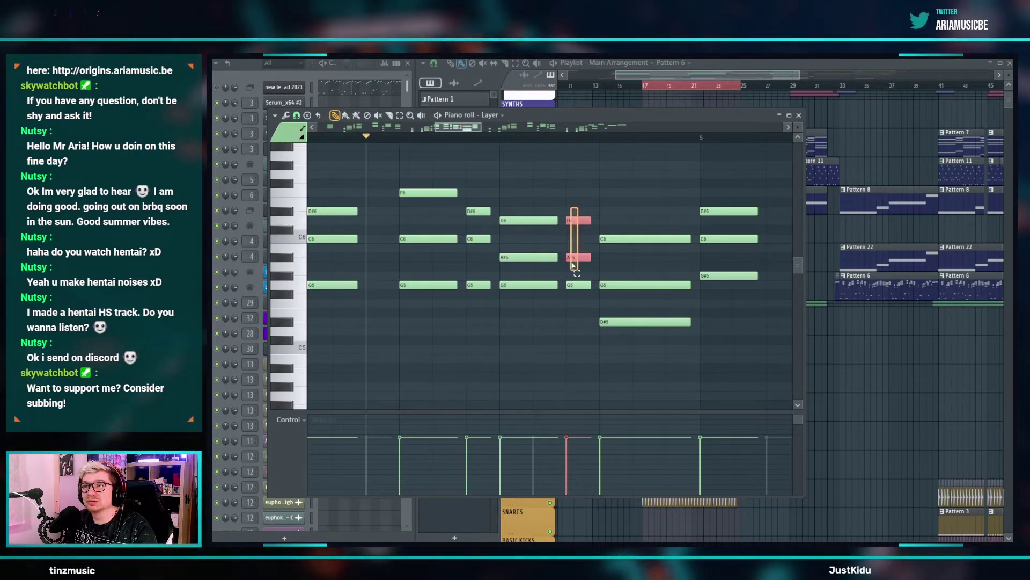
pyautogui.hotkey('ctrl', 'Down')
pyautogui.scroll(-6, 612, 249)
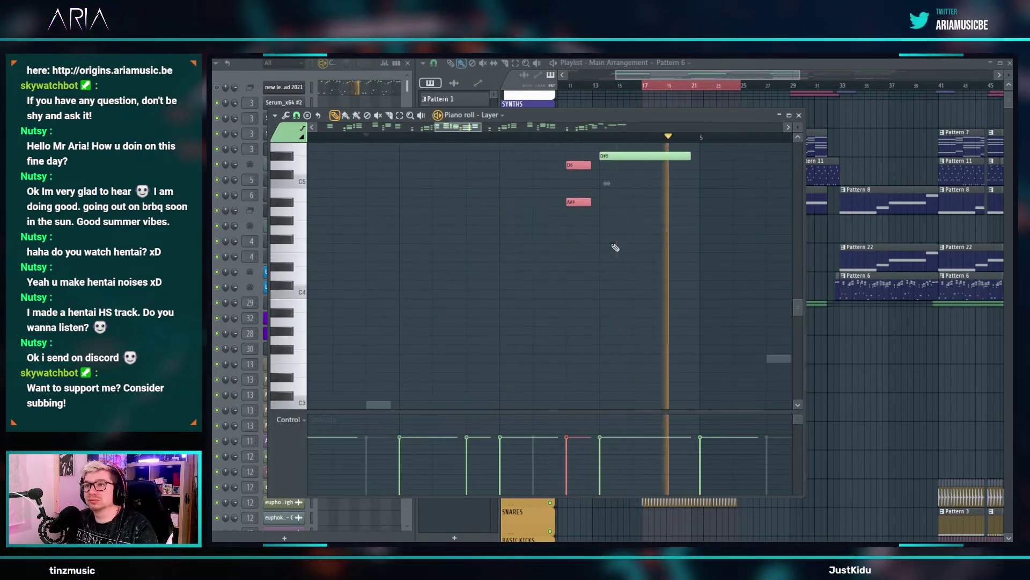
pyautogui.scroll(5, 614, 247)
pyautogui.scroll(-5, 507, 263)
pyautogui.scroll(3, 609, 270)
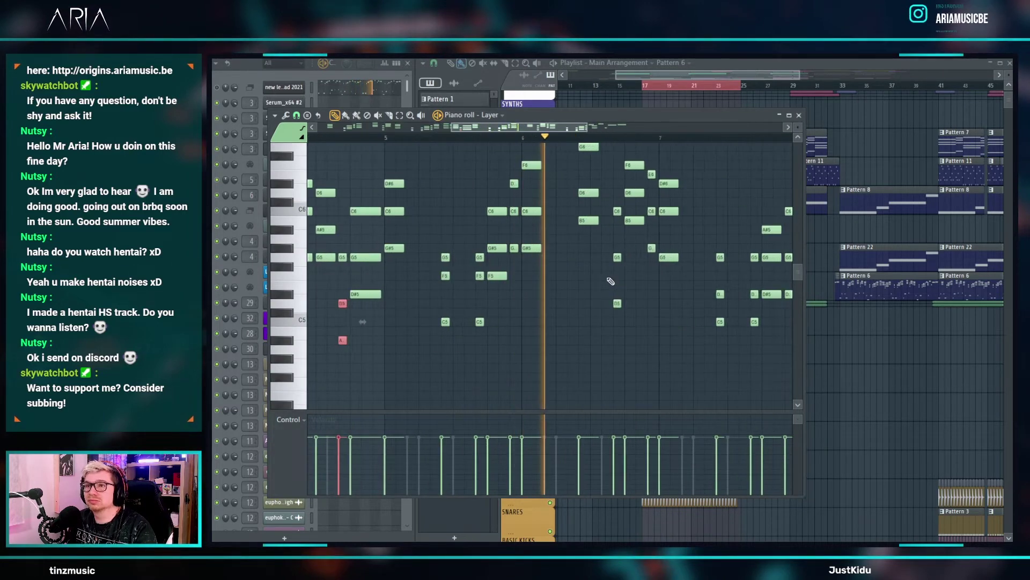
pyautogui.scroll(3, 613, 301)
pyautogui.keyDown('ctrl'); pyautogui.scroll(-4, 616, 314); pyautogui.keyUp('ctrl')
pyautogui.scroll(-3, 721, 320)
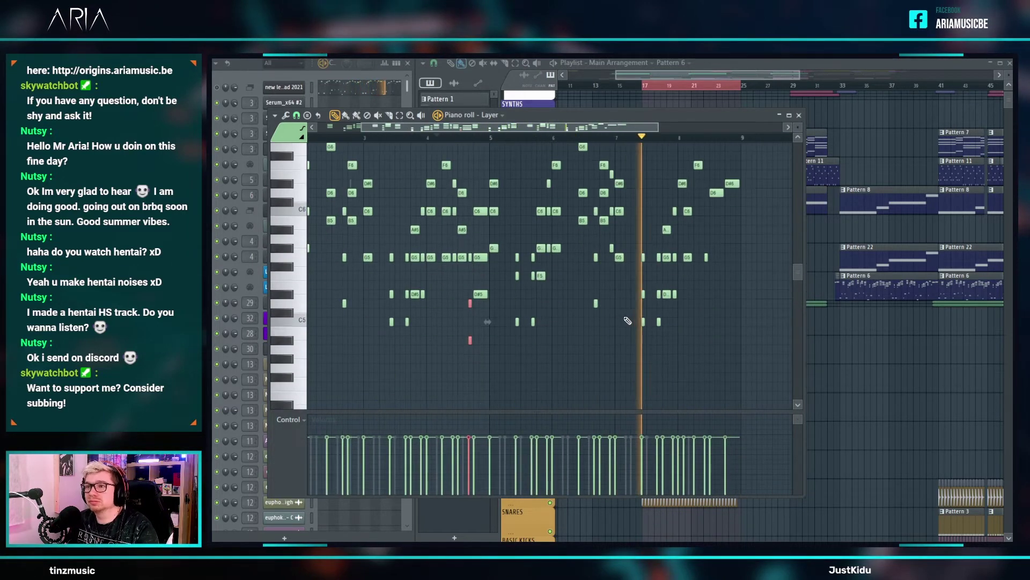
# - Stop playback and align the C6 and G5 harmonies with the start of the D#6 note opening bar 8
pyautogui.keyDown('ctrl'); pyautogui.scroll(4, 708, 317); pyautogui.keyUp('ctrl')
pyautogui.press('space')
pyautogui.scroll(3, 659, 284)
pyautogui.keyDown('ctrl'); pyautogui.moveTo(645, 363); pyautogui.dragTo(588, 292); pyautogui.keyUp('ctrl')
pyautogui.keyDown('ctrl'); pyautogui.scroll(-3, 613, 295); pyautogui.keyUp('ctrl')
pyautogui.keyDown('ctrl'); pyautogui.click(636, 314); pyautogui.keyUp('ctrl')
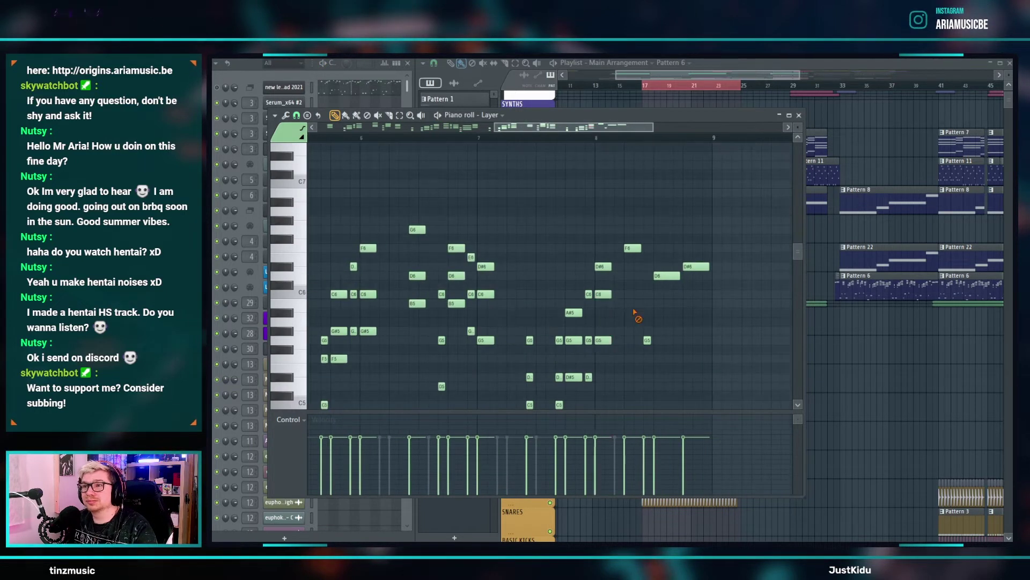
# - Check the ghost bass notes and add a C6 beneath the F6 note in bar 8
pyautogui.scroll(-6, 635, 313)
pyautogui.scroll(-4, 636, 313)
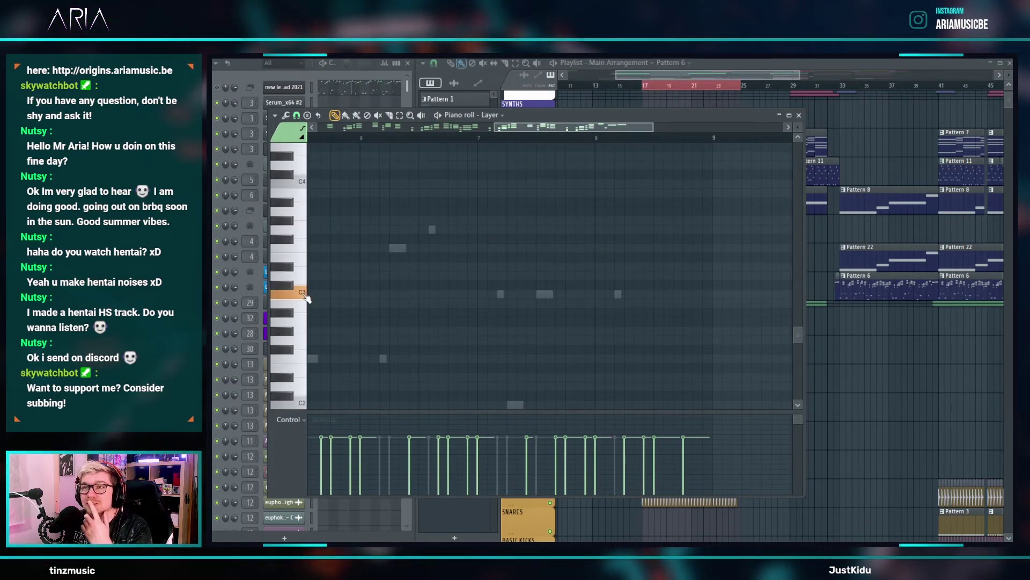
pyautogui.scroll(-3, 618, 307)
pyautogui.scroll(7, 618, 307)
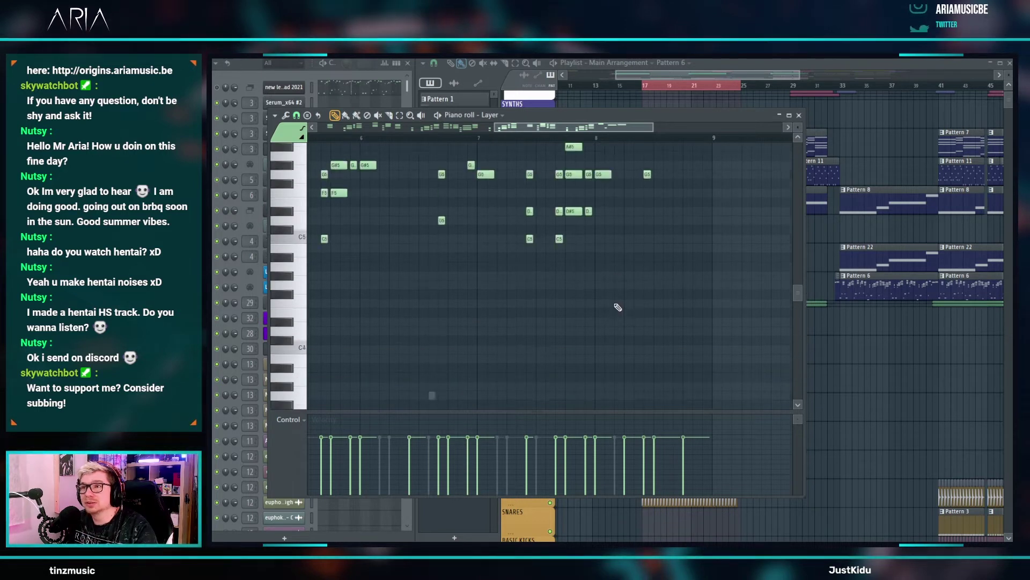
pyautogui.keyDown('ctrl'); pyautogui.scroll(3, 698, 316); pyautogui.keyUp('ctrl')
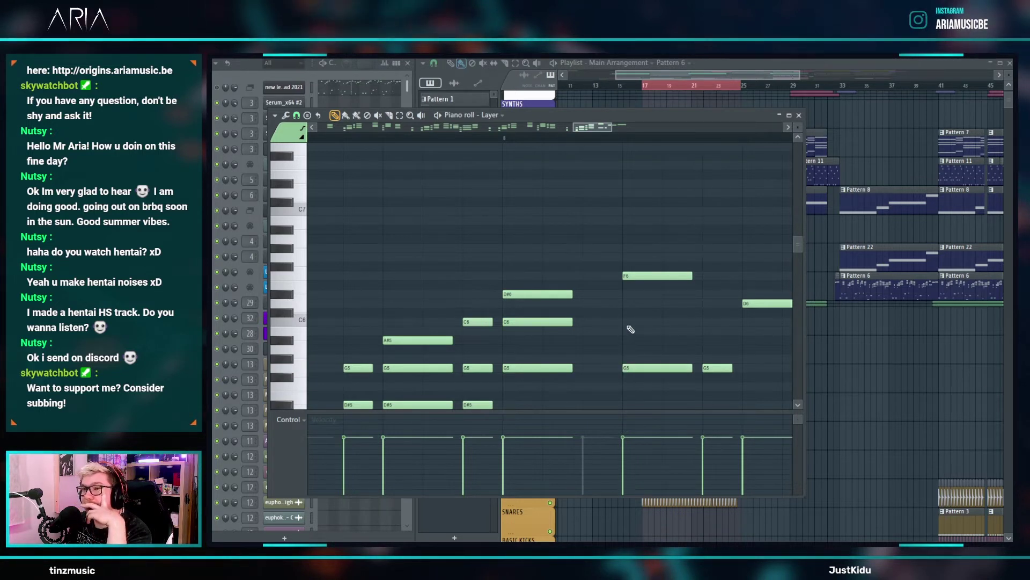
pyautogui.moveTo(635, 321); pyautogui.dragTo(636, 328)
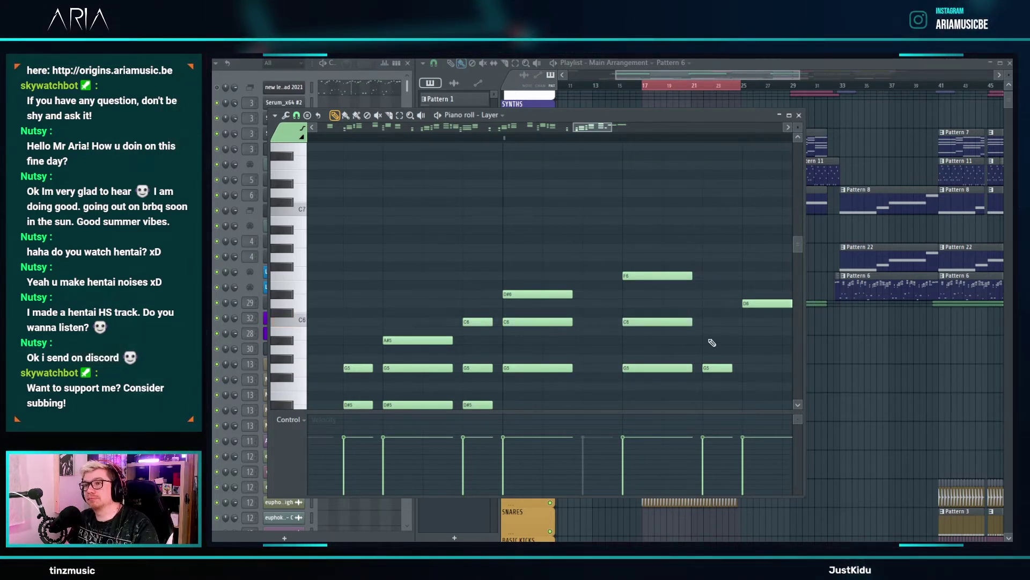
# - Try D#5 and C5 beneath the short G5 note in bar 8 by copying a D#6 and C6 pair and lowering it an octave
pyautogui.scroll(-2, 712, 341)
pyautogui.moveTo(556, 288); pyautogui.dragTo(730, 255)
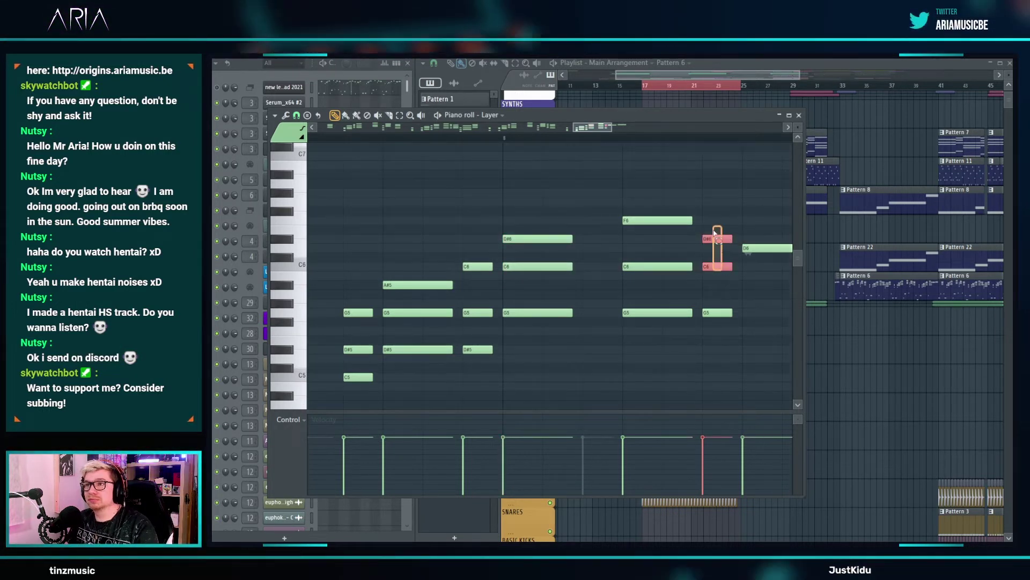
pyautogui.scroll(-3, 655, 258)
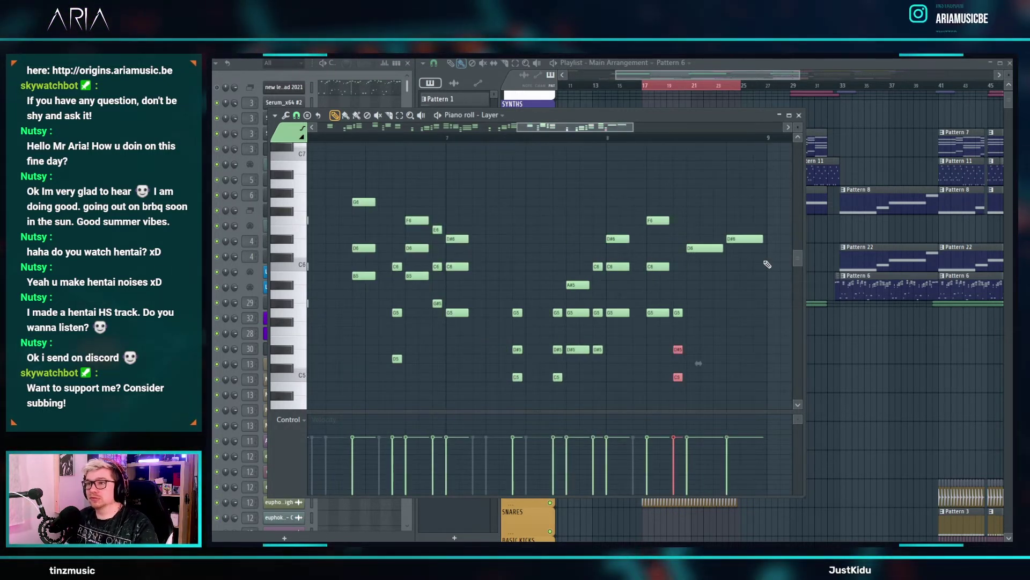
# - Add A#5 and G5 beneath the long D6 and D#6 notes closing bar 8 and play the ending back
pyautogui.scroll(-8, 752, 273)
pyautogui.scroll(-3, 679, 301)
pyautogui.scroll(-3, 515, 334)
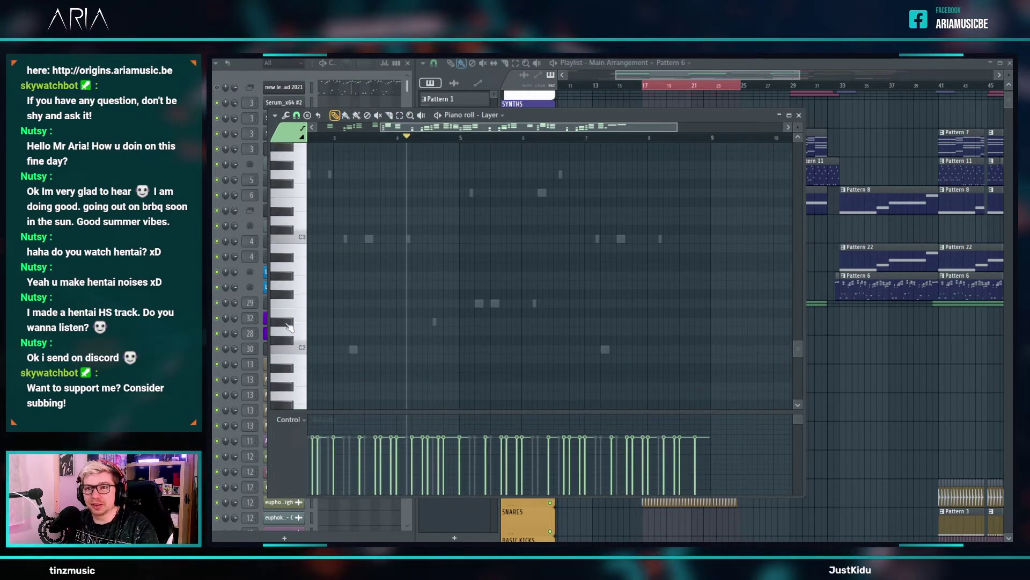
pyautogui.scroll(5, 289, 328)
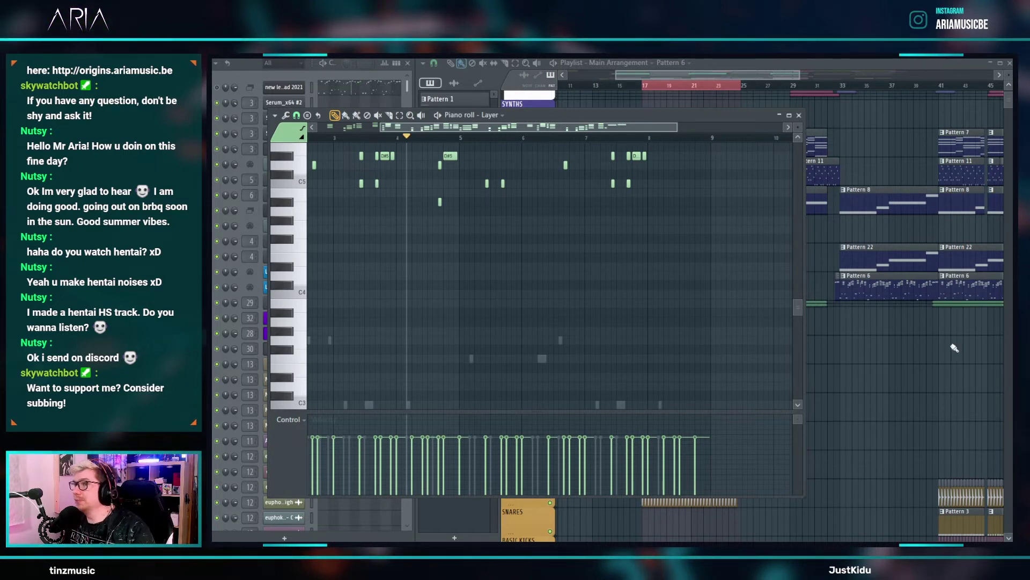
pyautogui.scroll(4, 700, 275)
pyautogui.scroll(3, 728, 298)
pyautogui.scroll(2, 658, 290)
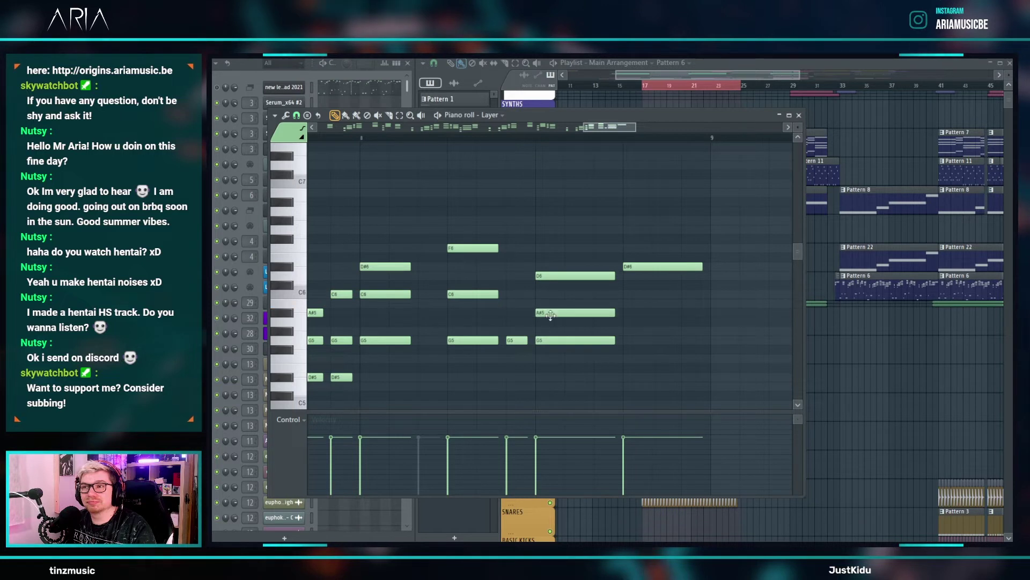
pyautogui.click(626, 341)
pyautogui.click(625, 313)
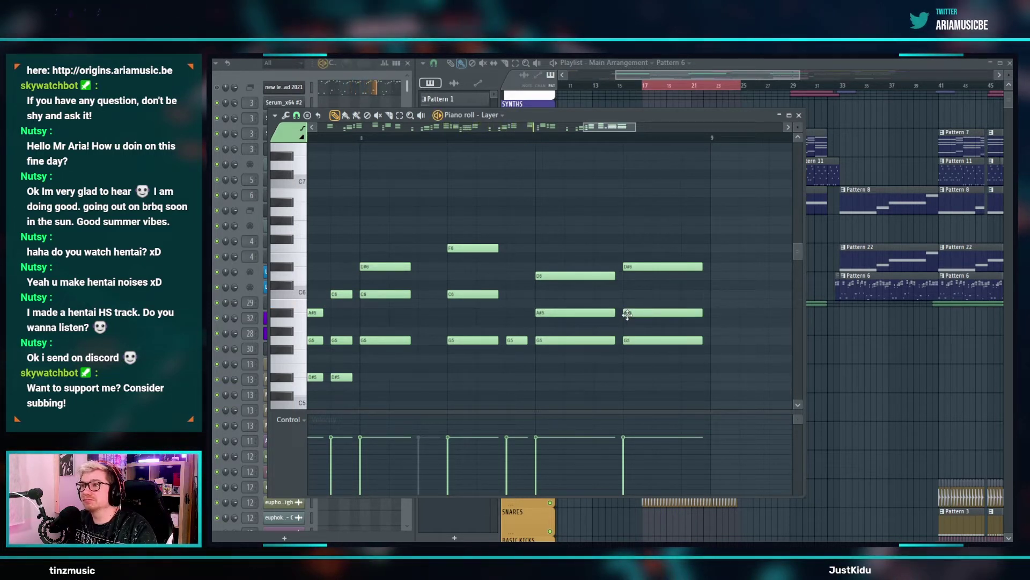
pyautogui.scroll(-4, 690, 341)
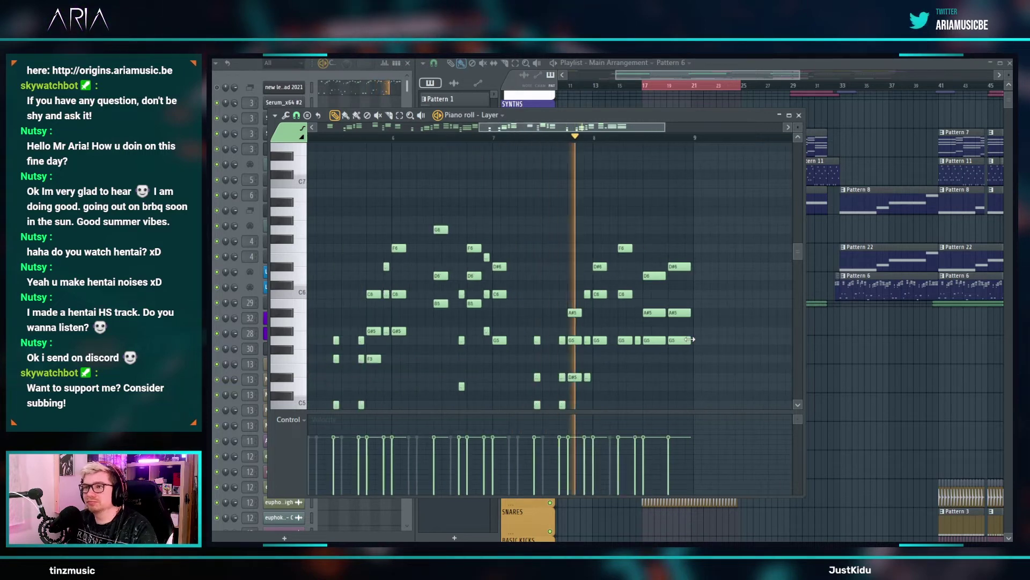
pyautogui.press('space')
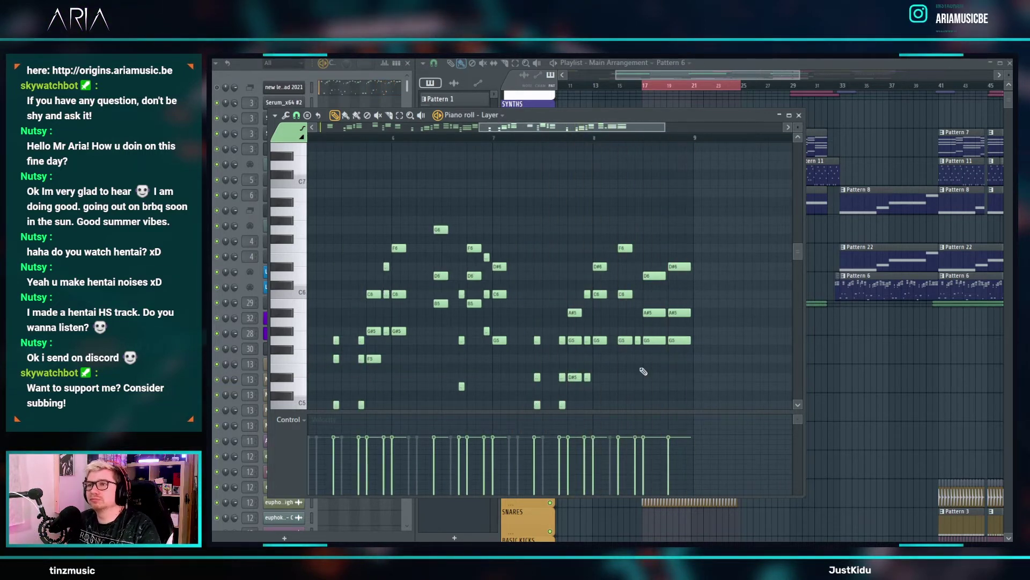
# - Select the lowest note of each chord in bars 1 to 4 of the Layer piano roll and play the pattern
pyautogui.scroll(-3, 536, 315)
pyautogui.scroll(-3, 537, 315)
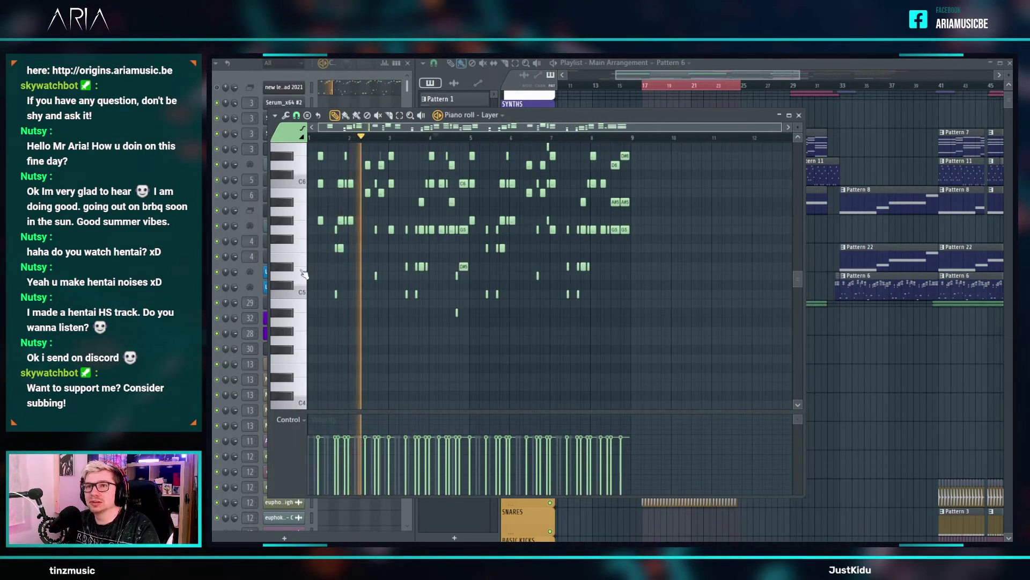
pyautogui.scroll(5, 303, 273)
pyautogui.scroll(2, 303, 274)
pyautogui.click(373, 275)
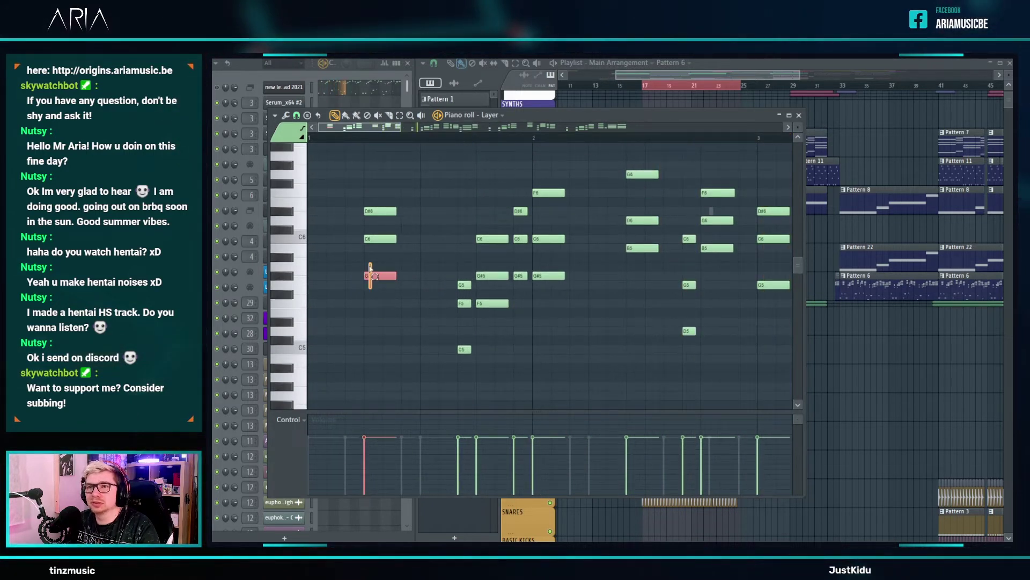
pyautogui.click(464, 349)
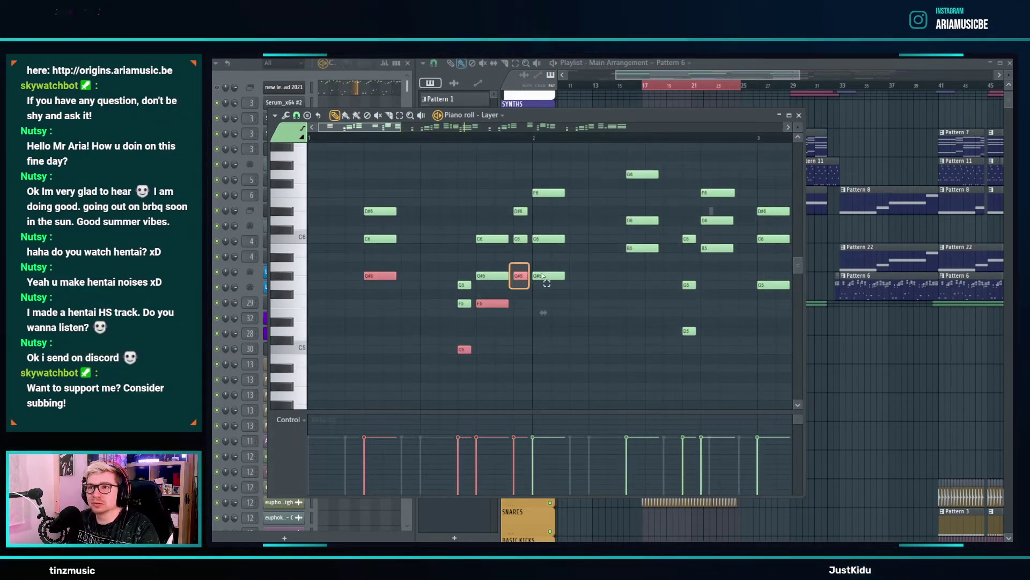
pyautogui.click(690, 331)
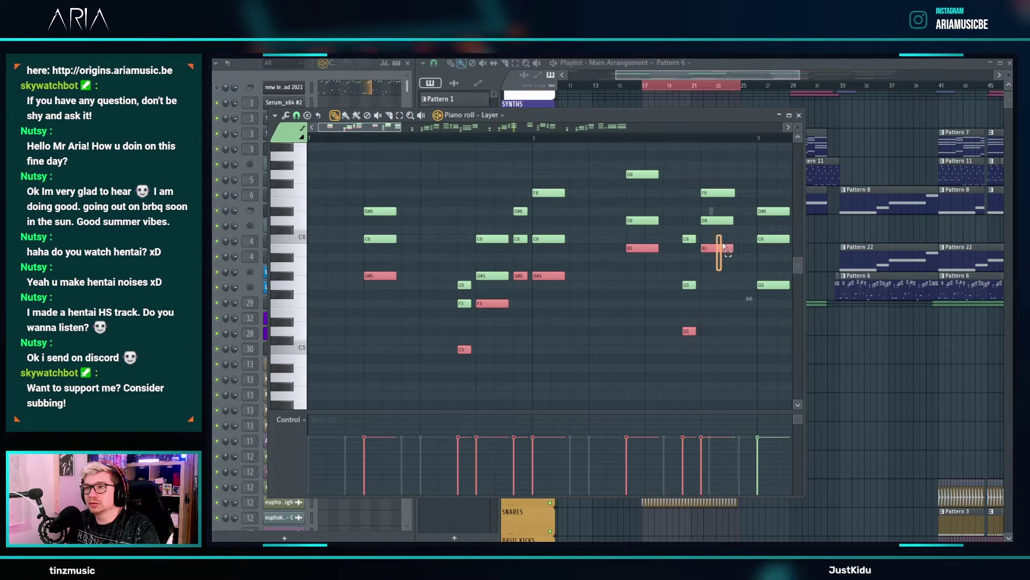
pyautogui.scroll(-2, 608, 296)
pyautogui.moveTo(654, 353); pyautogui.dragTo(706, 347)
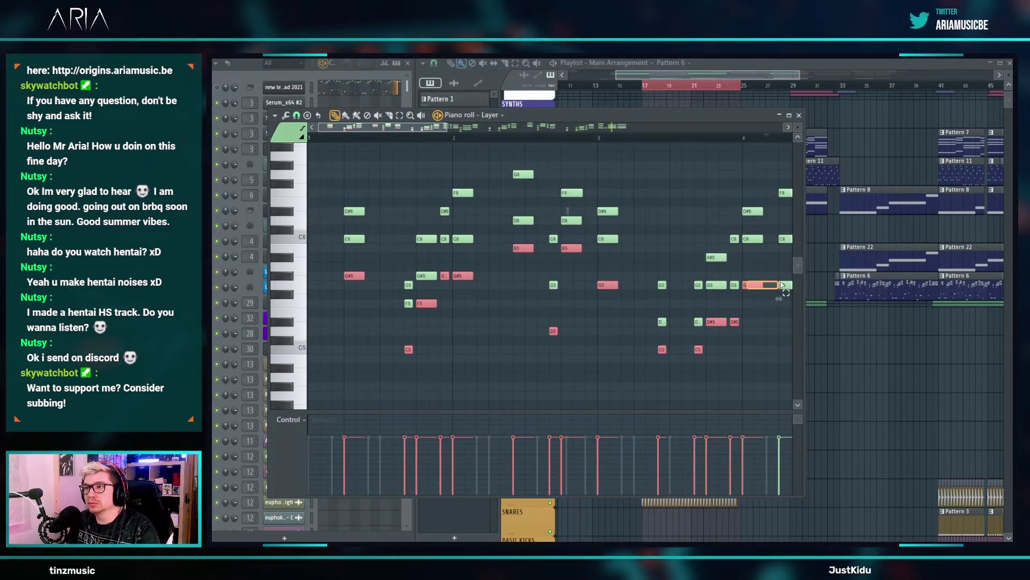
pyautogui.scroll(-1, 689, 296)
pyautogui.press('space')
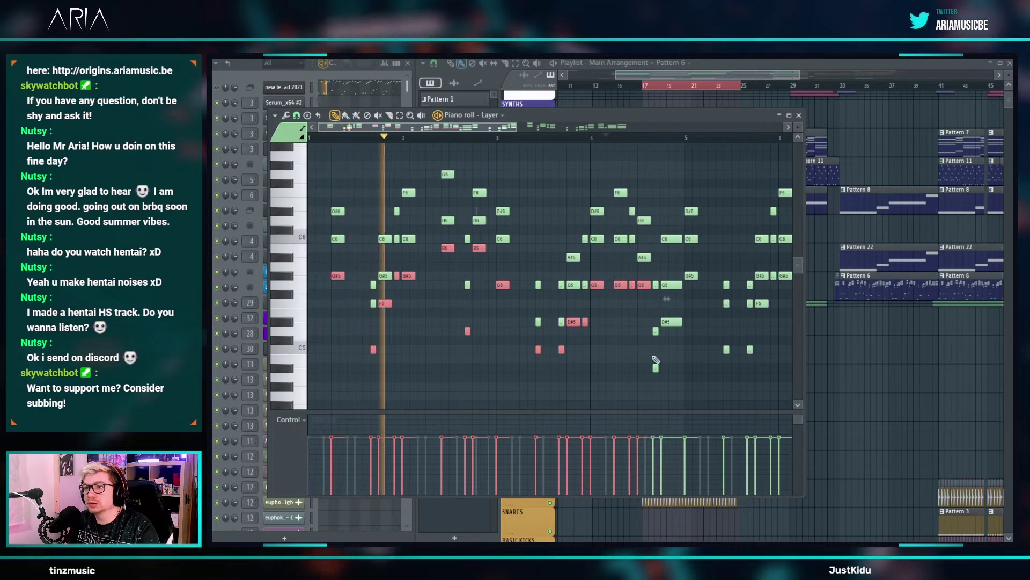
# - Extend the selection to the lowest chord notes from the end of bar 4 through bar 8
pyautogui.moveTo(670, 328); pyautogui.dragTo(678, 320)
pyautogui.moveTo(686, 280); pyautogui.dragTo(691, 273)
pyautogui.moveTo(719, 348); pyautogui.dragTo(754, 349)
pyautogui.scroll(-1, 659, 282)
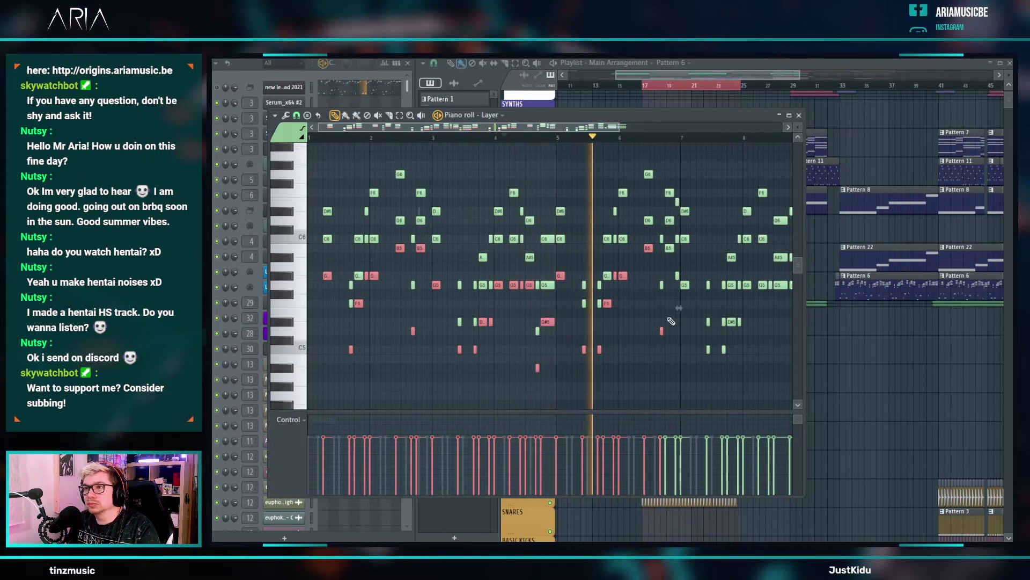
pyautogui.moveTo(699, 337); pyautogui.dragTo(735, 352)
pyautogui.moveTo(727, 317); pyautogui.dragTo(743, 325)
pyautogui.moveTo(745, 281); pyautogui.dragTo(776, 289)
pyautogui.scroll(-3, 692, 306)
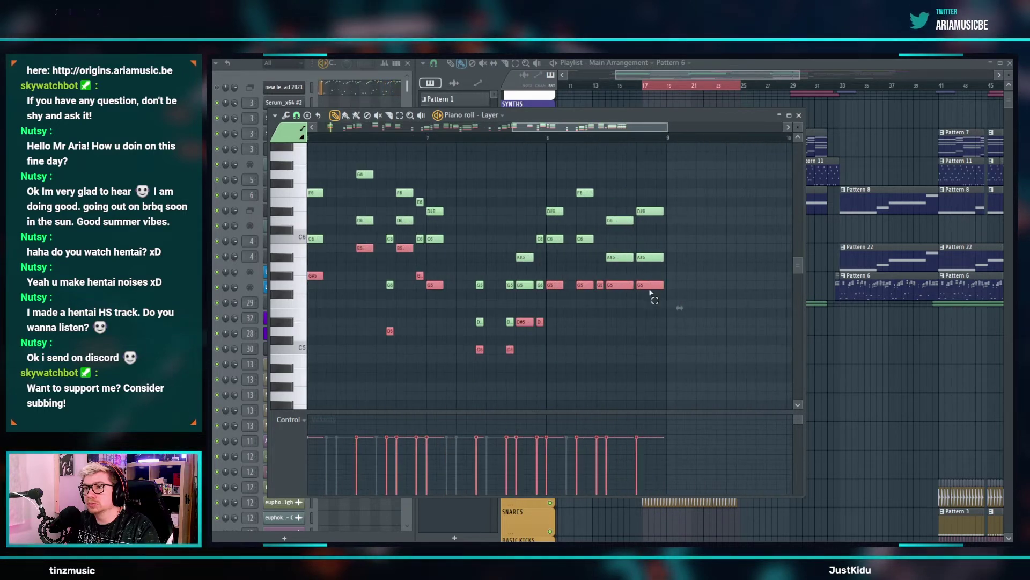
# - Duplicate the selected lowest notes more than an octave lower across all eight bars
pyautogui.moveTo(322, 276)
pyautogui.keyDown('shift'); pyautogui.mouseDown()
pyautogui.moveTo(331, 324)
pyautogui.moveTo(320, 405)
pyautogui.mouseUp(); pyautogui.keyUp('shift')
pyautogui.scroll(-3, 319, 318)
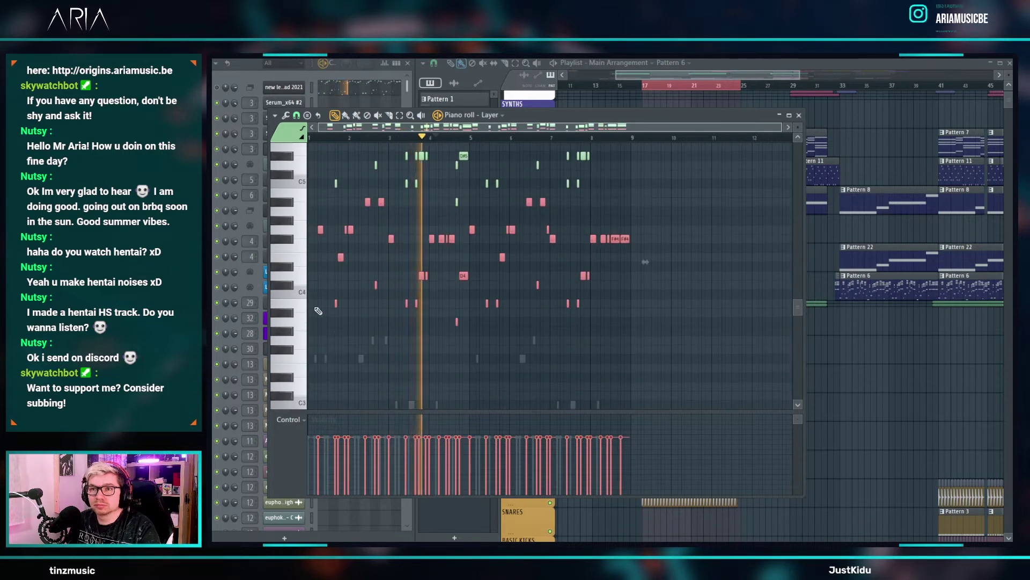
pyautogui.scroll(3, 337, 246)
pyautogui.moveTo(336, 230); pyautogui.dragTo(335, 250)
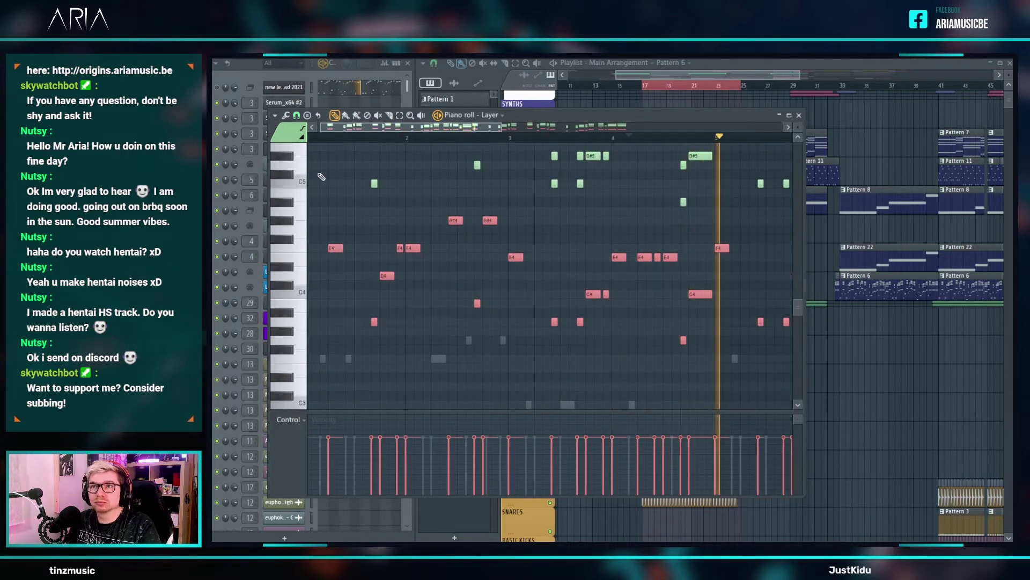
# - Stop playback and collapse the duplicated notes onto a single key with the Limit tool
pyautogui.press('space')
pyautogui.click(286, 116)
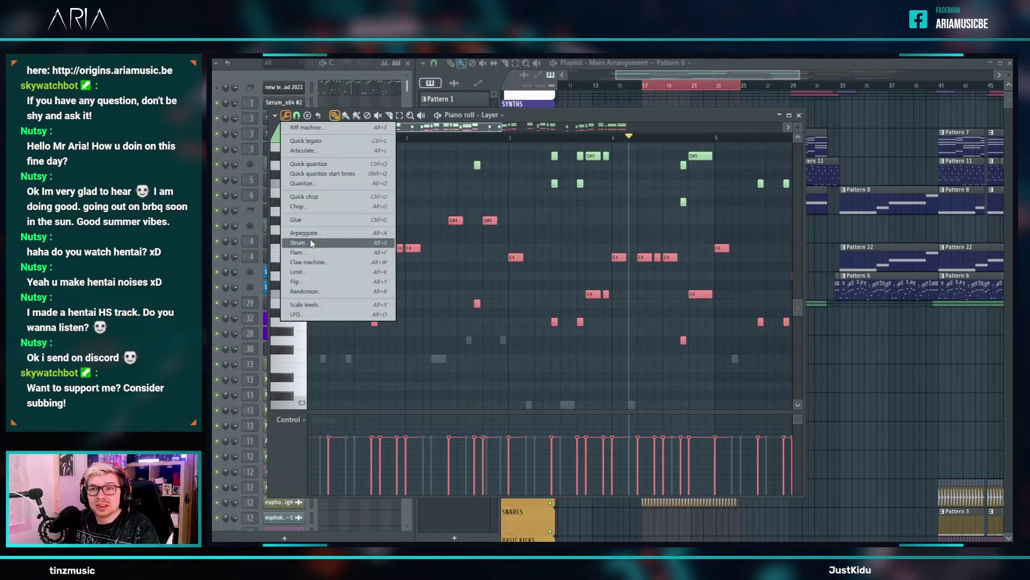
pyautogui.click(307, 271)
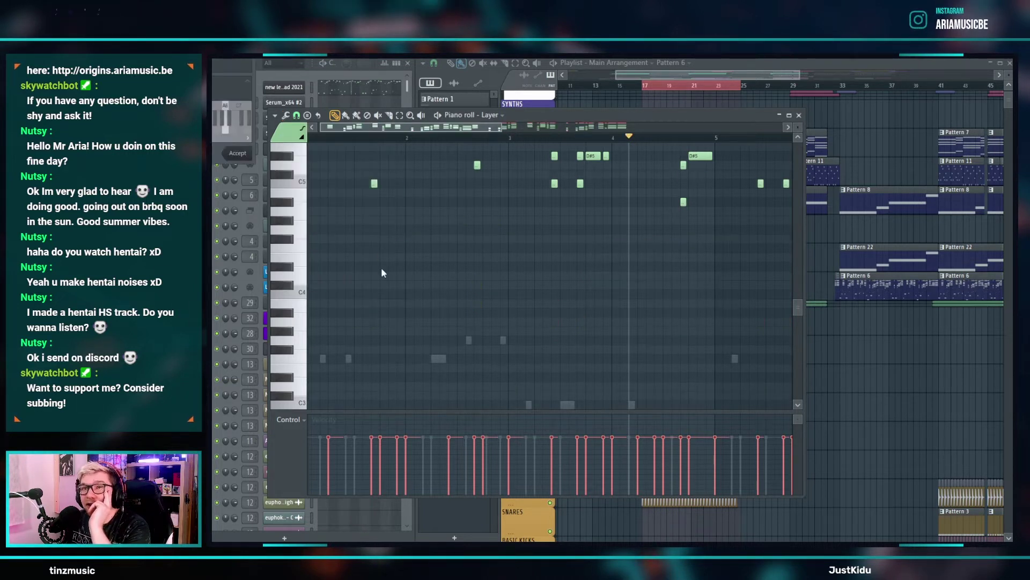
pyautogui.click(238, 154)
# - Transpose the flattened row of duplicated notes to F4
pyautogui.hotkey('ctrl', 'Down')
pyautogui.hotkey('ctrl', 'Down')
pyautogui.hotkey('ctrl', 'Down')
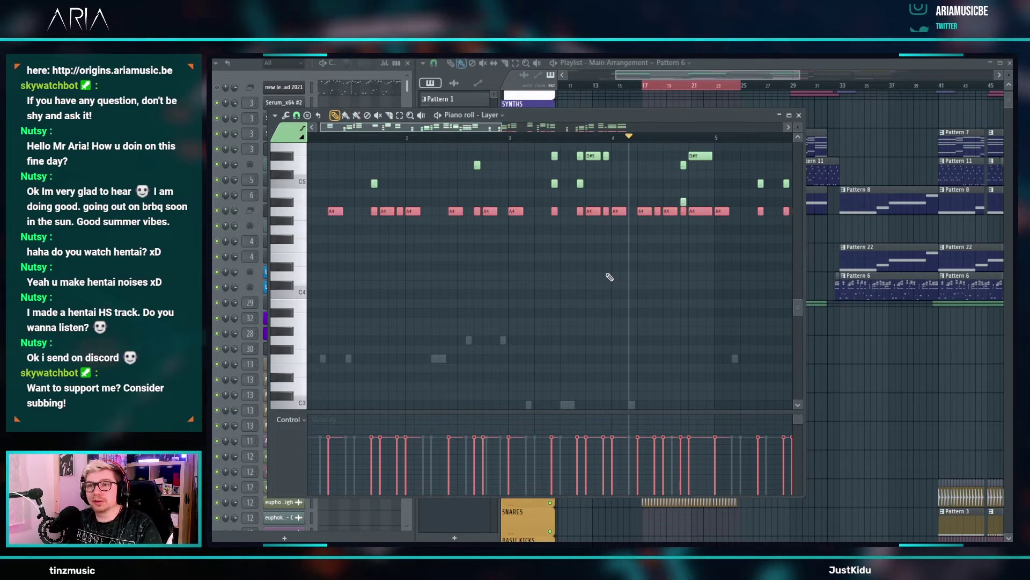
pyautogui.hotkey('ctrl', 'Up')
pyautogui.hotkey('ctrl', 'Up')
pyautogui.press('Down')
pyautogui.press('Down')
pyautogui.press('Down')
pyautogui.press('Down')
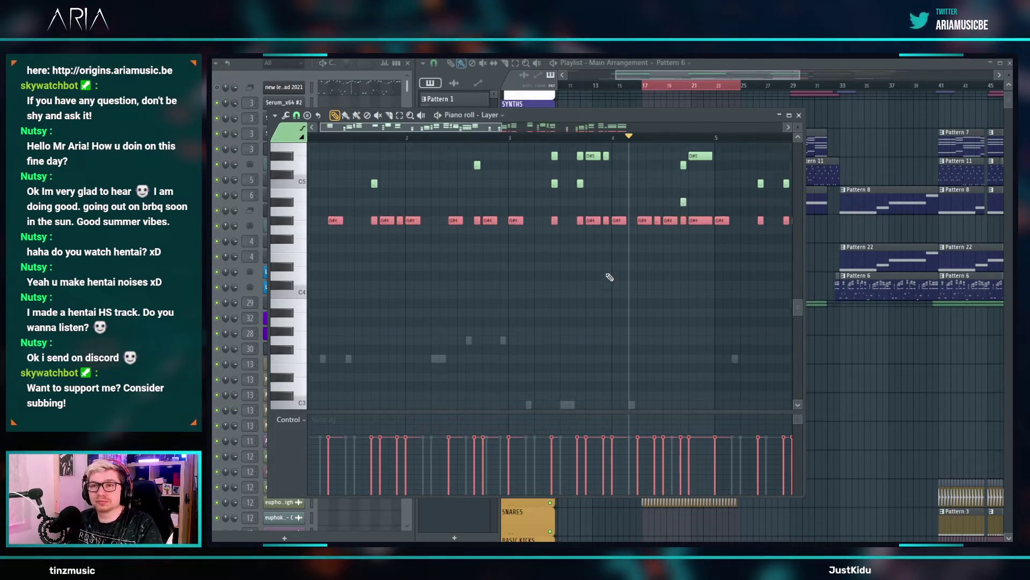
# - Reshape the F4 line with G4 in bar 2 and C4 and D#4 in bars 3 and 4, and play it back
pyautogui.moveTo(475, 260)
pyautogui.mouseDown()
pyautogui.moveTo(503, 248)
pyautogui.moveTo(489, 253)
pyautogui.mouseUp()
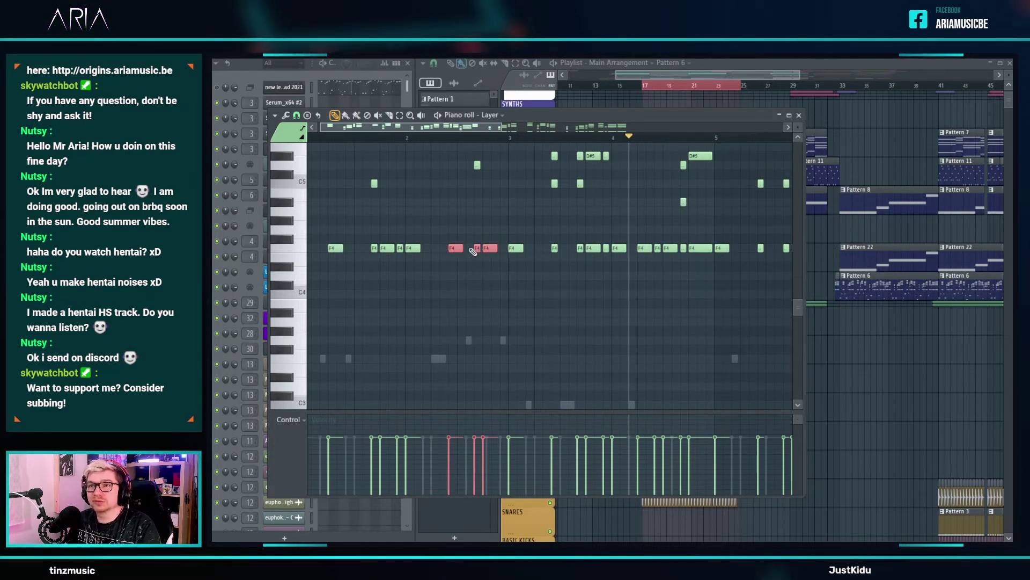
pyautogui.hotkey('shift', 'Up')
pyautogui.hotkey('shift', 'Up')
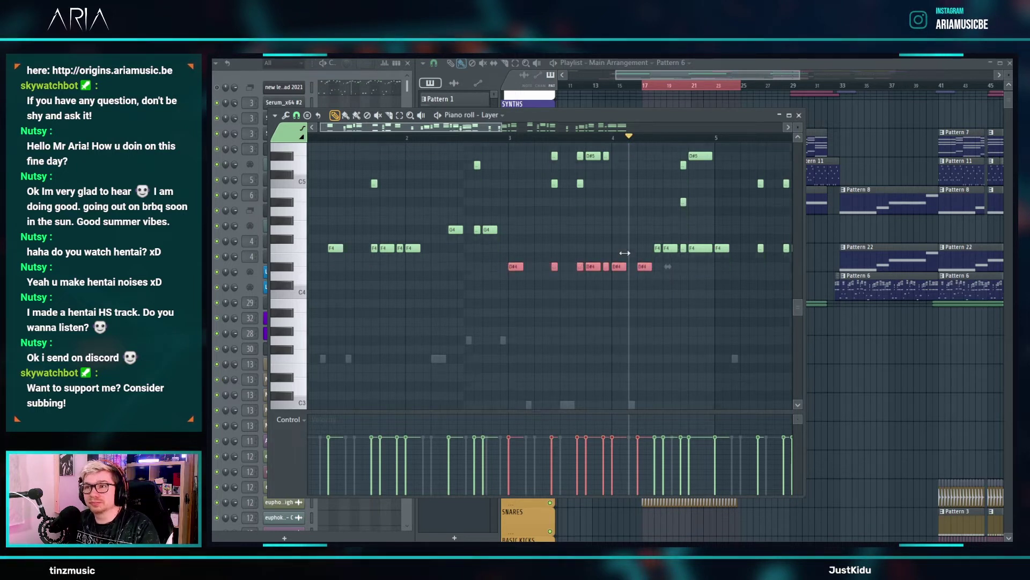
pyautogui.press('Down')
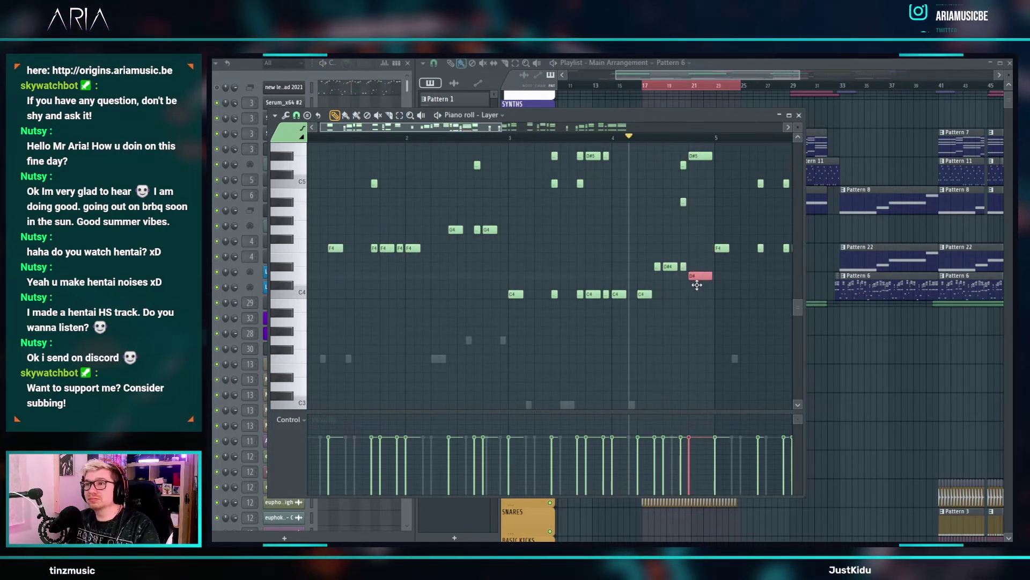
pyautogui.moveTo(697, 284); pyautogui.dragTo(698, 301)
pyautogui.press('space')
# - Raise the four F4 notes in bar 6 to G4
pyautogui.scroll(-1, 665, 283)
pyautogui.scroll(-2, 628, 264)
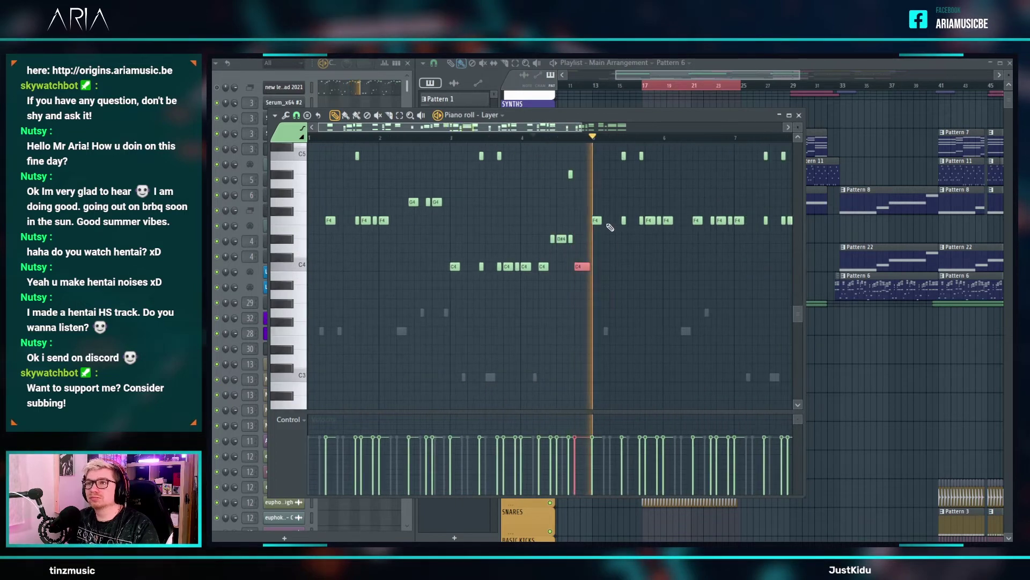
pyautogui.scroll(2, 653, 279)
pyautogui.keyDown('ctrl'); pyautogui.scroll(3, 669, 289); pyautogui.keyUp('ctrl')
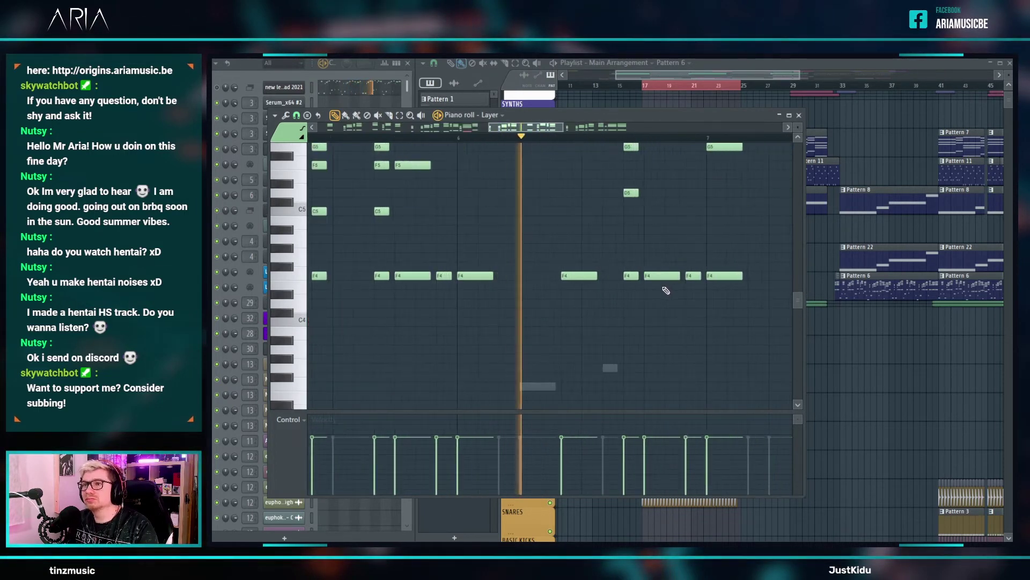
pyautogui.moveTo(582, 272); pyautogui.dragTo(680, 278)
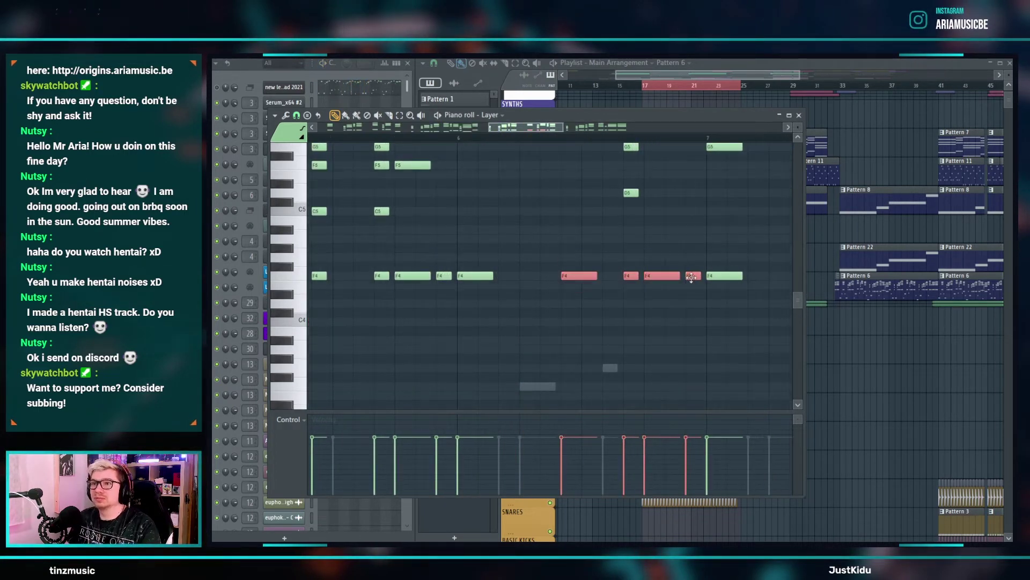
pyautogui.keyDown('ctrl'); pyautogui.scroll(-3, 667, 282); pyautogui.keyUp('ctrl')
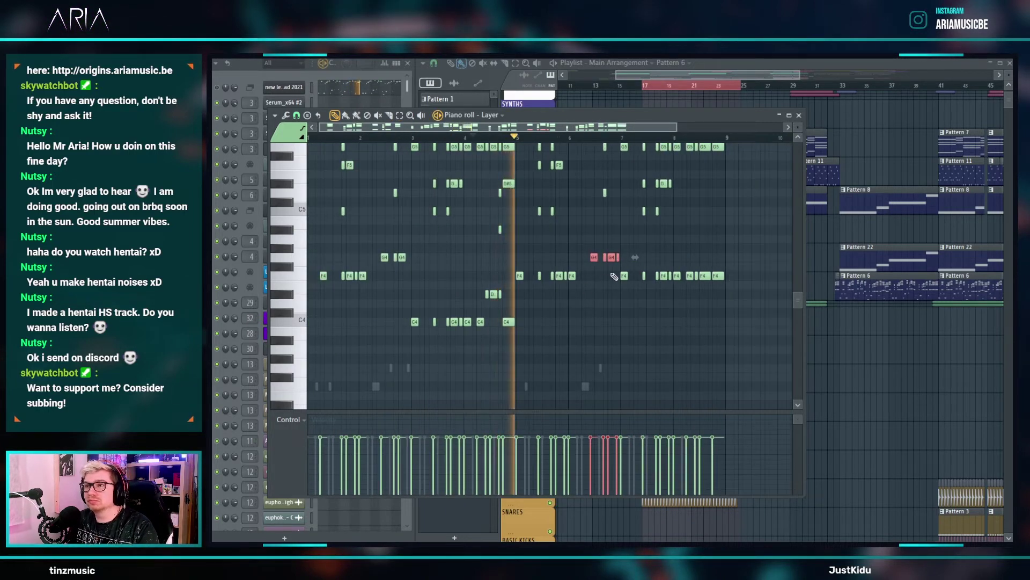
# - Lower the F4 notes from bar 7 into early bar 8 to C4 and the last three notes of bar 8 to D#4
pyautogui.press('Down')
pyautogui.press('Down')
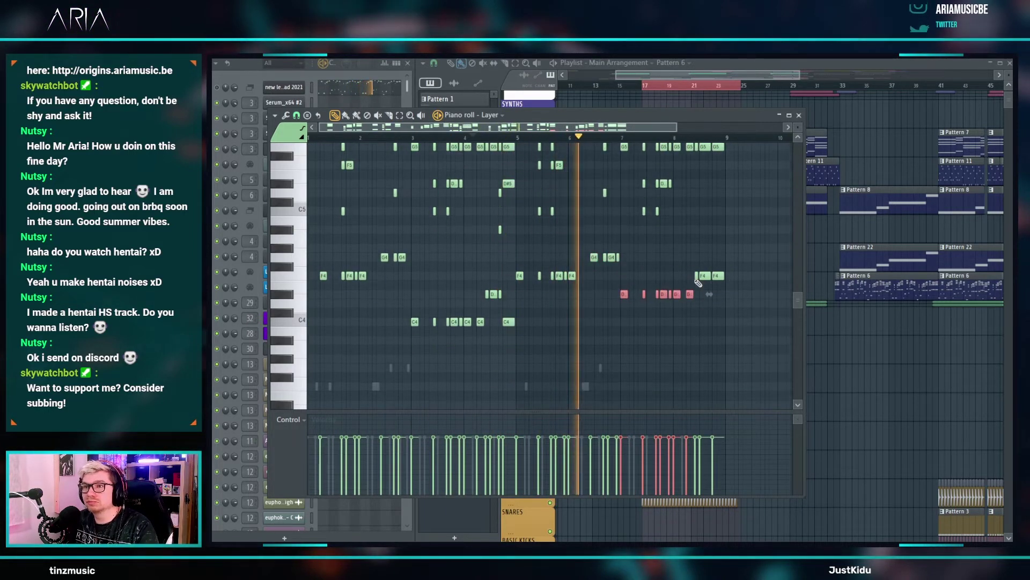
pyautogui.press('Down')
pyautogui.press('Down')
pyautogui.press('Down')
pyautogui.press('Down')
pyautogui.press('Down')
pyautogui.moveTo(698, 283); pyautogui.dragTo(733, 273)
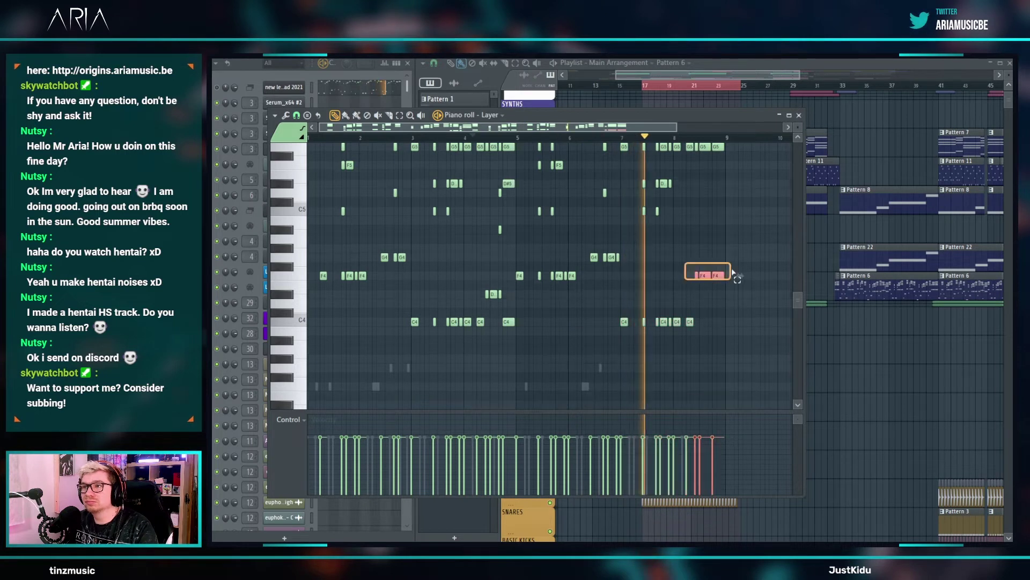
pyautogui.press('Down')
pyautogui.press('Down')
pyautogui.keyDown('ctrl'); pyautogui.click(732, 257); pyautogui.keyUp('ctrl')
pyautogui.keyDown('ctrl'); pyautogui.scroll(-1, 717, 240); pyautogui.keyUp('ctrl')
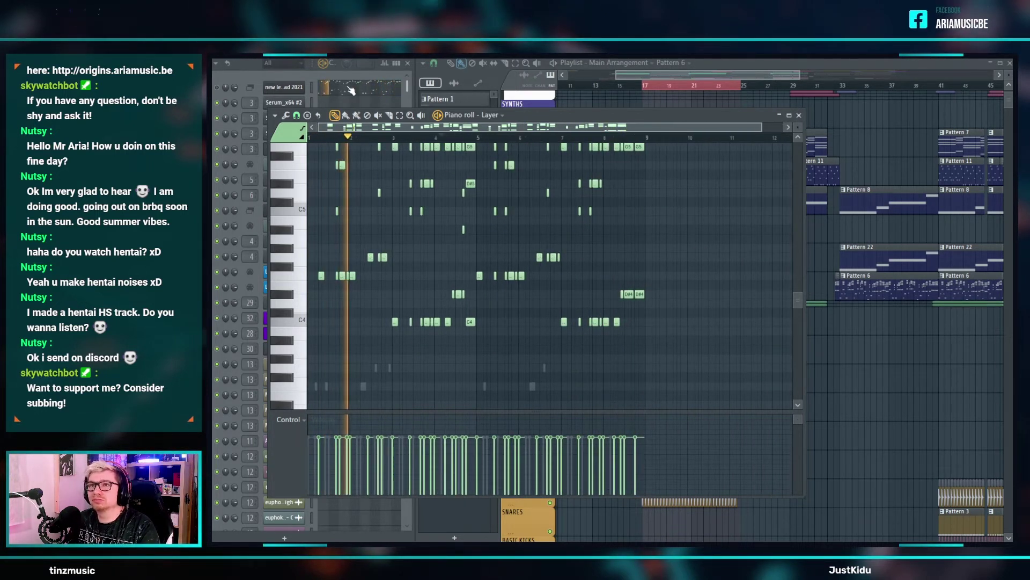
# - Copy the bass notes from the new lead sad 2021 piano roll and paste them into the Layer piano roll
pyautogui.click(325, 87)
pyautogui.click(325, 87)
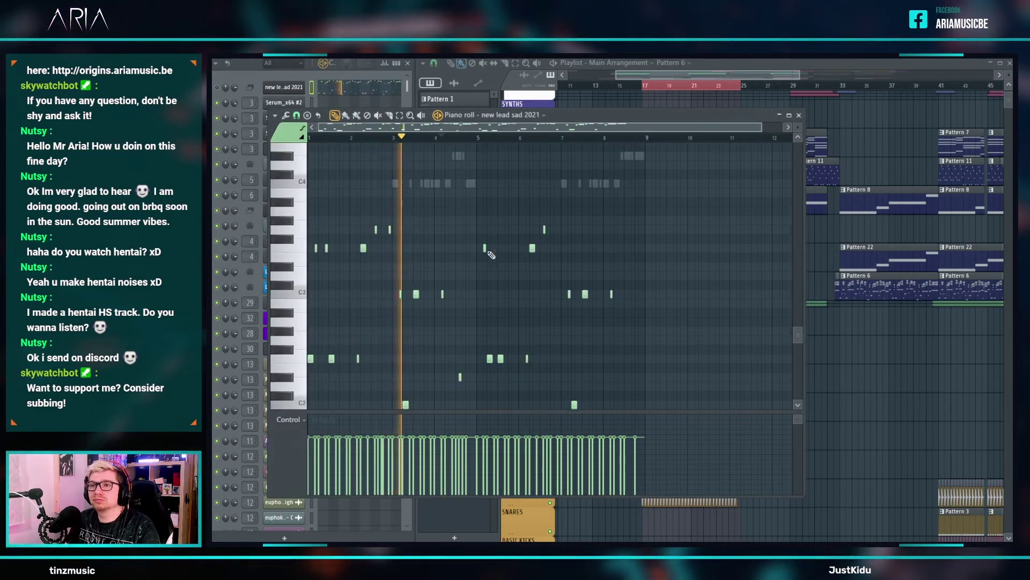
pyautogui.moveTo(696, 398); pyautogui.dragTo(310, 188)
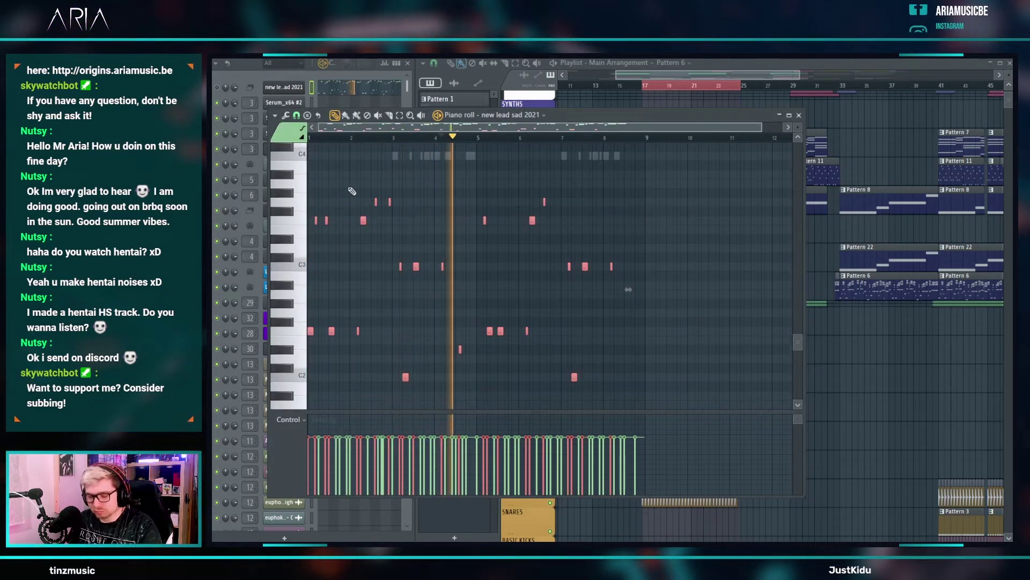
pyautogui.click(283, 84)
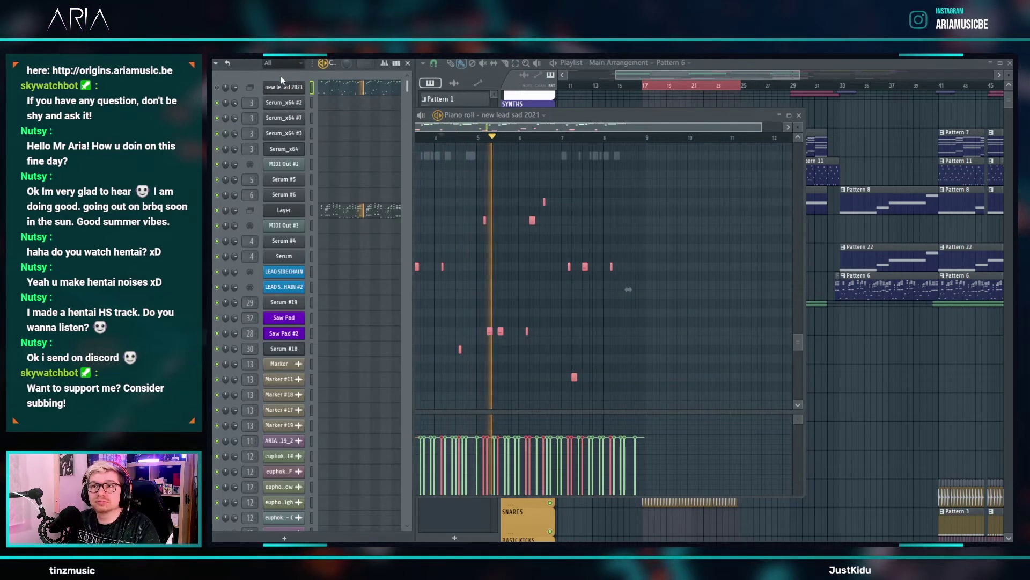
pyautogui.click(348, 210)
pyautogui.hotkey('ctrl', 'v')
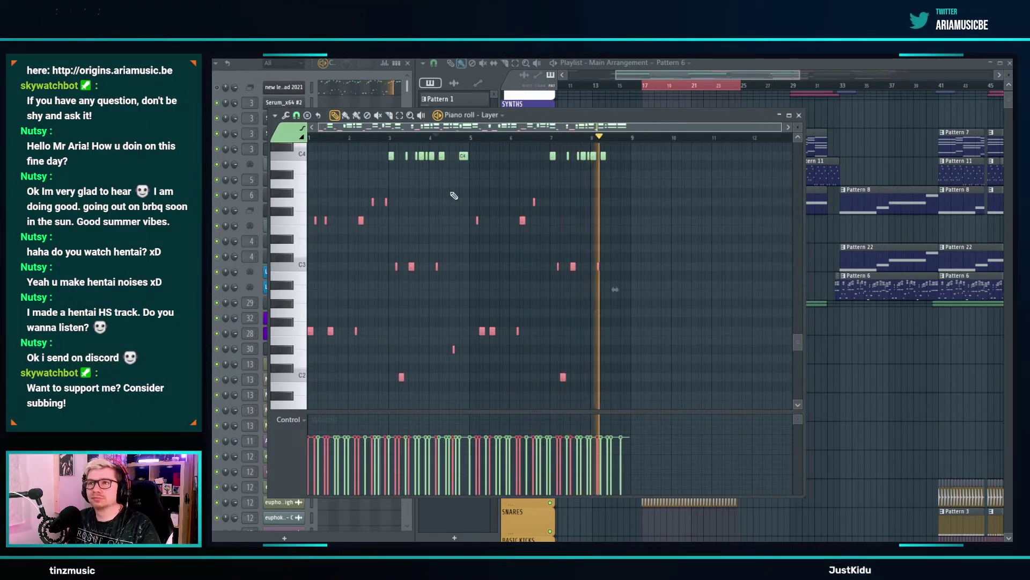
# - Stop playback and select the middle note of each chord in bars 1 and 2
pyautogui.scroll(8, 417, 260)
pyautogui.scroll(3, 309, 275)
pyautogui.scroll(3, 309, 274)
pyautogui.keyDown('ctrl'); pyautogui.scroll(3, 309, 275); pyautogui.keyUp('ctrl')
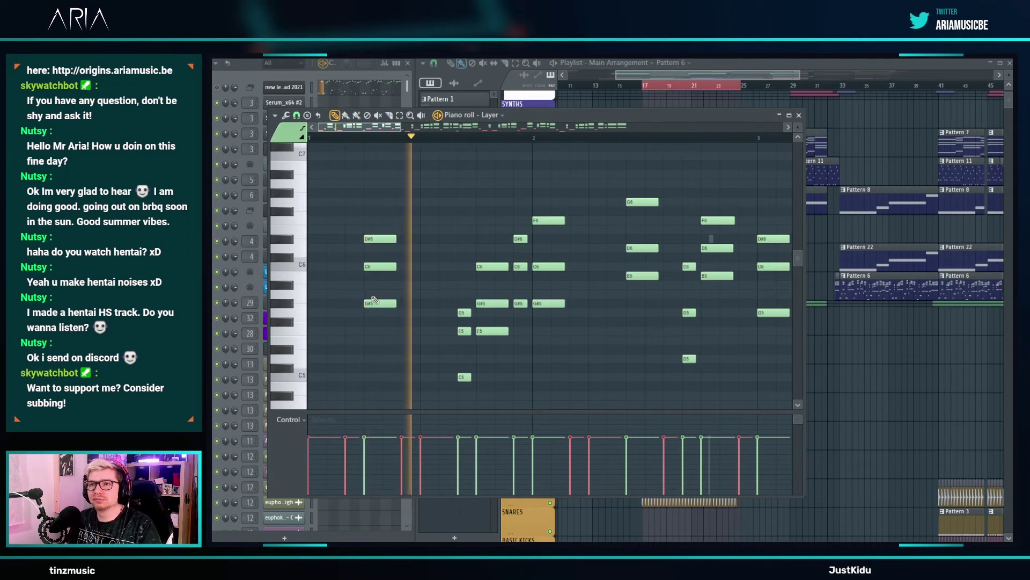
pyautogui.press('space')
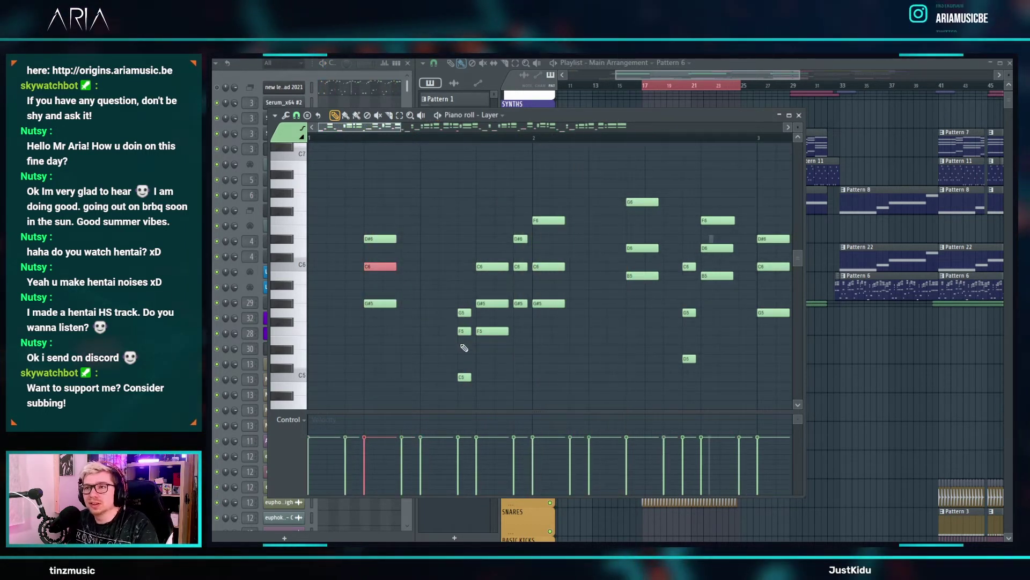
pyautogui.keyDown('ctrl'); pyautogui.keyDown('shift'); pyautogui.click(558, 266); pyautogui.keyUp('shift'); pyautogui.keyUp('ctrl')
pyautogui.keyDown('ctrl'); pyautogui.keyDown('shift'); pyautogui.click(642, 248); pyautogui.keyUp('shift'); pyautogui.keyUp('ctrl')
pyautogui.keyDown('ctrl'); pyautogui.keyDown('shift'); pyautogui.click(688, 313); pyautogui.keyUp('shift'); pyautogui.keyUp('ctrl')
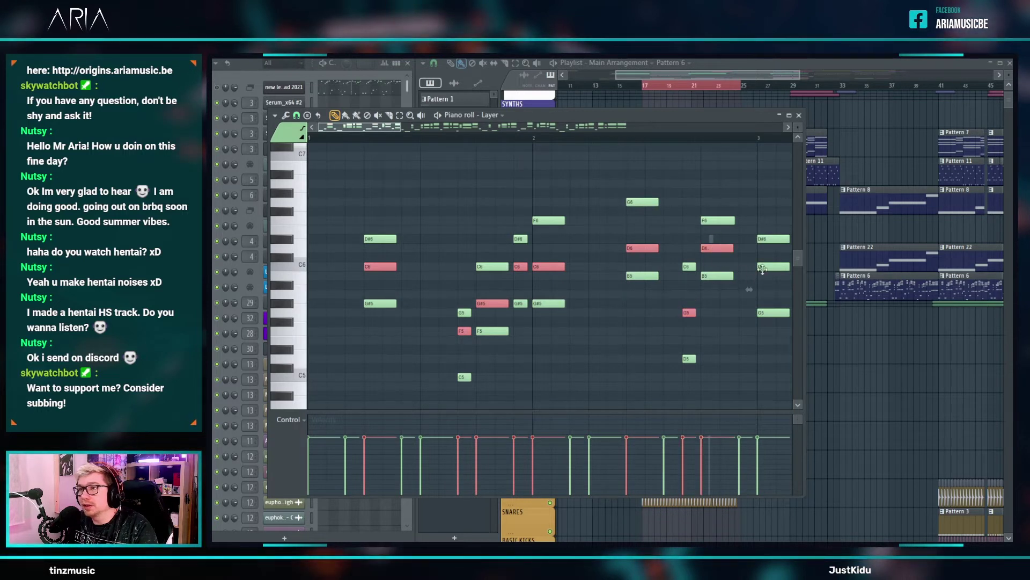
# - Extend the selection of each chord's middle note from bar 3 through the start of bar 7
pyautogui.keyDown('ctrl'); pyautogui.scroll(-2, 648, 290); pyautogui.keyUp('ctrl')
pyautogui.press('space')
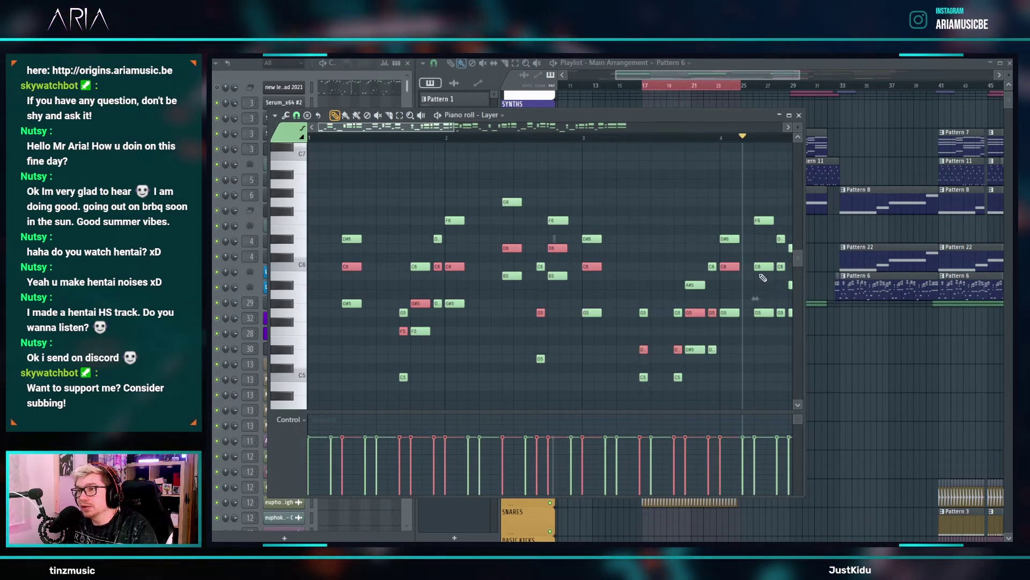
pyautogui.keyDown('ctrl'); pyautogui.scroll(-1, 732, 300); pyautogui.keyUp('ctrl')
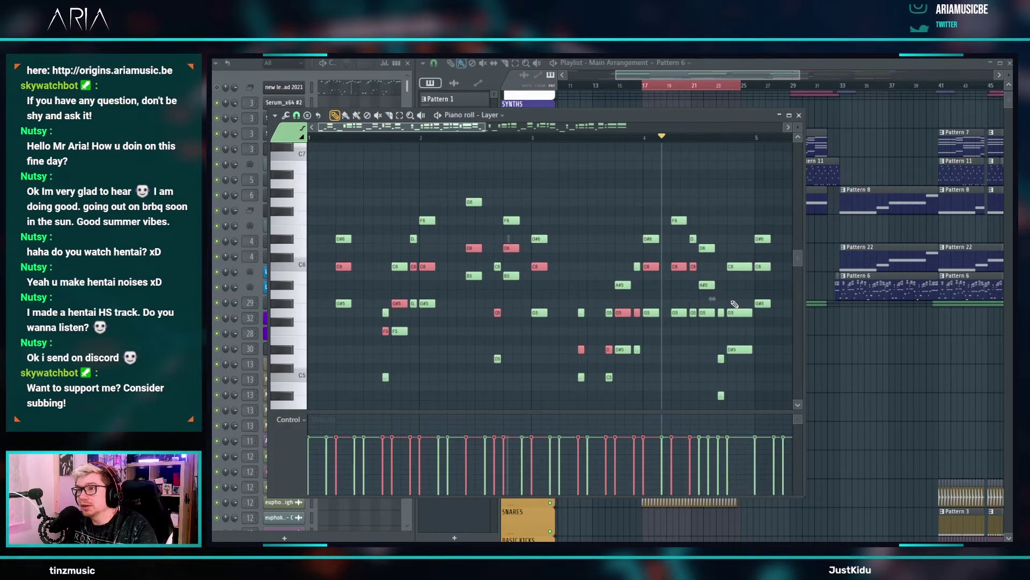
pyautogui.keyDown('ctrl'); pyautogui.scroll(2, 736, 305); pyautogui.keyUp('ctrl')
pyautogui.keyDown('ctrl'); pyautogui.keyDown('shift'); pyautogui.click(684, 284); pyautogui.keyUp('shift'); pyautogui.keyUp('ctrl')
pyautogui.keyDown('ctrl'); pyautogui.scroll(-3, 720, 299); pyautogui.keyUp('ctrl')
pyautogui.keyDown('ctrl'); pyautogui.scroll(4, 633, 314); pyautogui.keyUp('ctrl')
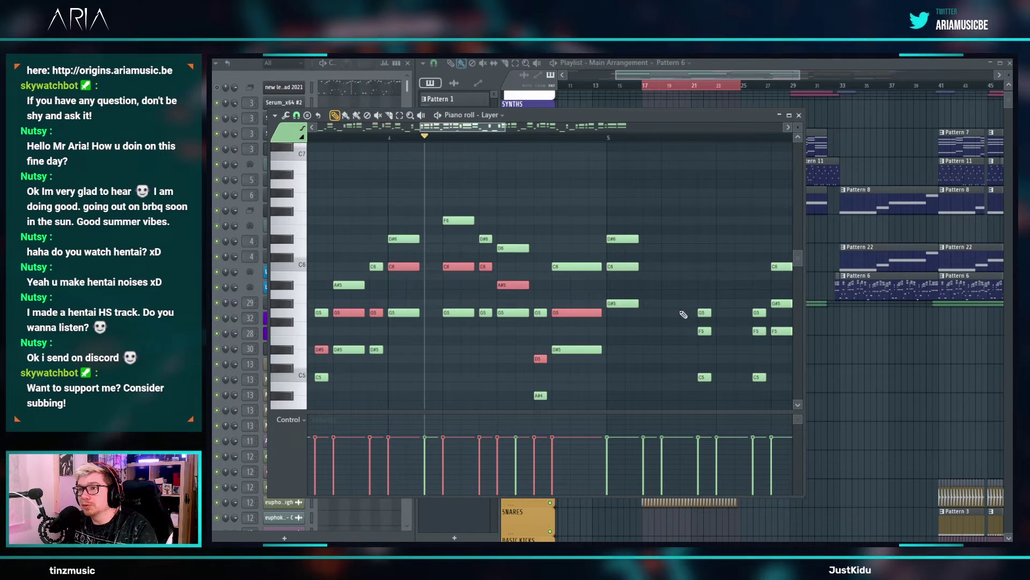
pyautogui.scroll(-3, 660, 292)
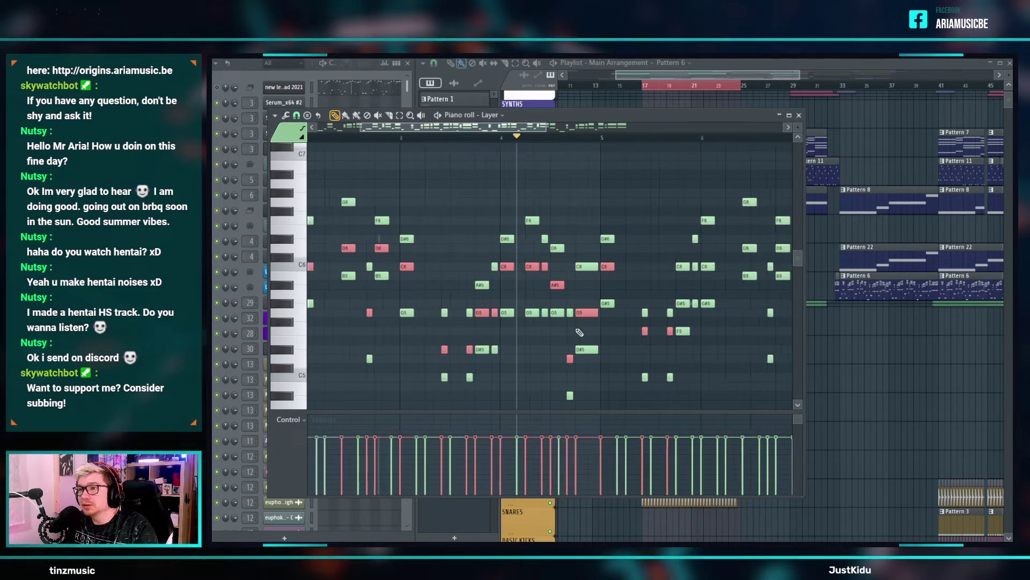
pyautogui.click(652, 304)
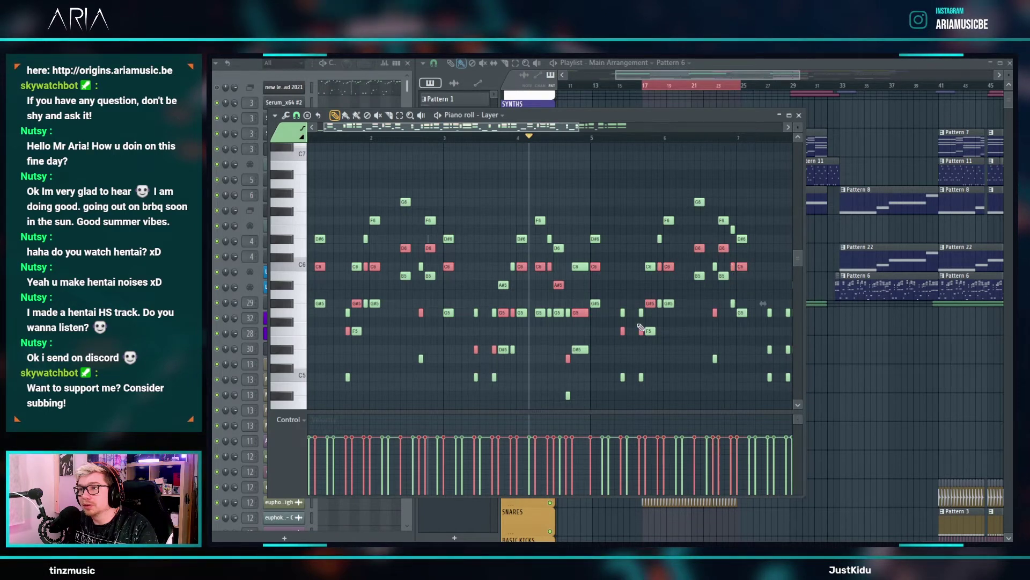
# - Add the middle chord notes in the rest of bar 7 and in bar 8 to the selection
pyautogui.hscroll(3, 656, 323)
pyautogui.scroll(2, 657, 354)
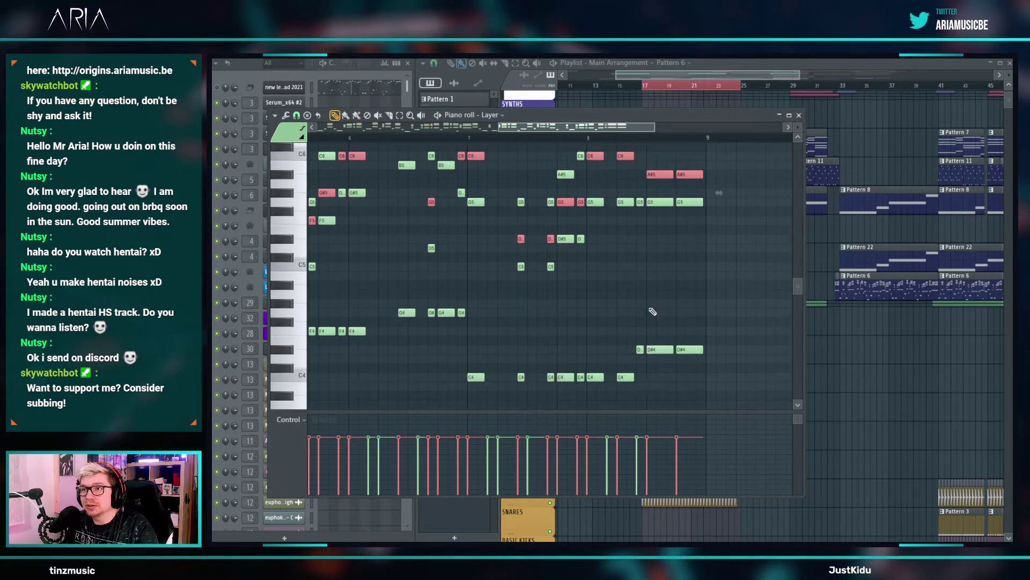
pyautogui.scroll(3, 656, 295)
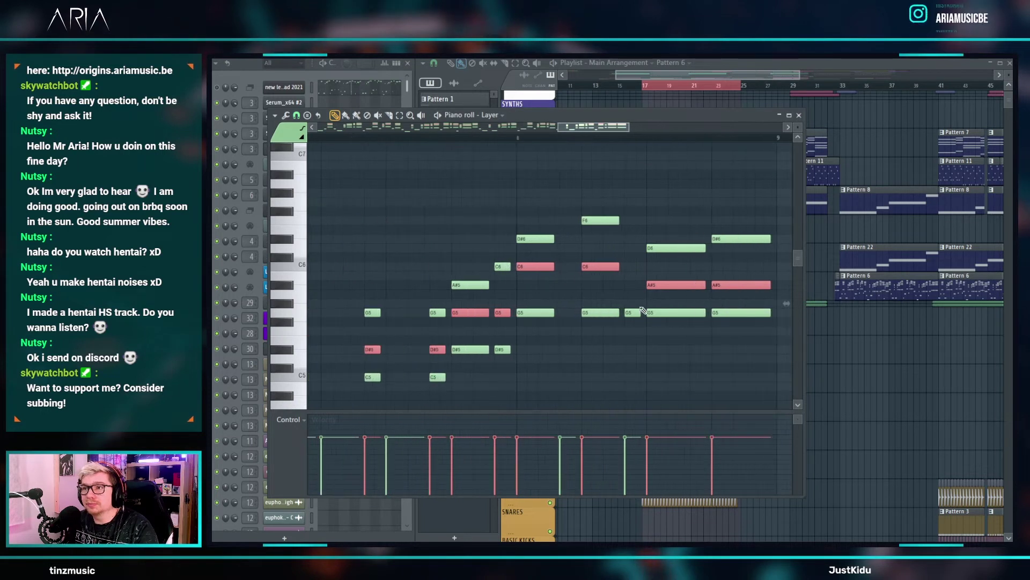
pyautogui.moveTo(510, 291); pyautogui.dragTo(649, 240)
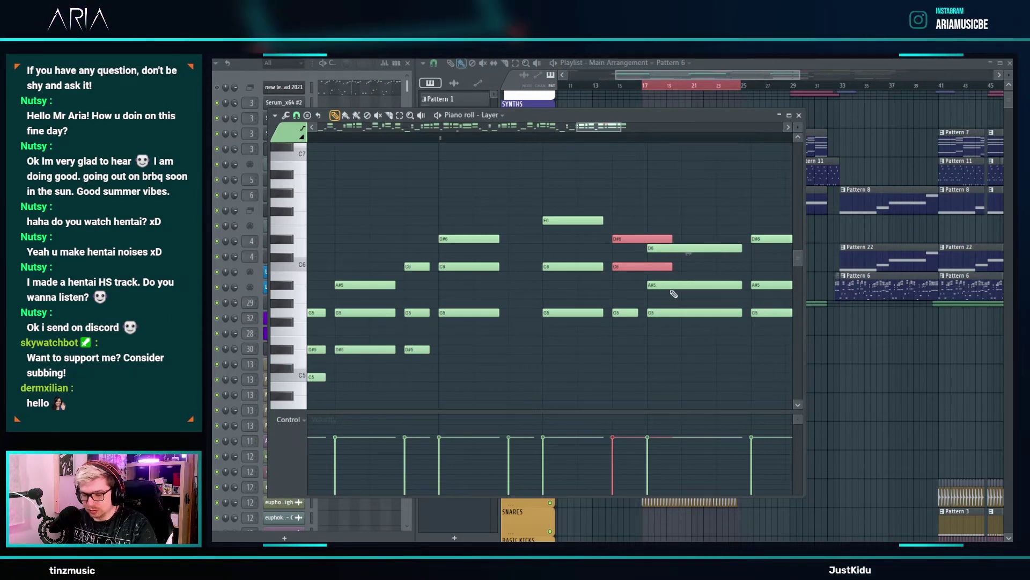
pyautogui.press('super')
pyautogui.press('super')
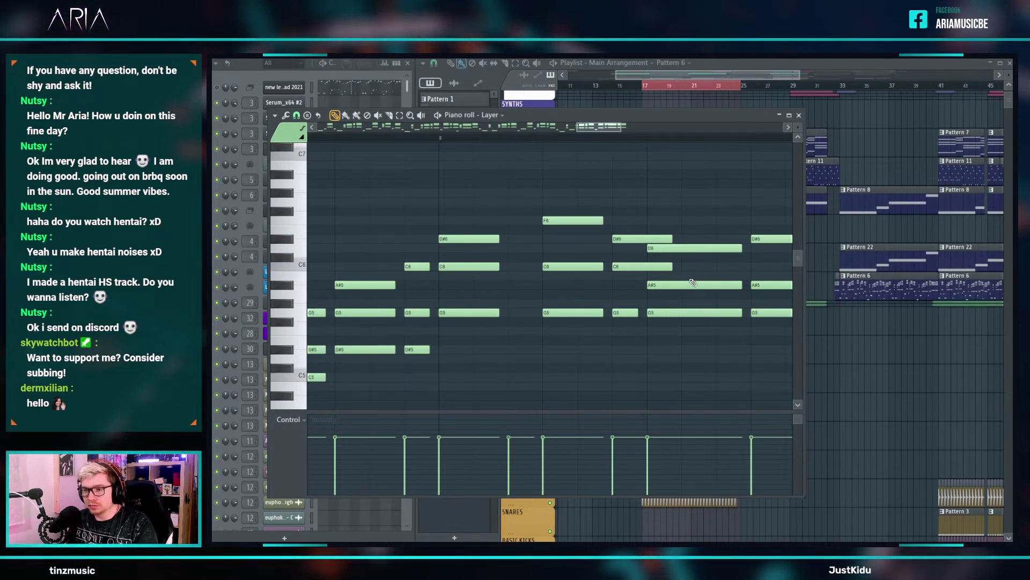
pyautogui.press('super+space')
pyautogui.press('super+space')
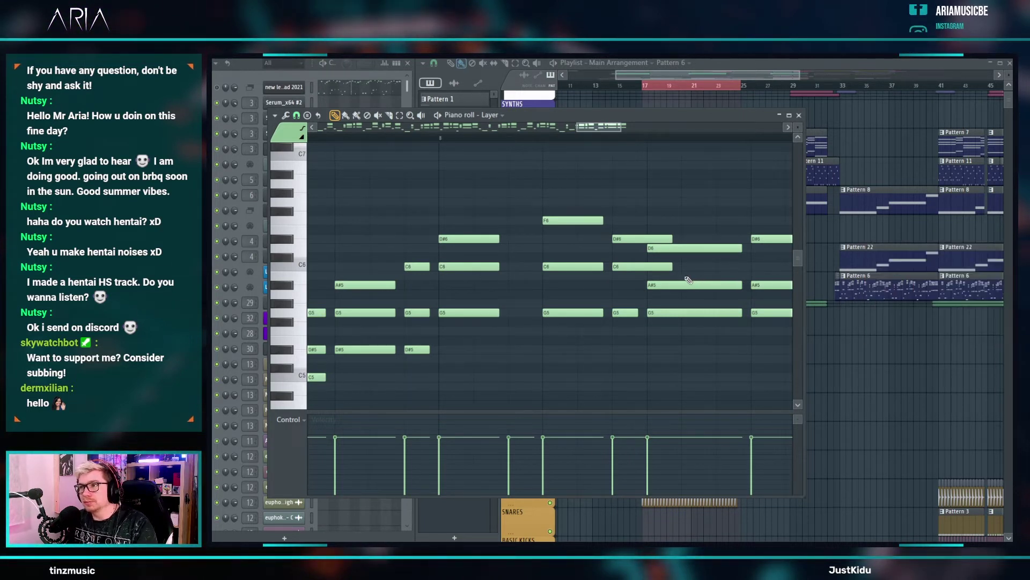
pyautogui.hotkey('ctrl', 'z')
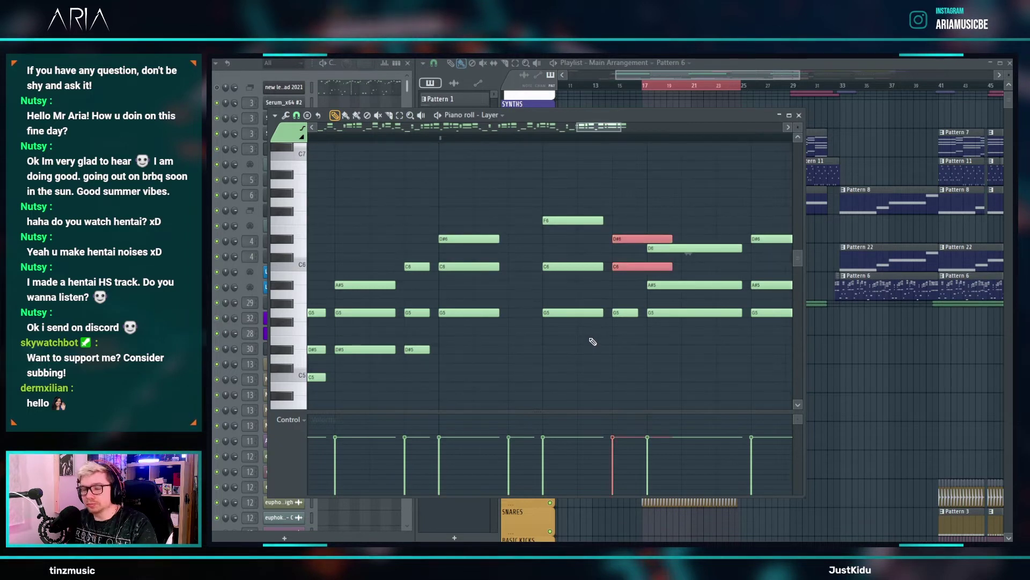
pyautogui.hotkey('ctrl', 'z')
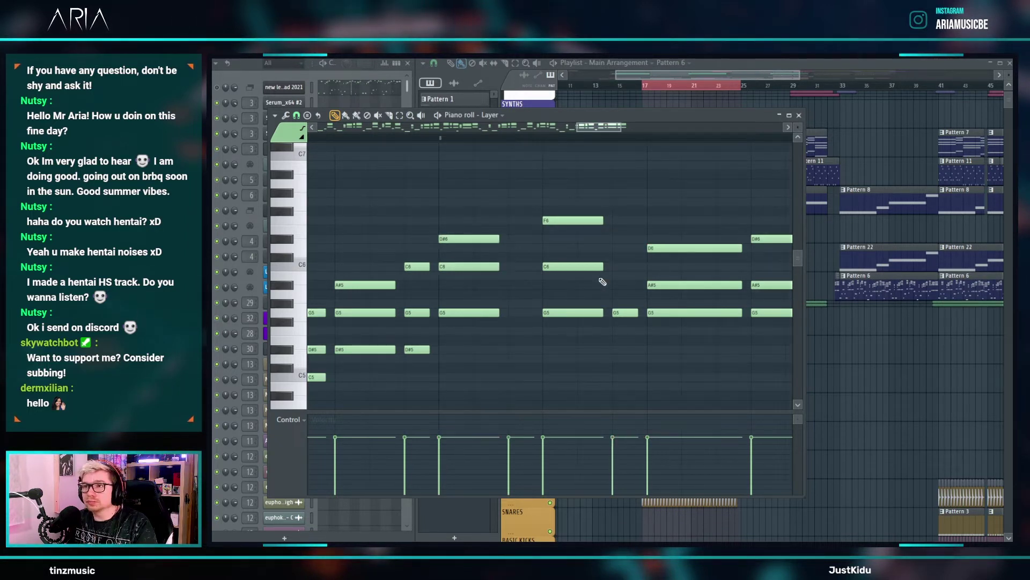
# - Copy the selected middle chord notes from the Layer and paste them into the Serum #5 piano roll
pyautogui.scroll(-3, 603, 282)
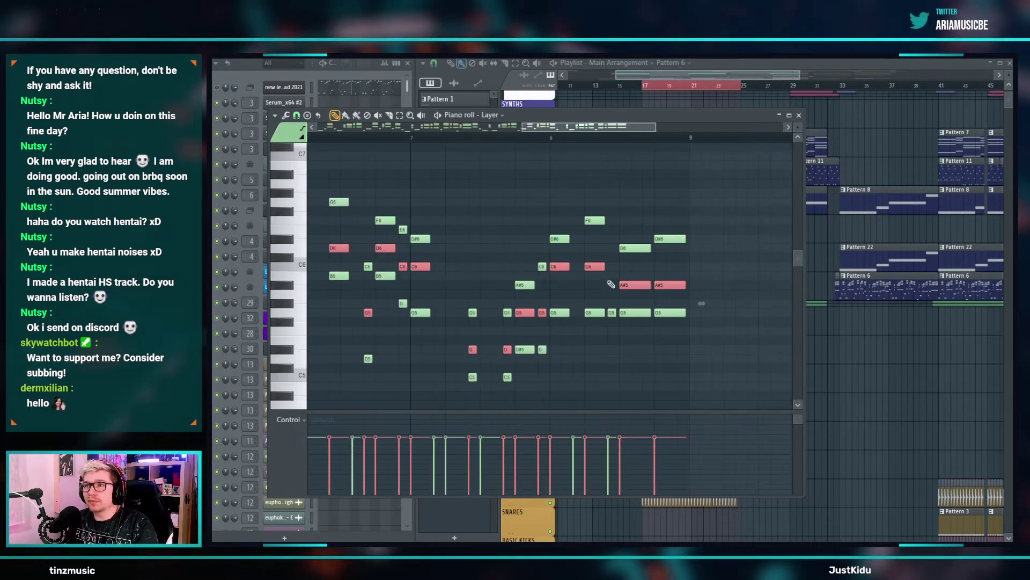
pyautogui.scroll(-4, 610, 283)
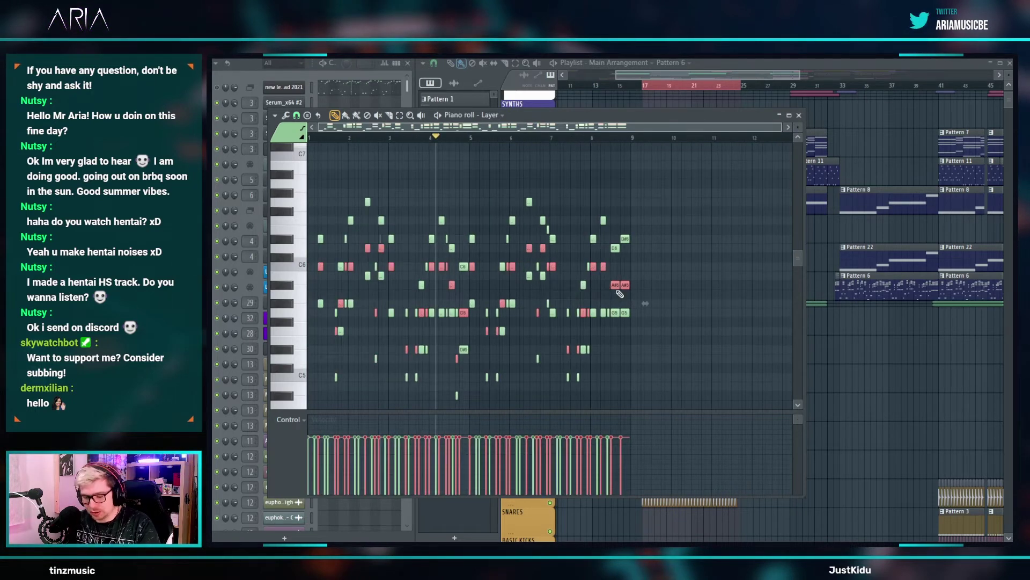
pyautogui.click(260, 78)
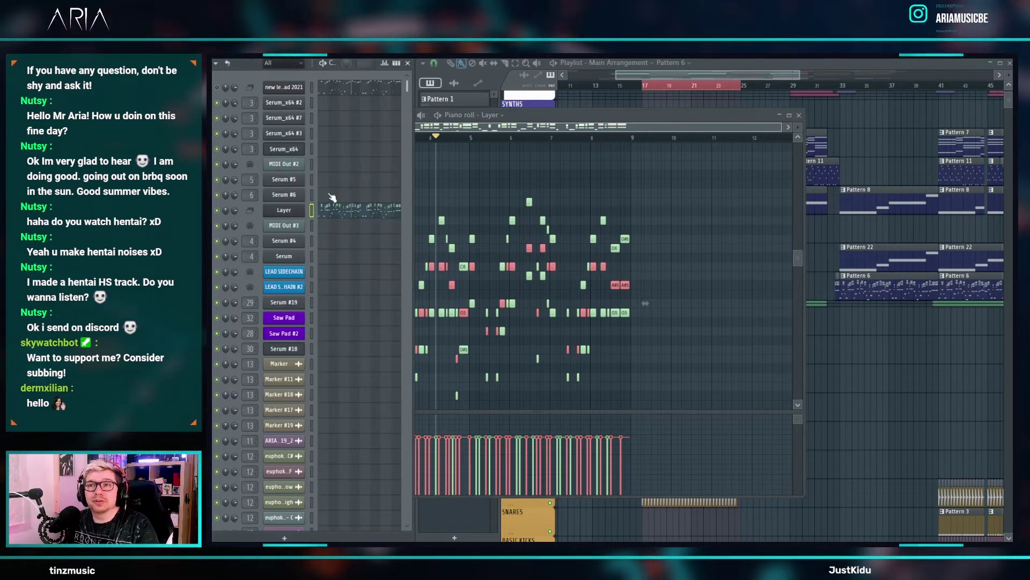
pyautogui.click(332, 183)
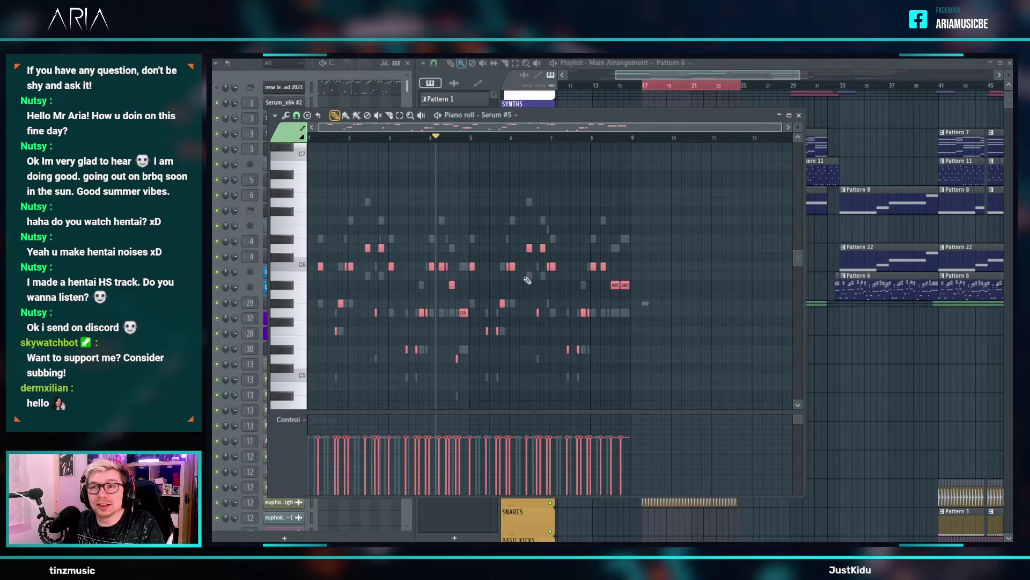
# - In the Layer piano roll, add short D#5 and C5 notes beneath the short G5 in bar 8
pyautogui.click(233, 80)
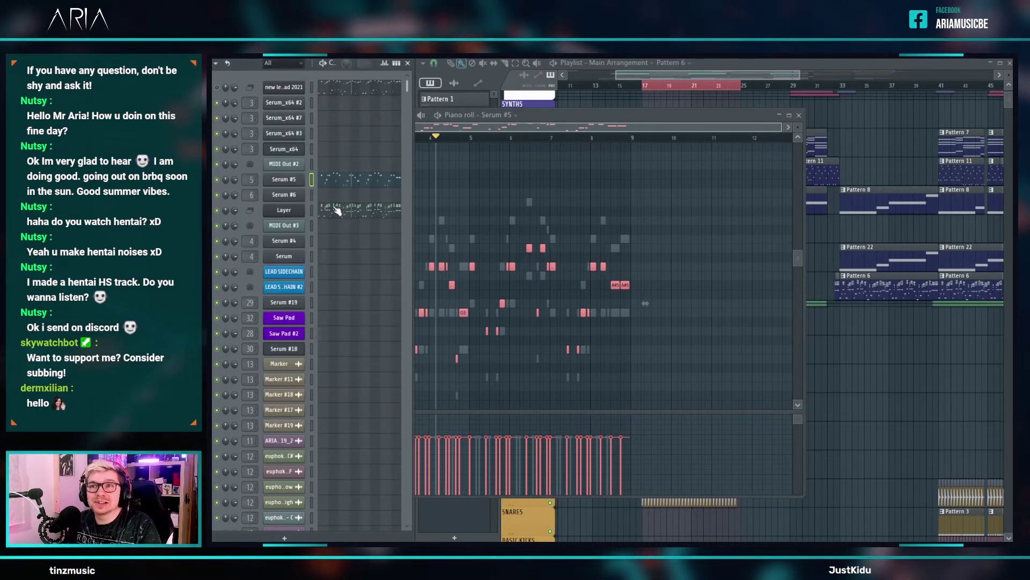
pyautogui.click(337, 209)
pyautogui.scroll(5, 587, 282)
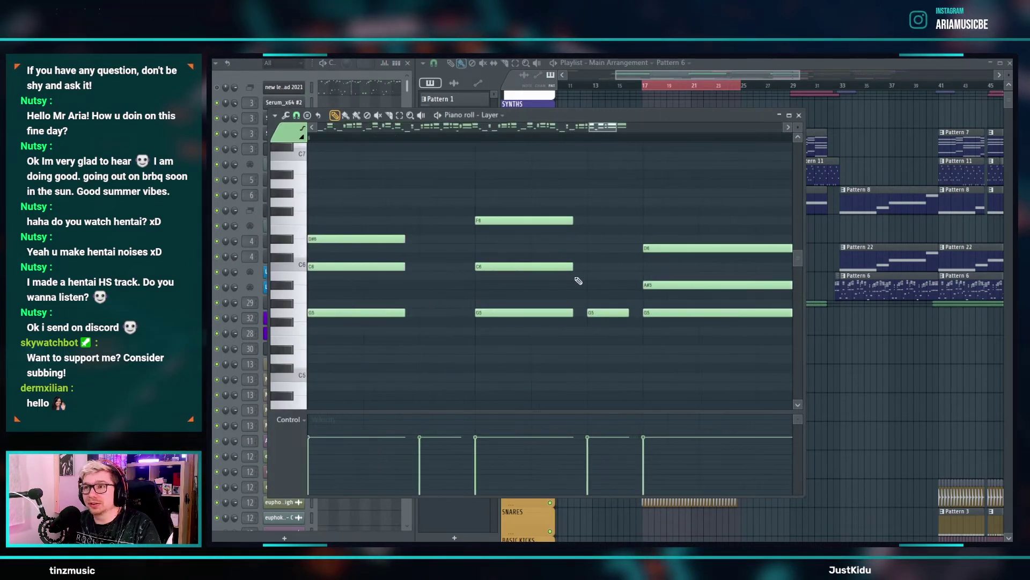
pyautogui.scroll(-3, 459, 307)
pyautogui.moveTo(433, 276); pyautogui.dragTo(415, 235)
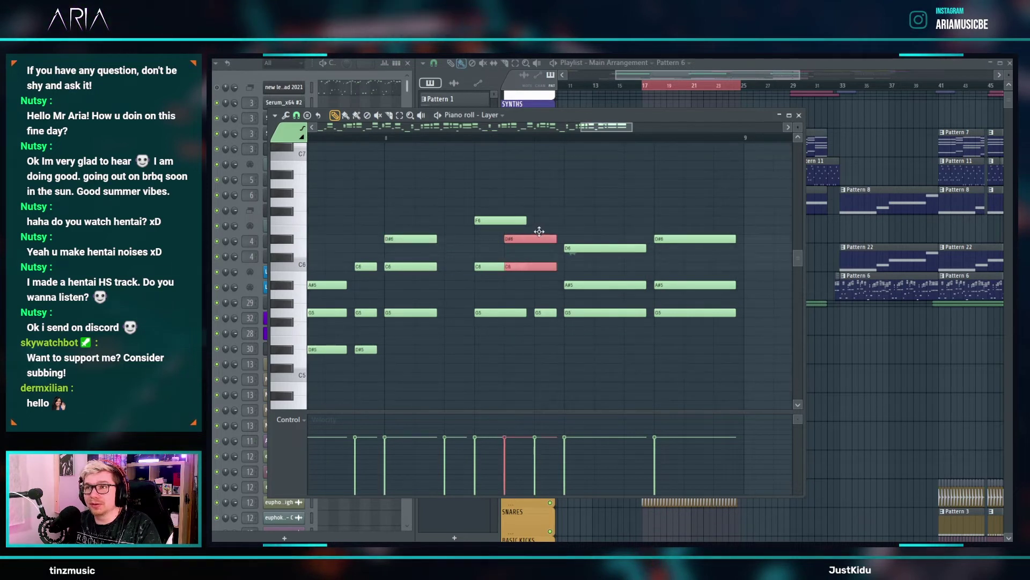
pyautogui.hotkey('ctrl', 'Down')
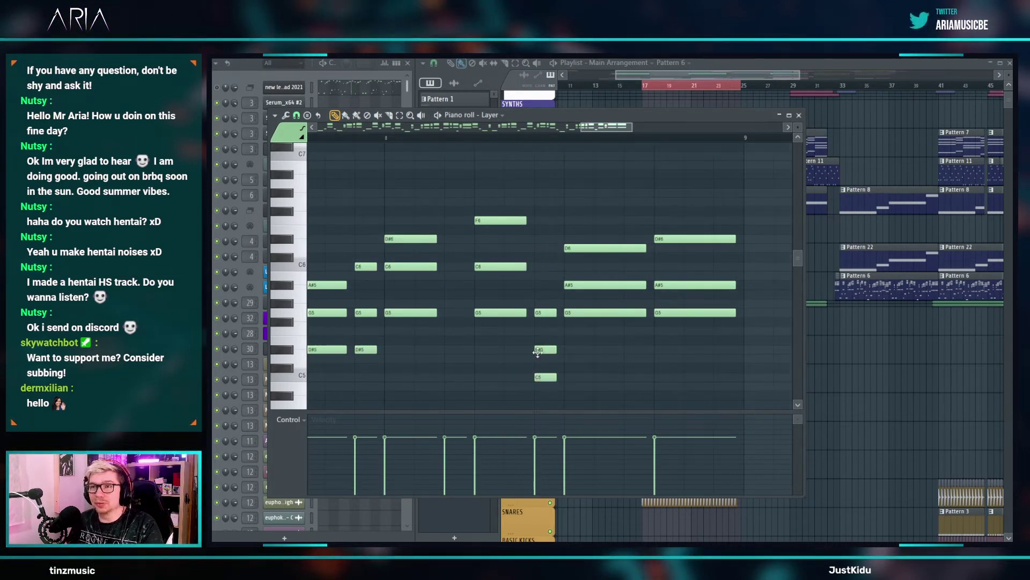
# - In the Serum #5 piano roll, add the matching short D#5 note in bar 8
pyautogui.click(293, 76)
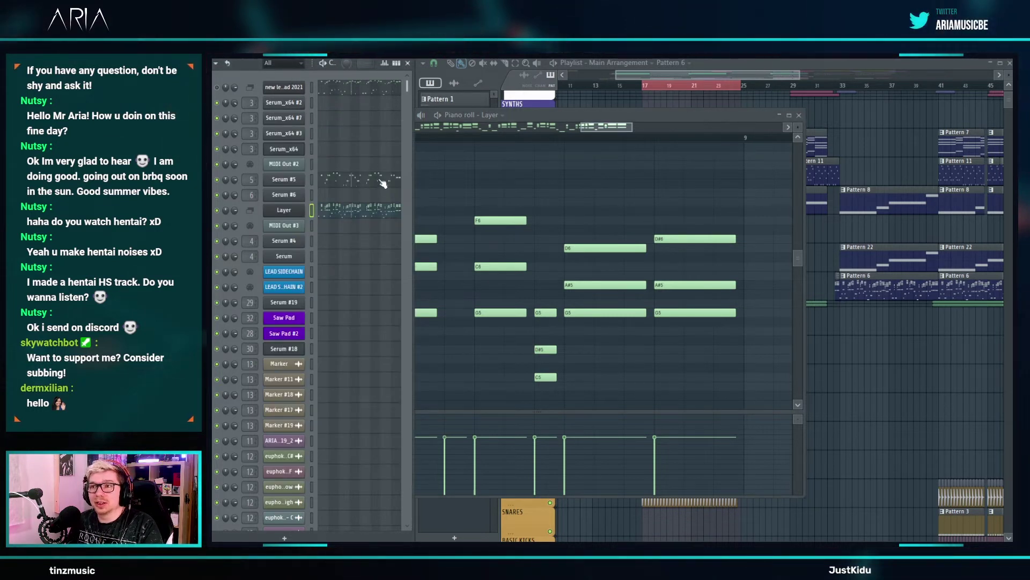
pyautogui.click(379, 194)
pyautogui.click(543, 349)
pyautogui.scroll(-5, 543, 350)
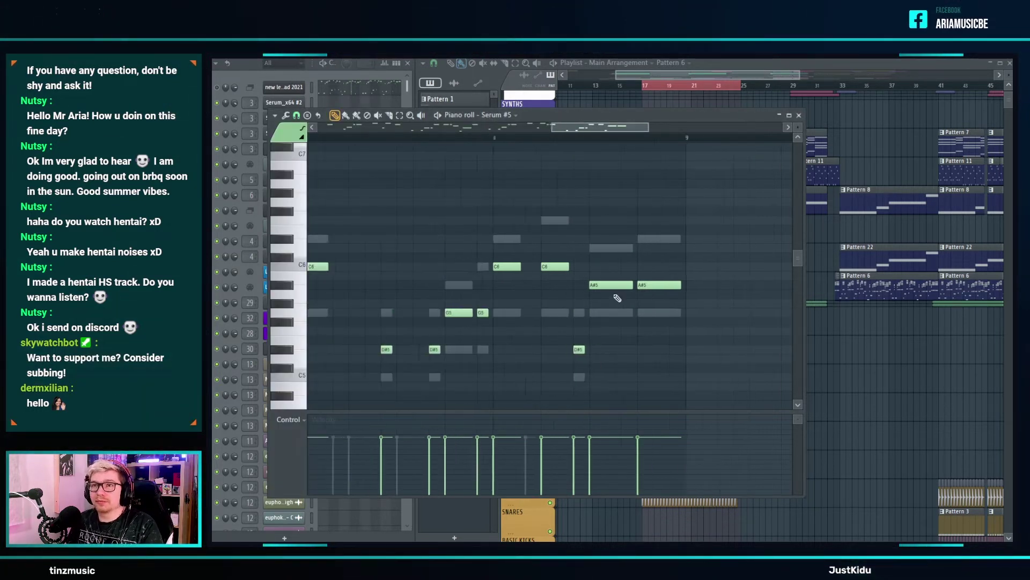
# - Return to the Layer piano roll and select the lowest note of each chord from bar 1 into bar 3
pyautogui.click(241, 79)
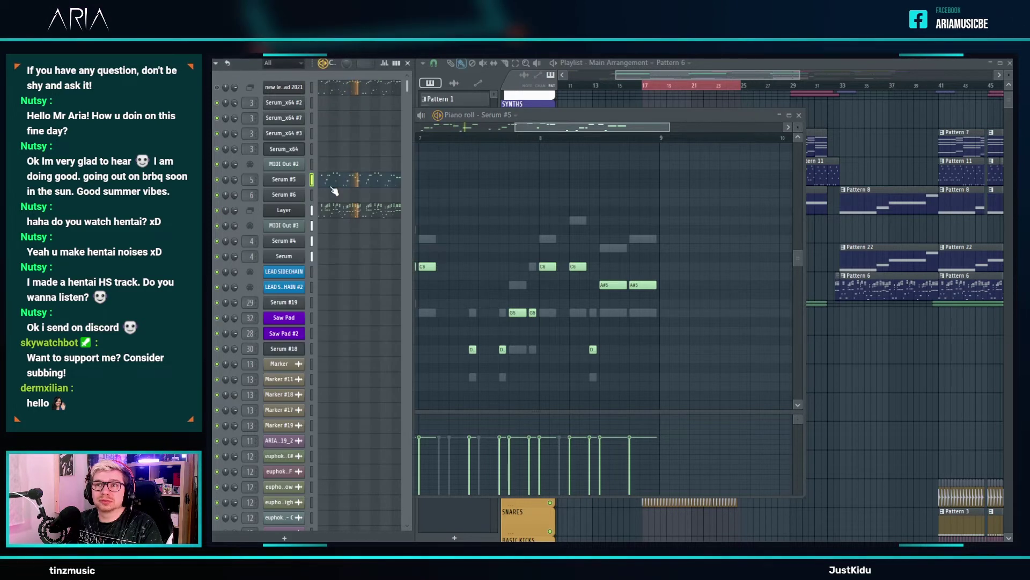
pyautogui.scroll(-3, 595, 224)
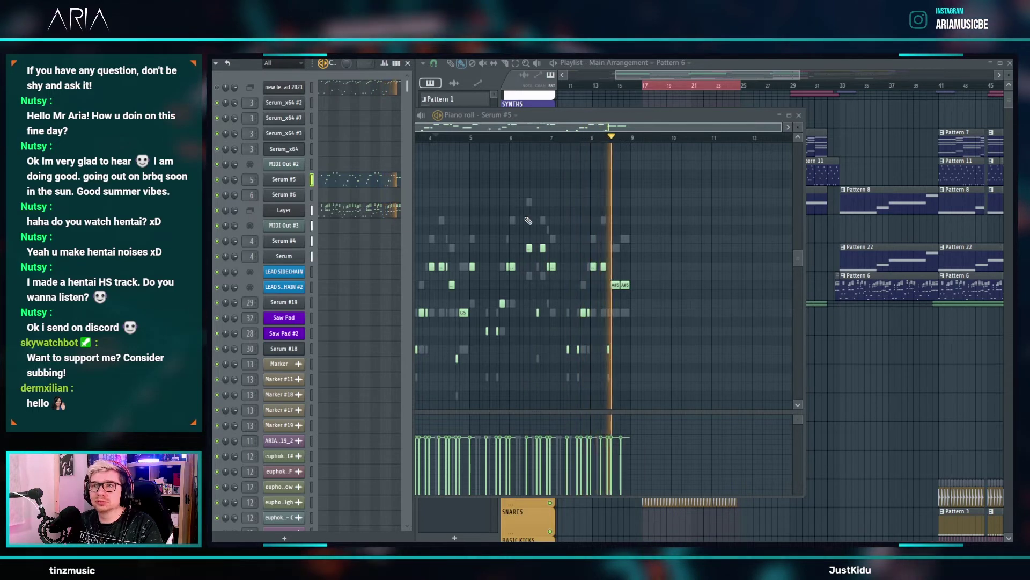
pyautogui.click(339, 214)
pyautogui.scroll(3, 295, 262)
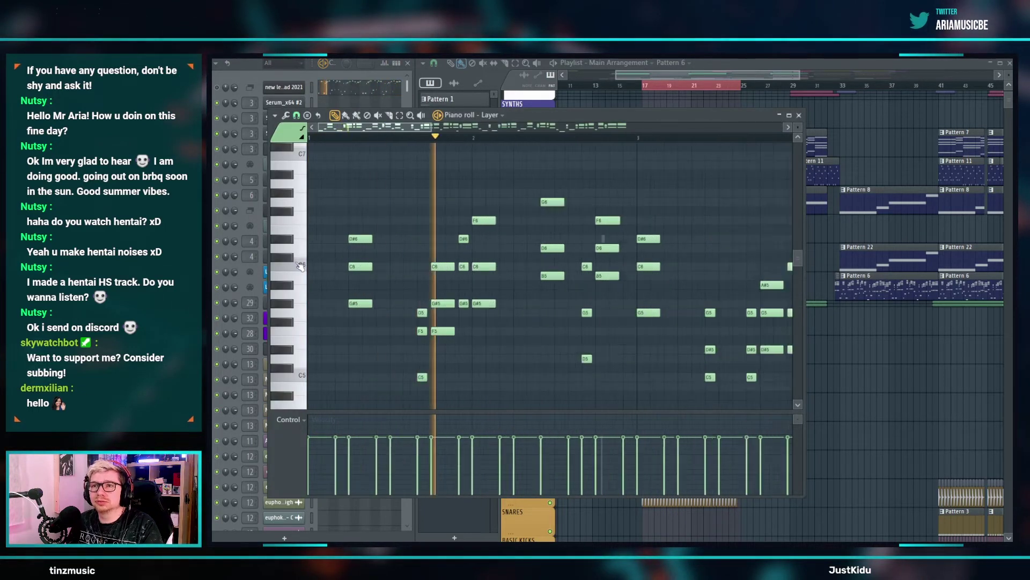
pyautogui.moveTo(382, 315); pyautogui.dragTo(361, 298)
pyautogui.moveTo(436, 380); pyautogui.dragTo(554, 273)
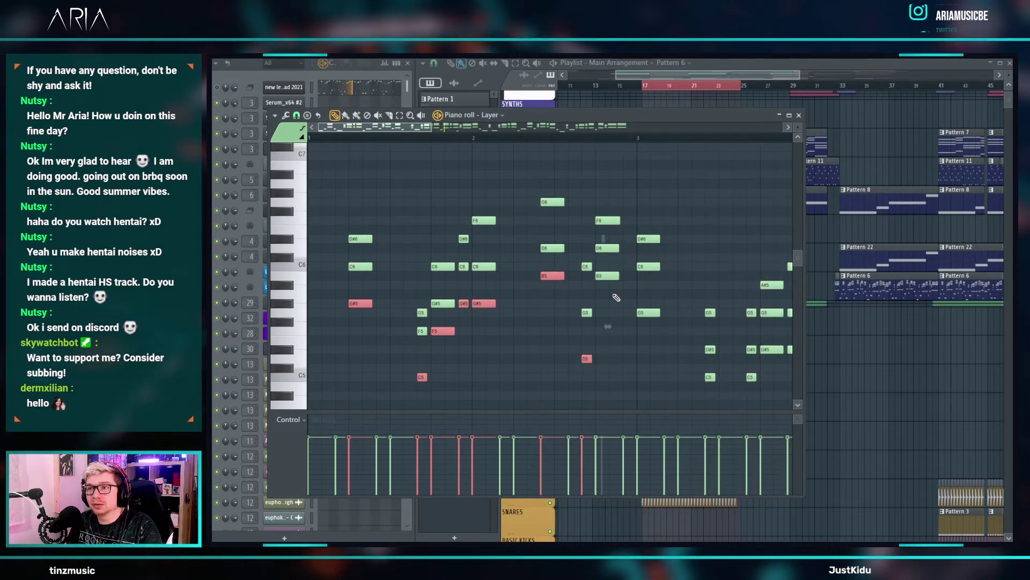
pyautogui.click(638, 311)
pyautogui.moveTo(756, 378); pyautogui.dragTo(757, 379)
pyautogui.scroll(-2, 558, 387)
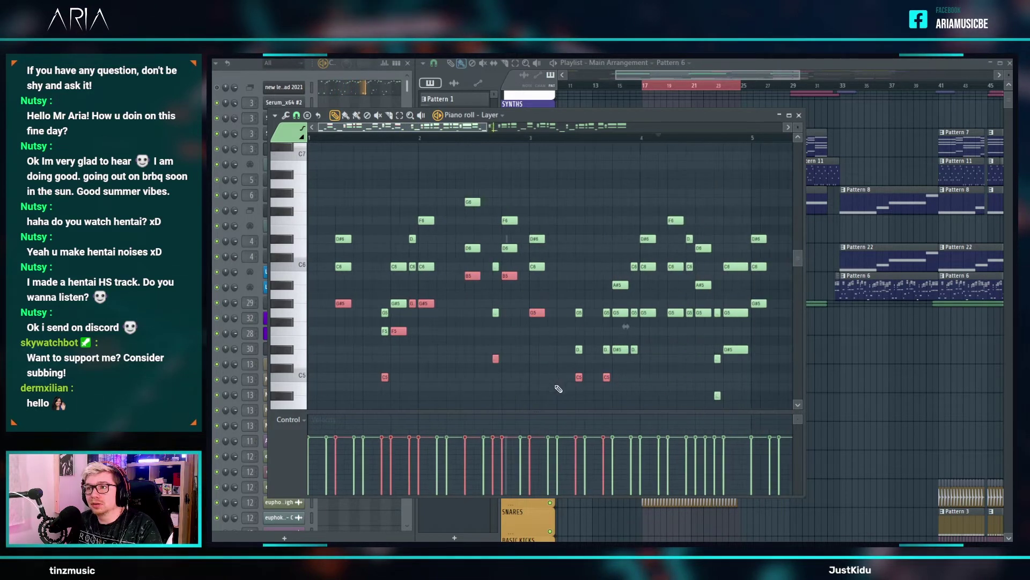
# - Extend the selection with the lowest chord notes from late bar 3 through bar 5
pyautogui.moveTo(621, 358); pyautogui.dragTo(640, 351)
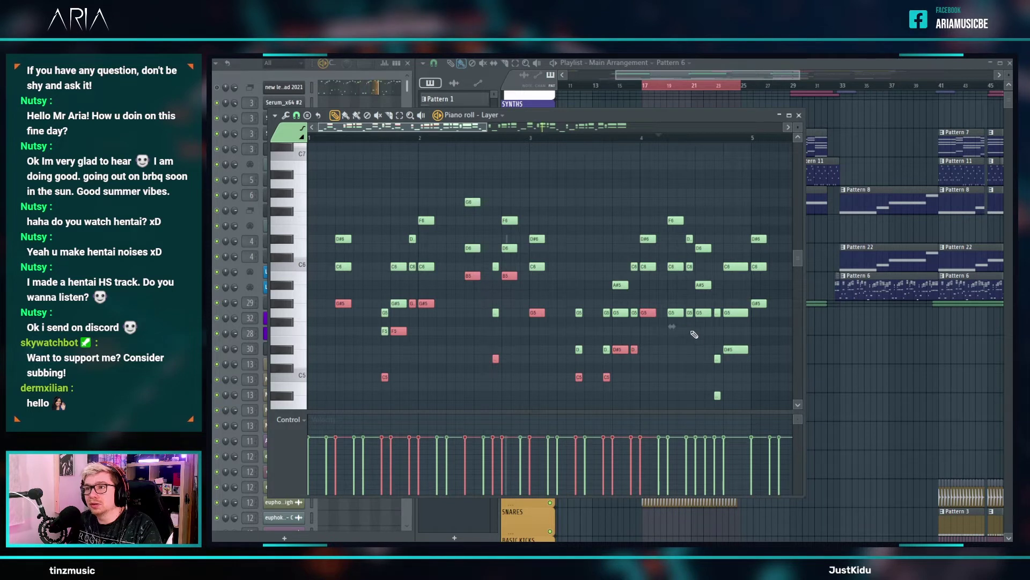
pyautogui.scroll(-1, 673, 344)
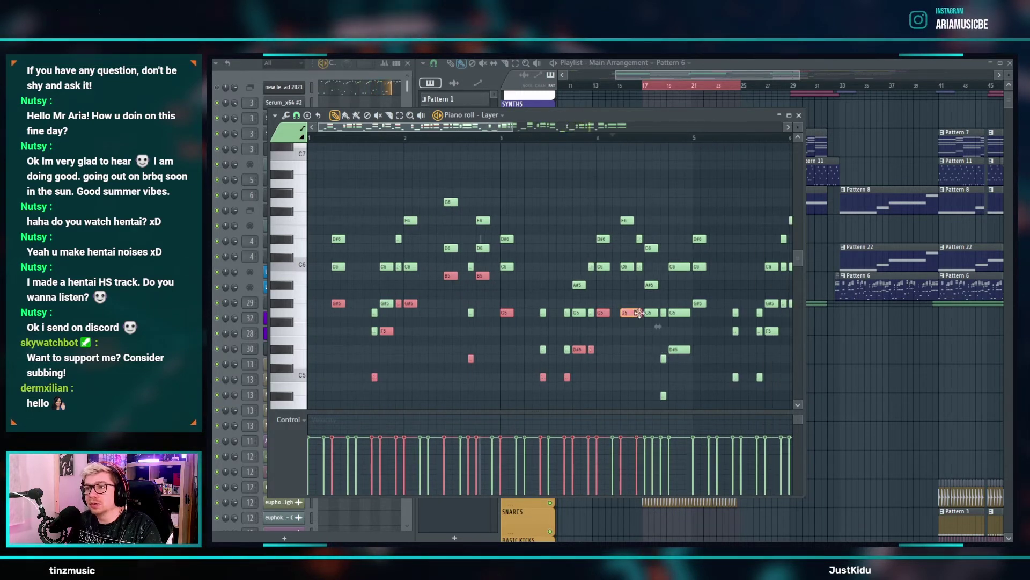
pyautogui.keyDown('ctrl'); pyautogui.keyDown('shift'); pyautogui.click(680, 349); pyautogui.keyUp('shift'); pyautogui.keyUp('ctrl')
pyautogui.keyDown('ctrl'); pyautogui.keyDown('shift'); pyautogui.click(699, 304); pyautogui.keyUp('shift'); pyautogui.keyUp('ctrl')
pyautogui.moveTo(729, 377); pyautogui.dragTo(770, 380)
pyautogui.keyDown('ctrl'); pyautogui.keyDown('shift'); pyautogui.click(772, 332); pyautogui.keyUp('shift'); pyautogui.keyUp('ctrl')
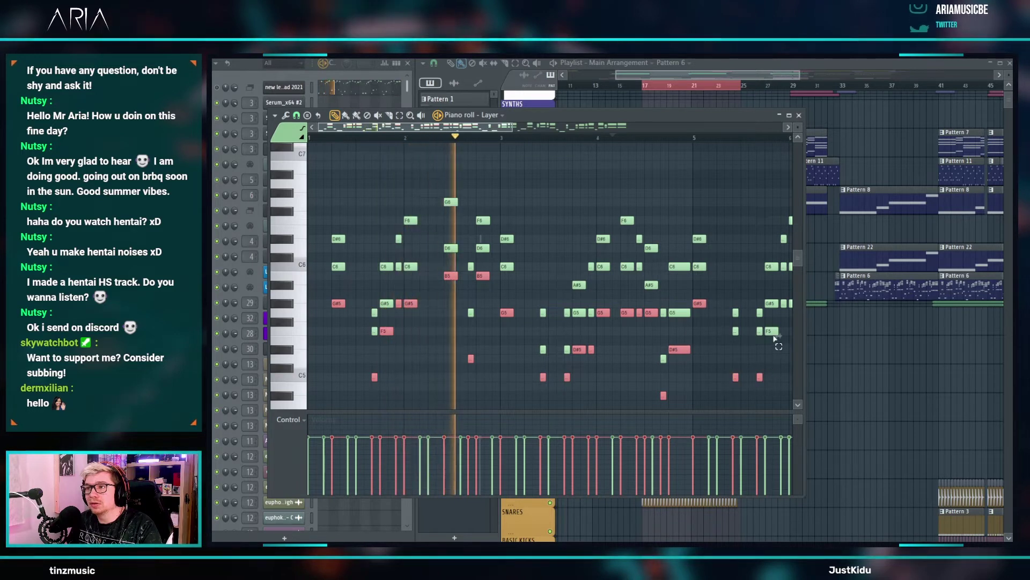
# - Extend the selection with the lowest chord notes from the end of bar 5 to the start of bar 8
pyautogui.scroll(-1, 596, 348)
pyautogui.scroll(3, 670, 343)
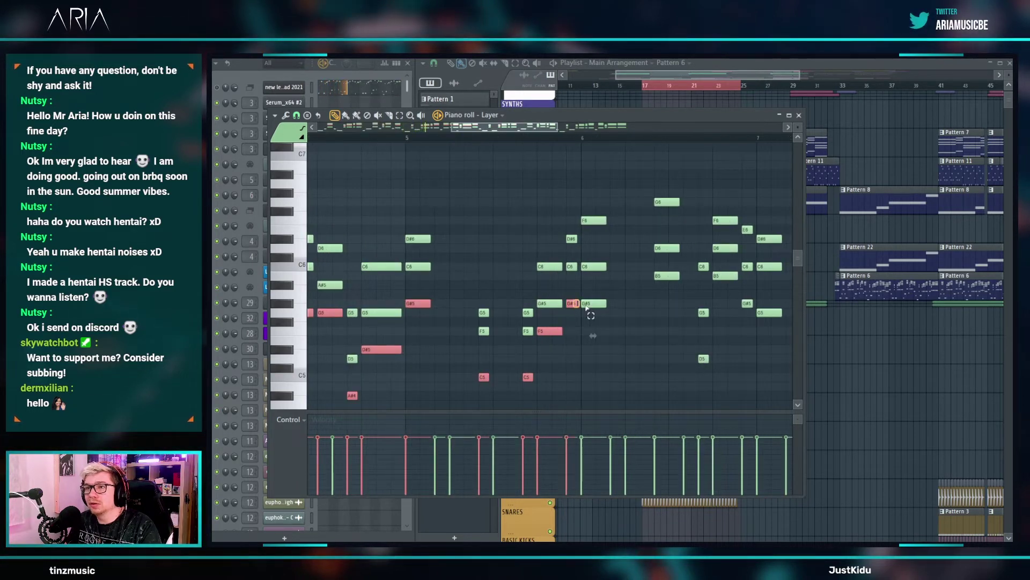
pyautogui.click(703, 358)
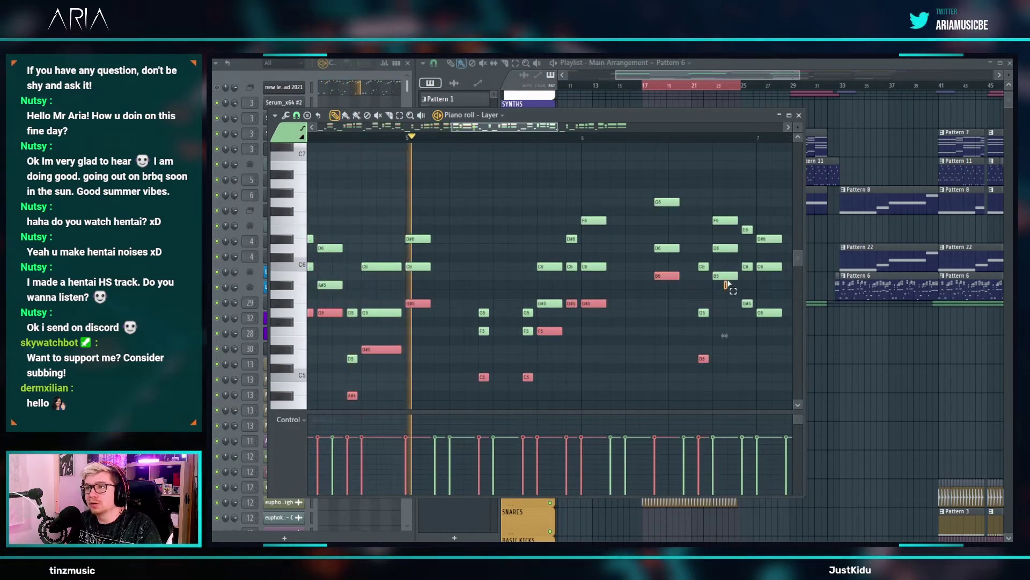
pyautogui.keyDown('ctrl'); pyautogui.keyDown('shift'); pyautogui.click(761, 313); pyautogui.keyUp('shift'); pyautogui.keyUp('ctrl')
pyautogui.scroll(-3, 662, 346)
pyautogui.scroll(3, 716, 381)
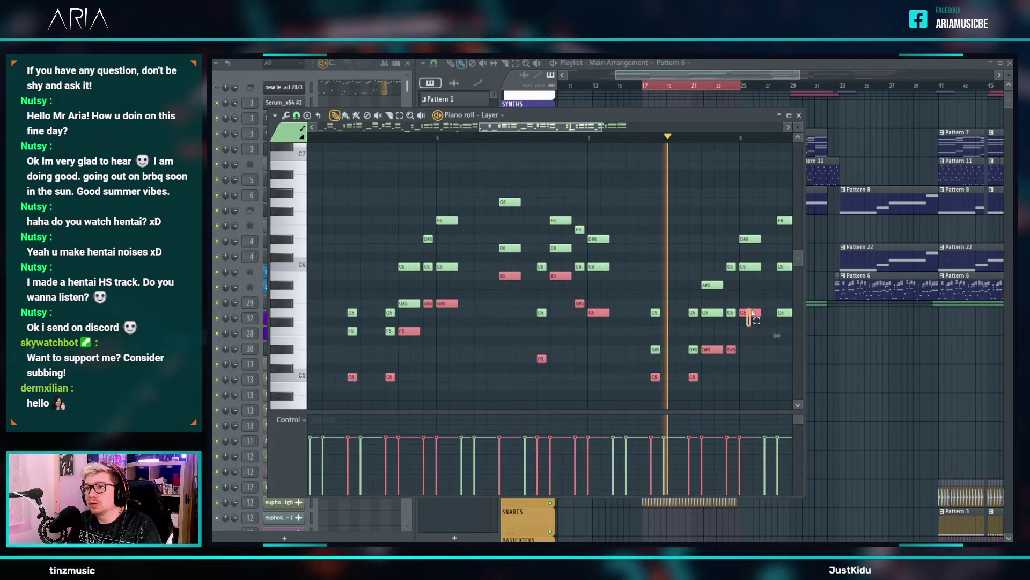
# - Add the remaining lowest chord notes in bar 8 to the selection and bring the channel rack forward
pyautogui.scroll(-3, 708, 357)
pyautogui.scroll(2, 696, 353)
pyautogui.scroll(1, 696, 354)
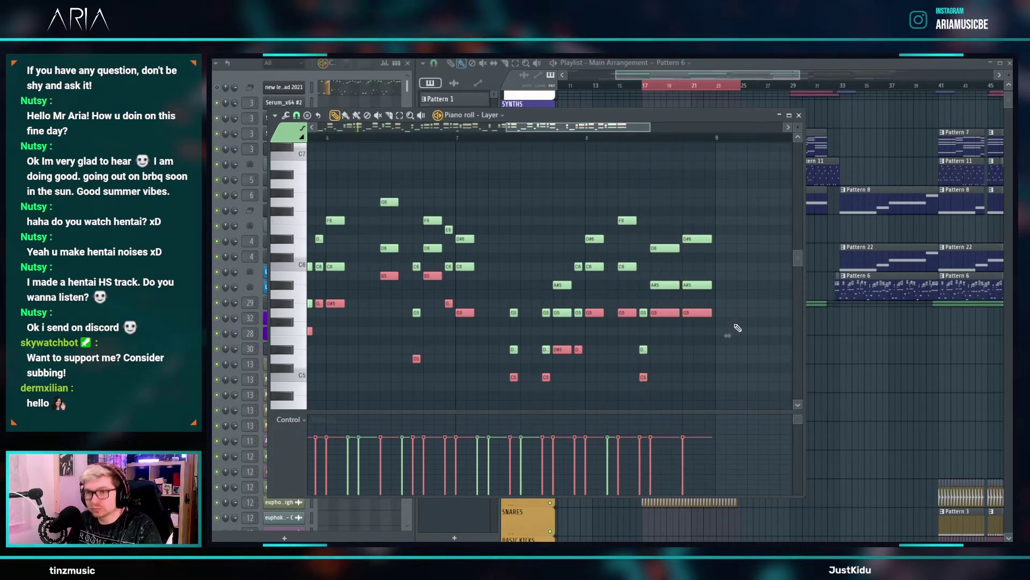
pyautogui.scroll(-3, 735, 330)
pyautogui.click(265, 82)
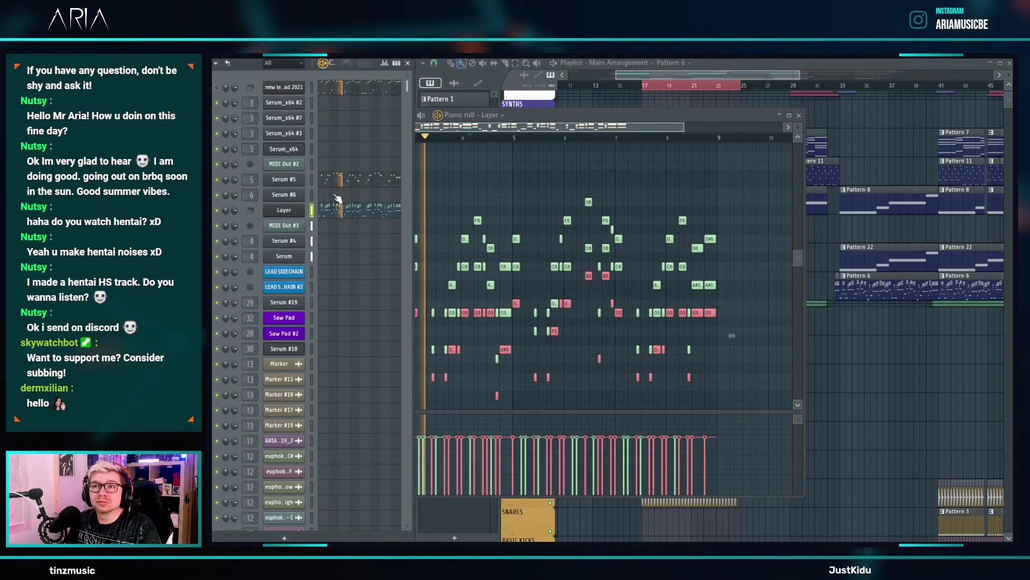
# - Paste the copied lowest chord notes into the Serum #6 piano roll, transpose them up one octave, and return to the playlist
pyautogui.click(338, 195)
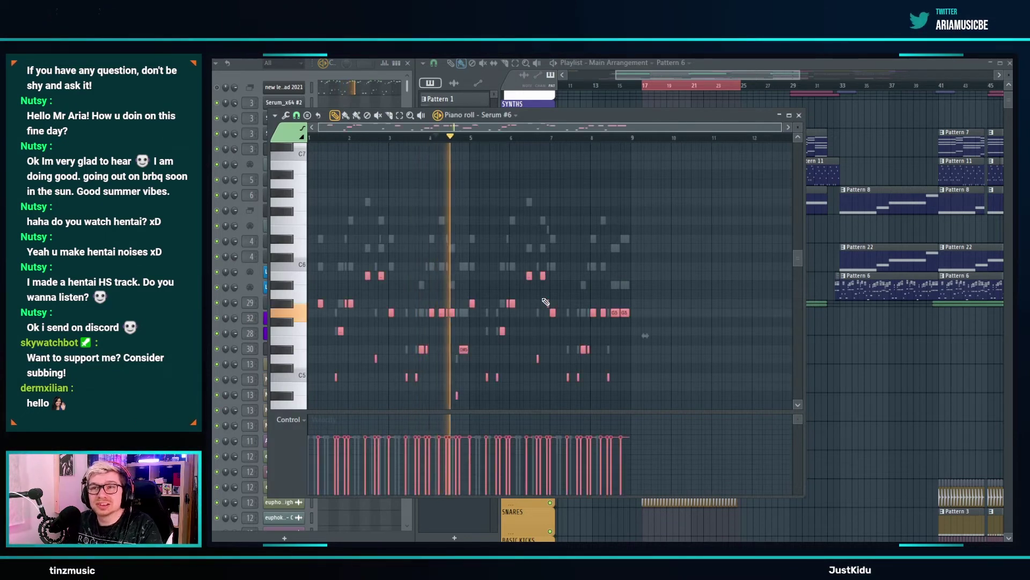
pyautogui.hotkey('ctrl', 'Up')
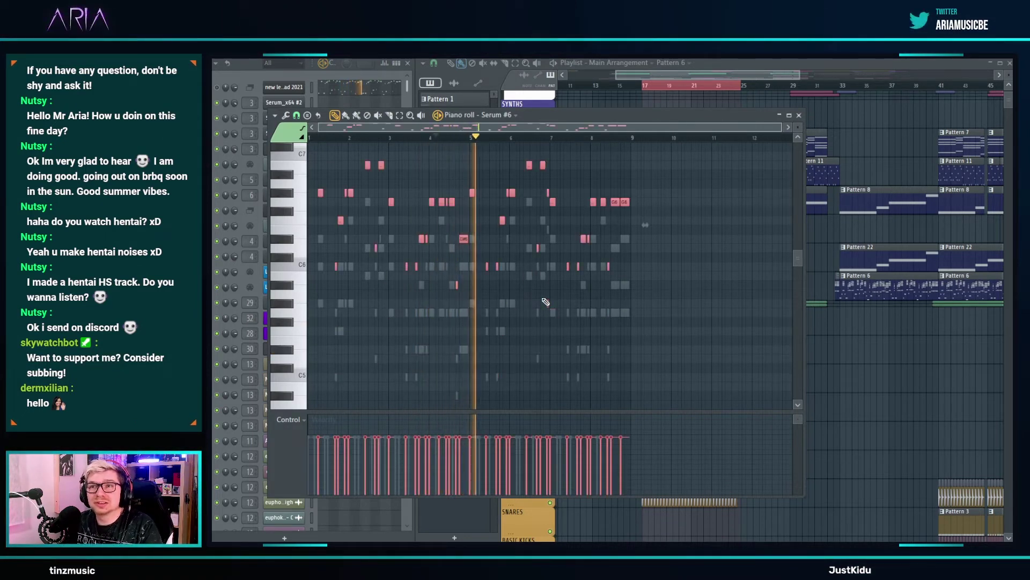
pyautogui.click(240, 83)
pyautogui.click(692, 77)
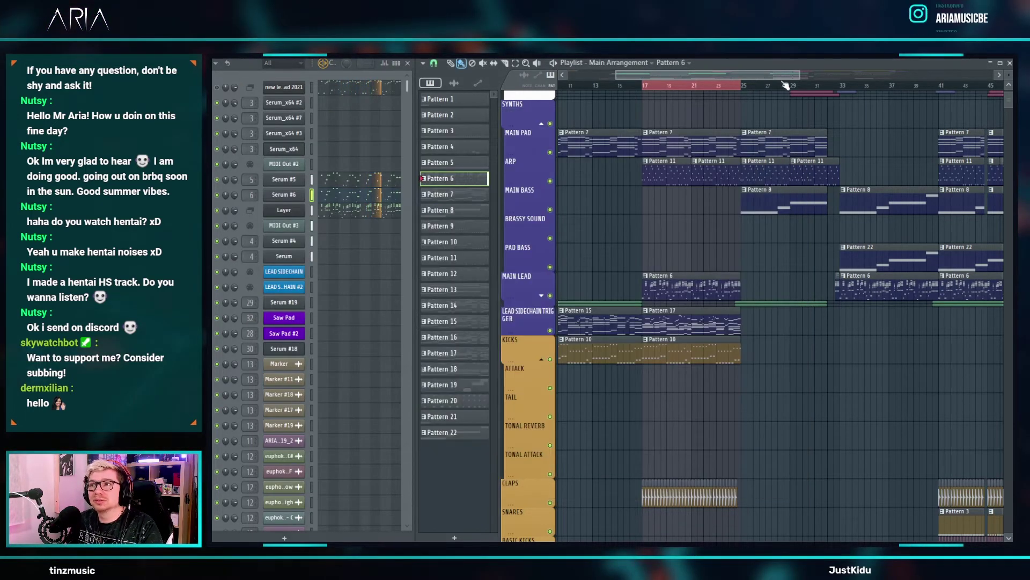
# - Switch to song playback, delete MAIN LEAD's Pattern 6 clip at bar 17, and place a Pattern 6 clip at bar 25 instead
pyautogui.press('l')
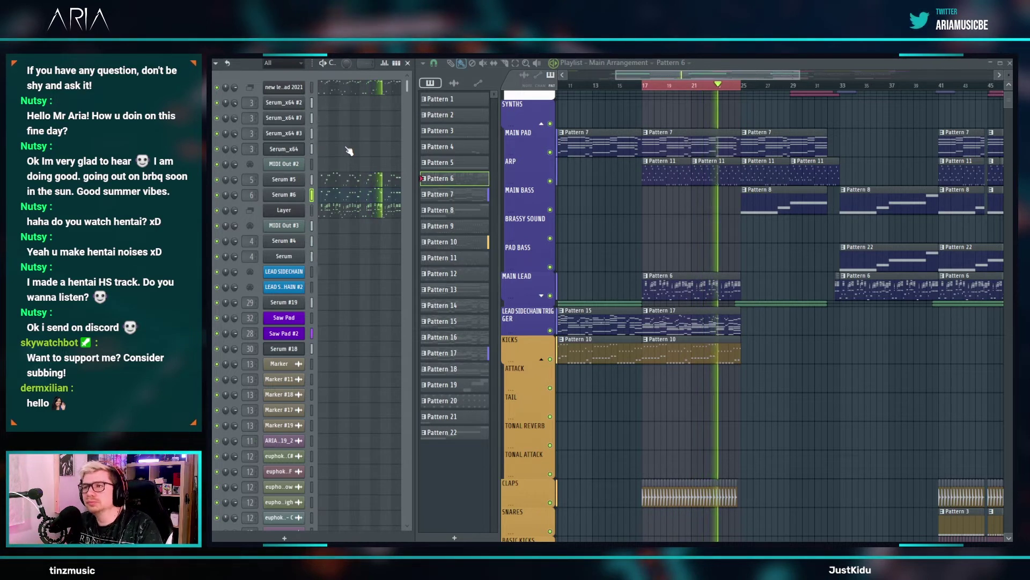
pyautogui.rightClick(699, 288)
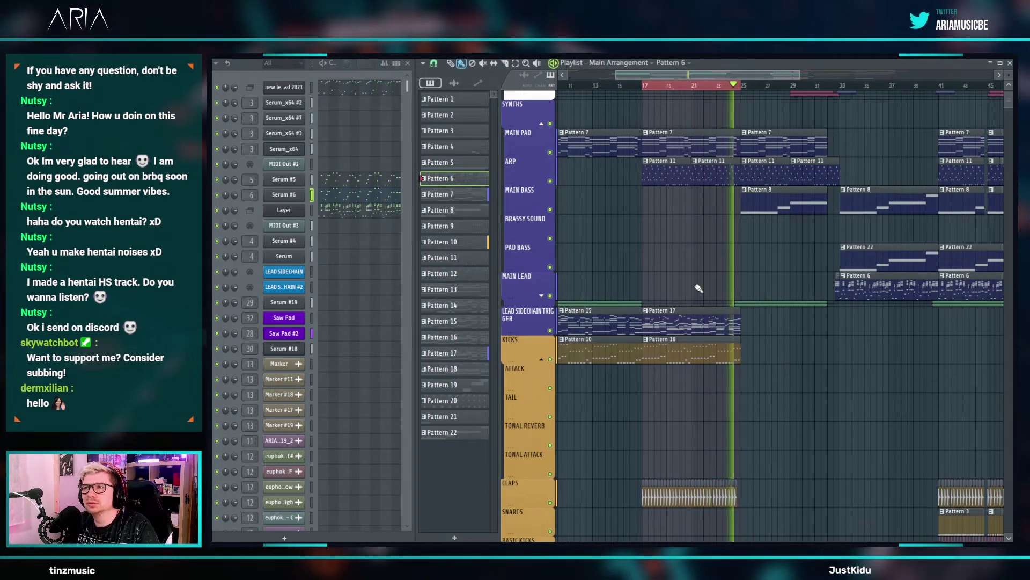
pyautogui.press('space')
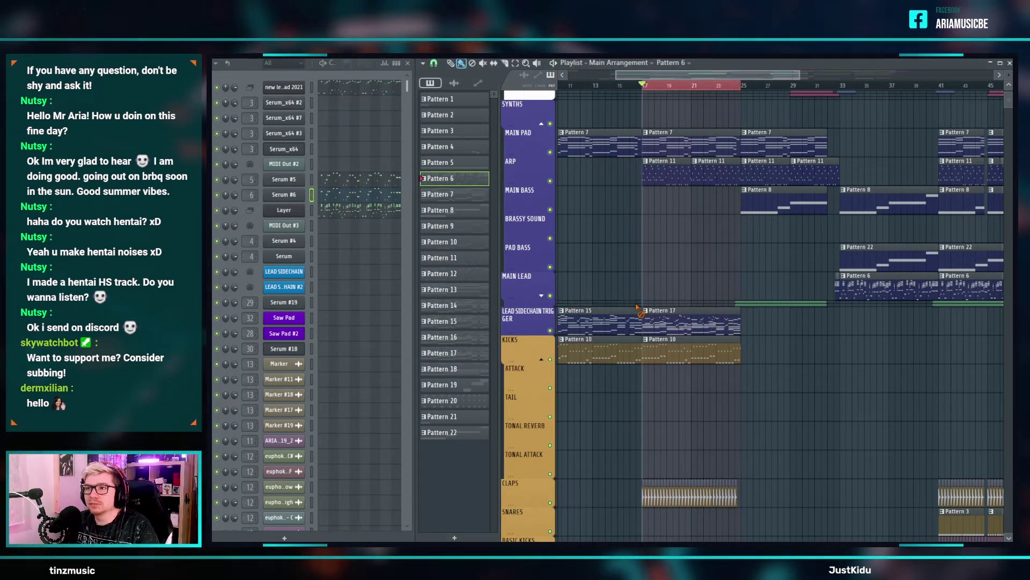
pyautogui.click(747, 288)
pyautogui.keyDown('ctrl'); pyautogui.scroll(4, 808, 295); pyautogui.keyUp('ctrl')
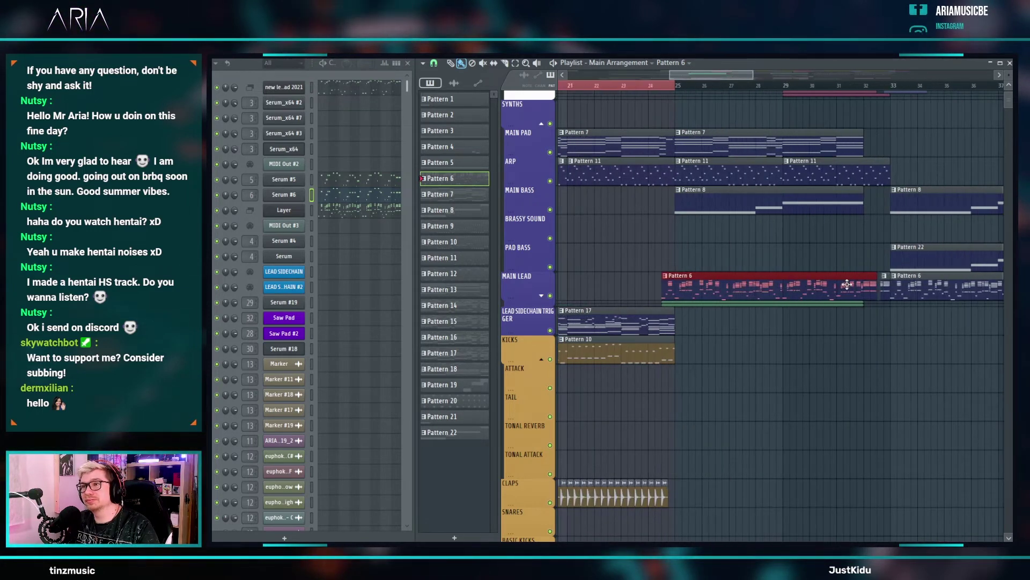
pyautogui.moveTo(709, 283); pyautogui.dragTo(720, 282)
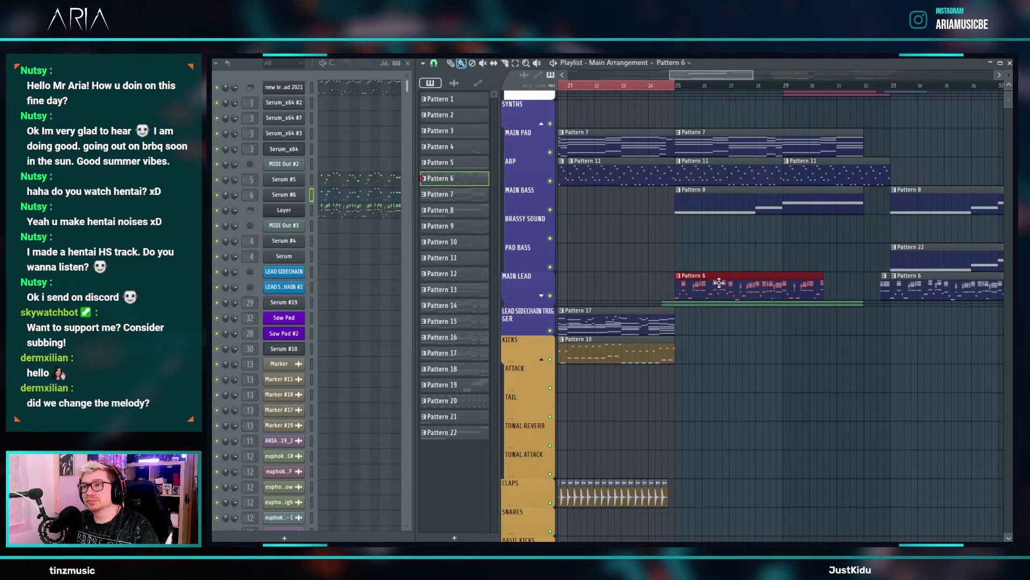
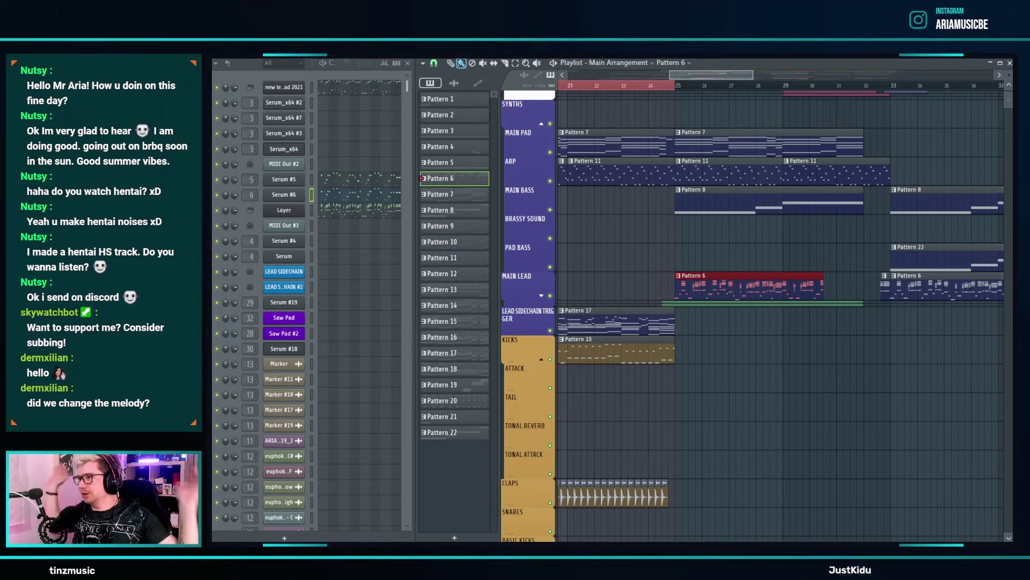
# - Duplicate the Pattern 17 and Pattern 10 clips from bar 17 to bar 25 on the sidechain trigger and KICKS tracks
pyautogui.scroll(-3, 789, 386)
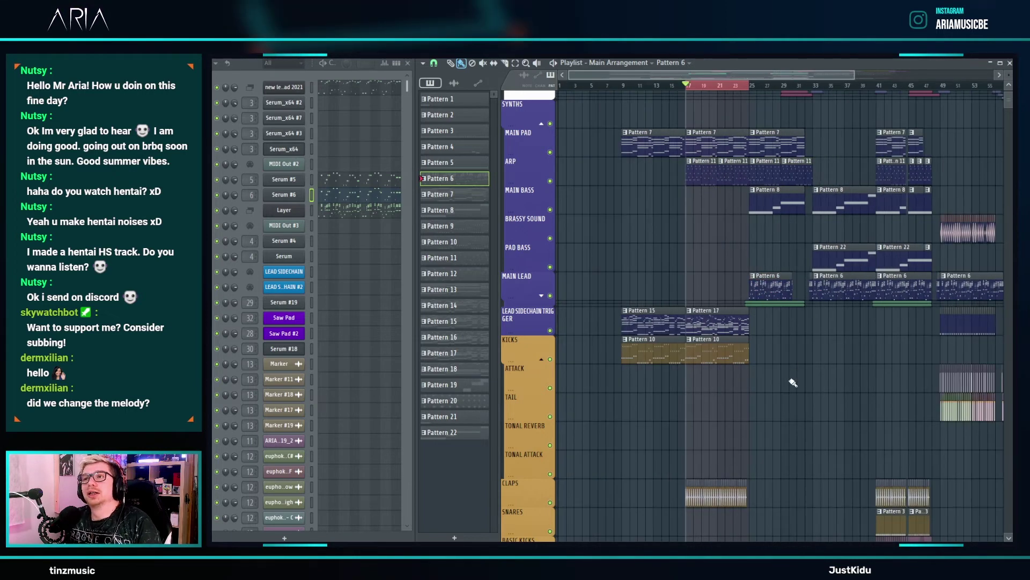
pyautogui.click(622, 87)
pyautogui.scroll(3, 781, 344)
pyautogui.moveTo(716, 391); pyautogui.dragTo(709, 317)
pyautogui.scroll(-3, 668, 317)
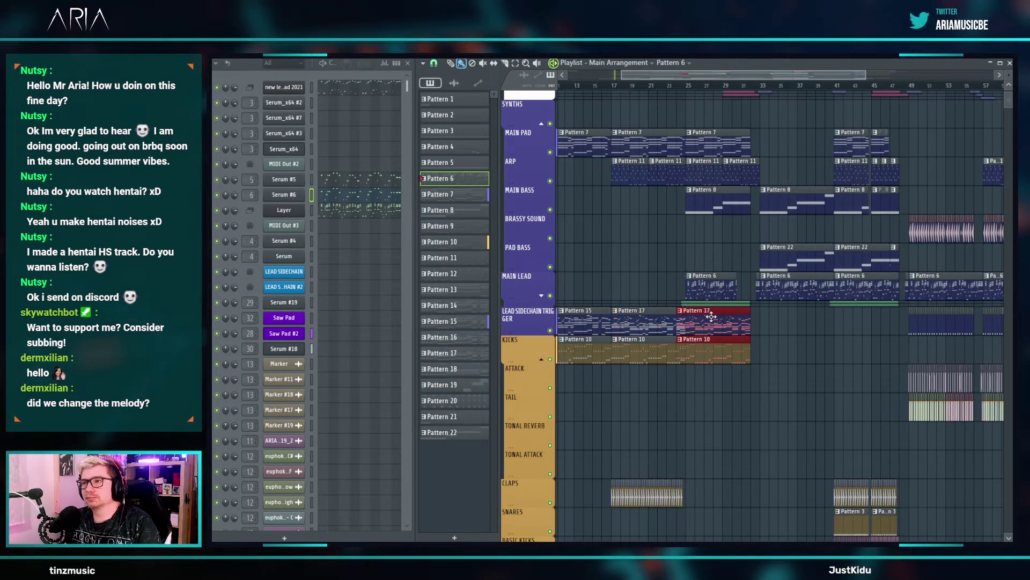
pyautogui.keyDown('ctrl'); pyautogui.click(757, 387); pyautogui.keyUp('ctrl')
# - Move the group of clap clips on the CLAPS track from bar 17 to bar 25
pyautogui.scroll(-2, 756, 385)
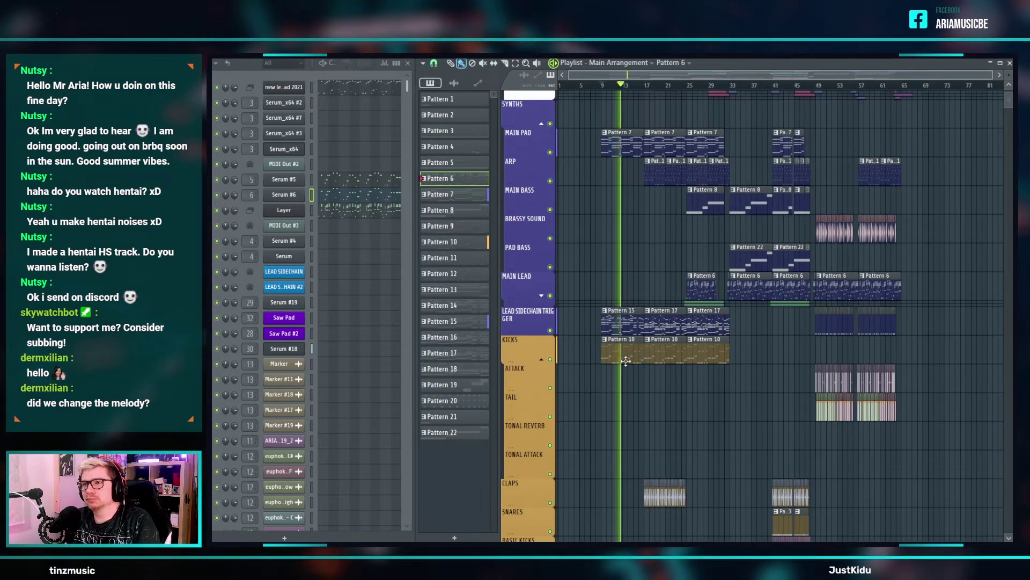
pyautogui.scroll(2, 668, 241)
pyautogui.moveTo(769, 491); pyautogui.dragTo(739, 491)
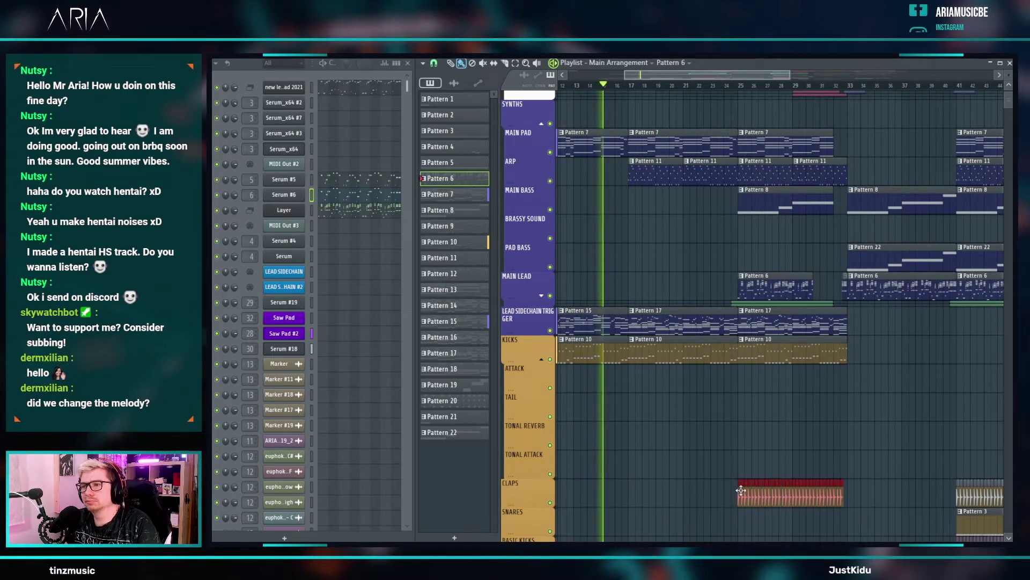
pyautogui.keyDown('ctrl'); pyautogui.click(685, 238); pyautogui.keyUp('ctrl')
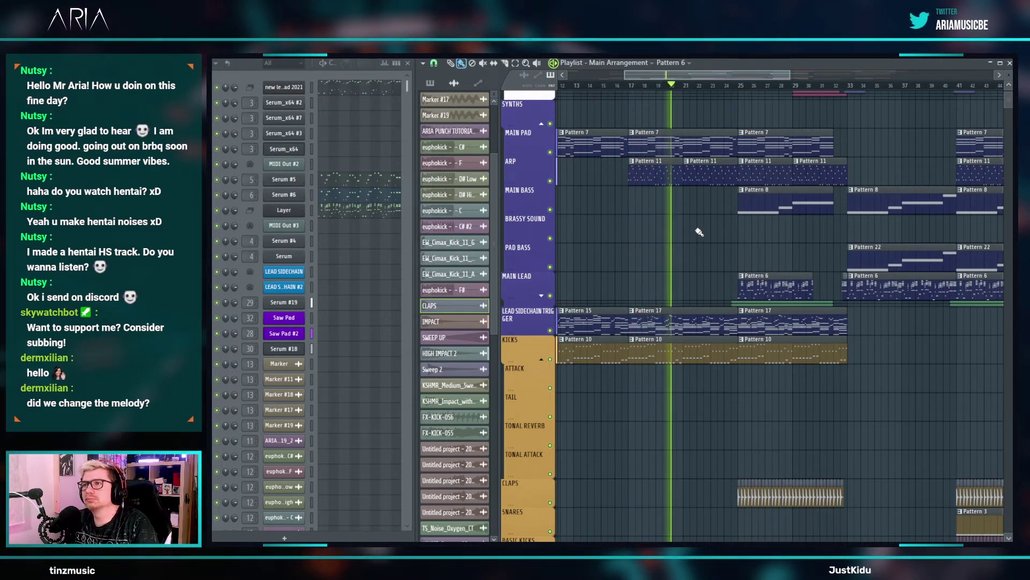
# - Delete MAIN BASS's Pattern 8 clip at bar 25 and lengthen MAIN LEAD's Pattern 6 clip to bar 32
pyautogui.scroll(-2, 699, 231)
pyautogui.rightClick(752, 208)
pyautogui.scroll(4, 786, 325)
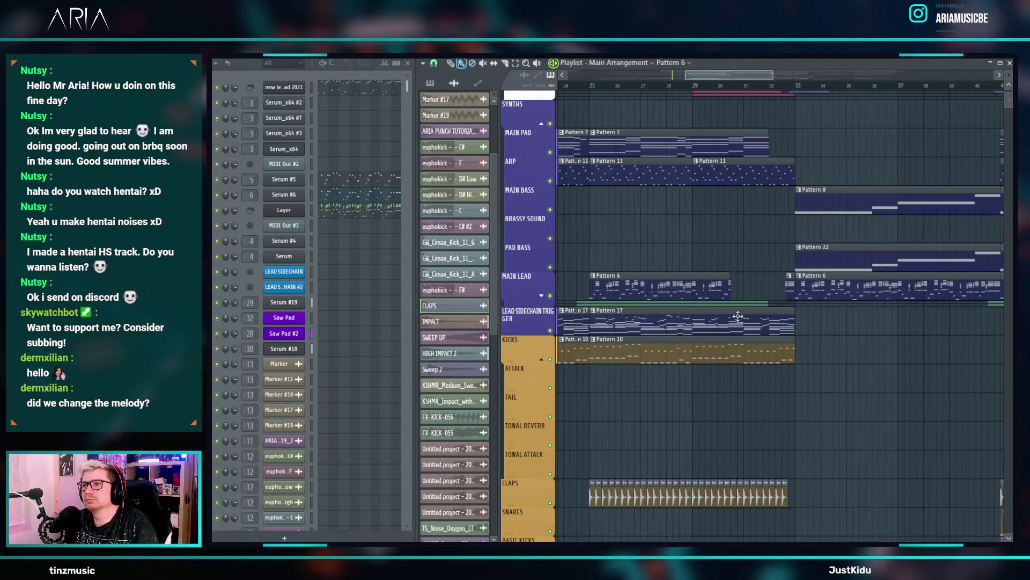
pyautogui.scroll(1, 750, 286)
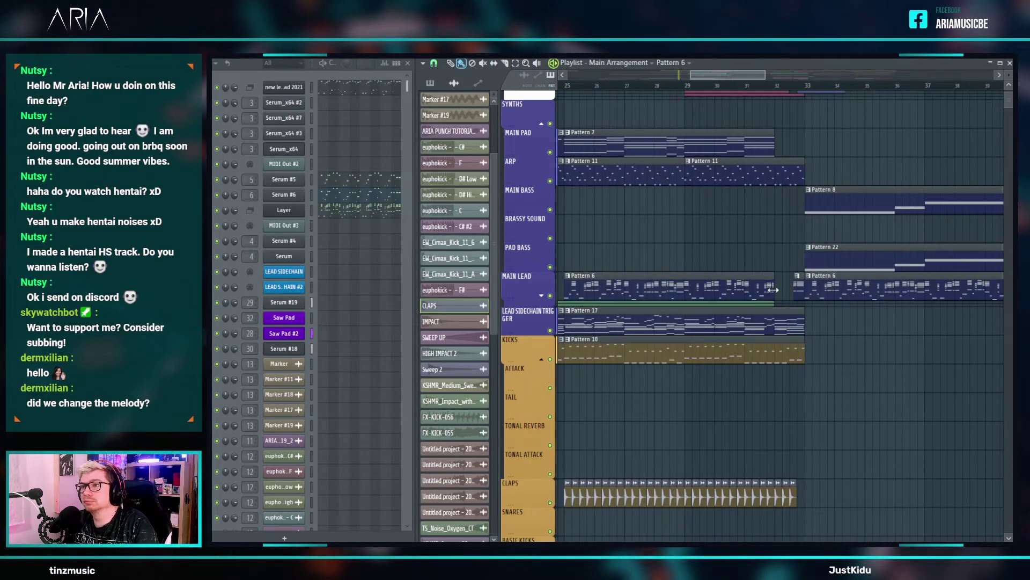
pyautogui.scroll(-3, 773, 295)
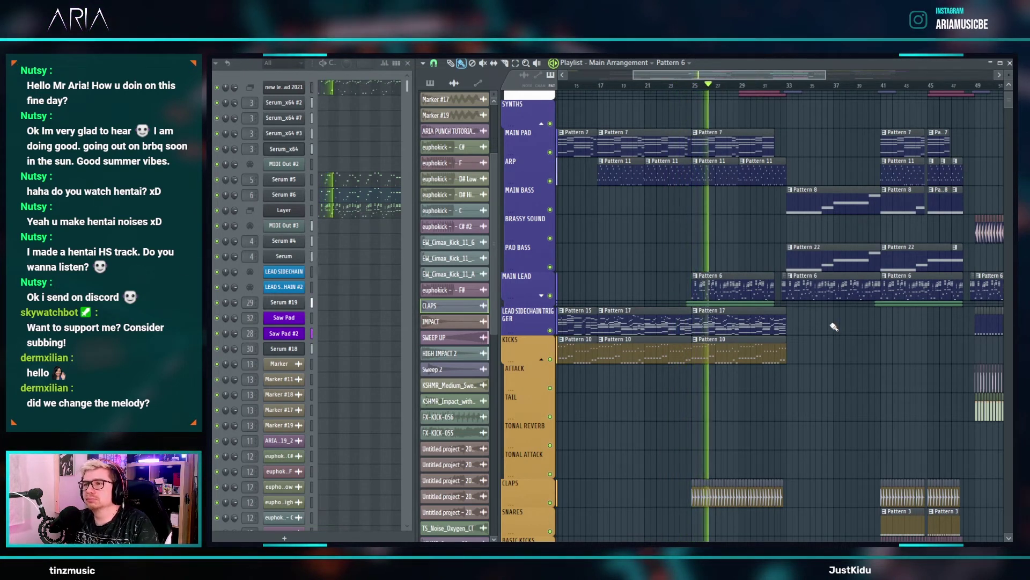
# - Delete the Pattern 22 clip on PAD BASS and the Pattern 8 clip on MAIN BASS that start at bar 33
pyautogui.scroll(3, 834, 344)
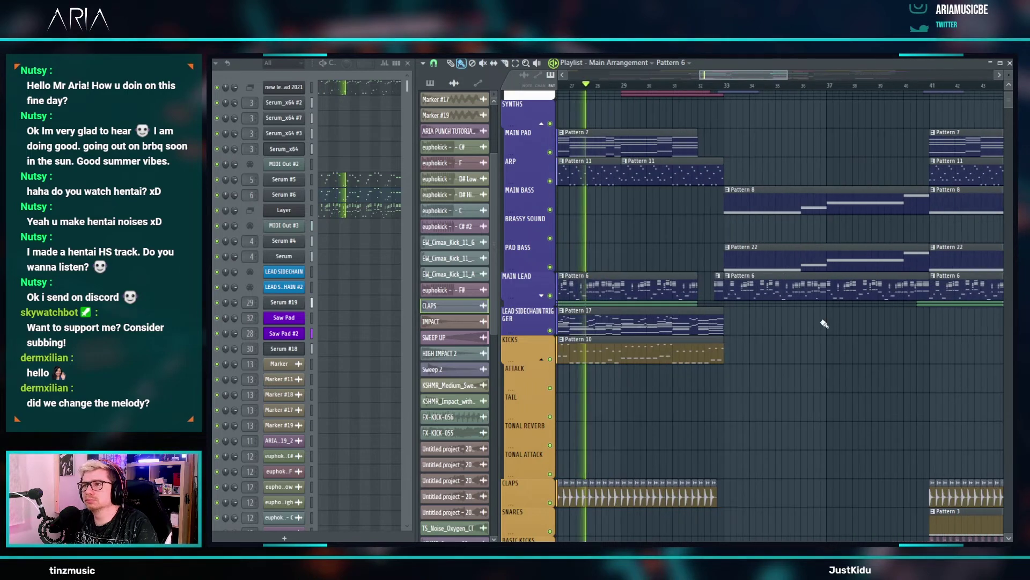
pyautogui.rightClick(813, 249)
pyautogui.scroll(-3, 773, 230)
# - Shorten the Pattern 10 kick clip to end at bar 32 and place another Pattern 10 clip at bar 33
pyautogui.click(744, 354)
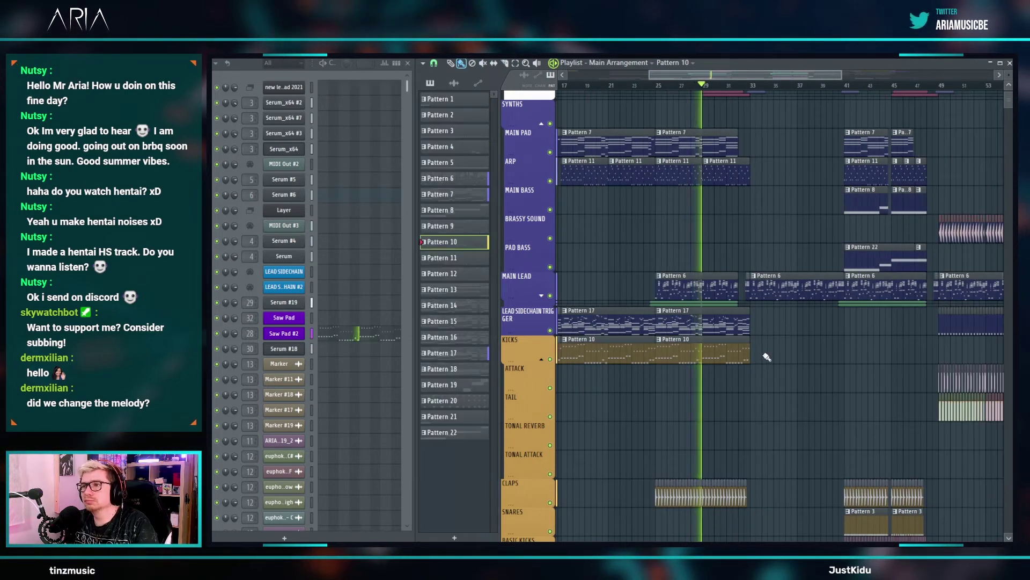
pyautogui.moveTo(750, 354); pyautogui.dragTo(738, 355)
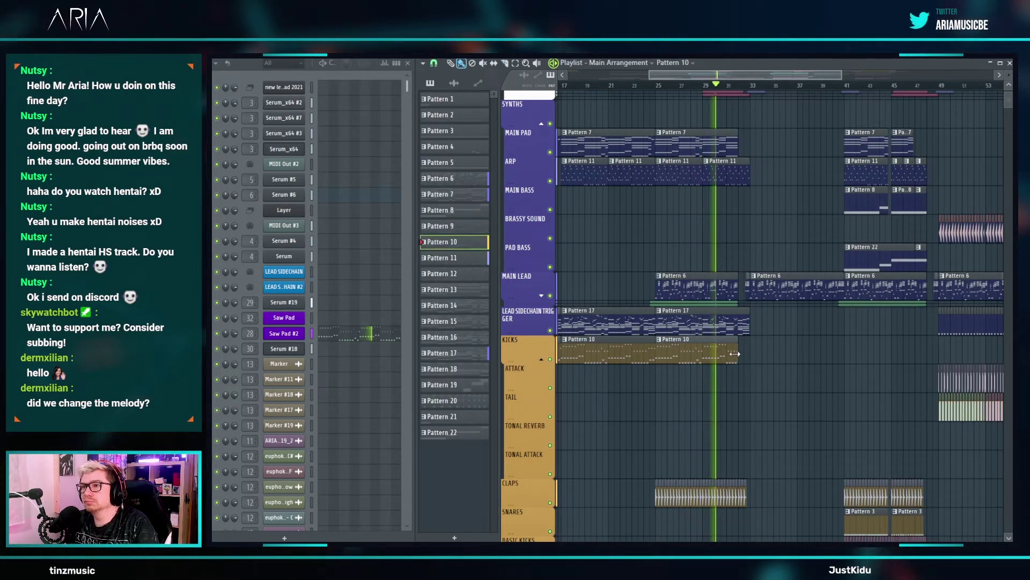
pyautogui.click(768, 354)
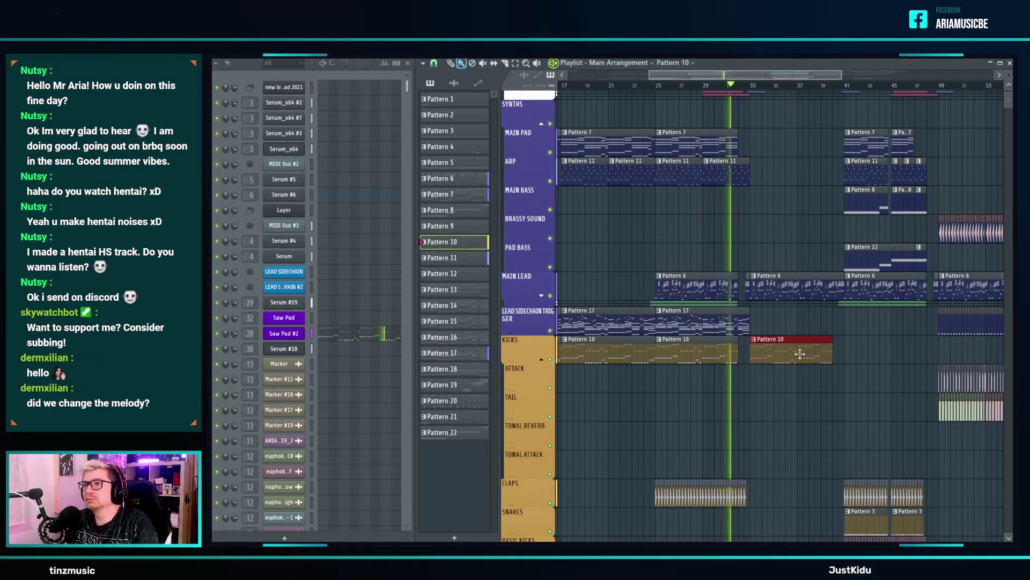
# - Trim the claps and Pattern 17 to end at bar 32, and make the Pattern 6 lead clips meet at bar 33
pyautogui.scroll(4, 750, 499)
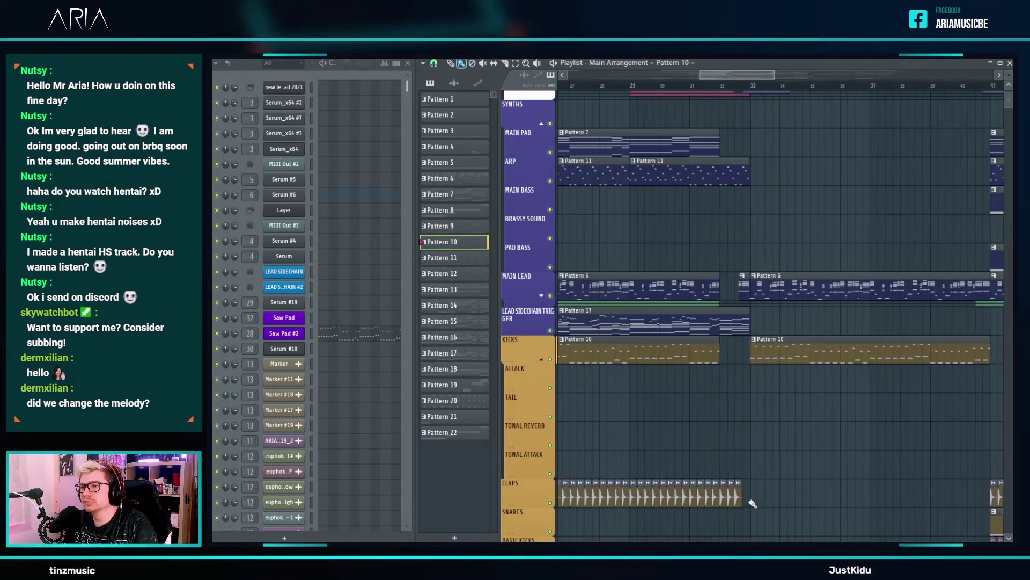
pyautogui.moveTo(734, 502); pyautogui.dragTo(714, 500)
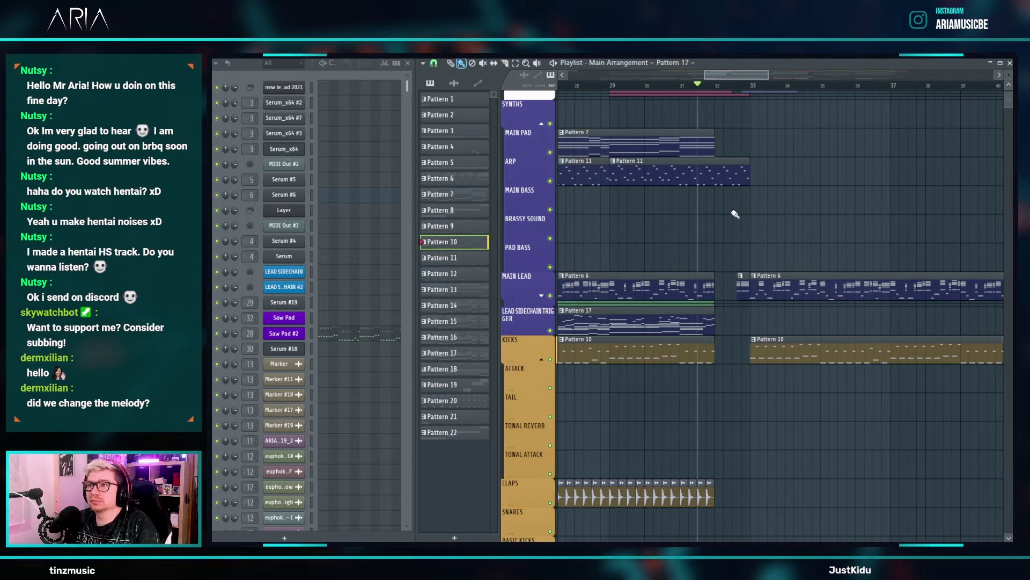
pyautogui.moveTo(740, 289); pyautogui.dragTo(747, 289)
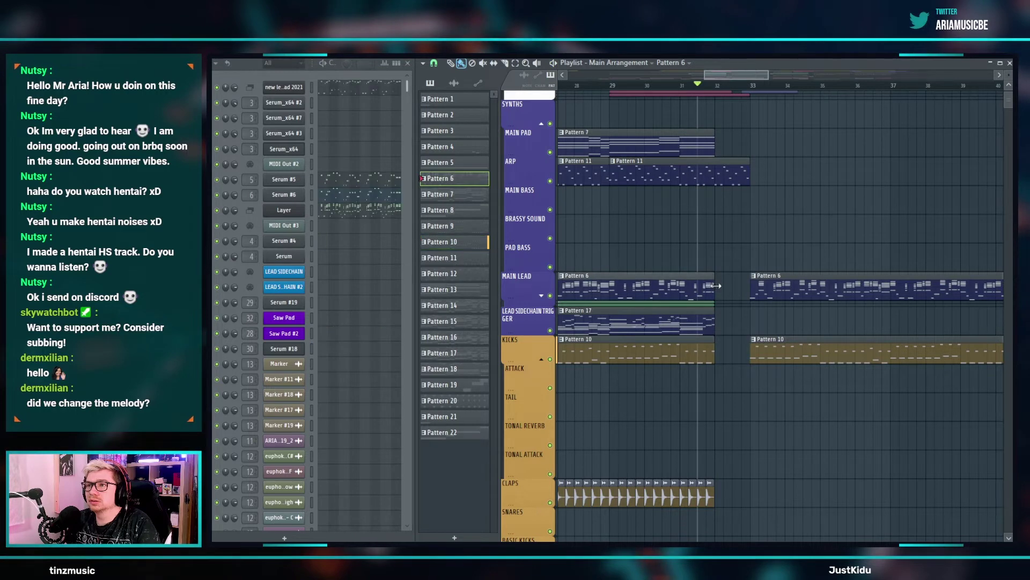
pyautogui.press('space')
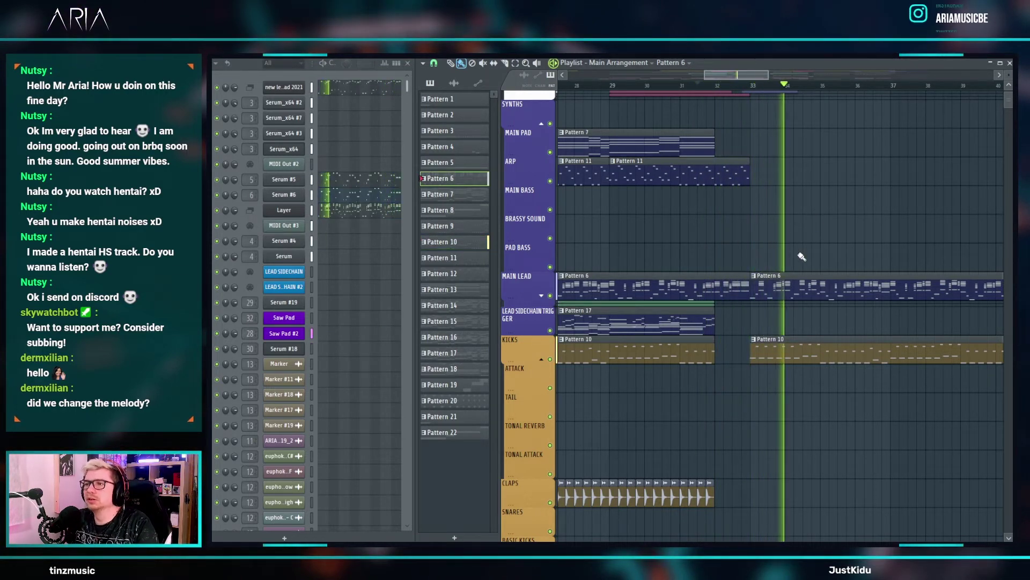
# - Delete the Pattern 8 and Pattern 22 clips from bar 41 onward on the MAIN BASS and PAD BASS tracks
pyautogui.scroll(-3, 790, 291)
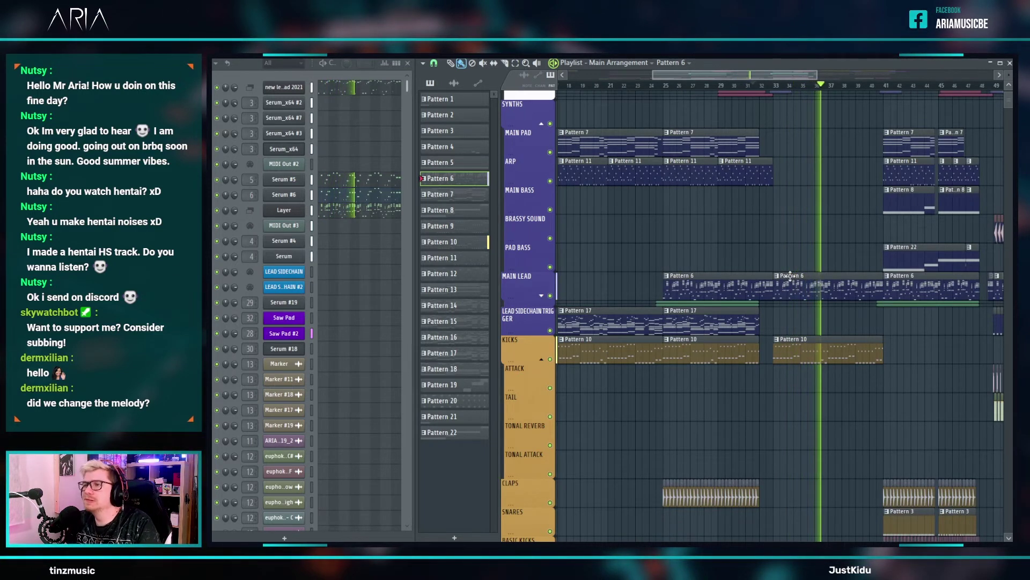
pyautogui.moveTo(772, 72); pyautogui.dragTo(816, 79)
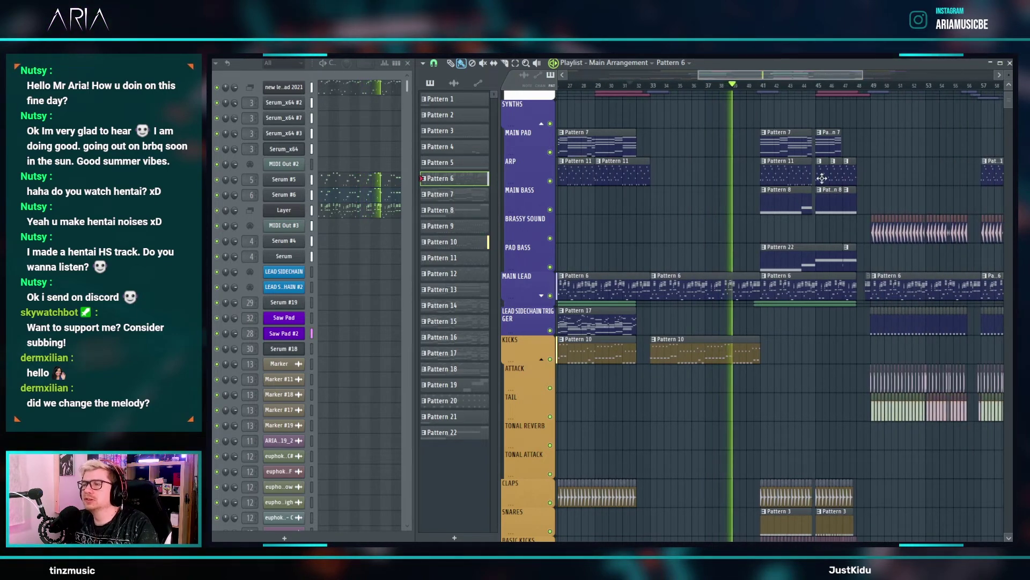
pyautogui.click(847, 248)
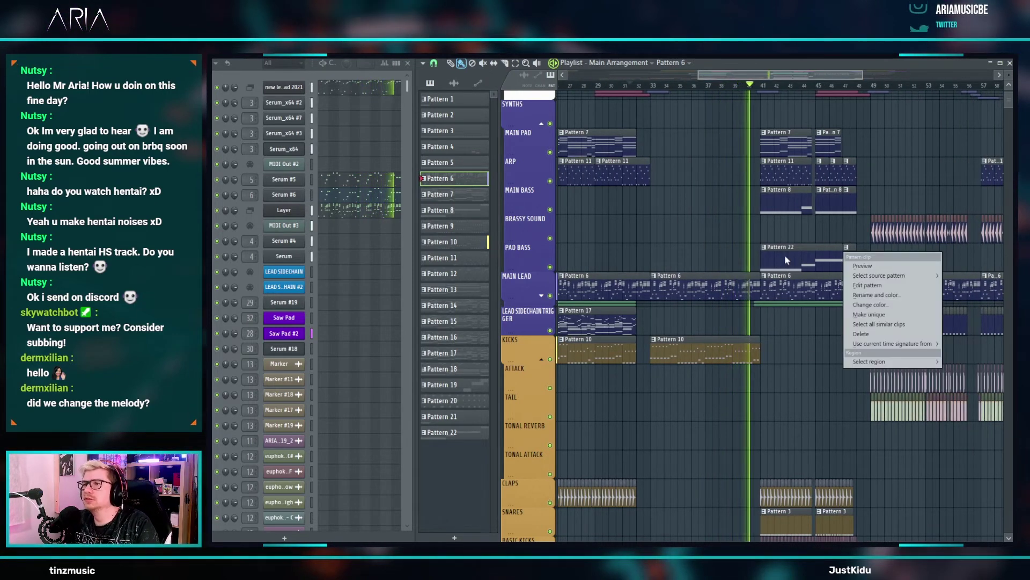
pyautogui.rightClick(785, 256)
pyautogui.press('space')
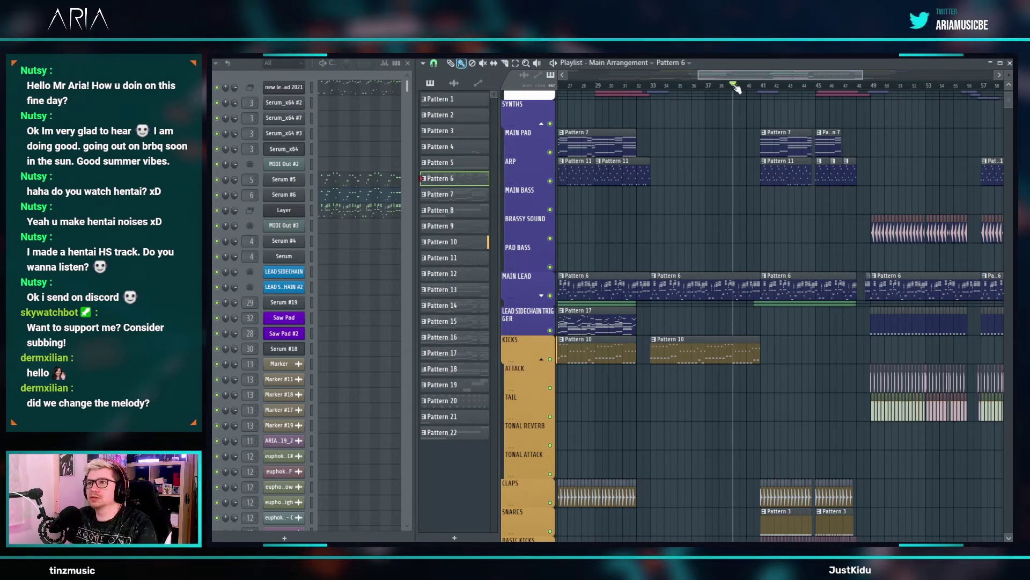
# - Place another Pattern 10 clip at bar 41 on the KICKS track and play the arrangement
pyautogui.scroll(5, 736, 88)
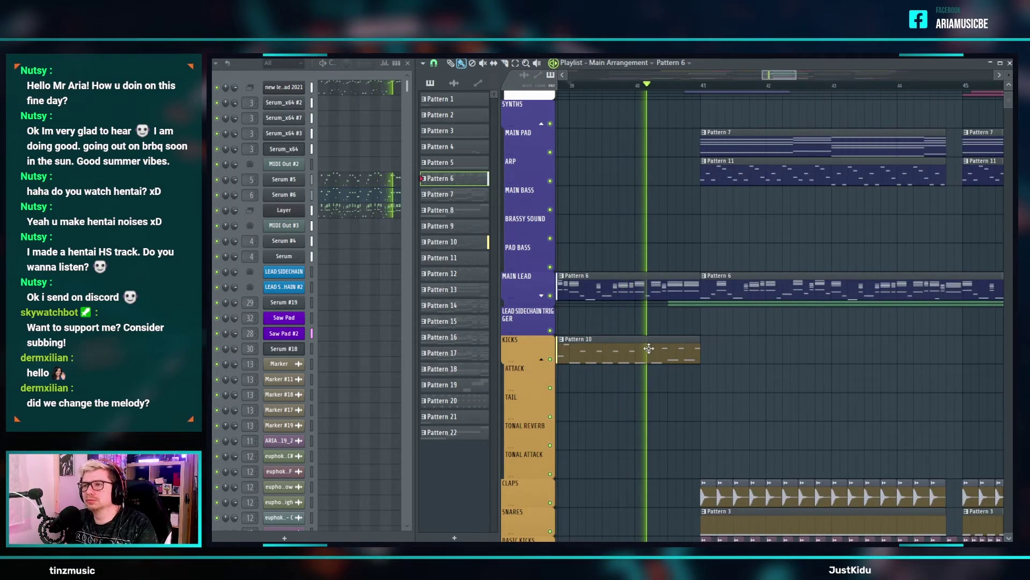
pyautogui.click(709, 352)
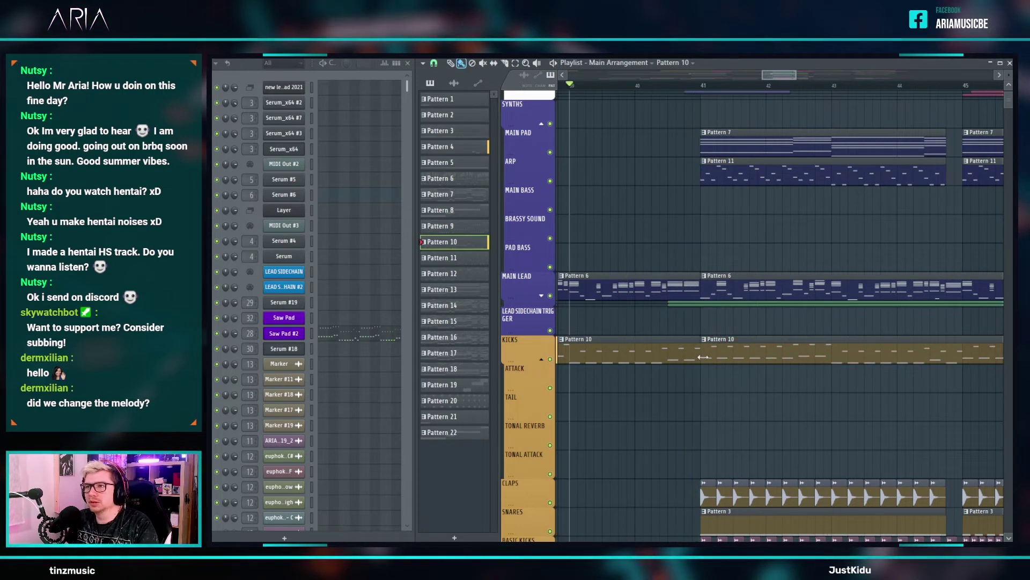
pyautogui.press('space')
# - Open Pattern 4 from the SYNTHWAVE FILLS track, then delete the KICK BASIC C5 note and place it again slightly later
pyautogui.scroll(-5, 698, 379)
pyautogui.scroll(3, 663, 317)
pyautogui.doubleClick(680, 301)
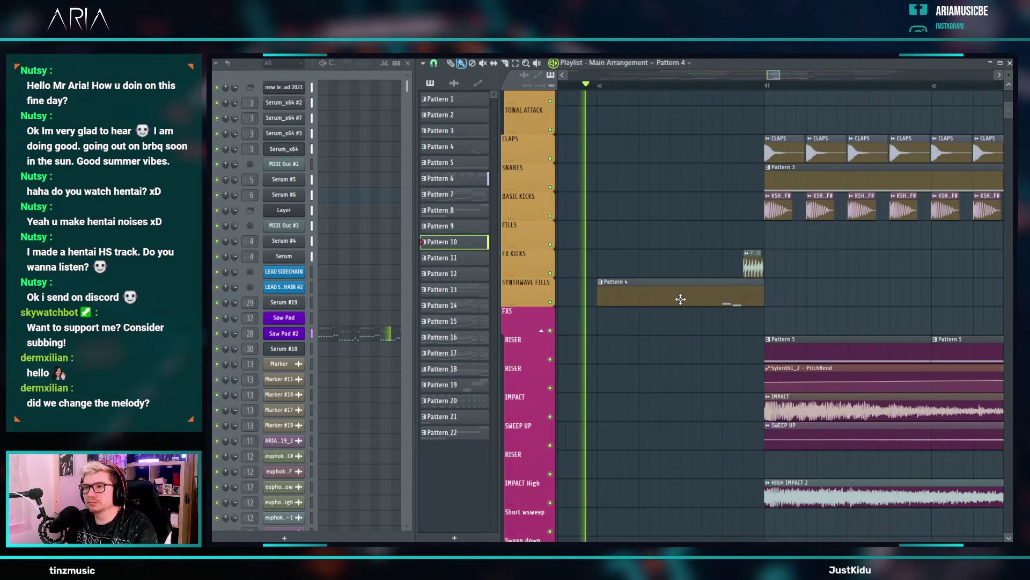
pyautogui.scroll(-1, 359, 331)
pyautogui.scroll(6, 344, 349)
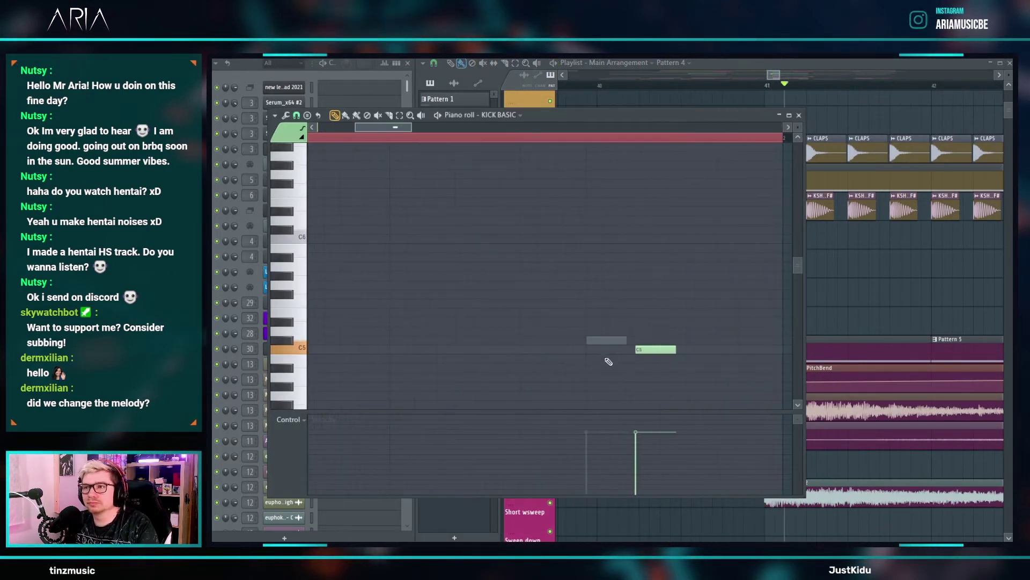
pyautogui.rightClick(648, 350)
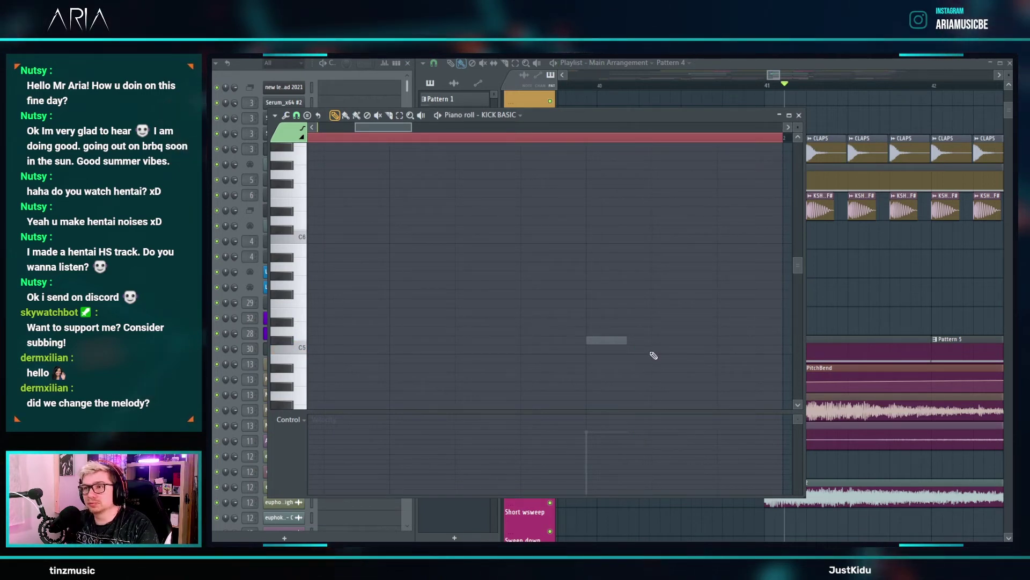
pyautogui.click(653, 351)
pyautogui.press('space')
pyautogui.scroll(-3, 594, 352)
pyautogui.scroll(-5, 598, 346)
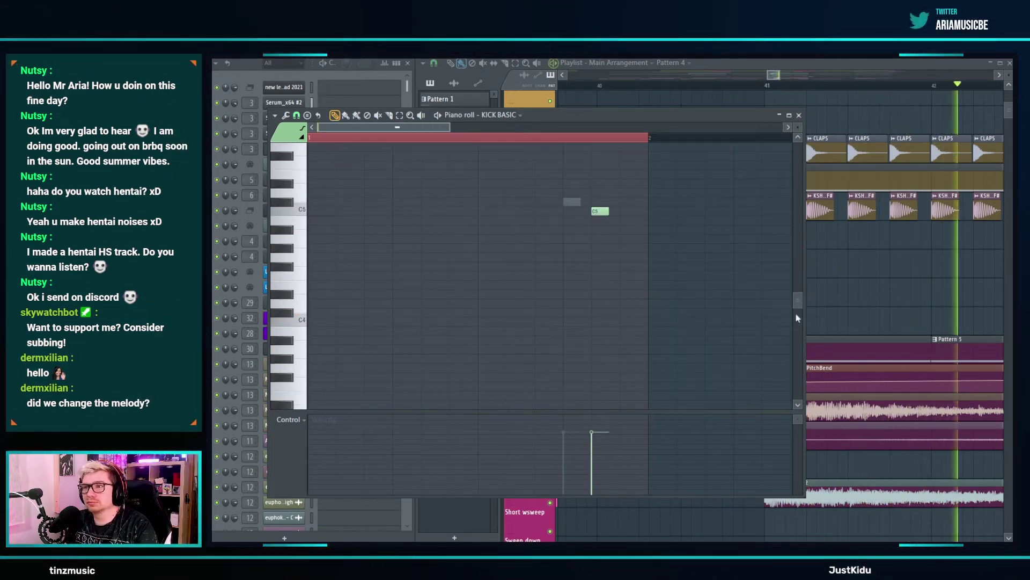
# - Set the playlist snap to 1/3 beat and trim the start of the FX-KICK-056 clip just before bar 41
pyautogui.rightClick(810, 295)
pyautogui.scroll(3, 750, 274)
pyautogui.moveTo(725, 265); pyautogui.dragTo(737, 265)
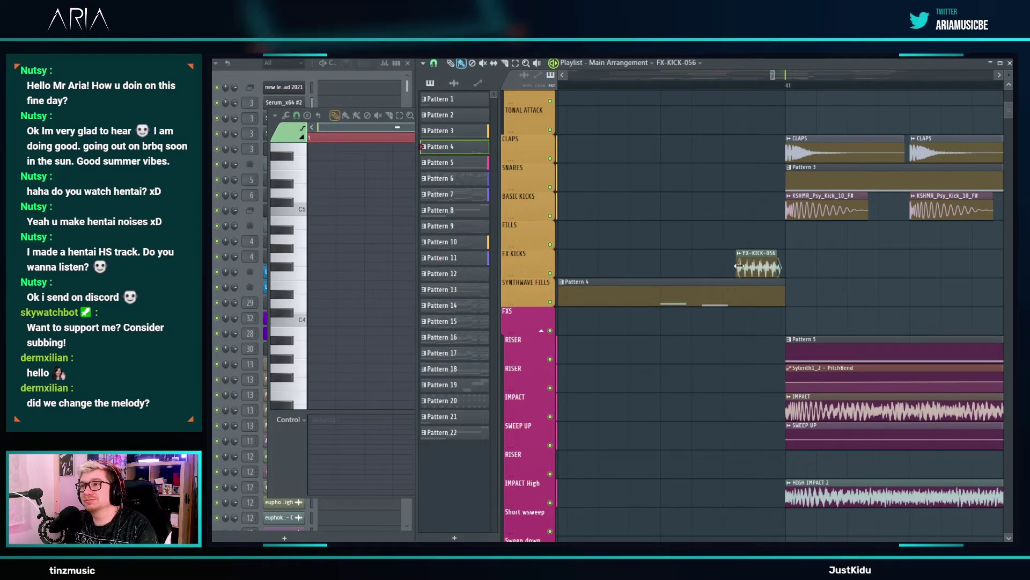
pyautogui.click(436, 65)
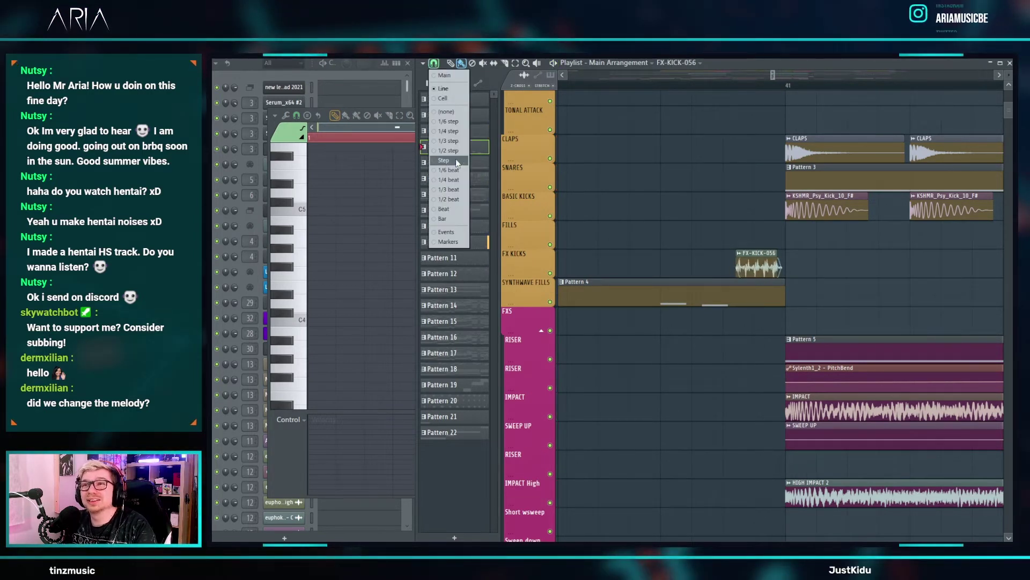
pyautogui.click(459, 190)
pyautogui.scroll(2, 759, 268)
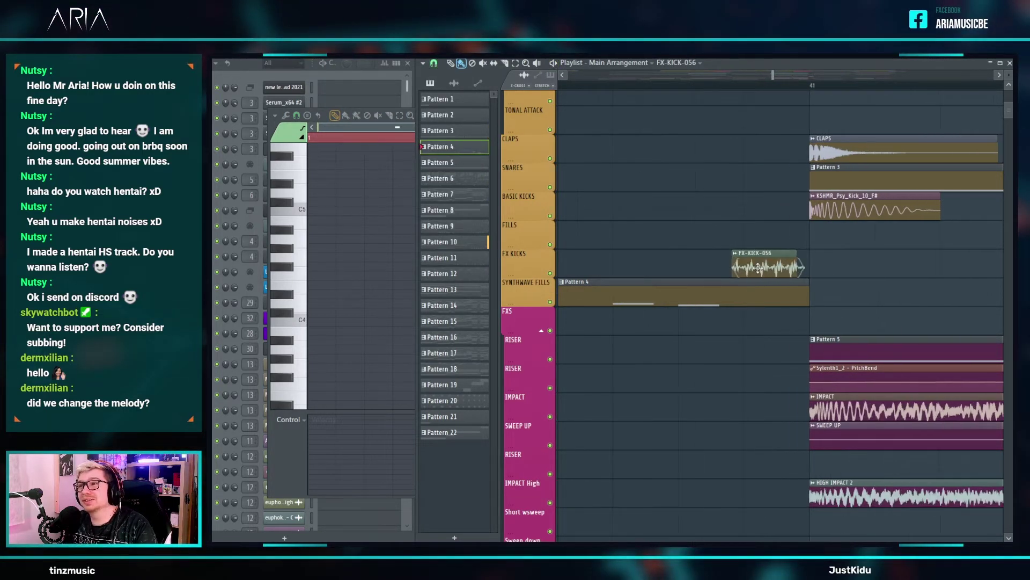
pyautogui.moveTo(732, 265); pyautogui.dragTo(744, 265)
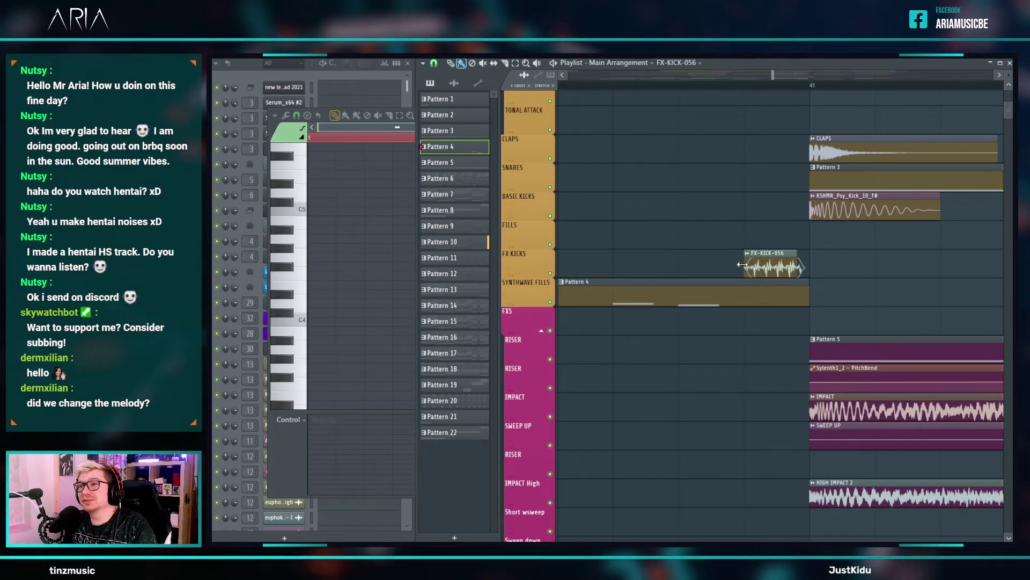
# - Play the arrangement into bar 41 to check how the shortened FX-KICK-056 clip leads into the claps and kicks
pyautogui.doubleClick(784, 271)
pyautogui.rightClick(894, 265)
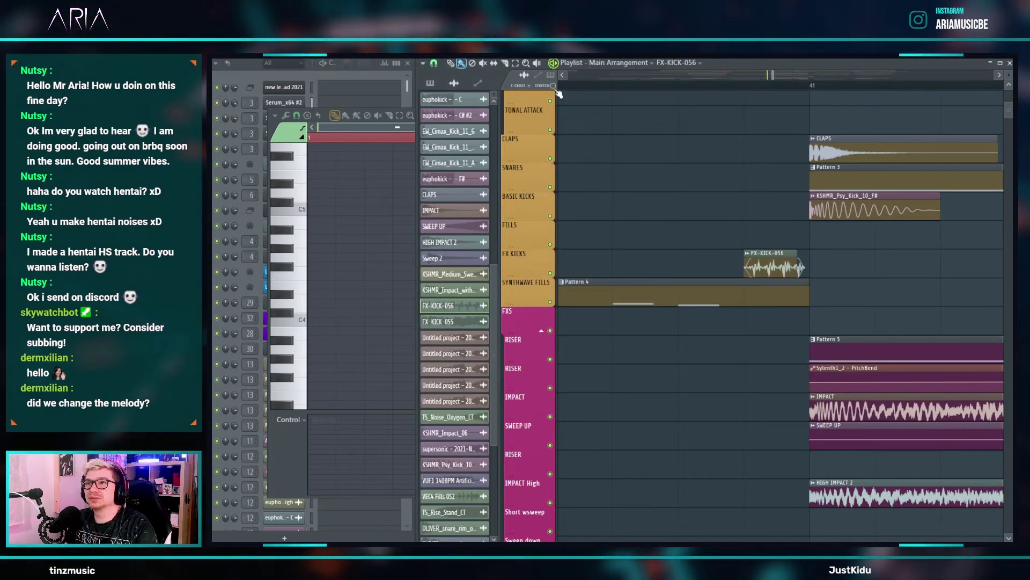
pyautogui.scroll(-3, 637, 142)
pyautogui.press('space')
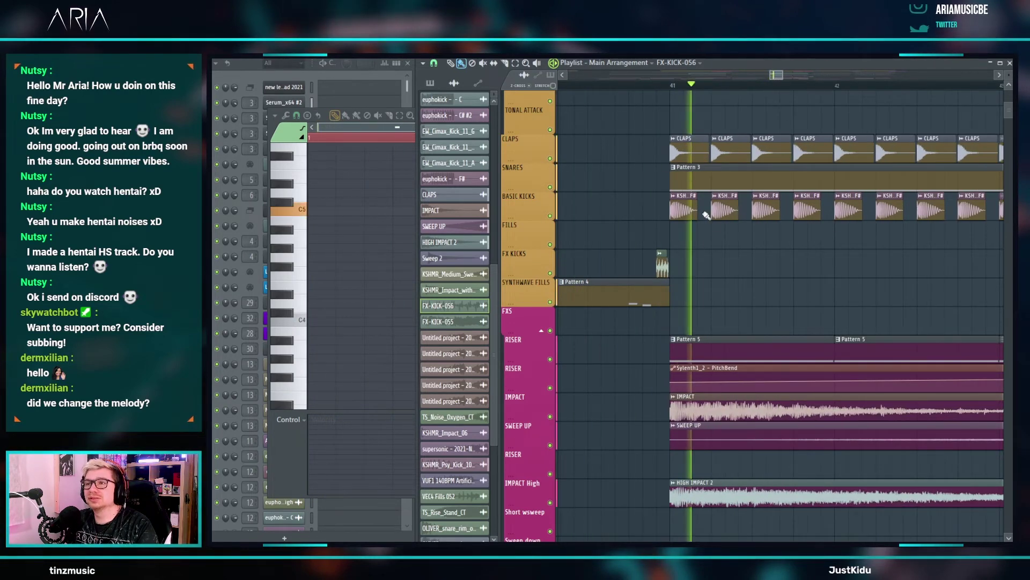
pyautogui.scroll(3, 742, 263)
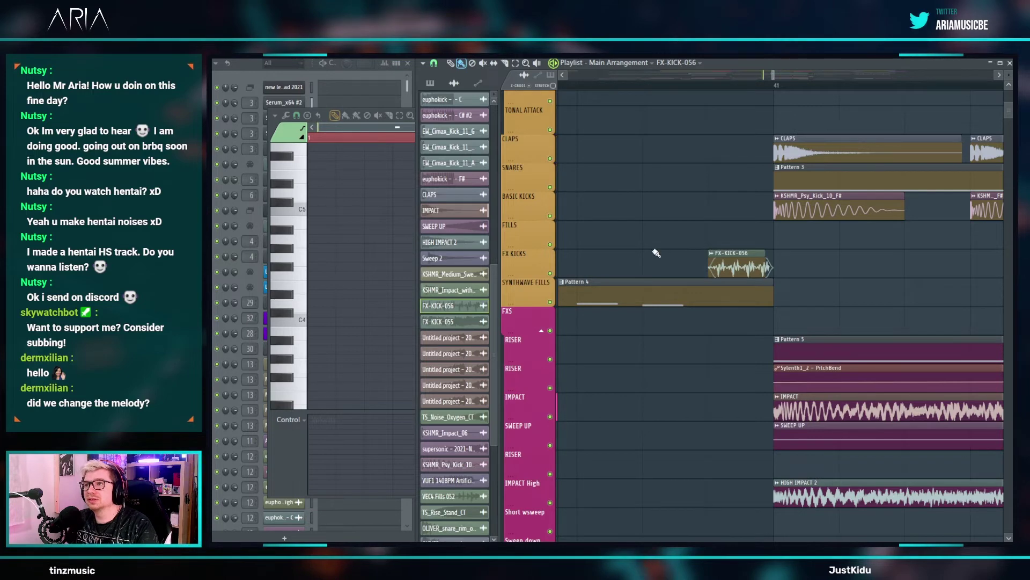
pyautogui.scroll(-3, 675, 250)
pyautogui.scroll(-5, 633, 364)
pyautogui.scroll(3, 631, 327)
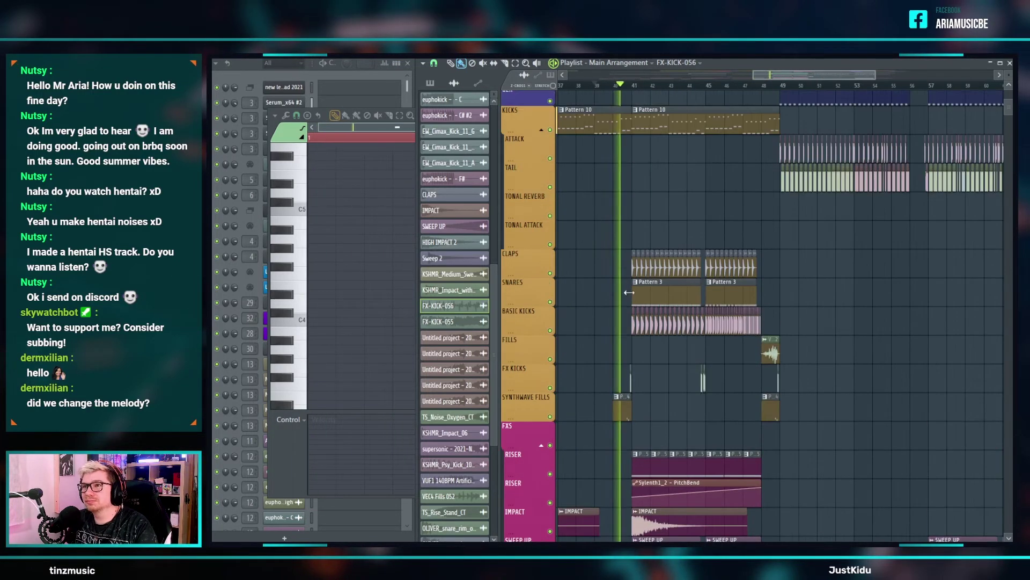
# - Open Pattern 3's SNARE notes, run the Claw machine on all of them, and return to the playlist
pyautogui.doubleClick(673, 293)
pyautogui.scroll(-4, 676, 297)
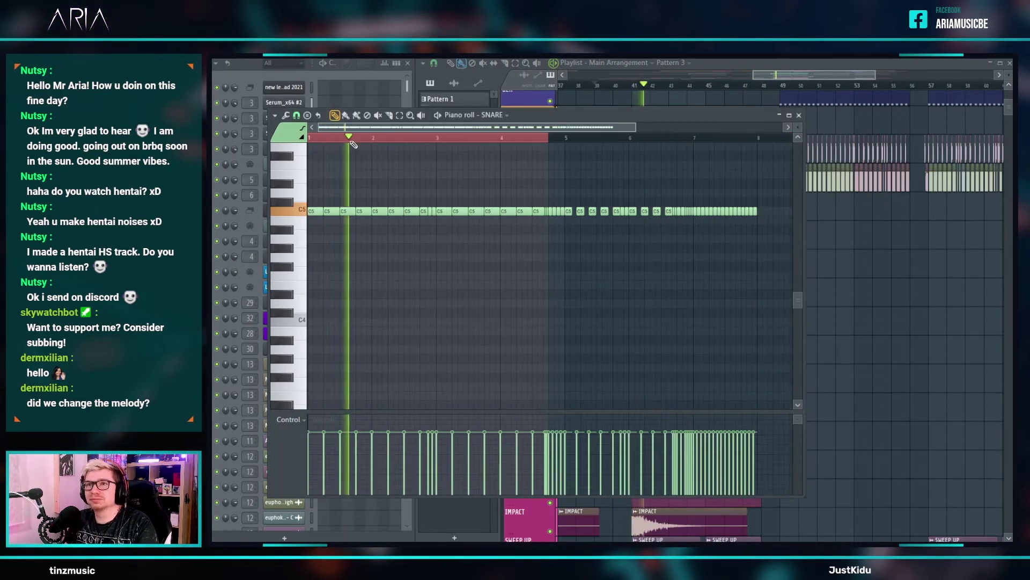
pyautogui.hotkey('ctrl', 'a')
pyautogui.click(287, 116)
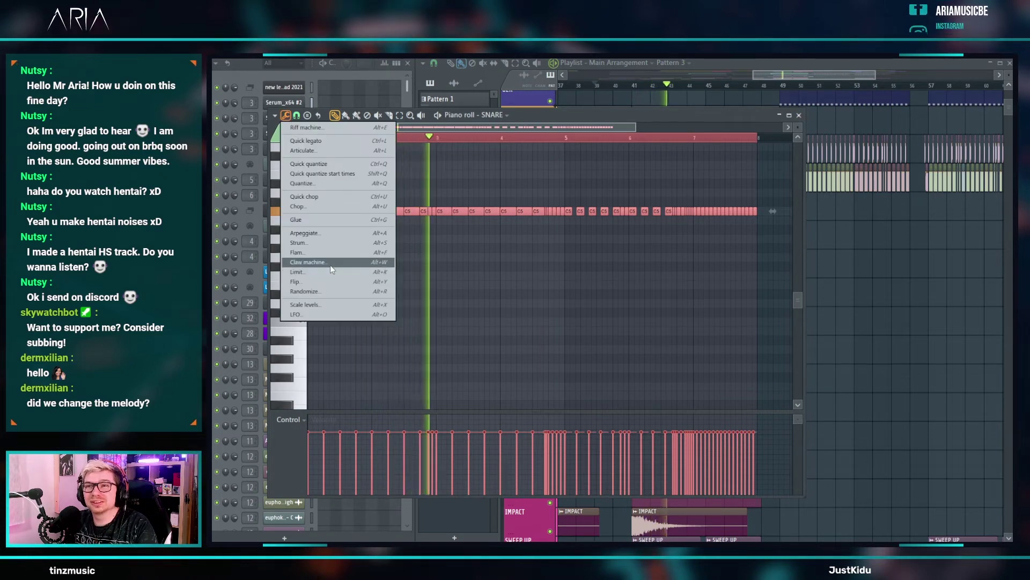
pyautogui.click(330, 265)
pyautogui.click(838, 312)
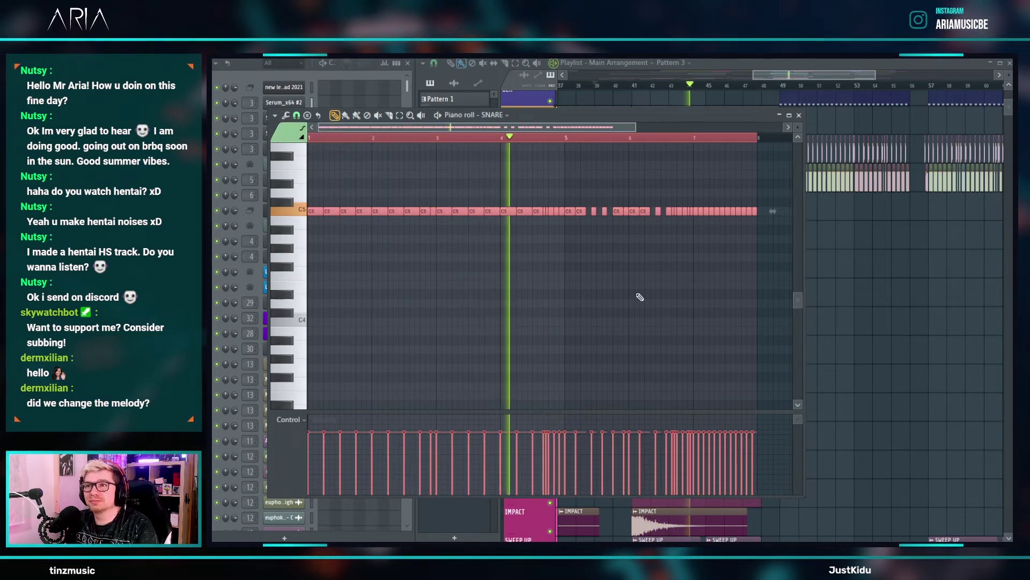
pyautogui.hotkey('ctrl', 'd')
pyautogui.click(809, 299)
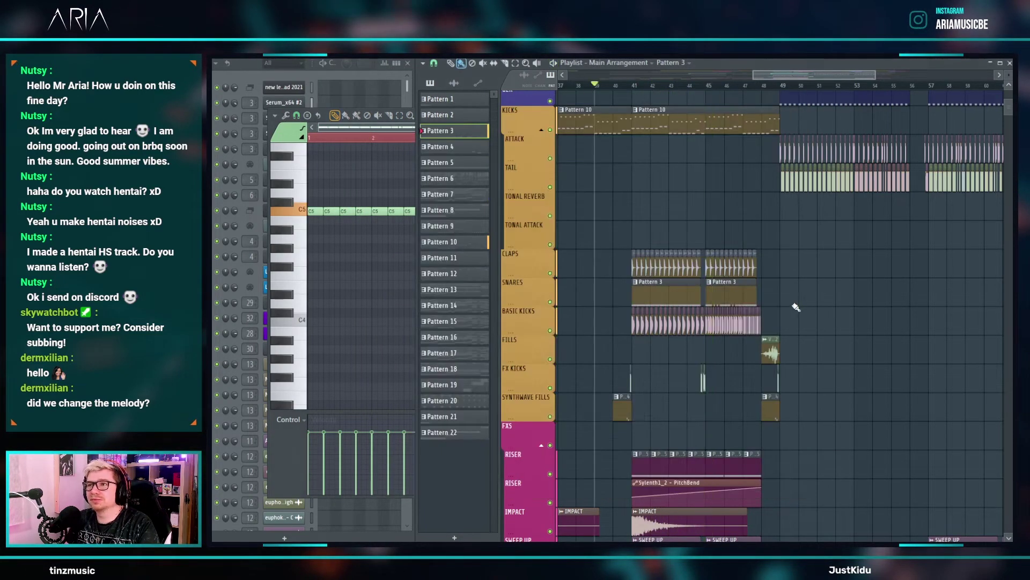
# - Delete the FX-KICK-056 clip before bar 45 on the FX KICKS track and place a longer one at the same position
pyautogui.press('space')
pyautogui.press('space')
pyautogui.scroll(-3, 708, 301)
pyautogui.scroll(7, 706, 260)
pyautogui.scroll(1, 767, 249)
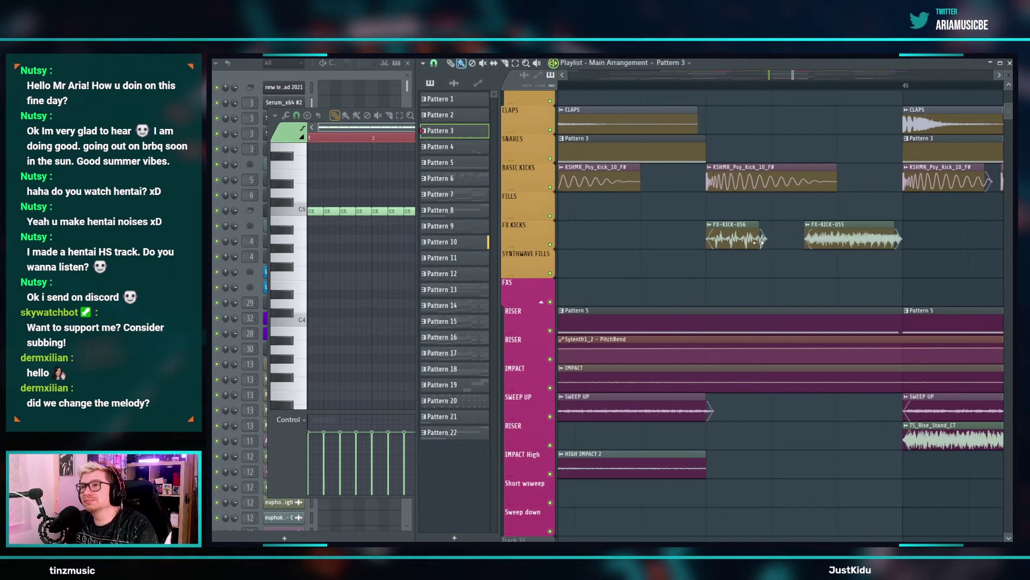
pyautogui.doubleClick(759, 237)
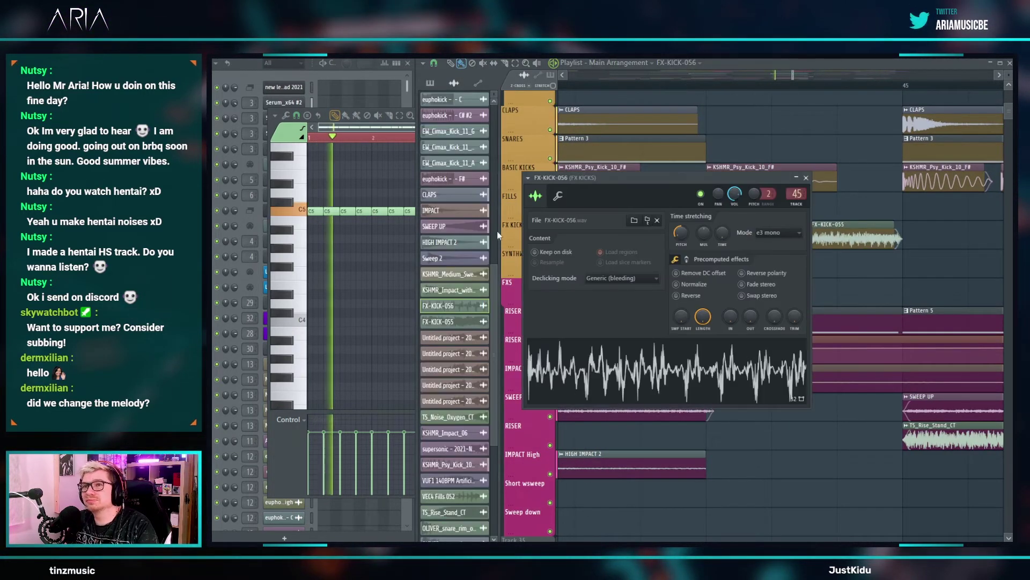
pyautogui.rightClick(693, 235)
pyautogui.click(713, 217)
pyautogui.rightClick(722, 234)
pyautogui.click(730, 238)
pyautogui.press('Escape')
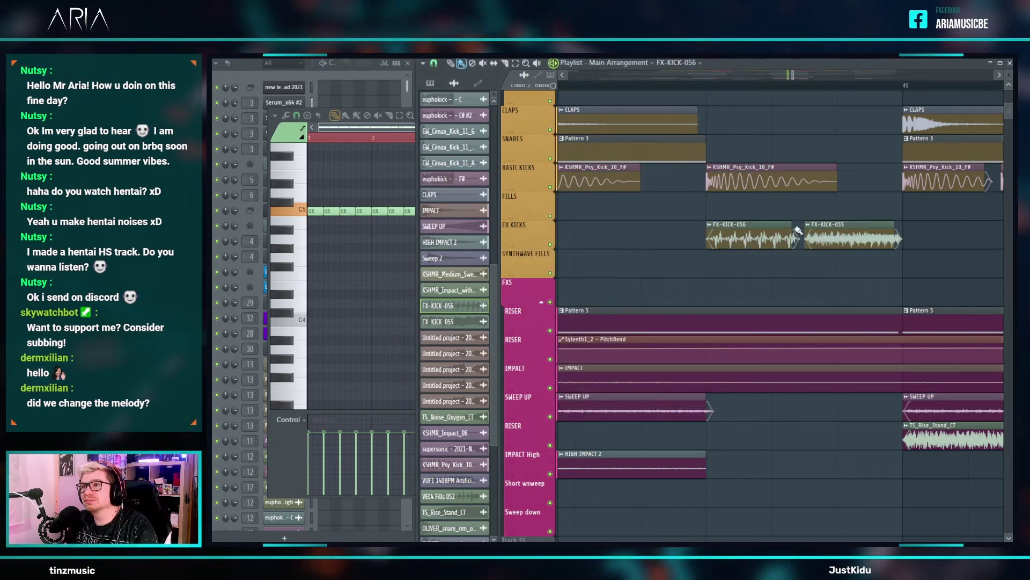
# - Trim the start of the FX-KICK-055 clip and the end of the FX-KICK-056 clip before bar 45
pyautogui.moveTo(845, 240); pyautogui.dragTo(894, 234)
pyautogui.press('space')
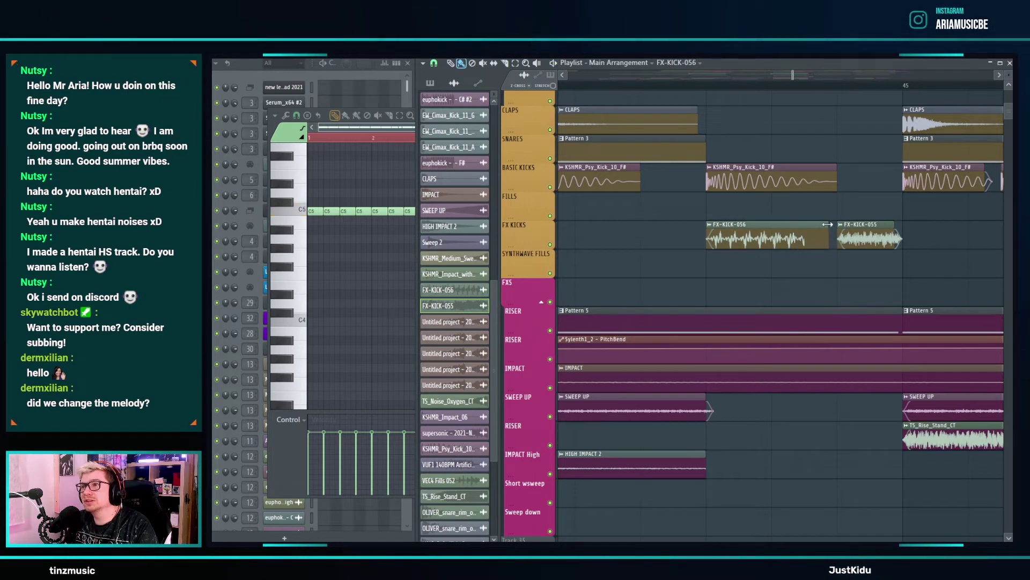
pyautogui.moveTo(770, 232); pyautogui.dragTo(754, 232)
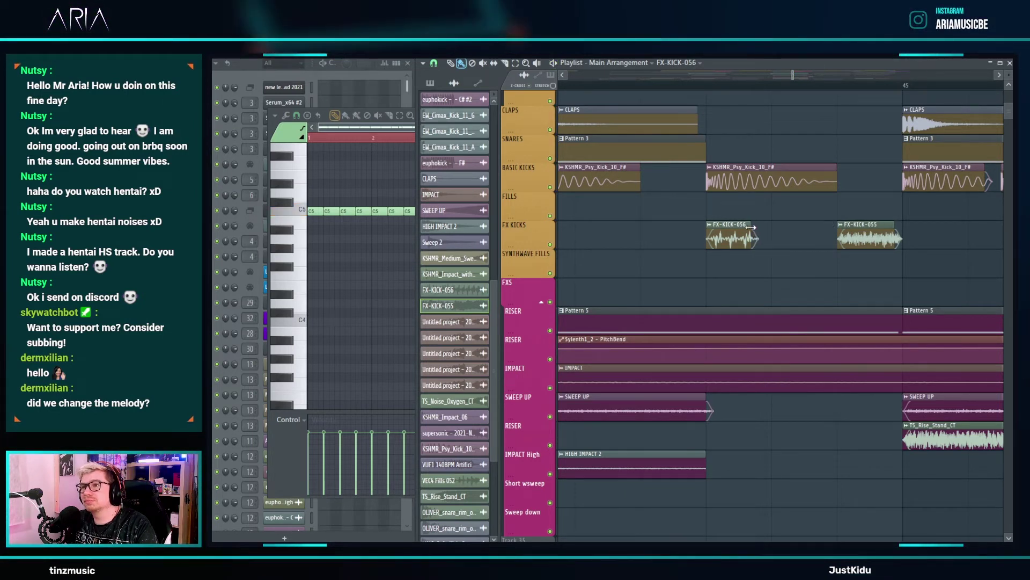
# - Add an FX-KICK-055 clip on the SYNTHWAVE FILLS track and trim it to fit between the two FX kicks before bar 45
pyautogui.moveTo(840, 276); pyautogui.dragTo(675, 281)
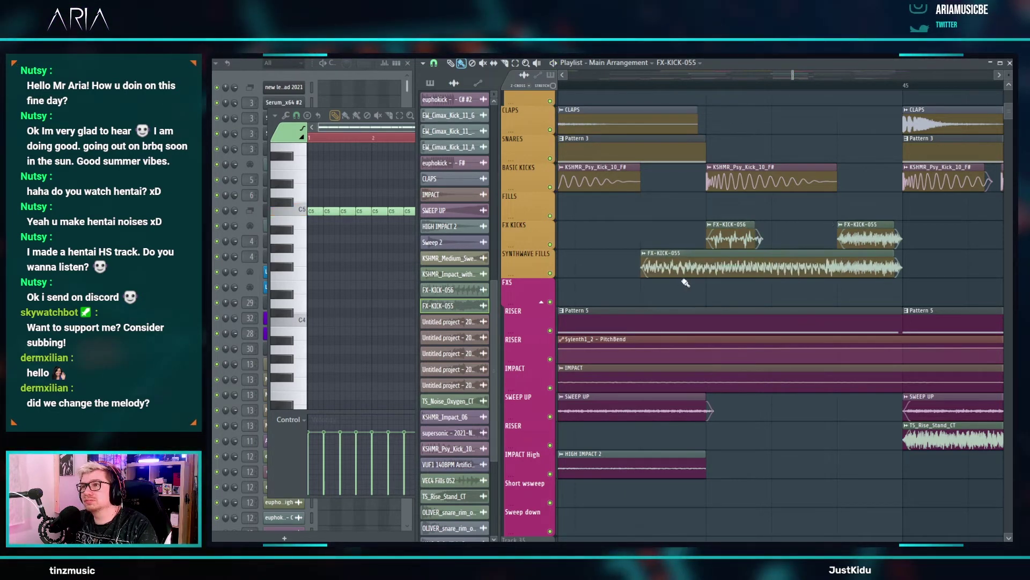
pyautogui.scroll(-5, 681, 283)
pyautogui.moveTo(857, 269); pyautogui.dragTo(669, 274)
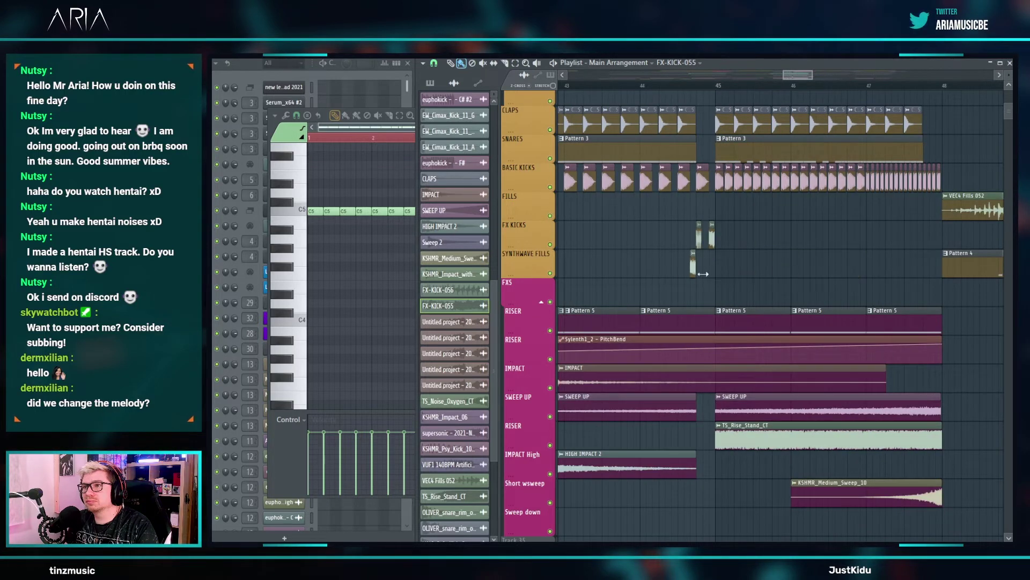
pyautogui.scroll(5, 693, 274)
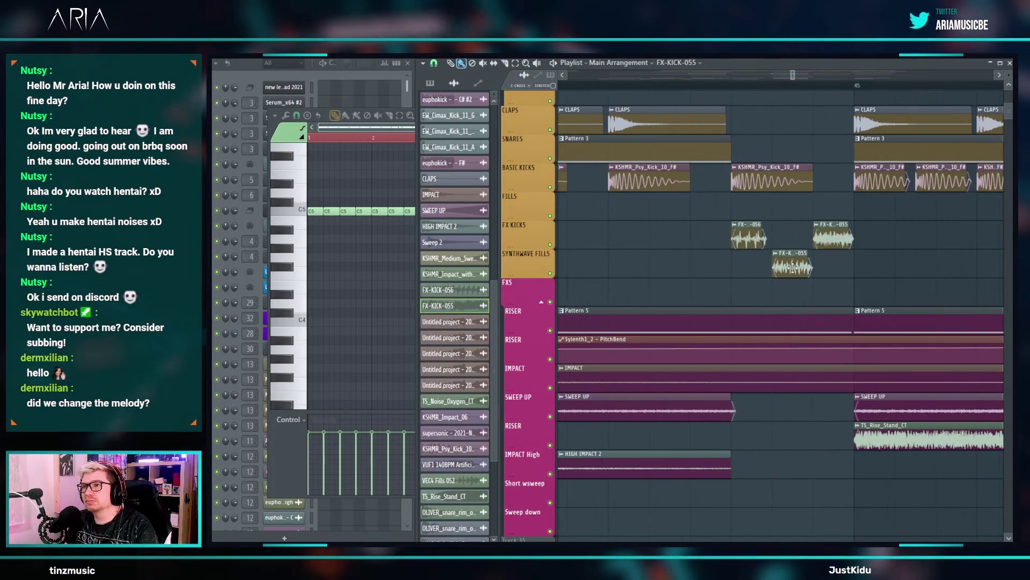
# - Play the build-up from bar 40 past bar 45 to review the FX kick fills against the other tracks
pyautogui.scroll(-8, 821, 264)
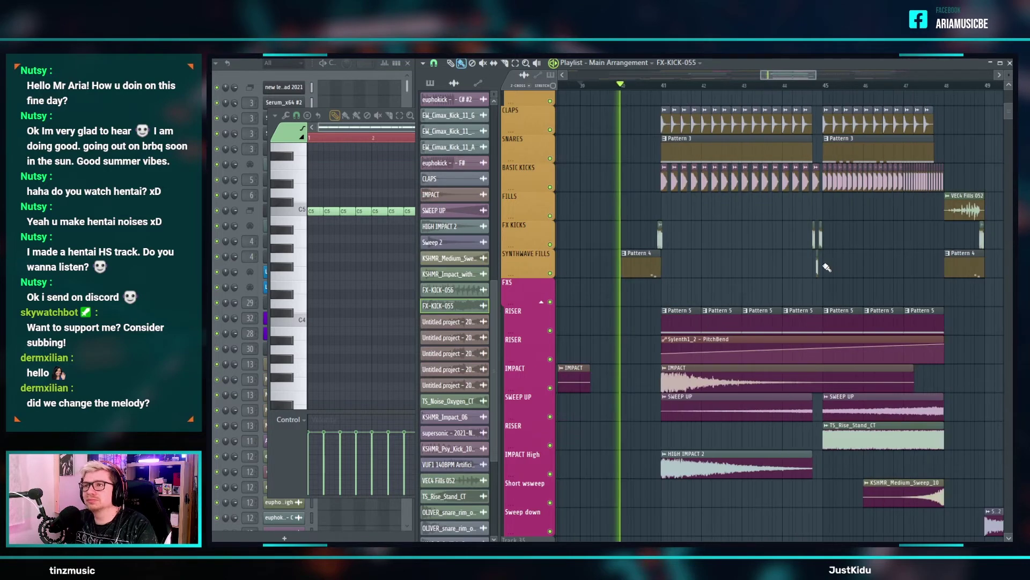
pyautogui.scroll(6, 778, 264)
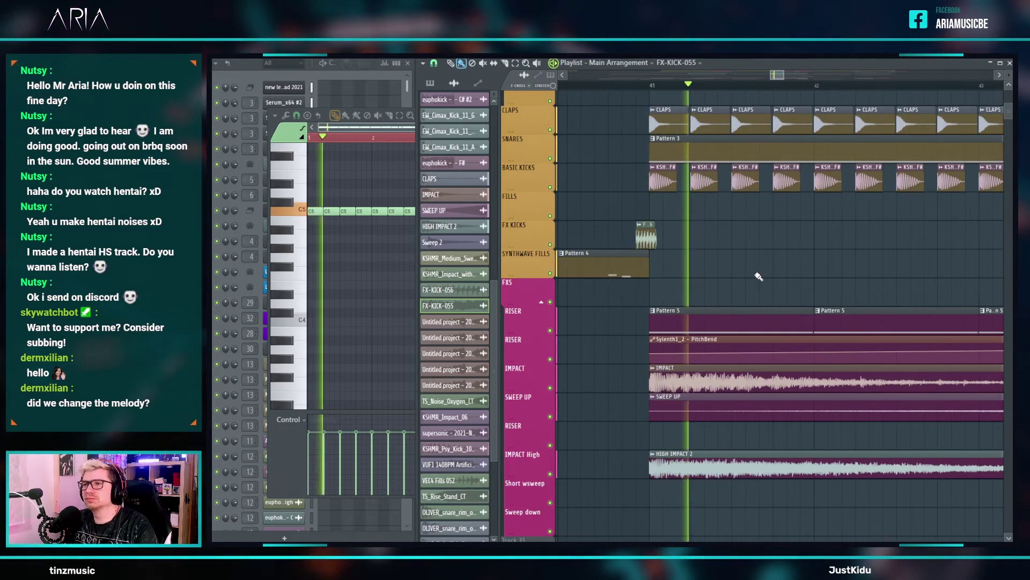
pyautogui.scroll(4, 644, 242)
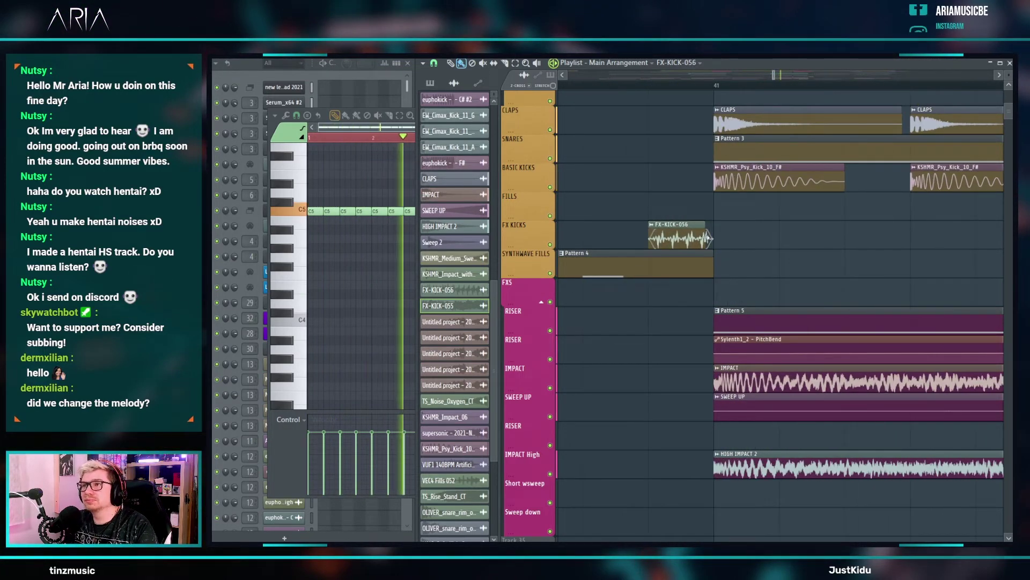
pyautogui.scroll(-4, 713, 233)
pyautogui.scroll(-2, 856, 231)
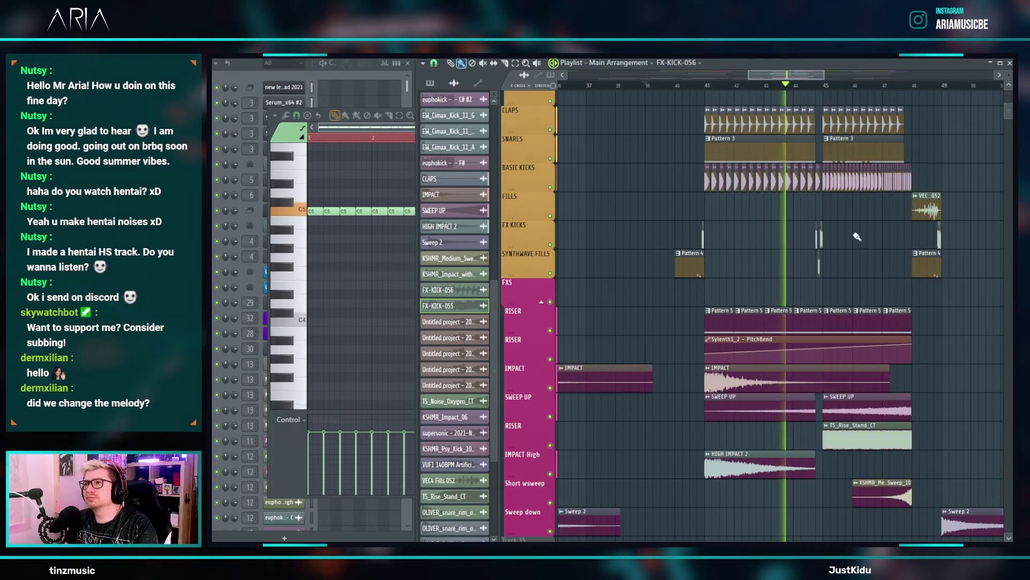
pyautogui.scroll(3, 855, 264)
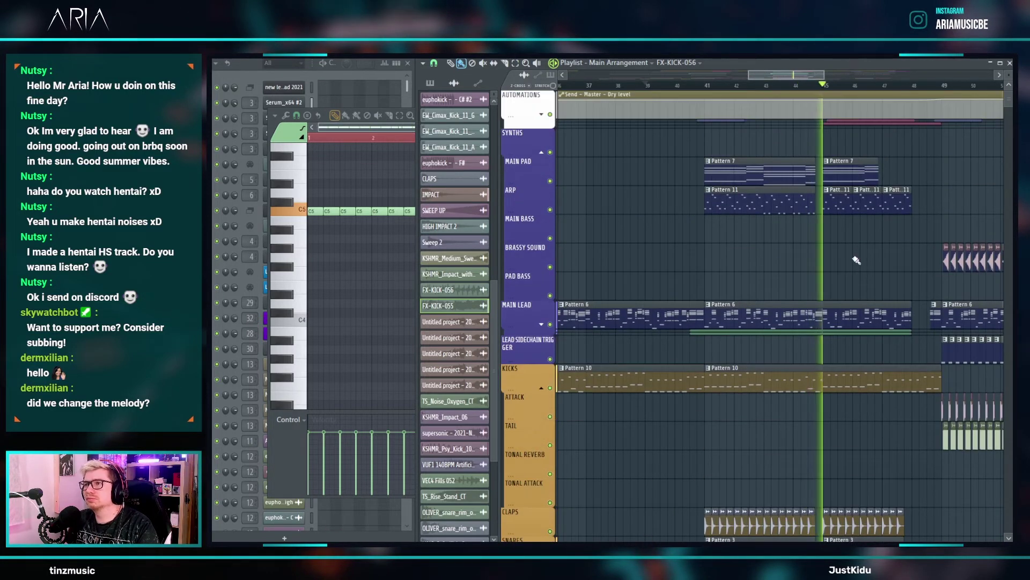
pyautogui.scroll(-3, 856, 269)
pyautogui.scroll(7, 828, 365)
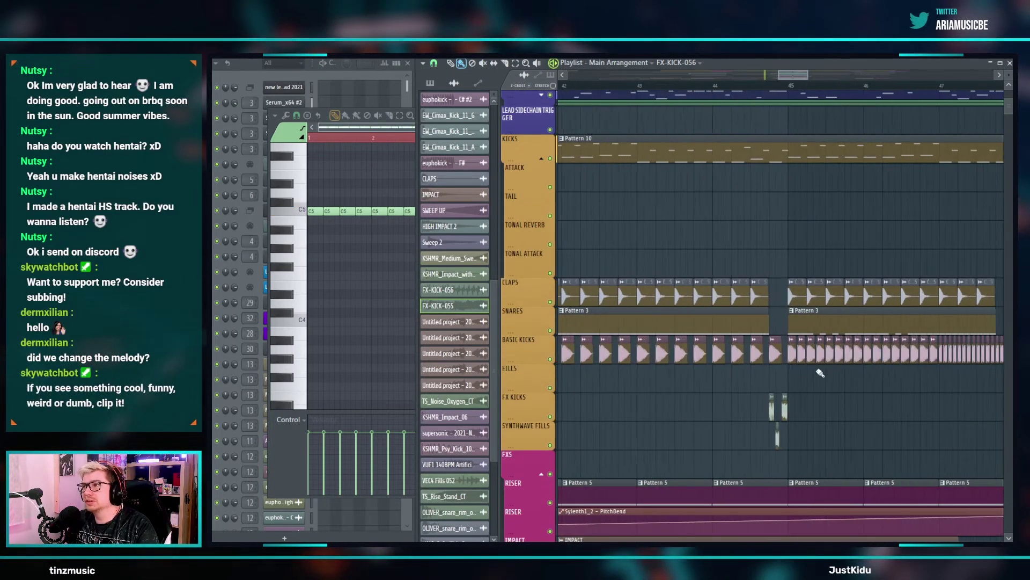
# - Replace the second BASIC KICKS hit after bar 45 with a shortened KSHMR_Psy_Kick_10_F# clip two thirds into the beat
pyautogui.rightClick(827, 358)
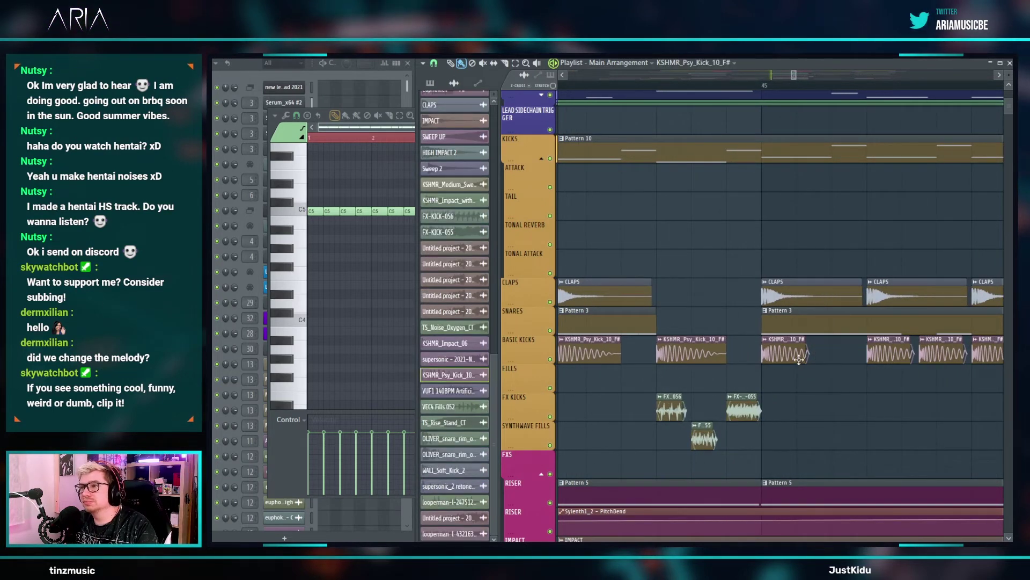
pyautogui.moveTo(879, 375); pyautogui.dragTo(858, 376)
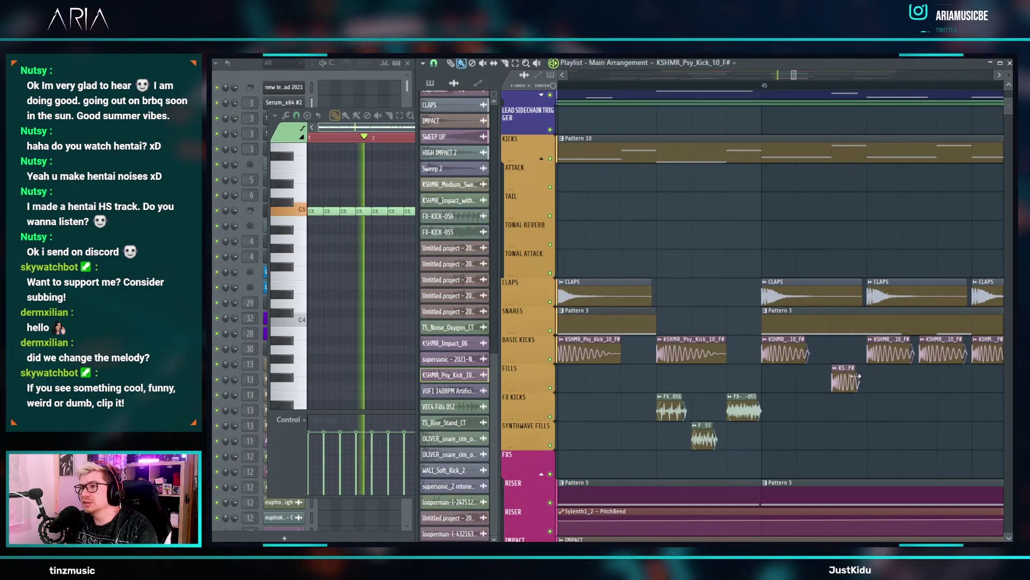
pyautogui.scroll(-5, 907, 377)
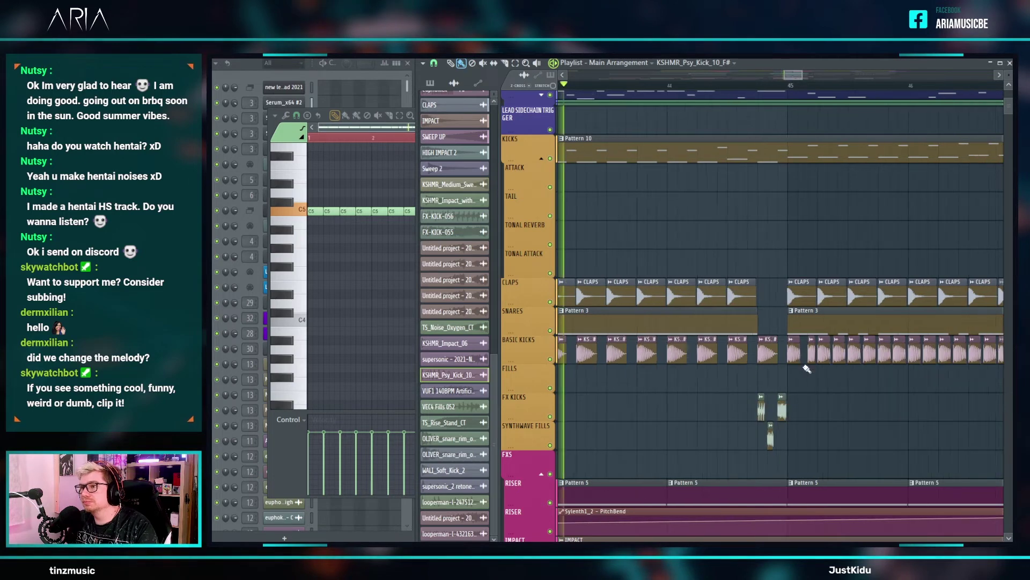
# - Replace the straight BASIC KICKS hits between bars 45 and 47 with repeated copies of the shuffled kick pair
pyautogui.scroll(4, 910, 376)
pyautogui.moveTo(929, 356)
pyautogui.mouseDown()
pyautogui.moveTo(658, 355)
pyautogui.moveTo(696, 356)
pyautogui.mouseUp()
pyautogui.press('space')
pyautogui.keyDown('ctrl'); pyautogui.moveTo(756, 358); pyautogui.dragTo(729, 352); pyautogui.keyUp('ctrl')
pyautogui.keyDown('ctrl'); pyautogui.moveTo(843, 369); pyautogui.dragTo(800, 356); pyautogui.keyUp('ctrl')
pyautogui.scroll(-2, 701, 356)
pyautogui.scroll(2, 692, 356)
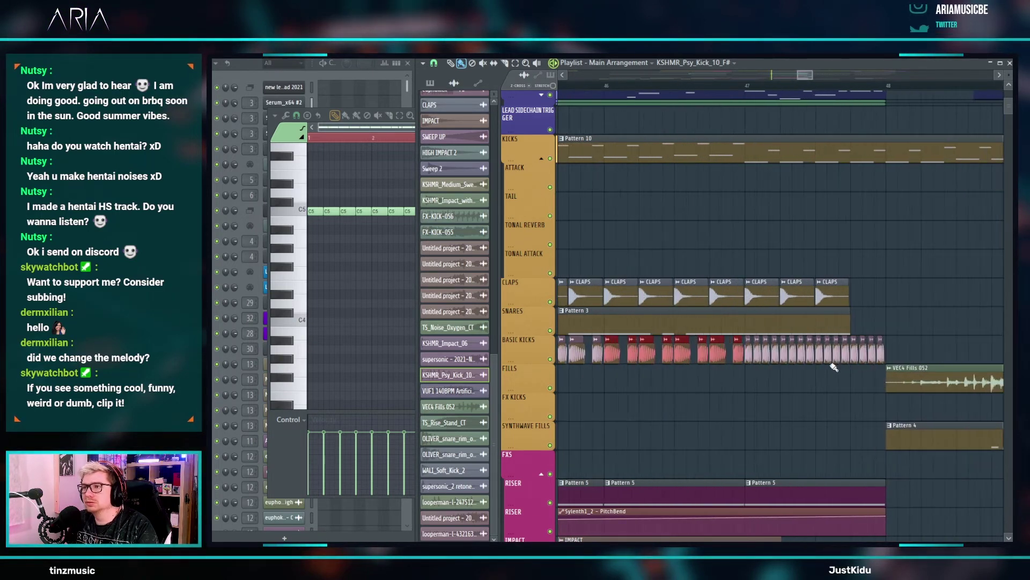
# - Delete the BASIC KICKS hits after the first one at bar 47 and place new KSHMR_Psy_Kick_10_F# kicks 1/3 beat apart
pyautogui.press('space')
pyautogui.scroll(3, 773, 358)
pyautogui.click(732, 349)
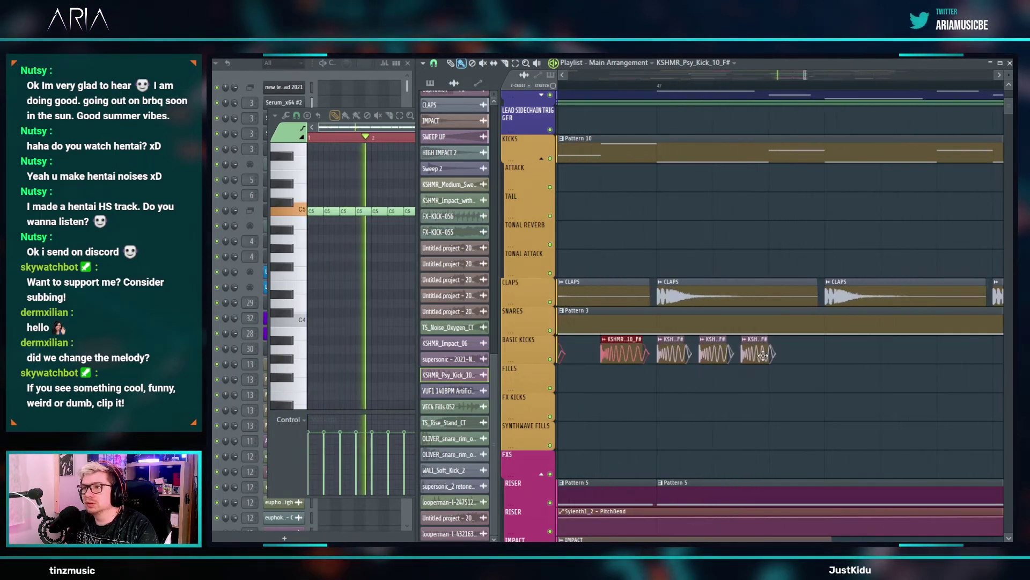
pyautogui.rightClick(733, 349)
pyautogui.click(677, 351)
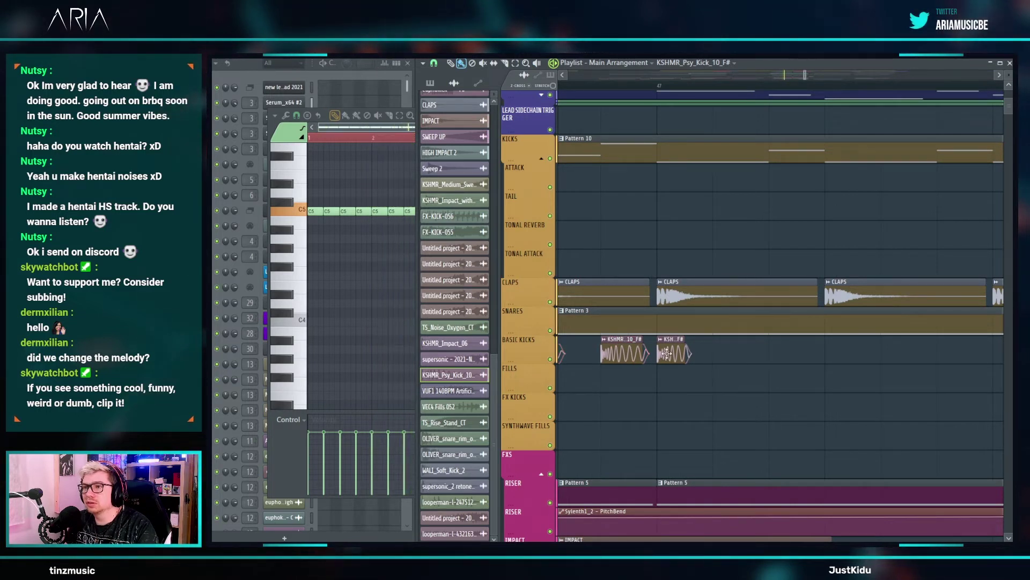
pyautogui.click(718, 352)
pyautogui.scroll(-2, 773, 348)
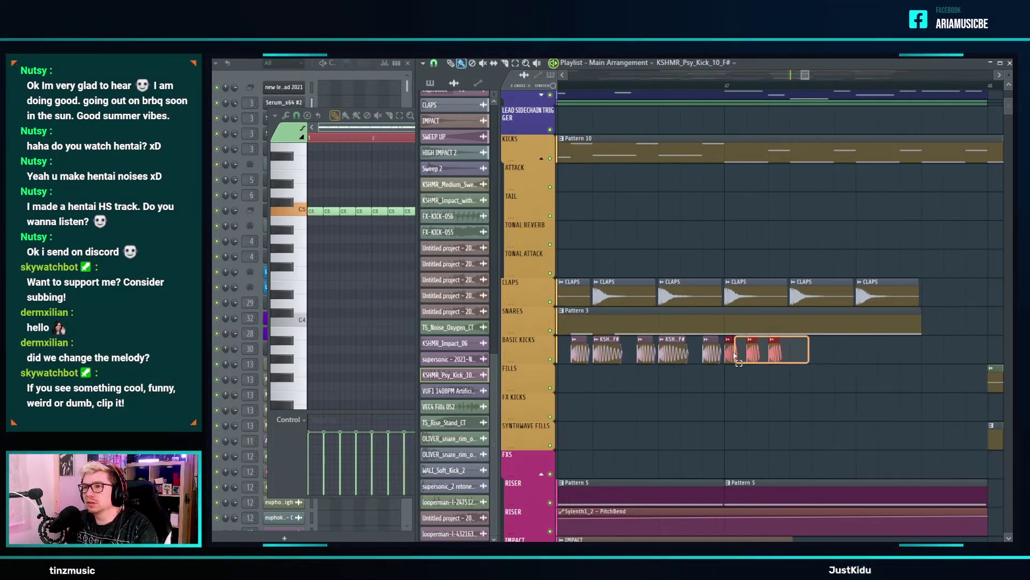
# - Duplicate the 1/3-beat kicks through bar 47 and delete the last three hits beyond the end of the claps
pyautogui.moveTo(756, 364); pyautogui.dragTo(725, 365)
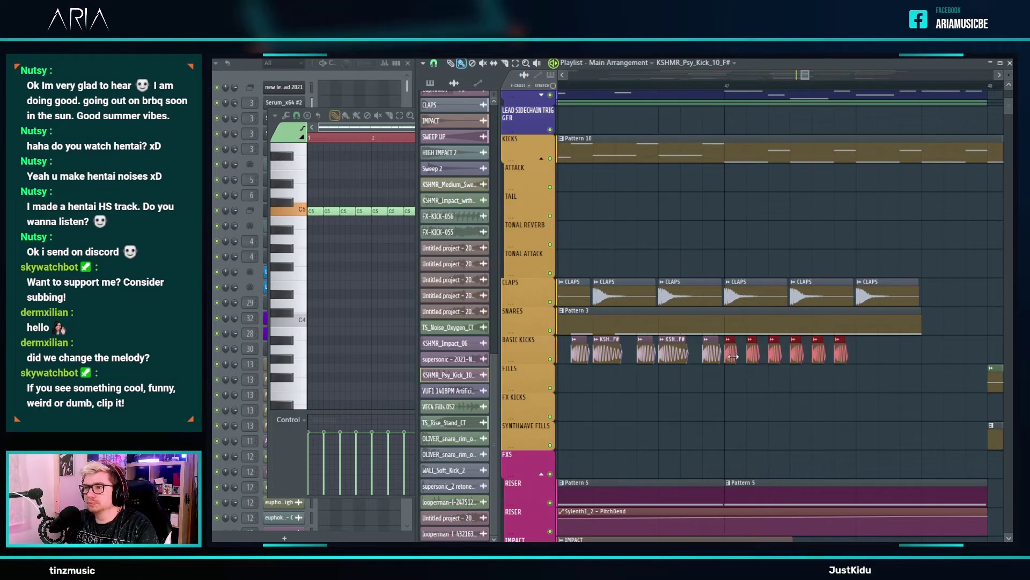
pyautogui.press('space')
pyautogui.hotkey('ctrl', 'b')
pyautogui.rightClick(972, 351)
pyautogui.rightClick(950, 353)
pyautogui.rightClick(928, 354)
# - Delete the VEC4 Fills 052 clip in bar 48 and the short Pattern 6 lead clip just before bar 49
pyautogui.scroll(-4, 912, 346)
pyautogui.press('space')
pyautogui.scroll(-1, 779, 274)
pyautogui.scroll(3, 912, 383)
pyautogui.rightClick(894, 380)
pyautogui.scroll(4, 885, 336)
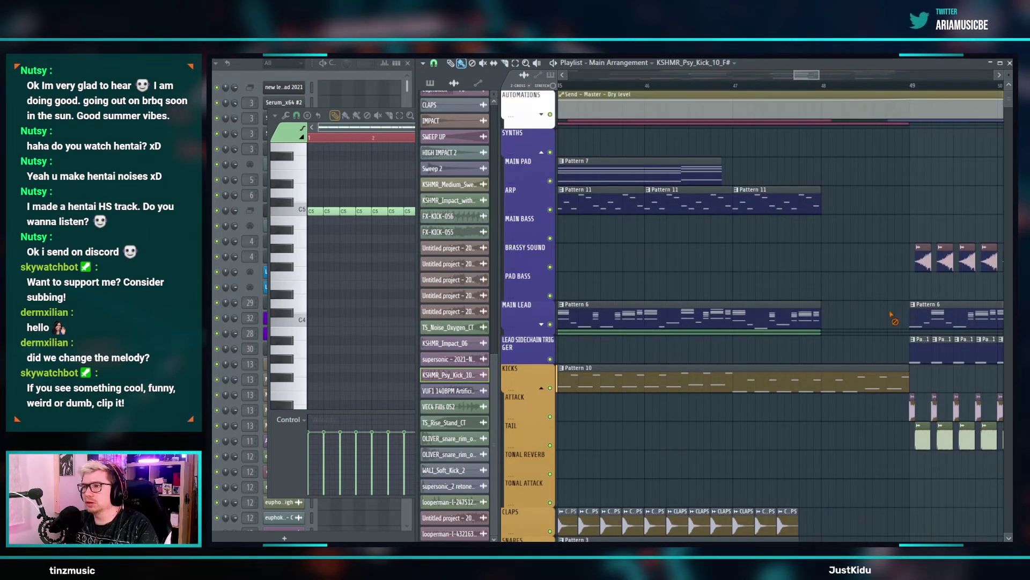
# - Bring back the short Pattern 6 lead clip just before bar 49 and trim the Pattern 10 kicks clip to end at bar 48
pyautogui.scroll(-2, 872, 278)
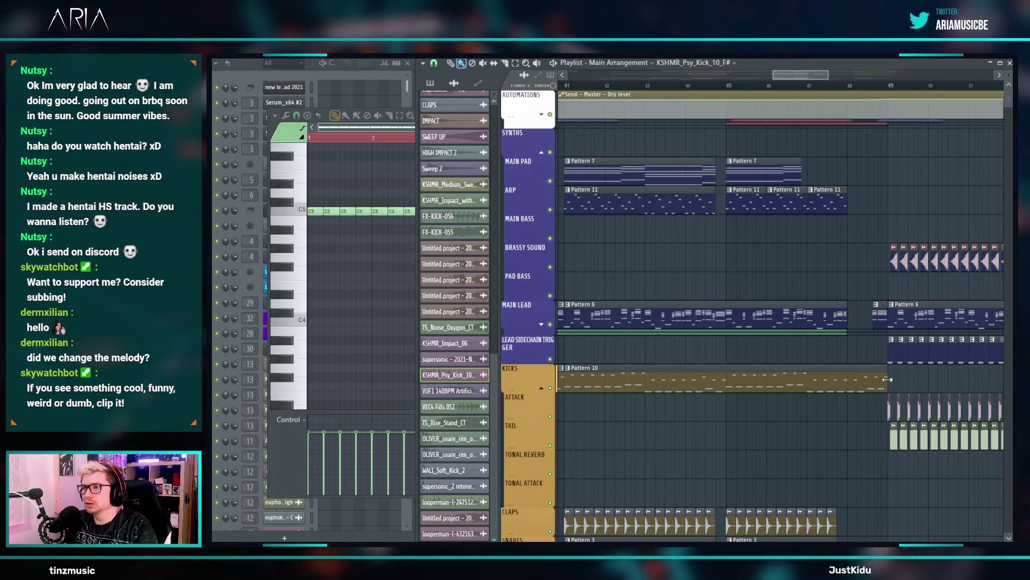
pyautogui.scroll(-5, 880, 385)
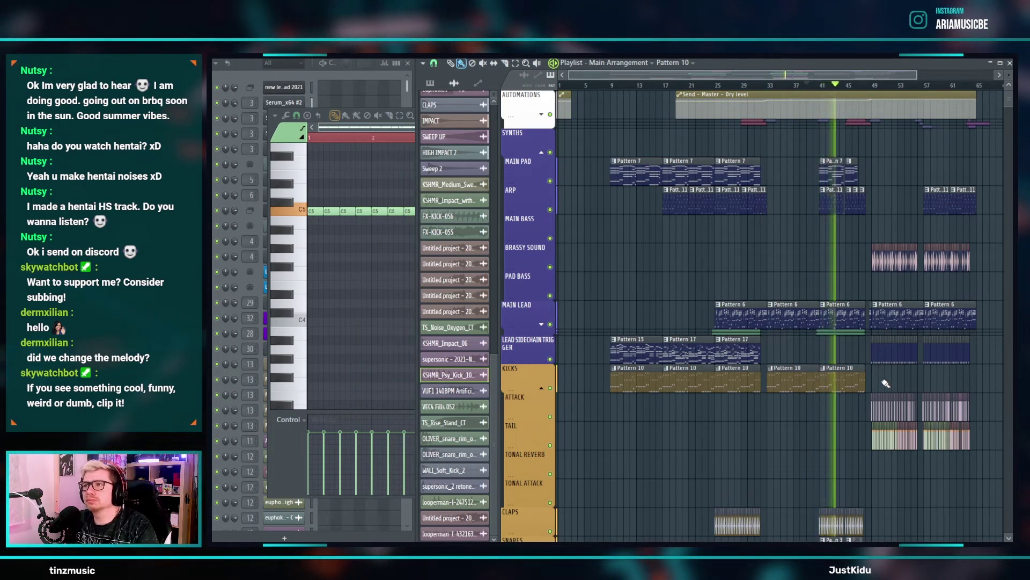
pyautogui.scroll(10, 884, 382)
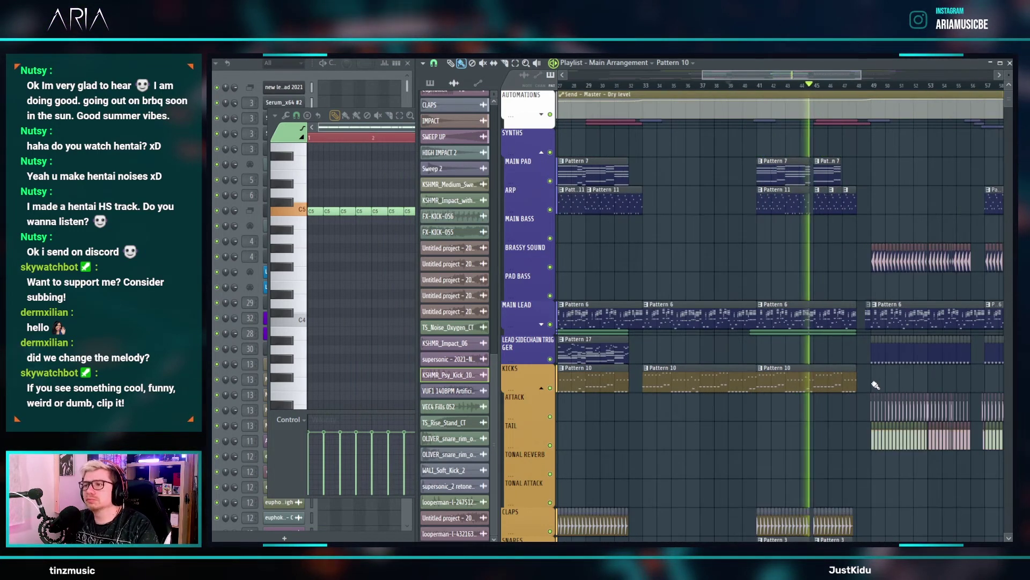
# - Examine the kick, fill and riser clips around bars 45 to 49 and the lead pickup into bar 49
pyautogui.scroll(-5, 851, 372)
pyautogui.scroll(-5, 799, 372)
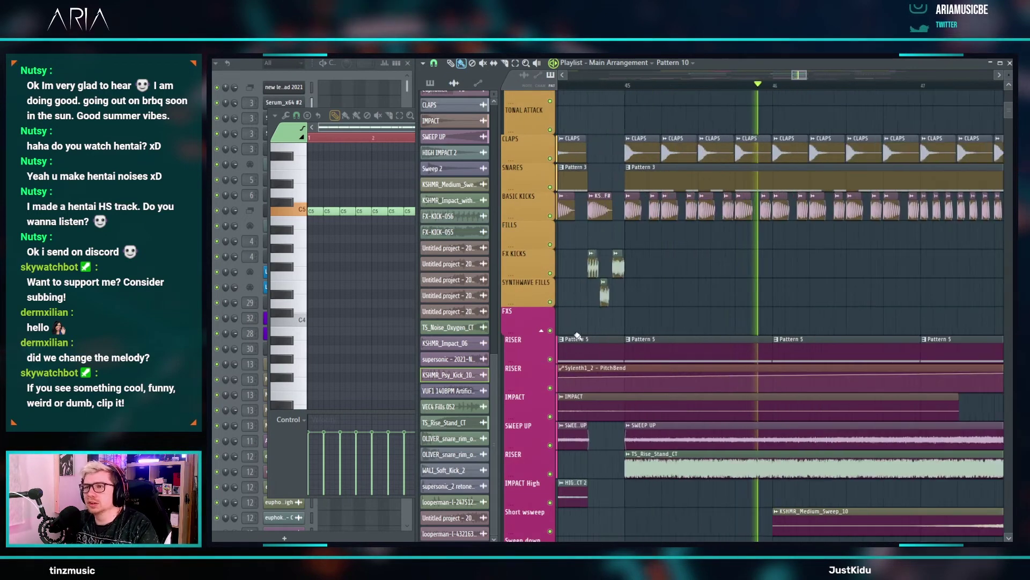
pyautogui.scroll(5, 692, 313)
pyautogui.moveTo(806, 317); pyautogui.dragTo(590, 222)
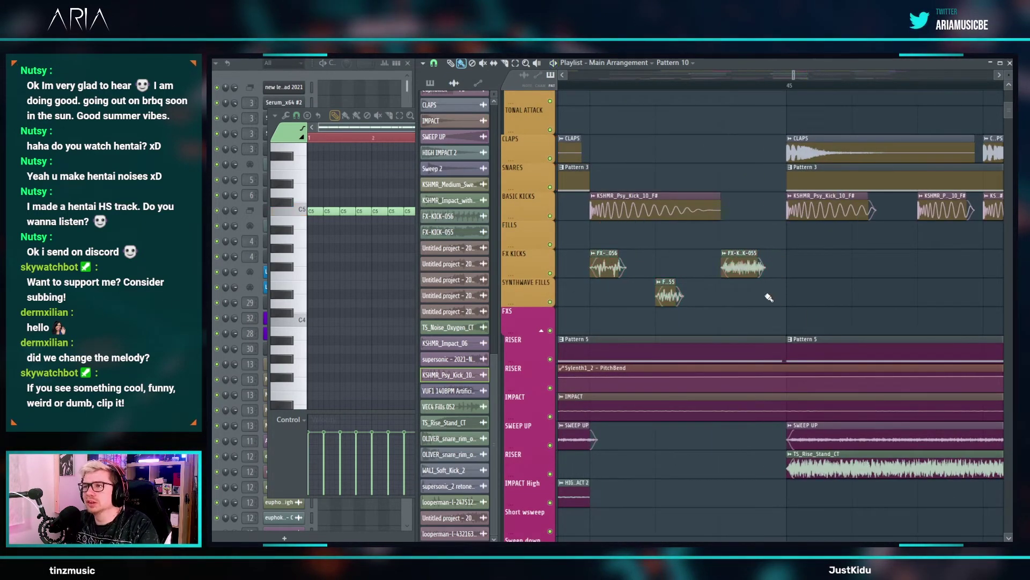
pyautogui.scroll(-5, 783, 279)
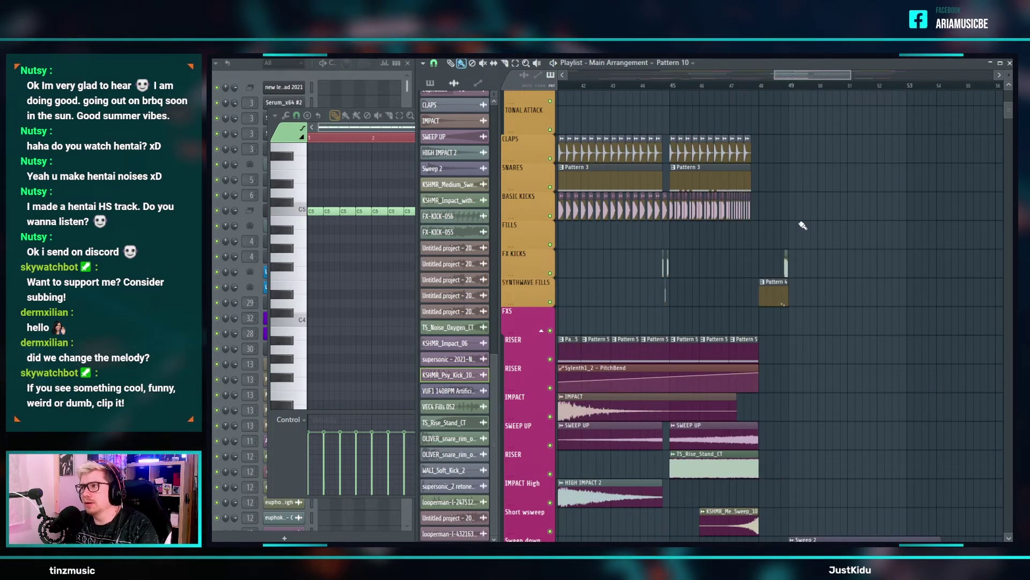
pyautogui.scroll(10, 803, 225)
pyautogui.scroll(4, 759, 345)
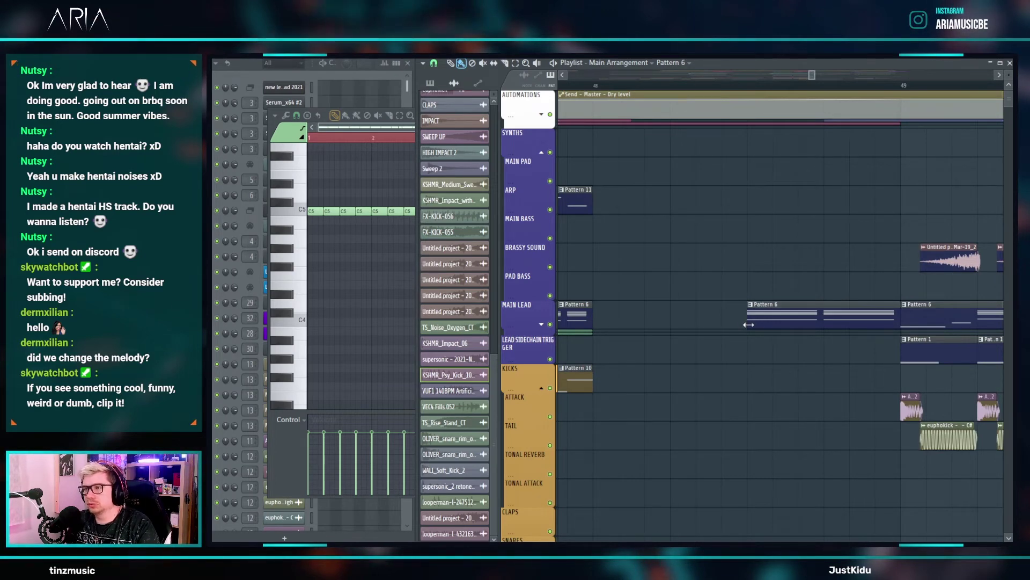
pyautogui.scroll(-4, 776, 370)
pyautogui.scroll(4, 838, 407)
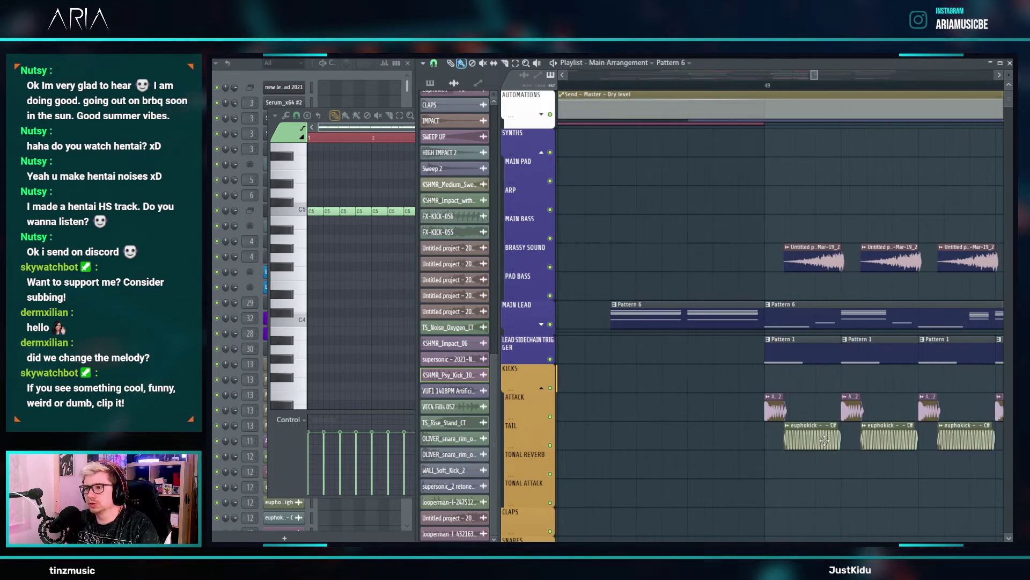
# - Replace the sample of the euphokick C# tail clips from bar 49 with the euphokick F file
pyautogui.doubleClick(822, 433)
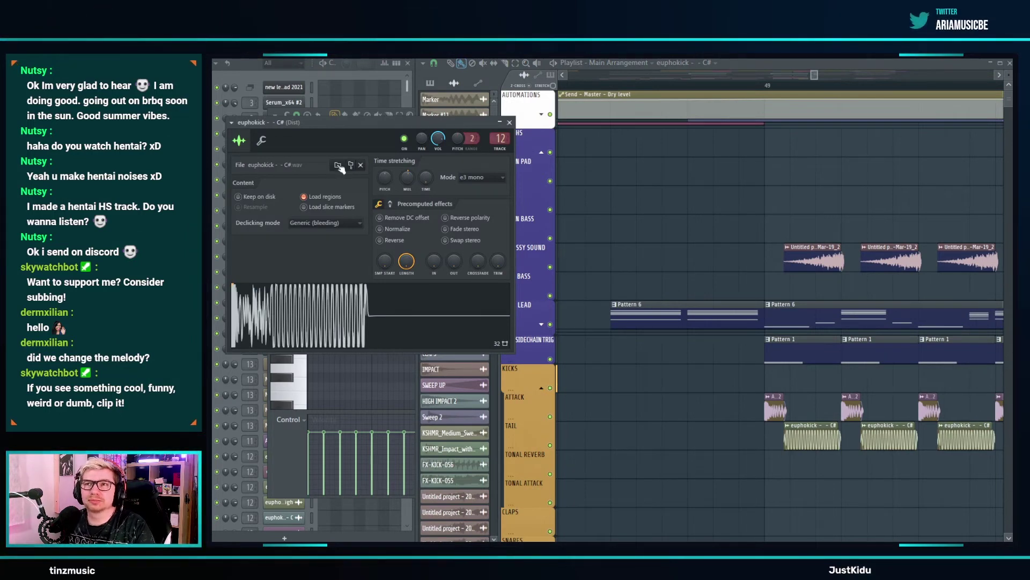
pyautogui.click(337, 165)
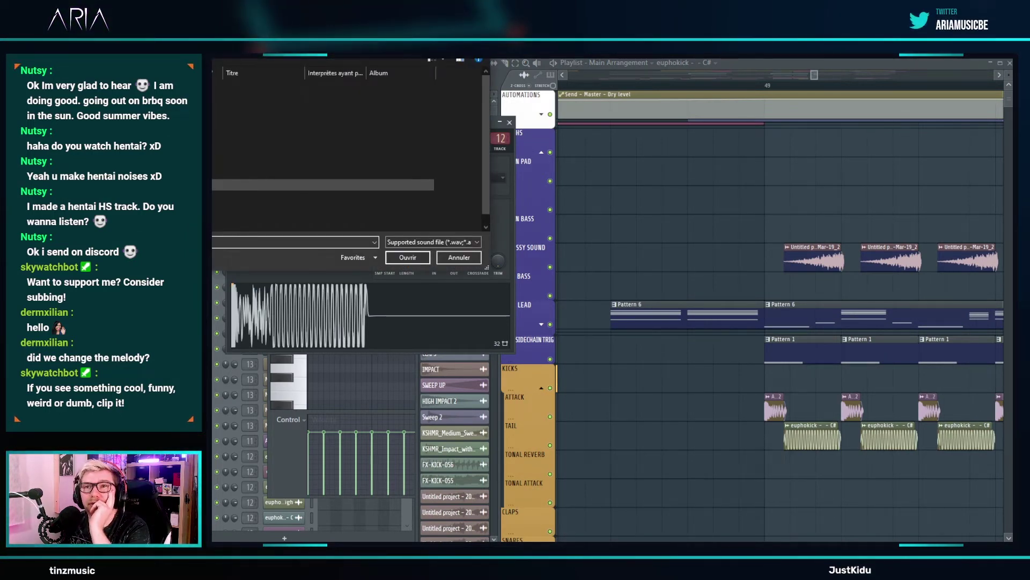
pyautogui.click(411, 260)
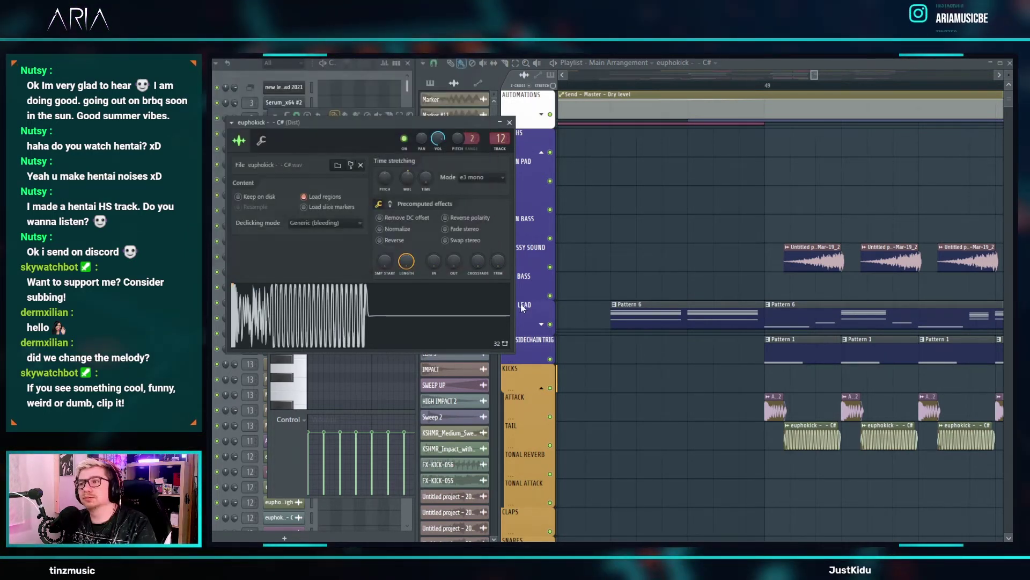
# - Make the tail clip on beat 3 of bar 50 unique, load the euphokick G sample into it and repeat it on beat 4
pyautogui.scroll(-2, 736, 449)
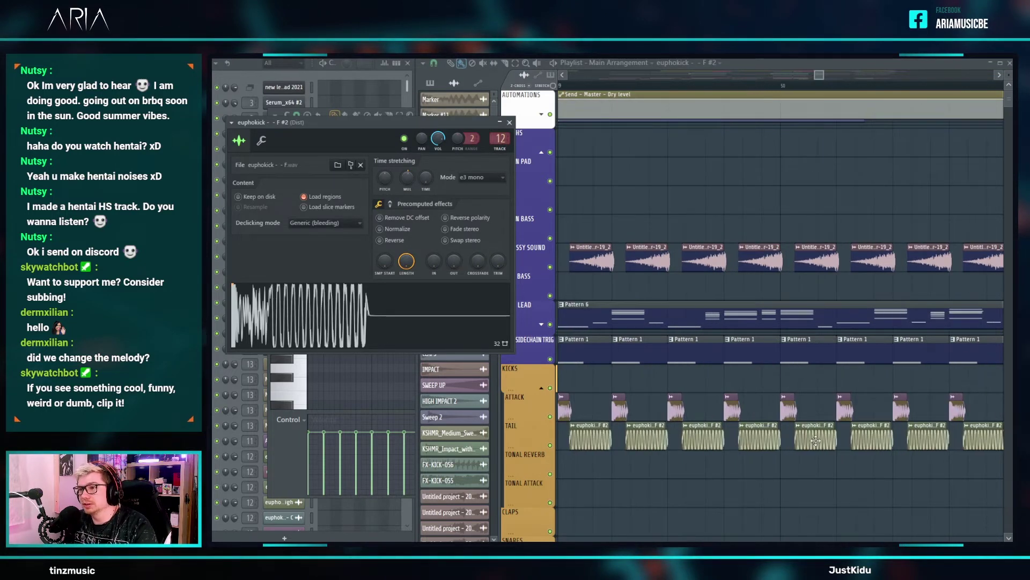
pyautogui.scroll(-2, 811, 441)
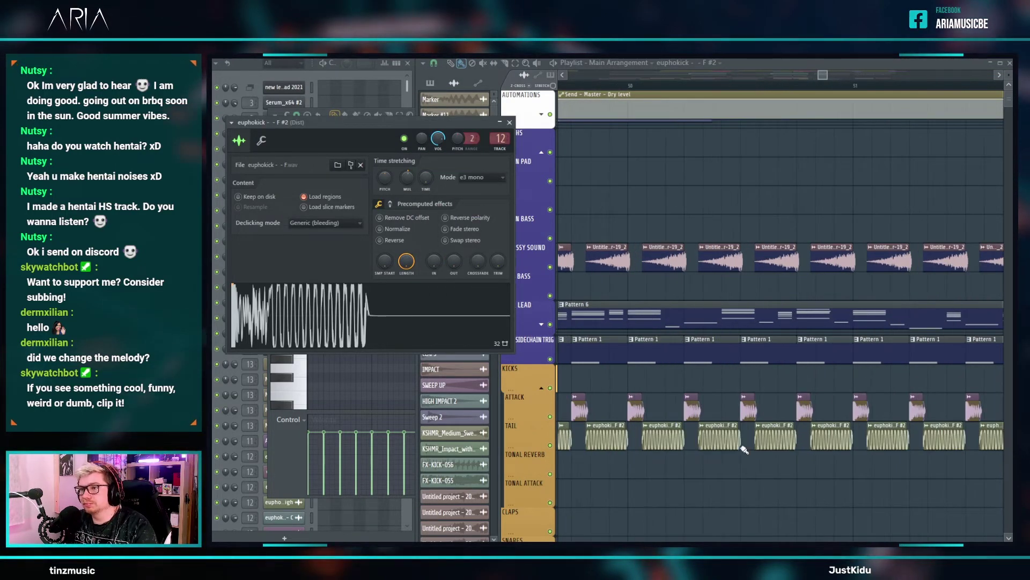
pyautogui.click(759, 427)
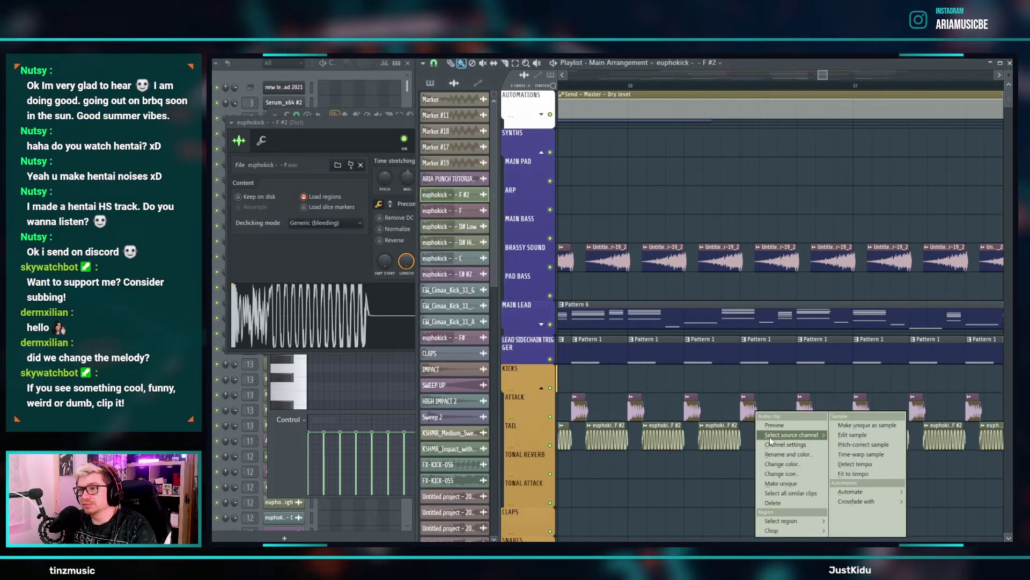
pyautogui.click(782, 483)
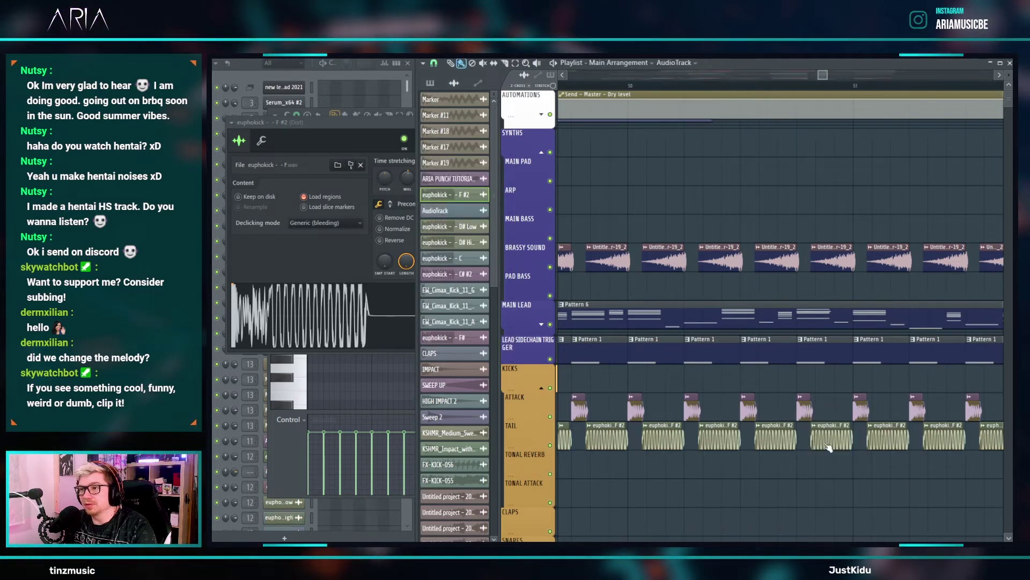
pyautogui.doubleClick(761, 436)
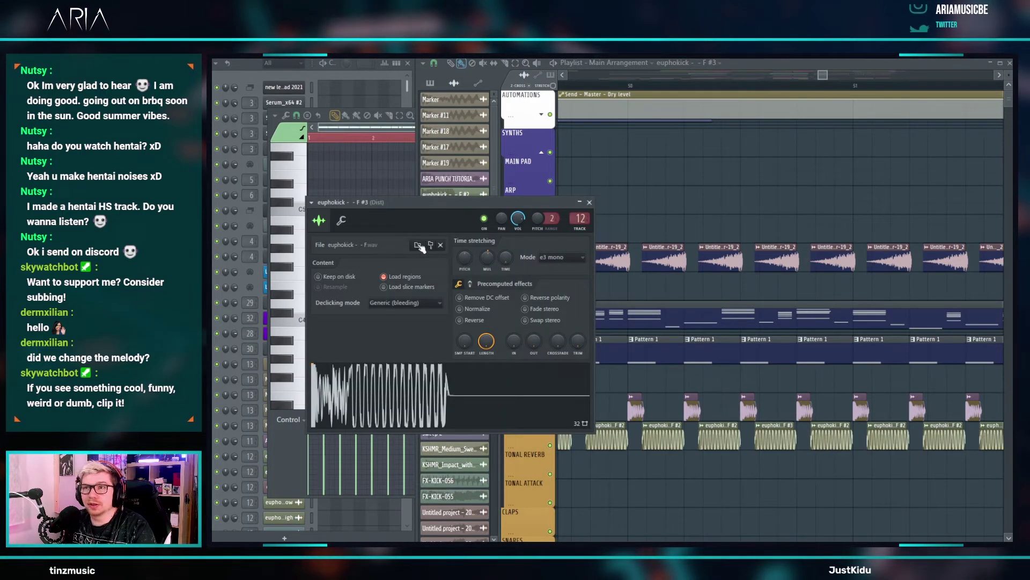
pyautogui.click(419, 245)
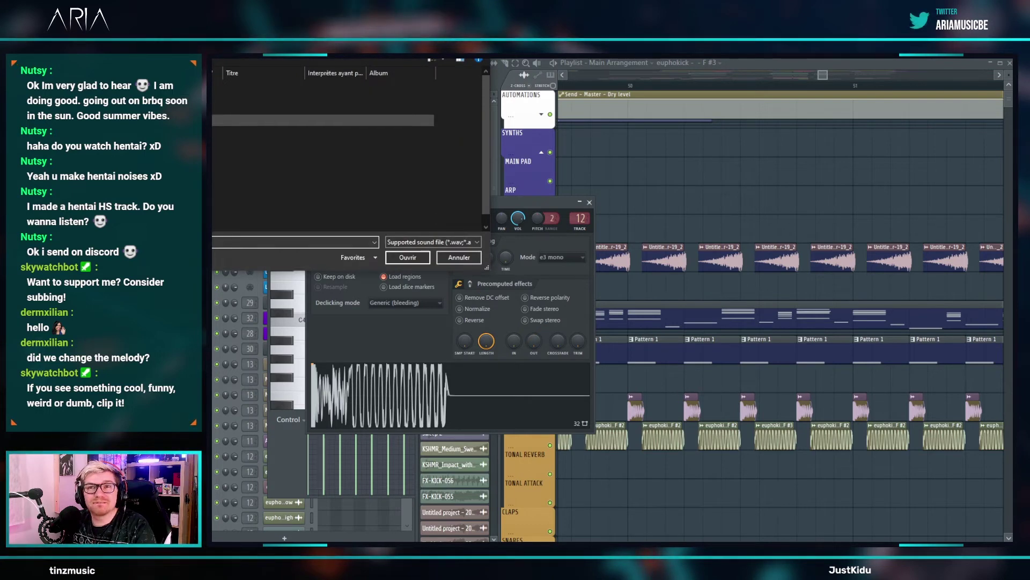
pyautogui.click(429, 257)
pyautogui.click(774, 437)
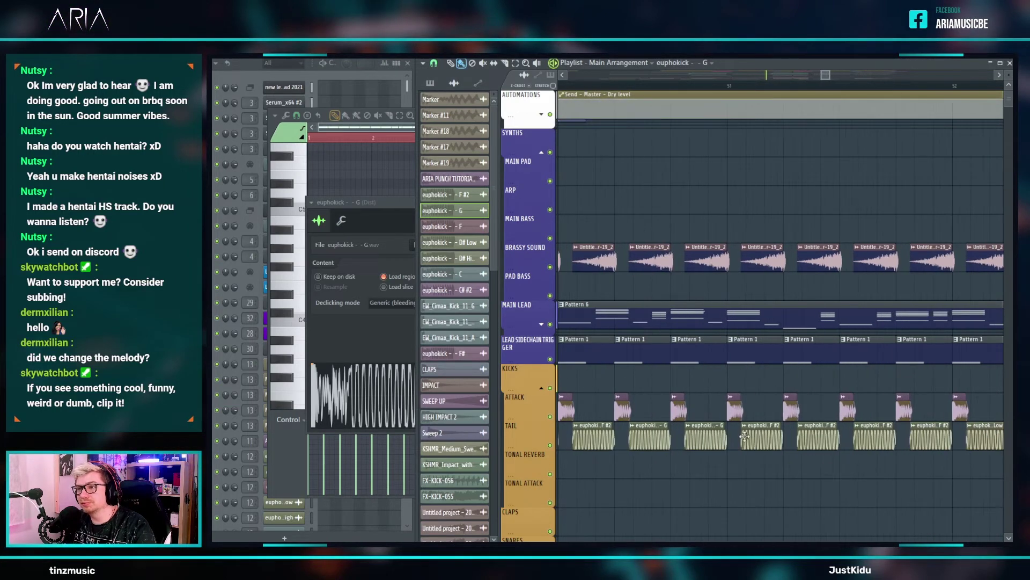
# - Make the first tail clip of bar 51 unique and load the euphokick C sample into it
pyautogui.rightClick(748, 431)
pyautogui.click(784, 484)
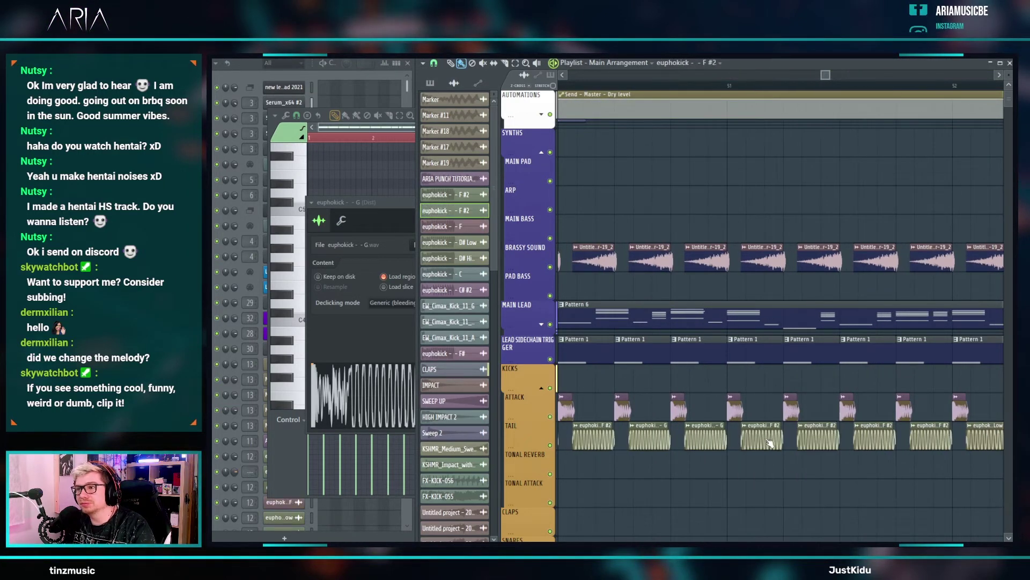
pyautogui.click(766, 437)
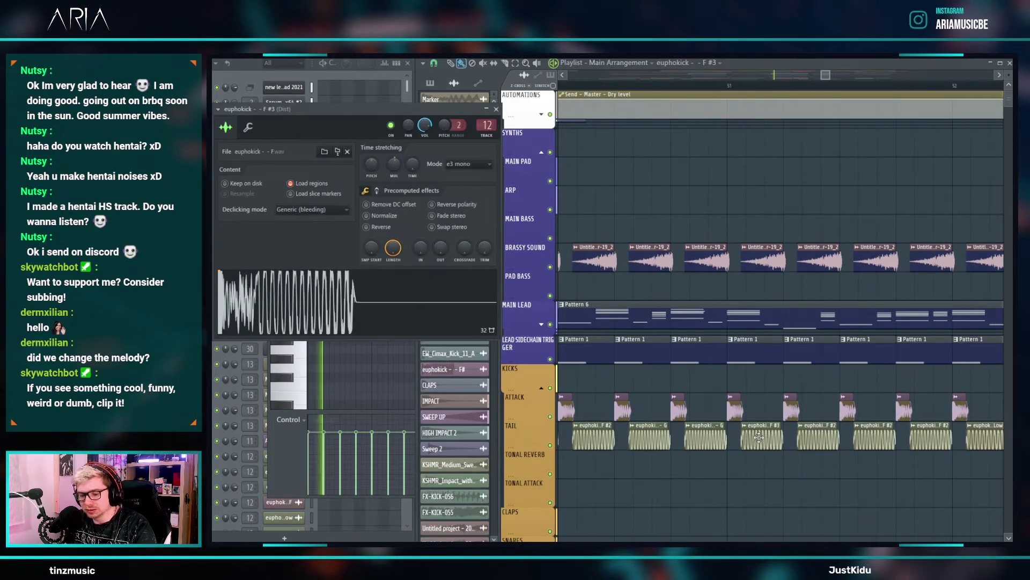
pyautogui.click(323, 152)
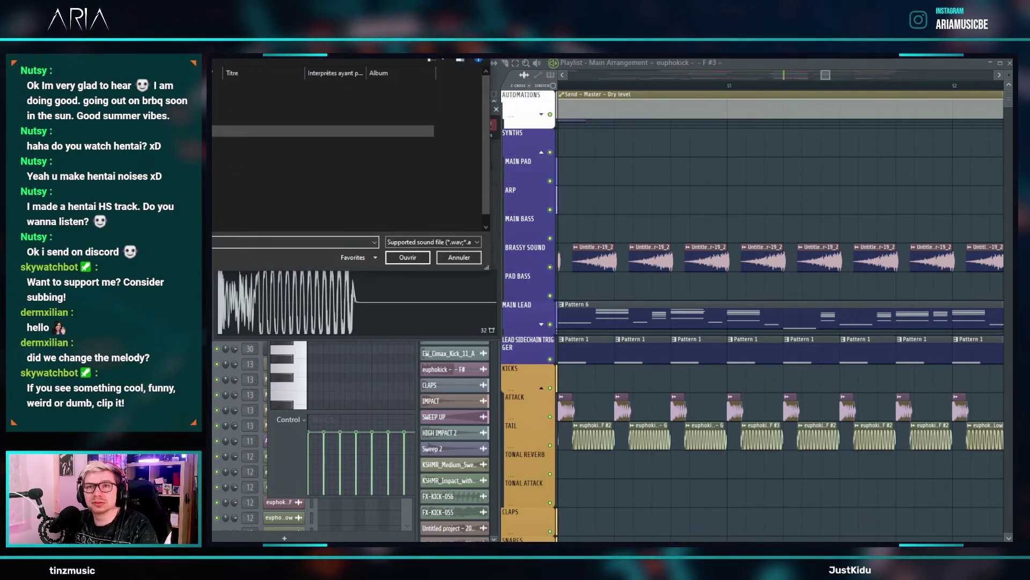
pyautogui.press('Return')
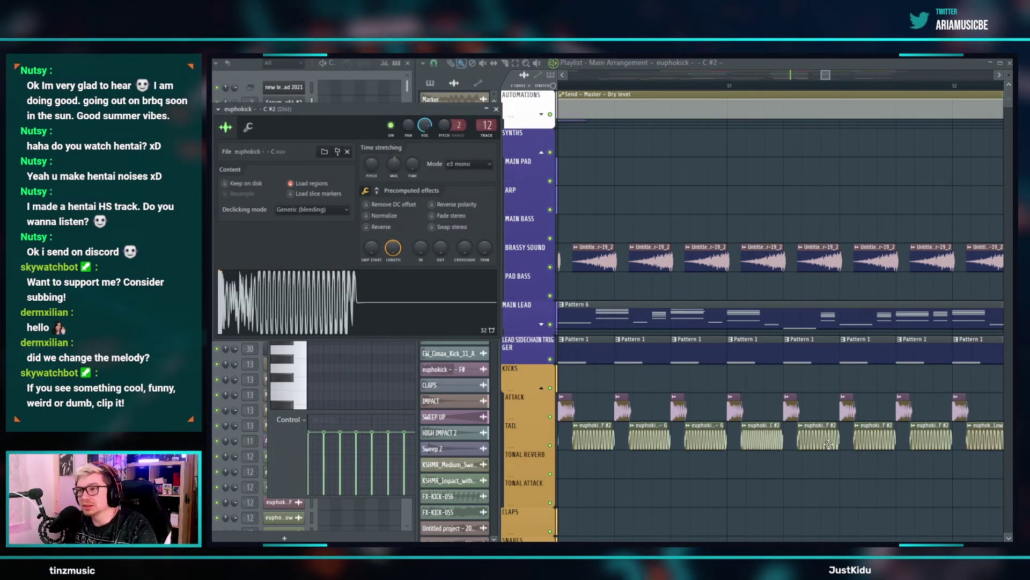
# - Delete the tail clips from beat 2 of bar 51 to beat 2 of bar 52 and replace them with euphokick C copies
pyautogui.rightClick(825, 441)
pyautogui.rightClick(875, 442)
pyautogui.rightClick(925, 443)
pyautogui.scroll(-2, 913, 447)
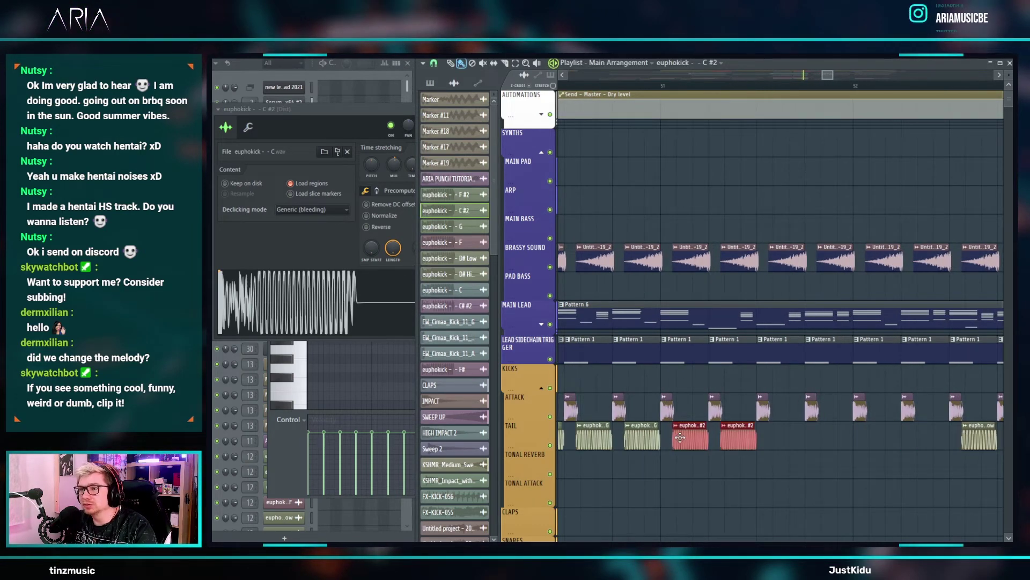
pyautogui.moveTo(680, 437); pyautogui.dragTo(810, 441)
pyautogui.scroll(2, 716, 430)
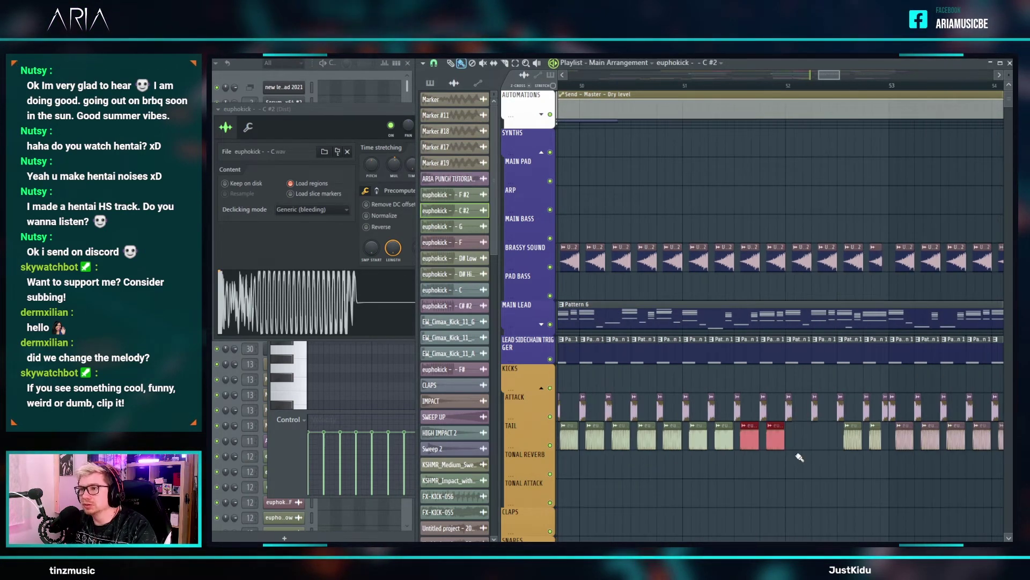
# - Delete the brassy sound clips from bar 49 up to the last beat of bar 52
pyautogui.scroll(-4, 841, 400)
pyautogui.rightClick(746, 261)
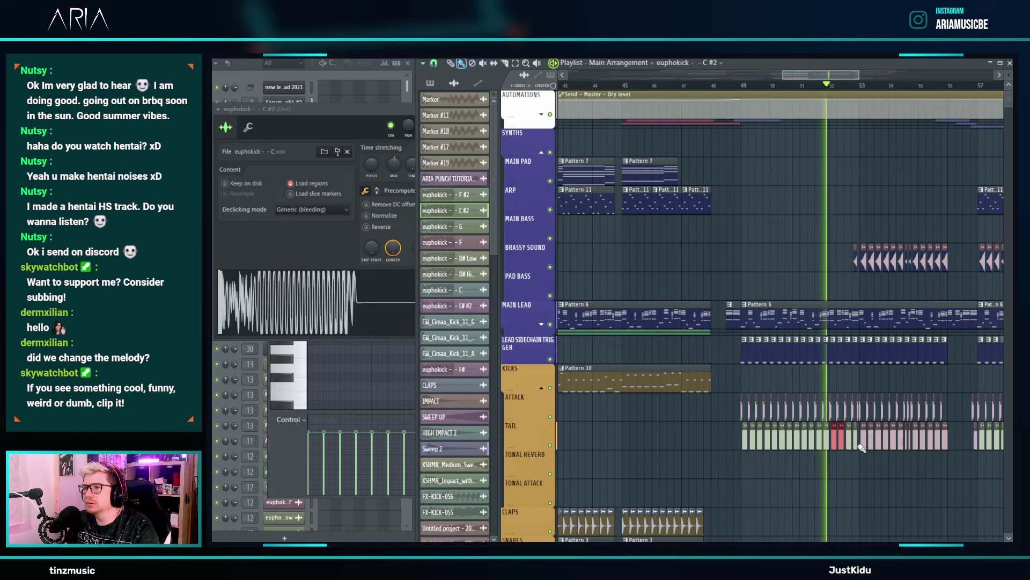
# - Shorten the euphokick D# Low tail on beat 3 of bar 52 and add an extra ARIA PUNCH attack clip just before beat 4
pyautogui.scroll(6, 854, 322)
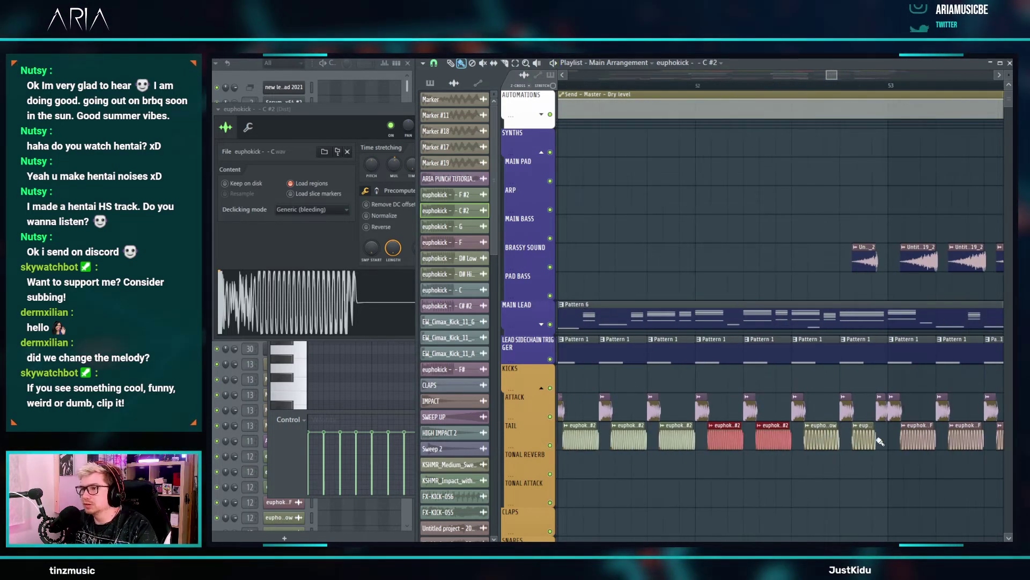
pyautogui.scroll(3, 875, 451)
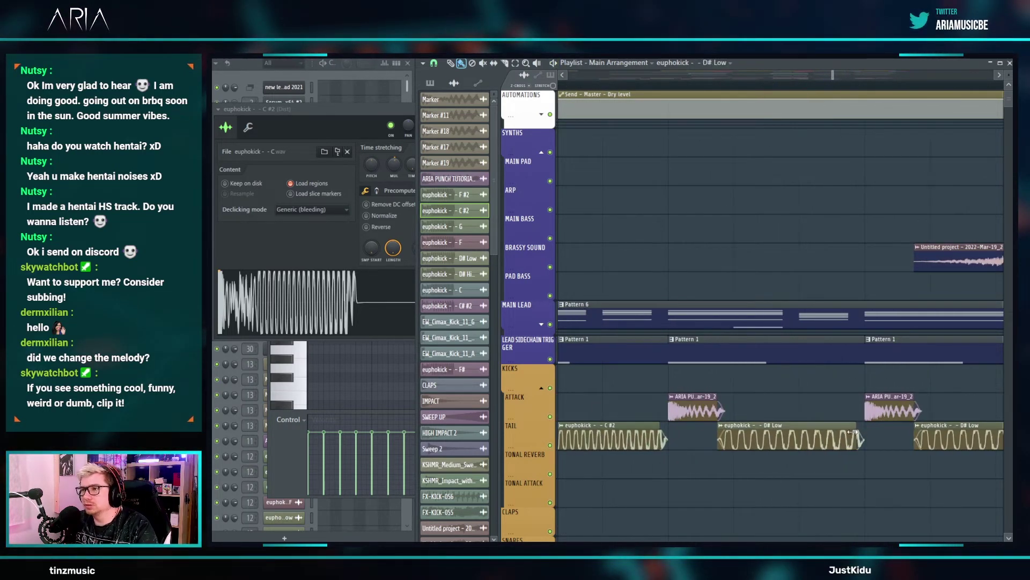
pyautogui.scroll(-6, 805, 429)
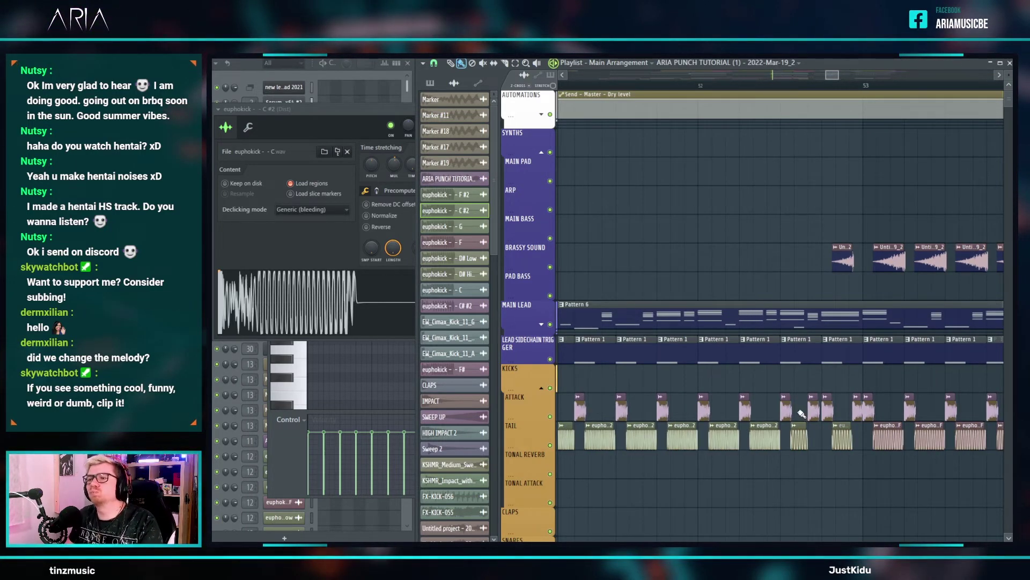
# - Play the arrangement from bar 41 and check the levels of the kick and drum tracks in the mixer
pyautogui.scroll(-8, 808, 404)
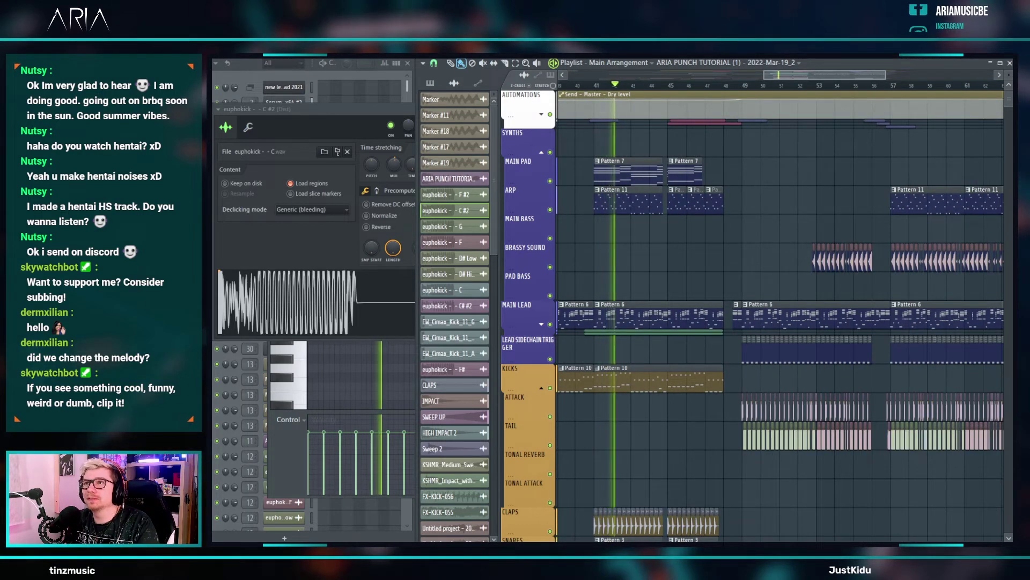
pyautogui.press('F9')
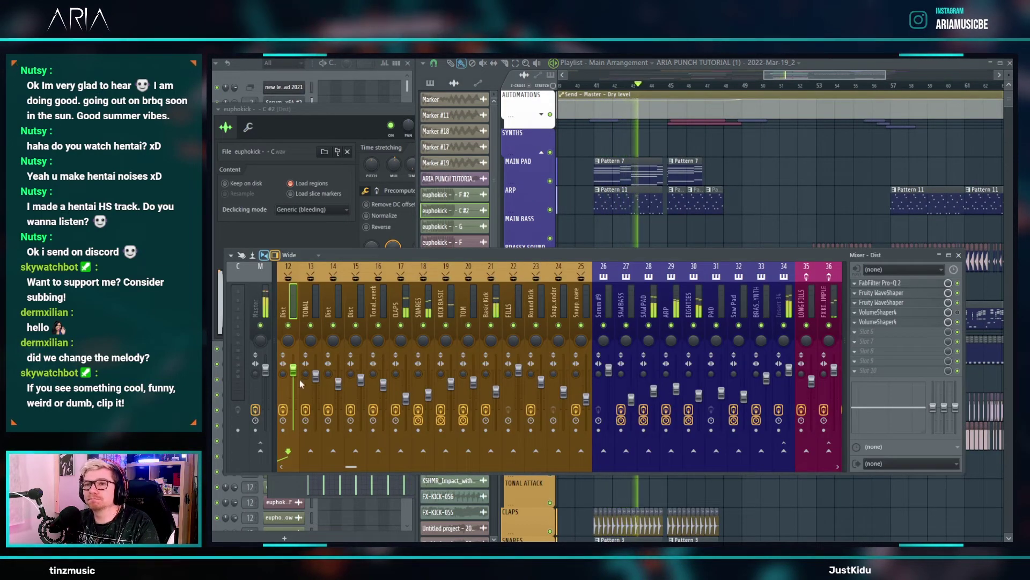
pyautogui.moveTo(351, 470); pyautogui.dragTo(326, 472)
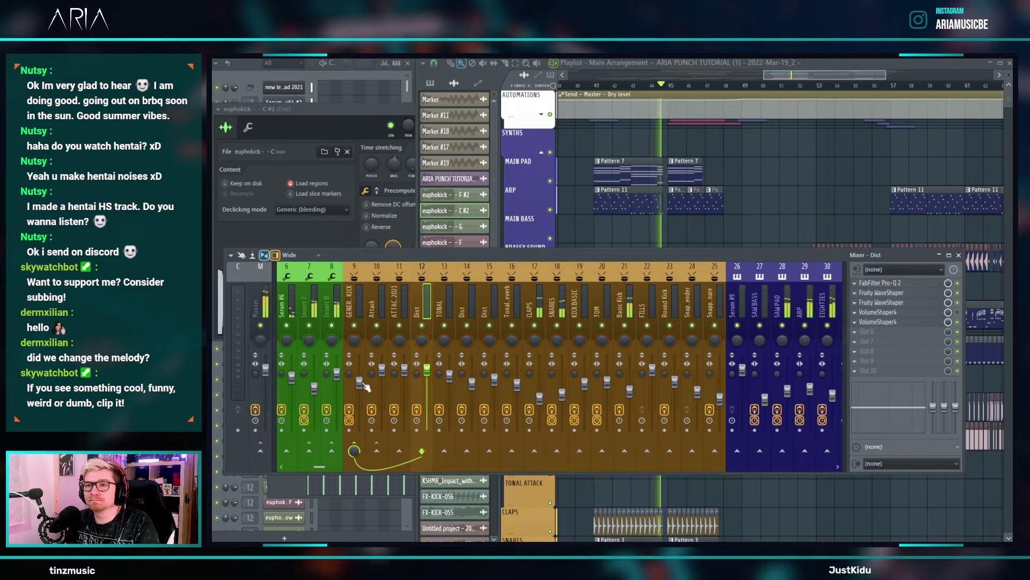
pyautogui.click(816, 175)
# - Examine the FX kick fill clips just before bar 45 and the kick clips leading into bar 53
pyautogui.scroll(-6, 636, 302)
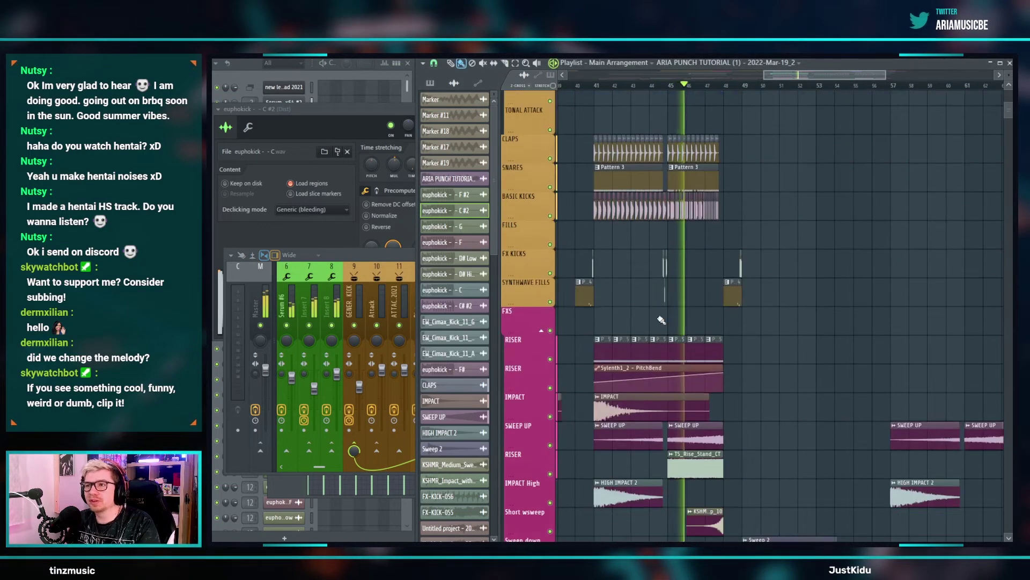
pyautogui.keyDown('ctrl'); pyautogui.scroll(5, 665, 285); pyautogui.keyUp('ctrl')
pyautogui.keyDown('ctrl'); pyautogui.moveTo(721, 299); pyautogui.dragTo(630, 275); pyautogui.keyUp('ctrl')
pyautogui.keyDown('ctrl'); pyautogui.scroll(3, 663, 281); pyautogui.keyUp('ctrl')
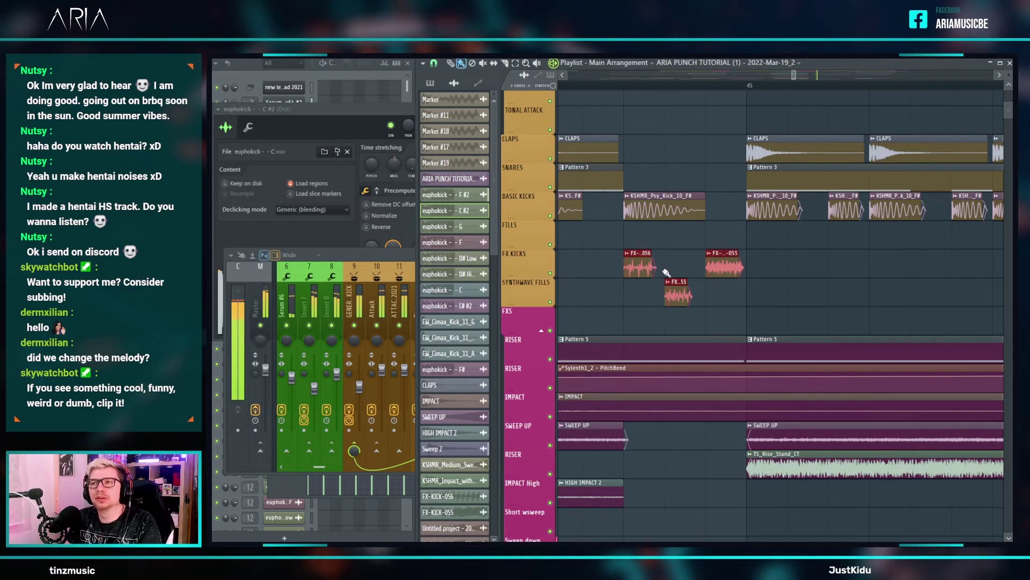
pyautogui.scroll(-4, 787, 288)
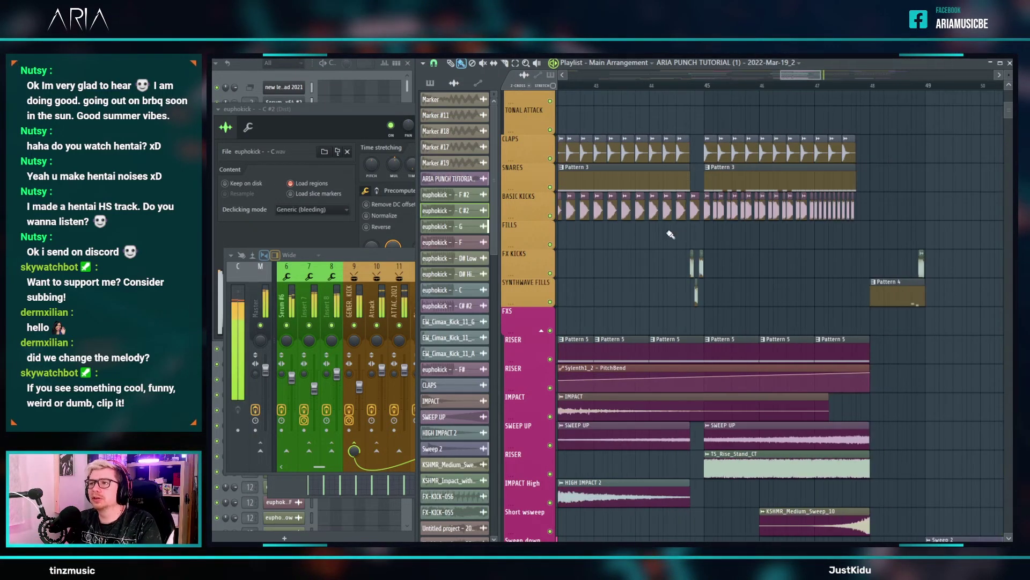
pyautogui.keyDown('ctrl'); pyautogui.scroll(-3, 670, 235); pyautogui.keyUp('ctrl')
pyautogui.scroll(5, 853, 260)
pyautogui.keyDown('ctrl'); pyautogui.scroll(6, 853, 269); pyautogui.keyUp('ctrl')
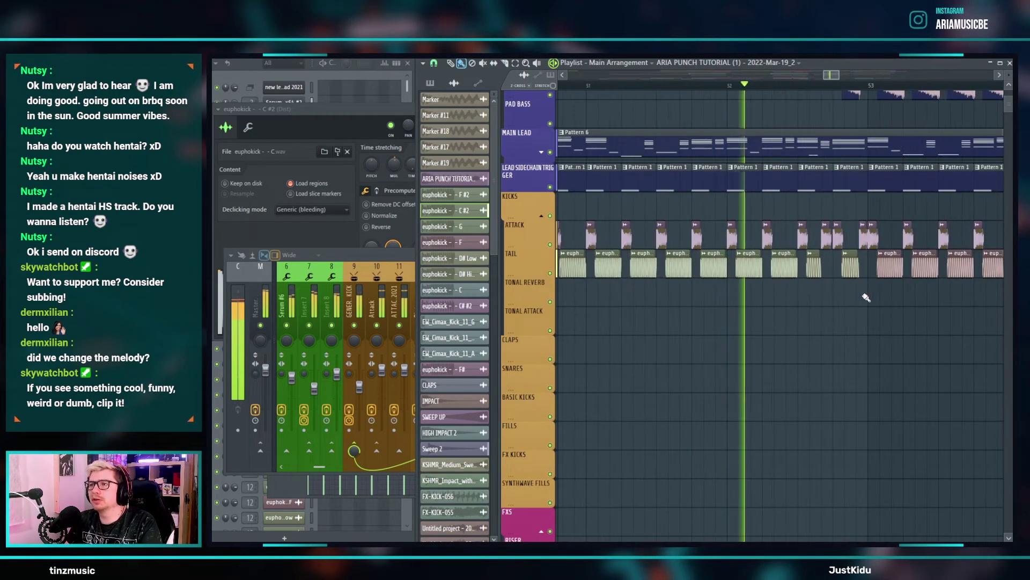
# - Stop playback and inspect the euphokick D# Low tail sample in bar 52 and the lead notes of Pattern 6
pyautogui.press('space')
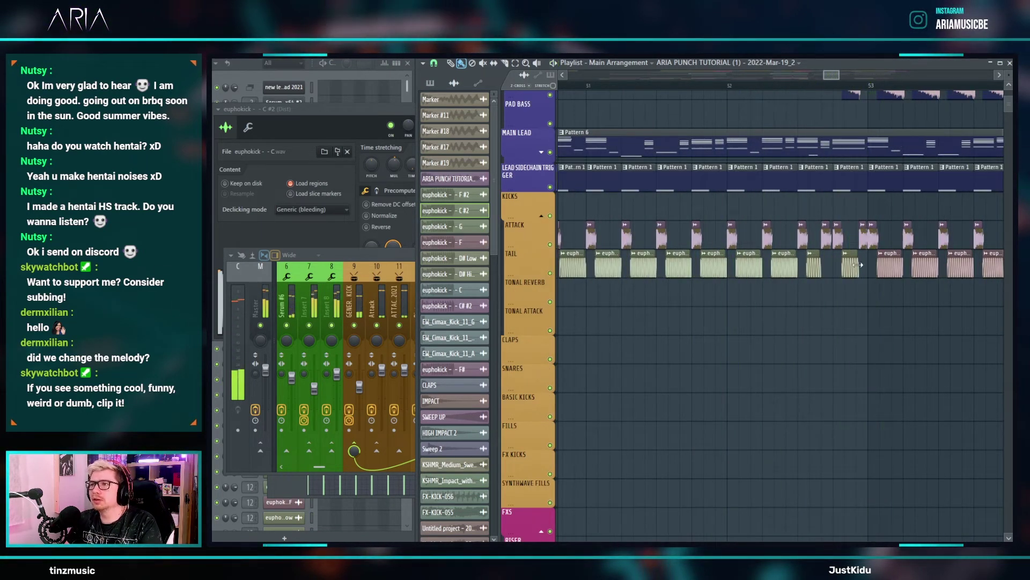
pyautogui.scroll(3, 859, 265)
pyautogui.scroll(-2, 789, 254)
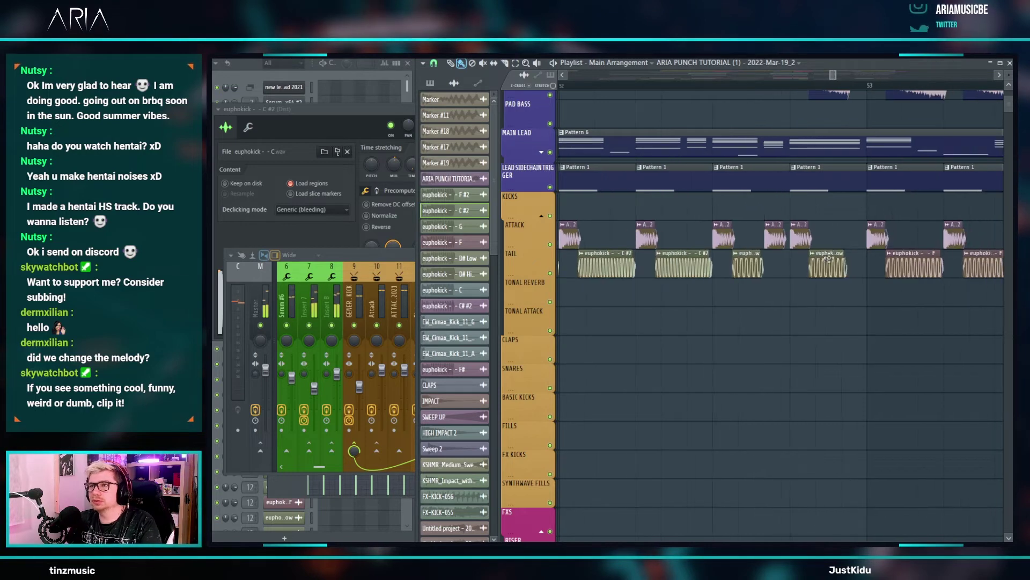
pyautogui.doubleClick(741, 259)
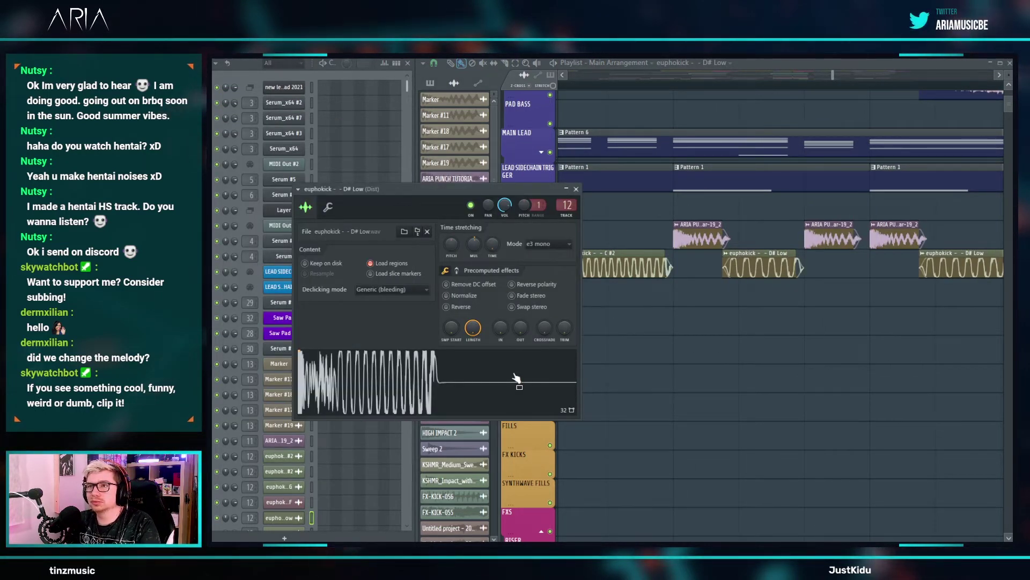
pyautogui.click(775, 296)
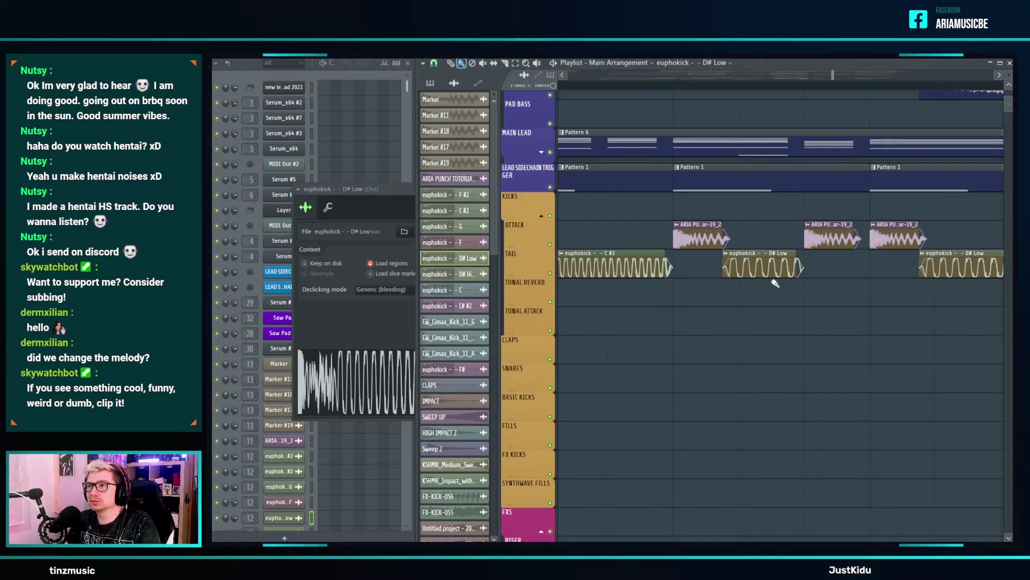
pyautogui.scroll(-5, 794, 195)
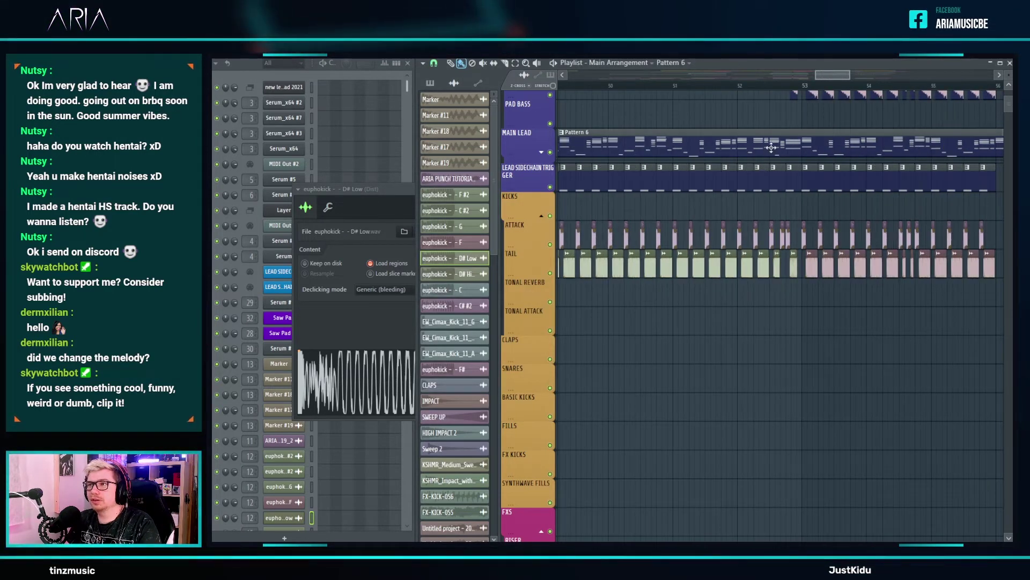
pyautogui.doubleClick(789, 144)
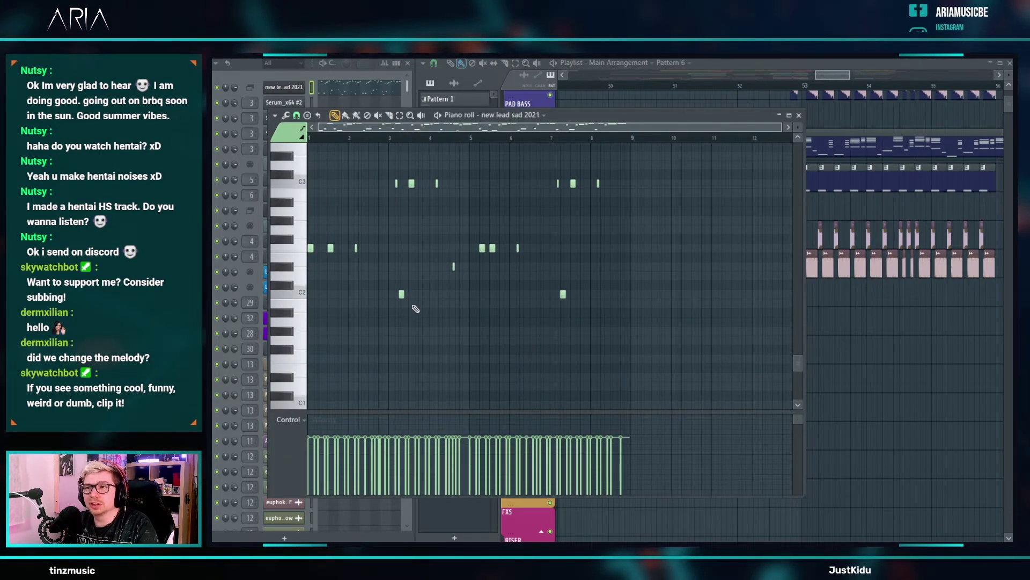
pyautogui.press('F5')
# - Replace the euphokick D# Low tail on beat 4 of bar 52 with a longer euphokick C #2 tail
pyautogui.scroll(4, 774, 259)
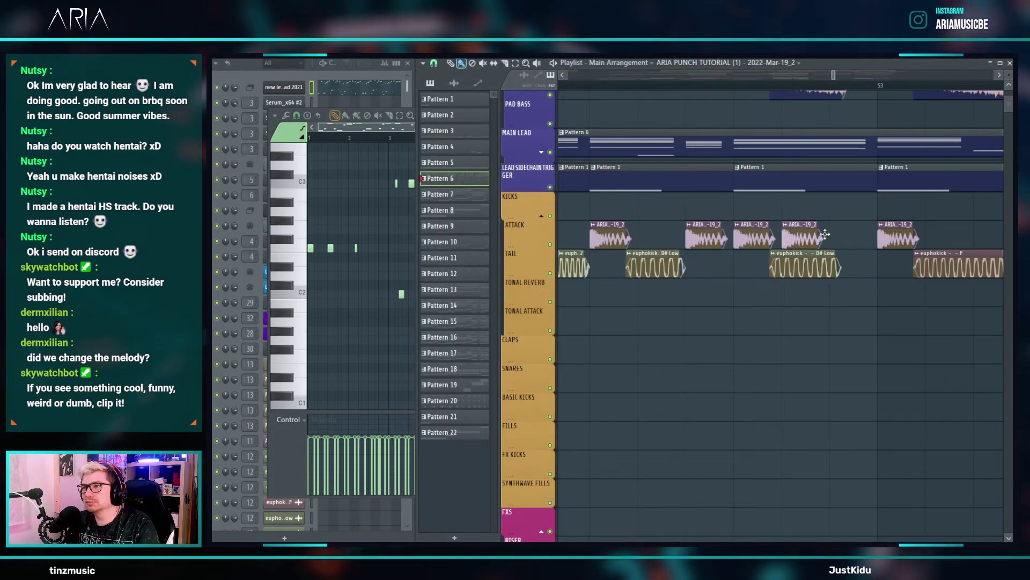
pyautogui.scroll(-3, 825, 259)
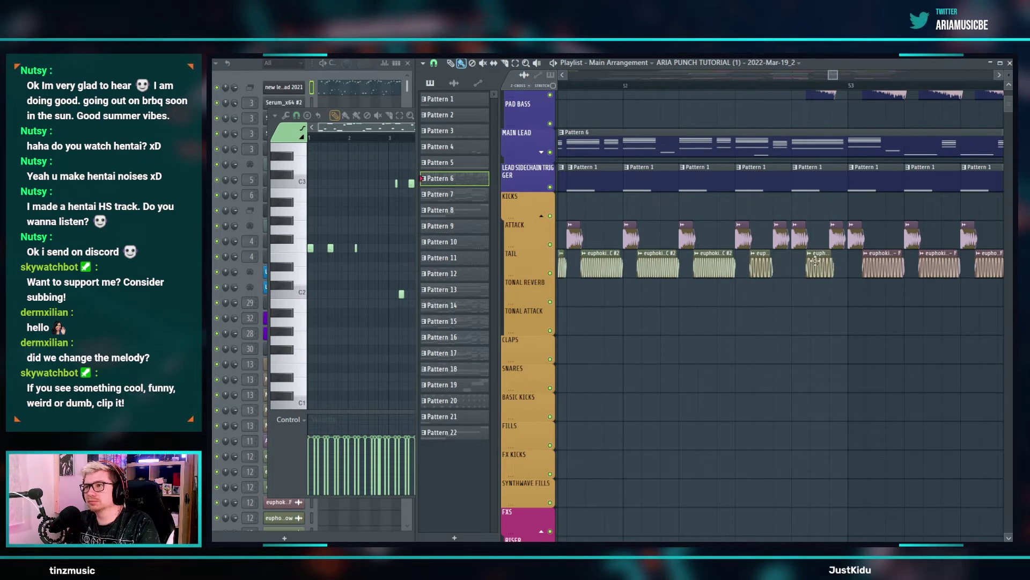
pyautogui.click(810, 255)
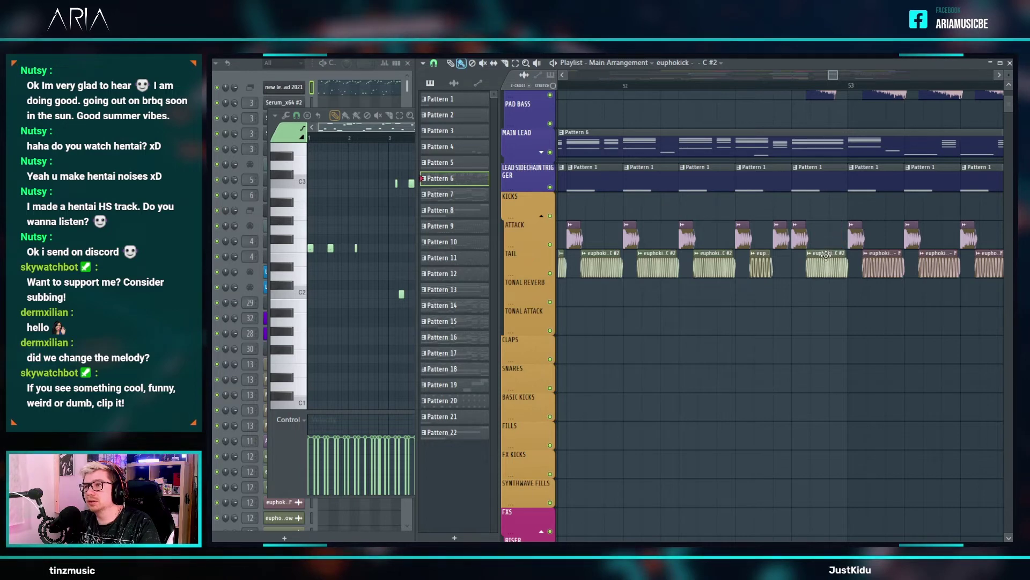
# - Duplicate the tail clips of bars 49 to 52 onto bars 53 to 56
pyautogui.scroll(-4, 826, 254)
pyautogui.moveTo(940, 273); pyautogui.dragTo(646, 252)
pyautogui.hotkey('ctrl', 'b')
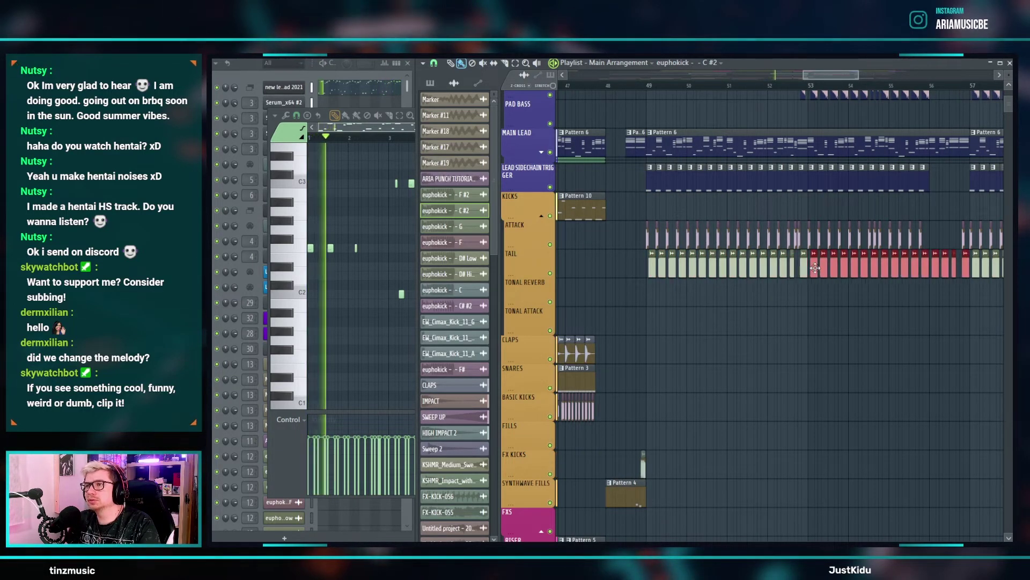
# - Shorten the FX-KICK-056 clip before bar 49 so it starts about a third of a beat ahead of the bar
pyautogui.scroll(6, 731, 163)
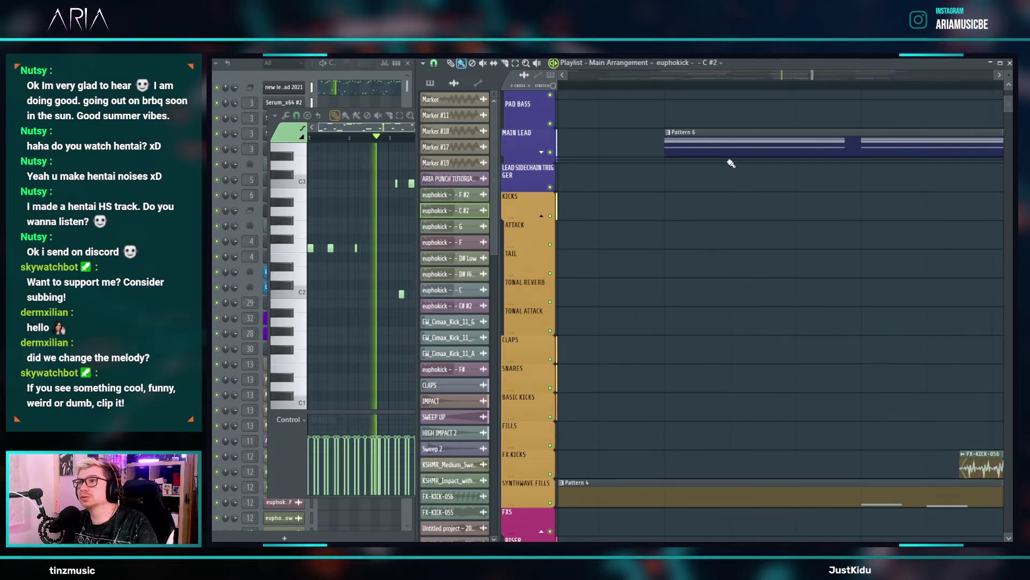
pyautogui.scroll(-3, 732, 170)
pyautogui.scroll(-2, 745, 281)
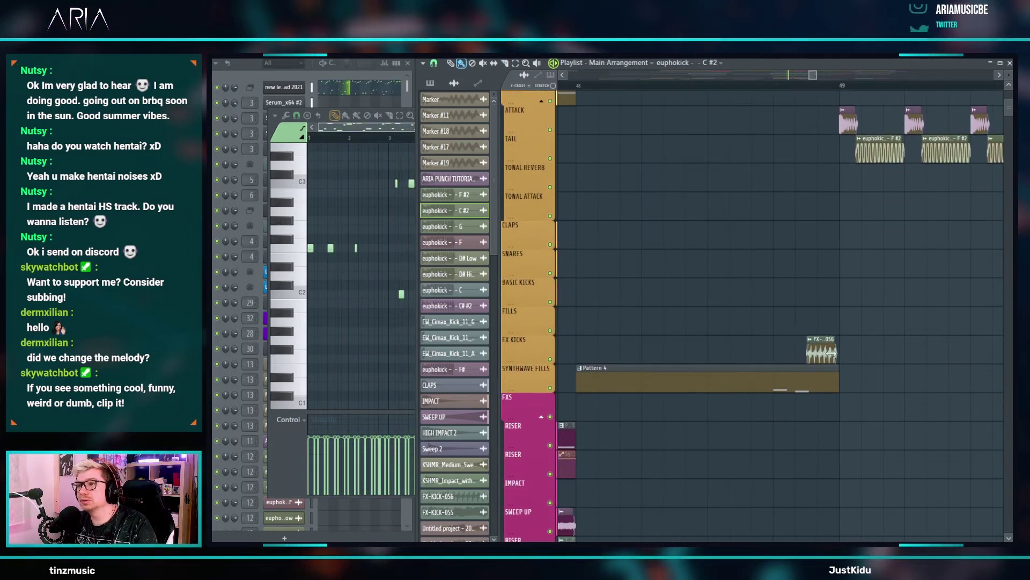
pyautogui.scroll(3, 830, 353)
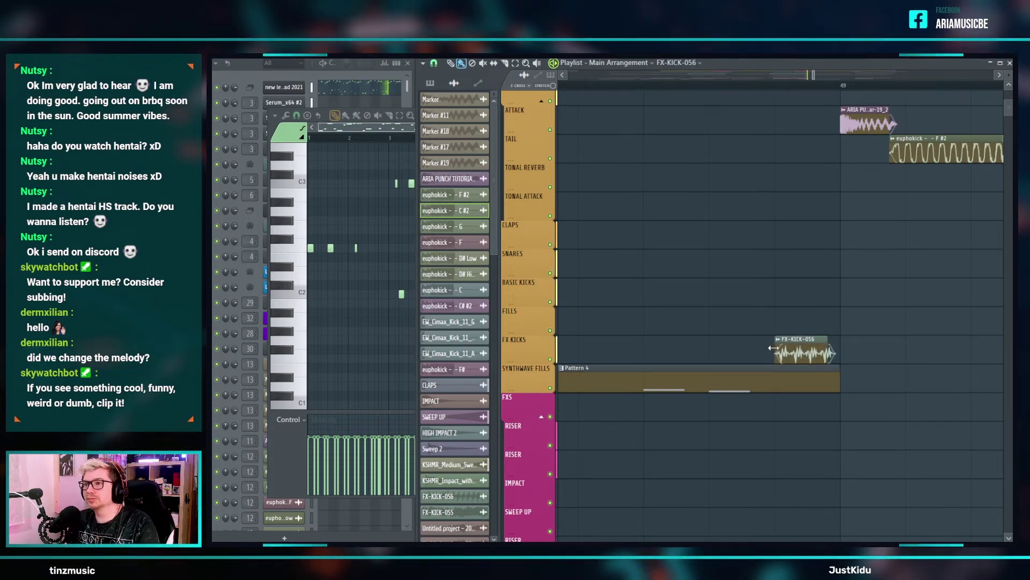
pyautogui.scroll(-3, 844, 310)
# - Play the arrangement and review the kick attack and tail clips in the drop from bar 49 to bar 56
pyautogui.press('space')
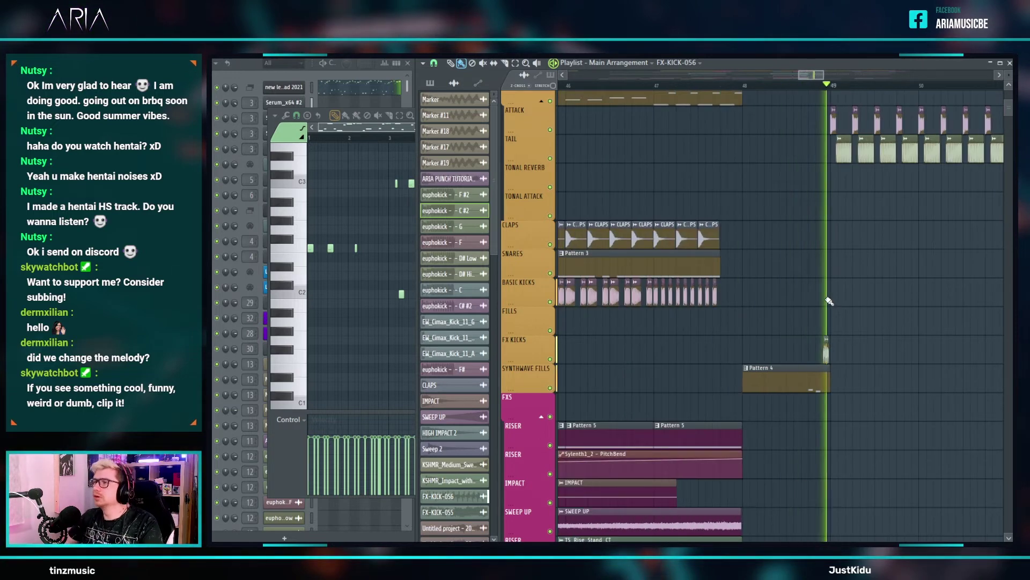
pyautogui.scroll(-4, 955, 230)
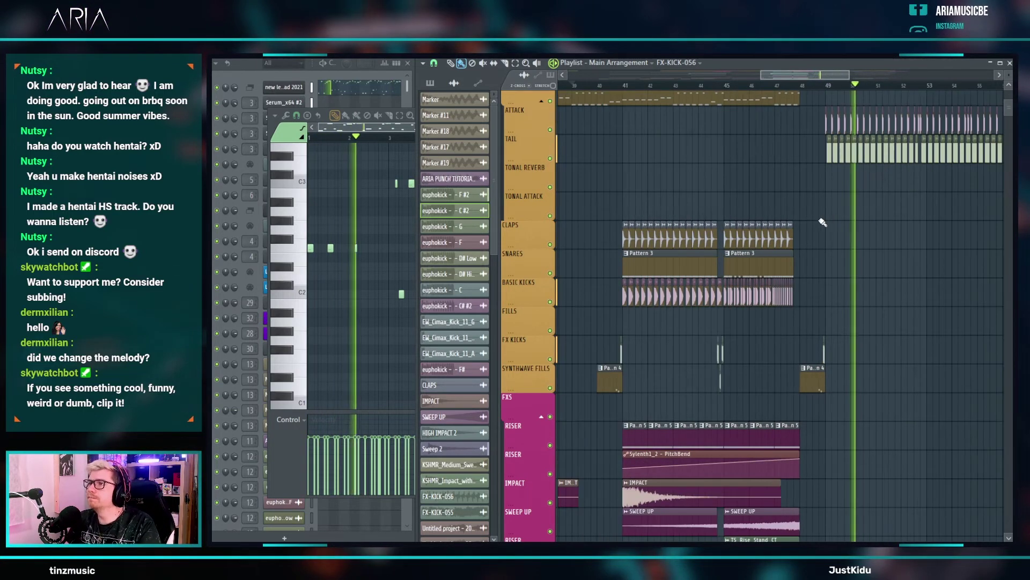
pyautogui.scroll(3, 955, 223)
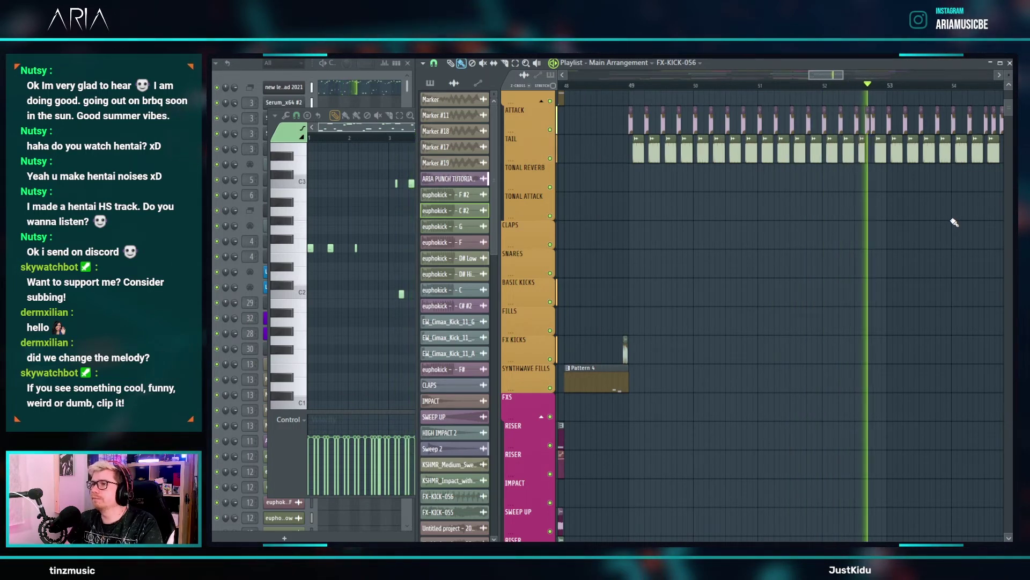
pyautogui.scroll(-2, 755, 157)
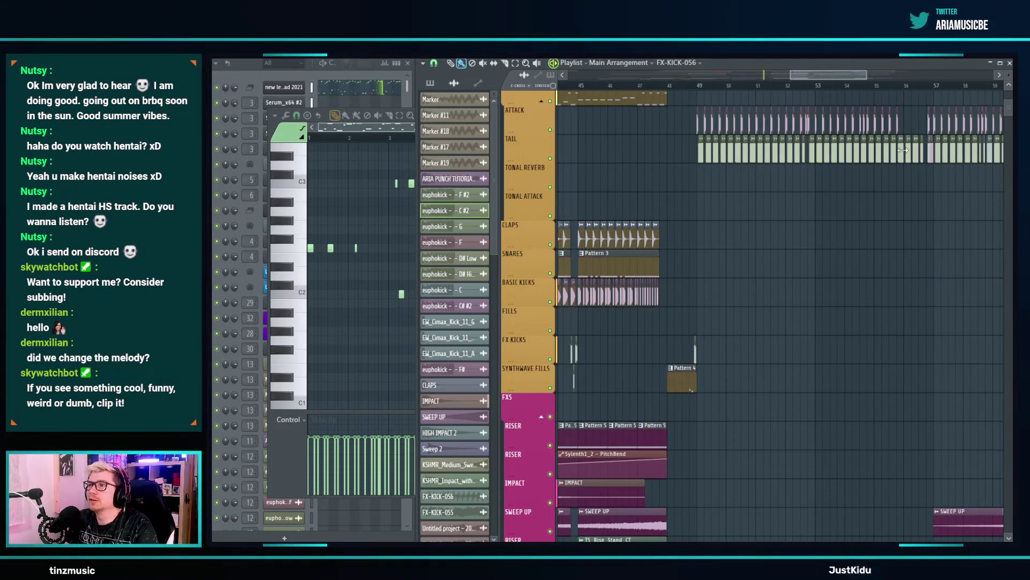
pyautogui.scroll(2, 861, 132)
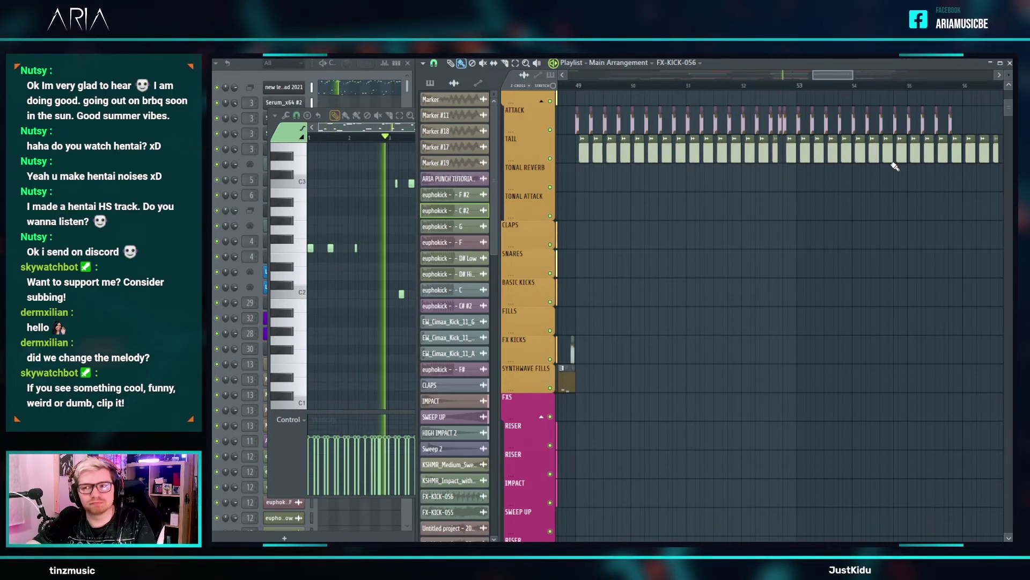
pyautogui.scroll(-2, 732, 199)
pyautogui.scroll(-2, 731, 199)
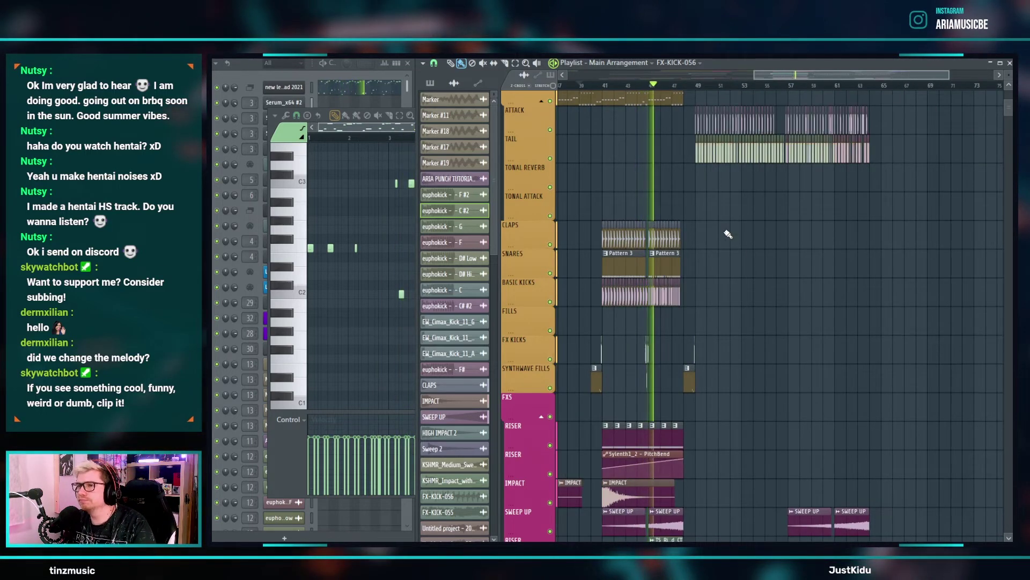
pyautogui.scroll(-3, 751, 268)
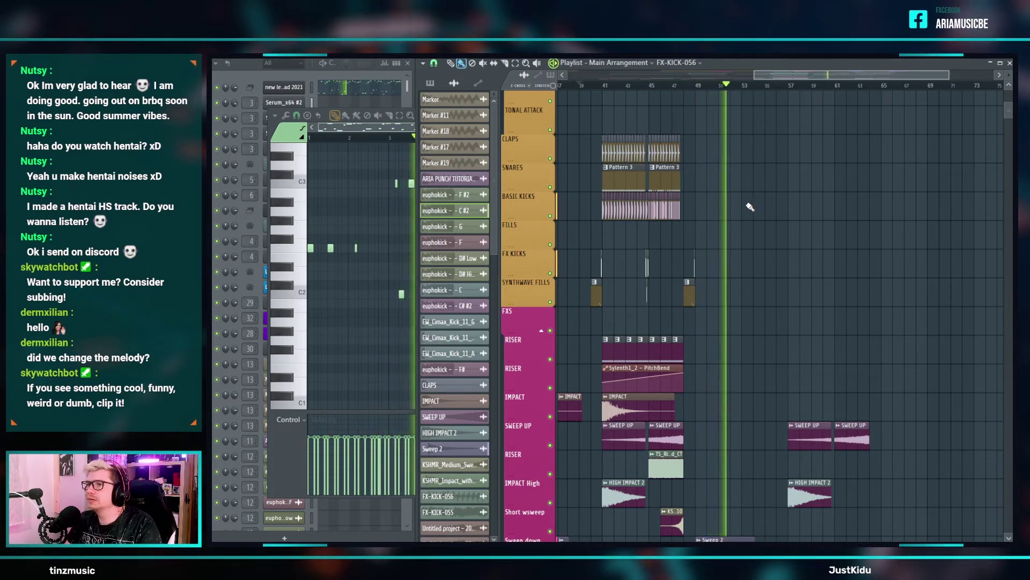
pyautogui.scroll(4, 757, 211)
pyautogui.scroll(5, 741, 210)
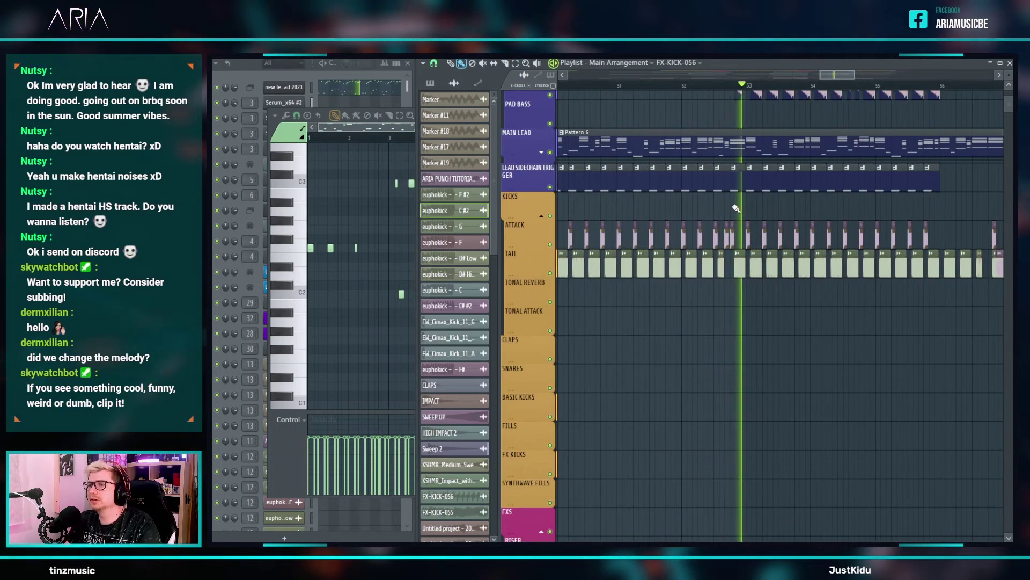
pyautogui.scroll(-1, 778, 241)
pyautogui.scroll(4, 778, 241)
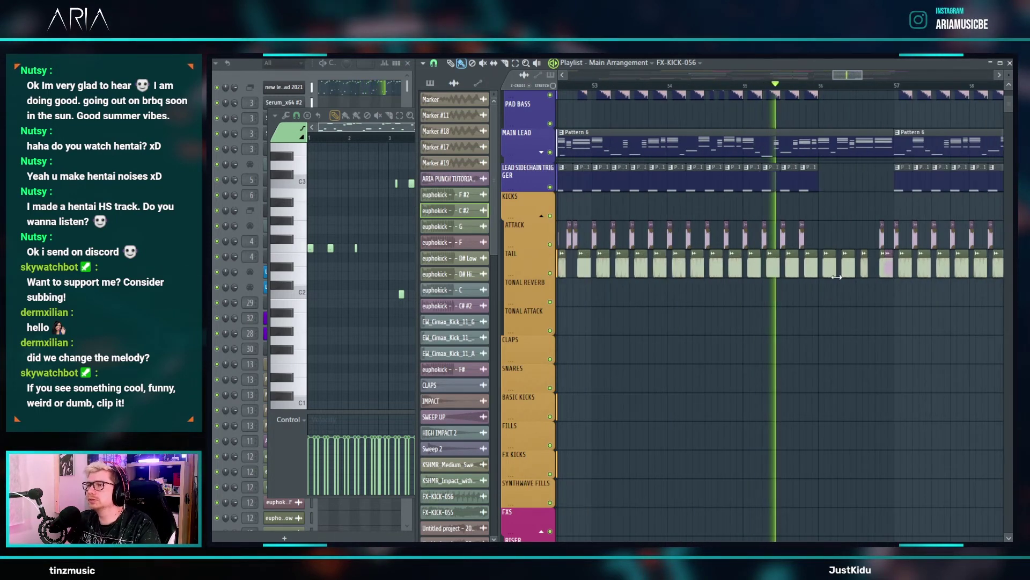
# - Delete all kick tail clips in bar 56
pyautogui.scroll(3, 826, 293)
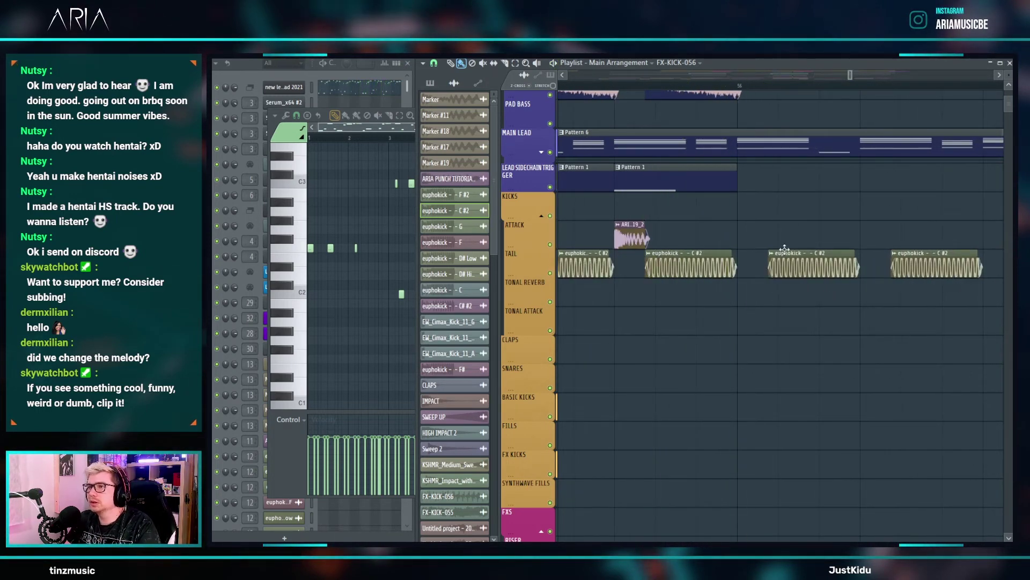
pyautogui.scroll(-3, 766, 242)
pyautogui.rightClick(859, 261)
pyautogui.rightClick(856, 266)
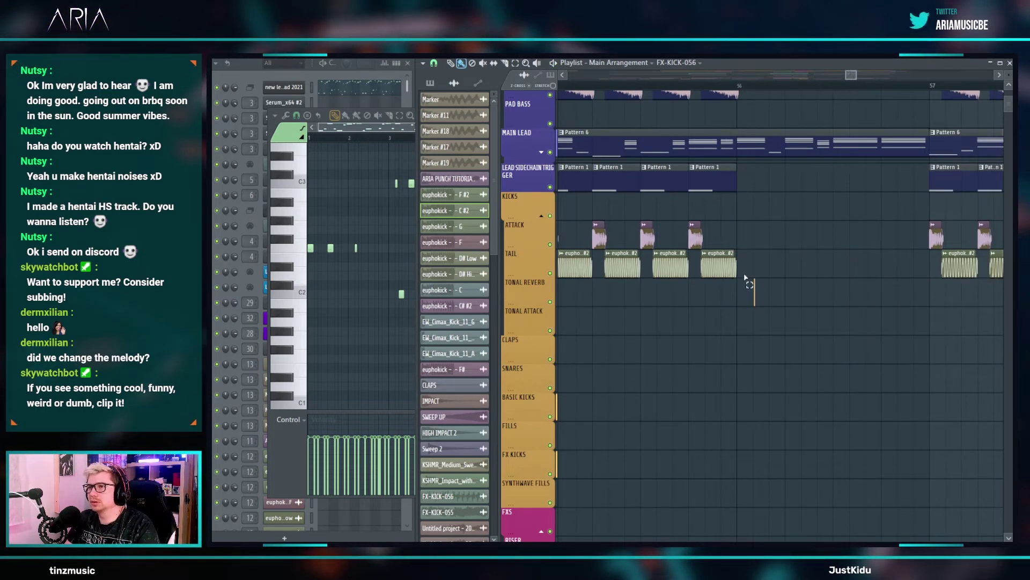
# - Copy the kick attack and tail clips from beats 1 to 3 of bar 52 into the start of bar 56
pyautogui.scroll(-5, 832, 279)
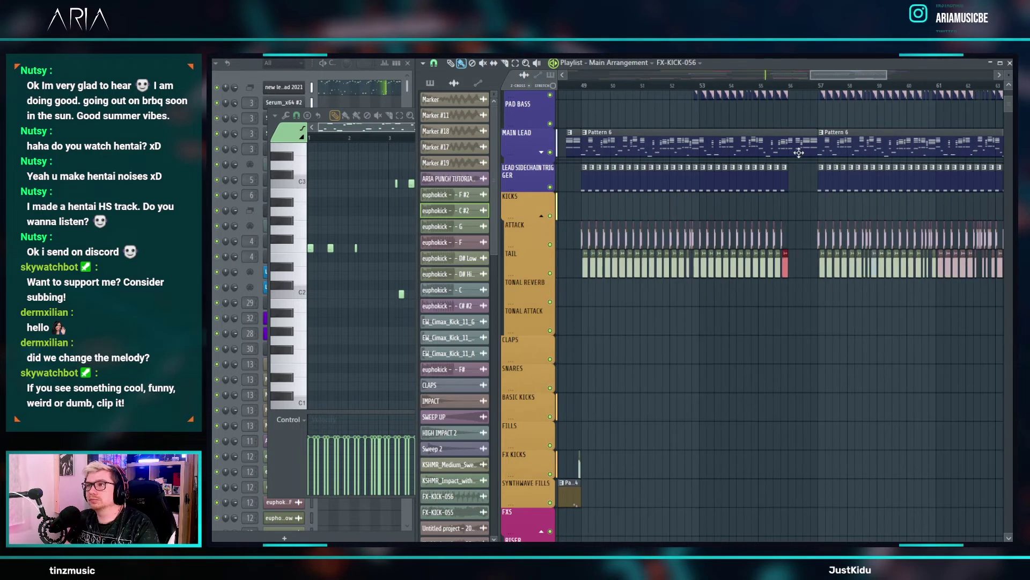
pyautogui.scroll(3, 816, 195)
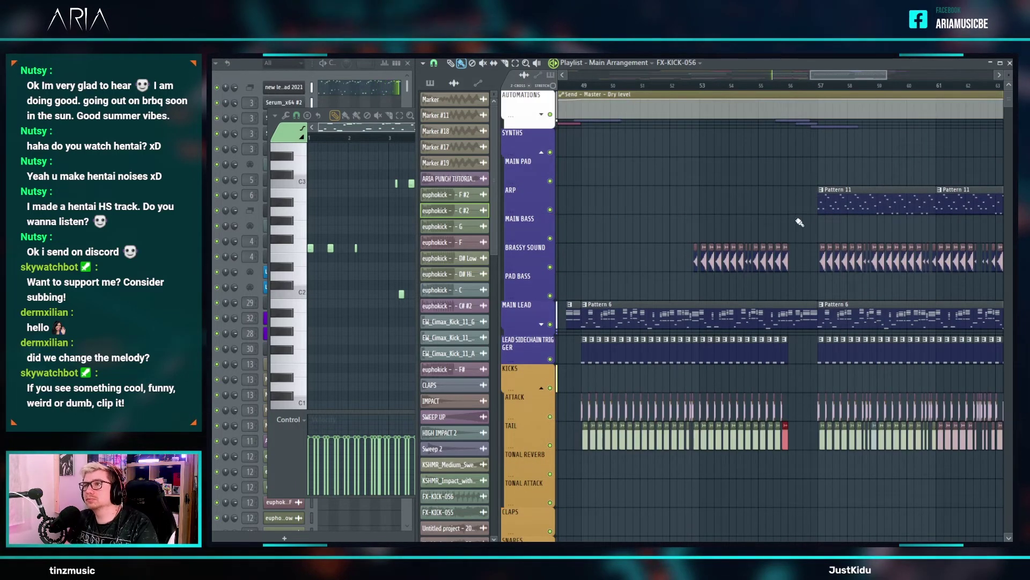
pyautogui.scroll(5, 794, 225)
pyautogui.scroll(3, 644, 195)
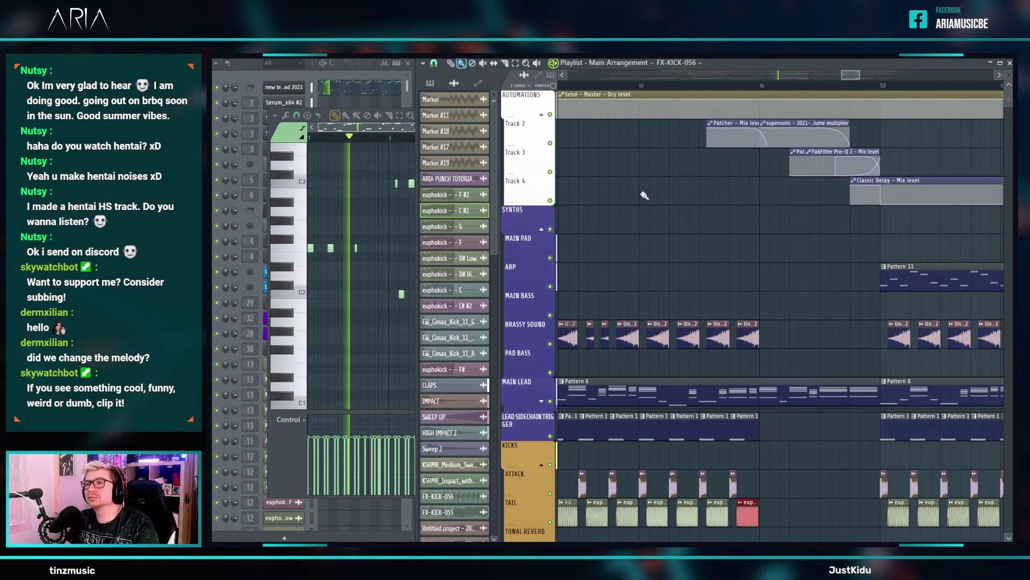
pyautogui.scroll(-5, 645, 195)
pyautogui.scroll(-3, 660, 322)
pyautogui.scroll(5, 670, 382)
pyautogui.moveTo(671, 322); pyautogui.dragTo(666, 362)
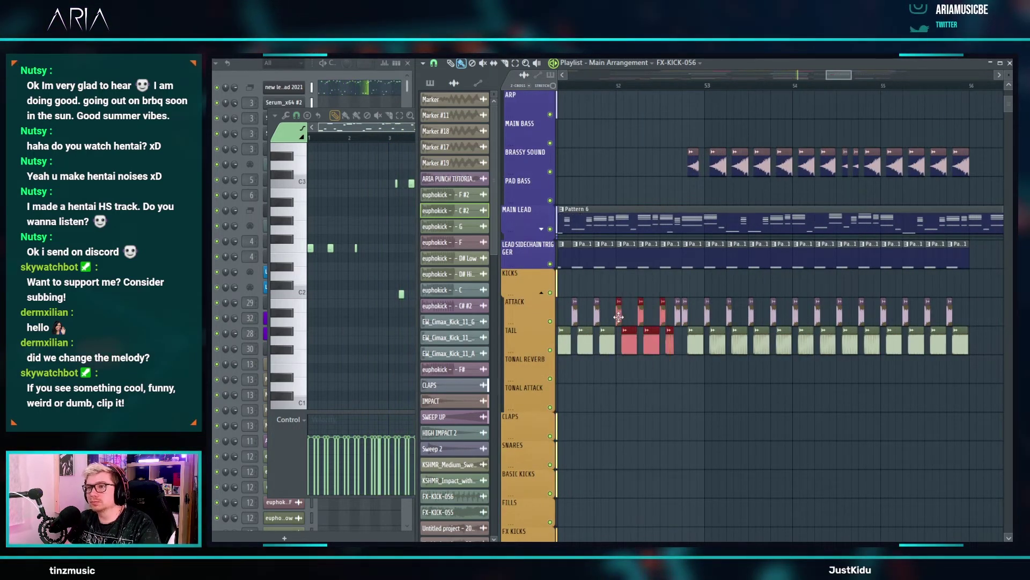
pyautogui.scroll(-2, 622, 322)
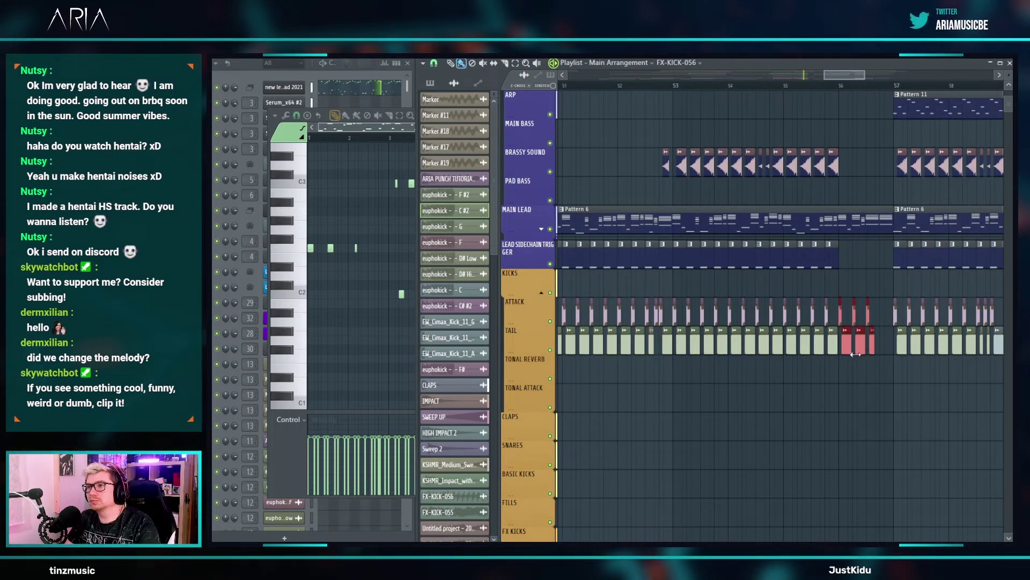
# - Delete the copied kick attack and short tail clips on beat 3 of bar 56
pyautogui.scroll(5, 871, 353)
pyautogui.rightClick(876, 343)
pyautogui.rightClick(852, 316)
pyautogui.scroll(-3, 855, 316)
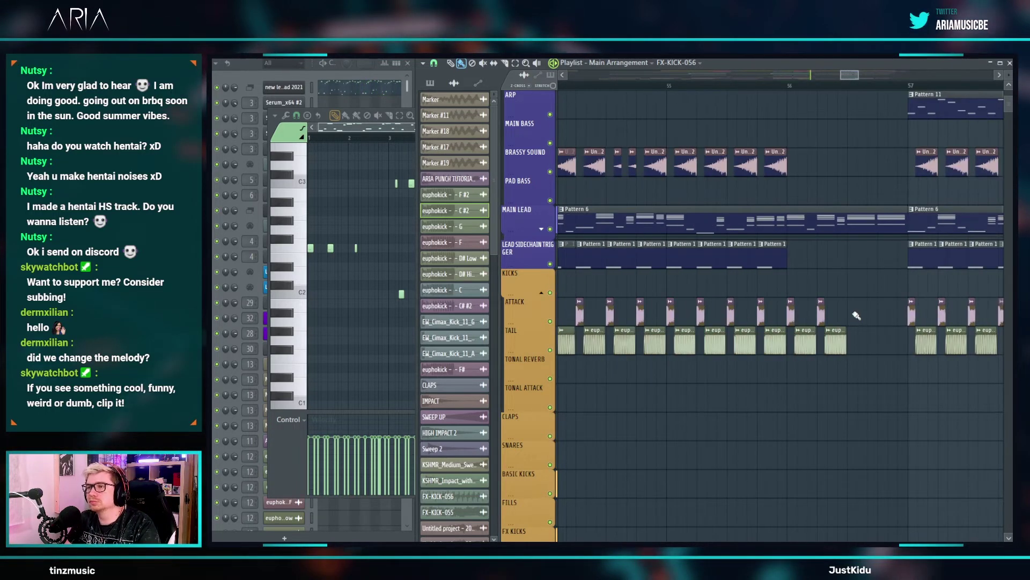
# - Shorten the last kick tail clip in bar 56 and place one more kick attack clip right after it
pyautogui.scroll(3, 851, 334)
pyautogui.moveTo(841, 334); pyautogui.dragTo(814, 334)
pyautogui.click(766, 314)
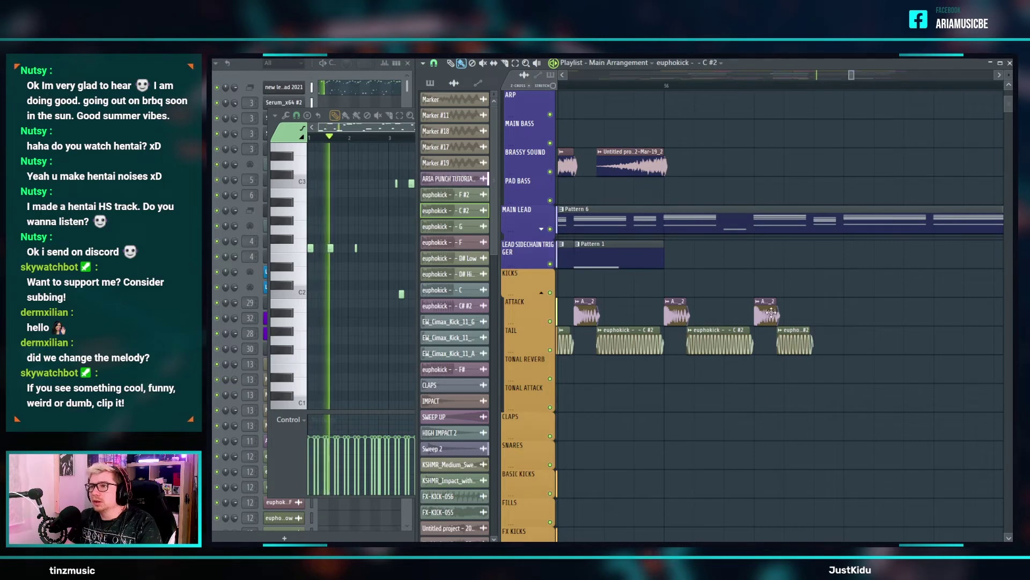
pyautogui.click(826, 315)
pyautogui.scroll(-3, 828, 316)
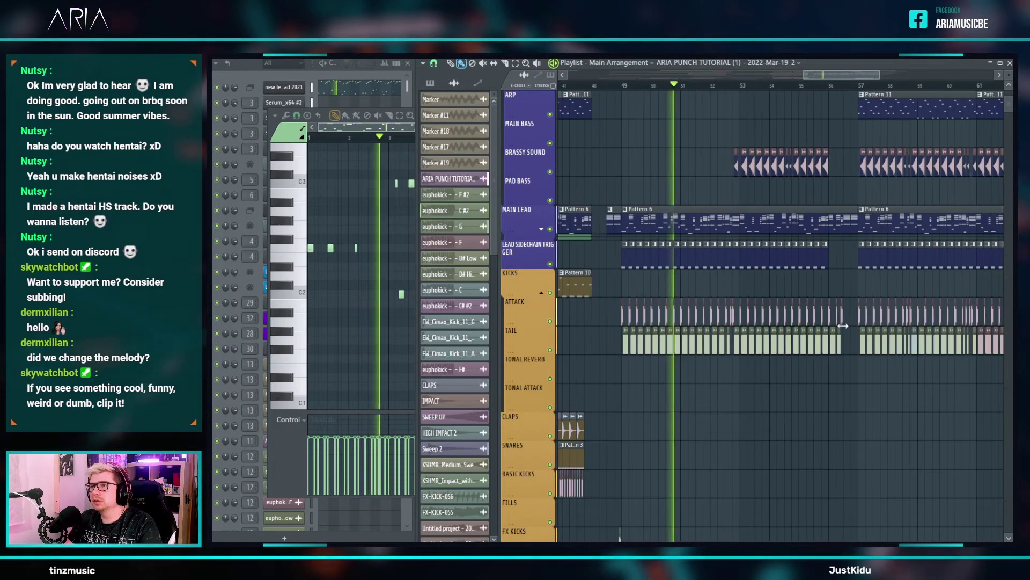
# - Open VolumeShaper4 on the lead's Insert 8 mixer track and move the curve's upper point earlier for a faster volume recovery
pyautogui.doubleClick(663, 223)
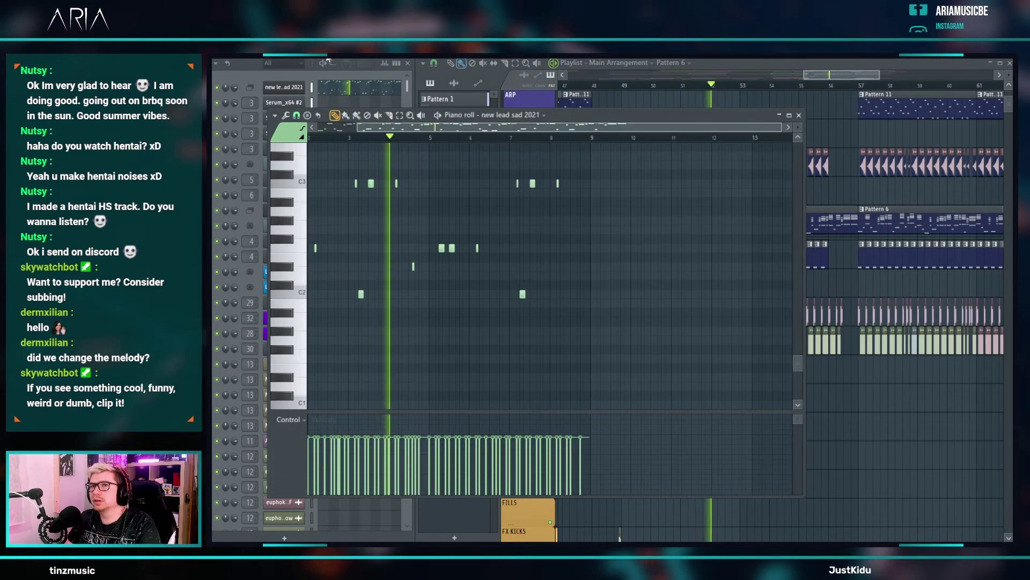
pyautogui.click(277, 80)
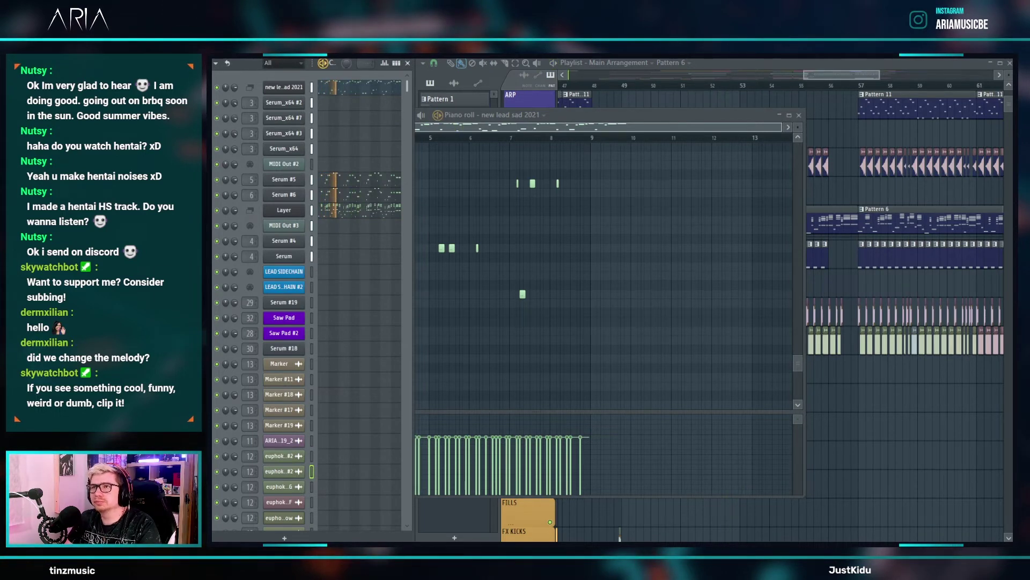
pyautogui.press('F9')
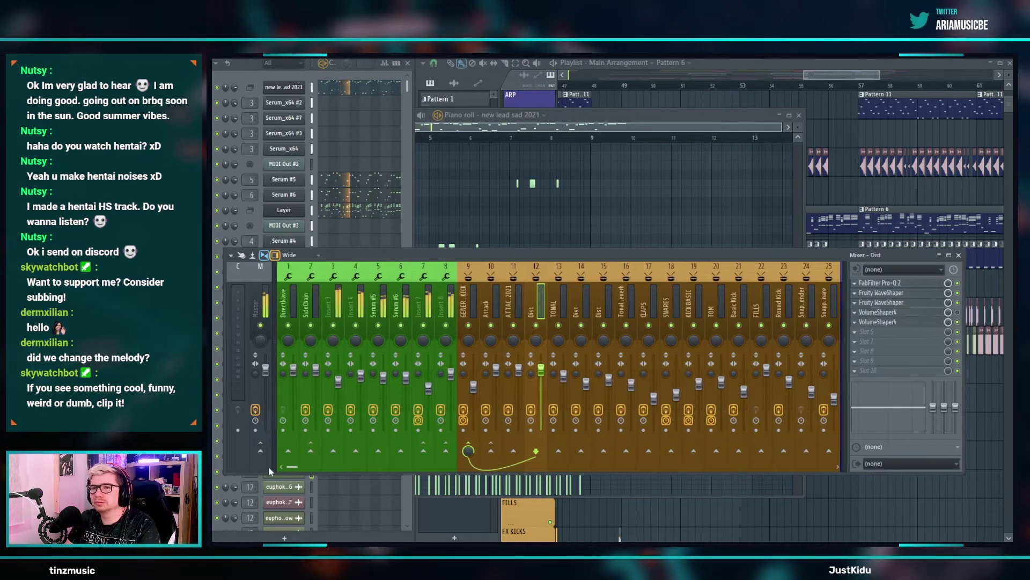
pyautogui.click(450, 310)
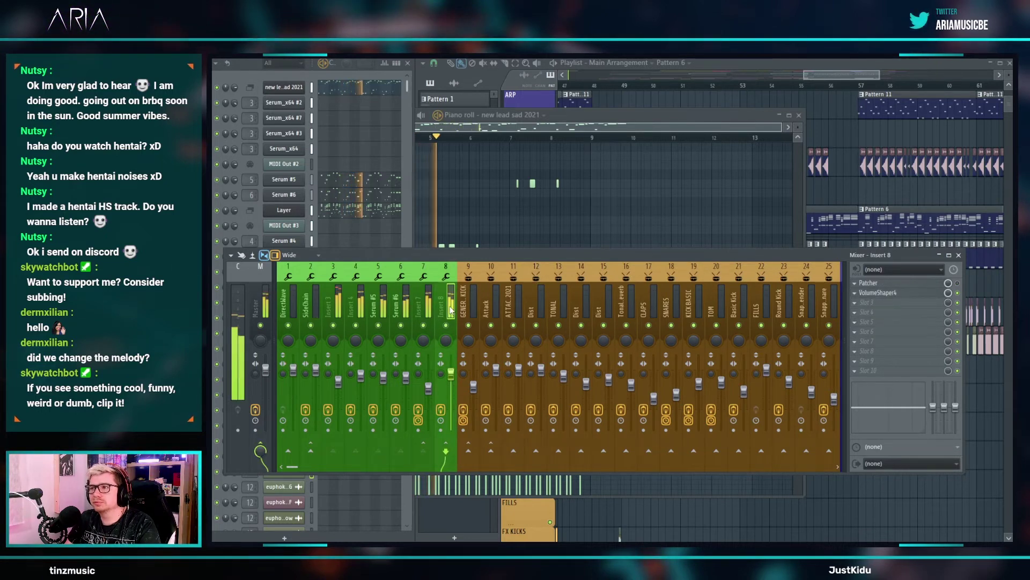
pyautogui.click(332, 304)
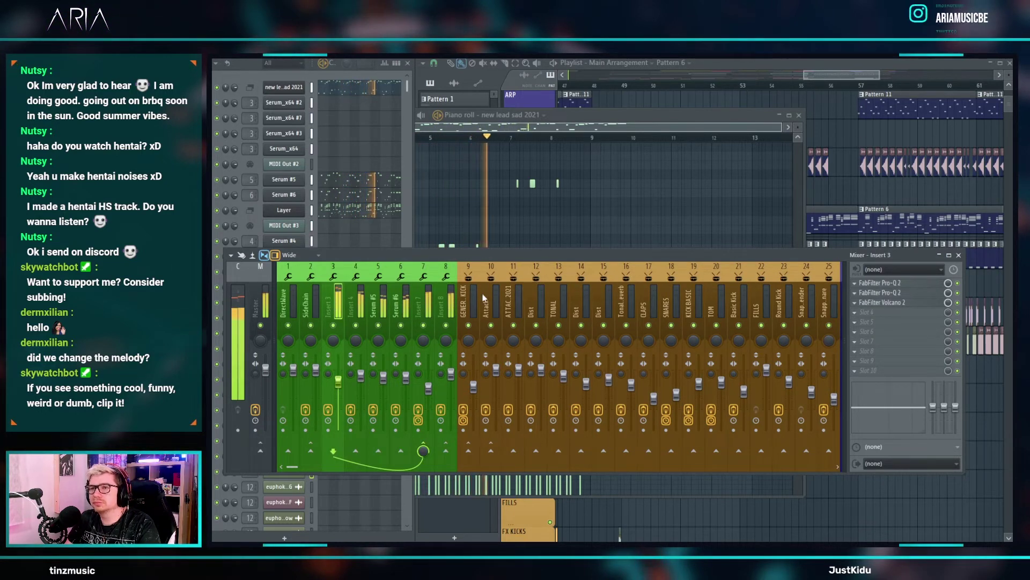
pyautogui.click(448, 300)
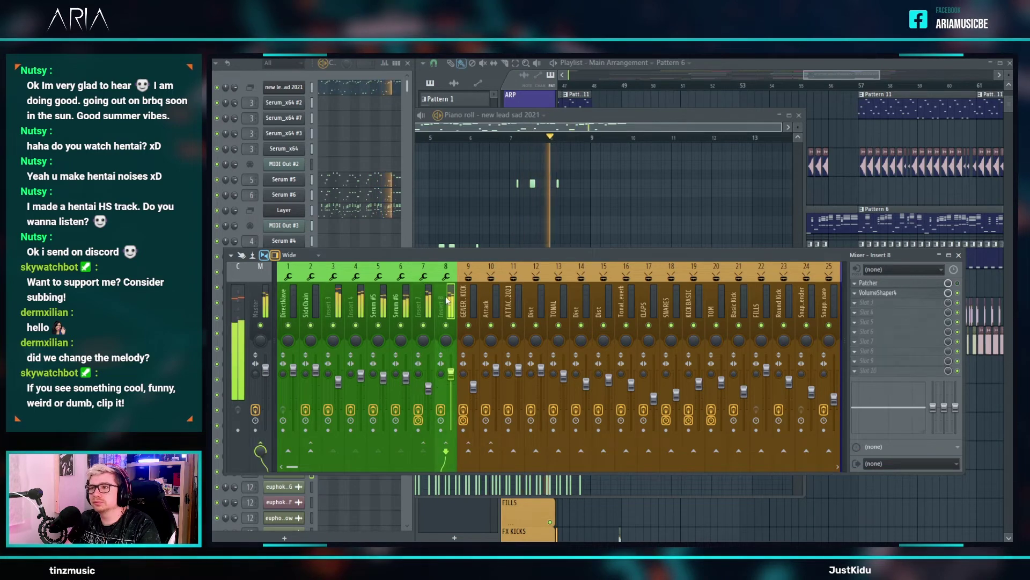
pyautogui.click(879, 294)
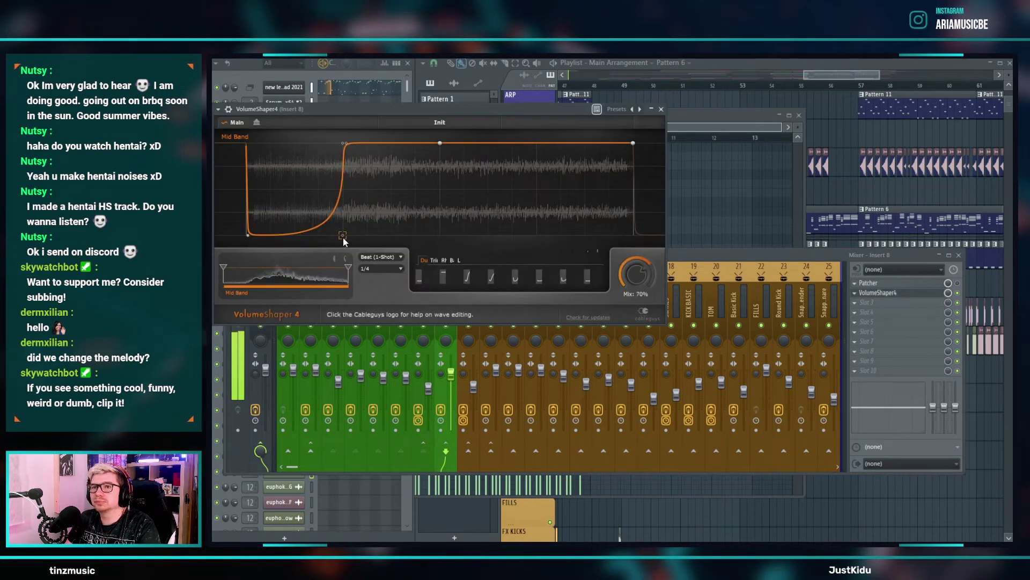
pyautogui.moveTo(344, 144); pyautogui.dragTo(319, 143)
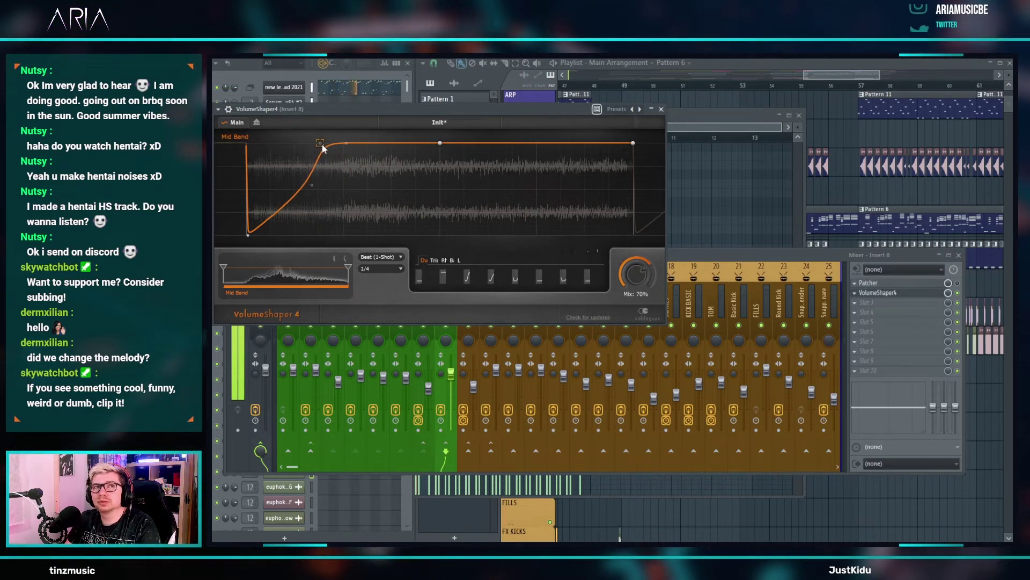
# - Play the drop from bar 49 and set the VolumeShaper4 mix to 81%
pyautogui.click(828, 78)
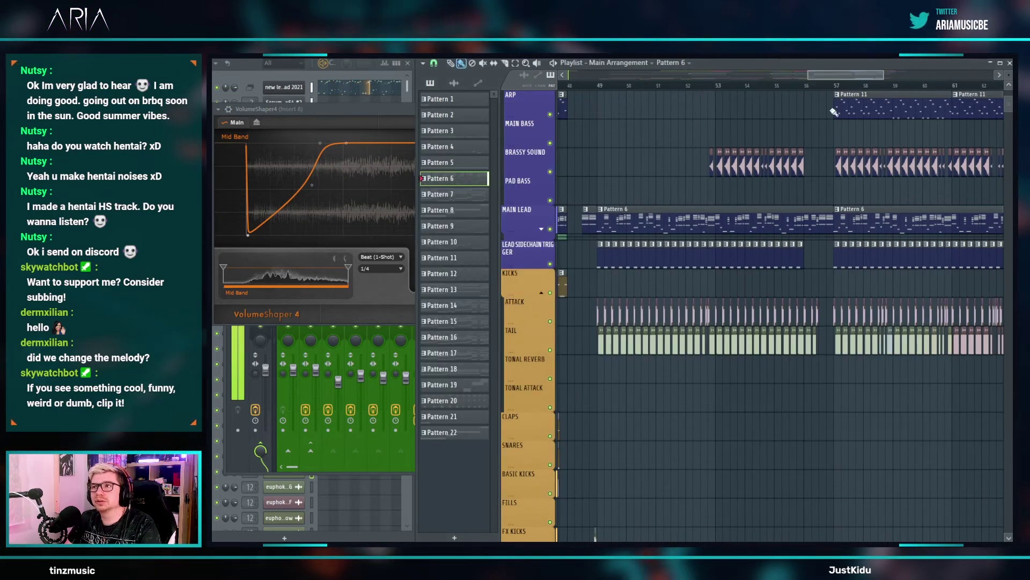
pyautogui.scroll(3, 834, 168)
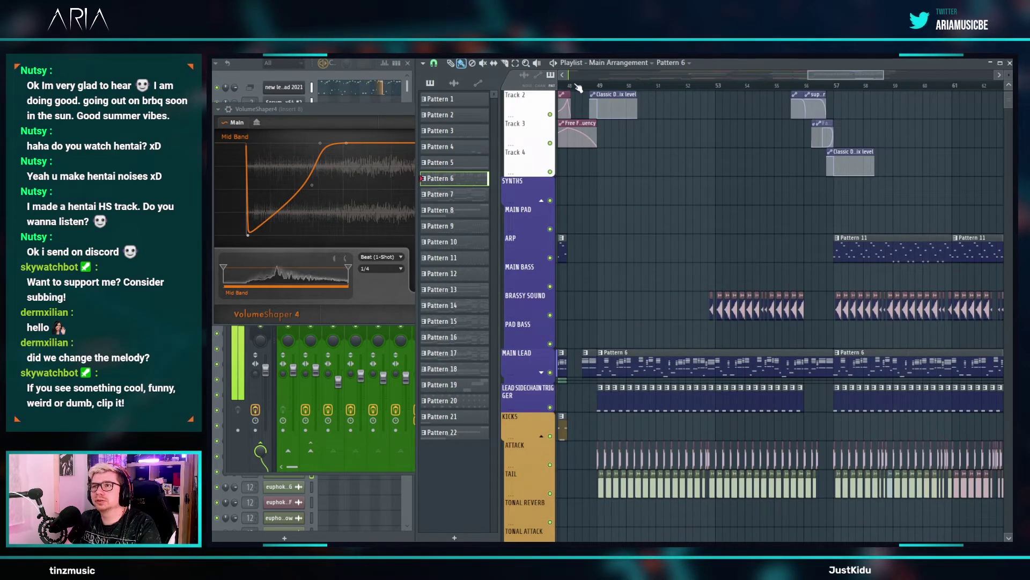
pyautogui.scroll(-3, 729, 204)
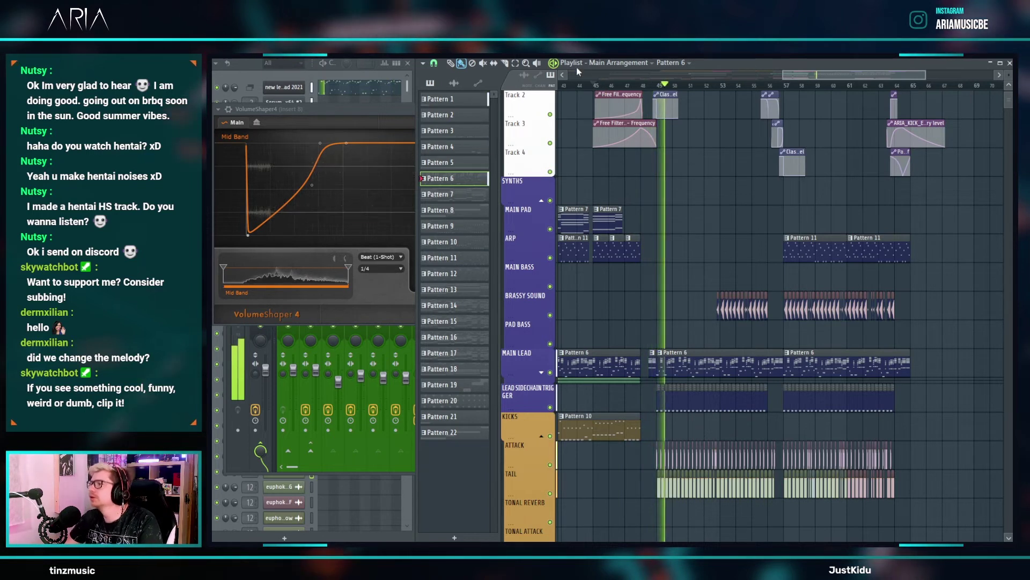
pyautogui.click(375, 122)
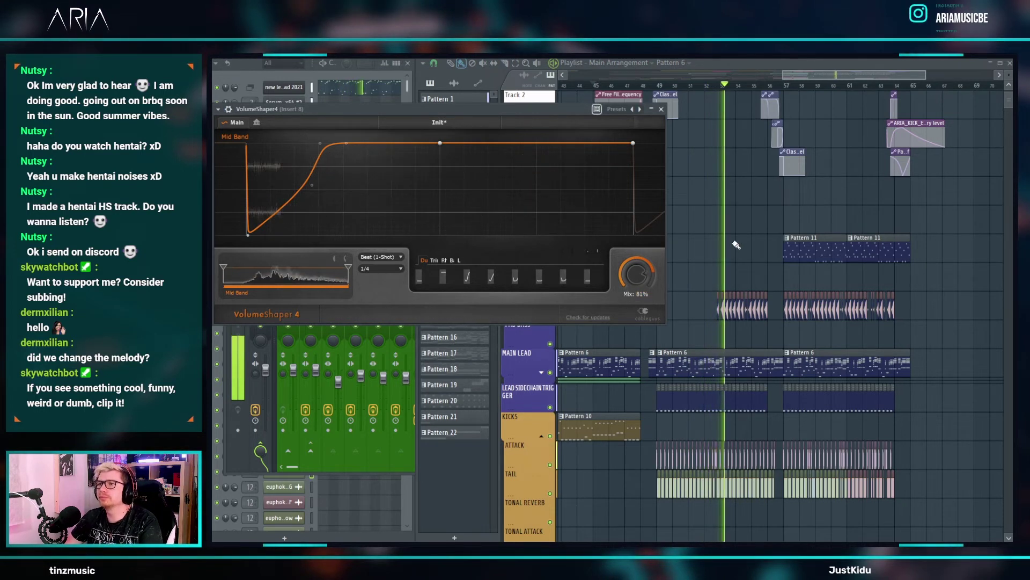
# - Delete the brassy sound clips from bar 53 to bar 56 and play on into bar 57
pyautogui.click(768, 222)
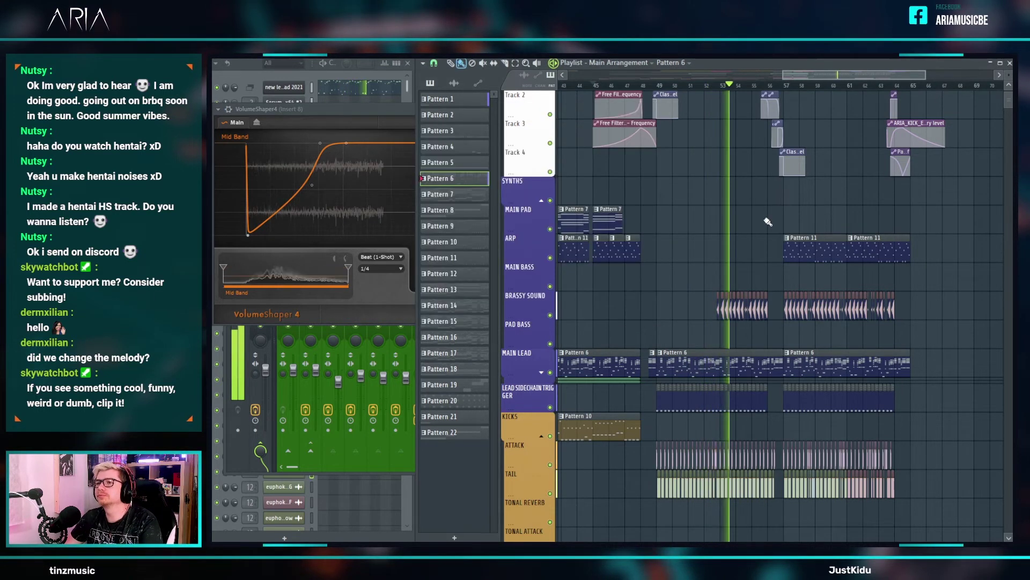
pyautogui.rightClick(767, 313)
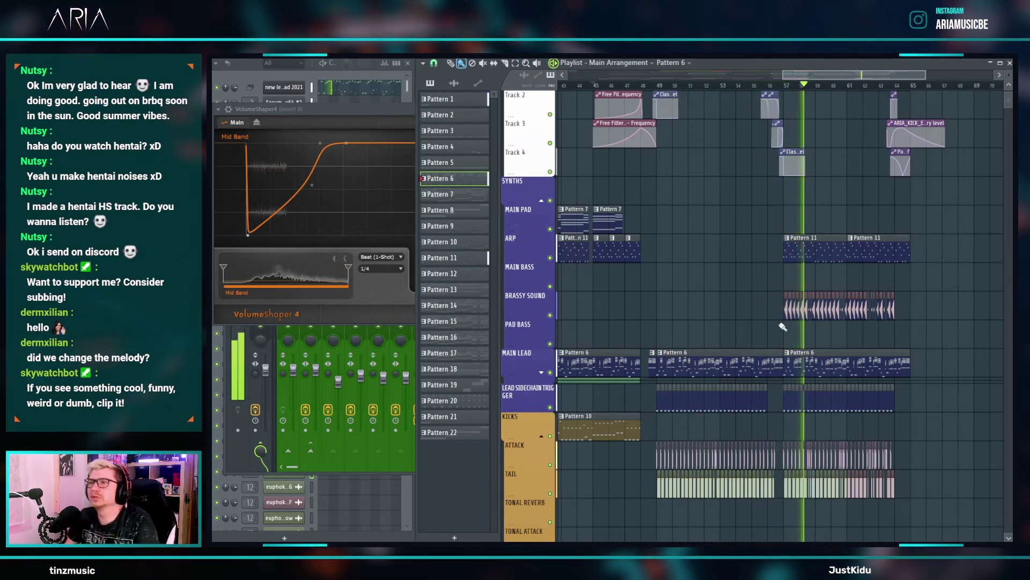
pyautogui.scroll(1, 781, 268)
pyautogui.scroll(5, 776, 218)
pyautogui.press('space')
pyautogui.scroll(-4, 749, 266)
pyautogui.press('space')
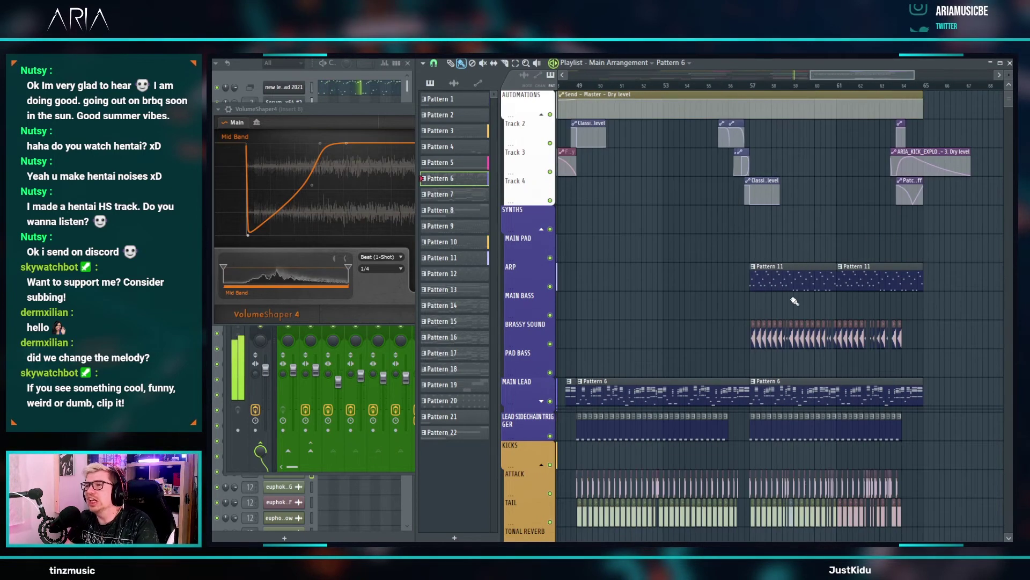
# - Replace the kick attack and tail clips from bar 57 onward with a copy of those from bars 49 to 56
pyautogui.scroll(-5, 805, 316)
pyautogui.moveTo(939, 412); pyautogui.dragTo(748, 326)
pyautogui.press('Delete')
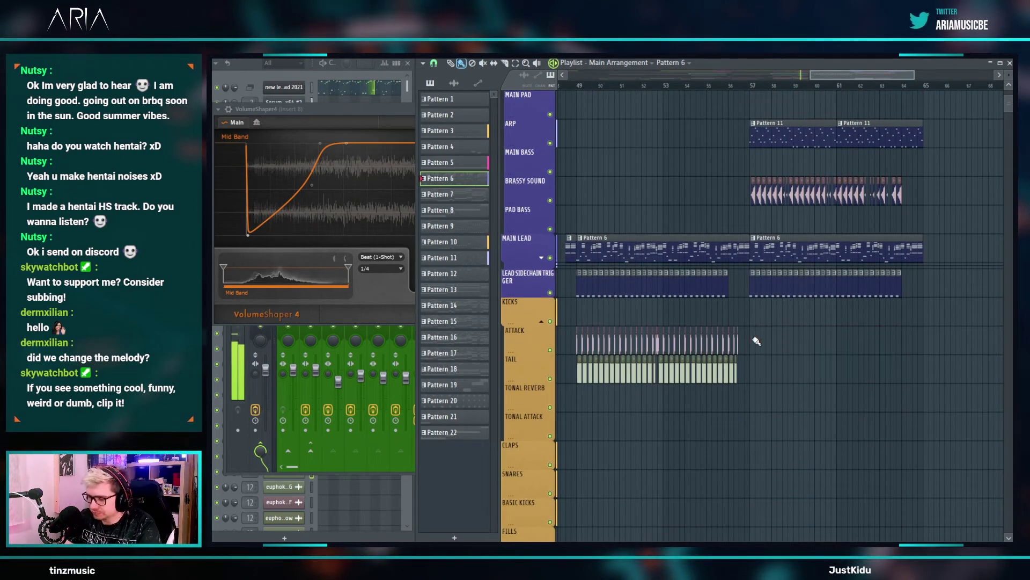
pyautogui.moveTo(825, 409); pyautogui.dragTo(760, 340)
pyautogui.press('space')
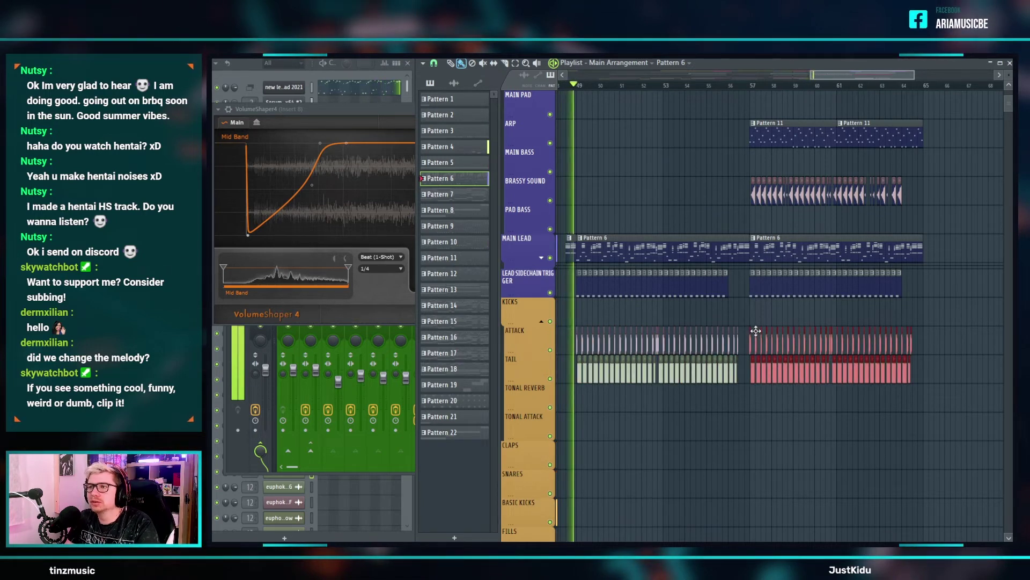
# - Open the kick attack sample's channel settings at bar 57 and set its pitch range to 4
pyautogui.scroll(7, 759, 339)
pyautogui.keyDown('ctrl'); pyautogui.click(723, 364); pyautogui.keyUp('ctrl')
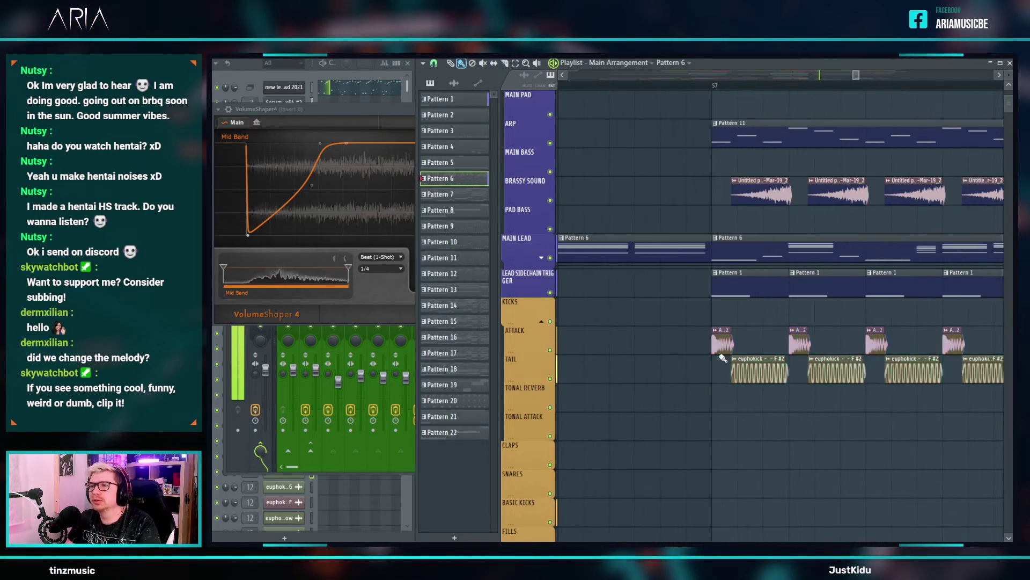
pyautogui.click(718, 344)
pyautogui.doubleClick(718, 344)
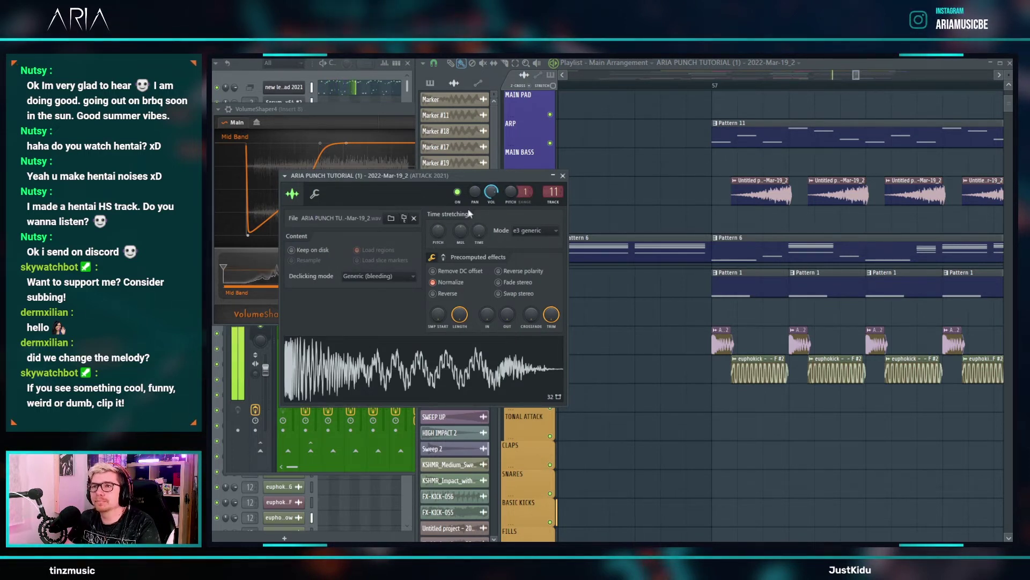
pyautogui.moveTo(526, 192); pyautogui.dragTo(510, 177)
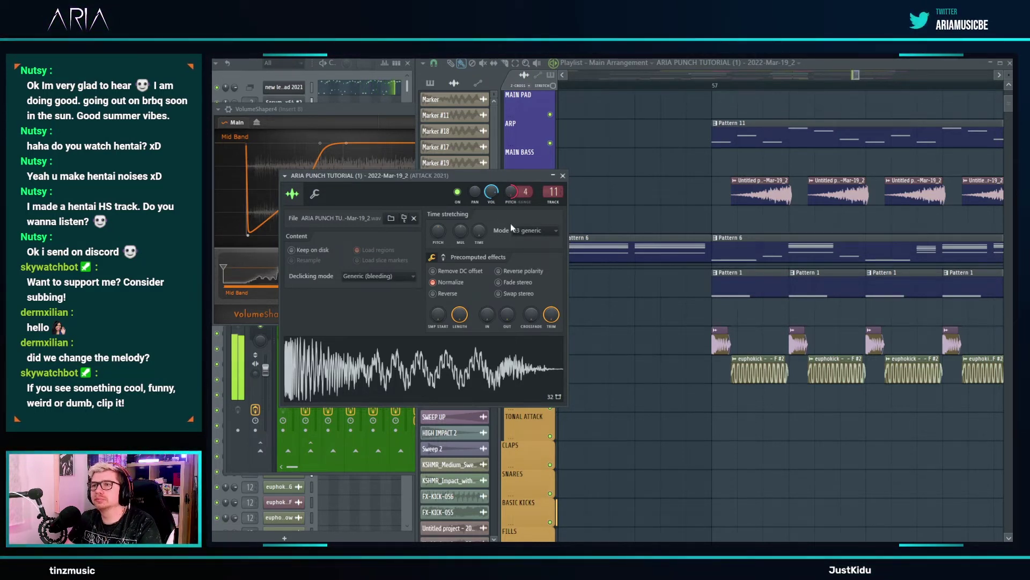
pyautogui.rightClick(689, 333)
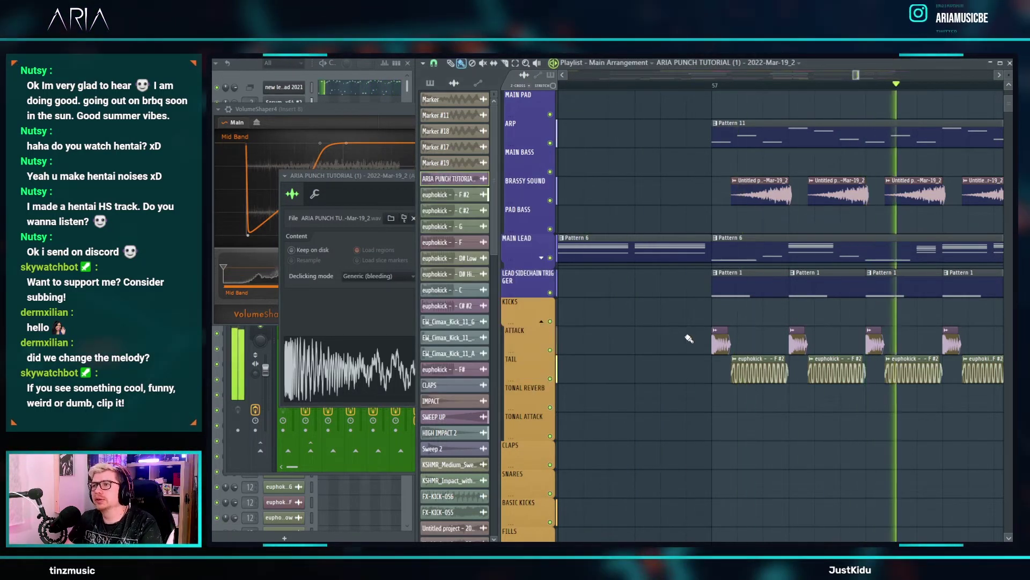
# - Reset the kick attack channel's pitch knob to its default and restart playback from bar 47
pyautogui.scroll(-3, 692, 335)
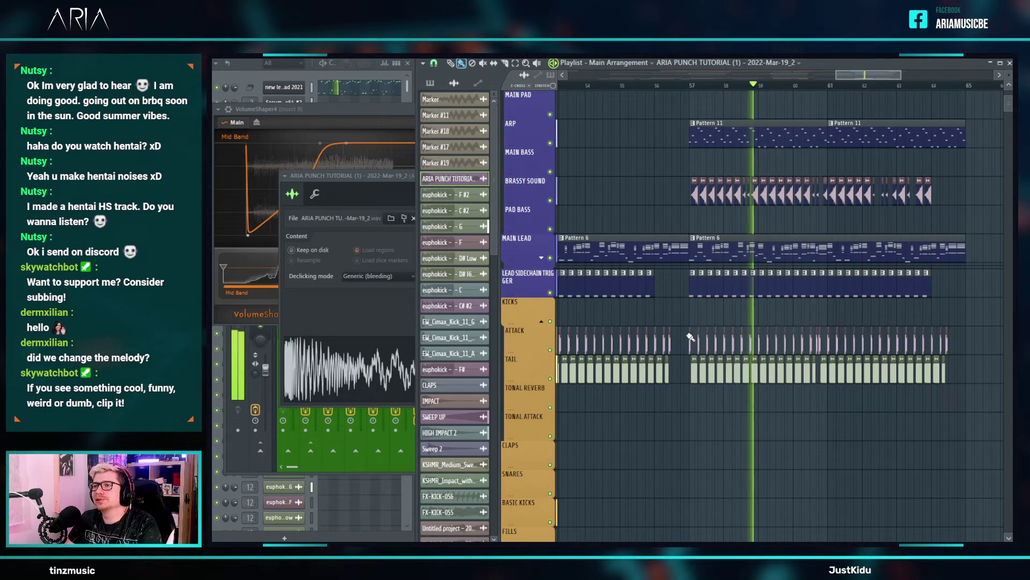
pyautogui.scroll(-4, 769, 103)
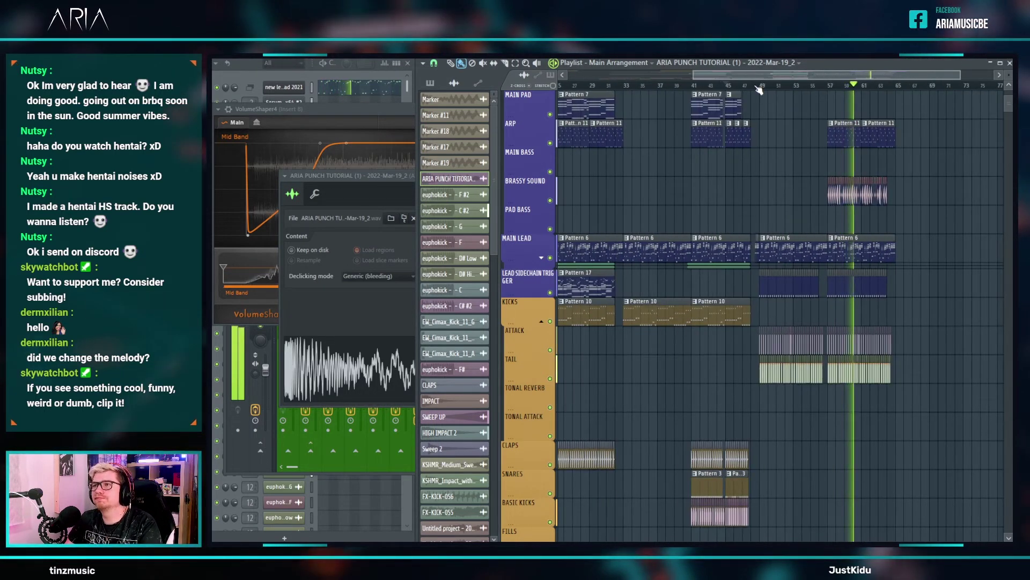
pyautogui.click(384, 194)
pyautogui.rightClick(514, 192)
pyautogui.click(528, 196)
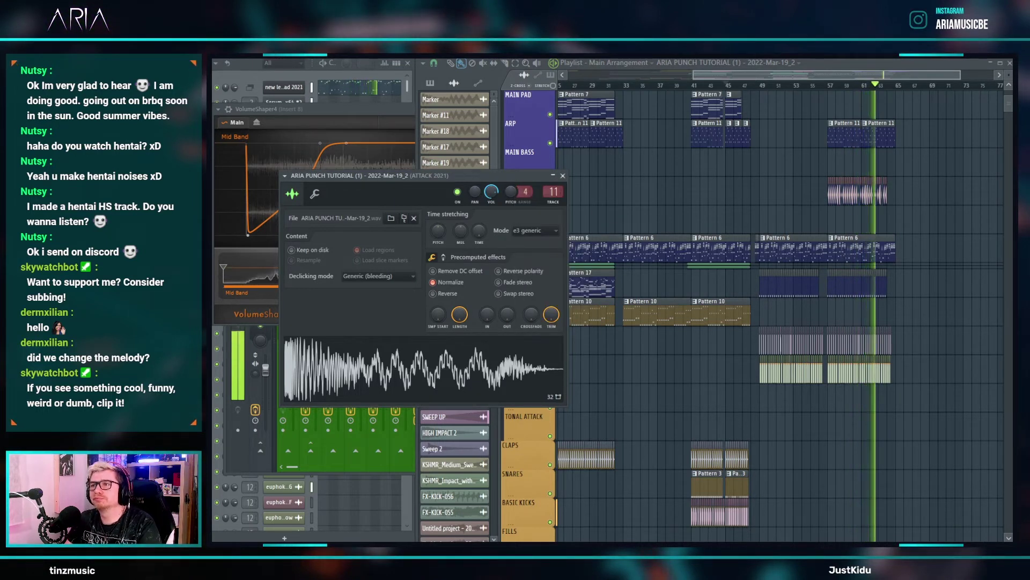
pyautogui.press('space')
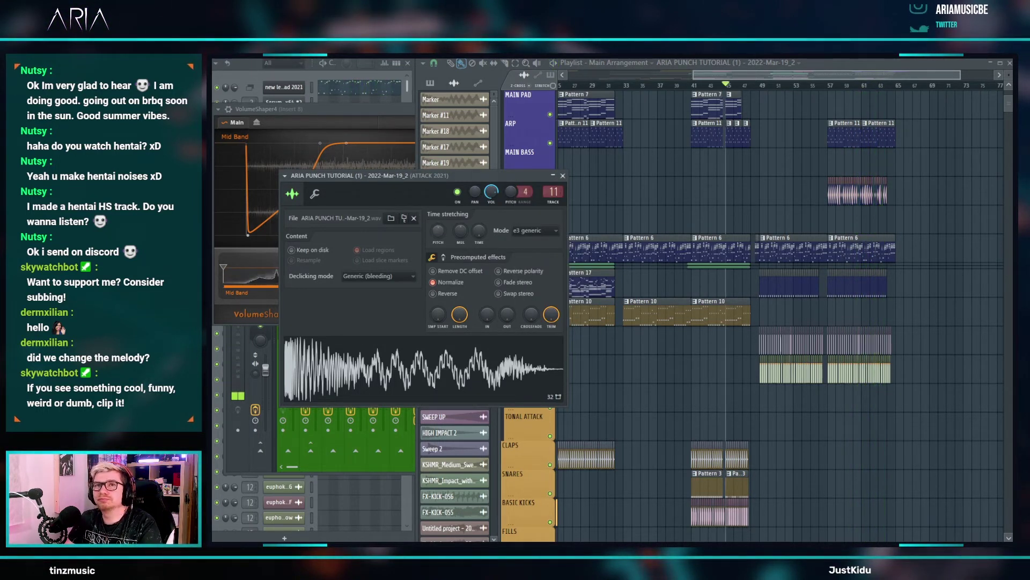
# - Show the attack's mixer track and play the build-up into the drop at bar 49 to check the kick attack
pyautogui.press('F6')
pyautogui.press('F9')
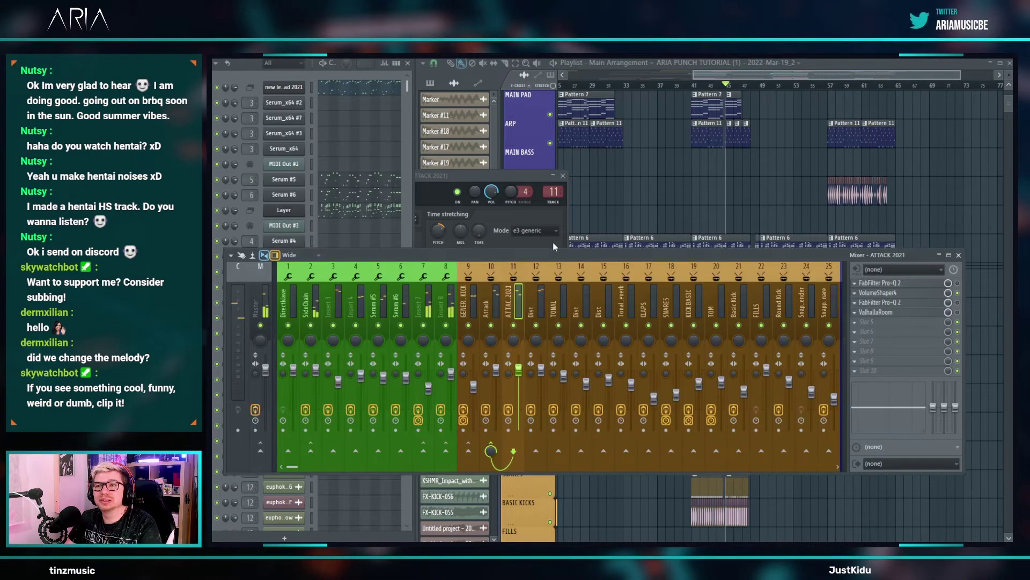
pyautogui.rightClick(694, 190)
pyautogui.press('space')
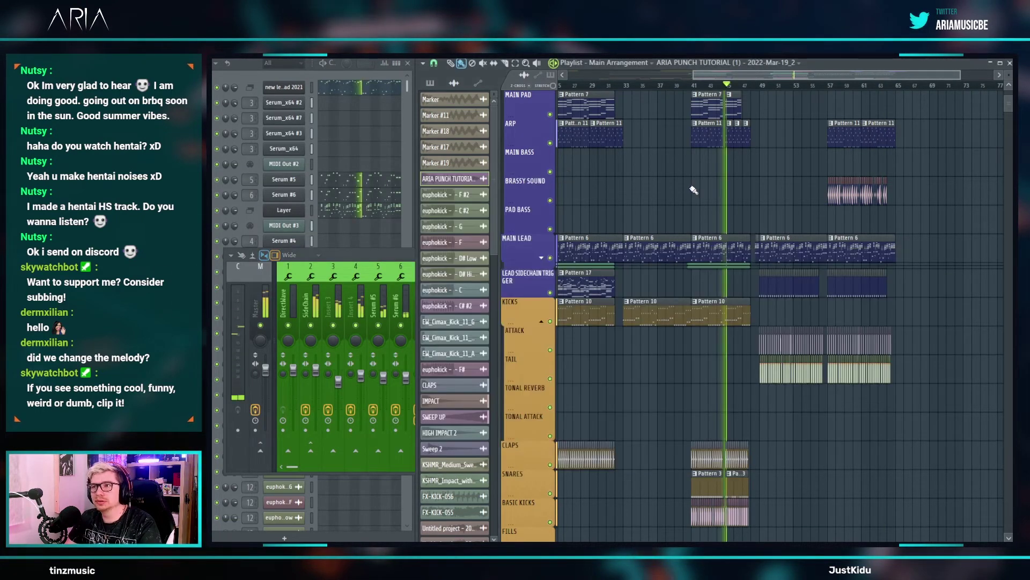
pyautogui.scroll(-3, 805, 290)
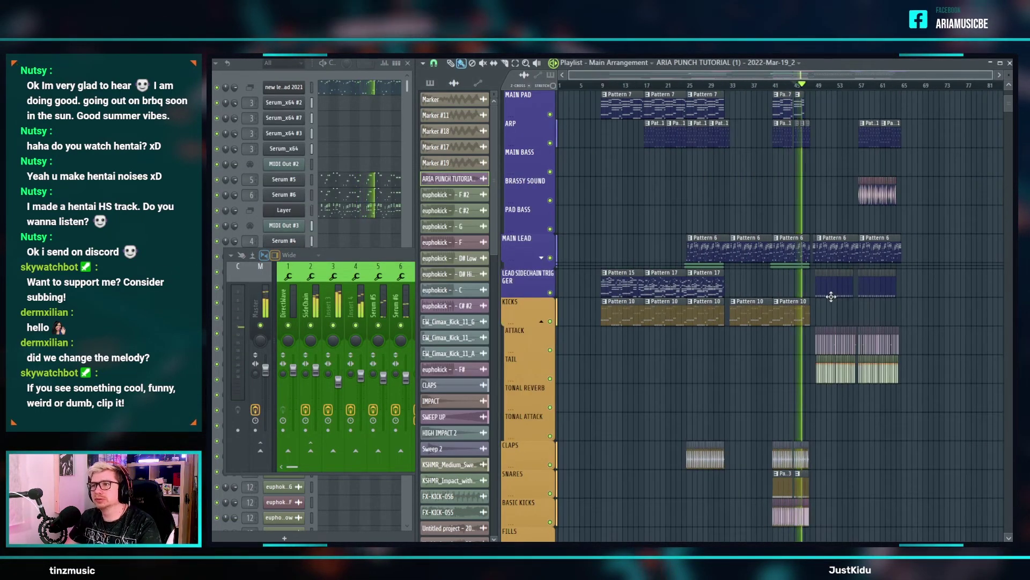
pyautogui.scroll(6, 837, 296)
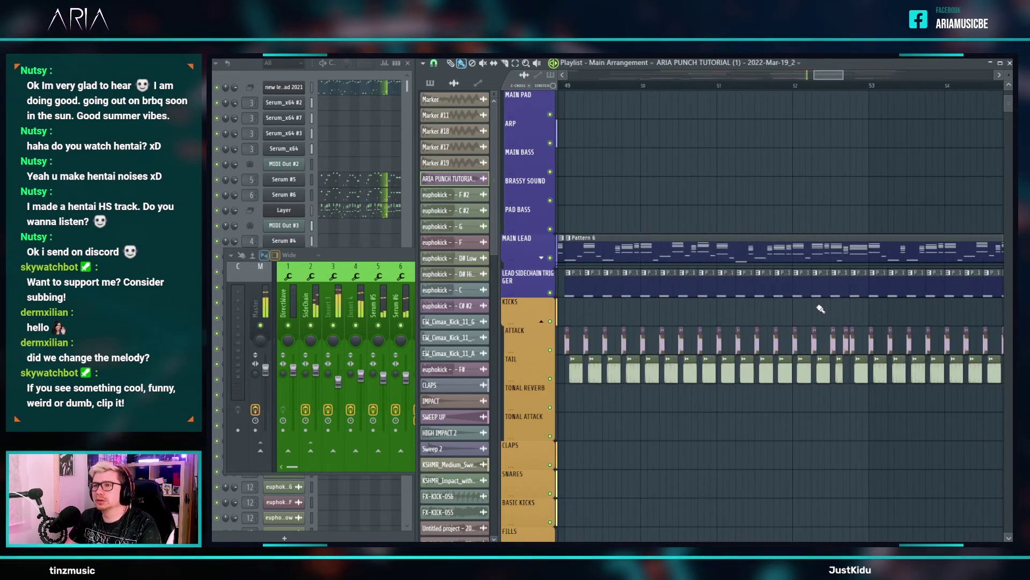
pyautogui.scroll(-2, 821, 309)
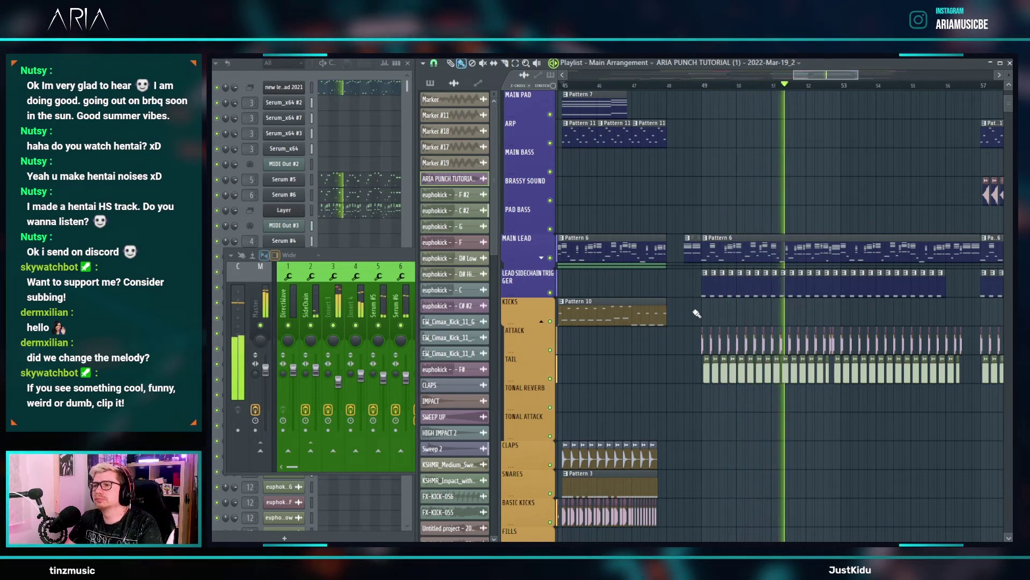
# - Reset the kick attack sample's time-stretching pitch, nudge it slightly lower, and replay from just before bar 49
pyautogui.doubleClick(702, 345)
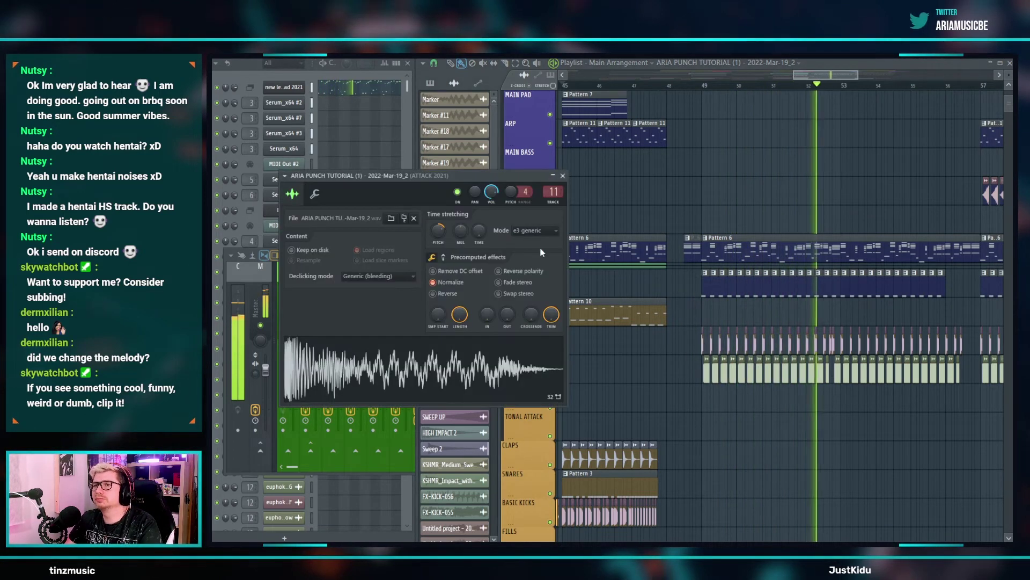
pyautogui.rightClick(444, 231)
pyautogui.click(458, 236)
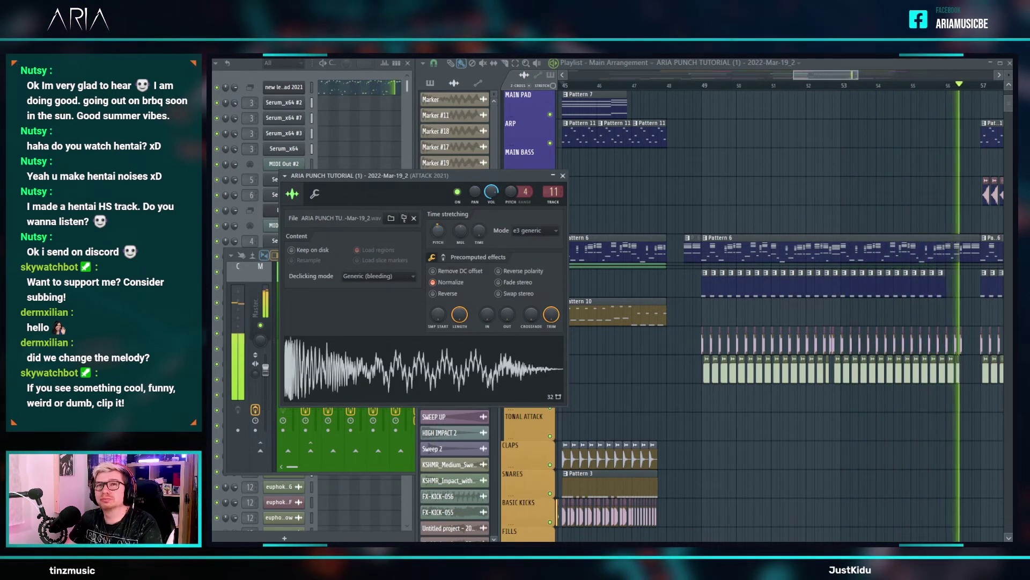
pyautogui.moveTo(439, 235); pyautogui.dragTo(439, 239)
pyautogui.click(687, 84)
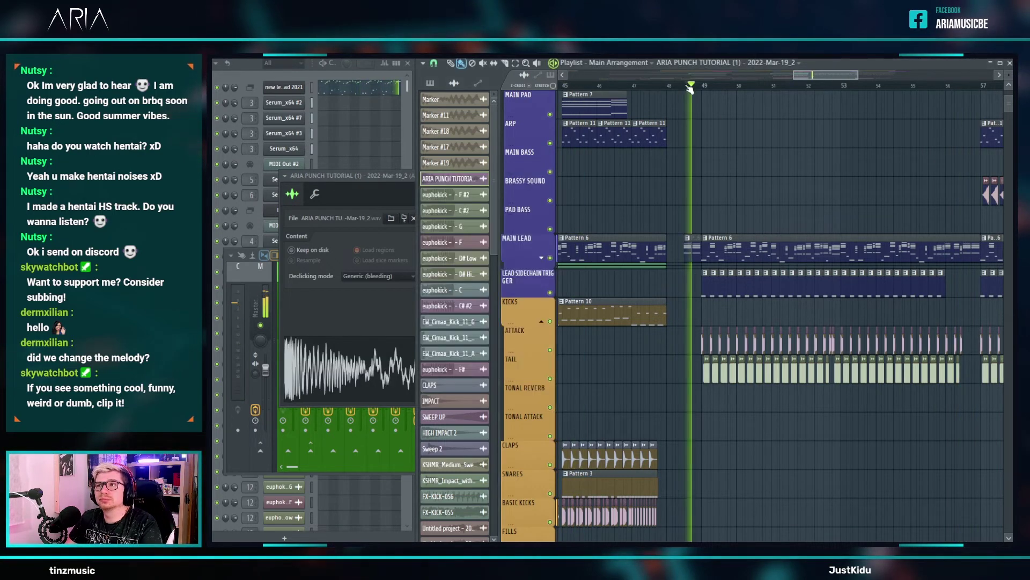
# - Reset the kick attack sample's time-stretching pitch, raise it slightly, and listen through the drop at bar 57 before stopping playback
pyautogui.click(385, 193)
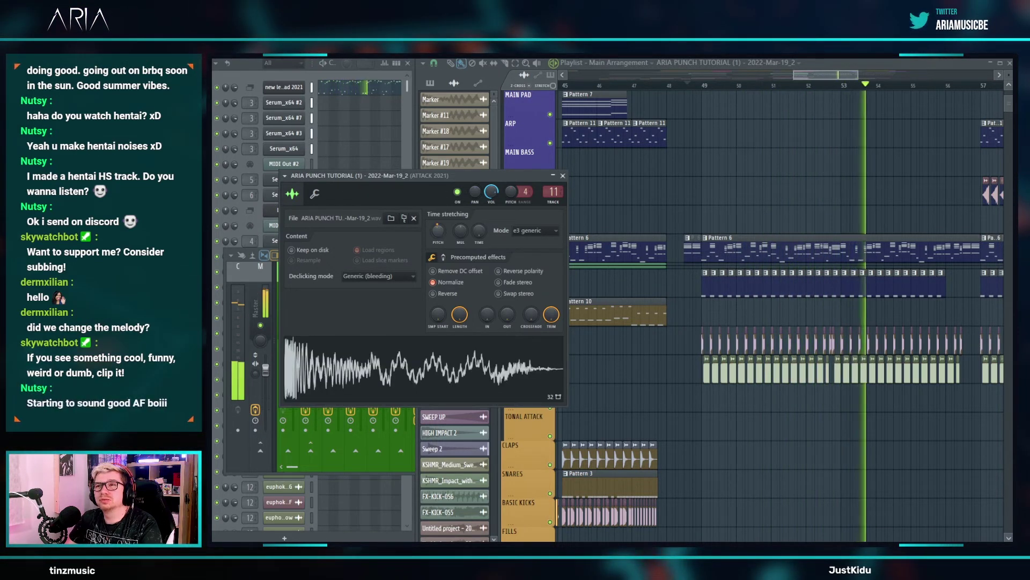
pyautogui.rightClick(439, 233)
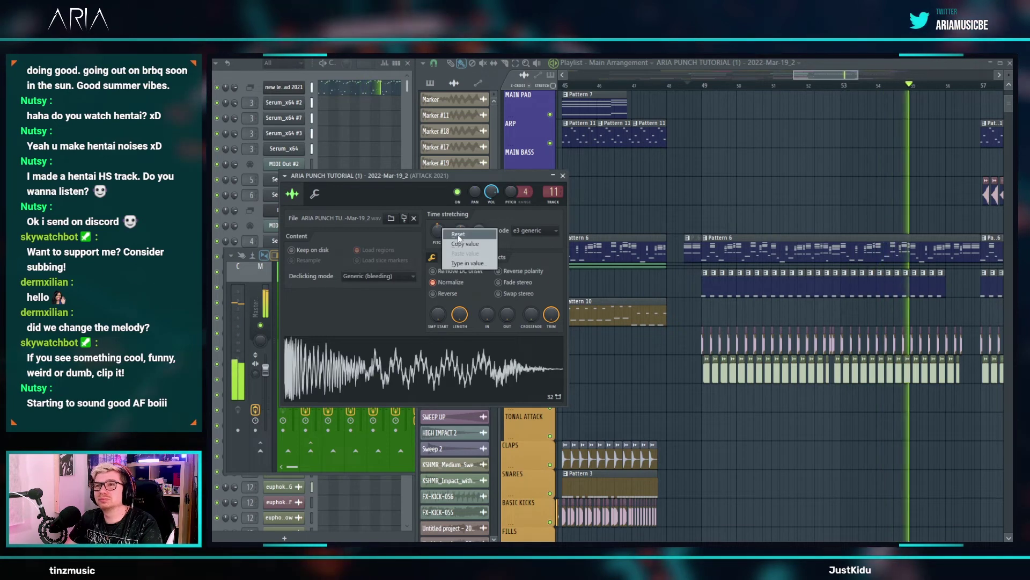
pyautogui.click(747, 189)
pyautogui.scroll(-3, 746, 189)
pyautogui.click(376, 191)
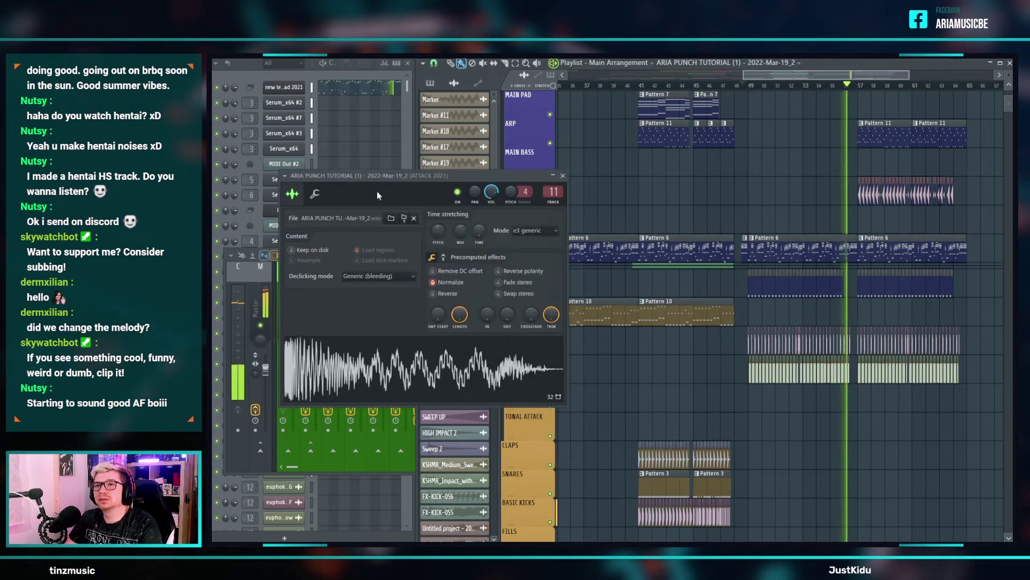
pyautogui.moveTo(439, 233)
pyautogui.mouseDown()
pyautogui.moveTo(439, 217)
pyautogui.moveTo(438, 229)
pyautogui.mouseUp()
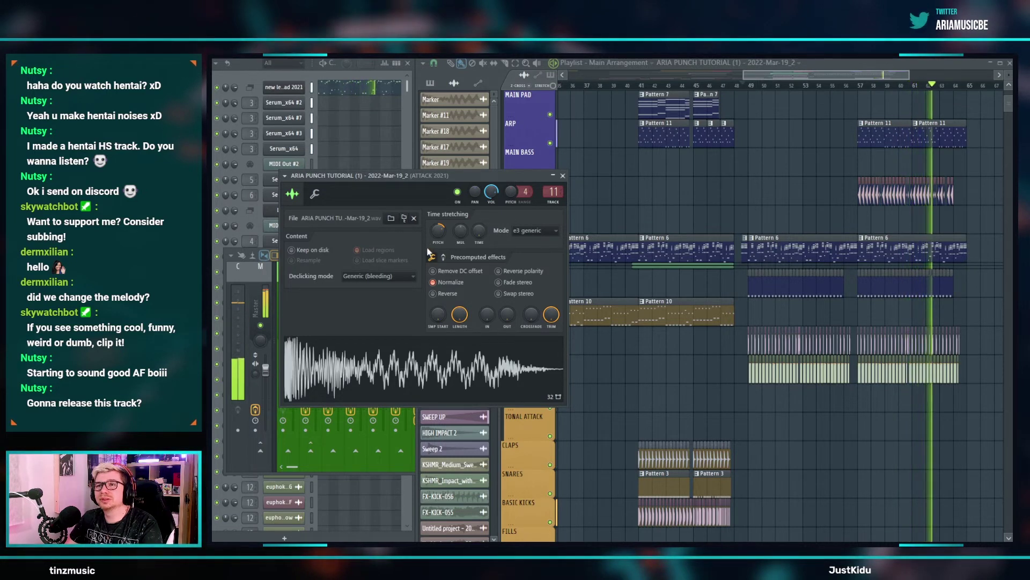
pyautogui.click(747, 194)
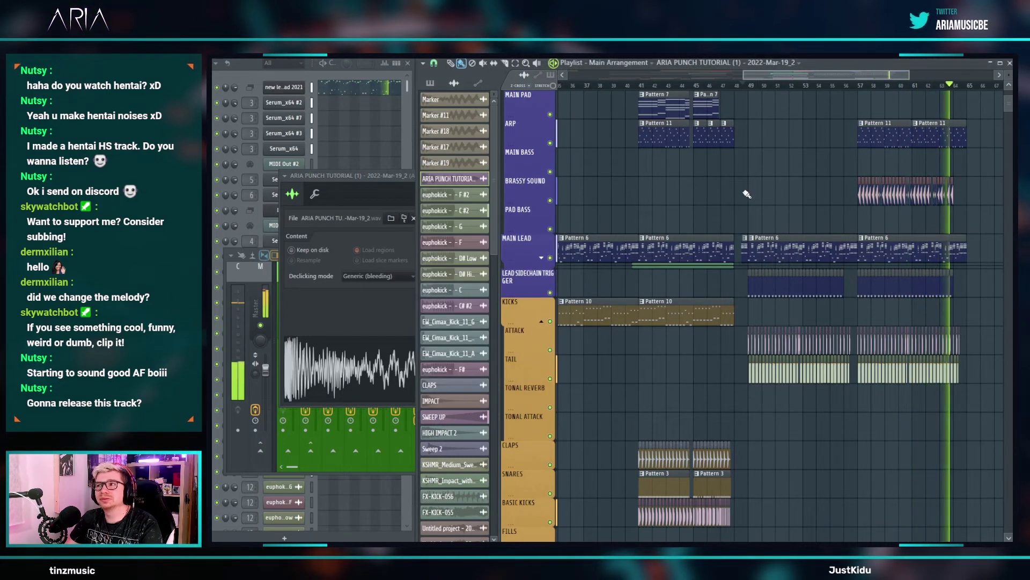
pyautogui.press('space')
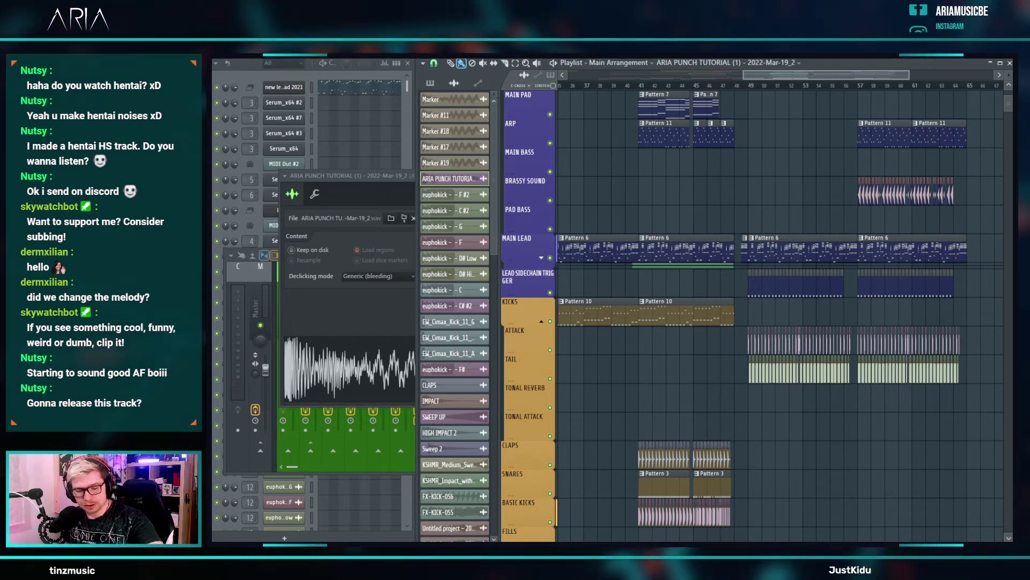
# - Play the section from bar 9 and switch the main pad's Serum #18 to the KEYBOARD - Keep It Mellow preset
pyautogui.scroll(-4, 755, 418)
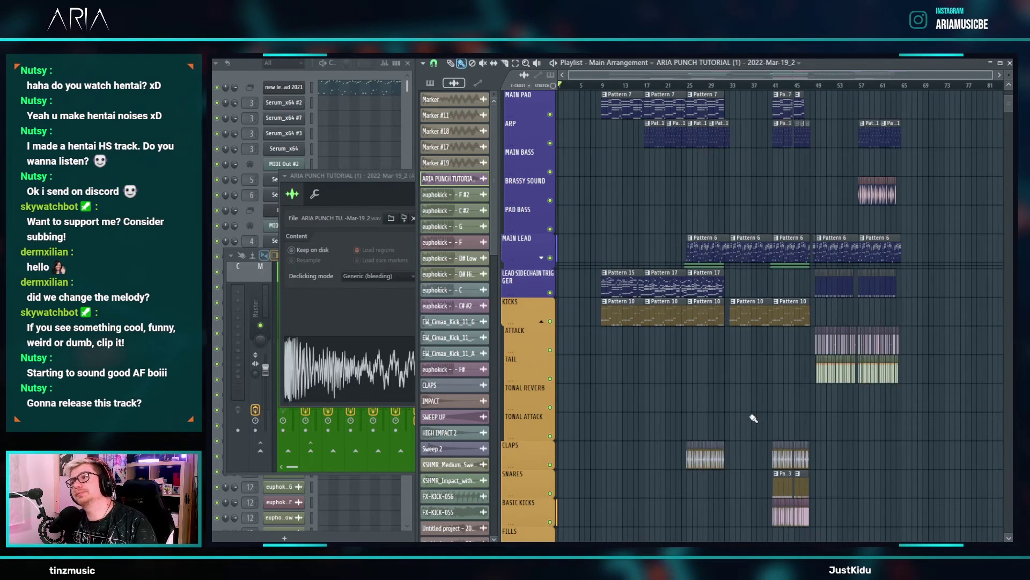
pyautogui.click(620, 85)
pyautogui.press('space')
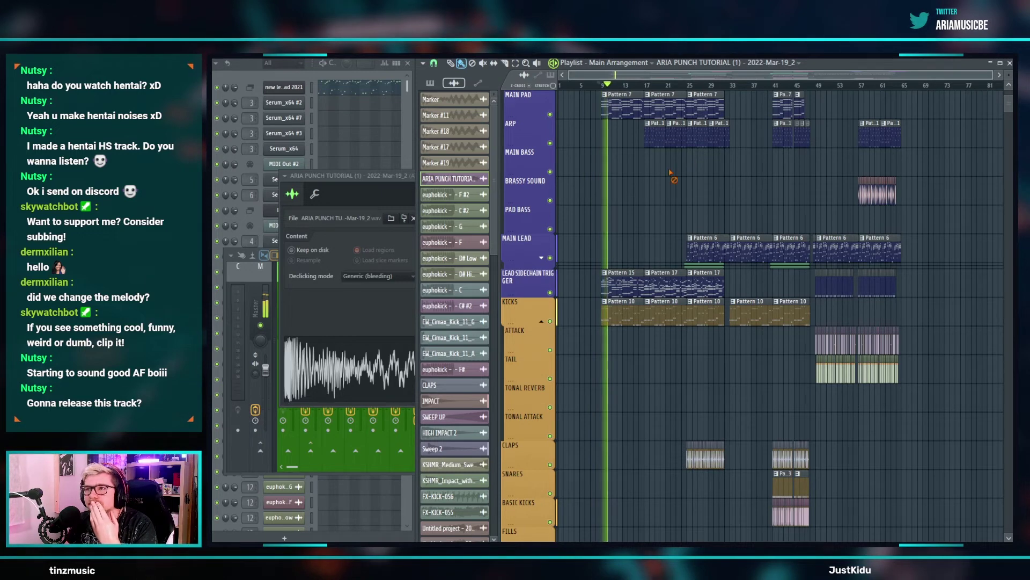
pyautogui.doubleClick(614, 102)
pyautogui.click(279, 77)
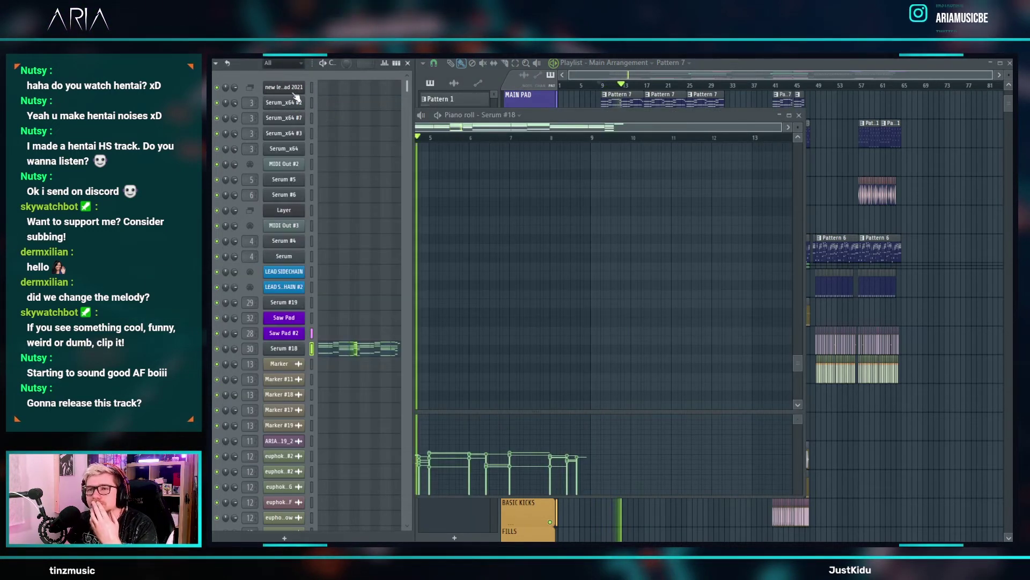
pyautogui.click(284, 348)
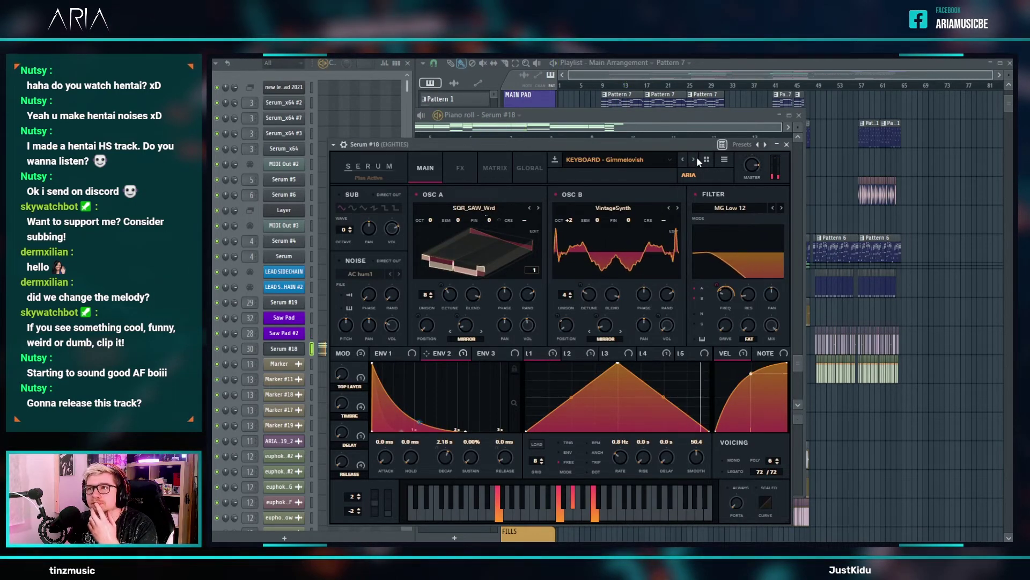
pyautogui.click(696, 159)
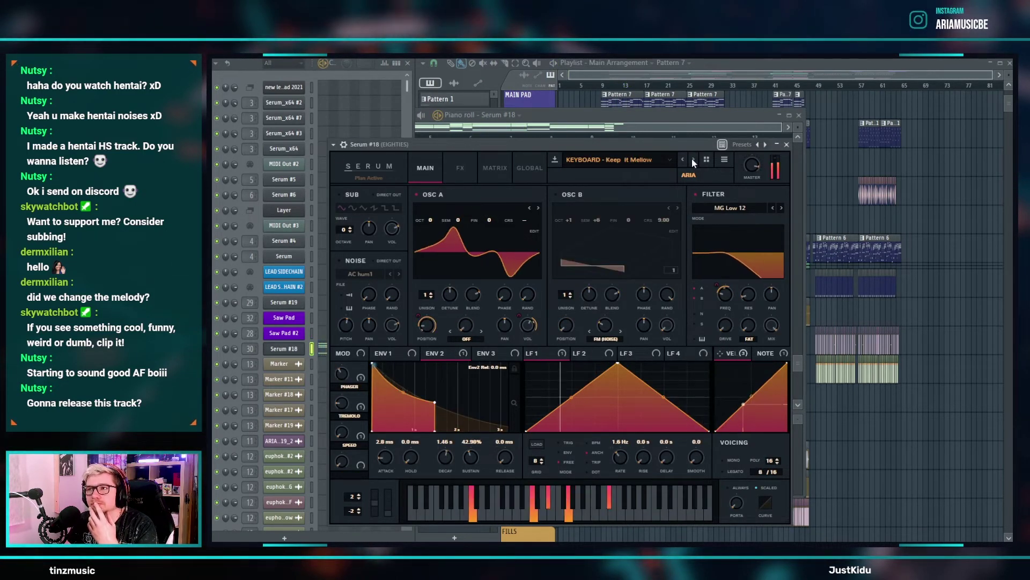
pyautogui.click(693, 159)
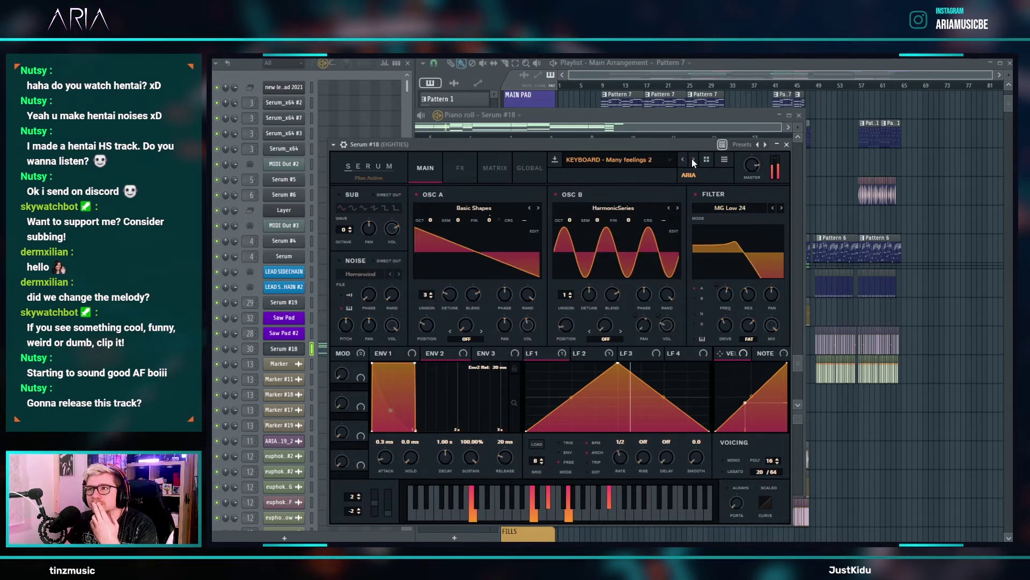
pyautogui.click(684, 159)
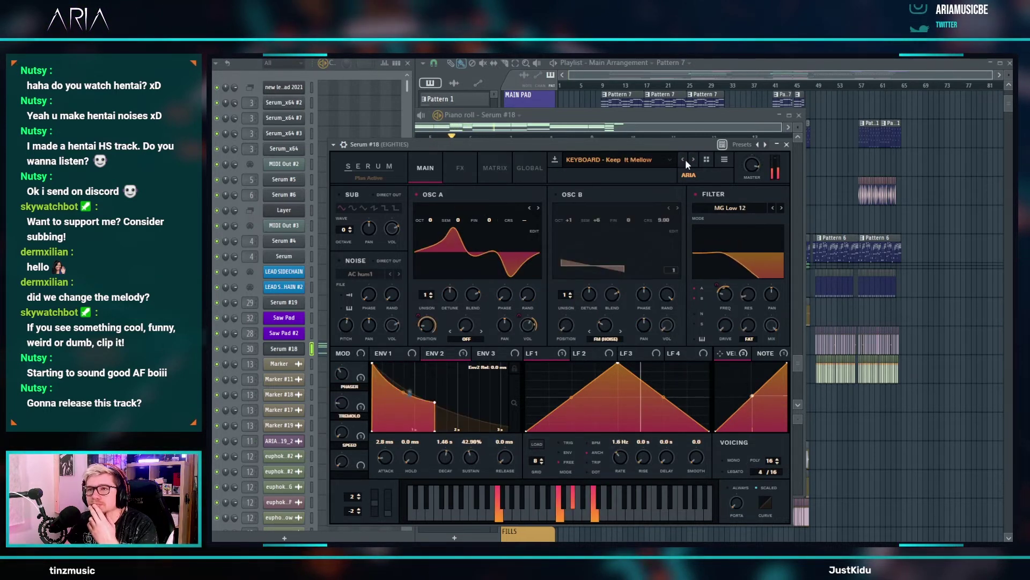
pyautogui.click(613, 88)
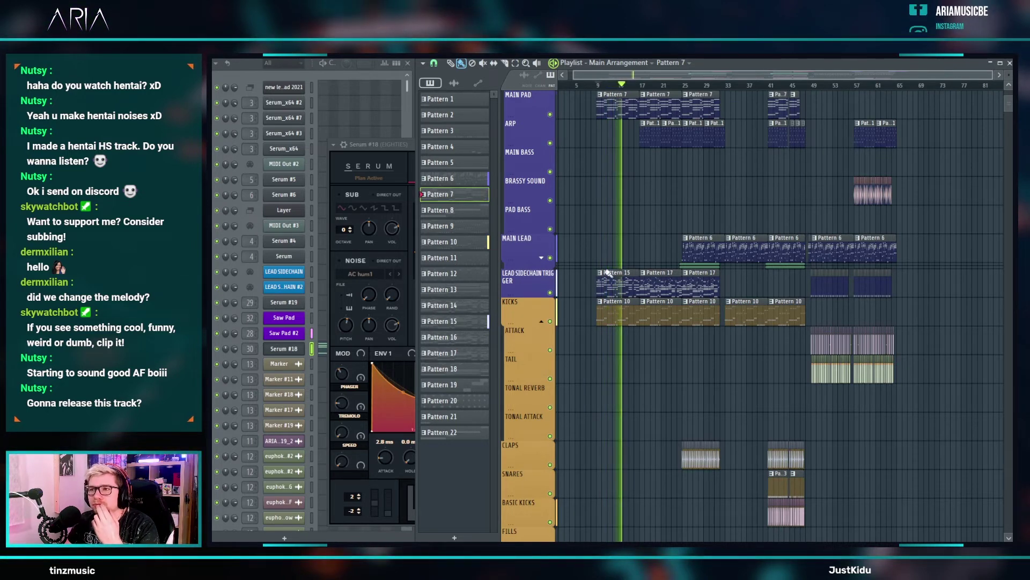
# - Add a High Cut band to the FabFilter Pro-Q 2 on the SAW PAD mixer track to roll off its highs
pyautogui.doubleClick(615, 319)
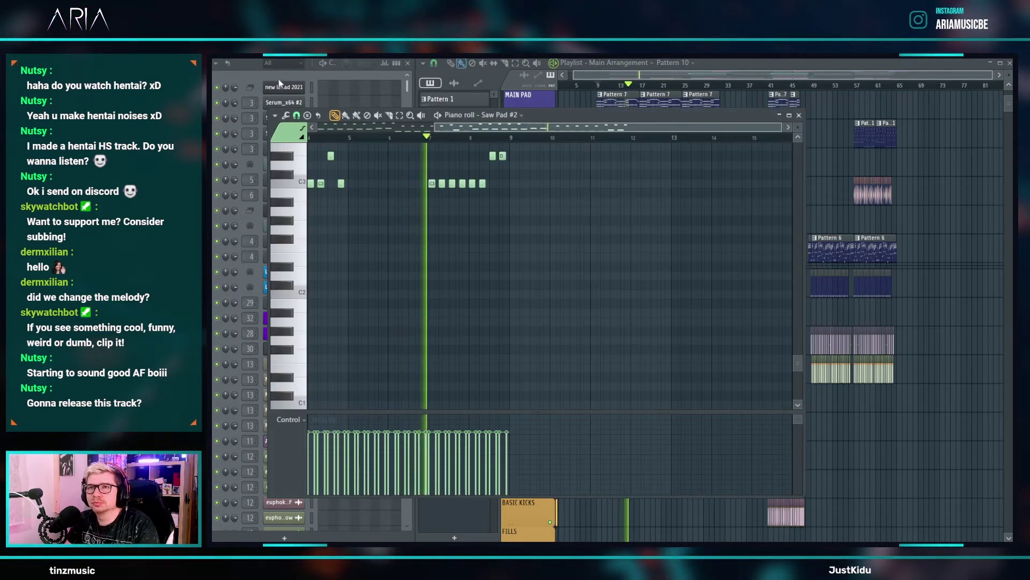
pyautogui.click(276, 333)
pyautogui.press('F9')
pyautogui.click(908, 314)
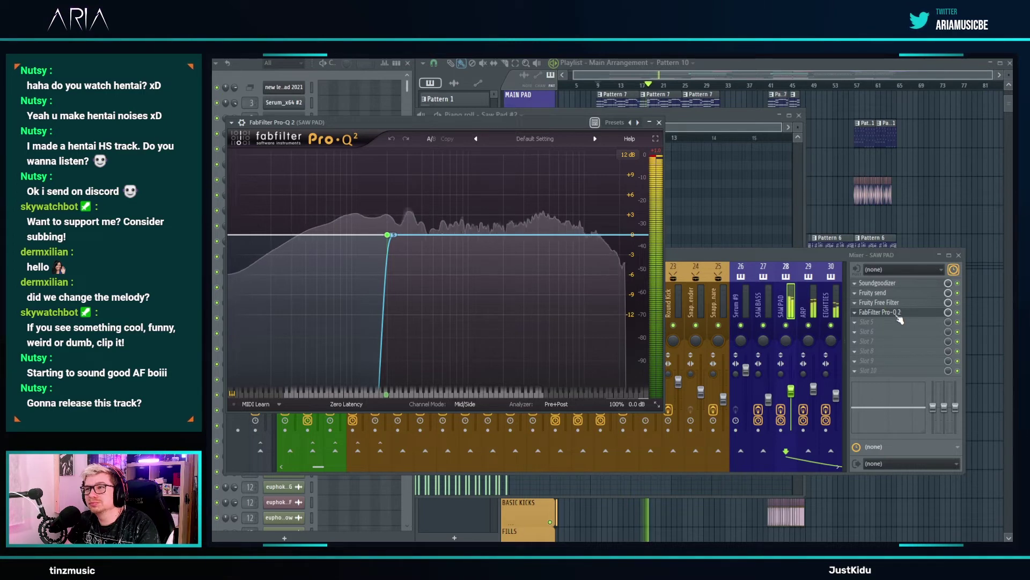
pyautogui.click(855, 313)
pyautogui.moveTo(869, 316)
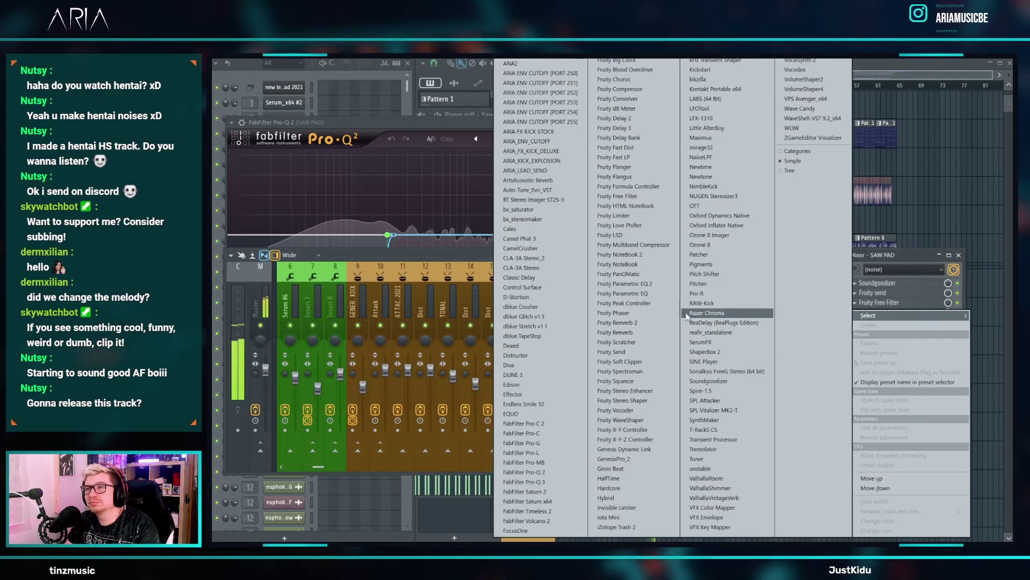
pyautogui.click(412, 121)
pyautogui.moveTo(641, 235); pyautogui.dragTo(482, 231)
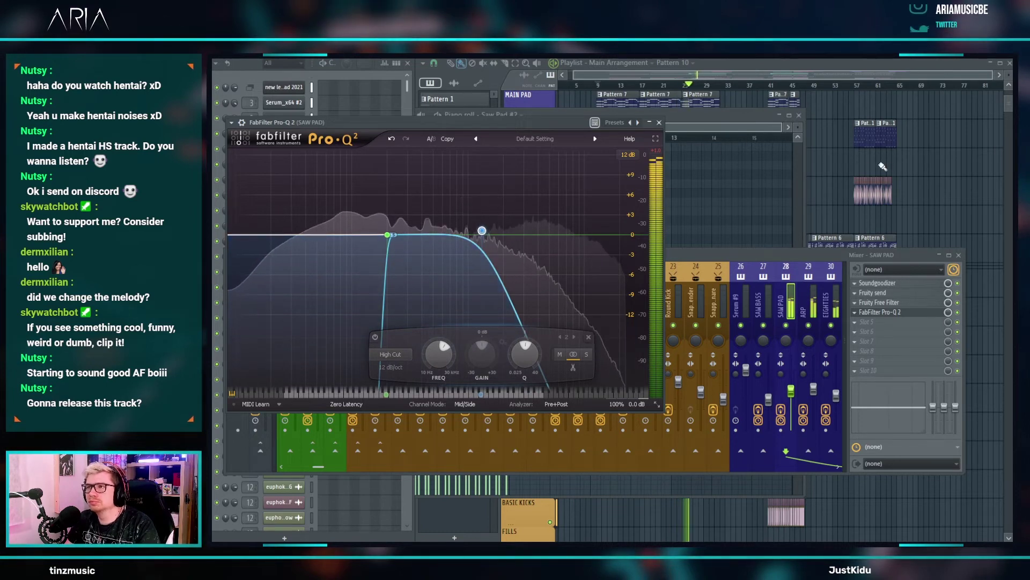
# - Play the arrangement from the bar 25 section through the build-up and stop around the gap before bar 49 to examine it
pyautogui.click(728, 196)
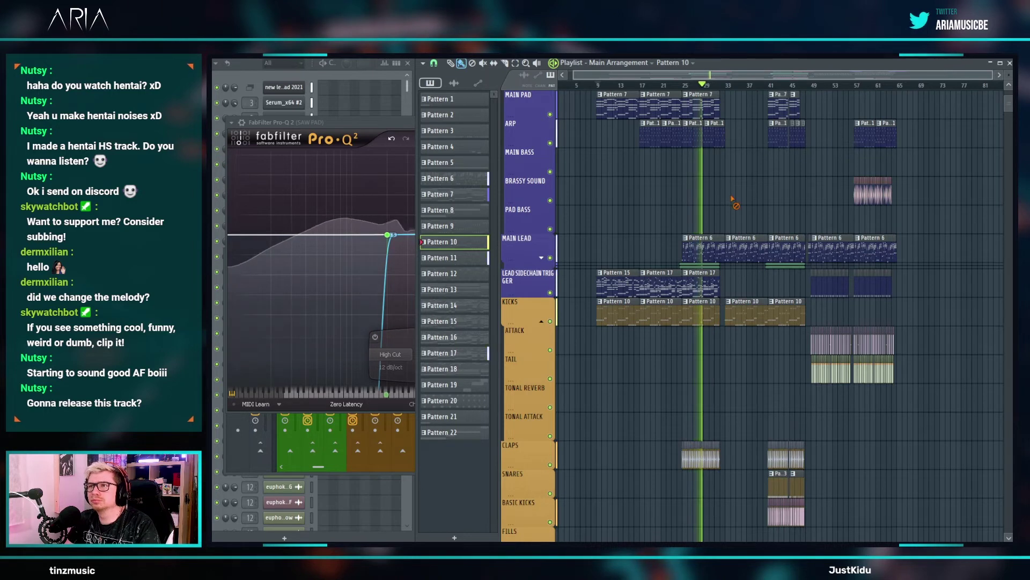
pyautogui.scroll(5, 734, 198)
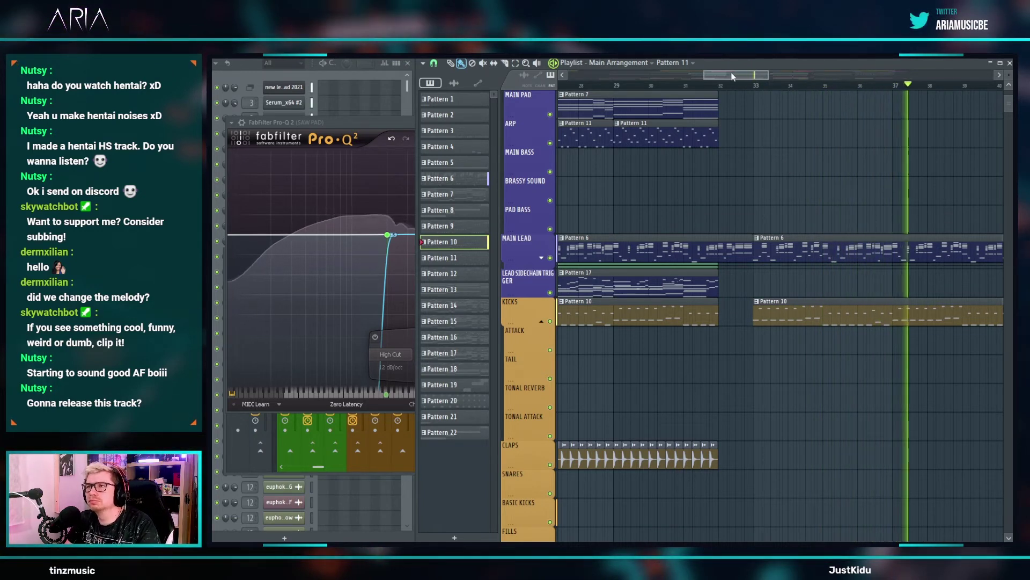
pyautogui.moveTo(734, 77); pyautogui.dragTo(749, 79)
pyautogui.scroll(-3, 805, 156)
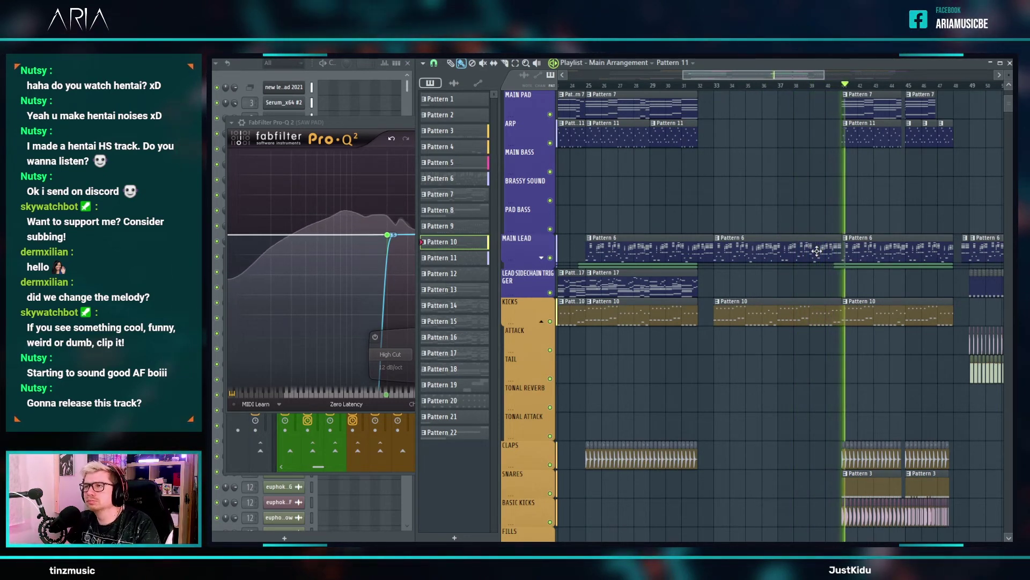
pyautogui.moveTo(722, 76); pyautogui.dragTo(775, 87)
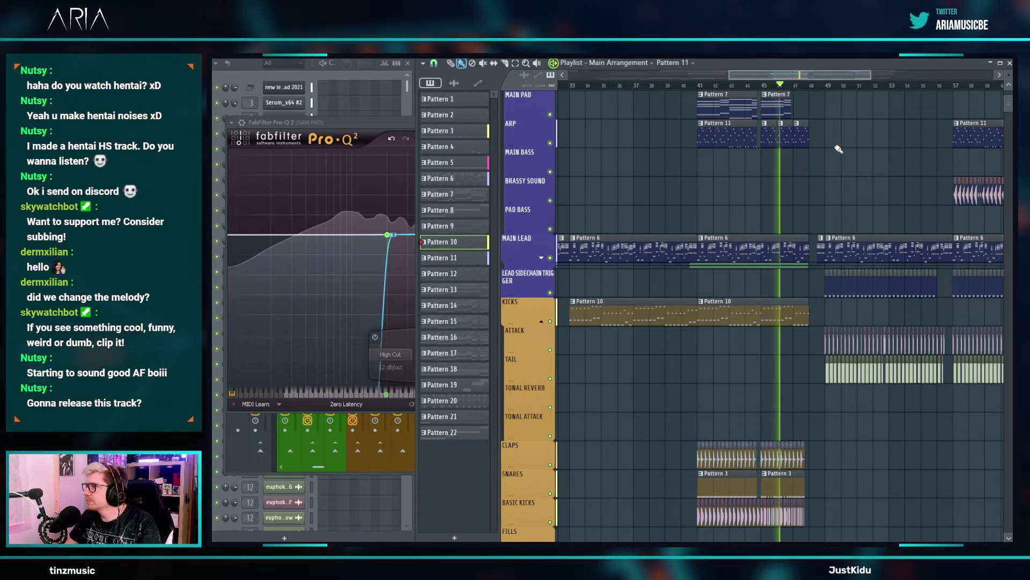
pyautogui.keyDown('ctrl'); pyautogui.scroll(5, 805, 247); pyautogui.keyUp('ctrl')
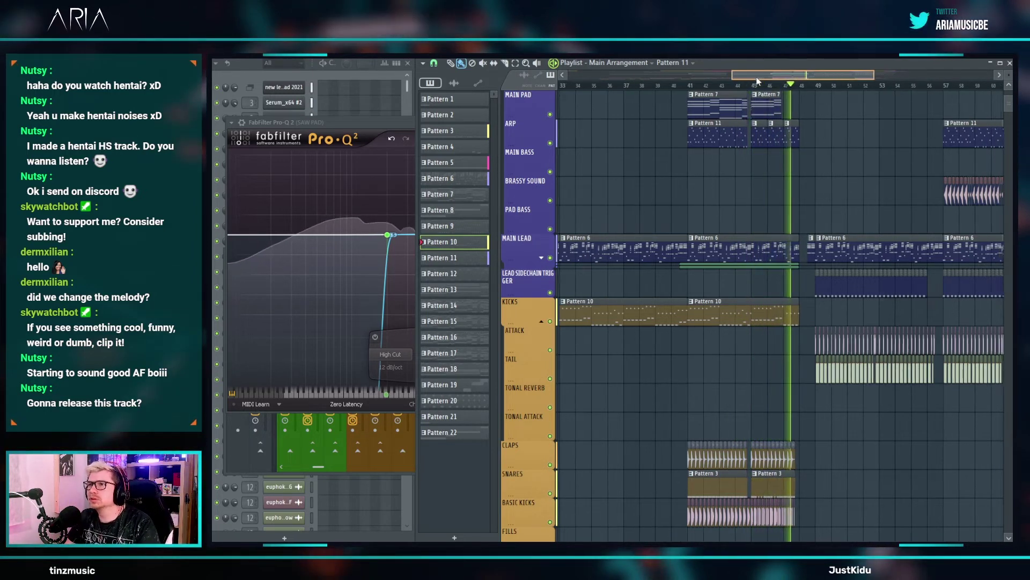
pyautogui.keyDown('ctrl'); pyautogui.scroll(4, 730, 248); pyautogui.keyUp('ctrl')
pyautogui.press('space')
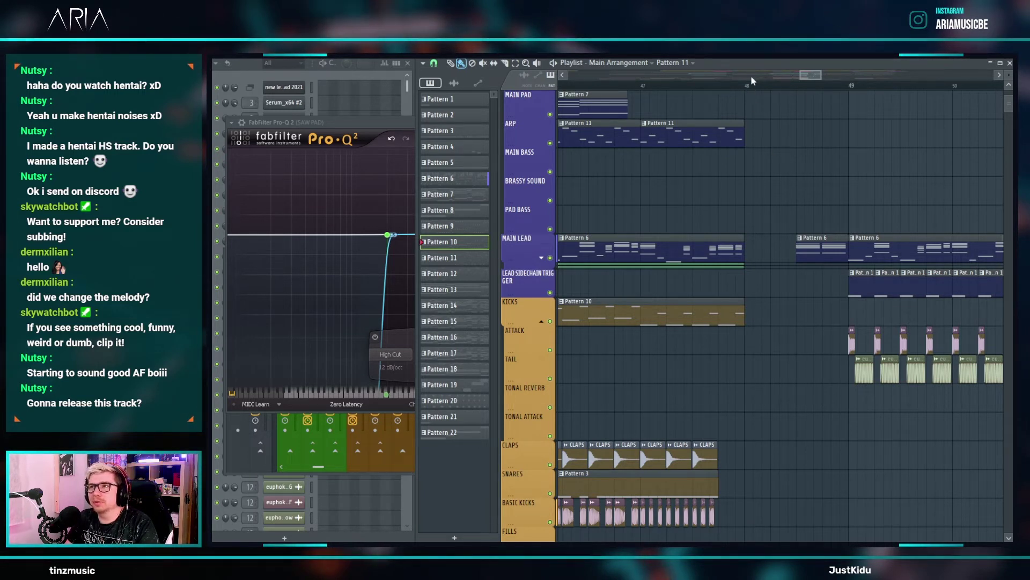
# - Mark the empty half bar at bar 48, copy Pattern 6's new lead sad 2021 notes, and create a new pattern
pyautogui.moveTo(748, 88); pyautogui.dragTo(796, 93)
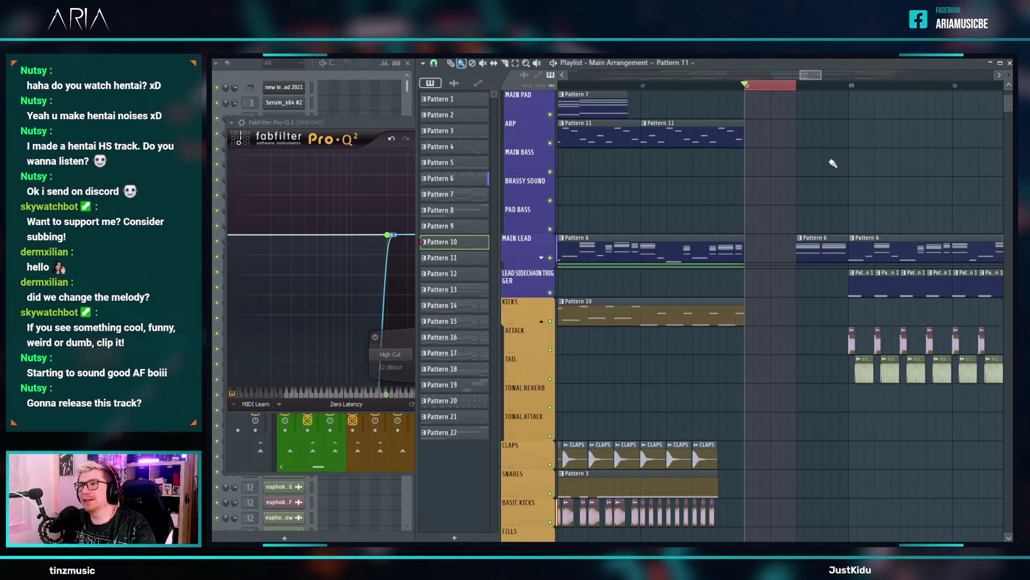
pyautogui.click(279, 80)
pyautogui.doubleClick(727, 253)
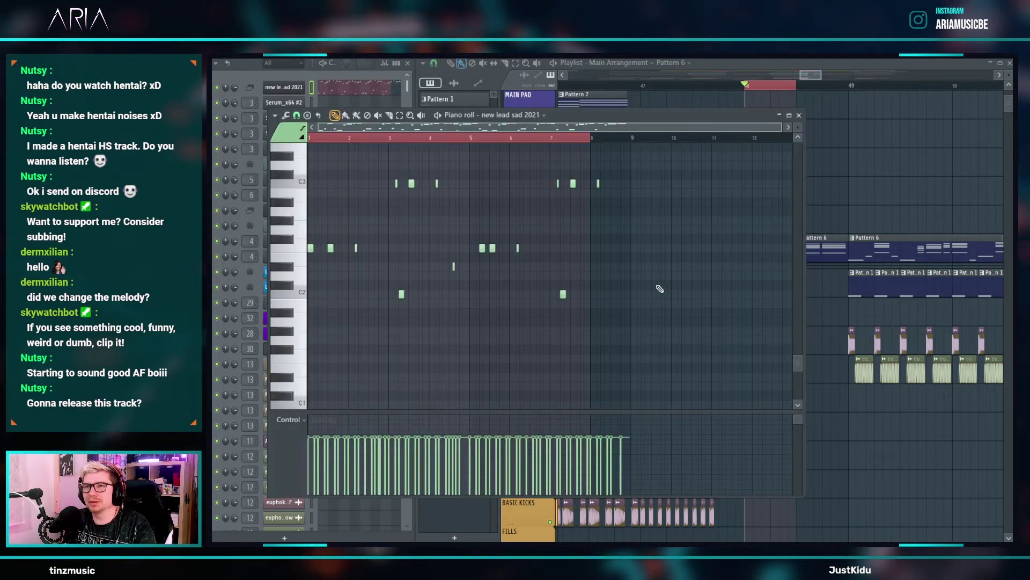
pyautogui.click(363, 94)
pyautogui.click(362, 92)
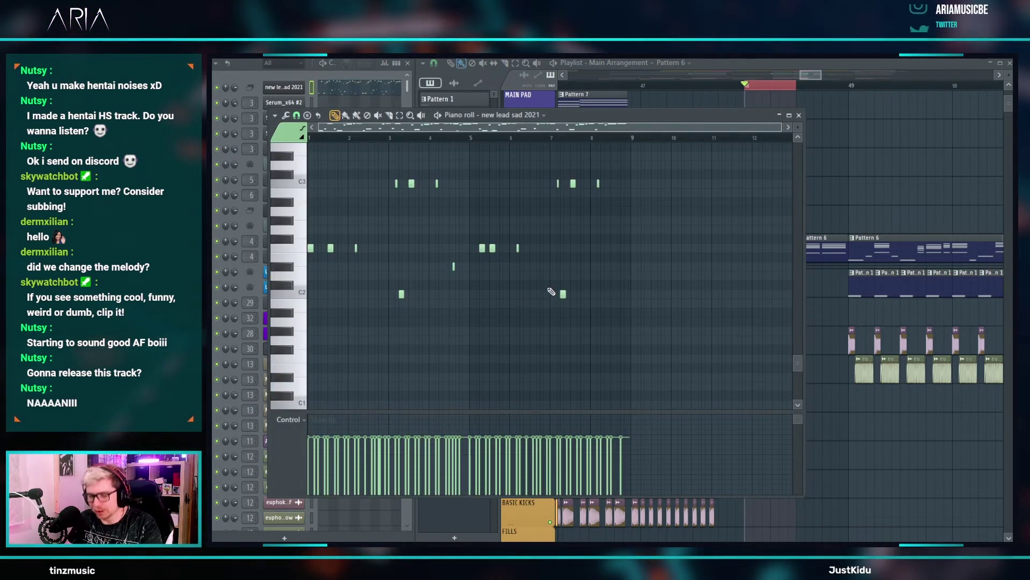
pyautogui.press('F4')
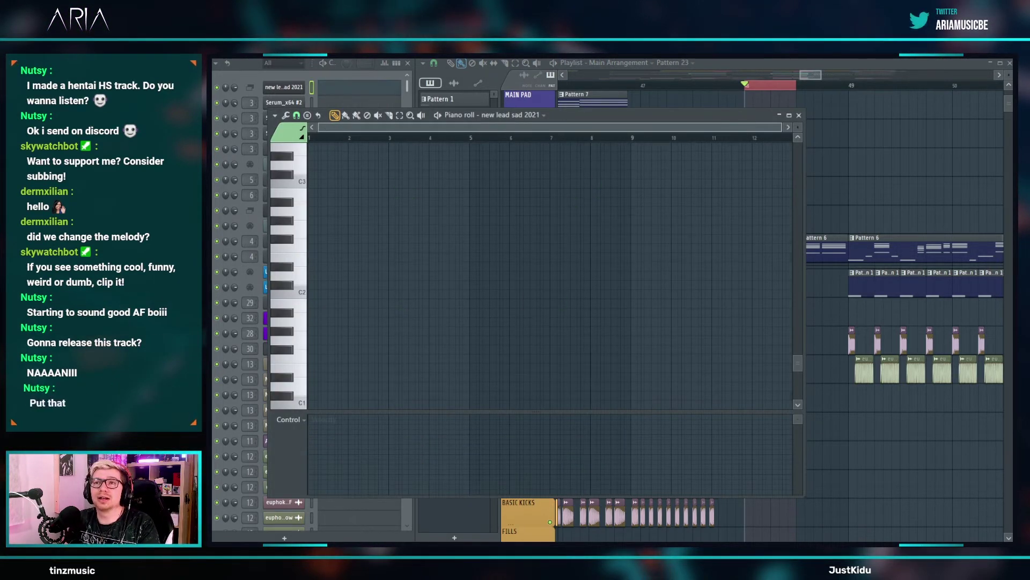
# - Add a new Serum instrument channel at the end of the channel list
pyautogui.click(252, 75)
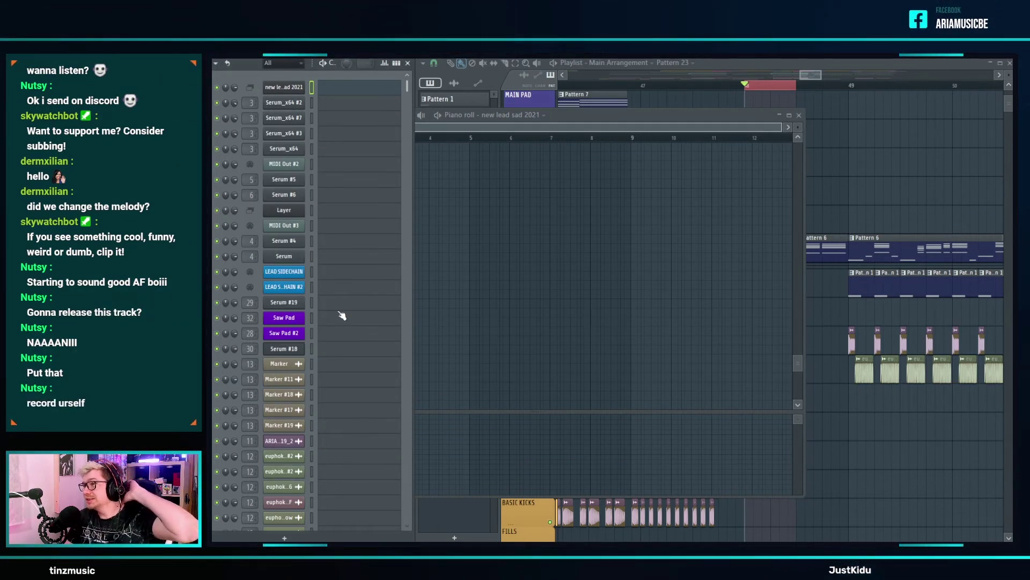
pyautogui.scroll(-10, 324, 348)
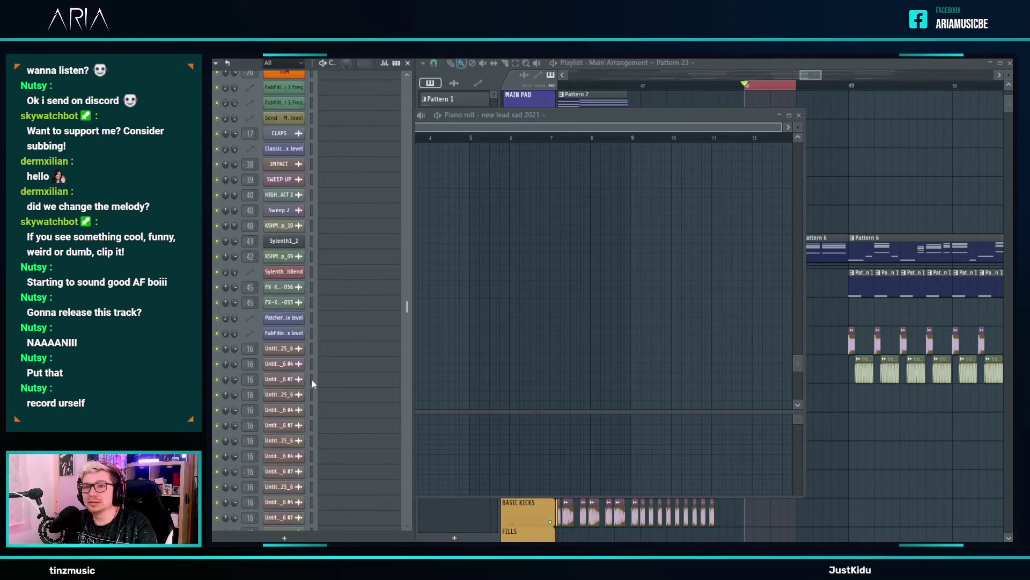
pyautogui.click(284, 537)
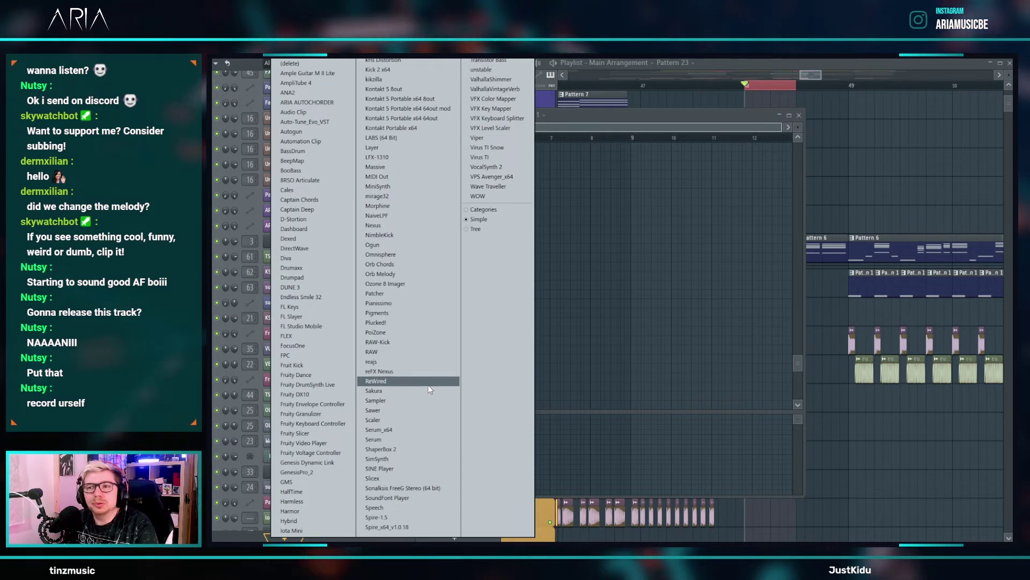
pyautogui.click(379, 438)
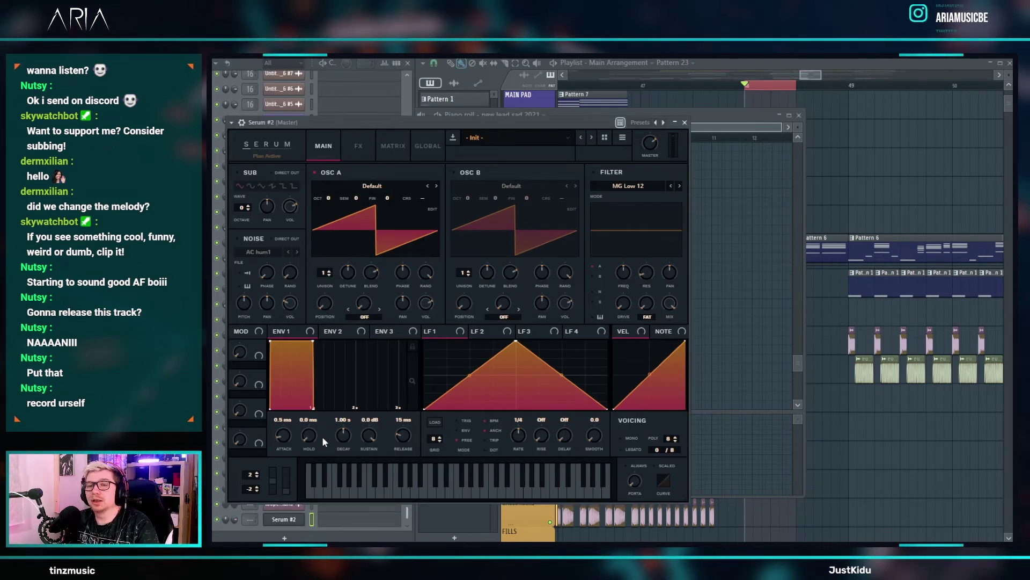
# - Paste the copied lead notes into the new Serum channel's piano roll, play them, and bring up the synth's window
pyautogui.click(336, 519)
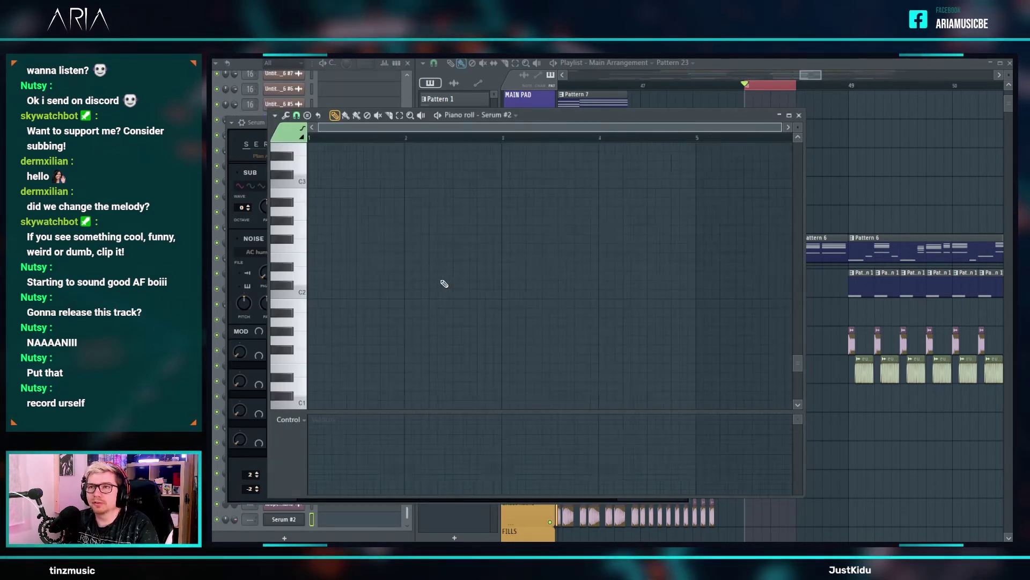
pyautogui.hotkey('ctrl', 'v')
pyautogui.press('space')
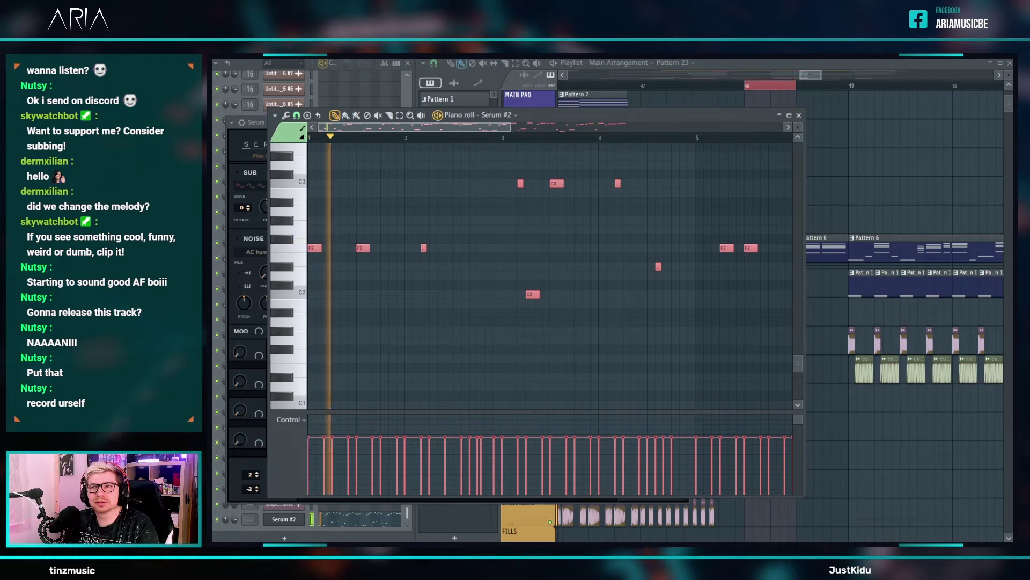
pyautogui.click(260, 123)
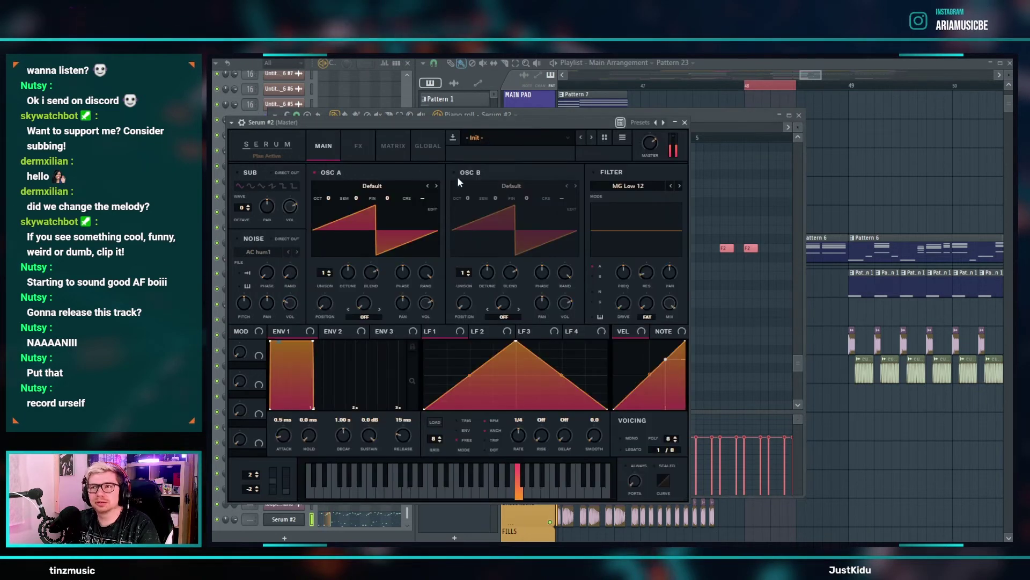
# - Load the LEAD - Formant Lead preset from the Aria - Origins Serum Bank and switch off its reverb and delay effects
pyautogui.click(534, 146)
pyautogui.moveTo(531, 163)
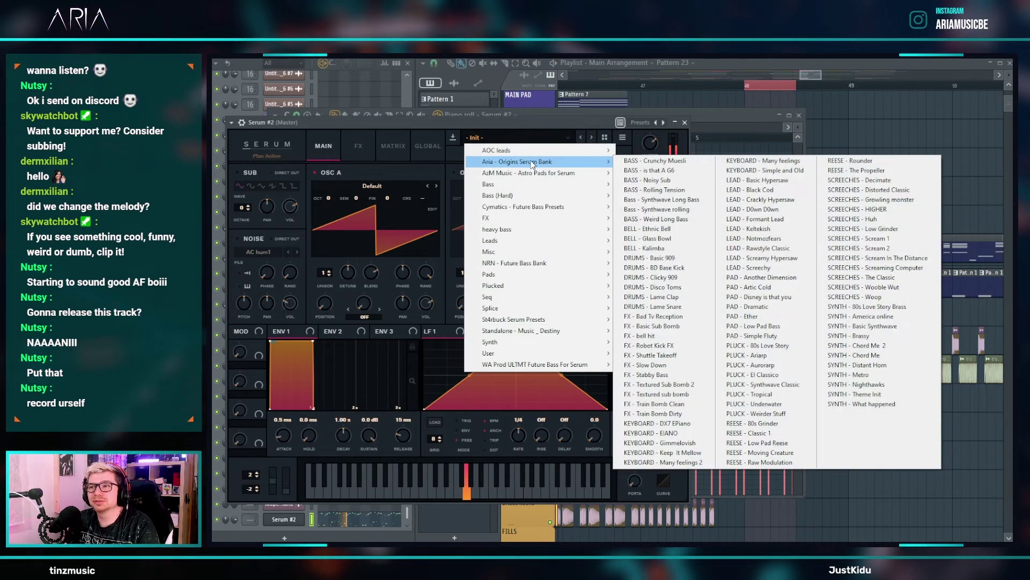
pyautogui.click(768, 219)
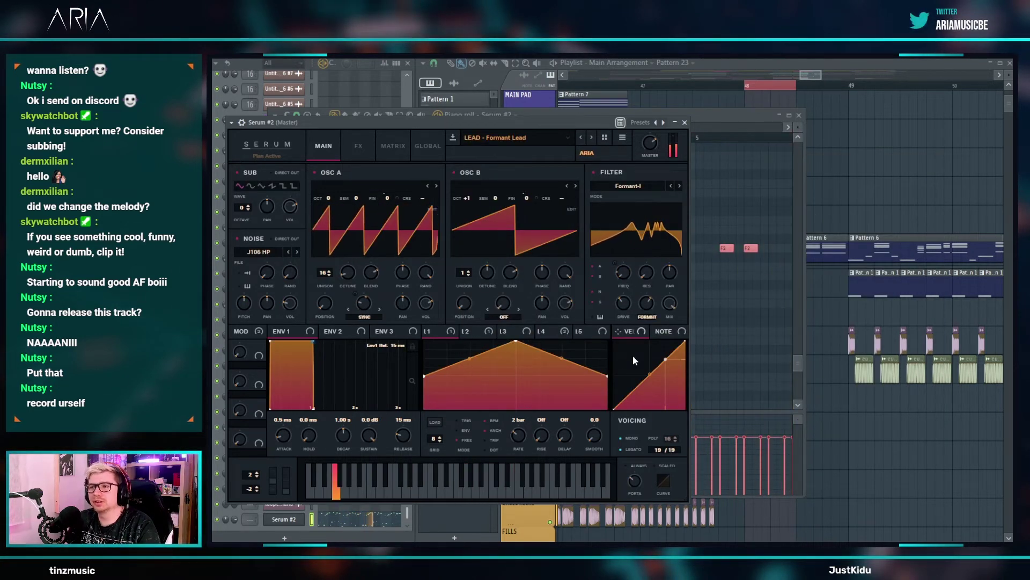
pyautogui.click(359, 146)
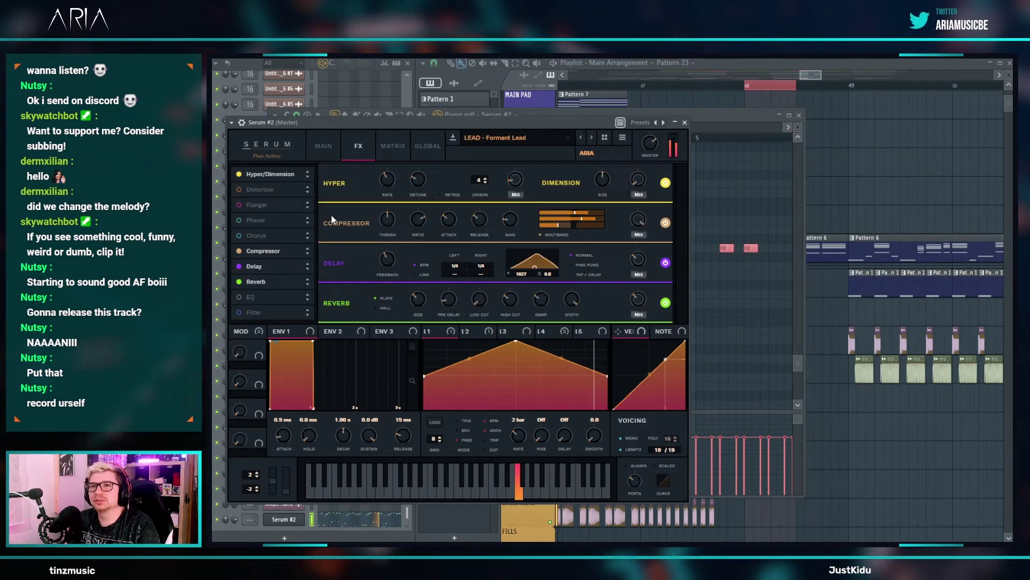
pyautogui.click(239, 281)
pyautogui.click(239, 266)
# - Route the new Serum channel to mixer track 49 and copy Insert 7's effect chain onto that track
pyautogui.click(243, 123)
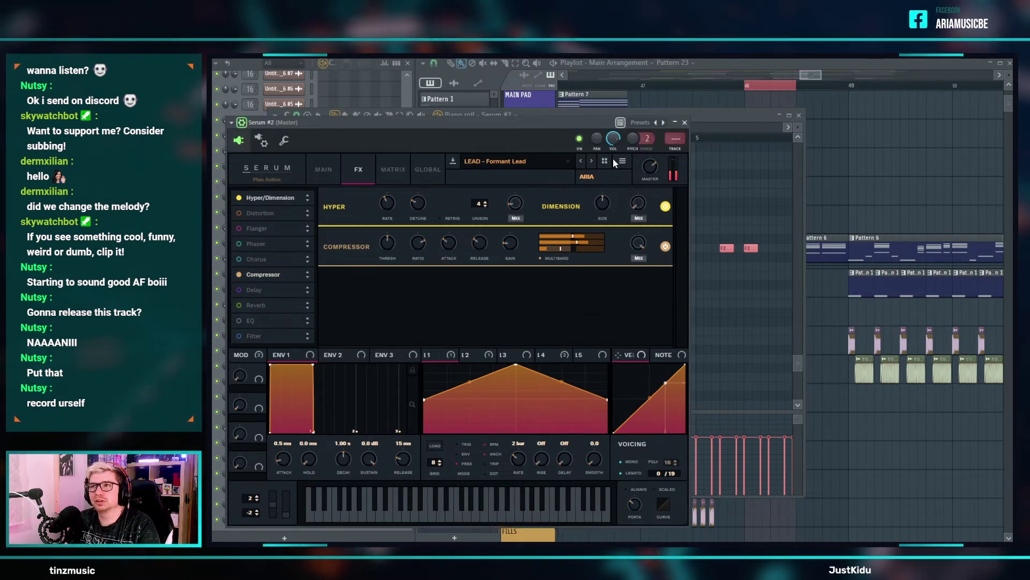
pyautogui.click(675, 148)
pyautogui.moveTo(420, 466); pyautogui.dragTo(285, 470)
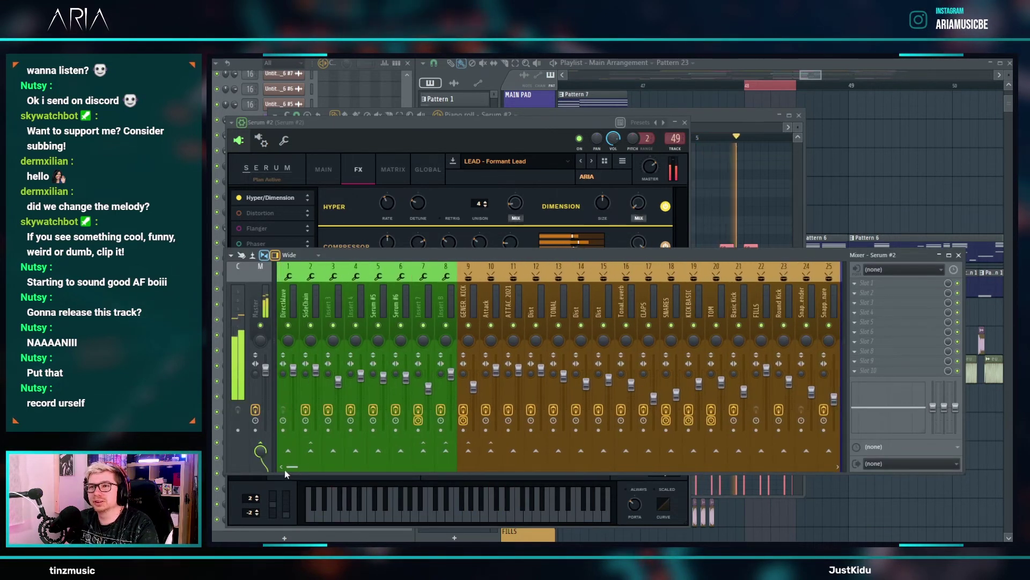
pyautogui.click(432, 318)
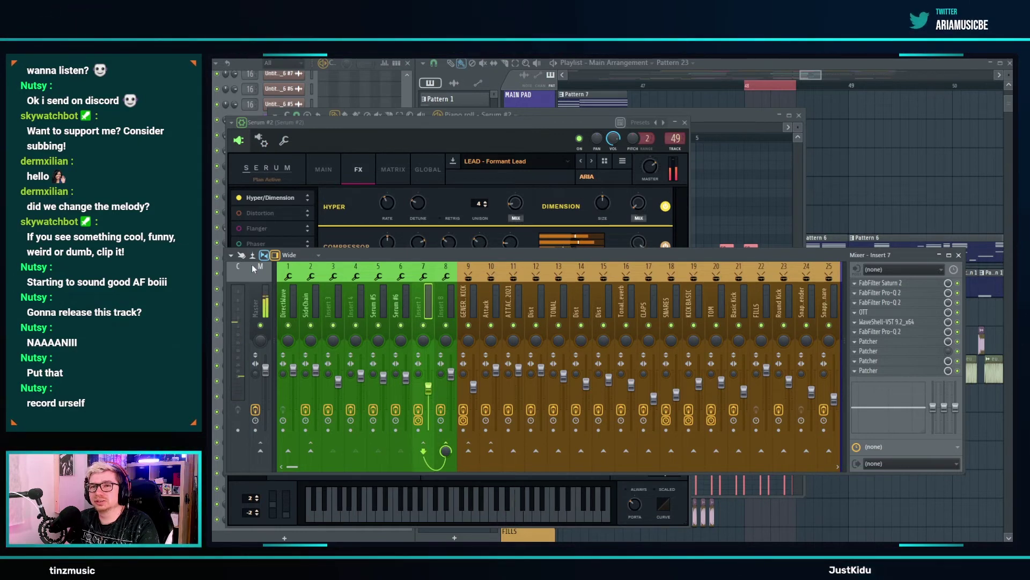
pyautogui.click(231, 256)
pyautogui.moveTo(276, 313)
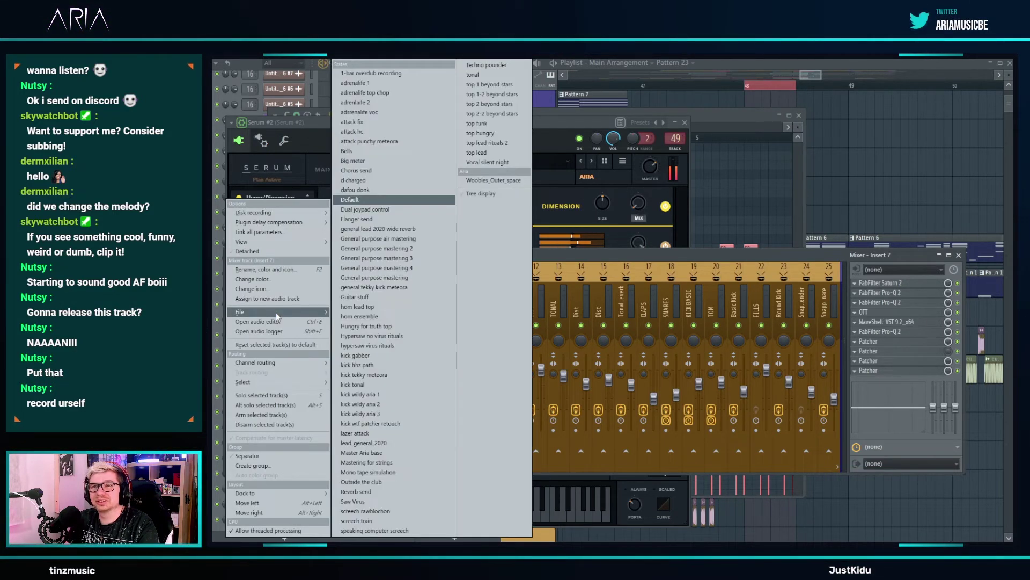
pyautogui.click(536, 136)
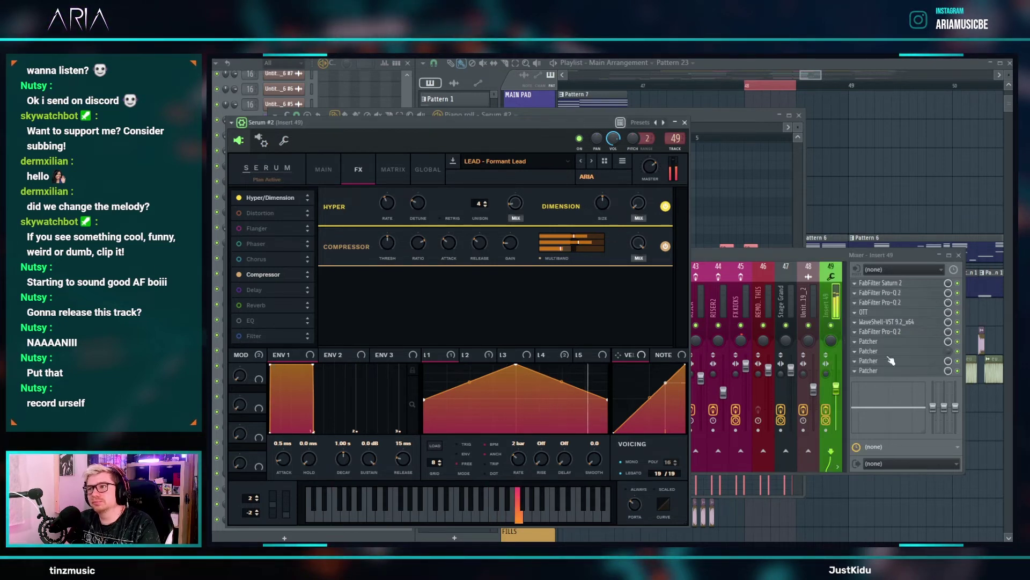
# - Bypass the last Patcher effect on mixer track 49 and go back to Serum's oscillator page
pyautogui.click(958, 371)
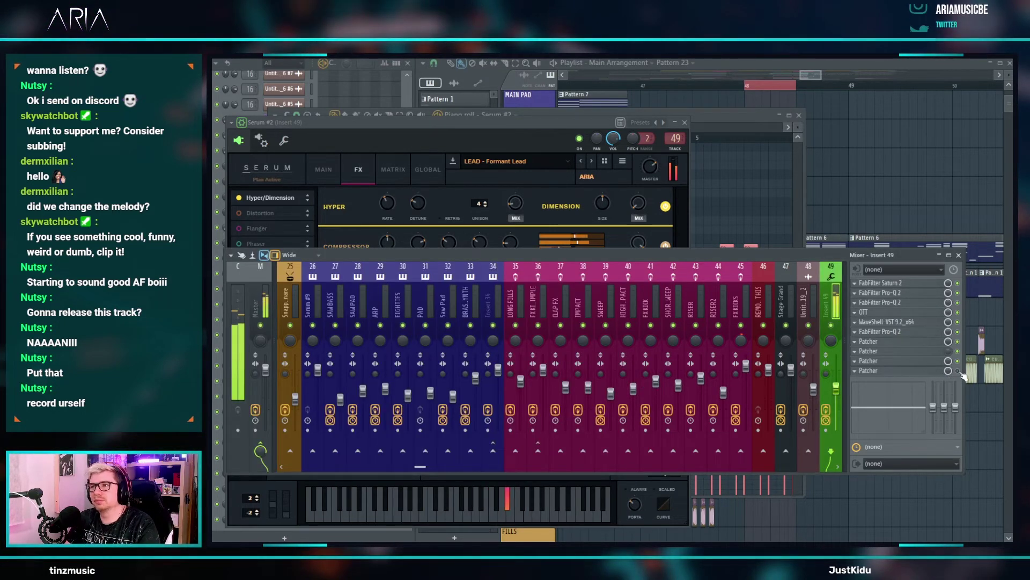
pyautogui.click(510, 143)
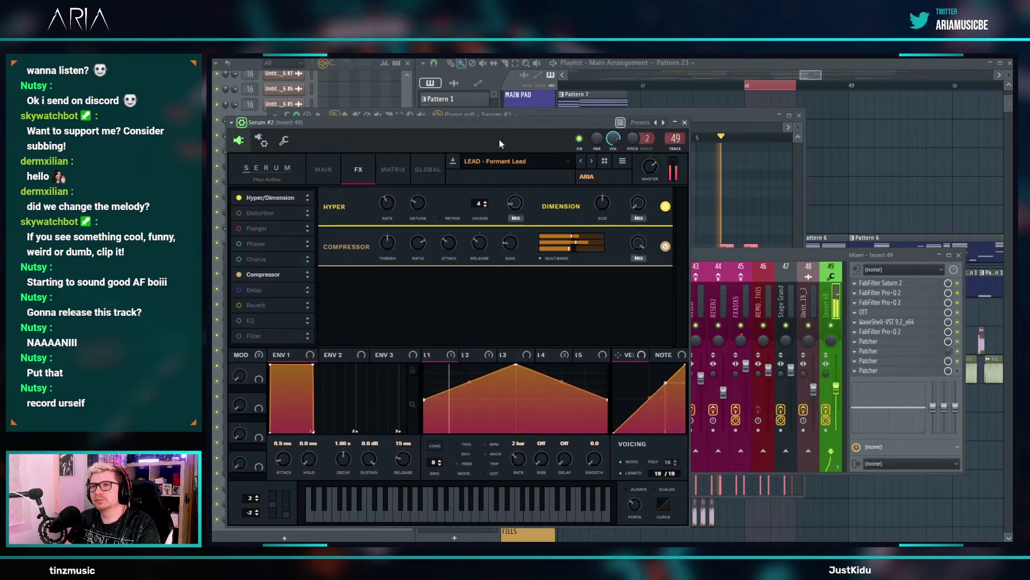
pyautogui.click(324, 169)
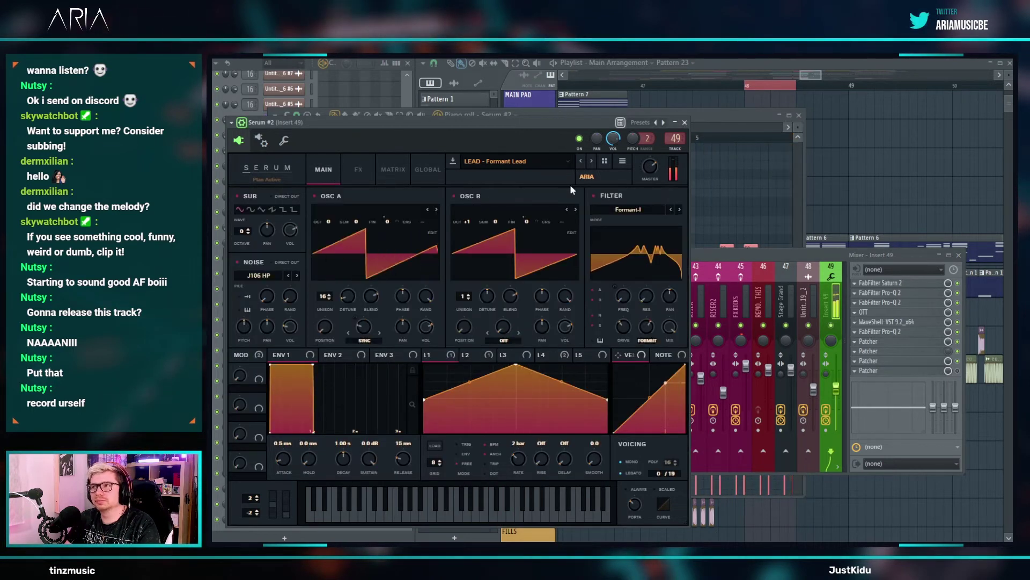
# - Place Pattern 23 on the PAD BASS track and trim its start so the clip covers only bar 48
pyautogui.rightClick(857, 168)
pyautogui.scroll(-4, 802, 188)
pyautogui.moveTo(743, 224); pyautogui.dragTo(695, 223)
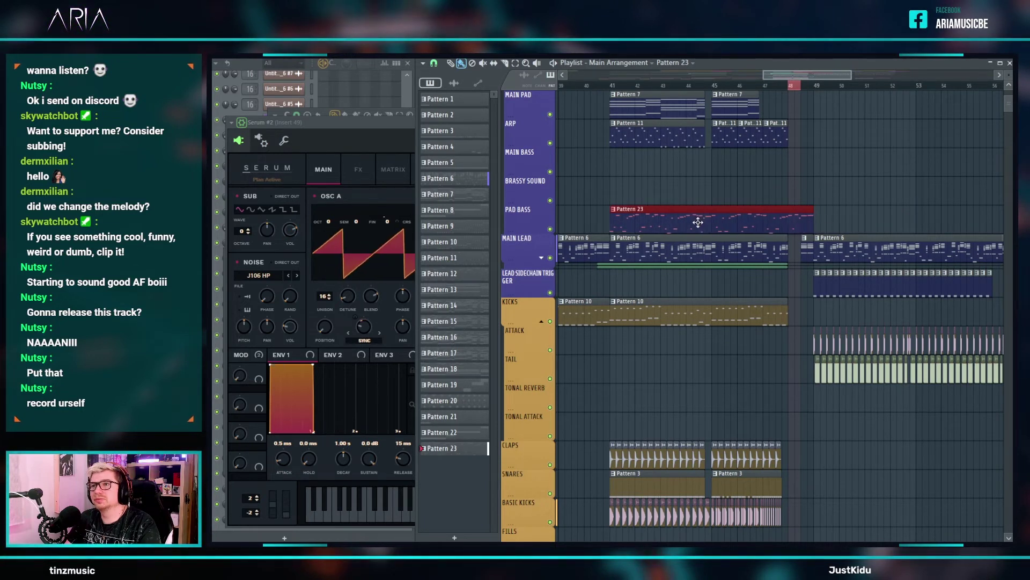
pyautogui.moveTo(611, 222); pyautogui.dragTo(789, 225)
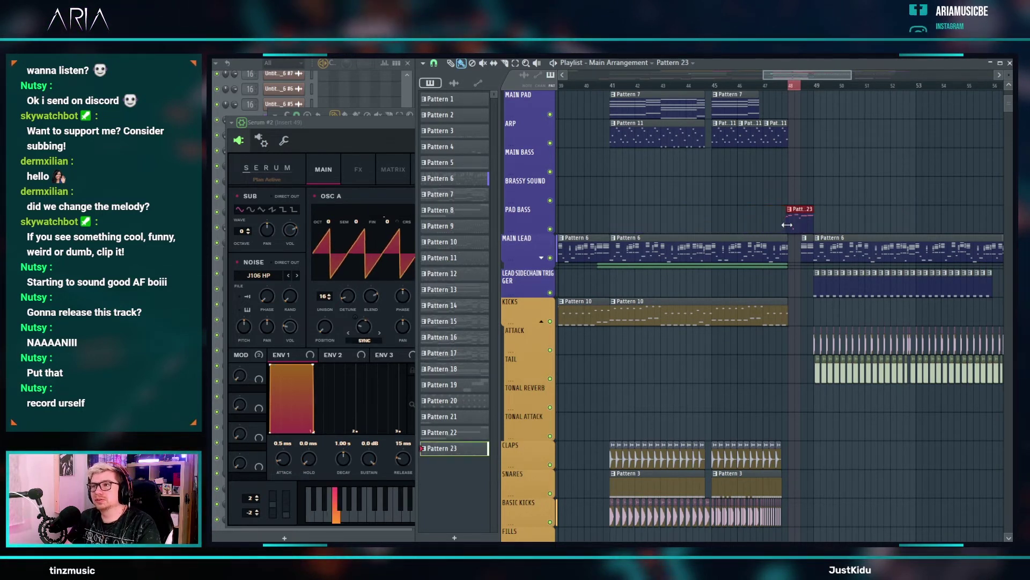
# - Inspect the Serum #2 notes in the piano roll and play the build-up through the new fill at bar 48
pyautogui.click(268, 68)
pyautogui.scroll(3, 339, 177)
pyautogui.scroll(-4, 376, 231)
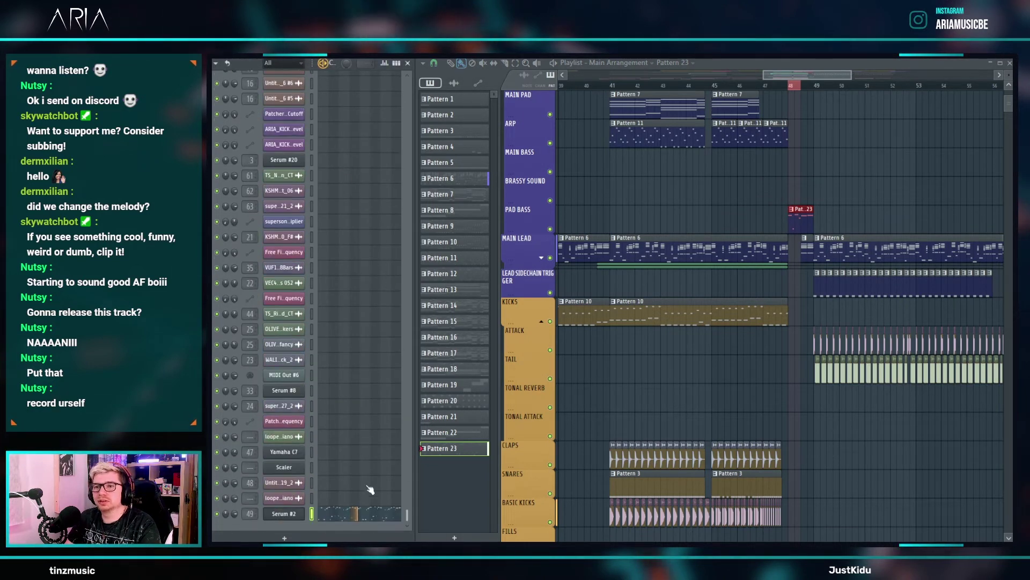
pyautogui.click(362, 514)
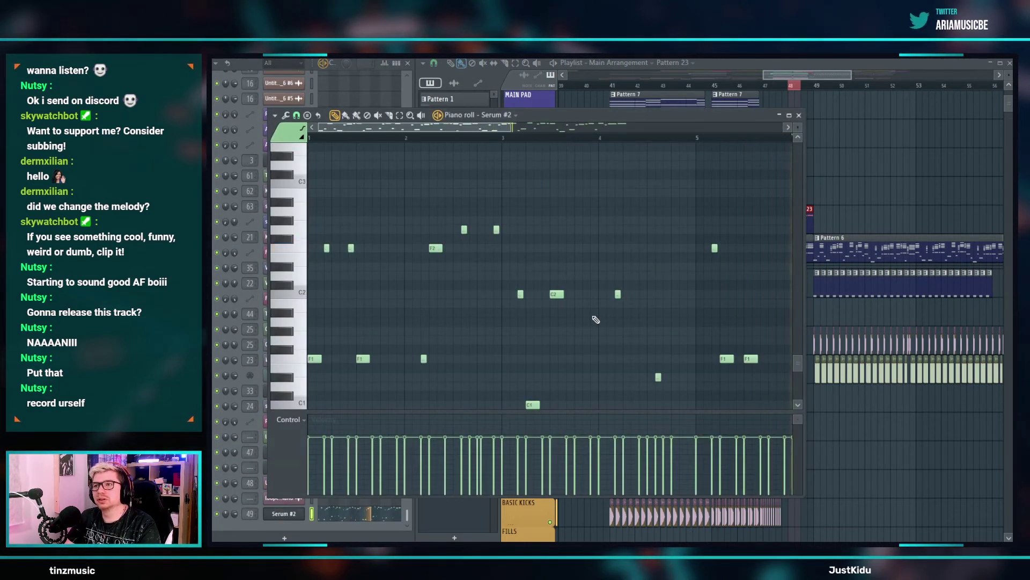
pyautogui.click(814, 159)
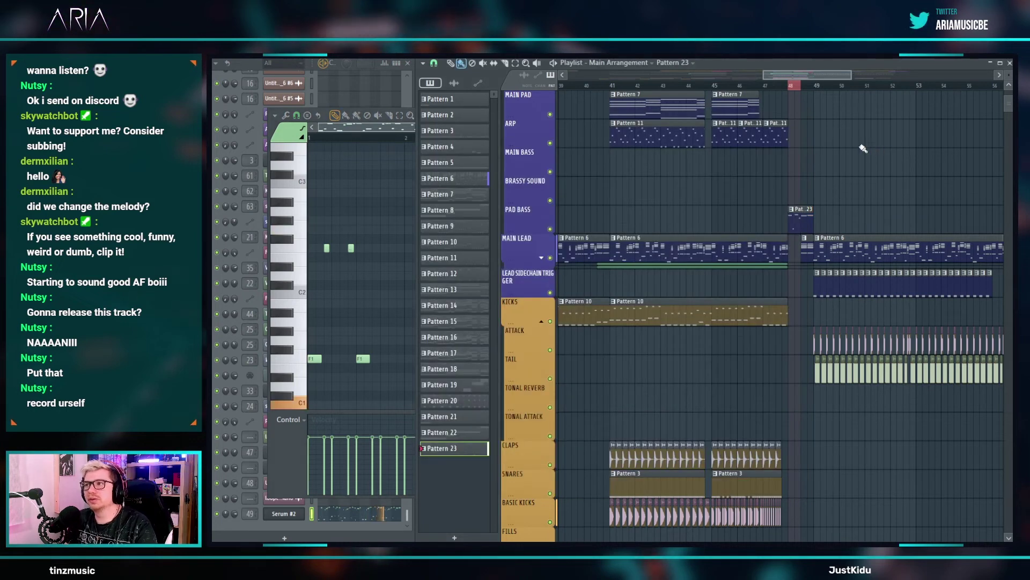
pyautogui.click(614, 87)
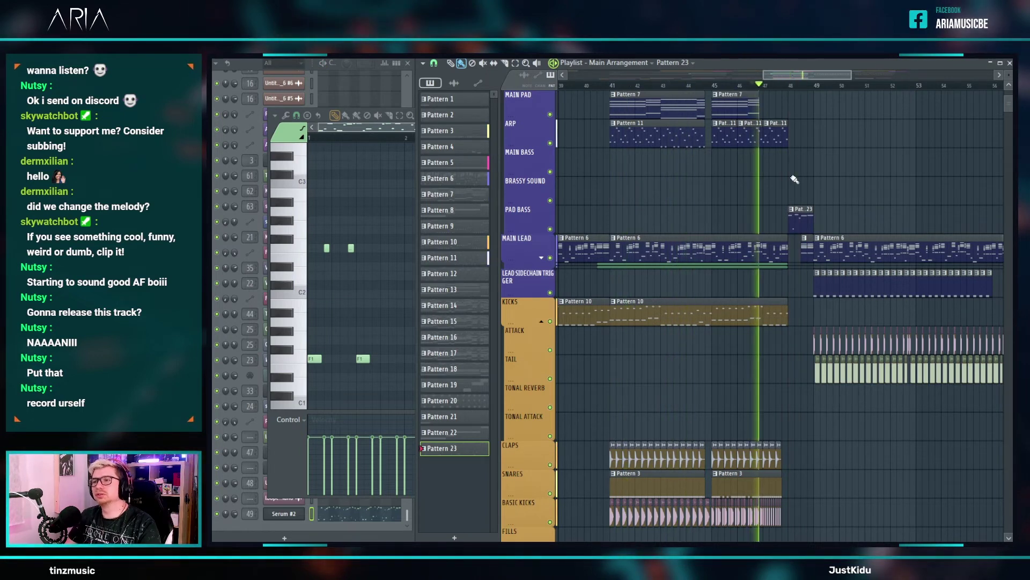
pyautogui.scroll(5, 751, 242)
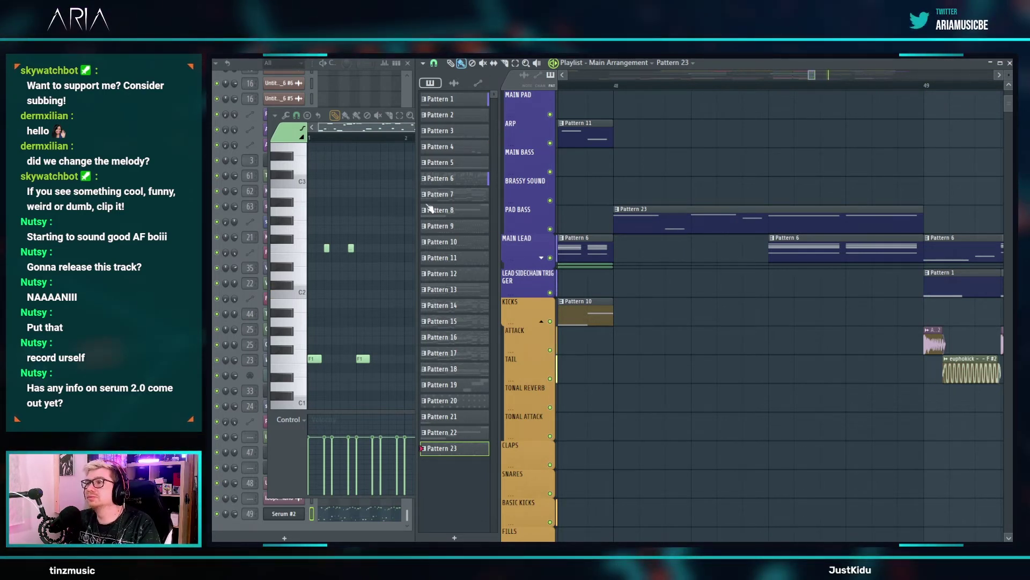
pyautogui.rightClick(349, 184)
pyautogui.scroll(-3, 477, 184)
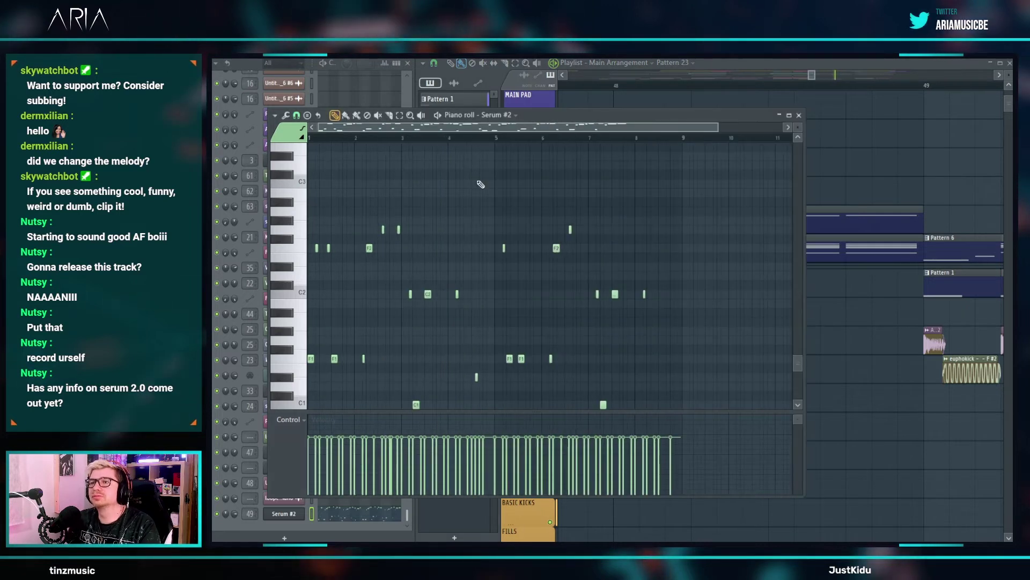
pyautogui.click(300, 525)
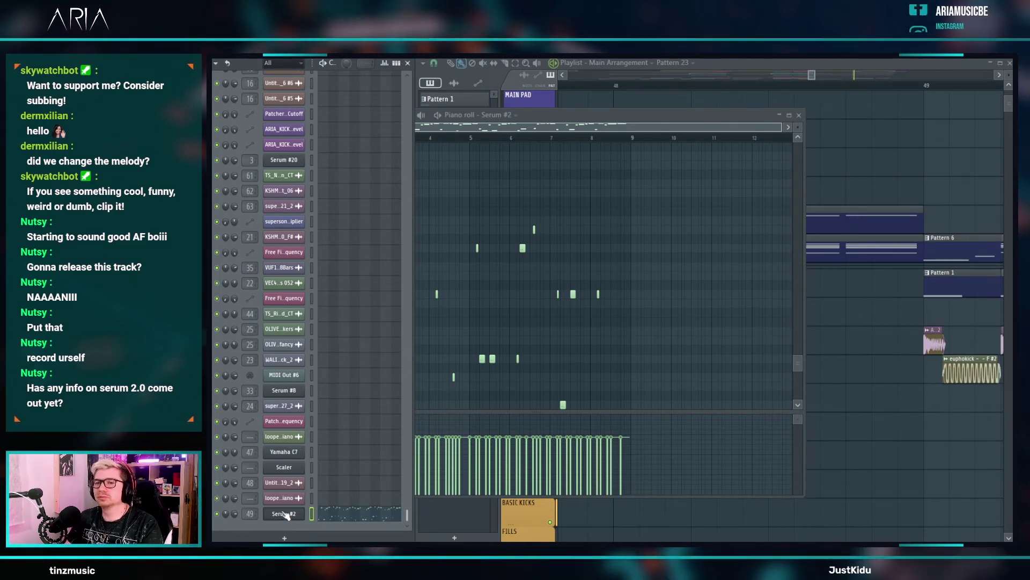
# - Copy the Pattern 23 fill from bar 48 to bar 56 on the PAD BASS track
pyautogui.rightClick(888, 375)
pyautogui.scroll(-5, 699, 267)
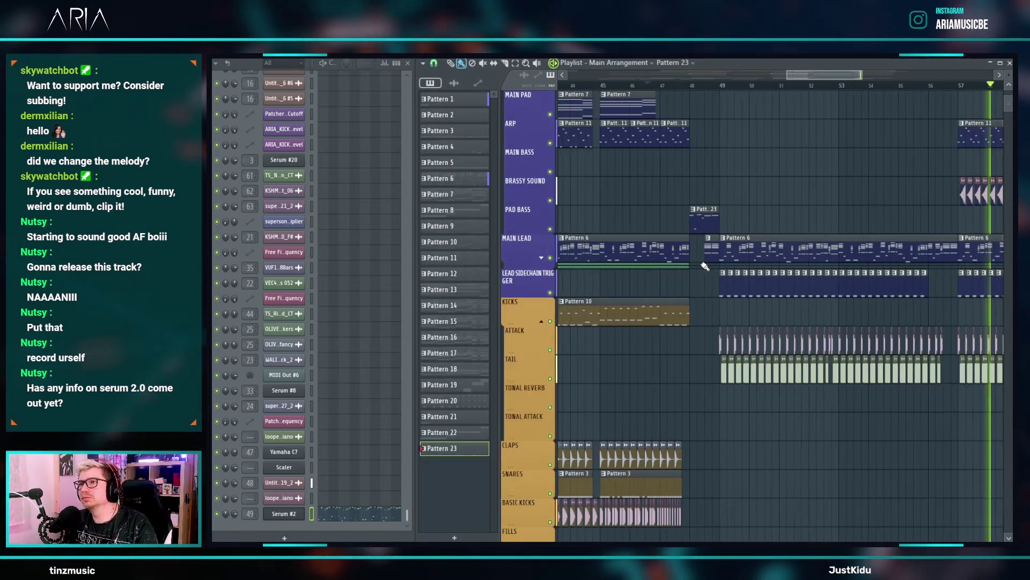
pyautogui.moveTo(701, 216); pyautogui.dragTo(911, 216)
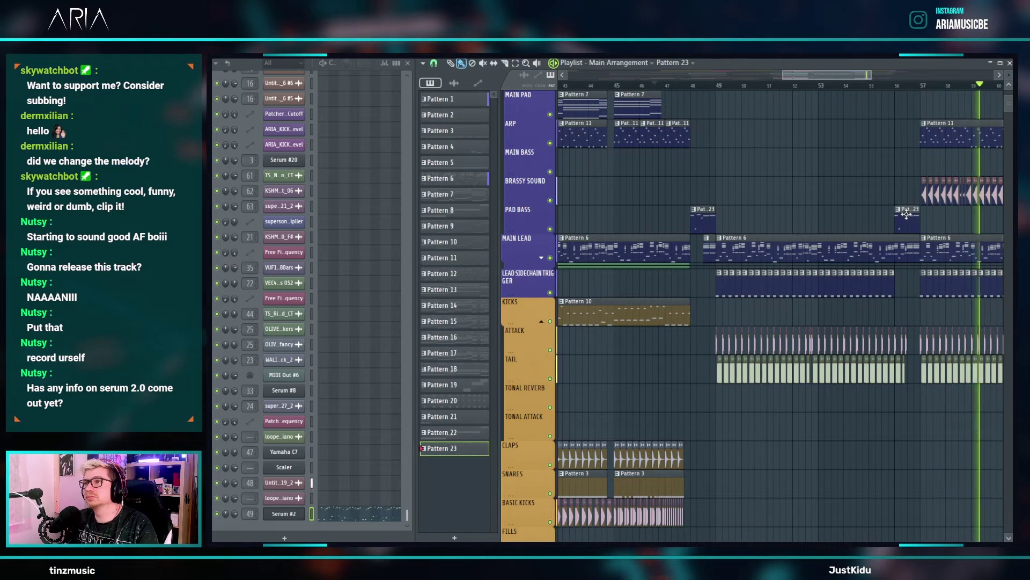
# - Play the fill from before bar 48 and shorten its Pattern 23 clip to half a bar
pyautogui.click(659, 85)
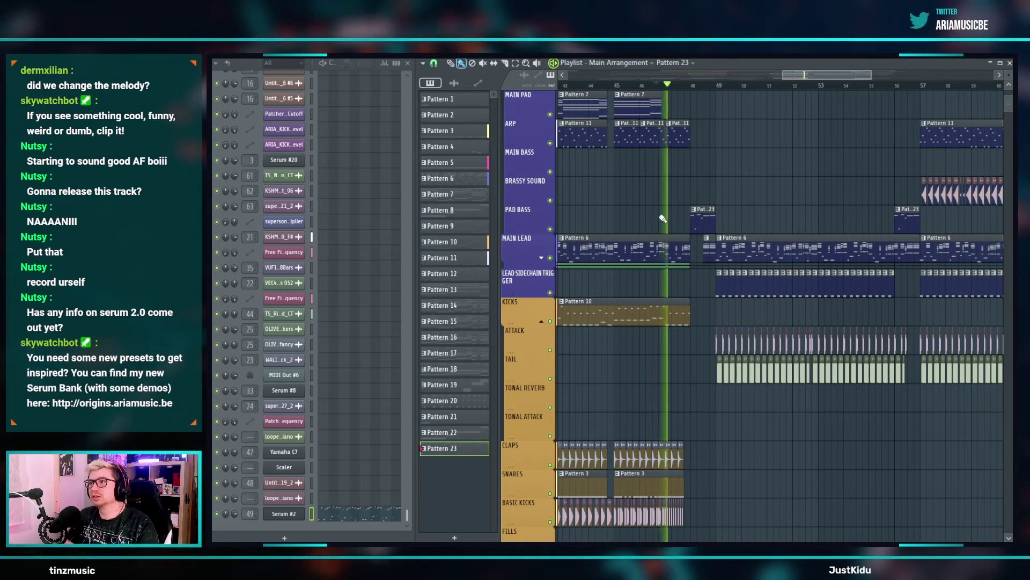
pyautogui.scroll(6, 665, 220)
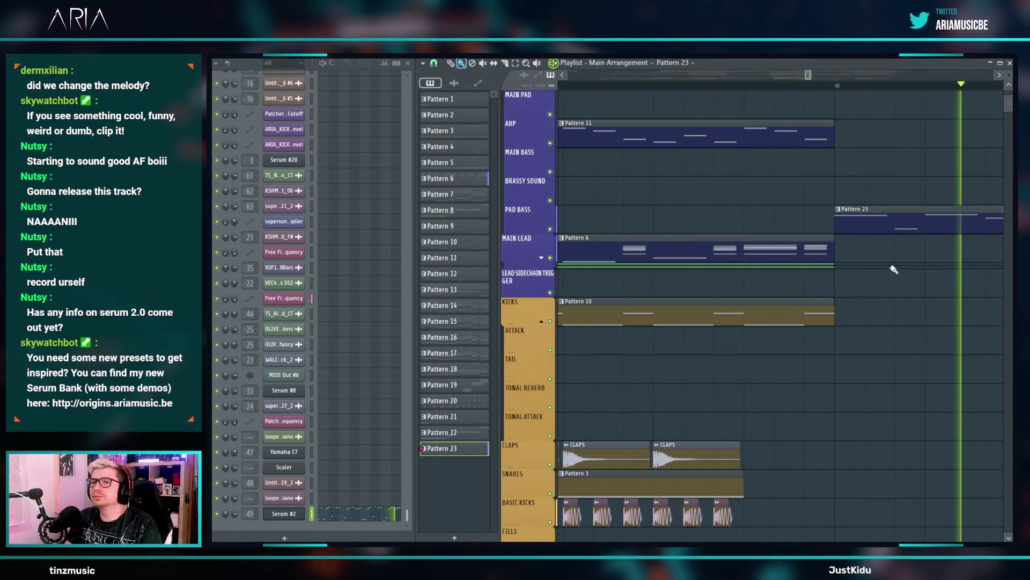
pyautogui.click(296, 513)
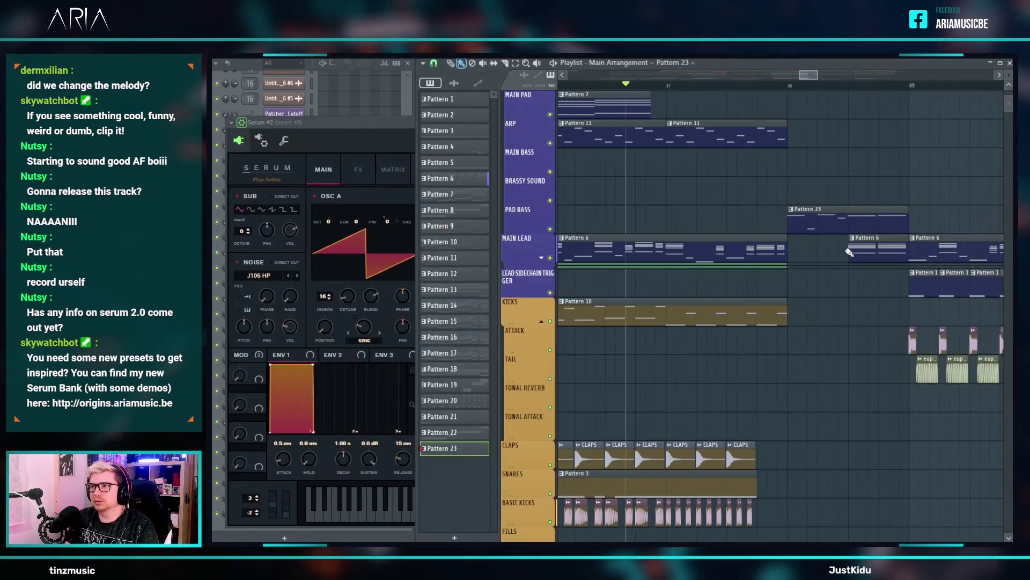
pyautogui.moveTo(859, 228); pyautogui.dragTo(849, 228)
pyautogui.press('space')
# - Transpose the Pattern 23 notes up one octave and extend the bar 48 clip to reach bar 49
pyautogui.doubleClick(824, 218)
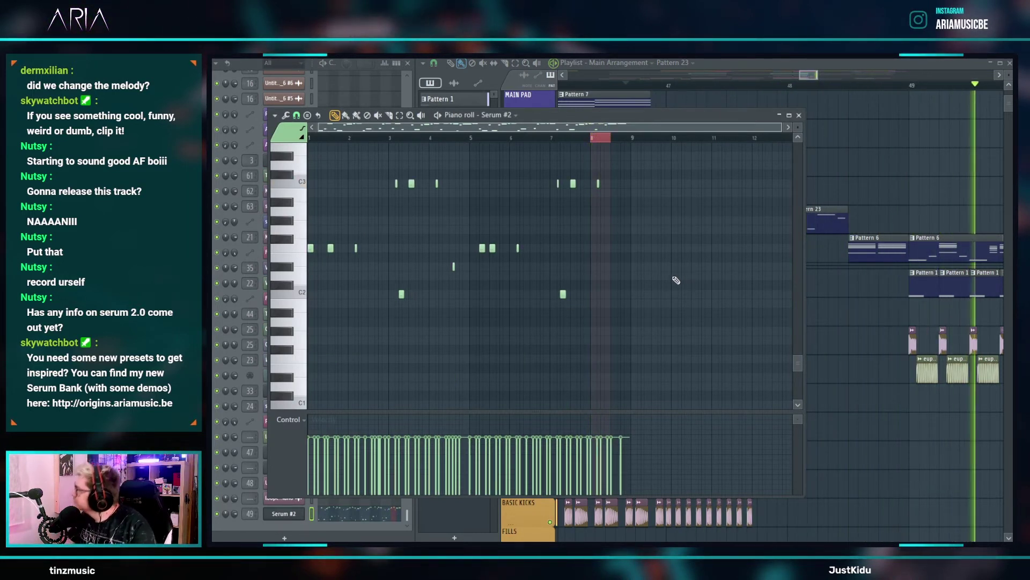
pyautogui.click(844, 229)
pyautogui.moveTo(848, 225); pyautogui.dragTo(902, 223)
pyautogui.scroll(-3, 813, 138)
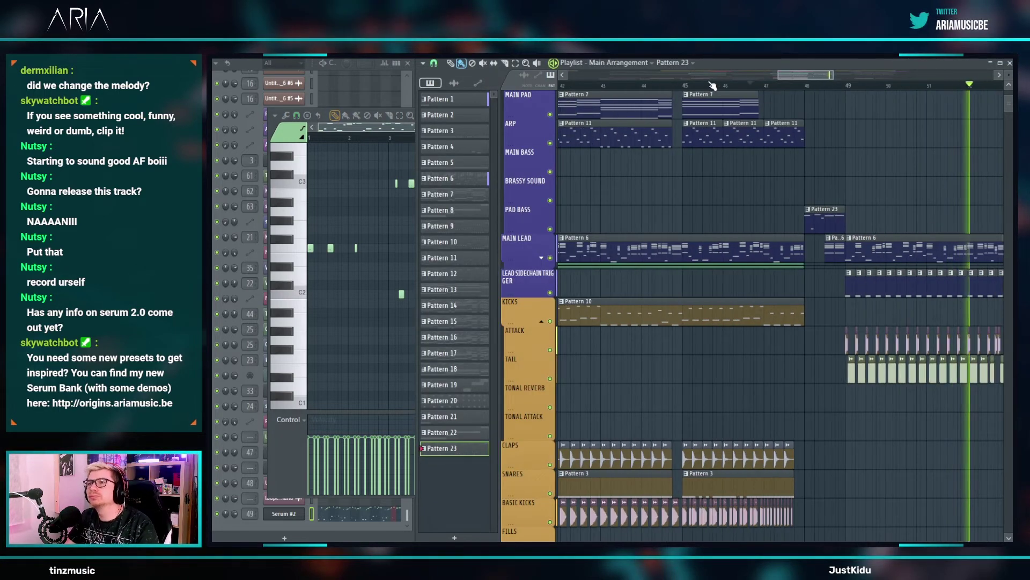
# - Play from bar 45 through the drop and inspect the ARIA PUNCH TUTORIAL attack sample's settings
pyautogui.click(679, 84)
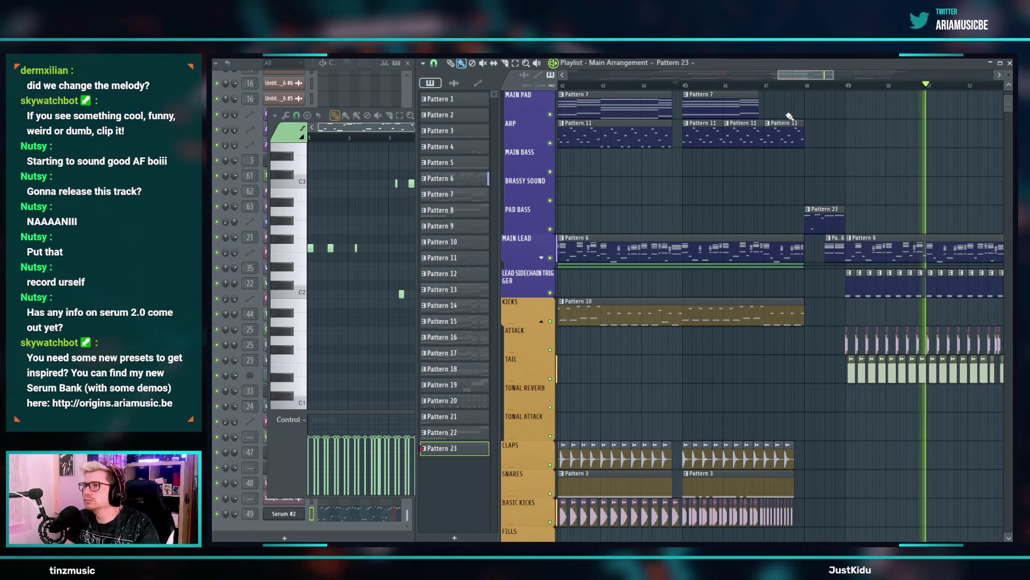
pyautogui.moveTo(791, 76); pyautogui.dragTo(812, 81)
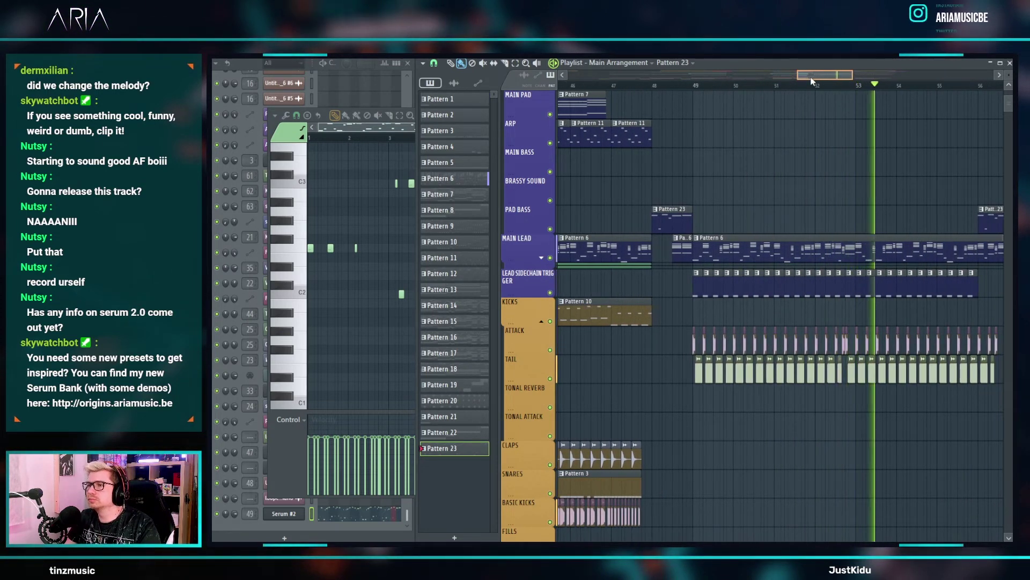
pyautogui.scroll(-4, 833, 168)
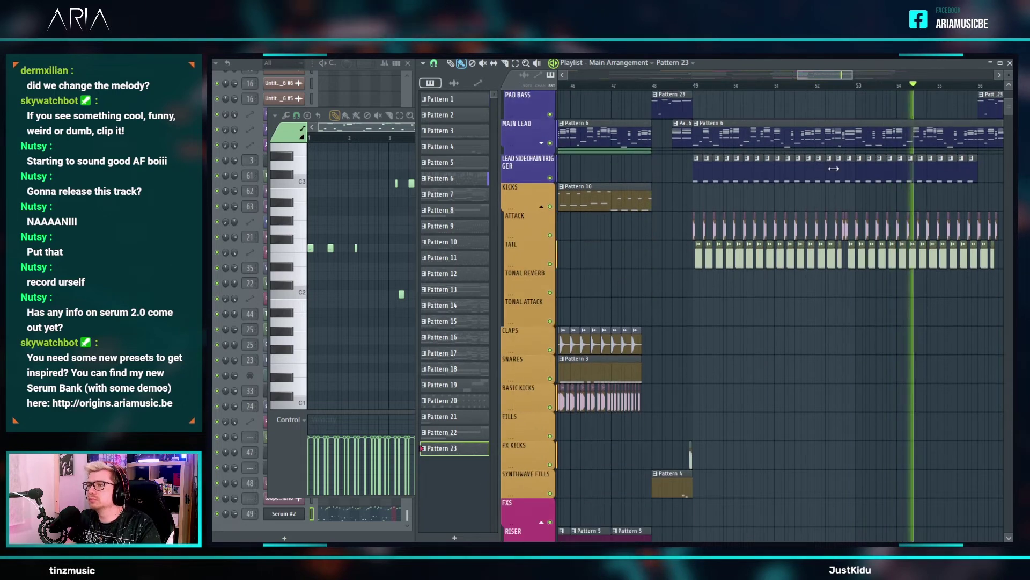
pyautogui.doubleClick(714, 228)
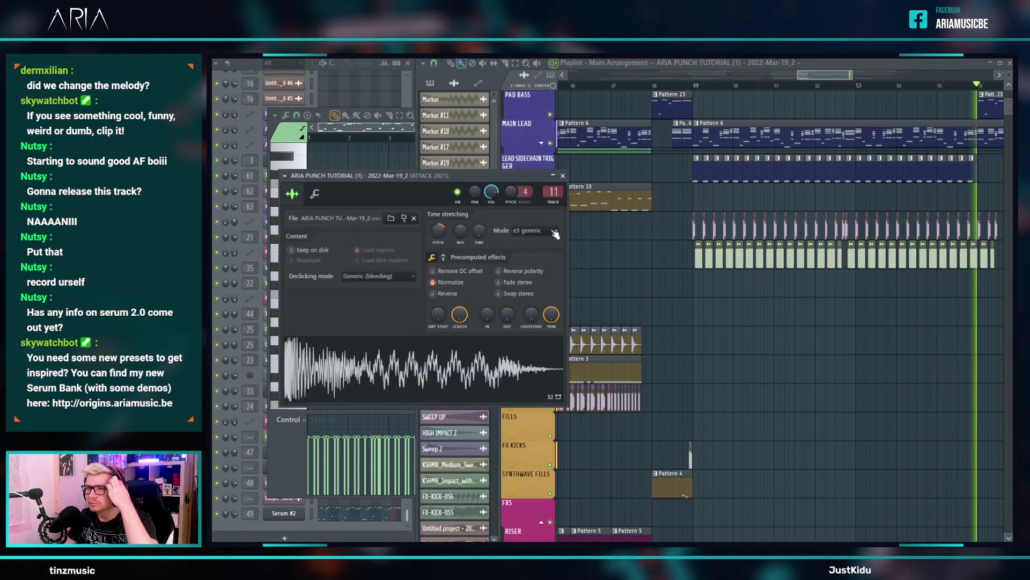
pyautogui.rightClick(746, 296)
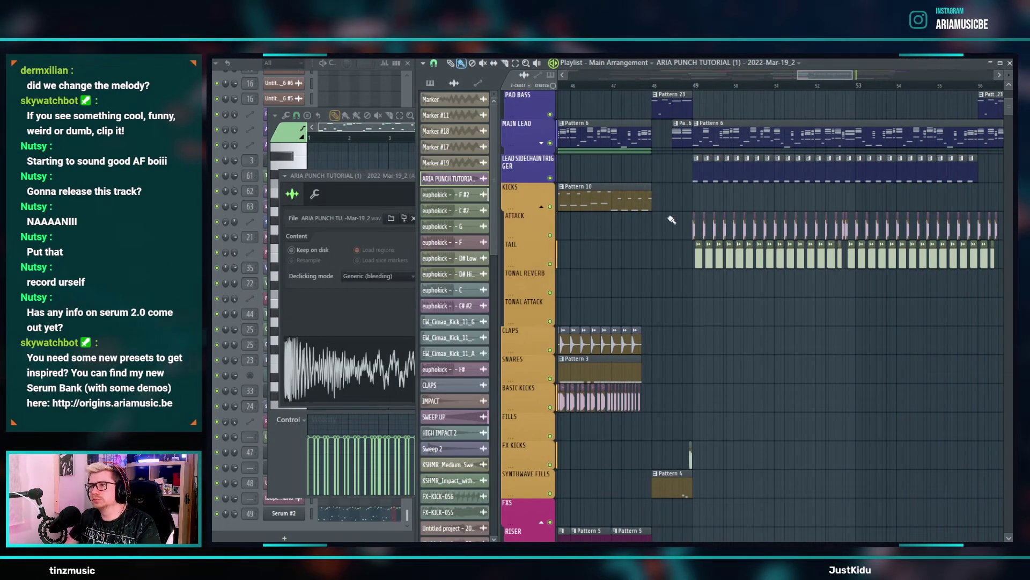
# - Move the Patcher - Mix level automation clip down to Track 4 so it starts around bar 56
pyautogui.hscroll(3, 773, 199)
pyautogui.scroll(4, 819, 185)
pyautogui.scroll(6, 833, 189)
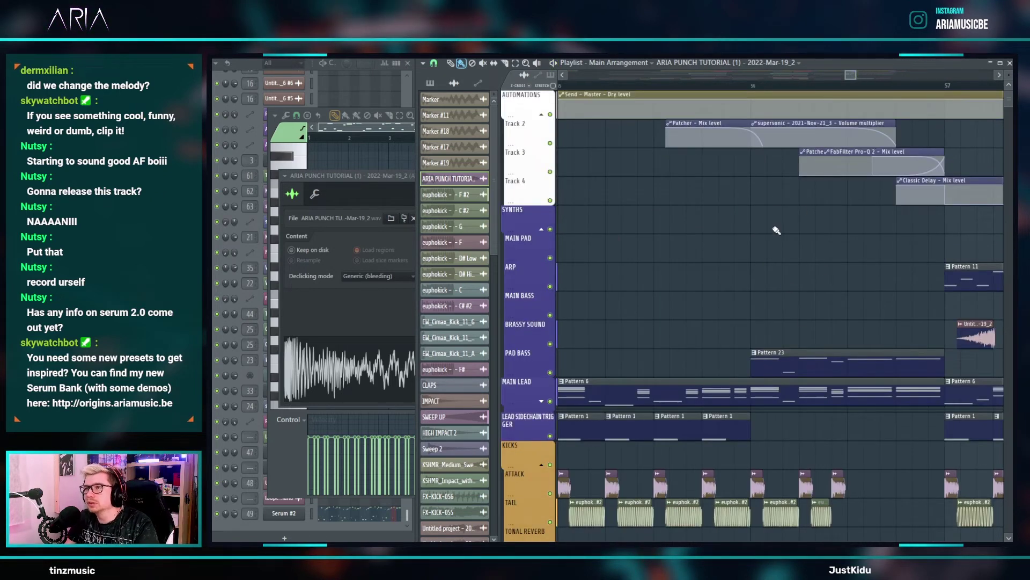
pyautogui.moveTo(694, 123); pyautogui.dragTo(792, 181)
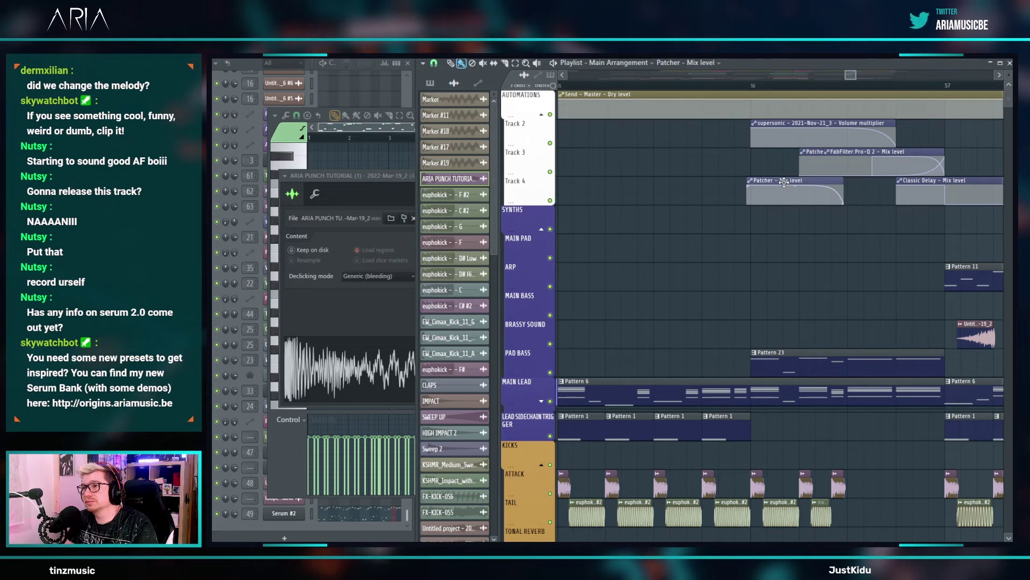
pyautogui.click(785, 182)
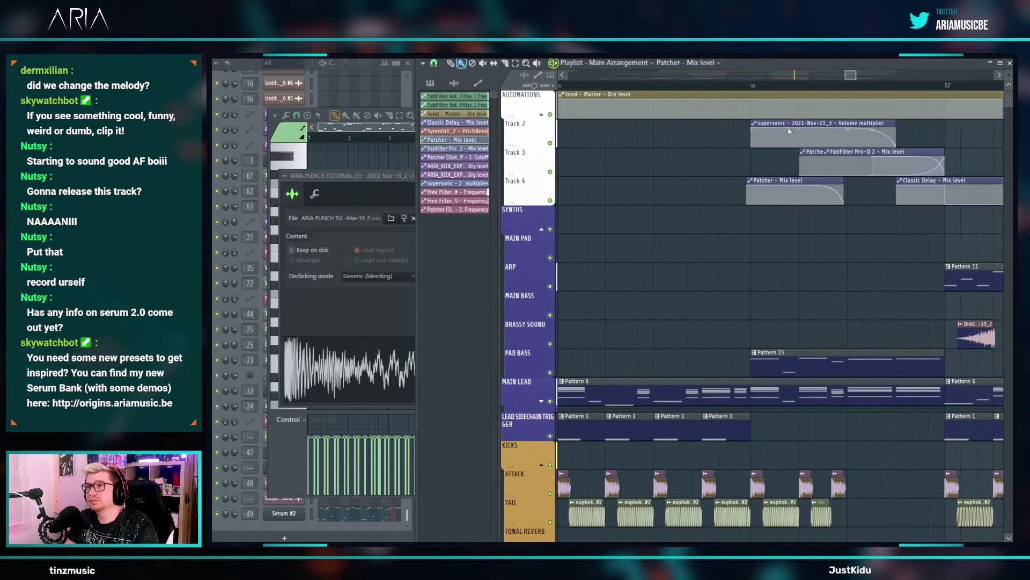
# - Play the section around bar 56 and remove the Pattern 23 clip from the PAD BASS track there
pyautogui.press('space')
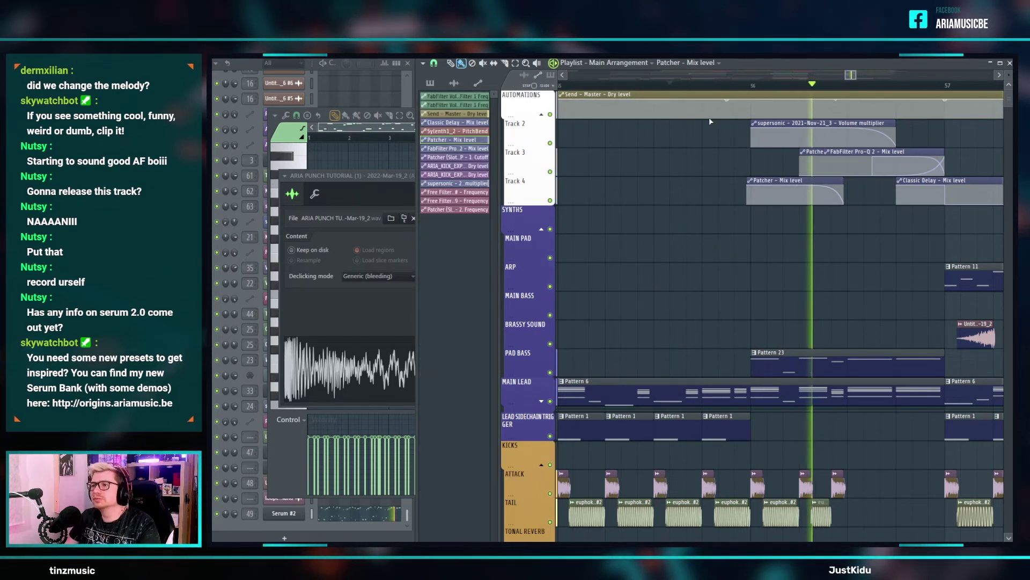
pyautogui.press('space')
pyautogui.moveTo(752, 359); pyautogui.dragTo(844, 359)
pyautogui.press('space')
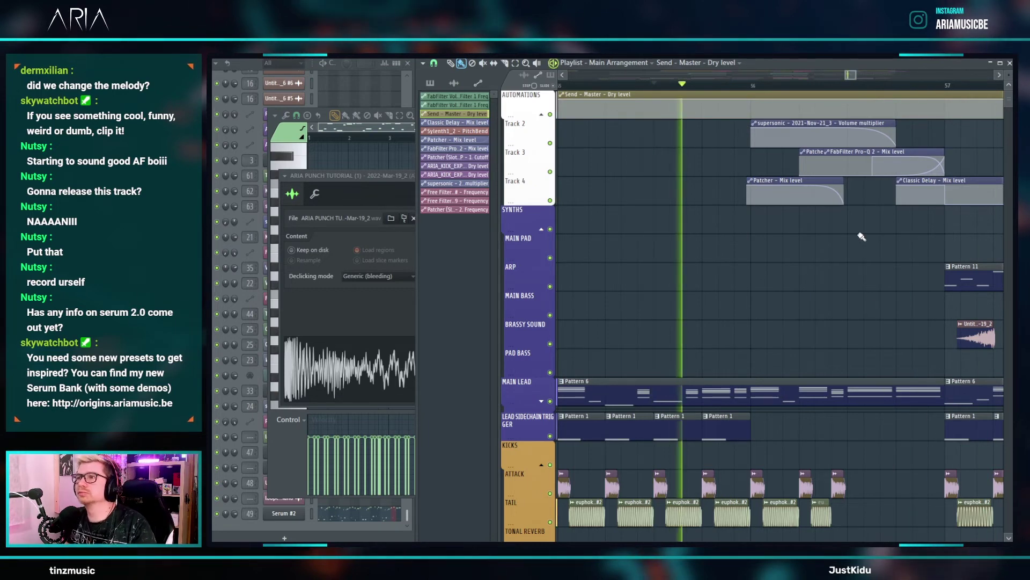
# - Replay the bar 56 transition while checking the mixer effect chains of Insert 8 and Insert 7
pyautogui.press('F9')
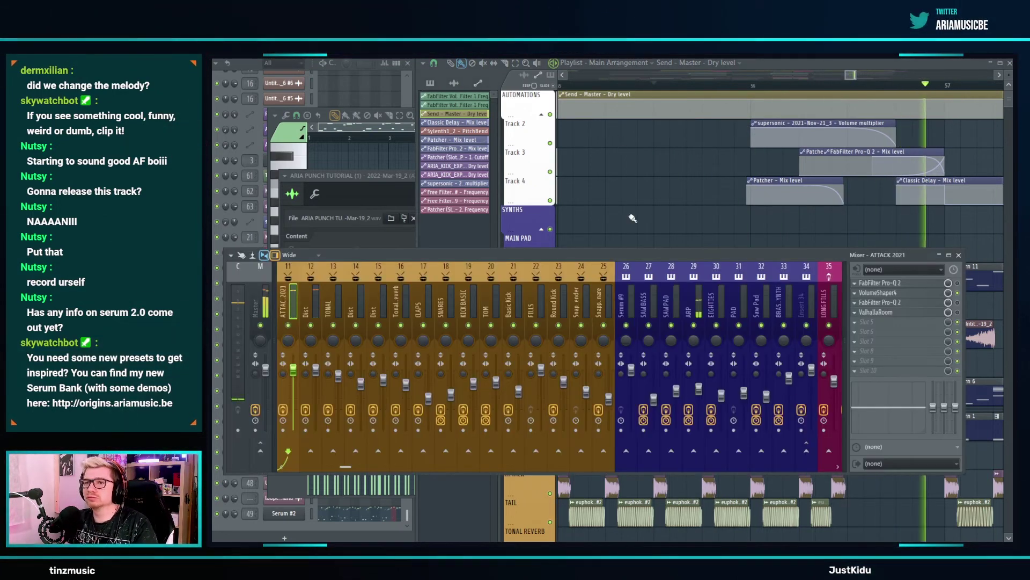
pyautogui.moveTo(344, 468); pyautogui.dragTo(294, 472)
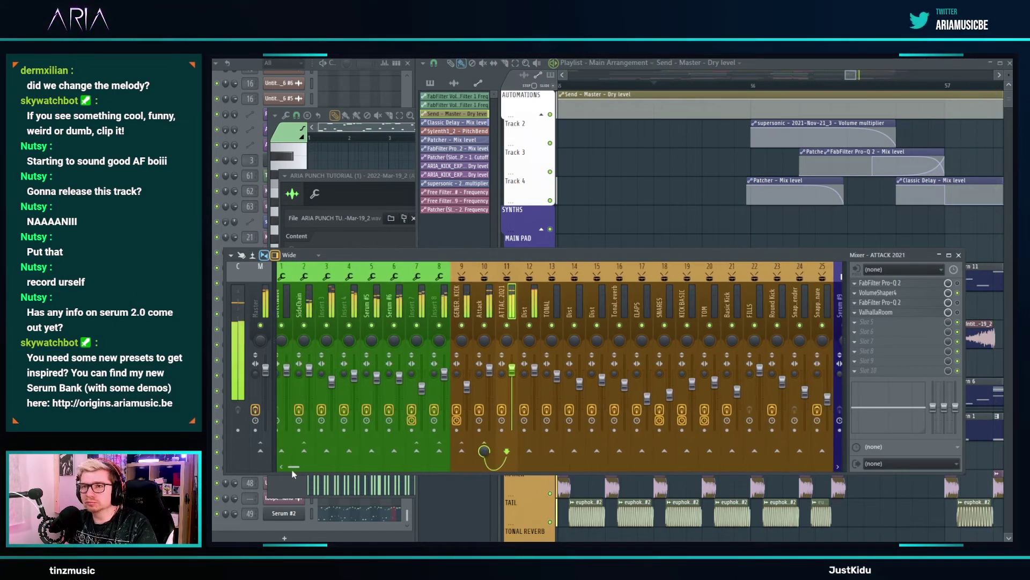
pyautogui.click(432, 314)
pyautogui.press('space')
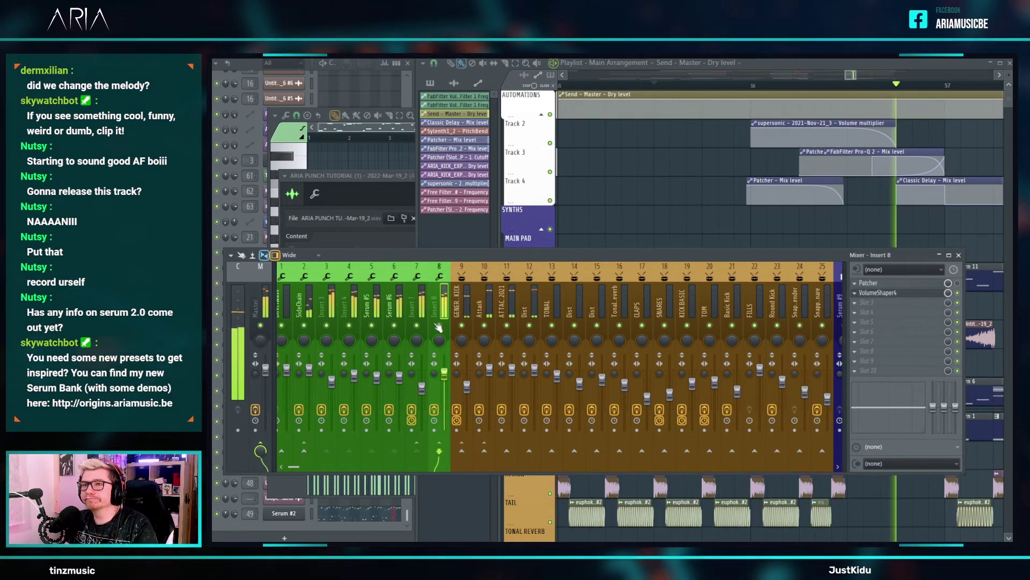
pyautogui.click(417, 316)
pyautogui.press('space')
pyautogui.press('space')
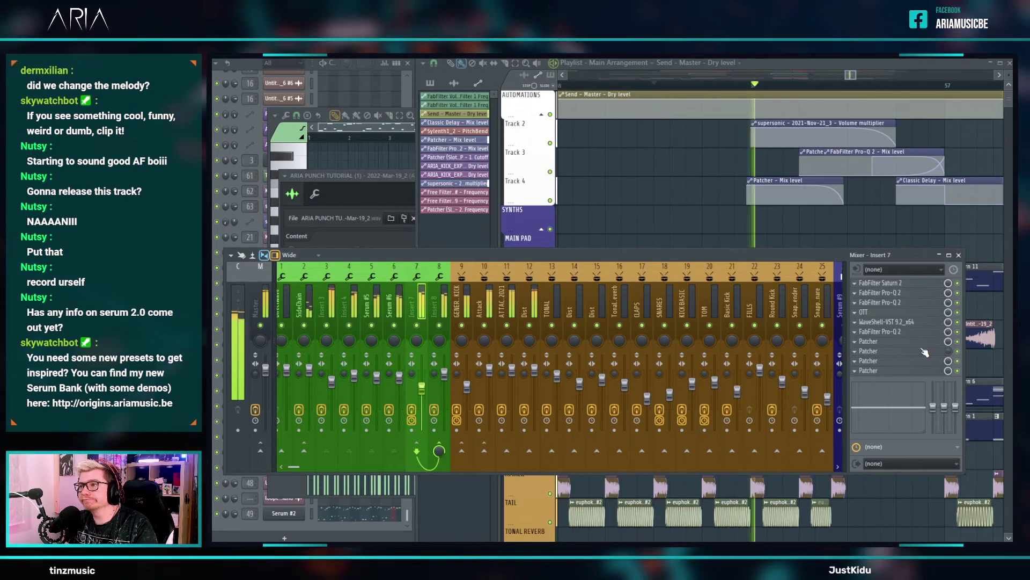
# - Inspect the second Patcher effect on Insert 7 and the Patcher on Insert 8
pyautogui.click(925, 351)
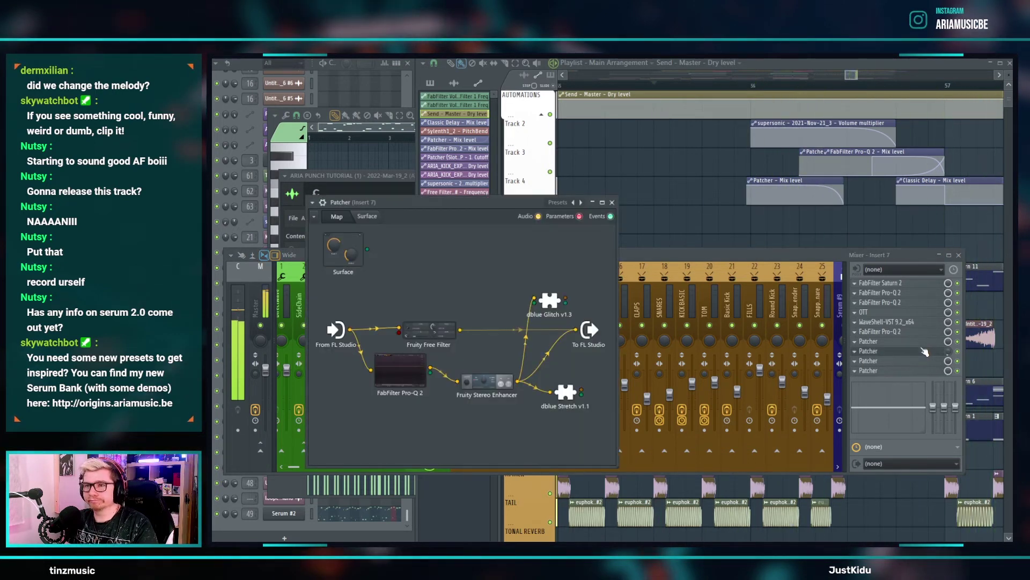
pyautogui.click(613, 203)
pyautogui.press('Right')
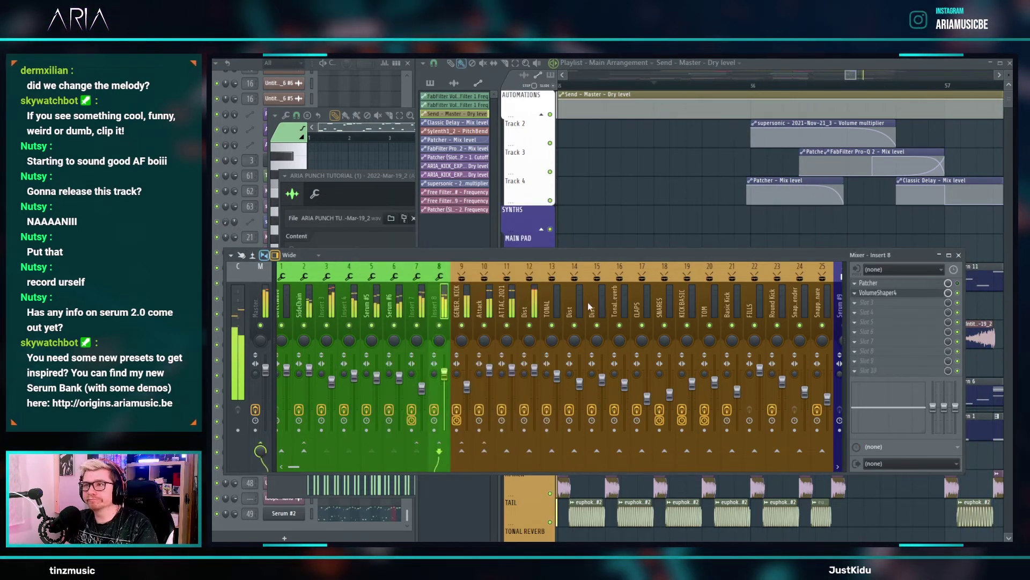
pyautogui.click(899, 285)
pyautogui.click(900, 285)
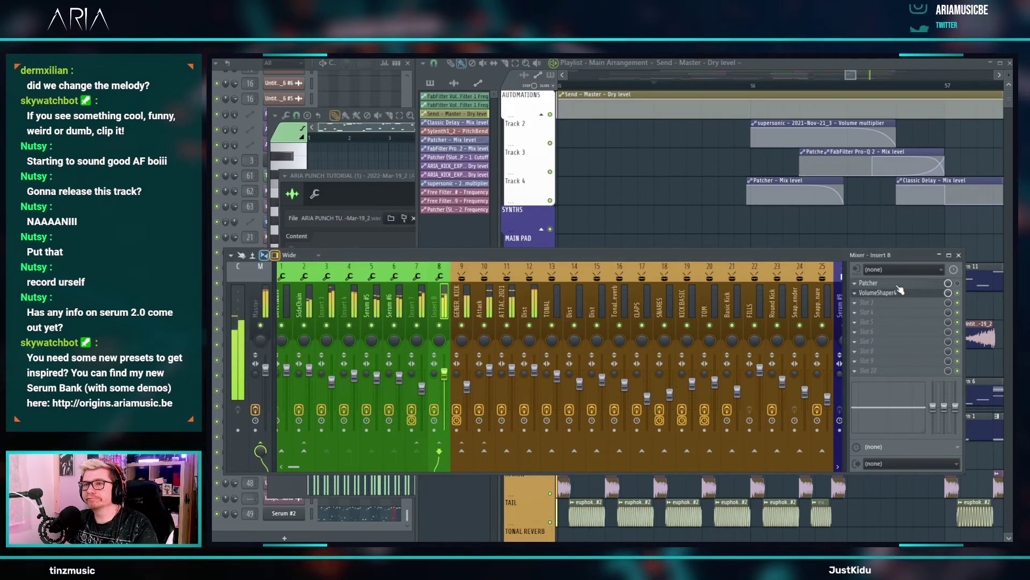
# - Play from bar 45 into the drop and open the bar 48 Pattern 23 clip in the piano roll
pyautogui.rightClick(697, 209)
pyautogui.scroll(-6, 732, 255)
pyautogui.keyDown('ctrl'); pyautogui.scroll(-3, 737, 262); pyautogui.keyUp('ctrl')
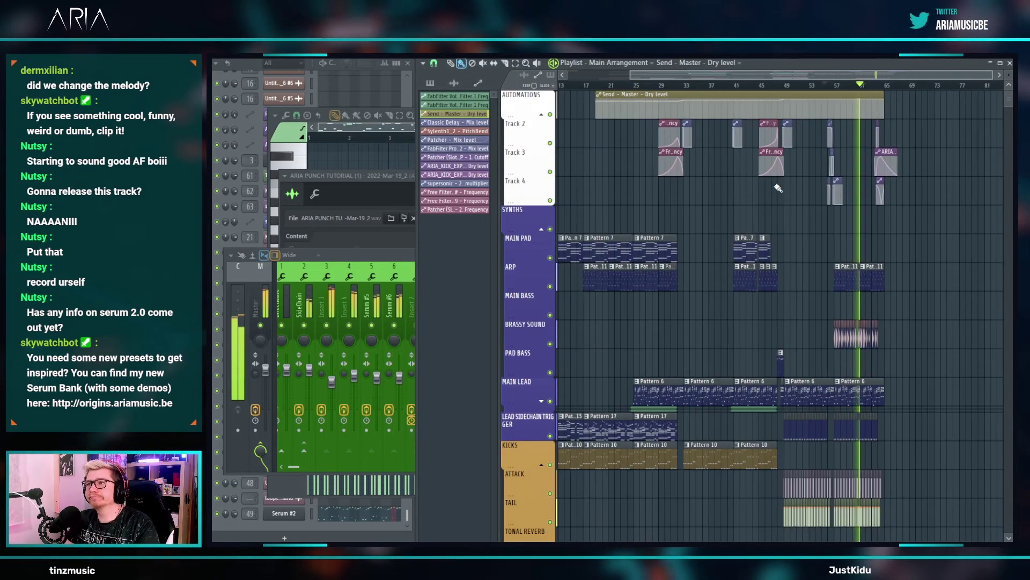
pyautogui.click(762, 87)
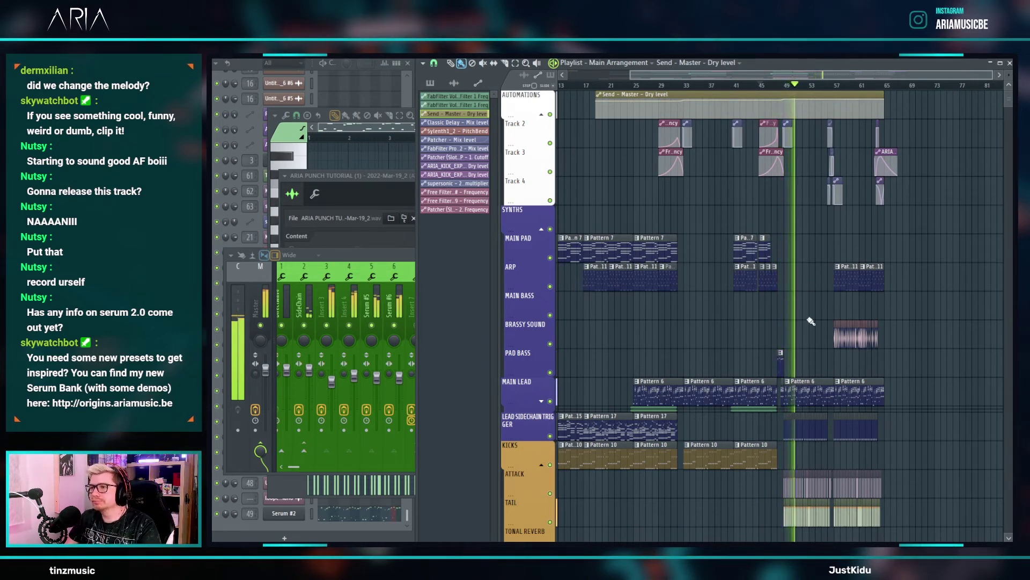
pyautogui.scroll(5, 810, 305)
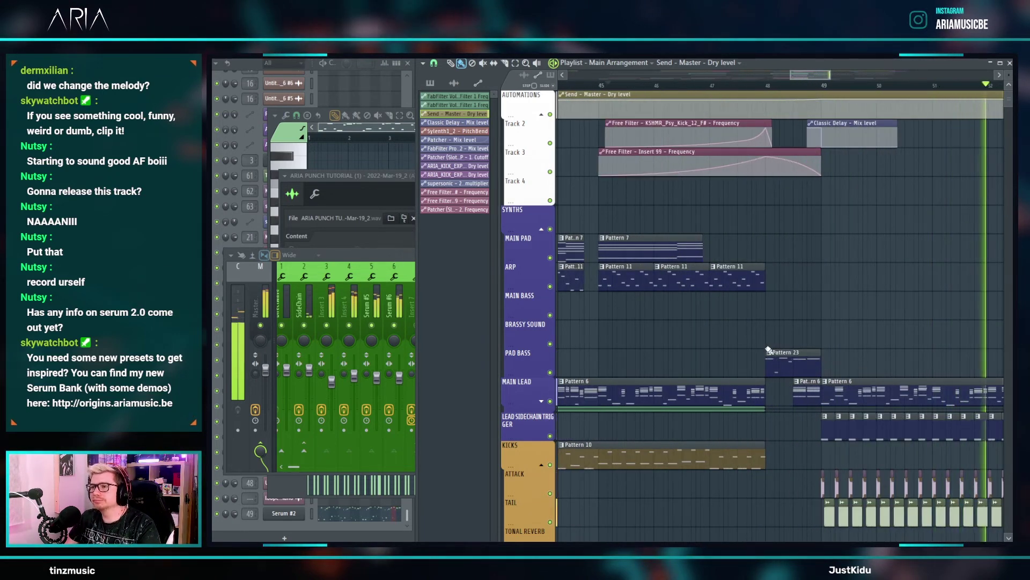
pyautogui.doubleClick(778, 362)
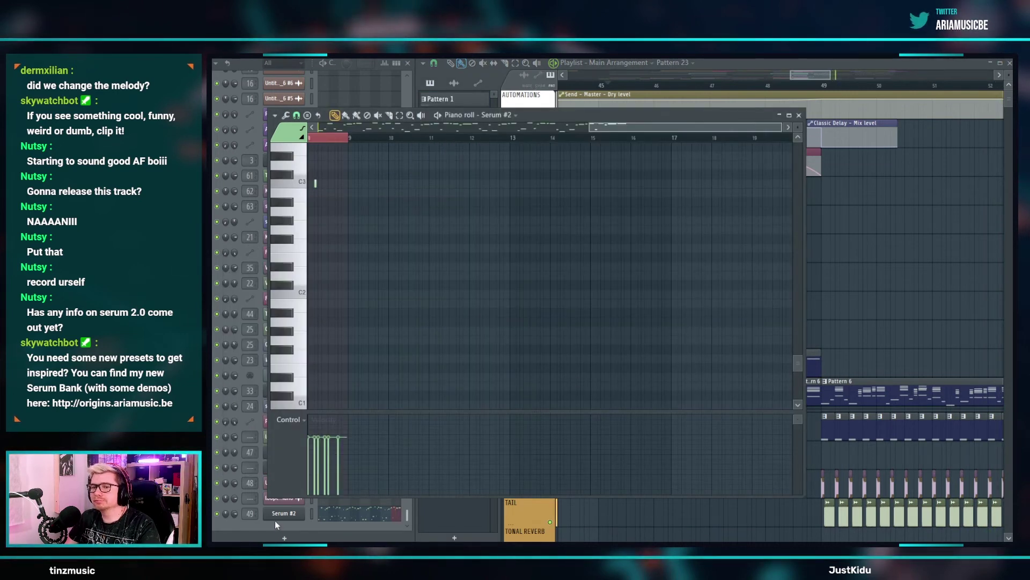
# - Check the Serum #2 channel's mixer track, play the arrangement from around bar 47, and open the Serum #2 synth
pyautogui.doubleClick(246, 514)
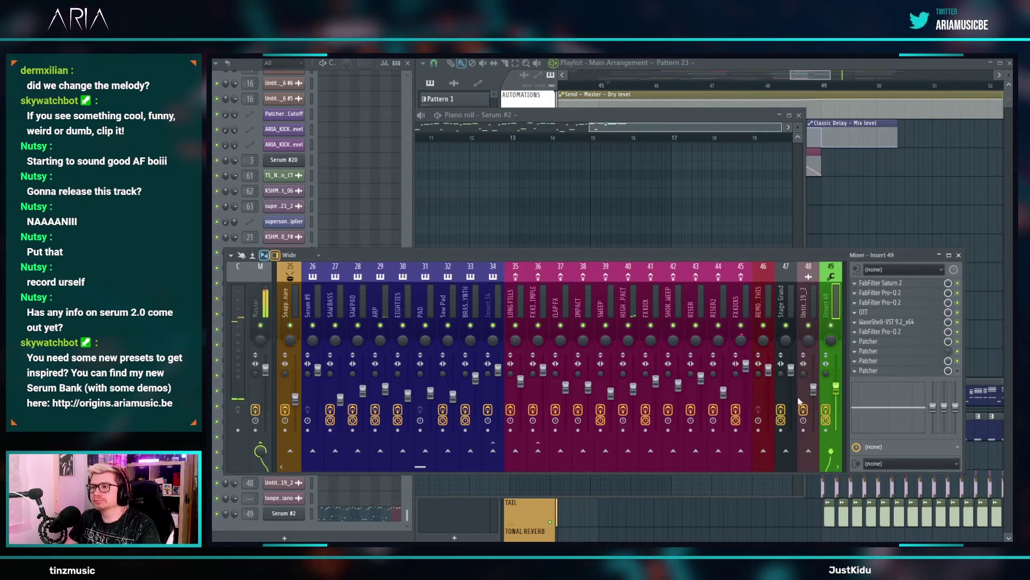
pyautogui.click(815, 73)
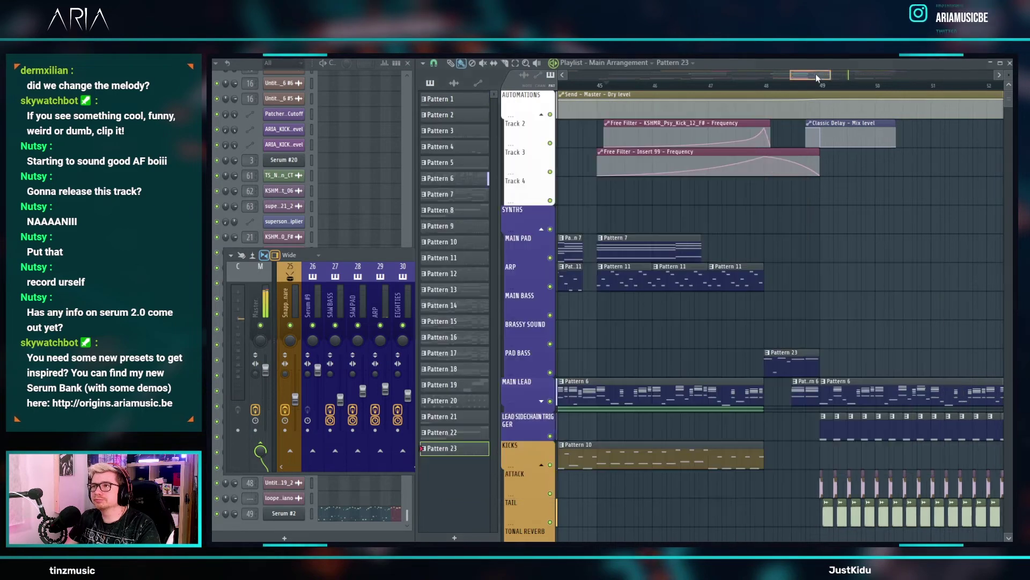
pyautogui.click(754, 88)
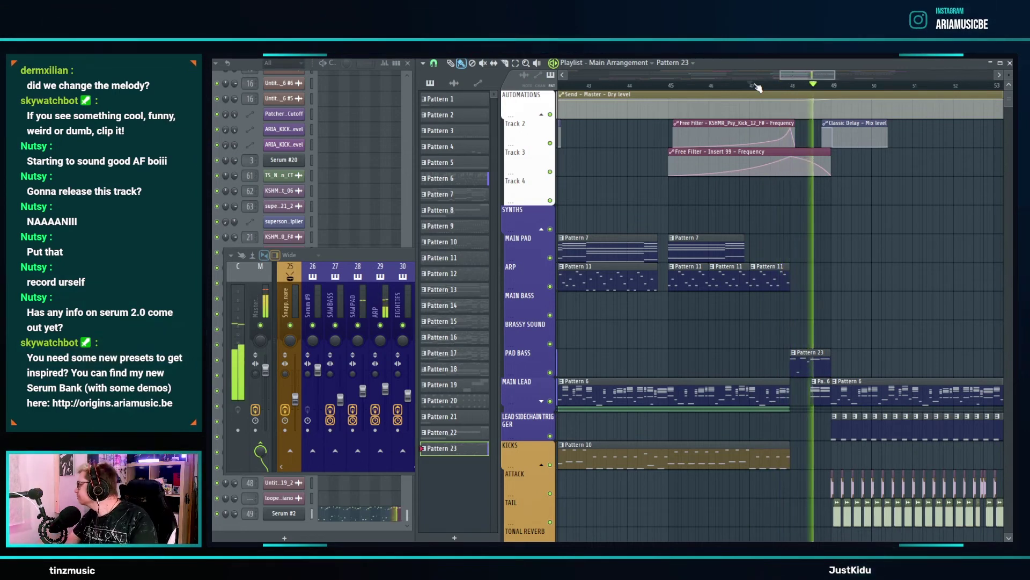
pyautogui.click(288, 514)
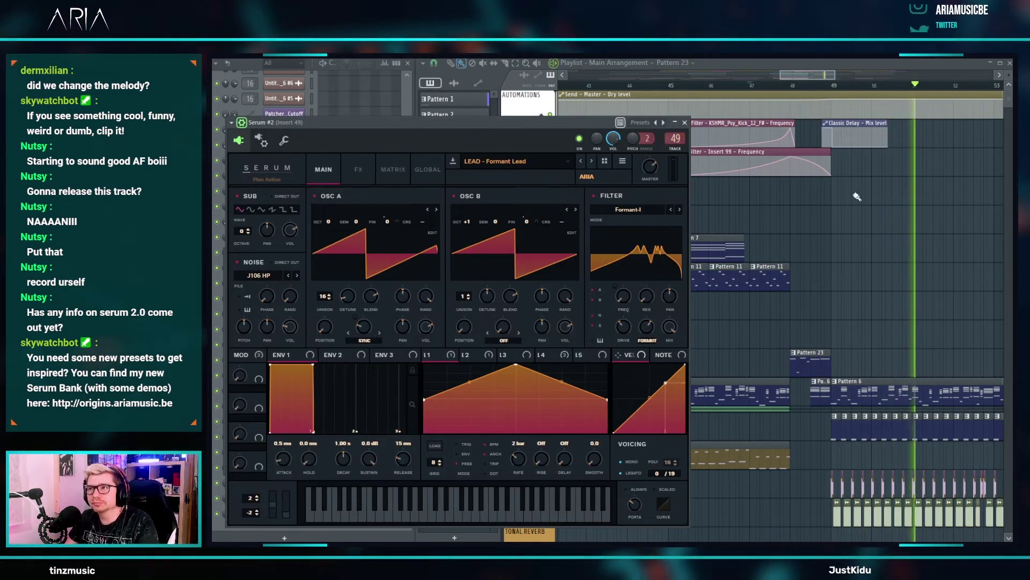
# - Copy the Patcher - Mix level automation clip on Track 4 near bar 56 to the same track so it ends at bar 48
pyautogui.rightClick(823, 178)
pyautogui.scroll(-5, 731, 188)
pyautogui.scroll(3, 831, 188)
pyautogui.scroll(5, 824, 194)
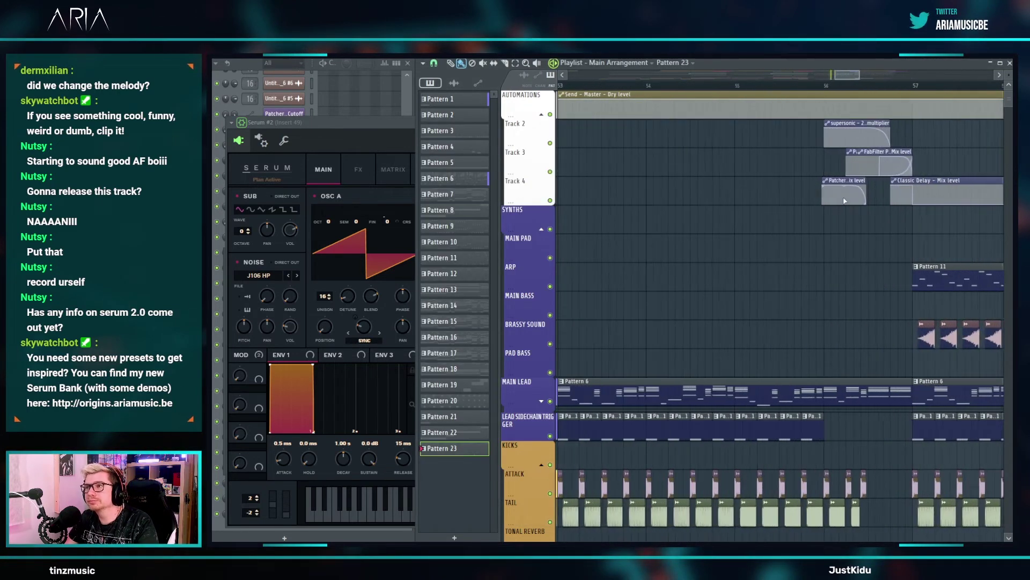
pyautogui.click(861, 182)
pyautogui.scroll(-4, 718, 206)
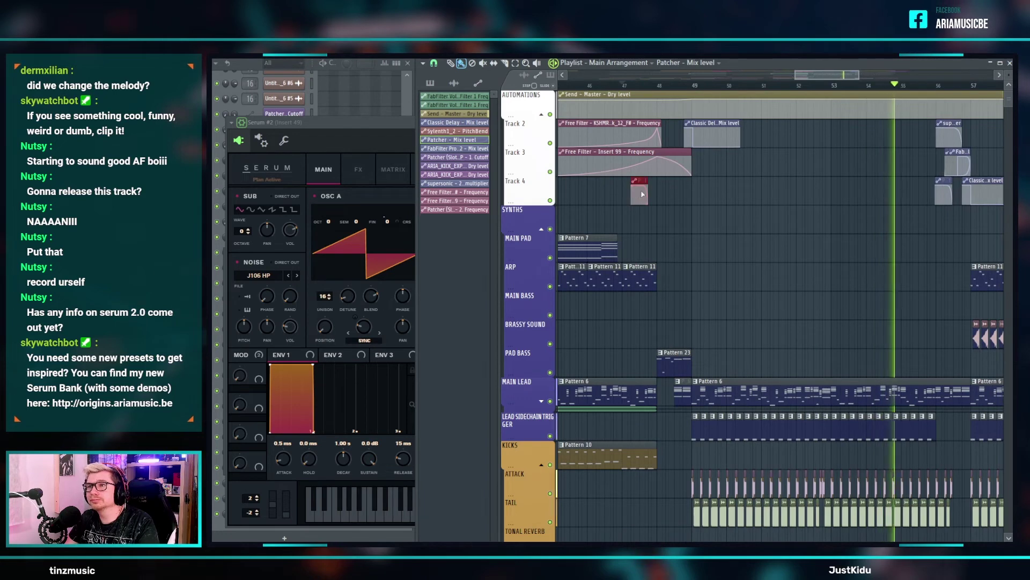
pyautogui.click(644, 181)
pyautogui.scroll(3, 644, 181)
pyautogui.moveTo(657, 182); pyautogui.dragTo(669, 180)
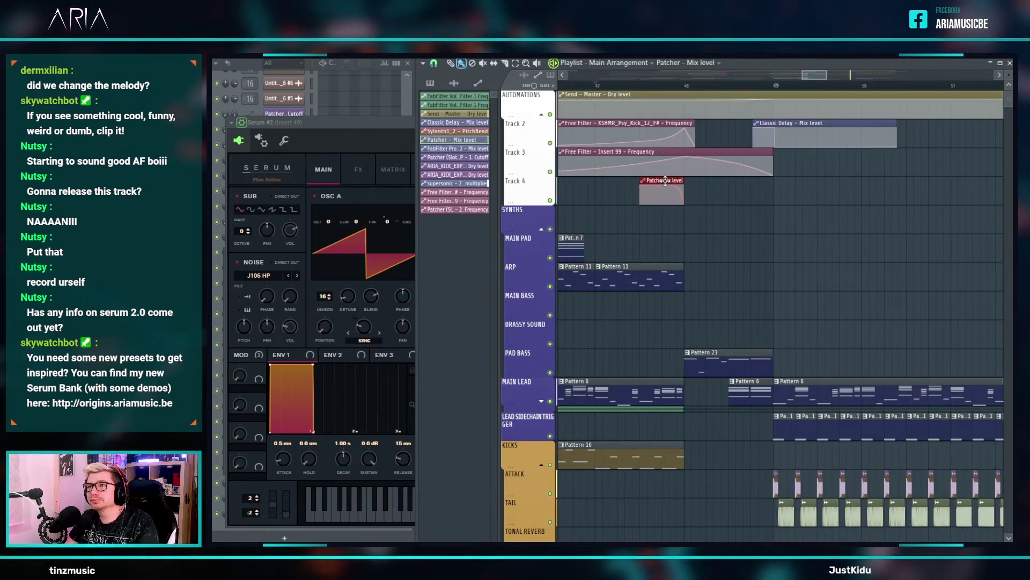
# - Move the FabFilter Pro-Q 2 - Mix level automation clip before bar 57 from Track 3 down to the SYNTHS track
pyautogui.scroll(-4, 626, 202)
pyautogui.scroll(6, 925, 214)
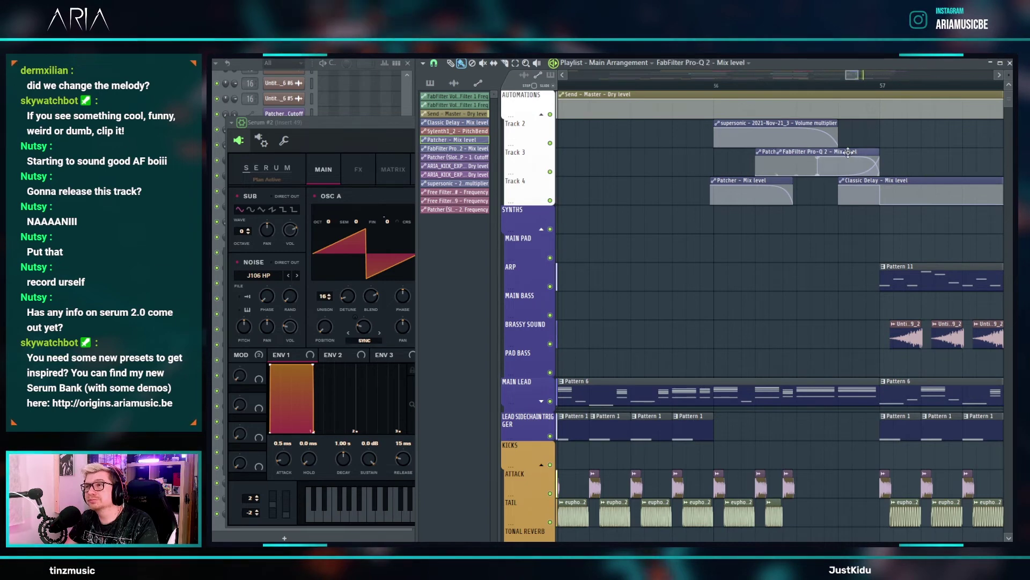
pyautogui.moveTo(848, 152); pyautogui.dragTo(852, 225)
# - Copy the Patcher - Mix level automation clip on Track 3 before bar 57 to Track 4 so it ends at bar 49
pyautogui.click(831, 153)
pyautogui.scroll(-6, 883, 175)
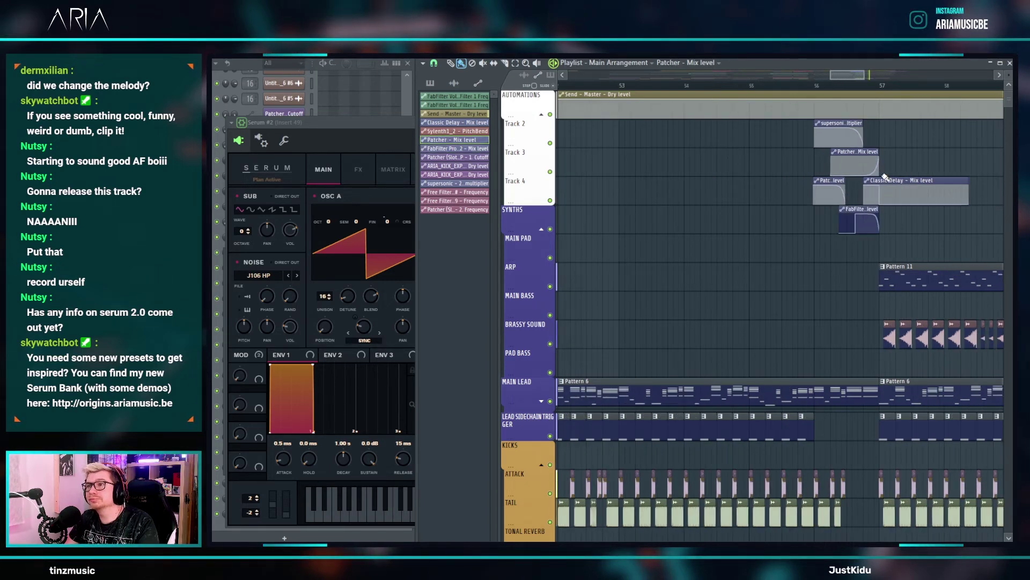
pyautogui.scroll(3, 754, 210)
pyautogui.scroll(2, 690, 228)
pyautogui.click(677, 229)
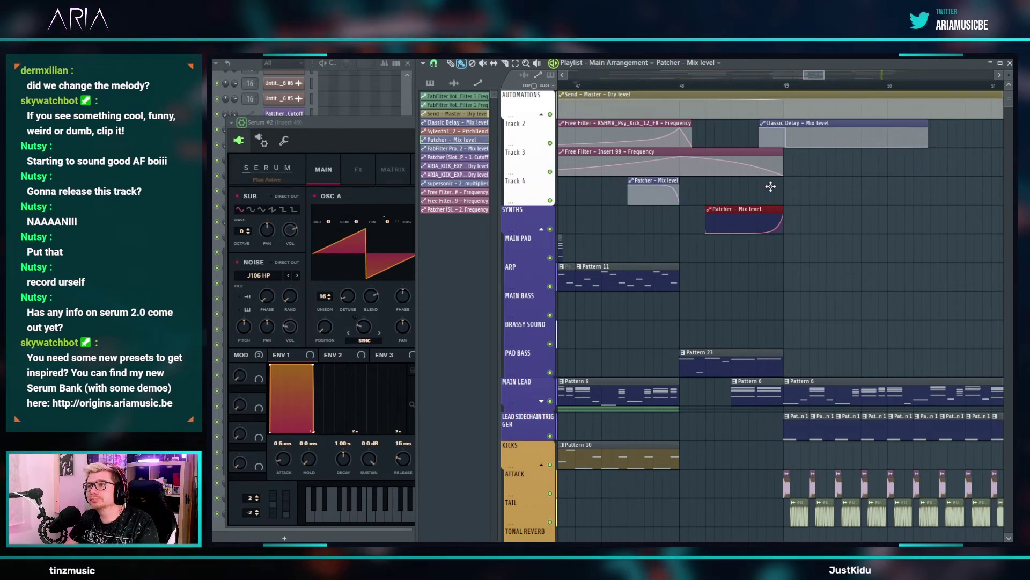
pyautogui.moveTo(771, 187); pyautogui.dragTo(763, 178)
pyautogui.scroll(-3, 828, 181)
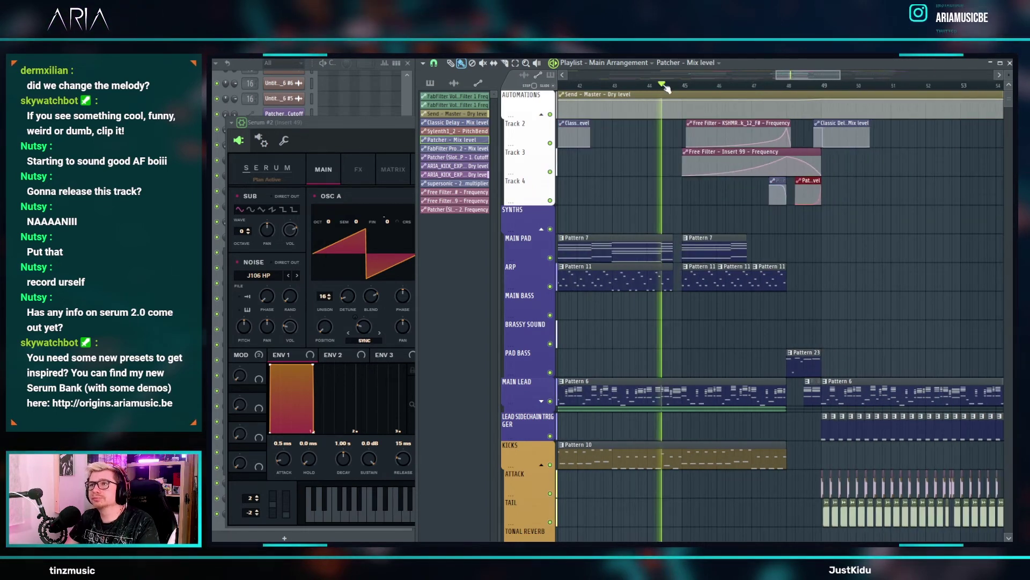
# - Play the arrangement from around bar 44 and examine the transition, lead and kick tracks through the following sections
pyautogui.click(662, 86)
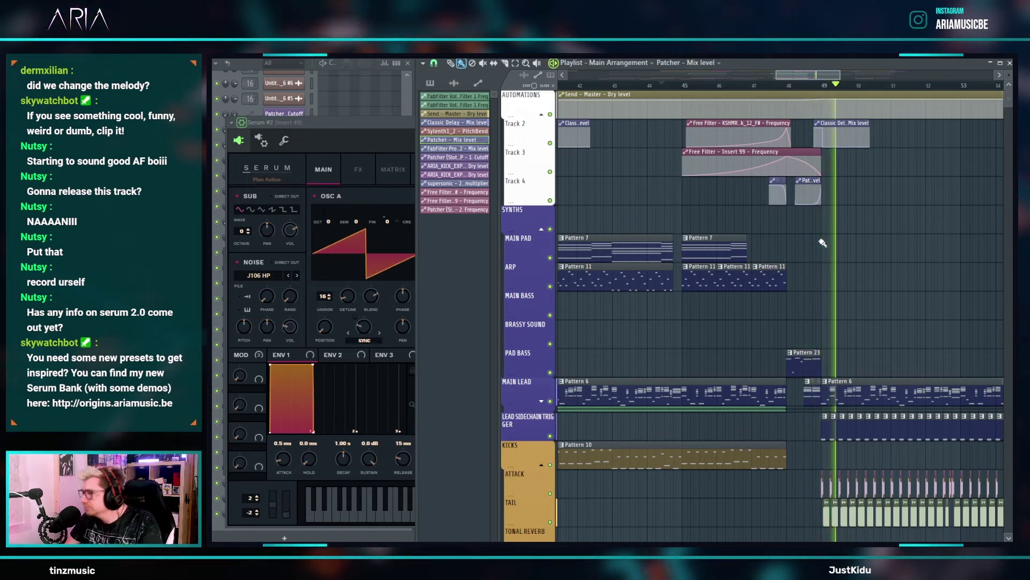
pyautogui.scroll(-5, 893, 299)
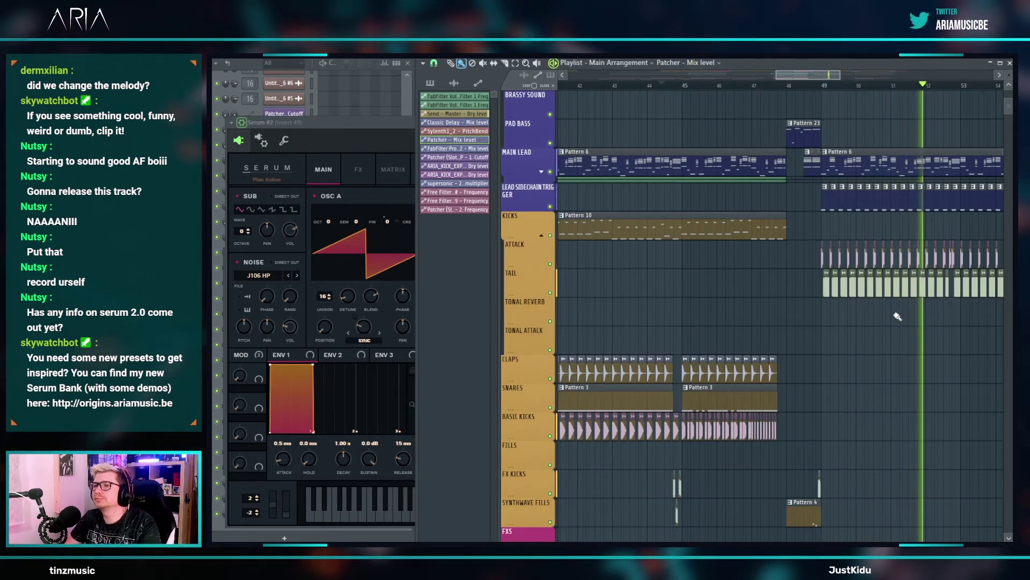
pyautogui.scroll(-2, 904, 336)
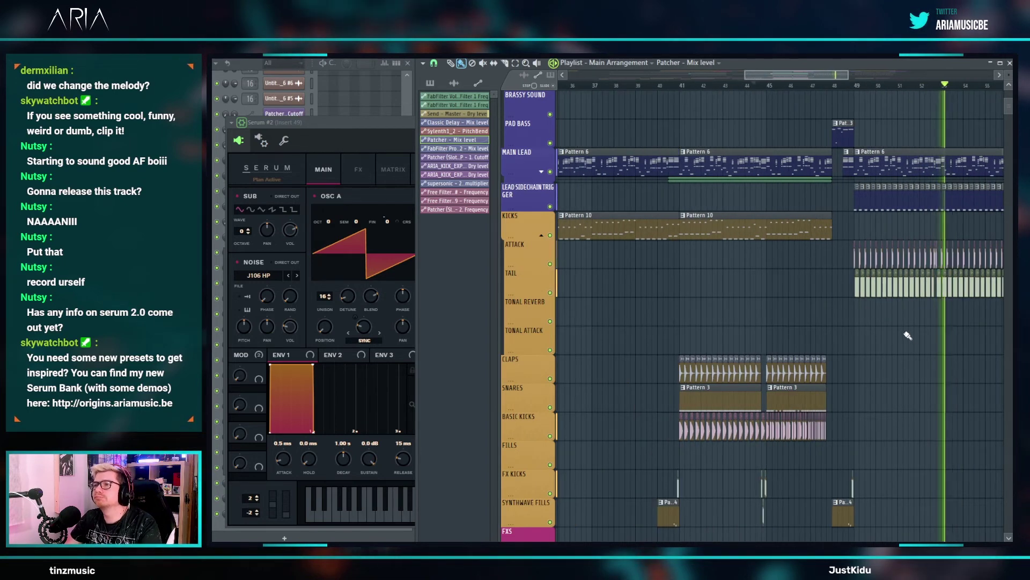
pyautogui.scroll(-2, 904, 328)
pyautogui.scroll(4, 942, 323)
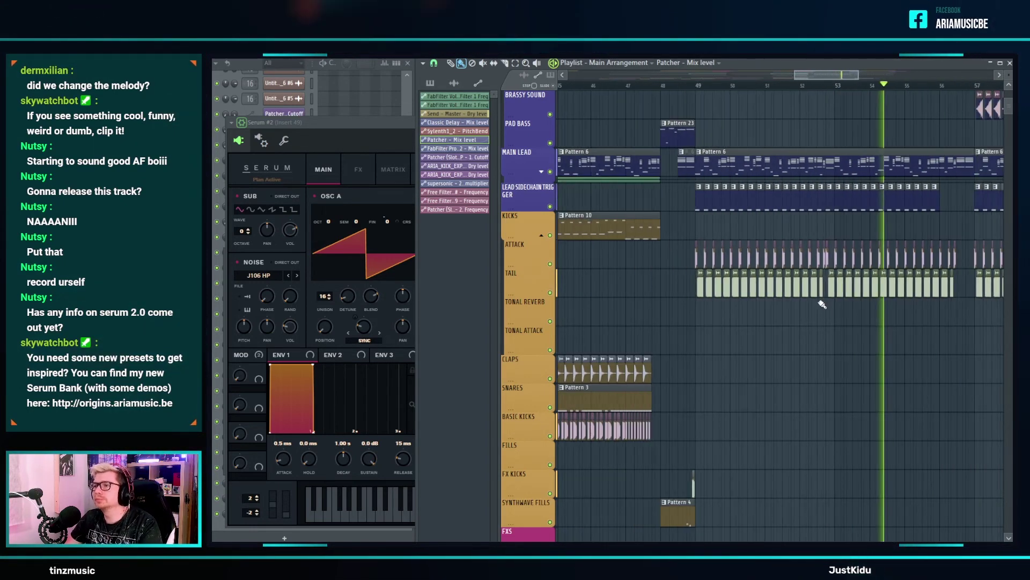
pyautogui.scroll(3, 921, 307)
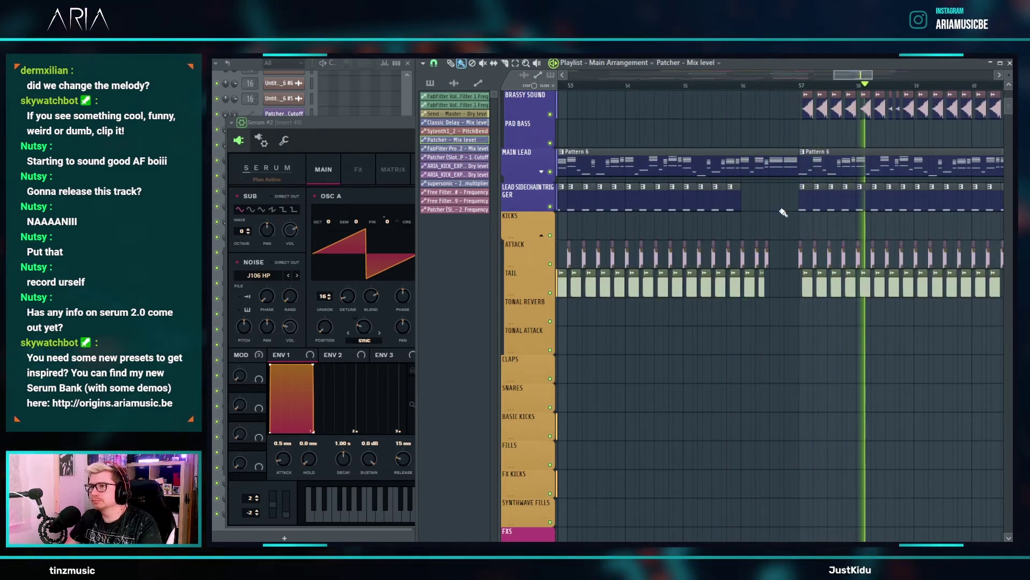
pyautogui.scroll(-6, 813, 244)
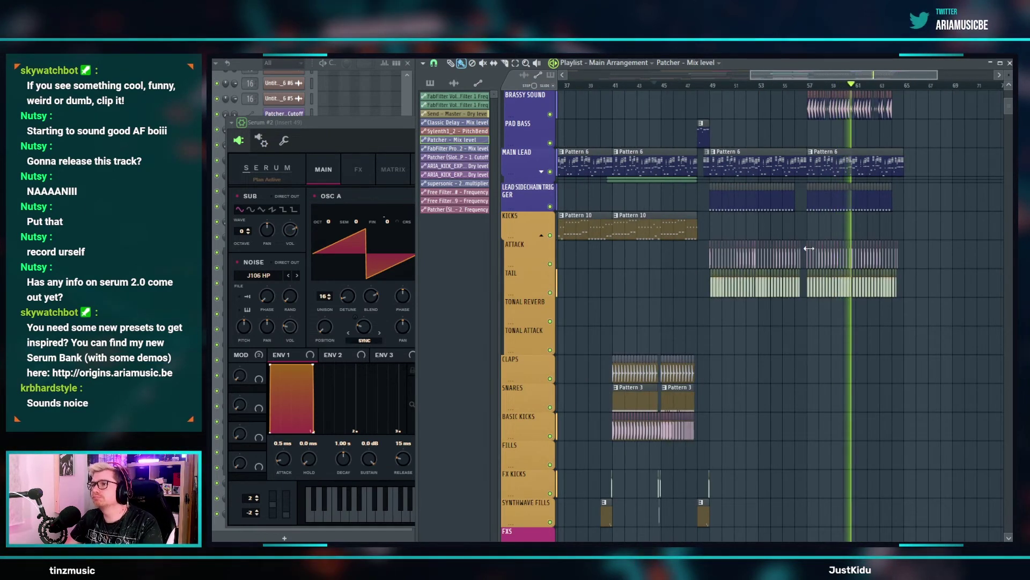
pyautogui.scroll(8, 821, 257)
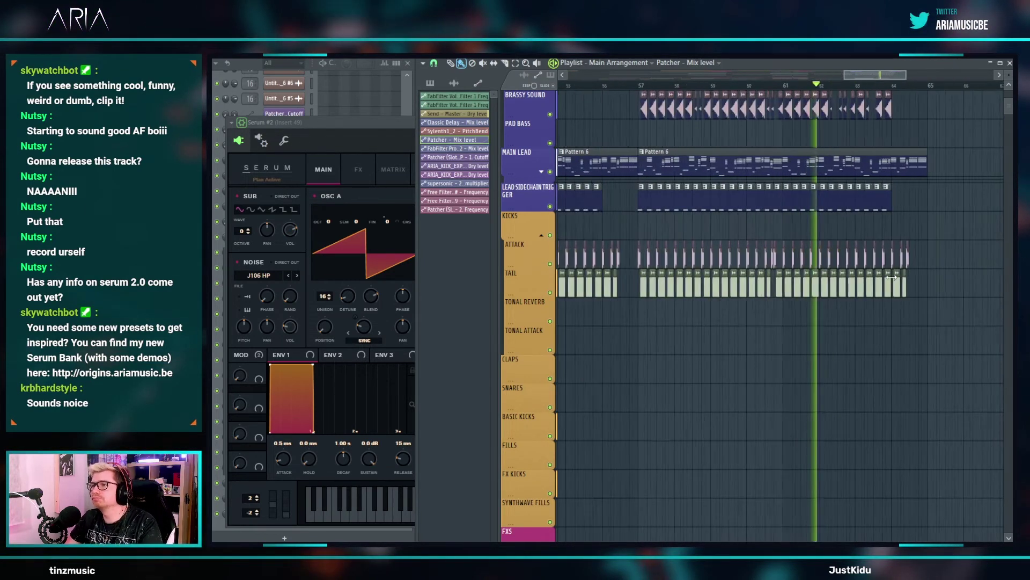
pyautogui.scroll(-5, 848, 253)
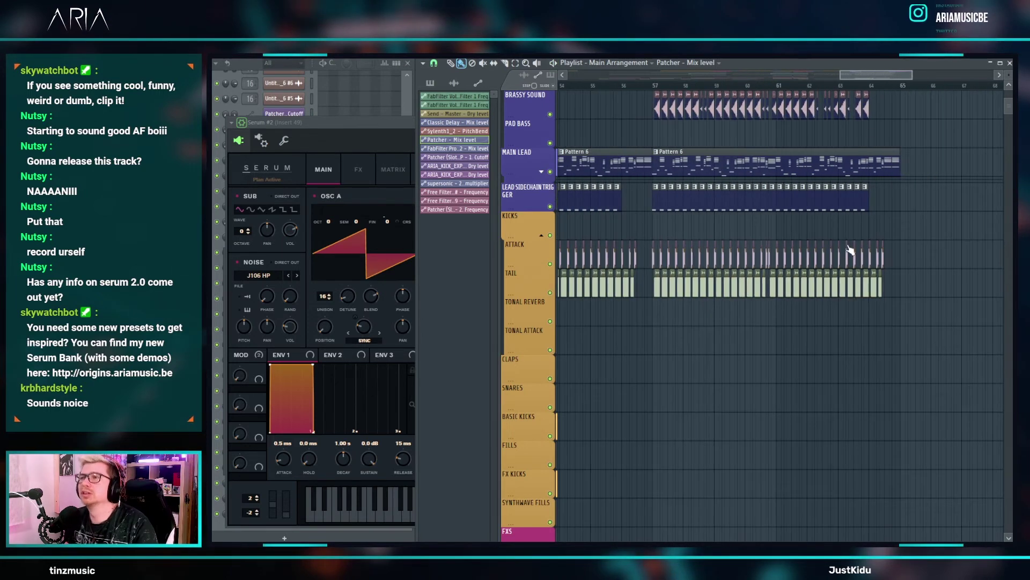
pyautogui.scroll(-6, 652, 124)
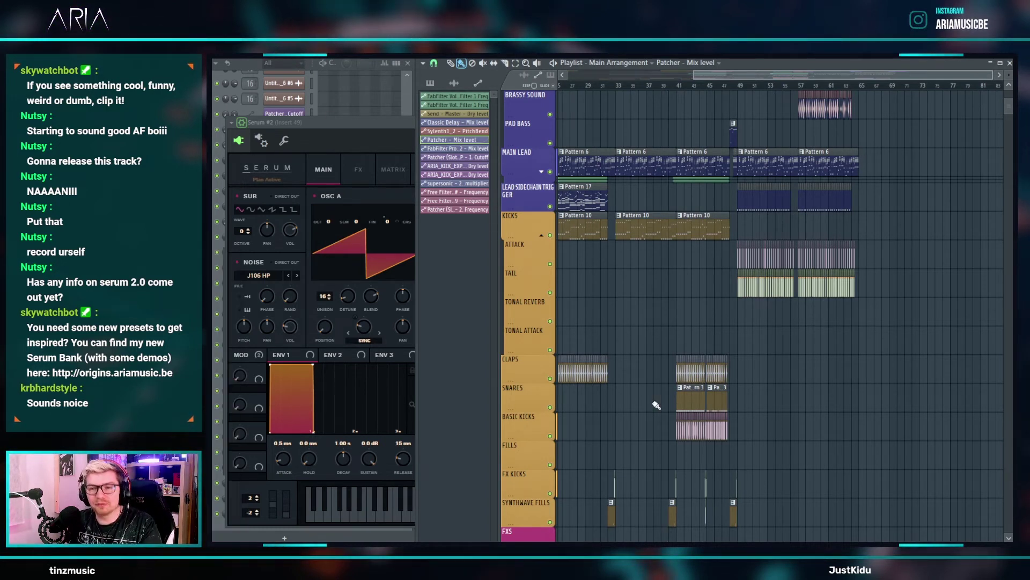
# - Look in the 2021 projects folder in the file manager and close the MIDI settings in the empty FL Studio project
pyautogui.press('F10')
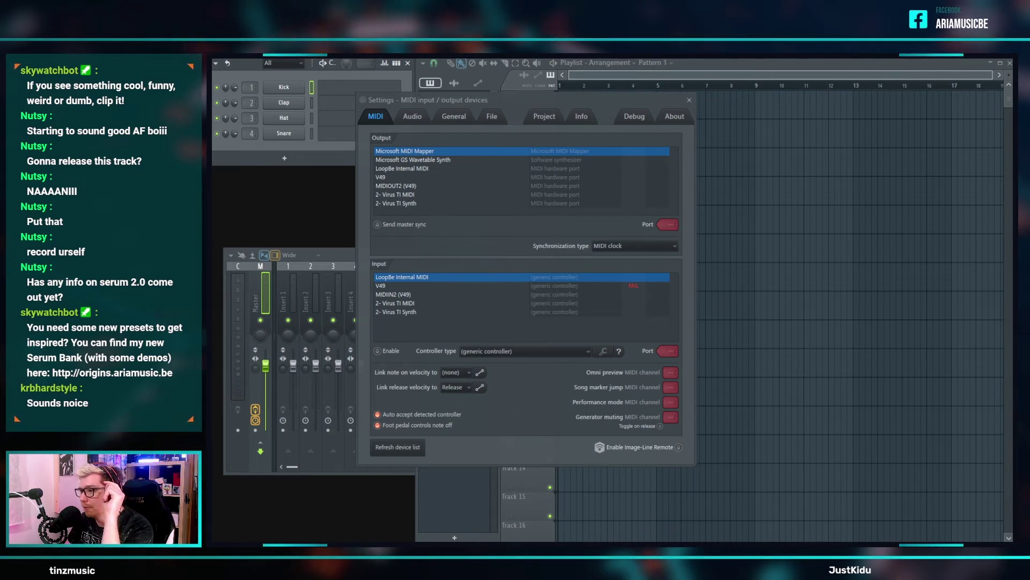
pyautogui.hotkey('alt', 'Tab')
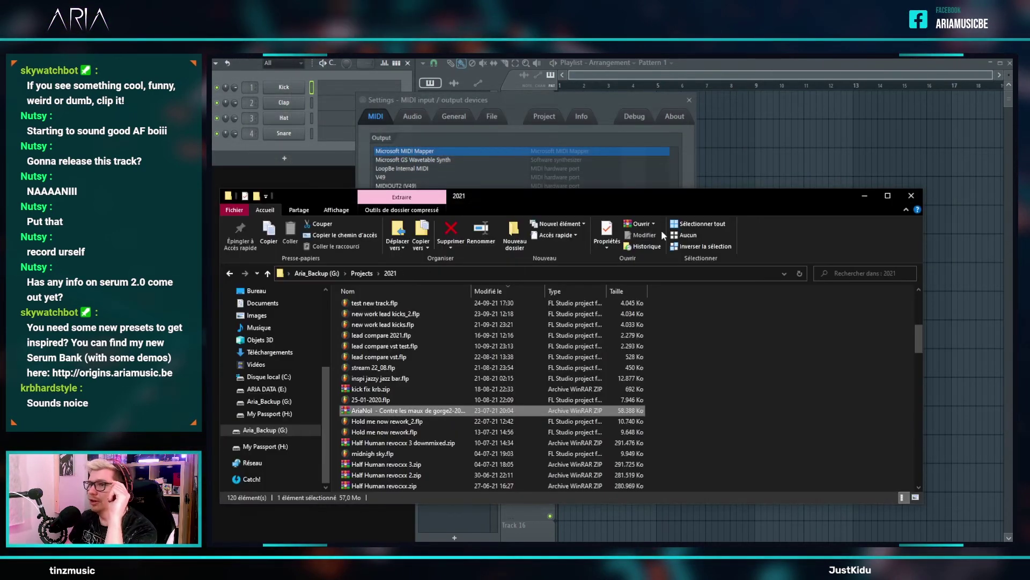
pyautogui.hotkey('alt', 'Tab')
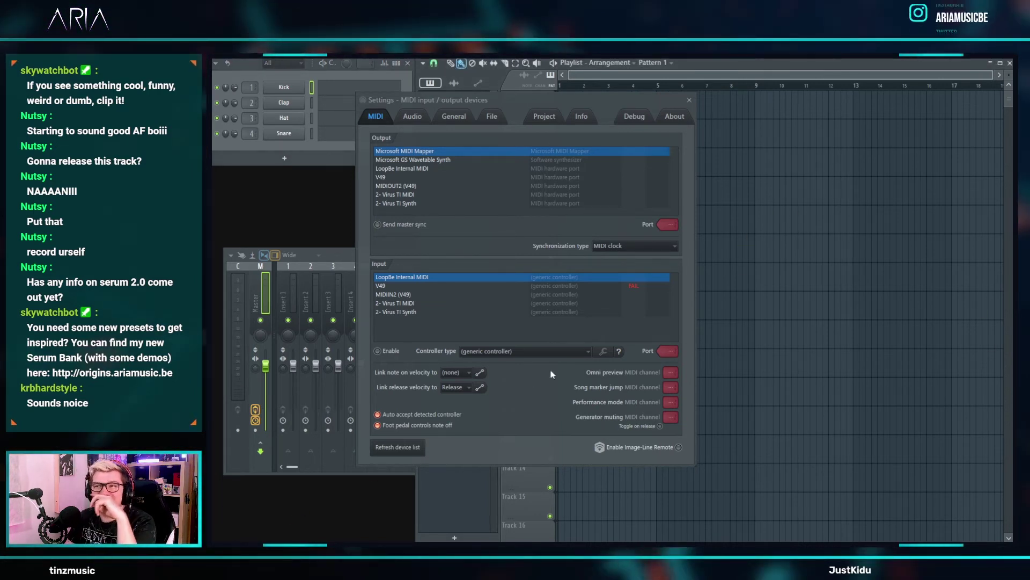
pyautogui.click(689, 100)
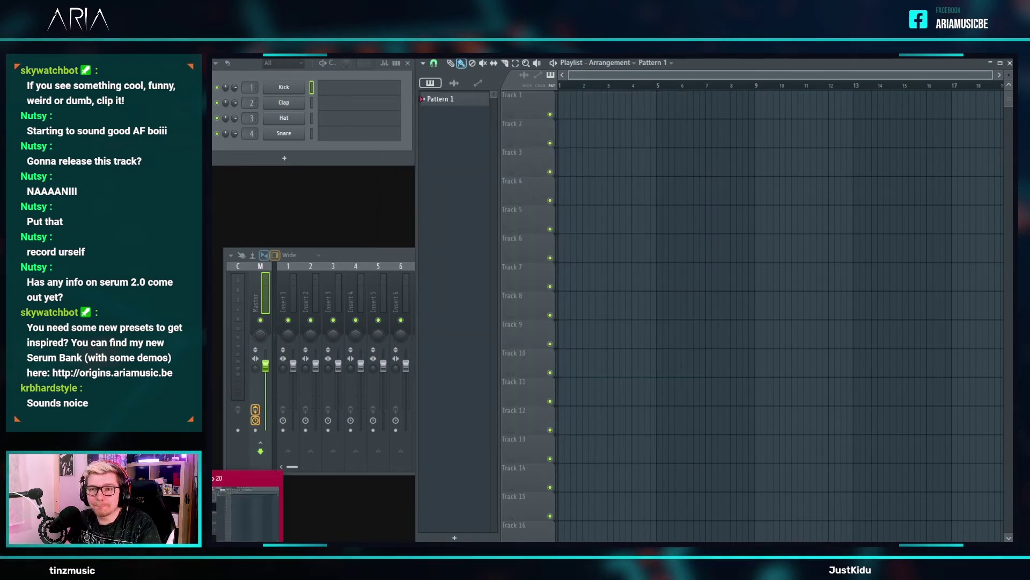
# - Switch back to the main arrangement and open the sample settings of the ARIA PUNCH TUTORIAL clip on the ATTACK track
pyautogui.click(246, 507)
pyautogui.scroll(7, 727, 292)
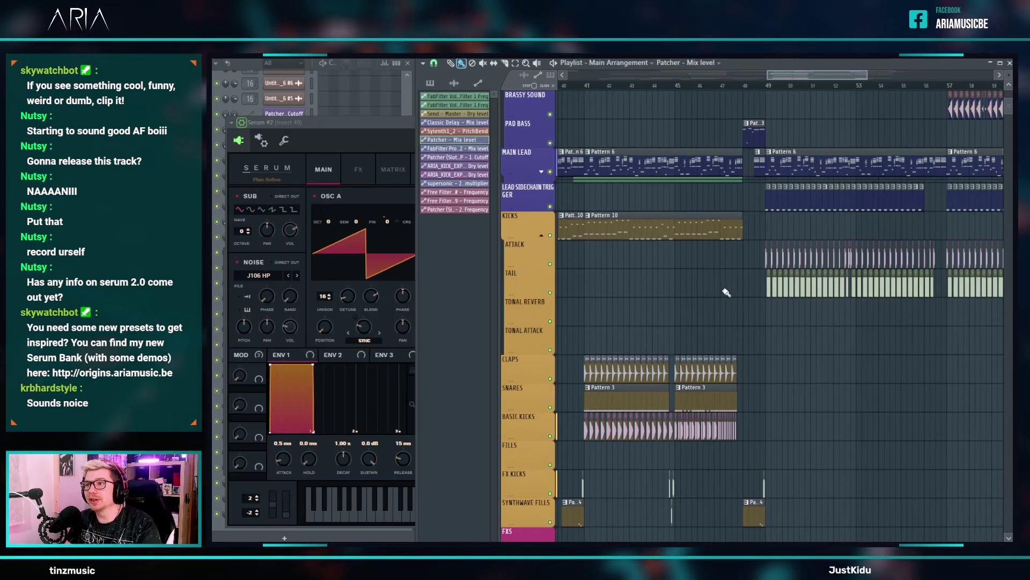
pyautogui.scroll(3, 674, 252)
pyautogui.doubleClick(584, 259)
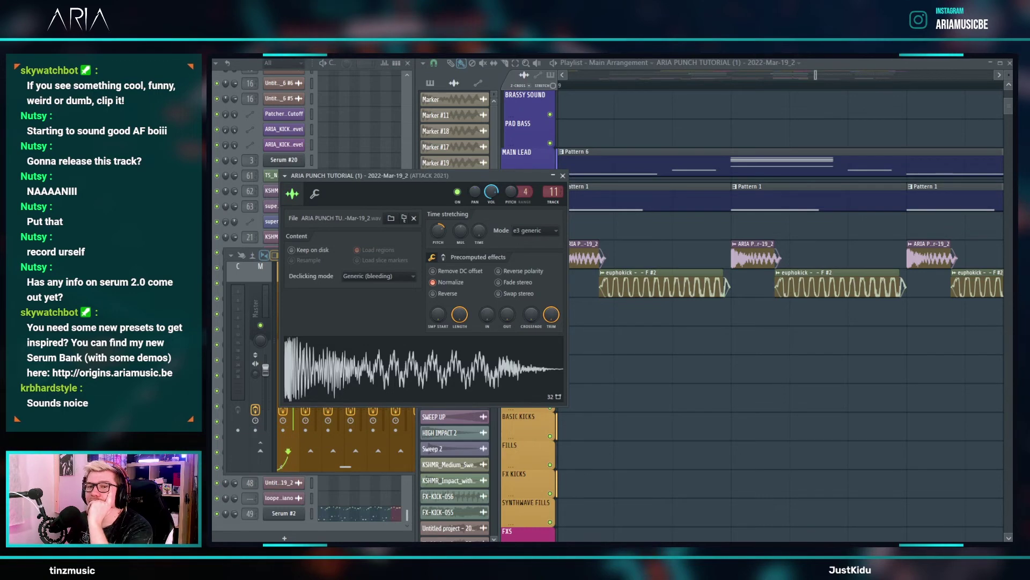
# - Load the punch tutorial project into the empty FL Studio instance, discarding changes to untitled.flp, and close its info screen and notebook
pyautogui.moveTo(256, 510); pyautogui.dragTo(256, 513)
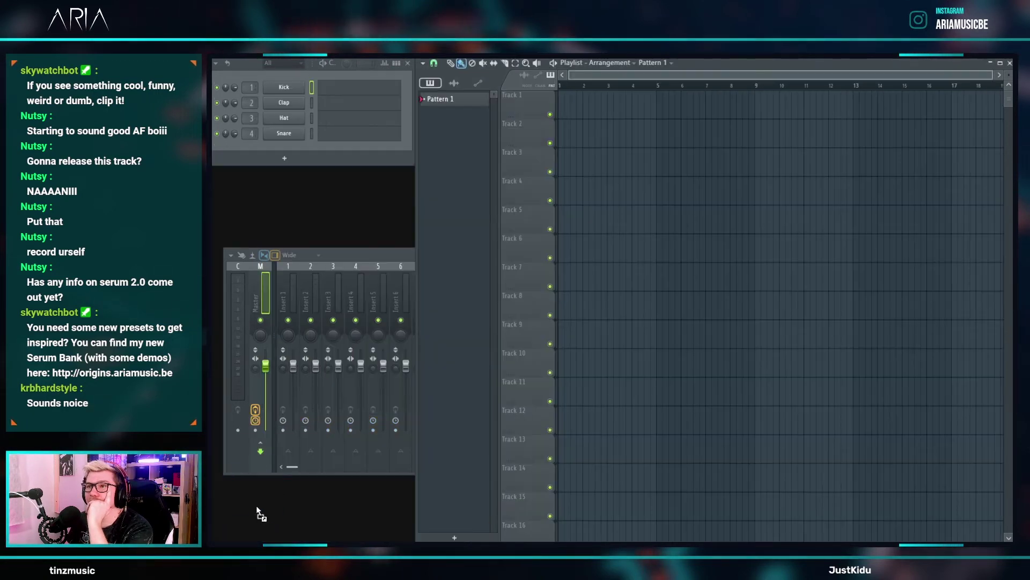
pyautogui.moveTo(811, 94); pyautogui.dragTo(811, 95)
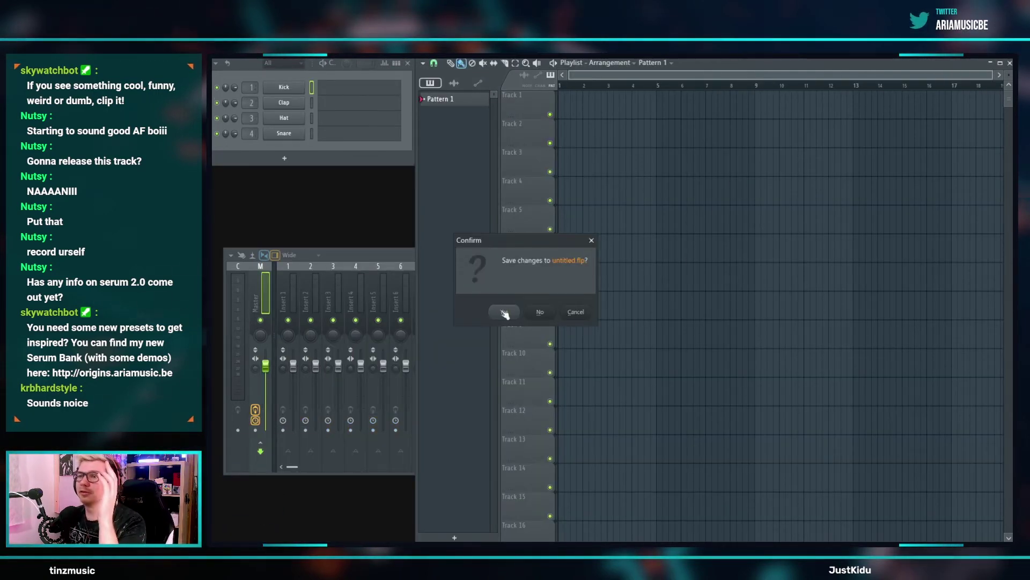
pyautogui.click(538, 314)
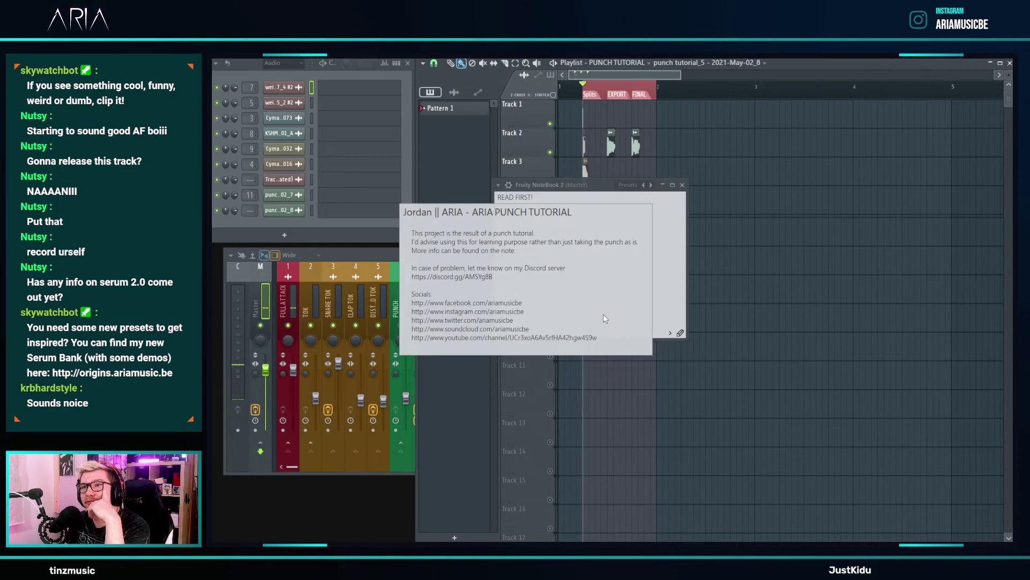
pyautogui.click(608, 324)
pyautogui.click(682, 185)
# - Preview the punch layers and limit the playlist's time selection to the section from the Splits marker to the EXPORT marker
pyautogui.scroll(6, 582, 222)
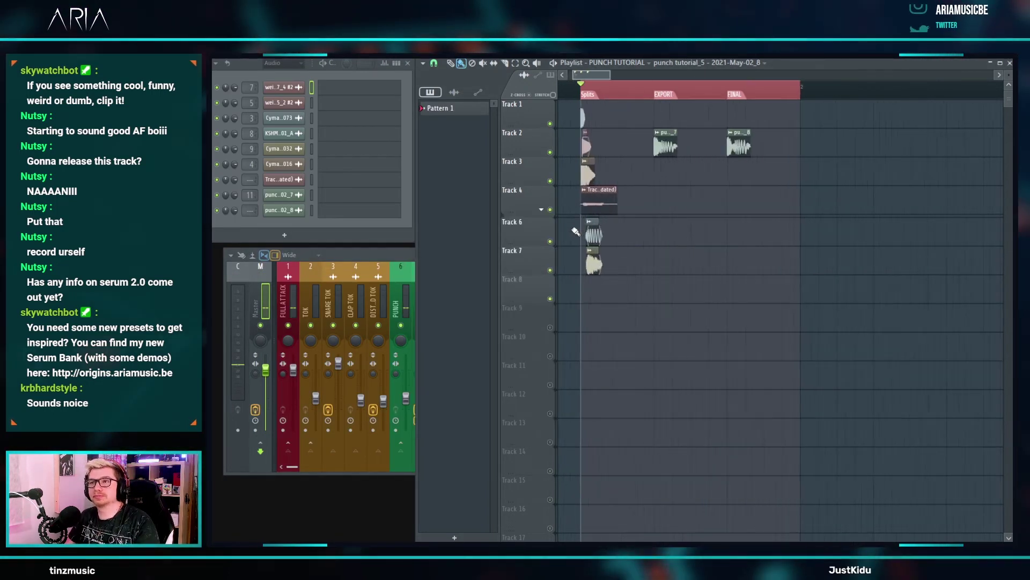
pyautogui.press('space')
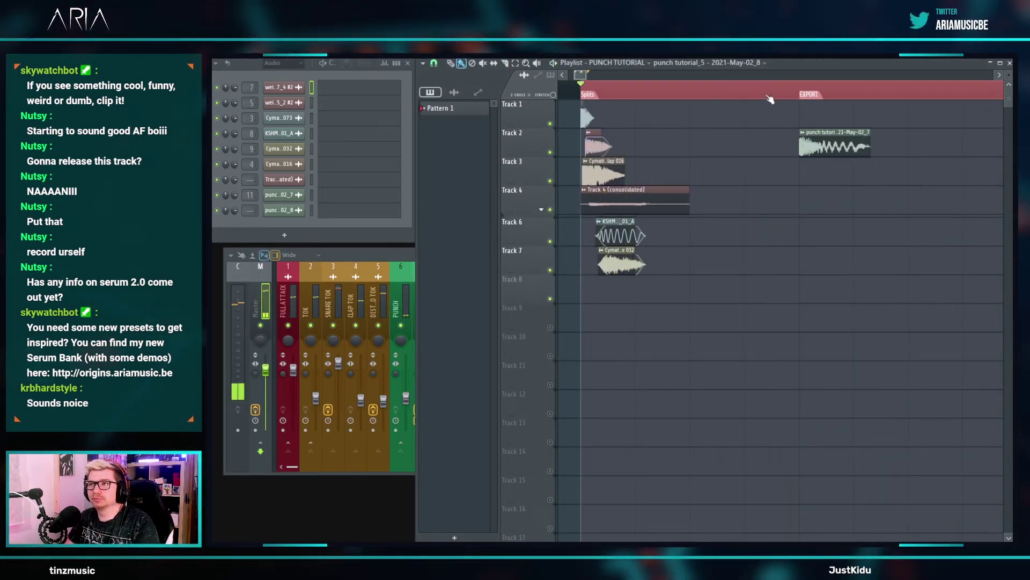
pyautogui.moveTo(805, 86); pyautogui.dragTo(584, 95)
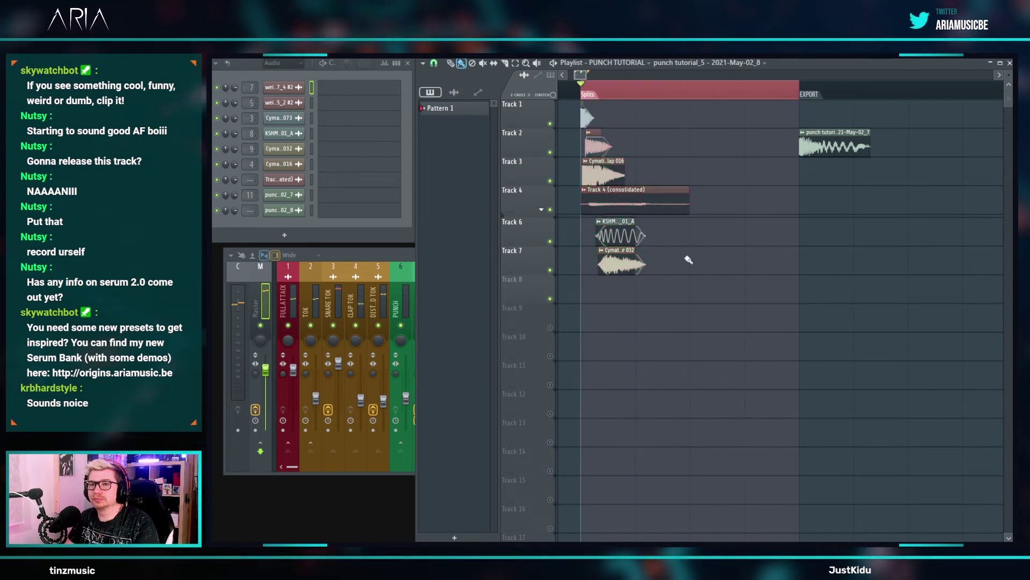
pyautogui.press('space')
pyautogui.press('space')
# - Set the Track 4 (consolidated) sample's time-stretching mode to Auto, adjust its stretch pitch, and play the section
pyautogui.doubleClick(605, 211)
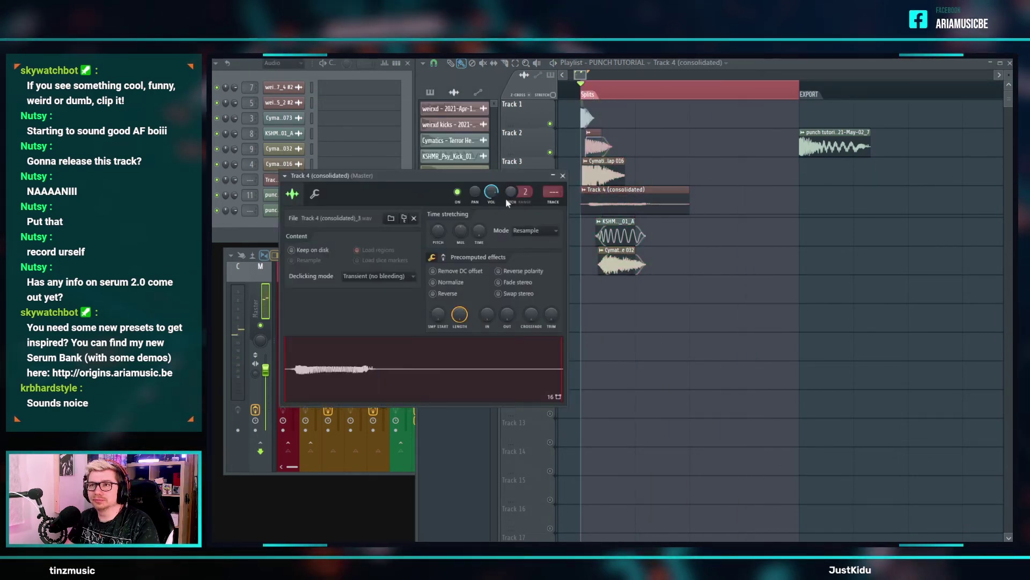
pyautogui.click(528, 250)
pyautogui.press('space')
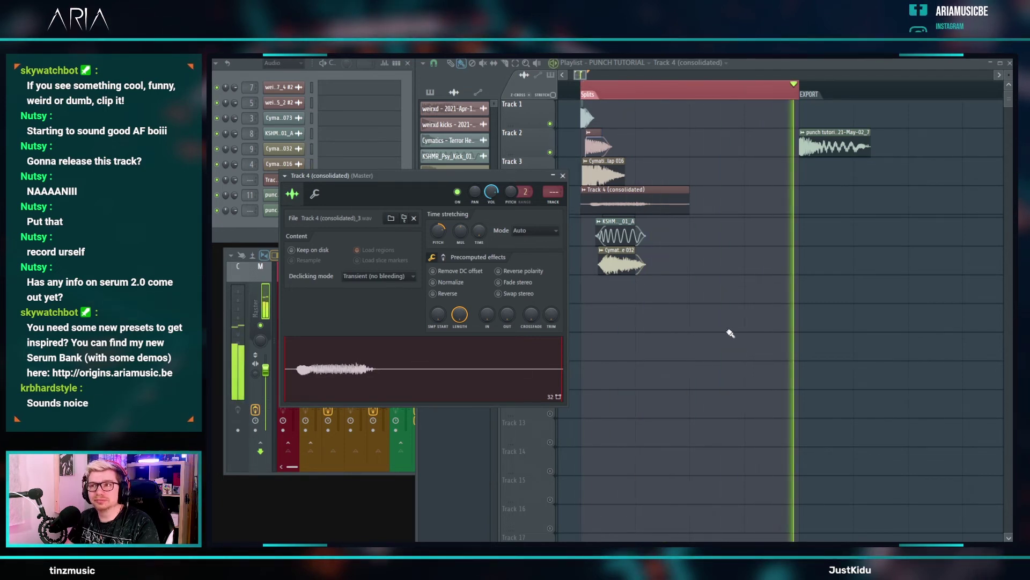
pyautogui.rightClick(750, 341)
pyautogui.press('space')
pyautogui.click(250, 240)
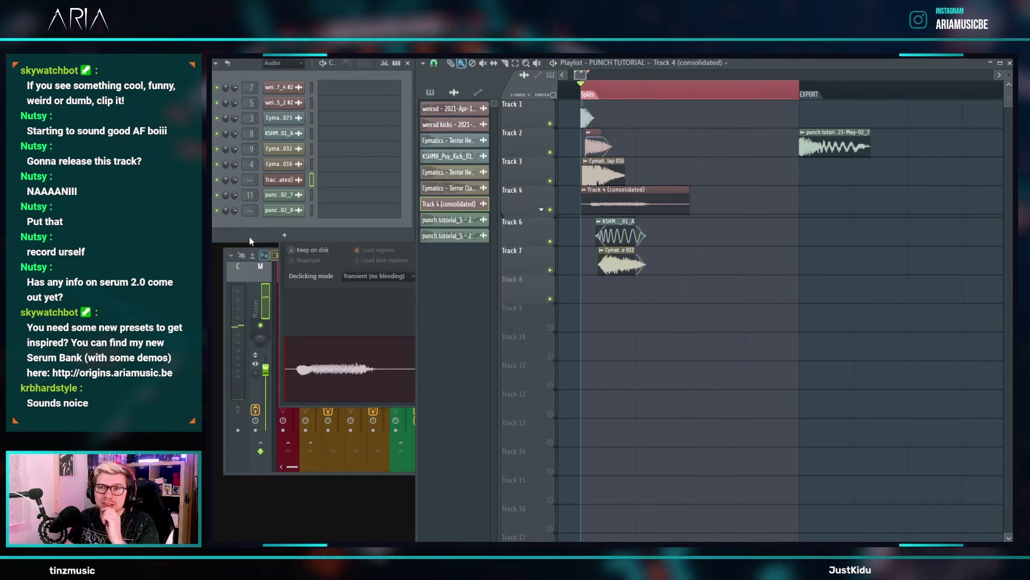
# - Open Edison on the mixer's Master track and record the playback of the layered punch
pyautogui.click(270, 305)
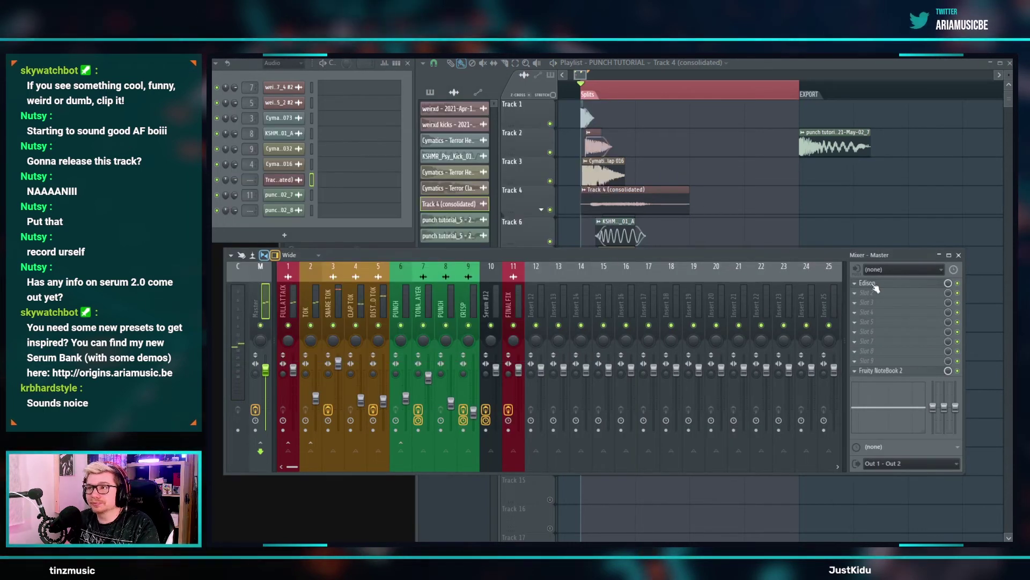
pyautogui.click(875, 285)
pyautogui.click(249, 148)
pyautogui.click(257, 162)
pyautogui.click(318, 120)
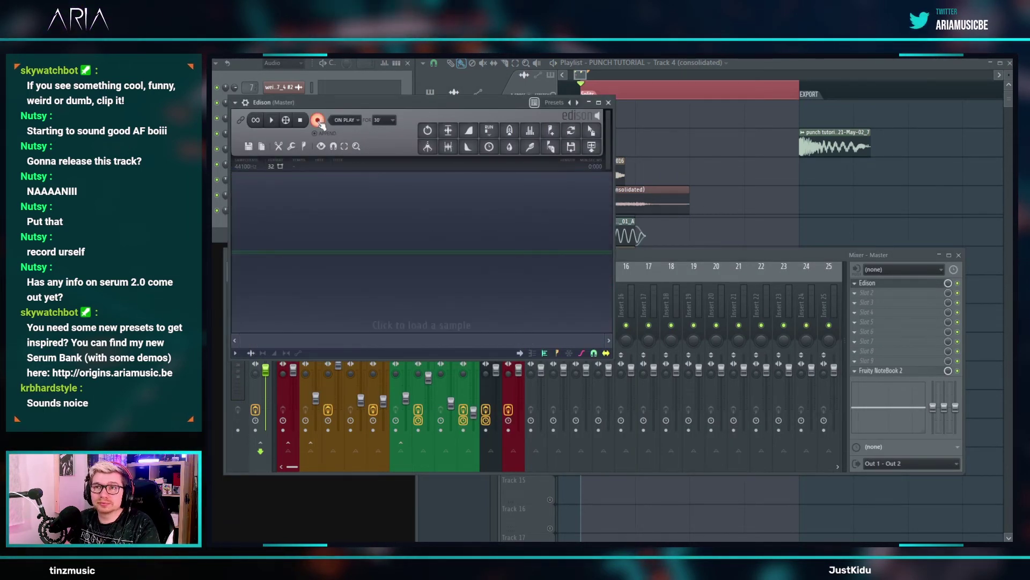
pyautogui.press('space')
# - Stop and trim the Edison recording, place it on Track 4 at the EXPORT marker, and minimise its sample settings
pyautogui.click(302, 121)
pyautogui.click(450, 149)
pyautogui.click(532, 131)
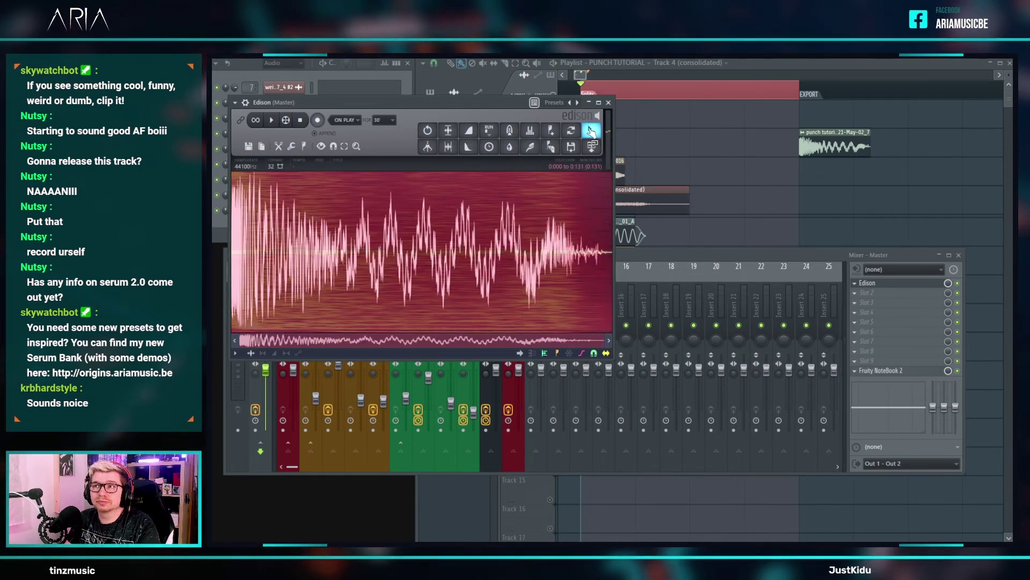
pyautogui.moveTo(591, 131); pyautogui.dragTo(815, 205)
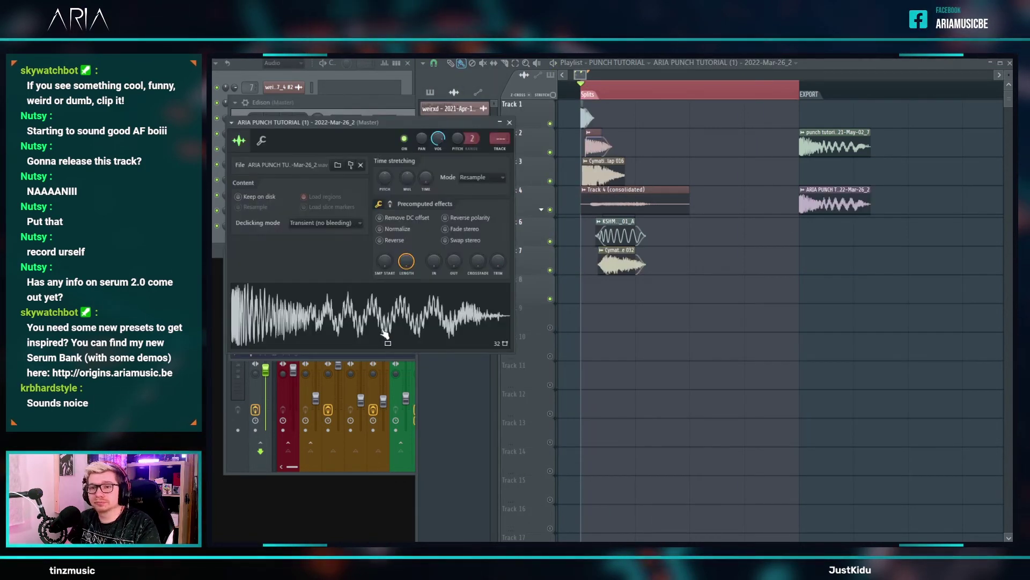
pyautogui.click(499, 122)
# - Switch to the main project, replace the ATTACK punch sample with the 2022-Mar-26_2 recording, reset its stretch pitch, and preview it
pyautogui.moveTo(248, 542)
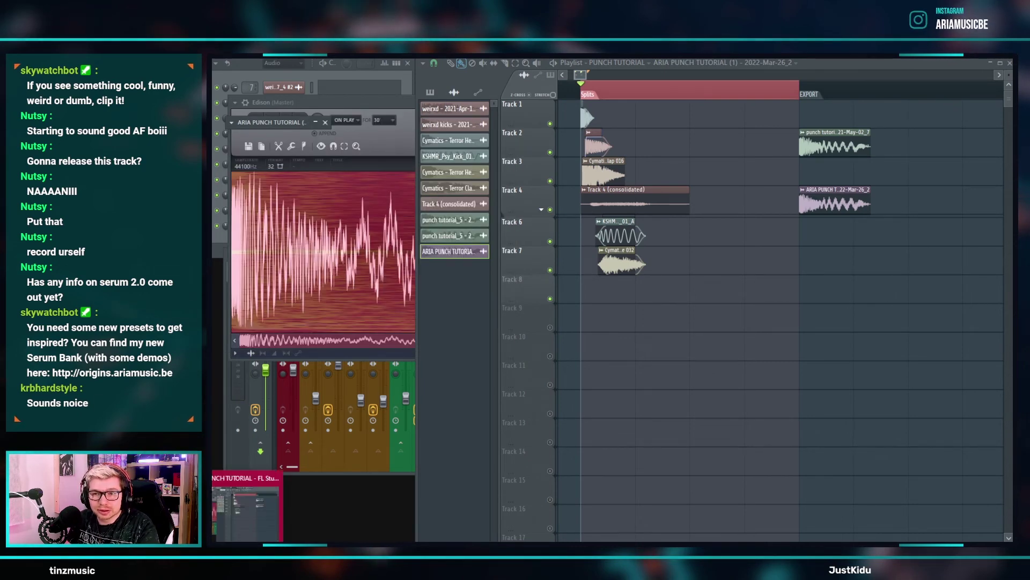
pyautogui.click(248, 507)
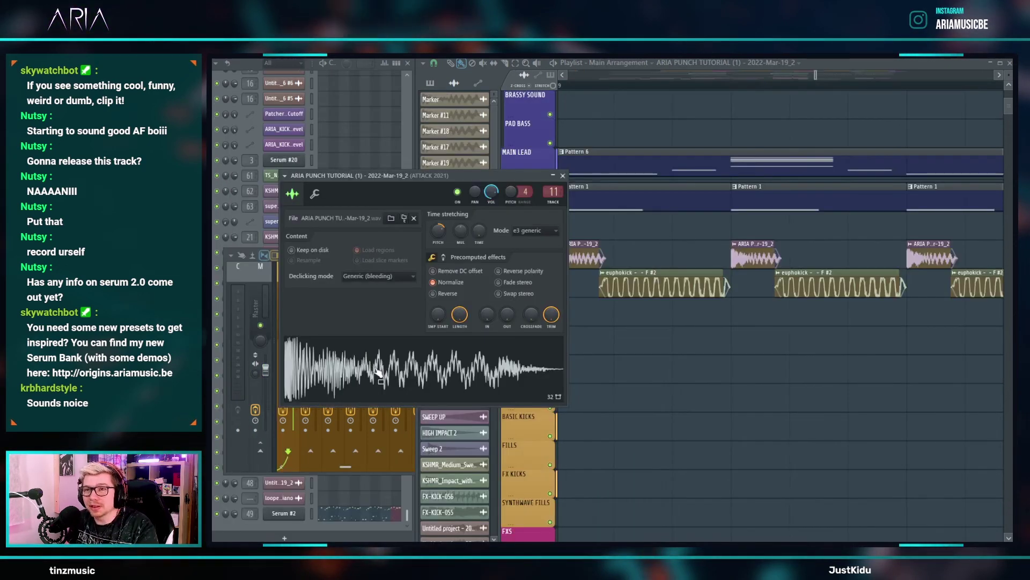
pyautogui.moveTo(365, 360); pyautogui.dragTo(381, 372)
pyautogui.click(456, 229)
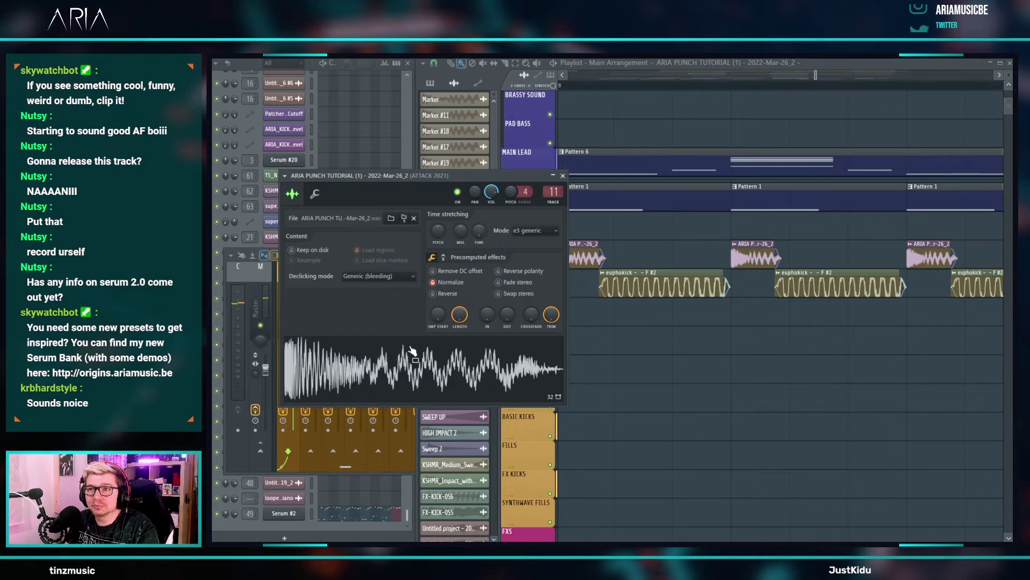
pyautogui.click(413, 351)
pyautogui.click(413, 351)
# - Play the main arrangement from the build-up into the drop to audition the replaced punch
pyautogui.rightClick(785, 380)
pyautogui.scroll(-5, 826, 355)
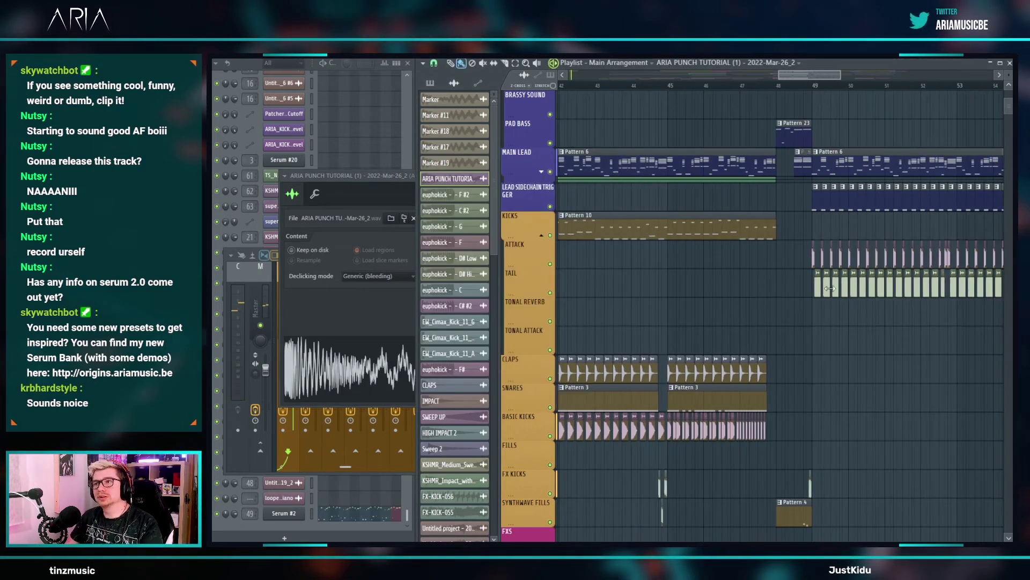
pyautogui.click(695, 89)
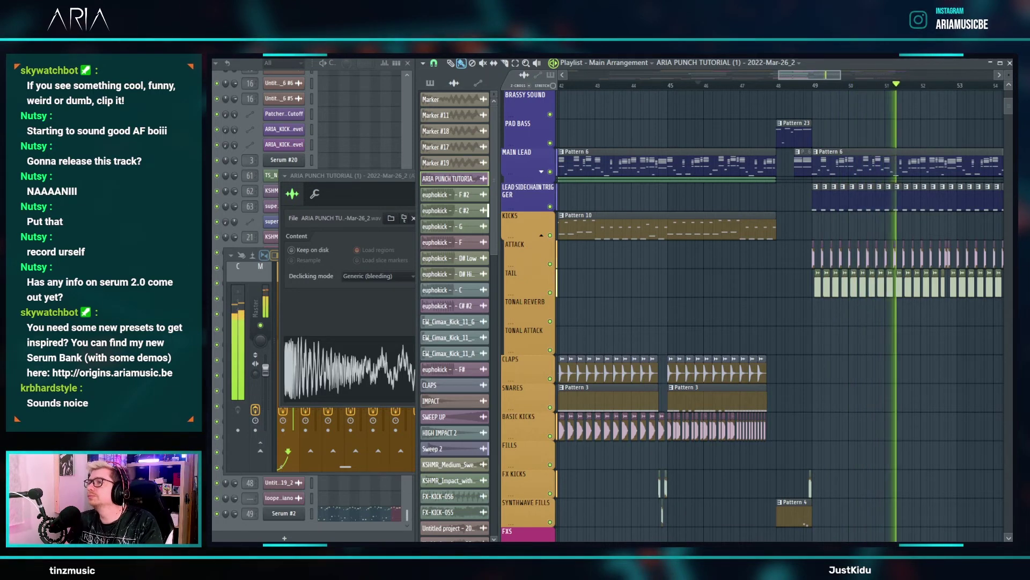
pyautogui.scroll(-5, 960, 354)
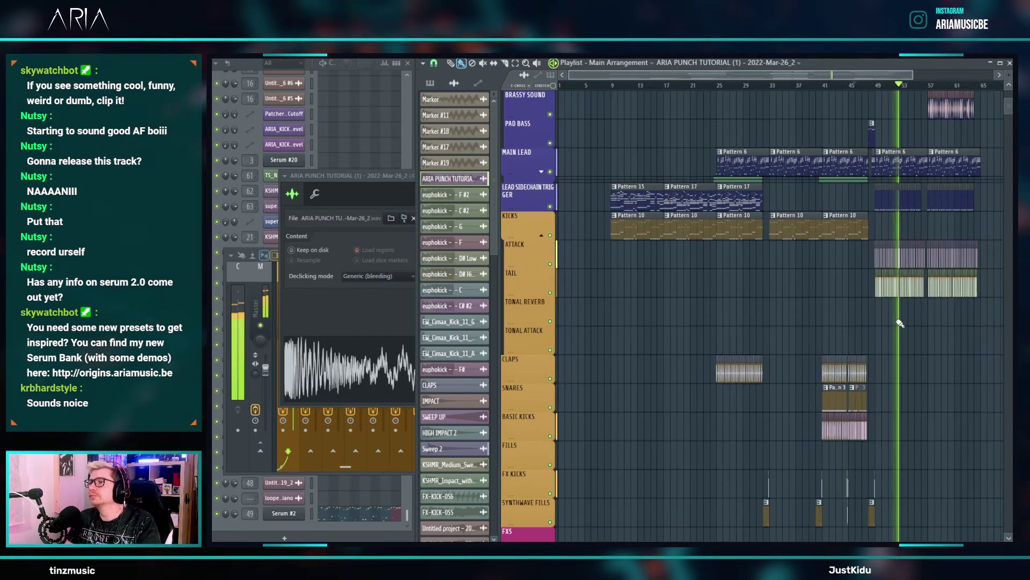
pyautogui.scroll(5, 947, 308)
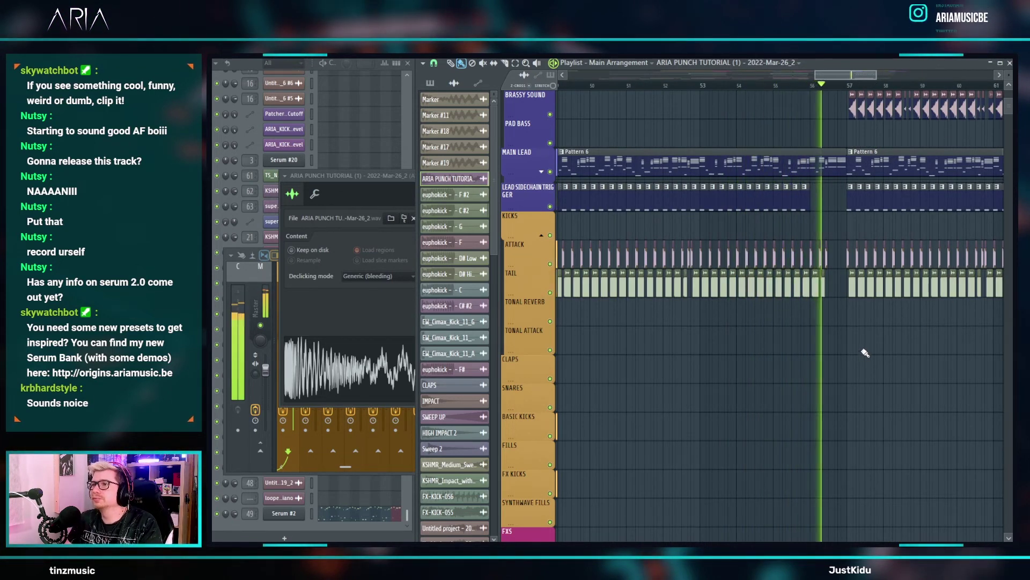
# - Fill the LEAD SIDECHAIN TRIGGER track with more Pattern 1 clips up to the last kick before bar 57
pyautogui.scroll(3, 806, 211)
pyautogui.scroll(2, 806, 211)
pyautogui.moveTo(733, 194); pyautogui.dragTo(861, 187)
pyautogui.scroll(-3, 861, 243)
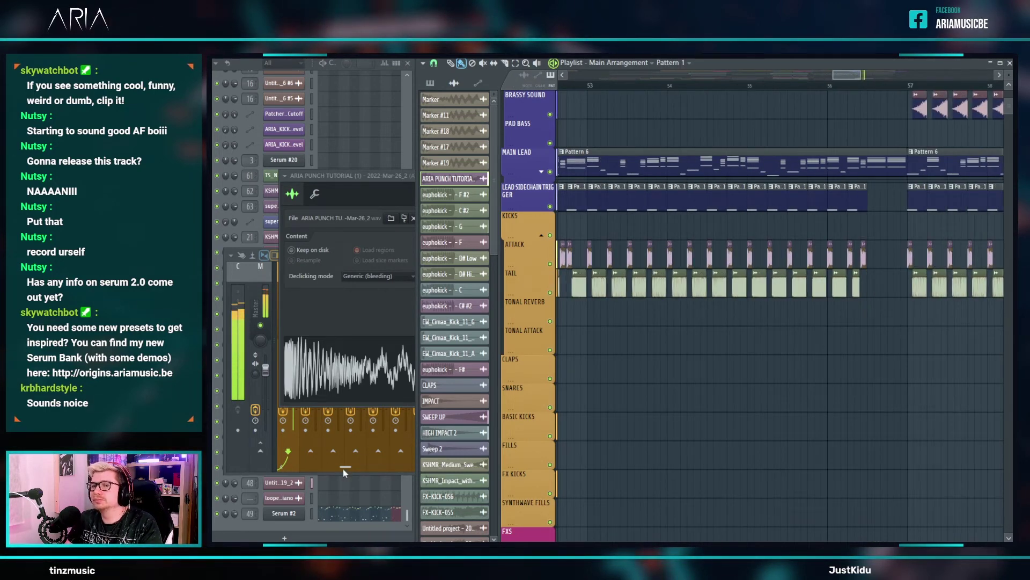
# - Check the kick channels in the mixer and replay the arrangement from the build-up through the break before bar 57
pyautogui.press('F9')
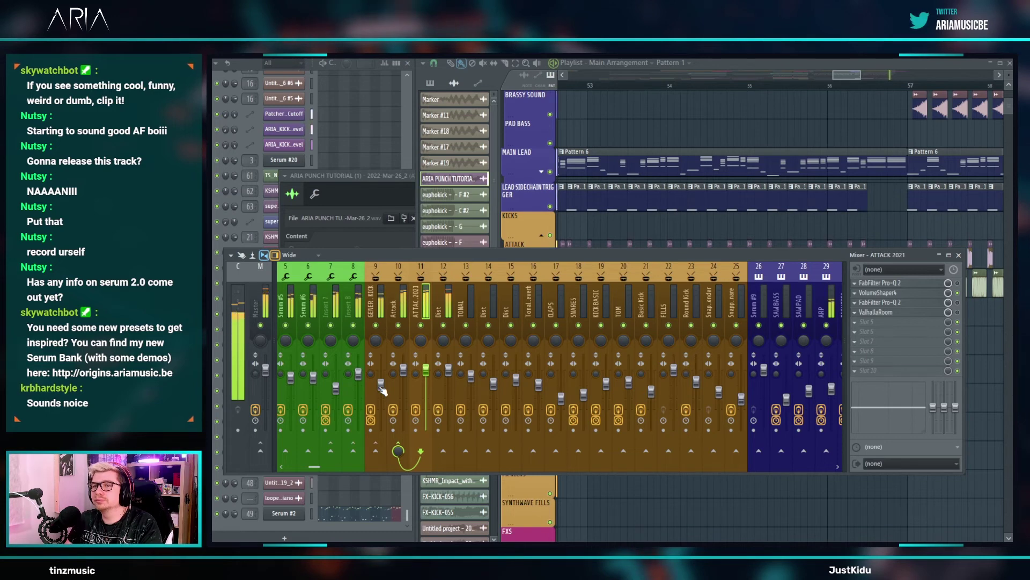
pyautogui.press('F5')
pyautogui.scroll(-5, 724, 156)
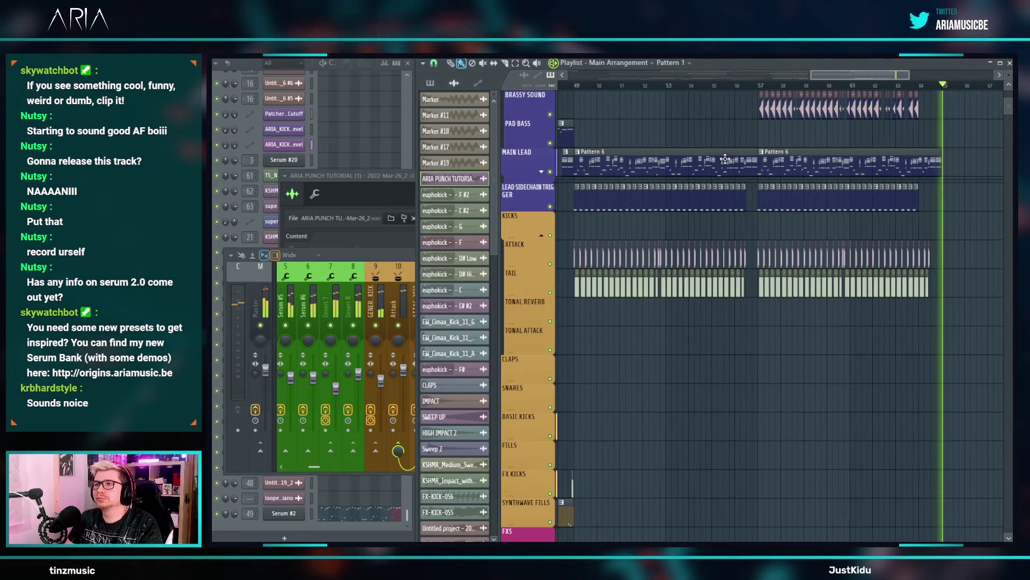
pyautogui.click(692, 86)
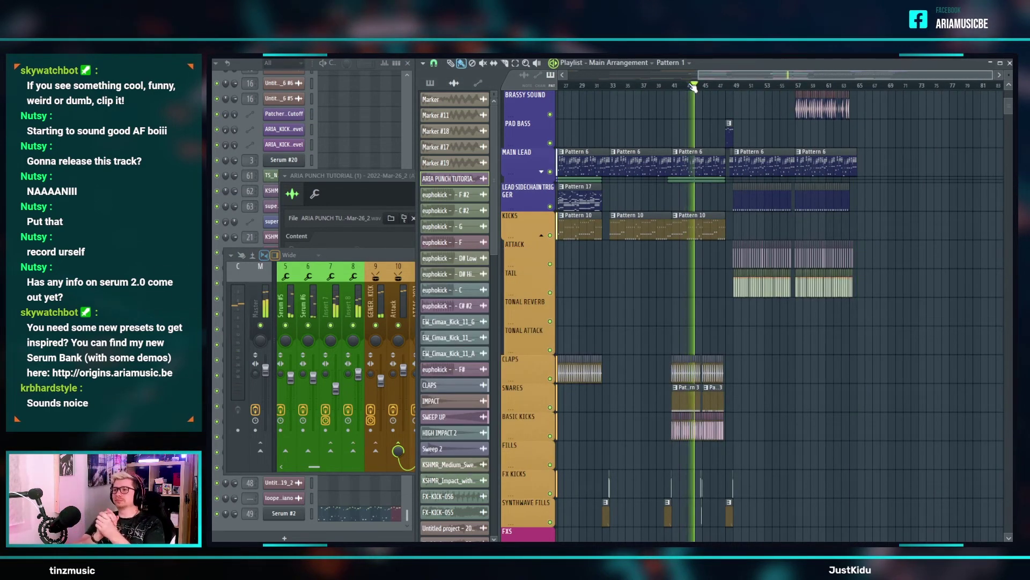
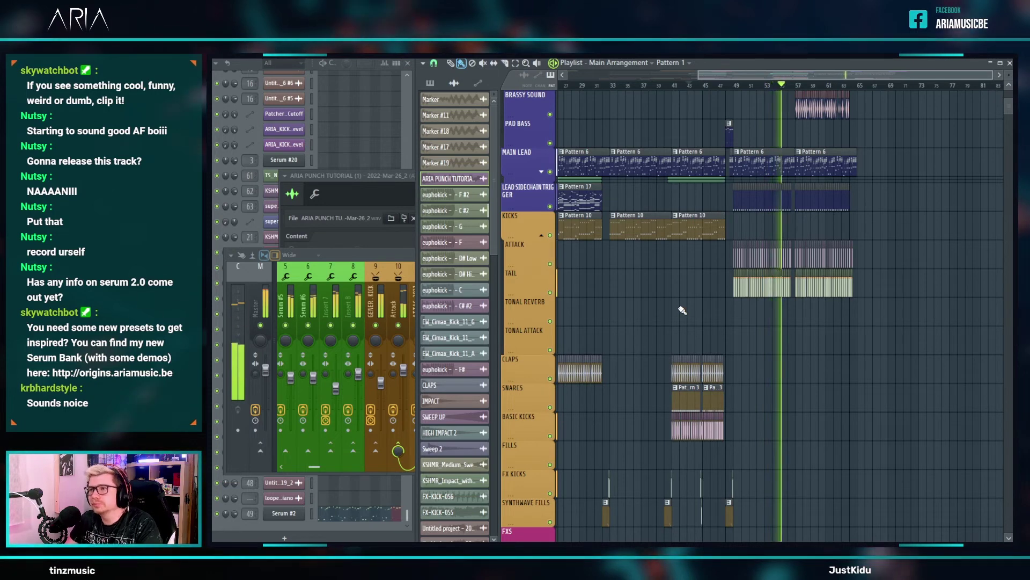
pyautogui.scroll(5, 784, 331)
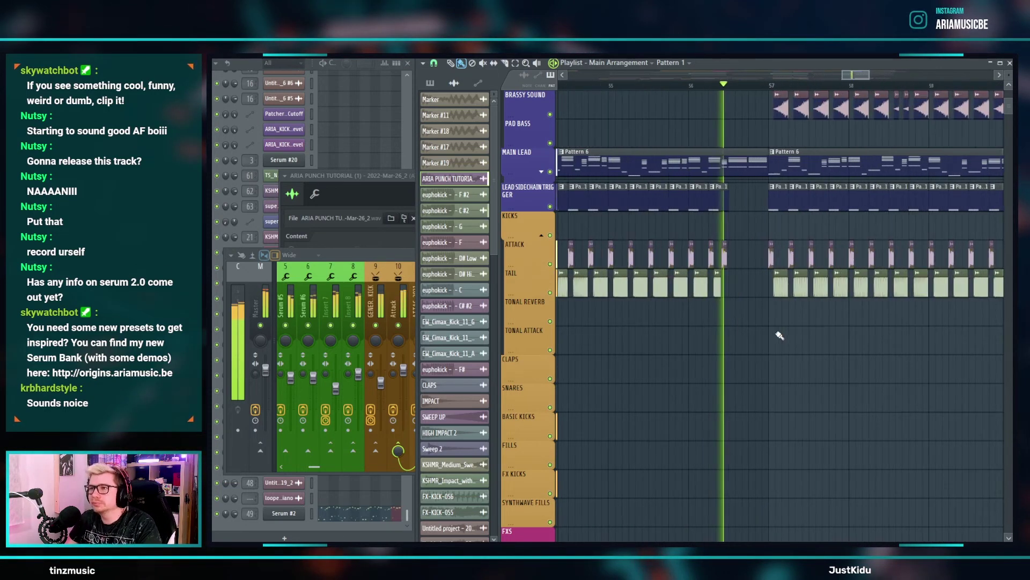
pyautogui.press('space')
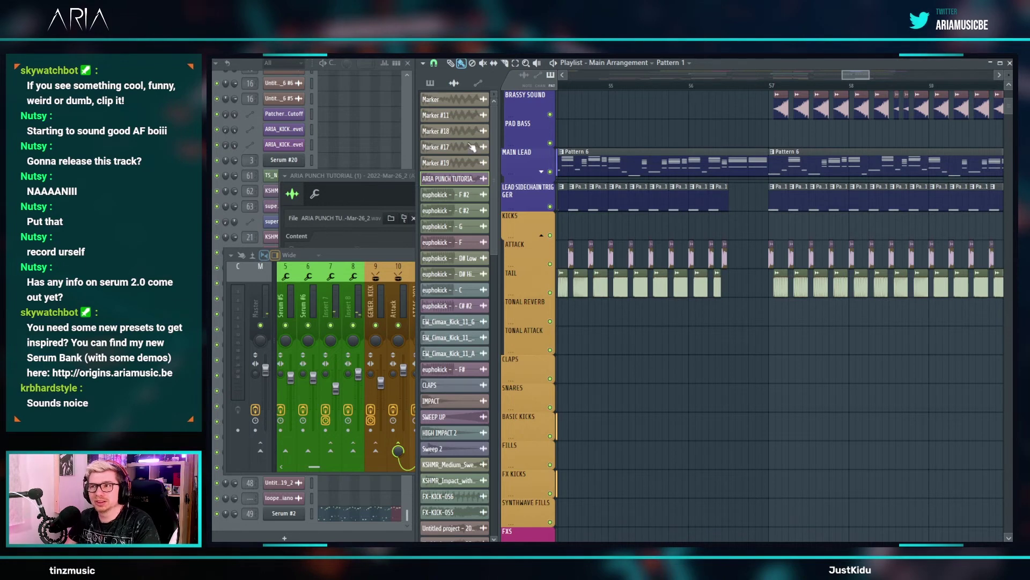
# - Pick the KSHMR_Psy_Kick_10_F# sample from the BASIC KICKS track and place it on TAIL after the last kick before bar 57
pyautogui.hscroll(-9, 782, 345)
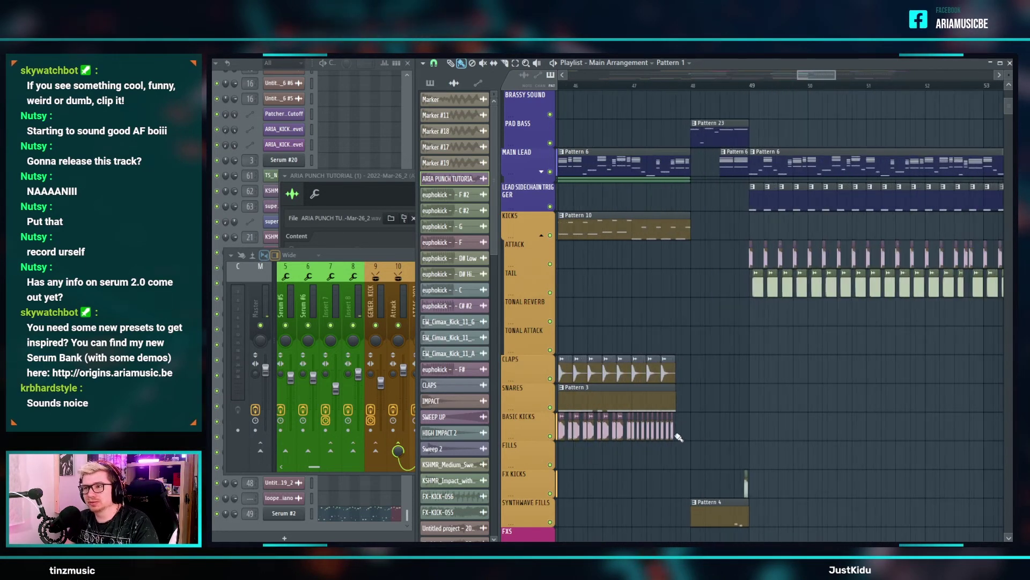
pyautogui.click(672, 436)
pyautogui.scroll(-3, 671, 436)
pyautogui.scroll(6, 759, 426)
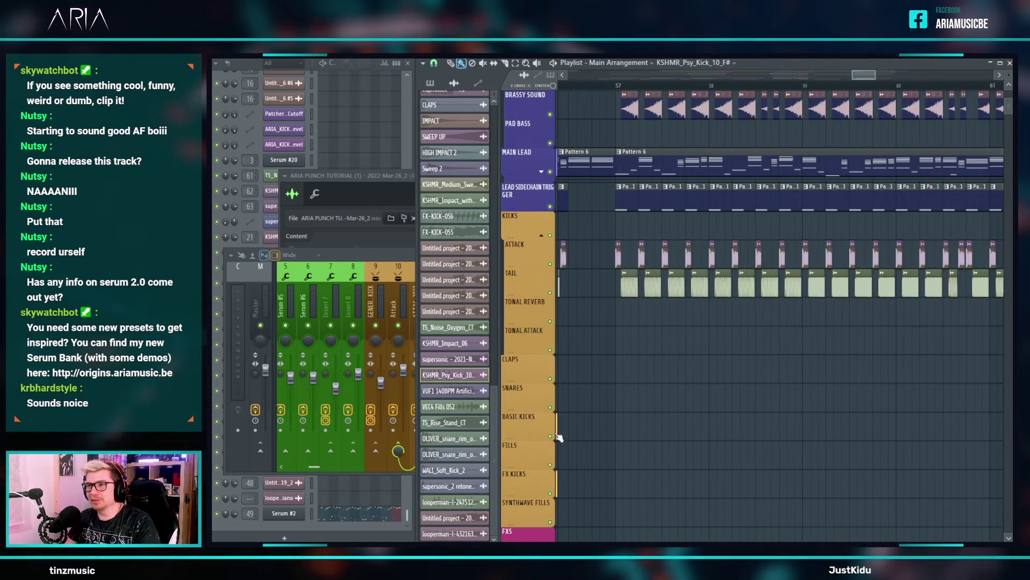
pyautogui.scroll(5, 556, 428)
pyautogui.click(630, 279)
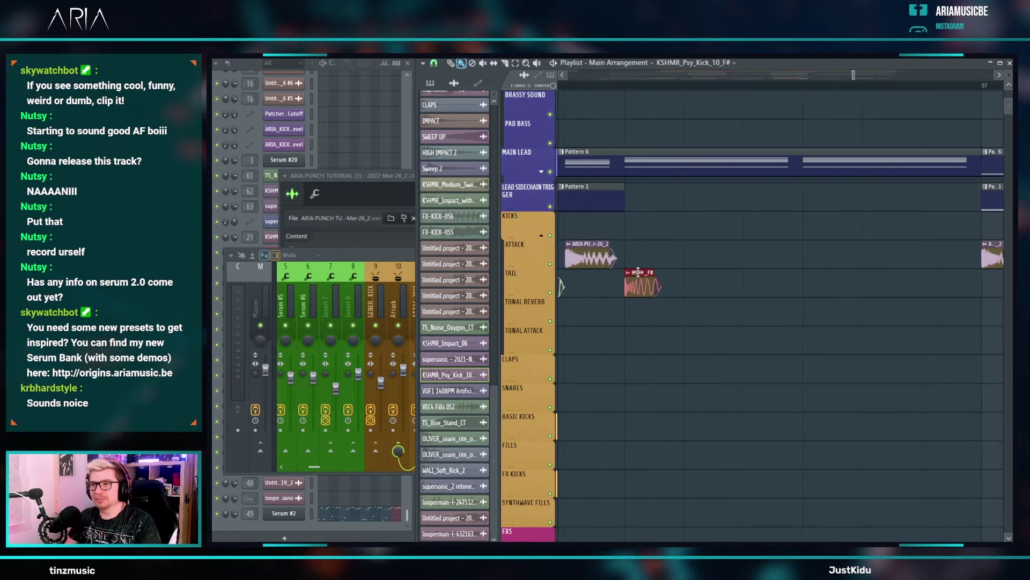
pyautogui.scroll(-3, 624, 252)
# - Create a new empty pattern and add another Serum instrument channel for it
pyautogui.click(408, 139)
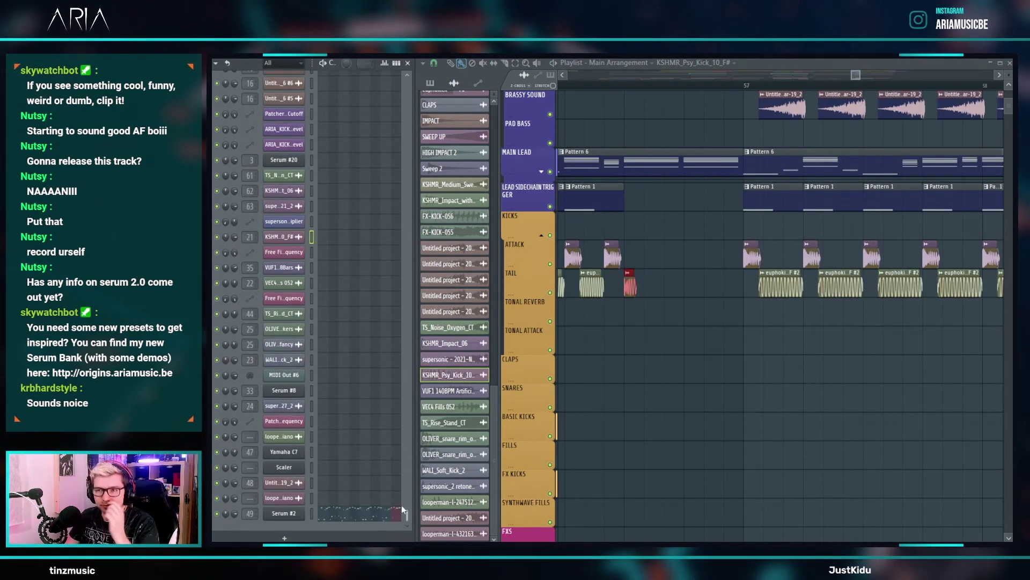
pyautogui.click(430, 83)
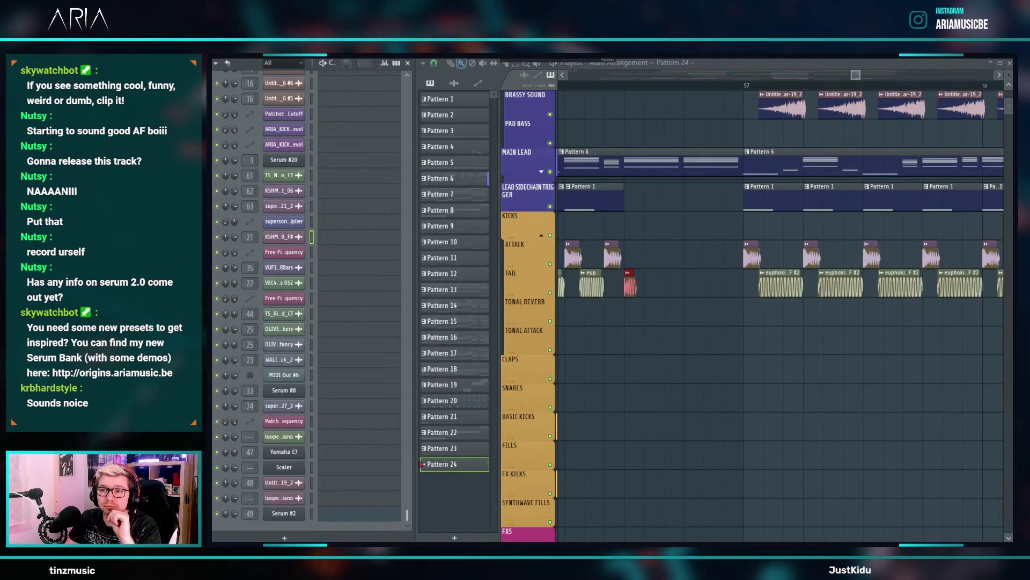
pyautogui.click(285, 538)
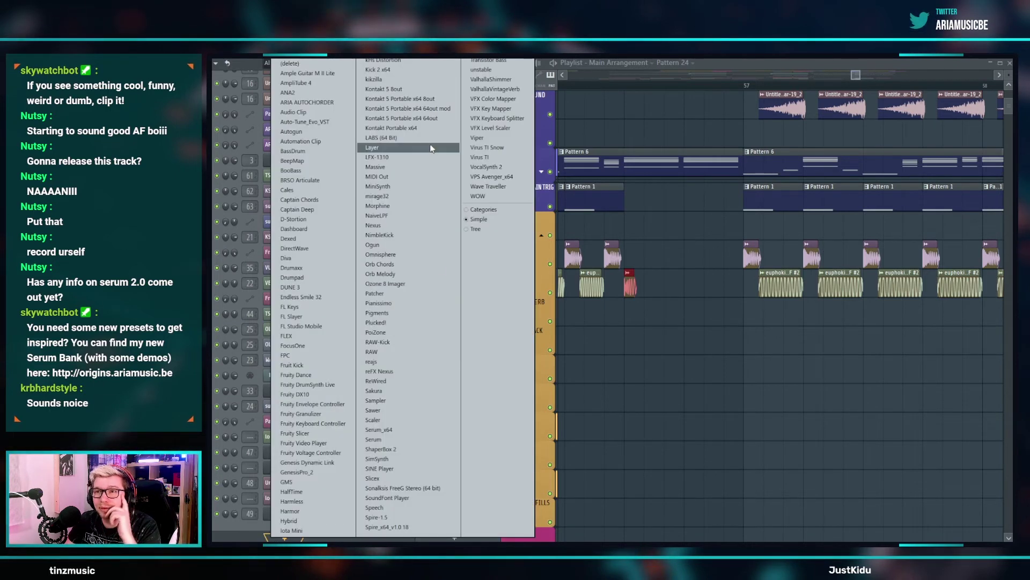
pyautogui.click(421, 439)
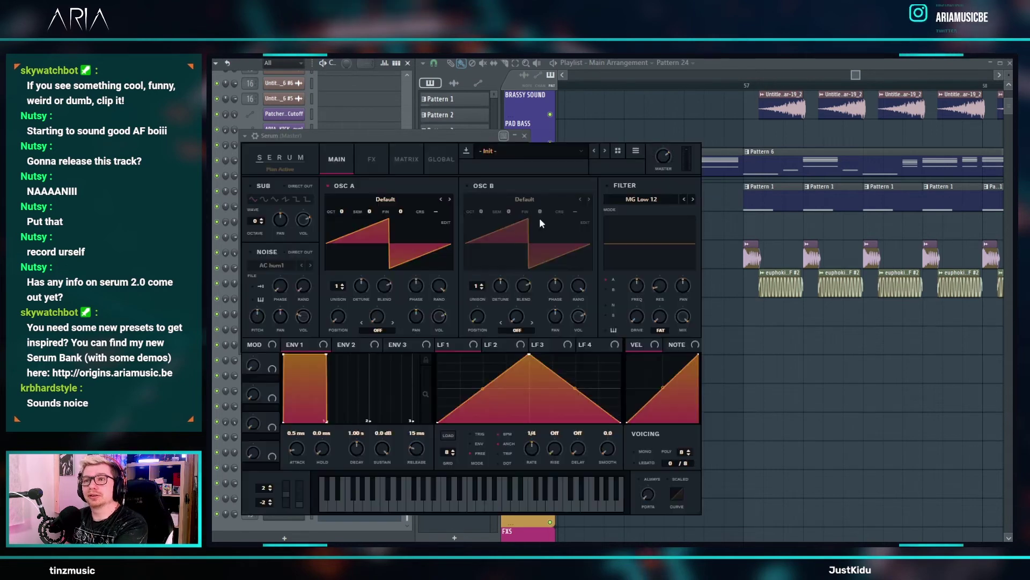
# - Audition REESE - Low Pad Reese from the Aria - Origins Serum Bank, and switch to the REESE - Moving Creature preset
pyautogui.click(561, 151)
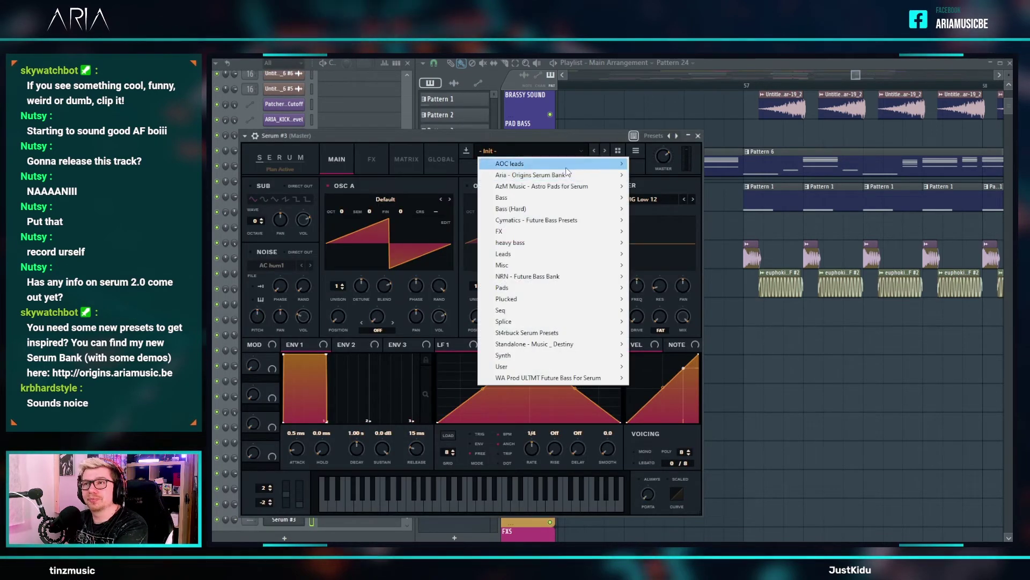
pyautogui.moveTo(564, 175)
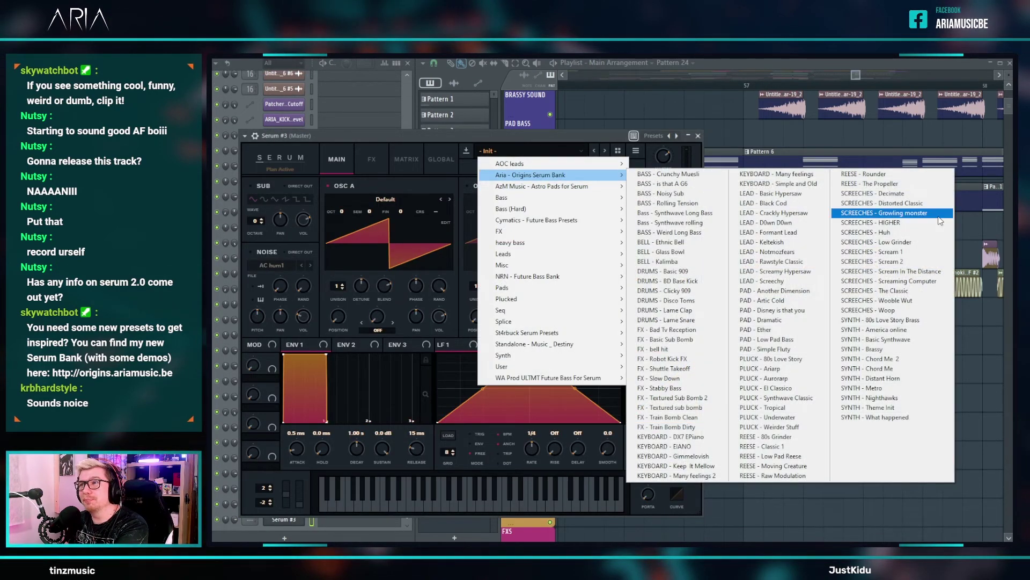
pyautogui.click(773, 456)
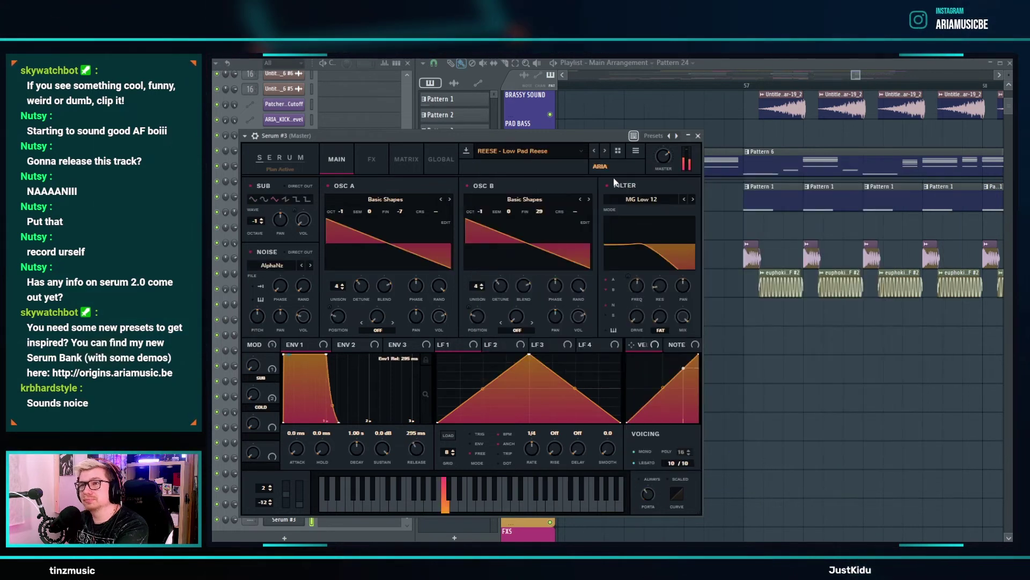
pyautogui.click(606, 151)
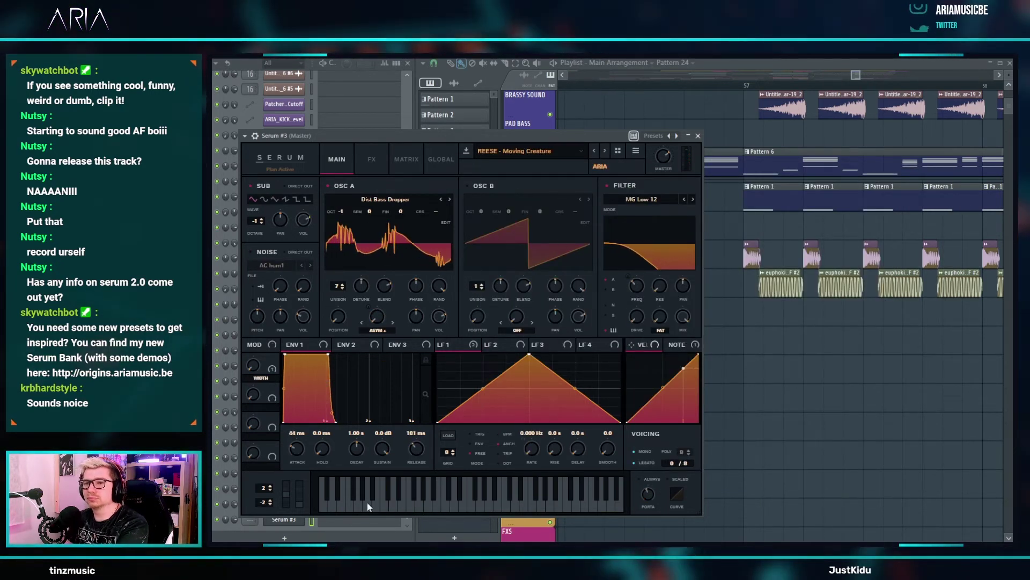
# - Open the new Serum channel's piano roll and draw a one-beat D#3 note at the pattern's start
pyautogui.click(333, 532)
pyautogui.click(337, 524)
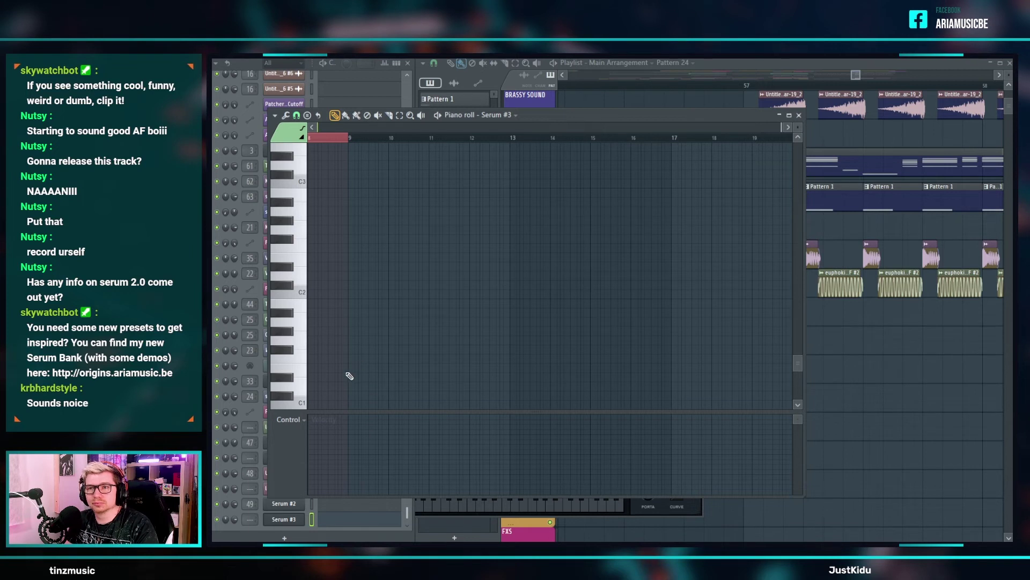
pyautogui.moveTo(317, 377); pyautogui.dragTo(297, 377)
pyautogui.scroll(5, 450, 379)
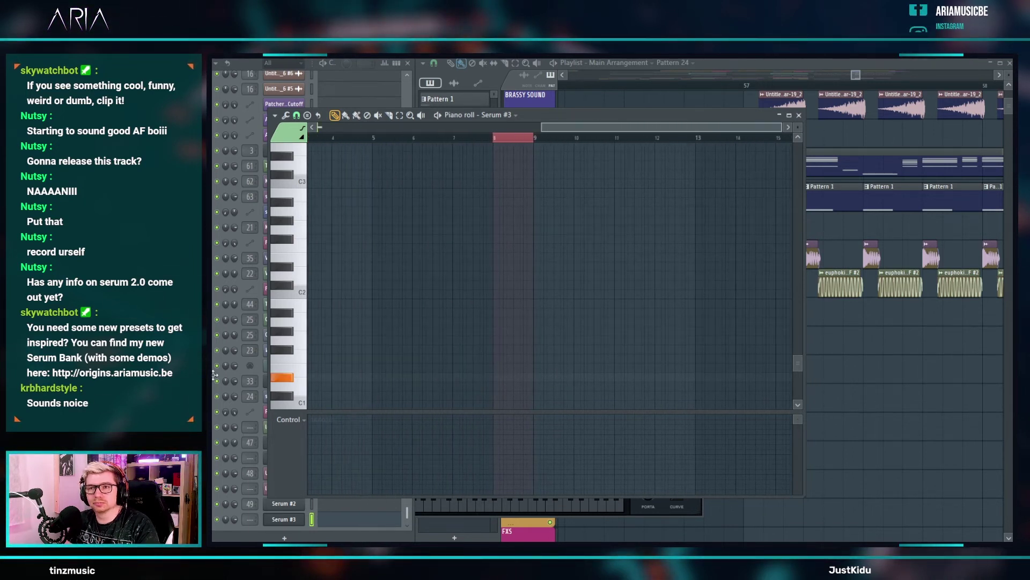
pyautogui.scroll(1, 312, 172)
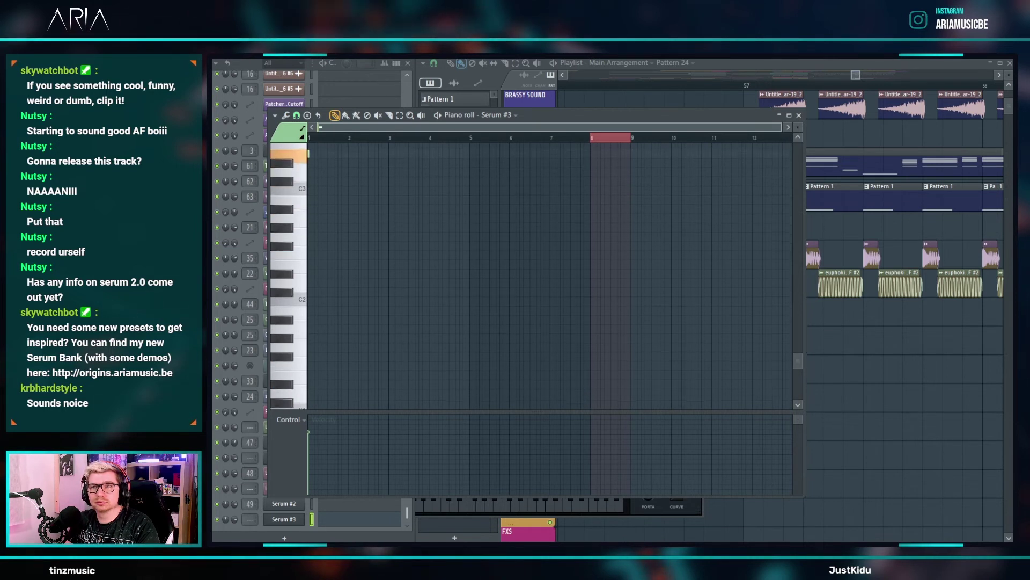
pyautogui.scroll(12, 289, 192)
pyautogui.scroll(5, 322, 137)
pyautogui.click(315, 304)
pyautogui.moveTo(326, 303); pyautogui.dragTo(502, 306)
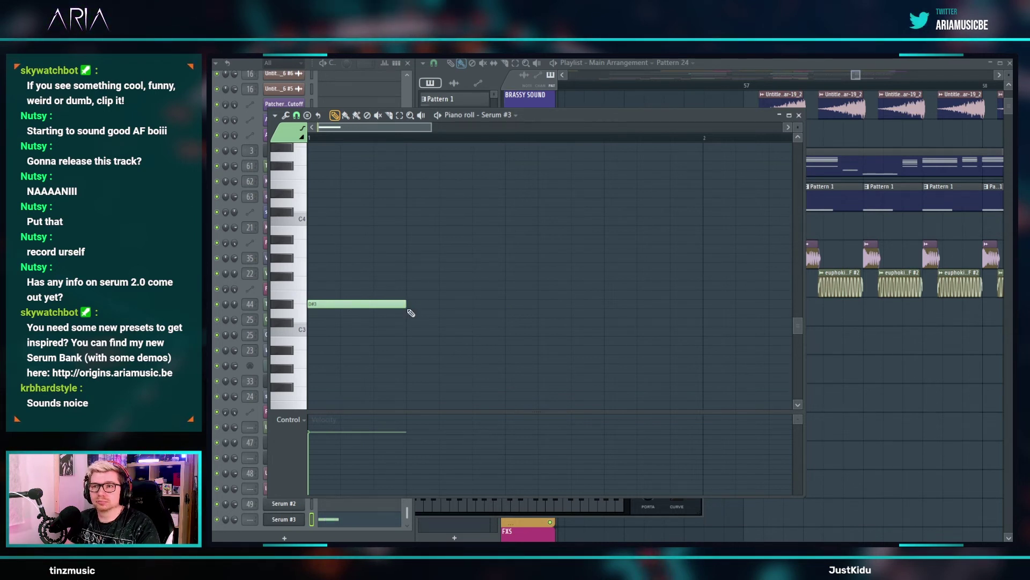
# - Arrange the reese notes as a one-beat C3 on beat 3 and a one-beat D#3 on beat 4, leaving the first two beats empty
pyautogui.moveTo(407, 303); pyautogui.dragTo(573, 301)
pyautogui.click(602, 285)
pyautogui.moveTo(578, 304); pyautogui.dragTo(576, 323)
pyautogui.moveTo(621, 286); pyautogui.dragTo(621, 311)
pyautogui.rightClick(569, 322)
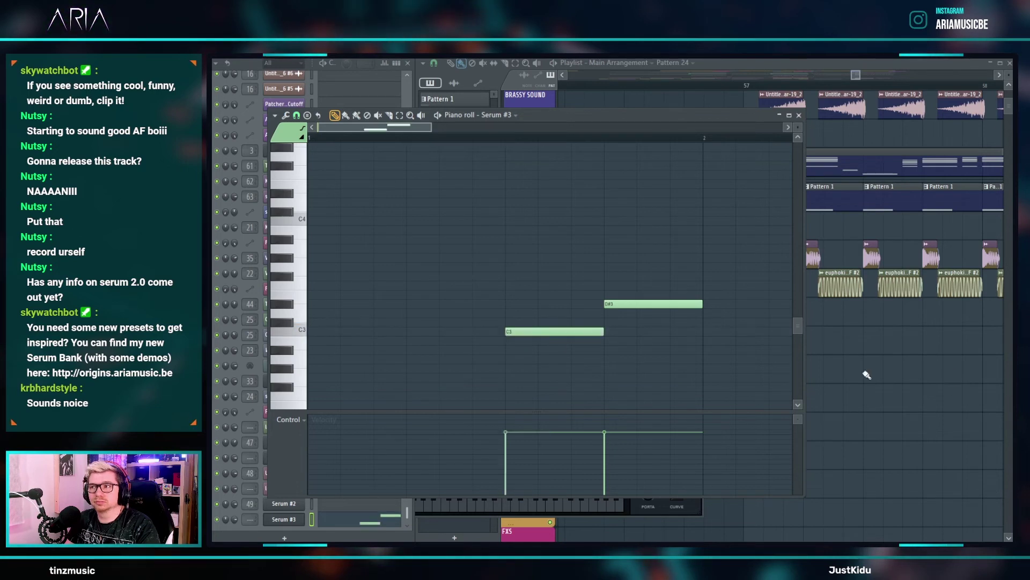
# - Place Pattern 24 on the TONAL REVERB track from bar 56 to bar 57, and play the section leading into it
pyautogui.rightClick(902, 368)
pyautogui.scroll(-3, 723, 320)
pyautogui.click(681, 322)
pyautogui.moveTo(679, 324); pyautogui.dragTo(603, 322)
pyautogui.click(581, 86)
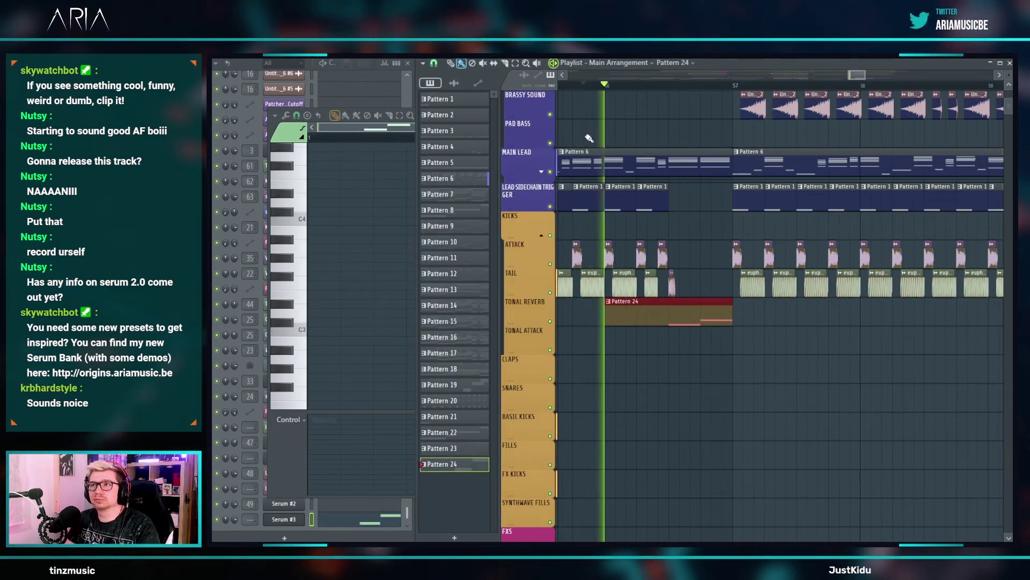
# - Play the section around Pattern 24 leading into bar 57 to check the new reese
pyautogui.keyDown('ctrl'); pyautogui.rightClick(736, 351); pyautogui.keyUp('ctrl')
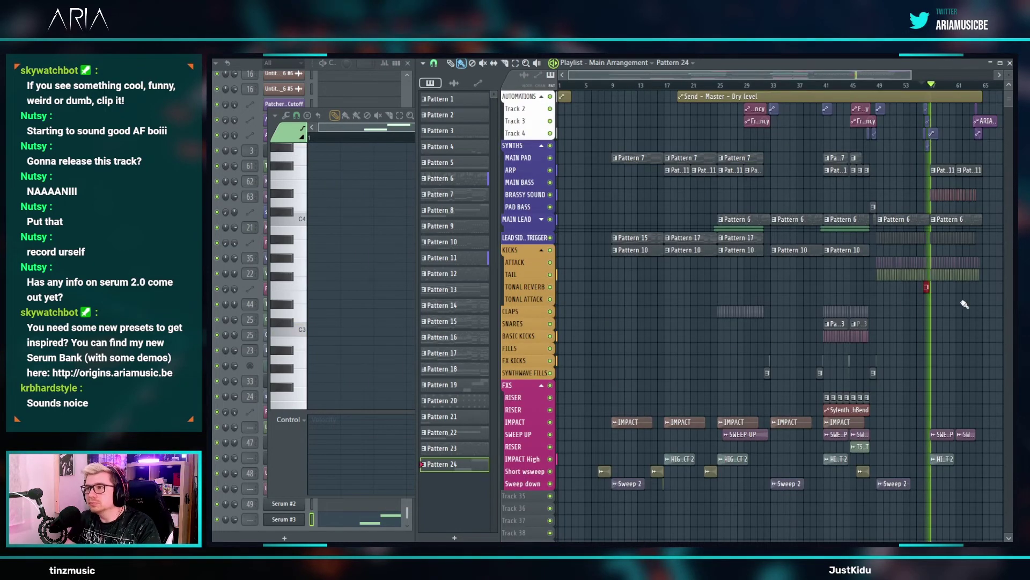
pyautogui.scroll(5, 923, 290)
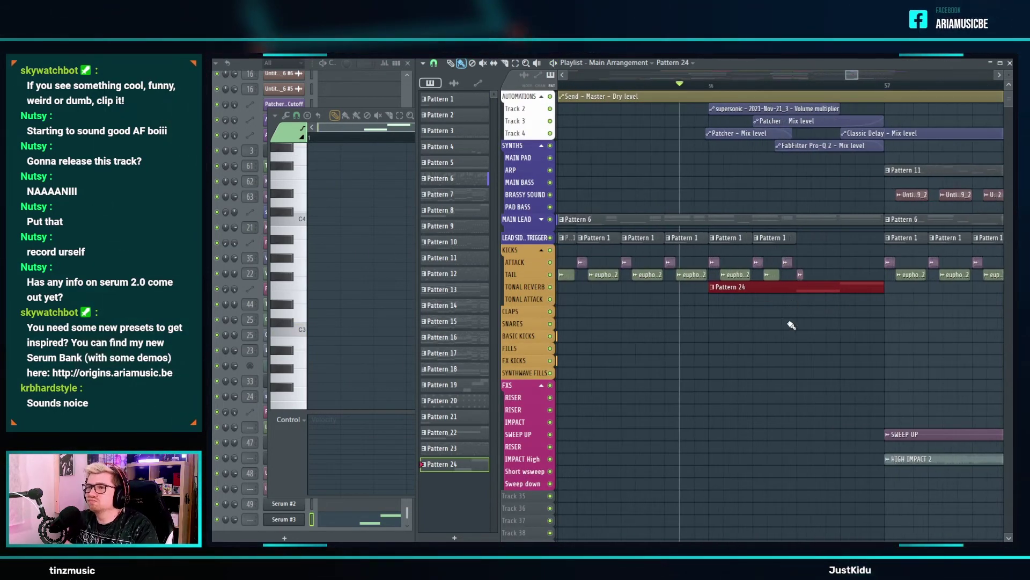
pyautogui.scroll(-8, 895, 317)
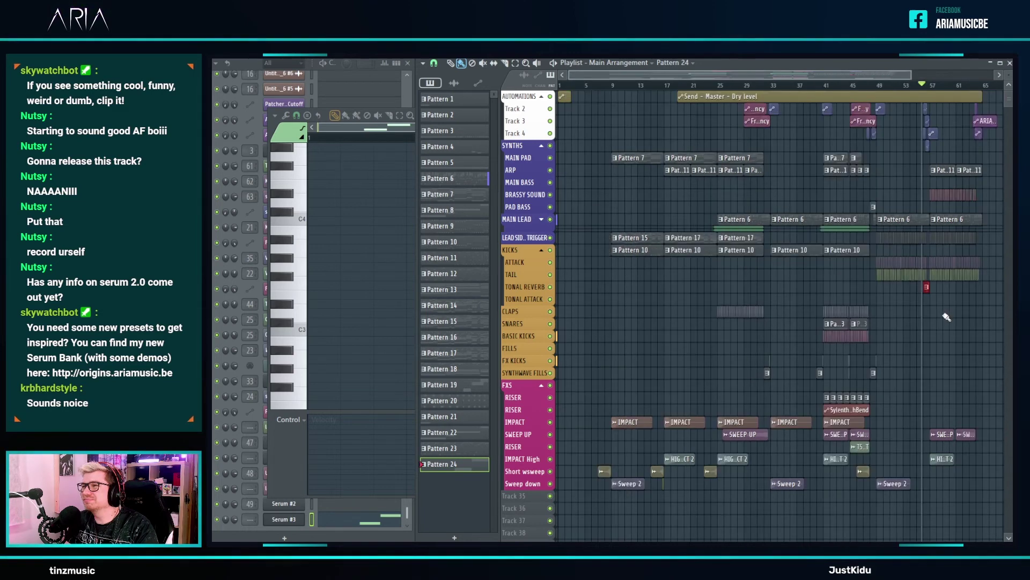
pyautogui.scroll(8, 953, 304)
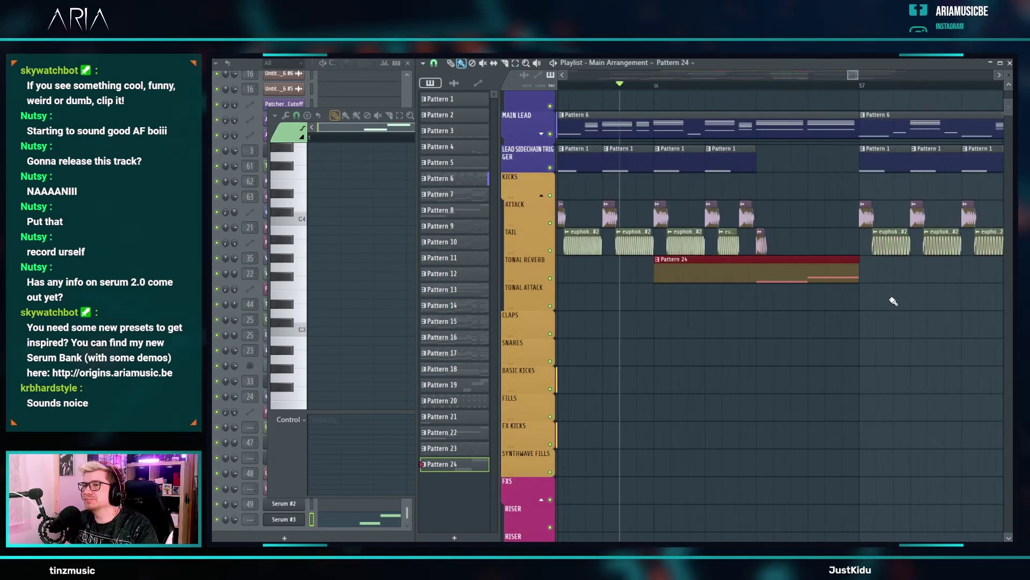
pyautogui.press('space')
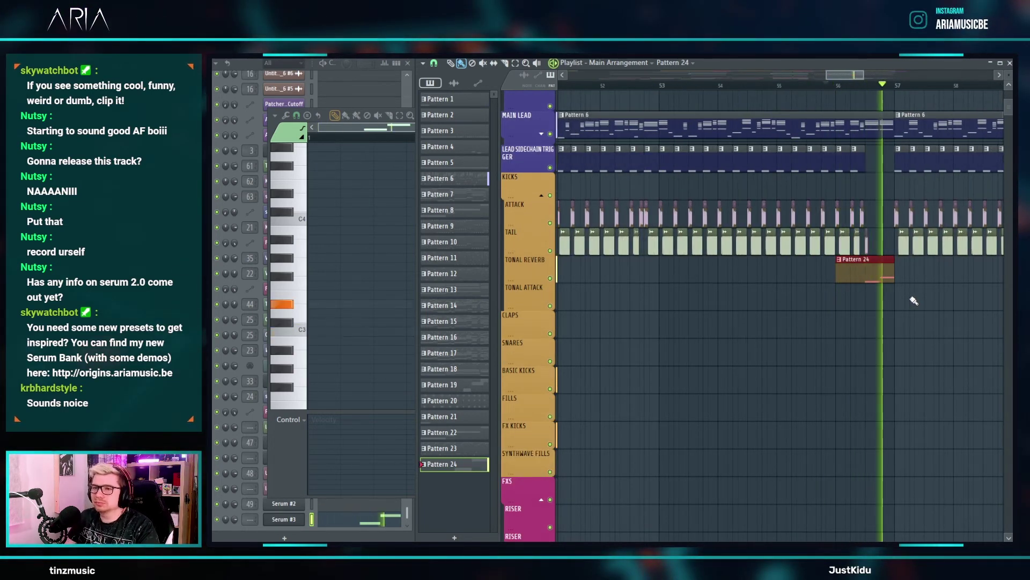
pyautogui.press('space')
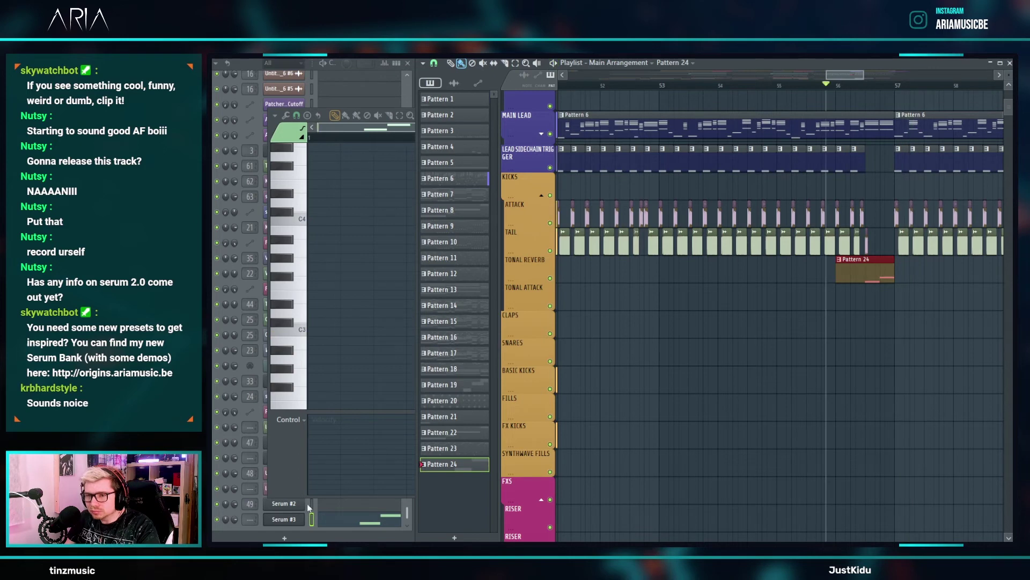
# - Route Serum #3 to mixer track 50 and add Soundgoodizer in its first effect slot
pyautogui.click(285, 519)
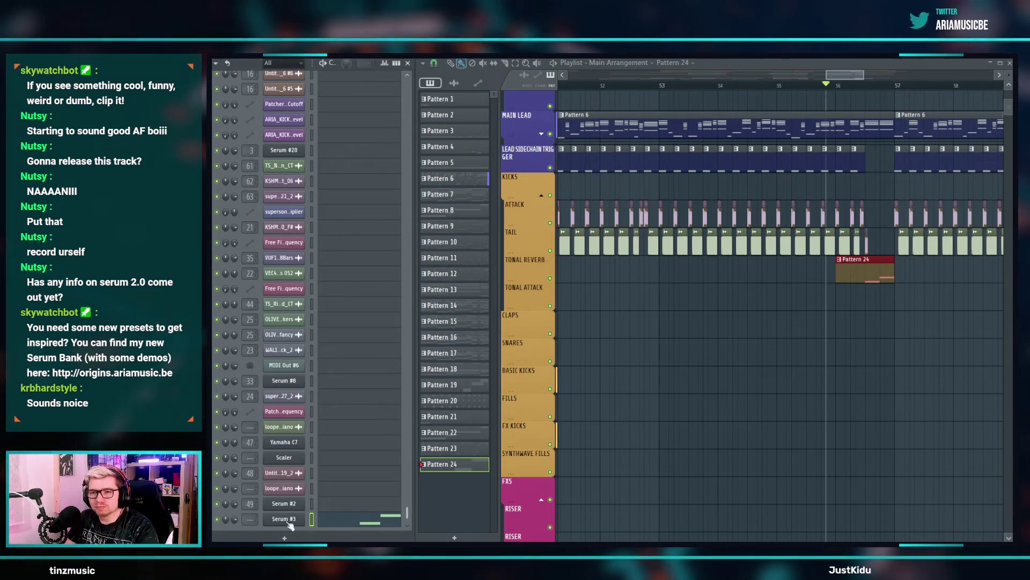
pyautogui.click(285, 519)
pyautogui.click(255, 136)
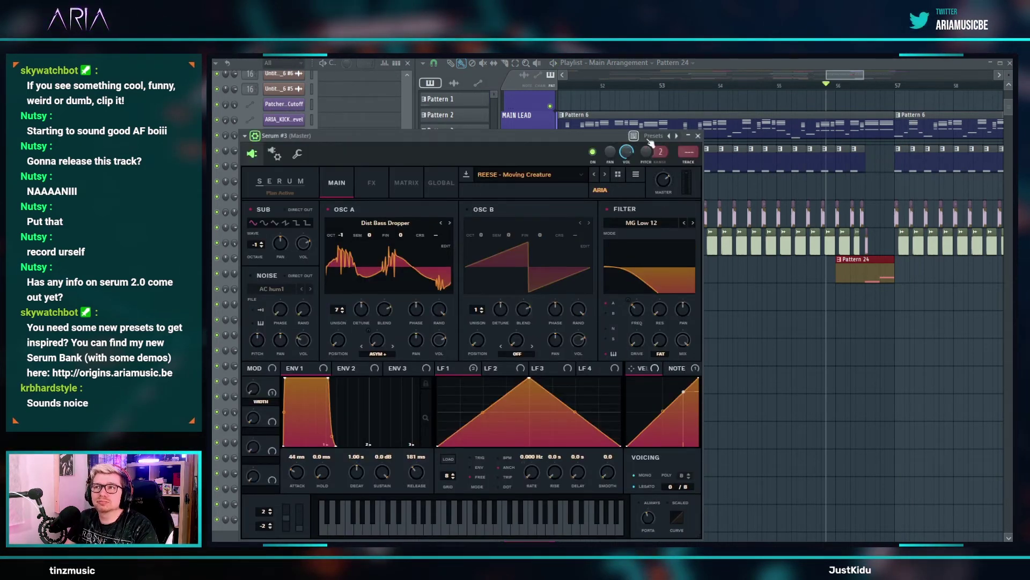
pyautogui.click(690, 164)
pyautogui.click(857, 289)
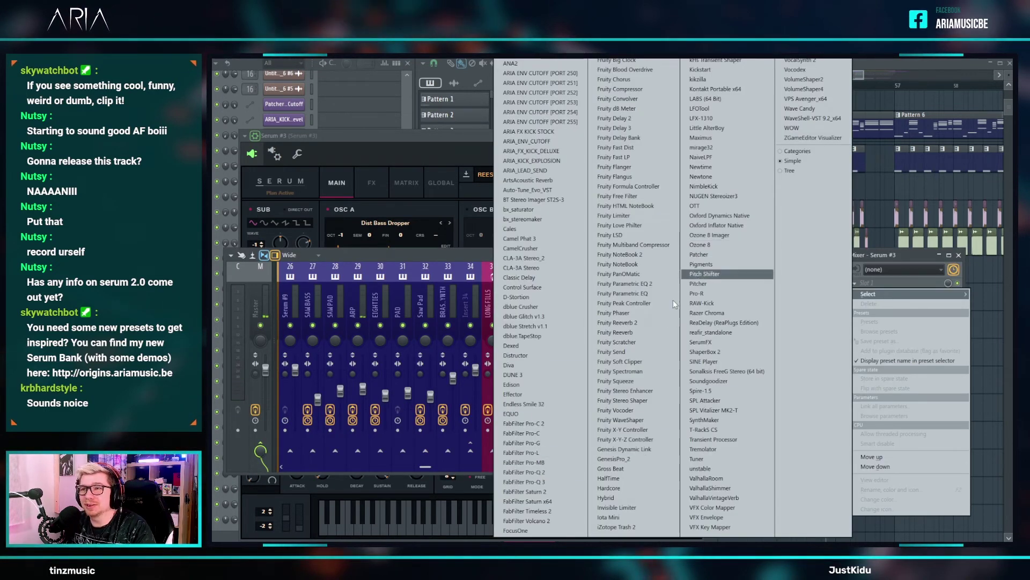
pyautogui.click(739, 383)
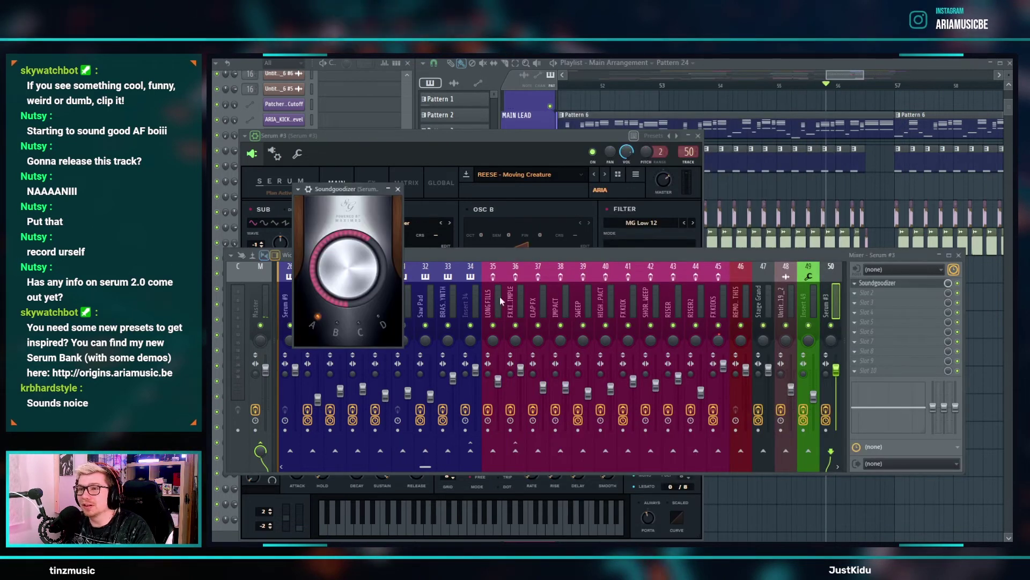
pyautogui.click(529, 150)
pyautogui.click(991, 366)
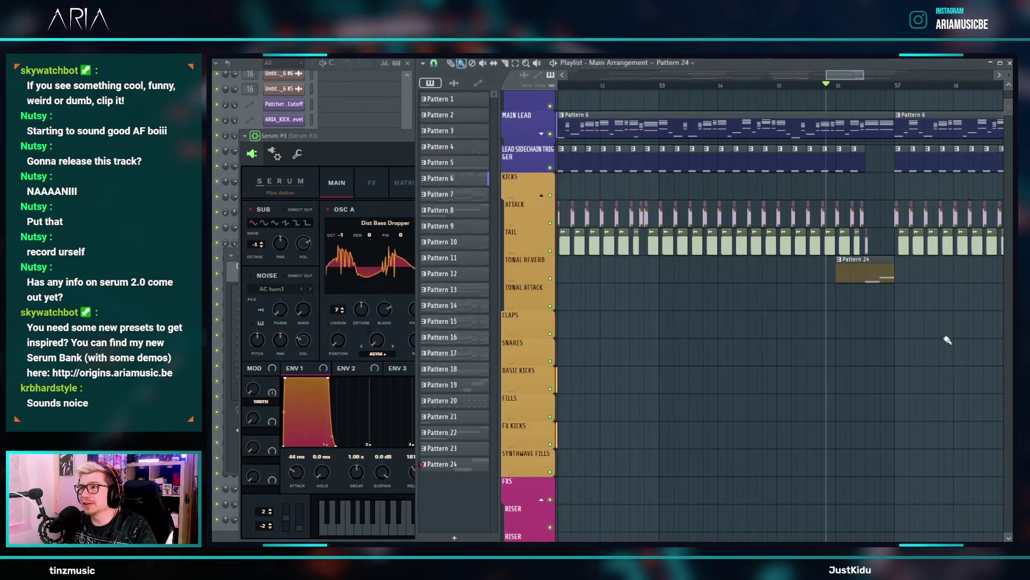
# - Raise Pattern 24's beat 3 reese note one octave to C4, deselect it, and play the break
pyautogui.doubleClick(873, 278)
pyautogui.hotkey('ctrl', 'Up')
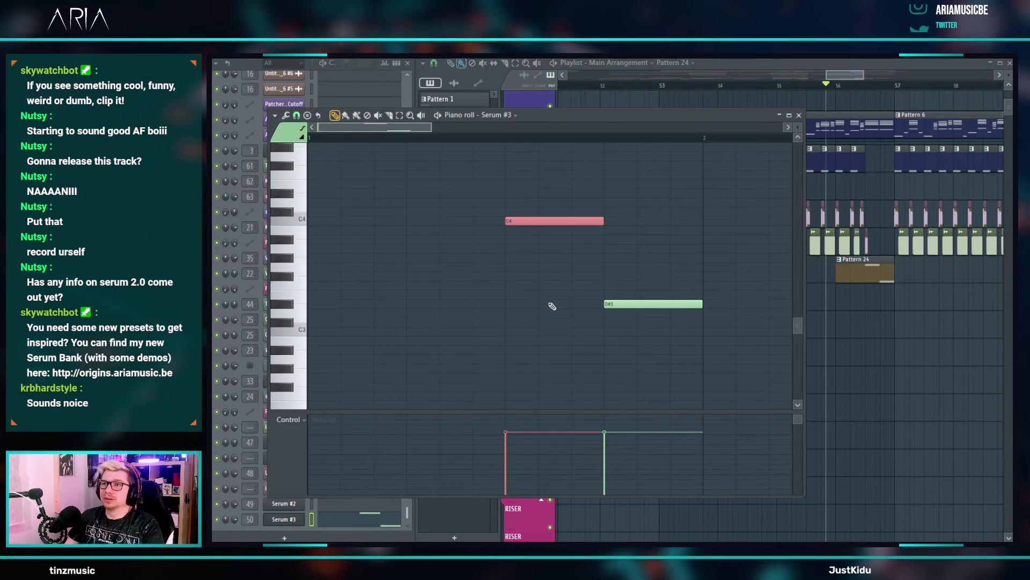
pyautogui.hotkey('ctrl', 'd')
pyautogui.press('space')
pyautogui.click(886, 370)
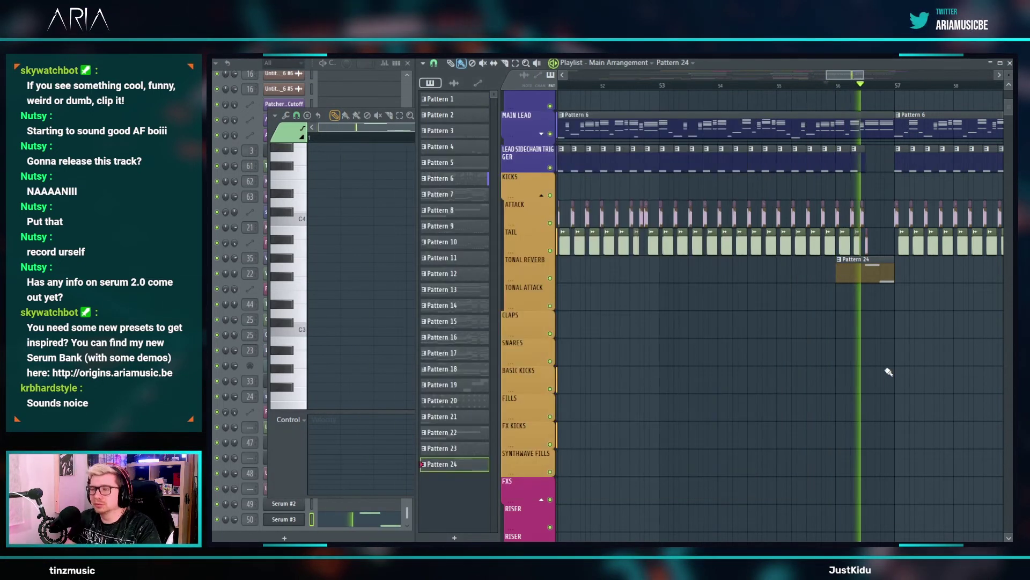
pyautogui.press('space')
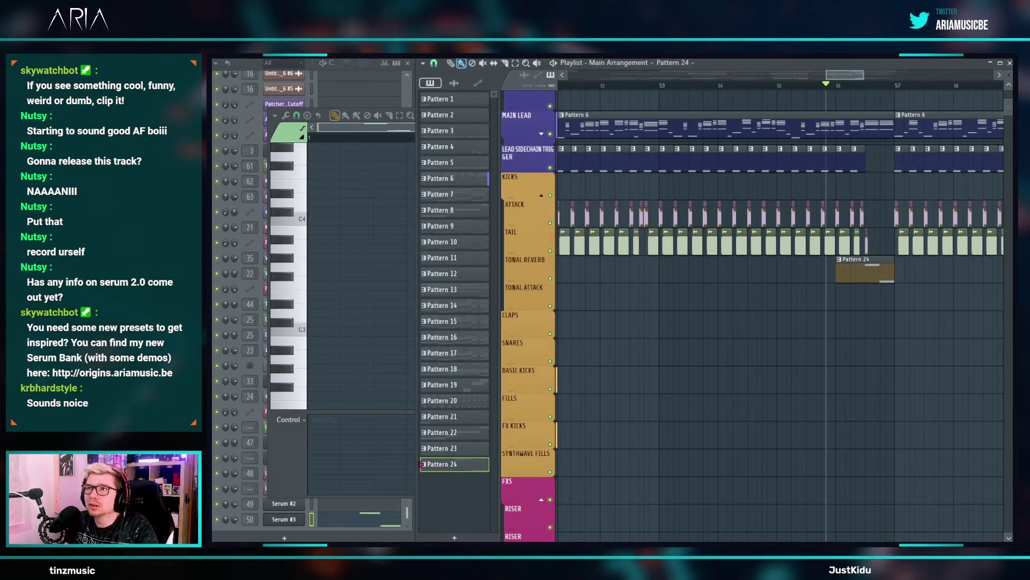
# - Lower the Serum #3 mixer track's level, and switch its preset to REESE - Raw Modulation while playing the drop
pyautogui.press('F9')
pyautogui.press('space')
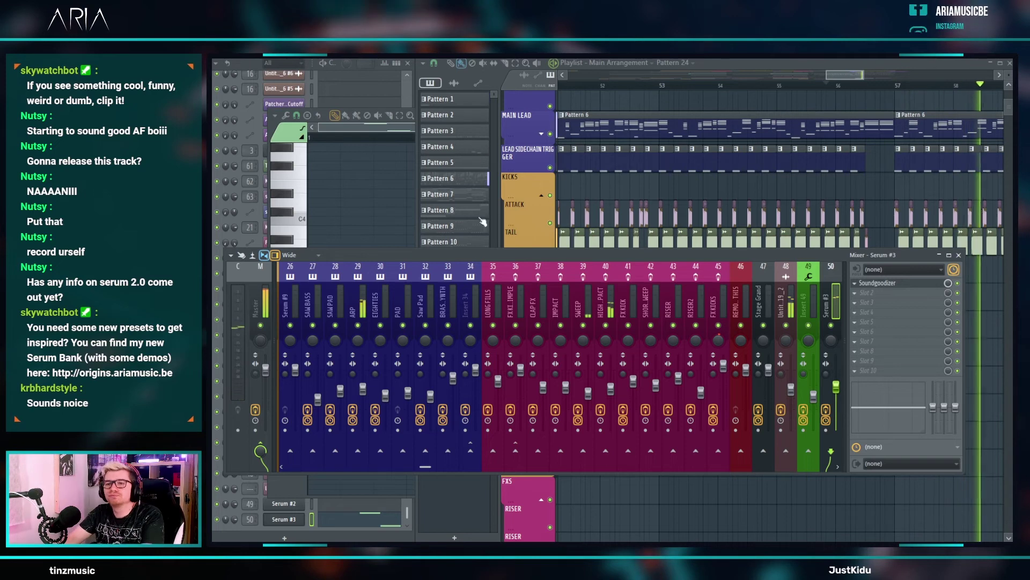
pyautogui.click(284, 519)
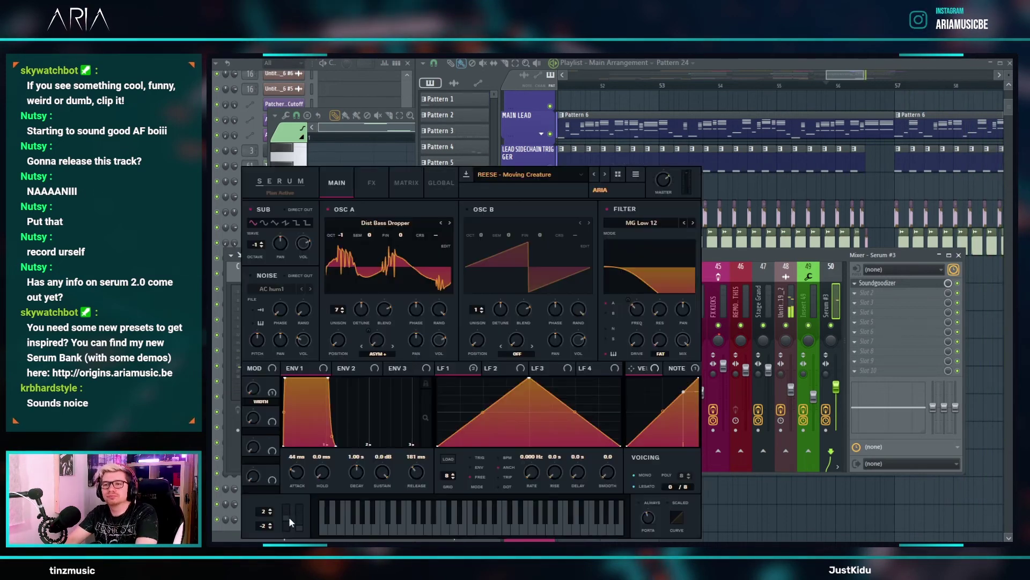
pyautogui.click(606, 173)
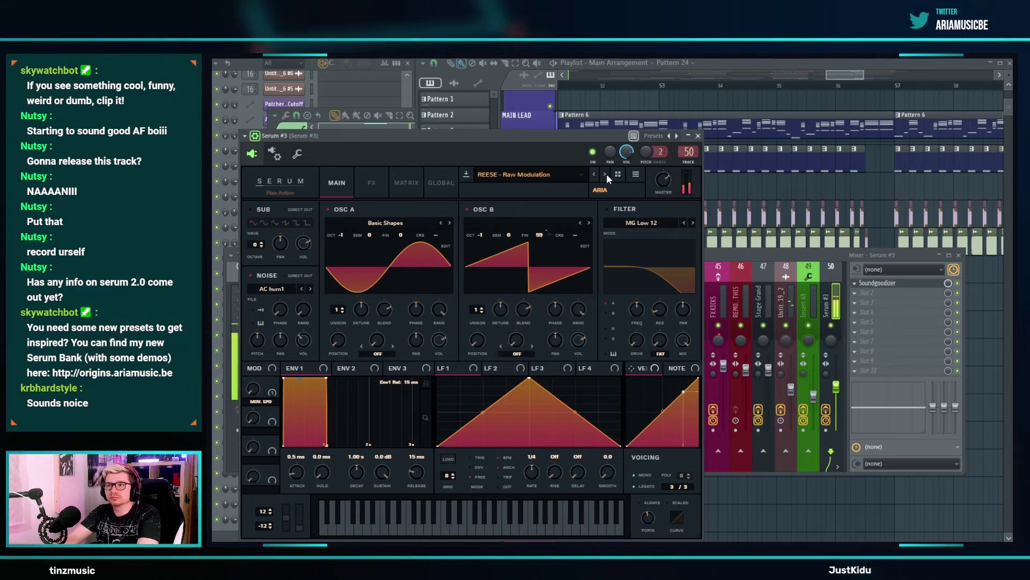
pyautogui.click(980, 393)
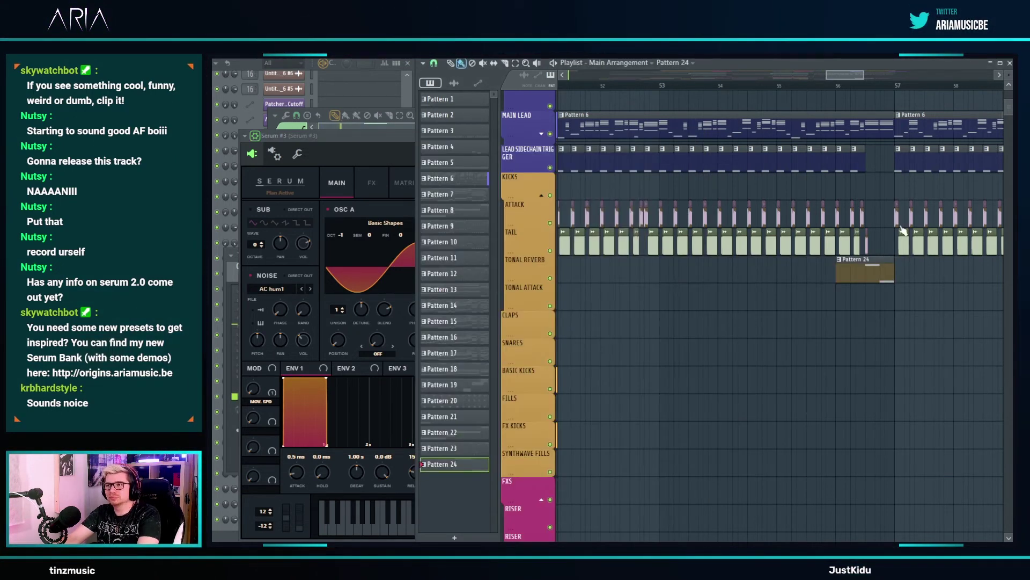
pyautogui.click(755, 86)
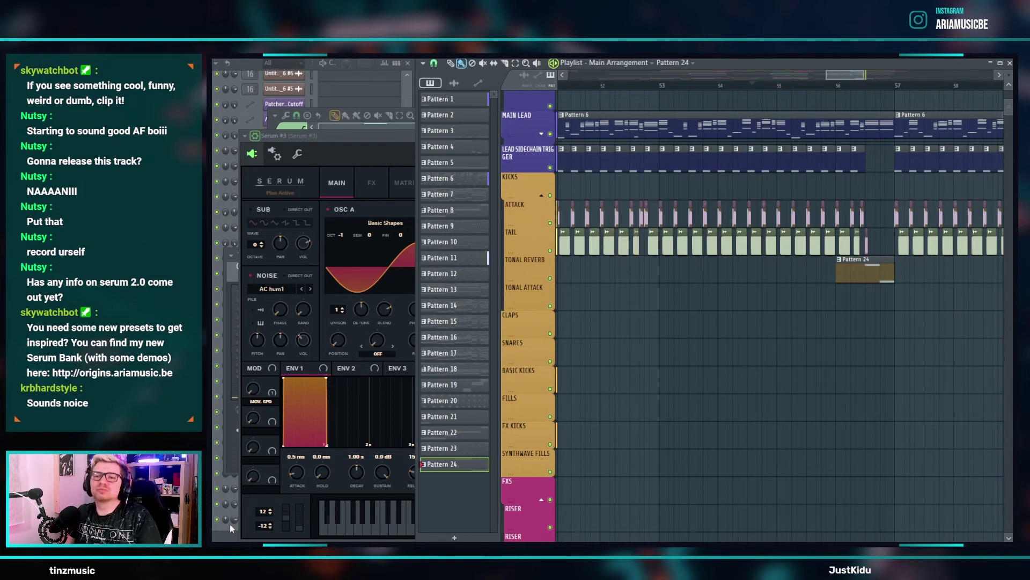
pyautogui.click(226, 539)
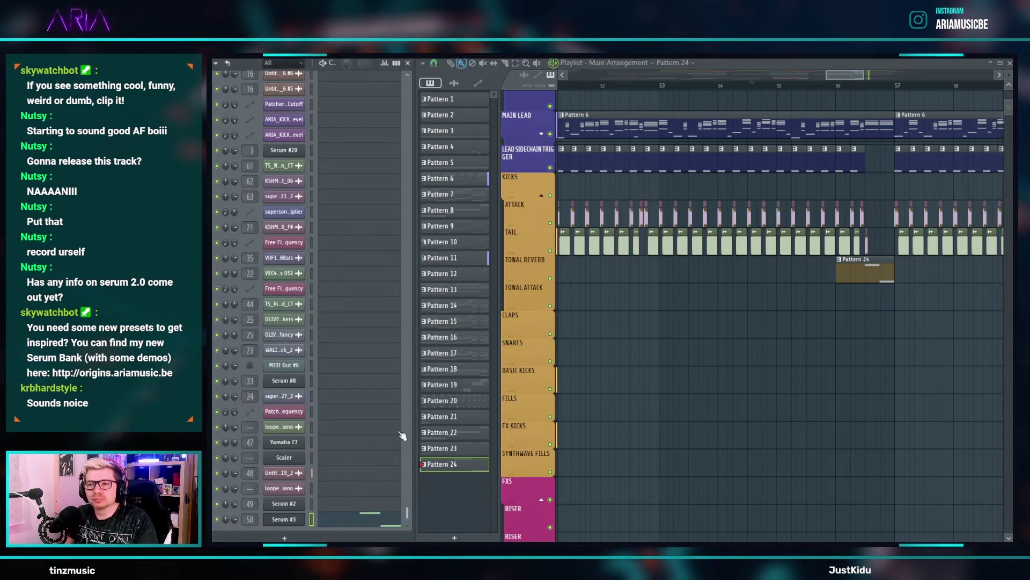
pyautogui.click(281, 519)
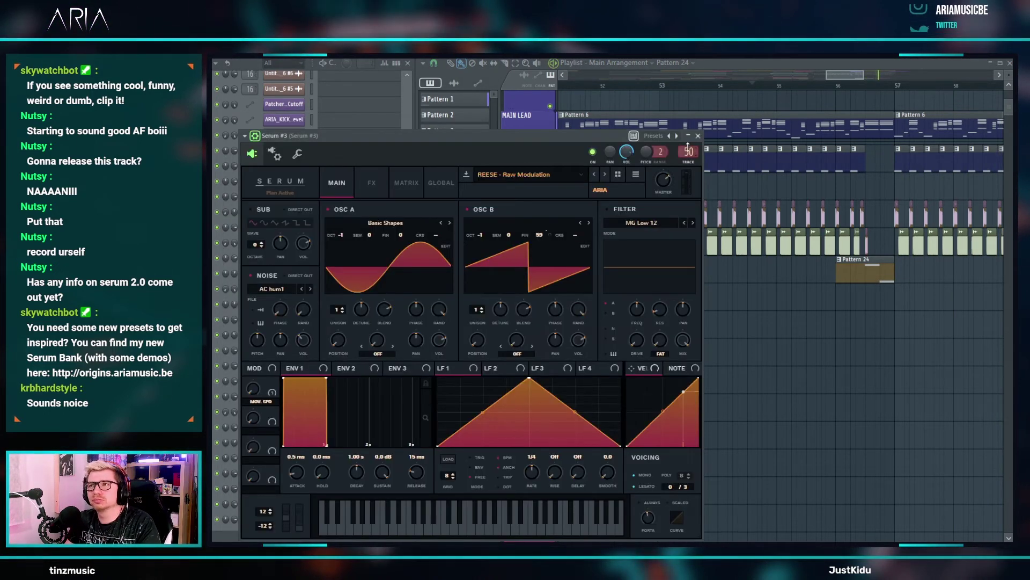
pyautogui.press('F9')
pyautogui.click(864, 296)
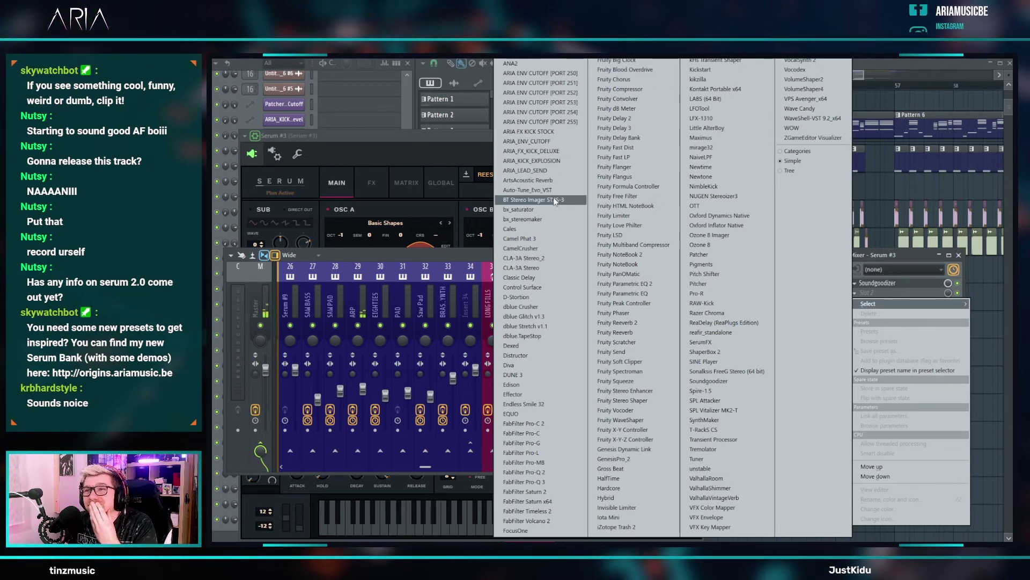
pyautogui.click(546, 236)
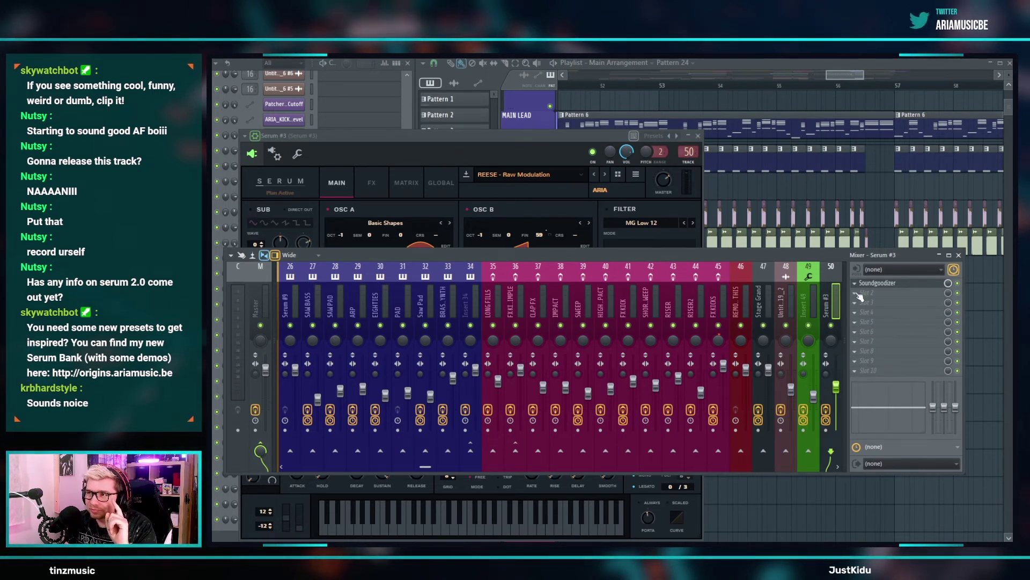
pyautogui.click(536, 147)
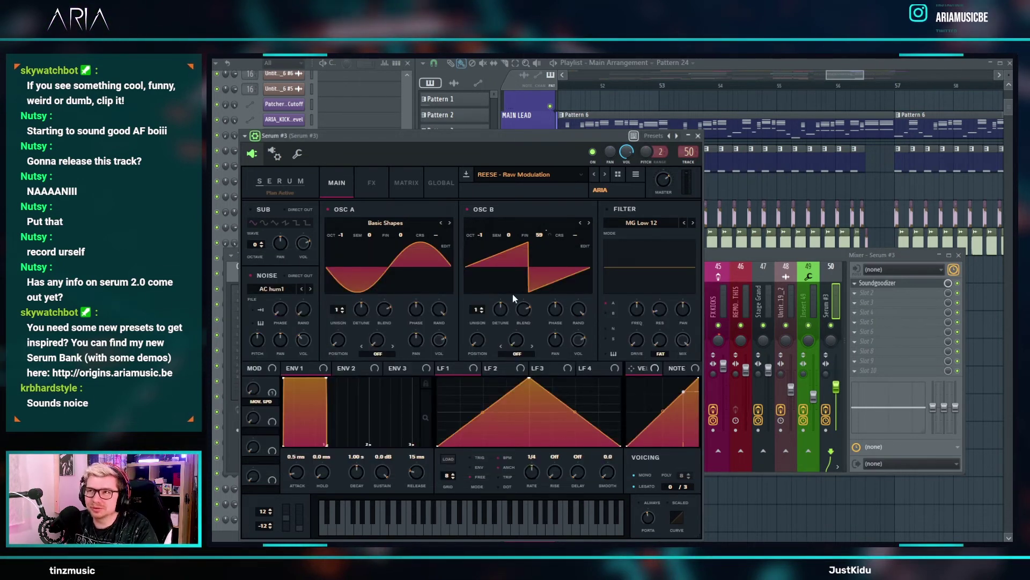
# - Create a Serum #3 pitch bend automation clip over the last beat before bar 57, curve it downward on TONAL ATTACK, and audition it
pyautogui.press('F5')
pyautogui.scroll(5, 903, 152)
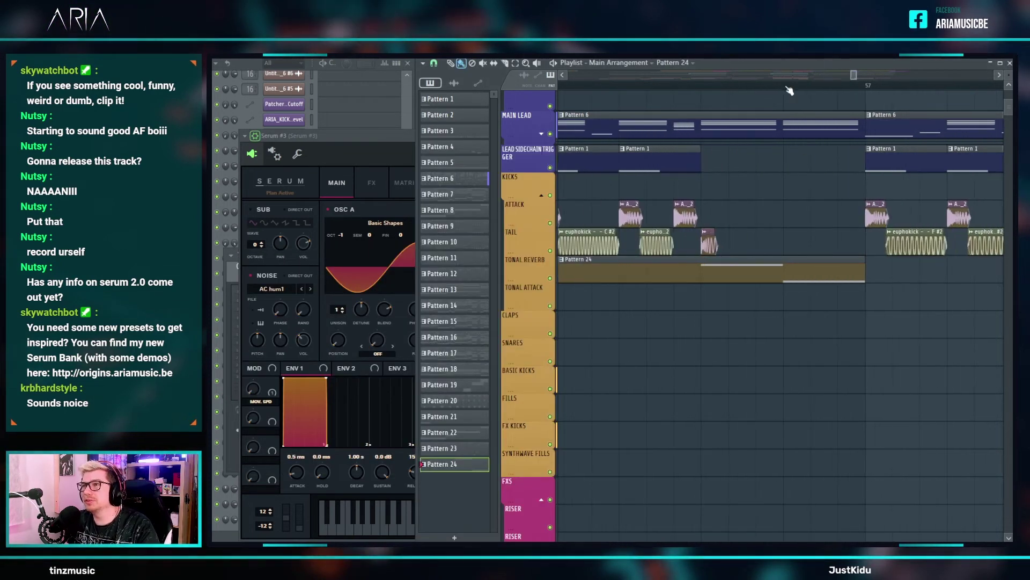
pyautogui.moveTo(787, 89); pyautogui.dragTo(857, 91)
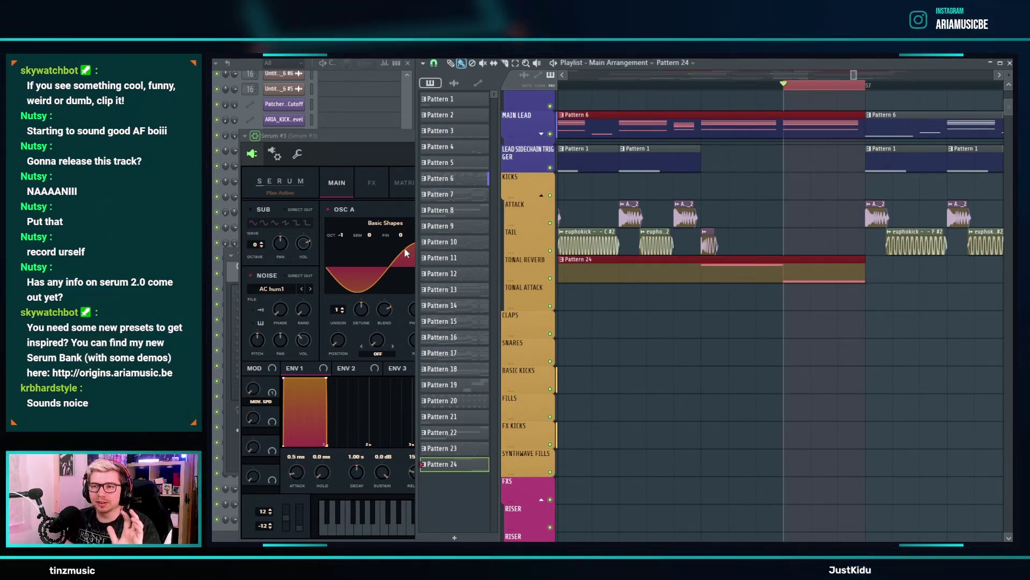
pyautogui.rightClick(392, 55)
pyautogui.click(448, 102)
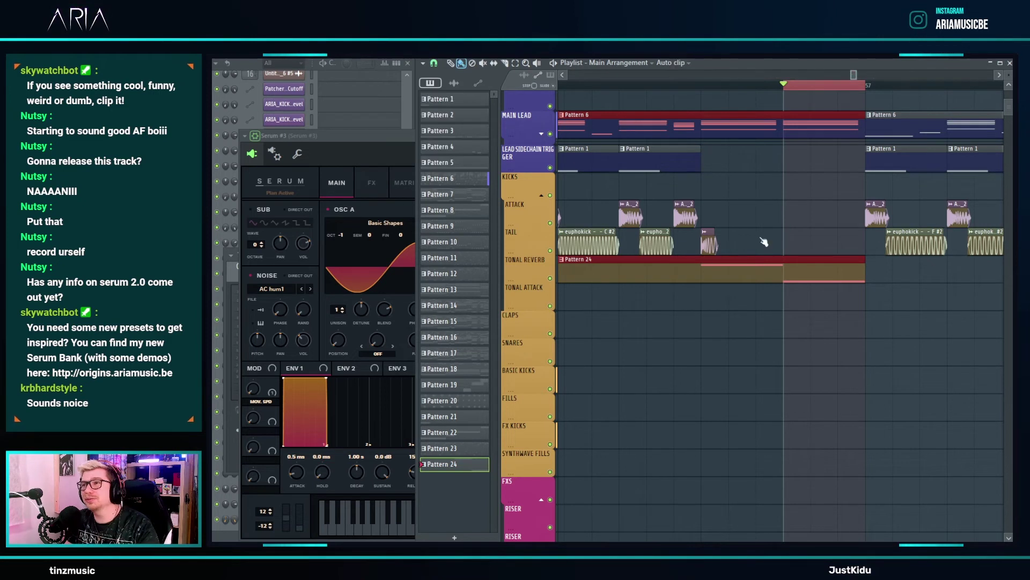
pyautogui.moveTo(847, 301); pyautogui.dragTo(848, 328)
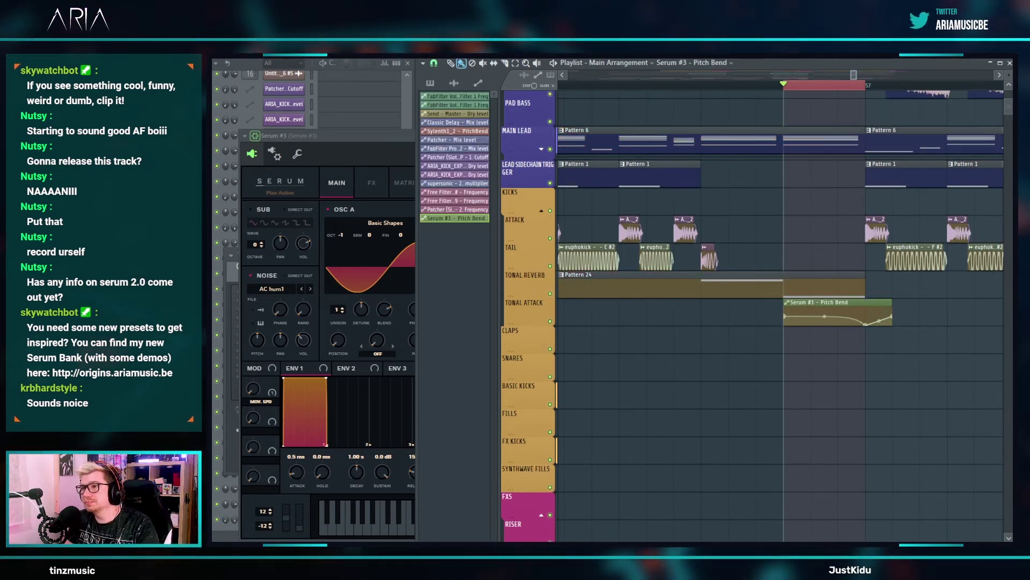
pyautogui.press('space')
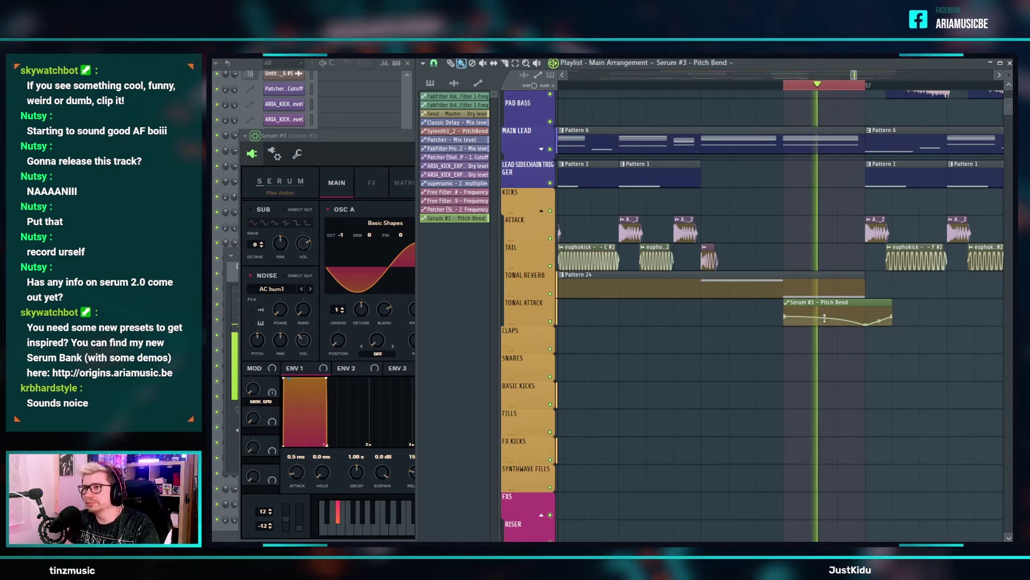
pyautogui.press('space')
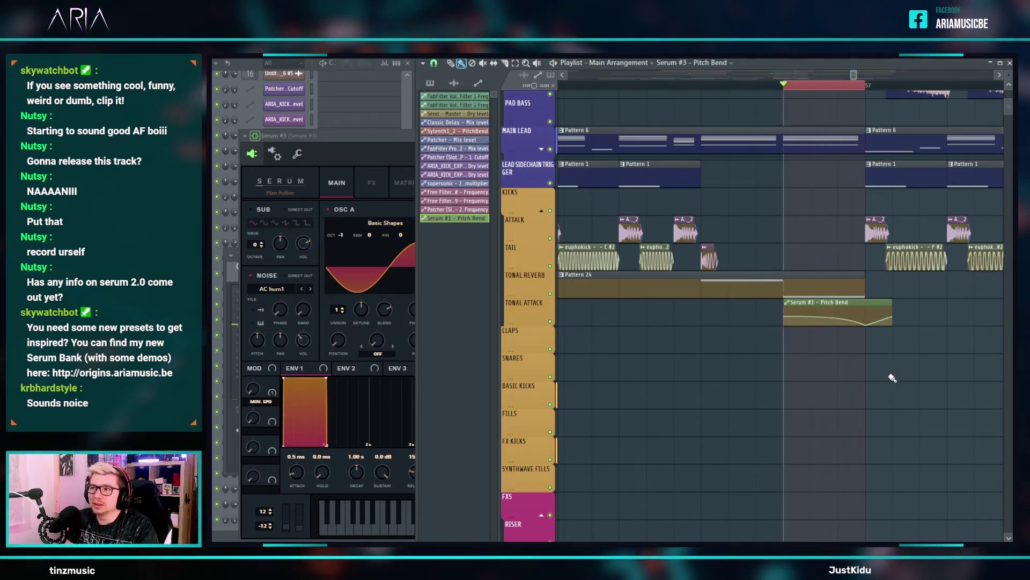
# - Add Fruity Send in Serum #3's second effect slot and automate its dry level on the CLAPS track, curving down to bar 57
pyautogui.click(365, 157)
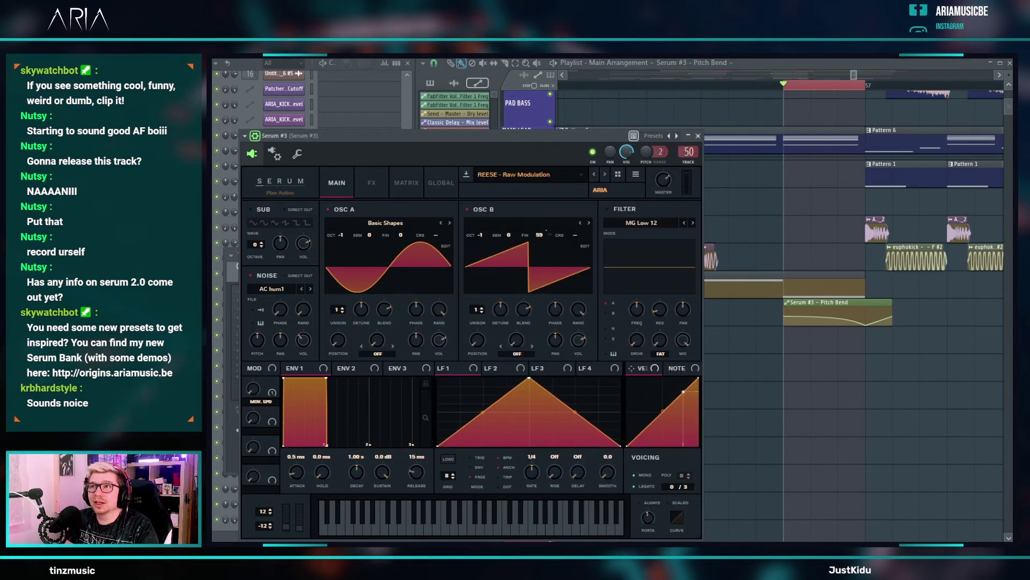
pyautogui.press('F9')
pyautogui.click(862, 302)
pyautogui.moveTo(863, 303)
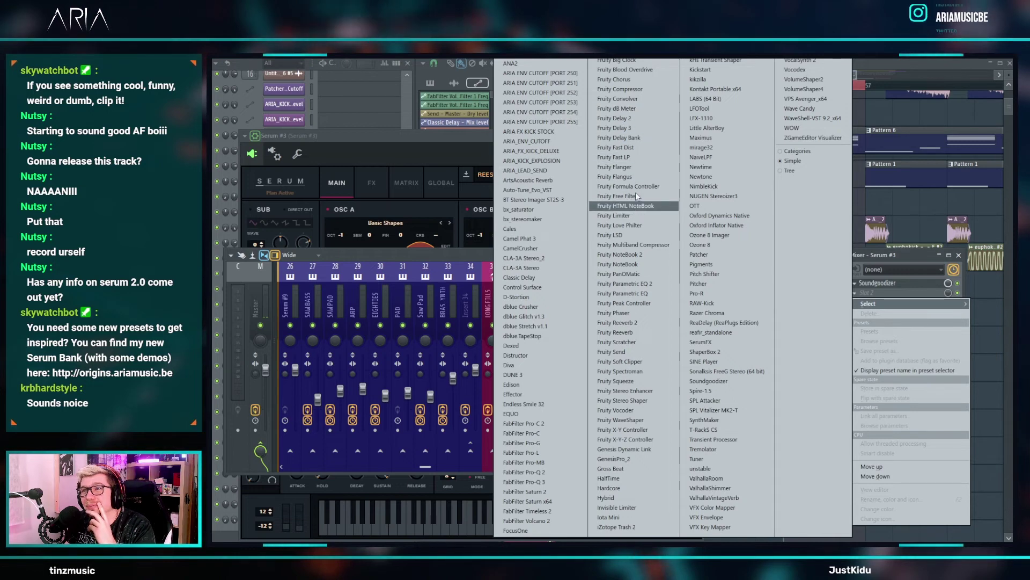
pyautogui.click(639, 352)
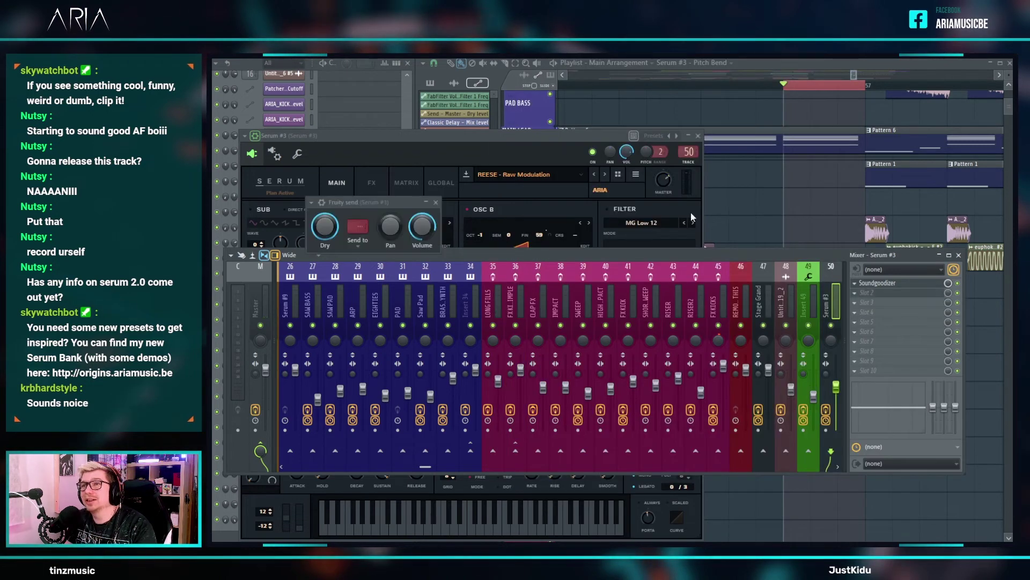
pyautogui.rightClick(326, 217)
pyautogui.click(362, 289)
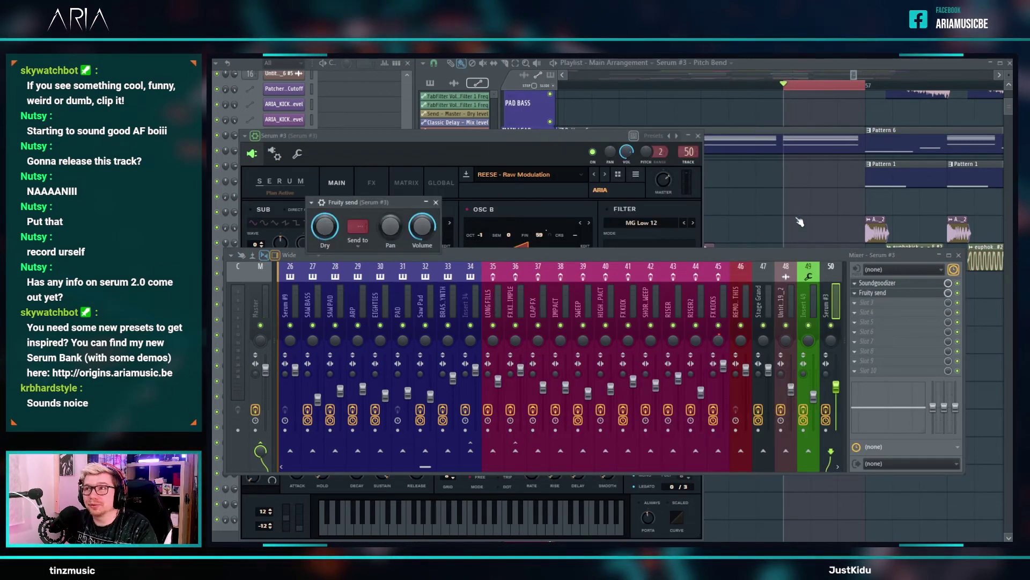
pyautogui.moveTo(856, 269); pyautogui.dragTo(841, 342)
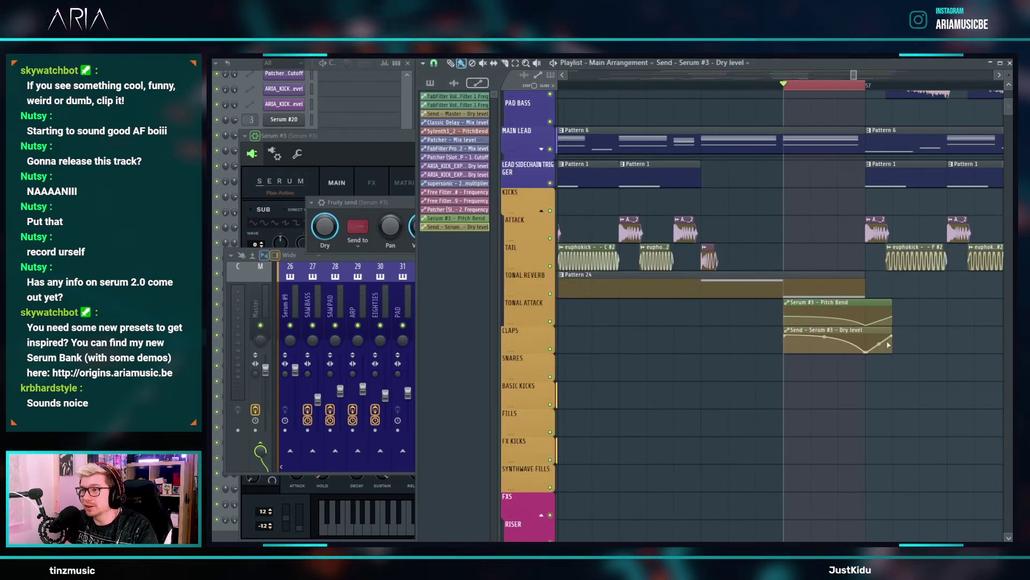
# - Hold the Serum #3 dry level automation down past bar 57 before it curves back up, and play the drop through the break
pyautogui.moveTo(879, 343); pyautogui.dragTo(879, 354)
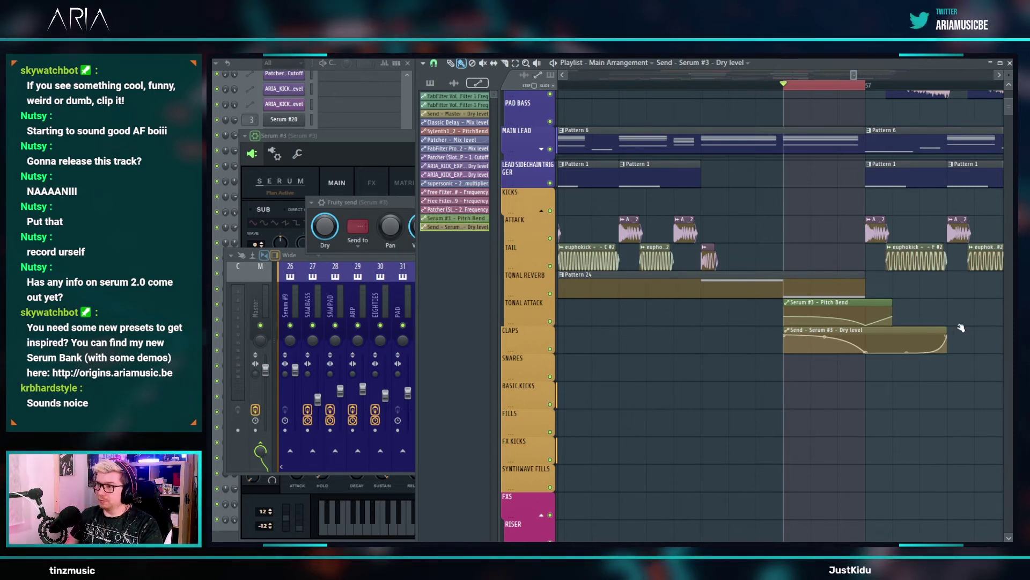
pyautogui.press('space')
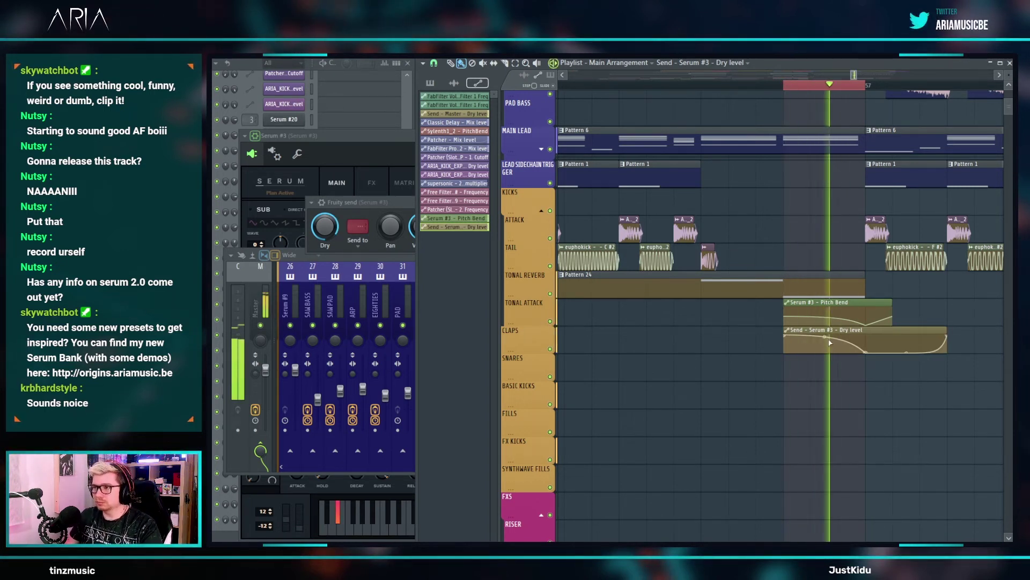
pyautogui.scroll(-6, 888, 372)
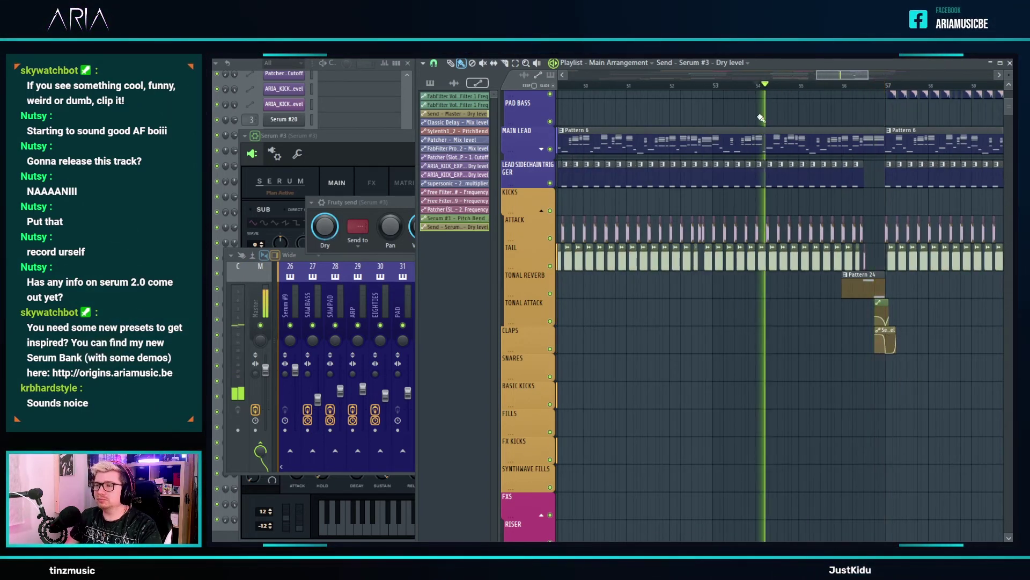
pyautogui.scroll(-3, 801, 232)
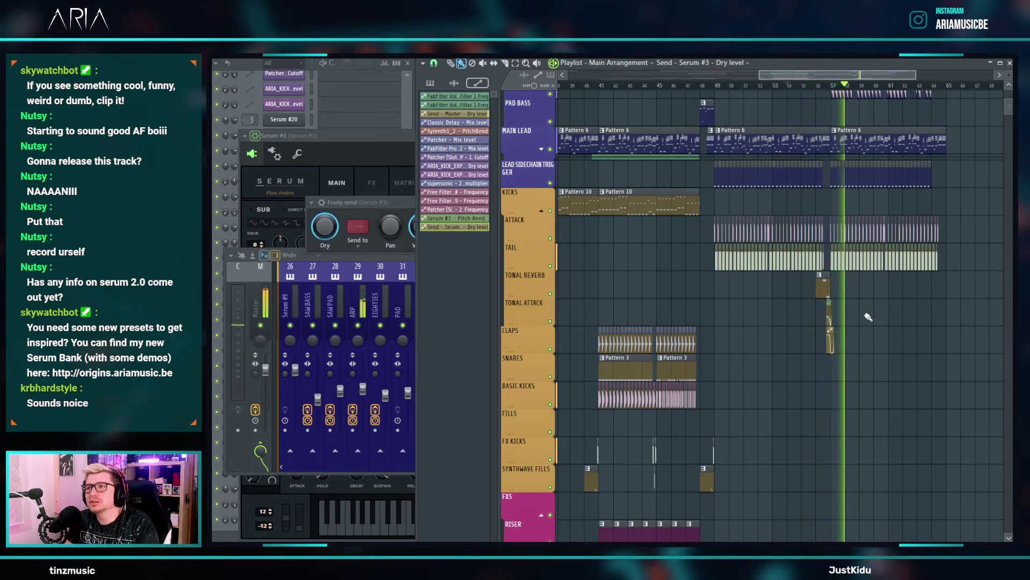
pyautogui.scroll(8, 762, 335)
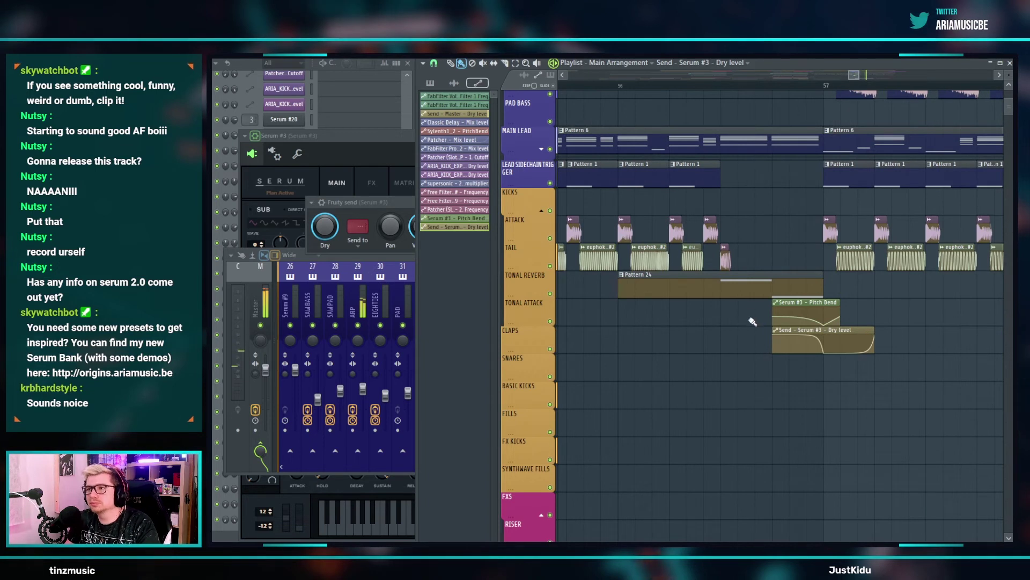
pyautogui.click(707, 86)
pyautogui.press('space')
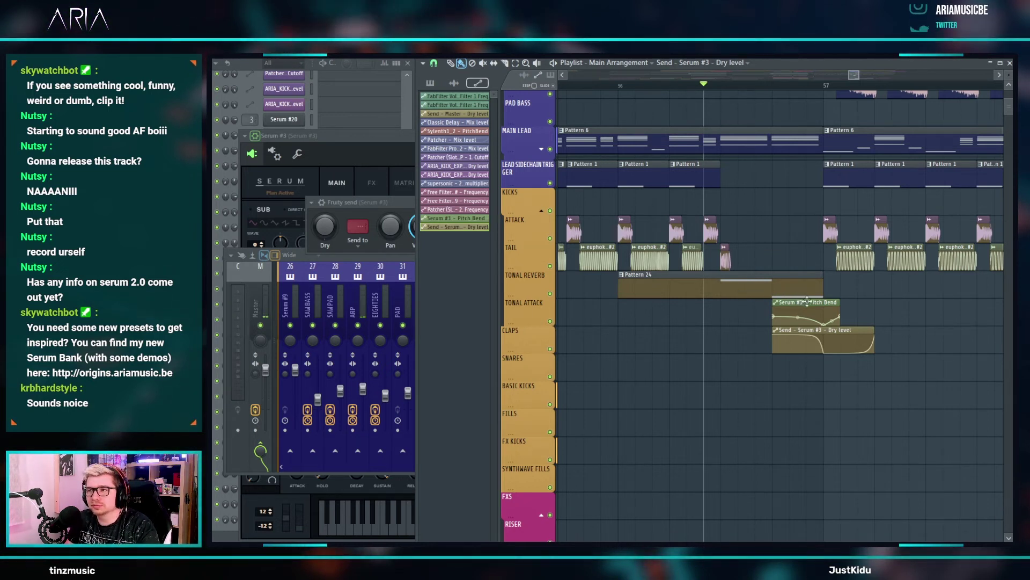
# - Move the start of the Serum #3 pitch bend clip back to beat 3 and set its second point's value to 0.5
pyautogui.moveTo(803, 299); pyautogui.dragTo(731, 294)
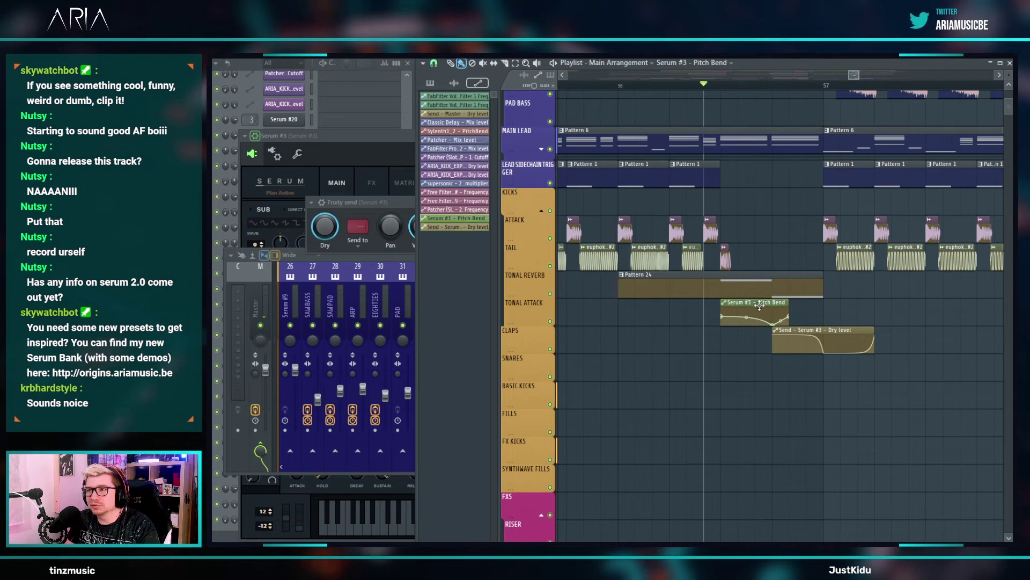
pyautogui.rightClick(773, 316)
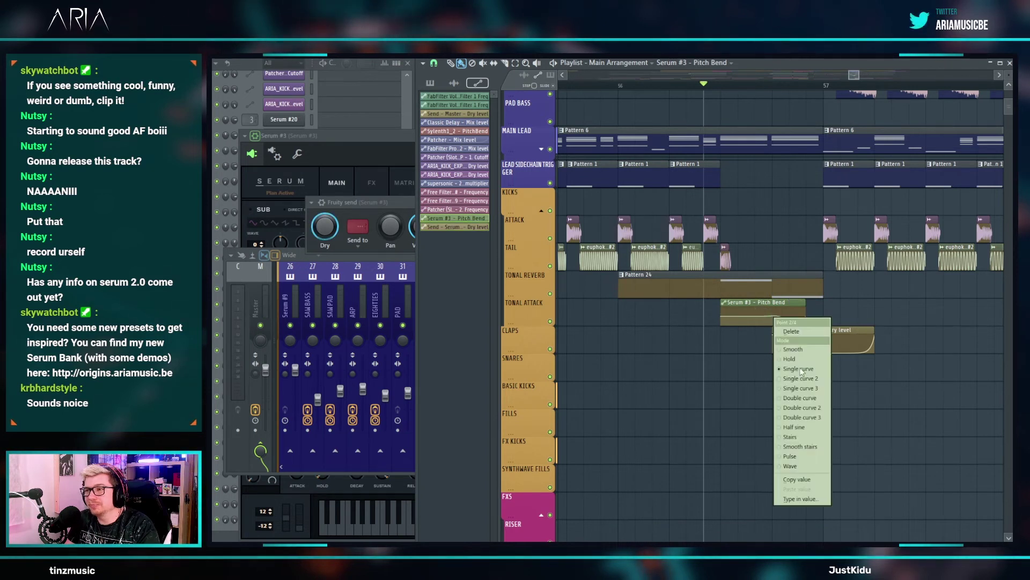
pyautogui.click(806, 493)
pyautogui.write('0.5')
pyautogui.press('Return')
pyautogui.scroll(4, 729, 333)
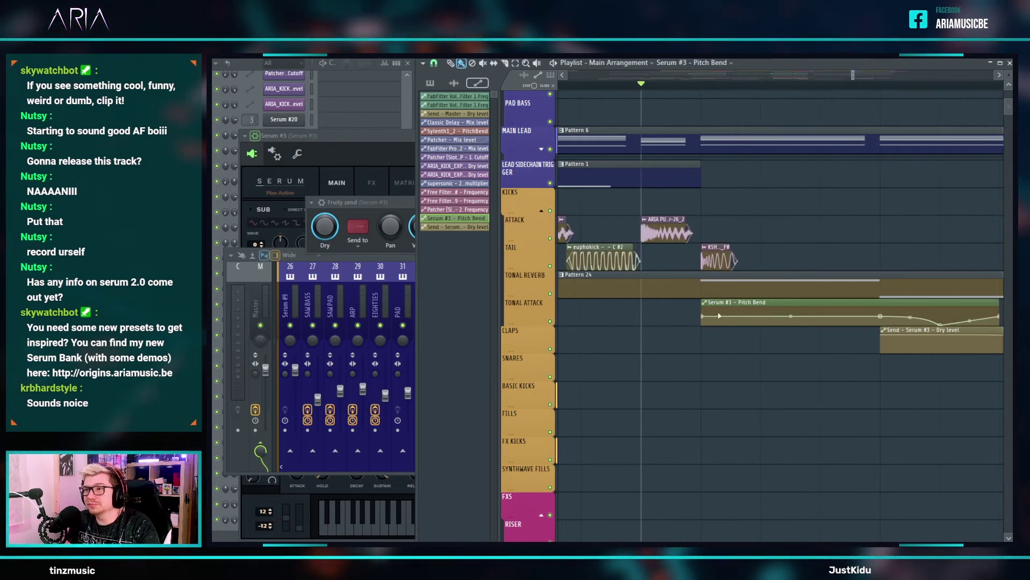
# - Raise the pitch bend curve just after beat 3, enter an exact value for its beat 4 point, and play the break
pyautogui.moveTo(704, 311); pyautogui.dragTo(712, 305)
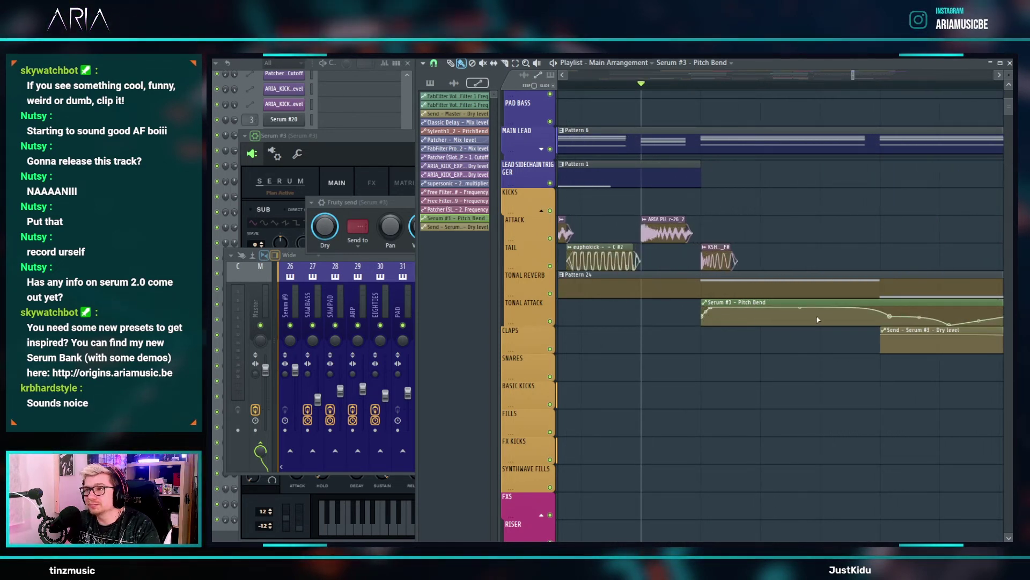
pyautogui.rightClick(882, 317)
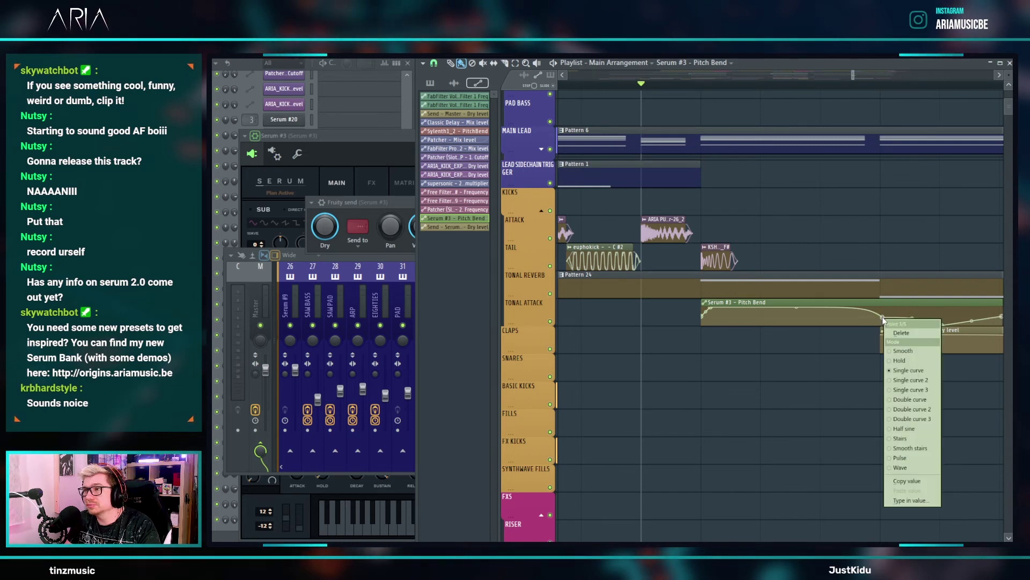
pyautogui.click(891, 486)
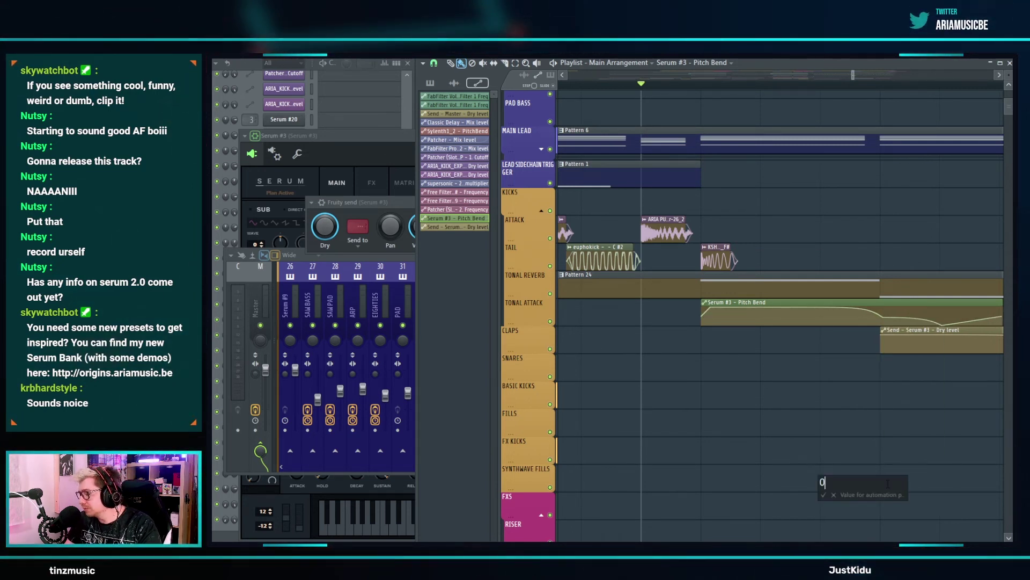
pyautogui.press('Return')
pyautogui.press('space')
pyautogui.scroll(-3, 779, 374)
pyautogui.press('space')
# - Steepen the pitch bend's drop at beat 4 so the curve stays high until the beat, and audition the break
pyautogui.moveTo(911, 332); pyautogui.dragTo(920, 331)
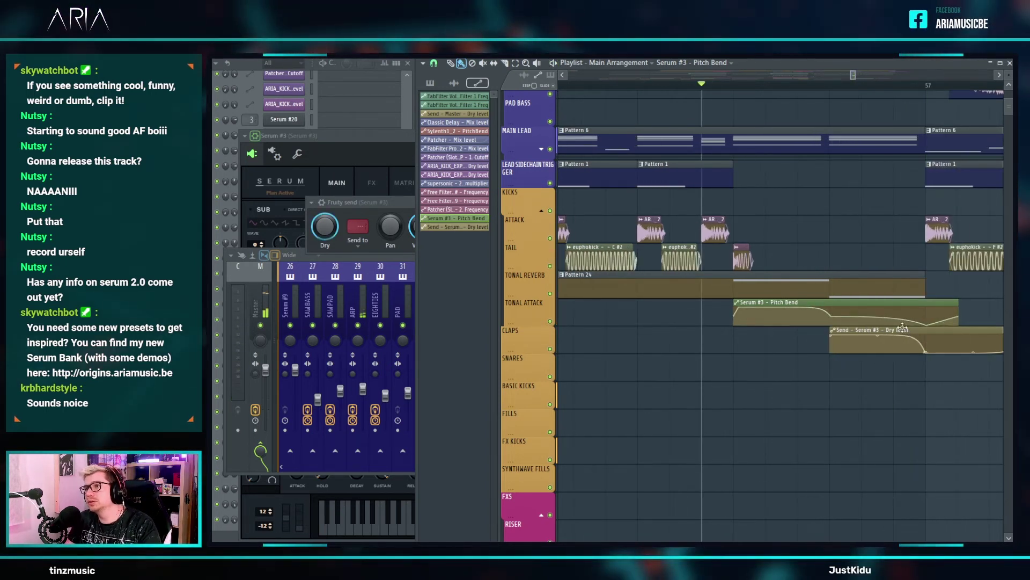
pyautogui.scroll(2, 828, 320)
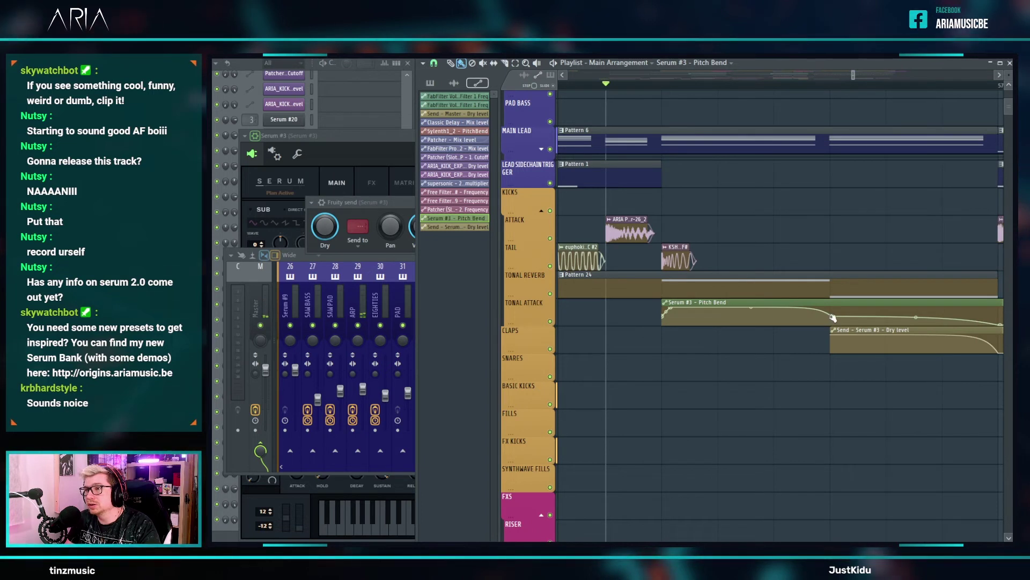
pyautogui.moveTo(832, 317); pyautogui.dragTo(831, 313)
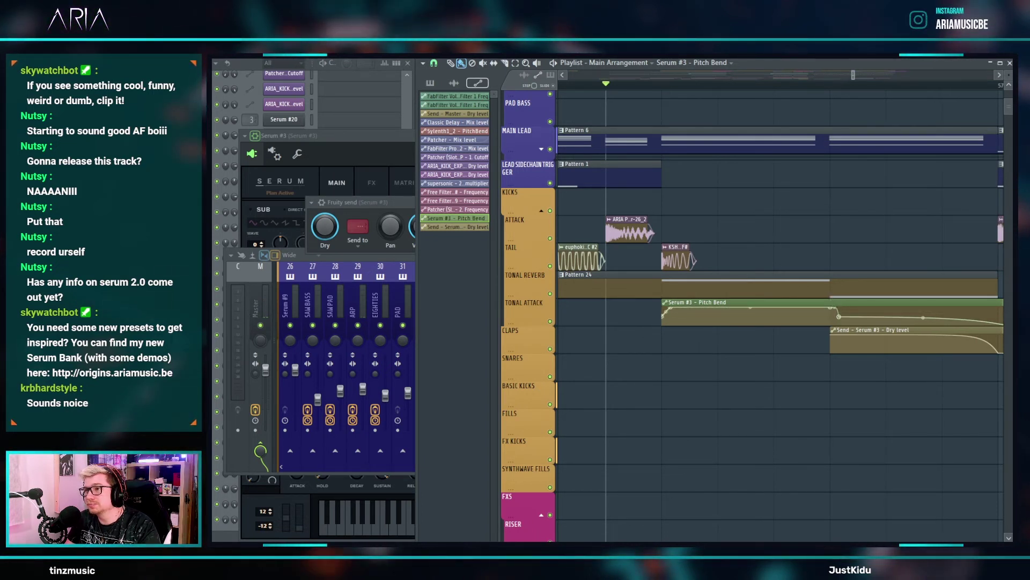
pyautogui.press('space')
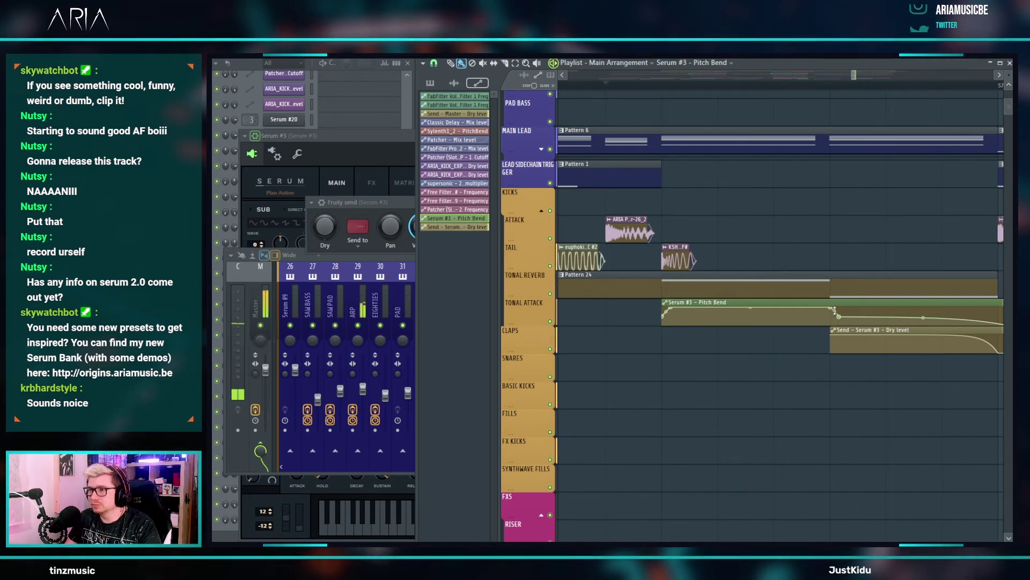
# - Lower Pattern 24's beat 3 reese note one octave to C3 and return to the playlist
pyautogui.doubleClick(714, 290)
pyautogui.moveTo(521, 259); pyautogui.dragTo(475, 197)
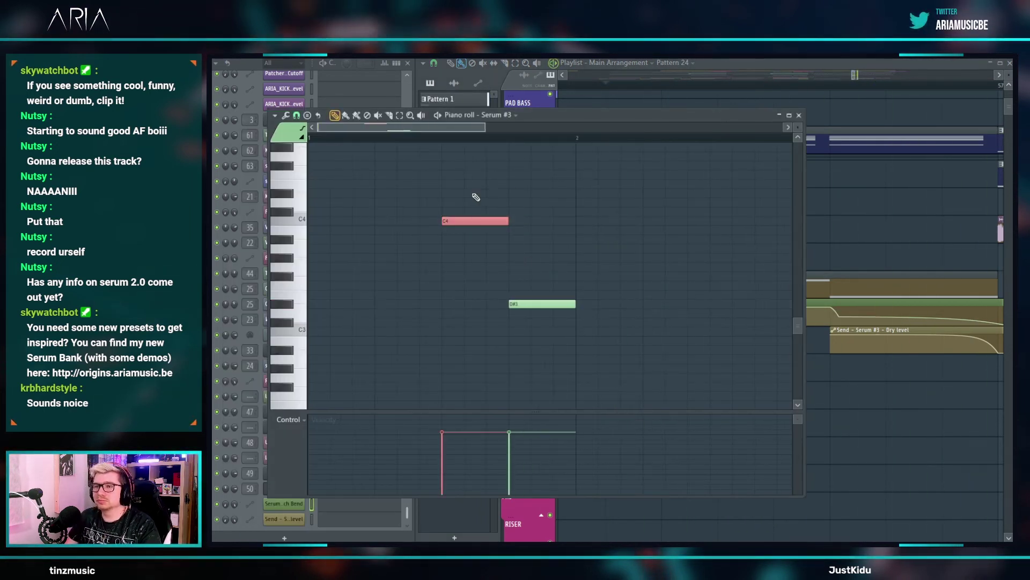
pyautogui.hotkey('ctrl', 'Down')
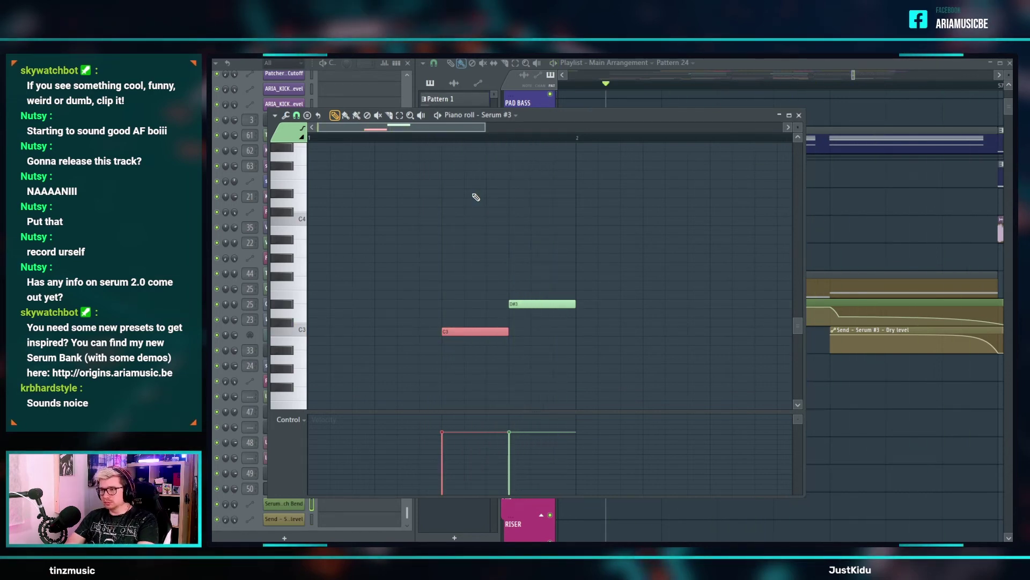
pyautogui.rightClick(875, 221)
# - Pull the pitch bend clip's lowest point ahead of bar 57 so the clip ends on the bar line
pyautogui.scroll(-3, 885, 239)
pyautogui.scroll(2, 928, 343)
pyautogui.moveTo(939, 325)
pyautogui.moveTo(932, 325); pyautogui.dragTo(892, 325)
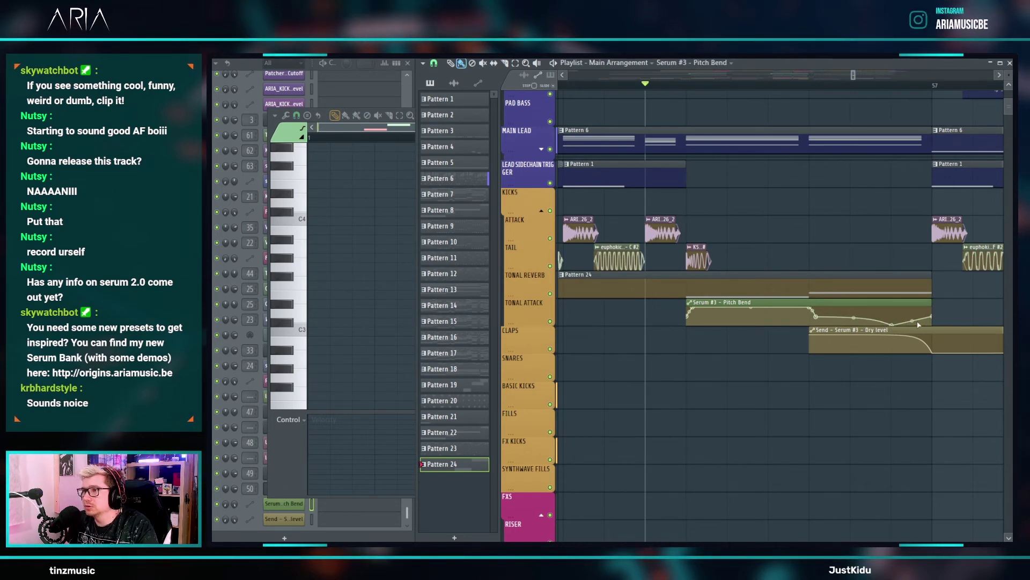
pyautogui.keyDown('ctrl'); pyautogui.scroll(2, 932, 323); pyautogui.keyUp('ctrl')
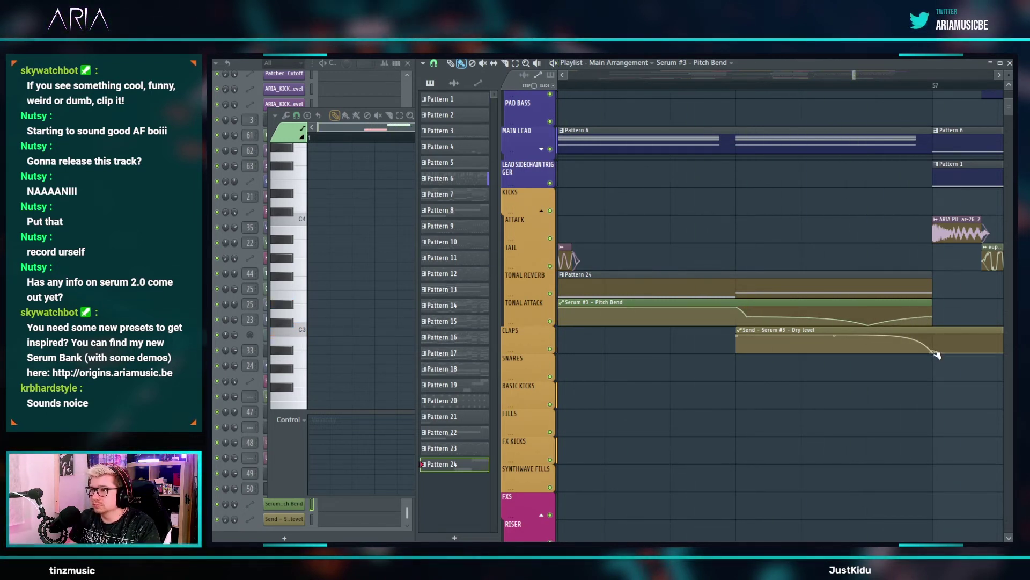
# - Reshape the Serum #3 dry level curve to stay high and cut off abruptly at bar 57, and play from bar 55
pyautogui.moveTo(935, 354); pyautogui.dragTo(913, 304)
pyautogui.press('space')
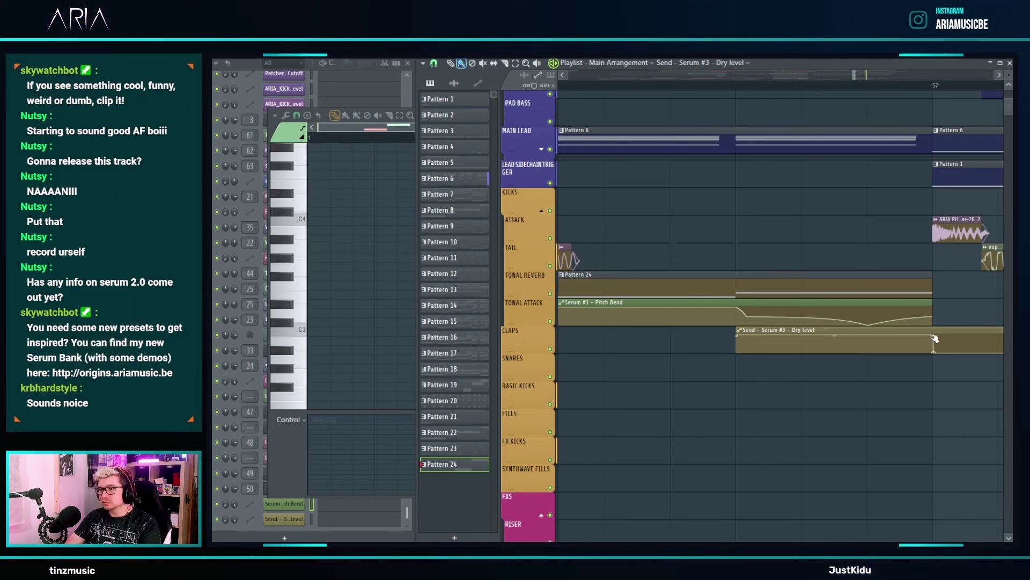
pyautogui.moveTo(935, 336); pyautogui.dragTo(935, 357)
pyautogui.scroll(-5, 932, 350)
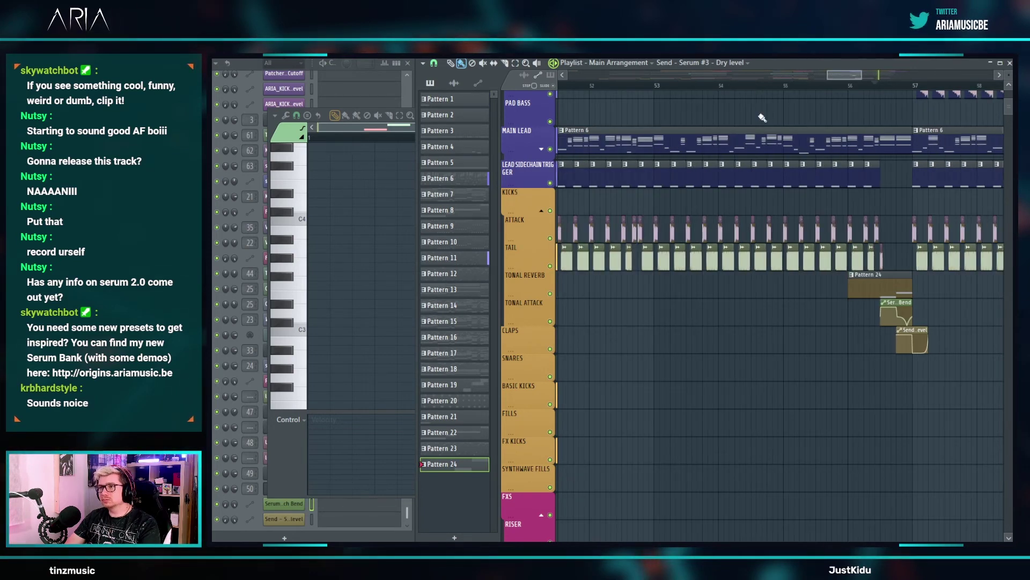
pyautogui.click(773, 88)
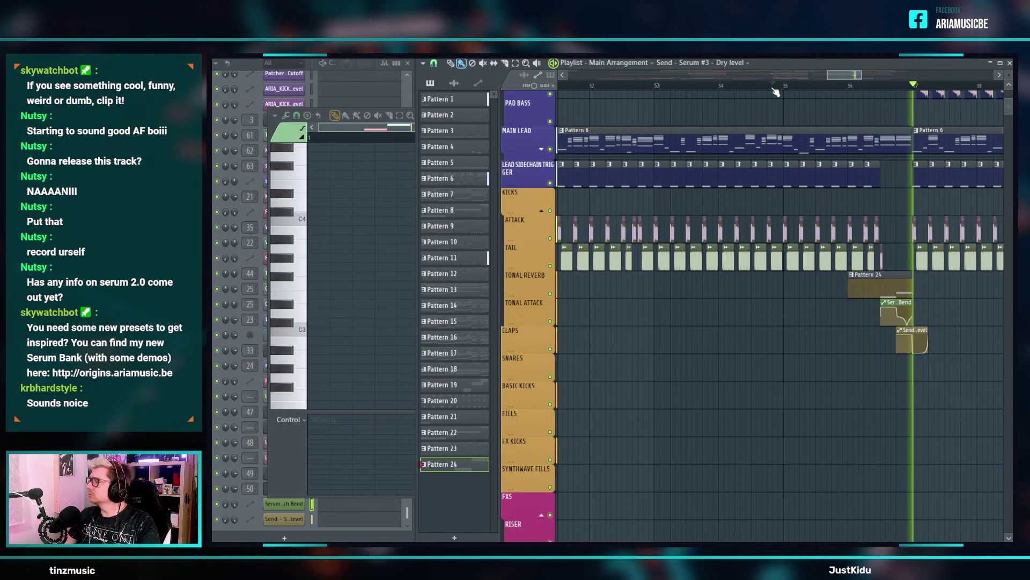
# - Slow the pitch bend's rise after beat 3, start its fall right at beat 4, and play the break into bar 57
pyautogui.scroll(5, 896, 306)
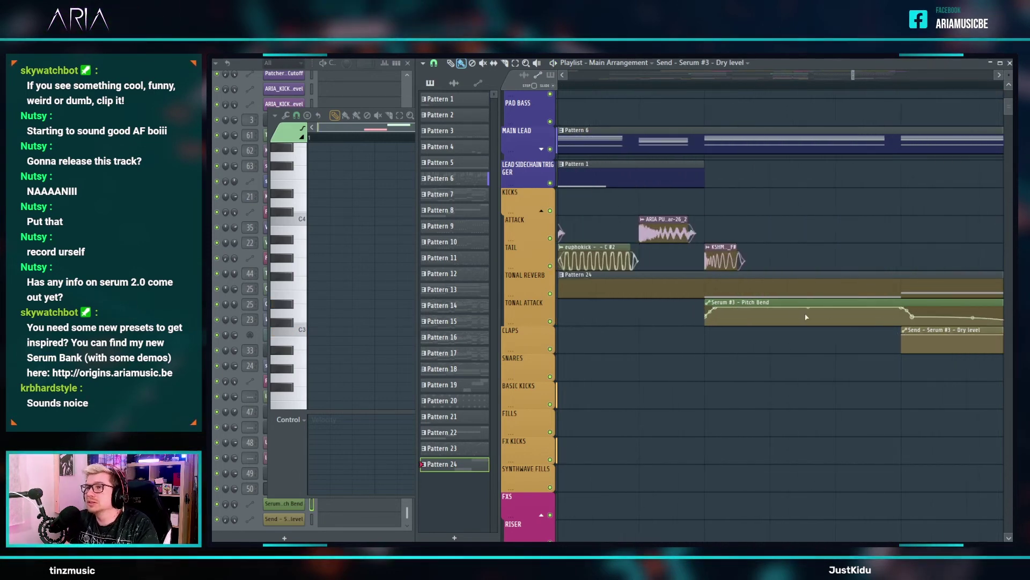
pyautogui.moveTo(717, 310); pyautogui.dragTo(727, 307)
pyautogui.moveTo(922, 309); pyautogui.dragTo(904, 302)
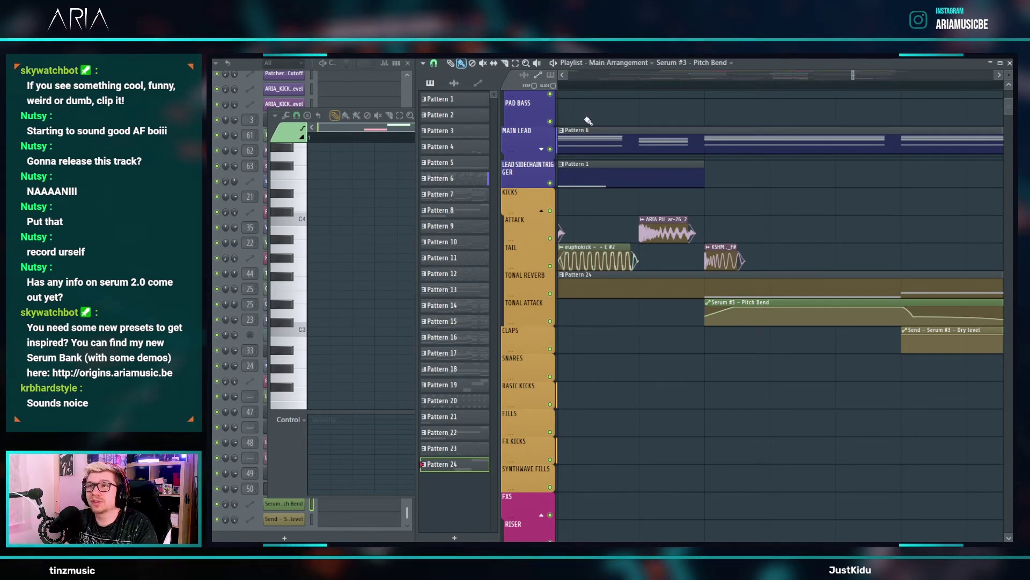
pyautogui.scroll(-5, 708, 239)
pyautogui.press('space')
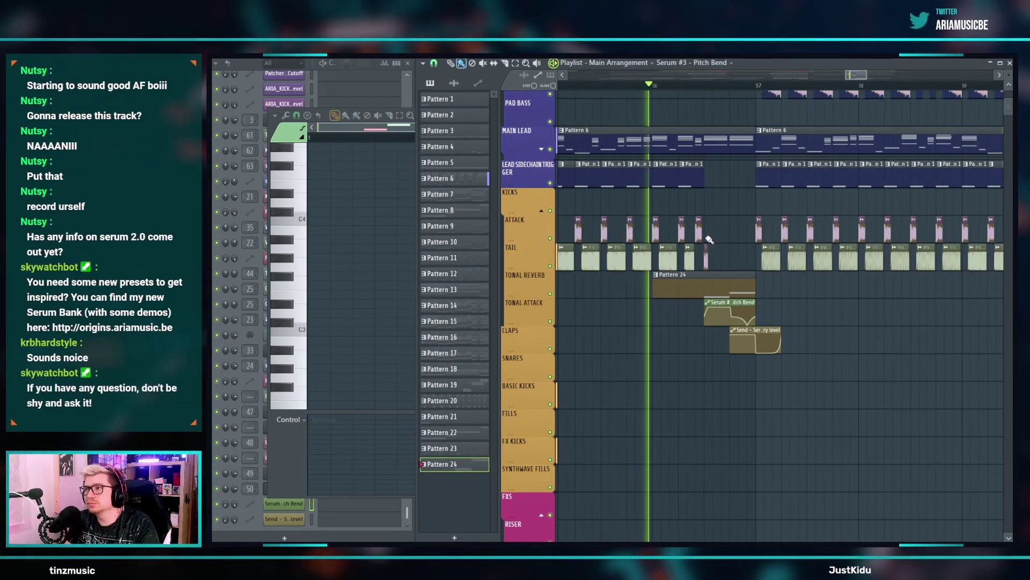
pyautogui.press('space')
pyautogui.press('space')
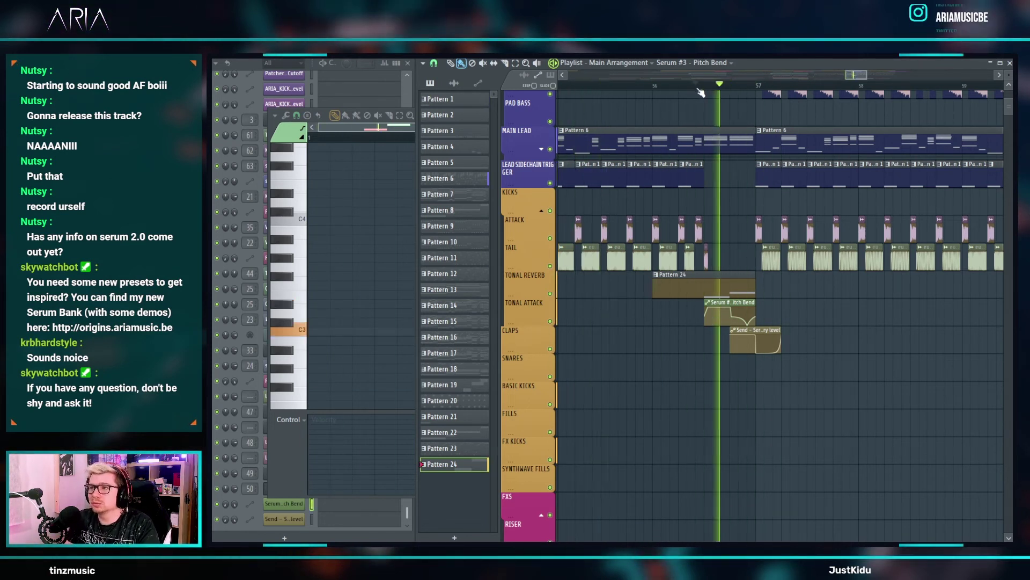
pyautogui.scroll(5, 709, 292)
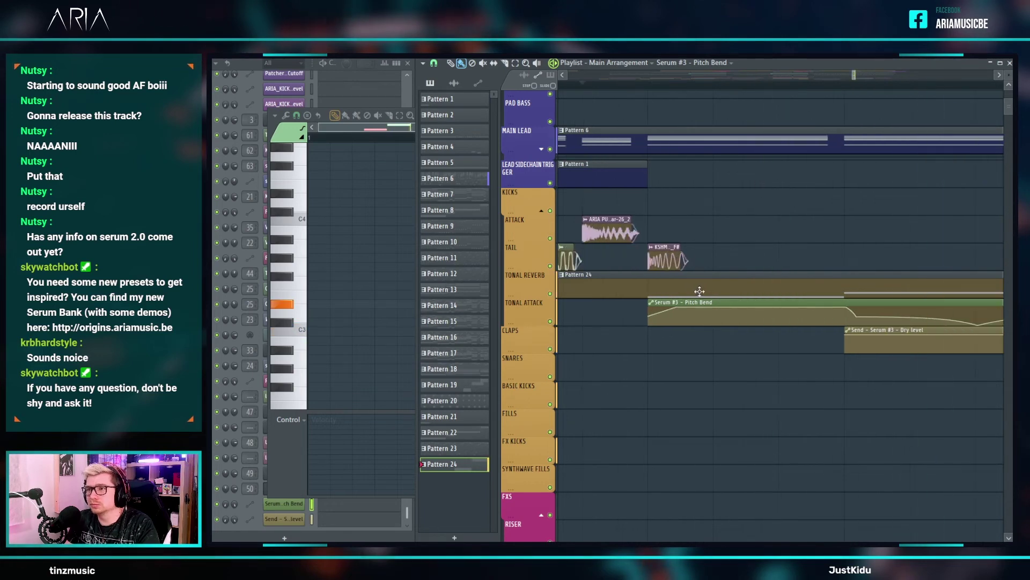
pyautogui.scroll(-6, 729, 252)
pyautogui.press('space')
# - Open Pattern 24's Serum #3, play the pattern and audition presets from REESE - Rounder through SCREECHES - Distorted Classic
pyautogui.doubleClick(718, 285)
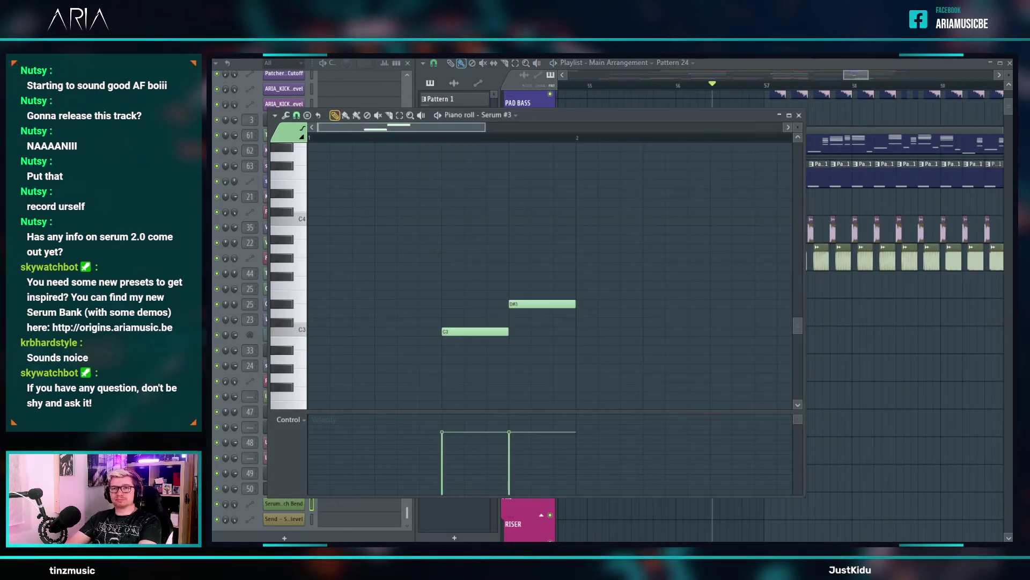
pyautogui.press('space')
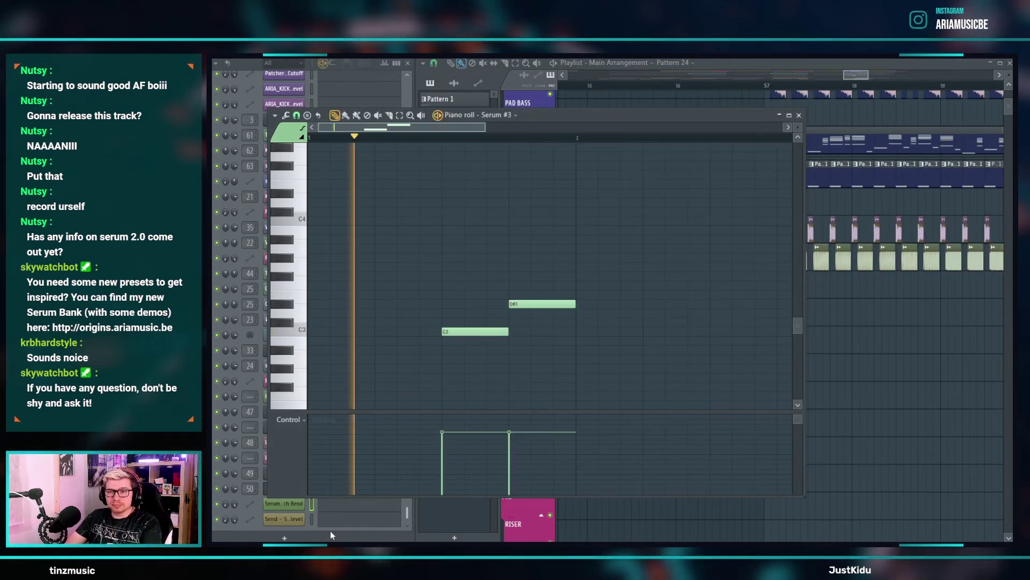
pyautogui.click(331, 536)
pyautogui.click(296, 489)
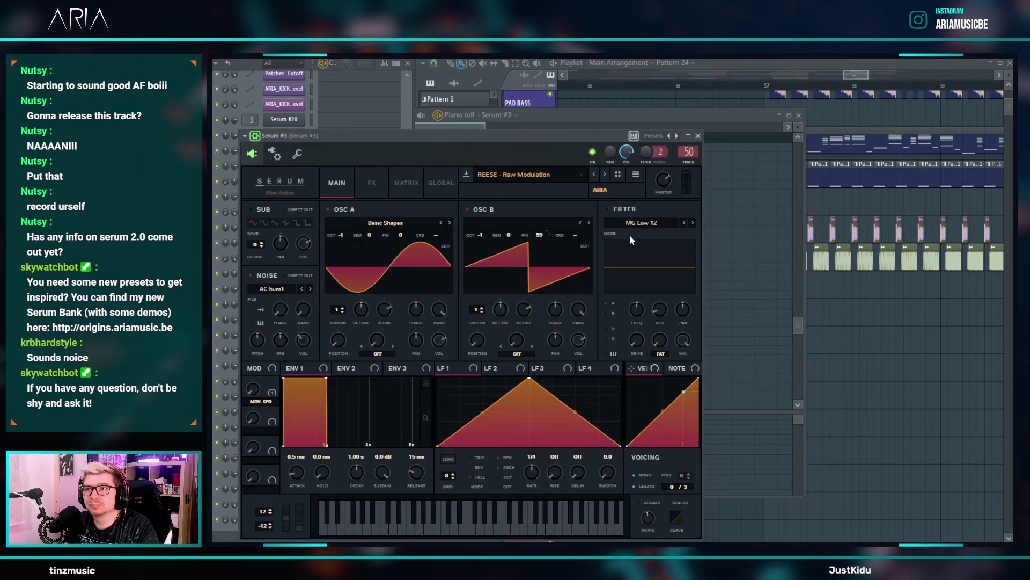
pyautogui.click(605, 172)
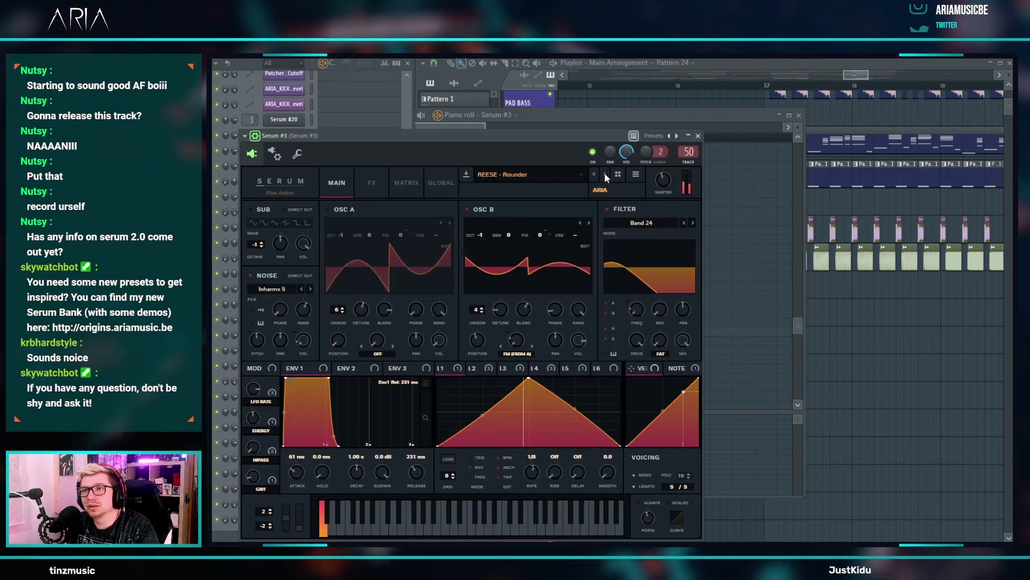
pyautogui.click(604, 173)
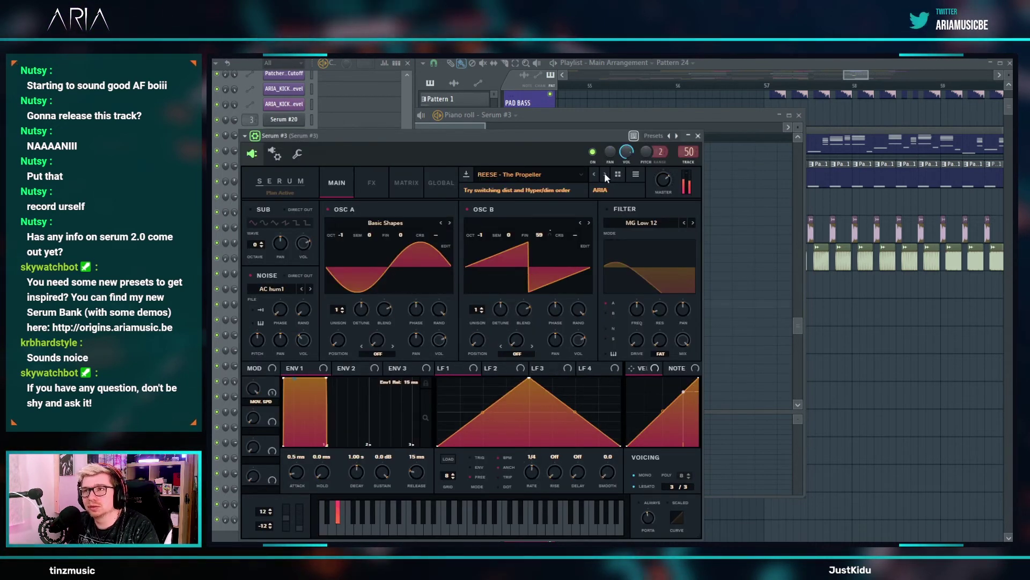
pyautogui.click(604, 173)
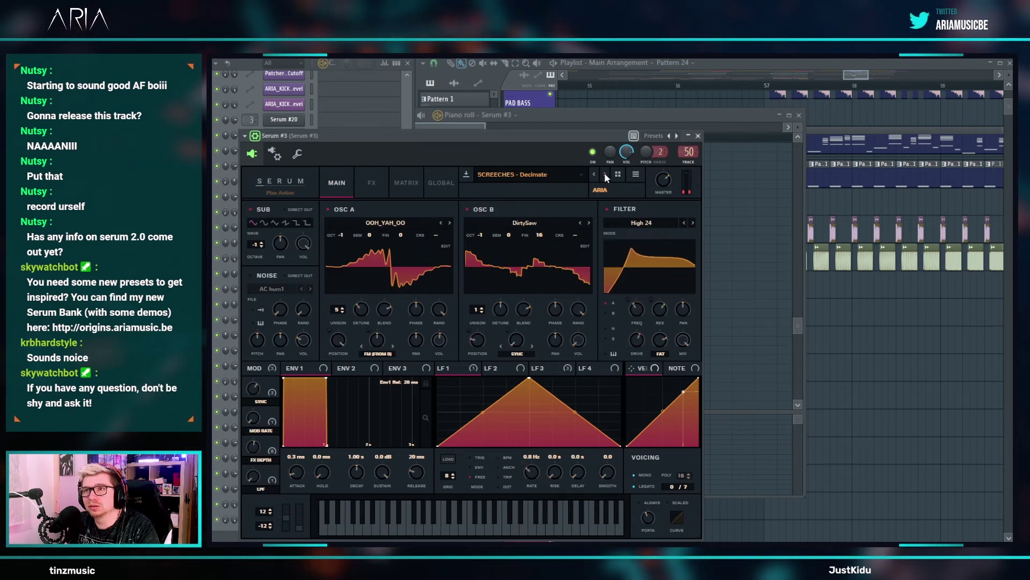
pyautogui.click(604, 173)
# - Load REESE - Classic 1 into Serum #3, step back to REESE - 80s Grinder, and play the break before bar 57
pyautogui.click(585, 174)
pyautogui.moveTo(590, 199)
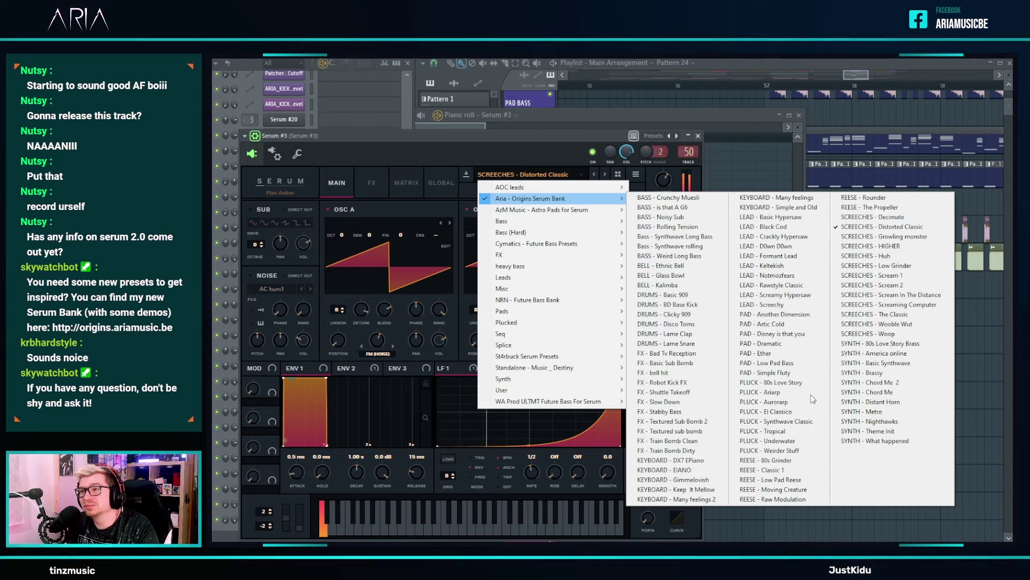
pyautogui.click(759, 470)
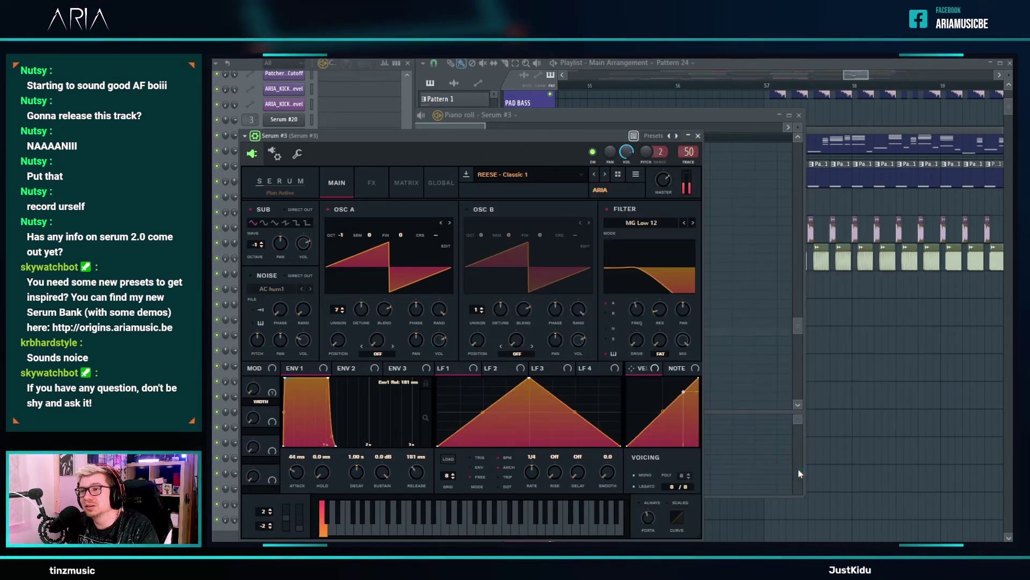
pyautogui.click(593, 173)
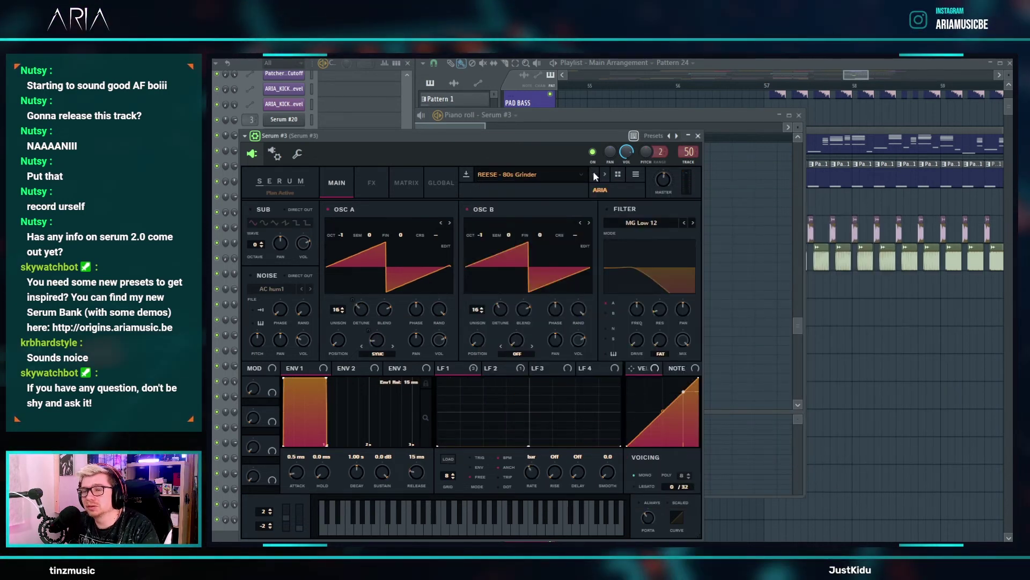
pyautogui.click(912, 365)
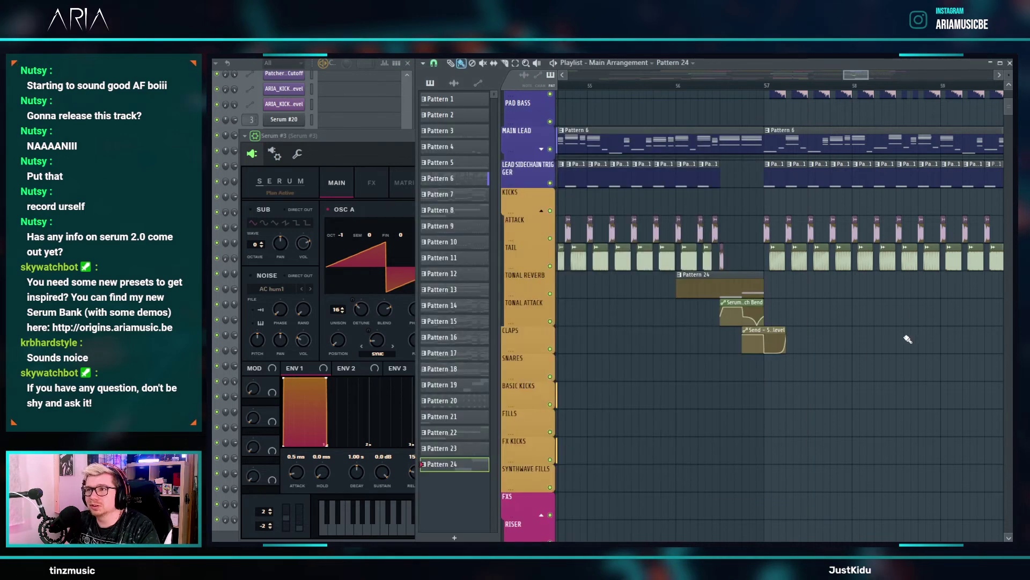
pyautogui.scroll(-2, 912, 365)
pyautogui.press('space')
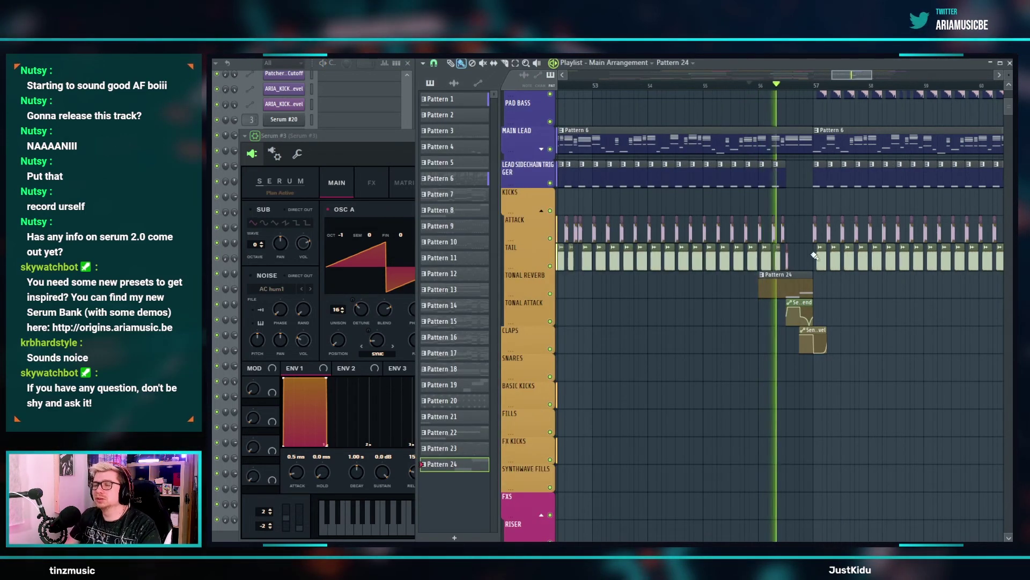
pyautogui.press('space')
pyautogui.press('space')
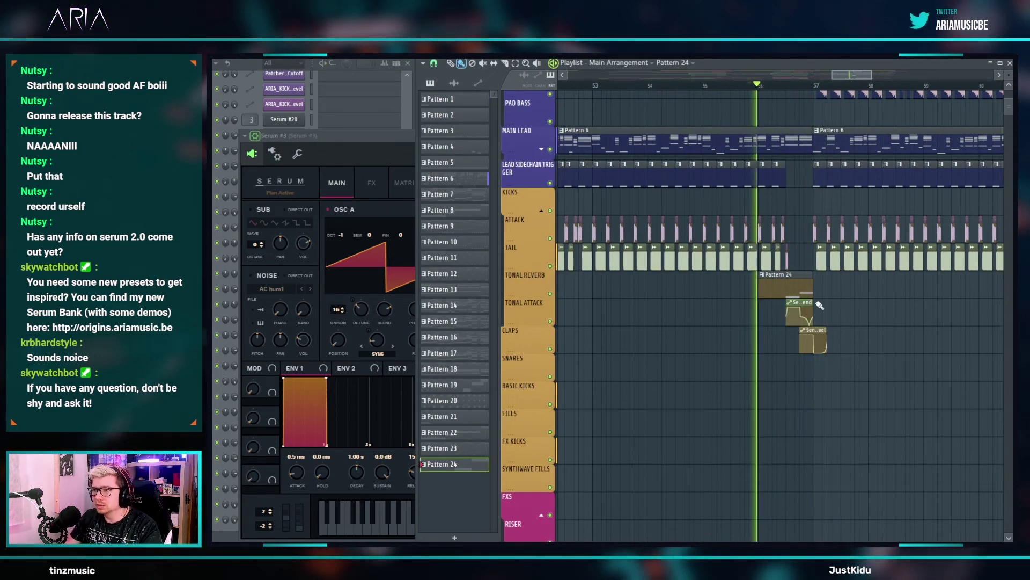
# - Set Serum #3's pitch bend range to 12 up and -12 down, and play the break into bar 57
pyautogui.scroll(1, 777, 324)
pyautogui.press('space')
pyautogui.moveTo(264, 513); pyautogui.dragTo(267, 548)
pyautogui.press('space')
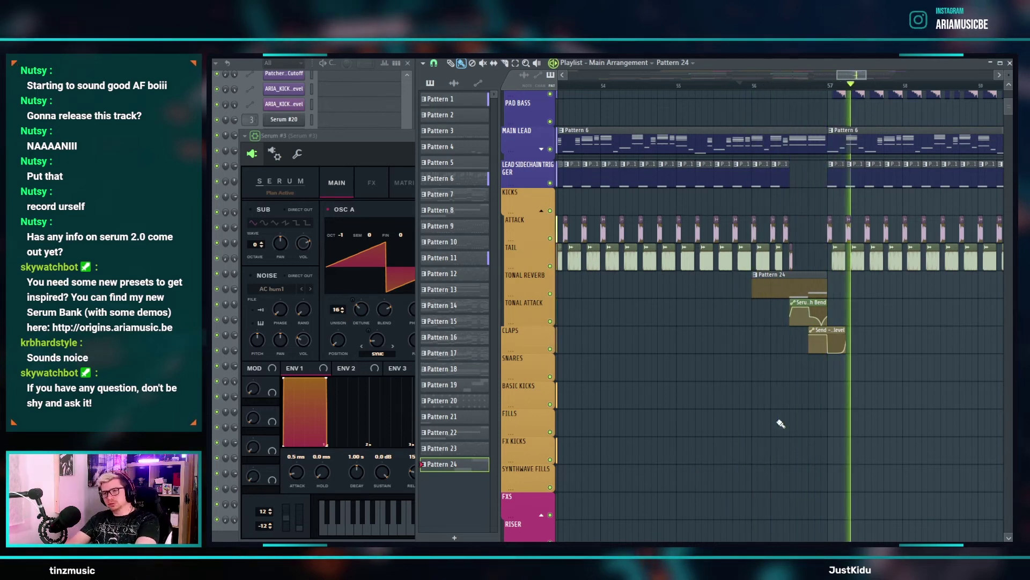
pyautogui.press('space')
pyautogui.press('space')
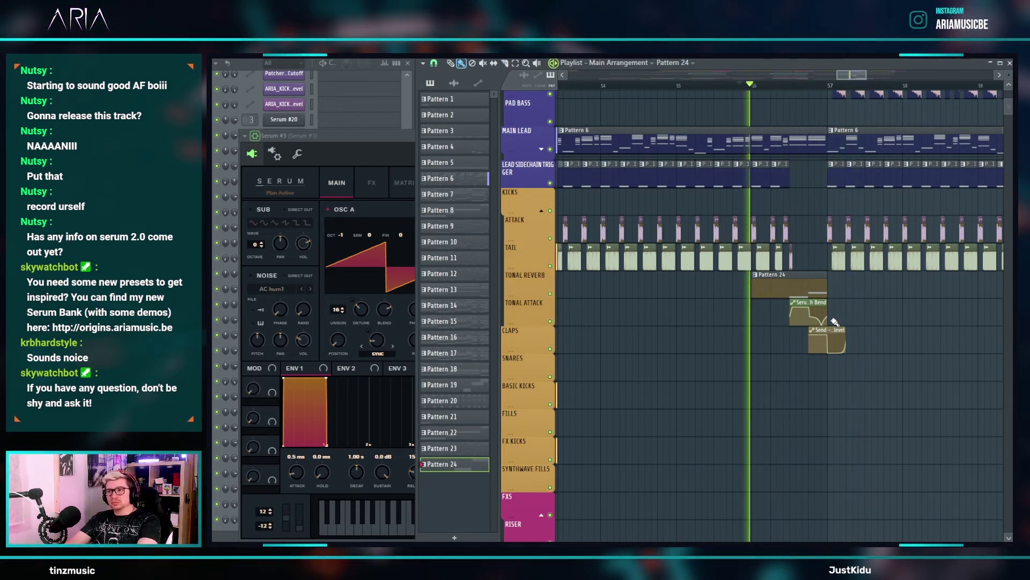
# - Move the pitch bend clip's upper point after beat 3 later so the rise takes longer
pyautogui.scroll(5, 808, 326)
pyautogui.press('space')
pyautogui.moveTo(782, 307); pyautogui.dragTo(808, 308)
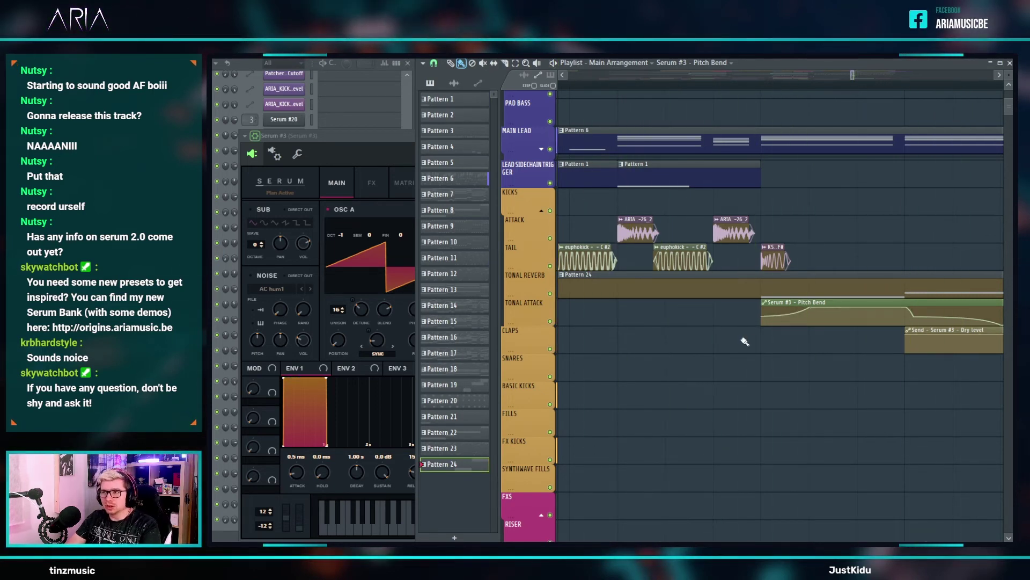
# - Try an F3 note right after the D#3 note in Pattern 24, remove it and return to the playlist
pyautogui.scroll(-4, 752, 340)
pyautogui.scroll(5, 838, 318)
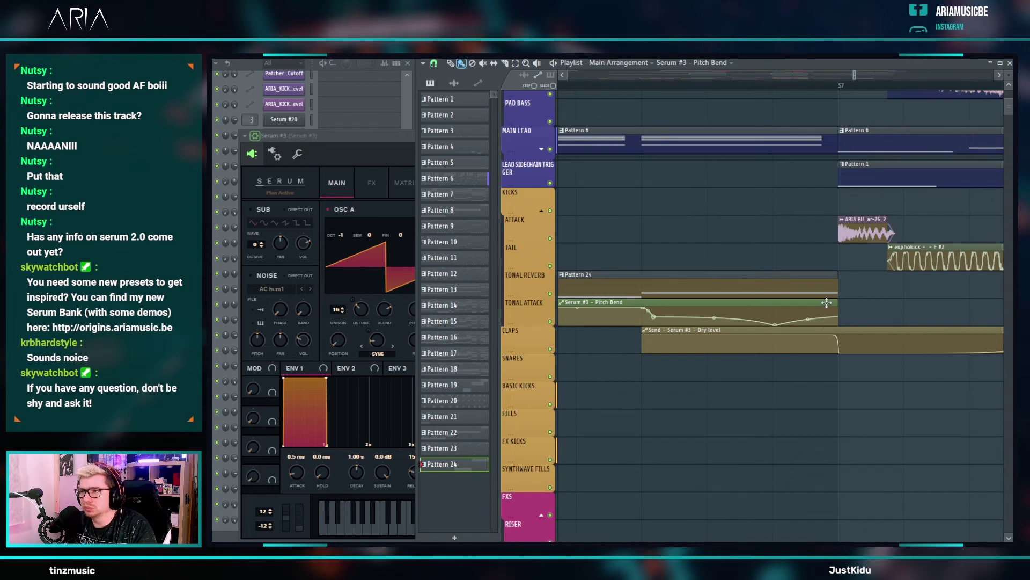
pyautogui.doubleClick(789, 288)
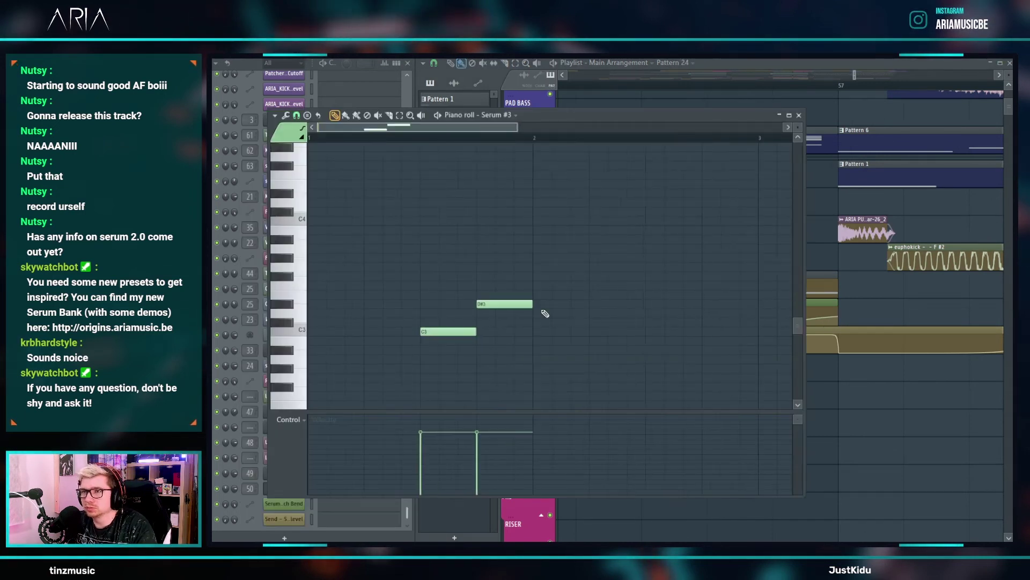
pyautogui.click(504, 295)
pyautogui.rightClick(513, 294)
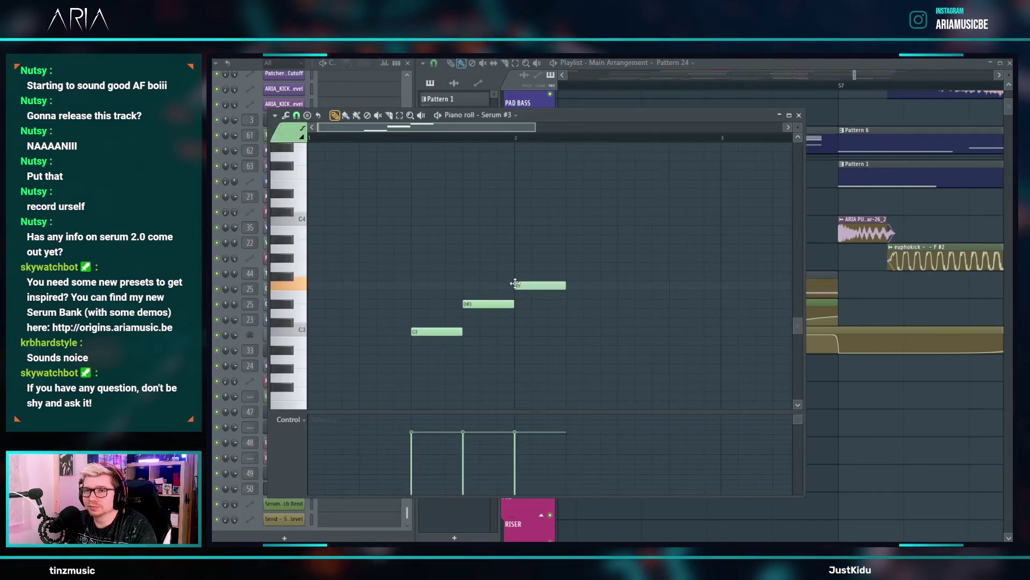
pyautogui.click(515, 283)
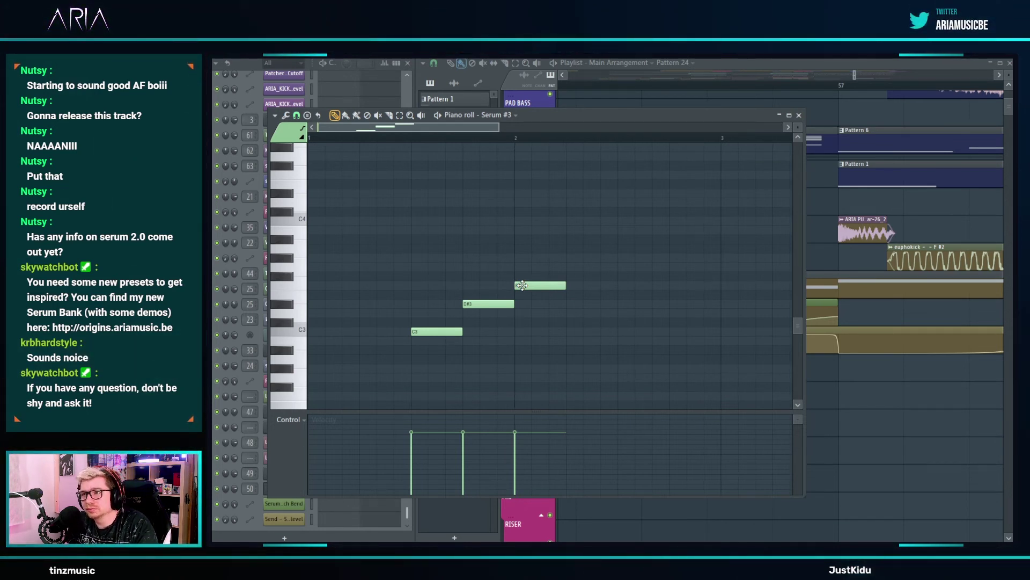
pyautogui.rightClick(525, 285)
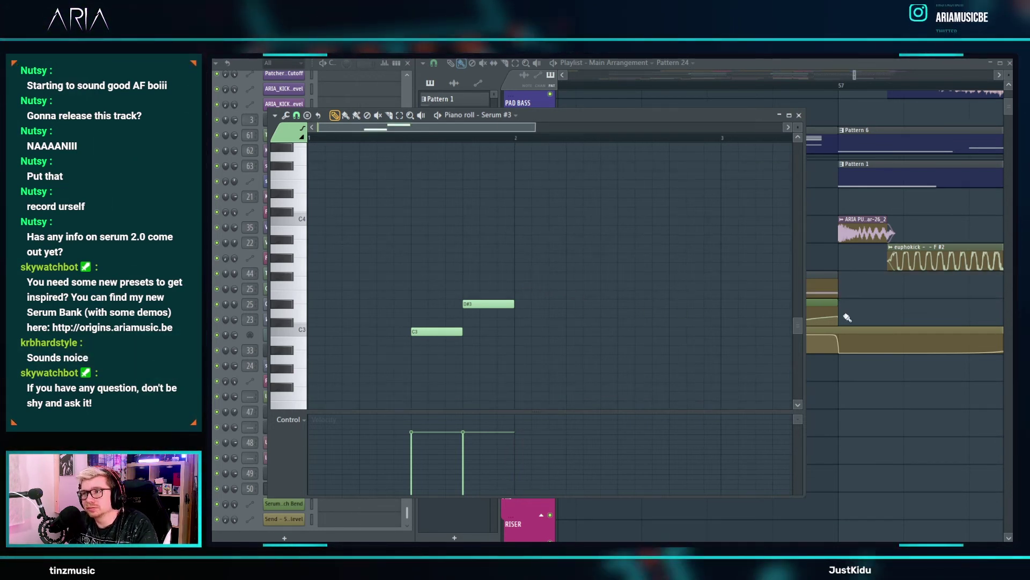
pyautogui.click(800, 115)
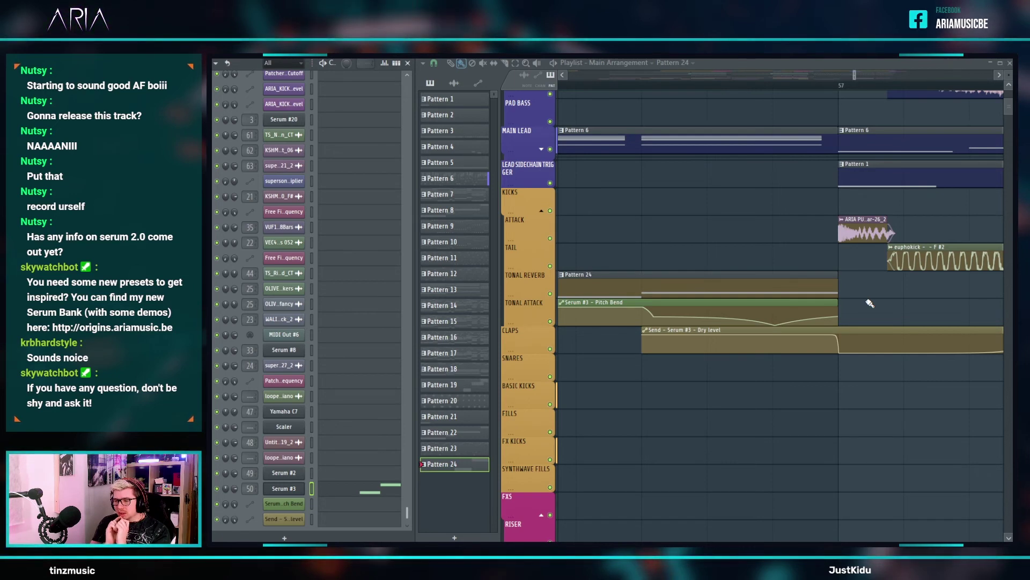
# - Switch to Calculator and divide 50 by 6
pyautogui.press('super')
pyautogui.write('calc')
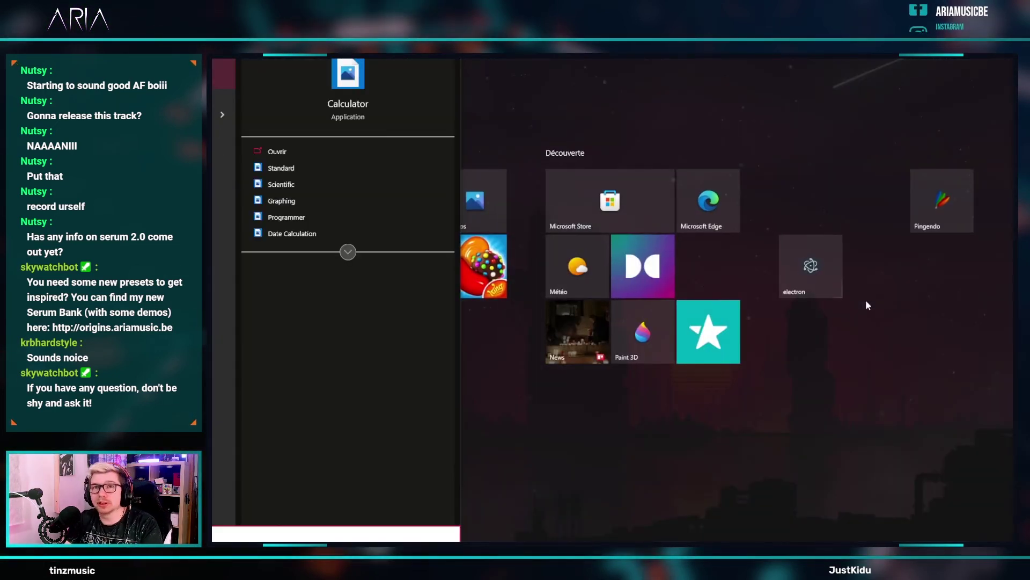
pyautogui.press('Return')
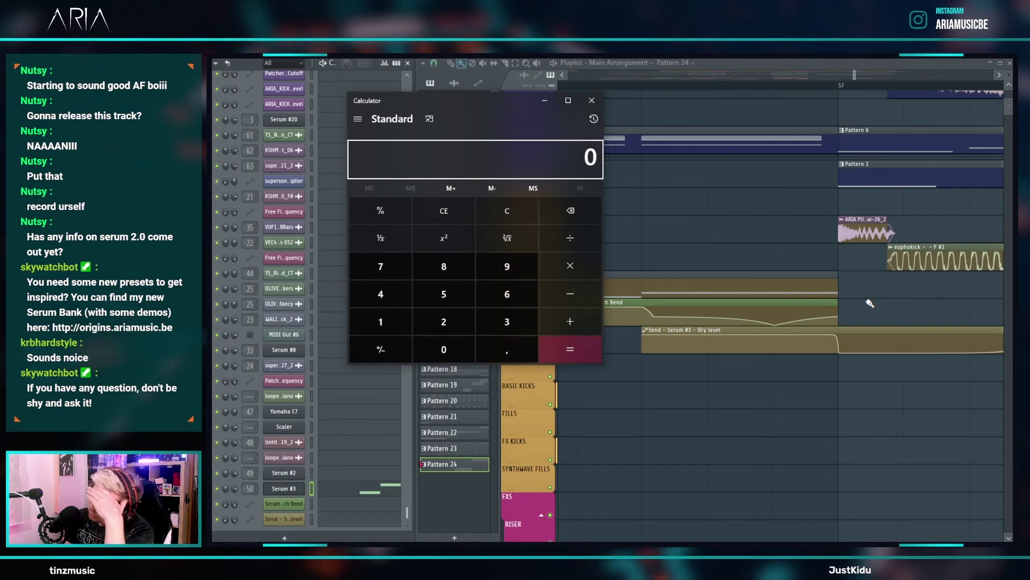
pyautogui.write('50+6')
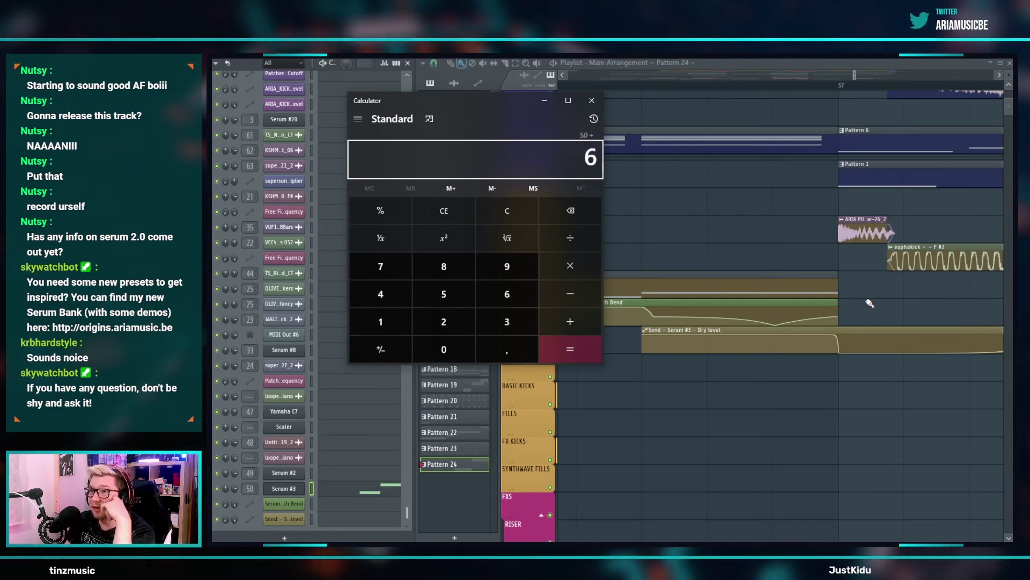
pyautogui.press('Return')
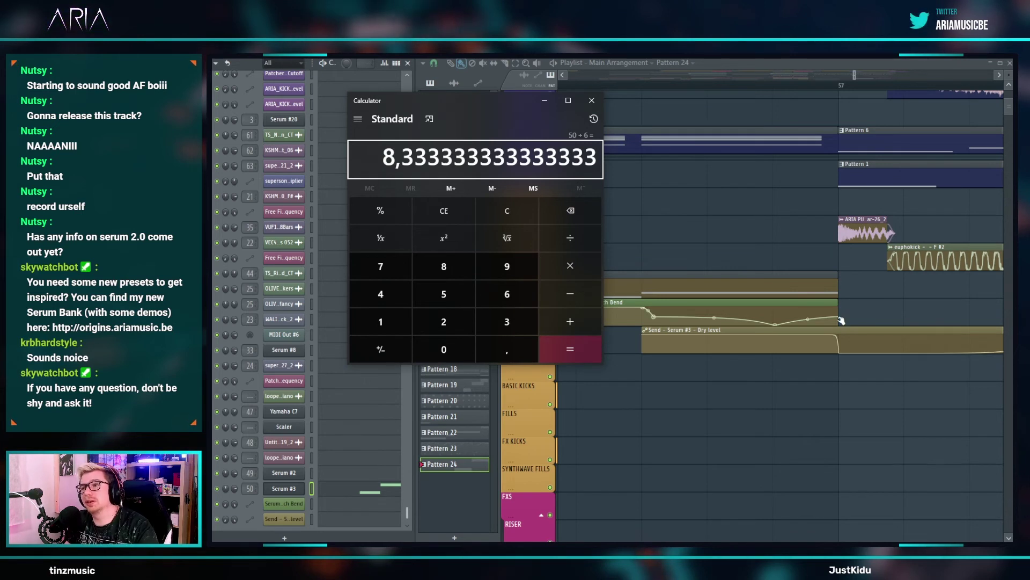
# - Set the value of the pitch bend clip's end point at bar 57 to 0.583
pyautogui.rightClick(841, 320)
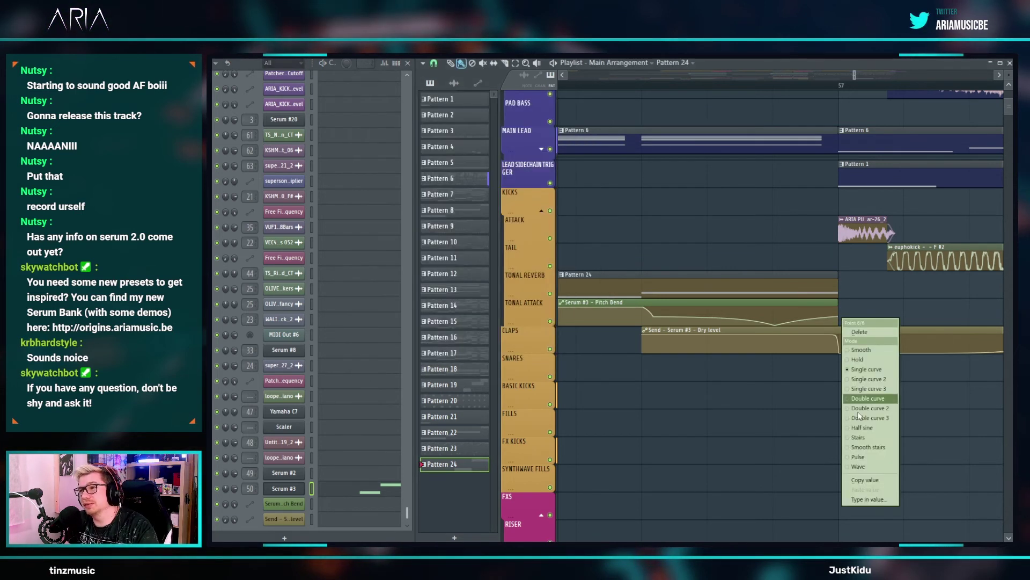
pyautogui.click(868, 499)
pyautogui.write('0.583')
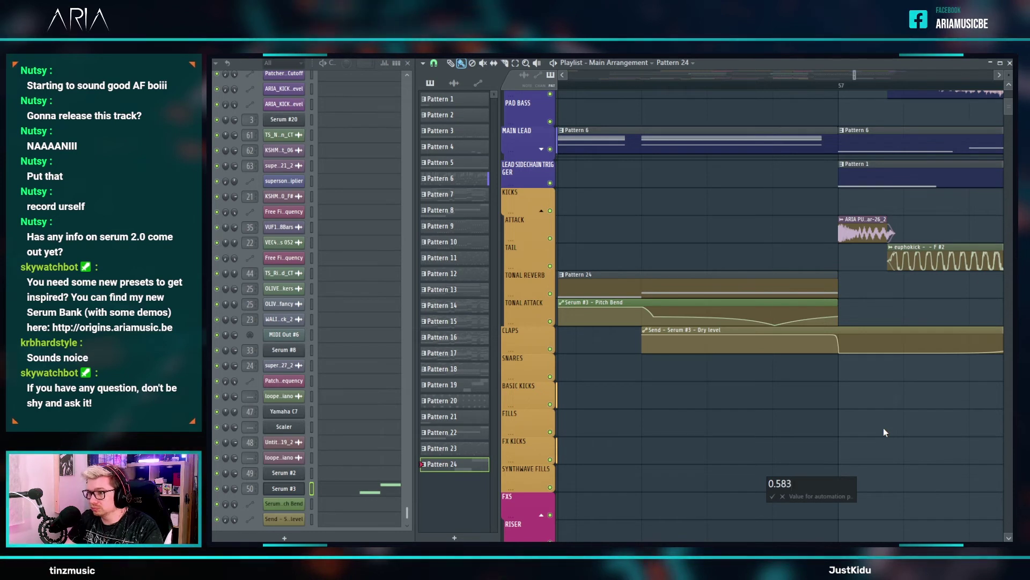
pyautogui.press('Return')
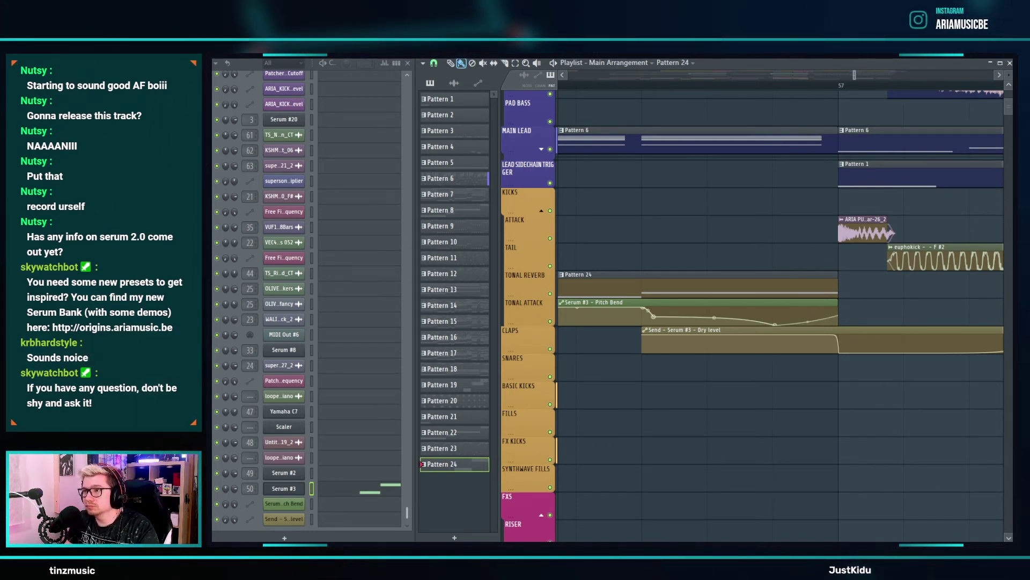
# - Solo the TONAL REVERB track, enable TONAL ATTACK alongside it, and play the break up to bar 57
pyautogui.rightClick(550, 293)
pyautogui.click(550, 321)
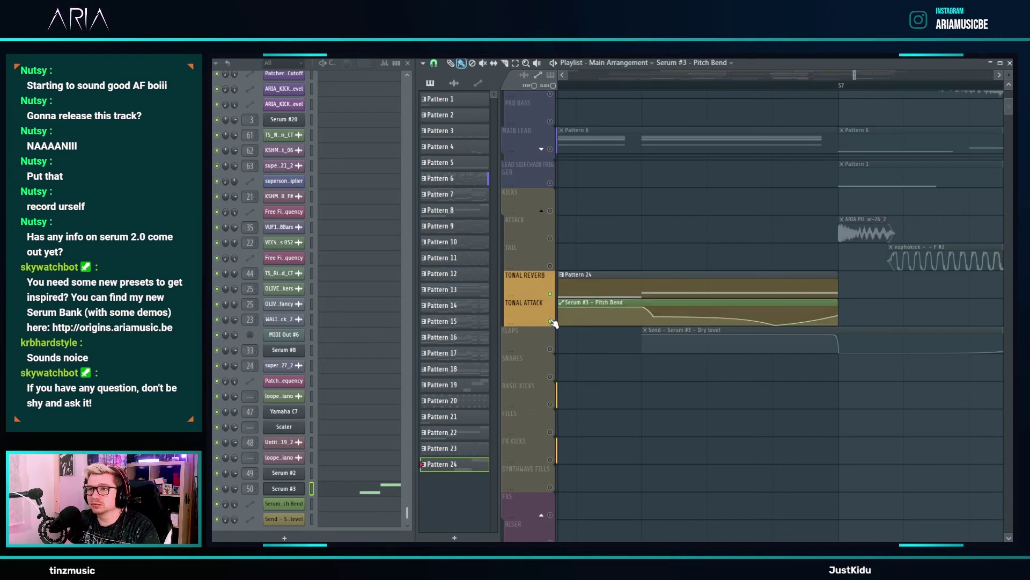
pyautogui.press('space')
pyautogui.scroll(-3, 755, 324)
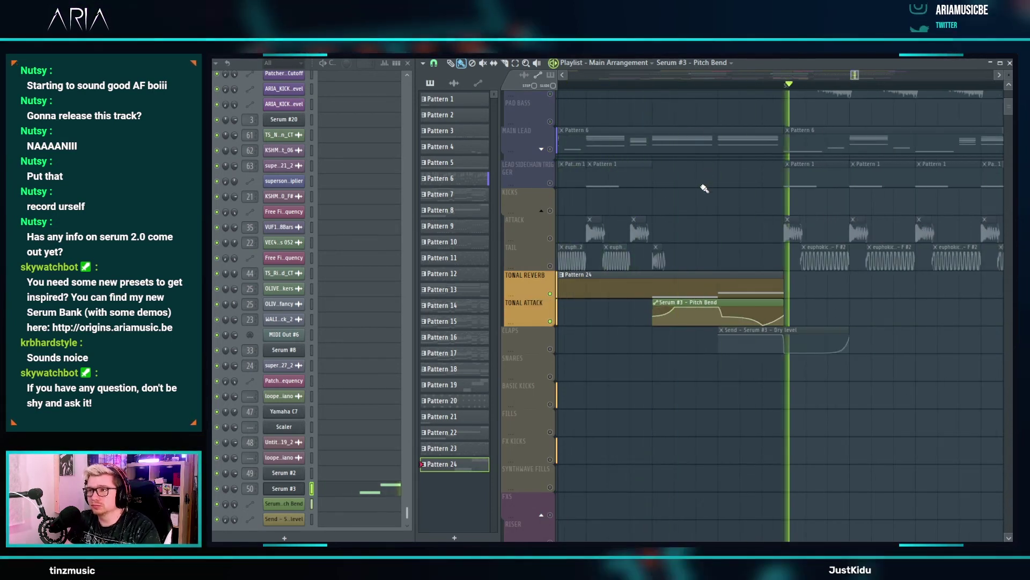
pyautogui.press('space')
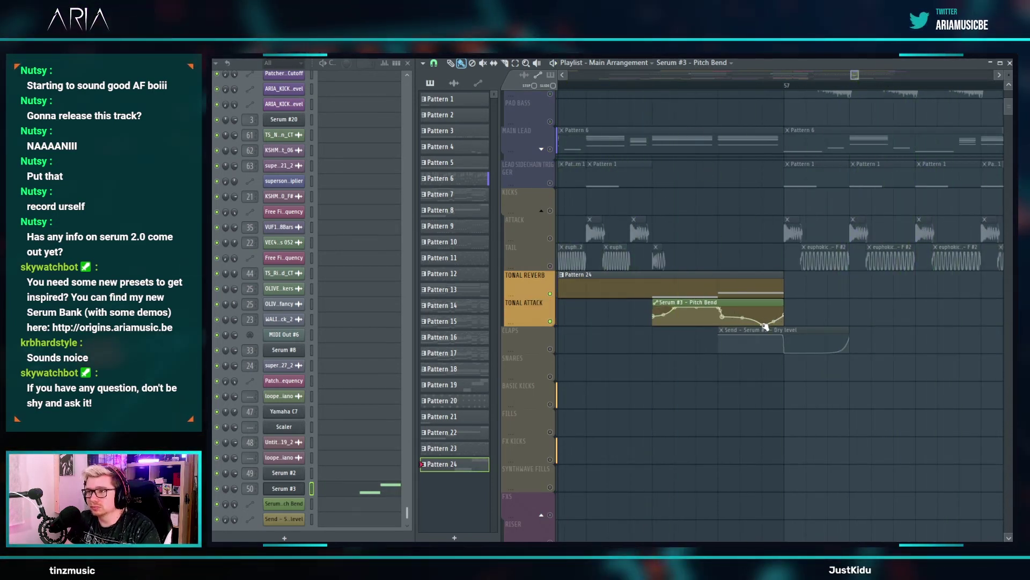
# - Delete the pitch bend clip's lowest point, set a point after beat 4 to 0.5, and play the break
pyautogui.rightClick(765, 321)
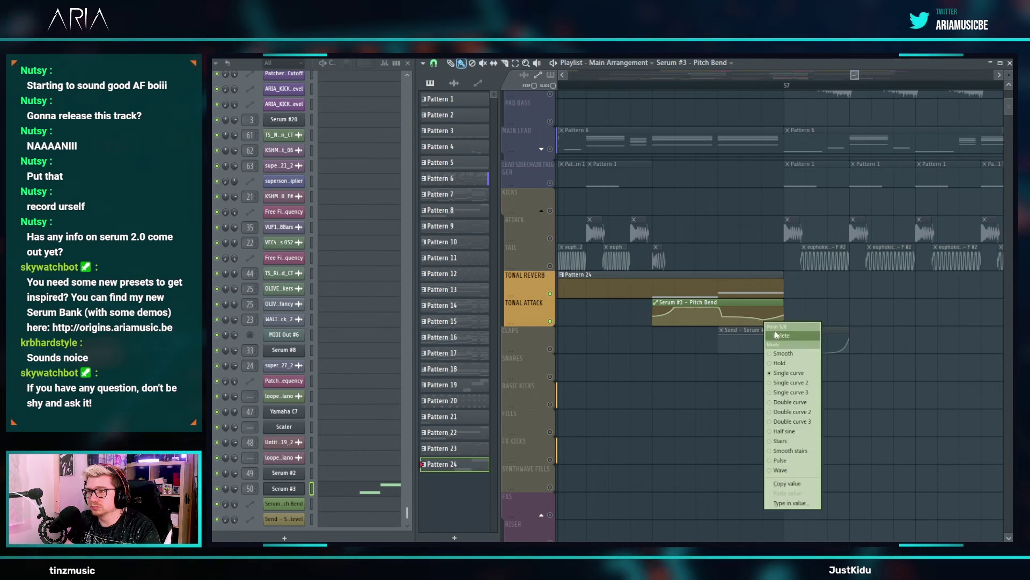
pyautogui.click(786, 328)
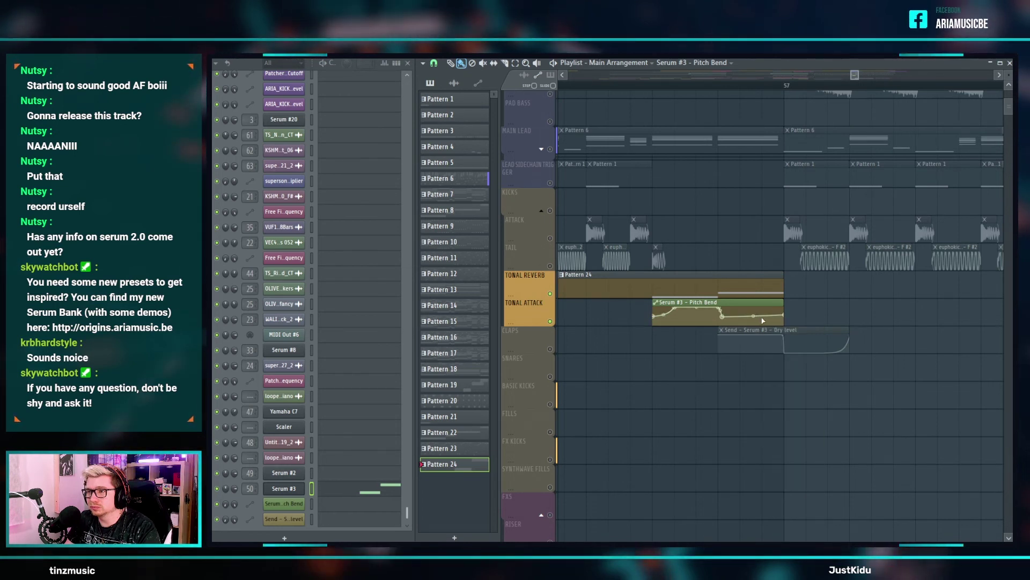
pyautogui.rightClick(763, 318)
pyautogui.click(785, 501)
pyautogui.write('0.5')
pyautogui.press('Return')
pyautogui.press('space')
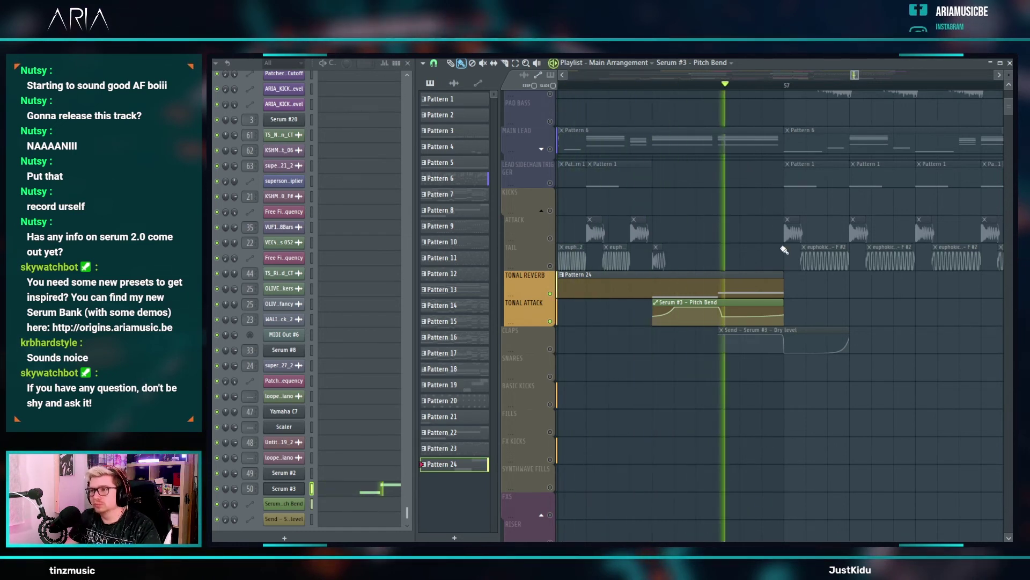
pyautogui.scroll(4, 784, 322)
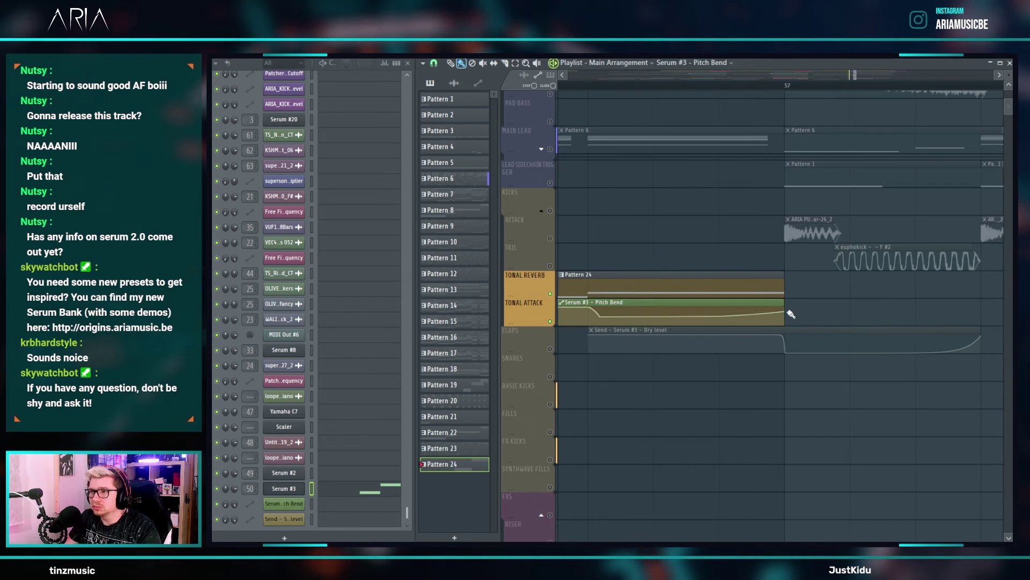
# - Turn off the solo on the TONAL REVERB and TONAL ATTACK tracks and play the full drop through bar 57
pyautogui.press('space')
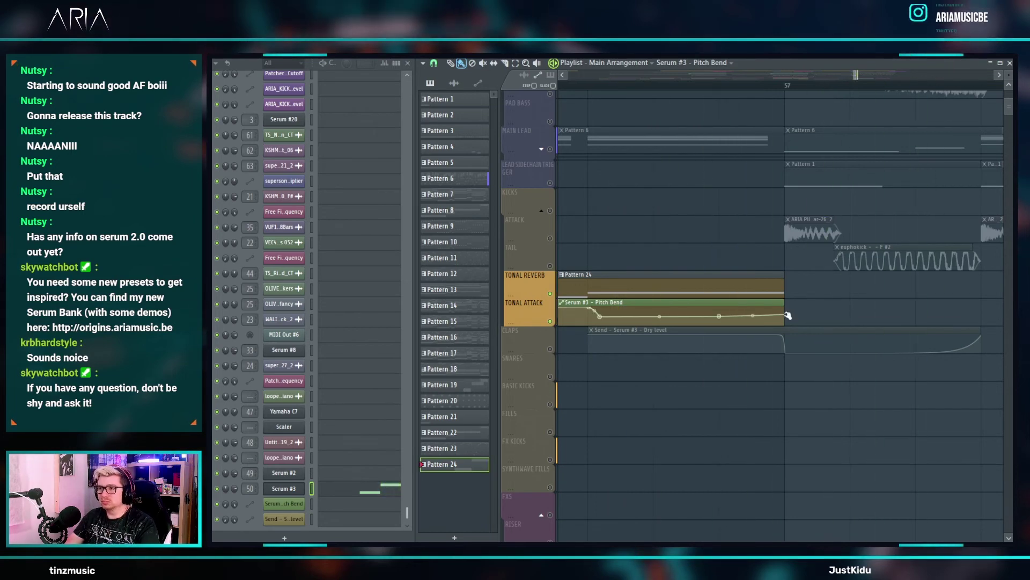
pyautogui.scroll(-3, 858, 319)
pyautogui.rightClick(546, 297)
pyautogui.click(540, 317)
pyautogui.rightClick(550, 321)
pyautogui.rightClick(550, 321)
pyautogui.scroll(-4, 802, 272)
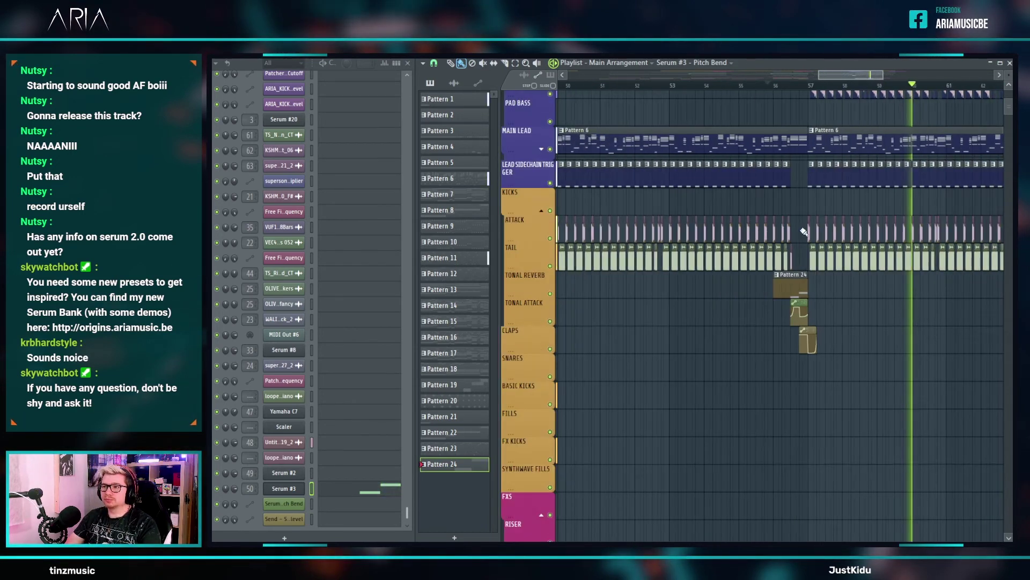
pyautogui.click(659, 85)
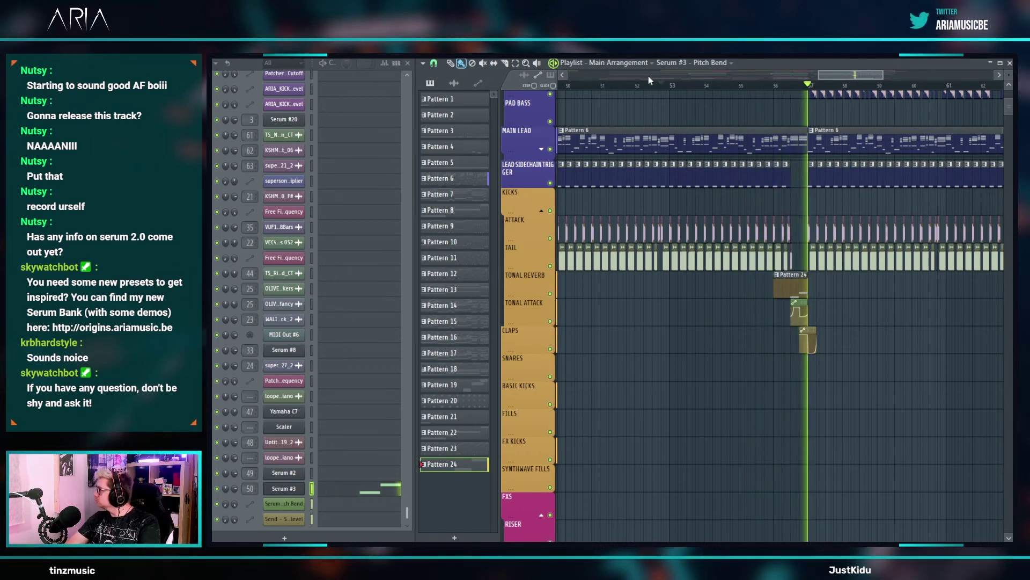
pyautogui.click(659, 84)
# - Delete the Serum #3 dry level automation clip on the CLAPS track and replay the break into bar 57
pyautogui.scroll(4, 805, 268)
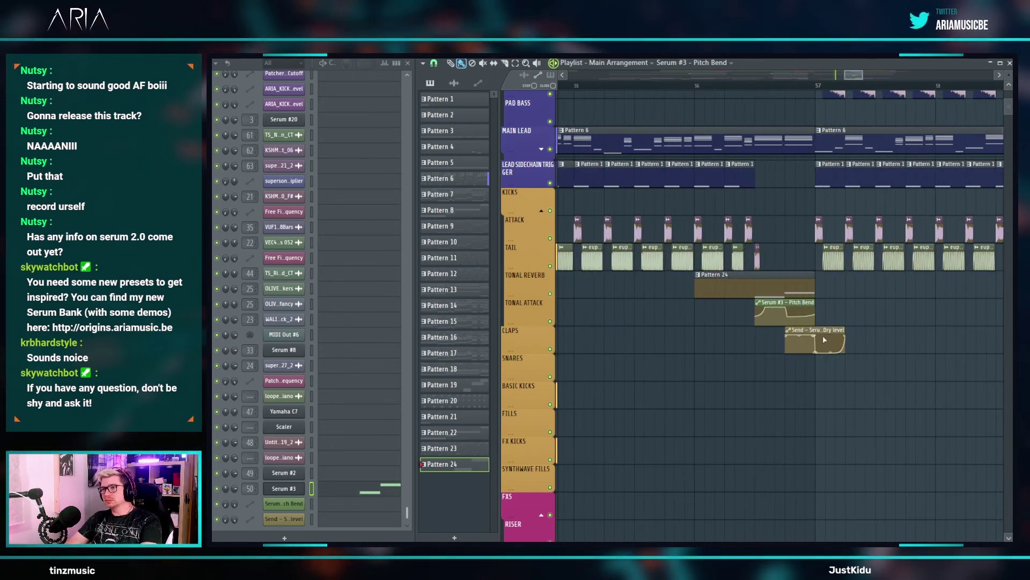
pyautogui.scroll(2, 827, 339)
pyautogui.rightClick(830, 338)
pyautogui.scroll(-3, 864, 288)
pyautogui.click(744, 86)
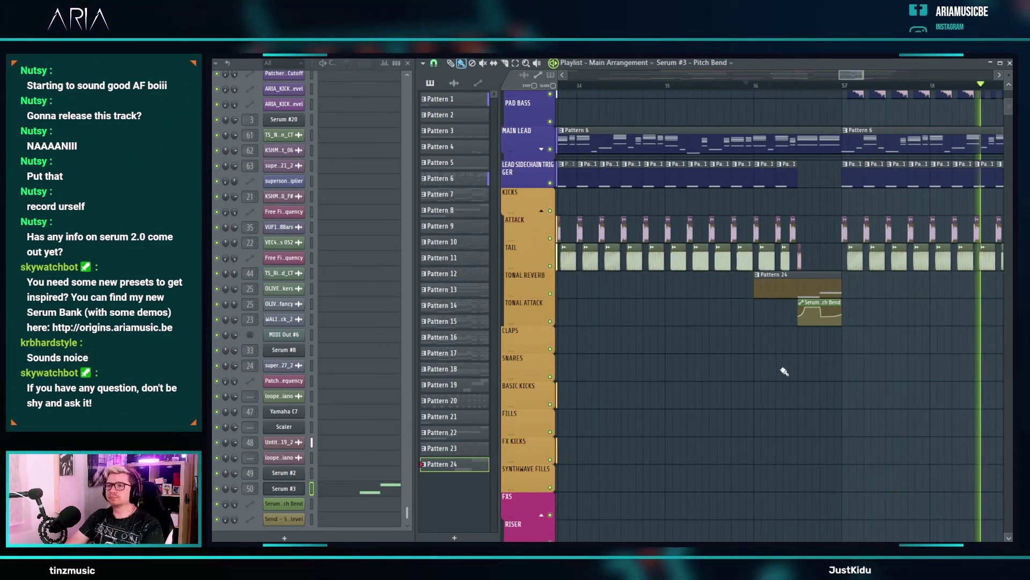
# - Play the drop and examine the synth, kick and automation tracks across the arrangement up to bar 65
pyautogui.scroll(3, 824, 214)
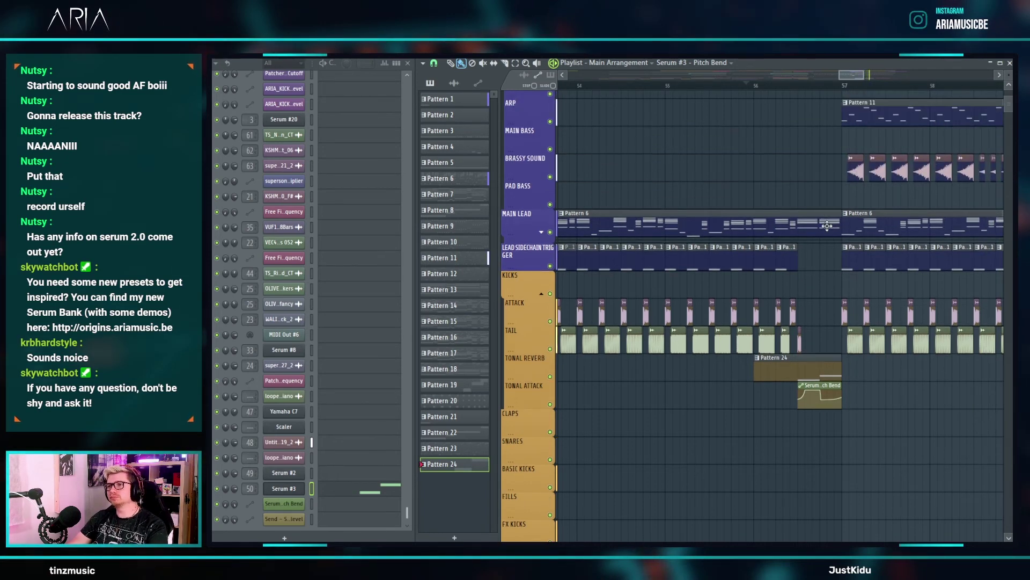
pyautogui.scroll(3, 828, 241)
pyautogui.scroll(-5, 824, 262)
pyautogui.keyDown('ctrl'); pyautogui.scroll(-4, 820, 266); pyautogui.keyUp('ctrl')
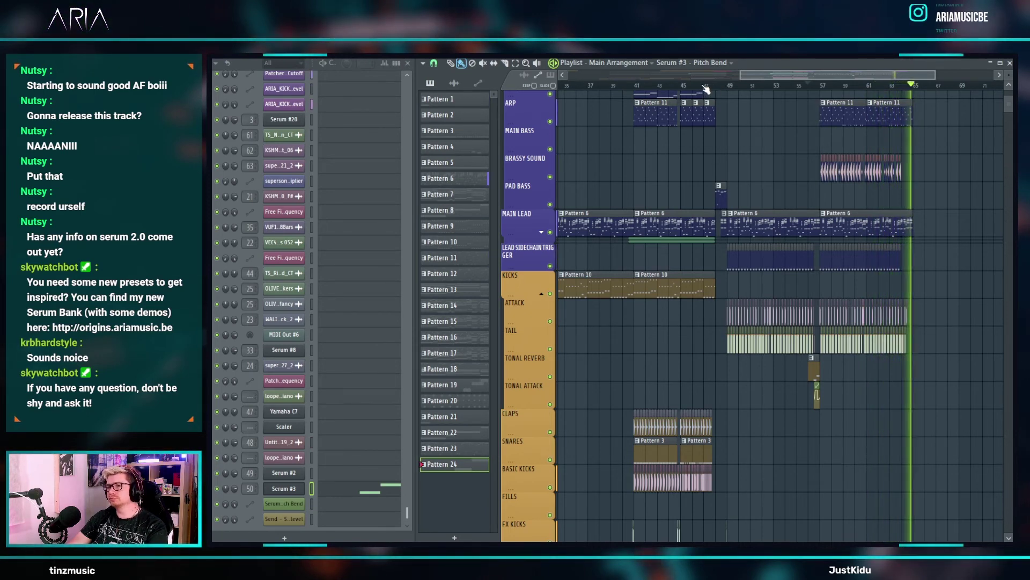
pyautogui.keyDown('ctrl'); pyautogui.scroll(4, 881, 264); pyautogui.keyUp('ctrl')
pyautogui.scroll(3, 851, 209)
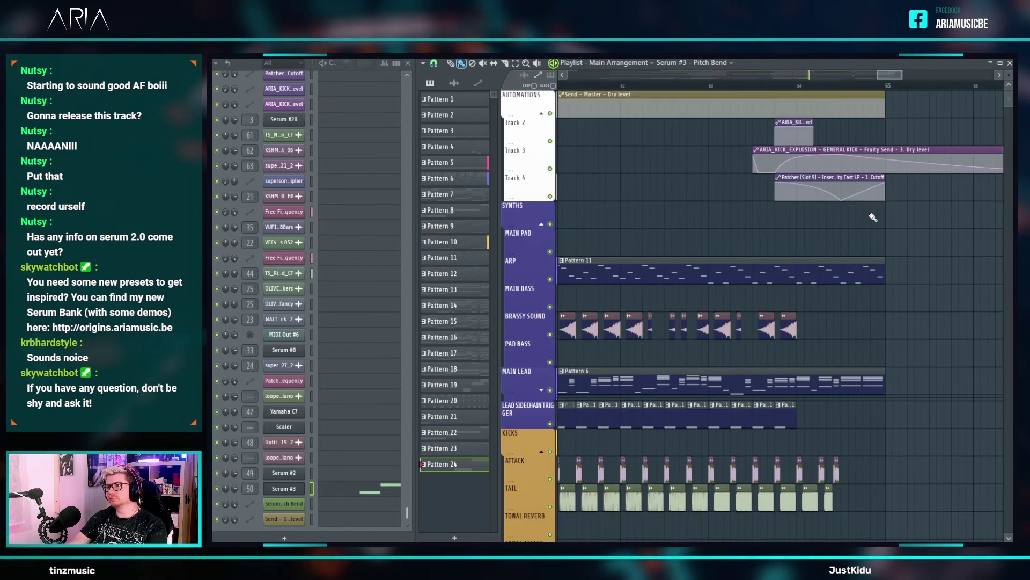
pyautogui.keyDown('ctrl'); pyautogui.scroll(-4, 860, 183); pyautogui.keyUp('ctrl')
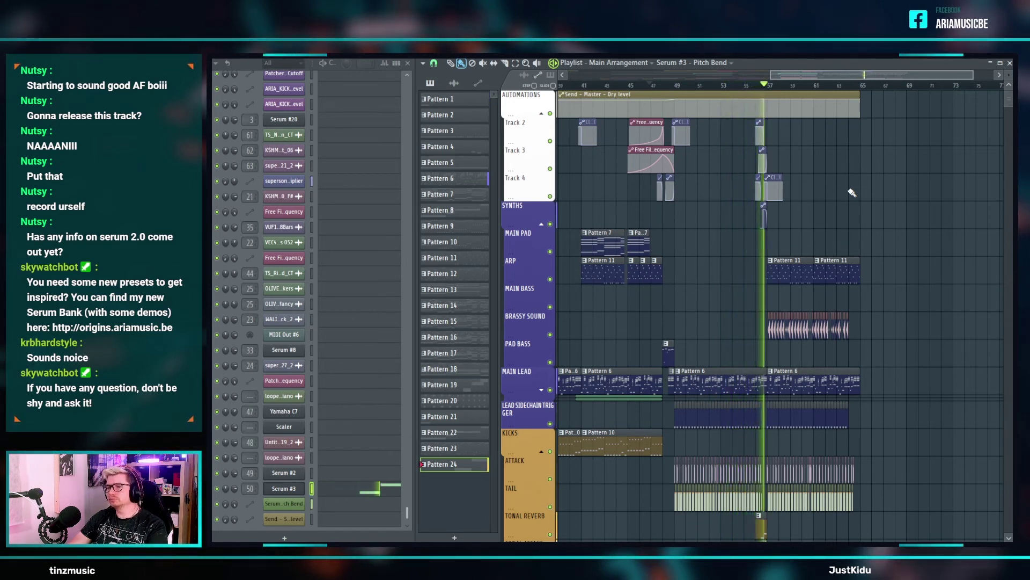
pyautogui.scroll(-5, 856, 235)
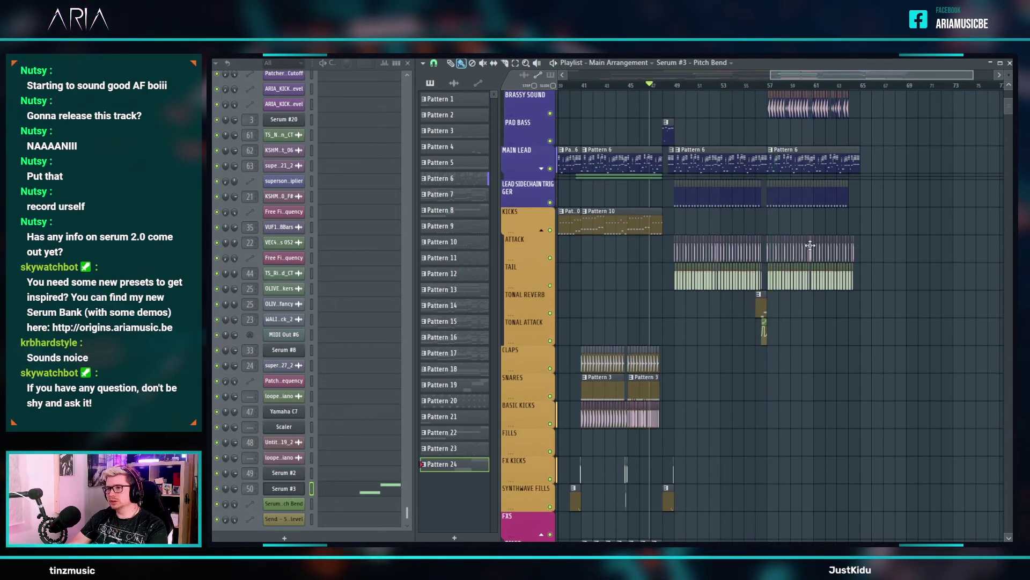
pyautogui.scroll(5, 766, 270)
pyautogui.scroll(4, 766, 271)
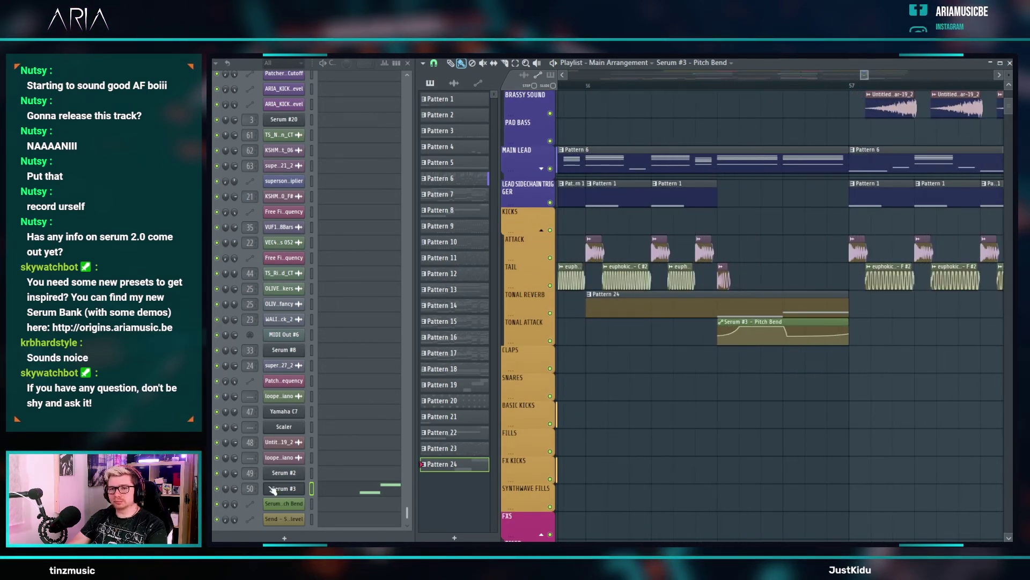
# - Check the Serum #3 notes in the piano roll and replay the break in bar 56
pyautogui.click(345, 492)
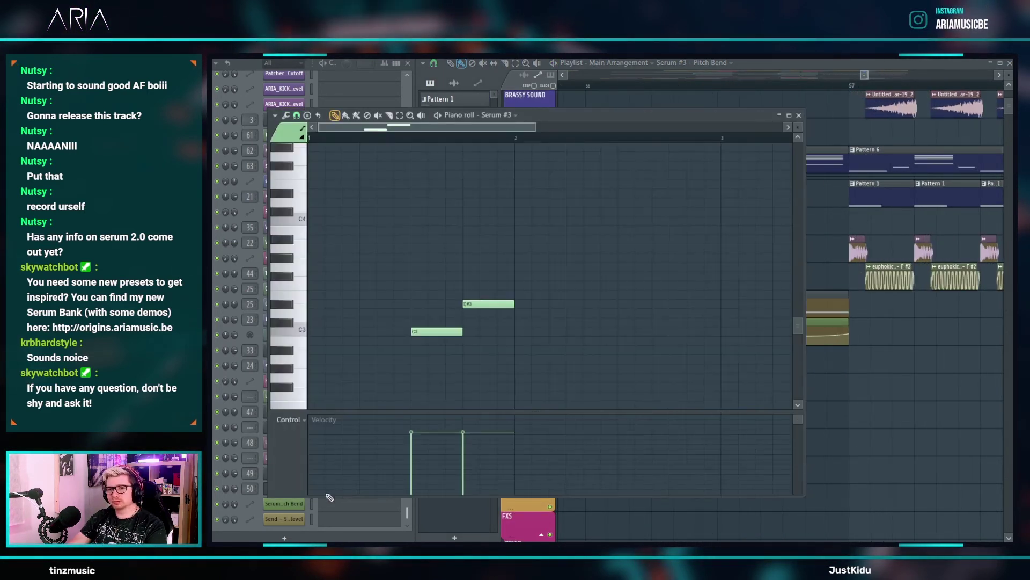
pyautogui.click(385, 528)
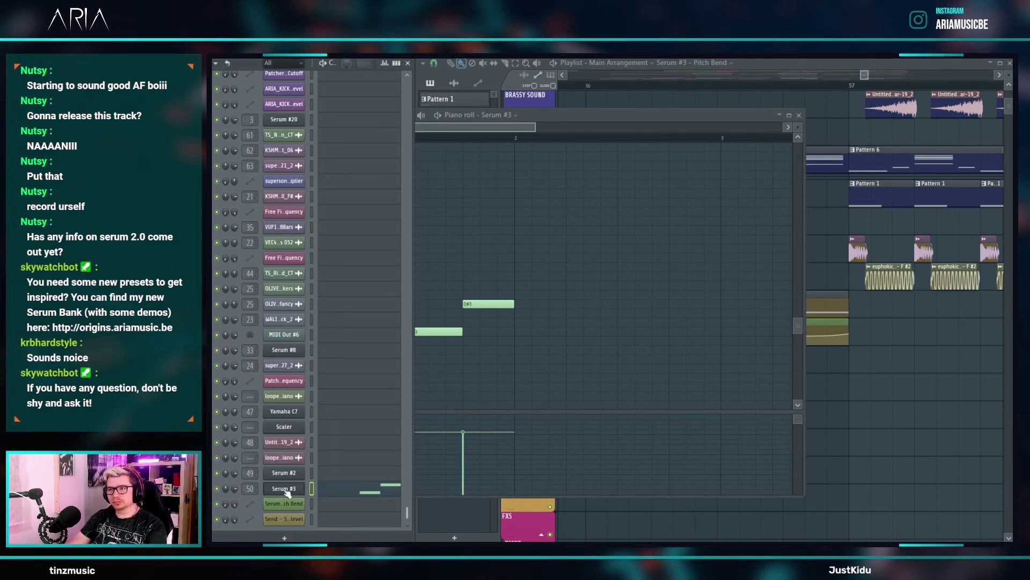
pyautogui.rightClick(897, 430)
pyautogui.click(631, 85)
pyautogui.press('space')
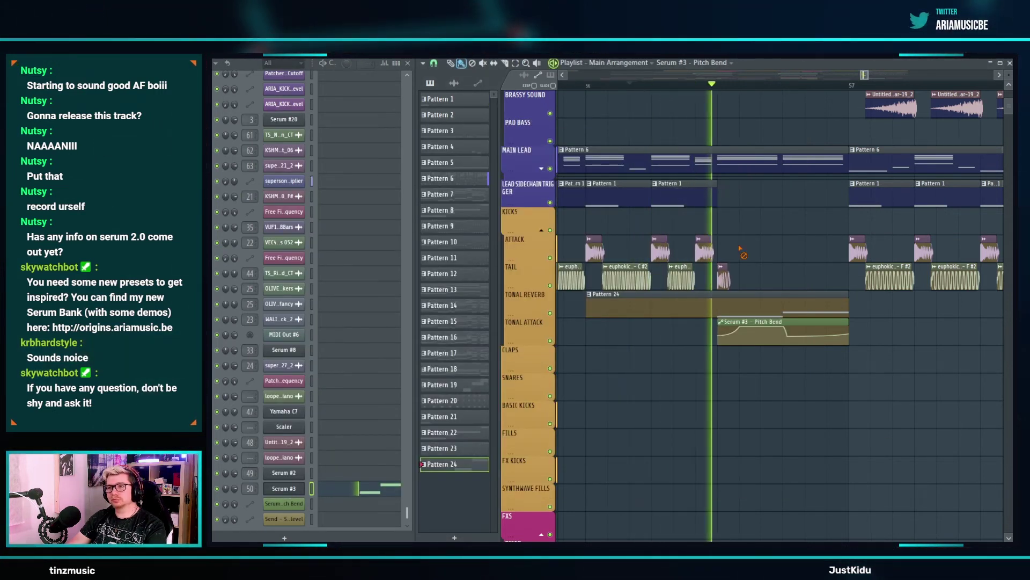
pyautogui.press('space')
pyautogui.scroll(4, 751, 236)
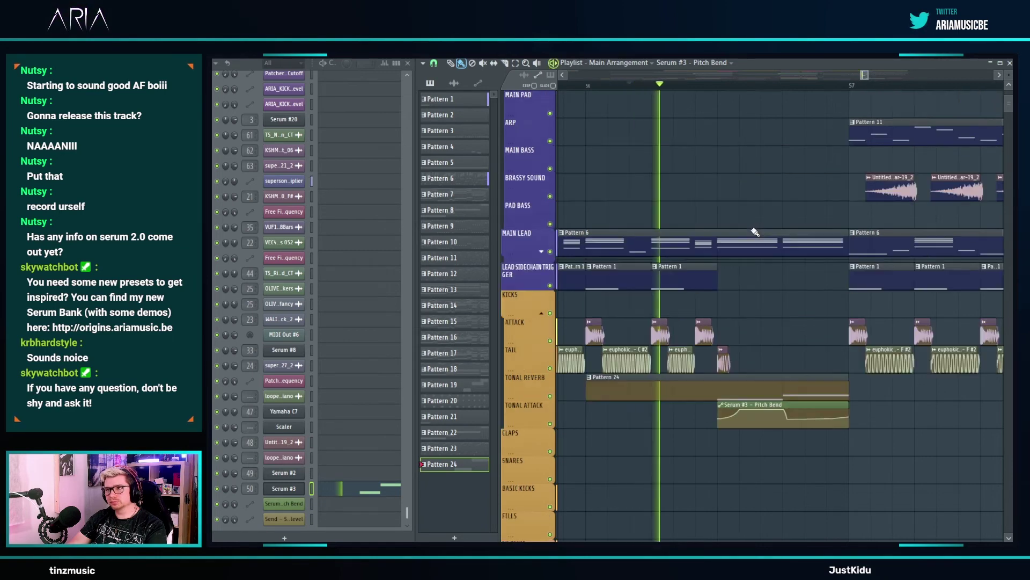
pyautogui.press('space')
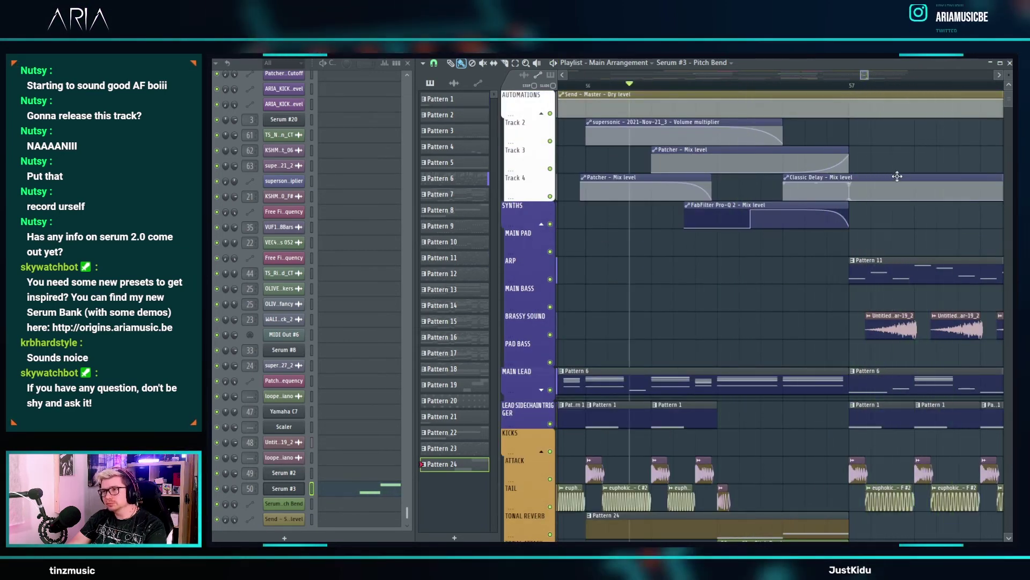
# - Delete the Classic Delay mix level automation clip around bar 57 and replay the break
pyautogui.moveTo(894, 195); pyautogui.dragTo(885, 232)
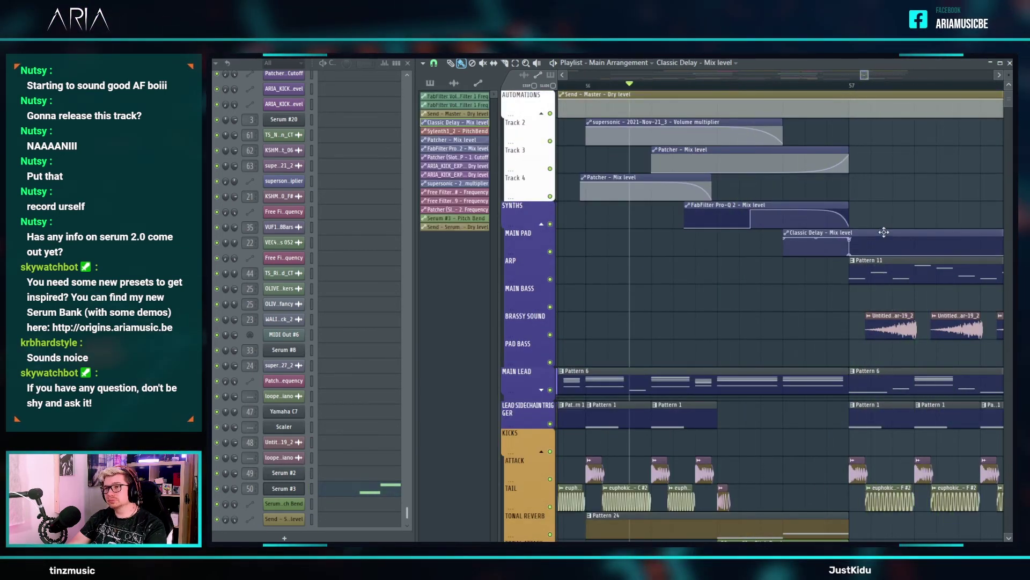
pyautogui.rightClick(885, 232)
pyautogui.press('space')
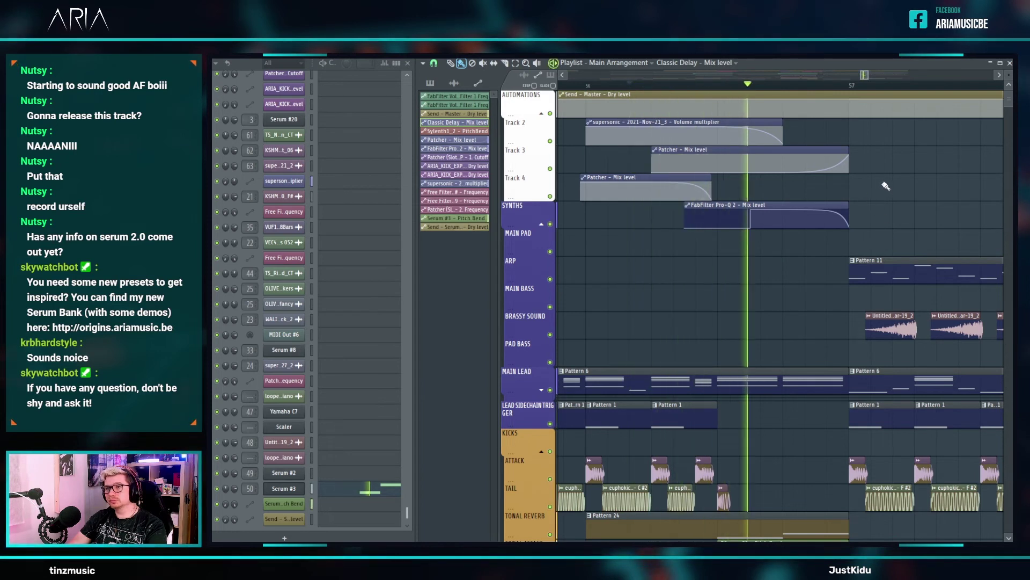
# - Start the FabFilter Pro-Q 2 mix level clip half a beat earlier with its end at bar 57, and play the transition
pyautogui.moveTo(794, 208); pyautogui.dragTo(761, 213)
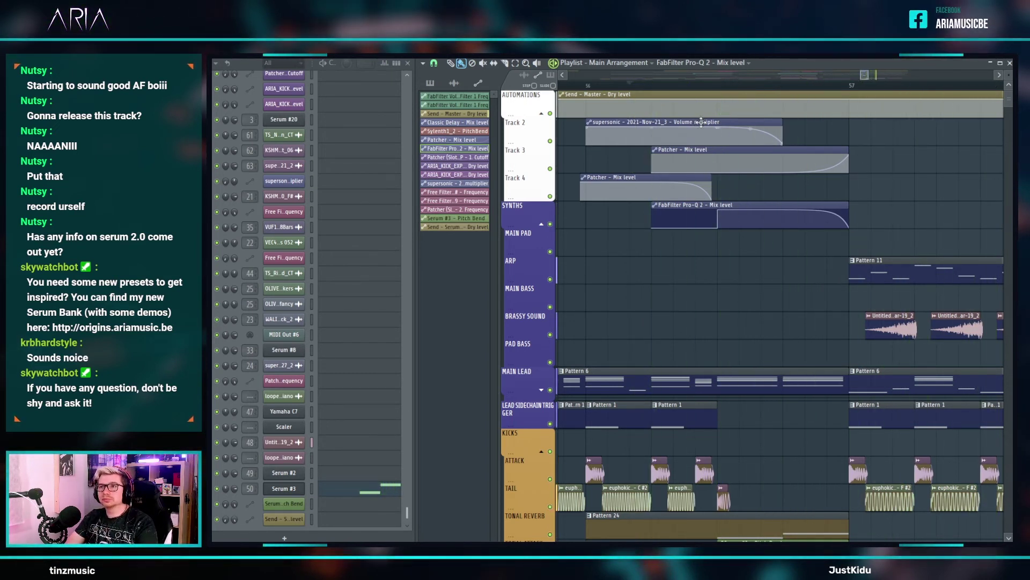
pyautogui.scroll(-5, 821, 149)
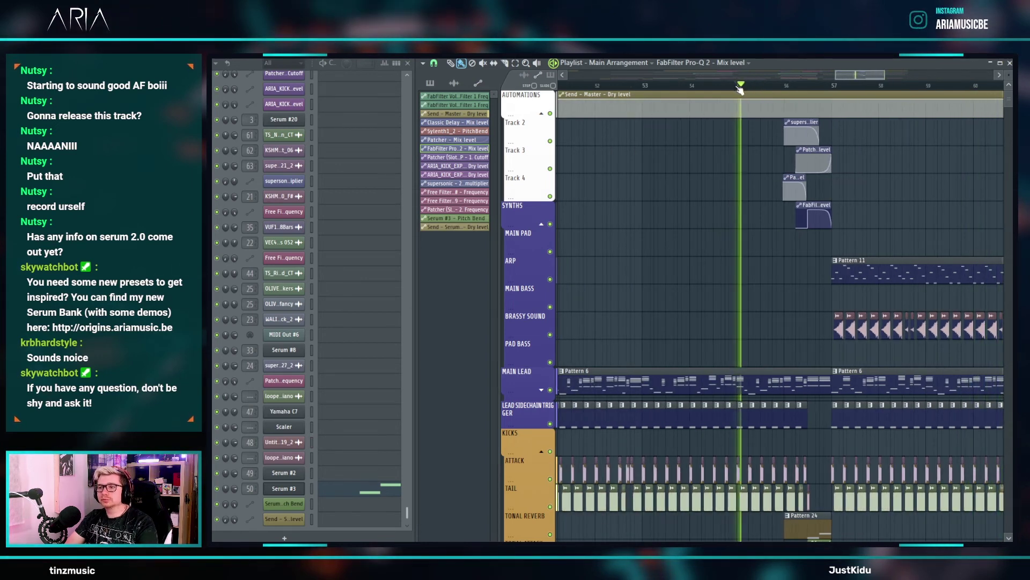
pyautogui.scroll(-3, 749, 241)
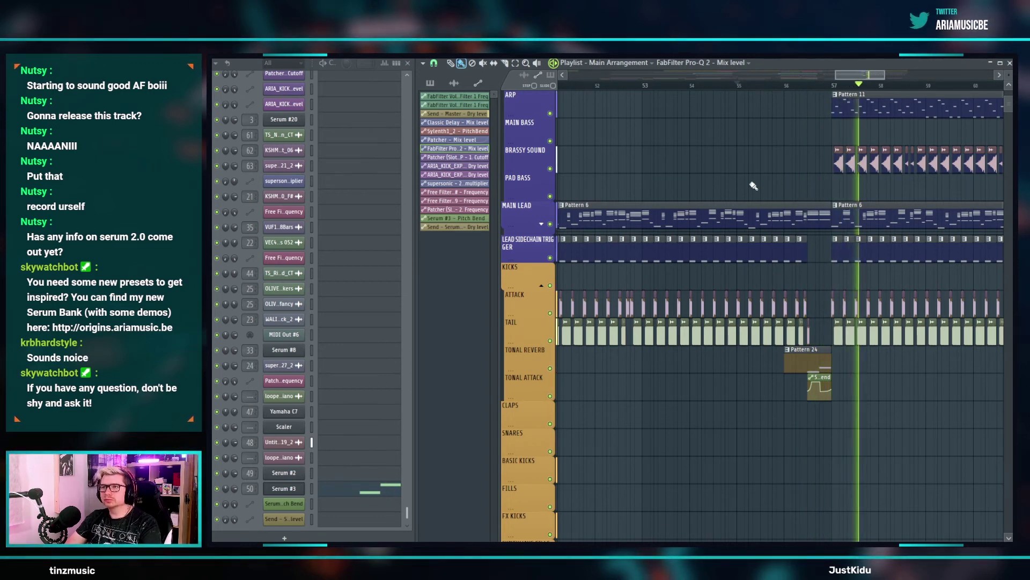
# - Inspect the Serum #3 mixer track and replay the transition from about bar 54
pyautogui.scroll(-4, 757, 185)
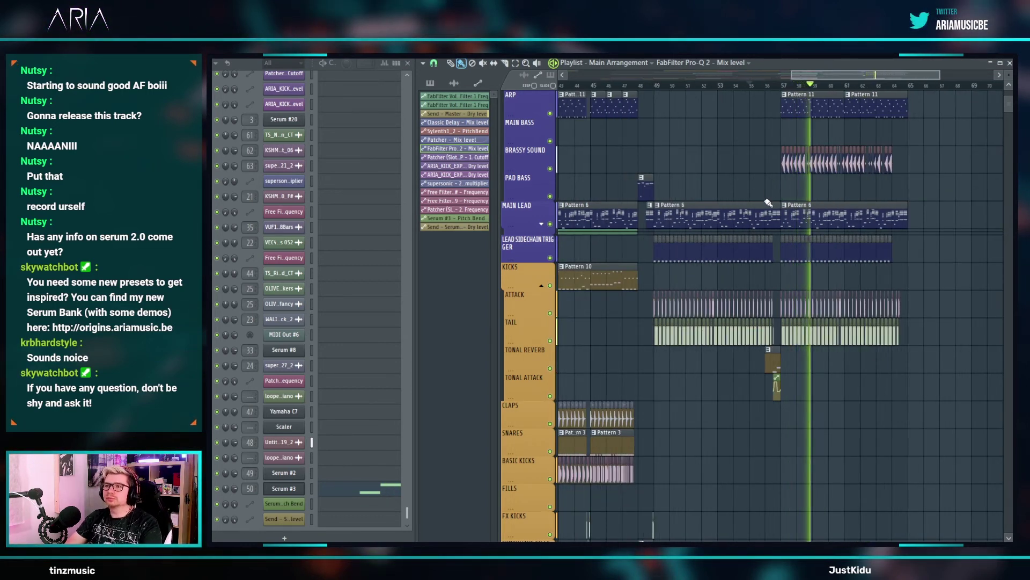
pyautogui.scroll(-4, 752, 162)
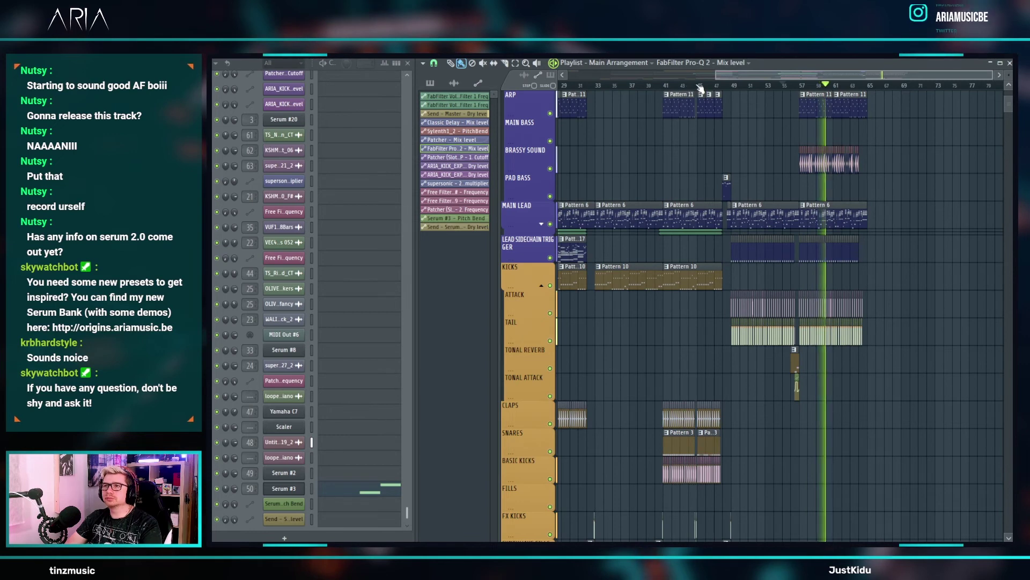
pyautogui.doubleClick(249, 488)
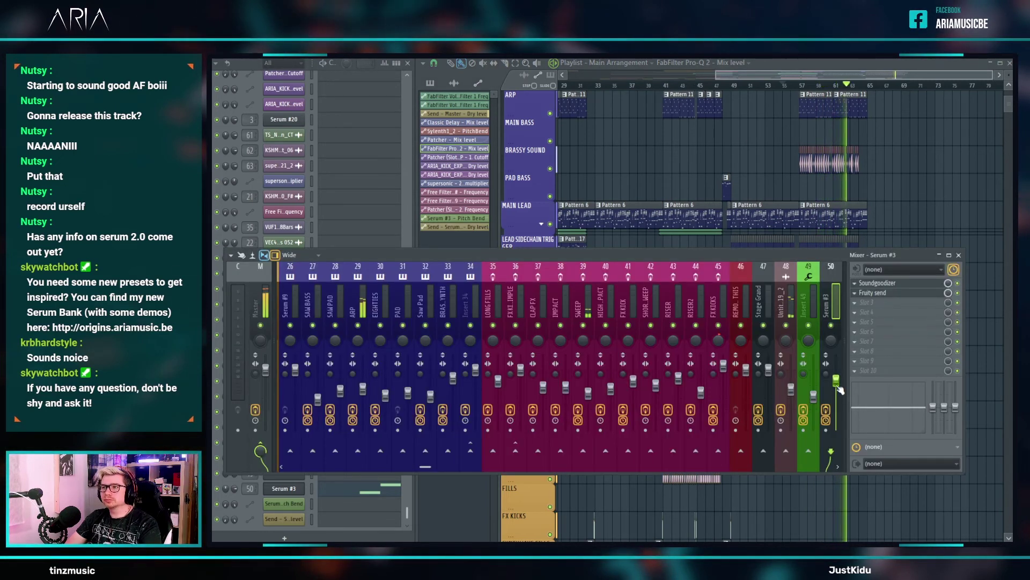
pyautogui.click(776, 87)
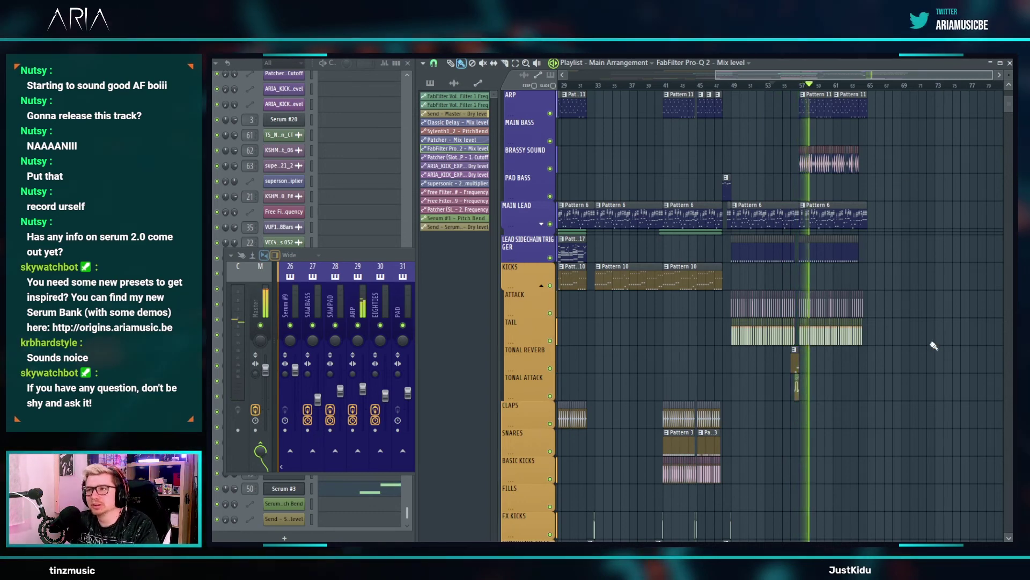
# - Replace the first attack and tail kick clips at bar 57 with a copy of the KSHMR_Psy_Kick_10_F# clip
pyautogui.scroll(6, 832, 349)
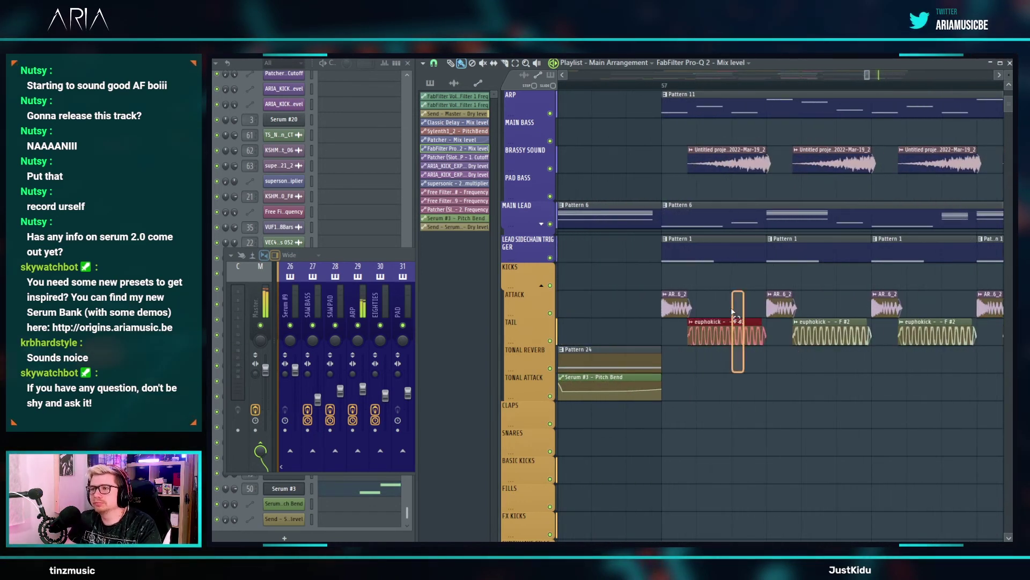
pyautogui.moveTo(732, 310); pyautogui.dragTo(733, 311)
pyautogui.hotkey('ctrl', 'd')
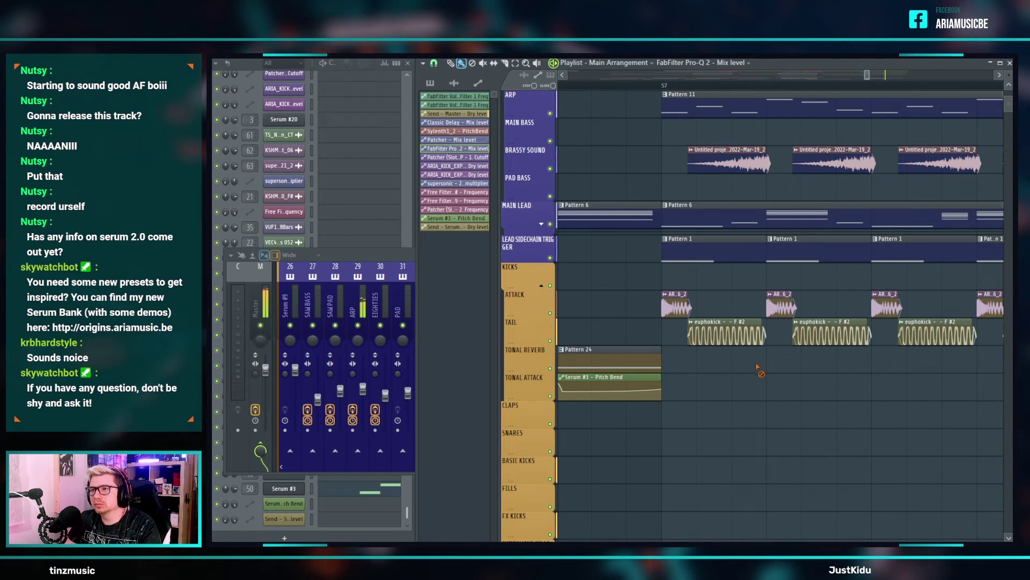
pyautogui.scroll(-4, 788, 351)
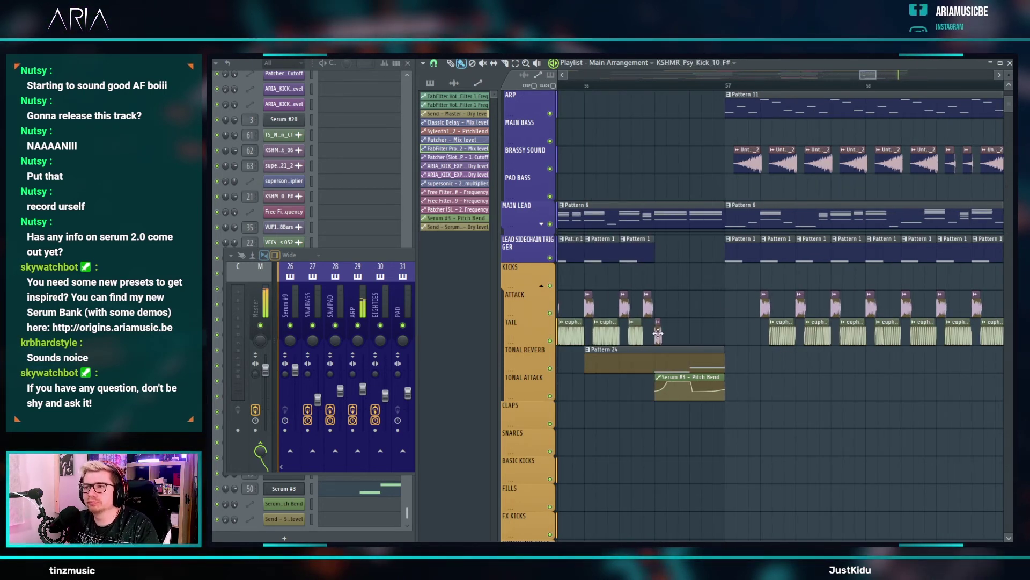
pyautogui.scroll(-6, 730, 337)
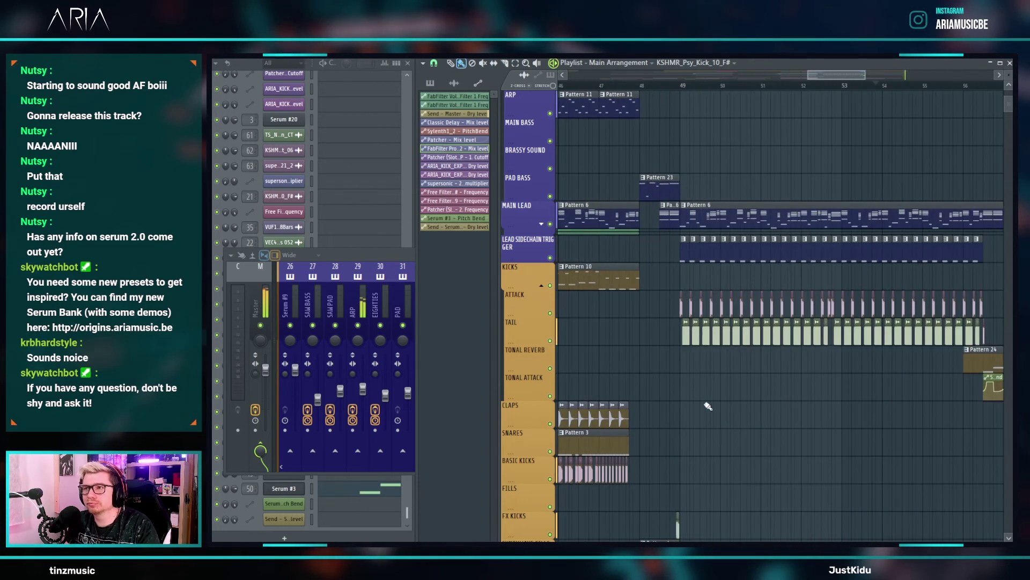
# - Place Pattern 10 on the KICKS track at bar 57, shorten it to one beat, and play the transition
pyautogui.scroll(-4, 782, 336)
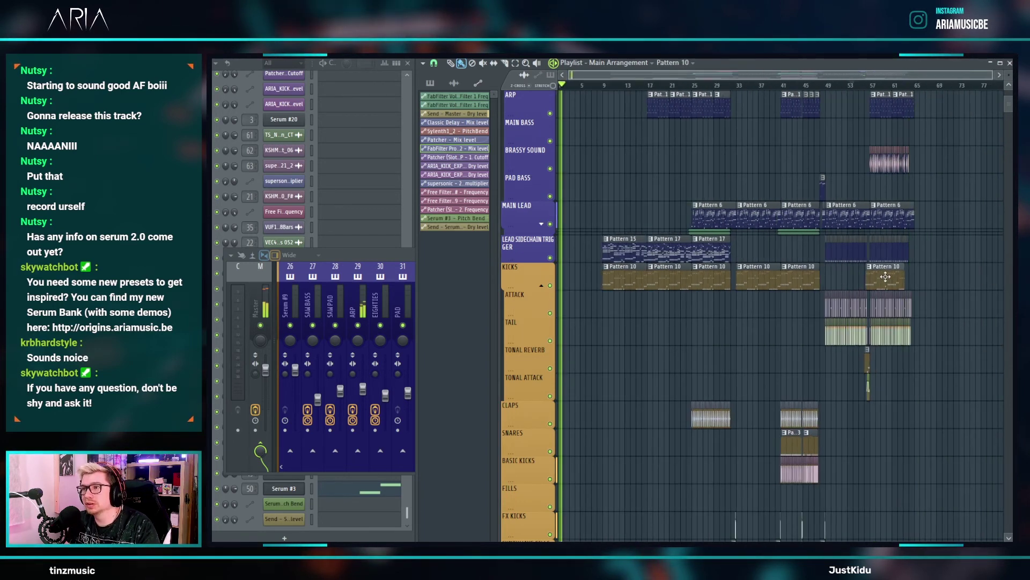
pyautogui.scroll(10, 888, 276)
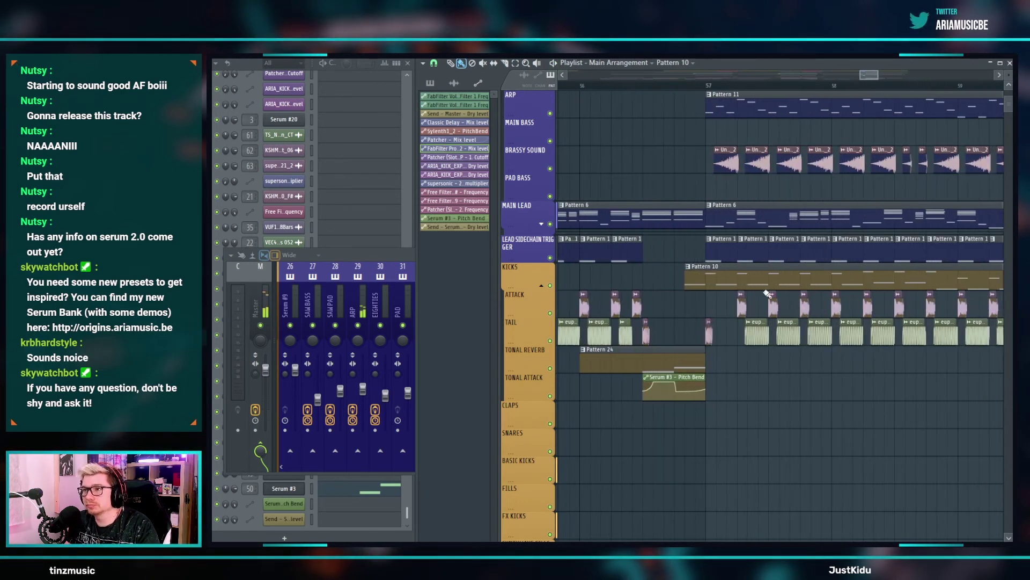
pyautogui.scroll(-4, 771, 286)
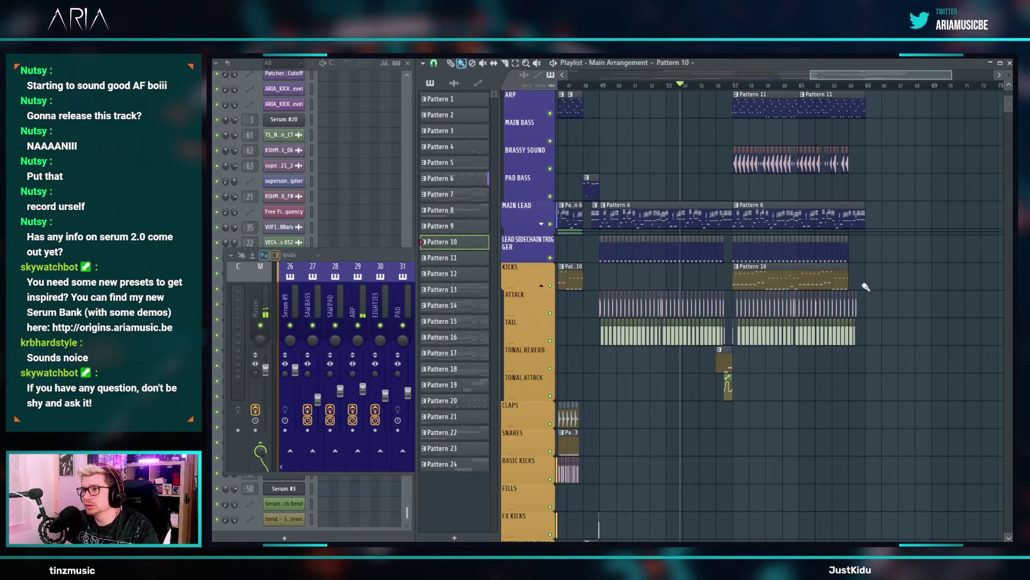
pyautogui.scroll(6, 737, 283)
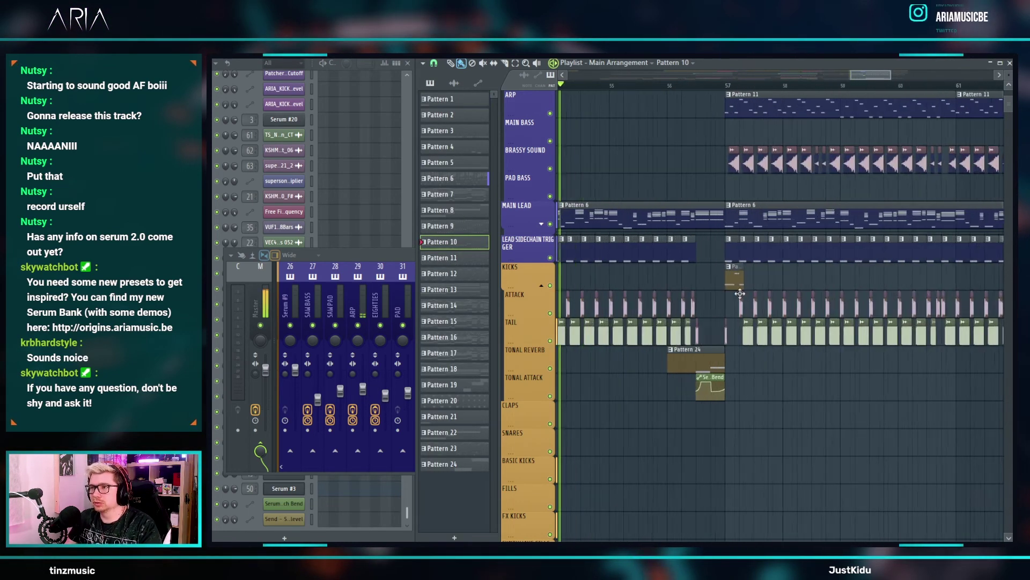
pyautogui.scroll(-6, 746, 296)
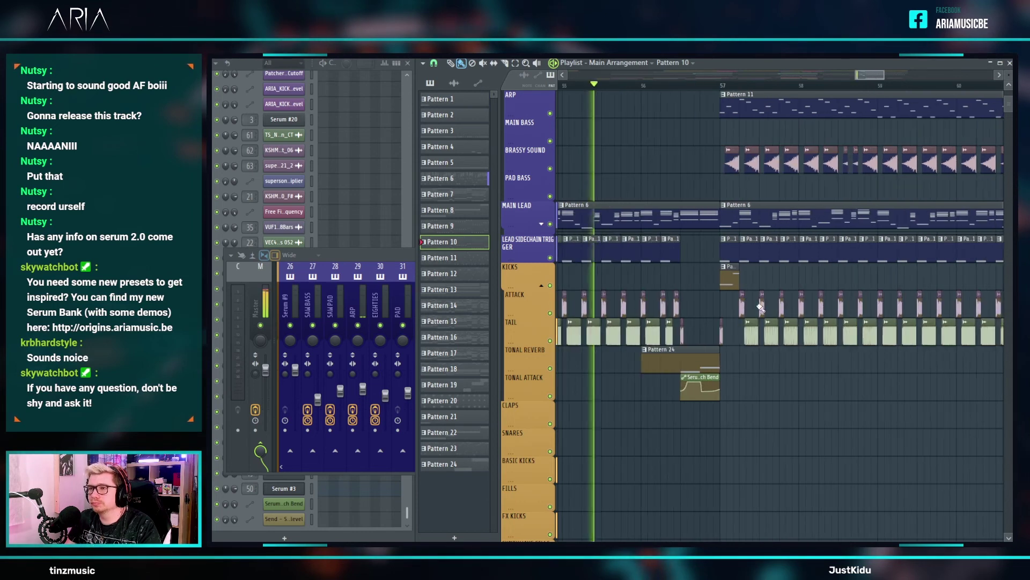
pyautogui.scroll(5, 752, 374)
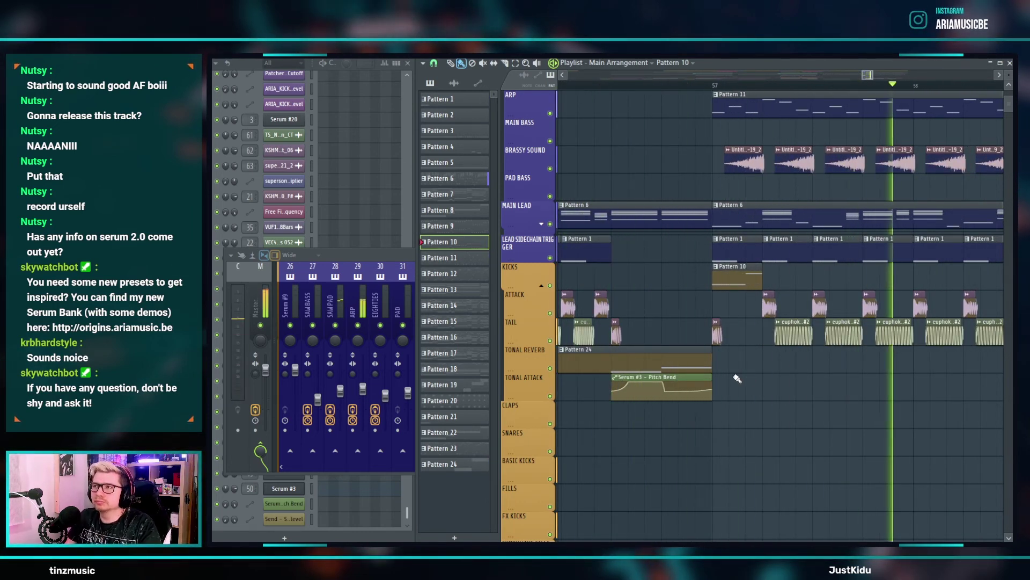
# - Remove the surplus kick hits in the second half of bar 64 and add a Pattern 1 clip at bar 64 on the LEAD SIDECHAIN TRIGGER track
pyautogui.scroll(-2, 768, 372)
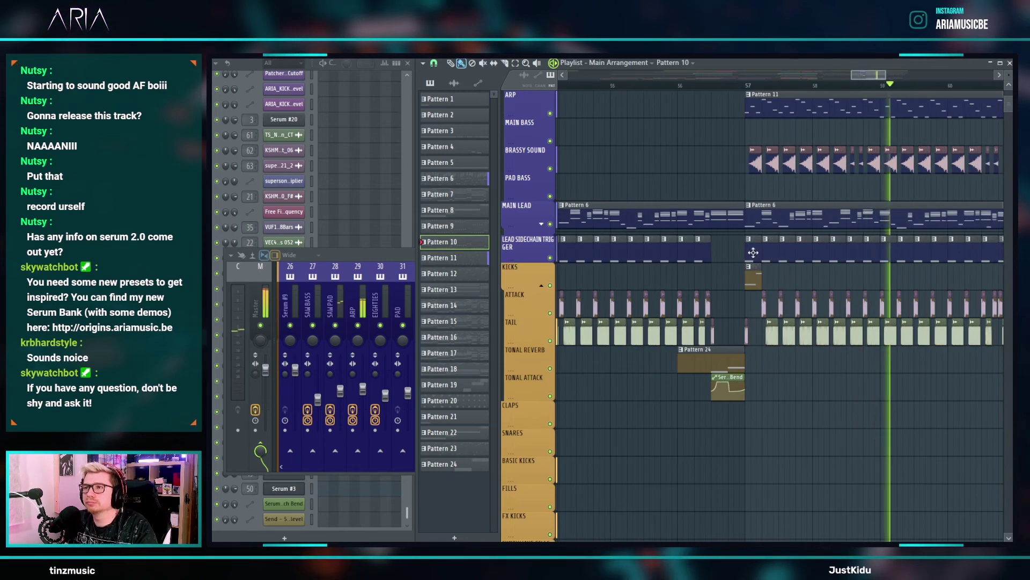
pyautogui.scroll(-2, 761, 256)
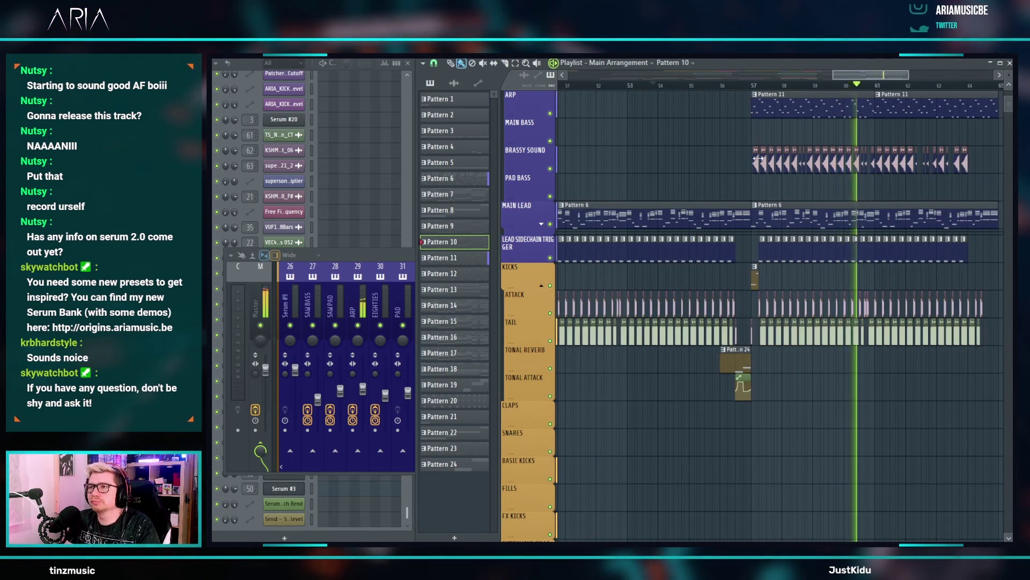
pyautogui.scroll(-3, 812, 156)
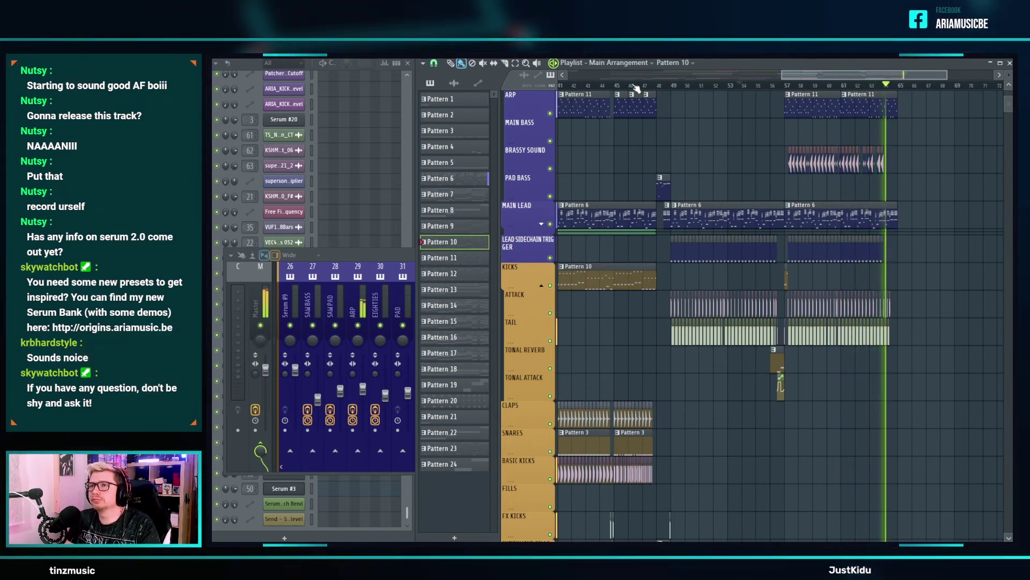
pyautogui.scroll(4, 836, 252)
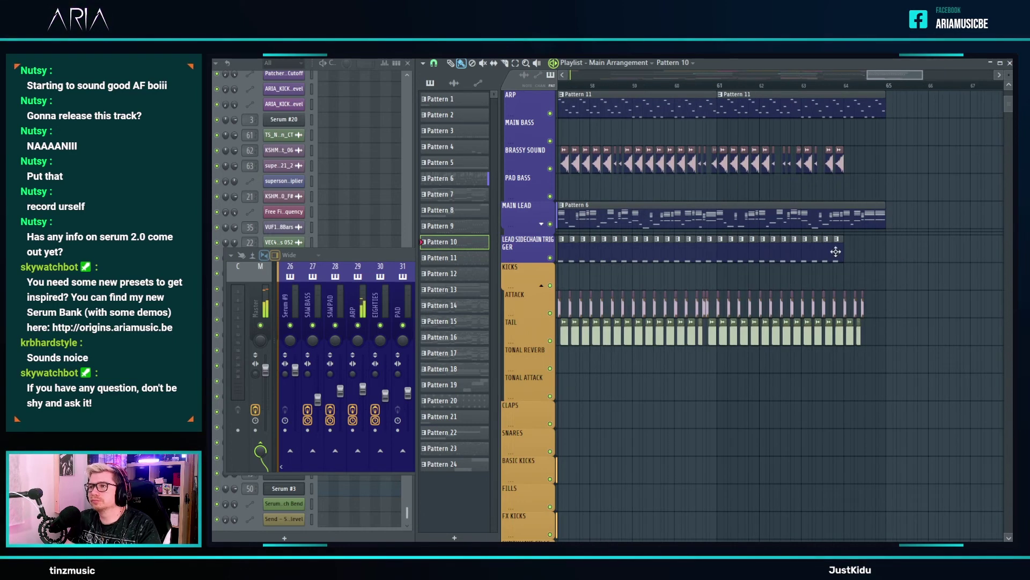
pyautogui.scroll(4, 859, 269)
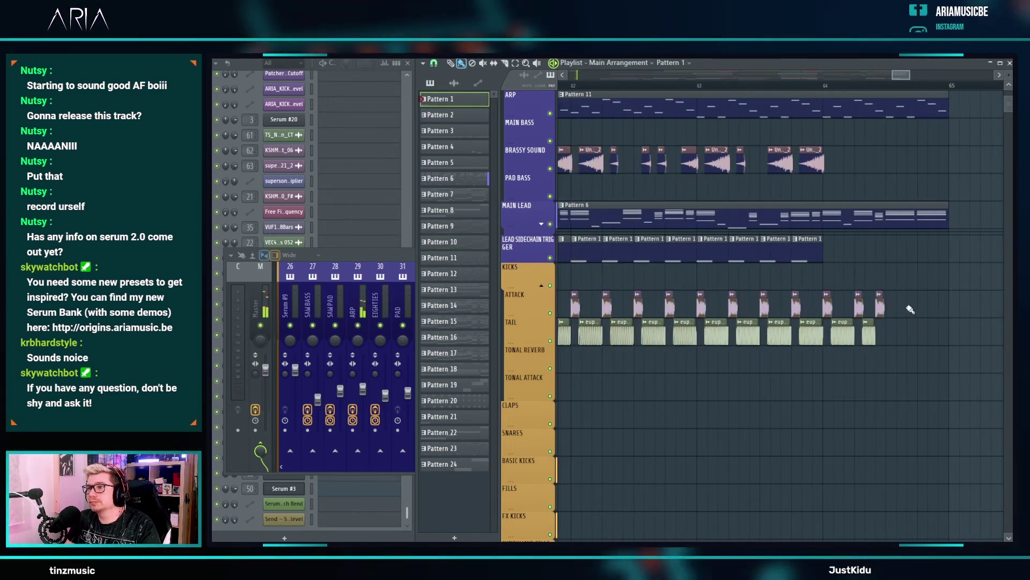
pyautogui.click(787, 87)
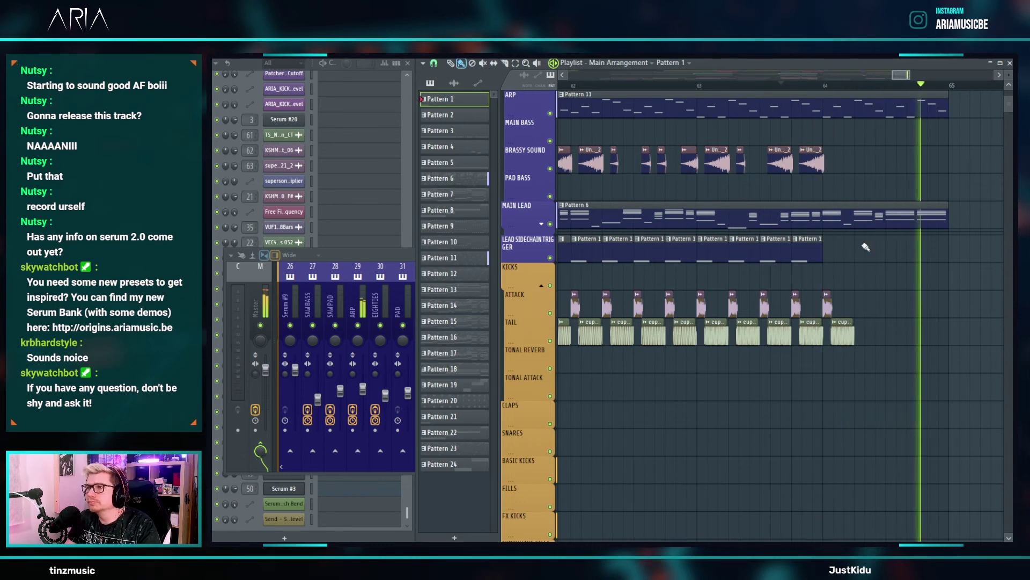
pyautogui.press('space')
pyautogui.click(827, 255)
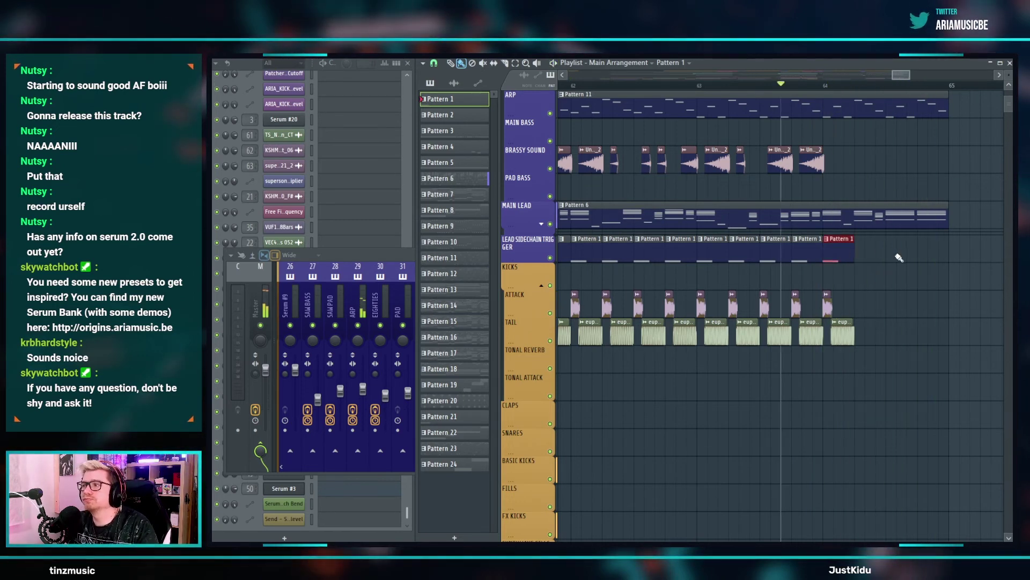
# - Play the arrangement from about bar 45 through the drop and into bar 57
pyautogui.scroll(-8, 899, 257)
pyautogui.press('space')
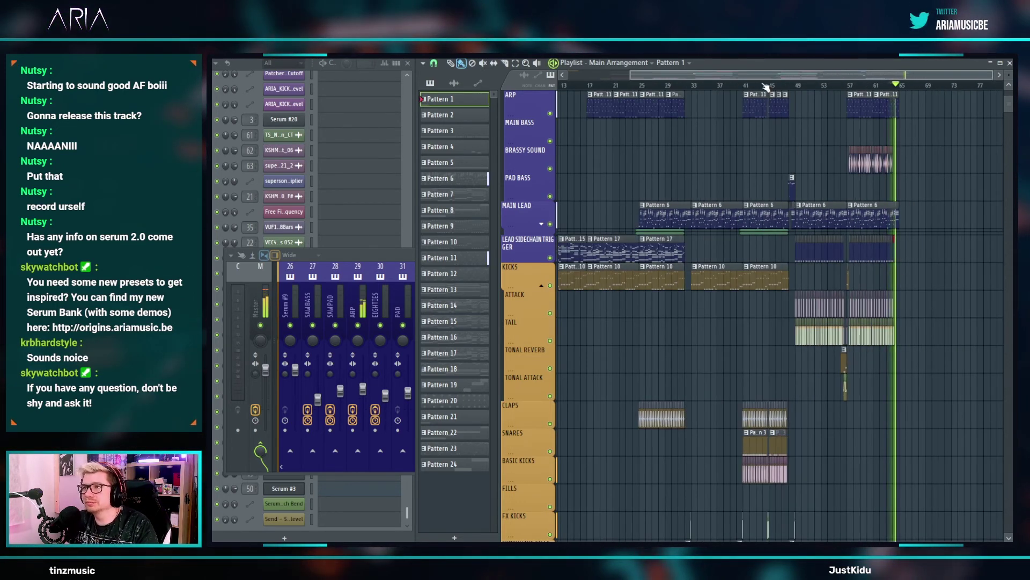
pyautogui.click(770, 86)
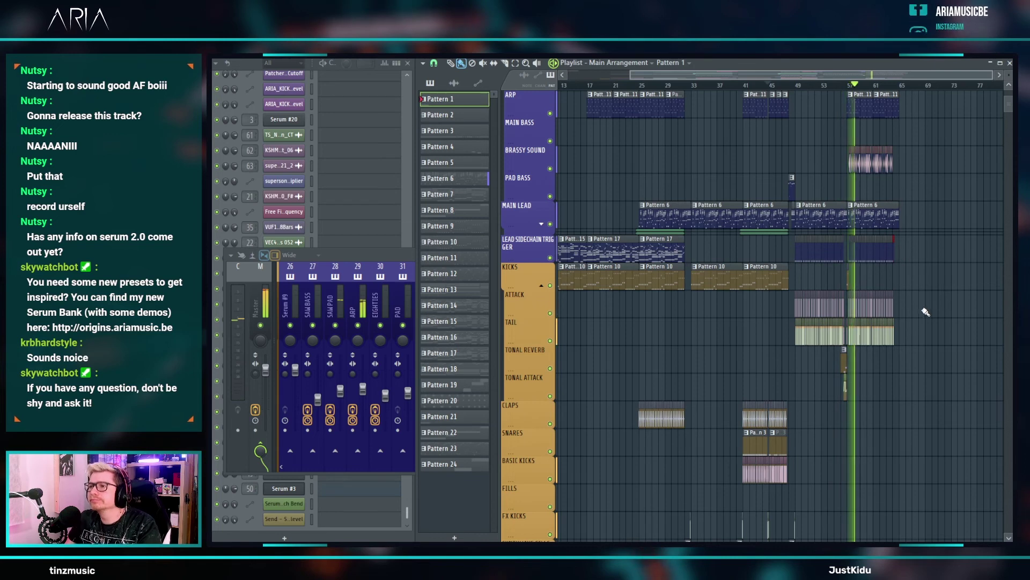
# - Make the KSHMR_Psy_Kick_10_F# clip at bar 57 unique
pyautogui.scroll(5, 855, 340)
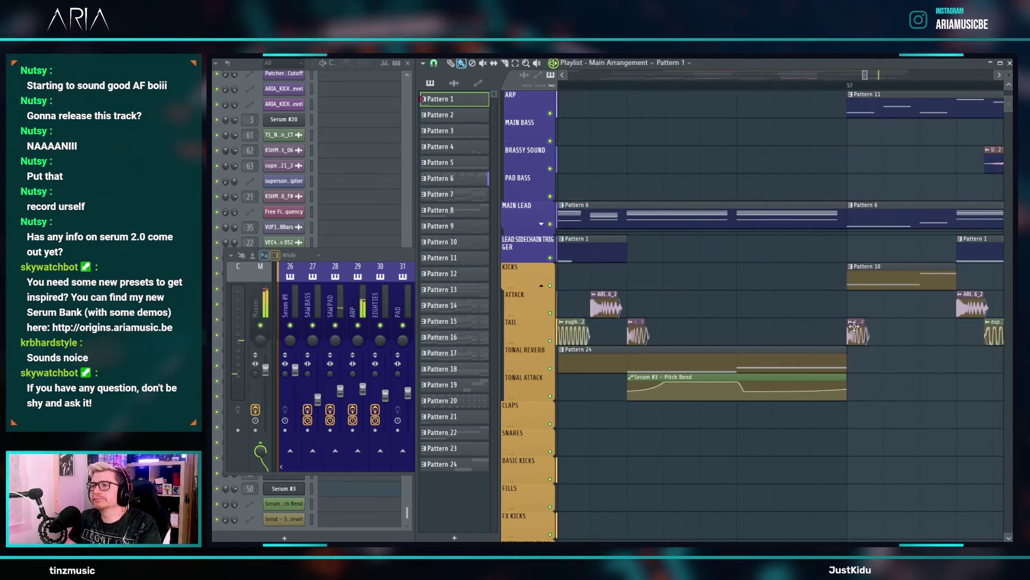
pyautogui.rightClick(850, 323)
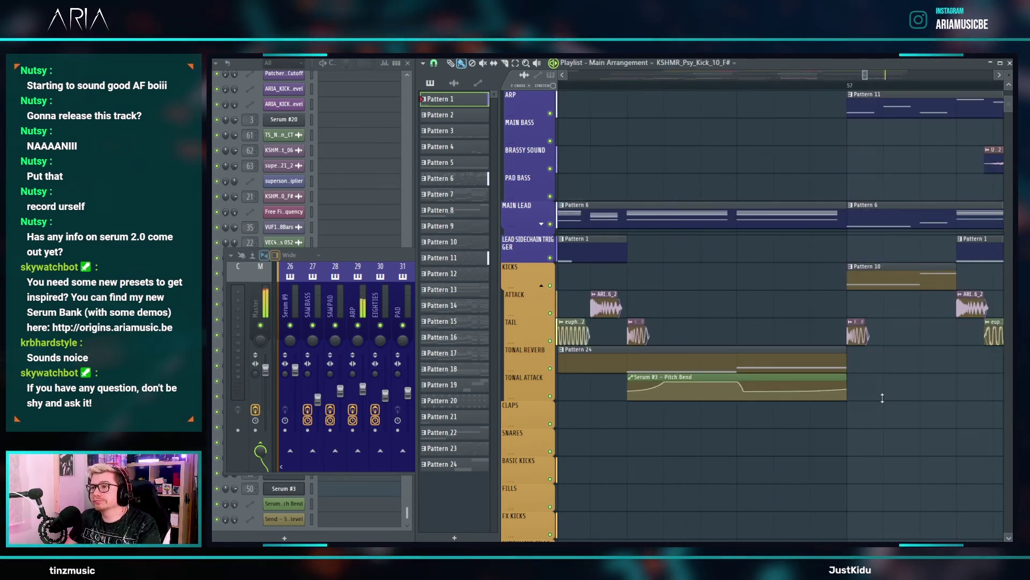
pyautogui.click(884, 399)
# - Route the unique bar 57 kick sample to its own mixer track 51 and lower that track's level
pyautogui.doubleClick(857, 334)
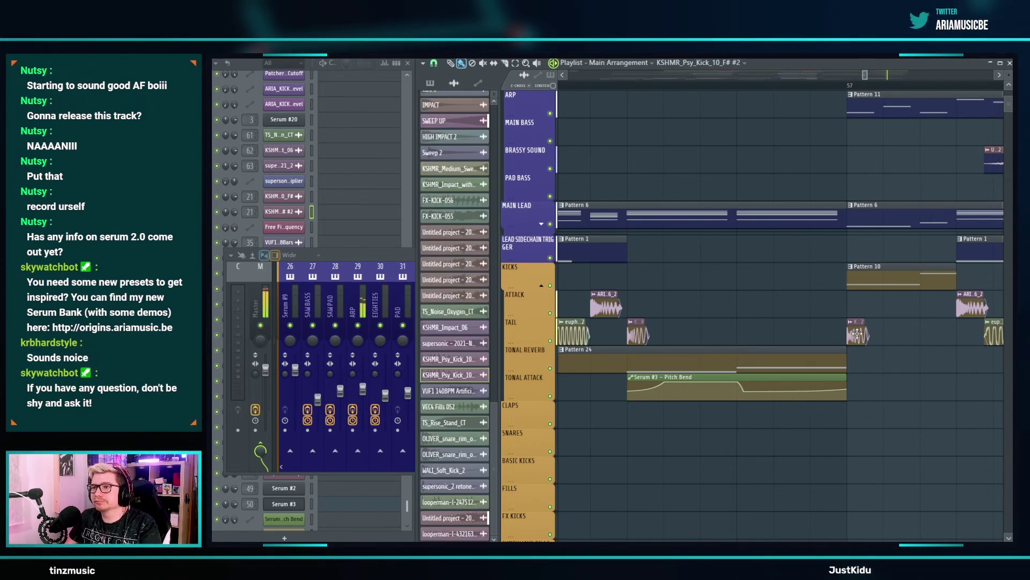
pyautogui.click(553, 192)
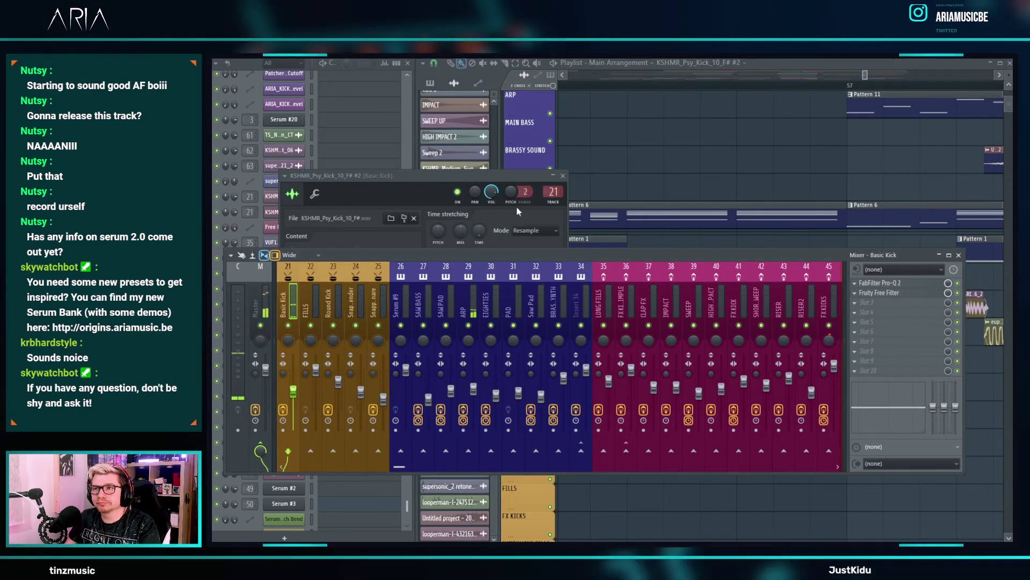
pyautogui.click(555, 206)
pyautogui.hotkey('ctrl', 'l')
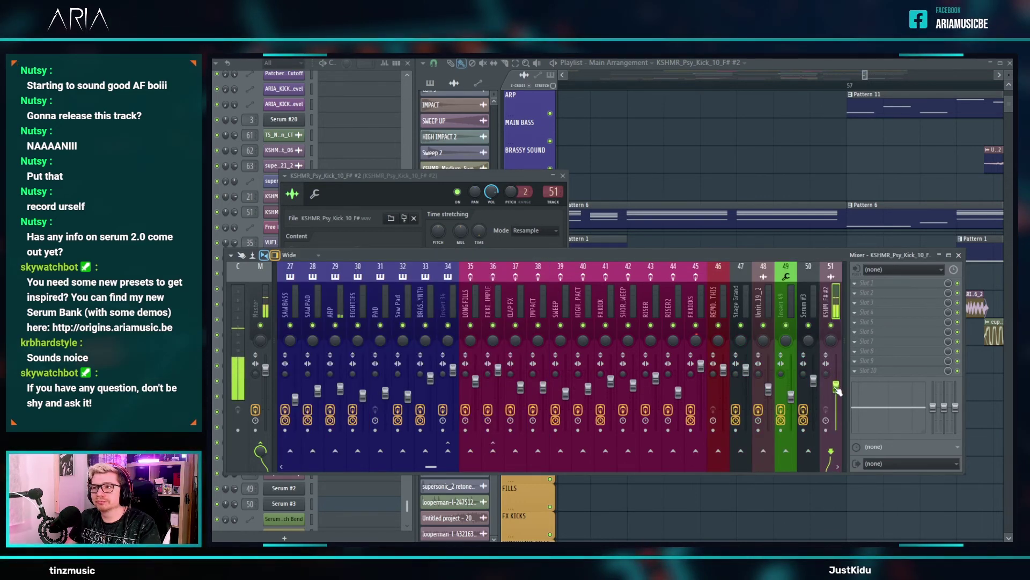
pyautogui.rightClick(766, 189)
# - Lengthen the KSHMR_Psy_Kick_10_F# #2 clip at bar 57 on the TAIL track so its full decay plays
pyautogui.scroll(-3, 873, 175)
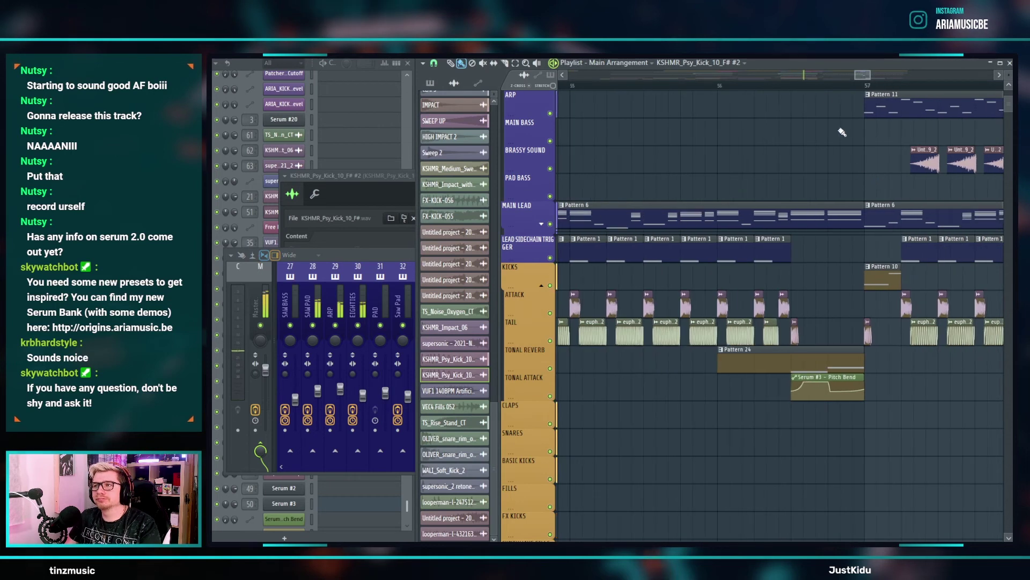
pyautogui.keyDown('ctrl'); pyautogui.scroll(4, 880, 355); pyautogui.keyUp('ctrl')
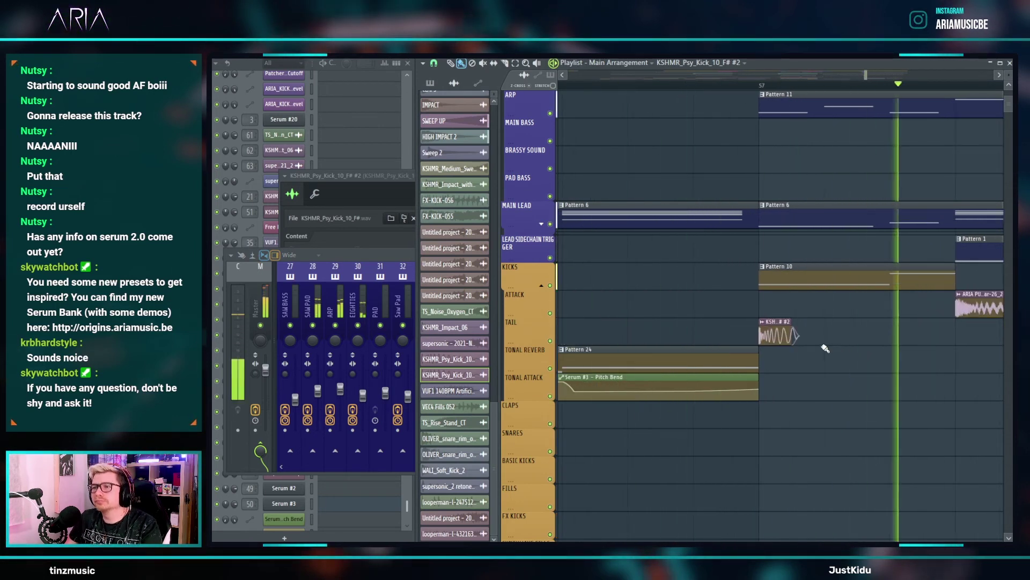
pyautogui.click(799, 334)
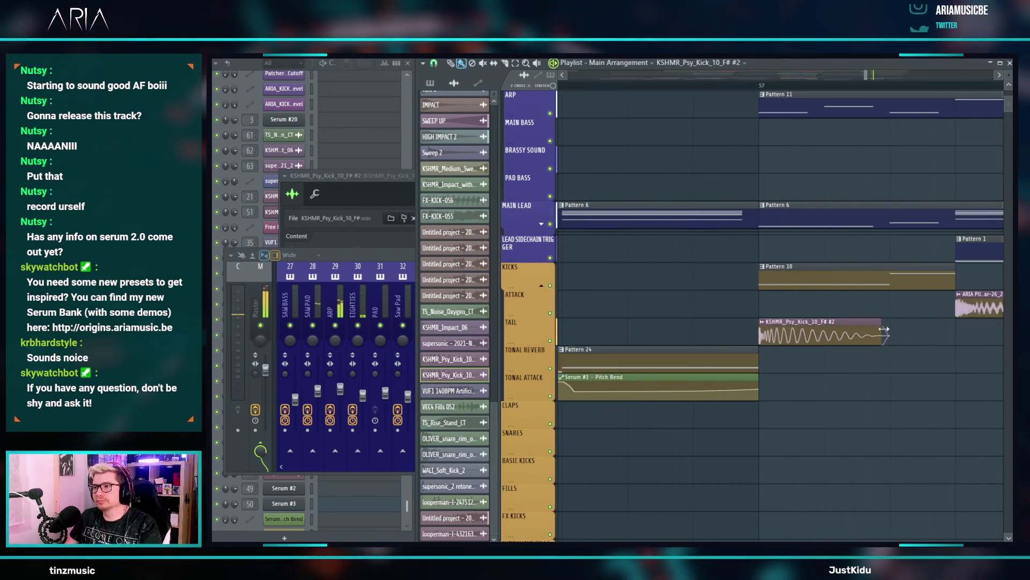
pyautogui.keyDown('ctrl'); pyautogui.scroll(-4, 880, 332); pyautogui.keyUp('ctrl')
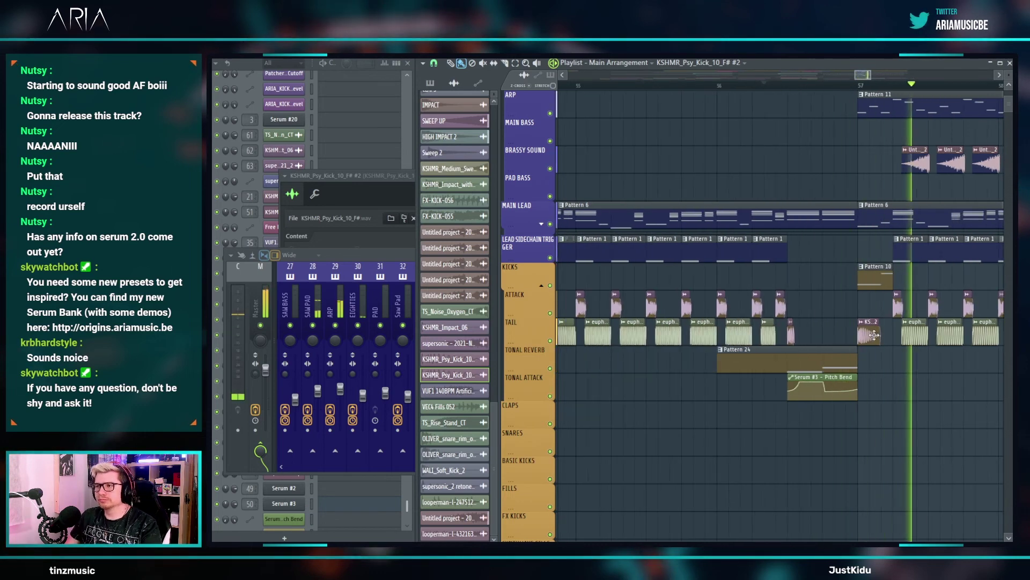
# - Check the bar 57 kick's sampler settings and mixer level, and replay the transition from about bar 55
pyautogui.doubleClick(866, 325)
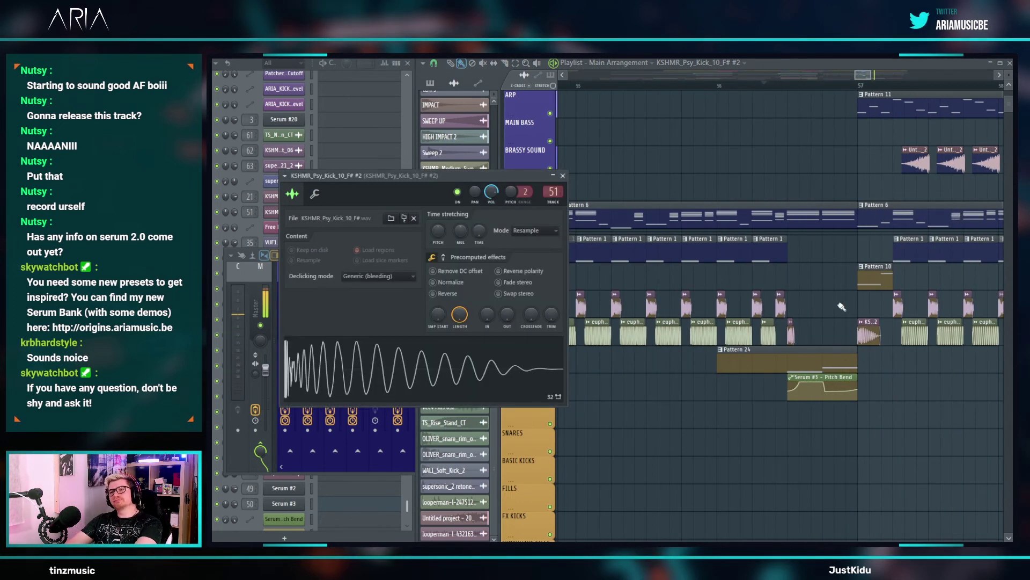
pyautogui.press('F9')
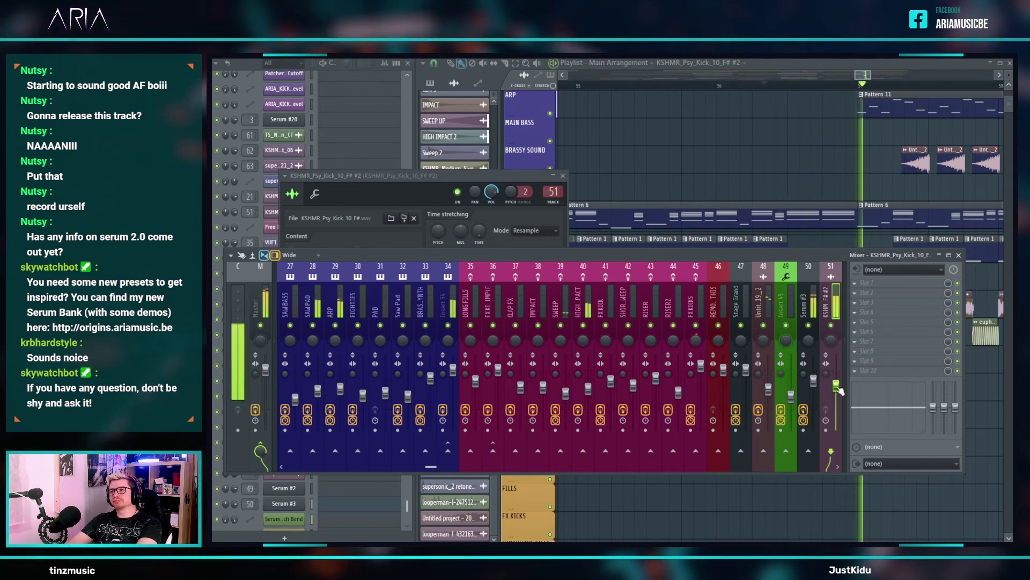
pyautogui.press('F5')
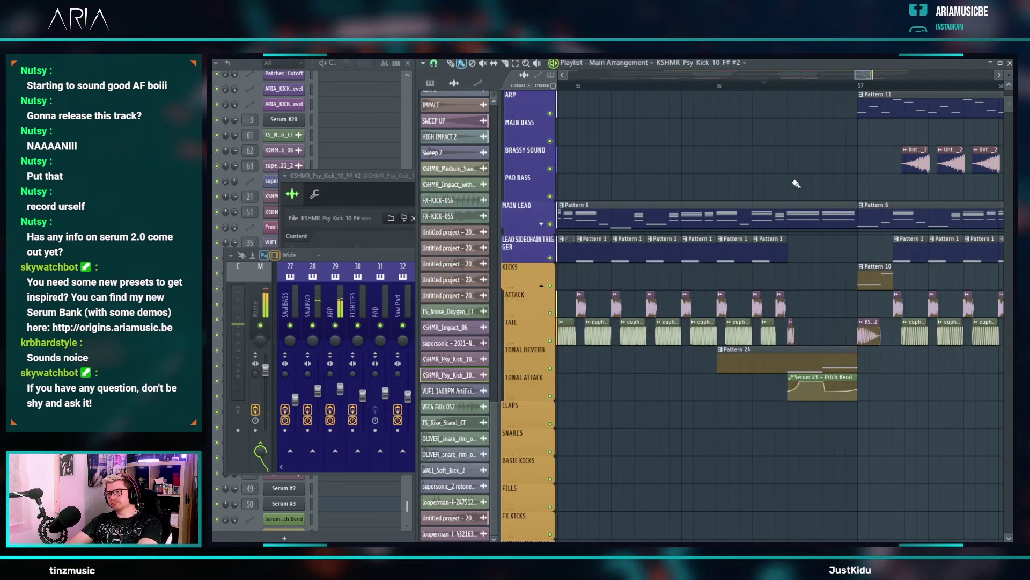
pyautogui.scroll(-3, 805, 198)
pyautogui.scroll(-1, 805, 227)
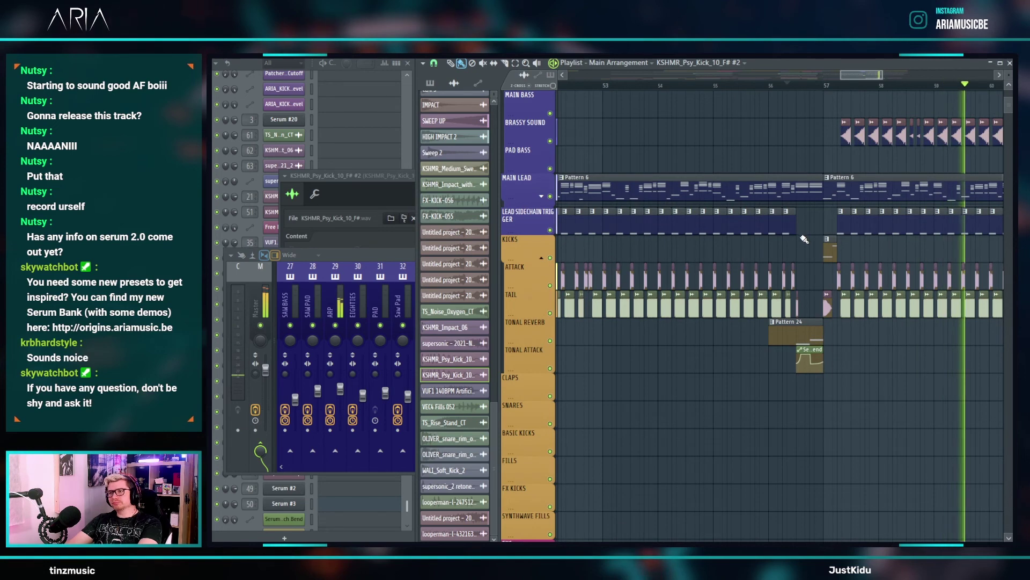
pyautogui.scroll(-2, 805, 236)
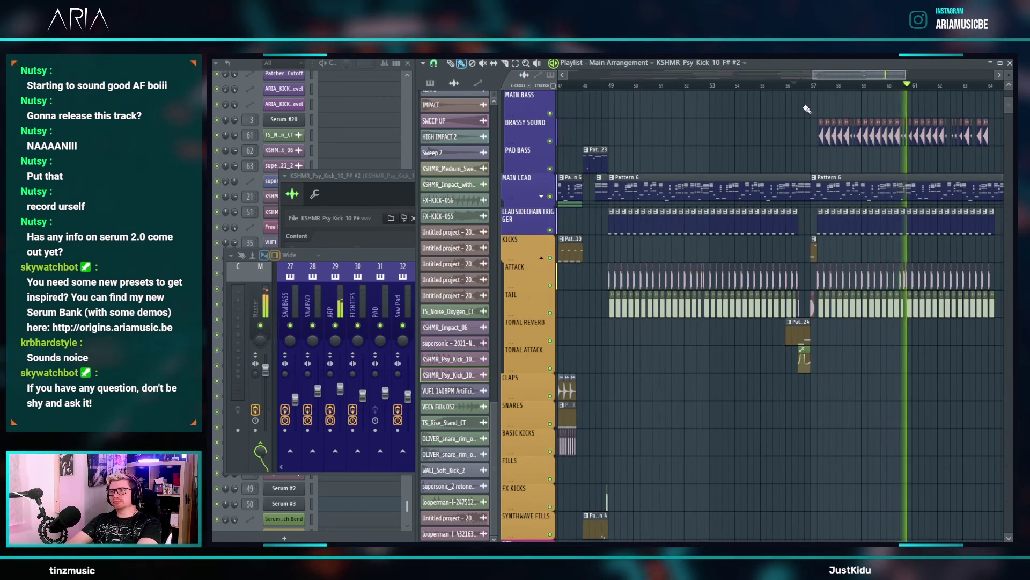
pyautogui.click(775, 86)
# - Try the break without the short kick clip in the middle of bar 56, and restore the clip
pyautogui.scroll(5, 776, 106)
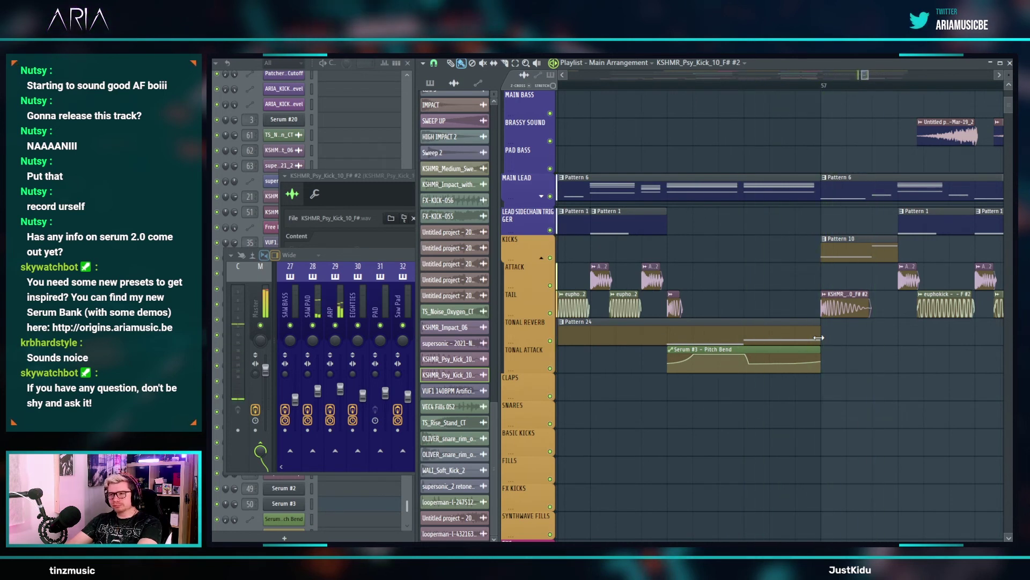
pyautogui.scroll(-1, 709, 305)
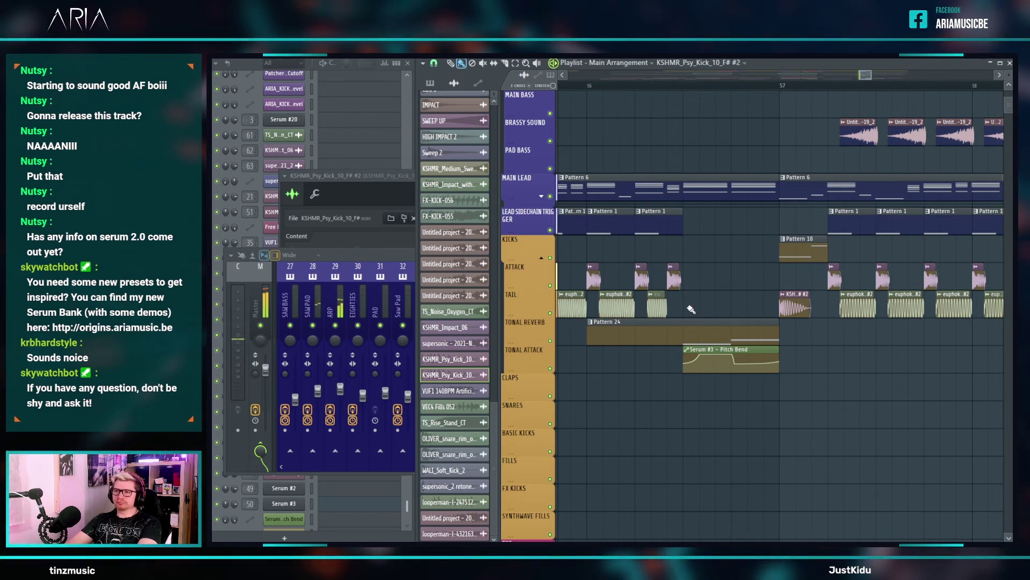
pyautogui.click(690, 309)
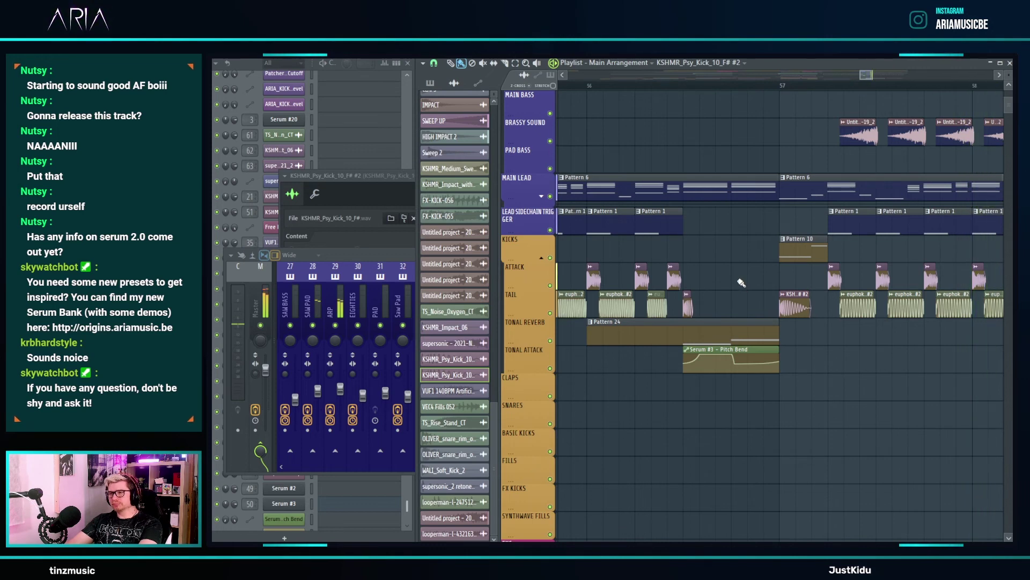
# - Replay the transition while inspecting the kick group tracks in the mixer
pyautogui.scroll(-8, 742, 283)
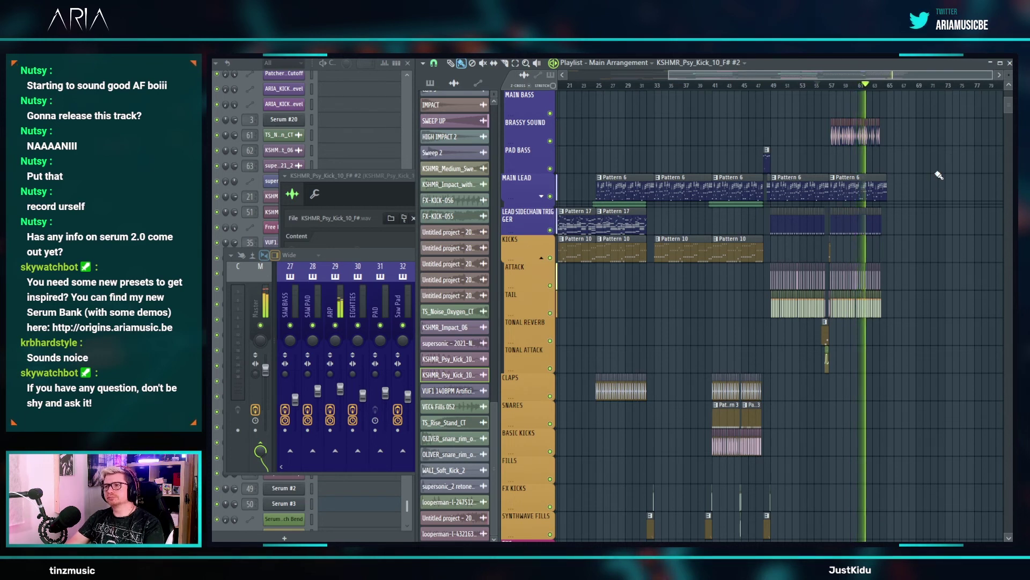
pyautogui.click(396, 255)
pyautogui.moveTo(424, 467); pyautogui.dragTo(291, 468)
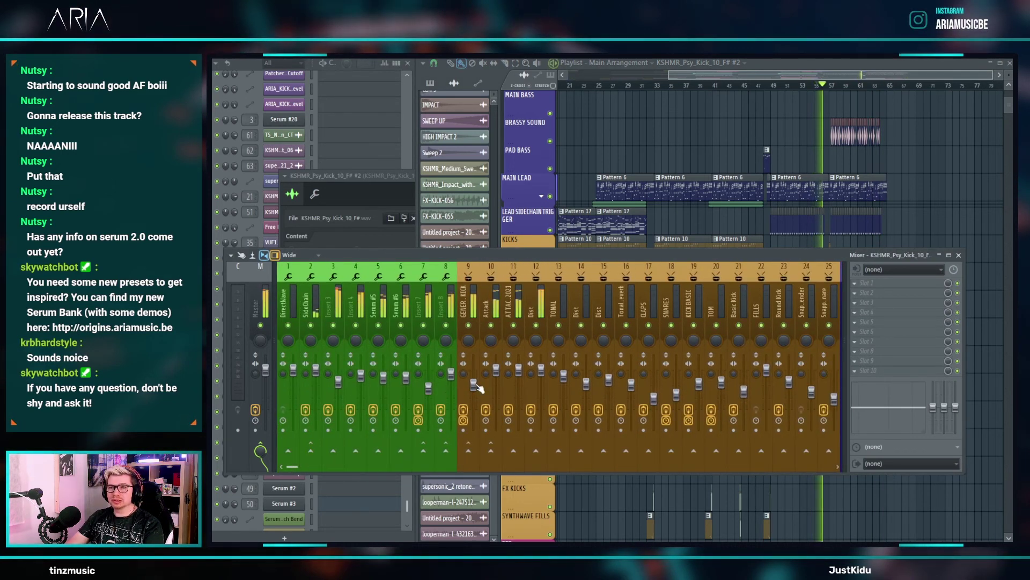
pyautogui.rightClick(782, 124)
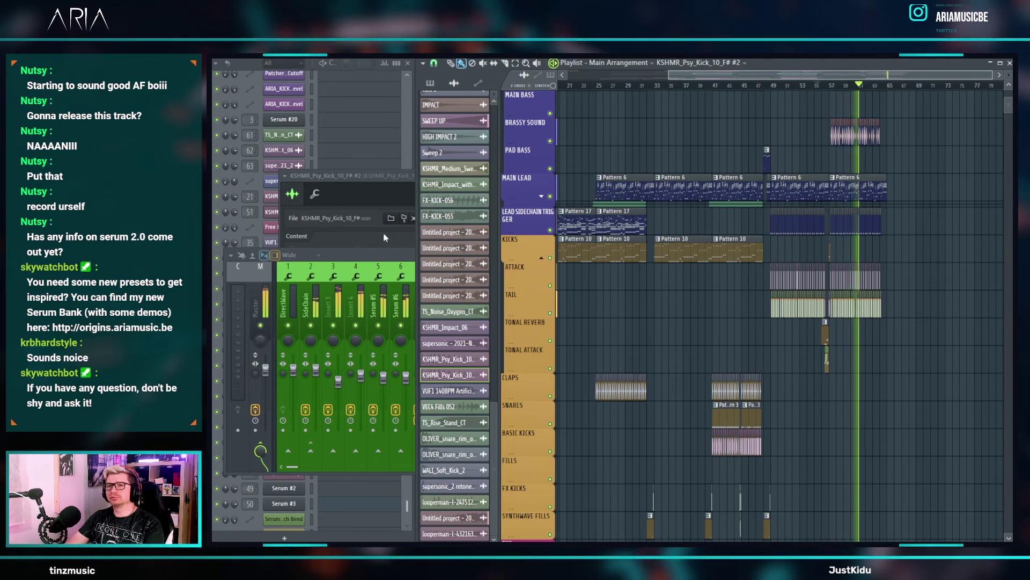
# - Add a second FabFilter Pro-Q 2 after the VolumeShaper4 effects on the Dist mixer track 12
pyautogui.click(379, 259)
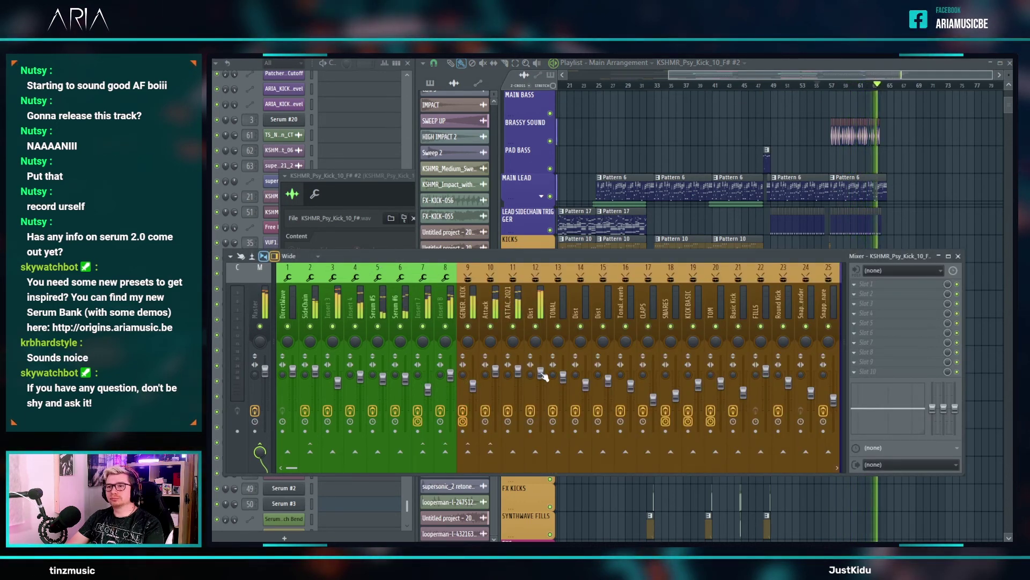
pyautogui.click(535, 311)
pyautogui.click(859, 313)
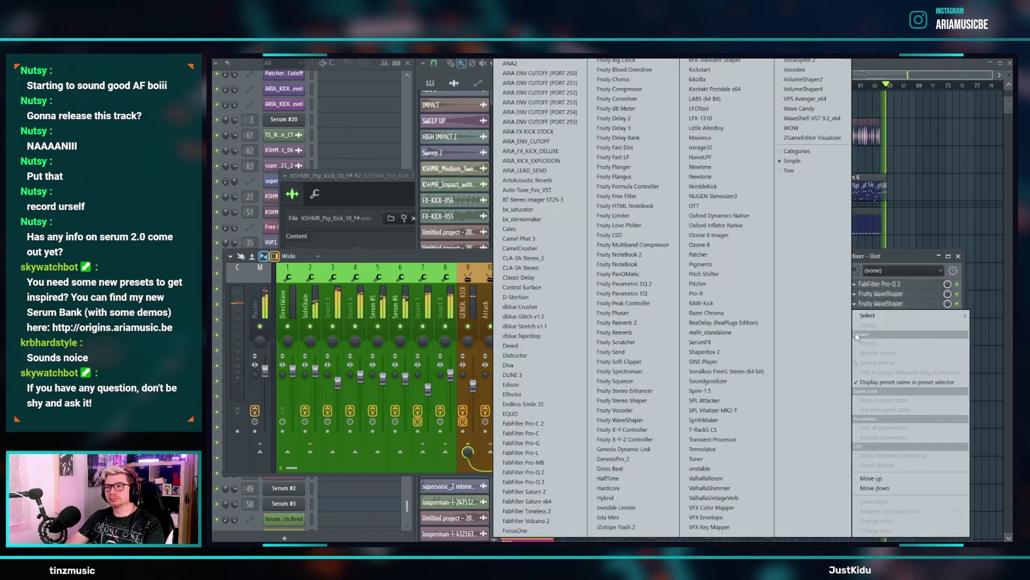
pyautogui.click(552, 473)
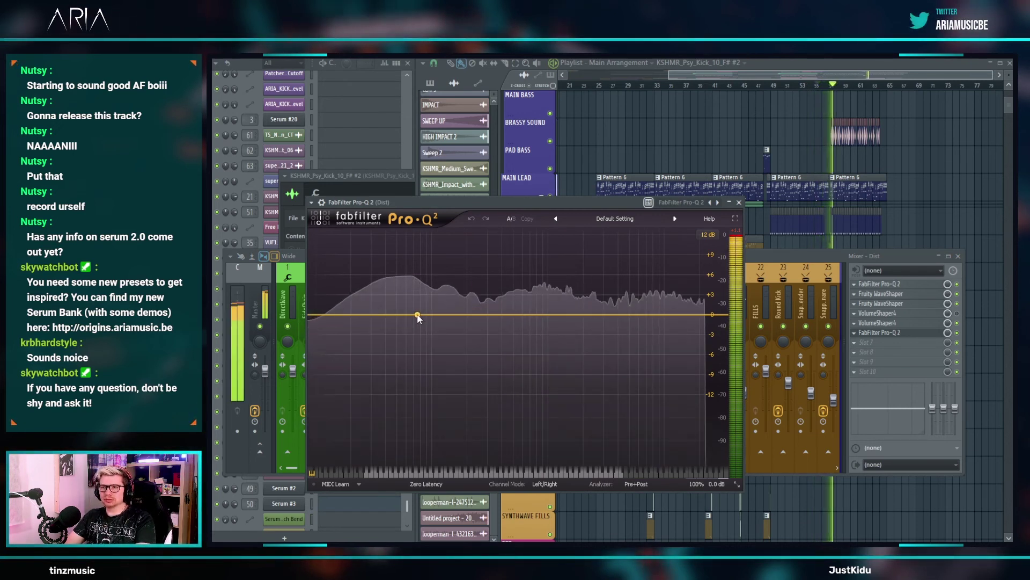
# - Add a bell cut of about 2 dB near 52 Hz in the new Pro-Q 2, disable that band, and return to the Dist effect chain
pyautogui.moveTo(409, 315); pyautogui.dragTo(399, 329)
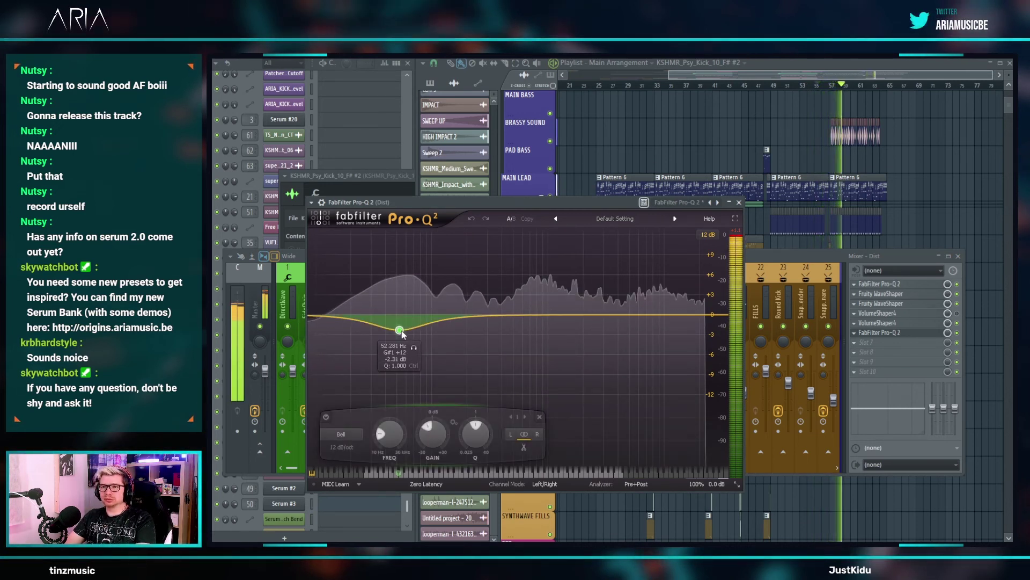
pyautogui.rightClick(402, 330)
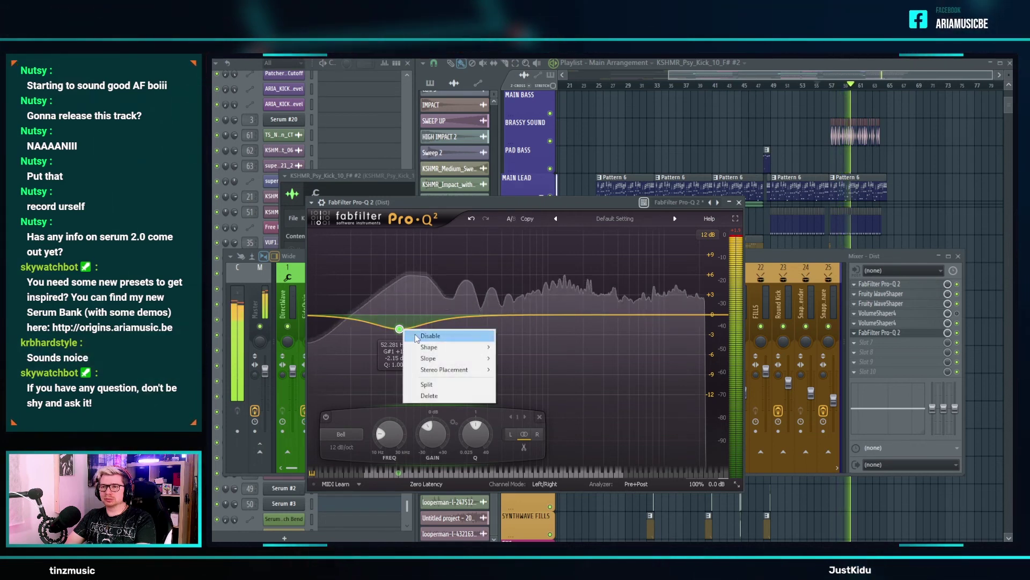
pyautogui.click(417, 336)
pyautogui.click(871, 281)
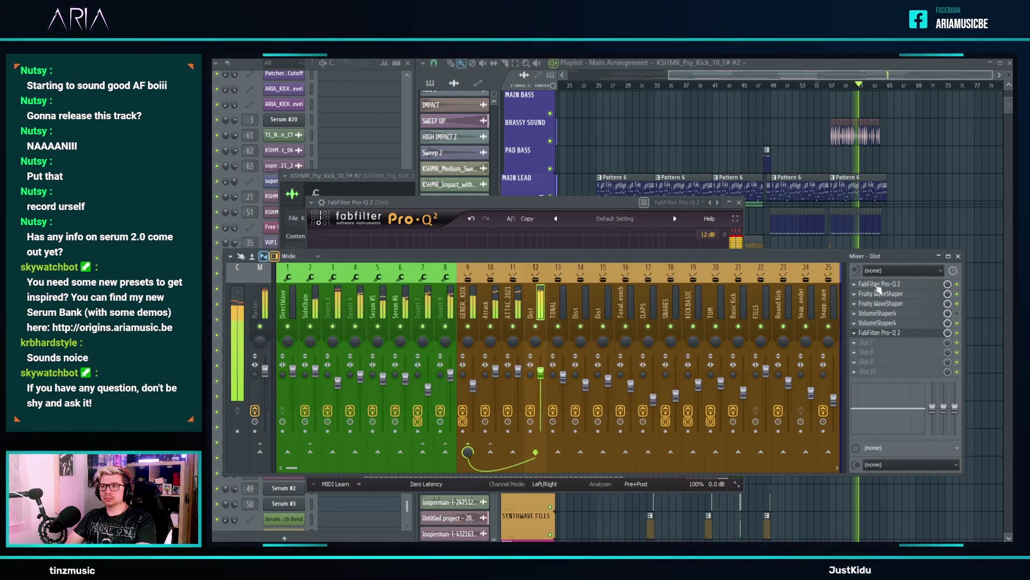
# - Enable the bell band in the Dist track's first Pro-Q 2, deepen its cut to about 4.5 dB near 60 Hz, and replay
pyautogui.click(877, 286)
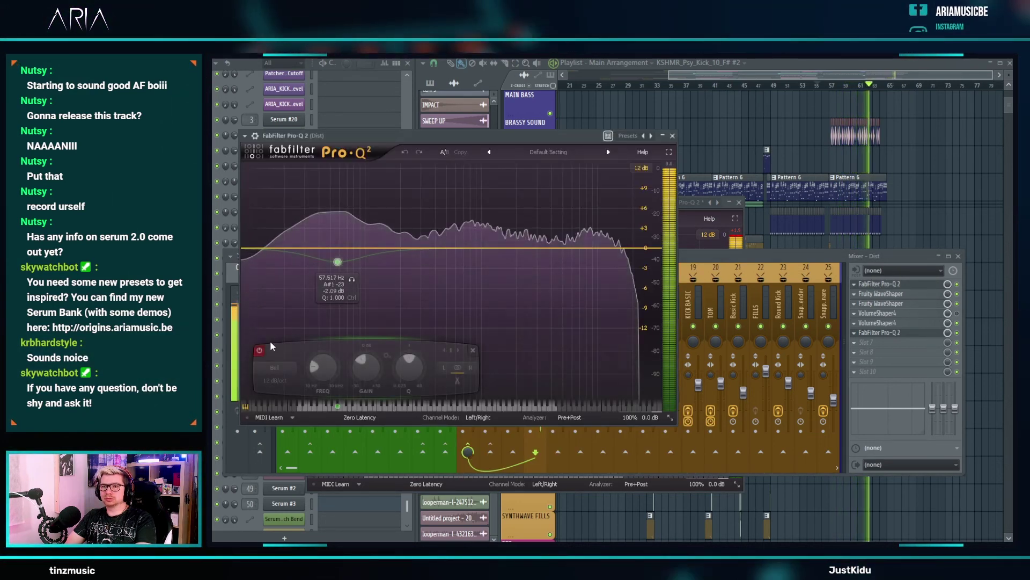
pyautogui.click(260, 350)
pyautogui.moveTo(337, 262); pyautogui.dragTo(340, 279)
pyautogui.press('space')
pyautogui.press('space')
# - Compare both Pro-Q 2 instances, ease the first one's cut to about 2.6 dB near 60 Hz, and bypass that band
pyautogui.click(895, 337)
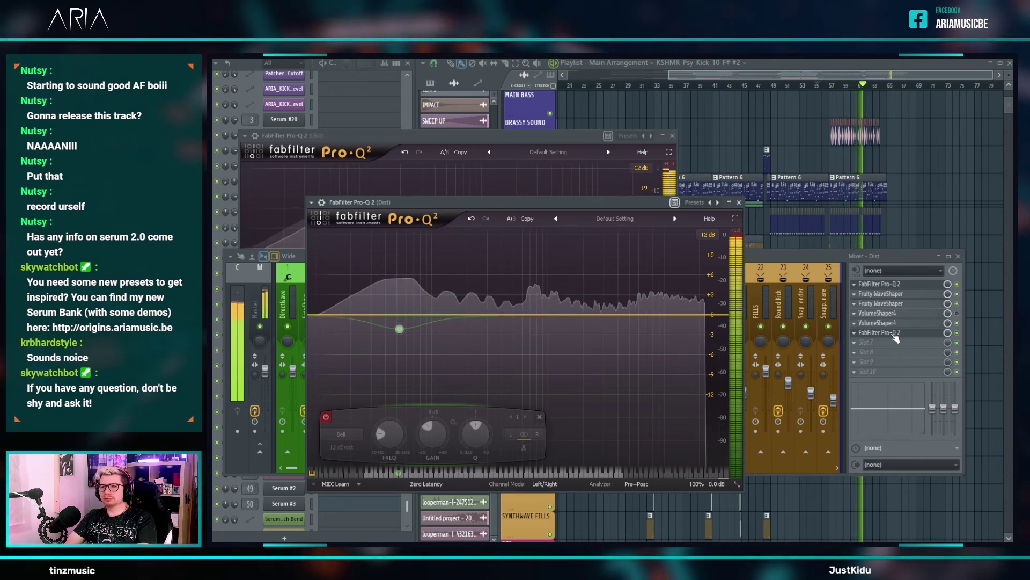
pyautogui.click(911, 284)
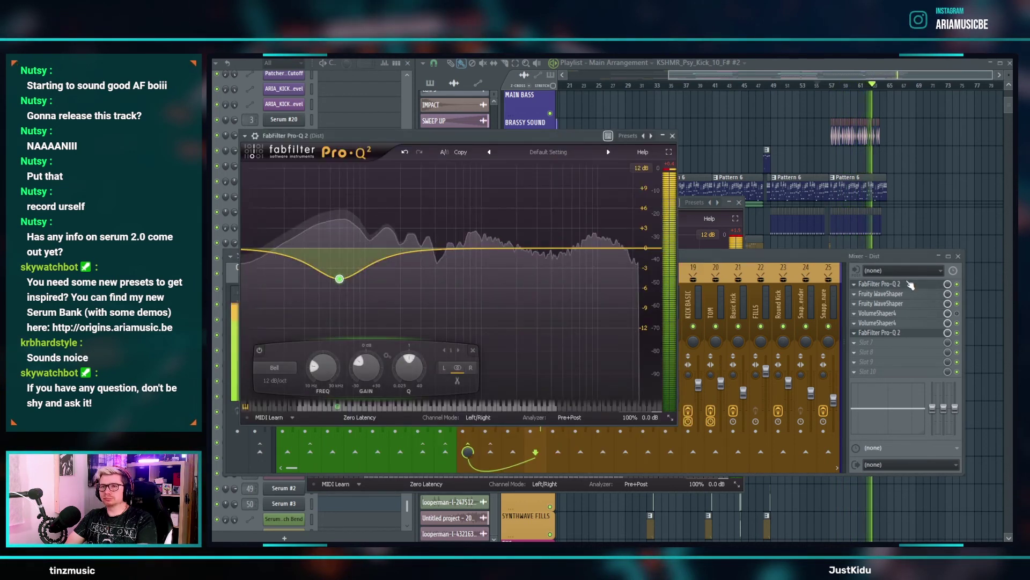
pyautogui.moveTo(339, 279); pyautogui.dragTo(340, 267)
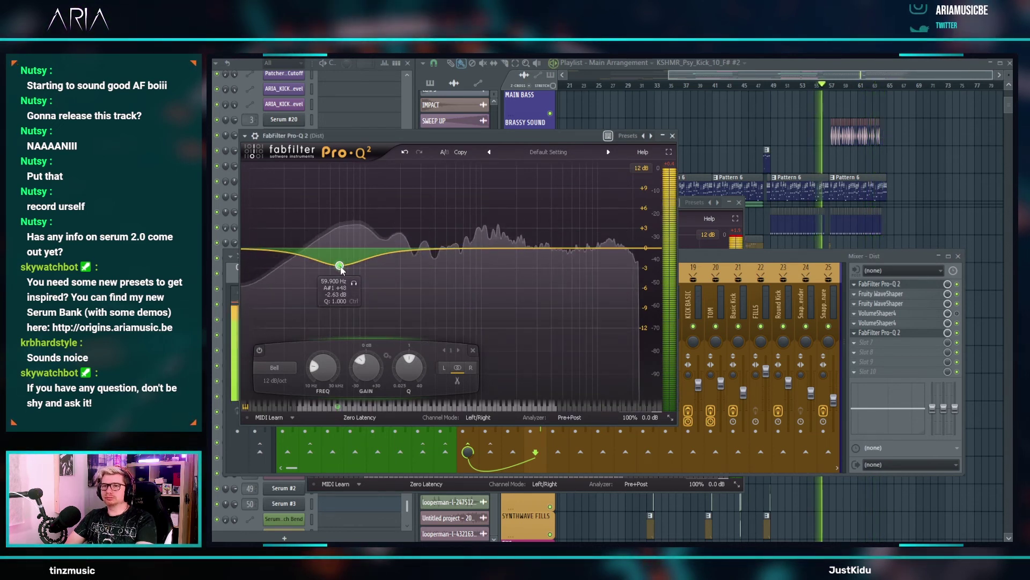
pyautogui.click(260, 350)
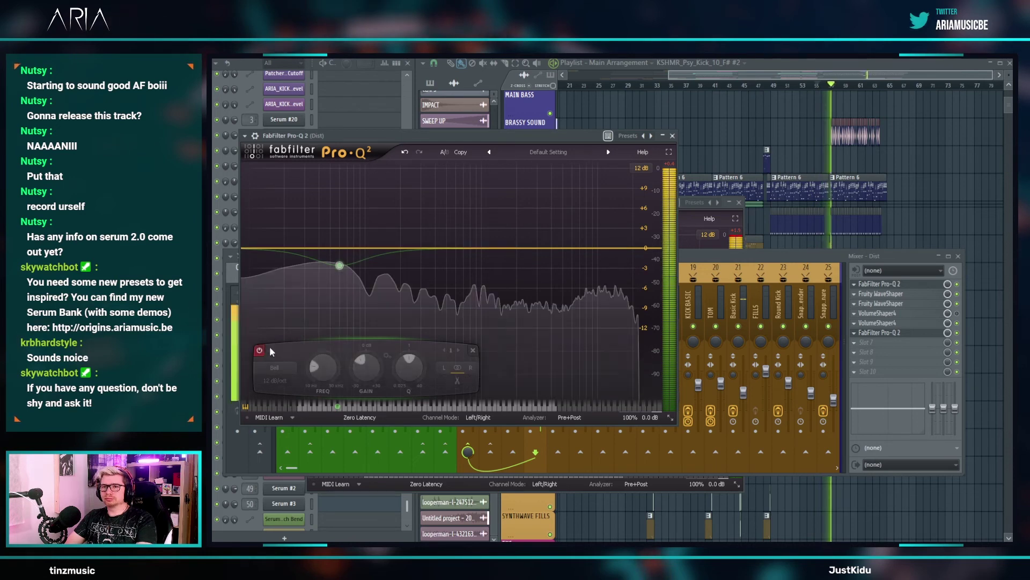
# - Enable the bell cut near 52 Hz in the last Pro-Q 2 on the Dist track and restart playback
pyautogui.click(897, 334)
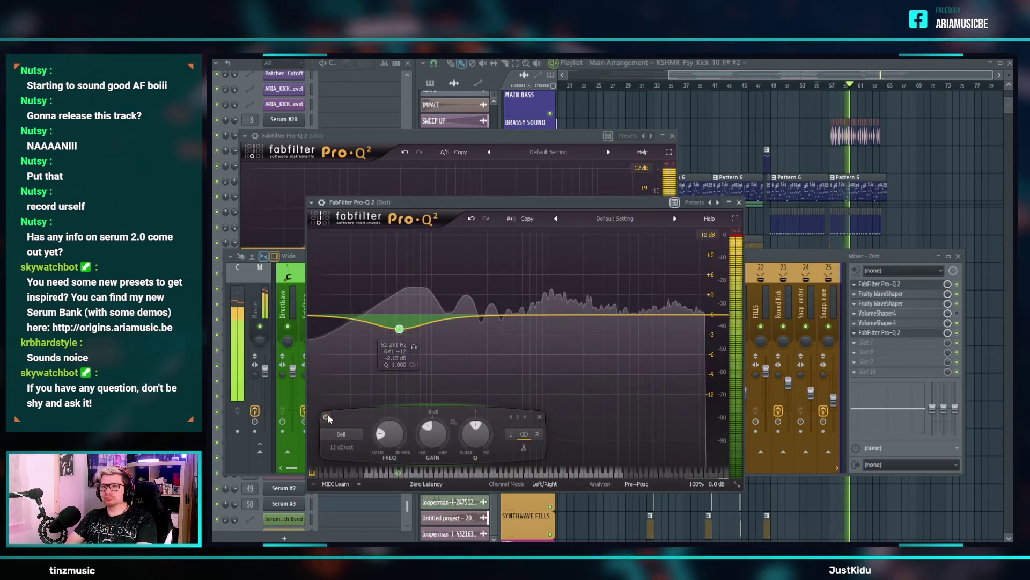
pyautogui.click(327, 417)
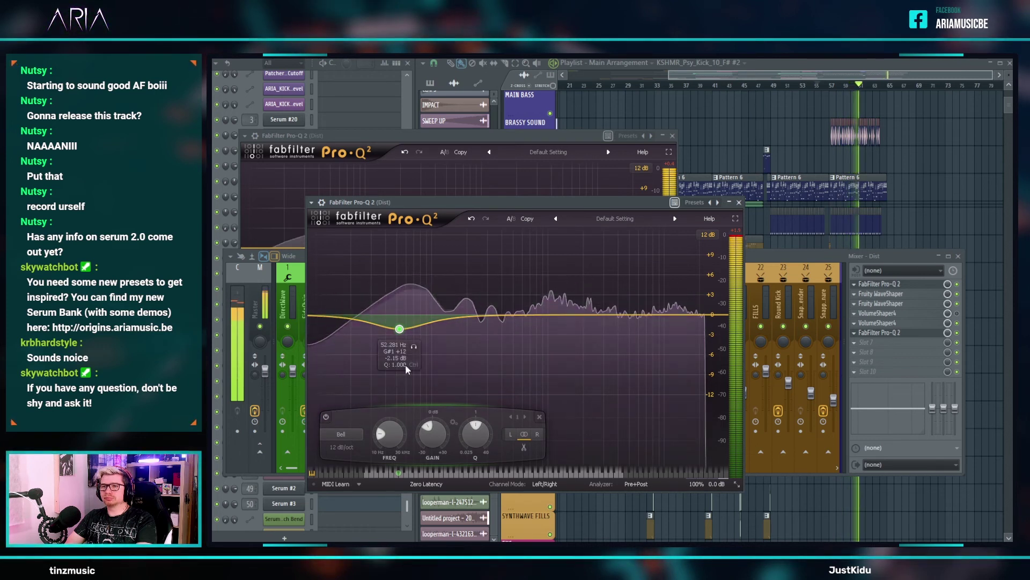
pyautogui.moveTo(403, 331)
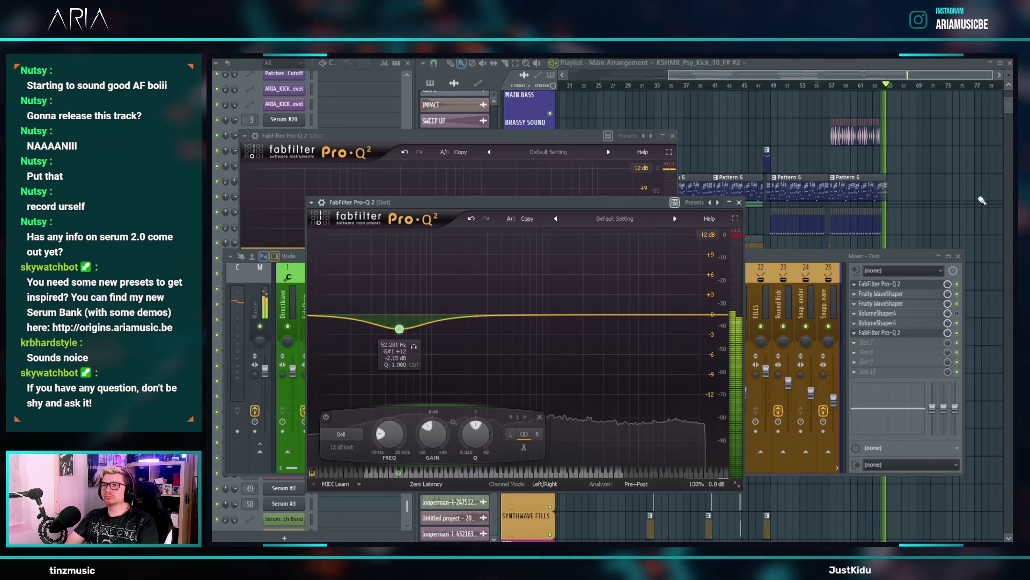
pyautogui.click(965, 201)
pyautogui.press('space')
pyautogui.press('space')
# - Play the arrangement from bar 9 through the end of the drop, following the clips on the synth and kick tracks
pyautogui.scroll(-3, 957, 195)
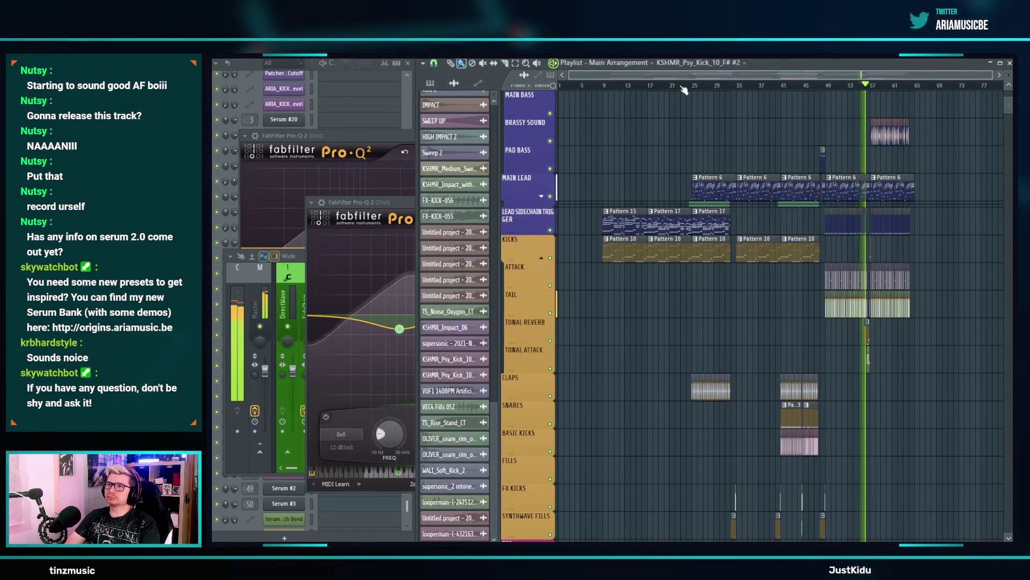
pyautogui.press('space')
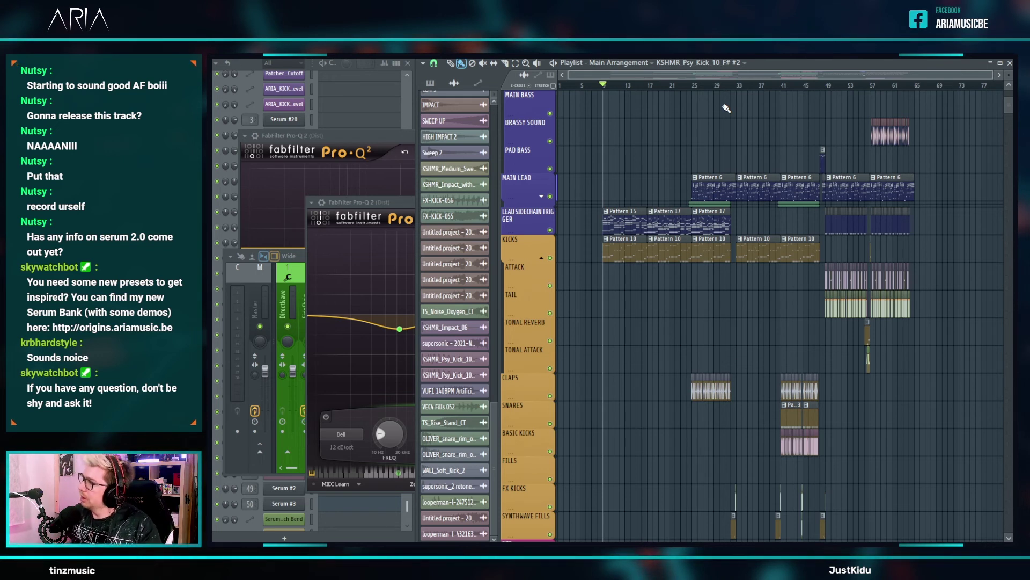
pyautogui.press('space')
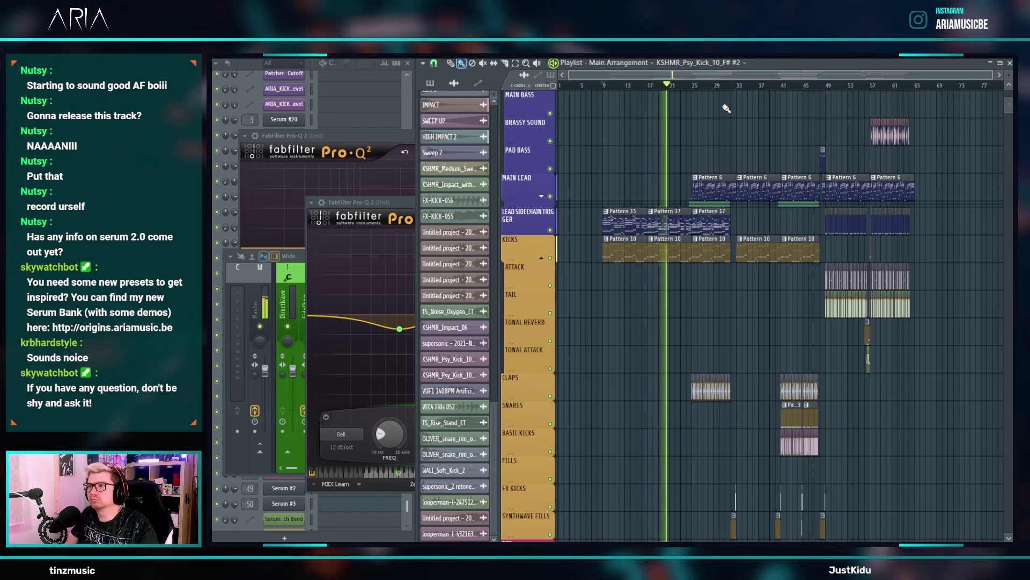
pyautogui.scroll(4, 732, 298)
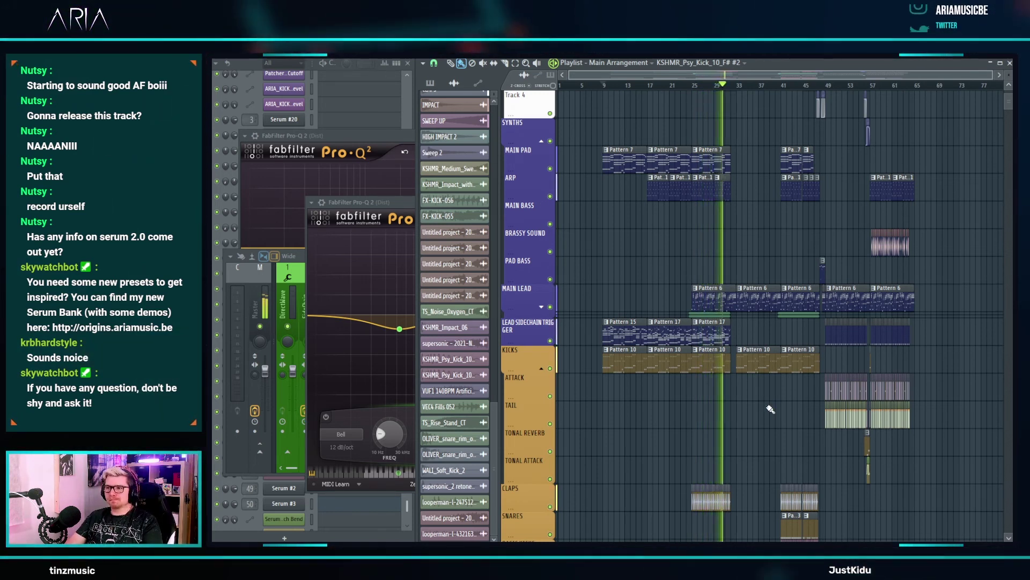
pyautogui.scroll(6, 753, 440)
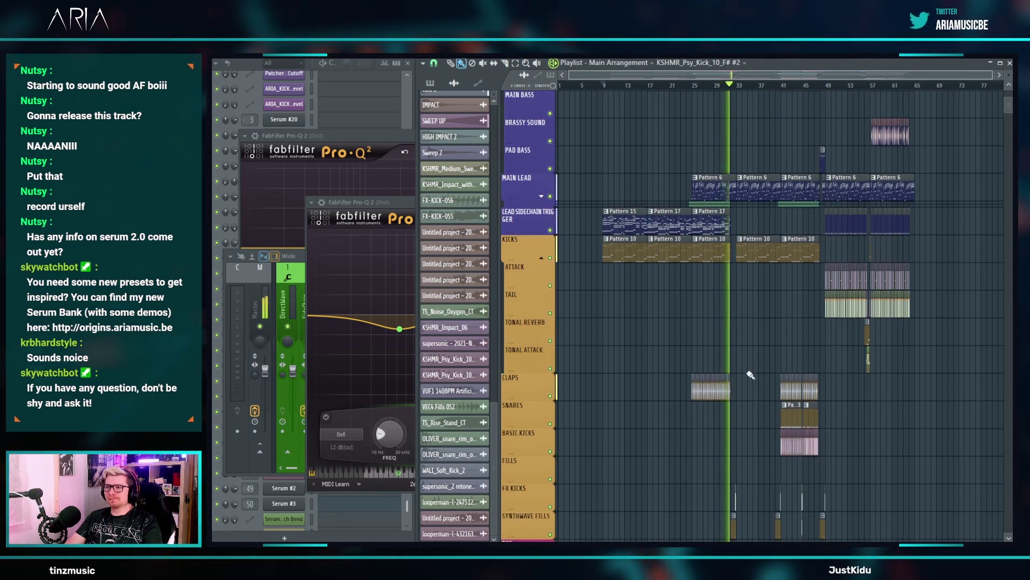
pyautogui.scroll(-4, 746, 418)
pyautogui.scroll(4, 728, 394)
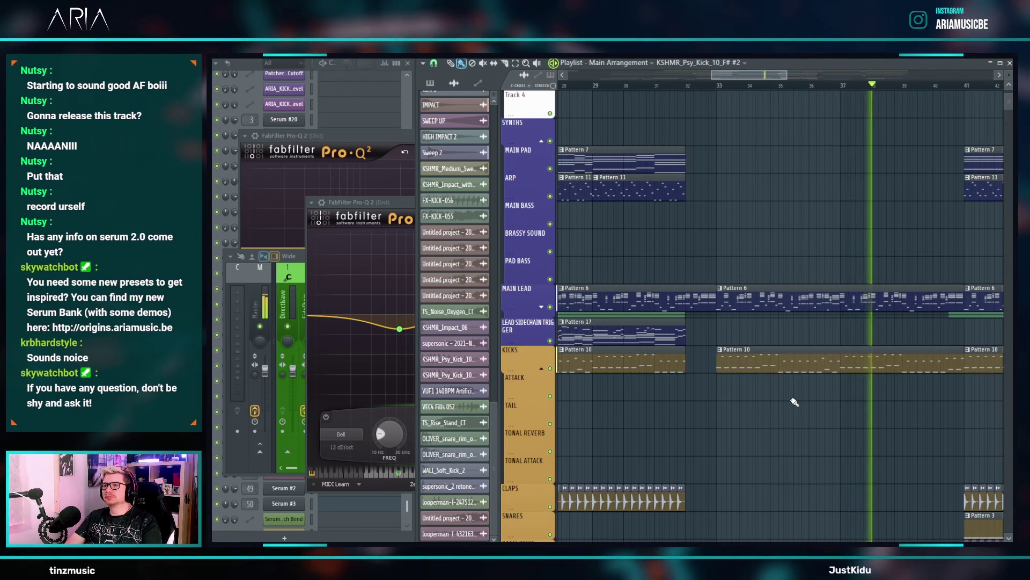
pyautogui.scroll(-4, 795, 401)
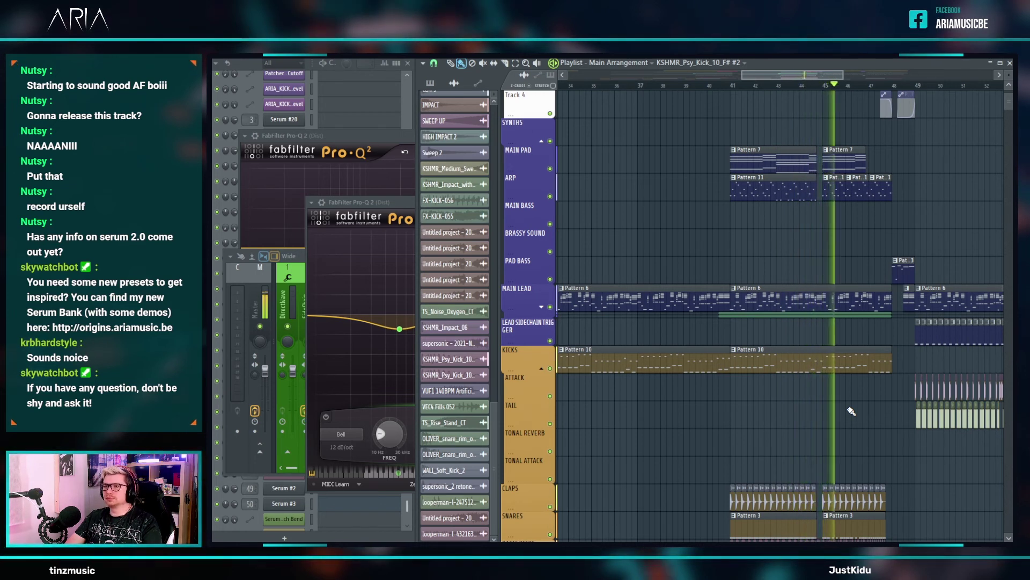
pyautogui.scroll(-3, 852, 411)
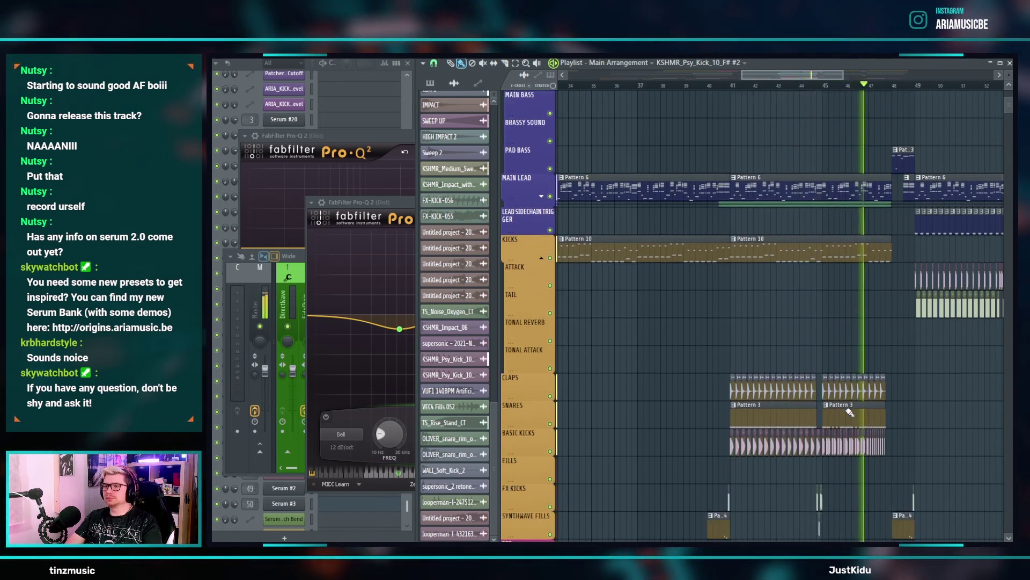
pyautogui.scroll(-5, 886, 383)
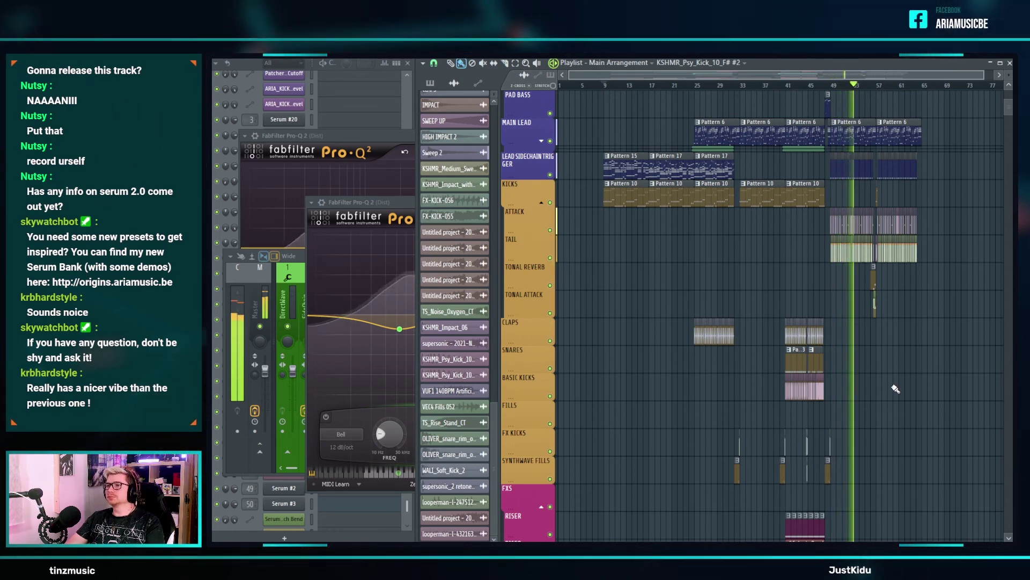
pyautogui.keyDown('ctrl'); pyautogui.scroll(5, 930, 331); pyautogui.keyUp('ctrl')
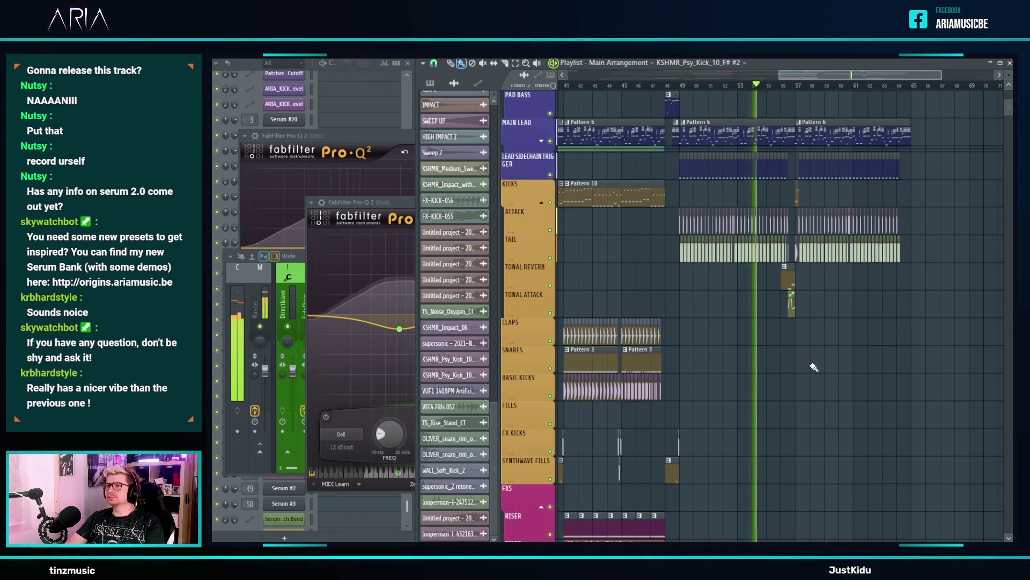
pyautogui.scroll(4, 858, 387)
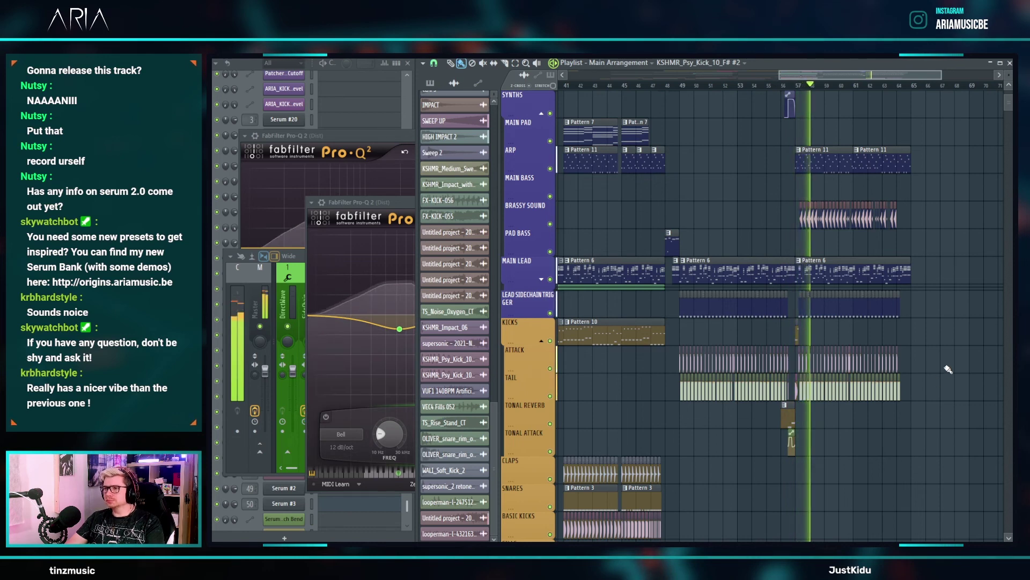
pyautogui.keyDown('ctrl'); pyautogui.scroll(6, 754, 389); pyautogui.keyUp('ctrl')
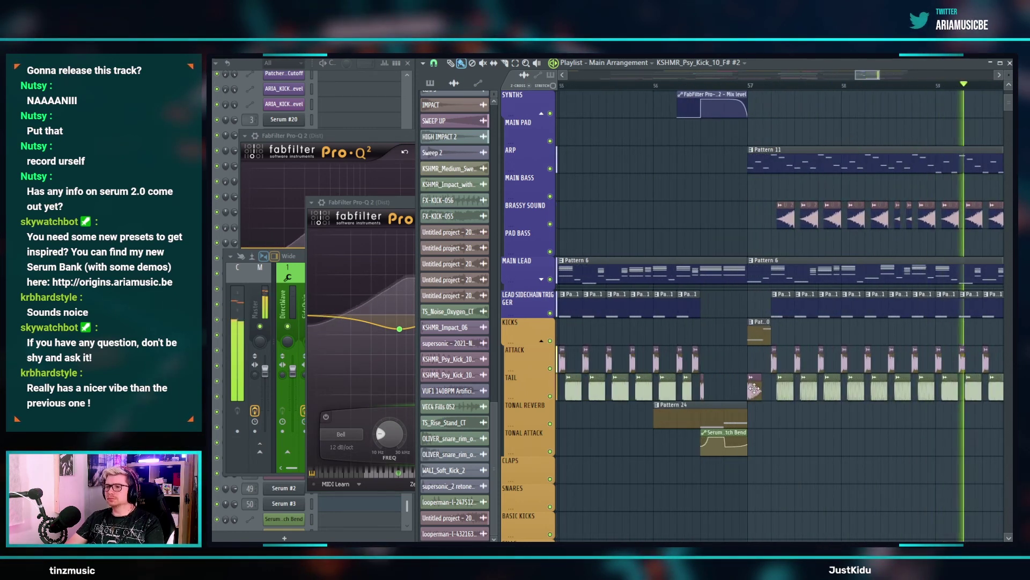
pyautogui.keyDown('ctrl'); pyautogui.scroll(-4, 754, 388); pyautogui.keyUp('ctrl')
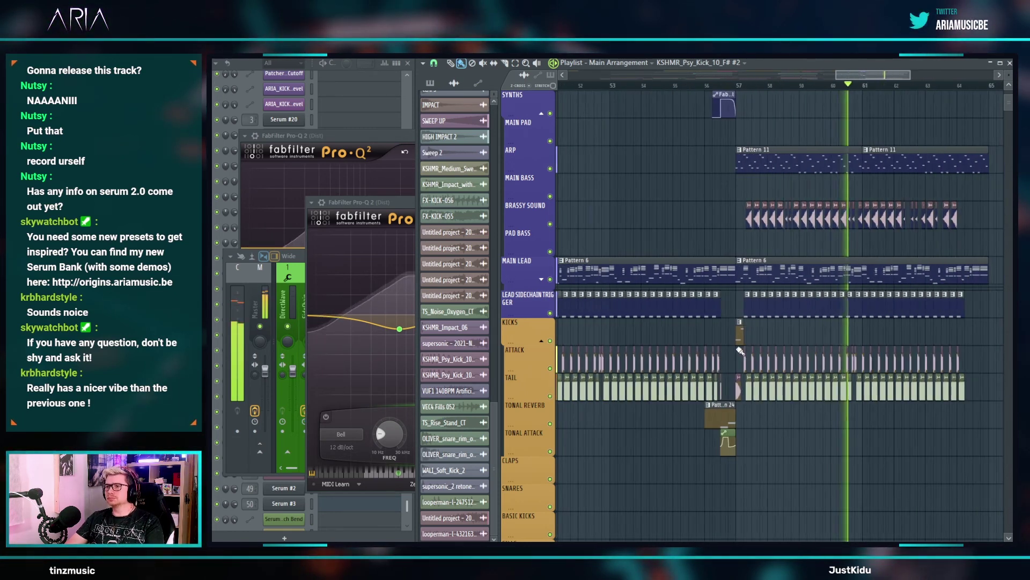
pyautogui.keyDown('ctrl'); pyautogui.scroll(-3, 741, 351); pyautogui.keyUp('ctrl')
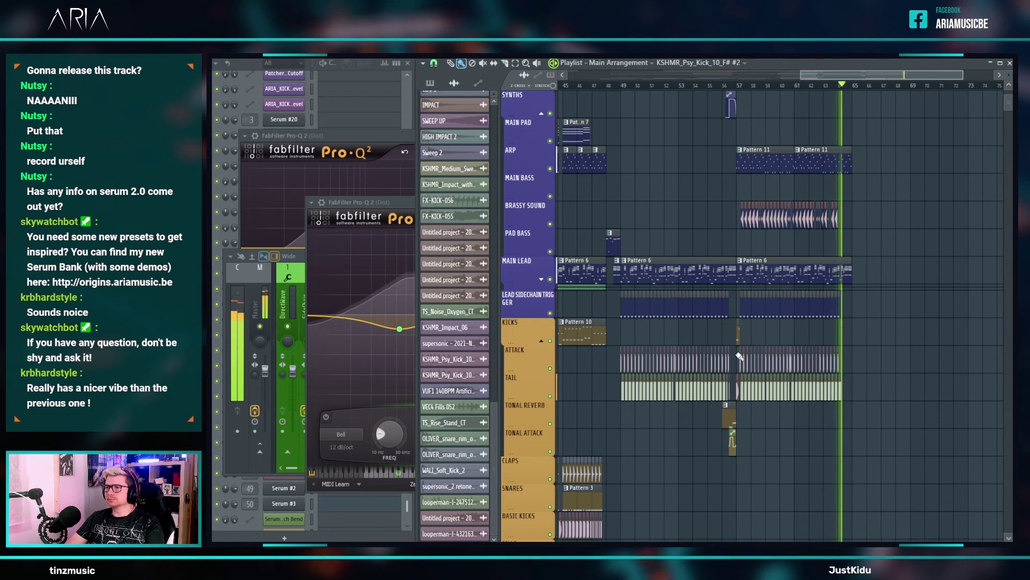
pyautogui.press('space')
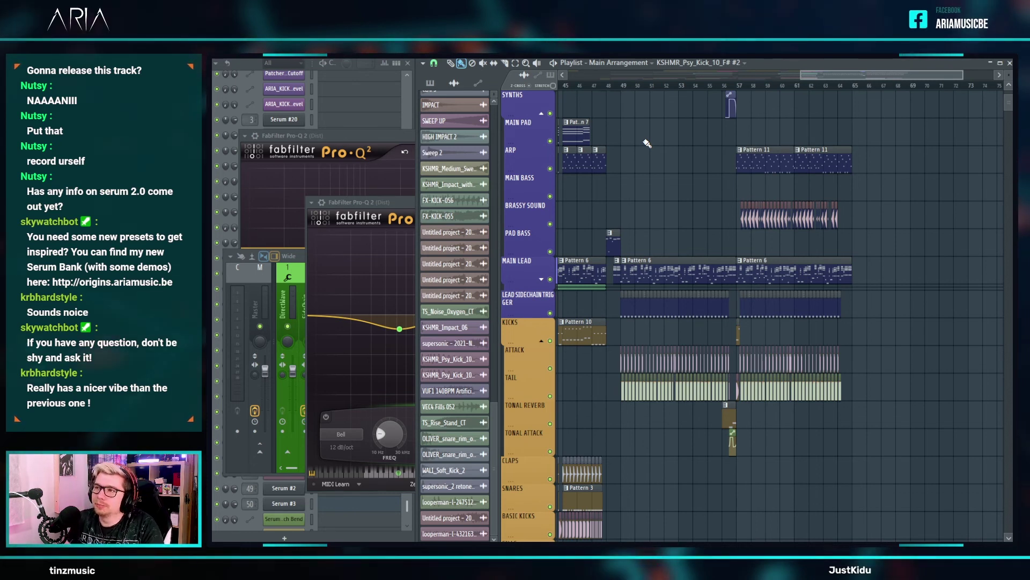
# - Mark bars 61 to 64 in the playlist timeline and place the LIGHT IT UP vocal clip near bar 49 on the CLAPS track
pyautogui.moveTo(795, 87); pyautogui.dragTo(852, 87)
pyautogui.hotkey('ctrl', 'd')
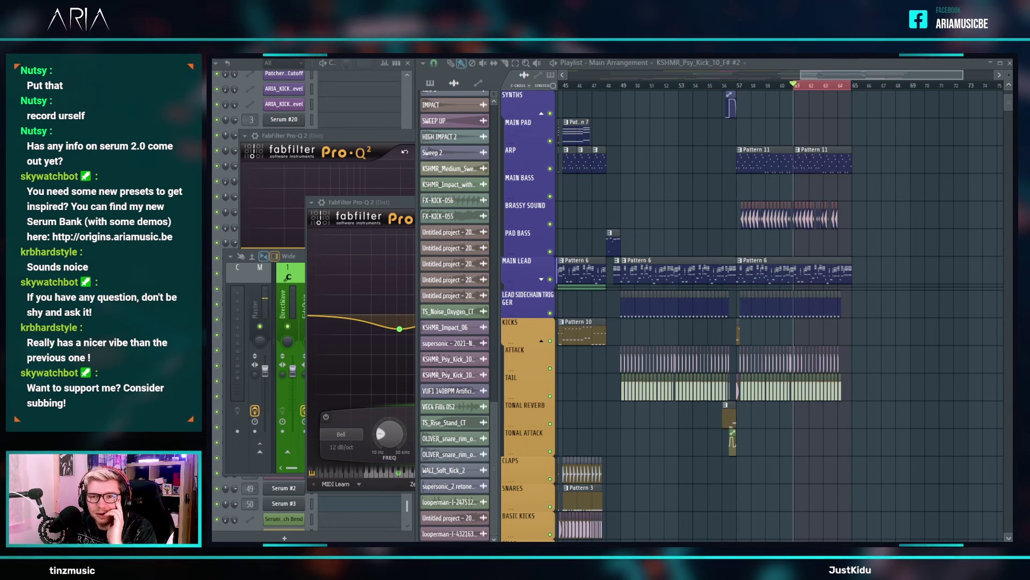
pyautogui.moveTo(617, 465); pyautogui.dragTo(624, 467)
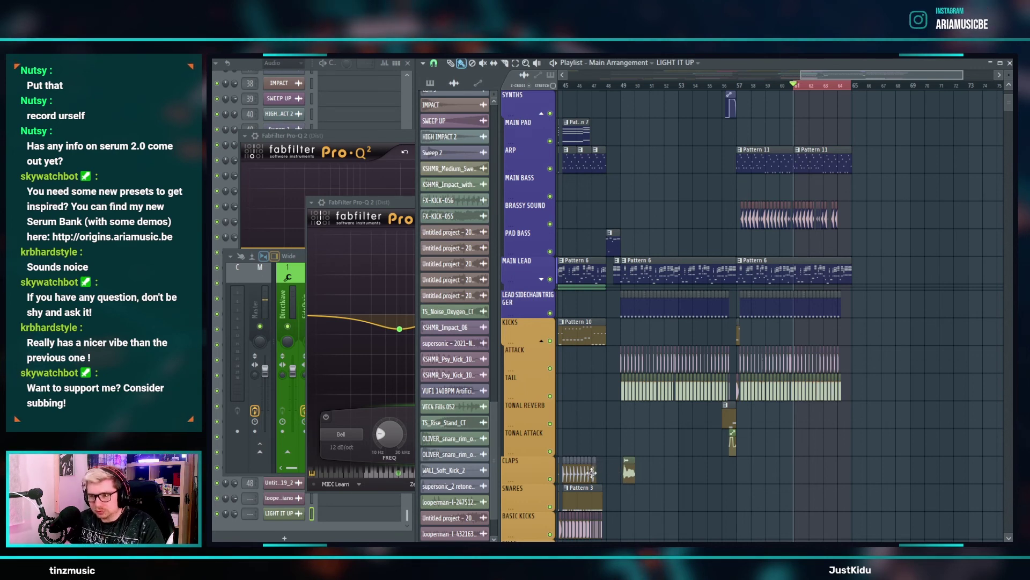
# - Place another CLAPS clip on the second beat of bar 47, directly after the last one
pyautogui.scroll(5, 594, 488)
pyautogui.scroll(3, 594, 487)
pyautogui.rightClick(684, 478)
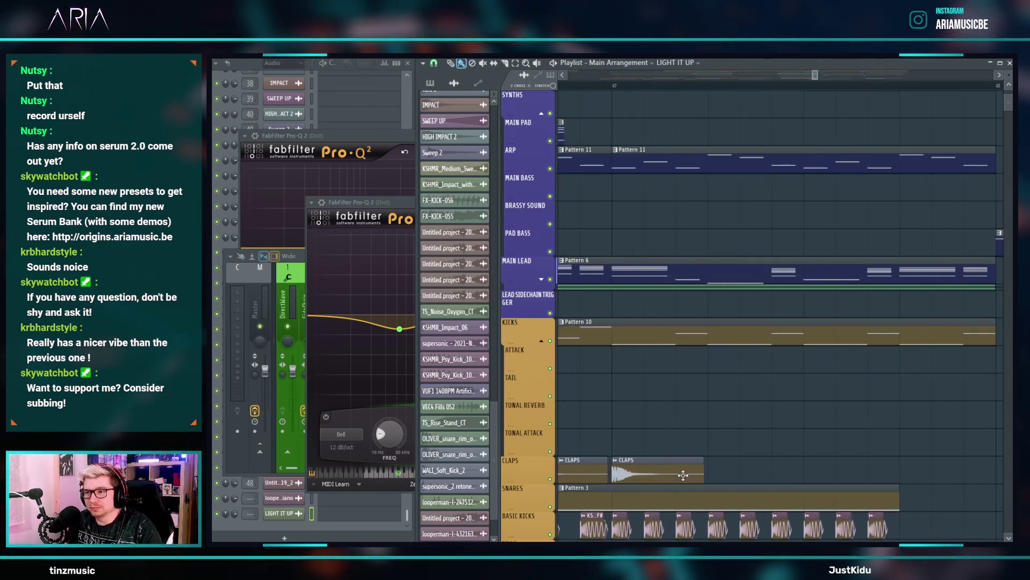
pyautogui.click(647, 469)
pyautogui.click(733, 471)
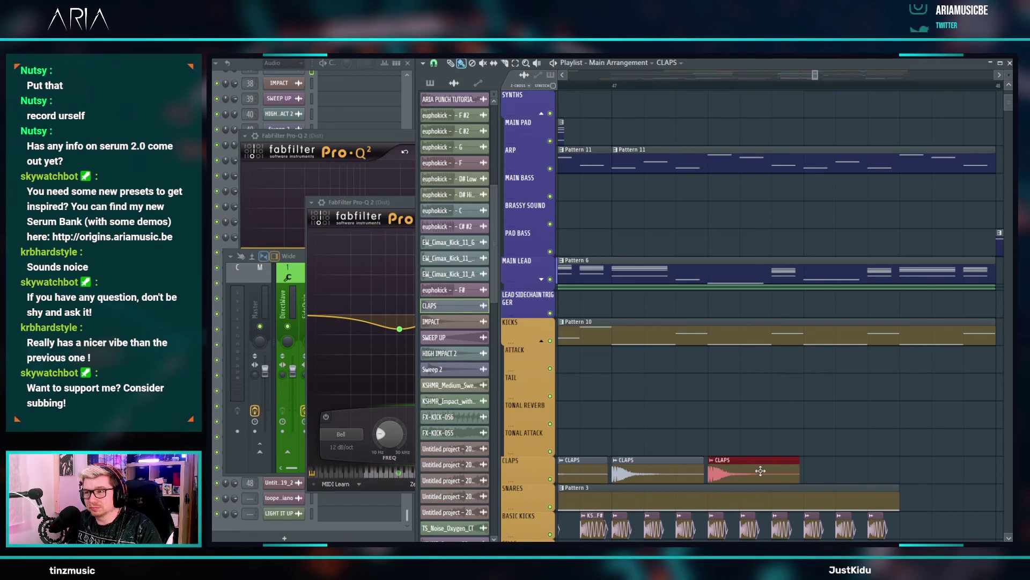
# - Move the LIGHT IT UP clip to the TONAL ATTACK track so that it starts just before bar 48
pyautogui.scroll(-8, 733, 472)
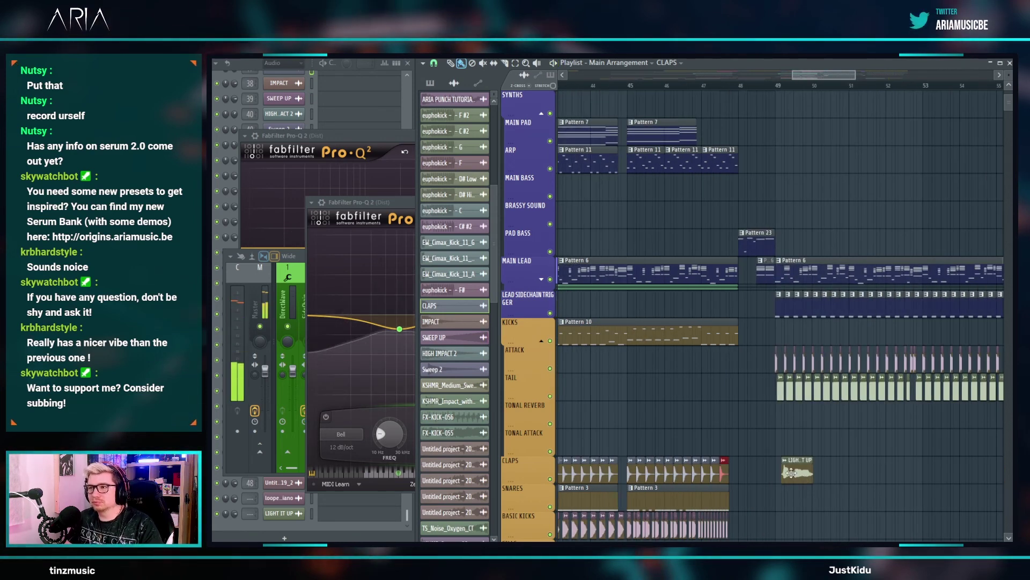
pyautogui.scroll(5, 791, 472)
pyautogui.moveTo(792, 472); pyautogui.dragTo(680, 429)
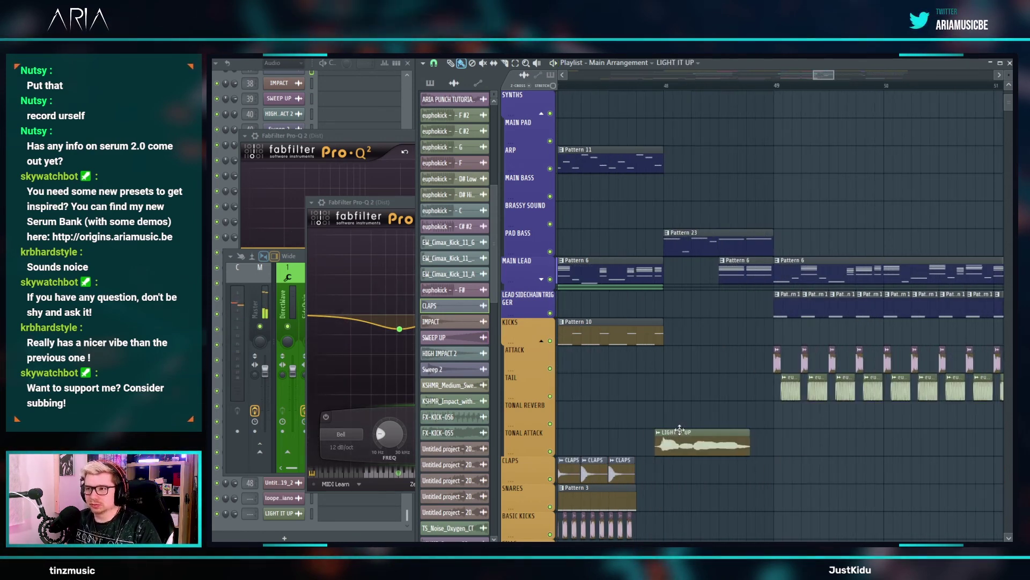
pyautogui.scroll(4, 680, 429)
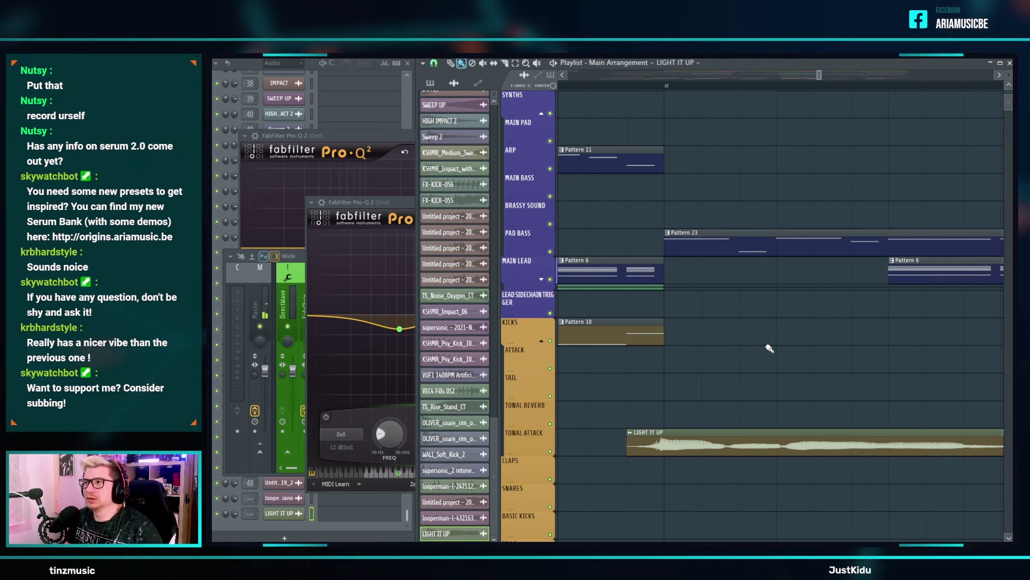
# - Open the LIGHT IT UP clip's sample settings and load the sample into a new Slicex channel
pyautogui.click(634, 434)
pyautogui.click(633, 444)
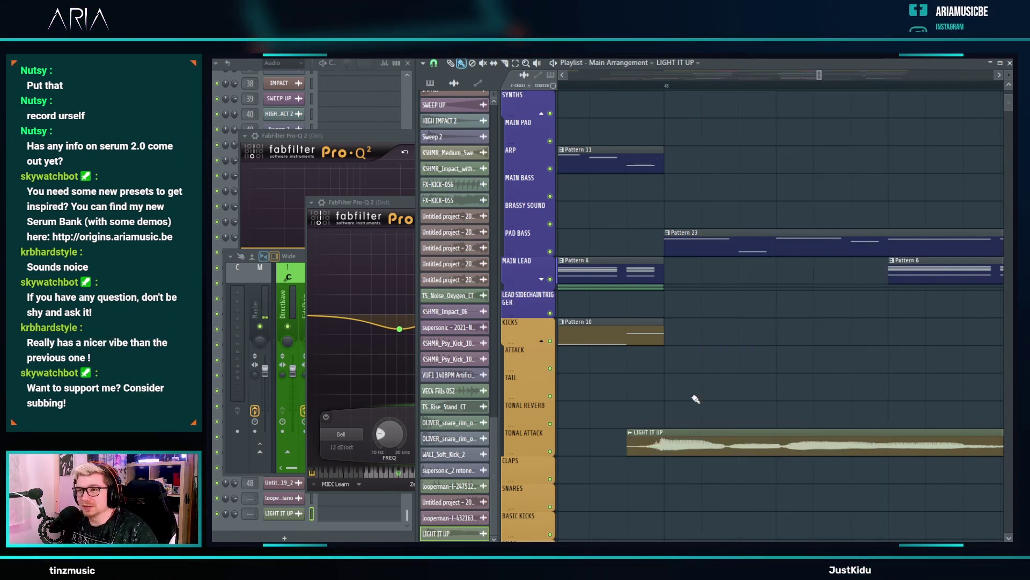
pyautogui.rightClick(398, 391)
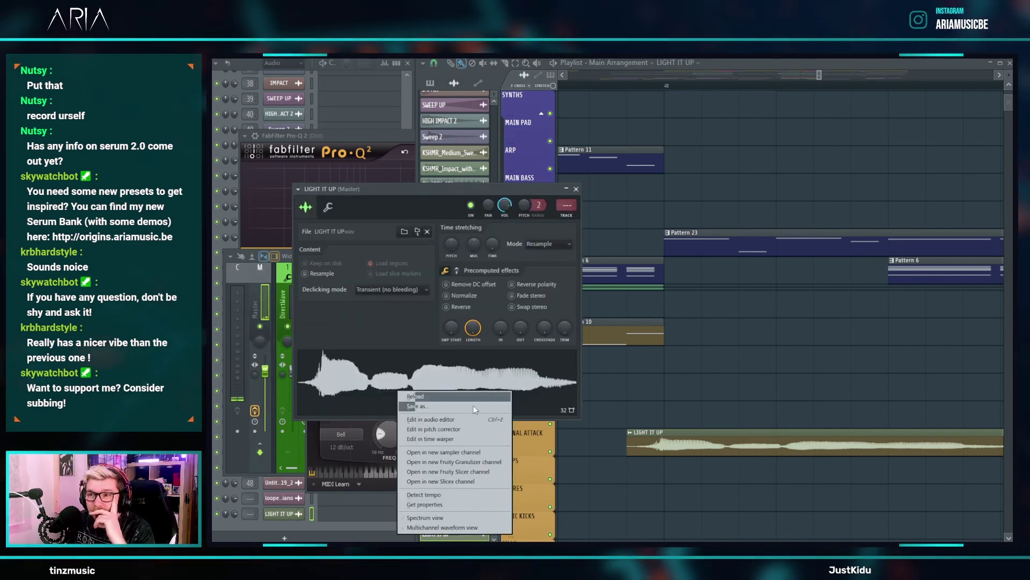
pyautogui.click(472, 485)
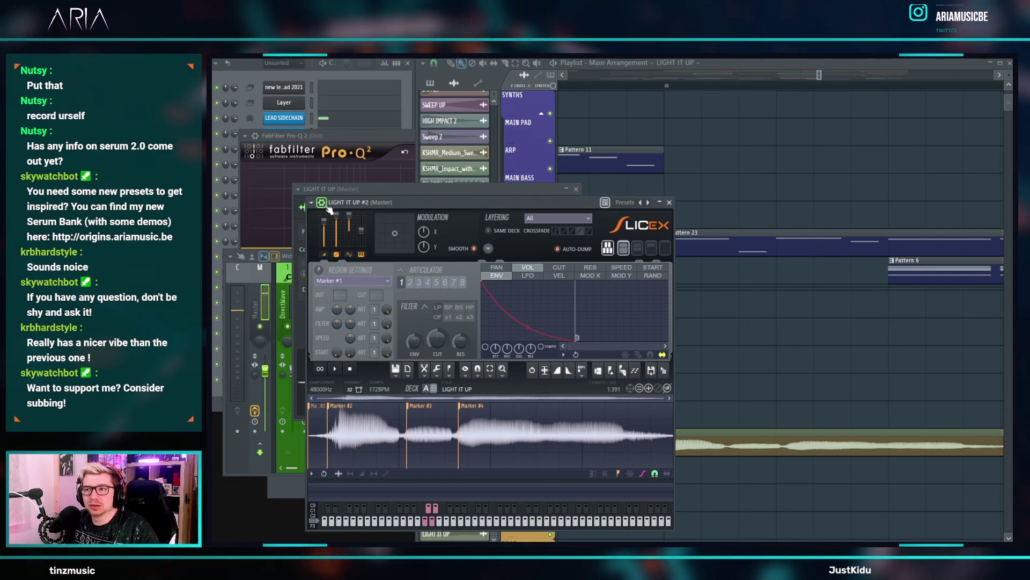
# - Audition the vocal's Marker #4 slice in Slicex, add a slice marker partway through it and shift the new marker slightly earlier
pyautogui.click(545, 434)
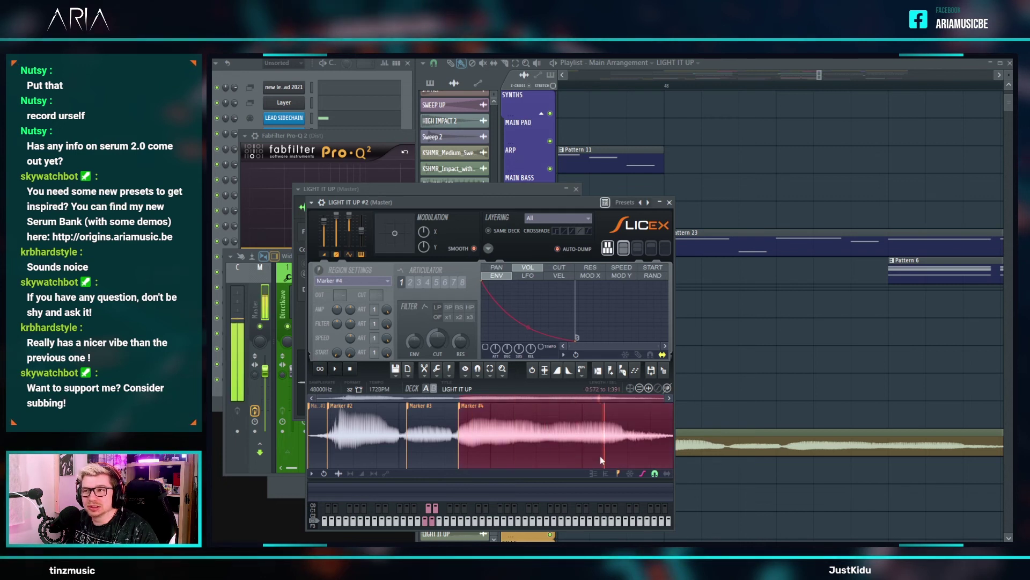
pyautogui.click(618, 474)
pyautogui.click(619, 473)
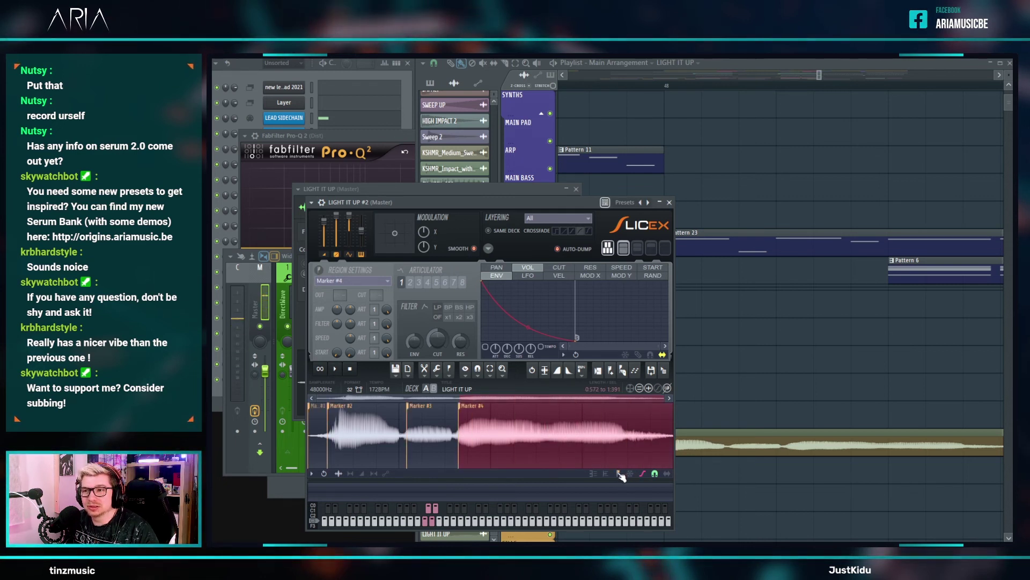
pyautogui.click(507, 424)
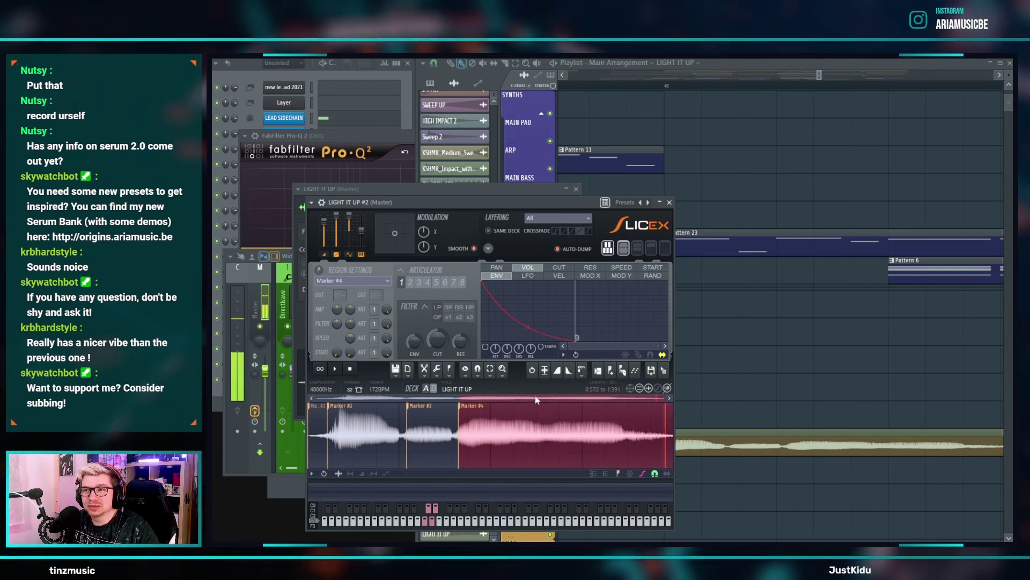
pyautogui.click(475, 386)
pyautogui.press('Escape')
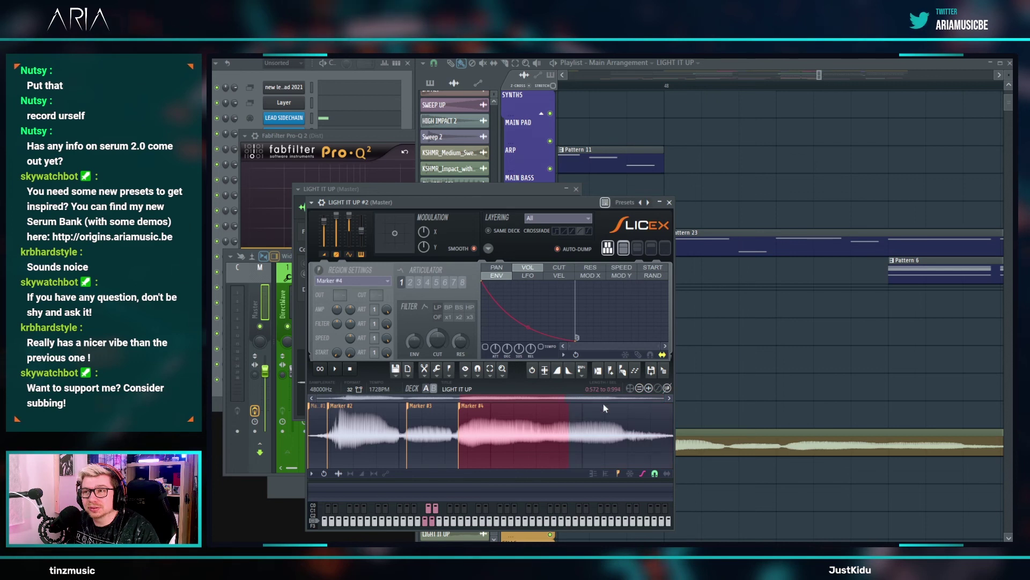
pyautogui.click(562, 429)
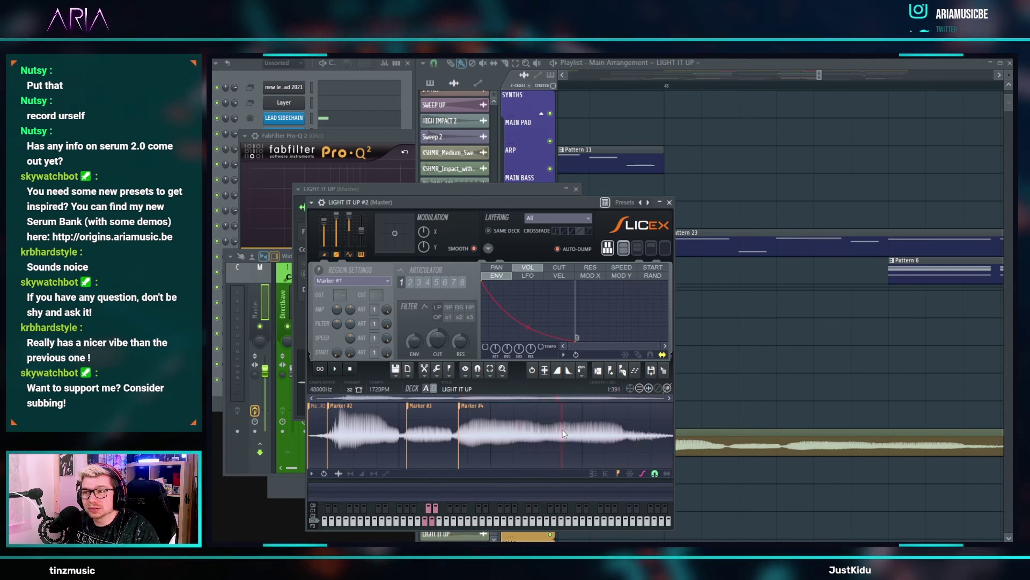
pyautogui.click(623, 371)
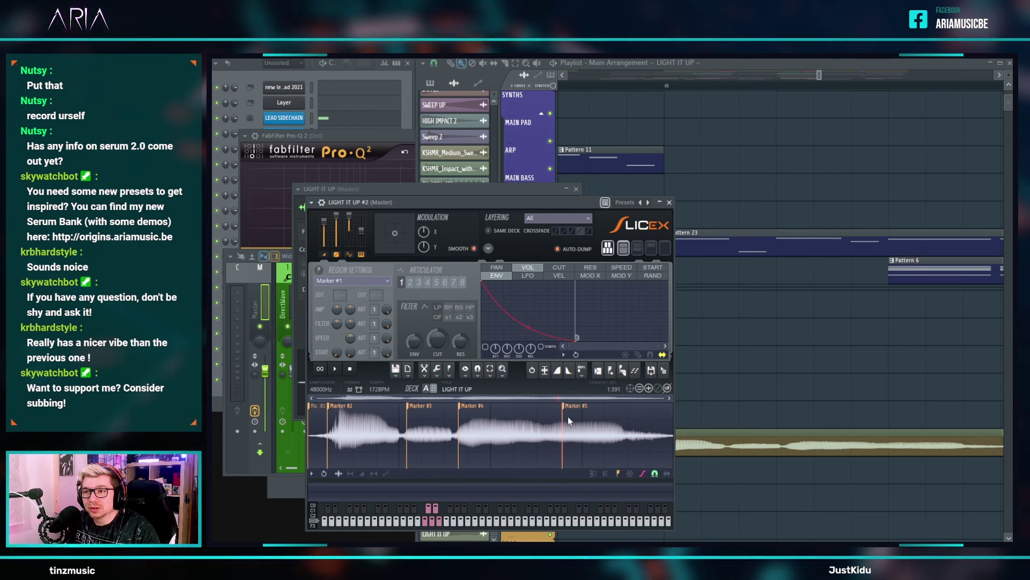
pyautogui.moveTo(569, 411); pyautogui.dragTo(556, 410)
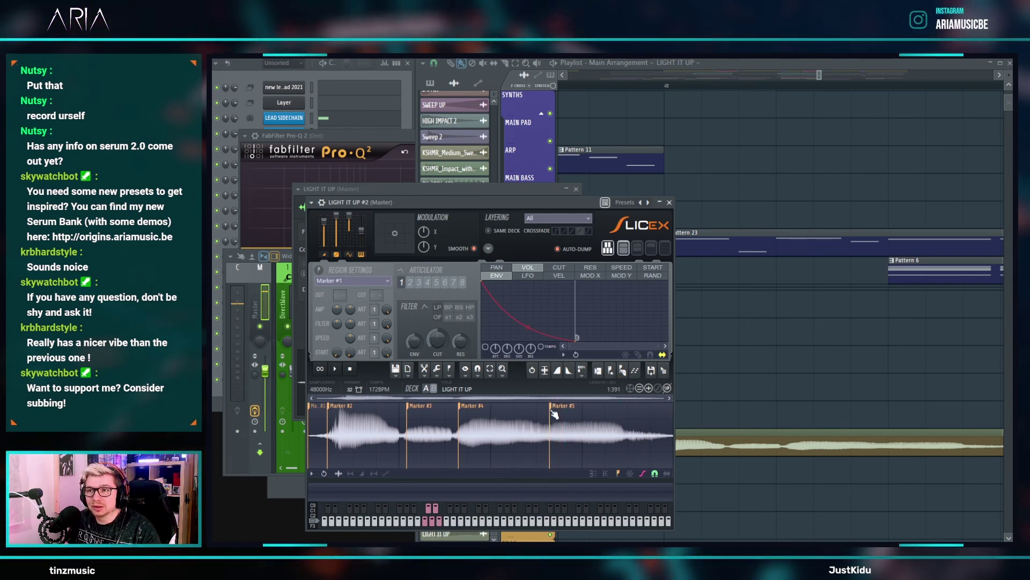
# - Route the LIGHT IT UP #2 channel to mixer track 52 and load the Aria Dry Lead preset on that track
pyautogui.click(322, 202)
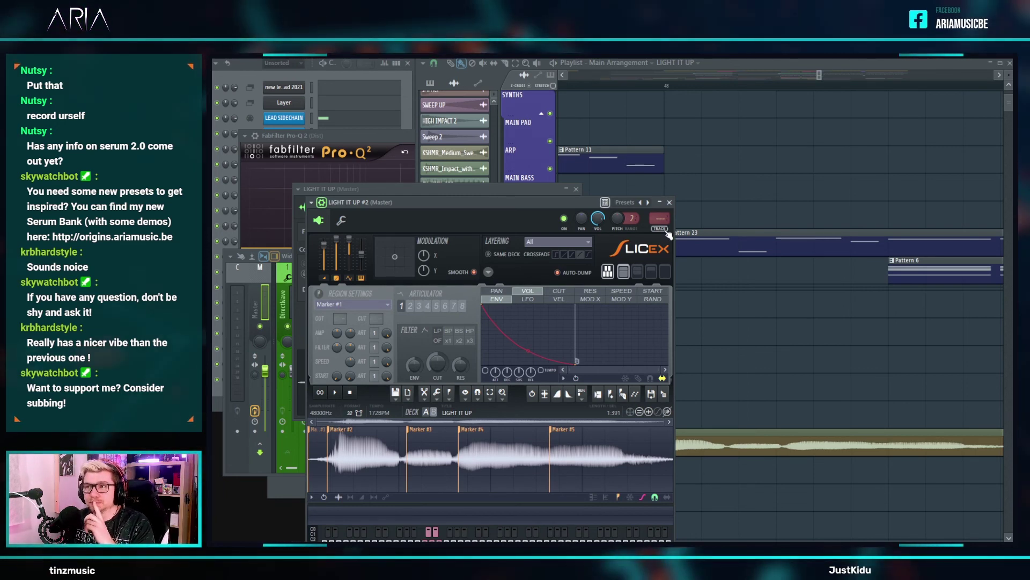
pyautogui.hotkey('ctrl', 'l')
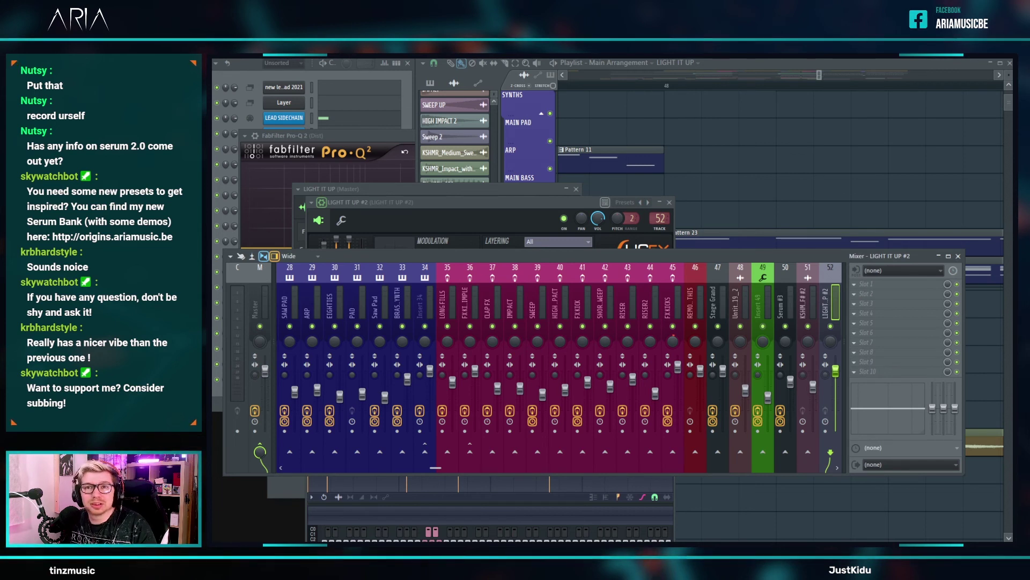
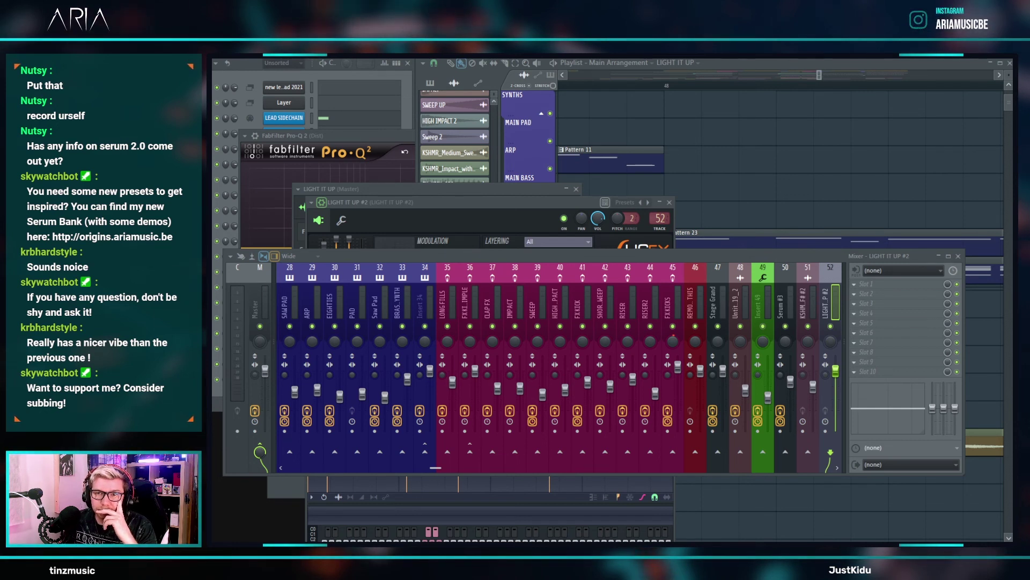
pyautogui.moveTo(785, 309); pyautogui.dragTo(910, 316)
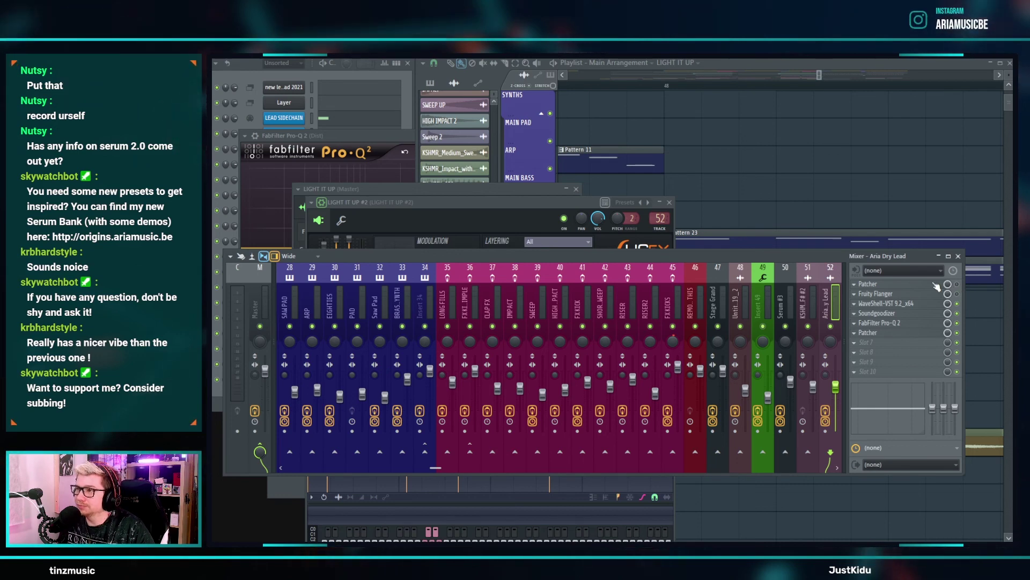
# - Replace the Fruity Flanger in the Aria Dry Lead track's effect chain with Fruity Fast Dist
pyautogui.click(859, 295)
pyautogui.moveTo(869, 302)
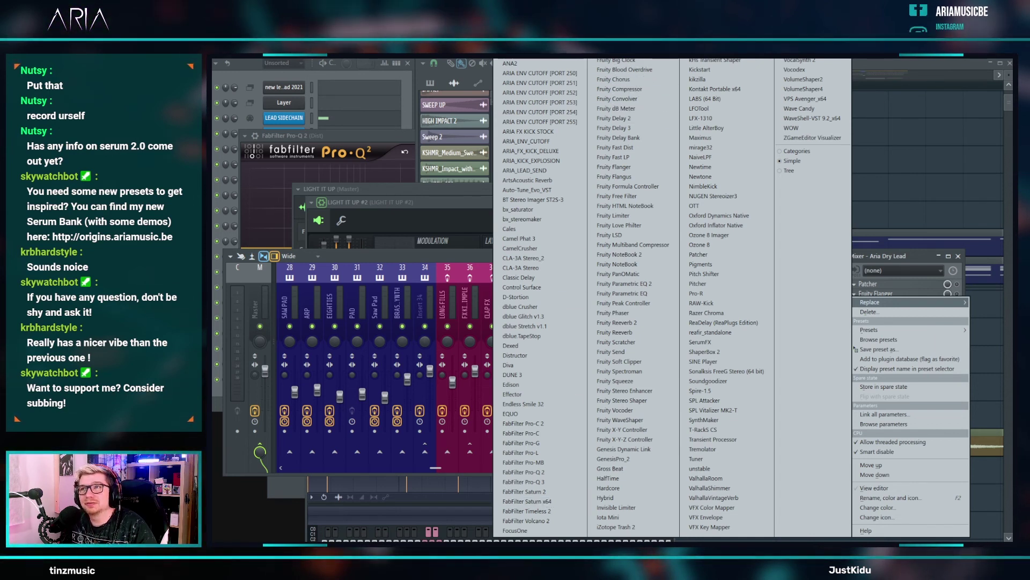
pyautogui.click(629, 157)
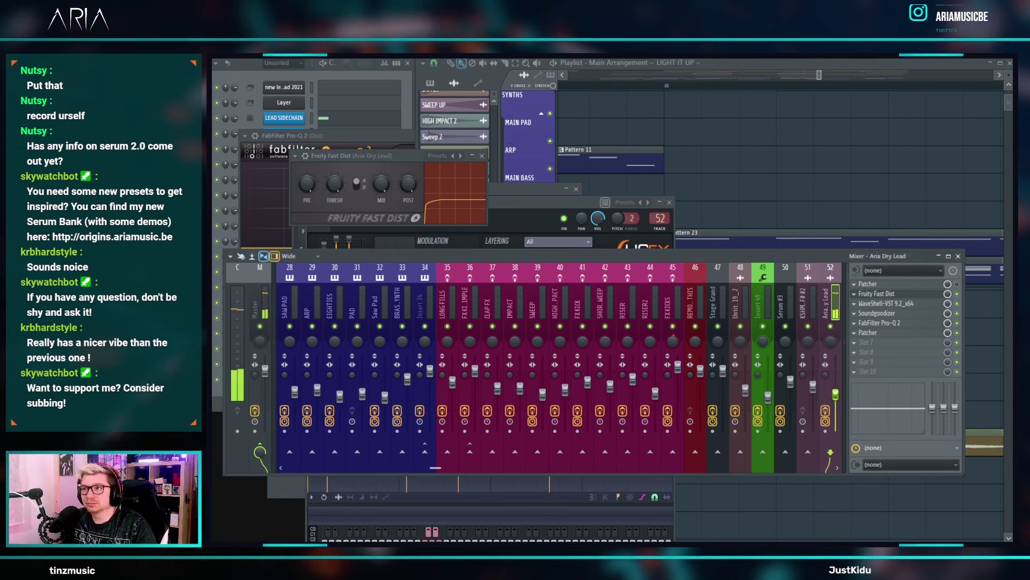
# - Inspect the routing map of the last Patcher effect on the Aria Dry Lead track and its Fruity Send
pyautogui.click(889, 337)
pyautogui.click(889, 337)
pyautogui.click(889, 337)
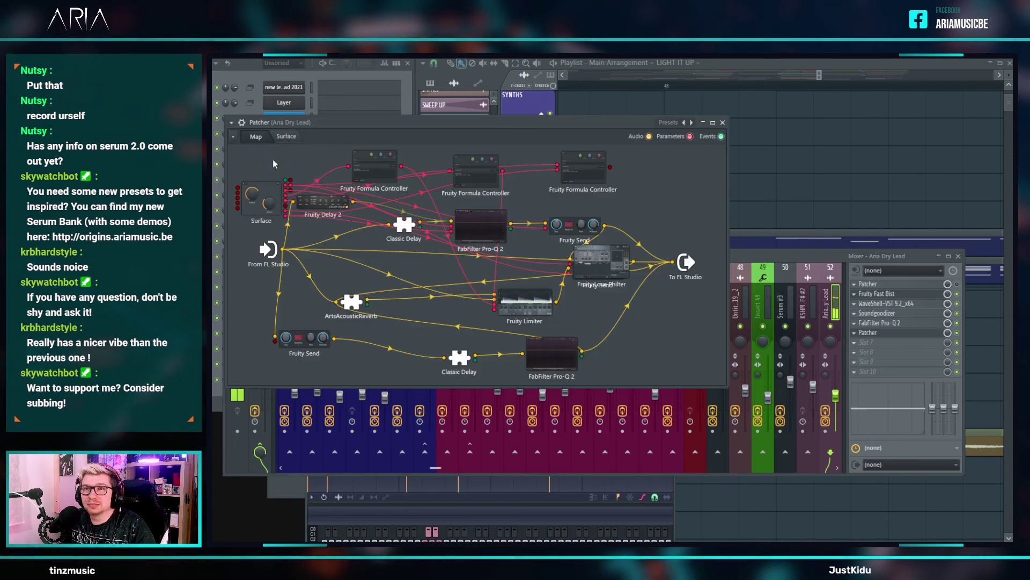
pyautogui.click(299, 340)
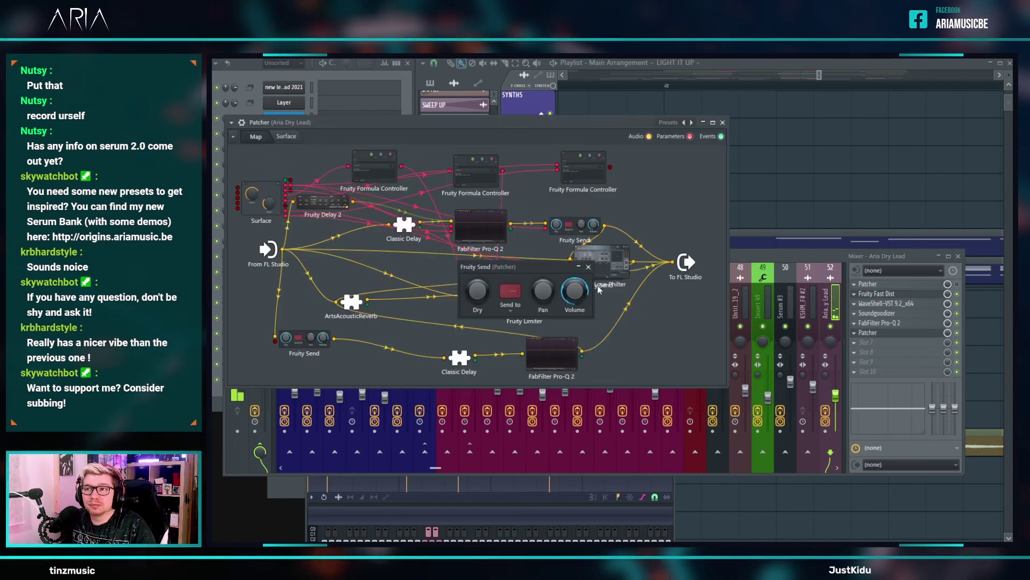
pyautogui.click(723, 123)
pyautogui.rightClick(767, 128)
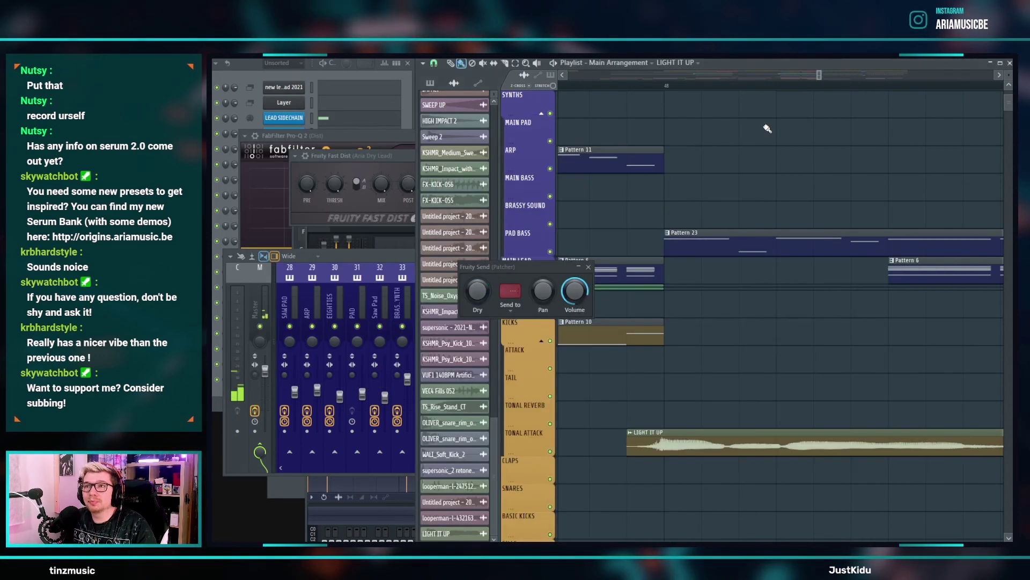
# - Raise the low-cut frequency in the Aria Dry Lead track's FabFilter Pro-Q 2
pyautogui.click(365, 254)
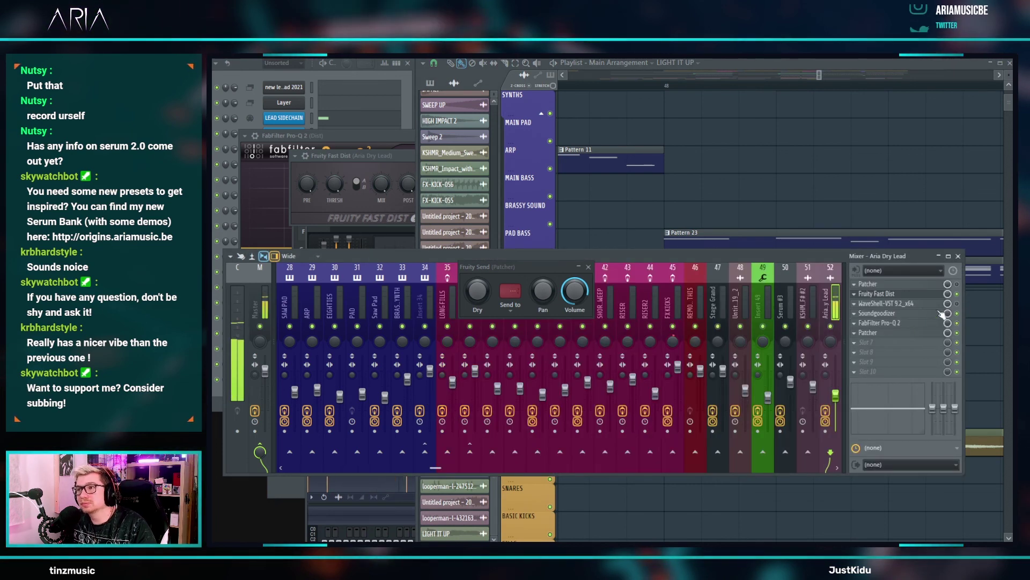
pyautogui.click(891, 322)
pyautogui.moveTo(348, 222); pyautogui.dragTo(372, 221)
# - Delete the LIGHT IT UP audio clip from the TONAL ATTACK track in the playlist
pyautogui.rightClick(768, 194)
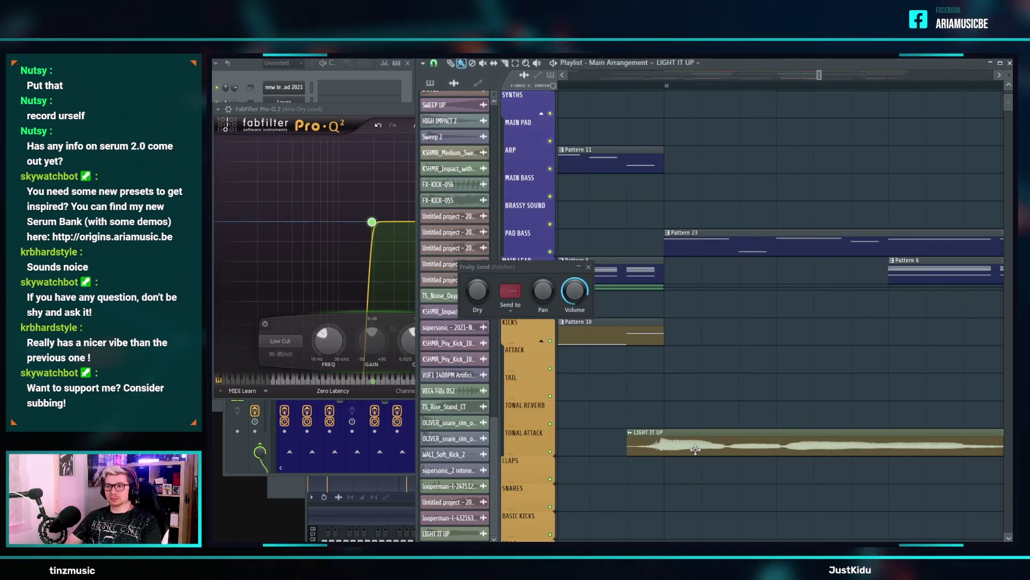
pyautogui.rightClick(723, 440)
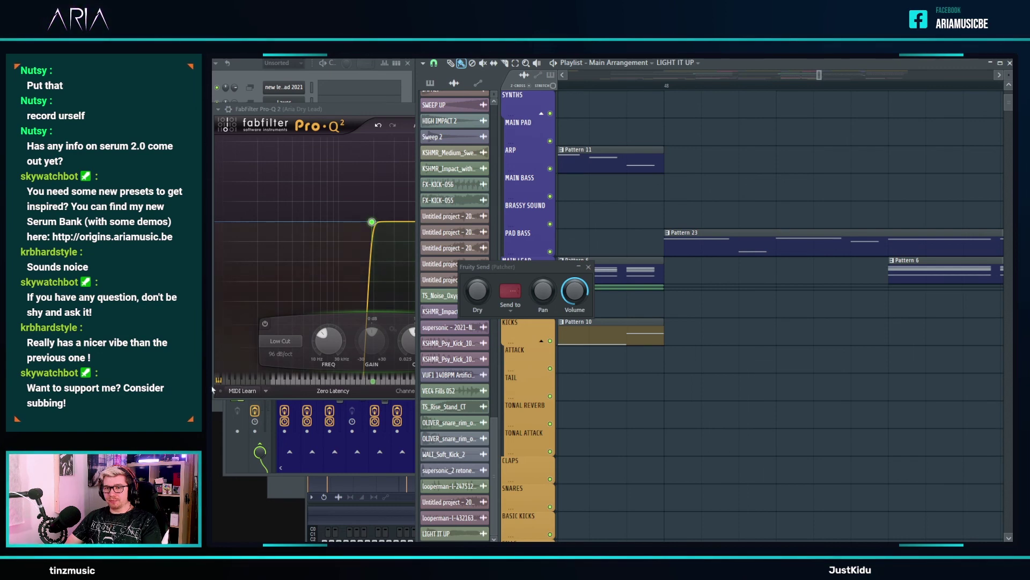
pyautogui.scroll(-8, 809, 374)
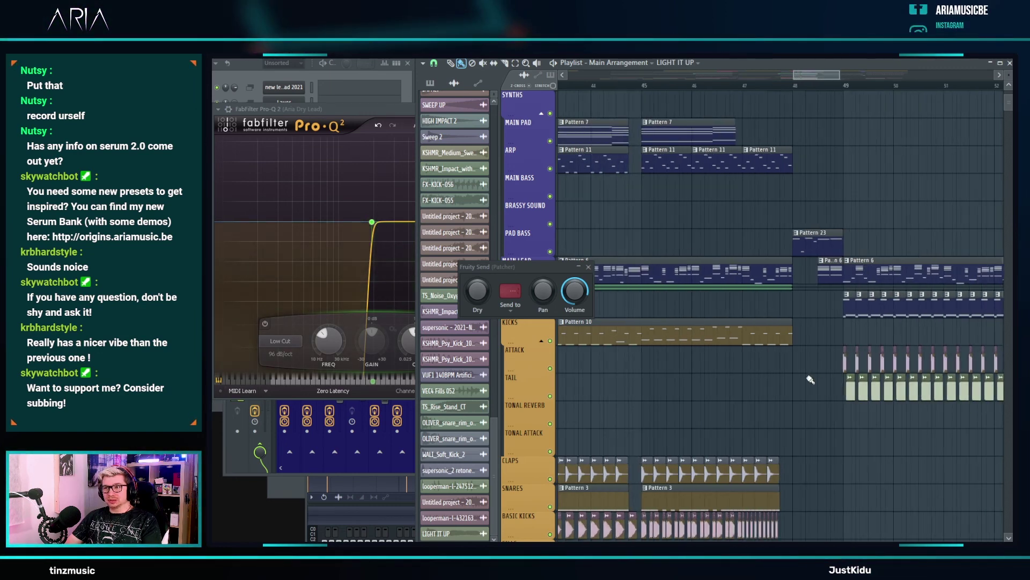
# - Move the LIGHT IT UP #2 slice notes into a new Pattern 25 and play it back
pyautogui.click(262, 71)
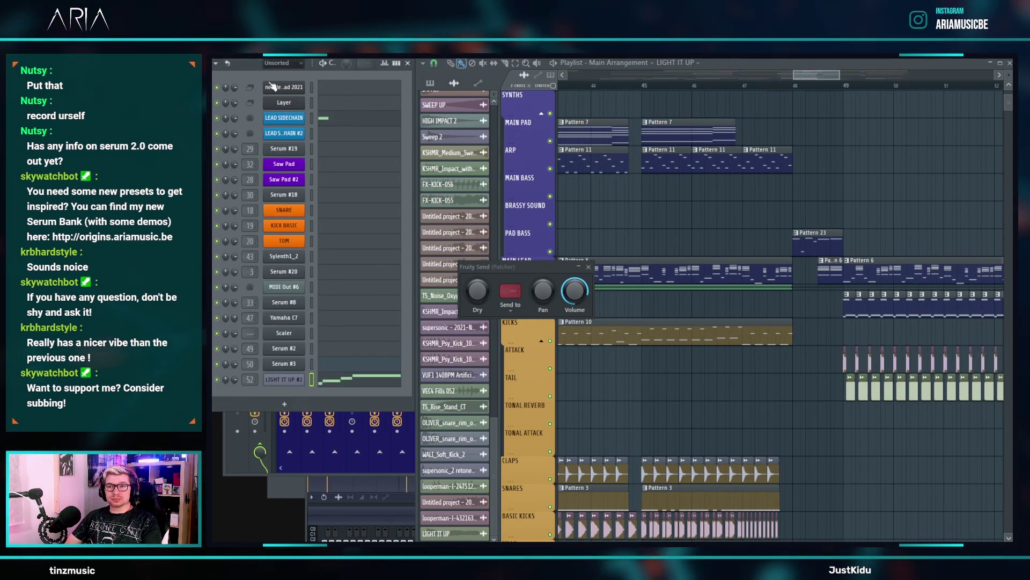
pyautogui.click(368, 382)
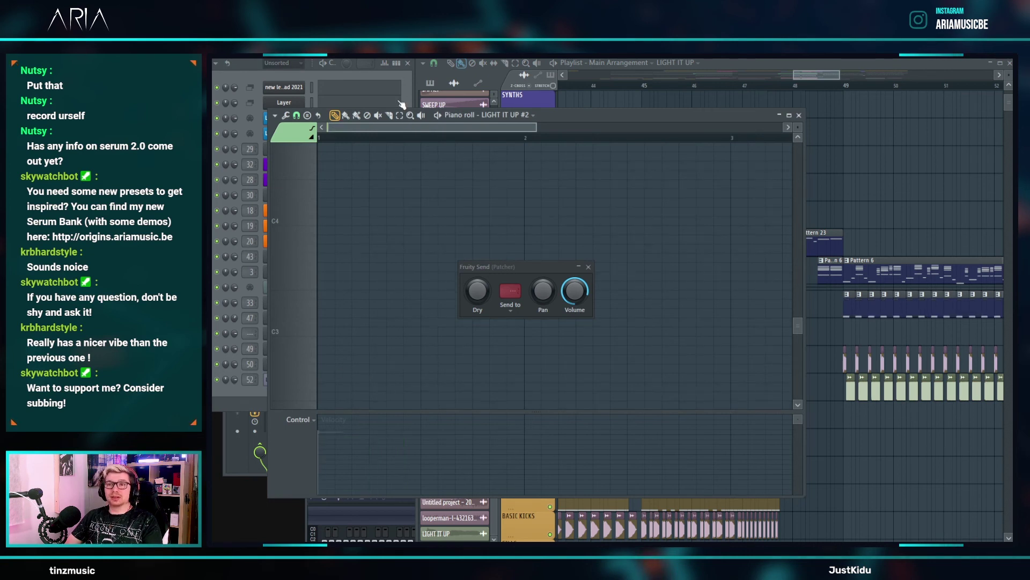
pyautogui.press('F4')
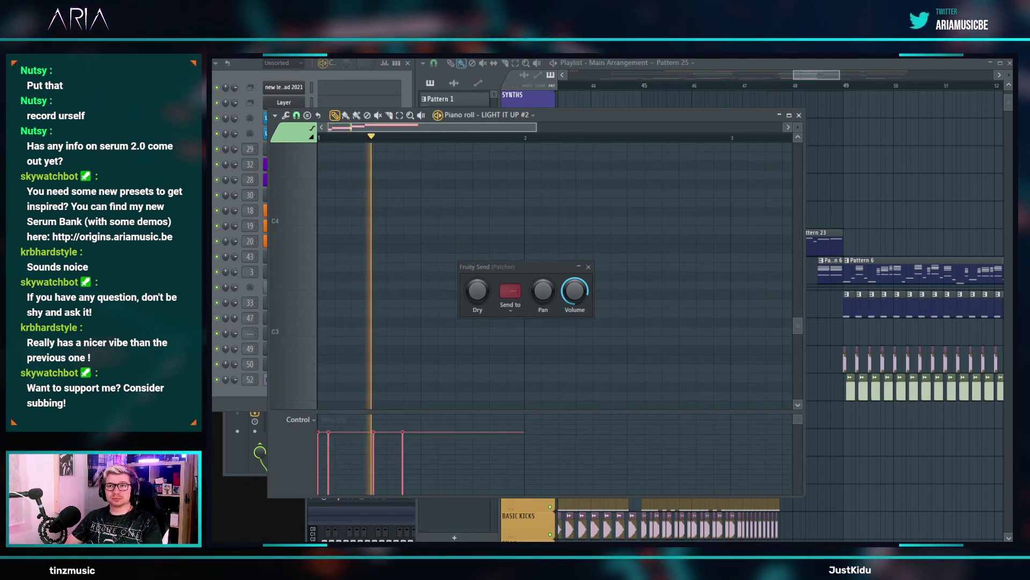
pyautogui.click(233, 394)
pyautogui.press('space')
# - Delete the Marker #1 note, line up the Marker #2, #3 and #4 notes back to back from the pattern's start, and play them
pyautogui.click(337, 381)
pyautogui.click(336, 381)
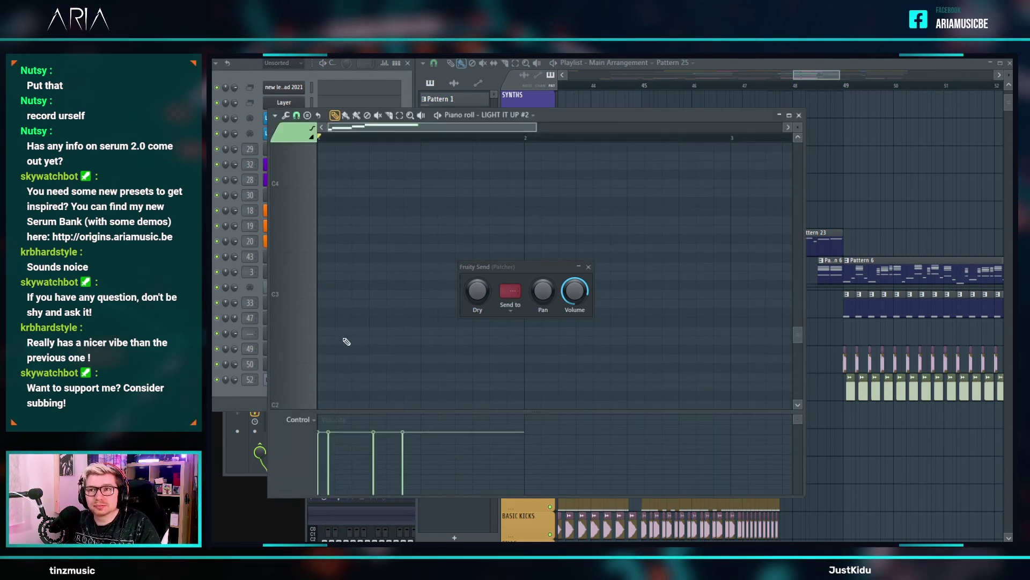
pyautogui.scroll(5, 340, 334)
pyautogui.scroll(3, 322, 309)
pyautogui.rightClick(325, 267)
pyautogui.moveTo(376, 257); pyautogui.dragTo(347, 255)
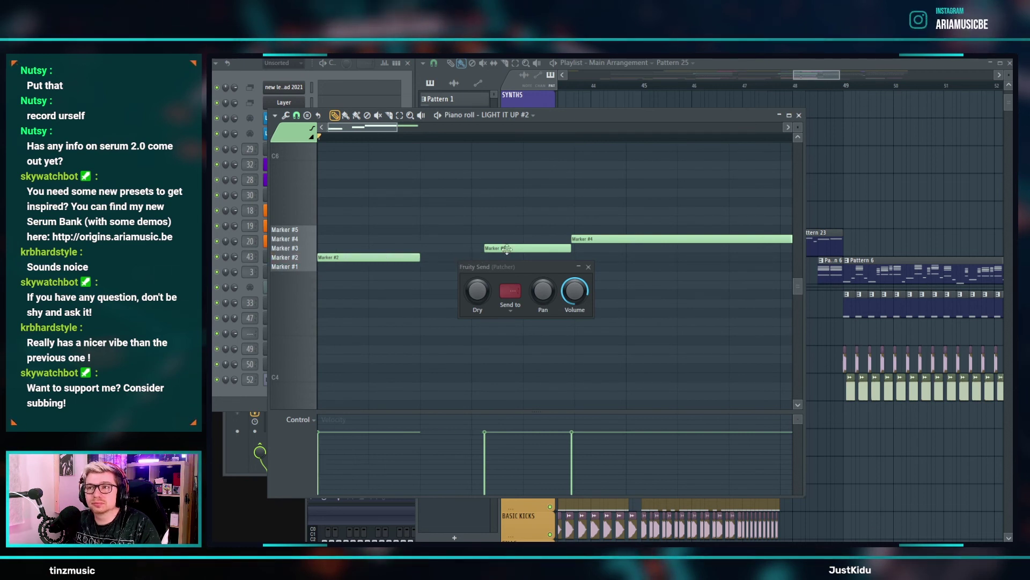
pyautogui.moveTo(441, 248); pyautogui.dragTo(437, 249)
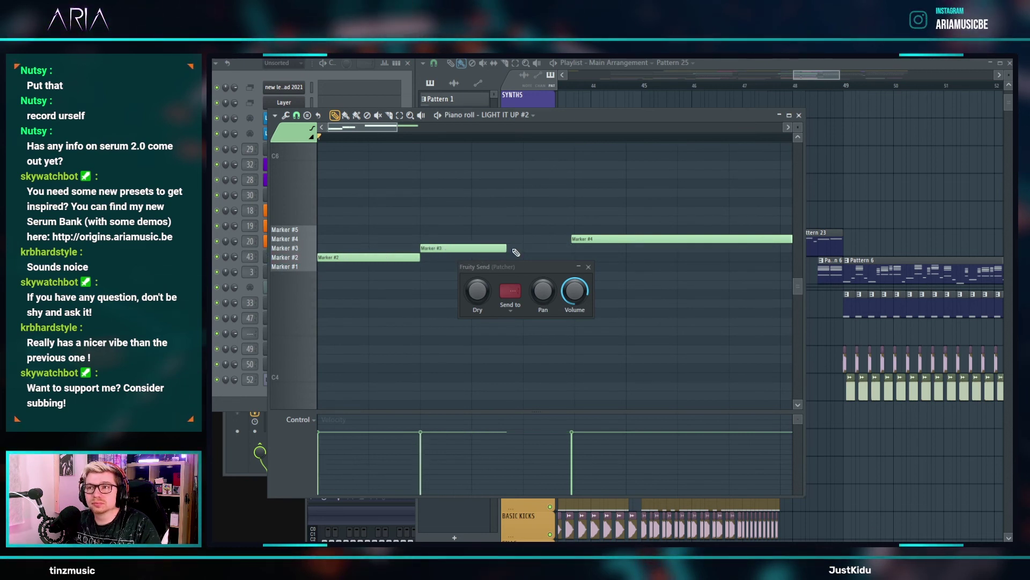
pyautogui.moveTo(579, 238); pyautogui.dragTo(486, 240)
pyautogui.press('space')
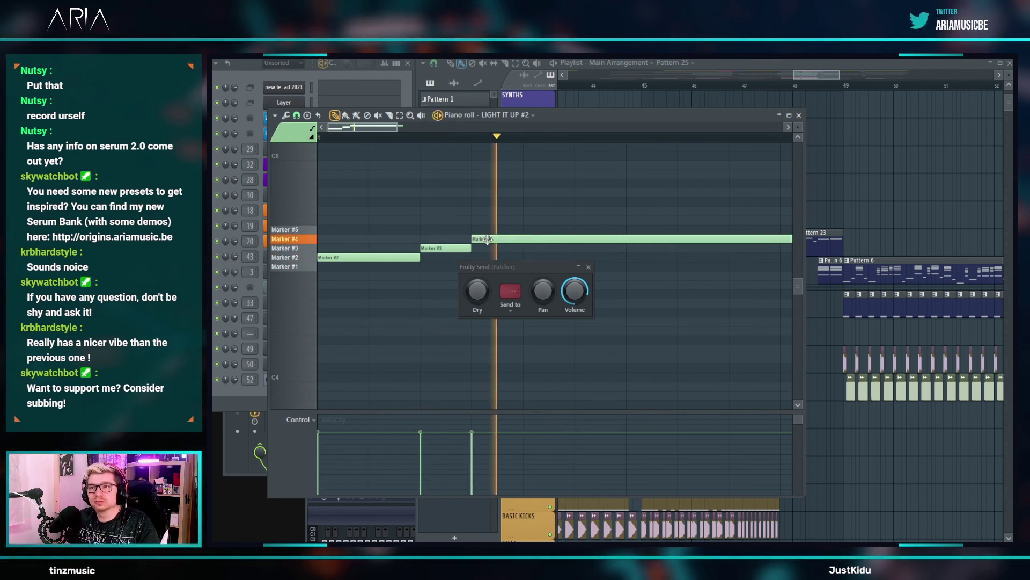
# - Shift the vocal phrase one beat later, add two short Marker #2 notes before it as a stutter, and play the pattern
pyautogui.scroll(-3, 509, 248)
pyautogui.press('space')
pyautogui.moveTo(421, 262)
pyautogui.mouseDown()
pyautogui.moveTo(332, 233)
pyautogui.moveTo(420, 259)
pyautogui.mouseUp()
pyautogui.click(589, 267)
pyautogui.rightClick(425, 291)
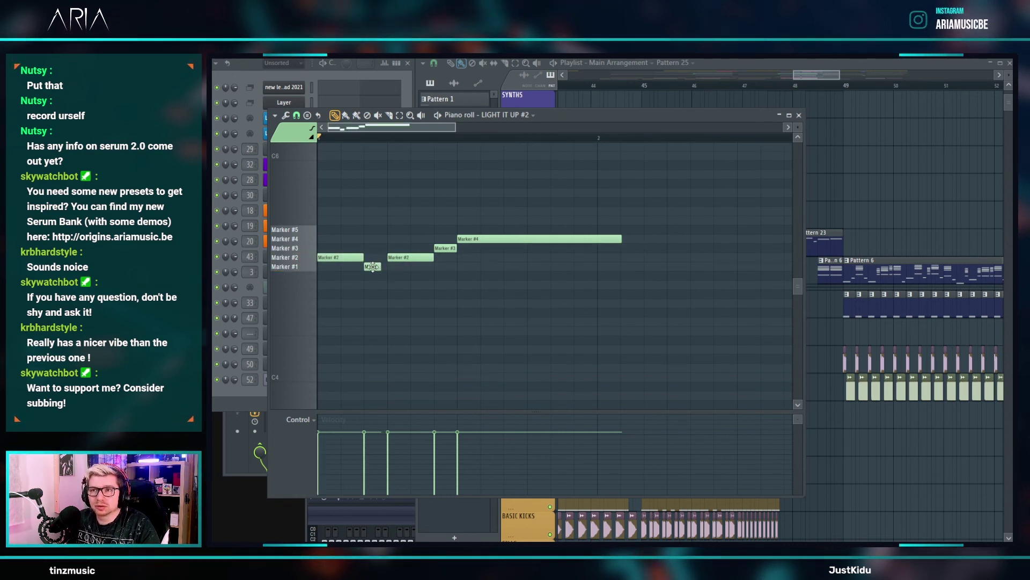
pyautogui.moveTo(364, 258)
pyautogui.mouseDown()
pyautogui.moveTo(352, 259)
pyautogui.moveTo(368, 247)
pyautogui.moveTo(377, 258)
pyautogui.mouseUp()
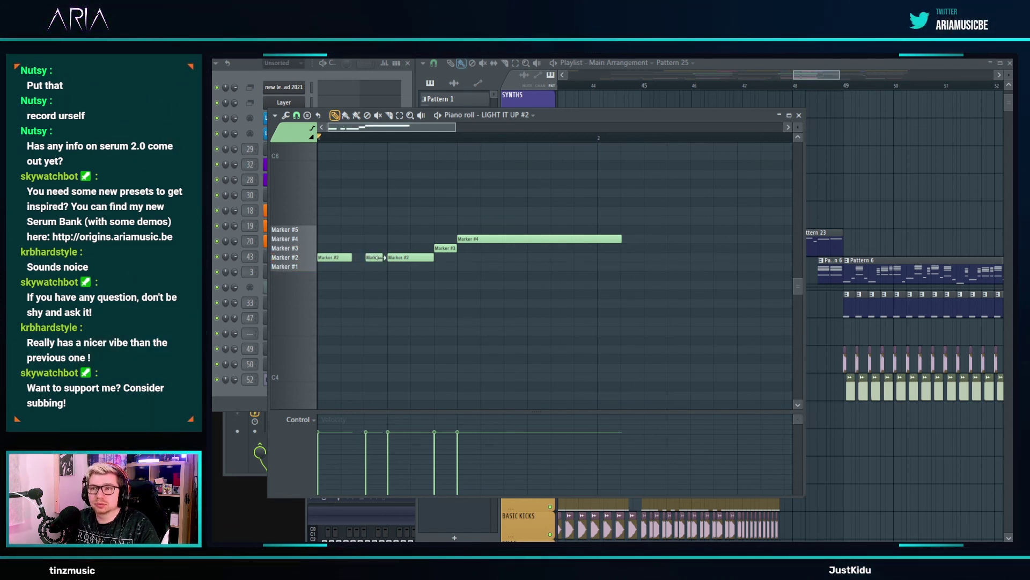
pyautogui.press('space')
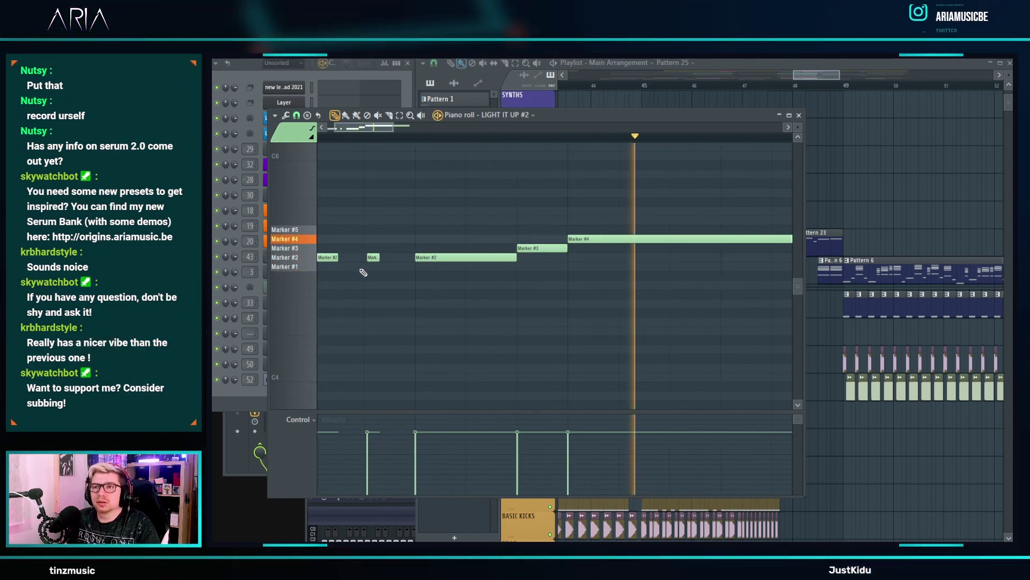
pyautogui.scroll(3, 371, 257)
pyautogui.scroll(-5, 372, 255)
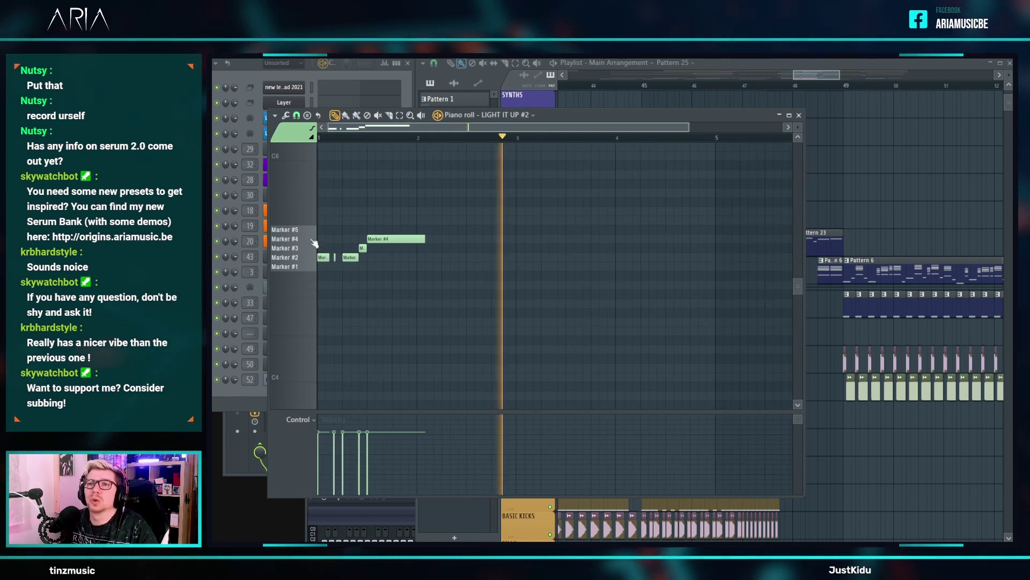
# - Place Pattern 25 at bar 48 on the TONAL ATTACK track and play the arrangement from just before bar 45
pyautogui.click(254, 398)
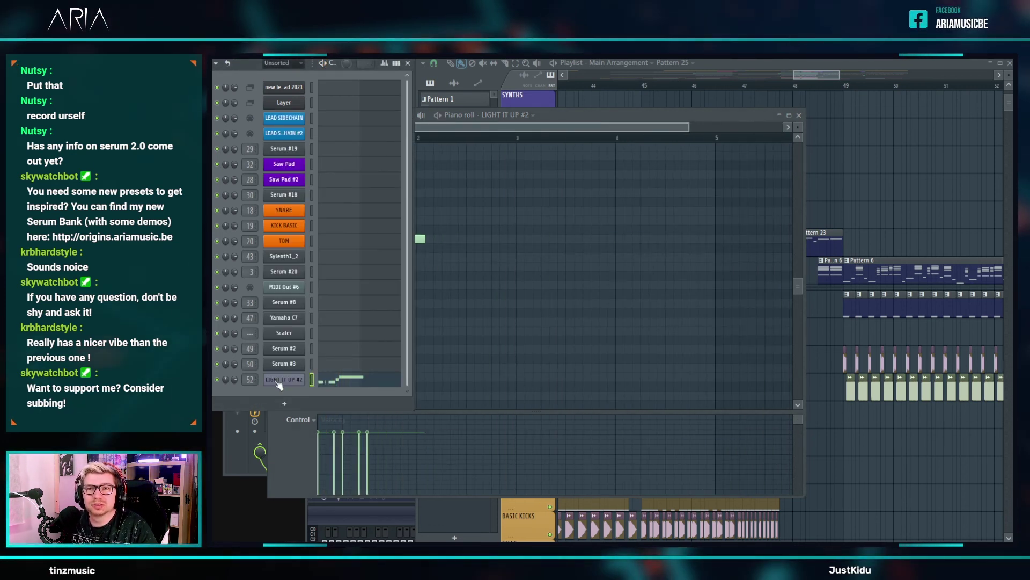
pyautogui.click(281, 379)
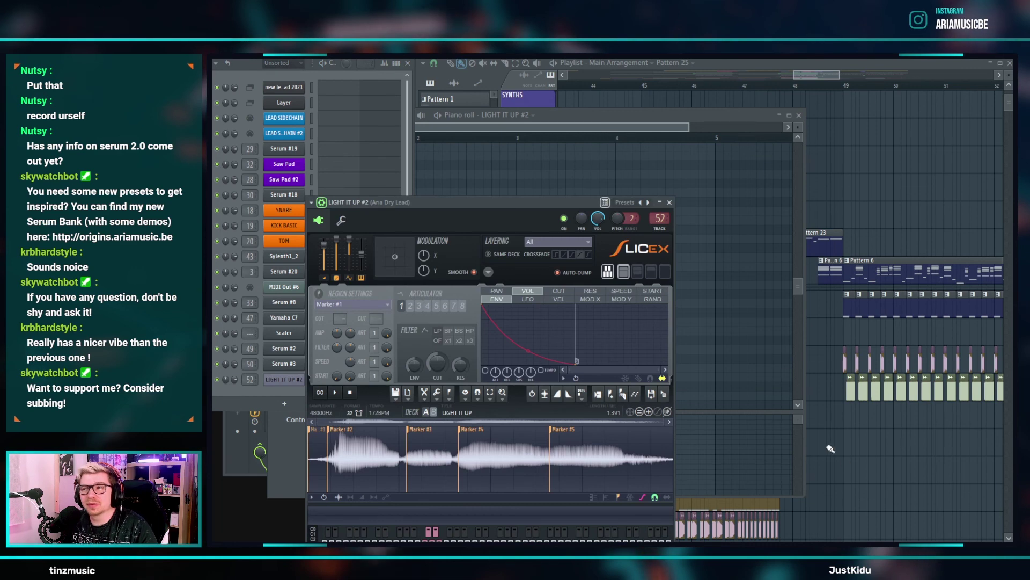
pyautogui.click(847, 479)
pyautogui.scroll(-3, 808, 433)
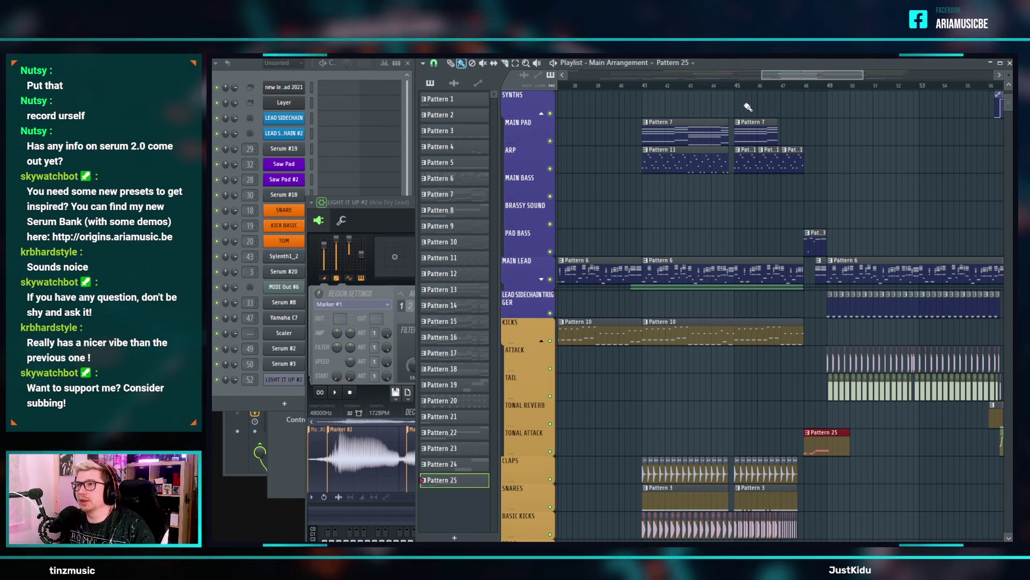
pyautogui.click(731, 86)
pyautogui.scroll(3, 827, 306)
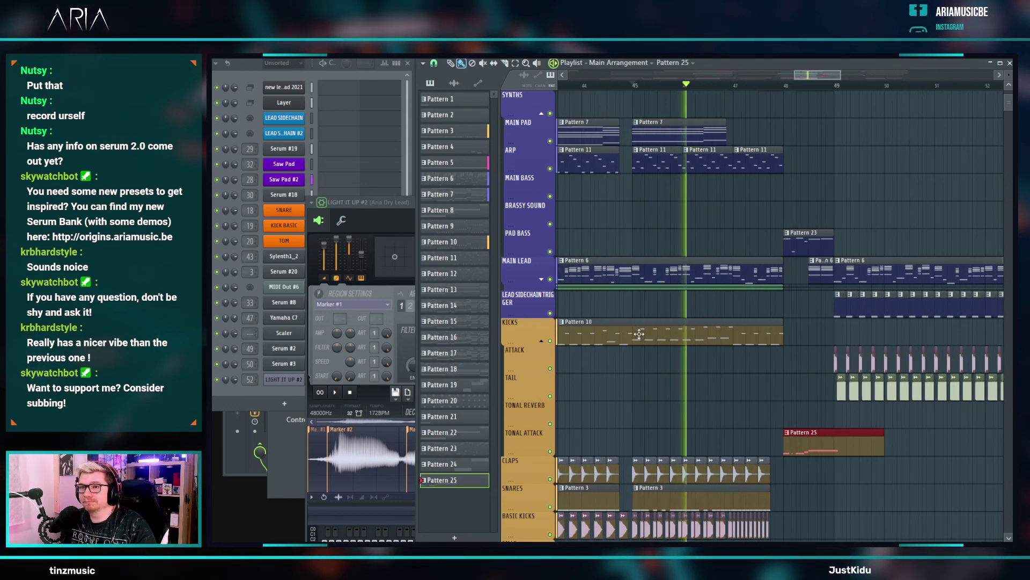
# - Toggle solo on the Aria Dry Lead mixer track and play the arrangement through the break at bar 48
pyautogui.press('space')
pyautogui.press('F9')
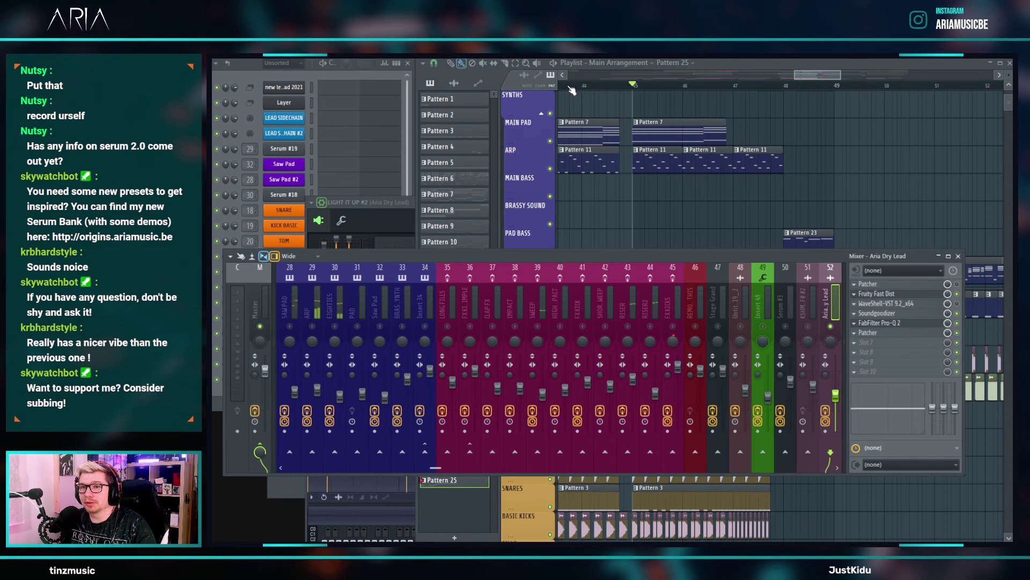
pyautogui.rightClick(830, 326)
pyautogui.rightClick(848, 191)
pyautogui.press('space')
pyautogui.scroll(-2, 830, 231)
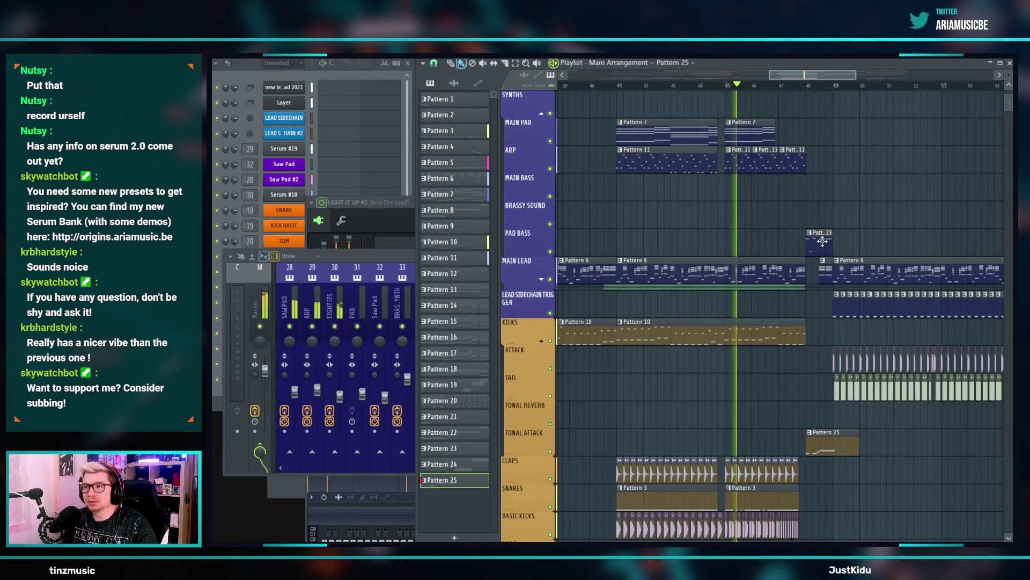
pyautogui.scroll(5, 829, 232)
pyautogui.press('space')
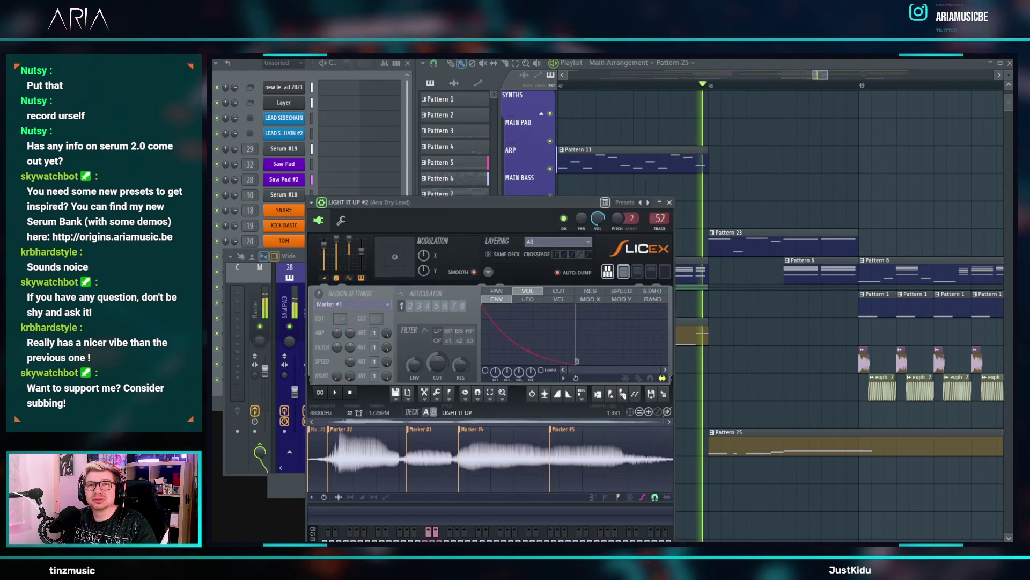
pyautogui.press('space')
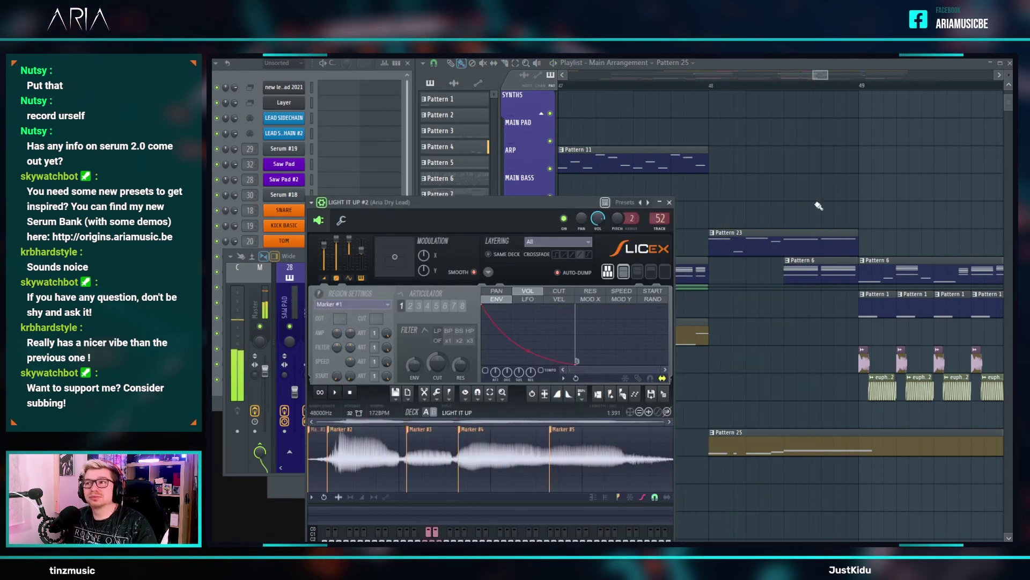
# - Check the drum and FX tracks around the break and play the arrangement starting exactly at bar 48
pyautogui.rightClick(813, 220)
pyautogui.scroll(-3, 787, 257)
pyautogui.scroll(-4, 735, 310)
pyautogui.scroll(1, 761, 267)
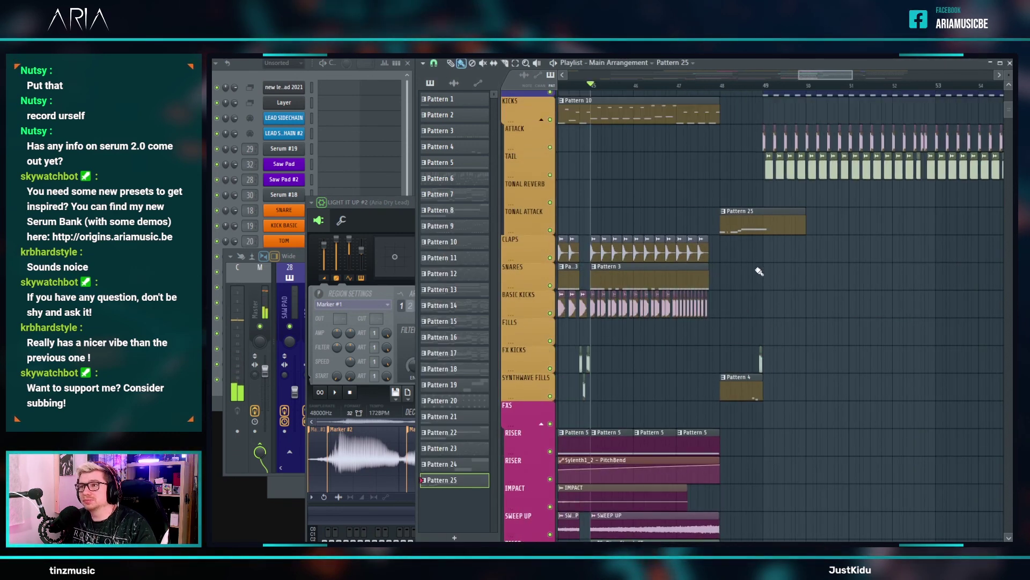
pyautogui.click(720, 86)
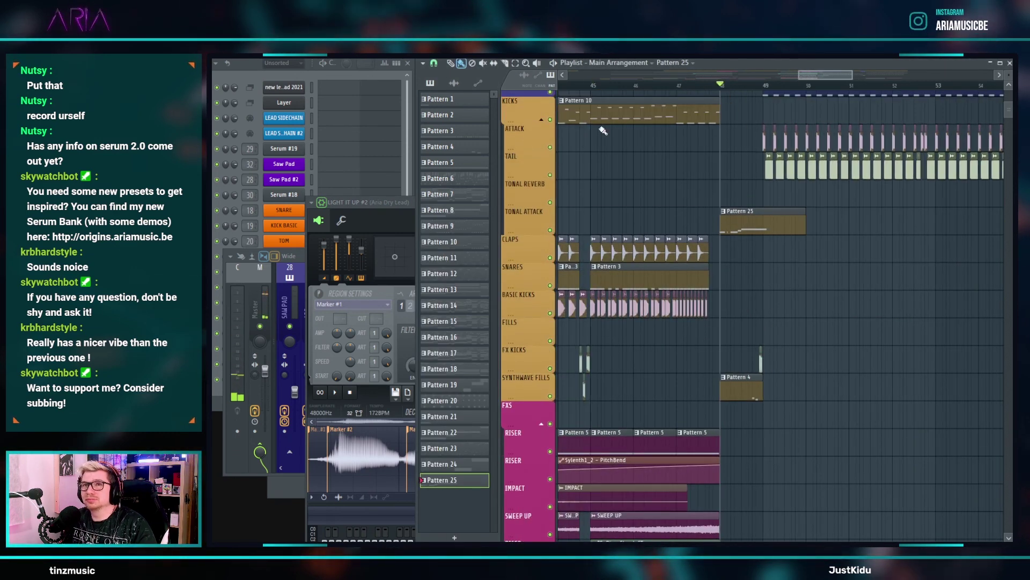
pyautogui.click(362, 251)
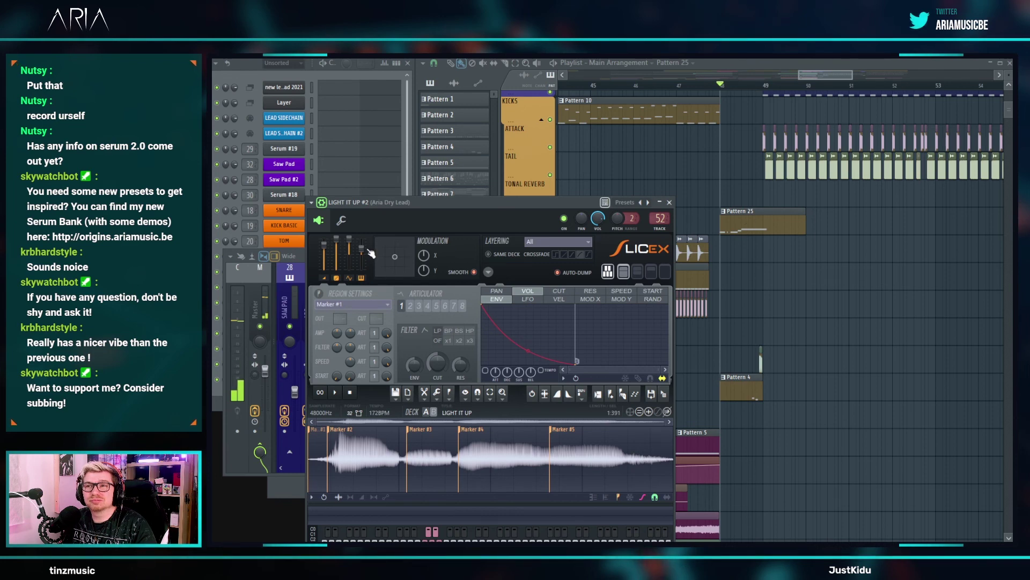
pyautogui.rightClick(821, 283)
pyautogui.press('space')
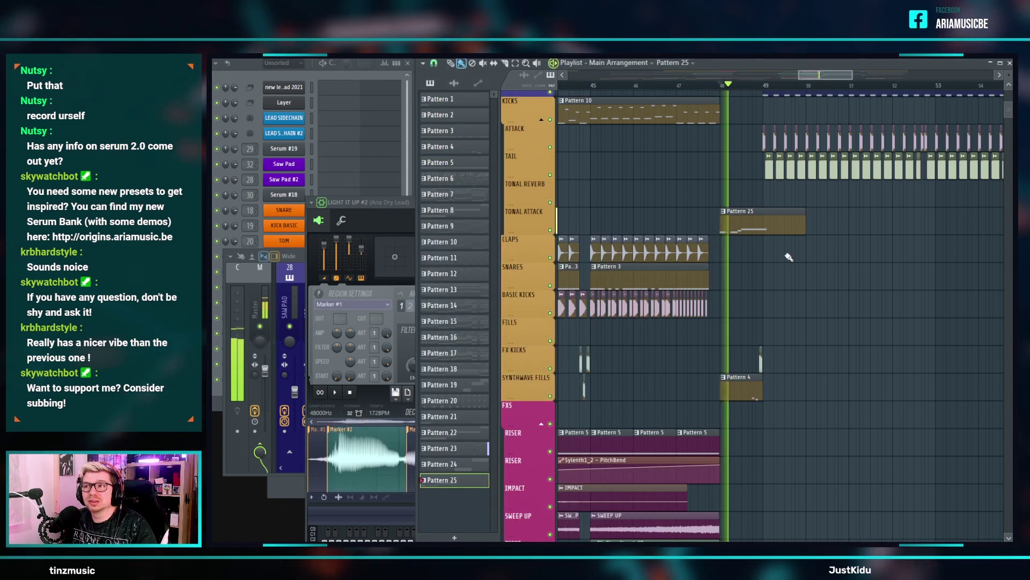
pyautogui.press('space')
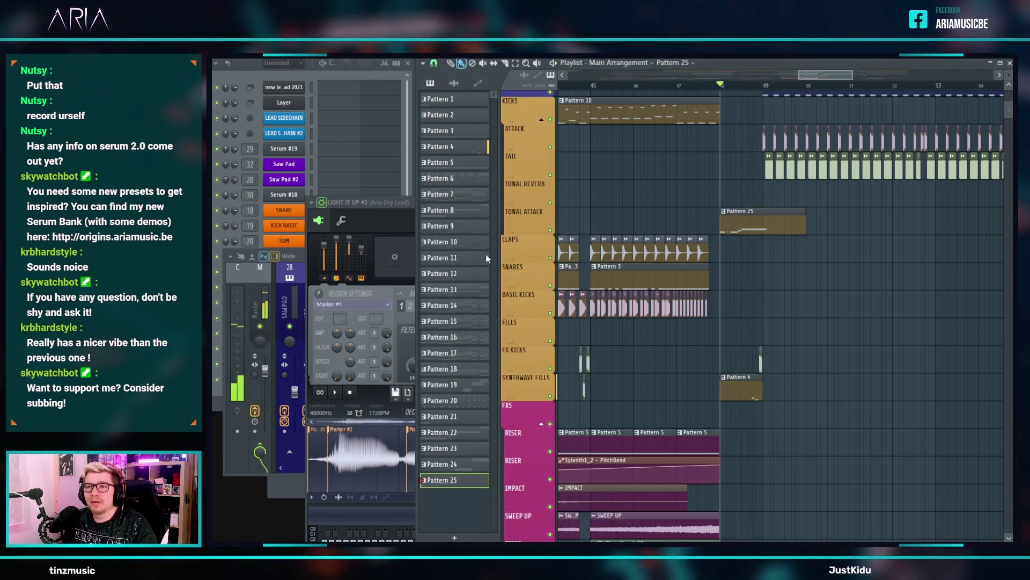
# - Play the arrangement from about bar 46 and remove the Pattern 23 clip from the PAD BASS track at bar 48
pyautogui.click(630, 86)
pyautogui.press('space')
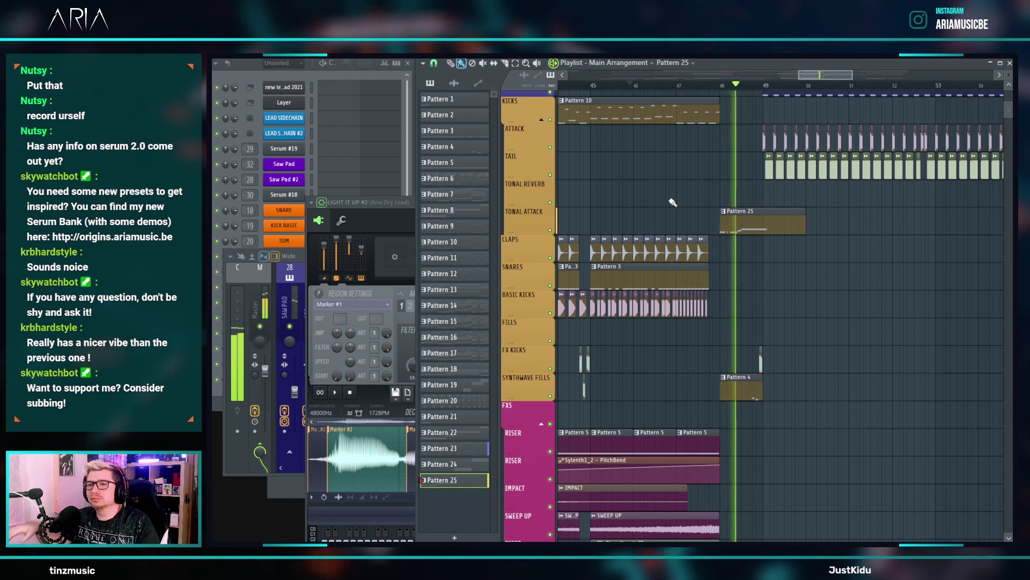
pyautogui.scroll(-5, 768, 283)
pyautogui.press('space')
pyautogui.scroll(13, 768, 284)
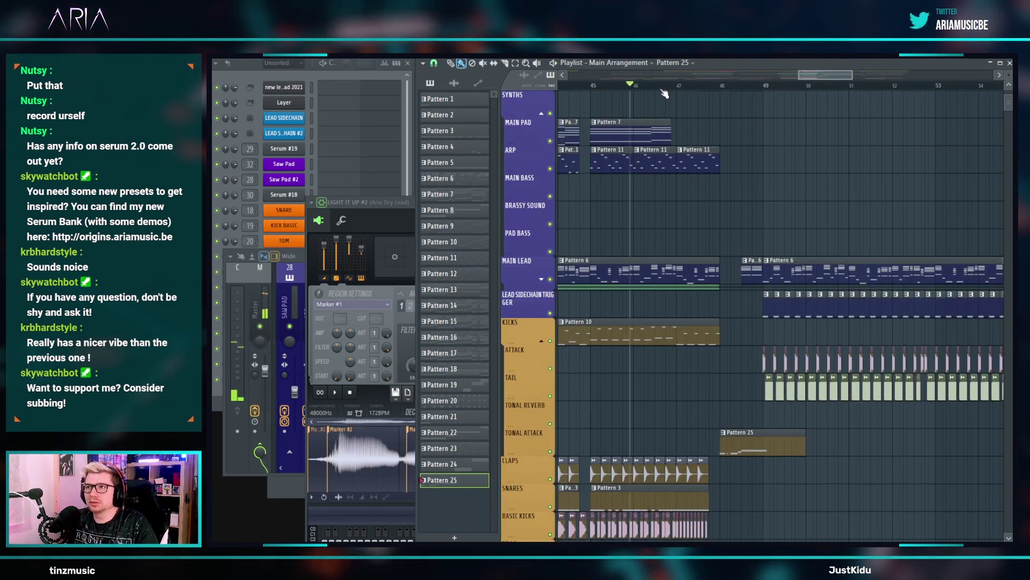
# - Play the arrangement from the middle of bar 46 into the drop to judge the break without the pad bass
pyautogui.click(372, 261)
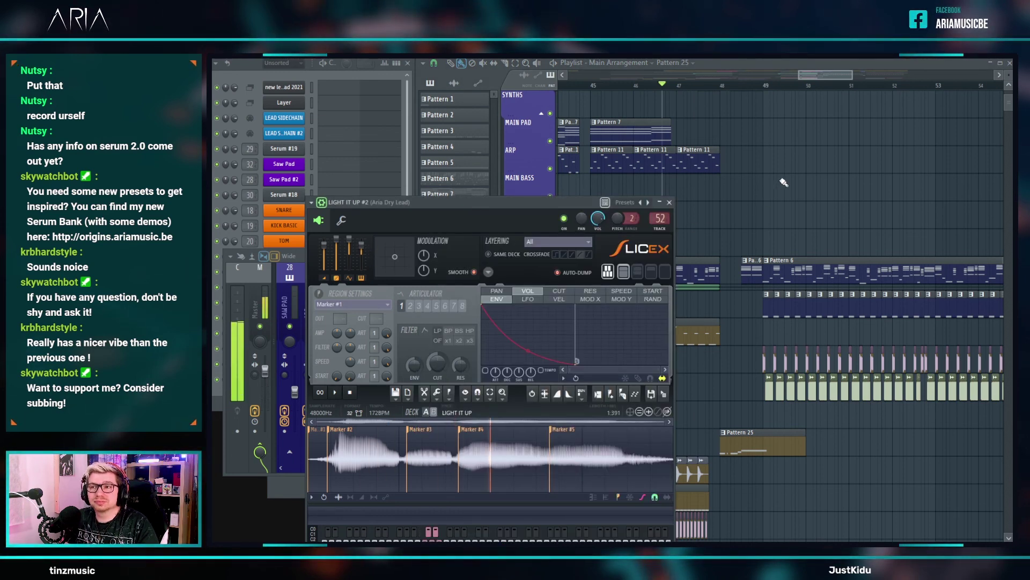
pyautogui.click(689, 80)
pyautogui.click(391, 221)
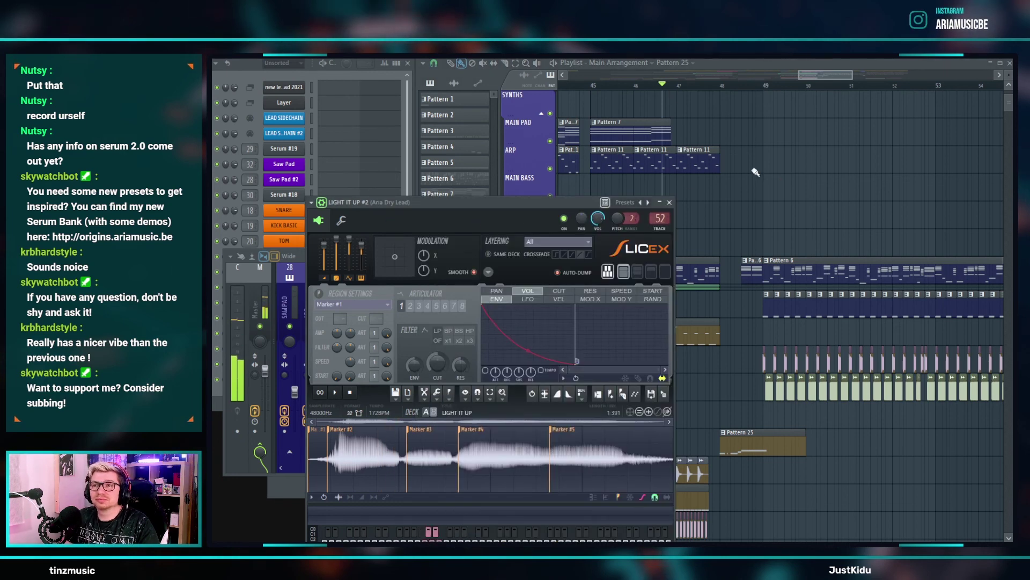
pyautogui.click(667, 85)
pyautogui.press('space')
pyautogui.scroll(-2, 702, 279)
pyautogui.scroll(-1, 725, 304)
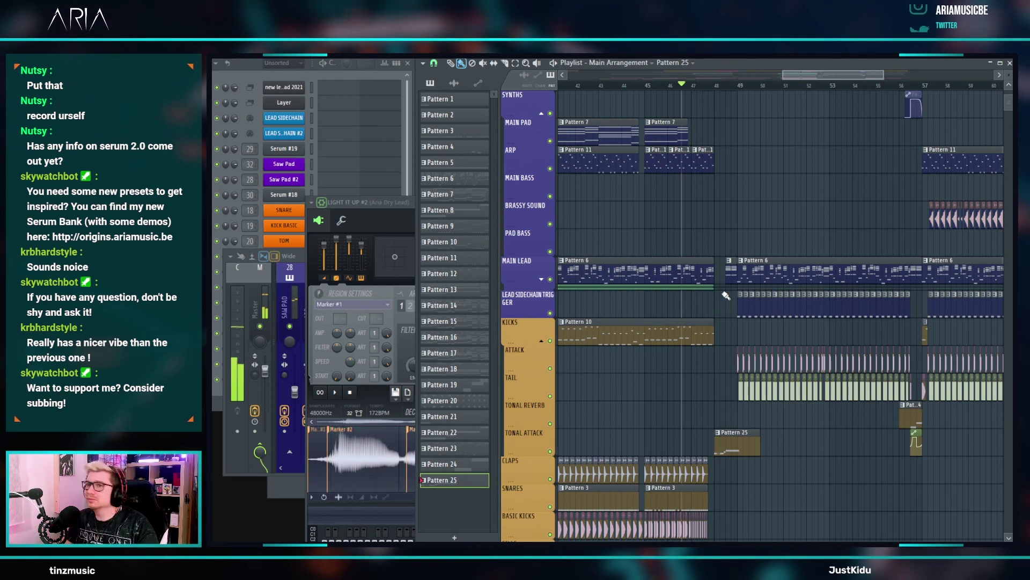
pyautogui.click(370, 251)
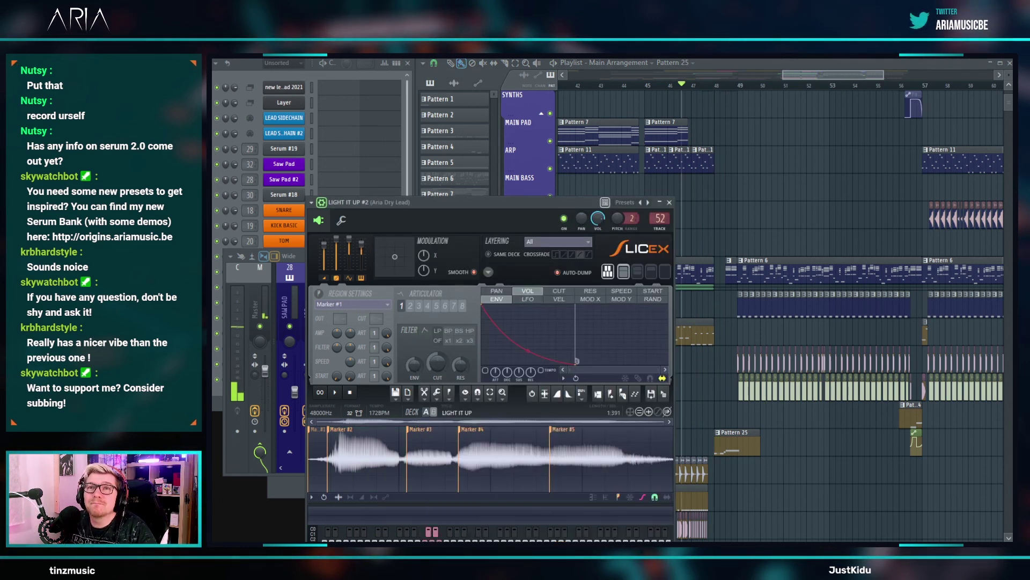
pyautogui.click(740, 194)
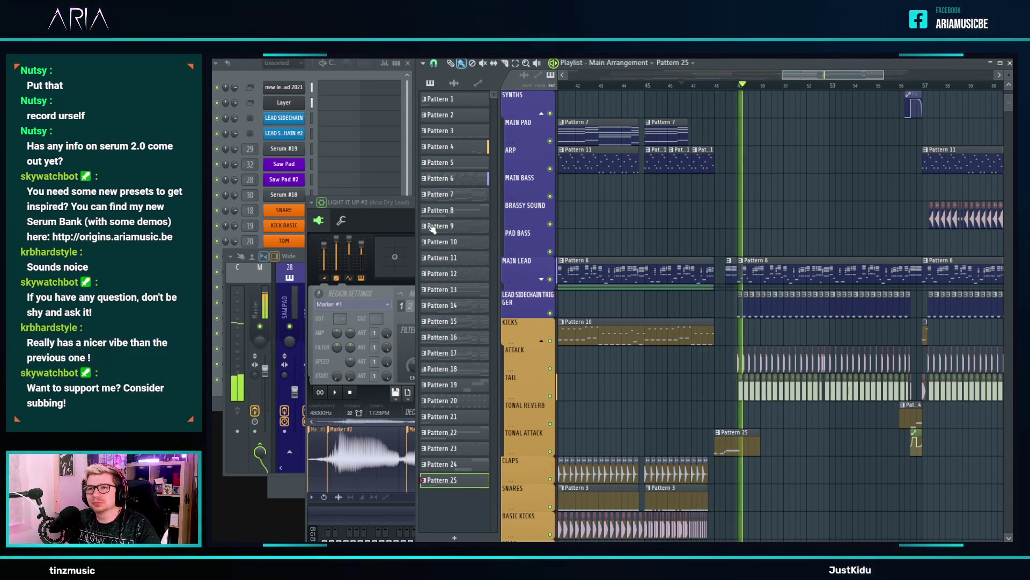
# - Shorten the Marker #4 note of LIGHT IT UP #2, add a Marker #5 note right behind it, and play the break
pyautogui.click(409, 180)
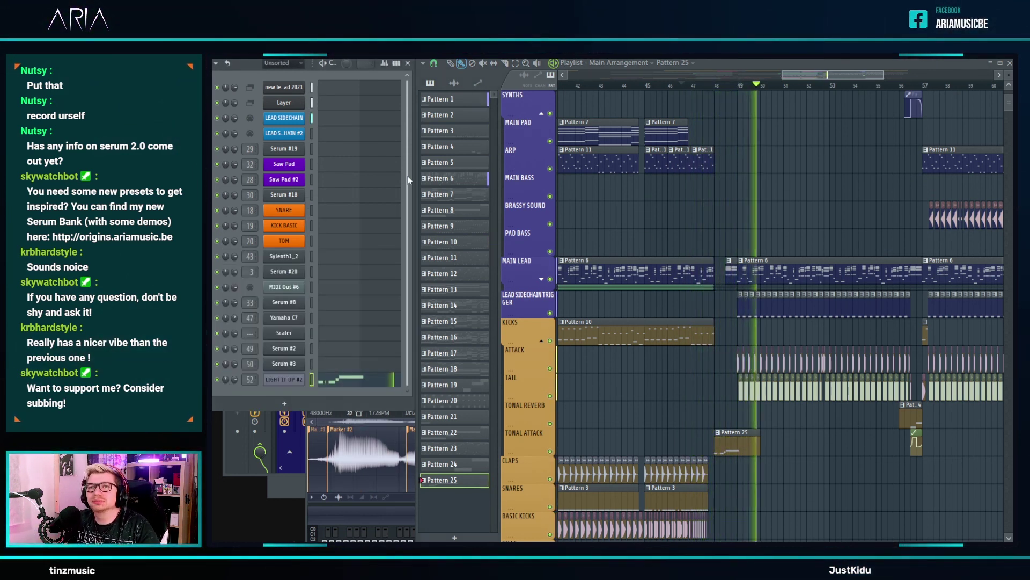
pyautogui.click(363, 377)
pyautogui.moveTo(424, 240); pyautogui.dragTo(392, 240)
pyautogui.click(397, 229)
pyautogui.rightClick(850, 155)
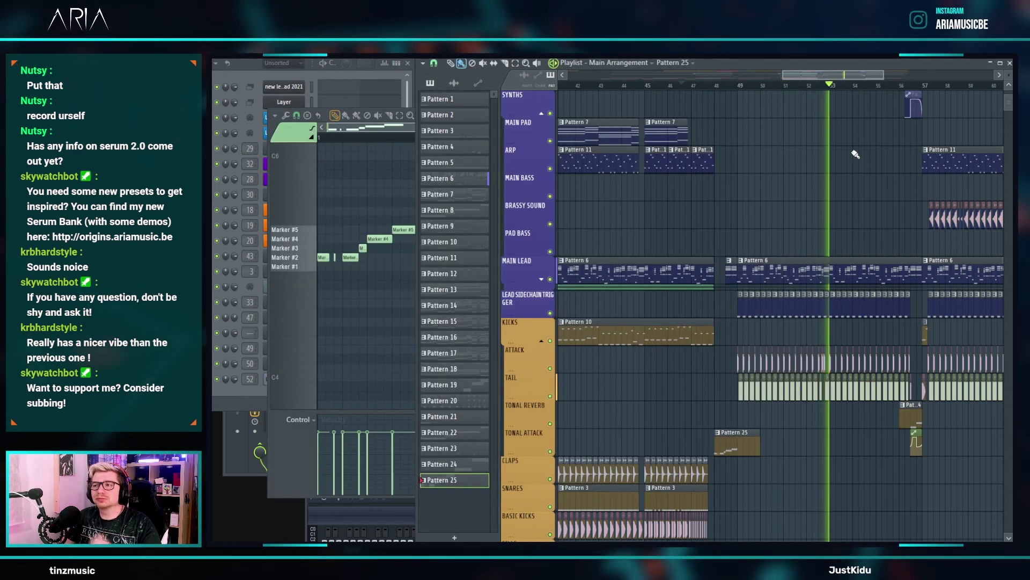
pyautogui.click(691, 87)
pyautogui.press('space')
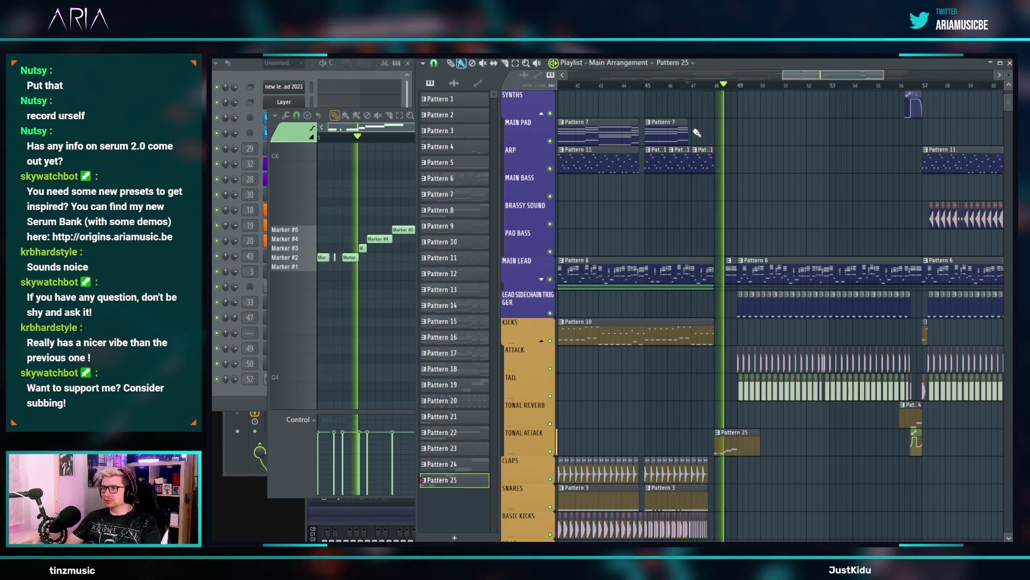
pyautogui.press('space')
# - Review the note properties of the Marker #5 note and play the arrangement from just before bar 47
pyautogui.scroll(3, 380, 220)
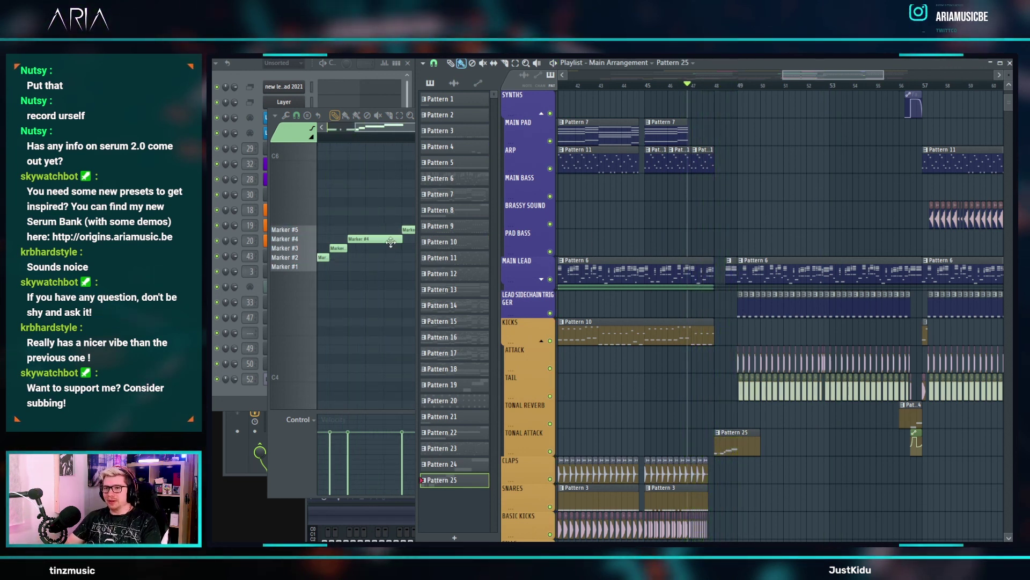
pyautogui.rightClick(371, 212)
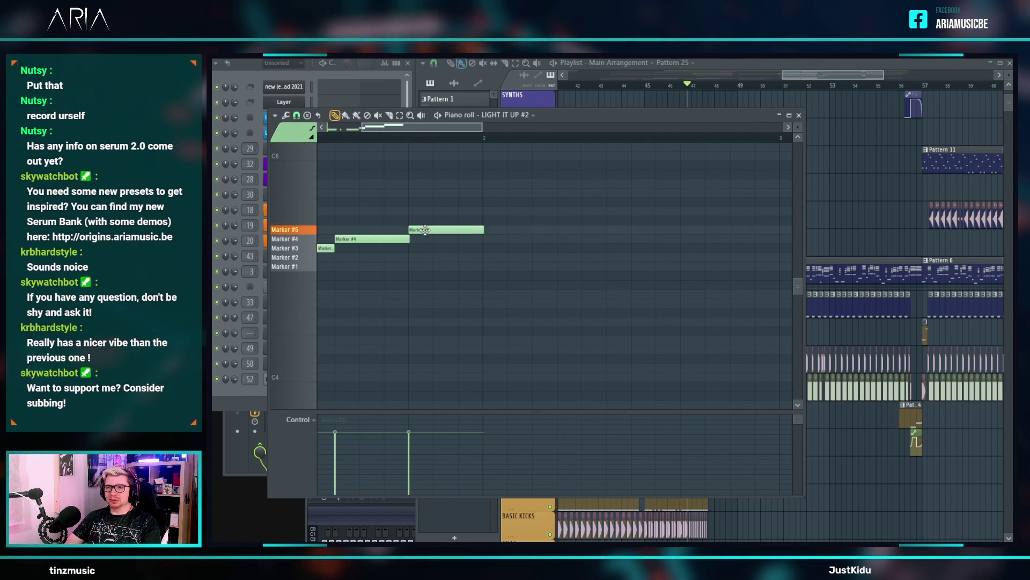
pyautogui.doubleClick(425, 230)
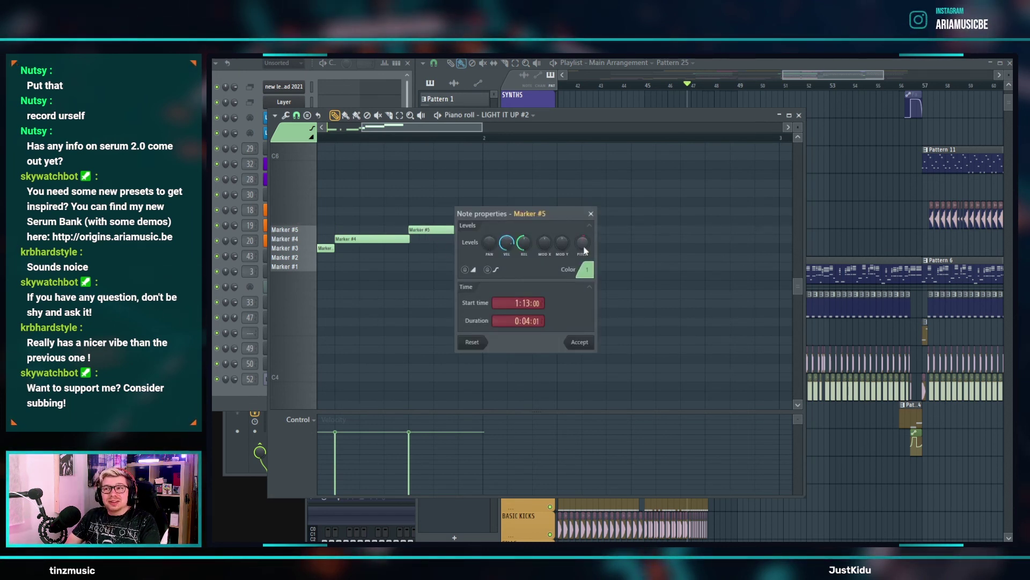
pyautogui.click(580, 341)
pyautogui.rightClick(847, 213)
pyautogui.press('space')
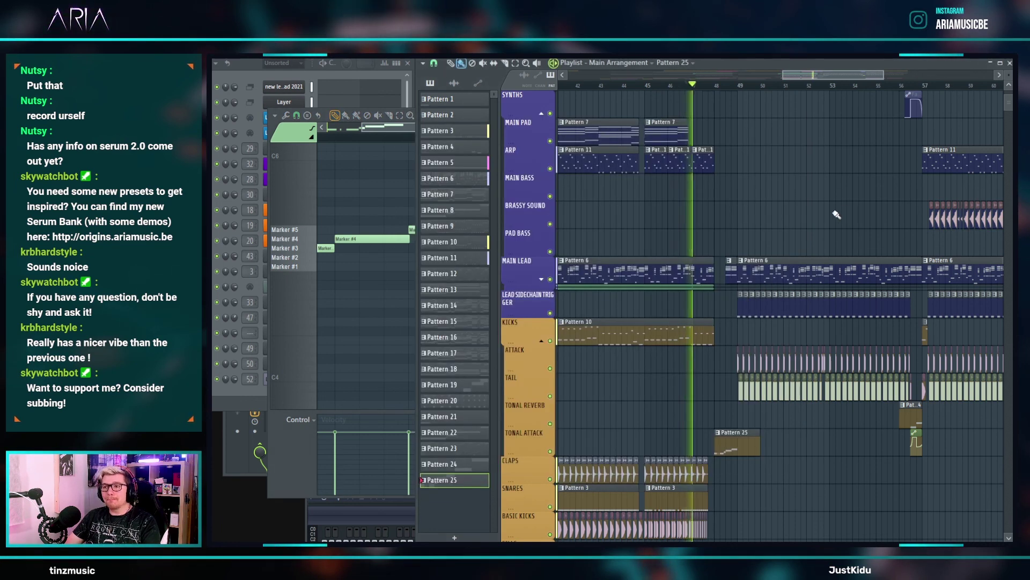
# - Shorten the Marker #4 and Marker #5 notes, keep them back to back ending before bar 2, and reopen the LIGHT IT UP #2 Slicex
pyautogui.rightClick(391, 195)
pyautogui.moveTo(435, 230); pyautogui.dragTo(411, 230)
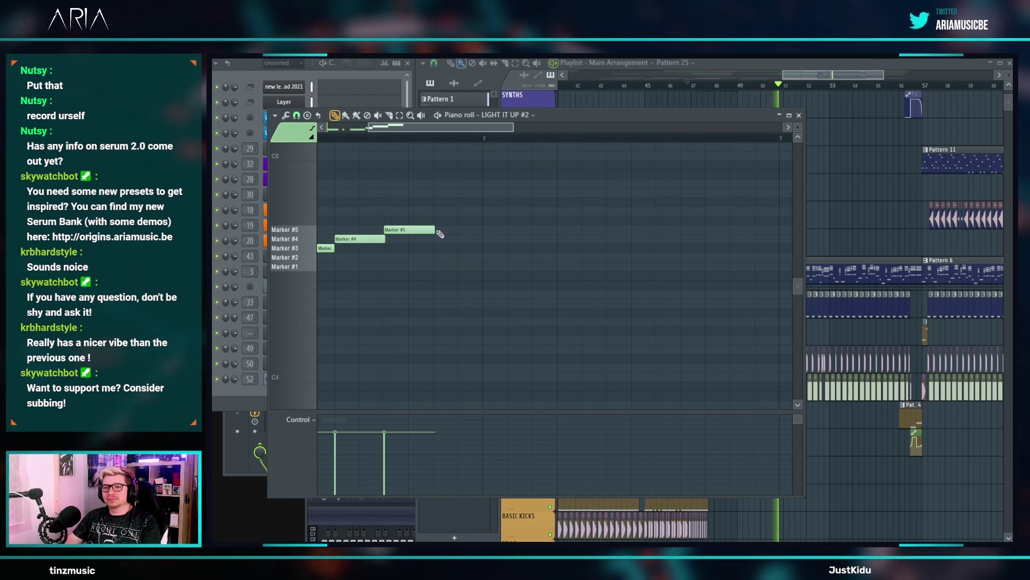
pyautogui.scroll(-2, 494, 236)
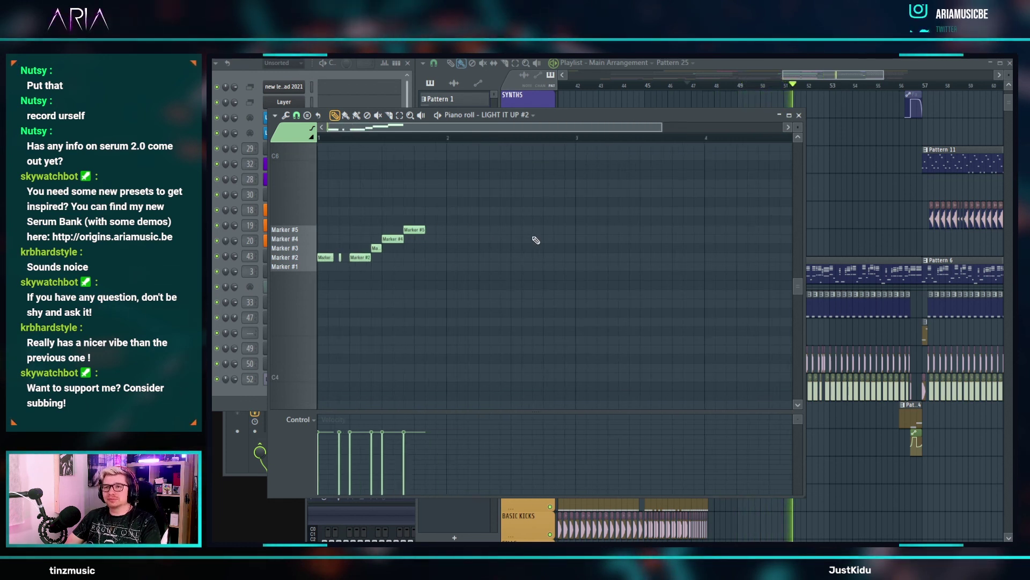
pyautogui.click(234, 396)
pyautogui.click(284, 378)
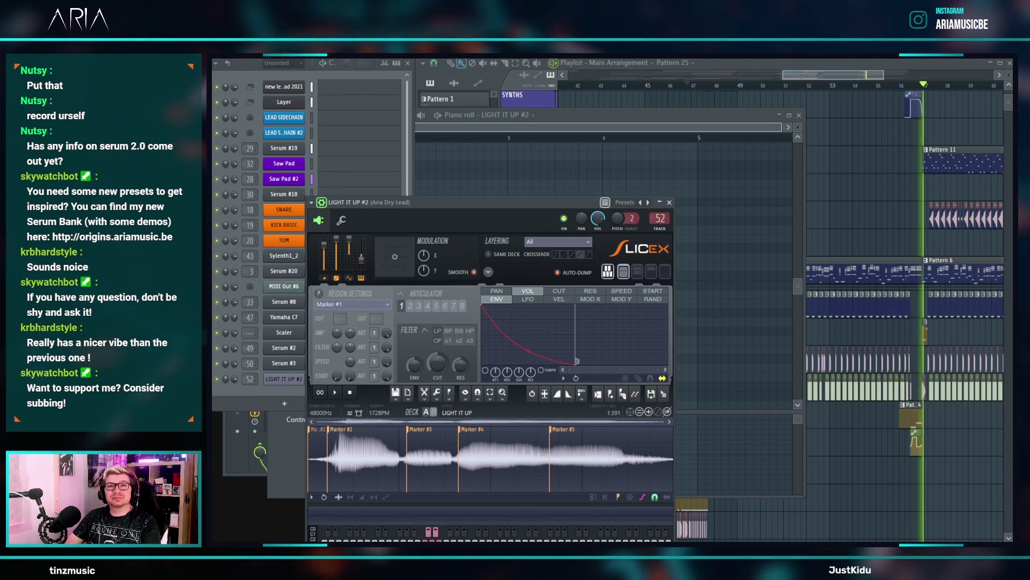
# - Play the arrangement from the middle of bar 46 to hear the tightened vocal phrase lead into the drop
pyautogui.rightClick(828, 141)
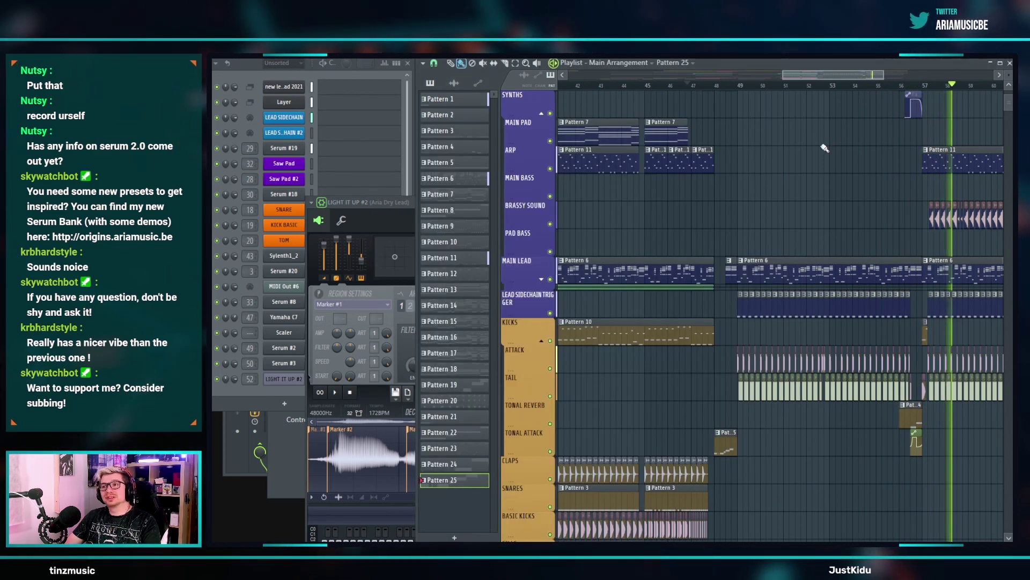
pyautogui.scroll(-2, 825, 141)
pyautogui.click(746, 87)
pyautogui.scroll(5, 759, 215)
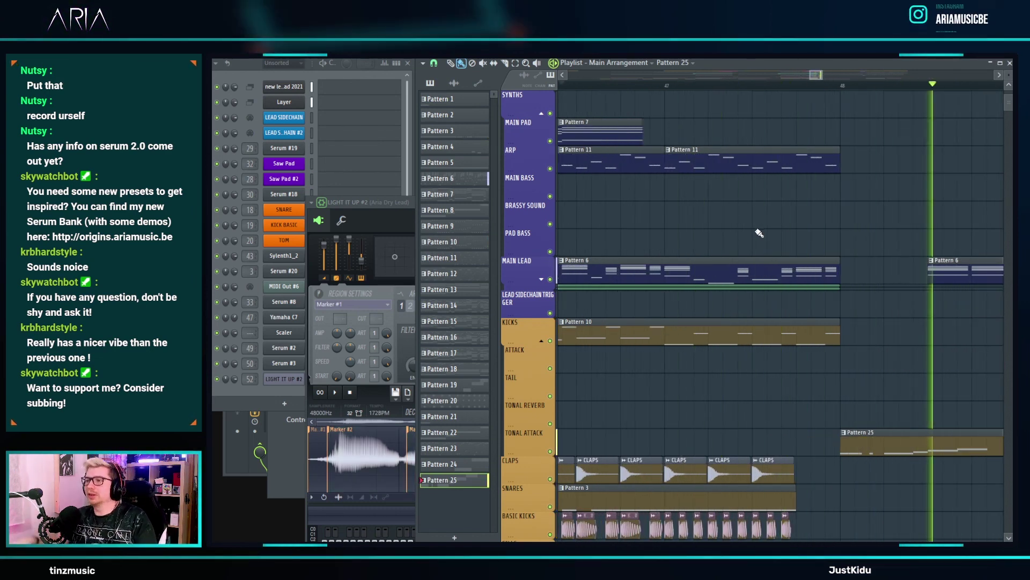
pyautogui.press('space')
pyautogui.click(363, 262)
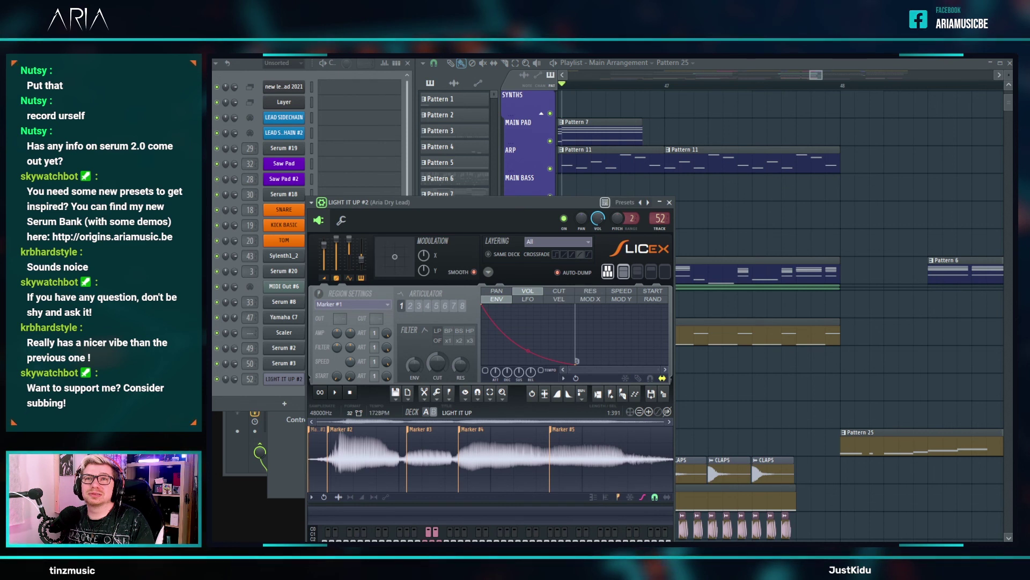
pyautogui.click(805, 199)
pyautogui.press('space')
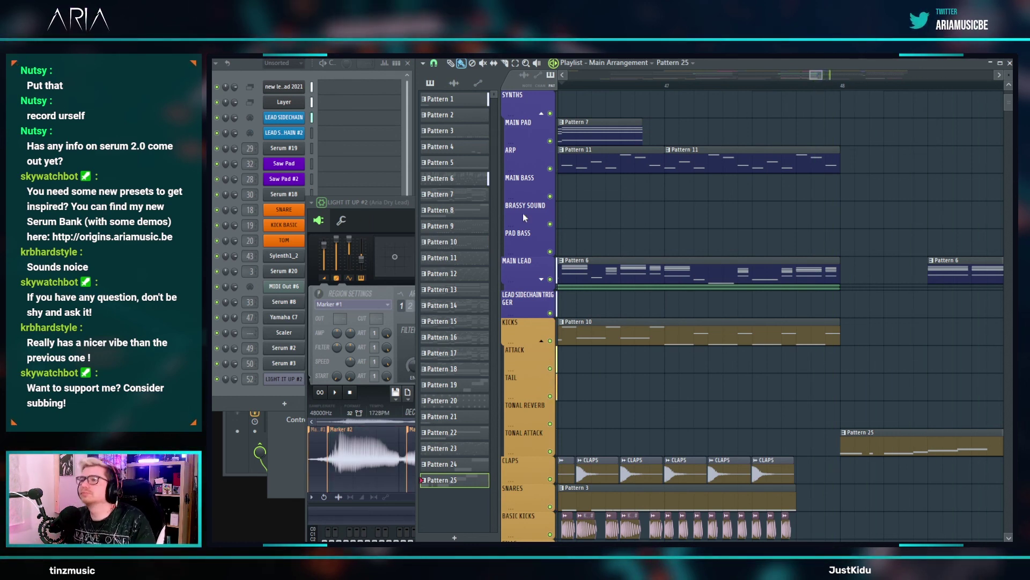
# - Inspect Pattern 25's notes and the LIGHT IT UP #2 Slicex, and play the arrangement from before bar 40
pyautogui.scroll(-3, 772, 225)
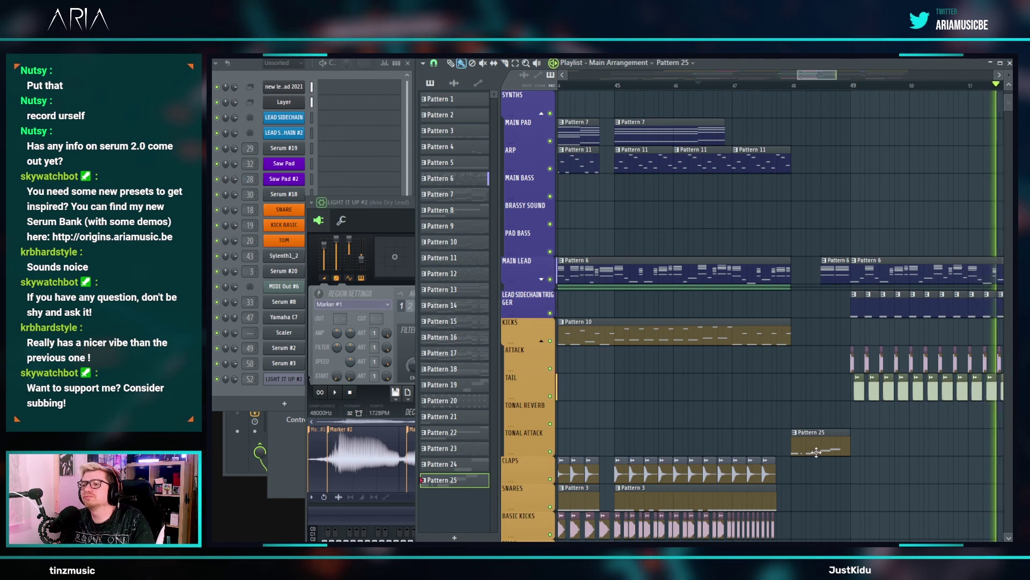
pyautogui.doubleClick(806, 432)
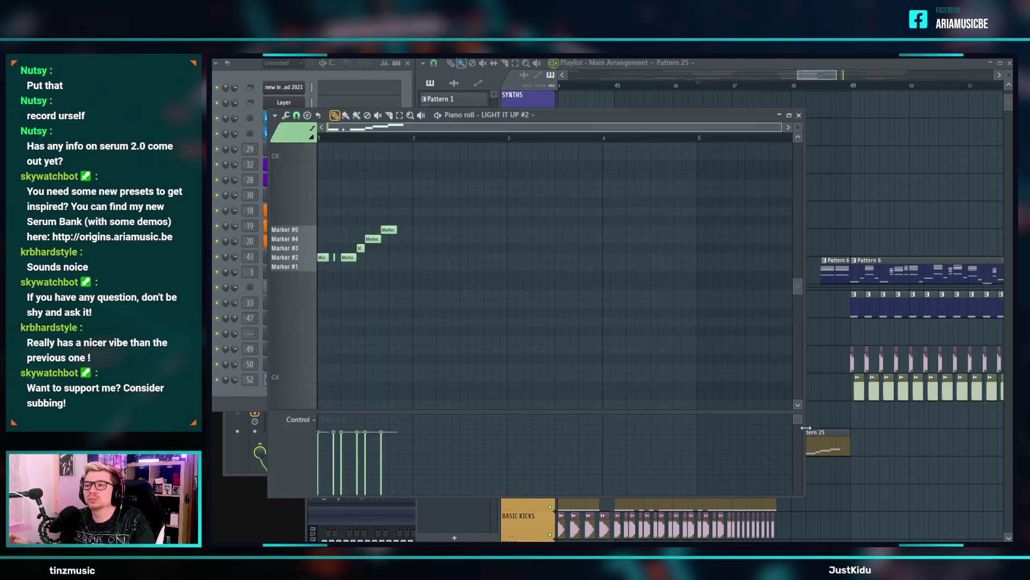
pyautogui.click(299, 73)
pyautogui.click(291, 380)
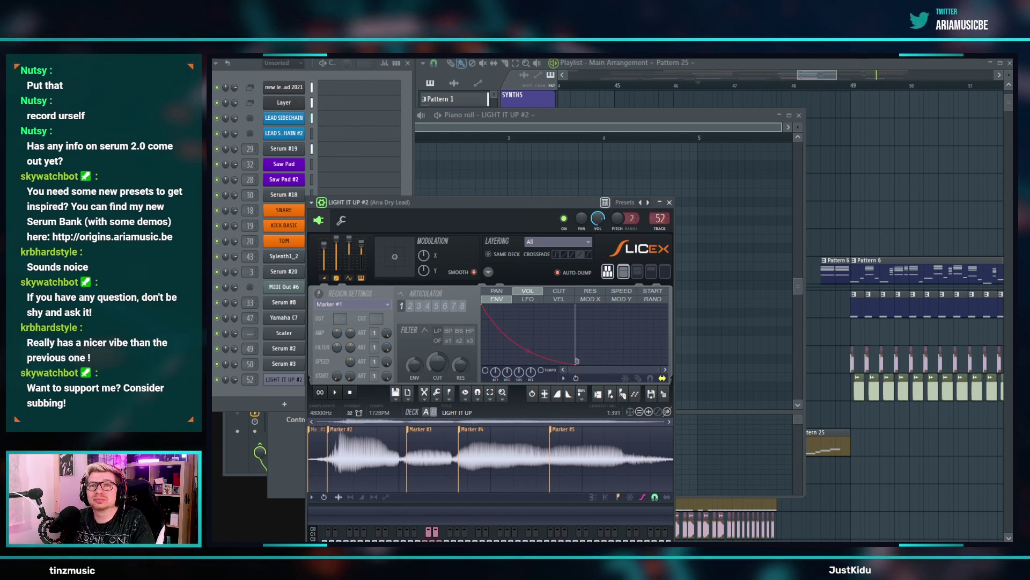
pyautogui.click(854, 190)
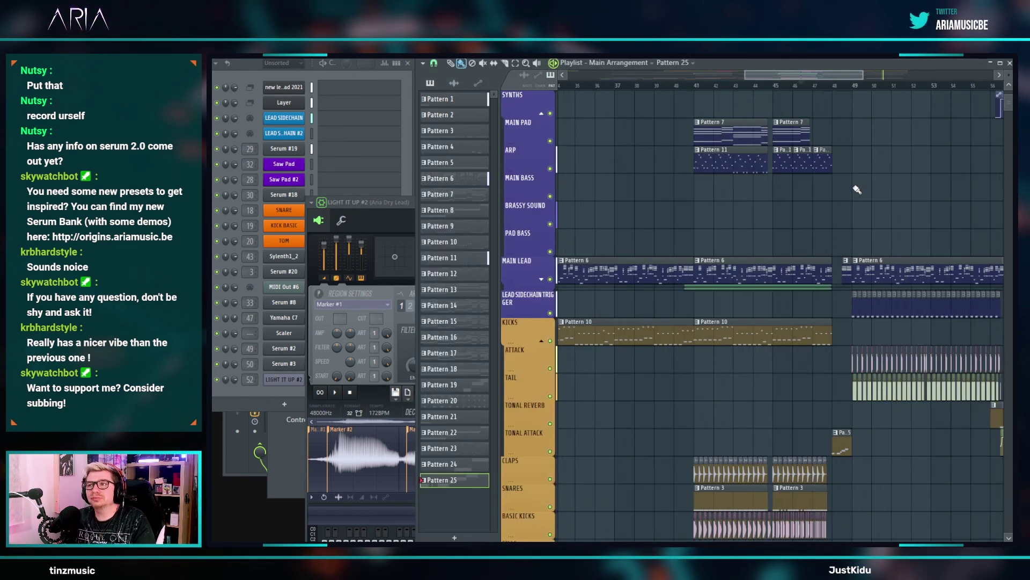
pyautogui.press('space')
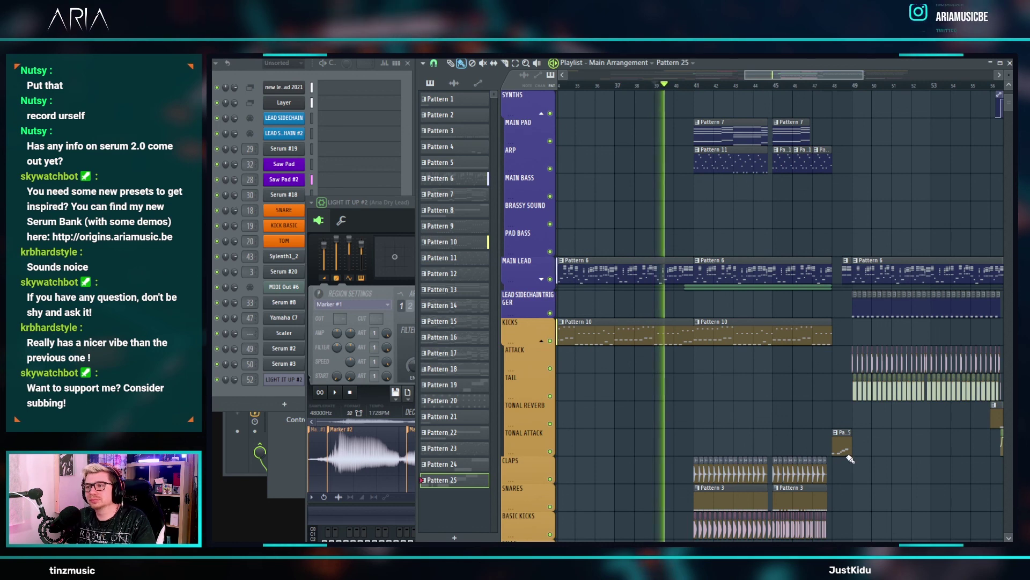
# - Place a Pattern 25 clip on the TONAL ATTACK track at bar 40, ending at bar 41
pyautogui.click(684, 442)
pyautogui.scroll(5, 684, 441)
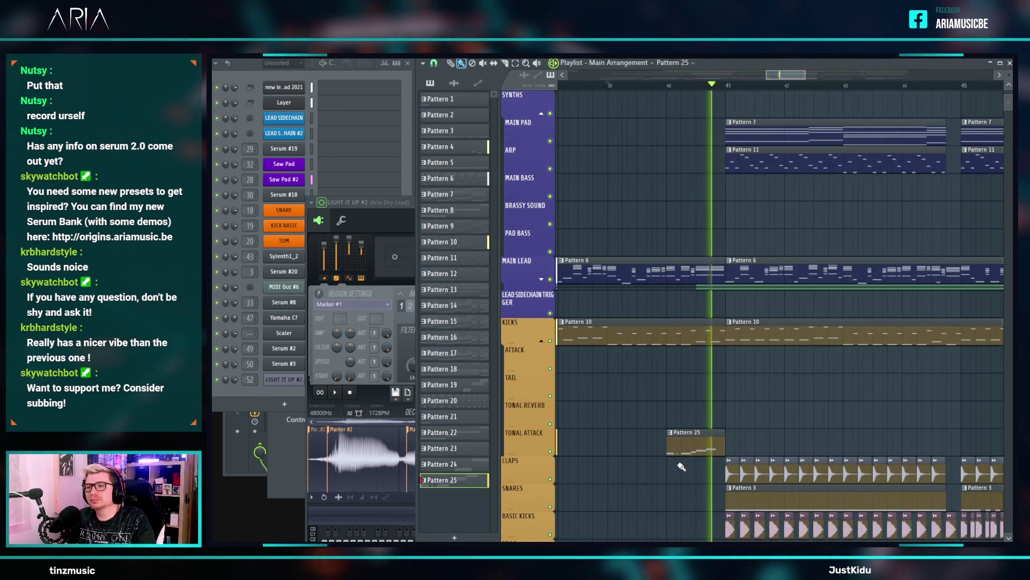
pyautogui.scroll(-3, 714, 420)
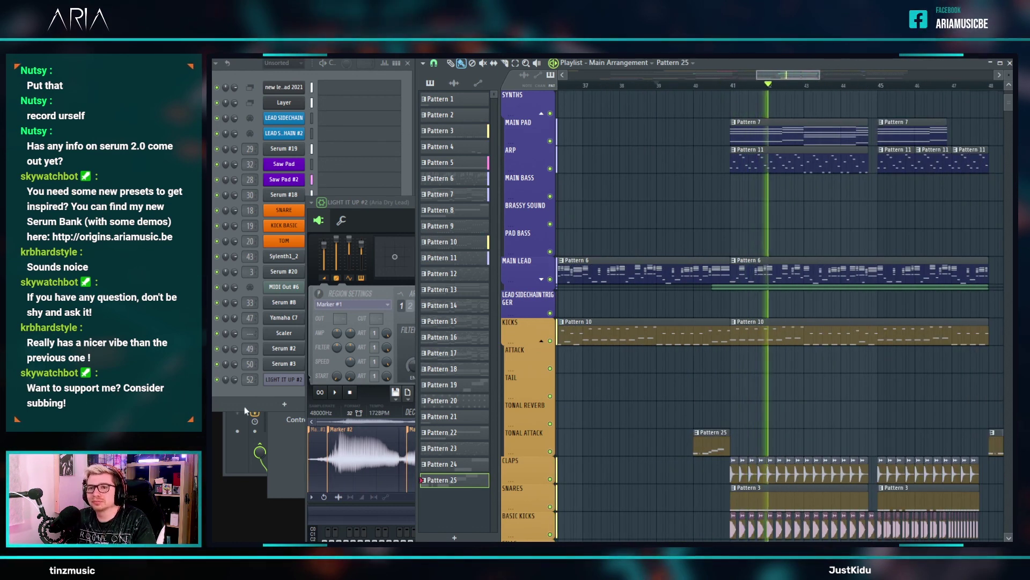
# - Raise the Dry level of the Fruity Send inside the last Patcher on the Aria Dry Lead insert, and play the arrangement from just before bar 41
pyautogui.click(250, 380)
pyautogui.click(249, 380)
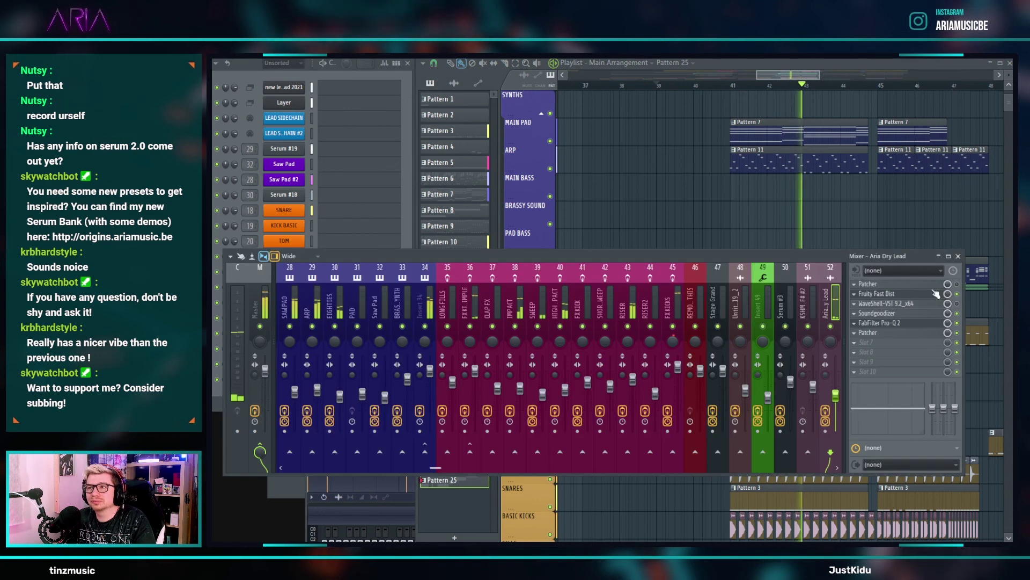
pyautogui.click(903, 333)
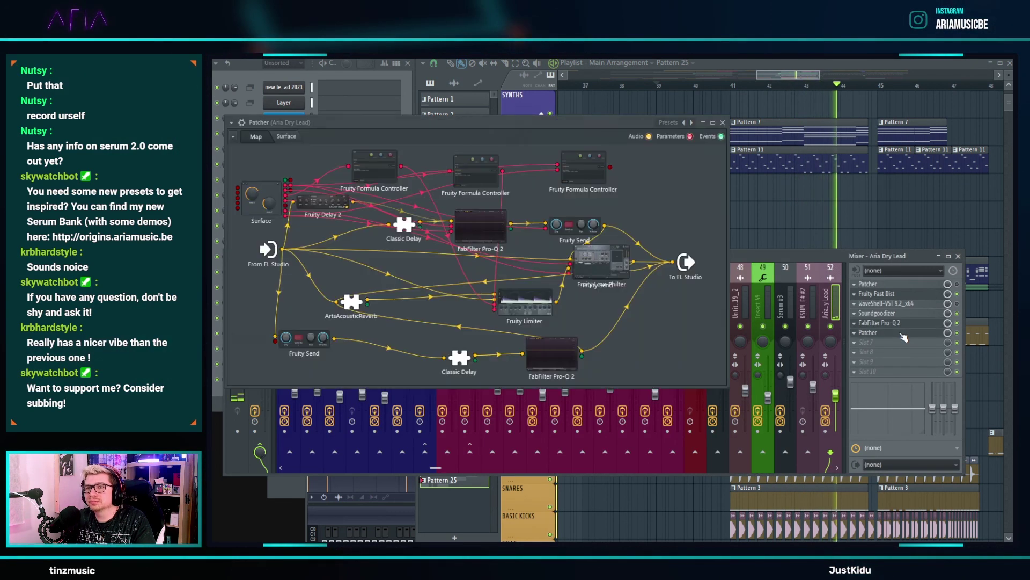
pyautogui.click(302, 346)
pyautogui.moveTo(477, 290); pyautogui.dragTo(477, 277)
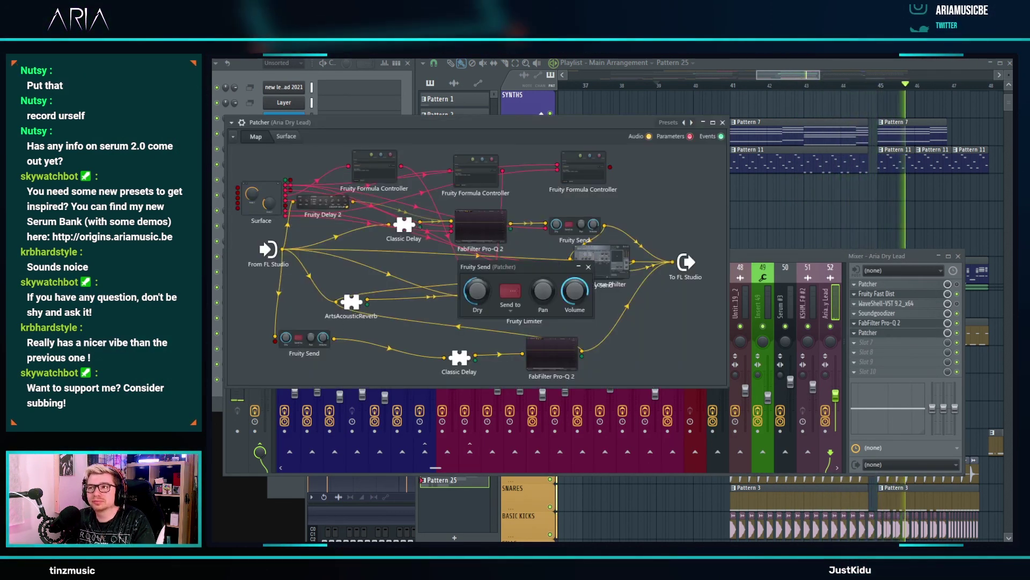
pyautogui.rightClick(835, 219)
pyautogui.click(703, 89)
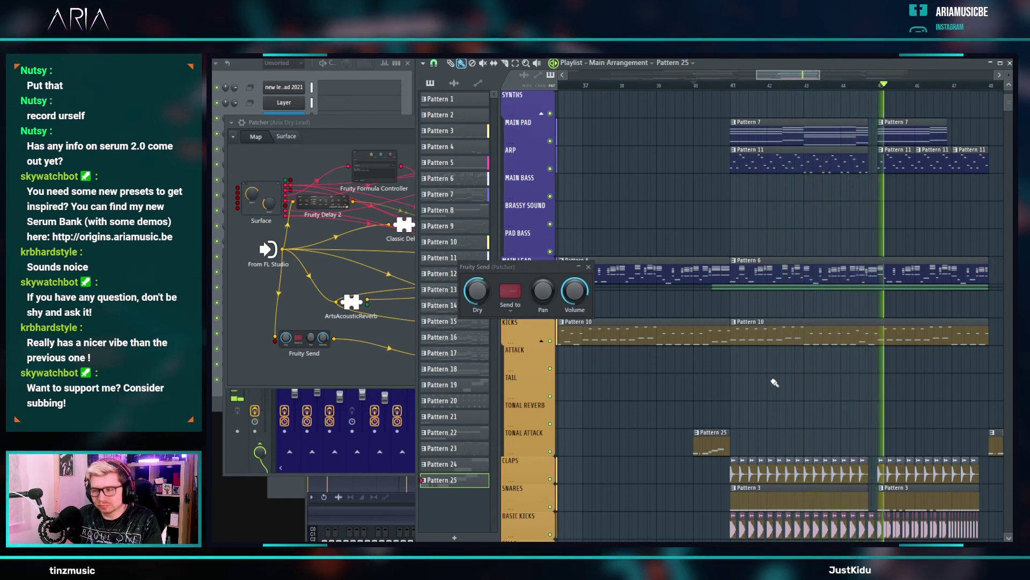
# - Inspect Fruity Fast Dist on the Aria Dry Lead insert and replay the vocal phrase from just before bar 40
pyautogui.scroll(-3, 751, 389)
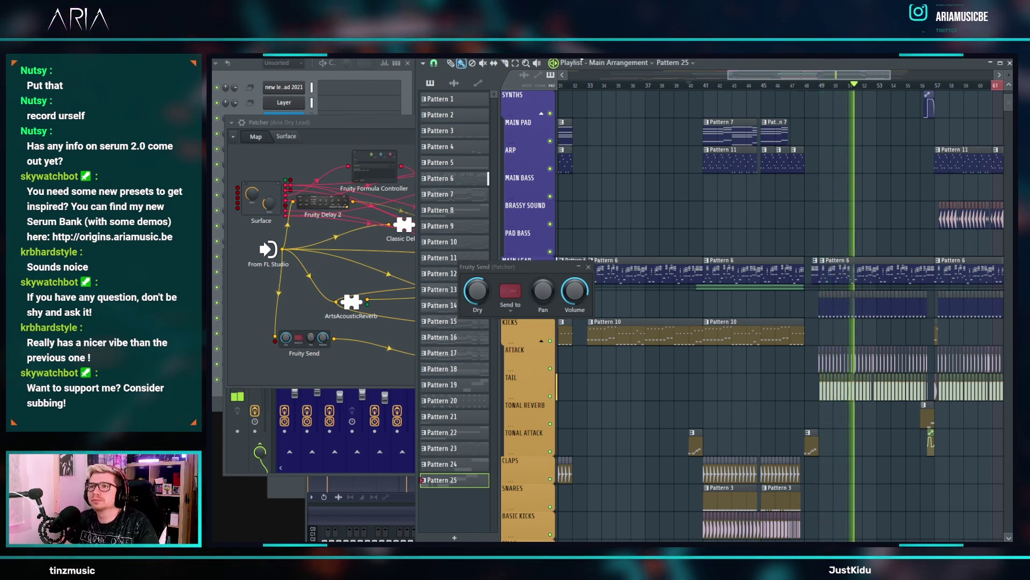
pyautogui.press('F9')
pyautogui.click(890, 294)
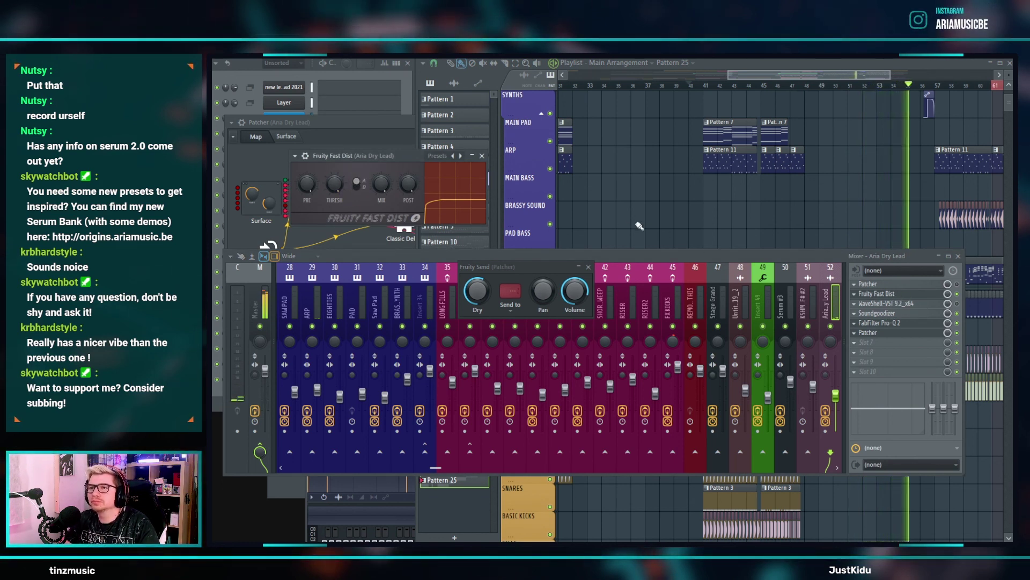
pyautogui.click(219, 396)
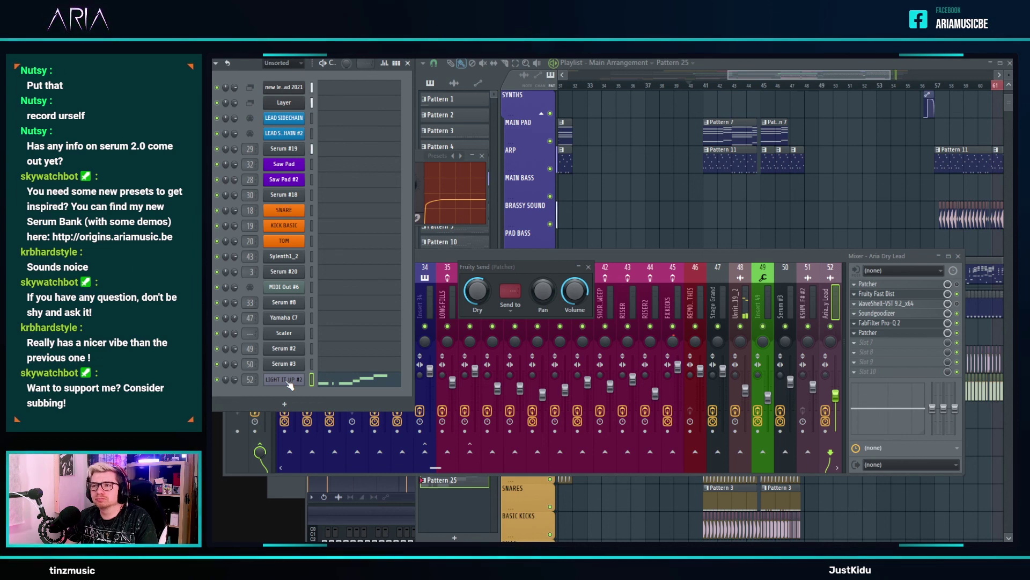
pyautogui.press('F9')
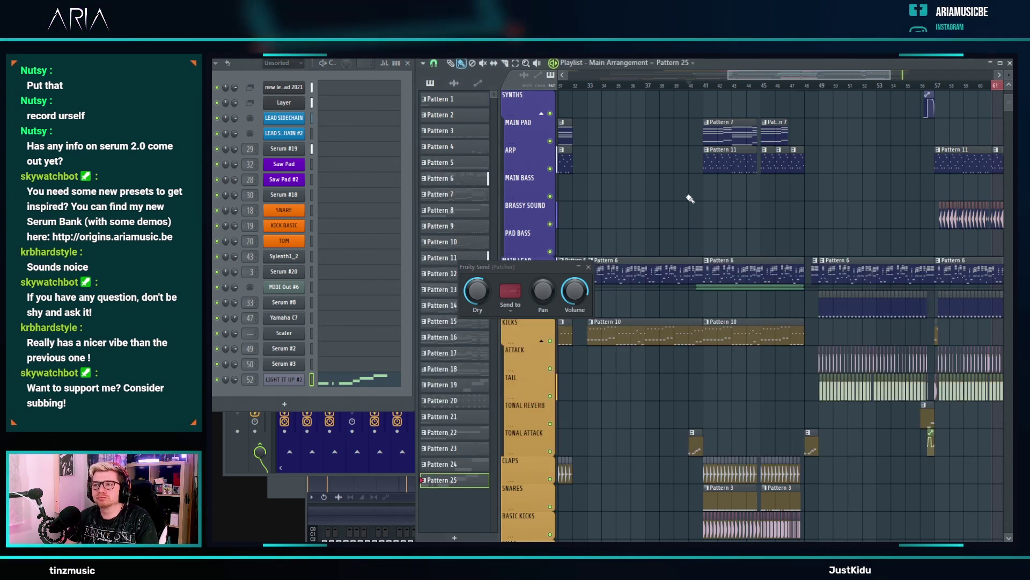
pyautogui.scroll(-3, 636, 223)
pyautogui.click(776, 86)
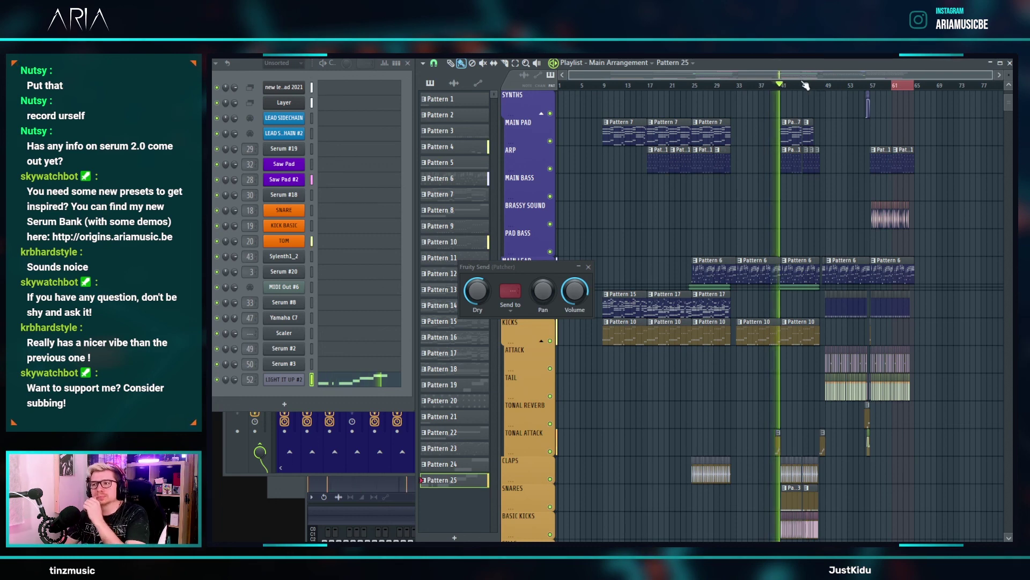
pyautogui.press('space')
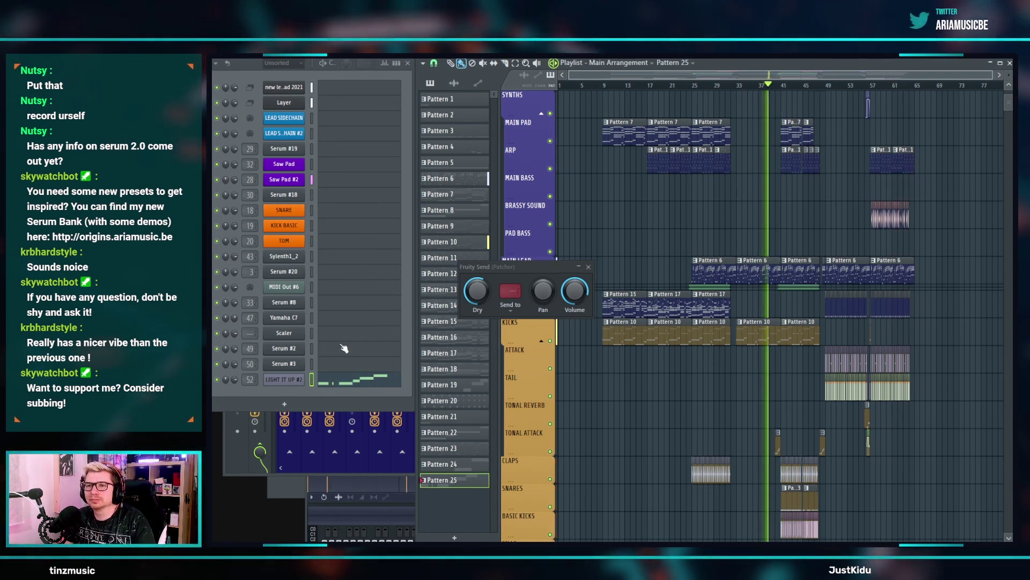
pyautogui.press('space')
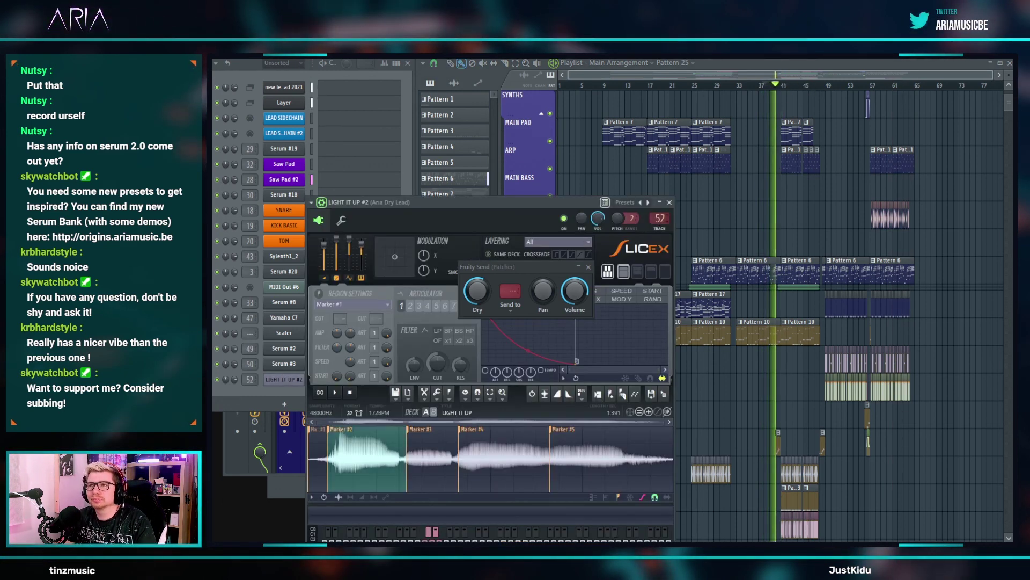
# - Show the EZ LEAD SEND surface of the last Patcher on Aria Dry Lead and replay the vocal phrase around bar 40
pyautogui.click(659, 219)
pyautogui.click(883, 332)
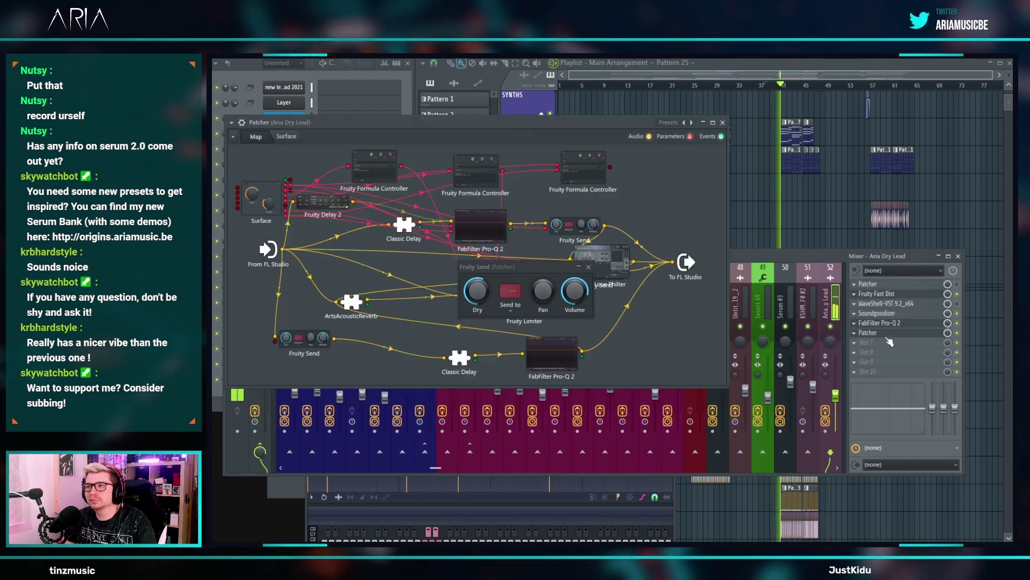
pyautogui.click(295, 138)
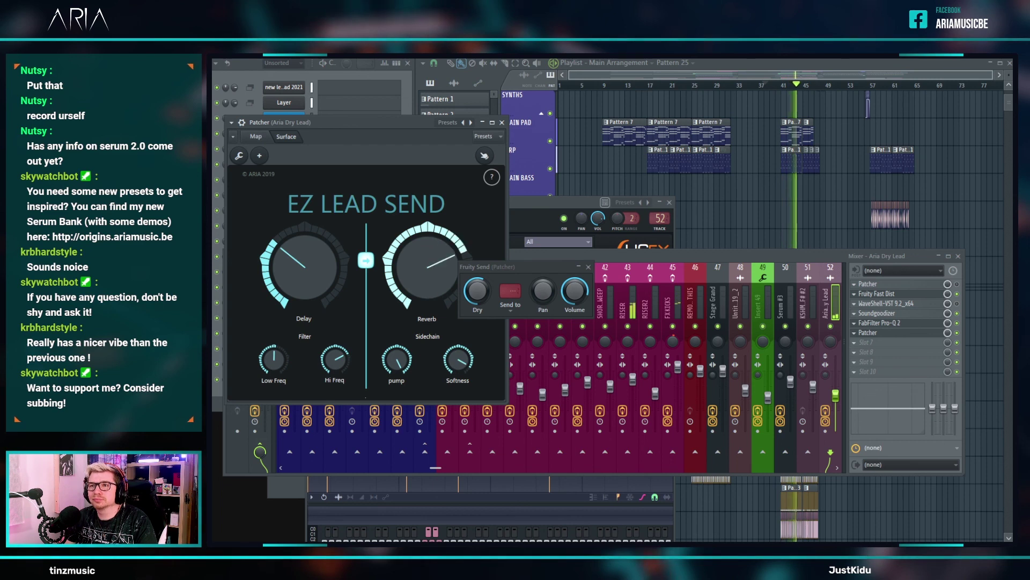
pyautogui.click(775, 84)
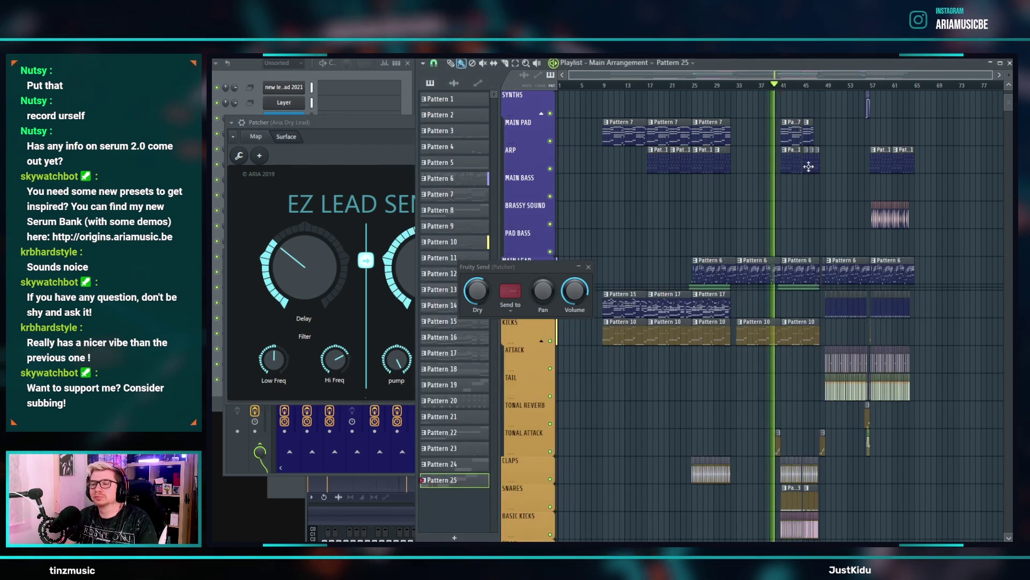
pyautogui.scroll(8, 808, 159)
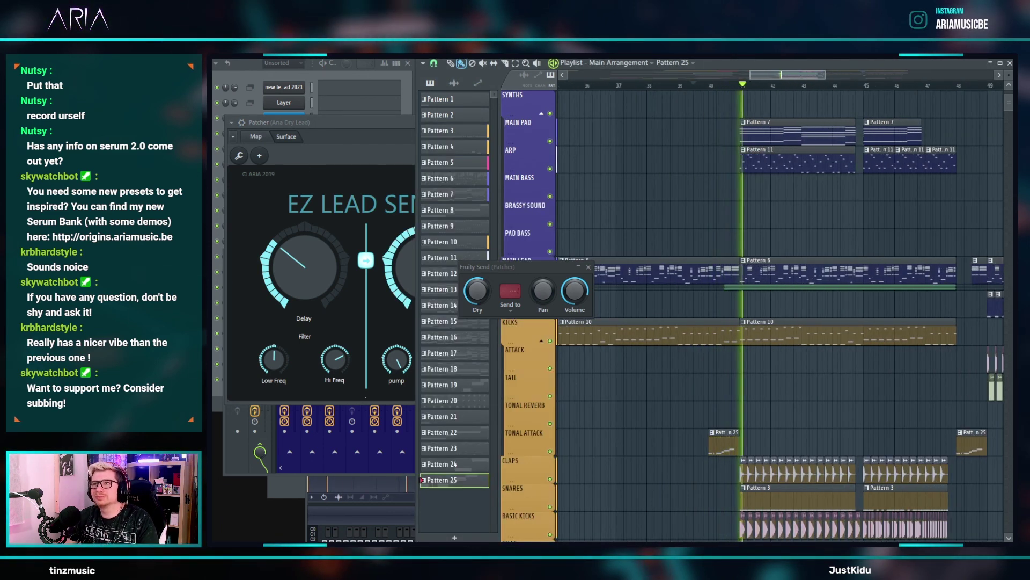
pyautogui.press('F9')
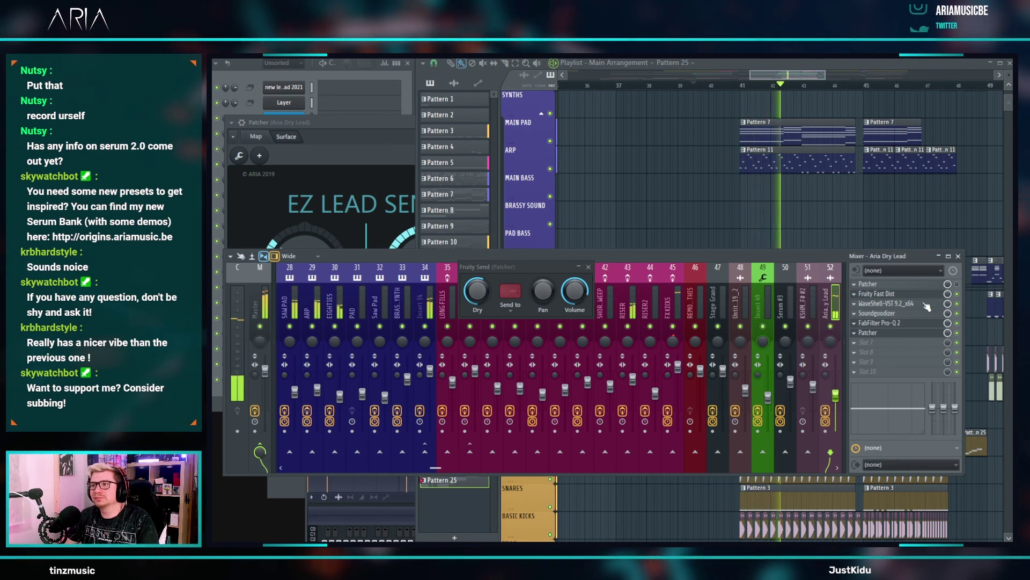
pyautogui.press('space')
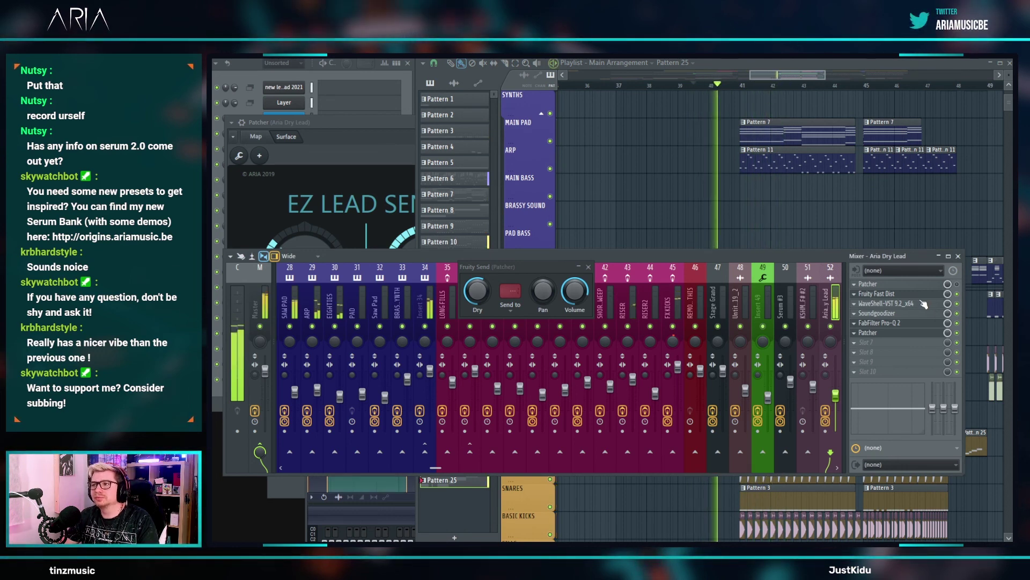
# - In the Aria Dry Lead's Pro-Q 2, lower the high bell to about +0.35 dB and add a slight bell cut near 556 Hz
pyautogui.click(912, 325)
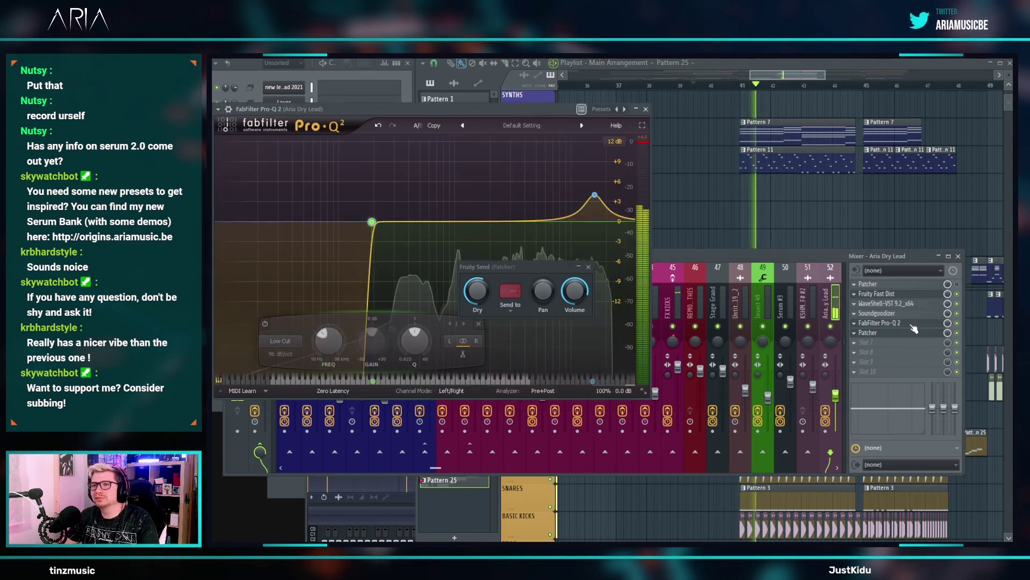
pyautogui.moveTo(595, 207); pyautogui.dragTo(595, 223)
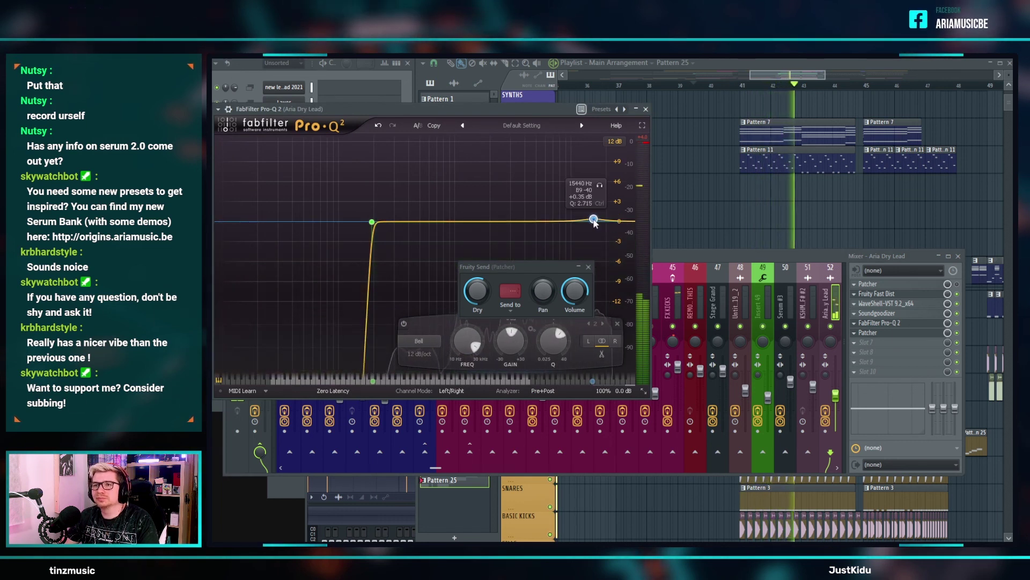
pyautogui.moveTo(444, 223)
pyautogui.mouseDown()
pyautogui.moveTo(441, 192)
pyautogui.moveTo(430, 227)
pyautogui.mouseUp()
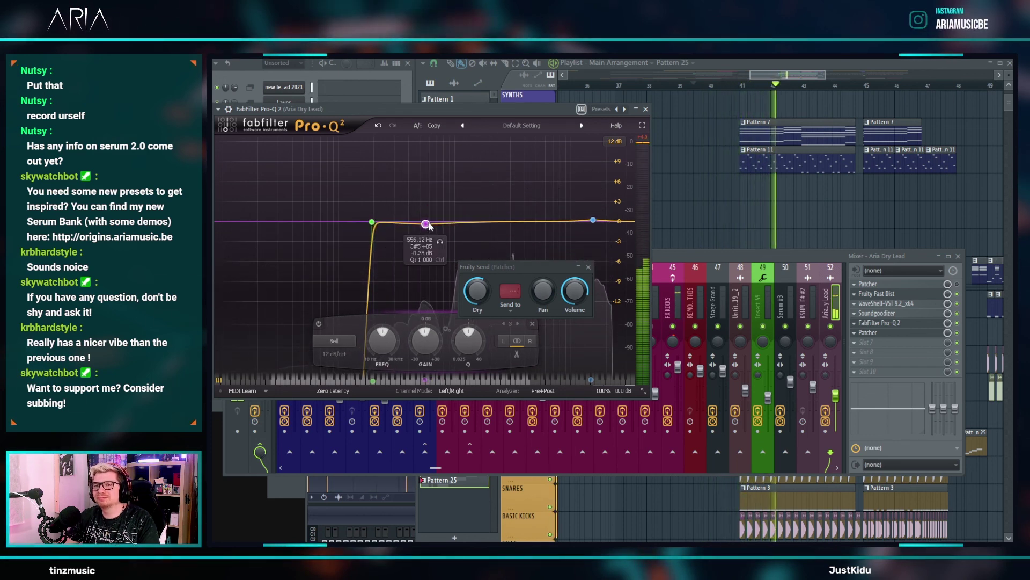
# - Add a second FabFilter Pro-Q 2 to the Aria Dry Lead insert and place it between the first Patcher and Fruity Fast Dist
pyautogui.click(855, 343)
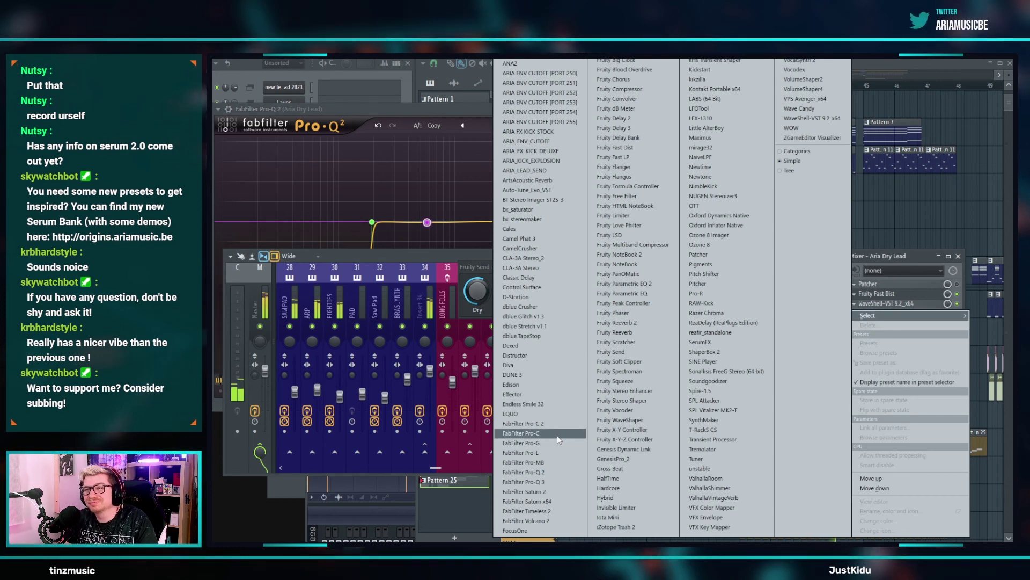
pyautogui.click(558, 471)
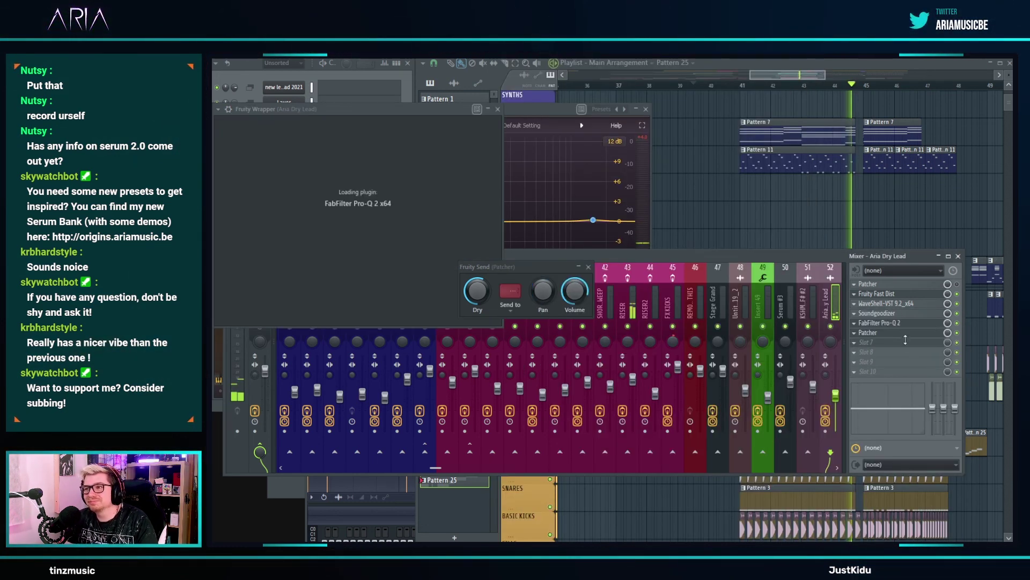
pyautogui.moveTo(907, 349); pyautogui.dragTo(907, 299)
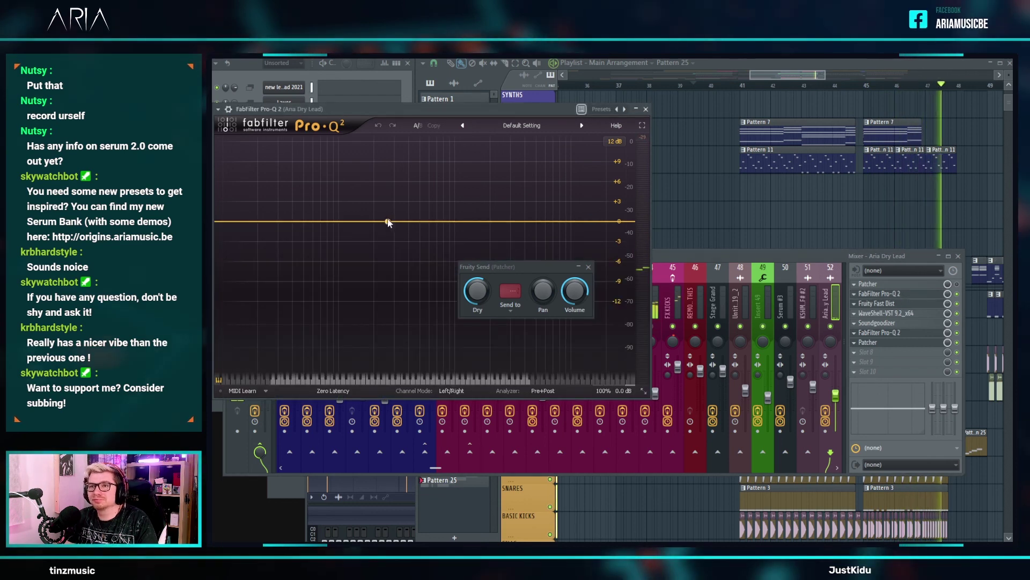
# - In the new Pro-Q 2, boost about 5.3 dB near 818 Hz, add a low cut near 244 Hz, and play the arrangement
pyautogui.moveTo(389, 221); pyautogui.dragTo(445, 184)
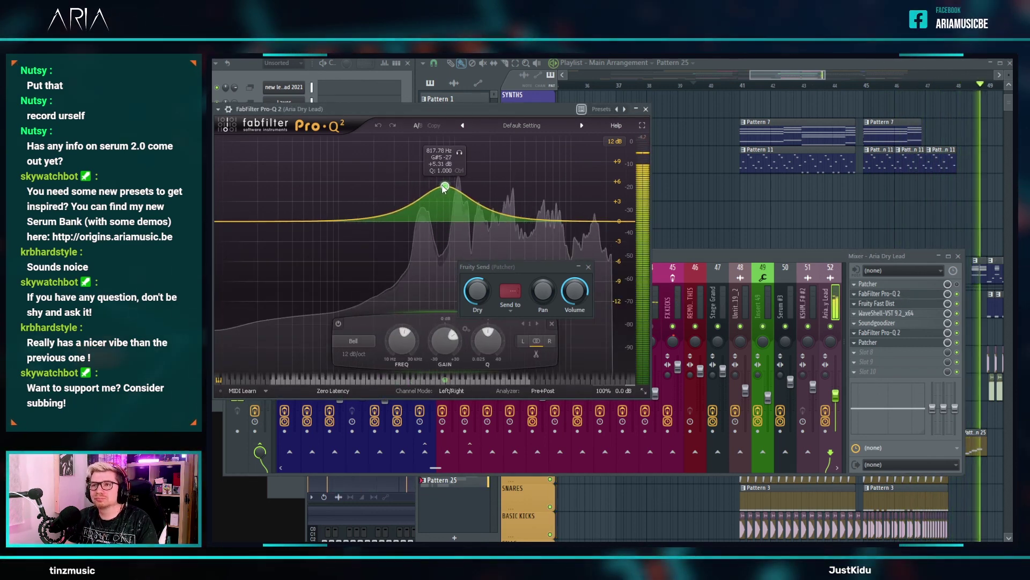
pyautogui.moveTo(224, 220); pyautogui.dragTo(384, 219)
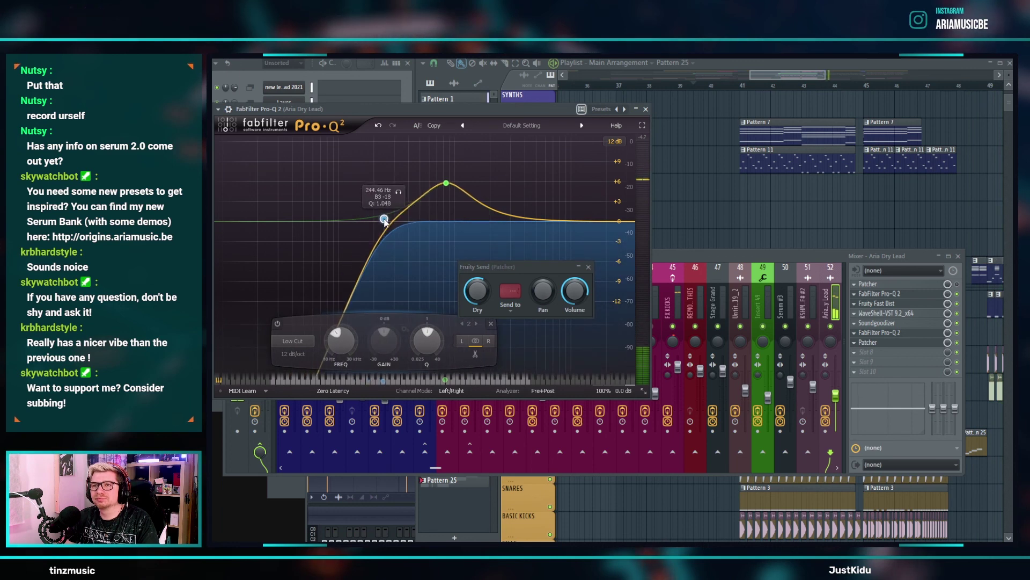
pyautogui.click(739, 103)
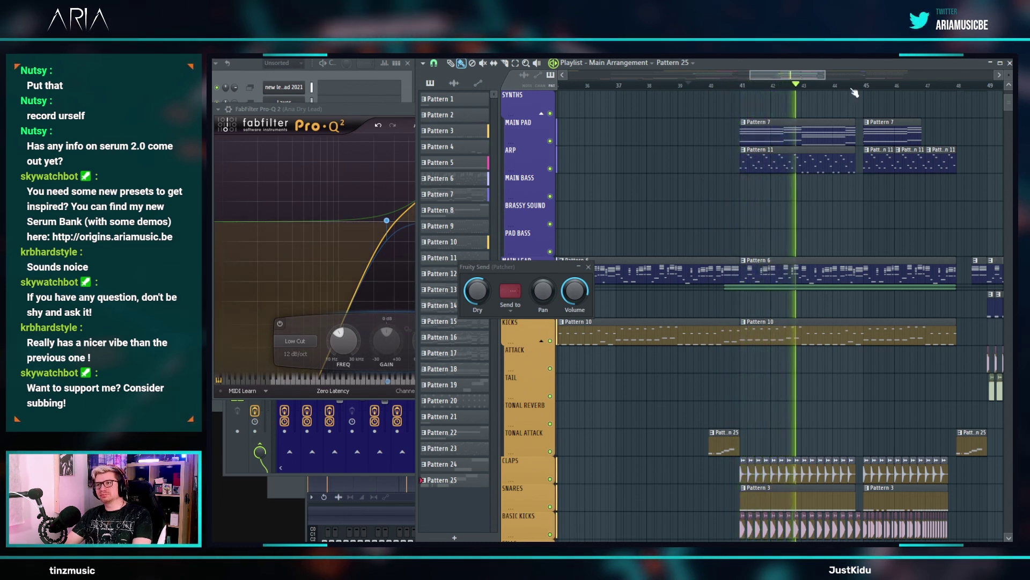
pyautogui.moveTo(807, 76); pyautogui.dragTo(824, 81)
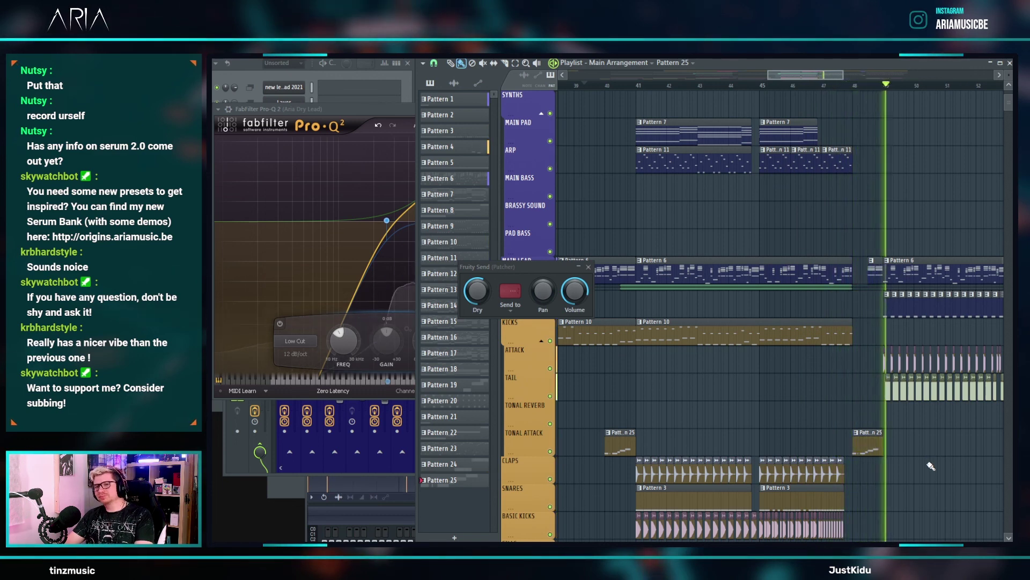
# - Turn the EZ LEAD SEND Delay on Aria Dry Lead down to its minimum and replay the vocal phrase leading into the drop at bar 49
pyautogui.press('F9')
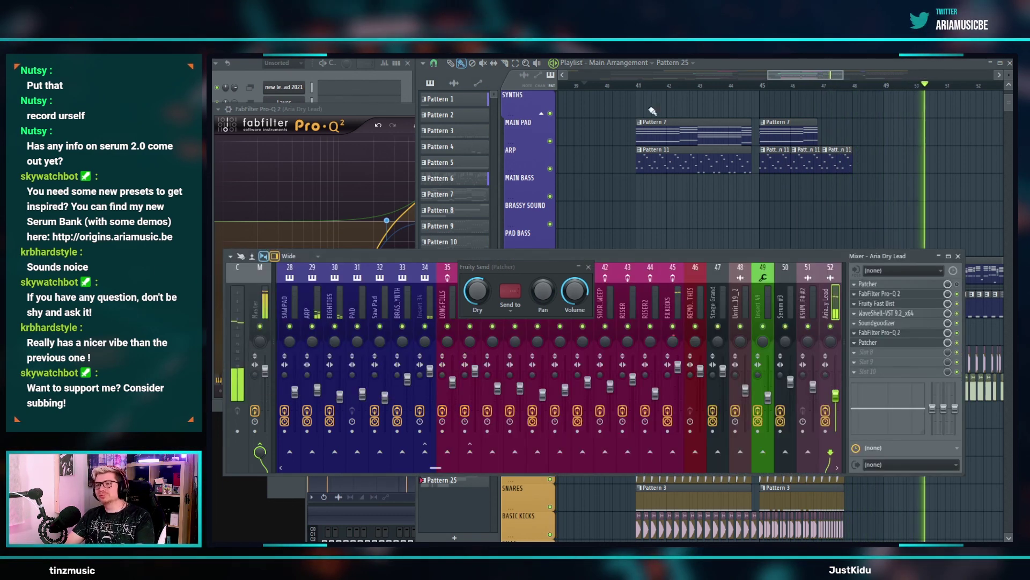
pyautogui.click(897, 344)
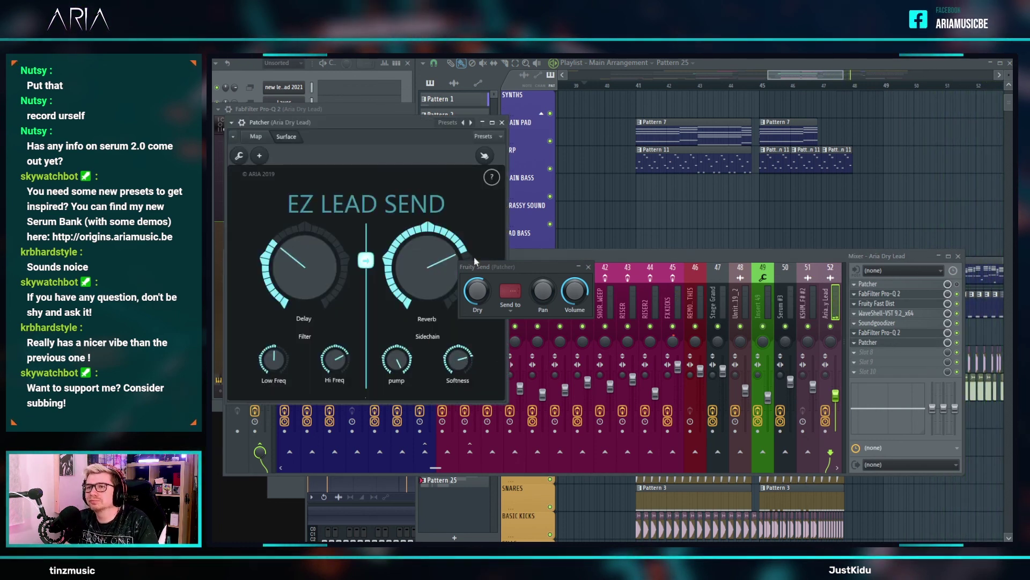
pyautogui.rightClick(768, 207)
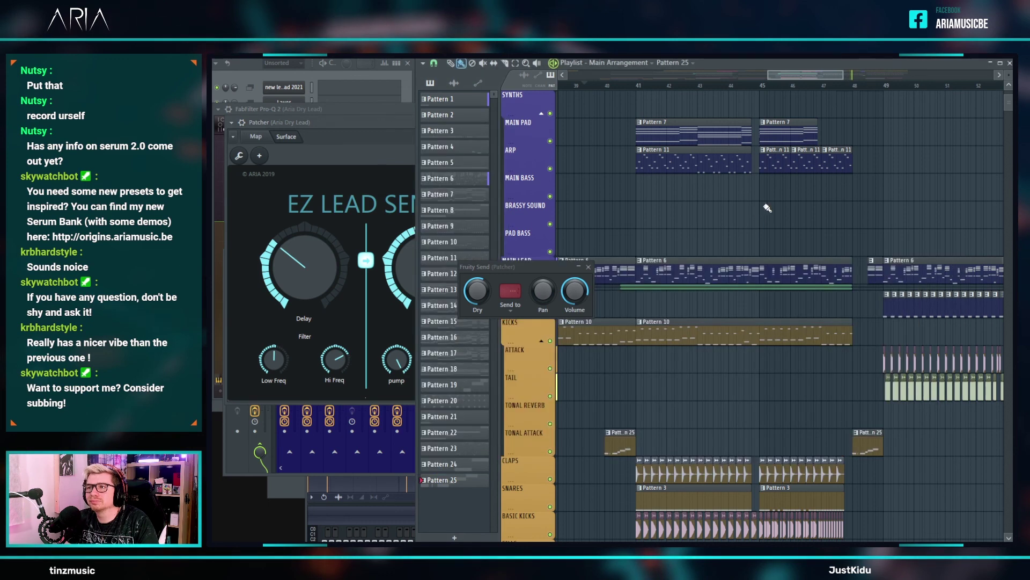
pyautogui.click(829, 87)
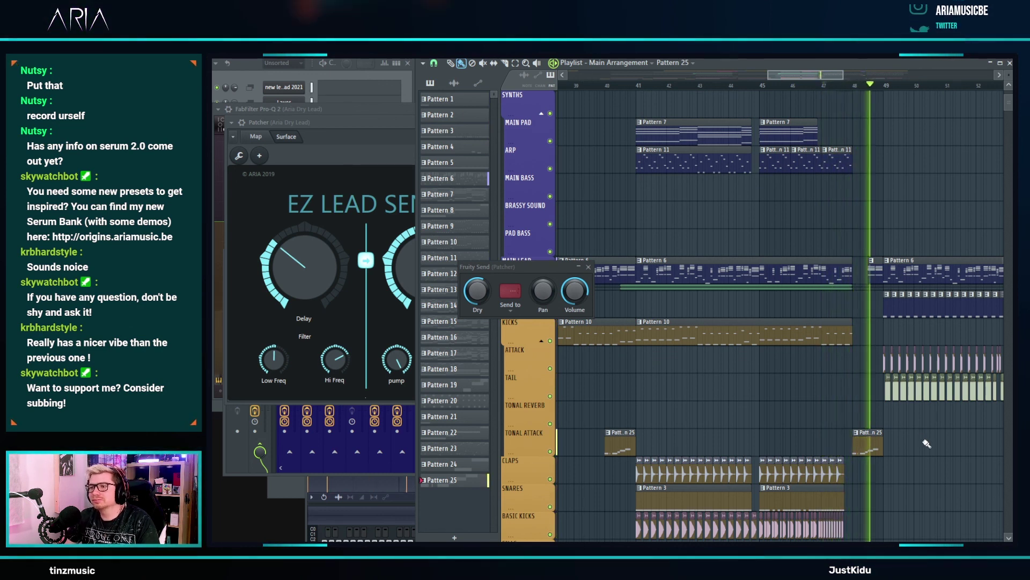
pyautogui.moveTo(314, 270); pyautogui.dragTo(314, 344)
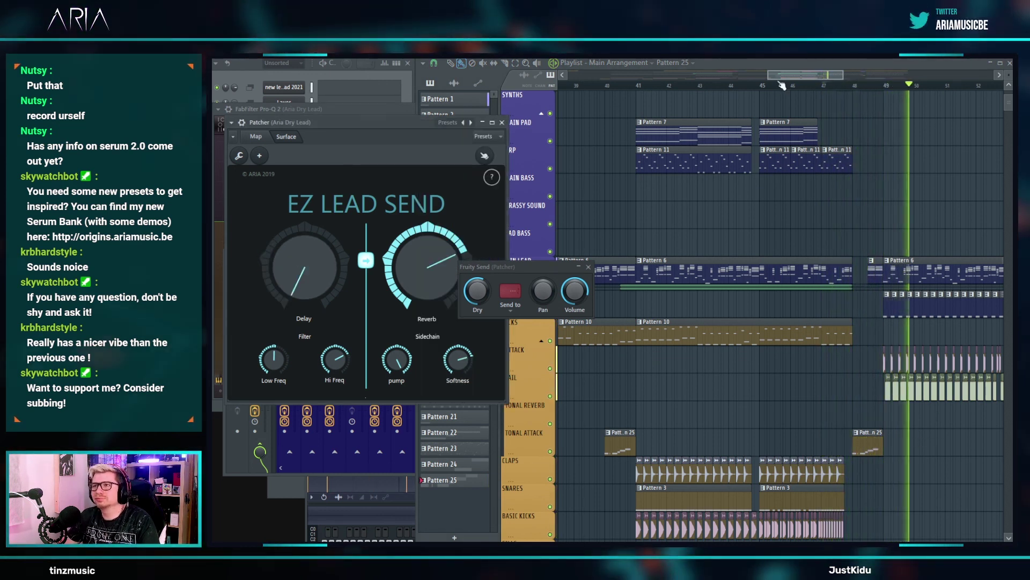
pyautogui.click(838, 88)
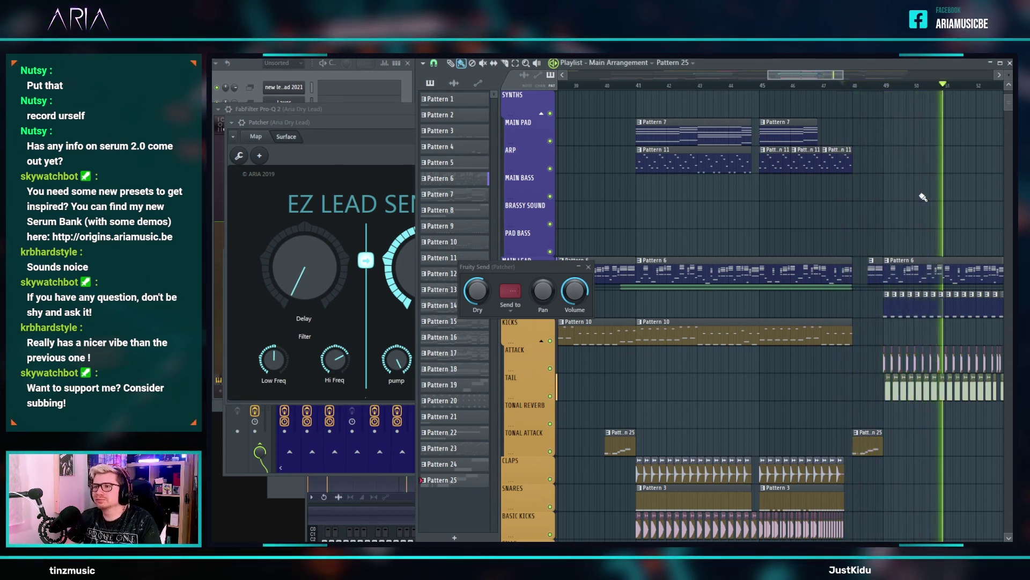
# - Replay the transition into the drop from bar 48 and check the EZ LEAD SEND settings on Aria Dry Lead
pyautogui.click(370, 168)
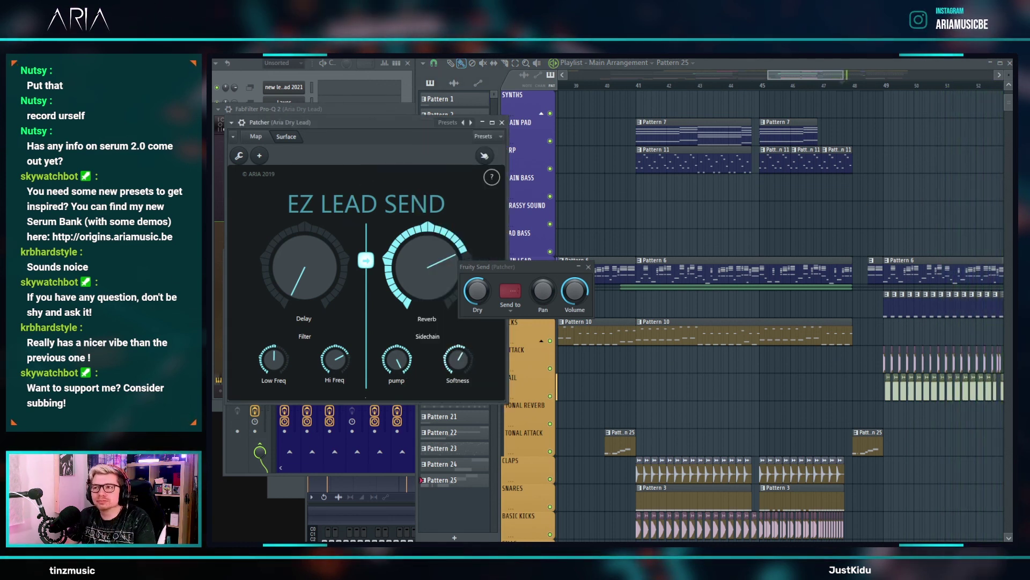
pyautogui.click(850, 89)
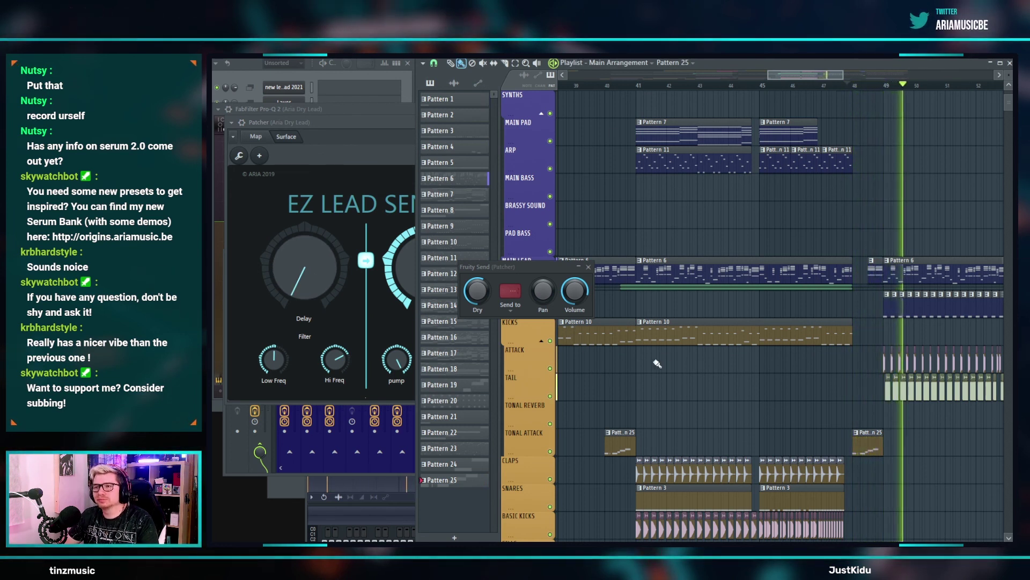
pyautogui.click(336, 160)
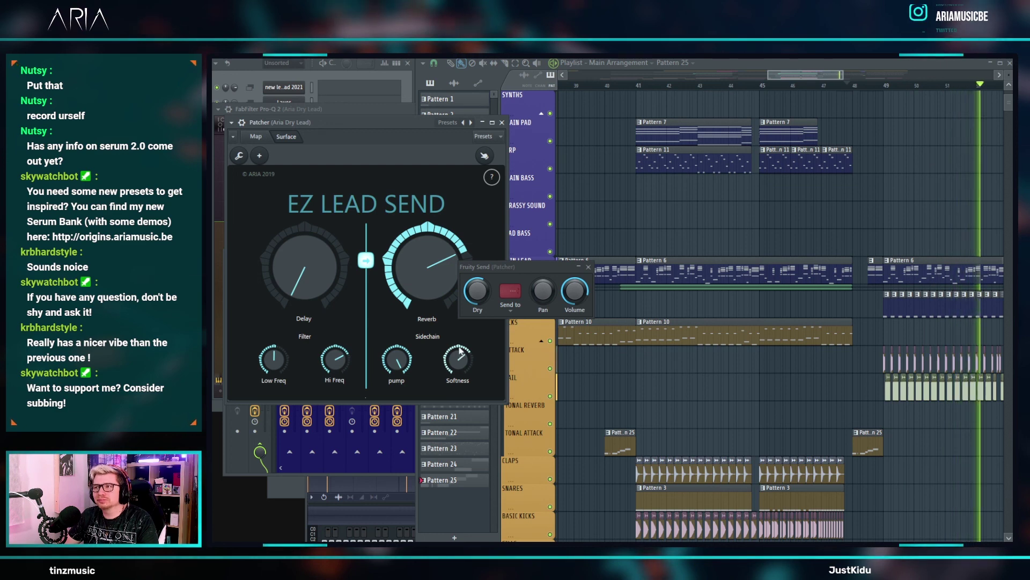
# - Play the arrangement from bar 39 through the drop to about bar 64, closing the plugin windows to leave the playlist in view
pyautogui.click(575, 85)
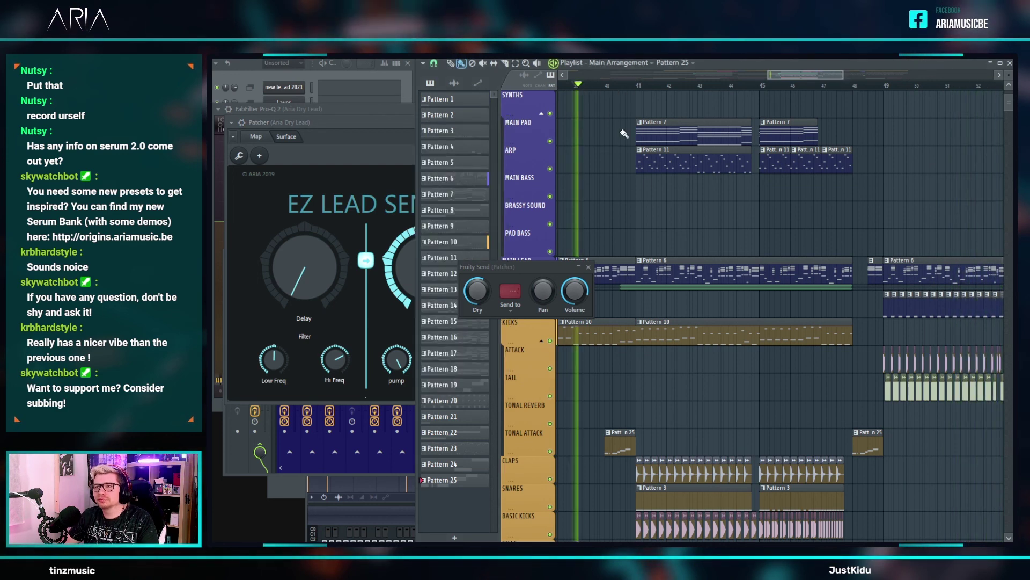
pyautogui.scroll(-4, 692, 215)
pyautogui.press('F12')
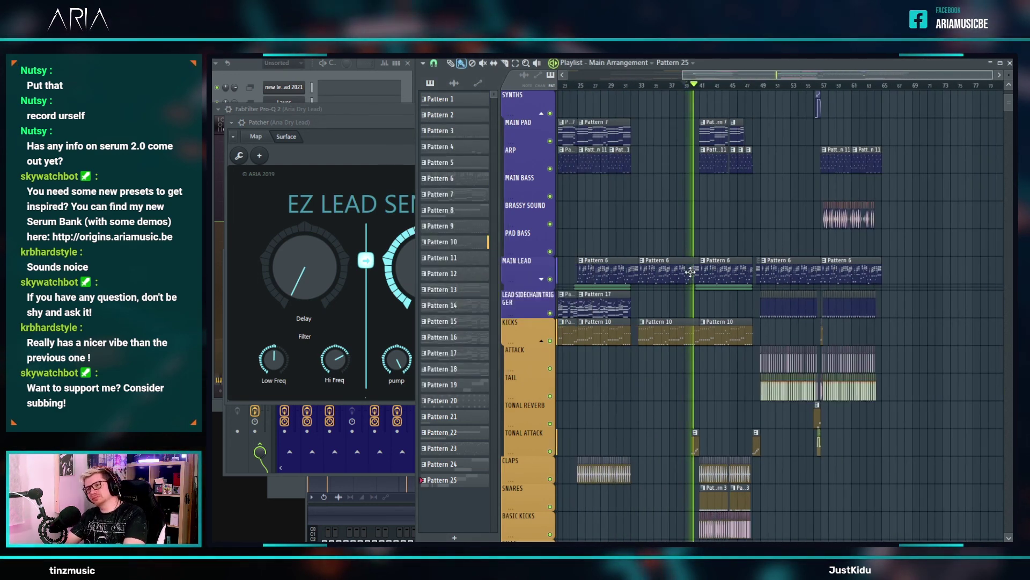
pyautogui.press('F5')
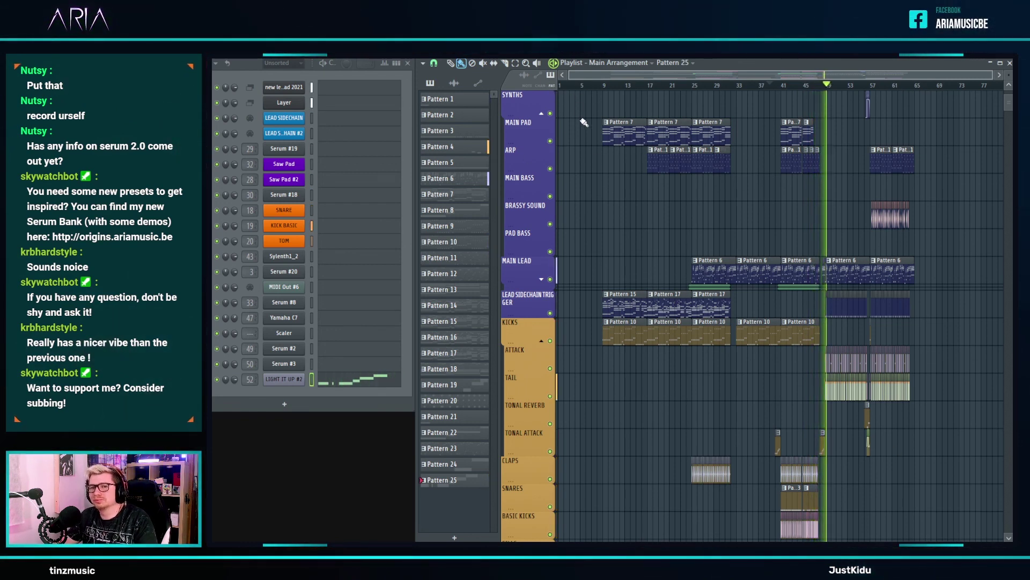
pyautogui.scroll(5, 841, 471)
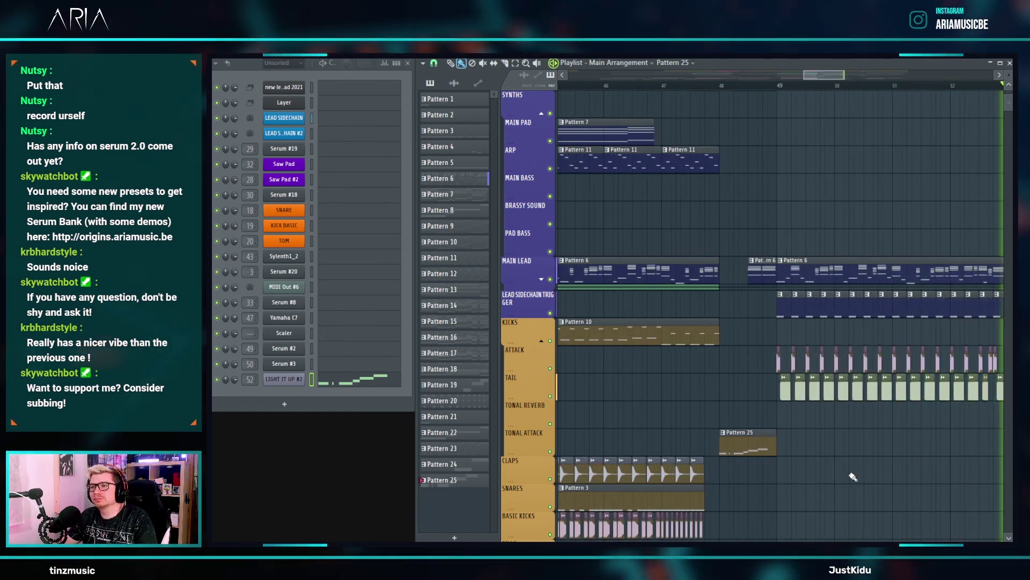
pyautogui.scroll(-4, 837, 459)
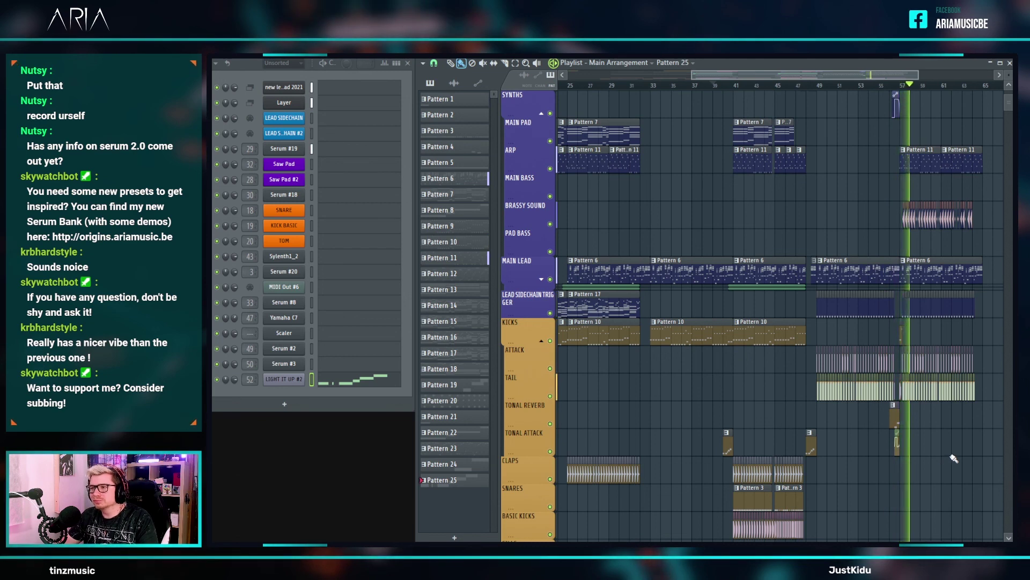
pyautogui.scroll(3, 991, 412)
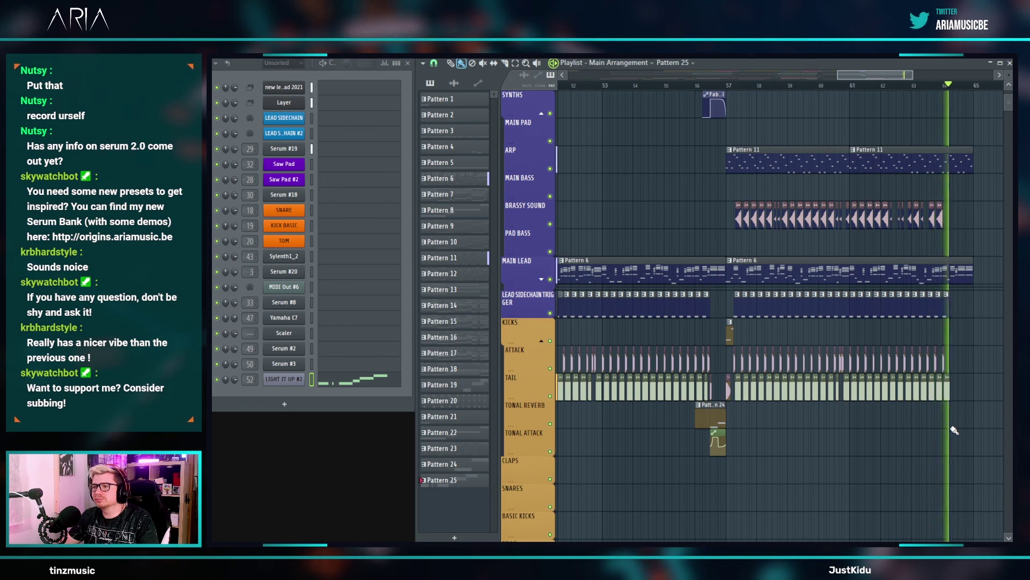
pyautogui.scroll(-6, 954, 430)
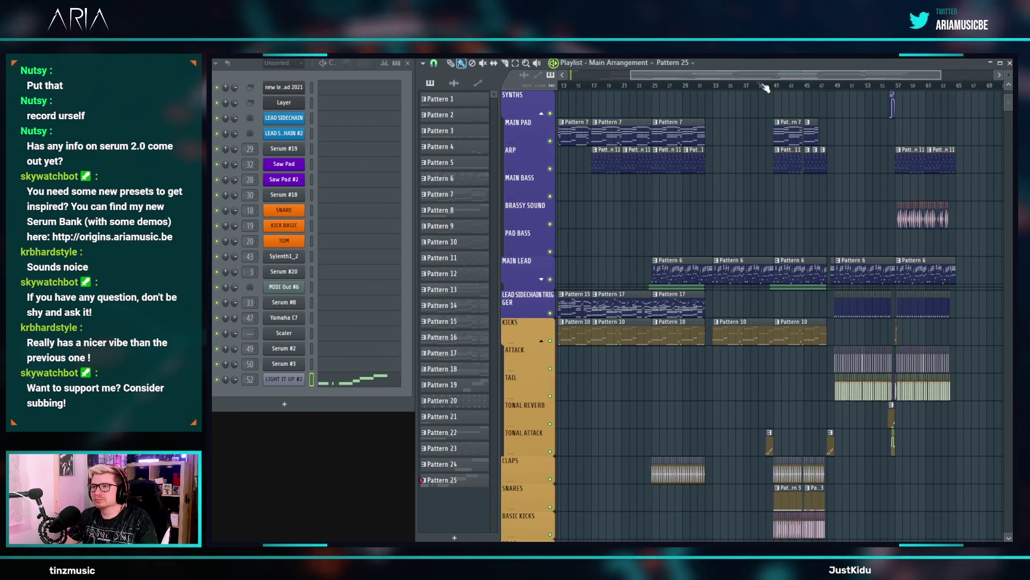